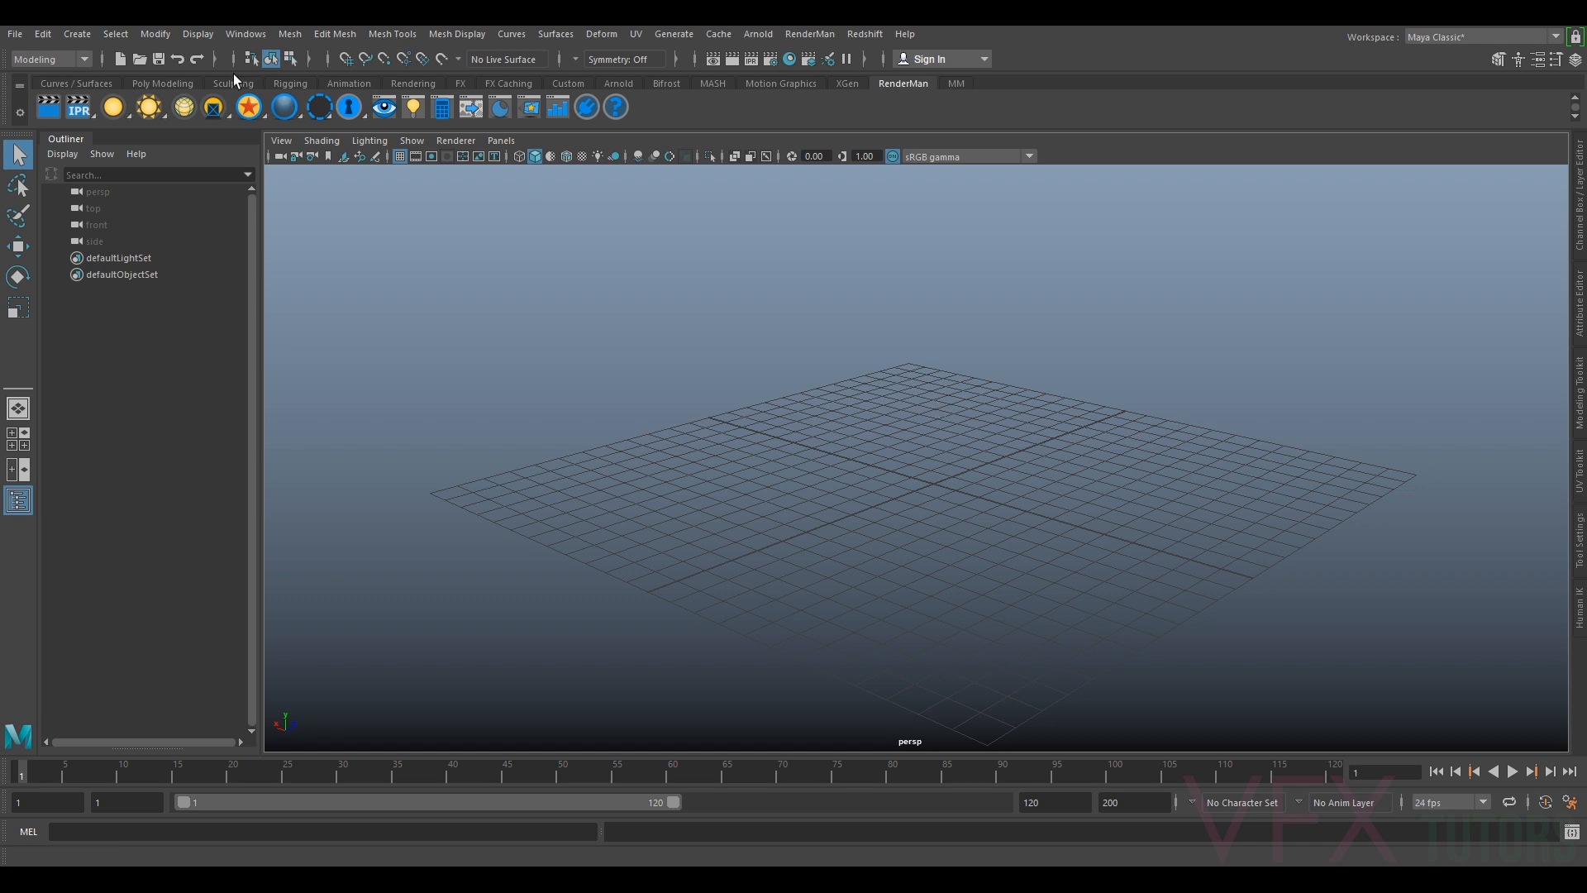
Import PropSword_v001.obj from the Exports folder into the scene
{"action": "left_click", "coordinate": [16, 34]}
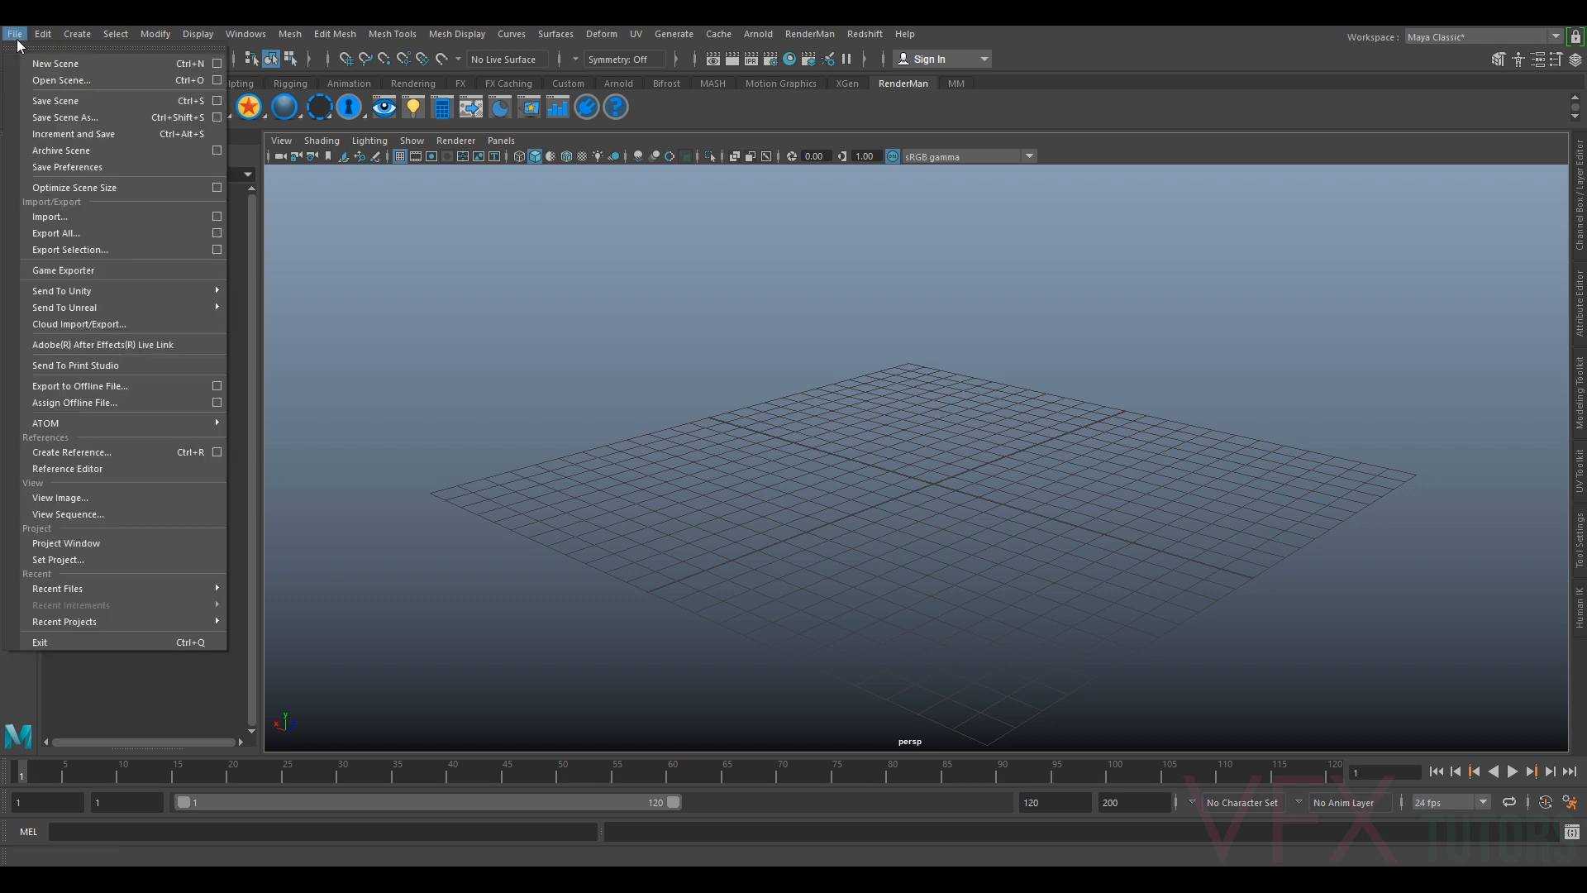
{"action": "left_click", "coordinate": [109, 215]}
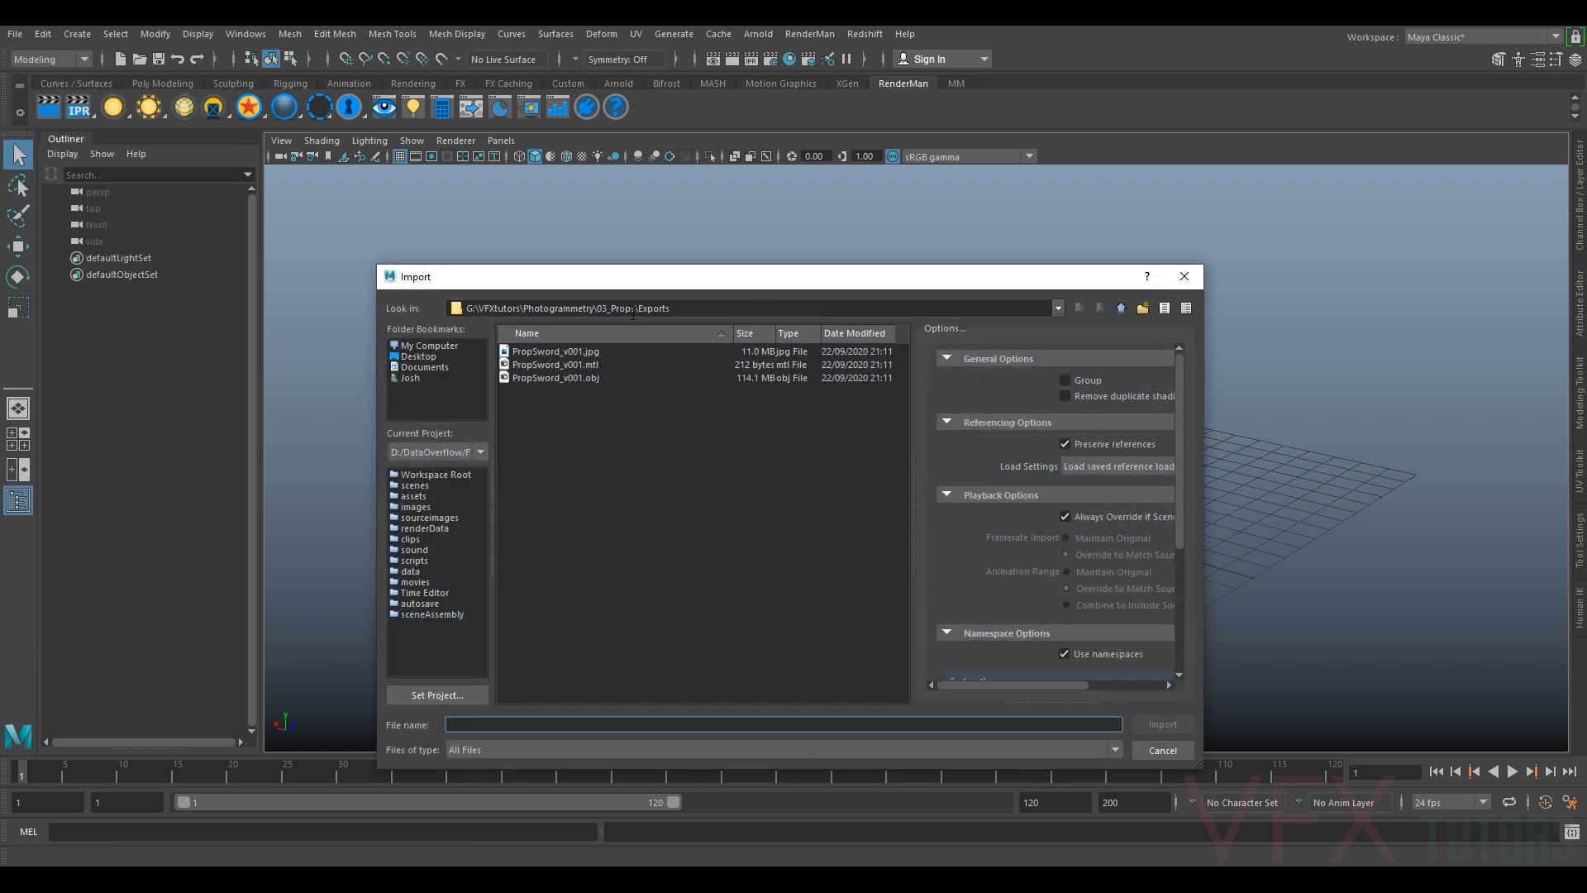
{"action": "left_click", "coordinate": [542, 378]}
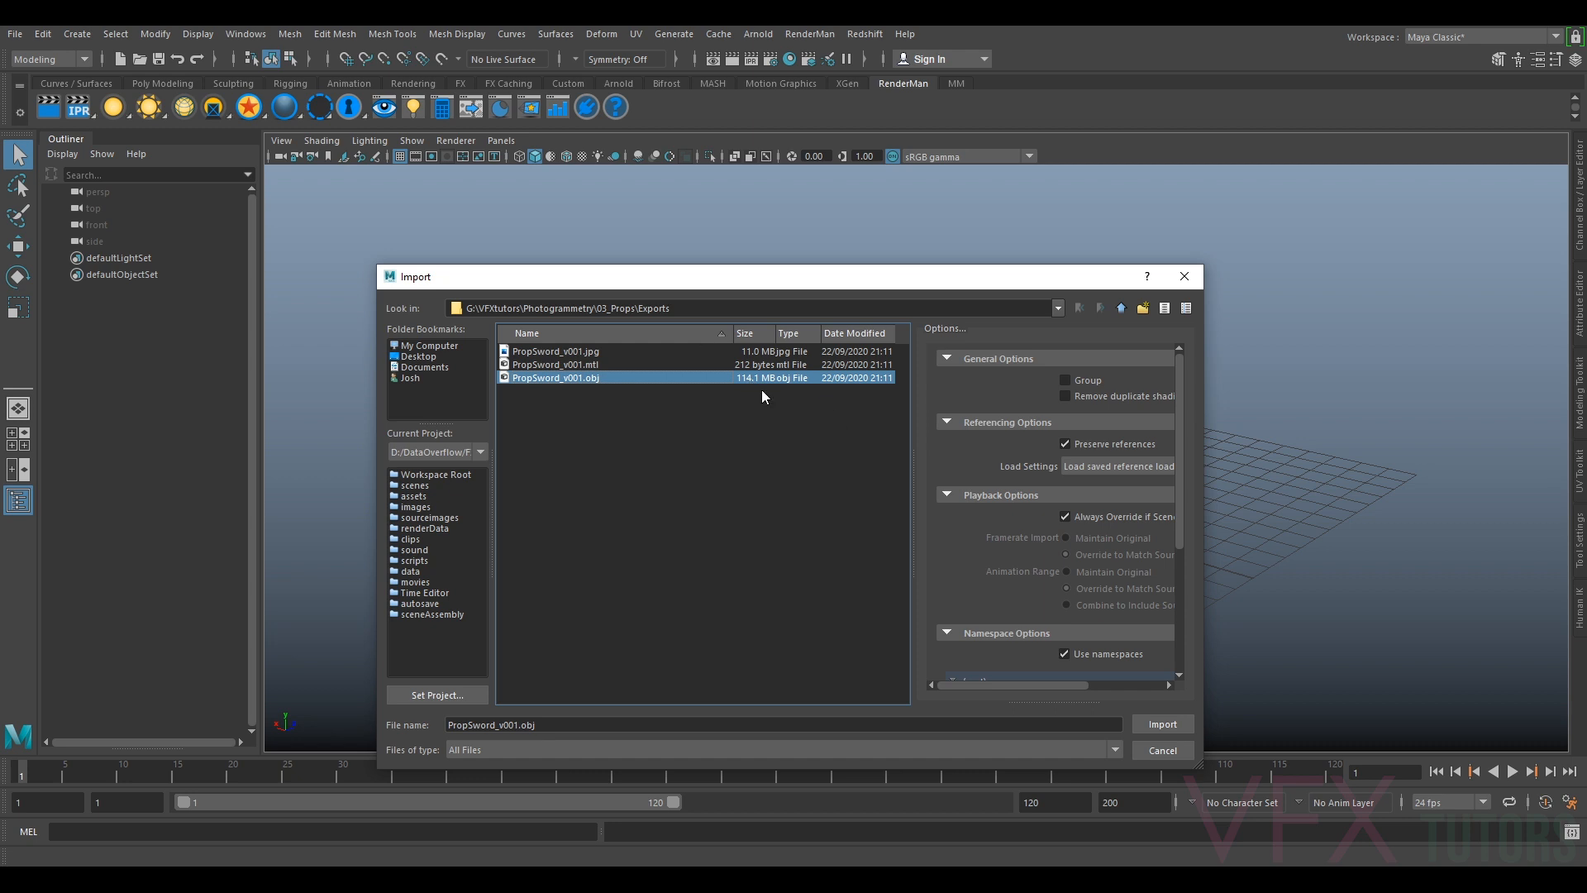
{"action": "left_click", "coordinate": [1153, 724]}
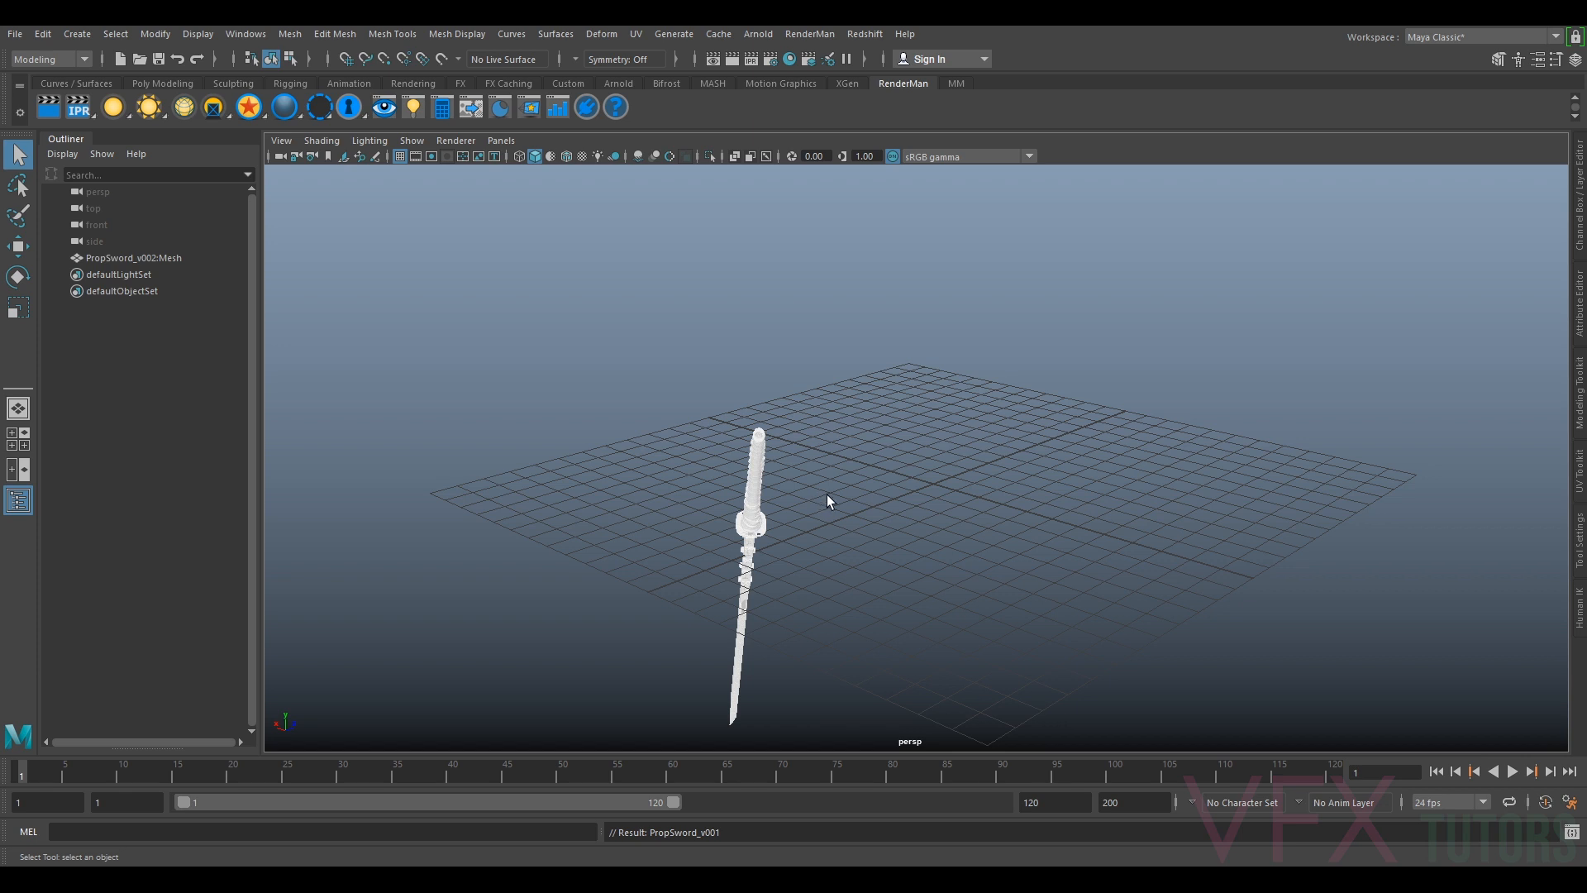
Turn on hardware texturing in the perspective view to display the sword with its texture
{"action": "left_click_drag", "start_coordinate": [931, 519], "coordinate": [841, 455], "text": "alt"}
{"action": "right_click_drag", "start_coordinate": [841, 455], "coordinate": [1066, 482], "text": "alt"}
{"action": "left_click_drag", "start_coordinate": [1066, 482], "coordinate": [1137, 445], "text": "alt"}
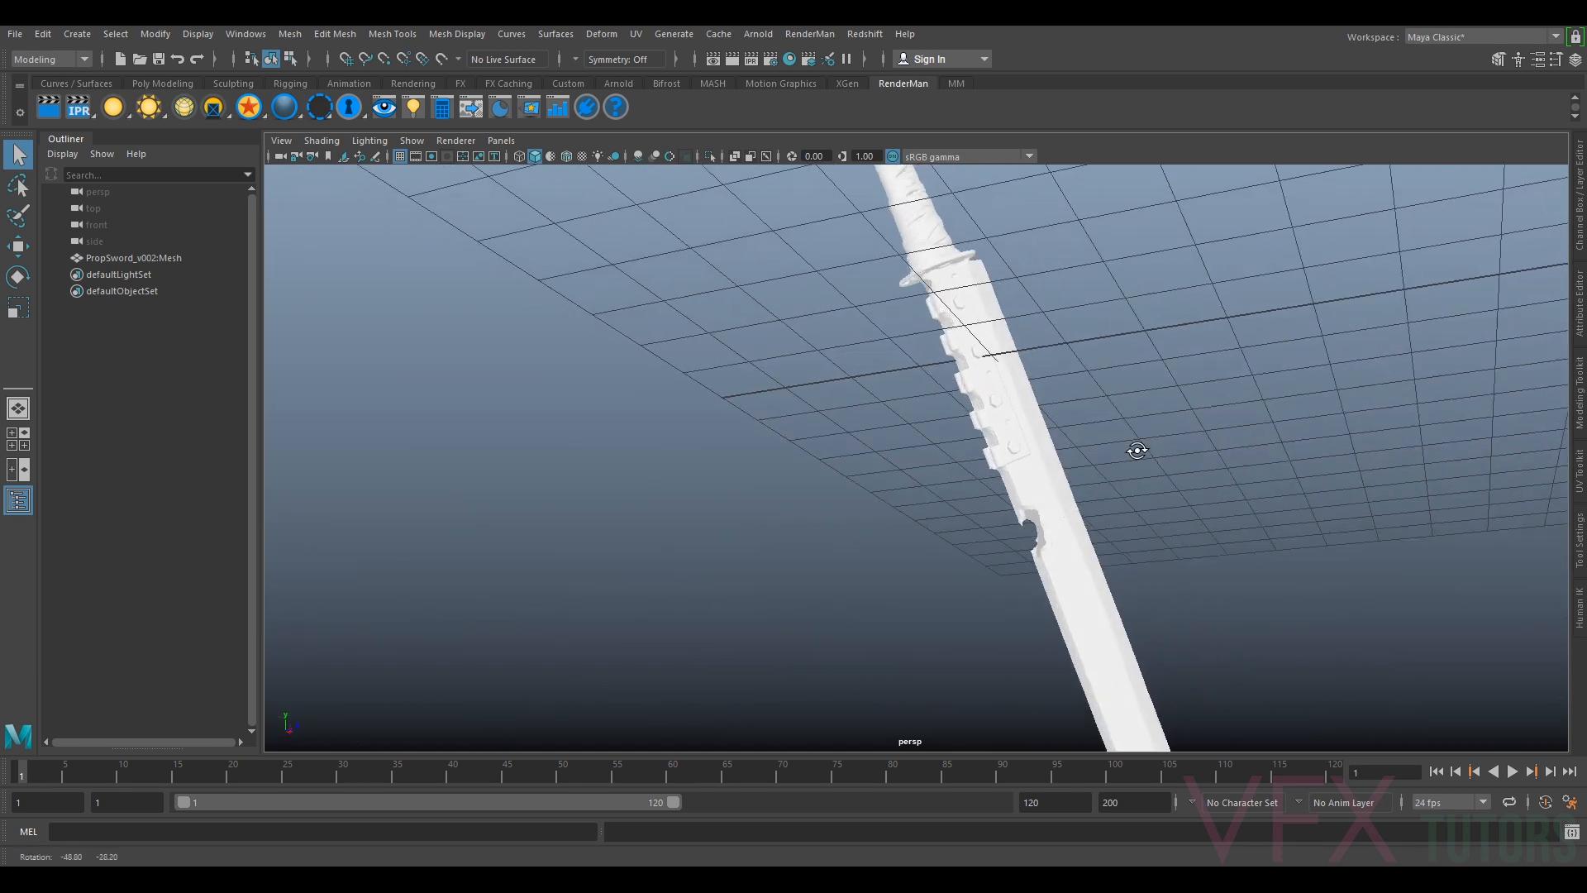
{"action": "middle_click_drag", "start_coordinate": [1137, 444], "coordinate": [1054, 498], "text": "alt"}
{"action": "scroll", "coordinate": [1054, 498], "scroll_direction": "up", "scroll_amount": 3}
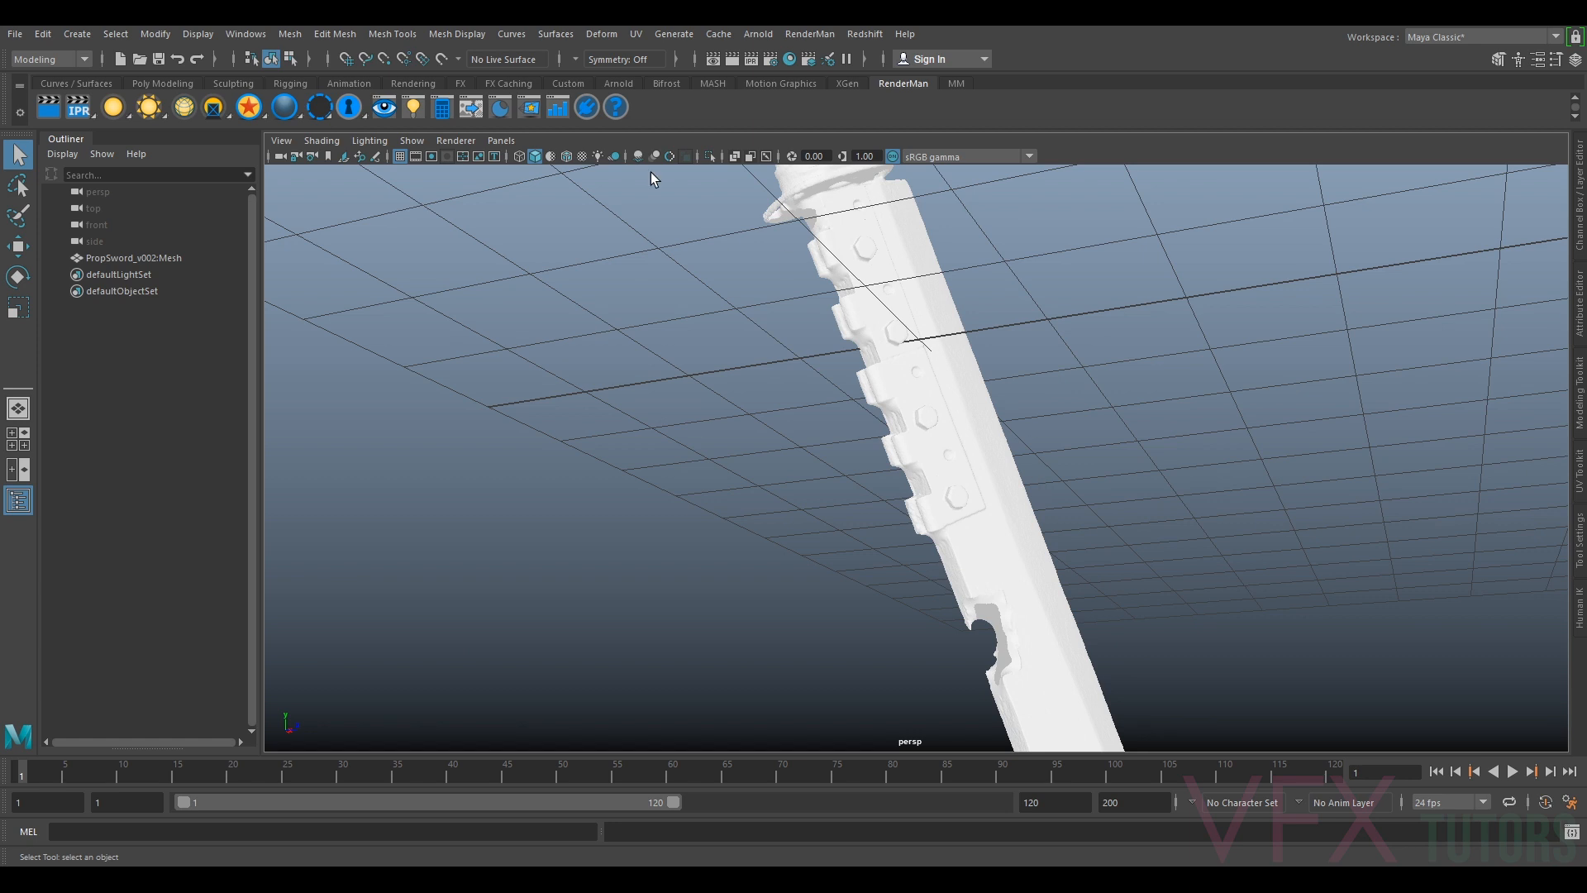
{"action": "left_click", "coordinate": [321, 141]}
{"action": "left_click", "coordinate": [389, 397]}
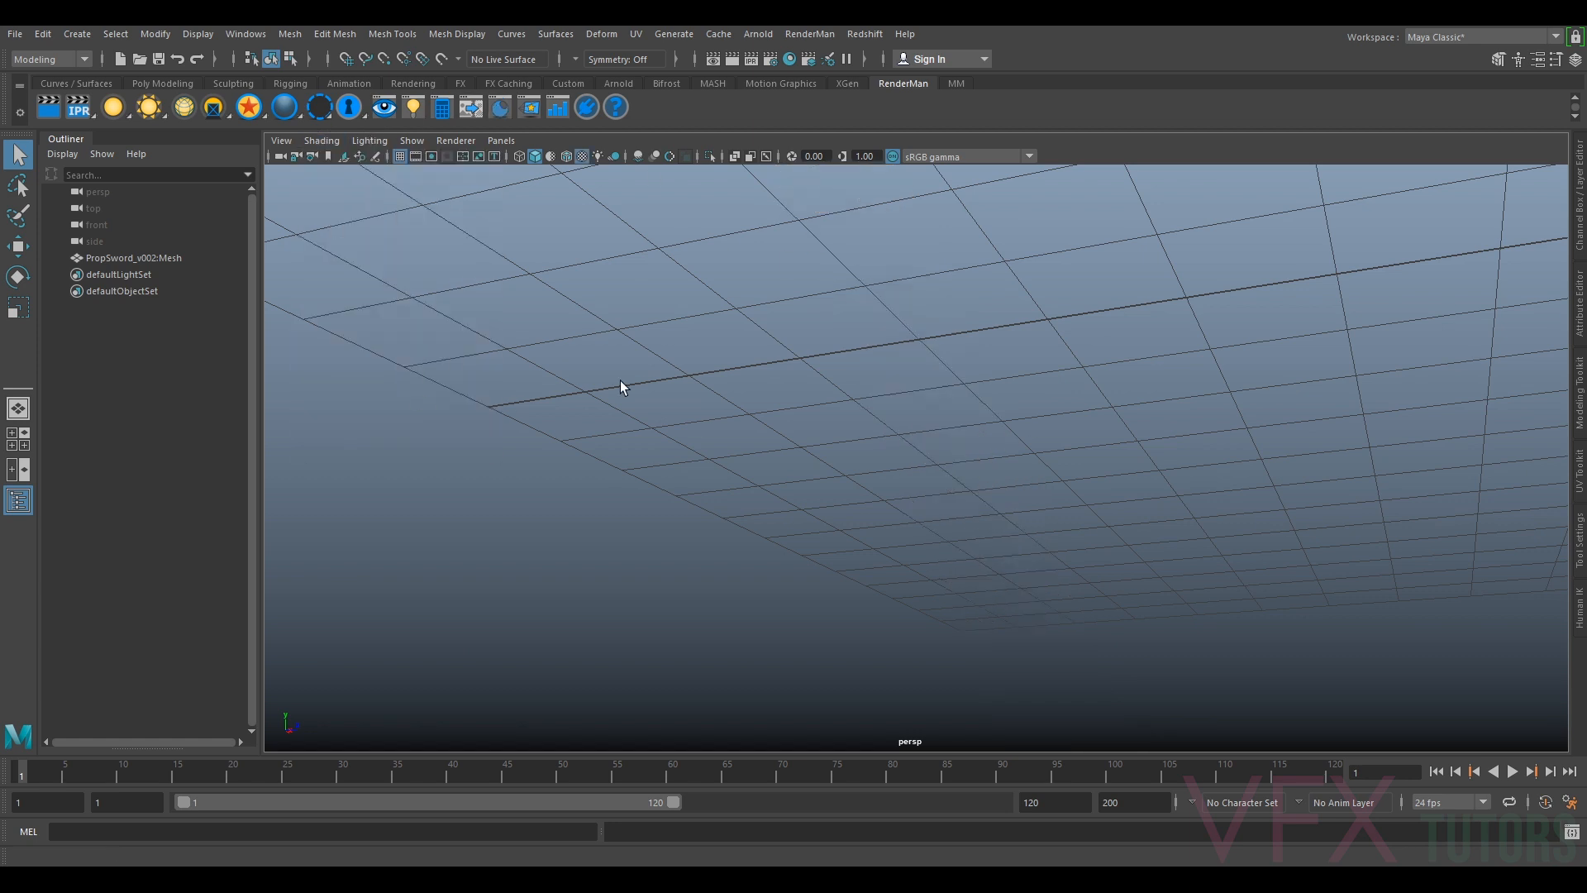
{"action": "scroll", "coordinate": [970, 326], "scroll_direction": "down", "scroll_amount": 3}
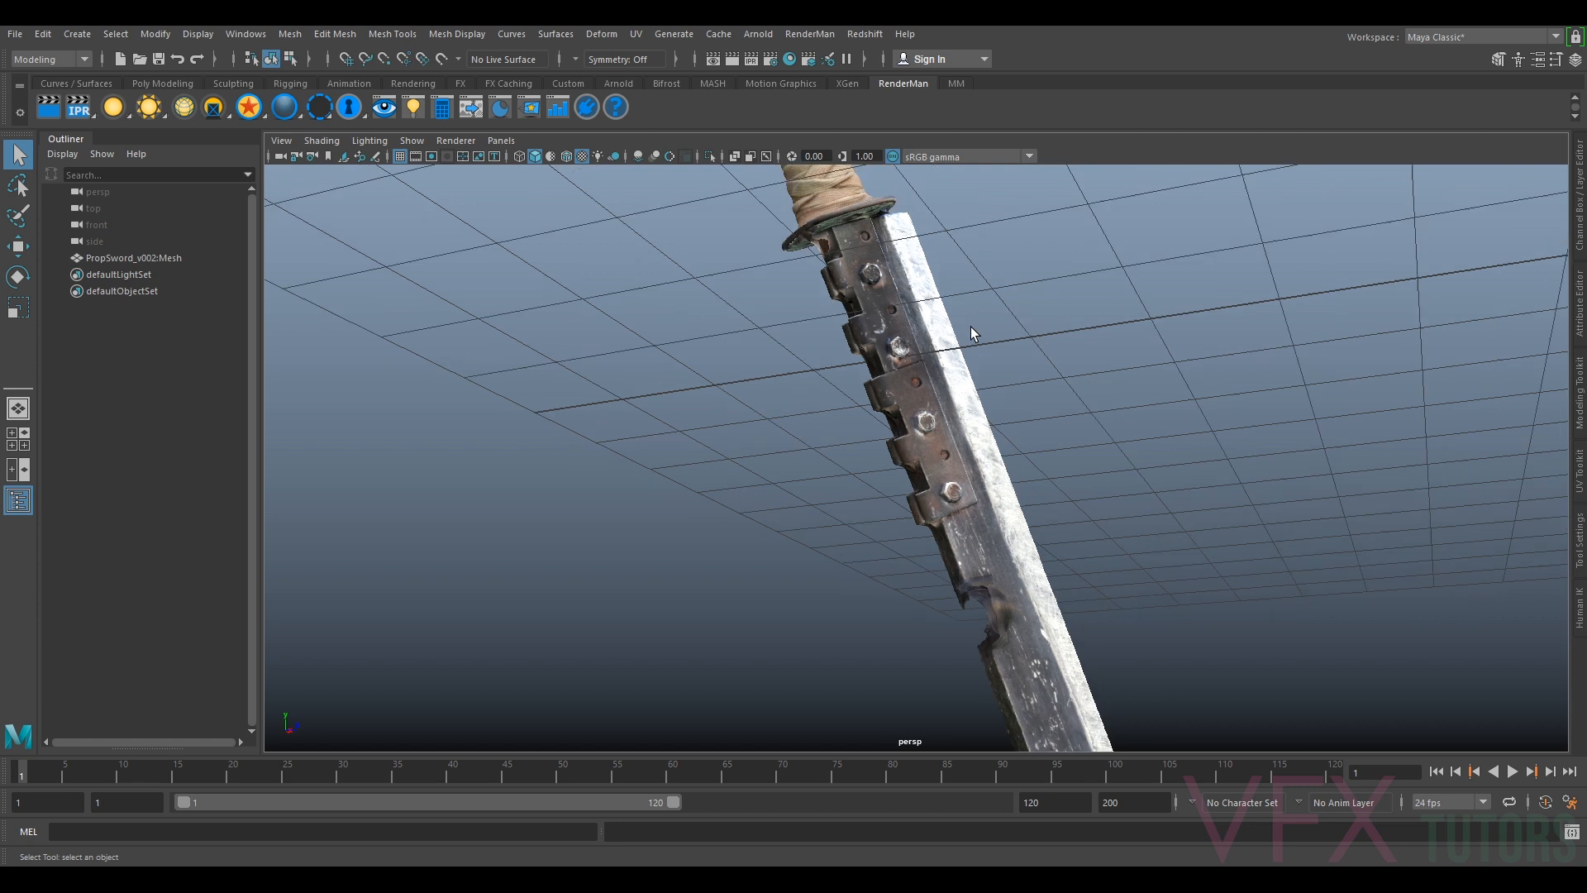
Hide the grid in the perspective view
{"action": "middle_click_drag", "start_coordinate": [1051, 294], "coordinate": [953, 231], "text": "alt"}
{"action": "scroll", "coordinate": [881, 279], "scroll_direction": "up", "scroll_amount": 5}
{"action": "middle_click_drag", "start_coordinate": [881, 280], "coordinate": [1101, 521], "text": "alt"}
{"action": "scroll", "coordinate": [1039, 316], "scroll_direction": "up", "scroll_amount": 3}
{"action": "scroll", "coordinate": [1035, 314], "scroll_direction": "down", "scroll_amount": 5}
{"action": "scroll", "coordinate": [1102, 521], "scroll_direction": "down", "scroll_amount": 1}
{"action": "left_click", "coordinate": [400, 157]}
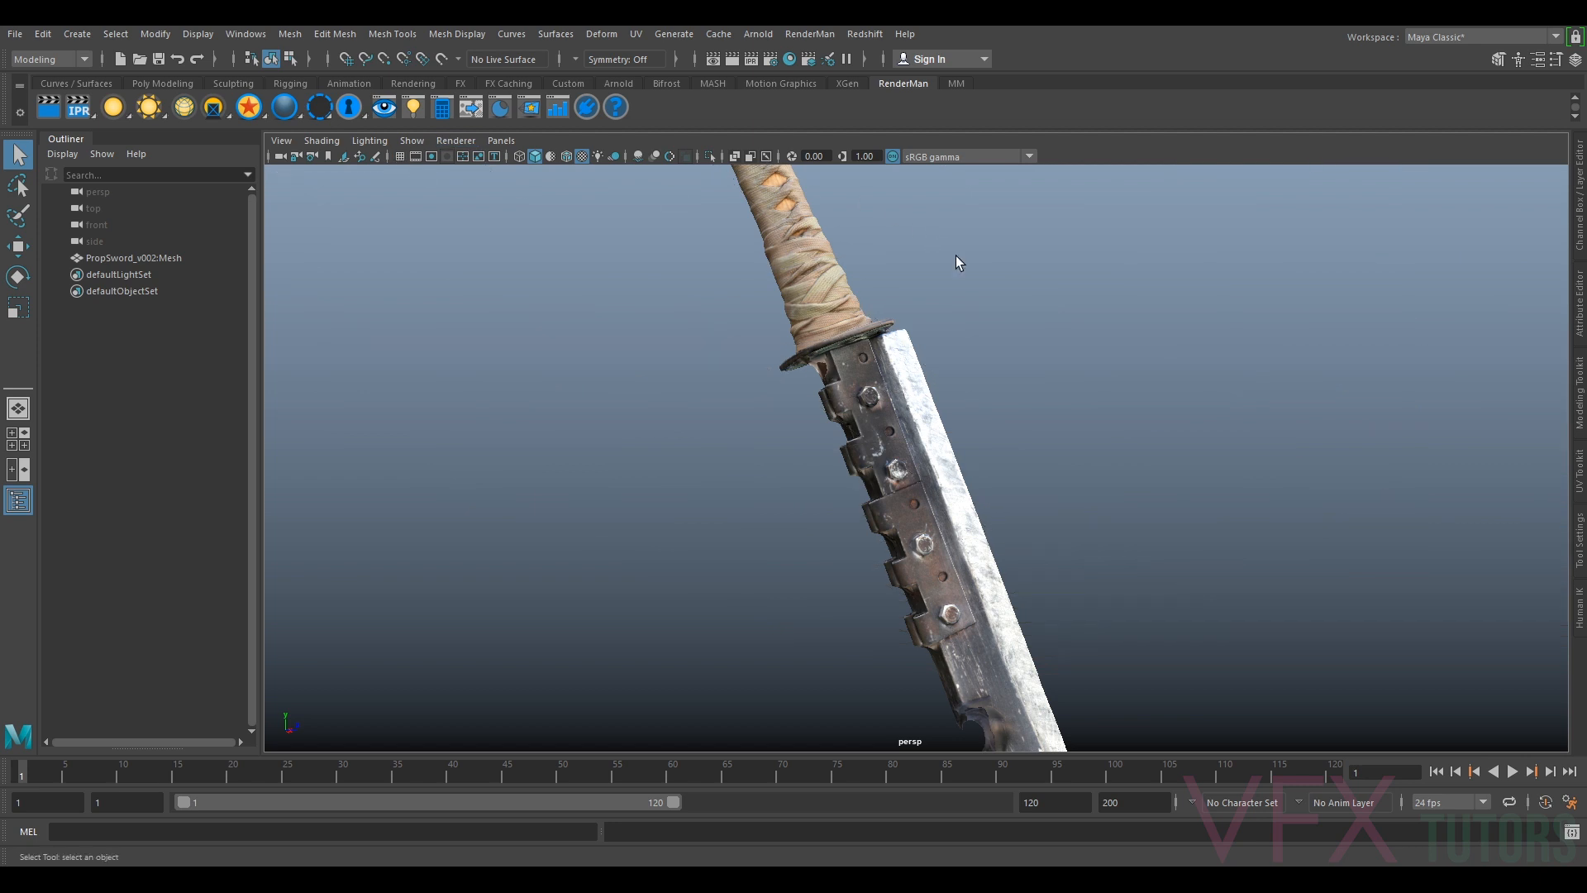
Examine the fabric wrapping on the sword's handle up close for texture sharpness
{"action": "scroll", "coordinate": [994, 385], "scroll_direction": "down", "scroll_amount": 4}
{"action": "left_click_drag", "start_coordinate": [994, 385], "coordinate": [959, 359], "text": "alt"}
{"action": "middle_click_drag", "start_coordinate": [959, 358], "coordinate": [970, 462], "text": "alt"}
{"action": "scroll", "coordinate": [970, 463], "scroll_direction": "up", "scroll_amount": 8}
{"action": "middle_click_drag", "start_coordinate": [1134, 371], "coordinate": [1038, 368], "text": "alt"}
{"action": "scroll", "coordinate": [1038, 368], "scroll_direction": "up", "scroll_amount": 2}
{"action": "scroll", "coordinate": [833, 448], "scroll_direction": "down", "scroll_amount": 2}
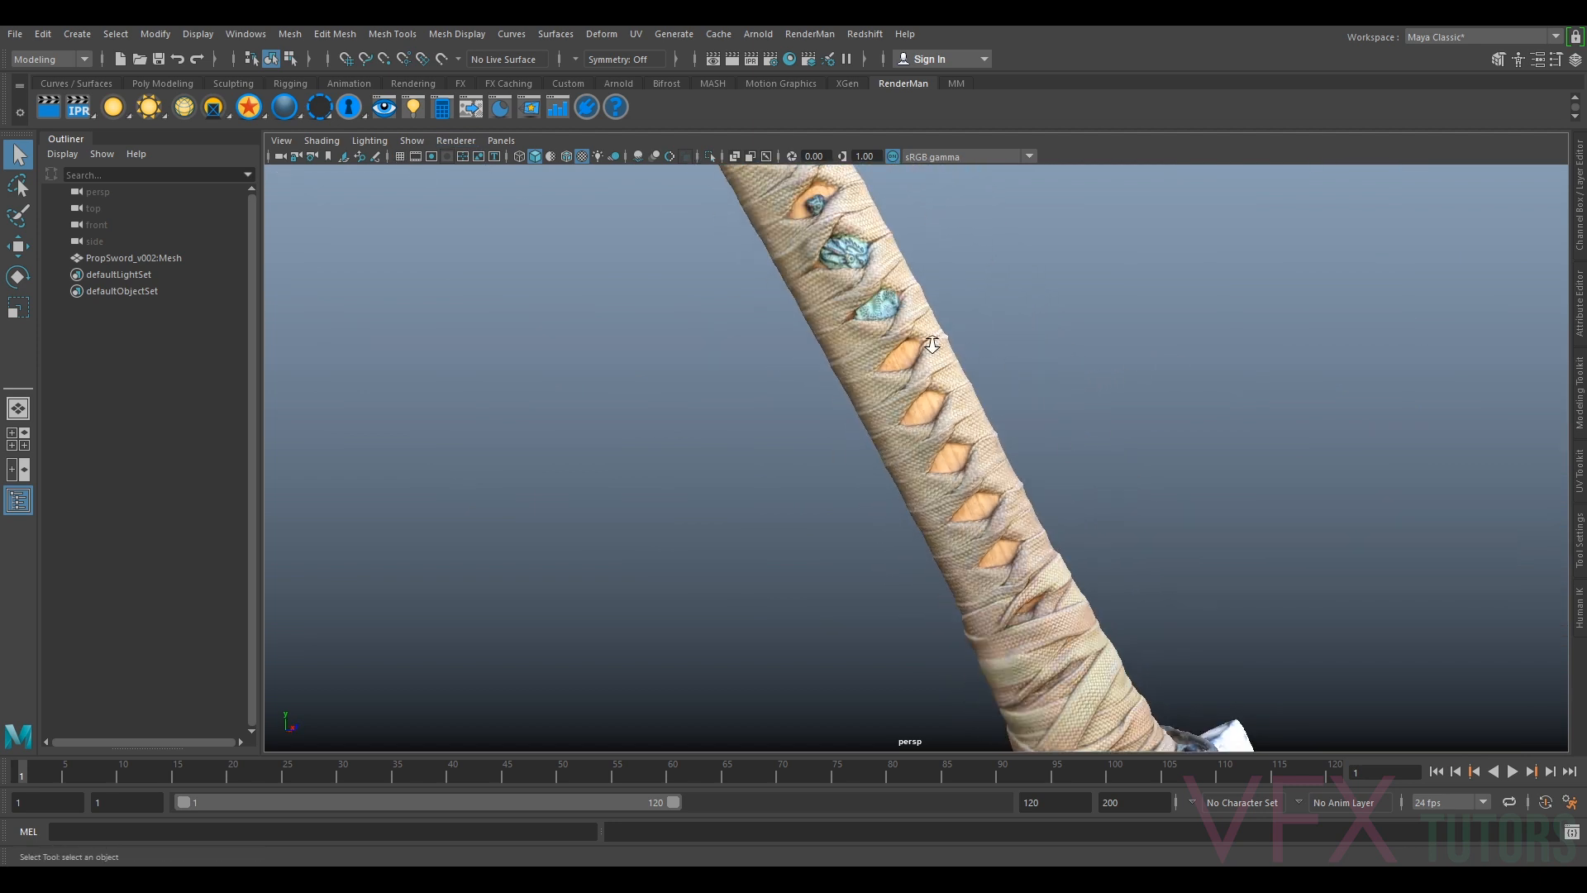
{"action": "scroll", "coordinate": [932, 344], "scroll_direction": "up", "scroll_amount": 3}
Raise the Viewport 2.0 maximum texture resolution to its 8192 limit and reload all textures
{"action": "left_click", "coordinate": [446, 141]}
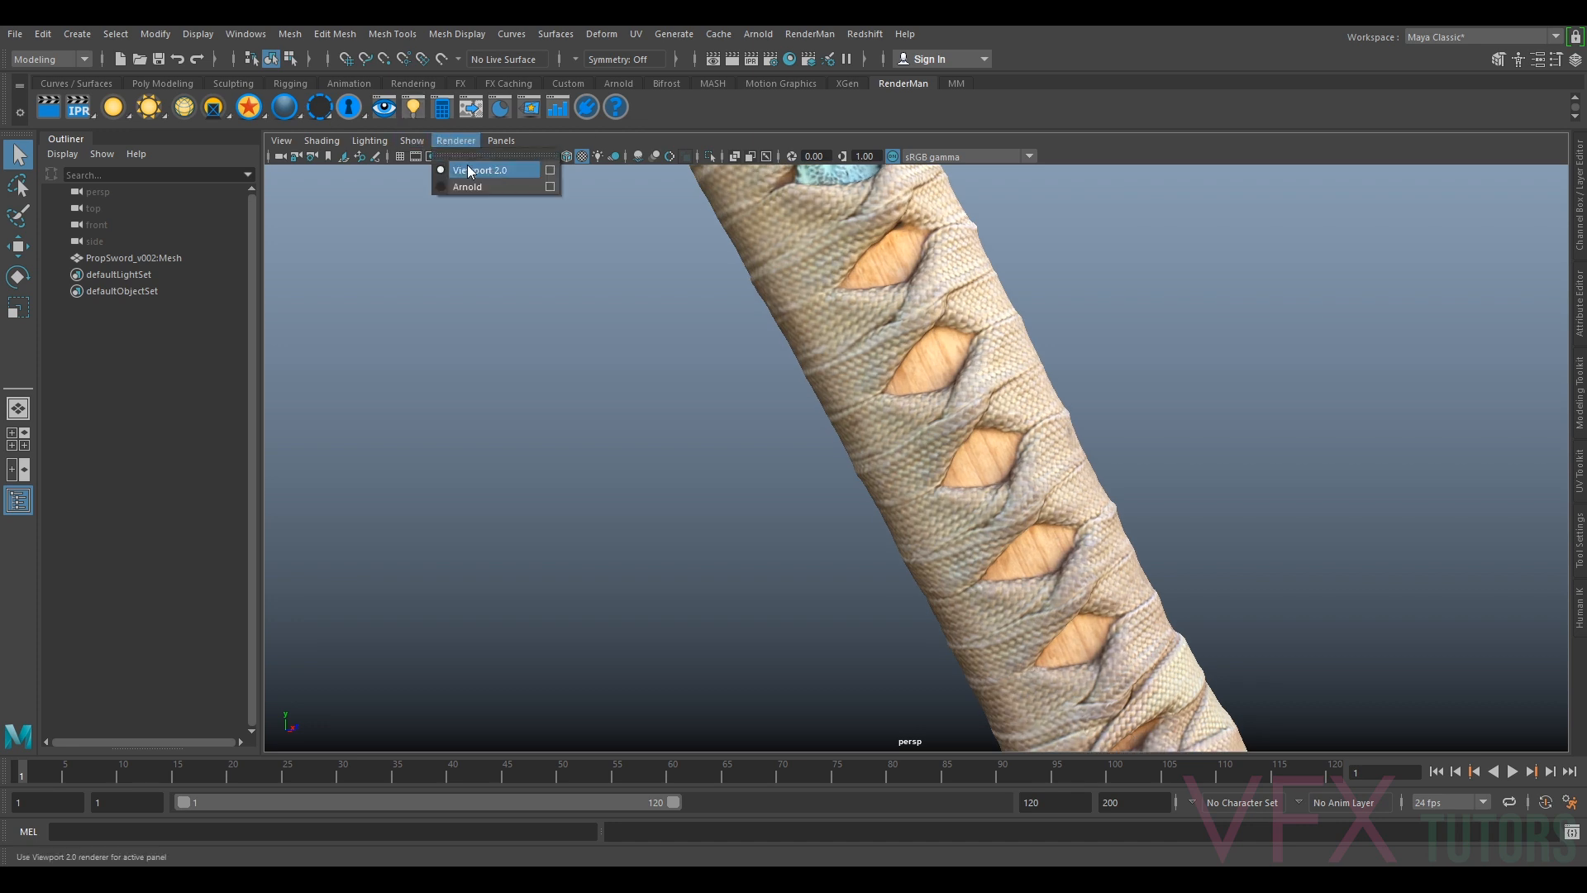
{"action": "left_click", "coordinate": [550, 169]}
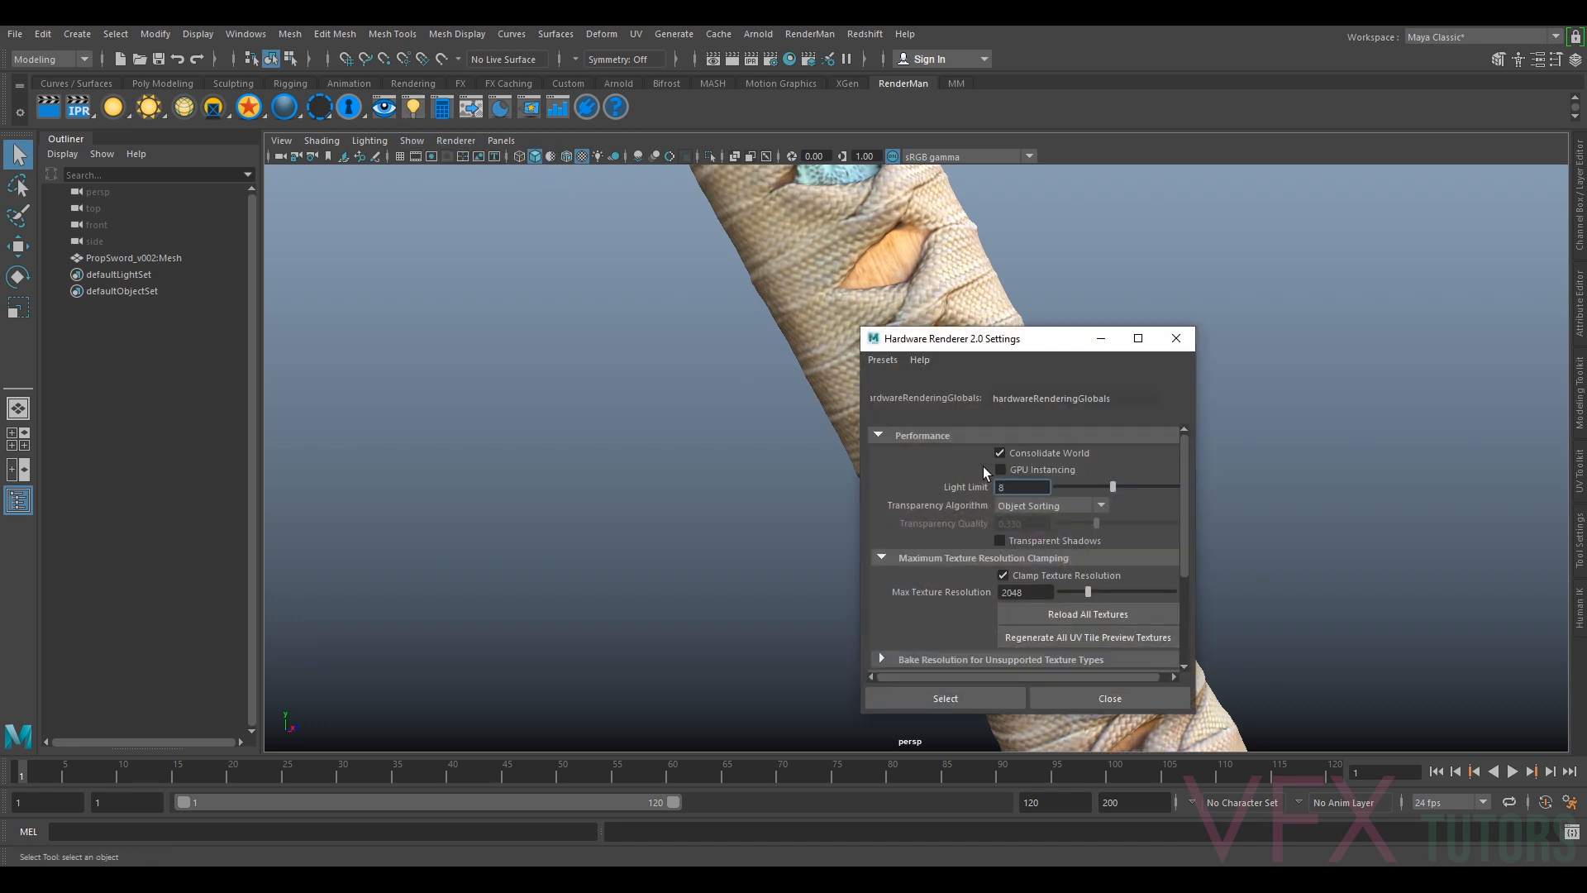
{"action": "left_click", "coordinate": [1018, 592]}
{"action": "type", "text": "9999"}
{"action": "key", "text": "Return"}
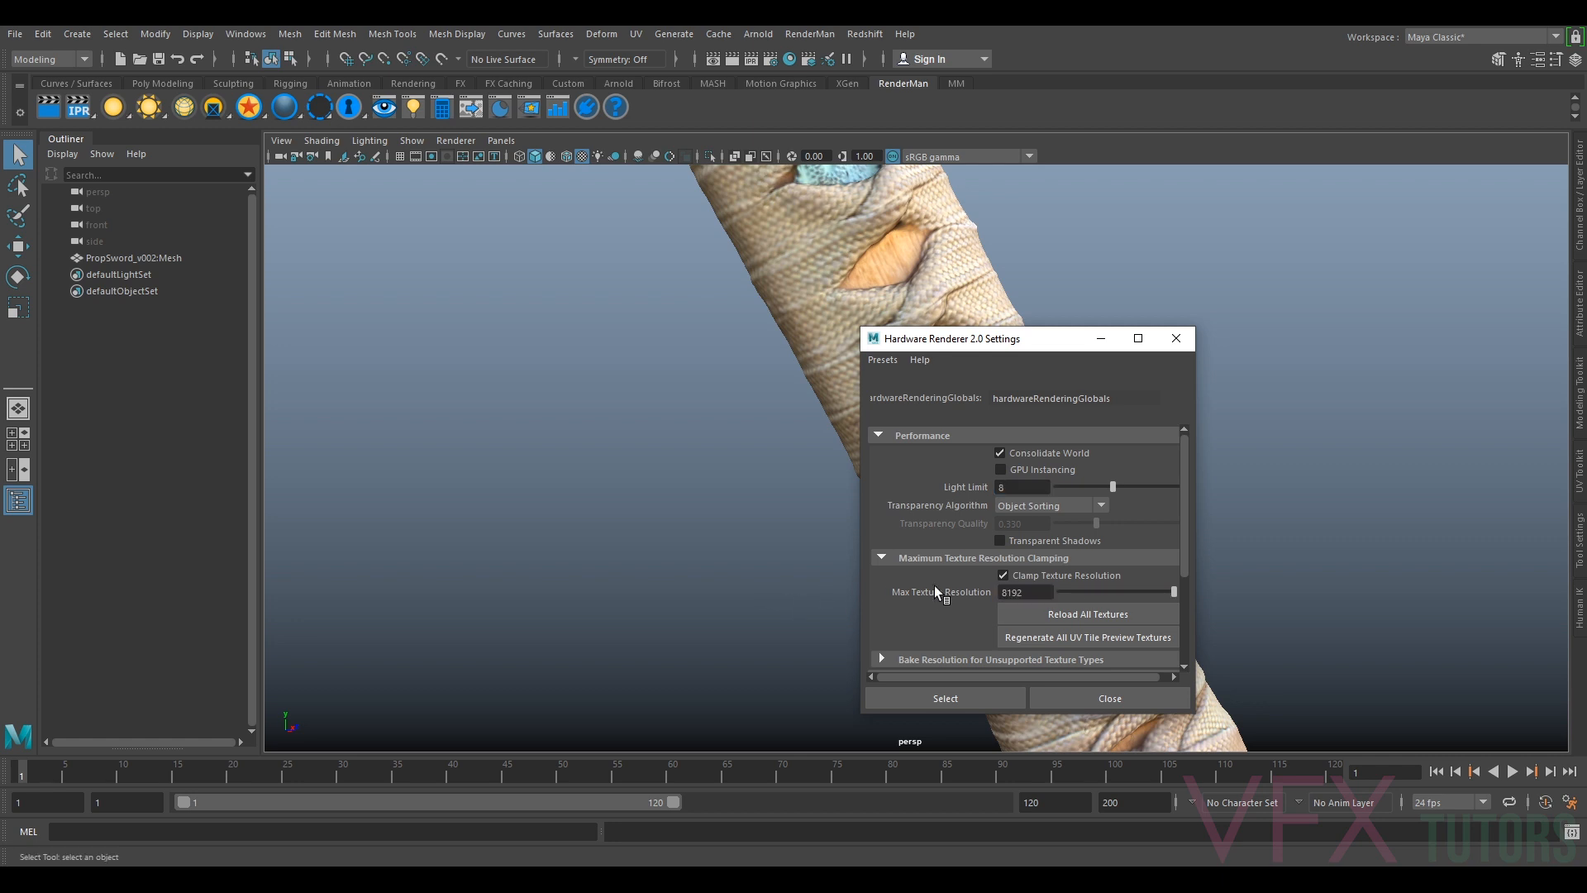
{"action": "left_click", "coordinate": [1075, 616]}
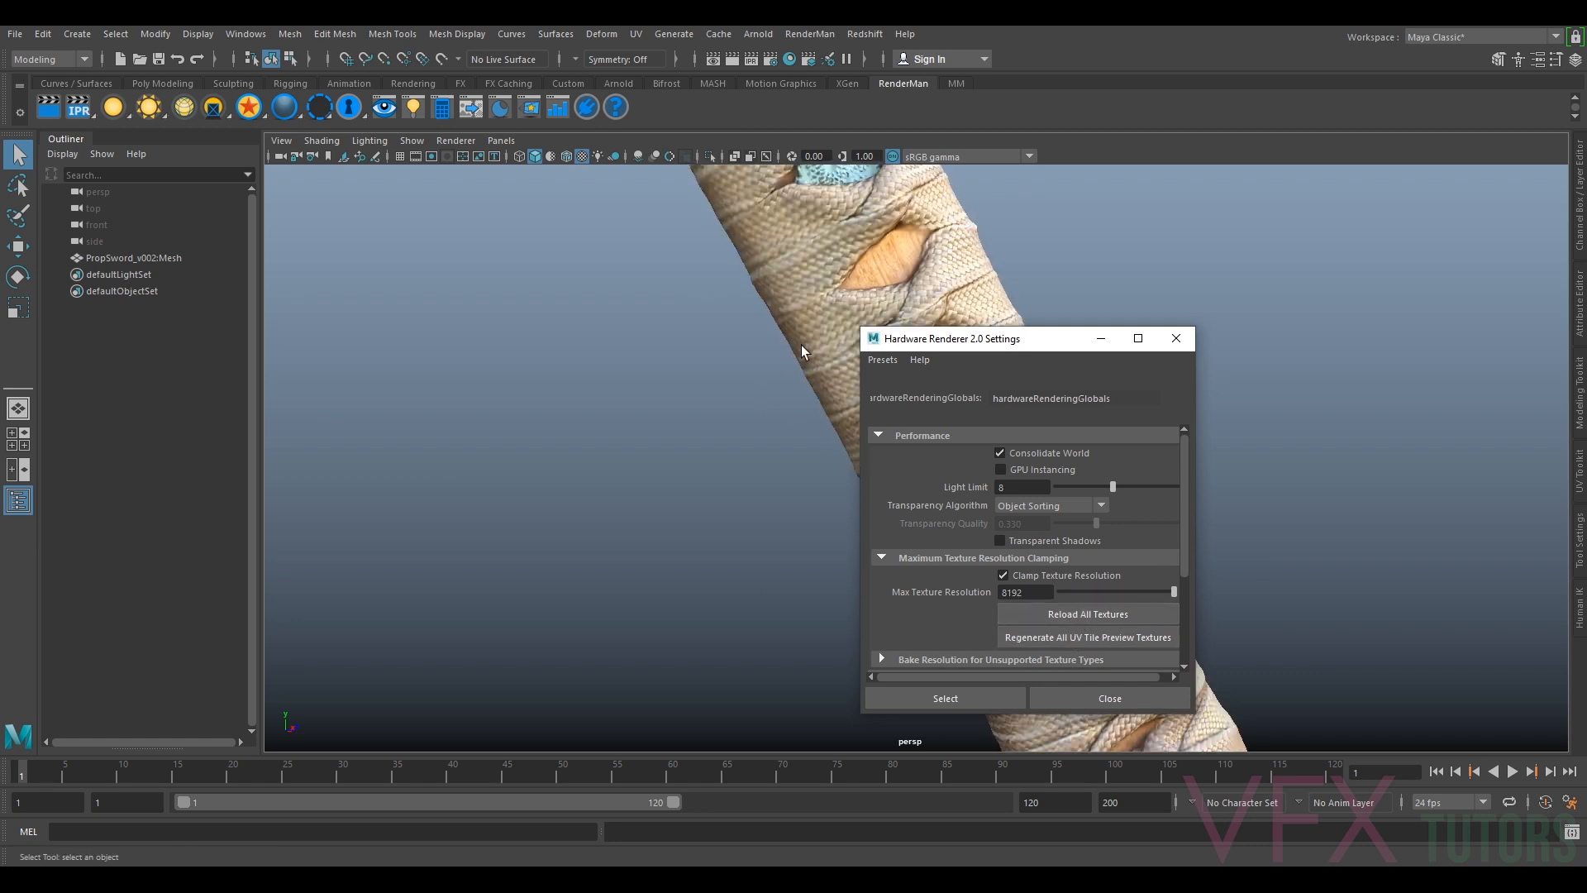
{"action": "left_click", "coordinate": [1166, 335]}
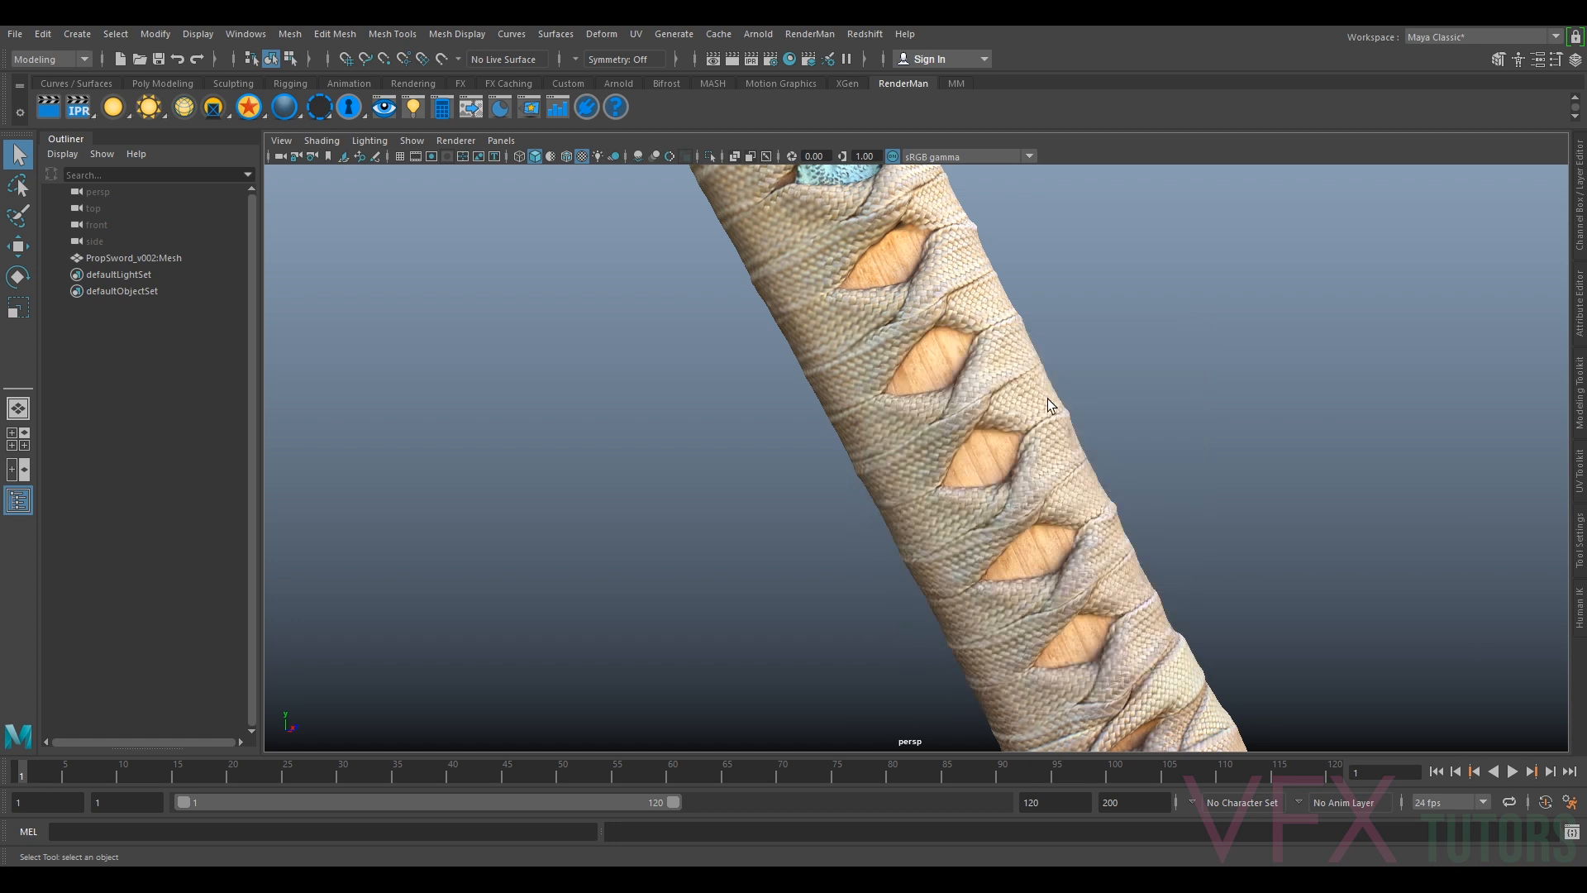
Examine the textured sword from all sides, including the handle, guard, open pommel end and blade
{"action": "scroll", "coordinate": [1049, 399], "scroll_direction": "up", "scroll_amount": 3}
{"action": "scroll", "coordinate": [1049, 400], "scroll_direction": "down", "scroll_amount": 3}
{"action": "left_click_drag", "start_coordinate": [1098, 418], "coordinate": [623, 400], "text": "alt"}
{"action": "middle_click_drag", "start_coordinate": [1039, 450], "coordinate": [1184, 290], "text": "alt"}
{"action": "scroll", "coordinate": [1049, 457], "scroll_direction": "up", "scroll_amount": 5}
{"action": "left_click_drag", "start_coordinate": [1049, 457], "coordinate": [1088, 440], "text": "alt"}
{"action": "scroll", "coordinate": [1089, 440], "scroll_direction": "down", "scroll_amount": 5}
{"action": "middle_click_drag", "start_coordinate": [1123, 499], "coordinate": [1180, 336], "text": "alt"}
{"action": "scroll", "coordinate": [1130, 516], "scroll_direction": "down", "scroll_amount": 1}
{"action": "left_click_drag", "start_coordinate": [1131, 517], "coordinate": [1170, 570], "text": "alt"}
{"action": "middle_click_drag", "start_coordinate": [1171, 570], "coordinate": [982, 427], "text": "alt"}
{"action": "scroll", "coordinate": [982, 427], "scroll_direction": "up", "scroll_amount": 5}
{"action": "middle_click_drag", "start_coordinate": [1116, 438], "coordinate": [1009, 445], "text": "alt"}
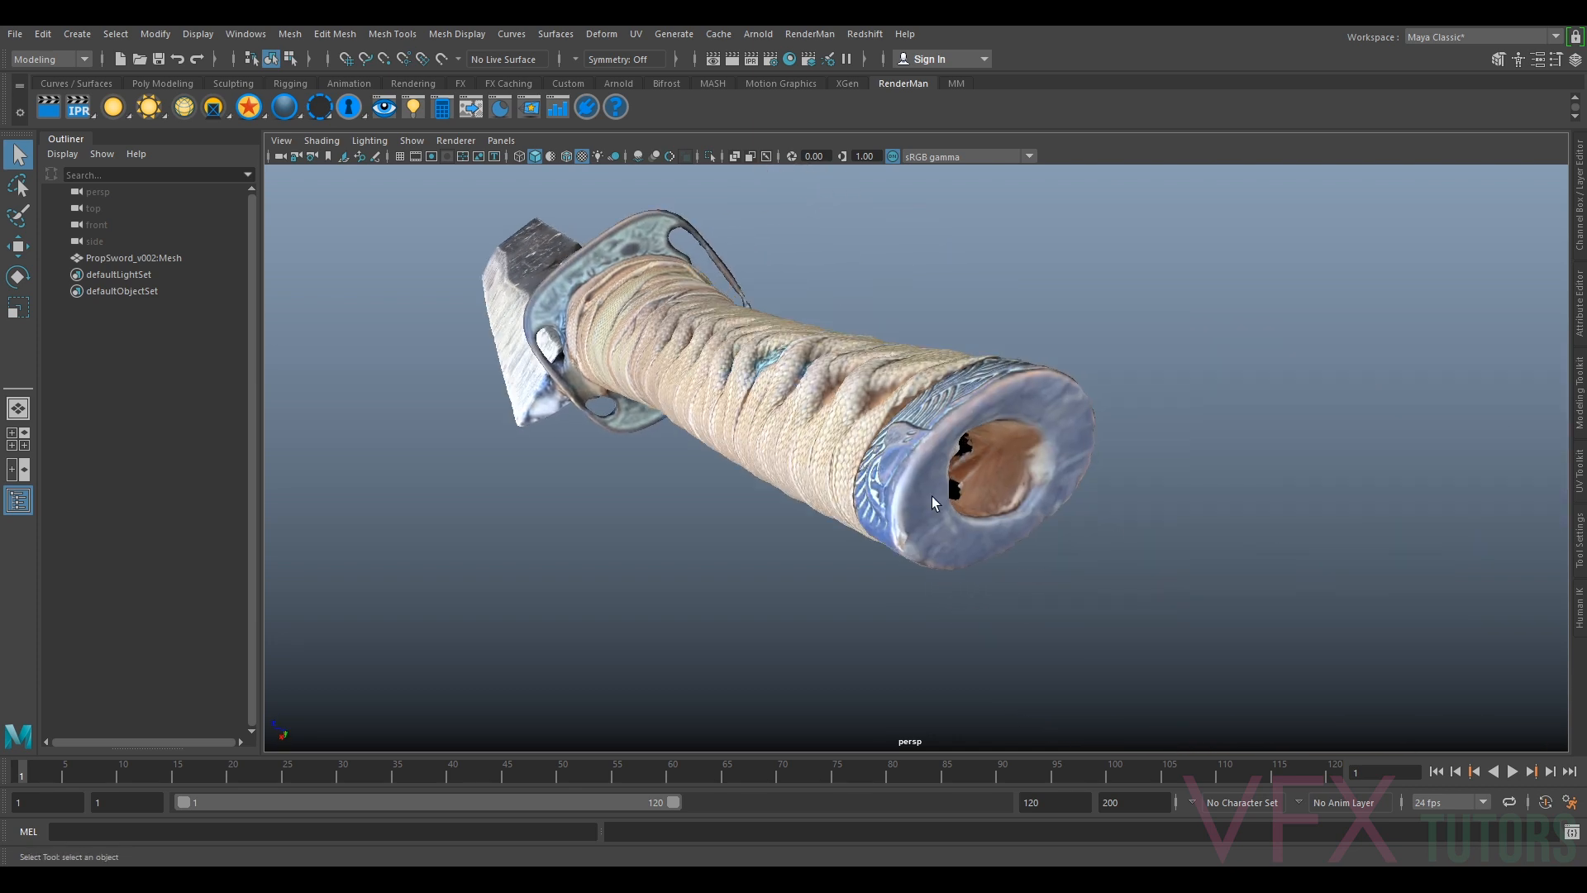
{"action": "scroll", "coordinate": [723, 492], "scroll_direction": "down", "scroll_amount": 5}
{"action": "left_click_drag", "start_coordinate": [722, 493], "coordinate": [701, 406], "text": "alt"}
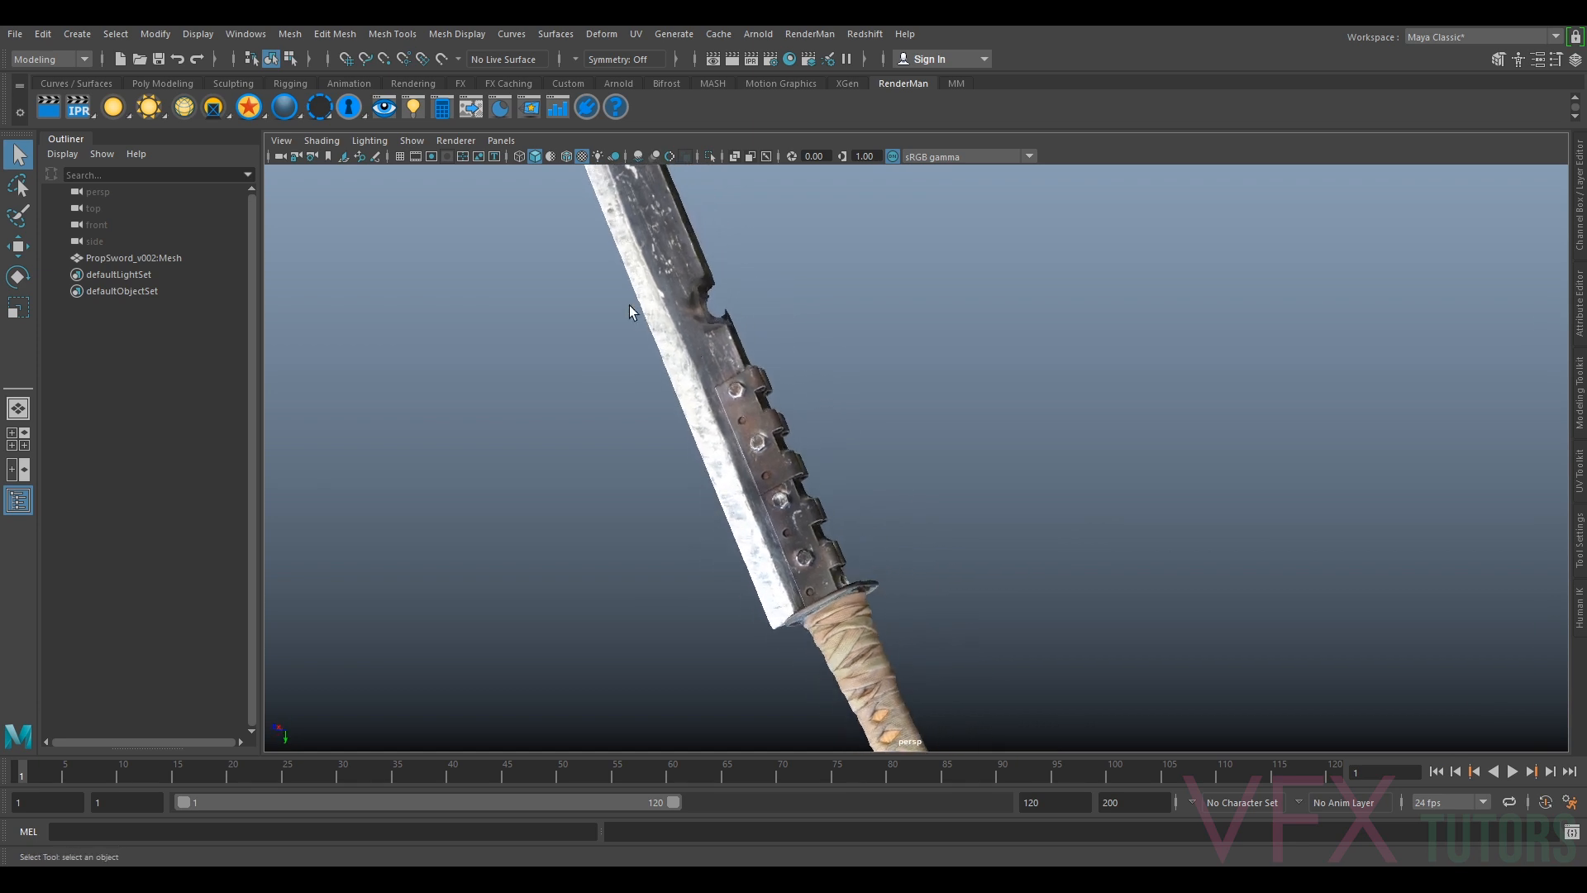
Show the grid in the perspective view, frame the sword mesh and leave it deselected
{"action": "left_click", "coordinate": [399, 157]}
{"action": "left_click_drag", "start_coordinate": [1032, 337], "coordinate": [1076, 463], "text": "alt"}
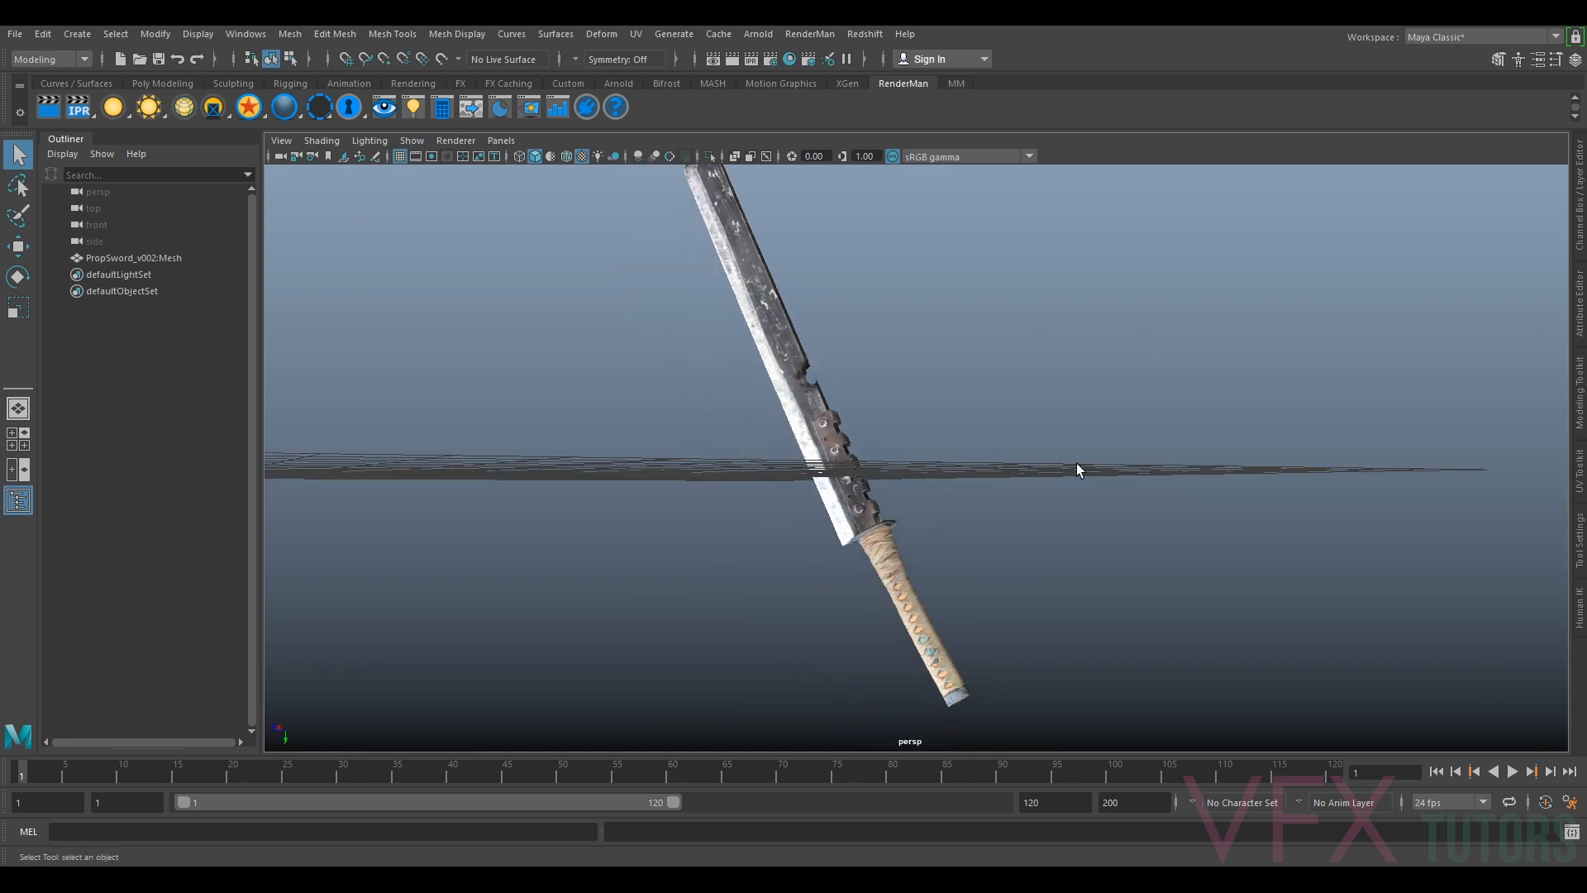
{"action": "left_click", "coordinate": [124, 258]}
{"action": "key", "text": "f"}
{"action": "left_click_drag", "start_coordinate": [1100, 374], "coordinate": [978, 372], "text": "alt"}
{"action": "left_click", "coordinate": [1083, 368]}
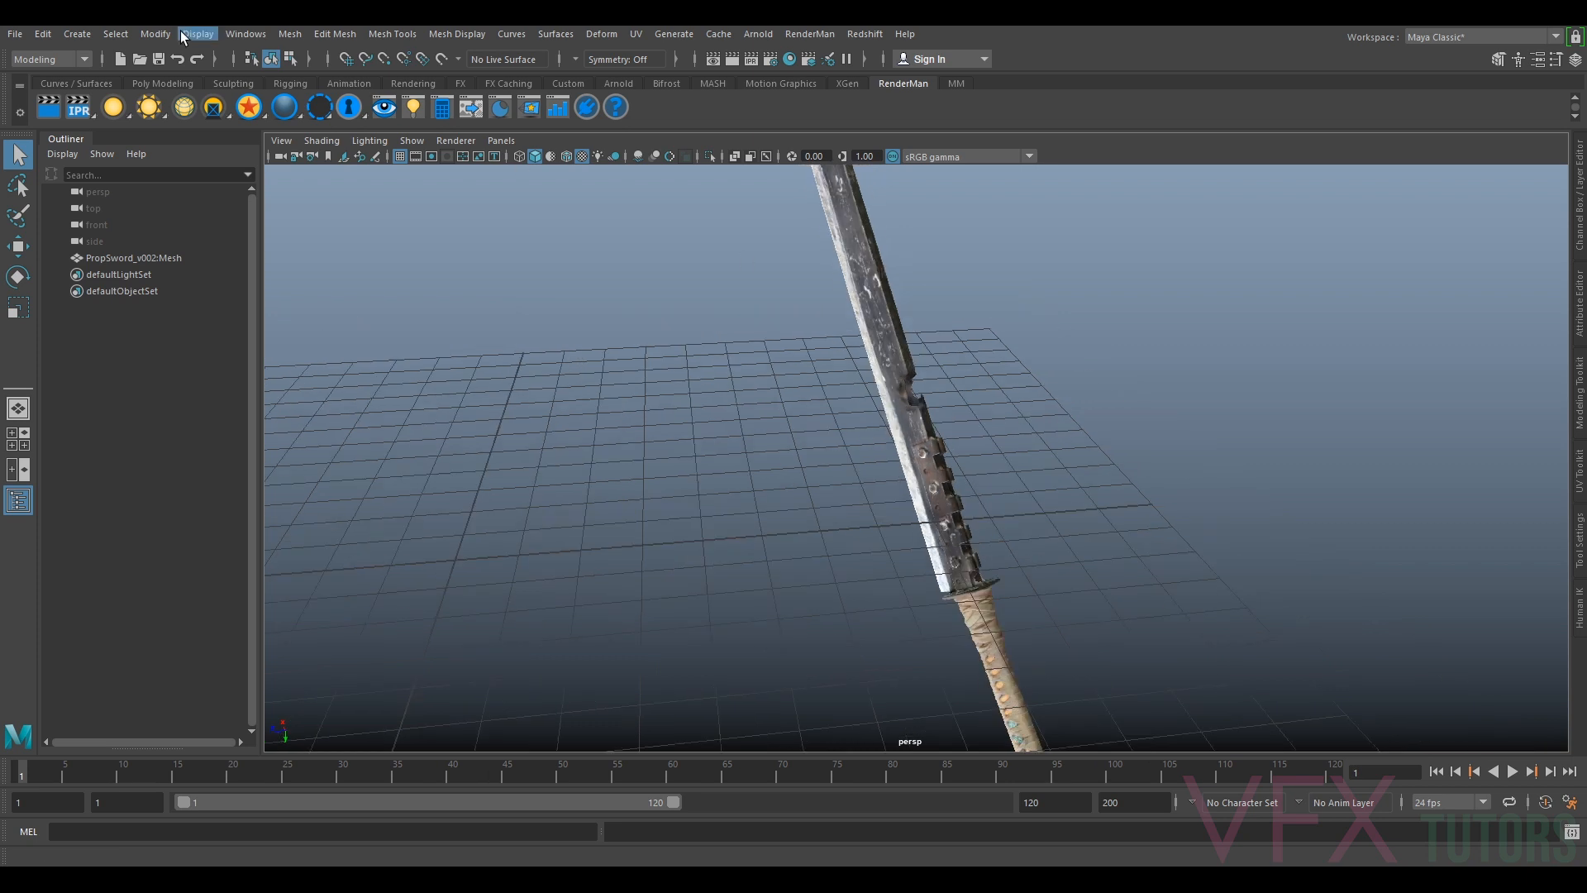
Create a polygon cube at the origin and display its transform channels
{"action": "left_click", "coordinate": [172, 80]}
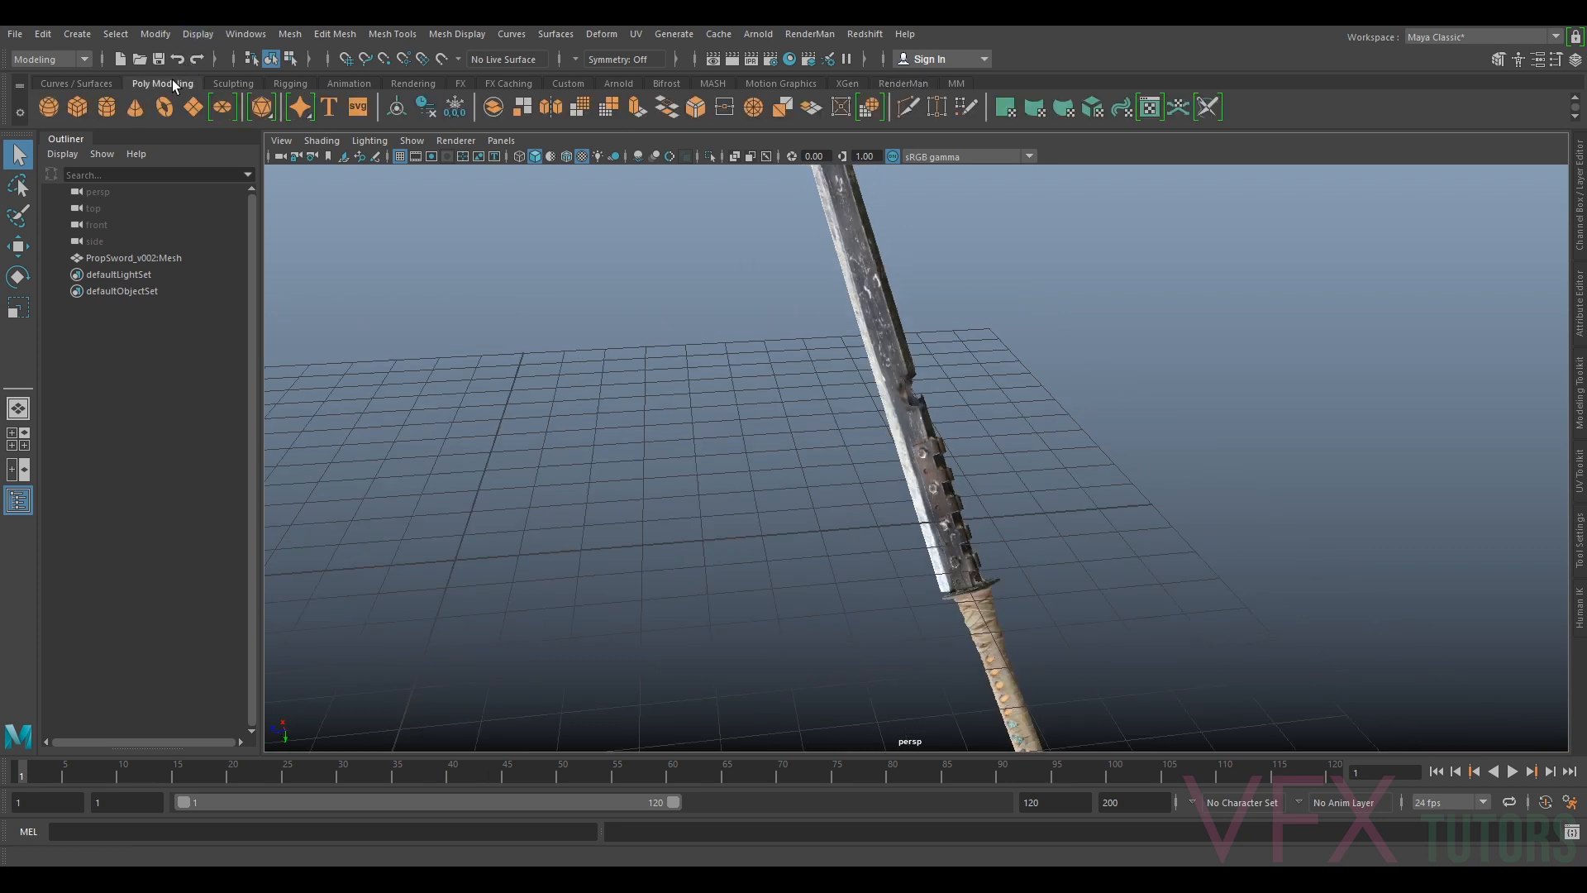
{"action": "left_click", "coordinate": [76, 109]}
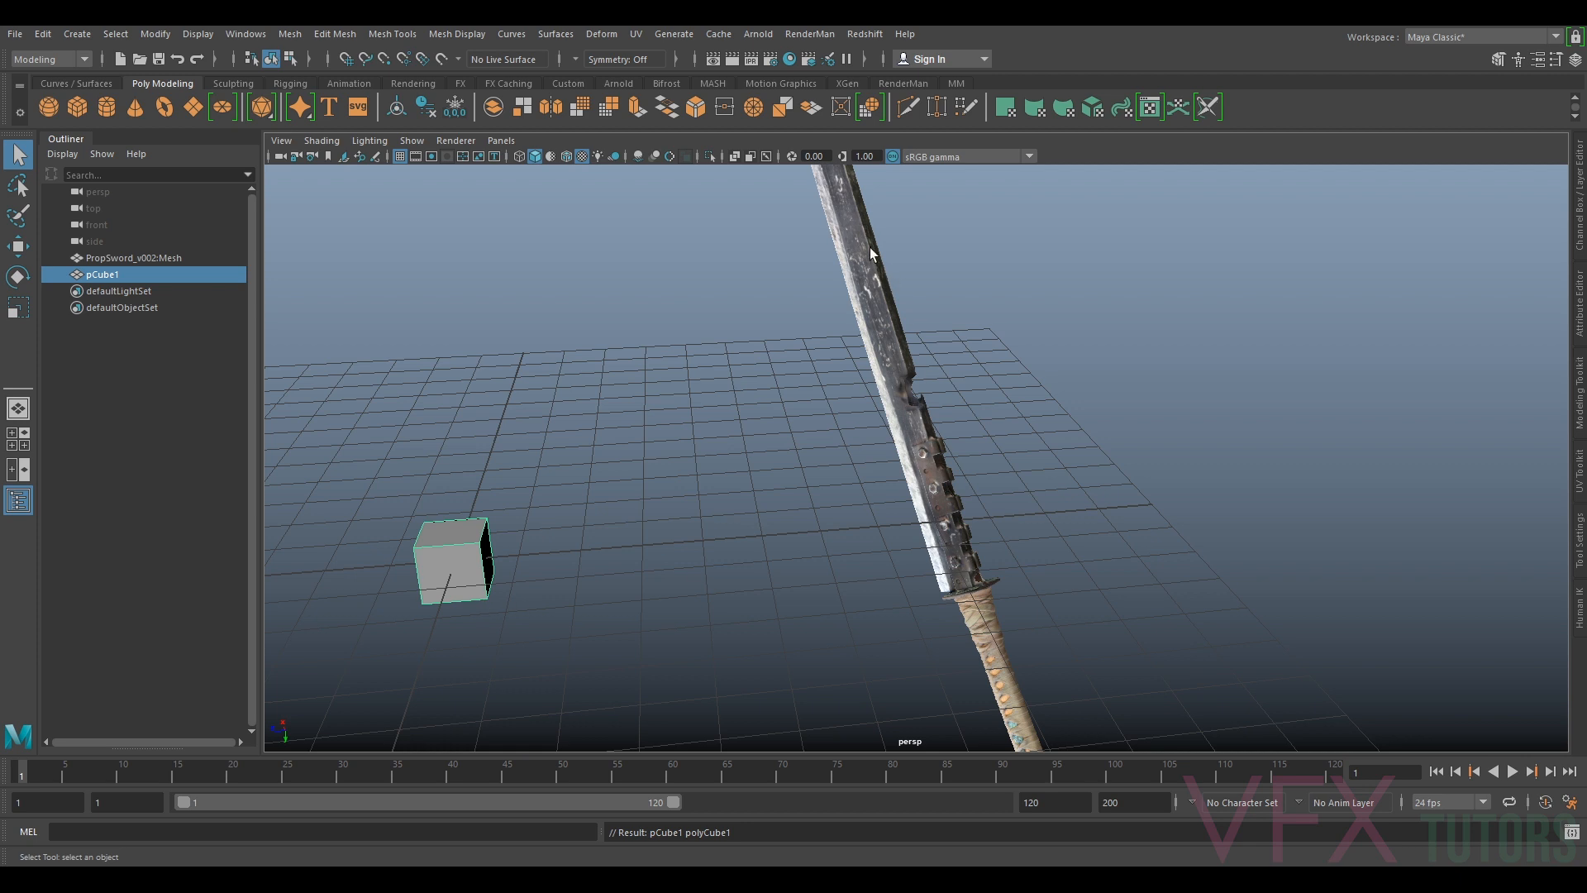
{"action": "middle_click_drag", "start_coordinate": [873, 489], "coordinate": [920, 508], "text": "alt"}
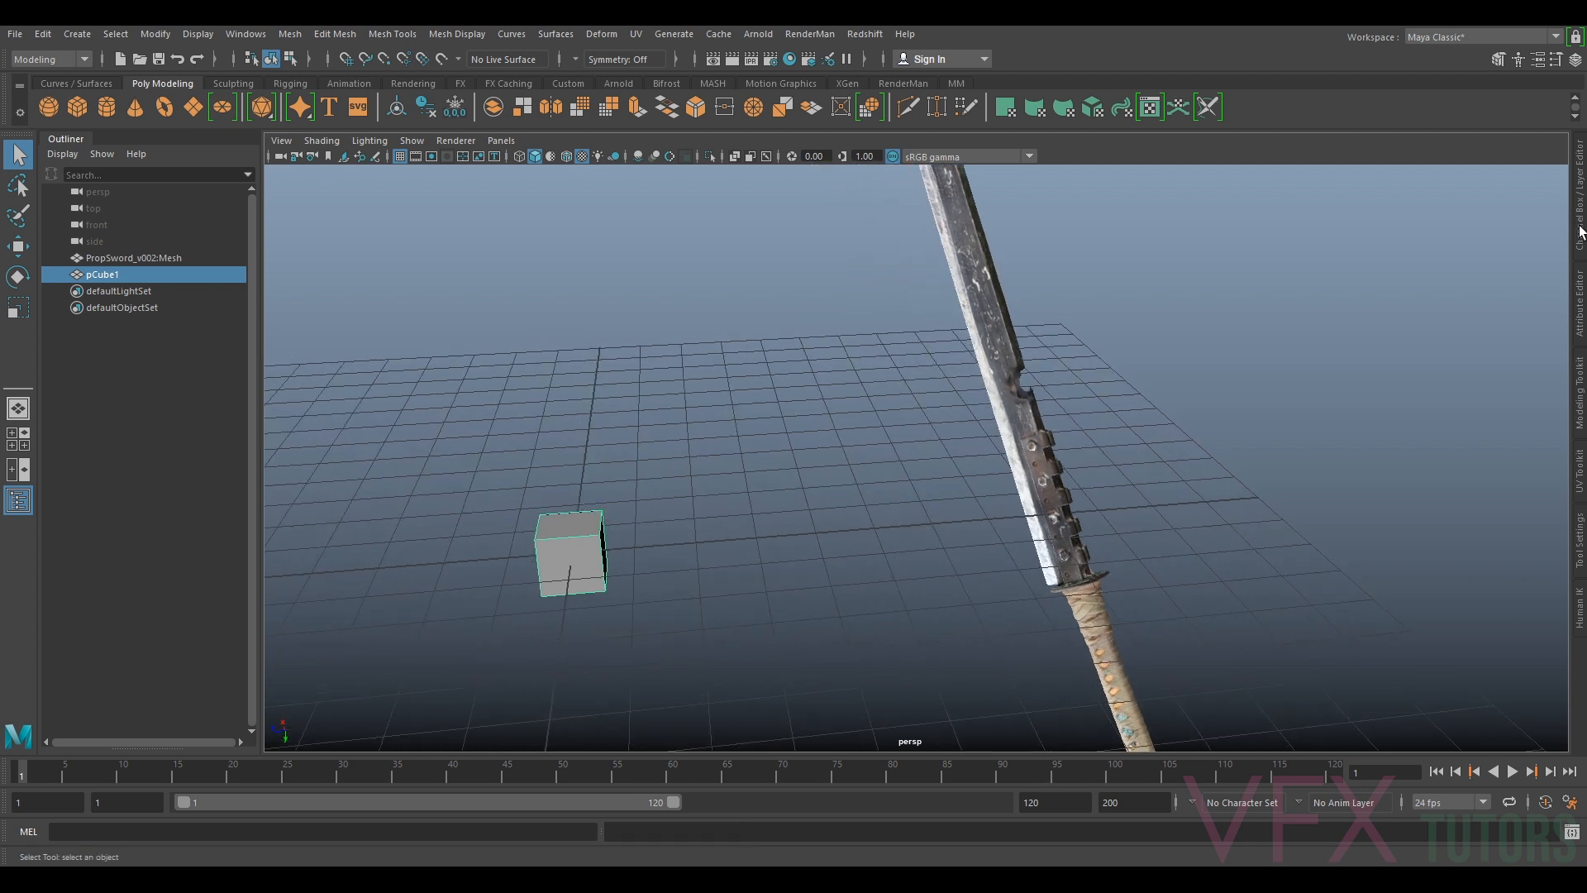
{"action": "left_click", "coordinate": [1580, 234]}
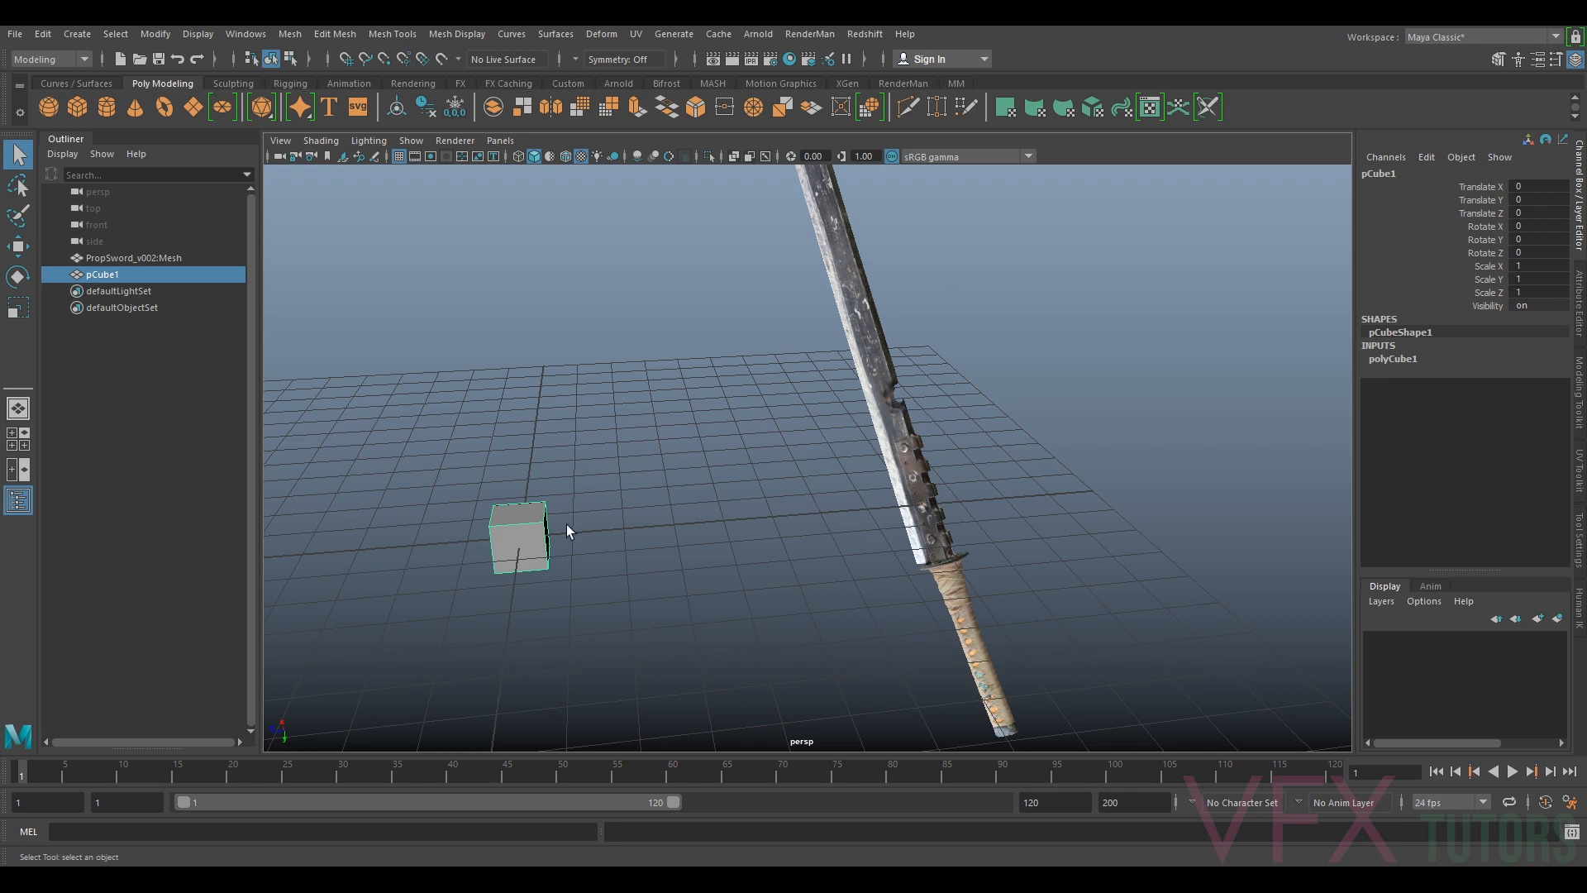
Move the cube to about -7.77 in Z and scale it into a thin bar, about 0.3 in X and 12.3 in Z
{"action": "key", "text": "w"}
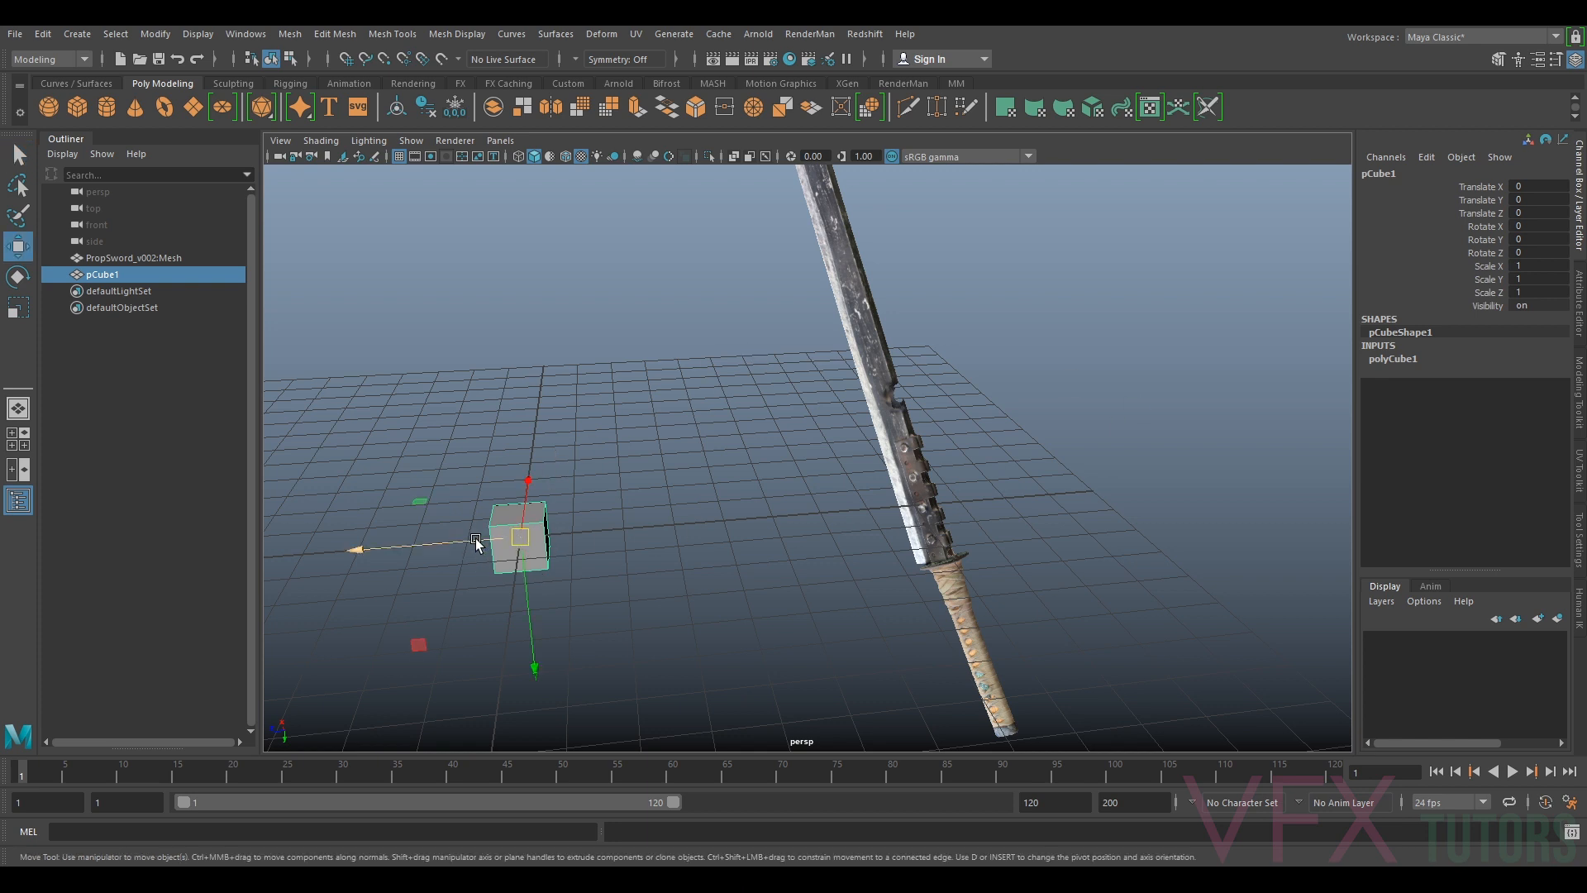
{"action": "left_click_drag", "start_coordinate": [475, 541], "coordinate": [719, 578]}
{"action": "key", "text": "r"}
{"action": "scroll", "coordinate": [716, 581], "scroll_direction": "down", "scroll_amount": 5}
{"action": "left_click_drag", "start_coordinate": [721, 505], "coordinate": [367, 521]}
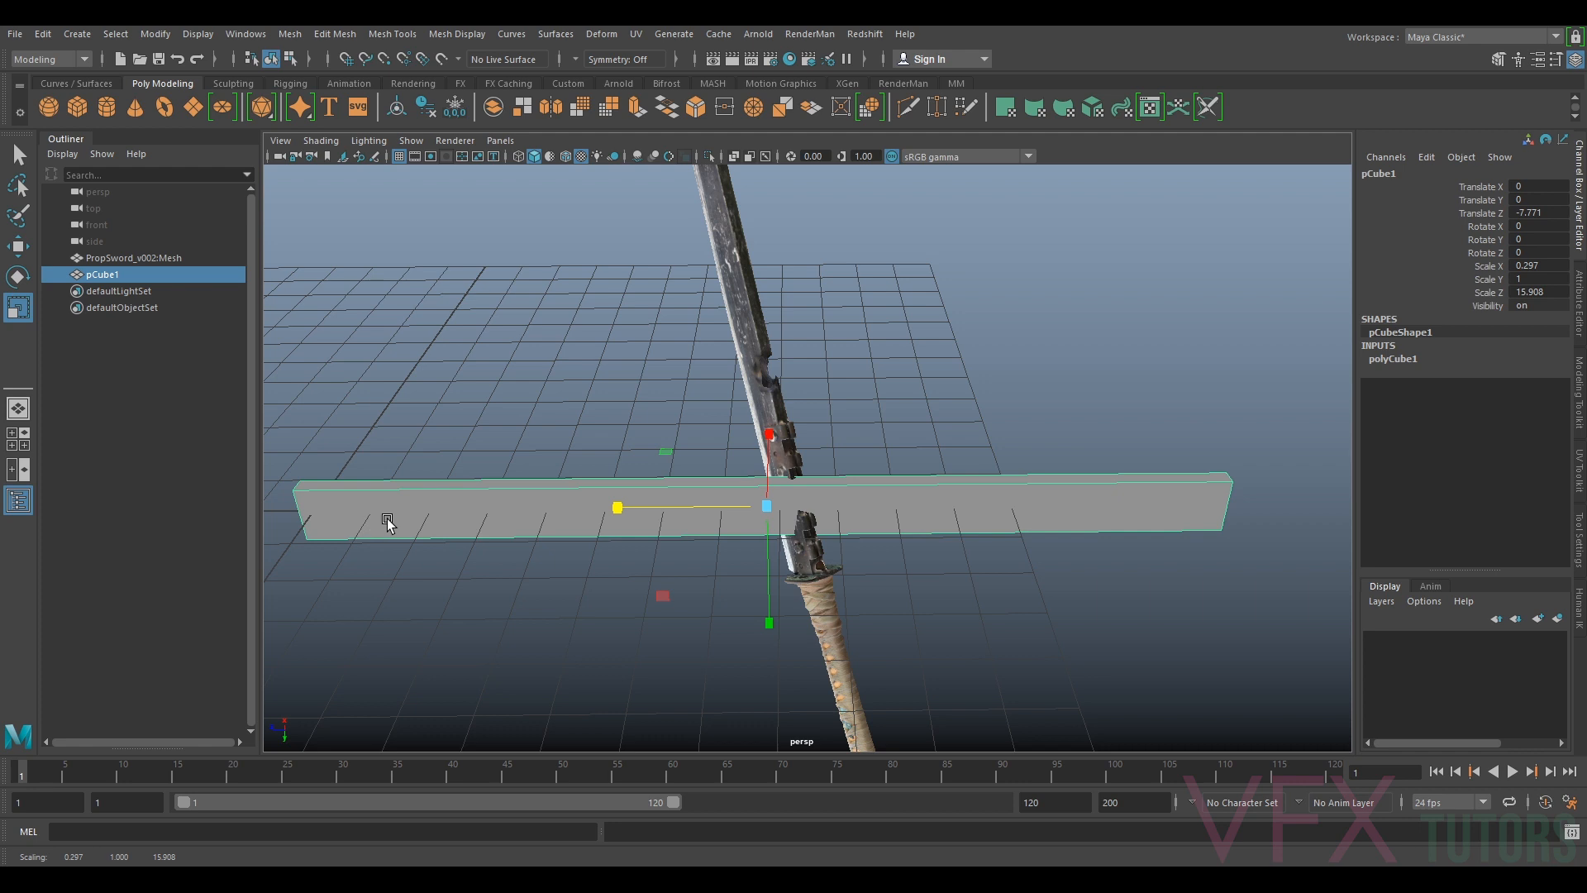
{"action": "scroll", "coordinate": [535, 516], "scroll_direction": "down", "scroll_amount": 5}
{"action": "scroll", "coordinate": [667, 503], "scroll_direction": "up", "scroll_amount": 3}
{"action": "mouse_move", "coordinate": [667, 507]}
{"action": "left_mouse_down"}
{"action": "mouse_move", "coordinate": [654, 501]}
{"action": "mouse_move", "coordinate": [669, 501]}
{"action": "left_mouse_up"}
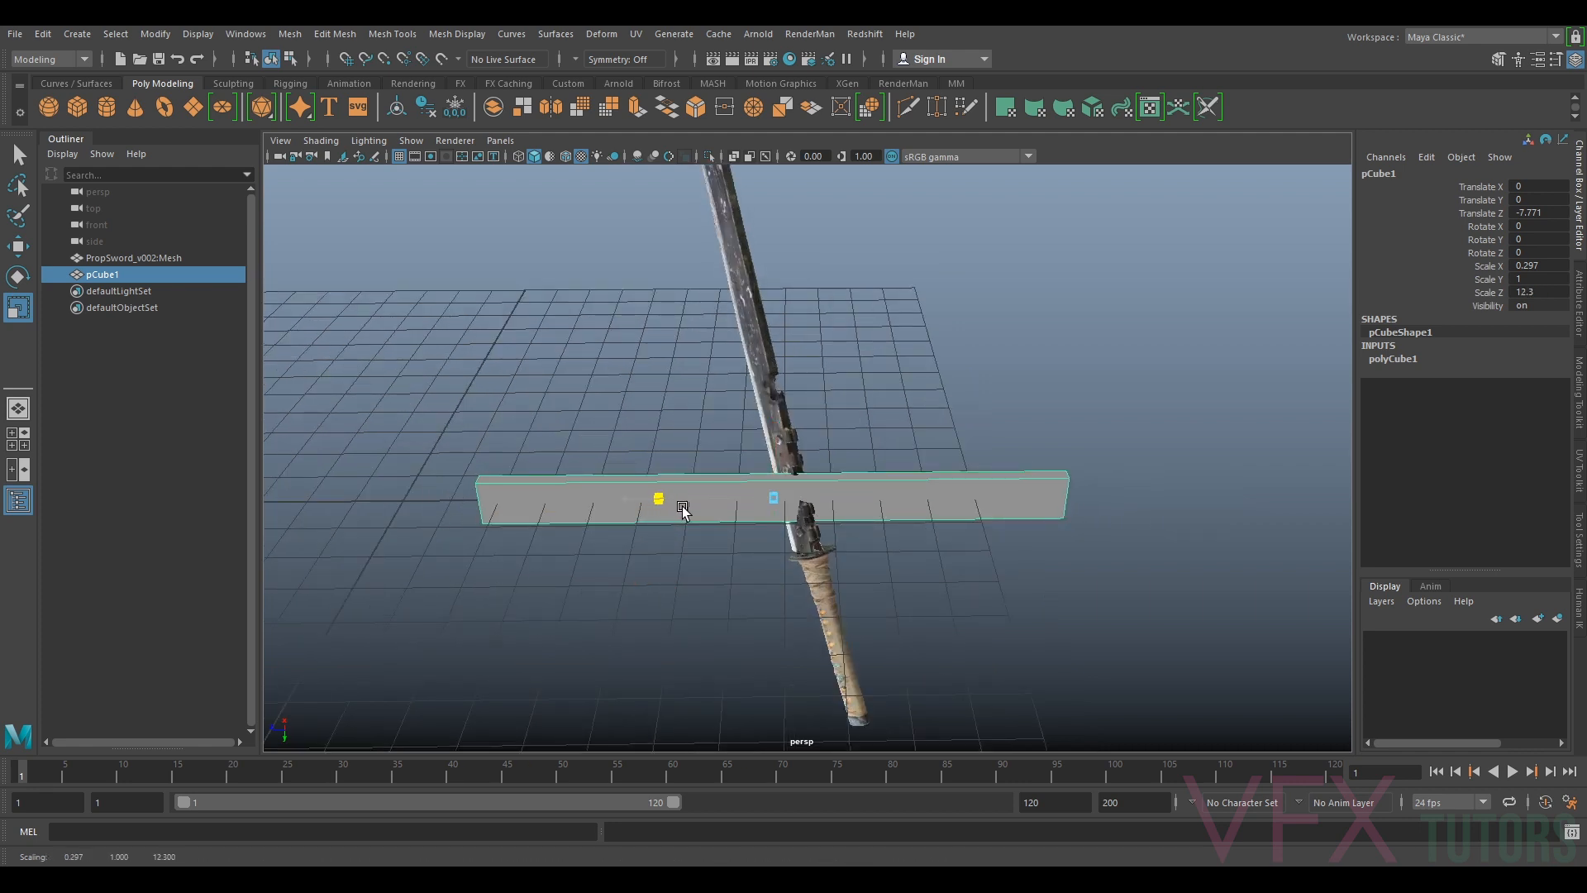
{"action": "mouse_move", "coordinate": [657, 431]}
{"action": "left_mouse_down", "text": "alt"}
{"action": "mouse_move", "coordinate": [673, 424]}
{"action": "mouse_move", "coordinate": [658, 432]}
{"action": "left_mouse_up", "text": "alt"}
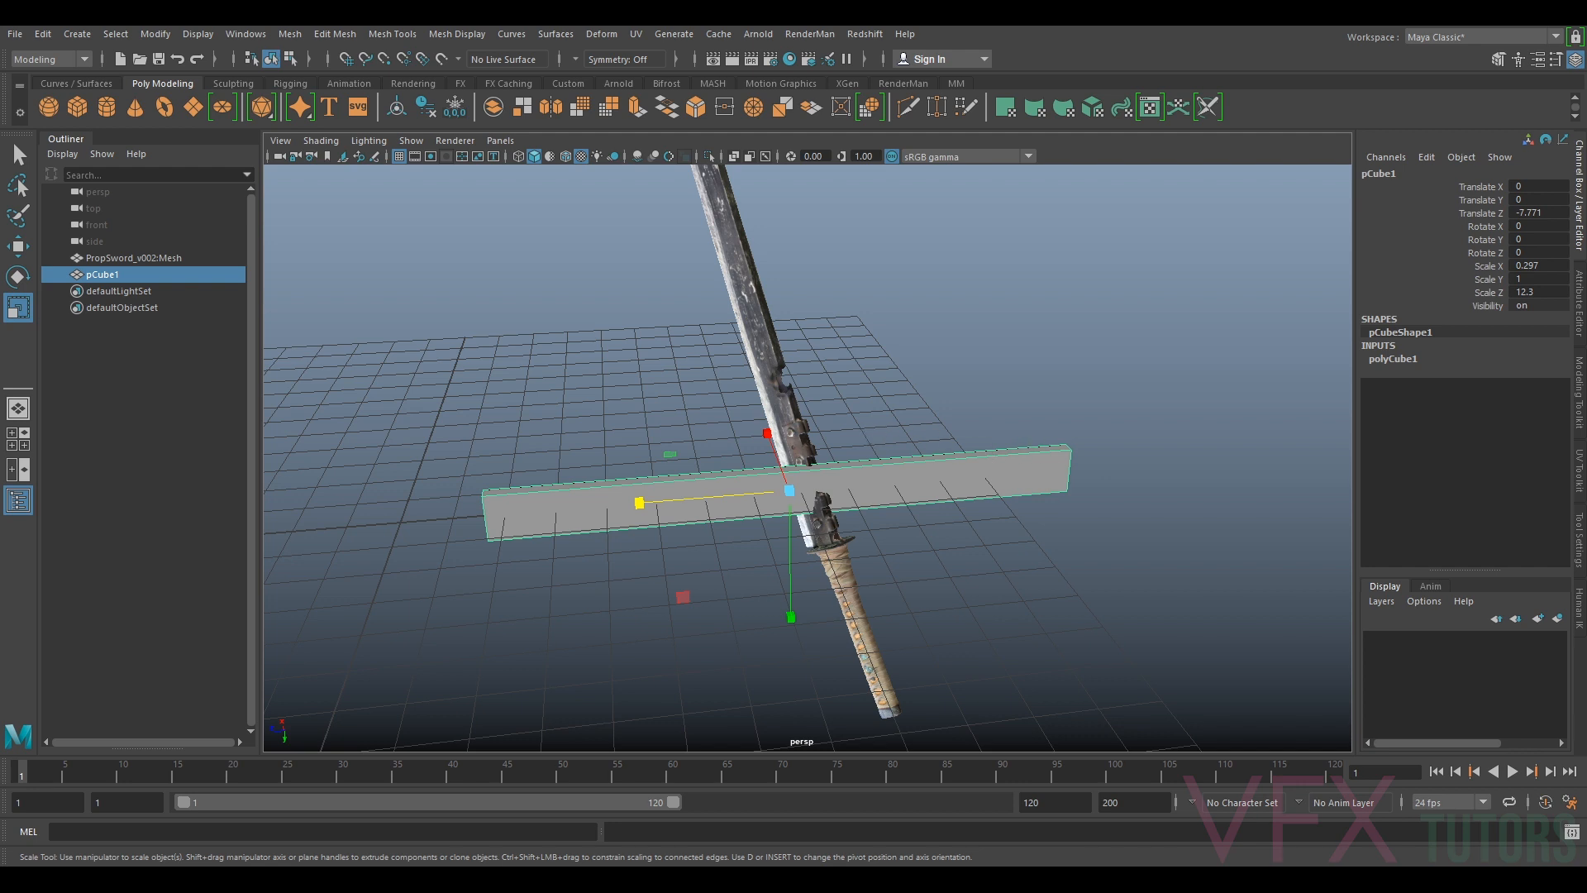
Rotate the bar roughly into the sword's direction, displaying the Rotate tool's settings
{"action": "key", "text": "e"}
{"action": "left_click_drag", "start_coordinate": [854, 547], "coordinate": [530, 518]}
{"action": "double_click", "coordinate": [17, 276]}
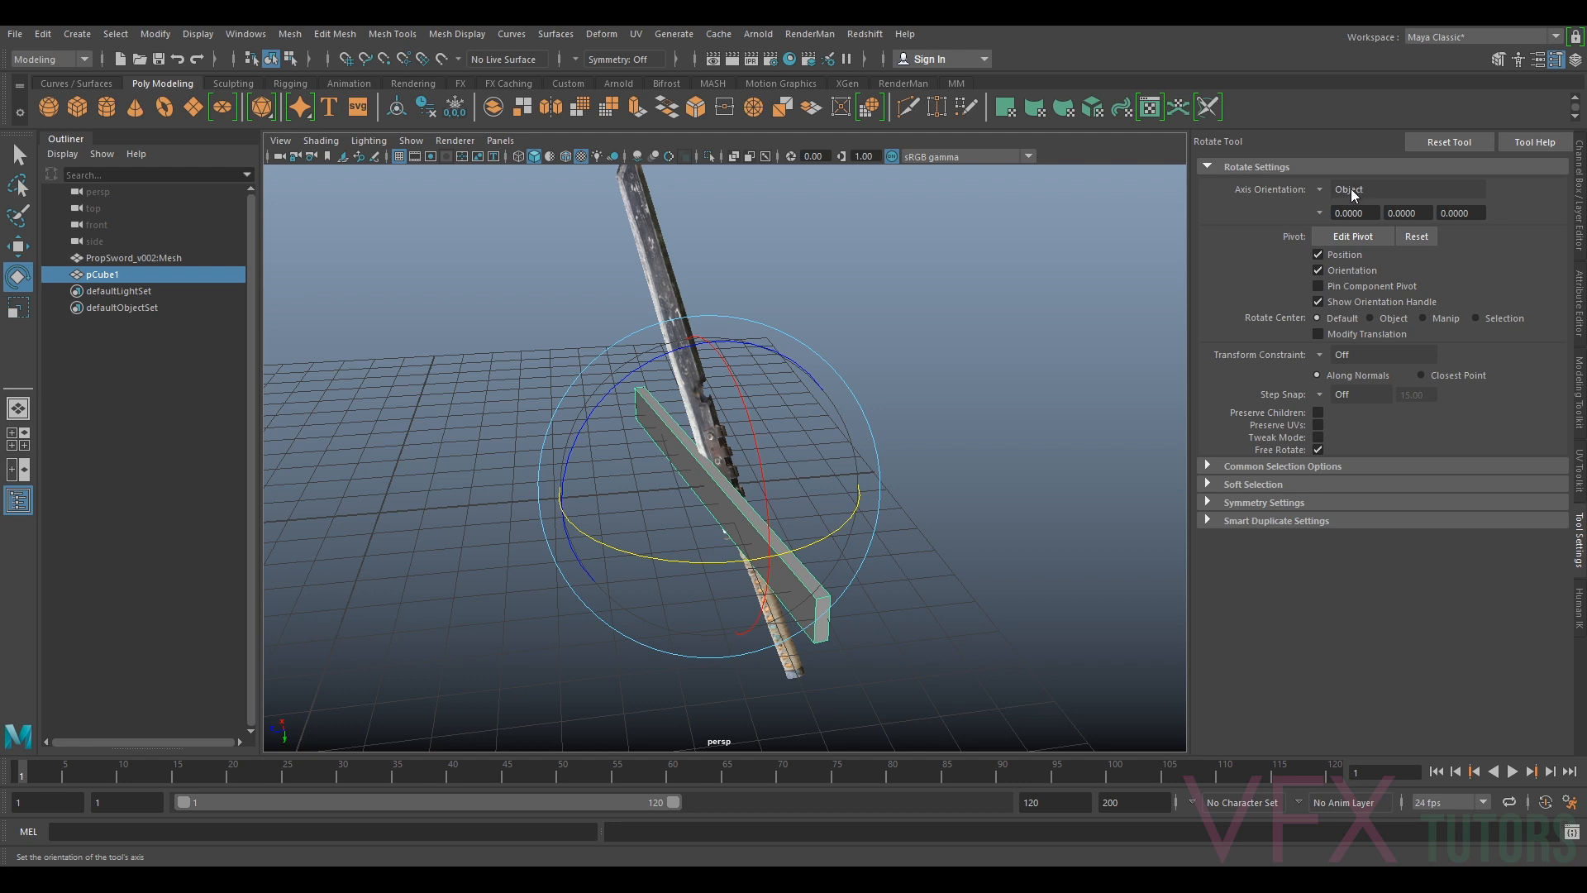
{"action": "scroll", "coordinate": [717, 383], "scroll_direction": "up", "scroll_amount": 2}
{"action": "left_click_drag", "start_coordinate": [717, 383], "coordinate": [733, 507], "text": "alt"}
{"action": "key", "text": "w"}
{"action": "key", "text": "e"}
{"action": "left_click_drag", "start_coordinate": [727, 434], "coordinate": [768, 606]}
Refine the bar's rotation about its own axes so its length runs parallel to the blade
{"action": "left_click_drag", "start_coordinate": [768, 605], "coordinate": [807, 344], "text": "alt"}
{"action": "scroll", "coordinate": [785, 402], "scroll_direction": "up", "scroll_amount": 5}
{"action": "key", "text": "w"}
{"action": "middle_click_drag", "start_coordinate": [807, 344], "coordinate": [825, 454], "text": "alt"}
{"action": "scroll", "coordinate": [825, 454], "scroll_direction": "up", "scroll_amount": 3}
{"action": "left_click_drag", "start_coordinate": [826, 453], "coordinate": [885, 329], "text": "alt"}
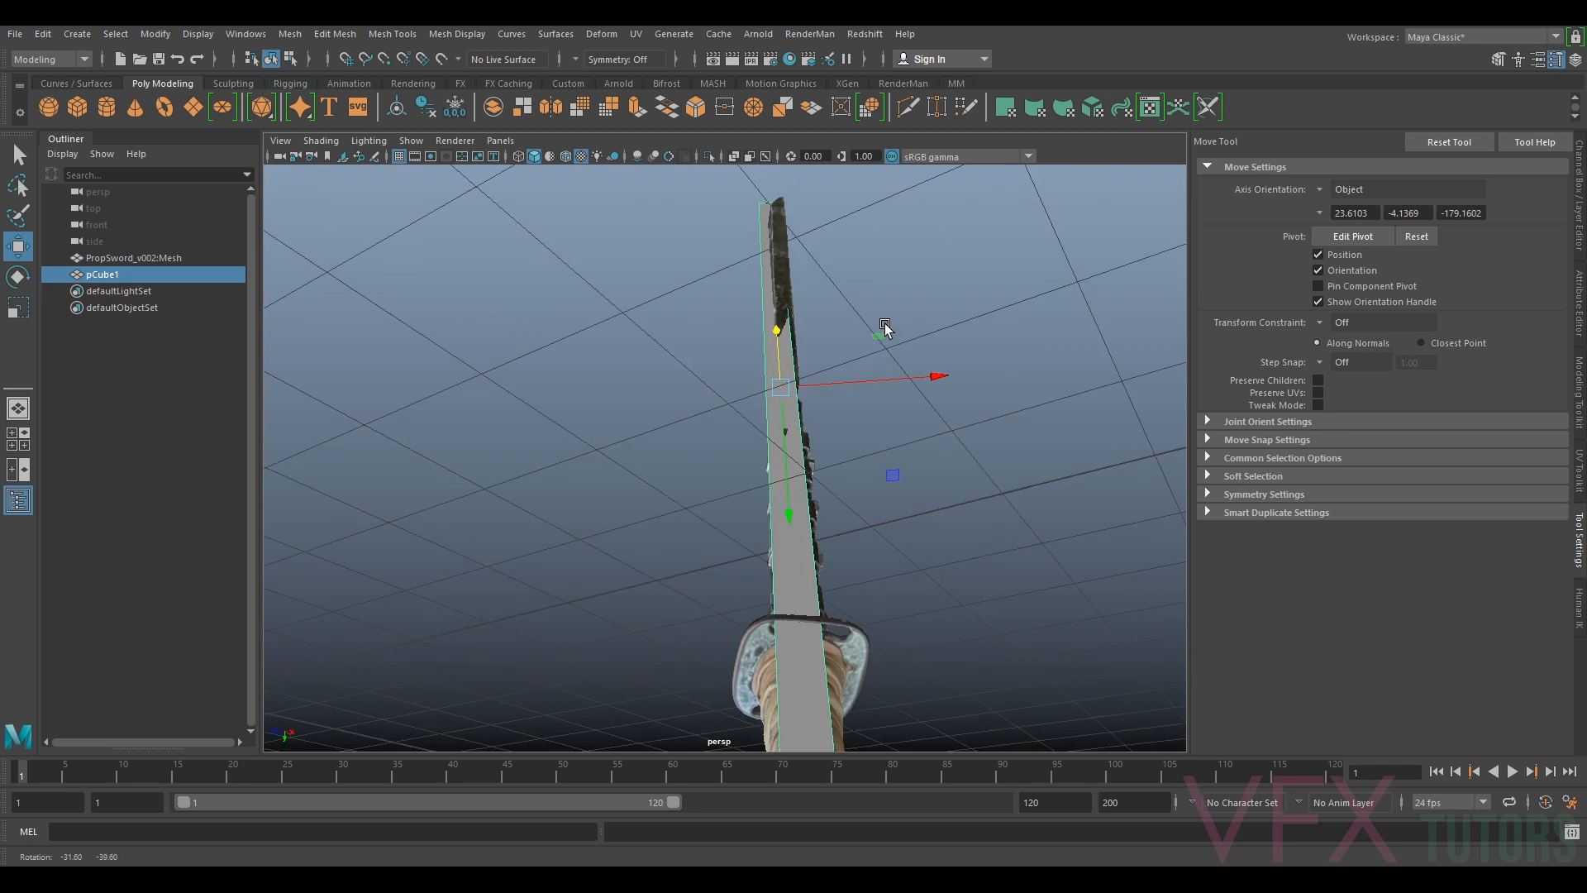
{"action": "key", "text": "e"}
{"action": "left_click_drag", "start_coordinate": [845, 240], "coordinate": [844, 412]}
{"action": "key", "text": "w"}
{"action": "key", "text": "e"}
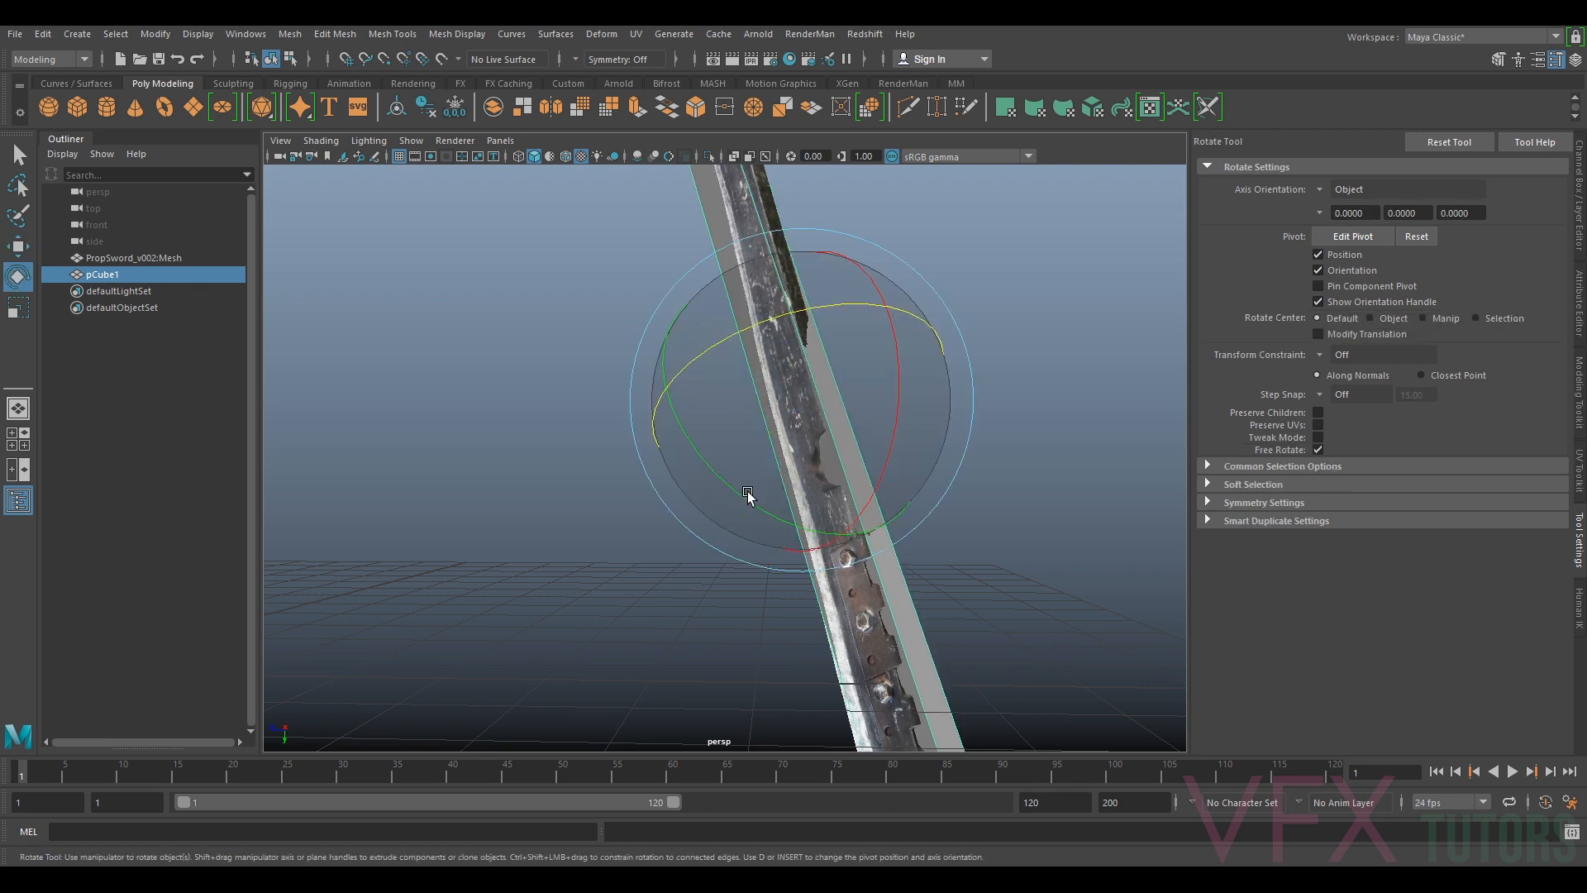
{"action": "left_click_drag", "start_coordinate": [751, 501], "coordinate": [750, 496]}
{"action": "left_click_drag", "start_coordinate": [901, 380], "coordinate": [730, 316]}
Nudge the bar's rotation and position so that it lies along the blade beside the bolts and clips
{"action": "scroll", "coordinate": [730, 317], "scroll_direction": "up", "scroll_amount": 3}
{"action": "left_click_drag", "start_coordinate": [740, 350], "coordinate": [787, 301]}
{"action": "key", "text": "w"}
{"action": "key", "text": "e"}
{"action": "left_click_drag", "start_coordinate": [771, 220], "coordinate": [780, 223]}
{"action": "key", "text": "w"}
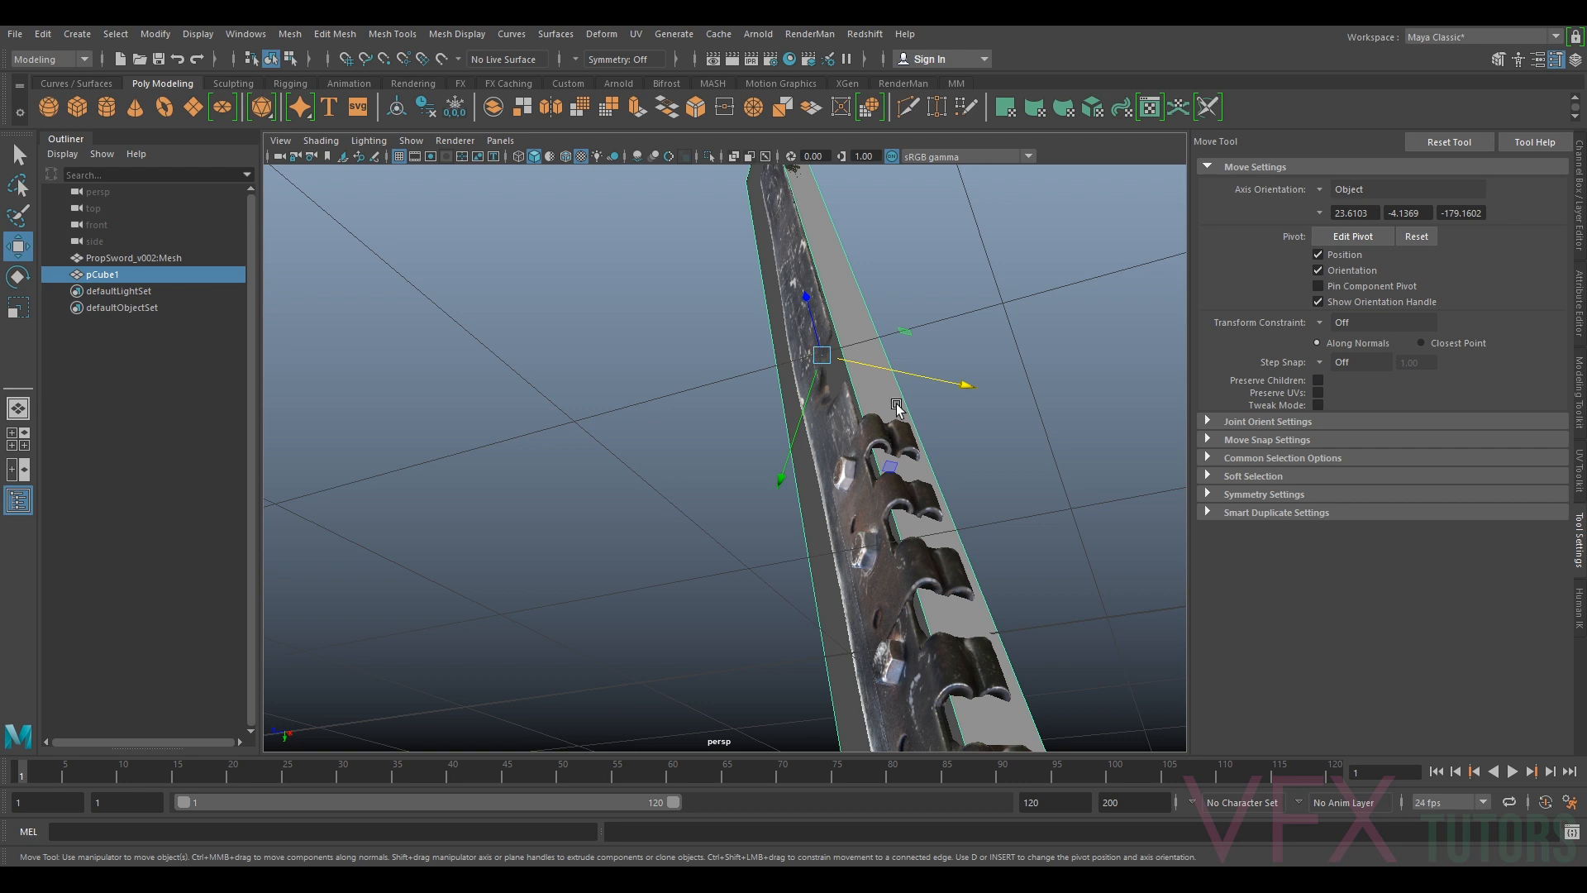
{"action": "left_click_drag", "start_coordinate": [882, 368], "coordinate": [898, 364]}
{"action": "left_click_drag", "start_coordinate": [838, 316], "coordinate": [703, 364]}
Fine-tune the bar's rotation and sideways position against the flat face of the blade, checking from the handle end
{"action": "scroll", "coordinate": [777, 368], "scroll_direction": "down", "scroll_amount": 4}
{"action": "key", "text": "e"}
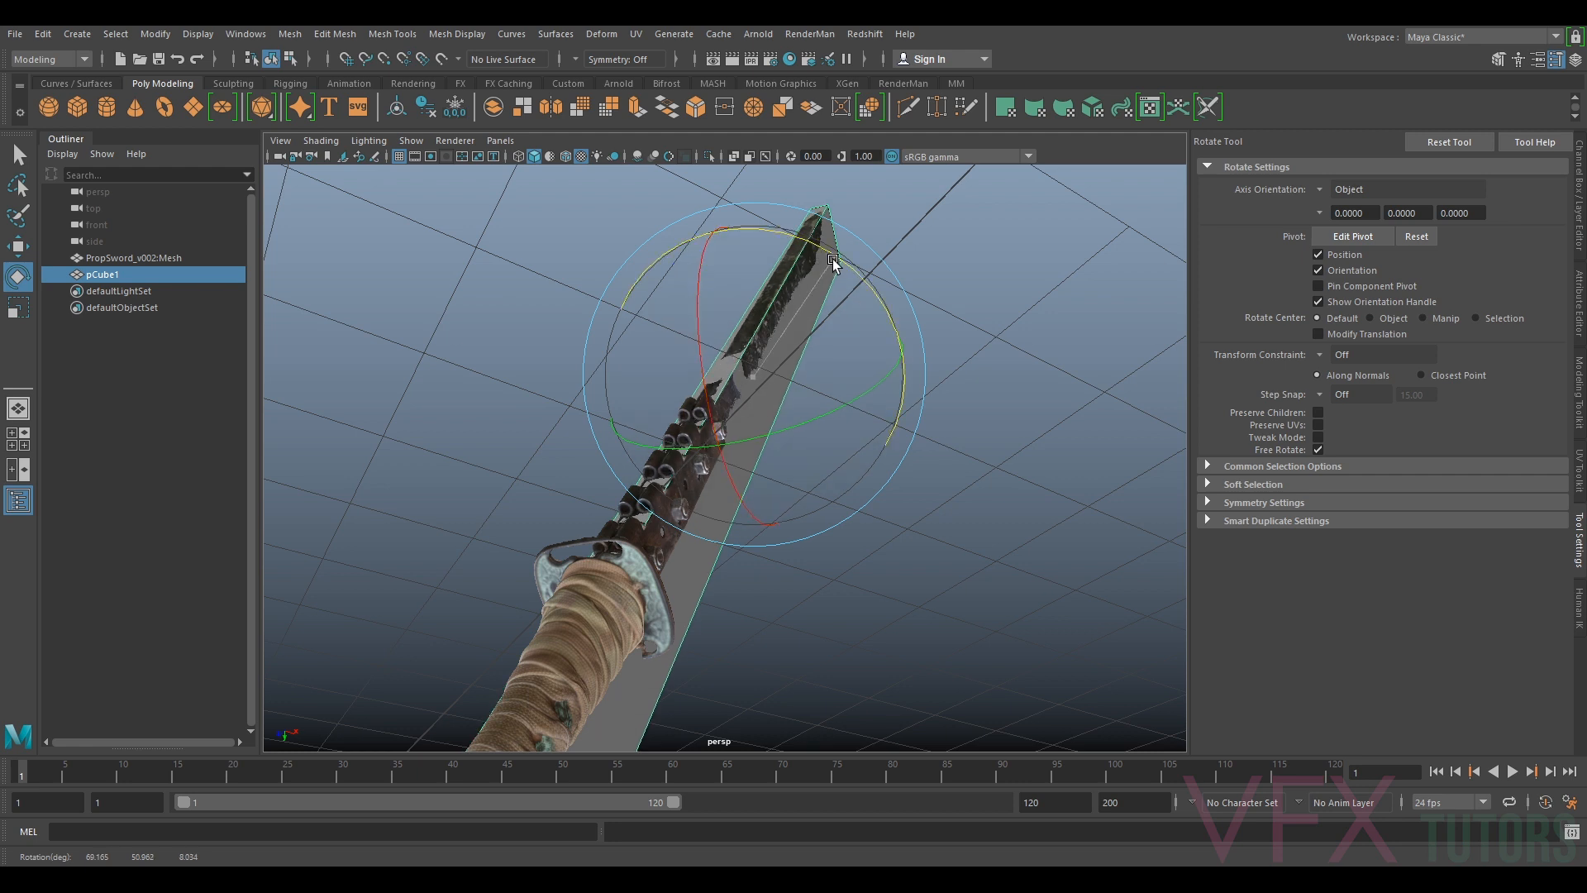
{"action": "key", "text": "w"}
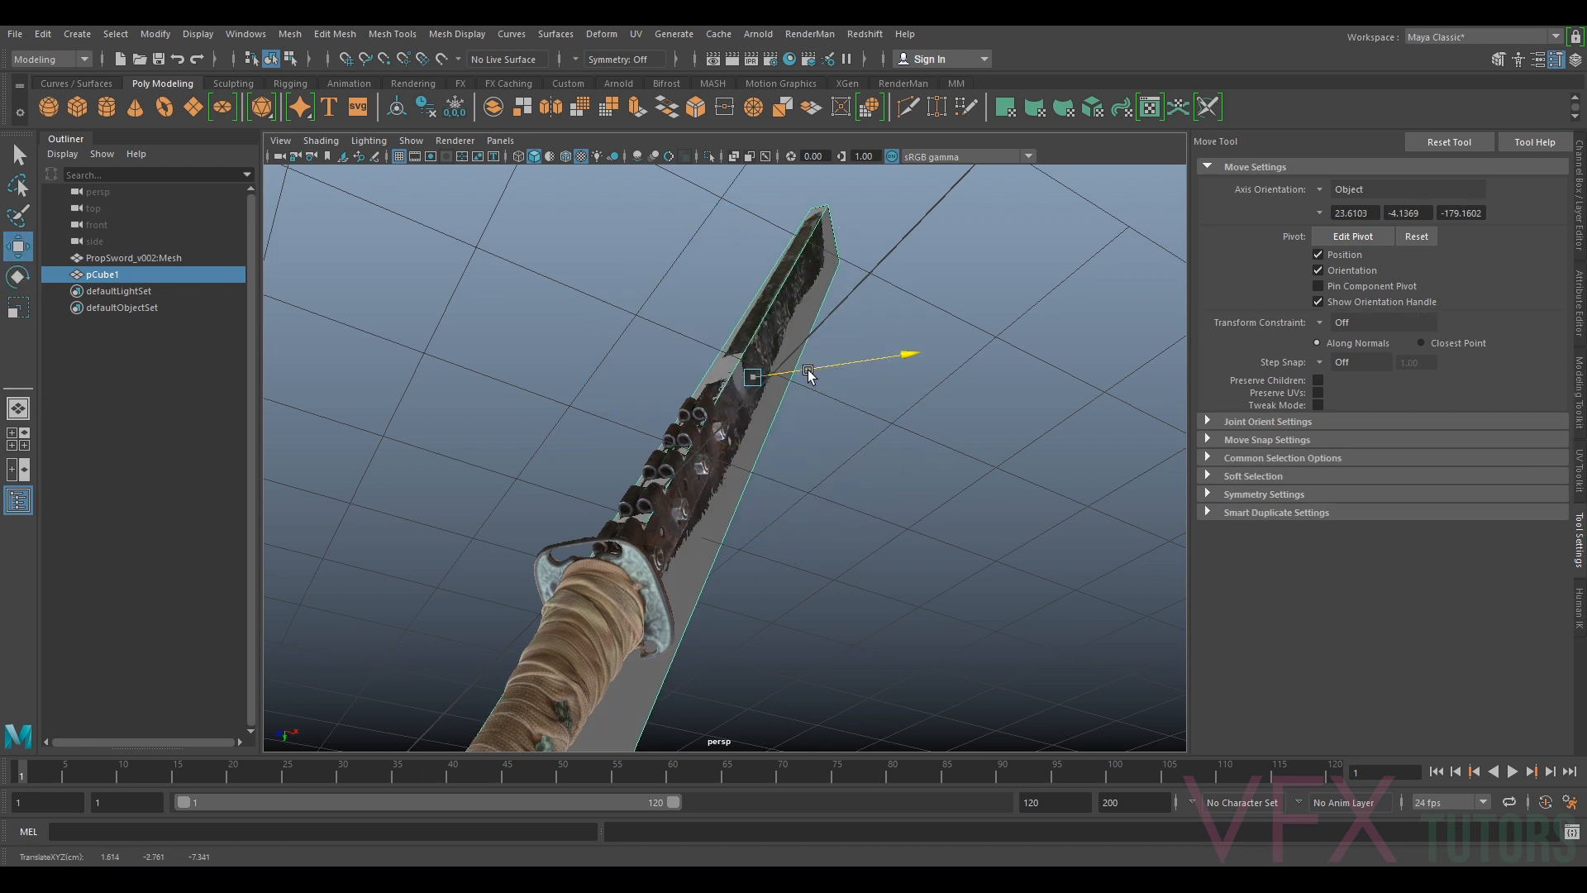
{"action": "key", "text": "e"}
{"action": "left_click_drag", "start_coordinate": [843, 270], "coordinate": [845, 273]}
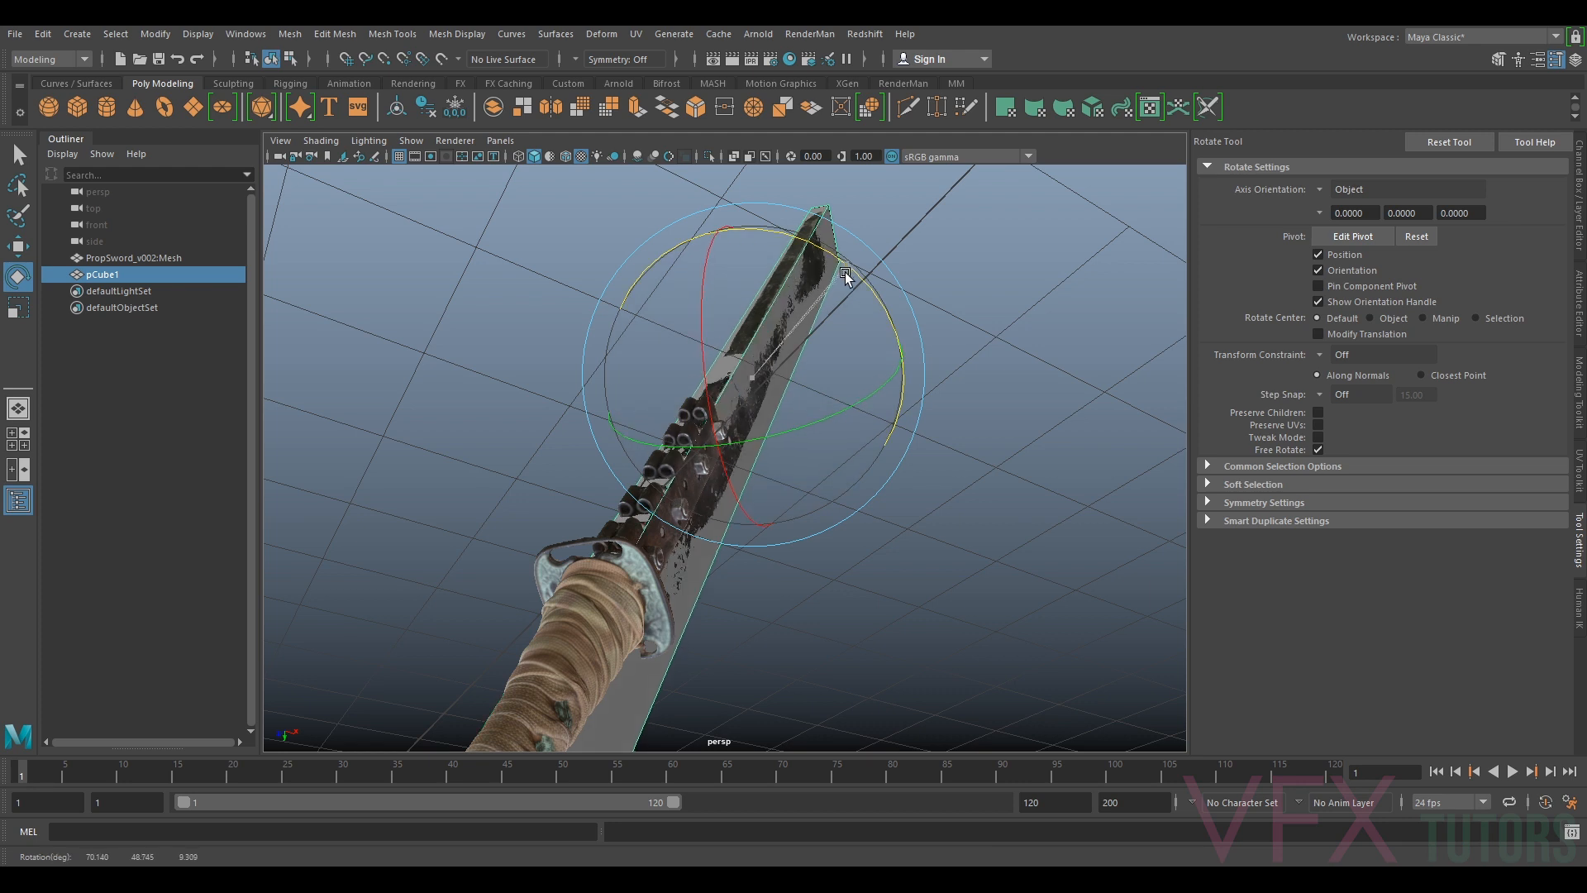
{"action": "key", "text": "w"}
{"action": "mouse_move", "coordinate": [814, 372]}
{"action": "left_mouse_down"}
{"action": "mouse_move", "coordinate": [904, 401]}
{"action": "mouse_move", "coordinate": [860, 382]}
{"action": "mouse_move", "coordinate": [835, 403]}
{"action": "mouse_move", "coordinate": [799, 380]}
{"action": "left_mouse_up"}
Fine-tune the bar's scale against the blade and display its transform channels, checking the alignment along the sword
{"action": "key", "text": "r"}
{"action": "mouse_move", "coordinate": [919, 417]}
{"action": "left_mouse_down"}
{"action": "mouse_move", "coordinate": [811, 415]}
{"action": "mouse_move", "coordinate": [814, 433]}
{"action": "mouse_move", "coordinate": [848, 386]}
{"action": "mouse_move", "coordinate": [873, 391]}
{"action": "mouse_move", "coordinate": [835, 429]}
{"action": "mouse_move", "coordinate": [914, 410]}
{"action": "mouse_move", "coordinate": [827, 426]}
{"action": "mouse_move", "coordinate": [818, 413]}
{"action": "mouse_move", "coordinate": [994, 458]}
{"action": "mouse_move", "coordinate": [934, 471]}
{"action": "mouse_move", "coordinate": [892, 453]}
{"action": "mouse_move", "coordinate": [909, 447]}
{"action": "left_mouse_up"}
{"action": "key", "text": "w"}
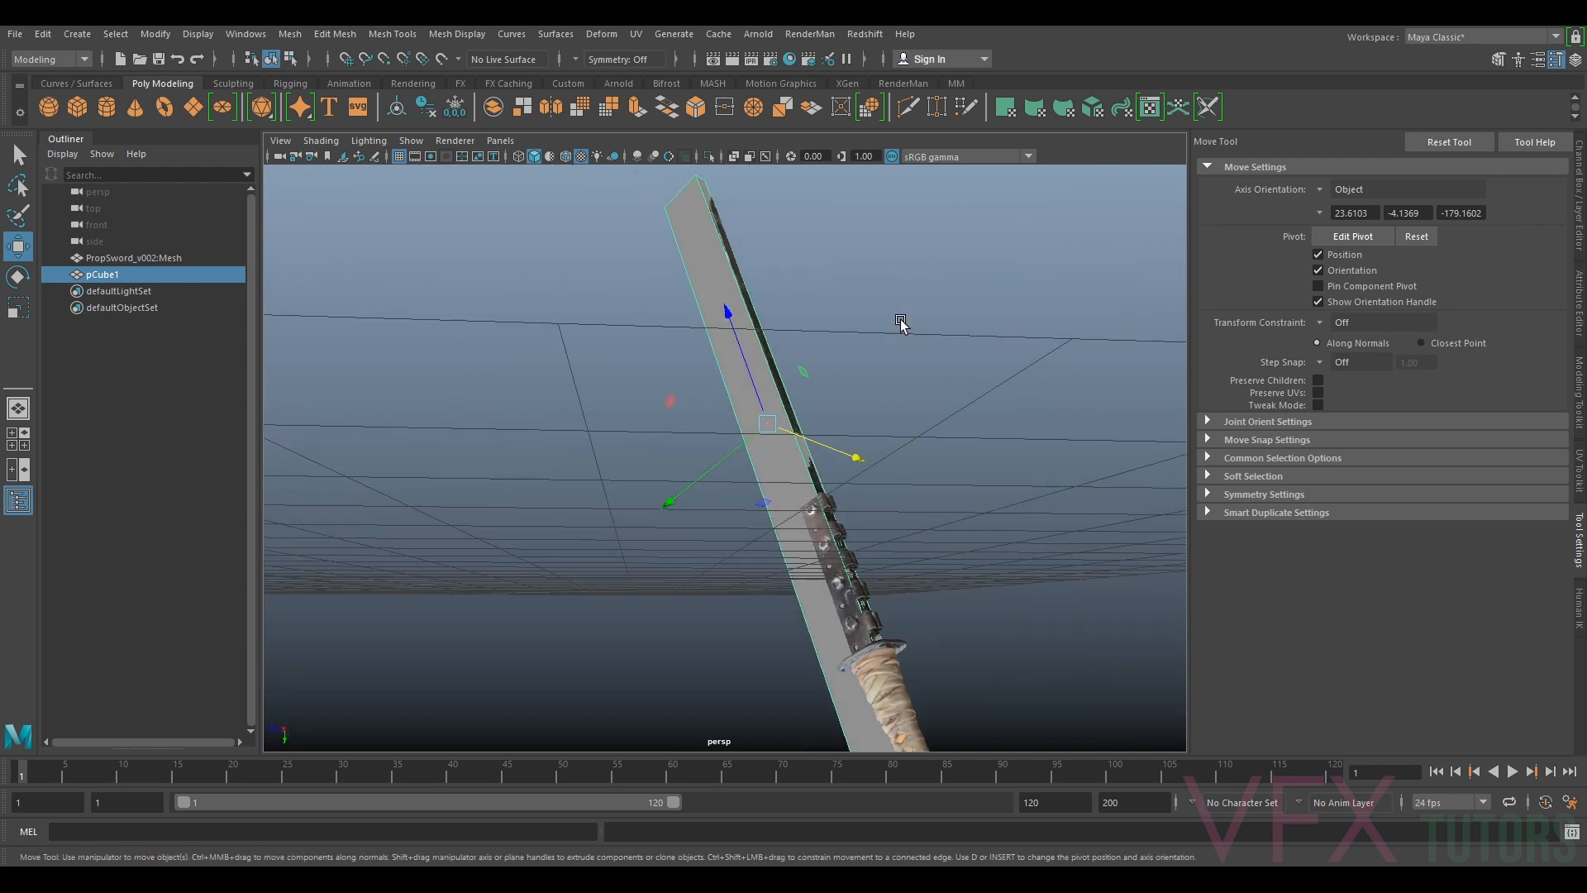
{"action": "left_click", "coordinate": [1578, 239]}
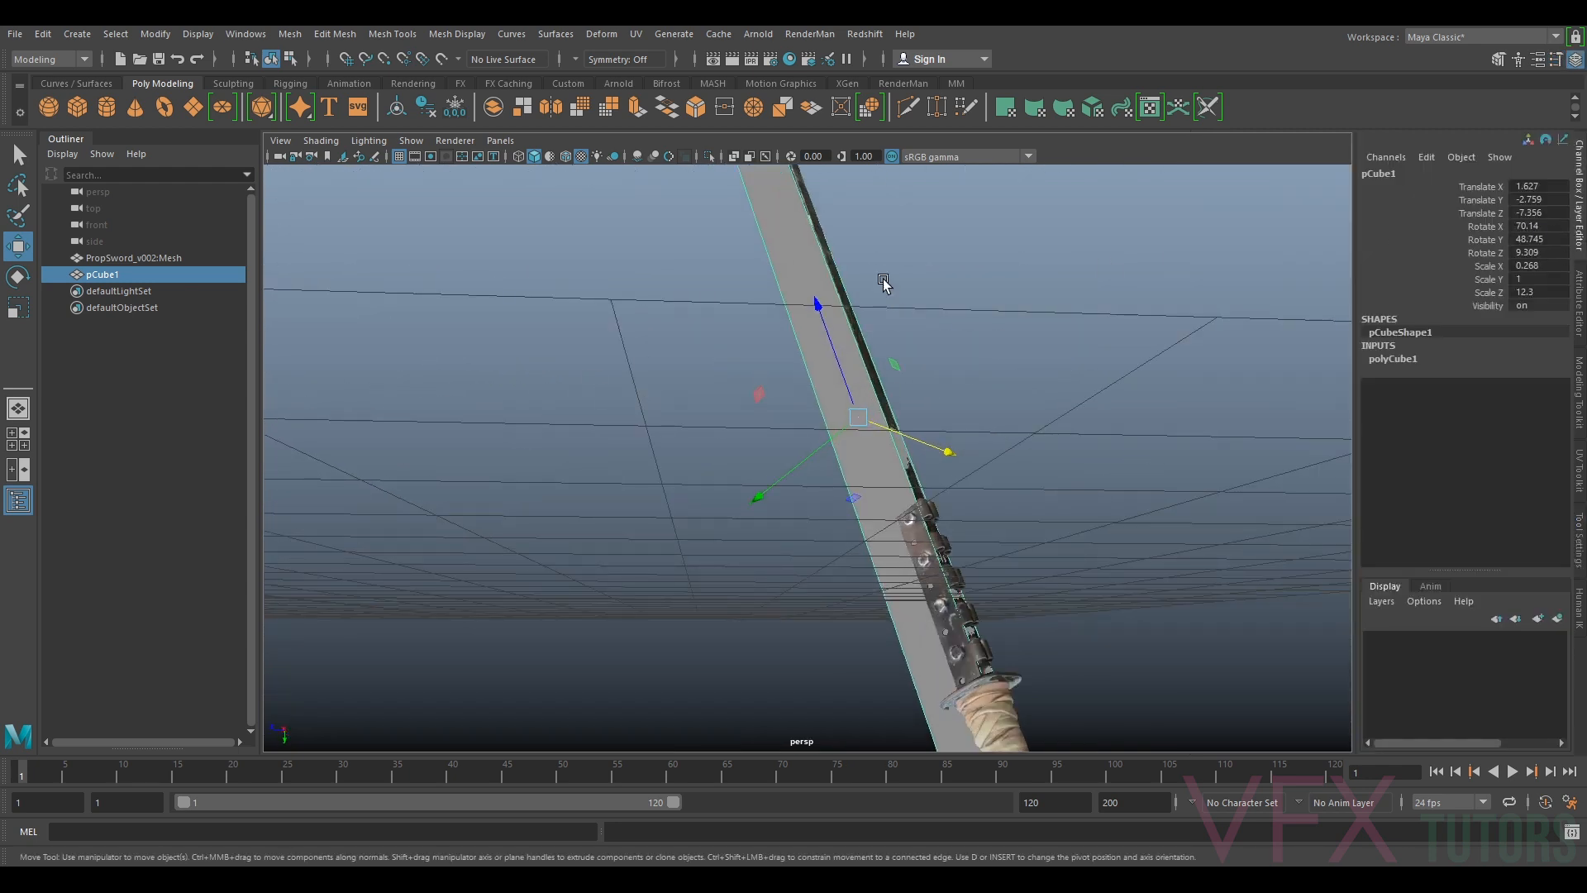
{"action": "left_click_drag", "start_coordinate": [747, 507], "coordinate": [954, 559], "text": "alt"}
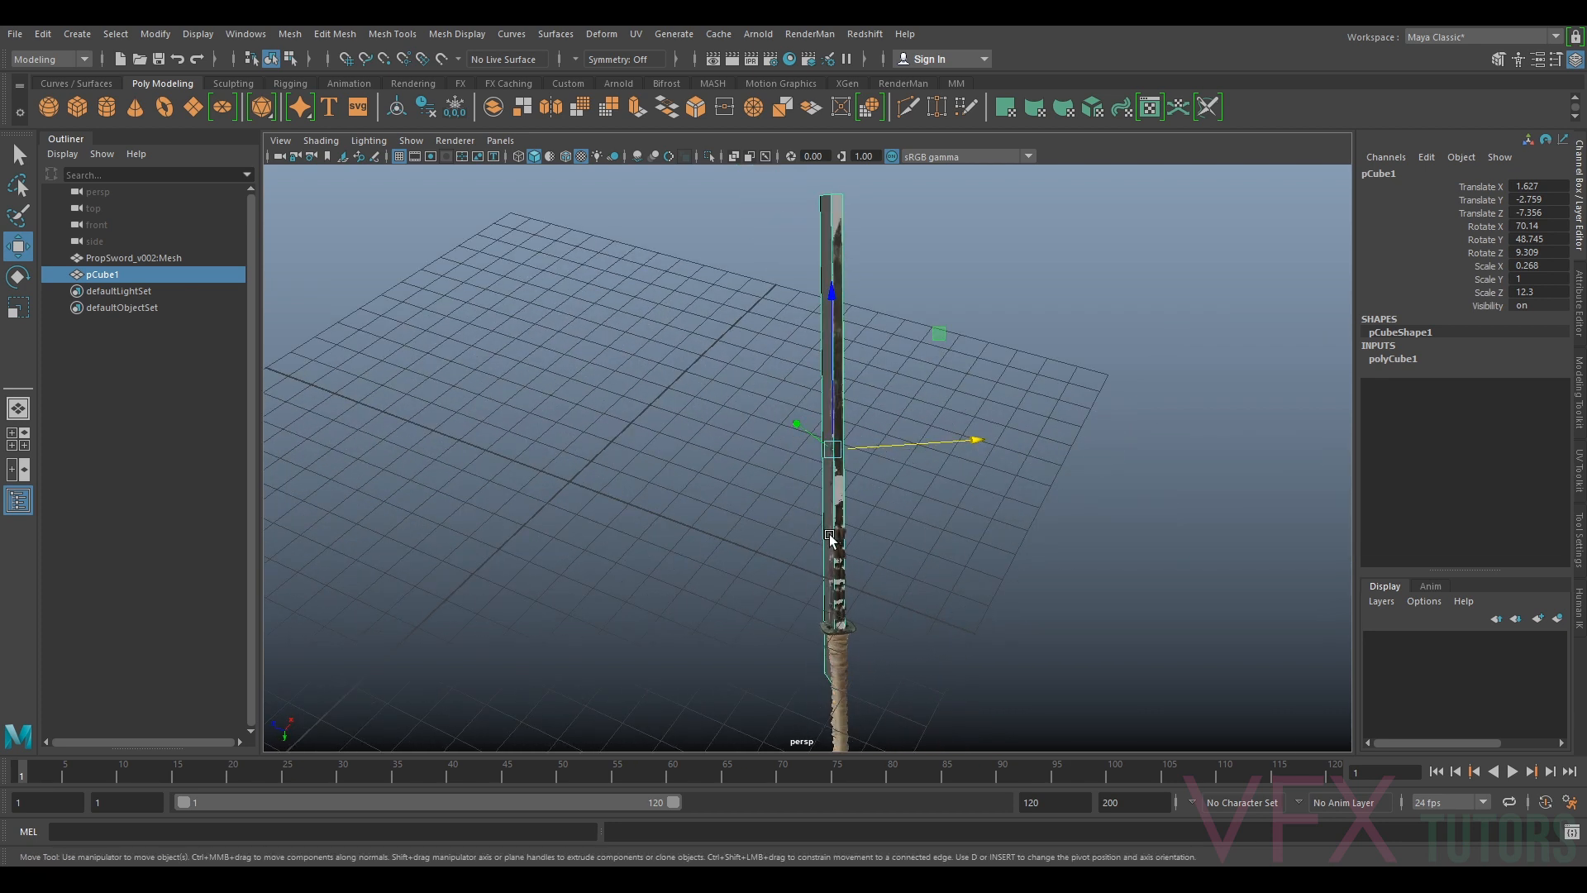
Parent the PropSword_v002:Mesh under pCube1 and keyframe pCube1's transforms at frame 1
{"action": "left_click", "coordinate": [119, 257]}
{"action": "left_click_drag", "start_coordinate": [130, 252], "coordinate": [114, 275]}
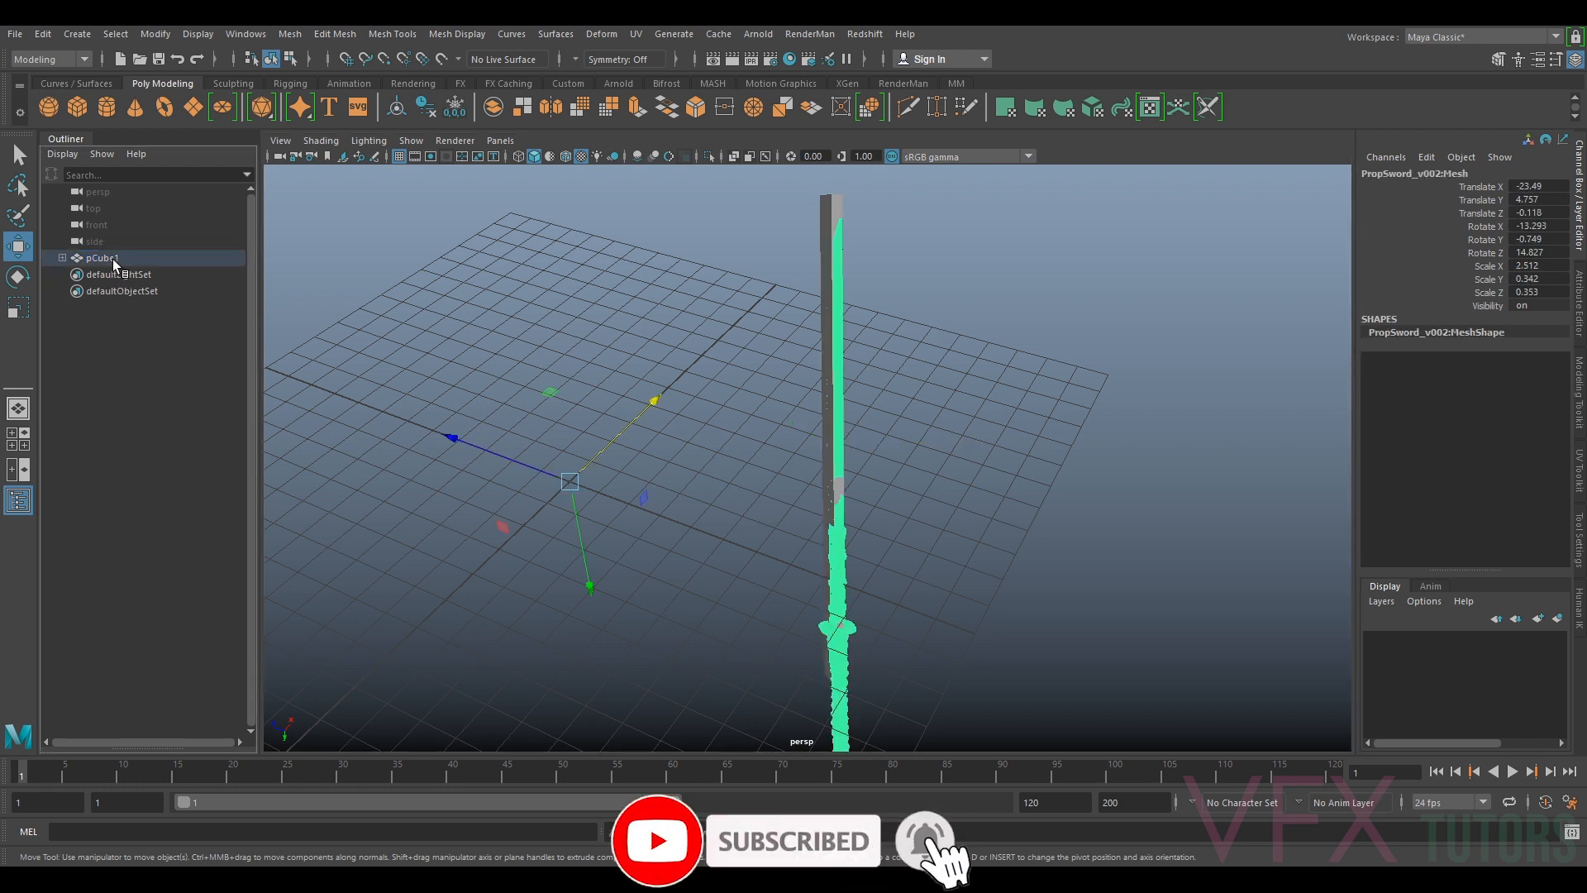
{"action": "left_click", "coordinate": [113, 260]}
{"action": "key", "text": "s"}
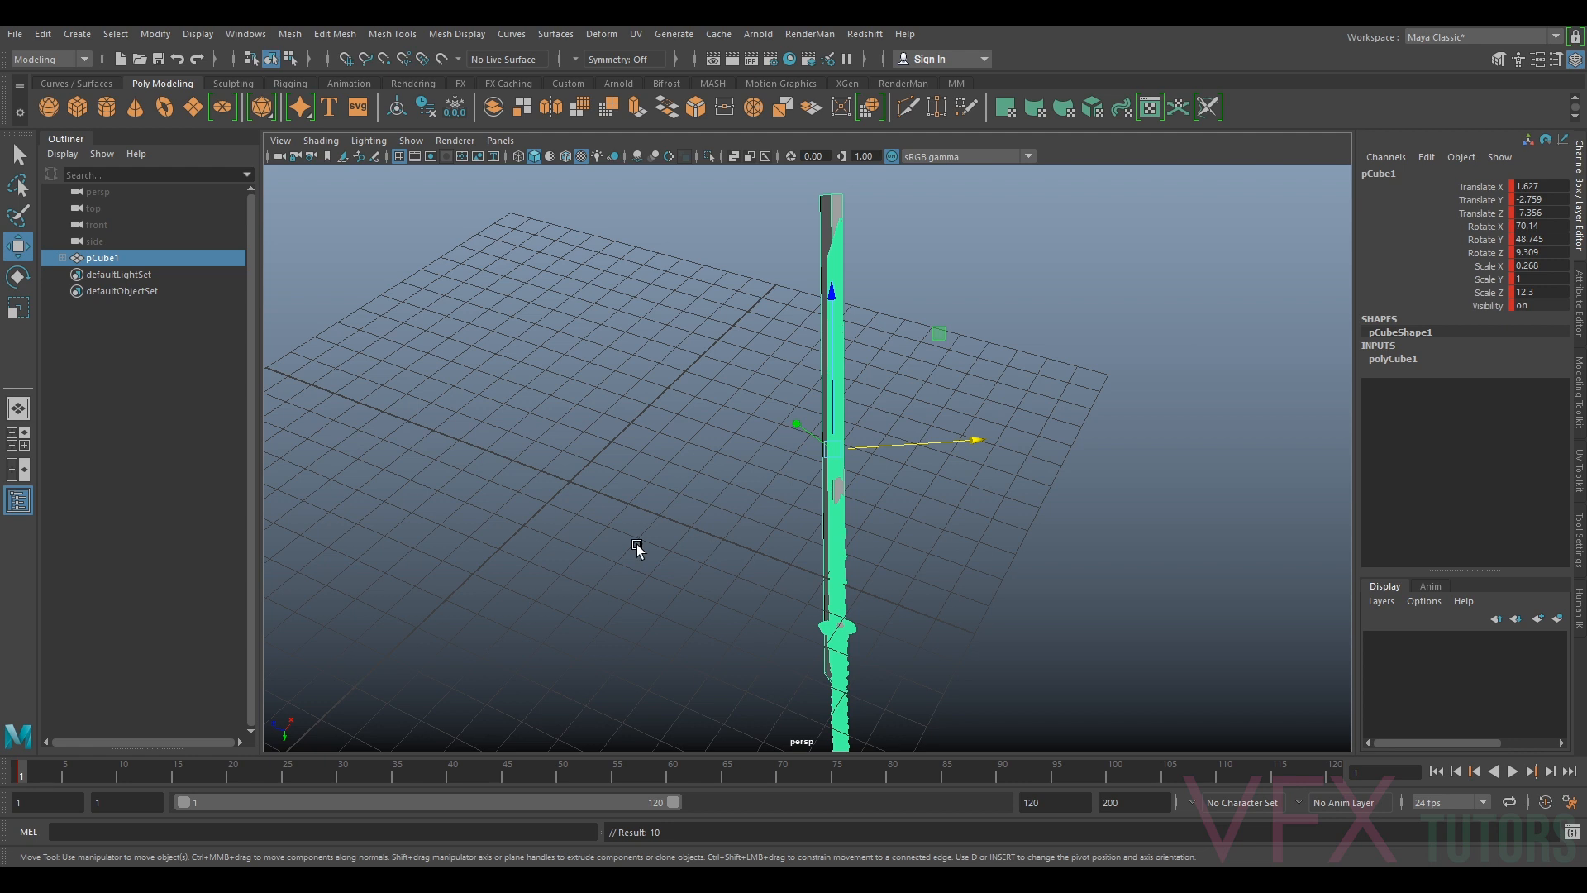
At frame 2, set all of pCube1's translation and rotation values to 0 and keyframe them, comparing the pose with frame 1
{"action": "left_click", "coordinate": [31, 773]}
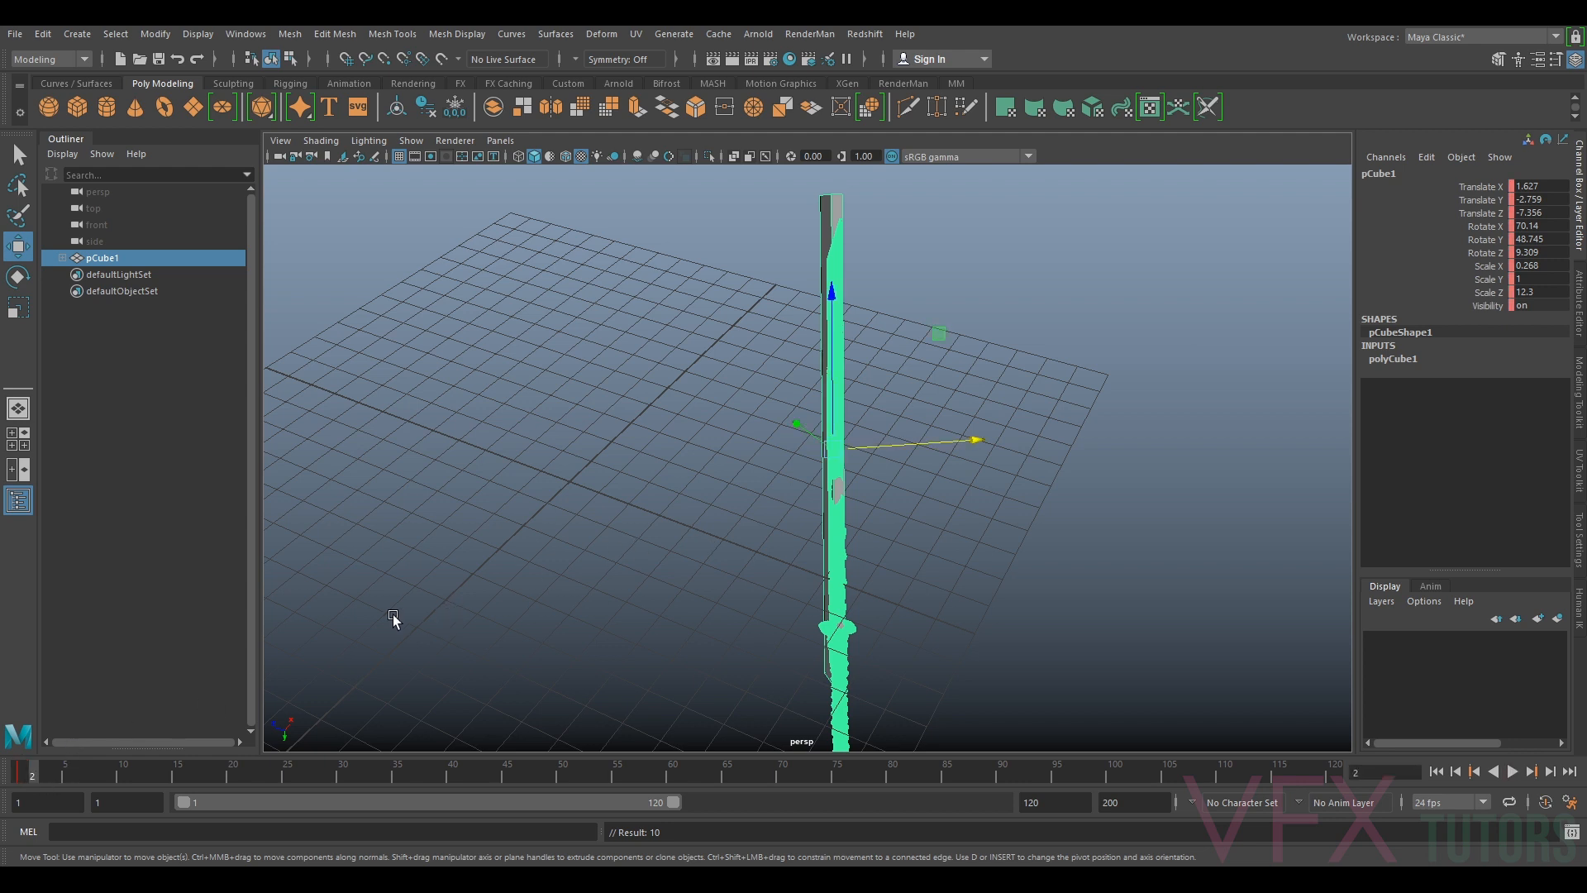
{"action": "key", "text": "alt+v"}
{"action": "key", "text": "alt+v"}
{"action": "left_click", "coordinate": [29, 772]}
{"action": "left_click", "coordinate": [1524, 186]}
{"action": "left_click", "coordinate": [1537, 252], "text": "shift"}
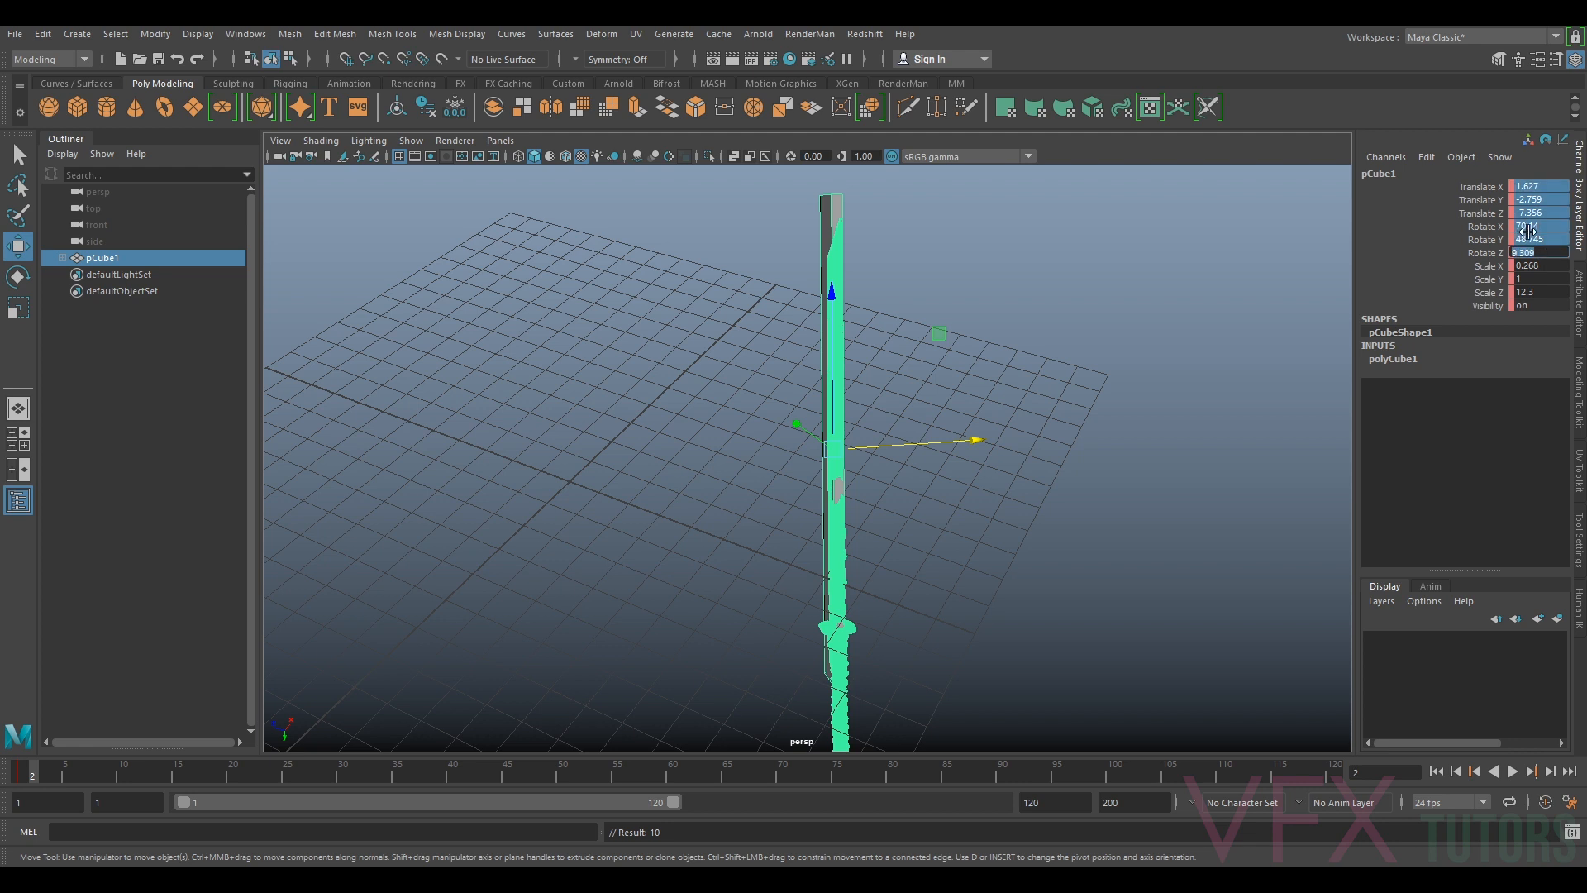
{"action": "type", "text": "0"}
{"action": "key", "text": "Return"}
{"action": "key", "text": "s"}
{"action": "left_click_drag", "start_coordinate": [413, 624], "coordinate": [524, 573], "text": "alt"}
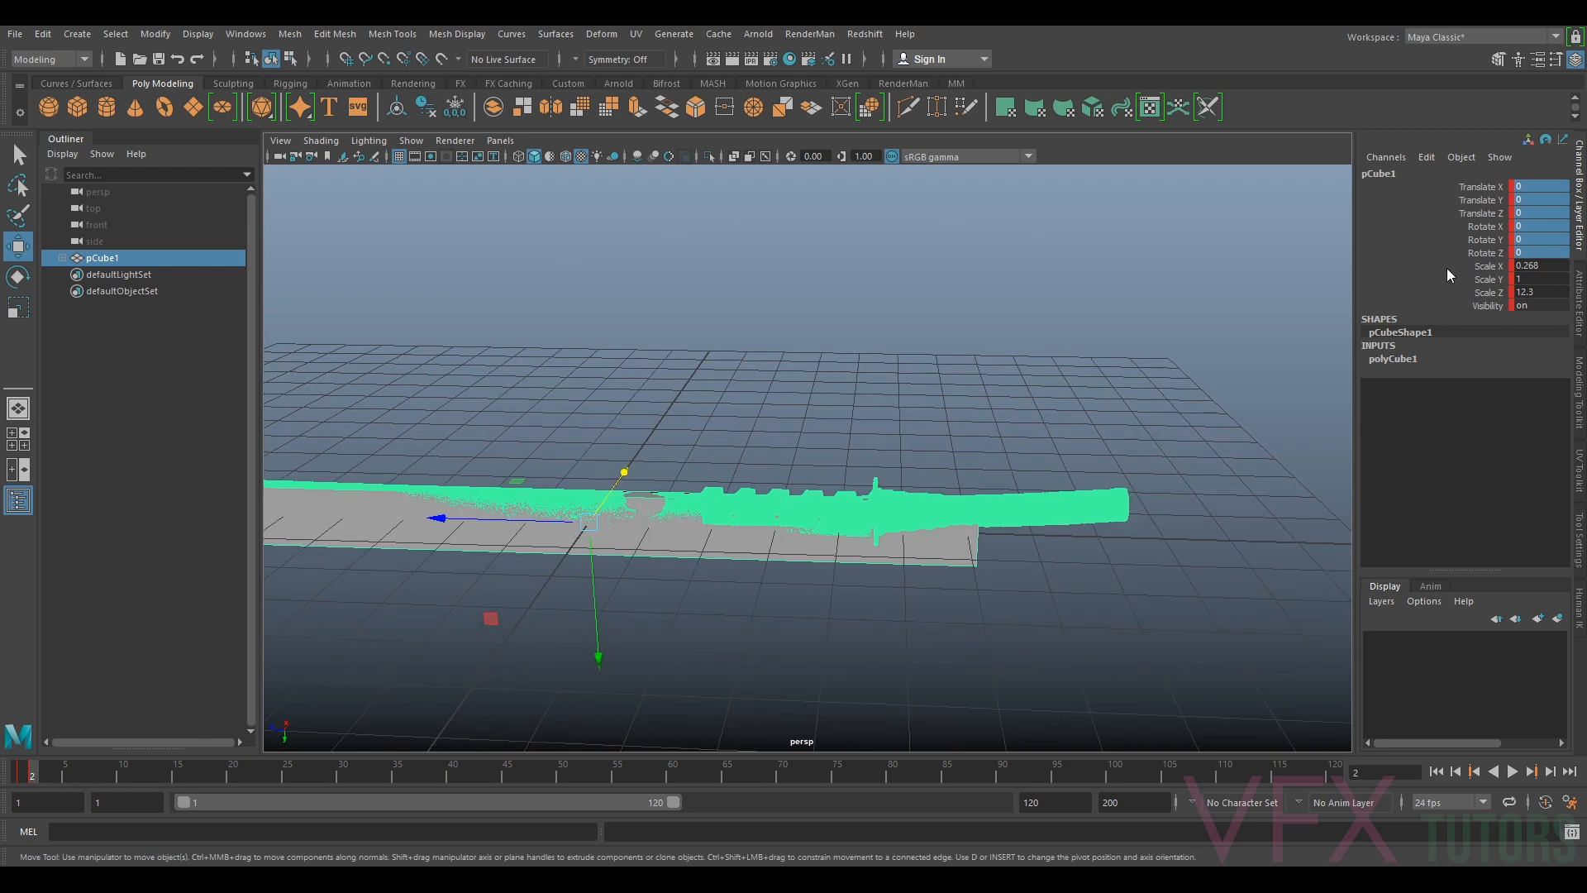
{"action": "left_click", "coordinate": [24, 777]}
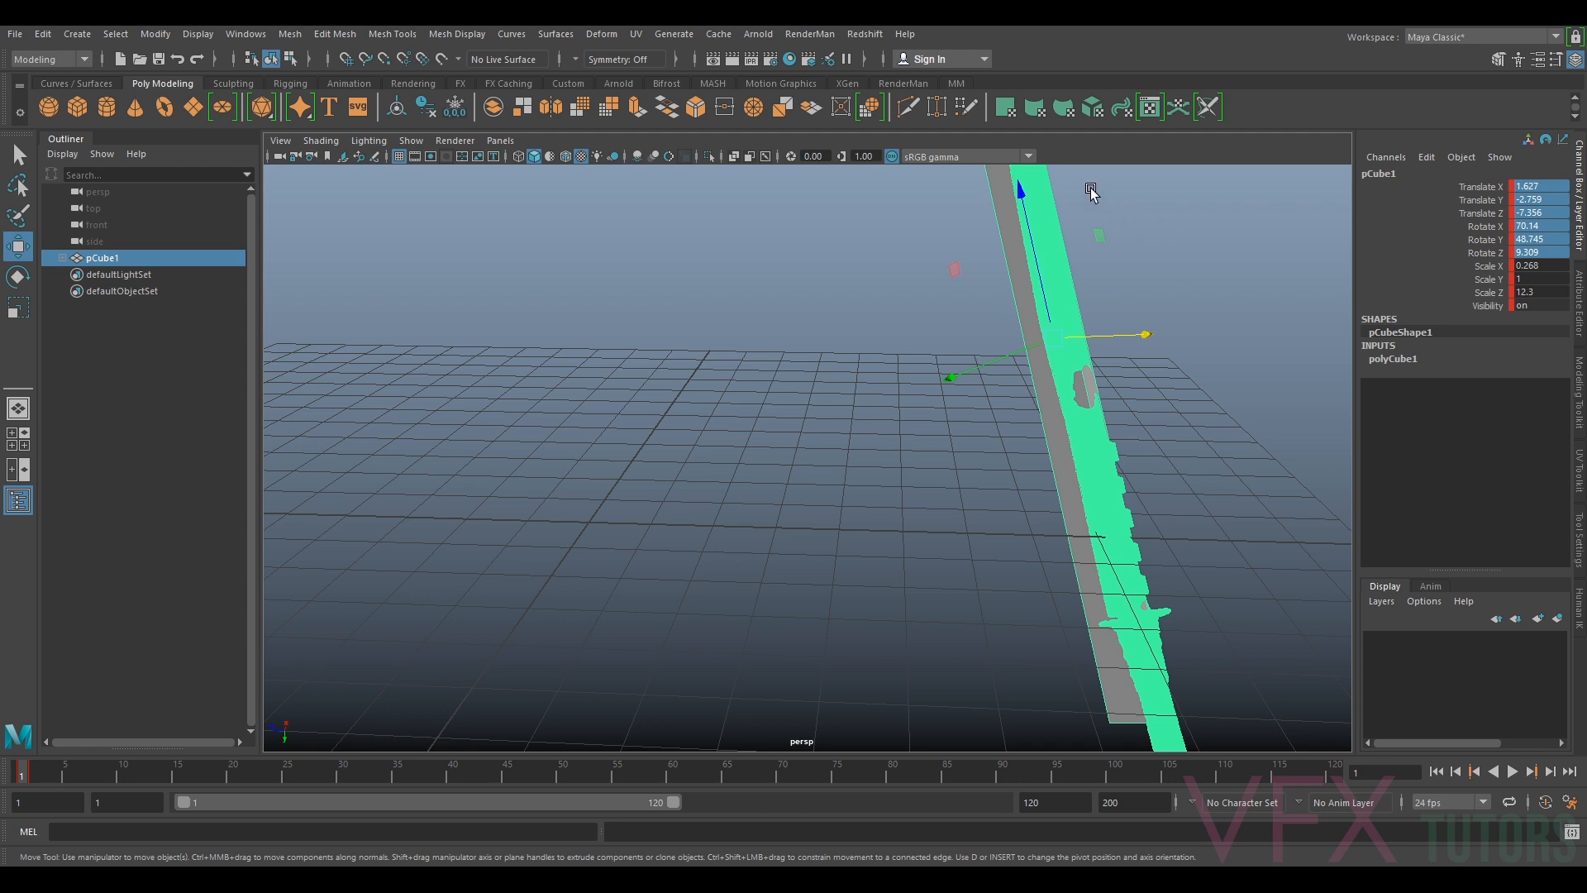
{"action": "left_click", "coordinate": [32, 771]}
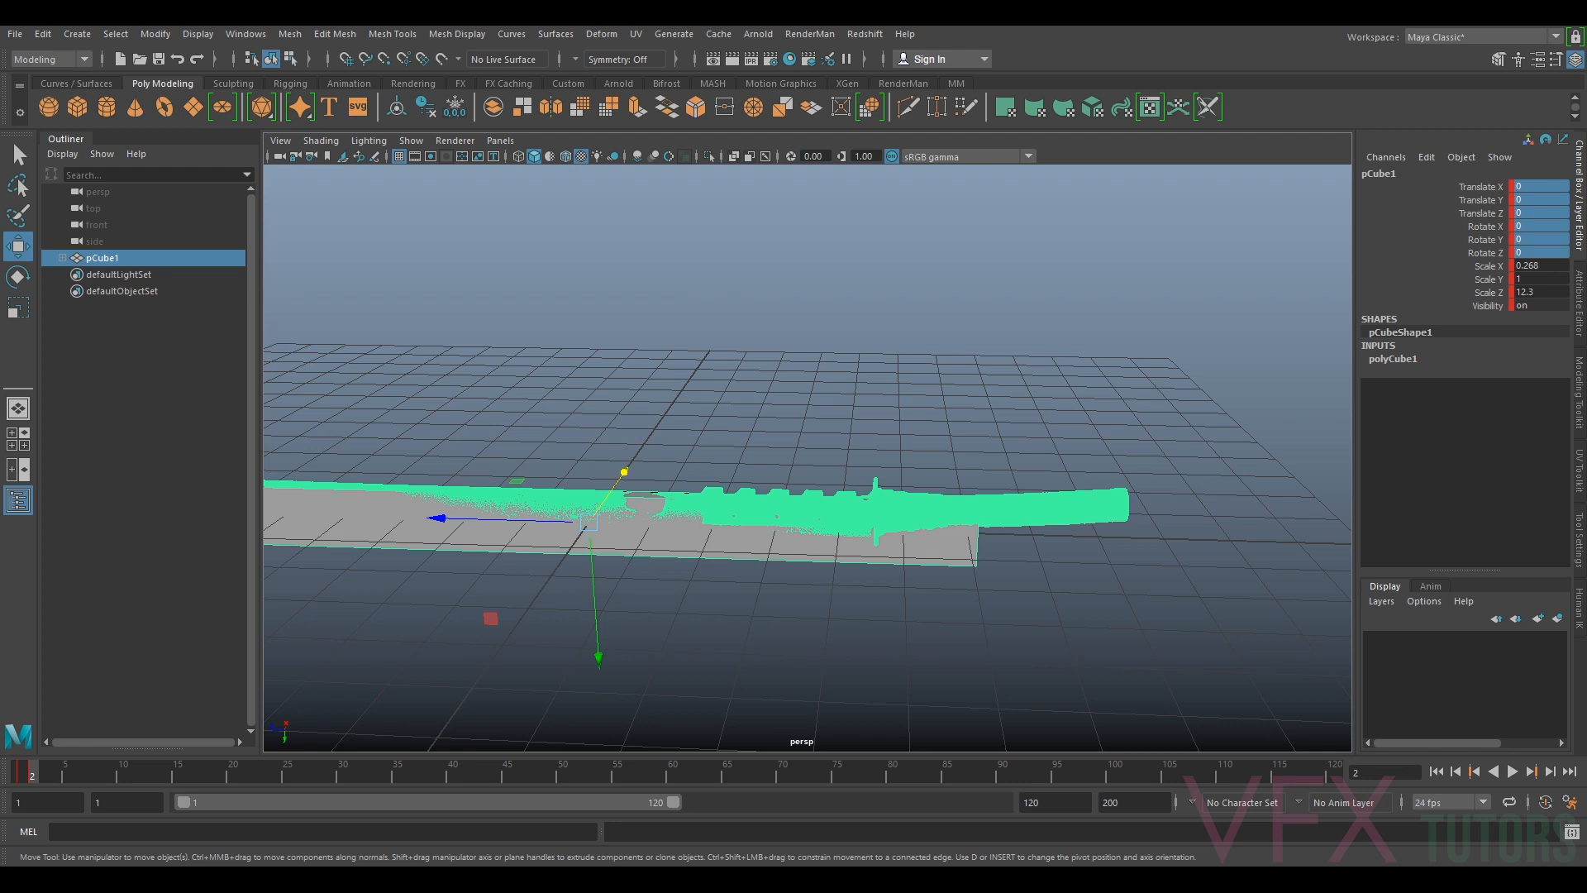
{"action": "left_click_drag", "start_coordinate": [659, 502], "coordinate": [849, 429], "text": "alt"}
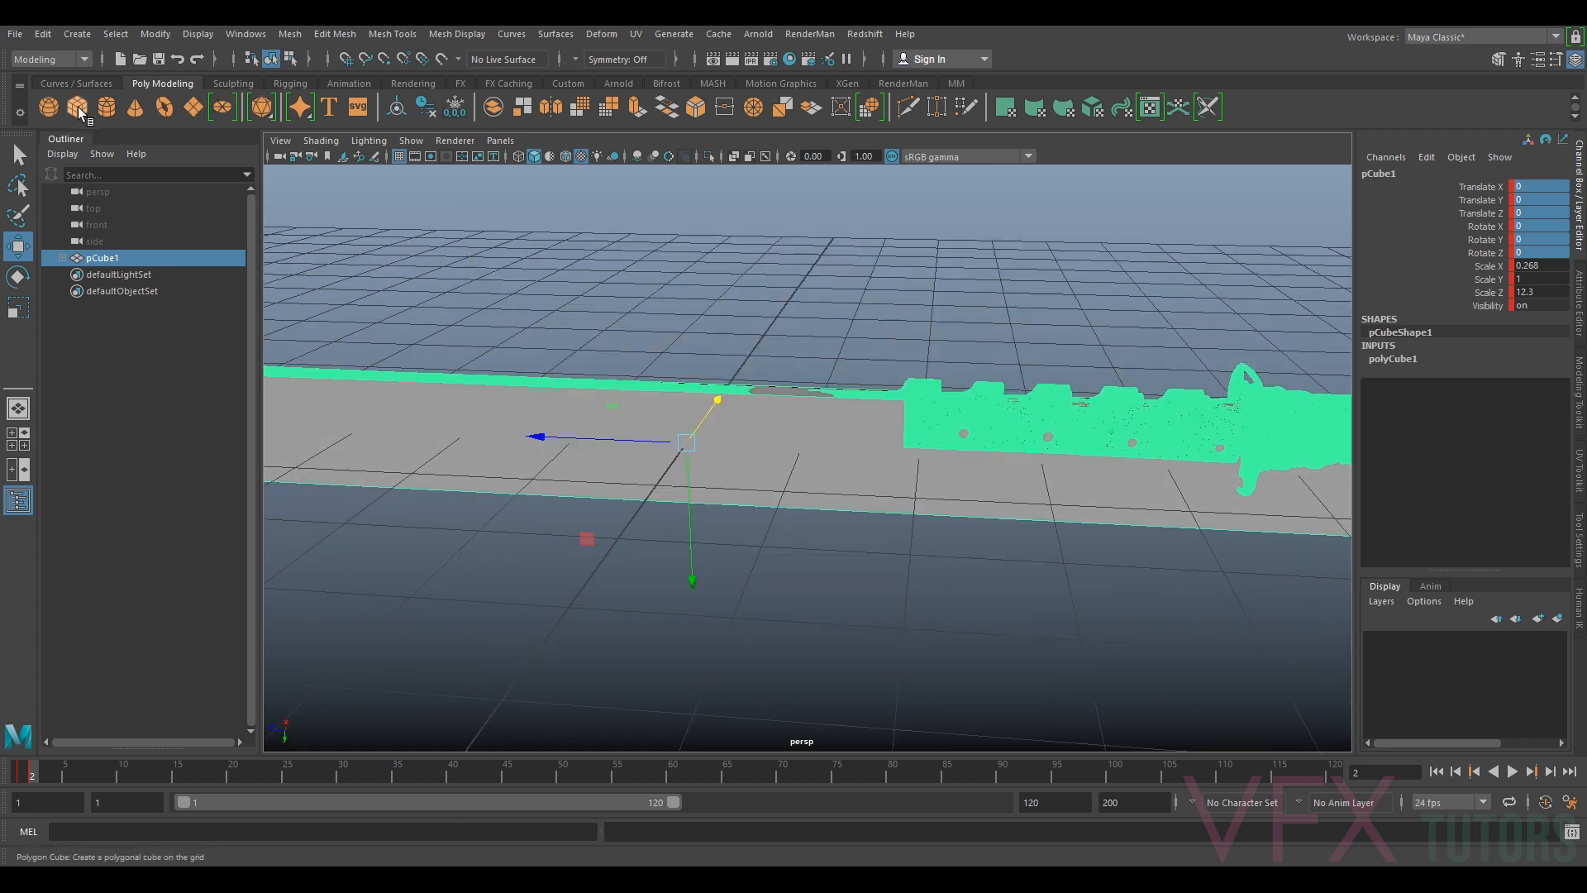
Create a new polygon cube at the origin as a size reference, with width 7.06, height 7.06 and depth 7.069
{"action": "left_click", "coordinate": [80, 106]}
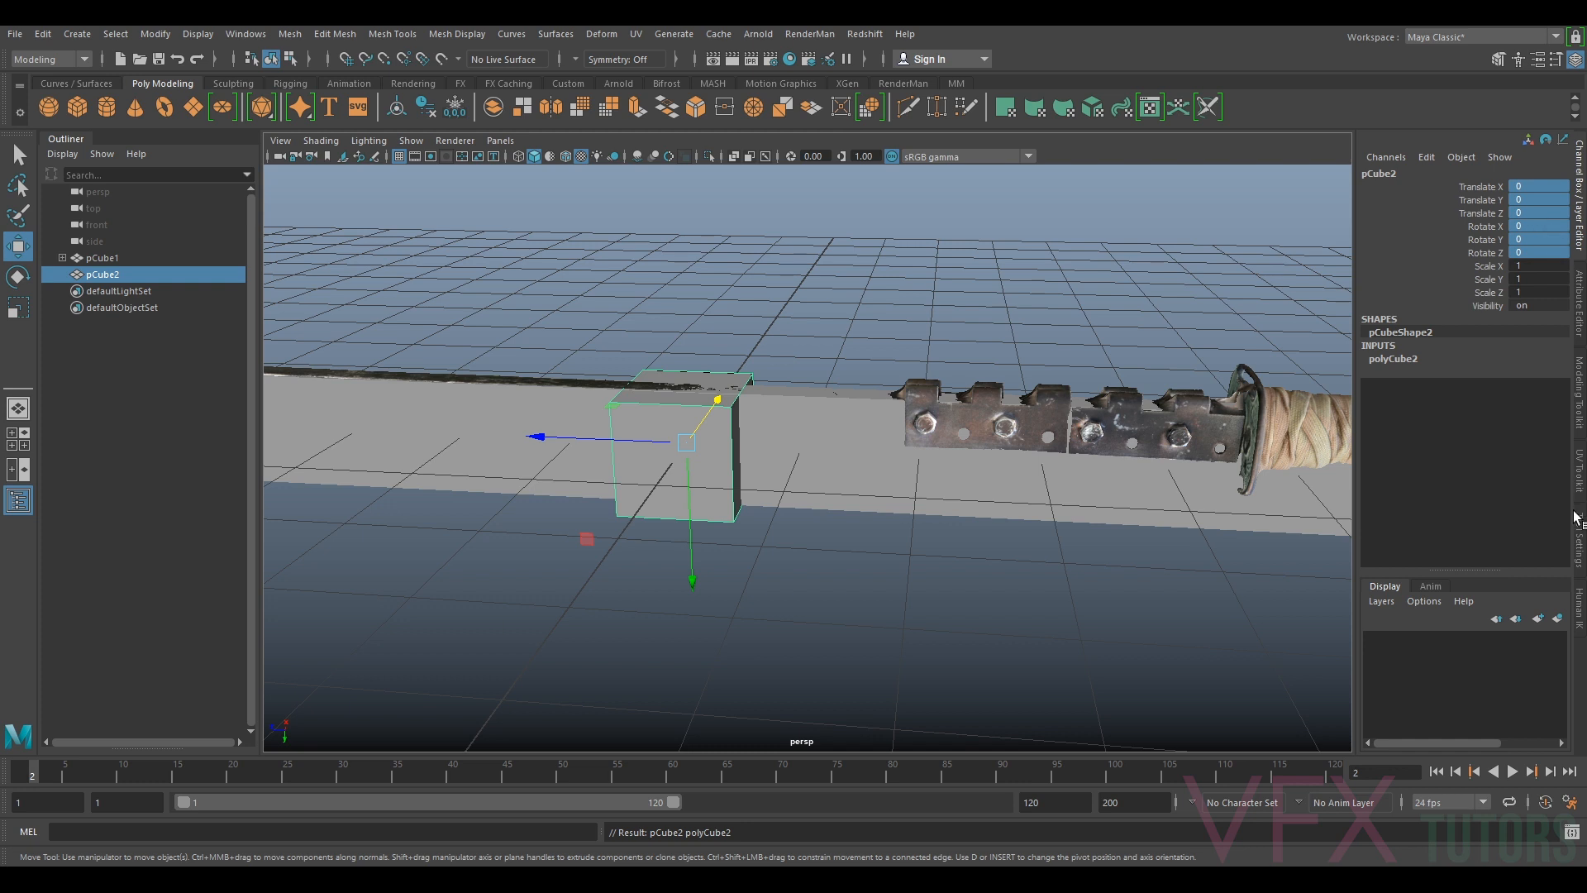
{"action": "left_click", "coordinate": [1574, 306]}
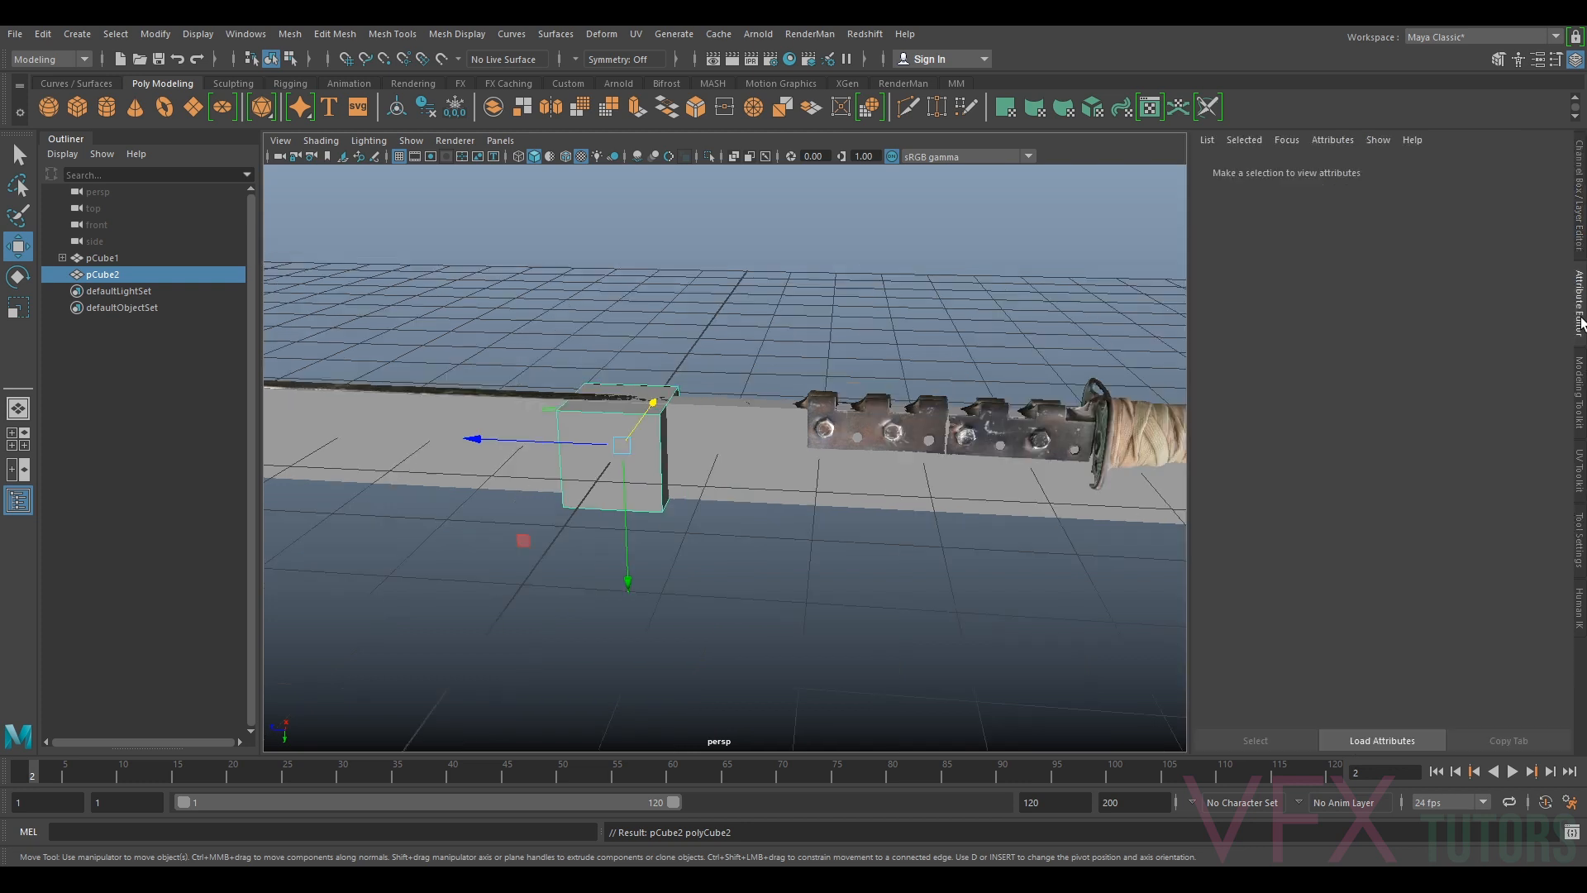
{"action": "left_click", "coordinate": [1364, 170]}
{"action": "left_click", "coordinate": [1362, 278]}
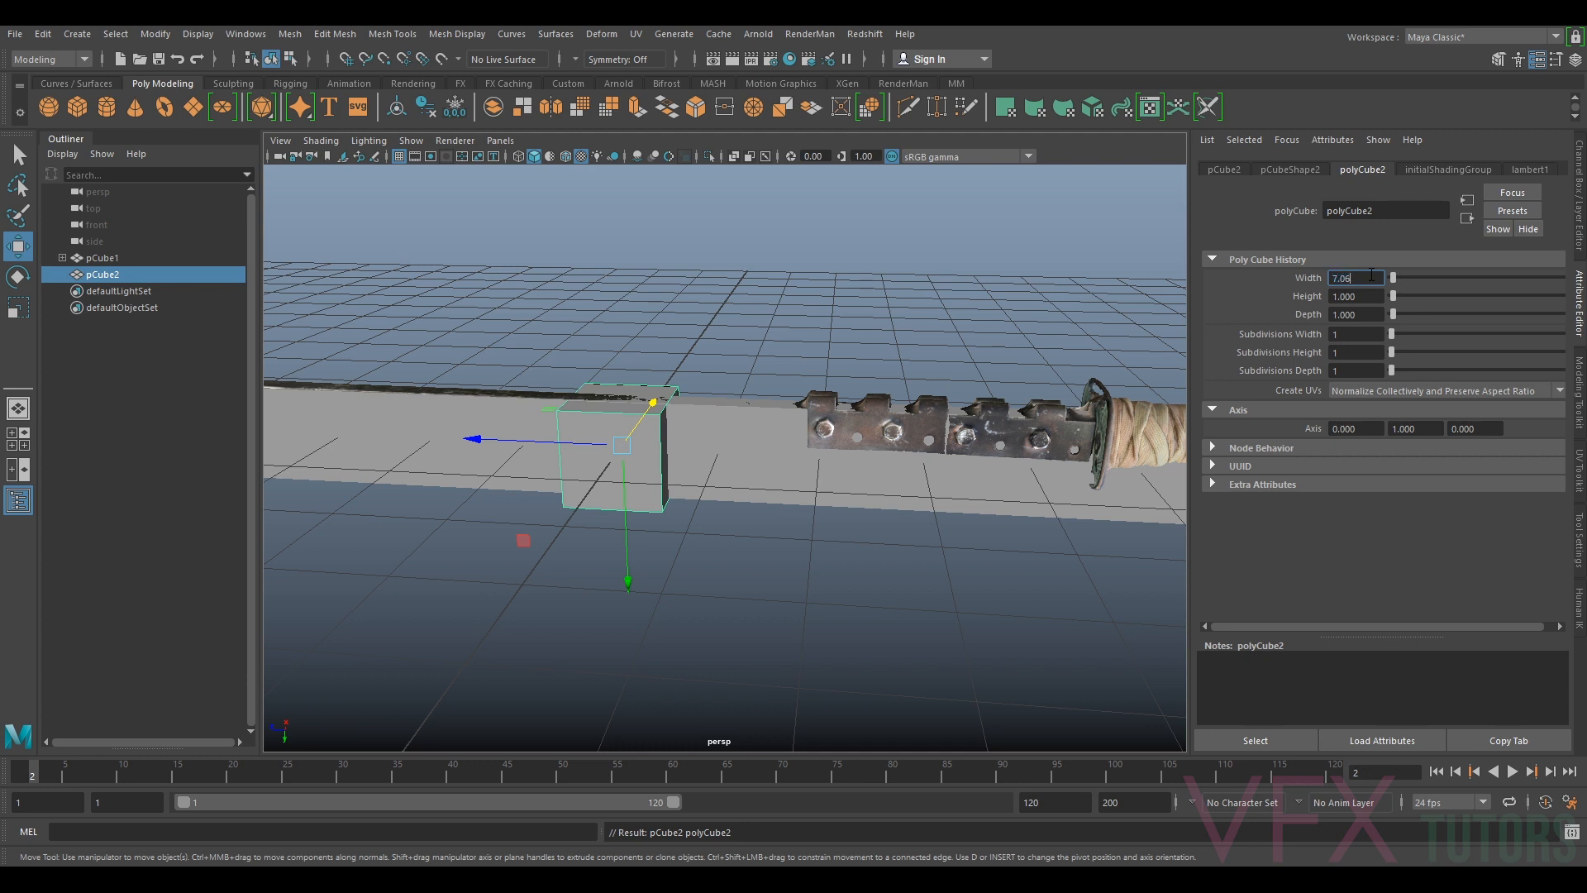
{"action": "key", "text": "Tab"}
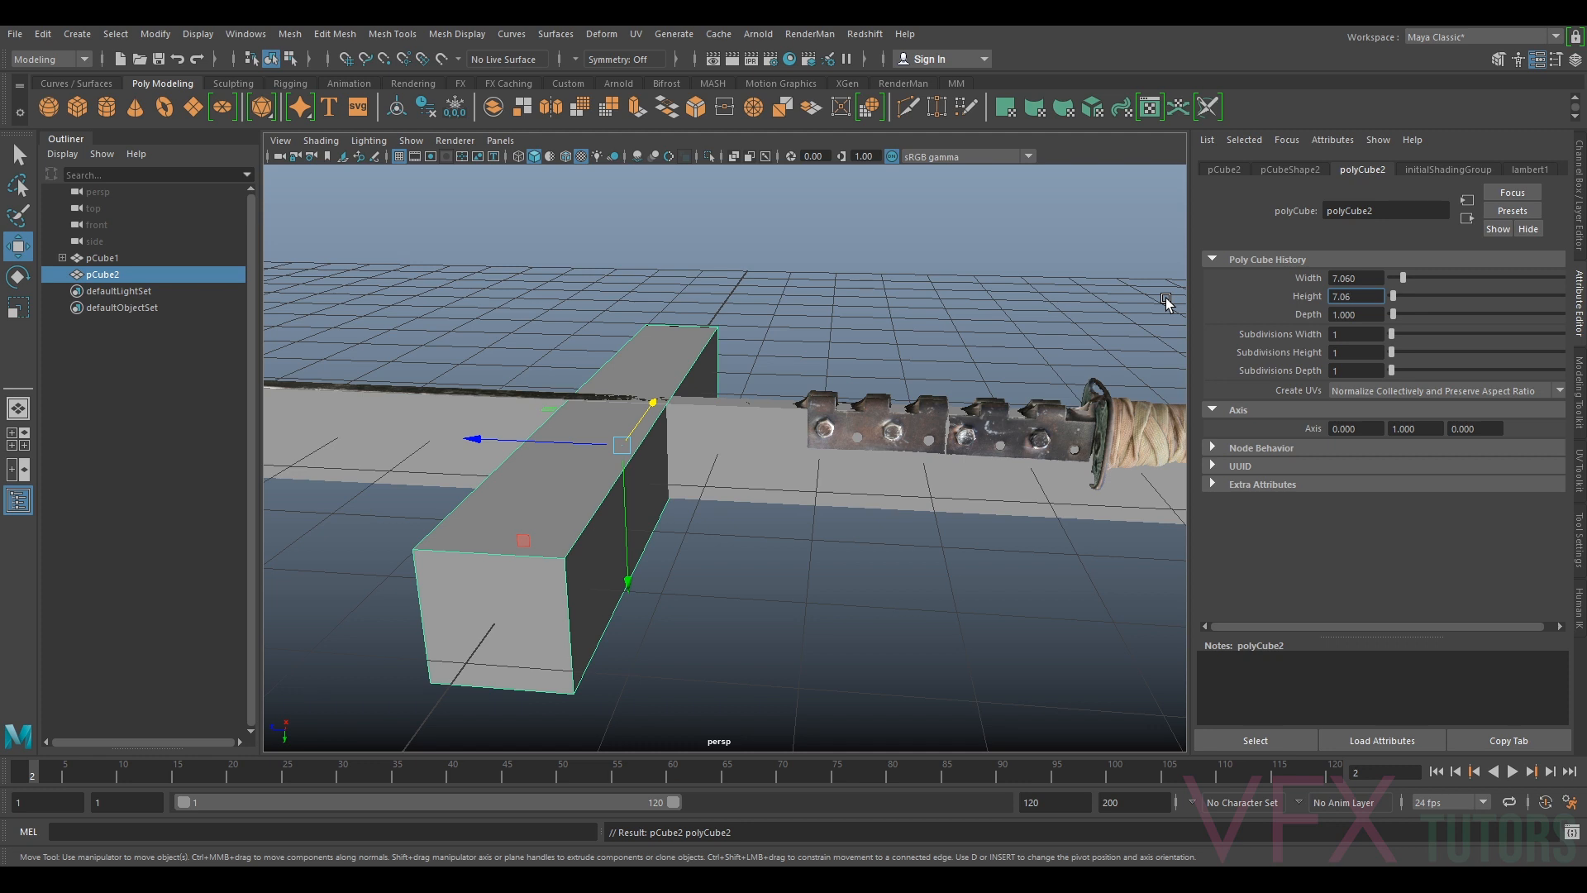
{"action": "key", "text": "Return"}
{"action": "left_click", "coordinate": [1365, 314]}
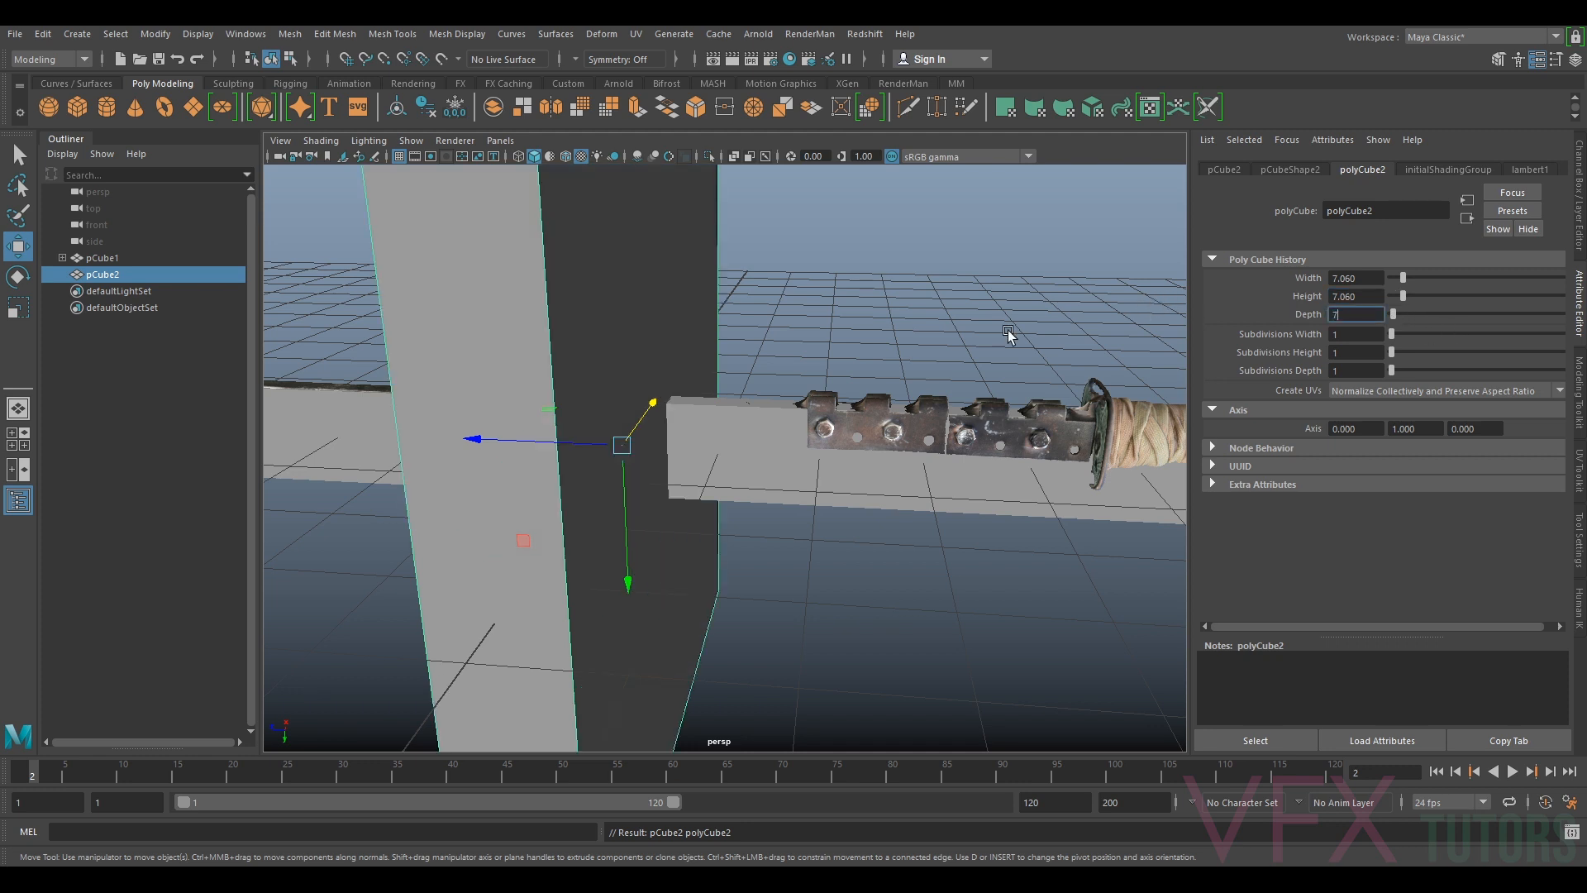
{"action": "key", "text": "Return"}
{"action": "key", "text": "f"}
{"action": "left_click_drag", "start_coordinate": [978, 375], "coordinate": [718, 306], "text": "alt"}
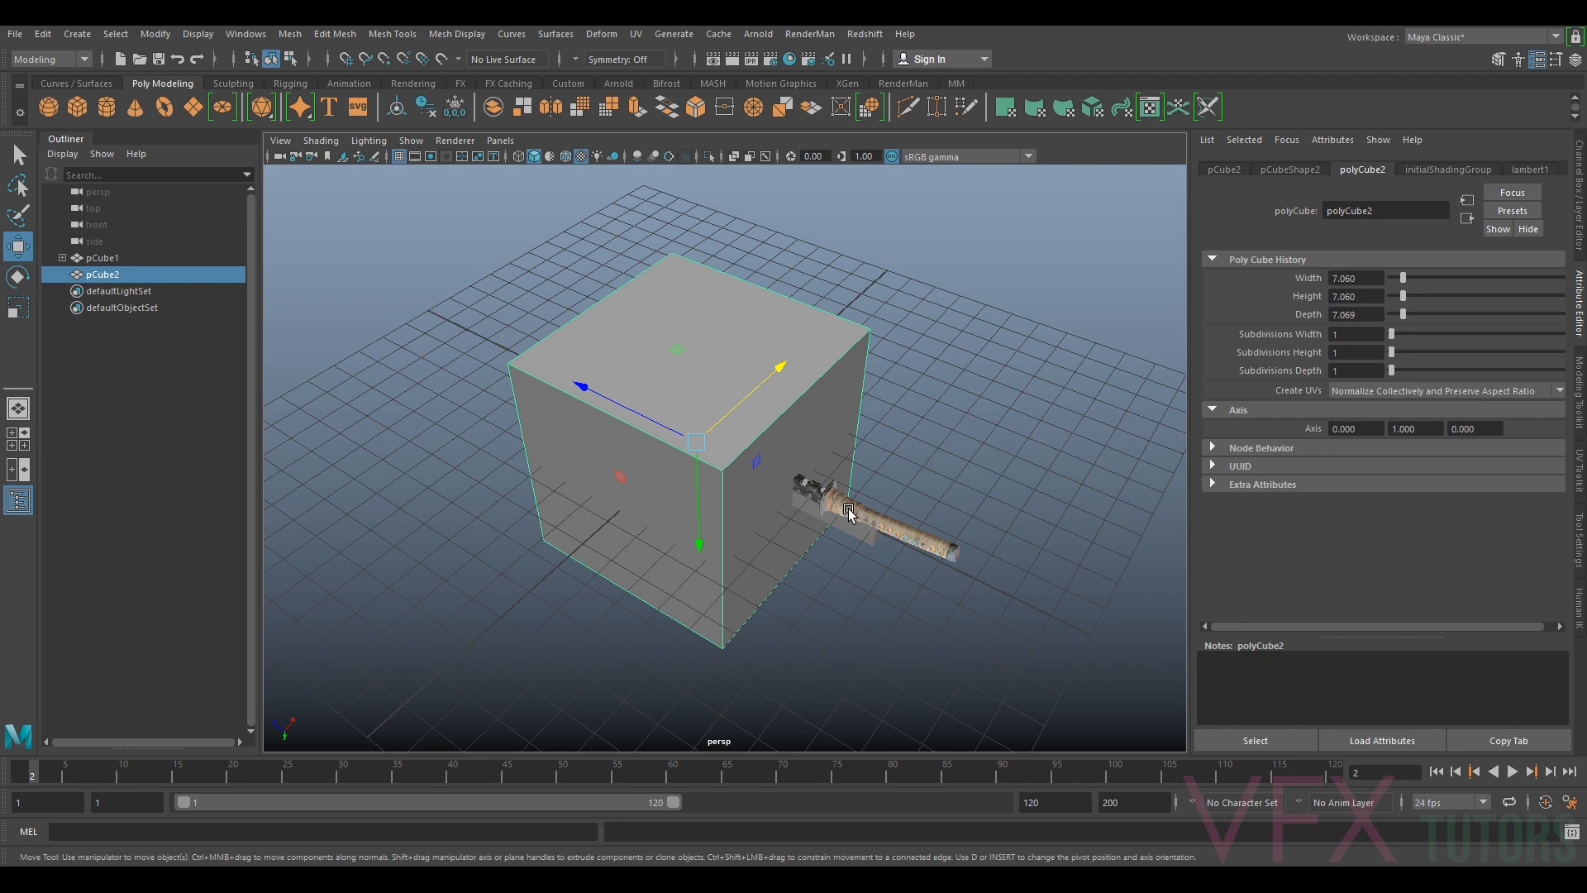
{"action": "left_click_drag", "start_coordinate": [888, 527], "coordinate": [913, 446], "text": "alt"}
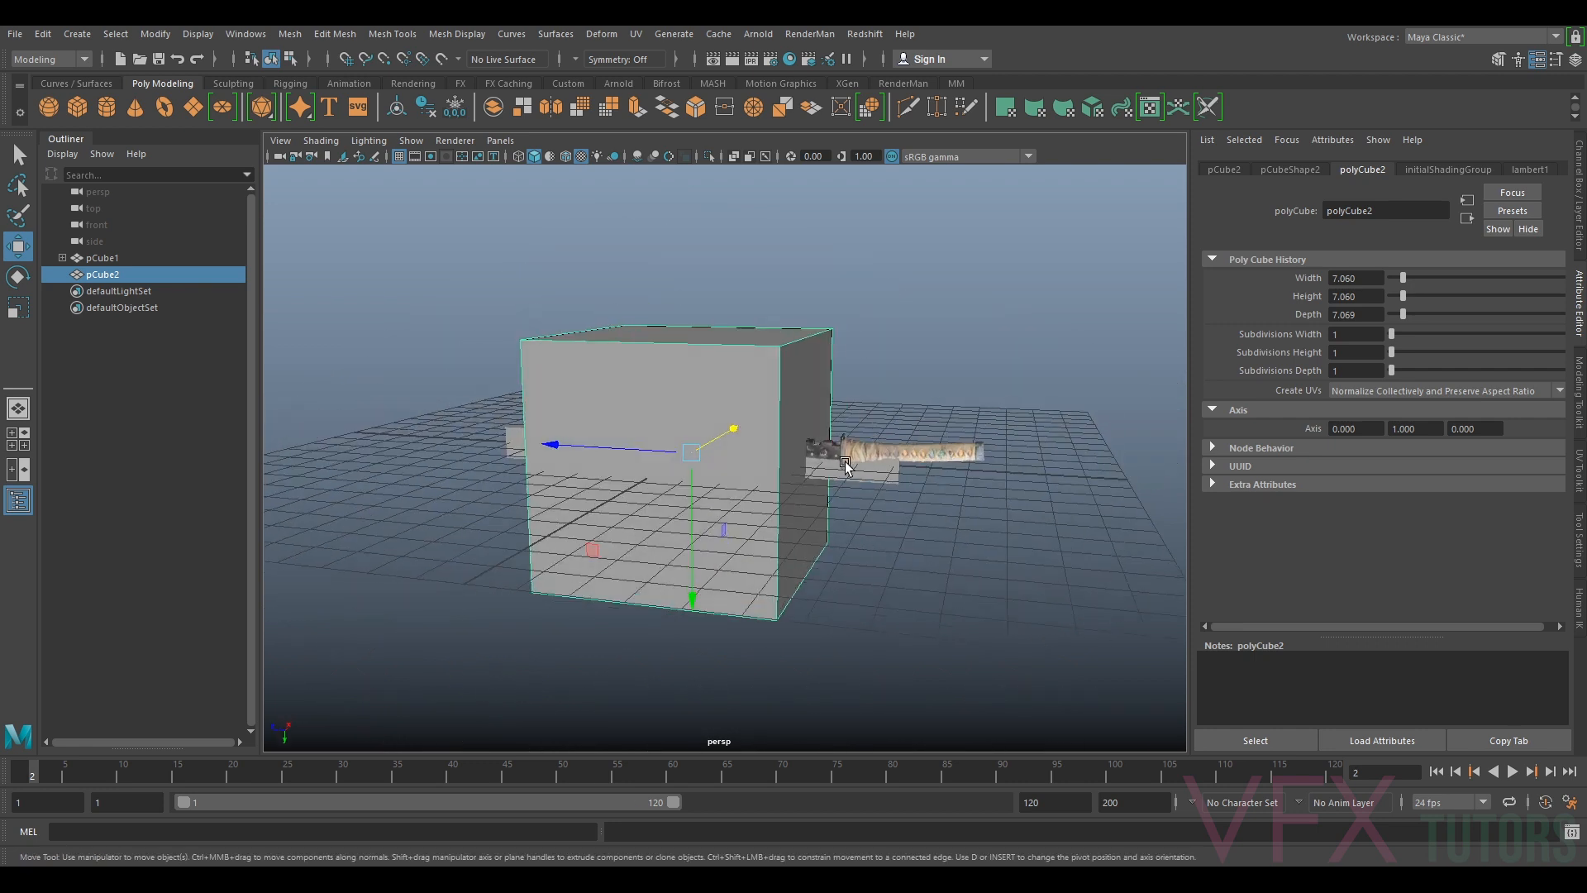
Scale pCube1 uniformly together with the sword until its height matches the reference cube, and keyframe it at frame 2
{"action": "left_click", "coordinate": [103, 257]}
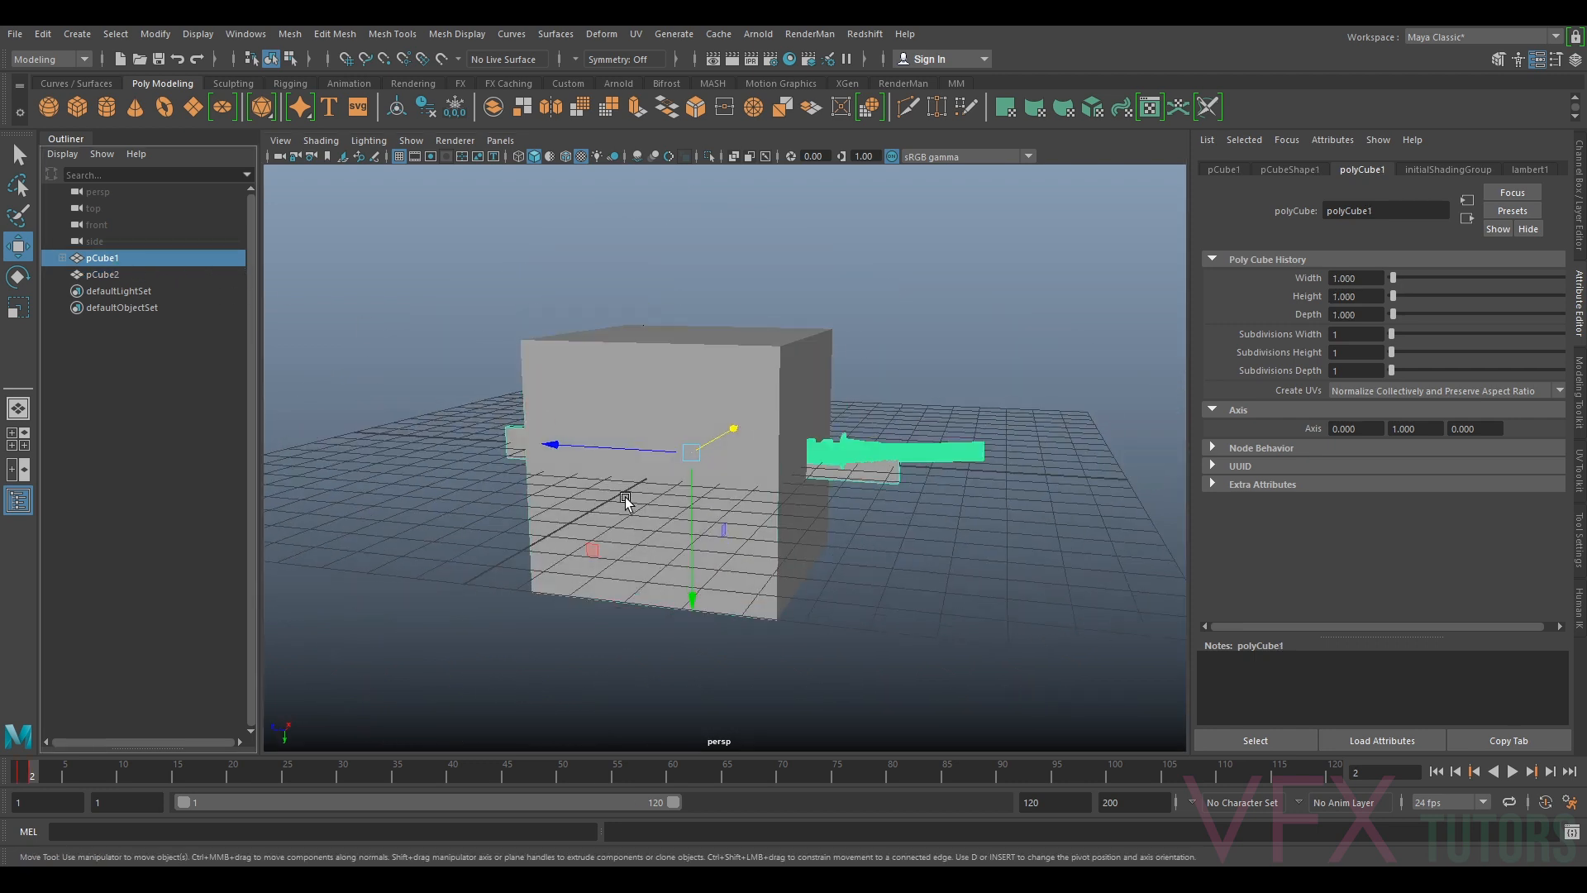
{"action": "key", "text": "r"}
{"action": "left_click_drag", "start_coordinate": [690, 455], "coordinate": [1438, 413]}
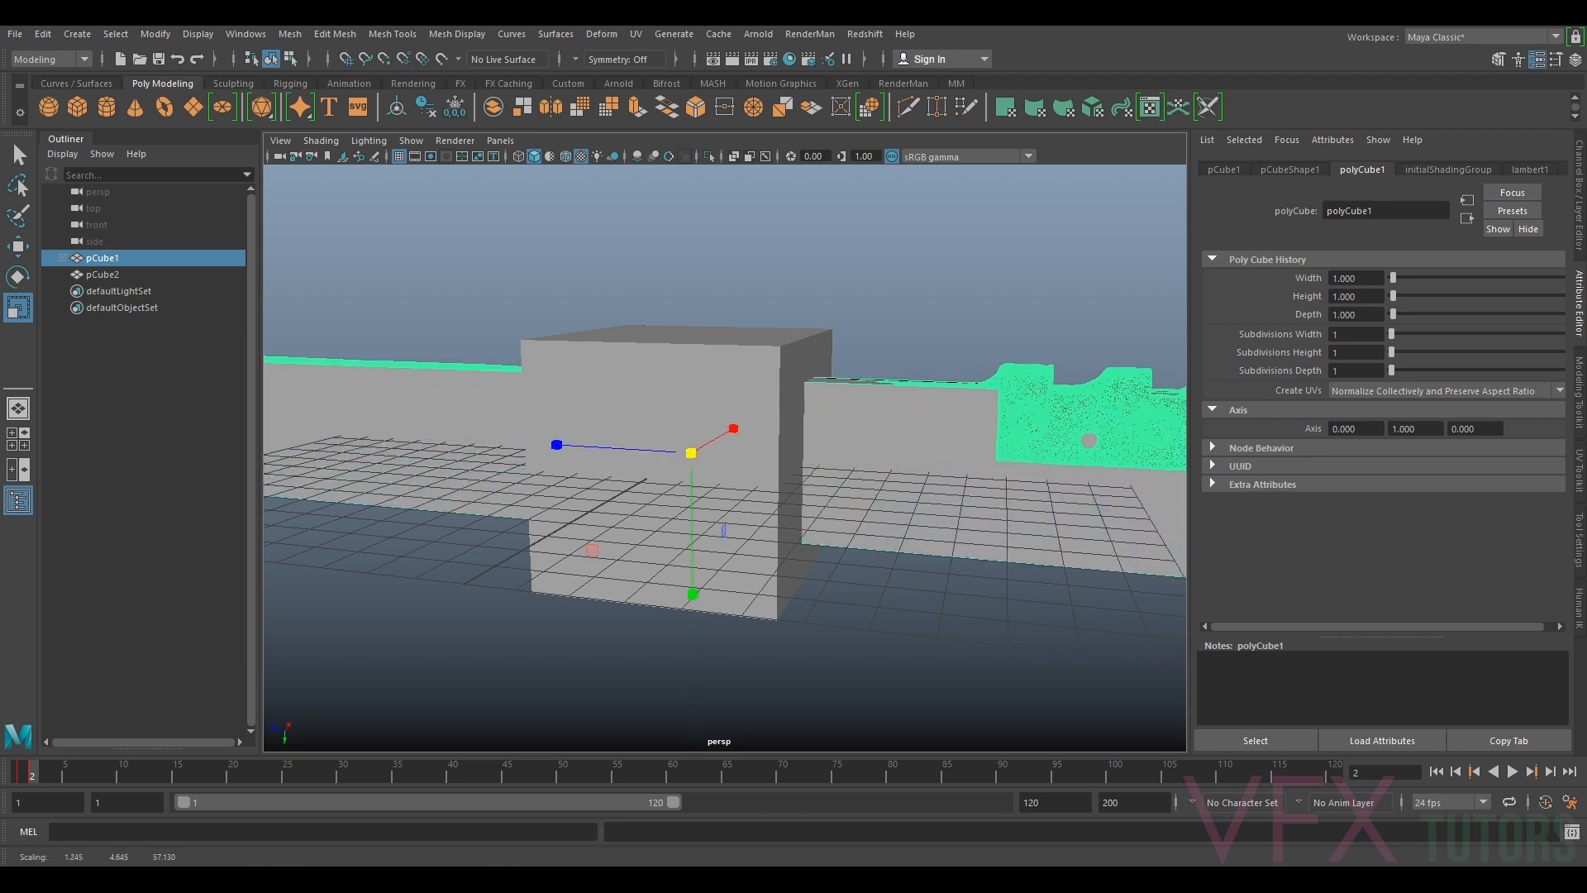
{"action": "left_click_drag", "start_coordinate": [697, 457], "coordinate": [1537, 434]}
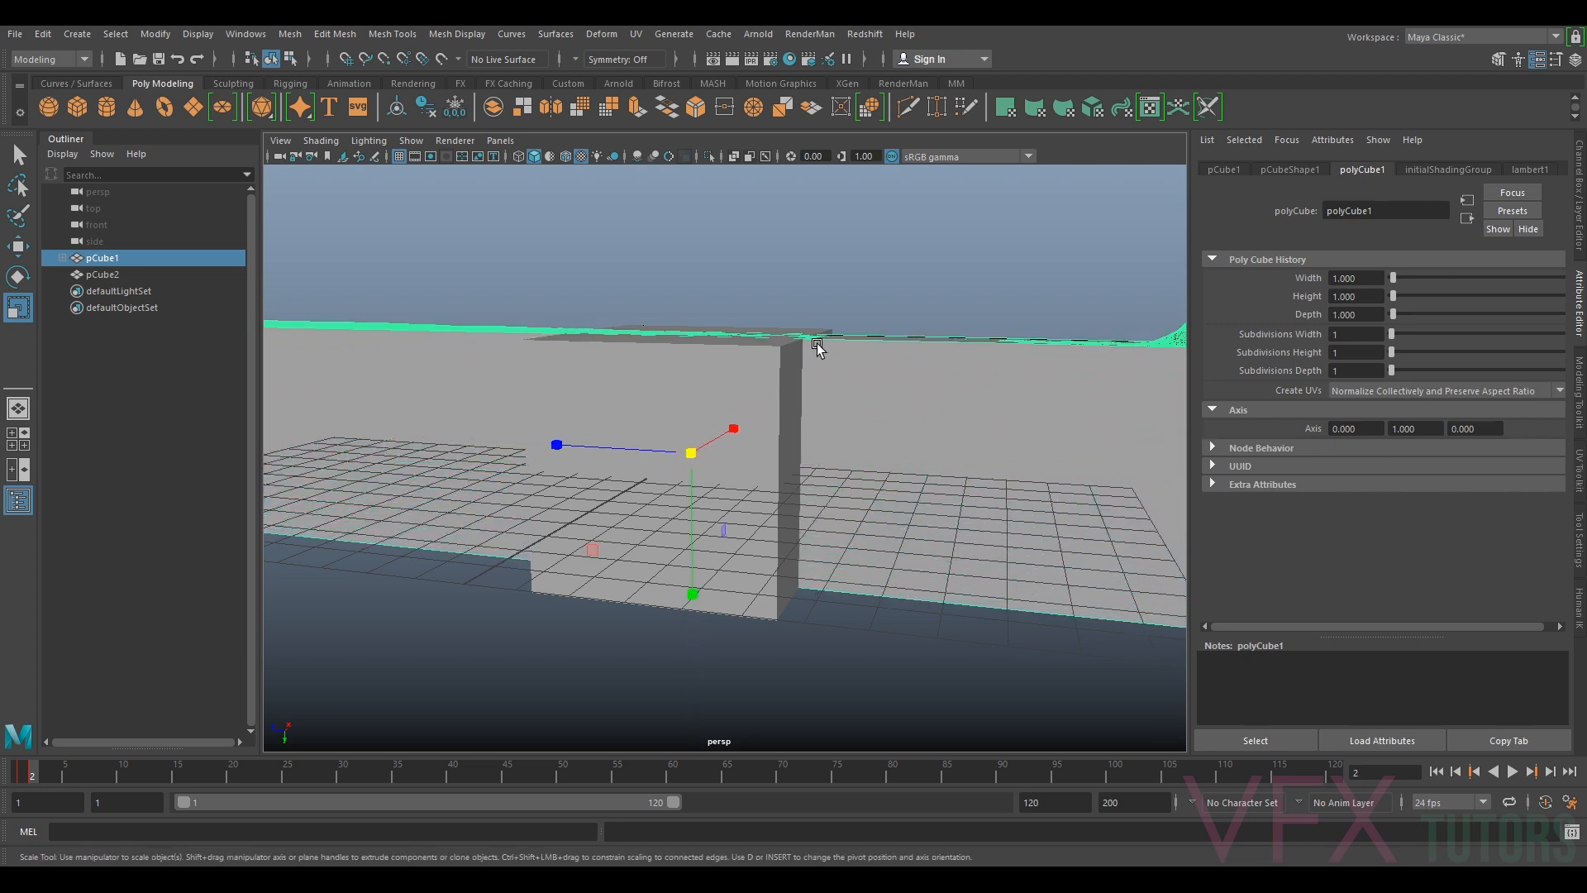
{"action": "left_click_drag", "start_coordinate": [761, 429], "coordinate": [818, 546], "text": "alt"}
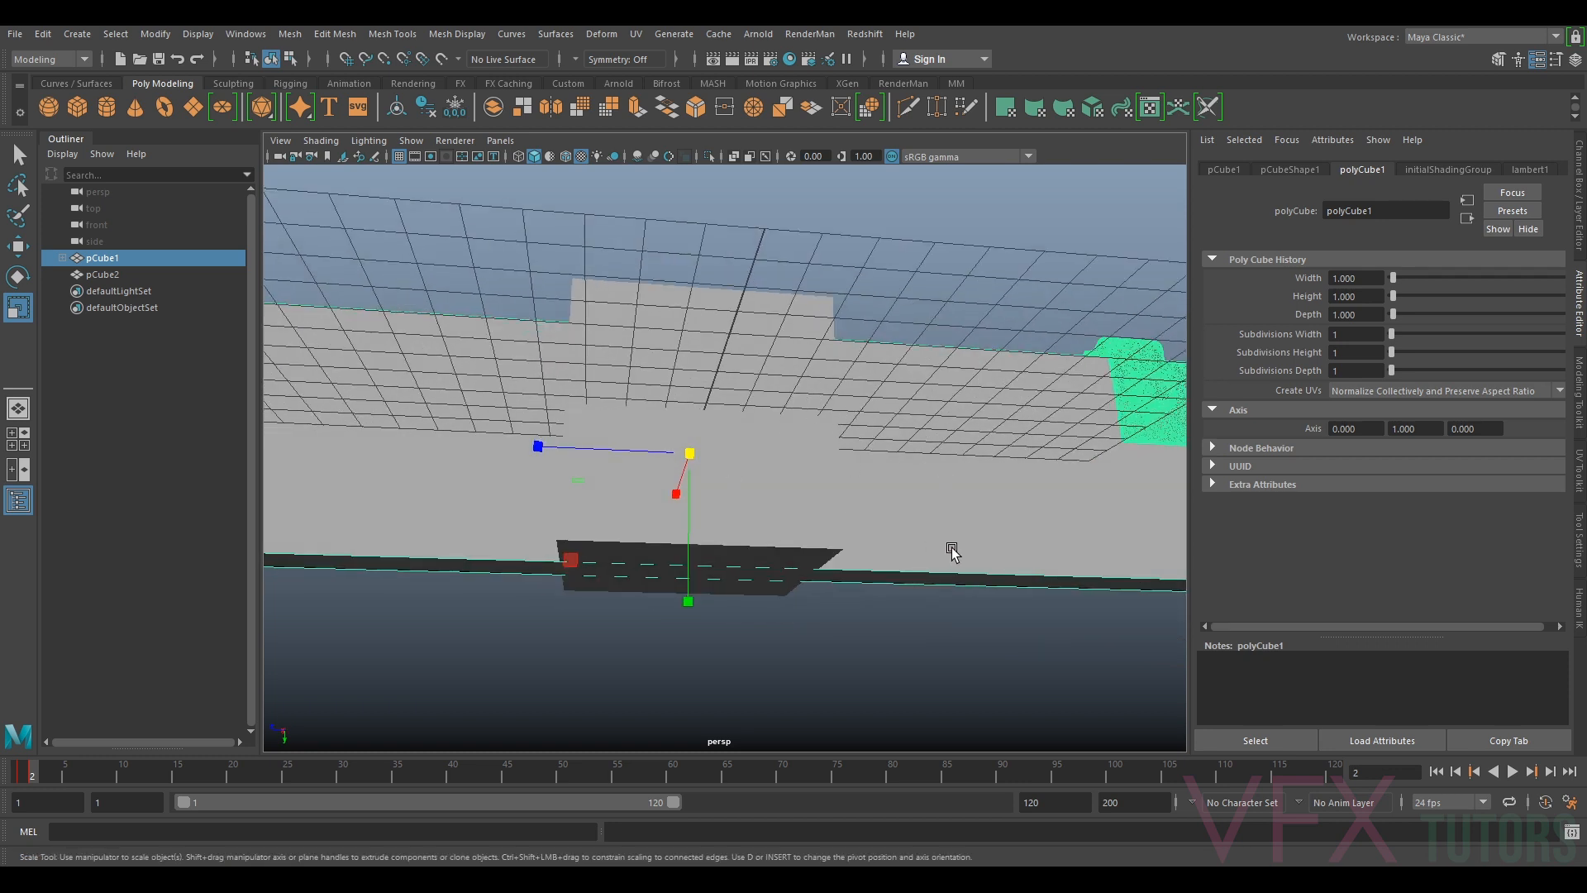
{"action": "left_click_drag", "start_coordinate": [974, 534], "coordinate": [928, 567], "text": "alt"}
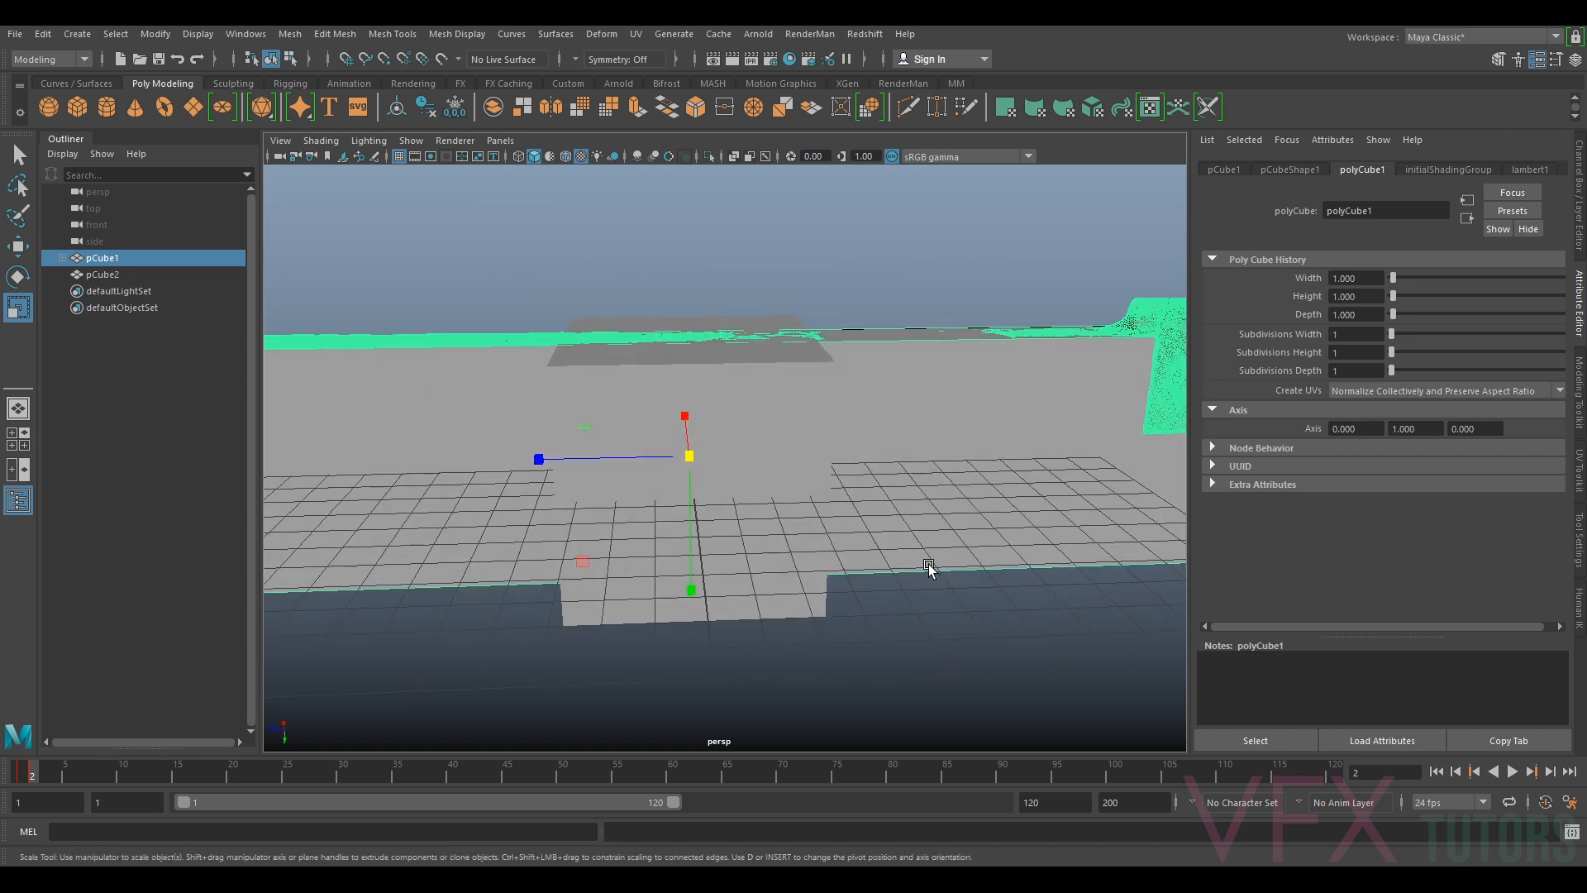
{"action": "mouse_move", "coordinate": [694, 455]}
{"action": "left_mouse_down"}
{"action": "mouse_move", "coordinate": [701, 350]}
{"action": "mouse_move", "coordinate": [823, 427]}
{"action": "mouse_move", "coordinate": [676, 476]}
{"action": "left_mouse_up"}
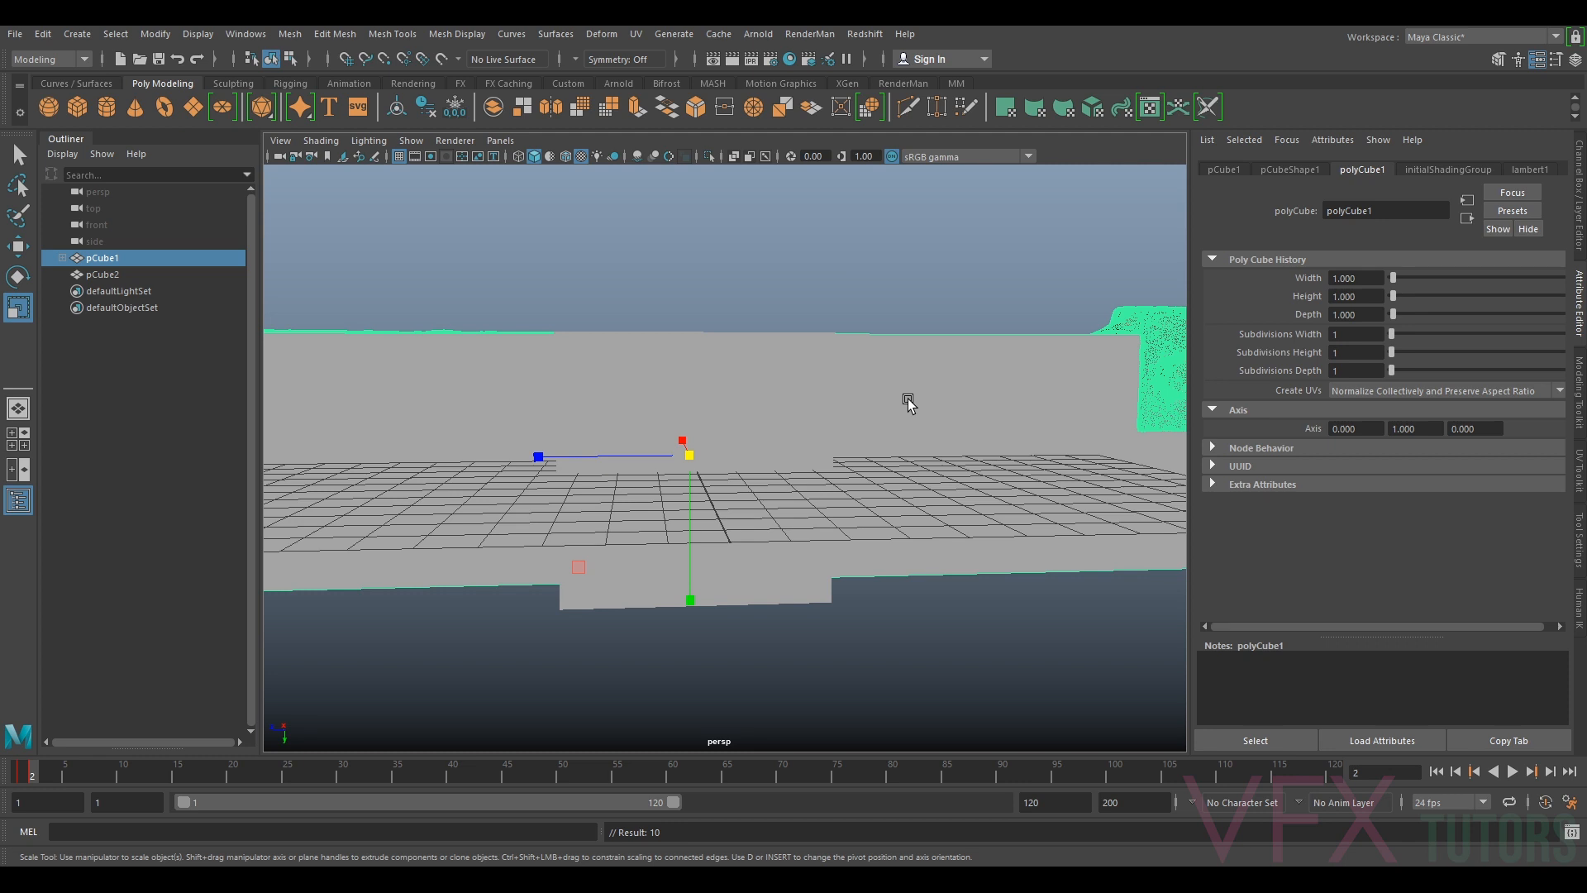
Compare the sword's poses at frames 1 and 2 and delete the reference cube pCube2
{"action": "key", "text": "comma"}
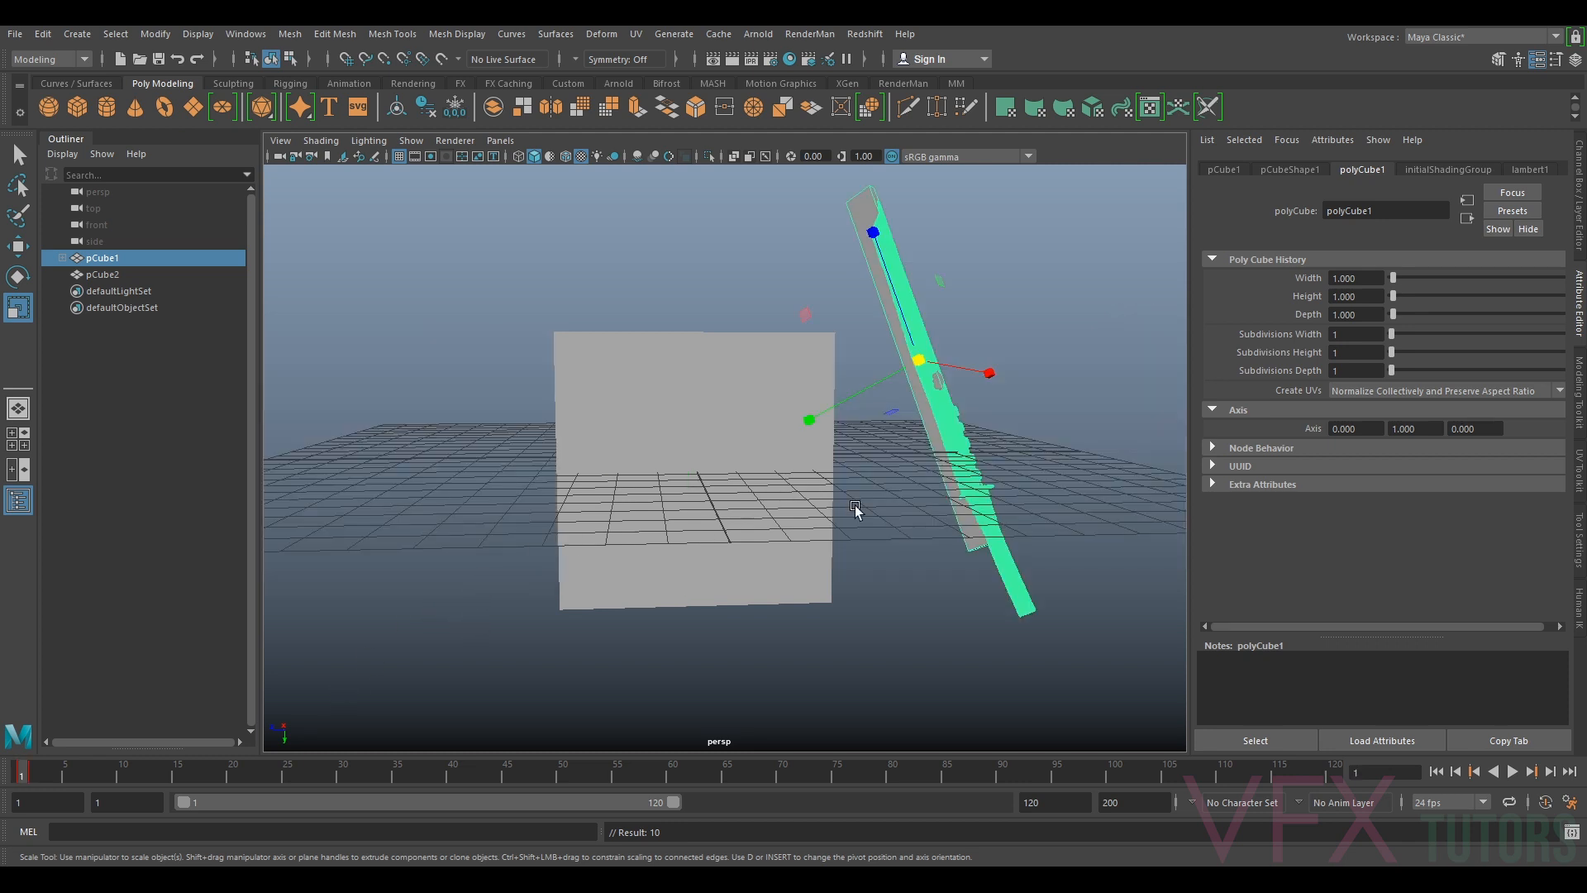
{"action": "left_click_drag", "start_coordinate": [1010, 353], "coordinate": [1021, 430], "text": "alt"}
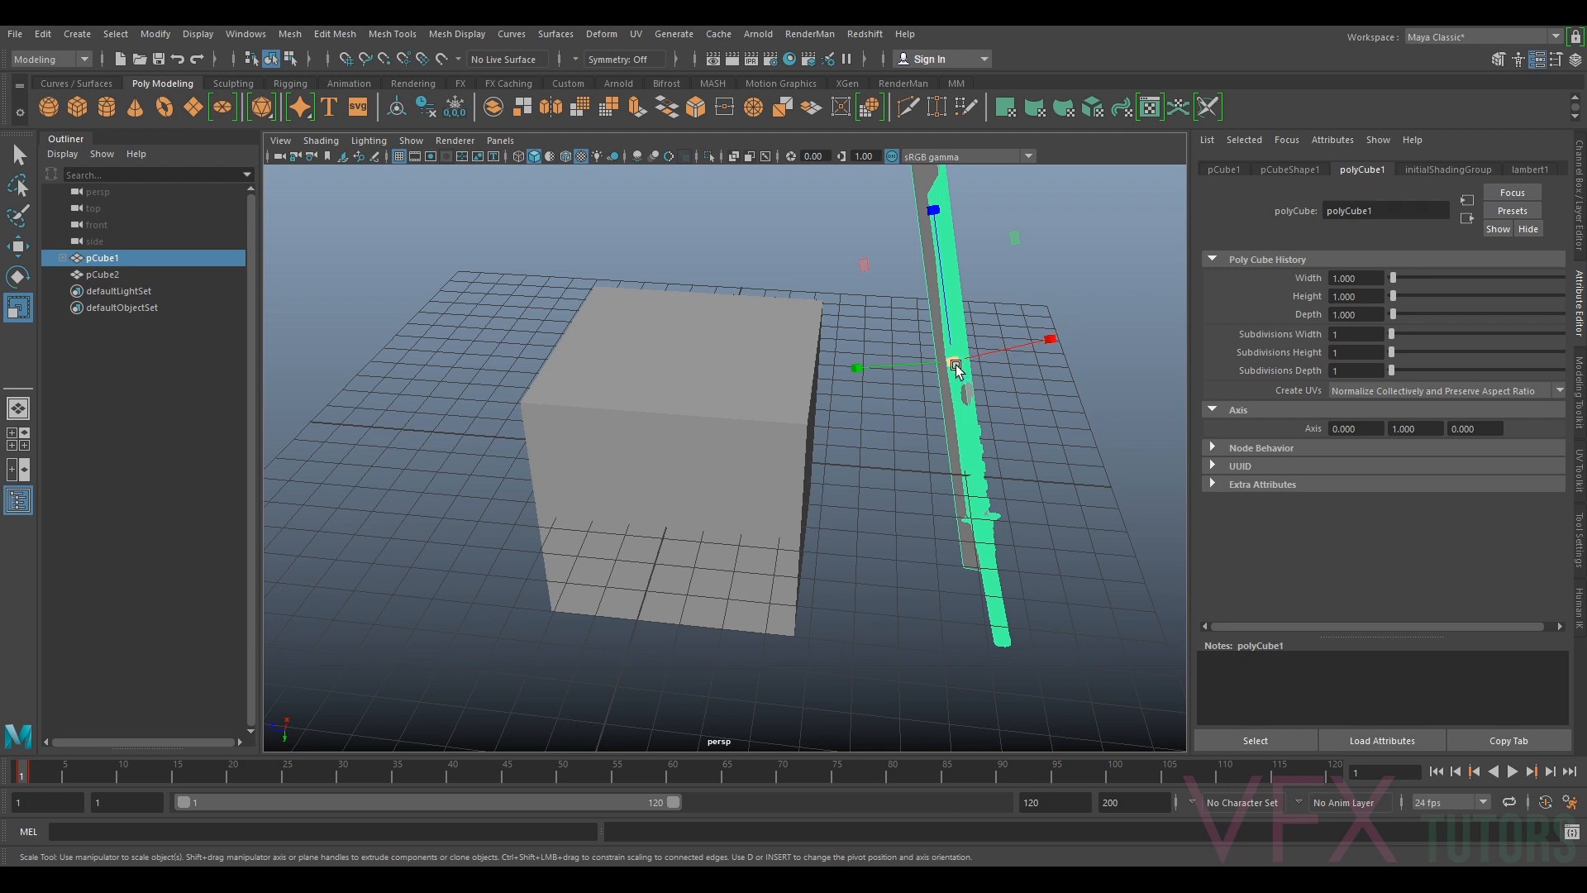
{"action": "key", "text": "period"}
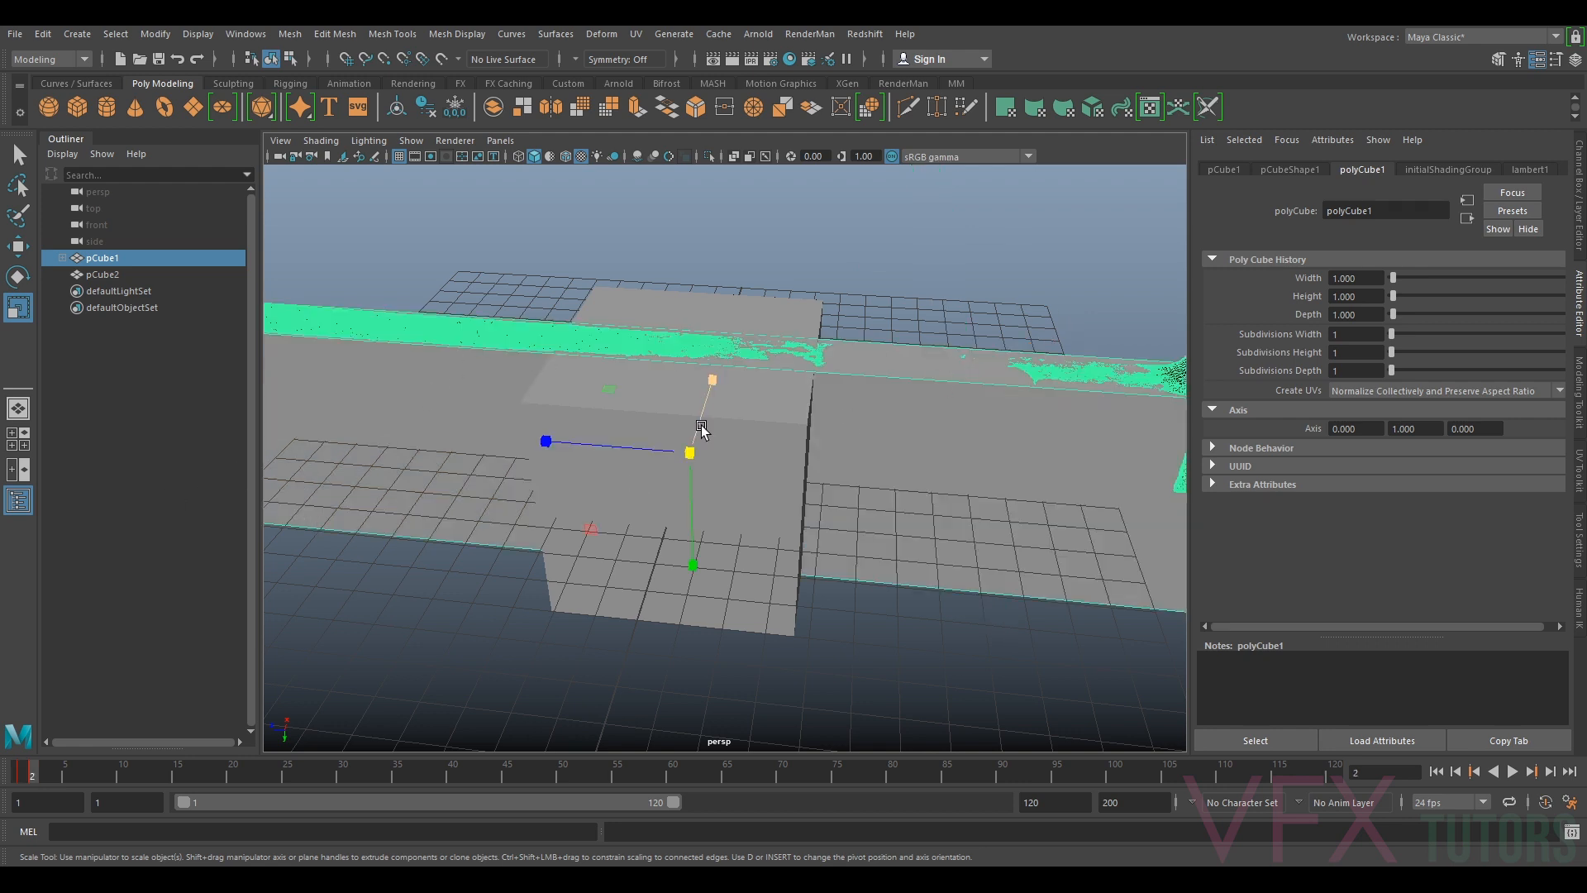
{"action": "left_click", "coordinate": [749, 432]}
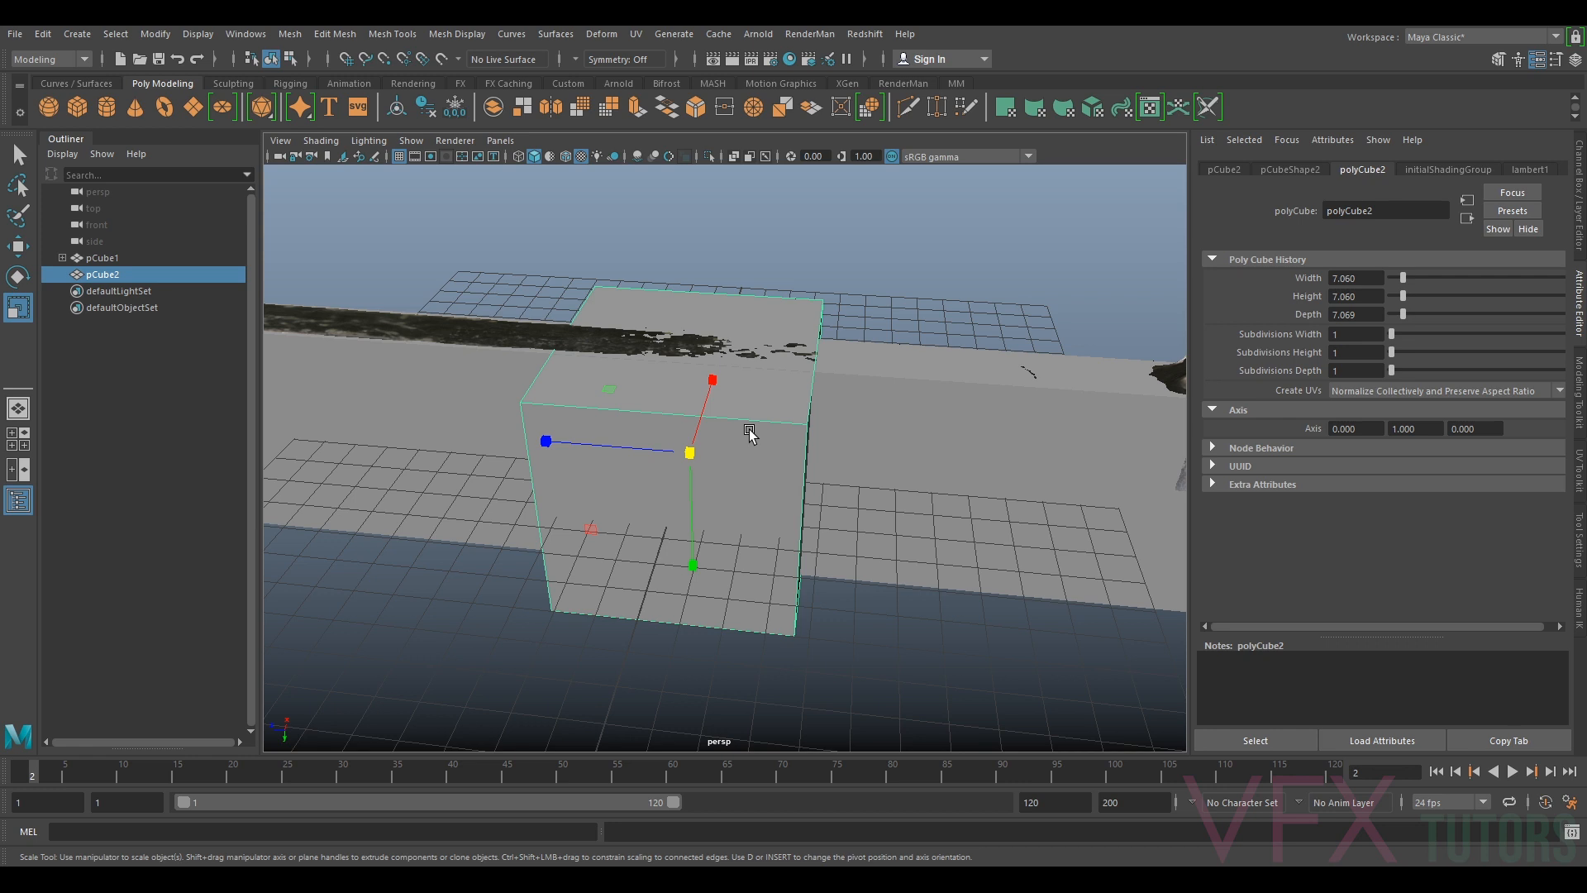
{"action": "key", "text": "Delete"}
Expand pCube1's hierarchy and unparent the PropSword_v002:Mesh from it at frame 2
{"action": "left_click", "coordinate": [93, 259]}
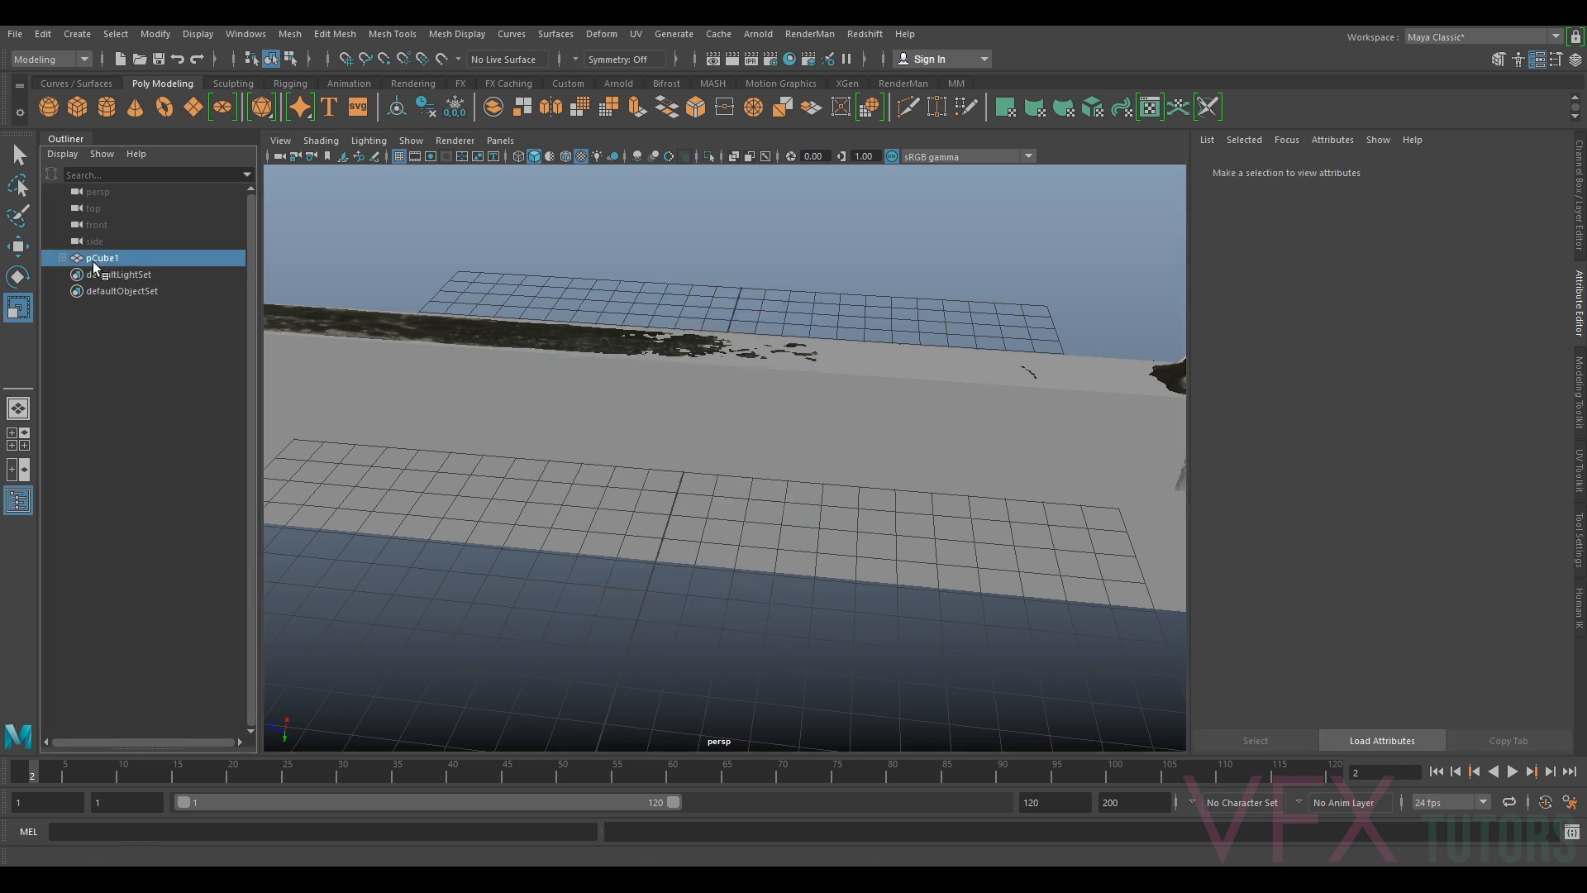
{"action": "left_click", "coordinate": [62, 258]}
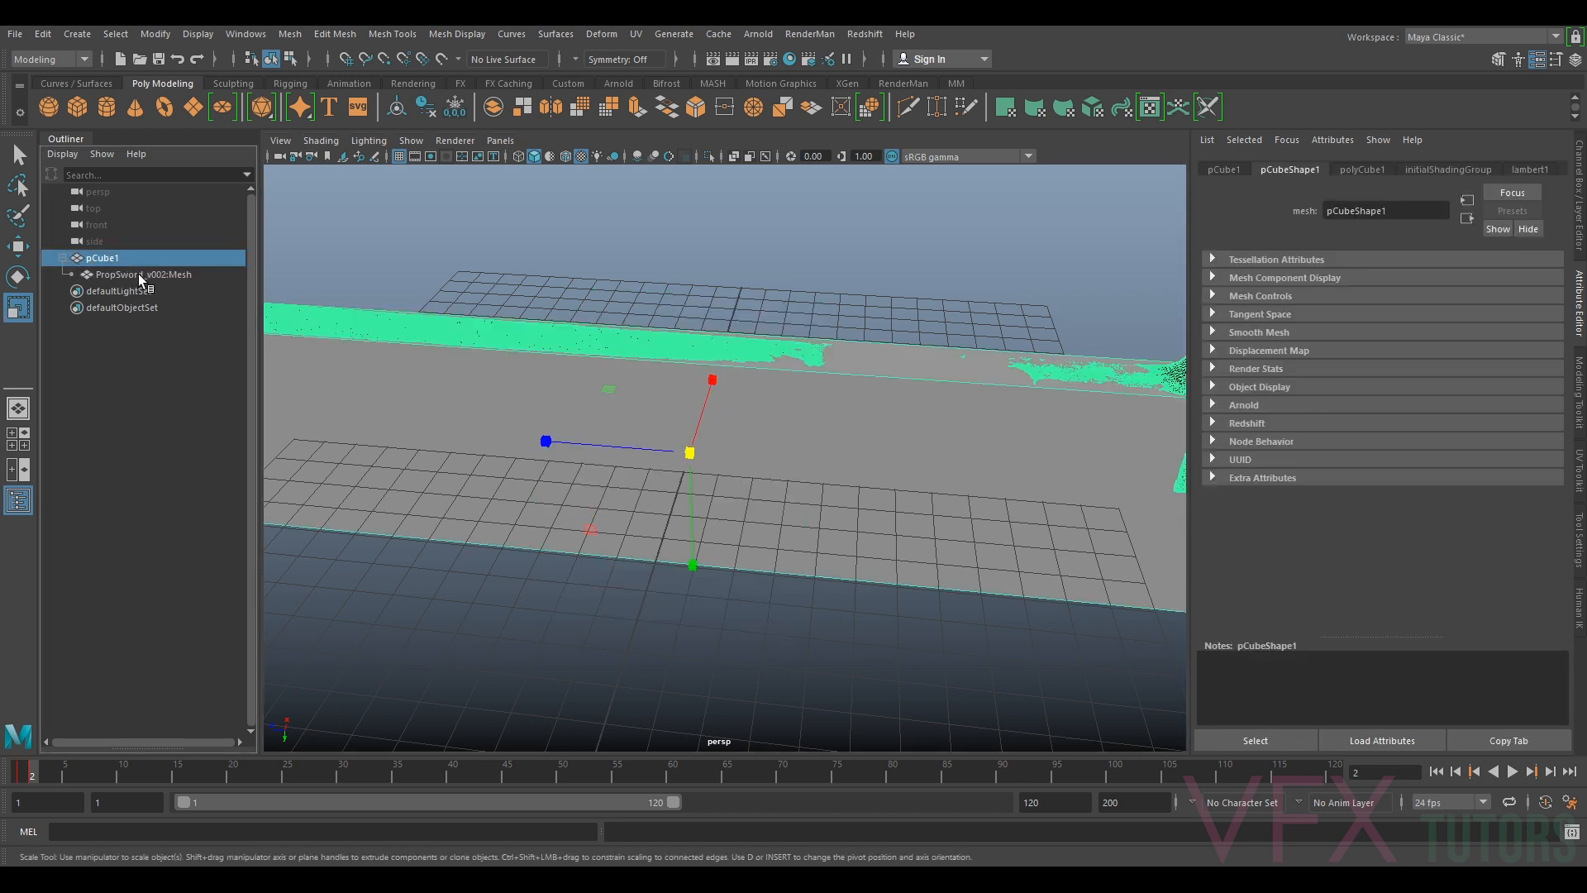
{"action": "left_click", "coordinate": [137, 274]}
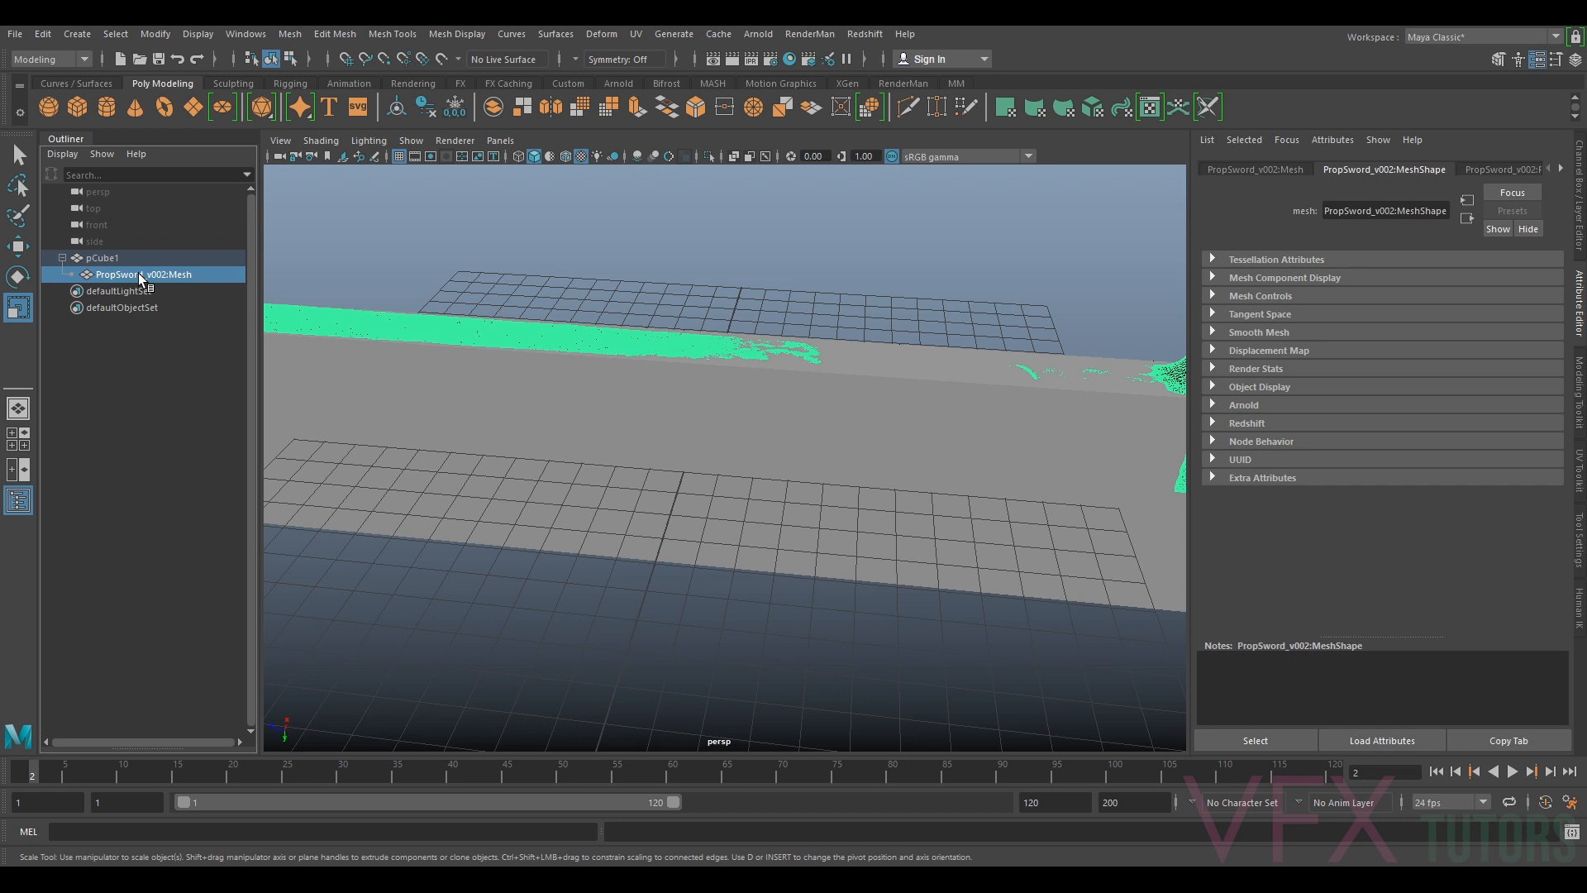
{"action": "key", "text": "shift+p"}
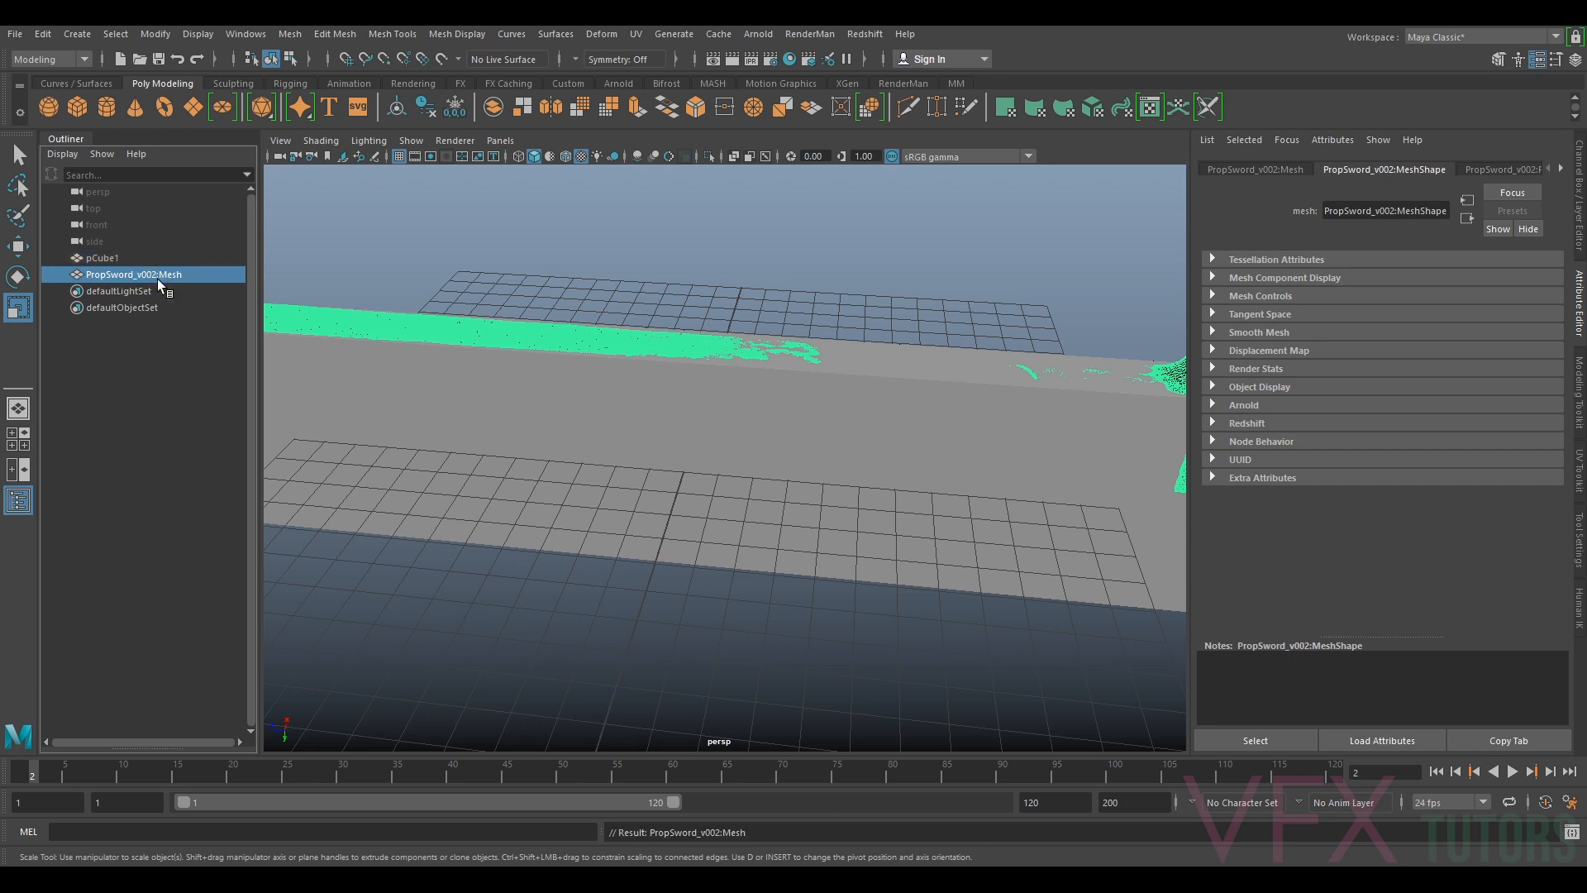
Display the sword mesh's transform channels and hide pCube1 so only the sword is shown
{"action": "left_click", "coordinate": [1578, 196]}
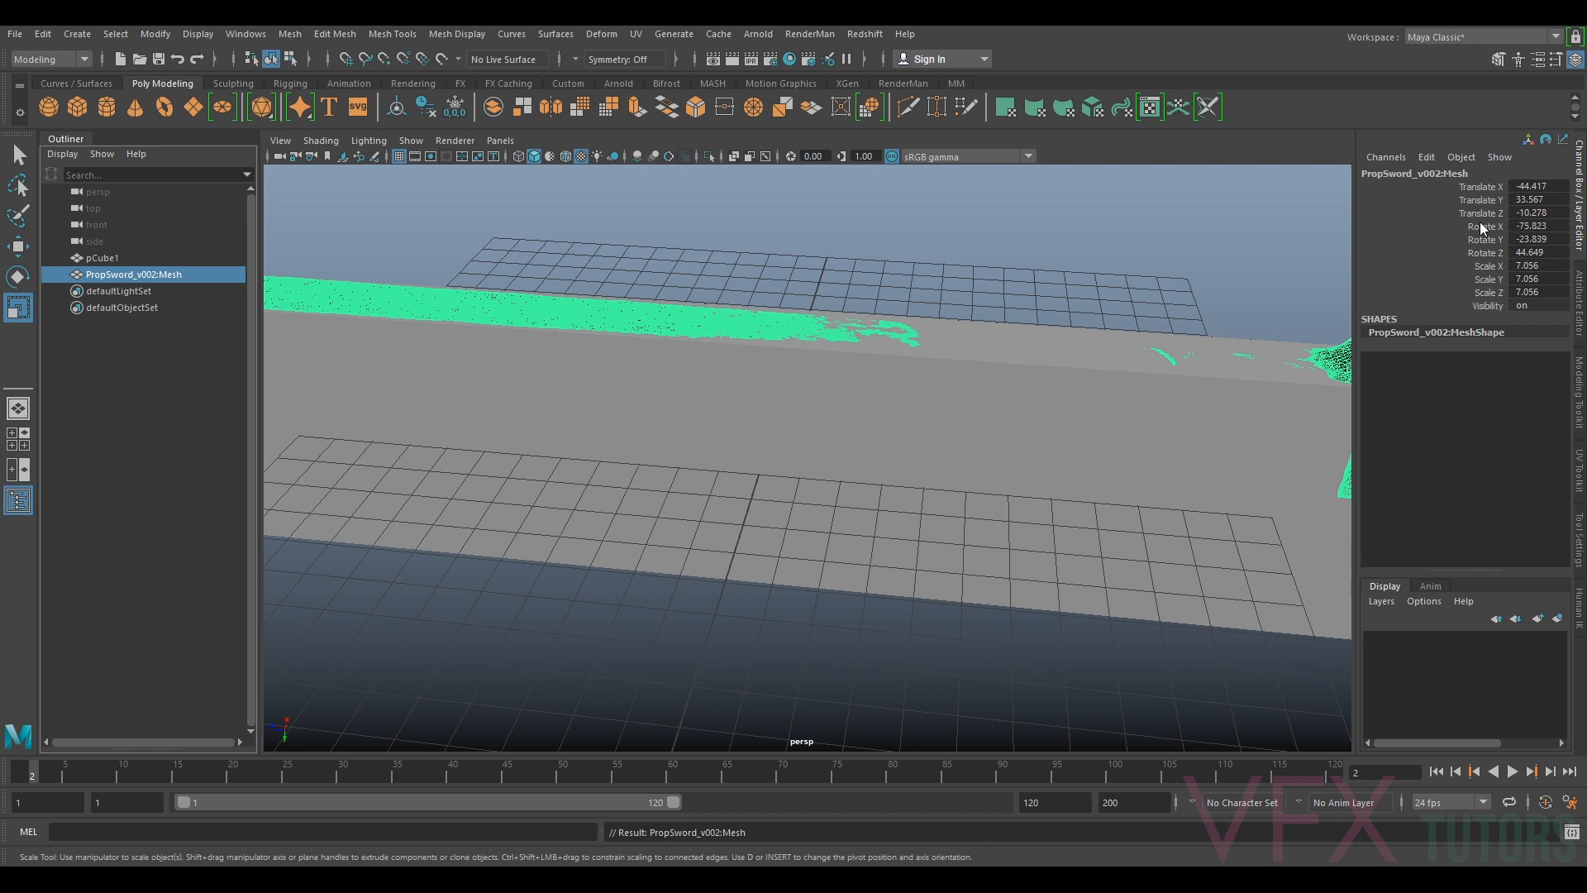
{"action": "left_click", "coordinate": [113, 257]}
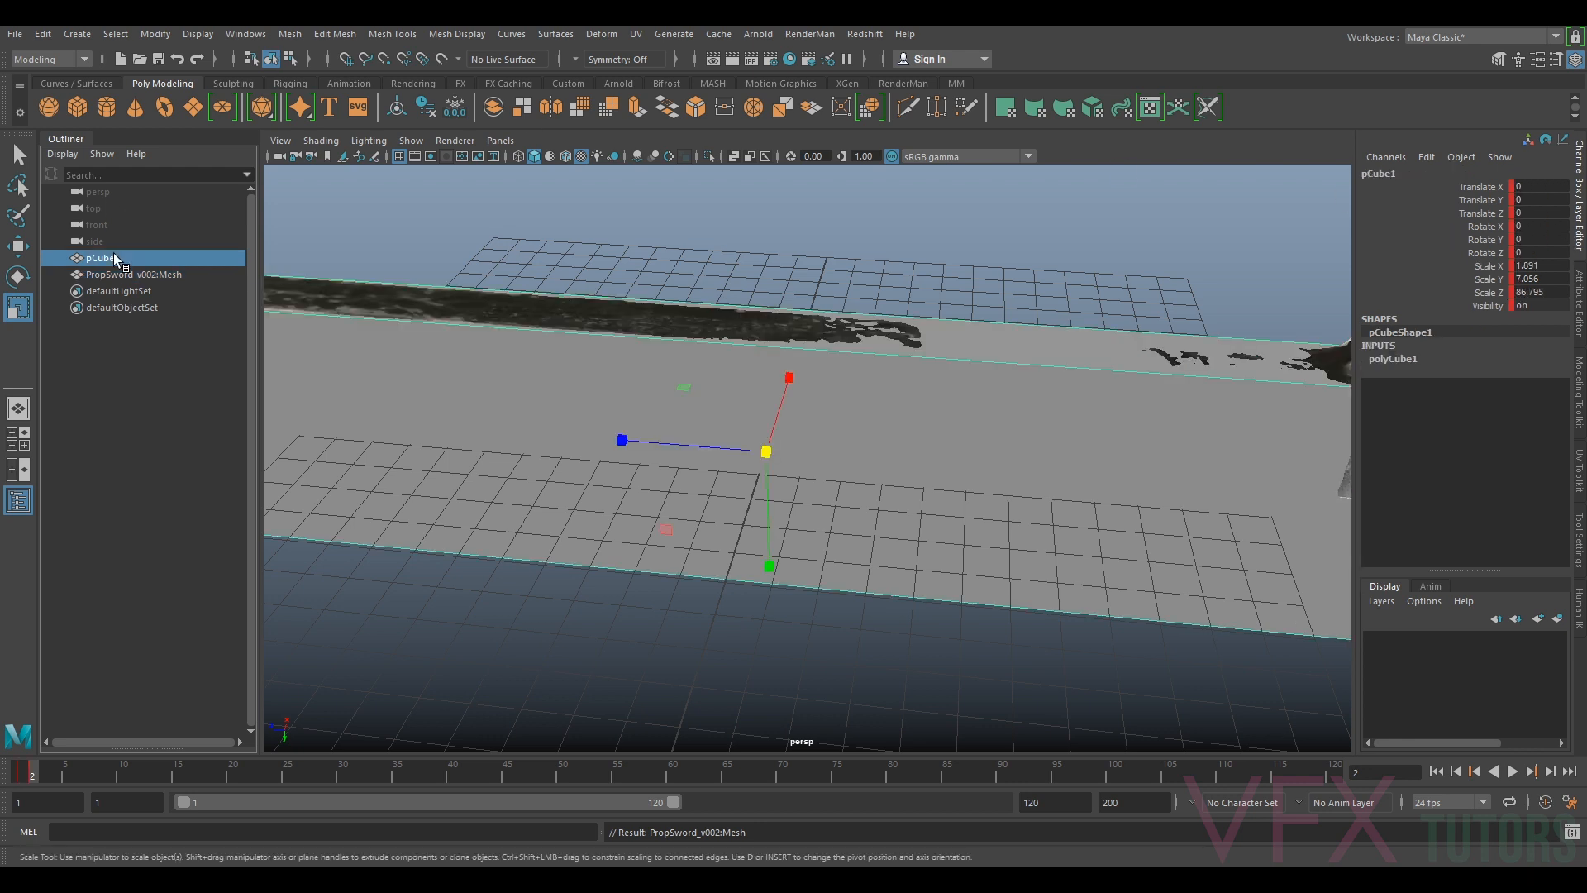
{"action": "key", "text": "h"}
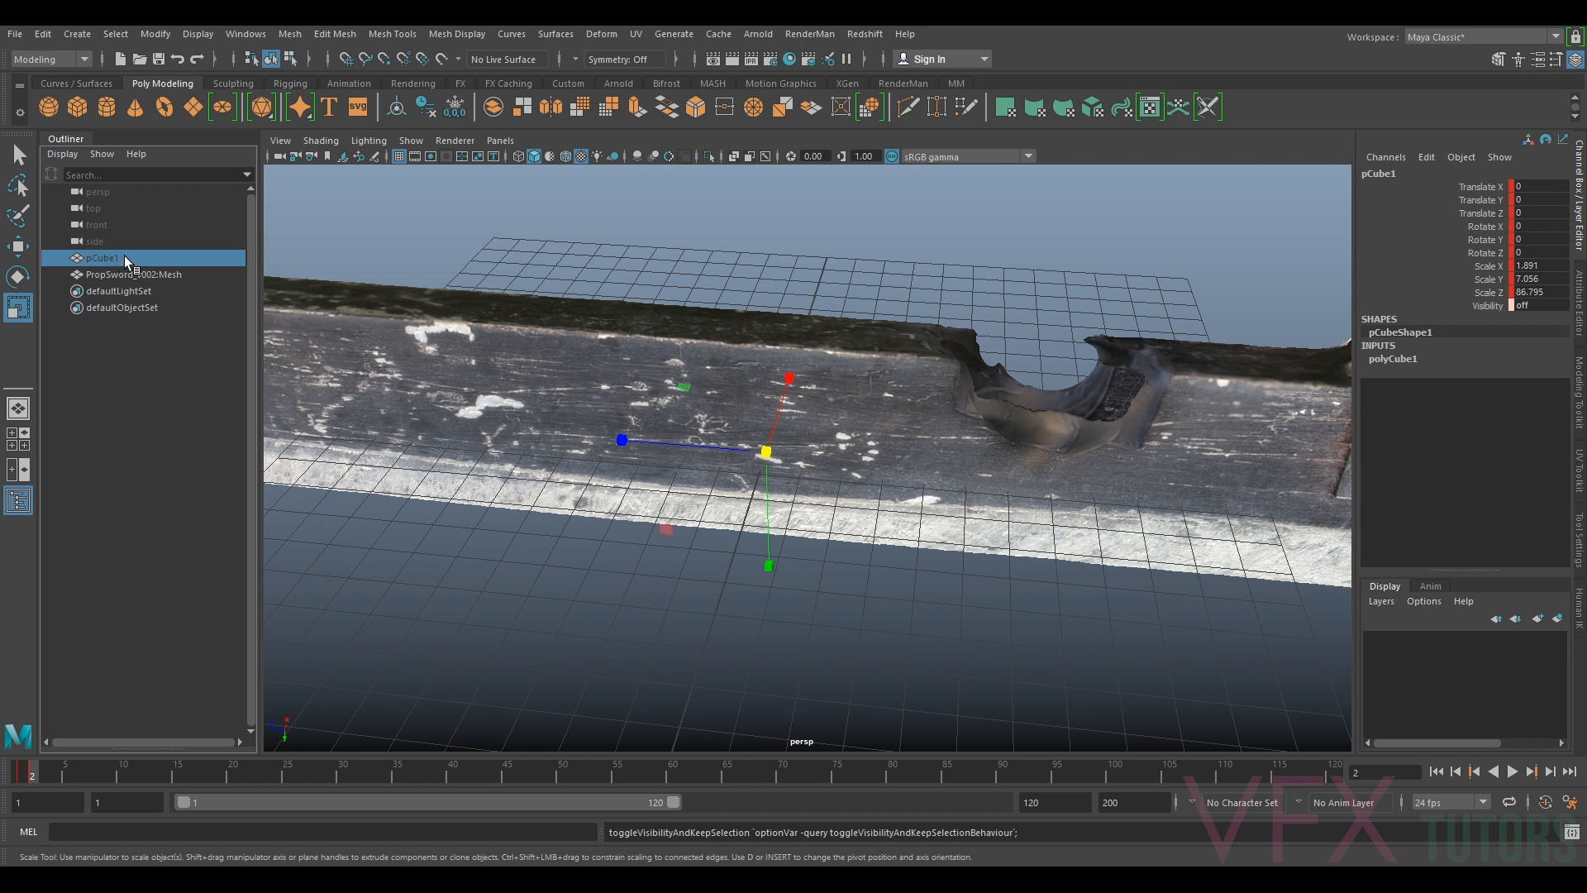
Rename the hidden pCube1 as PositionREF
{"action": "double_click", "coordinate": [125, 257]}
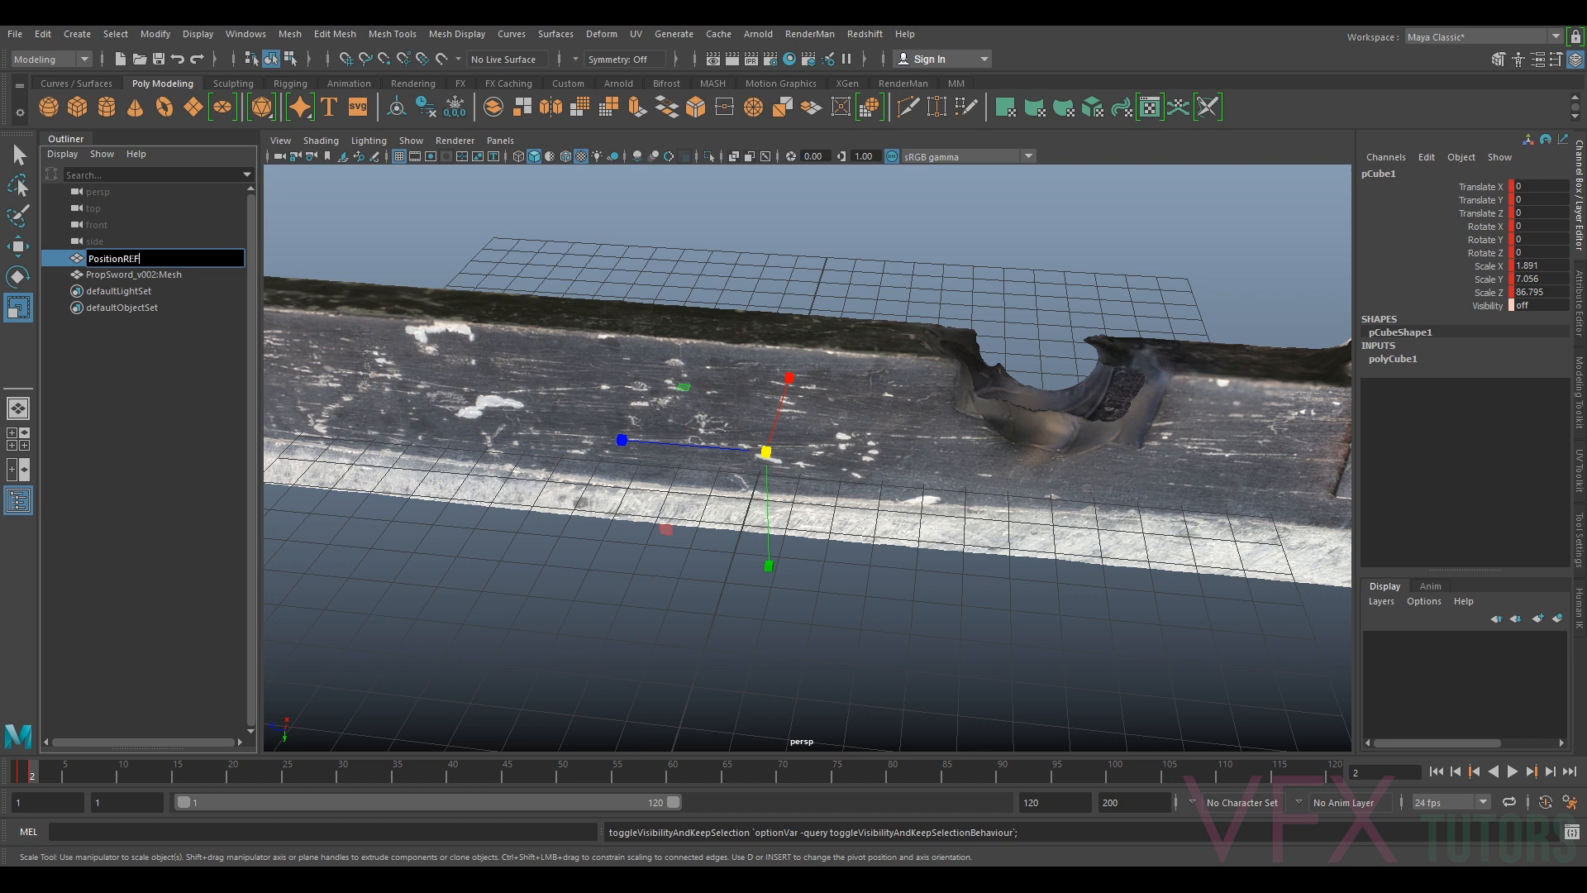
{"action": "key", "text": "Return"}
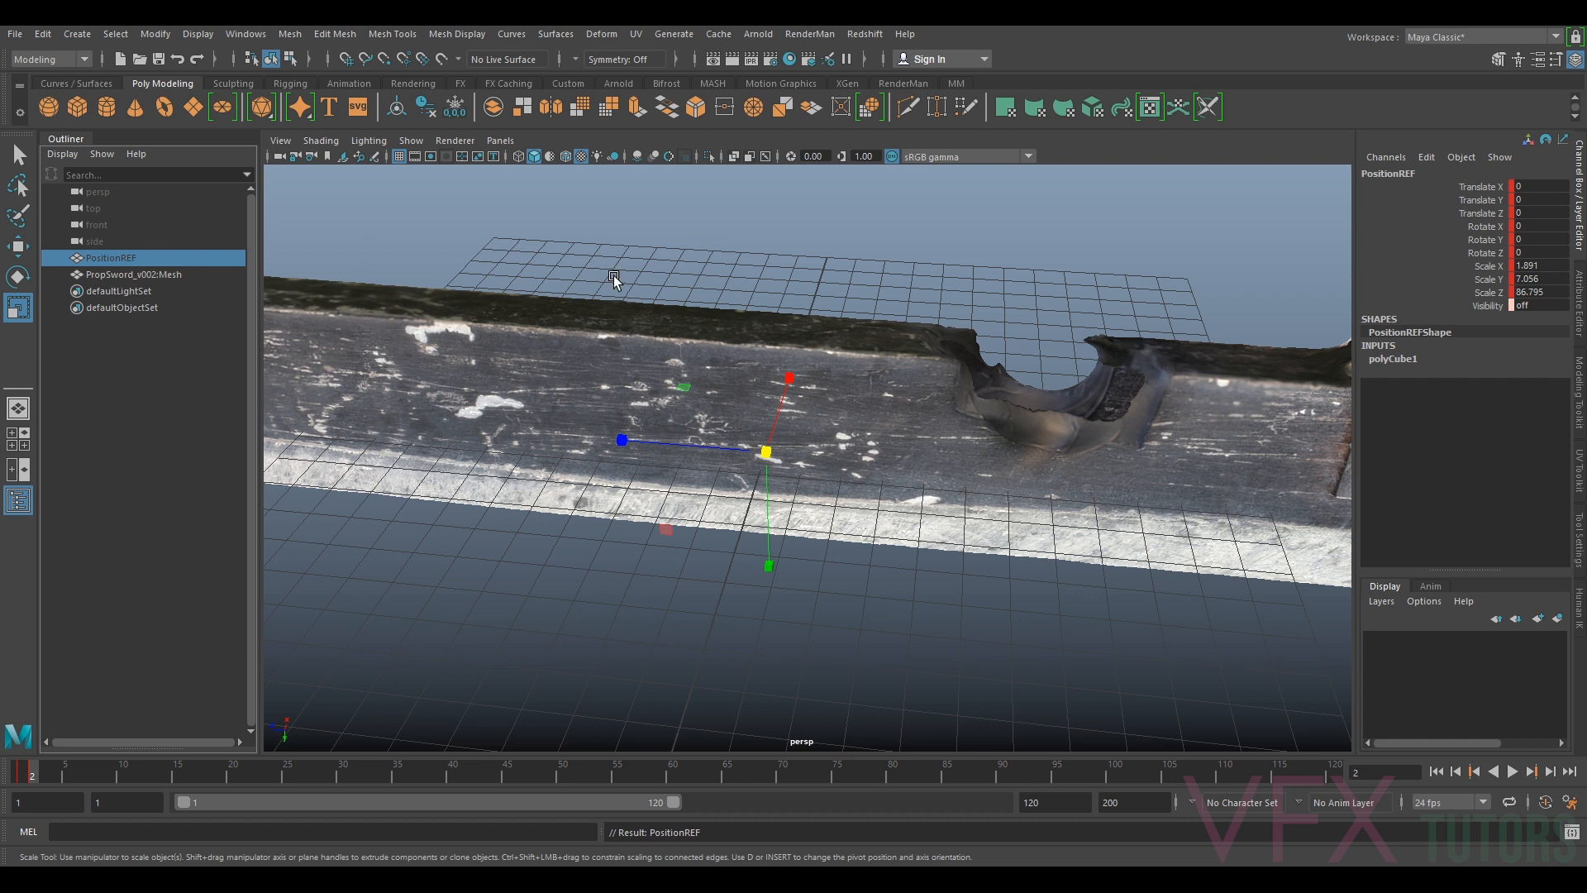
{"action": "scroll", "coordinate": [421, 382], "scroll_direction": "down", "scroll_amount": 8}
{"action": "left_click_drag", "start_coordinate": [783, 383], "coordinate": [965, 325], "text": "alt"}
{"action": "scroll", "coordinate": [1231, 448], "scroll_direction": "up", "scroll_amount": 3}
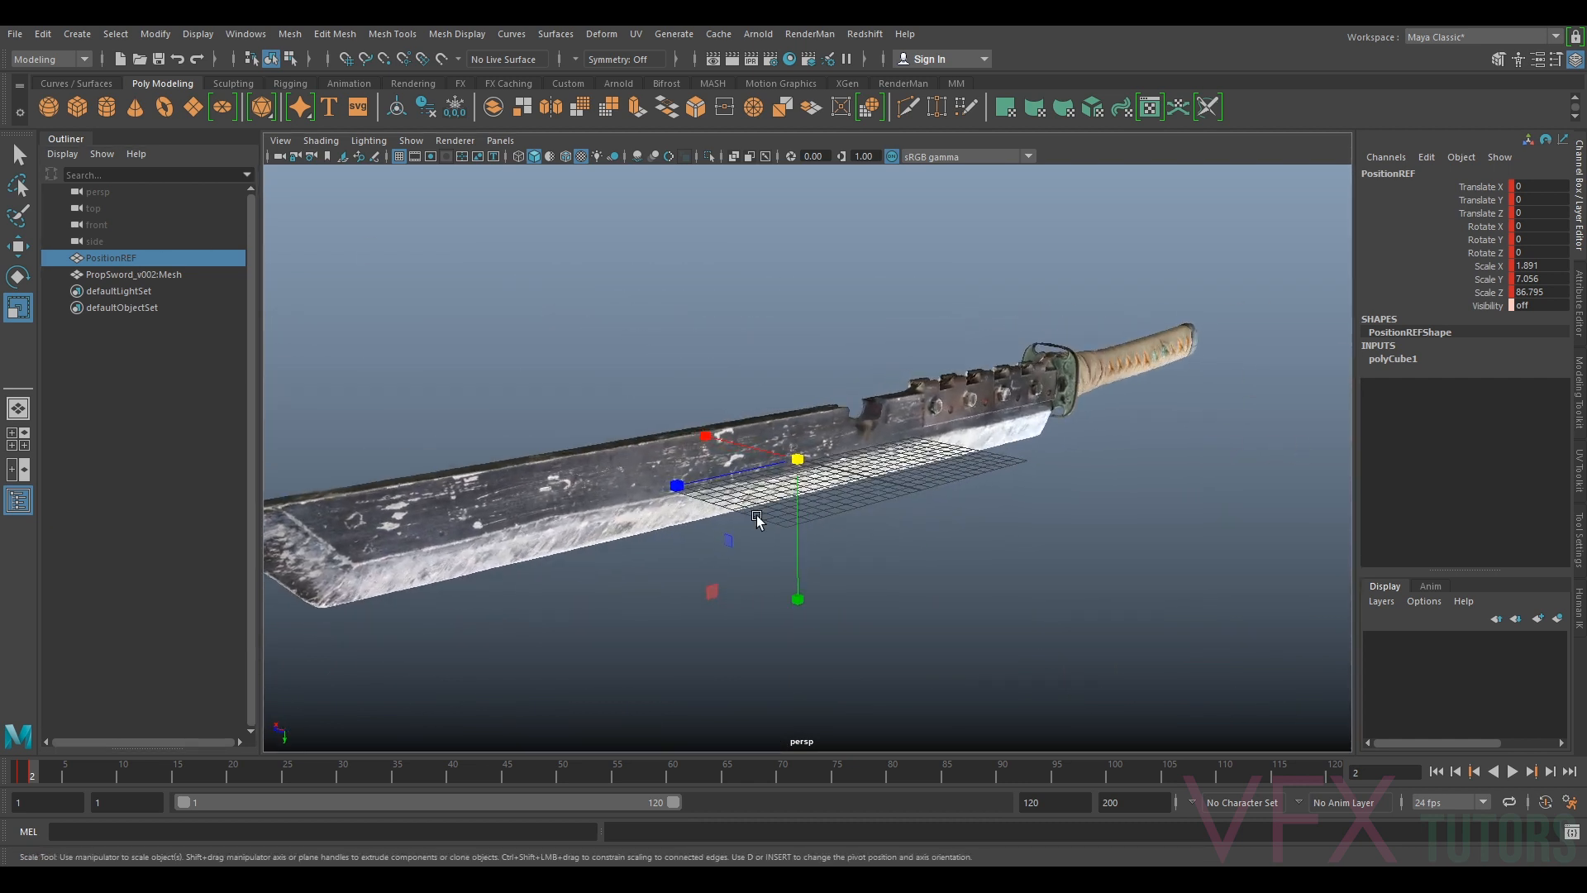
{"action": "left_click_drag", "start_coordinate": [1176, 381], "coordinate": [1076, 363], "text": "alt"}
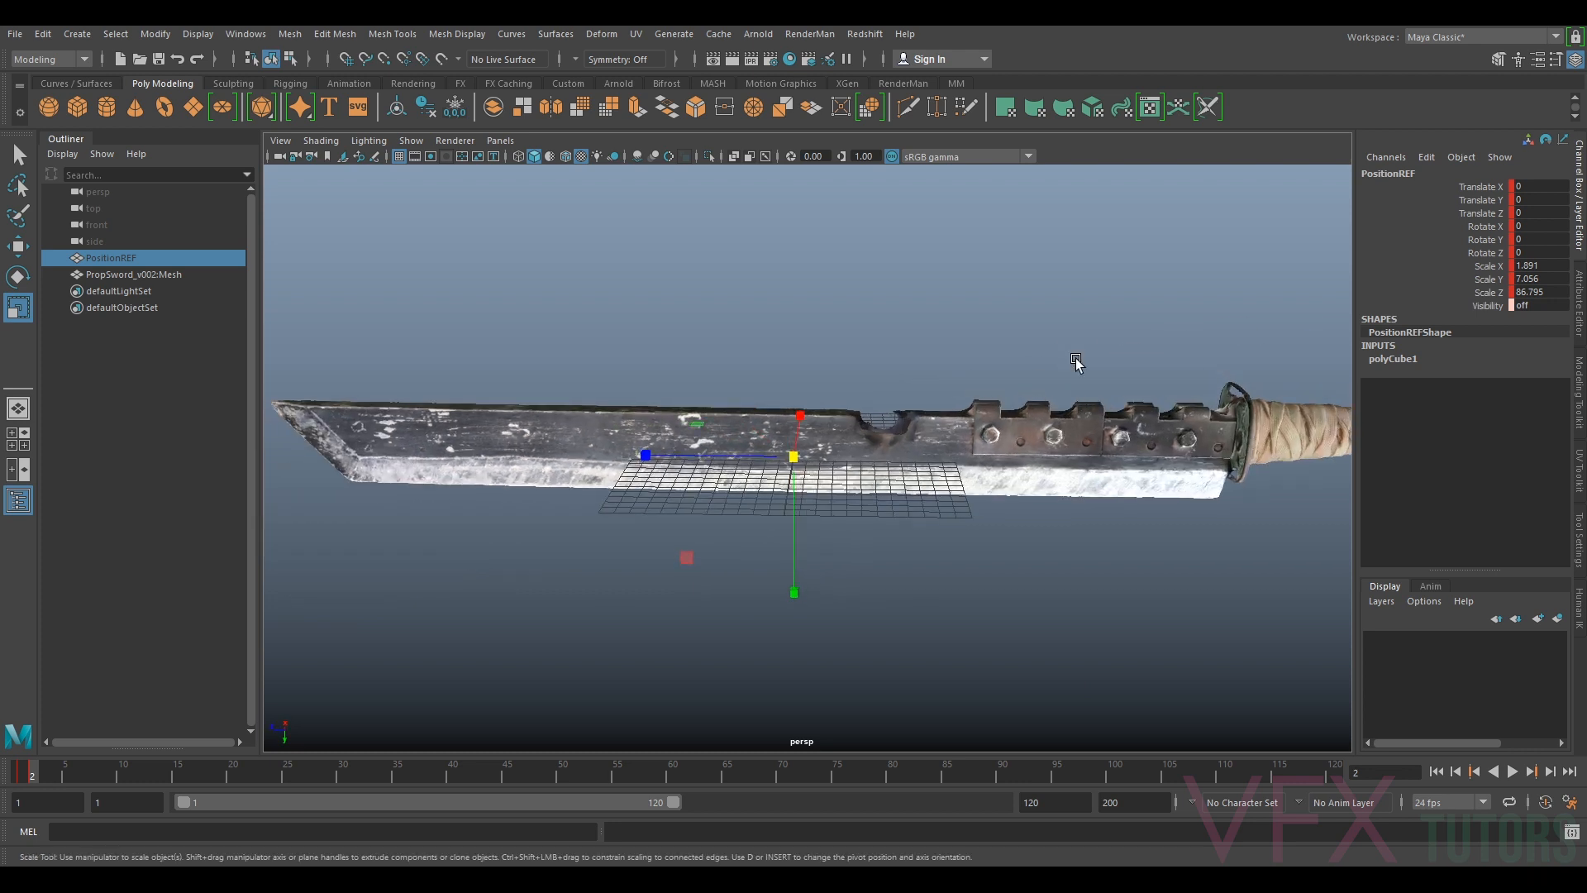
{"action": "left_click", "coordinate": [653, 321]}
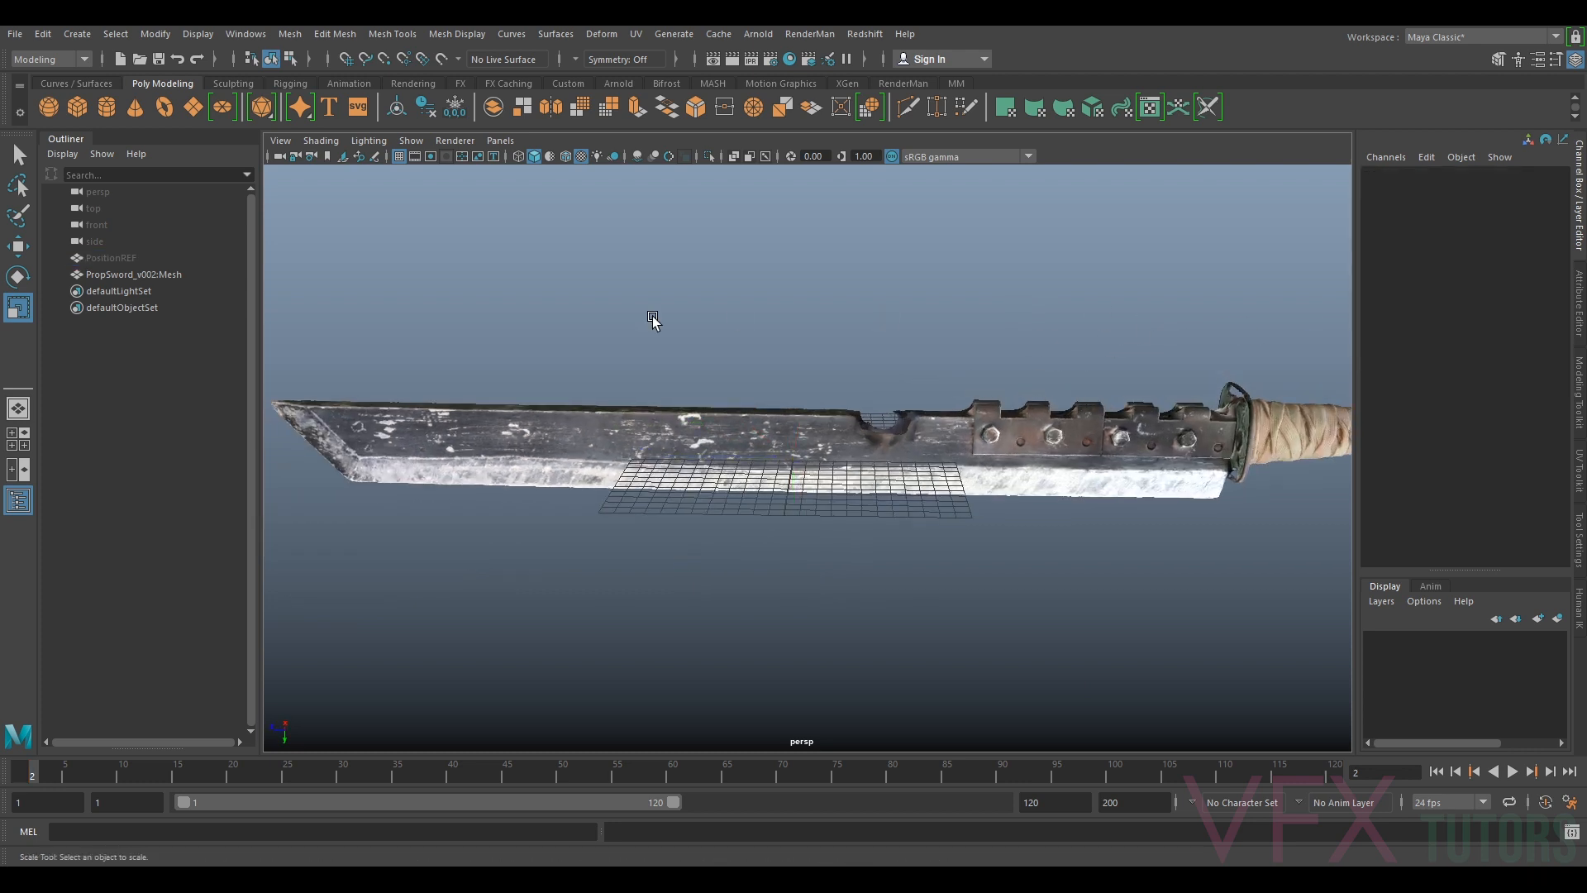
Create a new display layer and assign the PropSword_v002:Mesh to it
{"action": "left_click", "coordinate": [157, 276]}
{"action": "left_click", "coordinate": [702, 277]}
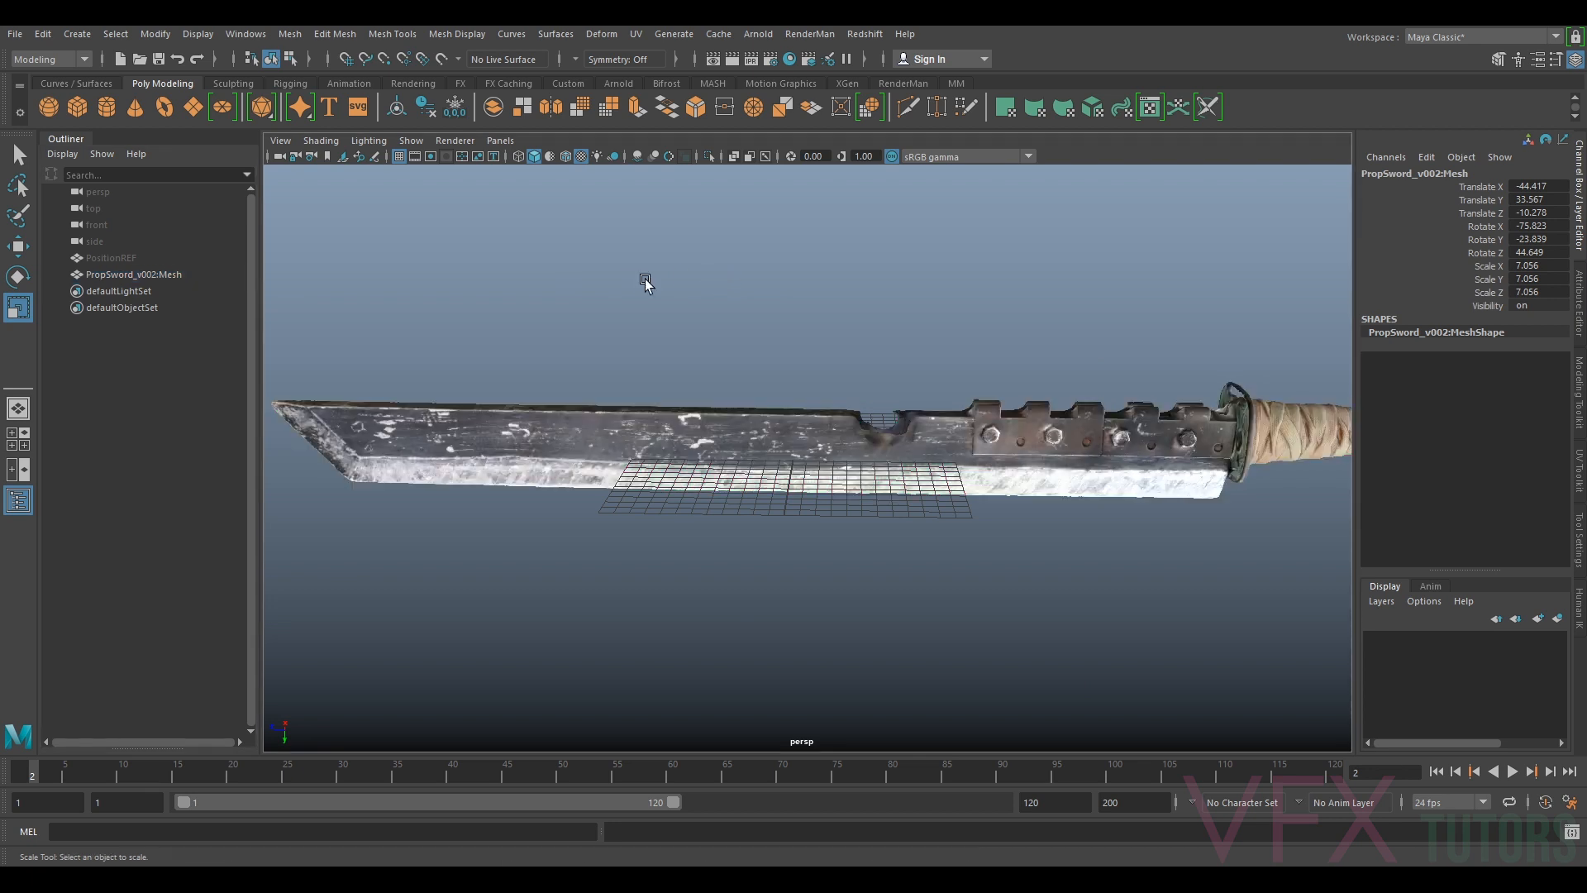
{"action": "left_click", "coordinate": [124, 275]}
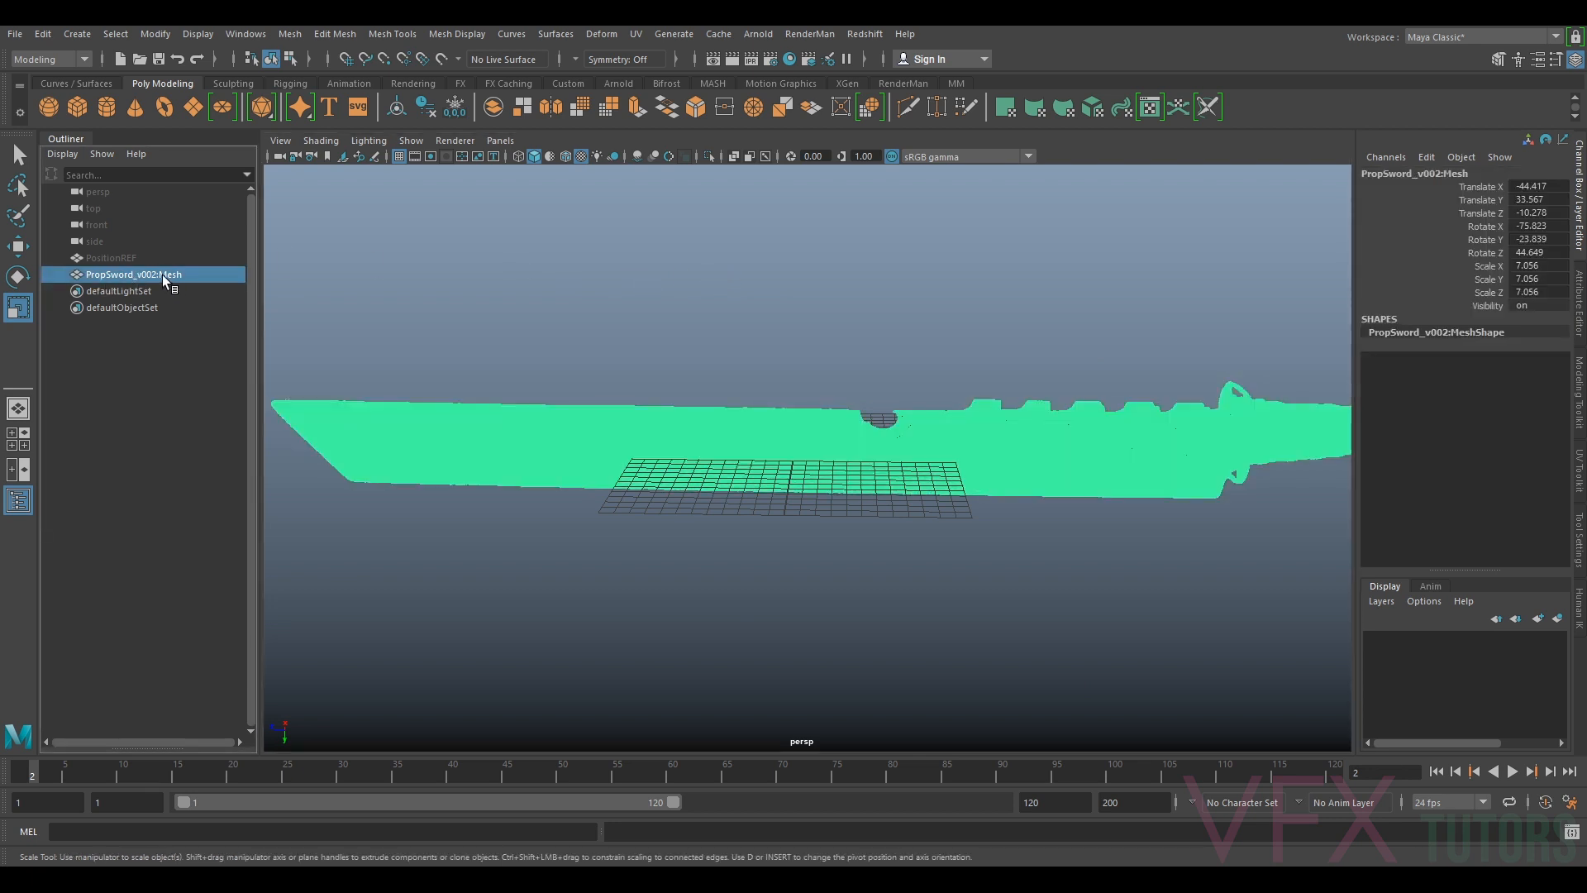
{"action": "left_click", "coordinate": [1559, 620]}
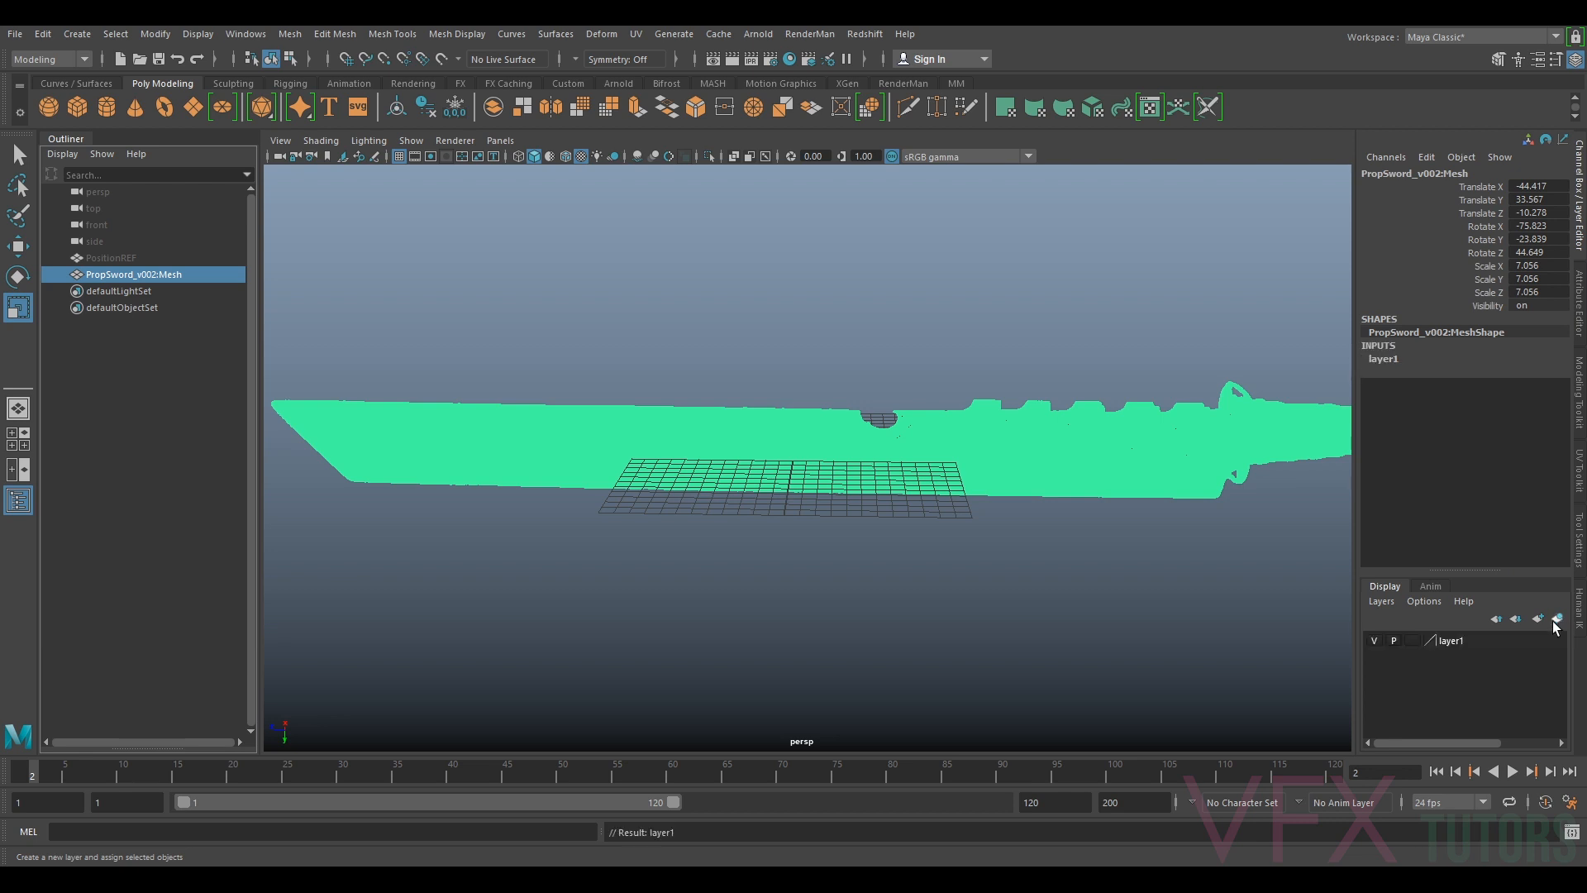
Toggle layer1's visibility off and on several times, leave it visible, and set its display type to Reference
{"action": "left_click", "coordinate": [1374, 640]}
{"action": "left_click", "coordinate": [1374, 641]}
{"action": "left_click", "coordinate": [1375, 641]}
{"action": "left_click", "coordinate": [1374, 641]}
{"action": "left_click", "coordinate": [1374, 640]}
{"action": "left_click", "coordinate": [1374, 640]}
{"action": "left_click", "coordinate": [1374, 641]}
{"action": "left_click", "coordinate": [1374, 641]}
{"action": "left_click", "coordinate": [1413, 641]}
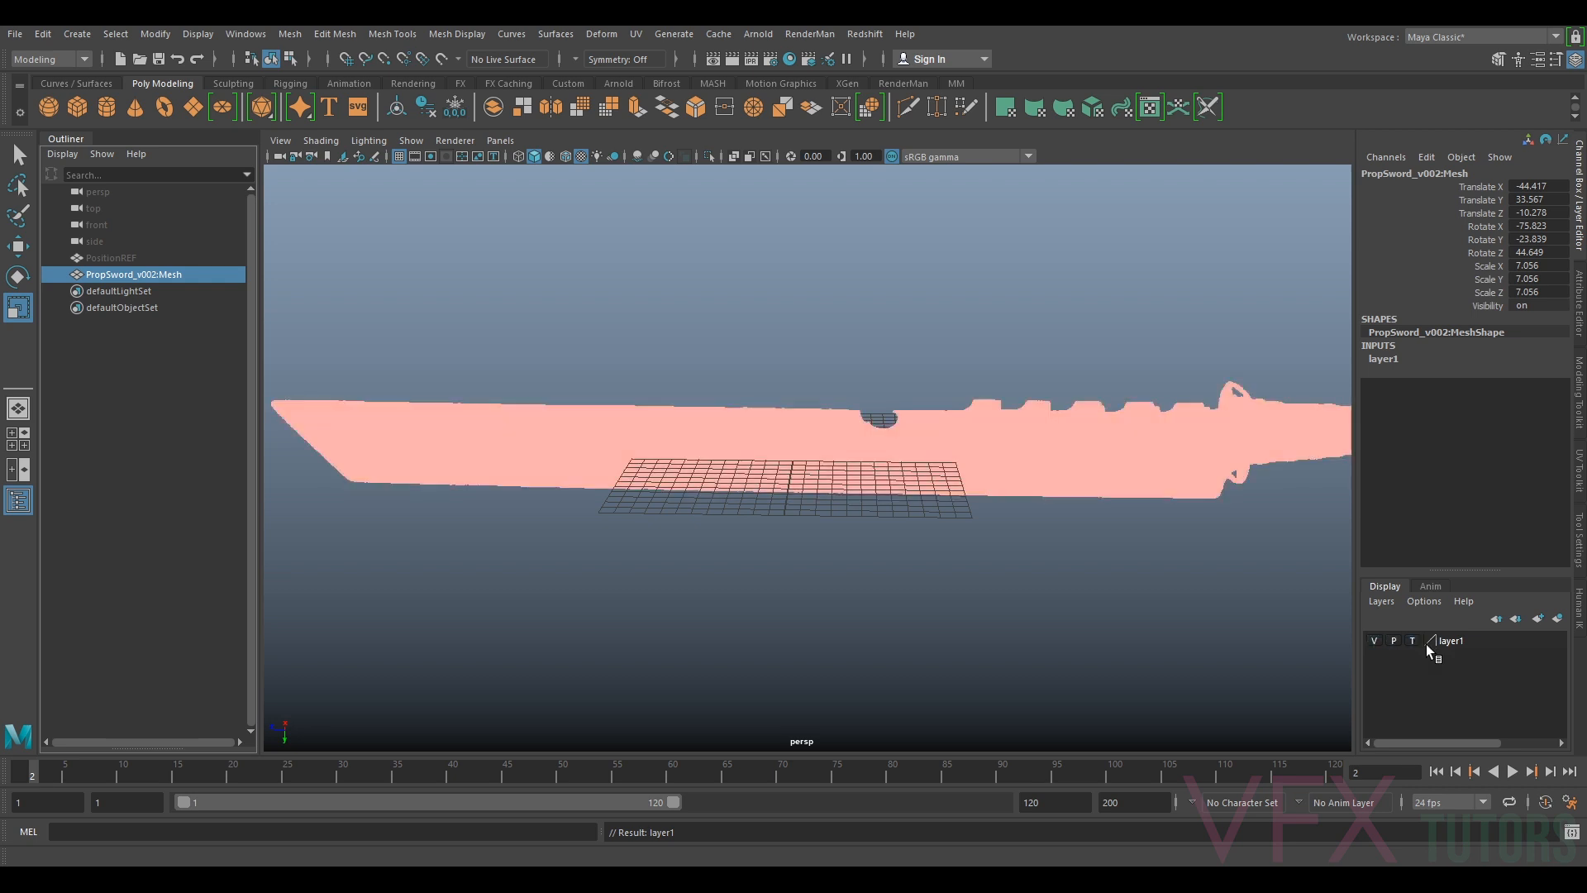
{"action": "left_click", "coordinate": [1412, 640]}
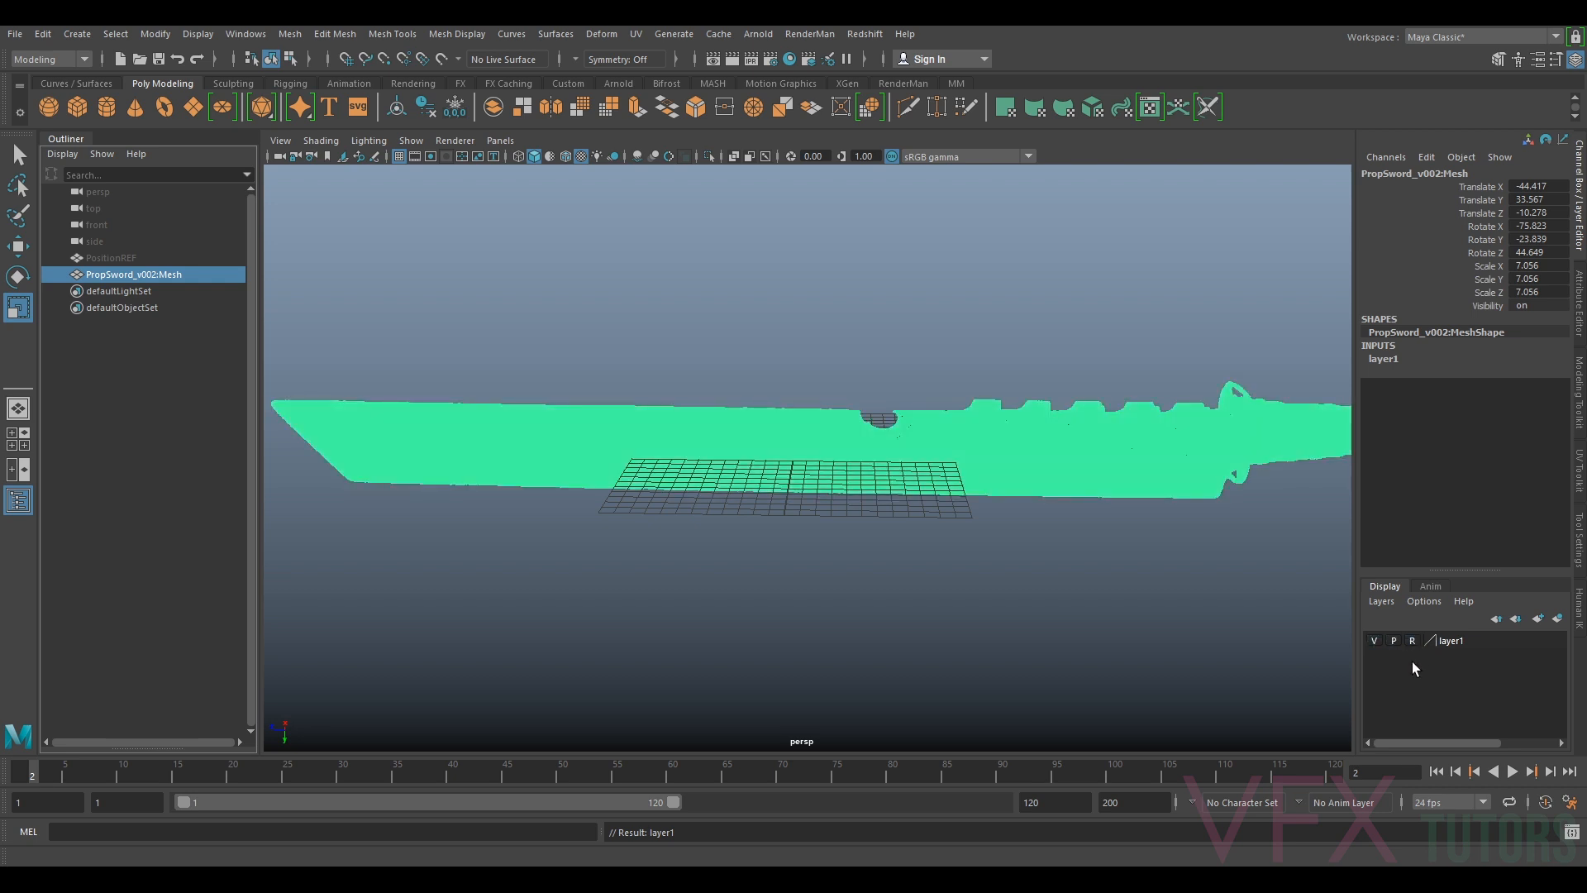
{"action": "left_click", "coordinate": [1073, 543]}
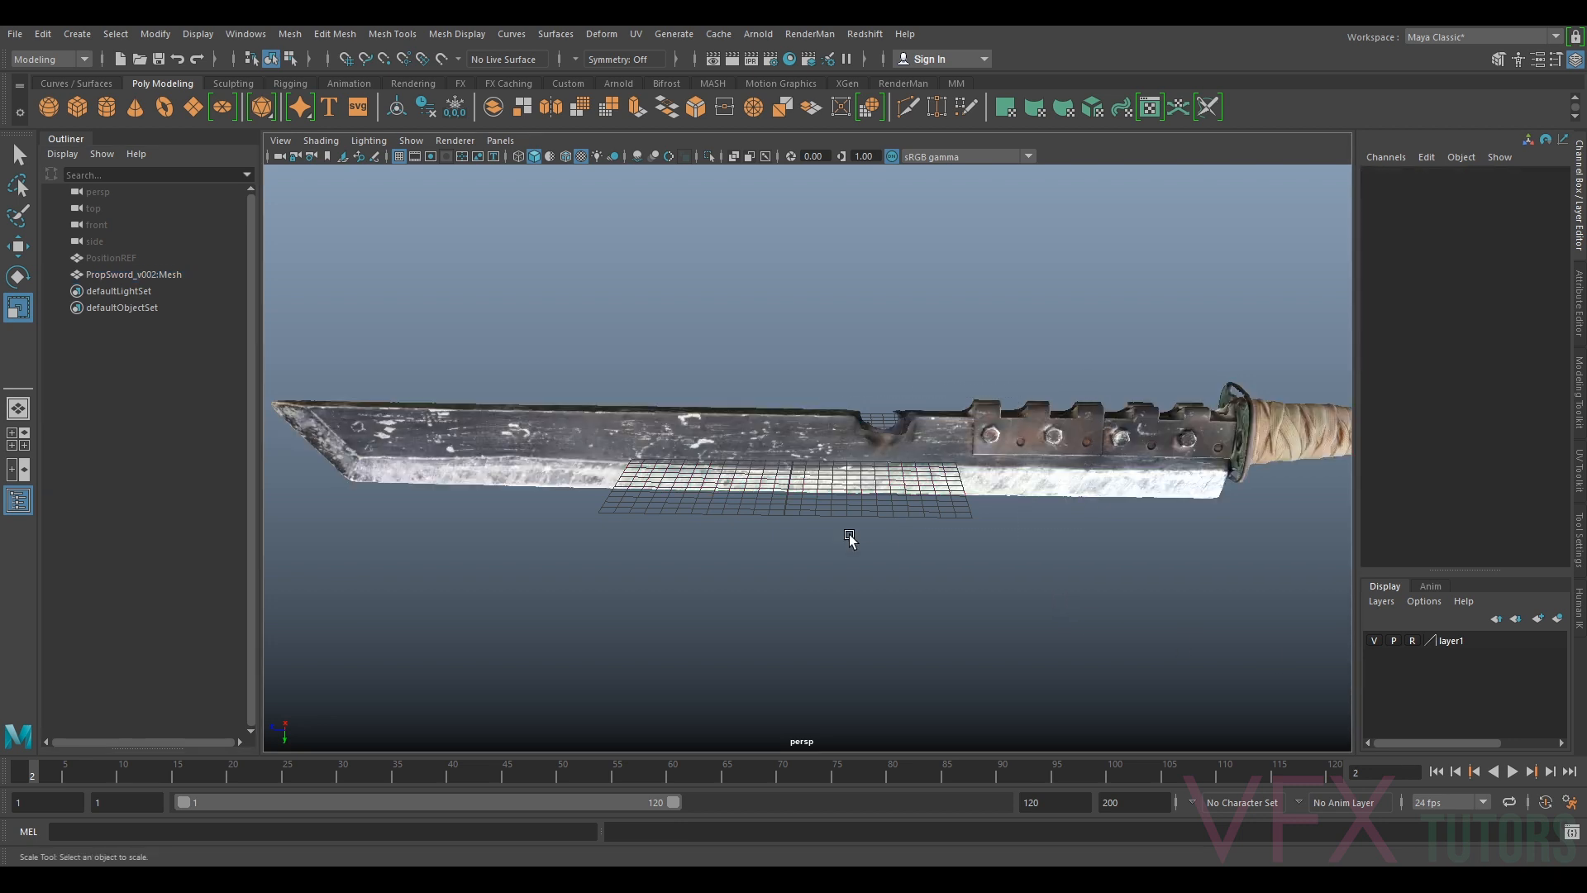
Examine the sword from several angles along the blade, guard, handle and tip
{"action": "left_click_drag", "start_coordinate": [876, 451], "coordinate": [934, 392], "text": "alt"}
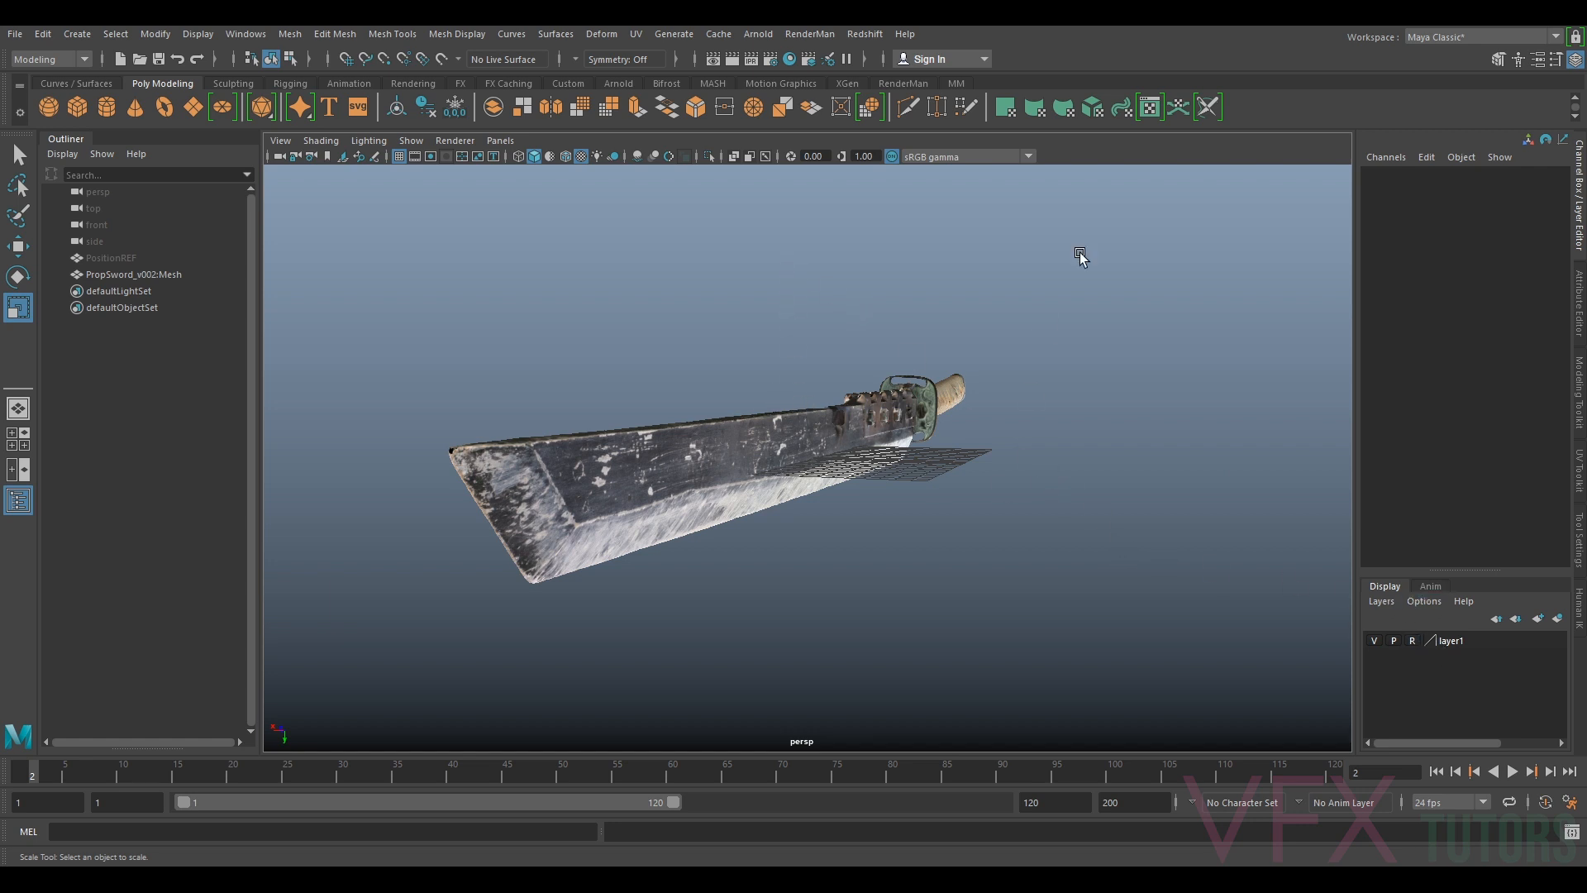
{"action": "left_click_drag", "start_coordinate": [1078, 380], "coordinate": [938, 409], "text": "alt"}
{"action": "middle_click_drag", "start_coordinate": [684, 464], "coordinate": [1010, 460], "text": "alt"}
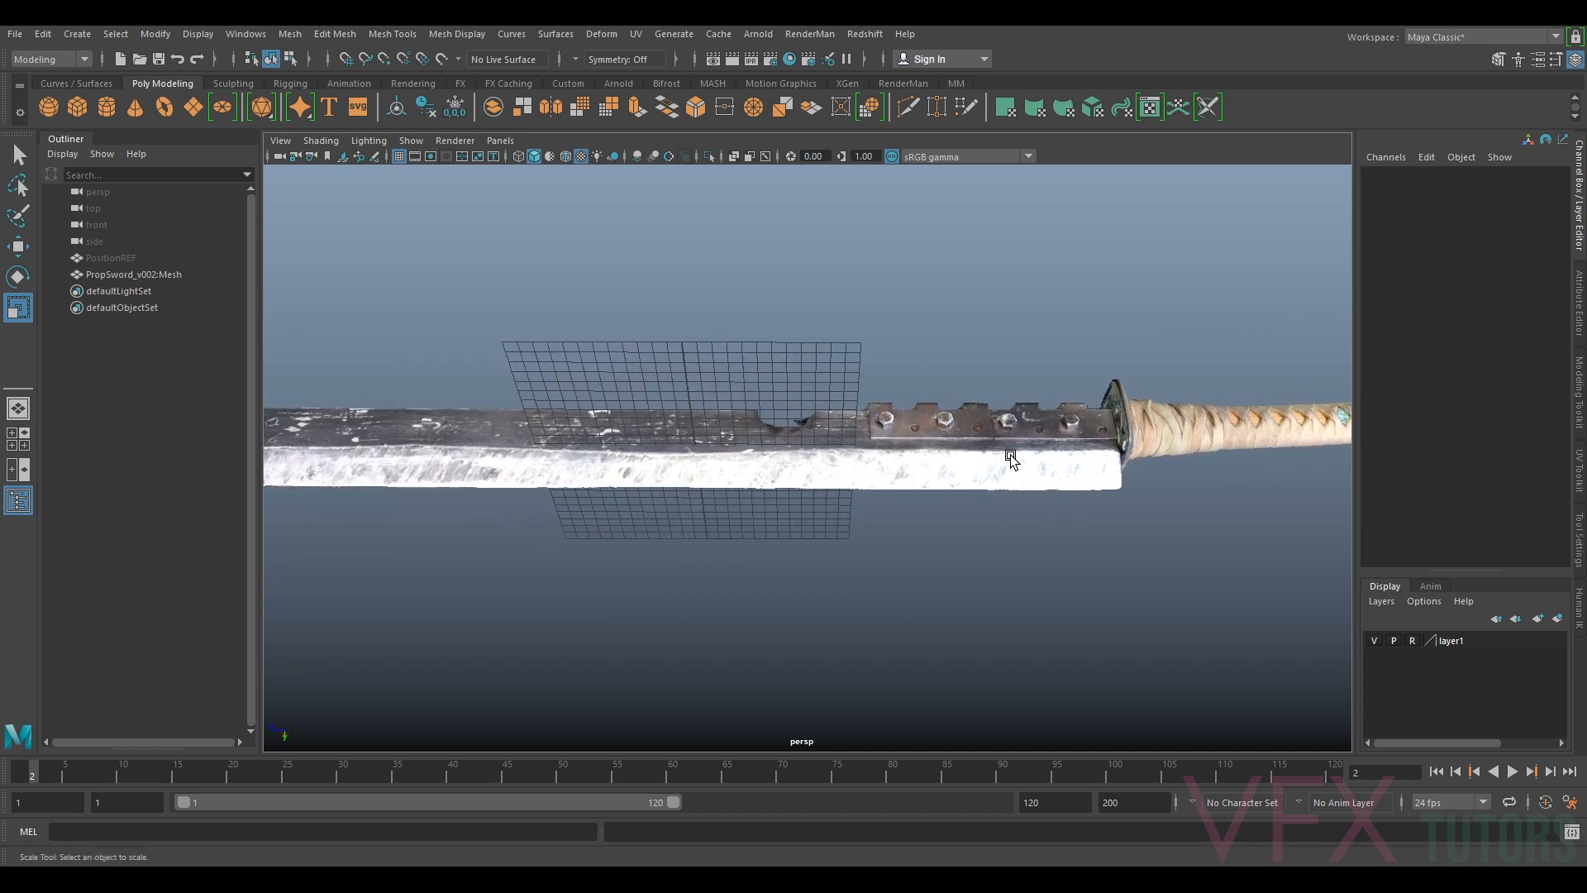
{"action": "middle_click_drag", "start_coordinate": [1204, 422], "coordinate": [996, 431], "text": "alt"}
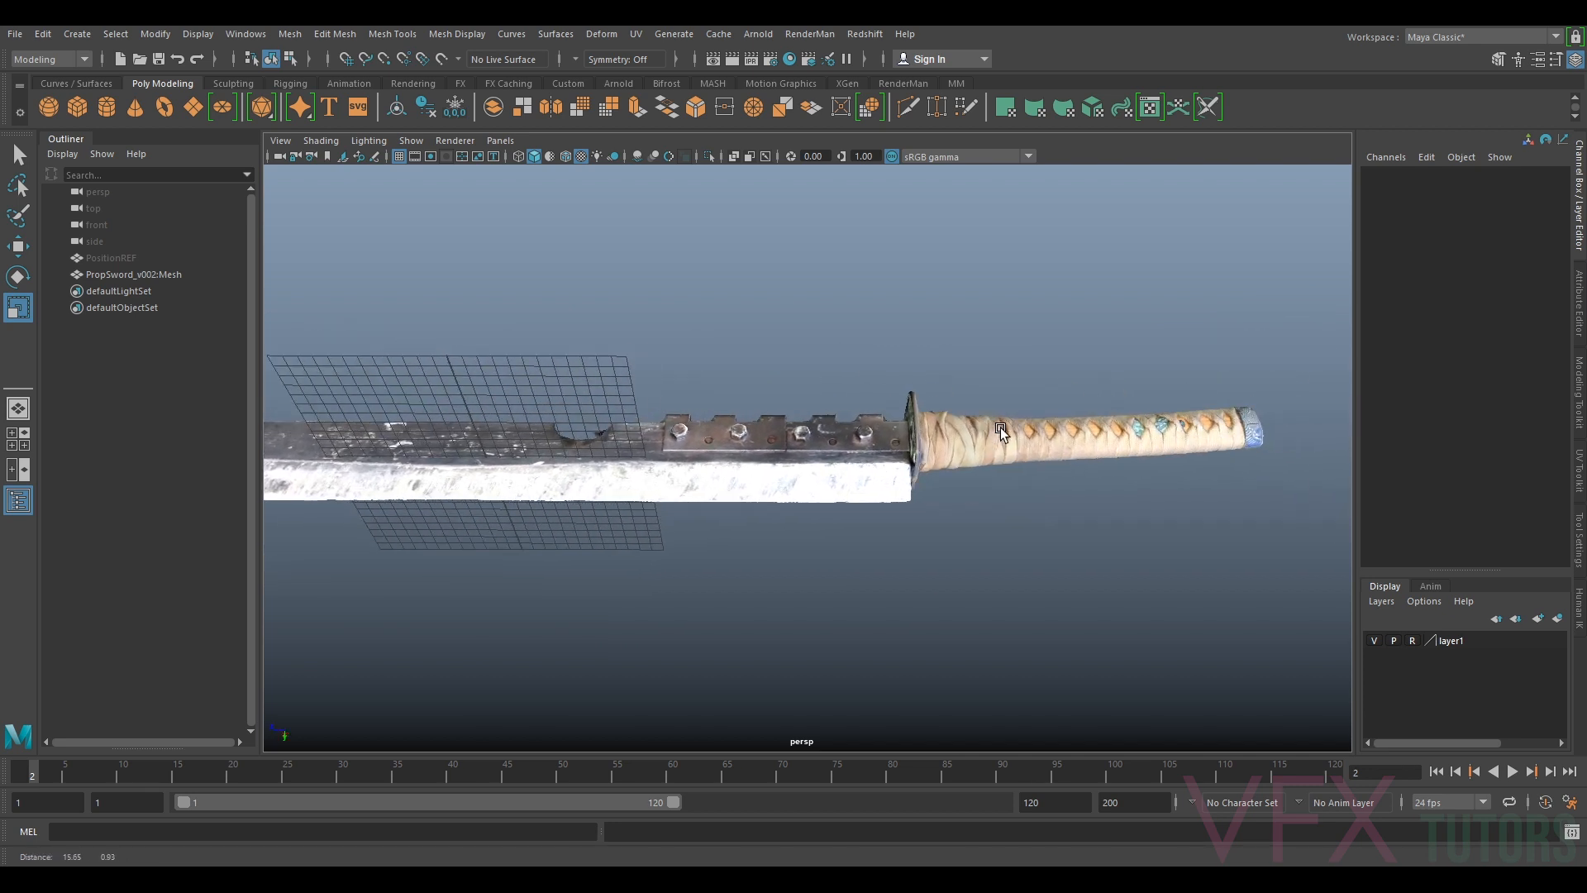
{"action": "middle_click_drag", "start_coordinate": [609, 472], "coordinate": [737, 491], "text": "alt"}
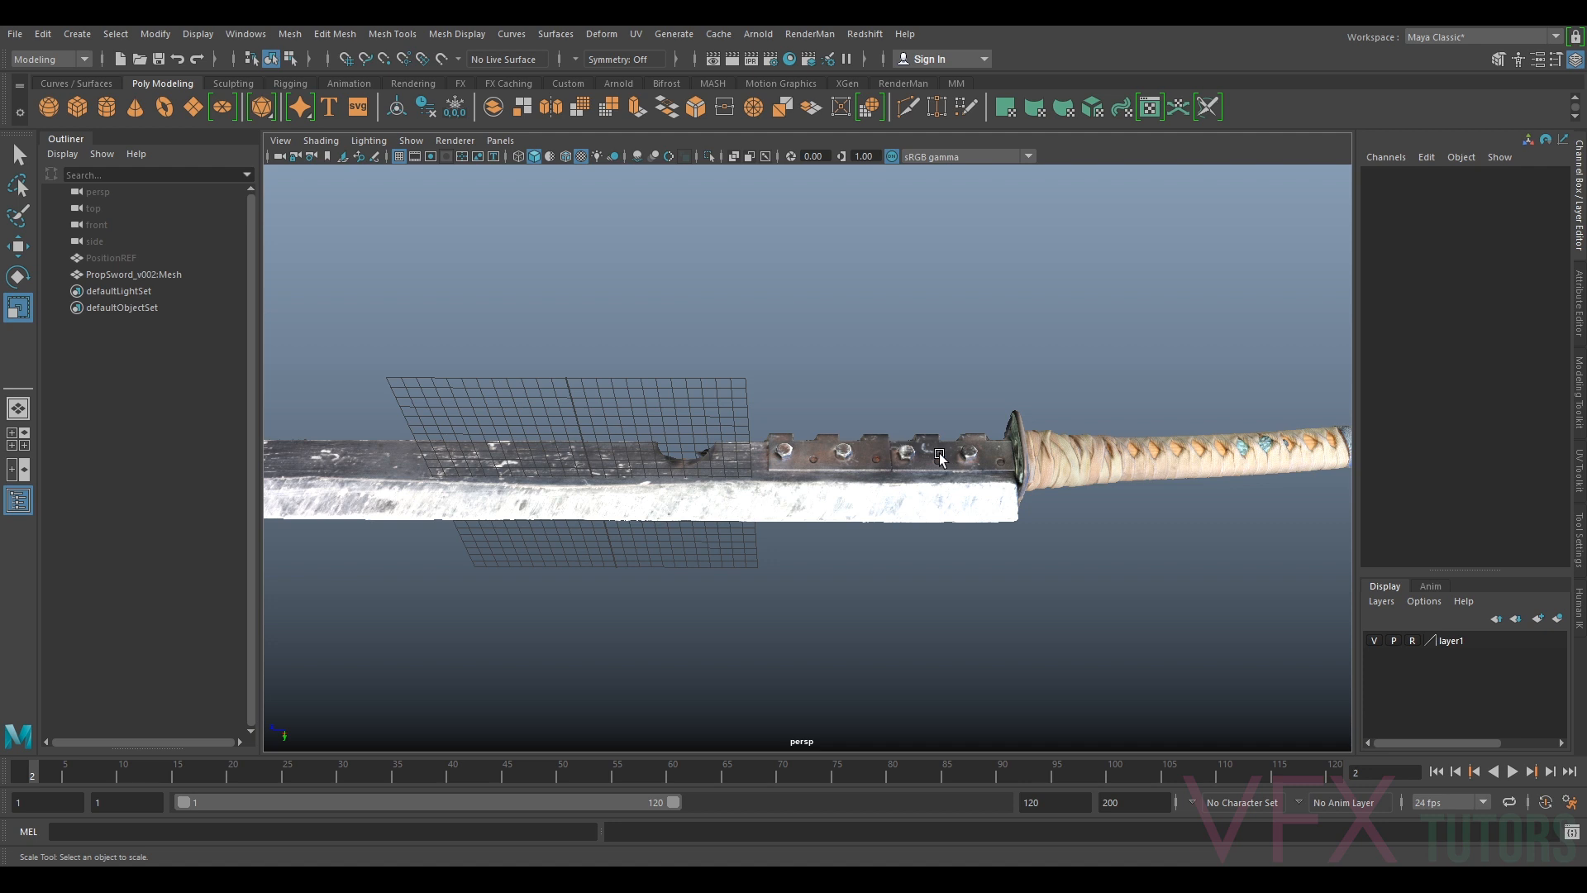
{"action": "left_click_drag", "start_coordinate": [1021, 446], "coordinate": [956, 563], "text": "alt"}
{"action": "middle_click_drag", "start_coordinate": [957, 563], "coordinate": [789, 454], "text": "alt"}
{"action": "right_click_drag", "start_coordinate": [789, 455], "coordinate": [932, 398], "text": "alt"}
{"action": "left_click_drag", "start_coordinate": [932, 397], "coordinate": [856, 451], "text": "alt"}
{"action": "right_click_drag", "start_coordinate": [855, 452], "coordinate": [1000, 406], "text": "alt"}
{"action": "middle_click_drag", "start_coordinate": [1000, 407], "coordinate": [765, 435], "text": "alt"}
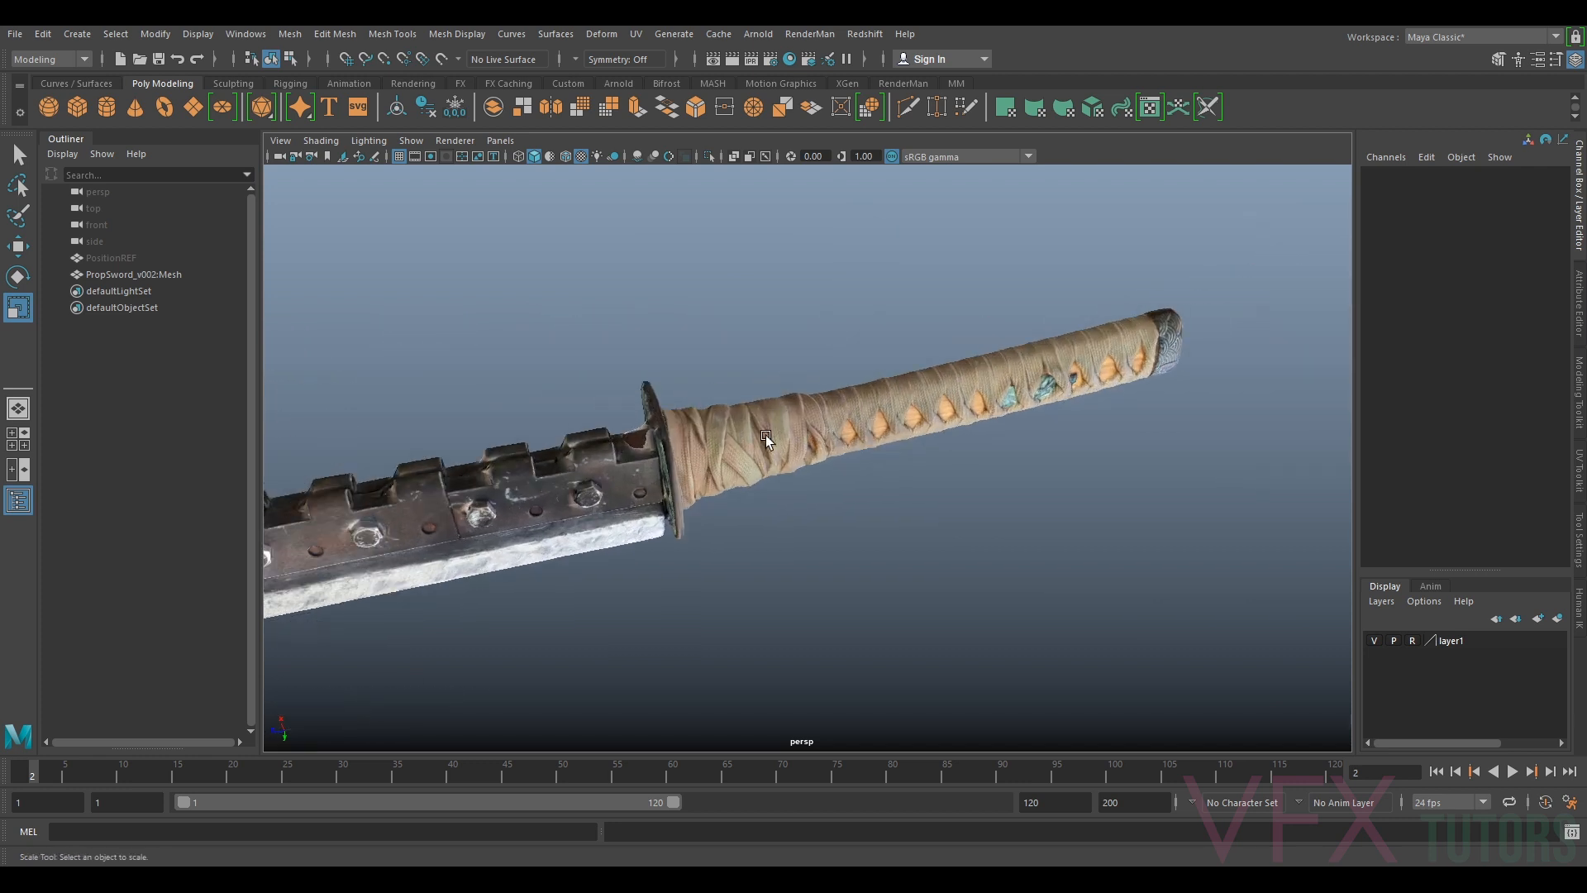
{"action": "right_click_drag", "start_coordinate": [1152, 342], "coordinate": [1042, 376], "text": "alt"}
{"action": "middle_click_drag", "start_coordinate": [638, 490], "coordinate": [1148, 418], "text": "alt"}
{"action": "left_click_drag", "start_coordinate": [1149, 418], "coordinate": [1034, 365], "text": "alt"}
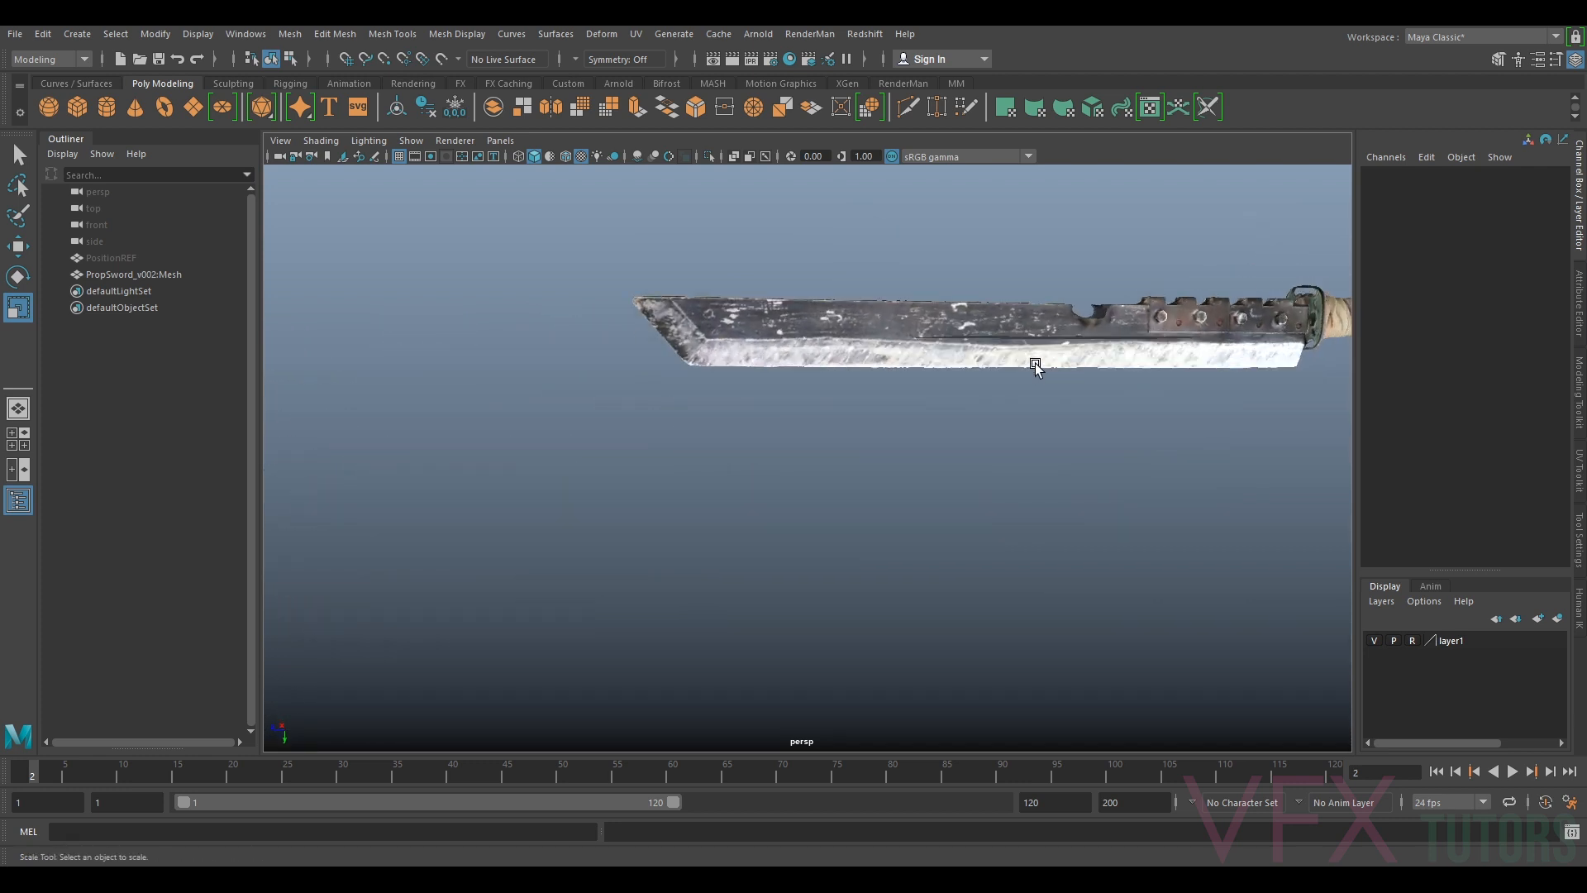
{"action": "middle_click_drag", "start_coordinate": [1034, 365], "coordinate": [796, 465], "text": "alt"}
{"action": "right_click_drag", "start_coordinate": [796, 465], "coordinate": [862, 439], "text": "alt"}
{"action": "middle_click_drag", "start_coordinate": [651, 431], "coordinate": [895, 440], "text": "alt"}
{"action": "right_click_drag", "start_coordinate": [896, 440], "coordinate": [869, 436], "text": "alt"}
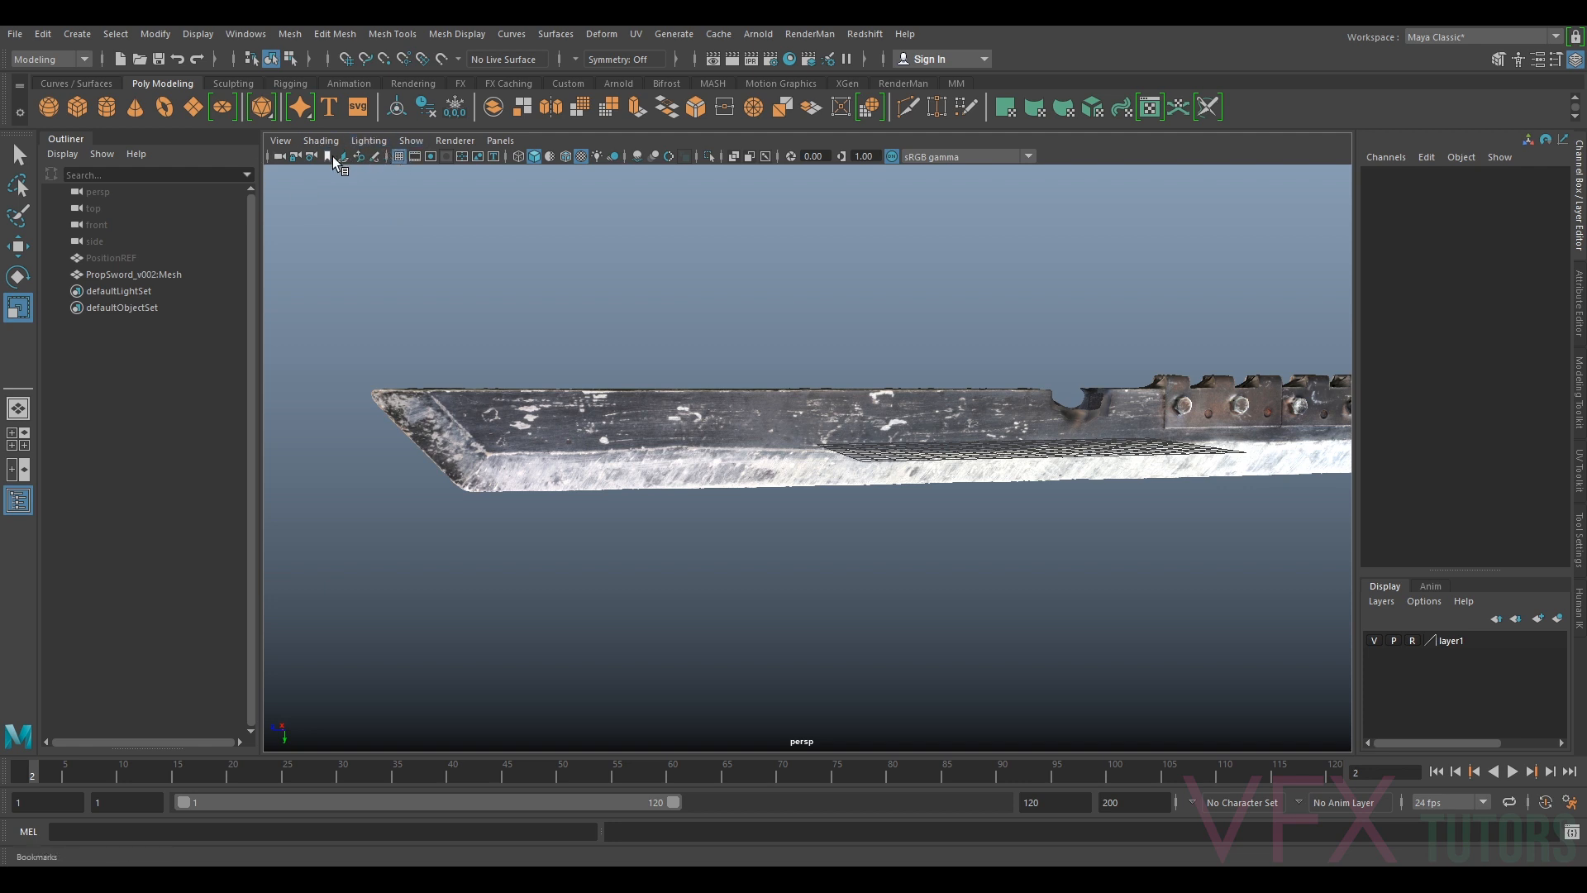
Hide the viewport grid around the sword
{"action": "left_click", "coordinate": [399, 157]}
{"action": "left_click_drag", "start_coordinate": [944, 372], "coordinate": [905, 402], "text": "alt"}
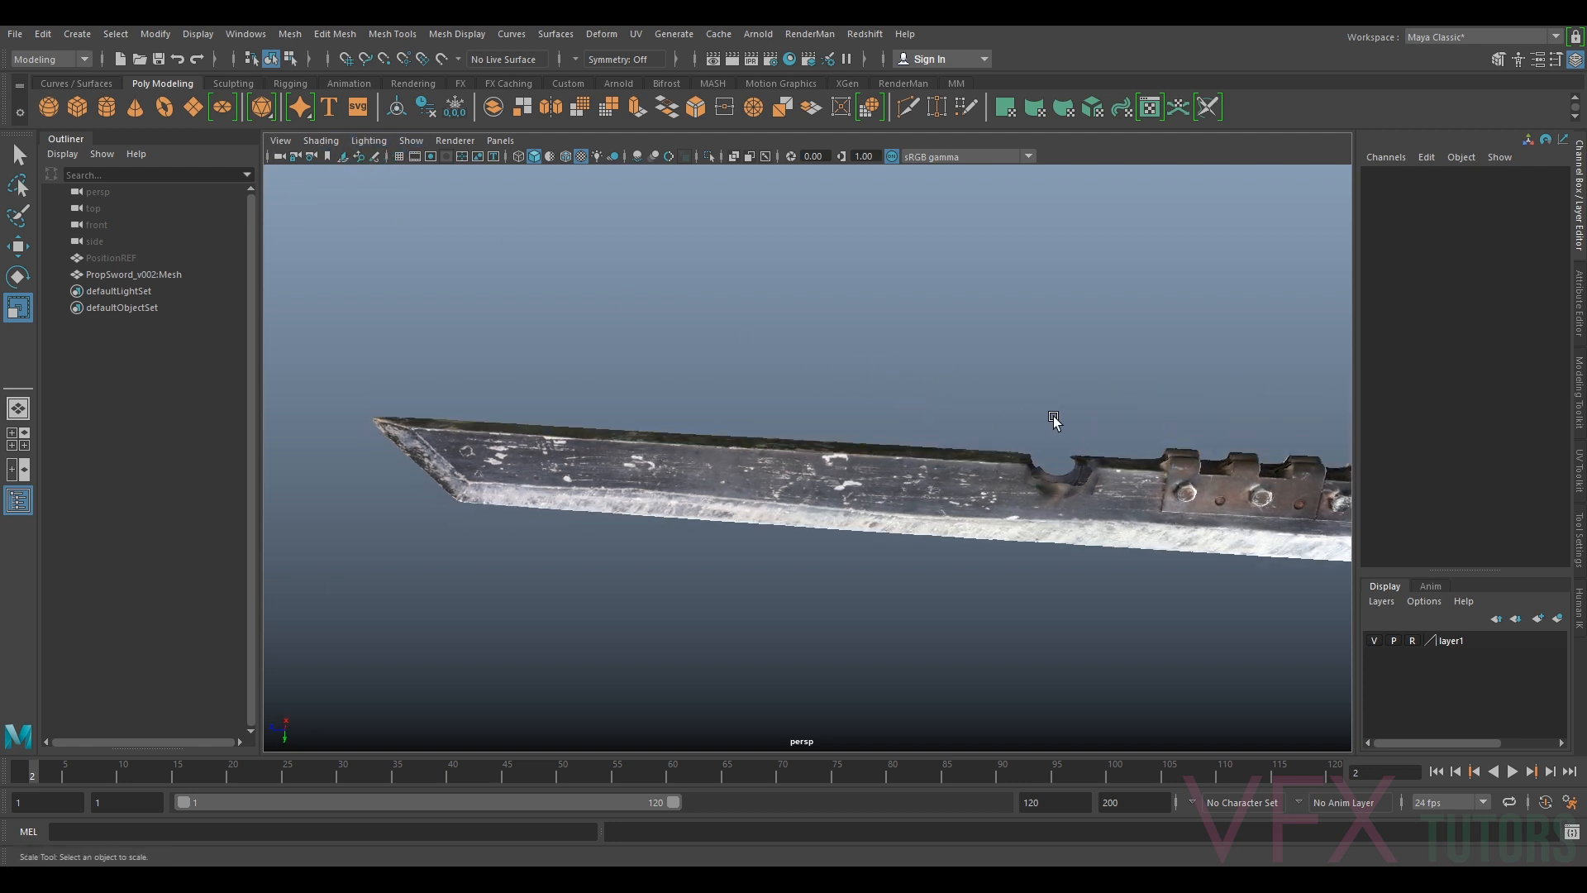
{"action": "middle_click_drag", "start_coordinate": [1053, 417], "coordinate": [874, 406], "text": "alt"}
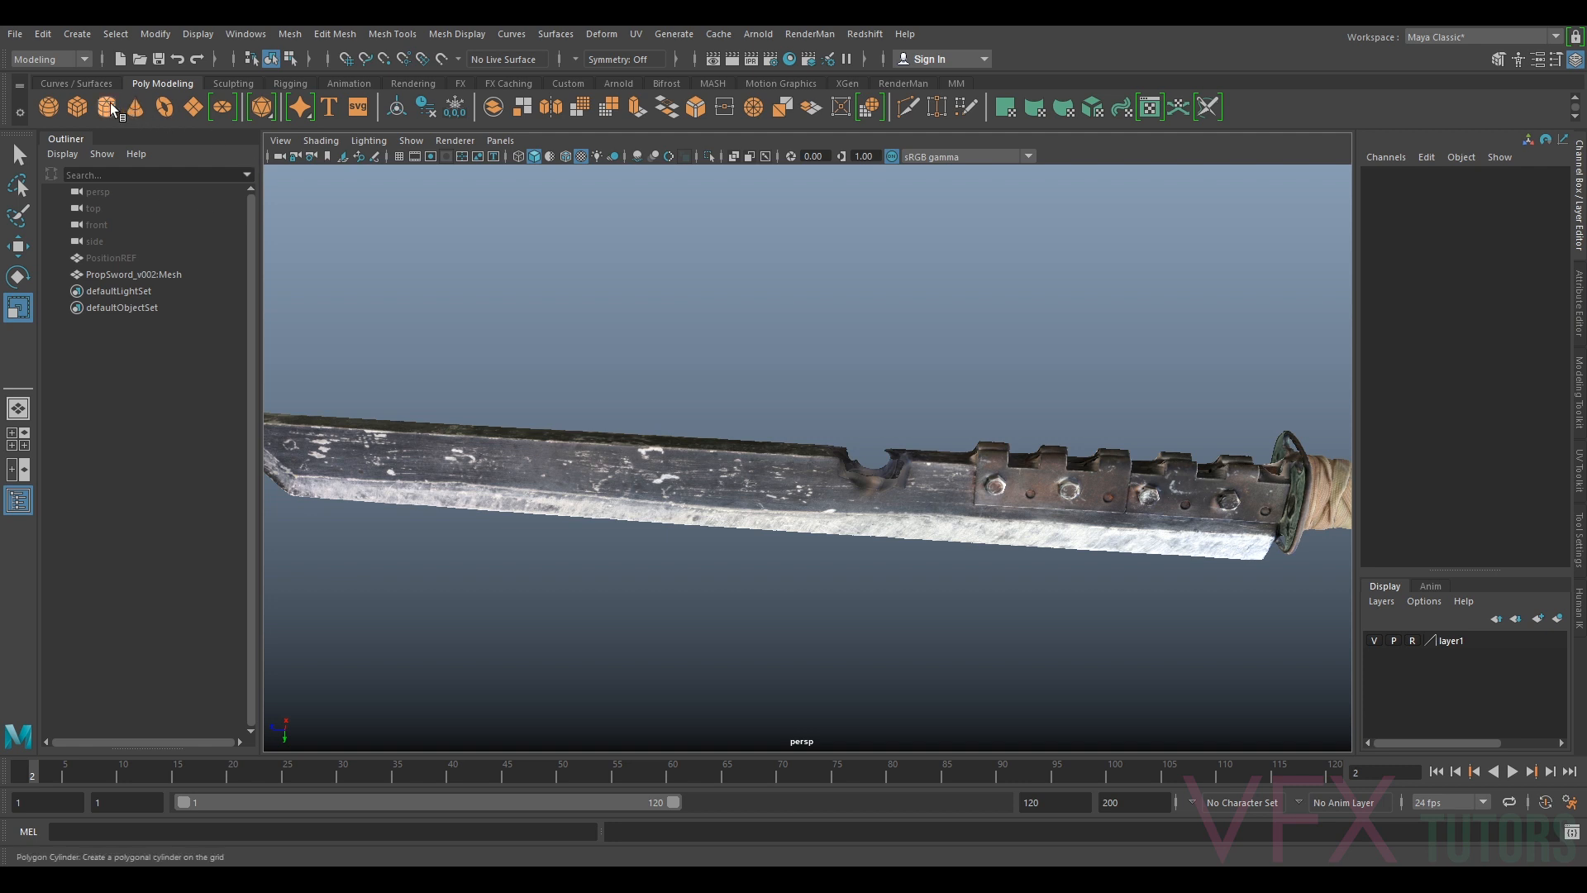
Create a polygon cube on the blade scaled to about 1.753, 4.616, 1.753 and move it to about -1.237 in Y
{"action": "left_click", "coordinate": [82, 102]}
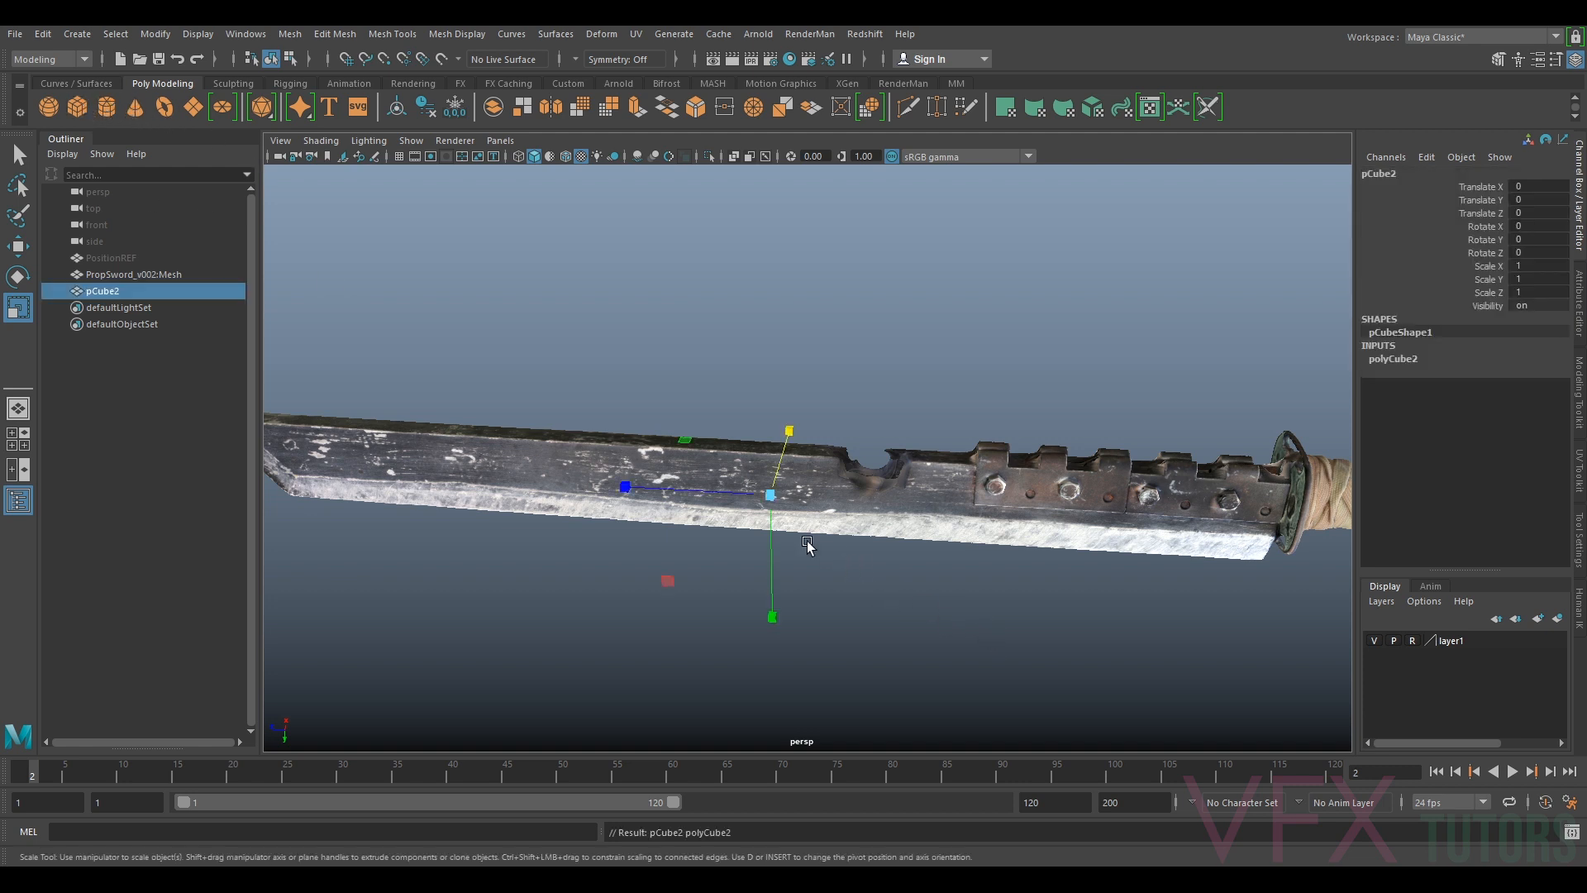
{"action": "left_click_drag", "start_coordinate": [772, 494], "coordinate": [786, 562]}
{"action": "left_click_drag", "start_coordinate": [772, 616], "coordinate": [772, 747]}
{"action": "scroll", "coordinate": [755, 502], "scroll_direction": "up", "scroll_amount": 5}
{"action": "key", "text": "w"}
{"action": "left_click_drag", "start_coordinate": [754, 502], "coordinate": [716, 549]}
{"action": "left_click_drag", "start_coordinate": [607, 508], "coordinate": [592, 524], "text": "alt"}
{"action": "right_click_drag", "start_coordinate": [592, 523], "coordinate": [786, 502], "text": "alt"}
{"action": "middle_click_drag", "start_coordinate": [785, 503], "coordinate": [769, 643], "text": "alt"}
{"action": "left_click_drag", "start_coordinate": [769, 647], "coordinate": [1043, 454], "text": "alt"}
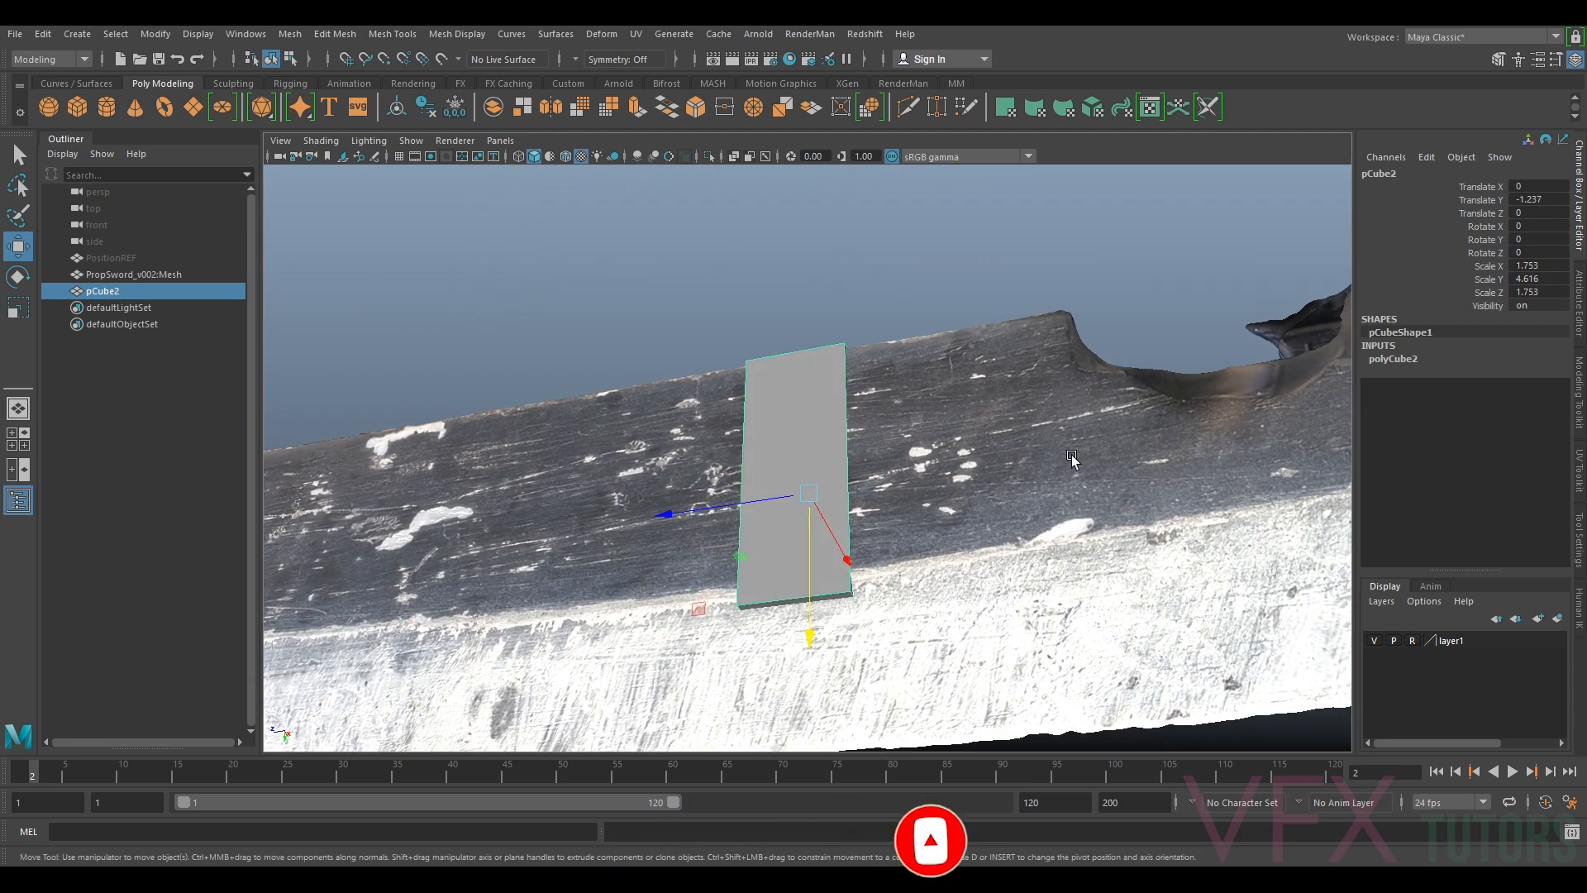
{"action": "left_click_drag", "start_coordinate": [781, 512], "coordinate": [818, 644], "text": "alt"}
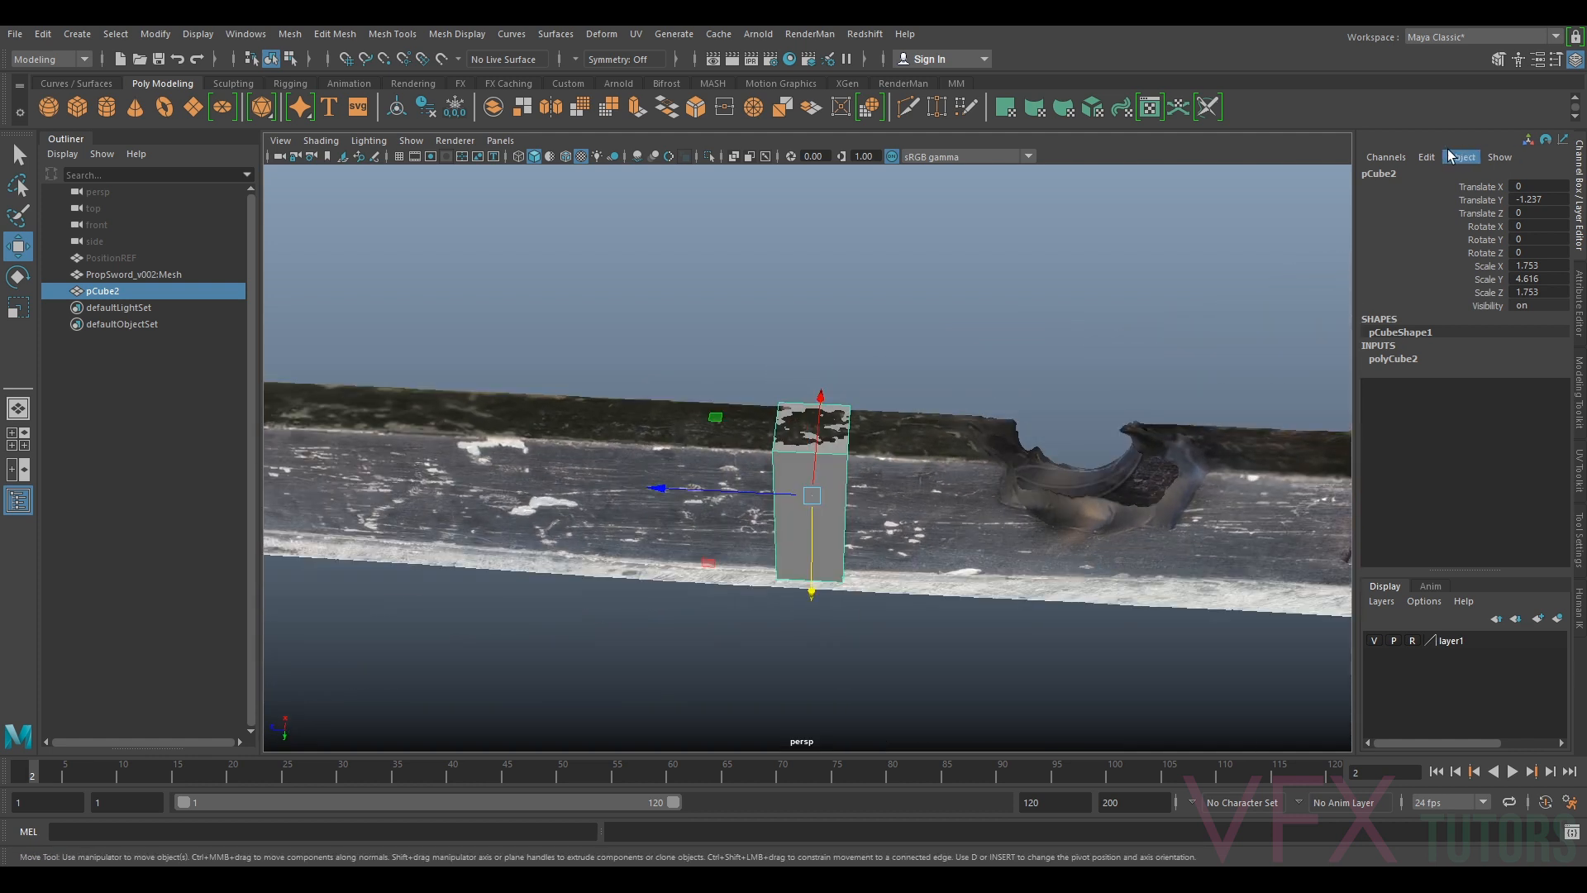
In face mode, move the cube's end face along the blade towards the tip to a Z position of about 32.79
{"action": "left_click", "coordinate": [1579, 405]}
{"action": "left_click", "coordinate": [1474, 197]}
{"action": "left_click_drag", "start_coordinate": [762, 496], "coordinate": [759, 494], "text": "alt"}
{"action": "left_click", "coordinate": [759, 494]}
{"action": "right_click_drag", "start_coordinate": [758, 494], "coordinate": [950, 485], "text": "alt"}
{"action": "left_click_drag", "start_coordinate": [934, 436], "coordinate": [418, 603]}
{"action": "middle_click_drag", "start_coordinate": [581, 562], "coordinate": [903, 489], "text": "alt"}
{"action": "left_click_drag", "start_coordinate": [893, 500], "coordinate": [735, 537]}
{"action": "scroll", "coordinate": [984, 499], "scroll_direction": "up", "scroll_amount": 2}
{"action": "left_click_drag", "start_coordinate": [884, 572], "coordinate": [964, 562], "text": "alt"}
{"action": "middle_click_drag", "start_coordinate": [1031, 530], "coordinate": [911, 561], "text": "alt"}
{"action": "left_click_drag", "start_coordinate": [1024, 522], "coordinate": [975, 464], "text": "alt"}
{"action": "right_click", "coordinate": [1085, 417]}
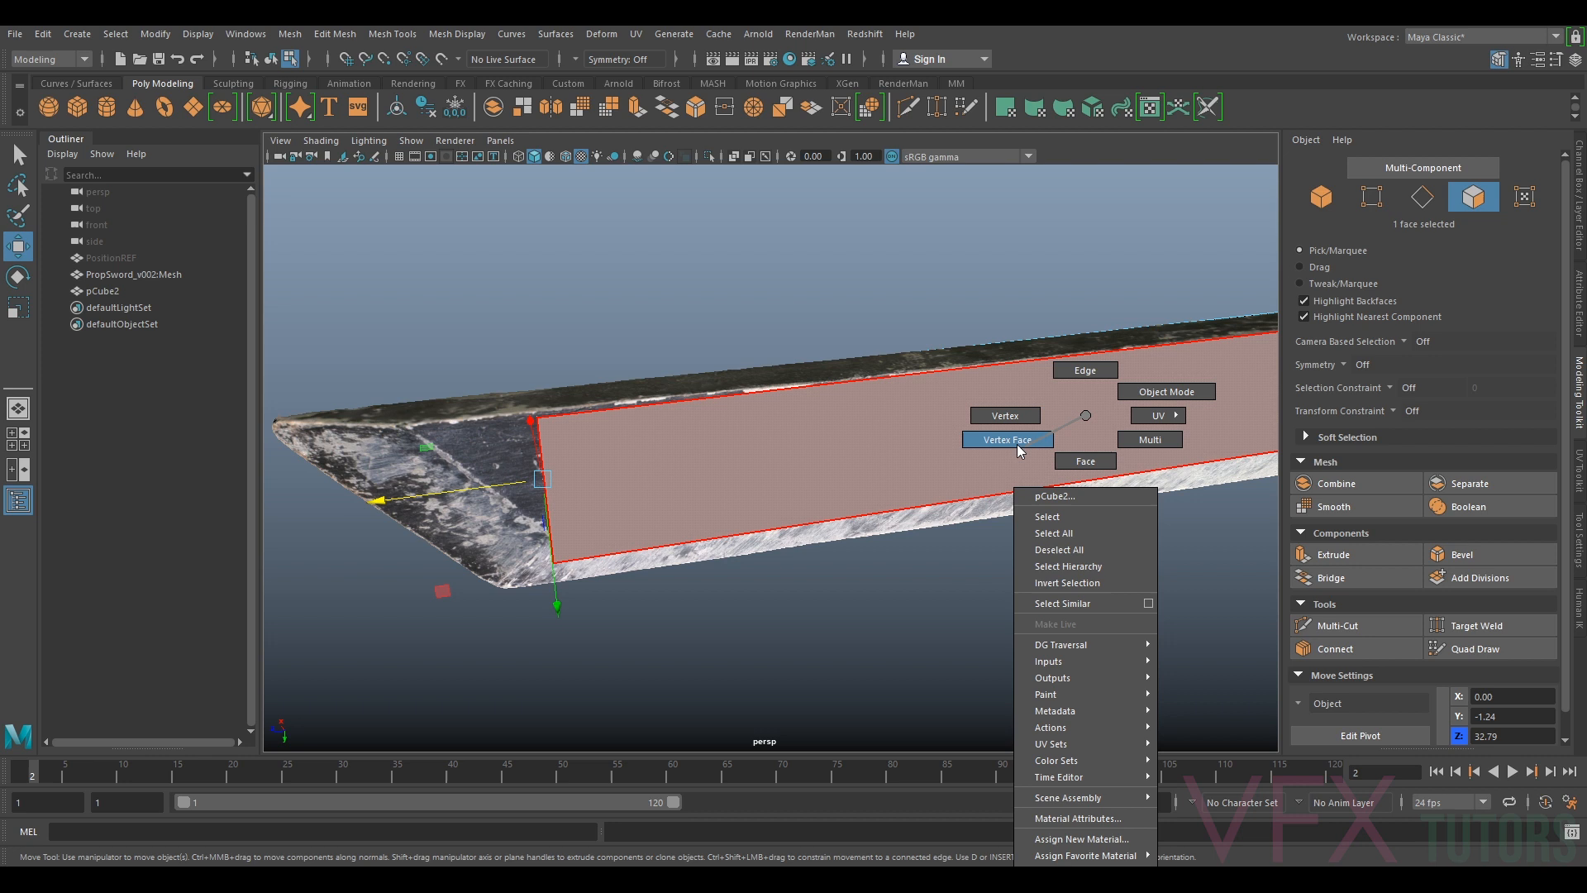
{"action": "right_click_drag", "start_coordinate": [1109, 351], "coordinate": [1055, 414]}
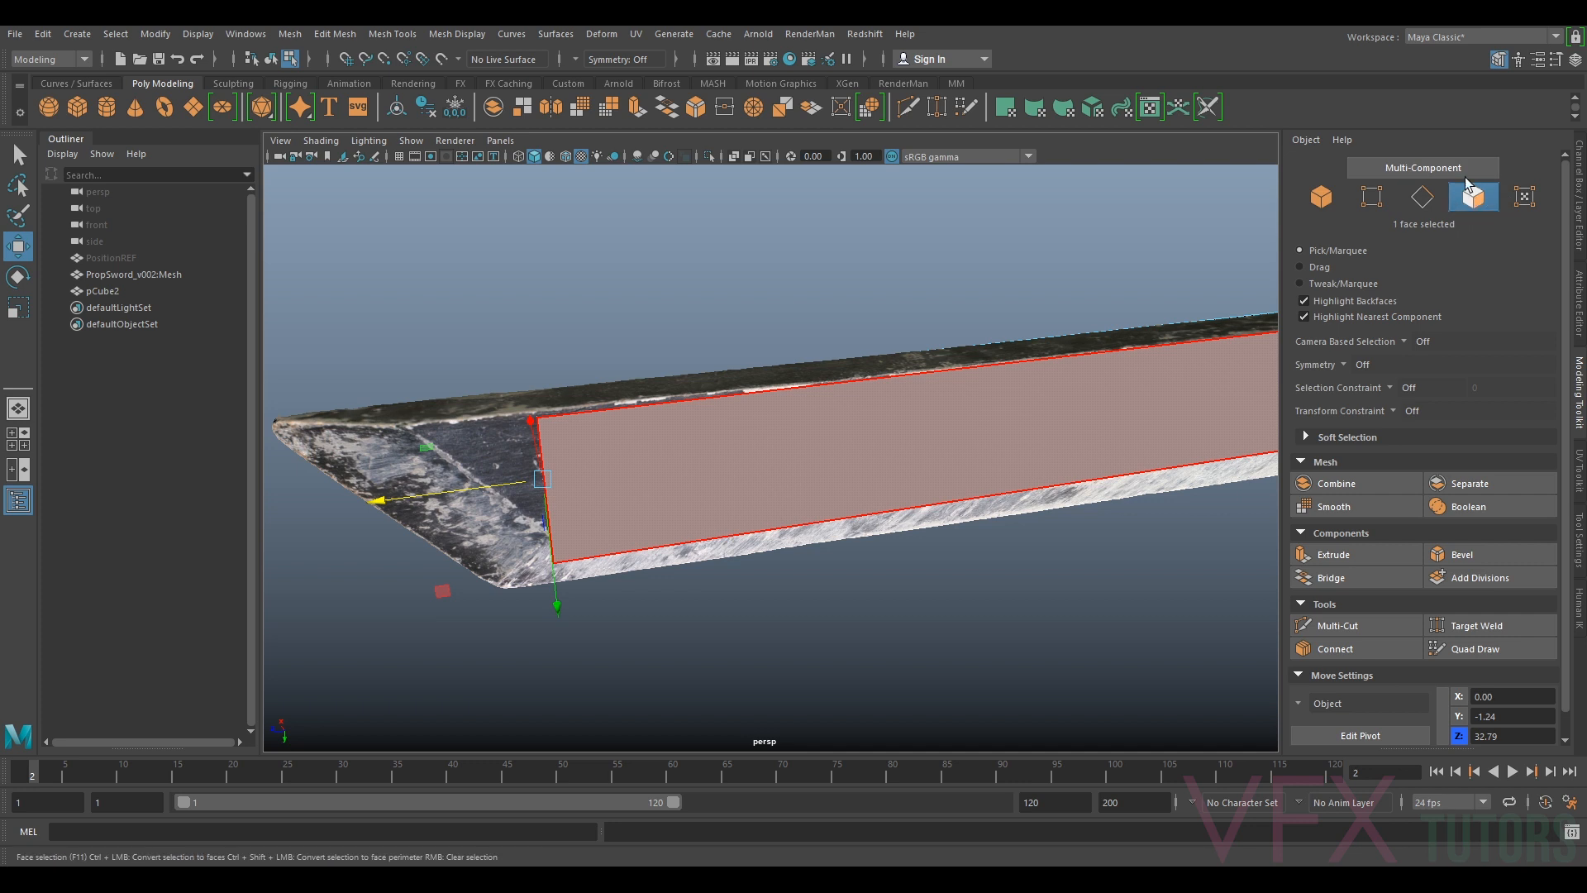
{"action": "left_click_drag", "start_coordinate": [719, 536], "coordinate": [868, 541], "text": "alt"}
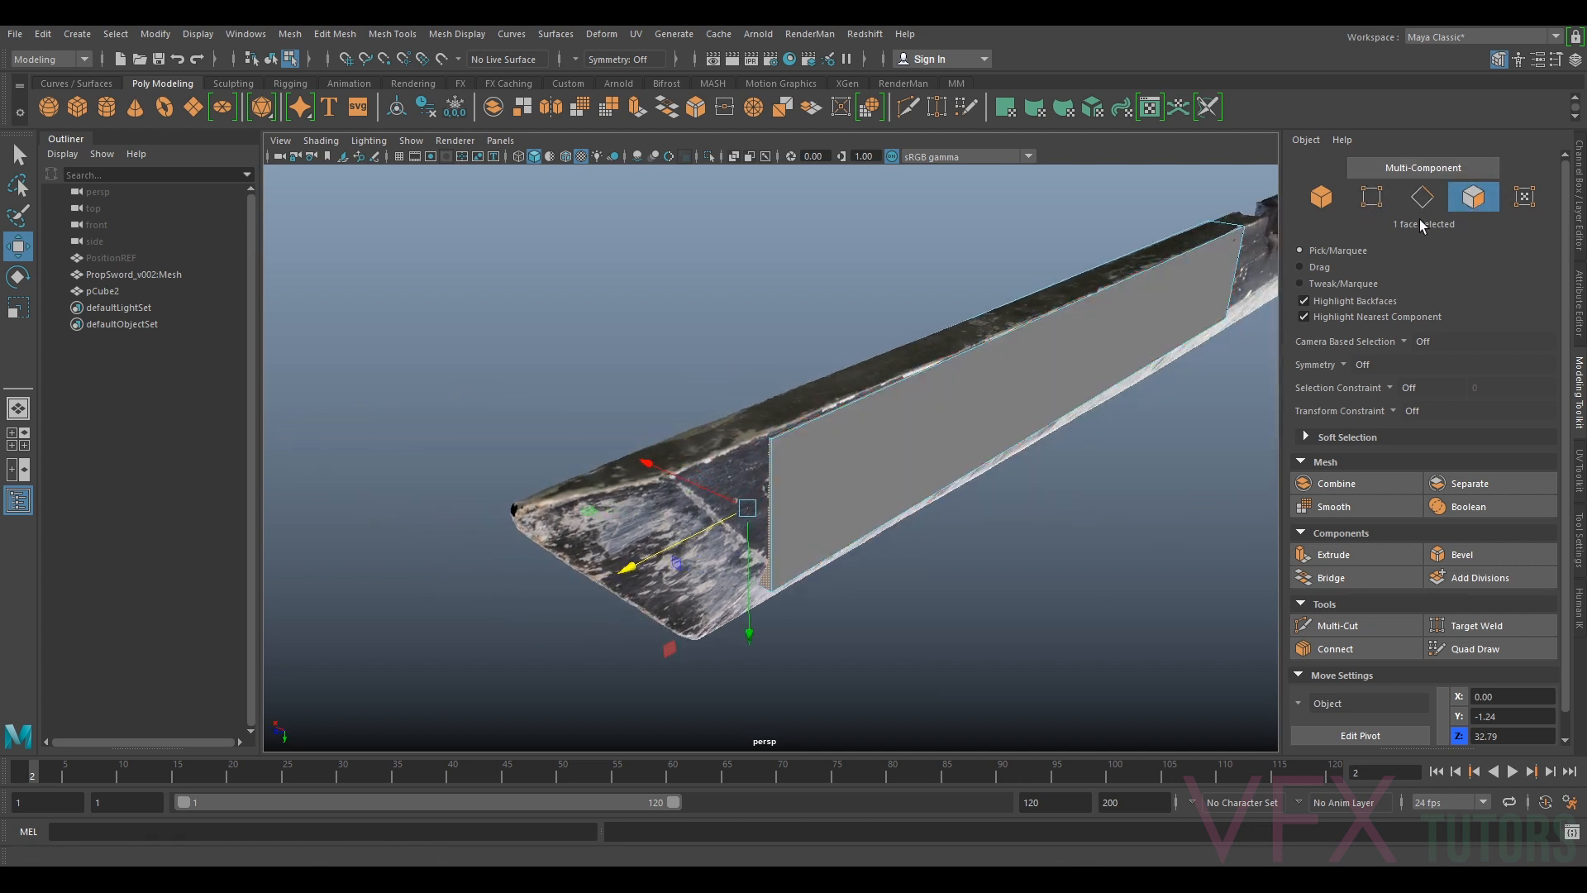
Adjust the cube's tip-end face to fit the blade tip at about X -0.11, Y -1.42, Z 35.92
{"action": "left_click_drag", "start_coordinate": [800, 499], "coordinate": [822, 522], "text": "alt"}
{"action": "scroll", "coordinate": [938, 477], "scroll_direction": "up", "scroll_amount": 3}
{"action": "left_click_drag", "start_coordinate": [736, 604], "coordinate": [634, 592]}
{"action": "scroll", "coordinate": [736, 553], "scroll_direction": "down", "scroll_amount": 3}
{"action": "left_click_drag", "start_coordinate": [684, 650], "coordinate": [850, 538]}
{"action": "left_click_drag", "start_coordinate": [792, 631], "coordinate": [806, 633]}
{"action": "left_click_drag", "start_coordinate": [904, 568], "coordinate": [959, 459], "text": "alt"}
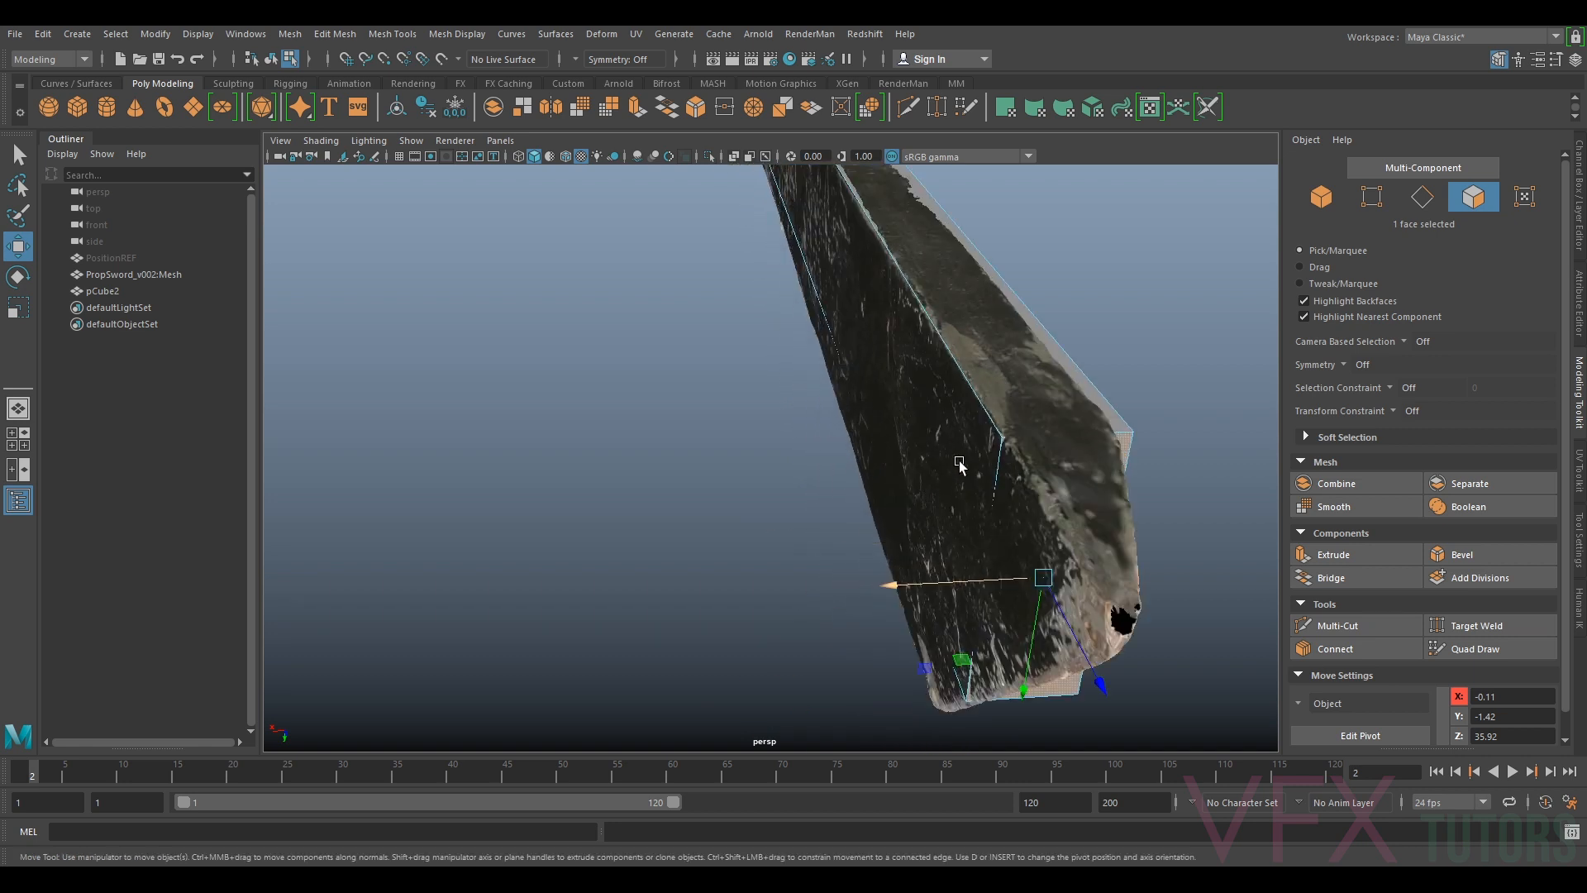
Move the cube's opposite end face along the blade to the guard, at a Z position of about -31.9
{"action": "left_click_drag", "start_coordinate": [1055, 551], "coordinate": [939, 354], "text": "alt"}
{"action": "right_click_drag", "start_coordinate": [938, 354], "coordinate": [1044, 735], "text": "alt"}
{"action": "left_click_drag", "start_coordinate": [1051, 377], "coordinate": [652, 326], "text": "alt"}
{"action": "middle_click_drag", "start_coordinate": [652, 326], "coordinate": [899, 465], "text": "alt"}
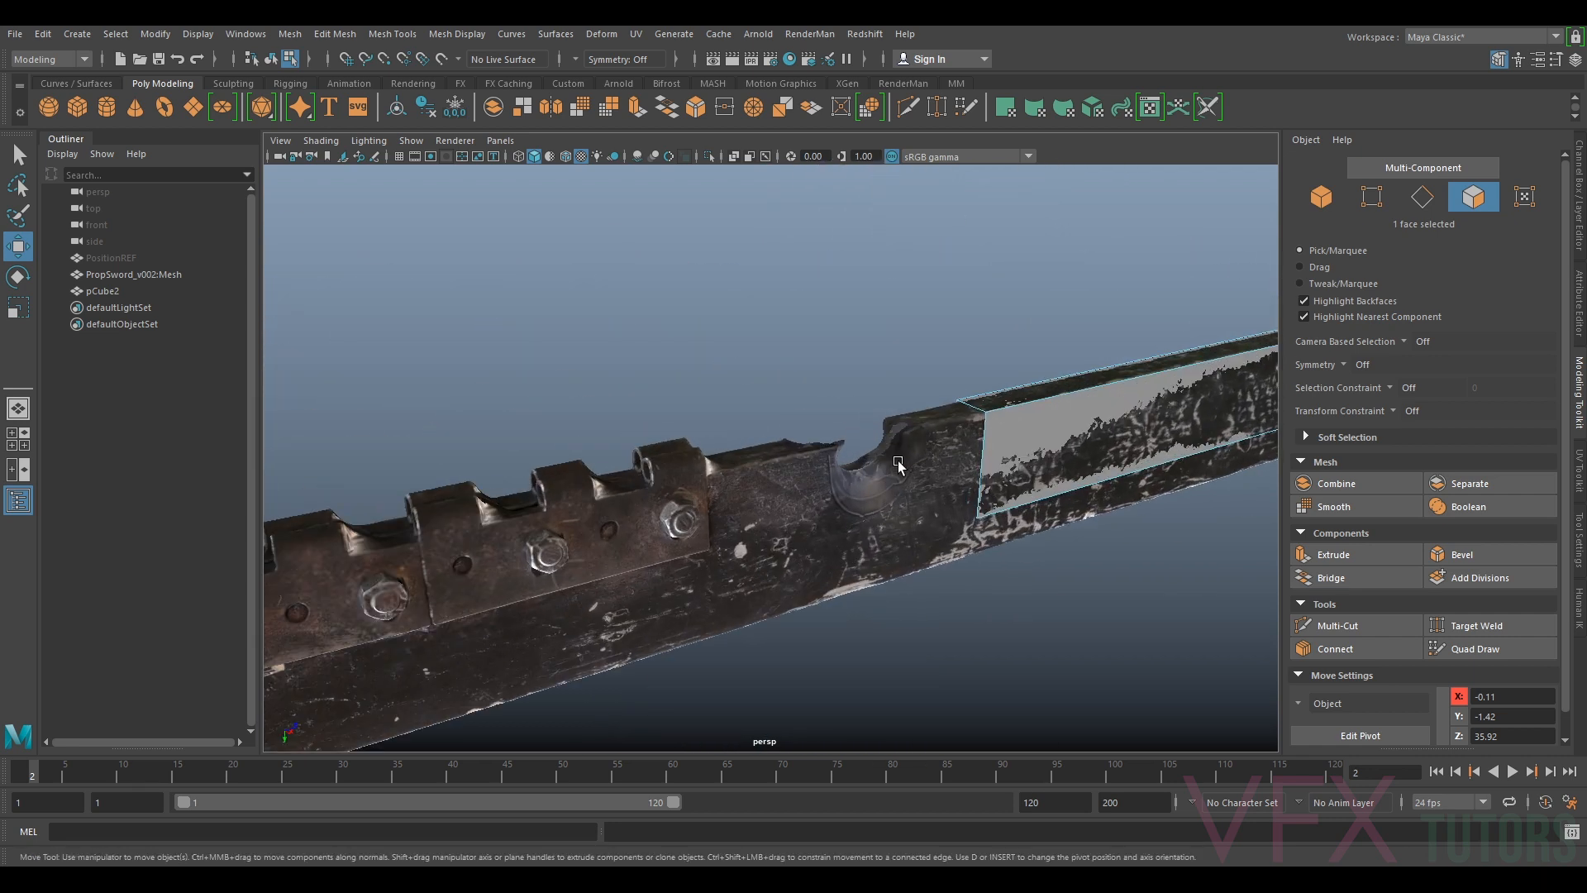
{"action": "scroll", "coordinate": [957, 444], "scroll_direction": "down", "scroll_amount": 5}
{"action": "left_click_drag", "start_coordinate": [962, 440], "coordinate": [564, 529]}
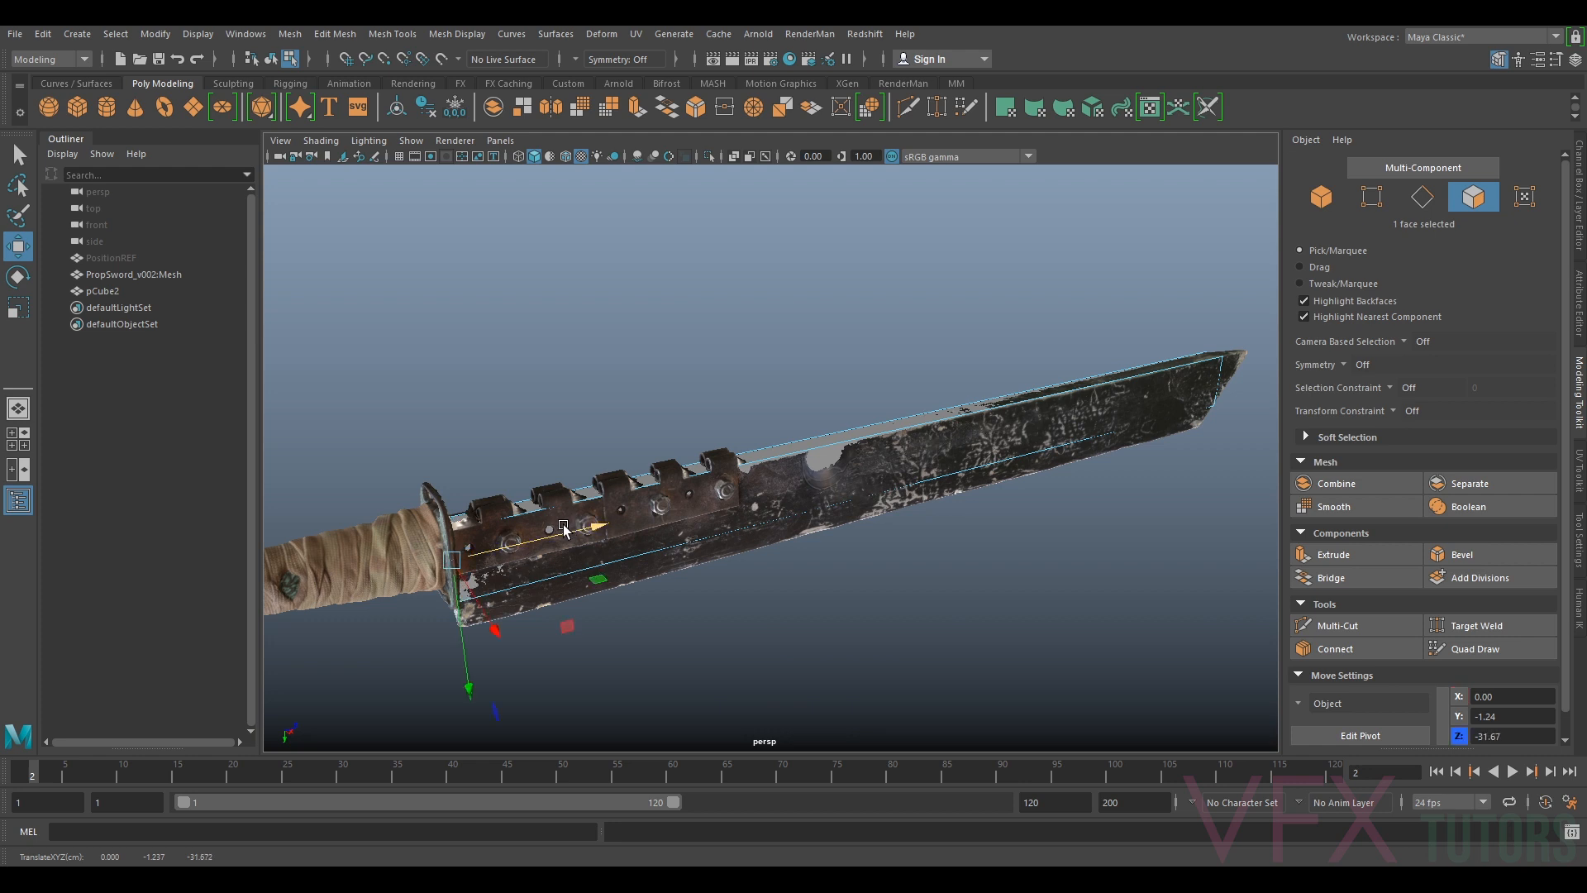
{"action": "key", "text": "f"}
{"action": "scroll", "coordinate": [932, 455], "scroll_direction": "down", "scroll_amount": 4}
{"action": "left_click_drag", "start_coordinate": [935, 453], "coordinate": [1116, 371], "text": "alt"}
{"action": "scroll", "coordinate": [738, 418], "scroll_direction": "up", "scroll_amount": 2}
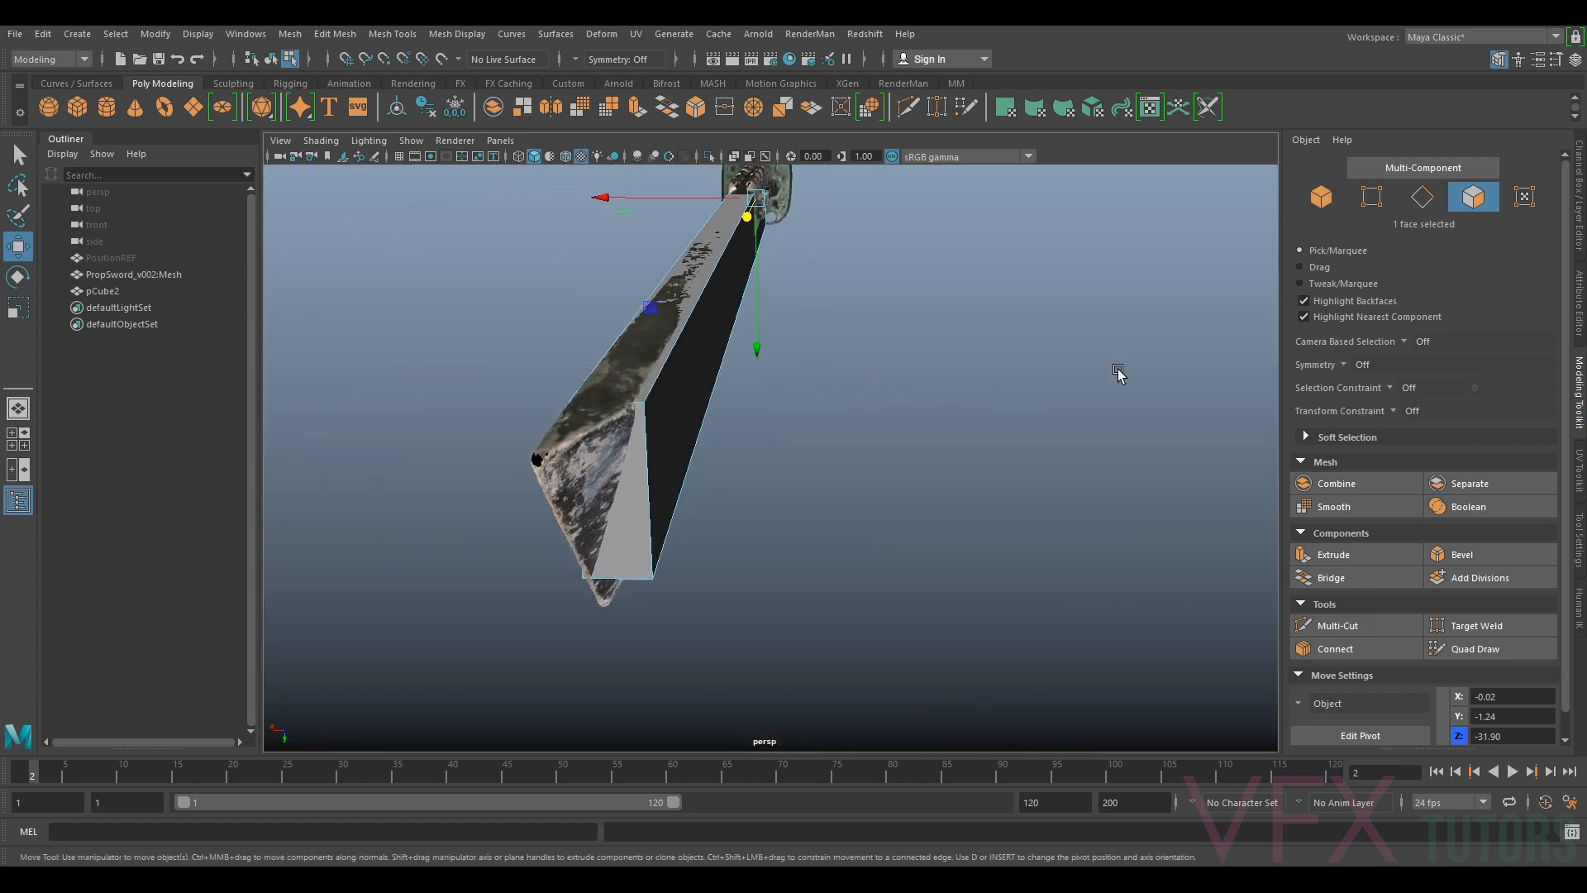
In edge mode, move the cube's vertical side edge at the blade tip inward to about X -0.77
{"action": "left_click", "coordinate": [1428, 198]}
{"action": "left_click_drag", "start_coordinate": [826, 386], "coordinate": [761, 389], "text": "alt"}
{"action": "scroll", "coordinate": [762, 392], "scroll_direction": "up", "scroll_amount": 3}
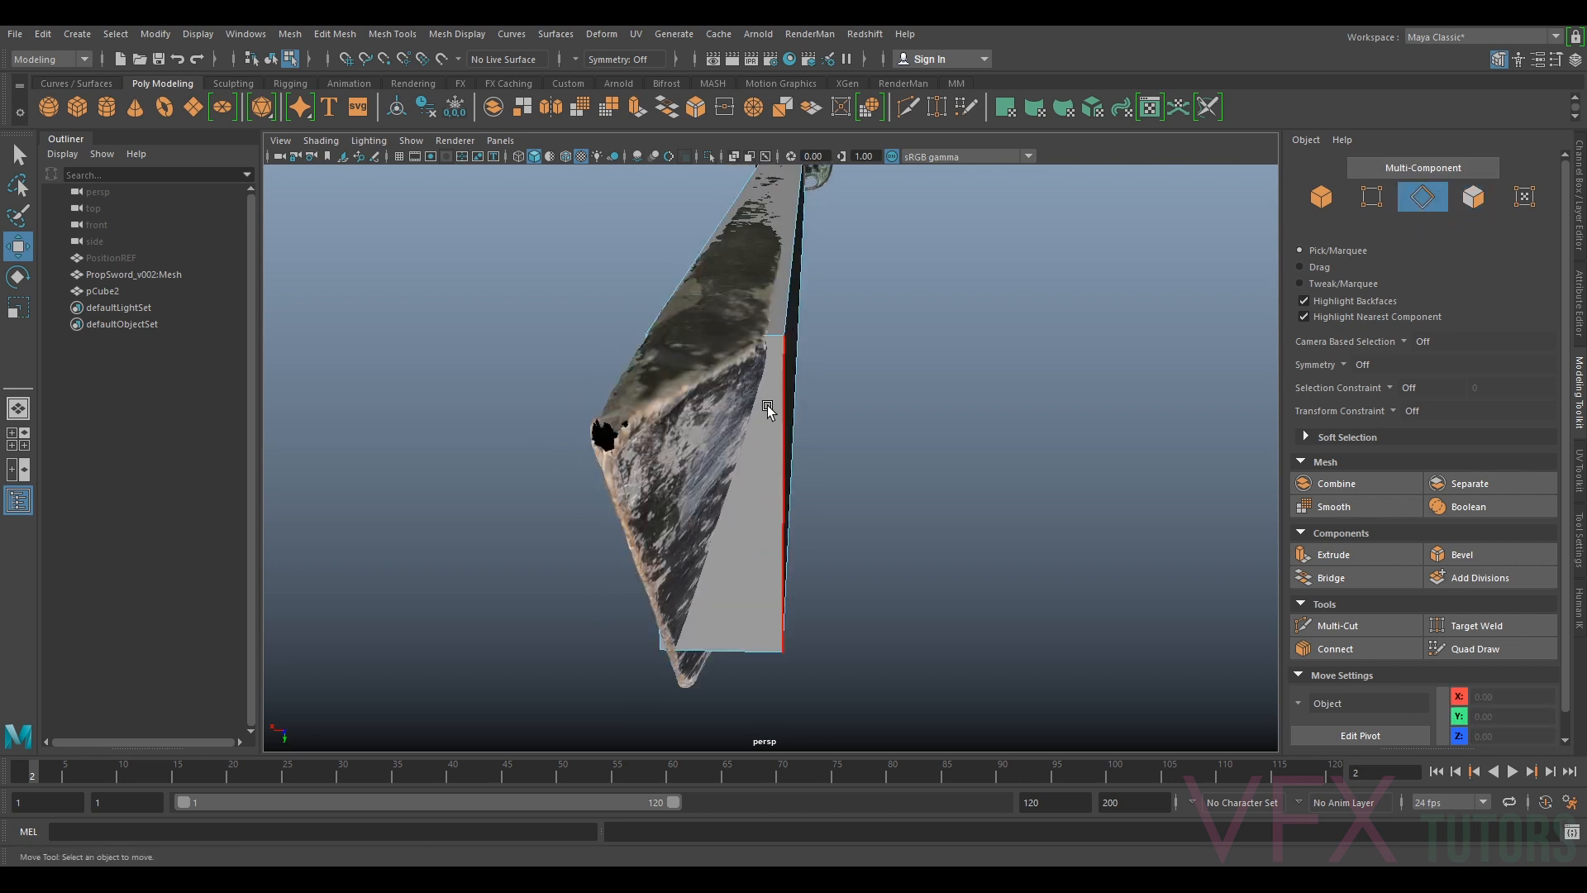
{"action": "left_click", "coordinate": [780, 411]}
{"action": "left_click_drag", "start_coordinate": [720, 502], "coordinate": [705, 504]}
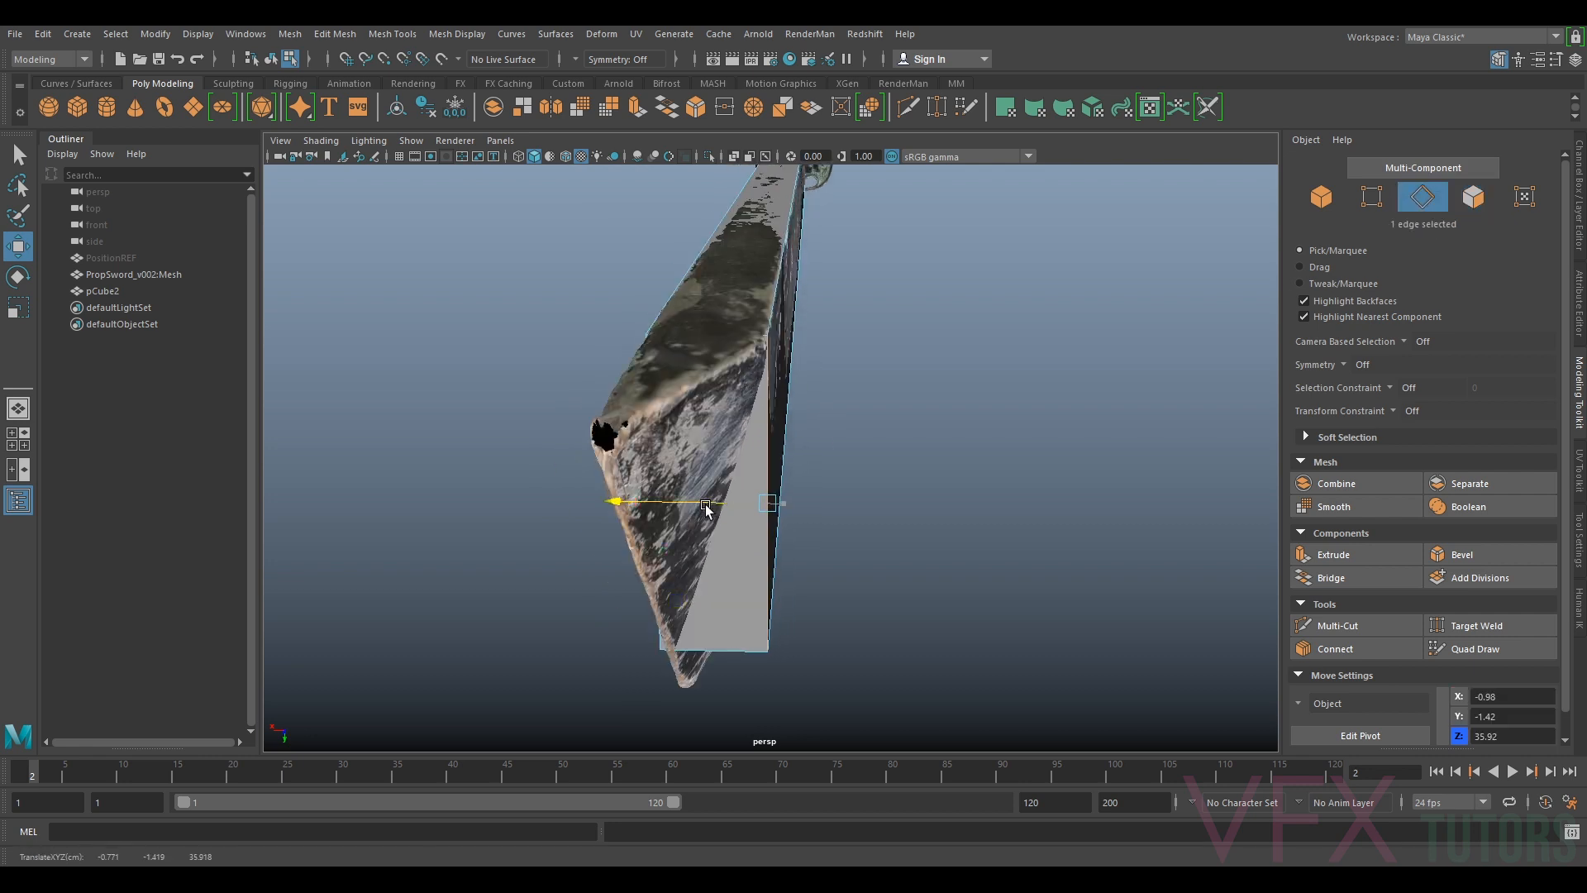
Move the cube's vertical side edge beside the guard inward to about X -0.83, closer to the blade surface
{"action": "left_click_drag", "start_coordinate": [934, 438], "coordinate": [626, 432], "text": "alt"}
{"action": "middle_click_drag", "start_coordinate": [1038, 327], "coordinate": [541, 422], "text": "alt"}
{"action": "left_click", "coordinate": [1041, 488]}
{"action": "left_click_drag", "start_coordinate": [1082, 438], "coordinate": [1137, 403], "text": "alt"}
{"action": "scroll", "coordinate": [1137, 403], "scroll_direction": "up", "scroll_amount": 5}
{"action": "middle_click_drag", "start_coordinate": [1137, 403], "coordinate": [747, 351], "text": "alt"}
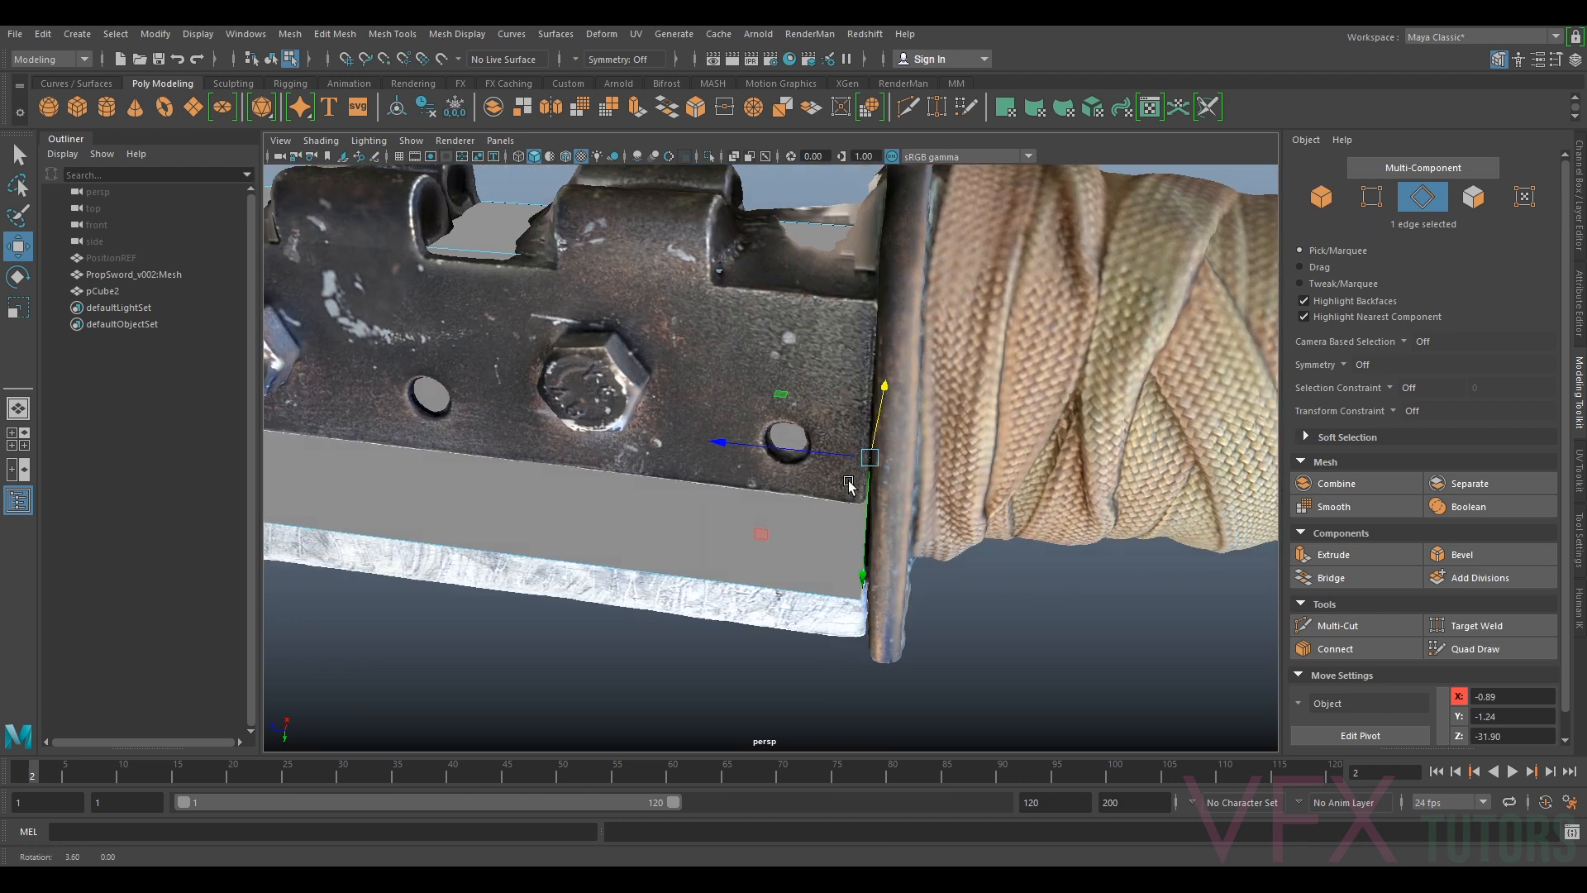
{"action": "left_click_drag", "start_coordinate": [747, 351], "coordinate": [1047, 333], "text": "alt"}
{"action": "middle_click_drag", "start_coordinate": [1047, 333], "coordinate": [803, 395], "text": "alt"}
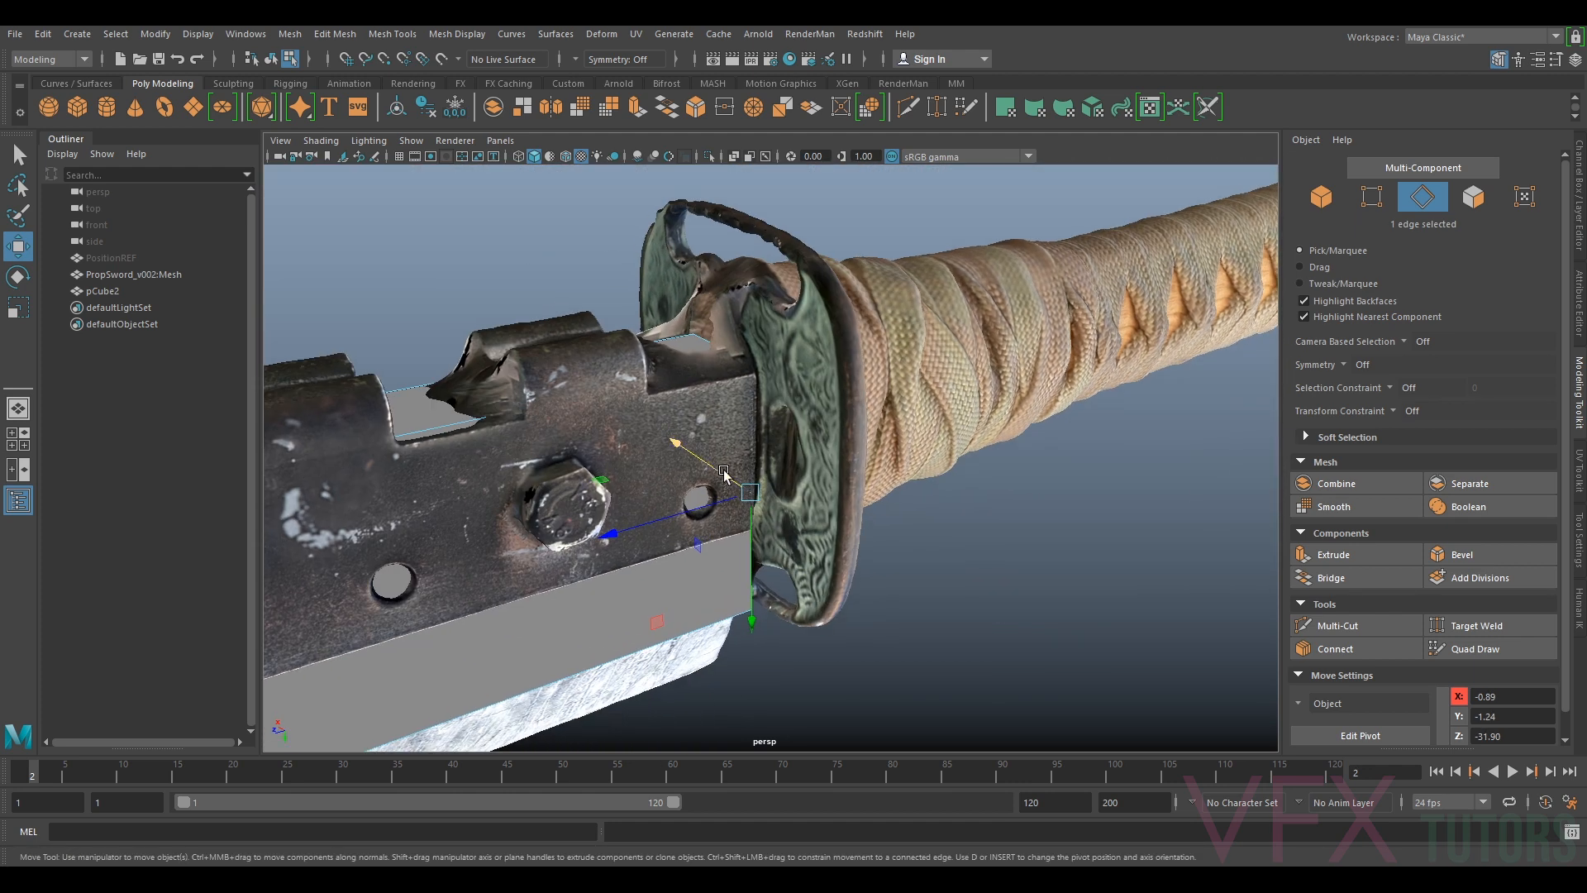
{"action": "left_click_drag", "start_coordinate": [725, 477], "coordinate": [721, 476]}
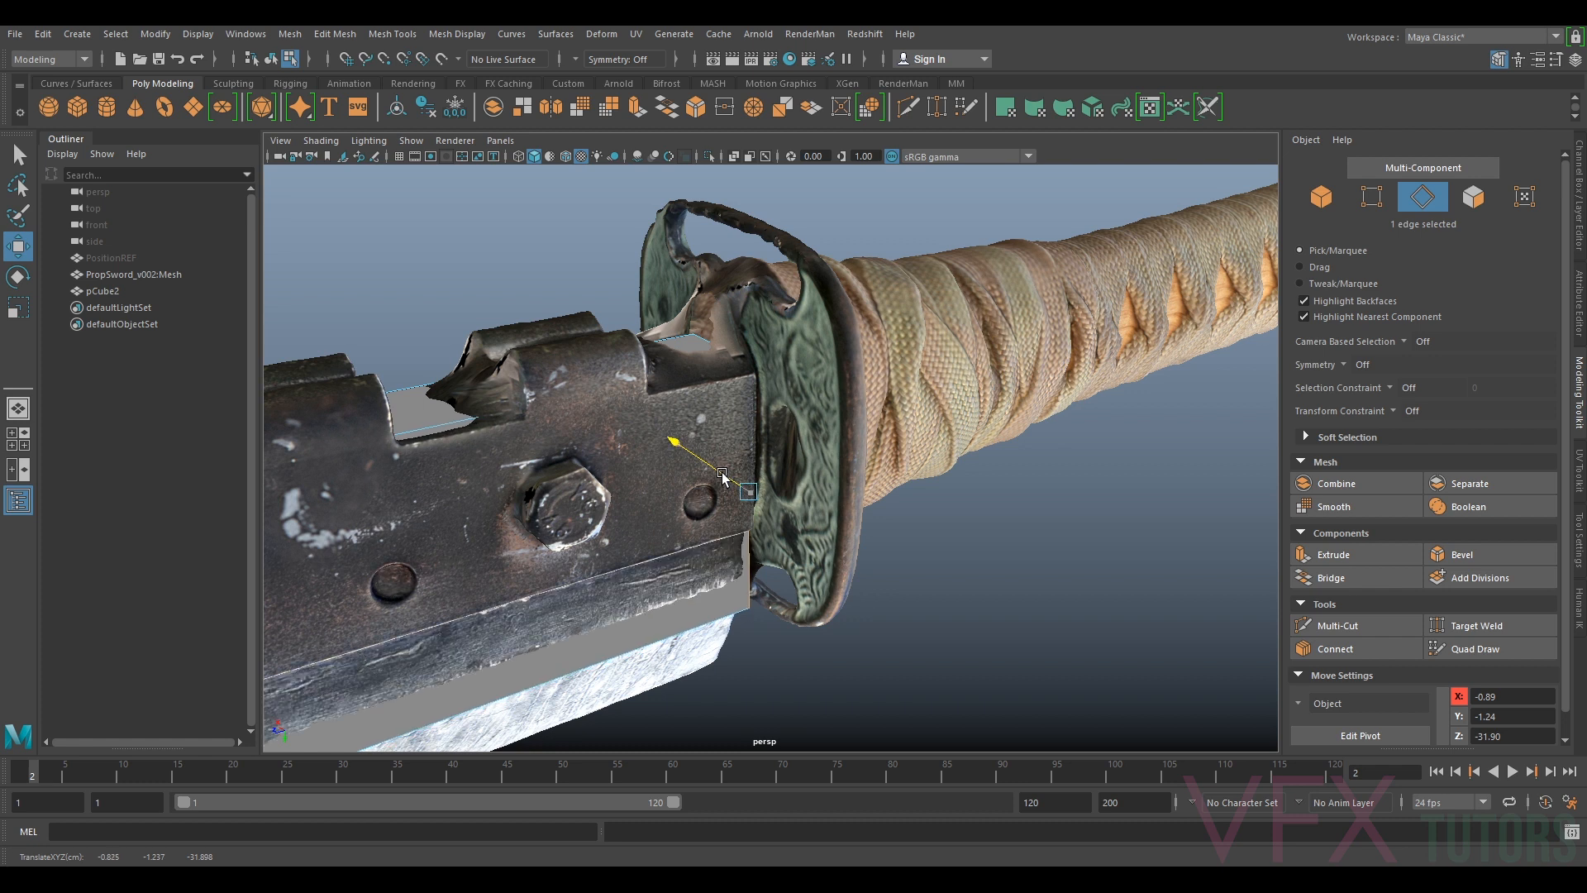
Fine-tune the selected vertical edge beside the guard to sit against the blade surface at about X -0.83
{"action": "left_click_drag", "start_coordinate": [722, 477], "coordinate": [721, 477]}
{"action": "right_click_drag", "start_coordinate": [718, 476], "coordinate": [662, 528], "text": "alt"}
{"action": "left_click_drag", "start_coordinate": [662, 528], "coordinate": [645, 482], "text": "alt"}
{"action": "middle_click_drag", "start_coordinate": [644, 482], "coordinate": [702, 490], "text": "alt"}
{"action": "right_click_drag", "start_coordinate": [703, 489], "coordinate": [769, 478], "text": "alt"}
{"action": "right_click_drag", "start_coordinate": [479, 478], "coordinate": [619, 473], "text": "alt"}
{"action": "left_click_drag", "start_coordinate": [618, 473], "coordinate": [662, 506], "text": "alt"}
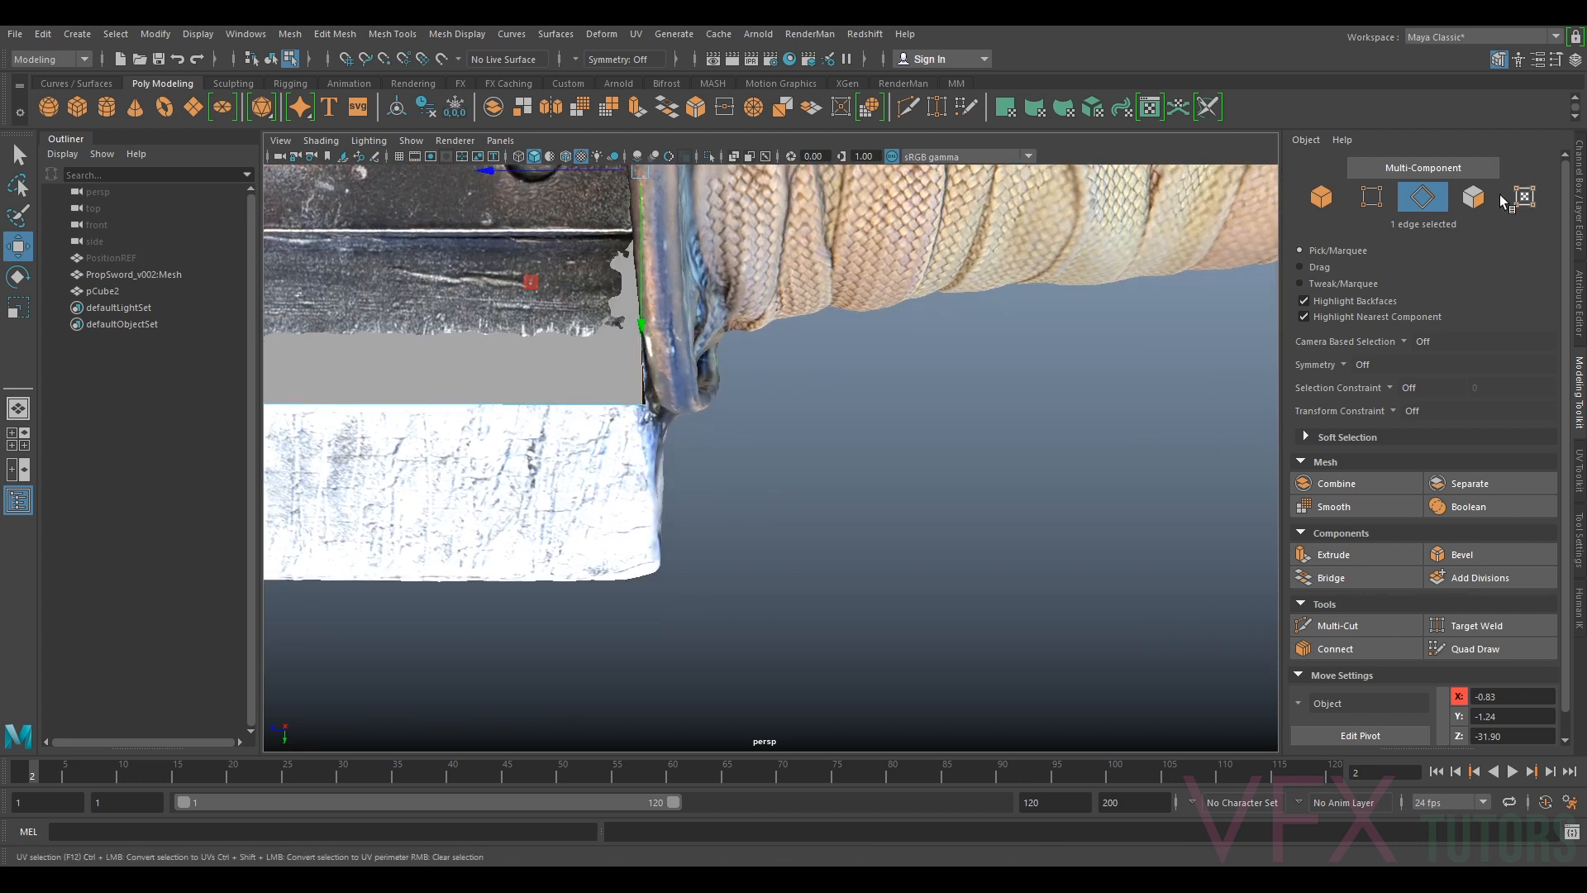
In face mode, move the cube's lower long face up to the blade's bevel line, to about Y -0.08
{"action": "left_click", "coordinate": [1477, 199]}
{"action": "left_click_drag", "start_coordinate": [448, 506], "coordinate": [531, 400], "text": "alt"}
{"action": "right_click_drag", "start_coordinate": [531, 400], "coordinate": [343, 445], "text": "alt"}
{"action": "middle_click_drag", "start_coordinate": [342, 444], "coordinate": [803, 405], "text": "alt"}
{"action": "right_click_drag", "start_coordinate": [803, 405], "coordinate": [997, 405], "text": "alt"}
{"action": "left_click_drag", "start_coordinate": [1045, 407], "coordinate": [1036, 372]}
{"action": "right_click_drag", "start_coordinate": [661, 268], "coordinate": [461, 291], "text": "alt"}
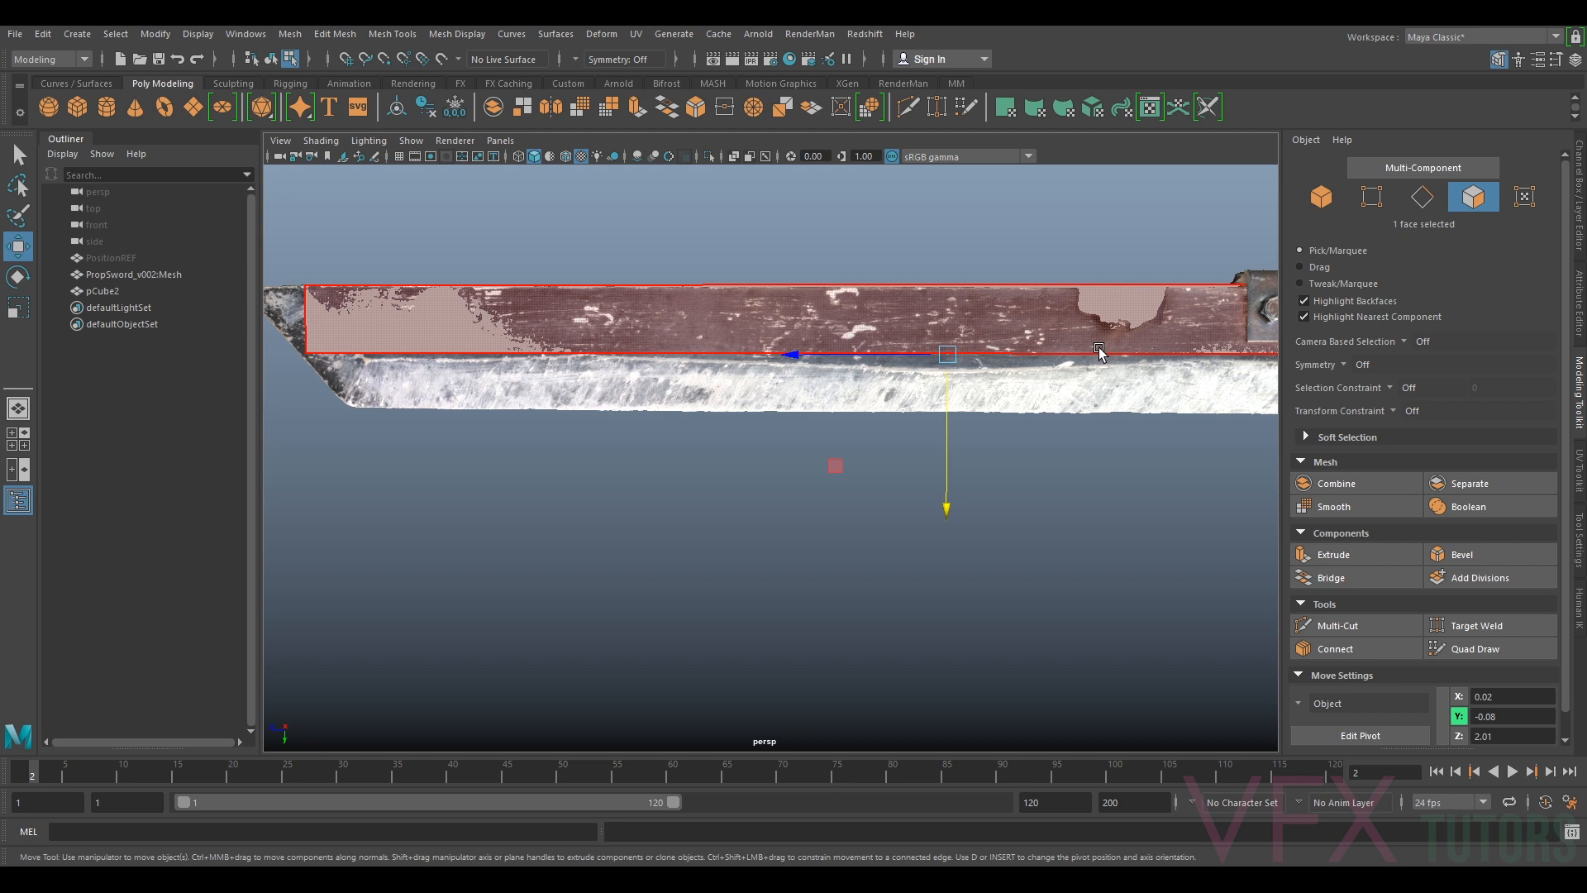
{"action": "middle_click_drag", "start_coordinate": [1099, 351], "coordinate": [1273, 329], "text": "alt"}
{"action": "middle_click_drag", "start_coordinate": [1048, 341], "coordinate": [872, 347], "text": "alt"}
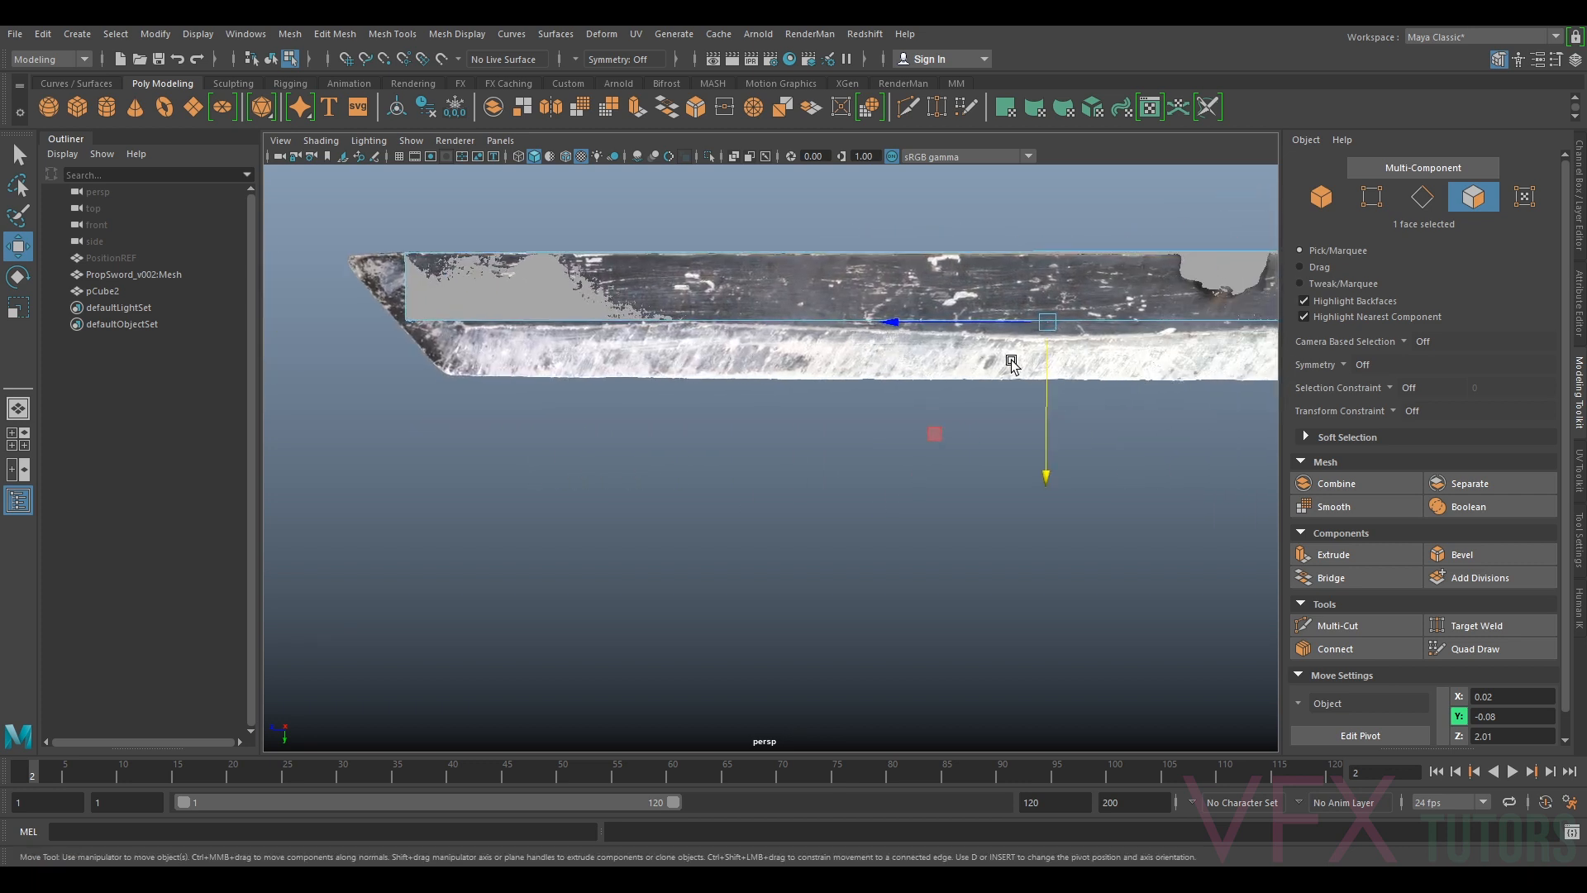
In edge mode, slide the lower edge at the tip end back along the blade to about Z 32.71, matching the tip's slant
{"action": "middle_click_drag", "start_coordinate": [471, 336], "coordinate": [644, 373], "text": "alt"}
{"action": "right_click_drag", "start_coordinate": [644, 373], "coordinate": [721, 389], "text": "alt"}
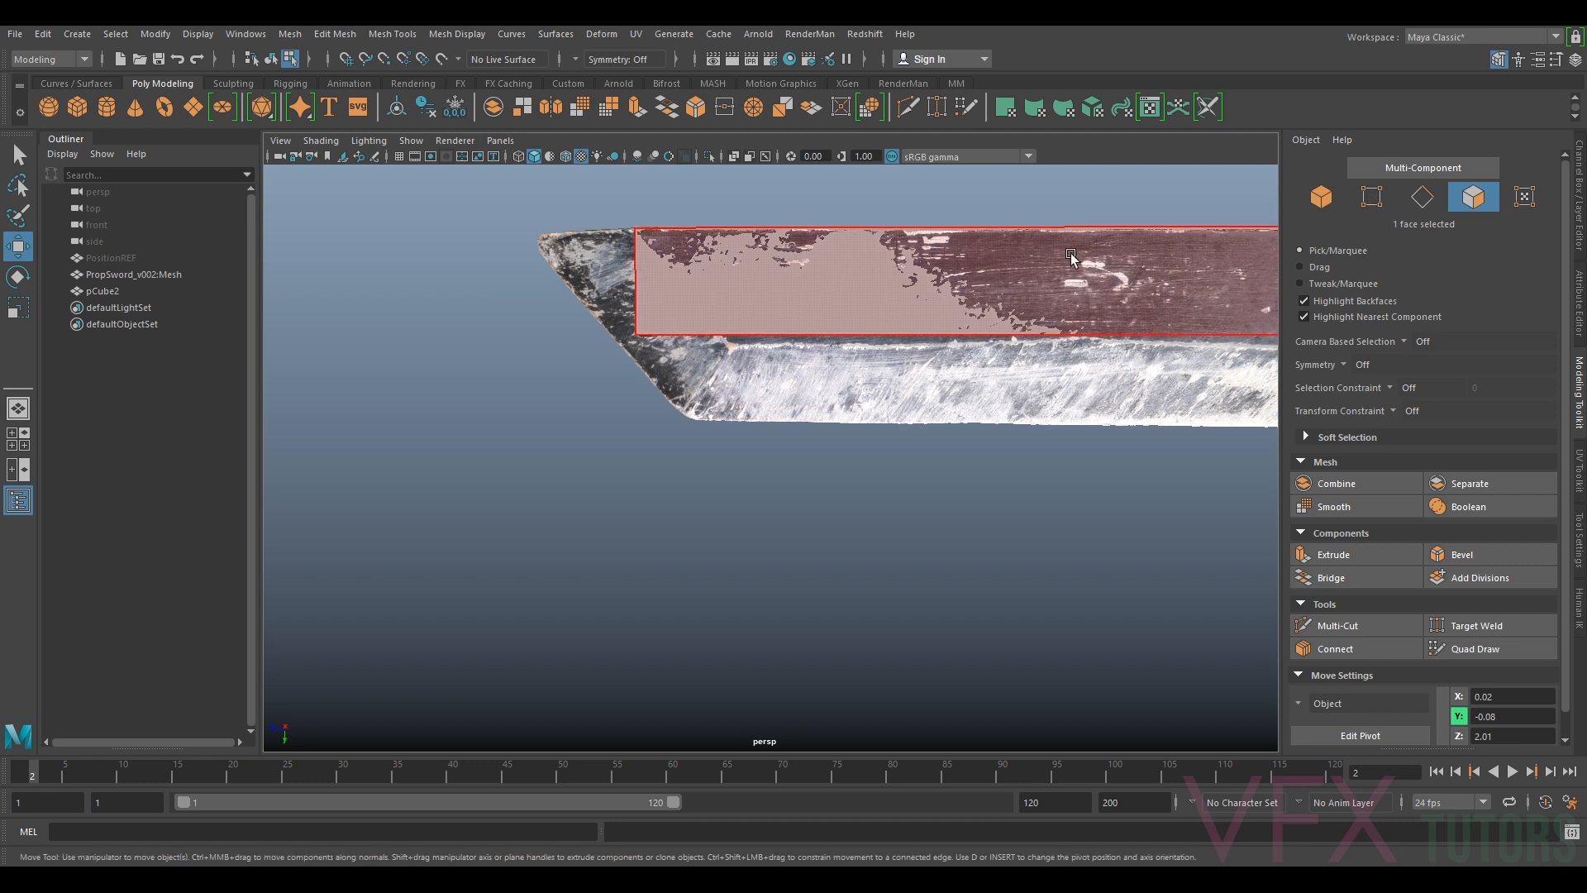
{"action": "left_click", "coordinate": [1412, 207]}
{"action": "left_click_drag", "start_coordinate": [645, 351], "coordinate": [740, 355], "text": "alt"}
{"action": "middle_click_drag", "start_coordinate": [740, 355], "coordinate": [661, 395], "text": "alt"}
{"action": "right_click_drag", "start_coordinate": [661, 395], "coordinate": [743, 398], "text": "alt"}
{"action": "left_click", "coordinate": [657, 309]}
{"action": "left_click_drag", "start_coordinate": [596, 312], "coordinate": [746, 407]}
{"action": "left_click_drag", "start_coordinate": [659, 349], "coordinate": [656, 349]}
{"action": "right_click_drag", "start_coordinate": [744, 352], "coordinate": [693, 352], "text": "alt"}
{"action": "left_click_drag", "start_coordinate": [815, 358], "coordinate": [780, 363], "text": "alt"}
{"action": "middle_click_drag", "start_coordinate": [934, 363], "coordinate": [724, 365], "text": "alt"}
{"action": "scroll", "coordinate": [730, 361], "scroll_direction": "down", "scroll_amount": 3}
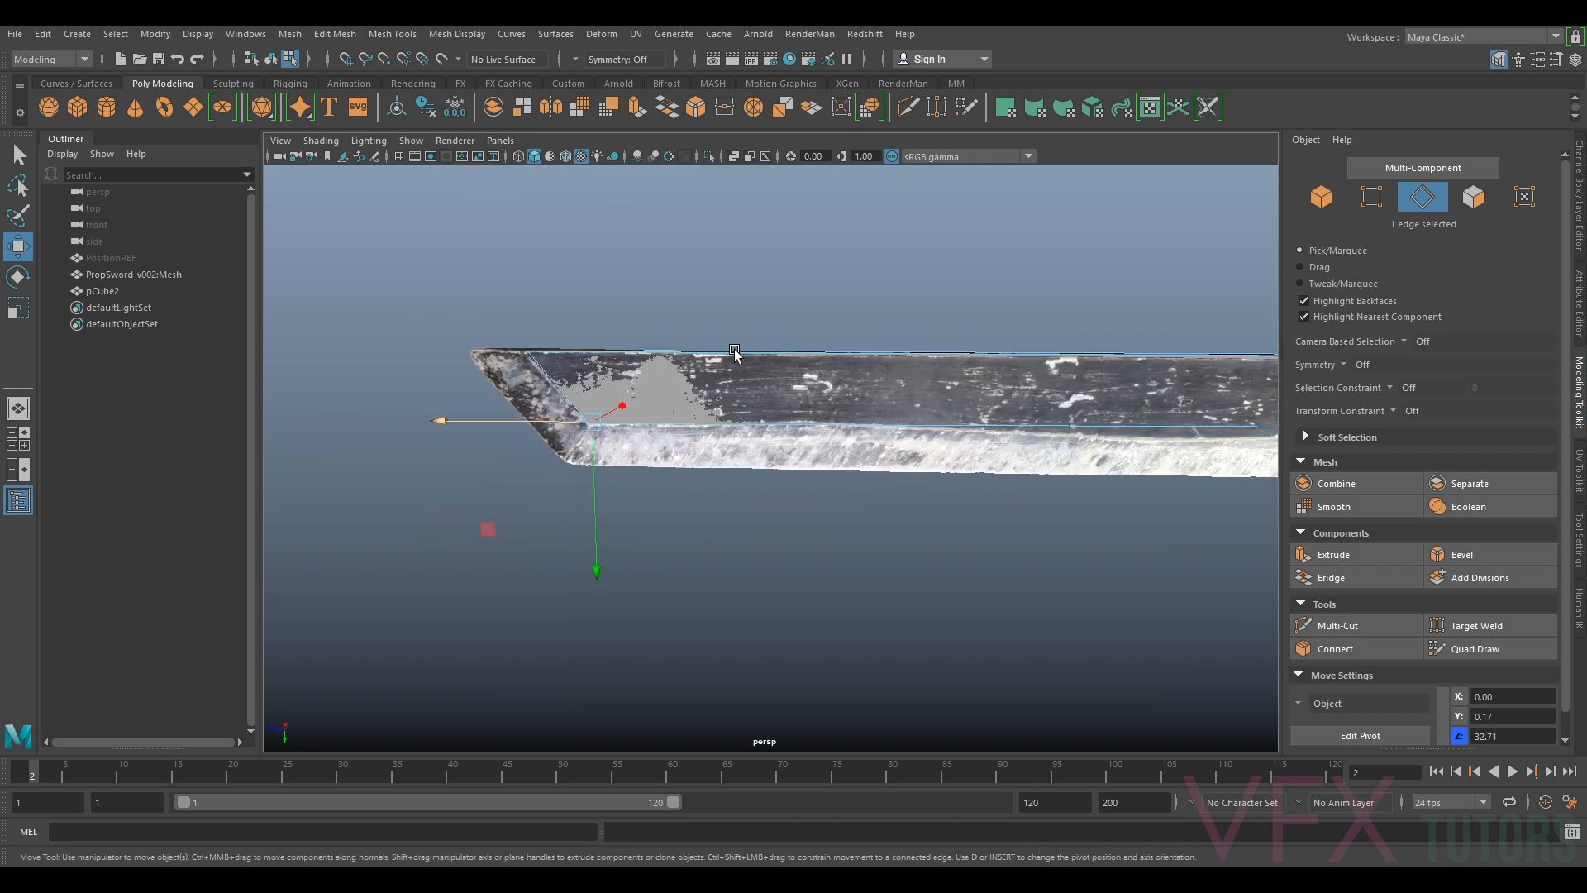
{"action": "left_click_drag", "start_coordinate": [809, 405], "coordinate": [837, 398], "text": "alt"}
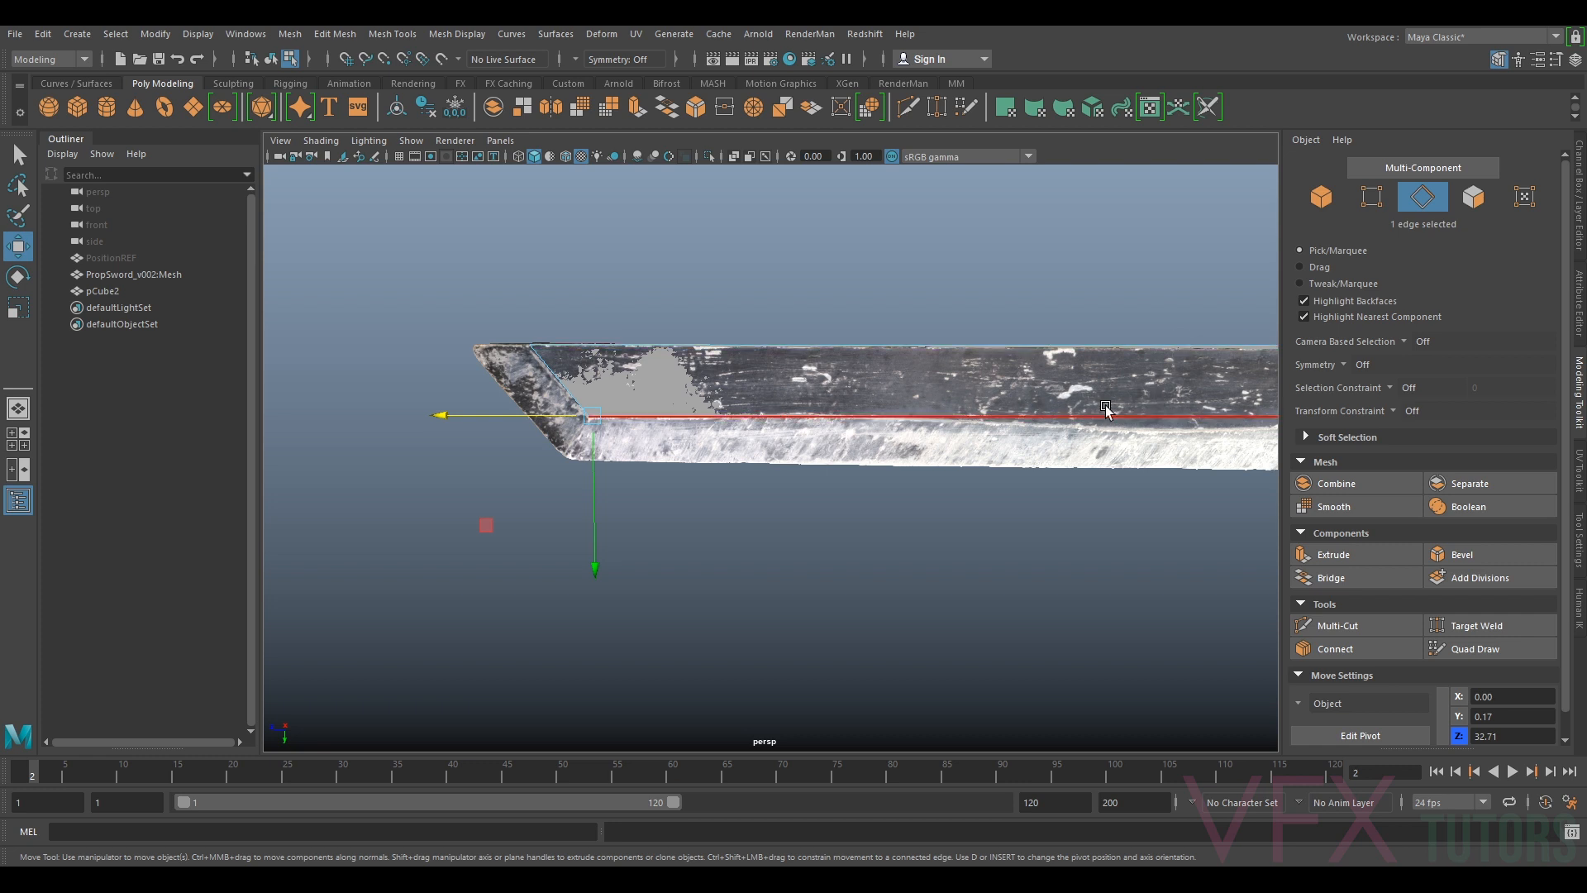
Insert an edge loop across the blade cube a short way behind the tip with Multi-Cut
{"action": "scroll", "coordinate": [1056, 413], "scroll_direction": "down", "scroll_amount": 3}
{"action": "middle_click_drag", "start_coordinate": [1045, 406], "coordinate": [972, 432], "text": "alt"}
{"action": "scroll", "coordinate": [1051, 395], "scroll_direction": "up", "scroll_amount": 4}
{"action": "left_click", "coordinate": [1362, 631]}
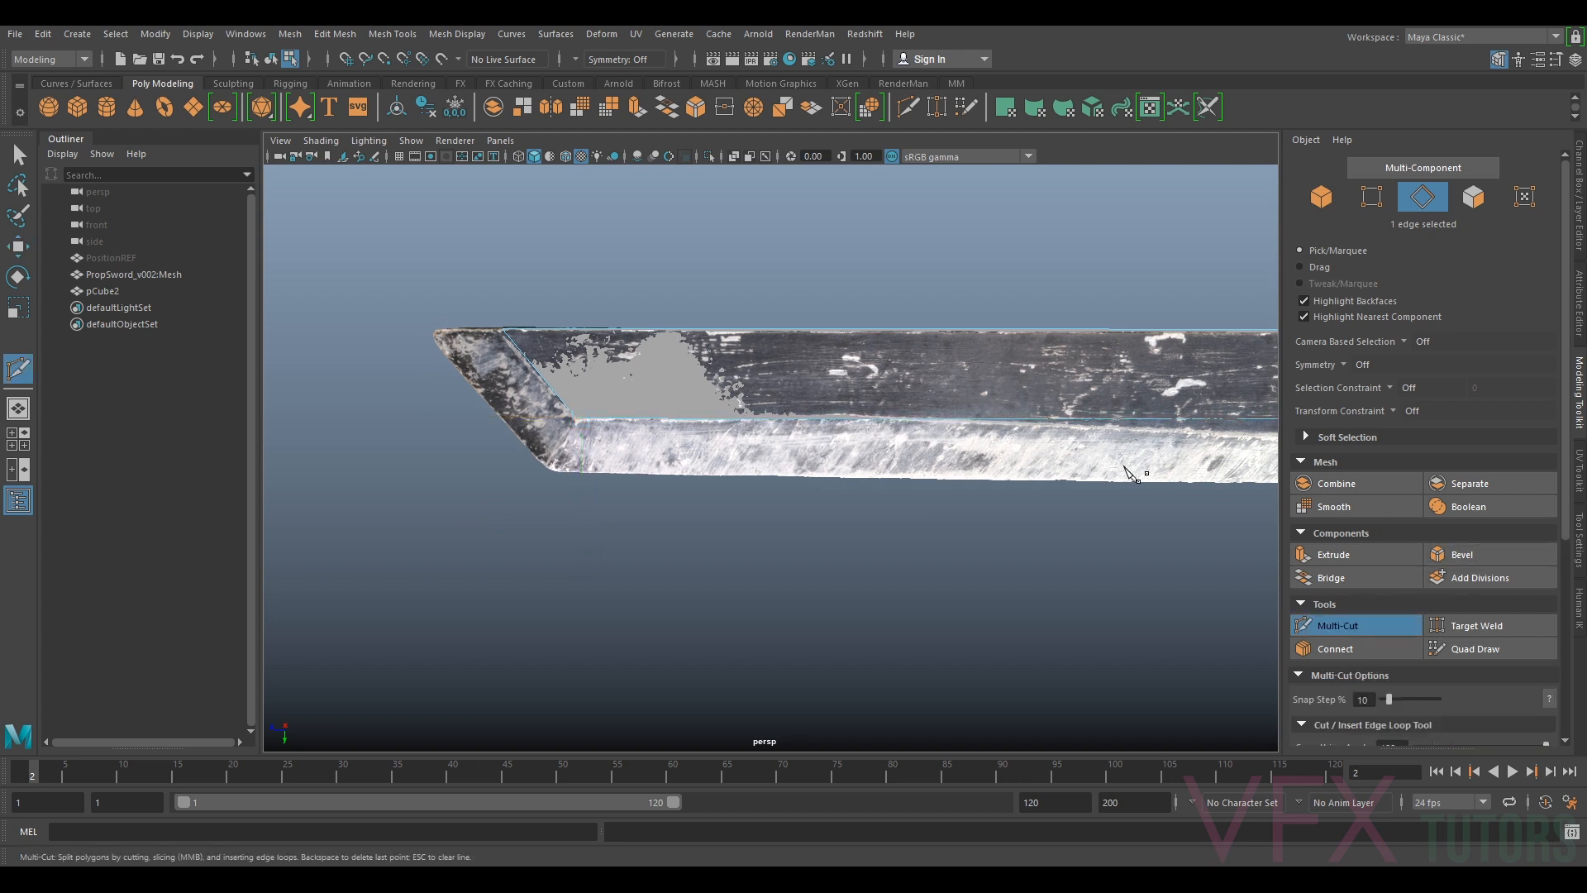
{"action": "left_click", "coordinate": [1393, 620]}
{"action": "left_click", "coordinate": [1320, 192]}
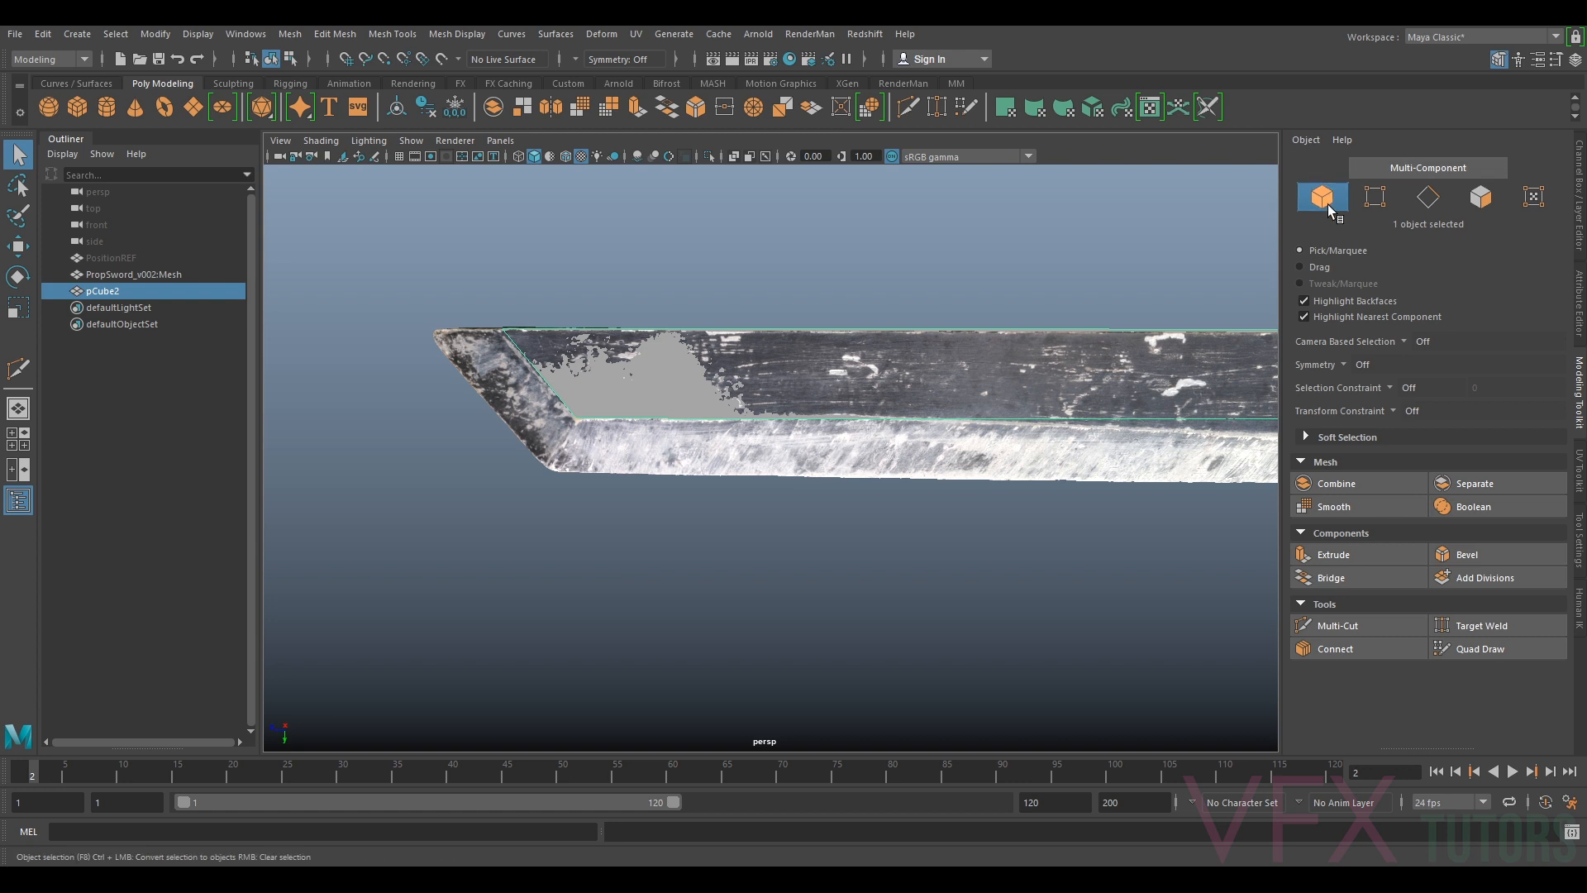
{"action": "left_click", "coordinate": [1337, 625]}
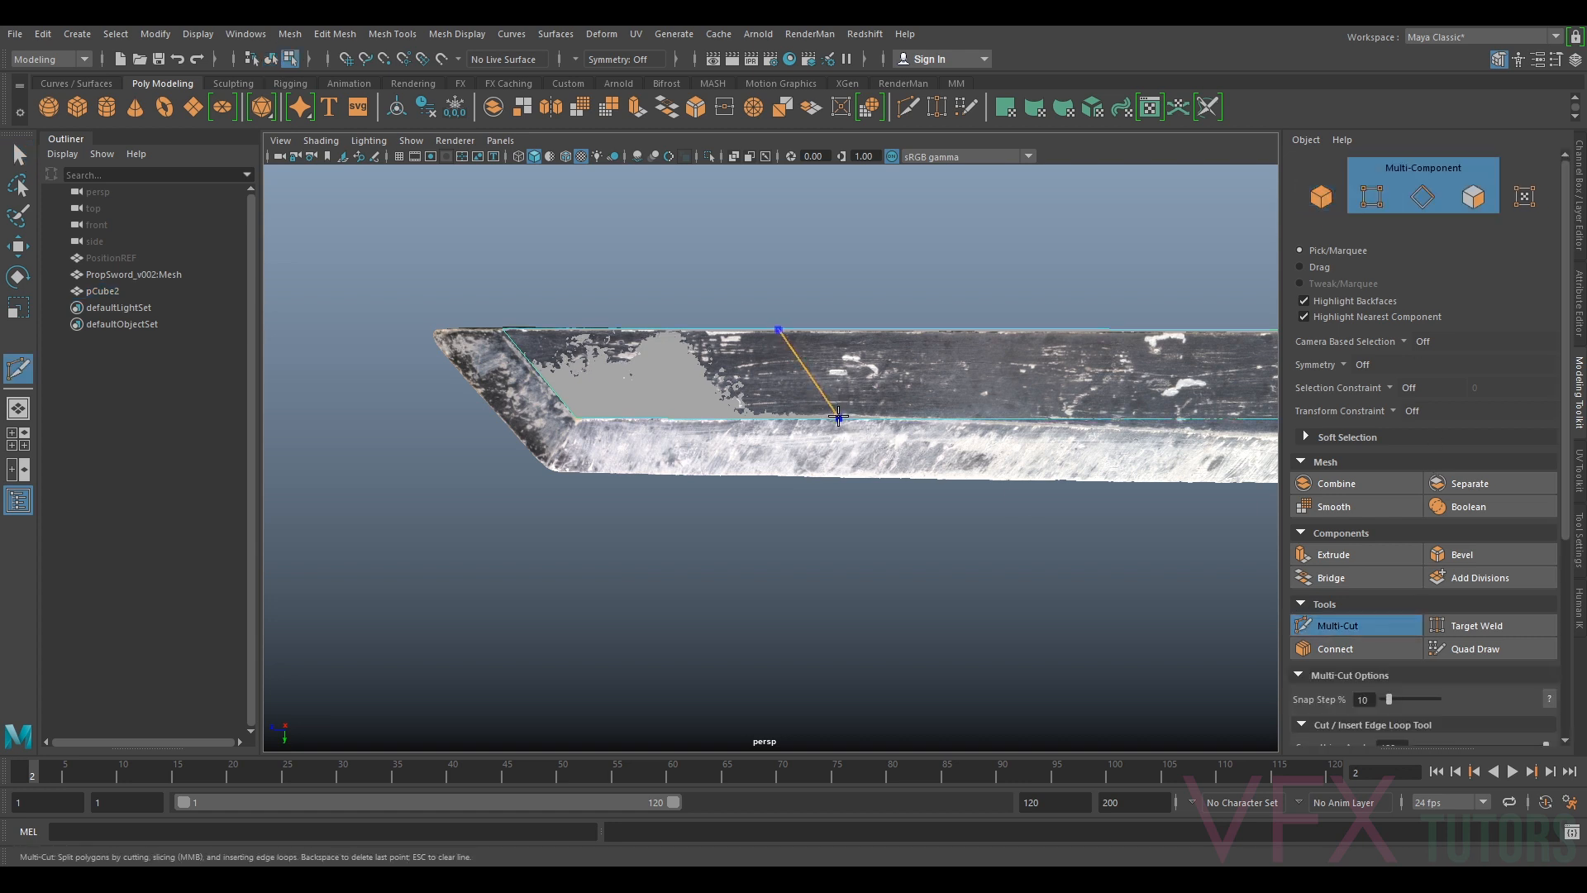
{"action": "key", "text": "Escape"}
{"action": "left_click", "coordinate": [1335, 626]}
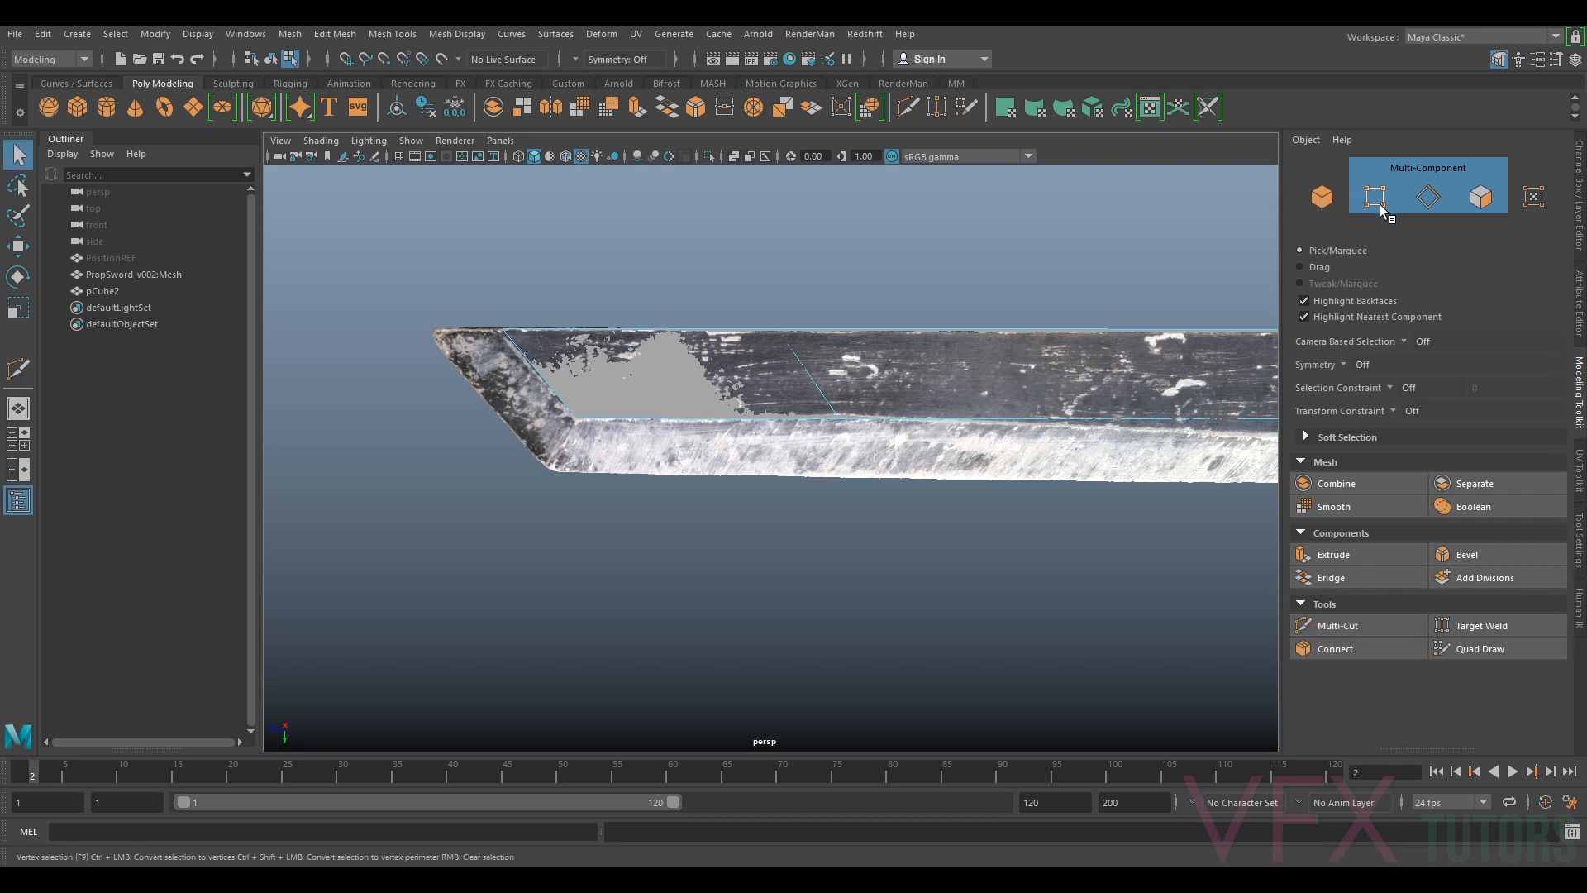
Scale the new loop's four vertices flat along the blade's length and move them to about Z 20.87
{"action": "left_click", "coordinate": [1380, 205]}
{"action": "left_click_drag", "start_coordinate": [952, 273], "coordinate": [757, 417]}
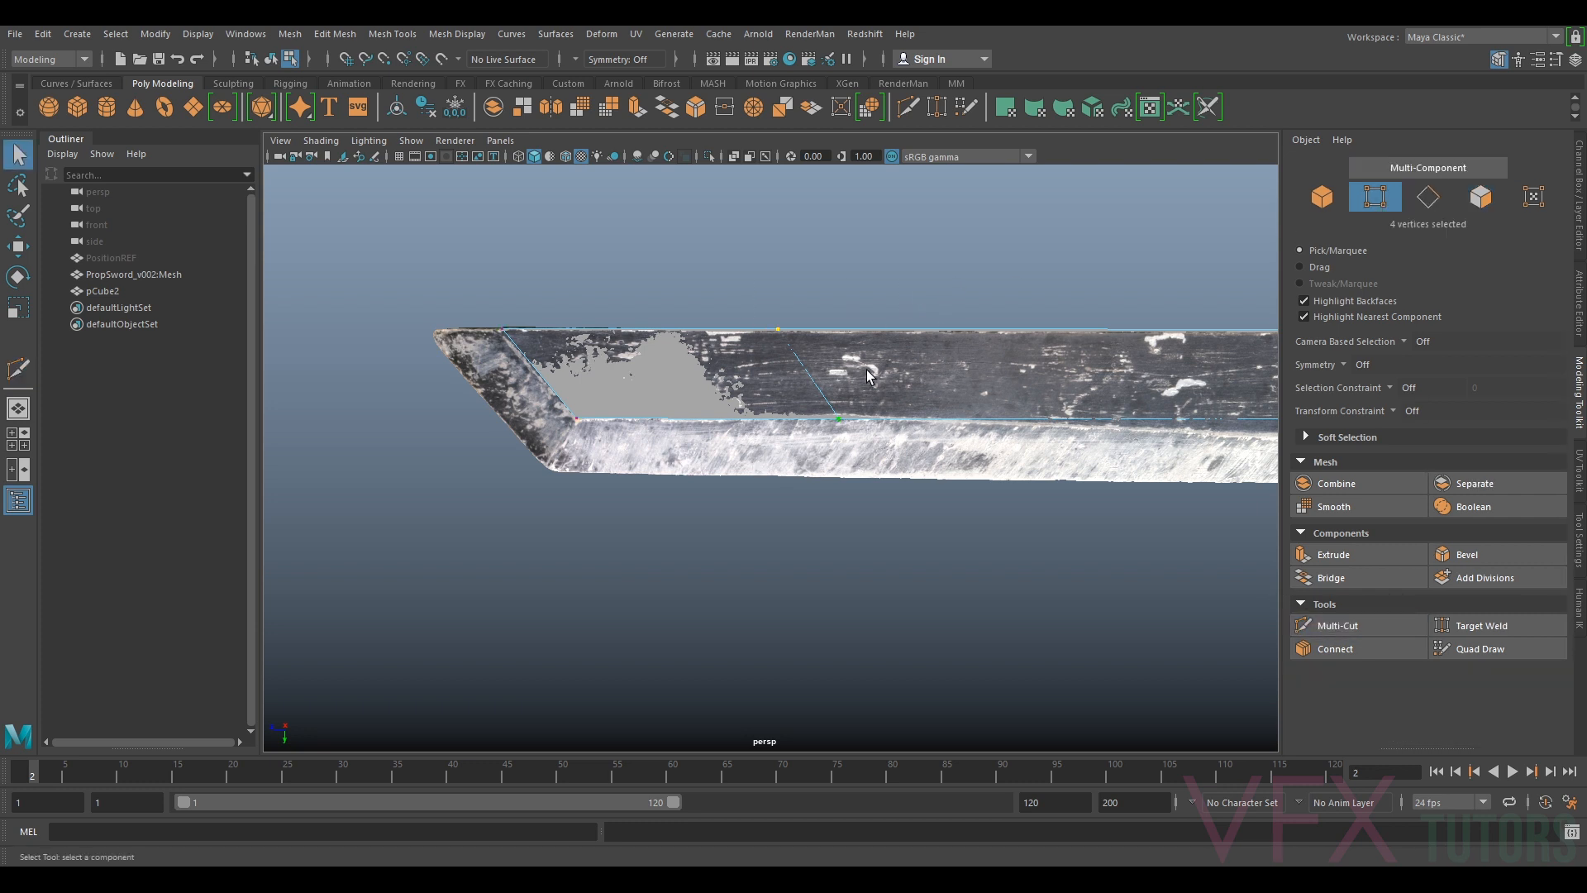
{"action": "key", "text": "r"}
{"action": "left_click_drag", "start_coordinate": [662, 377], "coordinate": [752, 386]}
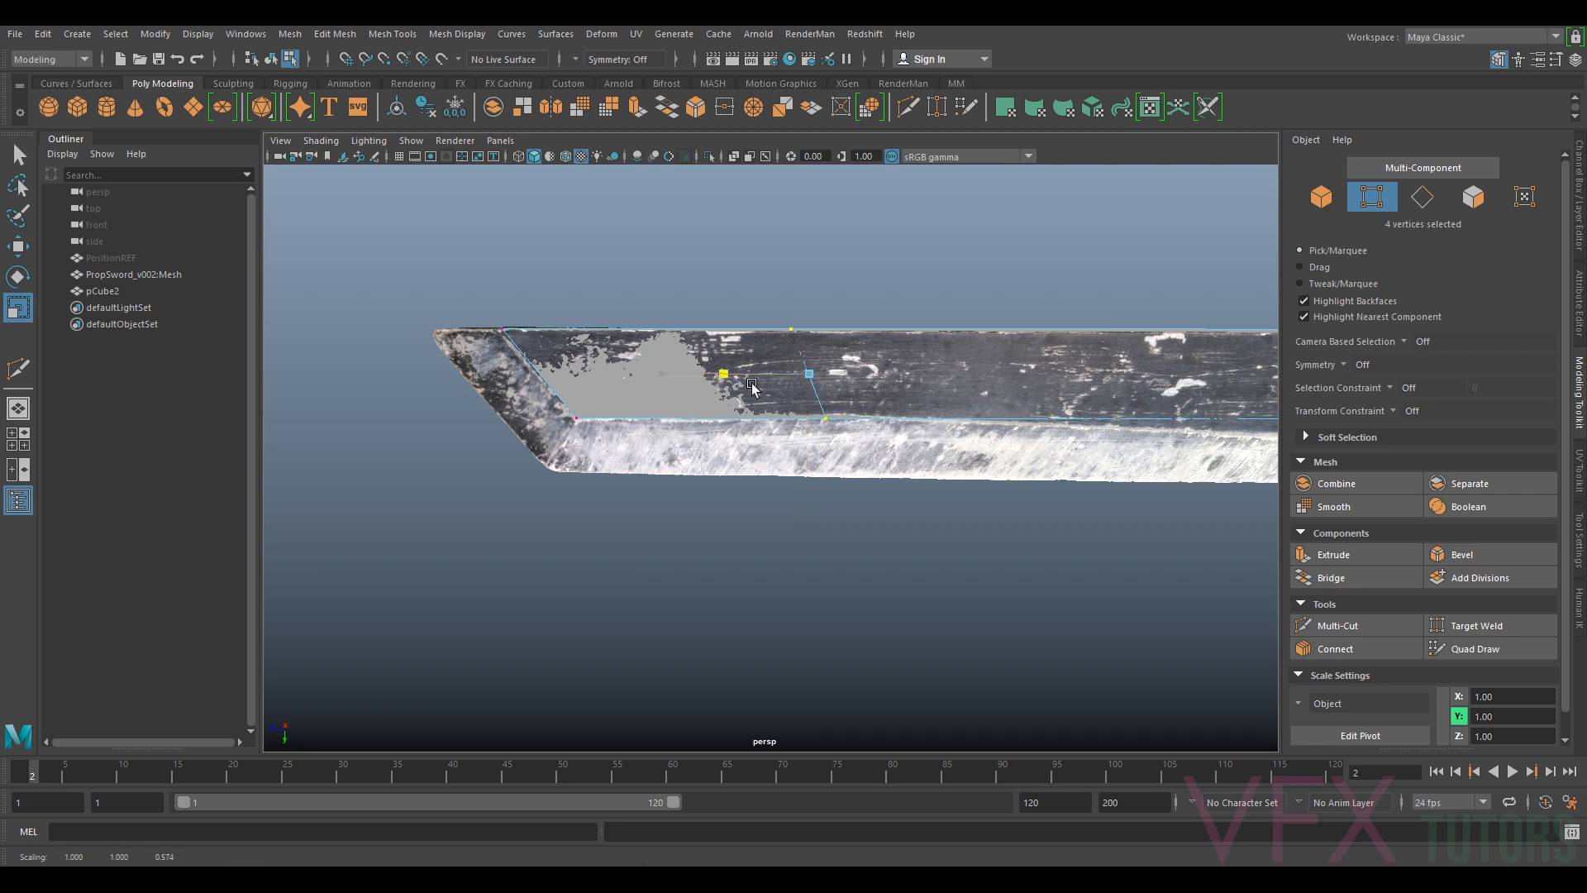
{"action": "left_click_drag", "start_coordinate": [1048, 420], "coordinate": [1046, 419]}
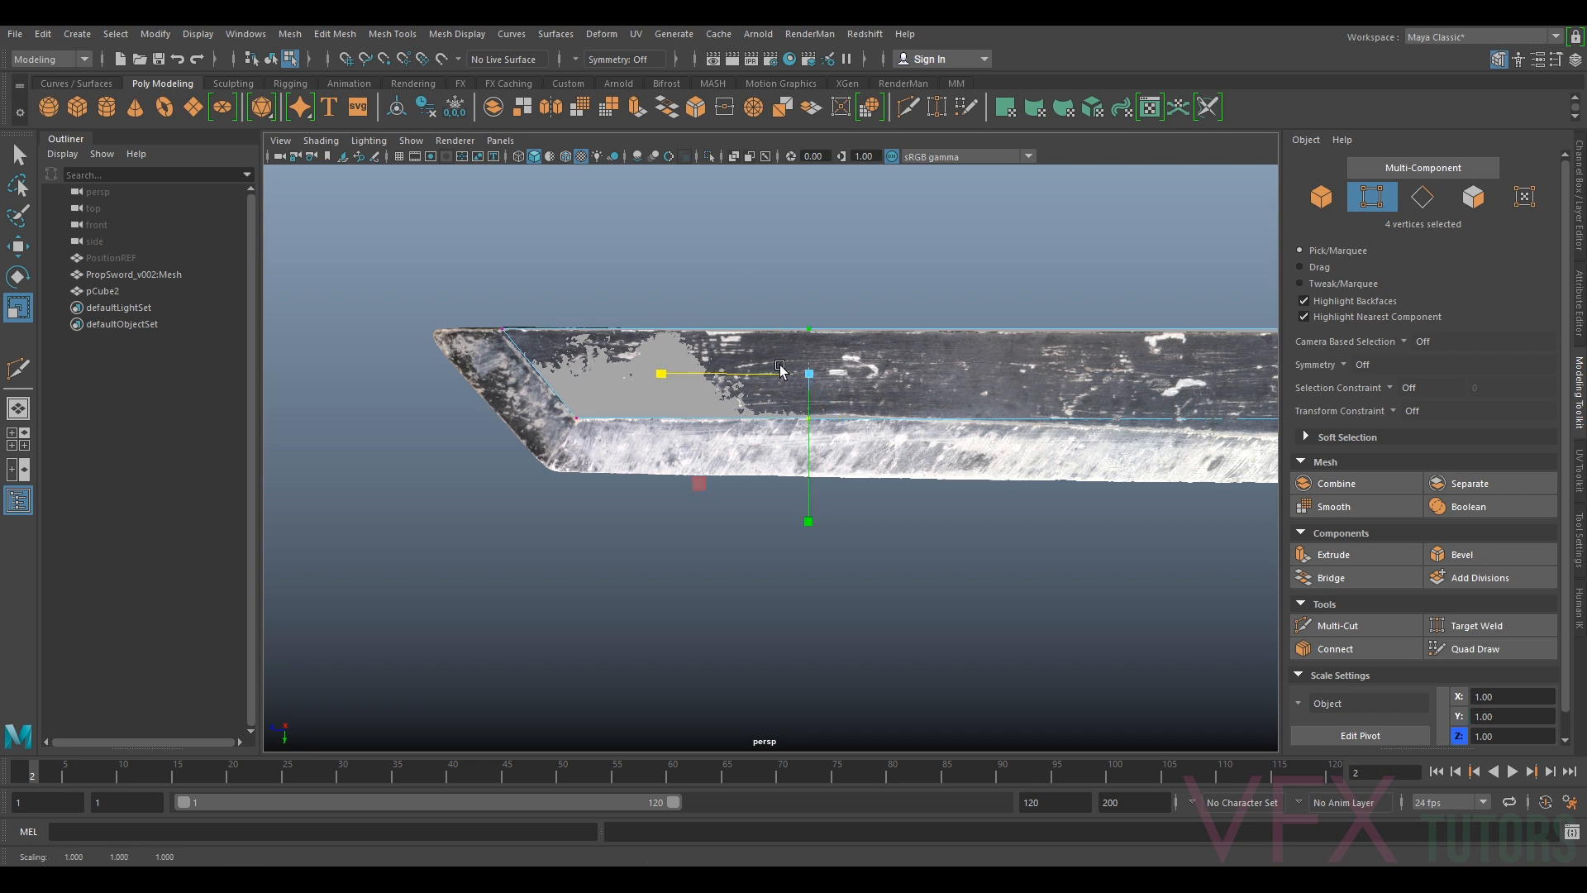
{"action": "key", "text": "w"}
{"action": "left_click_drag", "start_coordinate": [767, 374], "coordinate": [790, 380]}
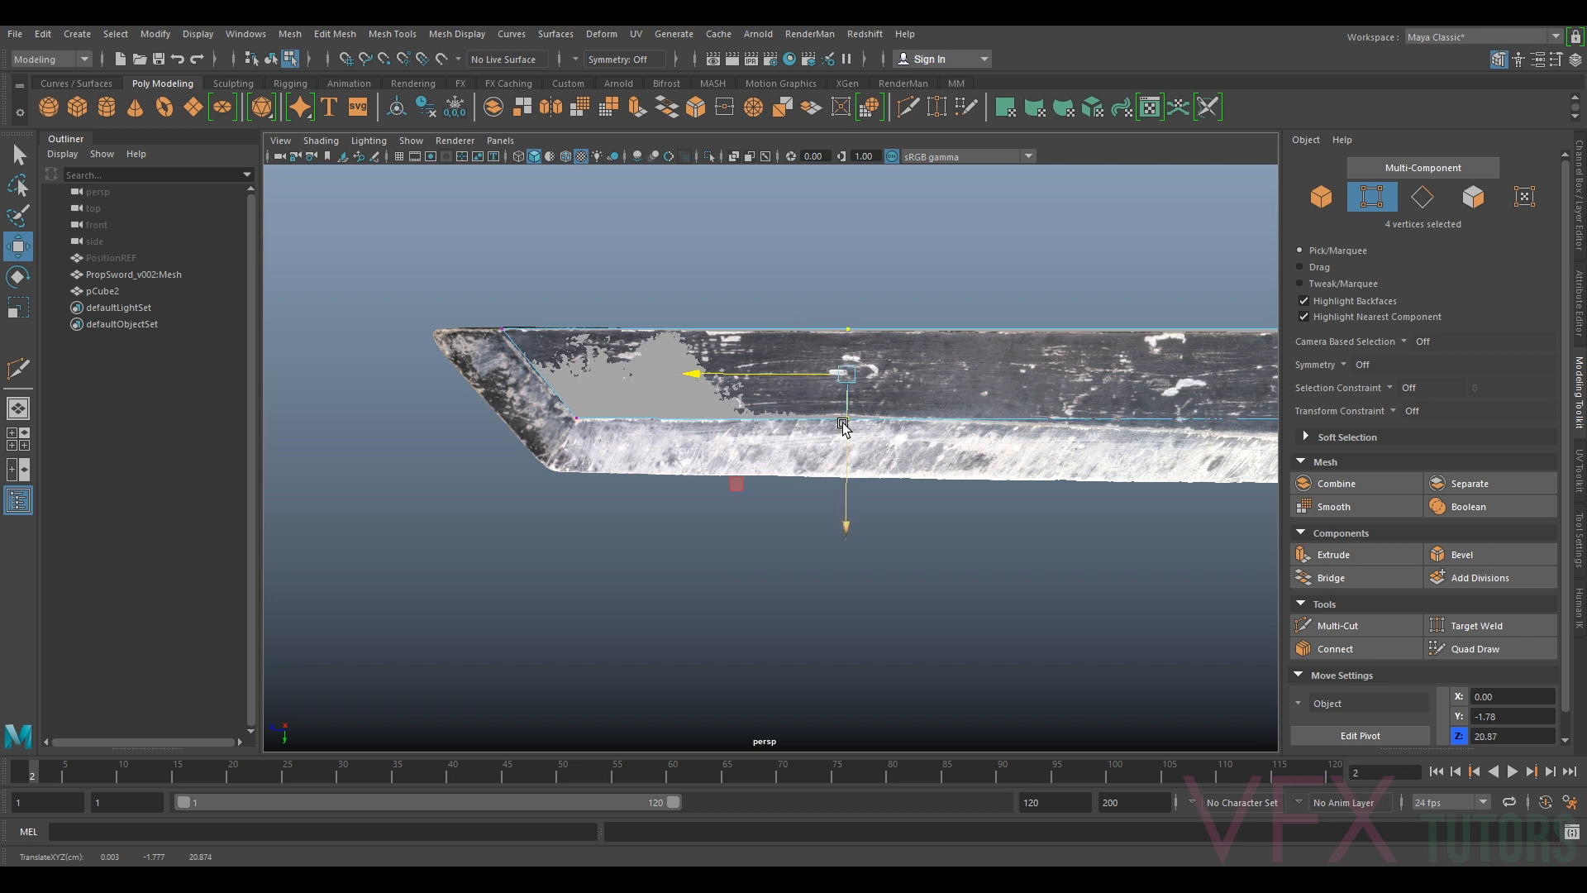
{"action": "left_click_drag", "start_coordinate": [758, 419], "coordinate": [824, 464], "text": "alt"}
{"action": "left_click_drag", "start_coordinate": [724, 487], "coordinate": [628, 488], "text": "alt"}
{"action": "left_click_drag", "start_coordinate": [442, 401], "coordinate": [364, 461]}
{"action": "middle_click_drag", "start_coordinate": [350, 473], "coordinate": [341, 475]}
{"action": "left_click_drag", "start_coordinate": [337, 473], "coordinate": [338, 474]}
{"action": "key", "text": "ctrl+z"}
{"action": "key", "text": "ctrl+z"}
{"action": "key", "text": "ctrl+z"}
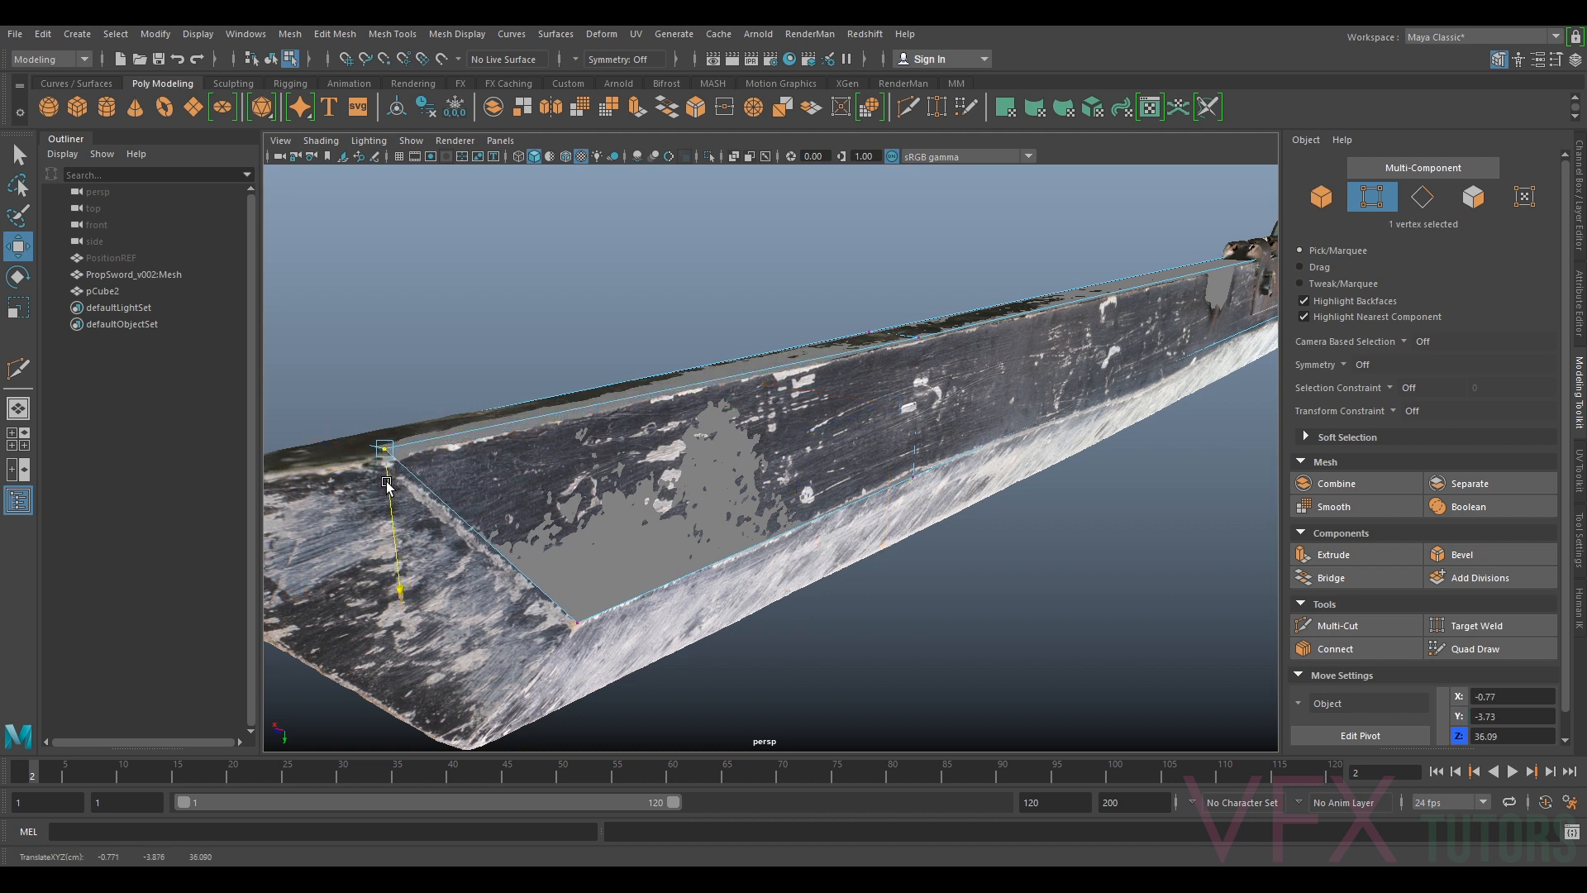
Move the two upper vertices at the cube's tip end along the blade to about Z 36.13
{"action": "left_click_drag", "start_coordinate": [513, 357], "coordinate": [285, 518]}
{"action": "left_click_drag", "start_coordinate": [295, 514], "coordinate": [425, 484], "text": "alt"}
{"action": "scroll", "coordinate": [434, 480], "scroll_direction": "up", "scroll_amount": 2}
{"action": "middle_click_drag", "start_coordinate": [407, 477], "coordinate": [600, 477], "text": "alt"}
{"action": "left_click_drag", "start_coordinate": [676, 490], "coordinate": [597, 459]}
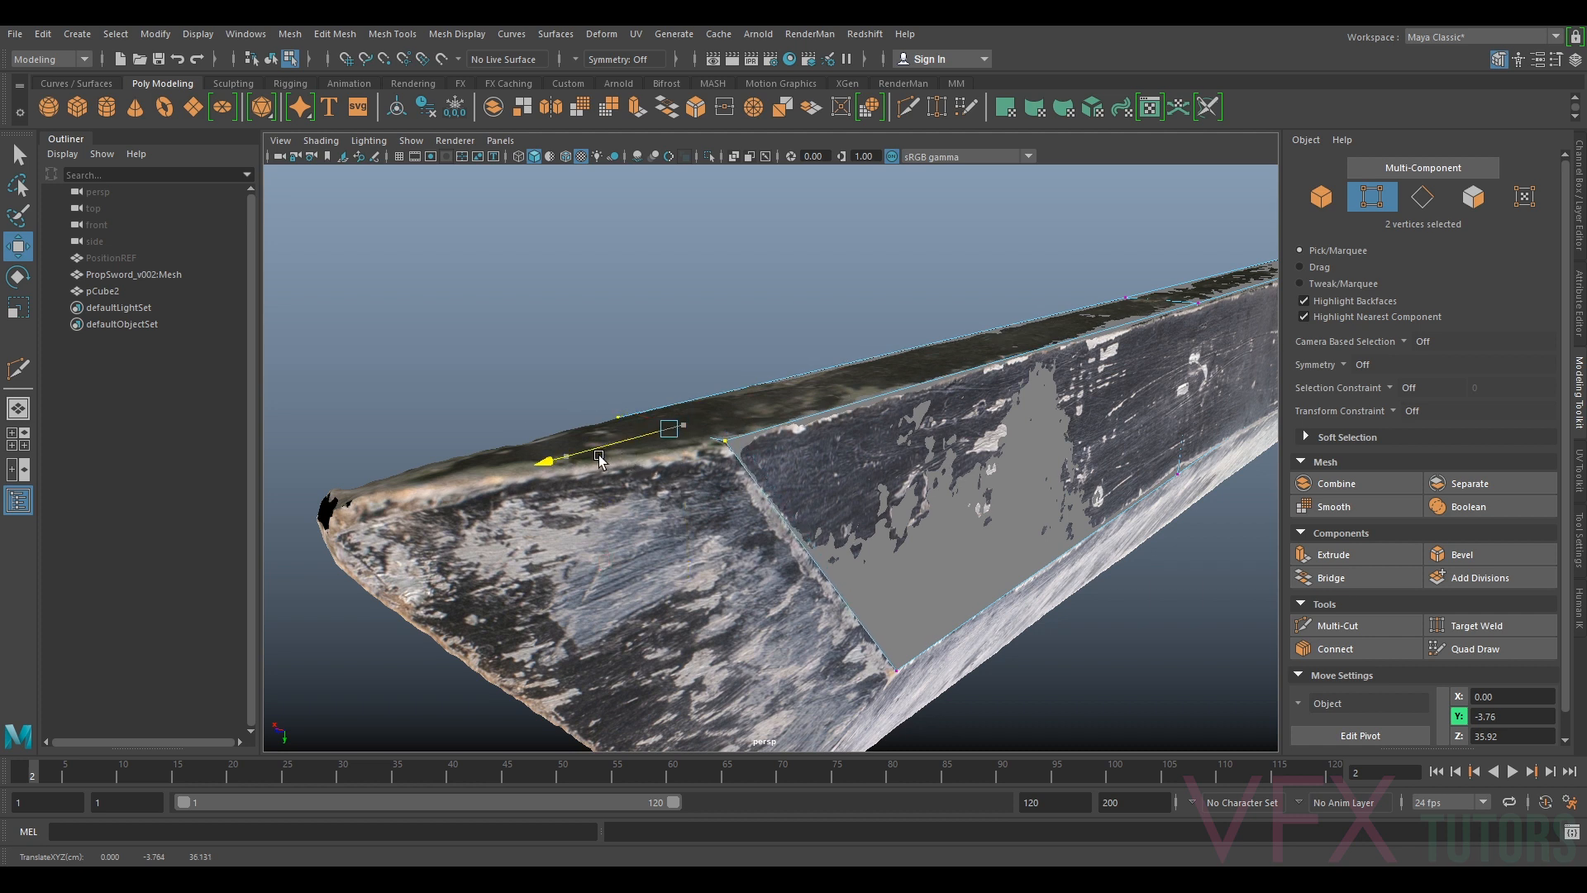
Raise the two lower vertices of the loop behind the tip to the bevel line, at about Y -0.04
{"action": "left_click_drag", "start_coordinate": [924, 477], "coordinate": [885, 485], "text": "alt"}
{"action": "right_click_drag", "start_coordinate": [885, 485], "coordinate": [810, 488], "text": "alt"}
{"action": "middle_click_drag", "start_coordinate": [918, 490], "coordinate": [727, 492], "text": "alt"}
{"action": "left_click_drag", "start_coordinate": [727, 492], "coordinate": [704, 500], "text": "alt"}
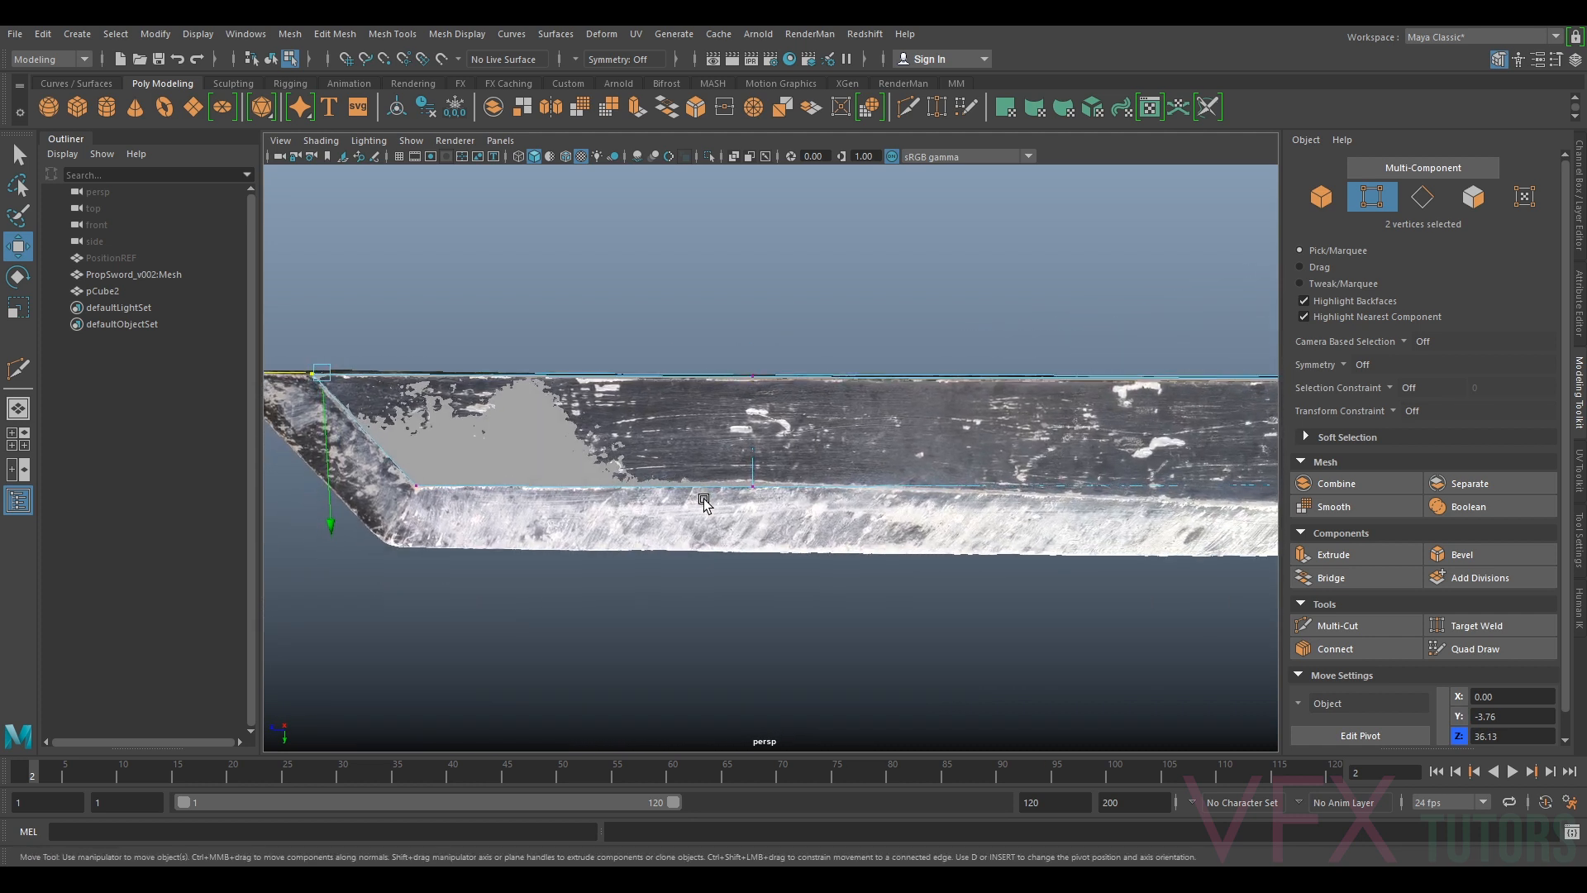
{"action": "left_click_drag", "start_coordinate": [811, 474], "coordinate": [836, 443]}
{"action": "left_click_drag", "start_coordinate": [748, 559], "coordinate": [748, 552]}
Insert another edge loop across the middle of the blade cube with Multi-Cut
{"action": "middle_click_drag", "start_coordinate": [1056, 513], "coordinate": [856, 478], "text": "alt"}
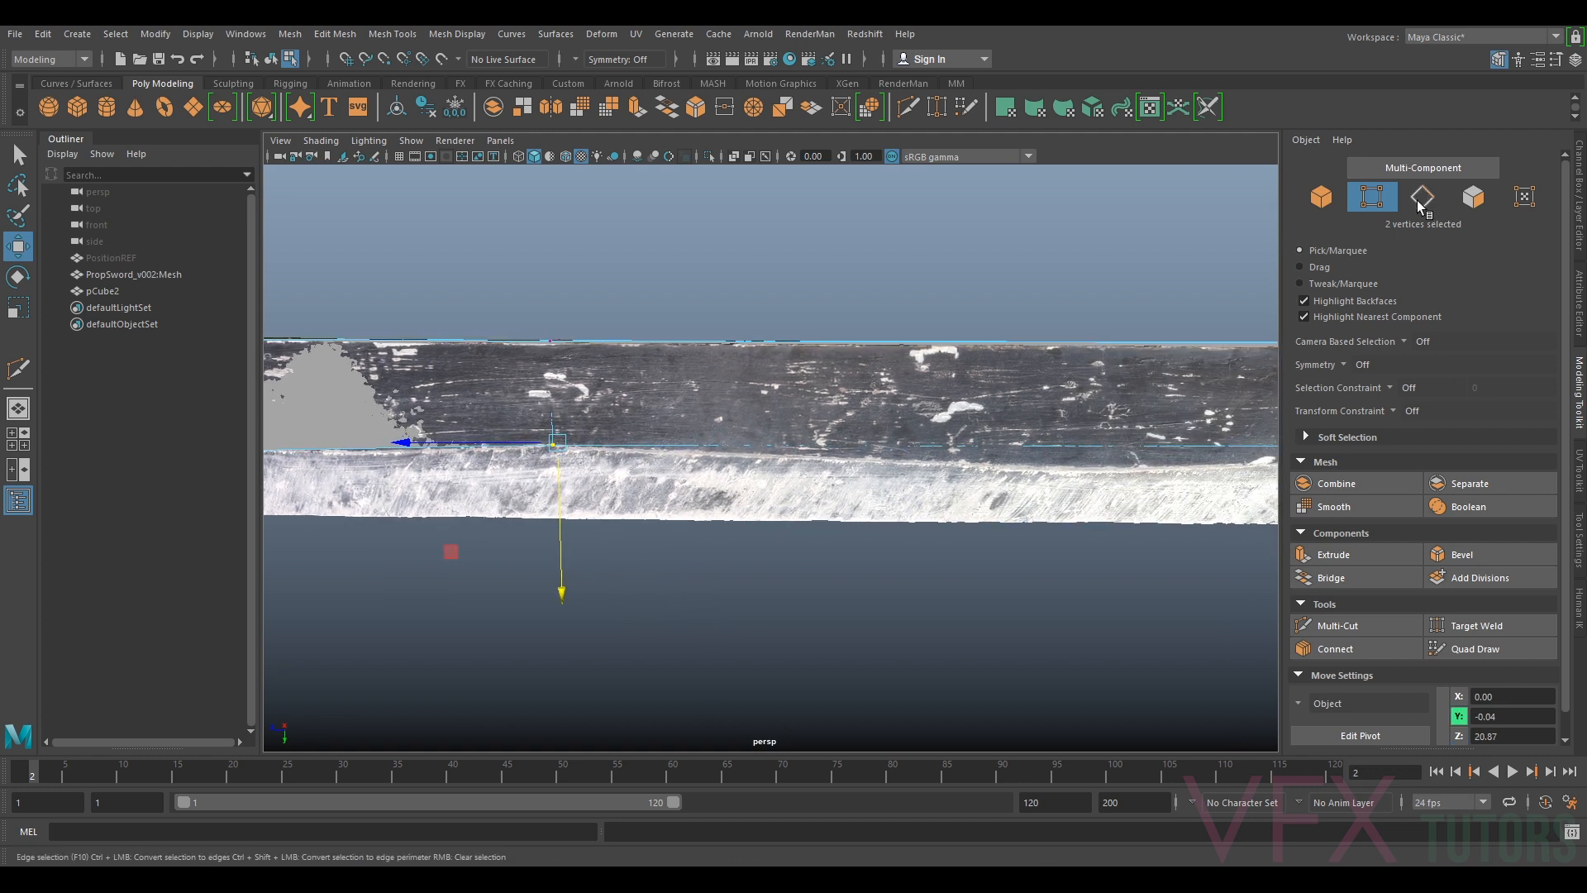
{"action": "left_click", "coordinate": [1339, 622]}
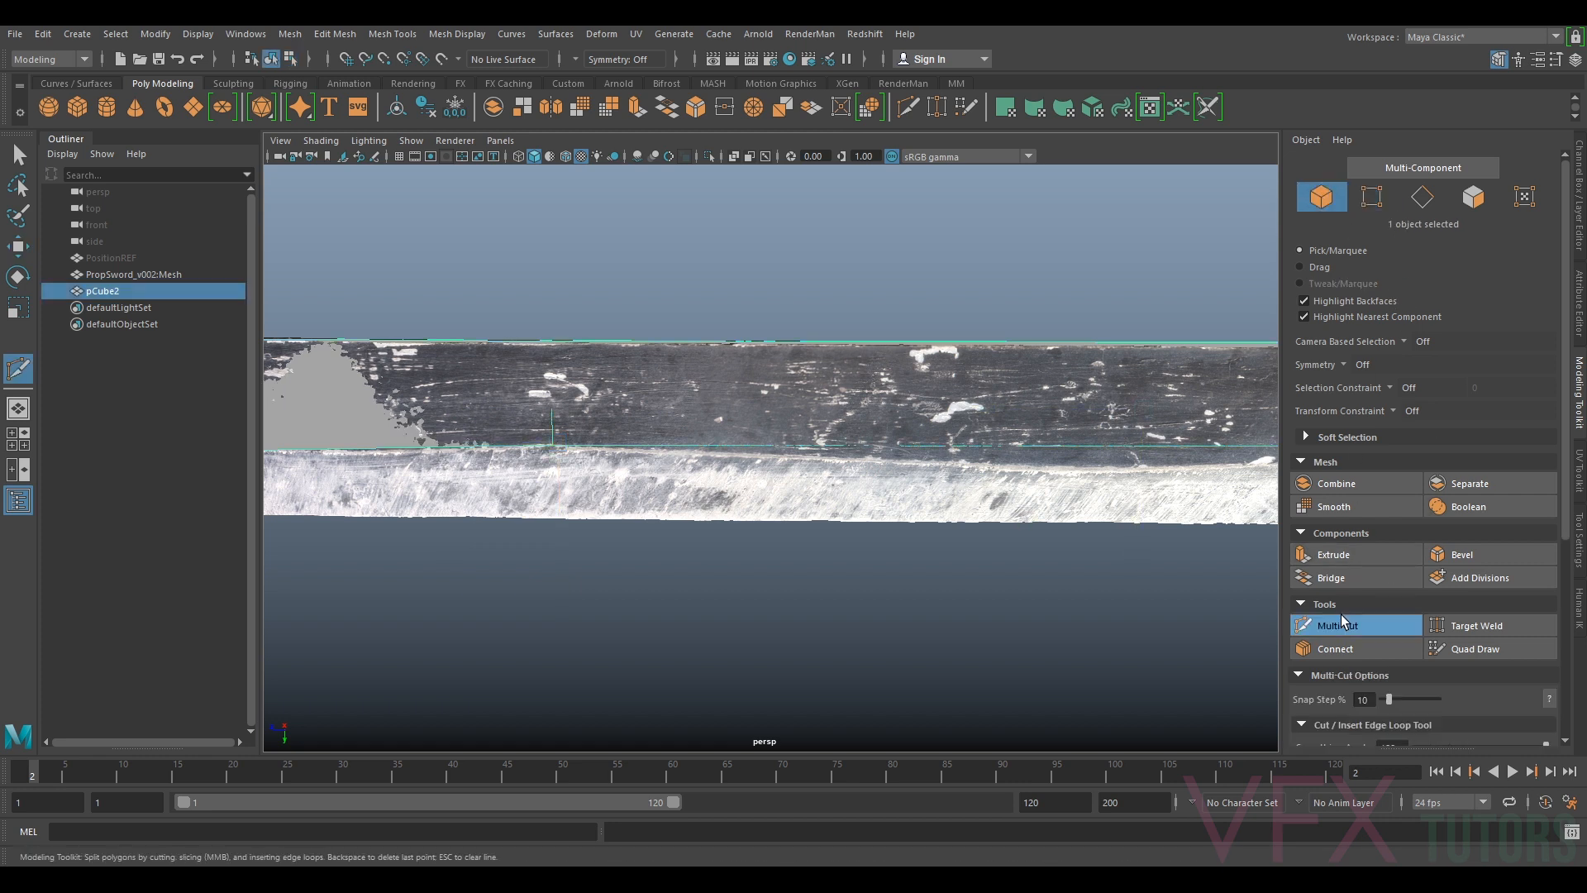
{"action": "middle_click_drag", "start_coordinate": [1170, 516], "coordinate": [1012, 444], "text": "alt"}
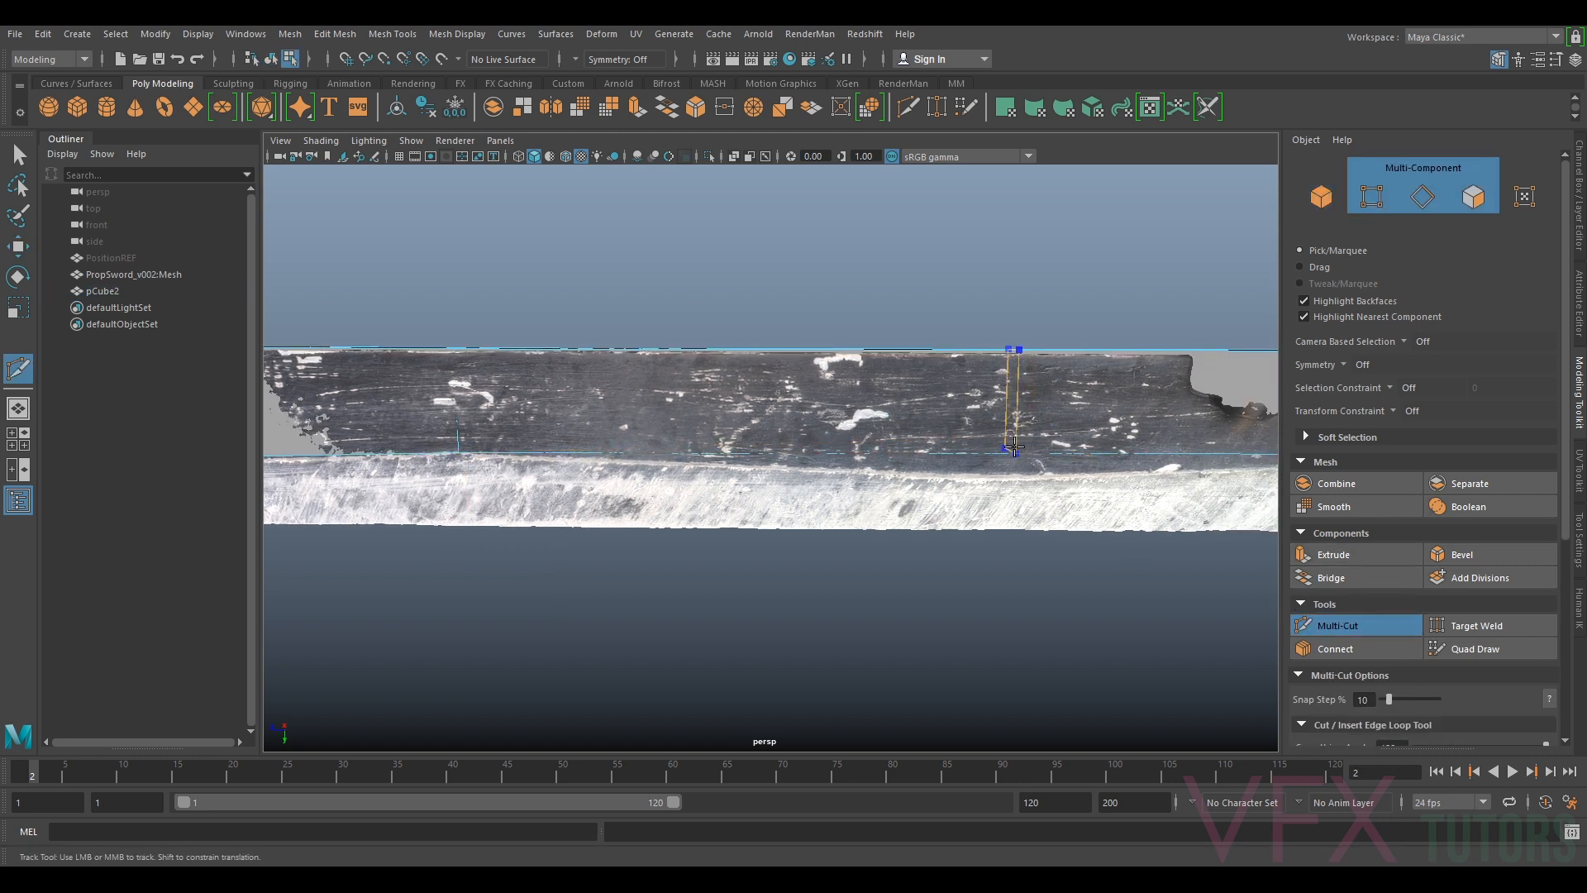
{"action": "left_click", "coordinate": [1011, 446], "text": "ctrl"}
{"action": "scroll", "coordinate": [1066, 469], "scroll_direction": "down", "scroll_amount": 5}
{"action": "scroll", "coordinate": [959, 466], "scroll_direction": "up", "scroll_amount": 3}
Lower the mid-blade loop's two bottom vertices to the bevel line, to about Y 0.80
{"action": "middle_click_drag", "start_coordinate": [1095, 472], "coordinate": [1198, 504], "text": "alt"}
{"action": "left_click", "coordinate": [1371, 199]}
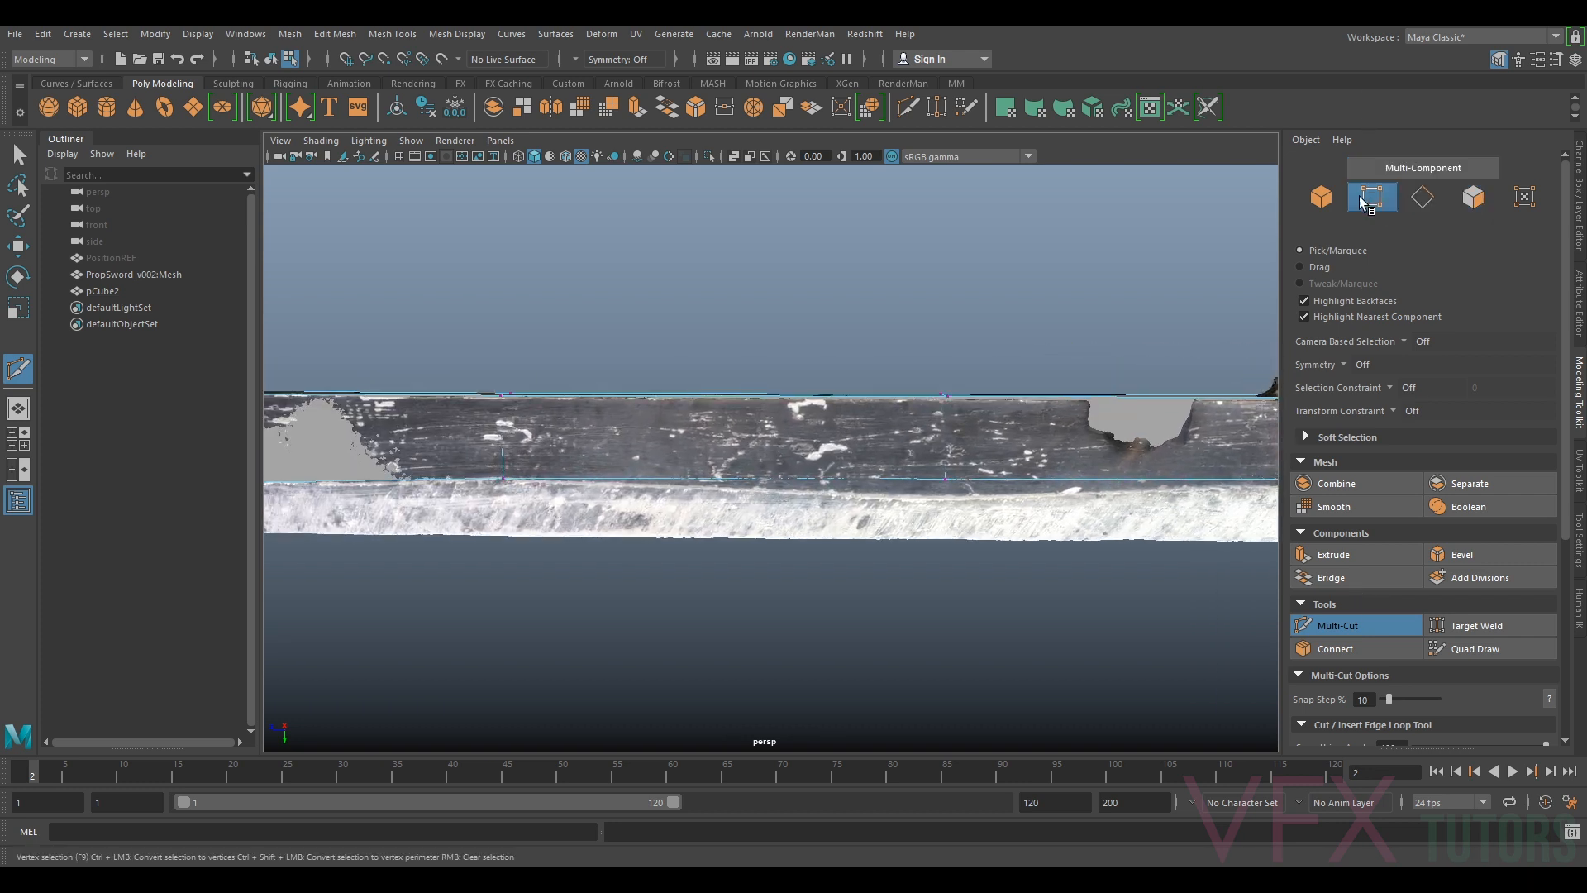
{"action": "left_click", "coordinate": [1351, 625]}
{"action": "left_click_drag", "start_coordinate": [960, 471], "coordinate": [944, 531]}
{"action": "key", "text": "w"}
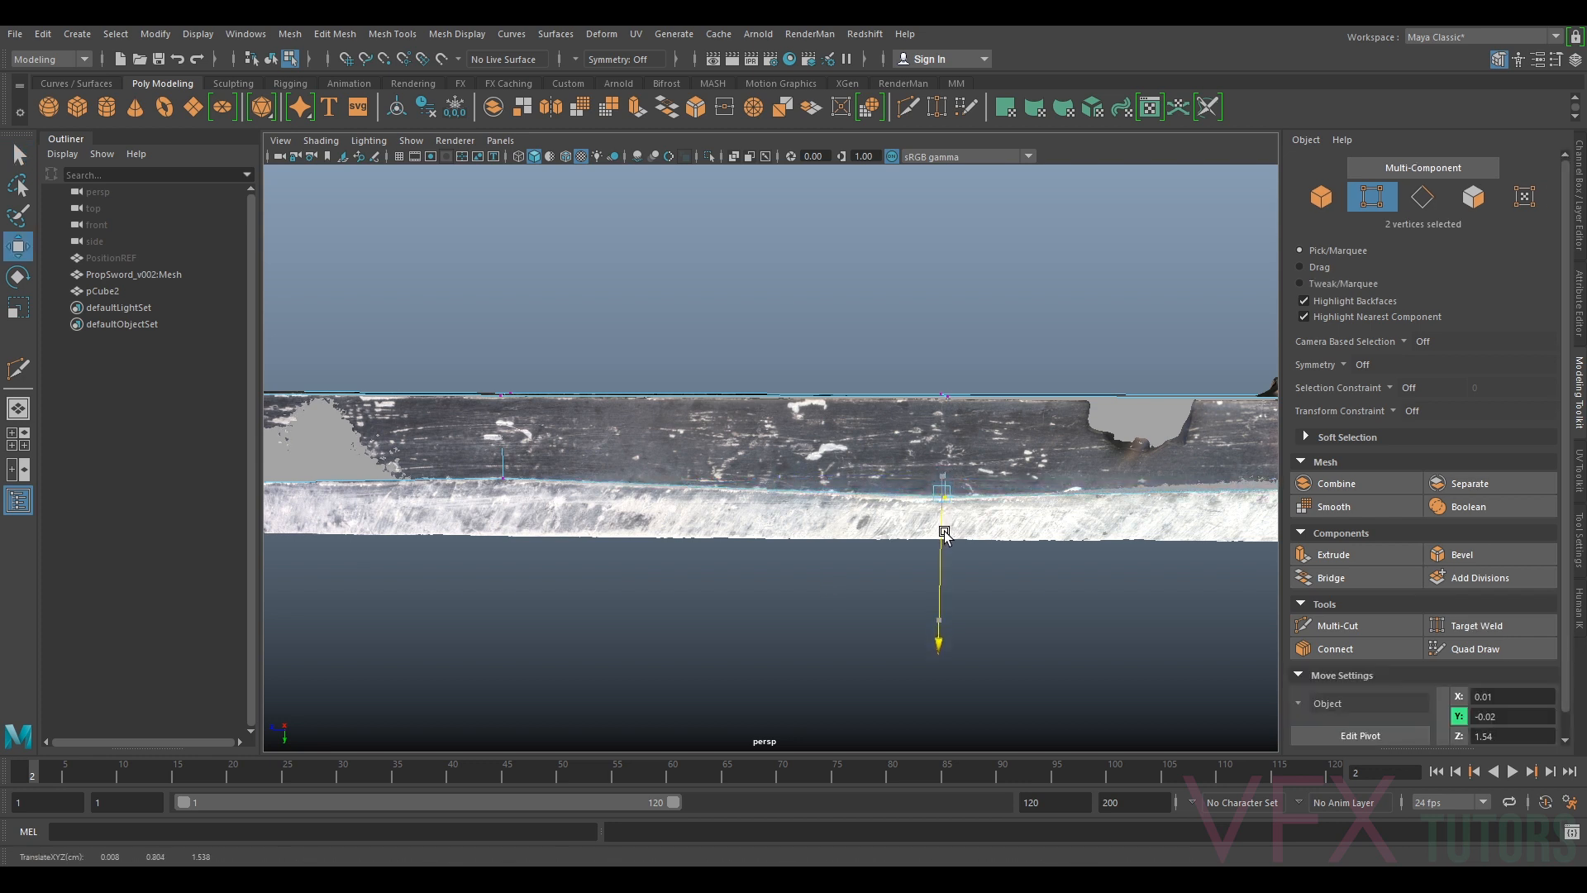
Insert an edge loop across the blade cube below the first bolt of the metal plate, near Z -14.33
{"action": "middle_click_drag", "start_coordinate": [1102, 483], "coordinate": [1052, 507], "text": "alt"}
{"action": "left_click", "coordinate": [1347, 625]}
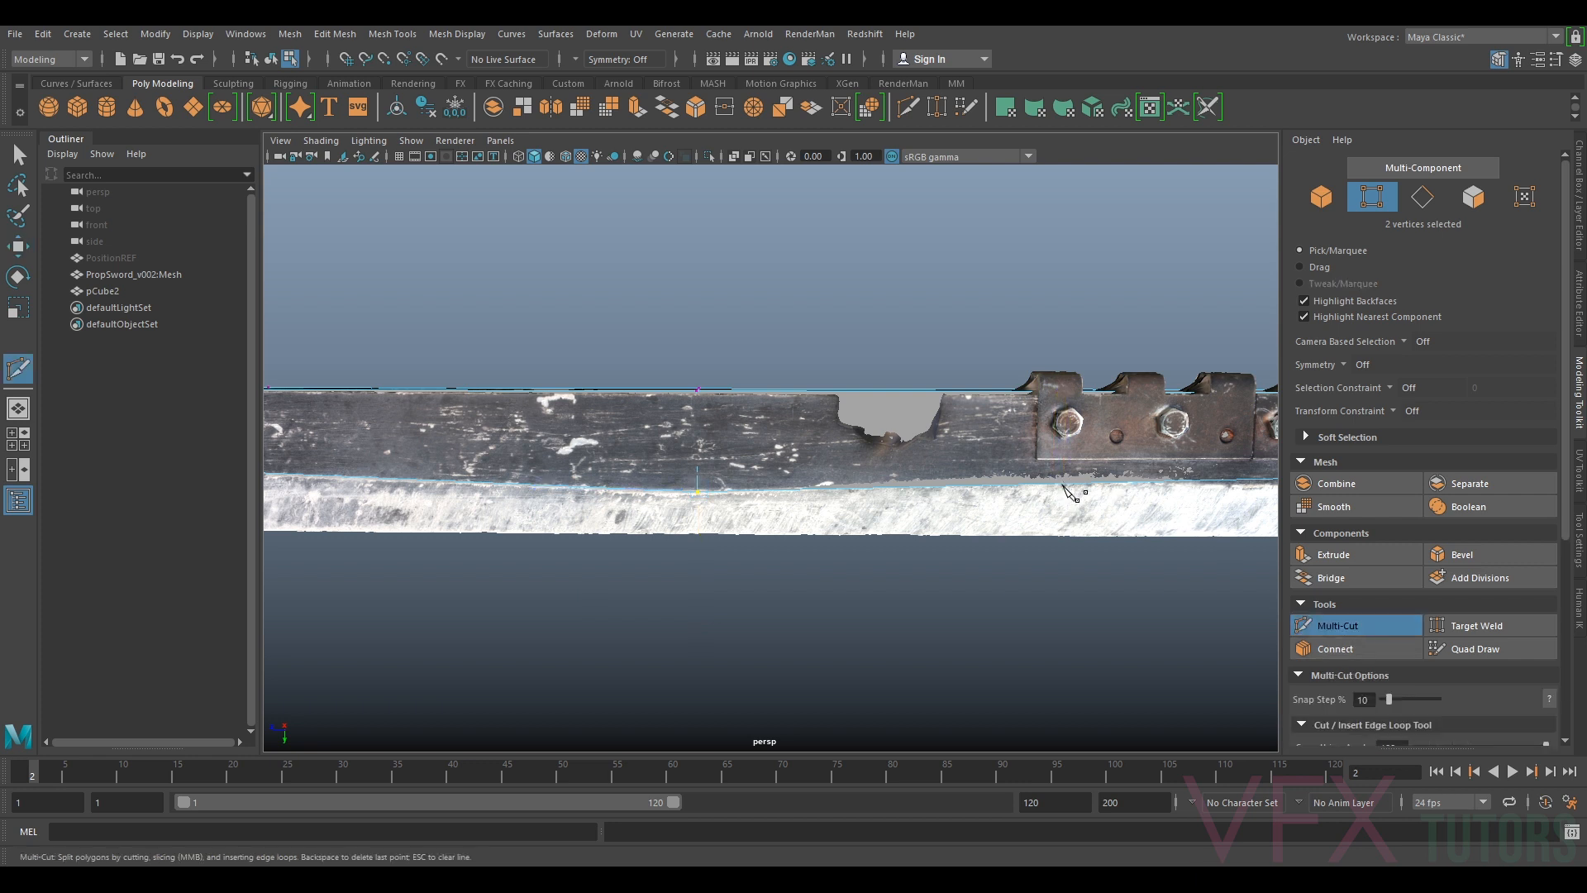
{"action": "key", "text": "Return"}
{"action": "key", "text": "q"}
Move the two lower vertices of the loop under the first bolt to the bevel line, to about Y 0.24
{"action": "left_click_drag", "start_coordinate": [1038, 496], "coordinate": [951, 566]}
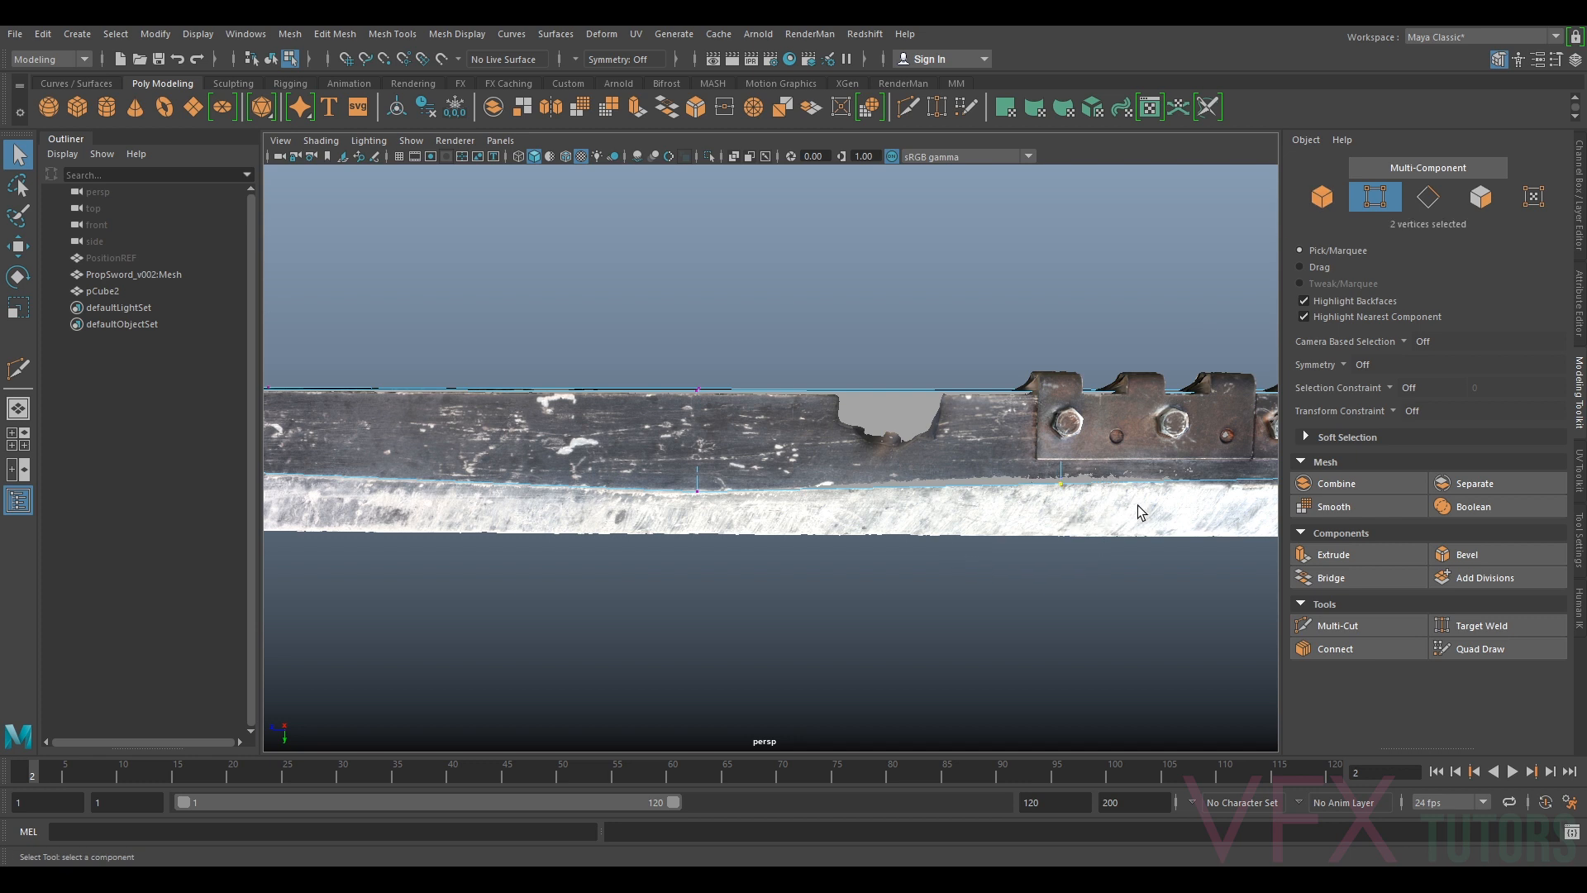
{"action": "middle_click_drag", "start_coordinate": [1145, 476], "coordinate": [1028, 472], "text": "alt"}
{"action": "key", "text": "w"}
{"action": "left_click_drag", "start_coordinate": [938, 531], "coordinate": [941, 533]}
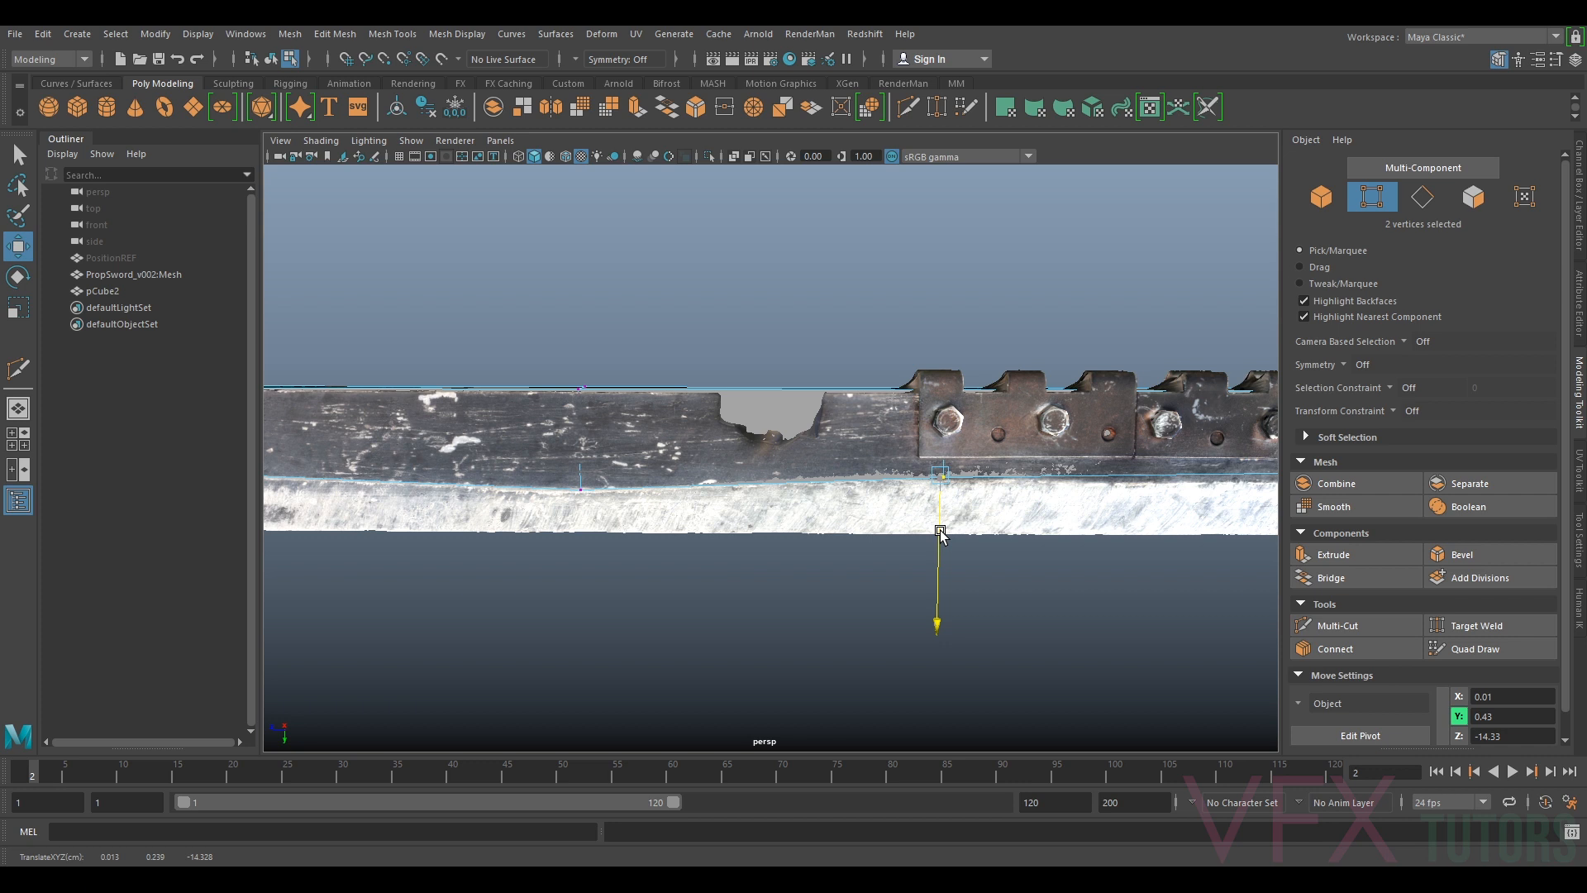
Move the two lower vertices at the guard end of the cube down to about Y 0.31
{"action": "middle_click_drag", "start_coordinate": [1163, 491], "coordinate": [834, 482], "text": "alt"}
{"action": "left_click_drag", "start_coordinate": [921, 472], "coordinate": [1035, 456], "text": "alt"}
{"action": "scroll", "coordinate": [1016, 499], "scroll_direction": "up", "scroll_amount": 3}
{"action": "middle_click_drag", "start_coordinate": [1090, 498], "coordinate": [1033, 434], "text": "alt"}
{"action": "left_click_drag", "start_coordinate": [1033, 438], "coordinate": [1047, 464]}
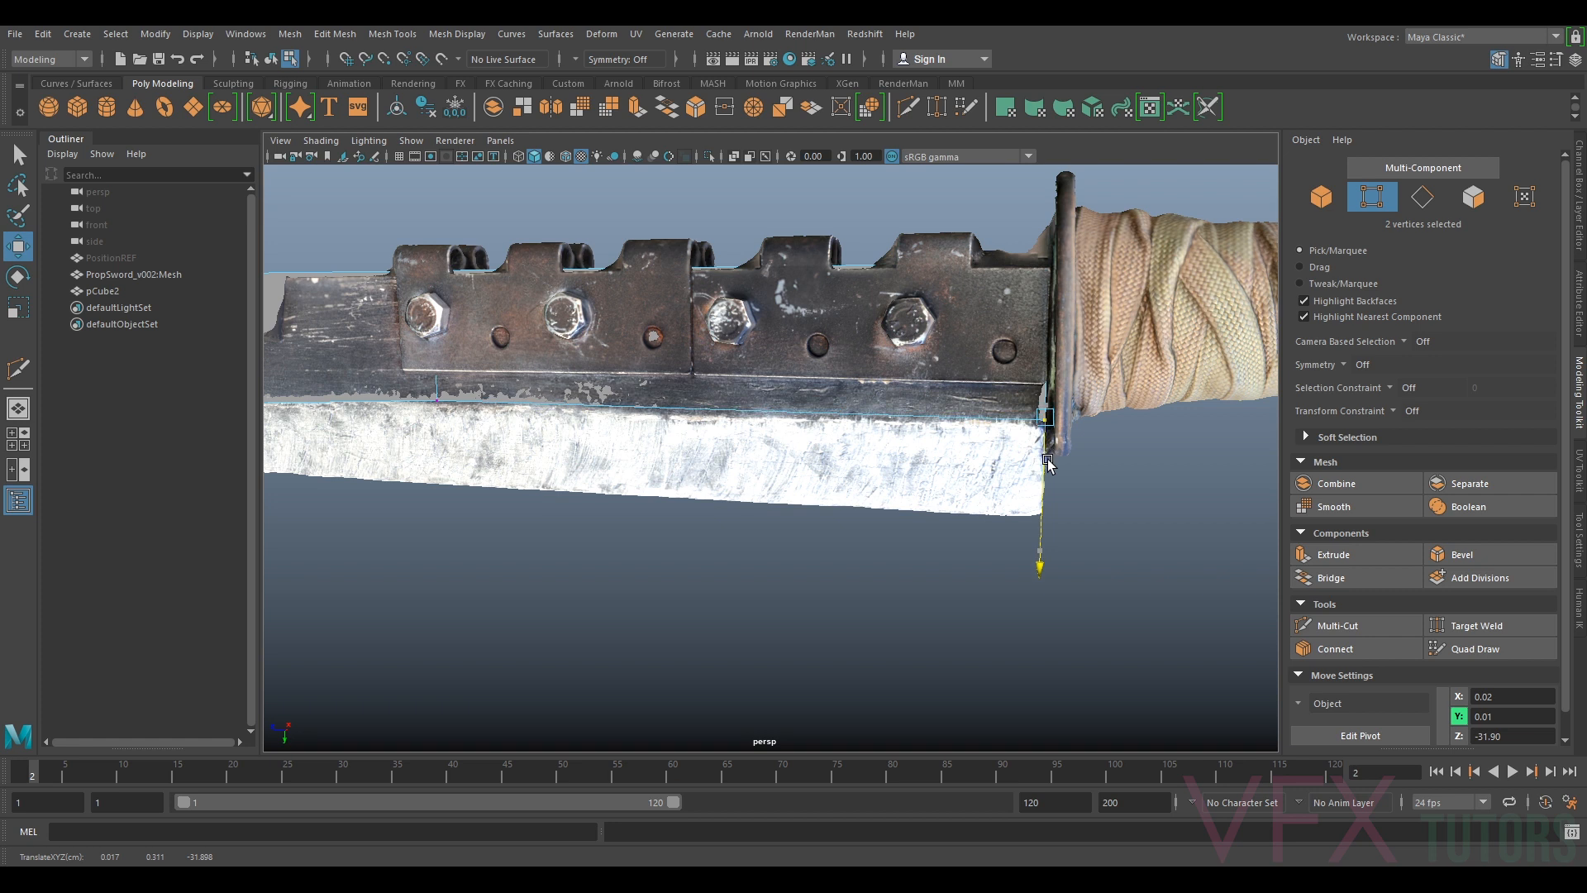
{"action": "right_click_drag", "start_coordinate": [1013, 473], "coordinate": [881, 488], "text": "alt"}
{"action": "left_click_drag", "start_coordinate": [833, 499], "coordinate": [942, 471], "text": "alt"}
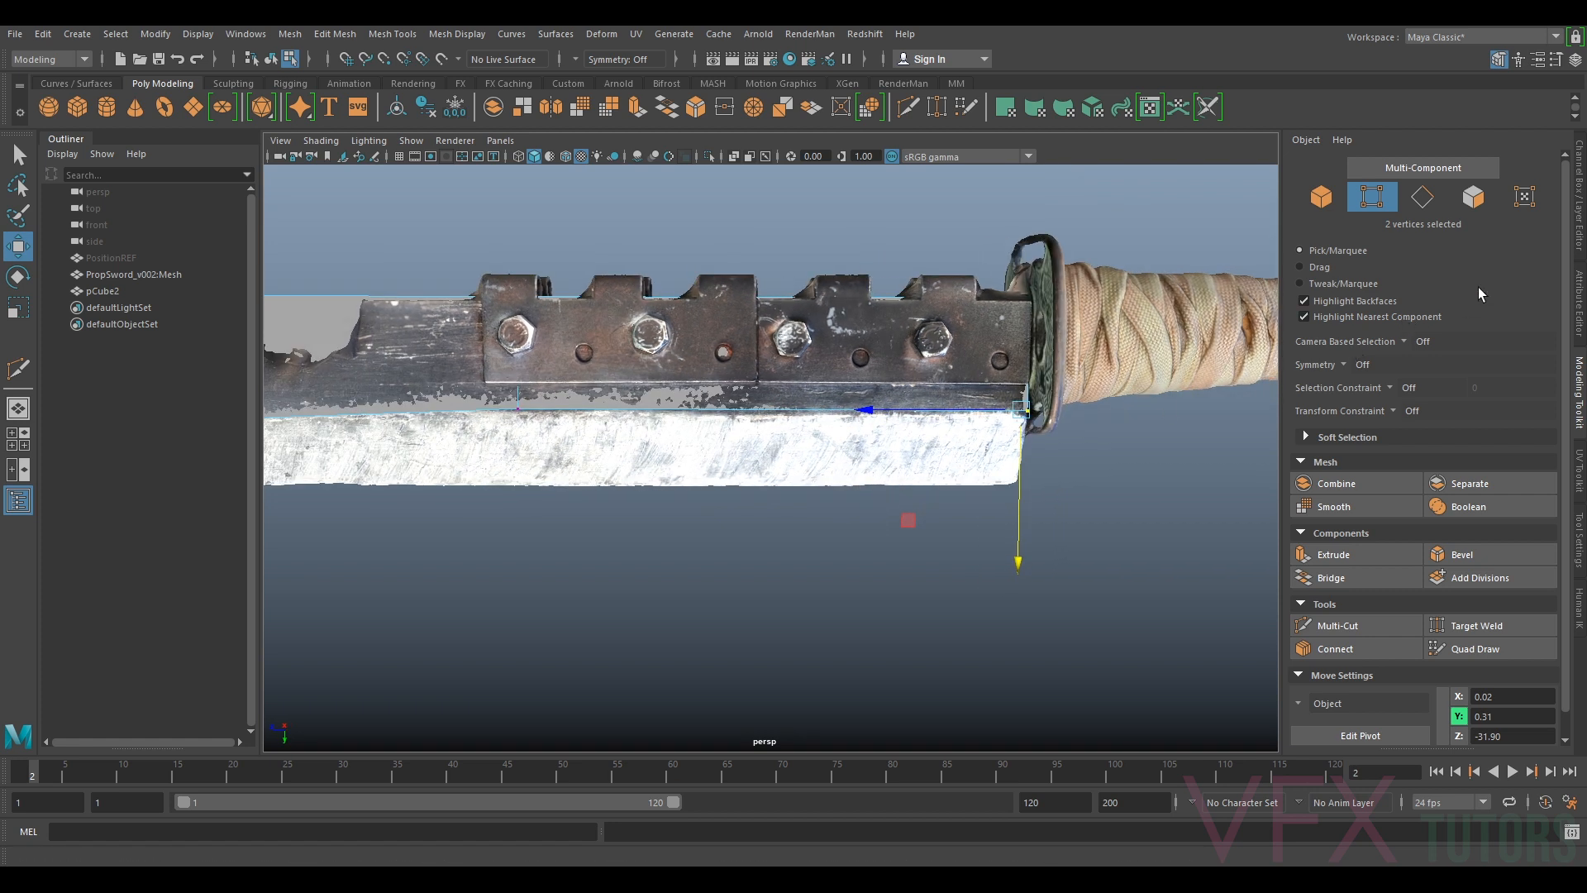
Insert an edge loop between the first-bolt loop and the guard with Multi-Cut, near Z -24.20
{"action": "left_click", "coordinate": [1339, 625]}
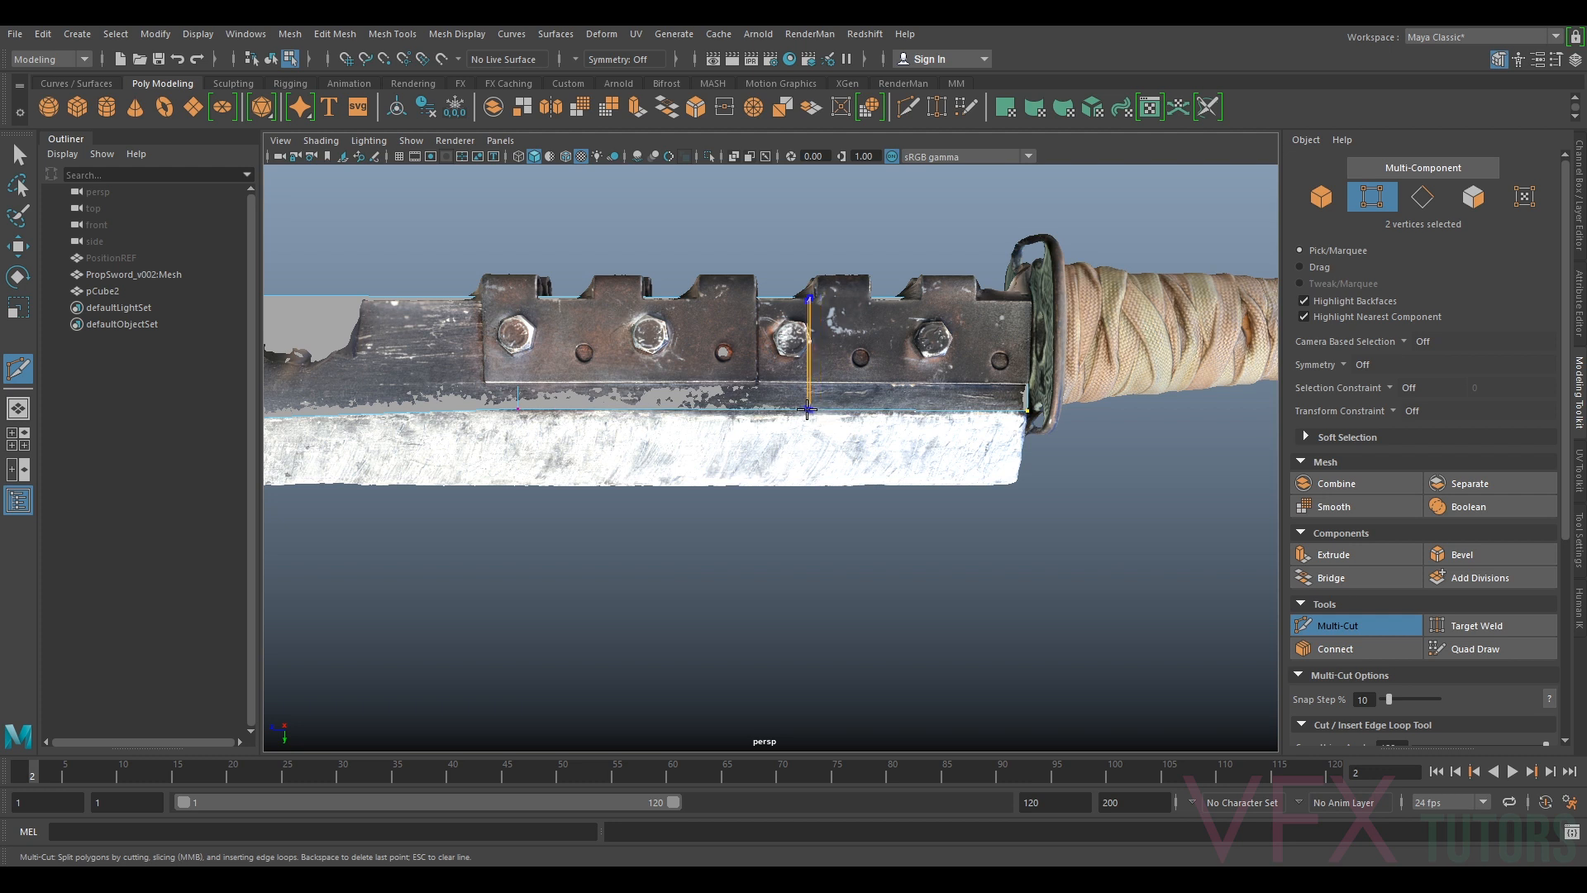
{"action": "left_click", "coordinate": [804, 408], "text": "ctrl"}
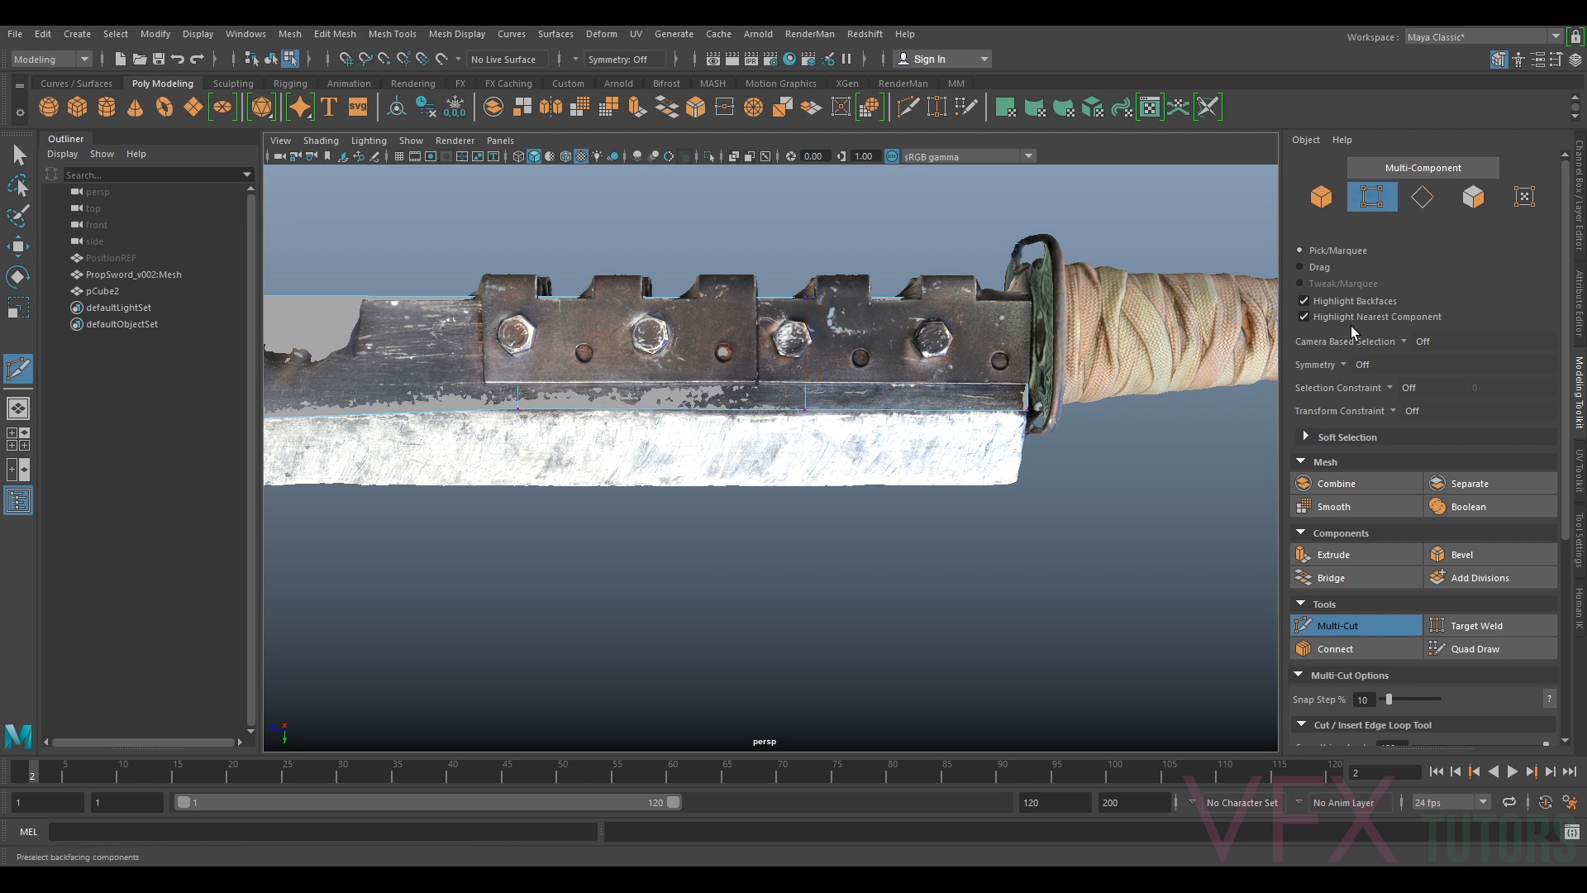
{"action": "left_click", "coordinate": [1339, 634]}
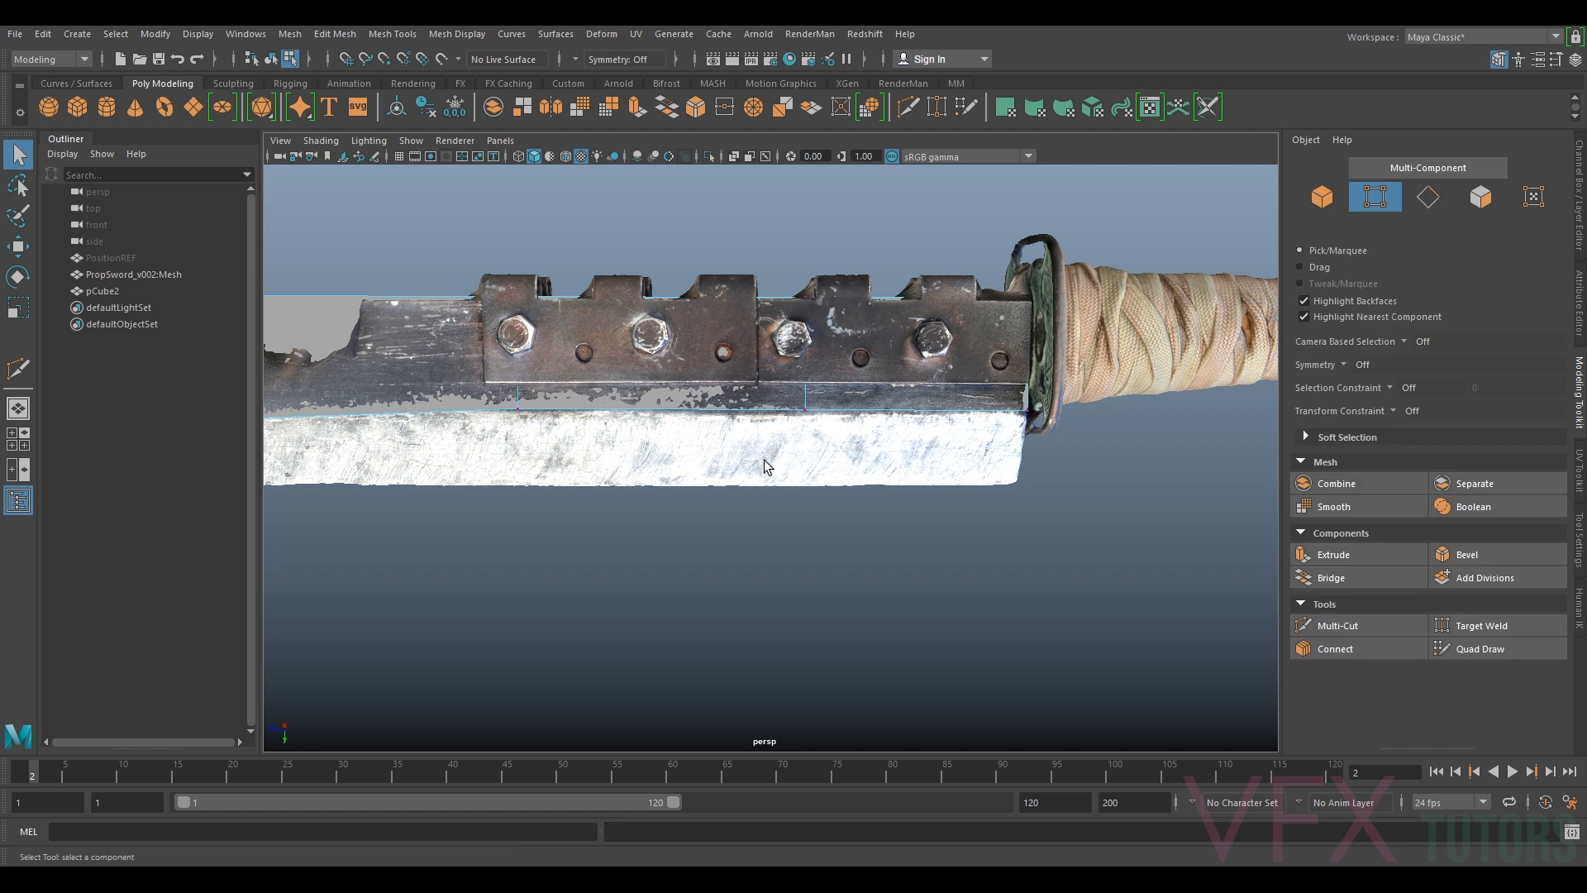
Move the two lower vertices of the loop nearest the guard down to about Y 0.43
{"action": "left_click_drag", "start_coordinate": [859, 375], "coordinate": [859, 377]}
{"action": "key", "text": "w"}
{"action": "left_click_drag", "start_coordinate": [802, 456], "coordinate": [802, 460]}
{"action": "right_click_drag", "start_coordinate": [798, 450], "coordinate": [777, 433], "text": "alt"}
Cut the blade cube with an edge loop between the slanted tip end and the first loop, near Z 26.50
{"action": "middle_click_drag", "start_coordinate": [777, 433], "coordinate": [1025, 421], "text": "alt"}
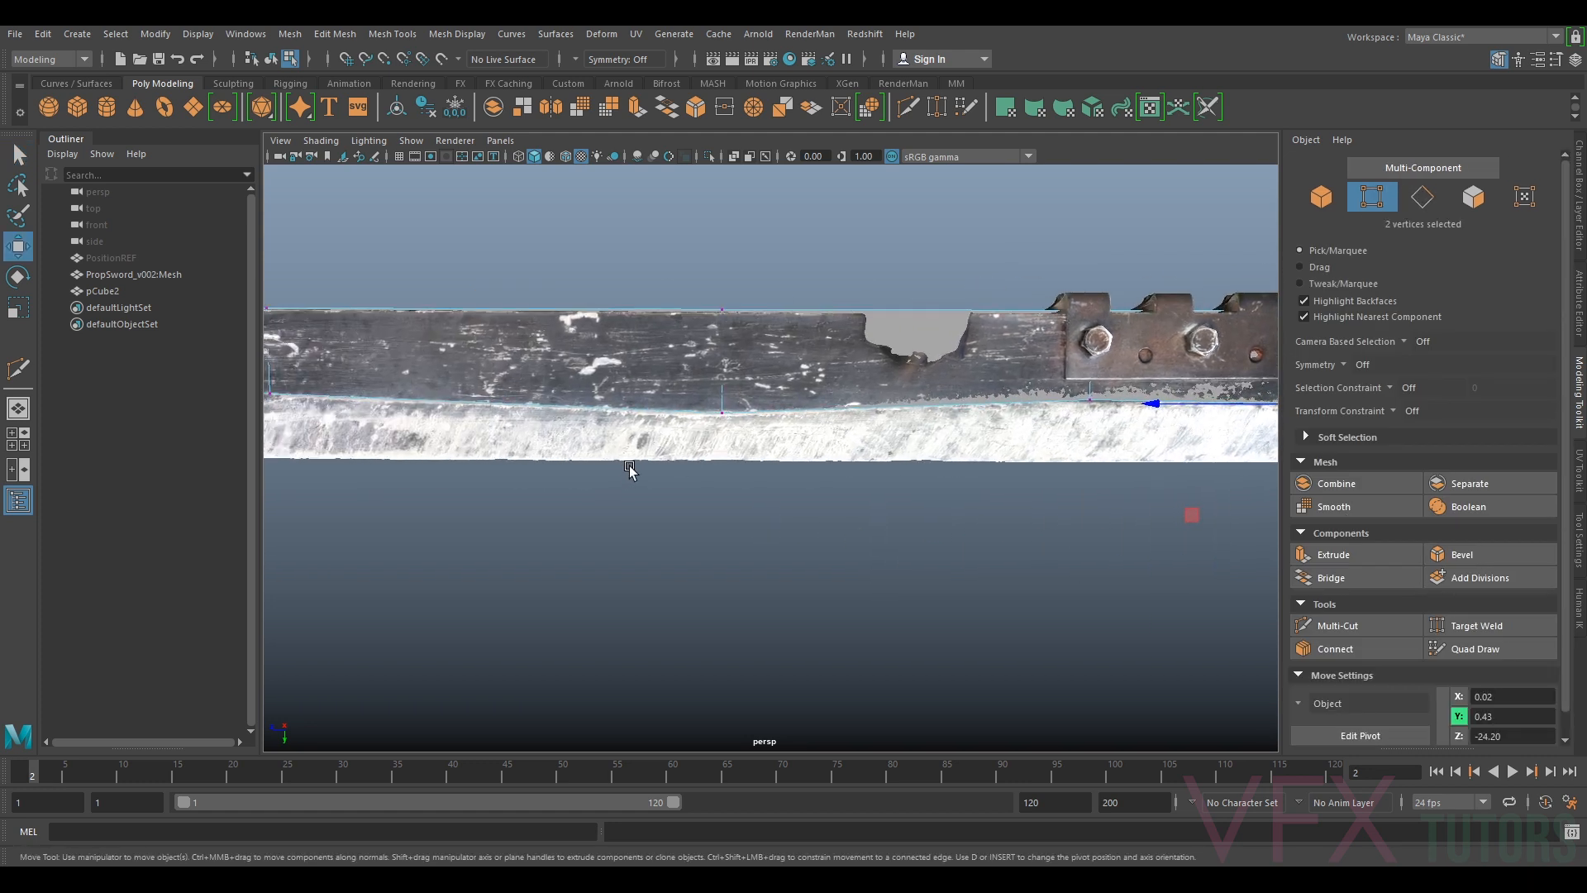
{"action": "middle_click_drag", "start_coordinate": [496, 480], "coordinate": [1073, 460], "text": "alt"}
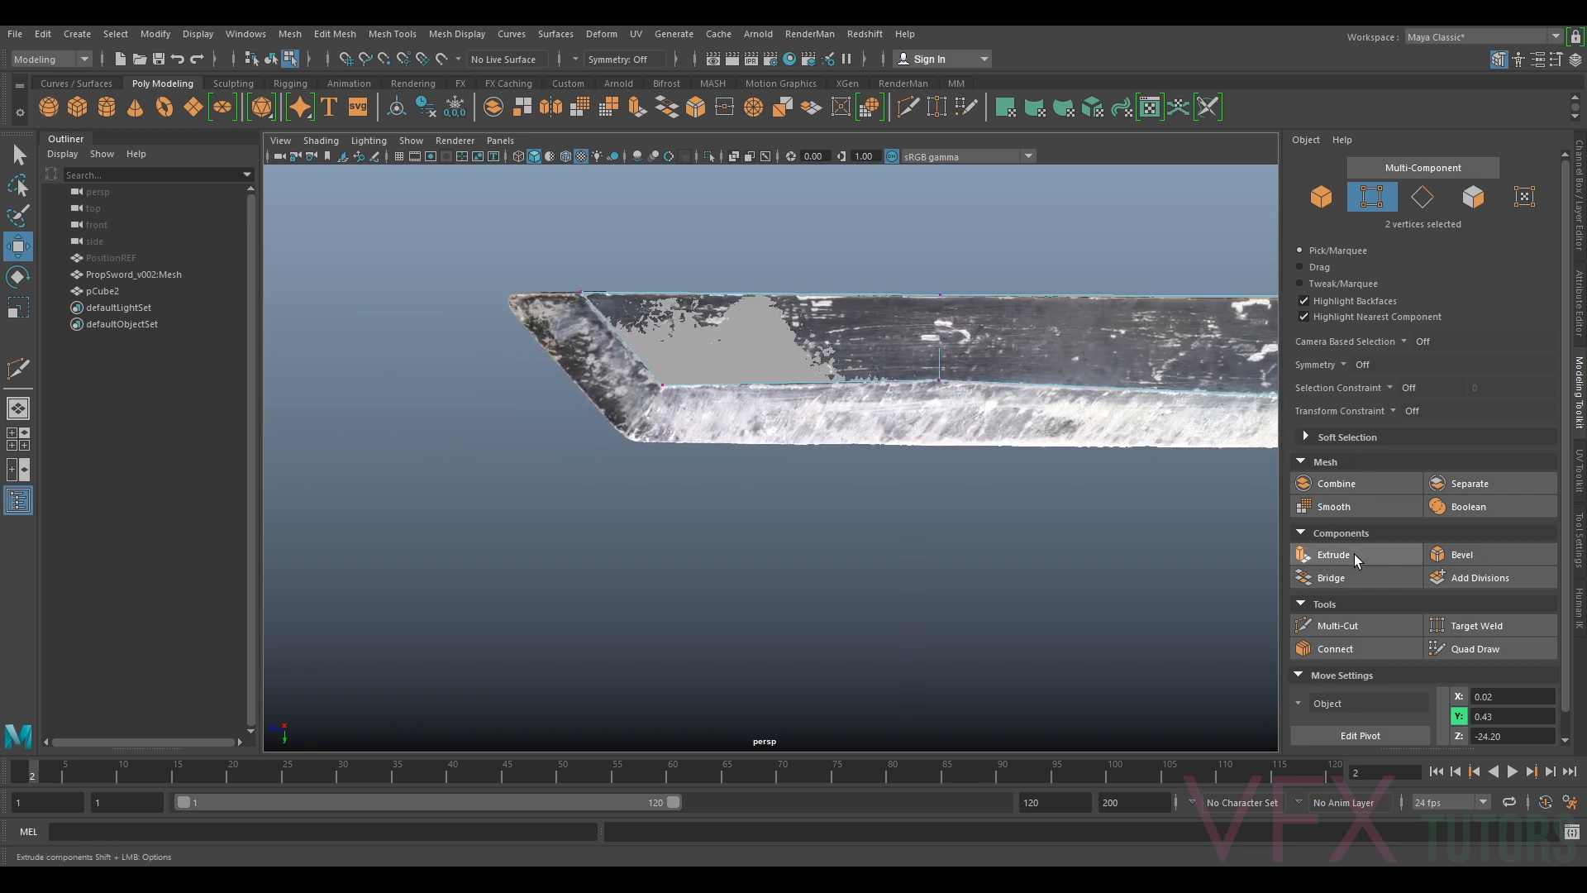
{"action": "left_click", "coordinate": [1357, 627]}
{"action": "left_click", "coordinate": [757, 293]}
{"action": "left_click", "coordinate": [807, 380]}
{"action": "left_click", "coordinate": [1356, 626]}
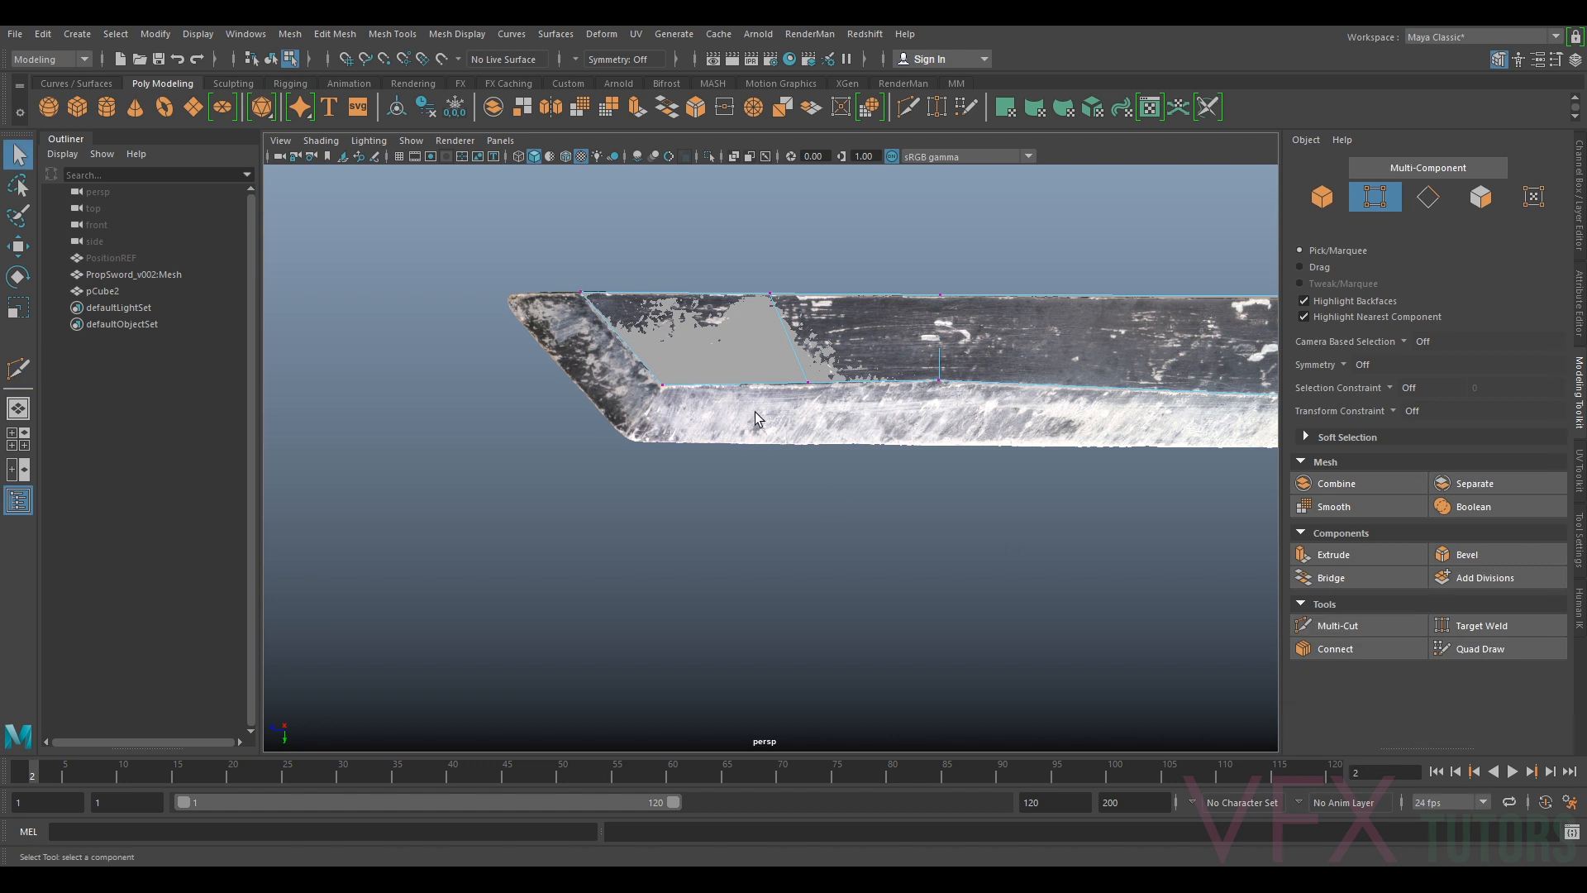
Move the two lower vertices of the loop nearest the tip to the bevel line, at about Y 0.17
{"action": "left_click_drag", "start_coordinate": [847, 374], "coordinate": [847, 376]}
{"action": "key", "text": "w"}
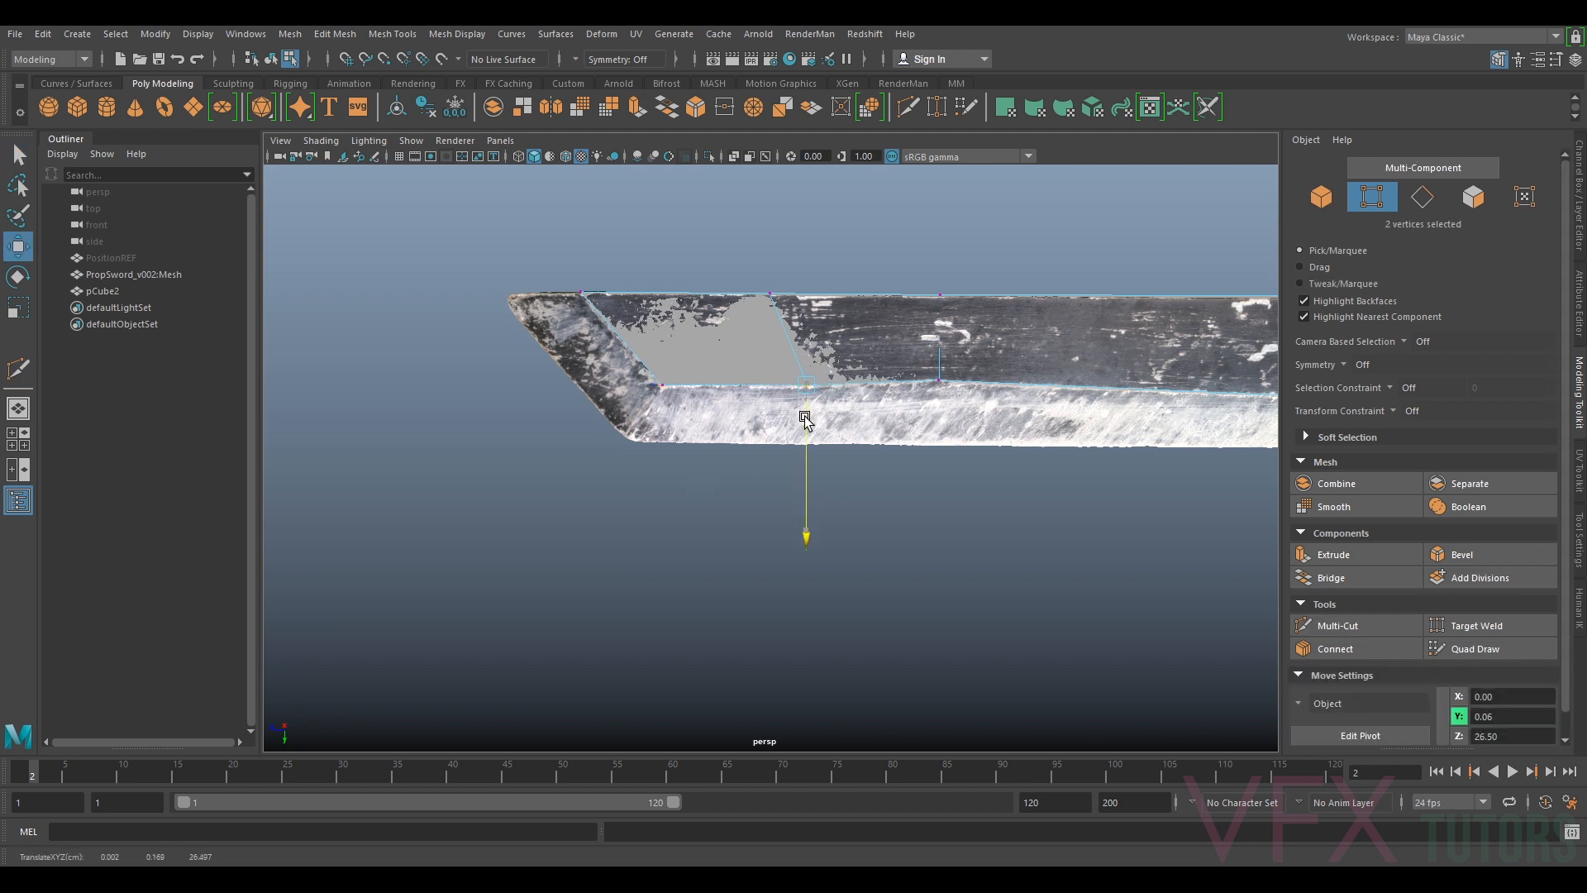
{"action": "middle_click_drag", "start_coordinate": [661, 319], "coordinate": [370, 292], "text": "alt"}
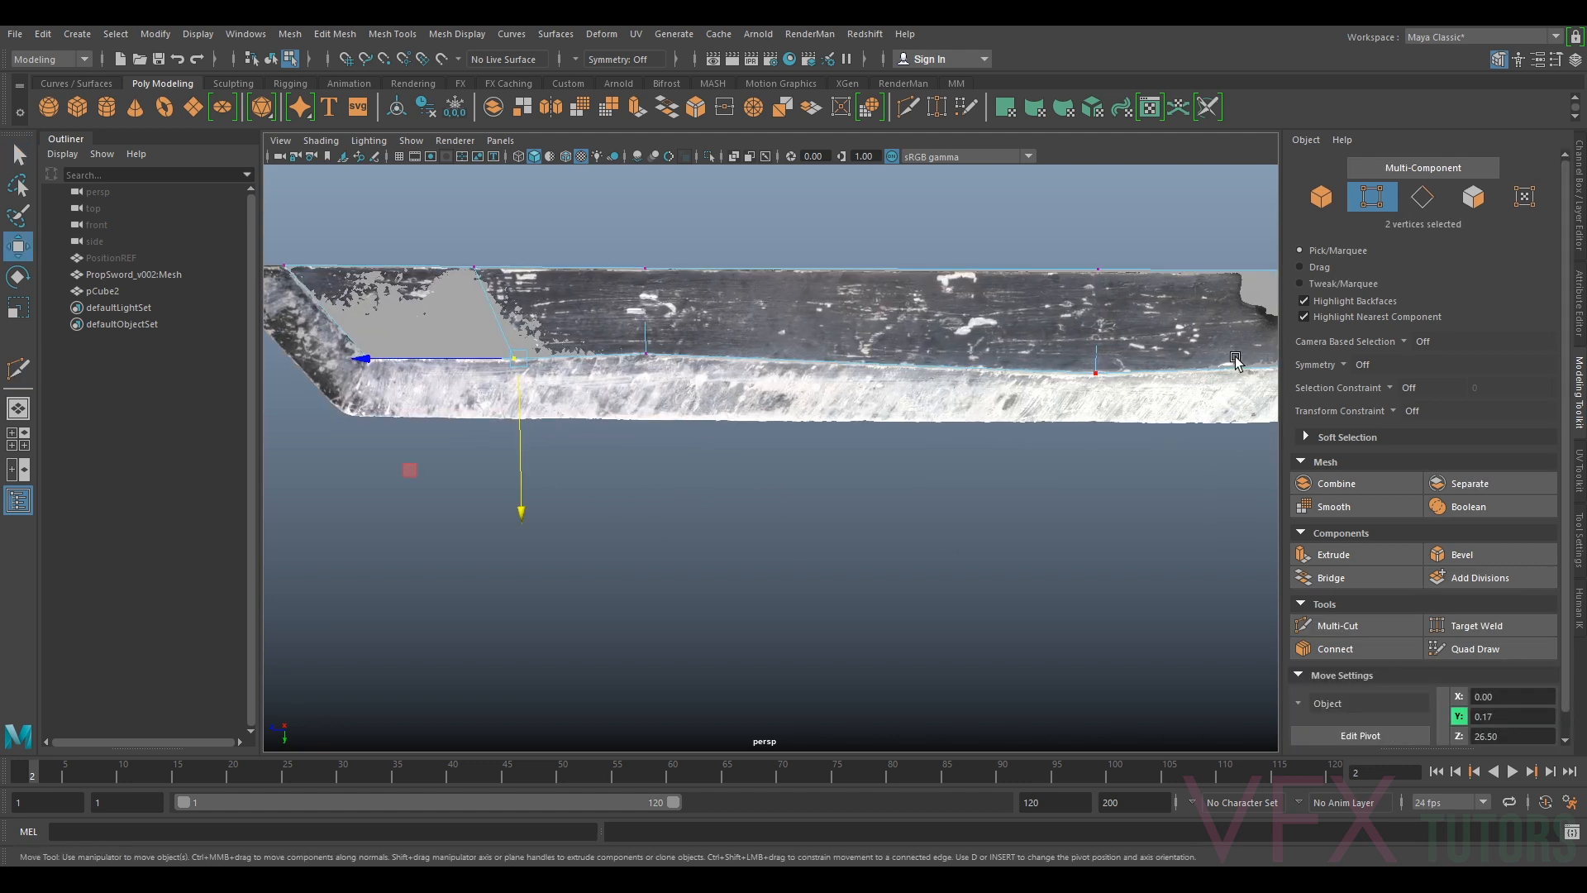
Insert two edge loops in the blade cube with Multi-Cut, one near Z 10.70 and one at the hole before the bolted plate
{"action": "middle_click_drag", "start_coordinate": [1235, 360], "coordinate": [1055, 372], "text": "alt"}
{"action": "left_click", "coordinate": [1337, 625]}
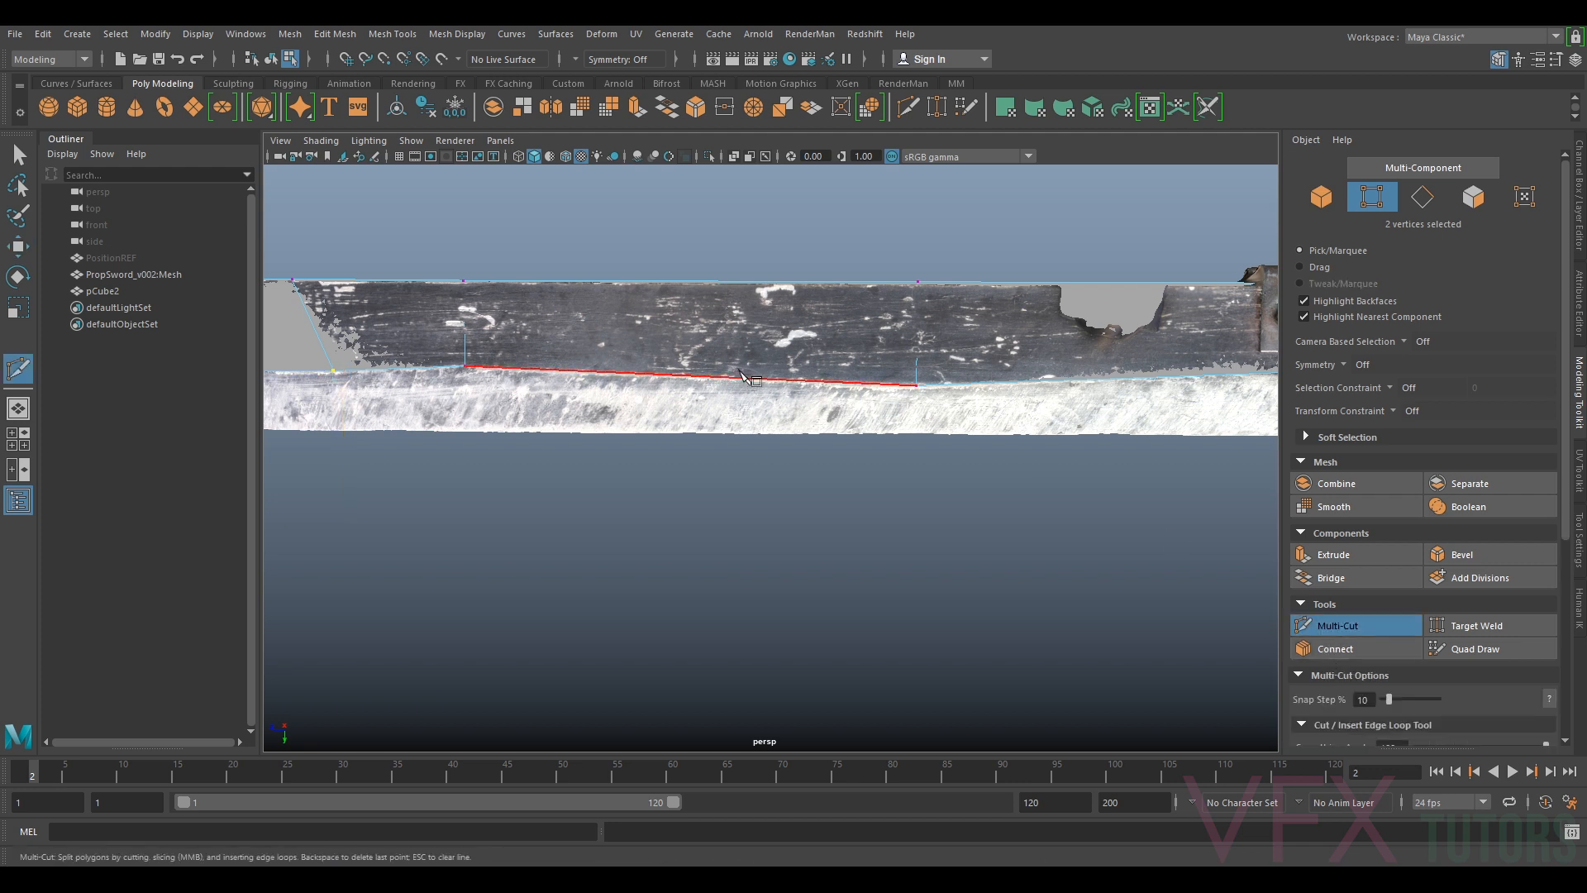
{"action": "left_click", "coordinate": [702, 377], "text": "ctrl"}
{"action": "middle_click_drag", "start_coordinate": [1096, 384], "coordinate": [937, 396], "text": "alt"}
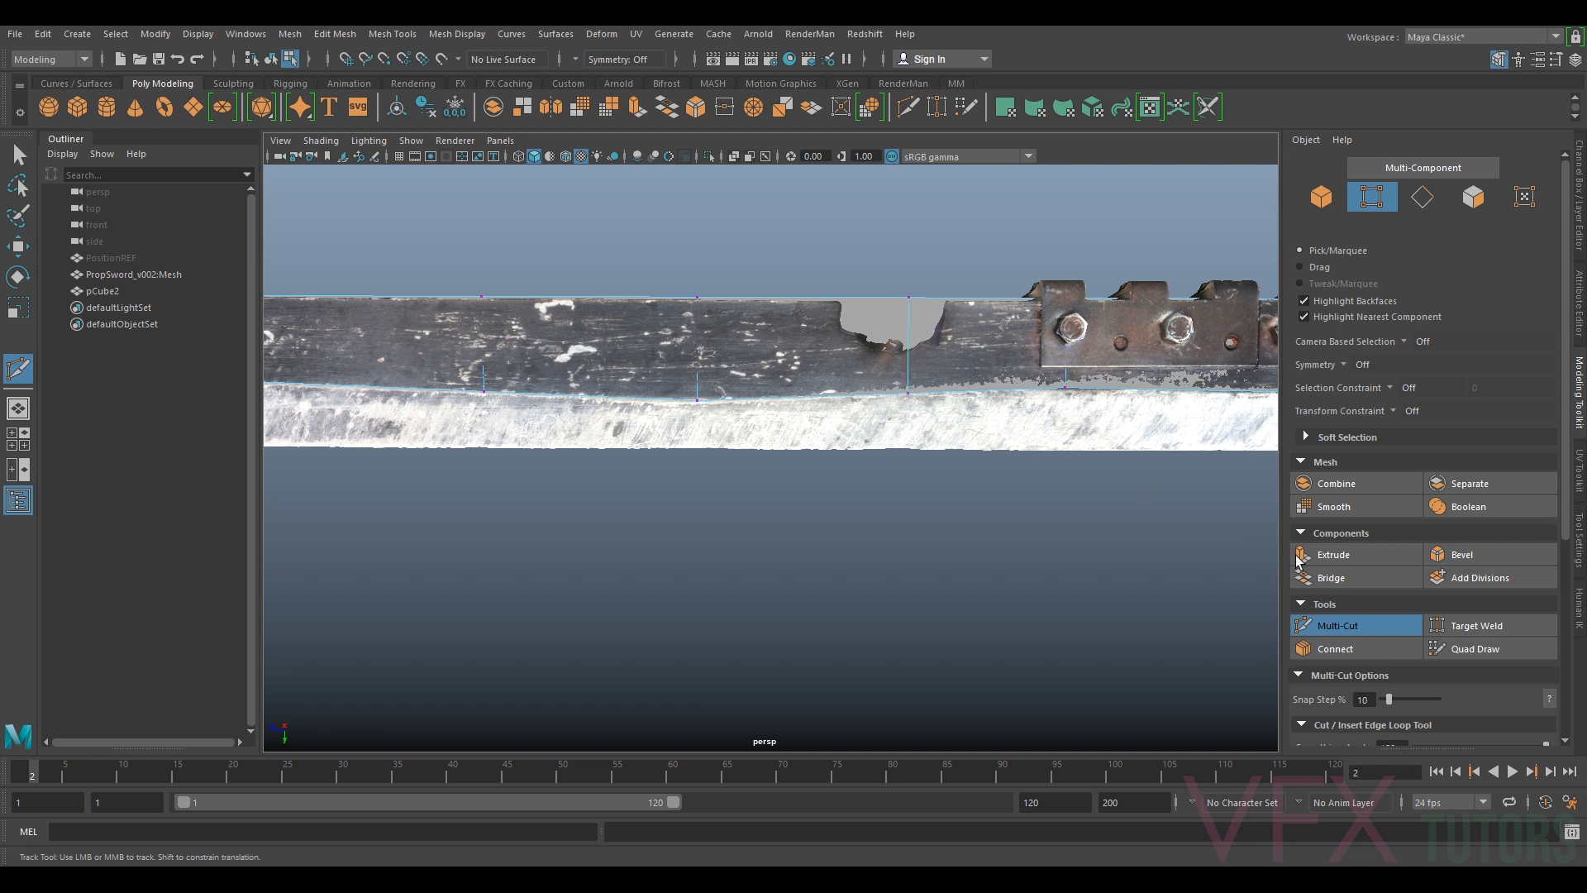
{"action": "left_click", "coordinate": [1364, 625]}
Fit the lower vertices of the loops near Z 10.70 and Z -14.33 to the bevel line, at about Y 0.44 and Y 0.24
{"action": "middle_click_drag", "start_coordinate": [747, 479], "coordinate": [775, 443], "text": "alt"}
{"action": "left_click_drag", "start_coordinate": [657, 360], "coordinate": [770, 405]}
{"action": "key", "text": "w"}
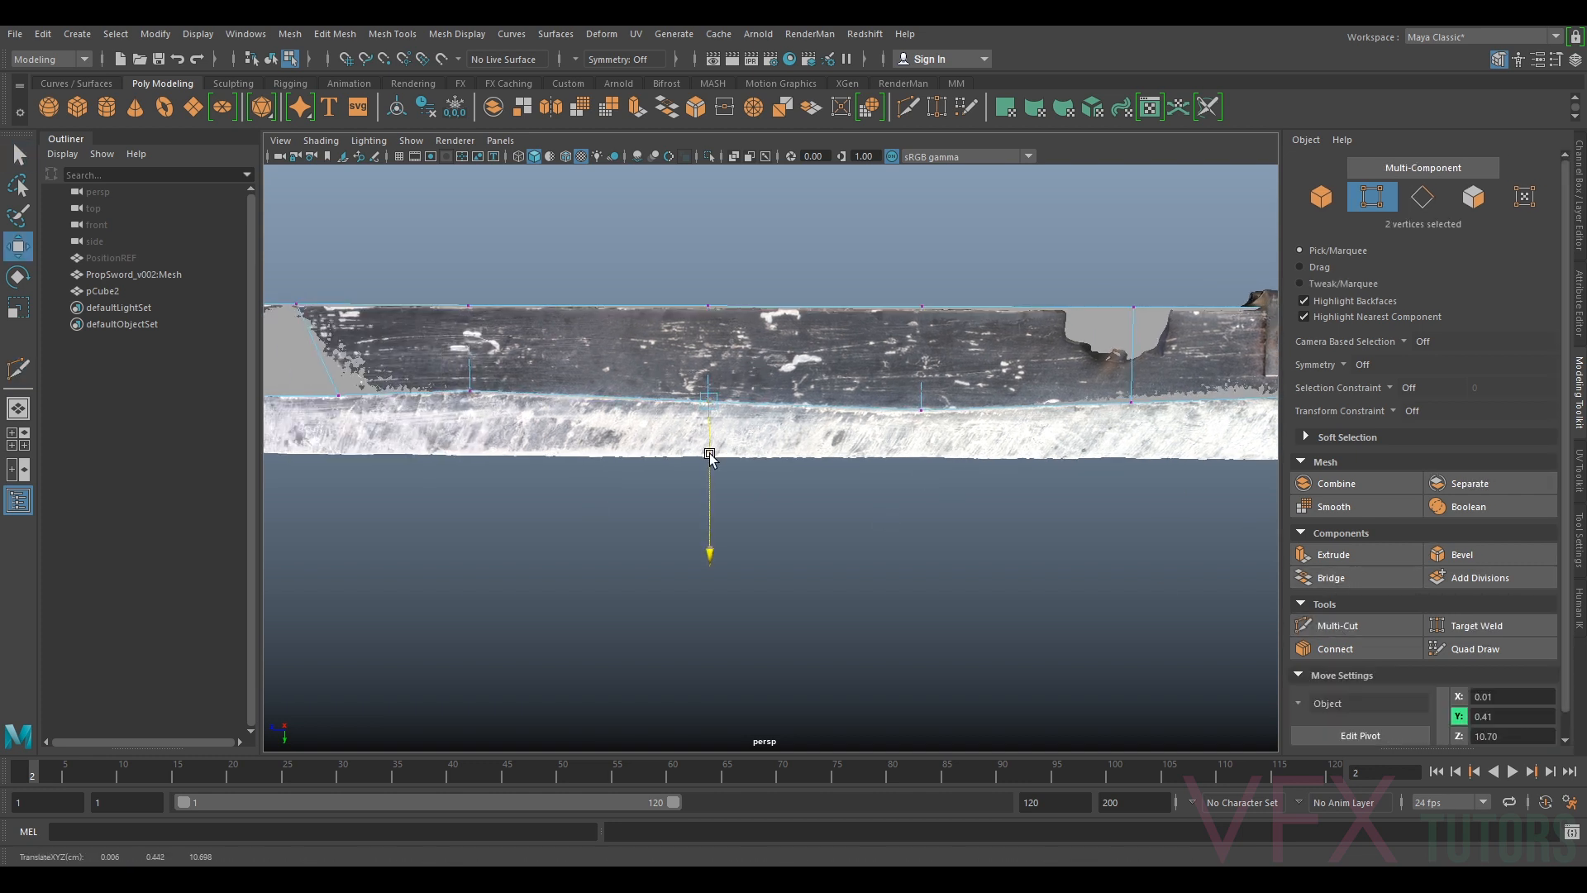
{"action": "left_click_drag", "start_coordinate": [710, 456], "coordinate": [751, 441]}
{"action": "mouse_move", "coordinate": [751, 441]}
{"action": "middle_mouse_down", "text": "alt"}
{"action": "mouse_move", "coordinate": [670, 388]}
{"action": "mouse_move", "coordinate": [771, 444]}
{"action": "middle_mouse_up", "text": "alt"}
{"action": "left_click_drag", "start_coordinate": [768, 446], "coordinate": [768, 442]}
{"action": "left_click_drag", "start_coordinate": [878, 425], "coordinate": [691, 357]}
{"action": "middle_click_drag", "start_coordinate": [691, 357], "coordinate": [994, 390], "text": "alt"}
{"action": "mouse_move", "coordinate": [994, 390]}
{"action": "left_mouse_down", "text": "alt"}
{"action": "mouse_move", "coordinate": [892, 493]}
{"action": "mouse_move", "coordinate": [1004, 389]}
{"action": "left_mouse_up", "text": "alt"}
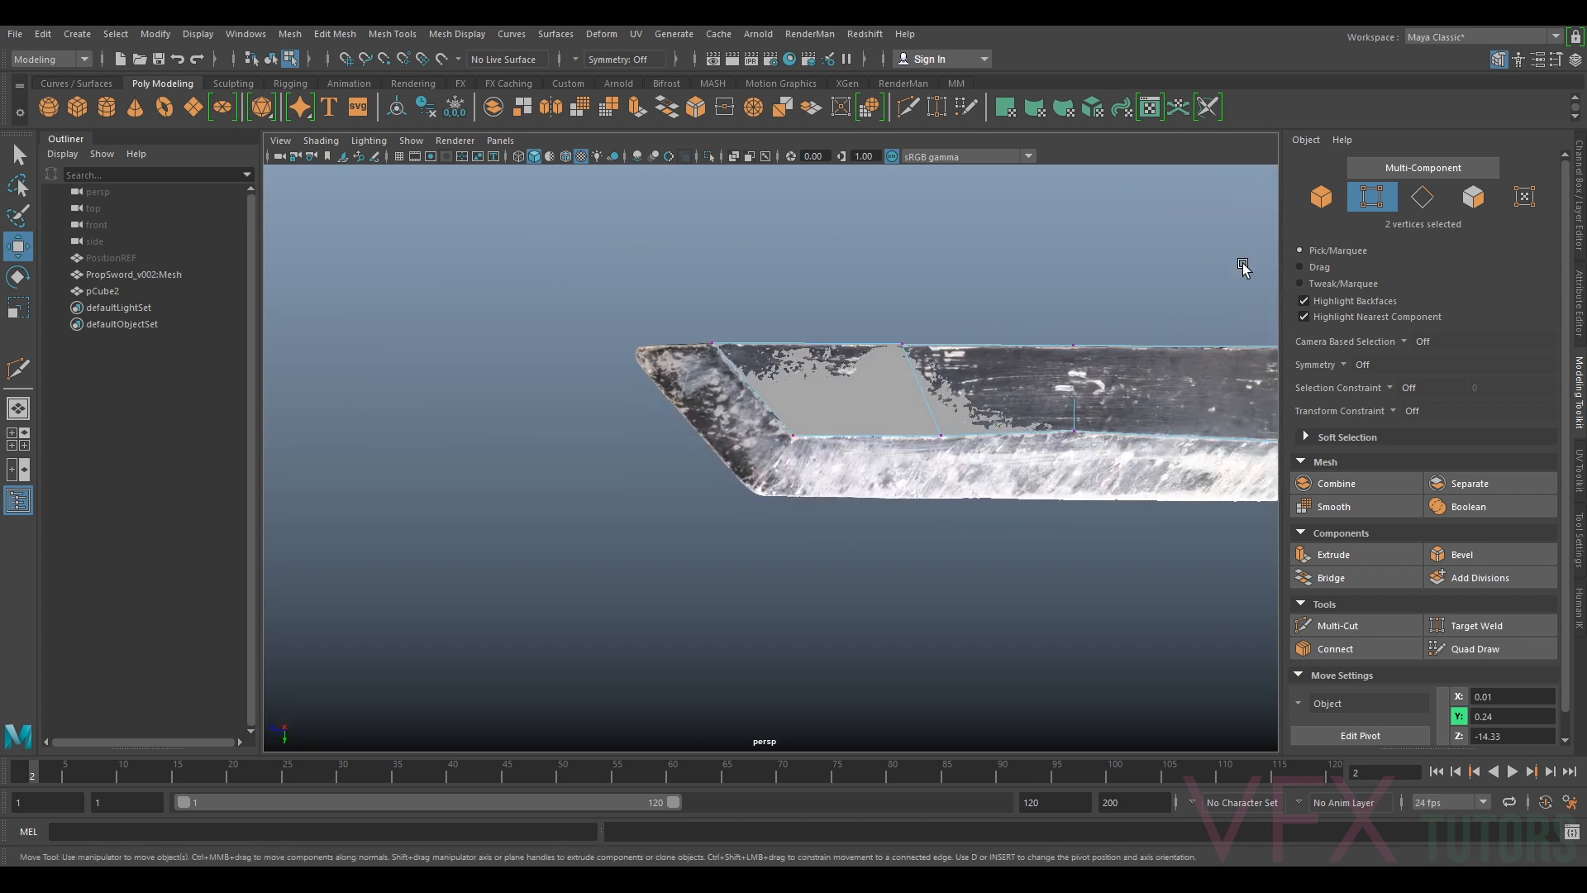
Return to object selection and hide layer1 so the blocked-out blade can be checked from both sides
{"action": "left_click", "coordinate": [1322, 197]}
{"action": "left_click", "coordinate": [1579, 198]}
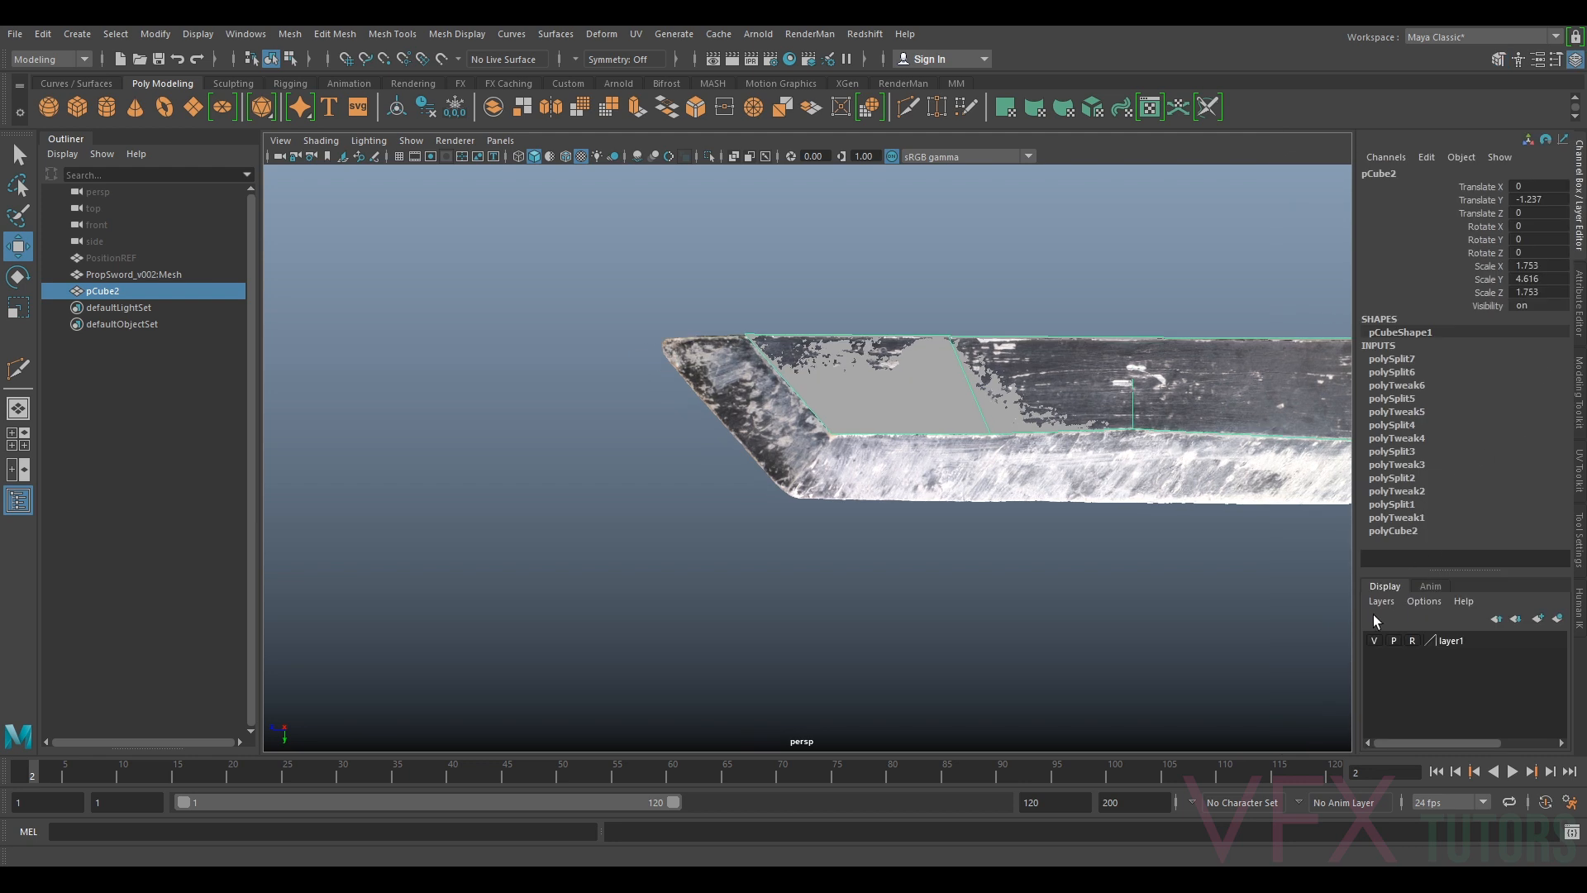
{"action": "left_click", "coordinate": [1374, 641]}
{"action": "left_click_drag", "start_coordinate": [1240, 512], "coordinate": [878, 407], "text": "alt"}
{"action": "left_click_drag", "start_coordinate": [977, 416], "coordinate": [1004, 454], "text": "alt"}
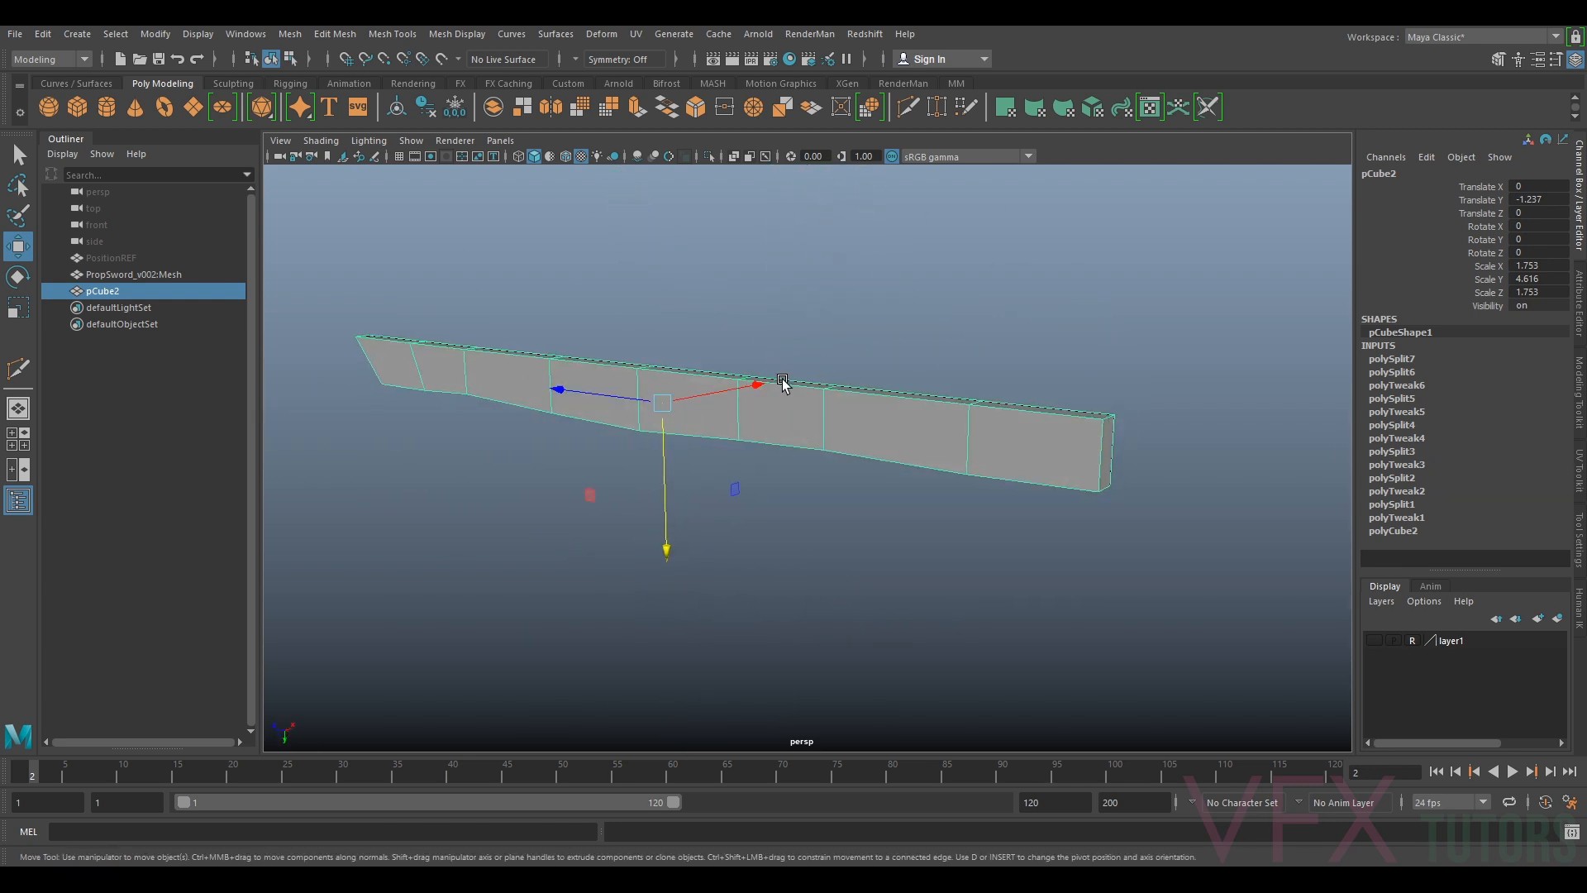
{"action": "left_click_drag", "start_coordinate": [1180, 444], "coordinate": [972, 455], "text": "alt"}
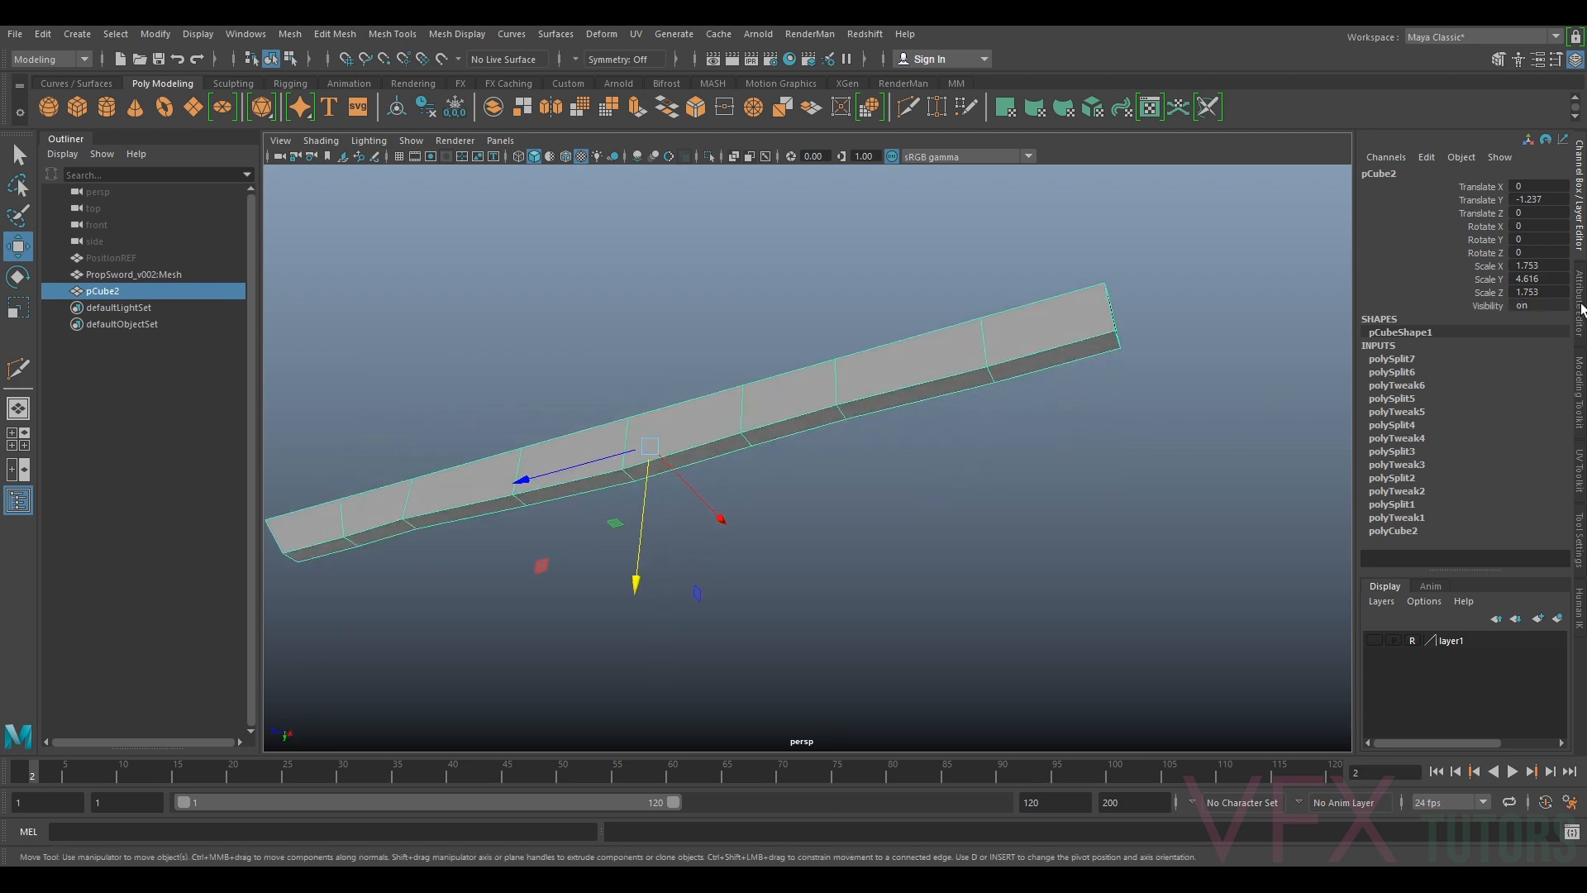
Select the eight underside faces of the blade cube together with the slanted tip-end face
{"action": "left_click", "coordinate": [1579, 362]}
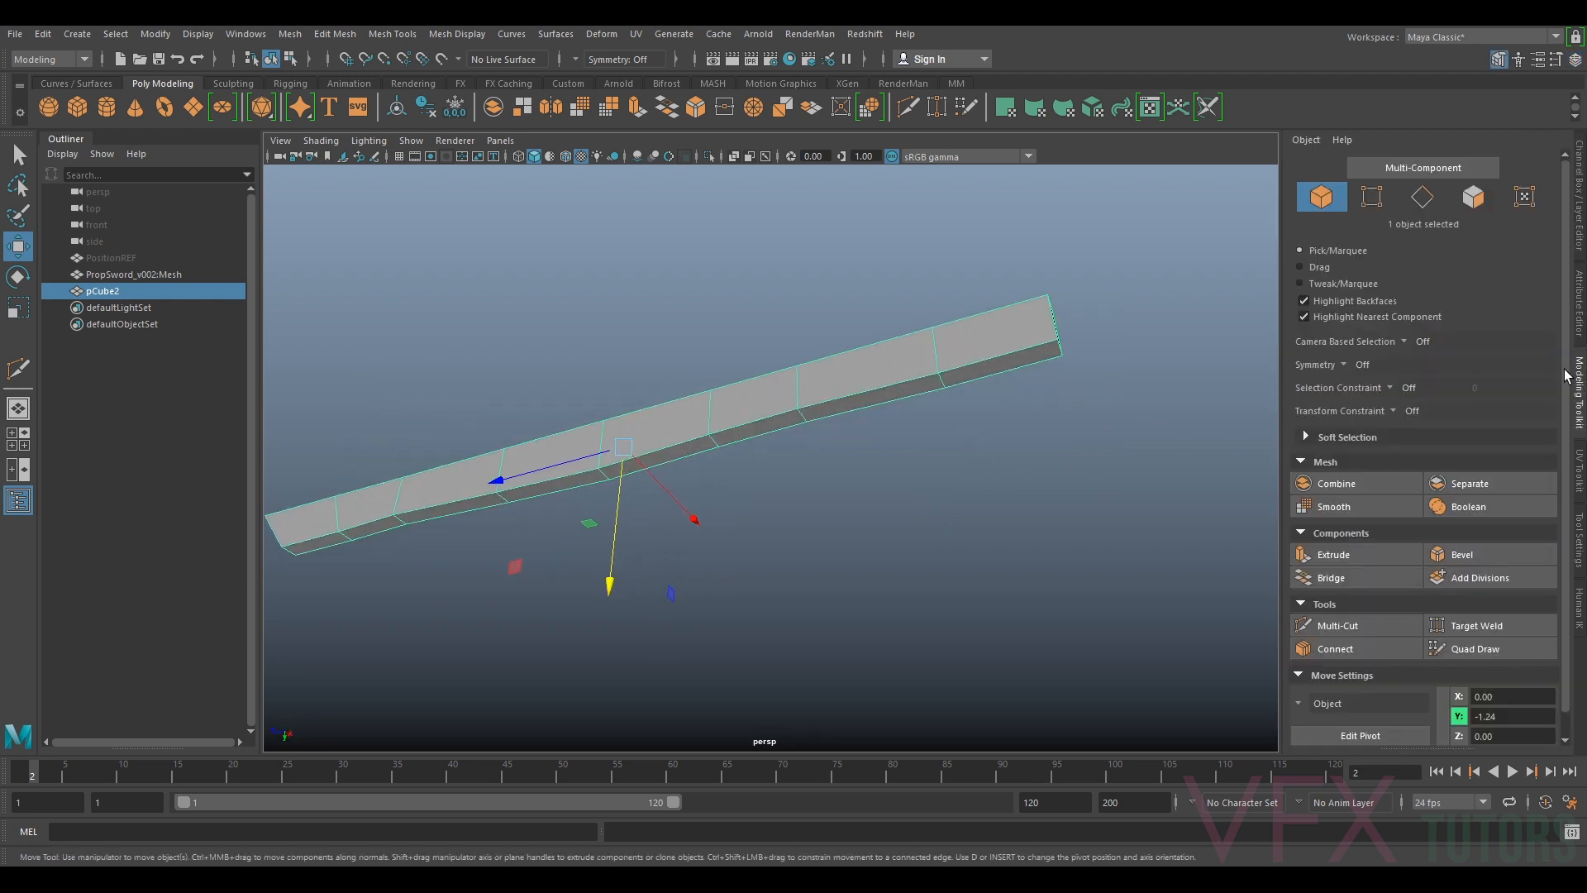
{"action": "left_click", "coordinate": [1474, 199]}
{"action": "left_click", "coordinate": [1009, 355]}
{"action": "left_click", "coordinate": [812, 415], "text": "shift"}
{"action": "left_click", "coordinate": [731, 438], "text": "shift"}
{"action": "left_click", "coordinate": [678, 457], "text": "shift"}
{"action": "left_click", "coordinate": [583, 481], "text": "shift"}
{"action": "left_click", "coordinate": [413, 517], "text": "shift"}
{"action": "left_click", "coordinate": [329, 545], "text": "shift"}
{"action": "left_click_drag", "start_coordinate": [407, 442], "coordinate": [741, 397], "text": "alt"}
{"action": "left_click", "coordinate": [738, 390], "text": "shift"}
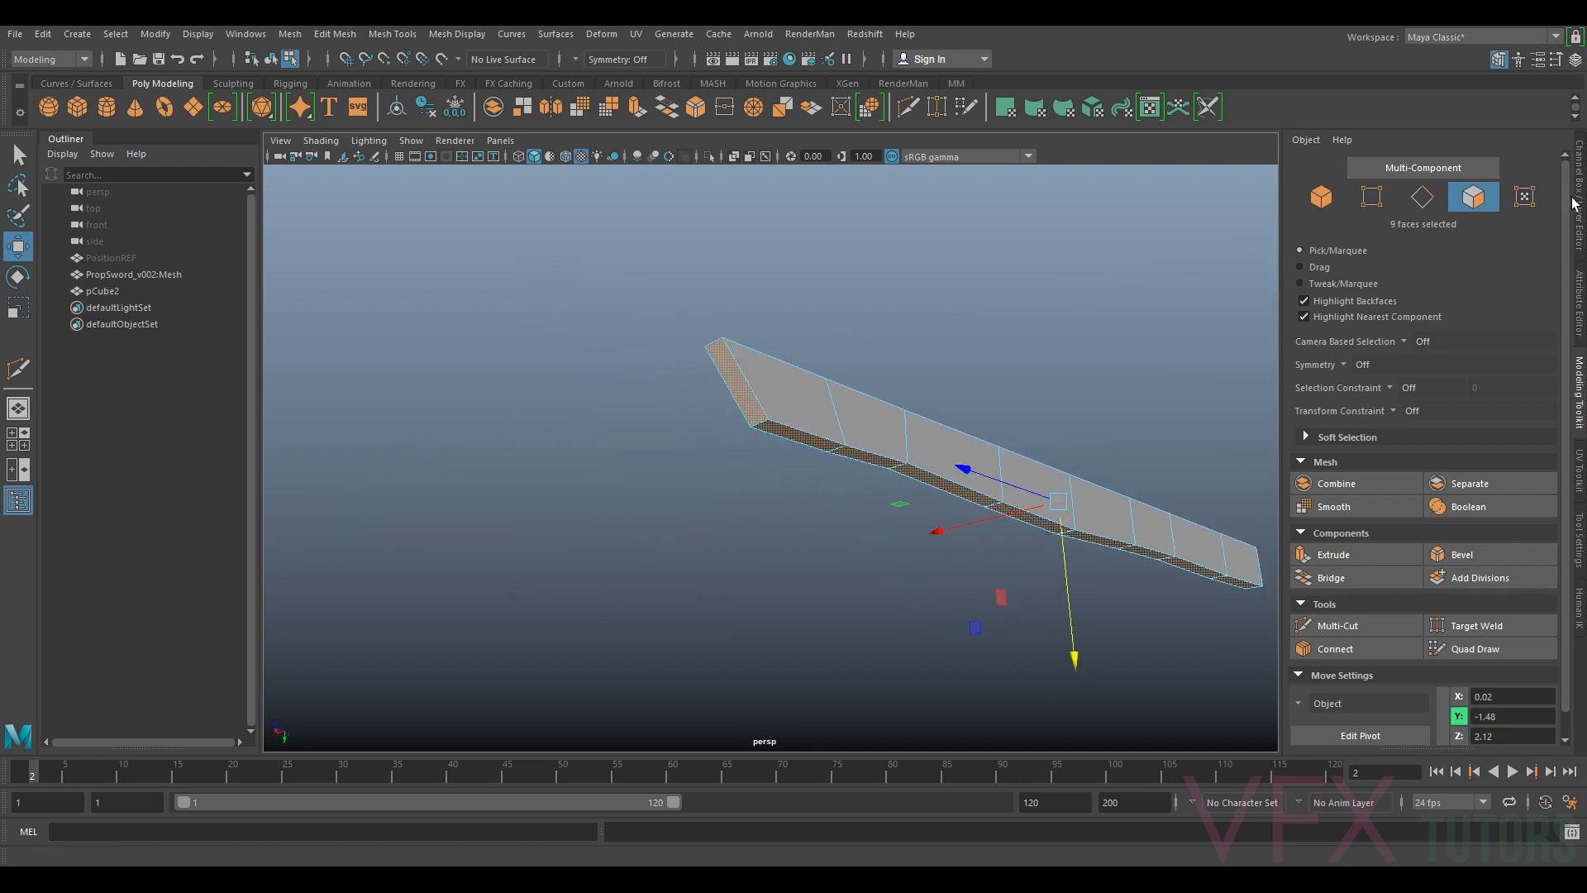
Show layer1 again and apply Extrude to the selected underside and tip faces
{"action": "left_click", "coordinate": [1581, 223]}
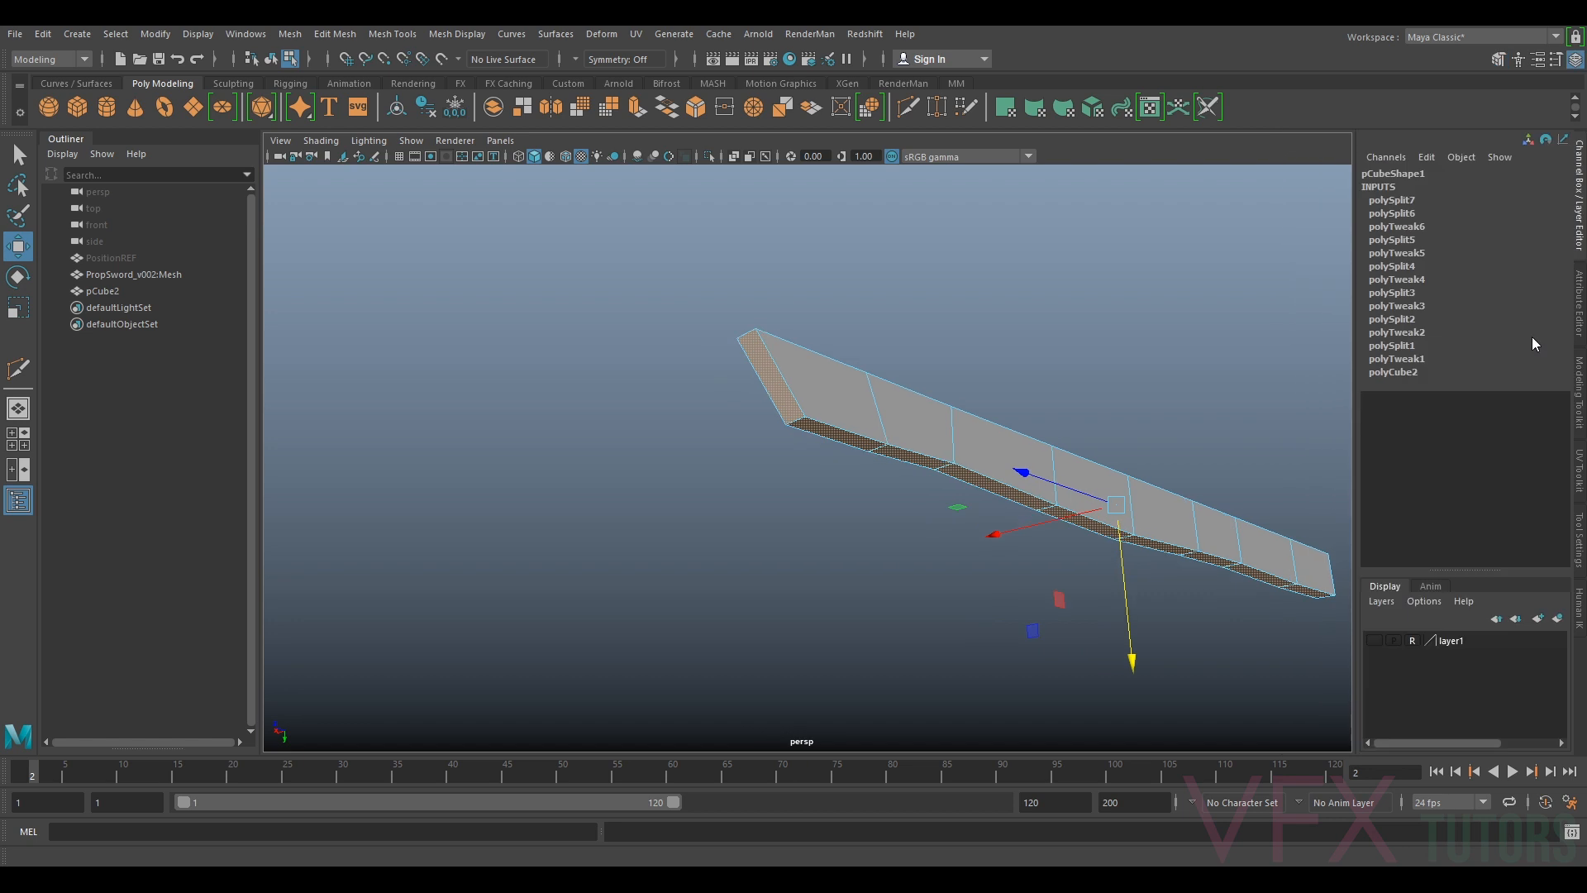
{"action": "left_click", "coordinate": [1378, 640]}
{"action": "mouse_move", "coordinate": [1037, 481]}
{"action": "left_mouse_down", "text": "alt"}
{"action": "mouse_move", "coordinate": [1002, 498]}
{"action": "mouse_move", "coordinate": [1051, 475]}
{"action": "left_mouse_up", "text": "alt"}
{"action": "middle_click_drag", "start_coordinate": [1051, 475], "coordinate": [933, 510], "text": "alt"}
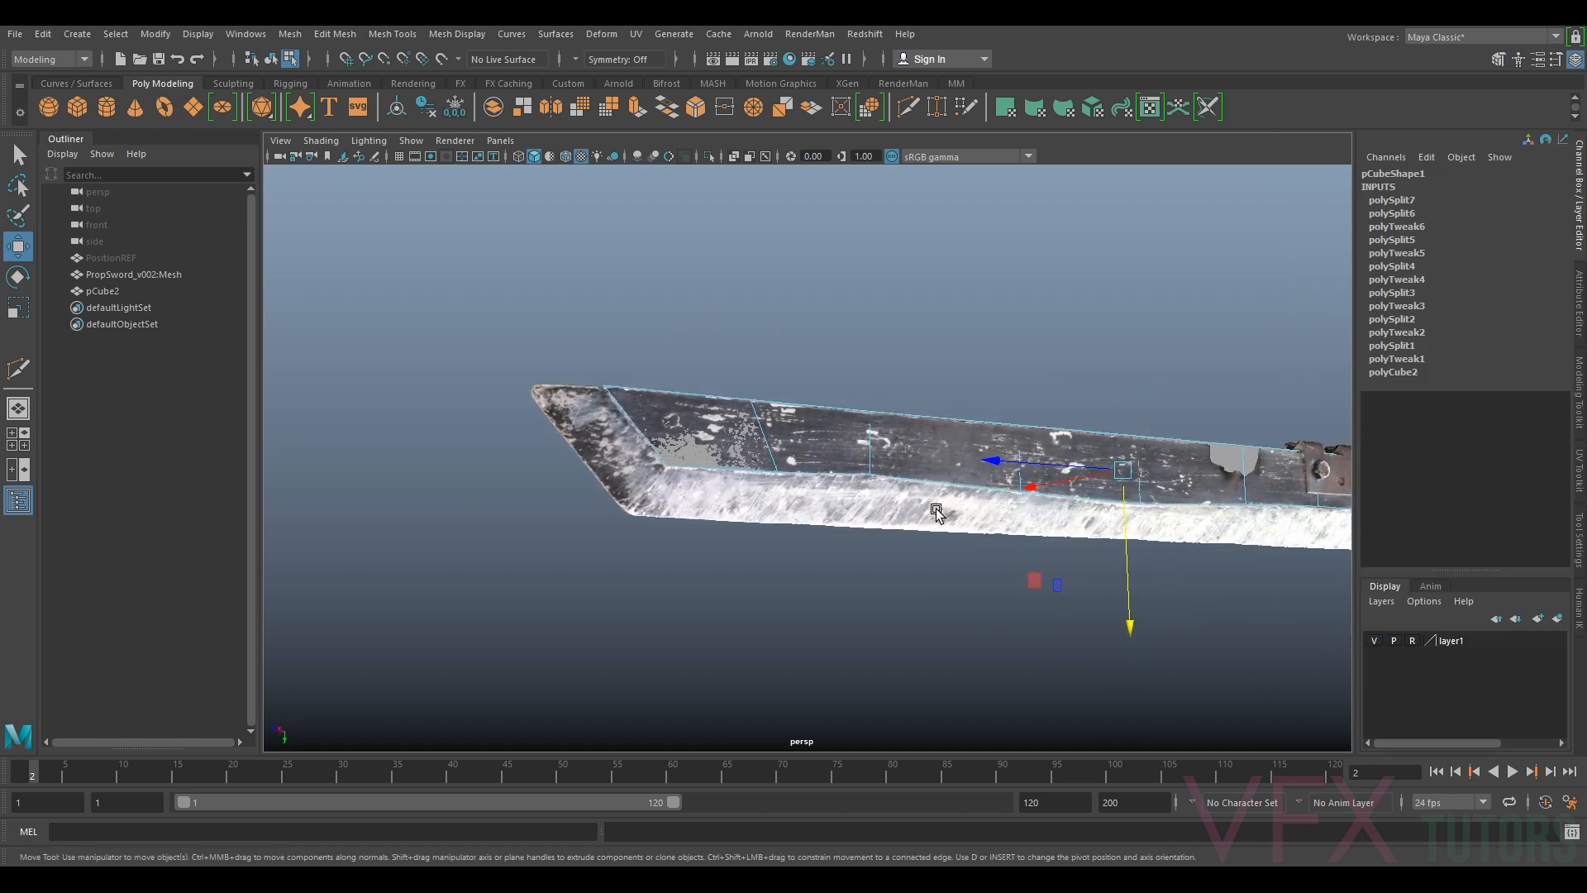
{"action": "key", "text": "ctrl+e"}
{"action": "left_click_drag", "start_coordinate": [809, 436], "coordinate": [758, 432], "text": "alt"}
Try to offset the extruded faces with the extrusion's manipulator and with a thickness of about 2.4
{"action": "left_click_drag", "start_coordinate": [647, 511], "coordinate": [616, 566]}
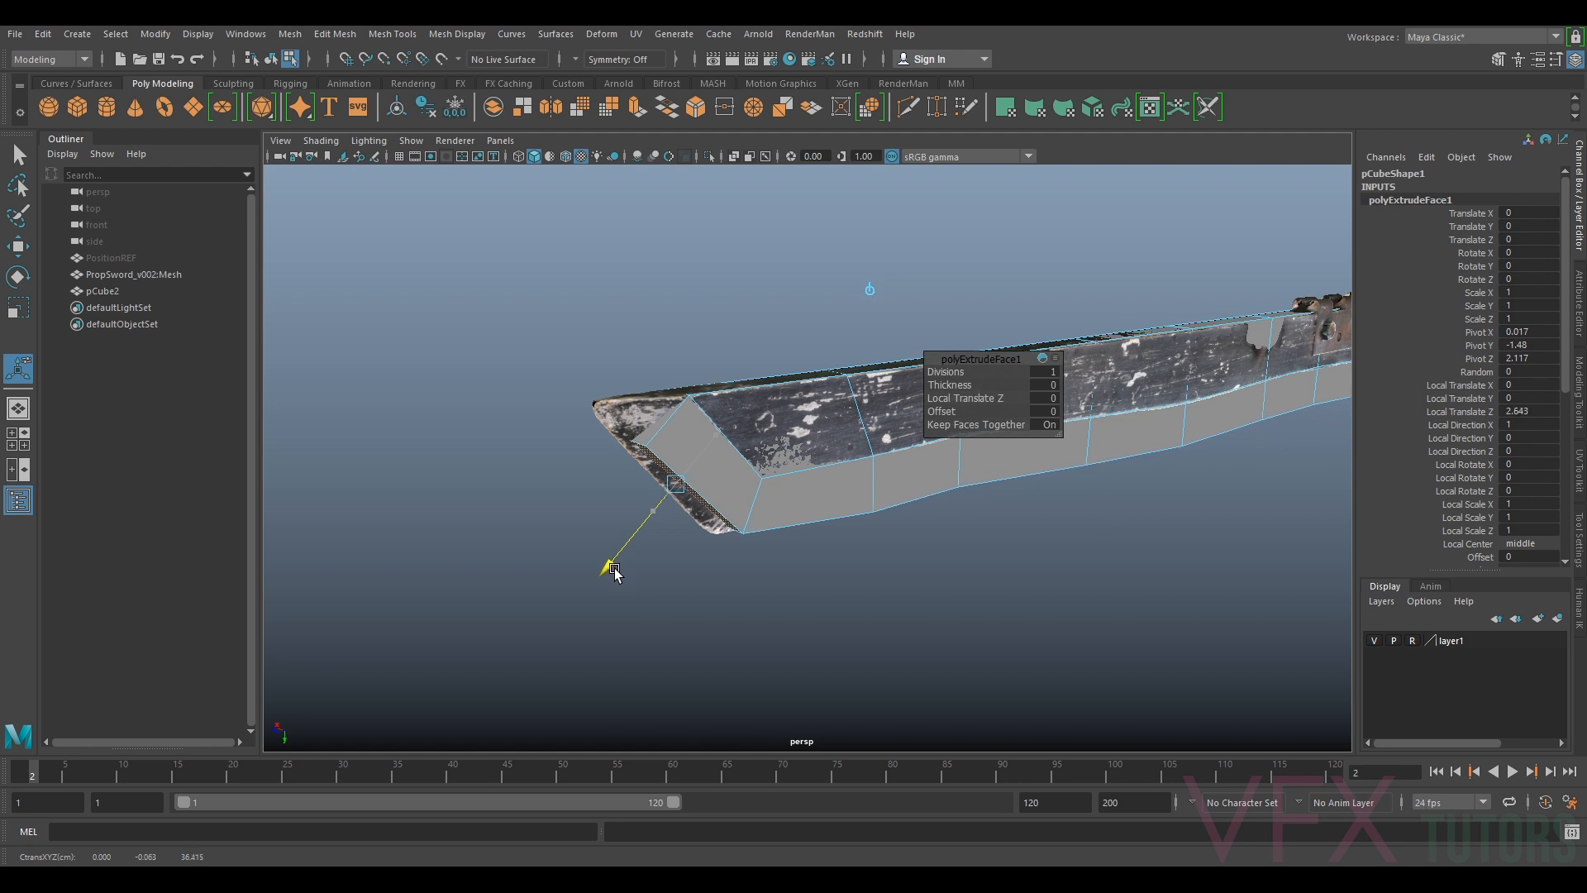
{"action": "key", "text": "ctrl+z"}
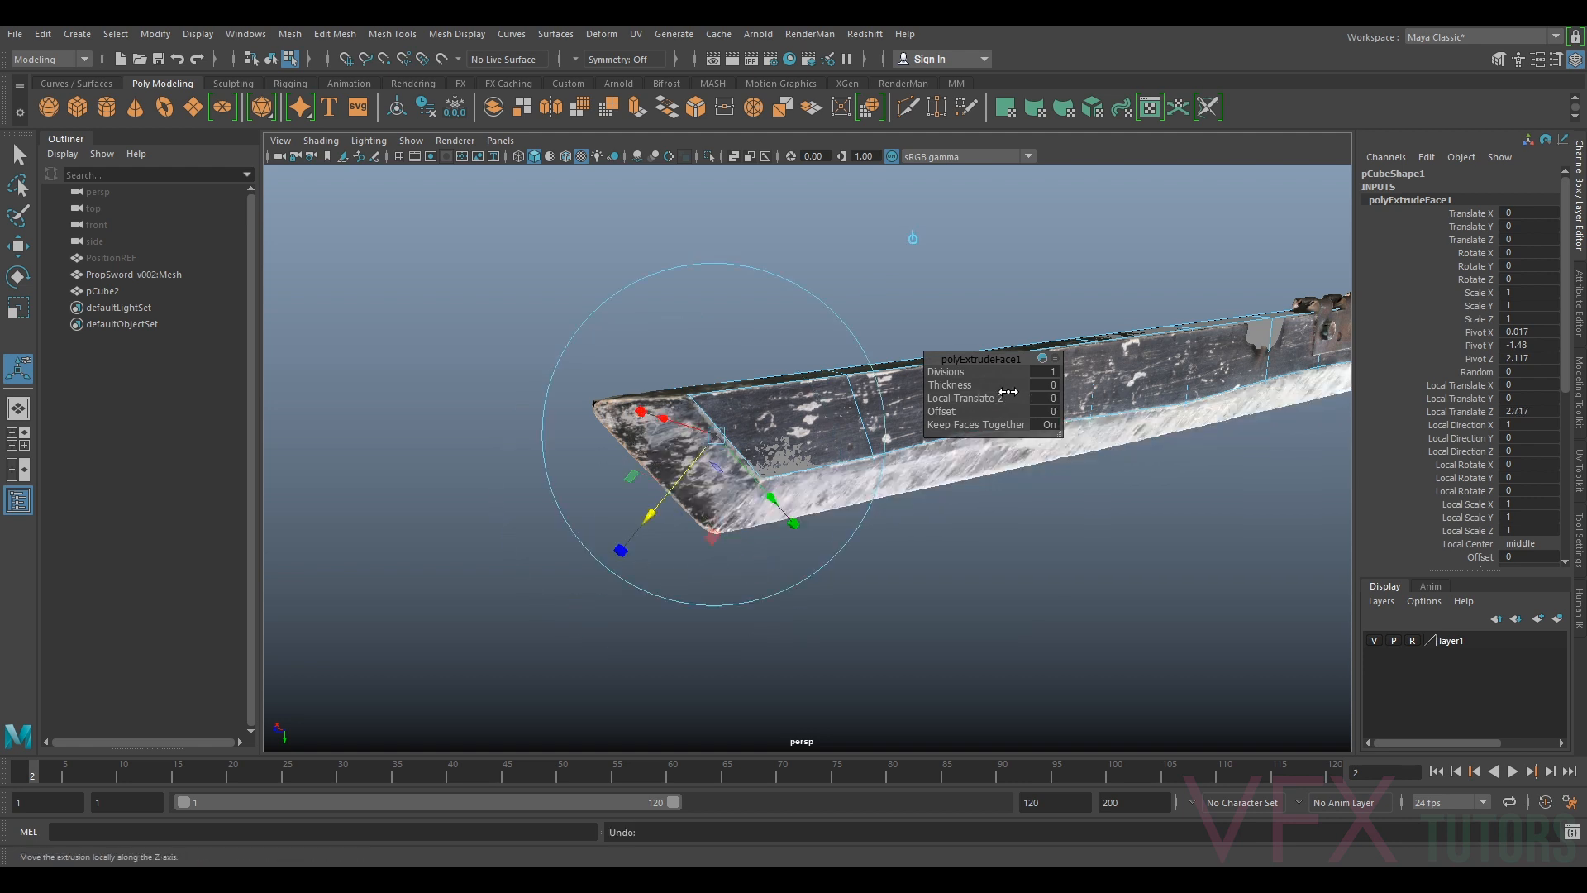
{"action": "left_click_drag", "start_coordinate": [953, 385], "coordinate": [1042, 499]}
{"action": "key", "text": "ctrl+z"}
{"action": "key", "text": "ctrl+z"}
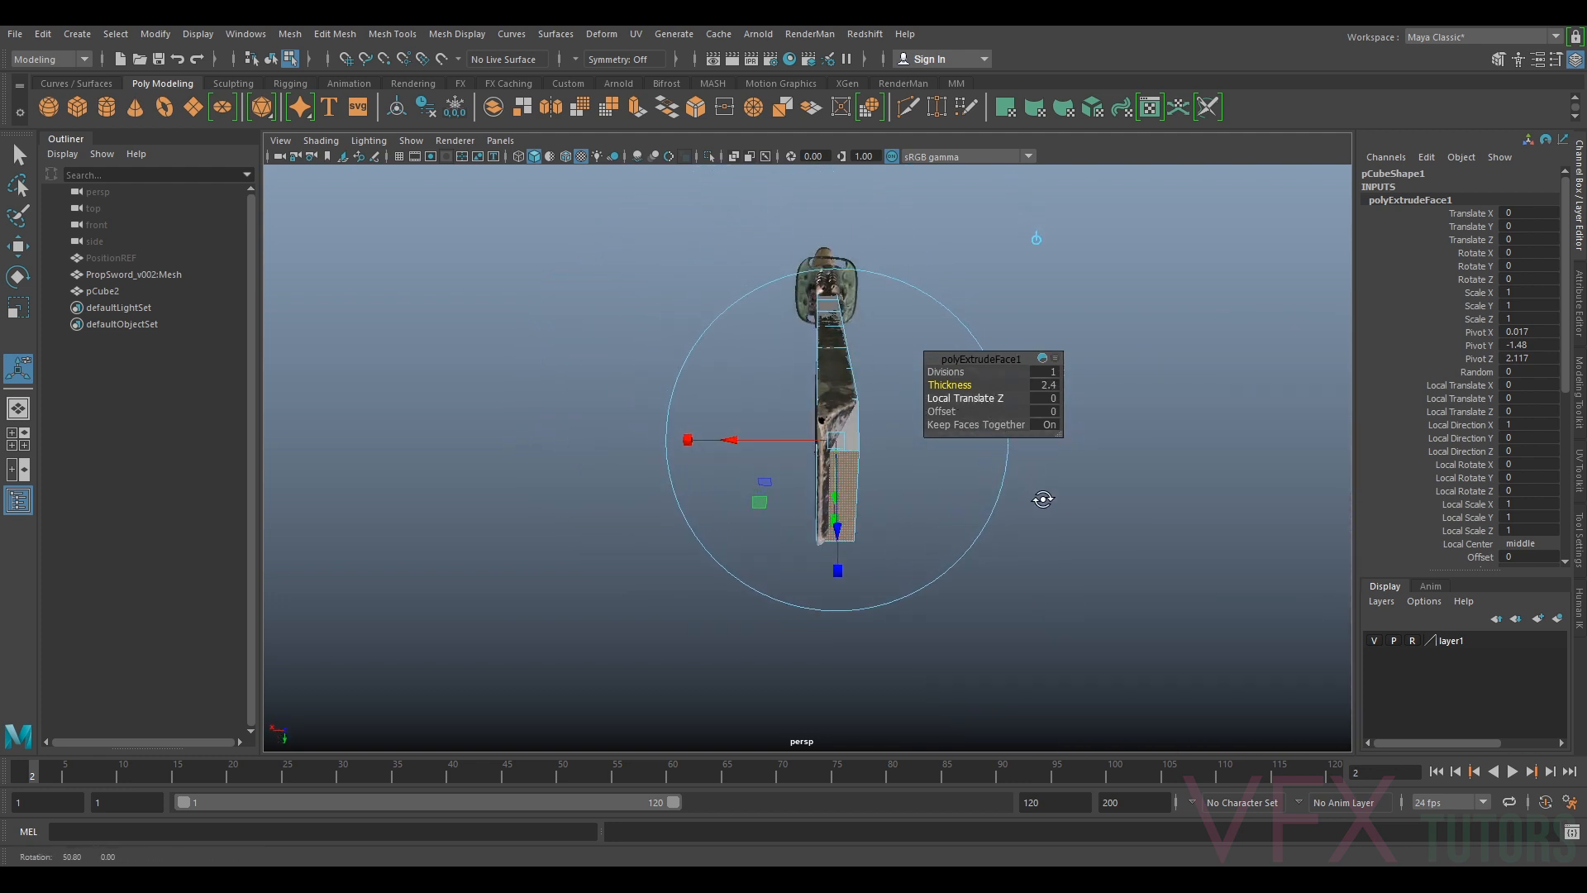
Set the extrusion's Local Translate Z to about 3.1 so the faces reach the cutting edge, and clear the selection
{"action": "left_click_drag", "start_coordinate": [968, 397], "coordinate": [989, 416]}
{"action": "left_click_drag", "start_coordinate": [1002, 559], "coordinate": [926, 554], "text": "alt"}
{"action": "middle_click_drag", "start_coordinate": [1074, 569], "coordinate": [698, 578], "text": "alt"}
{"action": "middle_click_drag", "start_coordinate": [499, 503], "coordinate": [901, 492], "text": "alt"}
{"action": "left_click_drag", "start_coordinate": [708, 526], "coordinate": [959, 496], "text": "alt"}
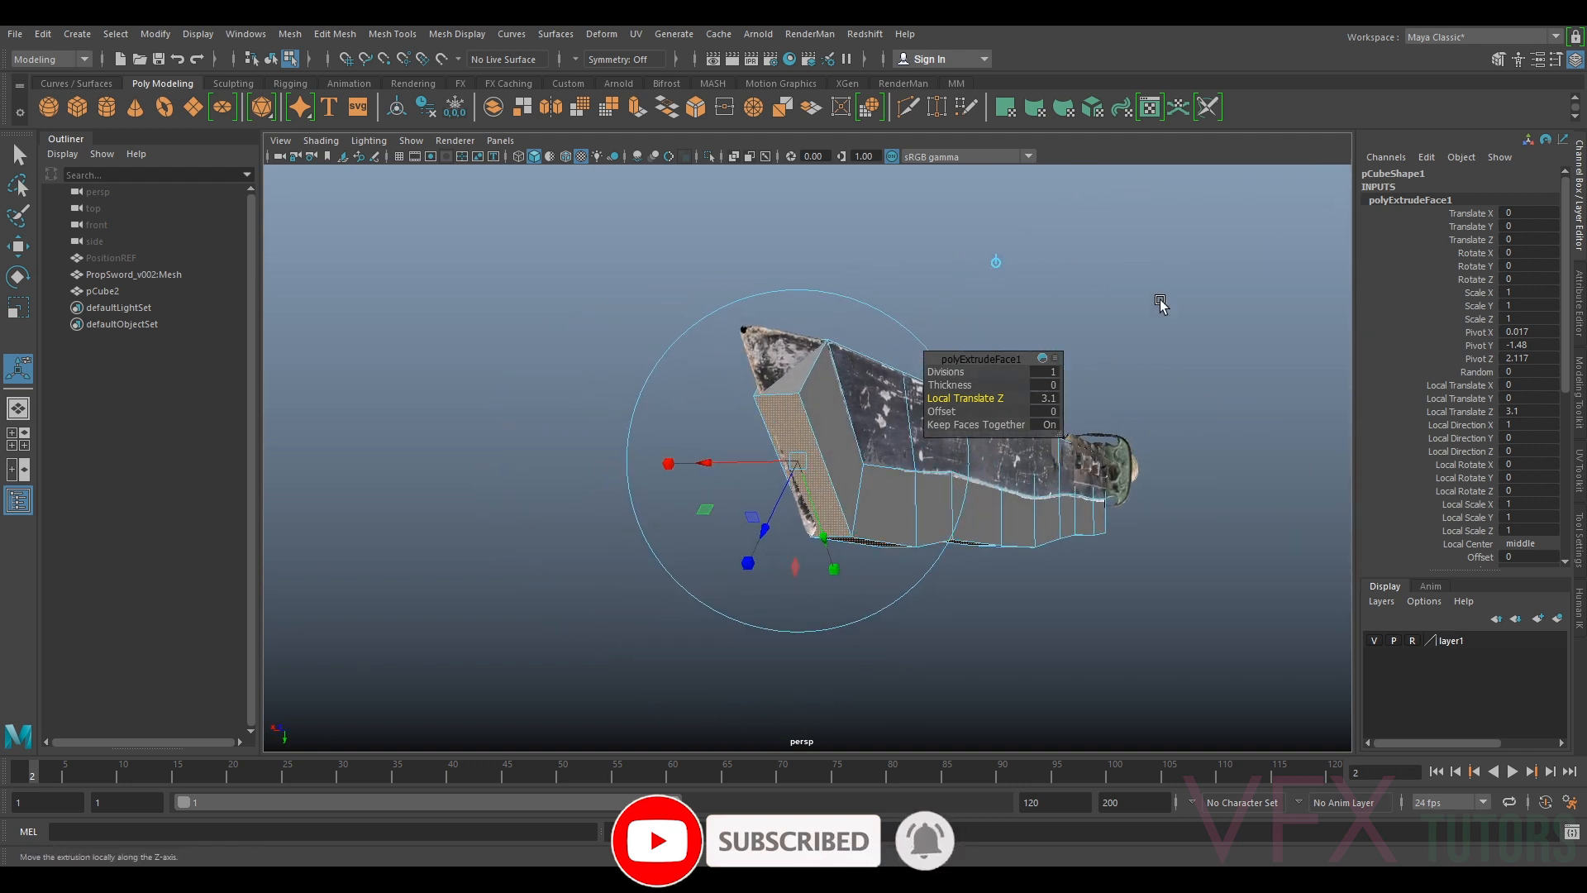
{"action": "left_click", "coordinate": [1077, 584]}
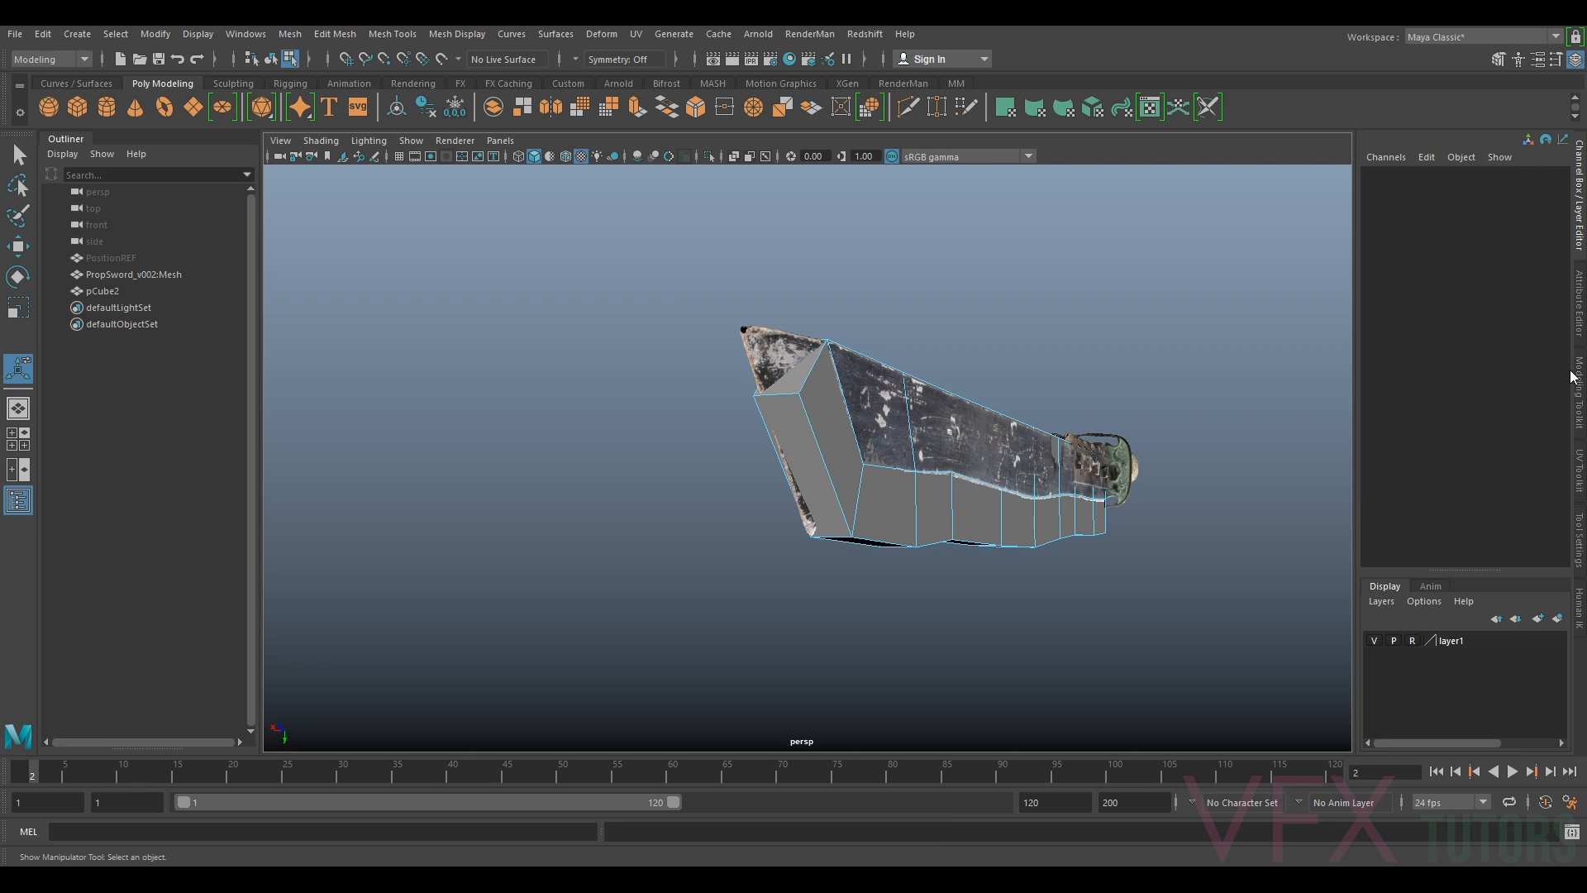
Select the nine outer edges along one side of the extruded strip, from the slanted tip to the guard
{"action": "left_click", "coordinate": [1575, 387]}
{"action": "left_click", "coordinate": [1420, 200]}
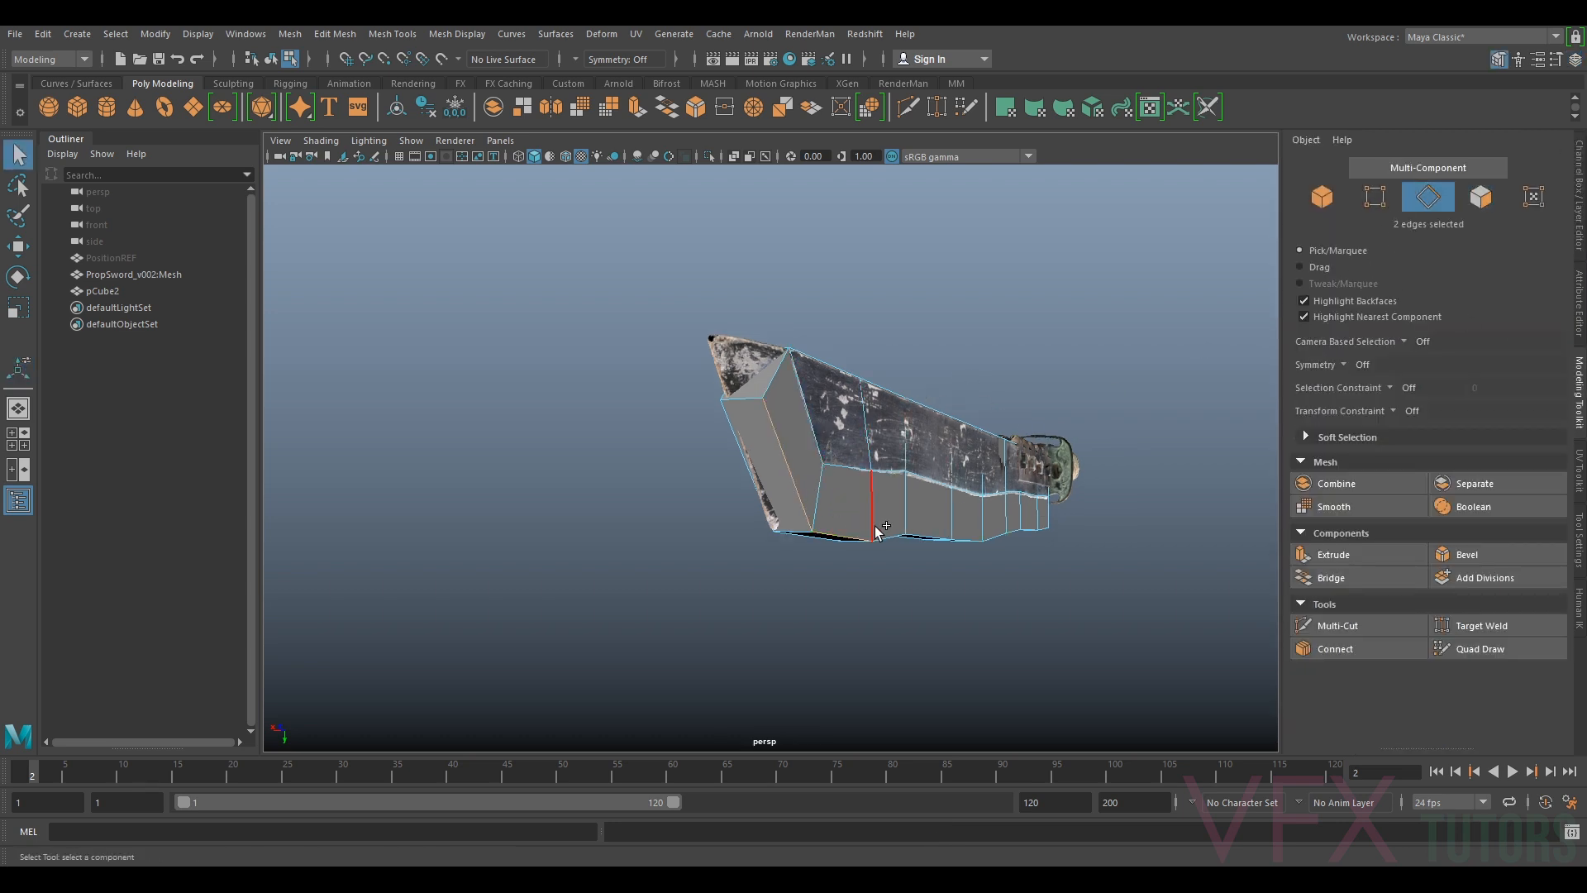
{"action": "left_click", "coordinate": [925, 533], "text": "shift"}
{"action": "scroll", "coordinate": [592, 382], "scroll_direction": "up", "scroll_amount": 8}
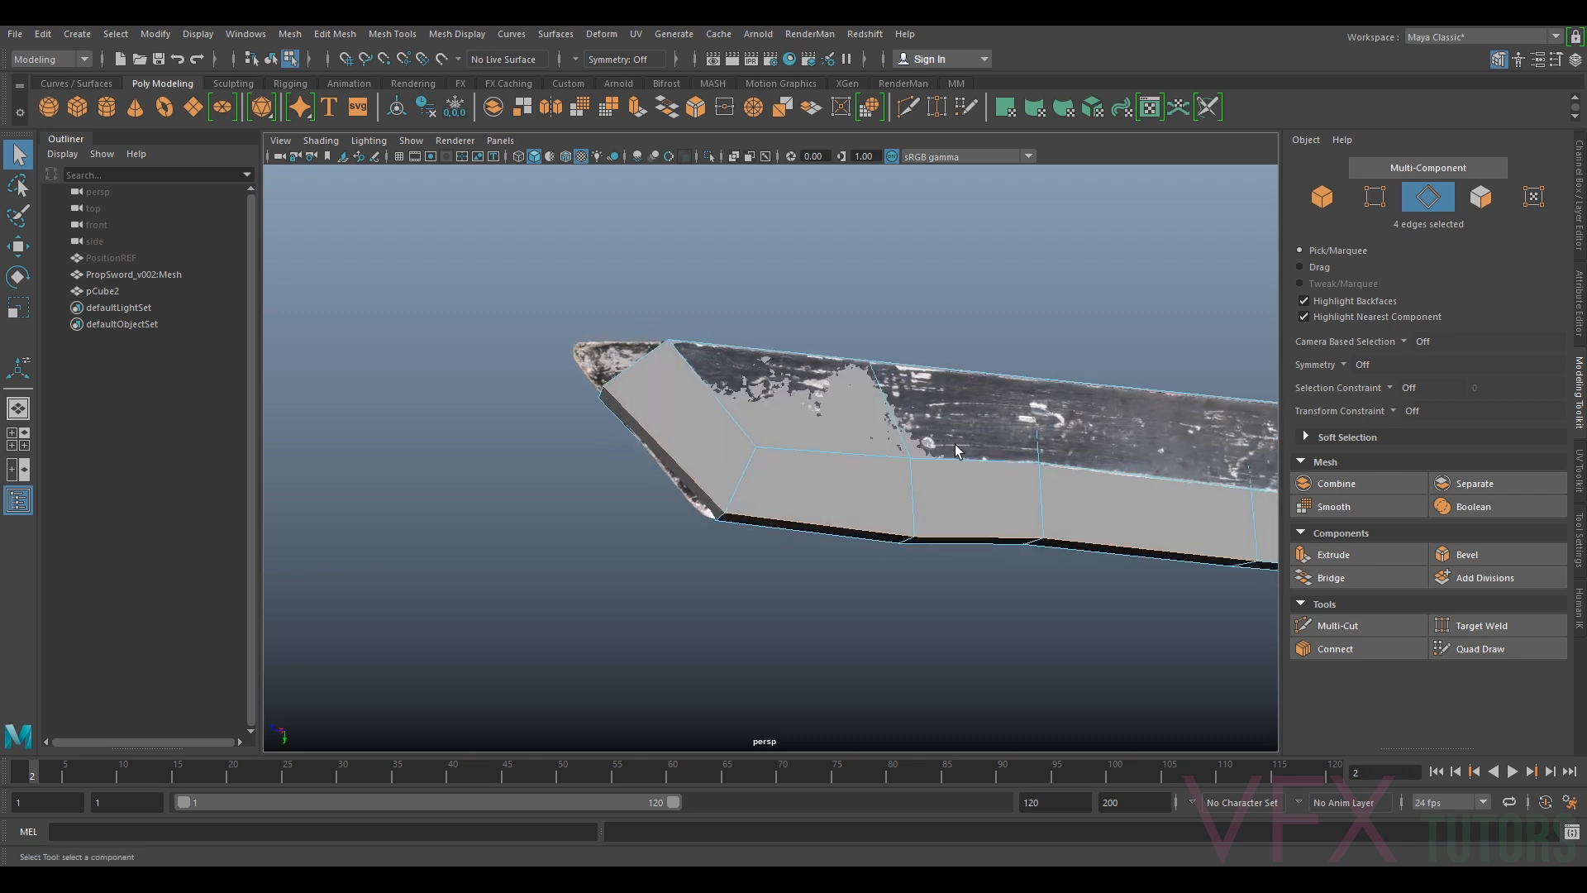
{"action": "left_click", "coordinate": [1051, 473], "text": "shift"}
{"action": "scroll", "coordinate": [1058, 471], "scroll_direction": "down", "scroll_amount": 2}
{"action": "middle_click_drag", "start_coordinate": [1193, 429], "coordinate": [697, 366], "text": "alt"}
{"action": "left_click", "coordinate": [762, 430], "text": "shift"}
{"action": "left_click", "coordinate": [851, 440], "text": "shift"}
{"action": "left_click_drag", "start_coordinate": [939, 429], "coordinate": [697, 493], "text": "alt"}
Move the nine selected edges along X to about 0.64 to taper the extruded strip toward a sharp cutting edge
{"action": "key", "text": "w"}
{"action": "left_click_drag", "start_coordinate": [619, 455], "coordinate": [746, 507]}
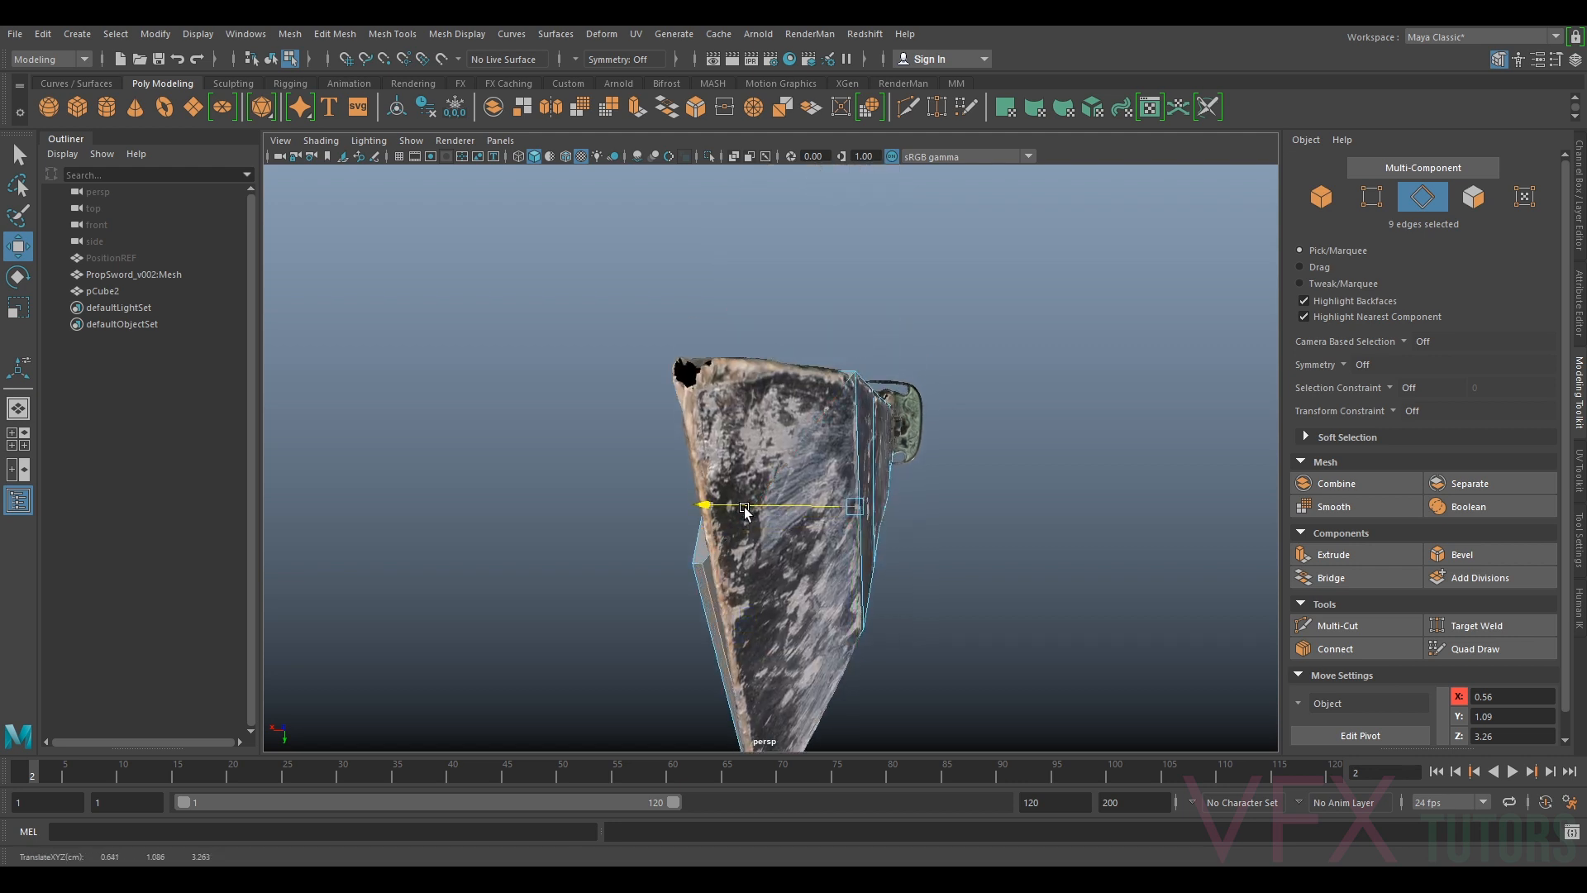
{"action": "left_click_drag", "start_coordinate": [835, 601], "coordinate": [499, 583], "text": "alt"}
{"action": "middle_click_drag", "start_coordinate": [995, 546], "coordinate": [790, 563], "text": "alt"}
{"action": "scroll", "coordinate": [790, 562], "scroll_direction": "up", "scroll_amount": 4}
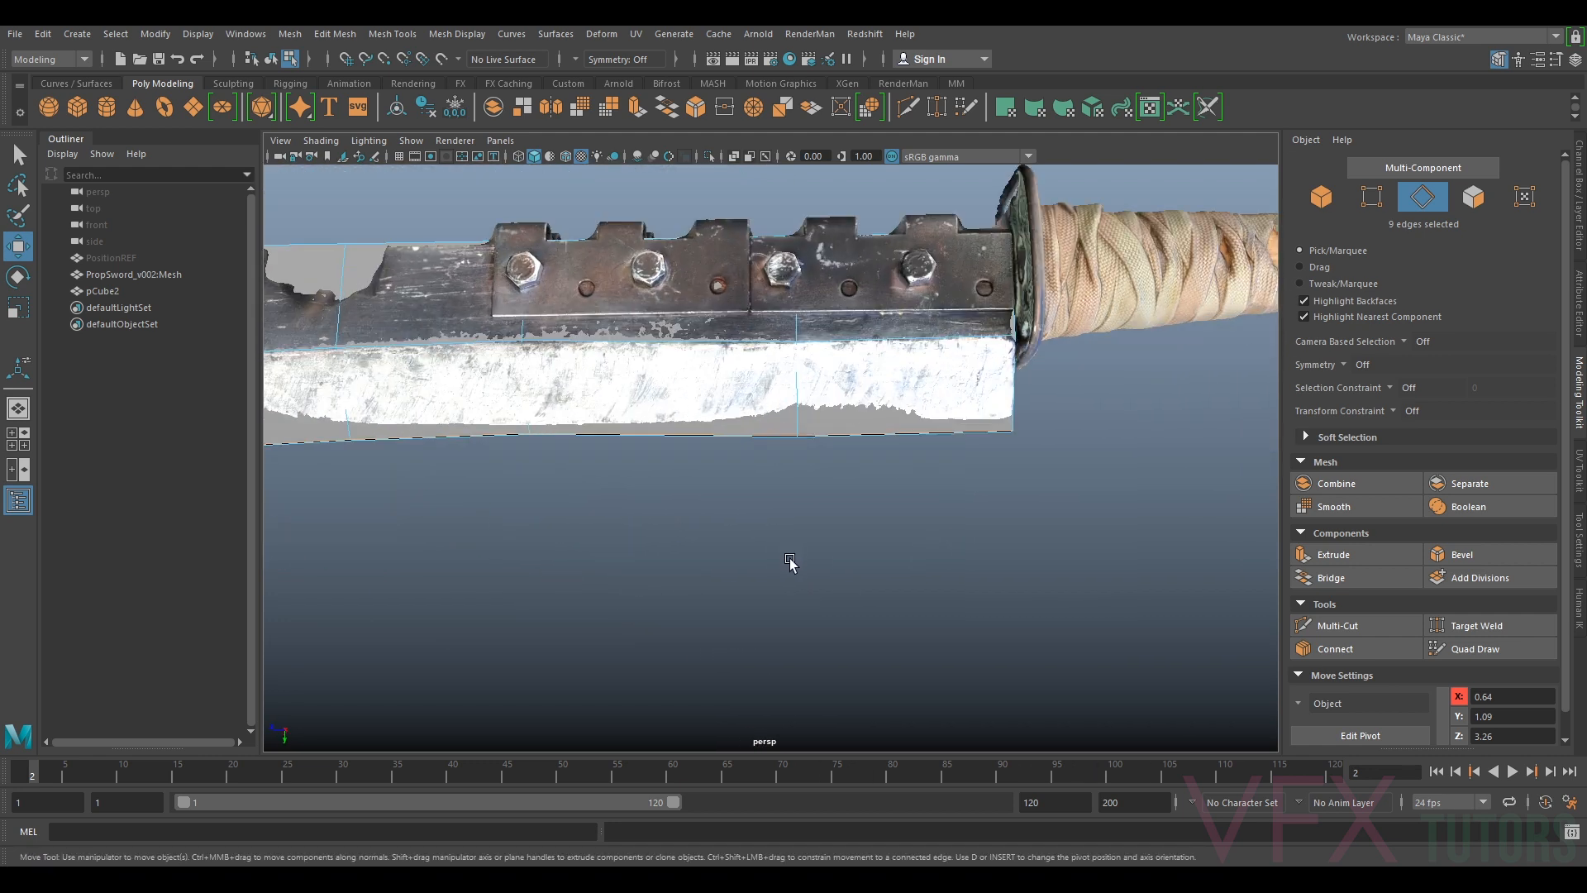
{"action": "scroll", "coordinate": [805, 557], "scroll_direction": "down", "scroll_amount": 5}
{"action": "middle_click_drag", "start_coordinate": [331, 552], "coordinate": [809, 522], "text": "alt"}
{"action": "left_click_drag", "start_coordinate": [809, 525], "coordinate": [1133, 290], "text": "alt"}
Select the two vertices at the upper point of the tip and move them in Y to about -3.79
{"action": "left_click", "coordinate": [1371, 198]}
{"action": "left_click_drag", "start_coordinate": [950, 397], "coordinate": [661, 422], "text": "alt"}
{"action": "middle_click_drag", "start_coordinate": [413, 496], "coordinate": [679, 470], "text": "alt"}
{"action": "scroll", "coordinate": [744, 537], "scroll_direction": "up", "scroll_amount": 4}
{"action": "left_click_drag", "start_coordinate": [683, 428], "coordinate": [744, 389]}
{"action": "key", "text": "ctrl+z"}
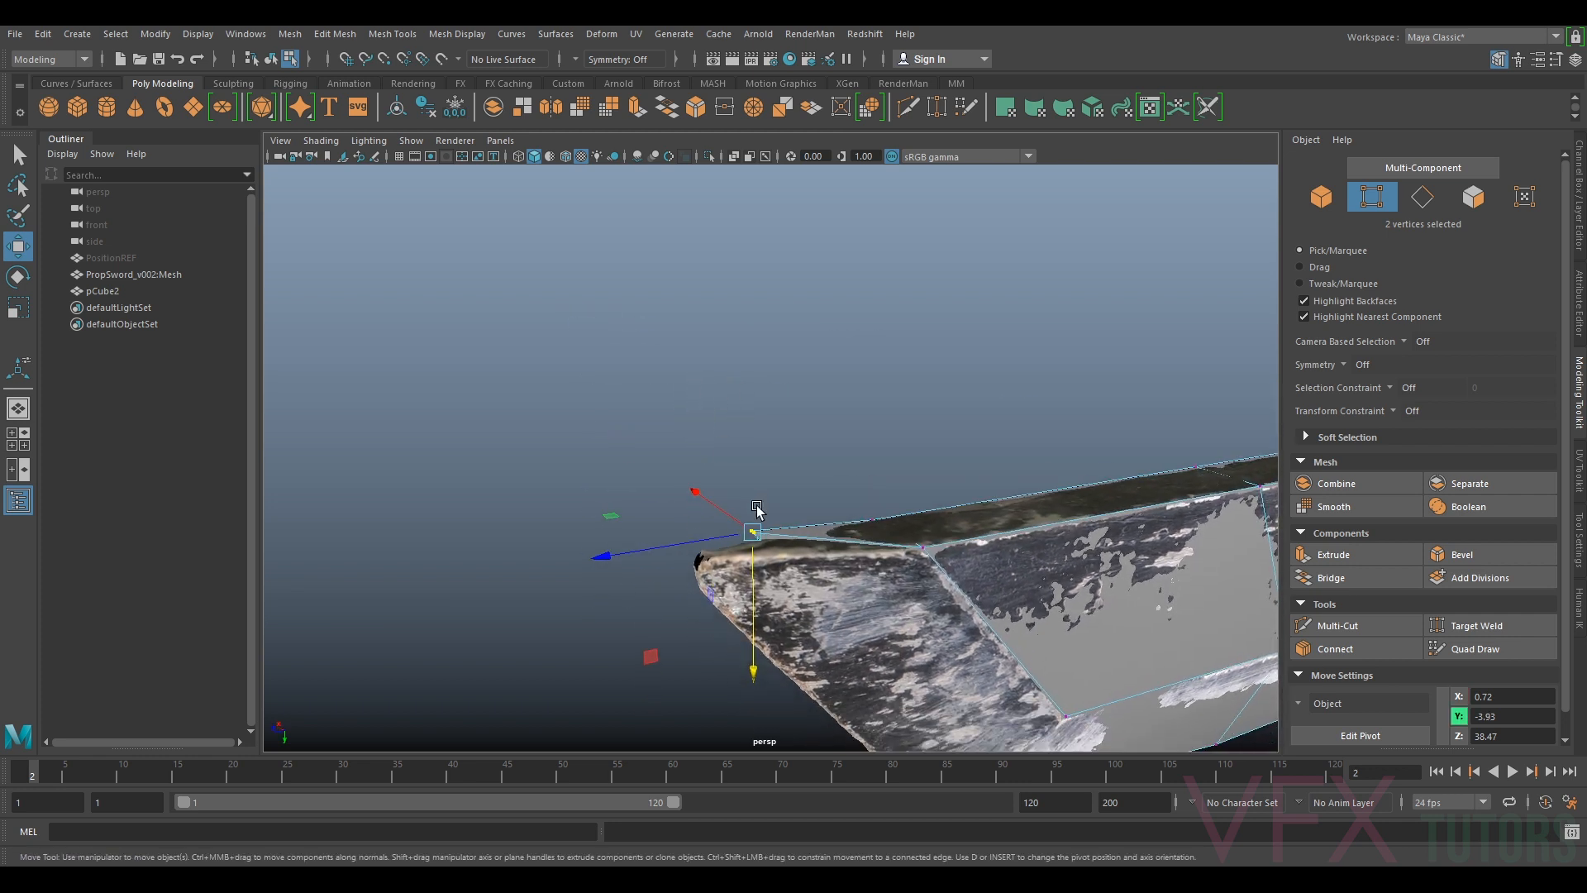
{"action": "left_click_drag", "start_coordinate": [764, 688], "coordinate": [965, 563]}
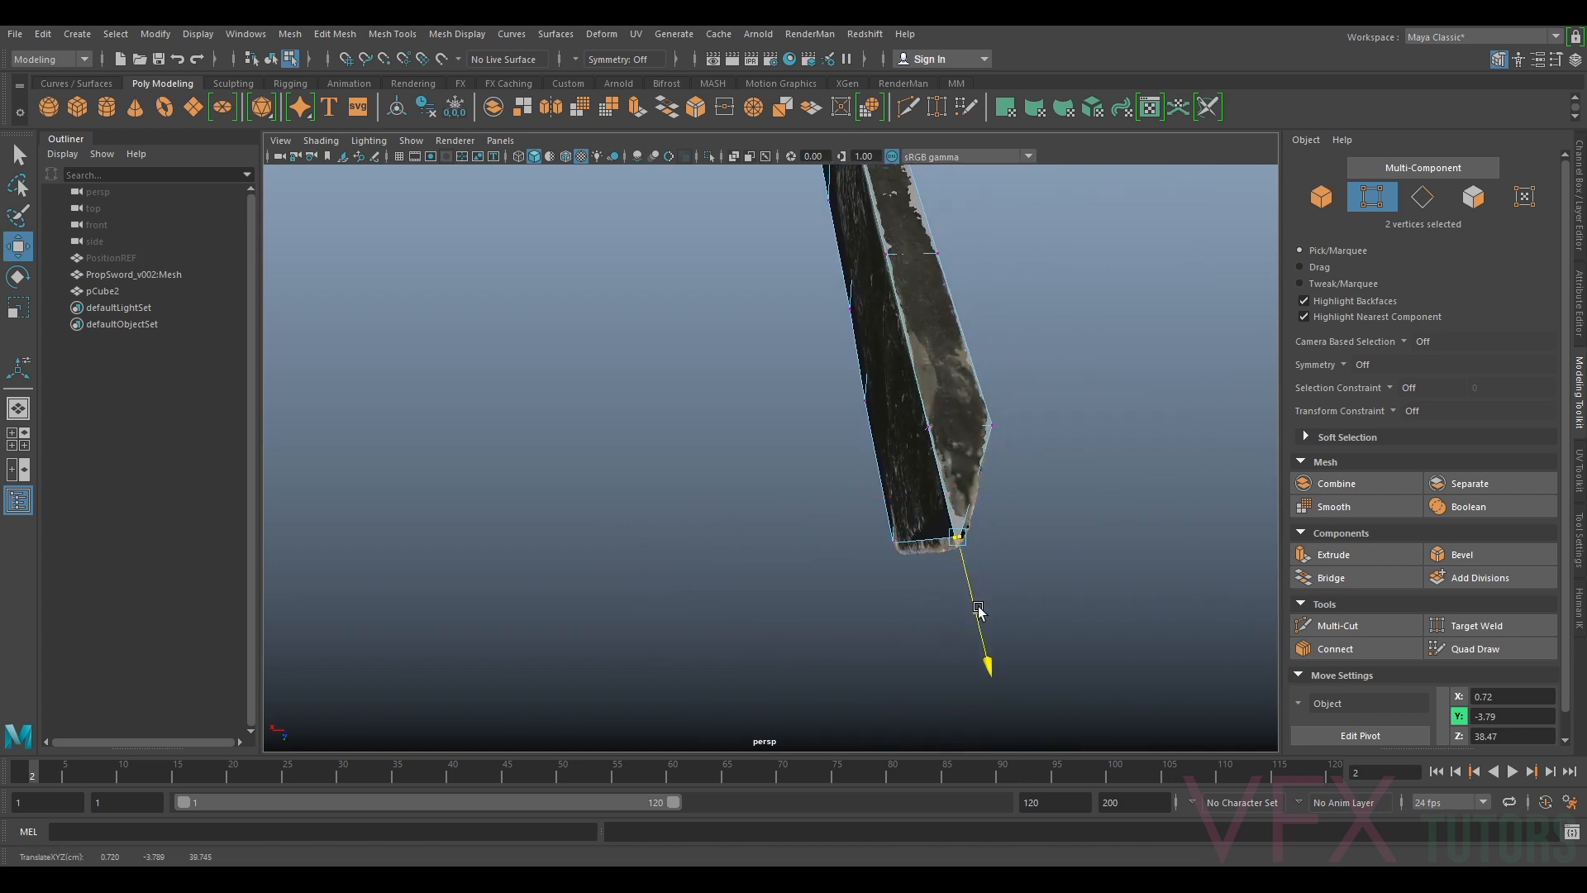
Align the upper tip vertices with the scan's point by moving them to about X 0.61 and Z 39.45
{"action": "left_click_drag", "start_coordinate": [984, 618], "coordinate": [893, 521]}
{"action": "mouse_move", "coordinate": [822, 471]}
{"action": "left_mouse_down"}
{"action": "mouse_move", "coordinate": [851, 489]}
{"action": "mouse_move", "coordinate": [834, 489]}
{"action": "left_mouse_up"}
{"action": "mouse_move", "coordinate": [835, 489]}
{"action": "left_mouse_down", "text": "alt"}
{"action": "mouse_move", "coordinate": [917, 506]}
{"action": "mouse_move", "coordinate": [914, 485]}
{"action": "mouse_move", "coordinate": [862, 481]}
{"action": "mouse_move", "coordinate": [864, 497]}
{"action": "left_mouse_up", "text": "alt"}
{"action": "middle_click_drag", "start_coordinate": [862, 463], "coordinate": [842, 593], "text": "alt"}
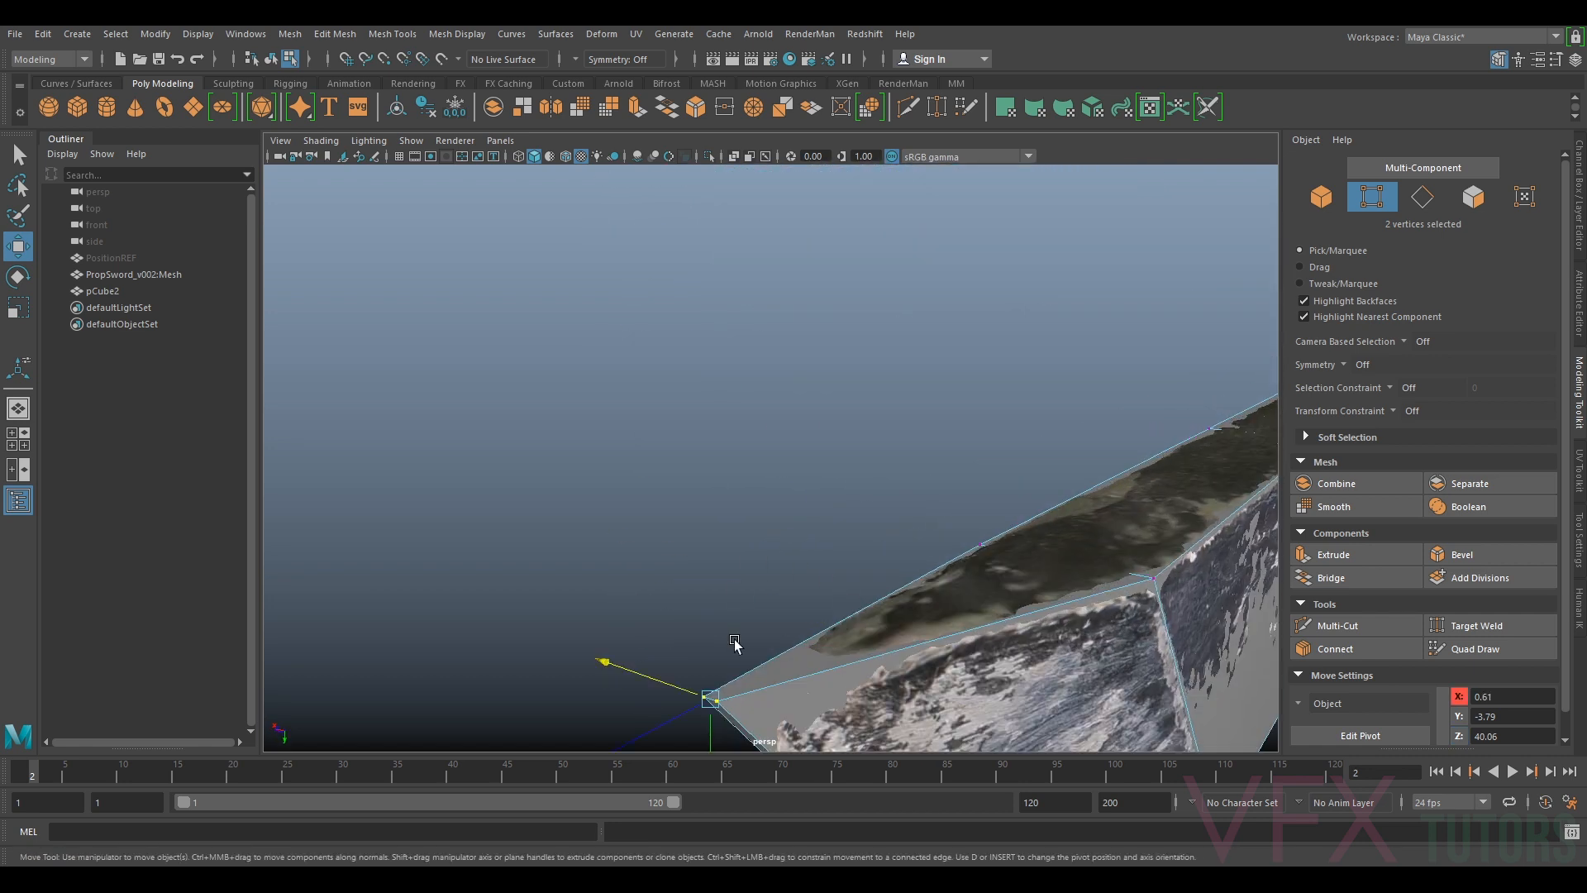
{"action": "middle_click_drag", "start_coordinate": [733, 639], "coordinate": [756, 546], "text": "alt"}
{"action": "left_click_drag", "start_coordinate": [724, 542], "coordinate": [631, 494]}
{"action": "left_click_drag", "start_coordinate": [534, 410], "coordinate": [552, 416]}
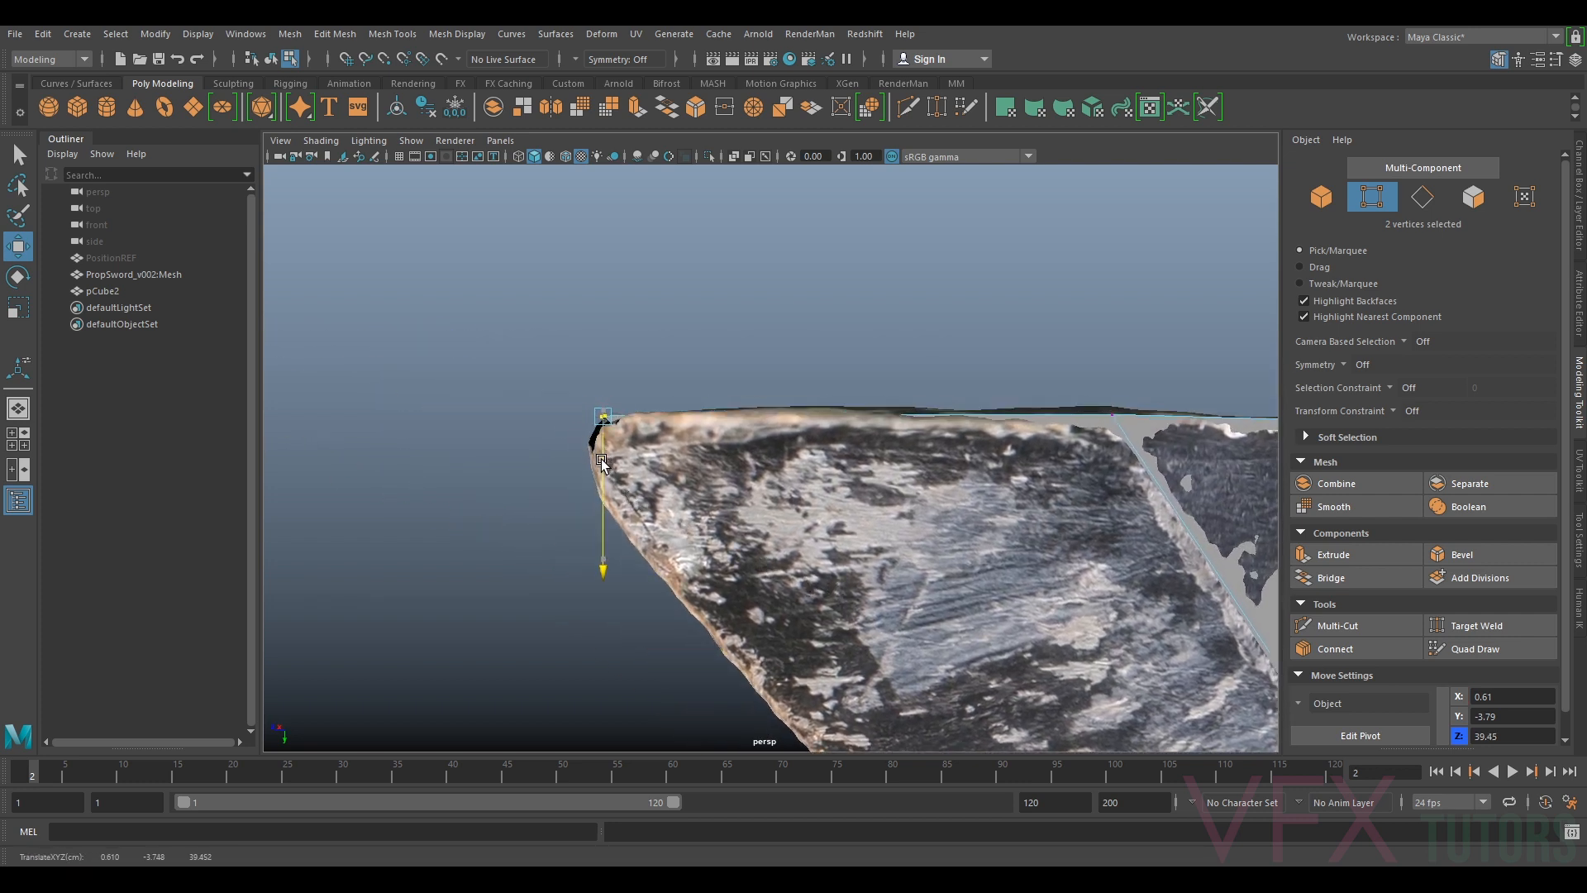
{"action": "left_click_drag", "start_coordinate": [599, 455], "coordinate": [697, 415], "text": "alt"}
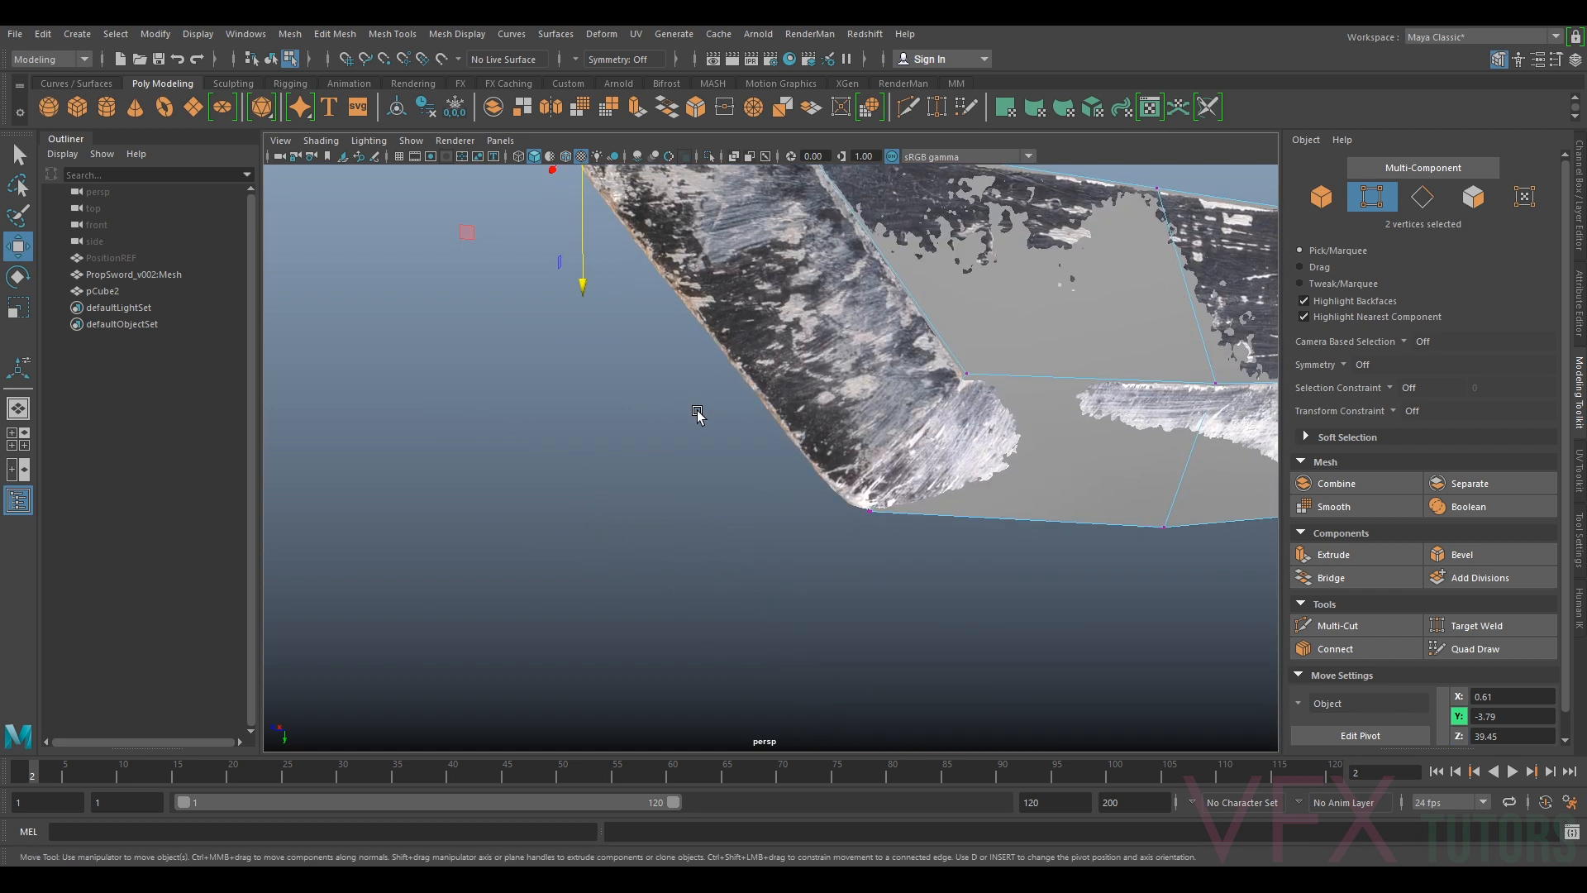
Move the vertices at the tip's lower corner onto the scan's corner, at about Y 2.67 and Z 34.35
{"action": "left_click_drag", "start_coordinate": [909, 508], "coordinate": [766, 496], "text": "alt"}
{"action": "left_click", "coordinate": [756, 504]}
{"action": "left_click_drag", "start_coordinate": [803, 552], "coordinate": [901, 516]}
{"action": "left_click", "coordinate": [949, 489]}
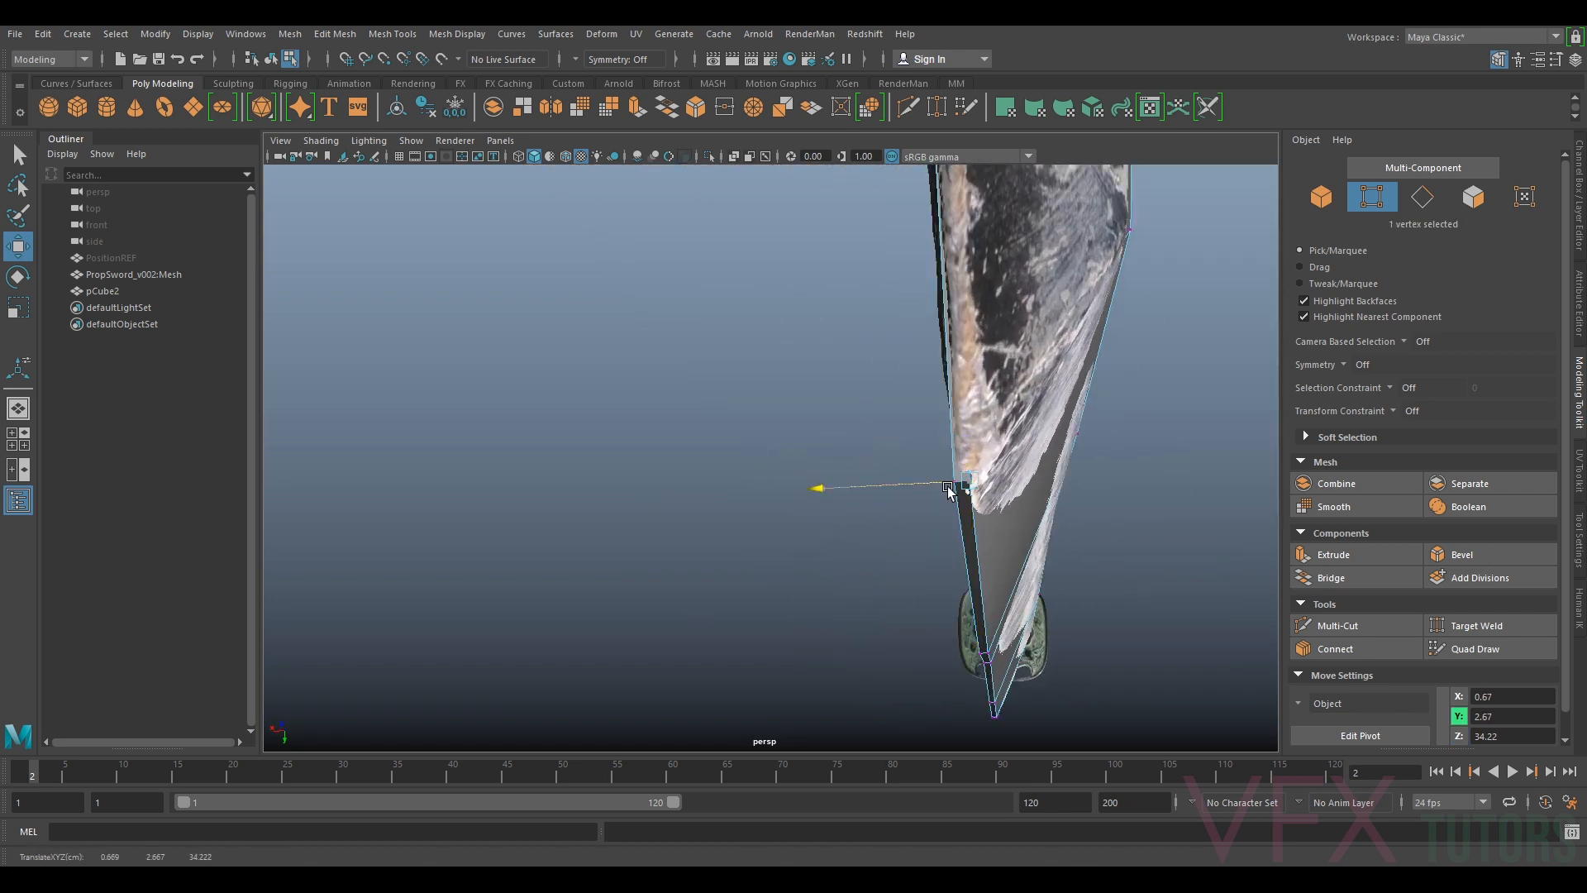
{"action": "left_click_drag", "start_coordinate": [951, 494], "coordinate": [626, 601], "text": "alt"}
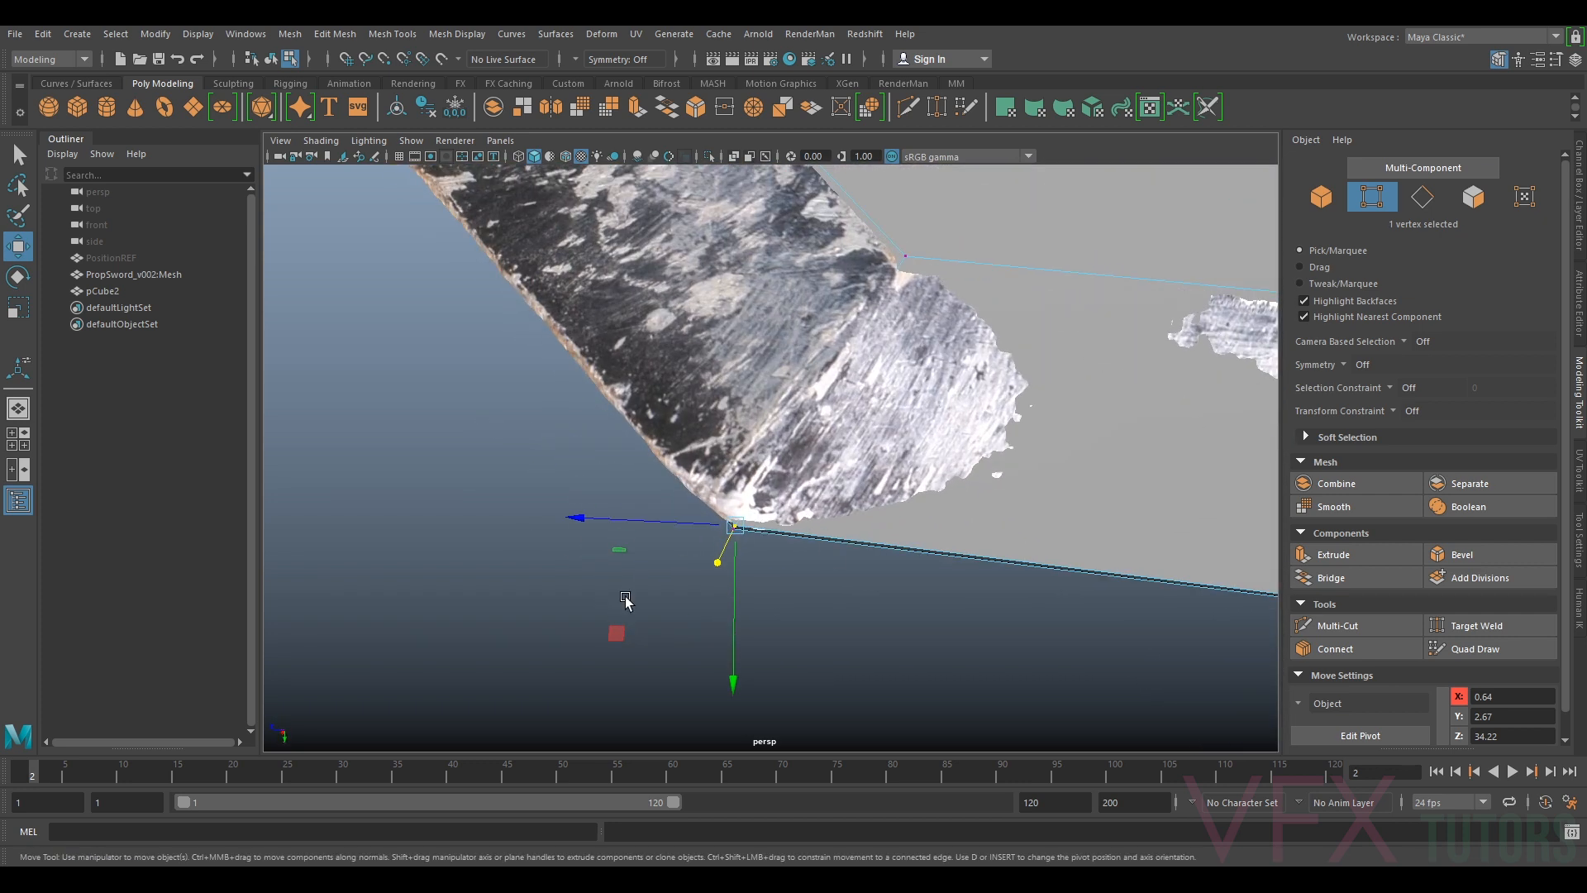
{"action": "left_click", "coordinate": [712, 526]}
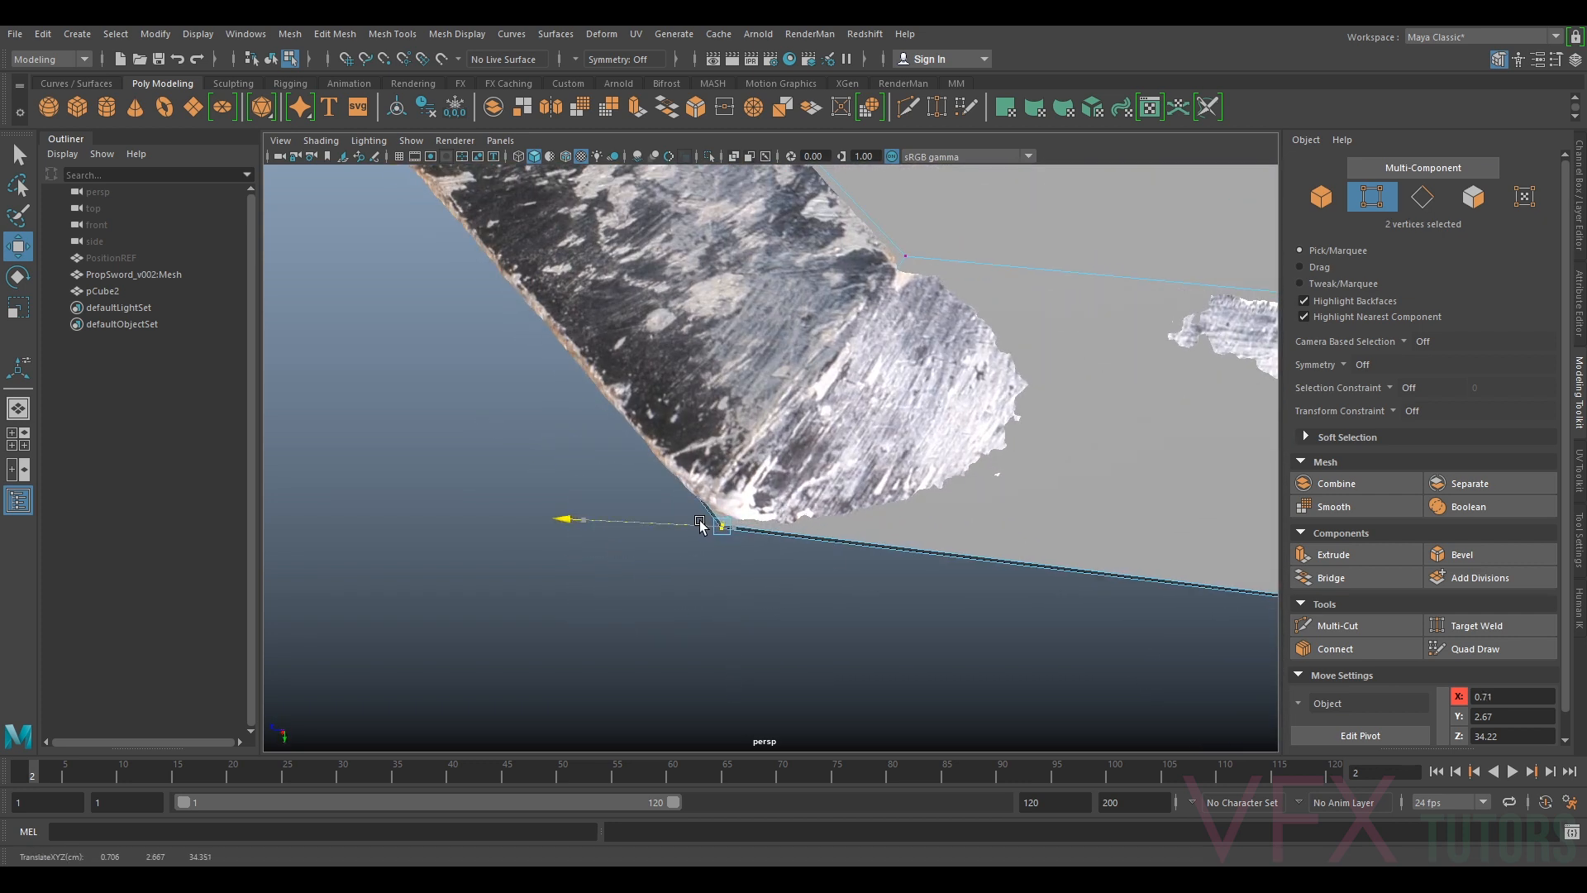
{"action": "left_click_drag", "start_coordinate": [700, 524], "coordinate": [802, 533], "text": "alt"}
Move the bevel-line corner vertex near the tip in X to about -0.75, and adjust the vertex at the lower tip corner
{"action": "left_click", "coordinate": [1014, 314]}
{"action": "left_click_drag", "start_coordinate": [1024, 388], "coordinate": [959, 330], "text": "alt"}
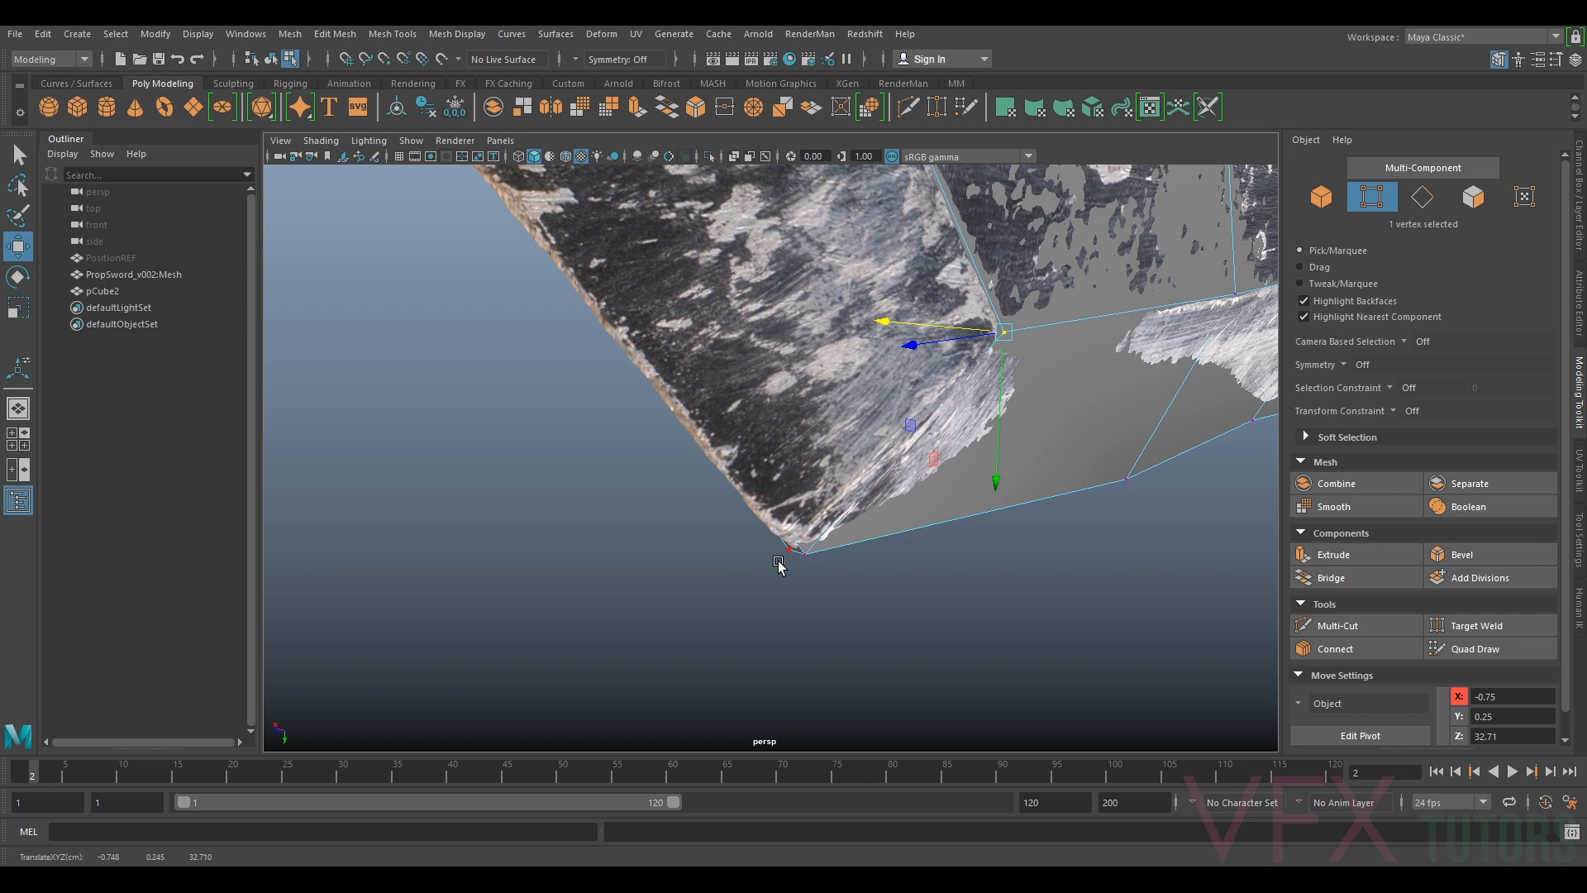
{"action": "left_click", "coordinate": [807, 554]}
{"action": "left_click_drag", "start_coordinate": [776, 549], "coordinate": [978, 529]}
{"action": "left_click_drag", "start_coordinate": [1056, 576], "coordinate": [998, 546]}
{"action": "left_click_drag", "start_coordinate": [986, 447], "coordinate": [570, 453], "text": "alt"}
Fit the two cutting-edge vertices of the loop near Z 20.90 to the scan, at about X 0.61 and Y 2.88
{"action": "scroll", "coordinate": [666, 376], "scroll_direction": "down", "scroll_amount": 8}
{"action": "middle_click_drag", "start_coordinate": [1149, 496], "coordinate": [888, 397], "text": "alt"}
{"action": "scroll", "coordinate": [888, 397], "scroll_direction": "up", "scroll_amount": 5}
{"action": "left_click_drag", "start_coordinate": [888, 396], "coordinate": [702, 439], "text": "alt"}
{"action": "middle_click_drag", "start_coordinate": [702, 438], "coordinate": [857, 513], "text": "alt"}
{"action": "left_click_drag", "start_coordinate": [716, 446], "coordinate": [770, 418]}
{"action": "scroll", "coordinate": [779, 382], "scroll_direction": "up", "scroll_amount": 3}
{"action": "mouse_move", "coordinate": [768, 429]}
{"action": "left_mouse_down", "text": "alt"}
{"action": "mouse_move", "coordinate": [907, 400]}
{"action": "mouse_move", "coordinate": [931, 454]}
{"action": "mouse_move", "coordinate": [787, 447]}
{"action": "left_mouse_up", "text": "alt"}
{"action": "left_click_drag", "start_coordinate": [649, 451], "coordinate": [662, 479]}
{"action": "right_click_drag", "start_coordinate": [661, 479], "coordinate": [681, 500], "text": "alt"}
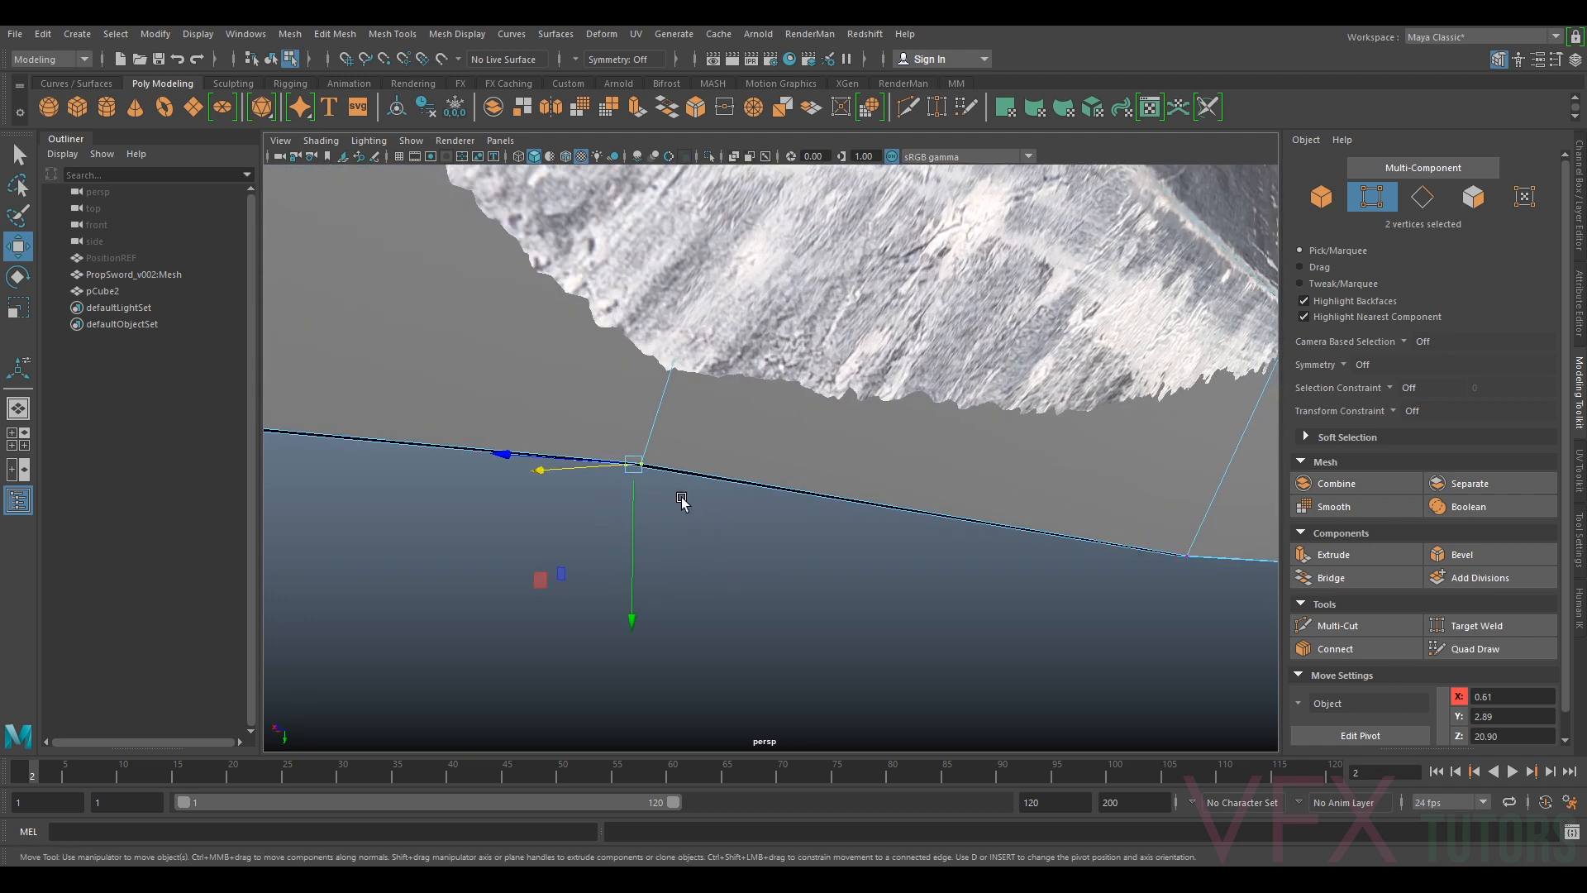
{"action": "left_click_drag", "start_coordinate": [630, 526], "coordinate": [634, 522]}
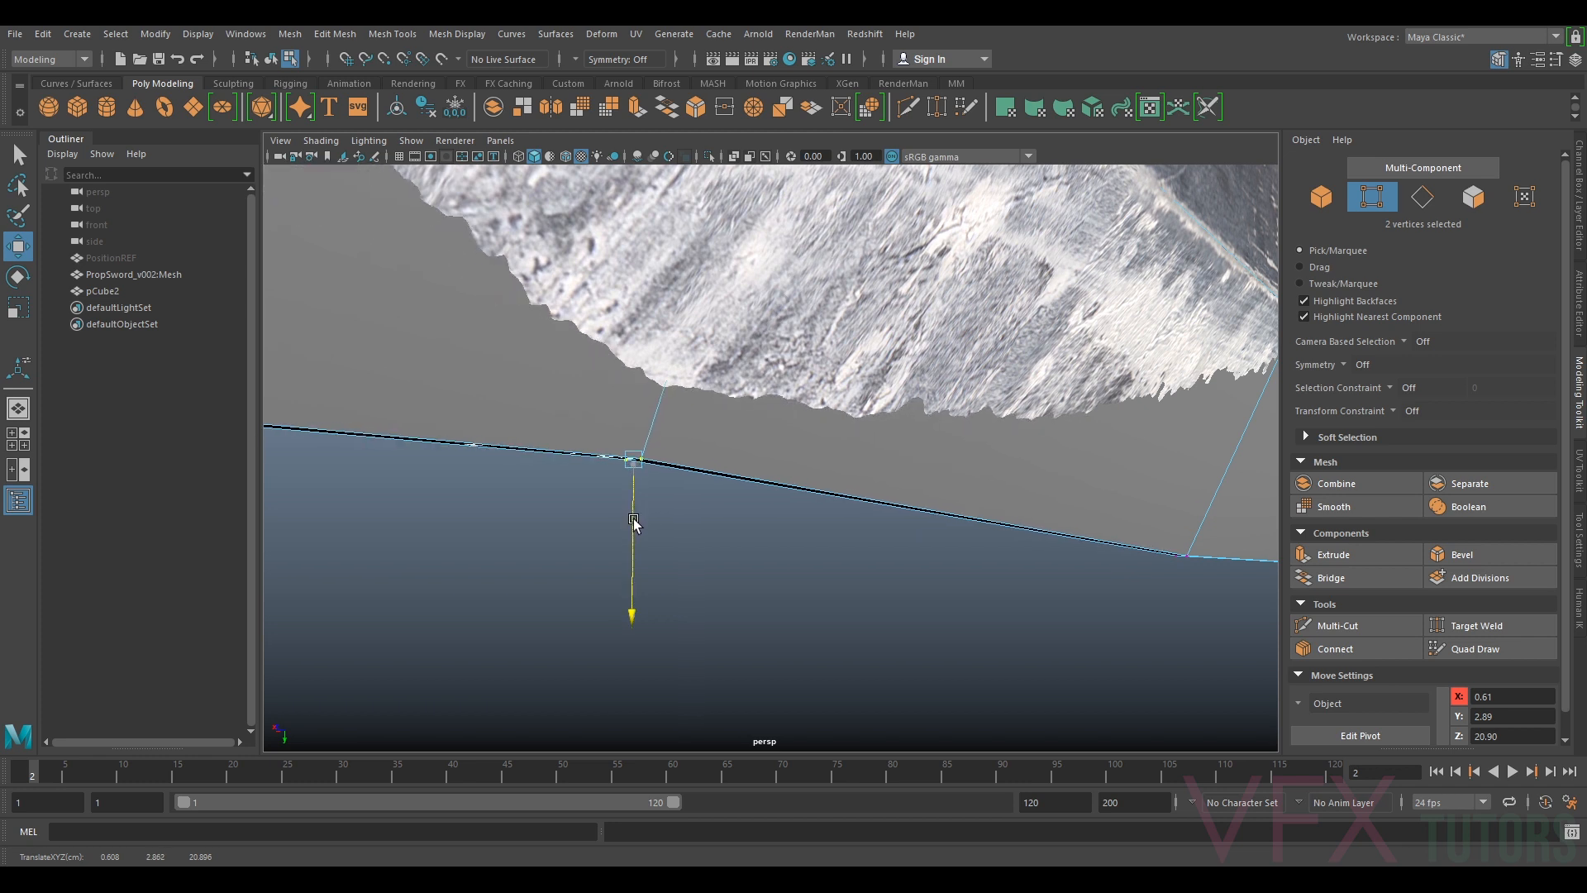
Adjust the vertices of the loop near Z 10.70 to the scan, placing the bevel-line vertex at about X -0.79 and Y 0.52
{"action": "scroll", "coordinate": [816, 481], "scroll_direction": "down", "scroll_amount": 4}
{"action": "left_click_drag", "start_coordinate": [817, 481], "coordinate": [818, 388], "text": "alt"}
{"action": "left_click", "coordinate": [772, 325]}
{"action": "left_click_drag", "start_coordinate": [771, 325], "coordinate": [800, 364], "text": "alt"}
{"action": "left_click_drag", "start_coordinate": [767, 322], "coordinate": [1124, 446]}
{"action": "middle_click_drag", "start_coordinate": [1124, 446], "coordinate": [880, 426], "text": "alt"}
{"action": "scroll", "coordinate": [1026, 453], "scroll_direction": "up", "scroll_amount": 2}
{"action": "left_click_drag", "start_coordinate": [861, 593], "coordinate": [810, 461], "text": "alt"}
{"action": "scroll", "coordinate": [949, 570], "scroll_direction": "up", "scroll_amount": 2}
{"action": "left_click_drag", "start_coordinate": [552, 440], "coordinate": [969, 514]}
{"action": "left_click_drag", "start_coordinate": [862, 535], "coordinate": [635, 447]}
{"action": "scroll", "coordinate": [636, 447], "scroll_direction": "down", "scroll_amount": 2}
Move the two cutting-edge vertices of the loop near Z 1.53 onto the scan's edge, at about X 0.44 and Y 2.93
{"action": "middle_click_drag", "start_coordinate": [945, 440], "coordinate": [676, 367], "text": "alt"}
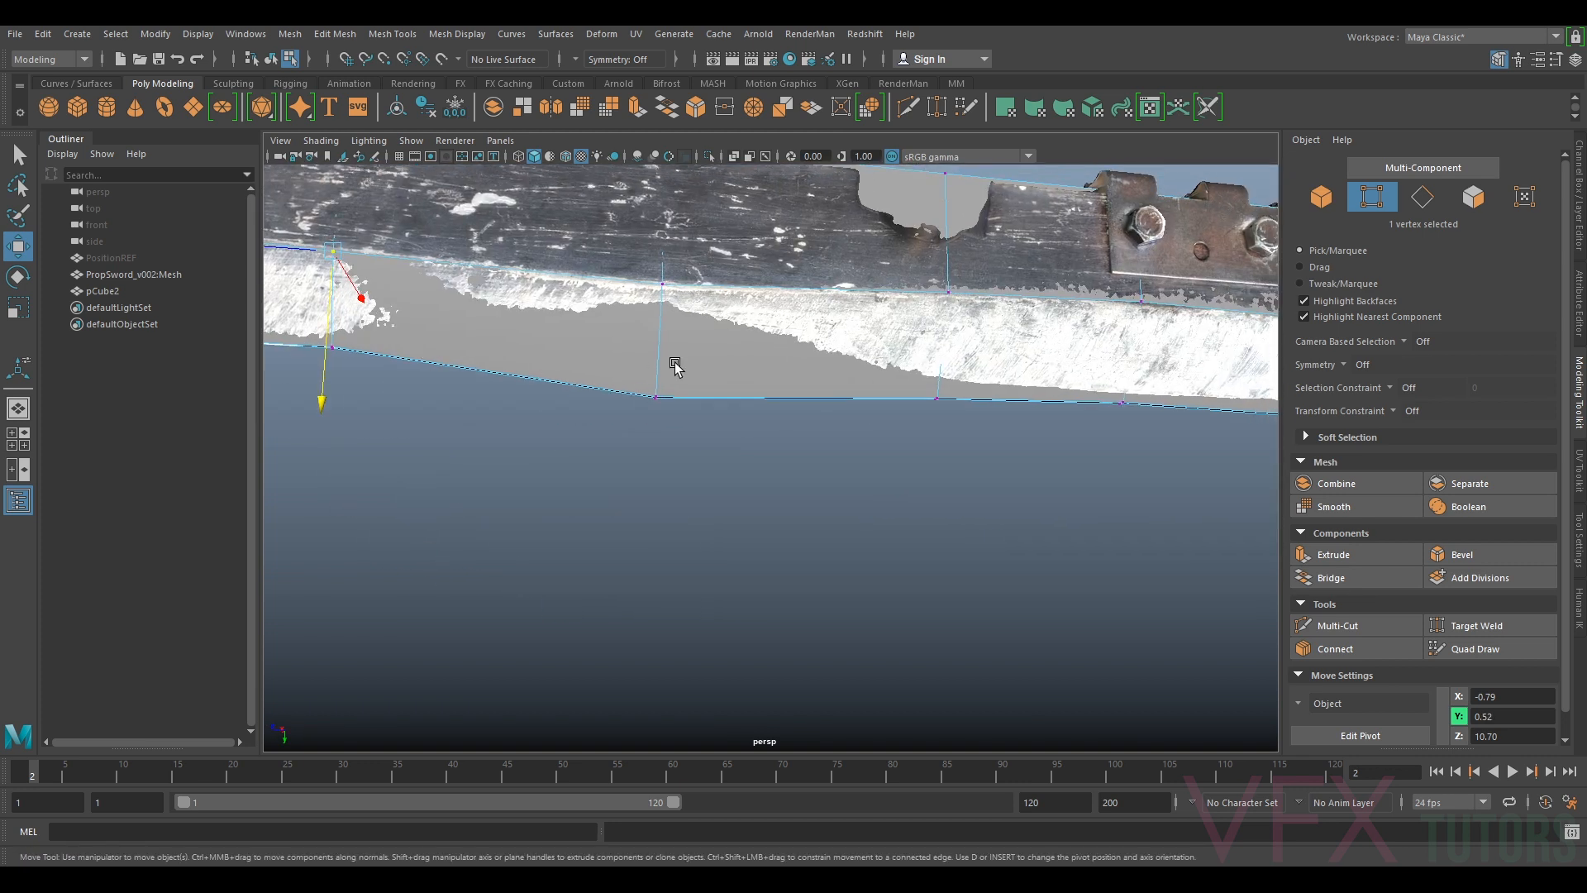
{"action": "left_click_drag", "start_coordinate": [688, 384], "coordinate": [688, 385], "text": "shift"}
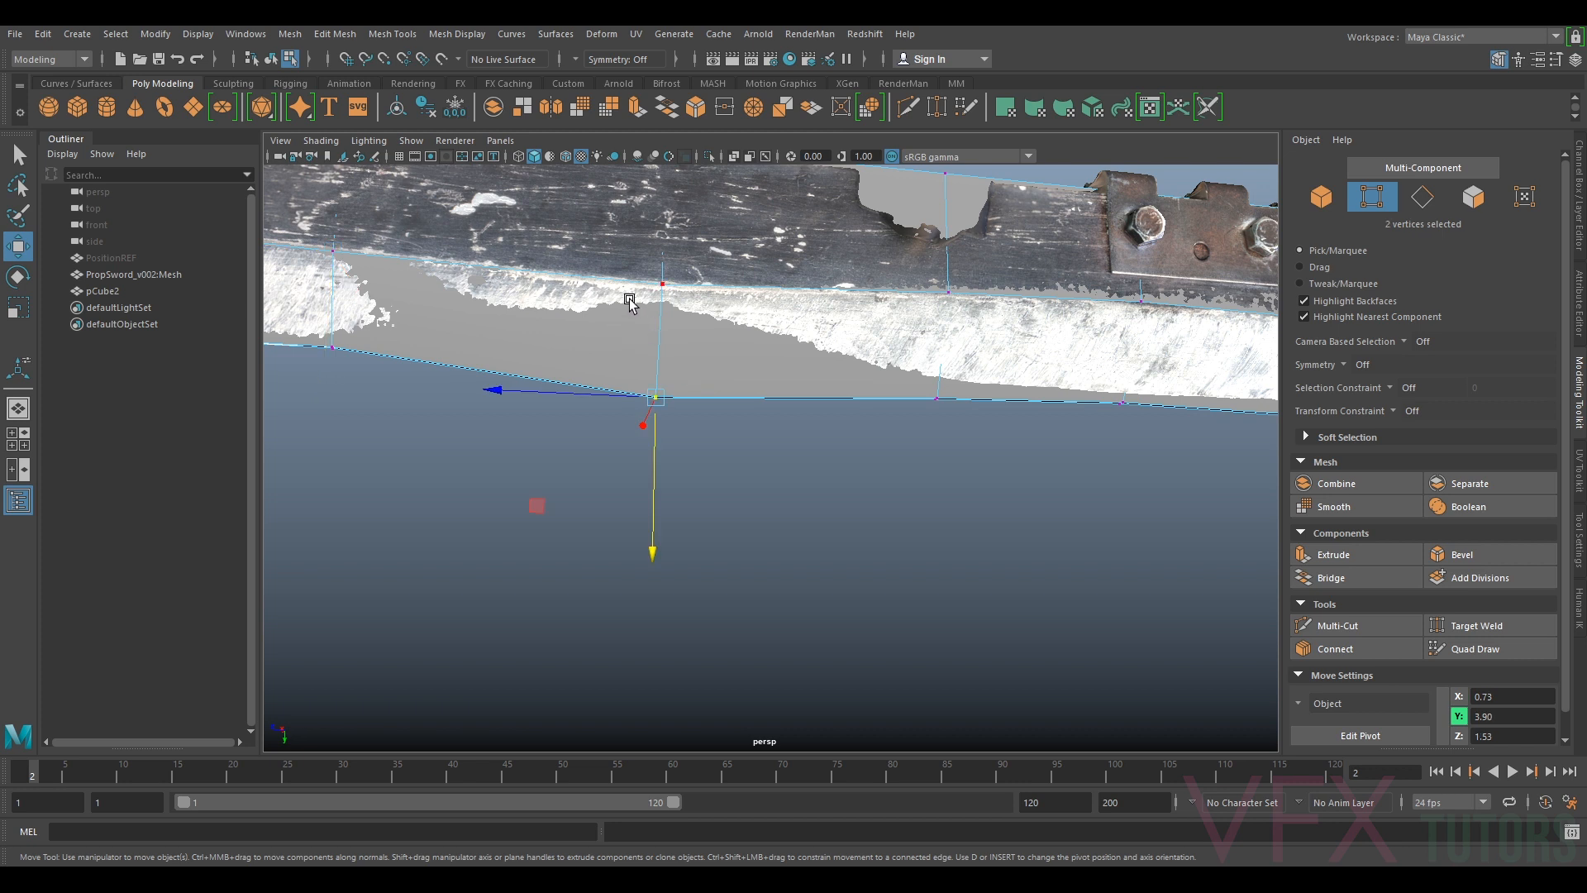
{"action": "scroll", "coordinate": [673, 411], "scroll_direction": "up", "scroll_amount": 3}
{"action": "middle_click_drag", "start_coordinate": [672, 410], "coordinate": [835, 512], "text": "alt"}
{"action": "left_click_drag", "start_coordinate": [690, 509], "coordinate": [677, 429]}
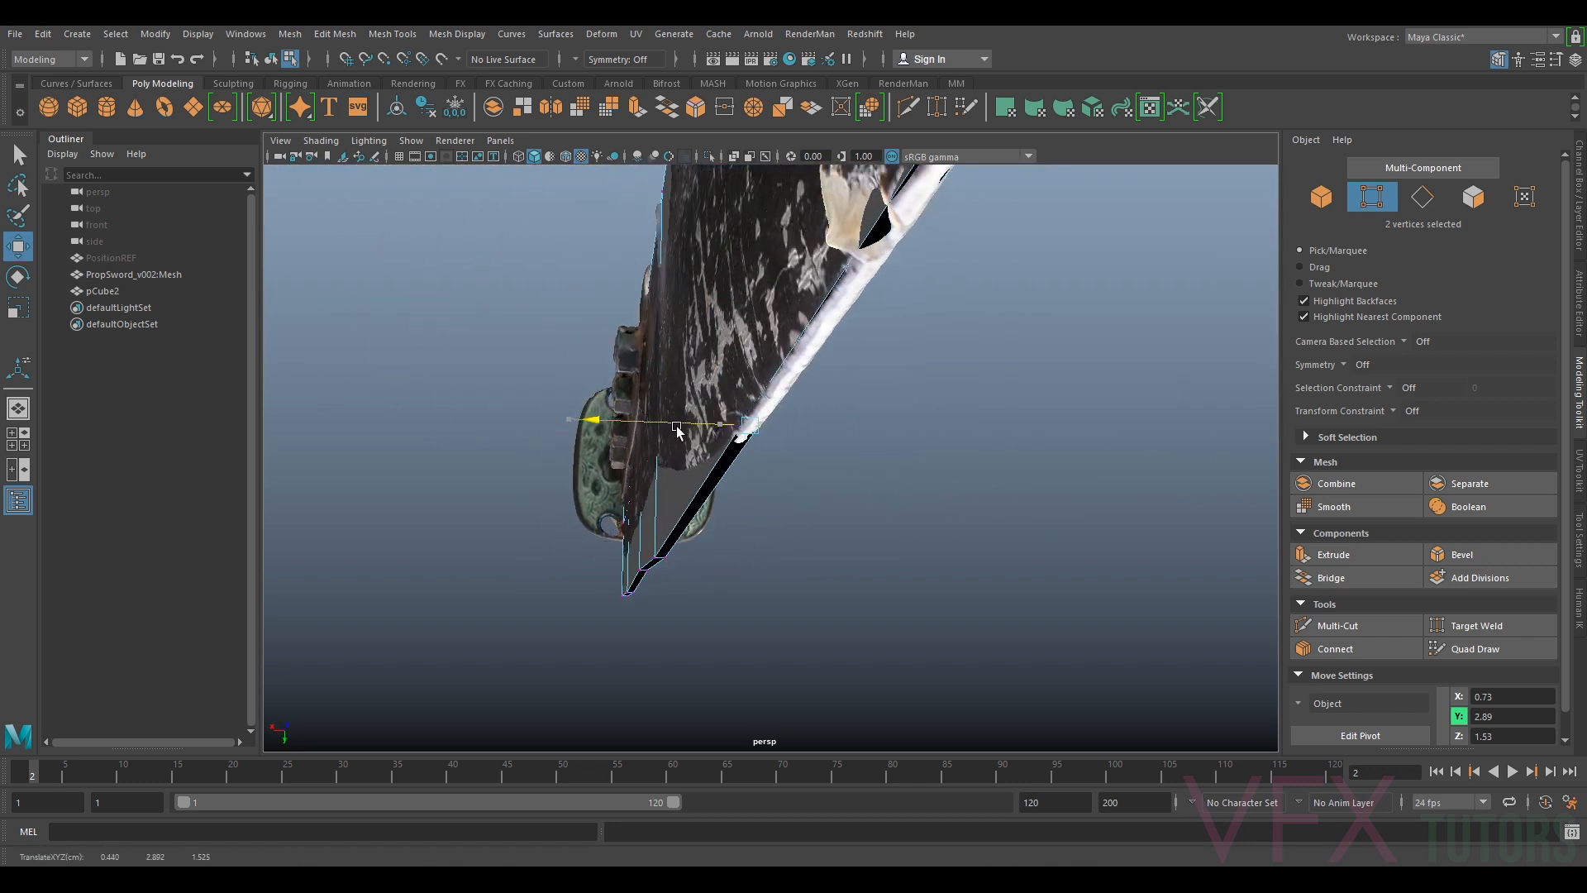
{"action": "left_click_drag", "start_coordinate": [750, 508], "coordinate": [755, 512]}
{"action": "left_click_drag", "start_coordinate": [915, 405], "coordinate": [748, 442], "text": "alt"}
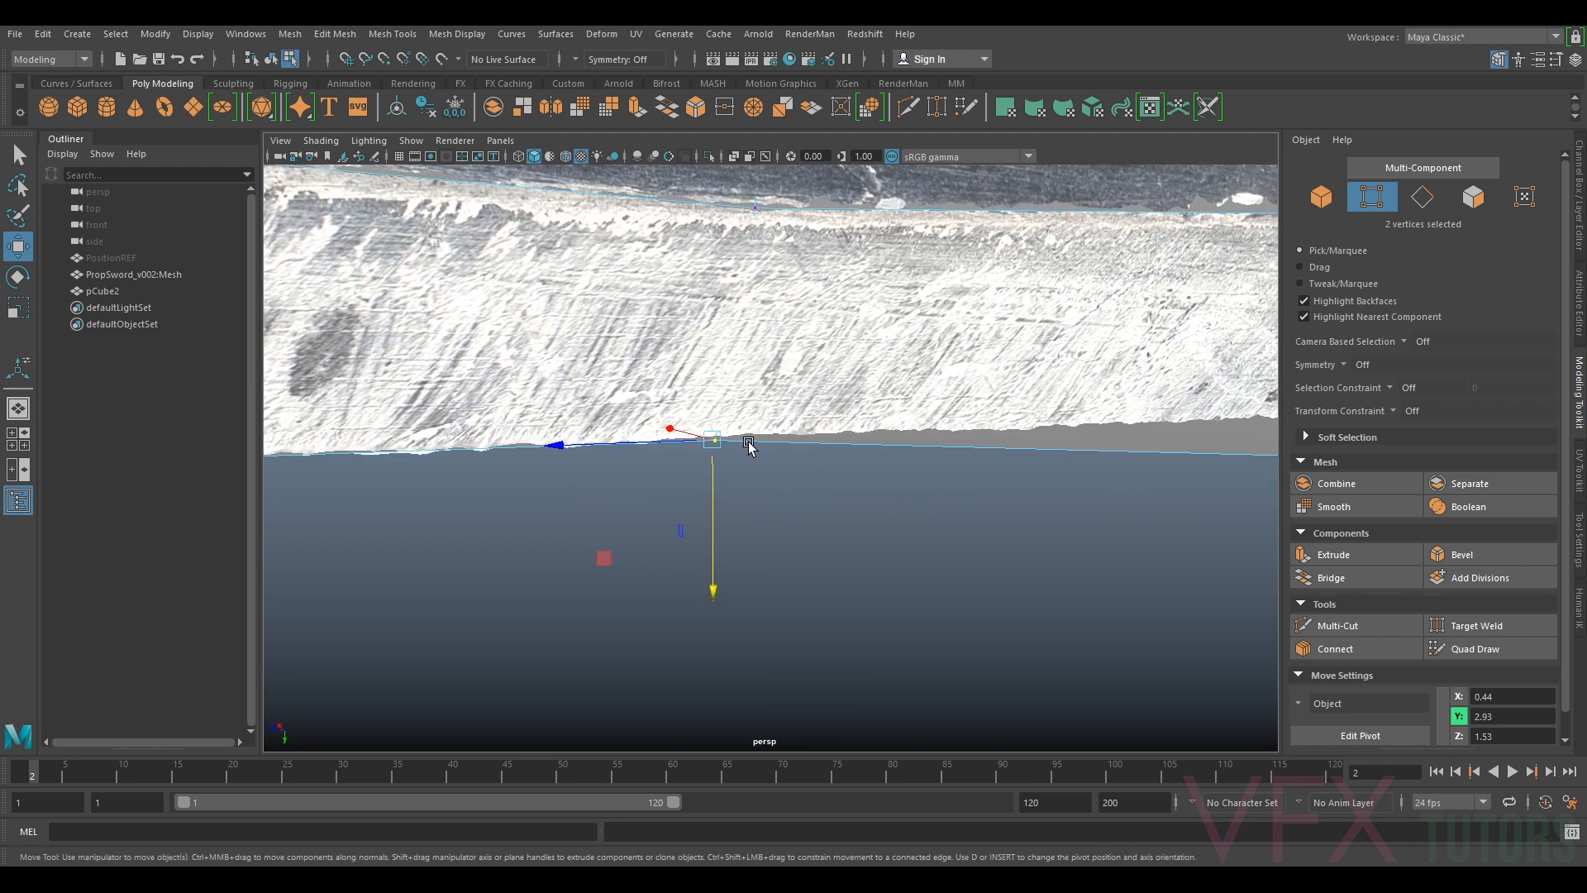
Move the two cutting-edge vertices of the loop near Z -7.62 in Y to about 2.96, matching the scan's edge
{"action": "left_click", "coordinate": [762, 218]}
{"action": "left_click_drag", "start_coordinate": [757, 244], "coordinate": [663, 382]}
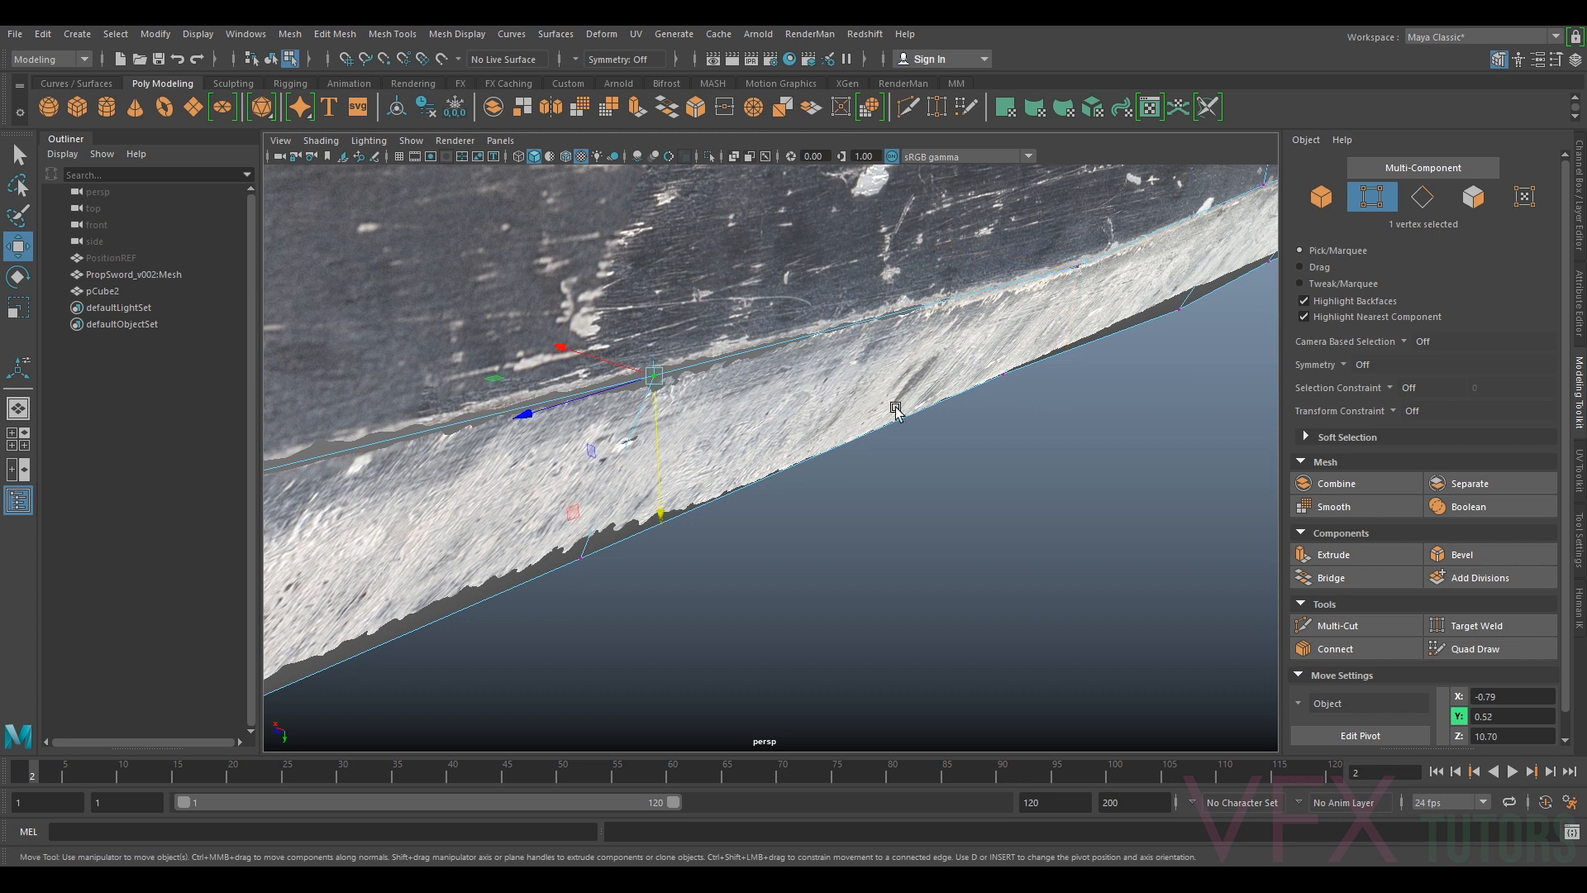
{"action": "left_click_drag", "start_coordinate": [896, 408], "coordinate": [827, 408], "text": "alt"}
{"action": "middle_click_drag", "start_coordinate": [1046, 396], "coordinate": [549, 426], "text": "alt"}
{"action": "left_click_drag", "start_coordinate": [1139, 389], "coordinate": [1137, 389], "text": "shift"}
{"action": "left_click_drag", "start_coordinate": [1043, 499], "coordinate": [1044, 468]}
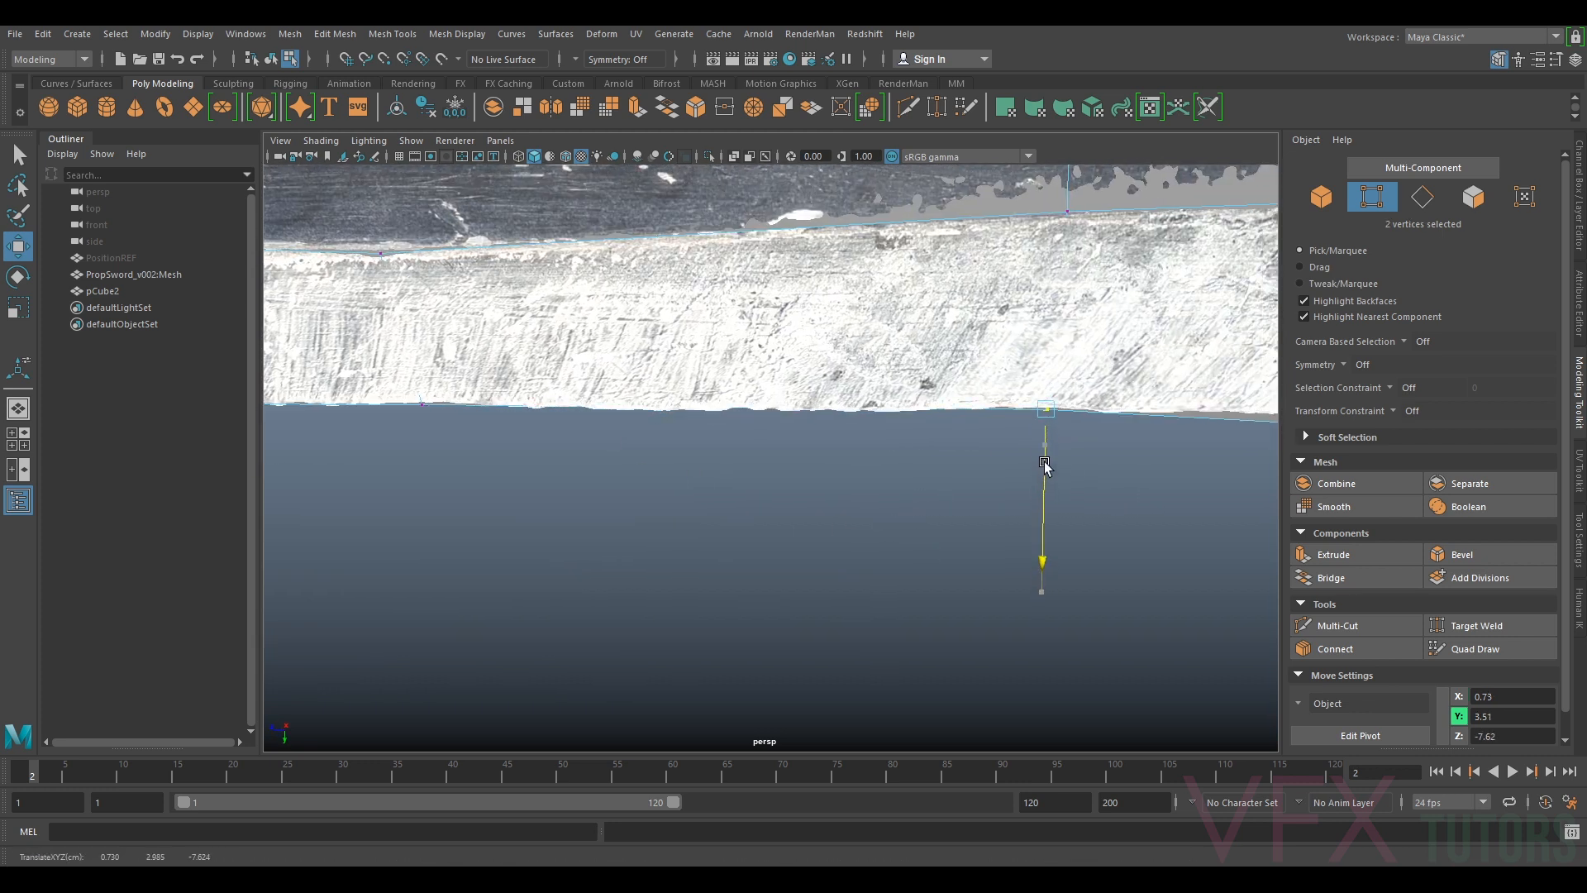
{"action": "scroll", "coordinate": [958, 300], "scroll_direction": "down", "scroll_amount": 3}
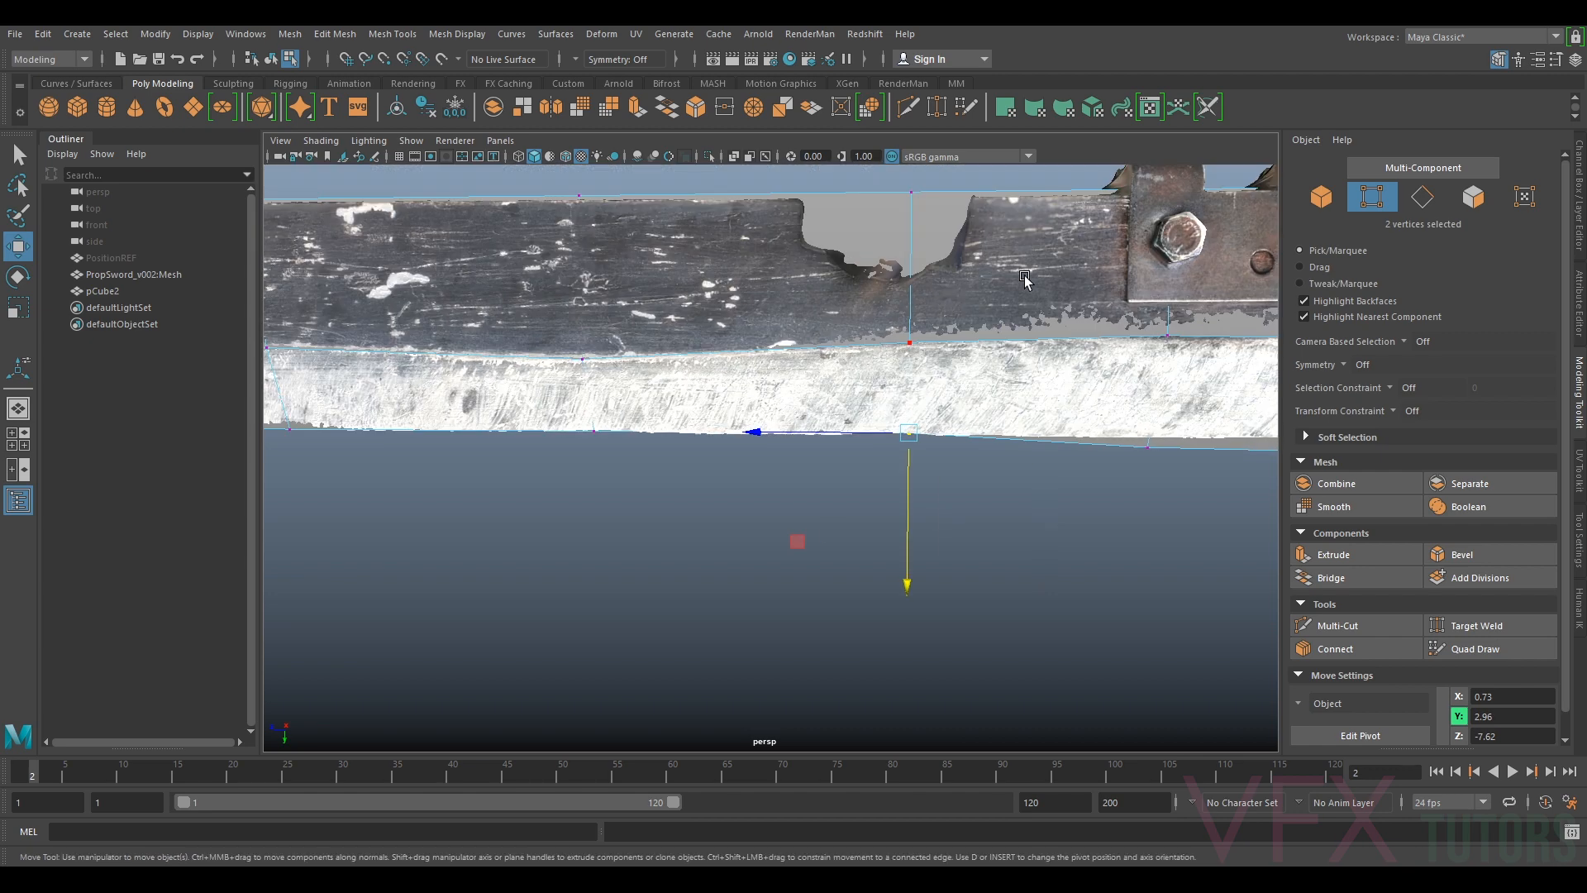
Fit the cutting-edge vertices of the loop near Z -7.62 in X to about 0.40, and place its bevel-line vertex at about Y 0.48
{"action": "left_click_drag", "start_coordinate": [790, 322], "coordinate": [705, 453], "text": "alt"}
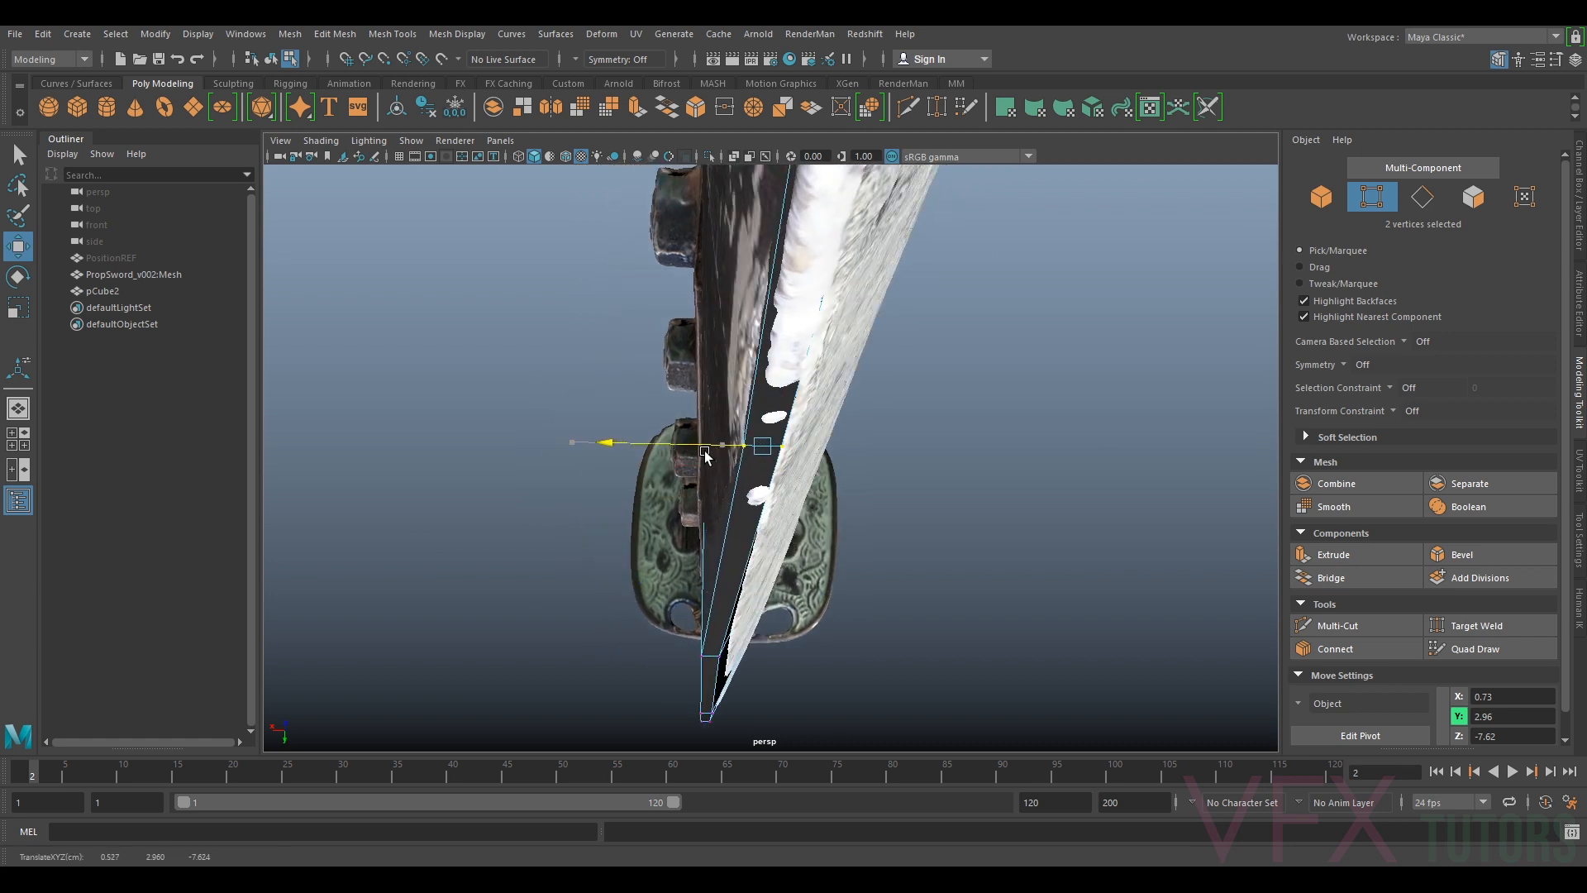
{"action": "left_click", "coordinate": [745, 447]}
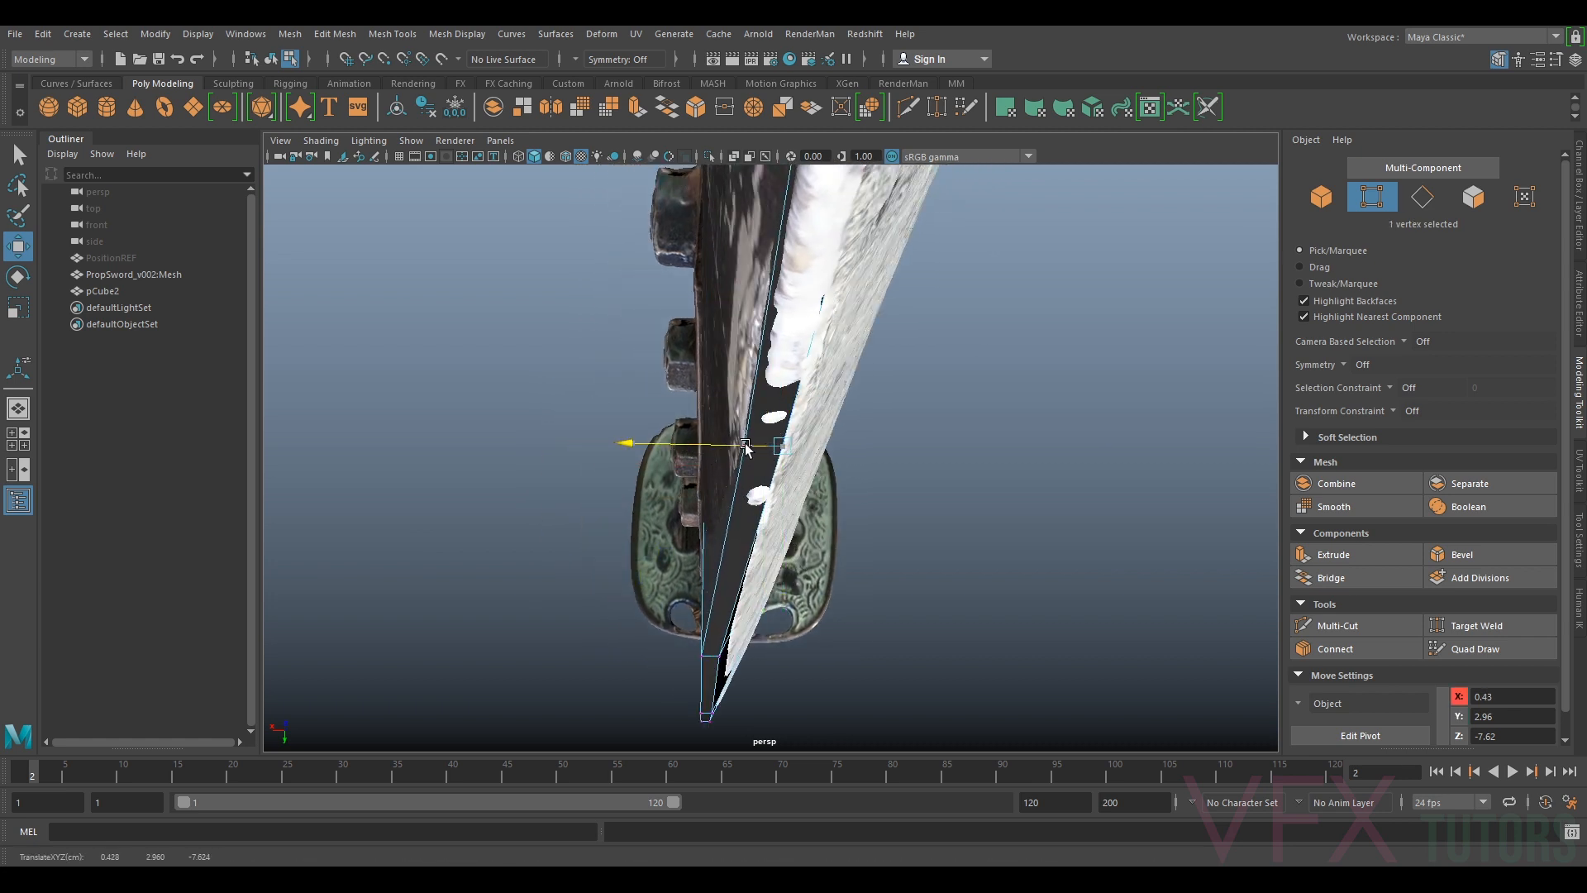
{"action": "left_click_drag", "start_coordinate": [751, 450], "coordinate": [779, 559], "text": "alt"}
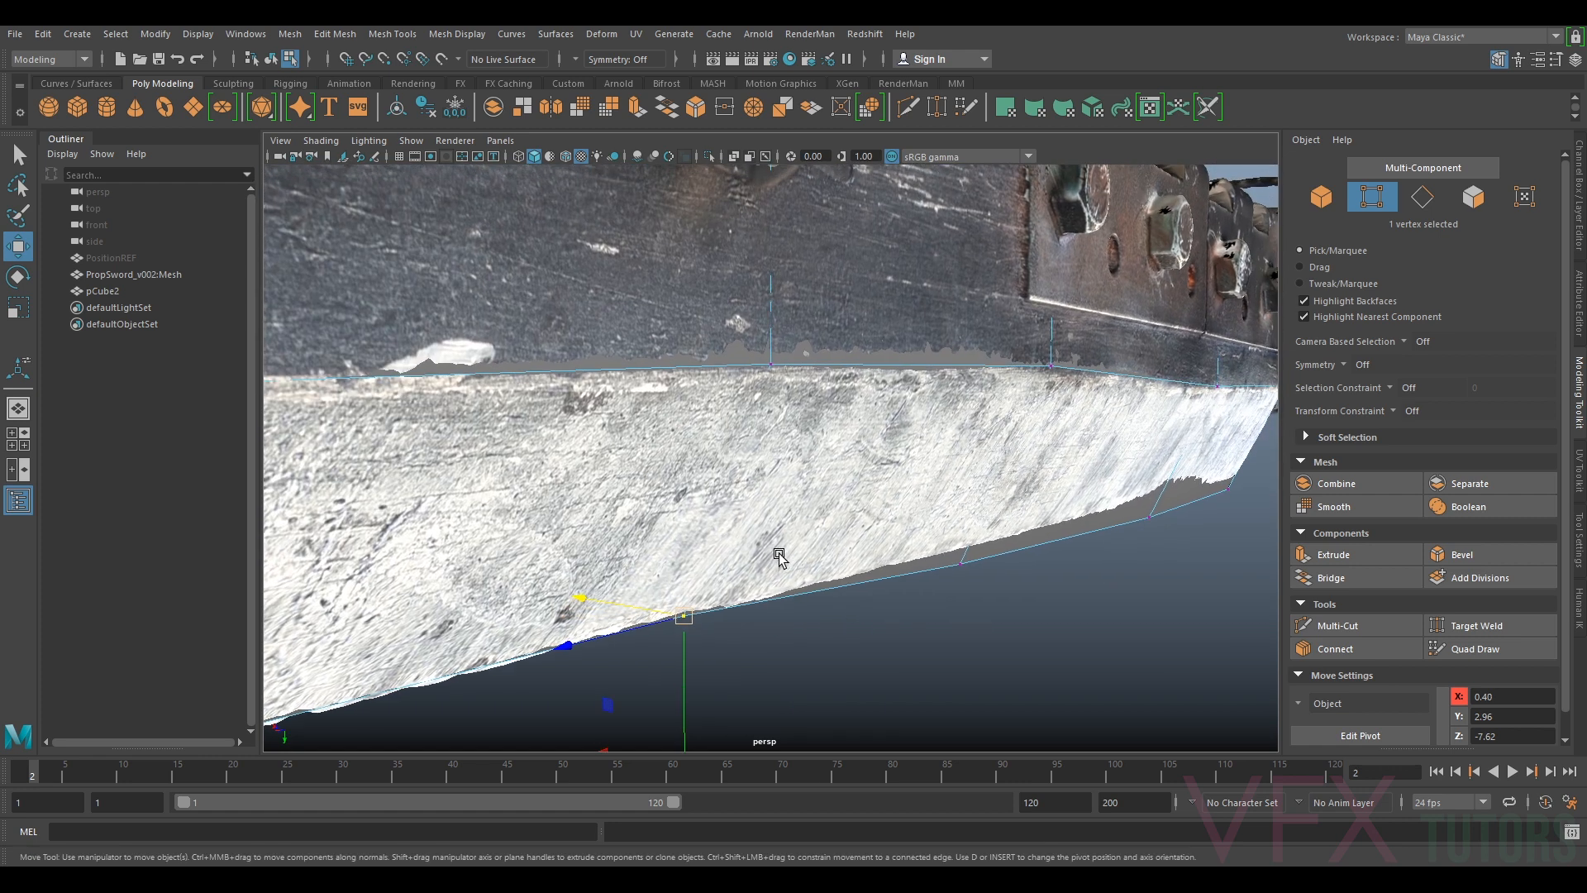
{"action": "left_click_drag", "start_coordinate": [778, 389], "coordinate": [777, 417]}
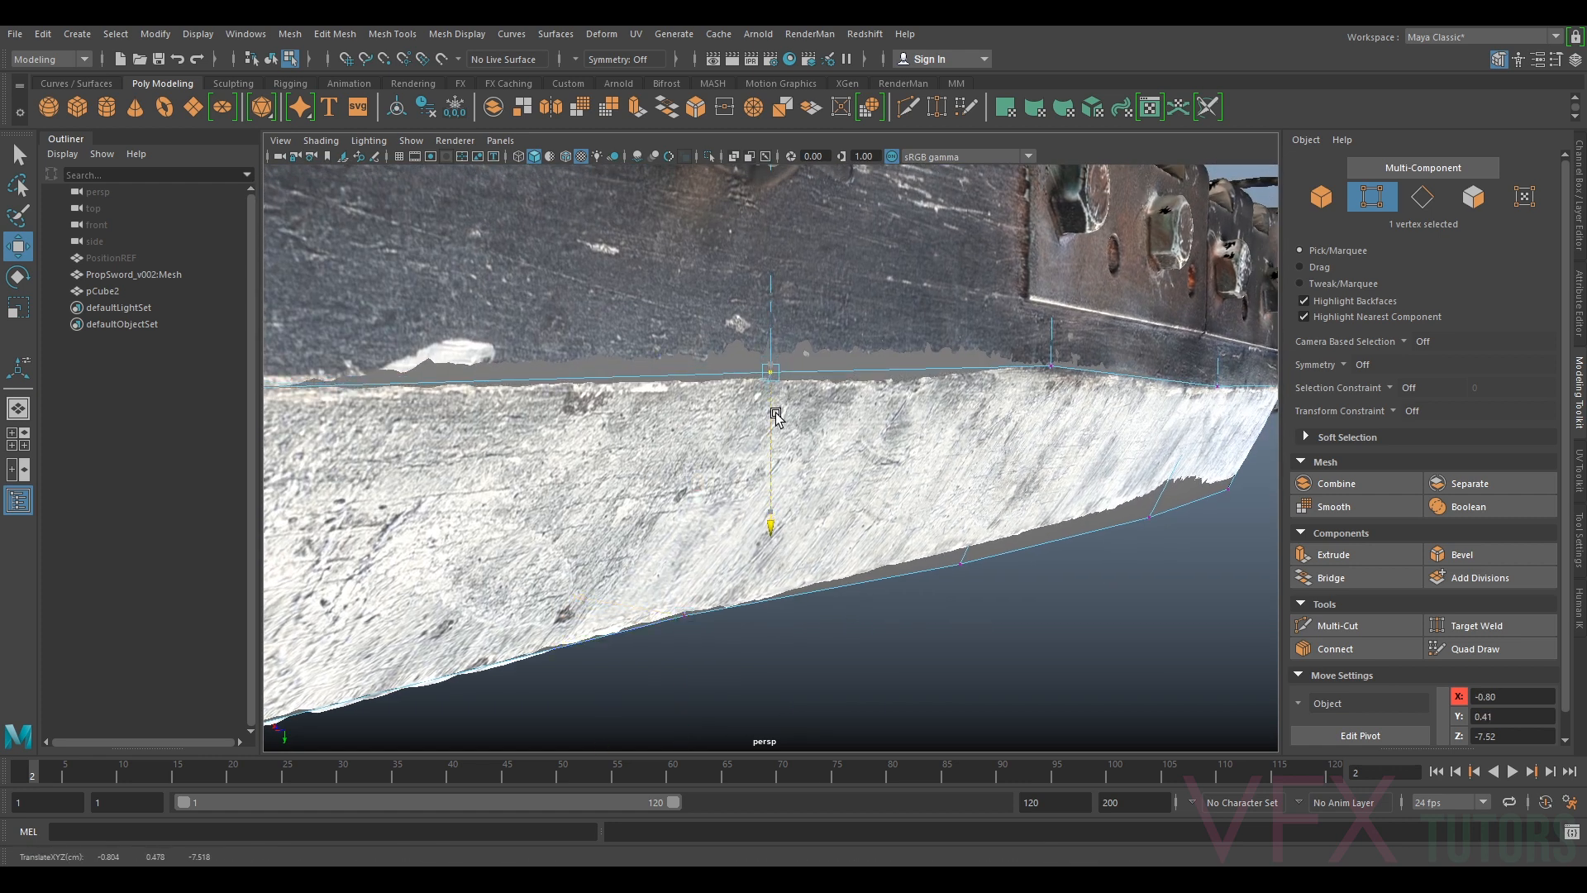
Fit the cutting-edge vertices of the loop near Z -14.34 to the scan at about Y 3.02, and adjust its bevel-line vertex
{"action": "left_click_drag", "start_coordinate": [1012, 428], "coordinate": [531, 383], "text": "alt"}
{"action": "right_click_drag", "start_coordinate": [880, 434], "coordinate": [888, 610], "text": "alt"}
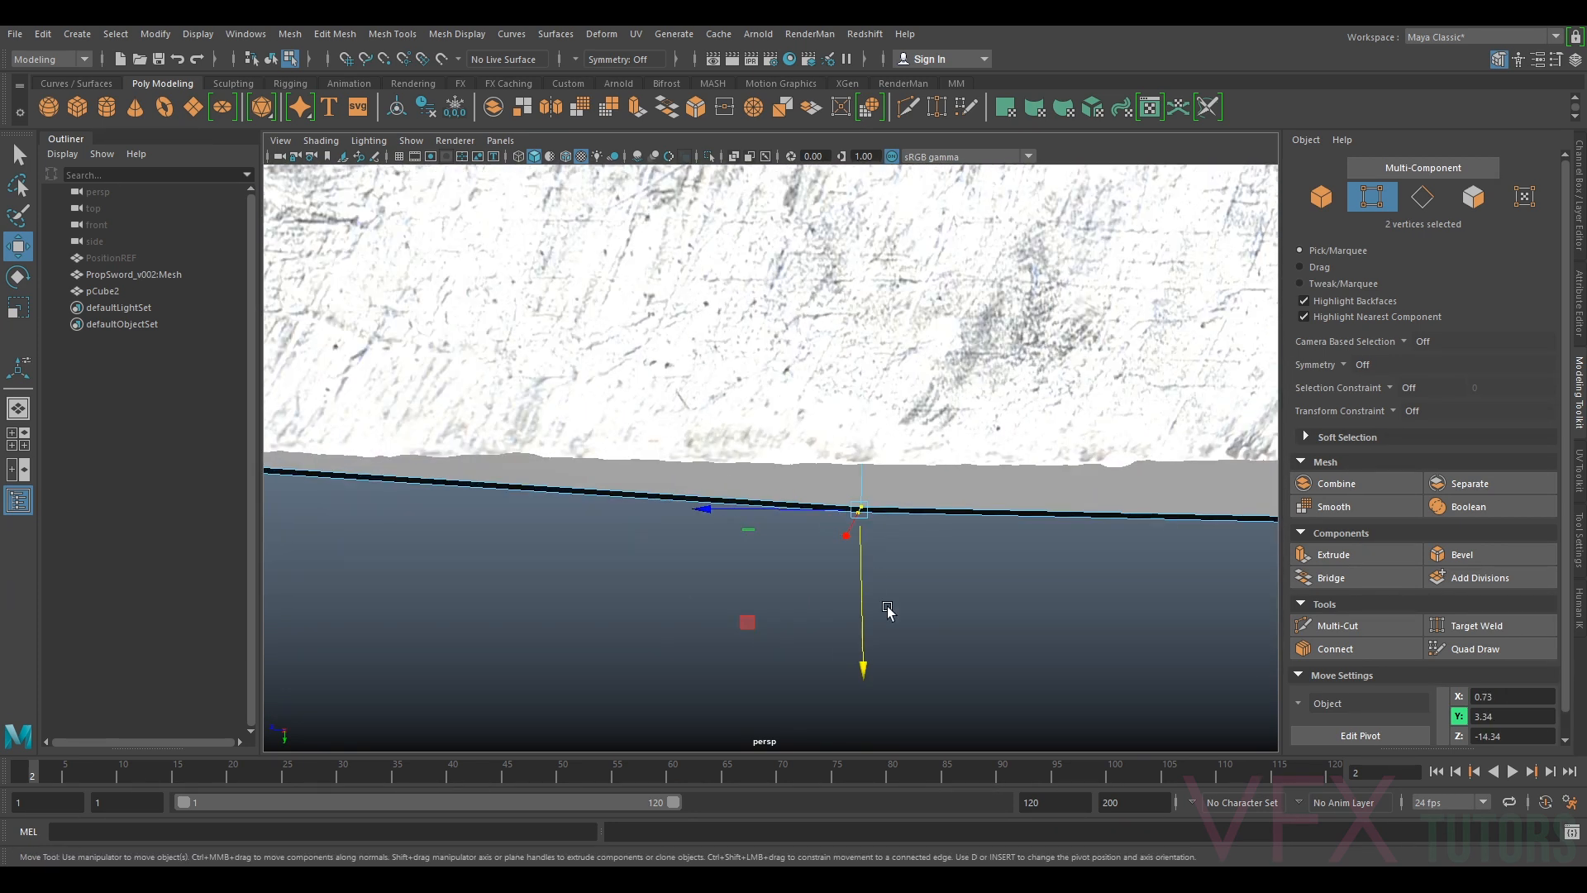
{"action": "left_click_drag", "start_coordinate": [861, 602], "coordinate": [963, 465]}
{"action": "left_click_drag", "start_coordinate": [724, 357], "coordinate": [762, 382]}
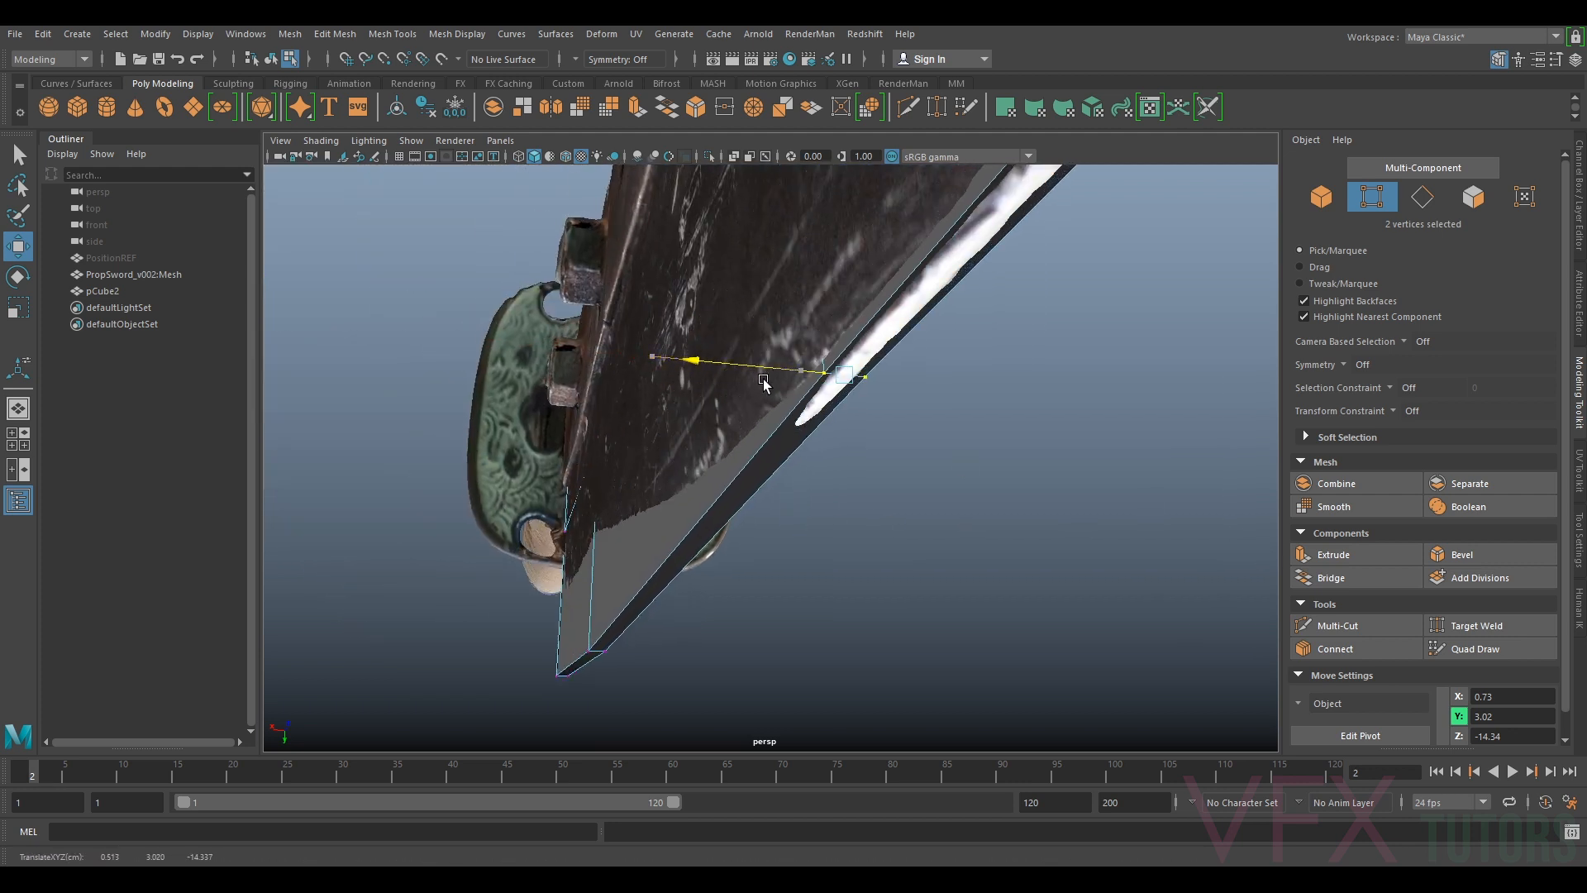
{"action": "left_click_drag", "start_coordinate": [854, 438], "coordinate": [853, 440]}
{"action": "left_click_drag", "start_coordinate": [853, 439], "coordinate": [763, 456], "text": "alt"}
{"action": "left_click_drag", "start_coordinate": [799, 389], "coordinate": [781, 419]}
{"action": "left_click", "coordinate": [670, 276]}
{"action": "left_click_drag", "start_coordinate": [669, 291], "coordinate": [671, 329]}
Move the two cutting-edge vertices of the loop near Z -24.20 in Y to about 3.07
{"action": "middle_click_drag", "start_coordinate": [671, 329], "coordinate": [372, 273], "text": "alt"}
{"action": "mouse_move", "coordinate": [694, 372]}
{"action": "left_mouse_down", "text": "alt"}
{"action": "mouse_move", "coordinate": [644, 361]}
{"action": "mouse_move", "coordinate": [678, 380]}
{"action": "left_mouse_up", "text": "alt"}
{"action": "right_click_drag", "start_coordinate": [677, 405], "coordinate": [743, 438], "text": "alt"}
{"action": "left_click_drag", "start_coordinate": [743, 431], "coordinate": [814, 398]}
{"action": "left_click_drag", "start_coordinate": [794, 457], "coordinate": [793, 424]}
{"action": "left_click_drag", "start_coordinate": [658, 400], "coordinate": [933, 399], "text": "alt"}
{"action": "left_click_drag", "start_coordinate": [527, 383], "coordinate": [785, 351], "text": "alt"}
Adjust the cutting-edge vertices of the loop near Z -24.20 in X onto the scan's edge, at about 0.44
{"action": "left_click_drag", "start_coordinate": [668, 279], "coordinate": [868, 322]}
{"action": "left_click_drag", "start_coordinate": [867, 323], "coordinate": [850, 319], "text": "alt"}
{"action": "left_click_drag", "start_coordinate": [807, 469], "coordinate": [807, 466]}
{"action": "left_click", "coordinate": [765, 419]}
{"action": "left_click_drag", "start_coordinate": [1020, 439], "coordinate": [850, 425], "text": "alt"}
{"action": "middle_click_drag", "start_coordinate": [669, 382], "coordinate": [826, 400], "text": "alt"}
{"action": "right_click_drag", "start_coordinate": [826, 401], "coordinate": [870, 438], "text": "alt"}
{"action": "left_click_drag", "start_coordinate": [750, 421], "coordinate": [942, 365]}
{"action": "left_click", "coordinate": [841, 355]}
Fit the two cutting-edge corner vertices at the blade's guard end to the scan, at about X 0.47, Y 3.02 and Z -31.90
{"action": "right_click_drag", "start_coordinate": [942, 364], "coordinate": [928, 369], "text": "alt"}
{"action": "middle_click_drag", "start_coordinate": [927, 369], "coordinate": [807, 526], "text": "alt"}
{"action": "left_click_drag", "start_coordinate": [806, 526], "coordinate": [638, 501], "text": "alt"}
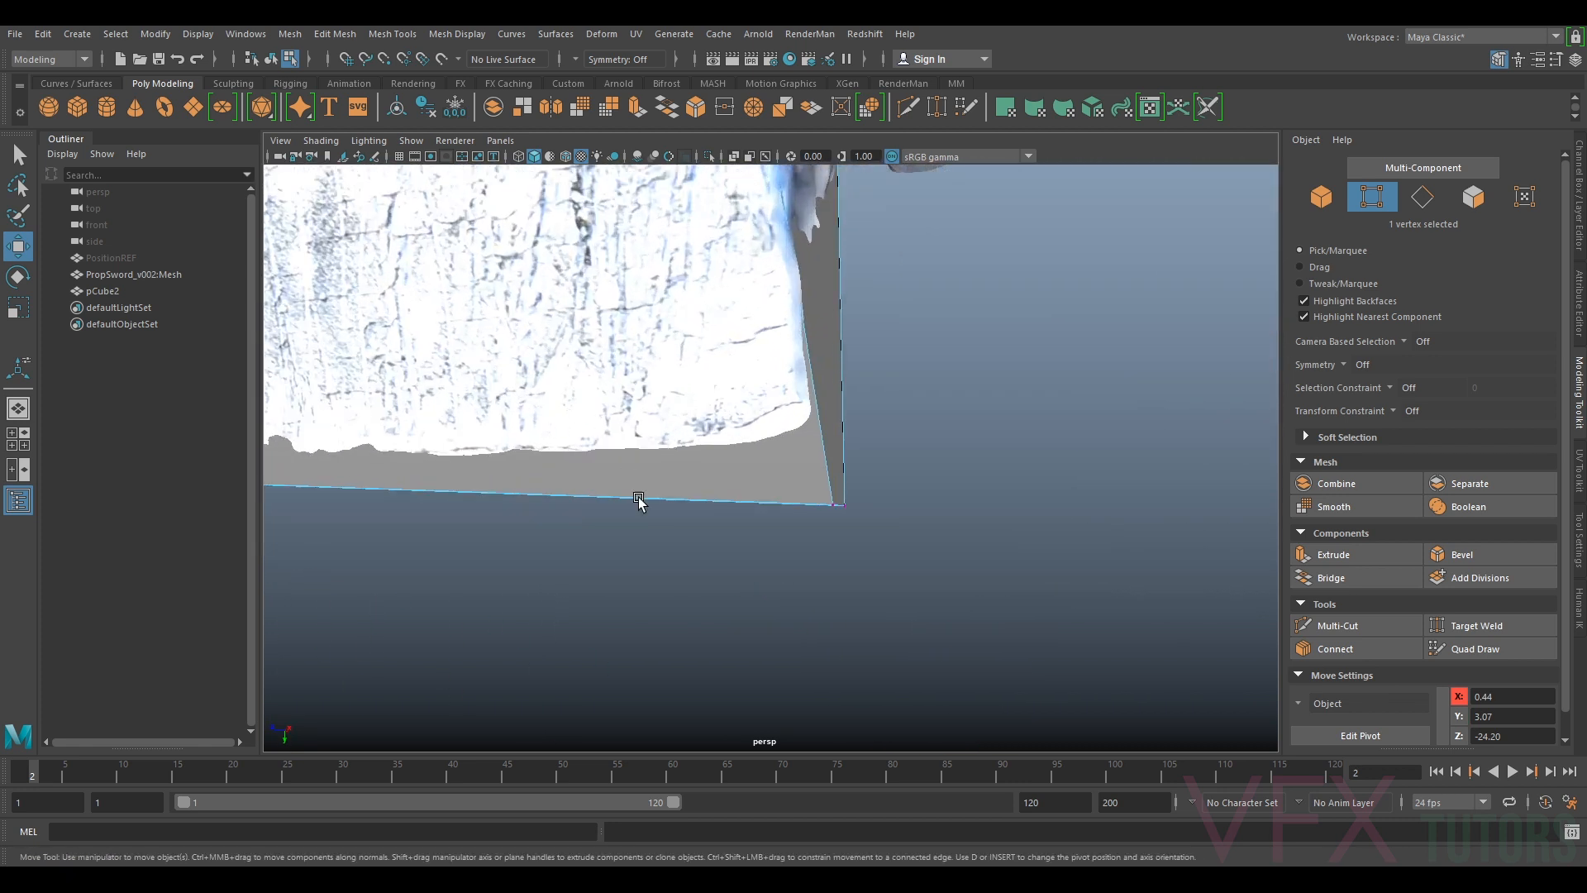
{"action": "left_click_drag", "start_coordinate": [841, 536], "coordinate": [878, 468]}
{"action": "left_click_drag", "start_coordinate": [696, 423], "coordinate": [818, 439]}
{"action": "left_click_drag", "start_coordinate": [818, 439], "coordinate": [589, 443], "text": "alt"}
{"action": "left_click_drag", "start_coordinate": [862, 454], "coordinate": [546, 391], "text": "alt"}
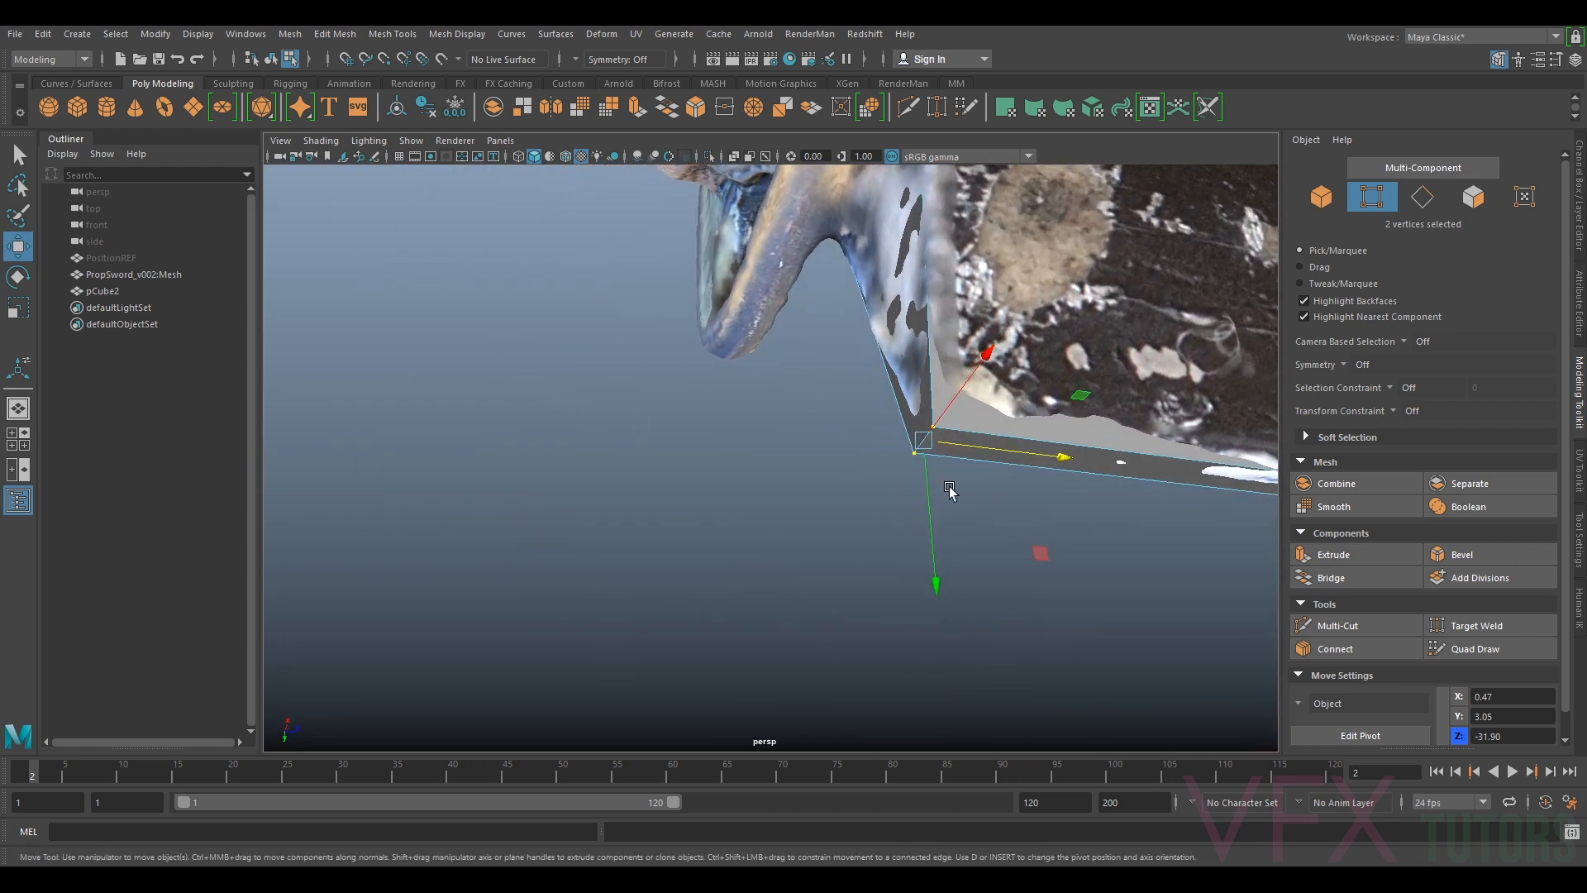
{"action": "left_click_drag", "start_coordinate": [931, 496], "coordinate": [787, 395]}
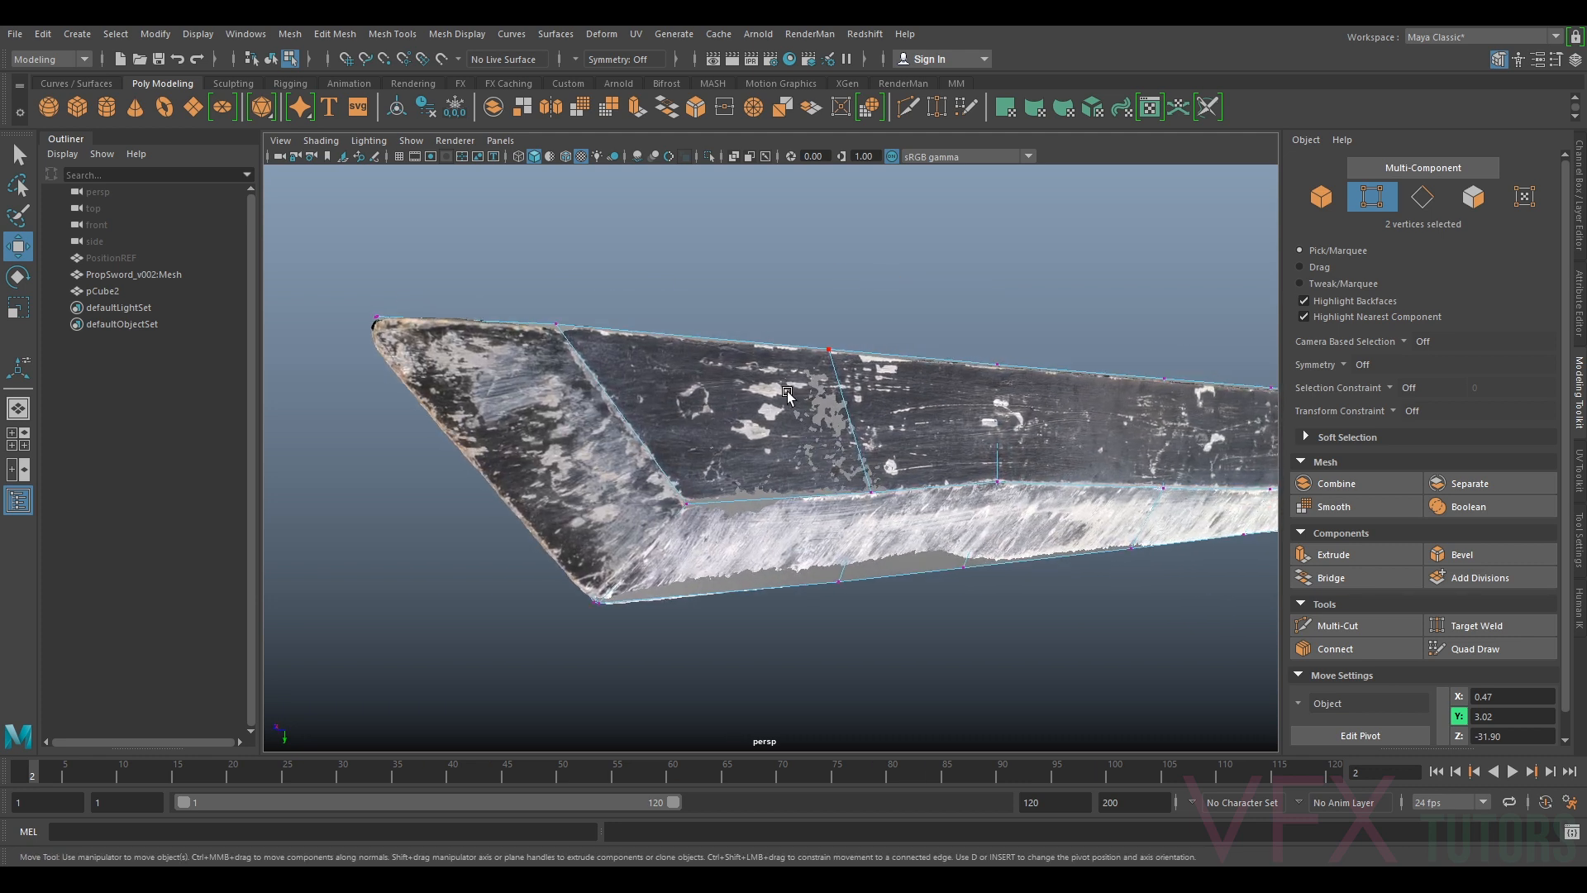
Hide the scan by turning off the visibility of display layer layer1, leaving only the low-poly blade at the tip
{"action": "middle_click_drag", "start_coordinate": [447, 356], "coordinate": [715, 347], "text": "alt"}
{"action": "middle_click_drag", "start_coordinate": [907, 323], "coordinate": [785, 322], "text": "alt"}
{"action": "scroll", "coordinate": [794, 323], "scroll_direction": "up", "scroll_amount": 4}
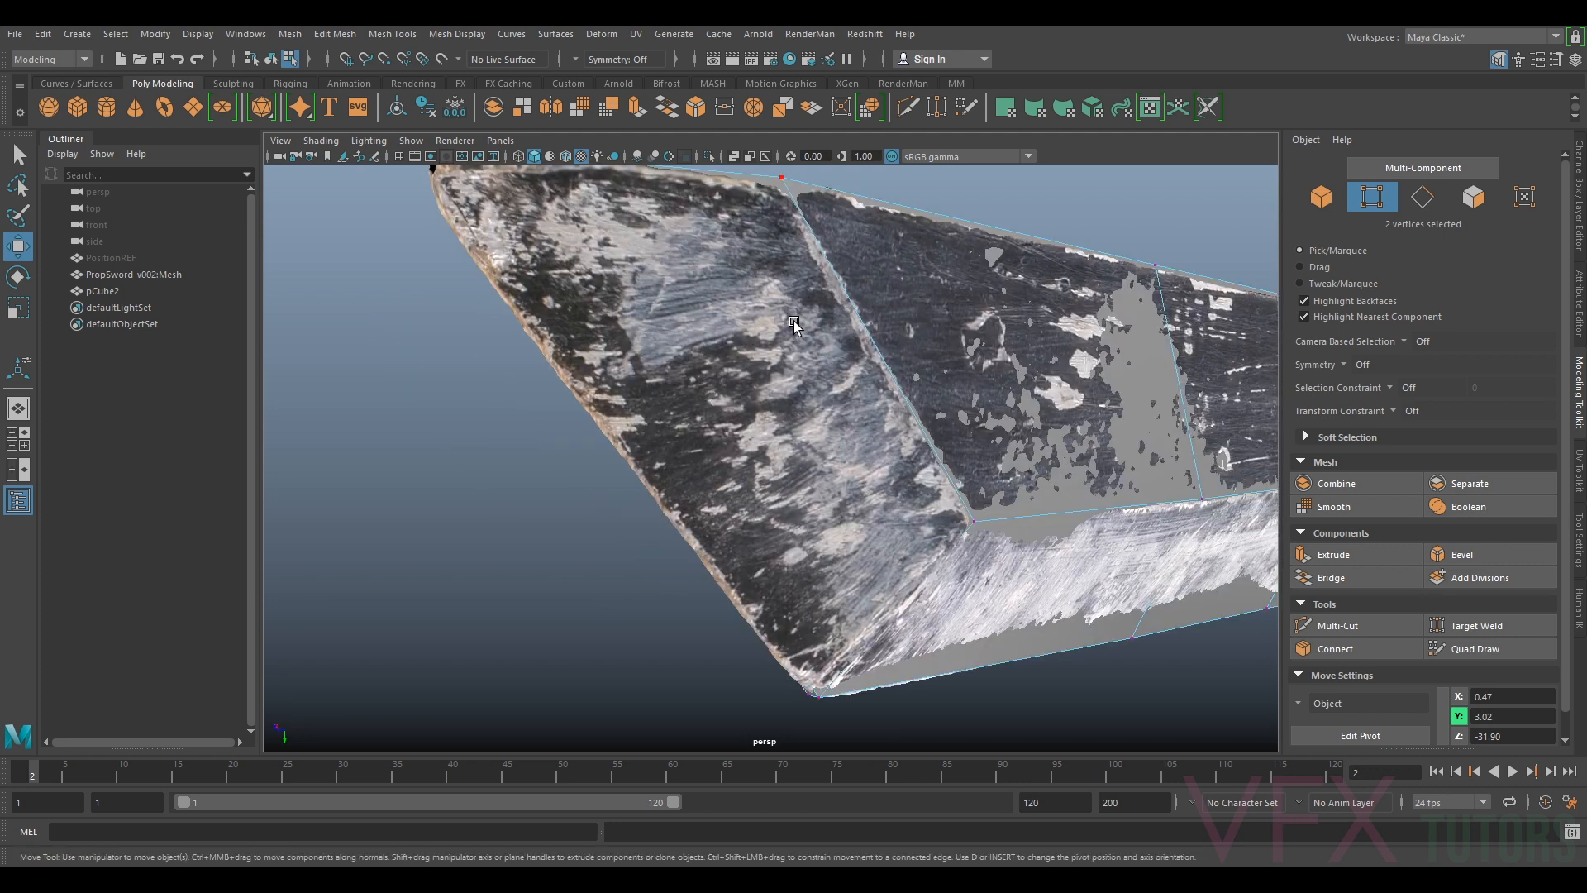
{"action": "left_click", "coordinate": [1579, 233]}
{"action": "left_click", "coordinate": [1373, 641]}
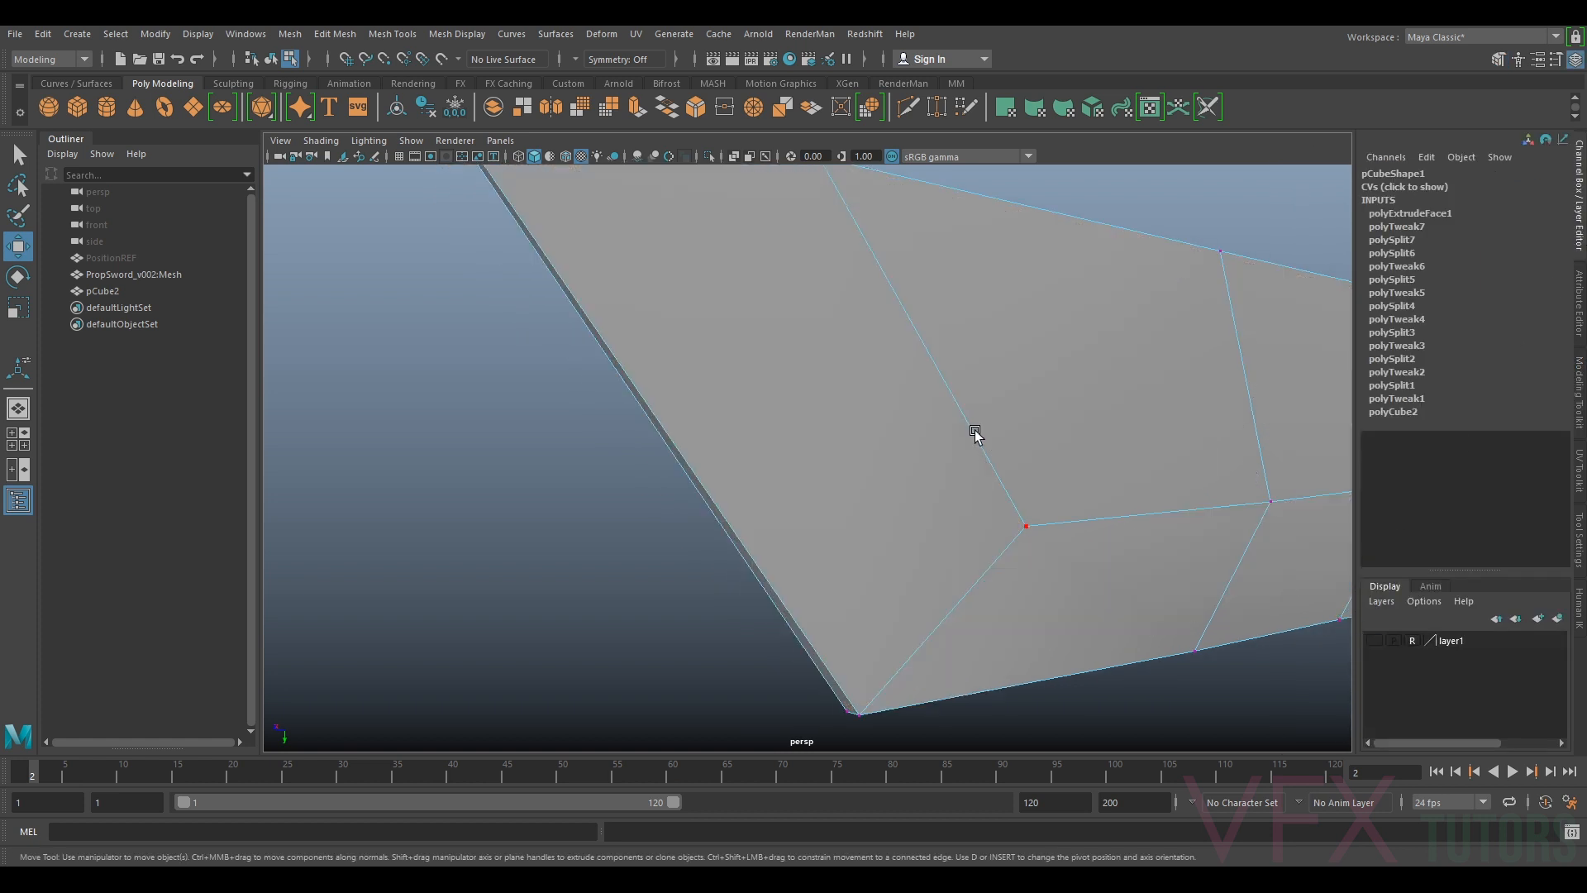
Compare the low-poly blade tip with the scan's rounded tip by toggling the visibility of layer1
{"action": "scroll", "coordinate": [974, 432], "scroll_direction": "down", "scroll_amount": 5}
{"action": "right_click_drag", "start_coordinate": [1000, 428], "coordinate": [1055, 446], "text": "alt"}
{"action": "left_click_drag", "start_coordinate": [1055, 447], "coordinate": [1025, 469], "text": "alt"}
{"action": "right_click_drag", "start_coordinate": [1025, 469], "coordinate": [1000, 484], "text": "alt"}
{"action": "left_click_drag", "start_coordinate": [1000, 483], "coordinate": [868, 488], "text": "alt"}
{"action": "middle_click_drag", "start_coordinate": [868, 489], "coordinate": [1106, 541], "text": "alt"}
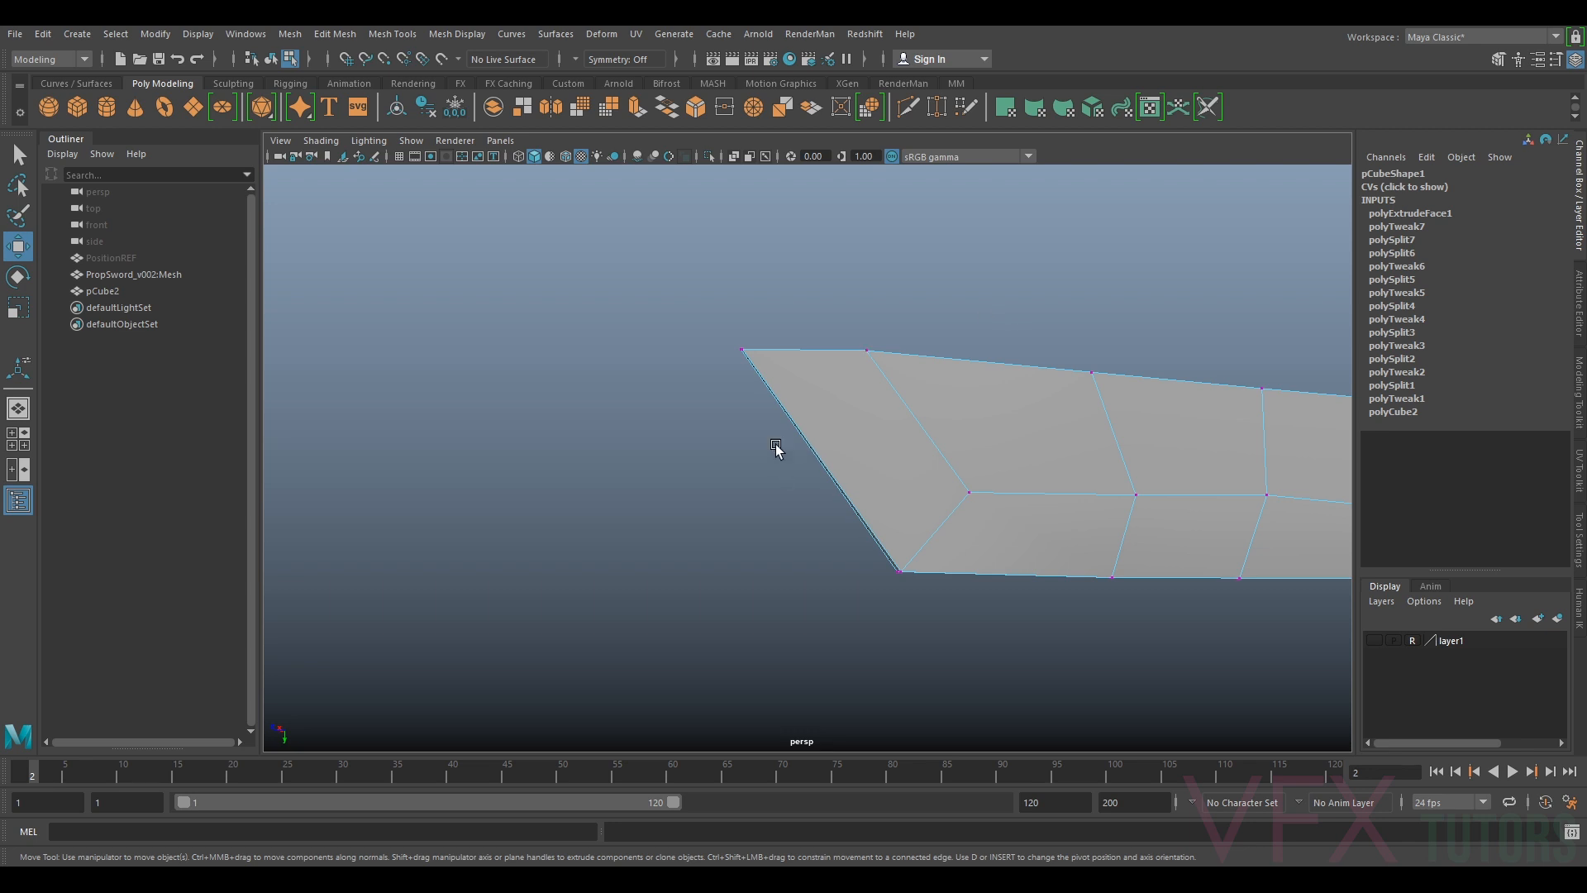
{"action": "scroll", "coordinate": [760, 357], "scroll_direction": "up", "scroll_amount": 3}
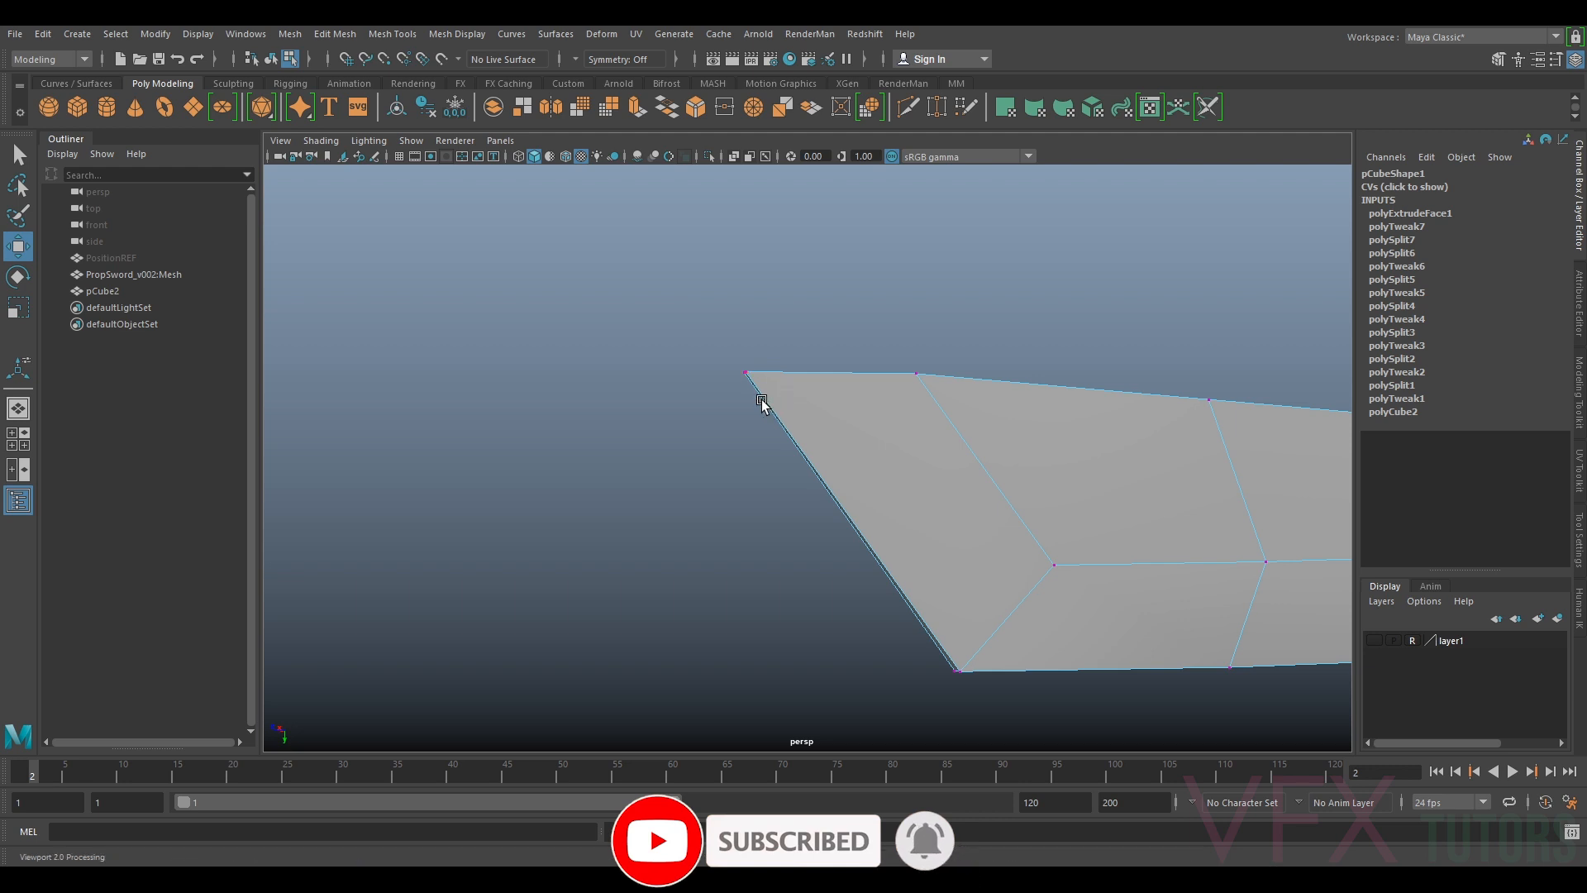
{"action": "scroll", "coordinate": [762, 404], "scroll_direction": "up", "scroll_amount": 2}
{"action": "left_click", "coordinate": [1374, 640]}
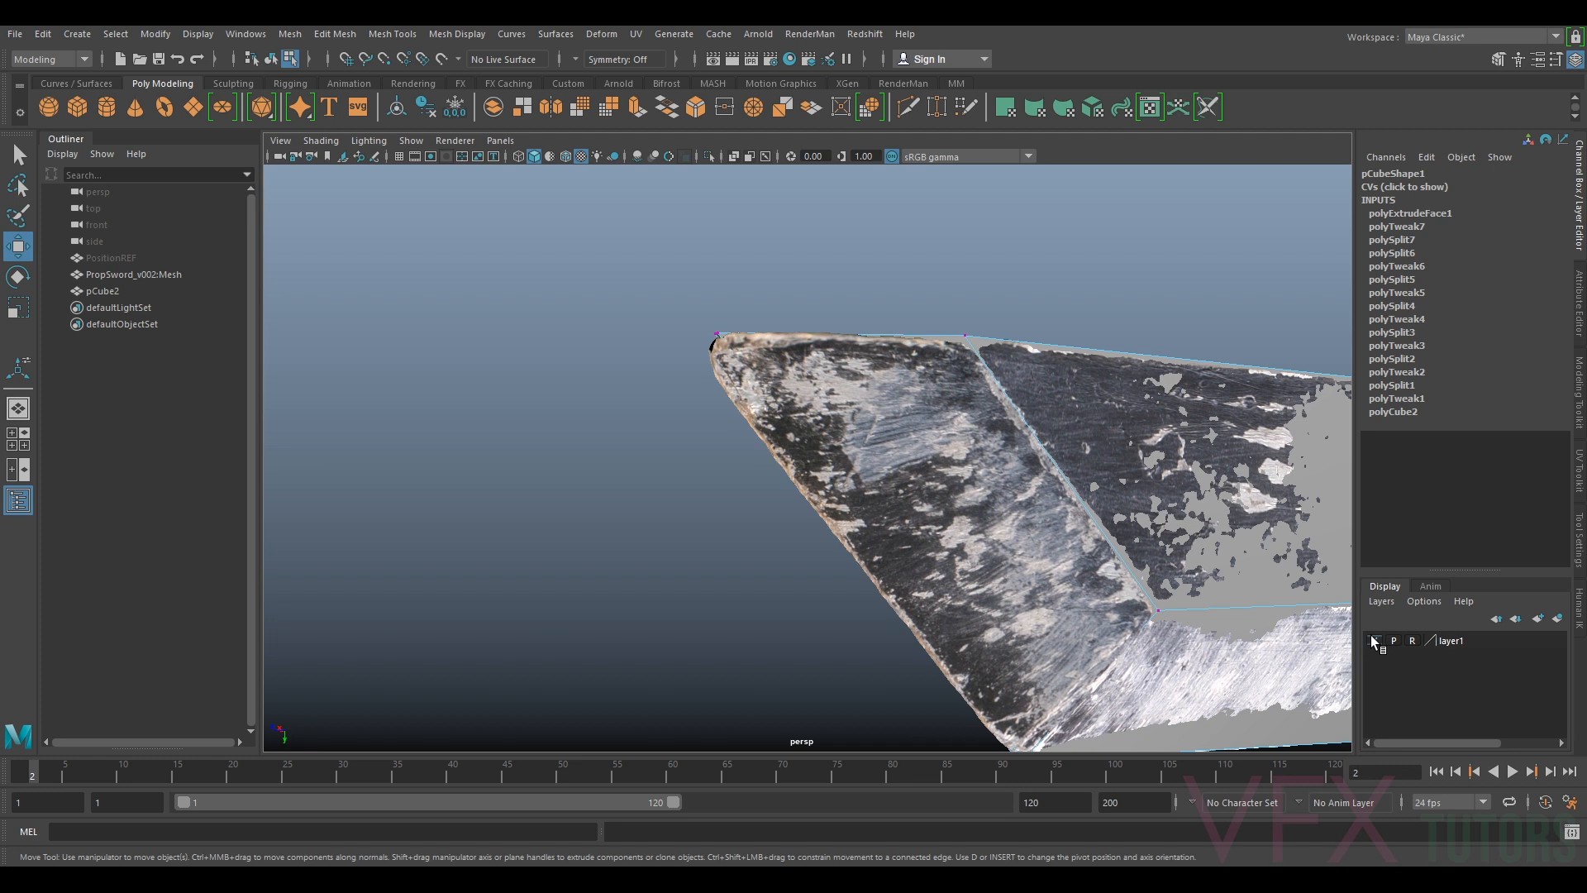
{"action": "left_click", "coordinate": [1374, 641]}
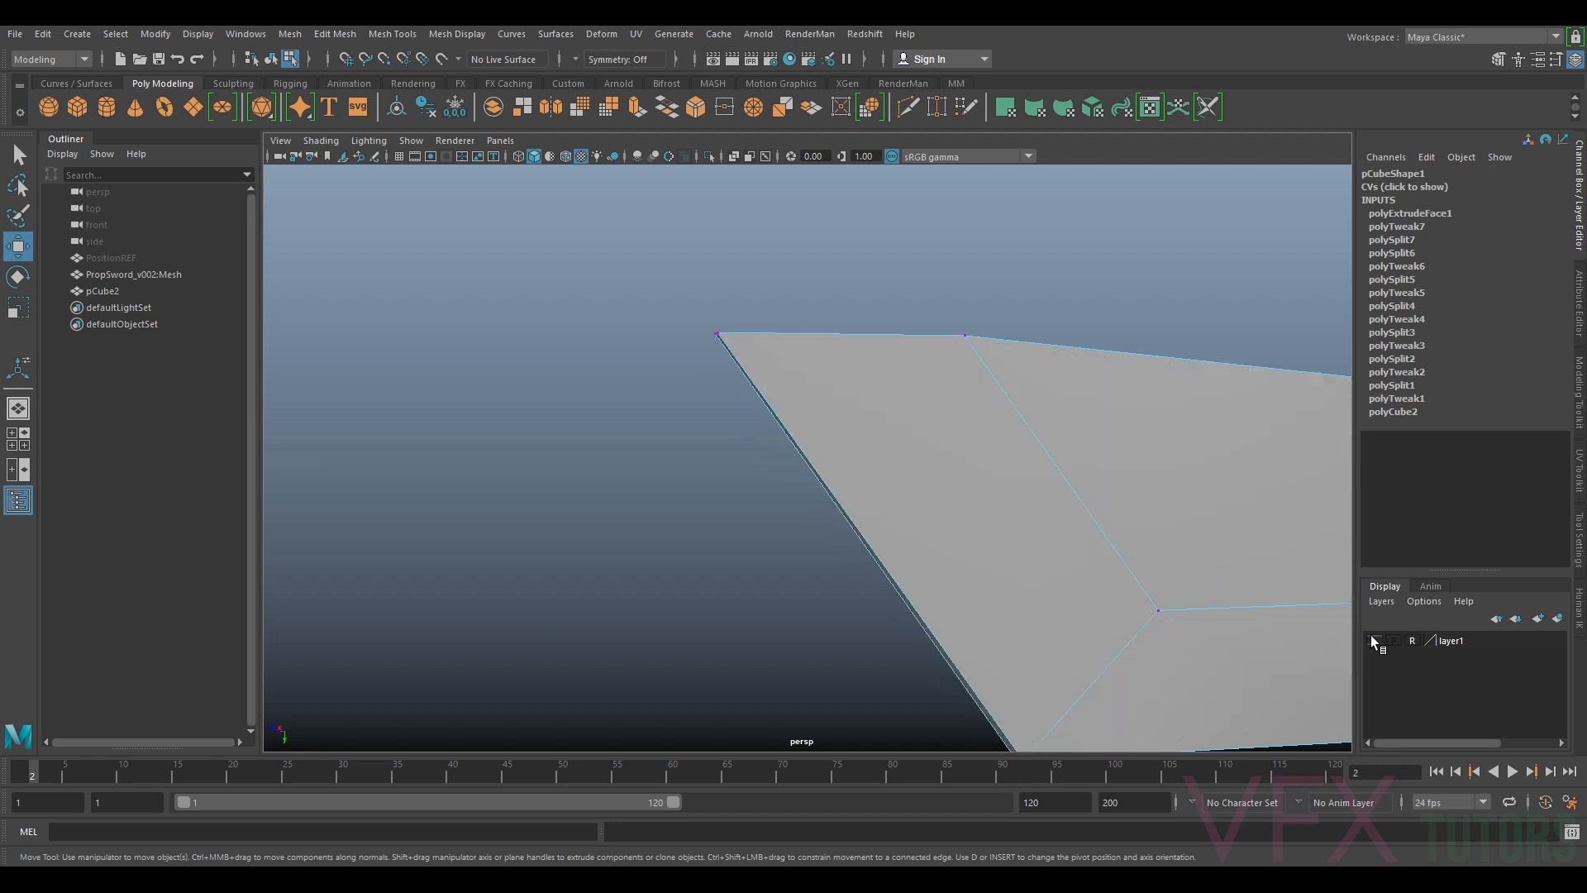
{"action": "left_click", "coordinate": [1374, 641]}
{"action": "left_click", "coordinate": [1373, 640]}
{"action": "left_click", "coordinate": [1373, 641]}
{"action": "left_click", "coordinate": [1374, 641]}
Turn on the Poly Count heads-up display in the viewport
{"action": "left_click", "coordinate": [1575, 386]}
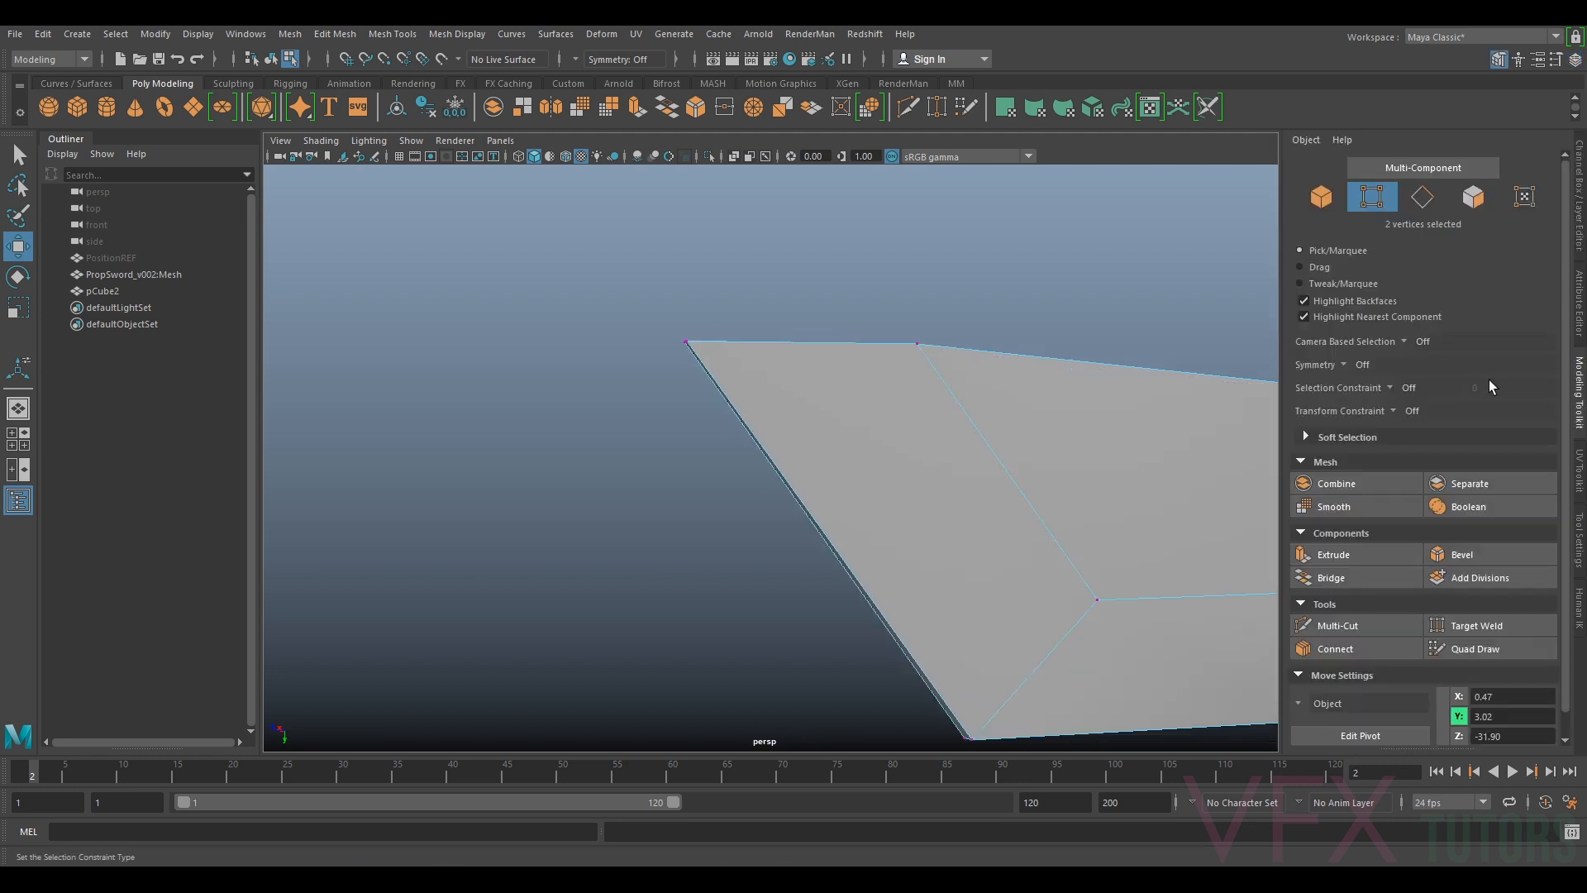
{"action": "left_click", "coordinate": [191, 37]}
{"action": "mouse_move", "coordinate": [251, 92]}
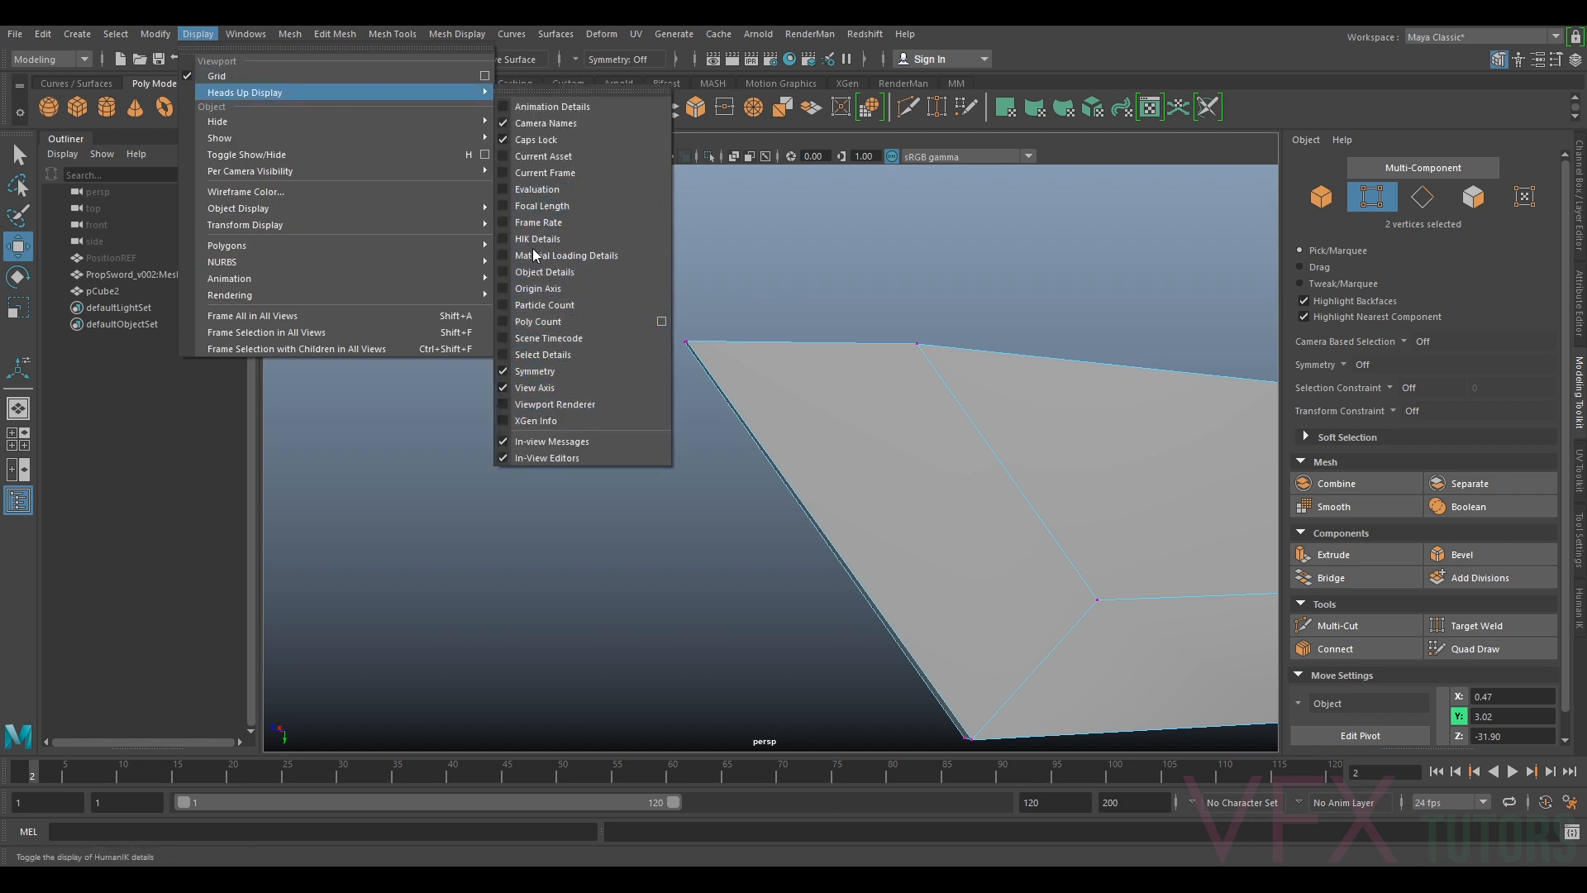
{"action": "left_click", "coordinate": [562, 323]}
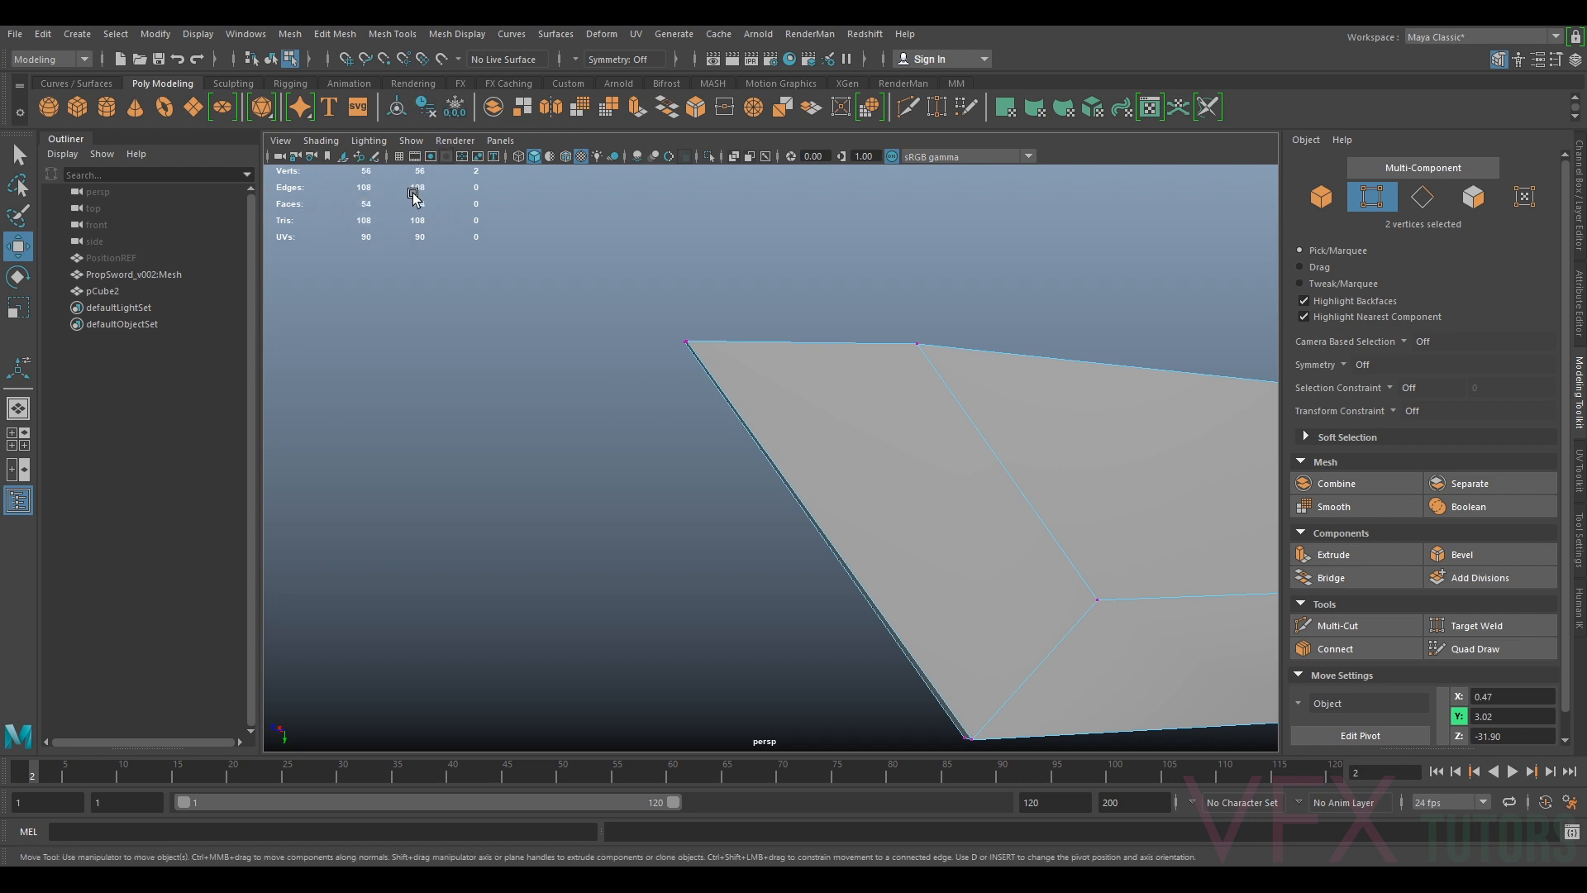
Insert an edge loop with Multi-Cut along the blade, just below the spine at the tip corner
{"action": "scroll", "coordinate": [924, 361], "scroll_direction": "down", "scroll_amount": 2}
{"action": "mouse_move", "coordinate": [924, 361]}
{"action": "left_mouse_down", "text": "alt"}
{"action": "mouse_move", "coordinate": [928, 400]}
{"action": "mouse_move", "coordinate": [913, 365]}
{"action": "left_mouse_up", "text": "alt"}
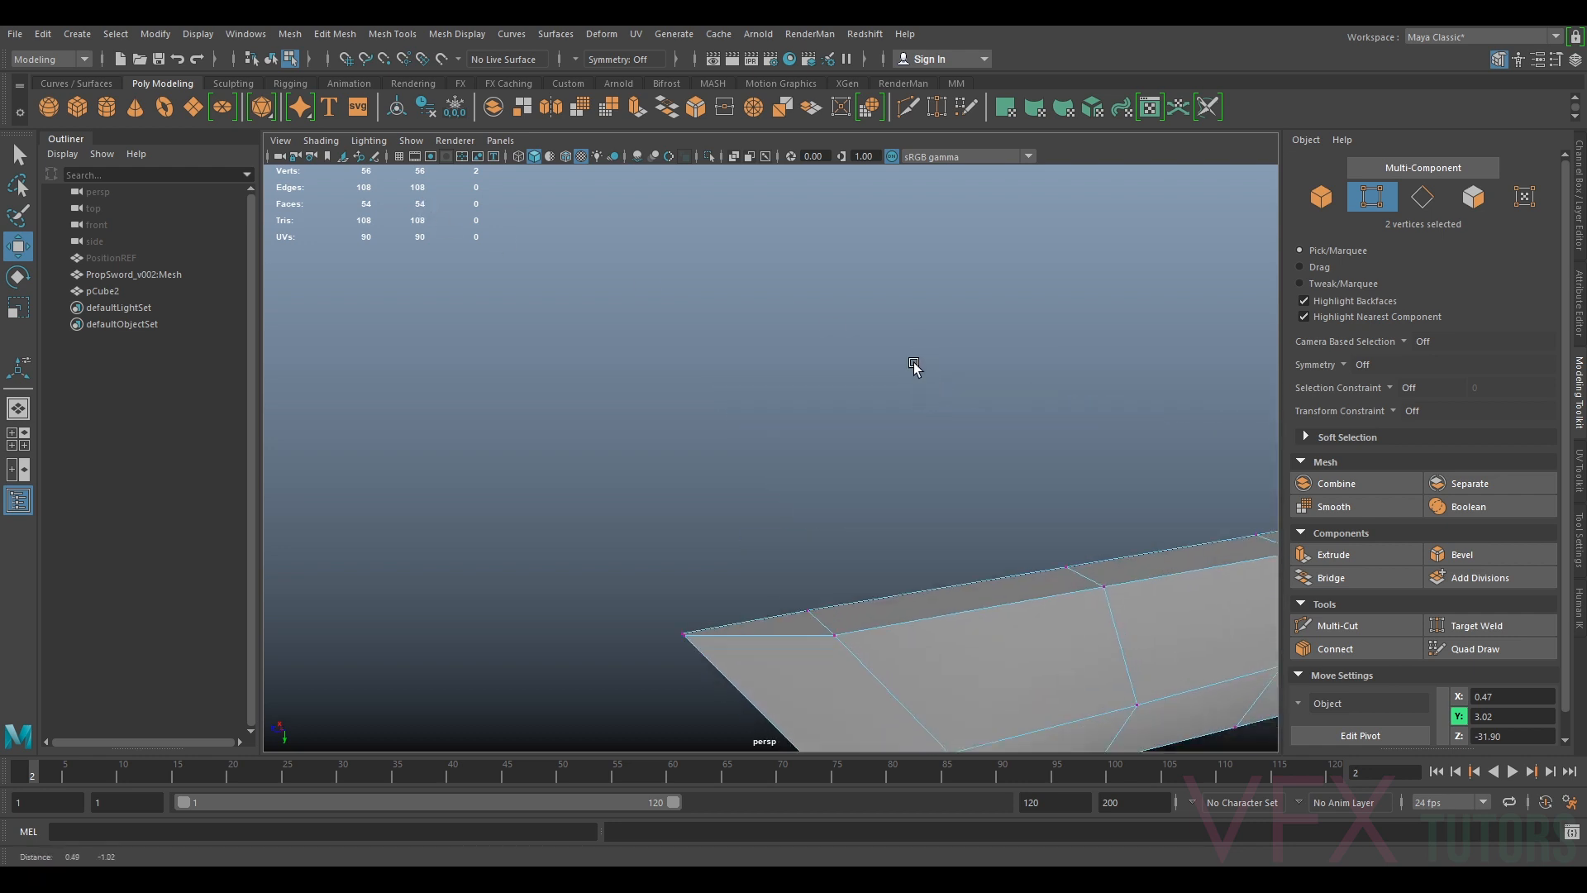
{"action": "middle_click_drag", "start_coordinate": [913, 365], "coordinate": [590, 247], "text": "alt"}
{"action": "scroll", "coordinate": [590, 247], "scroll_direction": "down", "scroll_amount": 3}
{"action": "left_click_drag", "start_coordinate": [845, 442], "coordinate": [726, 421], "text": "alt"}
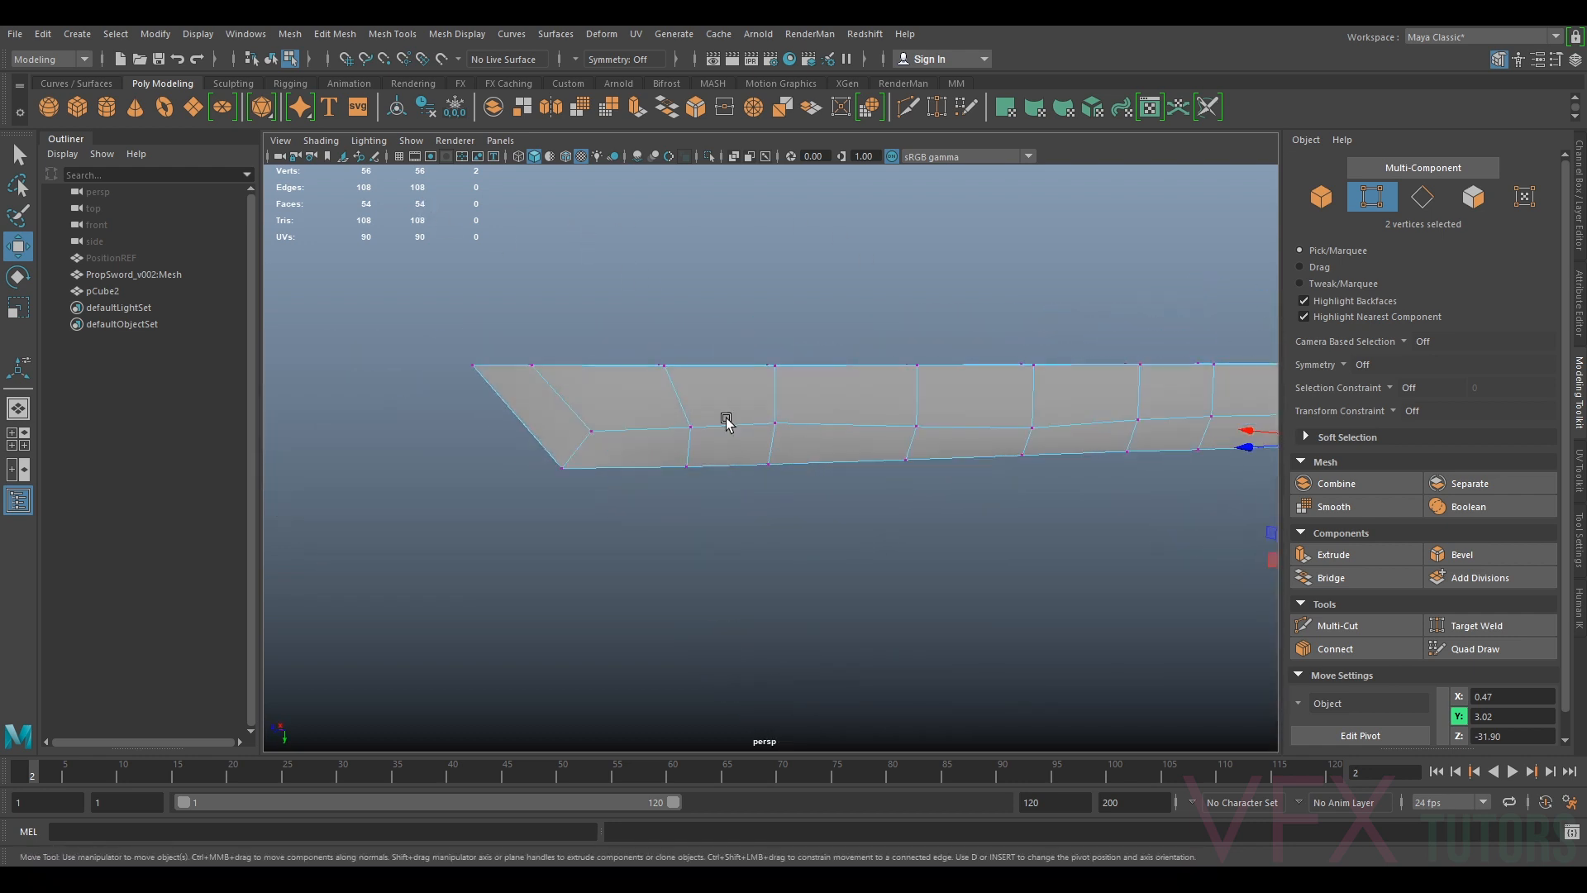
{"action": "middle_click_drag", "start_coordinate": [727, 422], "coordinate": [910, 429], "text": "alt"}
{"action": "scroll", "coordinate": [910, 429], "scroll_direction": "up", "scroll_amount": 3}
{"action": "middle_click_drag", "start_coordinate": [849, 371], "coordinate": [848, 423], "text": "alt"}
{"action": "scroll", "coordinate": [849, 423], "scroll_direction": "up", "scroll_amount": 3}
{"action": "left_click_drag", "start_coordinate": [685, 424], "coordinate": [647, 421], "text": "alt"}
{"action": "middle_click_drag", "start_coordinate": [648, 421], "coordinate": [789, 442], "text": "alt"}
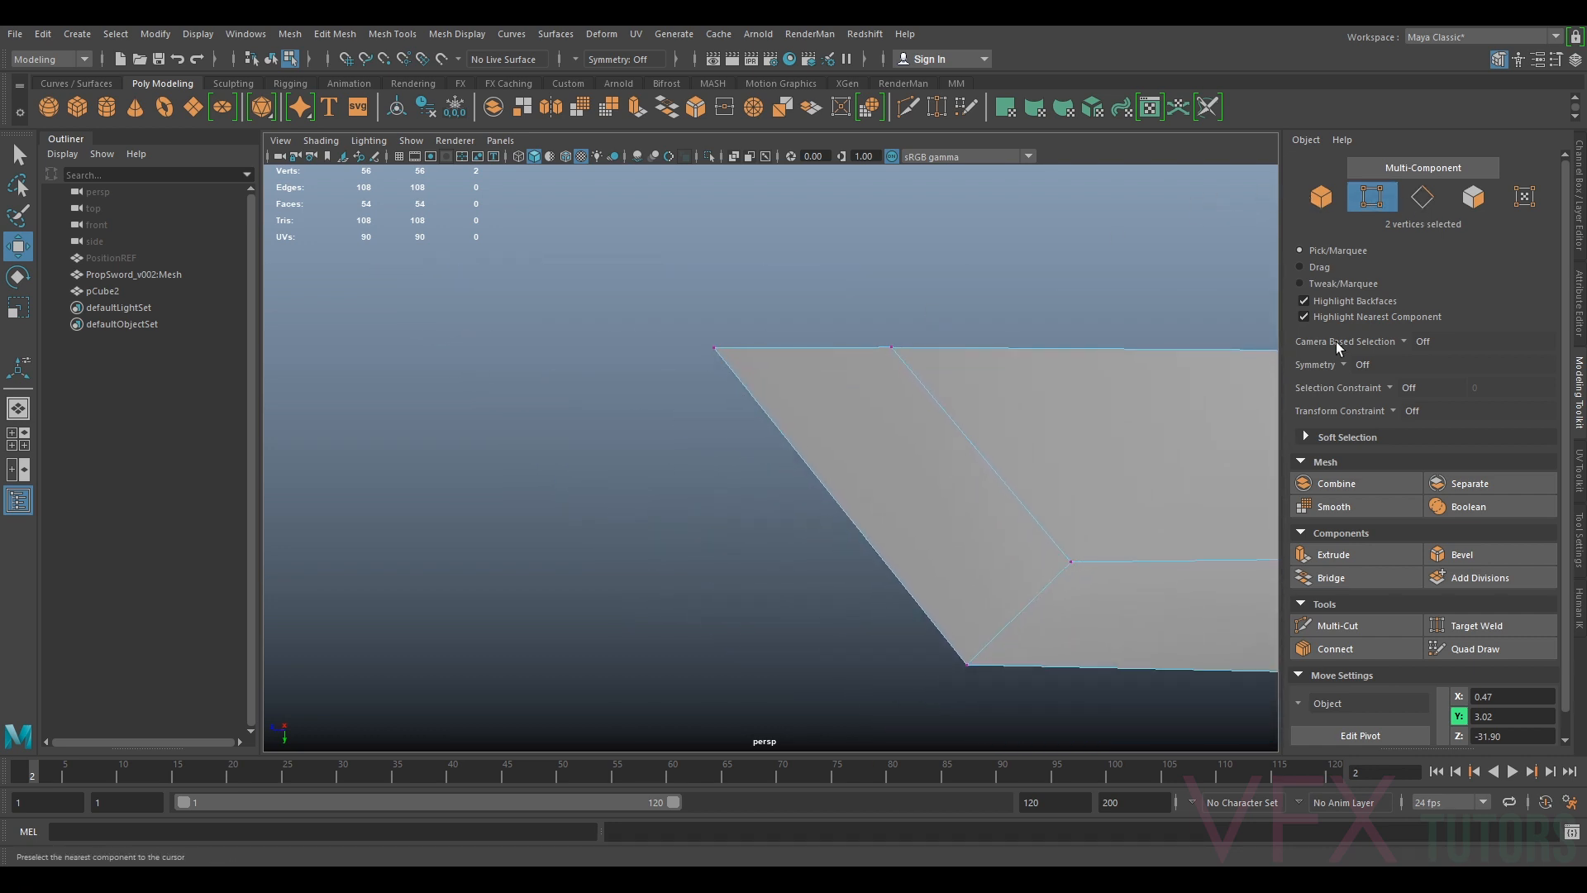
{"action": "left_click", "coordinate": [1352, 632]}
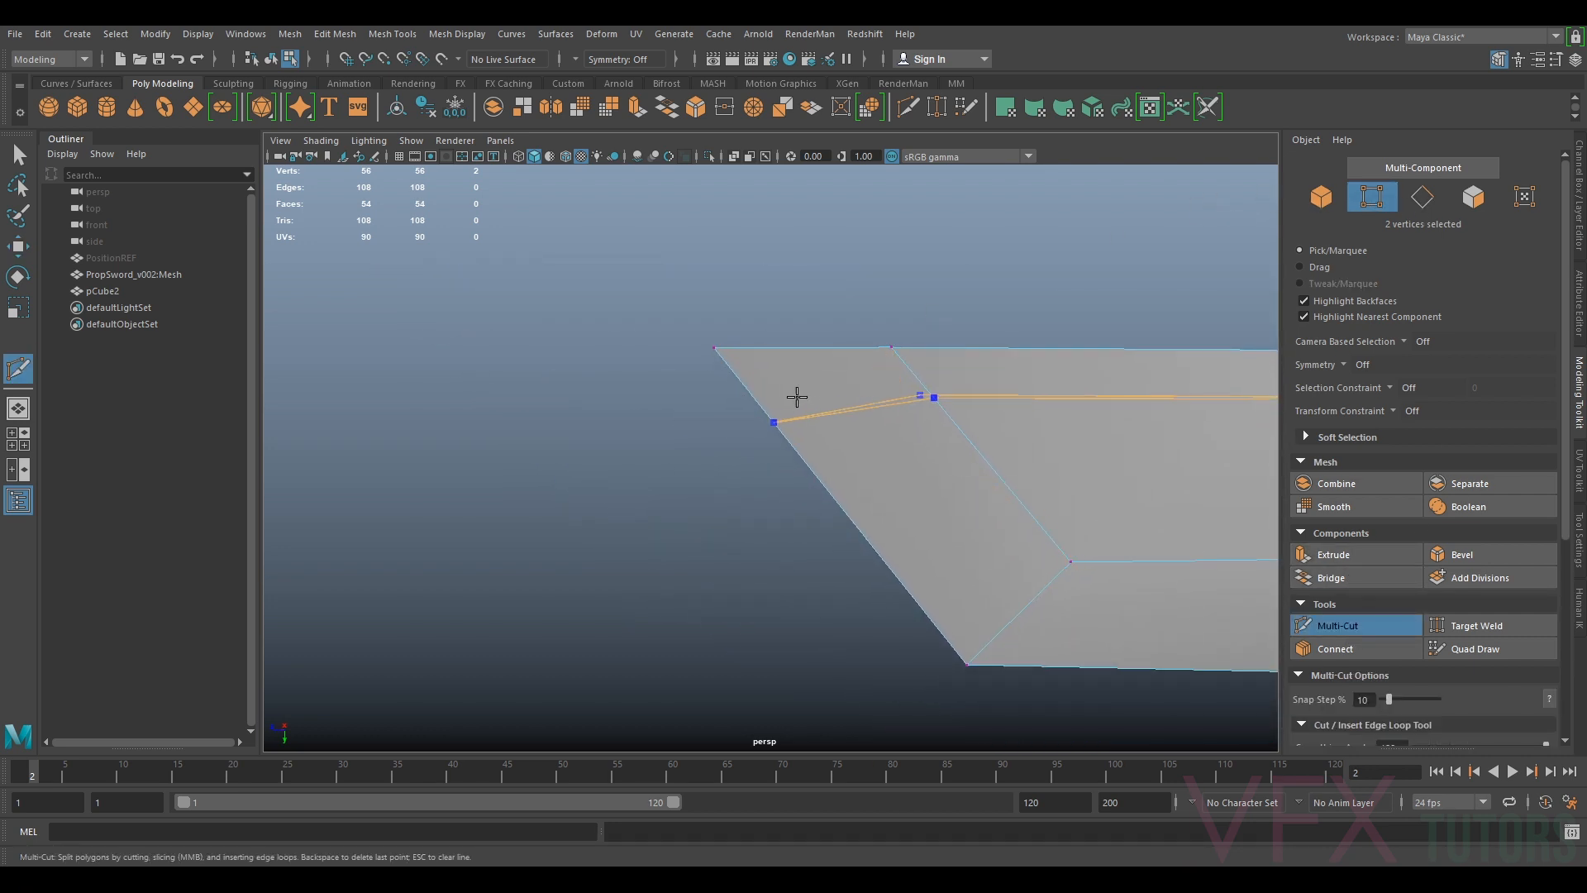
{"action": "left_click", "coordinate": [729, 366], "text": "ctrl"}
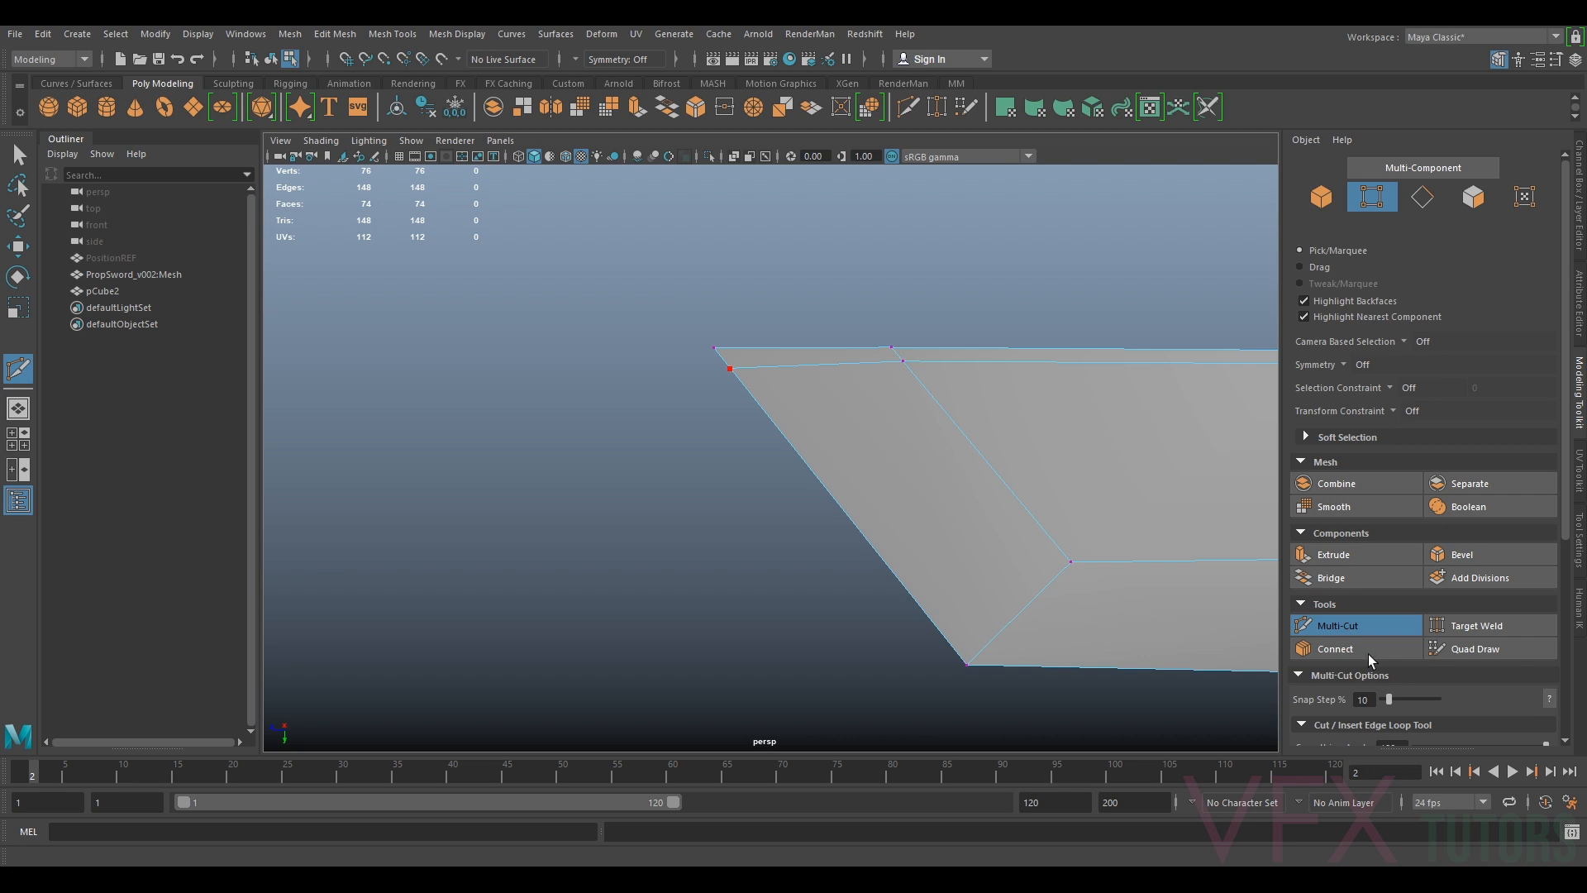
{"action": "key", "text": "Escape"}
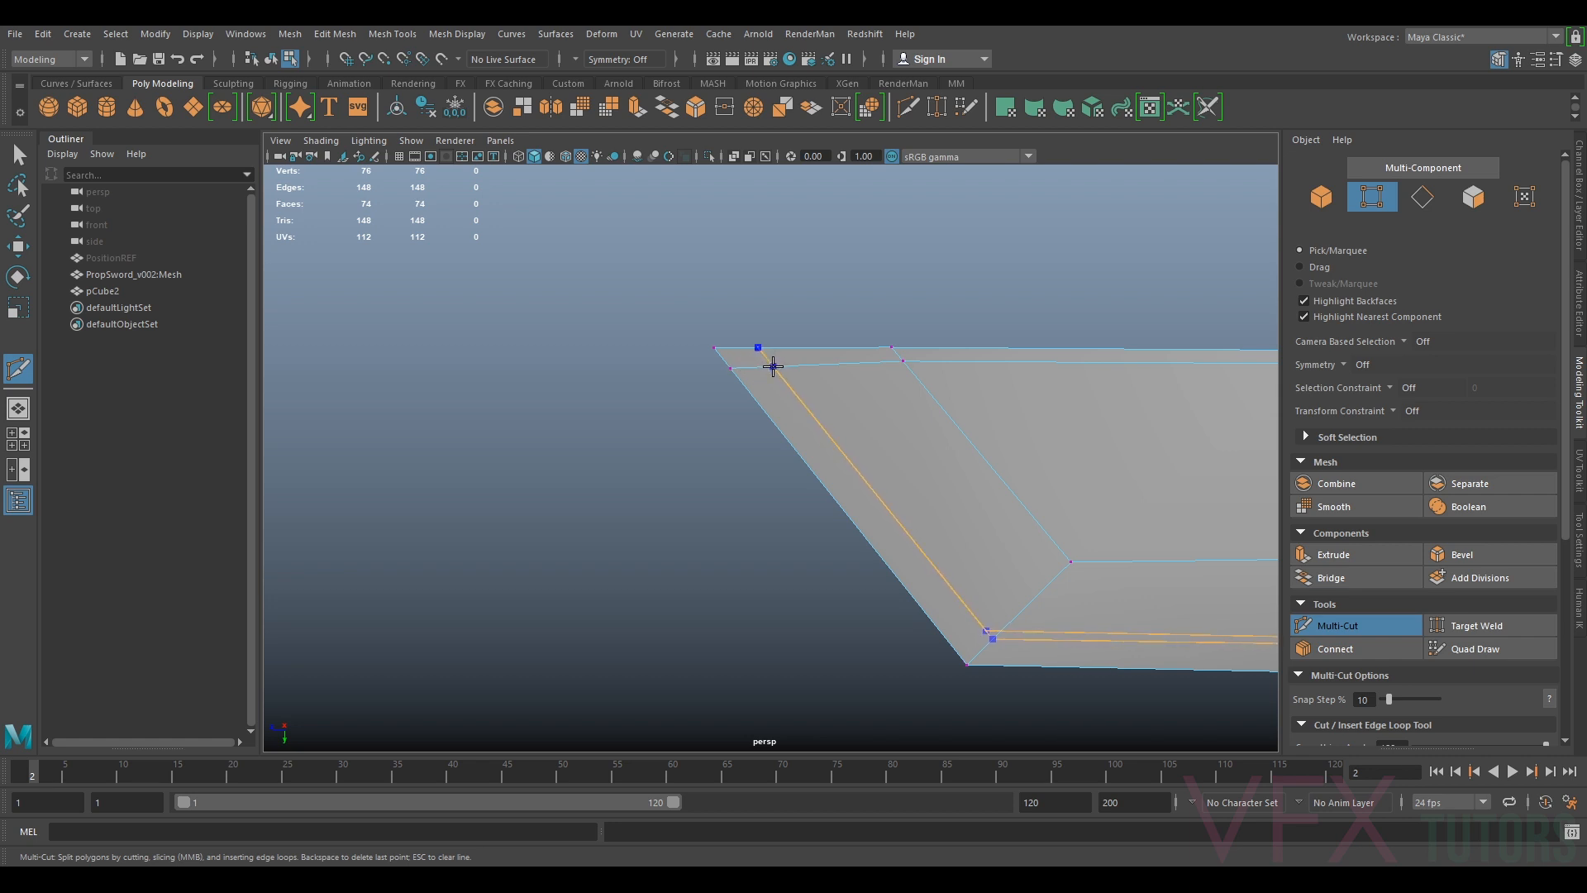
Insert a second Multi-Cut edge loop close to the slanted tip edge, running along the blade's cutting edge
{"action": "left_click", "coordinate": [772, 365], "text": "ctrl"}
{"action": "scroll", "coordinate": [964, 438], "scroll_direction": "down", "scroll_amount": 5}
{"action": "scroll", "coordinate": [957, 456], "scroll_direction": "up", "scroll_amount": 9}
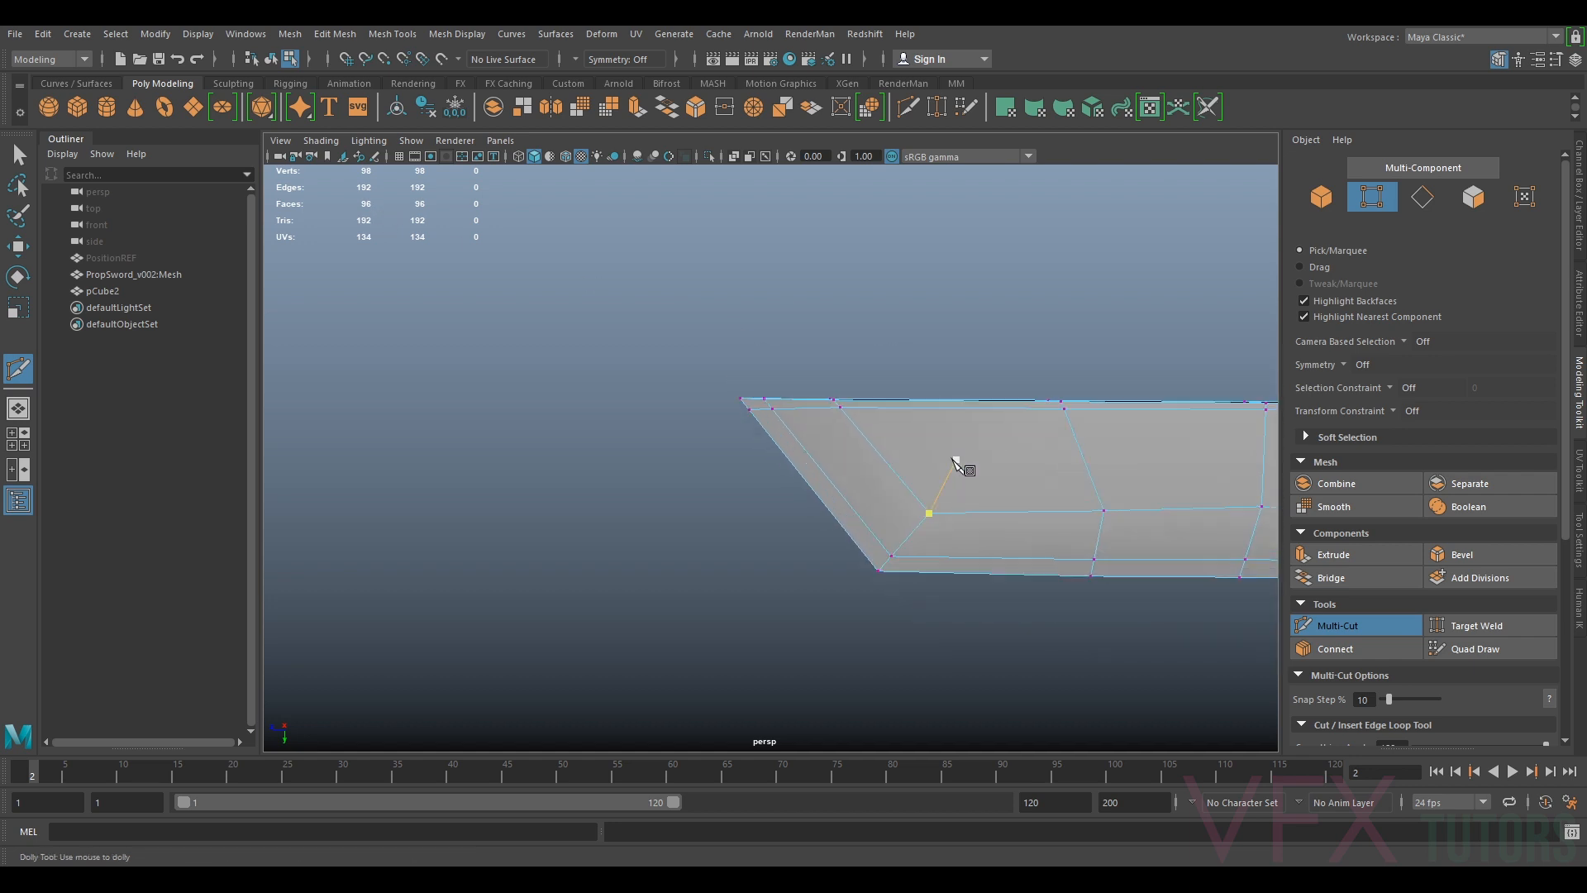
{"action": "left_click_drag", "start_coordinate": [979, 454], "coordinate": [972, 465], "text": "alt"}
{"action": "left_click", "coordinate": [1346, 626]}
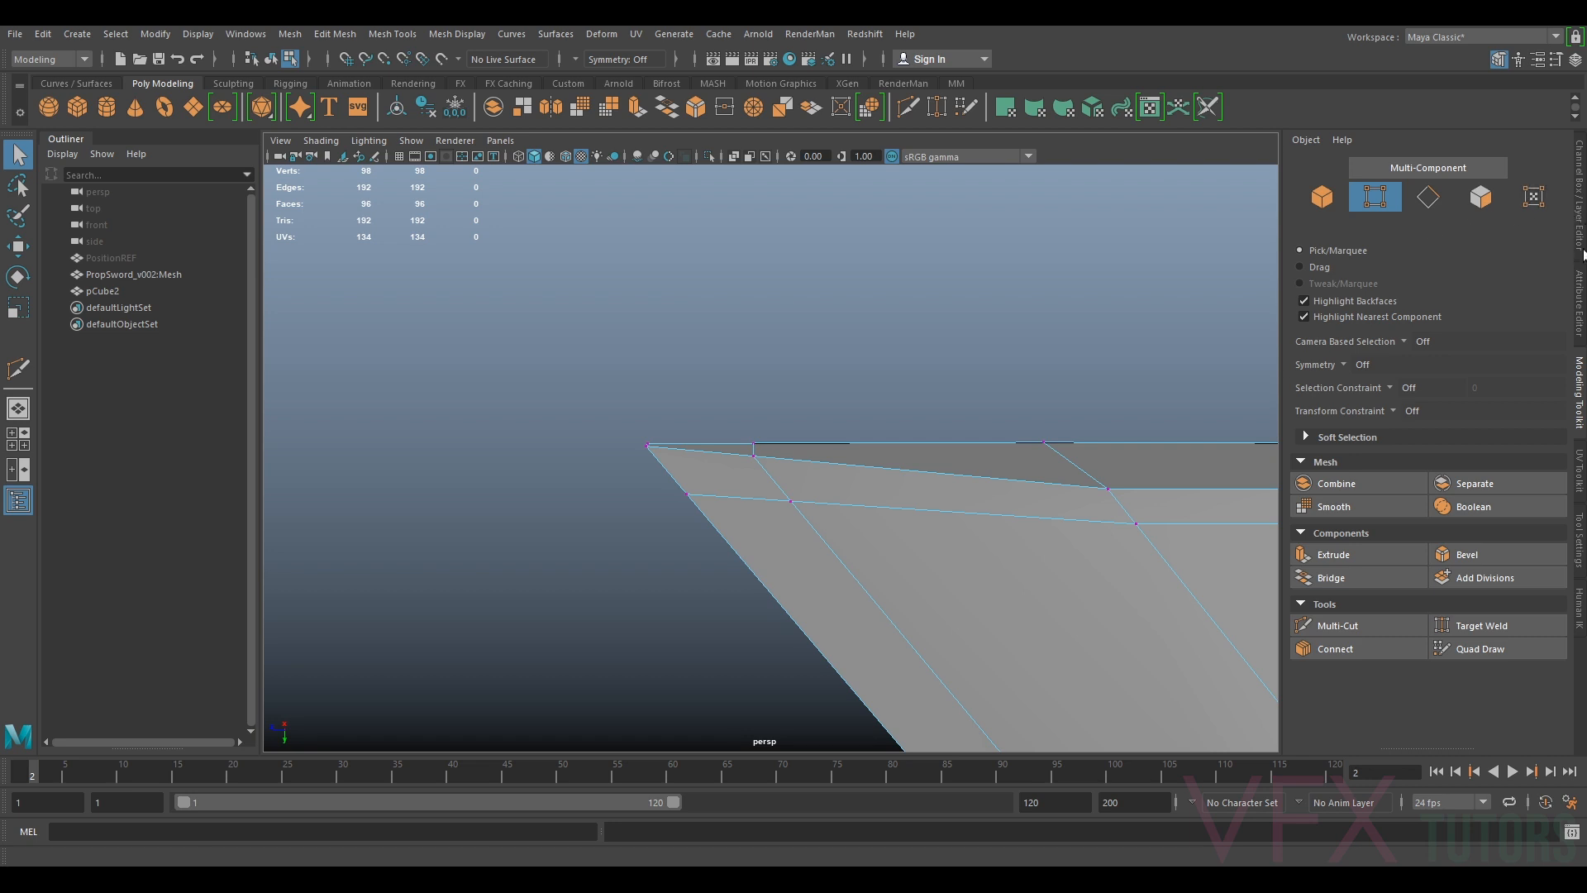
Move the spine-side loop's two vertices on the slanted tip edge outward onto the scan's outline, at about Z 38.52
{"action": "left_click", "coordinate": [1580, 239]}
{"action": "left_click", "coordinate": [1374, 640]}
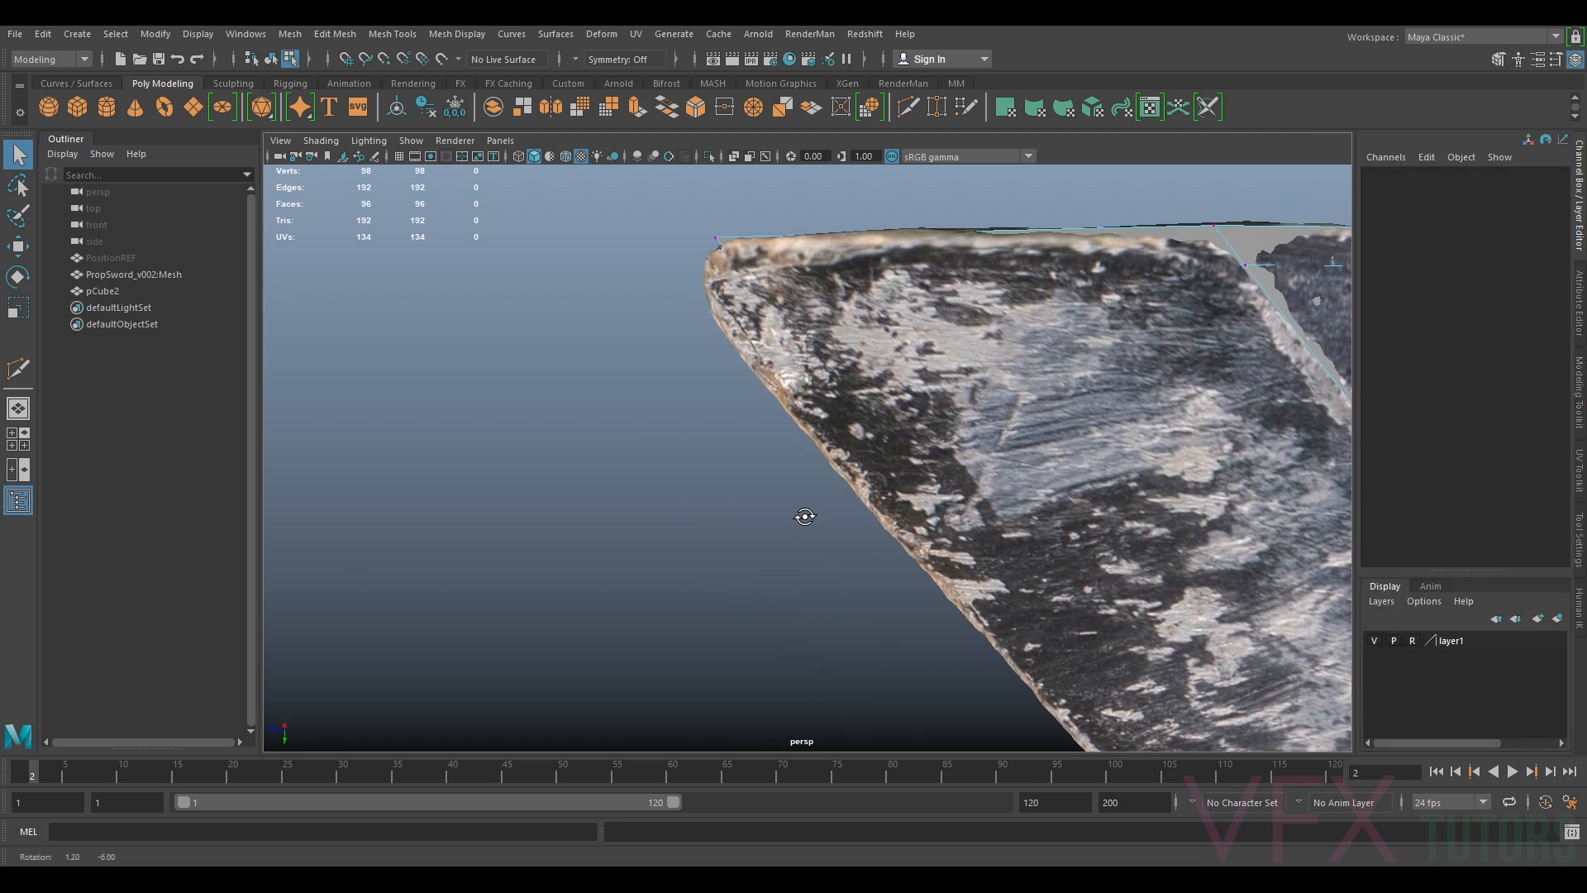
{"action": "left_click_drag", "start_coordinate": [774, 519], "coordinate": [906, 415]}
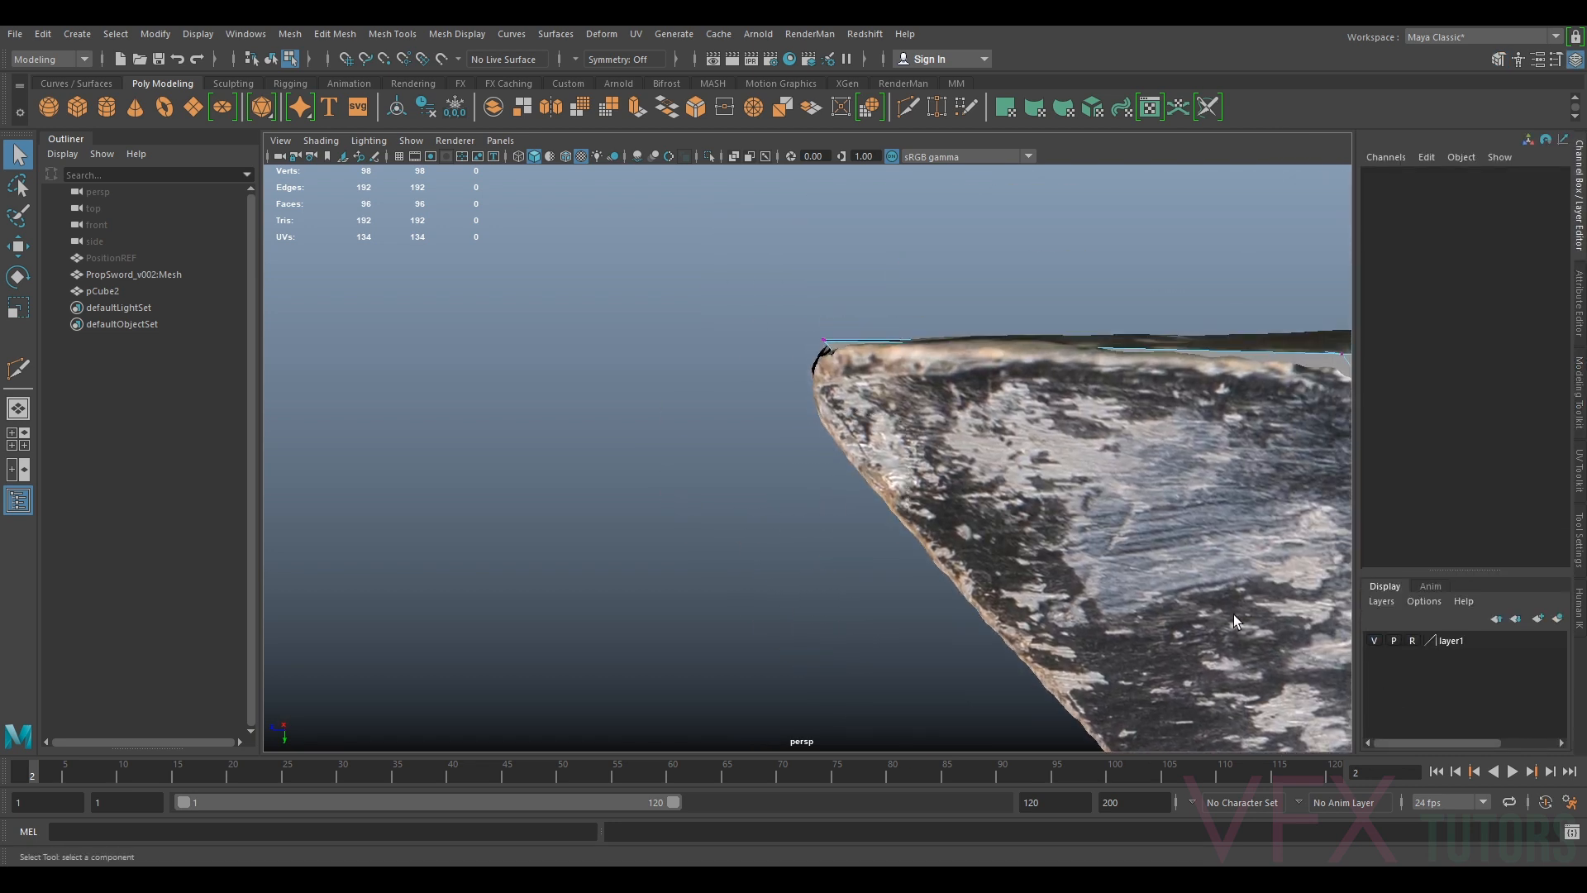
{"action": "left_click", "coordinate": [1373, 641]}
{"action": "left_click_drag", "start_coordinate": [899, 394], "coordinate": [829, 465]}
{"action": "key", "text": "w"}
{"action": "left_click_drag", "start_coordinate": [779, 329], "coordinate": [778, 424]}
{"action": "left_click", "coordinate": [1372, 639]}
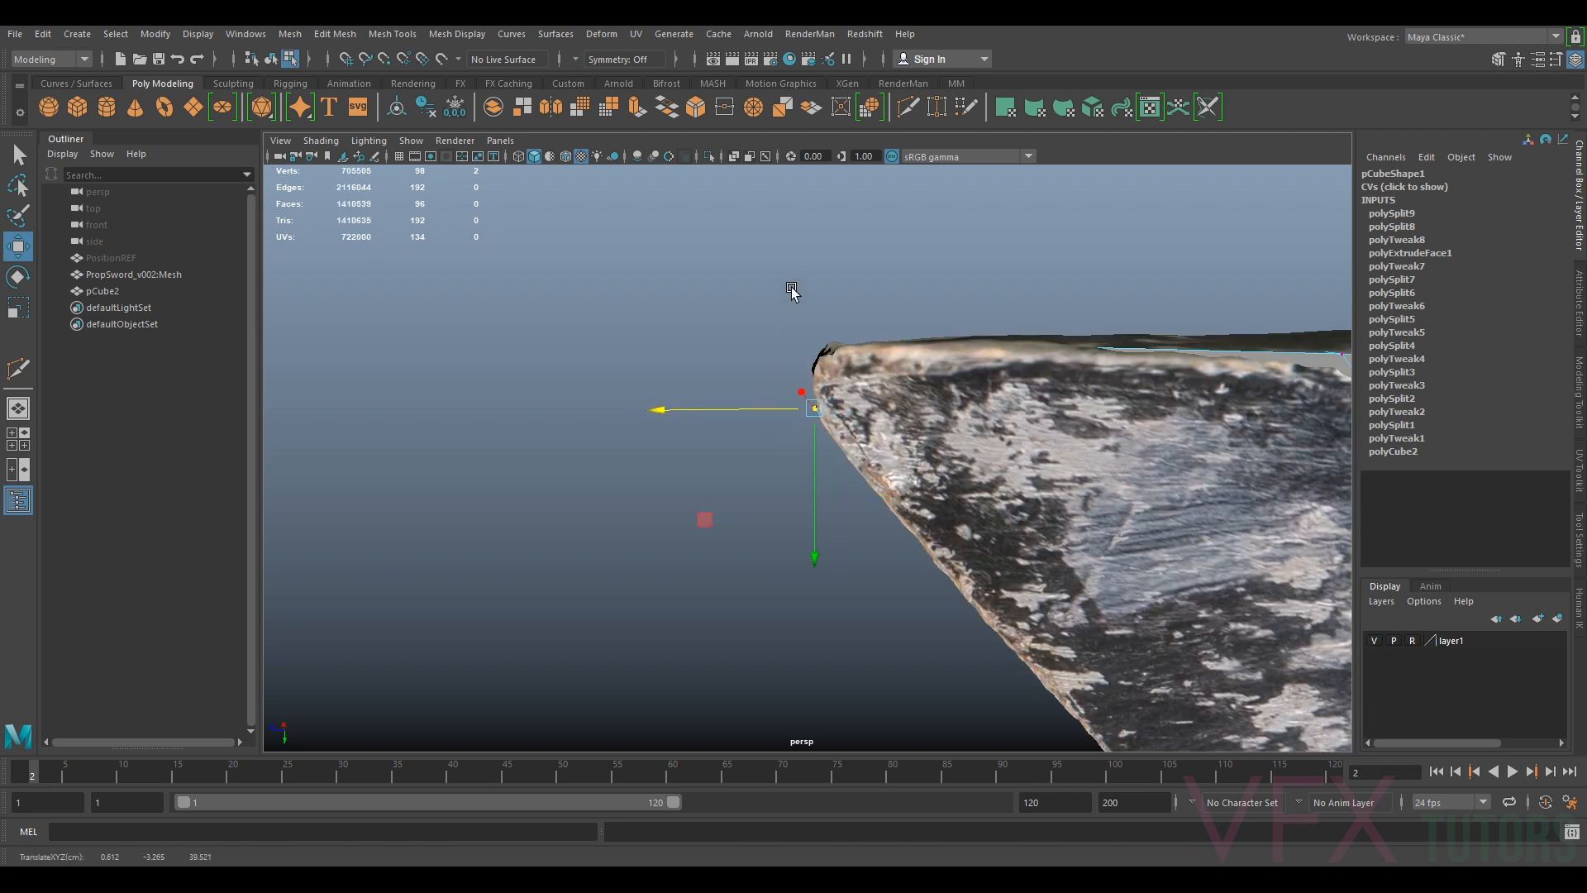
Pull the two uppermost tip-corner vertices in to the scan's rounded corner, at about Y -3.70 and Z 38.43
{"action": "left_click", "coordinate": [1372, 640]}
{"action": "left_click_drag", "start_coordinate": [772, 318], "coordinate": [833, 386]}
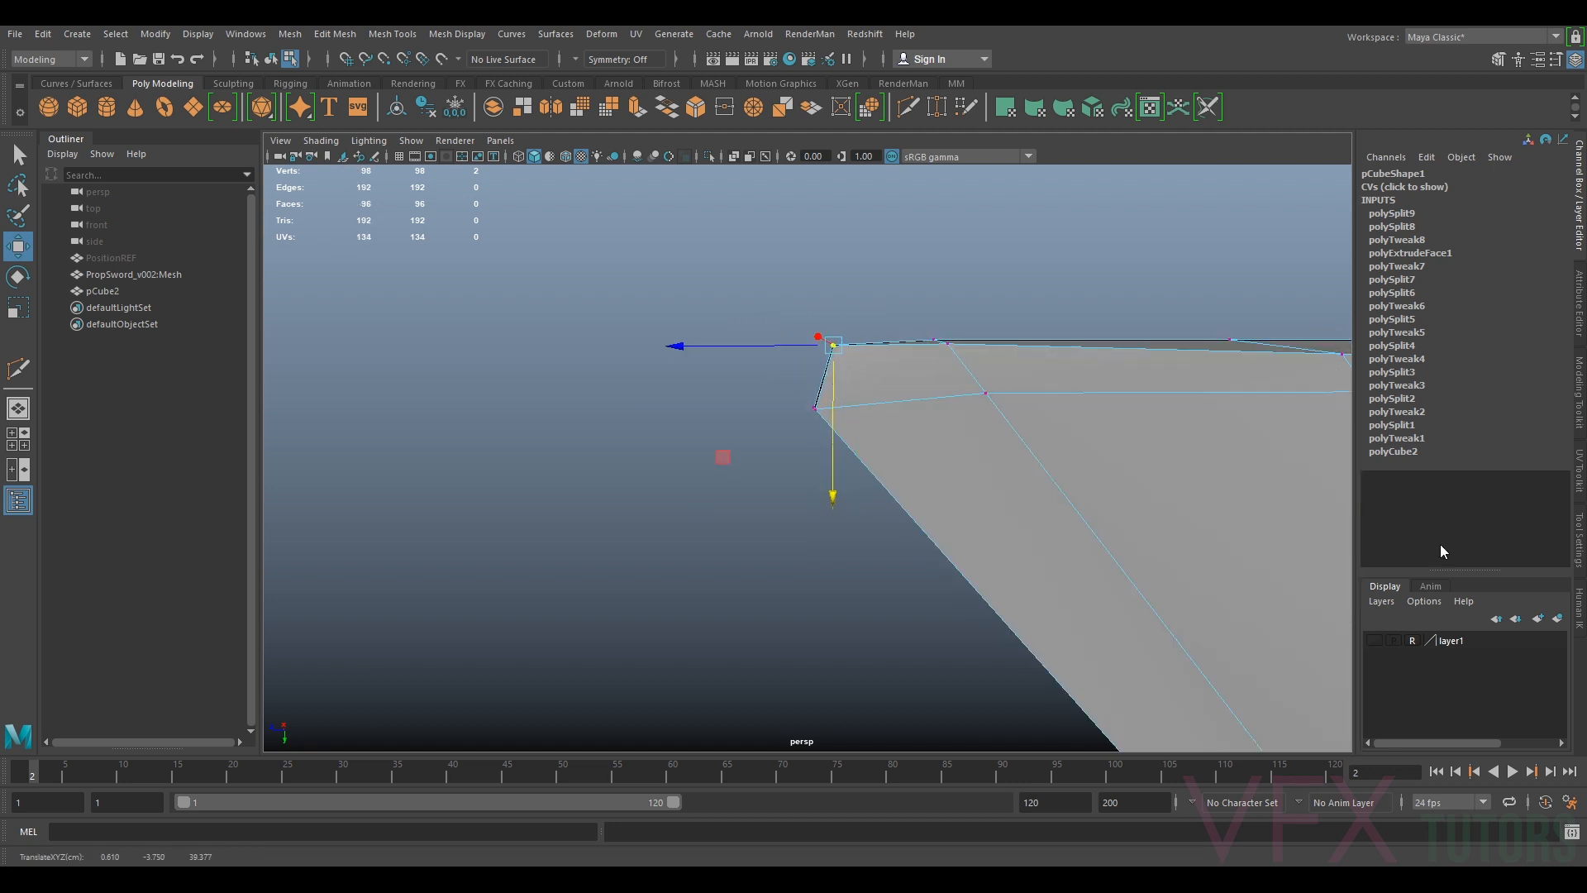
{"action": "left_click", "coordinate": [1373, 639]}
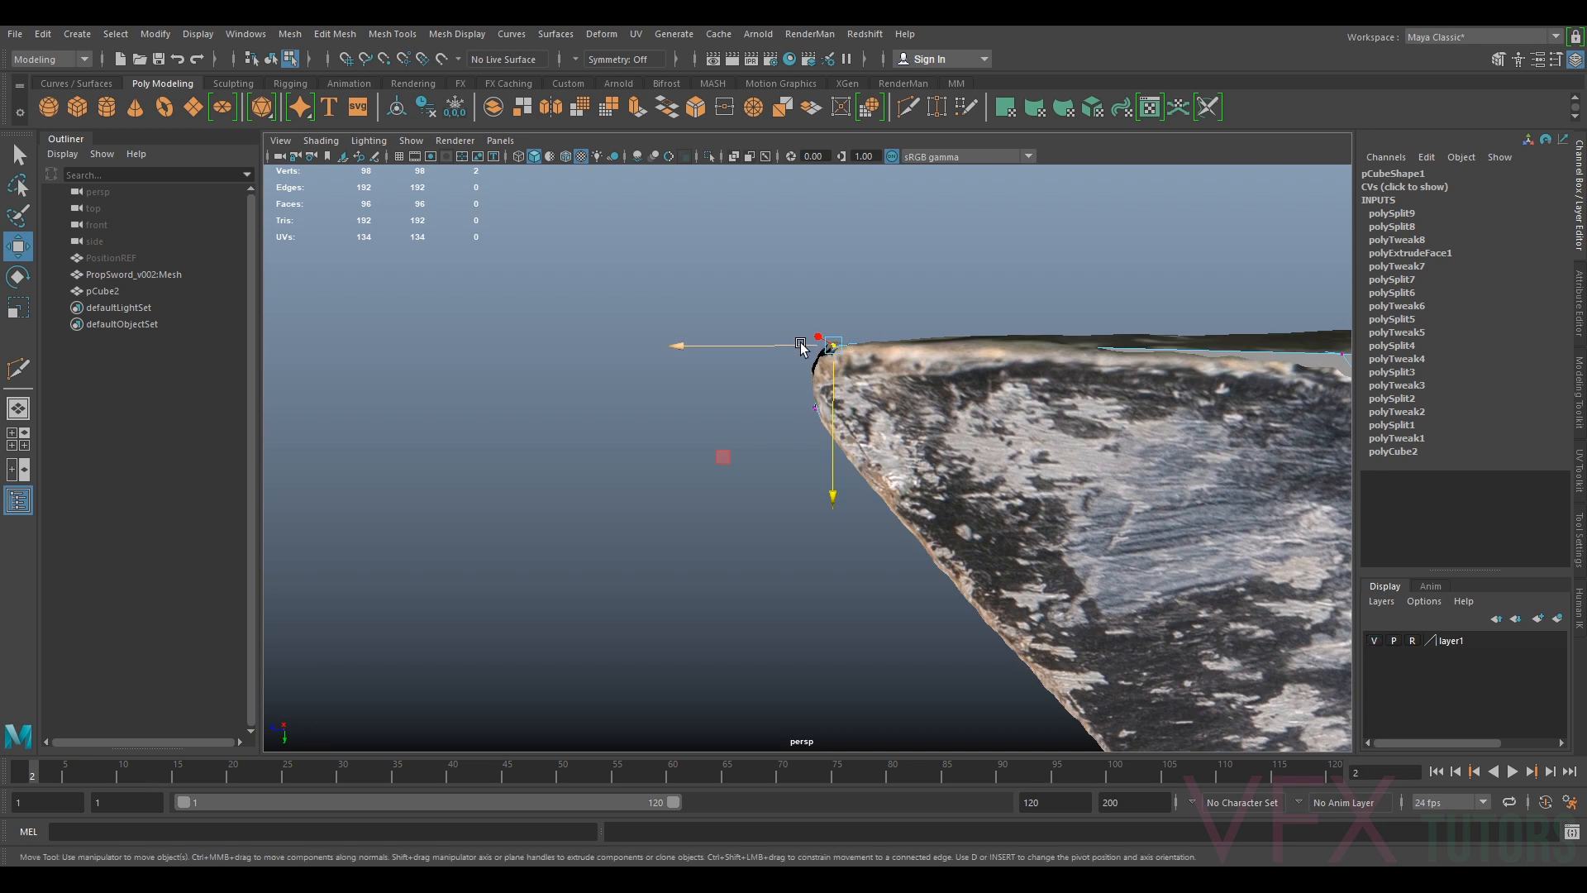
{"action": "left_click_drag", "start_coordinate": [832, 384], "coordinate": [791, 352]}
{"action": "left_click", "coordinate": [1374, 640]}
{"action": "left_click_drag", "start_coordinate": [1041, 496], "coordinate": [903, 516], "text": "alt"}
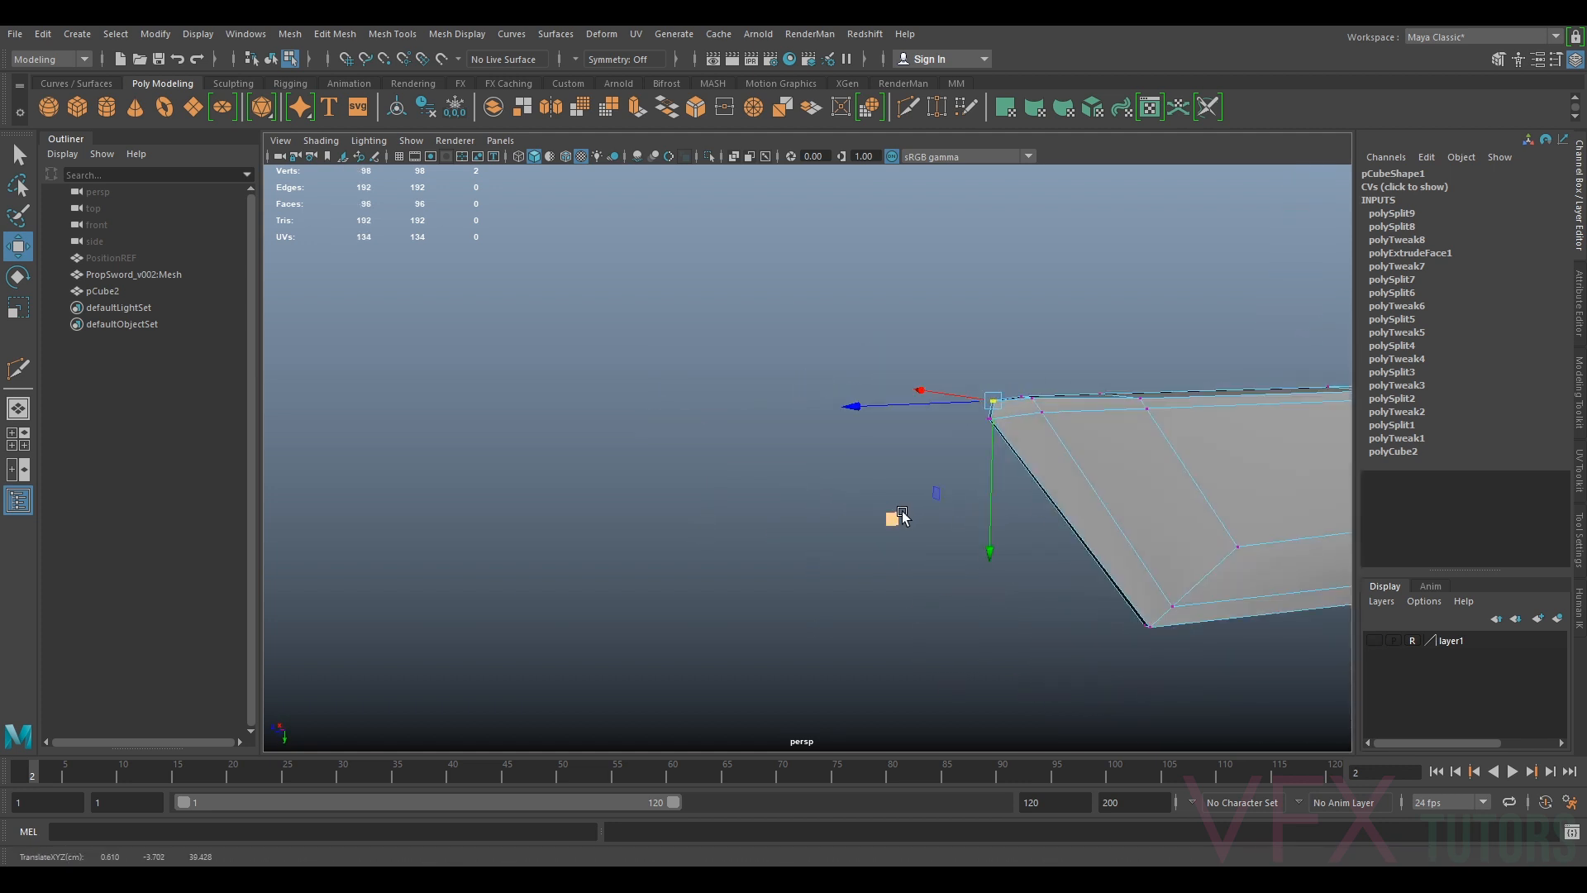
Insert a Multi-Cut edge loop just behind the existing loop parallel to the slanted tip edge, meeting the lower edge near the corner
{"action": "right_click_drag", "start_coordinate": [1029, 432], "coordinate": [1093, 341]}
{"action": "left_click_drag", "start_coordinate": [1093, 341], "coordinate": [1008, 428], "text": "alt"}
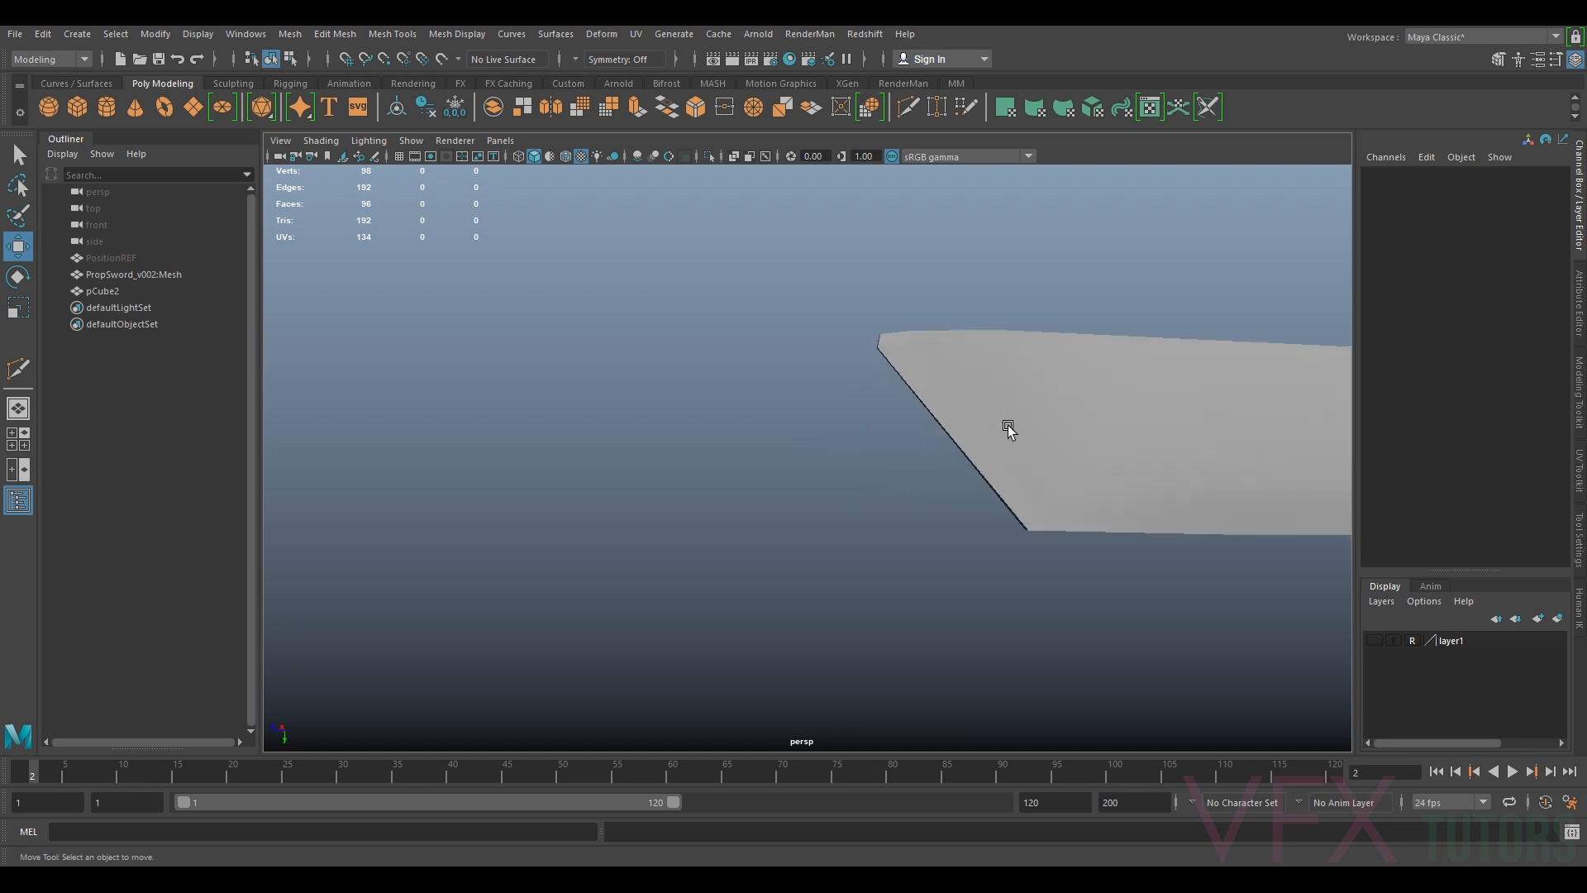
{"action": "scroll", "coordinate": [1008, 428], "scroll_direction": "up", "scroll_amount": 5}
{"action": "left_click", "coordinate": [755, 308]}
{"action": "left_click_drag", "start_coordinate": [751, 297], "coordinate": [864, 471], "text": "alt"}
{"action": "scroll", "coordinate": [874, 423], "scroll_direction": "up", "scroll_amount": 4}
{"action": "scroll", "coordinate": [873, 423], "scroll_direction": "down", "scroll_amount": 3}
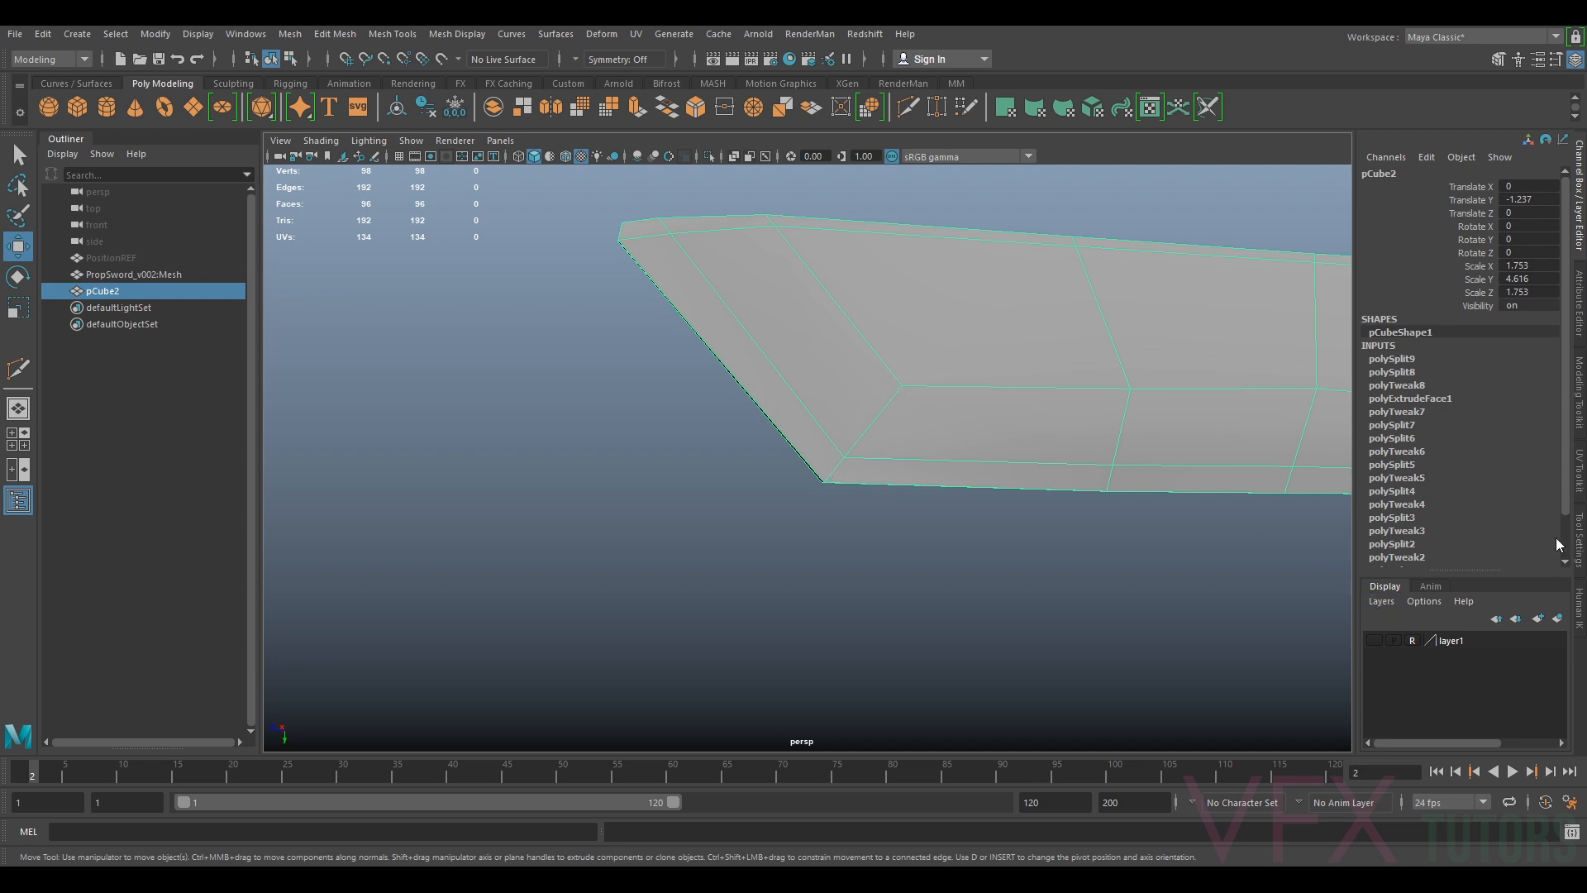
{"action": "left_click", "coordinate": [1580, 372]}
{"action": "left_click", "coordinate": [1336, 626]}
{"action": "scroll", "coordinate": [831, 484], "scroll_direction": "up", "scroll_amount": 2}
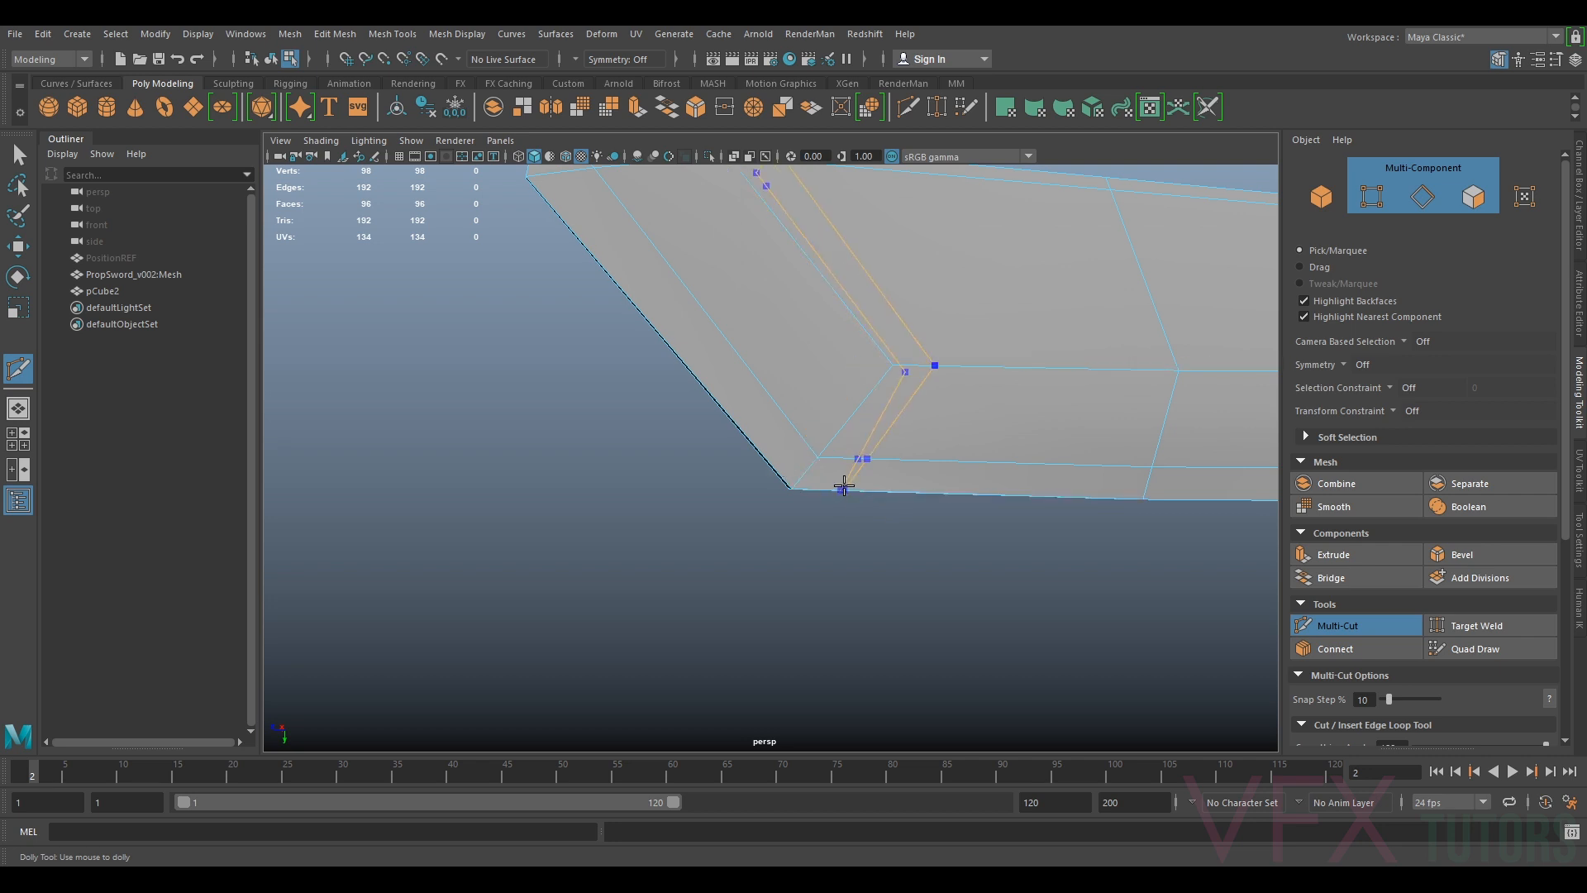
{"action": "left_click", "coordinate": [825, 487], "text": "ctrl"}
{"action": "left_click", "coordinate": [1330, 626]}
{"action": "middle_click_drag", "start_coordinate": [959, 541], "coordinate": [1032, 510], "text": "alt"}
{"action": "left_click", "coordinate": [1334, 625]}
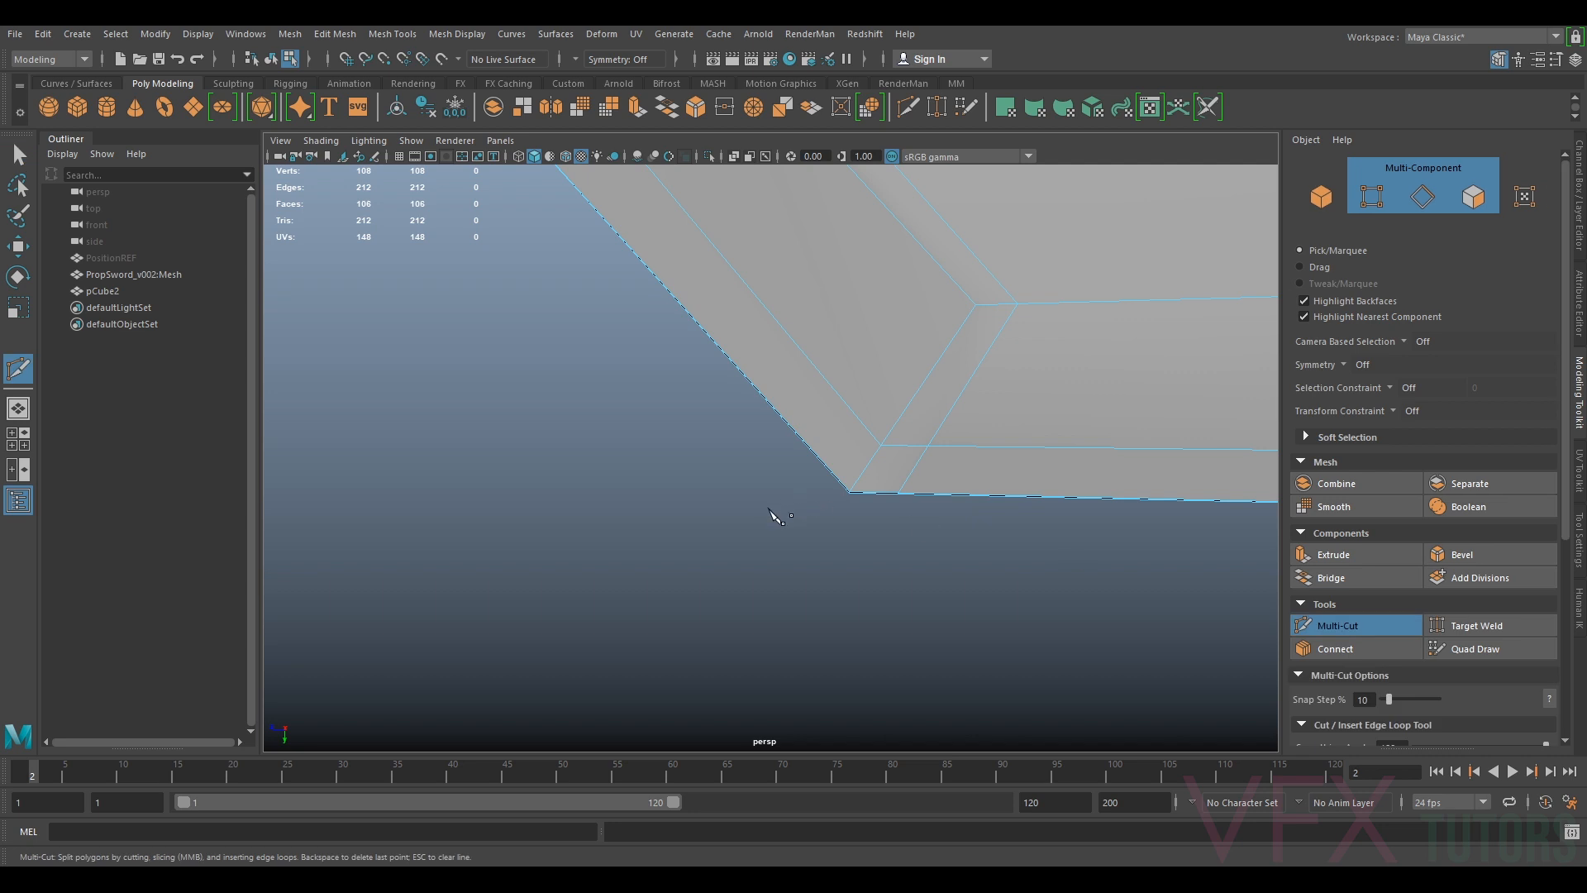
Show the scan layer and move the lower tip-corner vertices onto the scan's rounded corner, with the neighbouring loop's at about Y 2.70, Z 33.90
{"action": "left_click", "coordinate": [1349, 627]}
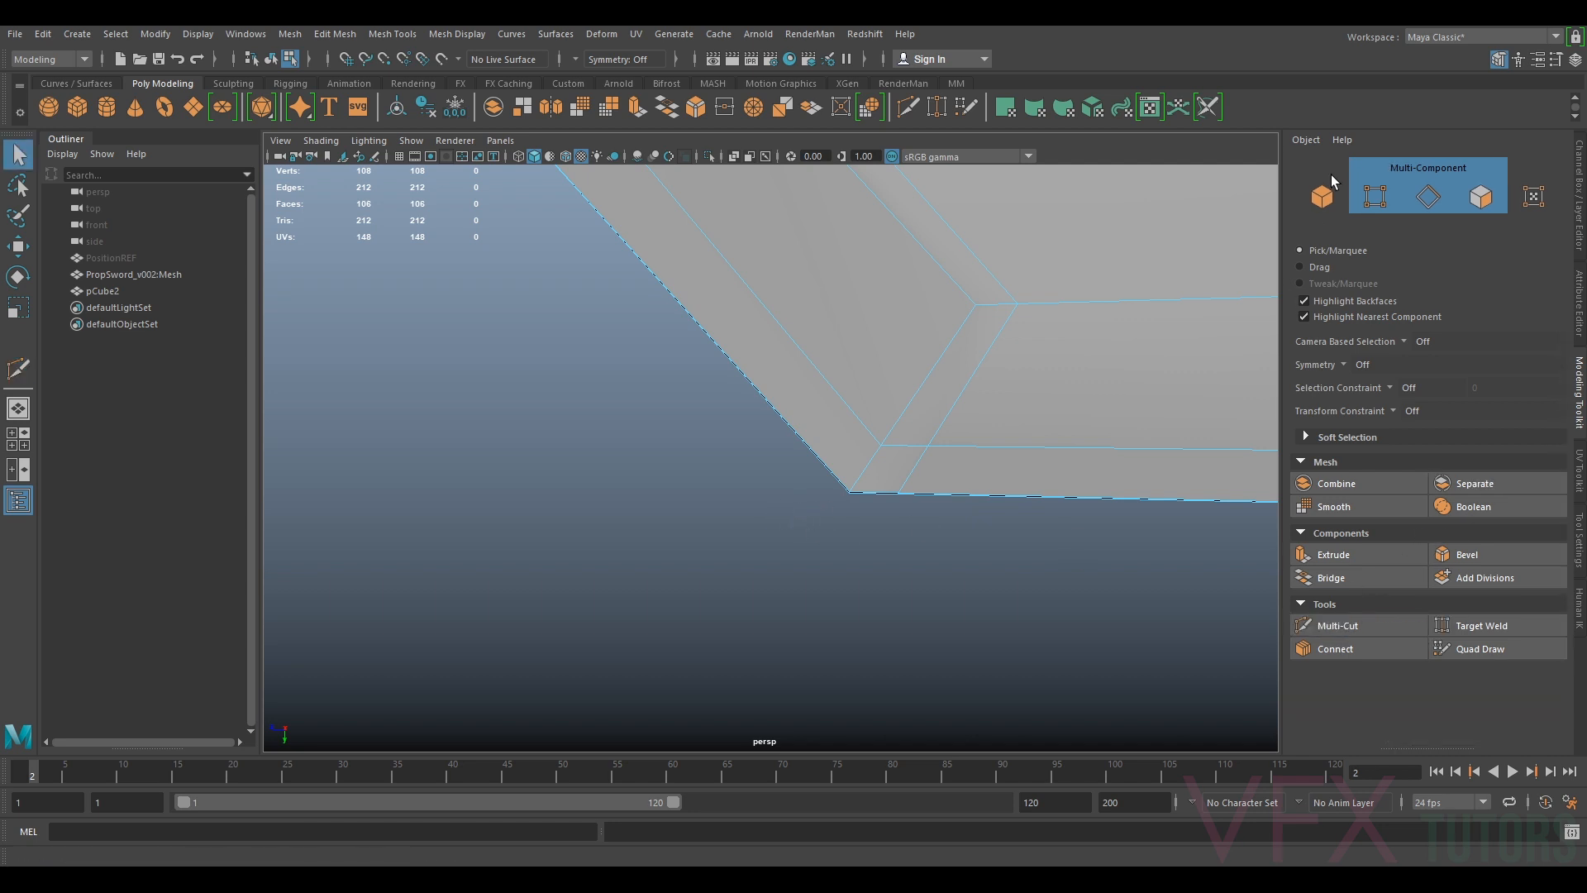
{"action": "left_click", "coordinate": [1374, 195]}
{"action": "left_click_drag", "start_coordinate": [787, 529], "coordinate": [877, 461]}
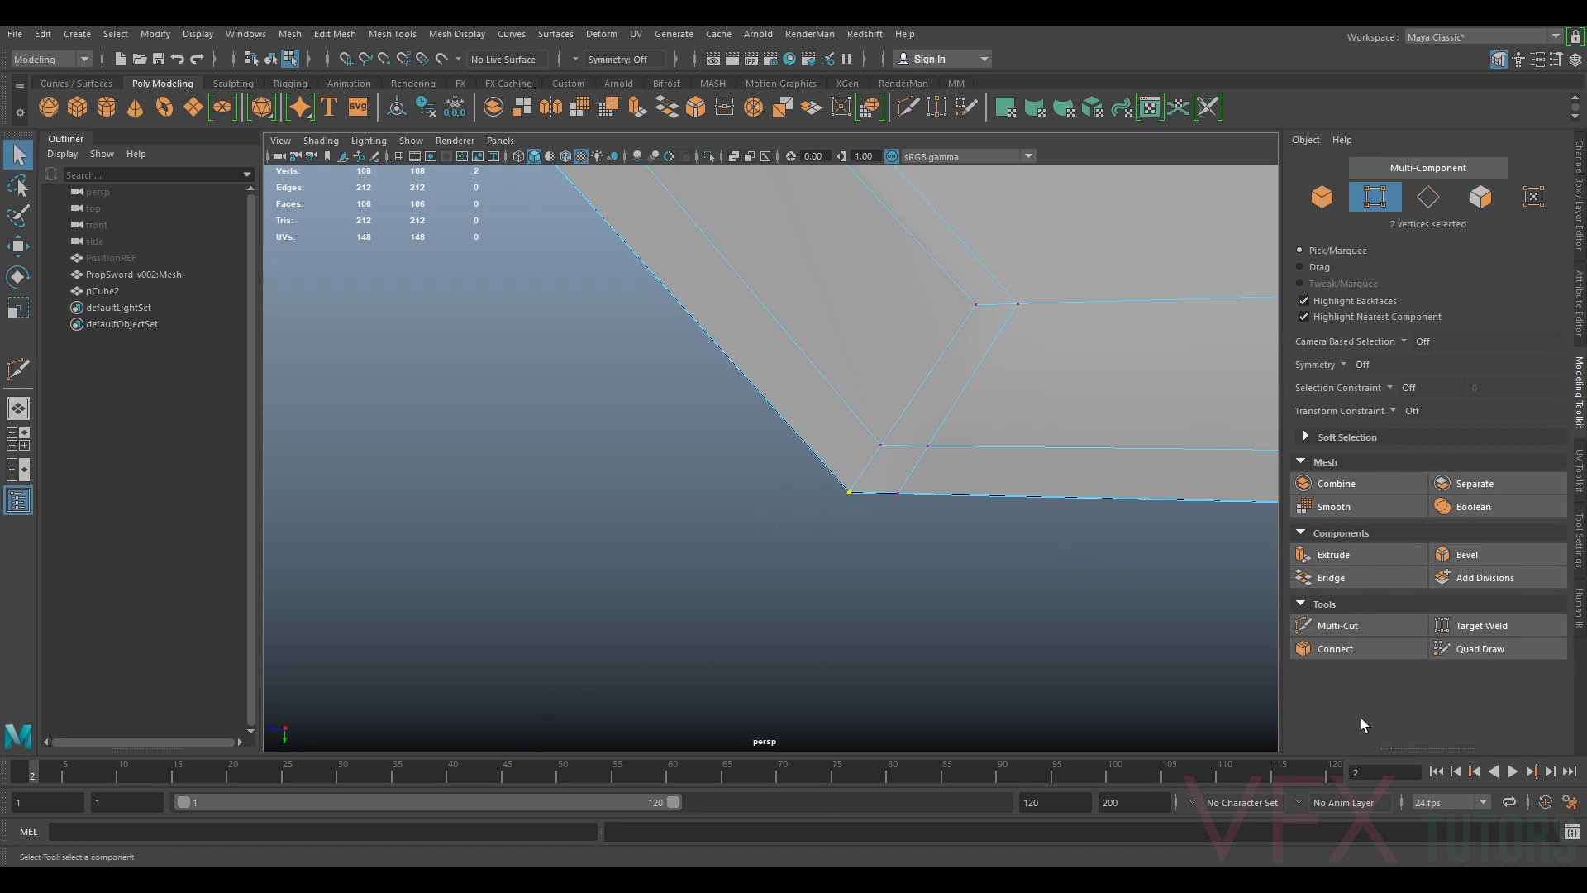
{"action": "left_click", "coordinate": [1576, 216]}
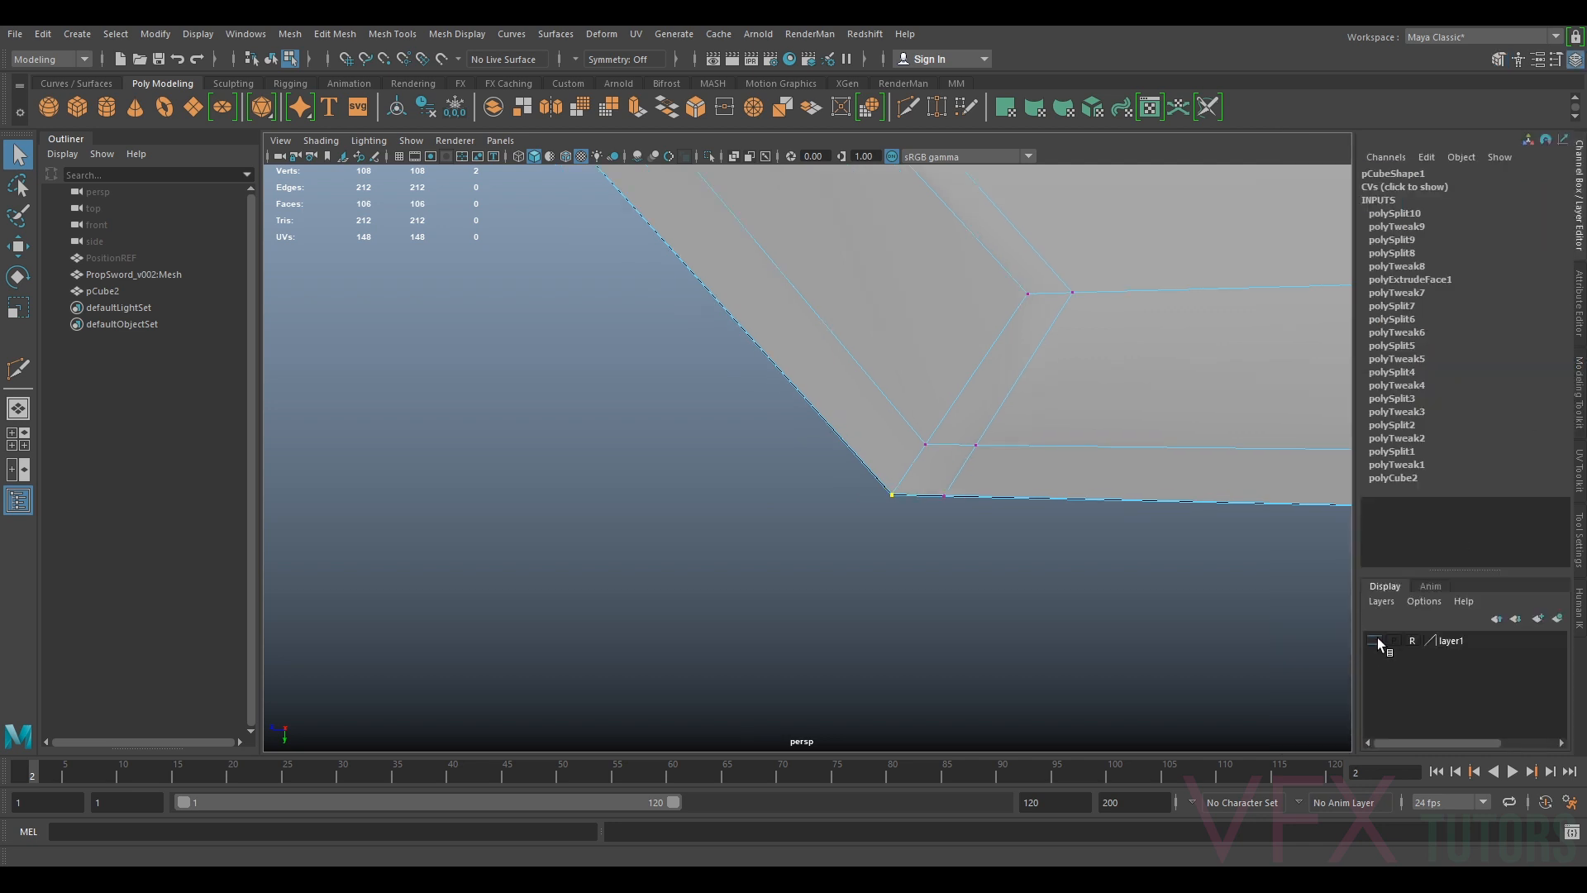
{"action": "key", "text": "6"}
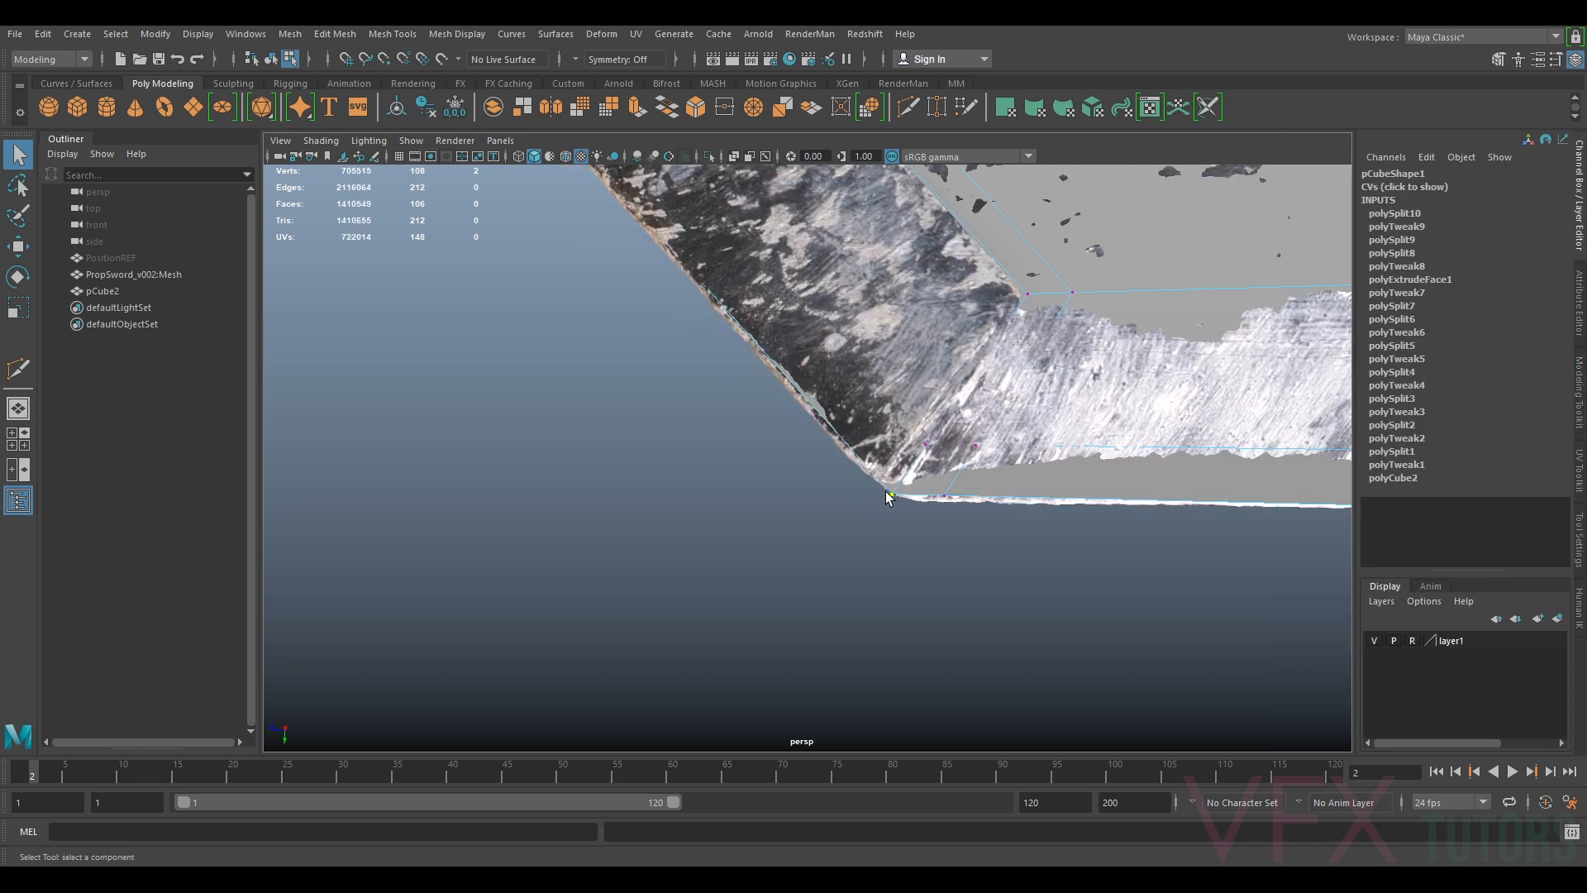
{"action": "key", "text": "w"}
{"action": "mouse_move", "coordinate": [871, 494]}
{"action": "left_mouse_down"}
{"action": "mouse_move", "coordinate": [857, 494]}
{"action": "mouse_move", "coordinate": [879, 513]}
{"action": "left_mouse_up"}
{"action": "left_click_drag", "start_coordinate": [962, 482], "coordinate": [926, 536]}
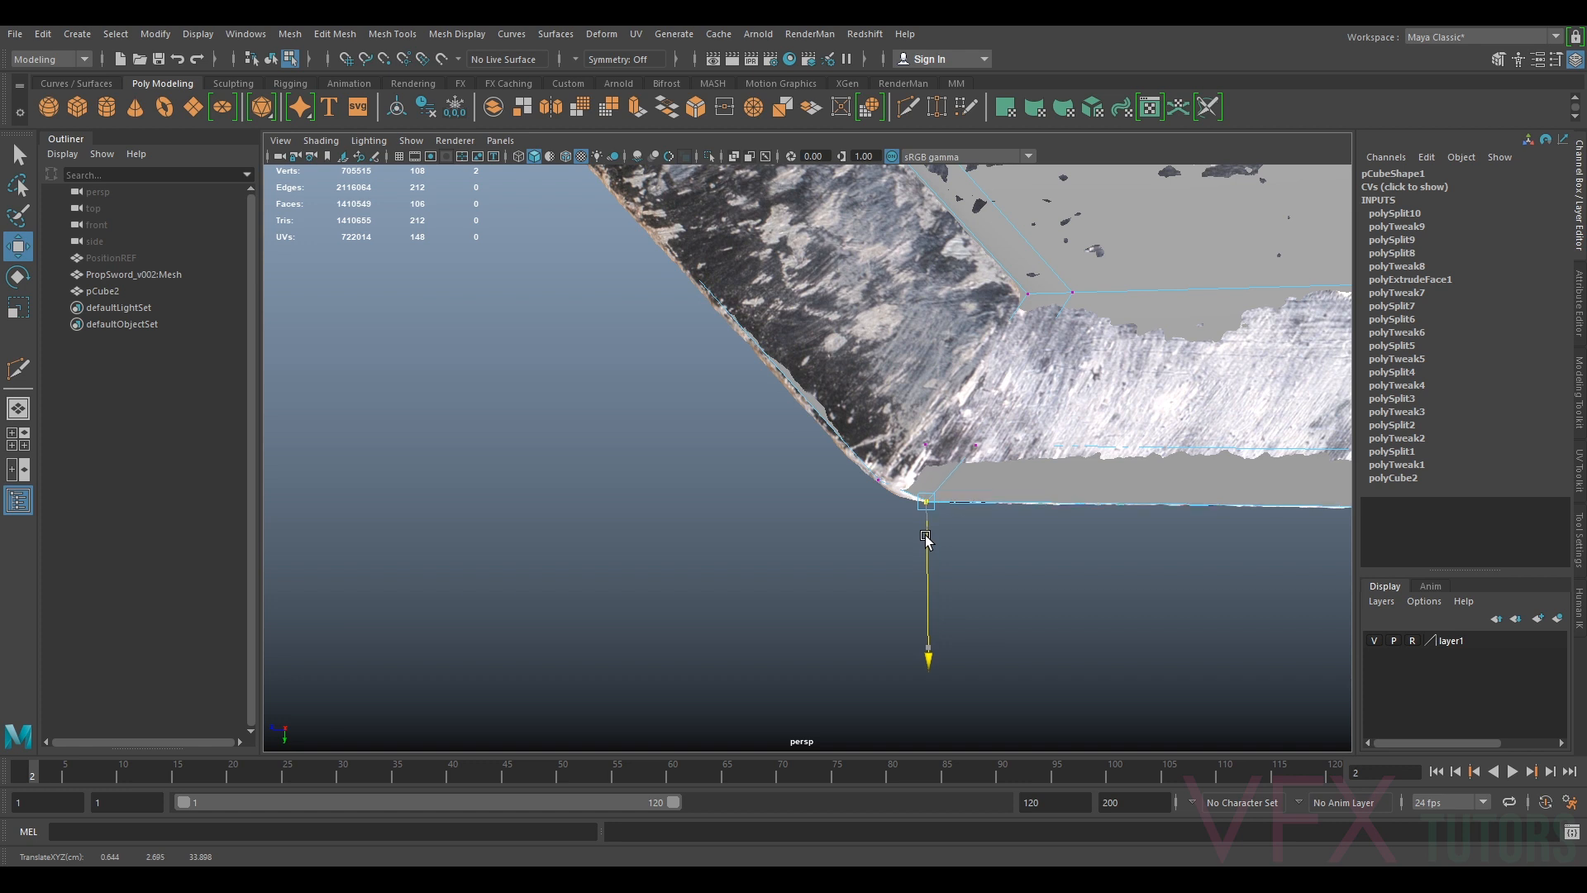
Hide the scan layer, return to object mode and examine the blade mesh's edge flow around the tip and along its length
{"action": "left_click", "coordinate": [1373, 641]}
{"action": "right_click_drag", "start_coordinate": [1151, 442], "coordinate": [1103, 560]}
{"action": "left_click", "coordinate": [1104, 561]}
{"action": "scroll", "coordinate": [1103, 558], "scroll_direction": "down", "scroll_amount": 5}
{"action": "left_click_drag", "start_coordinate": [1043, 550], "coordinate": [776, 538], "text": "alt"}
{"action": "left_click", "coordinate": [905, 482]}
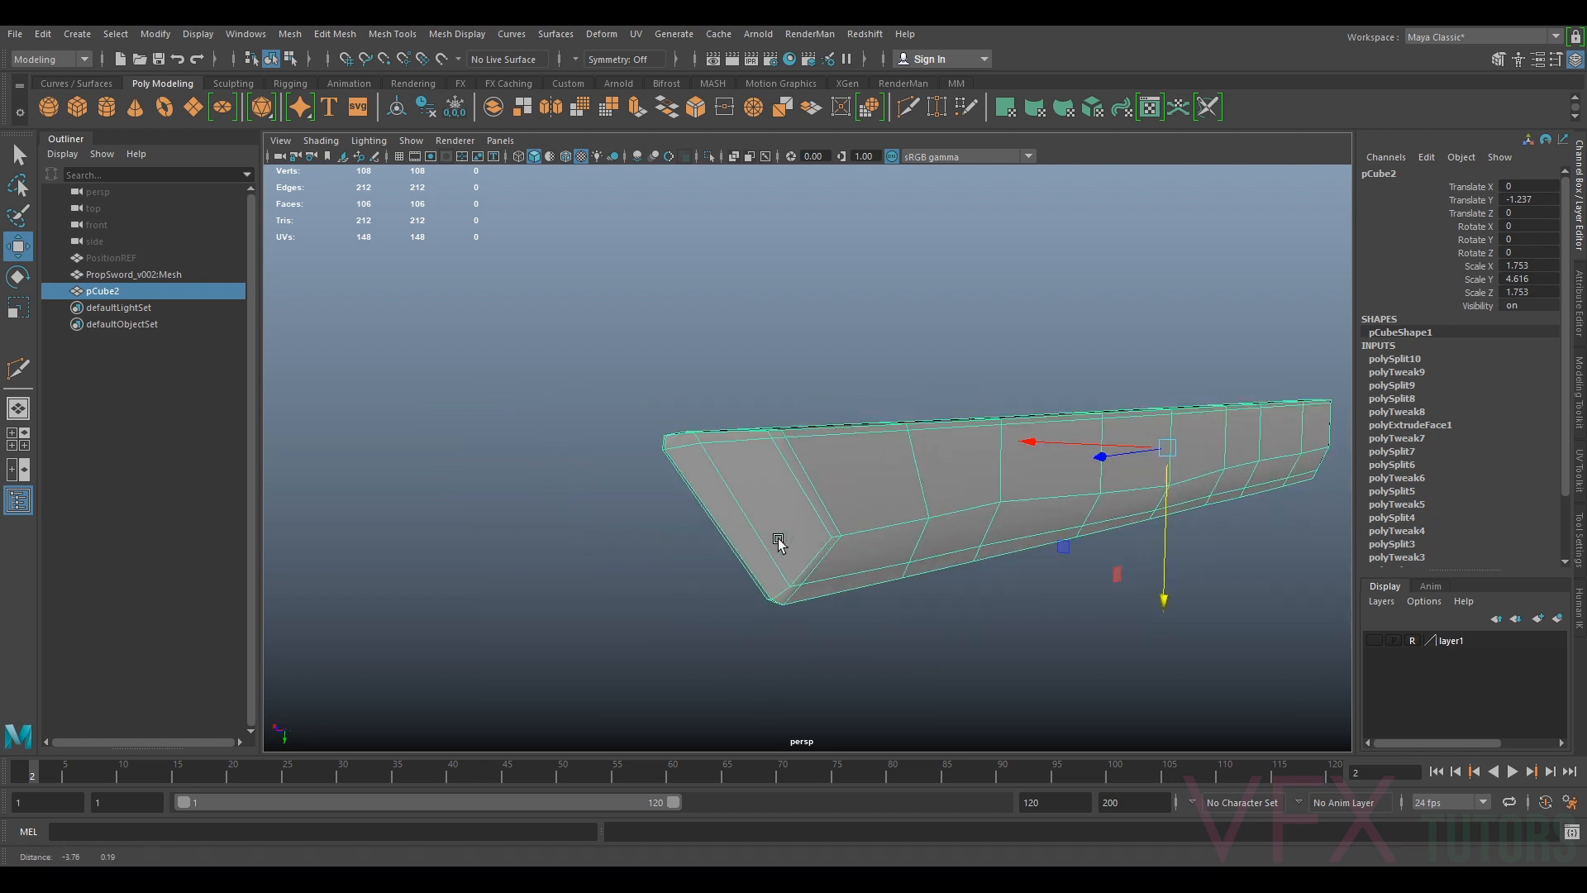
{"action": "scroll", "coordinate": [785, 541], "scroll_direction": "up", "scroll_amount": 5}
{"action": "scroll", "coordinate": [568, 453], "scroll_direction": "down", "scroll_amount": 5}
{"action": "mouse_move", "coordinate": [680, 502]}
{"action": "left_mouse_down", "text": "alt"}
{"action": "mouse_move", "coordinate": [603, 497]}
{"action": "mouse_move", "coordinate": [707, 503]}
{"action": "left_mouse_up", "text": "alt"}
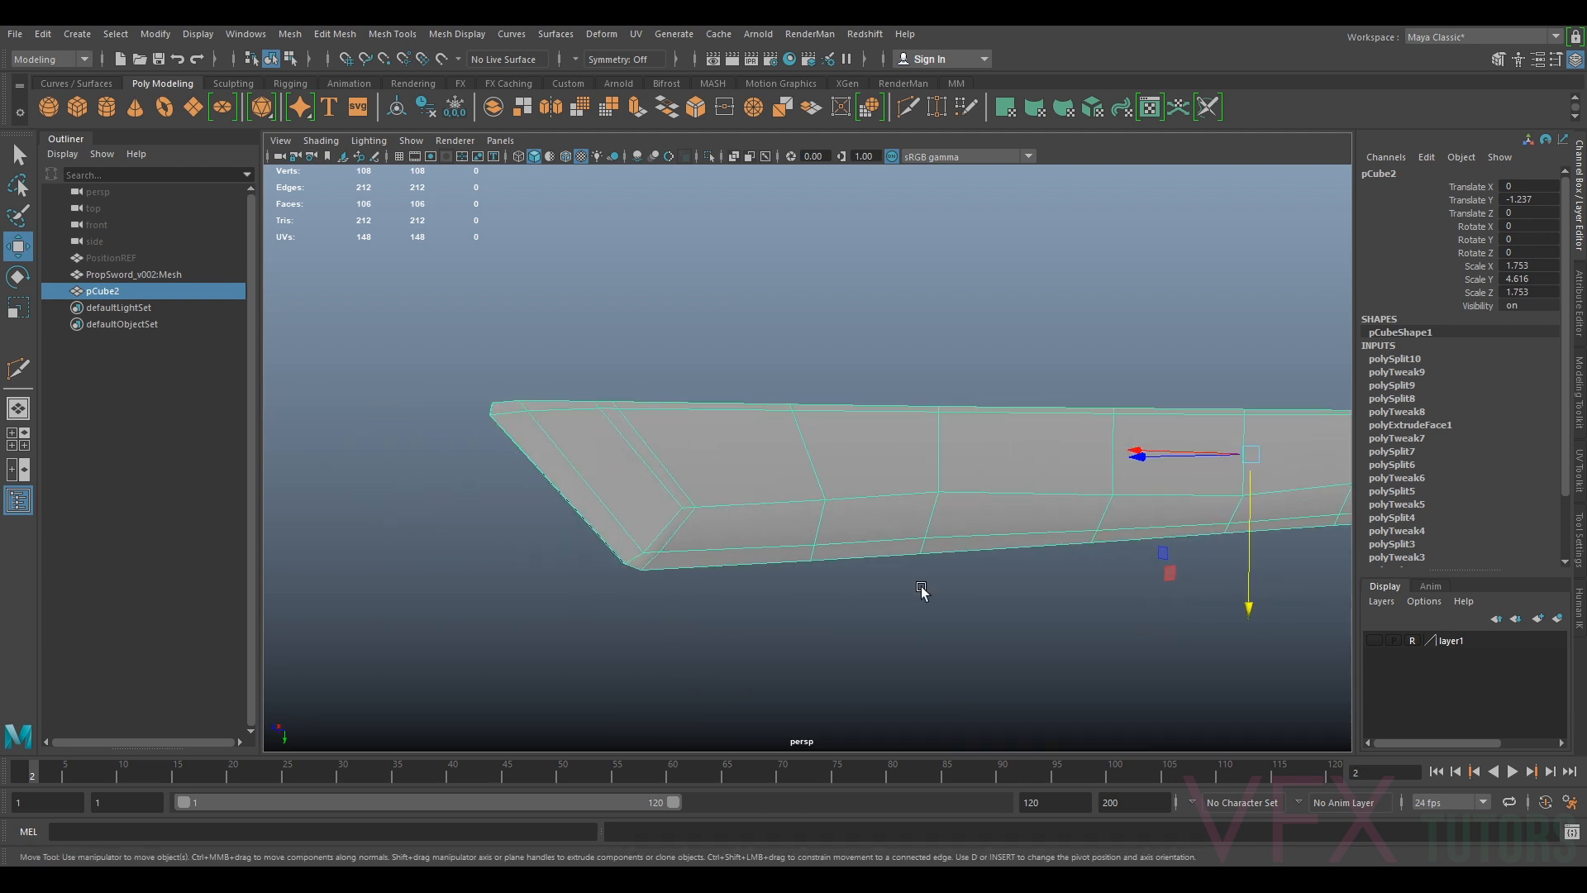
{"action": "left_click_drag", "start_coordinate": [922, 589], "coordinate": [881, 556], "text": "alt"}
{"action": "scroll", "coordinate": [1039, 462], "scroll_direction": "down", "scroll_amount": 3}
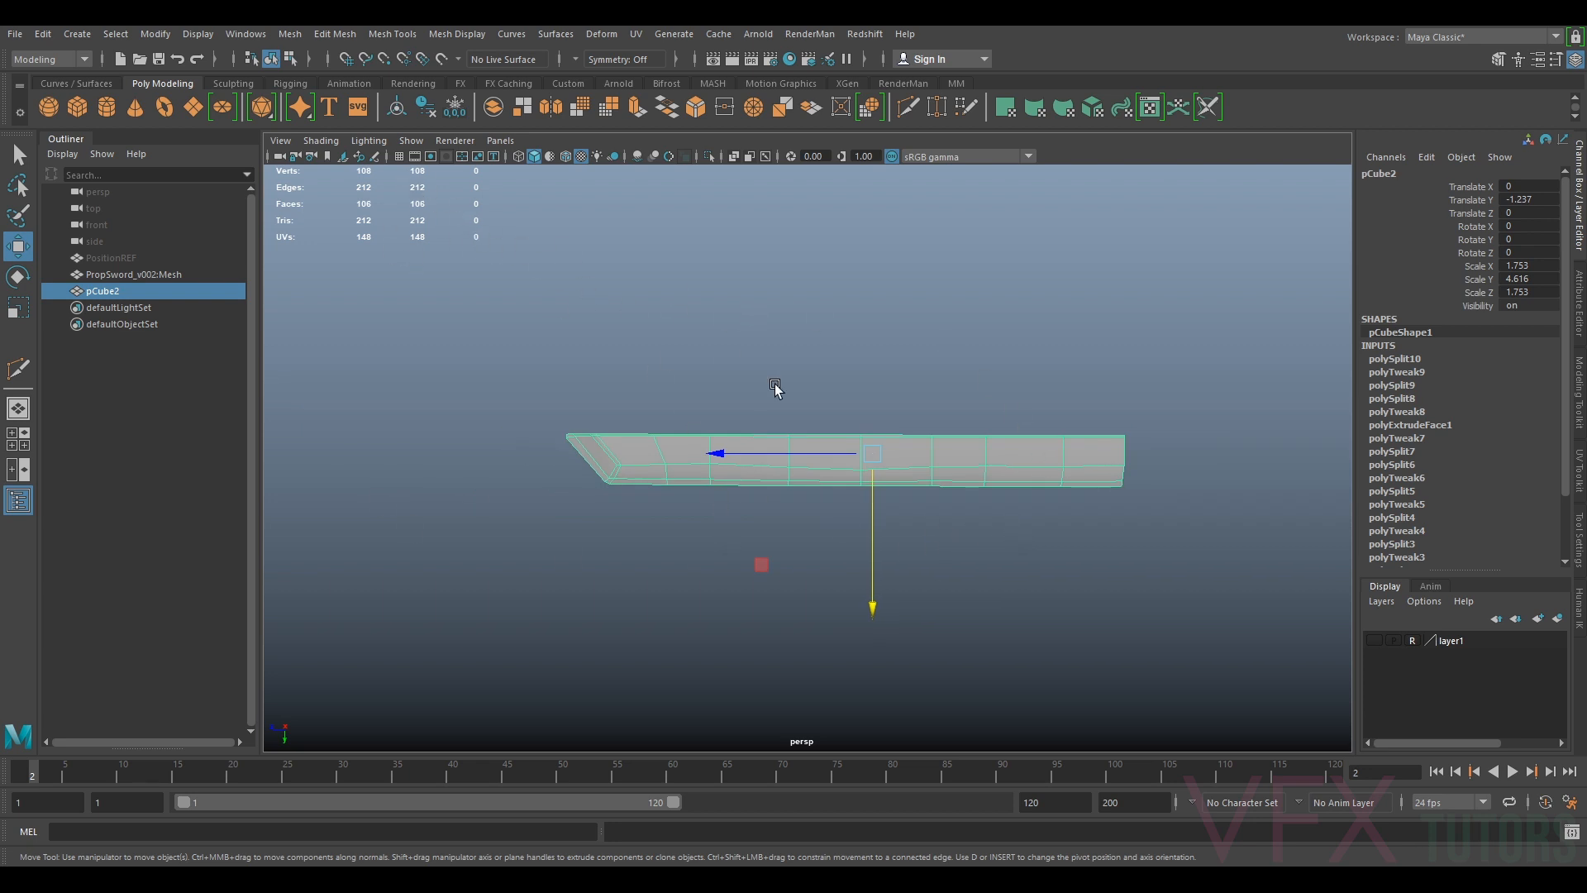
{"action": "scroll", "coordinate": [775, 386], "scroll_direction": "up", "scroll_amount": 2}
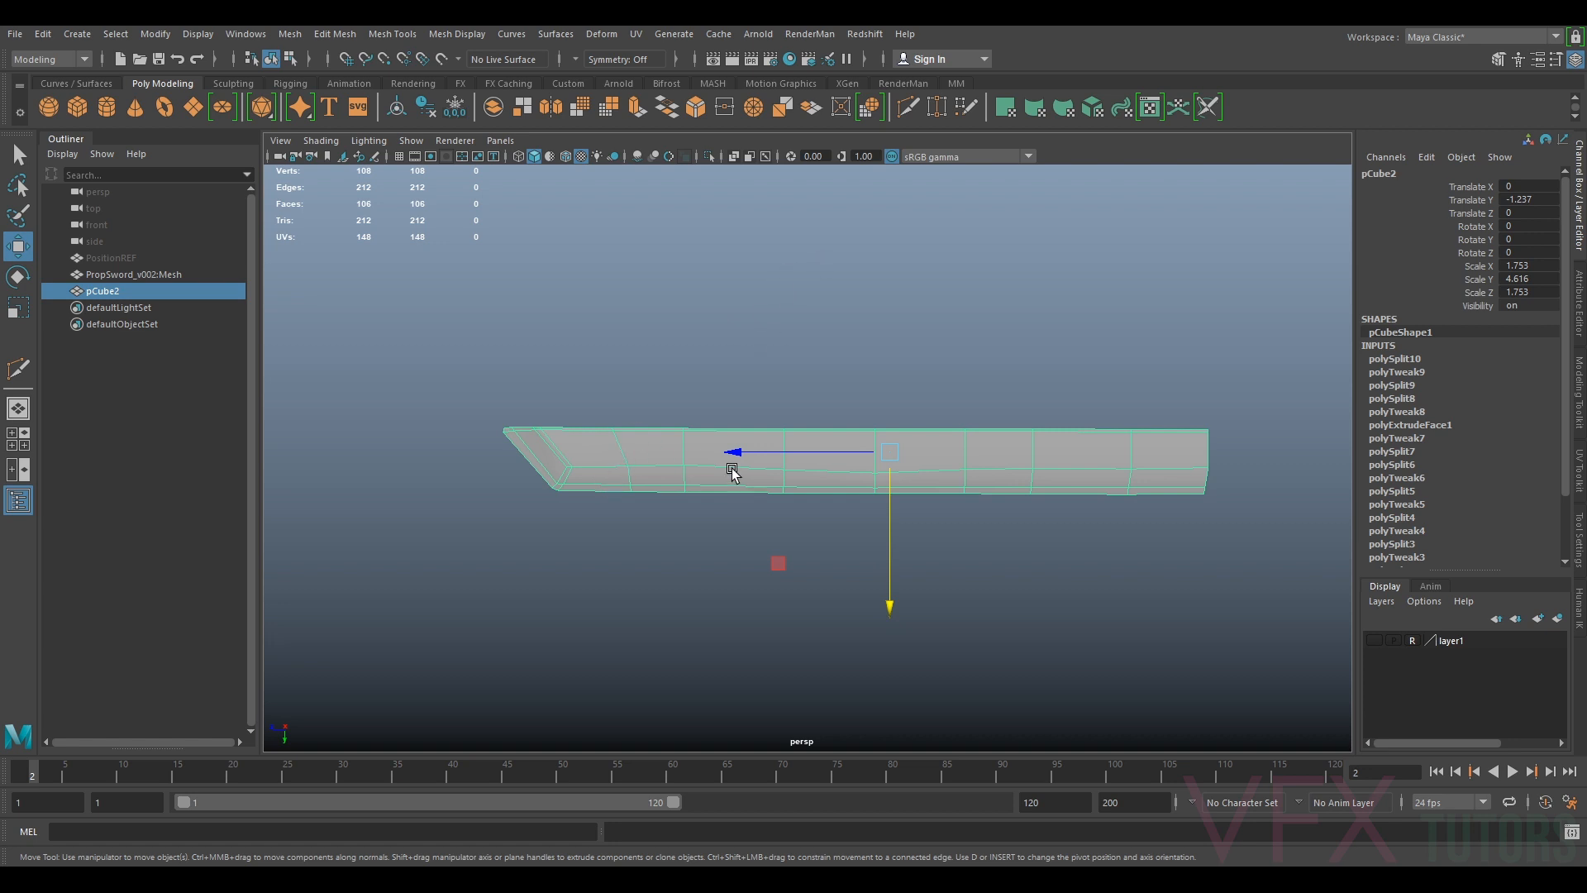
Show the scan layer again and examine how the blade mesh fits the scan around the bolted plates near the guard
{"action": "left_click", "coordinate": [1373, 641]}
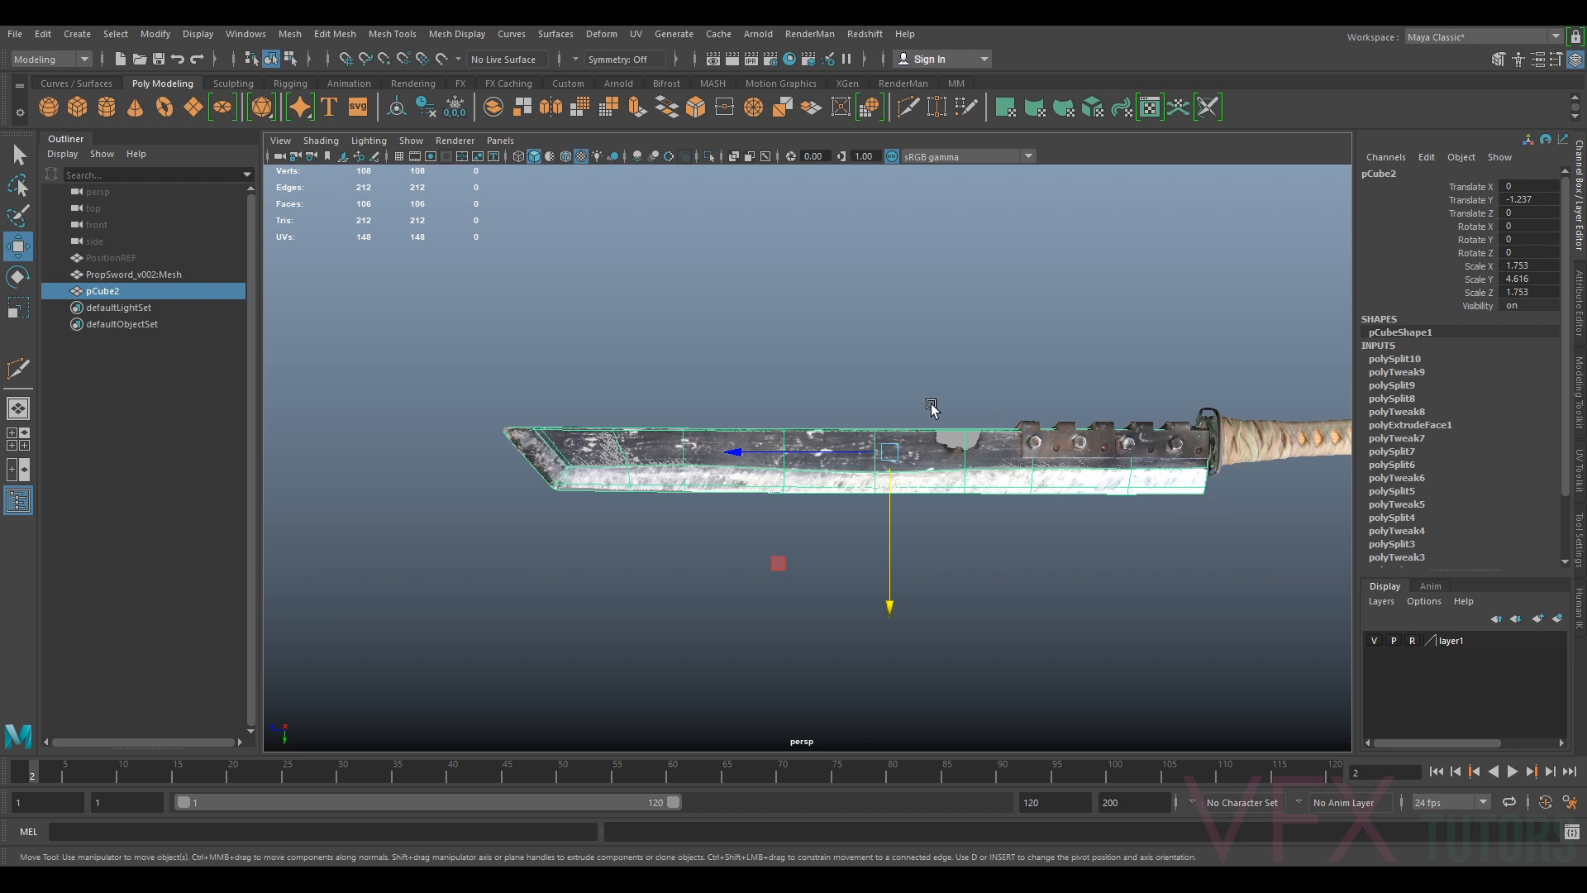
{"action": "left_click_drag", "start_coordinate": [1253, 483], "coordinate": [1068, 495], "text": "alt"}
{"action": "scroll", "coordinate": [1139, 492], "scroll_direction": "up", "scroll_amount": 4}
{"action": "left_click_drag", "start_coordinate": [660, 506], "coordinate": [794, 506], "text": "alt"}
{"action": "middle_click_drag", "start_coordinate": [1029, 462], "coordinate": [747, 462], "text": "alt"}
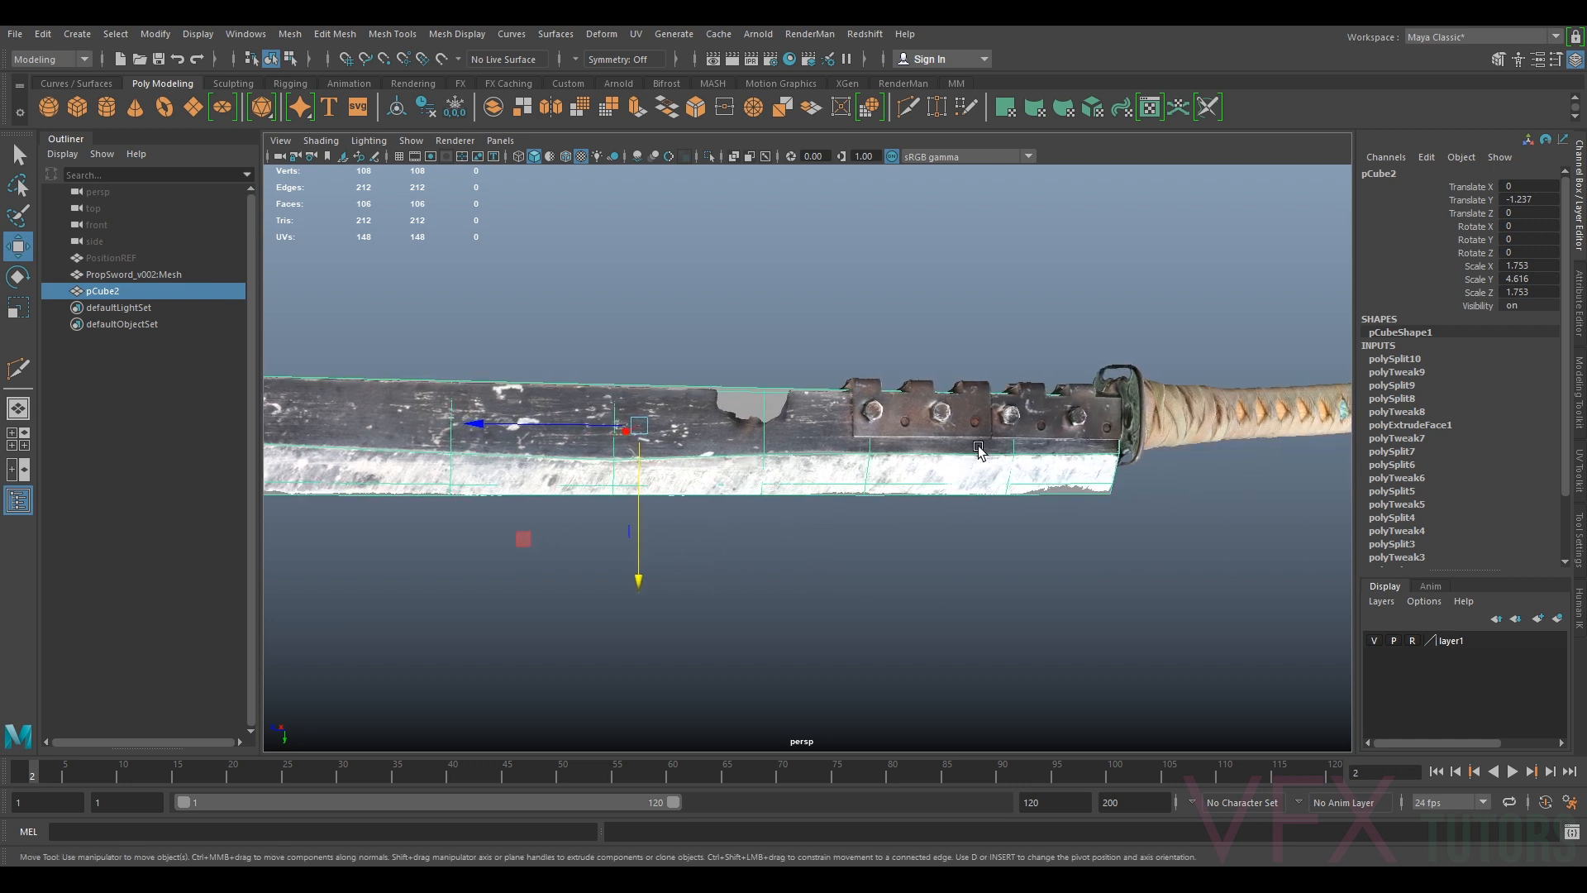
{"action": "scroll", "coordinate": [979, 450], "scroll_direction": "up", "scroll_amount": 3}
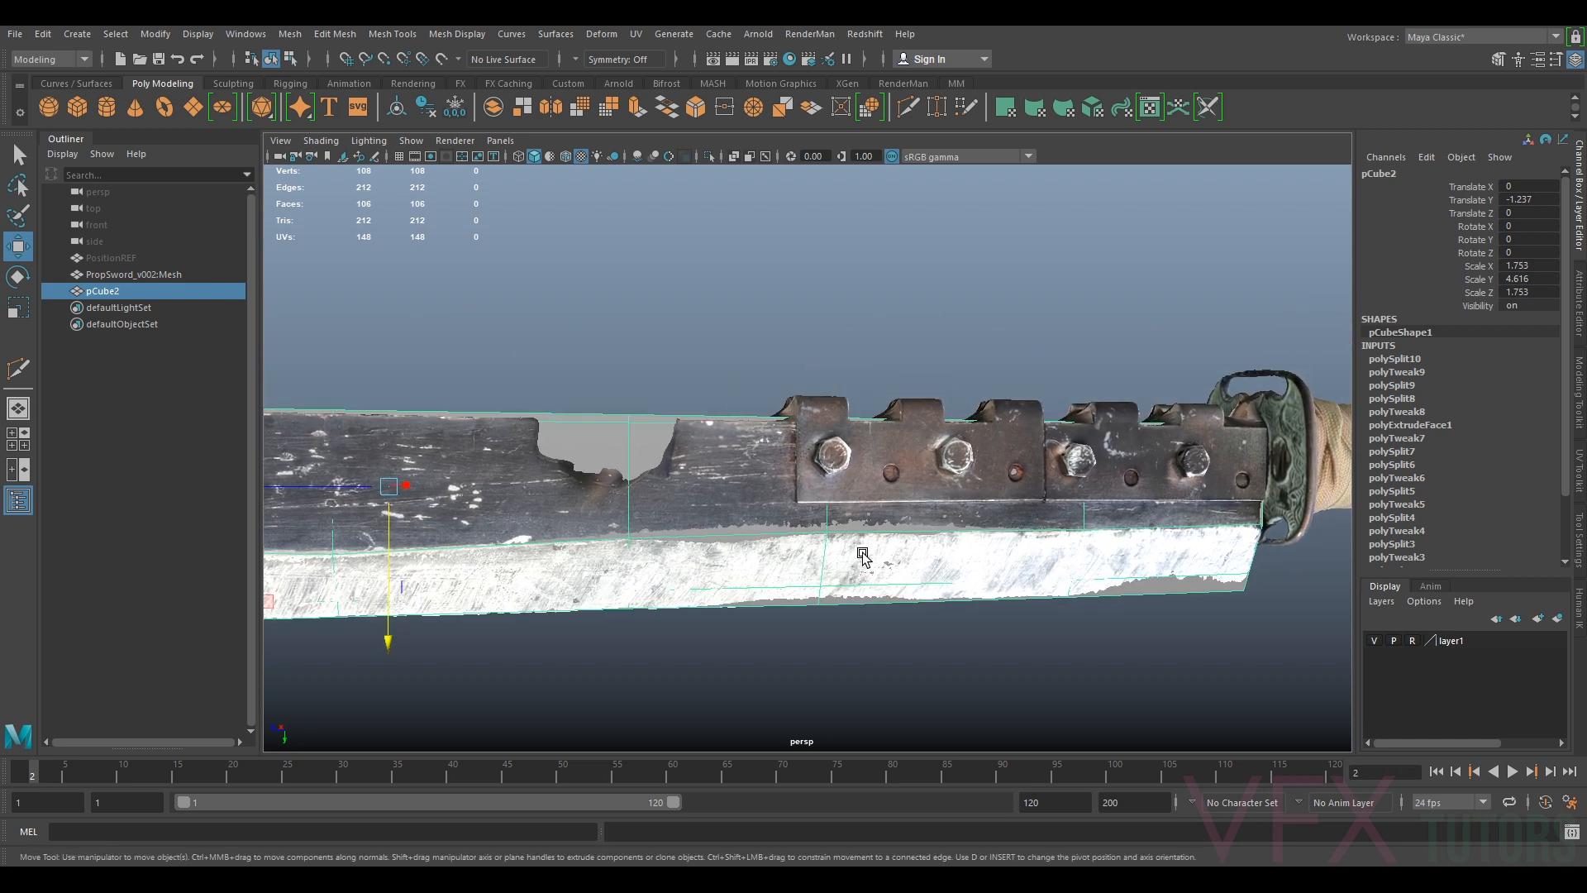
{"action": "left_click_drag", "start_coordinate": [862, 553], "coordinate": [1070, 560], "text": "alt"}
{"action": "middle_click_drag", "start_coordinate": [1070, 559], "coordinate": [815, 447], "text": "alt"}
{"action": "scroll", "coordinate": [724, 411], "scroll_direction": "up", "scroll_amount": 3}
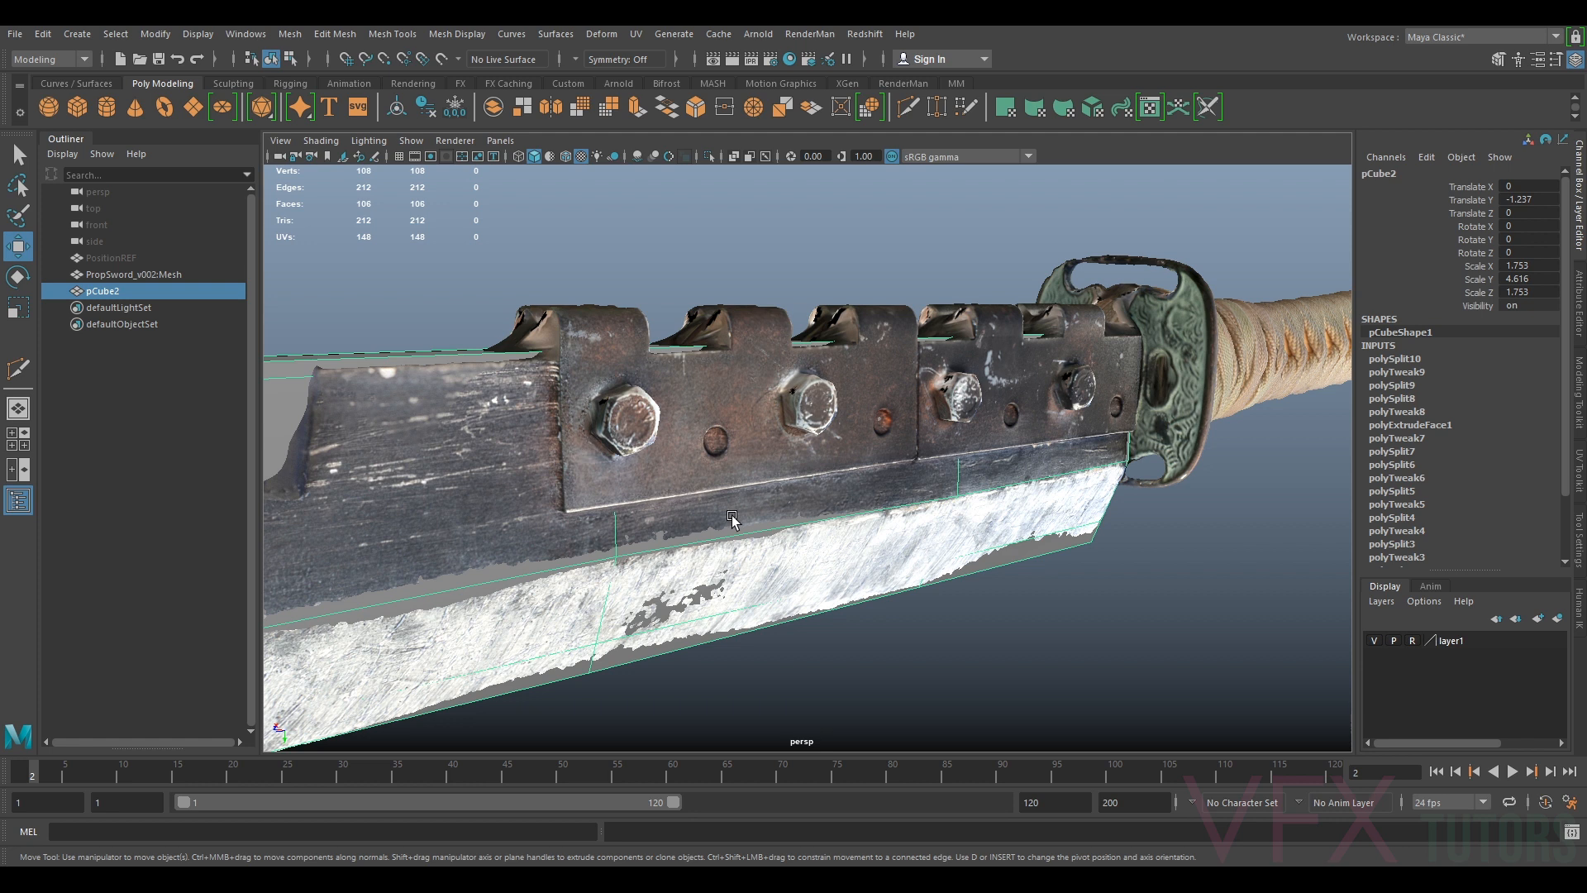
{"action": "middle_click_drag", "start_coordinate": [632, 505], "coordinate": [791, 563], "text": "alt"}
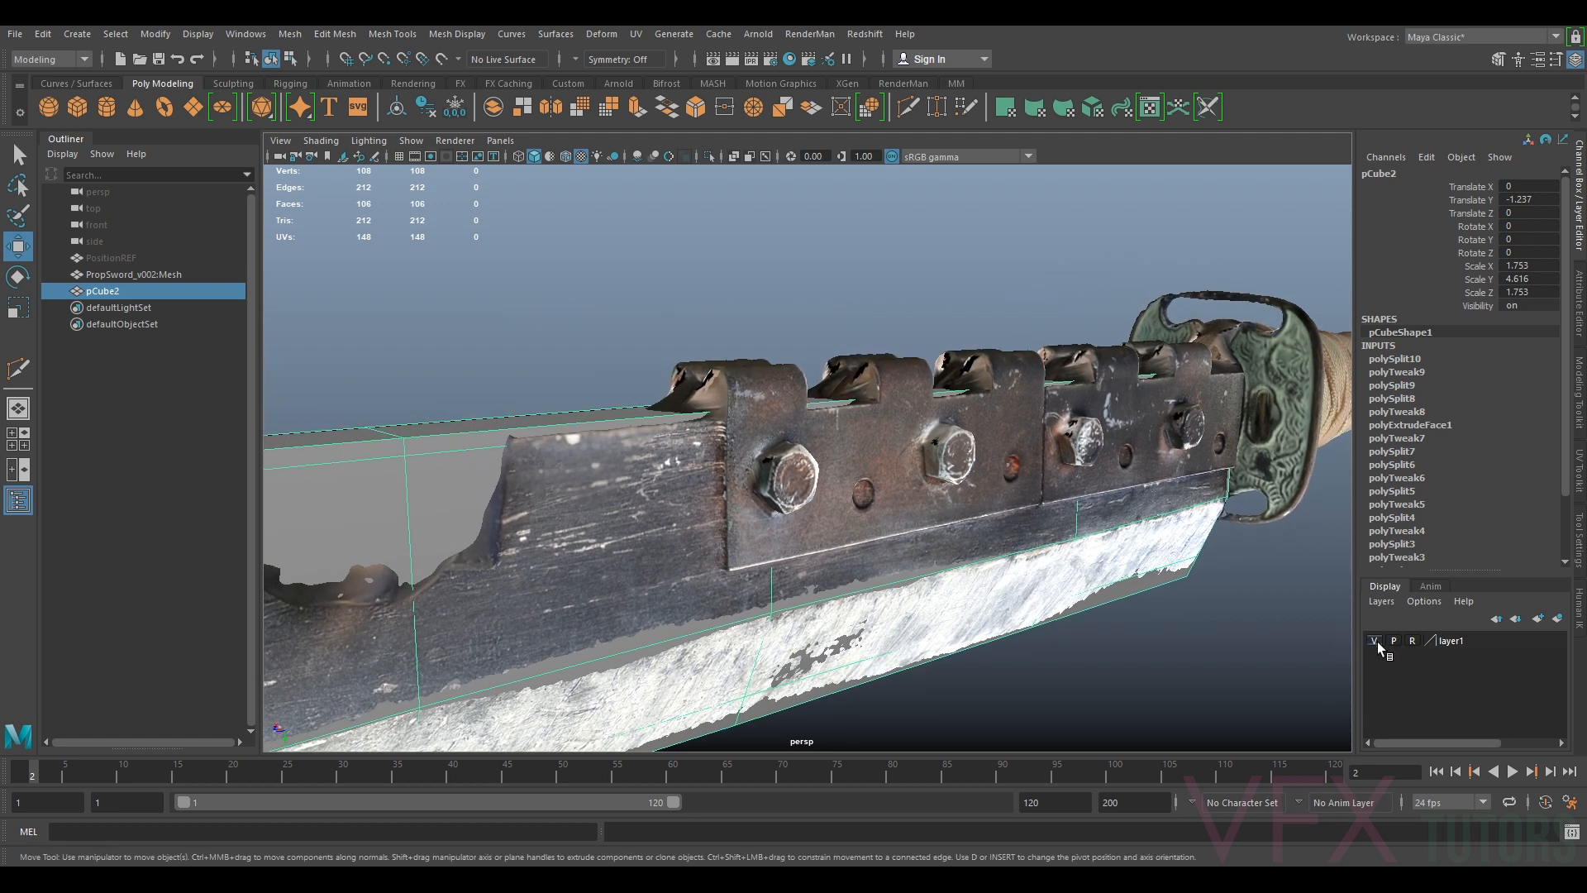
{"action": "mouse_move", "coordinate": [1077, 552]}
{"action": "left_mouse_down", "text": "alt"}
{"action": "mouse_move", "coordinate": [975, 533]}
{"action": "mouse_move", "coordinate": [1069, 603]}
{"action": "mouse_move", "coordinate": [1094, 560]}
{"action": "left_mouse_up", "text": "alt"}
{"action": "middle_click_drag", "start_coordinate": [1094, 559], "coordinate": [970, 573], "text": "alt"}
{"action": "scroll", "coordinate": [970, 573], "scroll_direction": "up", "scroll_amount": 3}
{"action": "scroll", "coordinate": [859, 572], "scroll_direction": "down", "scroll_amount": 3}
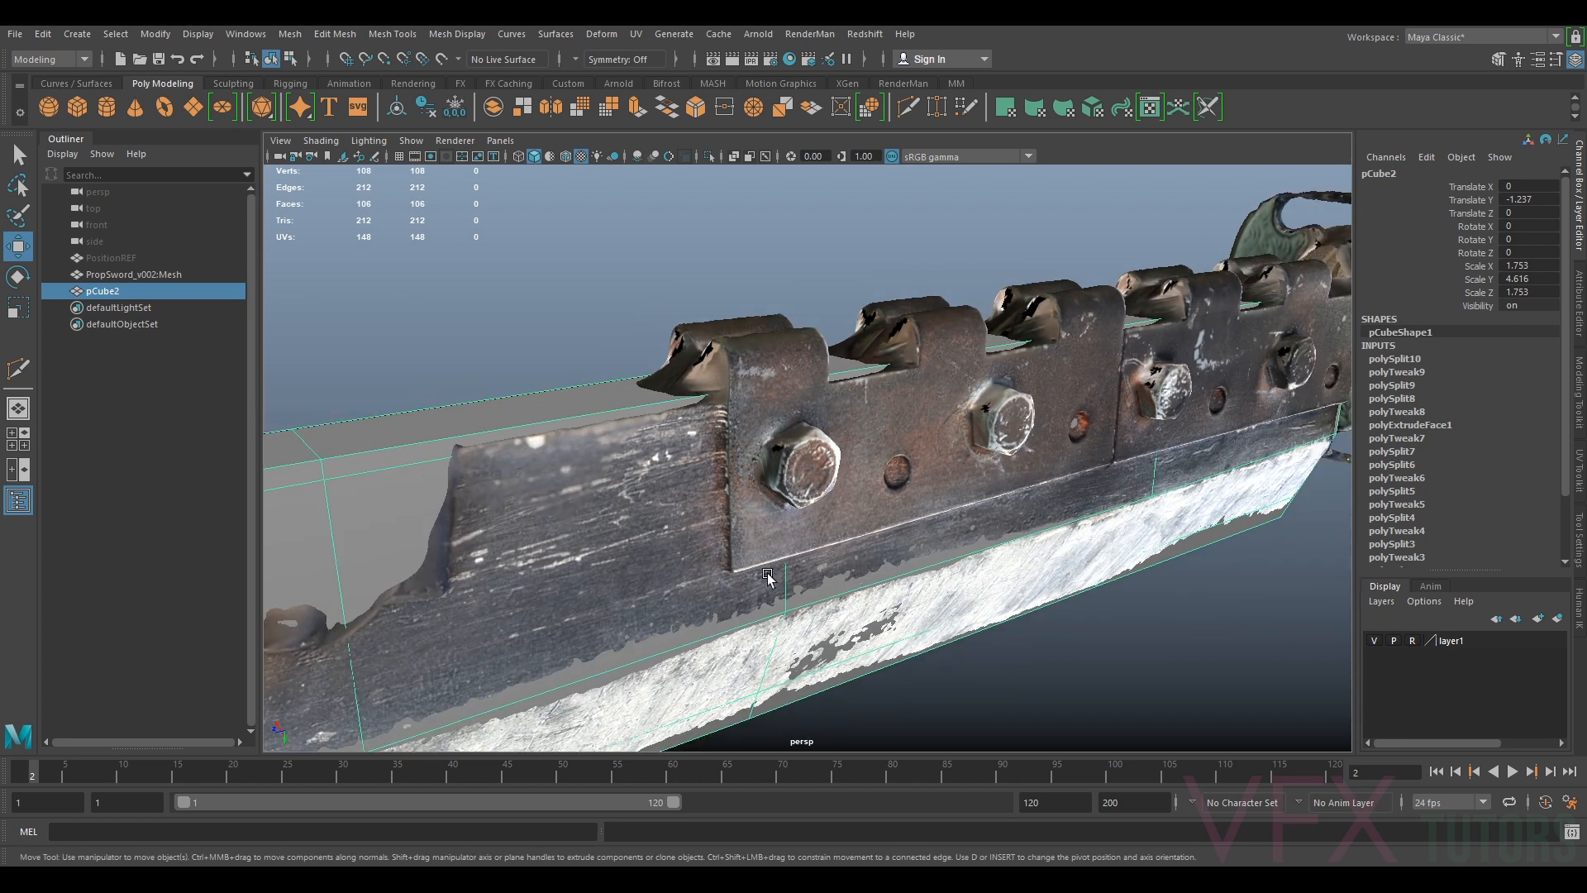
{"action": "middle_click_drag", "start_coordinate": [859, 573], "coordinate": [1062, 559], "text": "alt"}
{"action": "left_click_drag", "start_coordinate": [1252, 476], "coordinate": [1127, 445], "text": "alt"}
{"action": "middle_click_drag", "start_coordinate": [1127, 446], "coordinate": [635, 524], "text": "alt"}
{"action": "mouse_move", "coordinate": [949, 521]}
{"action": "left_mouse_down", "text": "alt"}
{"action": "mouse_move", "coordinate": [1074, 527]}
{"action": "mouse_move", "coordinate": [949, 525]}
{"action": "left_mouse_up", "text": "alt"}
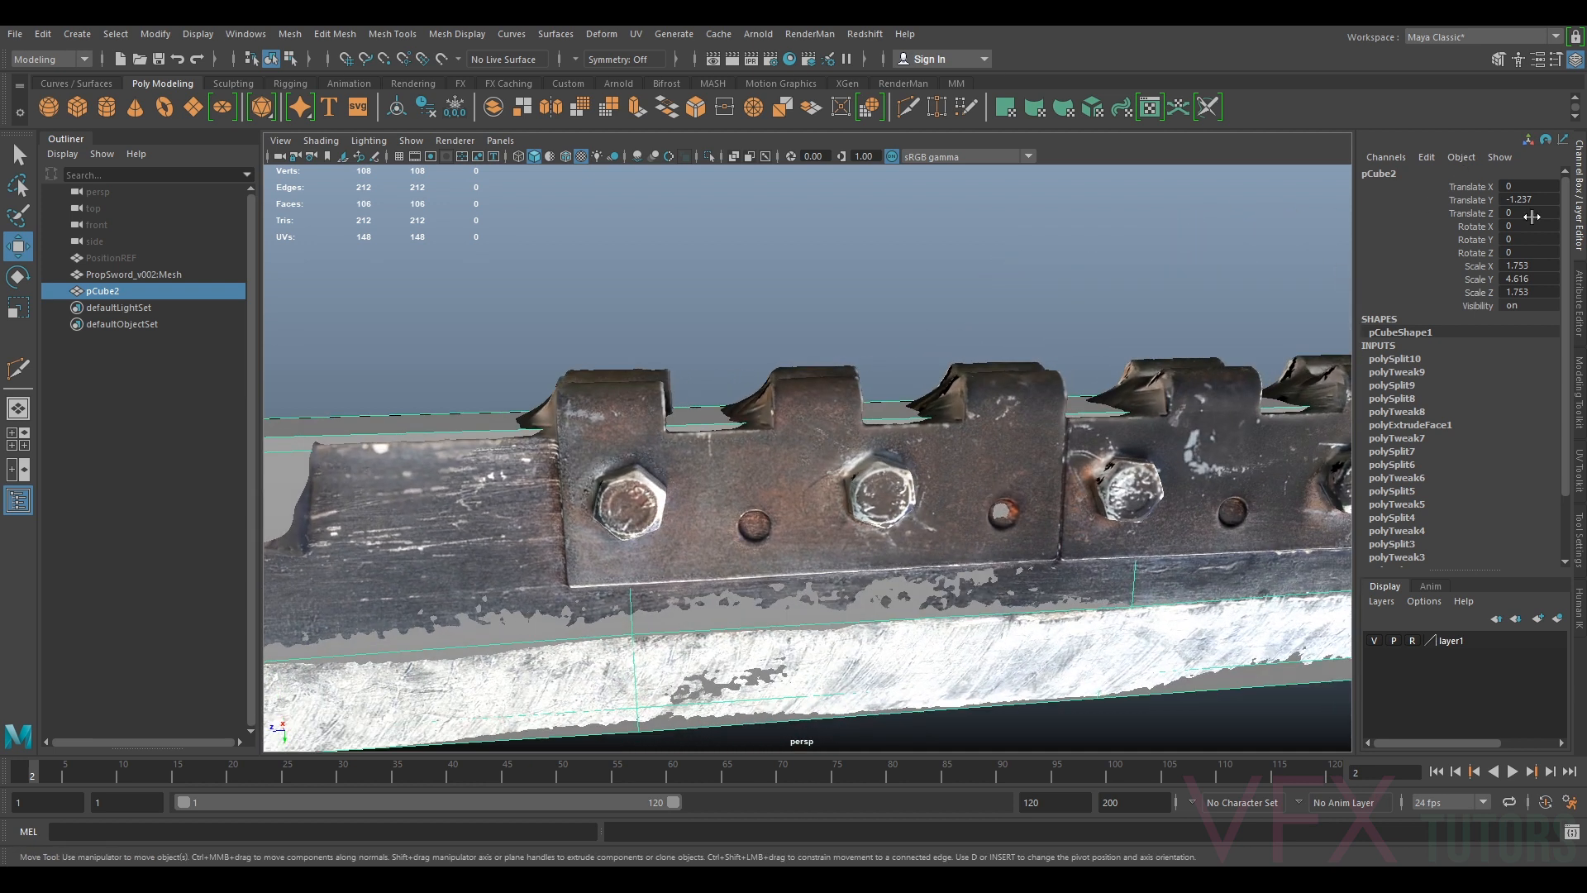
Switch the blade mesh to vertex editing and move the four spine vertices at Z 10.70 vertically to about Y -3.49
{"action": "left_click", "coordinate": [1580, 329]}
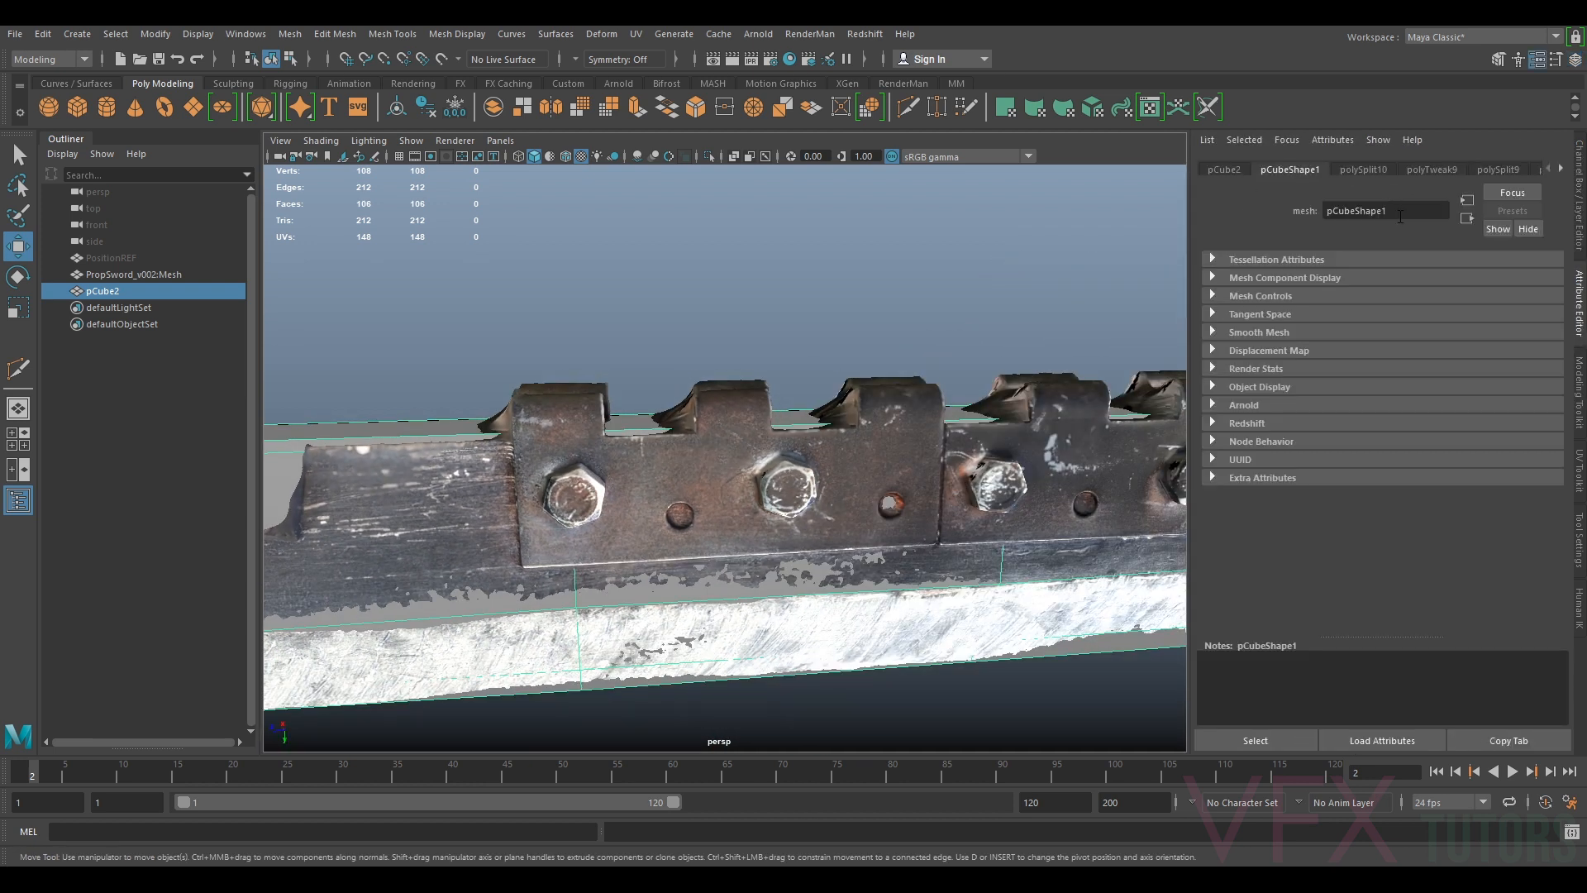
{"action": "left_click", "coordinate": [1578, 393]}
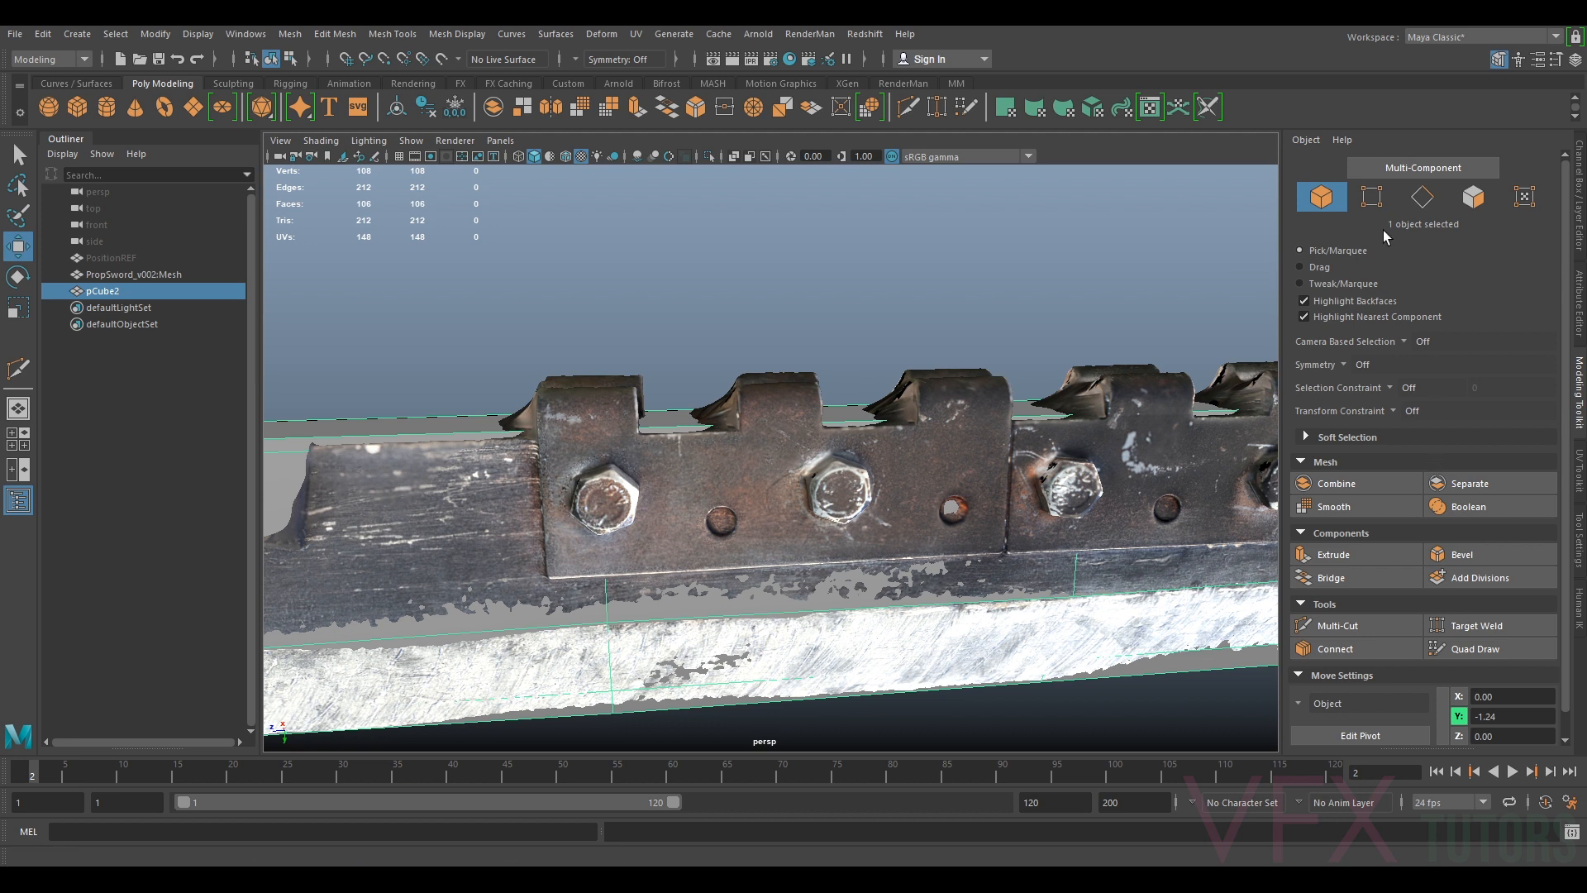
{"action": "left_click", "coordinate": [1371, 196]}
{"action": "scroll", "coordinate": [1039, 375], "scroll_direction": "down", "scroll_amount": 5}
{"action": "middle_click_drag", "start_coordinate": [1046, 428], "coordinate": [1463, 402], "text": "alt"}
{"action": "scroll", "coordinate": [1108, 472], "scroll_direction": "up", "scroll_amount": 5}
{"action": "middle_click_drag", "start_coordinate": [630, 459], "coordinate": [846, 475], "text": "alt"}
{"action": "middle_click_drag", "start_coordinate": [1024, 403], "coordinate": [837, 398], "text": "alt"}
{"action": "left_click_drag", "start_coordinate": [918, 361], "coordinate": [805, 503]}
{"action": "scroll", "coordinate": [757, 499], "scroll_direction": "up", "scroll_amount": 4}
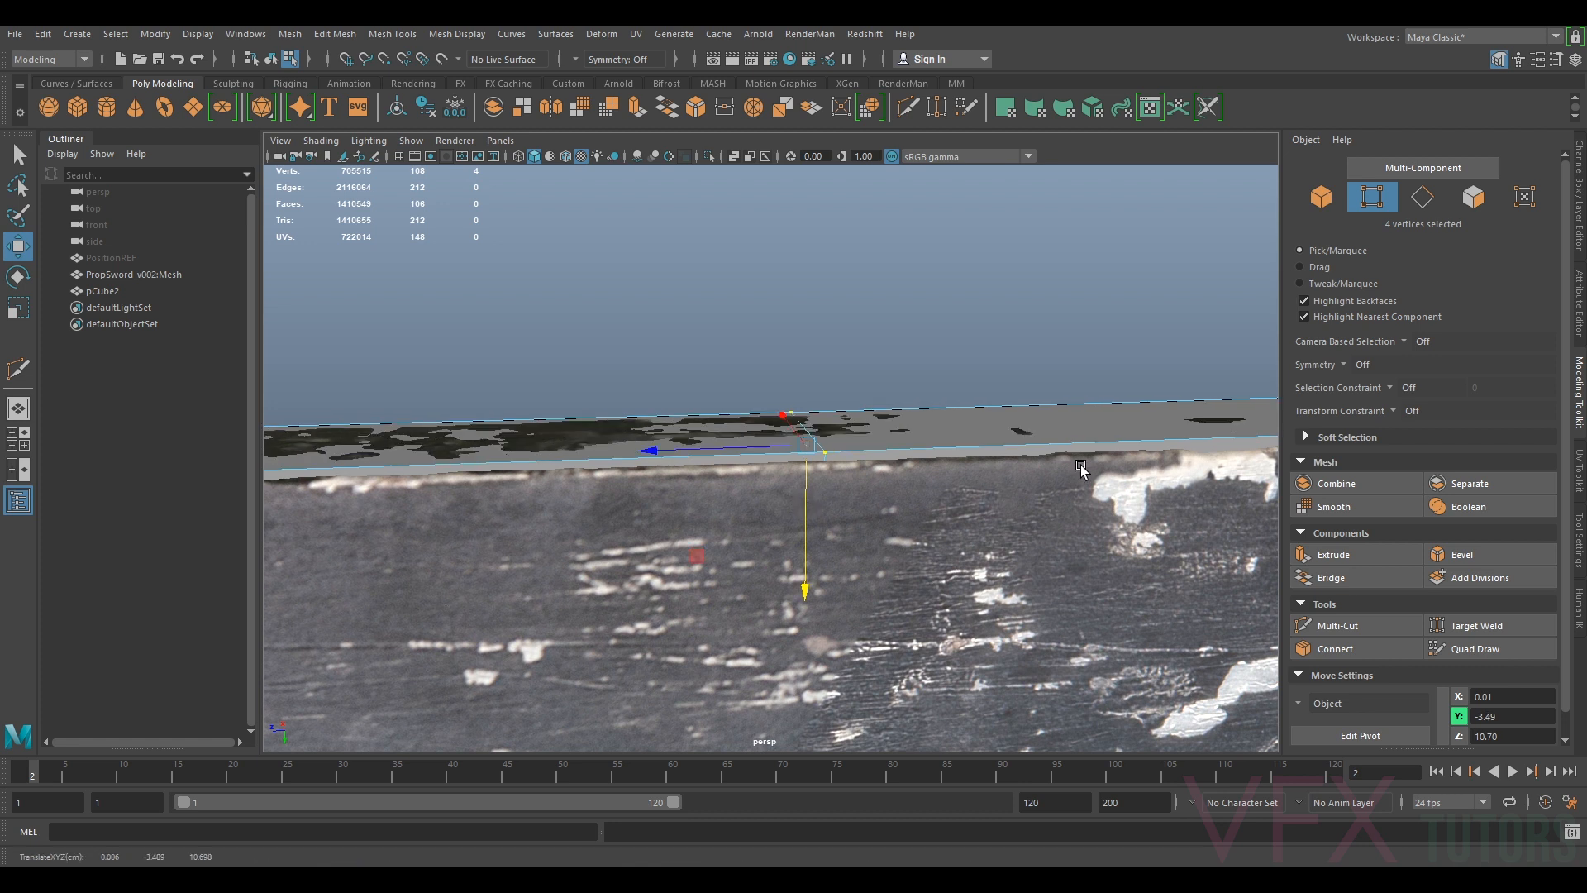
Move the spine vertex groups at Z 1.54 and Z -7.52 vertically onto the scan, at about Y -3.40 and Y -3.37
{"action": "middle_click_drag", "start_coordinate": [1081, 467], "coordinate": [665, 458], "text": "alt"}
{"action": "left_click_drag", "start_coordinate": [841, 344], "coordinate": [991, 554]}
{"action": "middle_click_drag", "start_coordinate": [1063, 520], "coordinate": [892, 488], "text": "alt"}
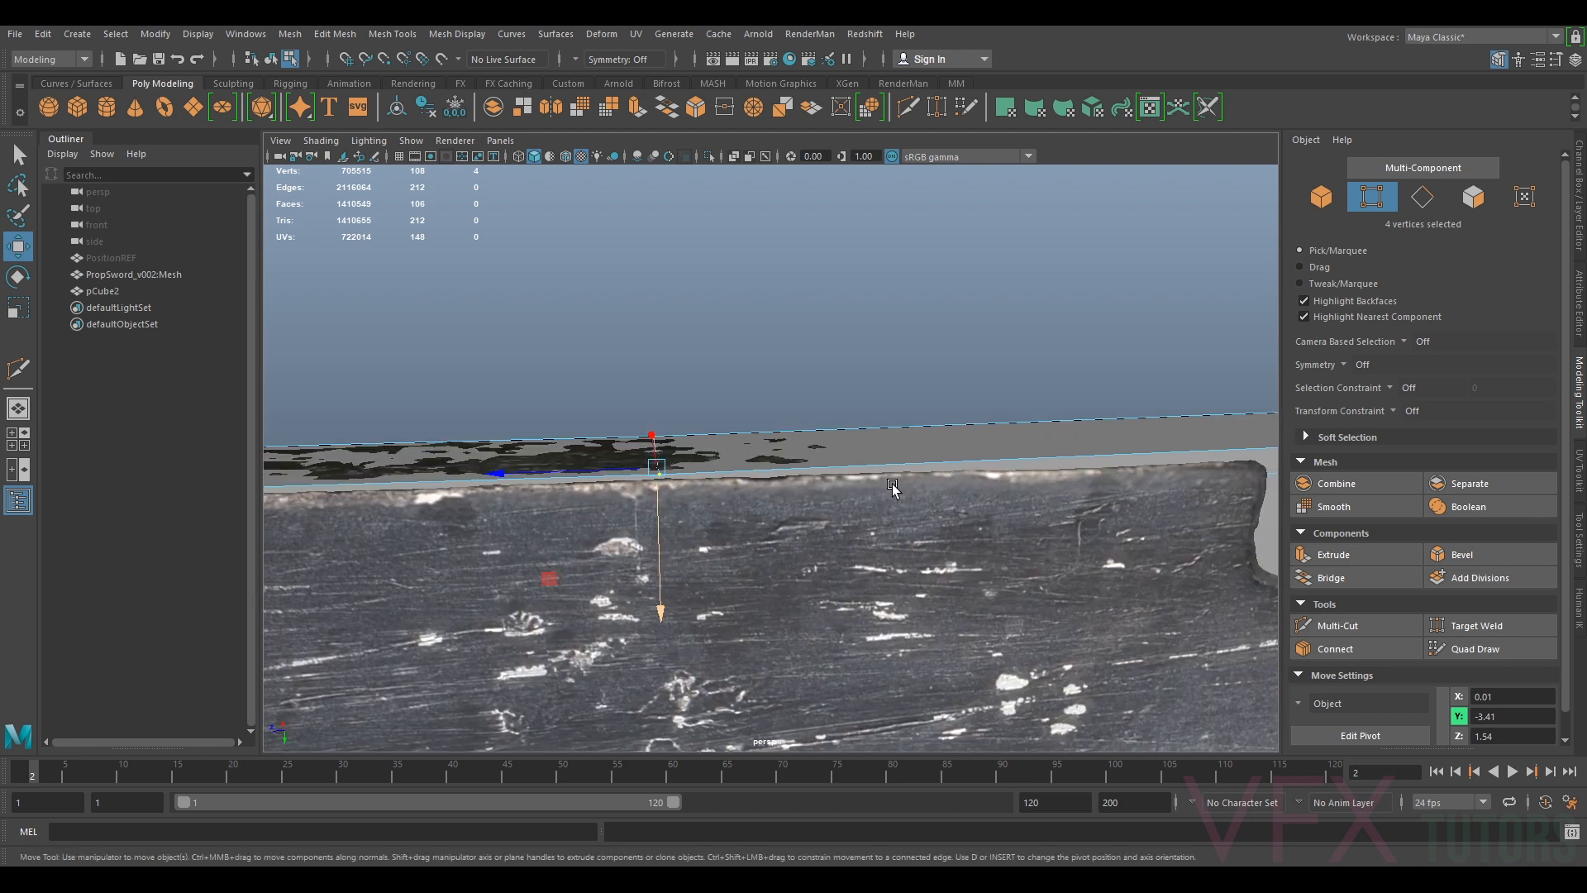
{"action": "left_click_drag", "start_coordinate": [668, 536], "coordinate": [661, 537]}
{"action": "middle_click_drag", "start_coordinate": [1016, 484], "coordinate": [656, 499], "text": "alt"}
{"action": "left_click_drag", "start_coordinate": [741, 387], "coordinate": [950, 545]}
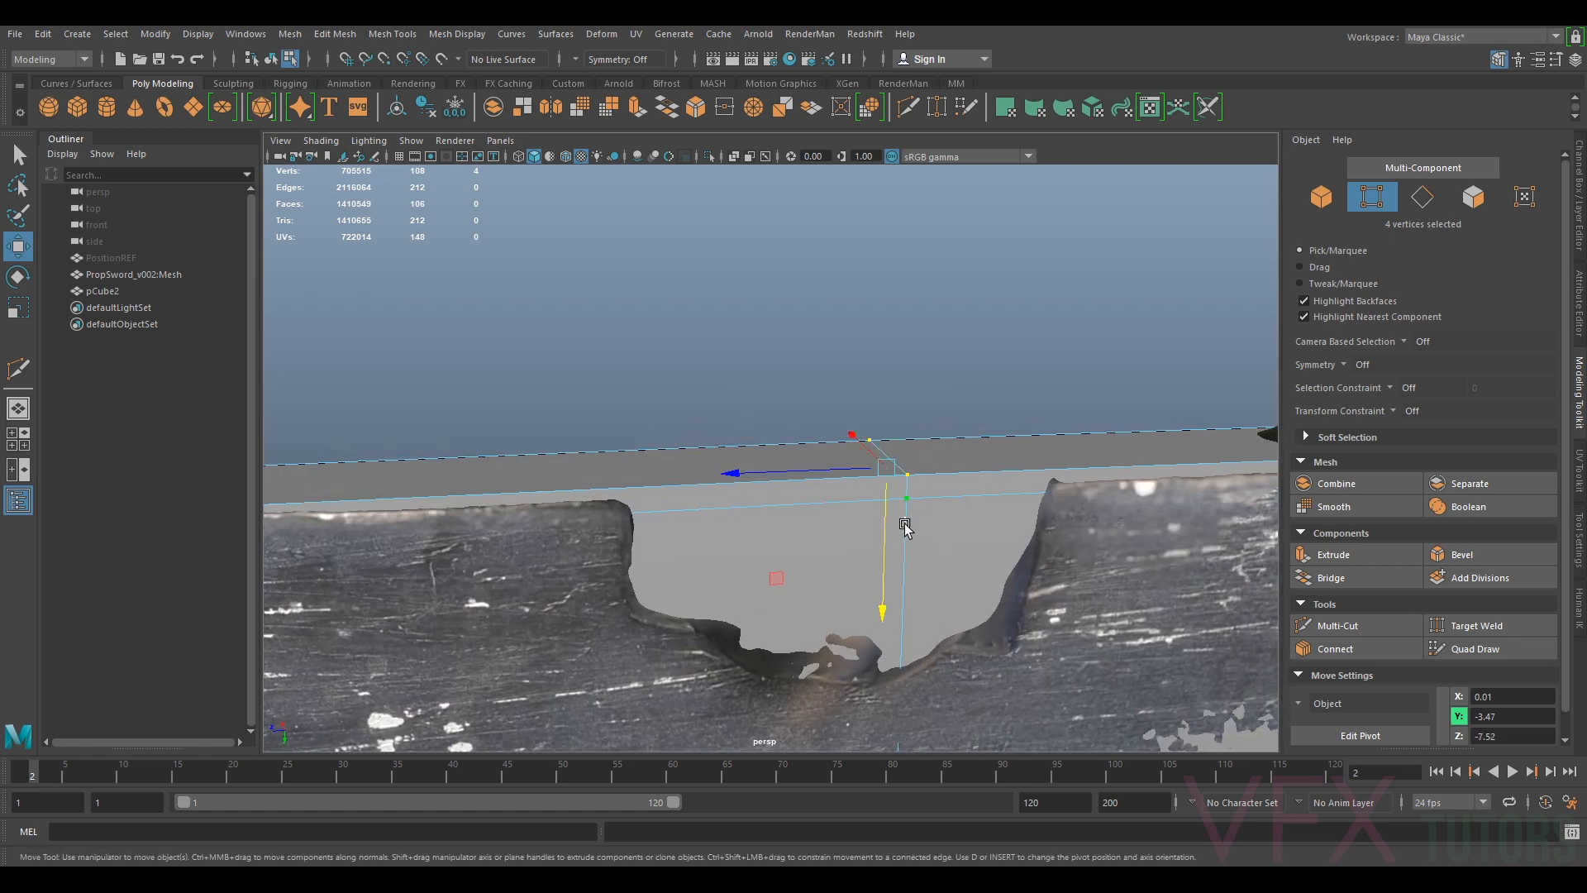
Shift the near-side spine vertices sideways to the scan's edge, to about X -0.87 at Z -7.52 and X -0.85 at Z 1.54
{"action": "left_click_drag", "start_coordinate": [879, 522], "coordinate": [1017, 469], "text": "alt"}
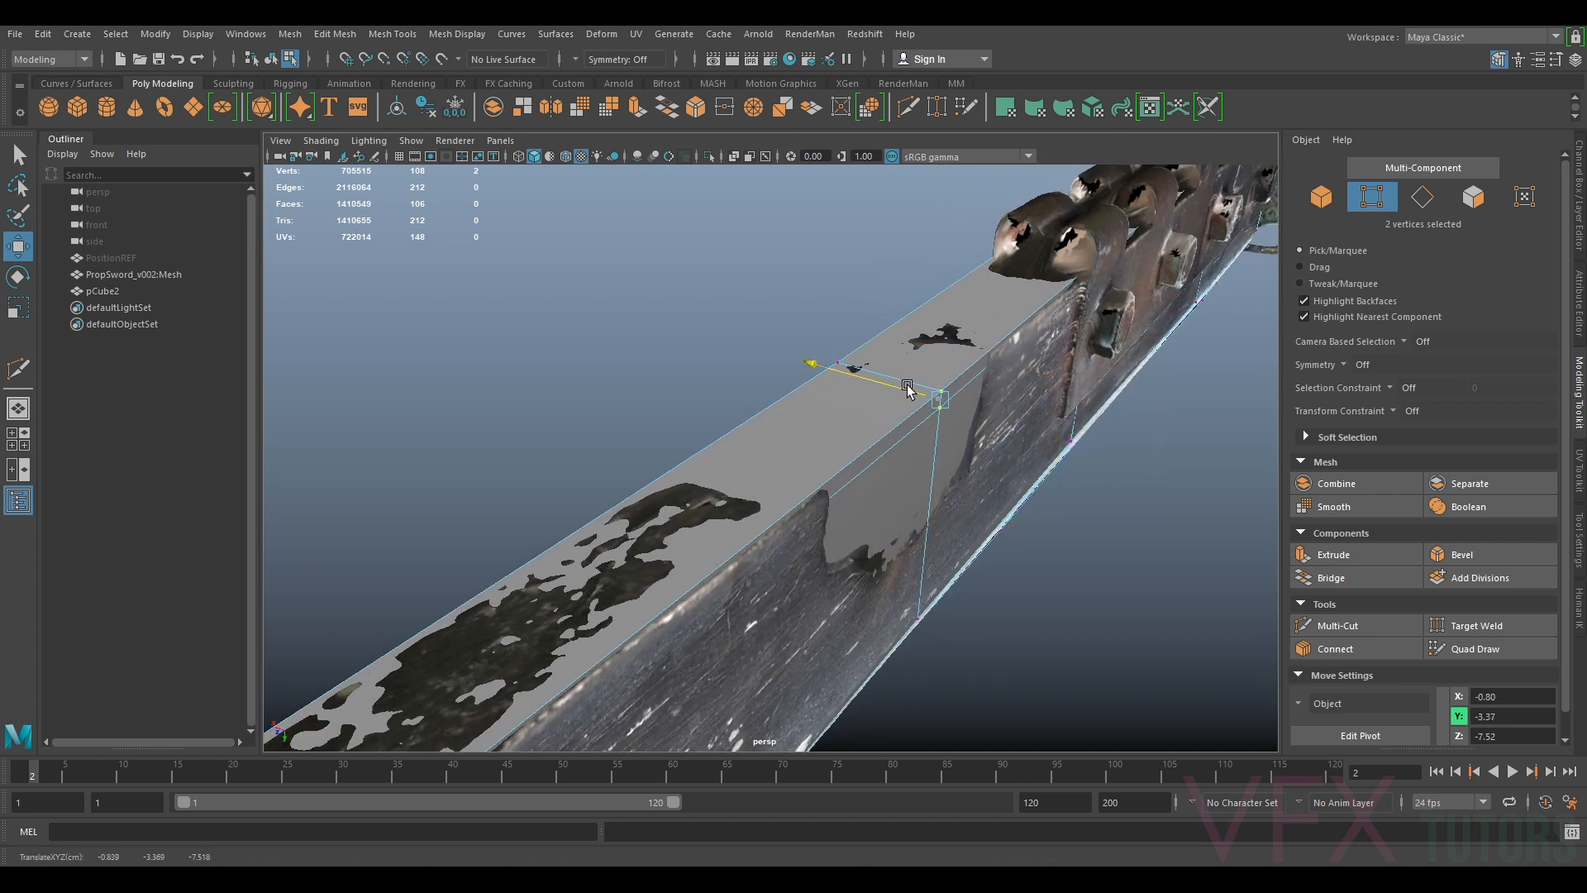
{"action": "left_click_drag", "start_coordinate": [907, 388], "coordinate": [794, 559]}
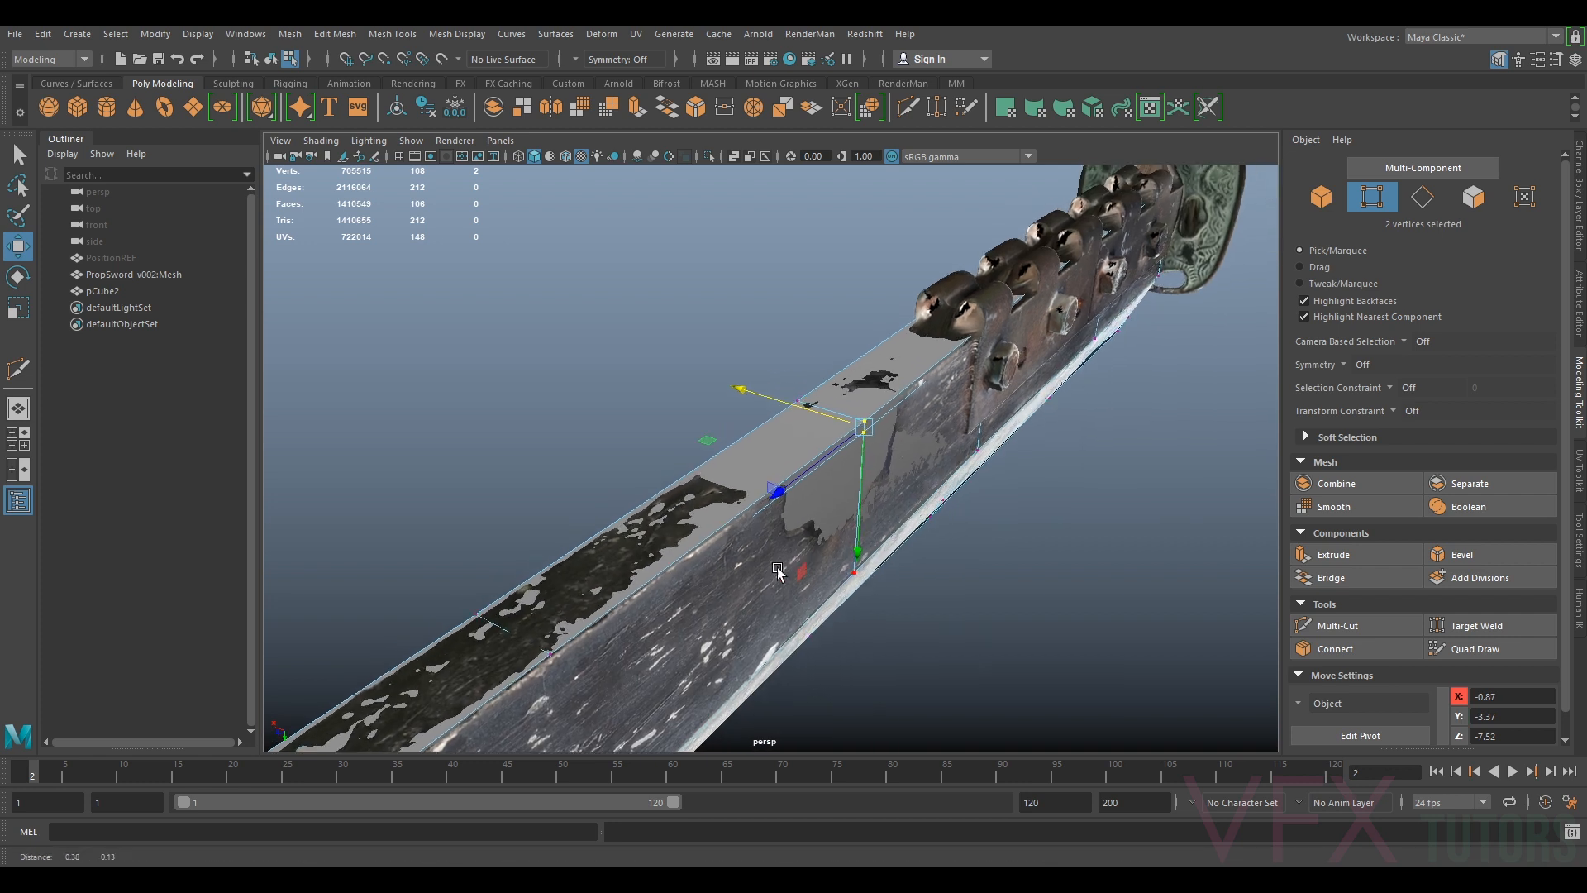
{"action": "middle_click_drag", "start_coordinate": [794, 558], "coordinate": [906, 431], "text": "alt"}
{"action": "left_click_drag", "start_coordinate": [770, 505], "coordinate": [777, 436], "text": "alt"}
{"action": "middle_click_drag", "start_coordinate": [716, 524], "coordinate": [850, 436], "text": "alt"}
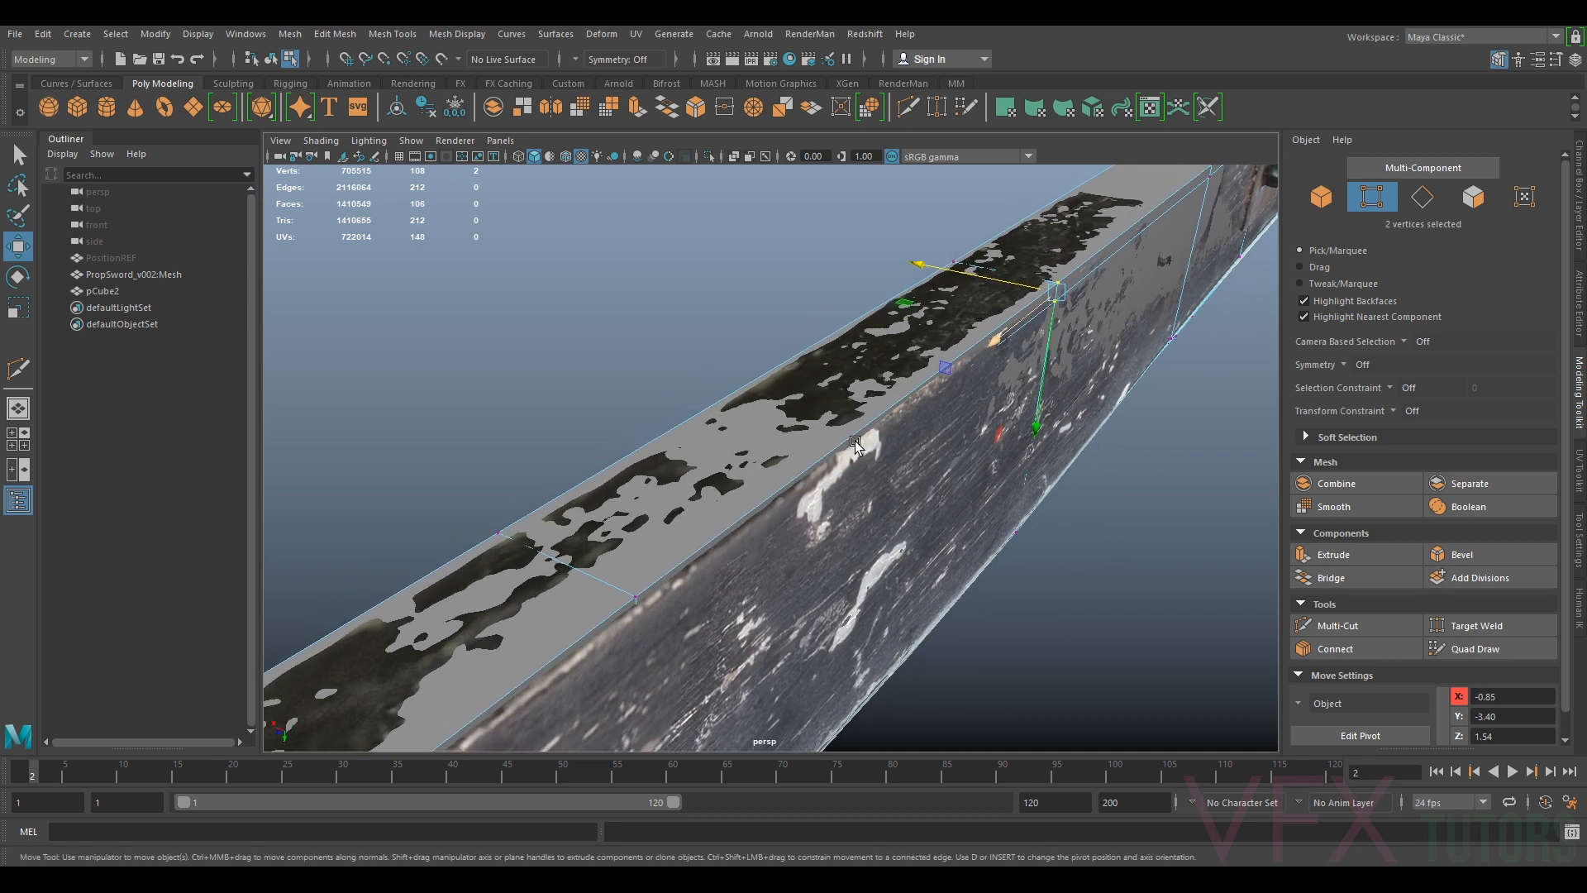
Move the near-side pair of spine vertices at Z 10.70 onto the scan's edge, at about X -0.85 and Y -3.44
{"action": "left_click_drag", "start_coordinate": [667, 558], "coordinate": [614, 659]}
{"action": "middle_click_drag", "start_coordinate": [616, 657], "coordinate": [757, 510], "text": "alt"}
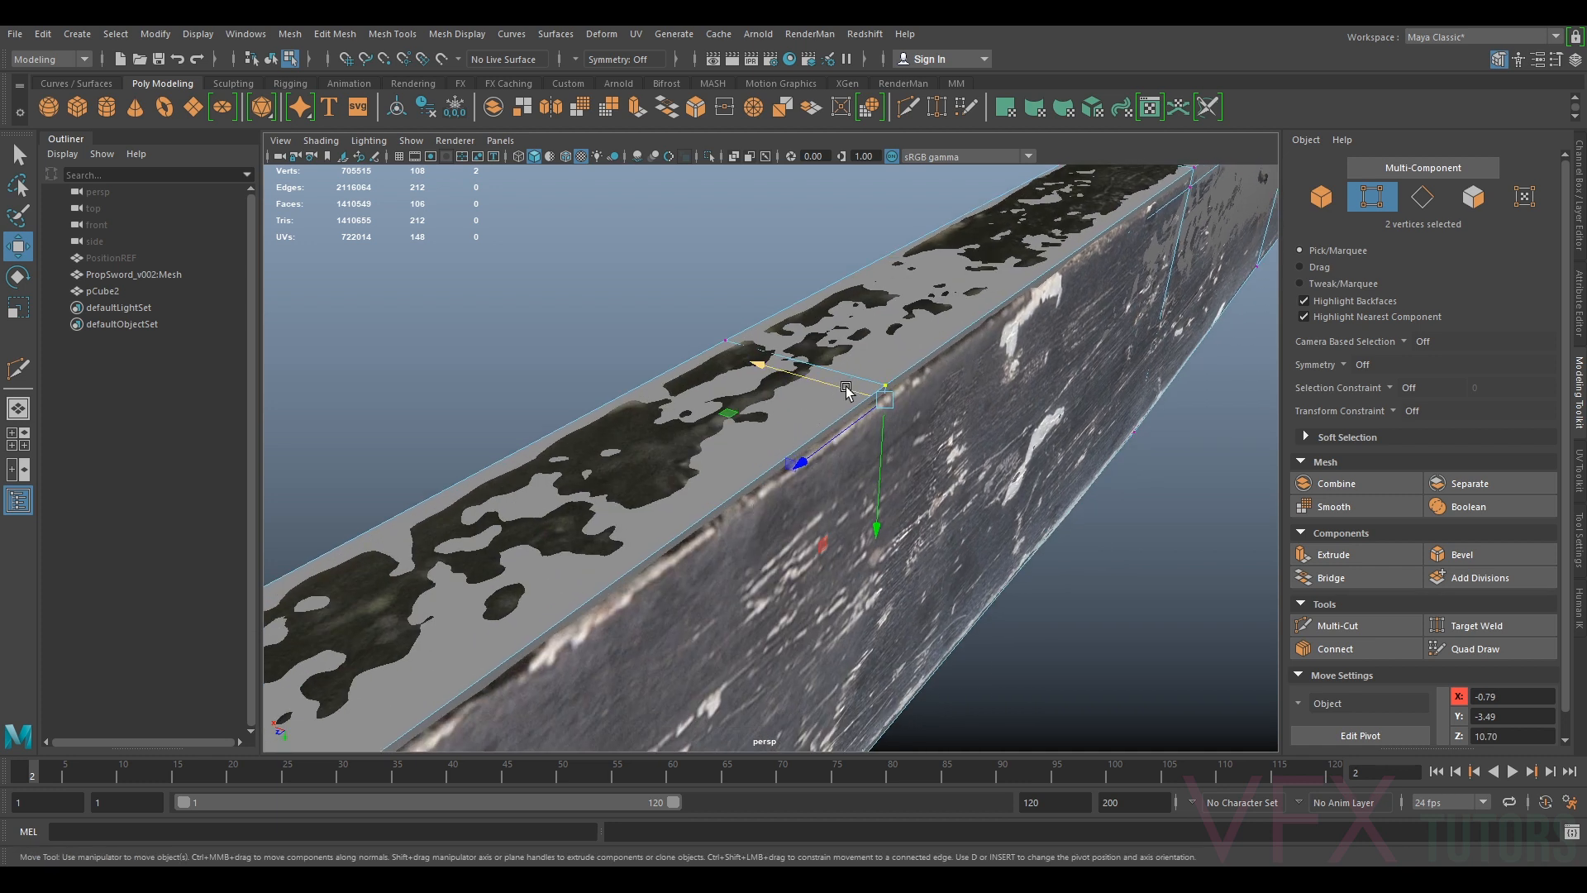
{"action": "left_click_drag", "start_coordinate": [840, 388], "coordinate": [887, 453]}
{"action": "right_click_drag", "start_coordinate": [855, 467], "coordinate": [715, 541], "text": "alt"}
{"action": "middle_click_drag", "start_coordinate": [716, 542], "coordinate": [892, 419], "text": "alt"}
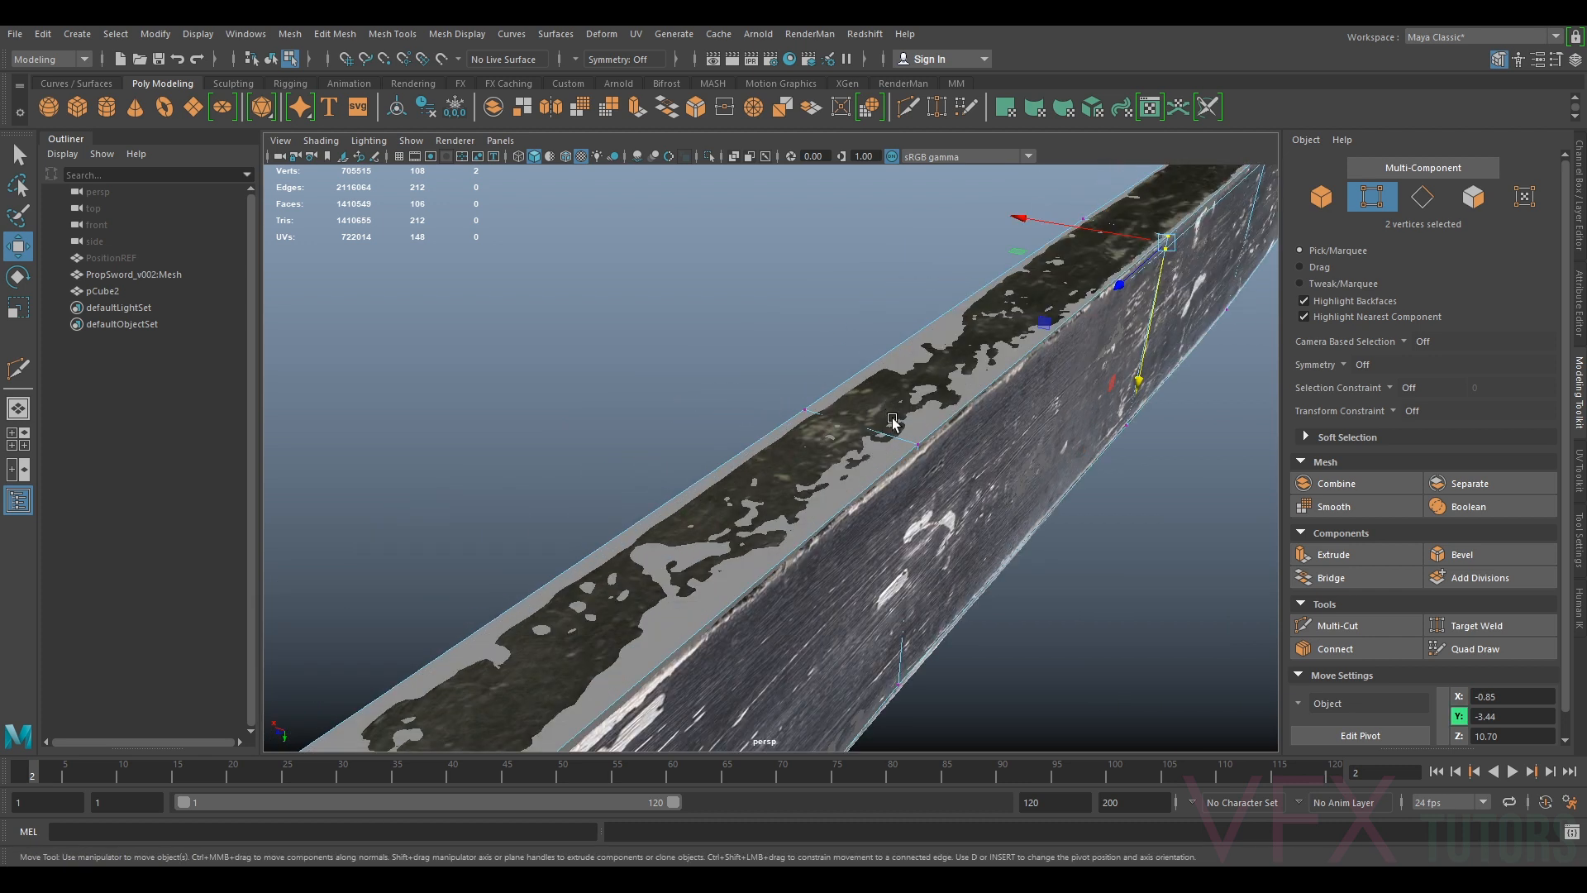
Fit the near-side pair of spine vertices at Z 20.87 to the scan's edge, at about X -0.81 and Y -3.48
{"action": "left_click_drag", "start_coordinate": [901, 483], "coordinate": [888, 509]}
{"action": "left_click_drag", "start_coordinate": [888, 444], "coordinate": [894, 448]}
{"action": "left_click_drag", "start_coordinate": [914, 526], "coordinate": [916, 519]}
{"action": "middle_click_drag", "start_coordinate": [748, 562], "coordinate": [886, 481], "text": "alt"}
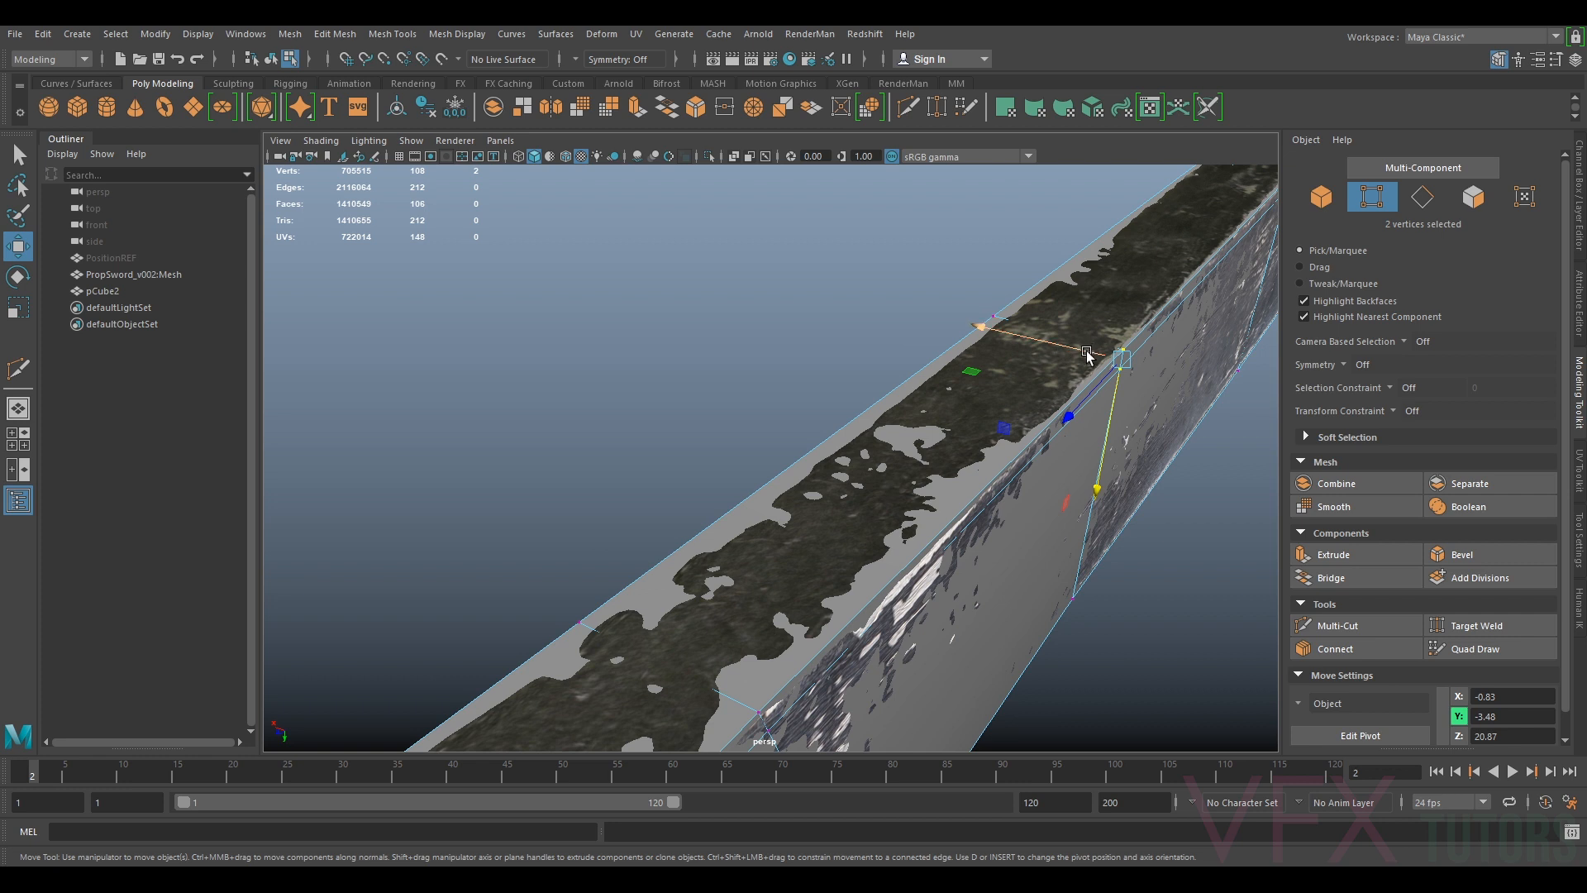
{"action": "left_click_drag", "start_coordinate": [1085, 353], "coordinate": [1082, 353]}
Adjust the spine vertices beneath the bolted plates toward the guard, placing the four at the blade's guard end at about Y -3.31
{"action": "right_click_drag", "start_coordinate": [1084, 355], "coordinate": [959, 462], "text": "alt"}
{"action": "middle_click_drag", "start_coordinate": [882, 495], "coordinate": [763, 516], "text": "alt"}
{"action": "scroll", "coordinate": [724, 535], "scroll_direction": "up", "scroll_amount": 3}
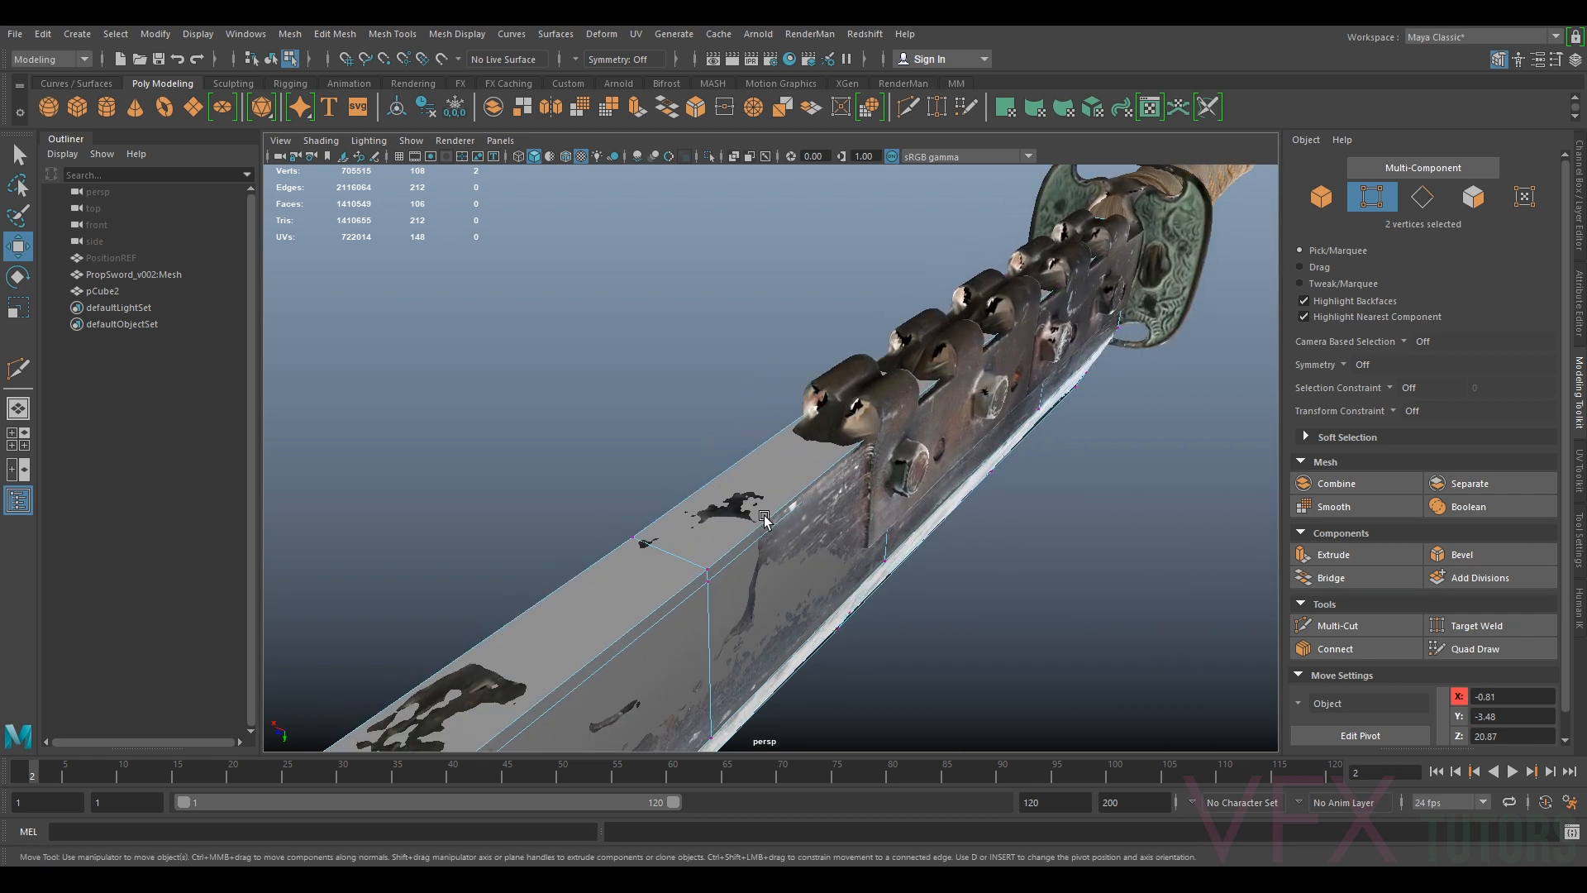
{"action": "middle_click_drag", "start_coordinate": [863, 496], "coordinate": [820, 523], "text": "alt"}
{"action": "scroll", "coordinate": [842, 479], "scroll_direction": "up", "scroll_amount": 3}
{"action": "left_click_drag", "start_coordinate": [838, 487], "coordinate": [834, 453]}
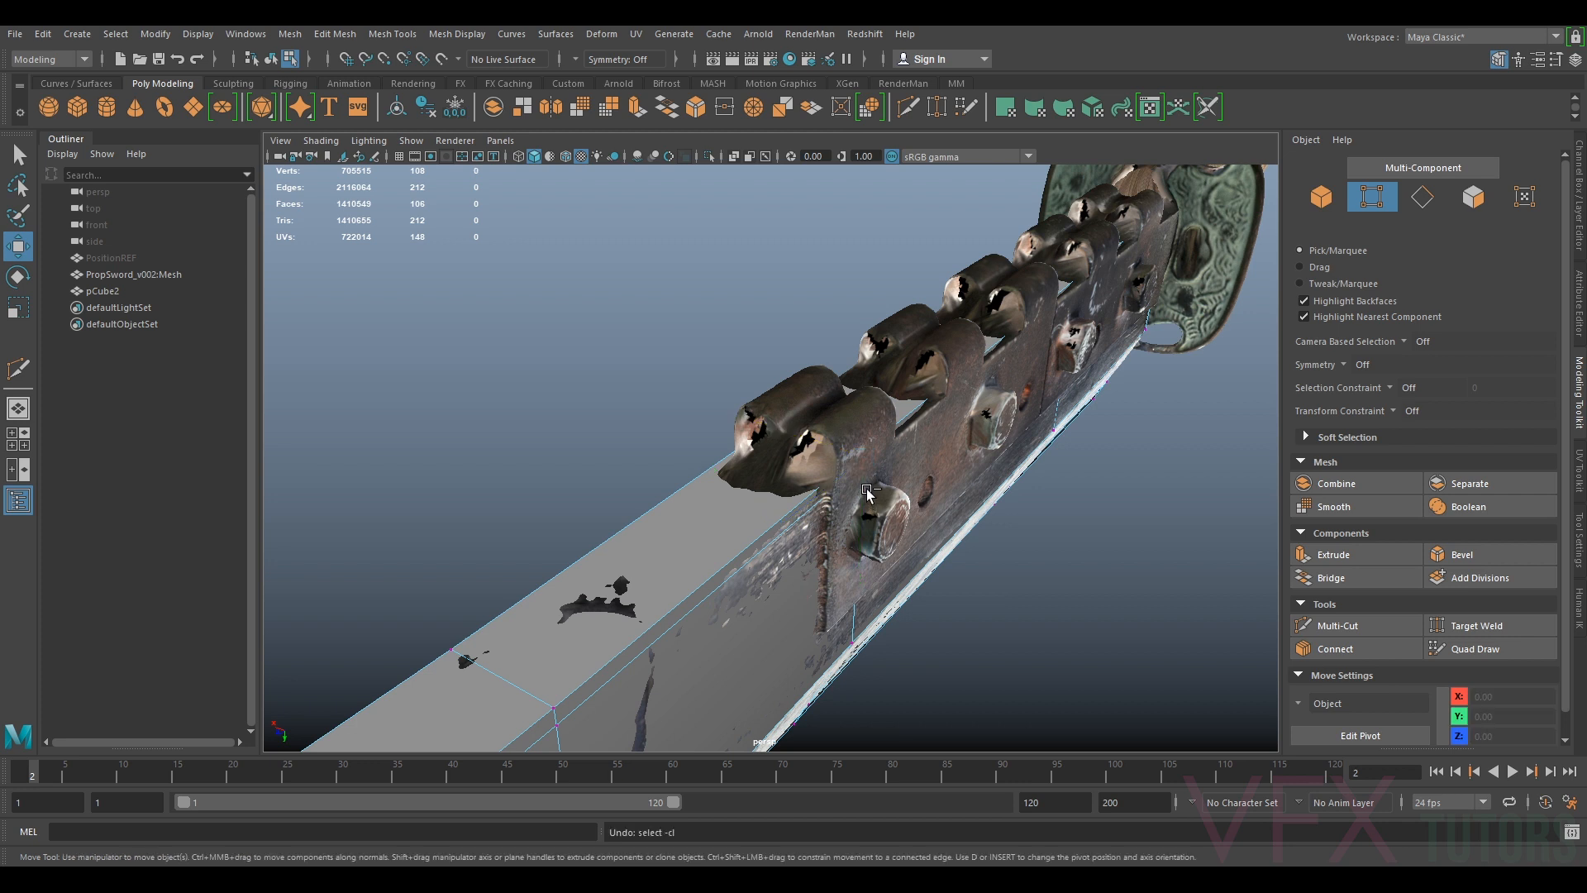
{"action": "left_click_drag", "start_coordinate": [868, 494], "coordinate": [866, 496]}
{"action": "key", "text": "ctrl+z"}
{"action": "left_click_drag", "start_coordinate": [697, 353], "coordinate": [816, 497]}
{"action": "left_click_drag", "start_coordinate": [981, 461], "coordinate": [894, 453], "text": "alt"}
{"action": "left_click_drag", "start_coordinate": [1051, 398], "coordinate": [1050, 480]}
{"action": "middle_click_drag", "start_coordinate": [1053, 477], "coordinate": [601, 475], "text": "alt"}
{"action": "left_click_drag", "start_coordinate": [886, 296], "coordinate": [972, 445]}
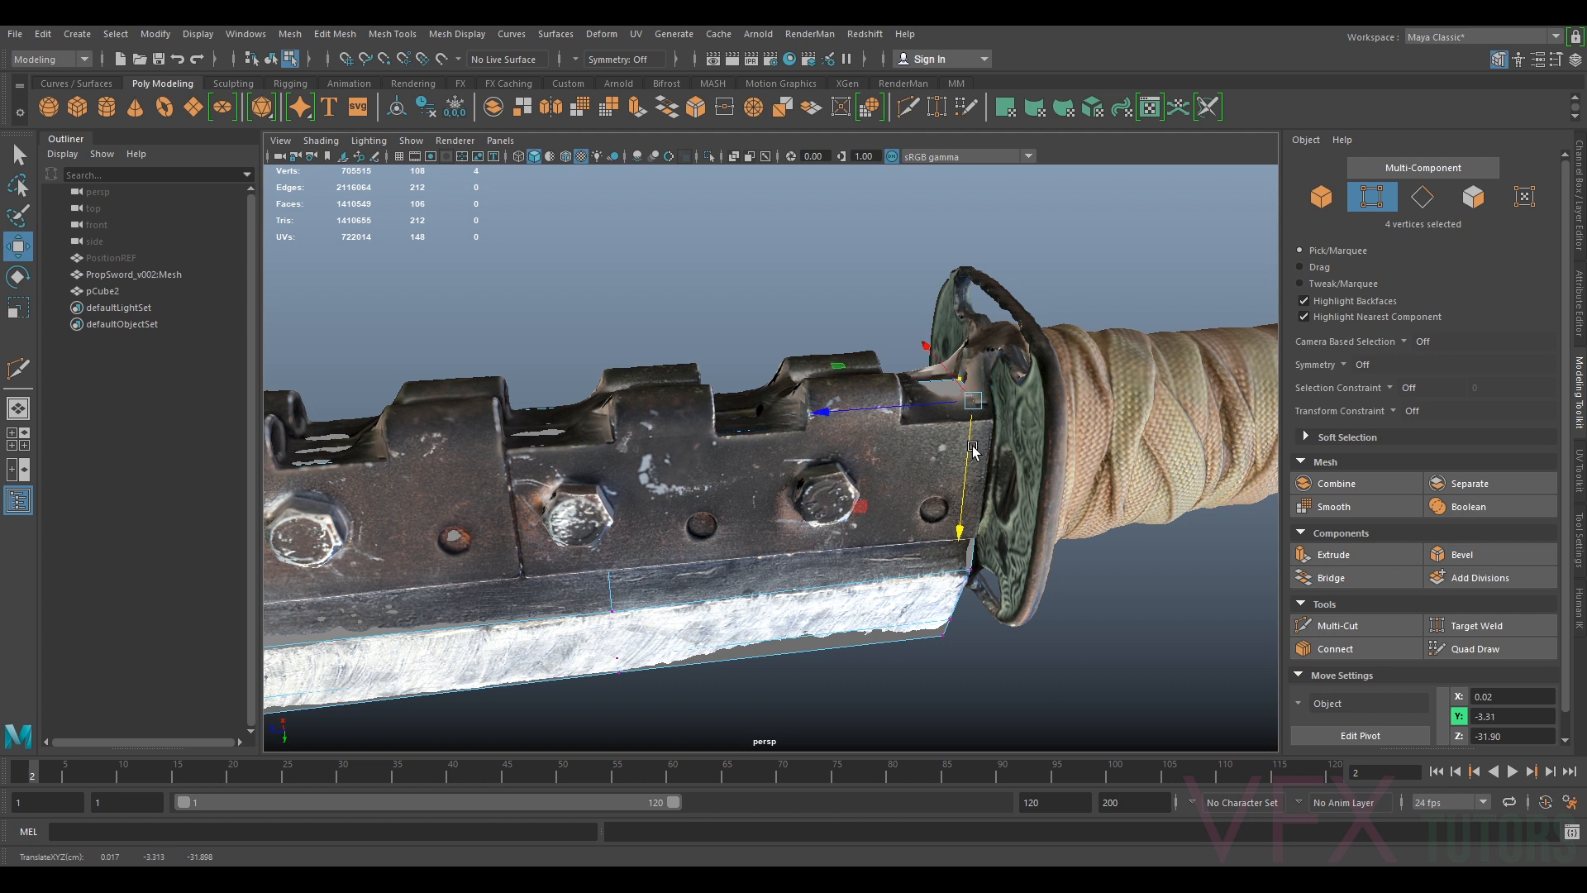
Return the blade mesh to object mode and bring the bolted plates near the guard into view
{"action": "scroll", "coordinate": [971, 446], "scroll_direction": "down", "scroll_amount": 3}
{"action": "left_click", "coordinate": [1327, 204]}
{"action": "scroll", "coordinate": [790, 405], "scroll_direction": "down", "scroll_amount": 2}
{"action": "middle_click_drag", "start_coordinate": [661, 519], "coordinate": [939, 419], "text": "alt"}
{"action": "left_click_drag", "start_coordinate": [945, 398], "coordinate": [1023, 415], "text": "alt"}
{"action": "scroll", "coordinate": [1023, 415], "scroll_direction": "up", "scroll_amount": 4}
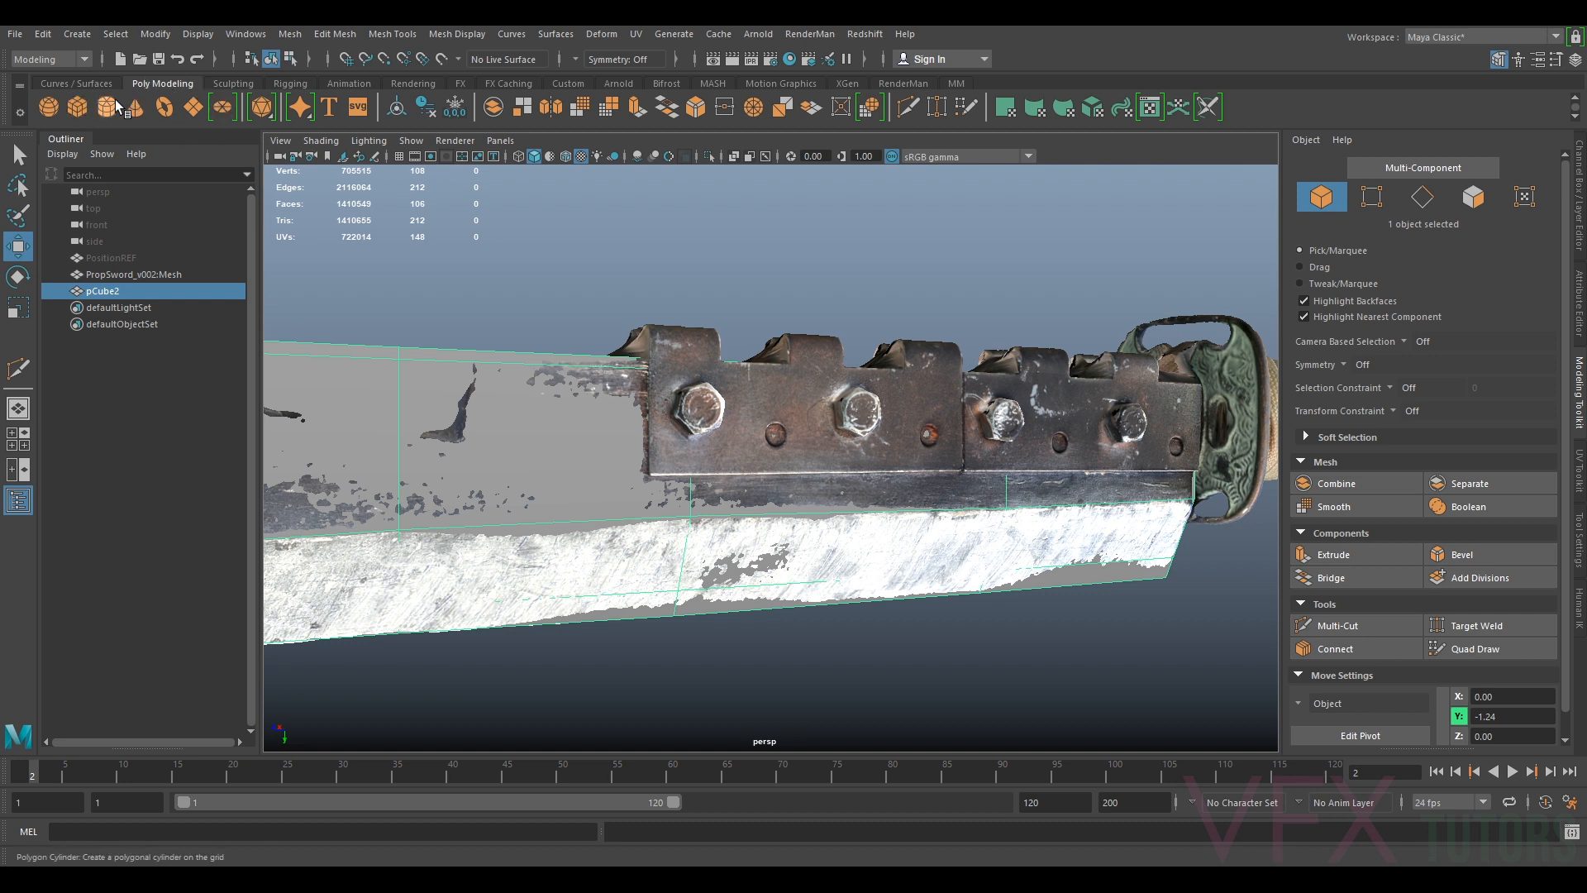
Create a new polygon cube and rename the blade mesh SwordBlade_geo
{"action": "left_click", "coordinate": [78, 104]}
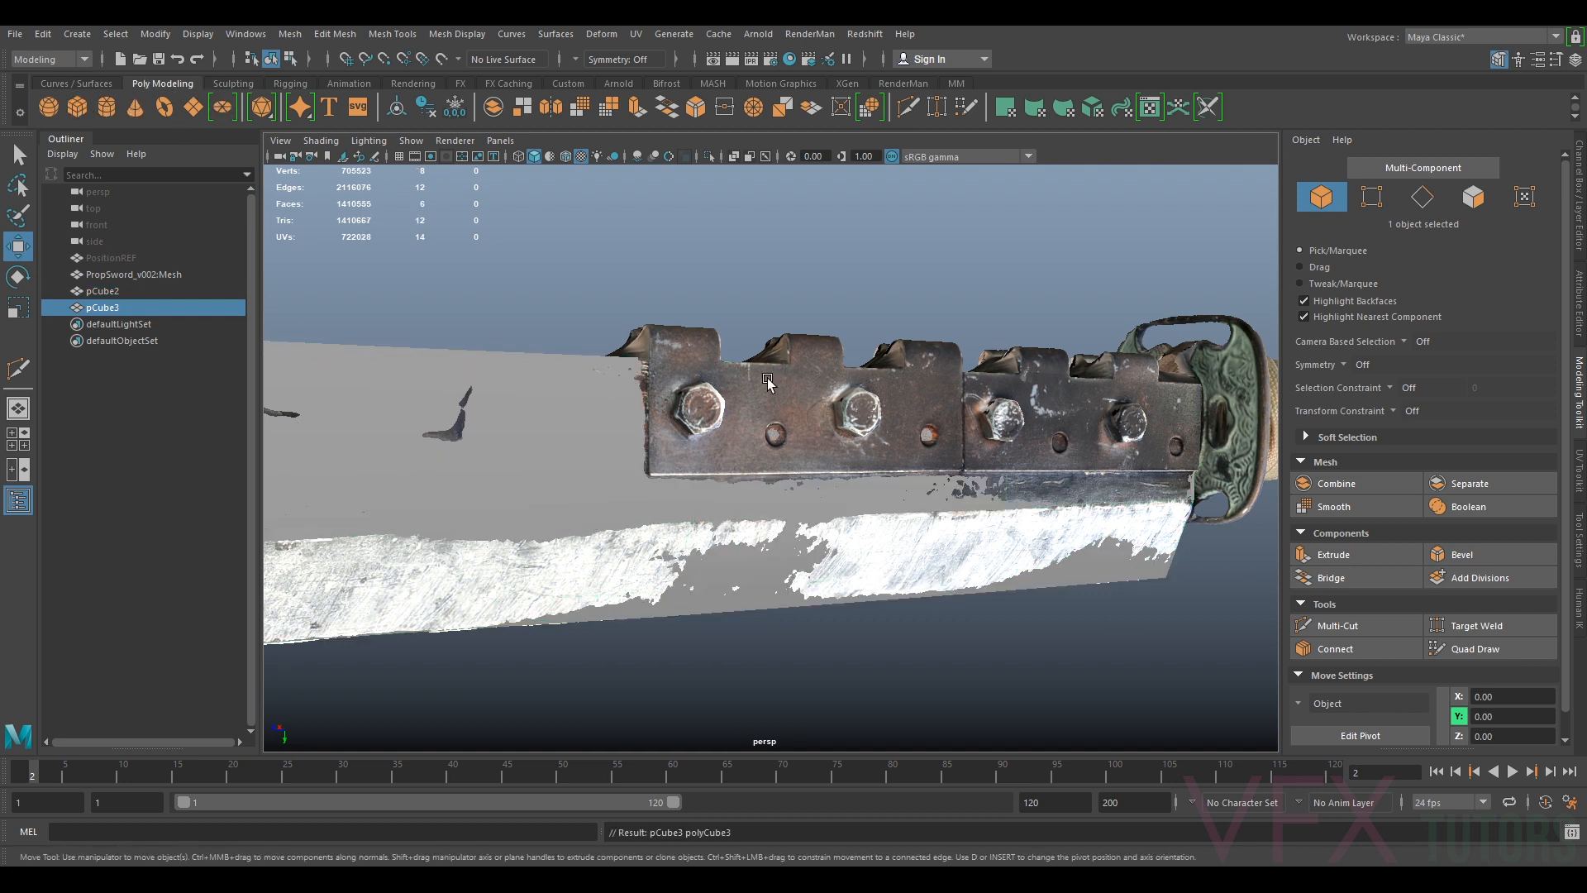
{"action": "double_click", "coordinate": [104, 291]}
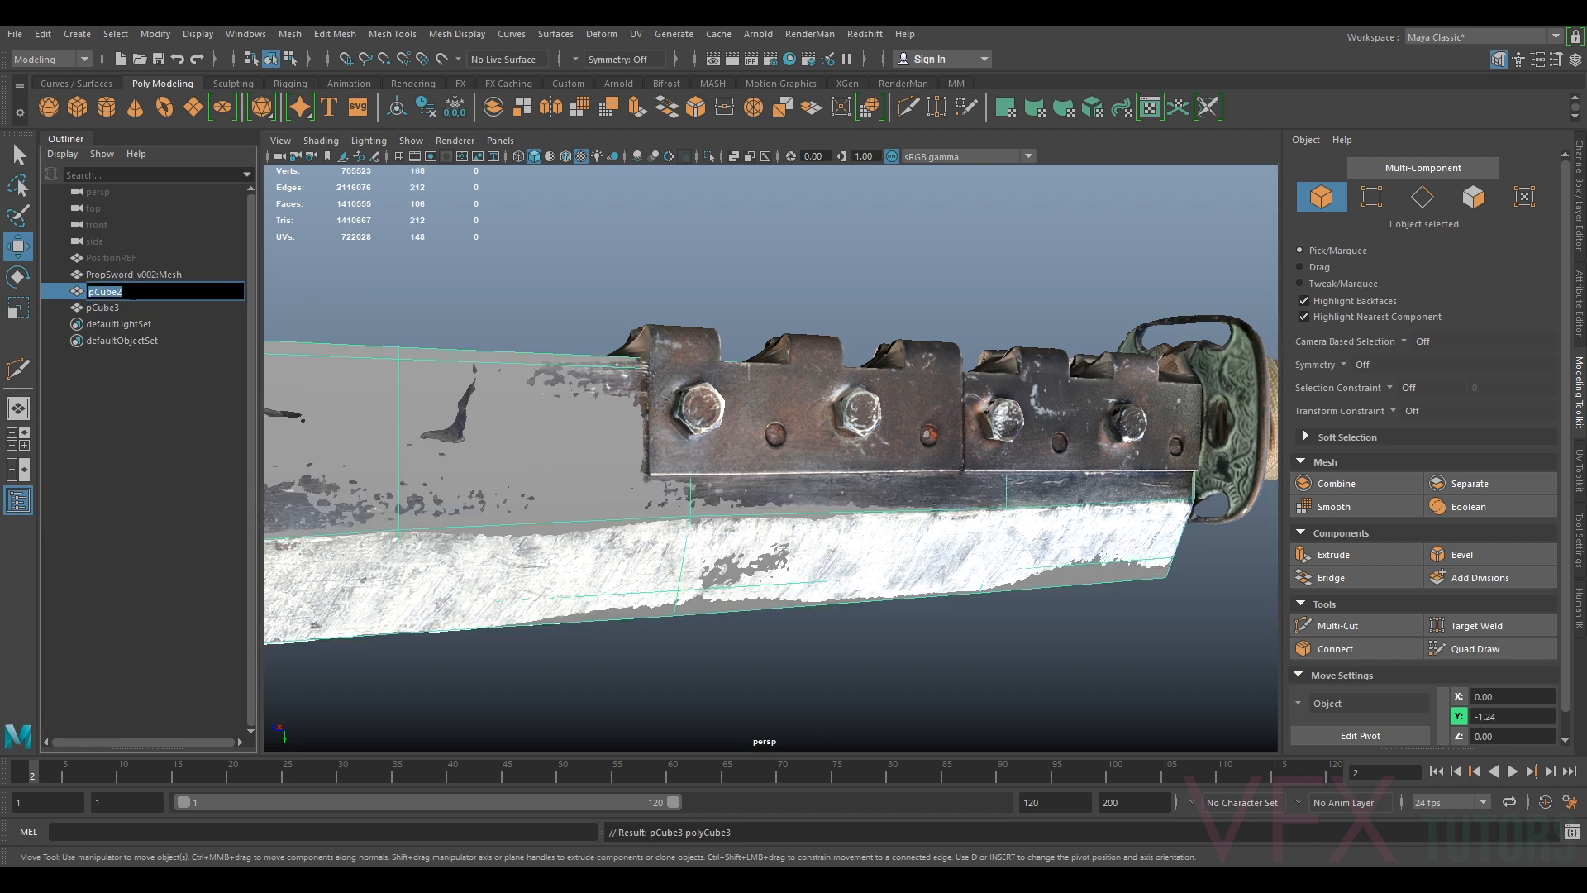
{"action": "type", "text": "Swo"}
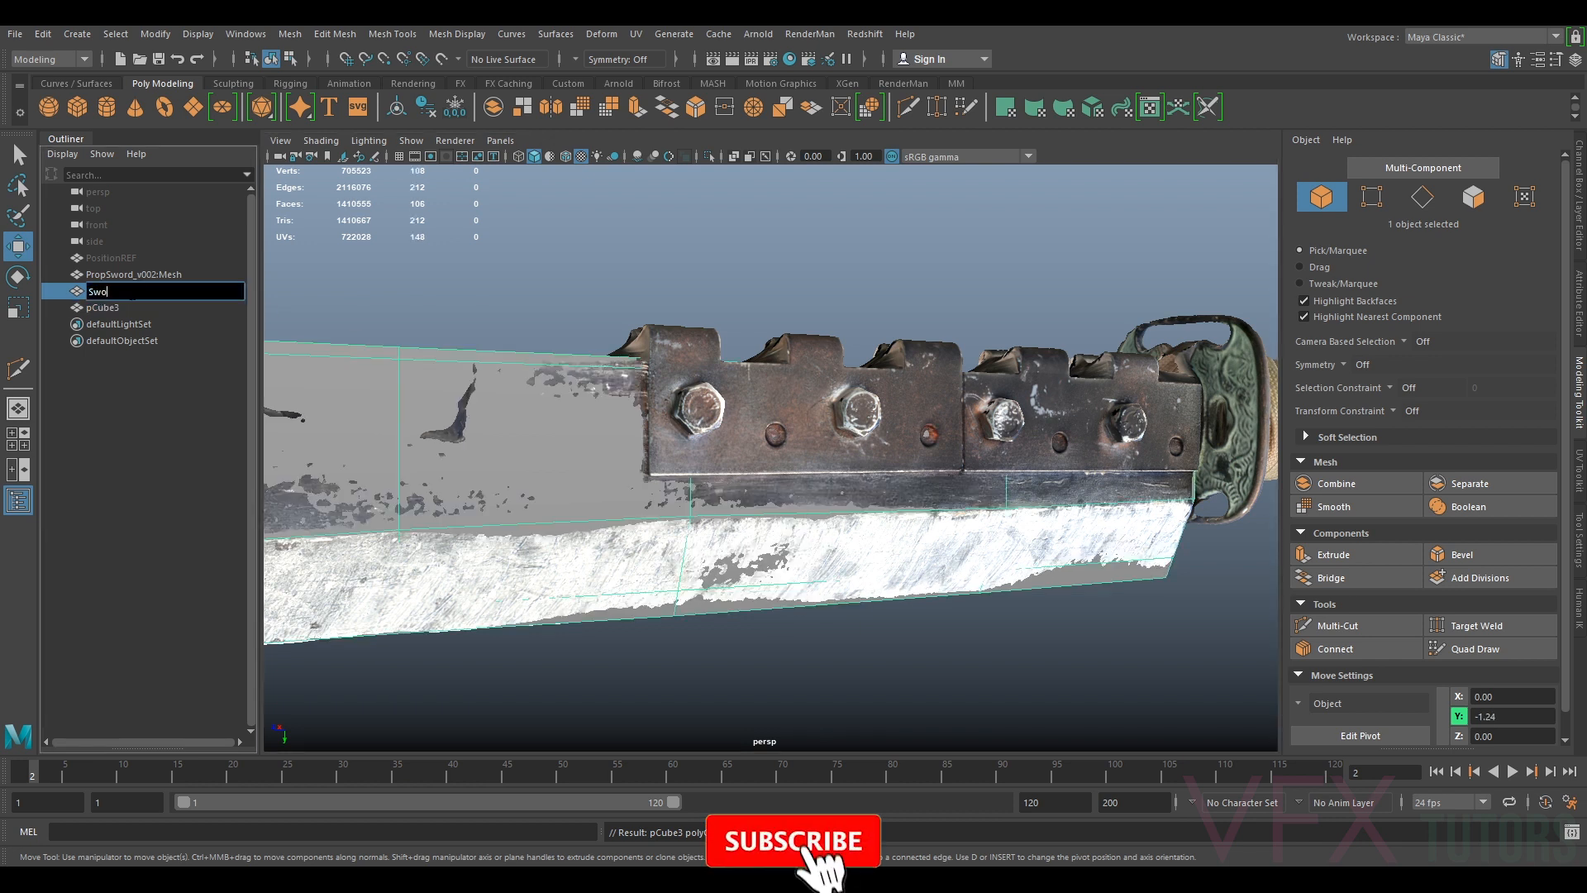
{"action": "type", "text": "rdBla"}
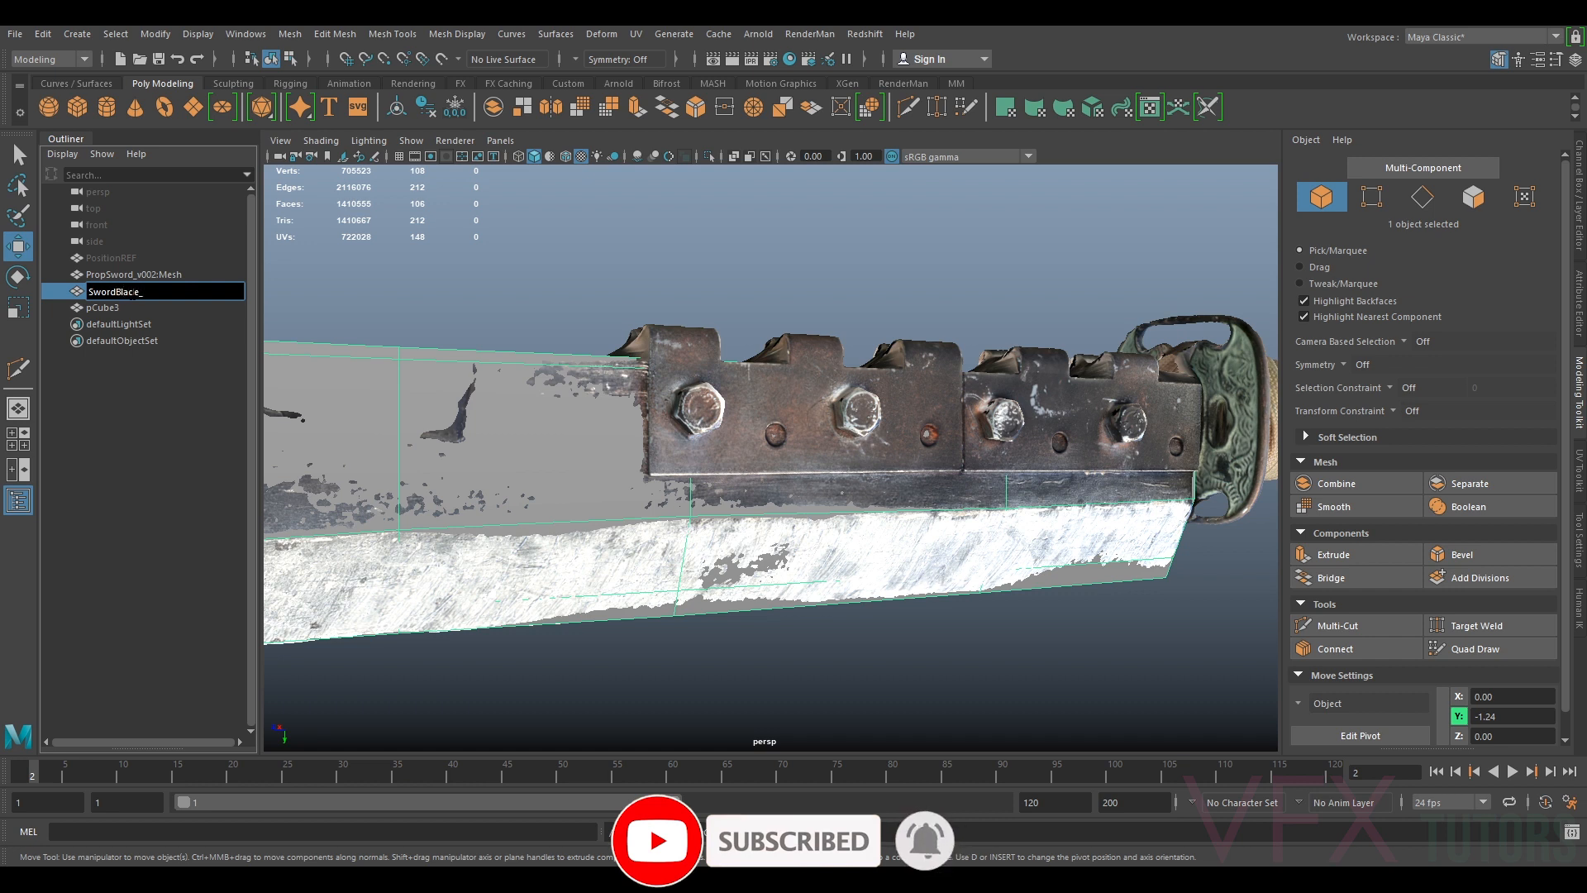
{"action": "type", "text": "de_geo"}
{"action": "key", "text": "Return"}
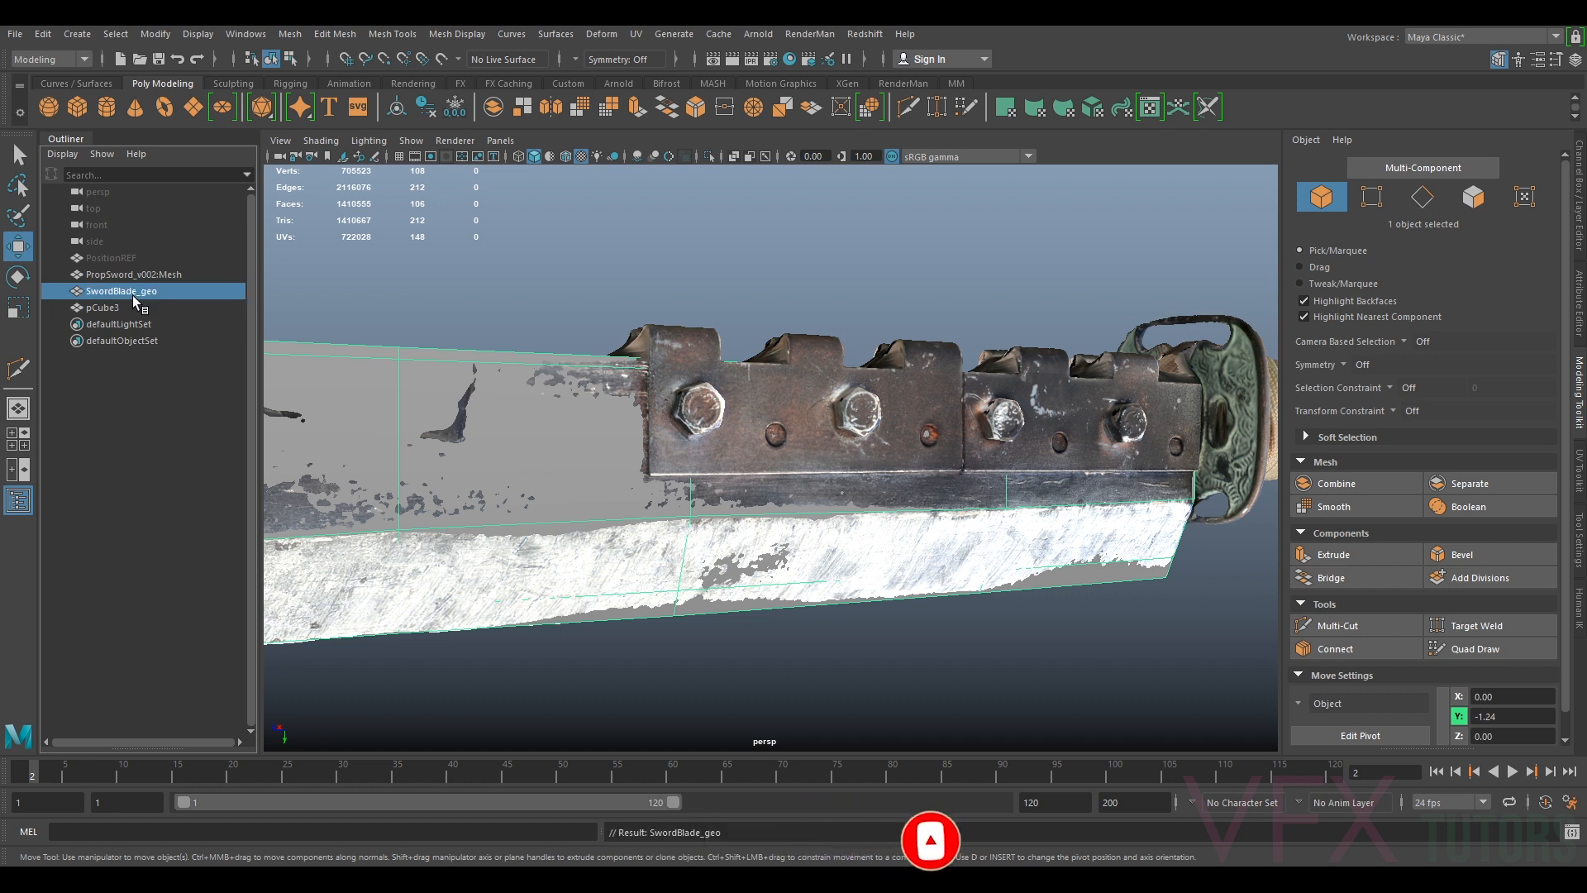
Move the new cube along the blade to the bolted plates, at about Z -18.02
{"action": "left_click", "coordinate": [131, 307]}
{"action": "scroll", "coordinate": [616, 326], "scroll_direction": "down", "scroll_amount": 3}
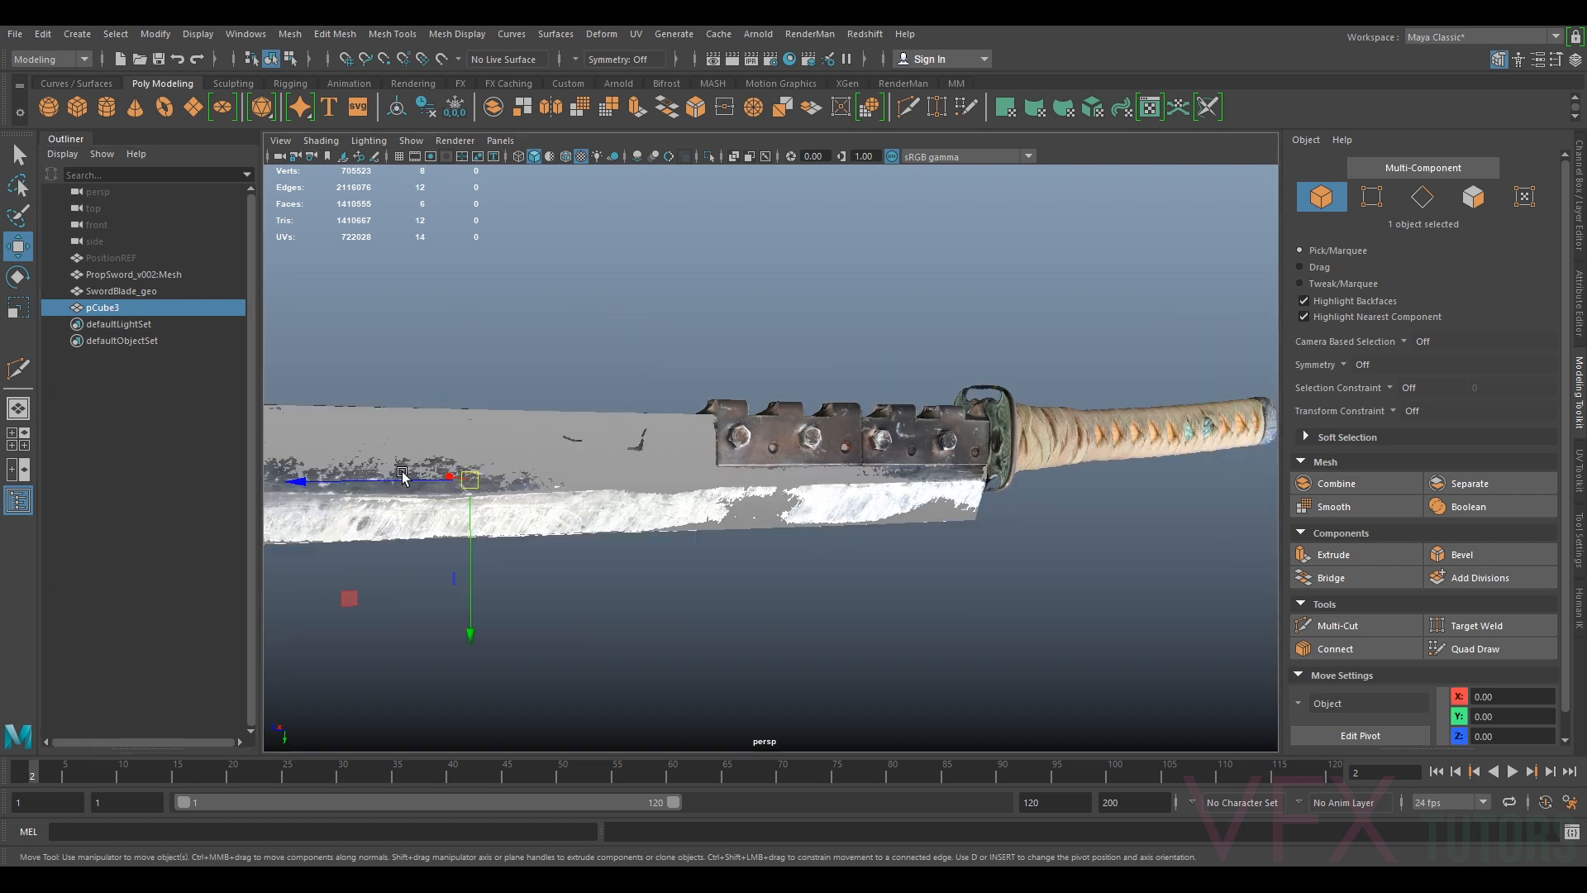
{"action": "left_click_drag", "start_coordinate": [406, 476], "coordinate": [727, 484]}
{"action": "middle_click_drag", "start_coordinate": [722, 486], "coordinate": [752, 542], "text": "alt"}
{"action": "scroll", "coordinate": [752, 542], "scroll_direction": "up", "scroll_amount": 5}
{"action": "left_click_drag", "start_coordinate": [752, 542], "coordinate": [882, 461], "text": "alt"}
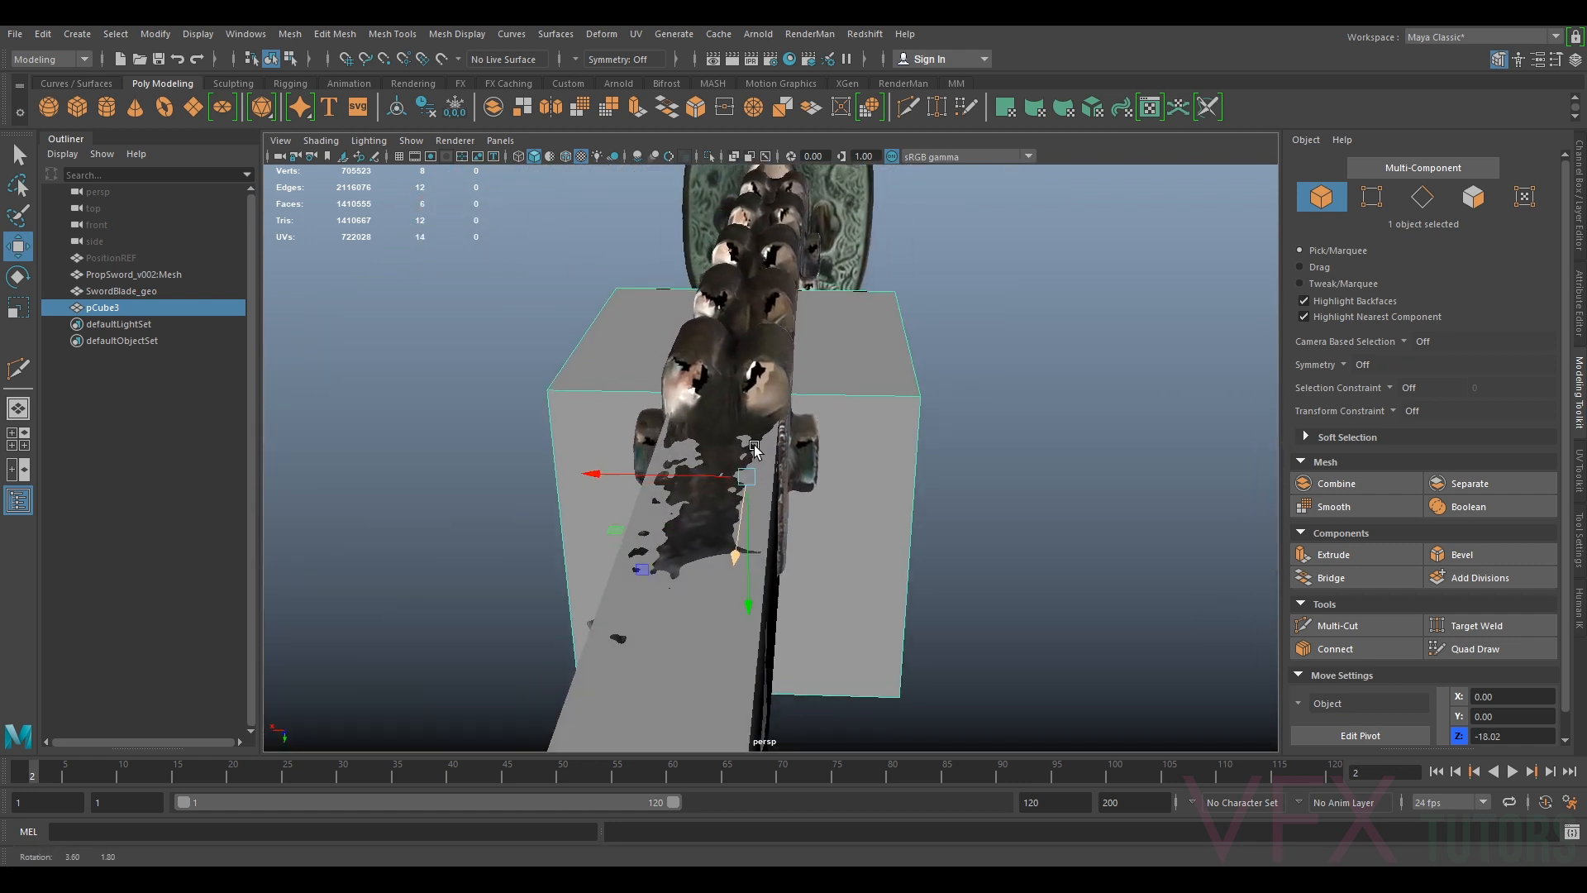
{"action": "scroll", "coordinate": [739, 442], "scroll_direction": "up", "scroll_amount": 4}
{"action": "middle_click_drag", "start_coordinate": [1058, 430], "coordinate": [910, 454], "text": "alt"}
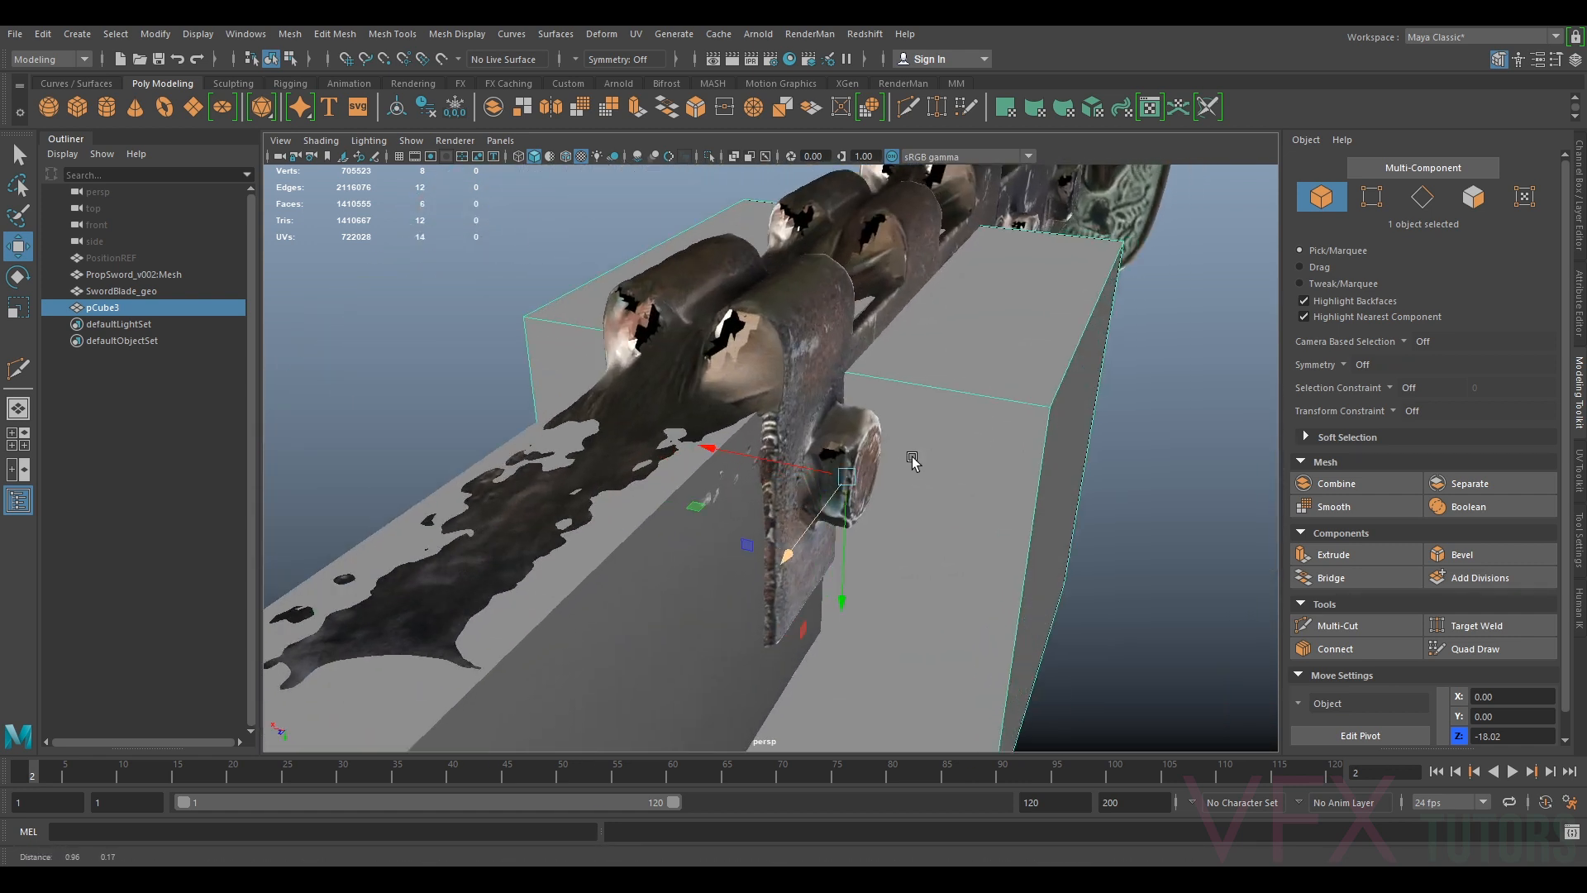
{"action": "left_click_drag", "start_coordinate": [910, 454], "coordinate": [711, 372], "text": "alt"}
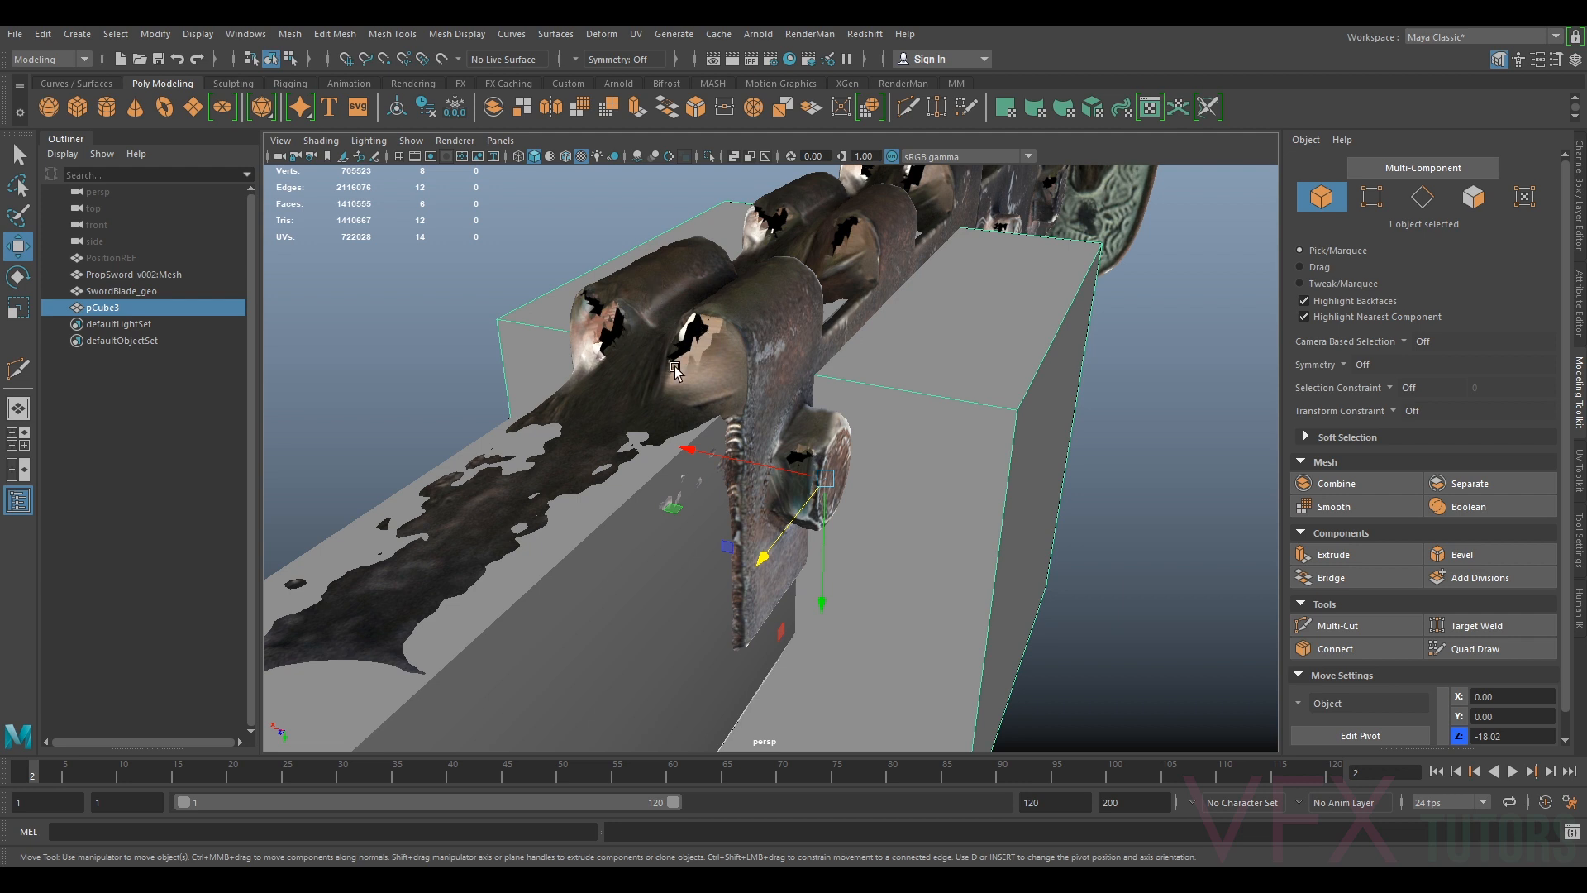
Scale the cube into a thin slab and place it against the first bolted plate, at about X -0.92, Y -0.32 and Z -16.35
{"action": "key", "text": "r"}
{"action": "left_click_drag", "start_coordinate": [700, 451], "coordinate": [669, 557]}
{"action": "key", "text": "w"}
{"action": "key", "text": "r"}
{"action": "key", "text": "w"}
{"action": "middle_click_drag", "start_coordinate": [916, 568], "coordinate": [794, 496], "text": "alt"}
{"action": "left_click_drag", "start_coordinate": [827, 636], "coordinate": [907, 620]}
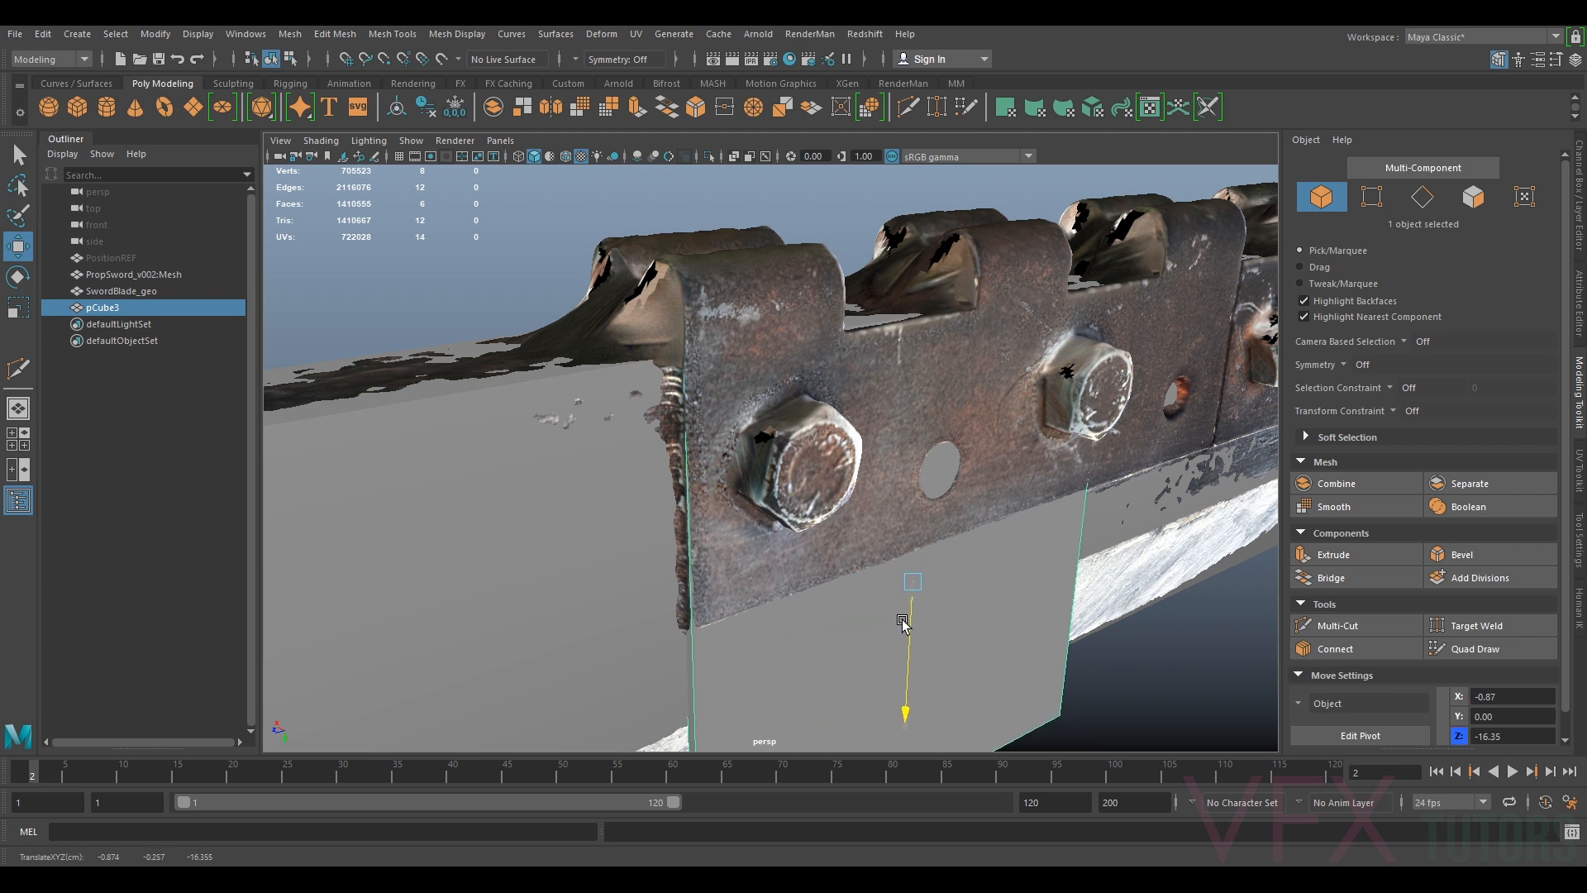
{"action": "left_click_drag", "start_coordinate": [882, 564], "coordinate": [1064, 548]}
{"action": "right_click_drag", "start_coordinate": [1065, 548], "coordinate": [971, 505], "text": "alt"}
{"action": "middle_click_drag", "start_coordinate": [971, 505], "coordinate": [588, 329], "text": "alt"}
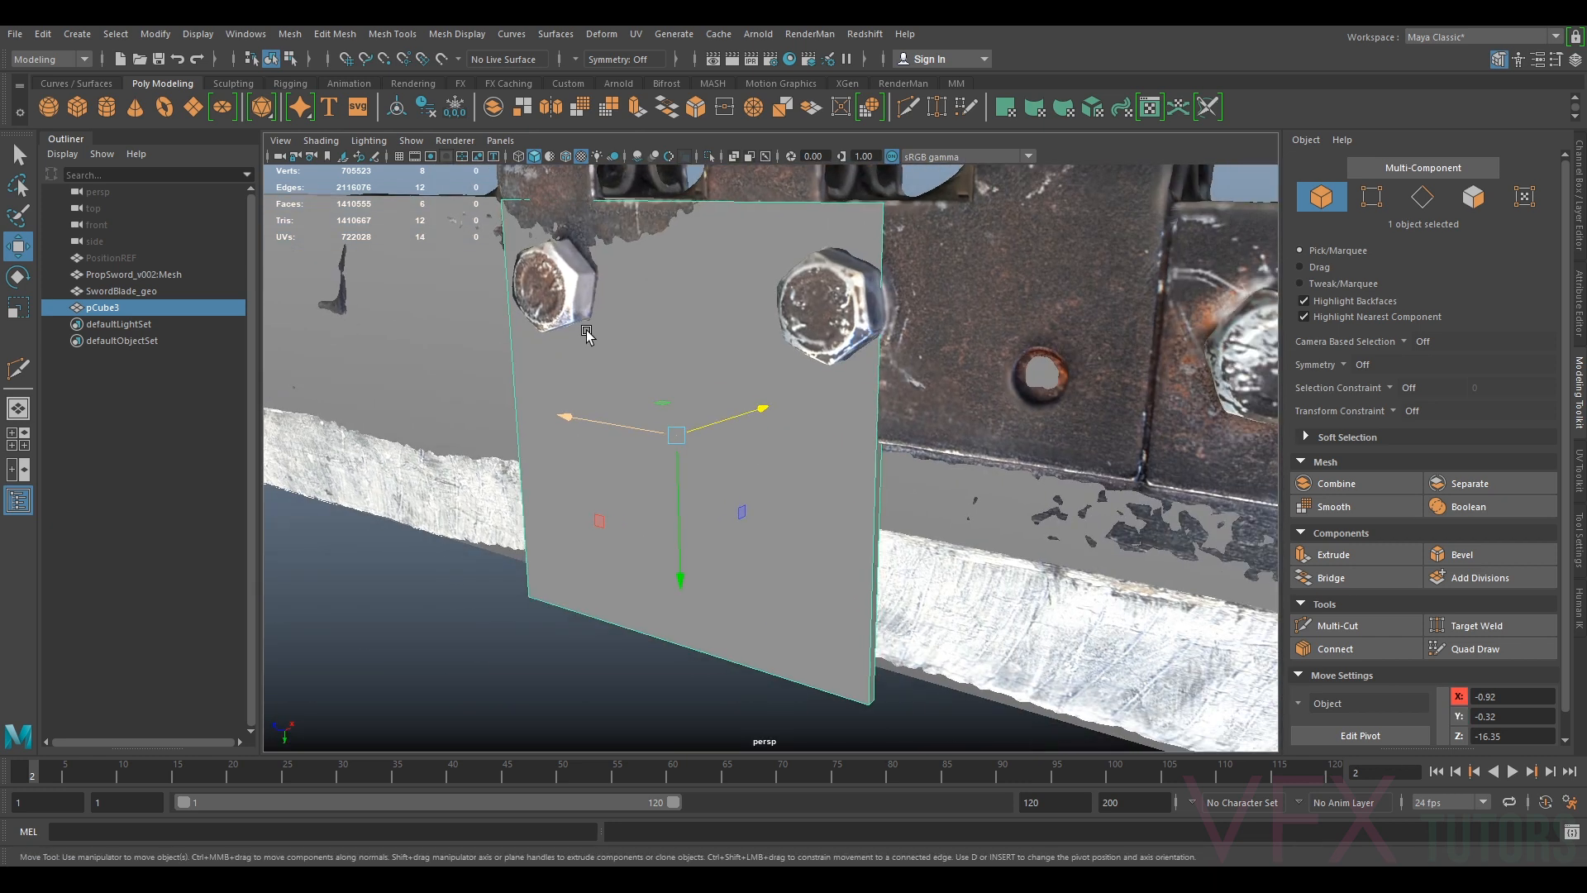
Fit the slab's faces to the first plate's outline, raising the bottom face to about Y -0.64
{"action": "right_click_drag", "start_coordinate": [588, 330], "coordinate": [891, 314], "text": "alt"}
{"action": "left_click", "coordinate": [1470, 199]}
{"action": "left_click", "coordinate": [888, 517]}
{"action": "mouse_move", "coordinate": [888, 517]}
{"action": "left_mouse_down", "text": "alt"}
{"action": "mouse_move", "coordinate": [766, 445]}
{"action": "mouse_move", "coordinate": [897, 514]}
{"action": "left_mouse_up", "text": "alt"}
{"action": "left_click_drag", "start_coordinate": [910, 609], "coordinate": [796, 542]}
{"action": "left_click", "coordinate": [830, 522]}
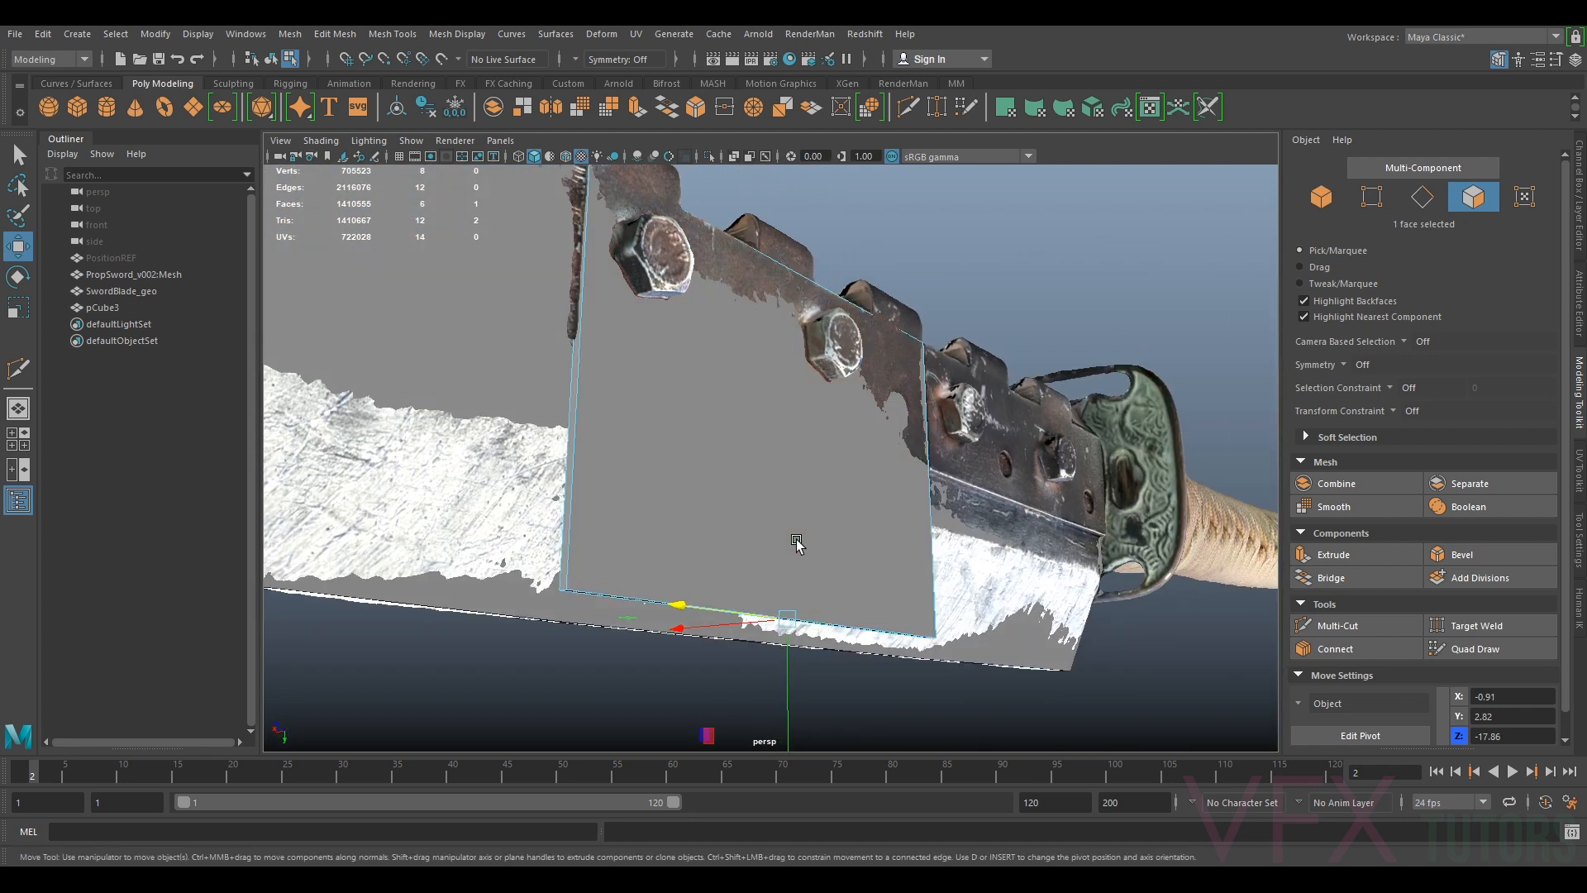
{"action": "mouse_move", "coordinate": [779, 668]}
{"action": "left_mouse_down"}
{"action": "mouse_move", "coordinate": [768, 463]}
{"action": "mouse_move", "coordinate": [669, 466]}
{"action": "mouse_move", "coordinate": [879, 518]}
{"action": "mouse_move", "coordinate": [978, 482]}
{"action": "mouse_move", "coordinate": [1038, 517]}
{"action": "mouse_move", "coordinate": [1104, 527]}
{"action": "mouse_move", "coordinate": [1049, 490]}
{"action": "mouse_move", "coordinate": [992, 506]}
{"action": "left_mouse_up"}
{"action": "scroll", "coordinate": [766, 463], "scroll_direction": "up", "scroll_amount": 5}
{"action": "scroll", "coordinate": [1045, 493], "scroll_direction": "down", "scroll_amount": 3}
{"action": "scroll", "coordinate": [1013, 503], "scroll_direction": "down", "scroll_amount": 4}
{"action": "middle_click_drag", "start_coordinate": [1199, 498], "coordinate": [1070, 507], "text": "alt"}
{"action": "left_click_drag", "start_coordinate": [1072, 509], "coordinate": [868, 453], "text": "alt"}
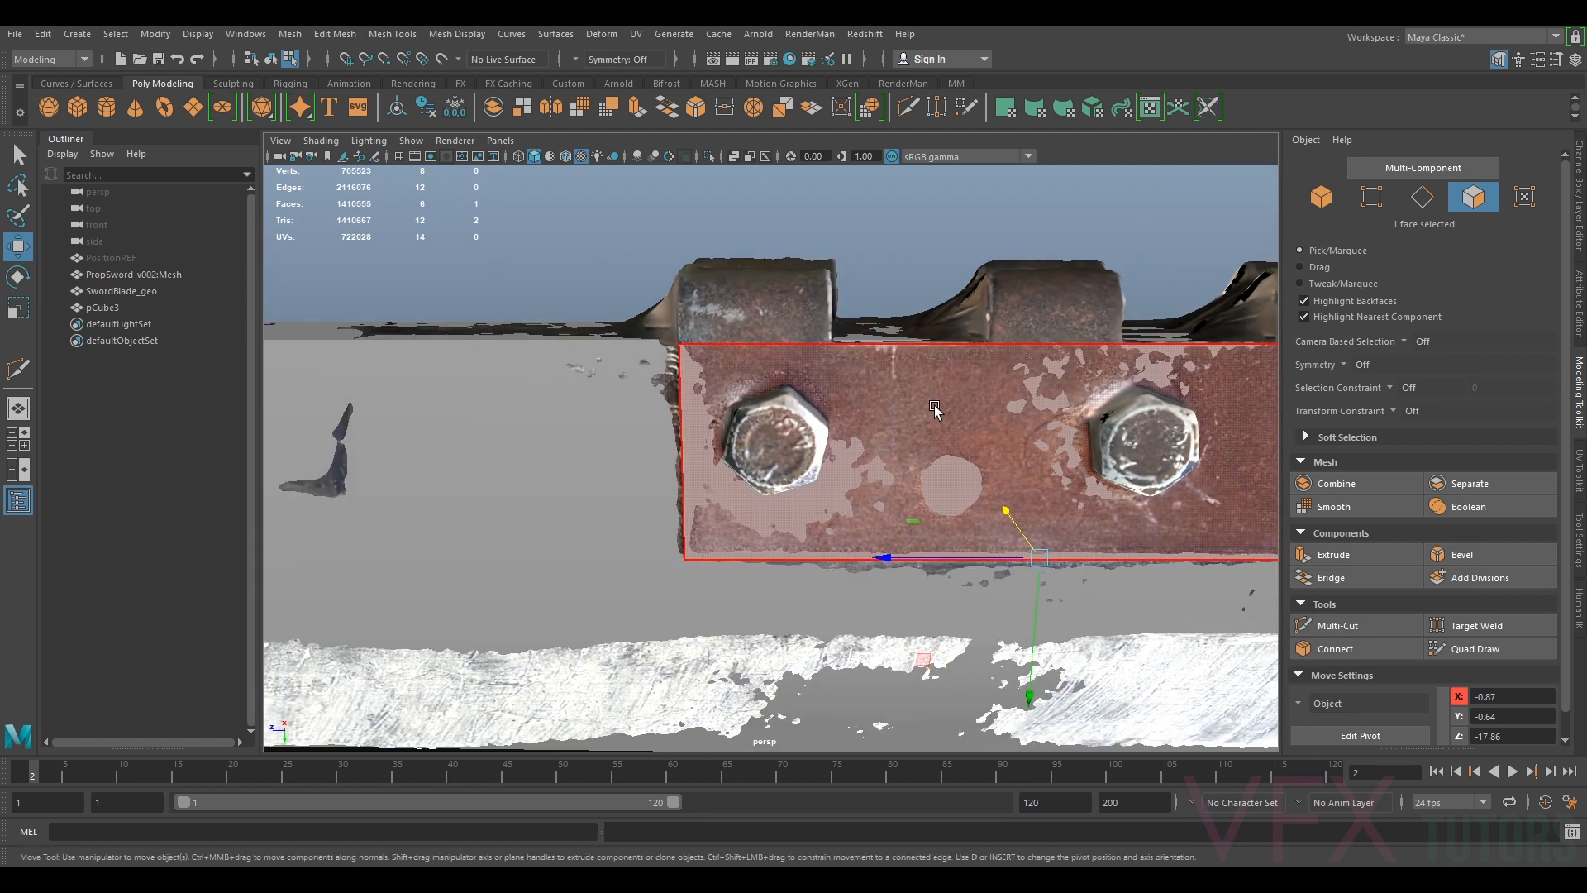
Insert four vertical edge loops in the plate slab with Multi-Cut, aligned with the side edges of the scan's curled tabs
{"action": "left_click", "coordinate": [1336, 626]}
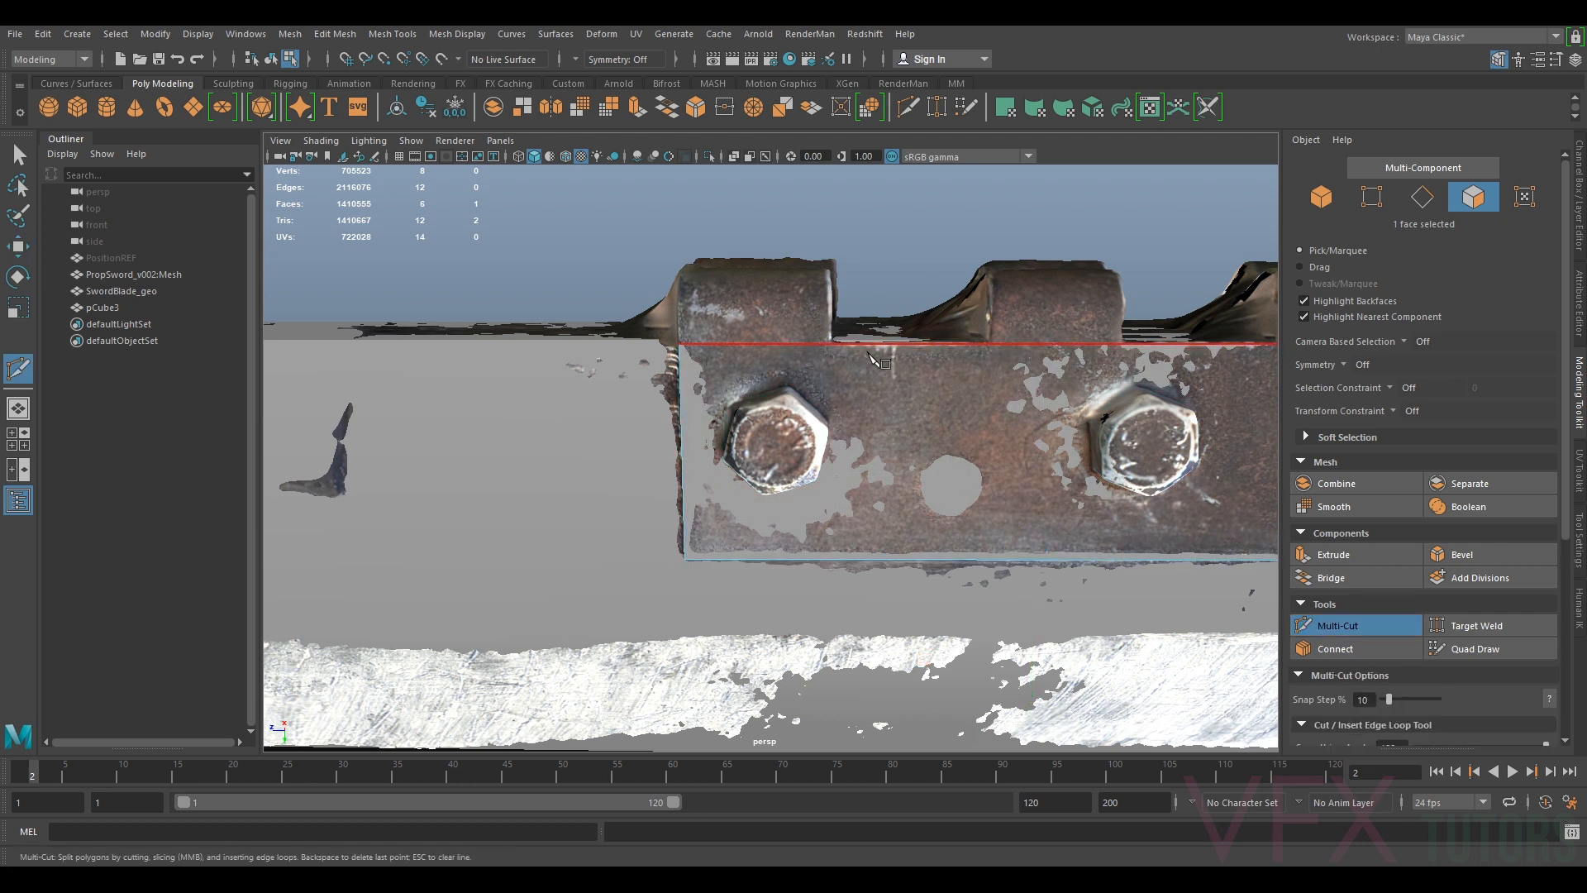
{"action": "left_click", "coordinate": [833, 345], "text": "ctrl"}
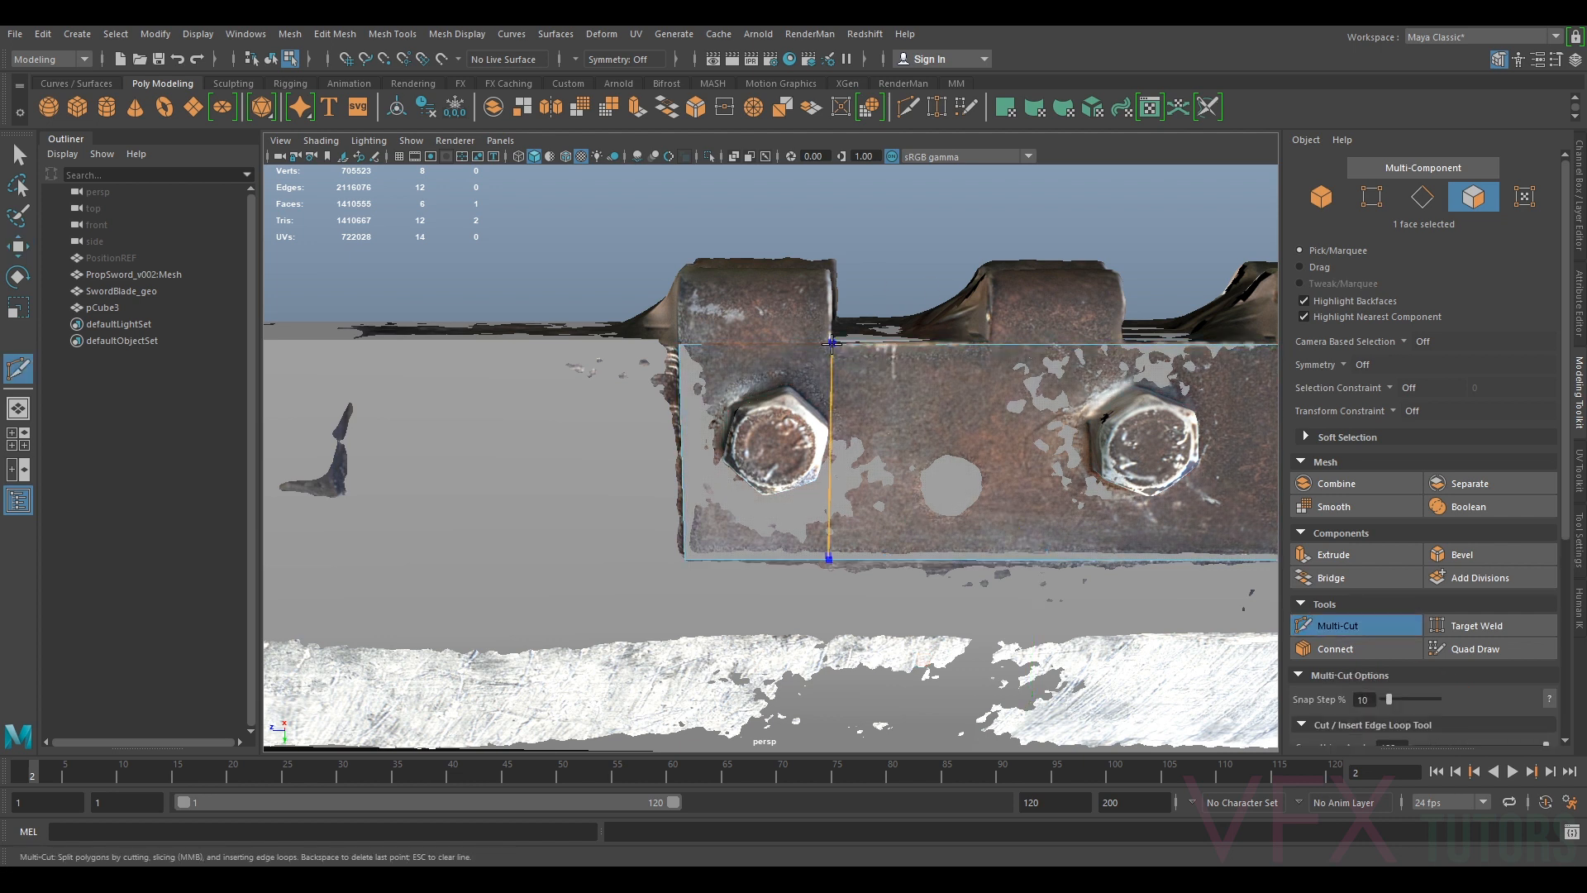
{"action": "middle_click_drag", "start_coordinate": [956, 376], "coordinate": [883, 355], "text": "alt"}
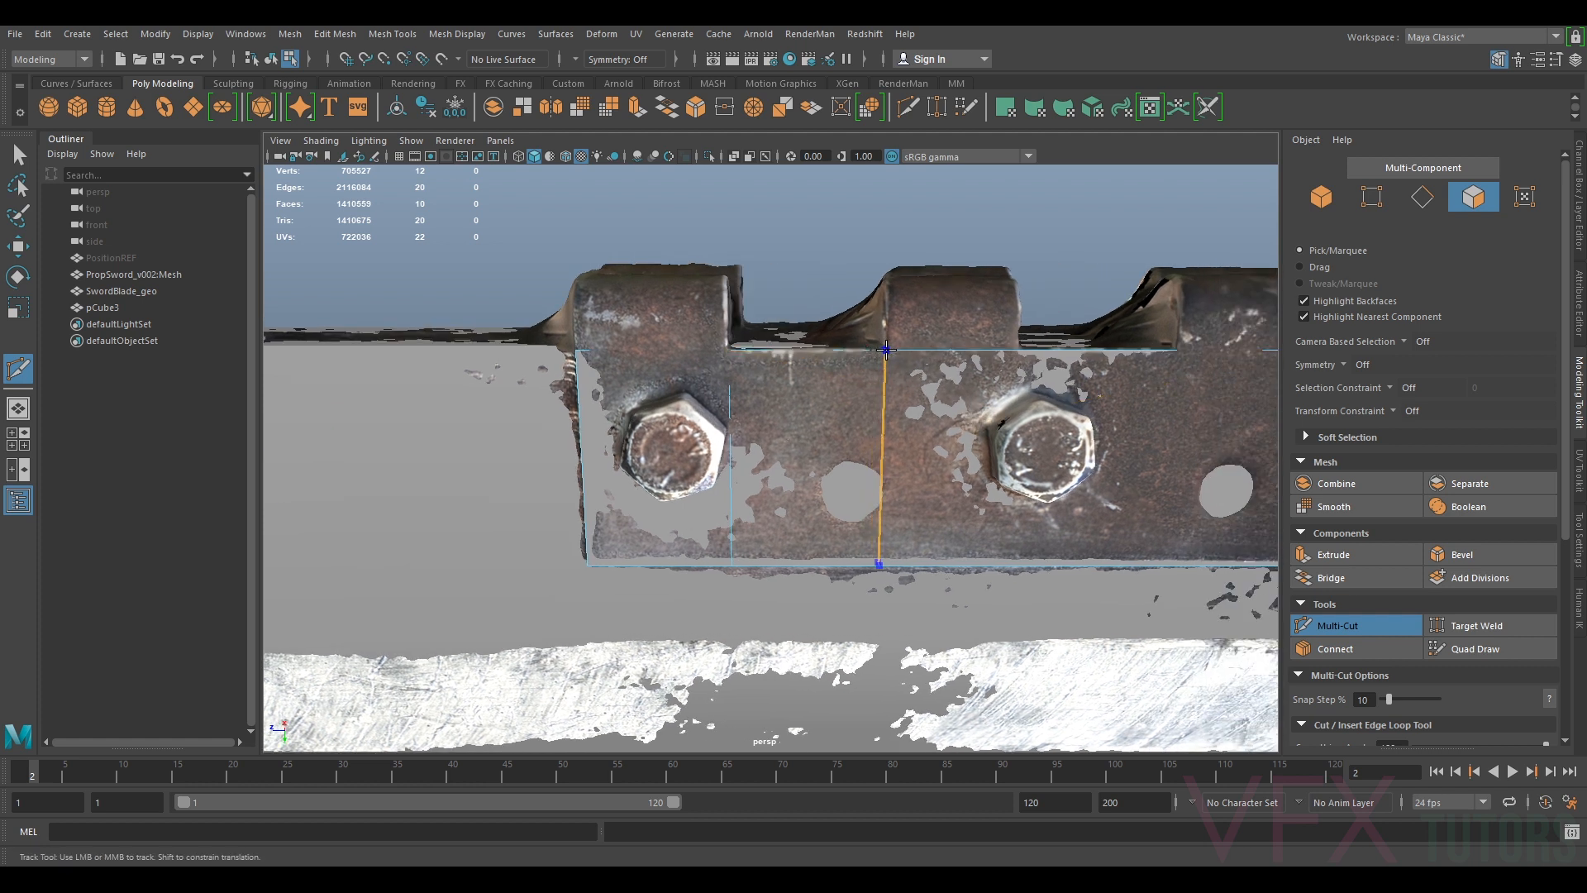
{"action": "left_click", "coordinate": [886, 350], "text": "ctrl"}
{"action": "middle_click_drag", "start_coordinate": [1018, 356], "coordinate": [884, 357], "text": "alt"}
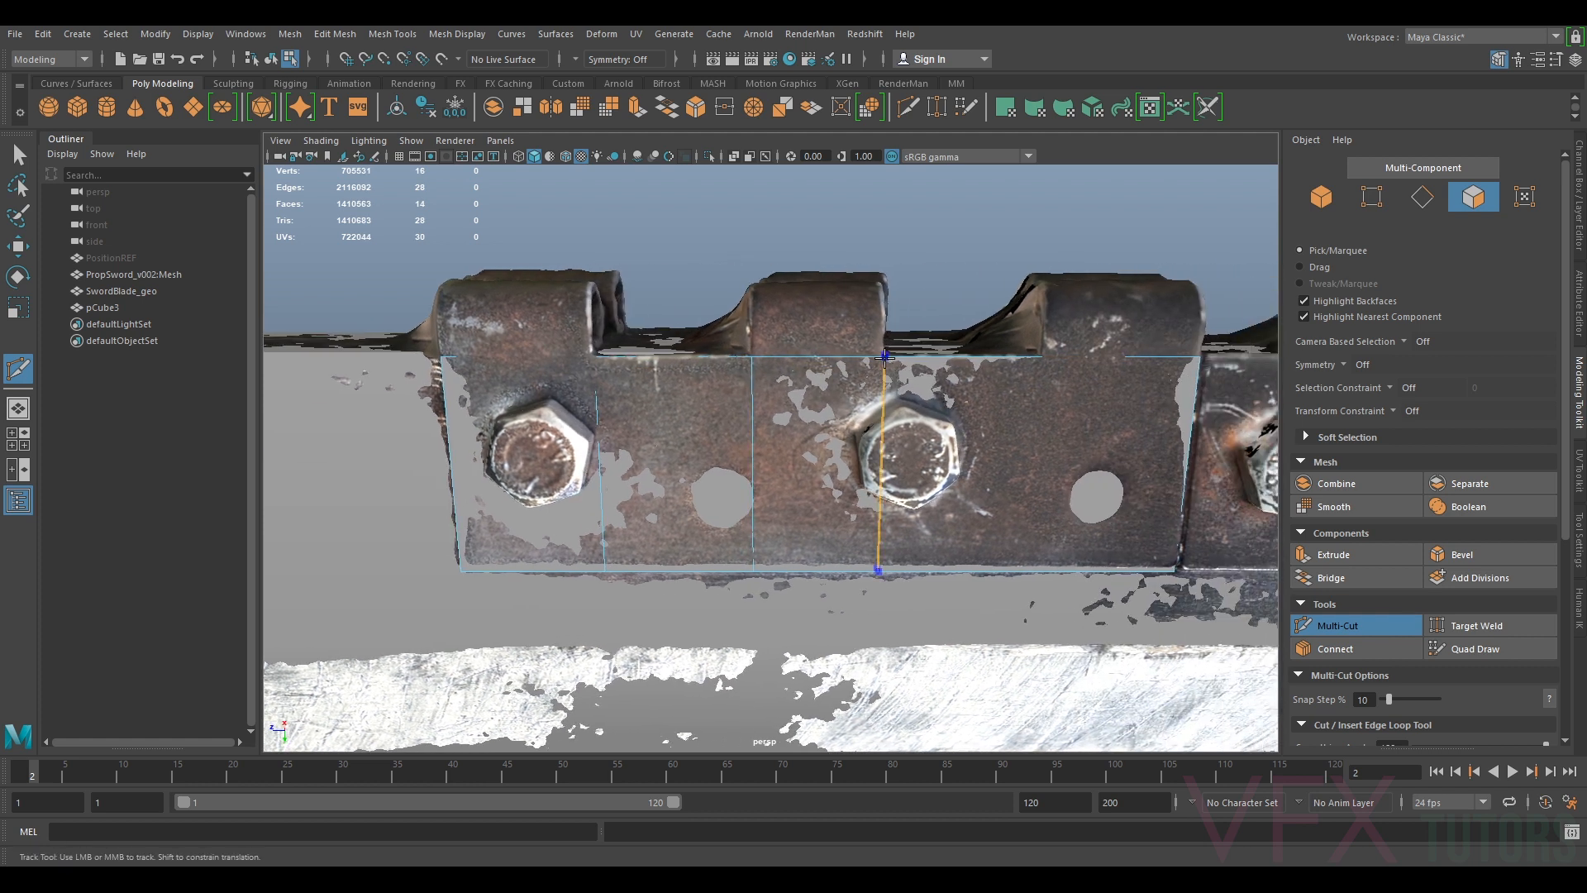
{"action": "middle_click_drag", "start_coordinate": [1087, 365], "coordinate": [935, 362], "text": "alt"}
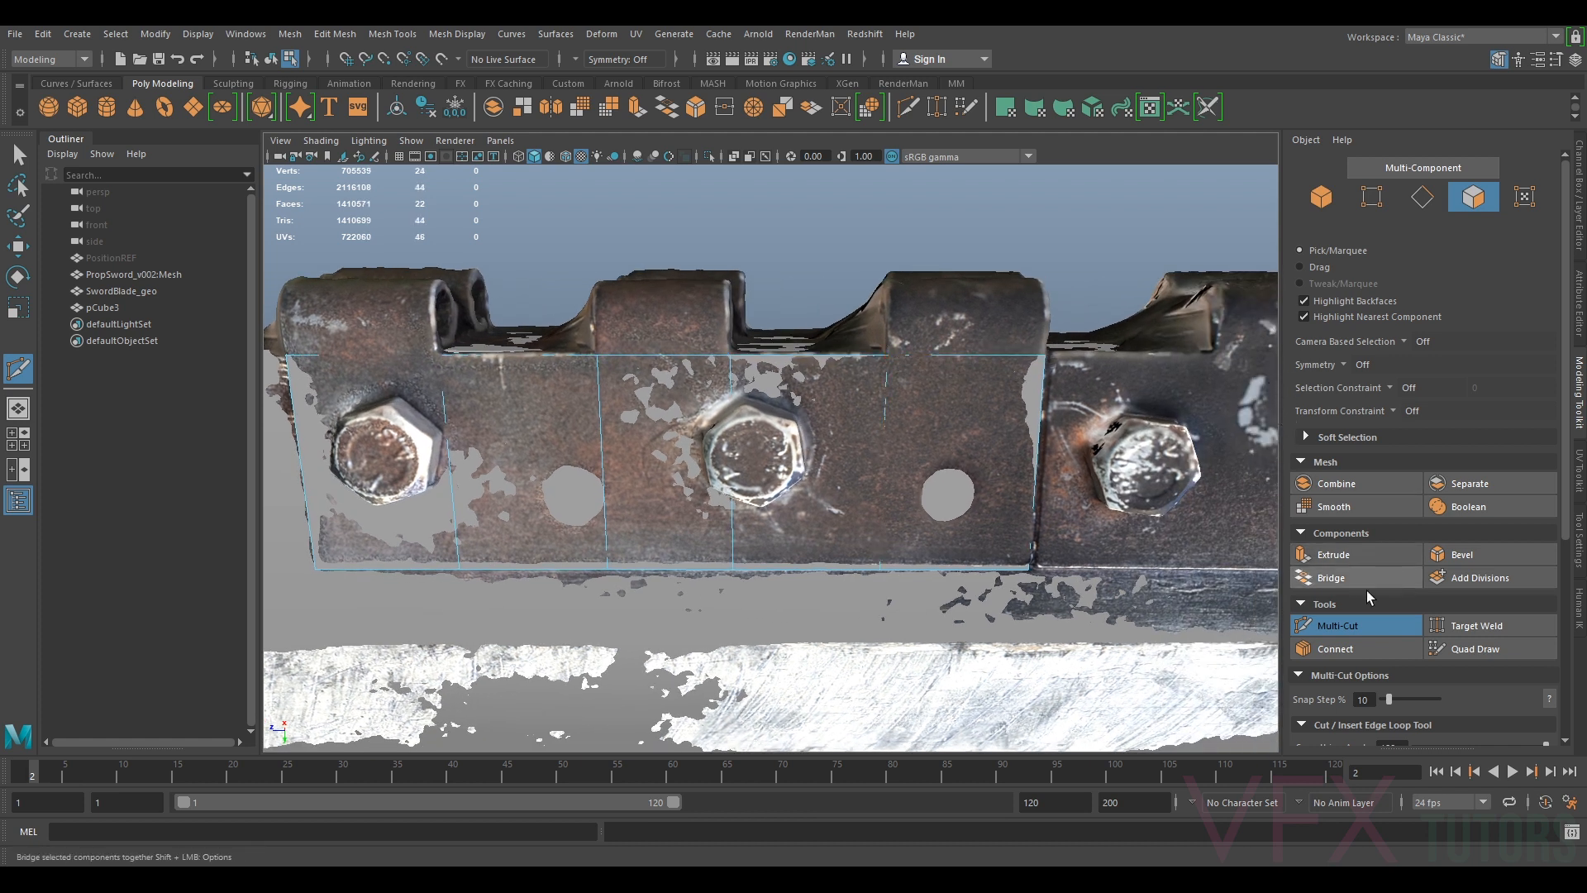
{"action": "left_click", "coordinate": [1357, 625]}
Try to extrude the slab's three top faces under the curled tabs upward by about 0.8
{"action": "left_click_drag", "start_coordinate": [675, 384], "coordinate": [776, 390], "text": "alt"}
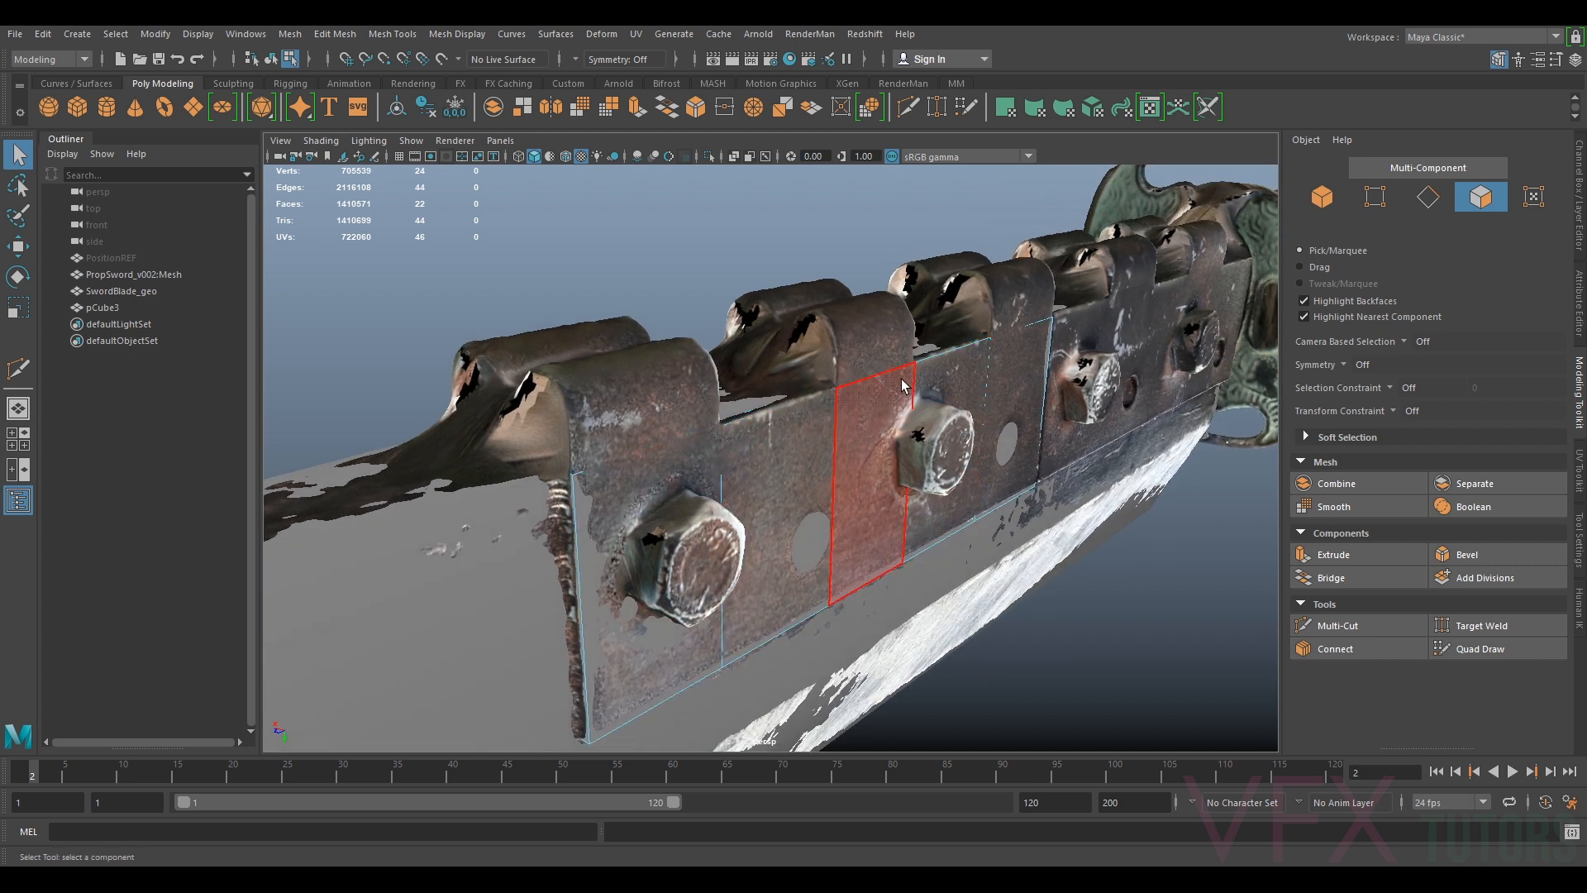
{"action": "left_click", "coordinate": [1478, 202]}
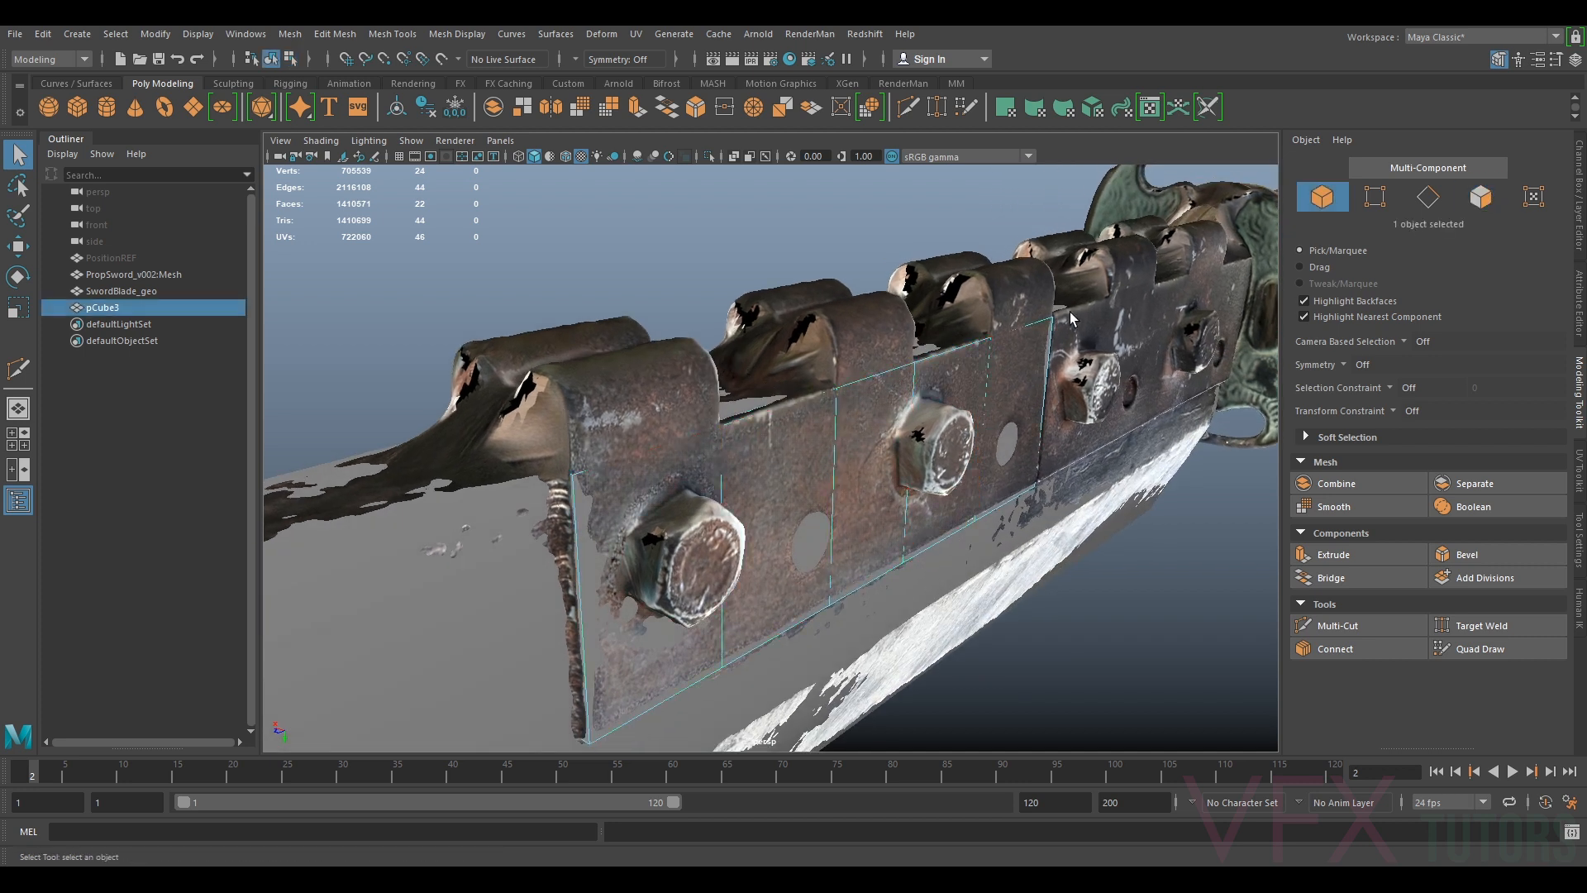
{"action": "left_click", "coordinate": [1478, 200]}
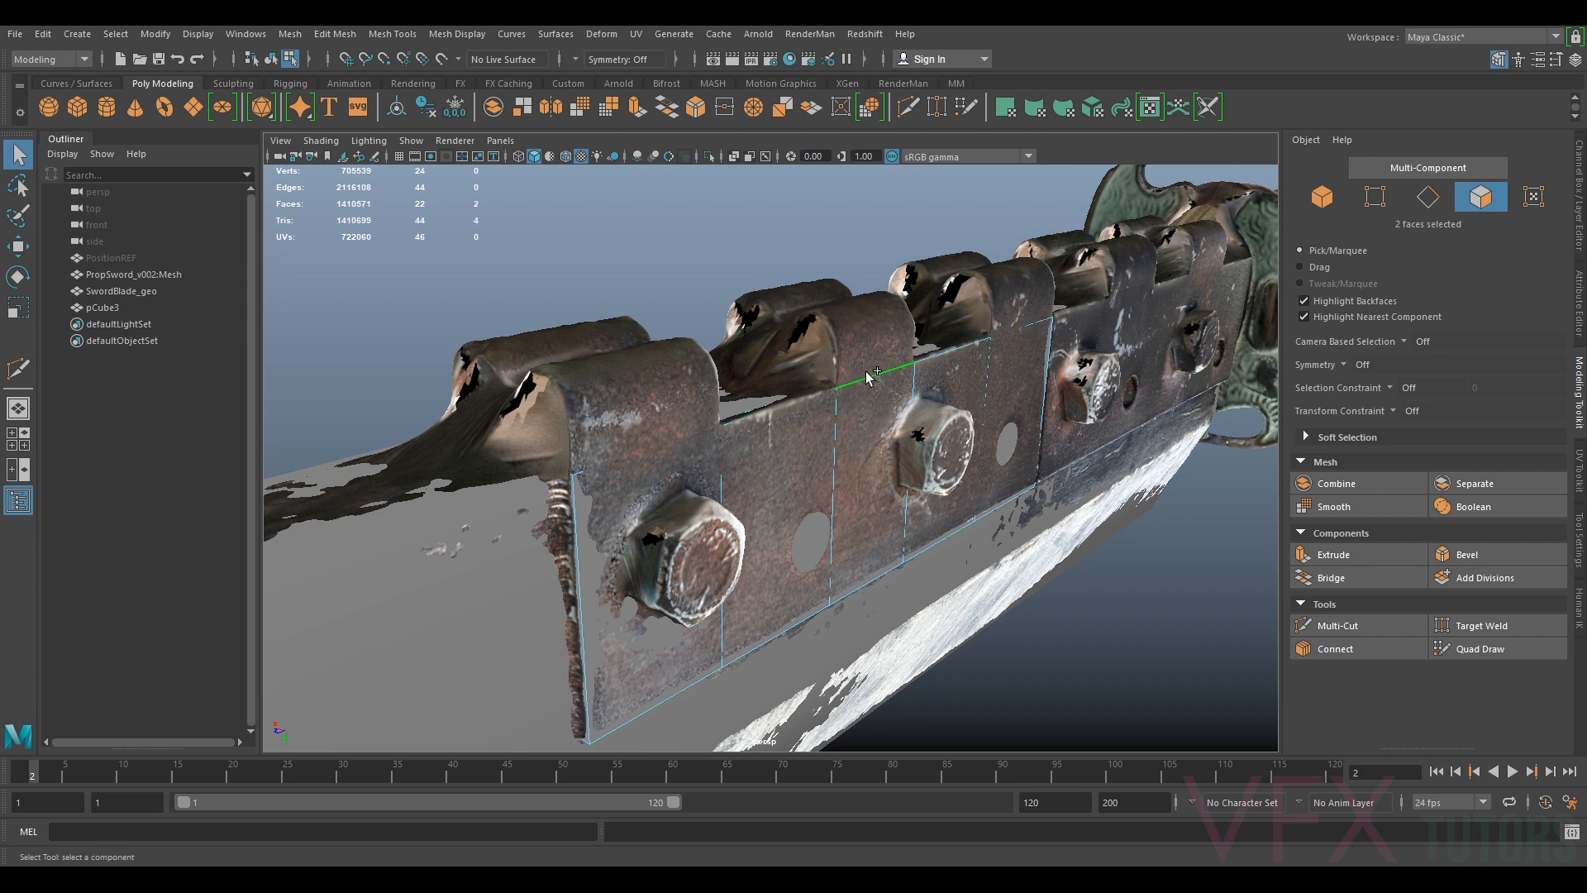
{"action": "key", "text": "ctrl+e"}
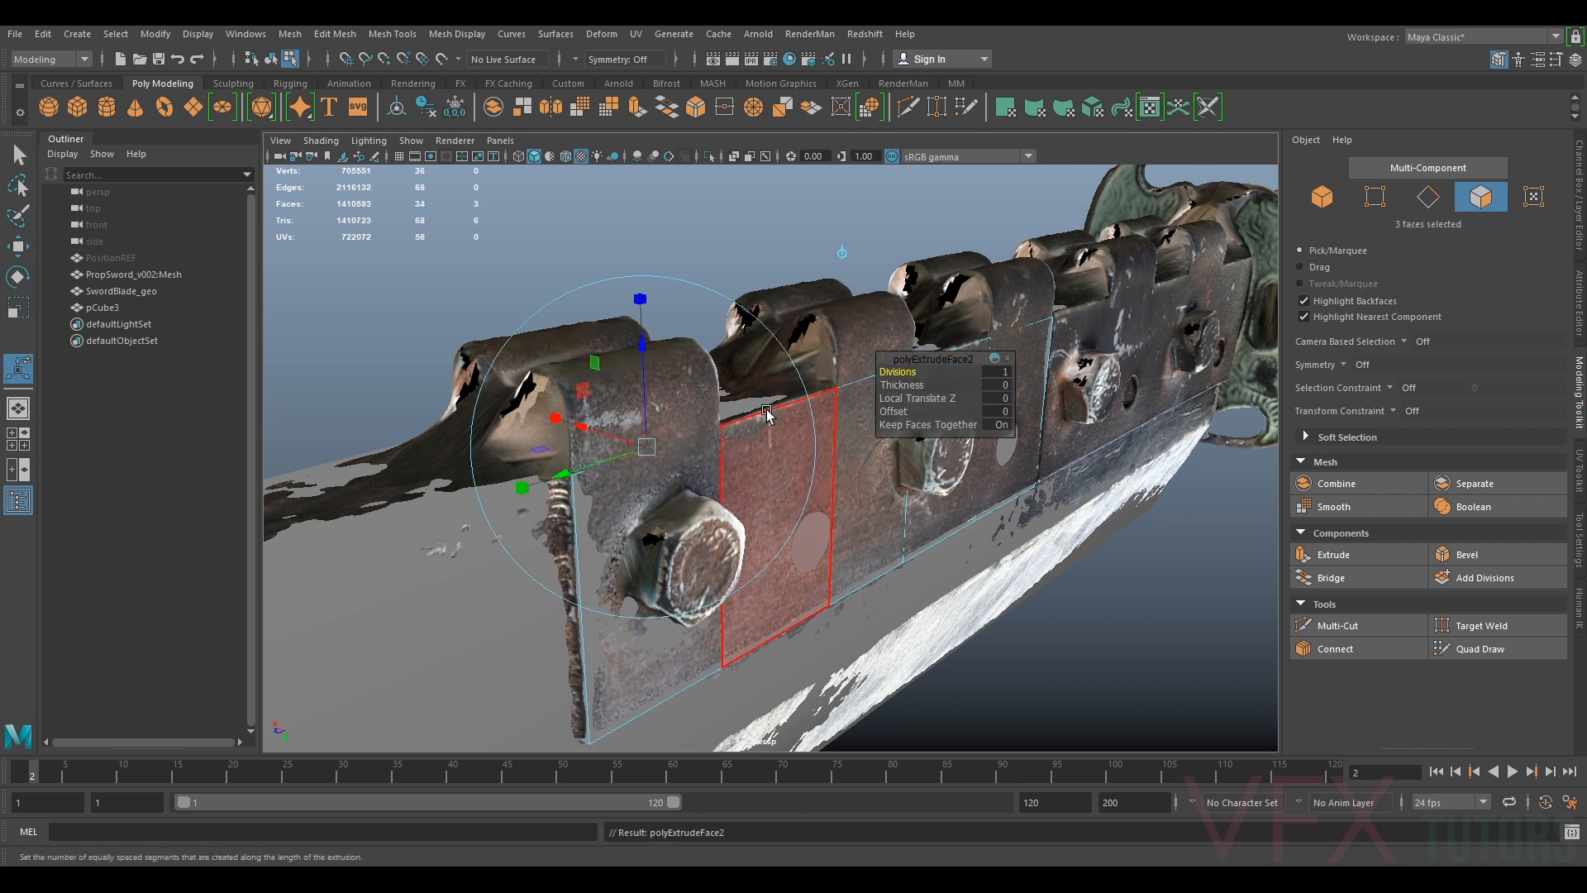
{"action": "left_click_drag", "start_coordinate": [646, 399], "coordinate": [640, 315]}
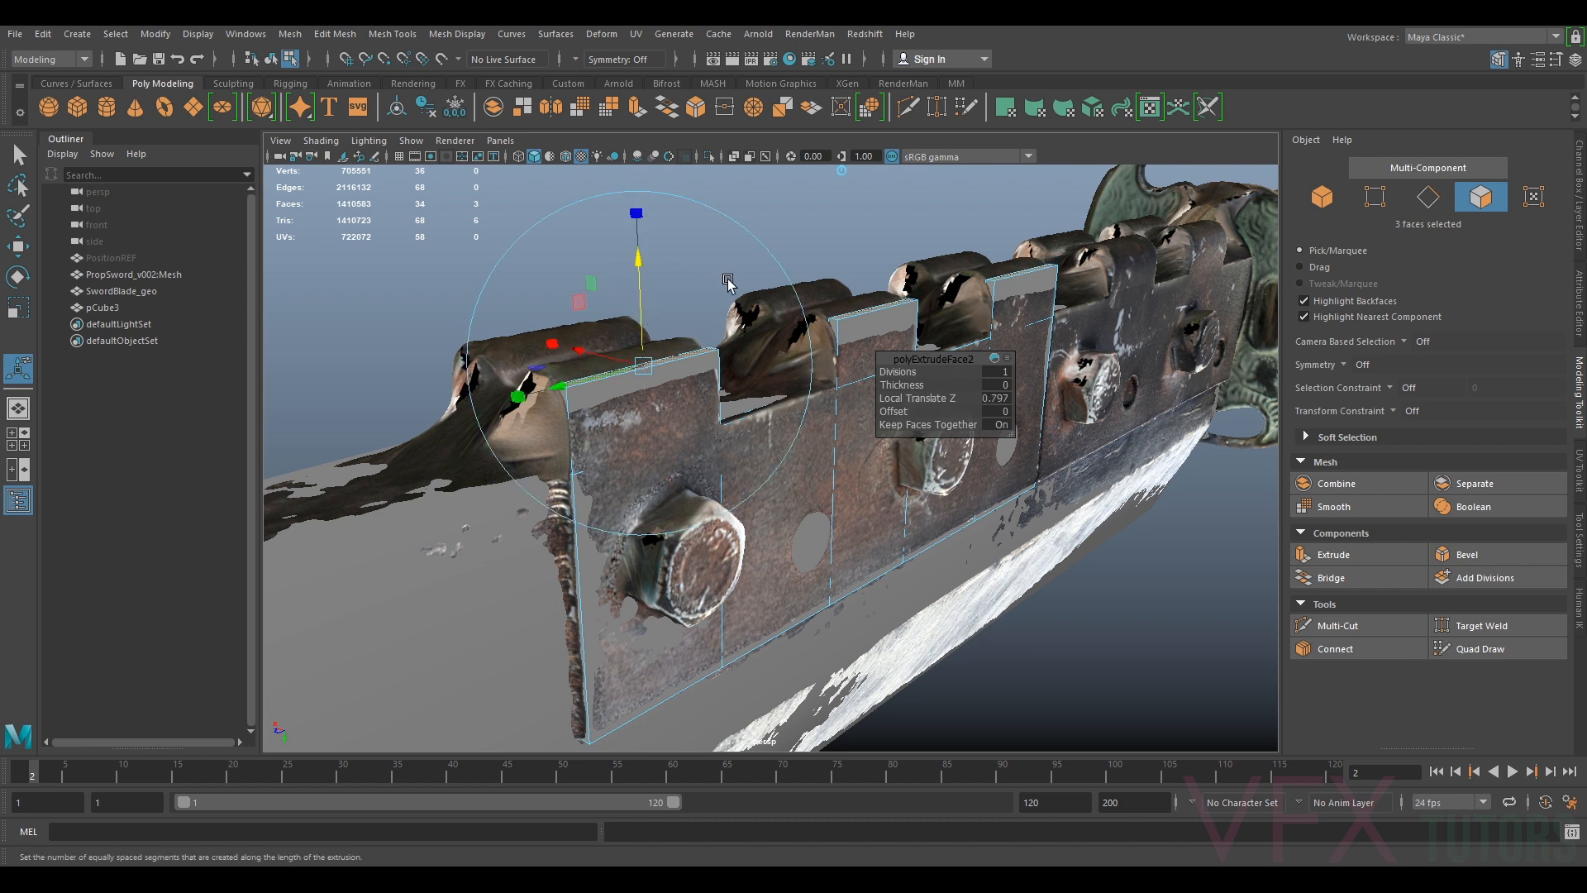
{"action": "key", "text": "ctrl+z"}
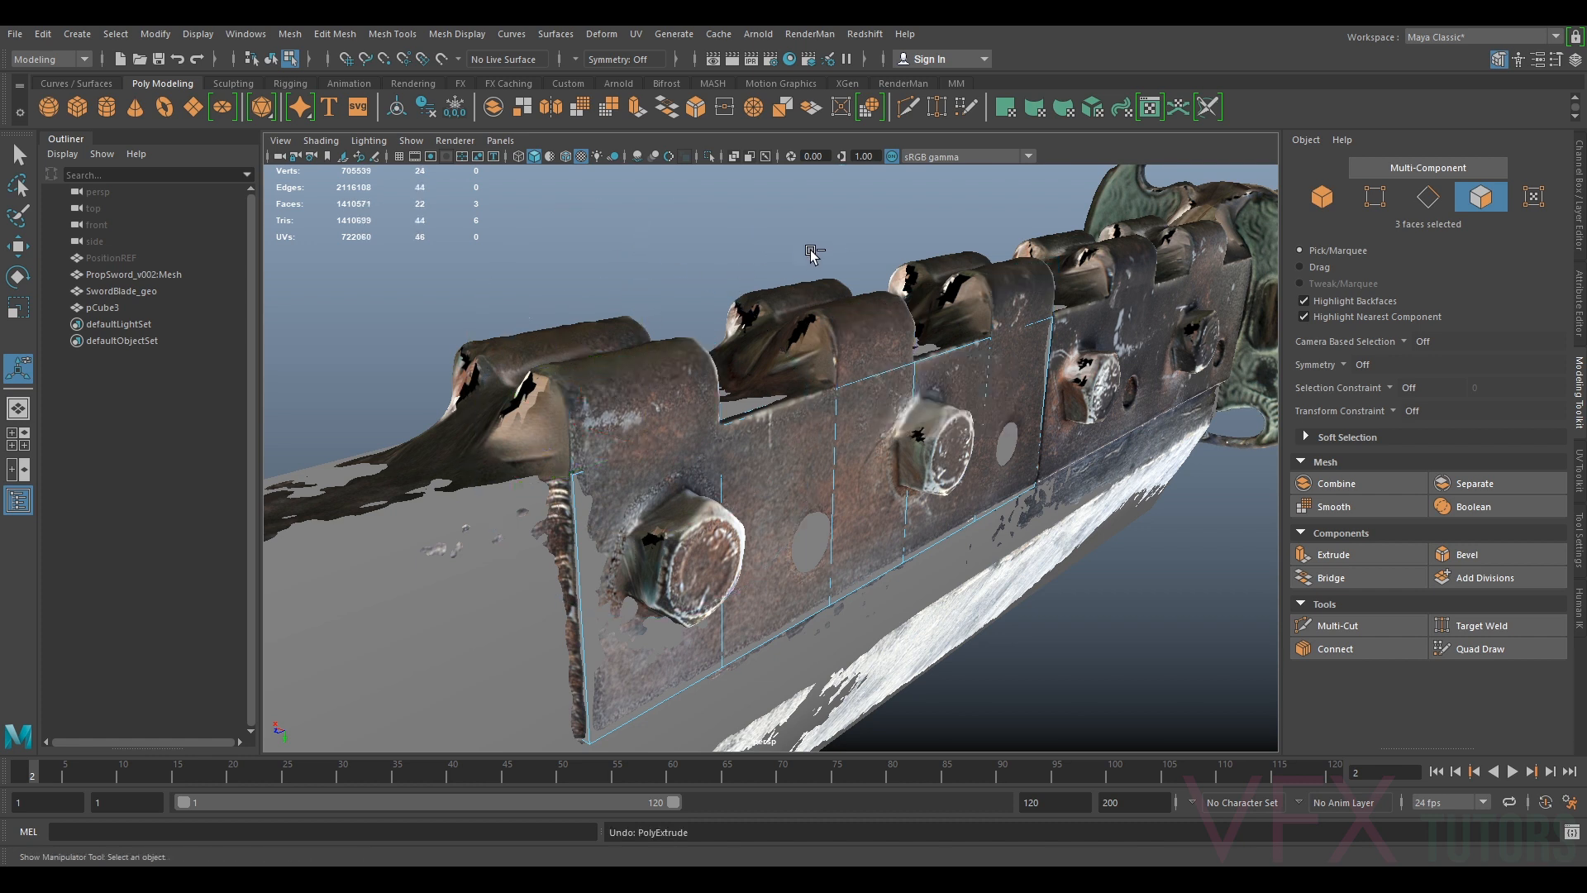
{"action": "left_click_drag", "start_coordinate": [754, 246], "coordinate": [709, 380], "text": "alt"}
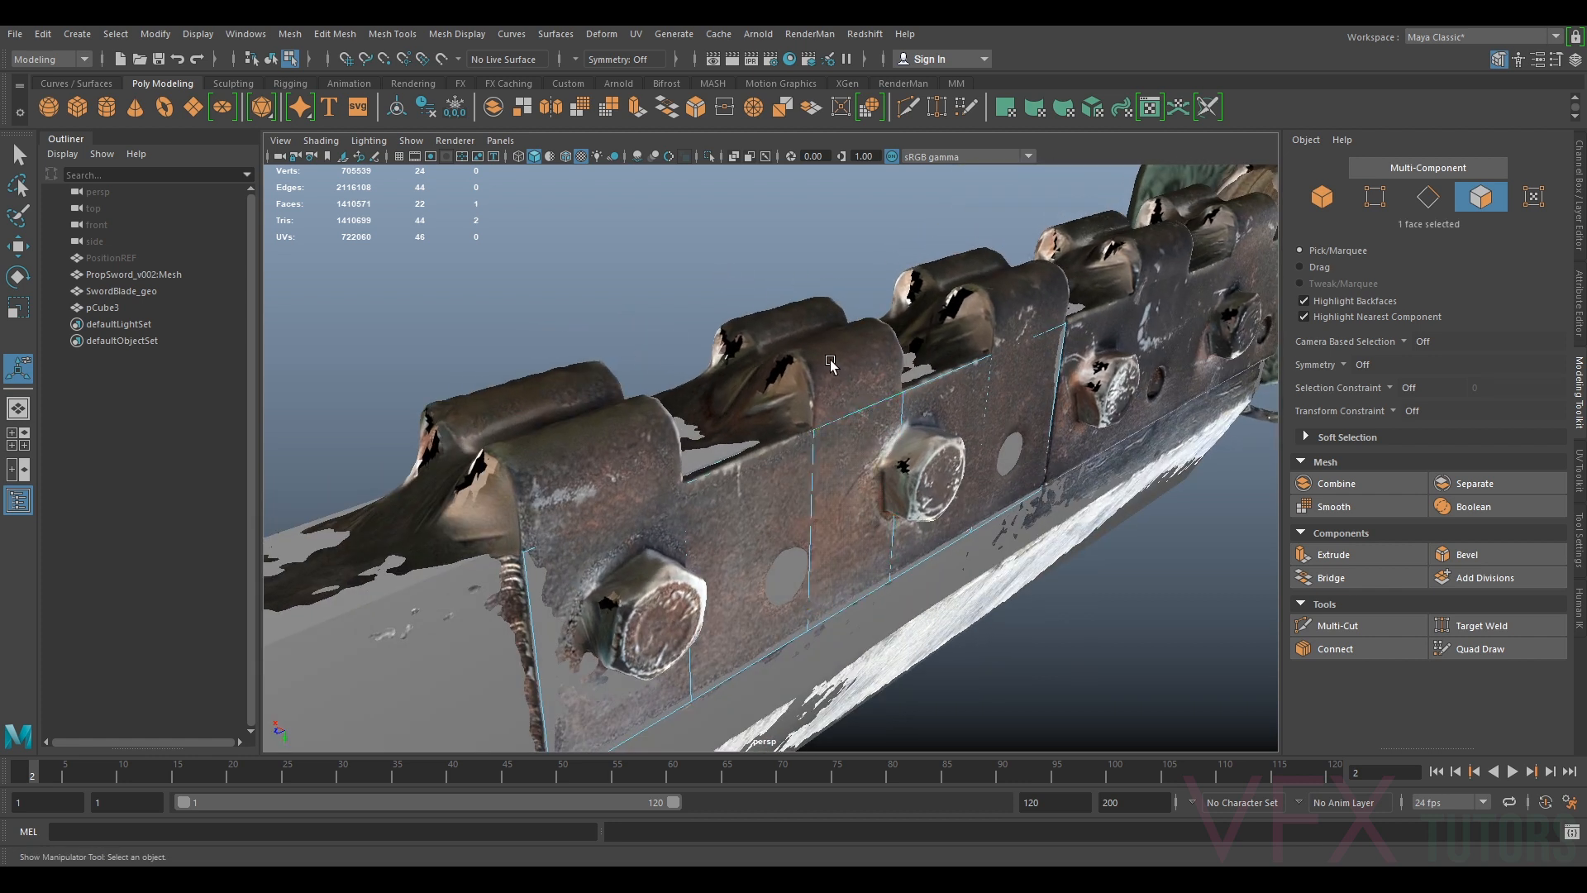
Create a polygon cylinder and move it to the first curled tab, at about Y -3.87 and Z -15.60
{"action": "left_click", "coordinate": [107, 113]}
{"action": "scroll", "coordinate": [642, 285], "scroll_direction": "down", "scroll_amount": 6}
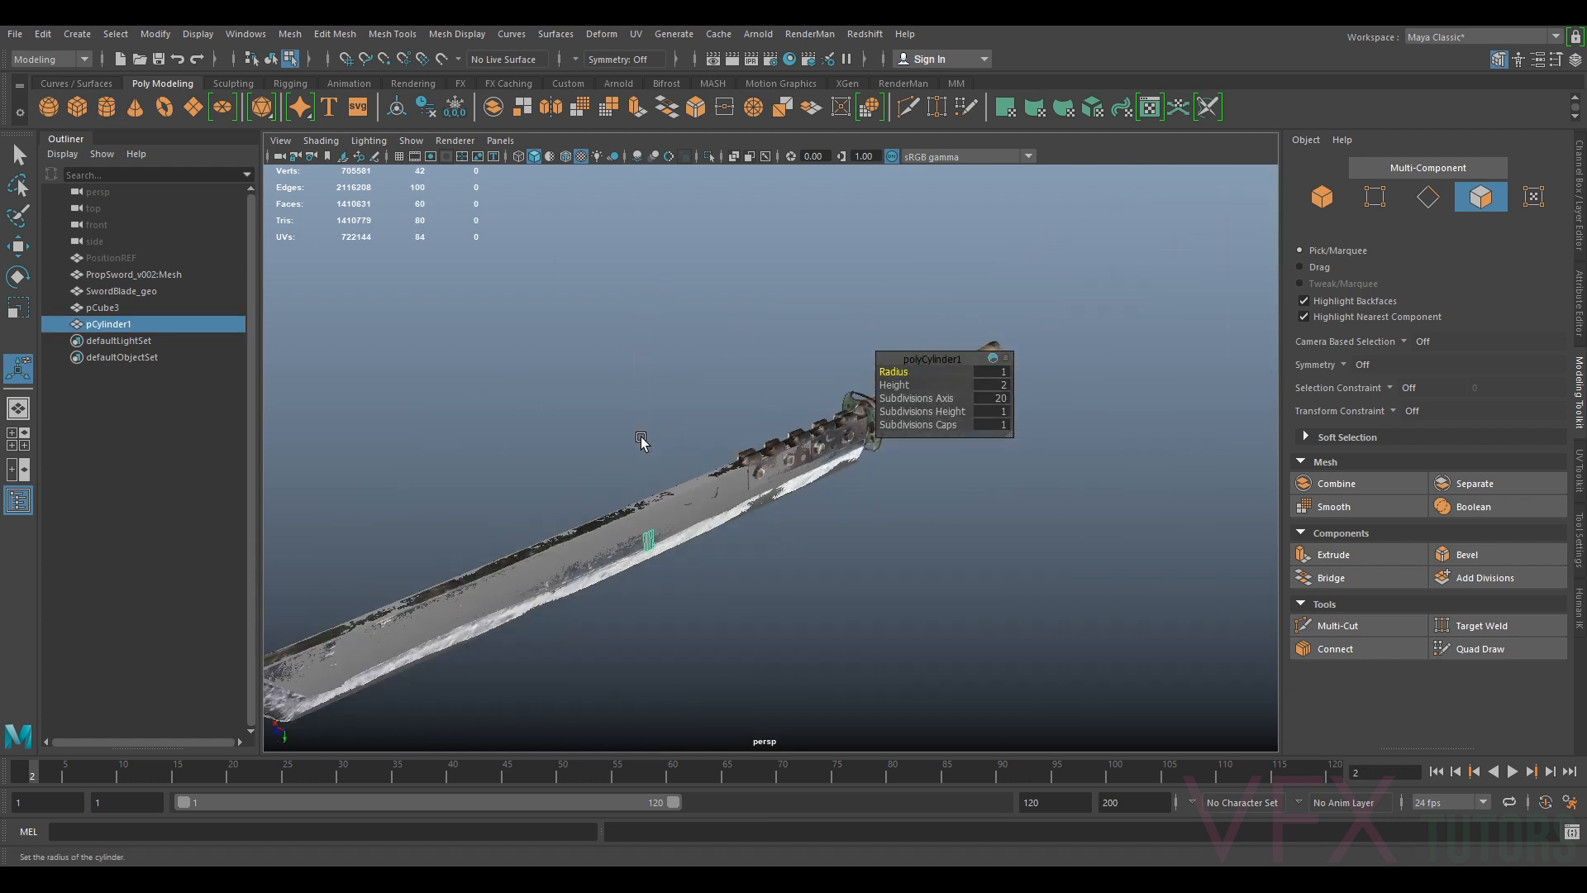
{"action": "key", "text": "w"}
{"action": "left_click_drag", "start_coordinate": [609, 555], "coordinate": [744, 512]}
{"action": "scroll", "coordinate": [765, 509], "scroll_direction": "up", "scroll_amount": 3}
{"action": "scroll", "coordinate": [764, 509], "scroll_direction": "up", "scroll_amount": 6}
{"action": "middle_click_drag", "start_coordinate": [766, 510], "coordinate": [804, 450], "text": "alt"}
{"action": "left_click_drag", "start_coordinate": [756, 570], "coordinate": [755, 399]}
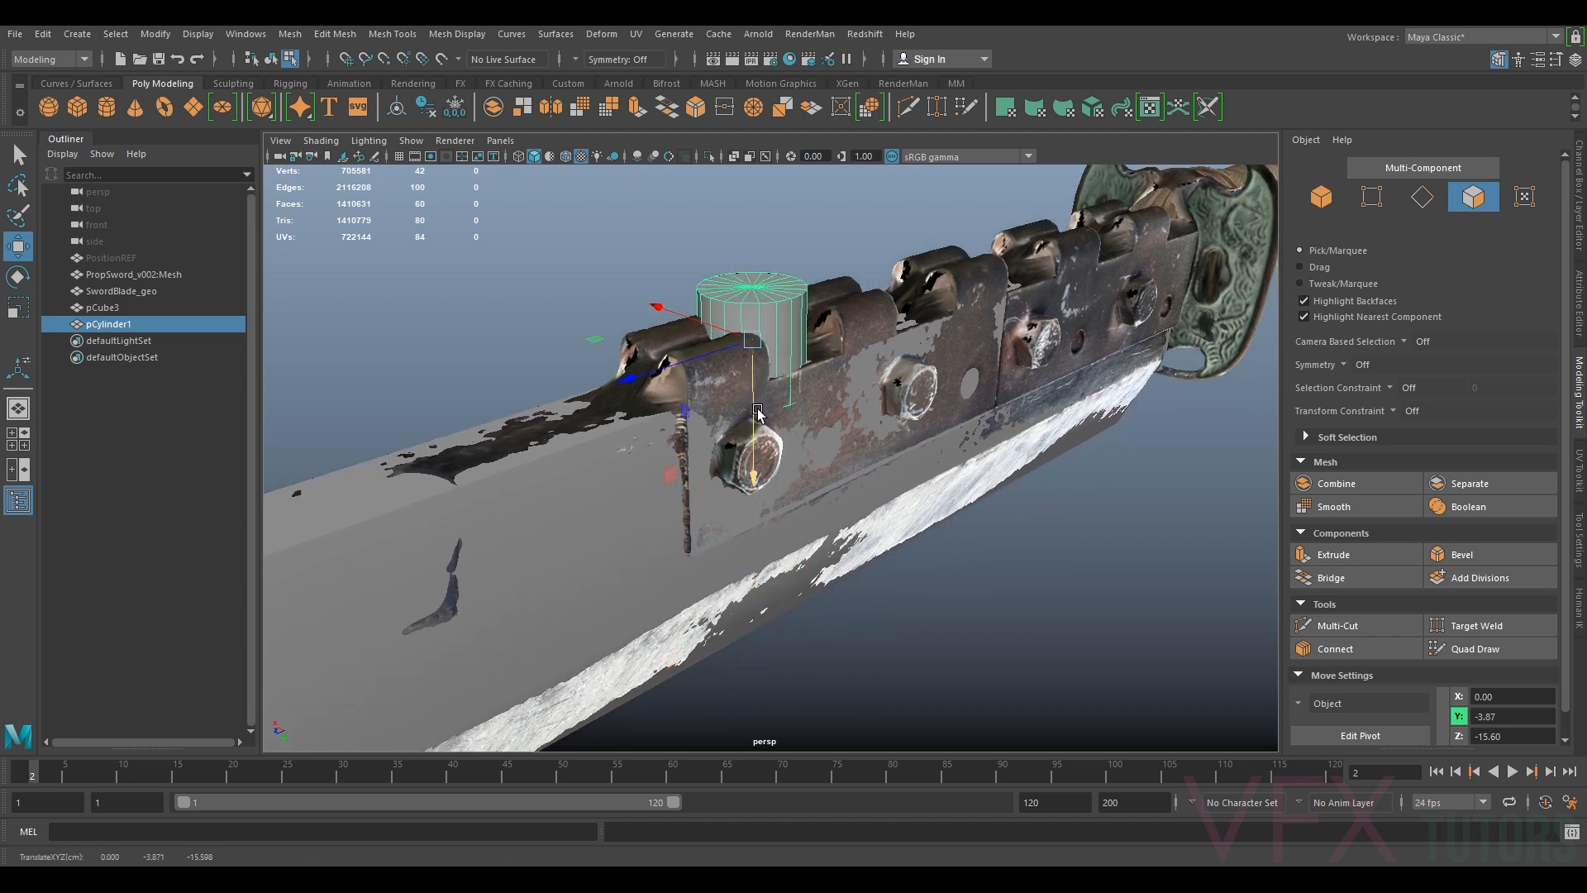
Lay the cylinder along the blade by setting its X rotation to 90
{"action": "key", "text": "e"}
{"action": "left_click_drag", "start_coordinate": [648, 291], "coordinate": [830, 197]}
{"action": "left_click", "coordinate": [1580, 232]}
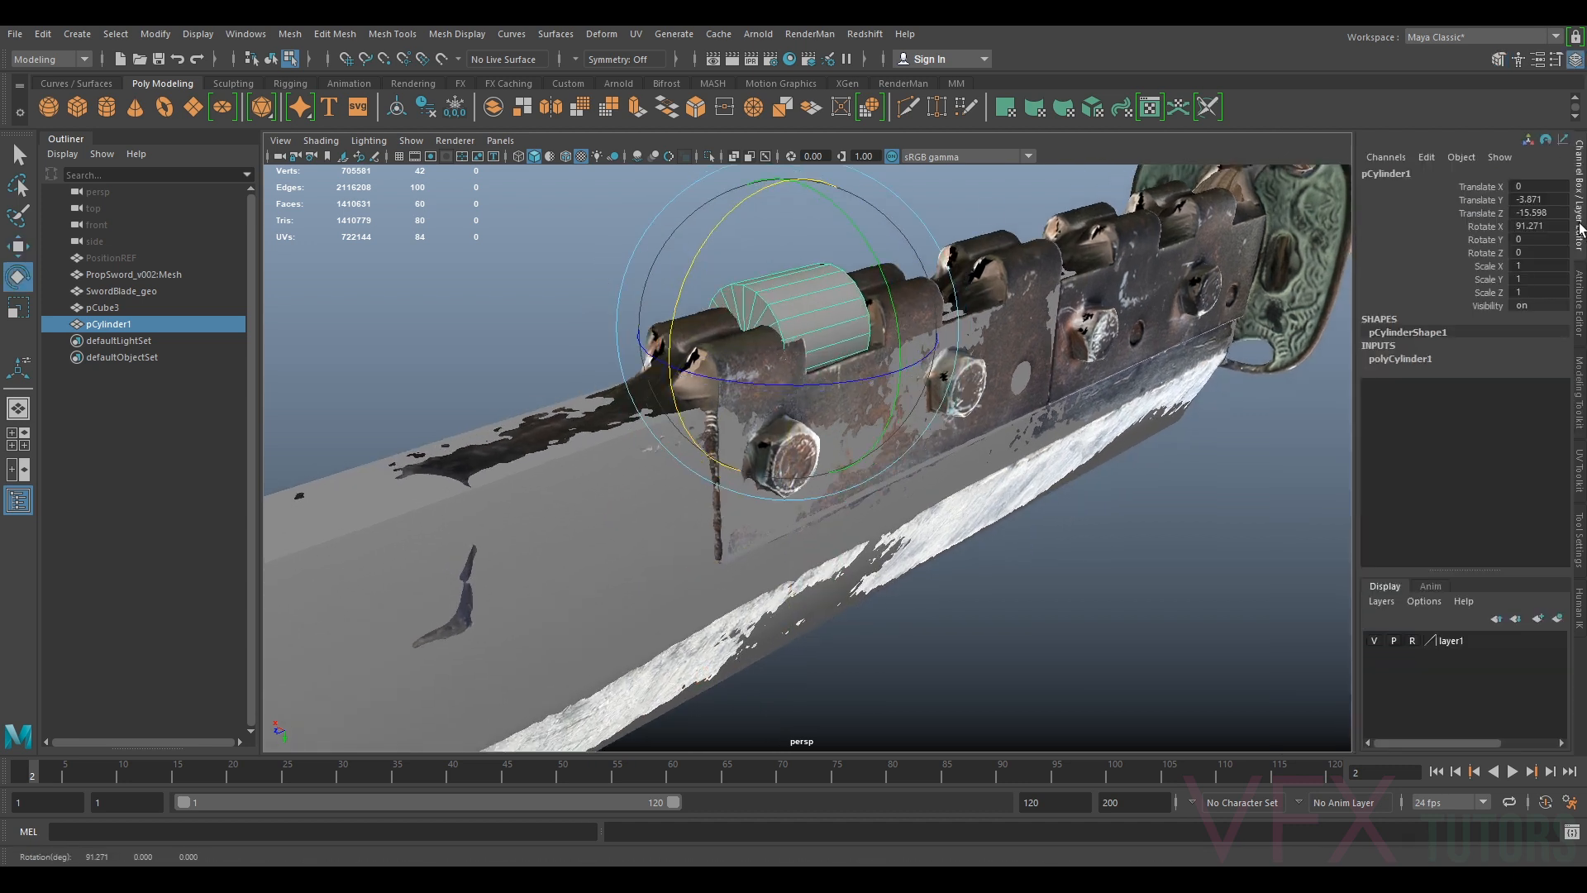
{"action": "type", "text": "90"}
{"action": "key", "text": "Return"}
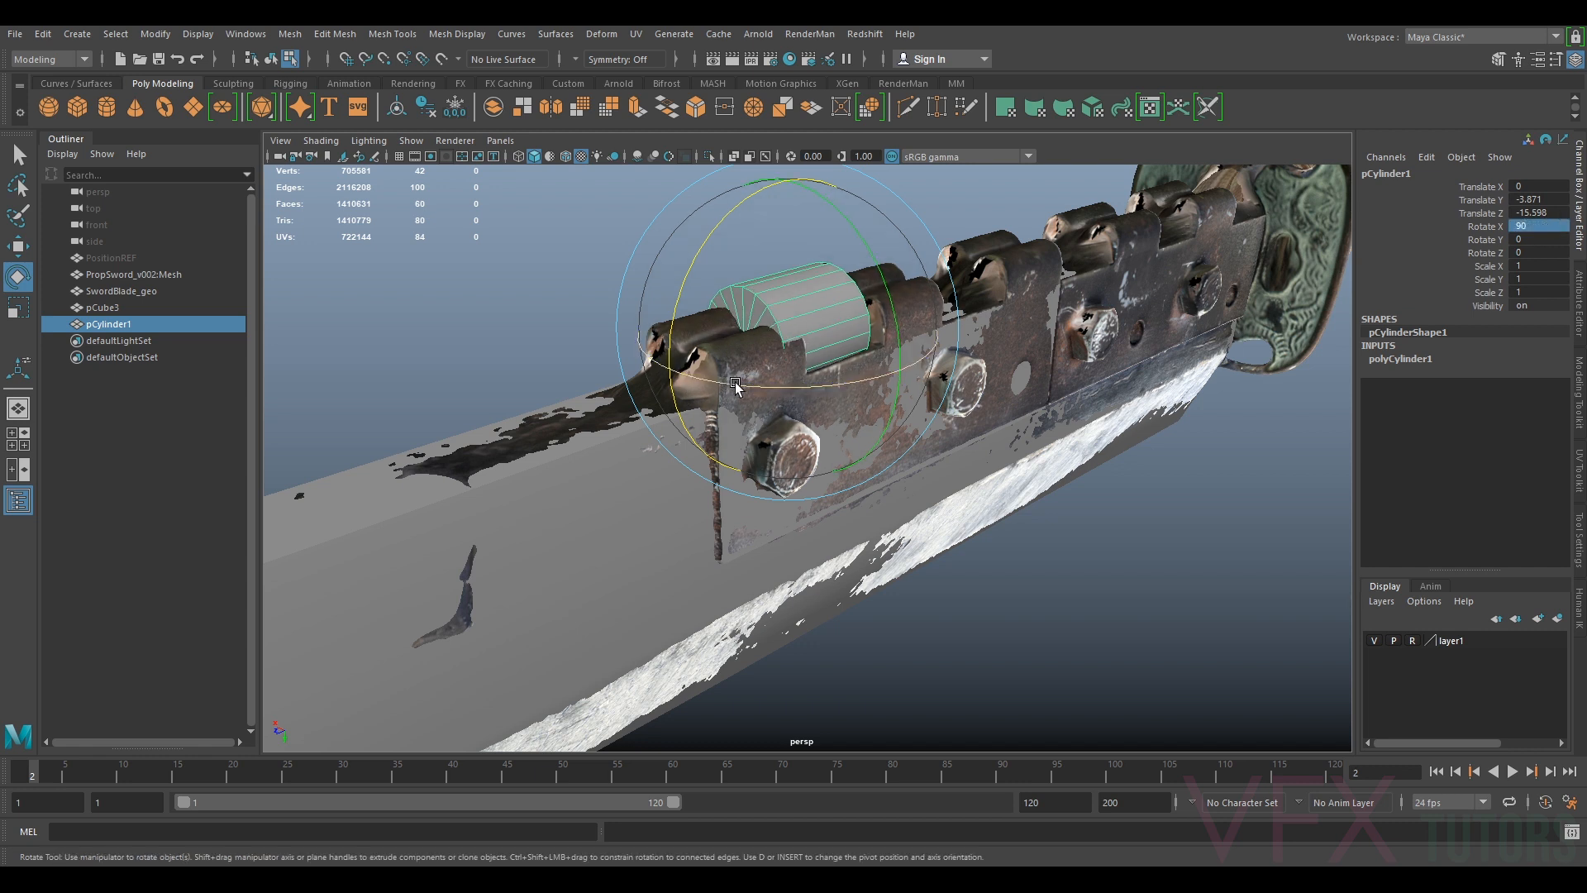
Scale the cylinder to about 0.61 across and 0.89 lengthwise, and place it at about X -0.46 and Z -14.12
{"action": "key", "text": "r"}
{"action": "left_click_drag", "start_coordinate": [788, 335], "coordinate": [749, 339]}
{"action": "left_click_drag", "start_coordinate": [668, 368], "coordinate": [588, 393]}
{"action": "key", "text": "w"}
{"action": "left_click_drag", "start_coordinate": [765, 335], "coordinate": [775, 419]}
{"action": "scroll", "coordinate": [727, 376], "scroll_direction": "up", "scroll_amount": 3}
{"action": "key", "text": "r"}
{"action": "left_click_drag", "start_coordinate": [686, 377], "coordinate": [795, 453]}
{"action": "key", "text": "w"}
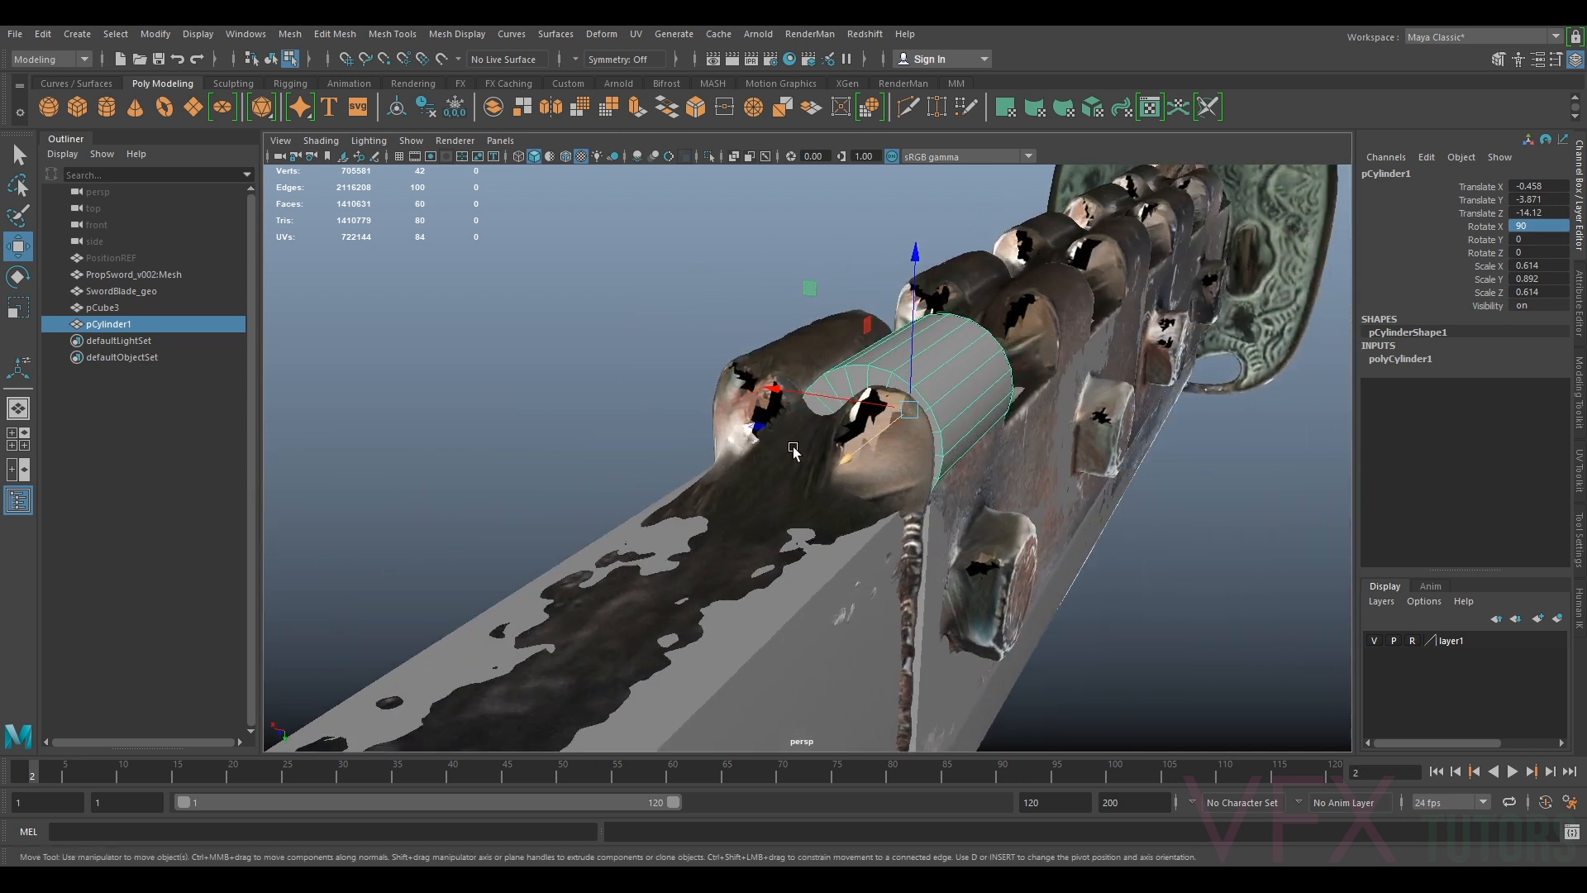
Shrink the cylinder to the tab's curl at about 0.43 across and 0.62 lengthwise, centred near X -0.59 and Y -3.93
{"action": "key", "text": "r"}
{"action": "left_click_drag", "start_coordinate": [909, 409], "coordinate": [950, 379]}
{"action": "key", "text": "w"}
{"action": "key", "text": "r"}
{"action": "key", "text": "w"}
{"action": "left_click_drag", "start_coordinate": [1066, 450], "coordinate": [805, 464], "text": "alt"}
{"action": "middle_click_drag", "start_coordinate": [806, 463], "coordinate": [753, 454], "text": "alt"}
{"action": "left_click_drag", "start_coordinate": [753, 457], "coordinate": [885, 442], "text": "alt"}
Refine the cylinder's fit to the tab with scales of about 0.417 across and 0.899 lengthwise, at about Y -3.94
{"action": "key", "text": "r"}
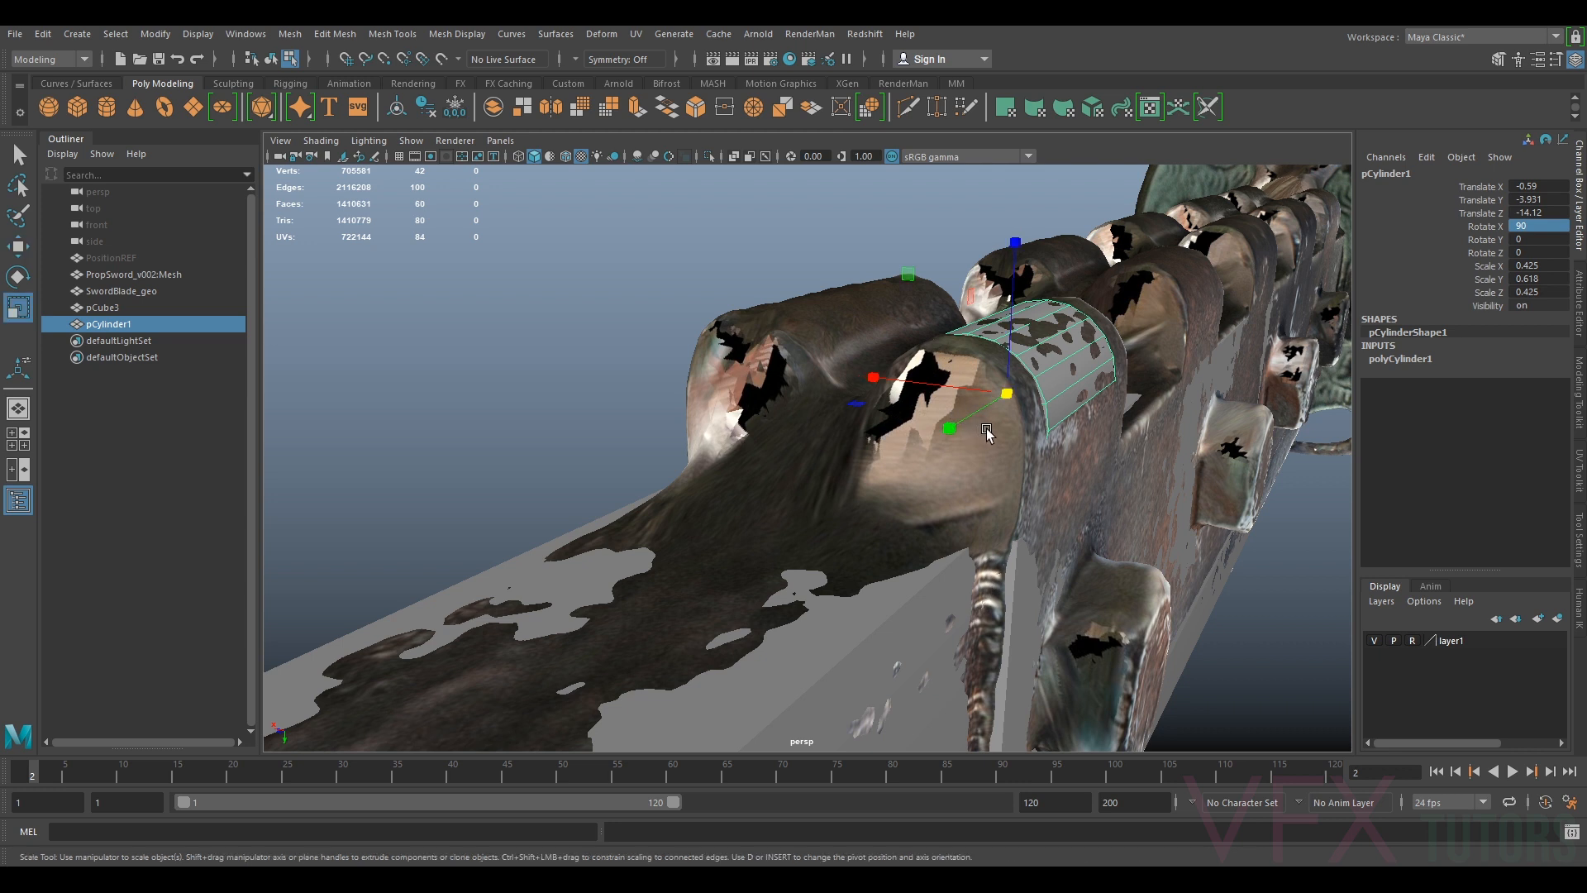
{"action": "left_click_drag", "start_coordinate": [1007, 399], "coordinate": [1004, 396]}
{"action": "left_click_drag", "start_coordinate": [1009, 360], "coordinate": [843, 393]}
{"action": "key", "text": "r"}
{"action": "left_click_drag", "start_coordinate": [697, 518], "coordinate": [732, 522]}
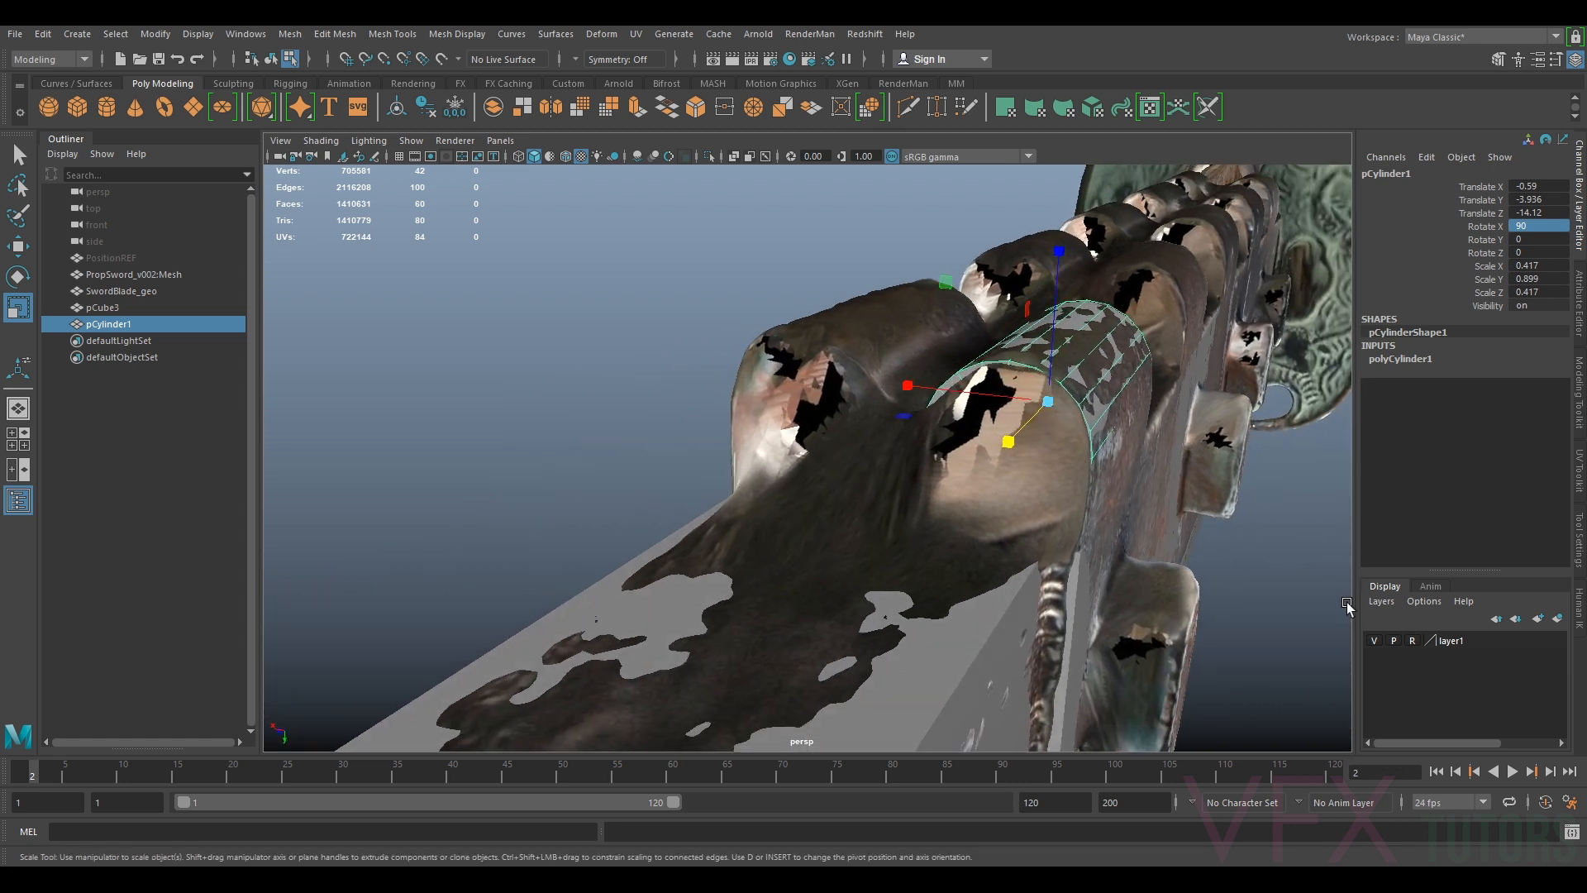
Hide layer1 containing the scan and bring the cylinder's end cap into view
{"action": "left_click", "coordinate": [1374, 642]}
{"action": "left_click_drag", "start_coordinate": [1085, 534], "coordinate": [1094, 430], "text": "alt"}
{"action": "middle_click_drag", "start_coordinate": [1094, 431], "coordinate": [969, 539], "text": "alt"}
{"action": "left_click_drag", "start_coordinate": [969, 539], "coordinate": [992, 513], "text": "alt"}
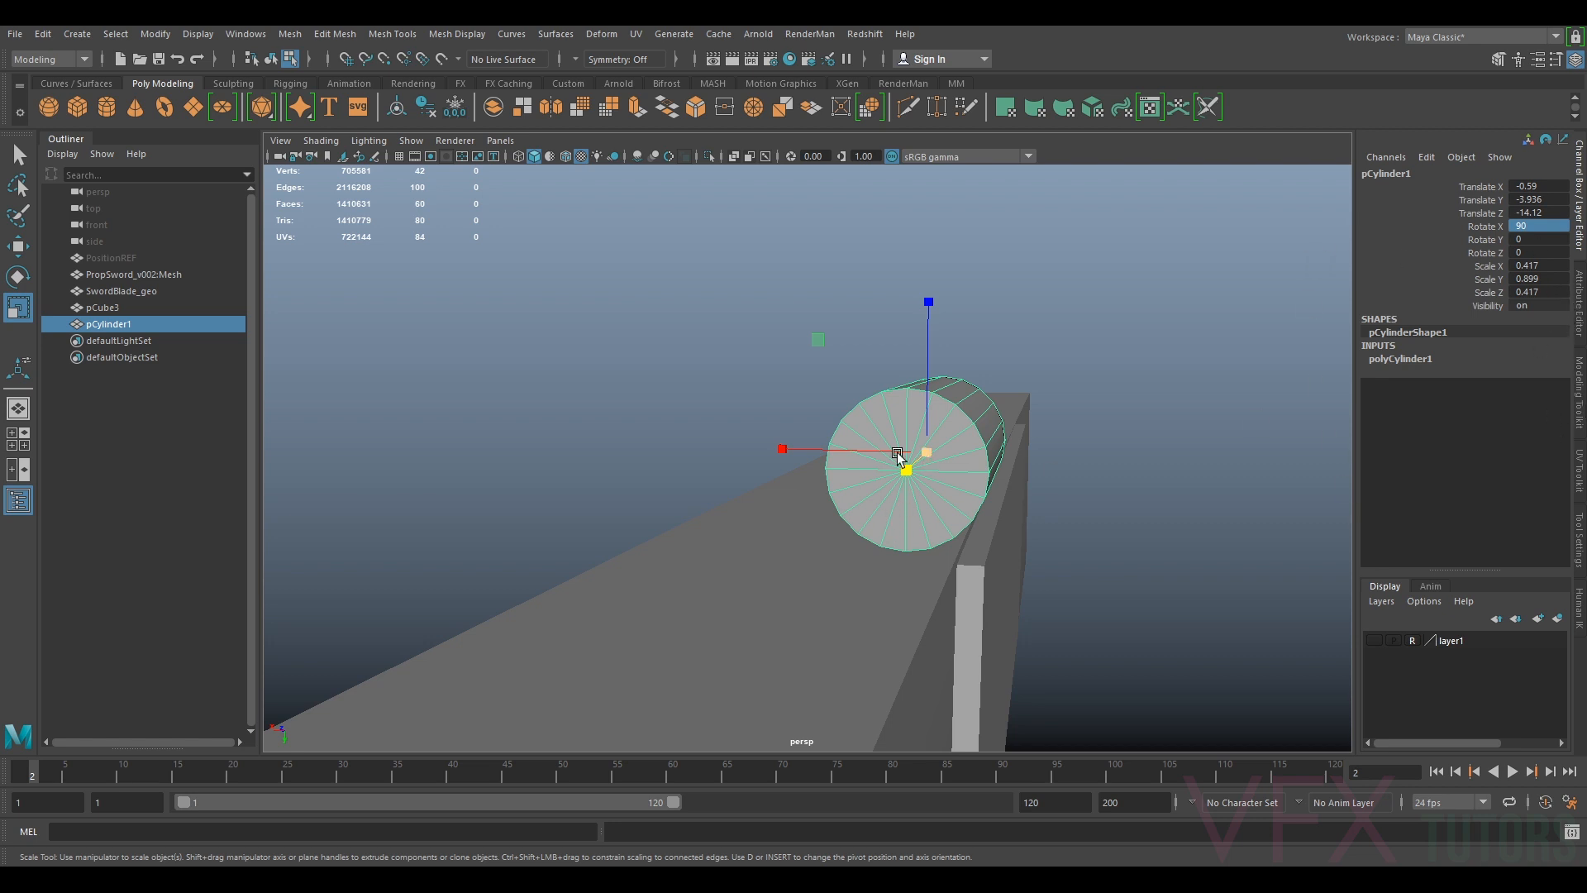
Set the cylinder's cap subdivisions to 4
{"action": "left_click", "coordinate": [1580, 387]}
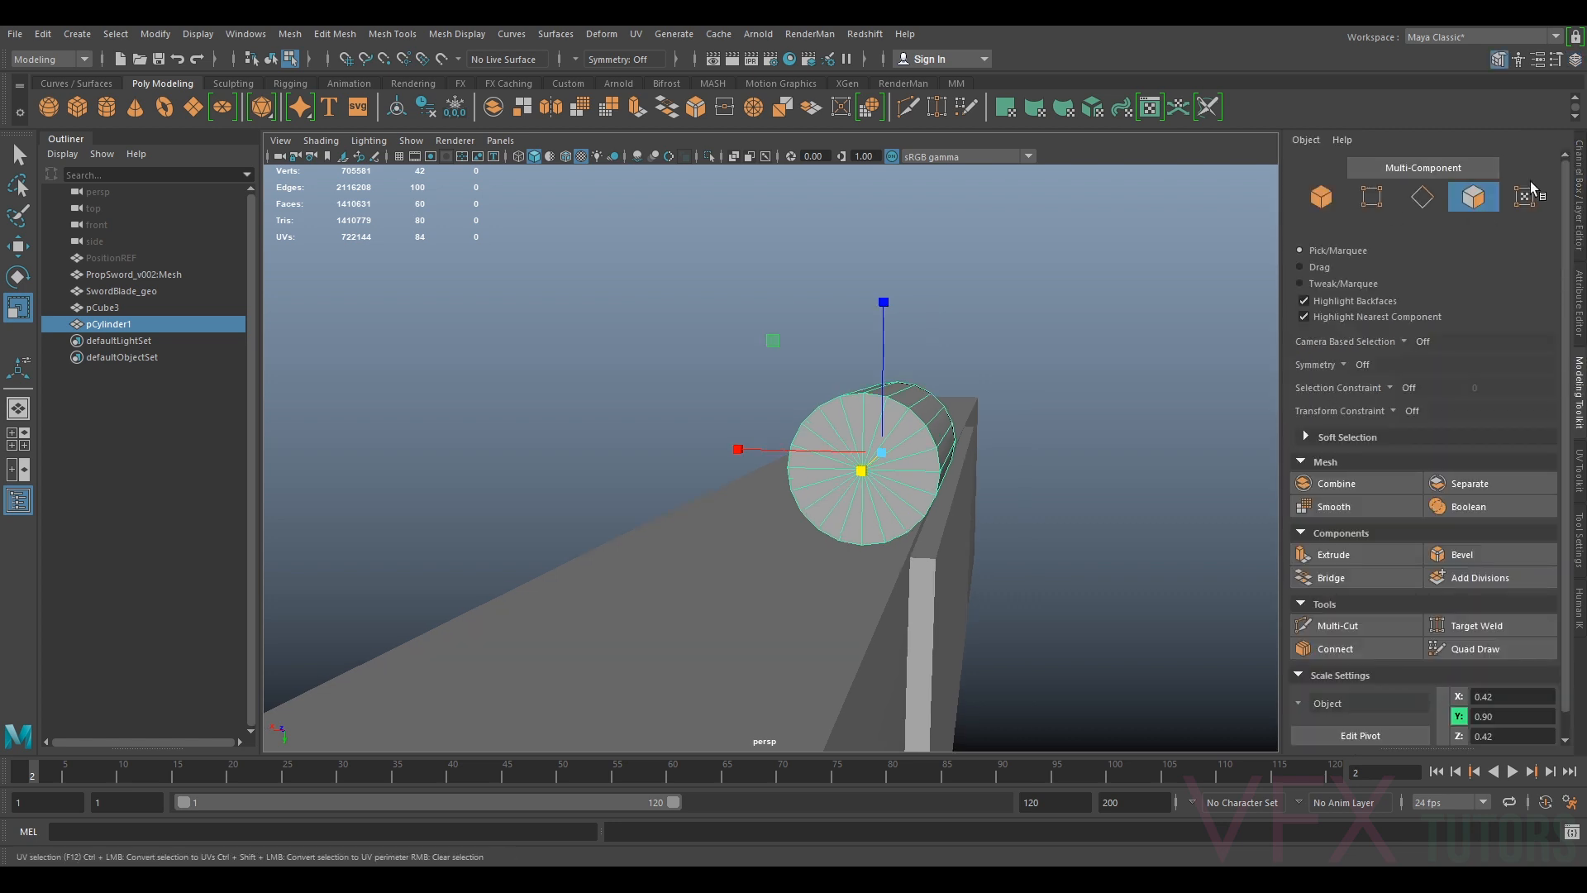
{"action": "left_click", "coordinate": [1580, 299]}
{"action": "left_click", "coordinate": [1388, 169]}
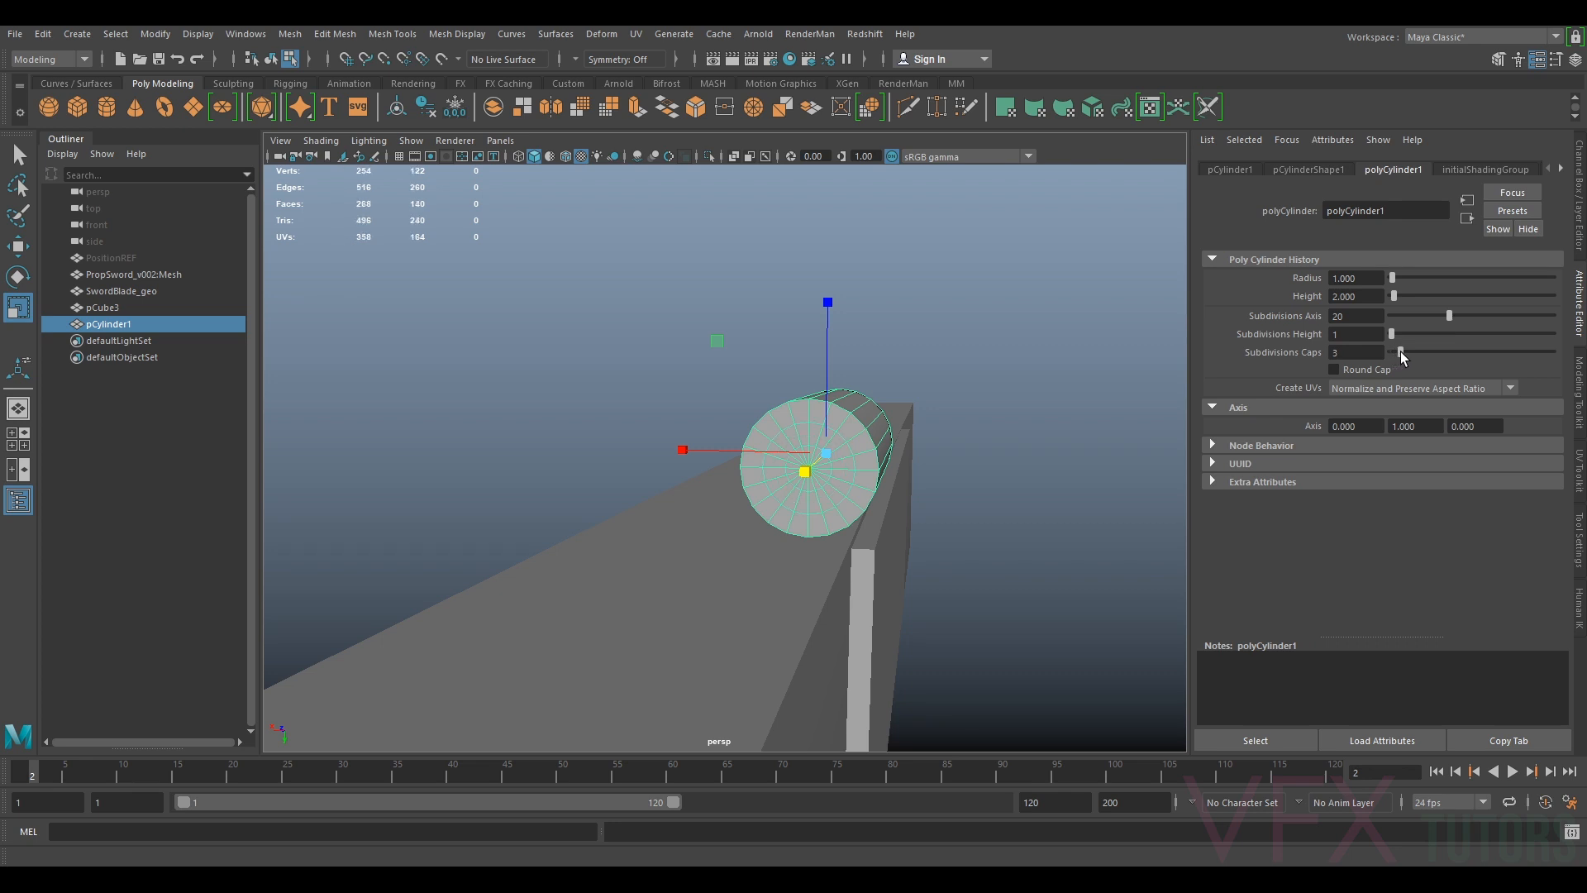
{"action": "left_click_drag", "start_coordinate": [1099, 450], "coordinate": [969, 446], "text": "alt"}
{"action": "scroll", "coordinate": [975, 429], "scroll_direction": "up", "scroll_amount": 5}
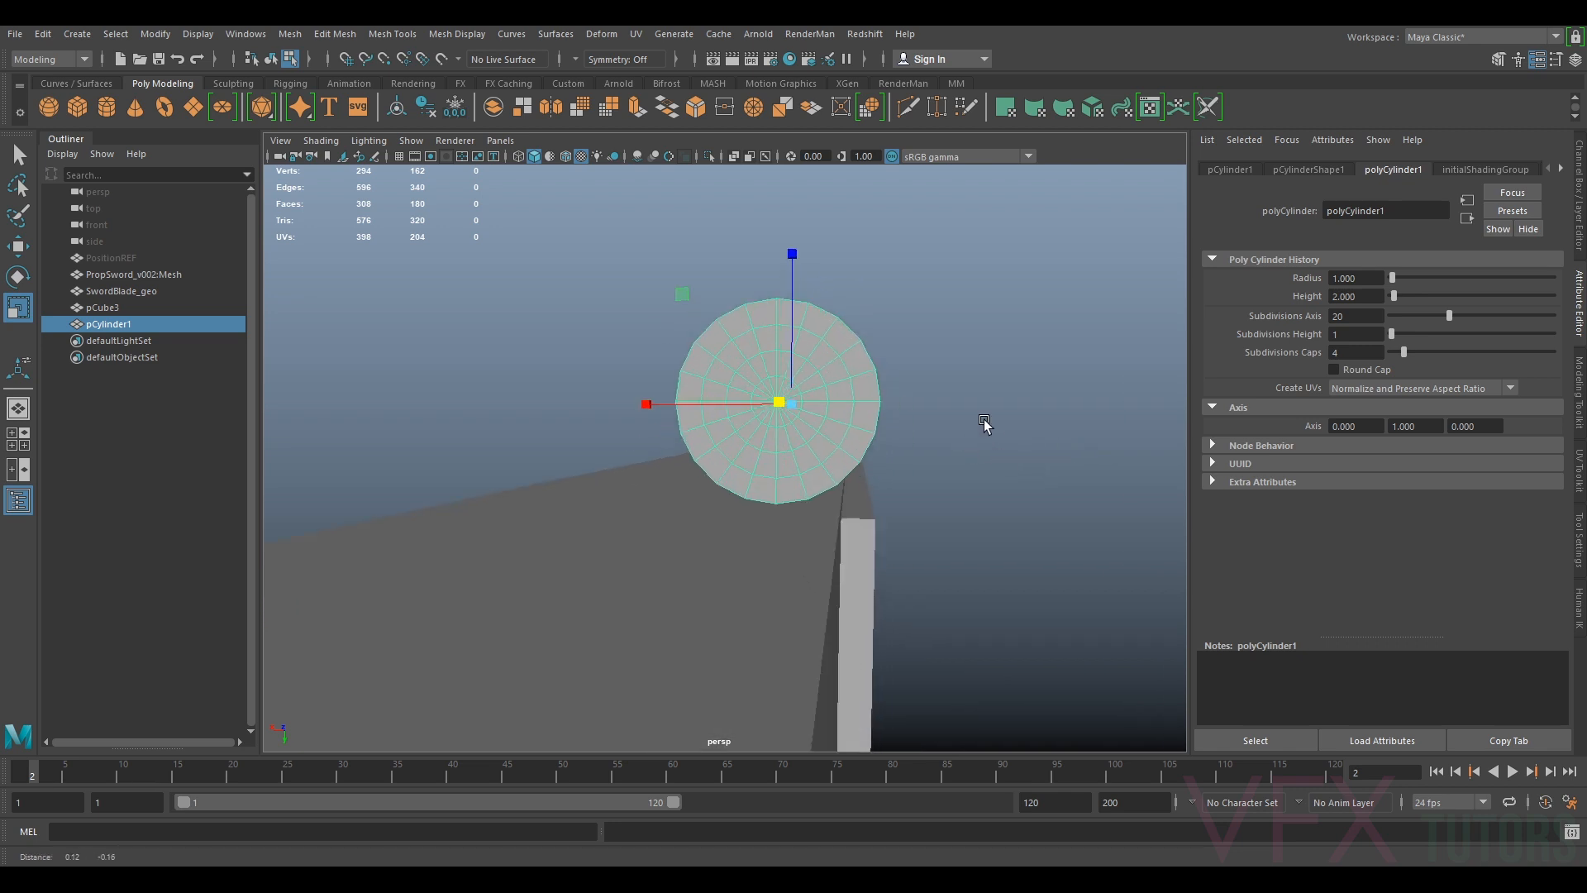
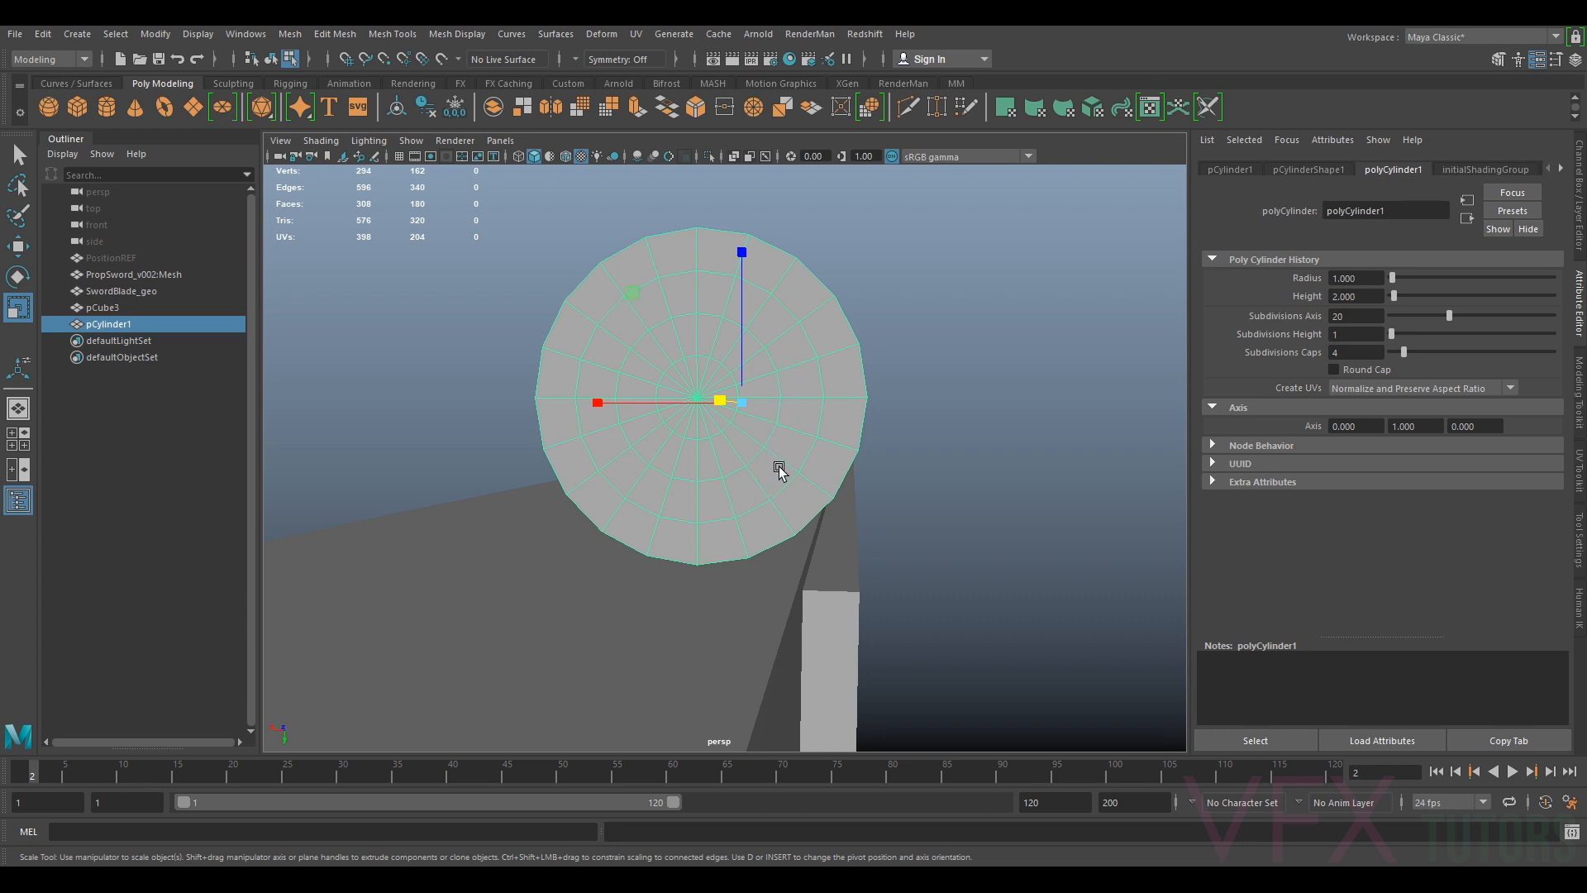
{"action": "left_click_drag", "start_coordinate": [827, 453], "coordinate": [825, 454], "text": "alt"}
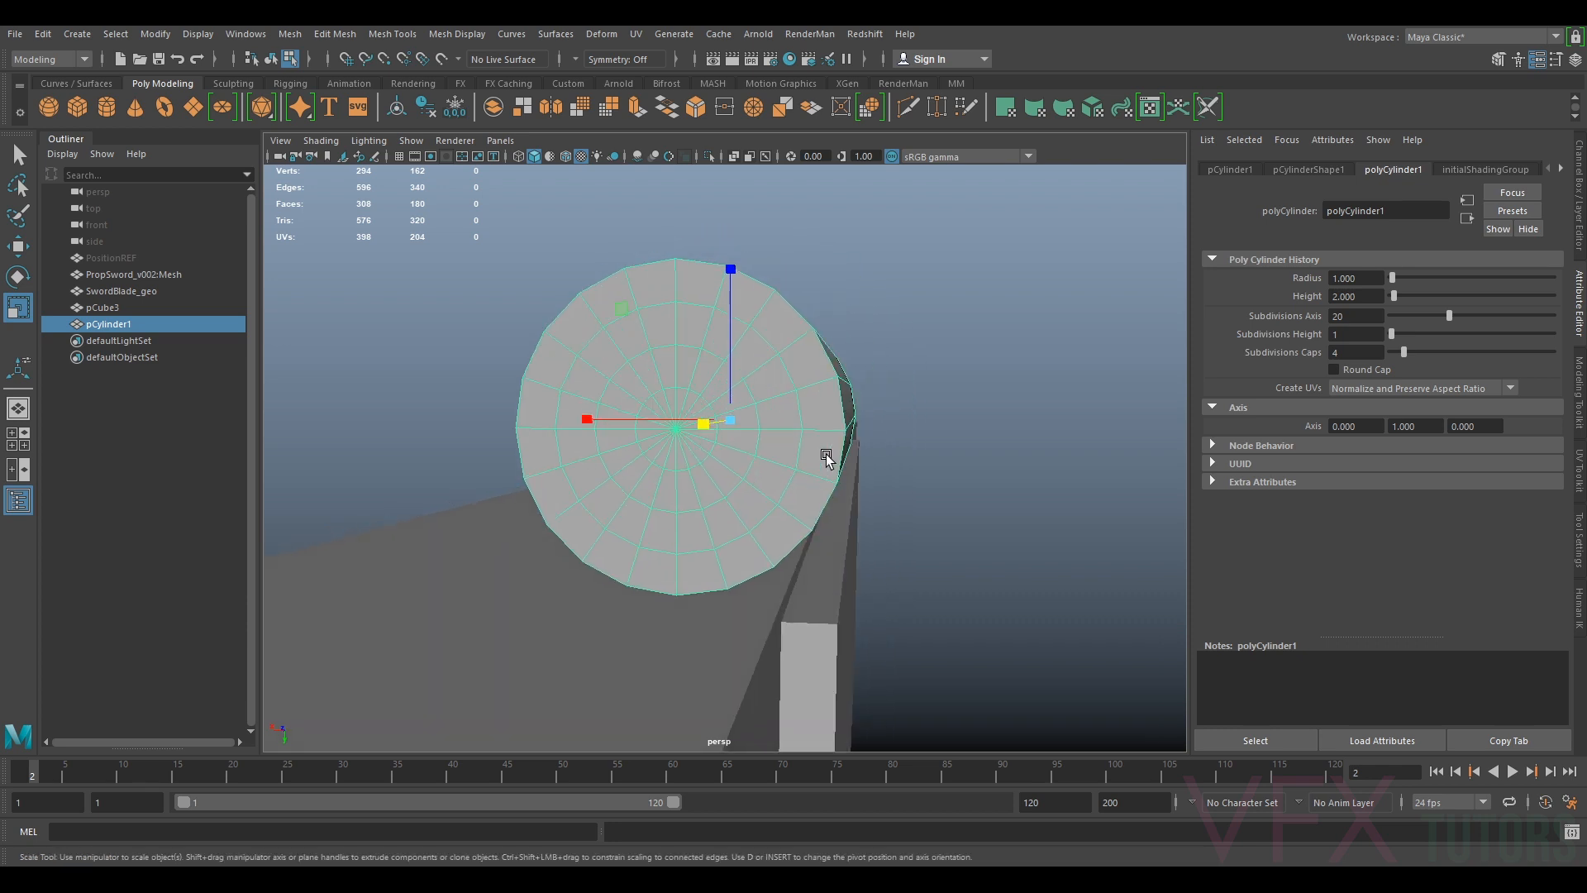
Delete the inner faces of the cylinder's near end cap, keeping only the outermost ring of faces
{"action": "right_click_drag", "start_coordinate": [765, 419], "coordinate": [774, 443]}
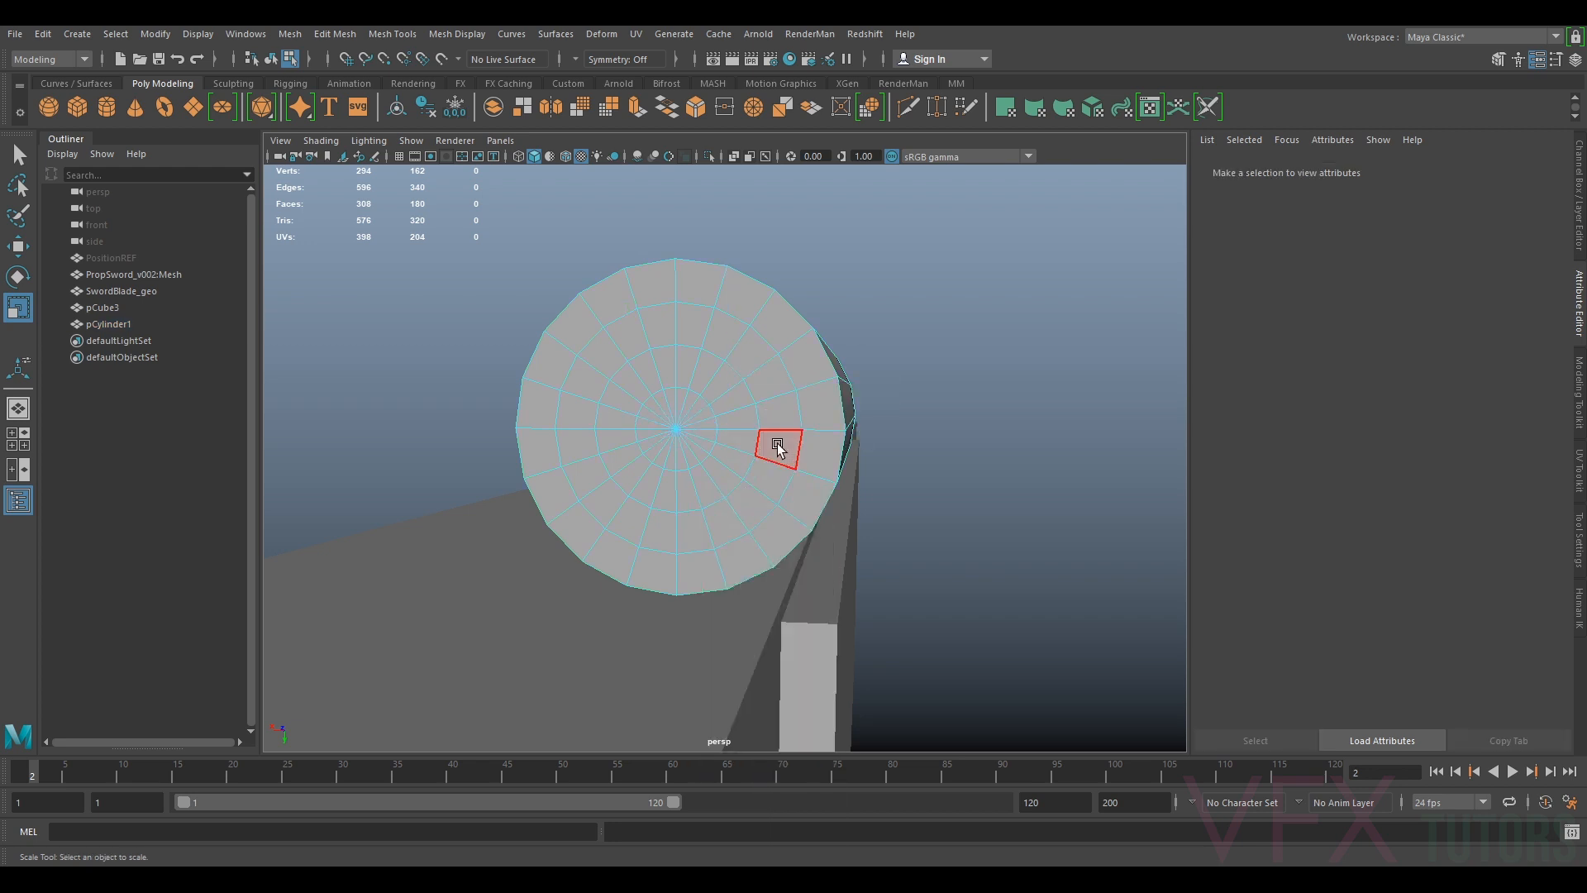
{"action": "double_click", "coordinate": [778, 448]}
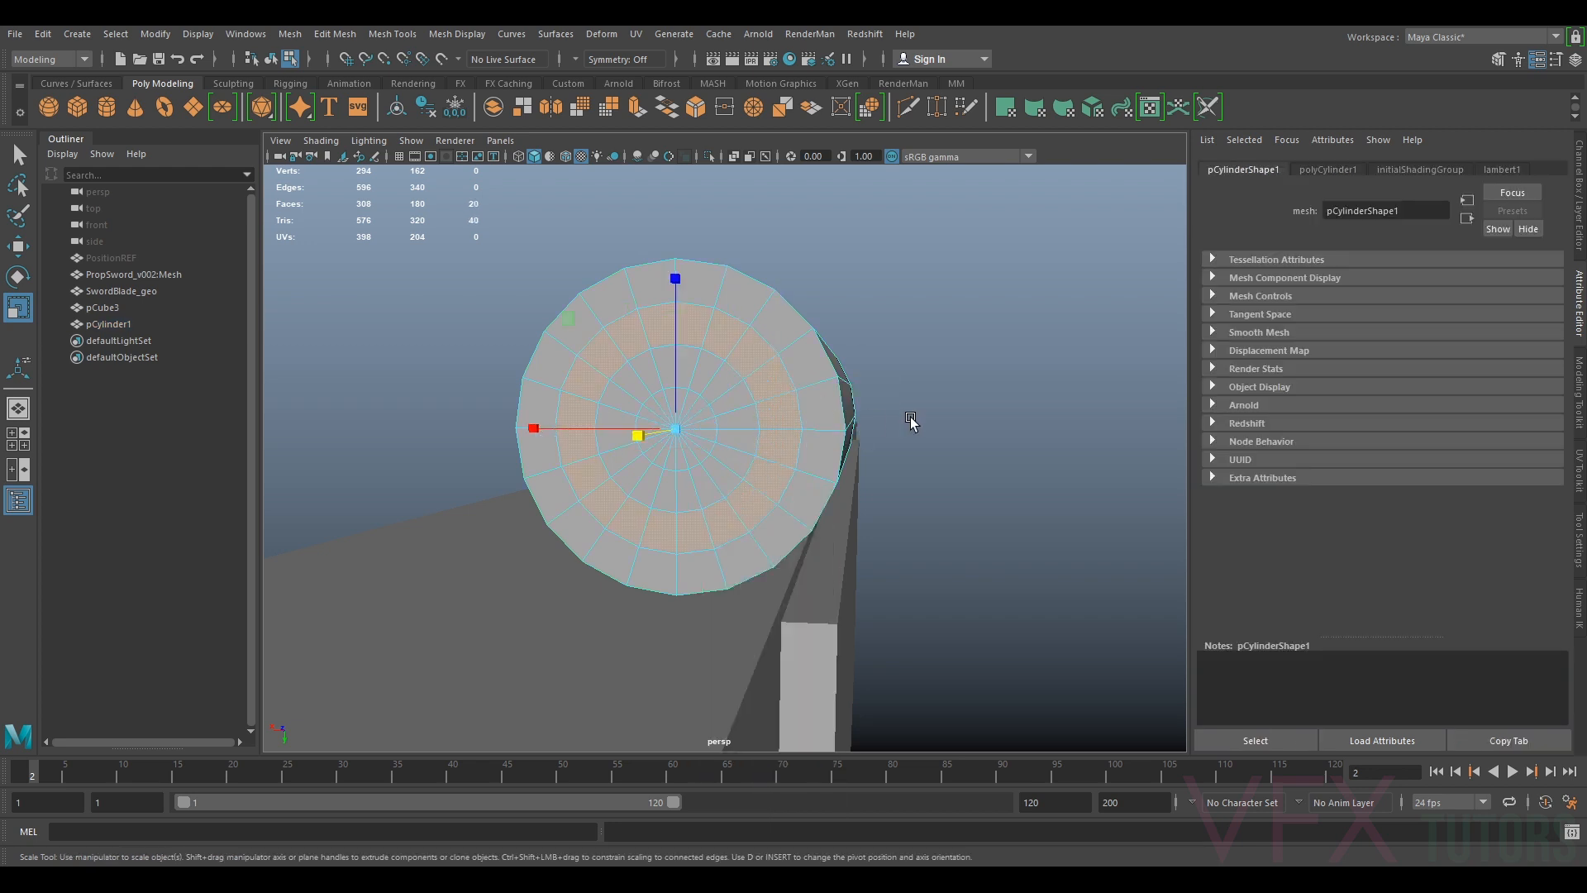
{"action": "key", "text": "Delete"}
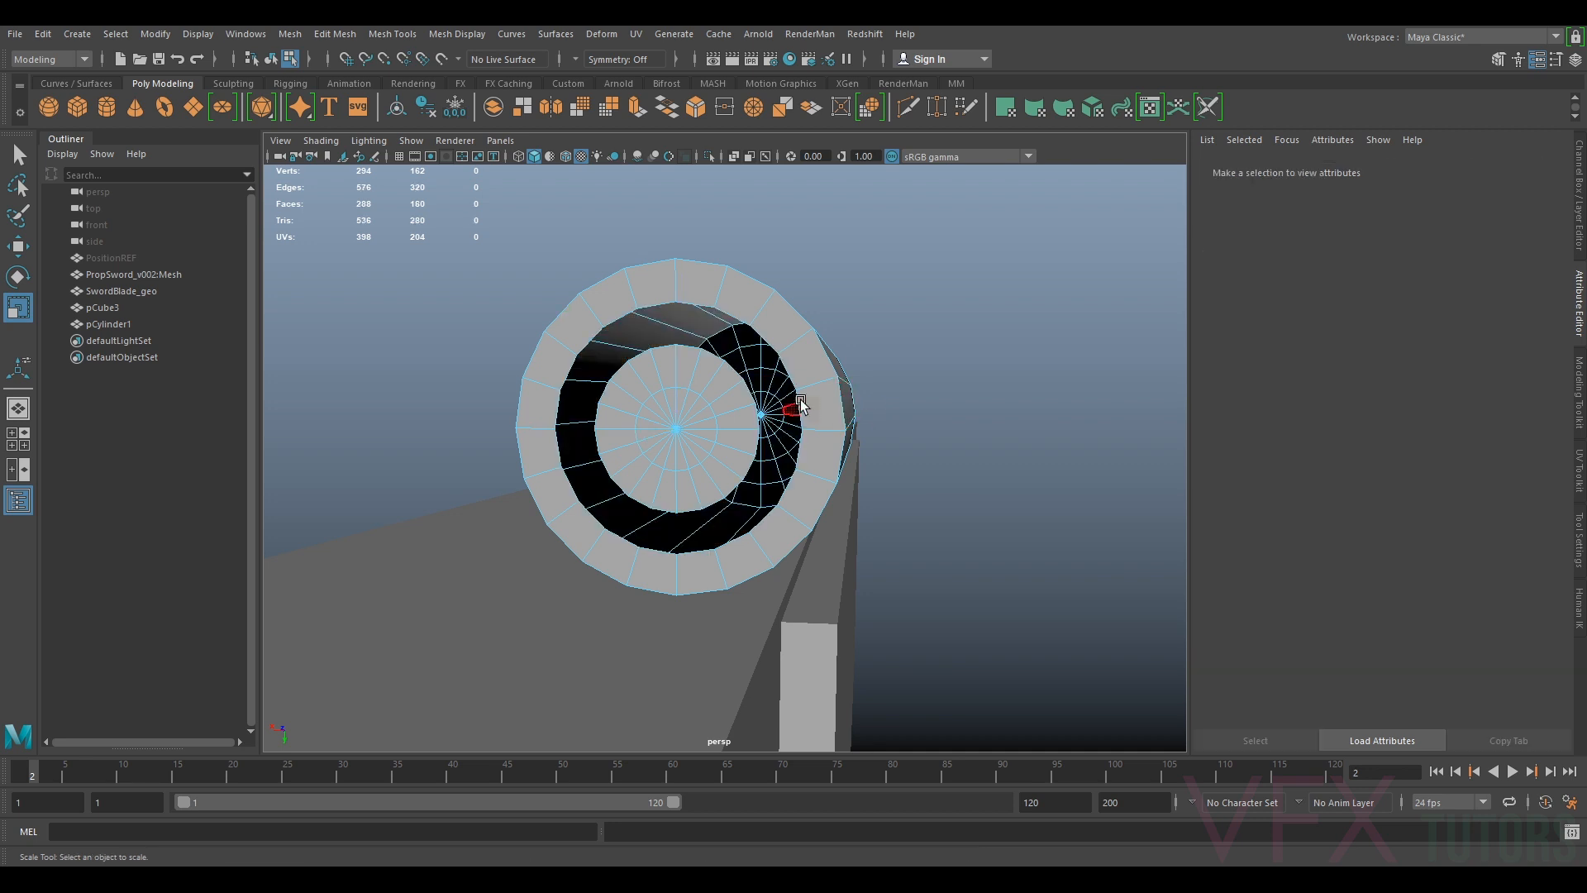
{"action": "double_click", "coordinate": [685, 417]}
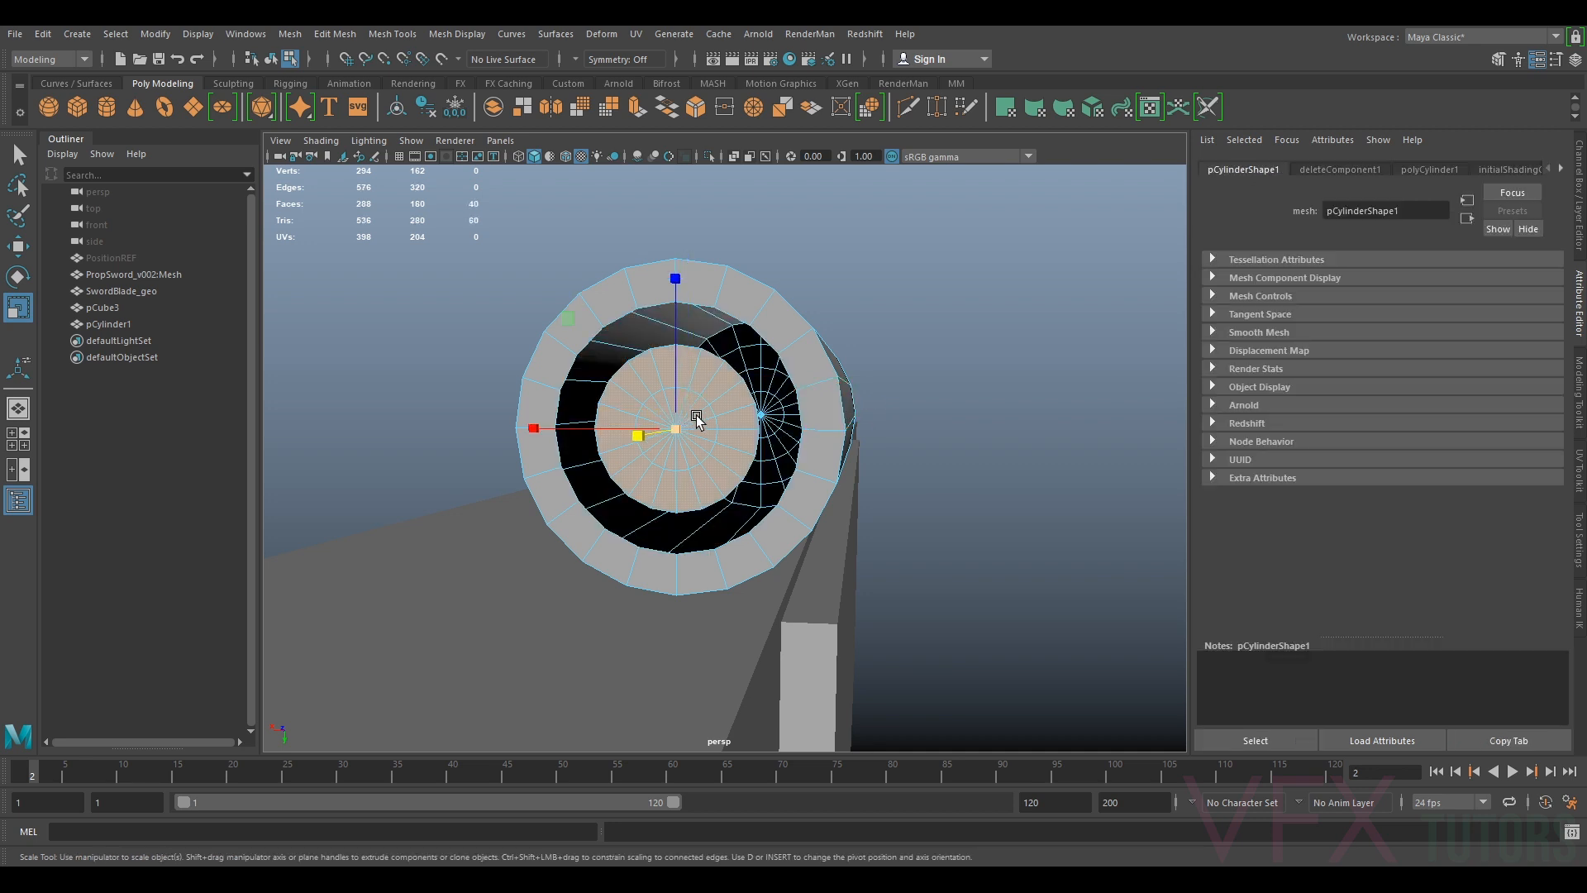
{"action": "key", "text": "Delete"}
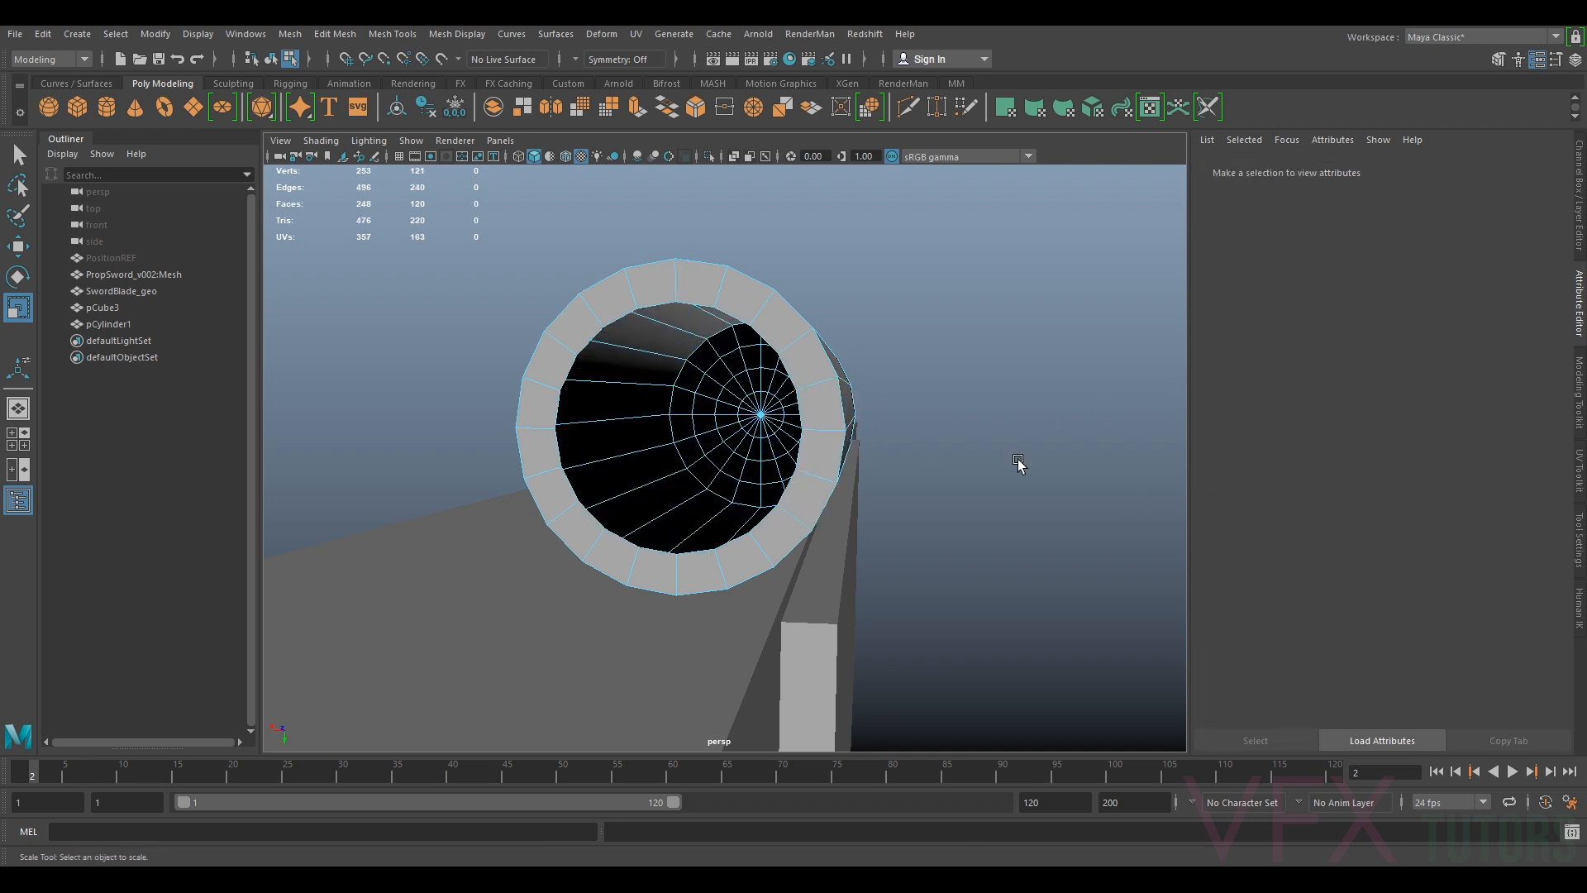
Delete the inner faces of the far end cap as well, leaving only its outermost ring
{"action": "left_click_drag", "start_coordinate": [1018, 464], "coordinate": [976, 492], "text": "alt"}
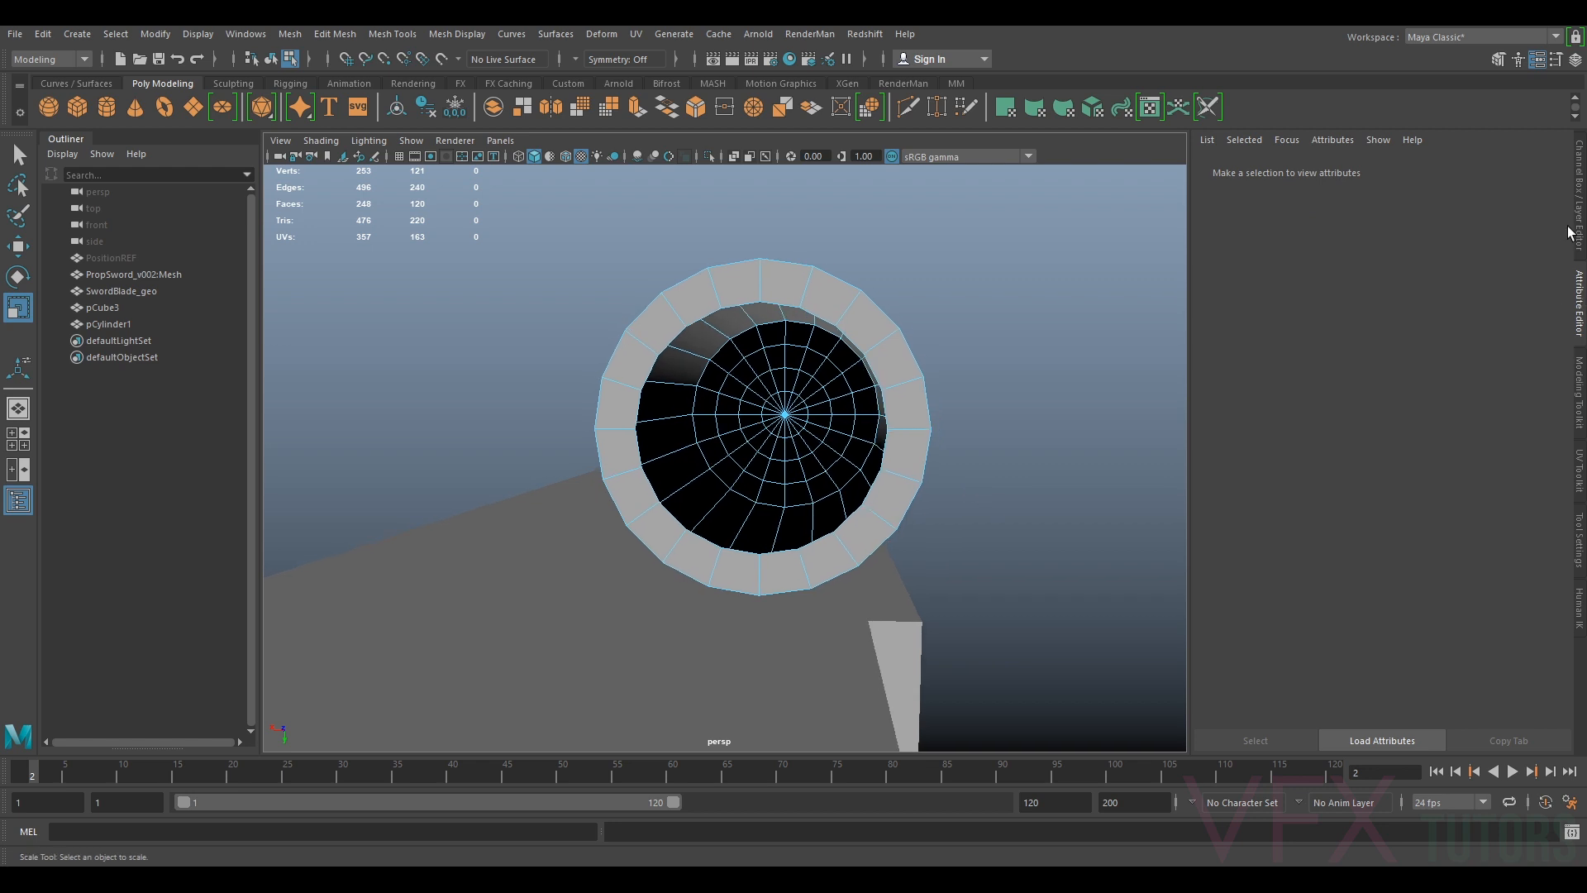
{"action": "left_click", "coordinate": [807, 461]}
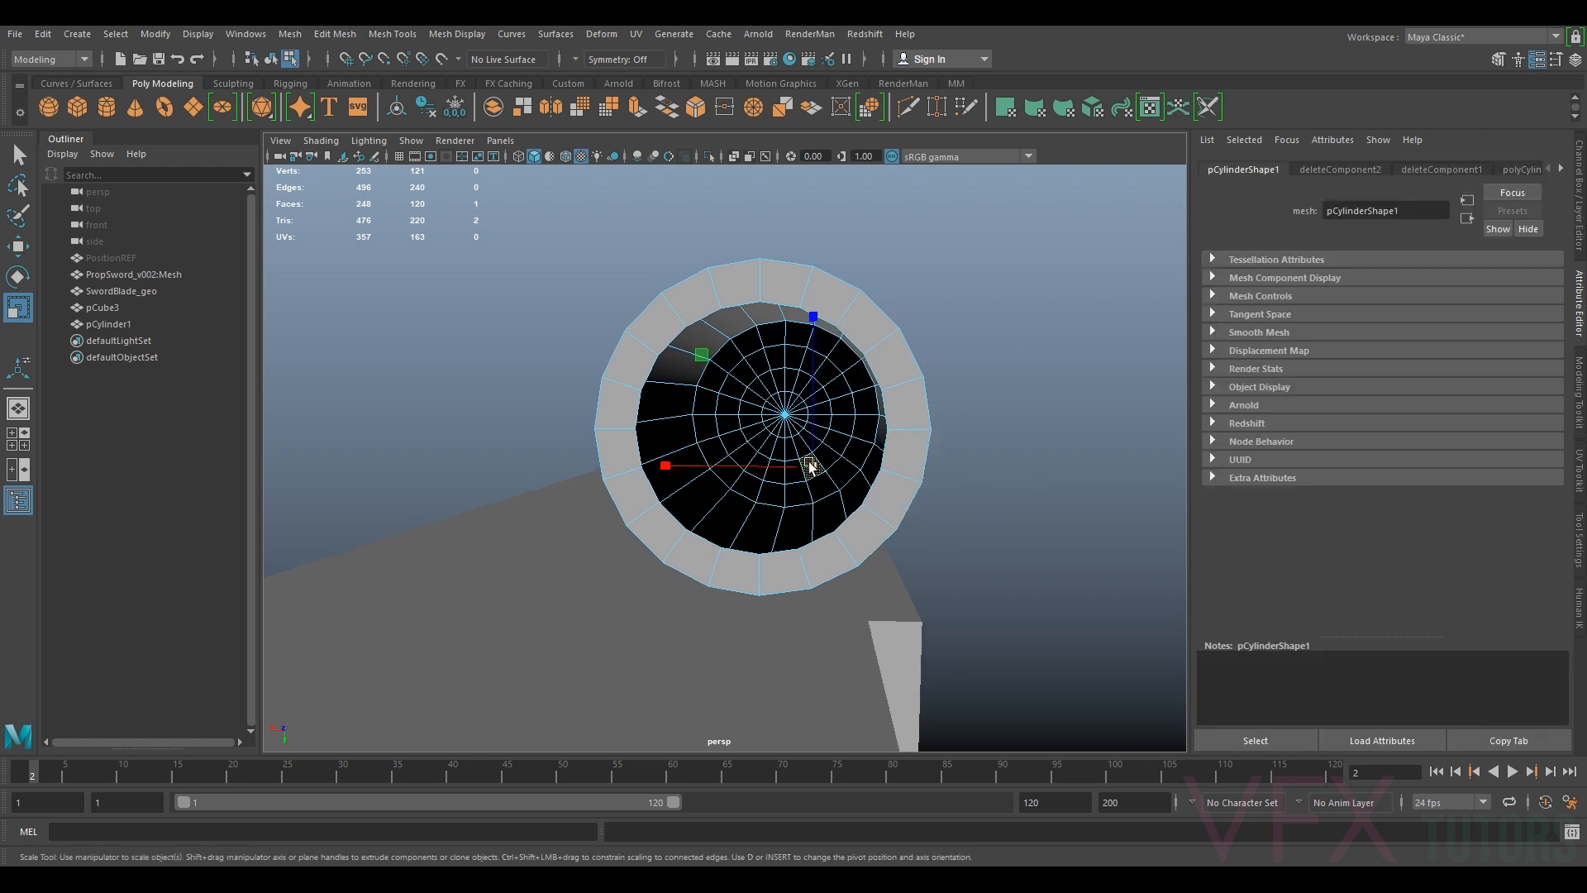
{"action": "double_click", "coordinate": [787, 478]}
{"action": "key", "text": "Delete"}
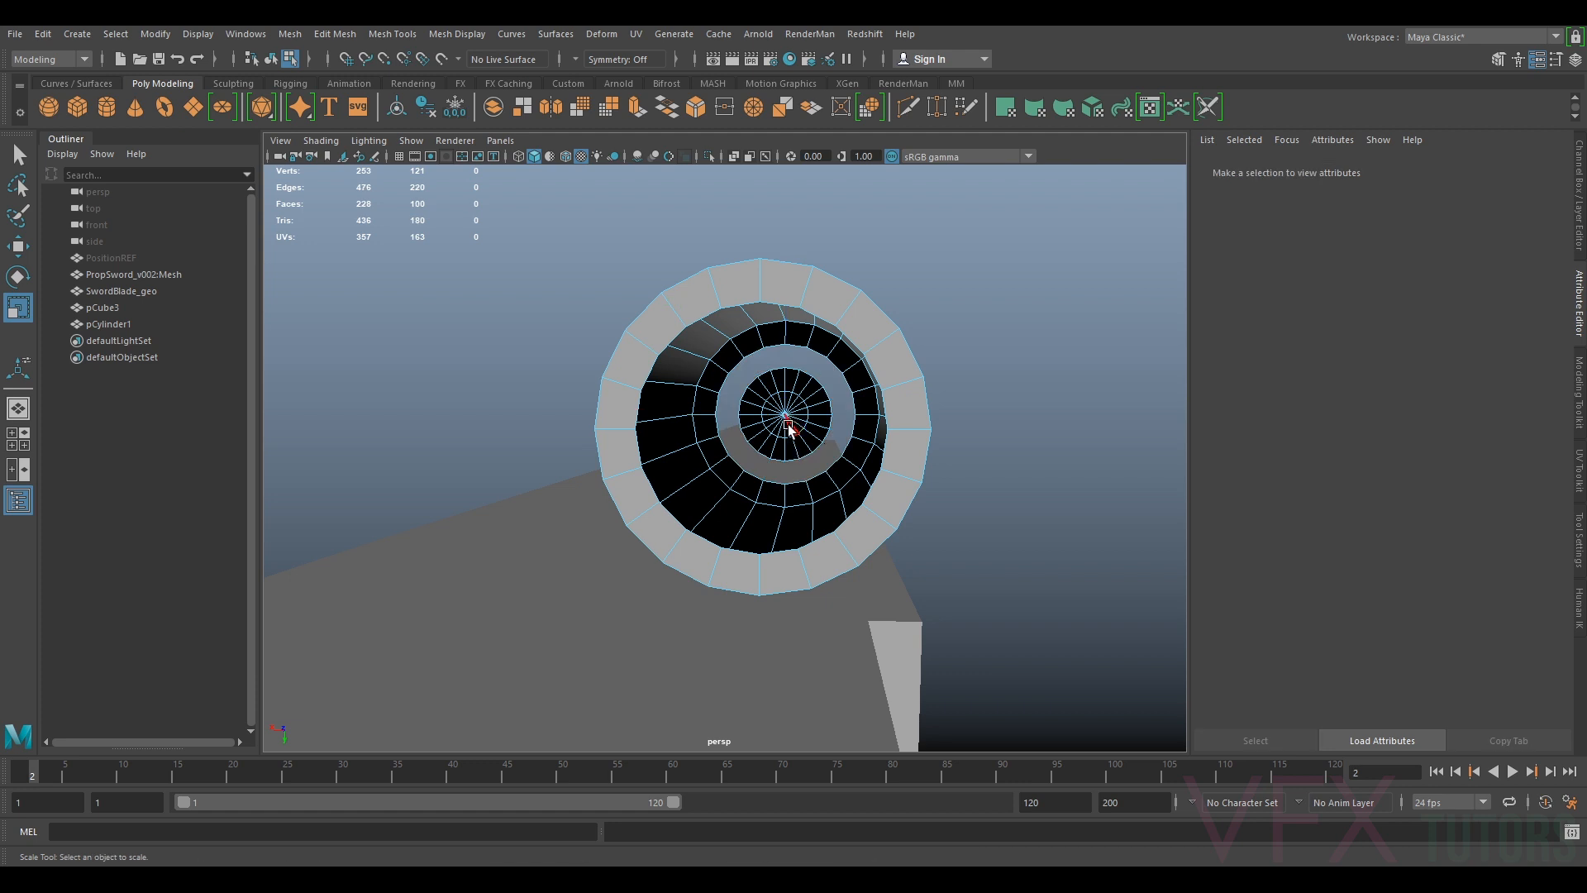
{"action": "double_click", "coordinate": [788, 418]}
{"action": "key", "text": "Delete"}
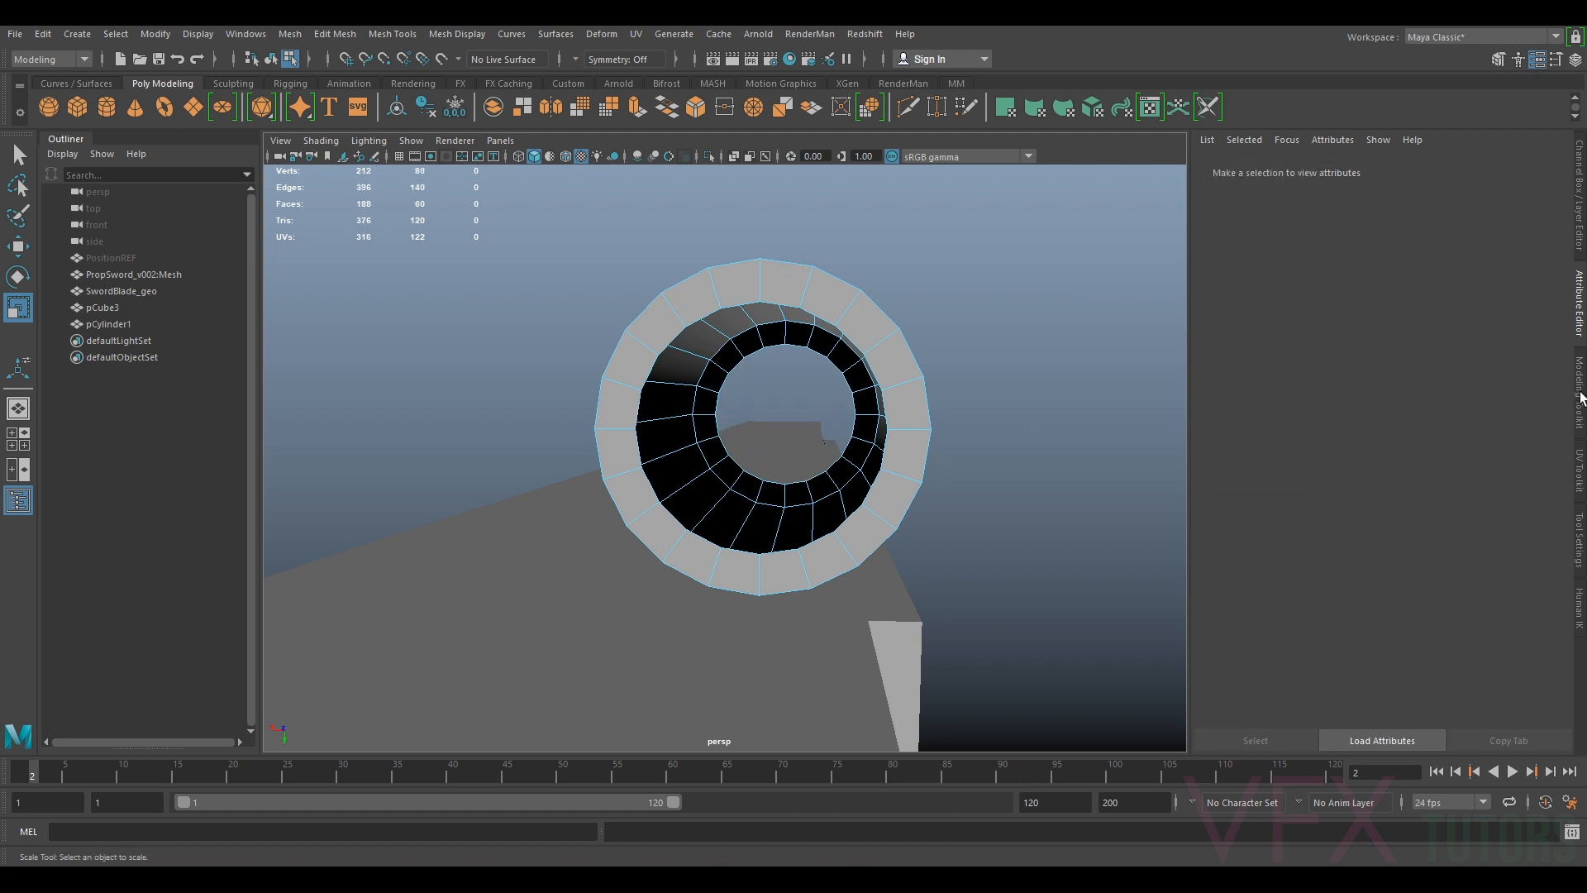
Show layer1 with the scan and bring the open end of the curled tab into close view
{"action": "left_click", "coordinate": [1580, 244]}
{"action": "left_click", "coordinate": [1372, 640]}
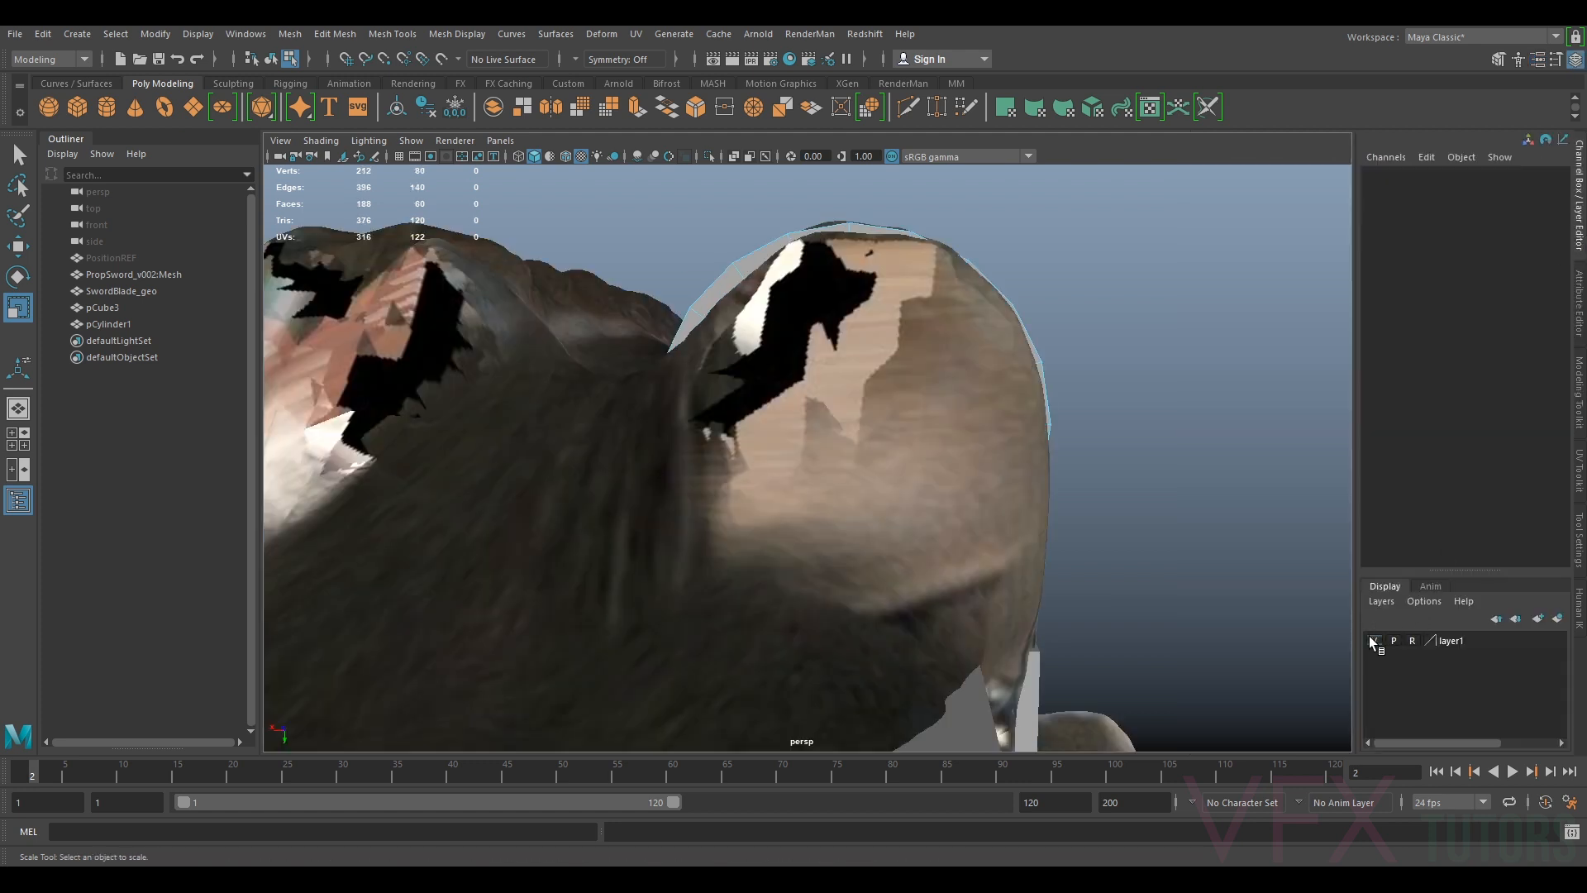
{"action": "scroll", "coordinate": [1099, 569], "scroll_direction": "down", "scroll_amount": 5}
{"action": "left_click_drag", "start_coordinate": [1098, 570], "coordinate": [767, 588], "text": "alt"}
{"action": "middle_click_drag", "start_coordinate": [767, 589], "coordinate": [970, 595], "text": "alt"}
{"action": "scroll", "coordinate": [971, 595], "scroll_direction": "up", "scroll_amount": 5}
{"action": "scroll", "coordinate": [967, 567], "scroll_direction": "up", "scroll_amount": 1}
{"action": "scroll", "coordinate": [919, 535], "scroll_direction": "down", "scroll_amount": 1}
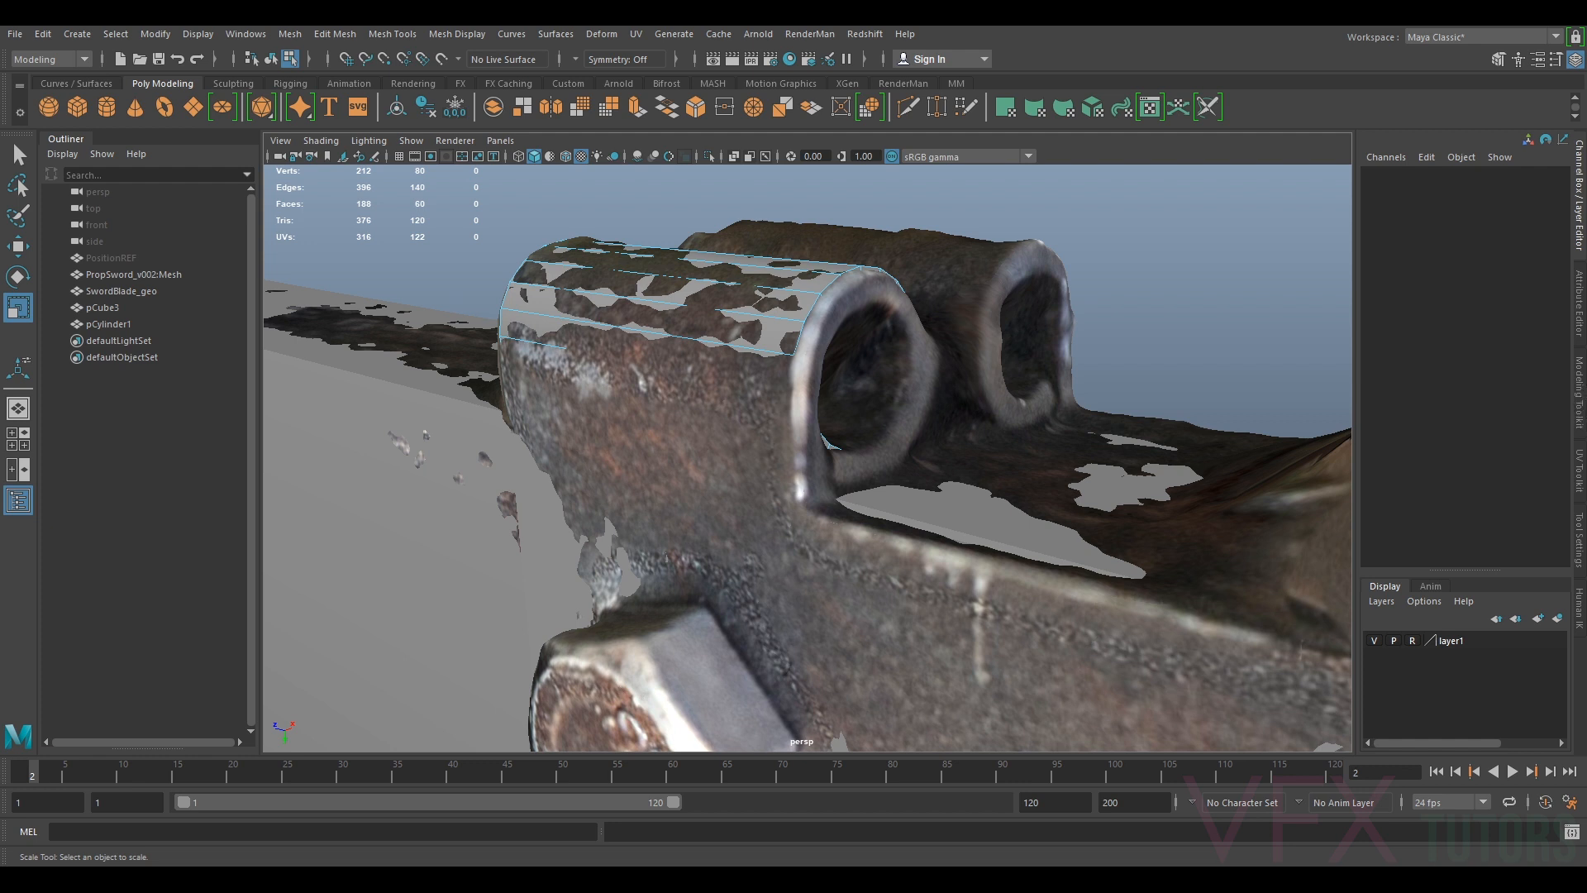
Move the 40 vertices at the cylinder's open end lengthwise to about -15.08 to line up with the tab's edge
{"action": "left_click", "coordinate": [1575, 393]}
{"action": "left_click", "coordinate": [1371, 196]}
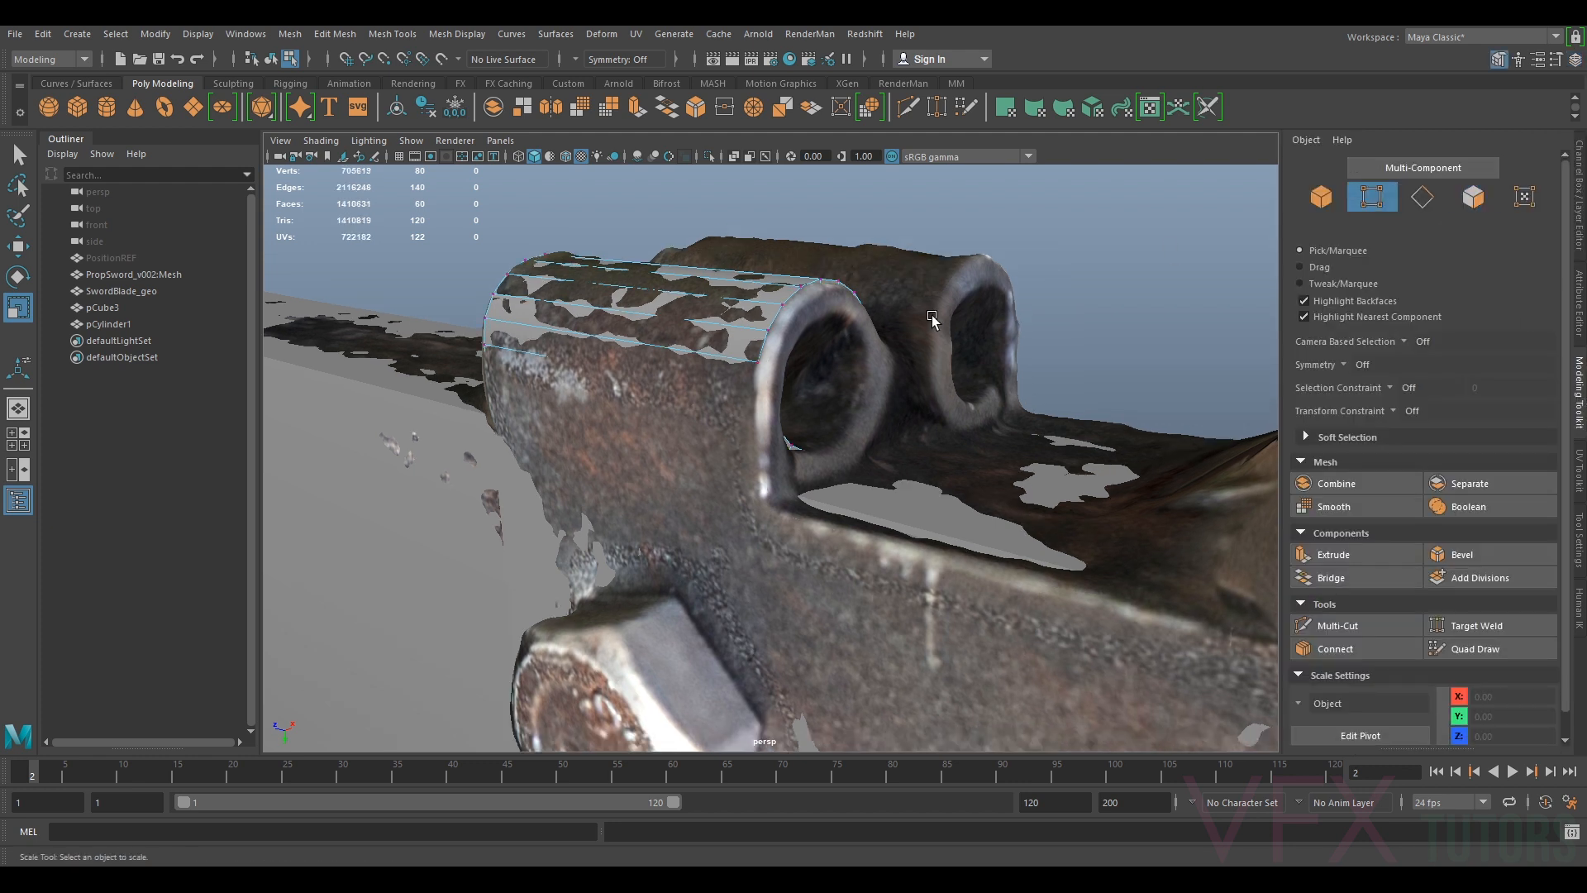
{"action": "left_click_drag", "start_coordinate": [947, 230], "coordinate": [644, 542]}
{"action": "key", "text": "w"}
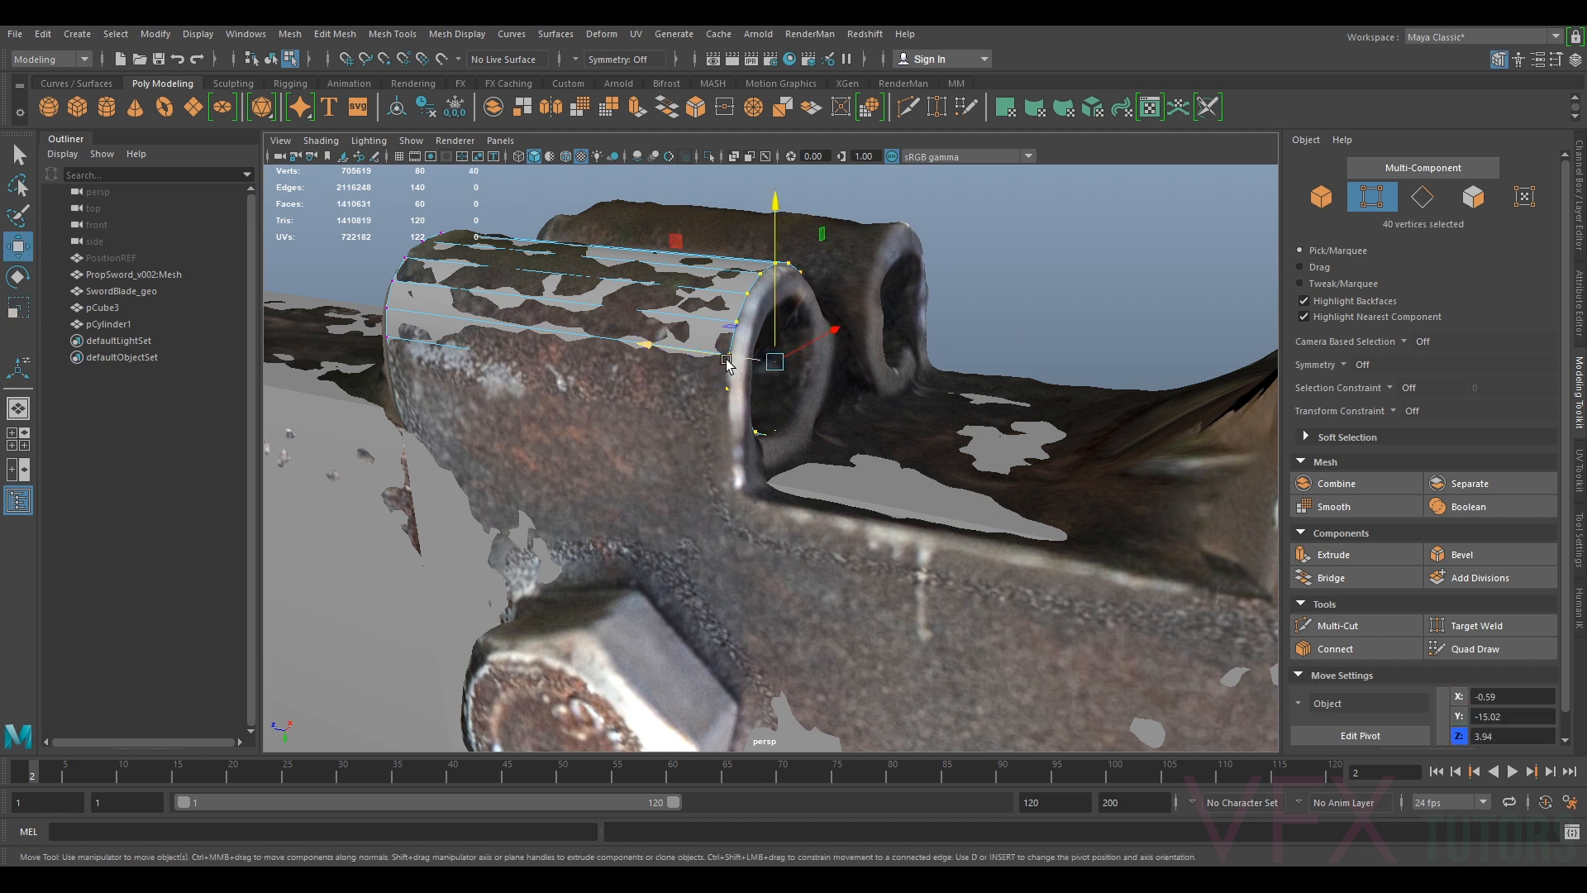
{"action": "left_click_drag", "start_coordinate": [728, 360], "coordinate": [760, 389]}
{"action": "middle_click_drag", "start_coordinate": [814, 399], "coordinate": [856, 434], "text": "alt"}
{"action": "scroll", "coordinate": [856, 431], "scroll_direction": "up", "scroll_amount": 4}
{"action": "left_click_drag", "start_coordinate": [851, 363], "coordinate": [855, 365]}
{"action": "left_click_drag", "start_coordinate": [921, 322], "coordinate": [919, 332]}
{"action": "left_click", "coordinate": [860, 368]}
{"action": "left_click_drag", "start_coordinate": [715, 347], "coordinate": [810, 355], "text": "alt"}
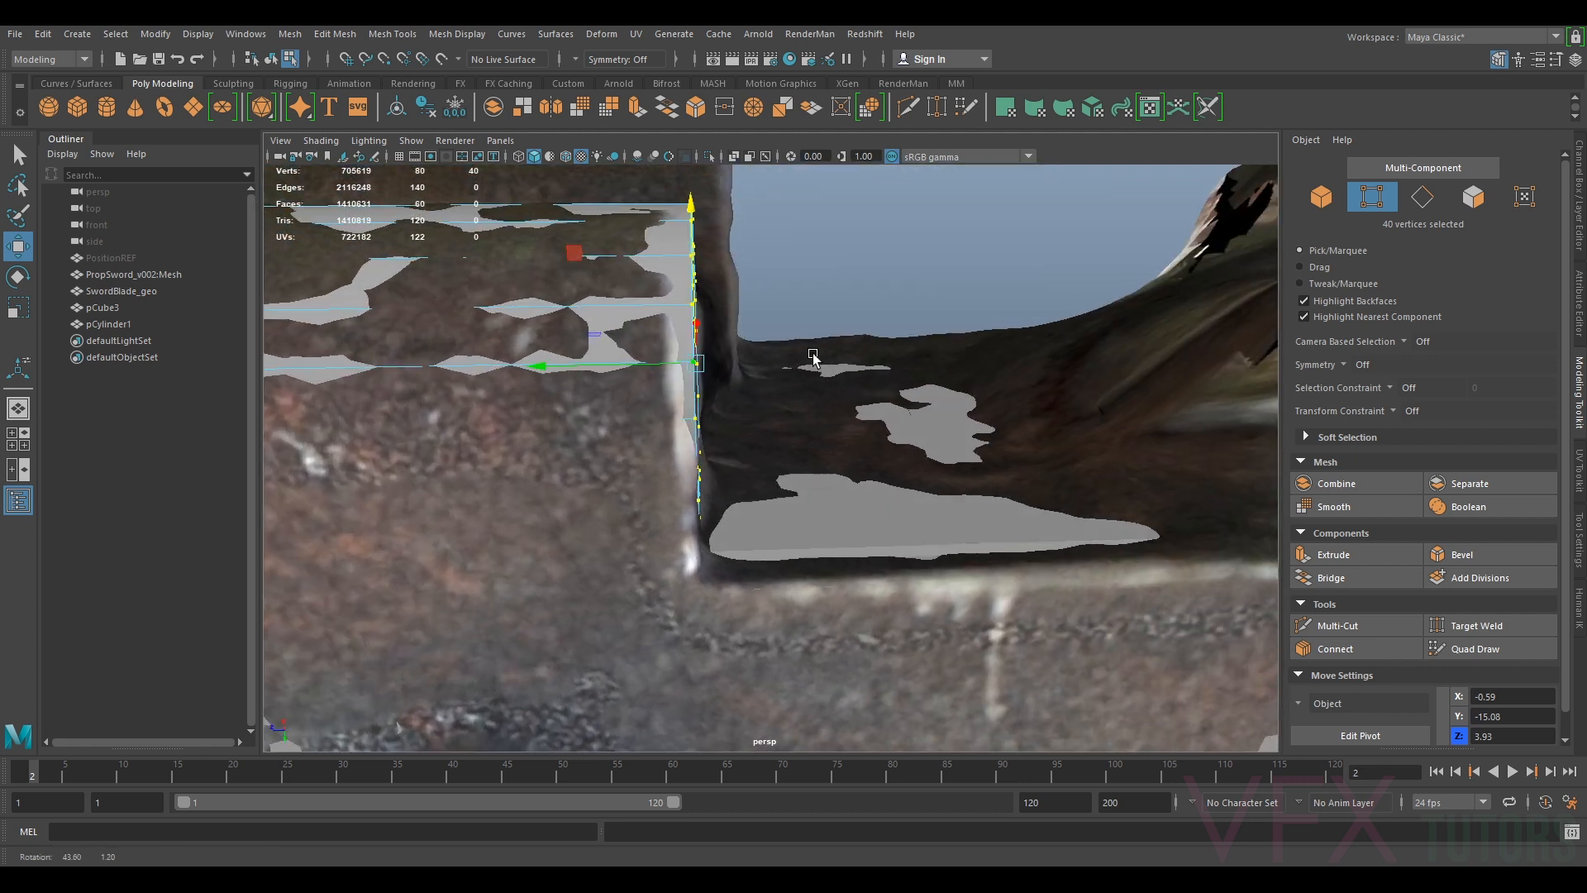
Shift the vertices at the cylinder's opposite end lengthwise to match the far edge of the scanned tab
{"action": "middle_click_drag", "start_coordinate": [795, 369], "coordinate": [1347, 406], "text": "alt"}
{"action": "mouse_move", "coordinate": [673, 463]}
{"action": "left_mouse_down", "text": "alt"}
{"action": "mouse_move", "coordinate": [748, 441]}
{"action": "mouse_move", "coordinate": [670, 435]}
{"action": "left_mouse_up", "text": "alt"}
{"action": "left_click_drag", "start_coordinate": [504, 288], "coordinate": [712, 705]}
{"action": "left_click_drag", "start_coordinate": [572, 456], "coordinate": [487, 491]}
Try to nudge the 40 vertices of the cylinder's open end vertically
{"action": "left_click_drag", "start_coordinate": [967, 528], "coordinate": [926, 414], "text": "alt"}
{"action": "left_click_drag", "start_coordinate": [1048, 306], "coordinate": [696, 635]}
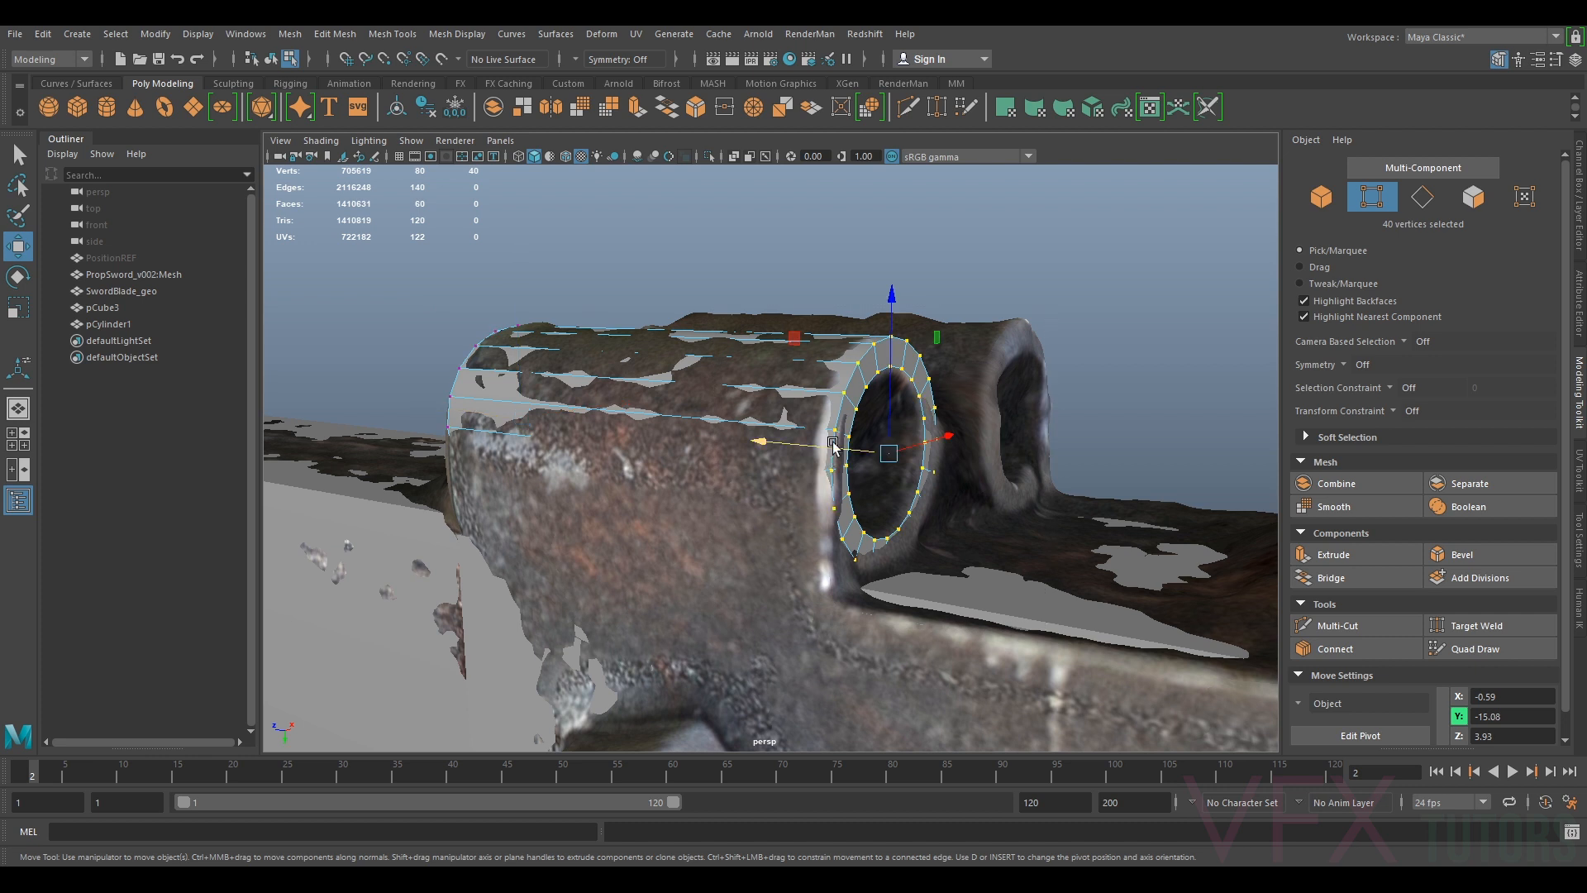
{"action": "left_click_drag", "start_coordinate": [886, 418], "coordinate": [887, 418]}
{"action": "key", "text": "ctrl+z"}
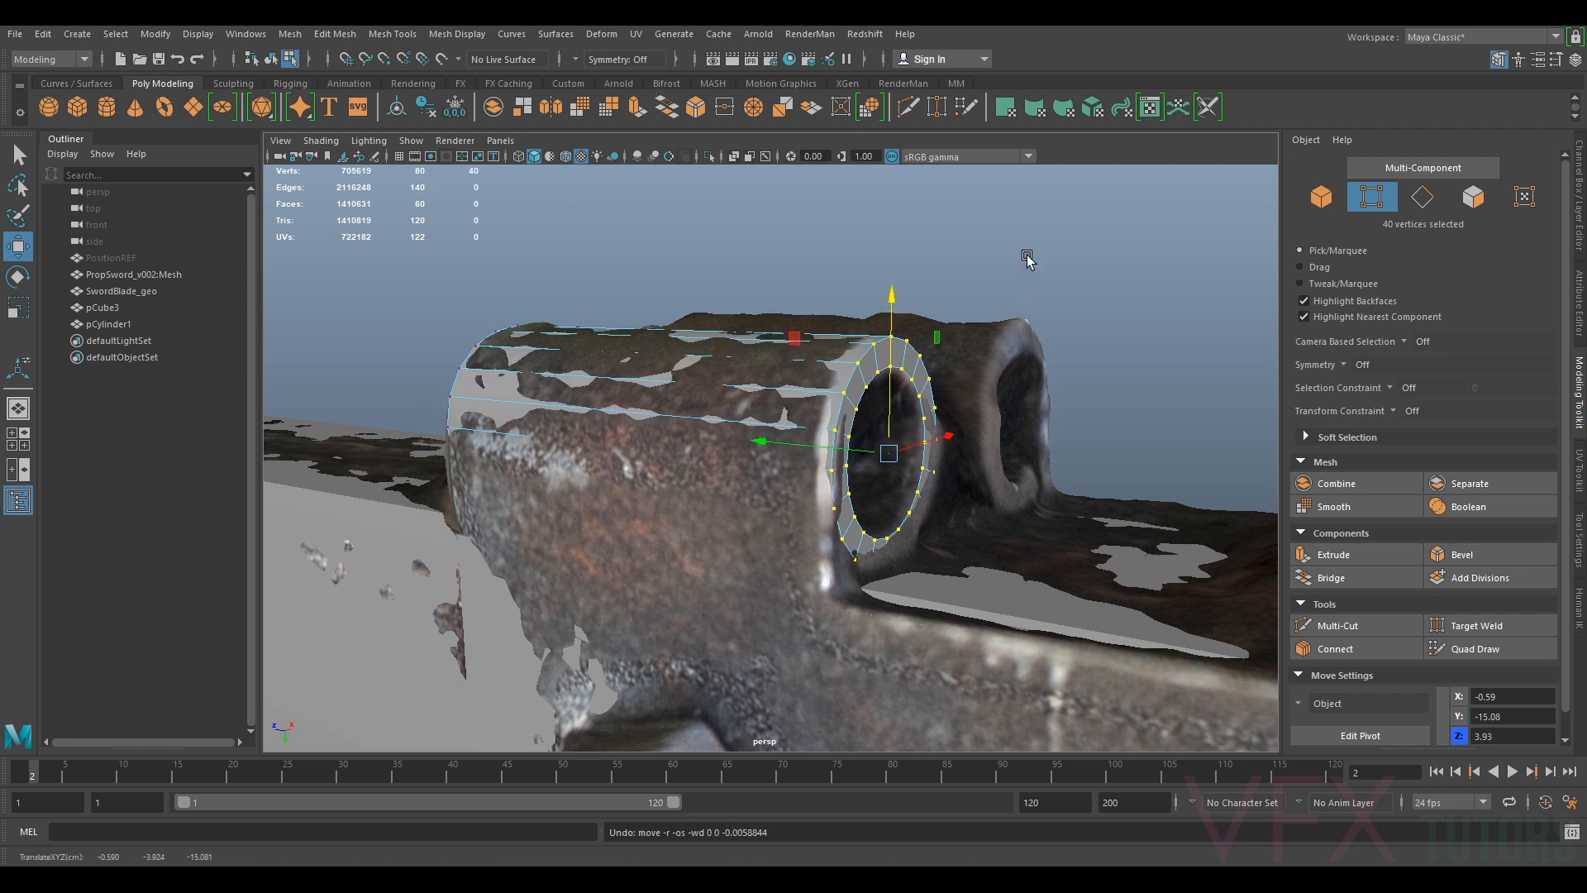
Scale the whole cylinder up slightly to about 0.419 across and 0.904 lengthwise
{"action": "left_click_drag", "start_coordinate": [1066, 243], "coordinate": [397, 615]}
{"action": "right_click_drag", "start_coordinate": [833, 449], "coordinate": [1040, 332]}
{"action": "key", "text": "r"}
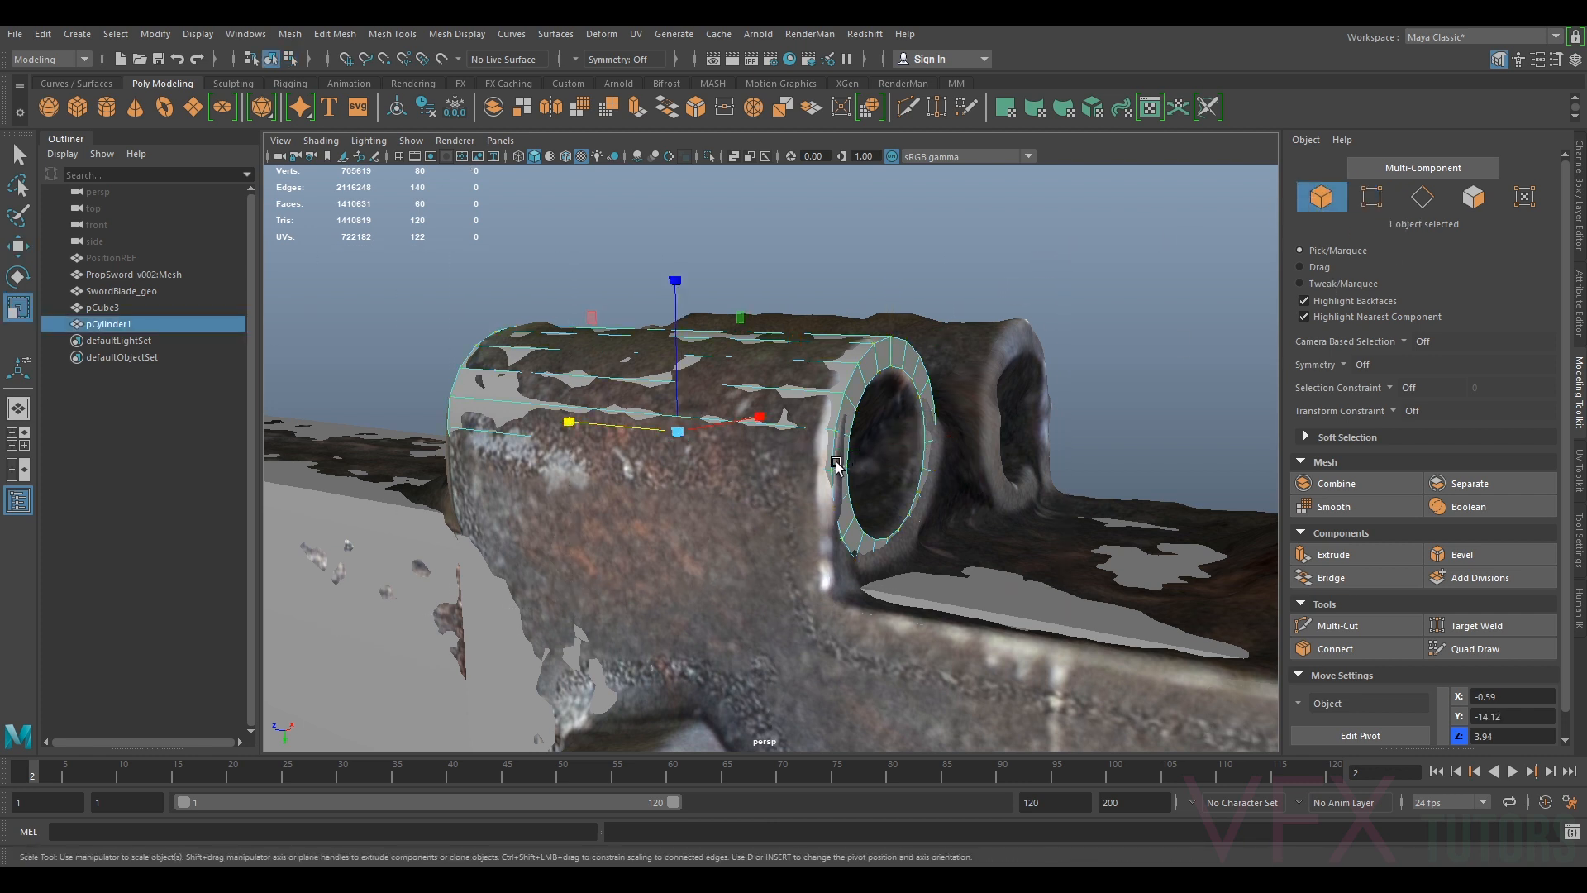
{"action": "left_click_drag", "start_coordinate": [681, 430], "coordinate": [842, 435]}
Select the inner rim edge loop at the cylinder's open end
{"action": "right_click_drag", "start_coordinate": [872, 374], "coordinate": [873, 337]}
{"action": "double_click", "coordinate": [872, 381]}
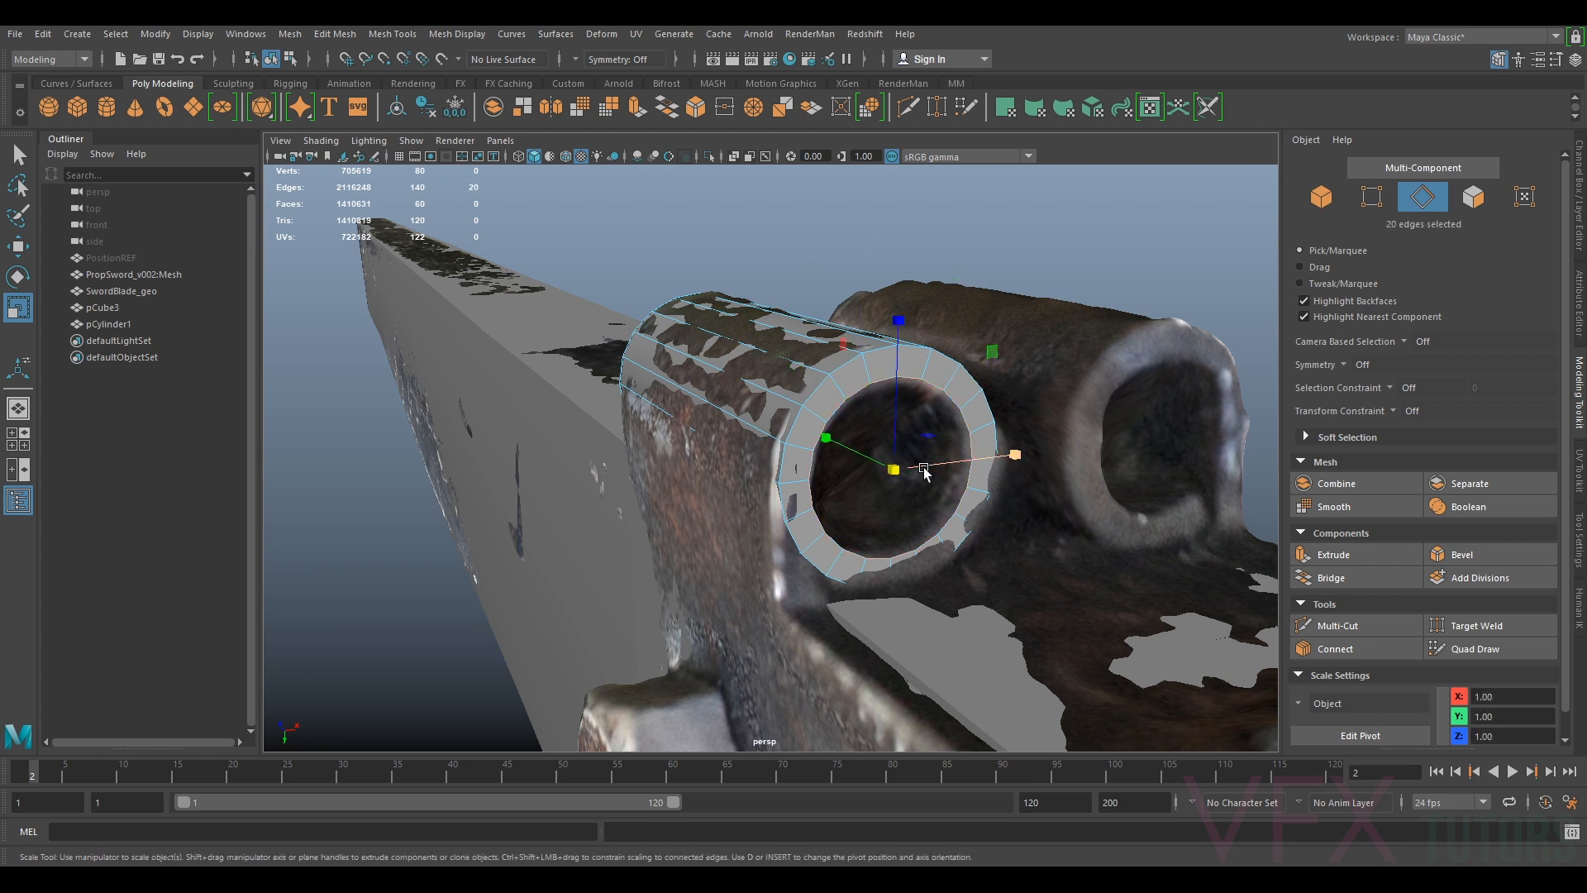
{"action": "left_click_drag", "start_coordinate": [894, 467], "coordinate": [788, 474]}
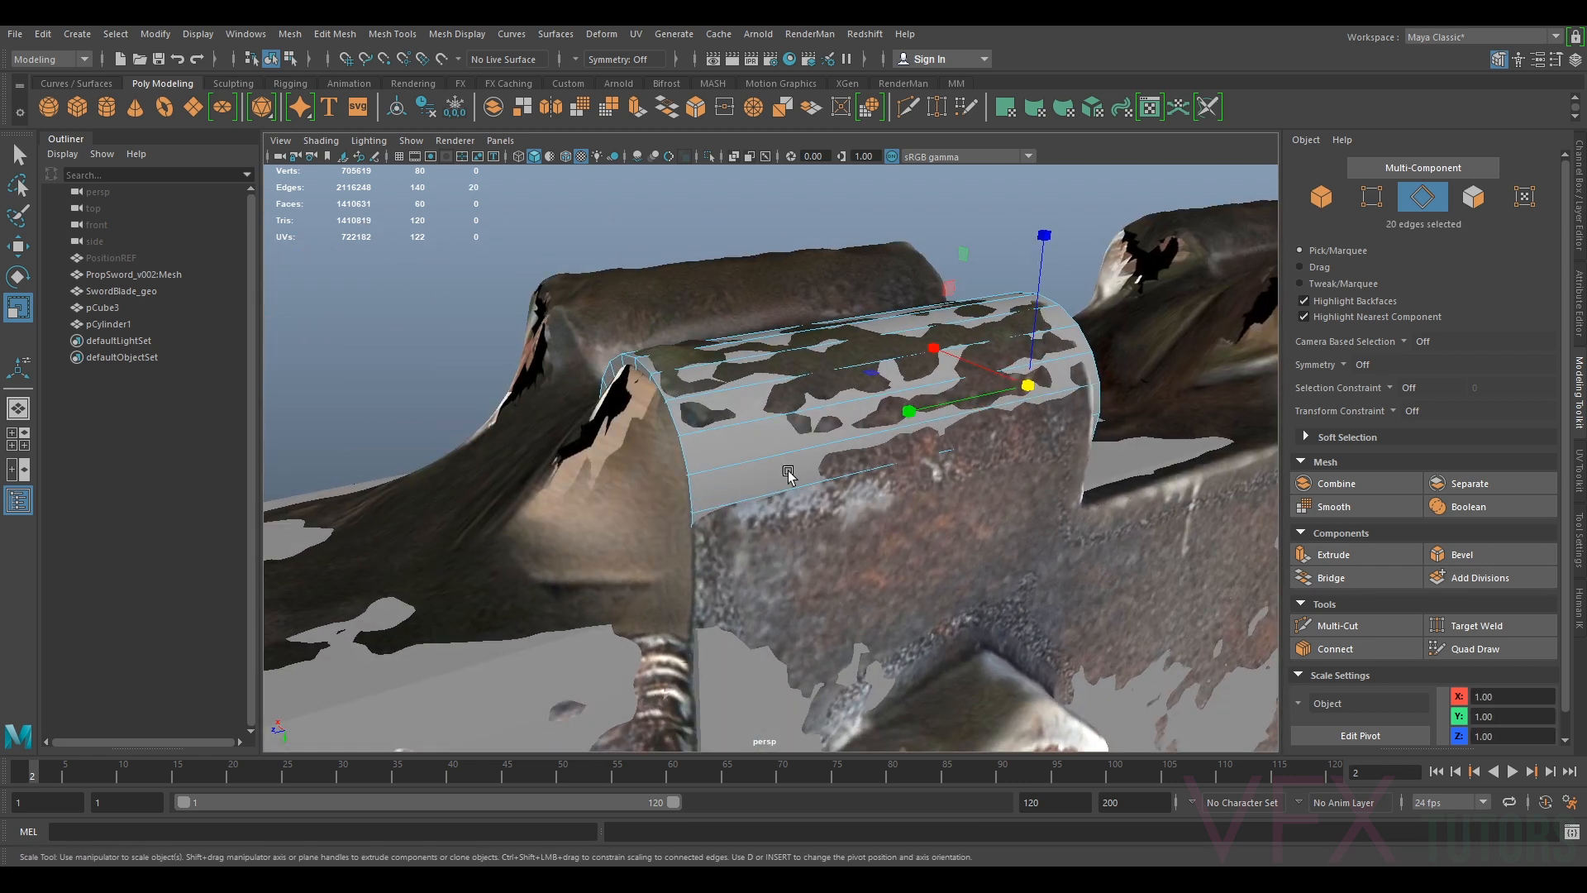
Try to offset the inner rim edge loops at both ends with Transform Component while the scan is displayed
{"action": "double_click", "coordinate": [642, 392], "text": "shift"}
{"action": "left_click_drag", "start_coordinate": [1258, 510], "coordinate": [880, 477], "text": "alt"}
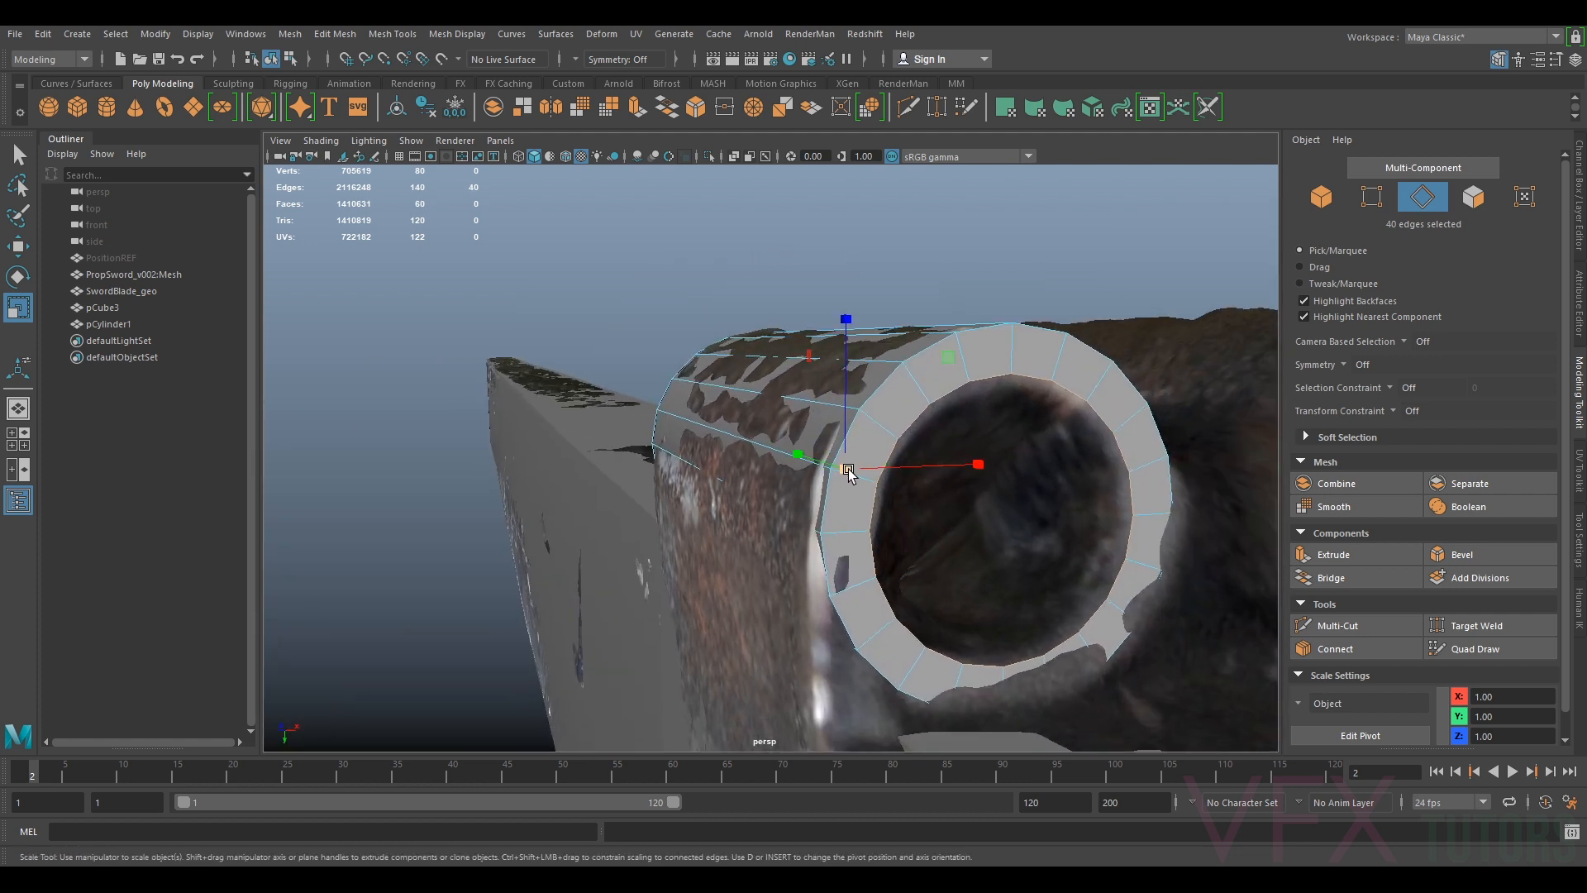
{"action": "right_click", "coordinate": [1069, 389]}
{"action": "right_click_drag", "start_coordinate": [1068, 389], "coordinate": [1108, 653], "text": "shift"}
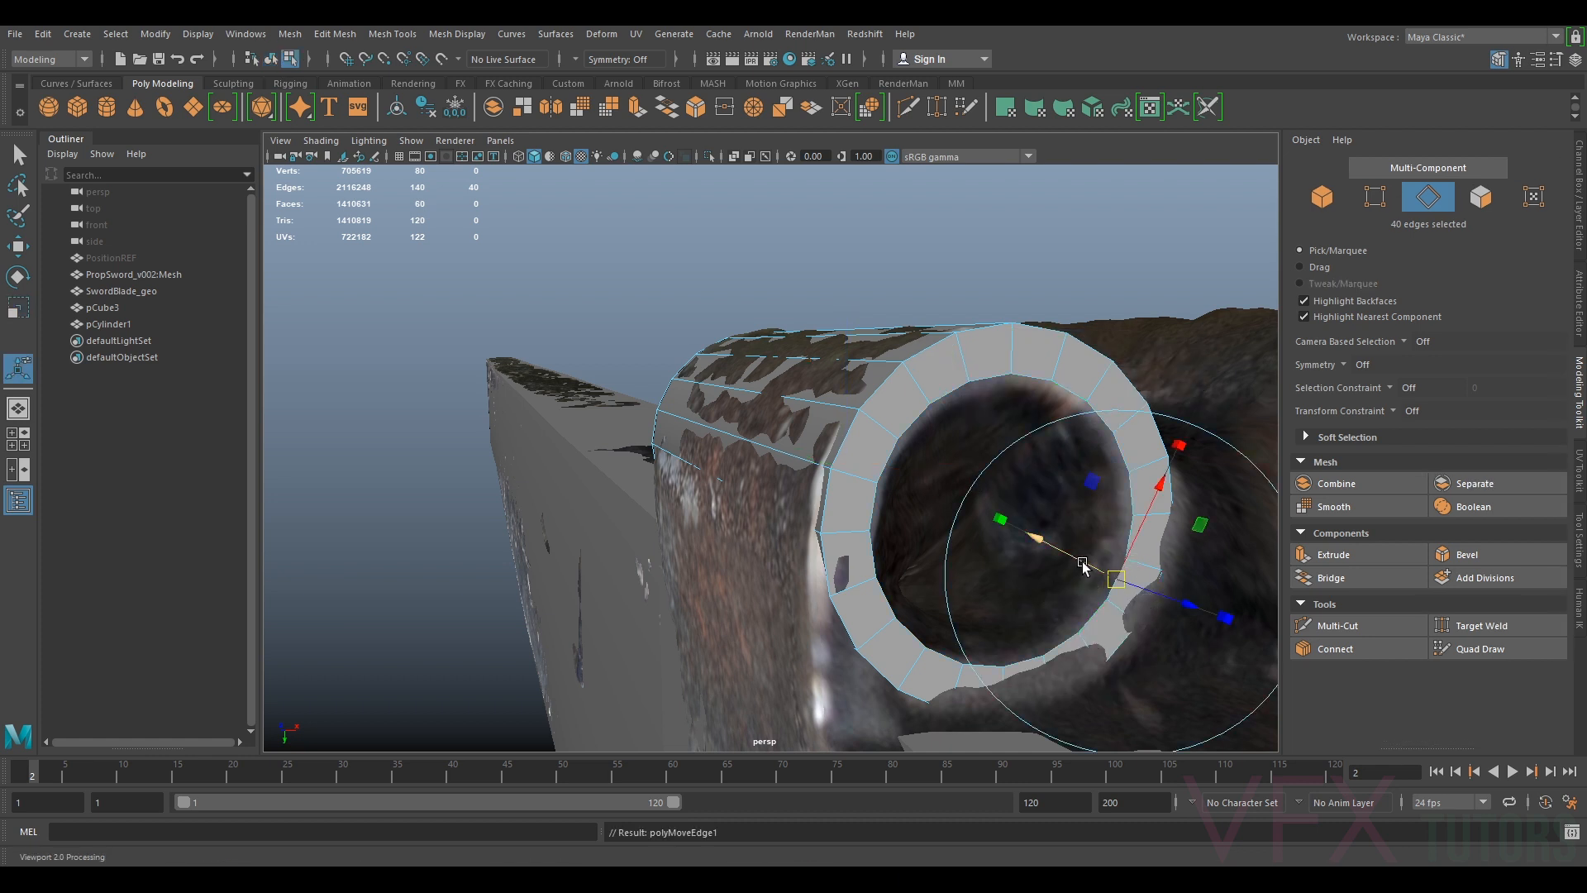
{"action": "left_click_drag", "start_coordinate": [1060, 524], "coordinate": [984, 550], "text": "alt"}
{"action": "left_click_drag", "start_coordinate": [895, 478], "coordinate": [990, 503], "text": "alt"}
{"action": "key", "text": "ctrl+z"}
{"action": "key", "text": "ctrl+z"}
{"action": "key", "text": "ctrl+z"}
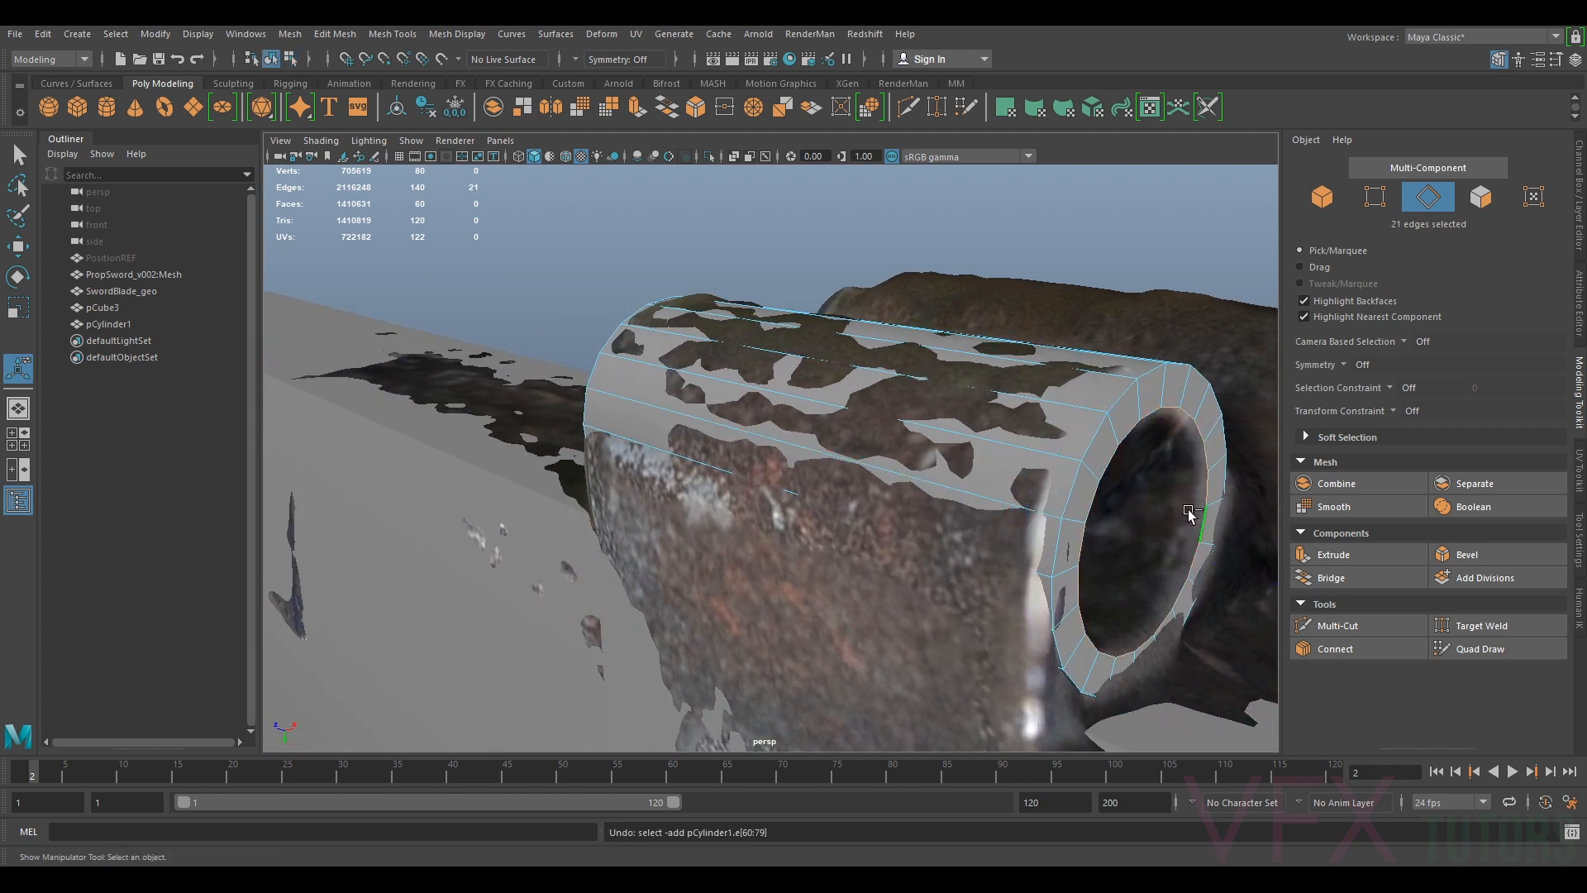
Hide layer1 and add the inner rim edge loop at the cylinder's other end to the selection
{"action": "left_click", "coordinate": [1578, 215]}
{"action": "left_click", "coordinate": [1376, 642]}
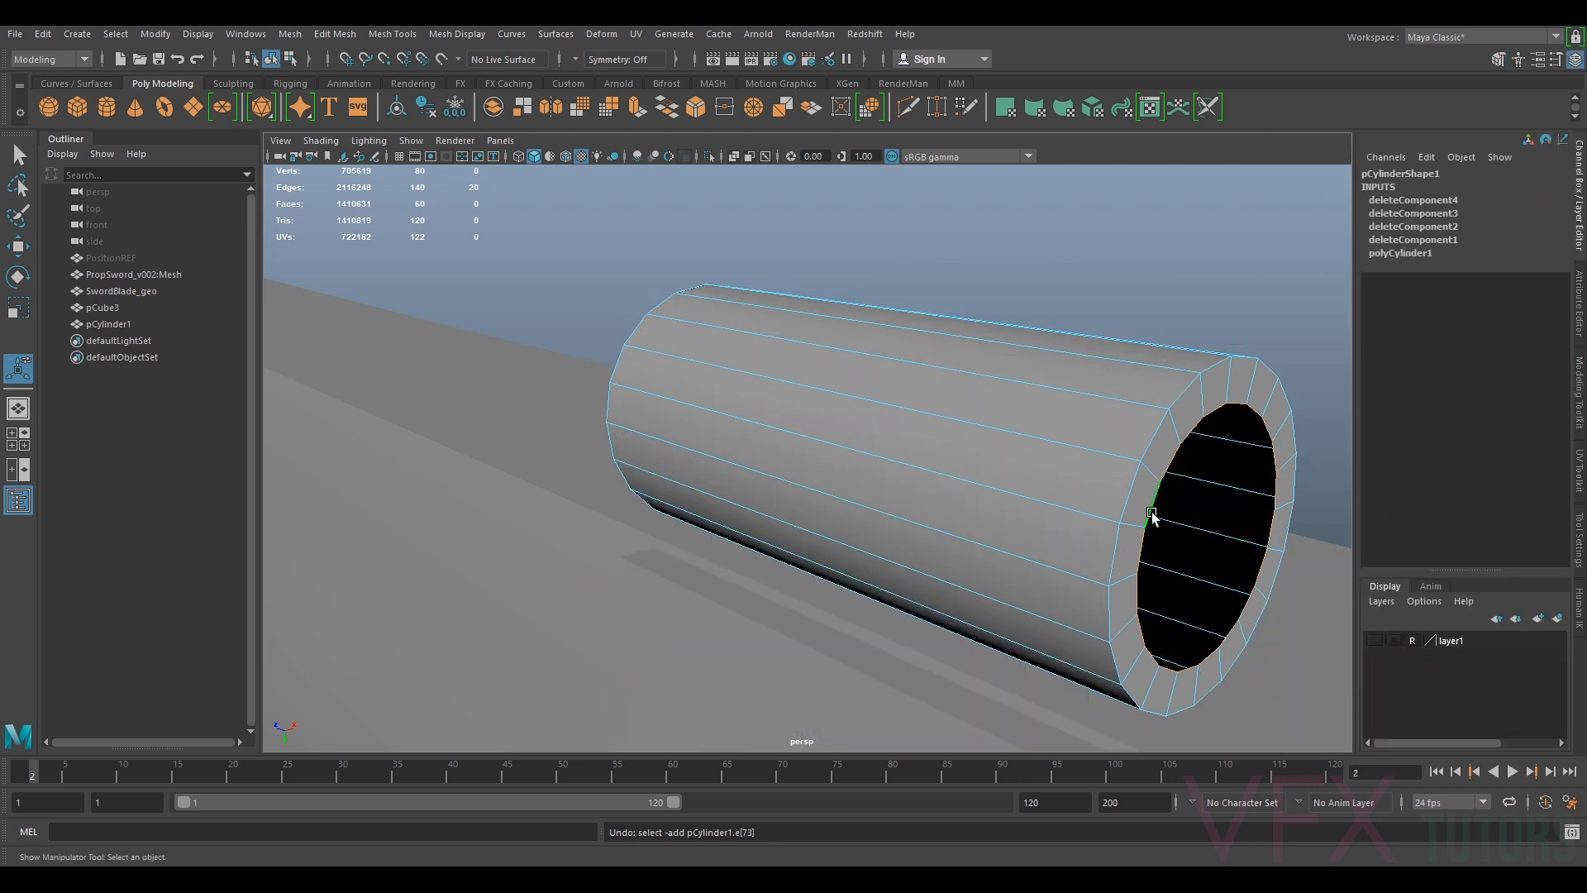
{"action": "left_click_drag", "start_coordinate": [603, 461], "coordinate": [741, 446], "text": "alt"}
{"action": "double_click", "coordinate": [735, 397], "text": "shift"}
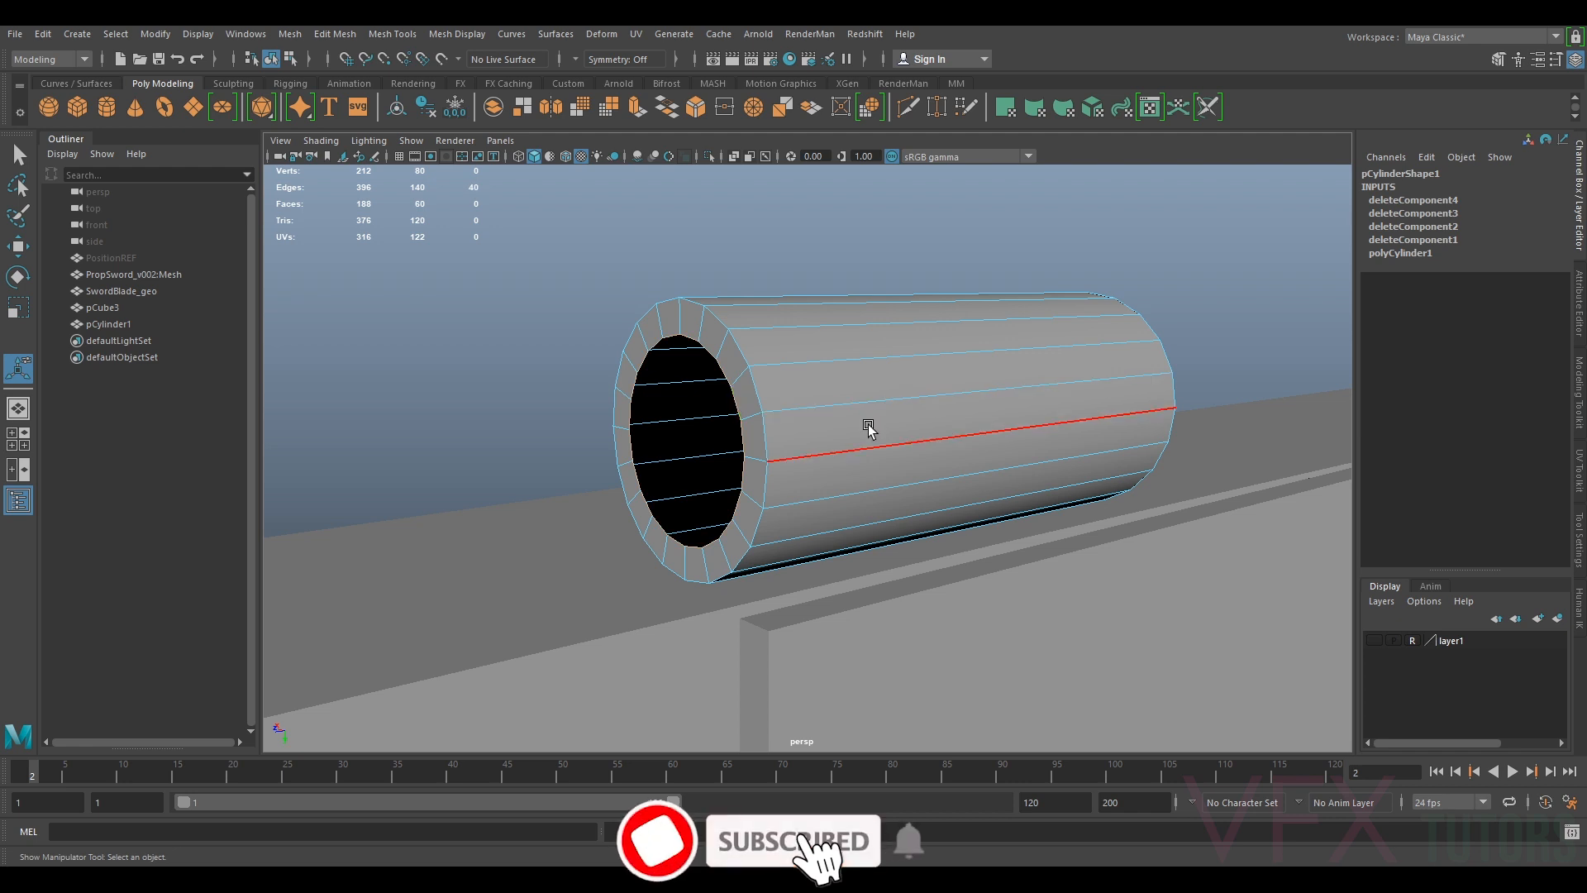
Try to scale the two inner rim edge loops together
{"action": "key", "text": "r"}
{"action": "left_click_drag", "start_coordinate": [914, 417], "coordinate": [781, 454]}
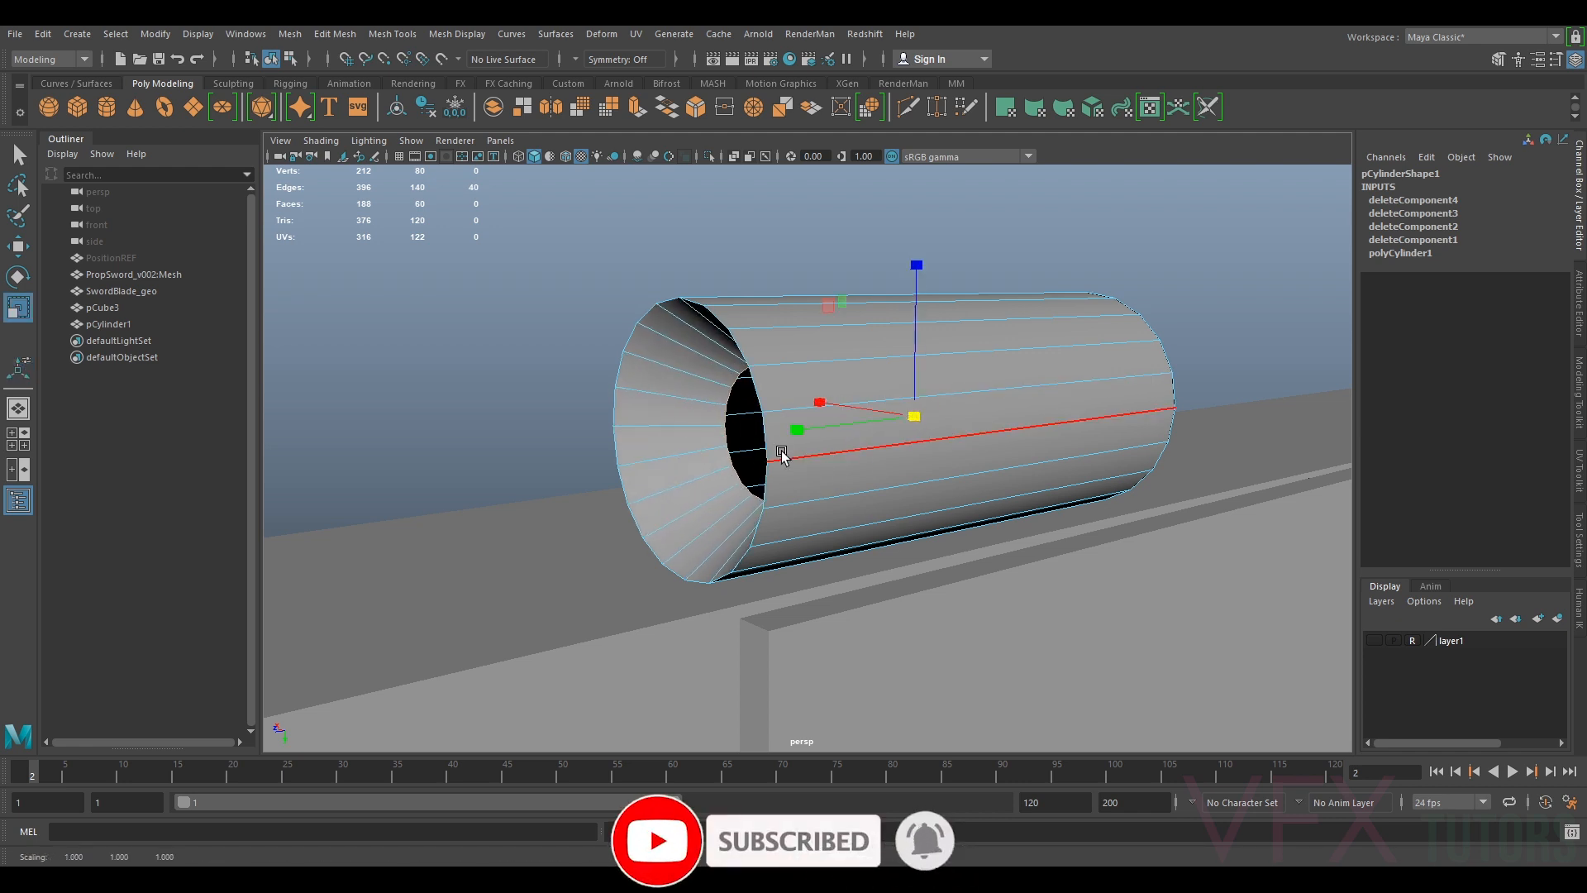
{"action": "key", "text": "ctrl+z"}
Offset both inner rim edge loops with Transform Component at a Local Translate Y of about 0.022
{"action": "left_click_drag", "start_coordinate": [990, 452], "coordinate": [860, 453], "text": "alt"}
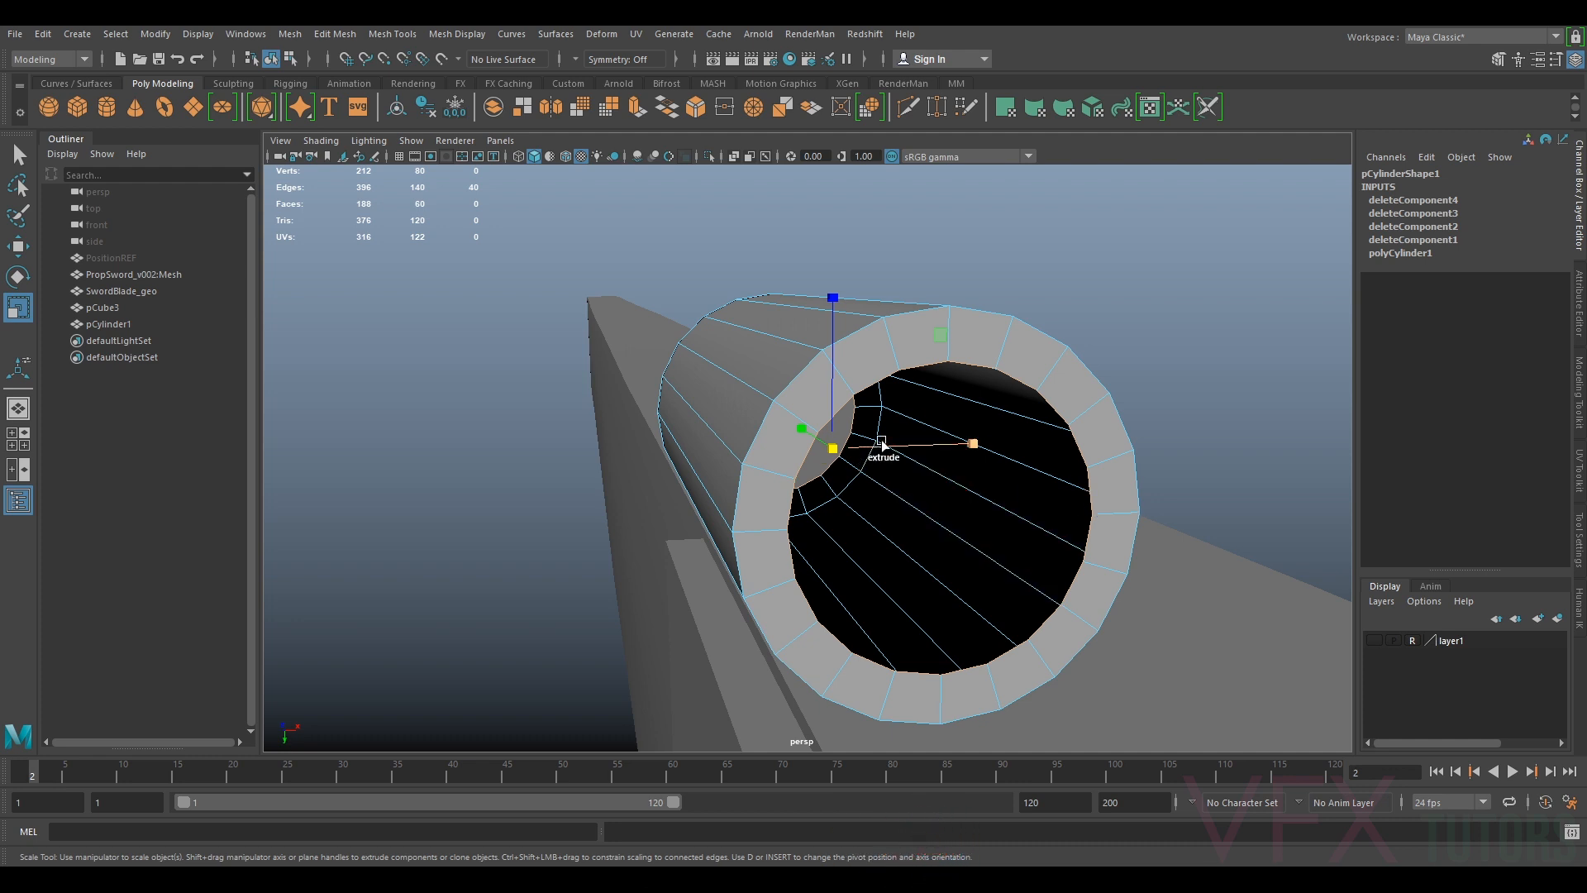
{"action": "right_click_drag", "start_coordinate": [908, 365], "coordinate": [928, 633], "text": "shift"}
{"action": "left_click_drag", "start_coordinate": [1033, 566], "coordinate": [835, 539]}
Show layer1 again and compare the cylinder's wall thickness with the scanned tab
{"action": "left_click", "coordinate": [1373, 641]}
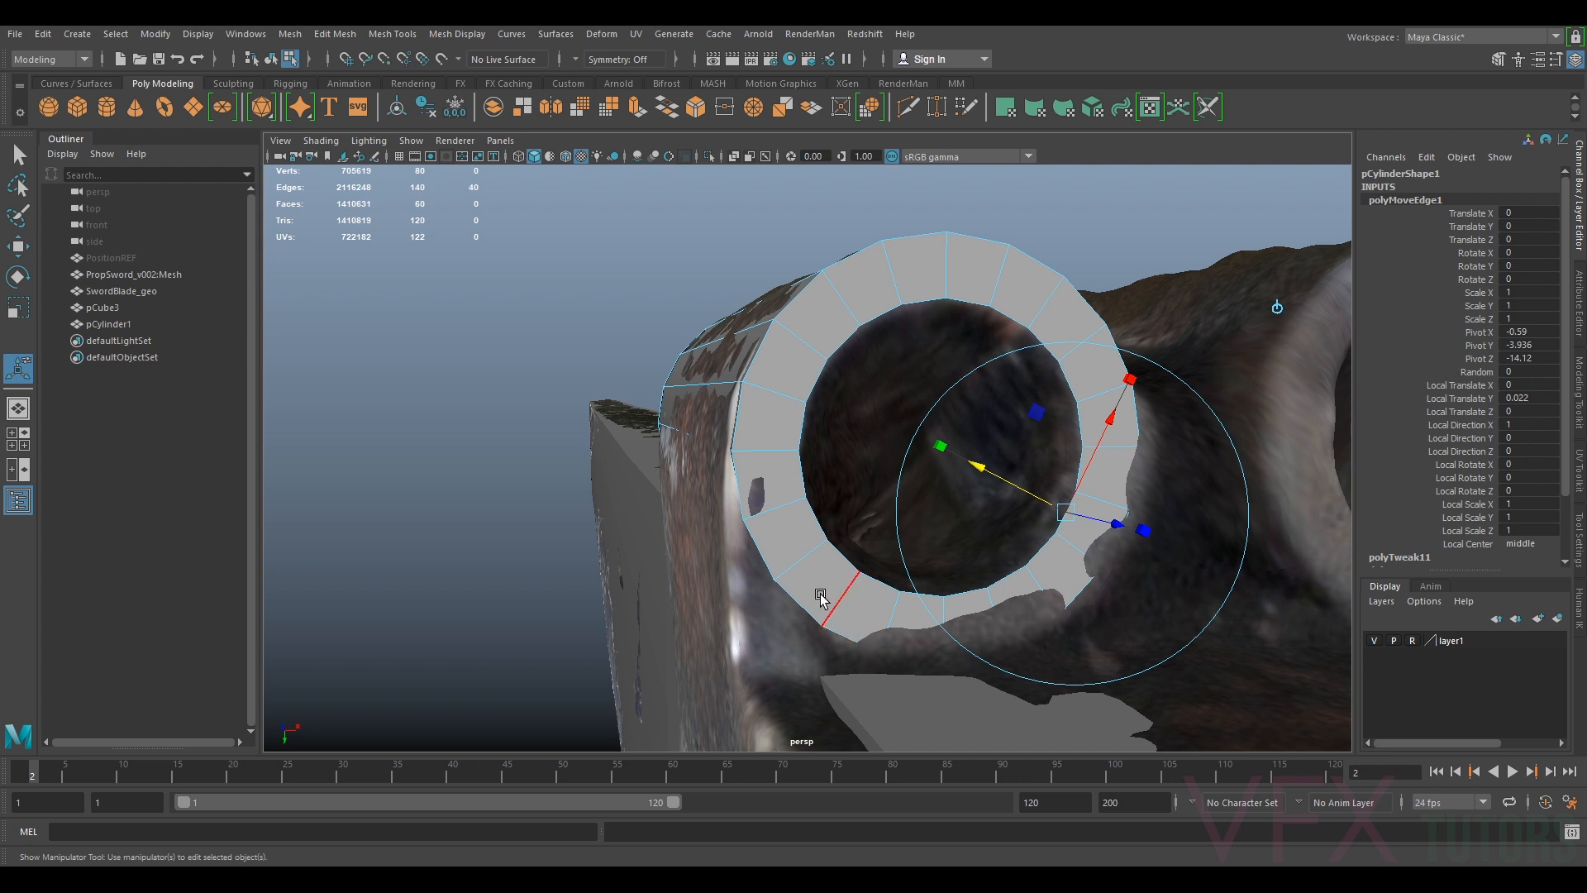
{"action": "left_click_drag", "start_coordinate": [835, 351], "coordinate": [1387, 557], "text": "alt"}
{"action": "left_click_drag", "start_coordinate": [1201, 562], "coordinate": [868, 545], "text": "alt"}
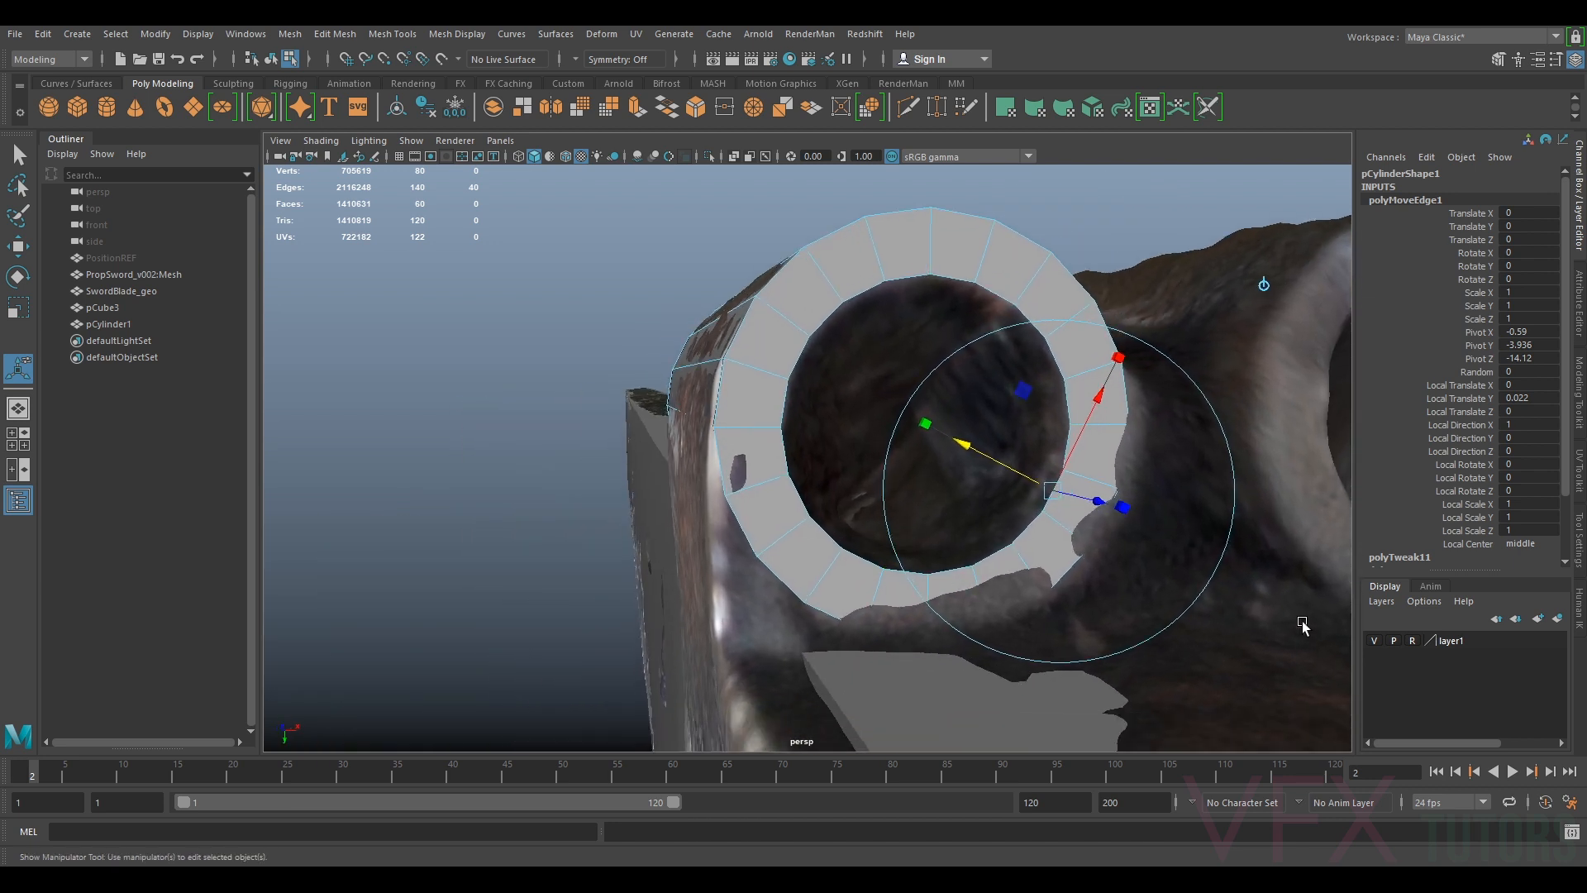
Select the whole cylinder and toggle its visibility to compare it with the scanned tab underneath
{"action": "right_click_drag", "start_coordinate": [1025, 285], "coordinate": [1087, 266]}
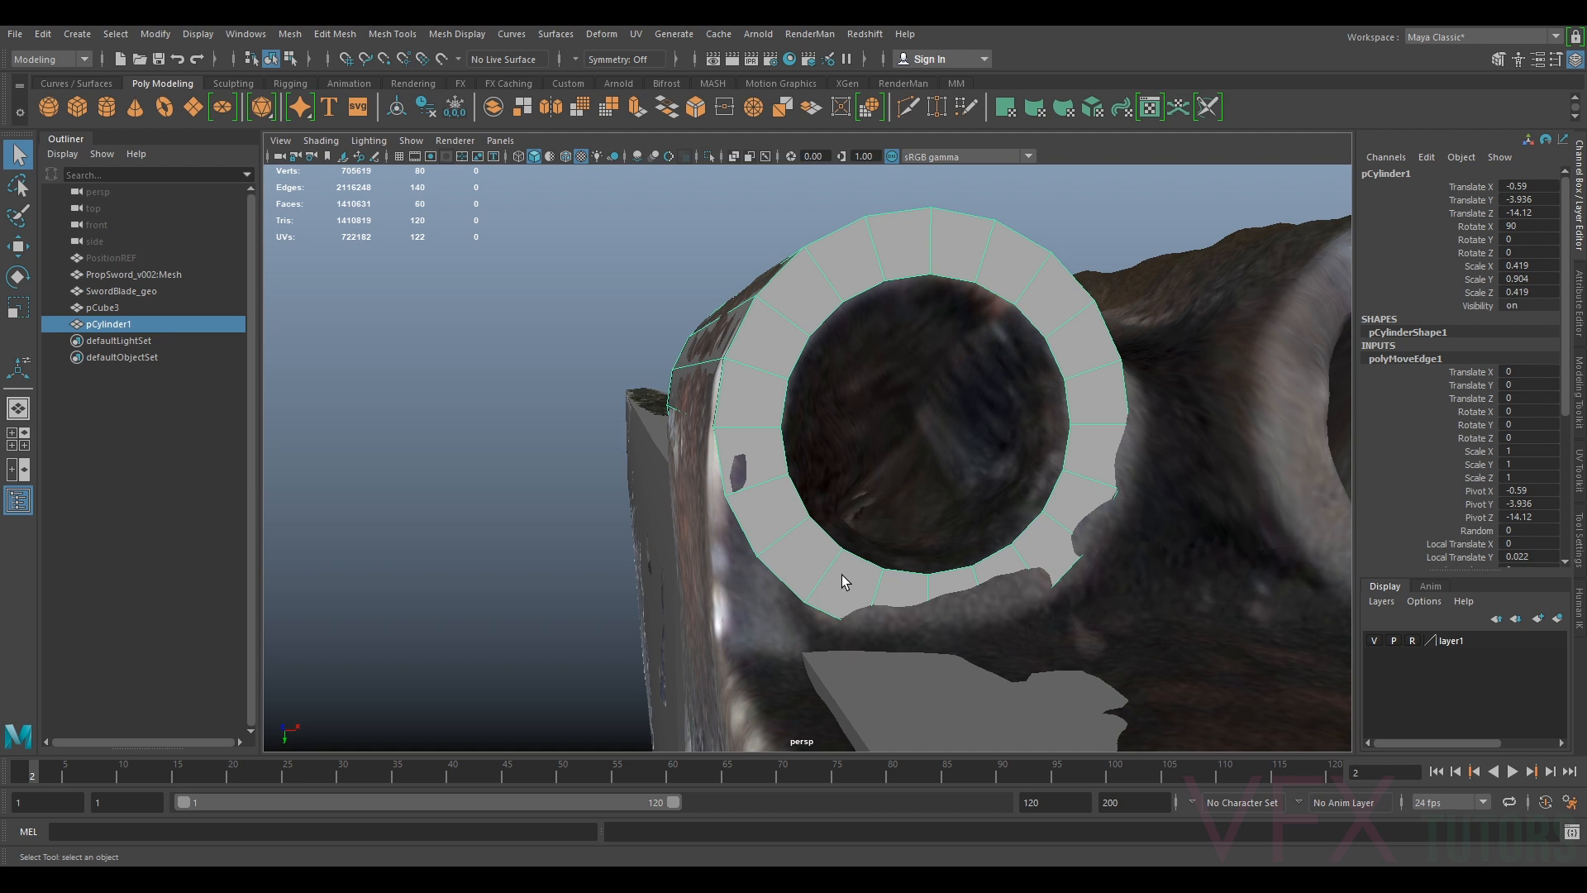
{"action": "key", "text": "r"}
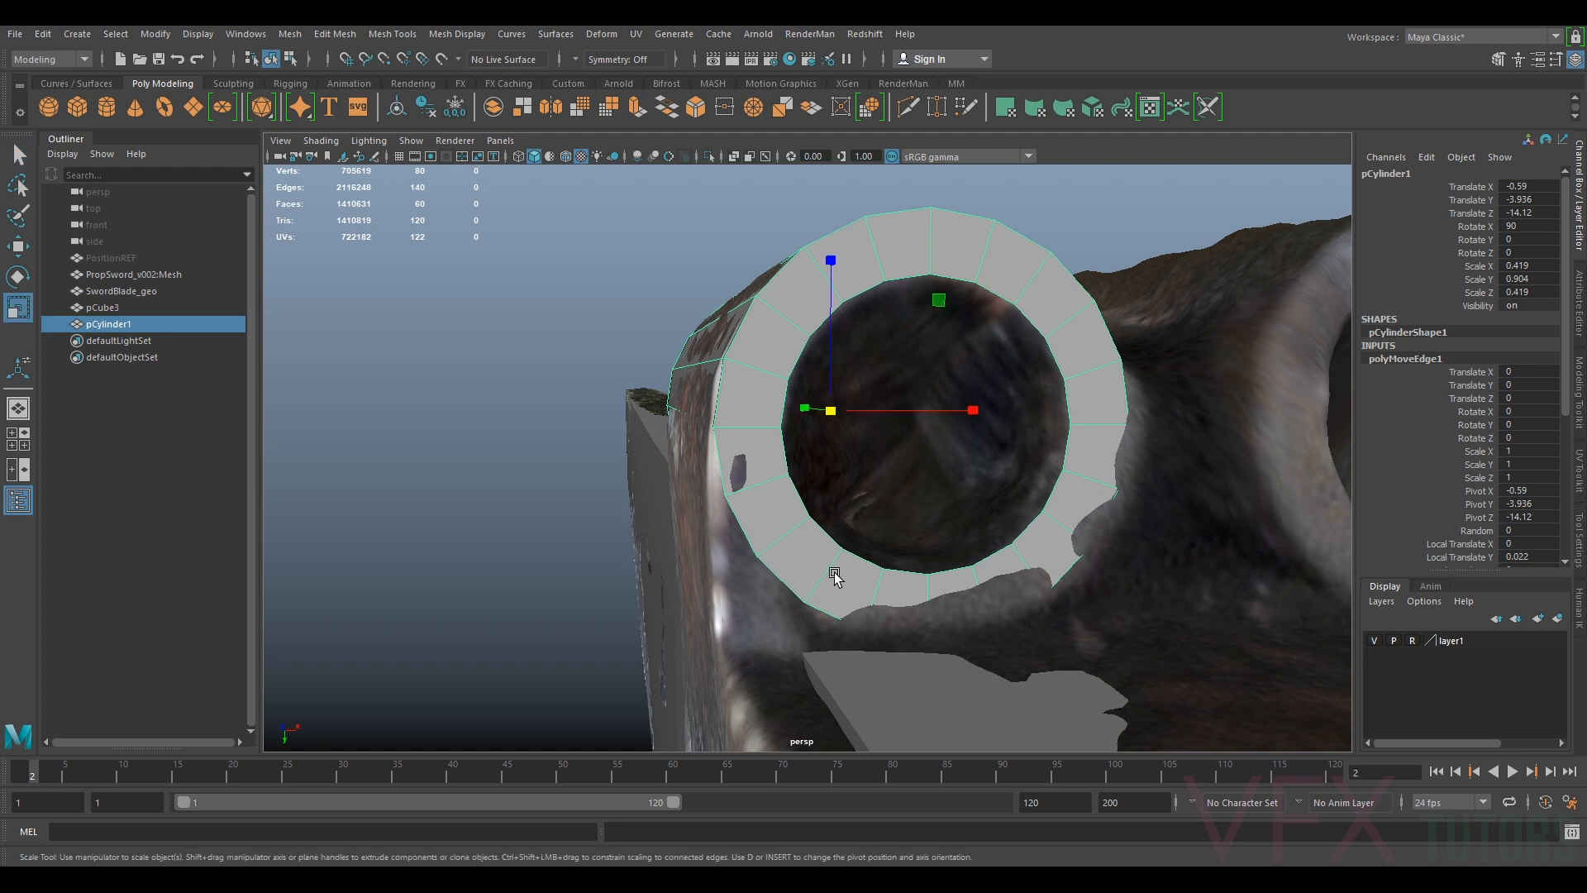
{"action": "key", "text": "h"}
{"action": "key", "text": "h"}
{"action": "key", "text": "h"}
{"action": "key", "text": "h"}
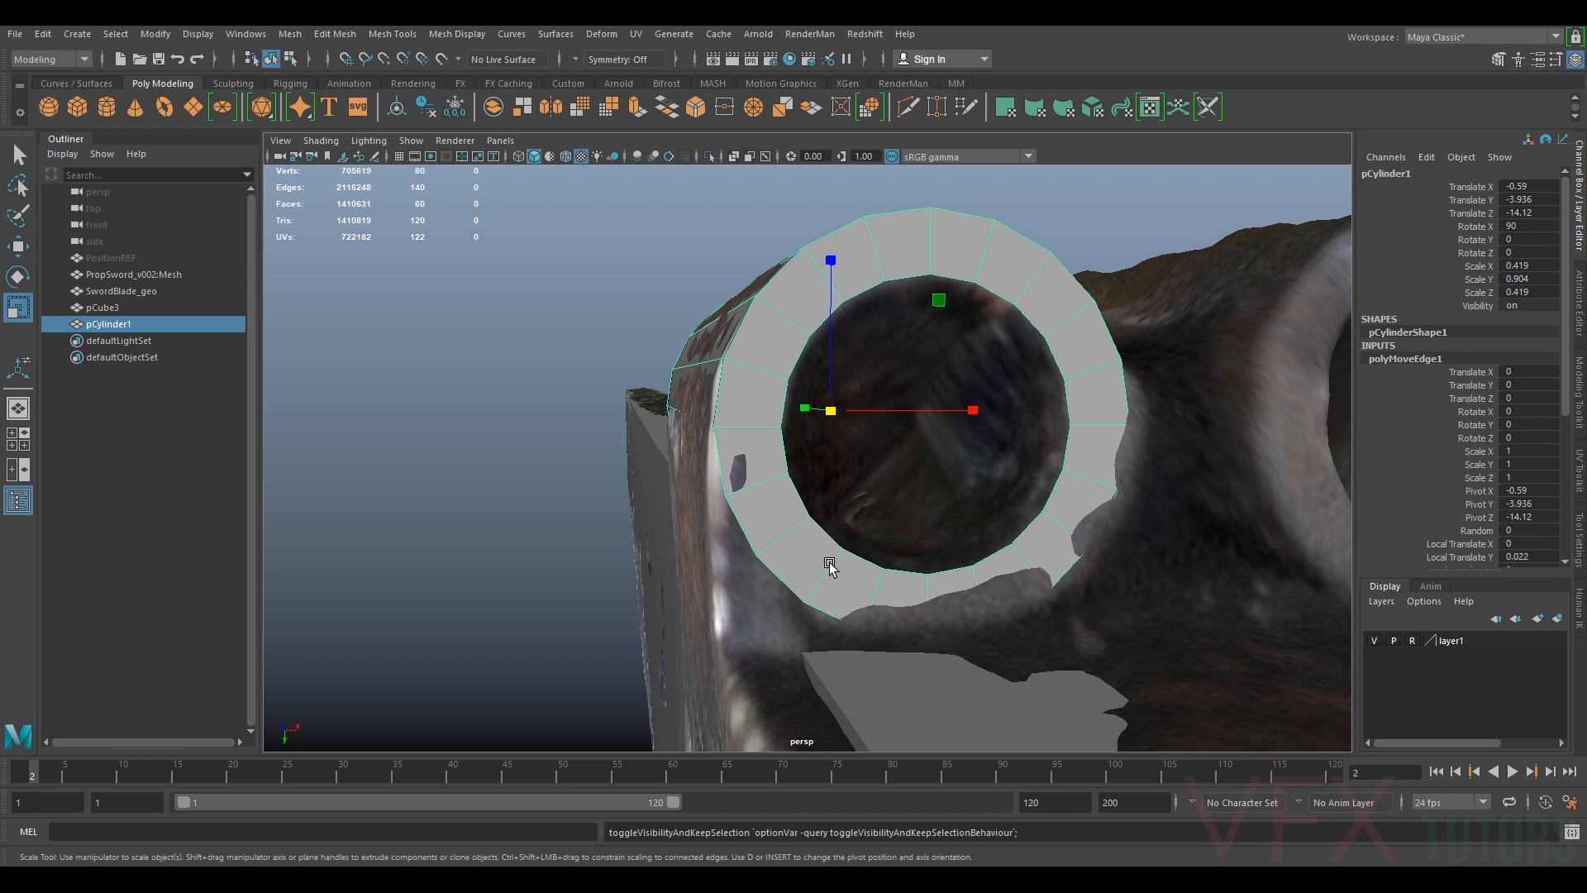
Delete the two rim faces and the outer wall face of one lower segment, opening a lengthwise gap in the cylinder
{"action": "right_click_drag", "start_coordinate": [828, 564], "coordinate": [821, 474]}
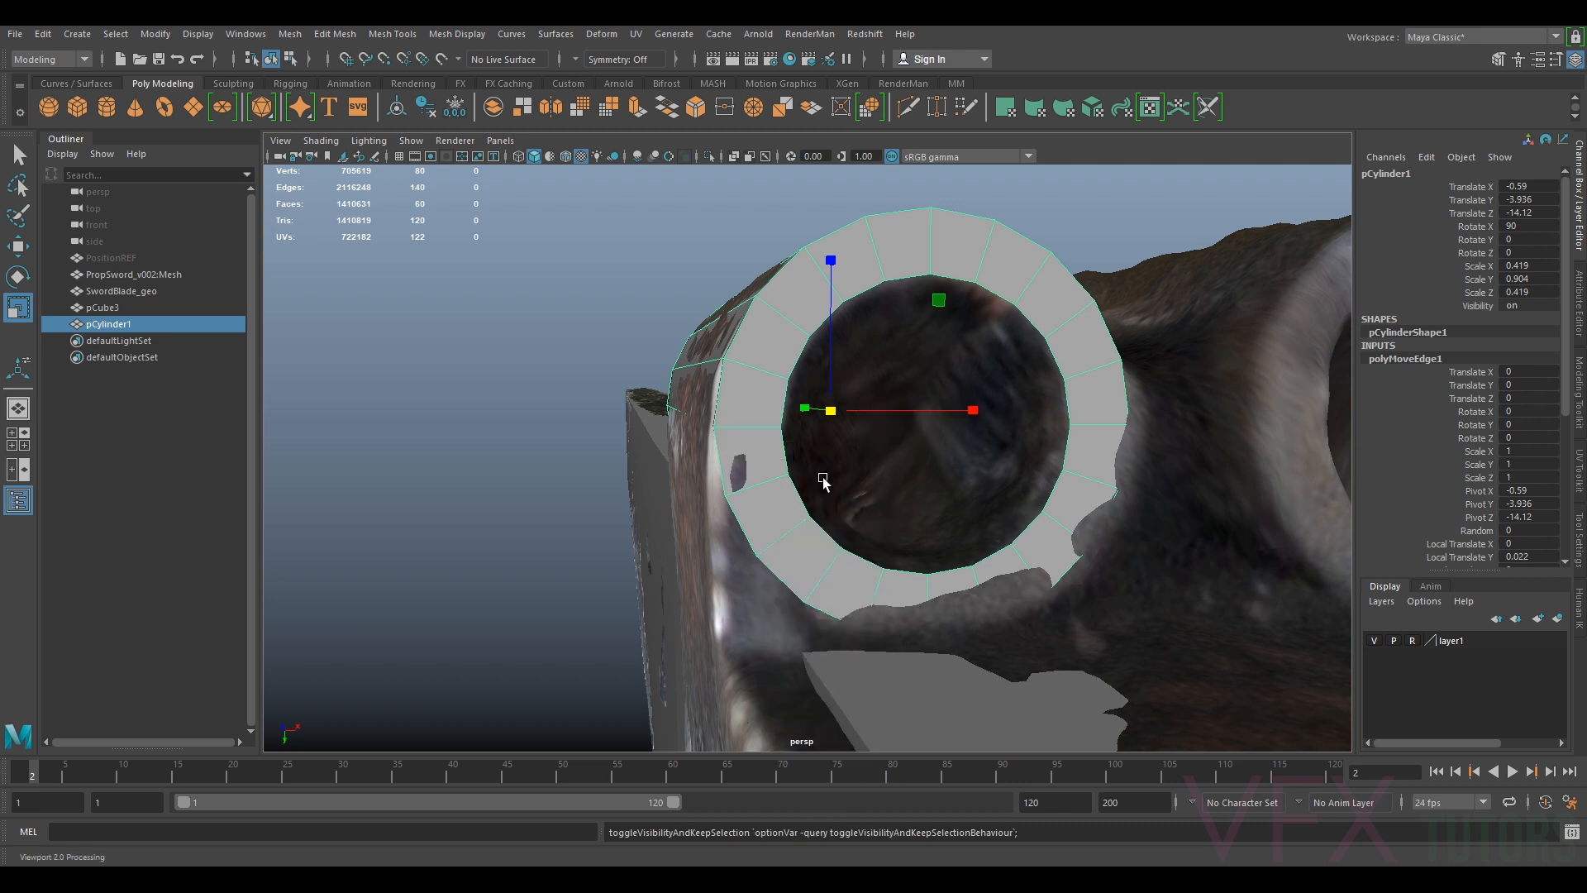
{"action": "left_click", "coordinate": [810, 573]}
{"action": "key", "text": "Delete"}
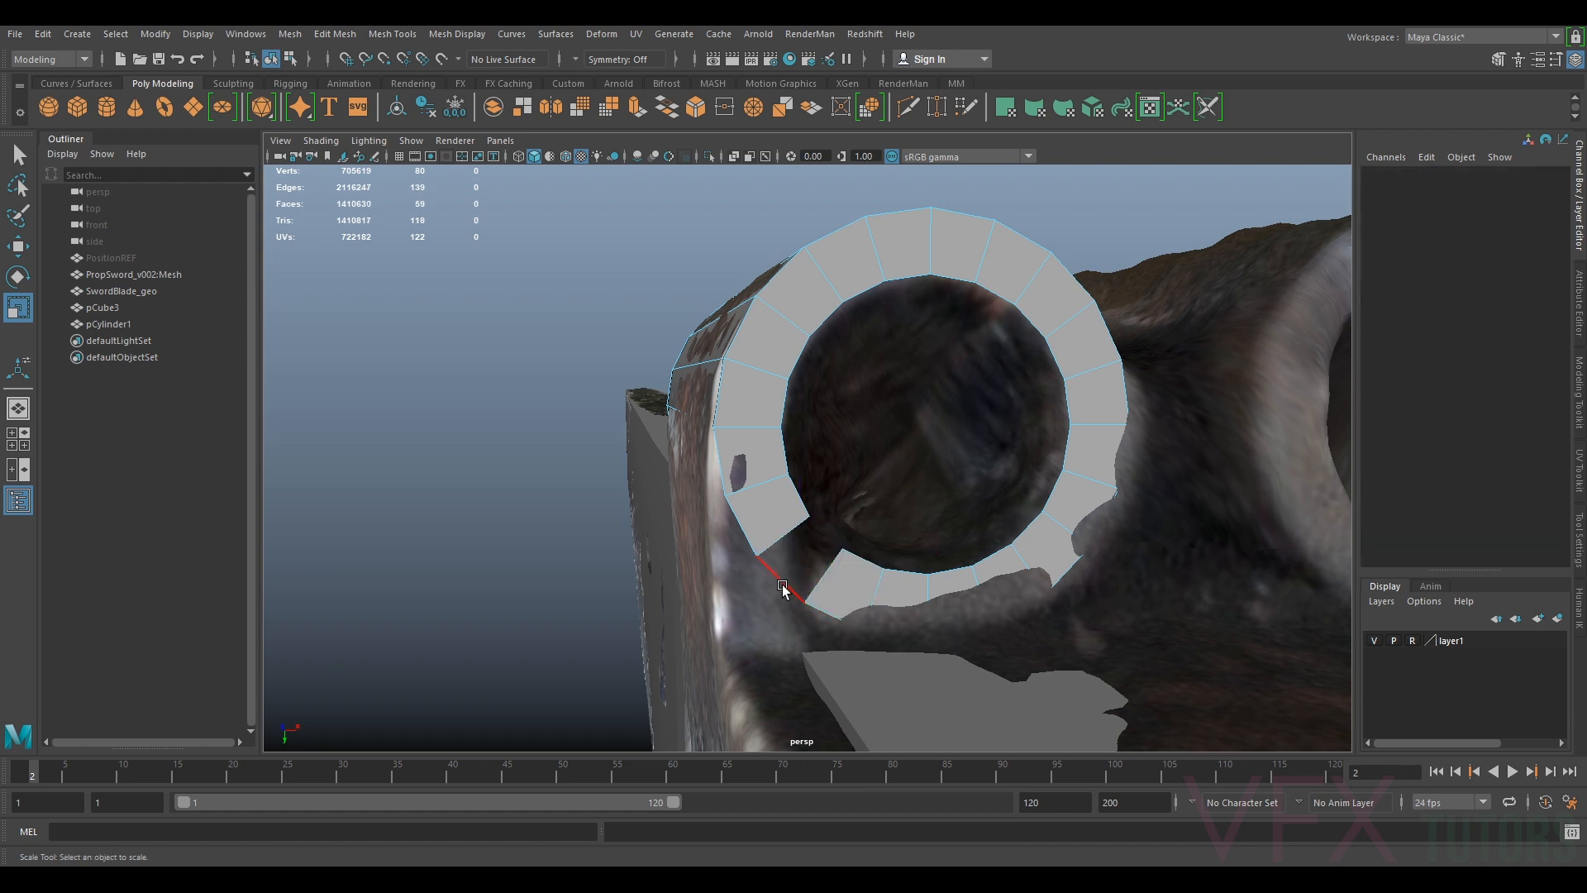
{"action": "key", "text": "Delete"}
{"action": "left_click", "coordinate": [1376, 641]}
{"action": "left_click_drag", "start_coordinate": [691, 538], "coordinate": [769, 524], "text": "alt"}
{"action": "left_click", "coordinate": [774, 519]}
{"action": "key", "text": "Delete"}
{"action": "left_click_drag", "start_coordinate": [1021, 468], "coordinate": [943, 433], "text": "alt"}
{"action": "scroll", "coordinate": [885, 492], "scroll_direction": "up", "scroll_amount": 2}
{"action": "scroll", "coordinate": [884, 493], "scroll_direction": "down", "scroll_amount": 2}
{"action": "left_click_drag", "start_coordinate": [884, 493], "coordinate": [997, 510], "text": "alt"}
Rotate the end edges on the gap's lower side upright and move them and the neighbouring edge loop to match the scanned lip
{"action": "left_click", "coordinate": [1376, 642]}
{"action": "scroll", "coordinate": [921, 499], "scroll_direction": "up", "scroll_amount": 2}
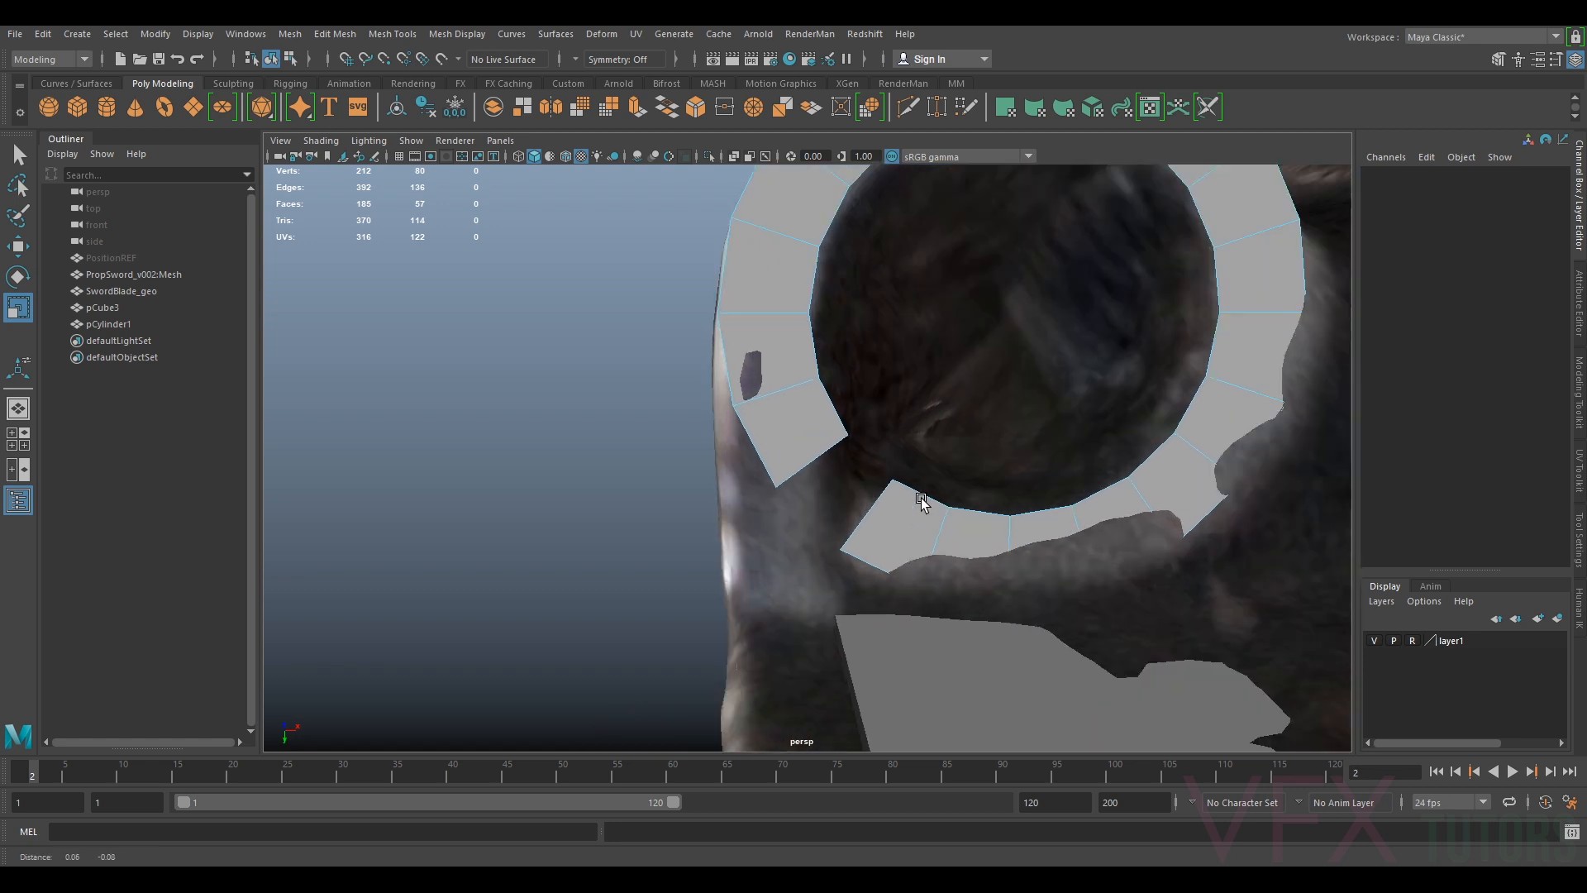
{"action": "right_click_drag", "start_coordinate": [874, 506], "coordinate": [871, 380]}
{"action": "left_click", "coordinate": [871, 529]}
{"action": "middle_click_drag", "start_coordinate": [852, 535], "coordinate": [852, 535]}
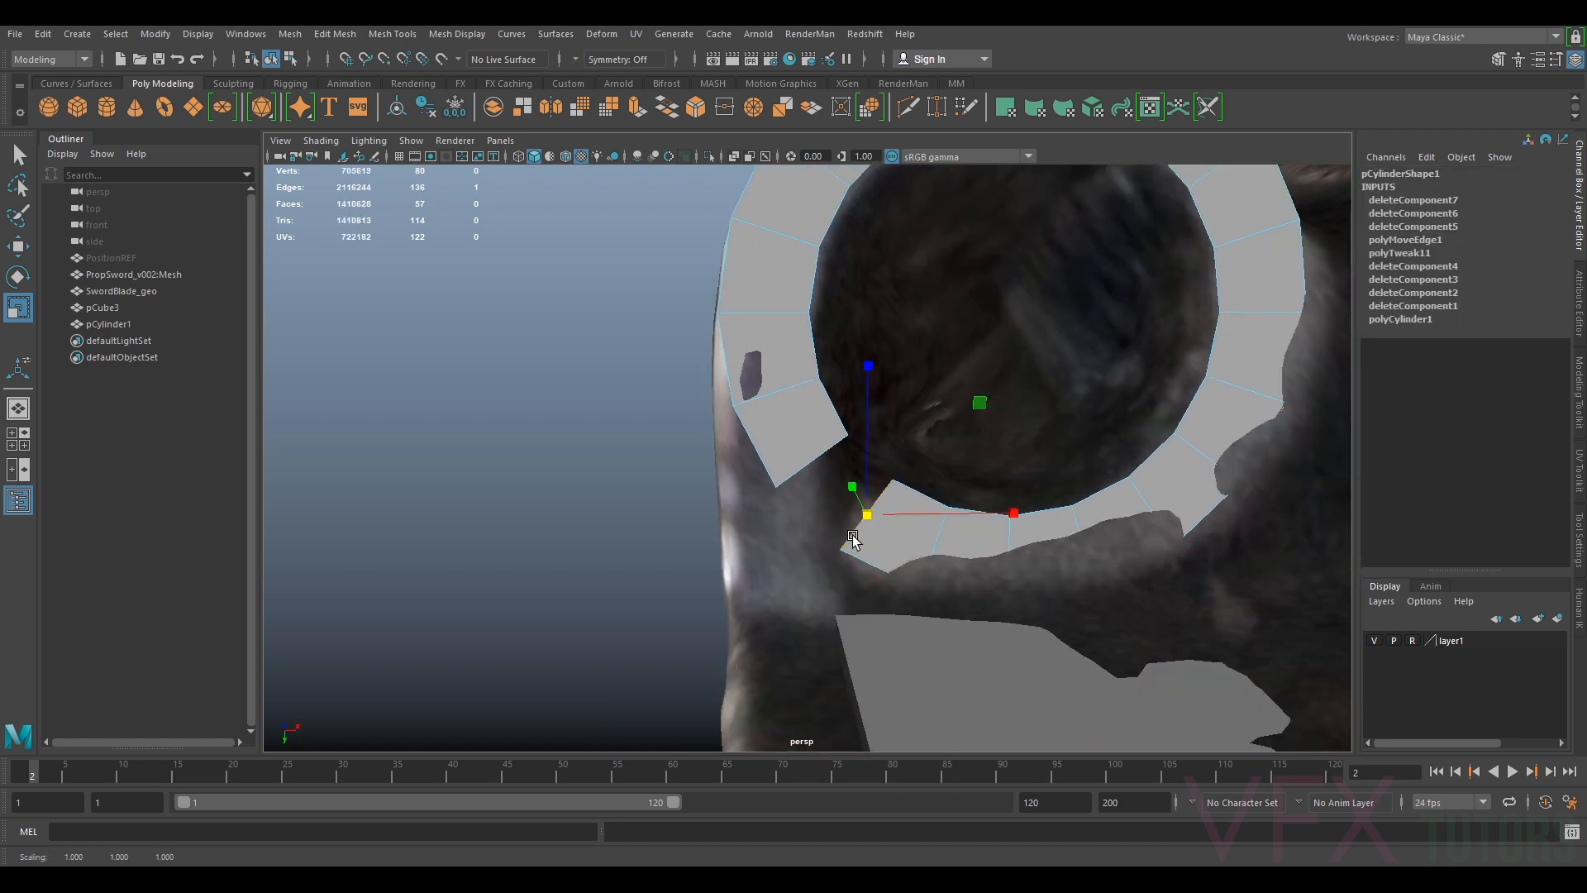
{"action": "left_click", "coordinate": [1375, 640]}
{"action": "left_click_drag", "start_coordinate": [878, 553], "coordinate": [711, 457], "text": "alt"}
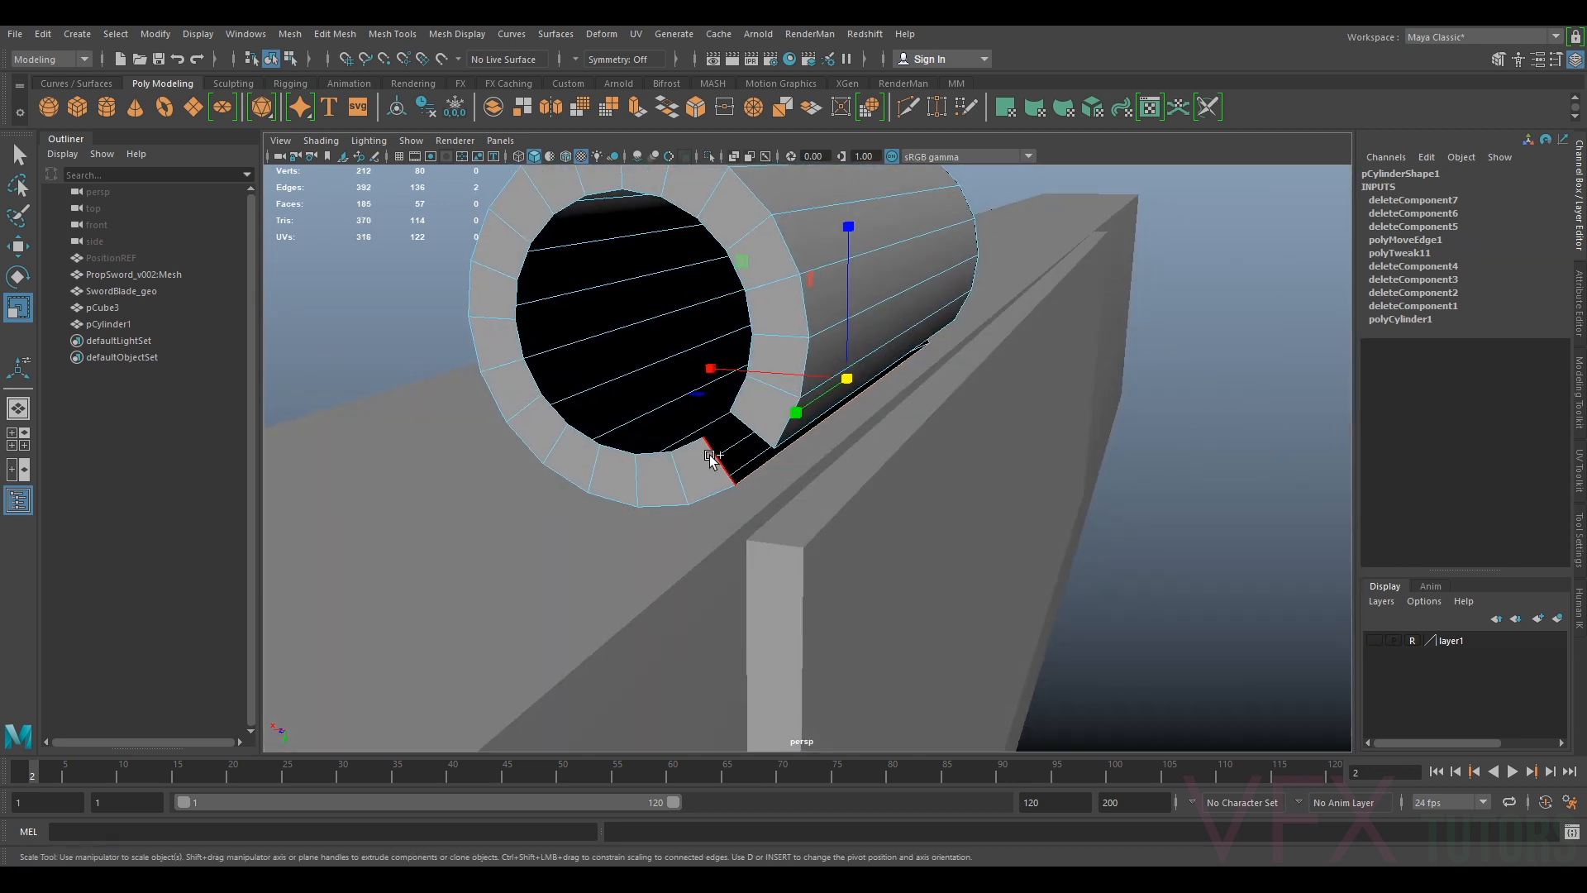
{"action": "left_click_drag", "start_coordinate": [1089, 454], "coordinate": [761, 443], "text": "alt"}
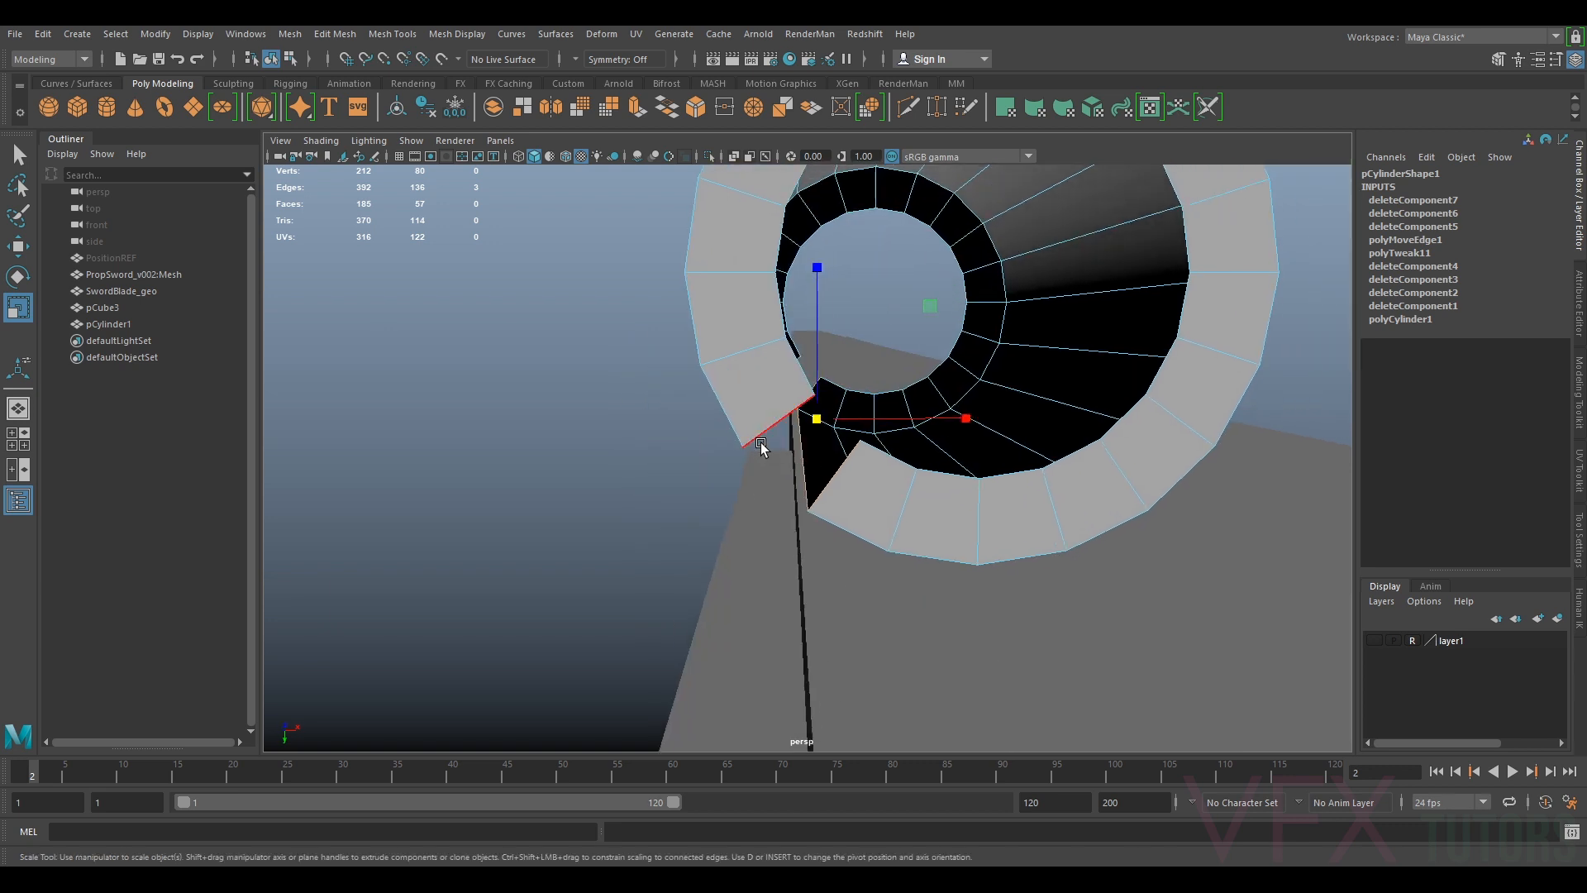
{"action": "key", "text": "e"}
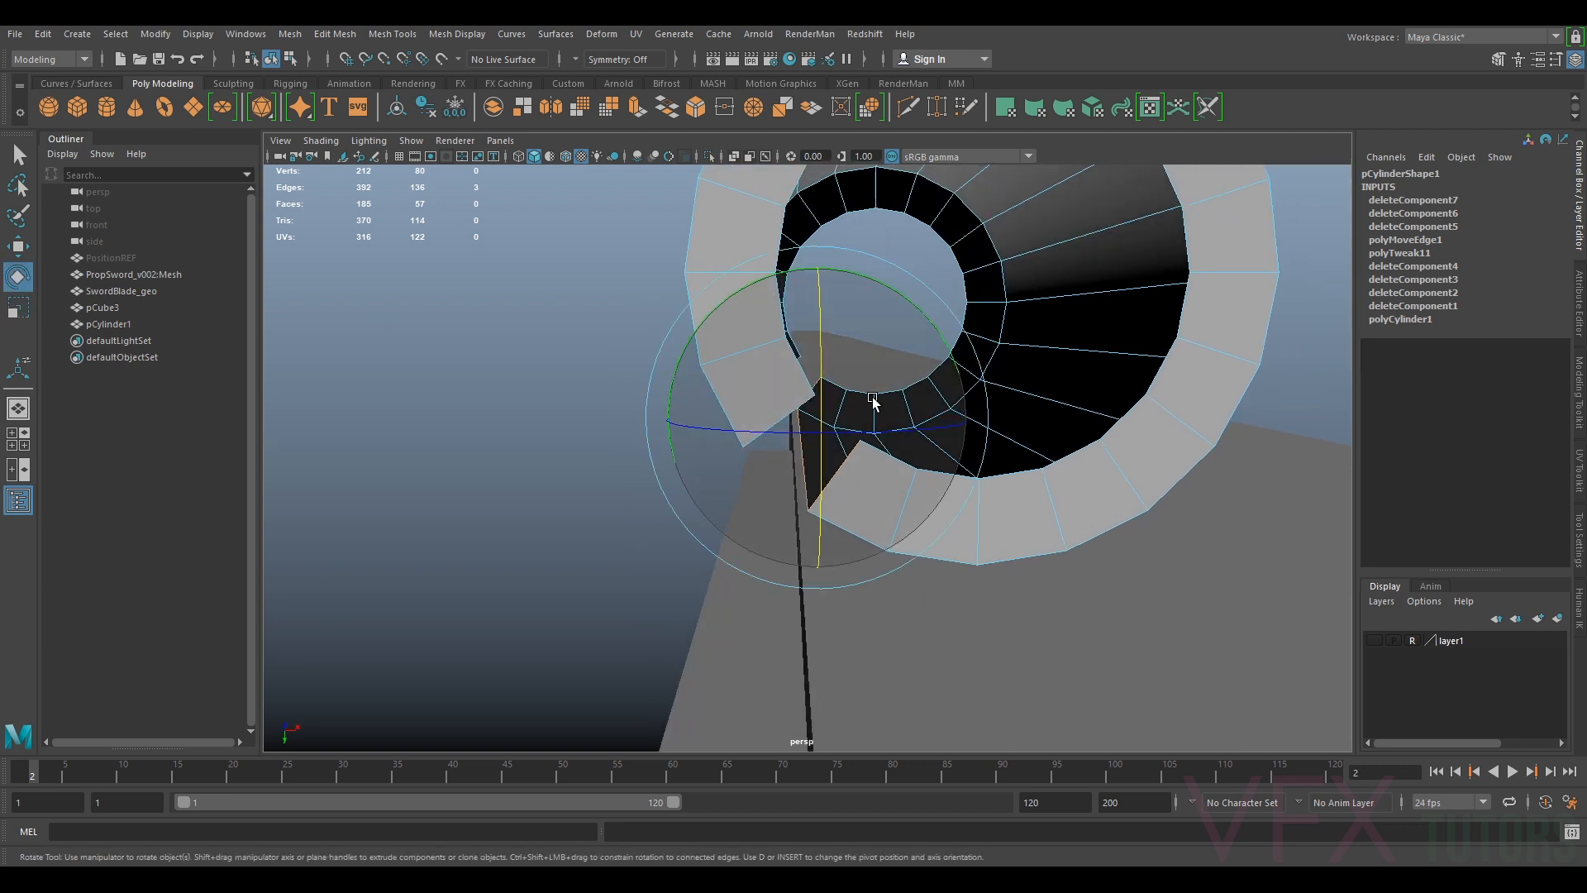
{"action": "left_click", "coordinate": [1375, 641]}
{"action": "left_click_drag", "start_coordinate": [884, 279], "coordinate": [872, 419]}
{"action": "key", "text": "w"}
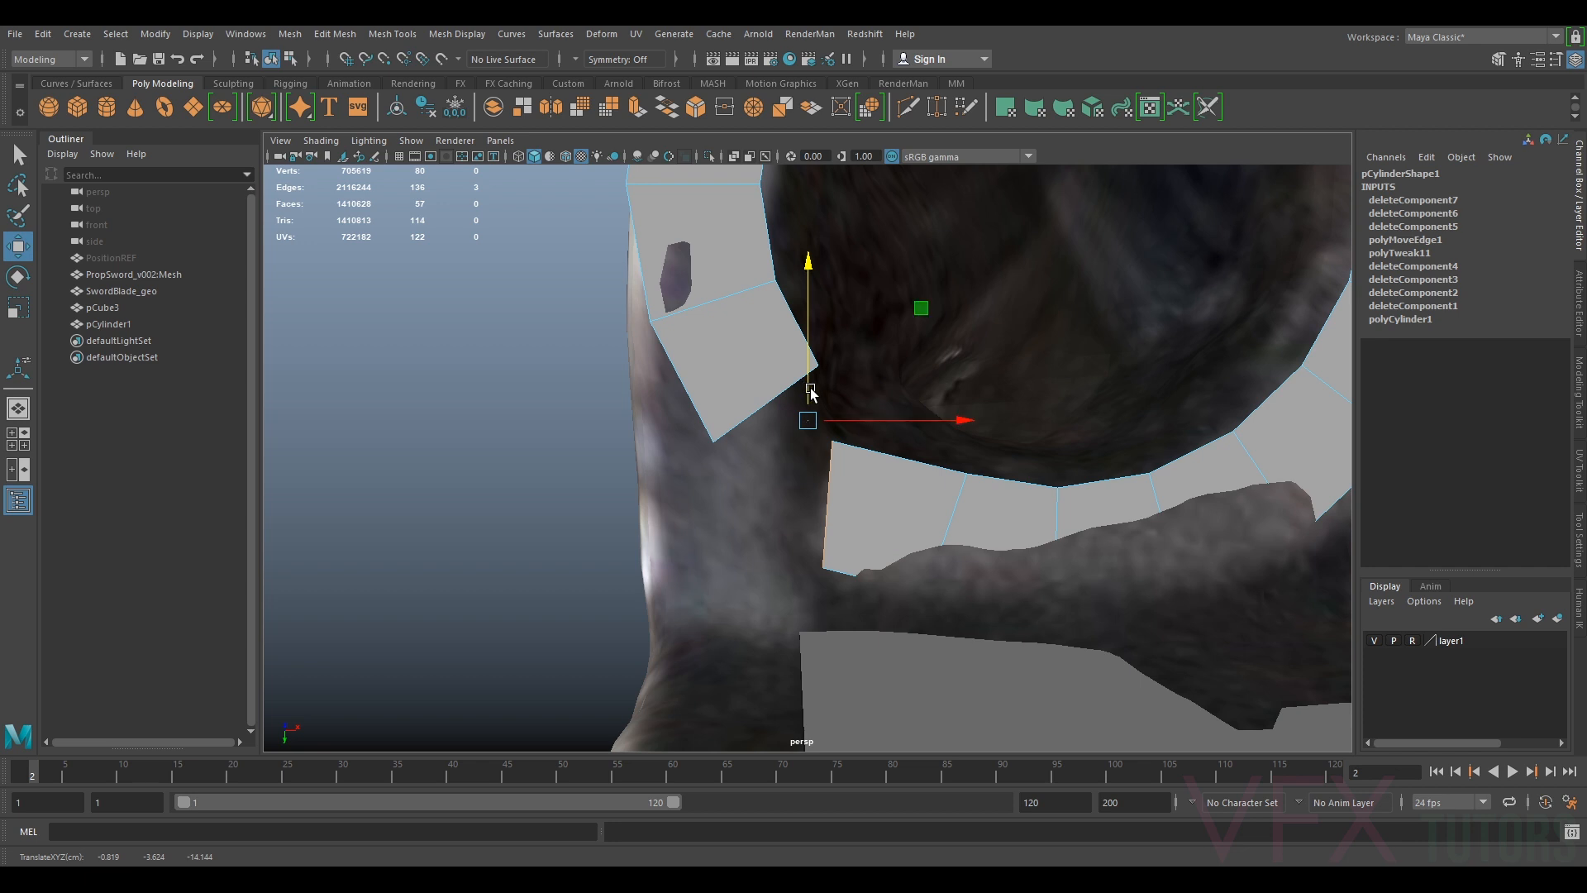
{"action": "left_click", "coordinate": [953, 484]}
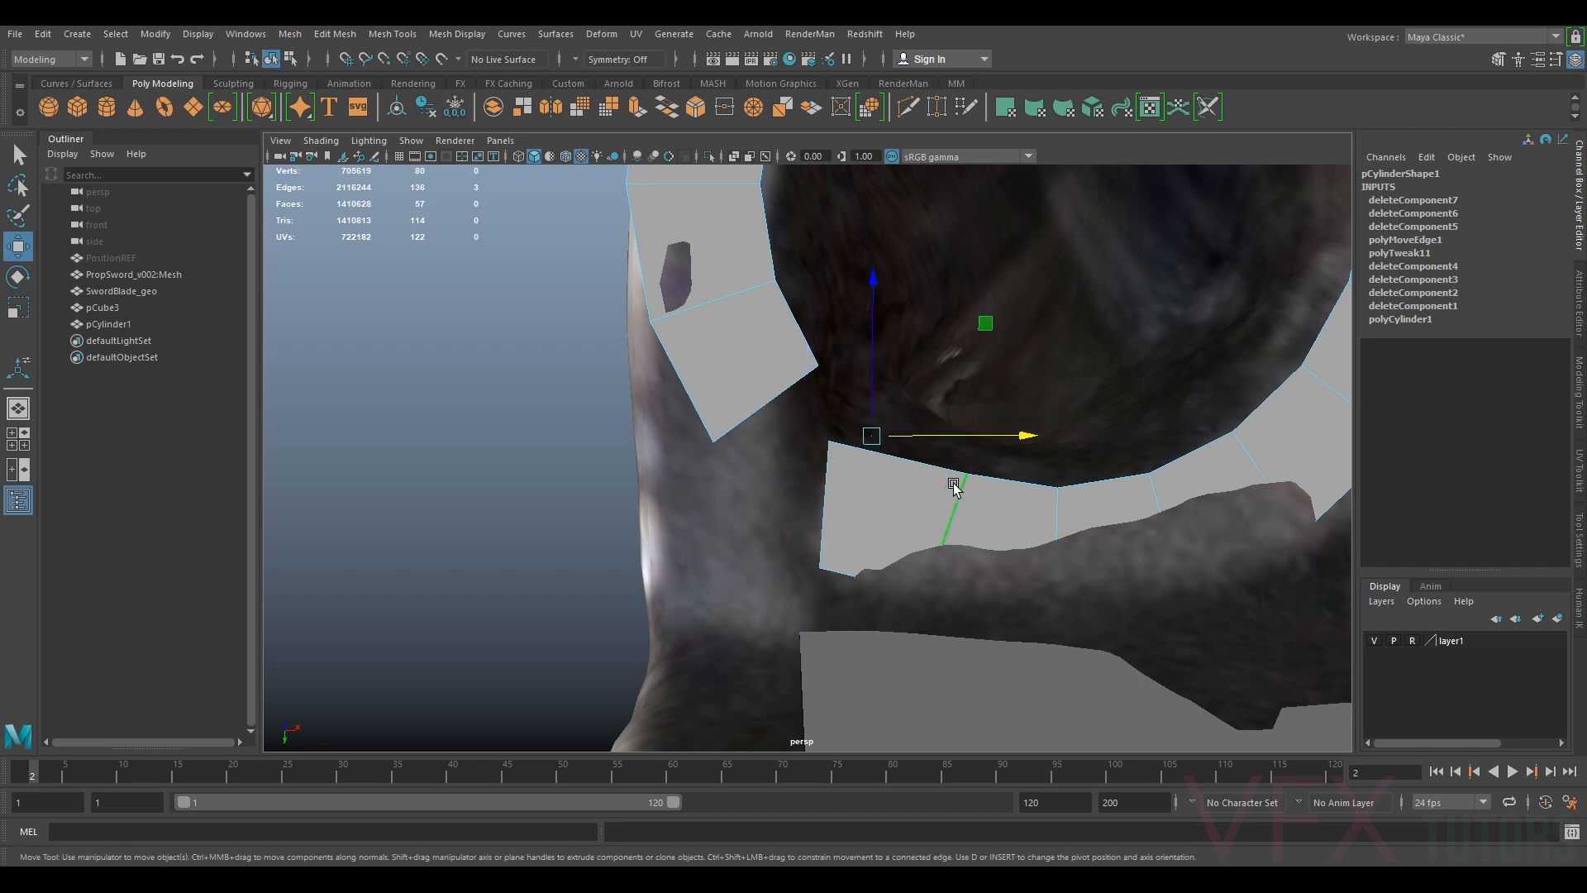
{"action": "left_click_drag", "start_coordinate": [915, 446], "coordinate": [868, 414]}
Move and rotate the end edges on the gap's upper side to follow the outer face of the scanned plate
{"action": "double_click", "coordinate": [760, 410]}
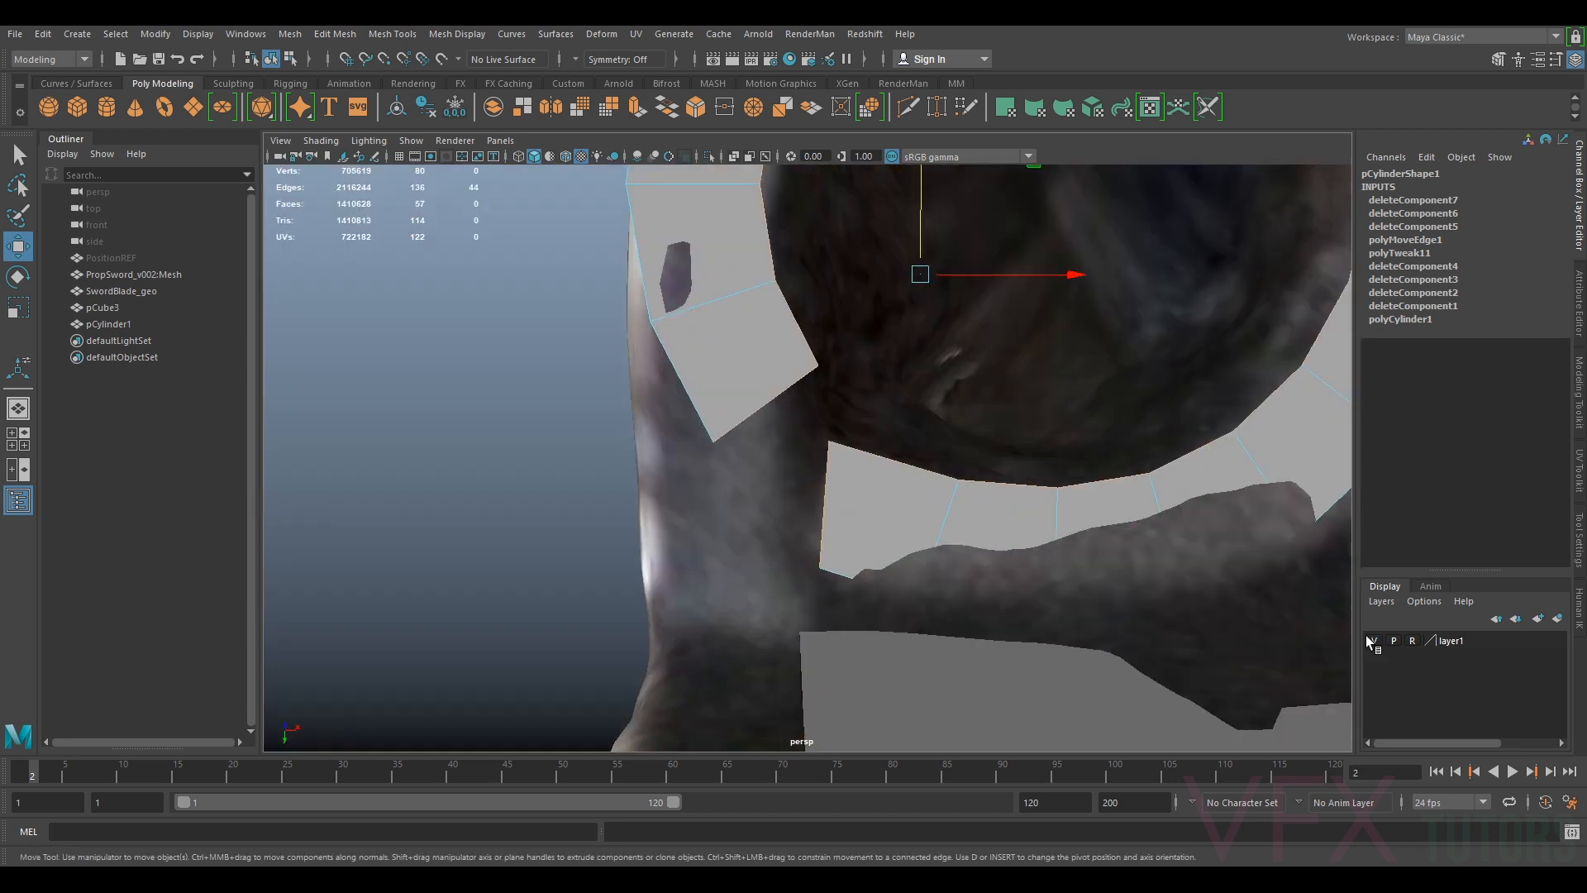
{"action": "left_click", "coordinate": [766, 402]}
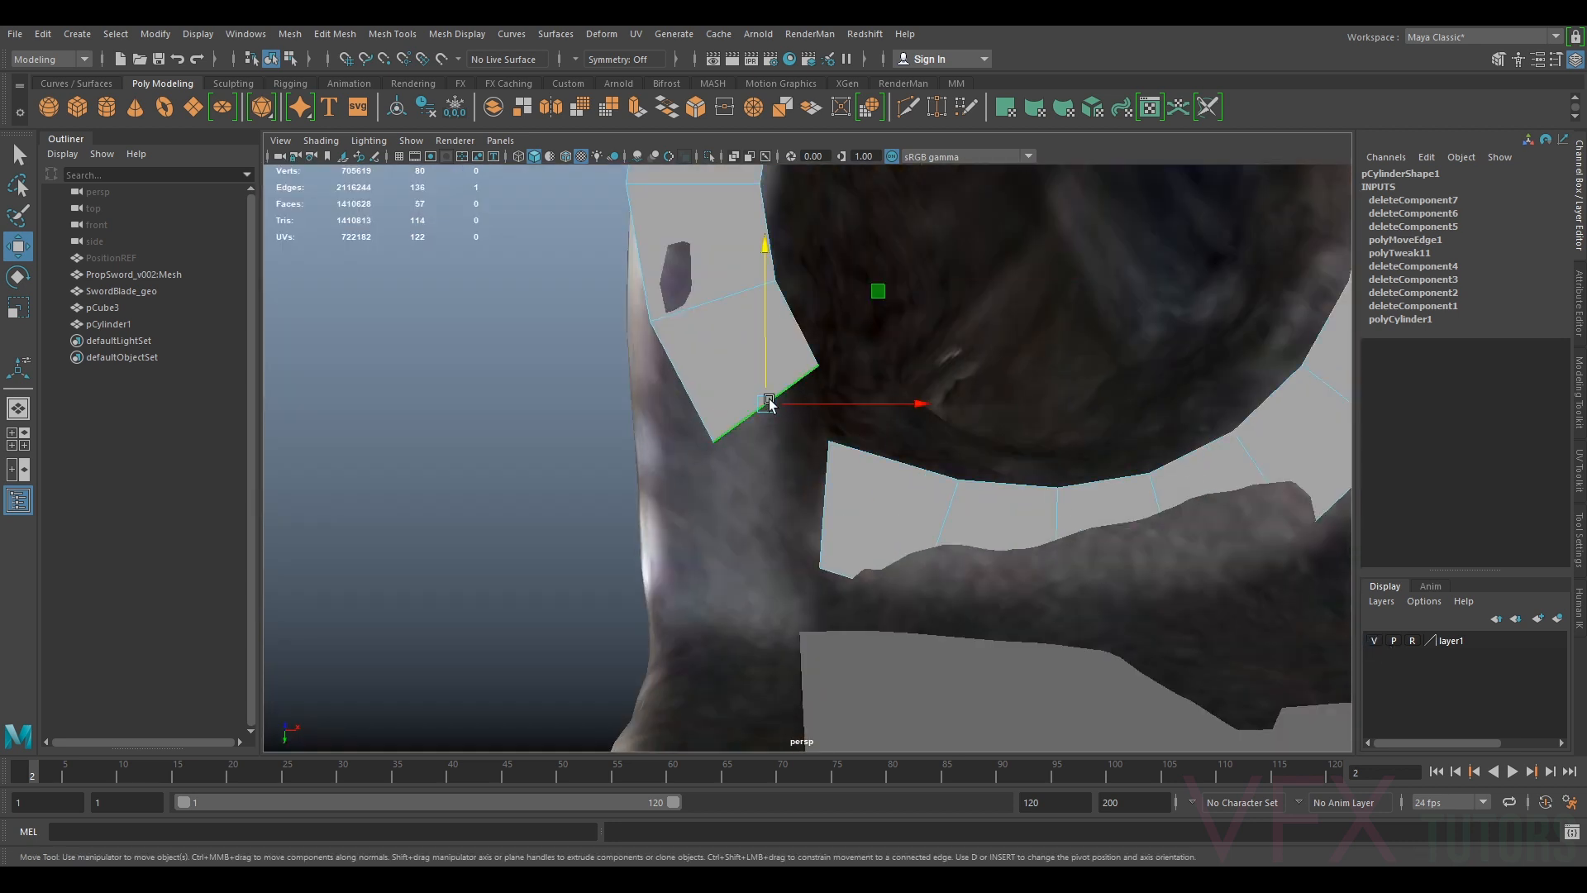
{"action": "left_click", "coordinate": [1373, 640]}
{"action": "left_click_drag", "start_coordinate": [779, 421], "coordinate": [942, 329], "text": "alt"}
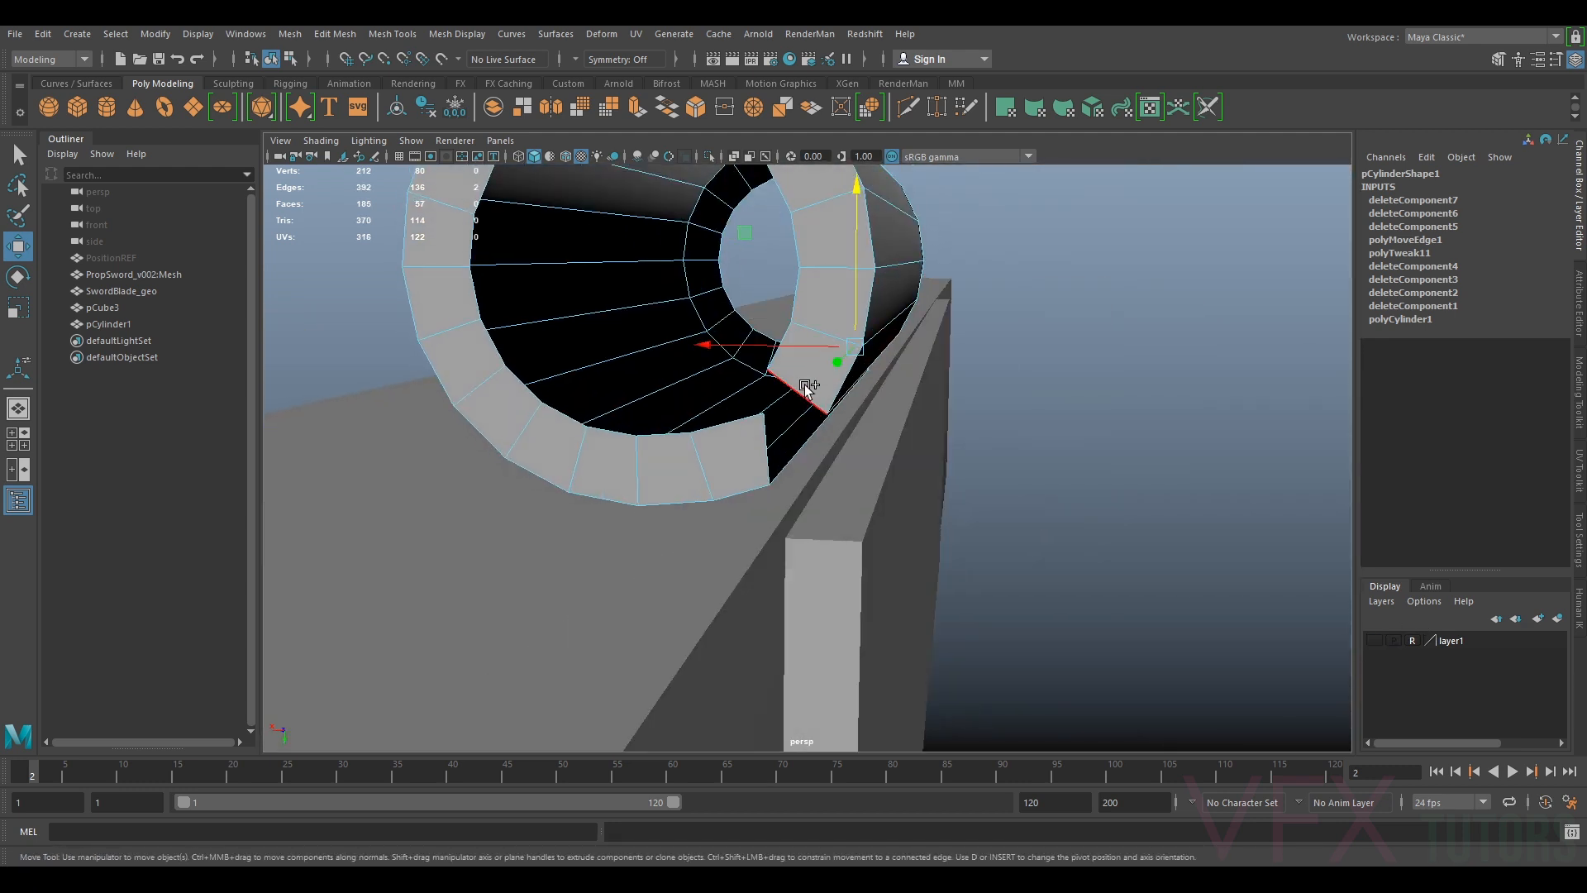
{"action": "left_click_drag", "start_coordinate": [1128, 403], "coordinate": [795, 390], "text": "alt"}
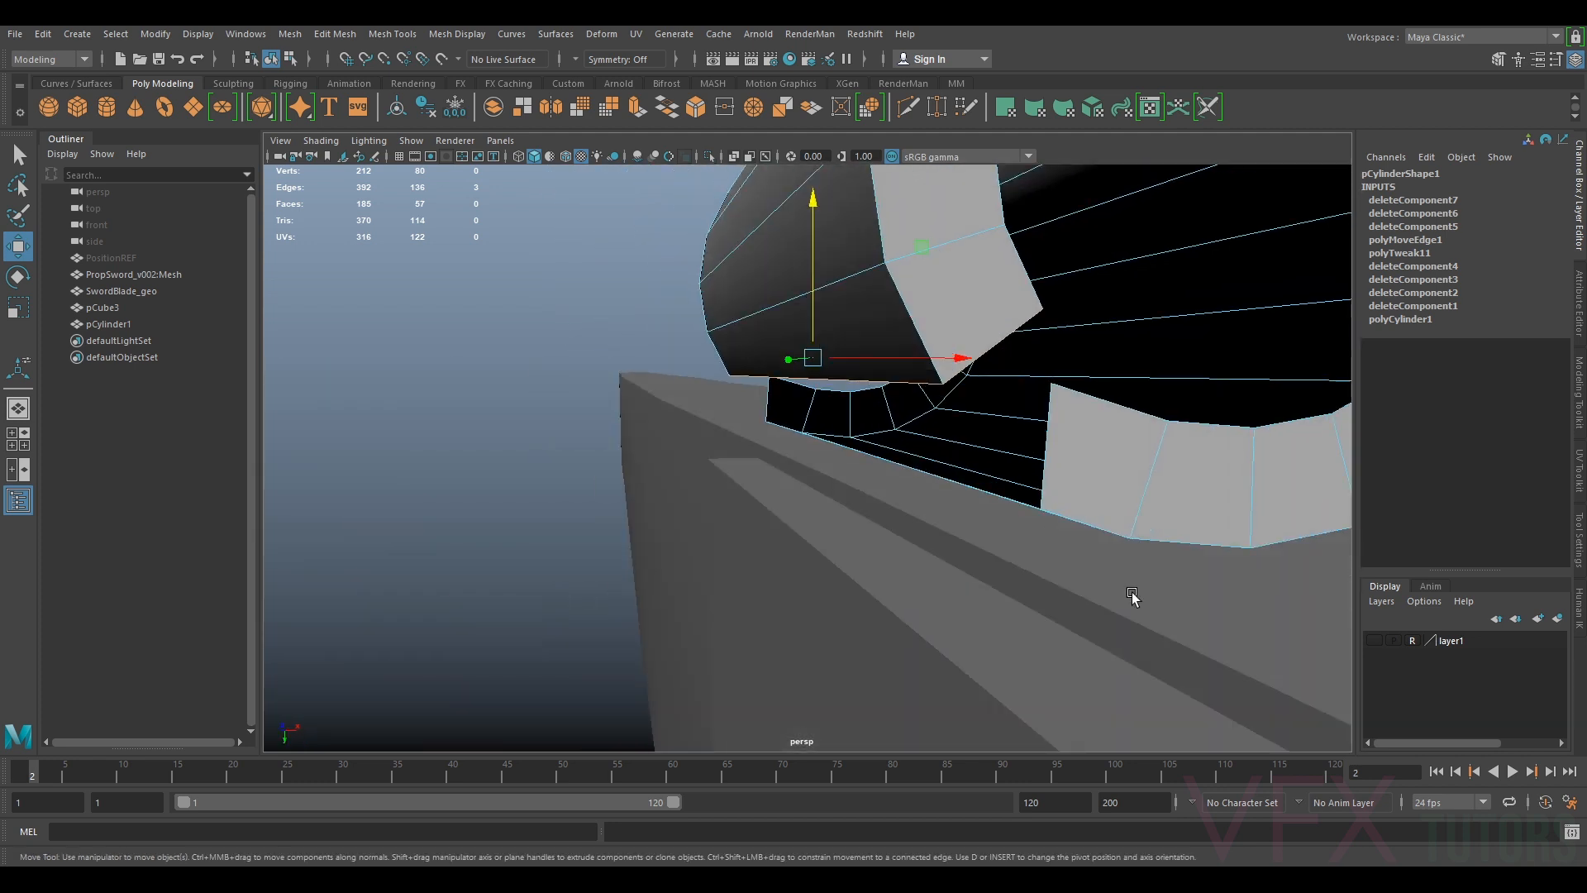
{"action": "left_click", "coordinate": [1373, 641]}
{"action": "left_click_drag", "start_coordinate": [1091, 533], "coordinate": [1053, 519], "text": "alt"}
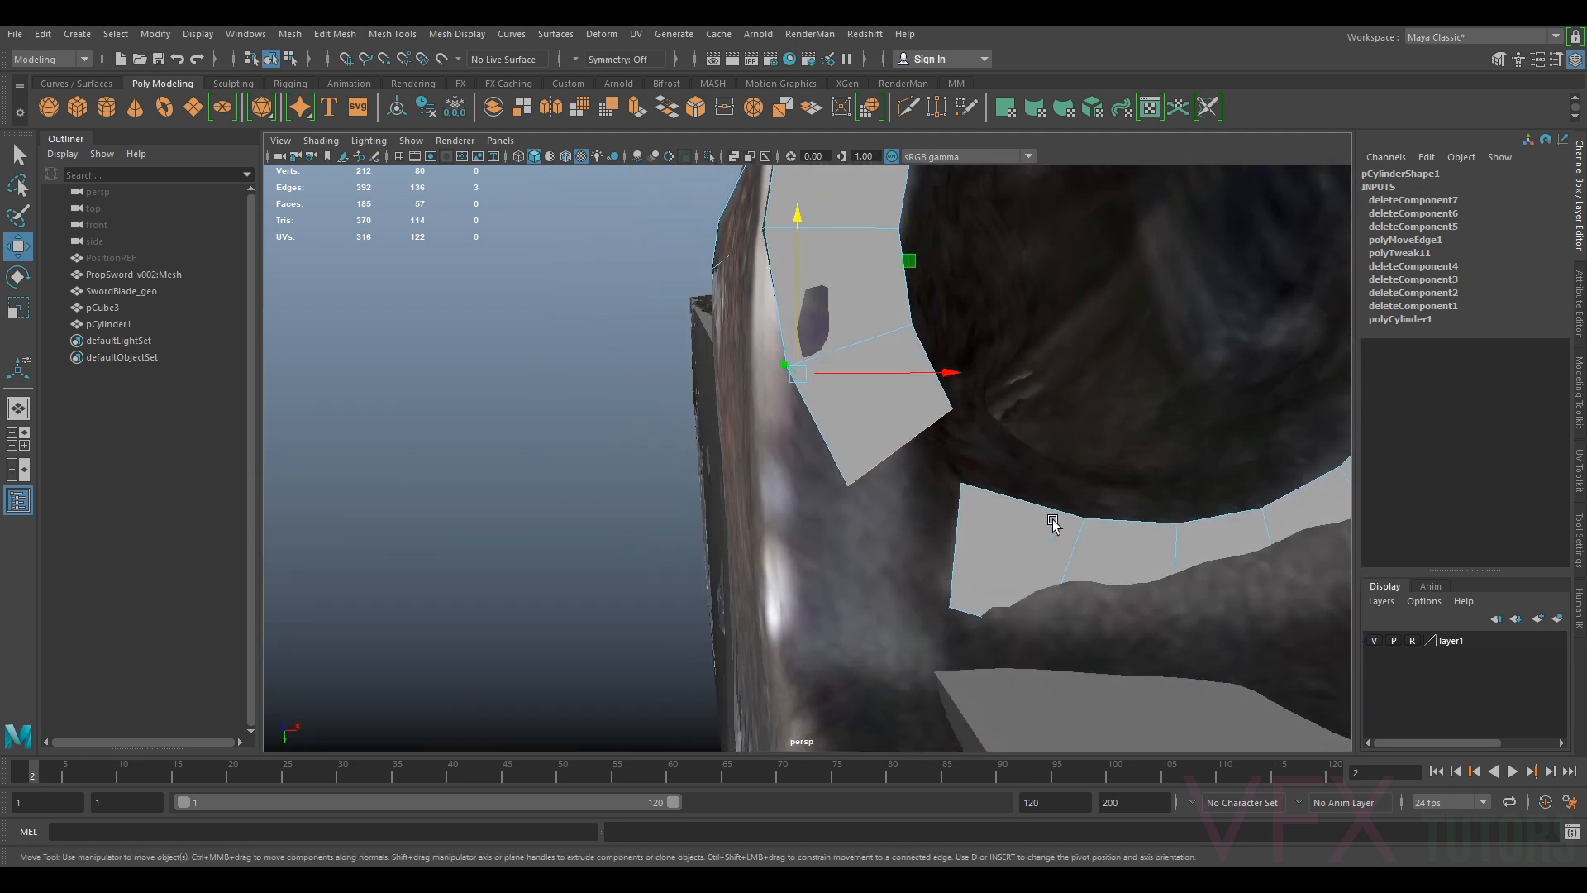
{"action": "left_click", "coordinate": [852, 379]}
{"action": "key", "text": "ctrl+z"}
{"action": "left_click_drag", "start_coordinate": [857, 373], "coordinate": [825, 381]}
{"action": "key", "text": "e"}
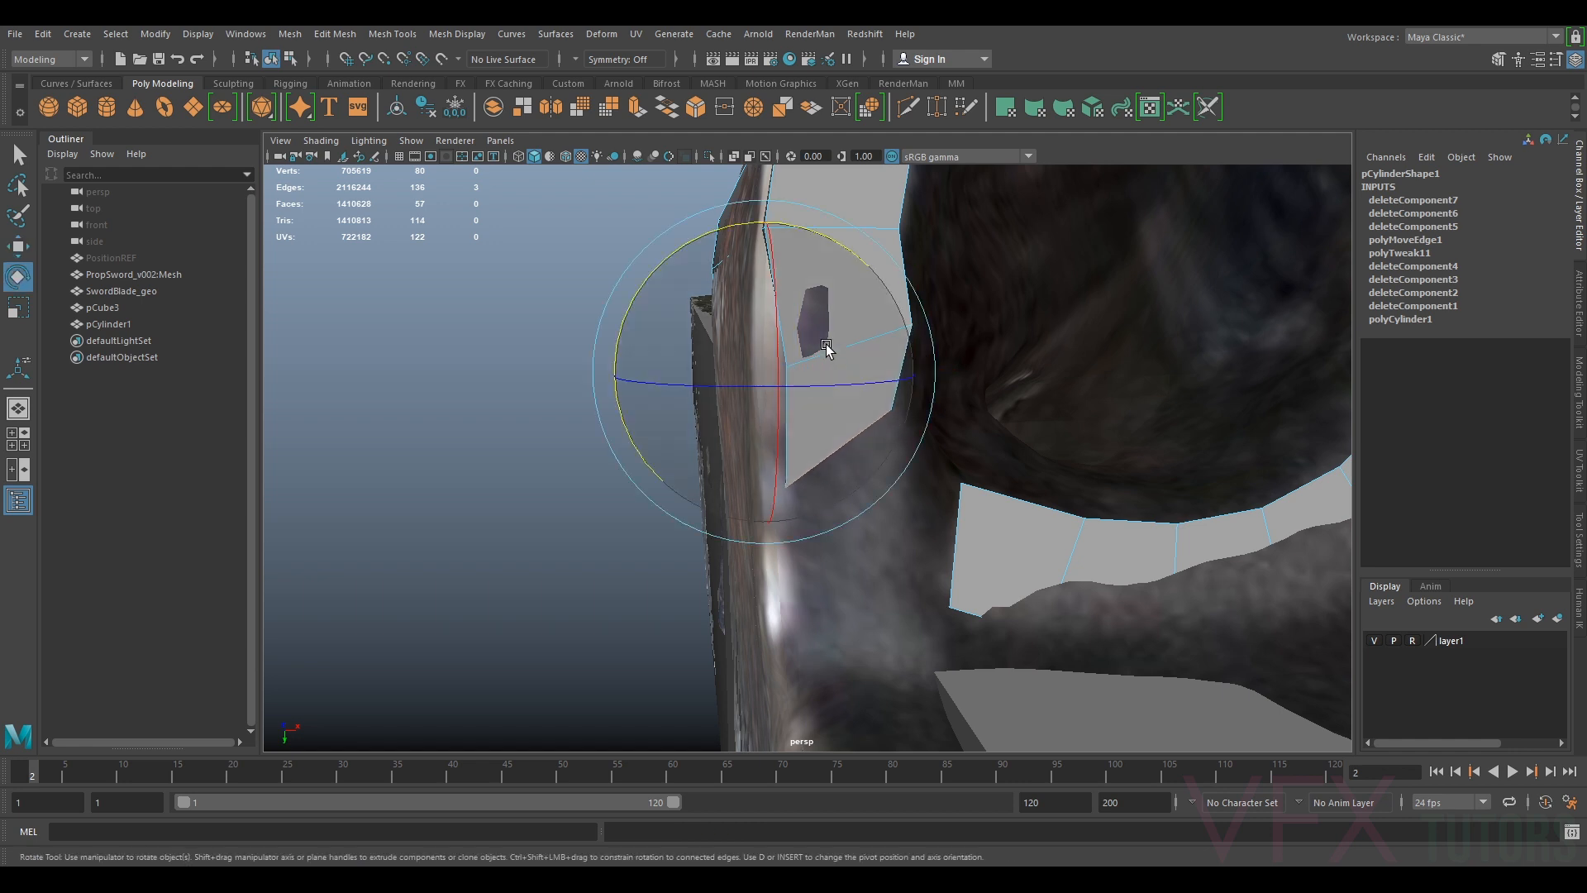
{"action": "left_click_drag", "start_coordinate": [660, 269], "coordinate": [749, 295]}
{"action": "key", "text": "w"}
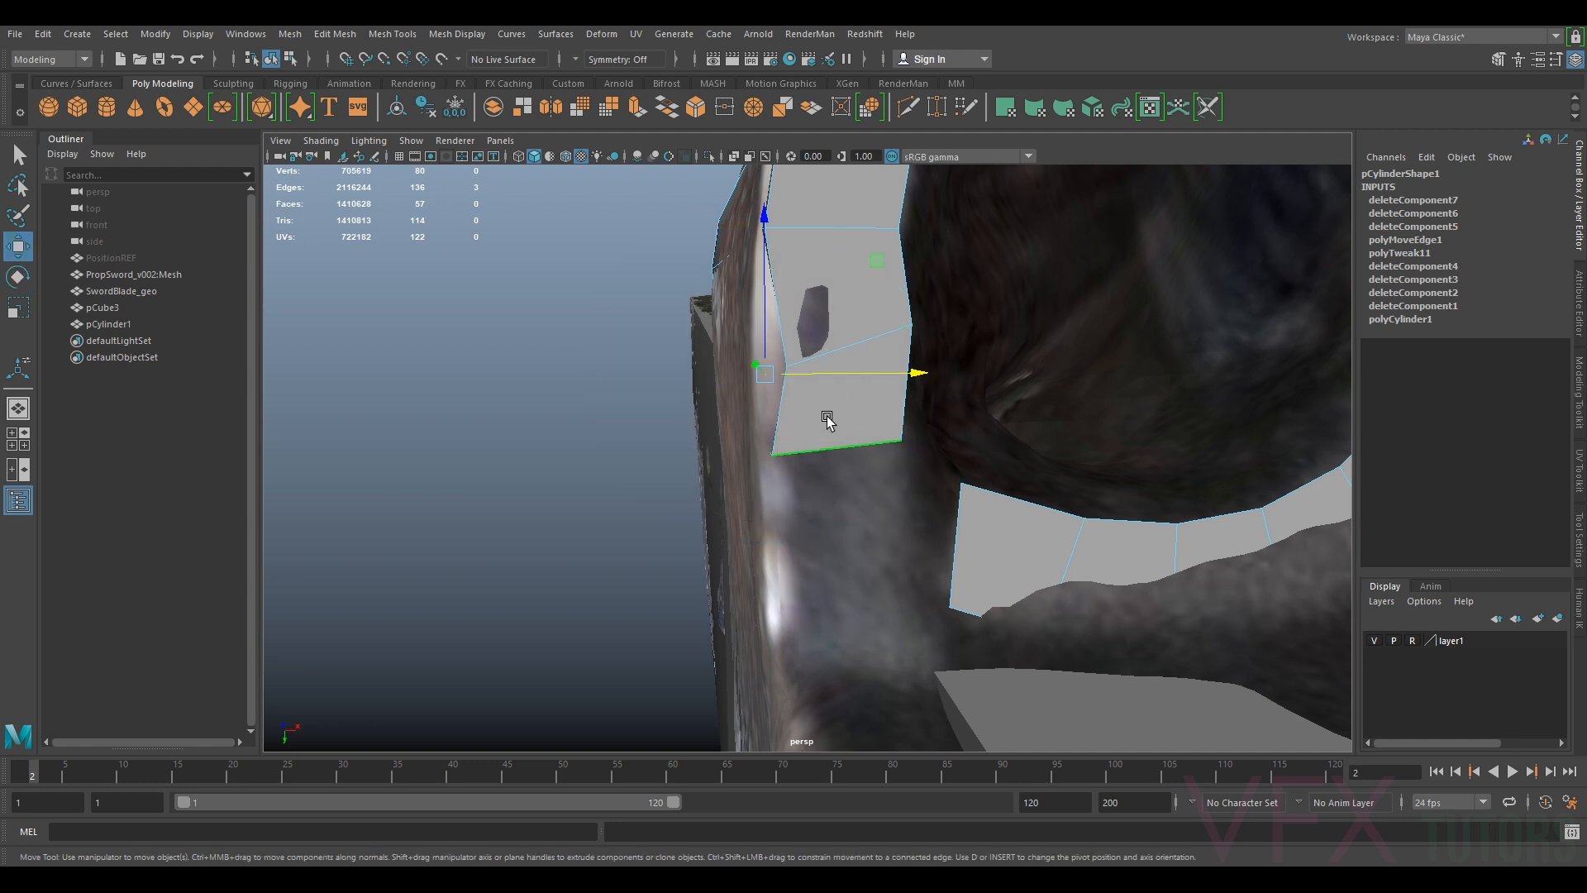
{"action": "left_click_drag", "start_coordinate": [824, 380], "coordinate": [816, 381]}
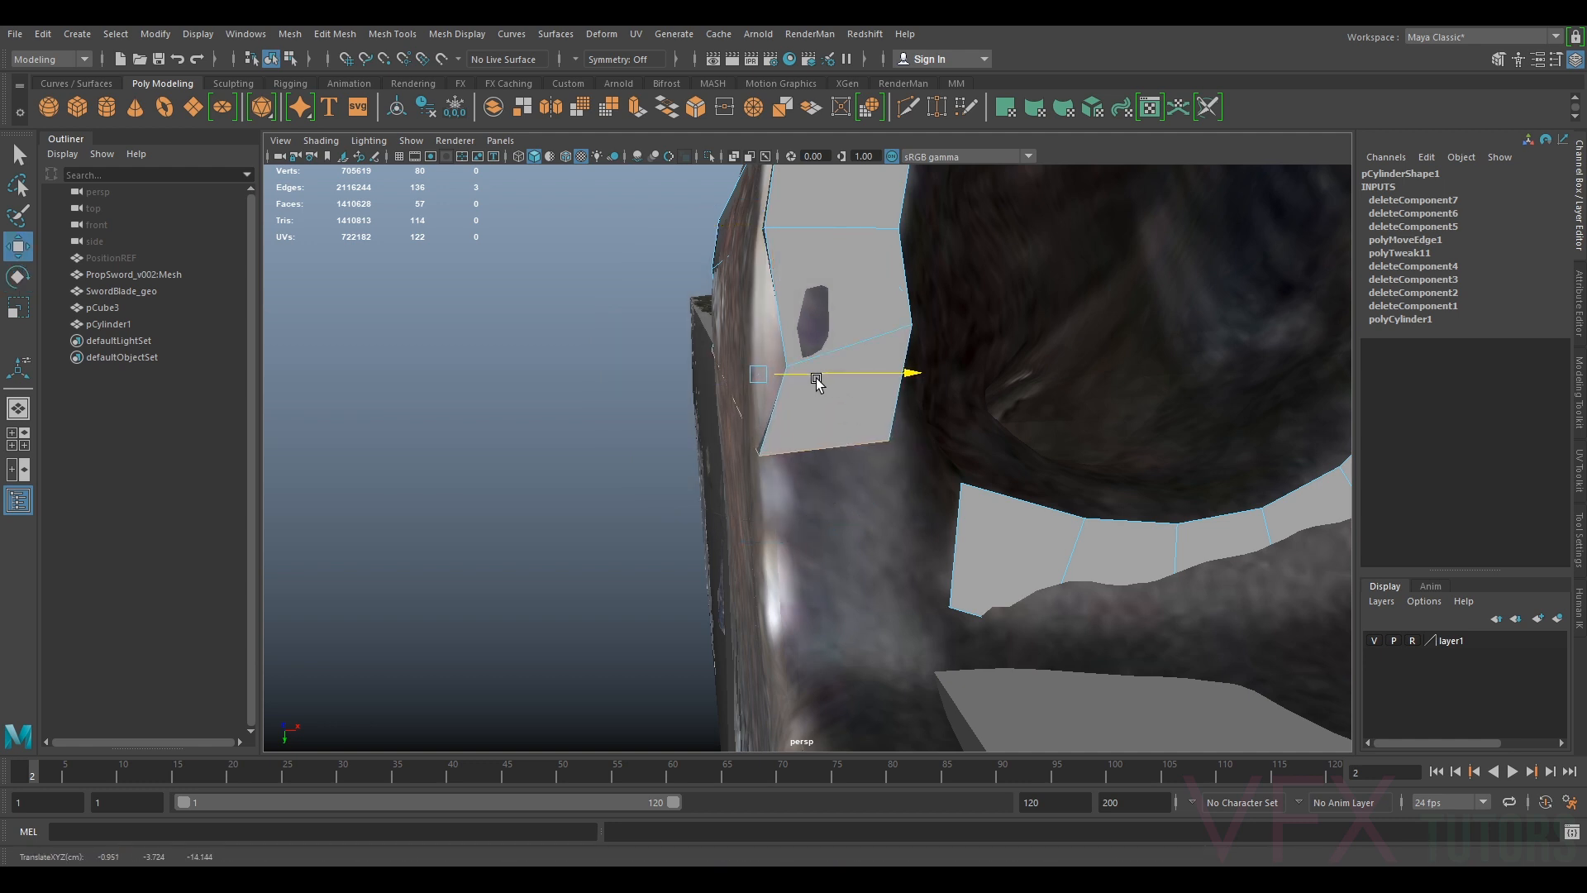
Move and rotate the next edge loop above the gap's upper end so the tab's wall runs straight down
{"action": "double_click", "coordinate": [829, 356]}
{"action": "left_click_drag", "start_coordinate": [860, 320], "coordinate": [842, 317]}
{"action": "key", "text": "e"}
{"action": "left_click_drag", "start_coordinate": [628, 240], "coordinate": [665, 217]}
{"action": "key", "text": "w"}
{"action": "left_click_drag", "start_coordinate": [754, 273], "coordinate": [819, 312]}
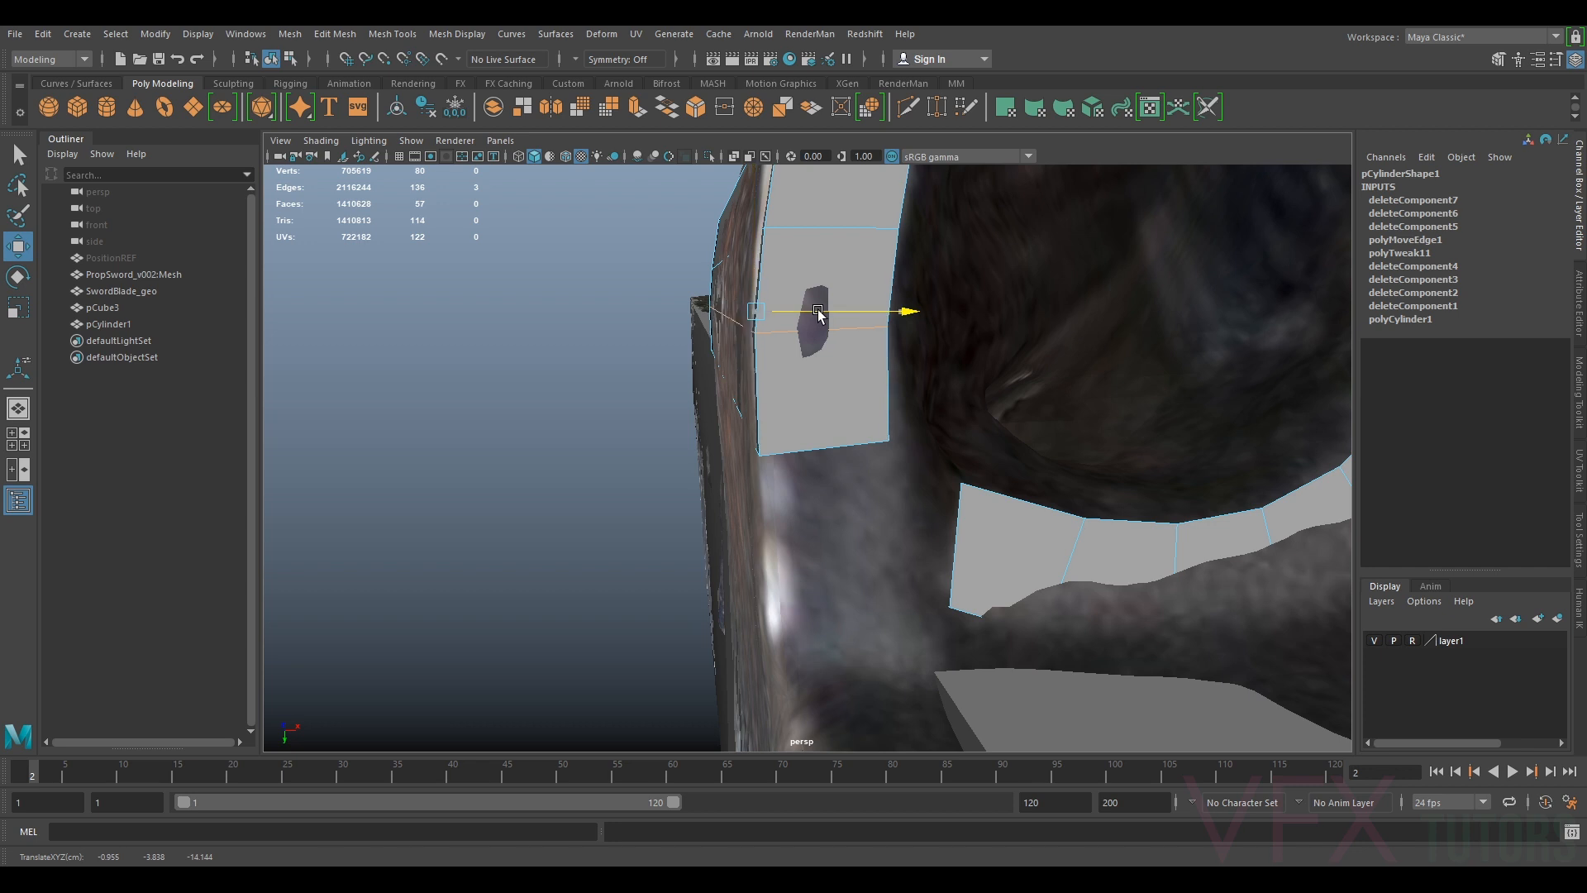
Hide layer1 and bridge the two opposite rim edges on the gap's lower side to cap the lip
{"action": "left_click_drag", "start_coordinate": [907, 453], "coordinate": [851, 448], "text": "alt"}
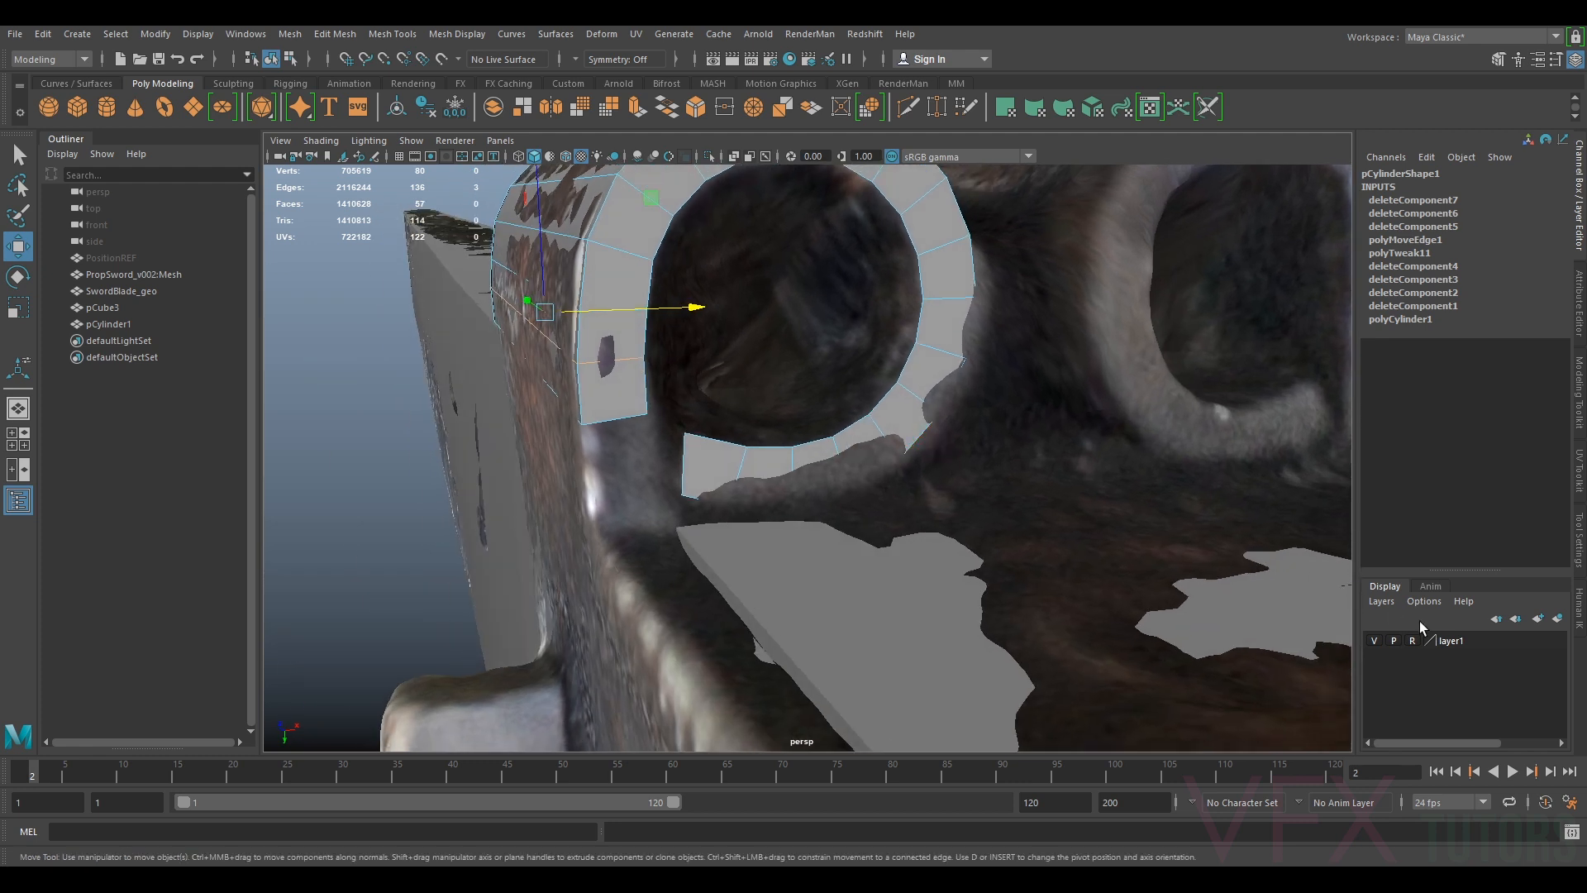
{"action": "left_click", "coordinate": [1374, 641]}
{"action": "left_click_drag", "start_coordinate": [896, 520], "coordinate": [854, 493], "text": "alt"}
{"action": "right_click_drag", "start_coordinate": [956, 426], "coordinate": [964, 384]}
{"action": "left_click", "coordinate": [938, 484]}
{"action": "left_click_drag", "start_coordinate": [712, 497], "coordinate": [851, 467], "text": "alt"}
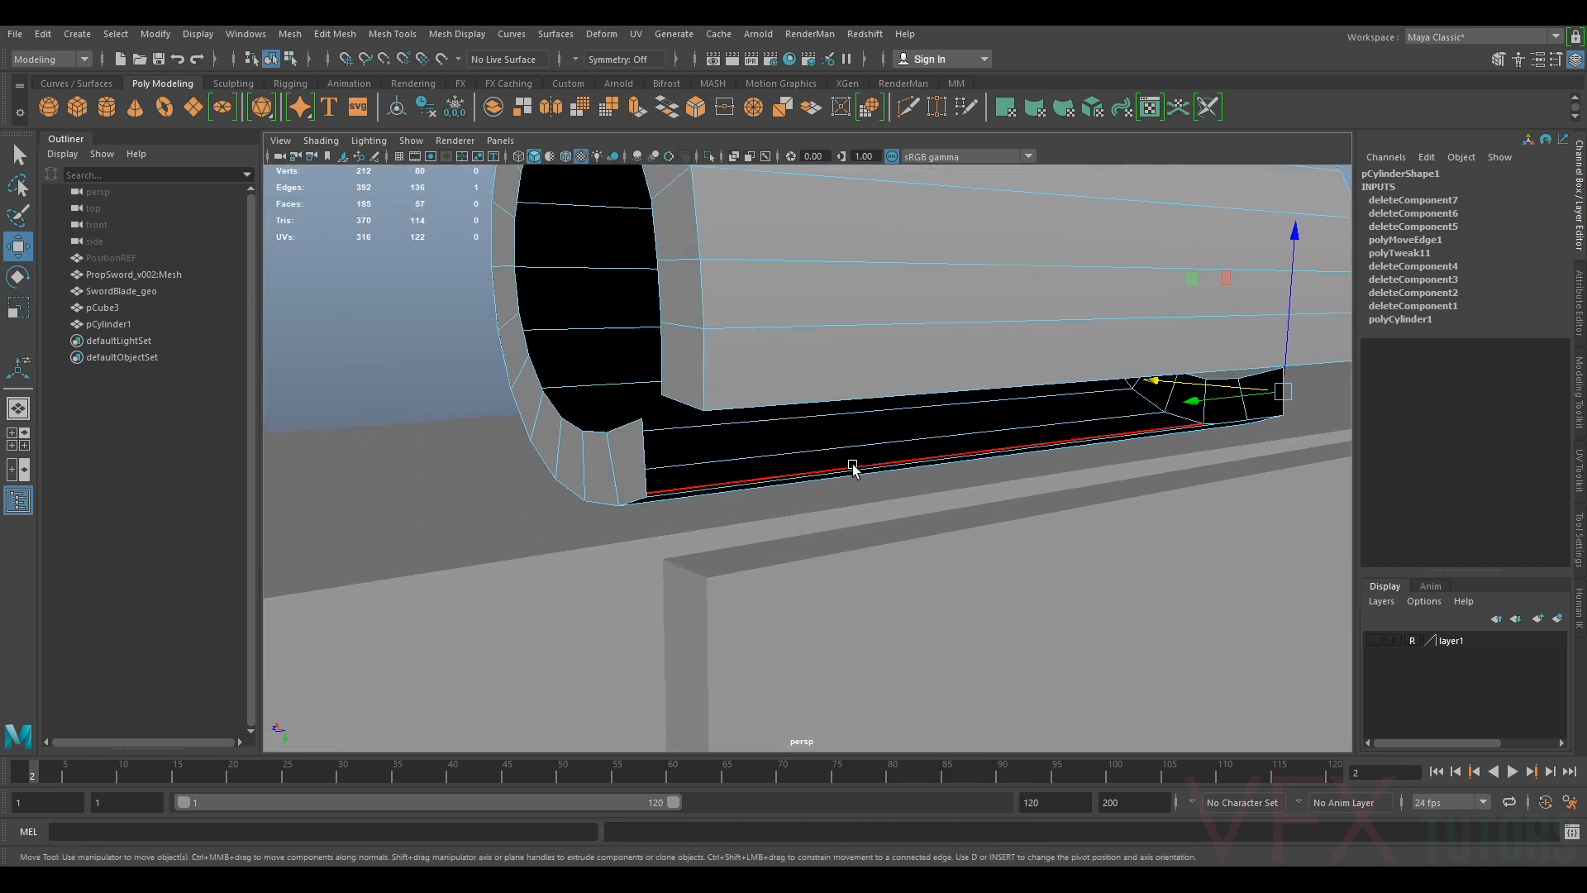
{"action": "left_click", "coordinate": [646, 455], "text": "shift"}
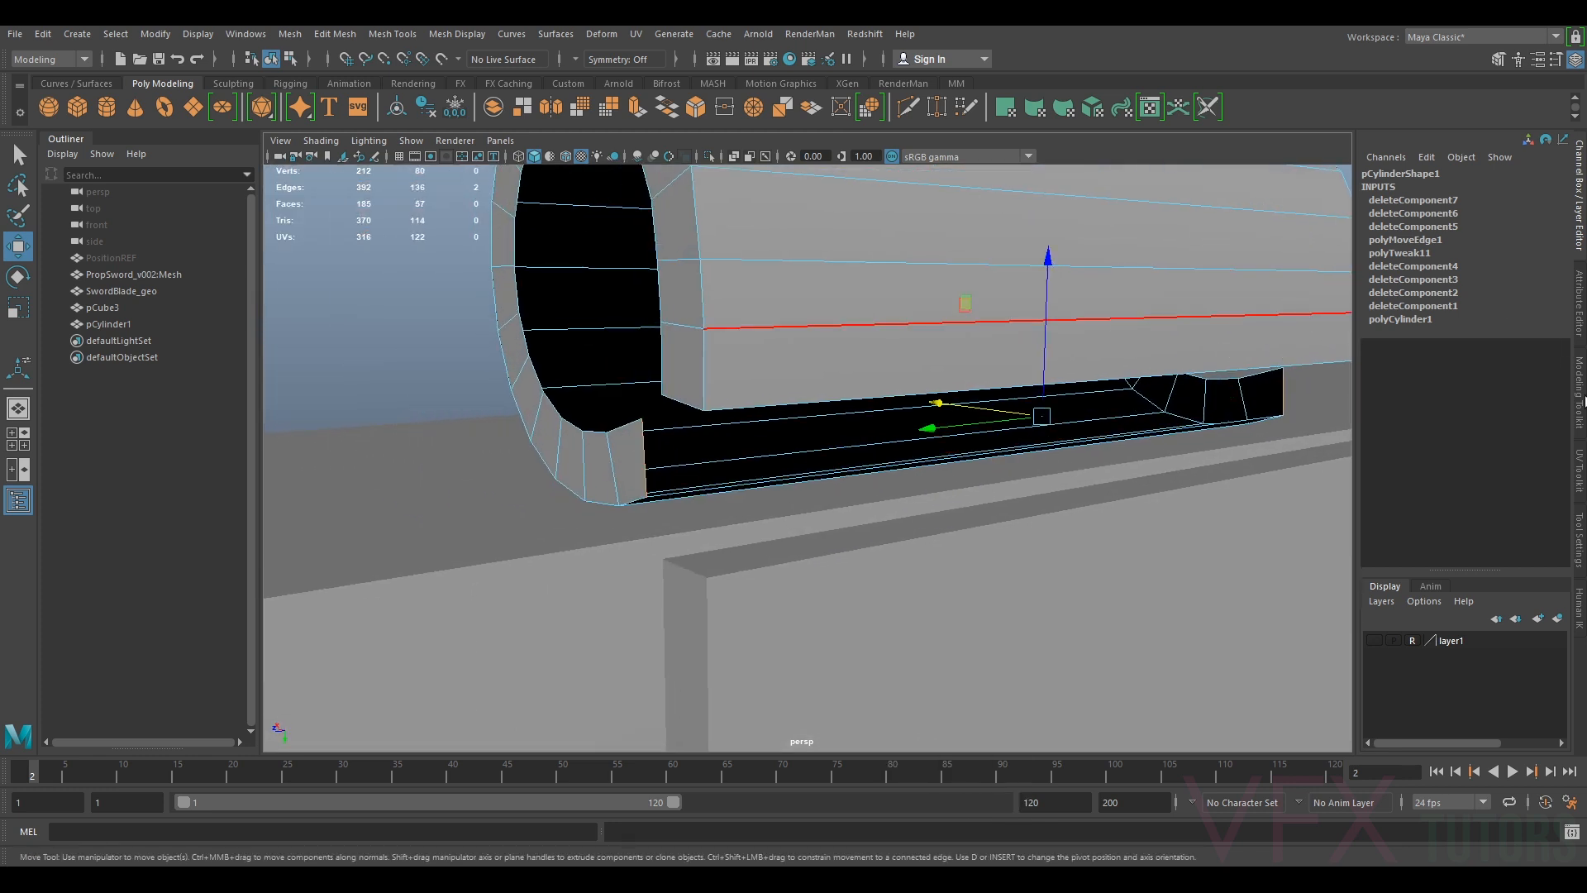
{"action": "left_click", "coordinate": [1579, 395]}
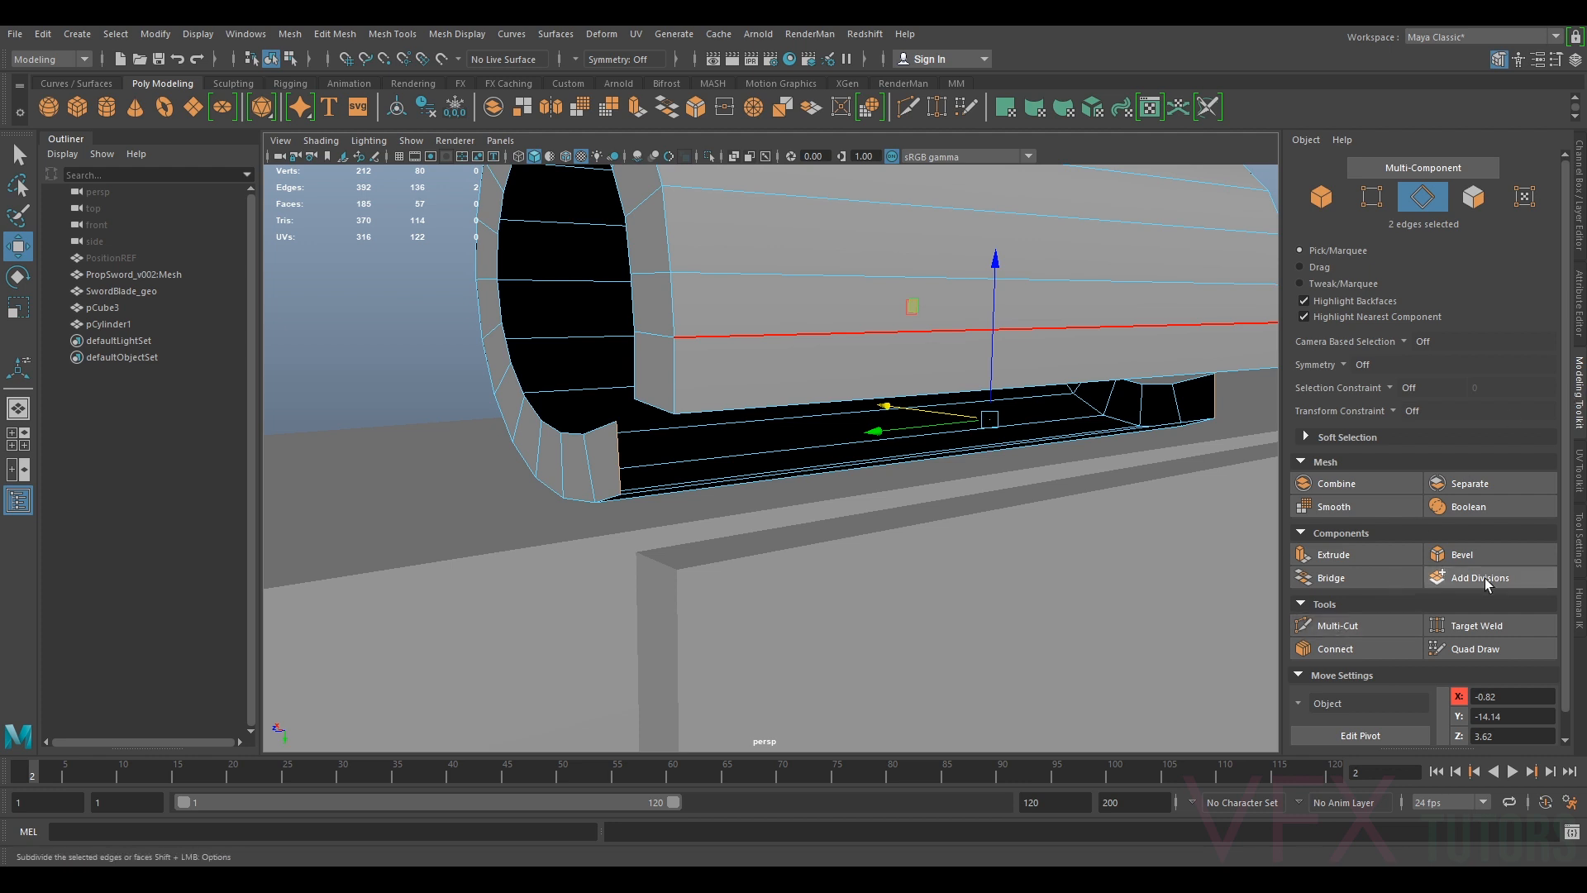
{"action": "left_click", "coordinate": [1330, 578]}
Bridge the opposite inner rim edges next to the capped lip to start the inner wall
{"action": "left_click_drag", "start_coordinate": [710, 388], "coordinate": [919, 419], "text": "alt"}
{"action": "left_click", "coordinate": [1091, 500]}
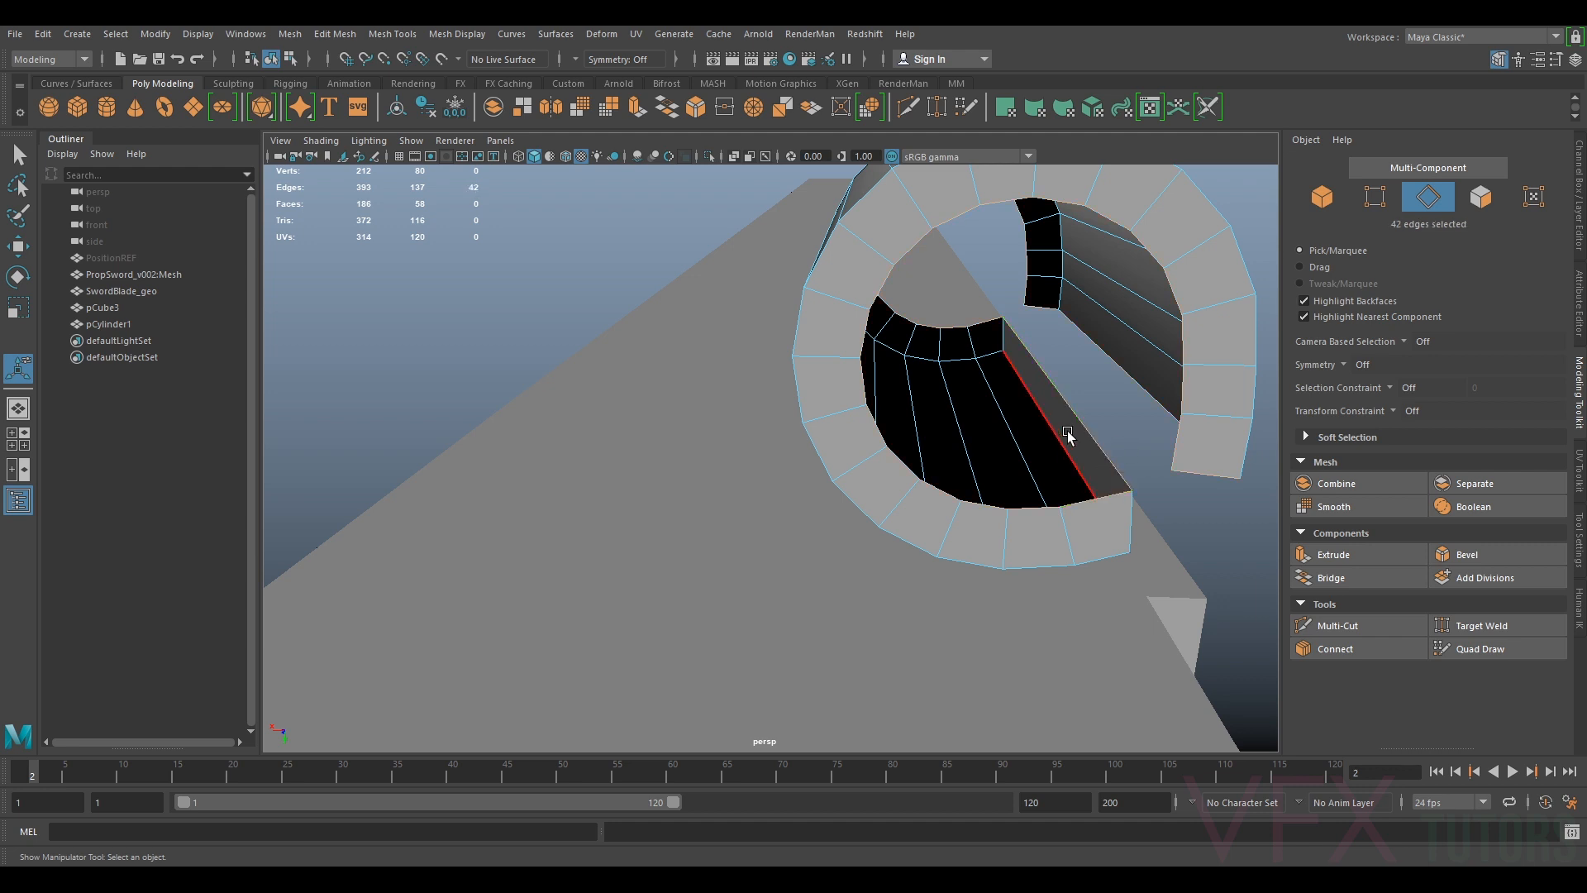
{"action": "left_click", "coordinate": [1078, 504]}
{"action": "left_click", "coordinate": [983, 324], "text": "shift"}
{"action": "key", "text": "g"}
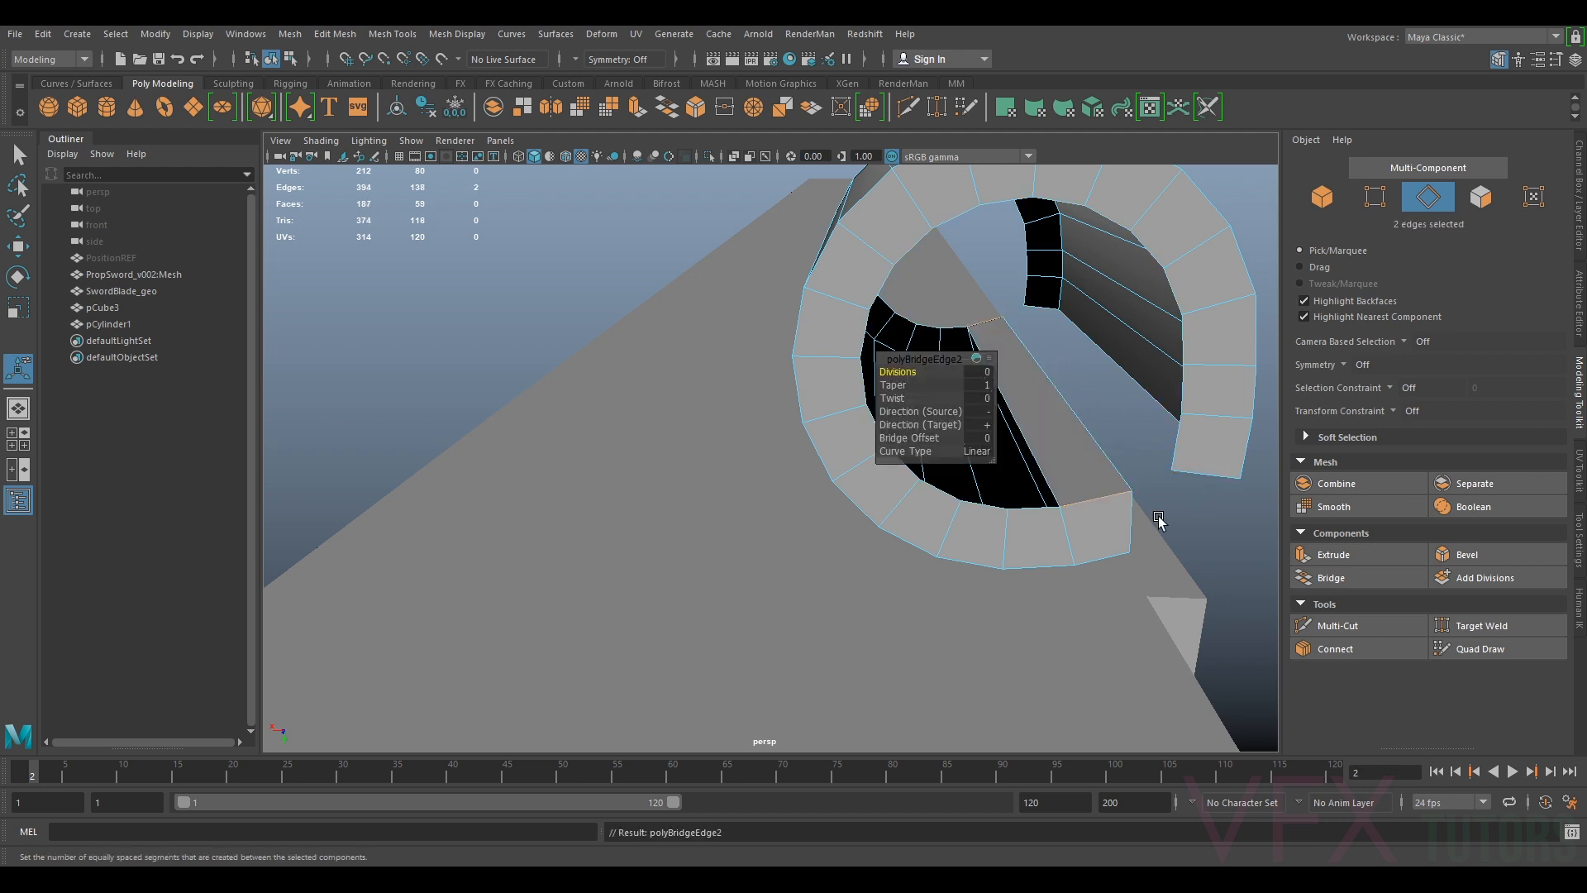
Bridge the remaining open inner borders at both cylinder ends to complete the tab's inner wall
{"action": "double_click", "coordinate": [1040, 510]}
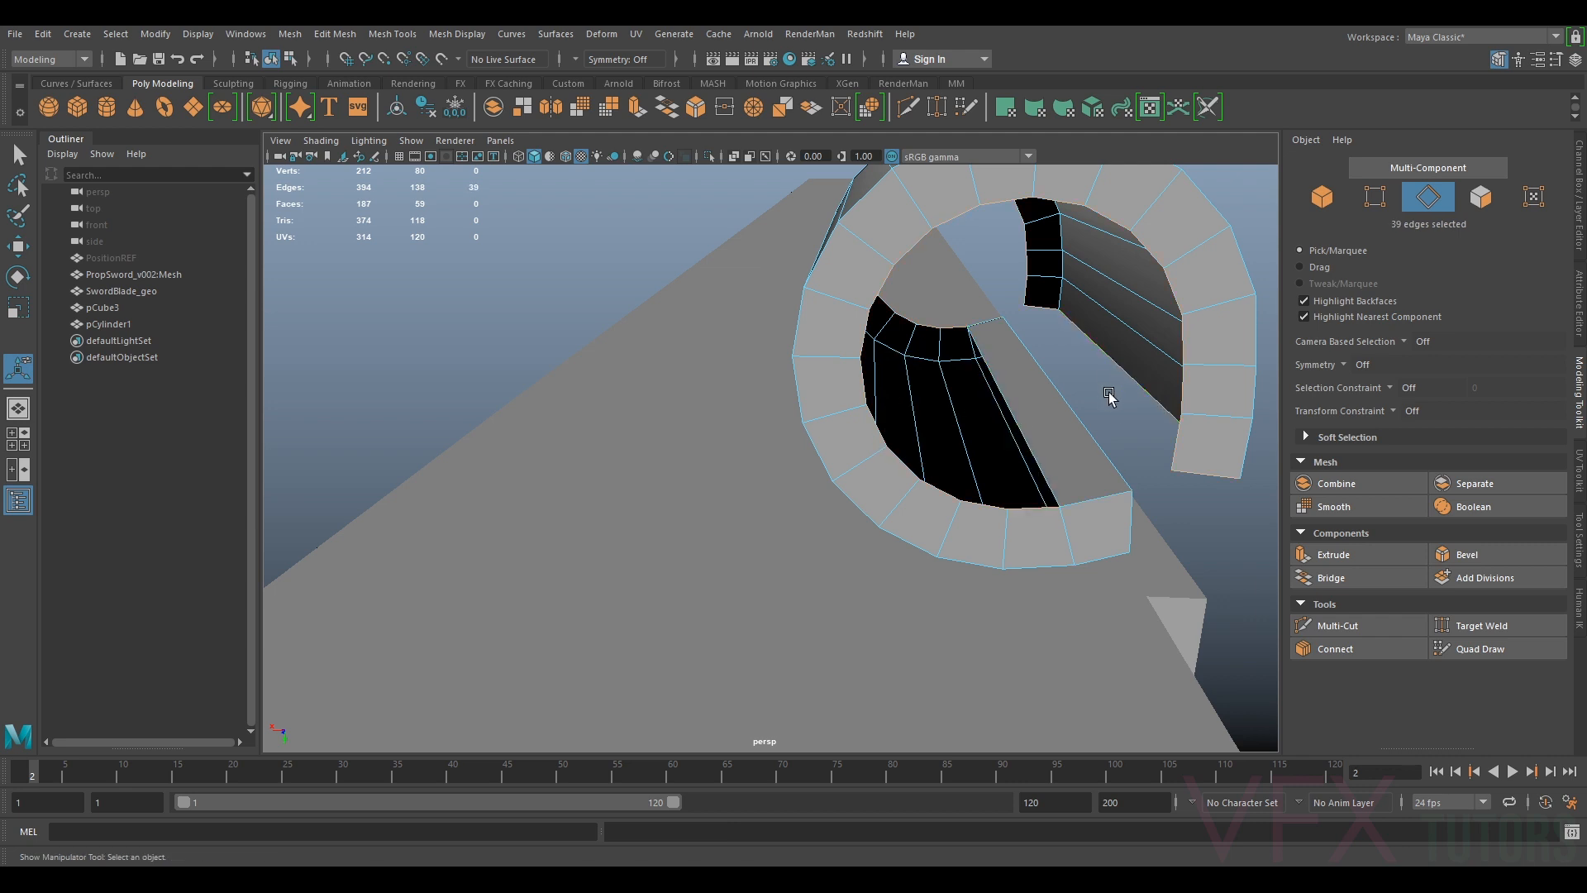
{"action": "left_click", "coordinate": [1071, 339], "text": "ctrl"}
{"action": "key", "text": "g"}
{"action": "left_click_drag", "start_coordinate": [1179, 478], "coordinate": [843, 518], "text": "alt"}
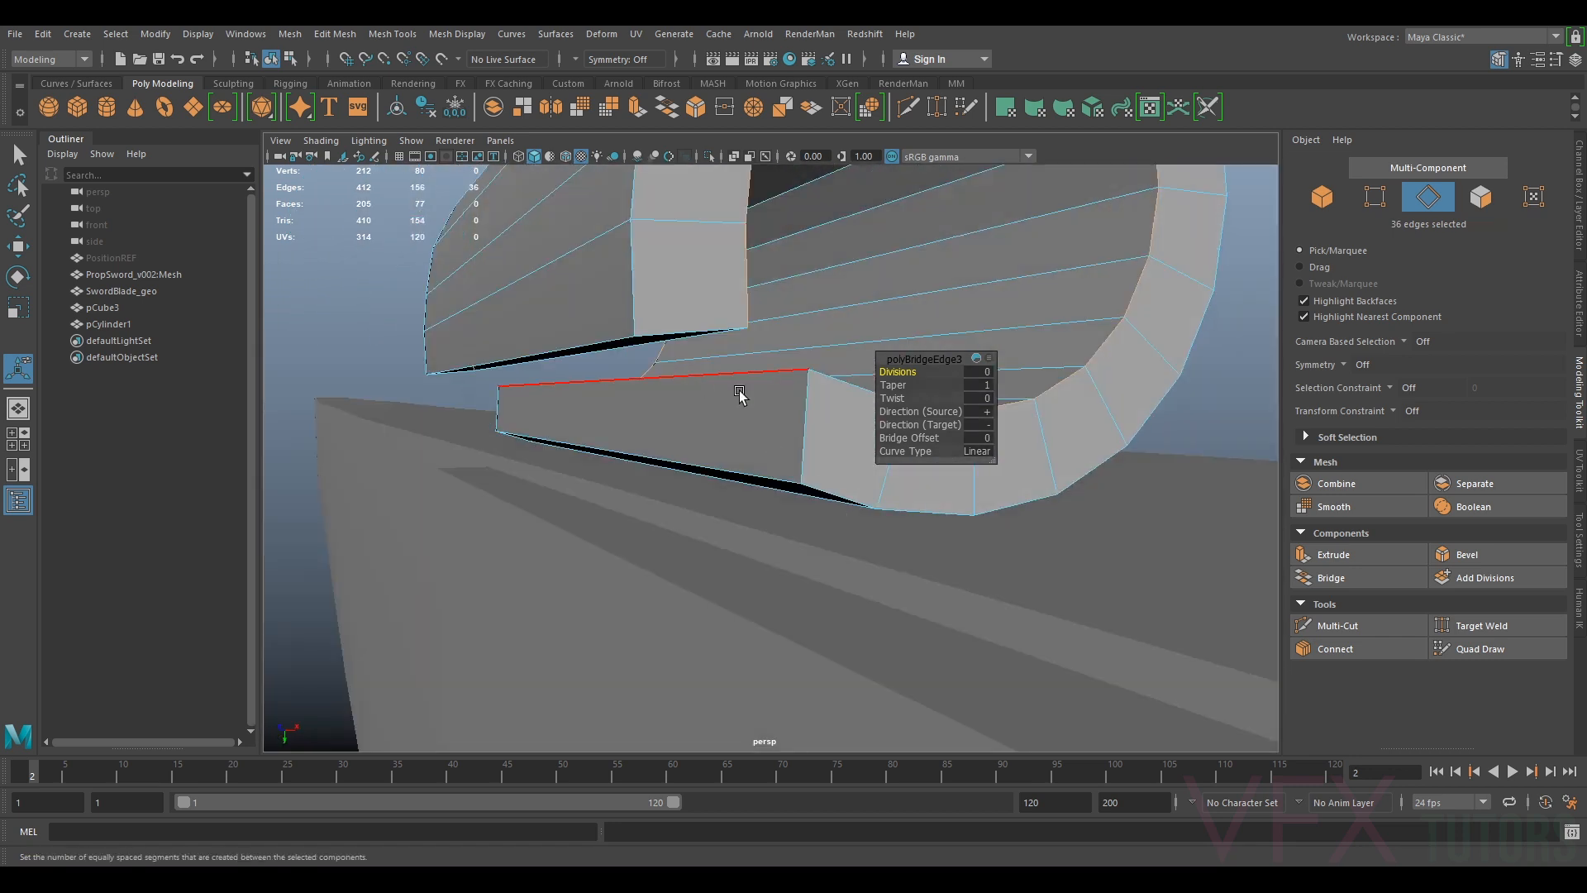
{"action": "key", "text": "f"}
{"action": "left_click_drag", "start_coordinate": [773, 429], "coordinate": [777, 397], "text": "alt"}
Return to object selection, show layer1 and compare the curled tab with the scanned tab on the bolted plate
{"action": "right_click_drag", "start_coordinate": [776, 389], "coordinate": [840, 365]}
{"action": "left_click_drag", "start_coordinate": [830, 364], "coordinate": [1019, 418], "text": "alt"}
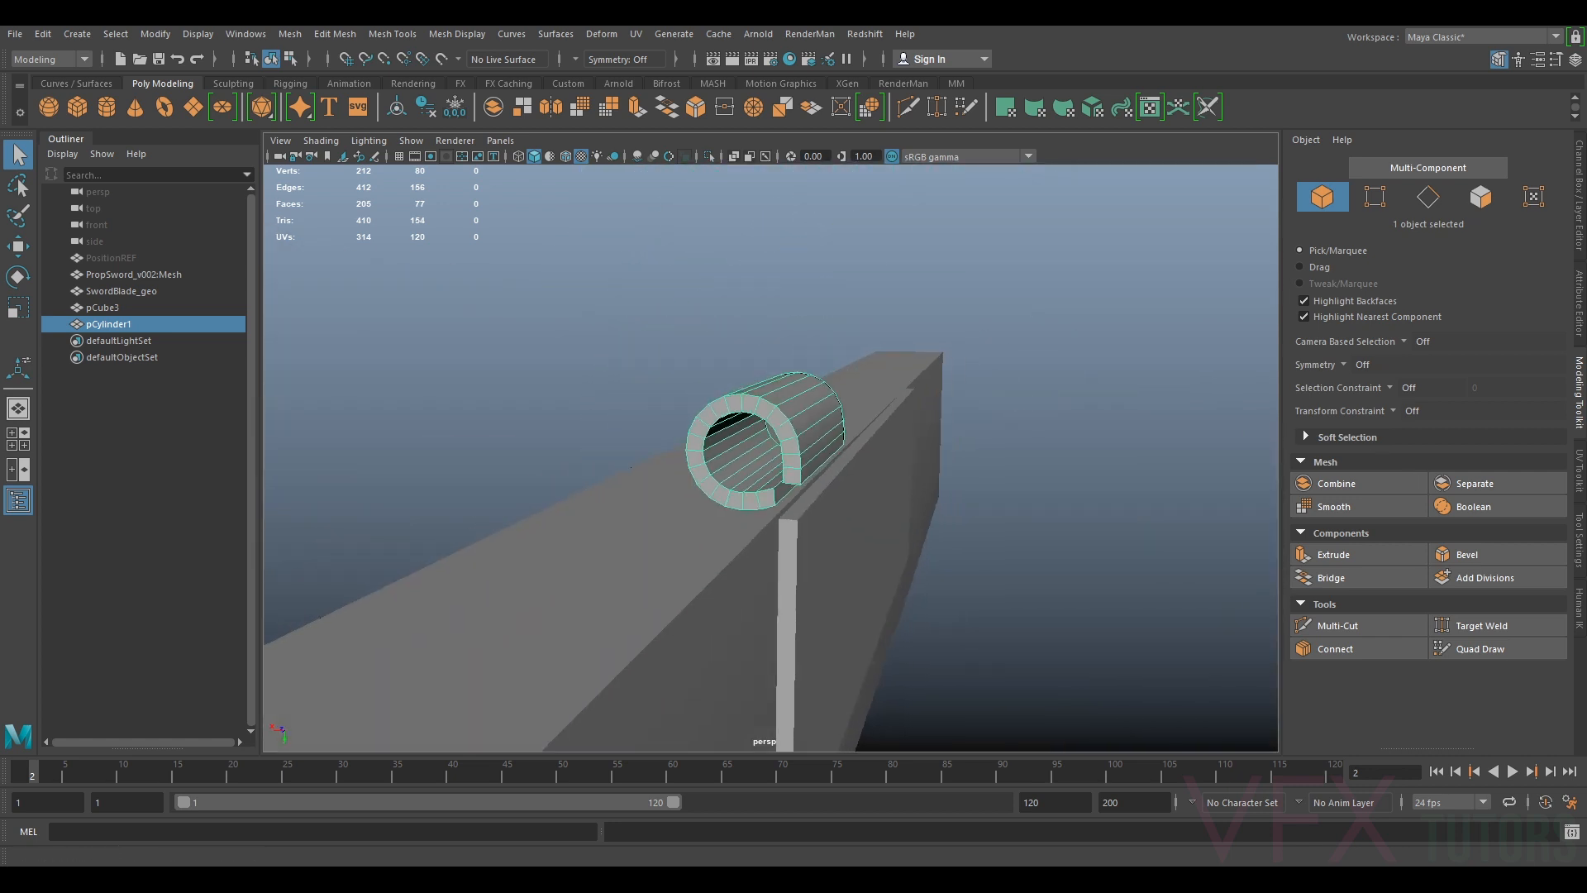
{"action": "left_click", "coordinate": [1578, 241]}
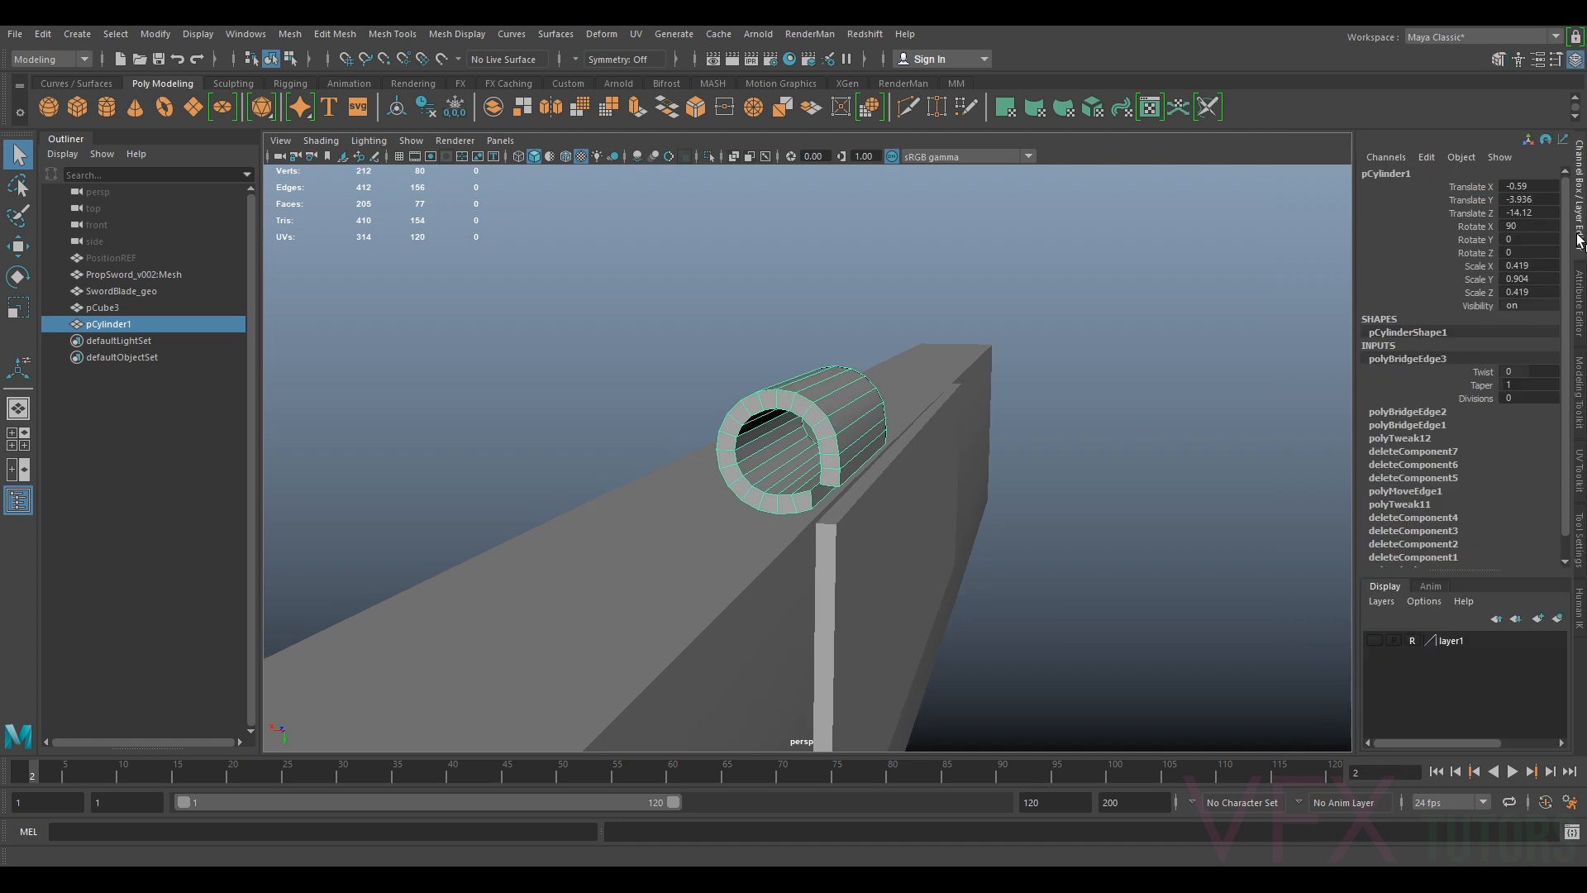
{"action": "left_click", "coordinate": [1376, 637]}
{"action": "left_click_drag", "start_coordinate": [1272, 541], "coordinate": [1086, 469], "text": "alt"}
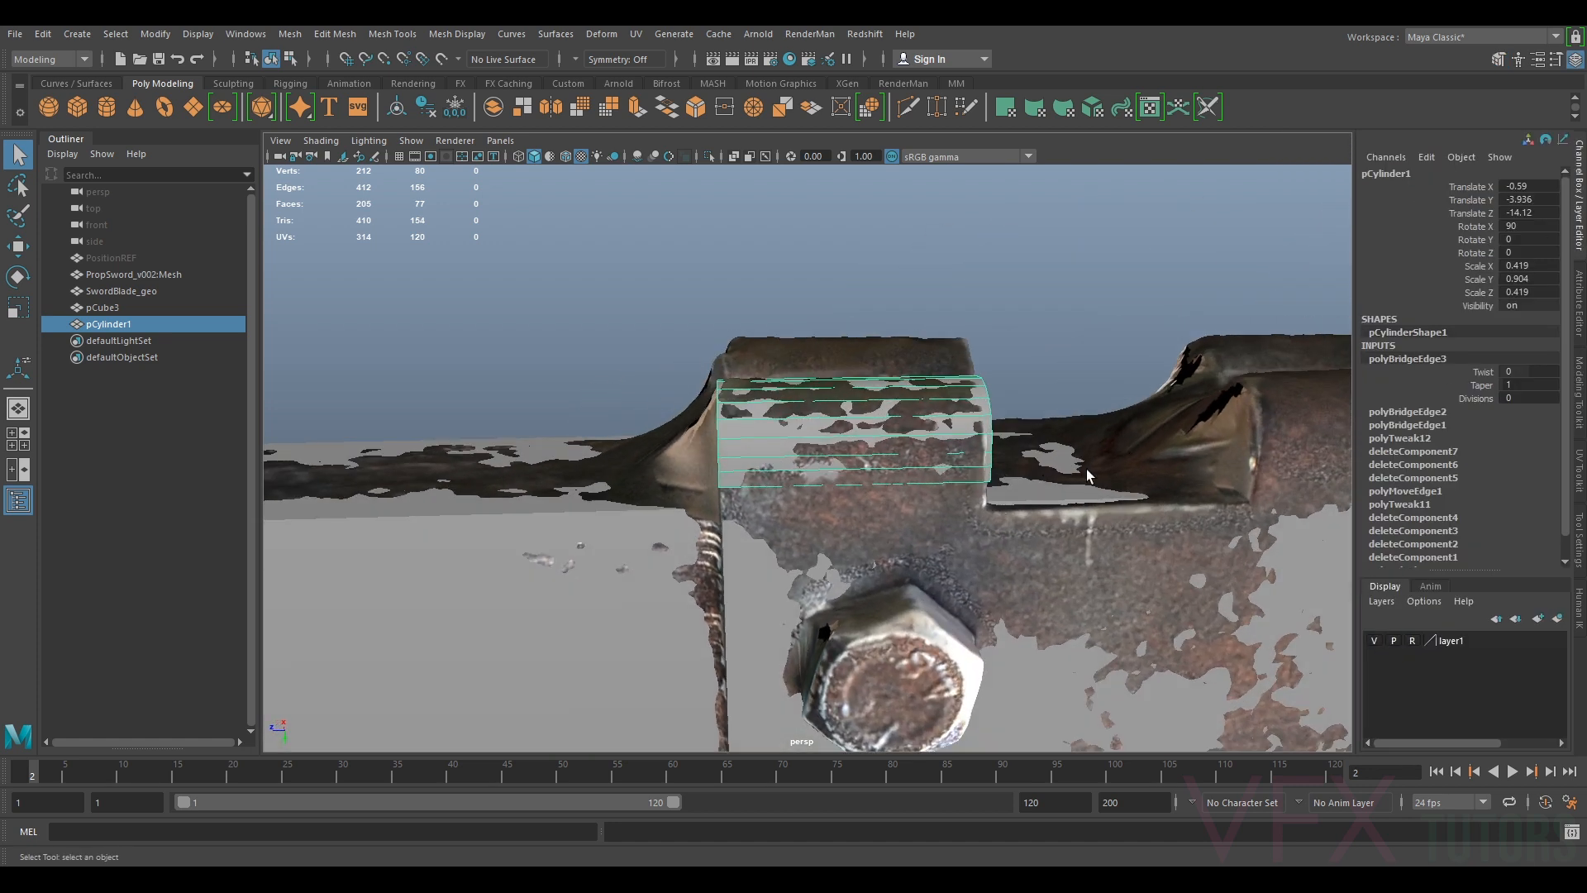
{"action": "scroll", "coordinate": [1089, 463], "scroll_direction": "down", "scroll_amount": 2}
{"action": "left_click_drag", "start_coordinate": [991, 449], "coordinate": [892, 439], "text": "alt"}
{"action": "middle_click_drag", "start_coordinate": [1186, 477], "coordinate": [1094, 454], "text": "alt"}
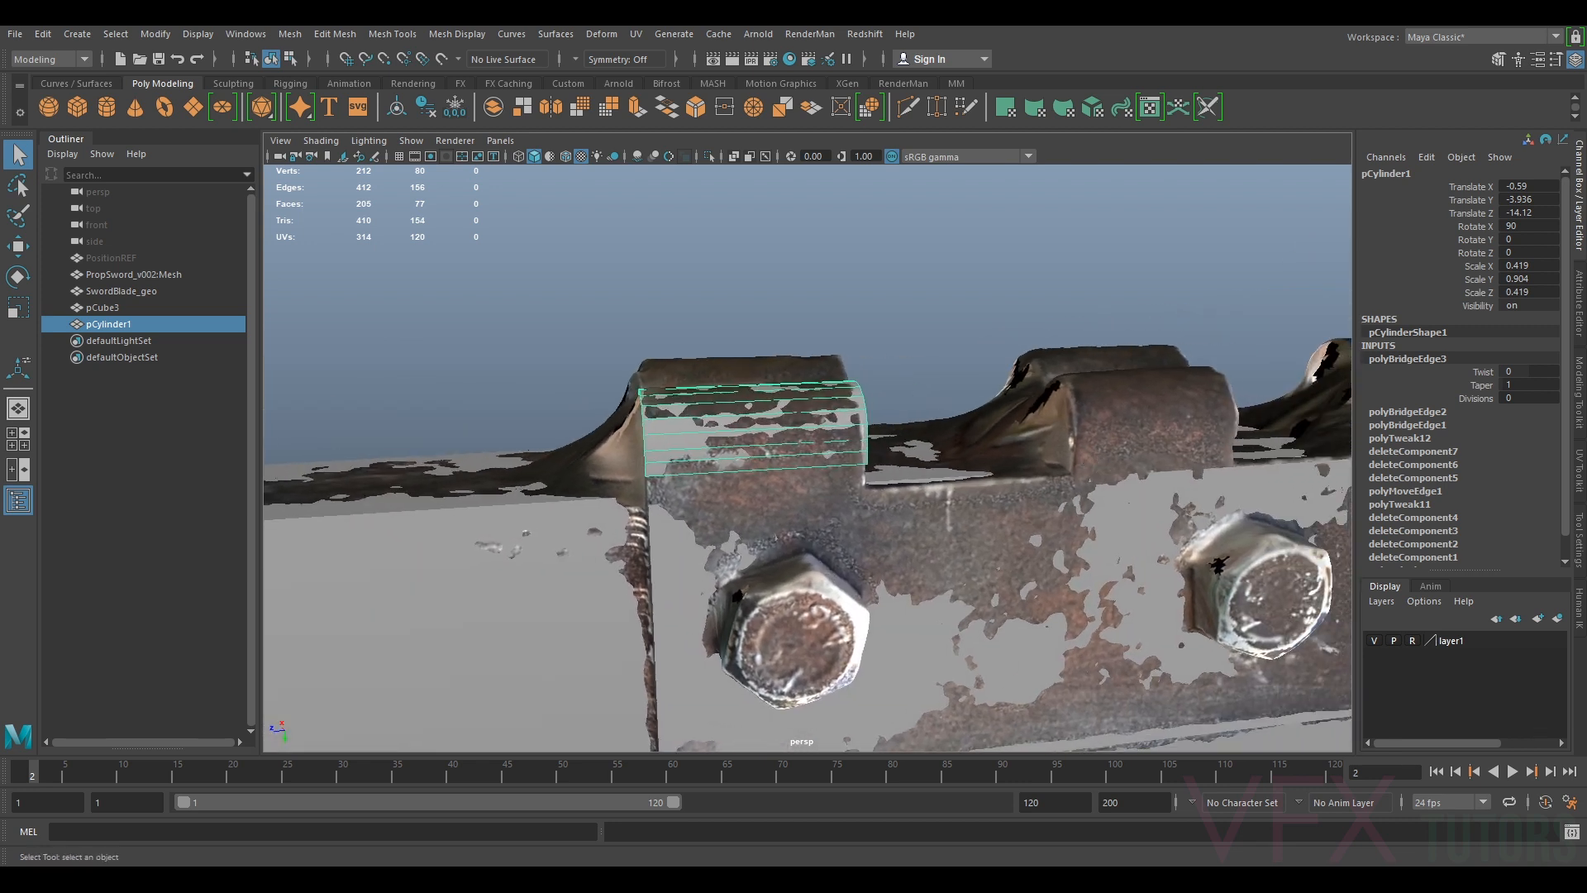
Duplicate the first hinge cylinder and position the copy over the second knuckle at about Translate Y -3.903 and Z -17.929
{"action": "key", "text": "w"}
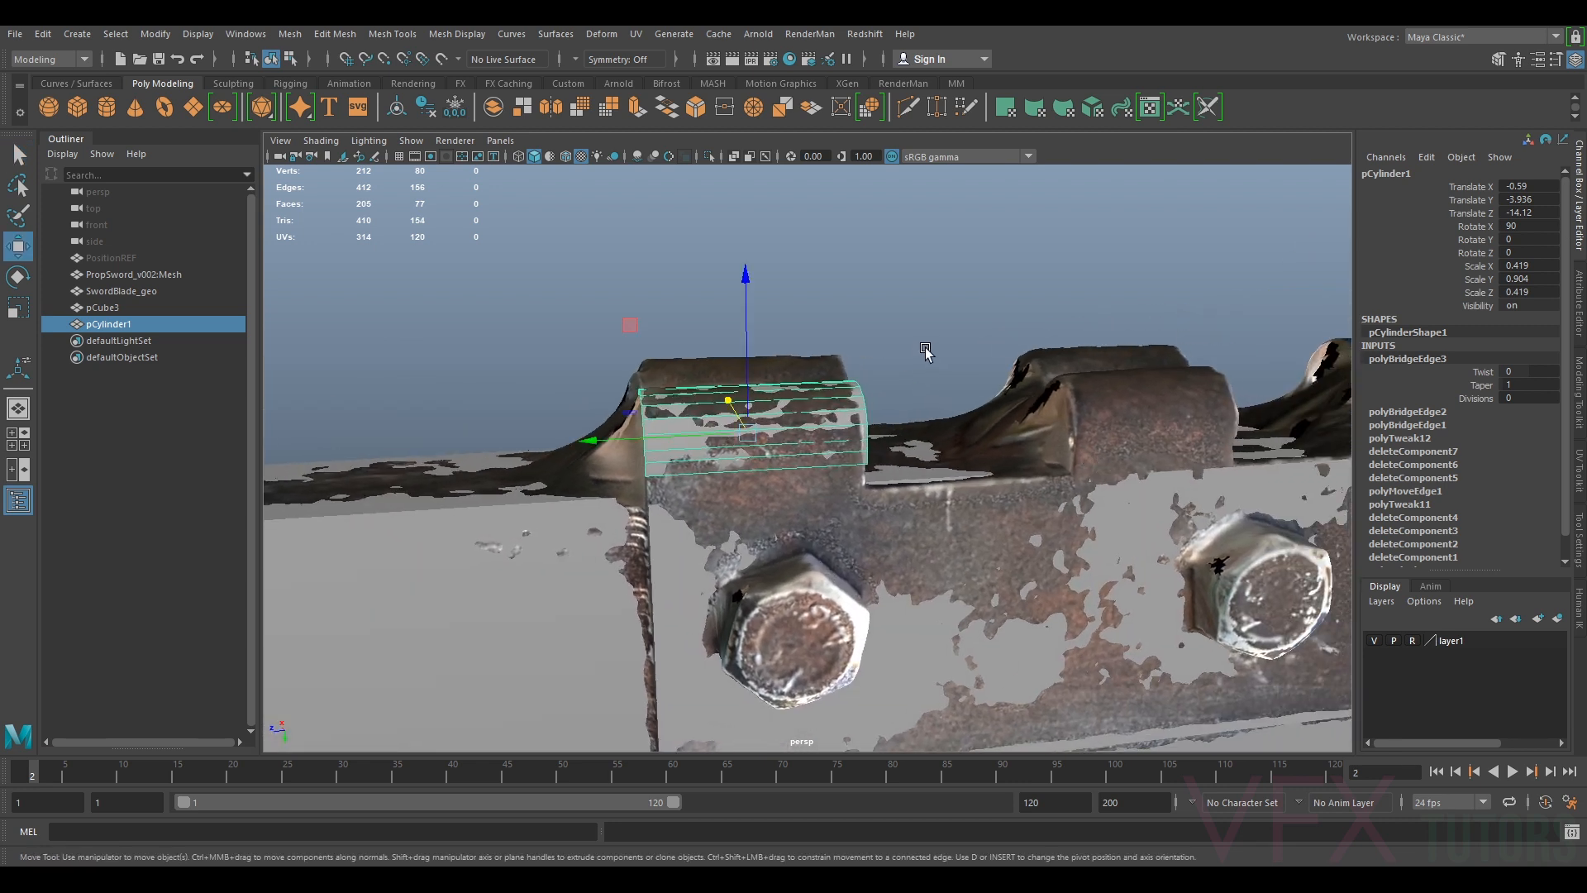
{"action": "key", "text": "ctrl+d"}
{"action": "left_click_drag", "start_coordinate": [714, 437], "coordinate": [1119, 460]}
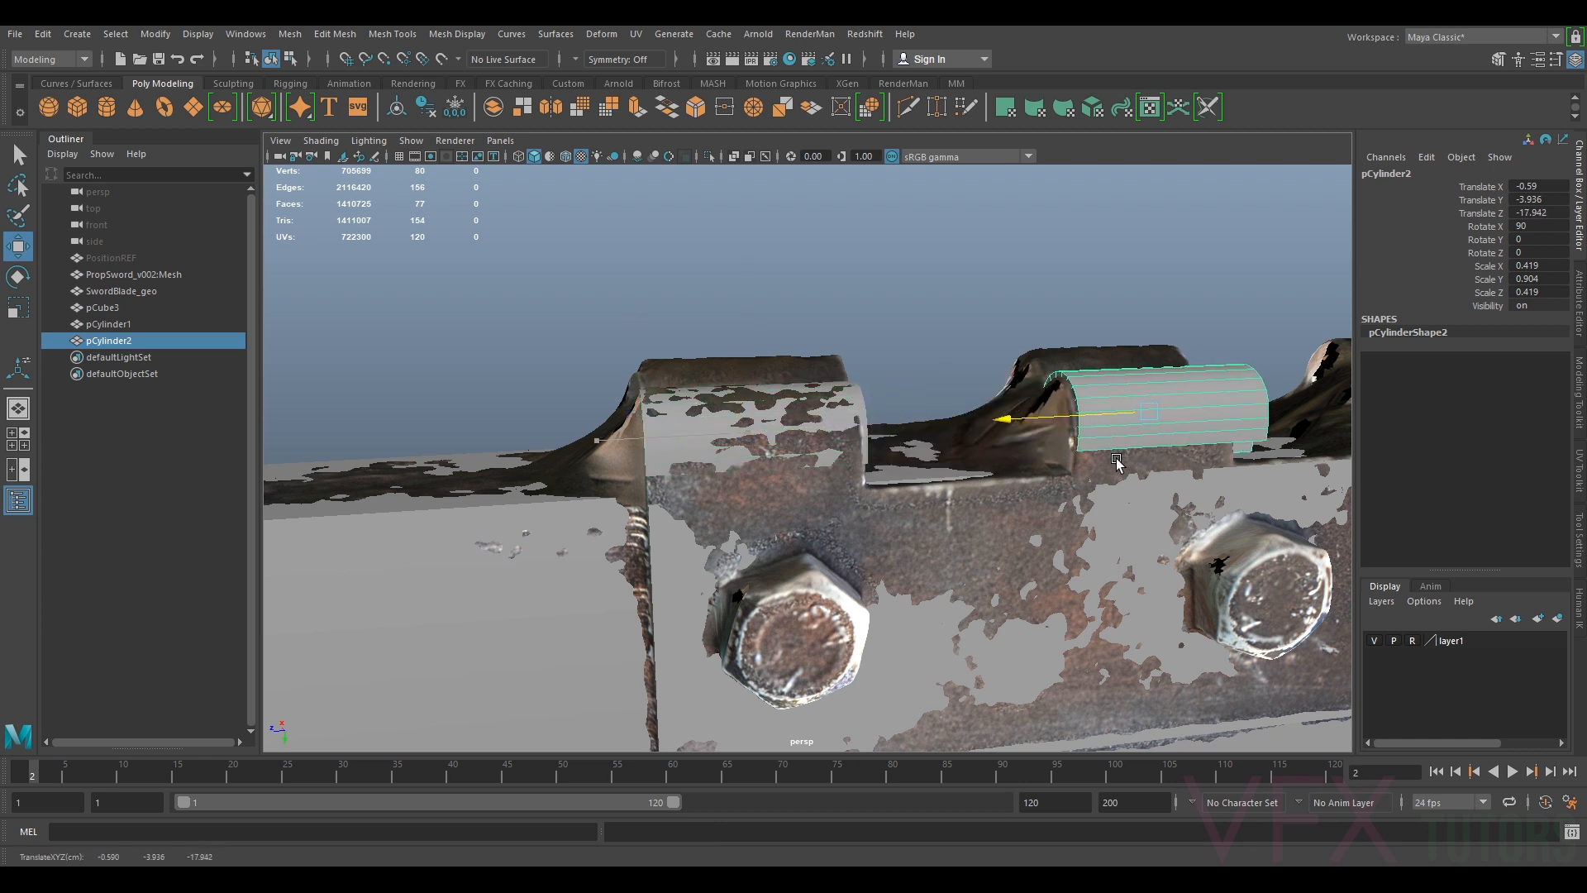
{"action": "scroll", "coordinate": [938, 475], "scroll_direction": "up", "scroll_amount": 2}
{"action": "middle_click_drag", "start_coordinate": [1161, 453], "coordinate": [990, 457], "text": "alt"}
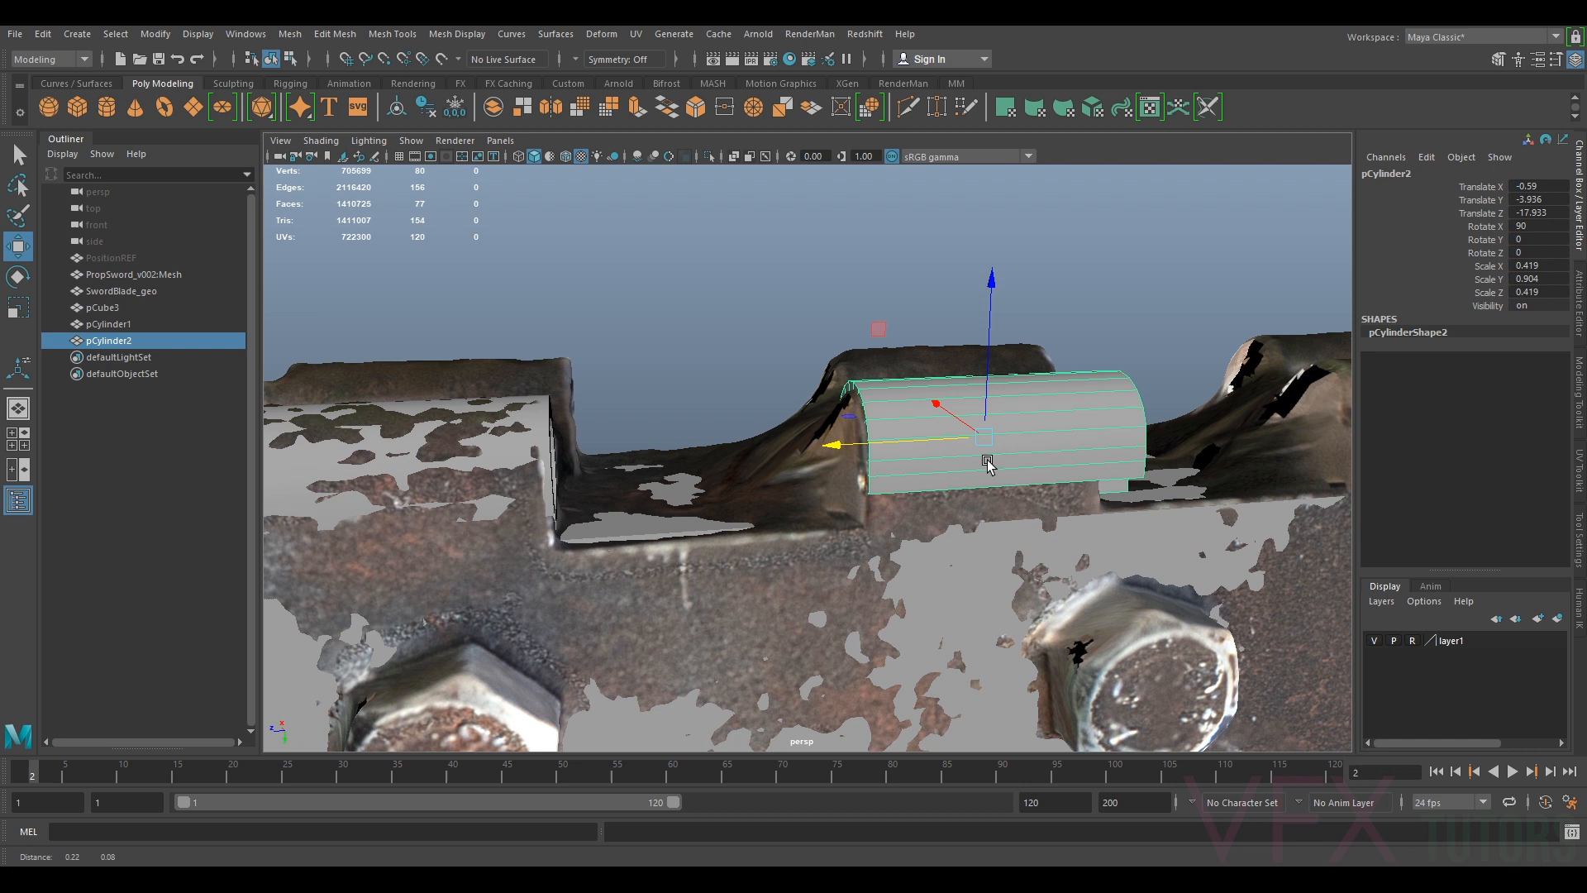
{"action": "scroll", "coordinate": [982, 454], "scroll_direction": "up", "scroll_amount": 1}
{"action": "left_click_drag", "start_coordinate": [1005, 402], "coordinate": [1018, 408]}
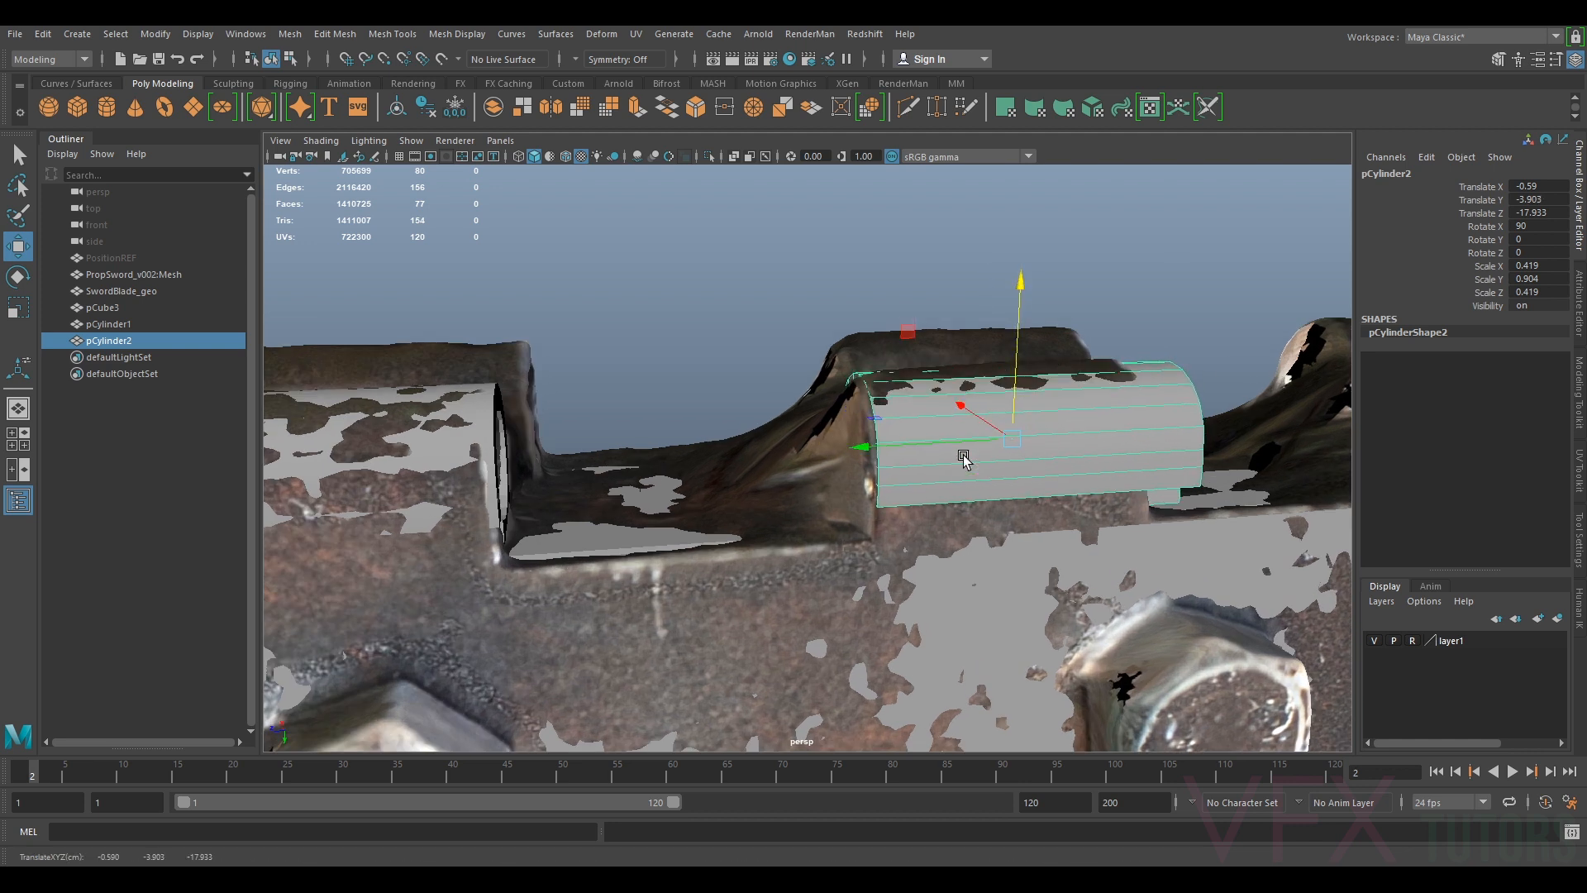
{"action": "left_click_drag", "start_coordinate": [952, 450], "coordinate": [950, 443]}
{"action": "left_click_drag", "start_coordinate": [1237, 391], "coordinate": [1218, 393], "text": "alt"}
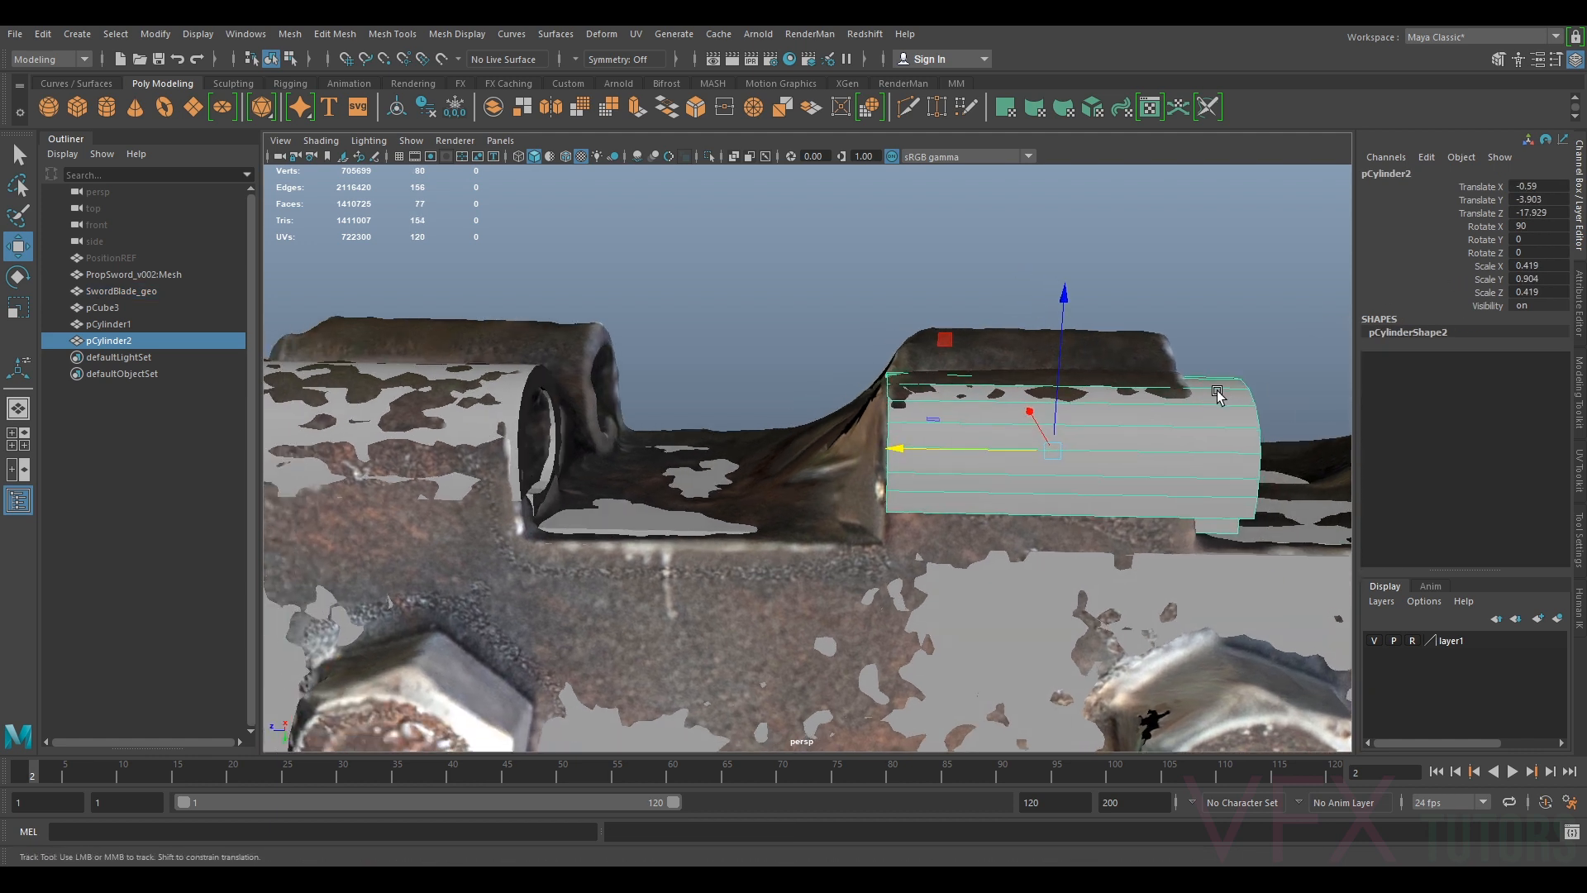
Shift the far-end vertices of the second cylinder along its length to fit the scanned knuckle, and return to object selection
{"action": "middle_click_drag", "start_coordinate": [1217, 393], "coordinate": [760, 384], "text": "alt"}
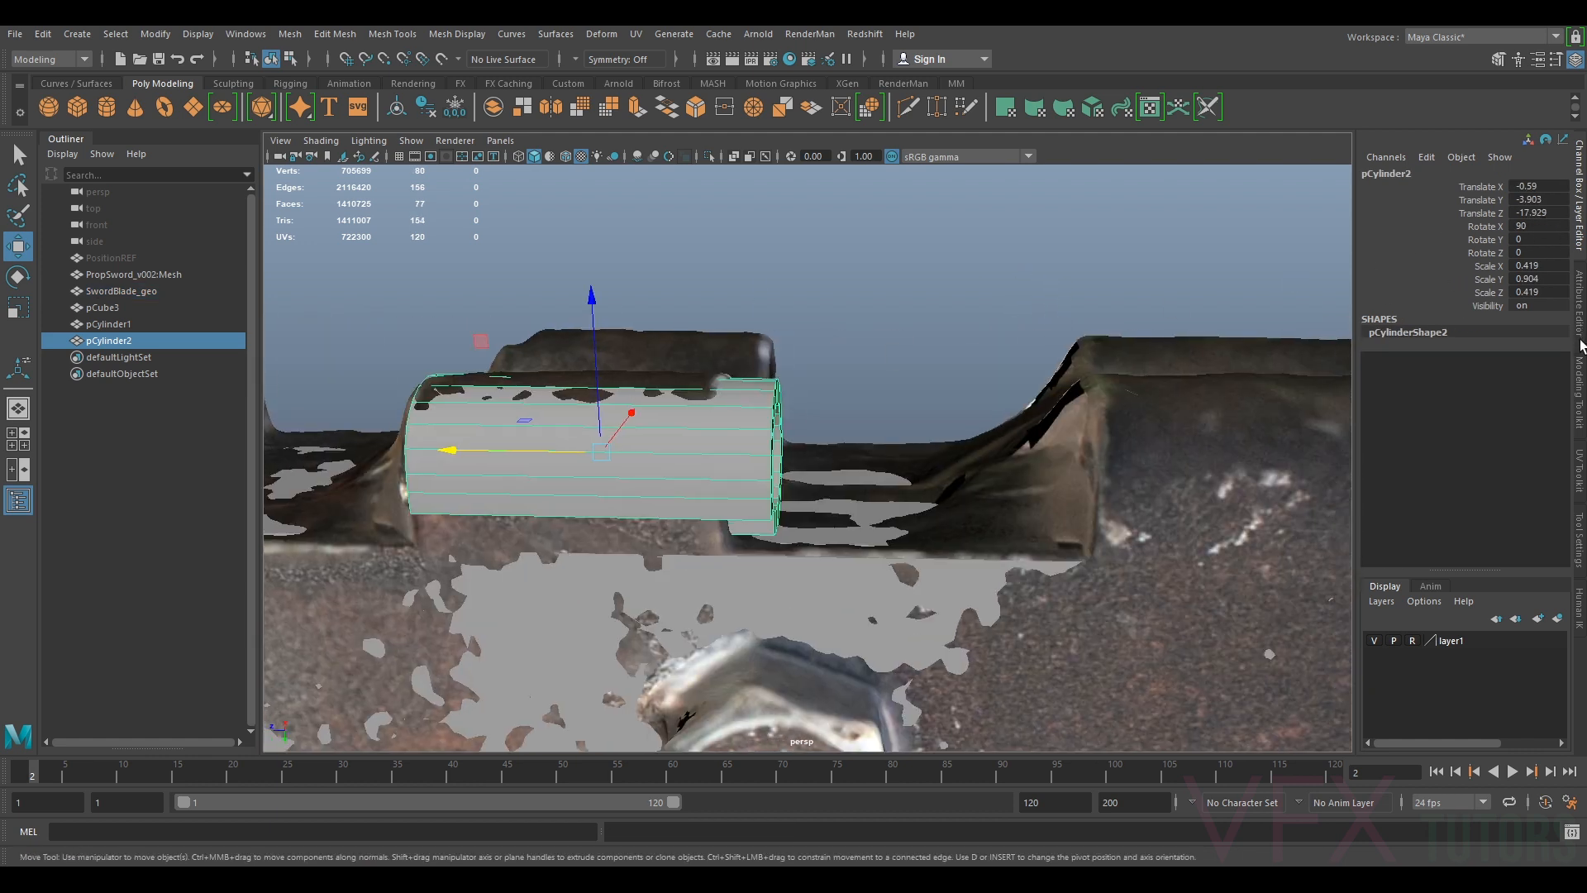
{"action": "left_click", "coordinate": [1579, 393]}
{"action": "left_click", "coordinate": [1372, 197]}
{"action": "left_click_drag", "start_coordinate": [839, 325], "coordinate": [732, 533]}
{"action": "left_click_drag", "start_coordinate": [673, 454], "coordinate": [677, 491]}
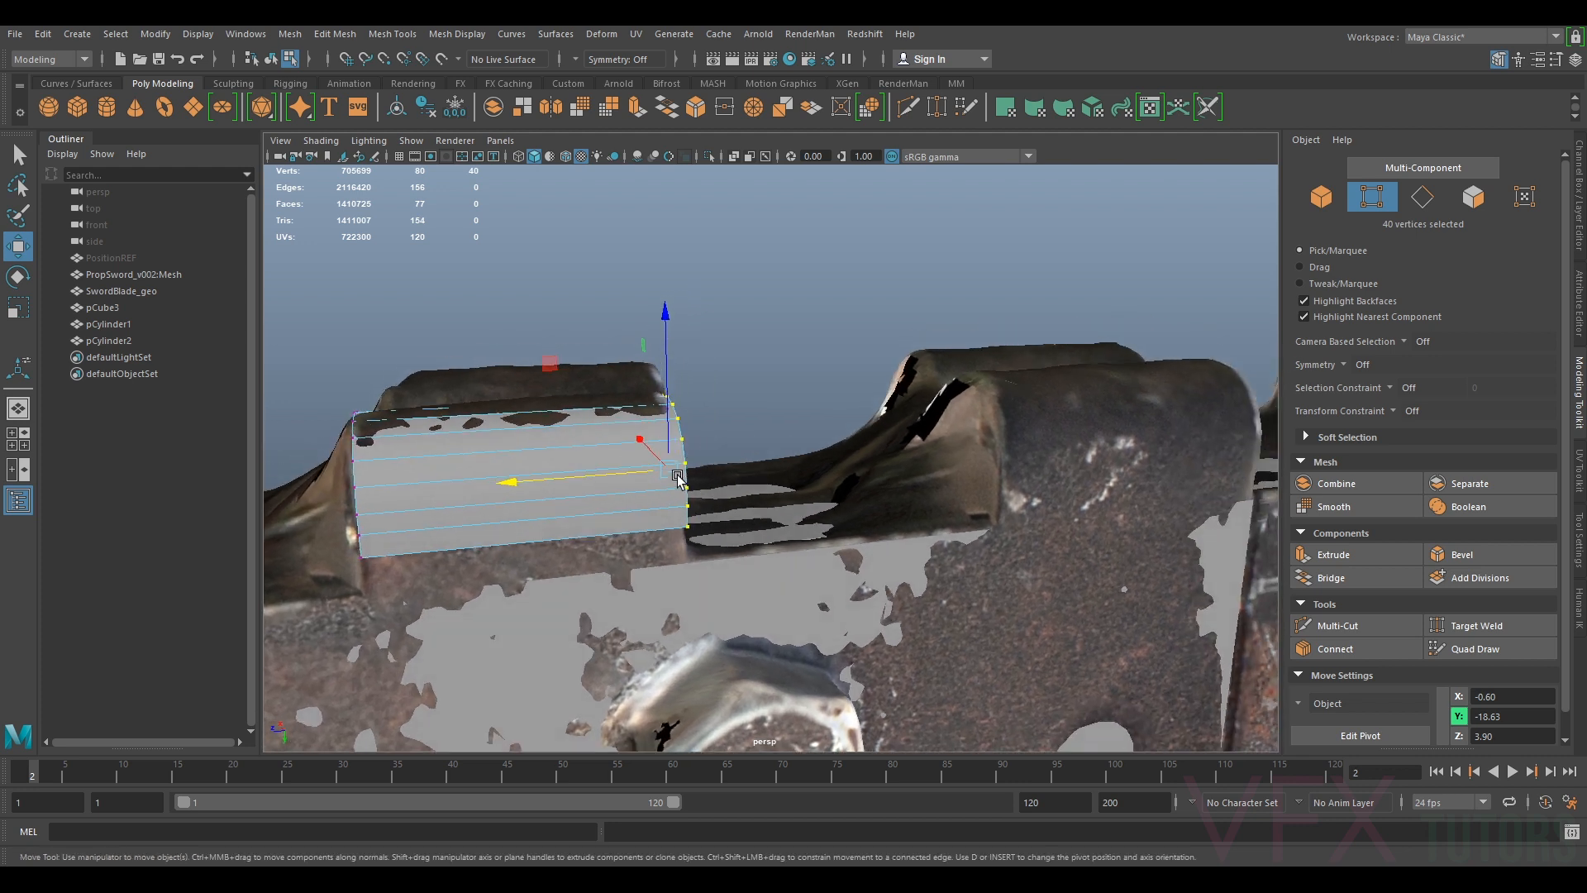
{"action": "left_click", "coordinate": [1338, 203]}
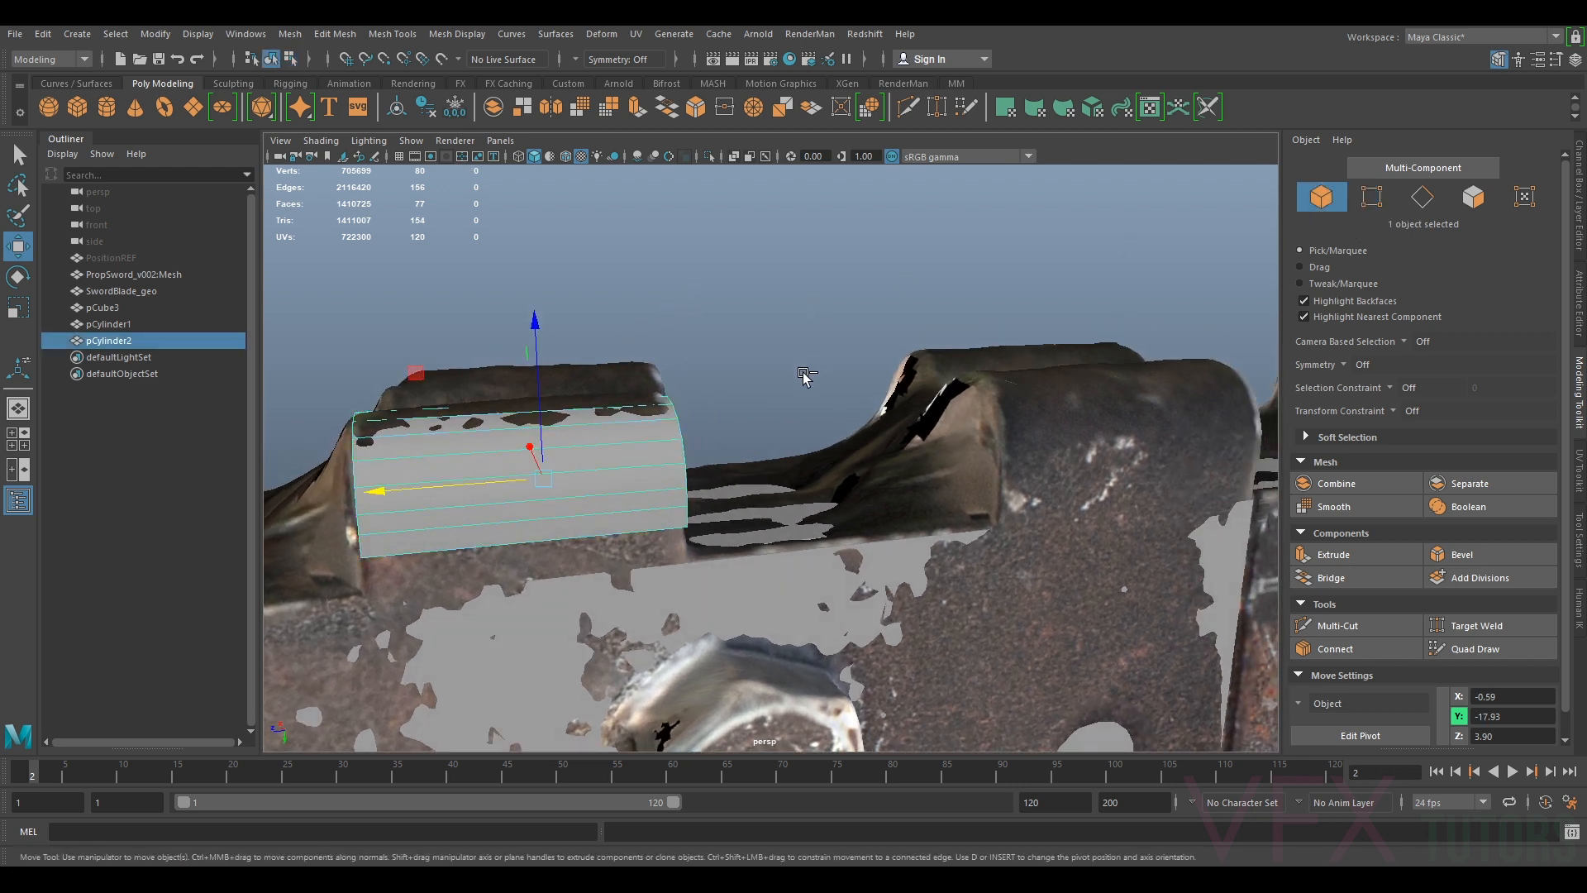
Duplicate the second cylinder and position the copy over the third knuckle at about Translate X -0.56 and Z -21.47
{"action": "key", "text": "ctrl+d"}
{"action": "left_click_drag", "start_coordinate": [488, 475], "coordinate": [1053, 470]}
{"action": "middle_click_drag", "start_coordinate": [1053, 469], "coordinate": [910, 481], "text": "alt"}
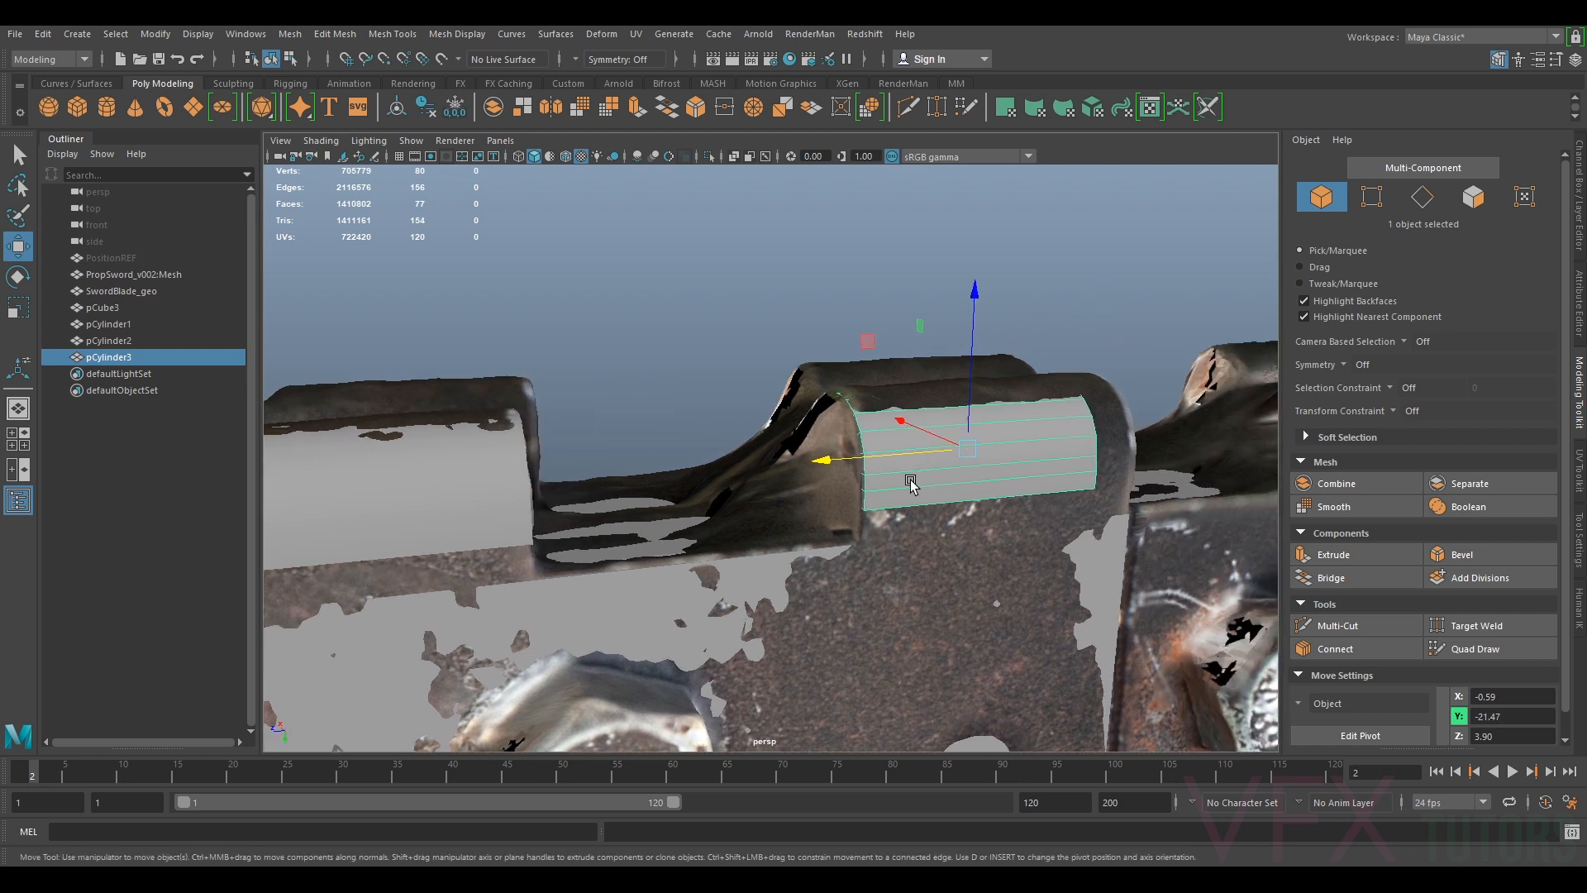
{"action": "right_click_drag", "start_coordinate": [910, 481], "coordinate": [991, 467], "text": "alt"}
{"action": "left_click_drag", "start_coordinate": [1041, 415], "coordinate": [988, 431]}
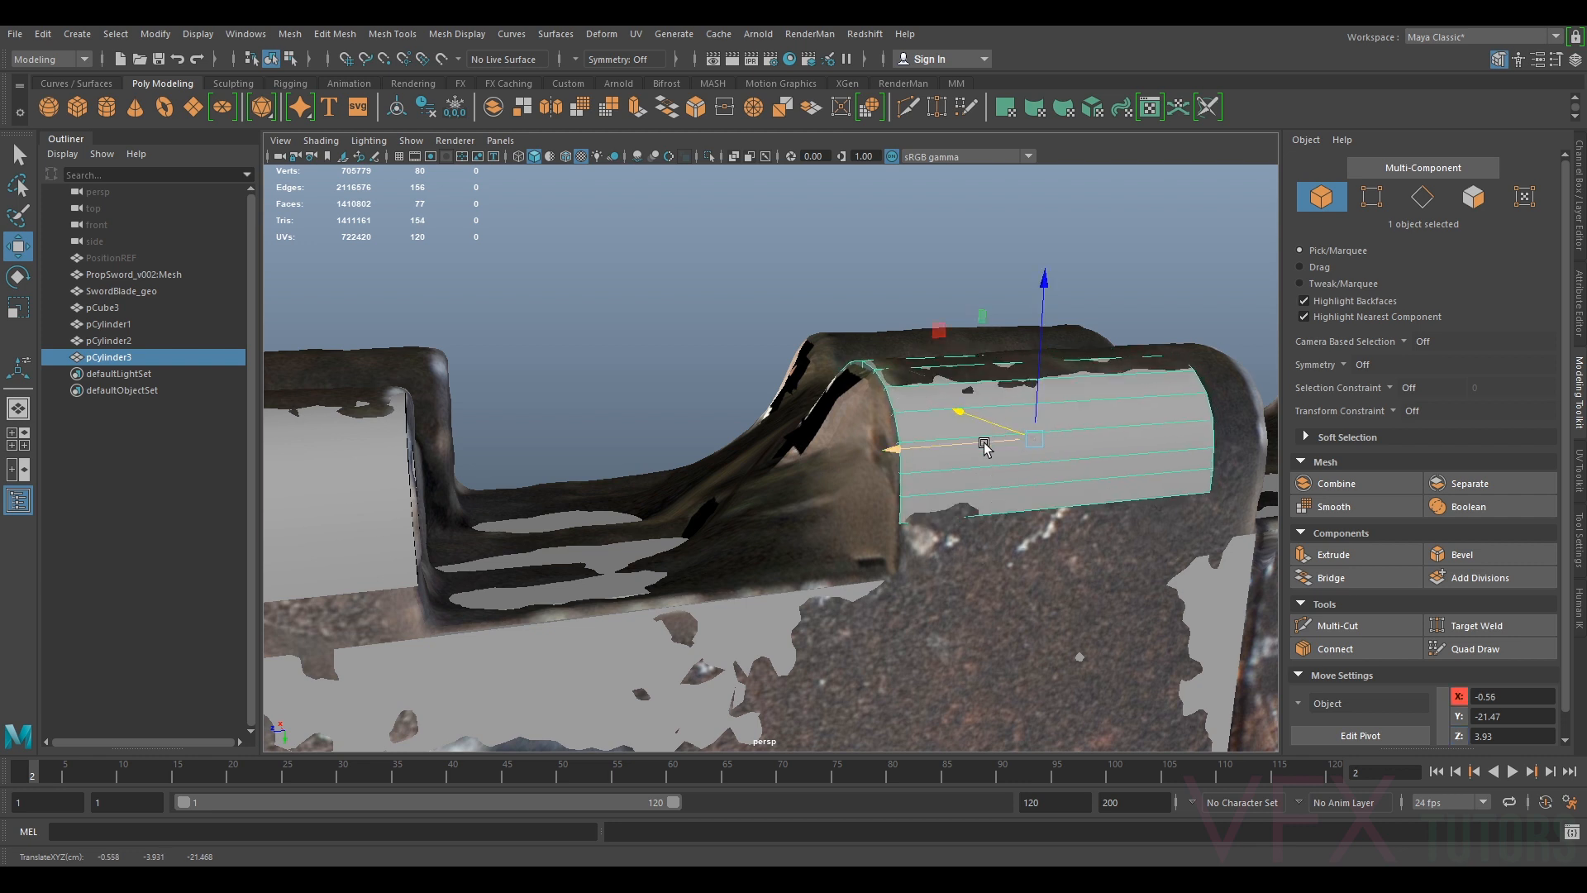
Adjust the far-end vertices of the third cylinder to reach the end of its scanned knuckle, and return to object selection
{"action": "left_click", "coordinate": [1372, 199]}
{"action": "left_click_drag", "start_coordinate": [1112, 455], "coordinate": [1034, 453], "text": "alt"}
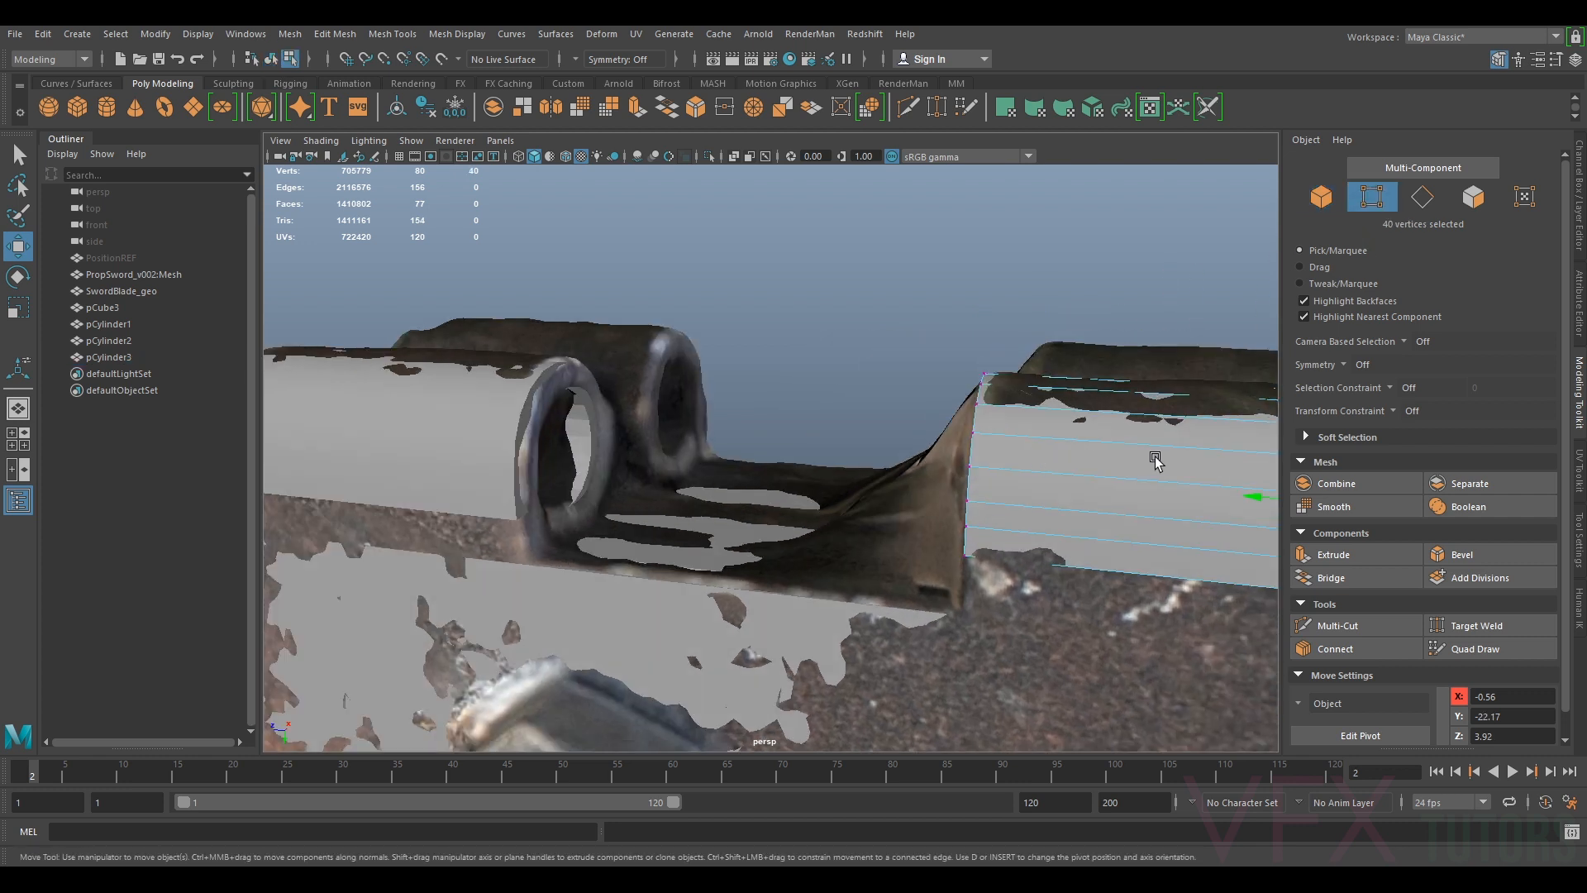
{"action": "middle_click_drag", "start_coordinate": [1155, 458], "coordinate": [700, 385], "text": "alt"}
{"action": "left_click_drag", "start_coordinate": [705, 411], "coordinate": [827, 409]}
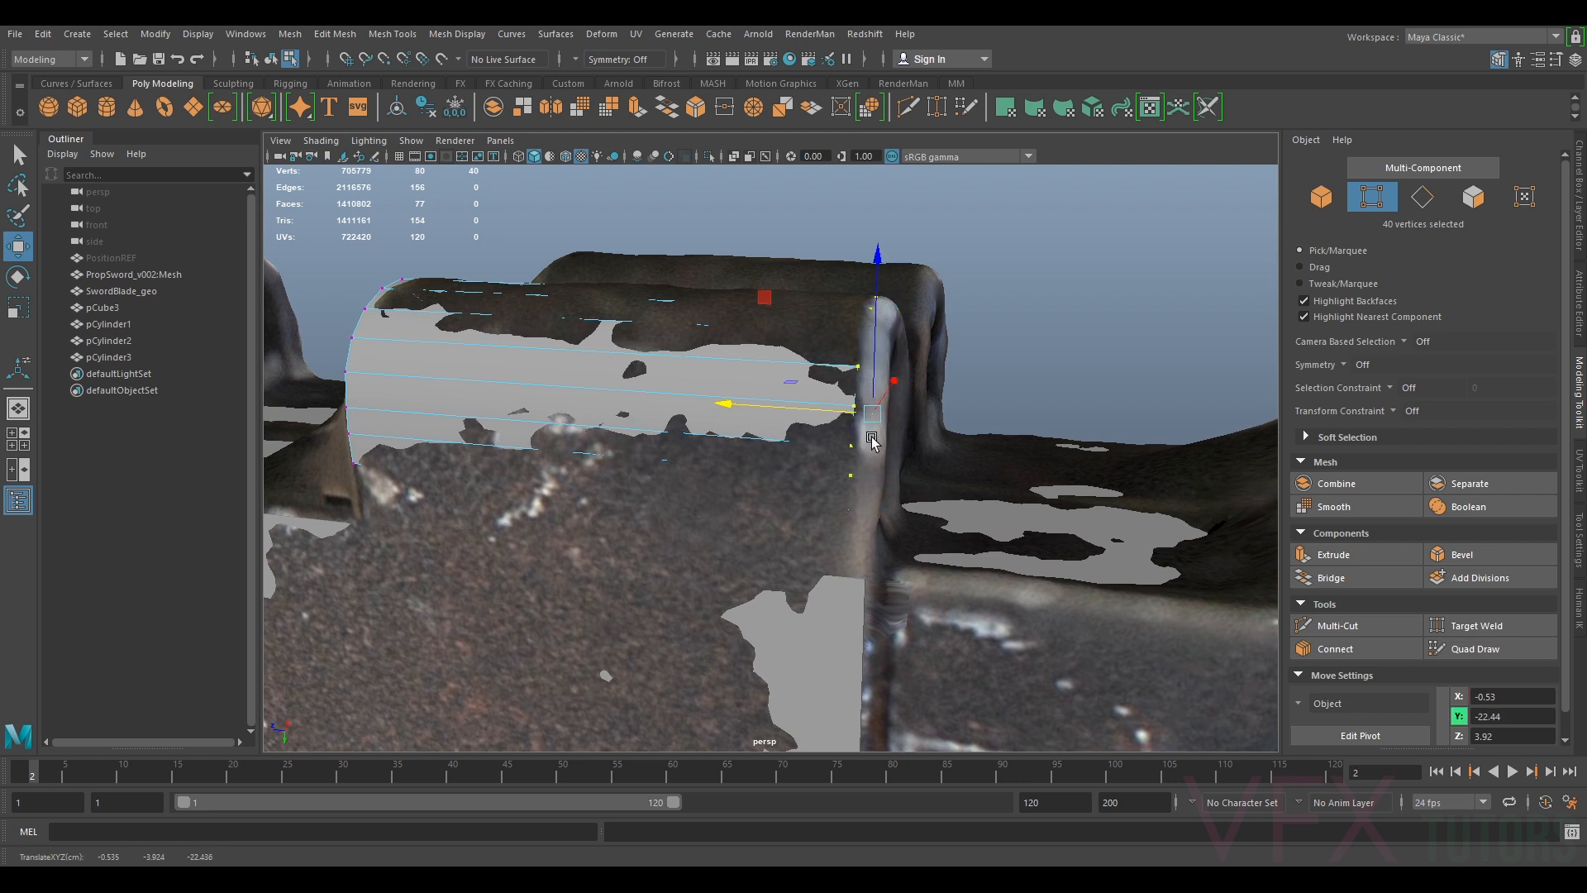
{"action": "left_click_drag", "start_coordinate": [833, 410], "coordinate": [899, 435], "text": "alt"}
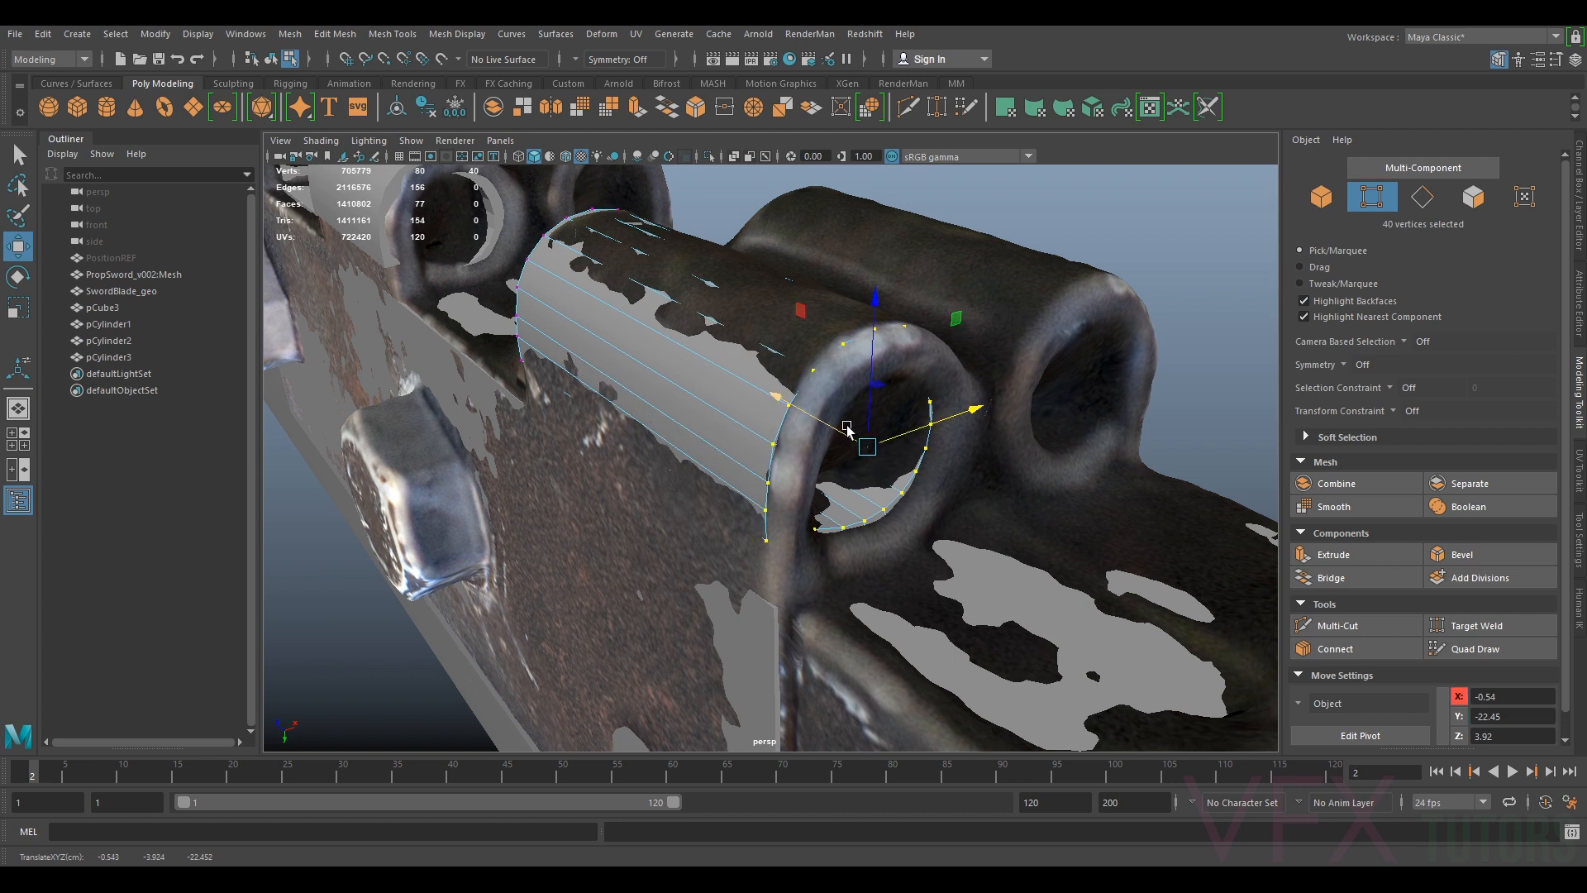
{"action": "left_click_drag", "start_coordinate": [752, 453], "coordinate": [711, 441], "text": "alt"}
{"action": "left_click", "coordinate": [1322, 199]}
Examine how the three cylinders fit the scanned knuckles and how the hinge continues toward the sword's handle
{"action": "scroll", "coordinate": [706, 420], "scroll_direction": "down", "scroll_amount": 4}
{"action": "middle_click_drag", "start_coordinate": [707, 420], "coordinate": [1057, 354], "text": "alt"}
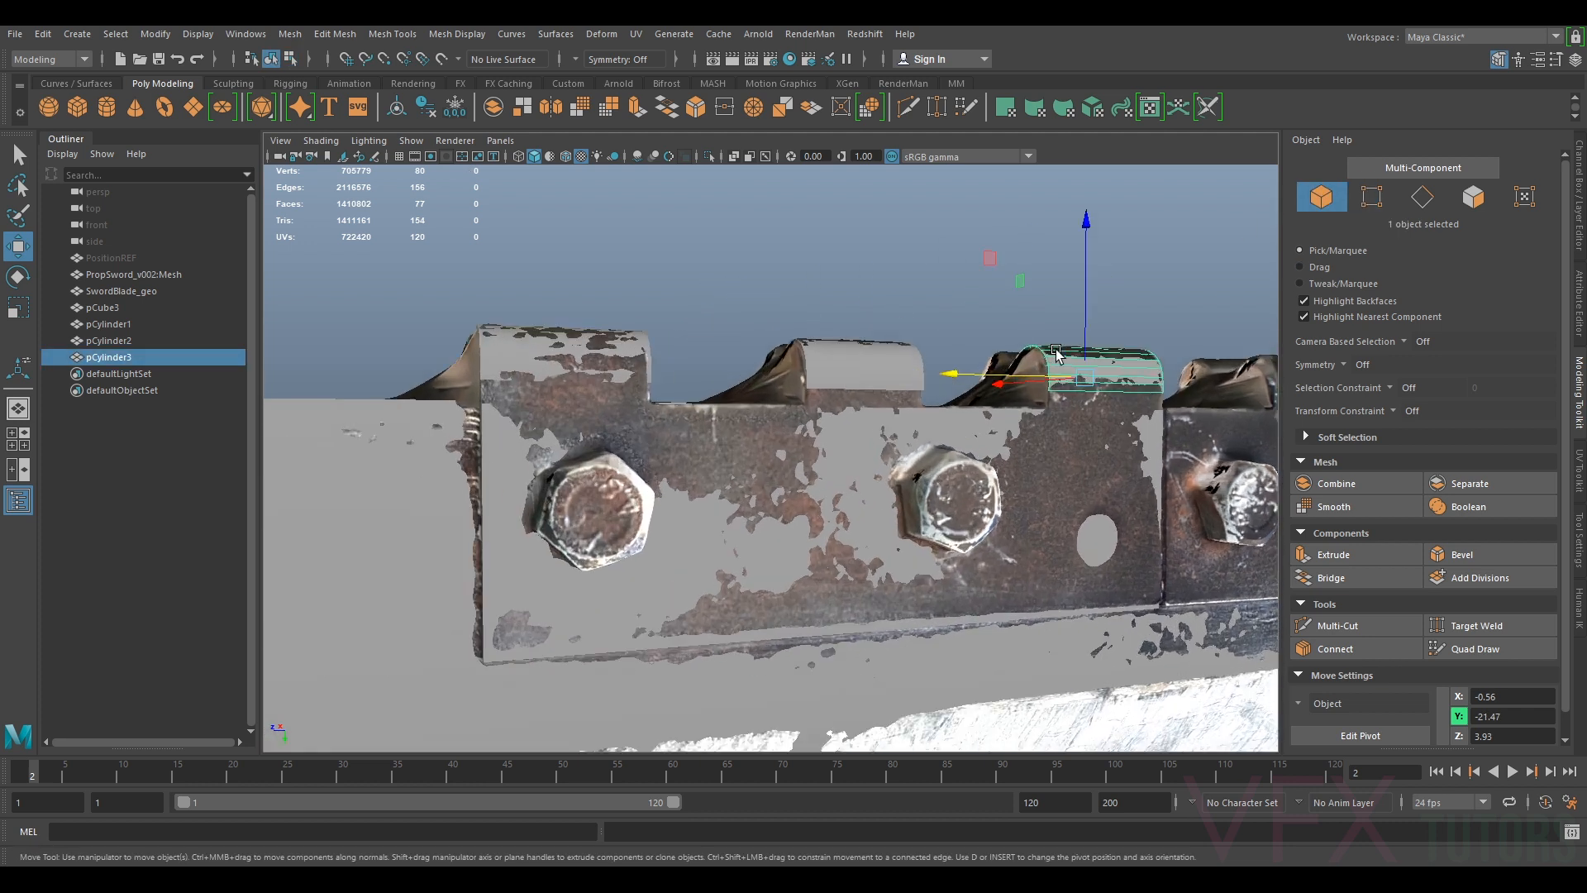
{"action": "left_click_drag", "start_coordinate": [1055, 353], "coordinate": [1031, 373], "text": "alt"}
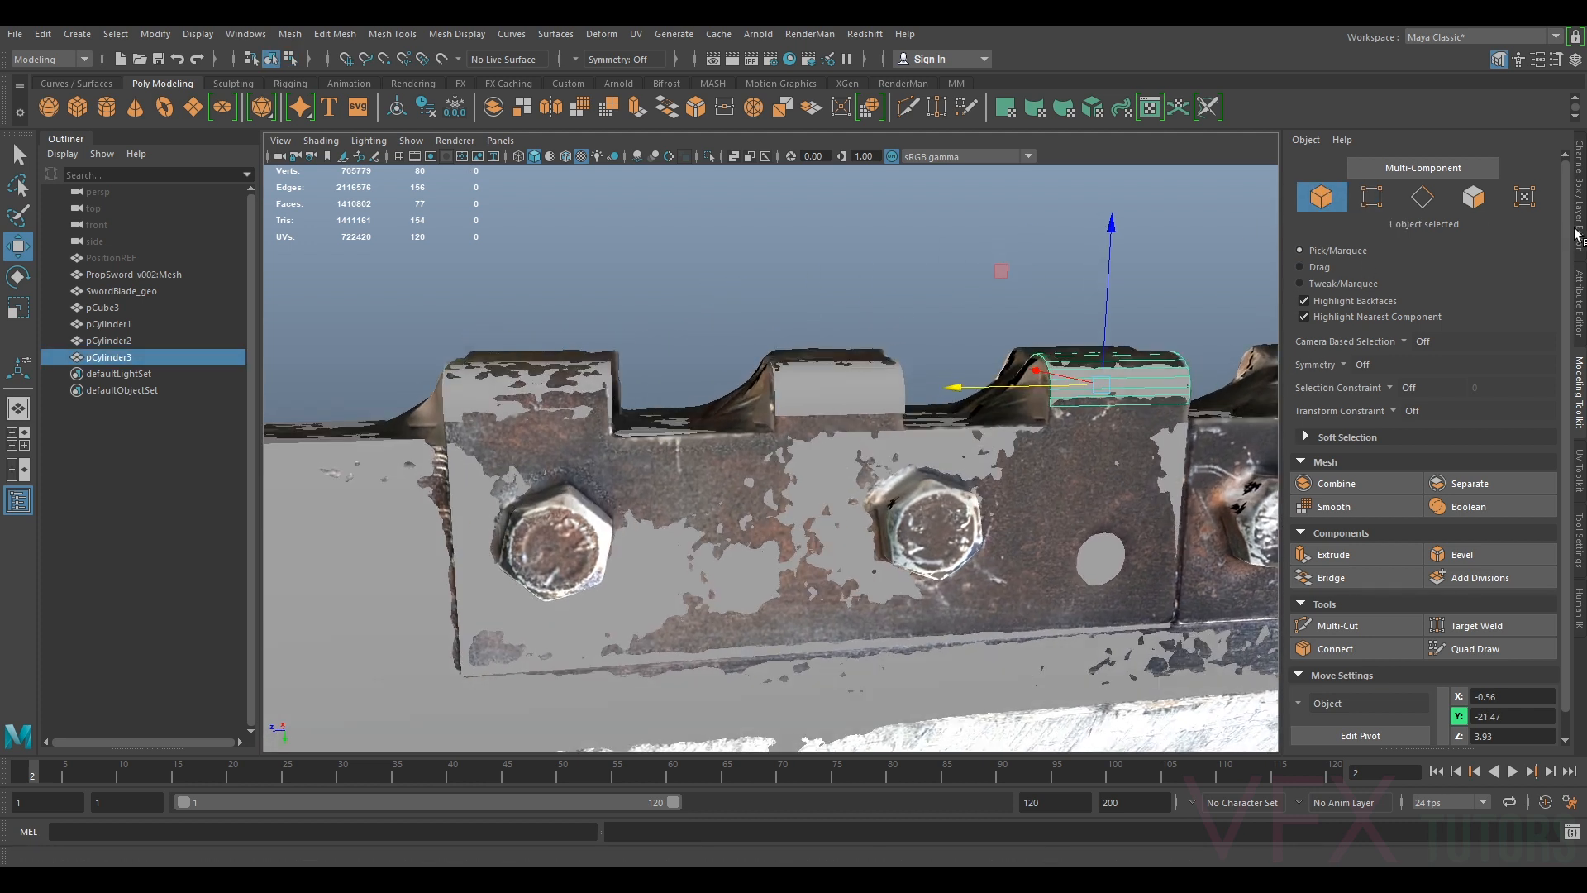
{"action": "middle_click_drag", "start_coordinate": [1239, 338], "coordinate": [851, 389], "text": "alt"}
{"action": "left_click_drag", "start_coordinate": [850, 389], "coordinate": [966, 436], "text": "alt"}
{"action": "scroll", "coordinate": [1025, 450], "scroll_direction": "down", "scroll_amount": 3}
{"action": "middle_click_drag", "start_coordinate": [1070, 454], "coordinate": [1205, 387], "text": "alt"}
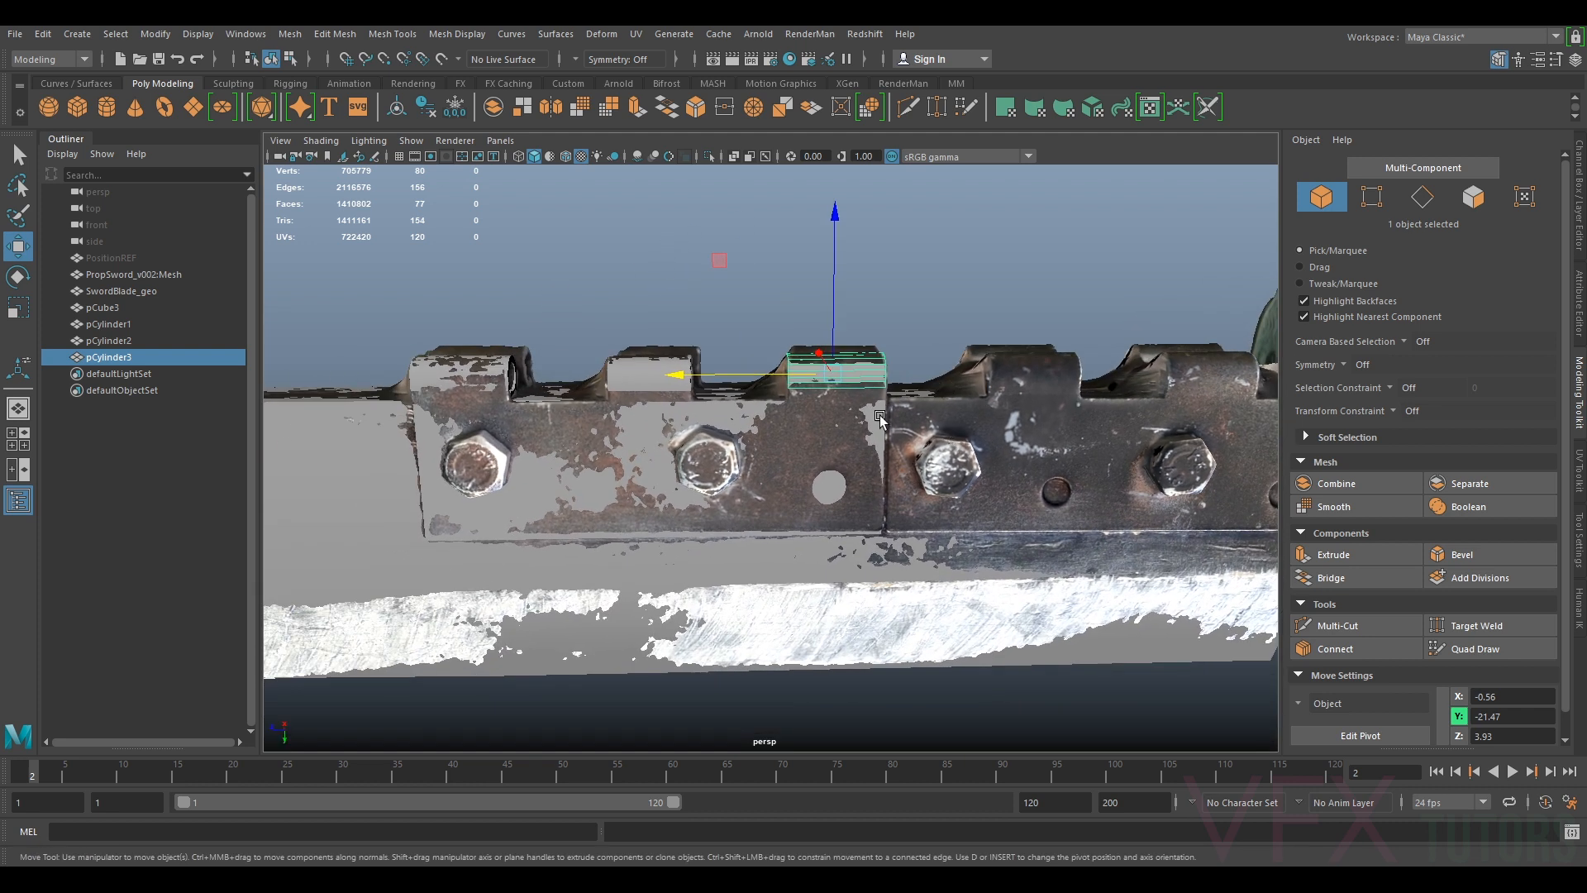
Duplicate the hinge plate with its three cylinders and group the copies
{"action": "left_click", "coordinate": [848, 427]}
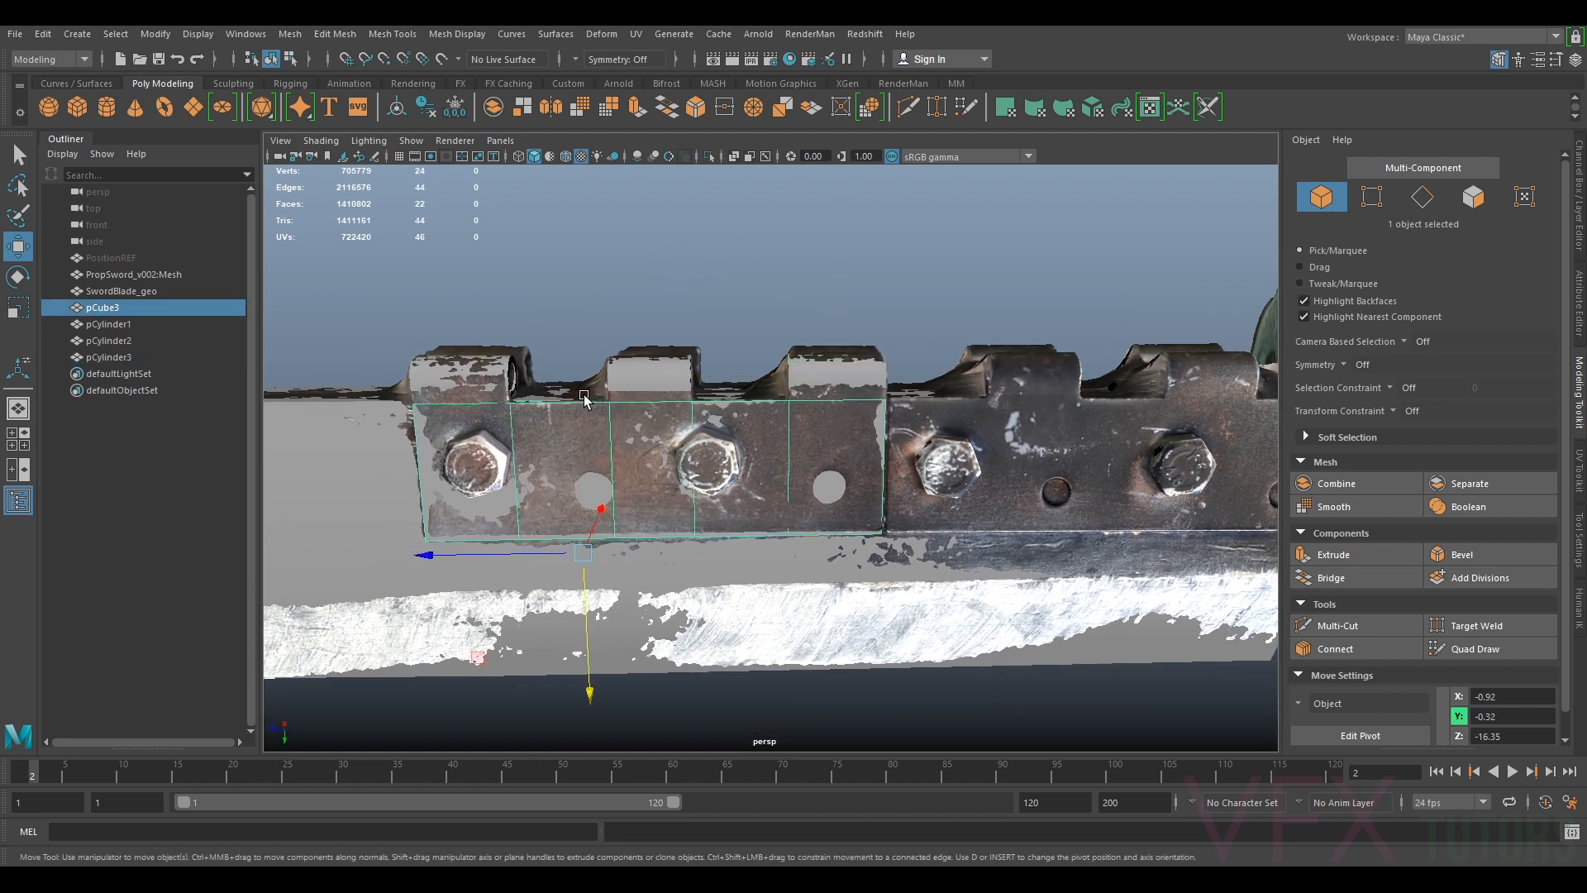
{"action": "left_click", "coordinate": [490, 382], "text": "shift"}
{"action": "left_click", "coordinate": [653, 374], "text": "shift"}
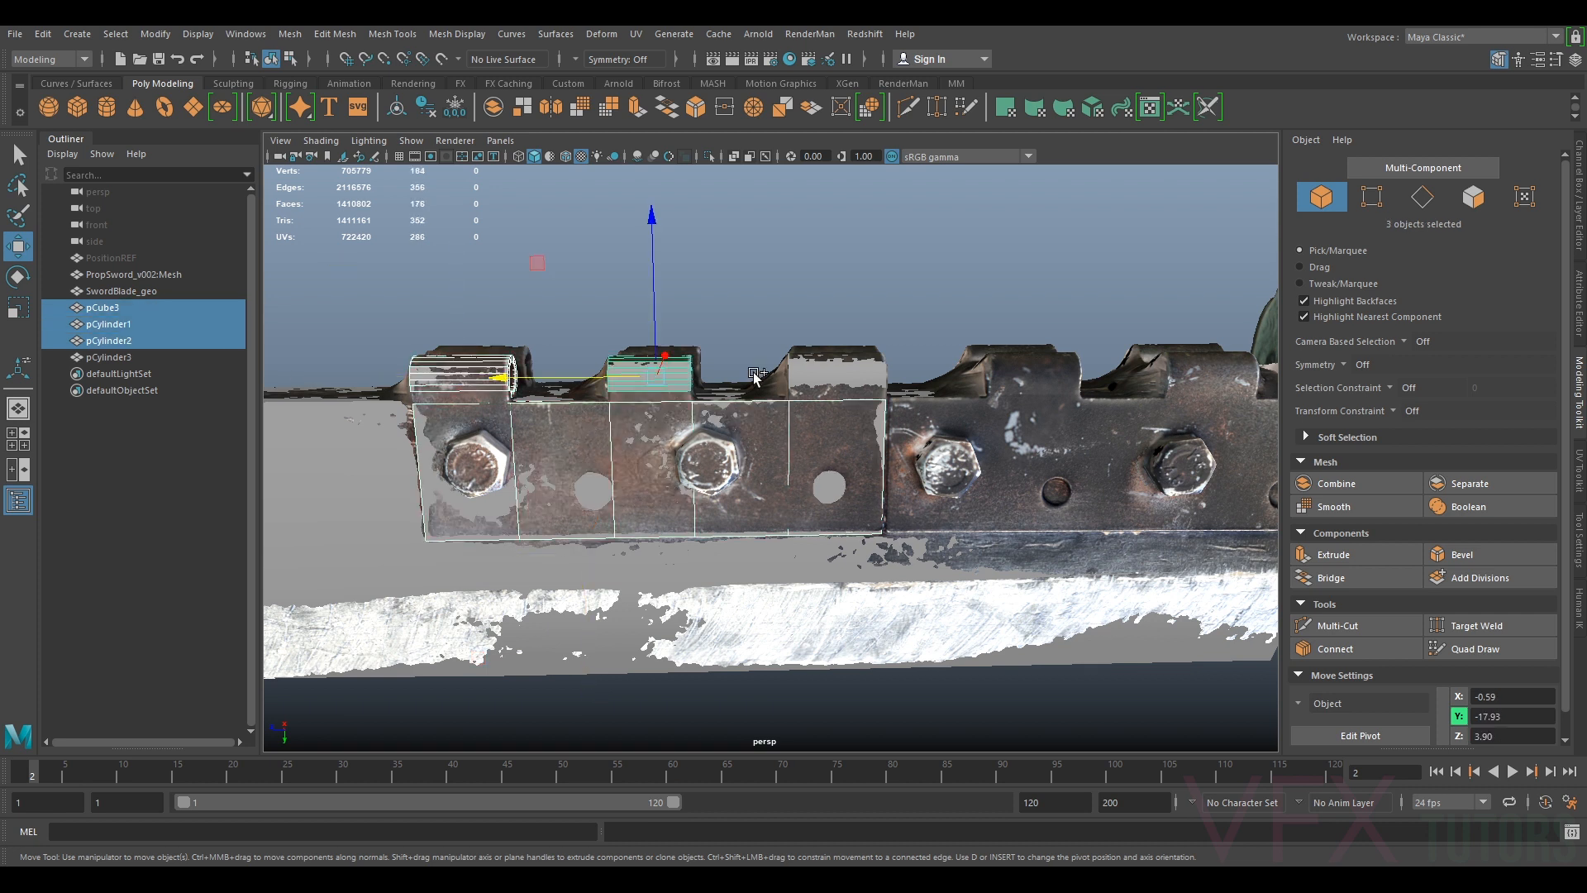
{"action": "left_click", "coordinate": [840, 384], "text": "shift"}
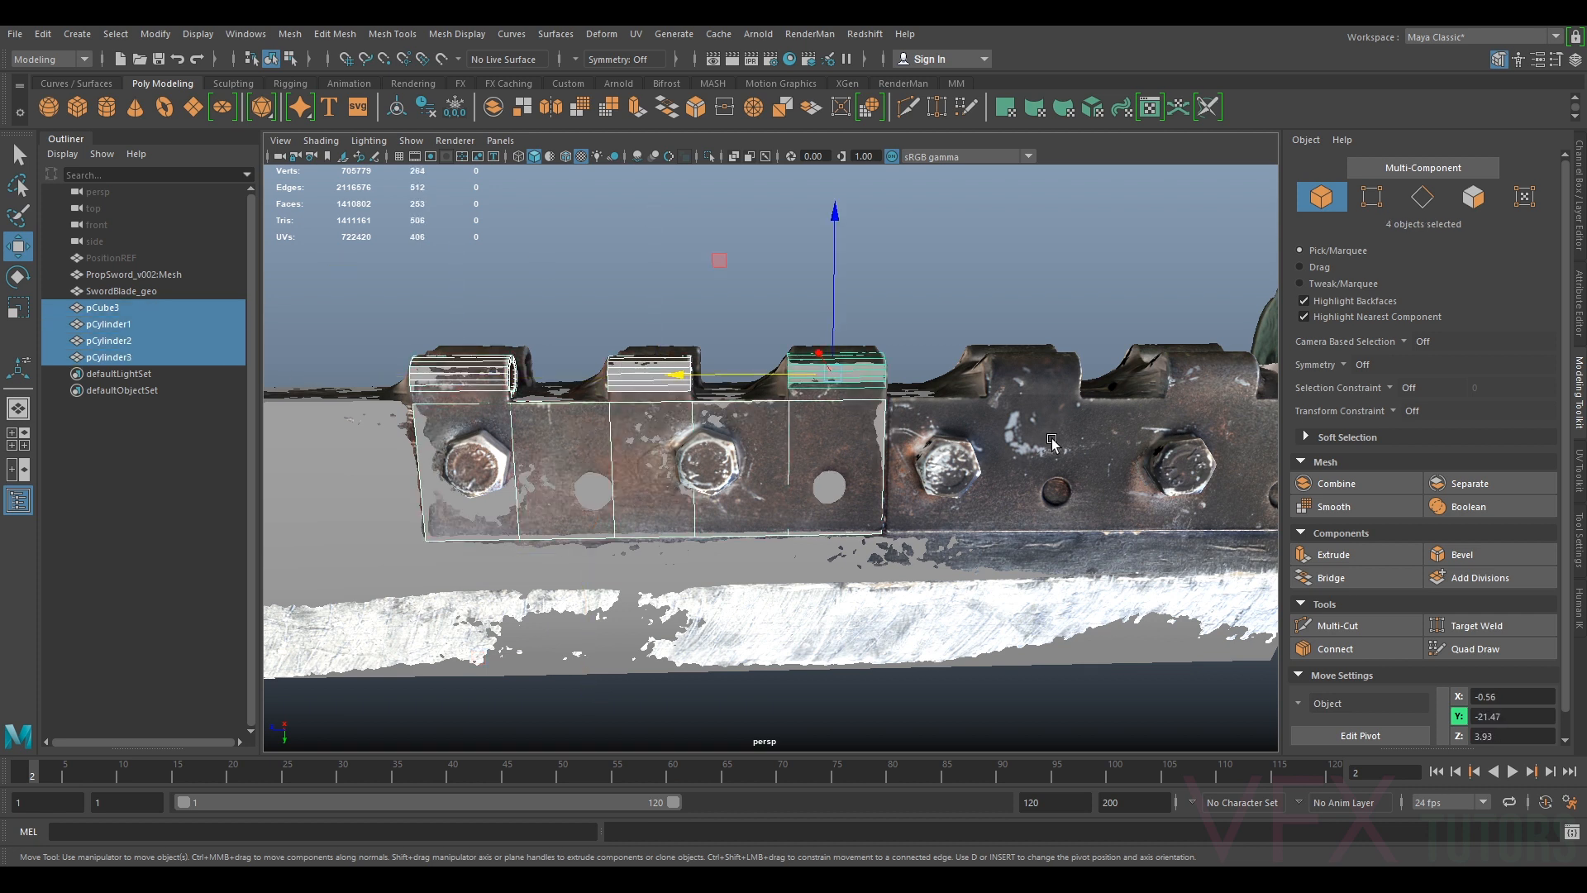
{"action": "left_click_drag", "start_coordinate": [594, 470], "coordinate": [856, 402], "text": "alt"}
{"action": "left_click_drag", "start_coordinate": [992, 447], "coordinate": [831, 438], "text": "alt"}
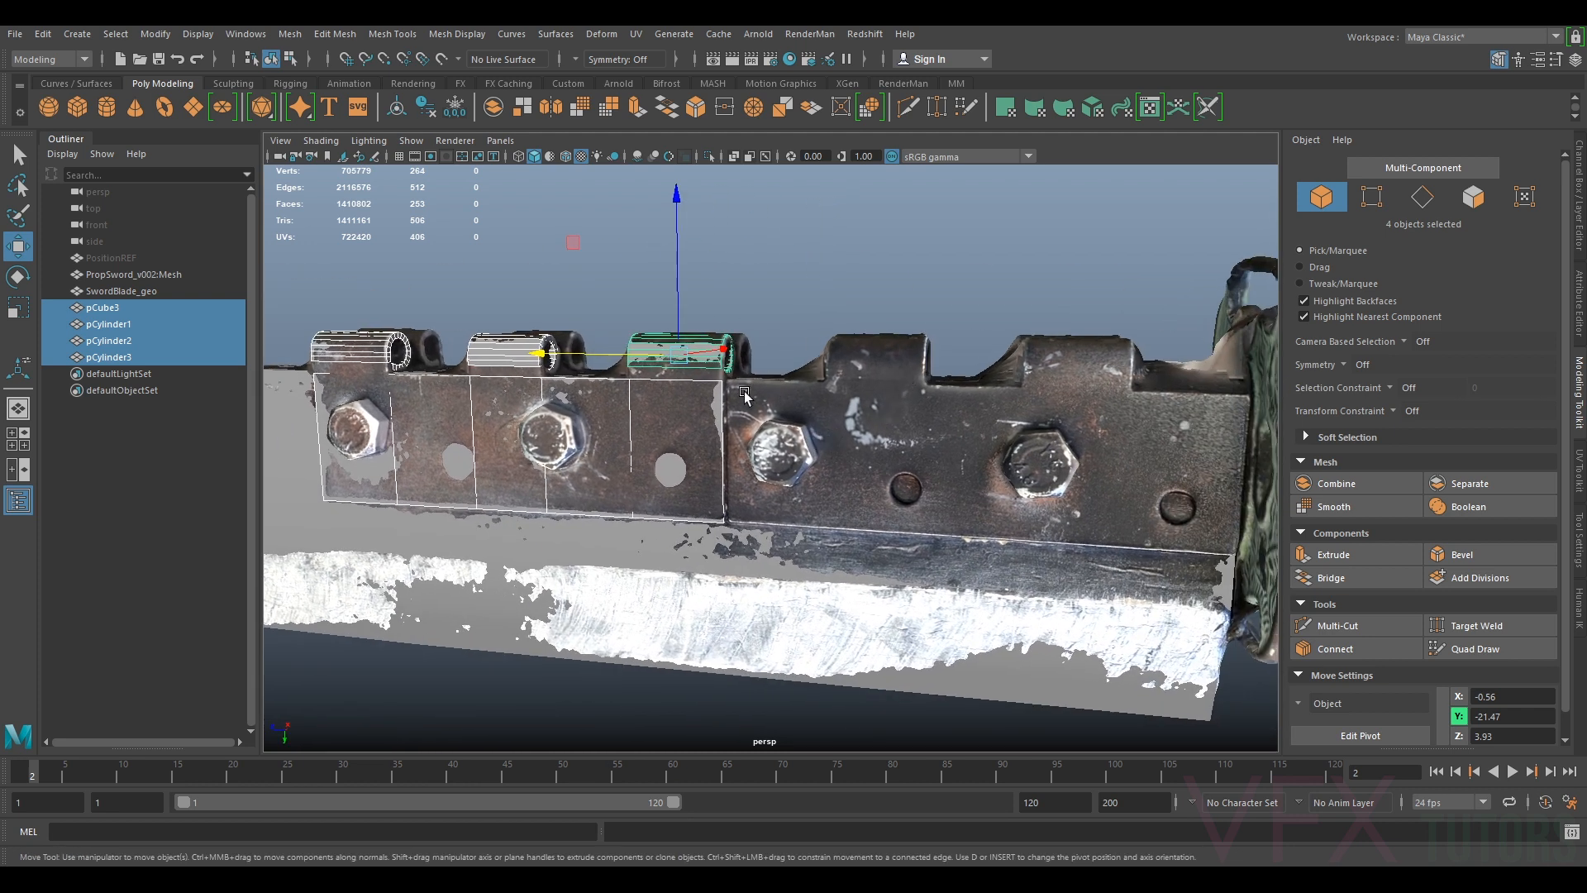
{"action": "left_click_drag", "start_coordinate": [626, 397], "coordinate": [646, 386], "text": "alt"}
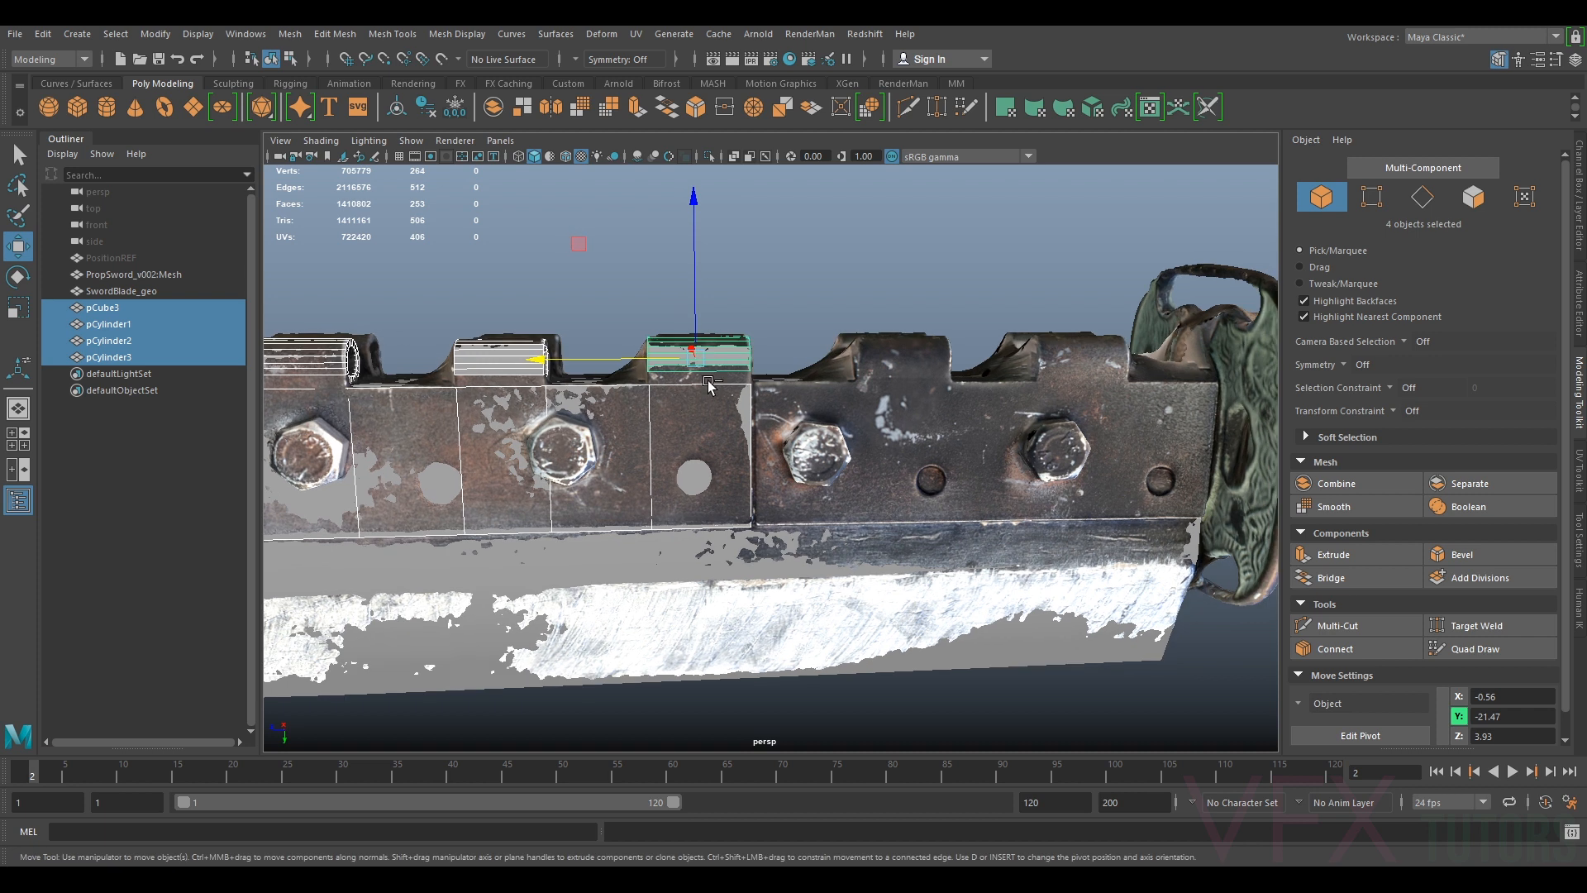
{"action": "key", "text": "ctrl+d"}
{"action": "left_click_drag", "start_coordinate": [600, 358], "coordinate": [724, 365]}
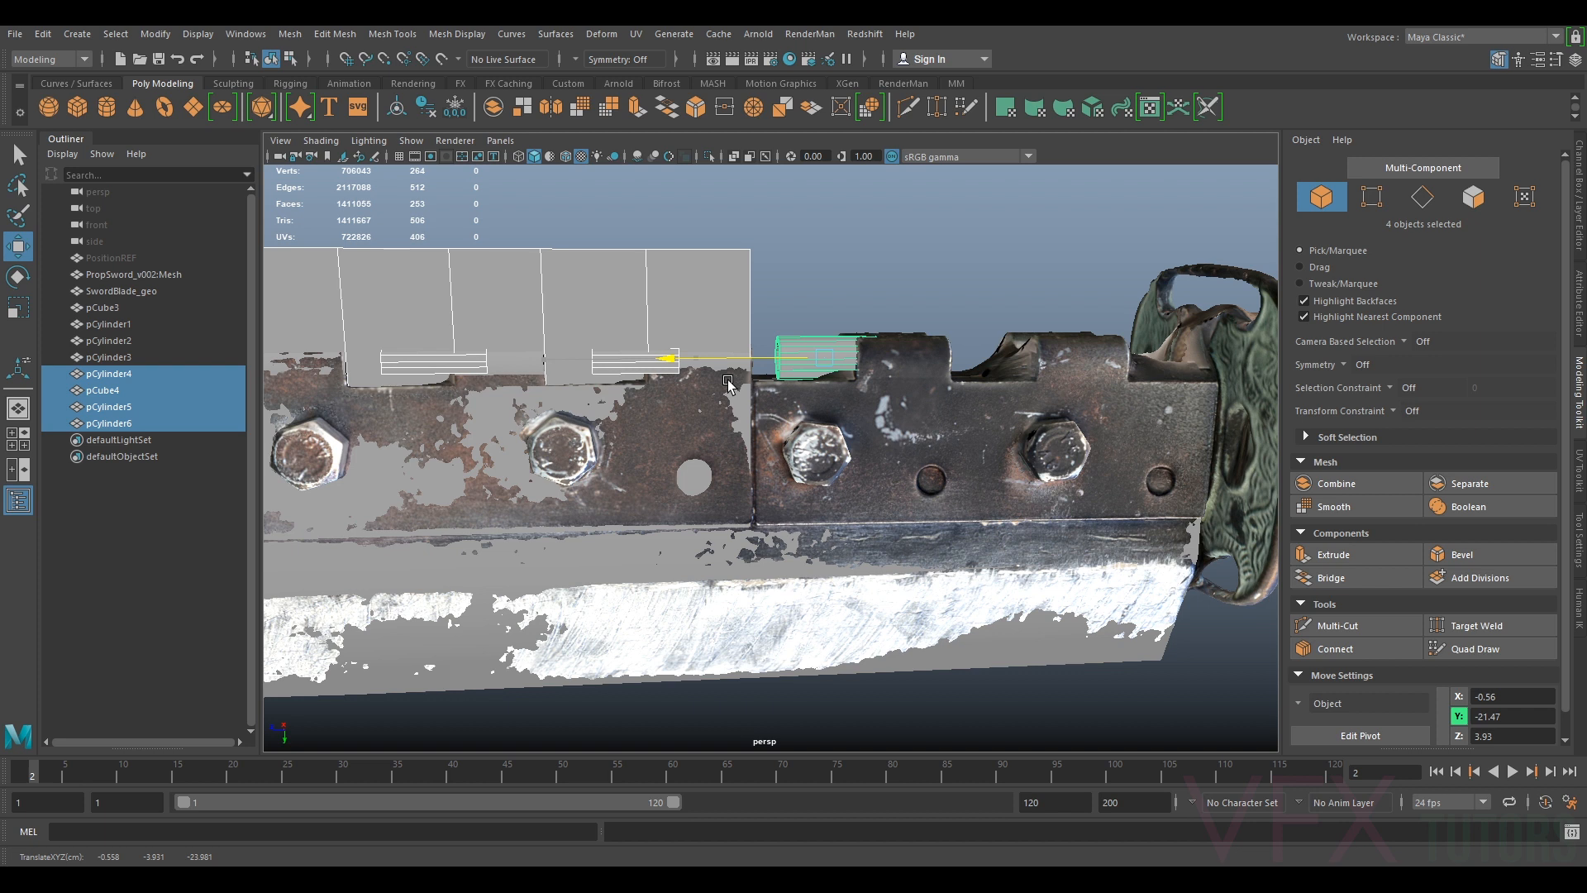
{"action": "key", "text": "ctrl+z"}
{"action": "key", "text": "ctrl+g"}
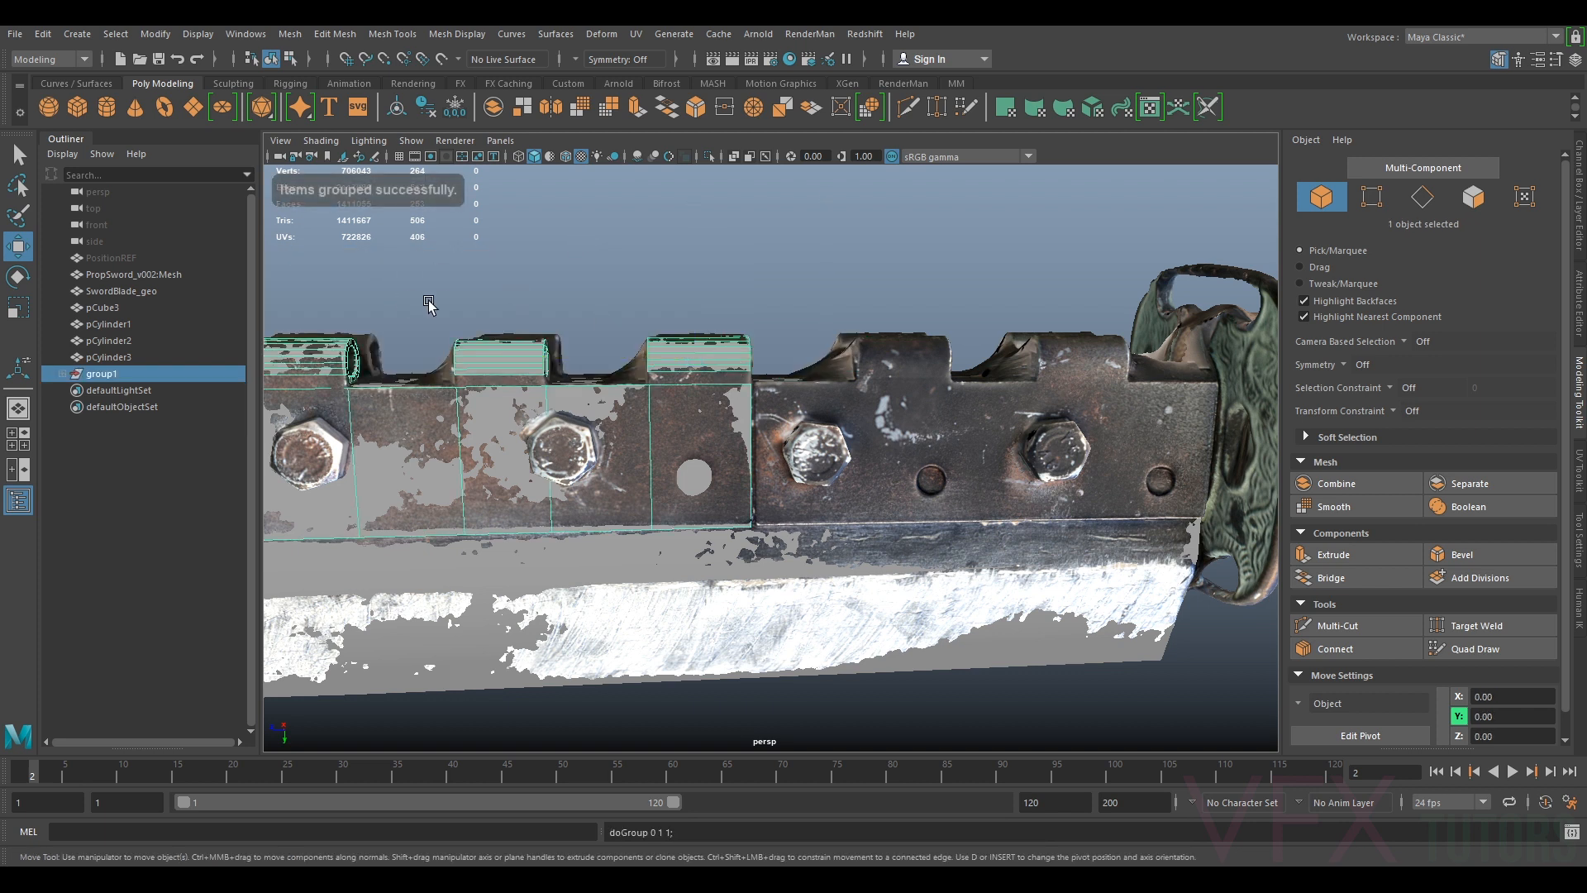
Center the group's pivot and move the group along the blade onto the second hinge section, to about Z -28.30
{"action": "left_click", "coordinate": [150, 34]}
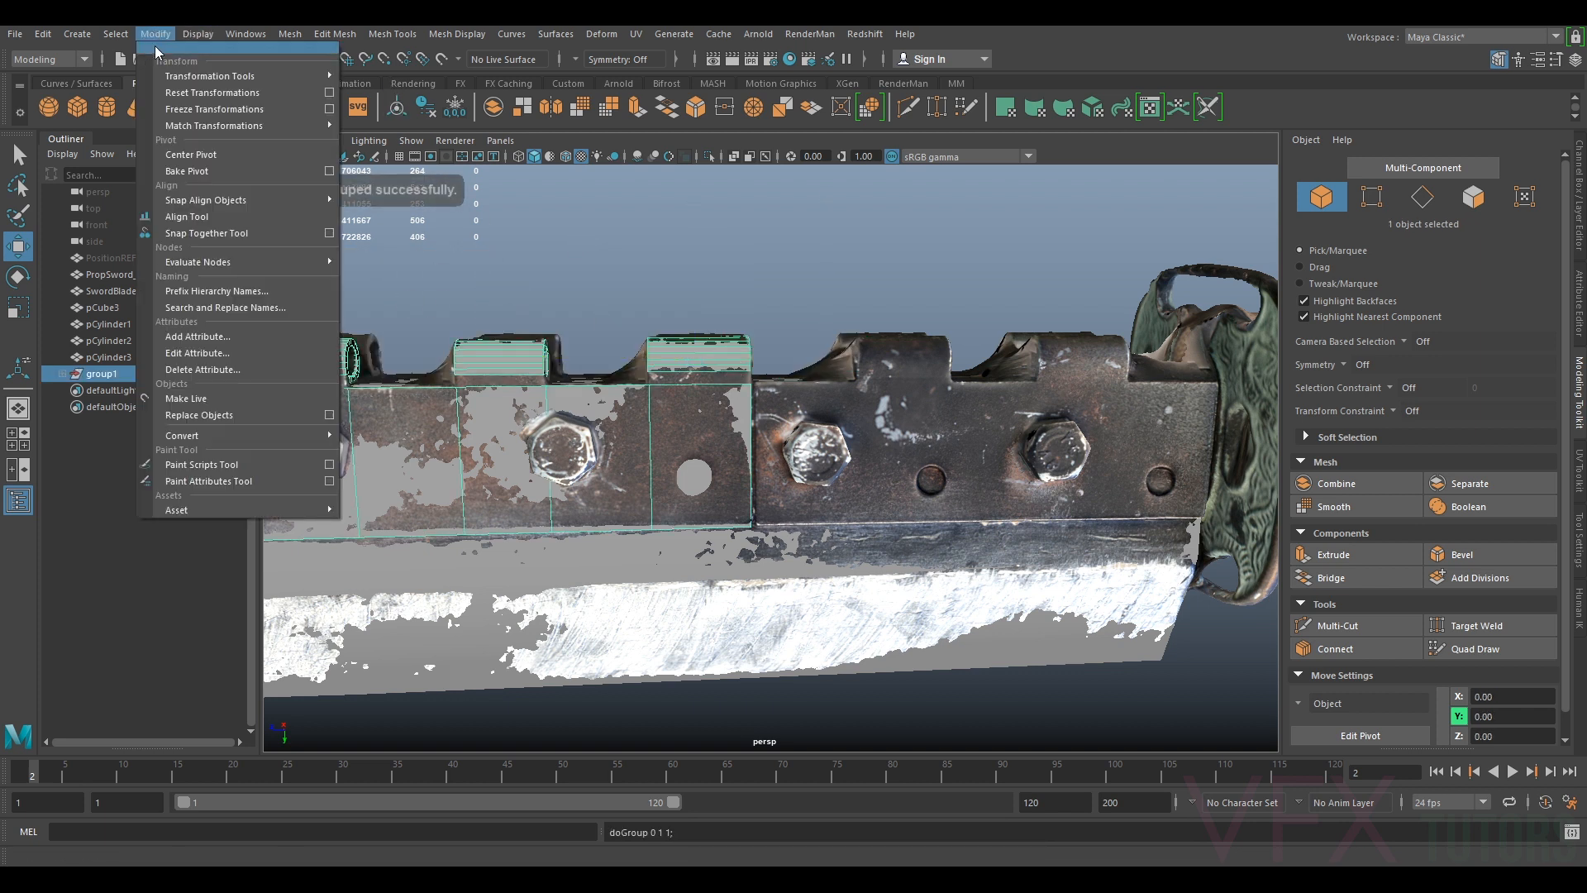
{"action": "left_click", "coordinate": [216, 145]}
{"action": "left_click_drag", "start_coordinate": [446, 435], "coordinate": [1002, 416]}
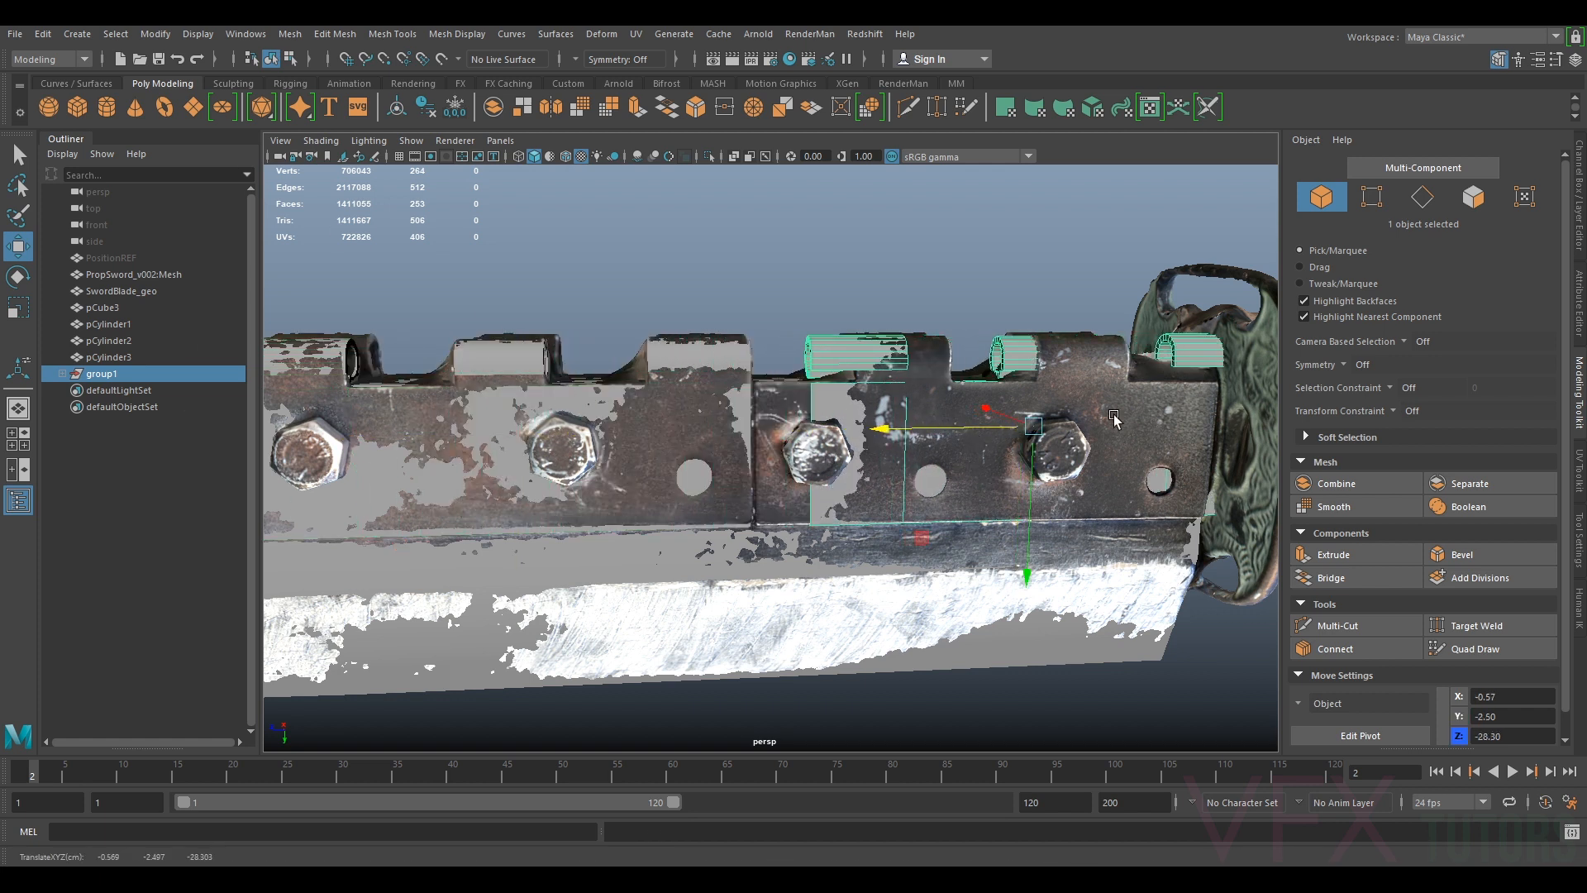
Hide layer1 so that only the modelled hinge and blade geometry is displayed
{"action": "middle_click_drag", "start_coordinate": [902, 351], "coordinate": [1079, 366], "text": "alt"}
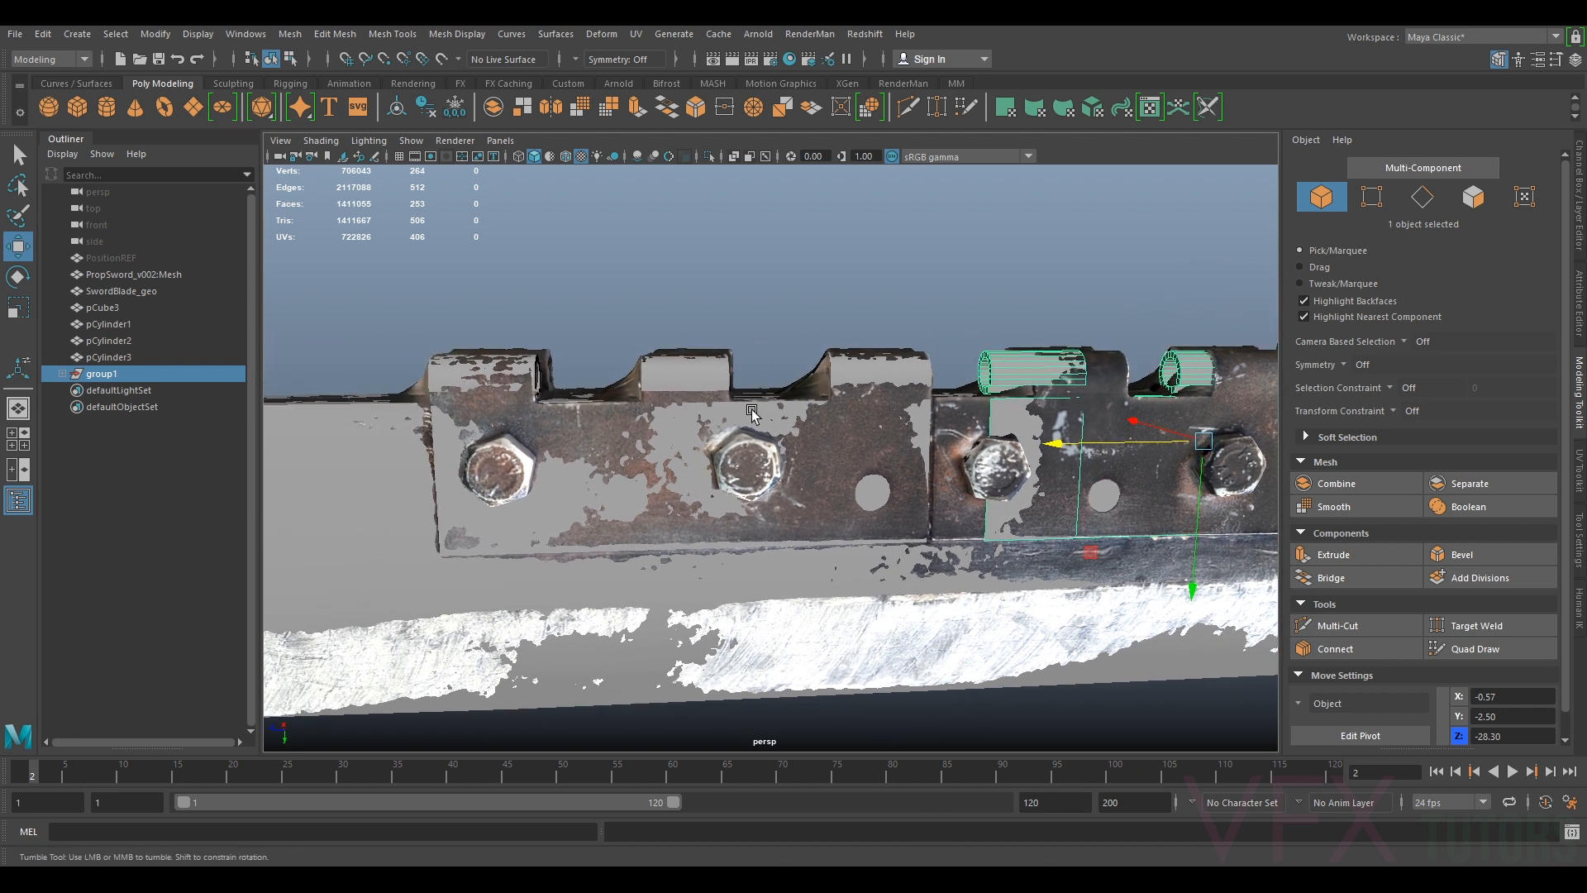
{"action": "scroll", "coordinate": [892, 363], "scroll_direction": "up", "scroll_amount": 4}
{"action": "left_click", "coordinate": [858, 385]}
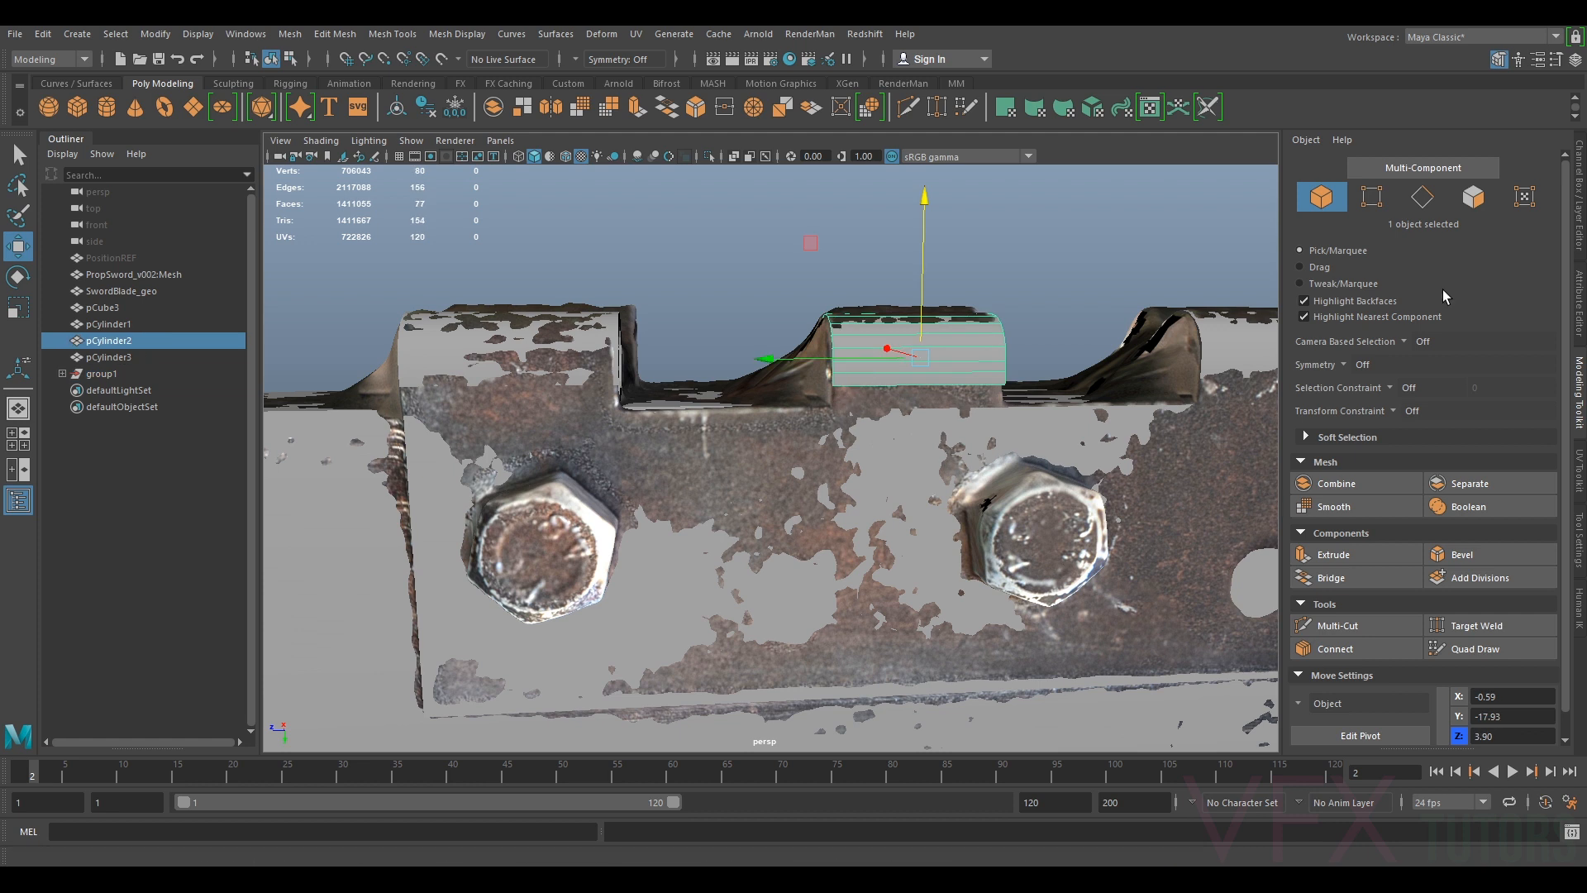
{"action": "left_click", "coordinate": [1579, 227]}
{"action": "left_click", "coordinate": [1373, 640]}
{"action": "left_click_drag", "start_coordinate": [1025, 499], "coordinate": [832, 485], "text": "alt"}
{"action": "left_click", "coordinate": [840, 463]}
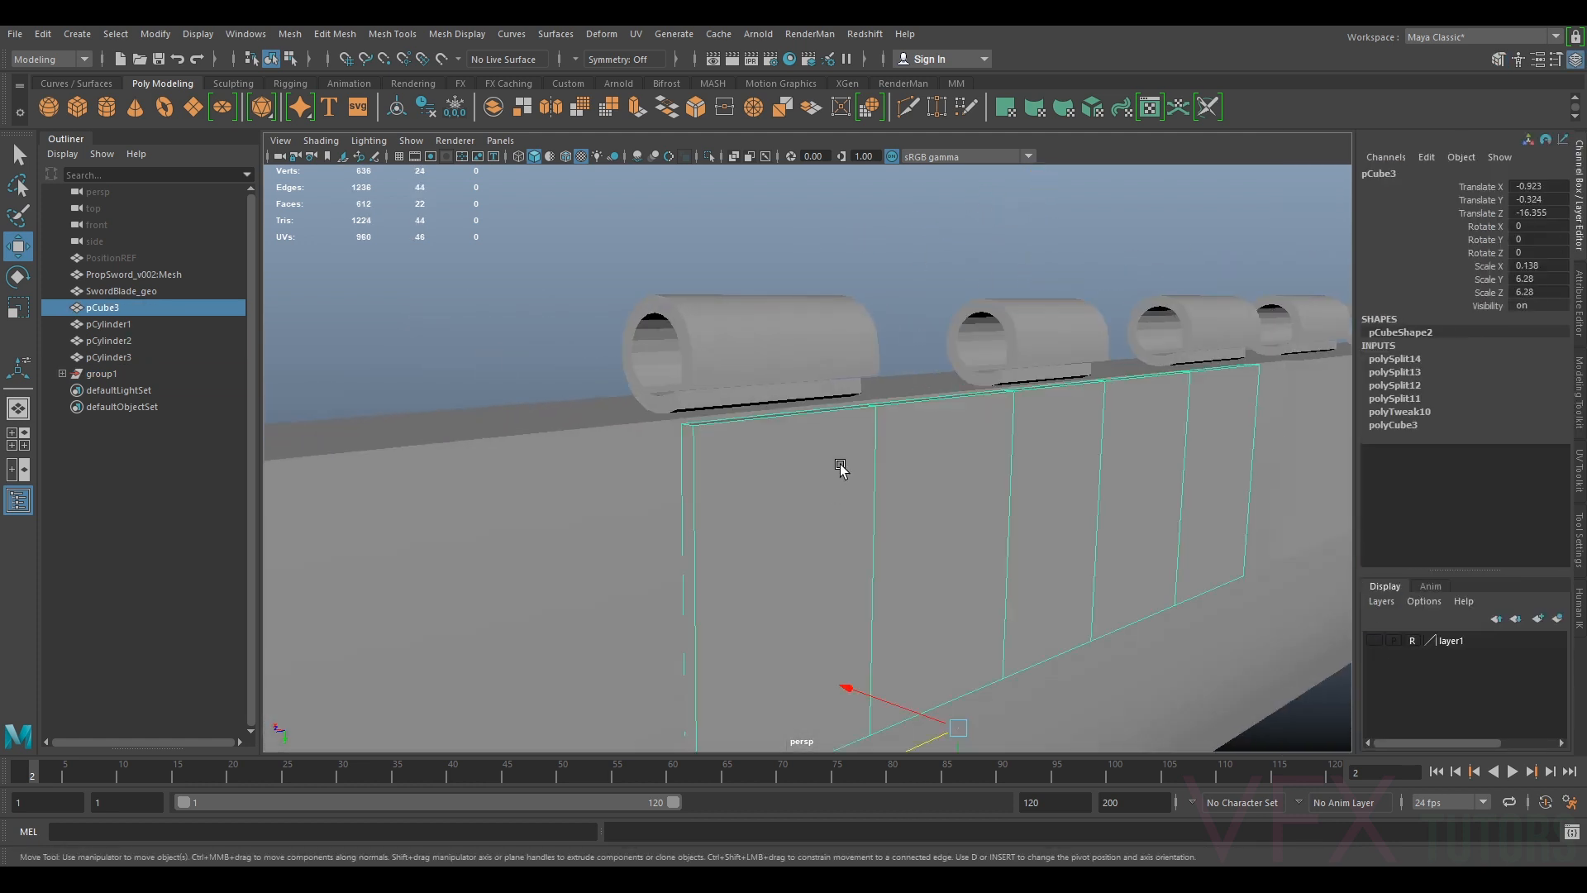
{"action": "left_click", "coordinate": [786, 324], "text": "shift"}
{"action": "left_click", "coordinate": [1025, 338], "text": "shift"}
{"action": "left_click", "coordinate": [1190, 335], "text": "shift"}
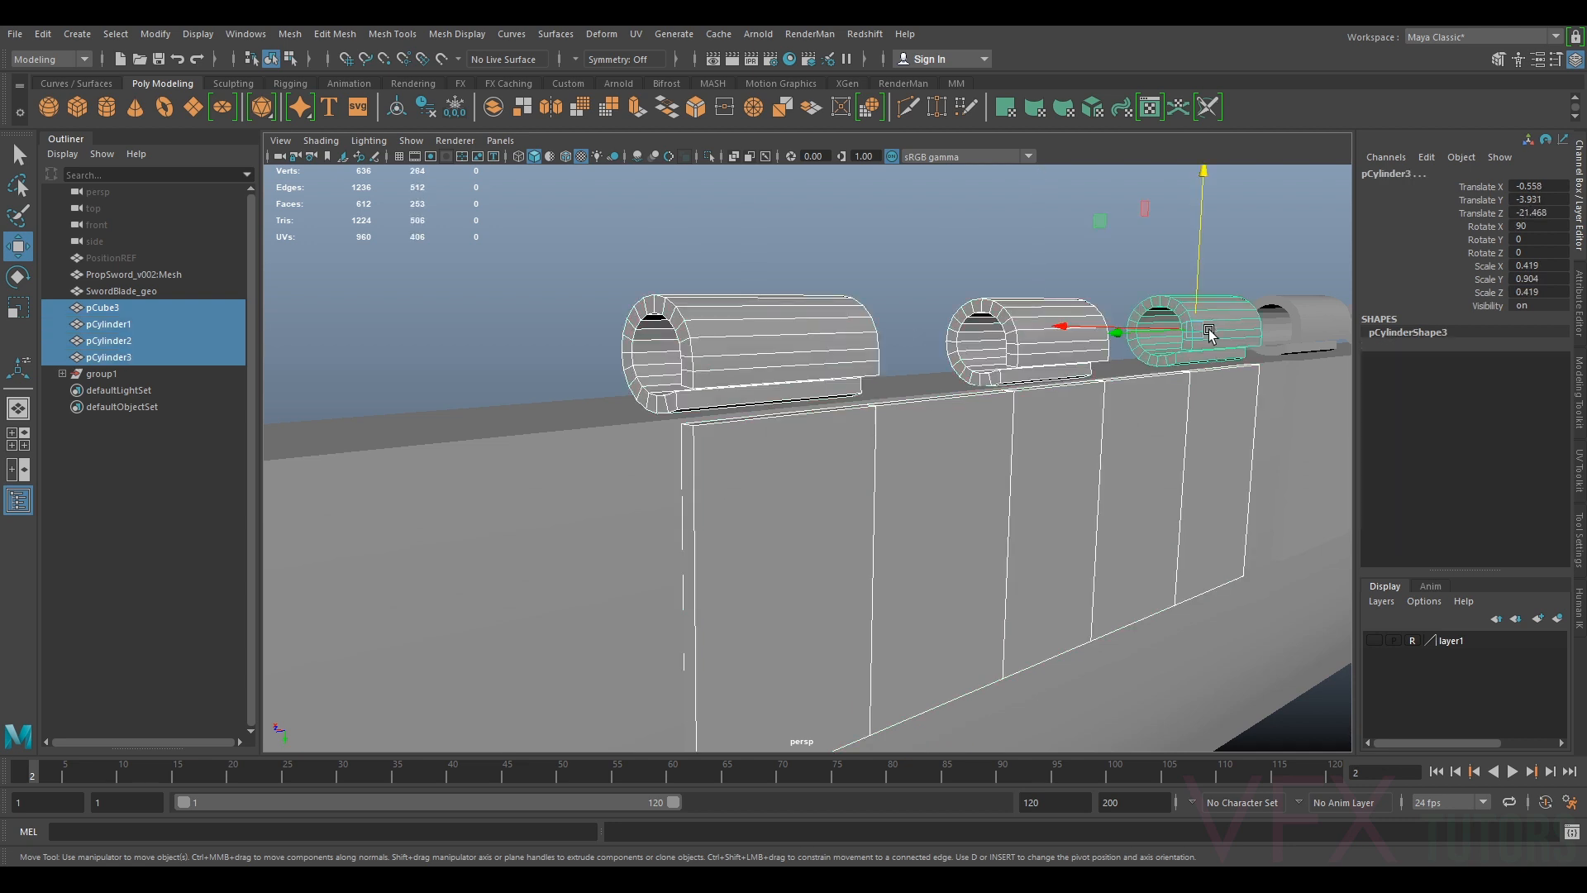
{"action": "left_click", "coordinate": [1211, 423], "text": "ctrl+shift"}
Merge the original hinge plate and its three cylinders into one mesh with a Boolean Union
{"action": "left_click", "coordinate": [1209, 421]}
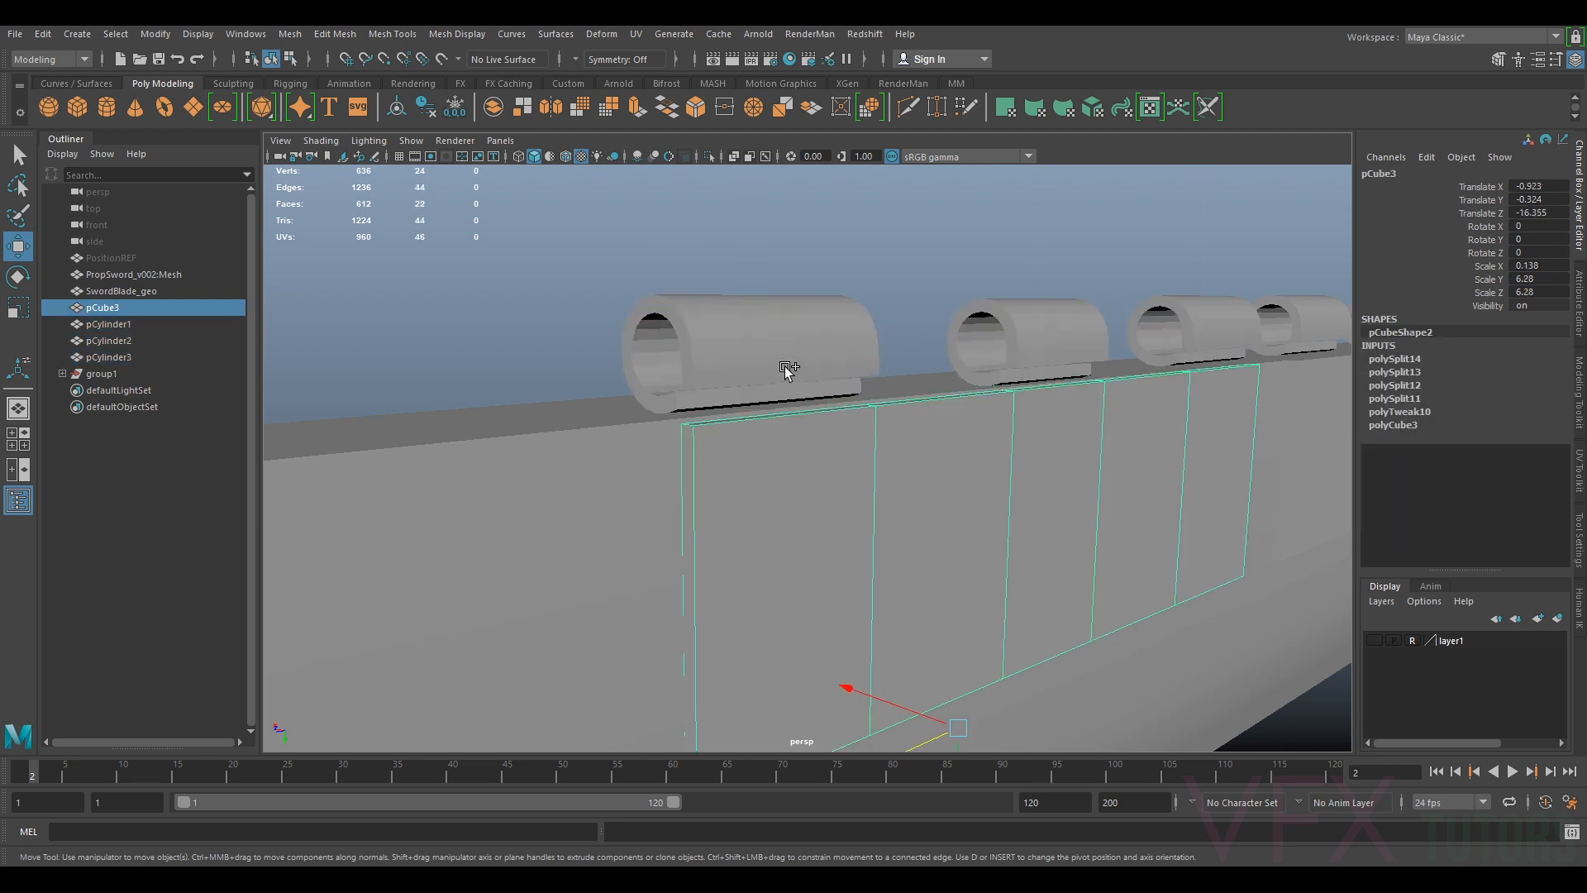
{"action": "left_click", "coordinate": [785, 369], "text": "shift"}
{"action": "left_click", "coordinate": [1025, 339], "text": "shift"}
{"action": "left_click", "coordinate": [1190, 331], "text": "shift"}
{"action": "left_click_drag", "start_coordinate": [1190, 330], "coordinate": [1070, 354], "text": "alt"}
{"action": "left_click", "coordinate": [290, 34]}
{"action": "mouse_move", "coordinate": [322, 79]}
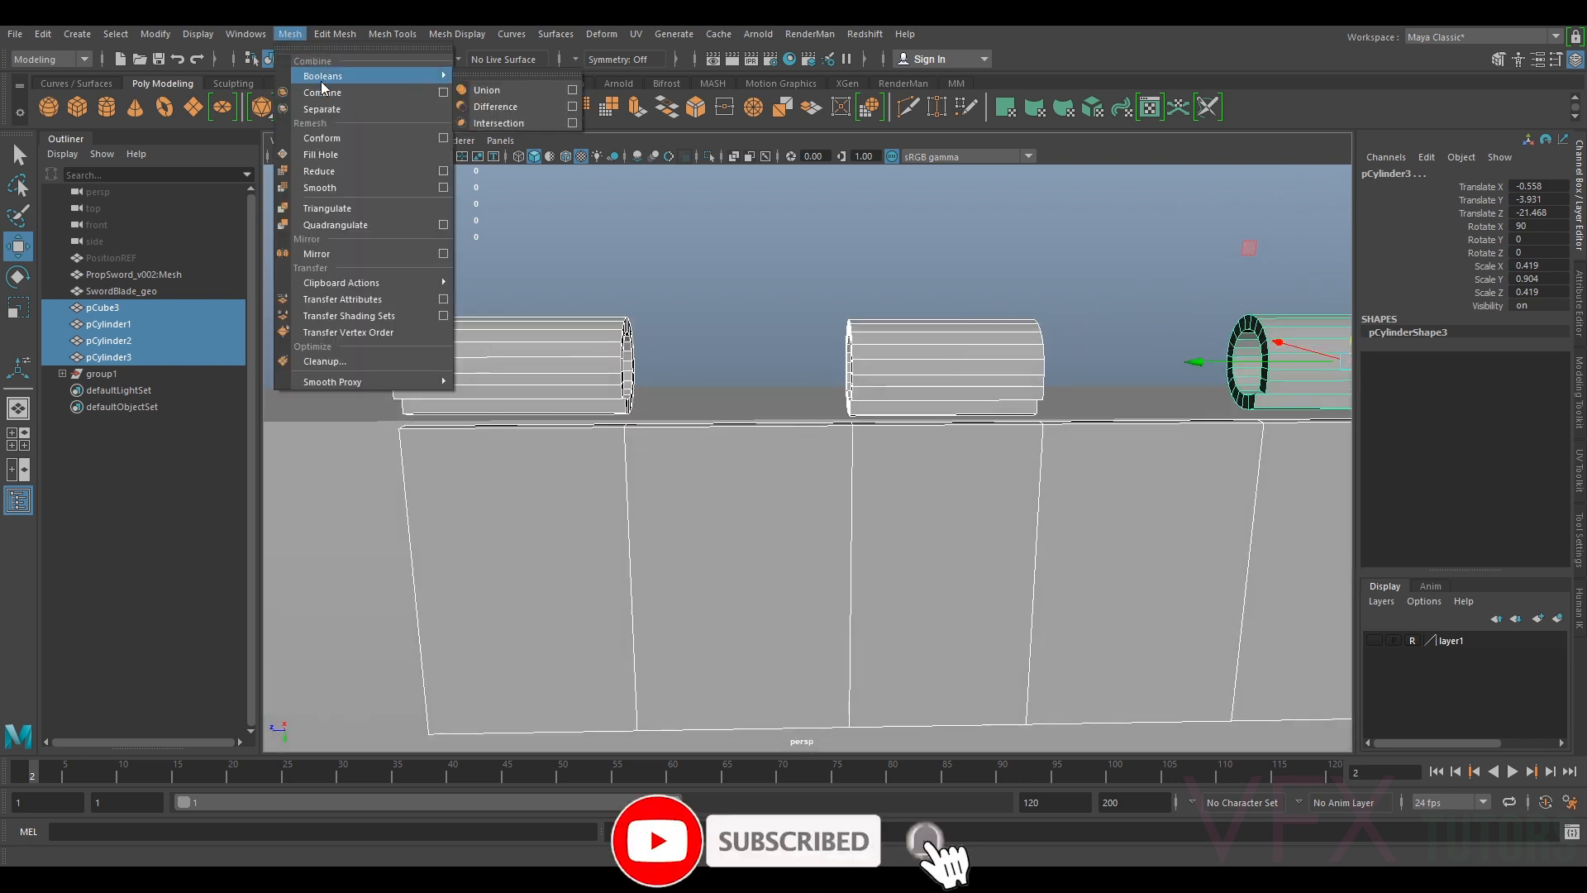
{"action": "left_click", "coordinate": [487, 90]}
Fill the open border along the lower edge of the first cylinder's outer lip
{"action": "left_click_drag", "start_coordinate": [832, 311], "coordinate": [787, 380], "text": "alt"}
{"action": "left_click_drag", "start_coordinate": [885, 377], "coordinate": [815, 400], "text": "alt"}
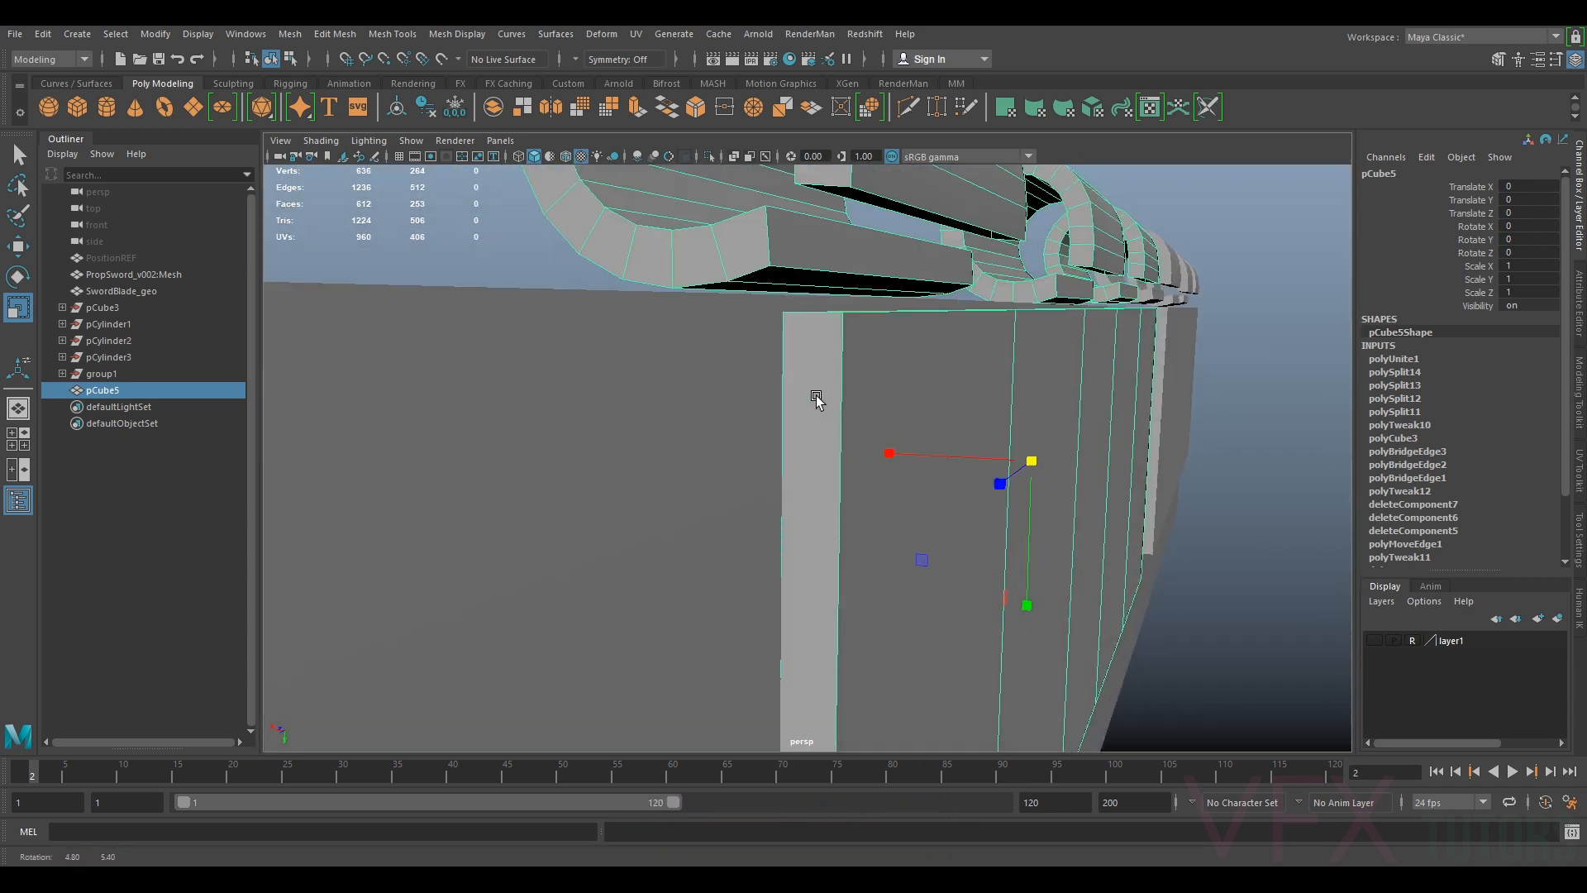
{"action": "right_click_drag", "start_coordinate": [890, 171], "coordinate": [890, 143]}
{"action": "left_click_drag", "start_coordinate": [948, 190], "coordinate": [854, 324], "text": "alt"}
{"action": "double_click", "coordinate": [850, 246]}
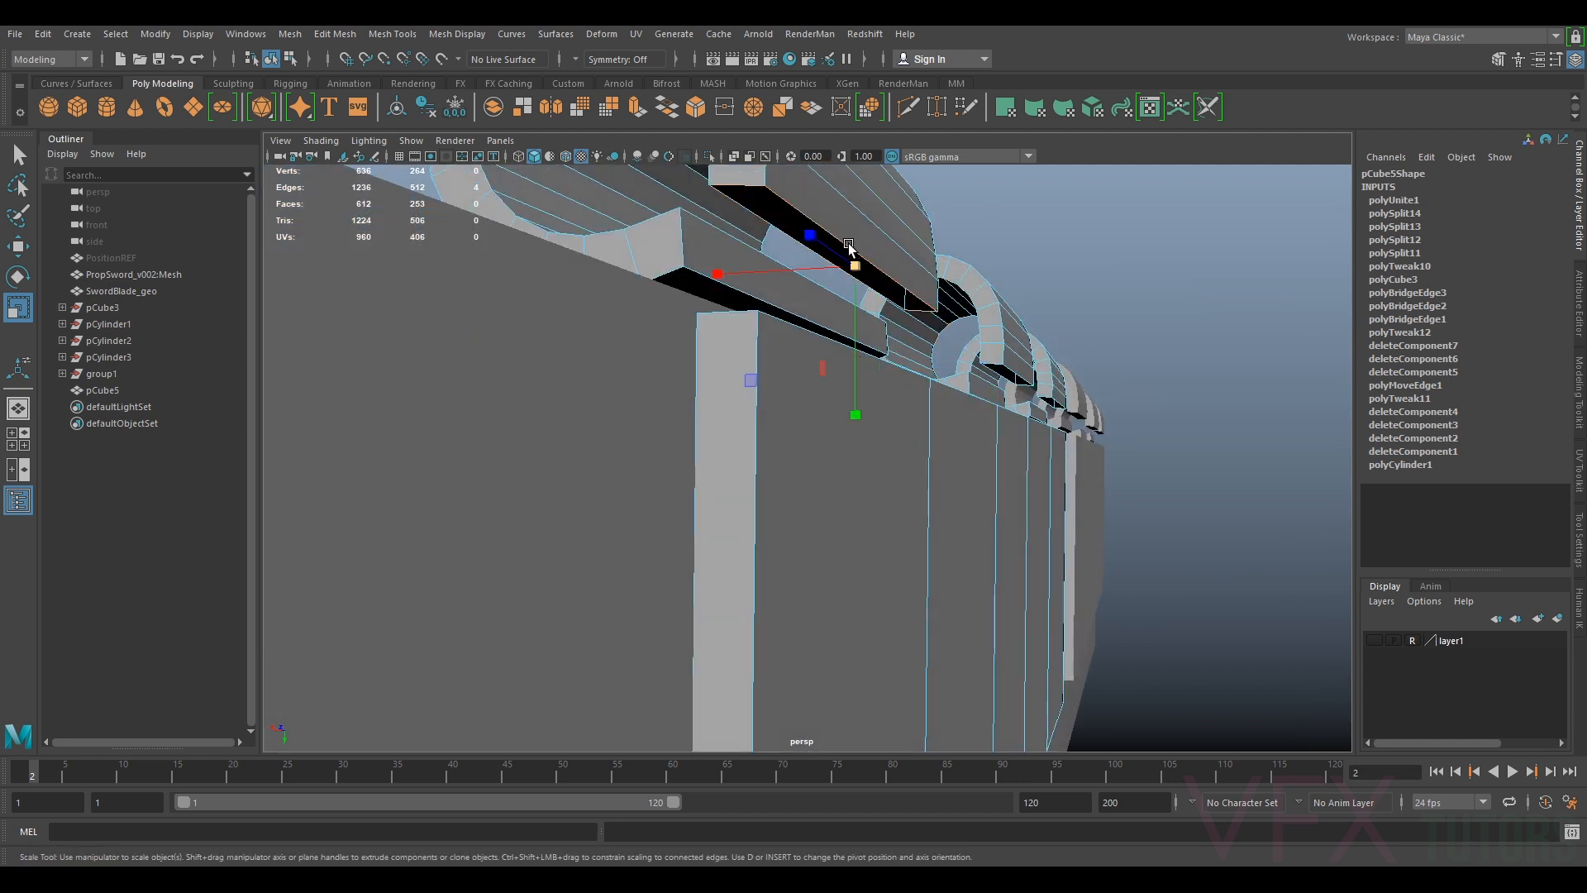
{"action": "right_click_drag", "start_coordinate": [840, 238], "coordinate": [836, 451], "text": "shift"}
Bridge the lower lip face of the first cylinder to the plate's matching top face
{"action": "left_click_drag", "start_coordinate": [836, 451], "coordinate": [822, 219], "text": "alt"}
{"action": "right_click_drag", "start_coordinate": [822, 219], "coordinate": [822, 258]}
{"action": "left_click", "coordinate": [813, 241]}
{"action": "left_click_drag", "start_coordinate": [825, 354], "coordinate": [840, 552], "text": "alt"}
{"action": "left_click", "coordinate": [864, 587], "text": "shift"}
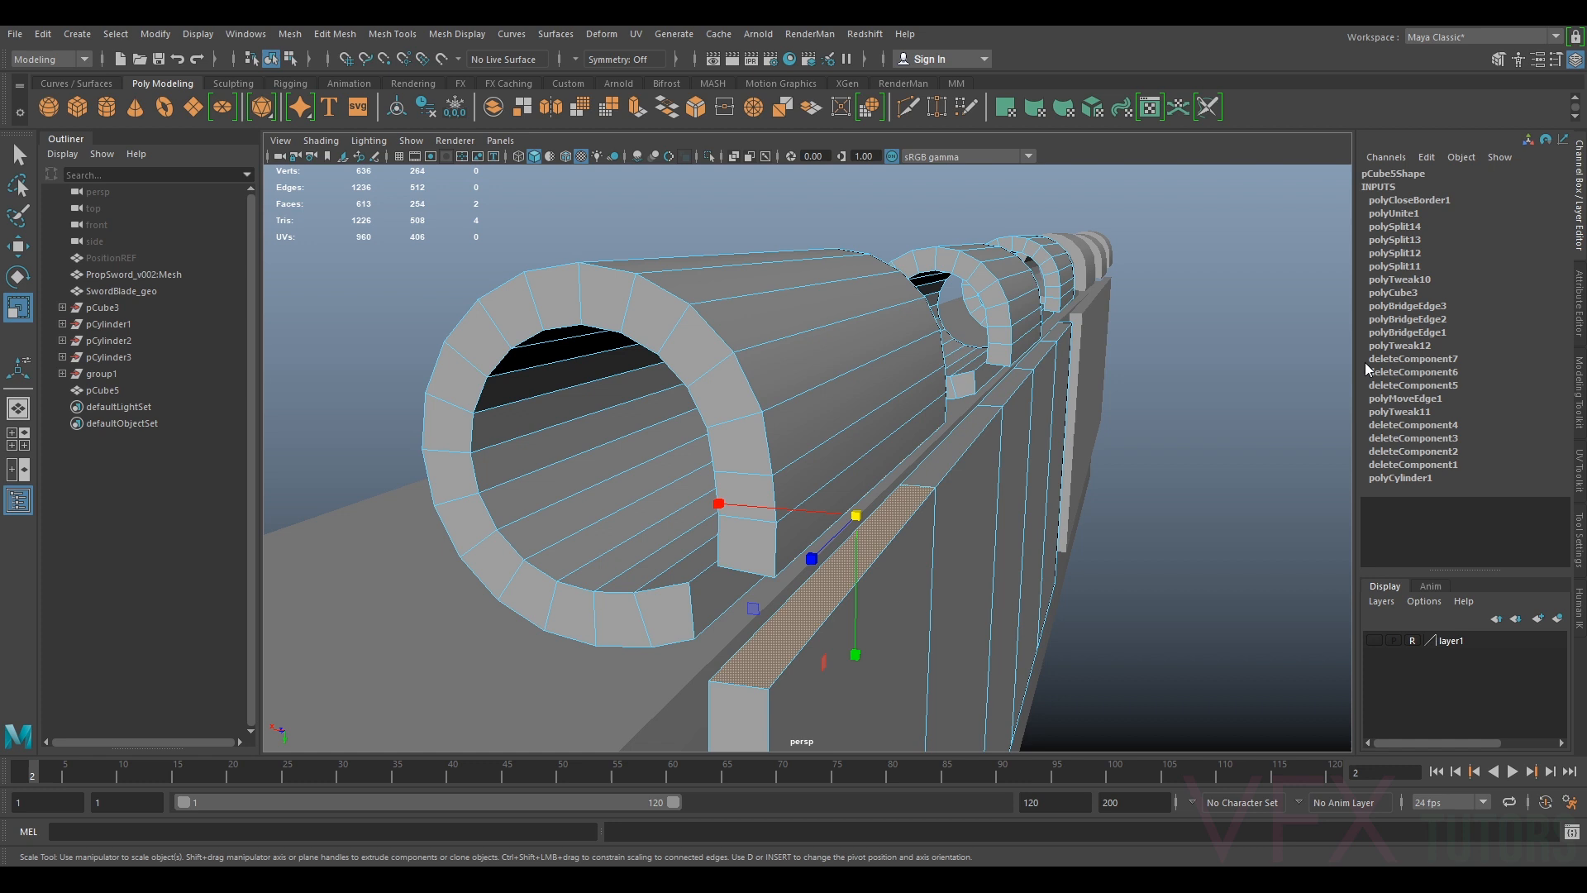
{"action": "left_click", "coordinate": [1580, 408]}
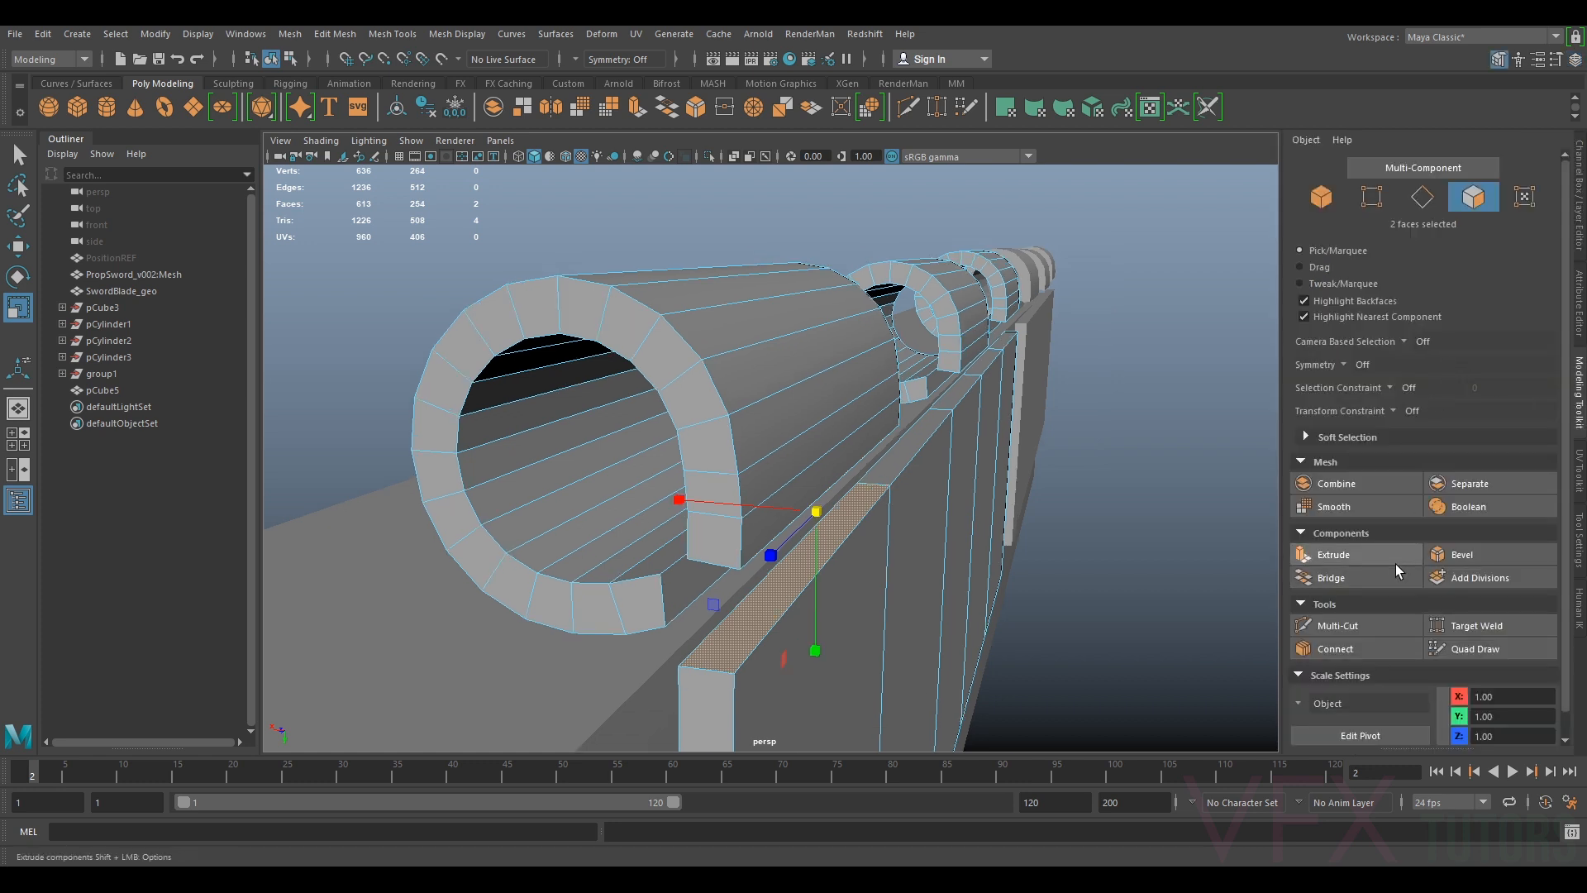
{"action": "left_click", "coordinate": [1355, 576]}
Fill the open borders along the lower outer lips of the second and third cylinders
{"action": "left_click_drag", "start_coordinate": [975, 533], "coordinate": [889, 443], "text": "alt"}
{"action": "middle_click_drag", "start_coordinate": [856, 357], "coordinate": [620, 500], "text": "alt"}
{"action": "left_click_drag", "start_coordinate": [620, 500], "coordinate": [694, 444], "text": "alt"}
{"action": "left_click", "coordinate": [1427, 197]}
{"action": "double_click", "coordinate": [610, 494]}
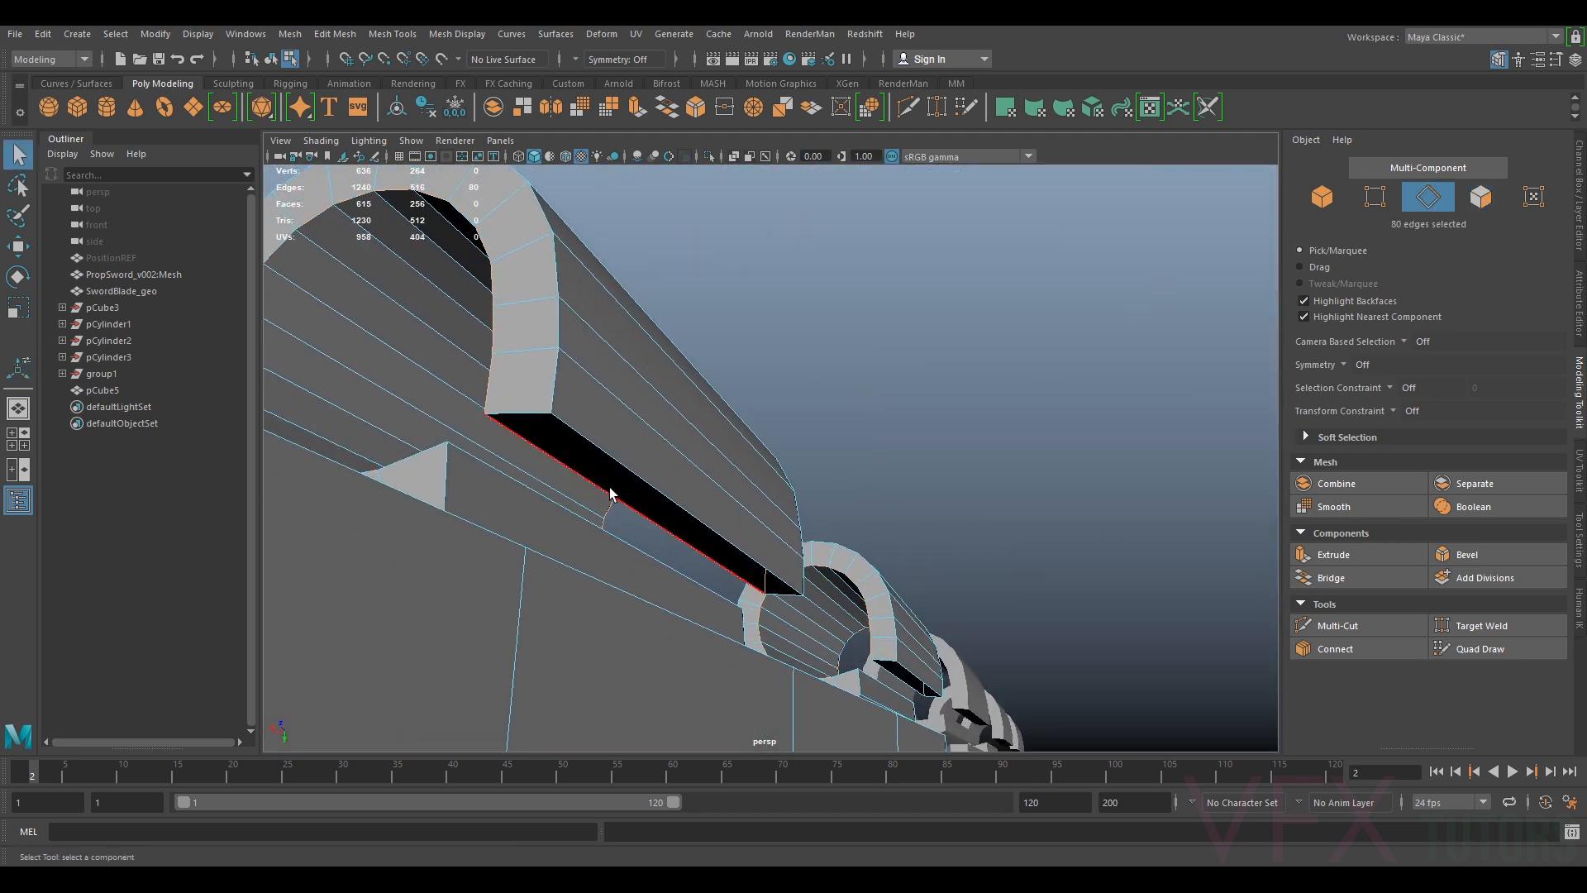
{"action": "right_click_drag", "start_coordinate": [616, 465], "coordinate": [613, 687], "text": "shift"}
{"action": "left_click_drag", "start_coordinate": [1020, 531], "coordinate": [1064, 447], "text": "alt"}
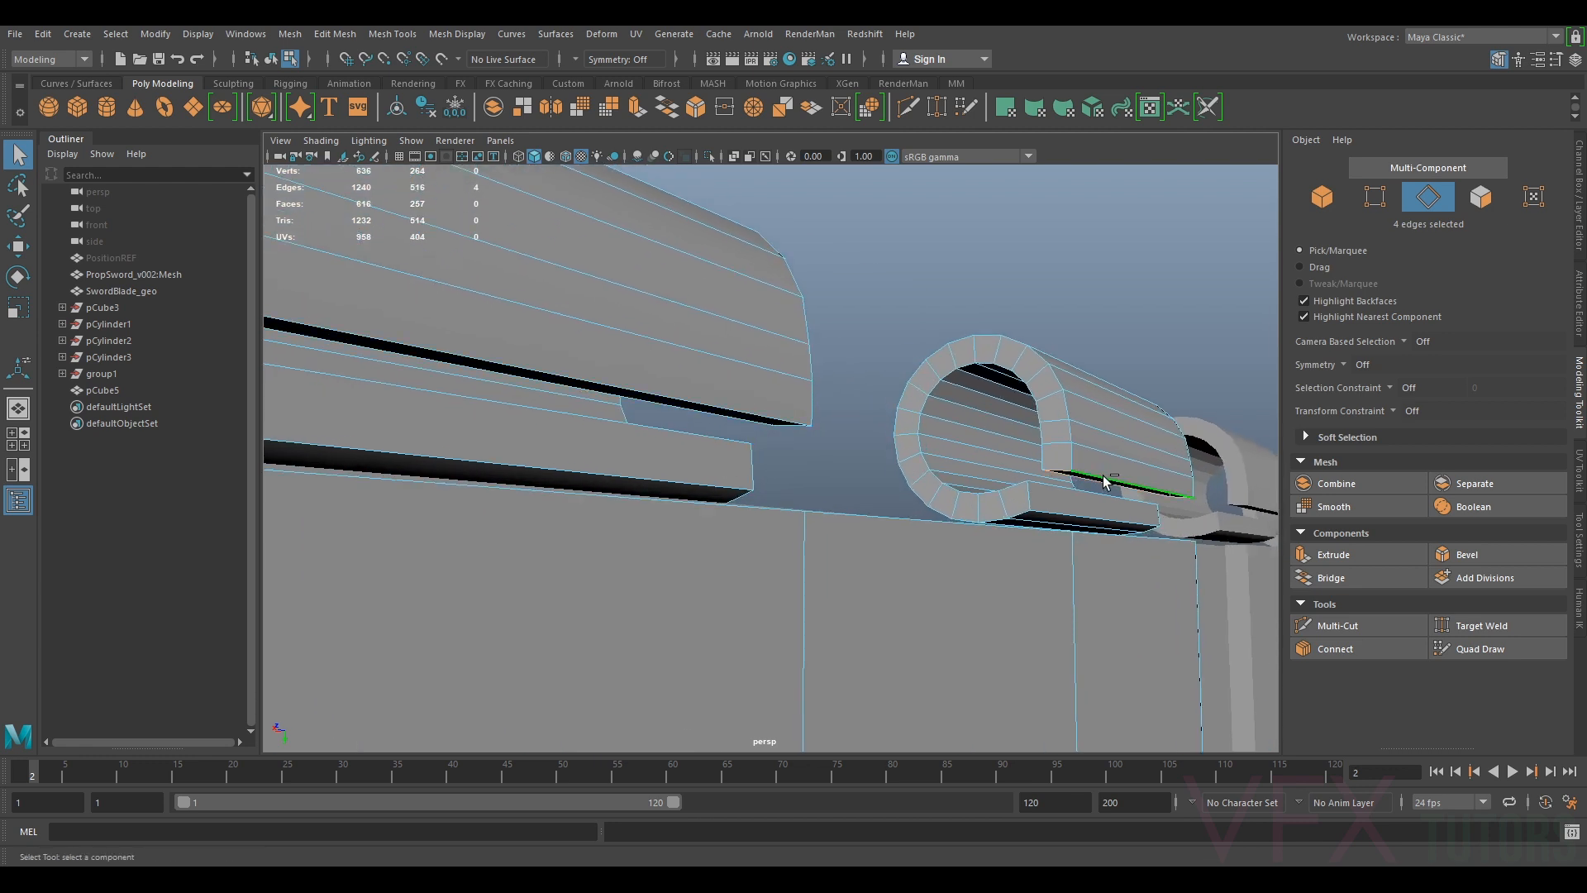
{"action": "right_click_drag", "start_coordinate": [1104, 481], "coordinate": [1104, 481], "text": "shift"}
{"action": "right_click_drag", "start_coordinate": [1114, 599], "coordinate": [1101, 684], "text": "shift"}
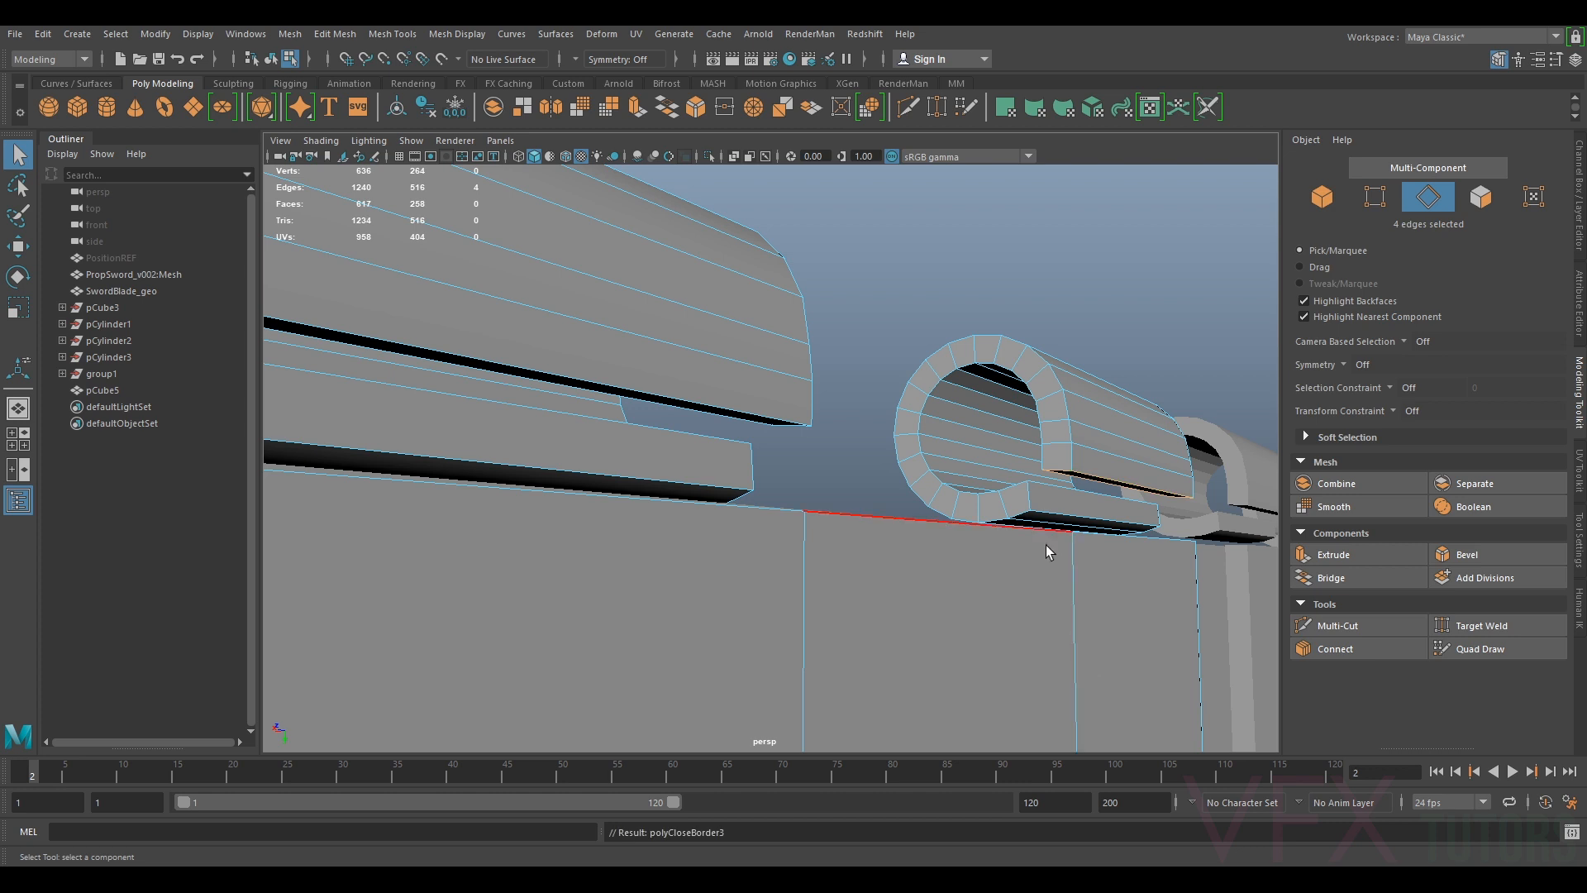
Bridge one remaining cylinder's filled lip face to the top face of the plate directly below it
{"action": "left_click", "coordinate": [1494, 194]}
{"action": "scroll", "coordinate": [1034, 345], "scroll_direction": "down", "scroll_amount": 3}
{"action": "left_click_drag", "start_coordinate": [1034, 345], "coordinate": [1003, 356], "text": "alt"}
{"action": "left_click", "coordinate": [765, 379]}
{"action": "left_click_drag", "start_coordinate": [765, 379], "coordinate": [781, 463], "text": "alt"}
{"action": "left_click", "coordinate": [644, 364], "text": "shift"}
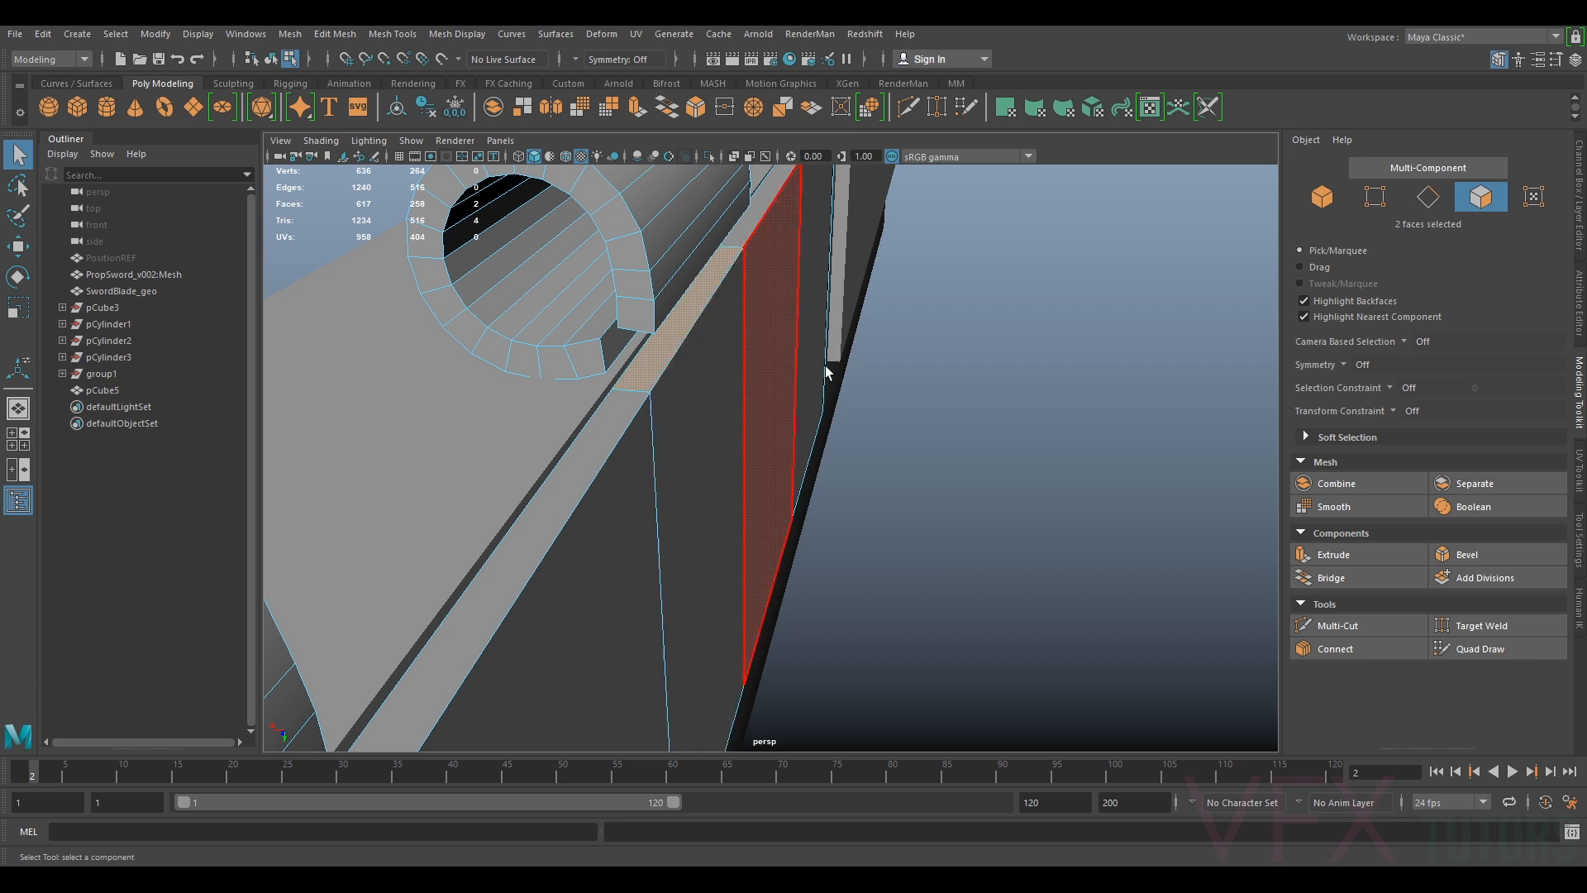
{"action": "left_click", "coordinate": [1362, 577]}
Bridge the last unattached cylinder's lip face to its matching face on the plate's top edge
{"action": "scroll", "coordinate": [722, 659], "scroll_direction": "down", "scroll_amount": 4}
{"action": "left_click_drag", "start_coordinate": [723, 659], "coordinate": [727, 500], "text": "alt"}
{"action": "middle_click_drag", "start_coordinate": [727, 500], "coordinate": [743, 595], "text": "alt"}
{"action": "right_click_drag", "start_coordinate": [744, 595], "coordinate": [871, 546], "text": "alt"}
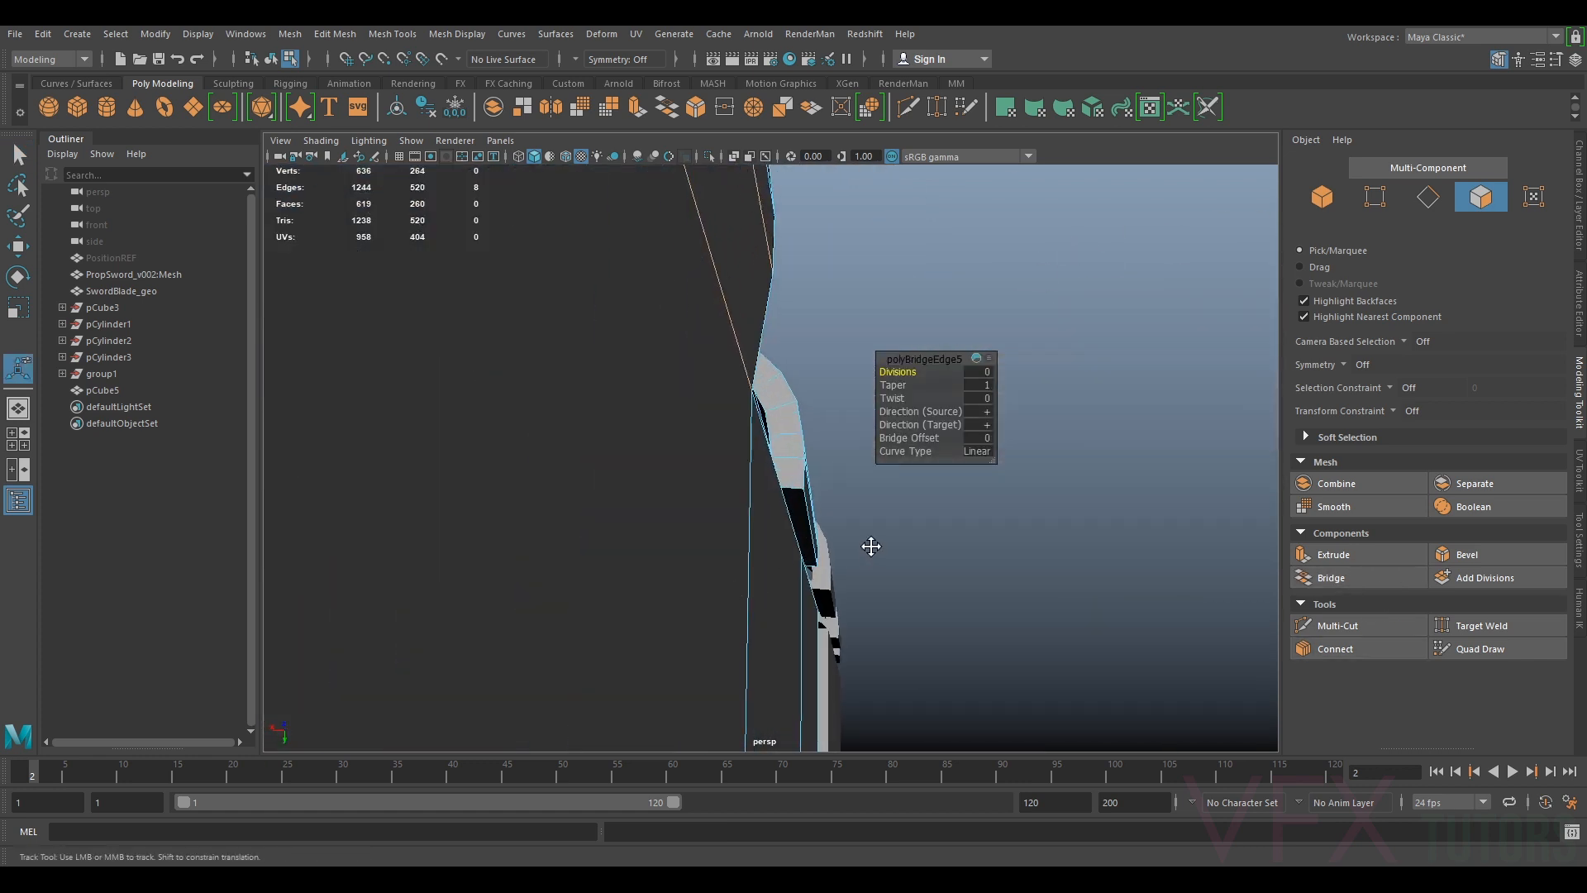
{"action": "middle_click_drag", "start_coordinate": [871, 547], "coordinate": [802, 527], "text": "alt"}
{"action": "left_click", "coordinate": [721, 505]}
{"action": "left_click_drag", "start_coordinate": [828, 529], "coordinate": [934, 322], "text": "alt"}
{"action": "right_click_drag", "start_coordinate": [934, 323], "coordinate": [892, 386], "text": "alt"}
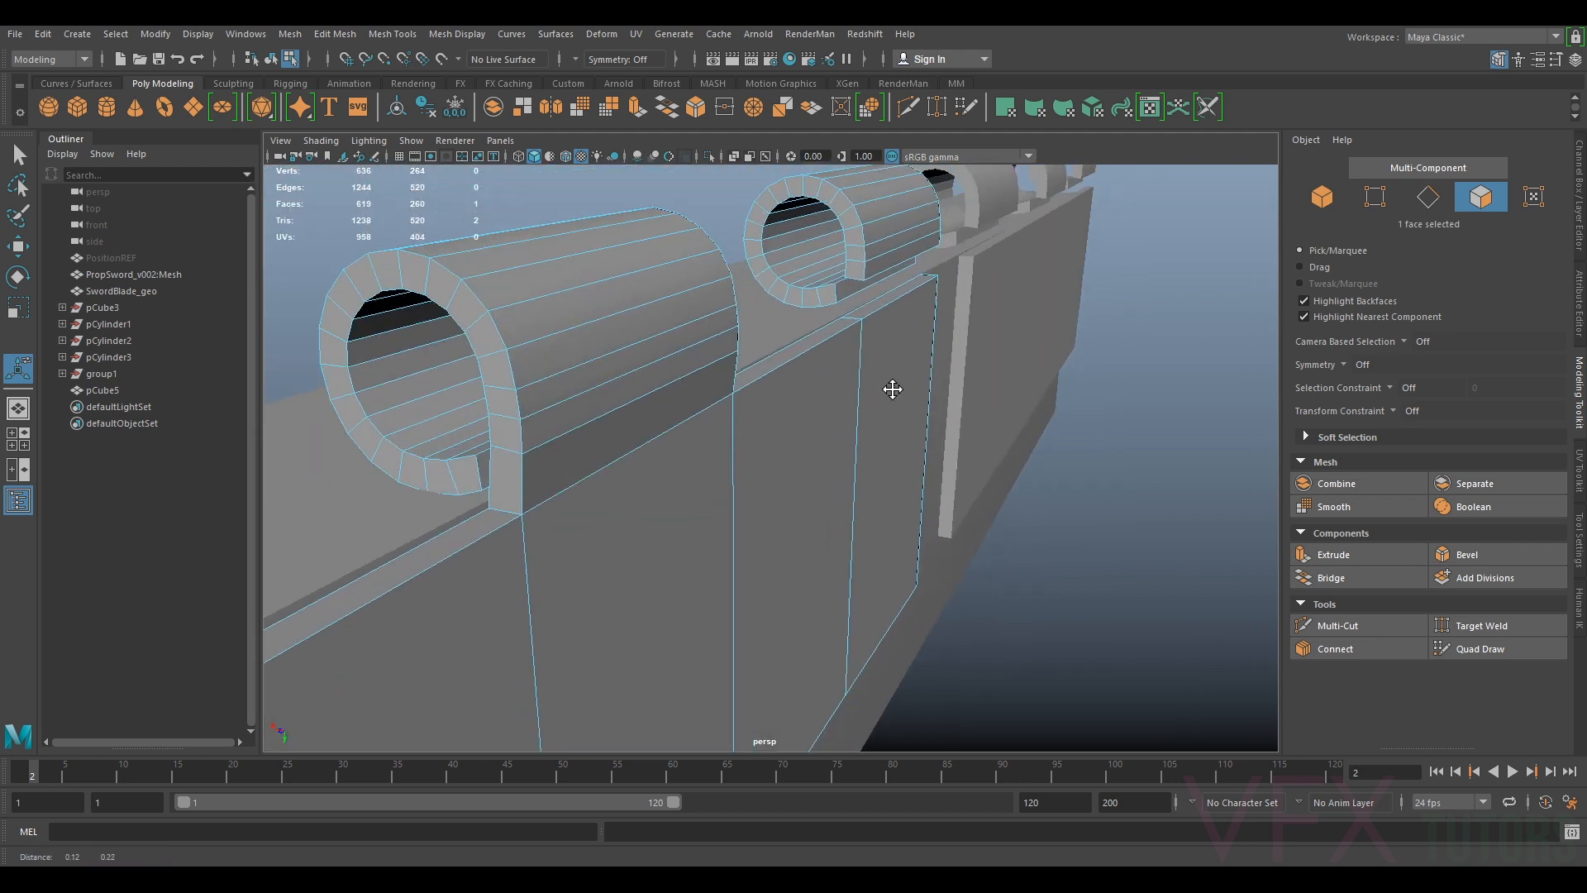
{"action": "left_click_drag", "start_coordinate": [892, 386], "coordinate": [839, 390], "text": "alt"}
{"action": "left_click", "coordinate": [835, 361], "text": "shift"}
{"action": "key", "text": "g"}
Return the joined hinge mesh to object mode and show layer1 to bring back the scanned reference
{"action": "left_click_drag", "start_coordinate": [951, 380], "coordinate": [914, 404], "text": "alt"}
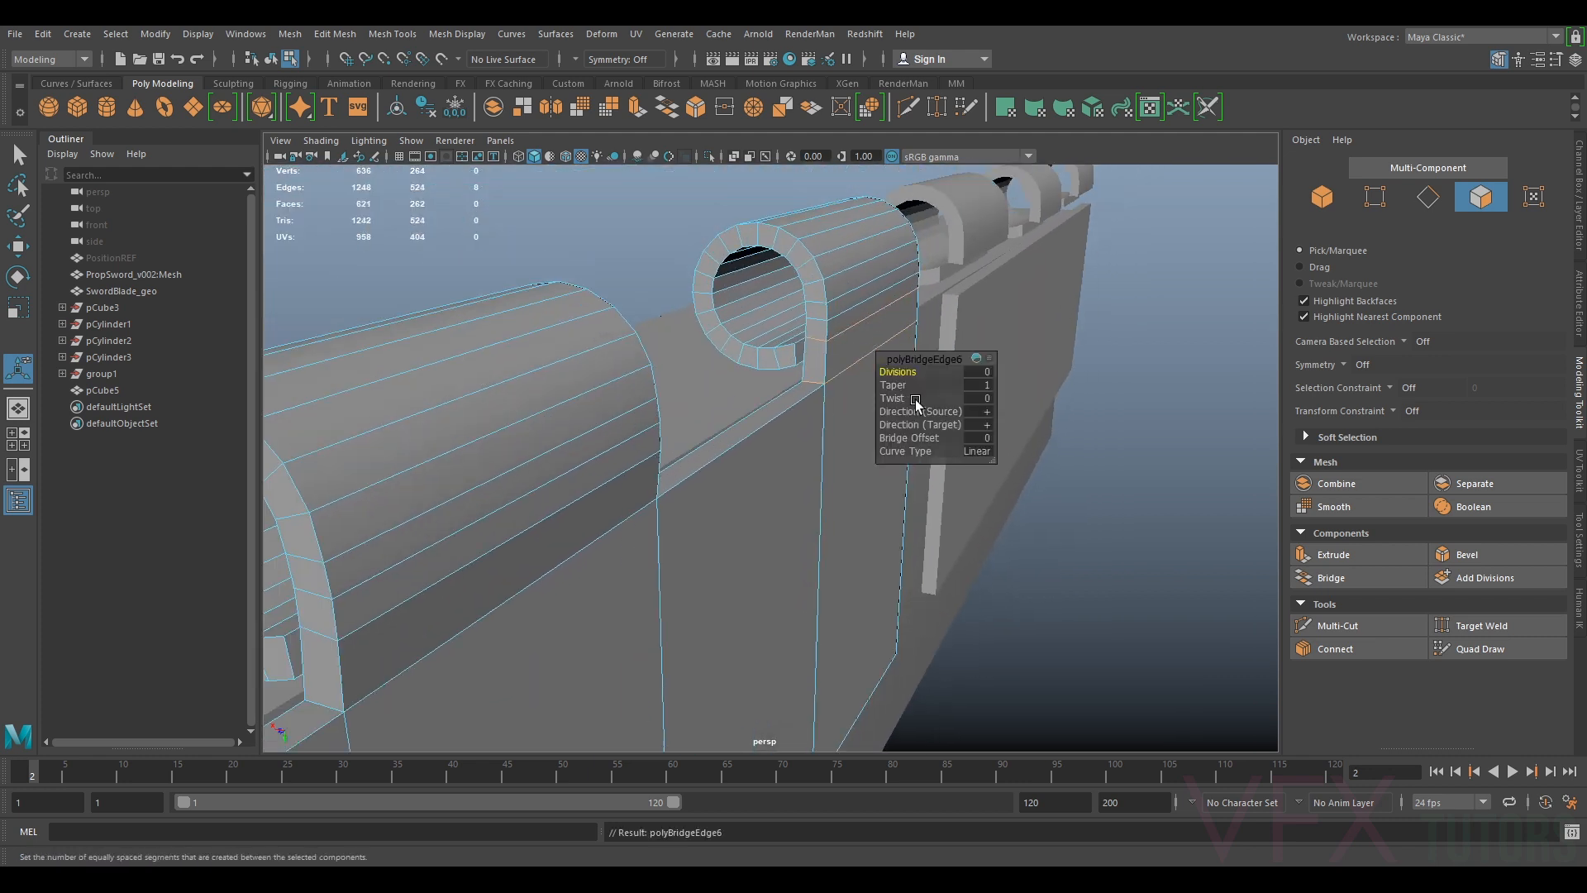
{"action": "right_click_drag", "start_coordinate": [914, 403], "coordinate": [772, 659], "text": "alt"}
{"action": "left_click_drag", "start_coordinate": [772, 658], "coordinate": [857, 426], "text": "alt"}
{"action": "right_click_drag", "start_coordinate": [858, 427], "coordinate": [875, 522]}
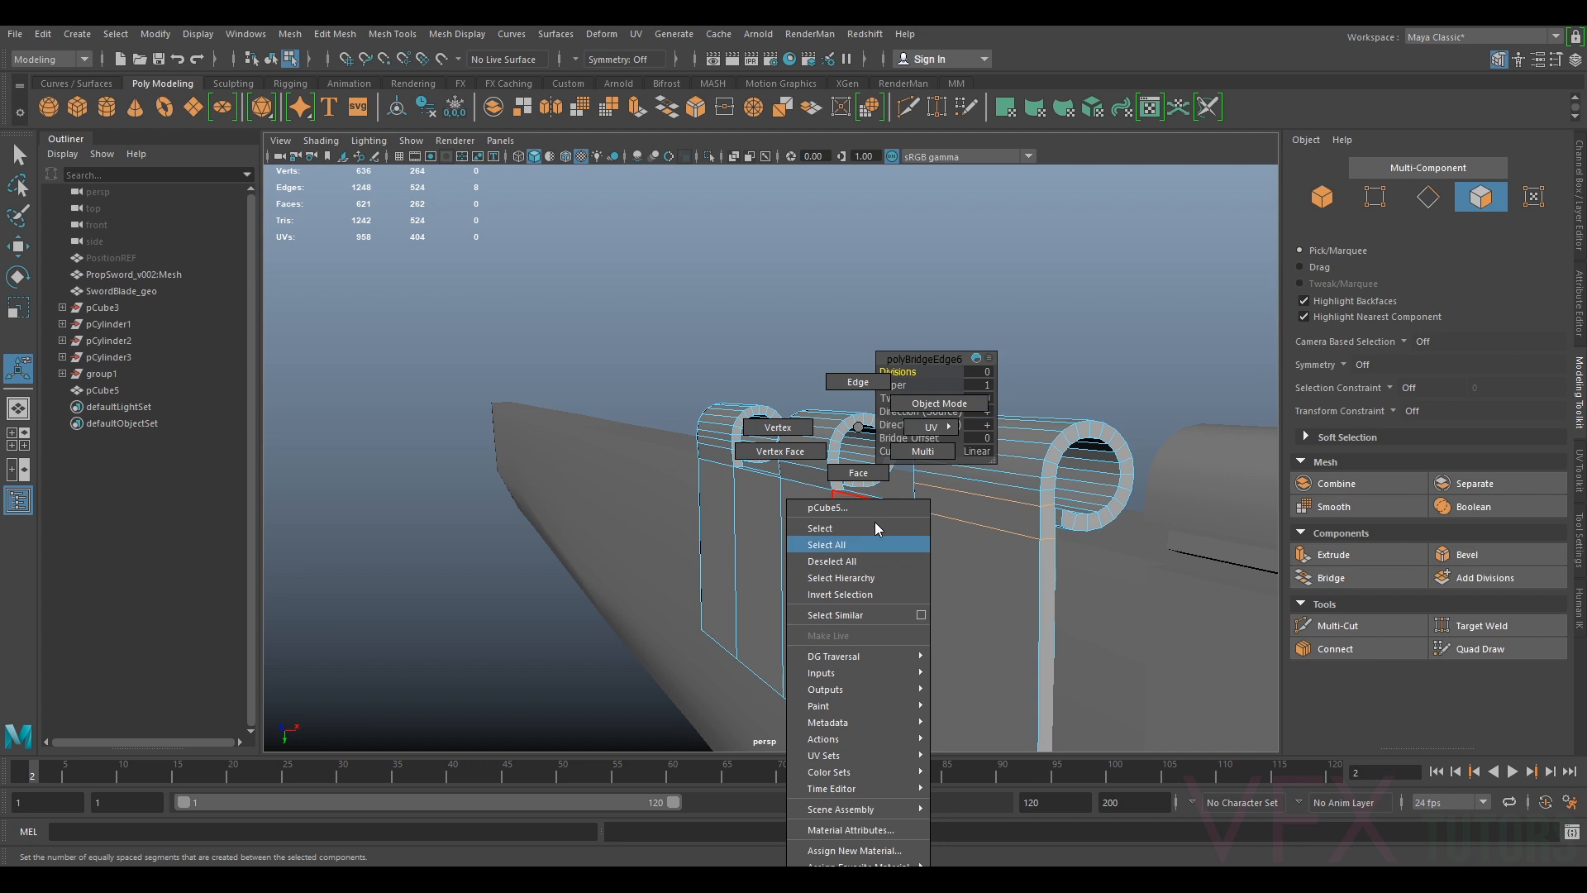
{"action": "right_click_drag", "start_coordinate": [955, 399], "coordinate": [961, 398]}
{"action": "left_click", "coordinate": [1054, 332]}
{"action": "left_click_drag", "start_coordinate": [1054, 332], "coordinate": [988, 500], "text": "alt"}
{"action": "left_click", "coordinate": [989, 501]}
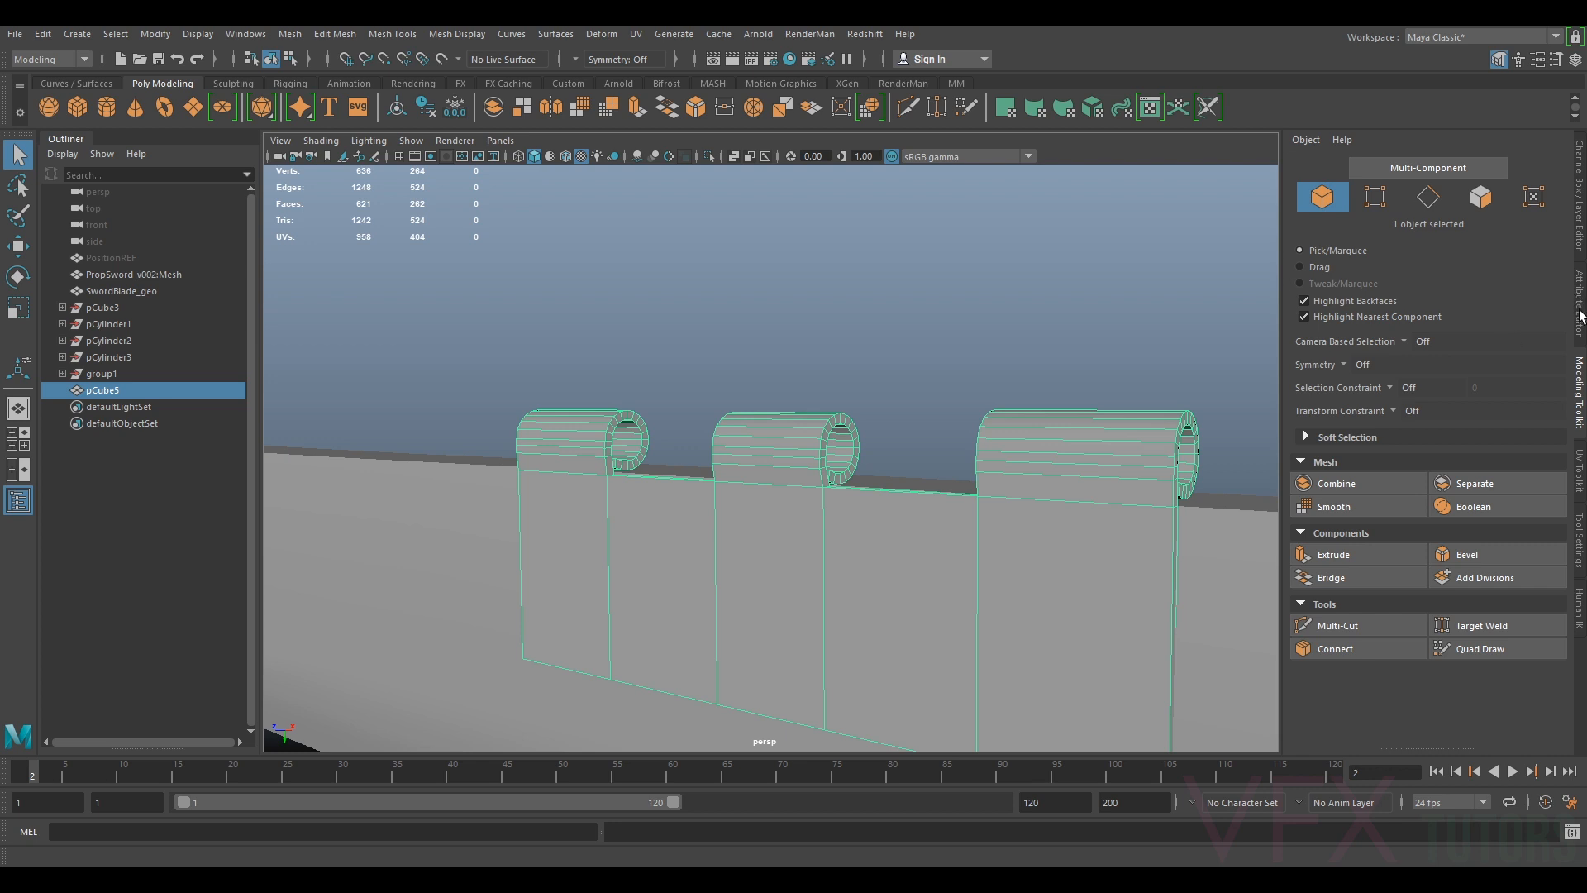
{"action": "left_click", "coordinate": [1581, 230]}
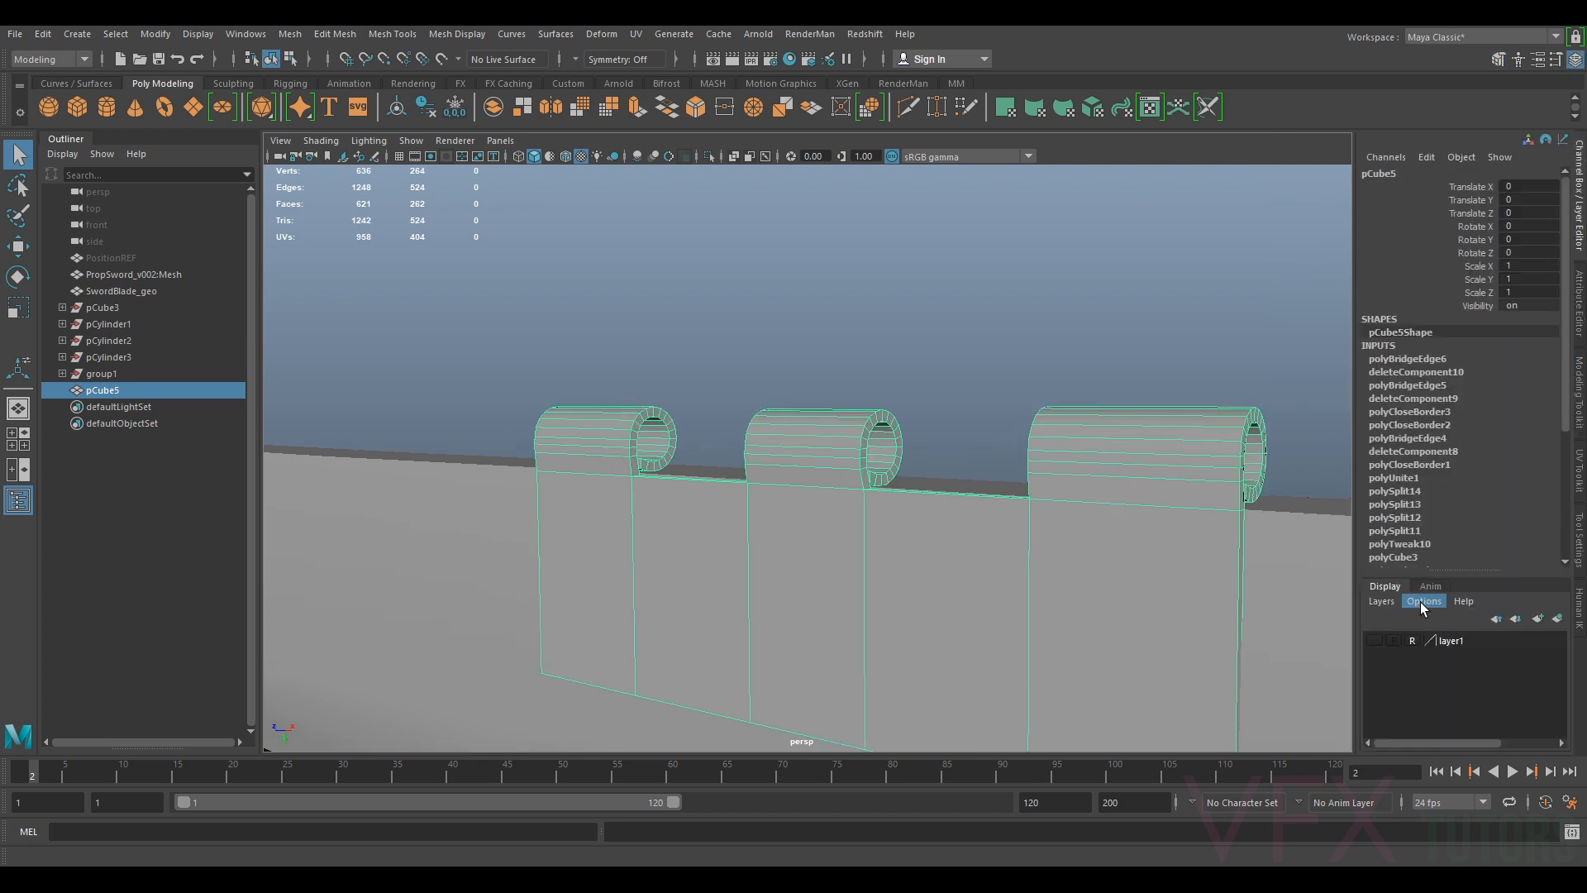
{"action": "left_click", "coordinate": [1373, 641]}
{"action": "left_click_drag", "start_coordinate": [1087, 499], "coordinate": [963, 424], "text": "alt"}
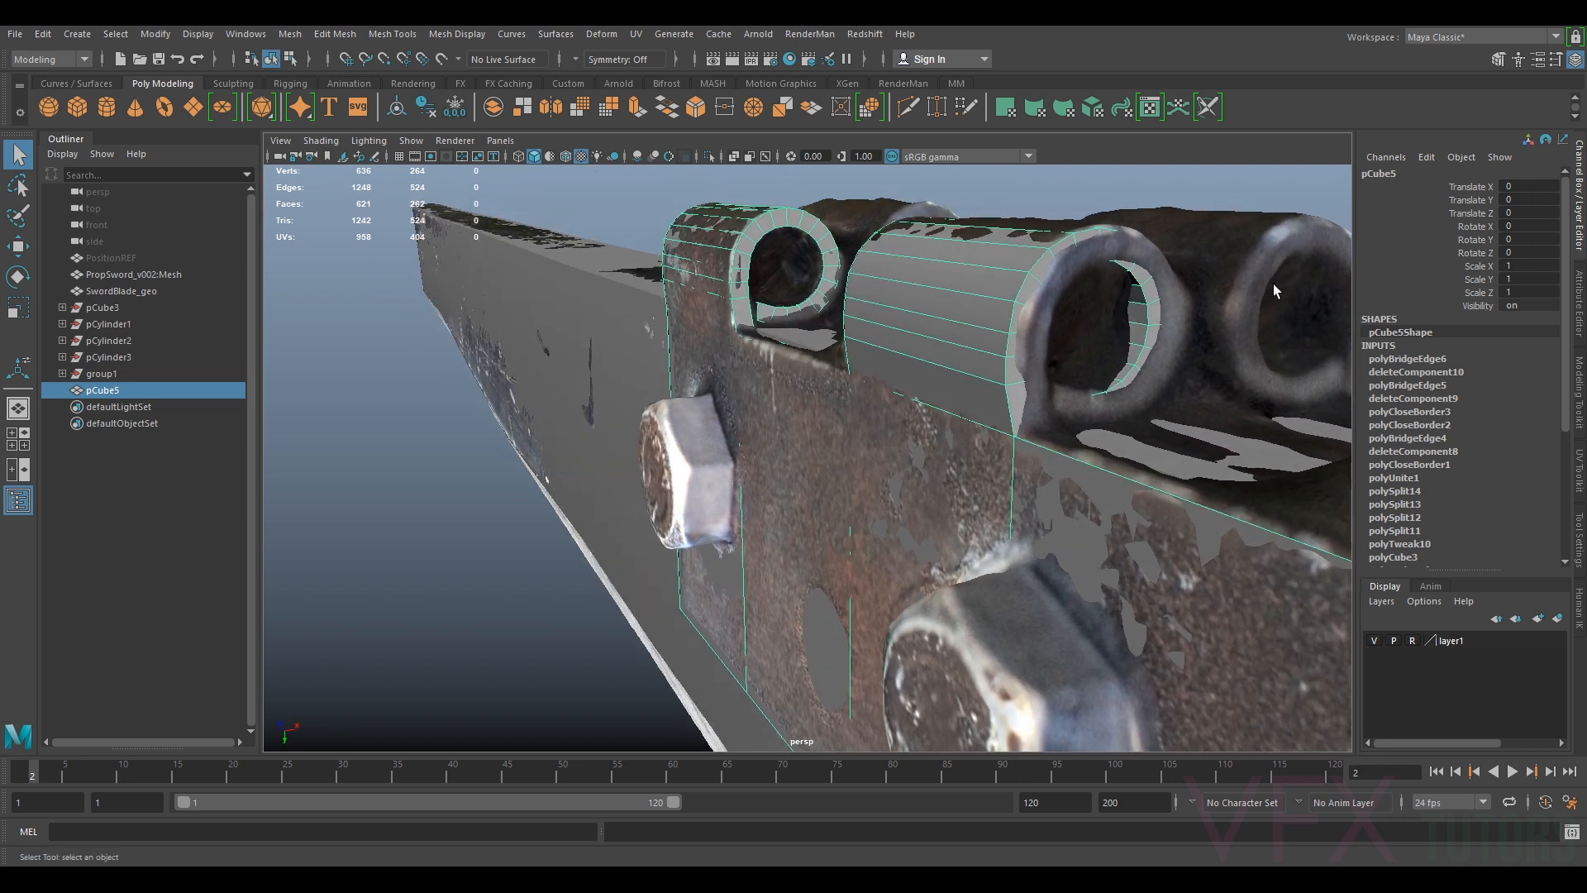
{"action": "left_click_drag", "start_coordinate": [775, 474], "coordinate": [984, 560], "text": "alt"}
Select the vertices of the first hinge's middle knuckle and move them along X to about -0.56 to match the scan
{"action": "left_click", "coordinate": [1579, 316]}
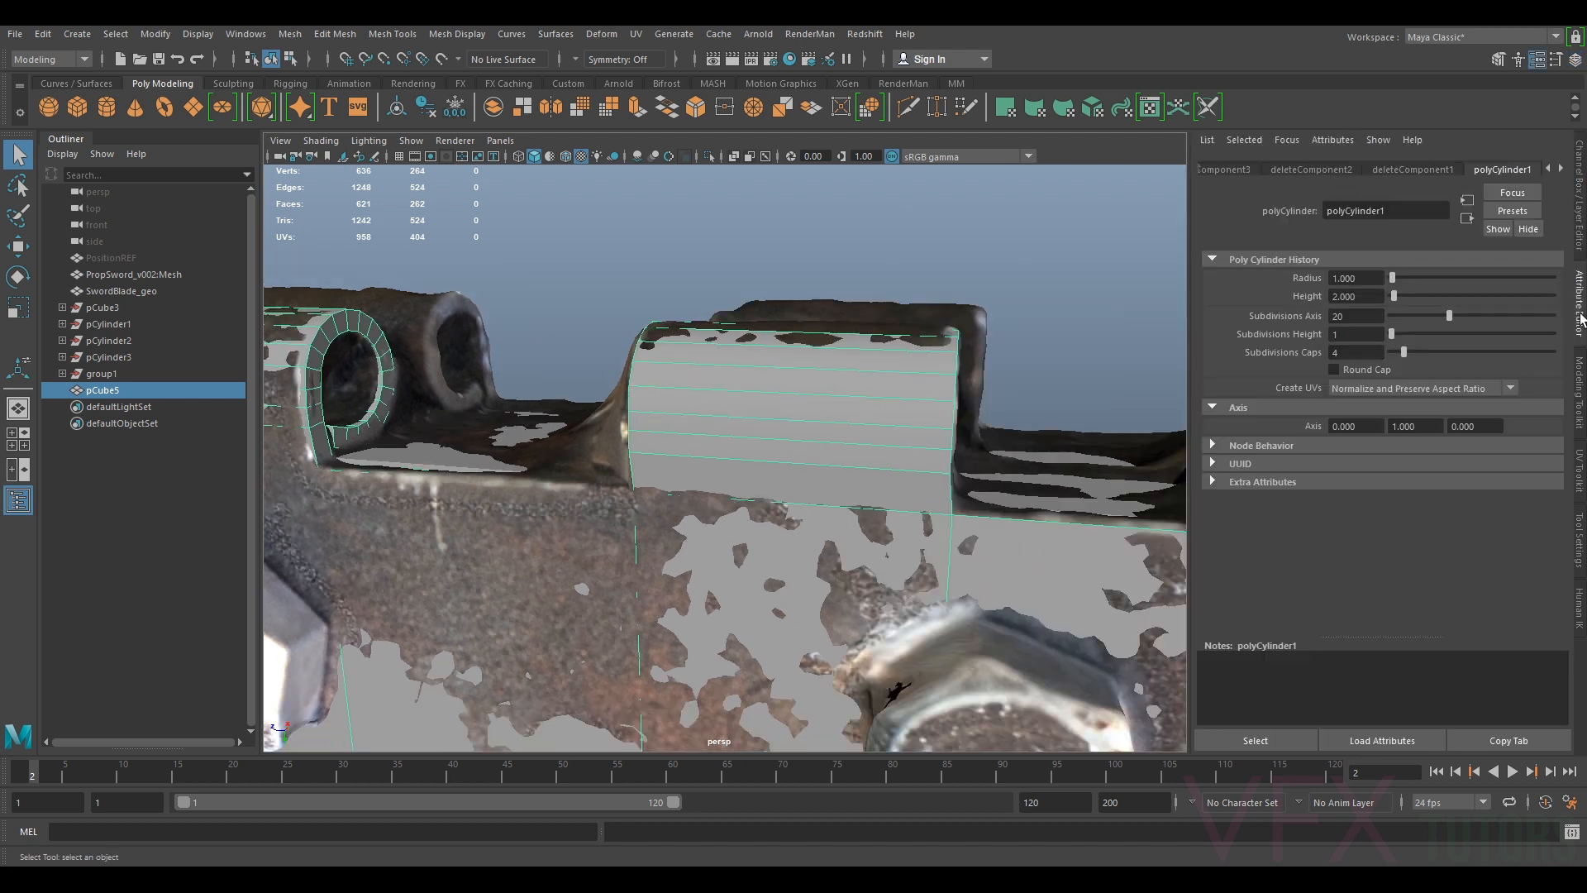
{"action": "left_click", "coordinate": [1580, 424]}
{"action": "left_click", "coordinate": [1361, 200]}
{"action": "left_click_drag", "start_coordinate": [893, 462], "coordinate": [803, 455], "text": "alt"}
{"action": "left_click_drag", "start_coordinate": [1019, 267], "coordinate": [576, 499]}
{"action": "left_click_drag", "start_coordinate": [861, 461], "coordinate": [981, 426], "text": "alt"}
{"action": "key", "text": "w"}
{"action": "left_click_drag", "start_coordinate": [945, 499], "coordinate": [1066, 425], "text": "alt"}
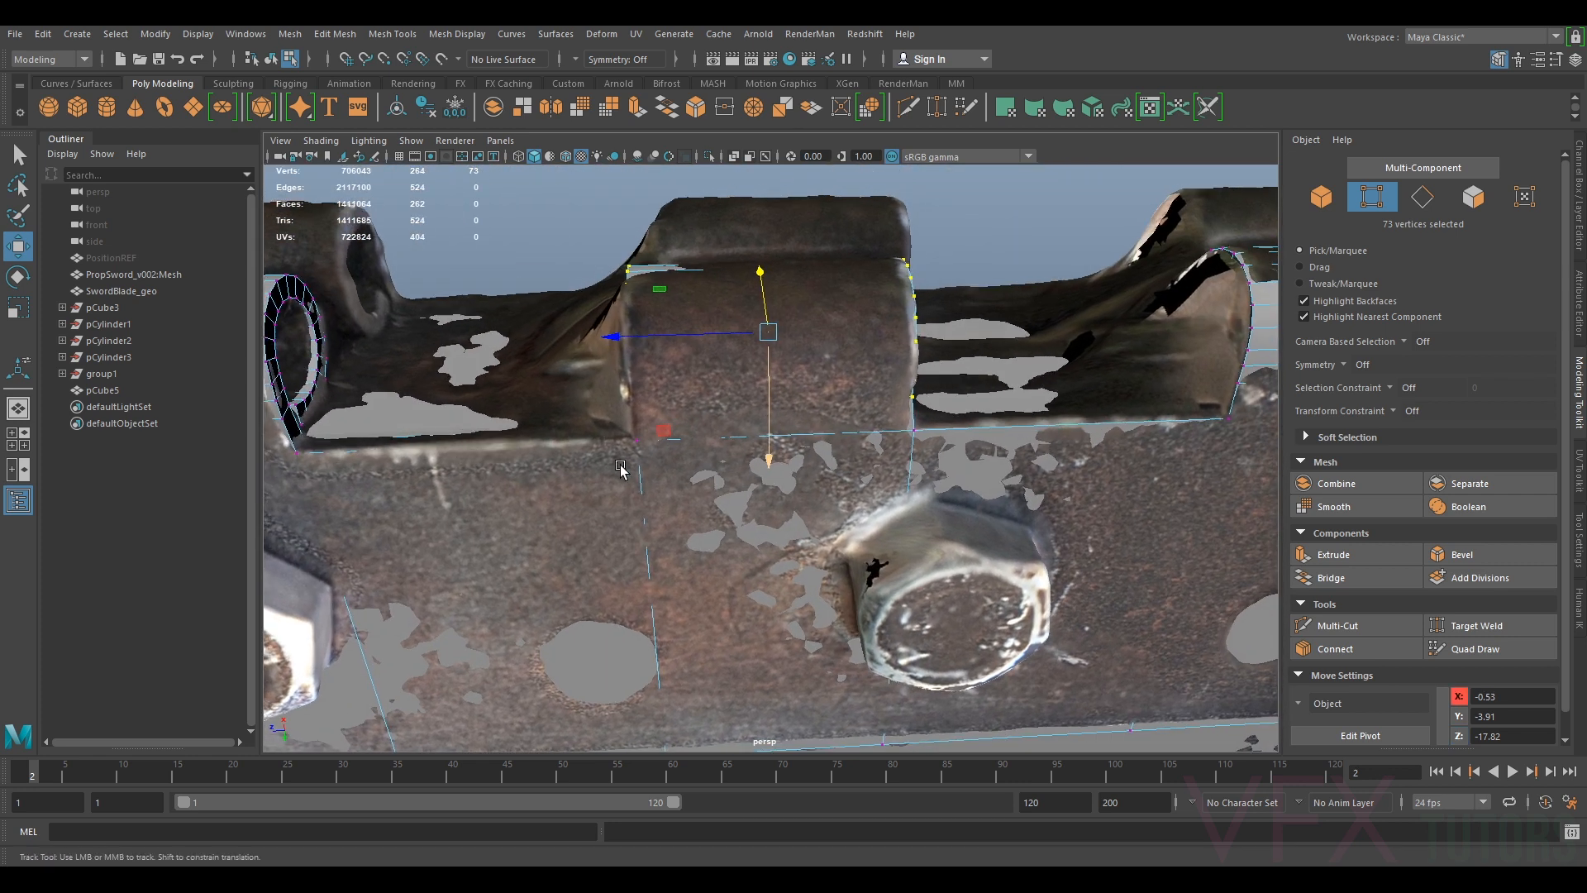
{"action": "middle_click_drag", "start_coordinate": [644, 496], "coordinate": [909, 529], "text": "alt"}
{"action": "right_click_drag", "start_coordinate": [810, 529], "coordinate": [931, 535], "text": "alt"}
{"action": "middle_click_drag", "start_coordinate": [931, 535], "coordinate": [356, 546], "text": "alt"}
{"action": "left_click_drag", "start_coordinate": [808, 408], "coordinate": [676, 421], "text": "alt"}
{"action": "left_click_drag", "start_coordinate": [981, 415], "coordinate": [903, 414]}
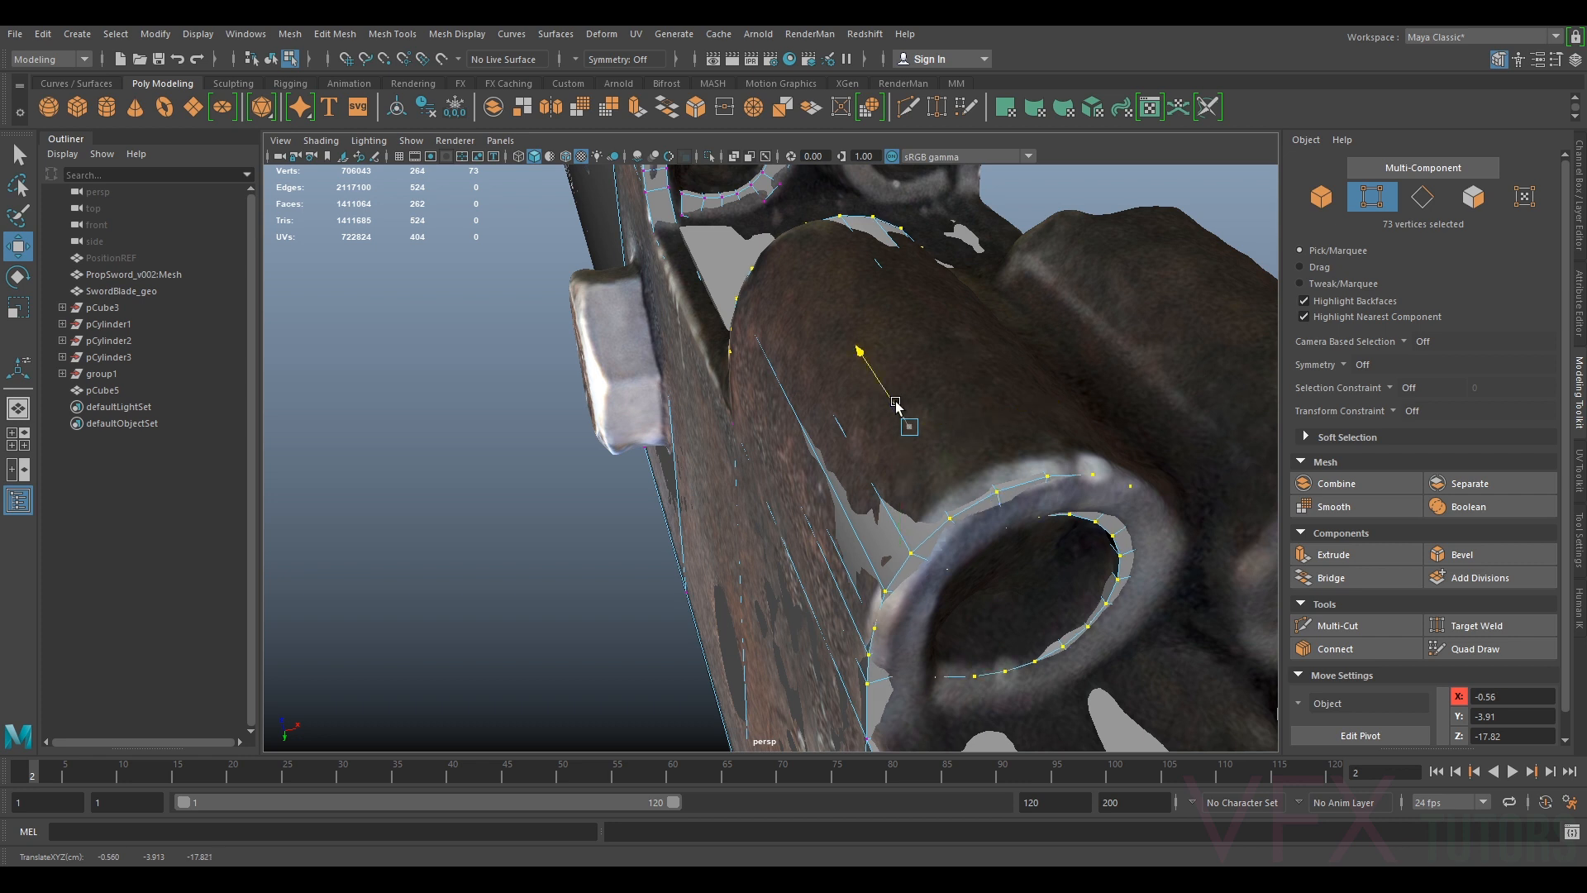
Narrow the selection to one end of the middle knuckle and adjust those vertices against the scan
{"action": "left_click_drag", "start_coordinate": [999, 423], "coordinate": [1180, 318]}
{"action": "left_click_drag", "start_coordinate": [1091, 229], "coordinate": [826, 506], "text": "ctrl"}
{"action": "left_click_drag", "start_coordinate": [513, 403], "coordinate": [582, 576]}
Adjust the end vertices of the knuckle nearest the second hinge, moving one end to about X -0.55, and return to object mode
{"action": "middle_click_drag", "start_coordinate": [991, 537], "coordinate": [571, 506], "text": "alt"}
{"action": "right_click_drag", "start_coordinate": [571, 505], "coordinate": [811, 432], "text": "alt"}
{"action": "left_click_drag", "start_coordinate": [759, 426], "coordinate": [781, 364], "text": "alt"}
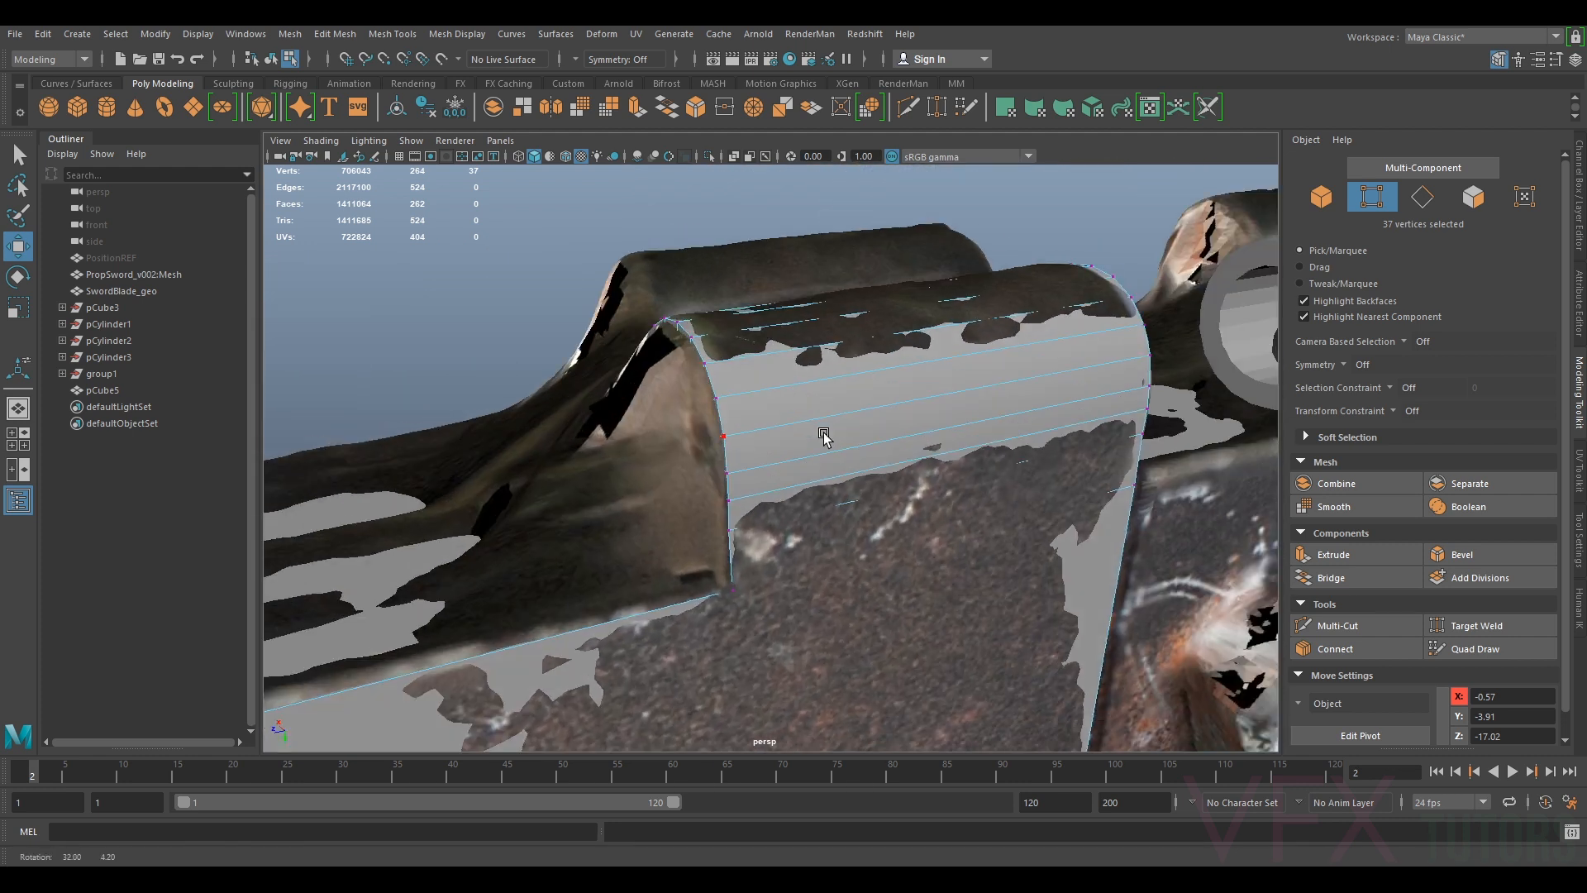
{"action": "left_click_drag", "start_coordinate": [798, 263], "coordinate": [749, 522], "text": "shift"}
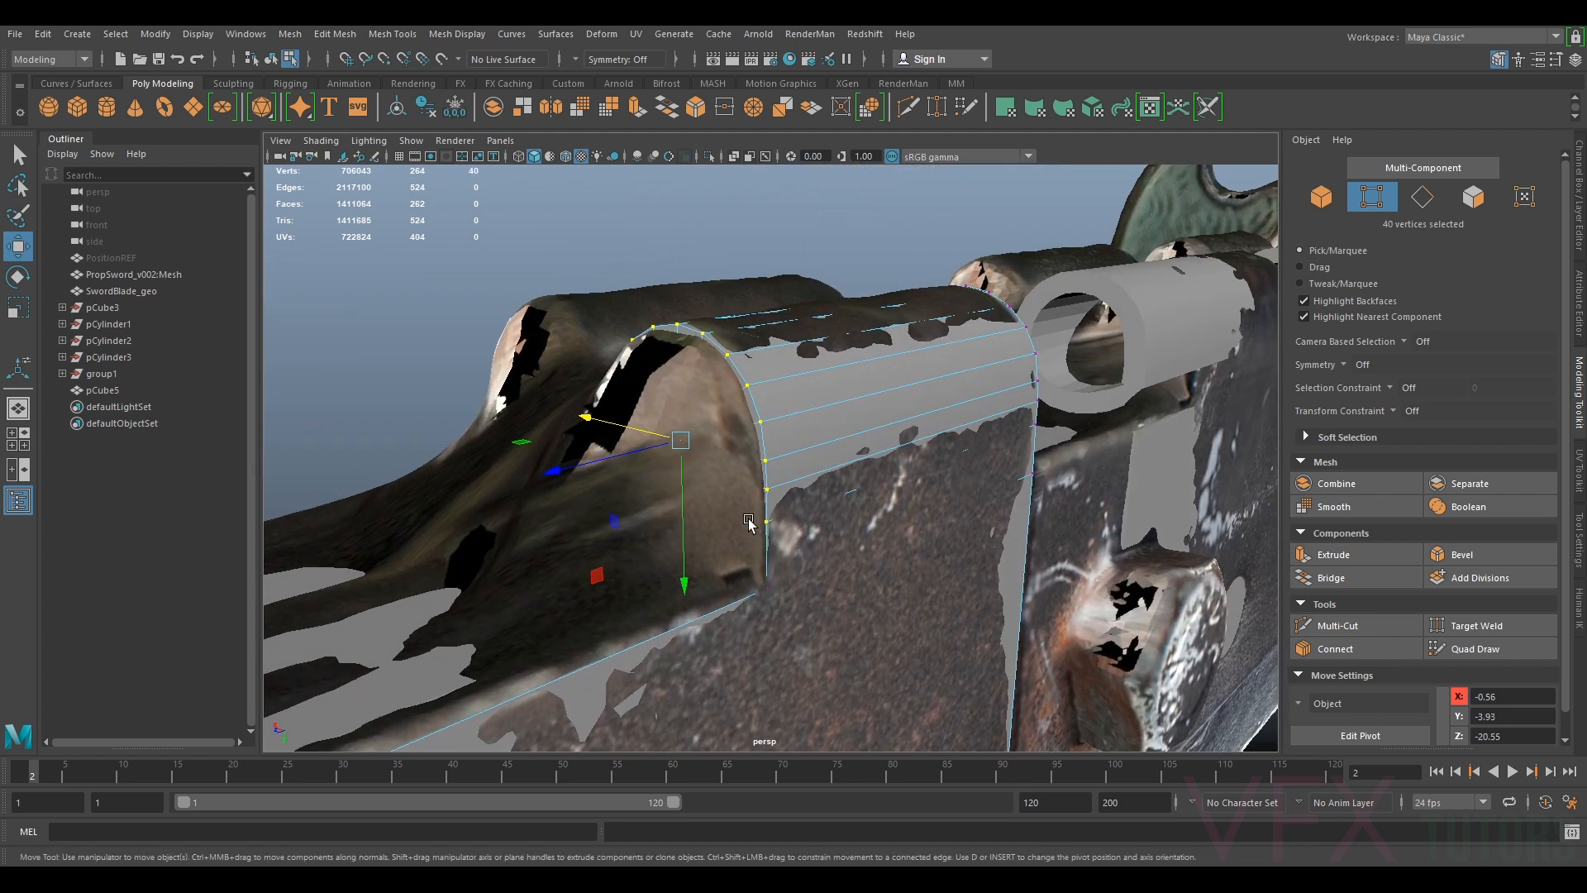
{"action": "left_click_drag", "start_coordinate": [645, 433], "coordinate": [684, 486]}
{"action": "left_click_drag", "start_coordinate": [1187, 504], "coordinate": [1035, 482], "text": "alt"}
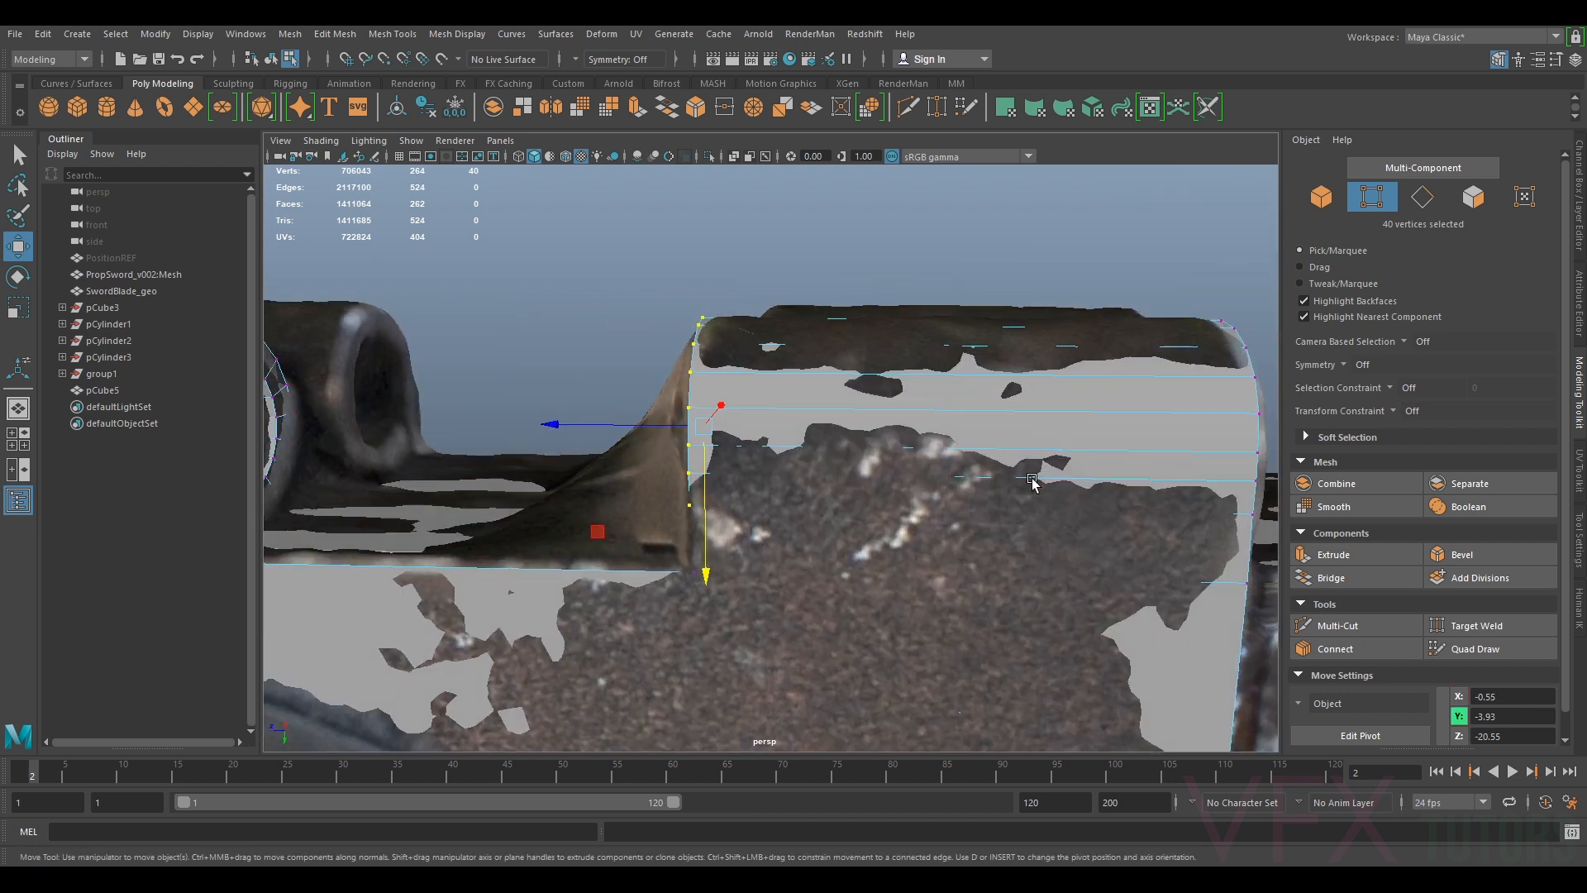
{"action": "middle_click_drag", "start_coordinate": [1035, 481], "coordinate": [885, 439], "text": "alt"}
{"action": "left_click_drag", "start_coordinate": [916, 287], "coordinate": [806, 580]}
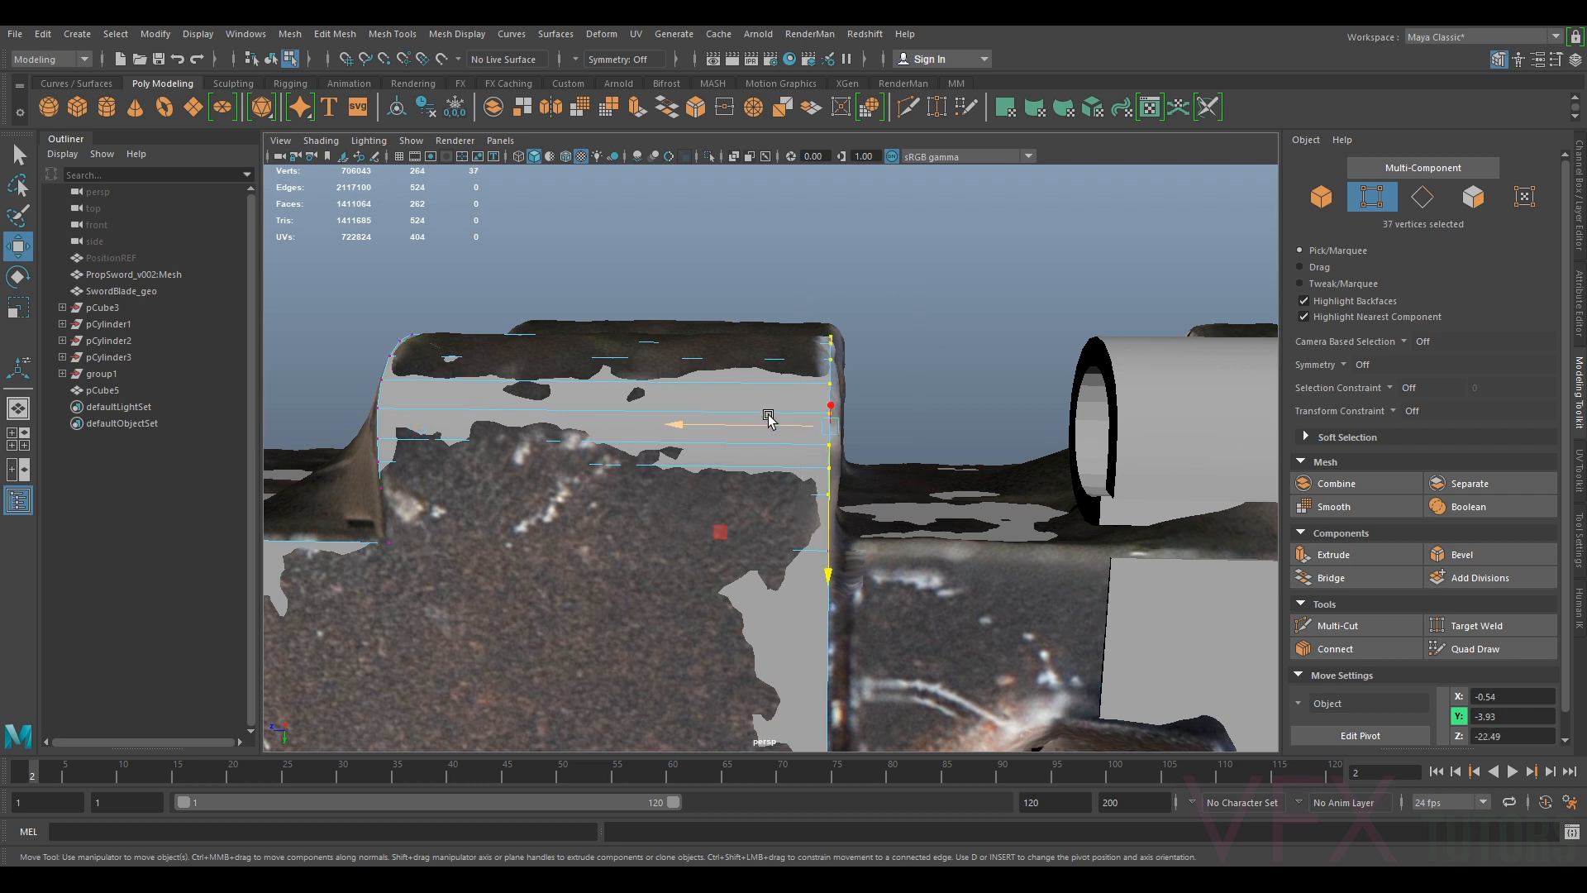
{"action": "mouse_move", "coordinate": [773, 438]}
{"action": "left_mouse_down", "text": "alt"}
{"action": "mouse_move", "coordinate": [1271, 473]}
{"action": "mouse_move", "coordinate": [802, 450]}
{"action": "left_mouse_up", "text": "alt"}
{"action": "right_click_drag", "start_coordinate": [801, 451], "coordinate": [930, 397]}
{"action": "scroll", "coordinate": [930, 397], "scroll_direction": "down", "scroll_amount": 2}
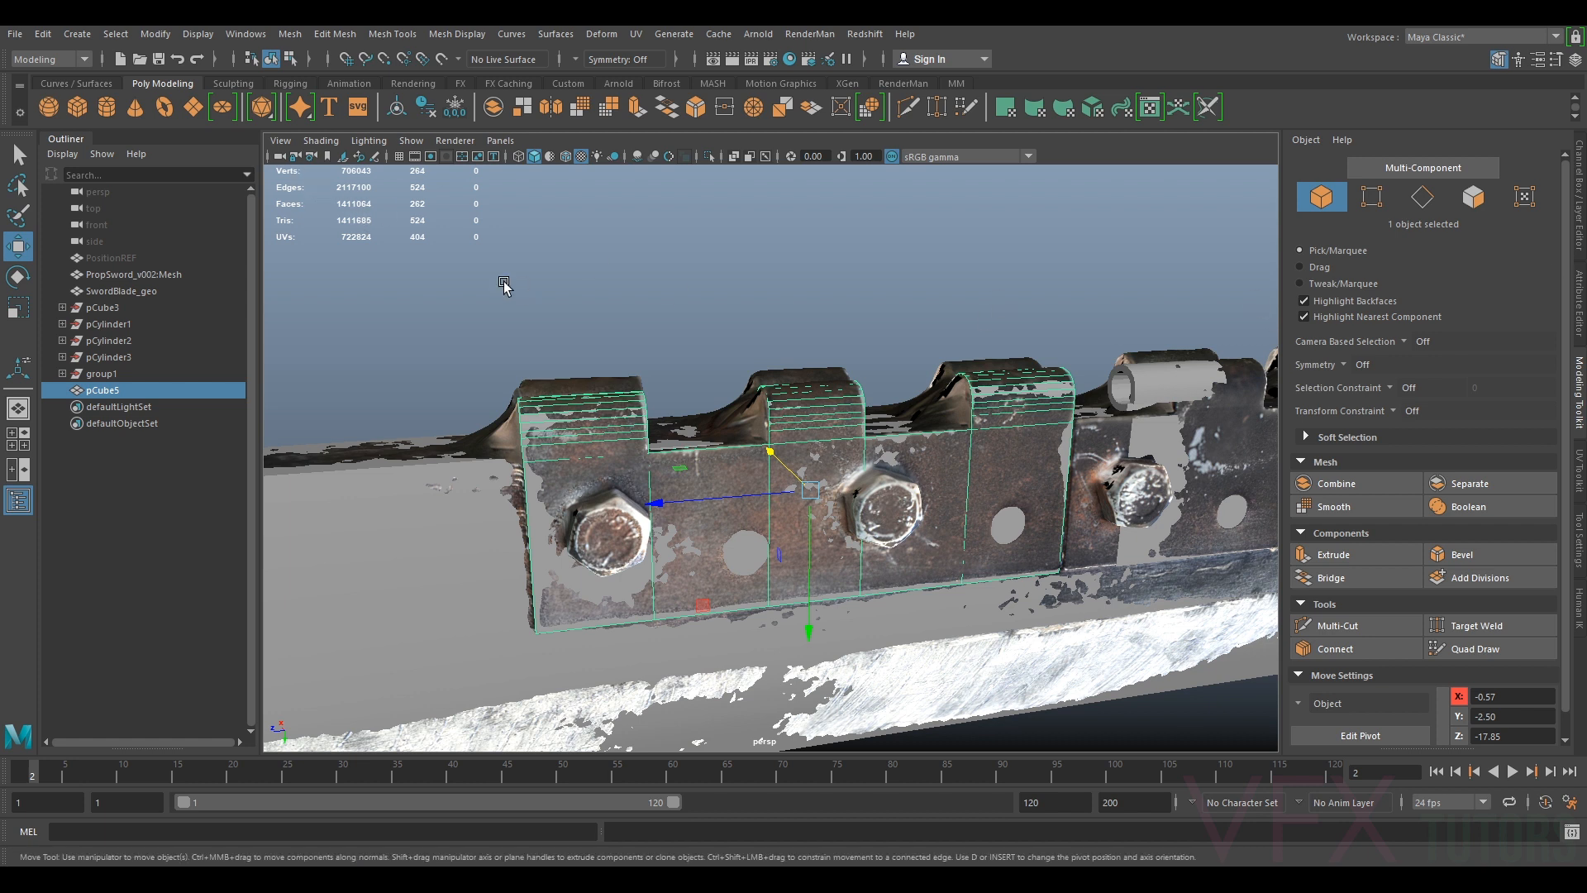
Hide layer1 and examine the modelled hinge plates and knuckles along the blade without the scan
{"action": "left_click", "coordinate": [1577, 214]}
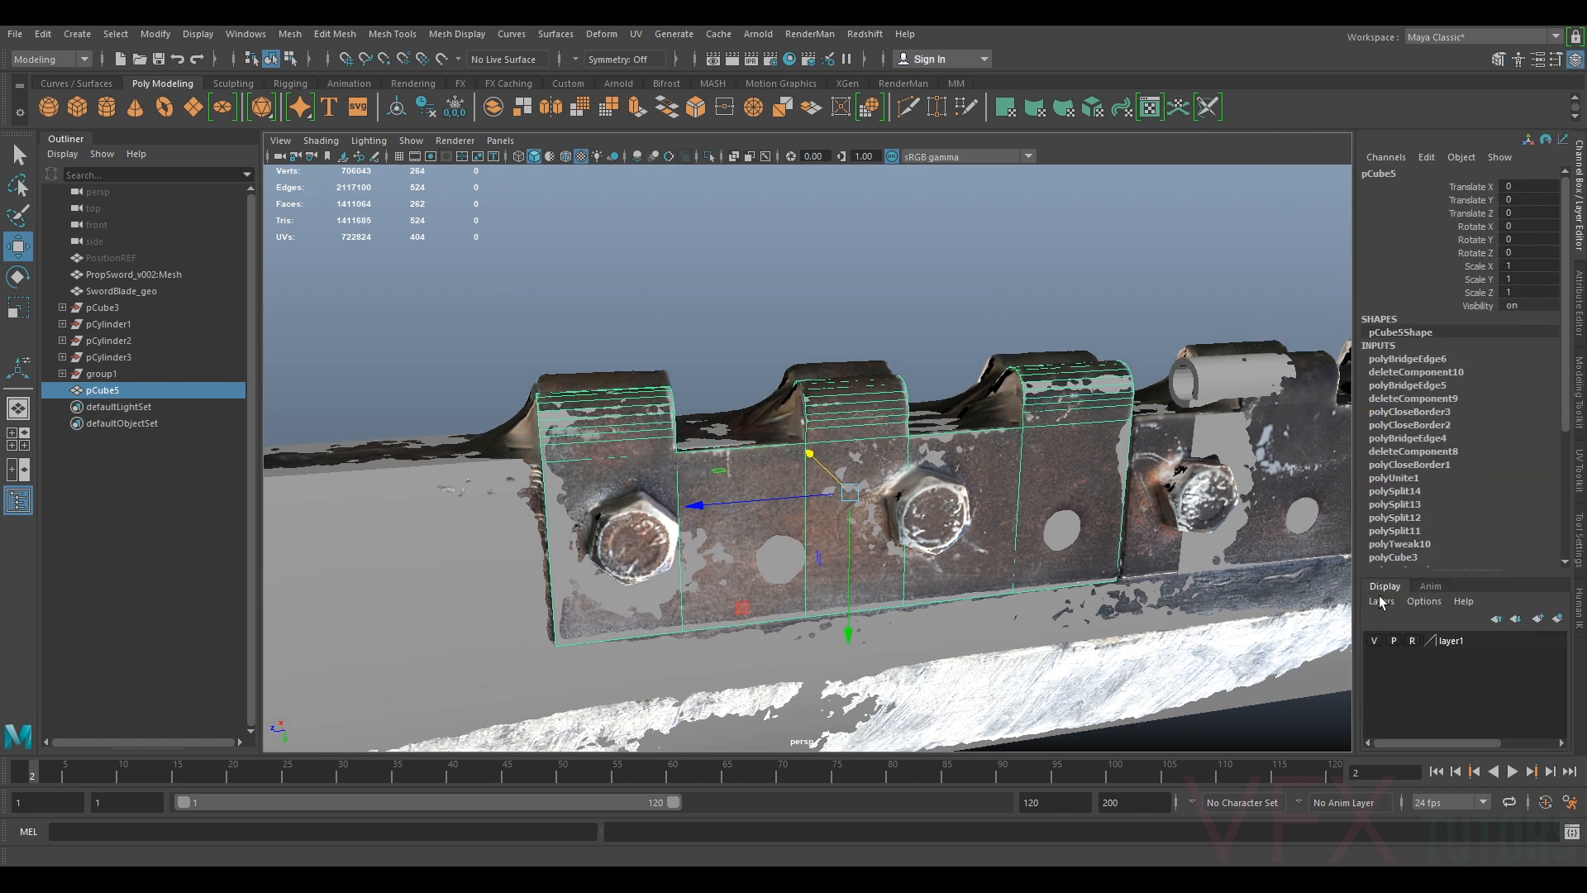
{"action": "left_click", "coordinate": [1374, 641]}
{"action": "left_click", "coordinate": [730, 274]}
{"action": "scroll", "coordinate": [786, 350], "scroll_direction": "down", "scroll_amount": 6}
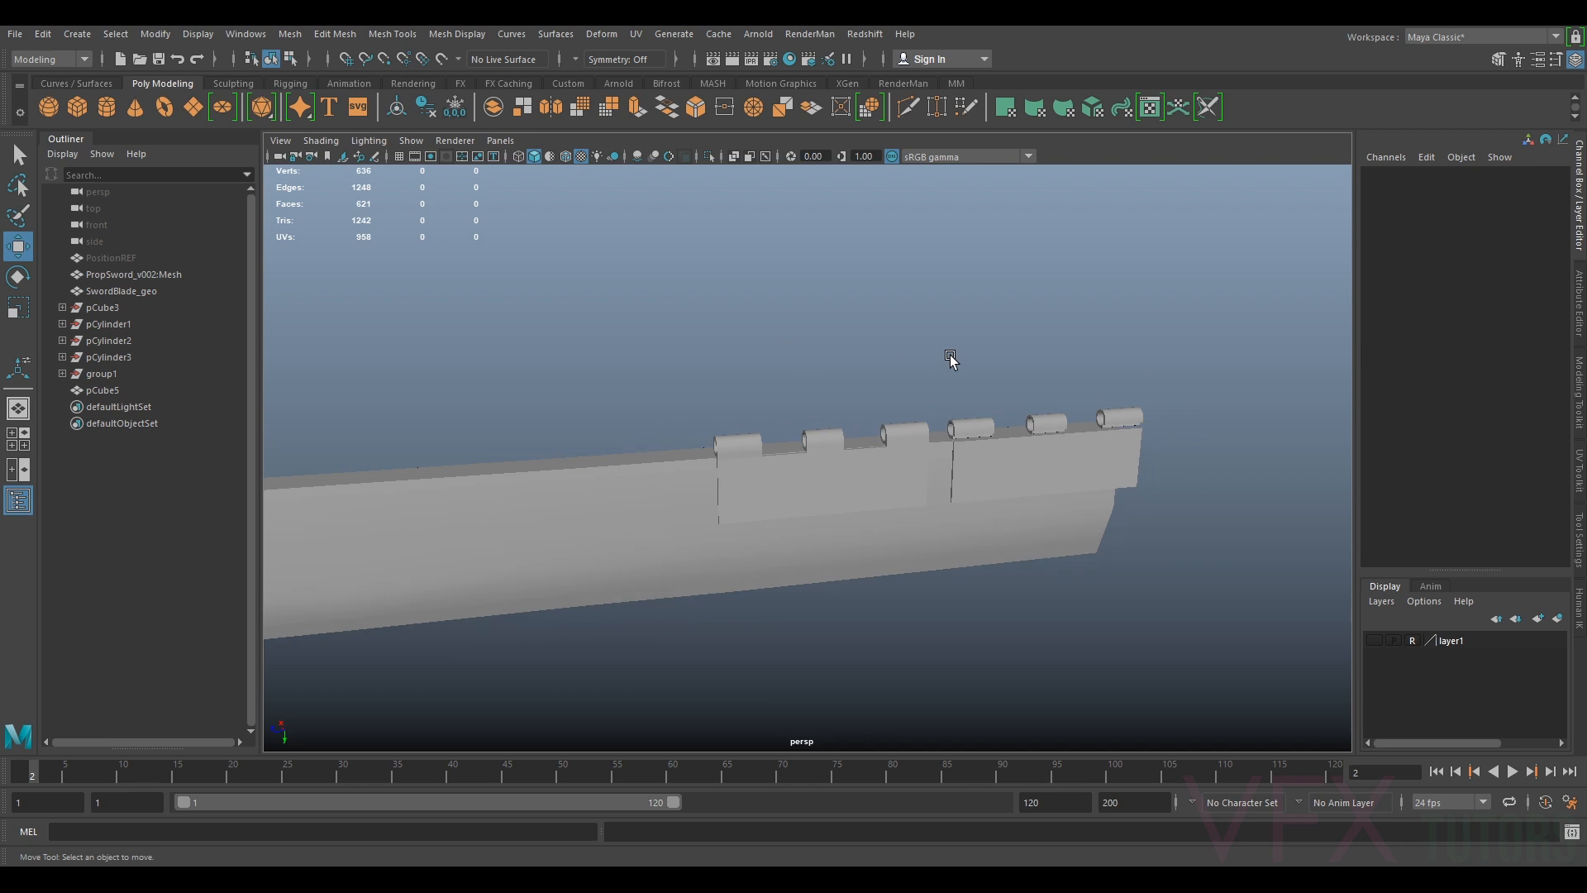
{"action": "left_click_drag", "start_coordinate": [1018, 364], "coordinate": [738, 501]}
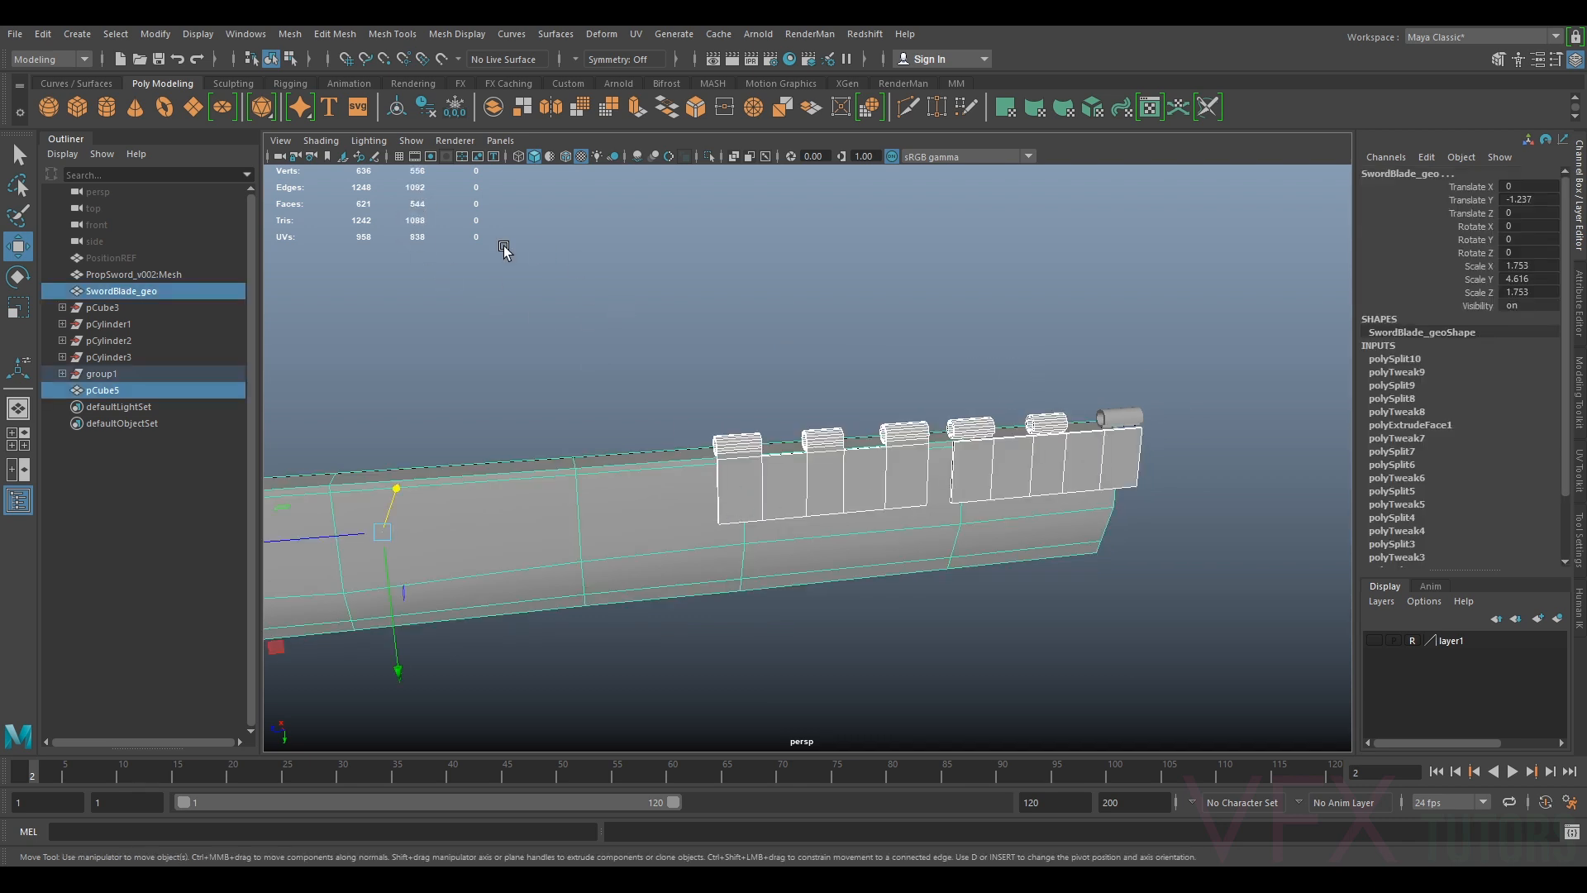
{"action": "scroll", "coordinate": [798, 400], "scroll_direction": "up", "scroll_amount": 3}
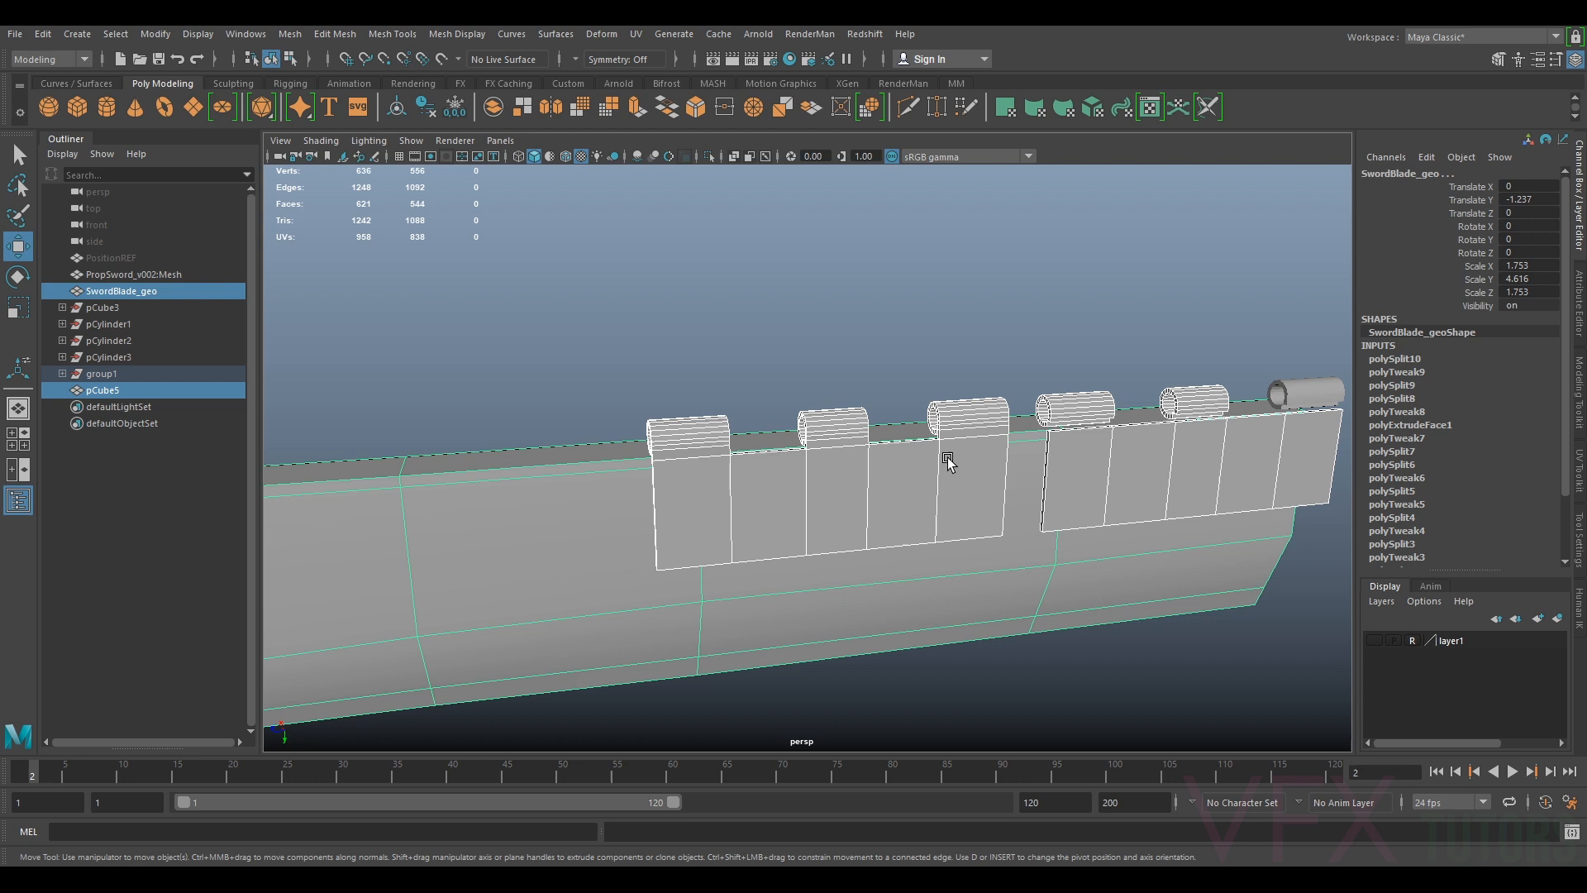
{"action": "left_click_drag", "start_coordinate": [1055, 404], "coordinate": [1008, 403], "text": "alt"}
{"action": "left_click_drag", "start_coordinate": [769, 509], "coordinate": [747, 553], "text": "alt"}
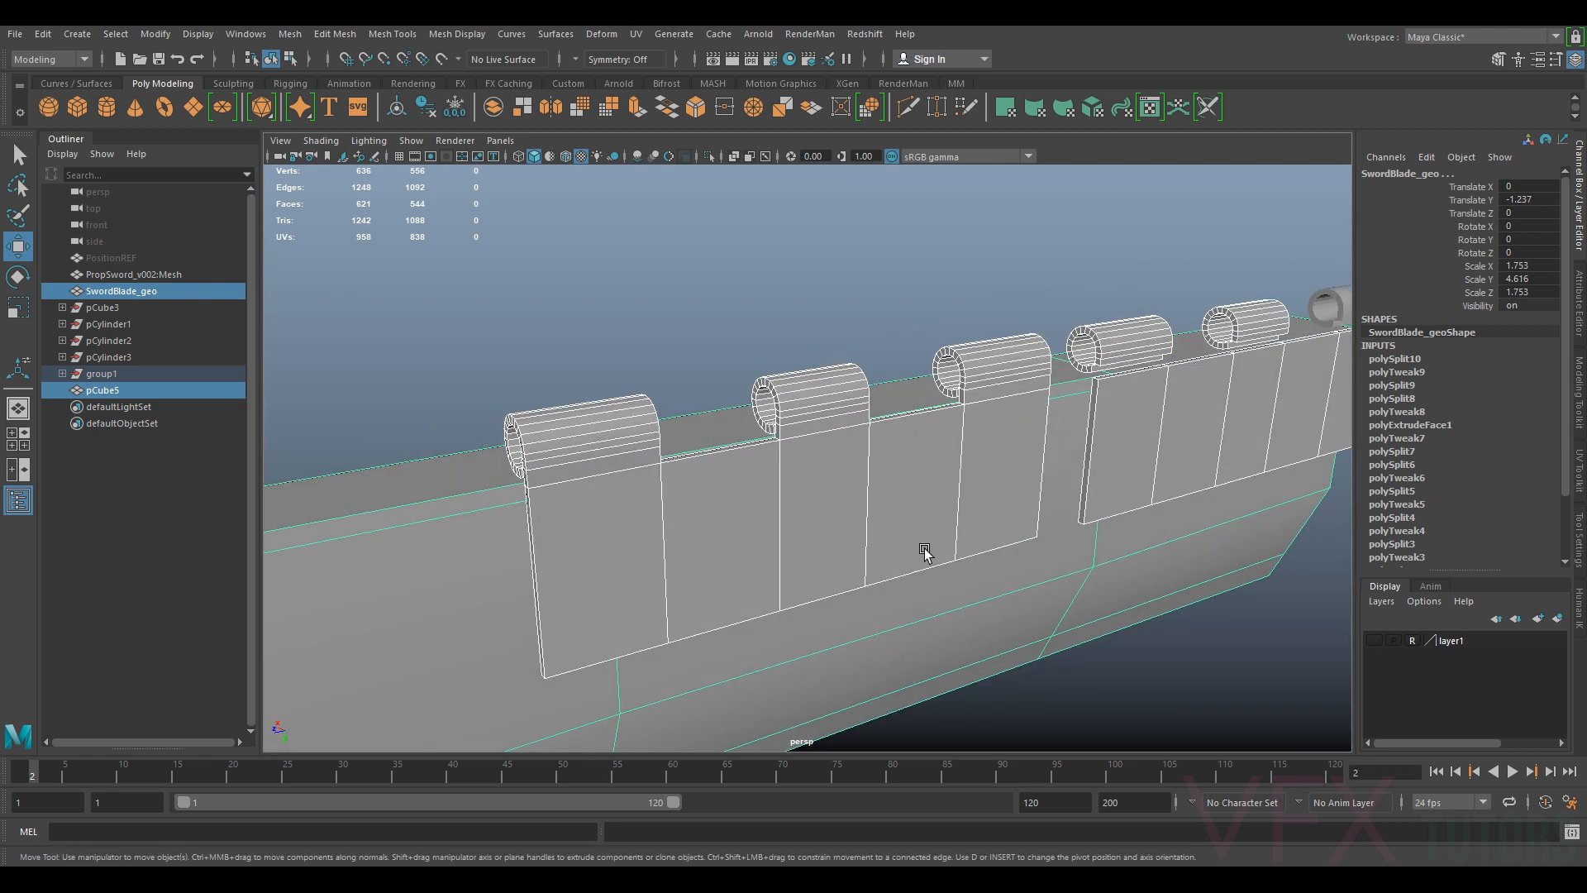
Show layer1 again and compare both hinge sections with the scanned plates and bolts
{"action": "left_click", "coordinate": [1372, 640]}
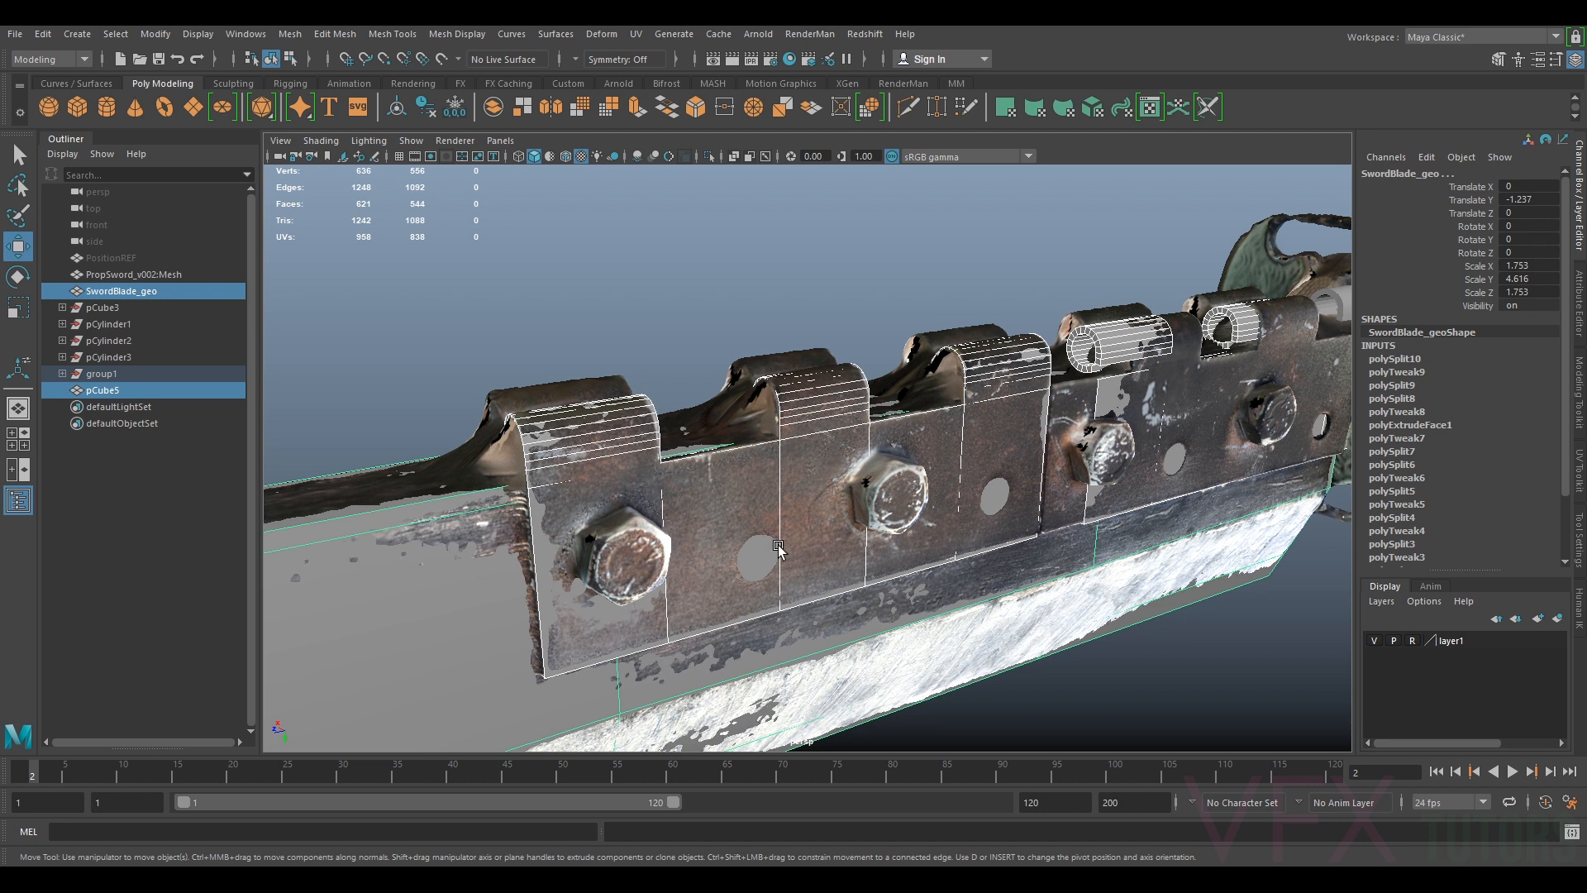
{"action": "left_click_drag", "start_coordinate": [777, 544], "coordinate": [701, 530], "text": "alt"}
{"action": "middle_click_drag", "start_coordinate": [701, 530], "coordinate": [801, 463], "text": "alt"}
{"action": "right_click_drag", "start_coordinate": [801, 463], "coordinate": [748, 450], "text": "alt"}
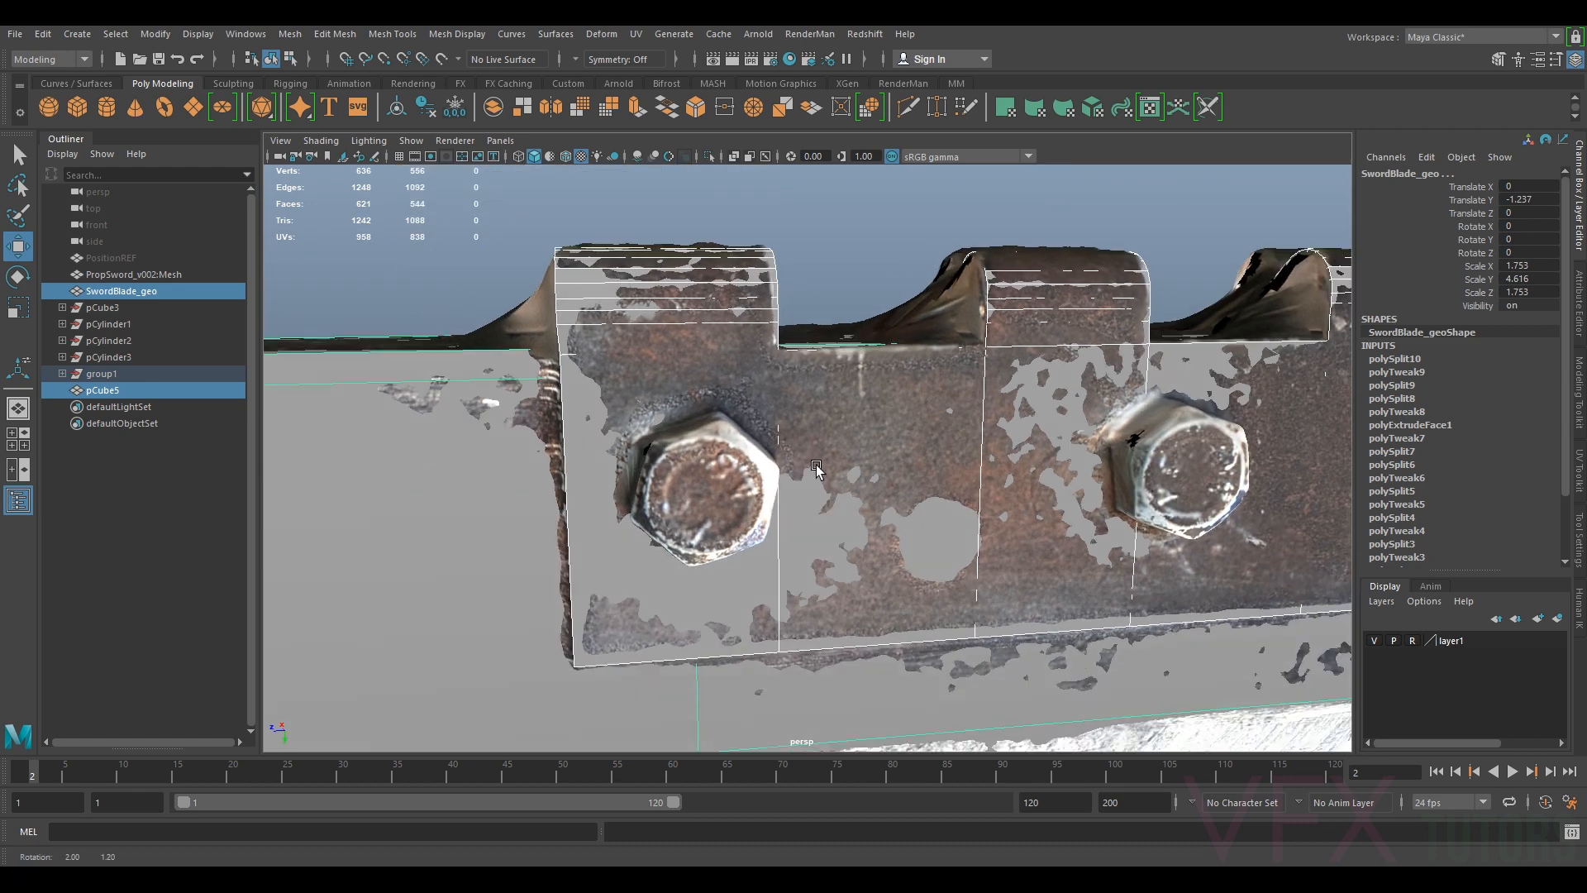
{"action": "left_click_drag", "start_coordinate": [748, 451], "coordinate": [861, 496], "text": "alt"}
{"action": "middle_click_drag", "start_coordinate": [860, 496], "coordinate": [267, 681], "text": "alt"}
{"action": "right_click_drag", "start_coordinate": [805, 504], "coordinate": [851, 510], "text": "alt"}
{"action": "left_click_drag", "start_coordinate": [851, 509], "coordinate": [1241, 522], "text": "alt"}
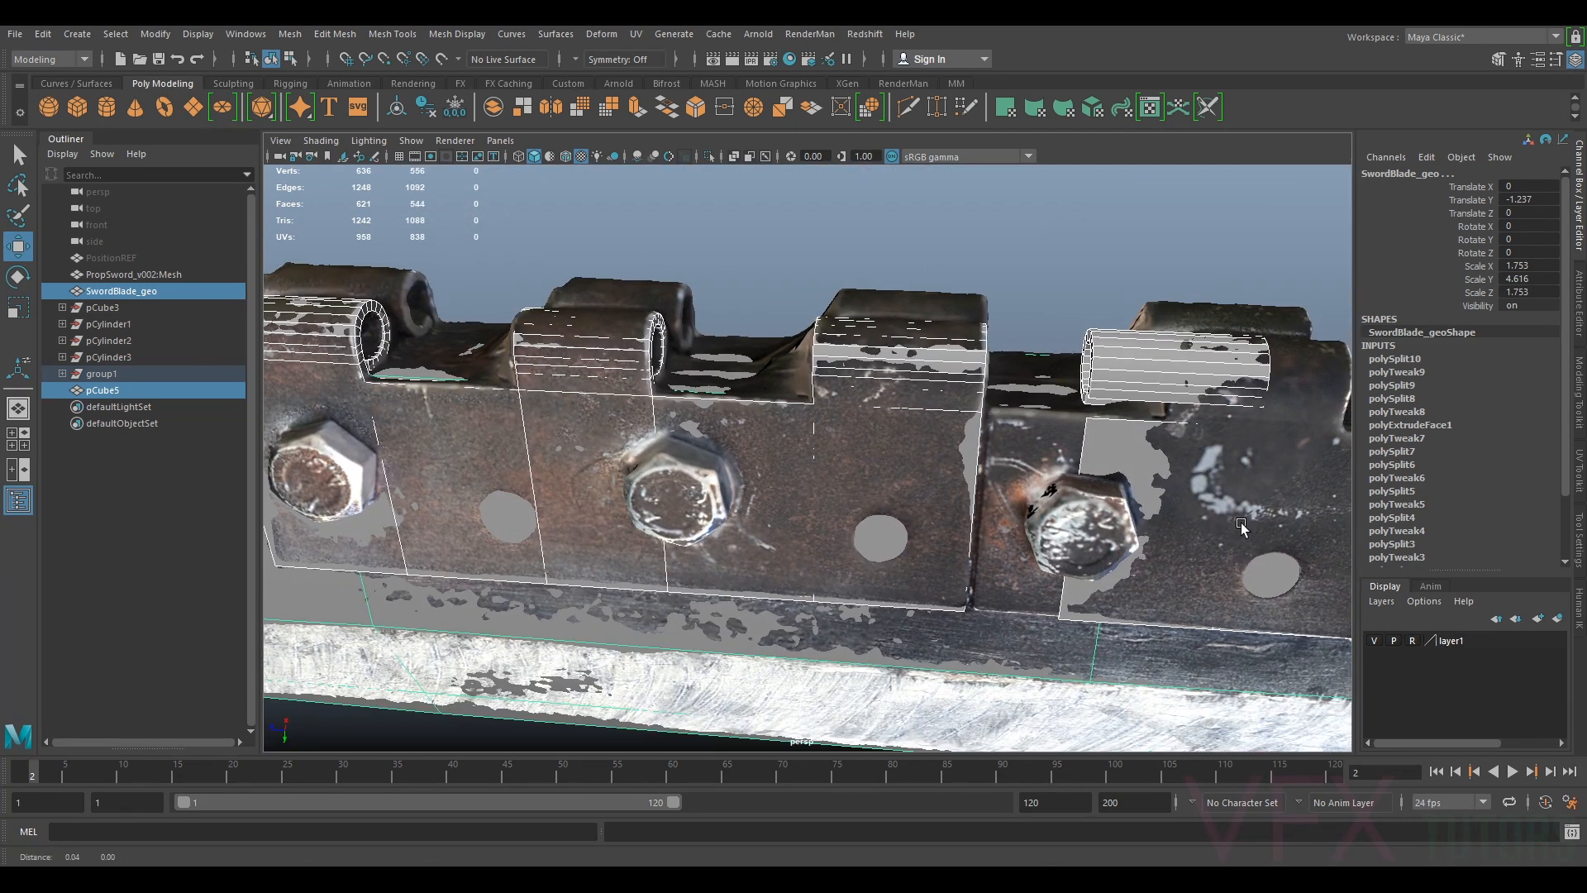
{"action": "middle_click_drag", "start_coordinate": [1241, 523], "coordinate": [876, 504], "text": "alt"}
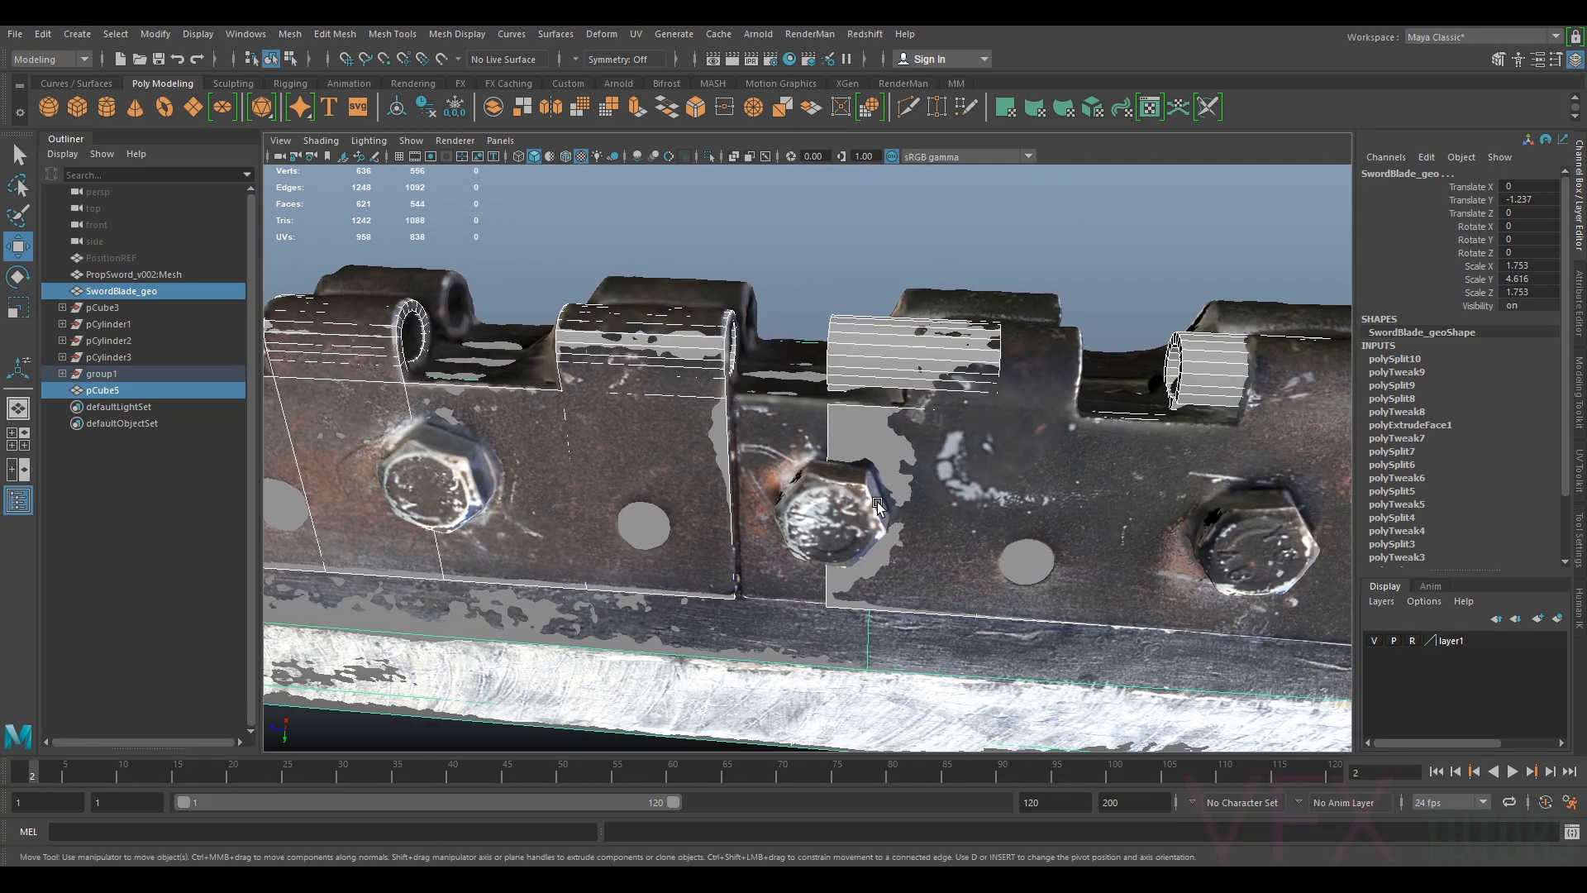
Move the second hinge's plate onto the scanned plate, to about X -0.923, Y -0.351, Z -15.226
{"action": "left_click", "coordinate": [932, 473]}
{"action": "left_click_drag", "start_coordinate": [986, 622], "coordinate": [901, 613]}
{"action": "left_click_drag", "start_coordinate": [985, 668], "coordinate": [982, 681]}
{"action": "left_click_drag", "start_coordinate": [935, 630], "coordinate": [932, 629]}
{"action": "left_click_drag", "start_coordinate": [876, 577], "coordinate": [914, 559], "text": "alt"}
{"action": "middle_click_drag", "start_coordinate": [914, 559], "coordinate": [851, 457], "text": "alt"}
{"action": "scroll", "coordinate": [713, 455], "scroll_direction": "down", "scroll_amount": 3}
Rotate the second hinge's plate to about 0.552 degrees in Y and move it to X -0.936
{"action": "key", "text": "e"}
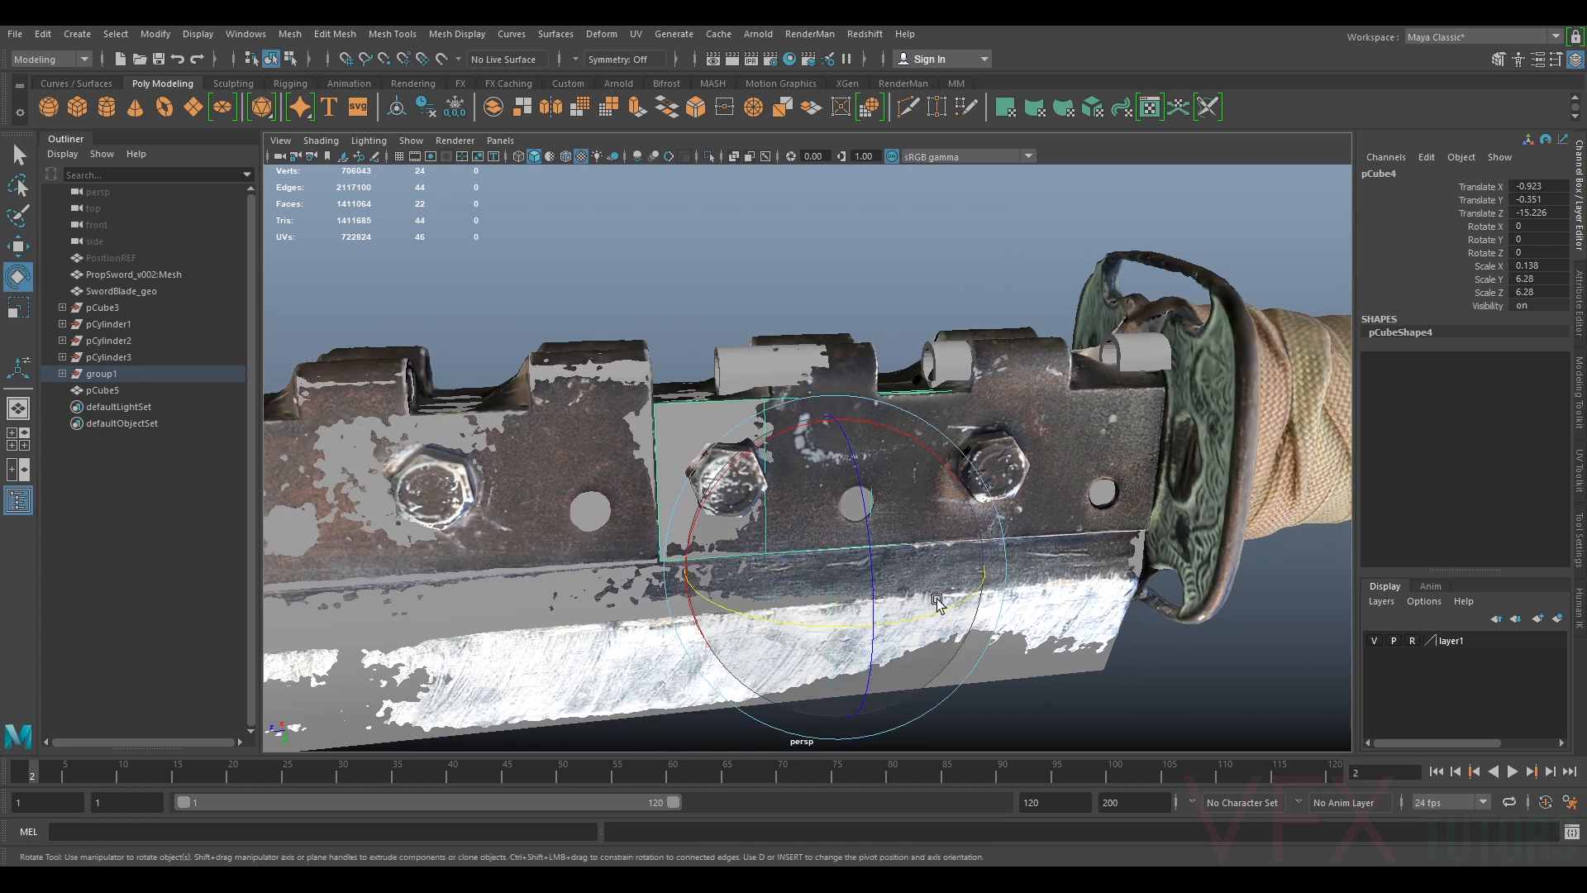
{"action": "left_click_drag", "start_coordinate": [824, 626], "coordinate": [822, 625]}
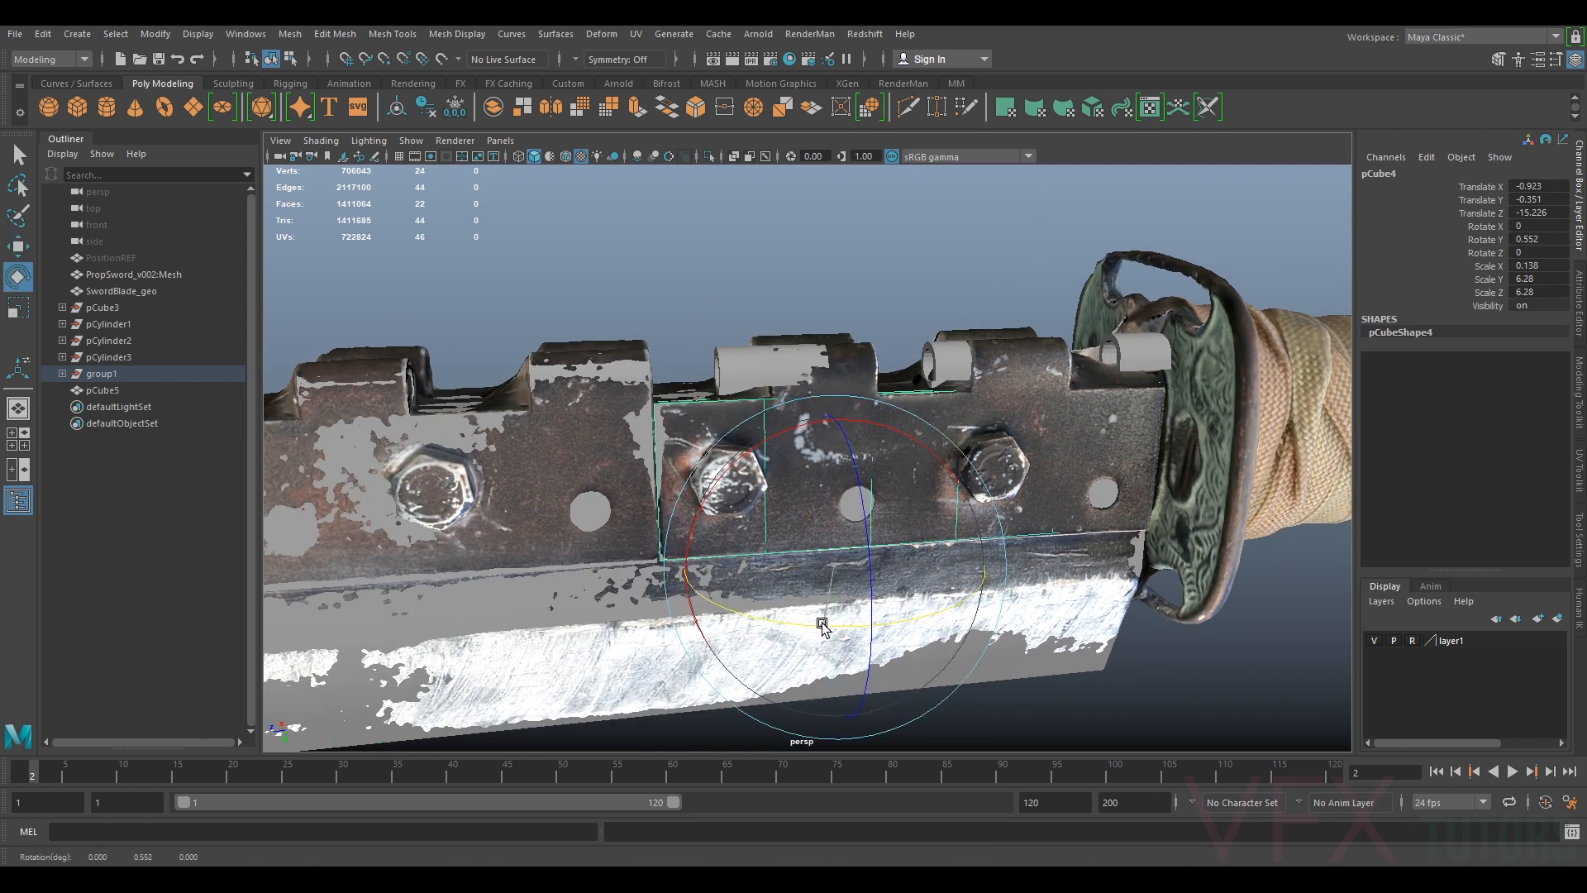
{"action": "key", "text": "w"}
{"action": "middle_click_drag", "start_coordinate": [818, 534], "coordinate": [820, 542]}
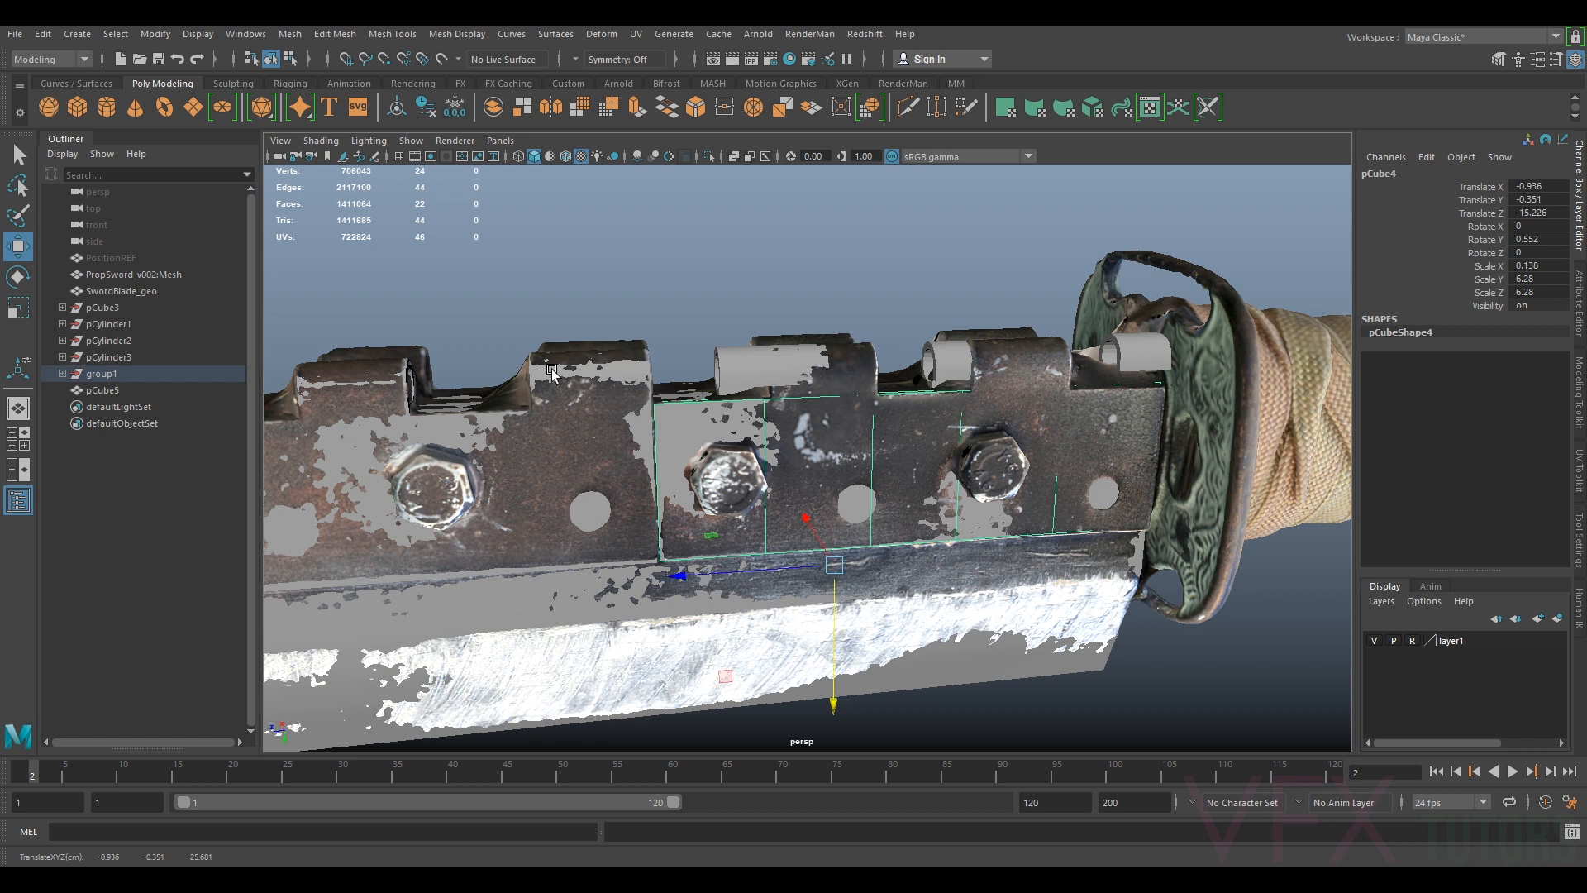
Examine the plates and knuckles of both hinge sections against the scan from several angles
{"action": "left_click_drag", "start_coordinate": [704, 380], "coordinate": [592, 423], "text": "alt"}
{"action": "middle_click_drag", "start_coordinate": [592, 423], "coordinate": [670, 412], "text": "alt"}
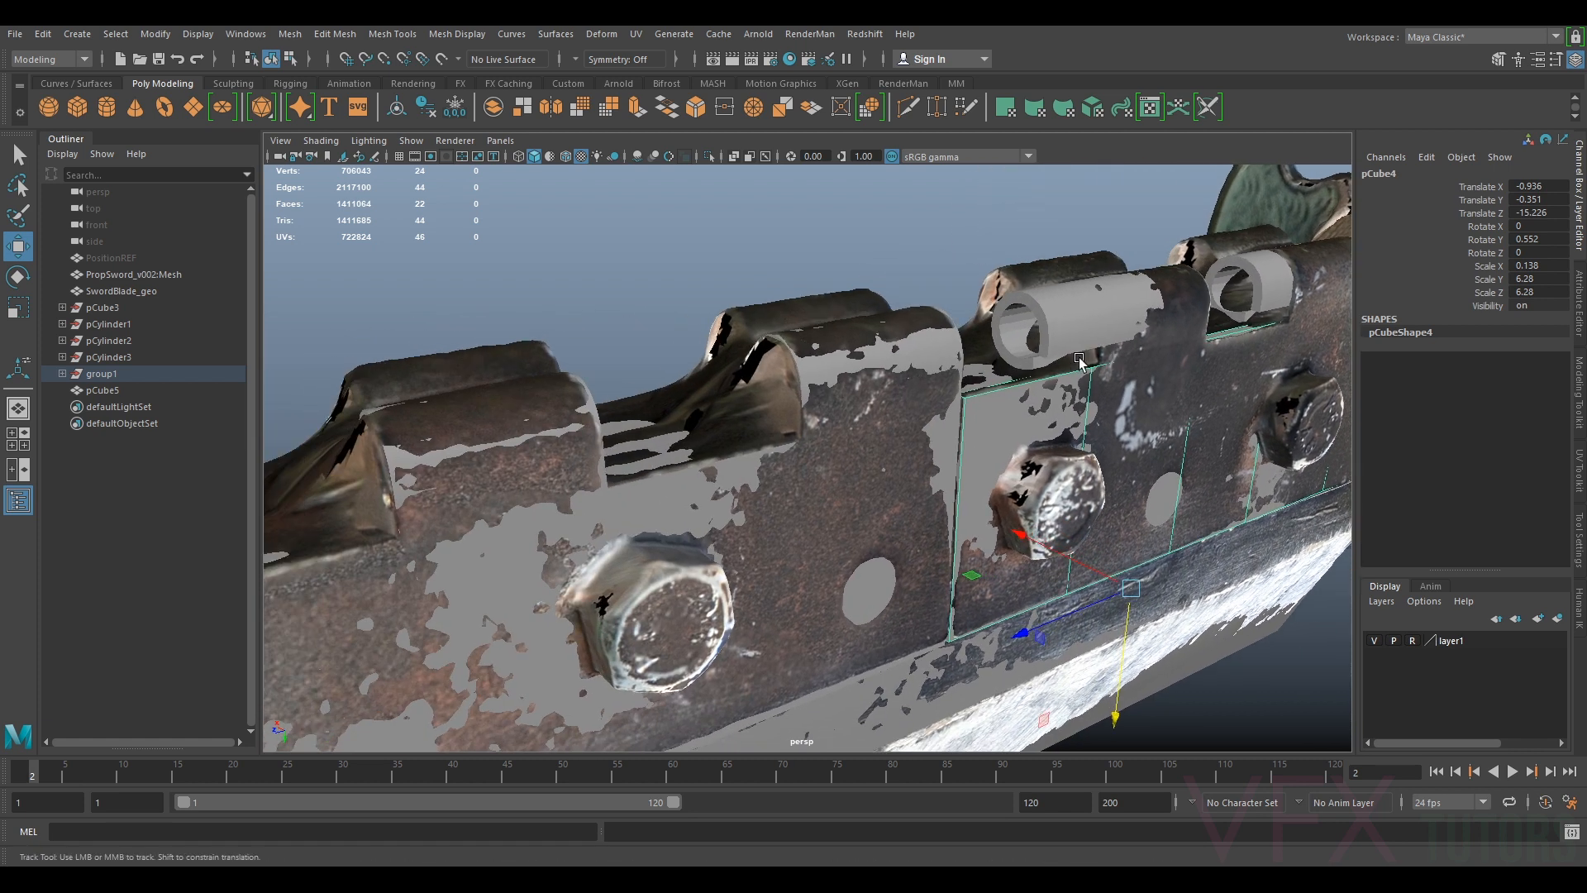
{"action": "left_click", "coordinate": [588, 400]}
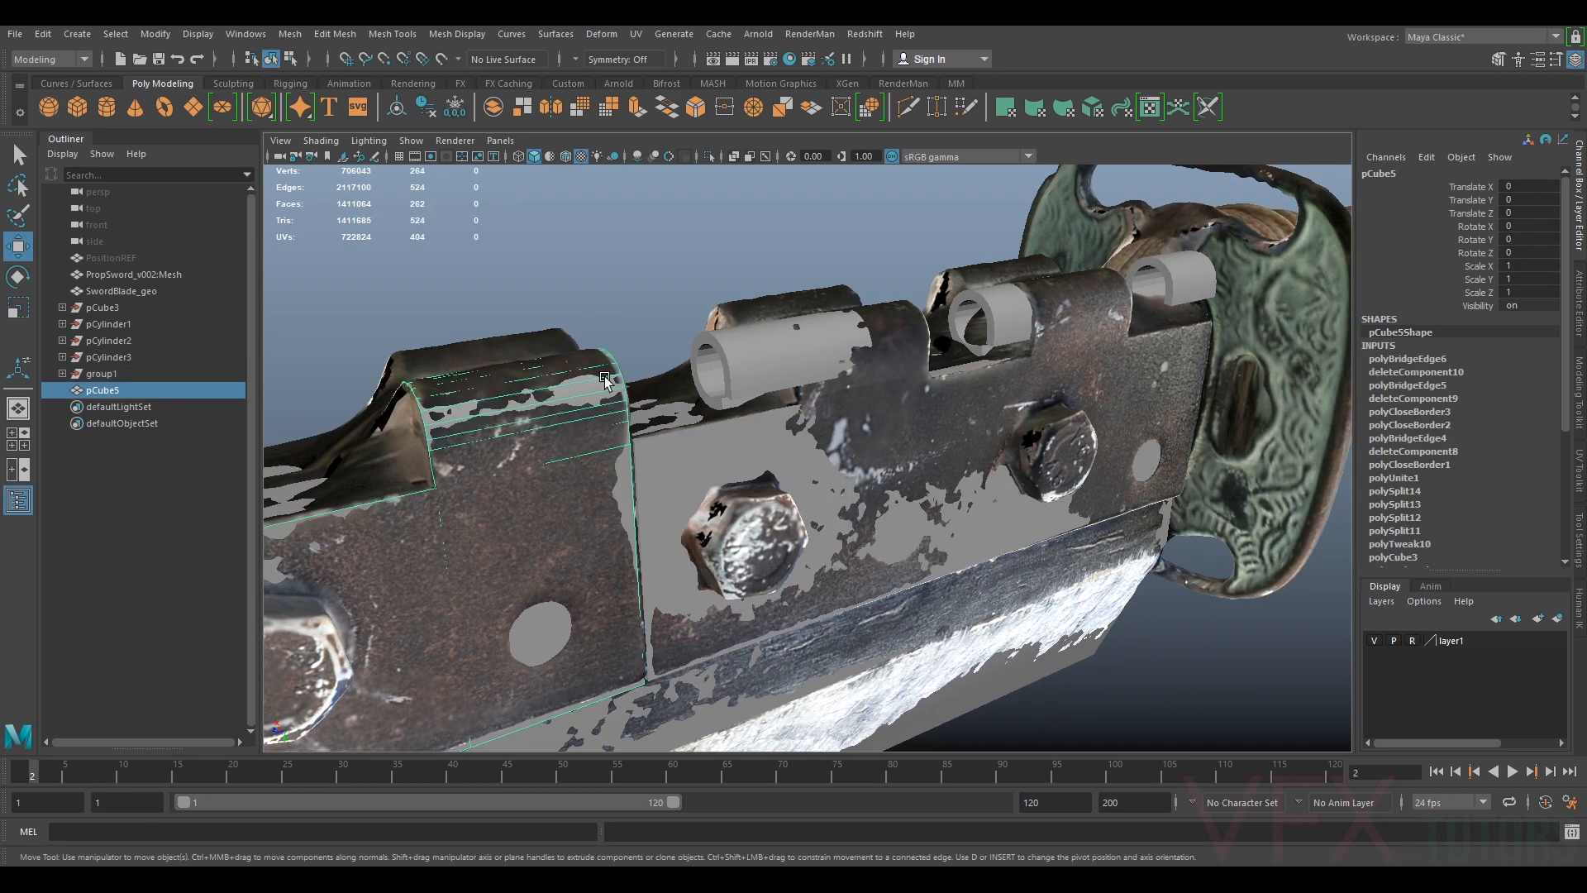
{"action": "left_click_drag", "start_coordinate": [444, 431], "coordinate": [933, 331], "text": "alt"}
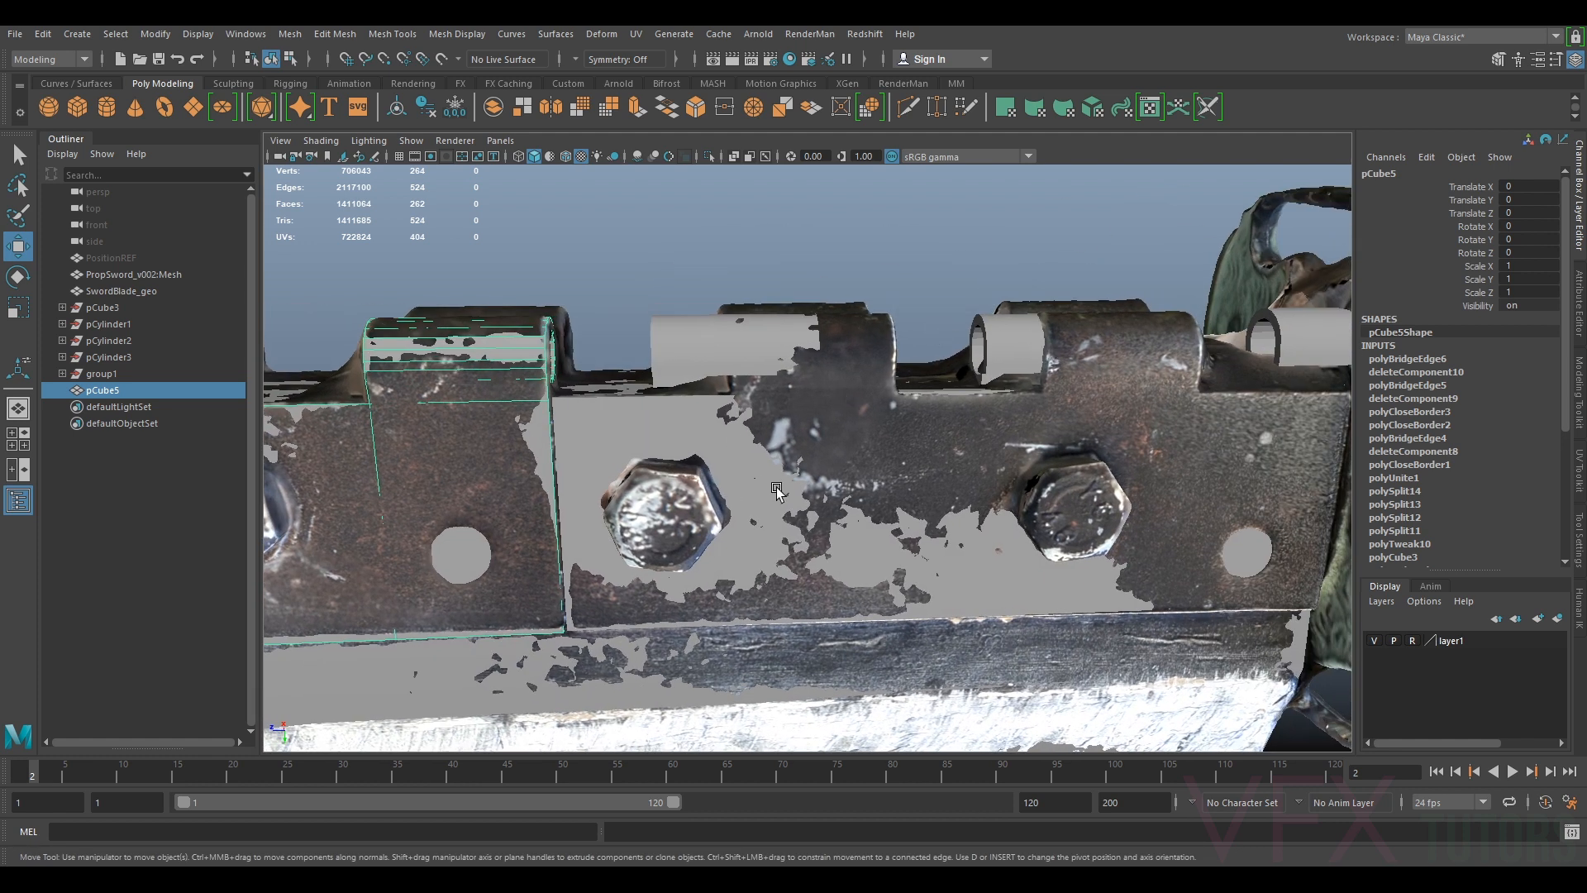
{"action": "middle_click_drag", "start_coordinate": [1143, 449], "coordinate": [894, 436], "text": "alt"}
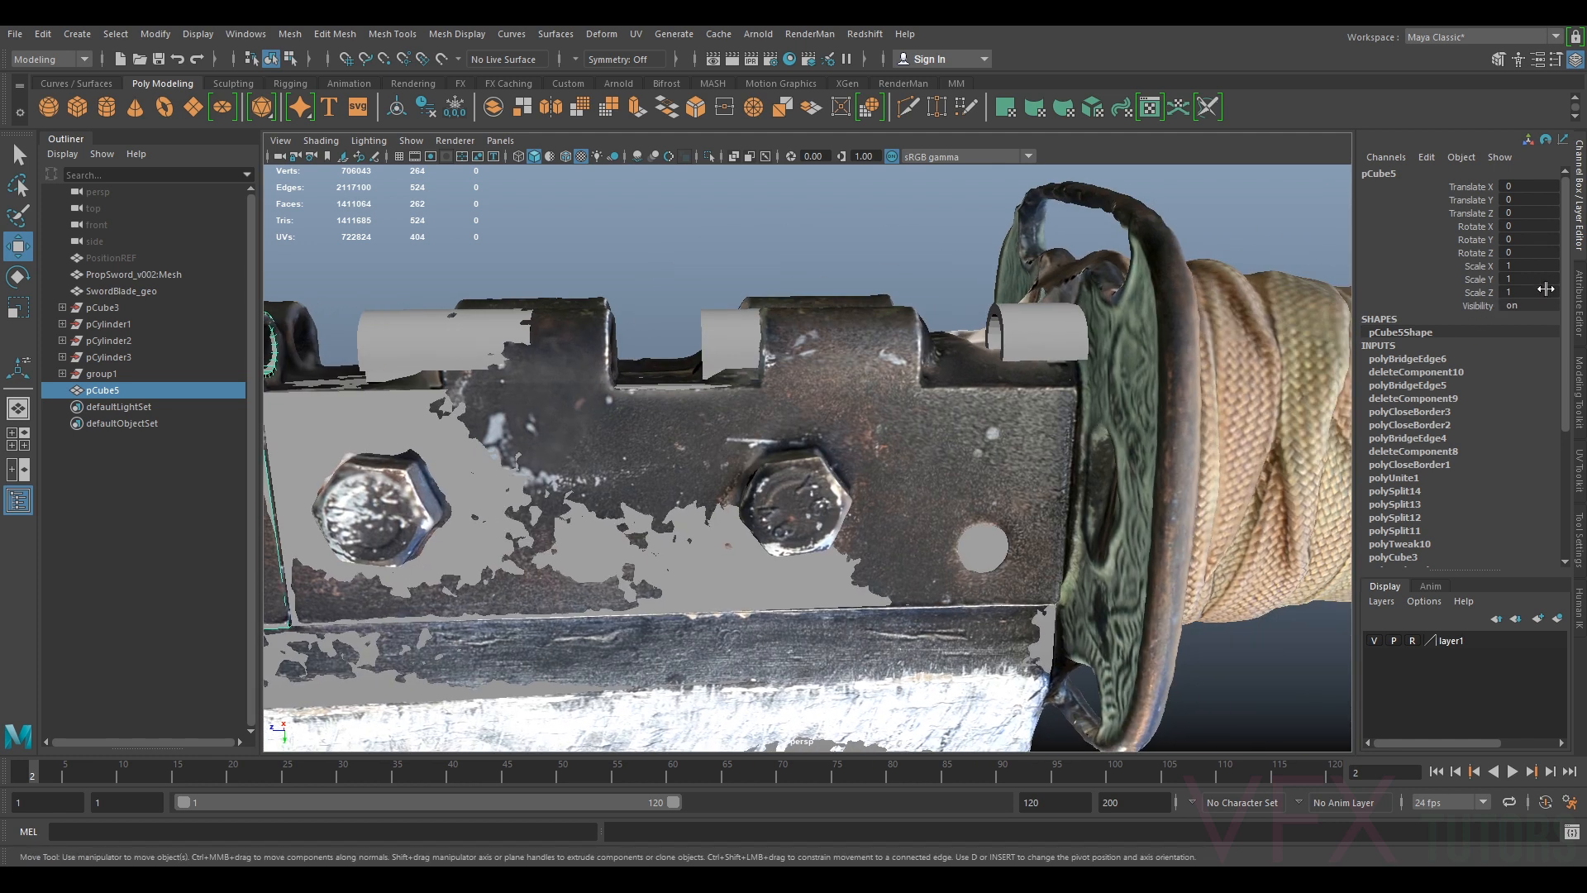
{"action": "left_click", "coordinate": [1577, 303]}
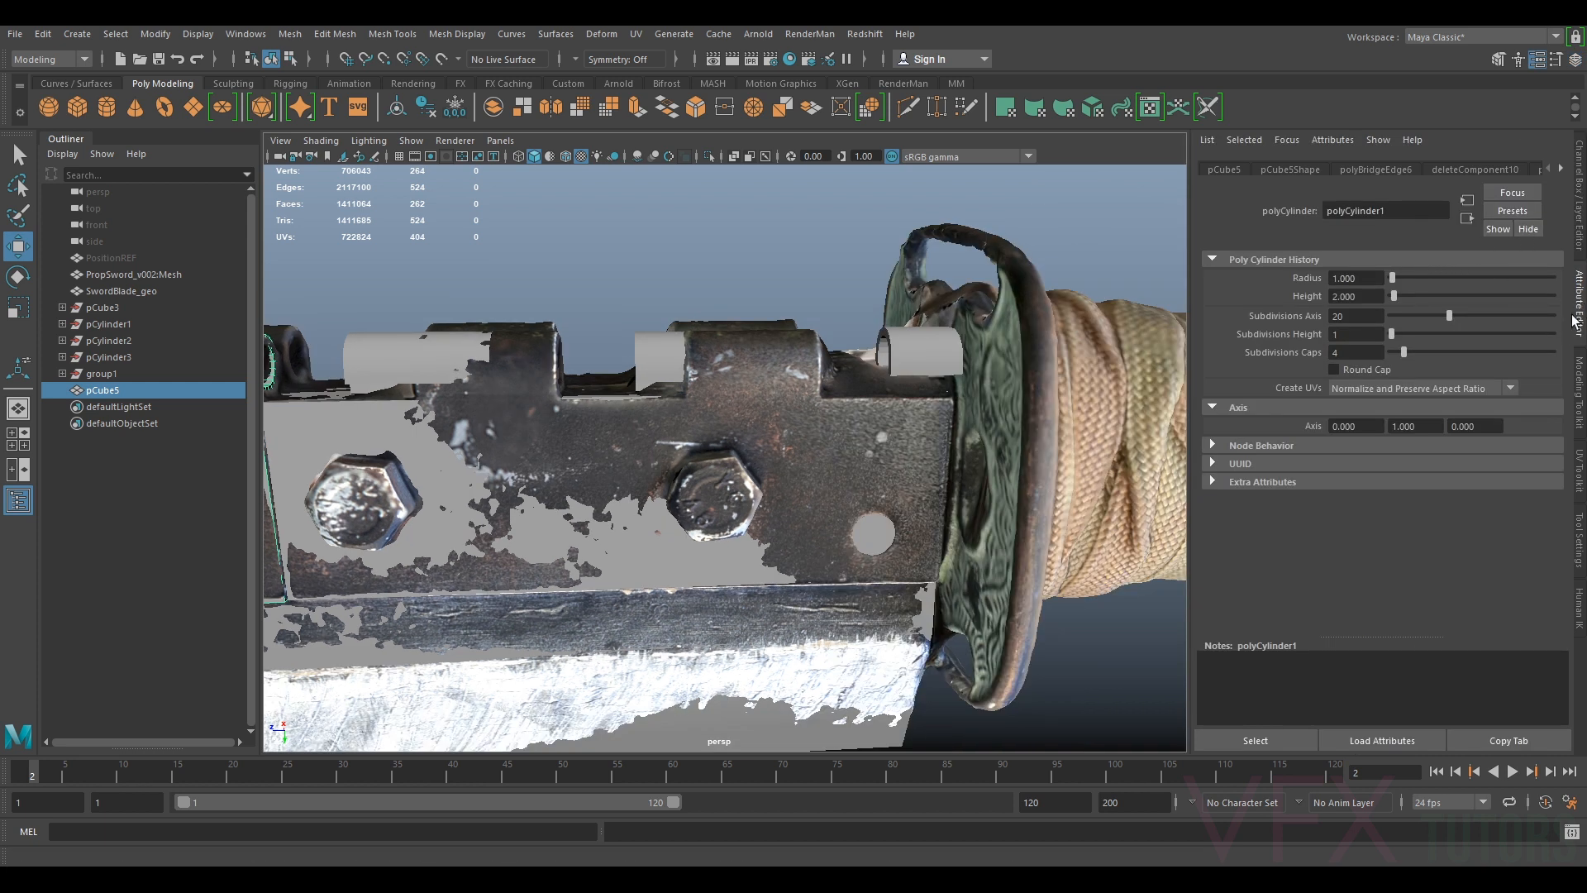
{"action": "left_click", "coordinate": [1580, 355]}
{"action": "left_click", "coordinate": [1371, 197]}
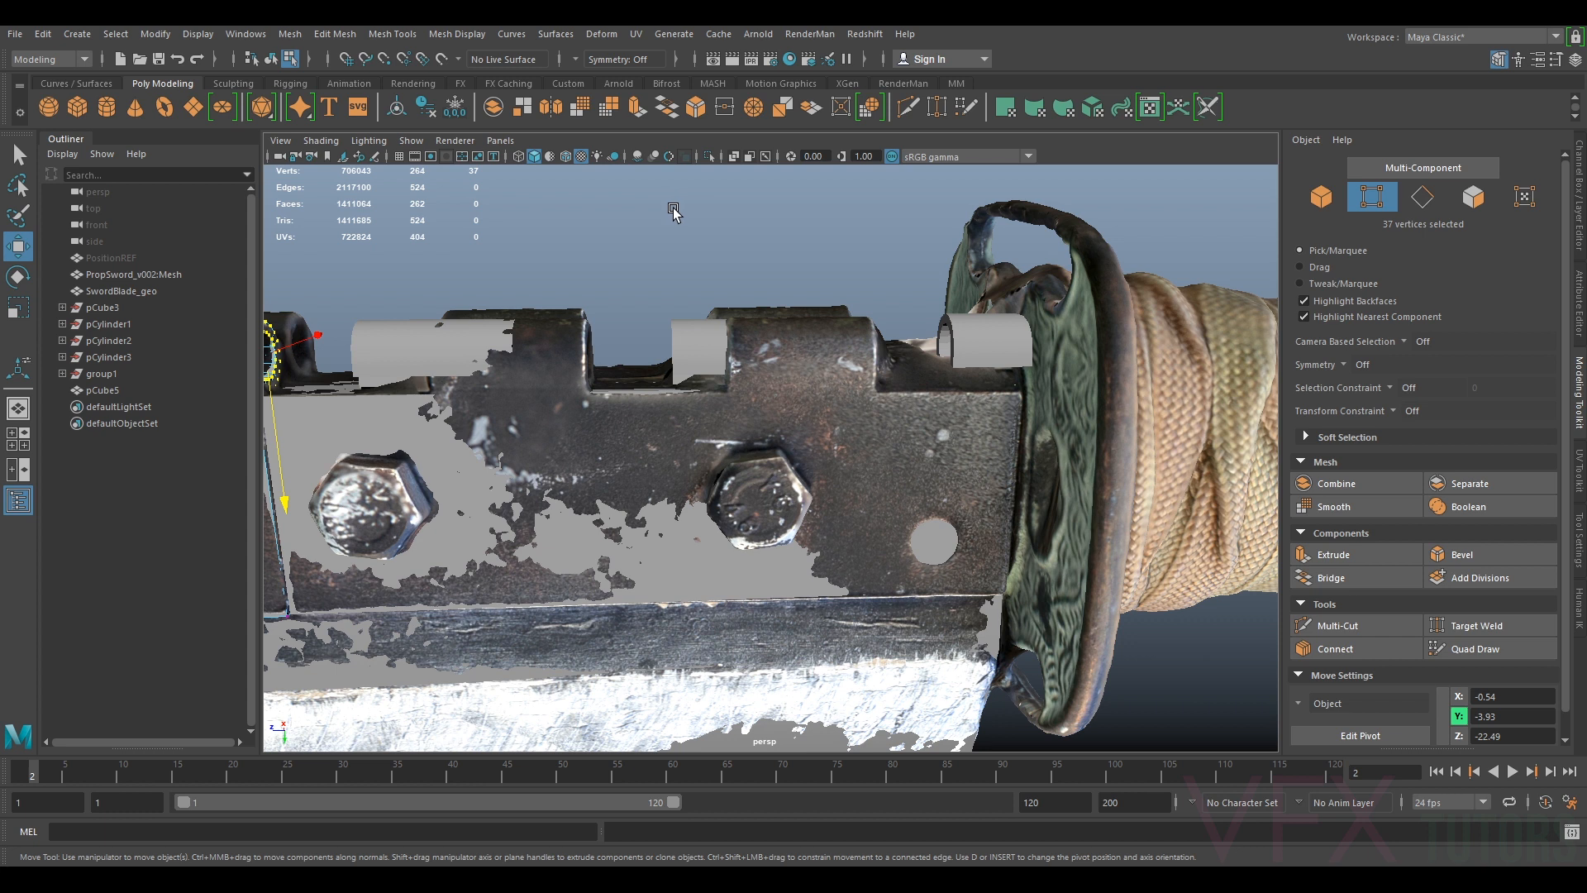
{"action": "left_click_drag", "start_coordinate": [1000, 331], "coordinate": [1033, 469], "text": "alt"}
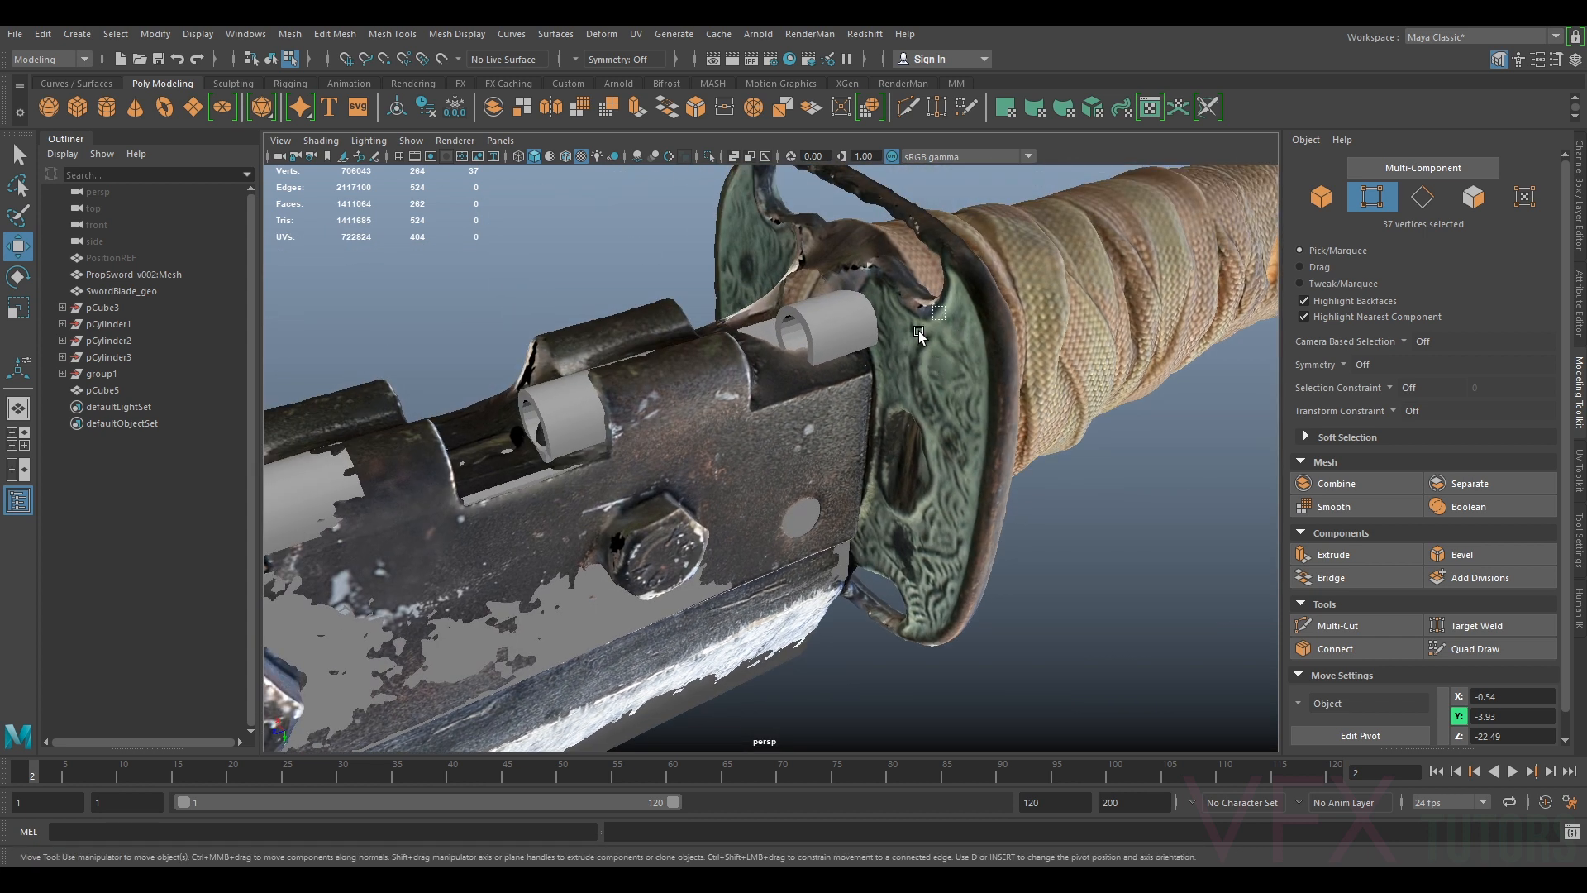
{"action": "left_click_drag", "start_coordinate": [919, 331], "coordinate": [843, 385]}
Pull the second hinge's plate out in front of the scan and delete its four dividing edge loops
{"action": "right_click_drag", "start_coordinate": [837, 345], "coordinate": [851, 314]}
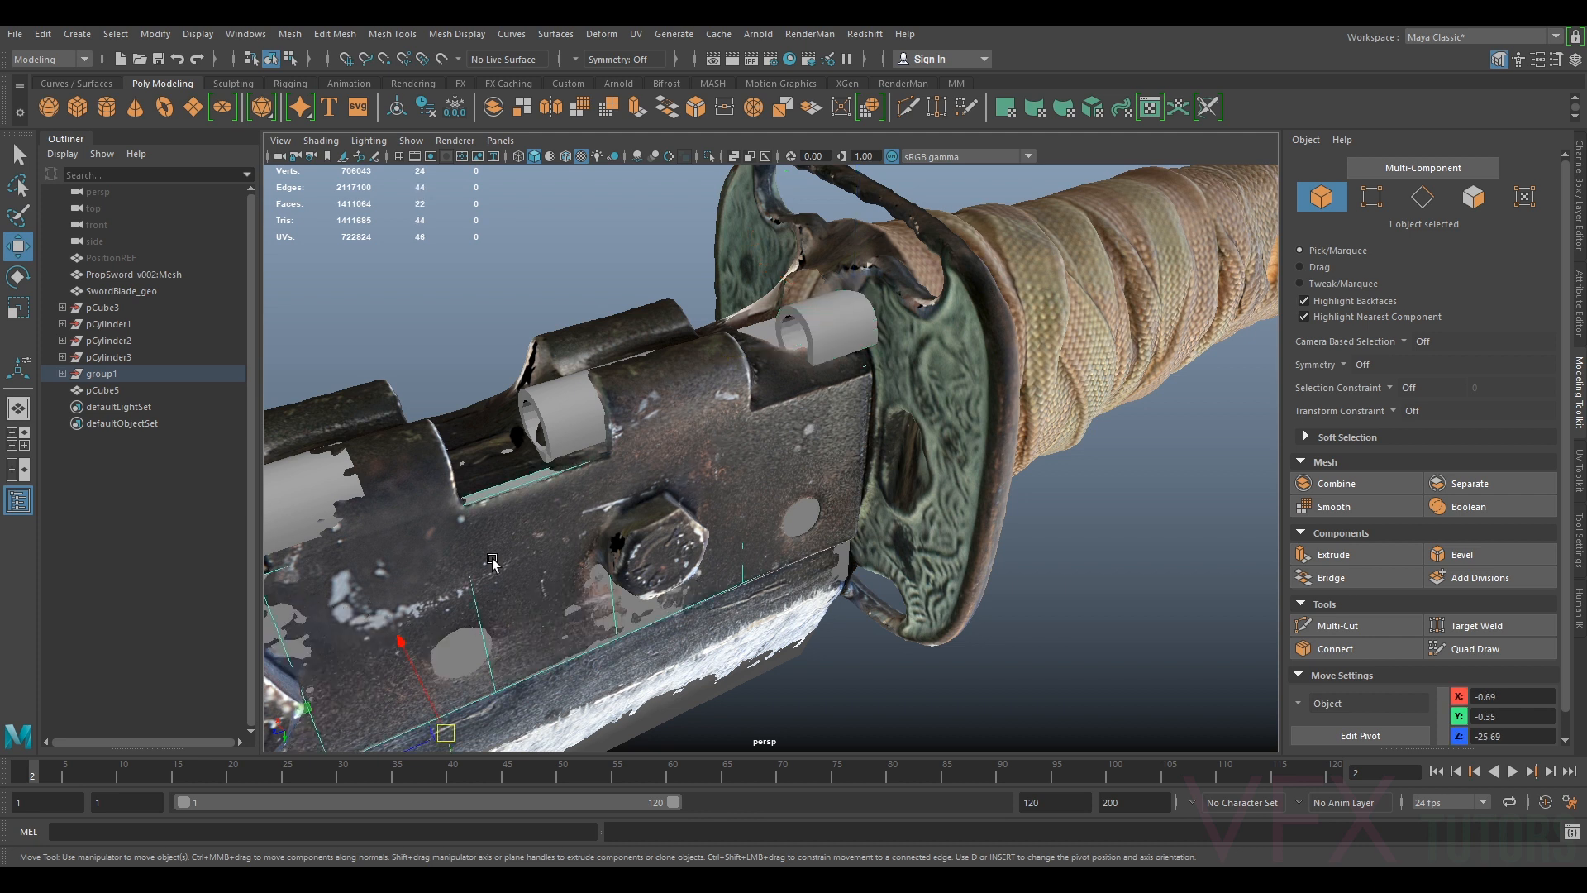
{"action": "mouse_move", "coordinate": [411, 690]}
{"action": "left_mouse_down"}
{"action": "mouse_move", "coordinate": [412, 671]}
{"action": "mouse_move", "coordinate": [421, 691]}
{"action": "left_mouse_up"}
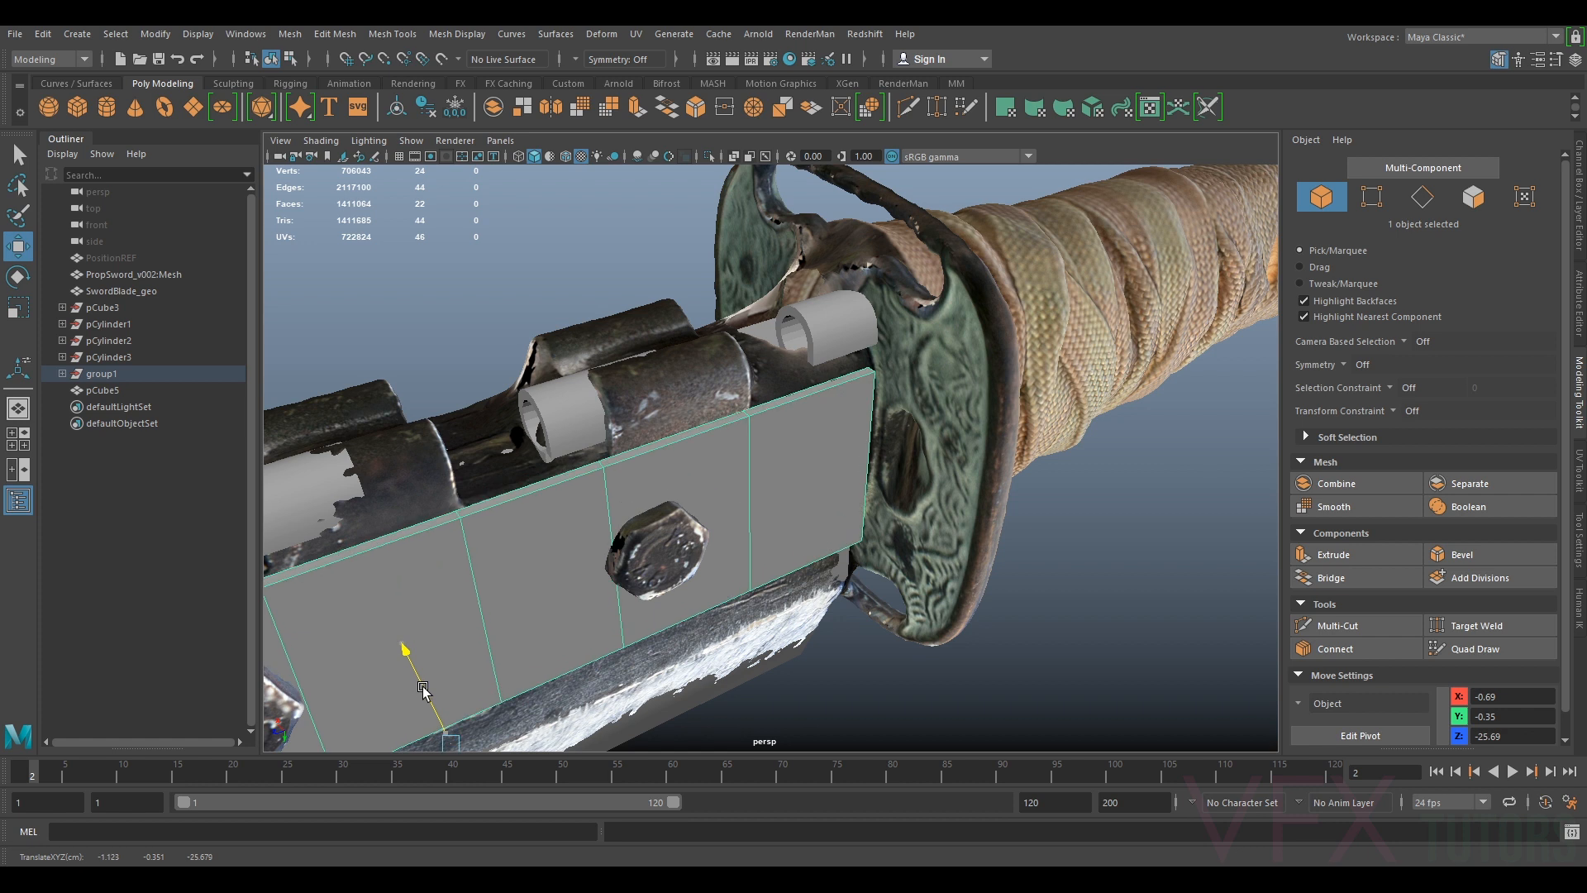
{"action": "right_click_drag", "start_coordinate": [849, 427], "coordinate": [849, 381]}
{"action": "double_click", "coordinate": [749, 502]}
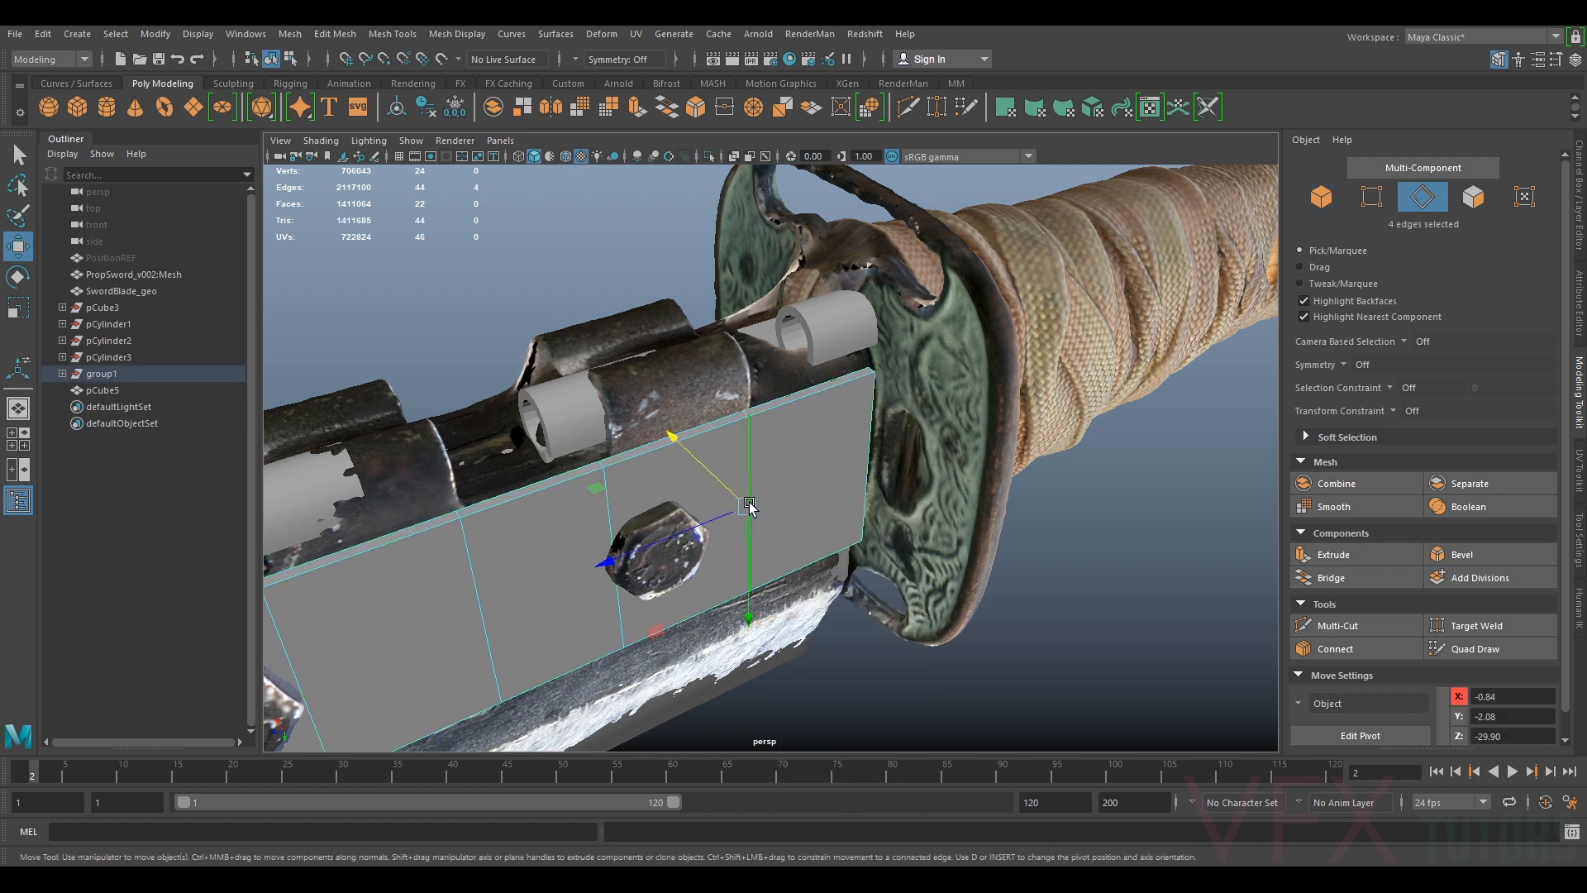
{"action": "double_click", "coordinate": [610, 508], "text": "shift"}
{"action": "double_click", "coordinate": [487, 600], "text": "shift"}
{"action": "right_click_drag", "start_coordinate": [545, 552], "coordinate": [524, 561], "text": "alt"}
{"action": "left_click_drag", "start_coordinate": [524, 561], "coordinate": [545, 515], "text": "alt"}
{"action": "right_click_drag", "start_coordinate": [545, 514], "coordinate": [558, 508], "text": "alt"}
{"action": "double_click", "coordinate": [455, 567], "text": "shift"}
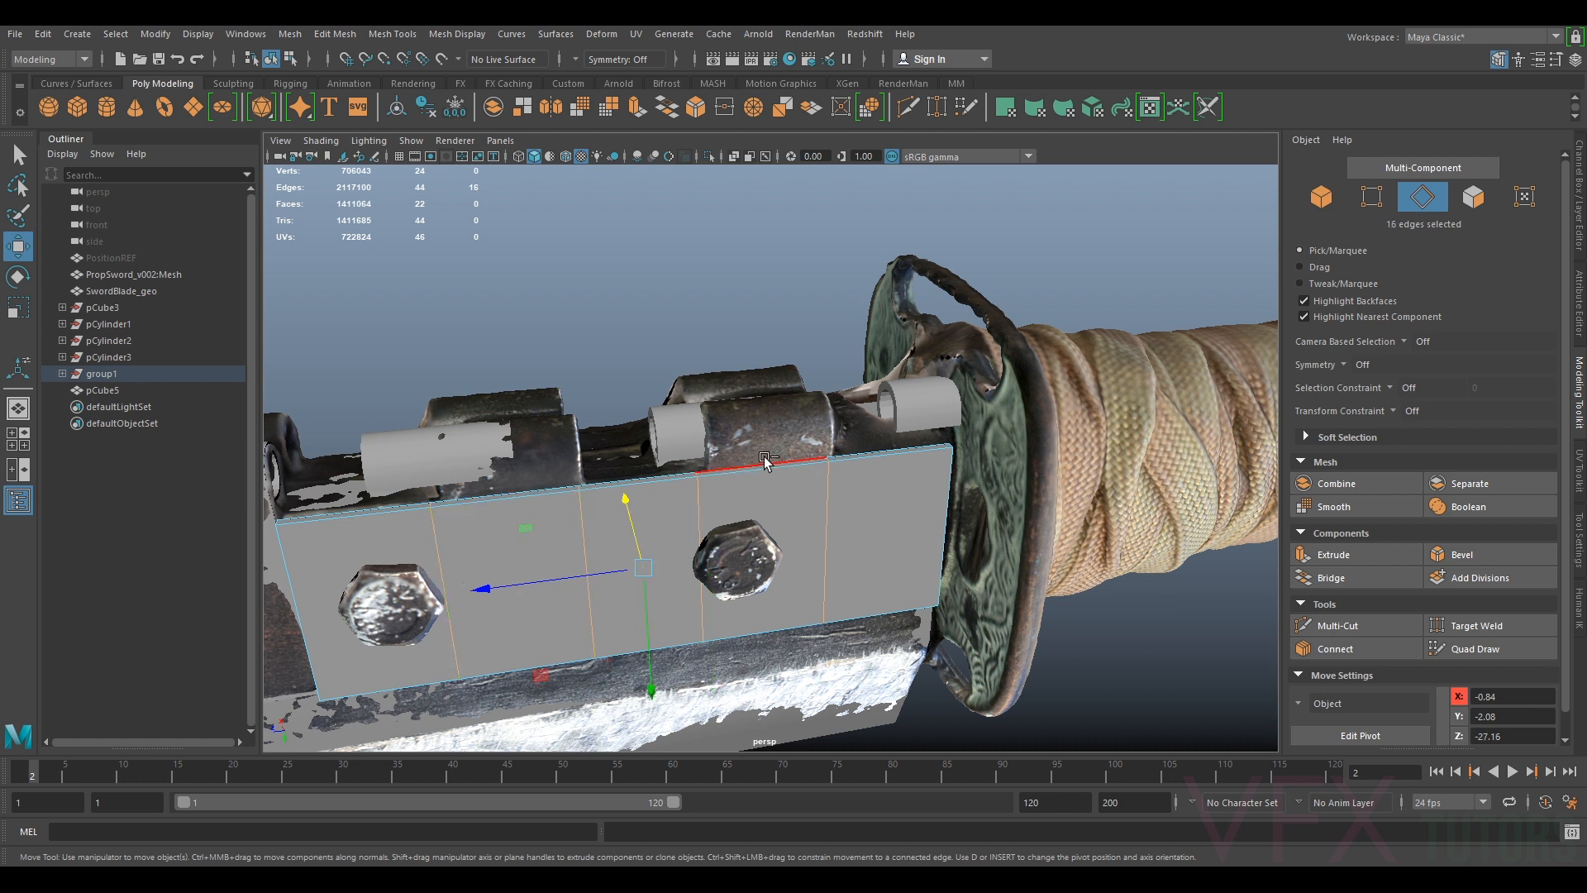
{"action": "key", "text": "ctrl+Delete"}
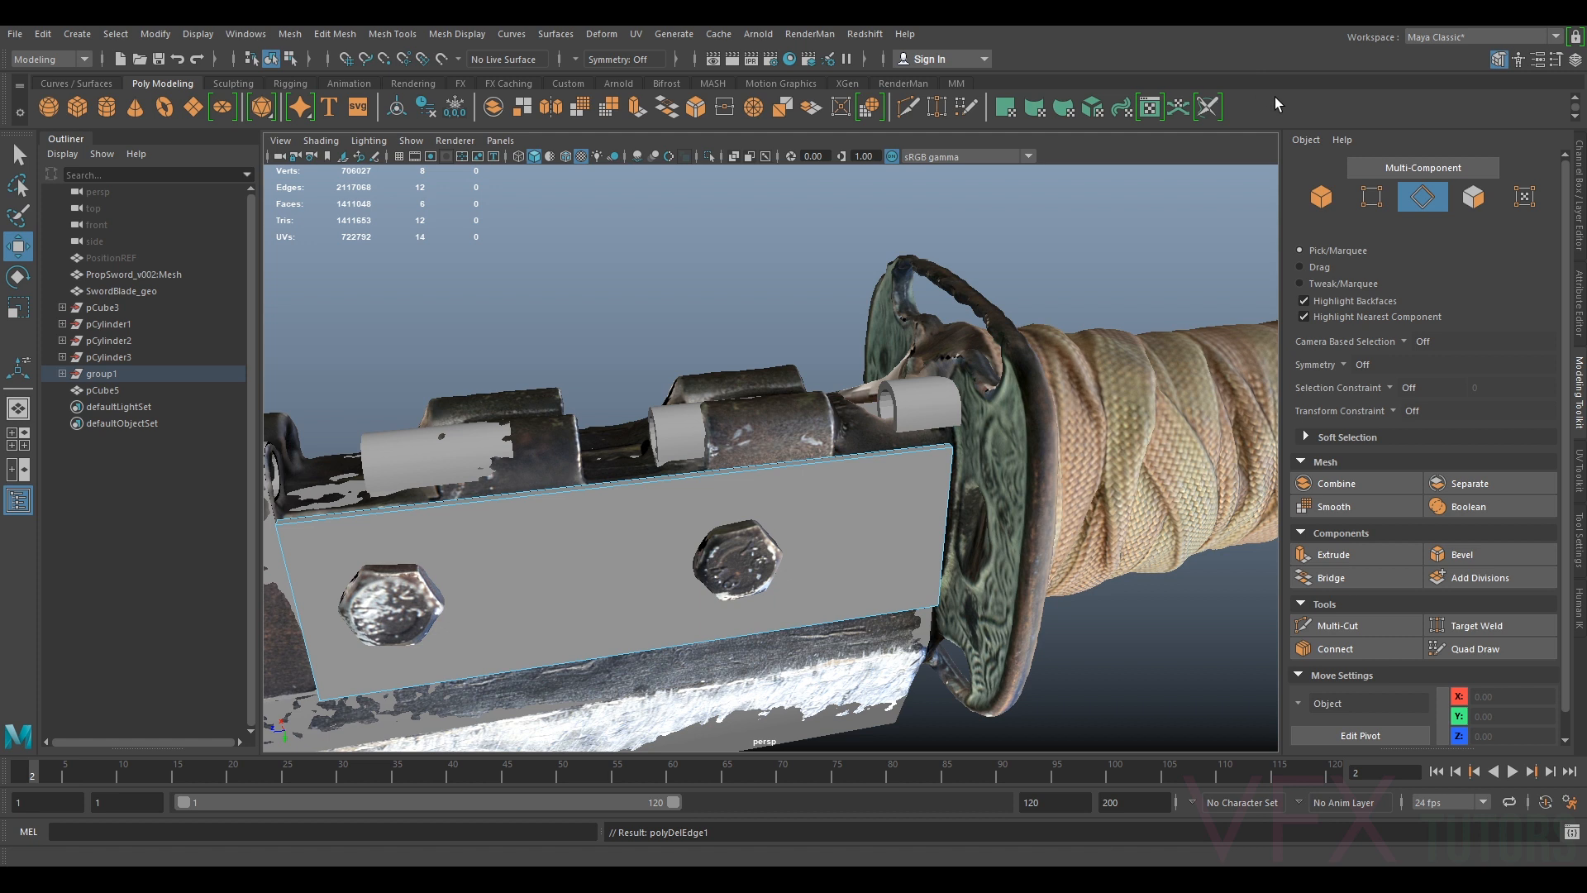
Move the second hinge's simplified plate back against the scanned plate surface
{"action": "left_click", "coordinate": [1321, 190]}
{"action": "middle_click_drag", "start_coordinate": [701, 530], "coordinate": [792, 487], "text": "alt"}
{"action": "left_click_drag", "start_coordinate": [644, 700], "coordinate": [642, 692]}
{"action": "key", "text": "ctrl+z"}
{"action": "left_click_drag", "start_coordinate": [645, 627], "coordinate": [641, 509], "text": "alt"}
Shift the plate's corner vertices beside the guard in depth to follow the scanned surface
{"action": "left_click", "coordinate": [1368, 195]}
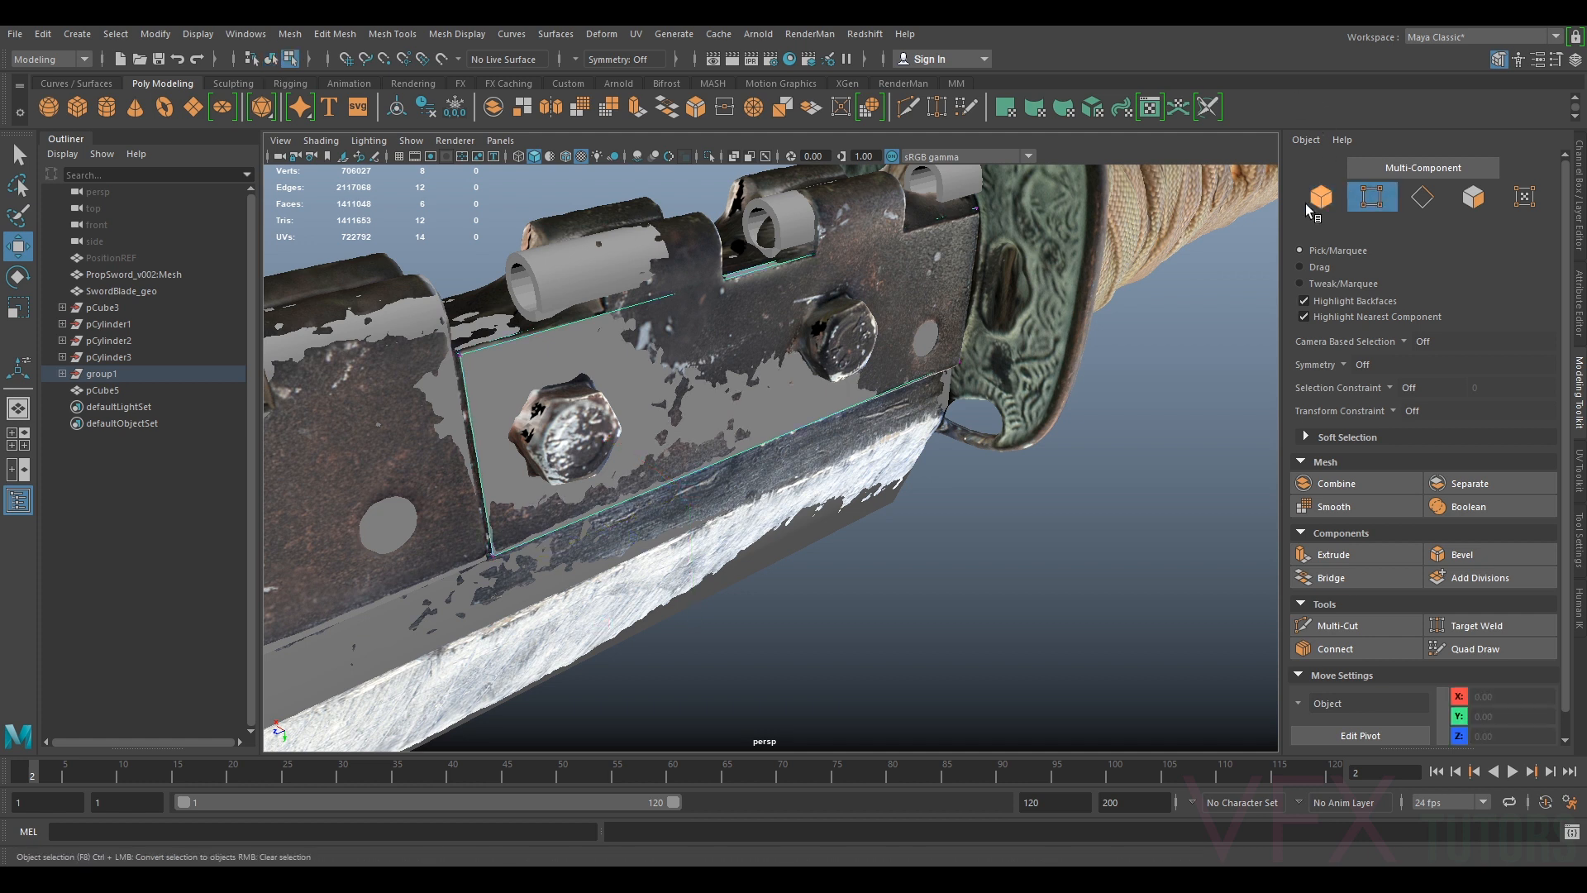
{"action": "middle_click_drag", "start_coordinate": [1098, 224], "coordinate": [1029, 312], "text": "alt"}
{"action": "left_click_drag", "start_coordinate": [1037, 248], "coordinate": [814, 536]}
{"action": "left_click_drag", "start_coordinate": [872, 342], "coordinate": [873, 344]}
{"action": "left_click_drag", "start_coordinate": [940, 260], "coordinate": [884, 304]}
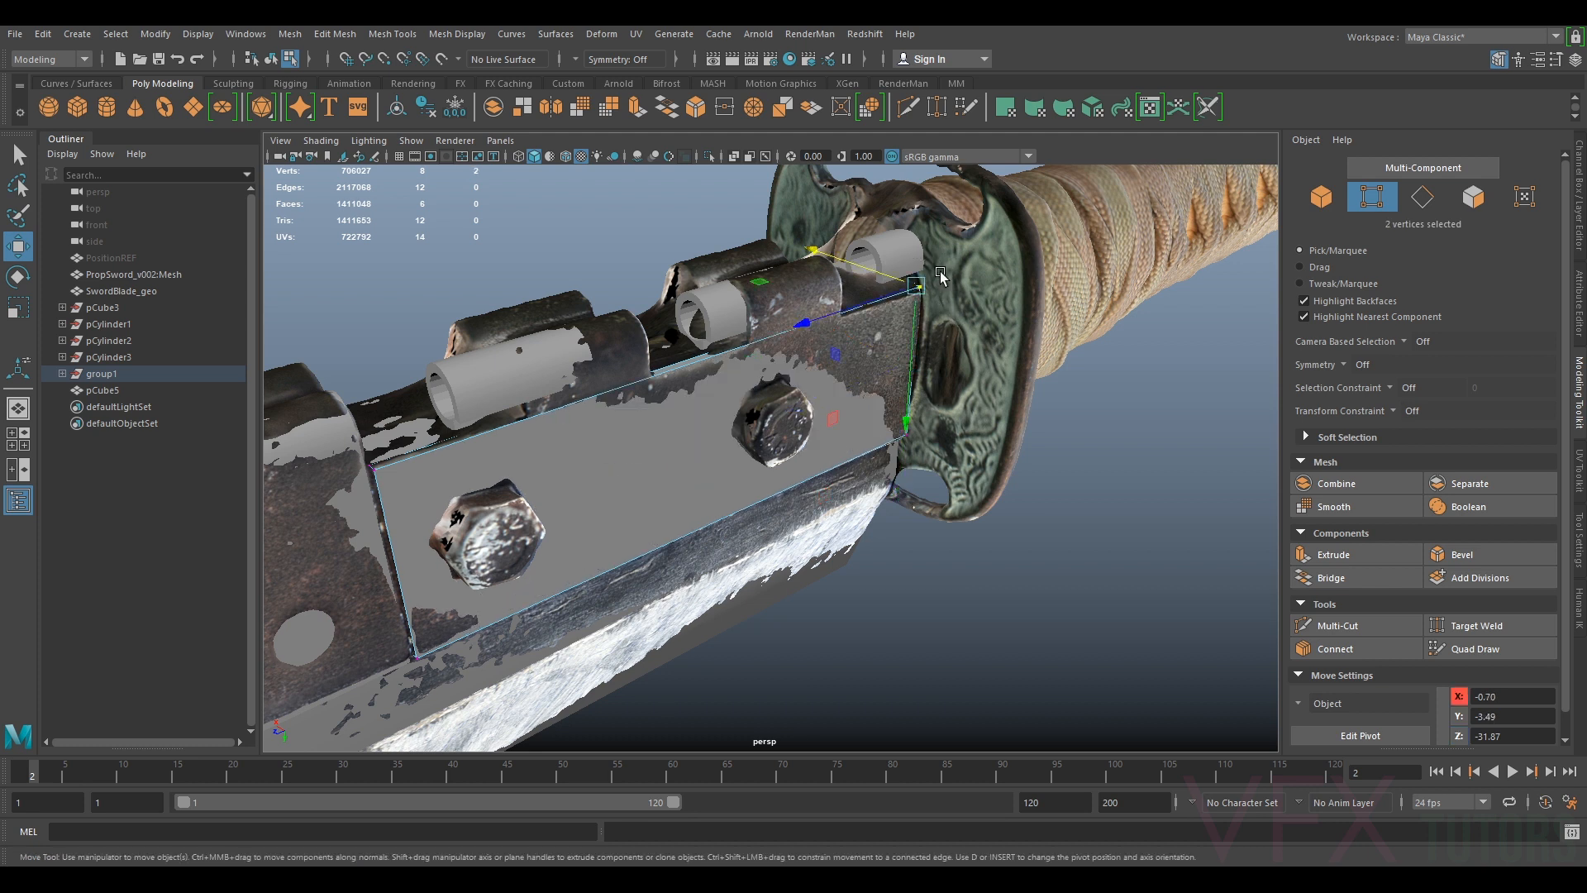
{"action": "middle_click_drag", "start_coordinate": [885, 304], "coordinate": [780, 357], "text": "alt"}
{"action": "scroll", "coordinate": [780, 357], "scroll_direction": "up", "scroll_amount": 4}
{"action": "left_click_drag", "start_coordinate": [810, 249], "coordinate": [814, 263]}
{"action": "left_click_drag", "start_coordinate": [864, 486], "coordinate": [826, 551]}
Shift the plate's upper corner vertices at the end away from the guard in depth to about X -0.67
{"action": "right_click_drag", "start_coordinate": [814, 554], "coordinate": [529, 595], "text": "alt"}
{"action": "middle_click_drag", "start_coordinate": [446, 632], "coordinate": [716, 529], "text": "alt"}
{"action": "mouse_move", "coordinate": [555, 390]}
{"action": "left_mouse_down"}
{"action": "mouse_move", "coordinate": [605, 426]}
{"action": "mouse_move", "coordinate": [551, 393]}
{"action": "left_mouse_up"}
{"action": "left_click_drag", "start_coordinate": [942, 390], "coordinate": [864, 407], "text": "alt"}
{"action": "middle_click_drag", "start_coordinate": [864, 407], "coordinate": [541, 353], "text": "alt"}
{"action": "middle_click_drag", "start_coordinate": [811, 510], "coordinate": [904, 476], "text": "alt"}
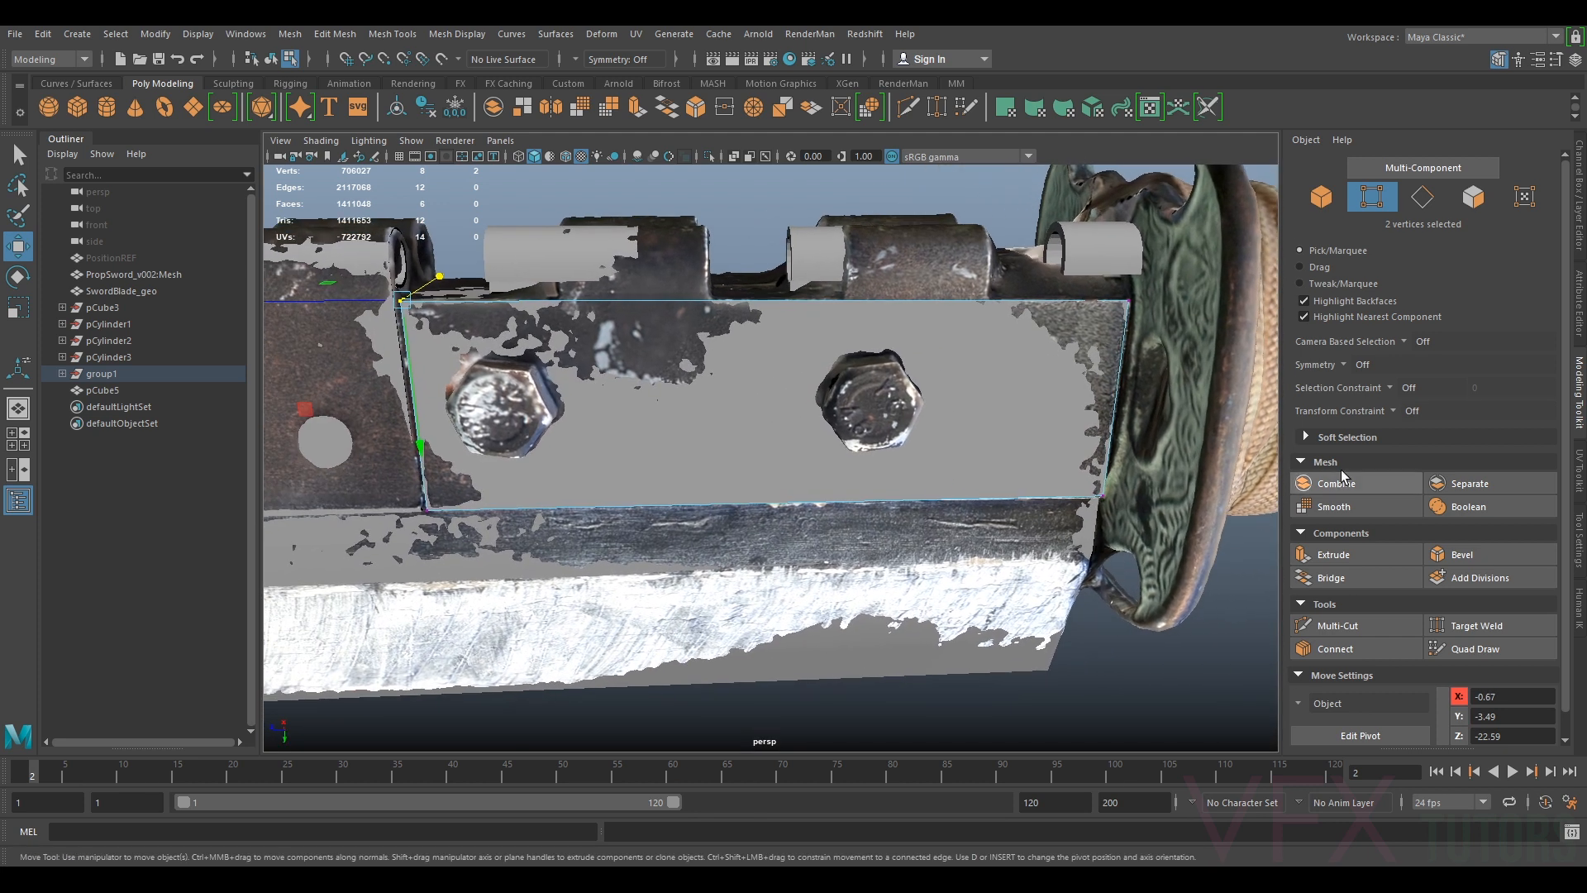
Insert four edge loops across the second hinge's plate in line with the edges of the scanned knuckles, using Multi-Cut
{"action": "left_click", "coordinate": [1336, 626]}
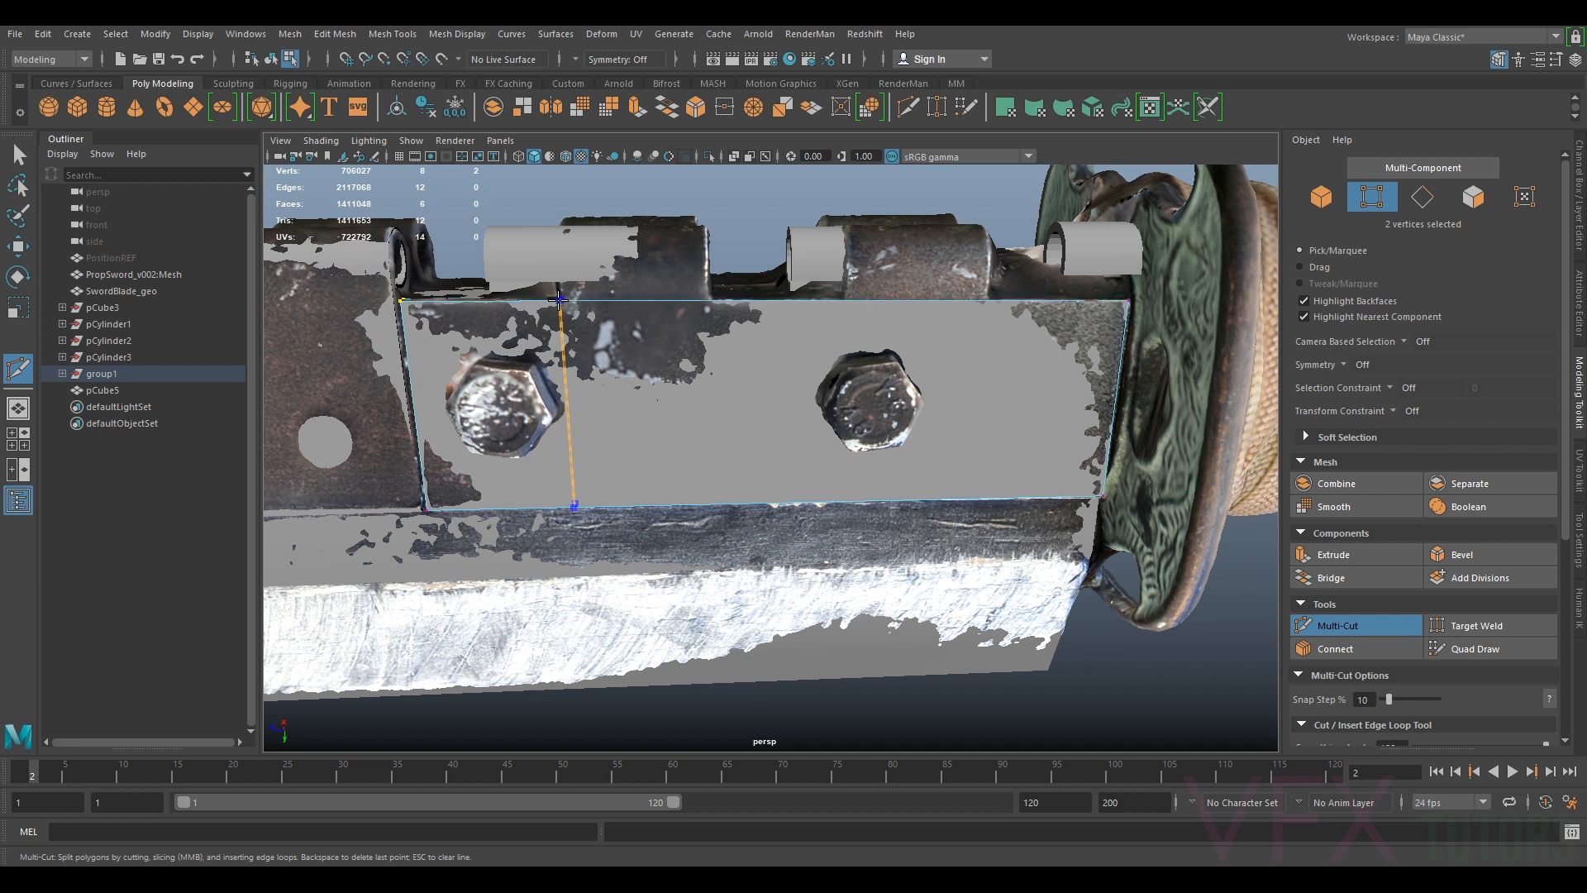
{"action": "left_click", "coordinate": [561, 299], "text": "ctrl"}
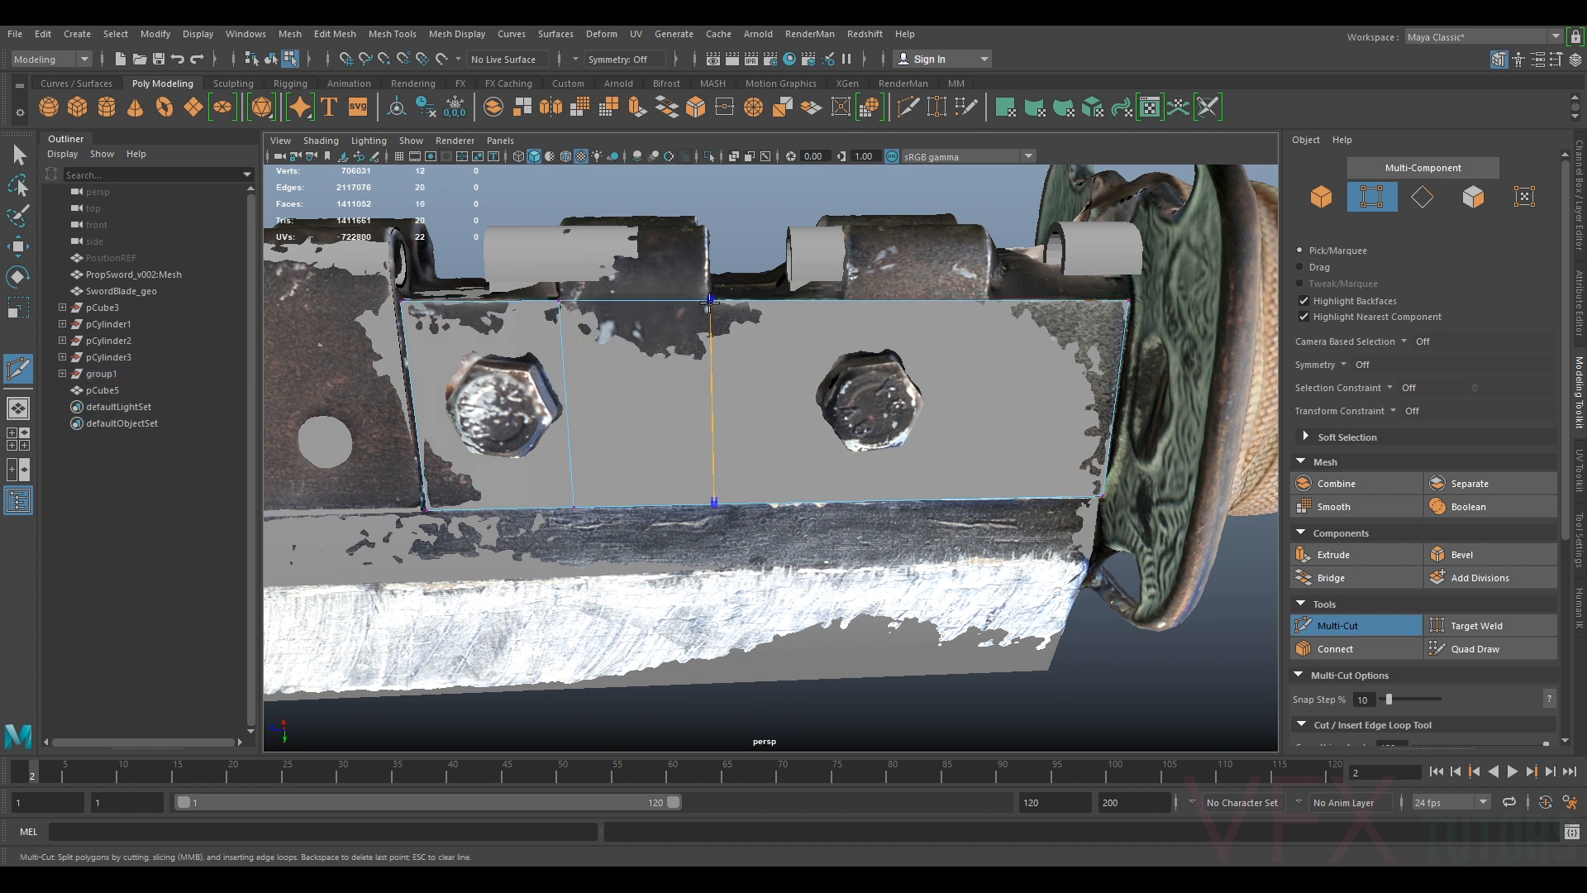
{"action": "left_click", "coordinate": [711, 299], "text": "ctrl"}
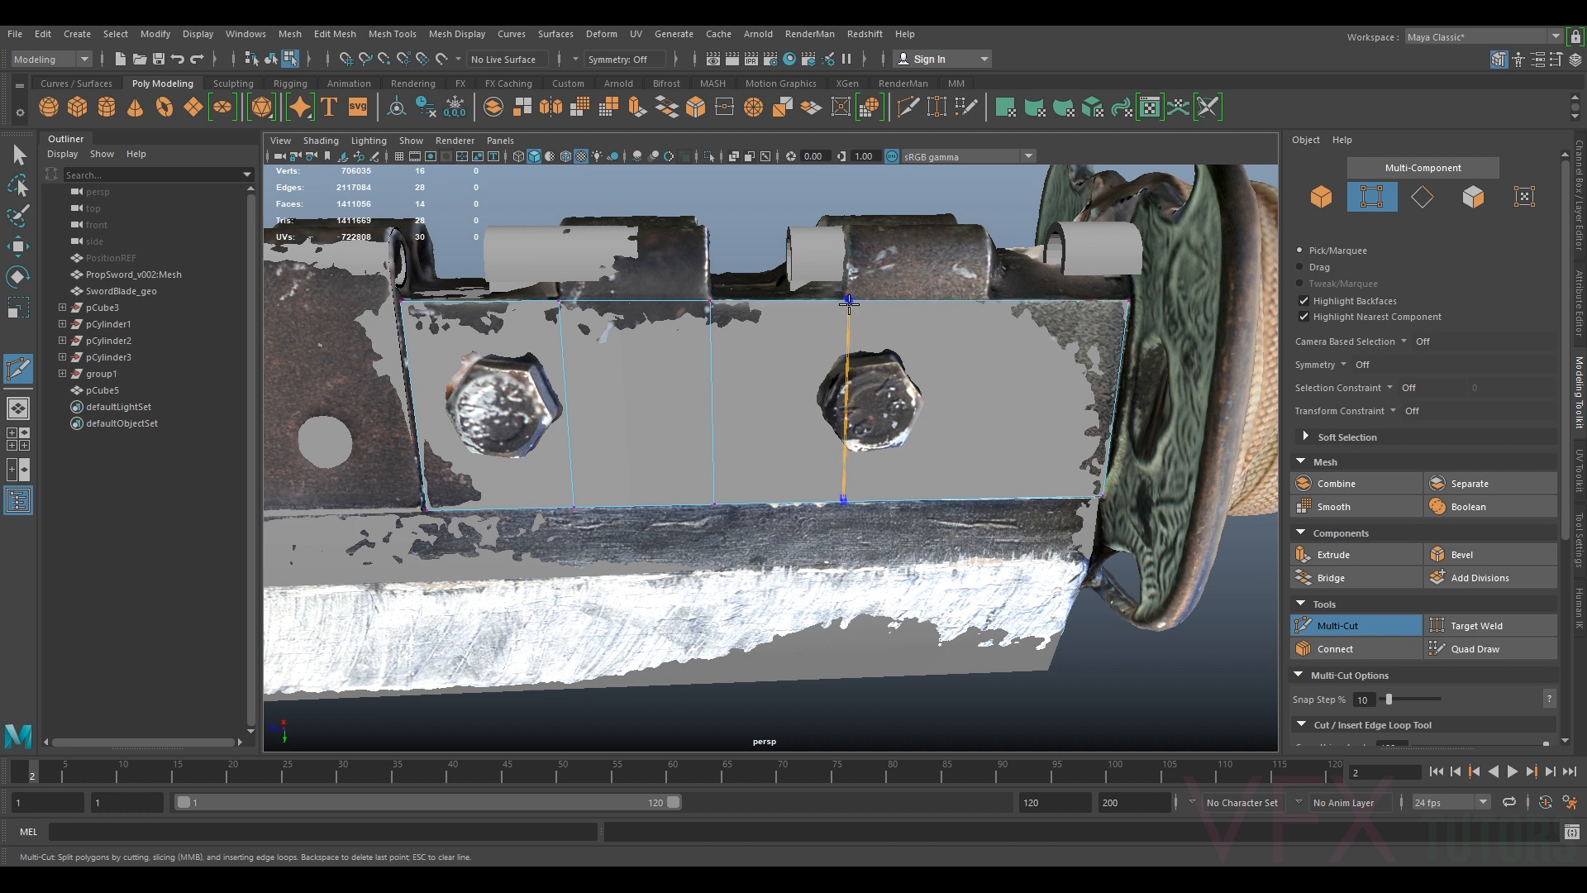
{"action": "left_click", "coordinate": [848, 299], "text": "ctrl"}
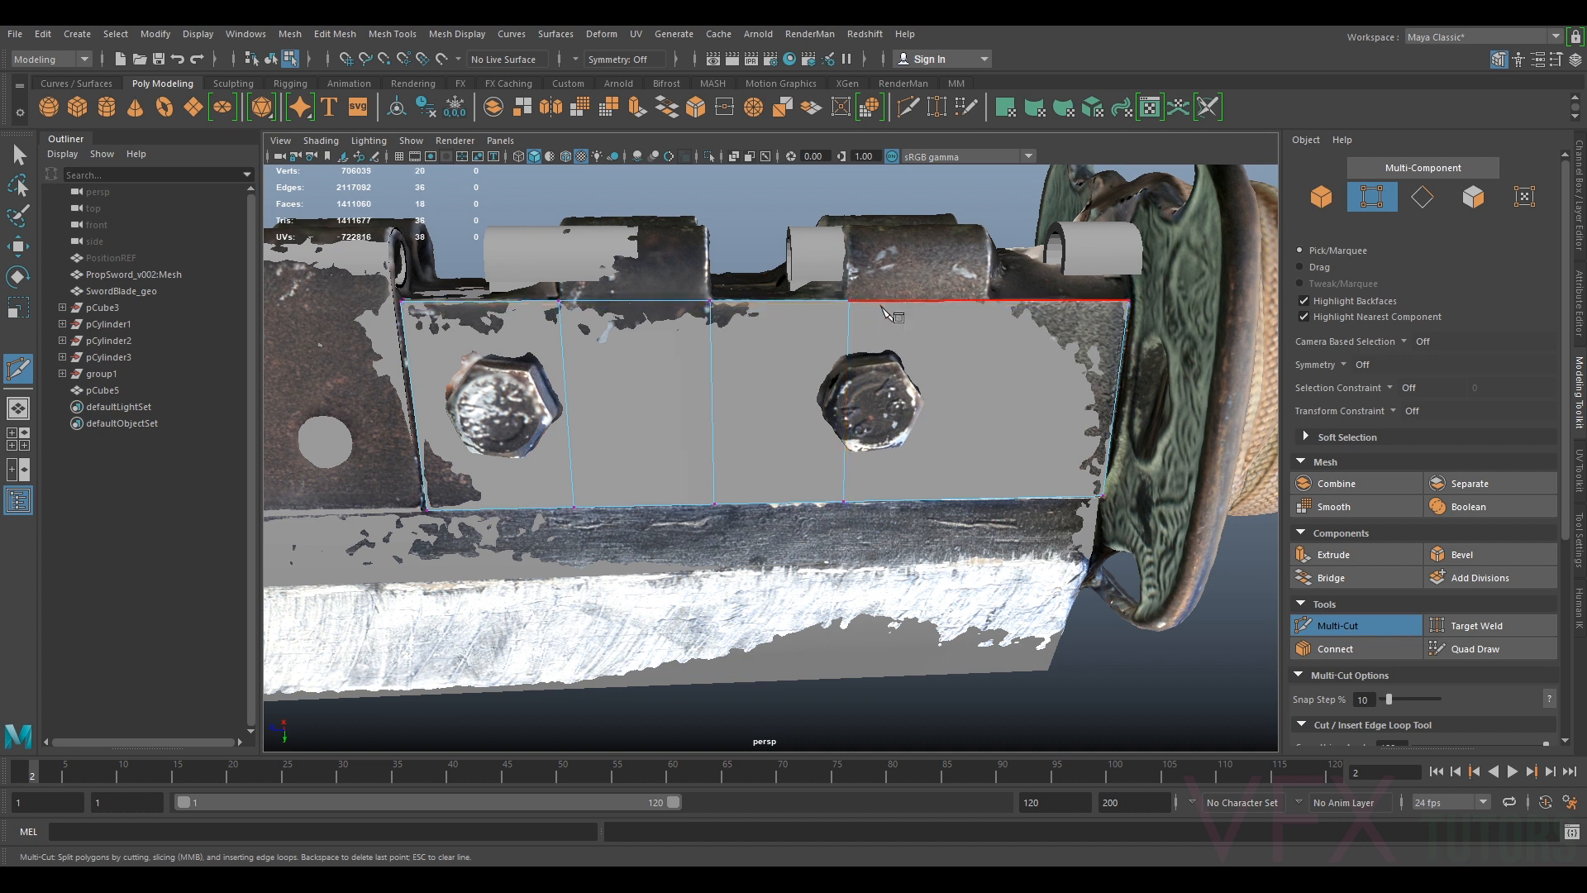
{"action": "right_click_drag", "start_coordinate": [847, 303], "coordinate": [750, 338], "text": "alt"}
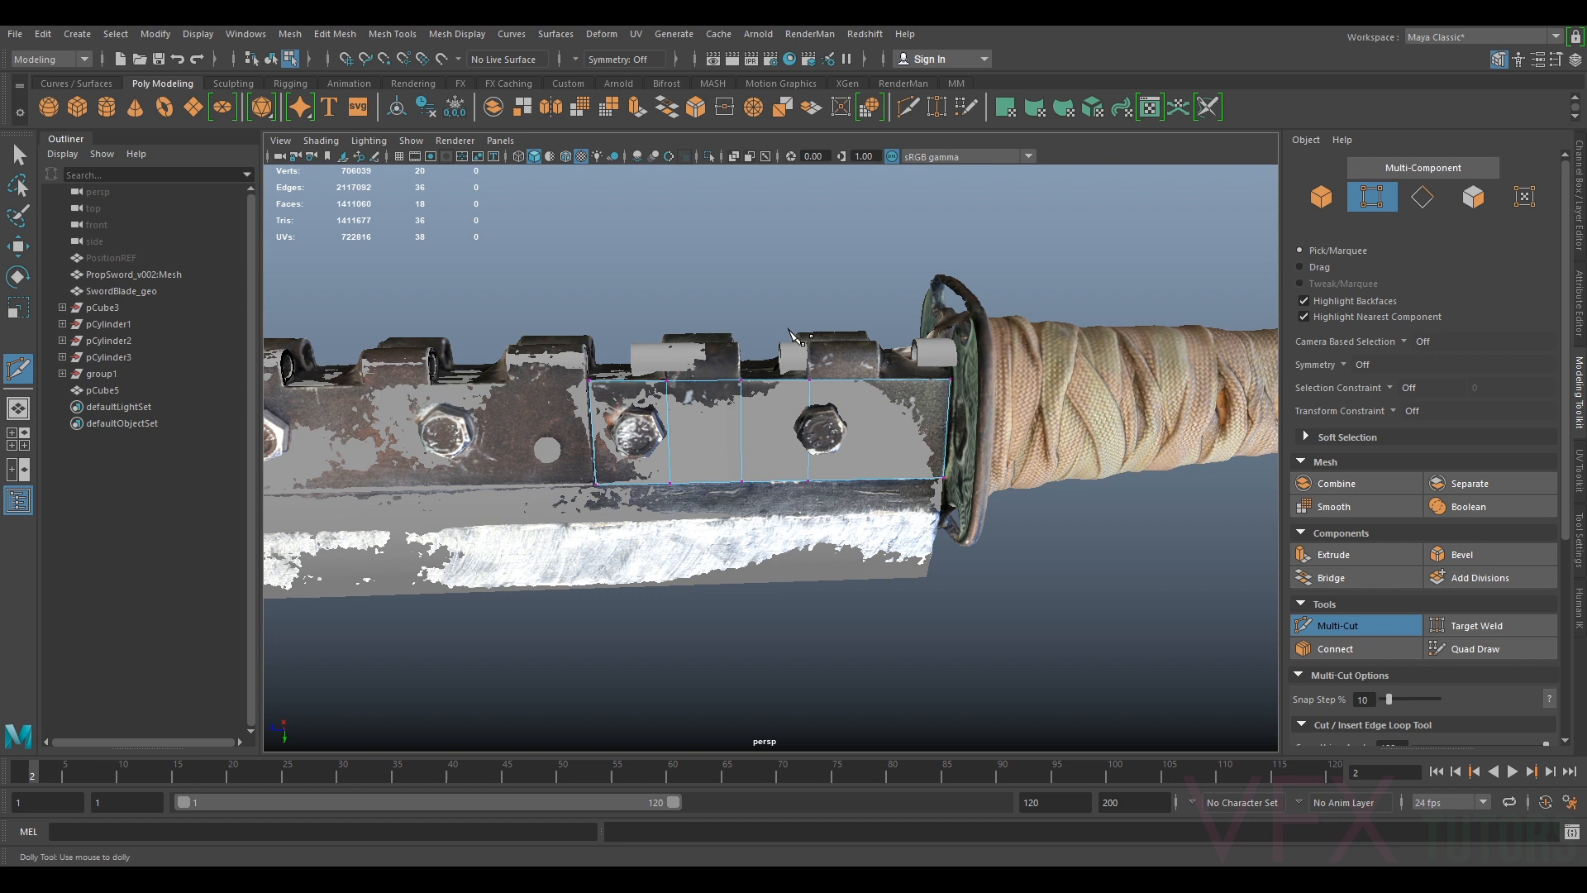
{"action": "scroll", "coordinate": [877, 357], "scroll_direction": "up", "scroll_amount": 6}
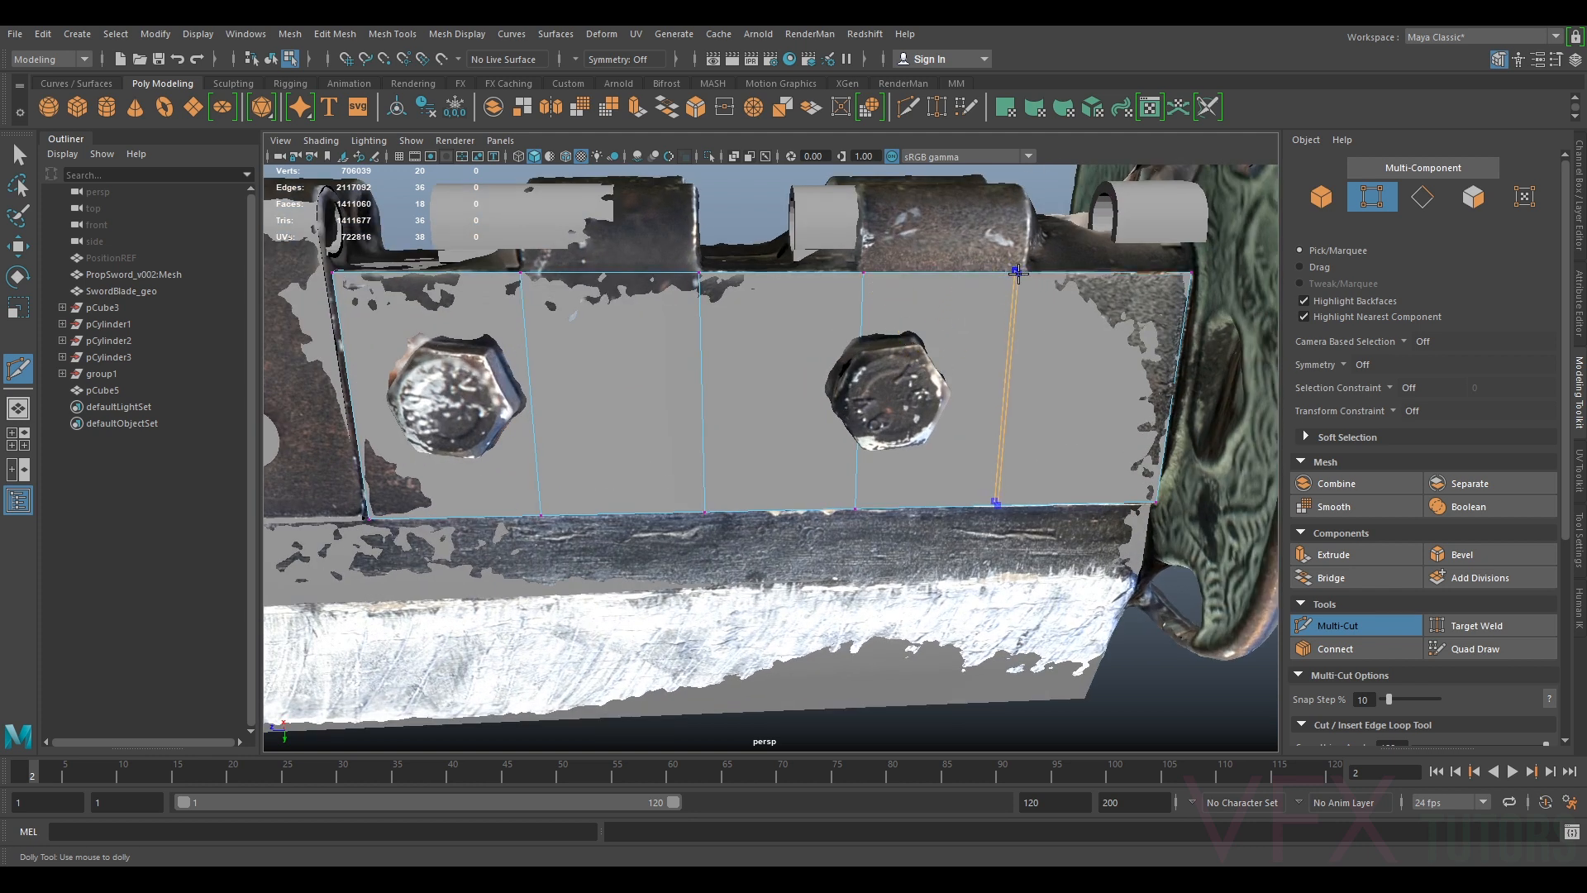
{"action": "left_click", "coordinate": [1025, 275], "text": "ctrl"}
{"action": "right_click_drag", "start_coordinate": [781, 286], "coordinate": [661, 326], "text": "alt"}
{"action": "left_click", "coordinate": [517, 347]}
{"action": "middle_click_drag", "start_coordinate": [549, 374], "coordinate": [733, 344], "text": "alt"}
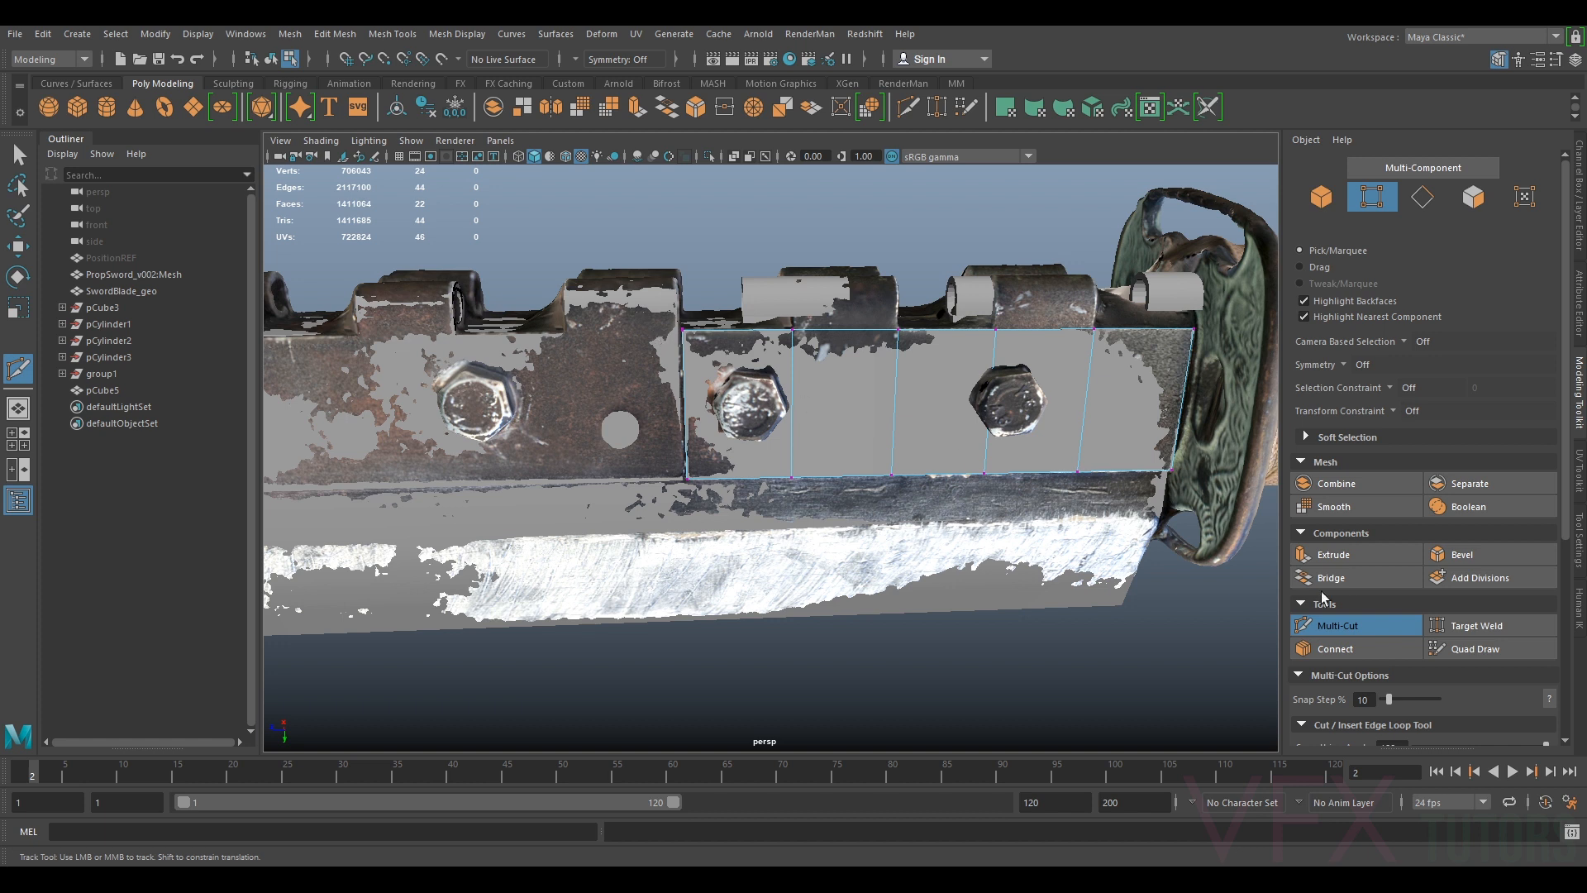
{"action": "left_click", "coordinate": [1338, 625]}
Delete the second hinge's separate plate and its three loose knuckles
{"action": "left_click", "coordinate": [1321, 196]}
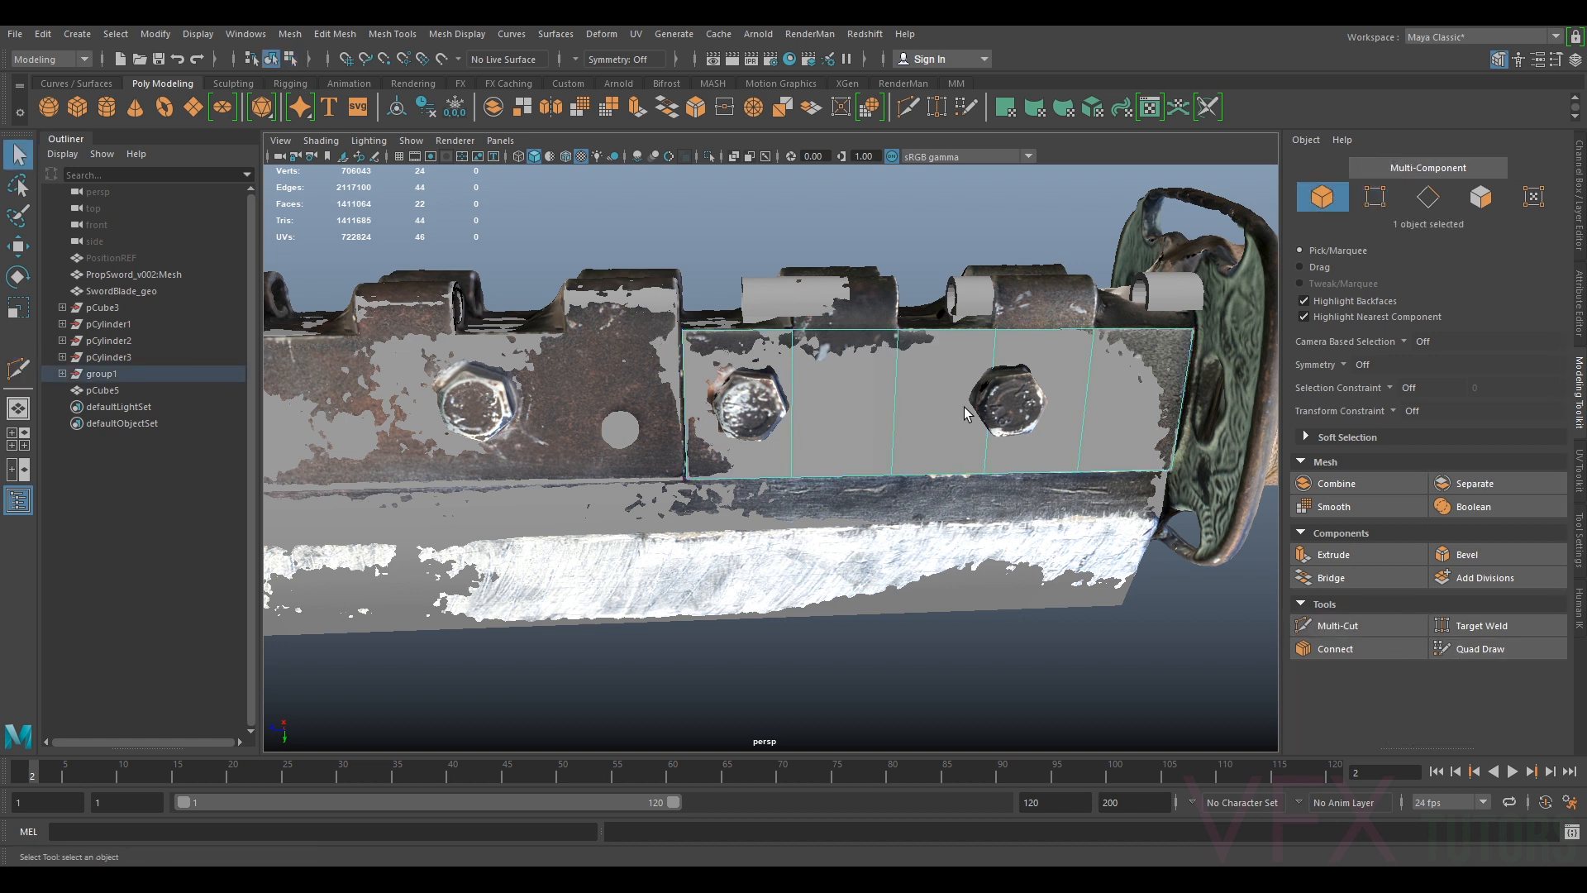
{"action": "key", "text": "ctrl+h"}
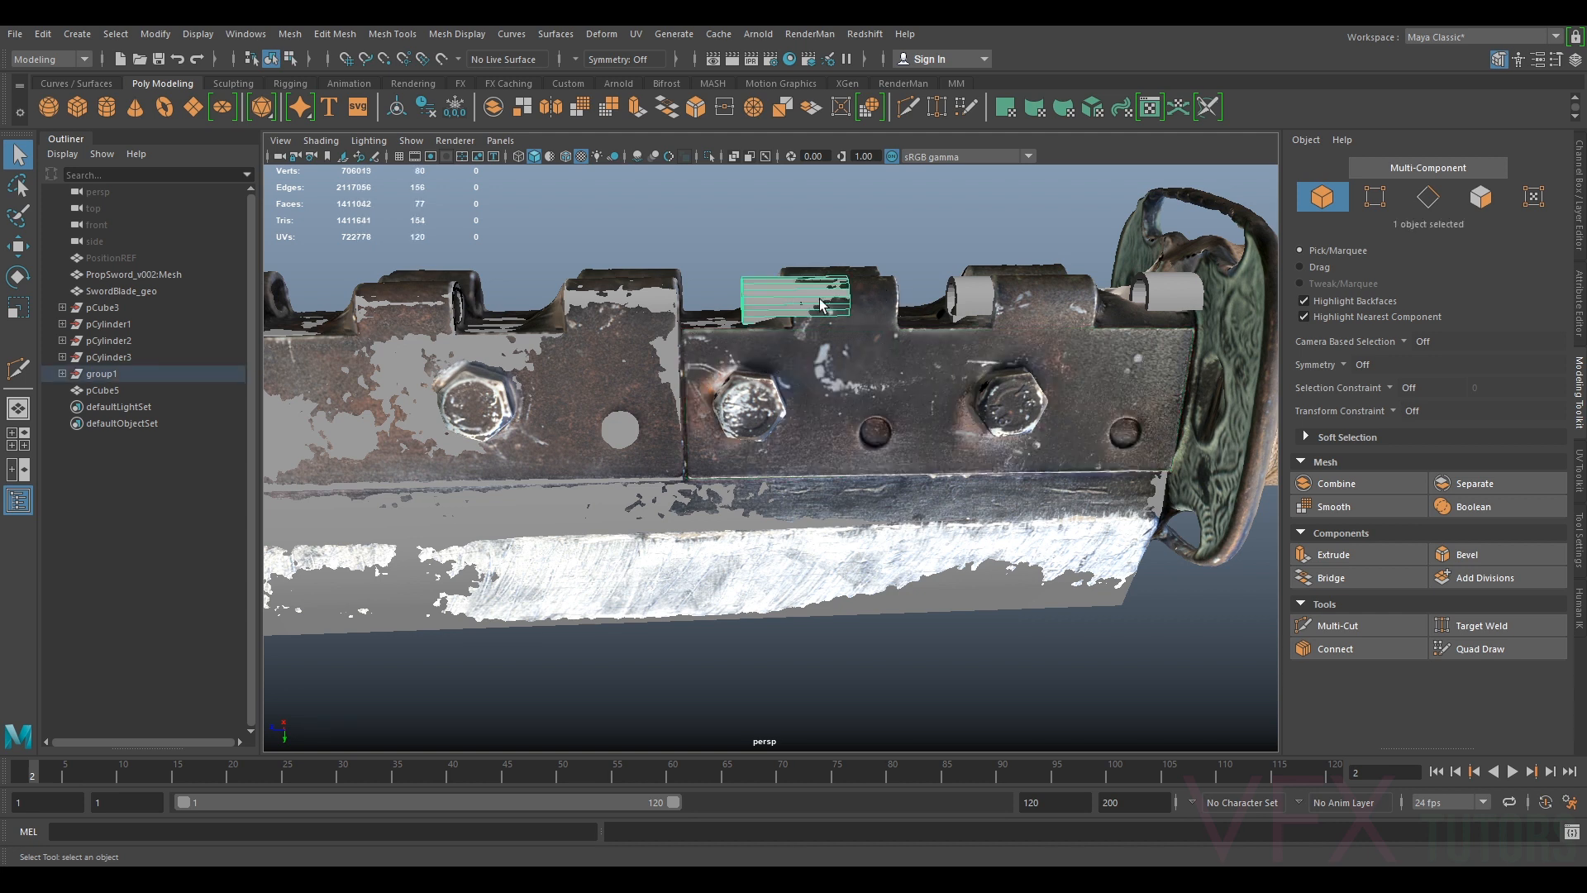
{"action": "left_click", "coordinate": [950, 306]}
{"action": "key", "text": "ctrl+h"}
{"action": "left_click", "coordinate": [1161, 297]}
{"action": "key", "text": "ctrl+h"}
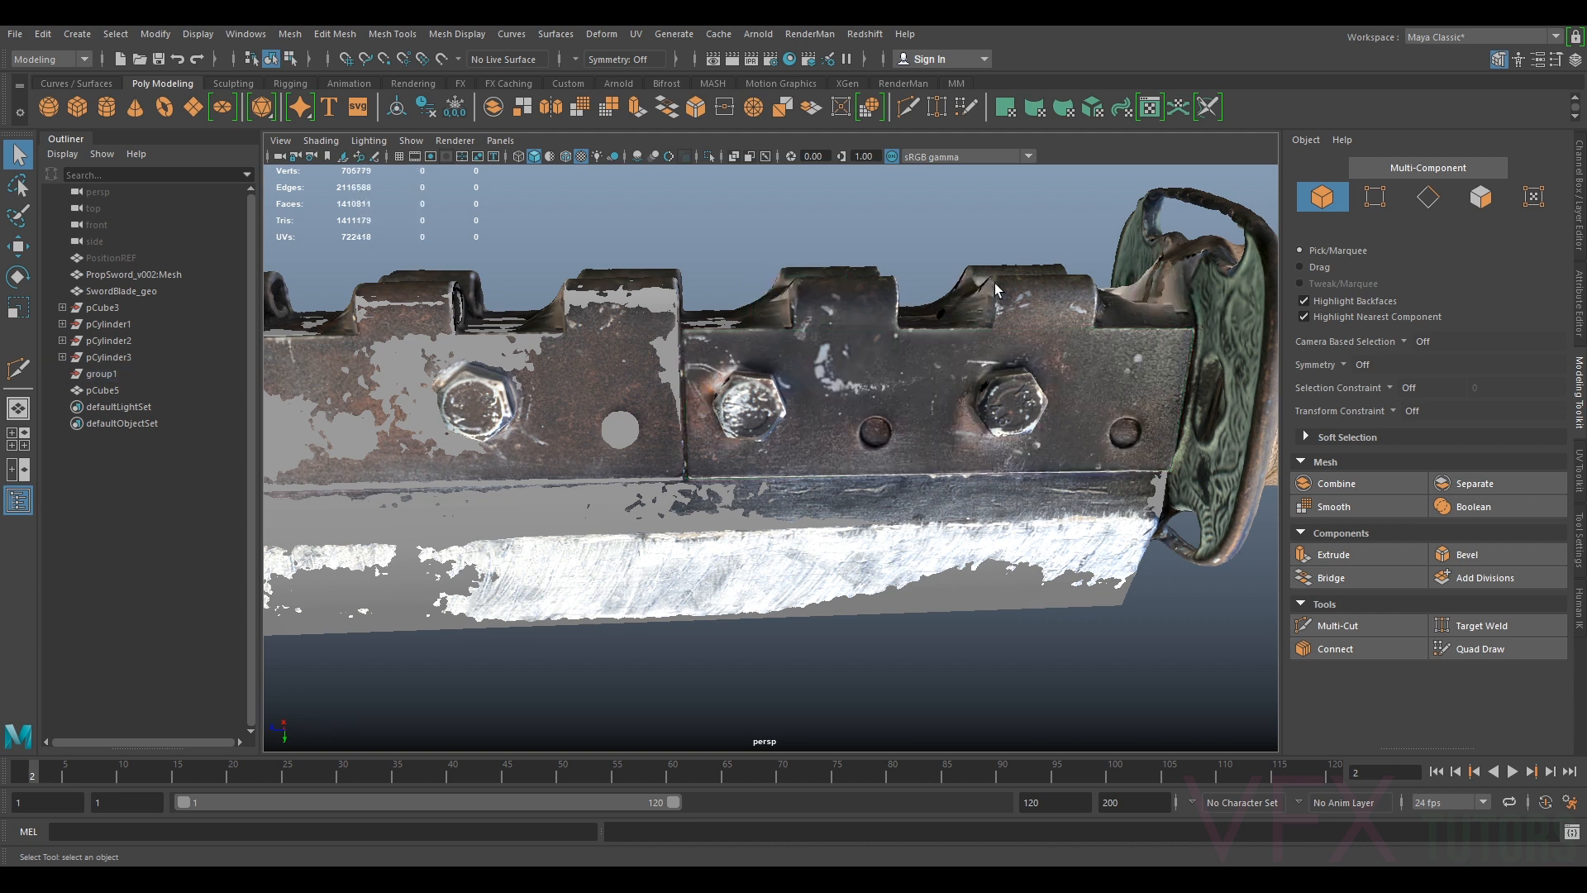
Duplicate the joined first hinge and move the copy along the blade onto the second scanned hinge
{"action": "left_click", "coordinate": [581, 350]}
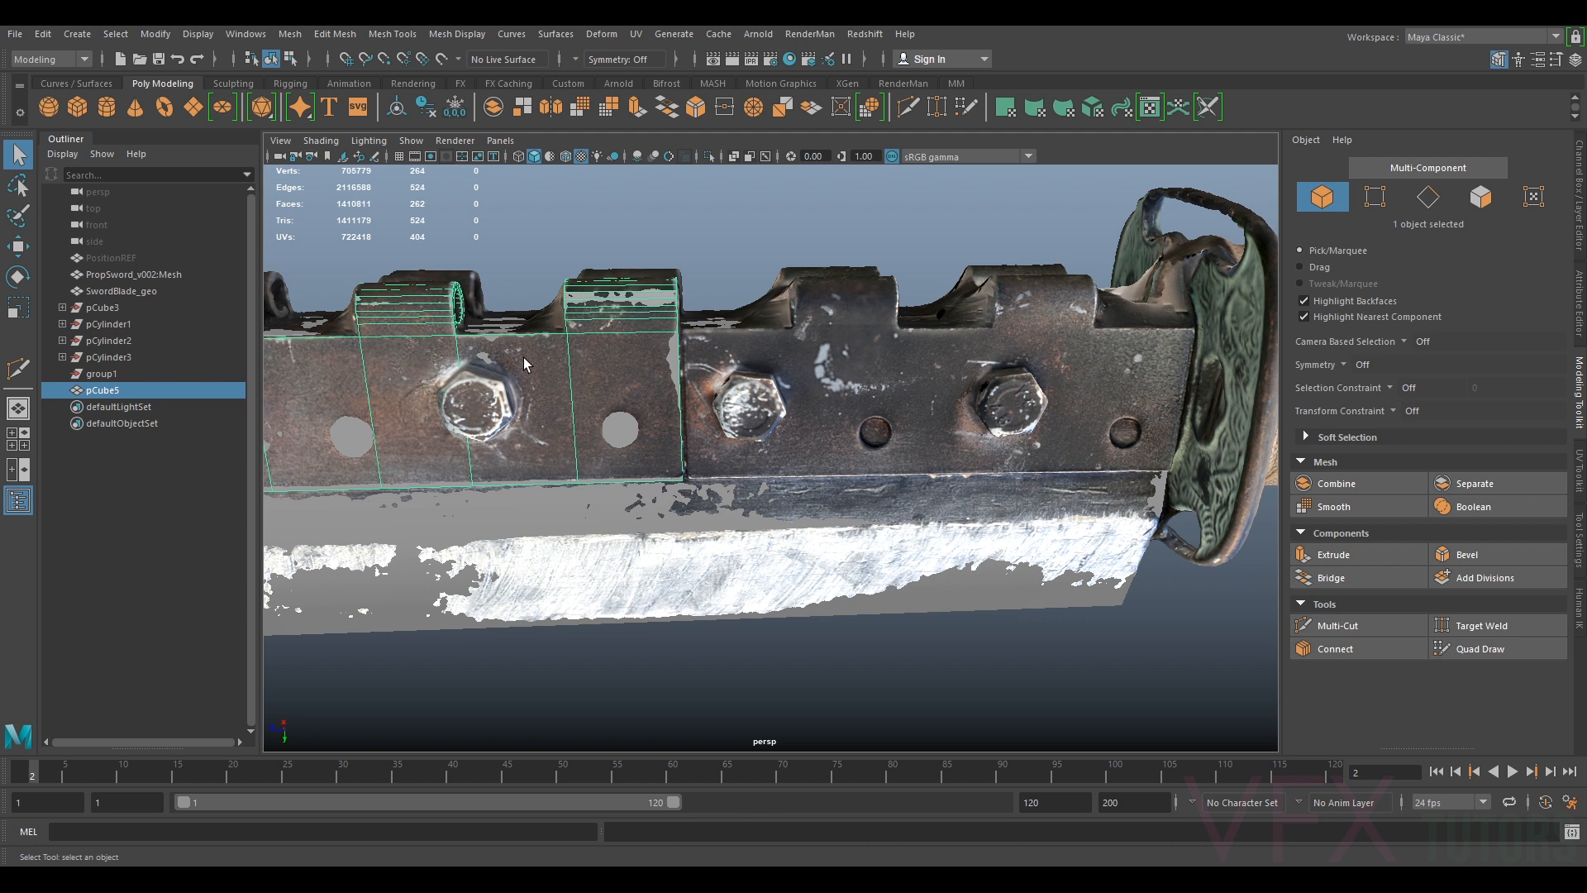
{"action": "key", "text": "ctrl+d"}
{"action": "key", "text": "w"}
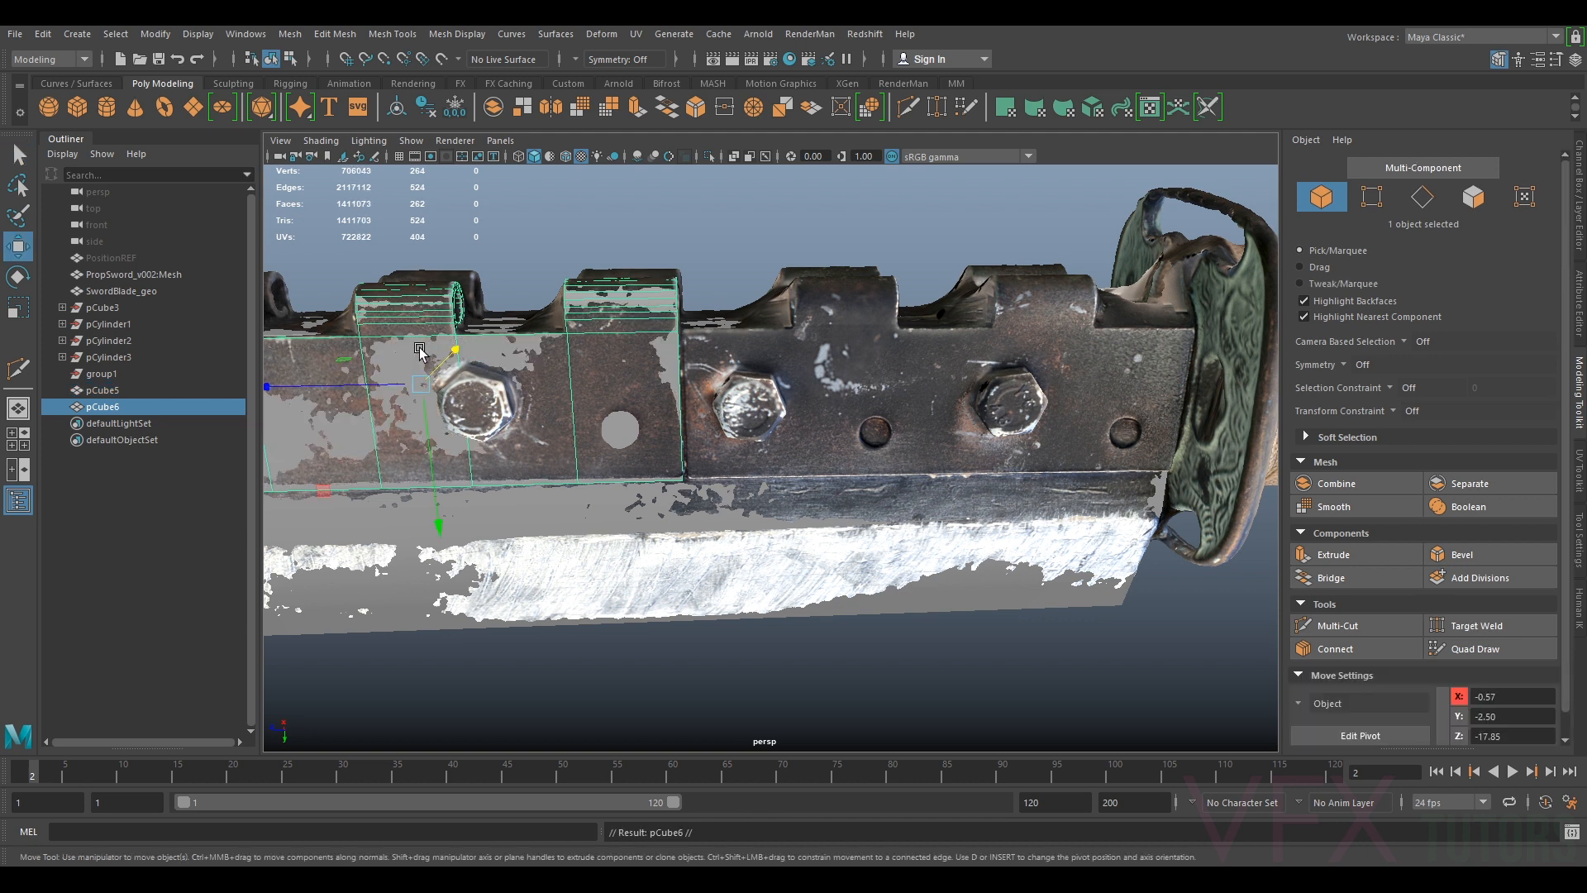
{"action": "middle_click_drag", "start_coordinate": [446, 362], "coordinate": [975, 428]}
{"action": "left_click_drag", "start_coordinate": [975, 428], "coordinate": [837, 391], "text": "alt"}
{"action": "middle_click_drag", "start_coordinate": [844, 366], "coordinate": [829, 385]}
Rotate the duplicated hinge to about 1.096 degrees in Y and move it to about X -0.078 against the scanned plate
{"action": "key", "text": "e"}
{"action": "left_click_drag", "start_coordinate": [845, 447], "coordinate": [841, 446]}
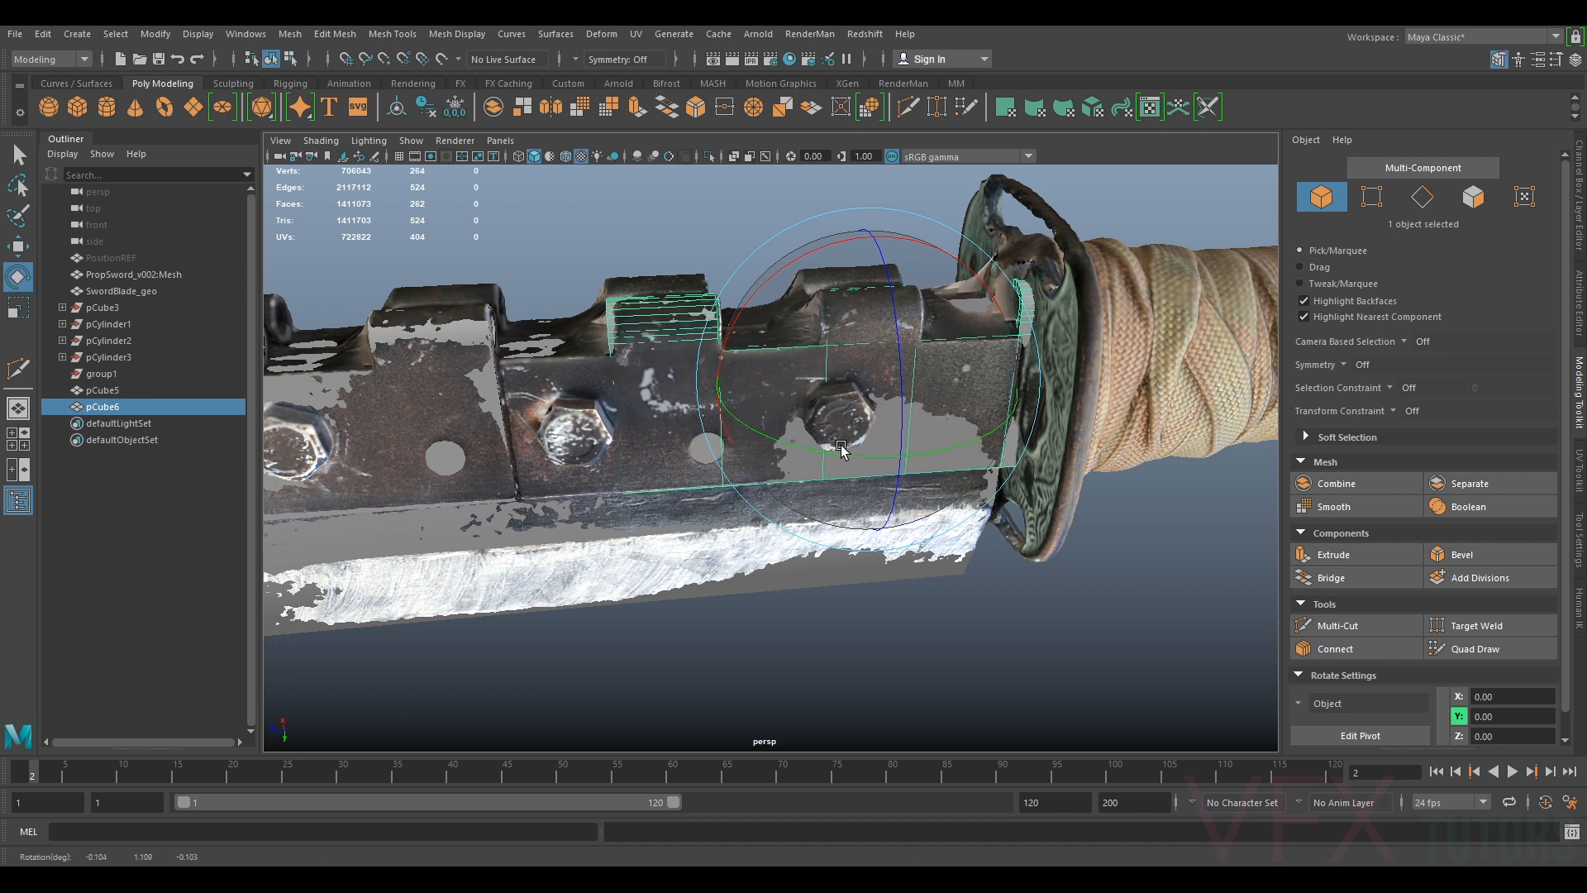
{"action": "key", "text": "ctrl+z"}
{"action": "key", "text": "w"}
{"action": "left_click_drag", "start_coordinate": [813, 384], "coordinate": [814, 384]}
{"action": "key", "text": "e"}
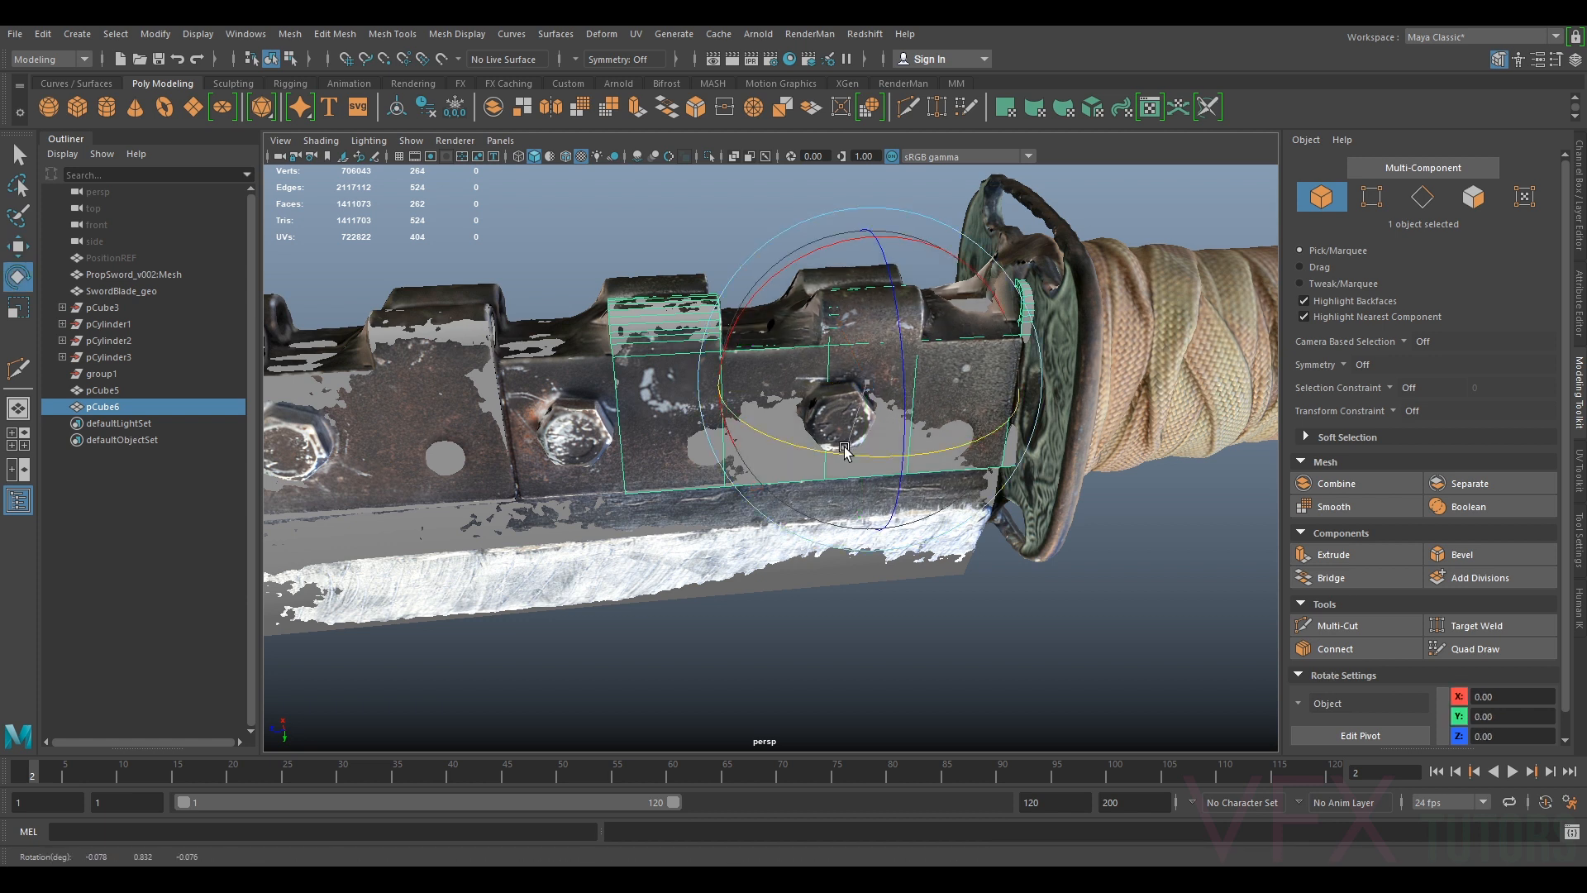
{"action": "left_click_drag", "start_coordinate": [846, 450], "coordinate": [844, 450]}
{"action": "key", "text": "w"}
{"action": "left_click", "coordinate": [850, 351]}
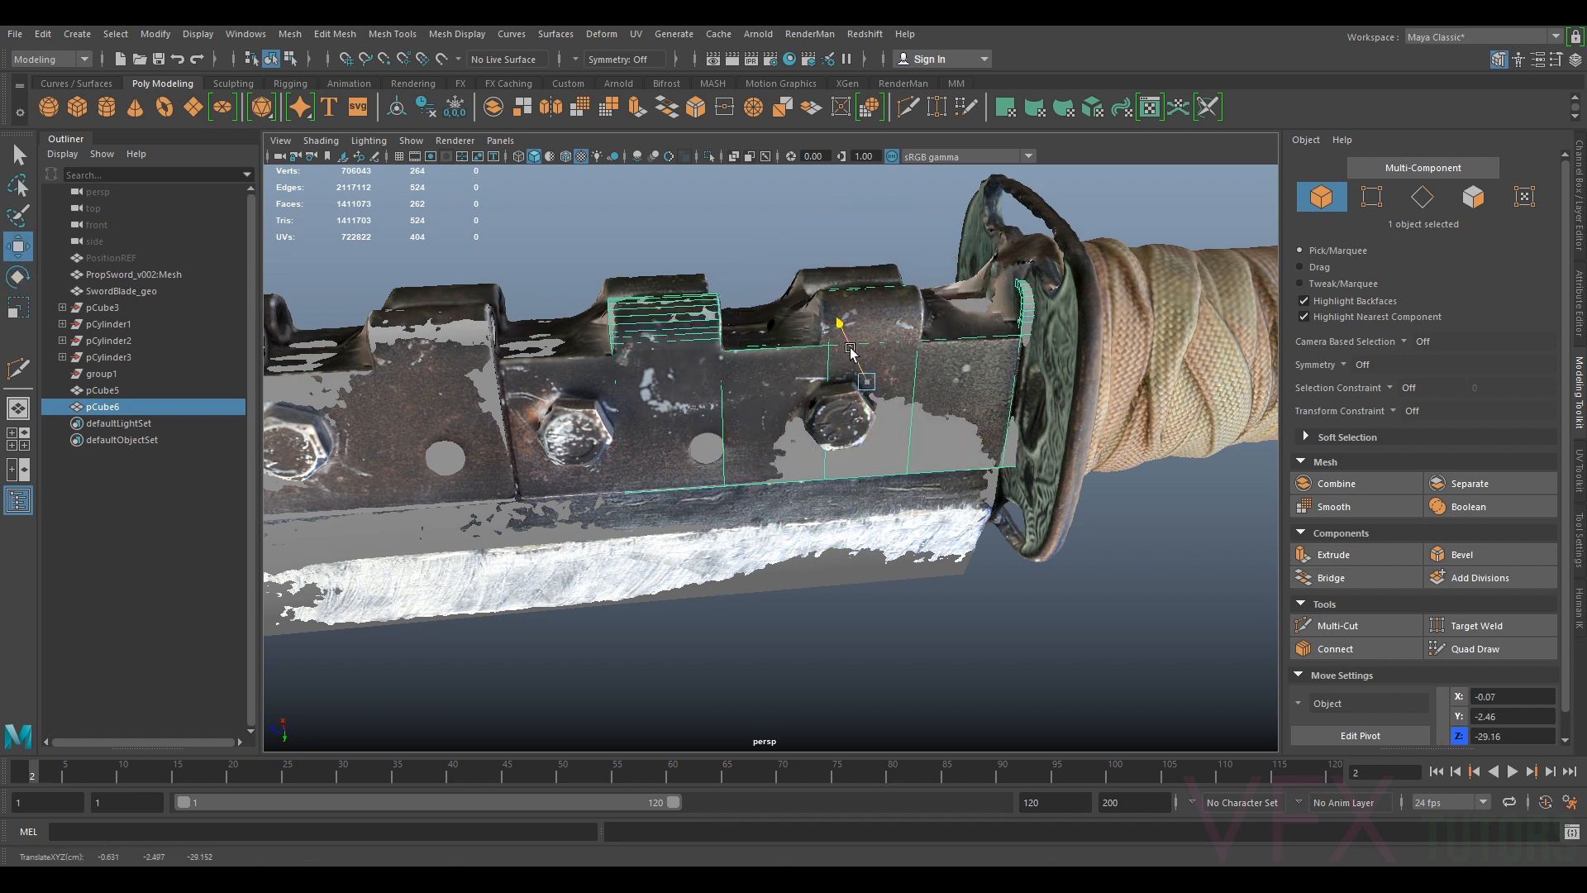
{"action": "left_click_drag", "start_coordinate": [850, 351], "coordinate": [851, 352]}
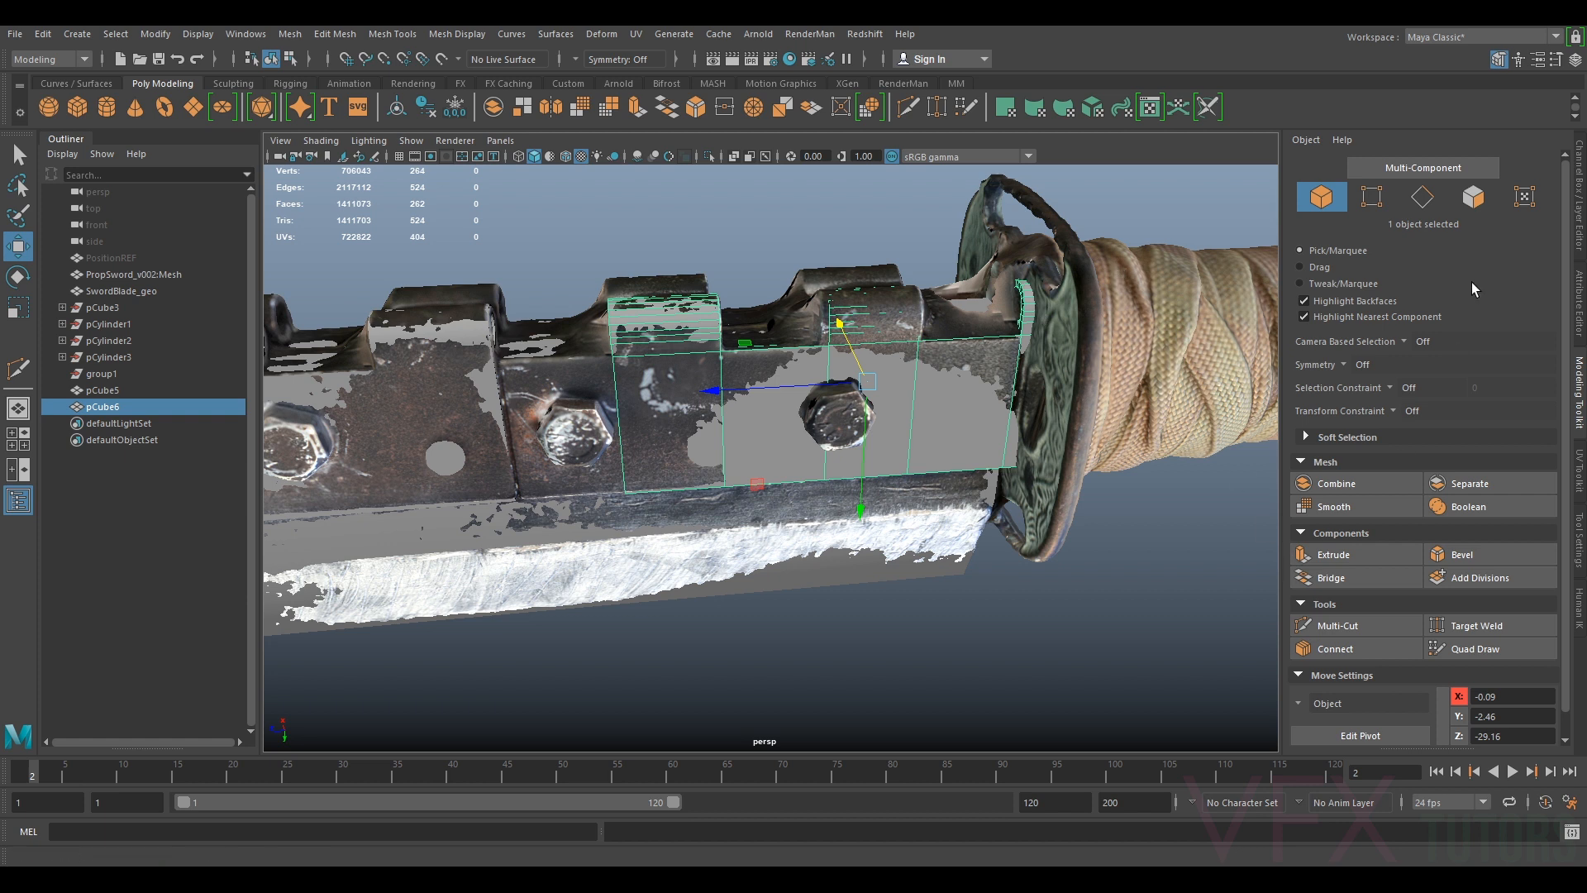
Hide layer1 and delete the duplicated hinge's knuckle nearest the guard together with its plate segment
{"action": "left_click", "coordinate": [1579, 236]}
{"action": "left_click", "coordinate": [1374, 640]}
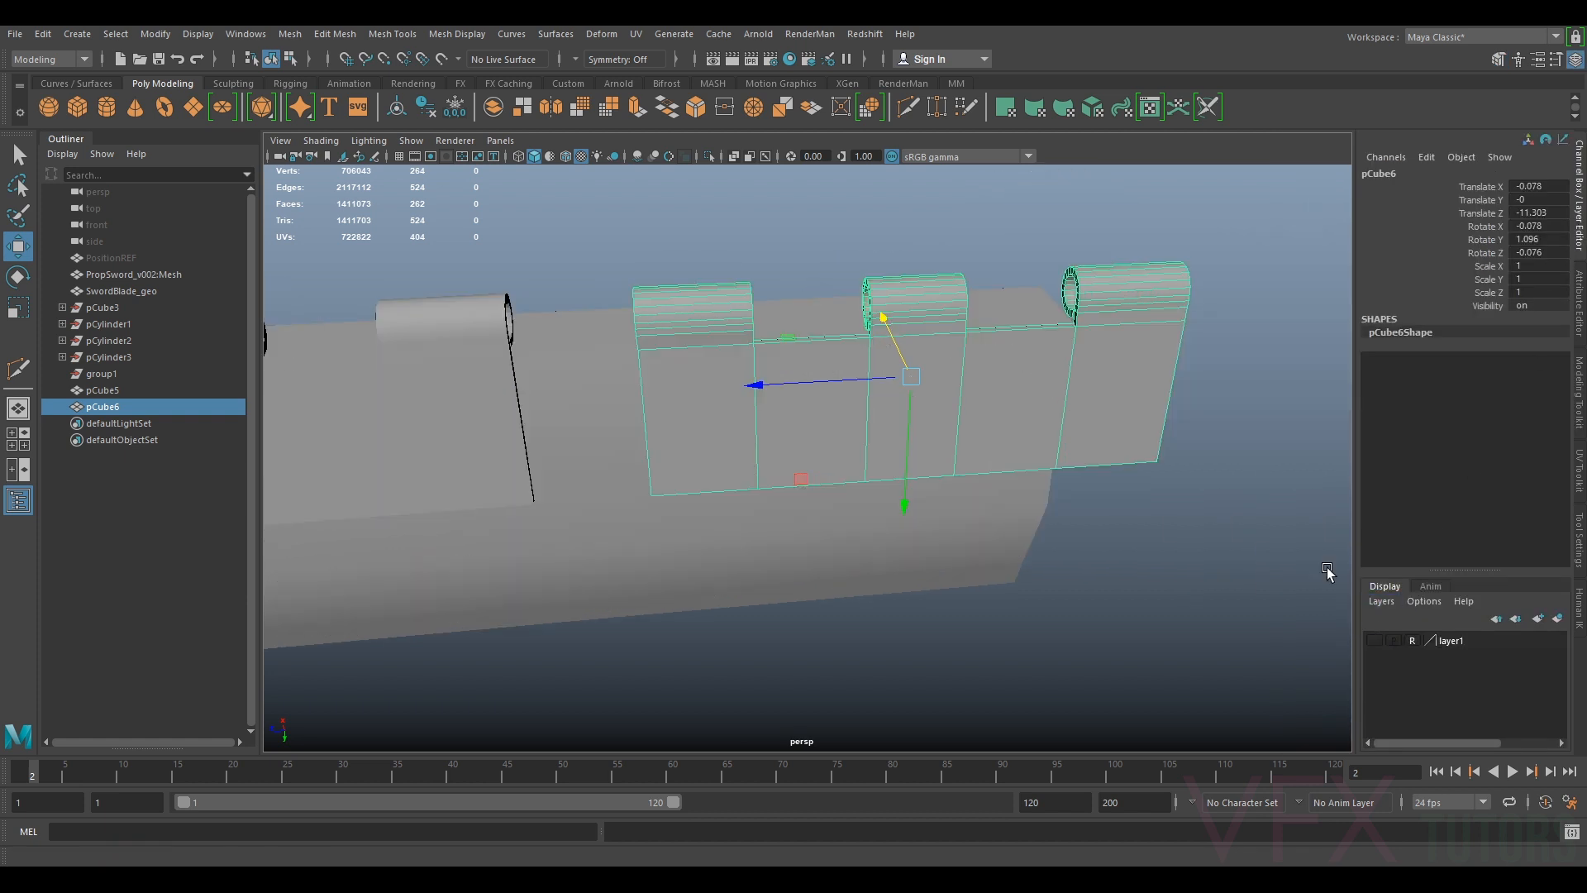
{"action": "scroll", "coordinate": [995, 485], "scroll_direction": "up", "scroll_amount": 3}
{"action": "right_click_drag", "start_coordinate": [975, 374], "coordinate": [983, 421]}
{"action": "left_click_drag", "start_coordinate": [1133, 195], "coordinate": [872, 552]}
{"action": "left_click_drag", "start_coordinate": [818, 382], "coordinate": [895, 600], "text": "ctrl"}
{"action": "key", "text": "Delete"}
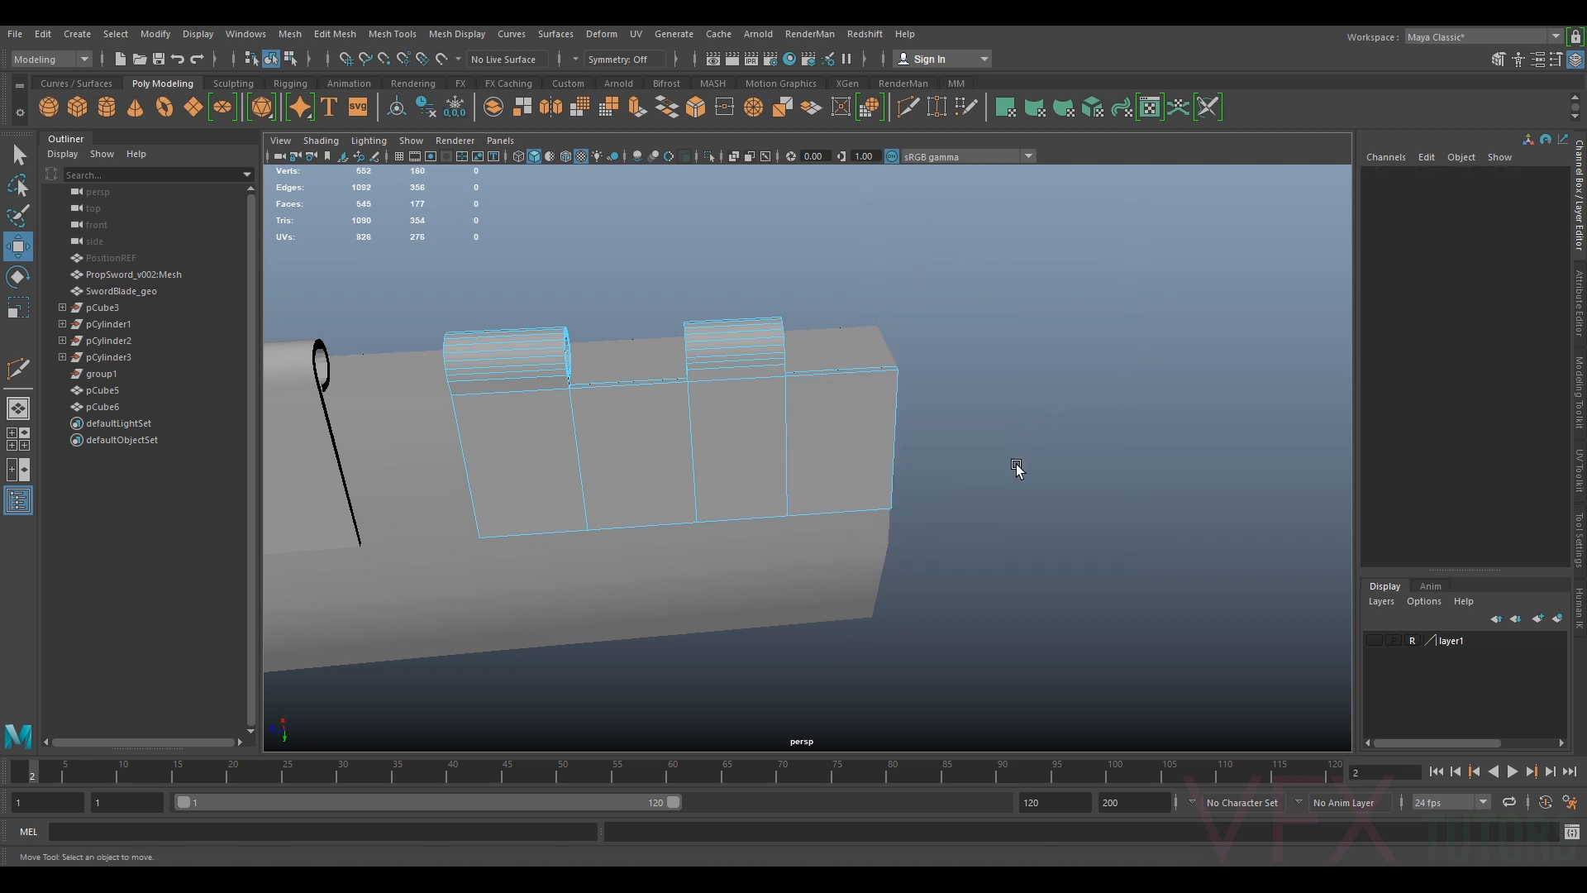
Fill the open border at the guard end of the duplicated hinge's plate
{"action": "left_click_drag", "start_coordinate": [1017, 468], "coordinate": [894, 482], "text": "alt"}
{"action": "middle_click_drag", "start_coordinate": [895, 483], "coordinate": [777, 413], "text": "alt"}
{"action": "right_click_drag", "start_coordinate": [777, 413], "coordinate": [914, 607], "text": "alt"}
{"action": "double_click", "coordinate": [928, 384]}
{"action": "left_click_drag", "start_coordinate": [914, 606], "coordinate": [933, 445], "text": "alt"}
{"action": "right_click_drag", "start_coordinate": [933, 444], "coordinate": [1041, 402]}
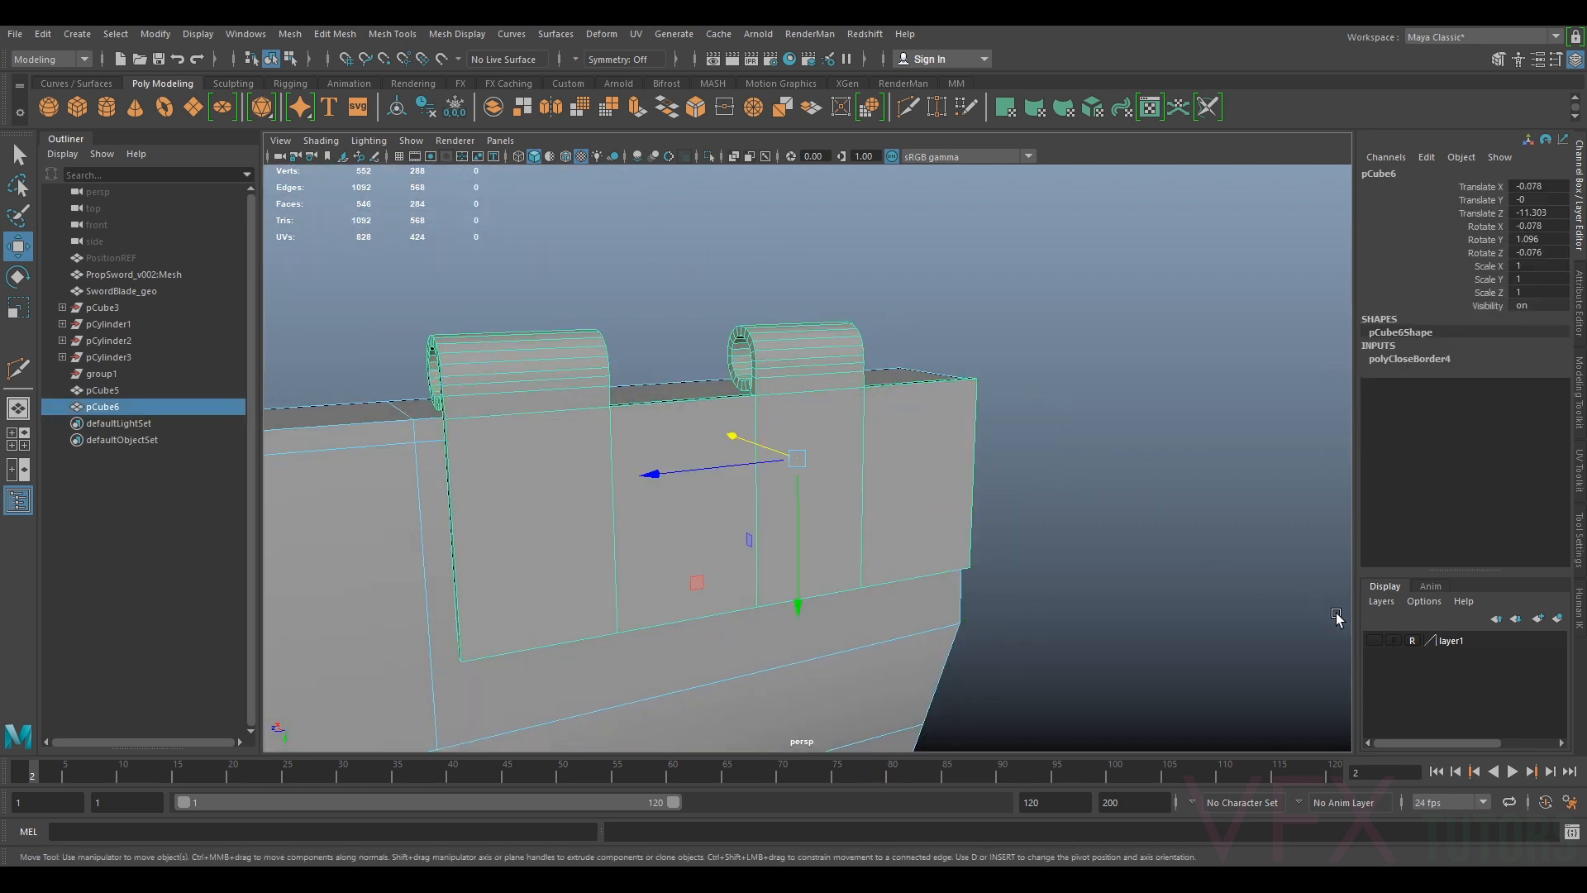
Show layer1 and move the duplicated hinge to about X -0.017 to fit the scan
{"action": "left_click", "coordinate": [1374, 640]}
{"action": "left_click_drag", "start_coordinate": [1049, 468], "coordinate": [1023, 399], "text": "alt"}
{"action": "left_click_drag", "start_coordinate": [884, 397], "coordinate": [894, 397]}
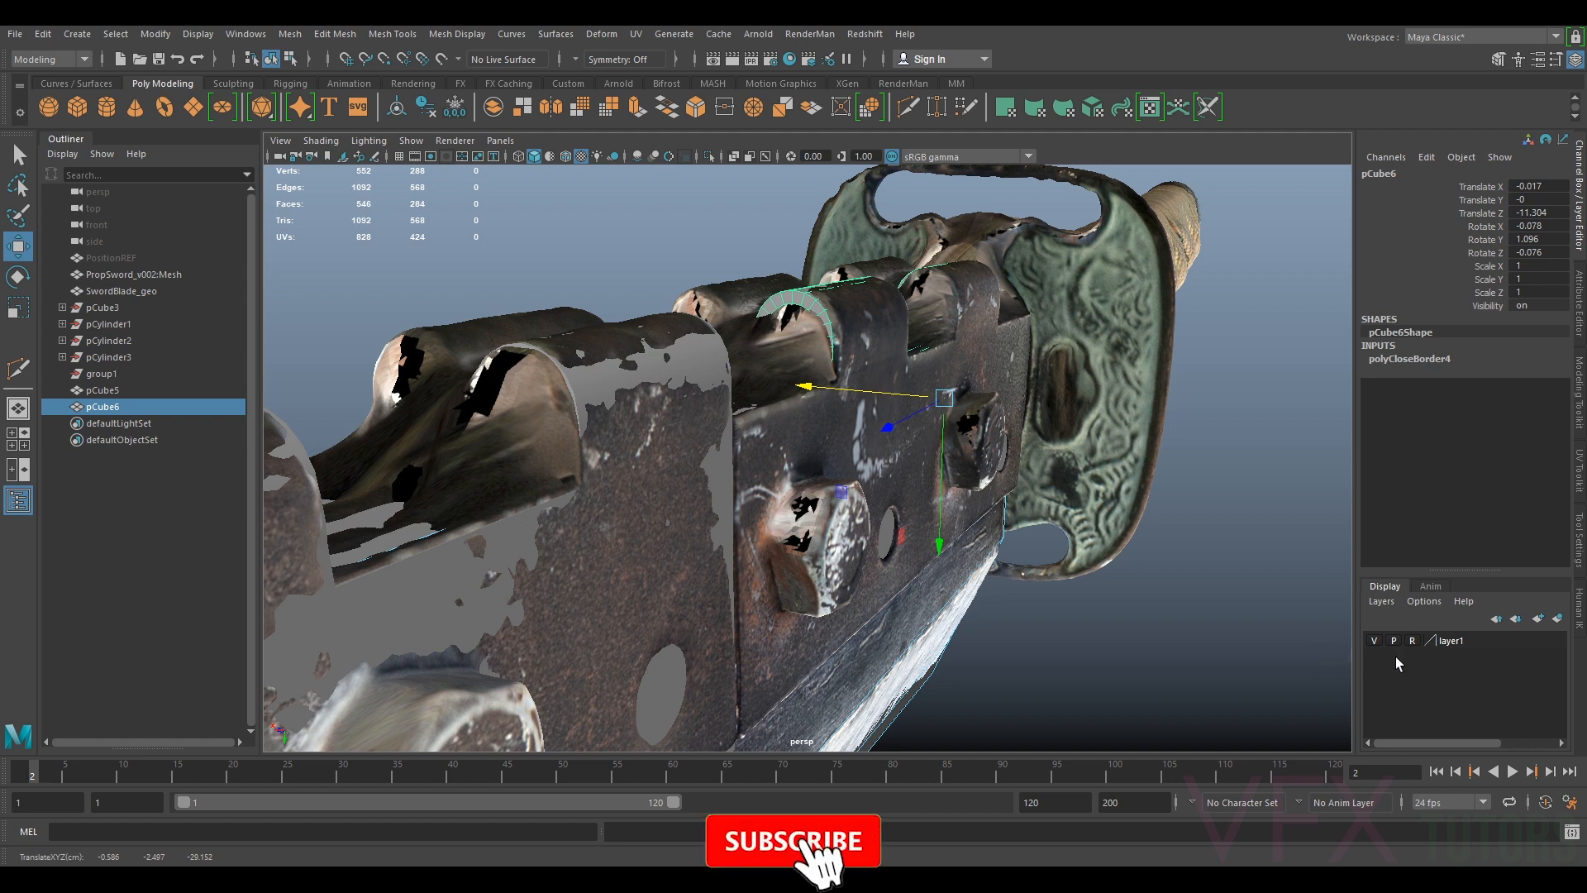
Toggle layer1 to compare the duplicated hinge with the scan and move the hinge to about X -0.076 and Z -11.303
{"action": "left_click_drag", "start_coordinate": [995, 595], "coordinate": [809, 541], "text": "alt"}
{"action": "scroll", "coordinate": [1302, 648], "scroll_direction": "down", "scroll_amount": 2}
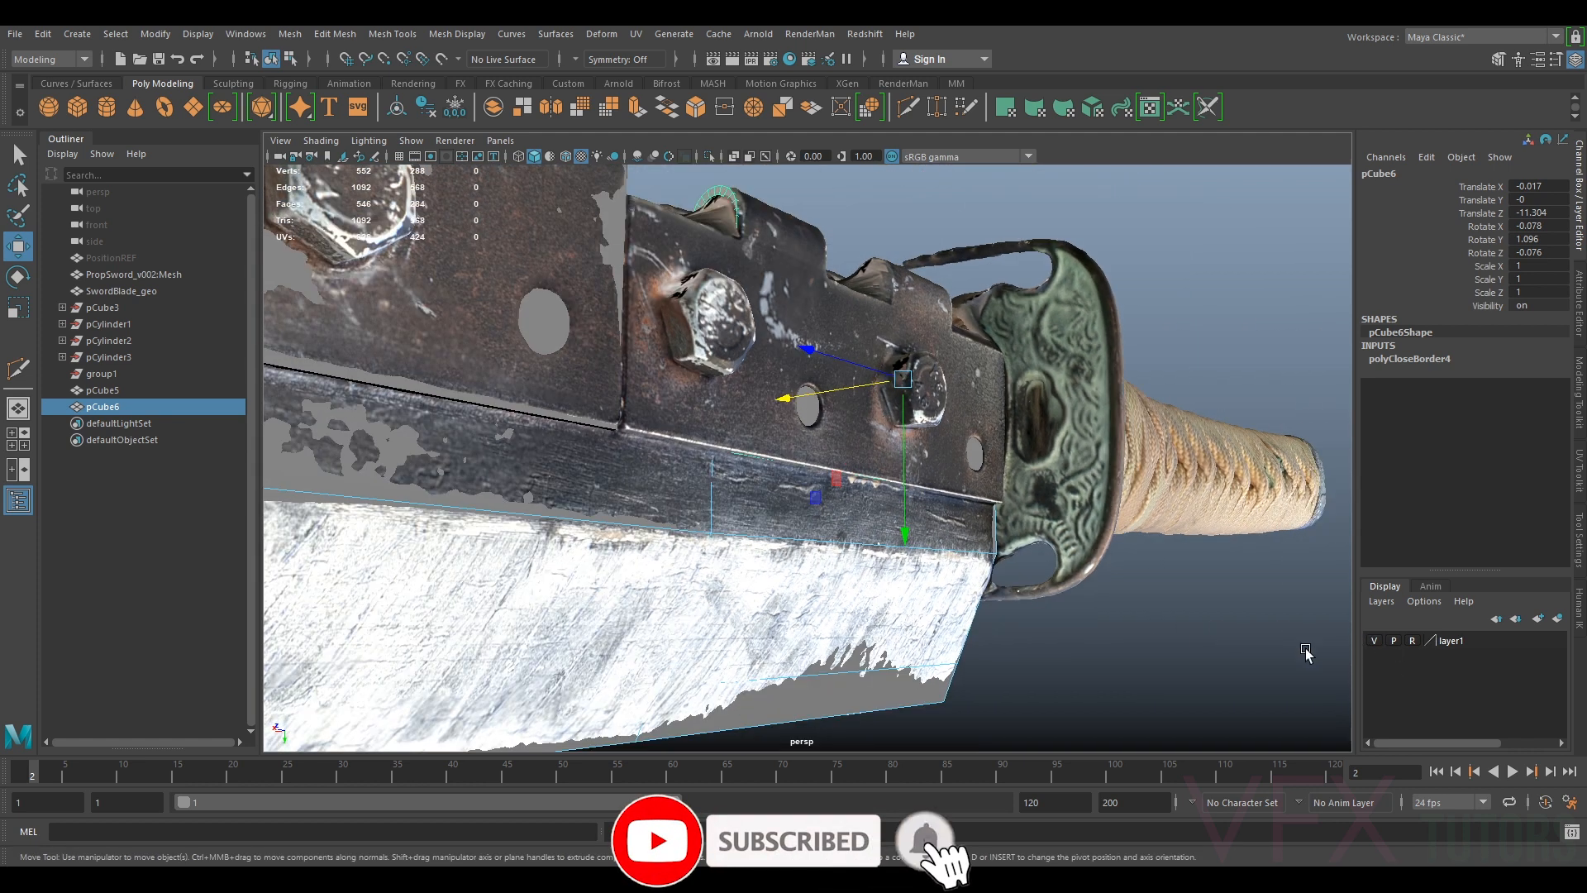
{"action": "left_click", "coordinate": [1376, 641]}
{"action": "mouse_move", "coordinate": [900, 514]}
{"action": "left_mouse_down", "text": "alt"}
{"action": "mouse_move", "coordinate": [949, 539]}
{"action": "mouse_move", "coordinate": [910, 542]}
{"action": "left_mouse_up", "text": "alt"}
{"action": "right_click_drag", "start_coordinate": [910, 542], "coordinate": [936, 461], "text": "alt"}
{"action": "left_click_drag", "start_coordinate": [936, 464], "coordinate": [849, 463], "text": "alt"}
{"action": "left_click_drag", "start_coordinate": [826, 517], "coordinate": [1151, 546], "text": "alt"}
{"action": "left_click", "coordinate": [1372, 638]}
{"action": "middle_click_drag", "start_coordinate": [798, 547], "coordinate": [1038, 417], "text": "alt"}
{"action": "left_click_drag", "start_coordinate": [956, 362], "coordinate": [958, 361]}
{"action": "left_click_drag", "start_coordinate": [1149, 398], "coordinate": [1084, 389], "text": "alt"}
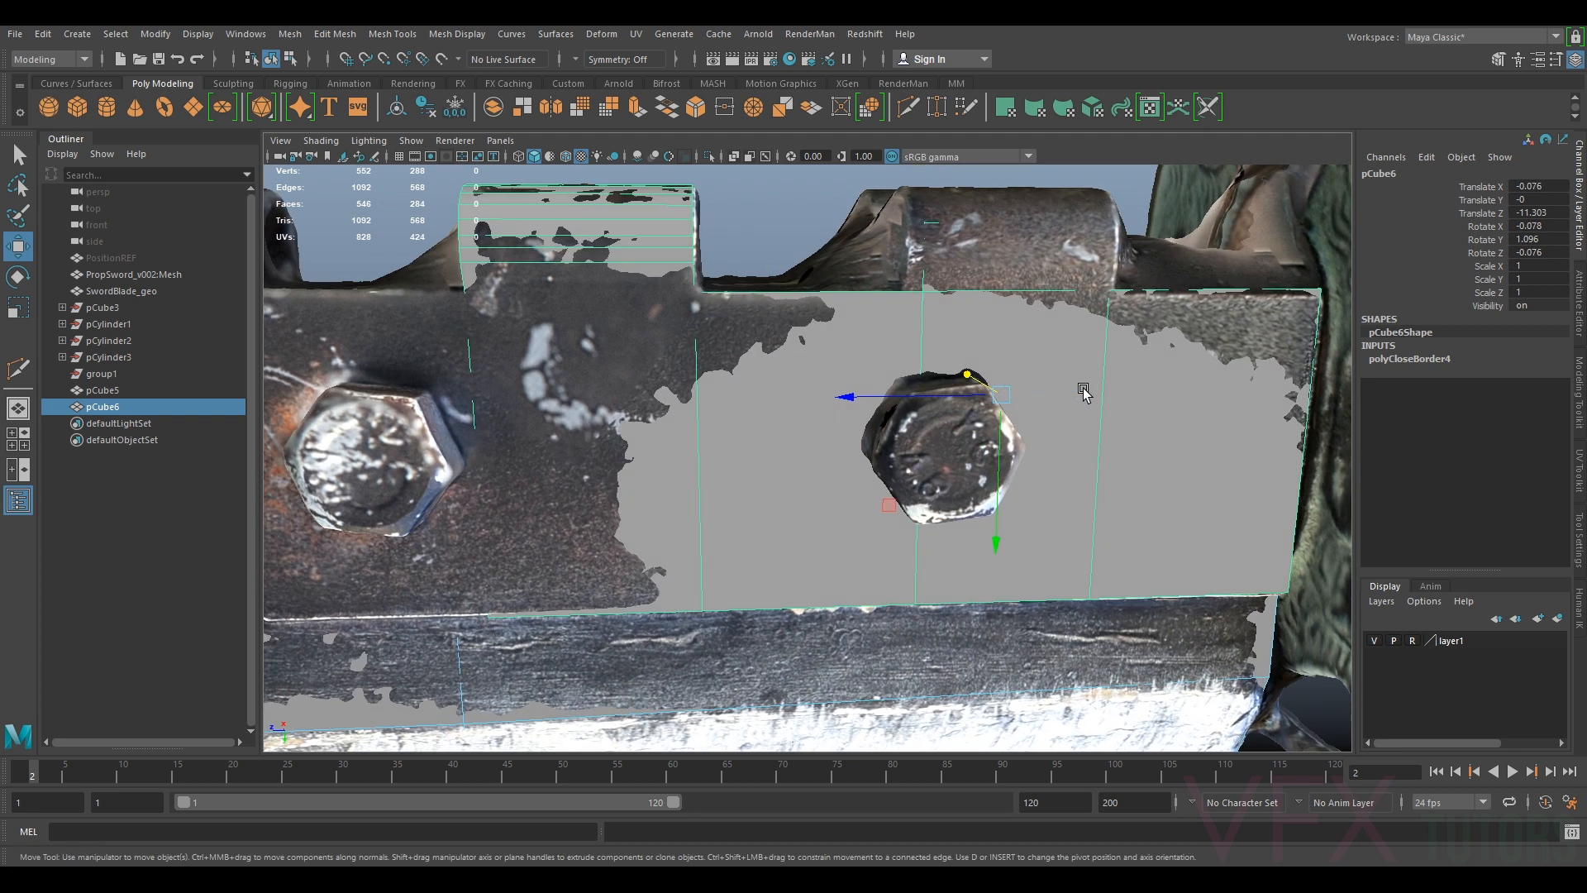
Rotate the duplicated hinge to about -0.089 degrees in X and move it to about X -0.095, Y -0.005, Z -11.356 against the scan
{"action": "middle_click_drag", "start_coordinate": [1083, 389], "coordinate": [845, 400], "text": "alt"}
{"action": "left_click_drag", "start_coordinate": [780, 458], "coordinate": [778, 460]}
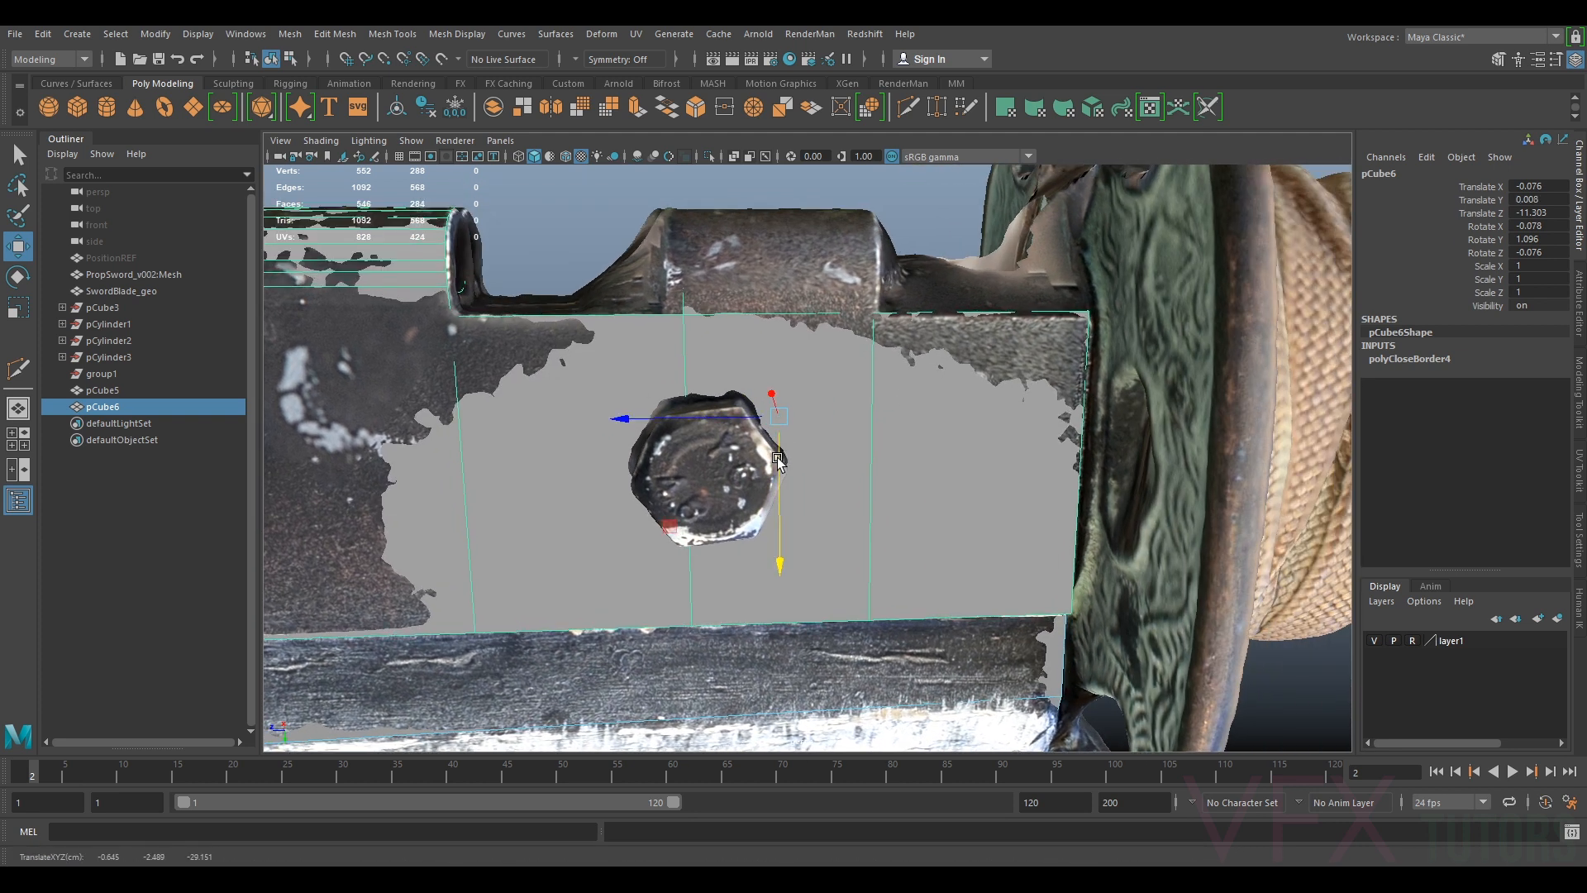
{"action": "scroll", "coordinate": [771, 445], "scroll_direction": "down", "scroll_amount": 3}
{"action": "left_click_drag", "start_coordinate": [862, 377], "coordinate": [808, 419], "text": "alt"}
{"action": "left_click_drag", "start_coordinate": [787, 509], "coordinate": [789, 510]}
{"action": "key", "text": "e"}
{"action": "left_click_drag", "start_coordinate": [678, 368], "coordinate": [678, 368]}
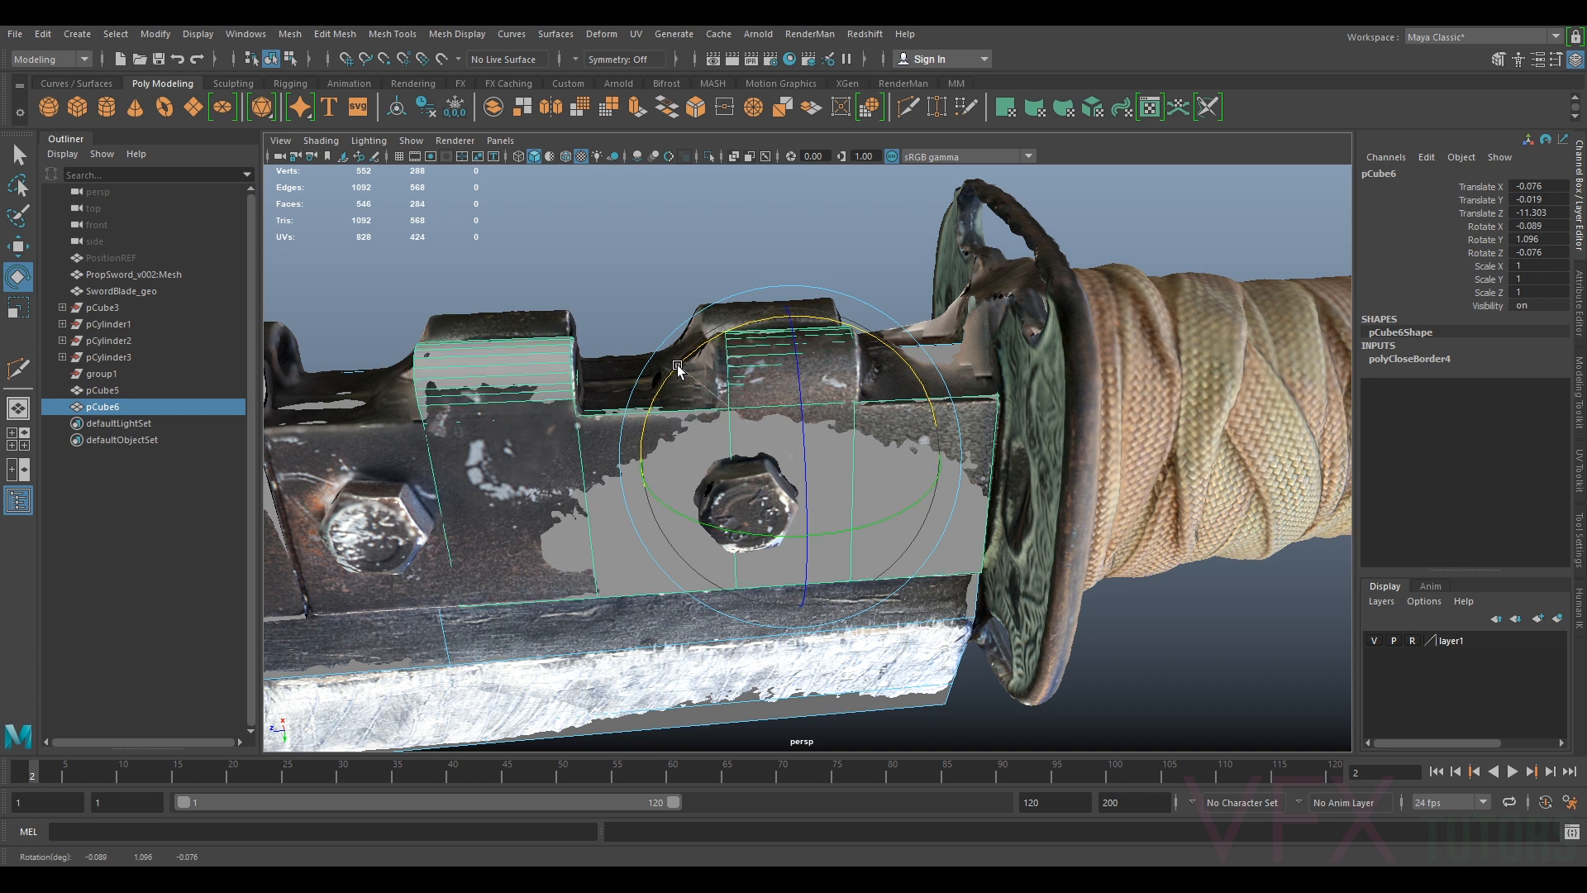
{"action": "key", "text": "w"}
{"action": "left_click_drag", "start_coordinate": [786, 484], "coordinate": [739, 462]}
{"action": "left_click_drag", "start_coordinate": [881, 430], "coordinate": [992, 459], "text": "alt"}
{"action": "scroll", "coordinate": [784, 439], "scroll_direction": "up", "scroll_amount": 3}
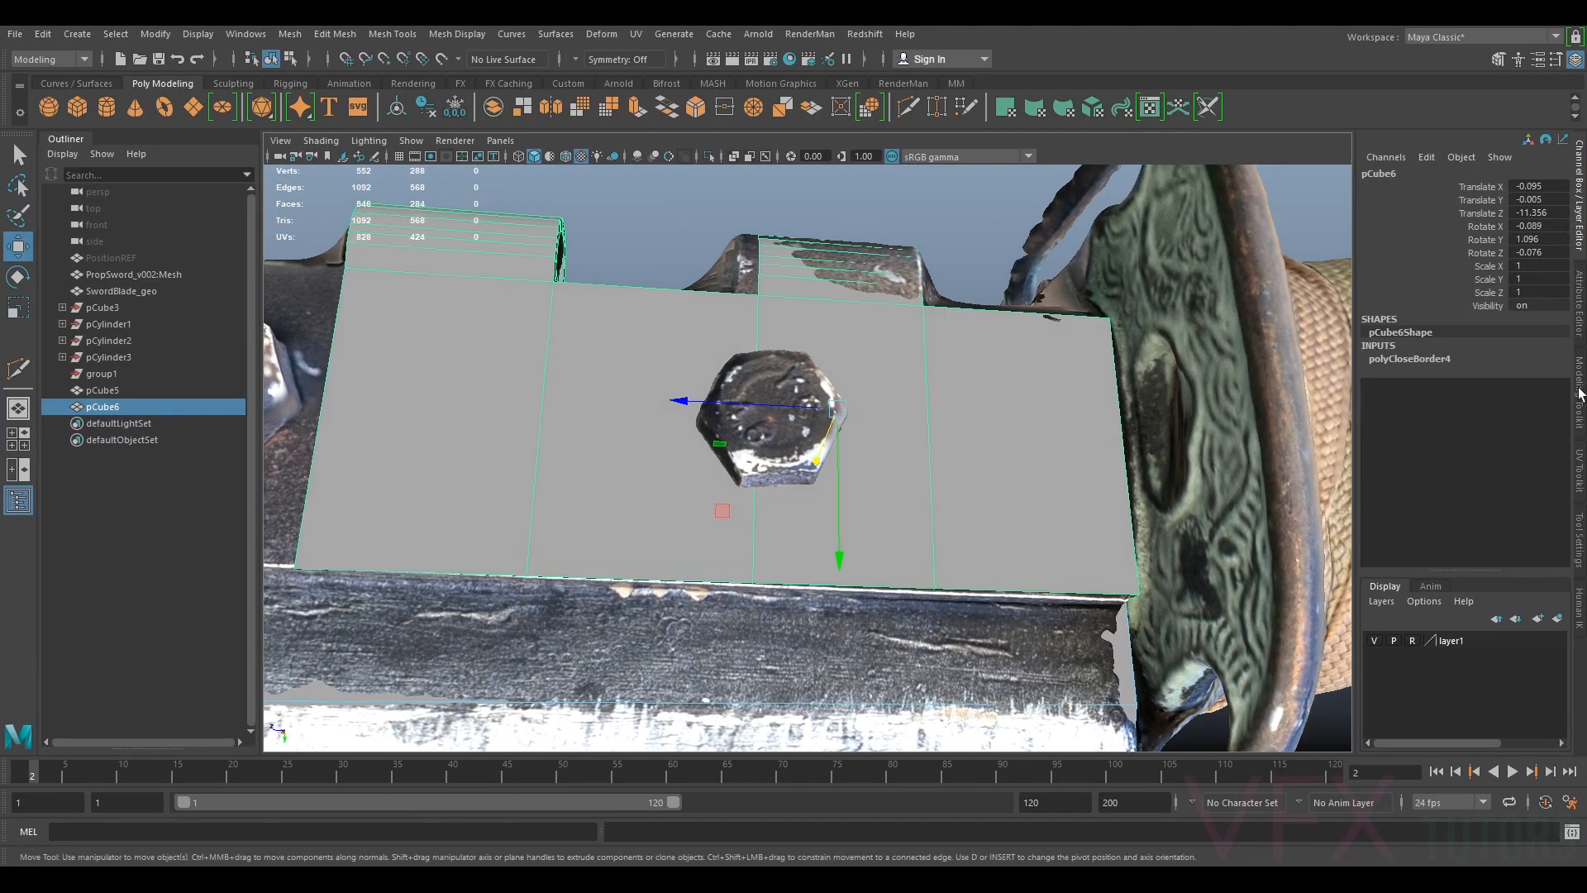
Select the vertices along the lower edge of the duplicated hinge's plate and move them along X to fit the scanned plate
{"action": "left_click", "coordinate": [1579, 389]}
{"action": "left_click", "coordinate": [1373, 198]}
{"action": "scroll", "coordinate": [1105, 448], "scroll_direction": "down", "scroll_amount": 4}
{"action": "left_click_drag", "start_coordinate": [1104, 449], "coordinate": [407, 588], "text": "alt"}
{"action": "left_click_drag", "start_coordinate": [407, 589], "coordinate": [678, 622], "text": "alt"}
{"action": "middle_click_drag", "start_coordinate": [714, 581], "coordinate": [691, 529], "text": "alt"}
{"action": "right_click_drag", "start_coordinate": [691, 529], "coordinate": [783, 523], "text": "alt"}
{"action": "left_click_drag", "start_coordinate": [782, 525], "coordinate": [996, 479]}
{"action": "key", "text": "e"}
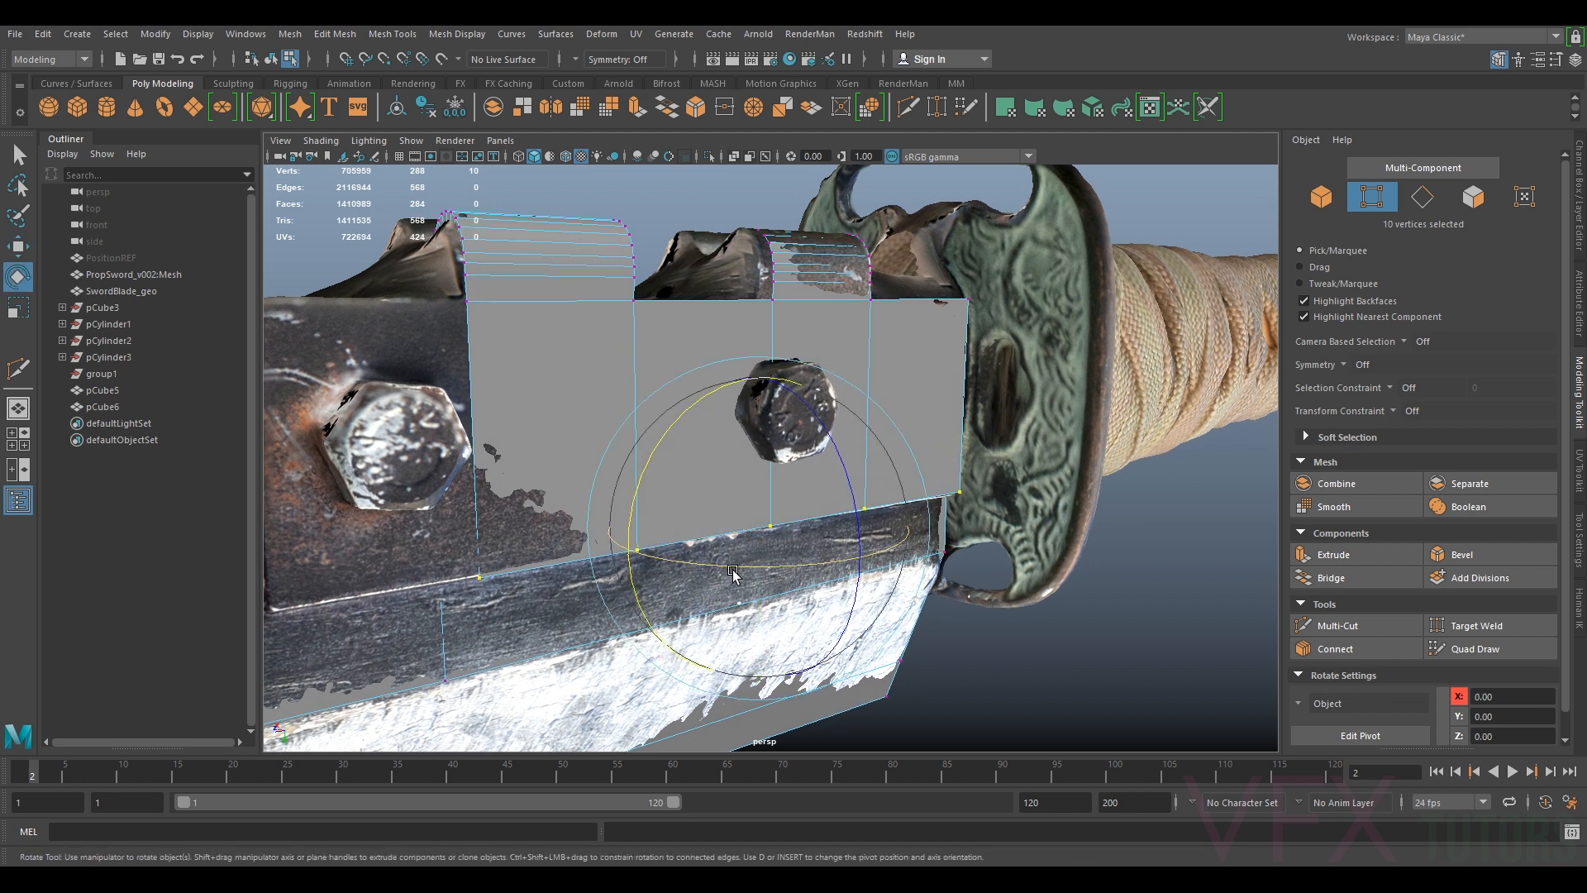
{"action": "left_click_drag", "start_coordinate": [728, 567], "coordinate": [731, 514]}
{"action": "key", "text": "w"}
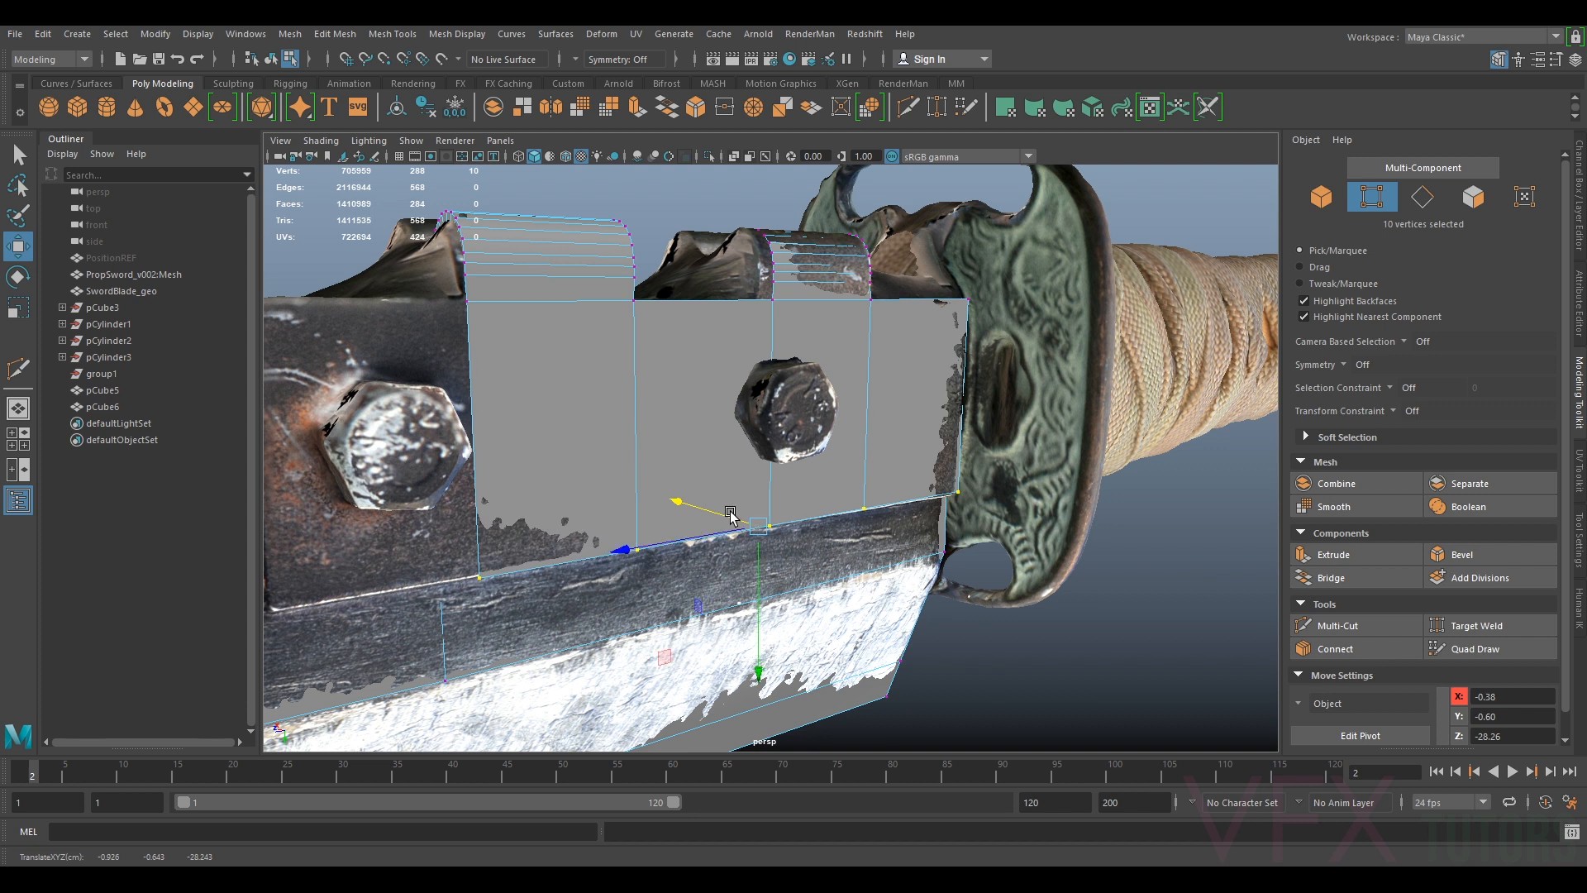
Slide the vertex rows on either side of the gap between the duplicated hinge's knuckles lengthwise to match the scanned knuckle edges
{"action": "left_click_drag", "start_coordinate": [598, 530], "coordinate": [703, 453], "text": "alt"}
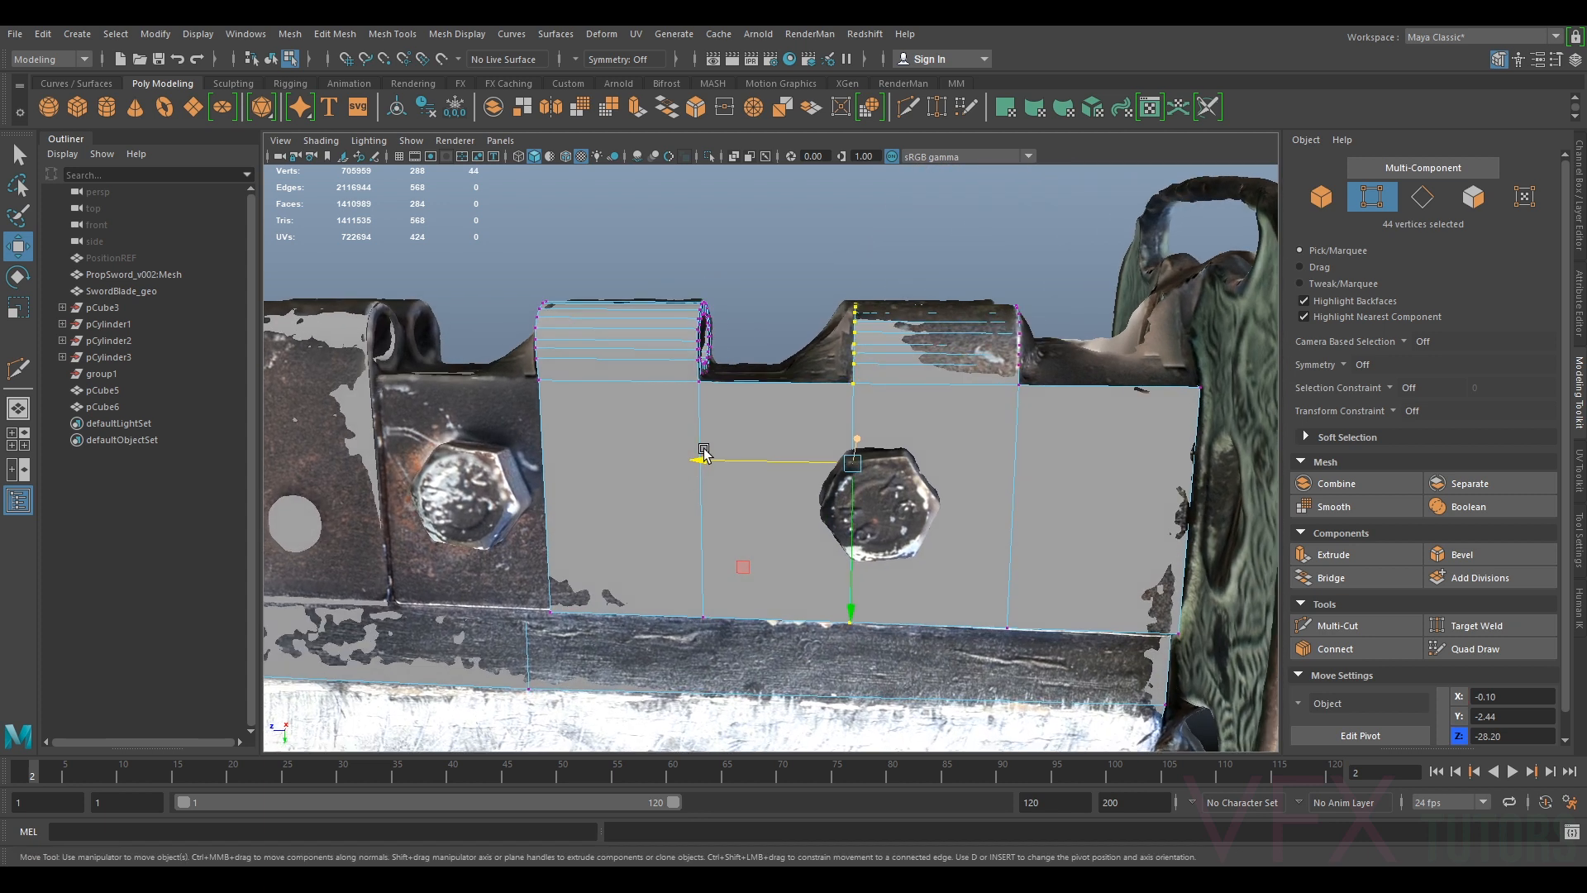
{"action": "left_click_drag", "start_coordinate": [760, 265], "coordinate": [663, 654]}
{"action": "middle_click_drag", "start_coordinate": [654, 588], "coordinate": [815, 584], "text": "alt"}
{"action": "scroll", "coordinate": [814, 549], "scroll_direction": "up", "scroll_amount": 5}
{"action": "left_click_drag", "start_coordinate": [872, 446], "coordinate": [785, 476]}
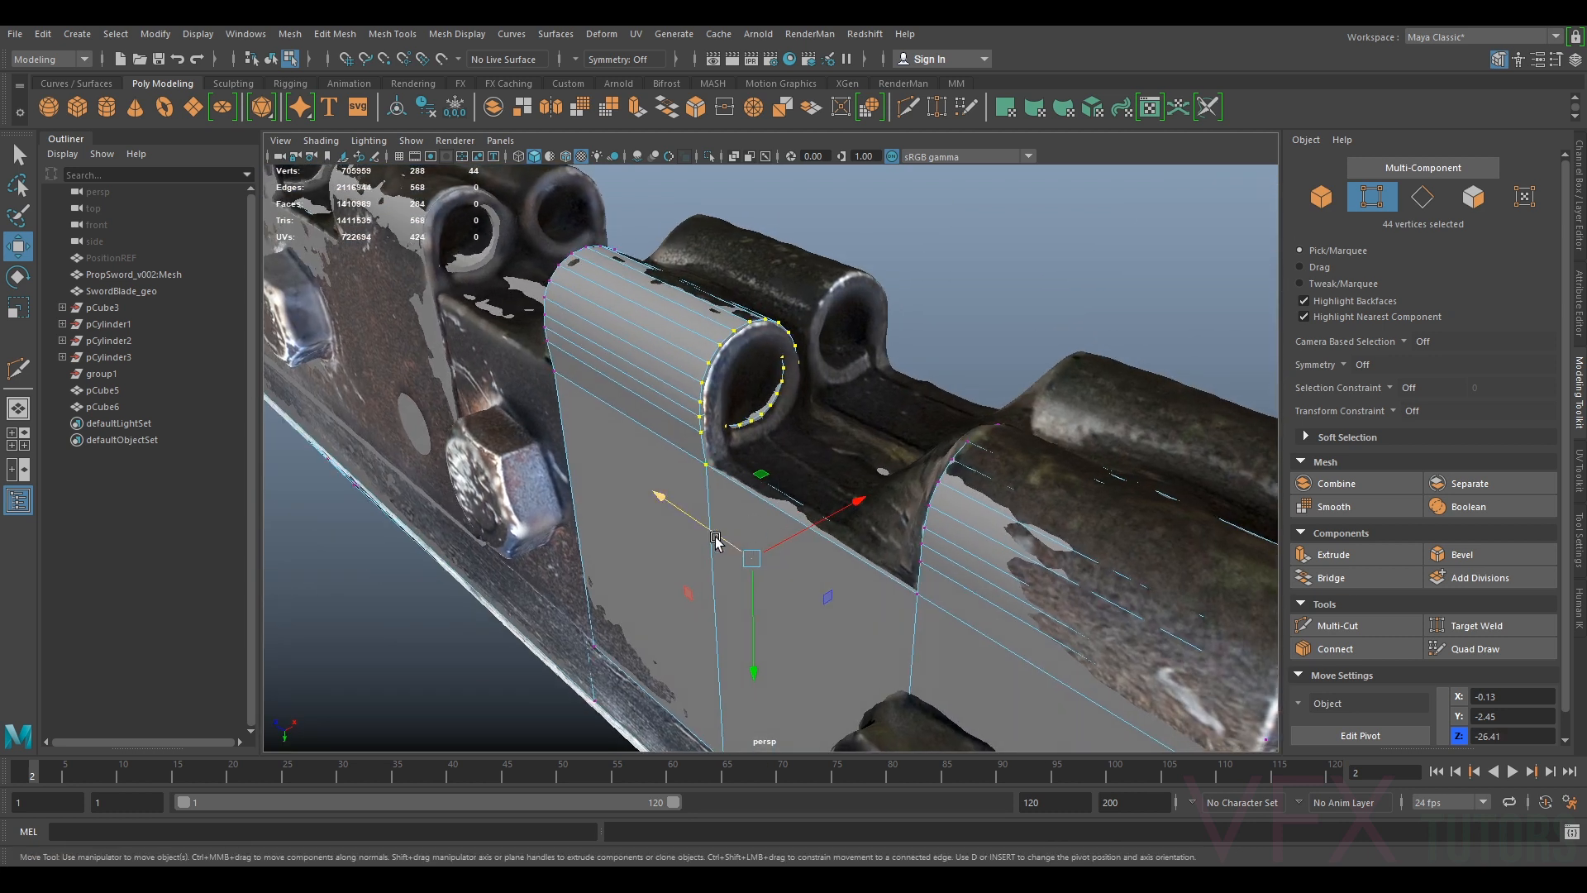
{"action": "left_click_drag", "start_coordinate": [716, 539], "coordinate": [855, 505], "text": "alt"}
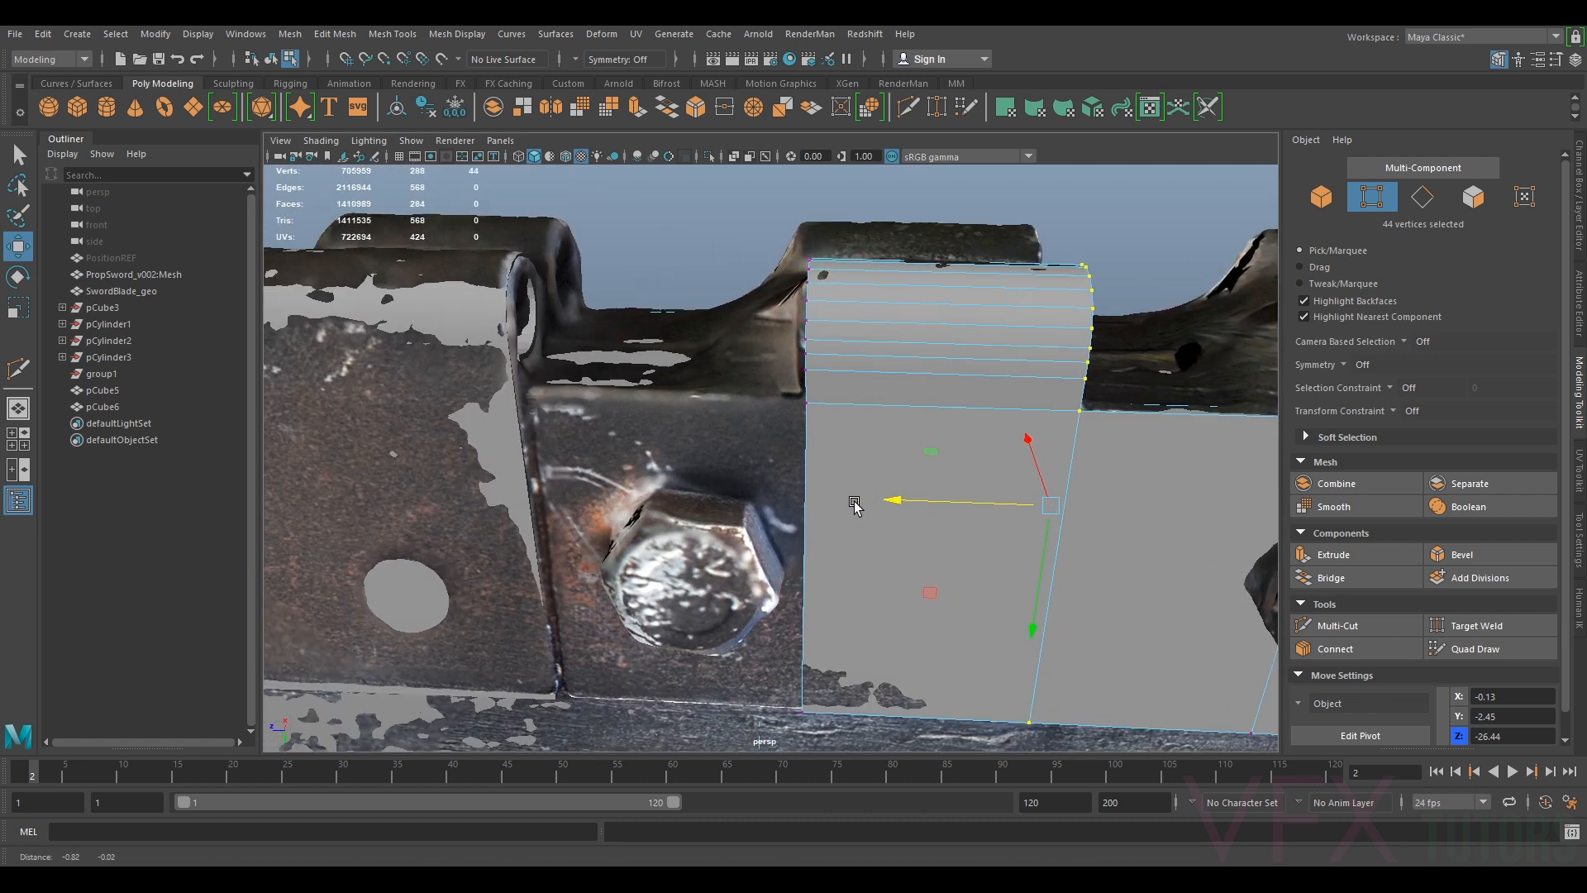
{"action": "middle_click_drag", "start_coordinate": [855, 502], "coordinate": [889, 496], "text": "alt"}
Select the end vertex row farthest from the guard on the duplicated hinge and align it lengthwise with the scanned knuckle's edge
{"action": "left_click_drag", "start_coordinate": [903, 229], "coordinate": [766, 741]}
{"action": "scroll", "coordinate": [833, 526], "scroll_direction": "down", "scroll_amount": 3}
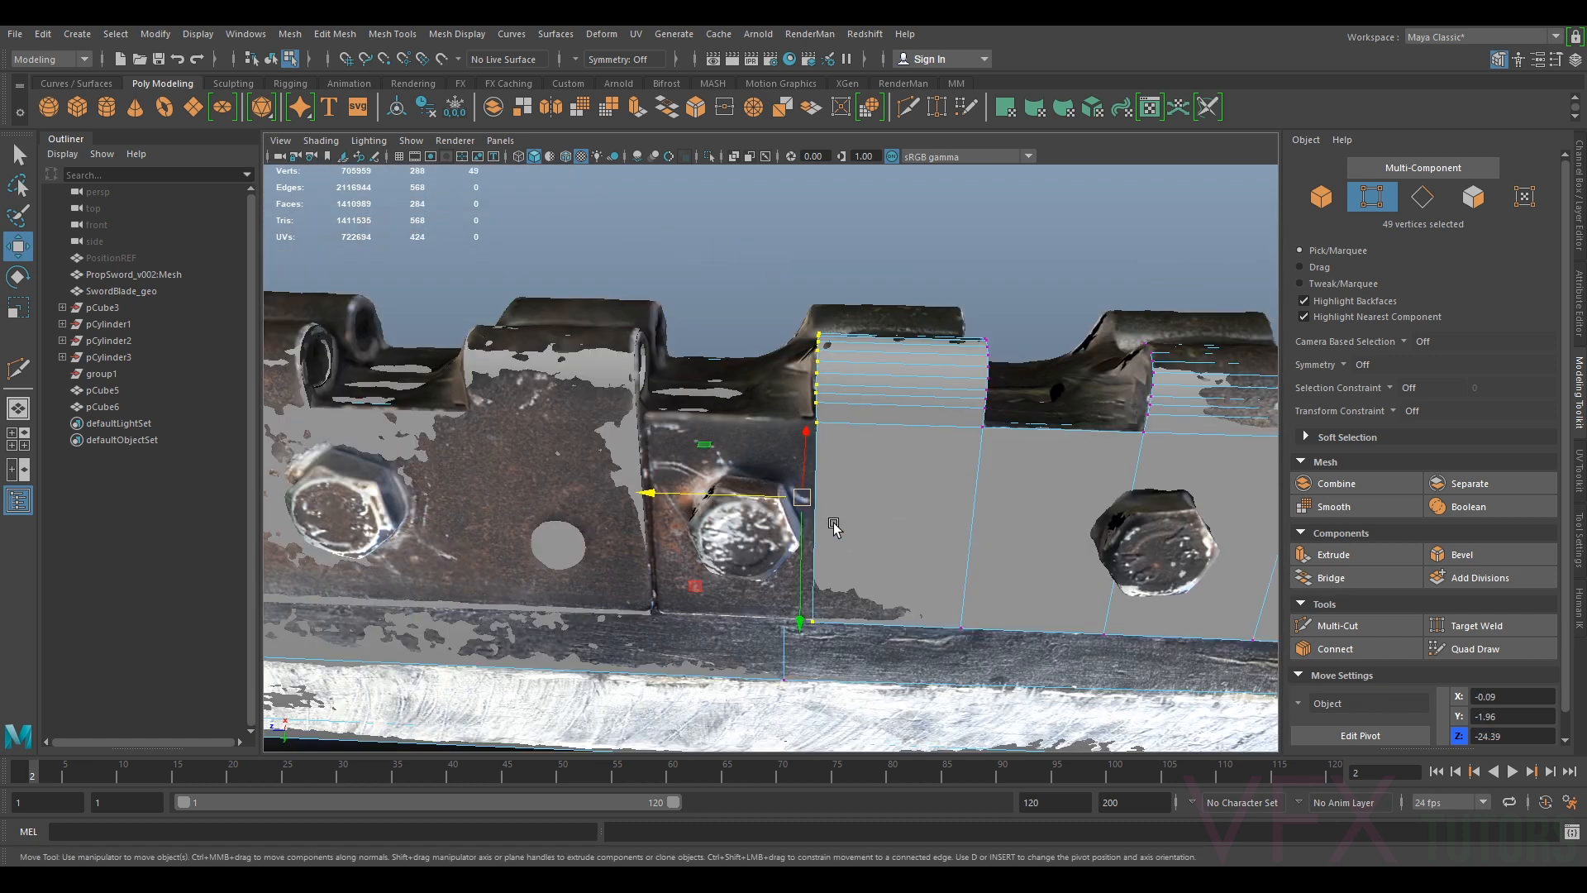
{"action": "scroll", "coordinate": [770, 510], "scroll_direction": "up", "scroll_amount": 2}
{"action": "left_click_drag", "start_coordinate": [770, 510], "coordinate": [921, 396]}
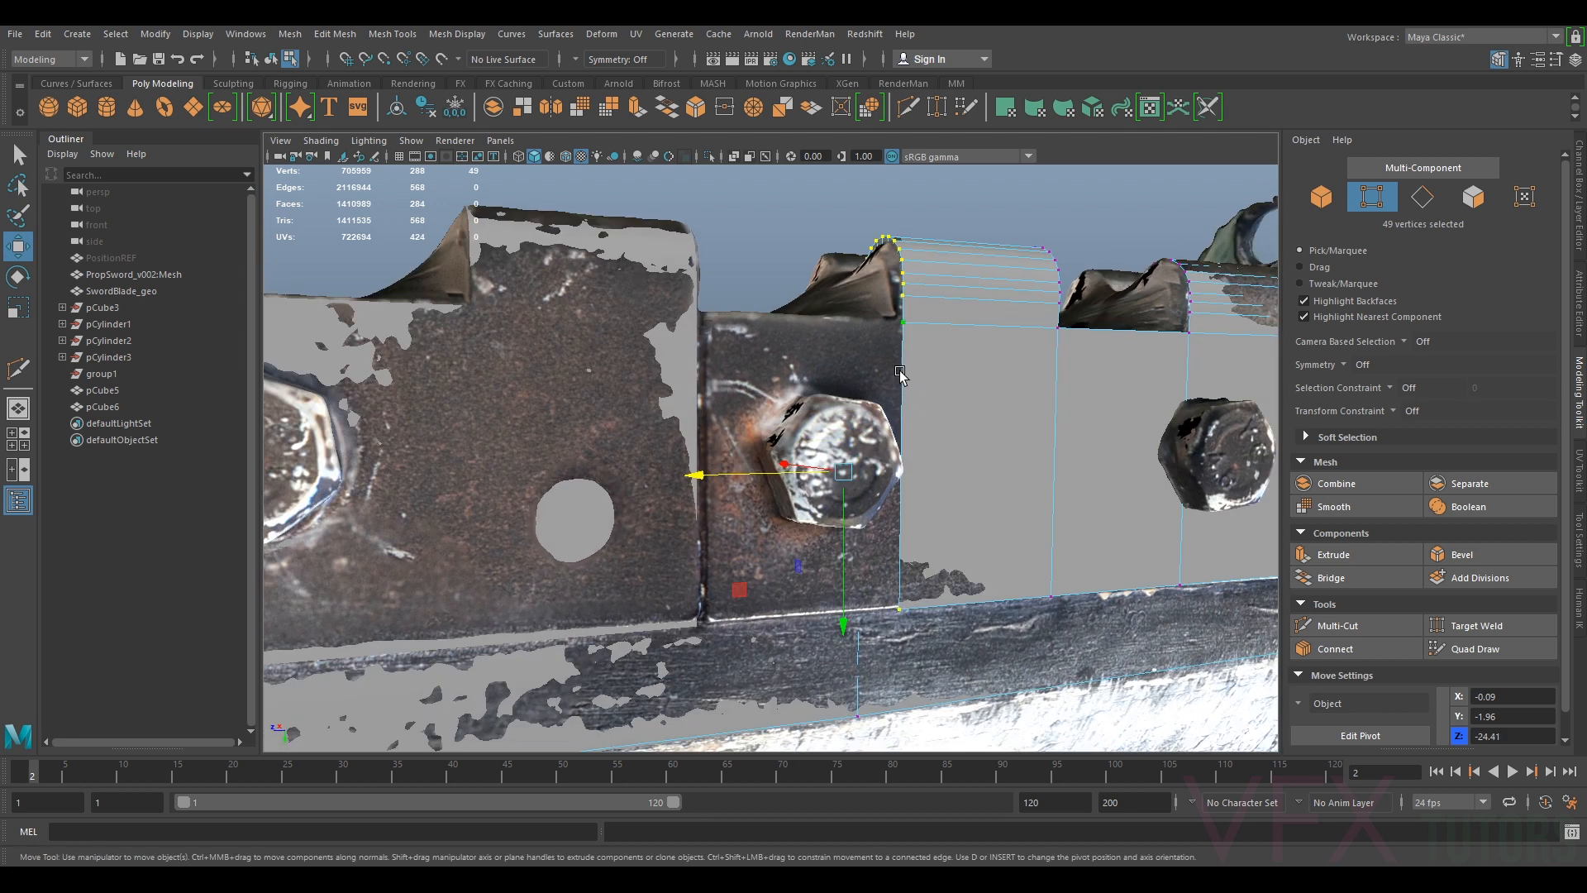
Extrude the duplicated plate's end face about 2.002 toward the first hinge, then return to object mode
{"action": "left_click", "coordinate": [1479, 198]}
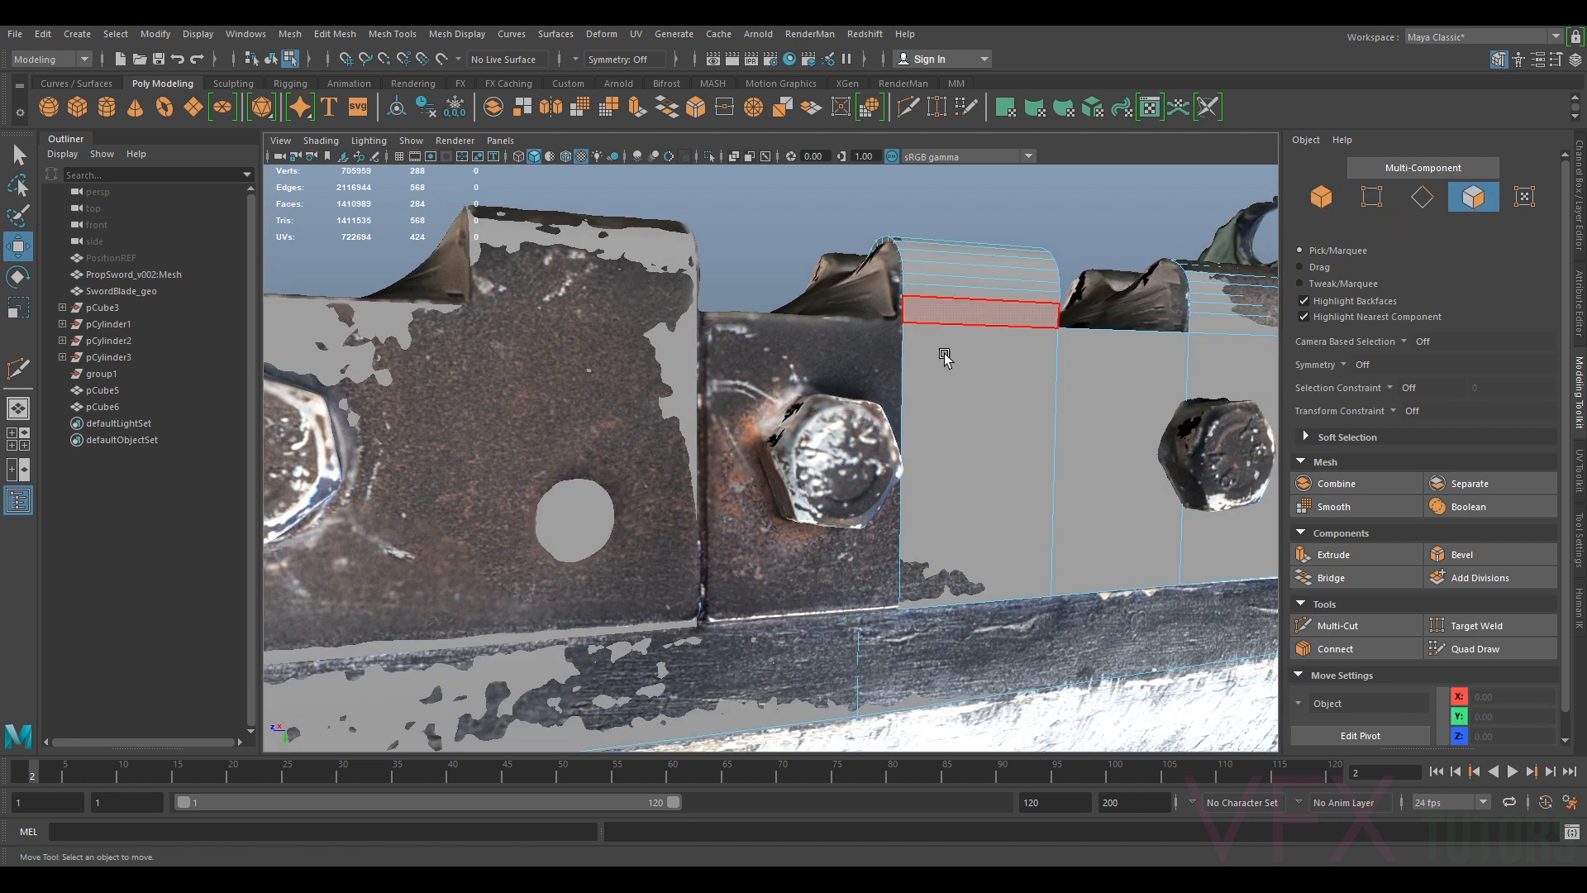
{"action": "left_click", "coordinate": [896, 395]}
{"action": "key", "text": "ctrl+e"}
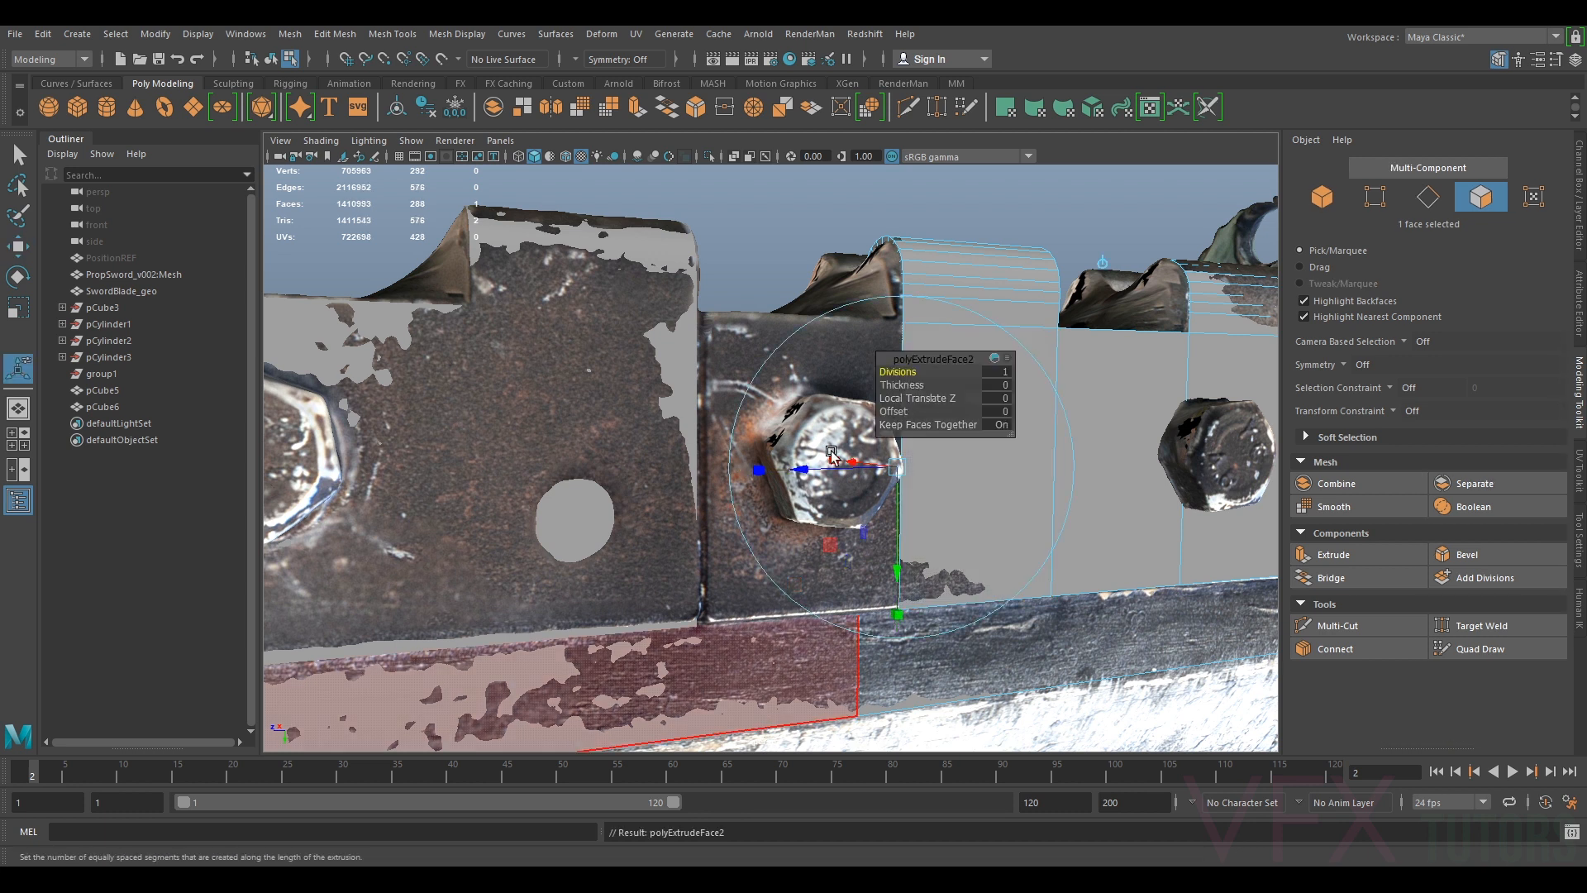
{"action": "left_click_drag", "start_coordinate": [812, 473], "coordinate": [603, 473]}
{"action": "scroll", "coordinate": [694, 465], "scroll_direction": "down", "scroll_amount": 5}
{"action": "left_click_drag", "start_coordinate": [704, 500], "coordinate": [745, 527], "text": "alt"}
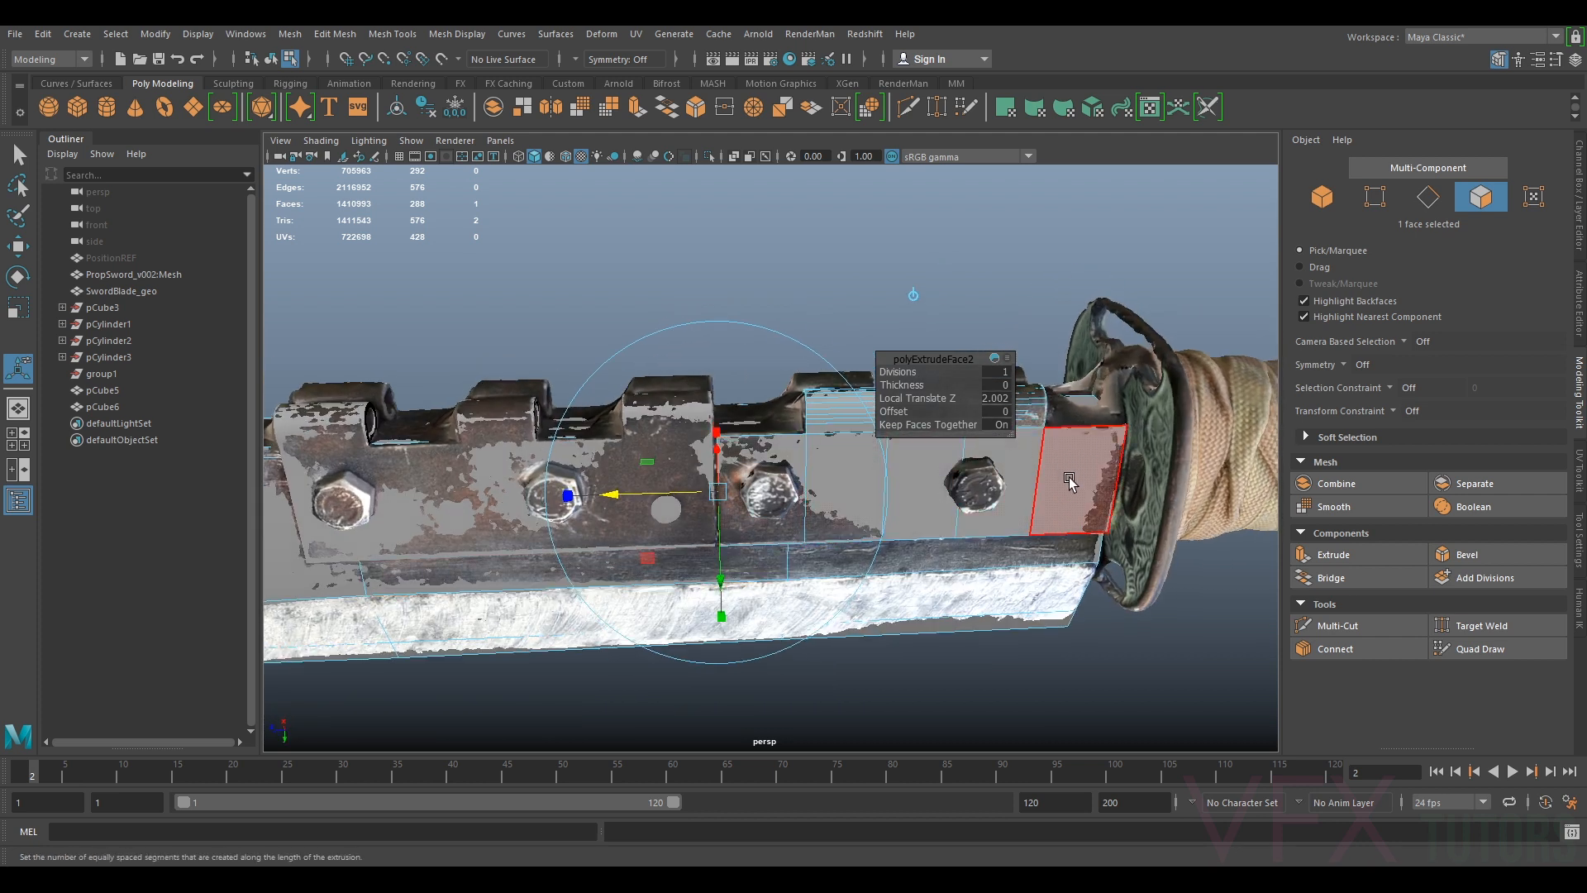
{"action": "right_click_drag", "start_coordinate": [1117, 440], "coordinate": [1145, 405]}
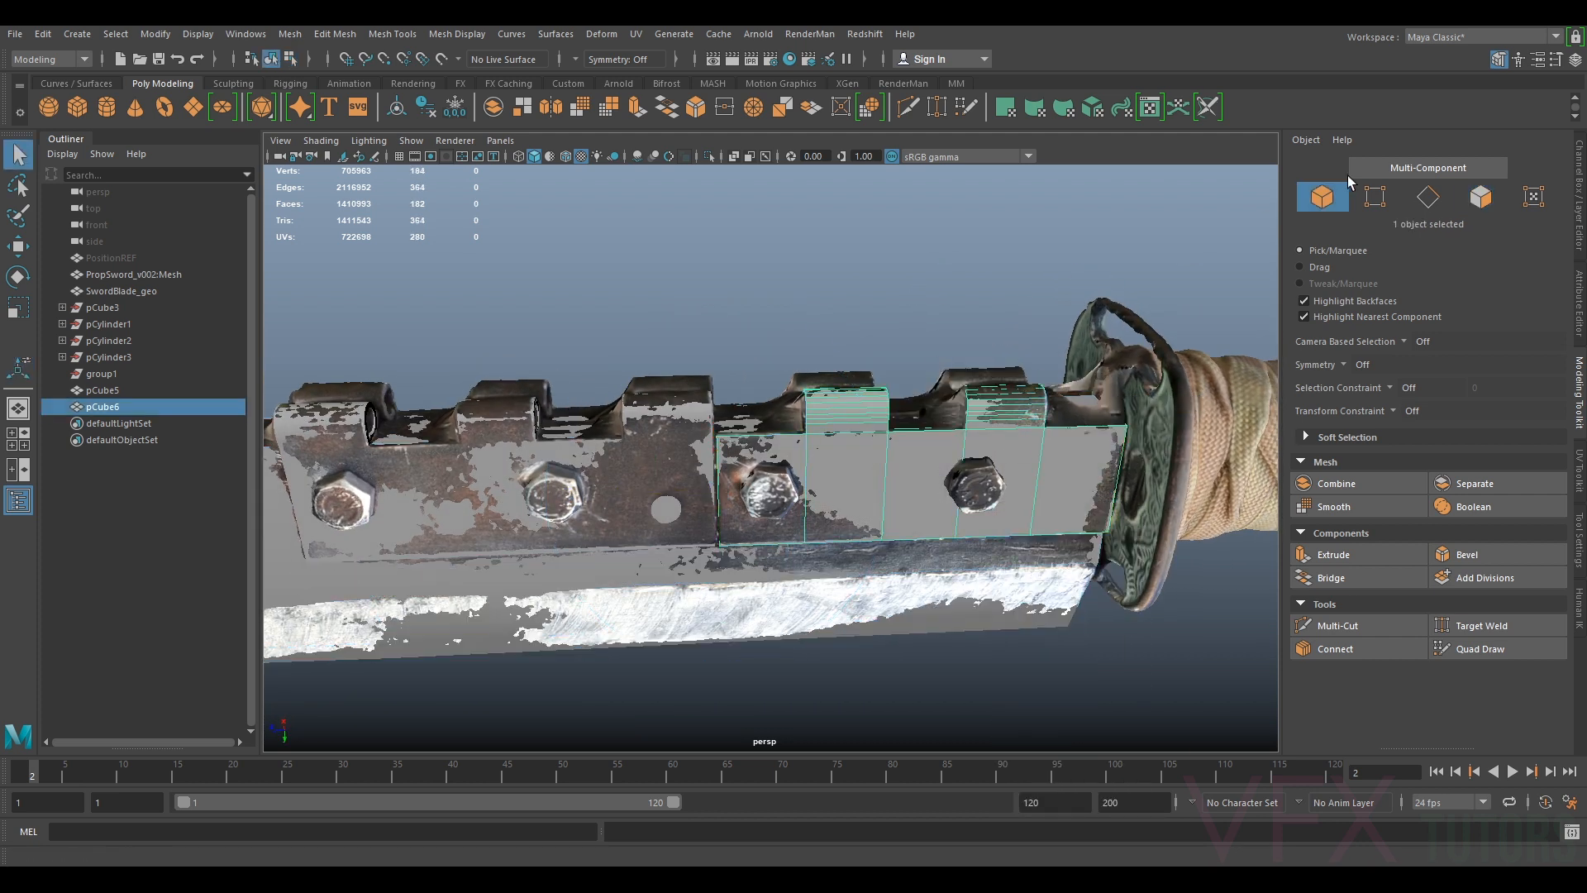
{"action": "left_click_drag", "start_coordinate": [816, 478], "coordinate": [1233, 377], "text": "alt"}
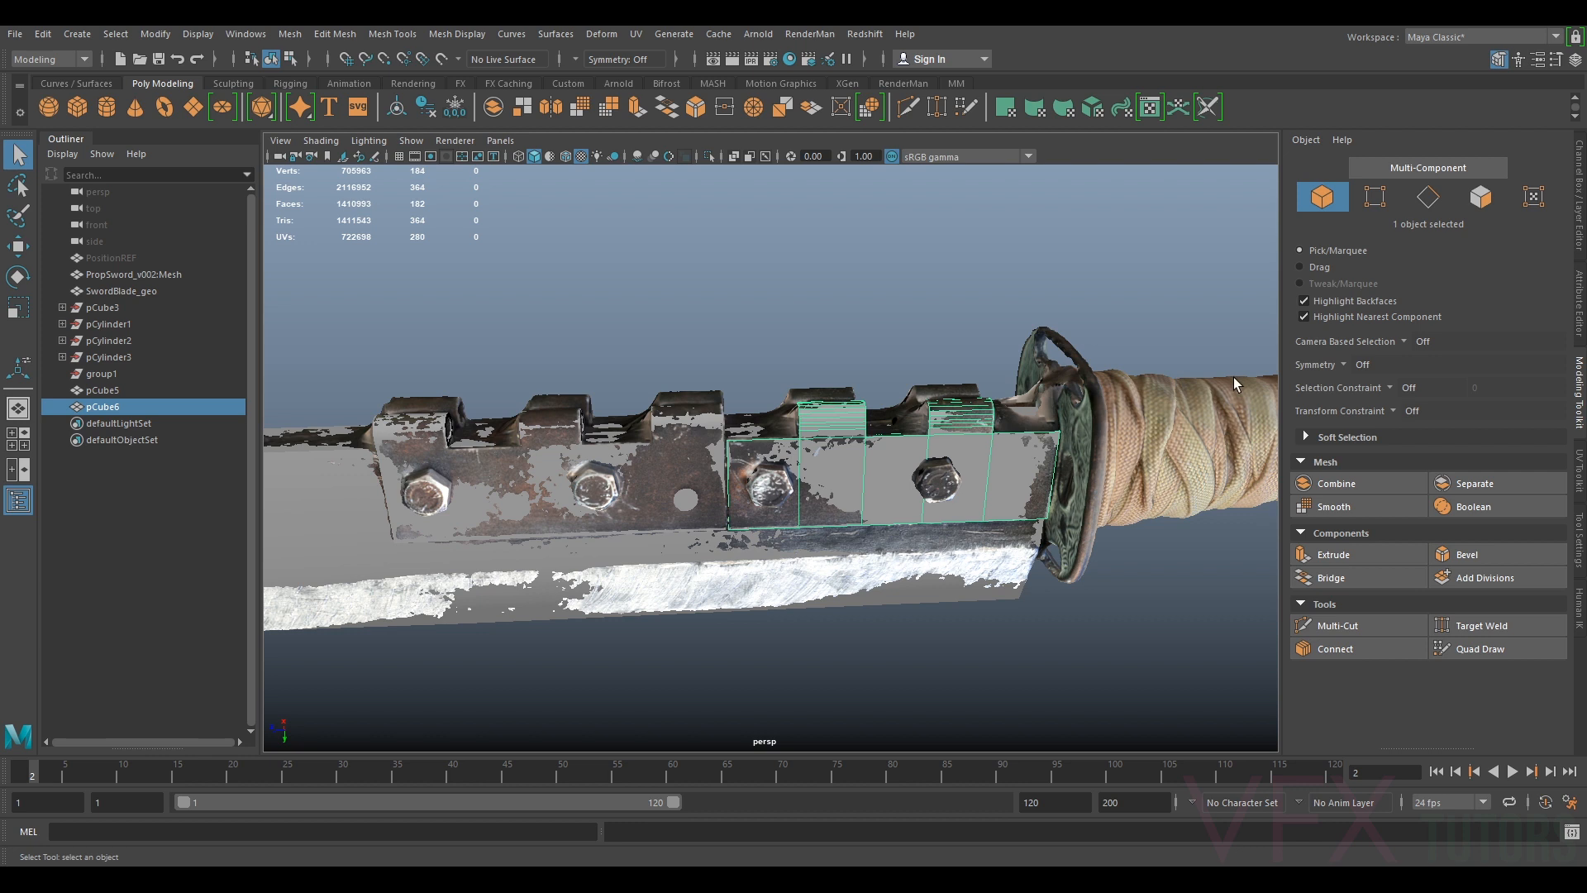
Hide layer1 and move the side vertices at the blade's guard end along X toward the hinge plate to close the gap
{"action": "left_click", "coordinate": [1578, 234]}
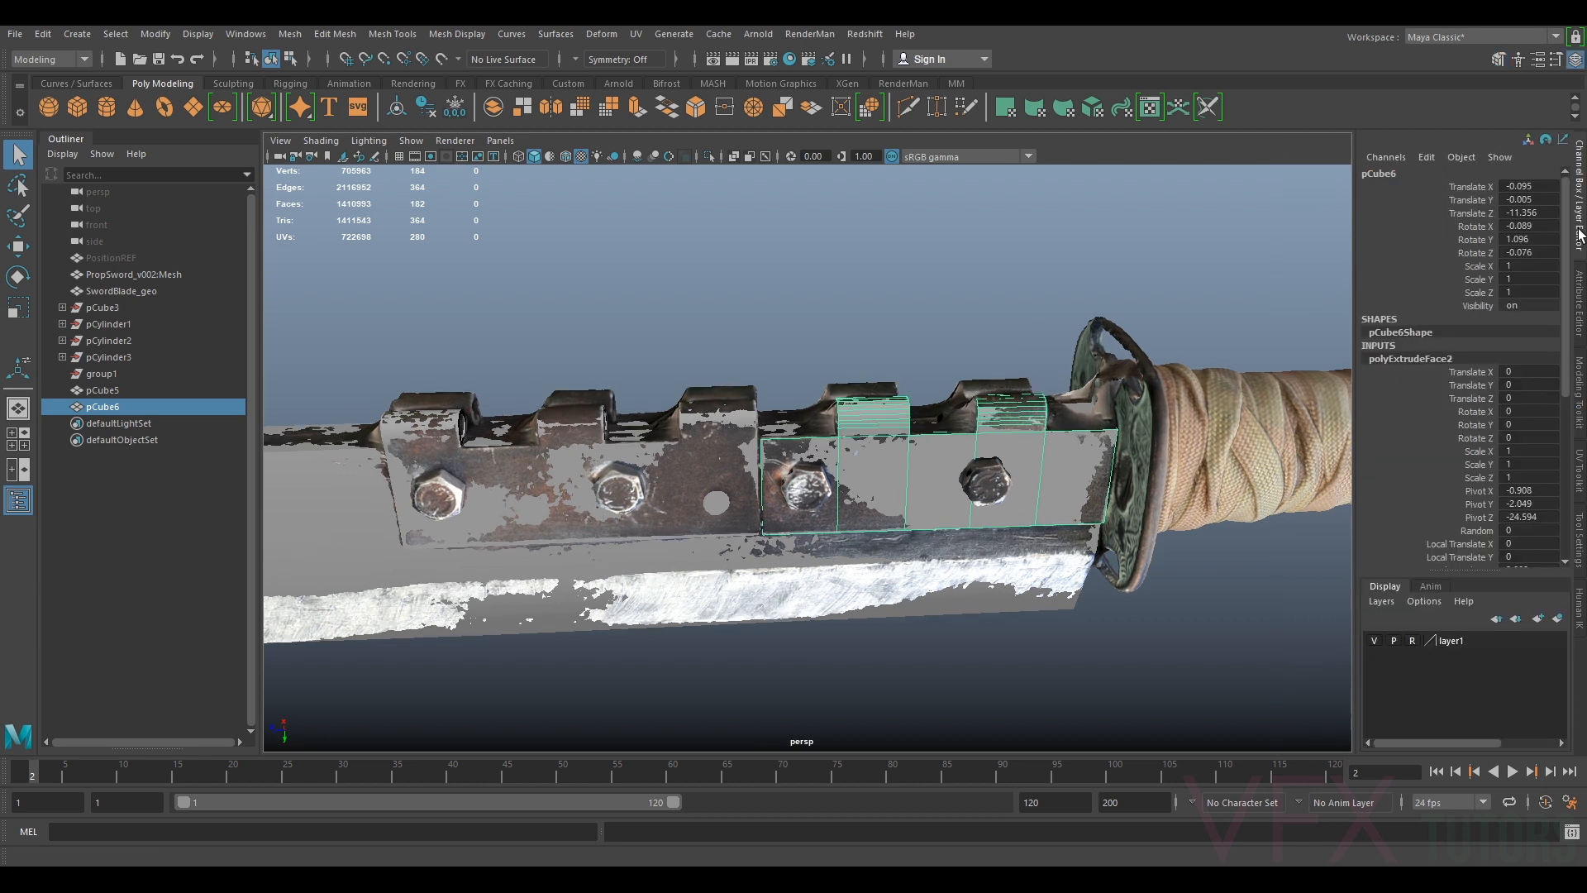
{"action": "left_click", "coordinate": [1374, 641]}
{"action": "left_click_drag", "start_coordinate": [1158, 585], "coordinate": [945, 559], "text": "alt"}
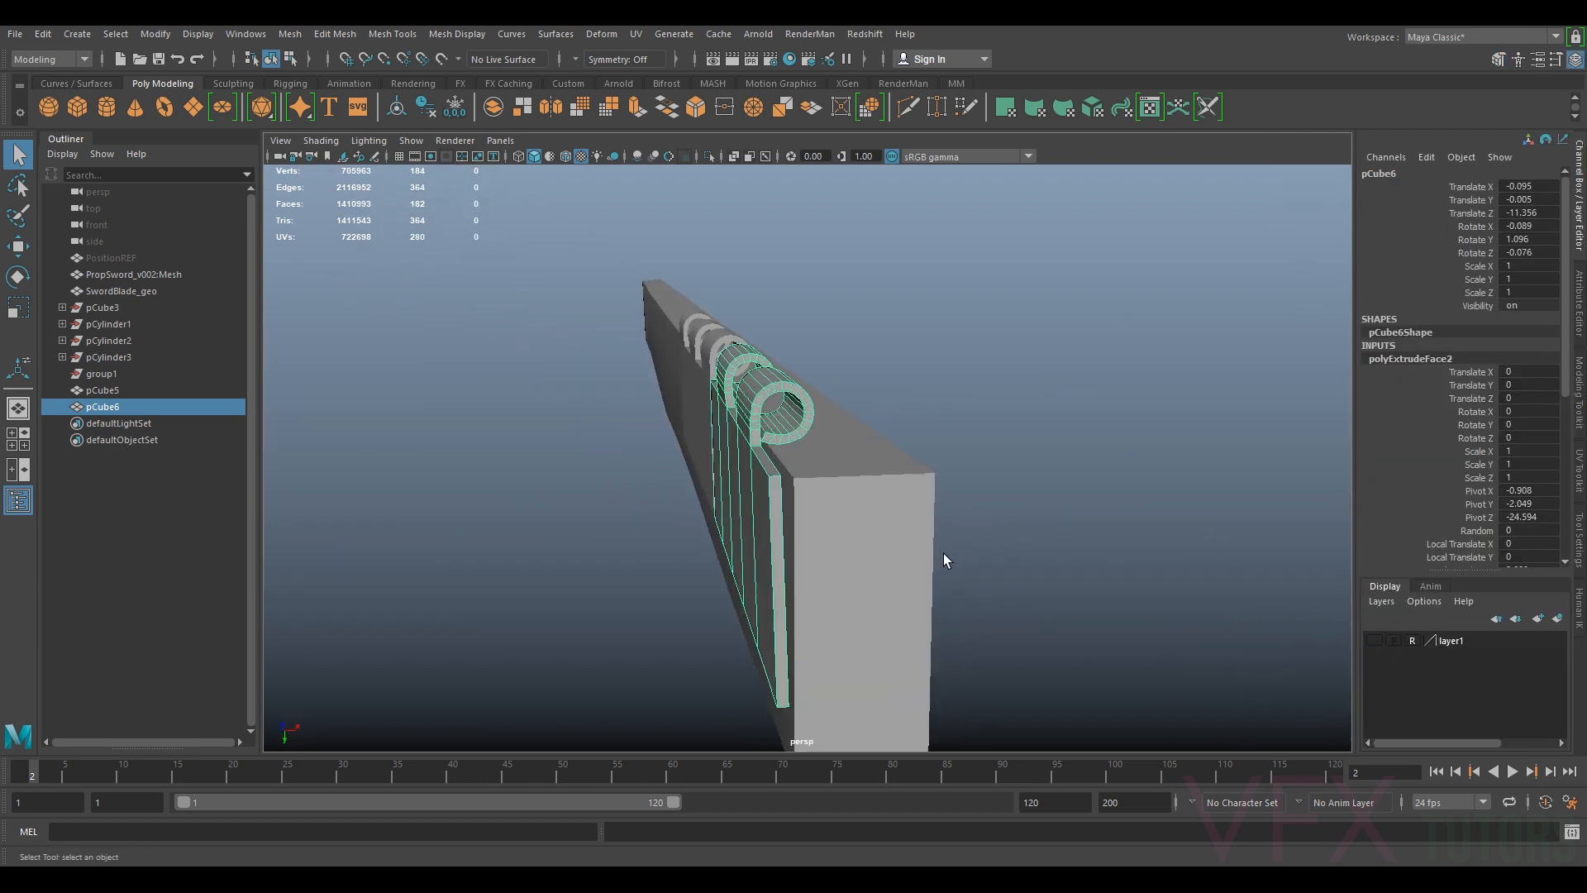
{"action": "left_click", "coordinate": [851, 516]}
{"action": "left_click_drag", "start_coordinate": [800, 527], "coordinate": [839, 350], "text": "alt"}
{"action": "right_click", "coordinate": [851, 348]}
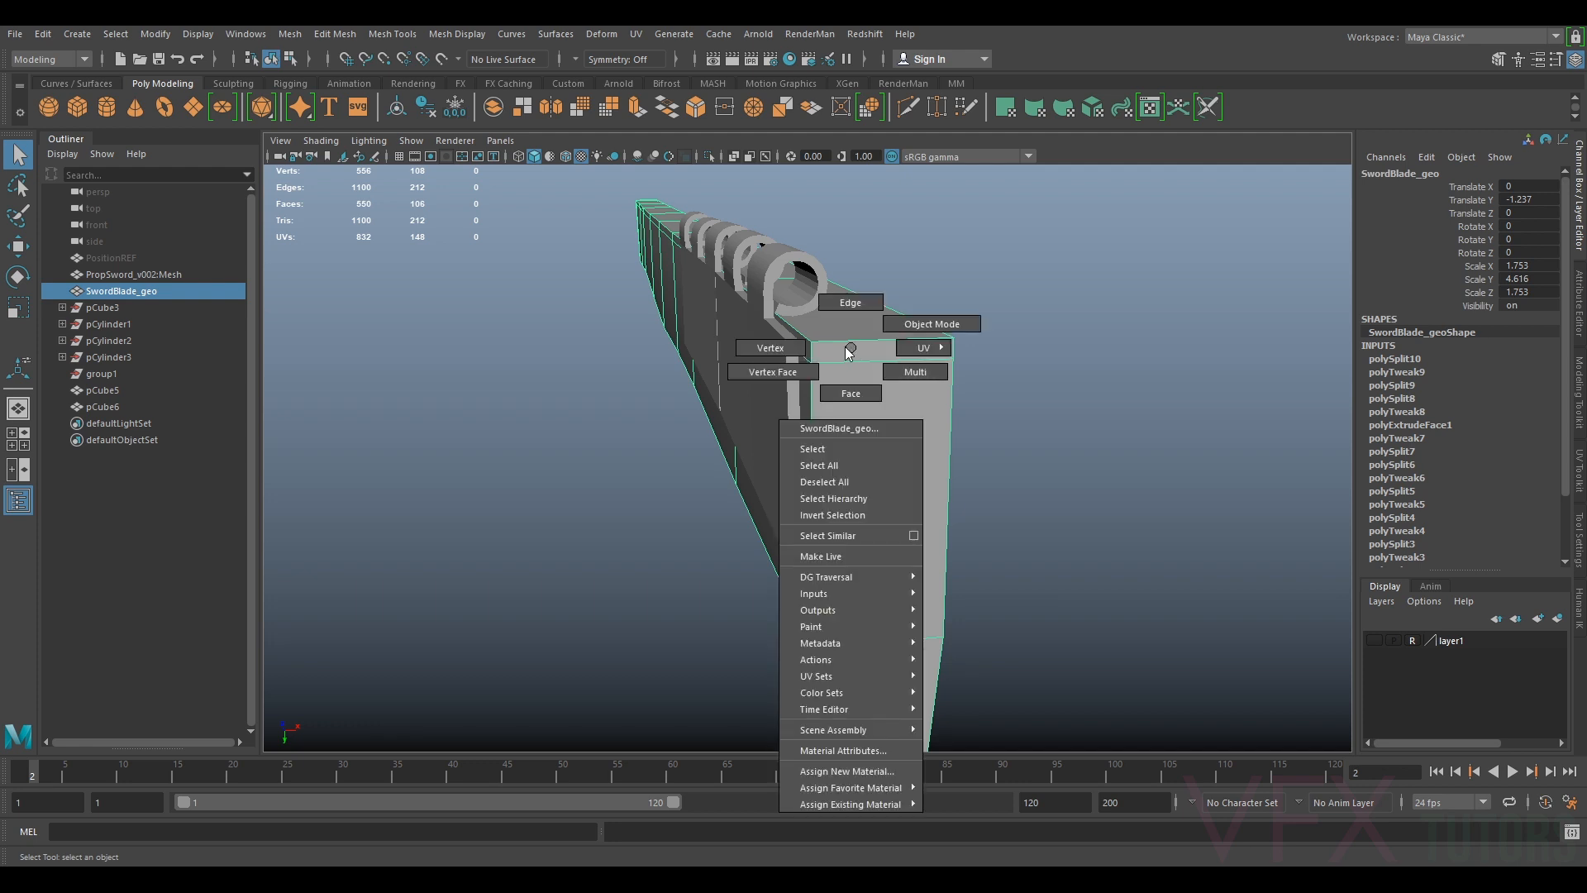
{"action": "right_click_drag", "start_coordinate": [845, 347], "coordinate": [777, 348]}
{"action": "key", "text": "w"}
{"action": "left_click_drag", "start_coordinate": [800, 378], "coordinate": [847, 353]}
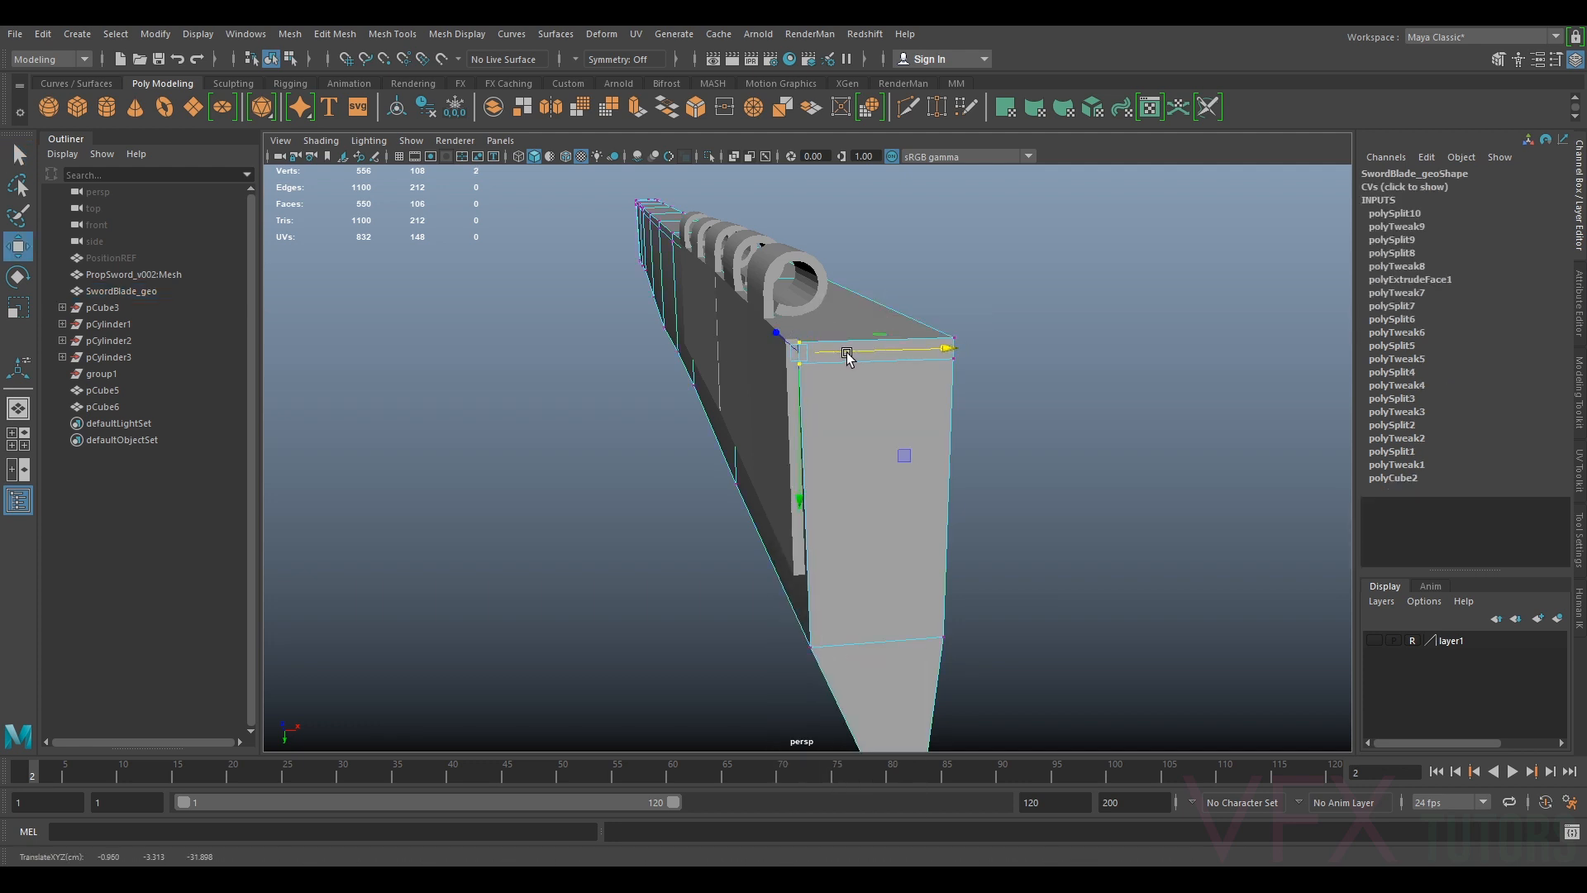
{"action": "left_click", "coordinate": [823, 621]}
{"action": "left_click_drag", "start_coordinate": [845, 637], "coordinate": [842, 637]}
{"action": "left_click_drag", "start_coordinate": [572, 339], "coordinate": [867, 359], "text": "alt"}
{"action": "left_click_drag", "start_coordinate": [1005, 383], "coordinate": [750, 332], "text": "alt"}
{"action": "right_click_drag", "start_coordinate": [874, 352], "coordinate": [968, 302]}
{"action": "left_click_drag", "start_coordinate": [969, 302], "coordinate": [1055, 382], "text": "alt"}
{"action": "left_click", "coordinate": [1066, 405]}
Show layer1 and examine how the blade and both hinges fit the scanned sword
{"action": "left_click", "coordinate": [1376, 640]}
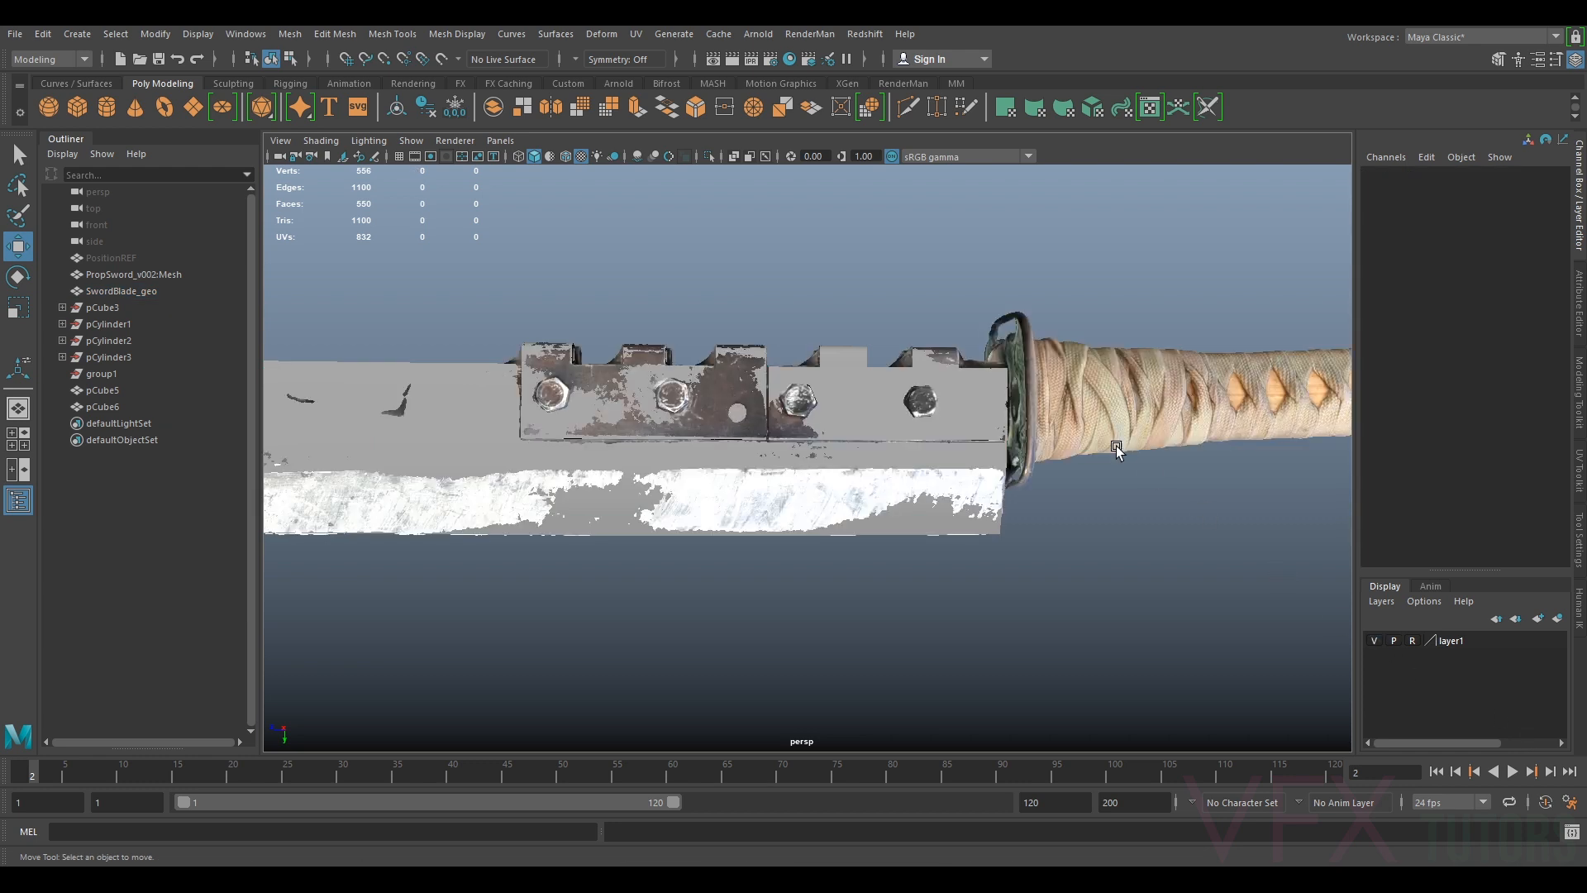
{"action": "left_click_drag", "start_coordinate": [980, 446], "coordinate": [783, 463], "text": "alt"}
{"action": "scroll", "coordinate": [769, 447], "scroll_direction": "up", "scroll_amount": 3}
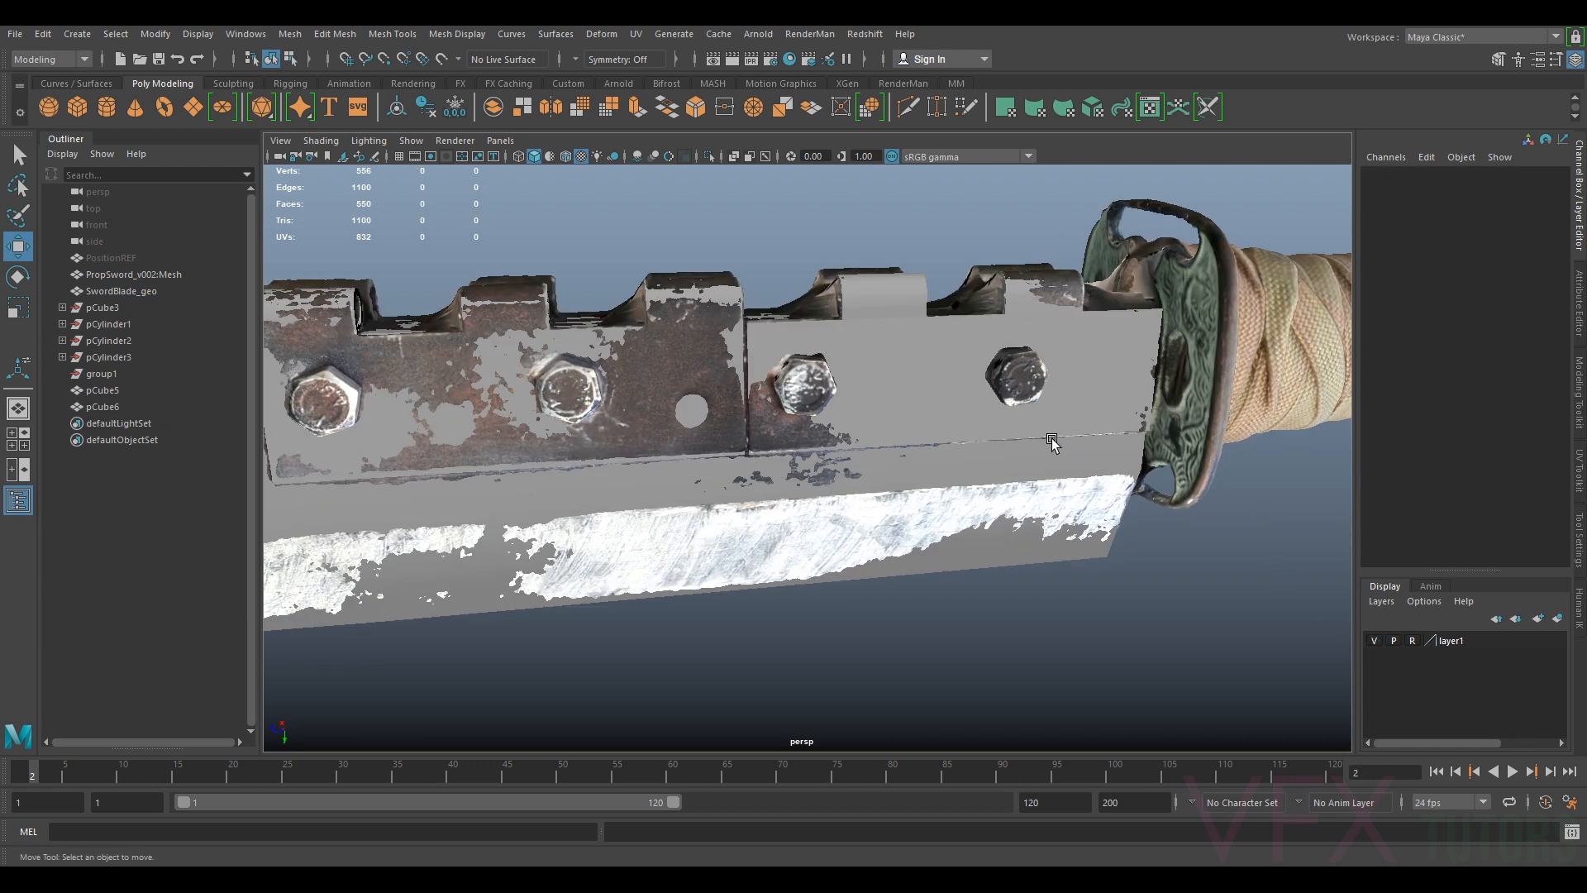
{"action": "middle_click_drag", "start_coordinate": [538, 377], "coordinate": [860, 380], "text": "alt"}
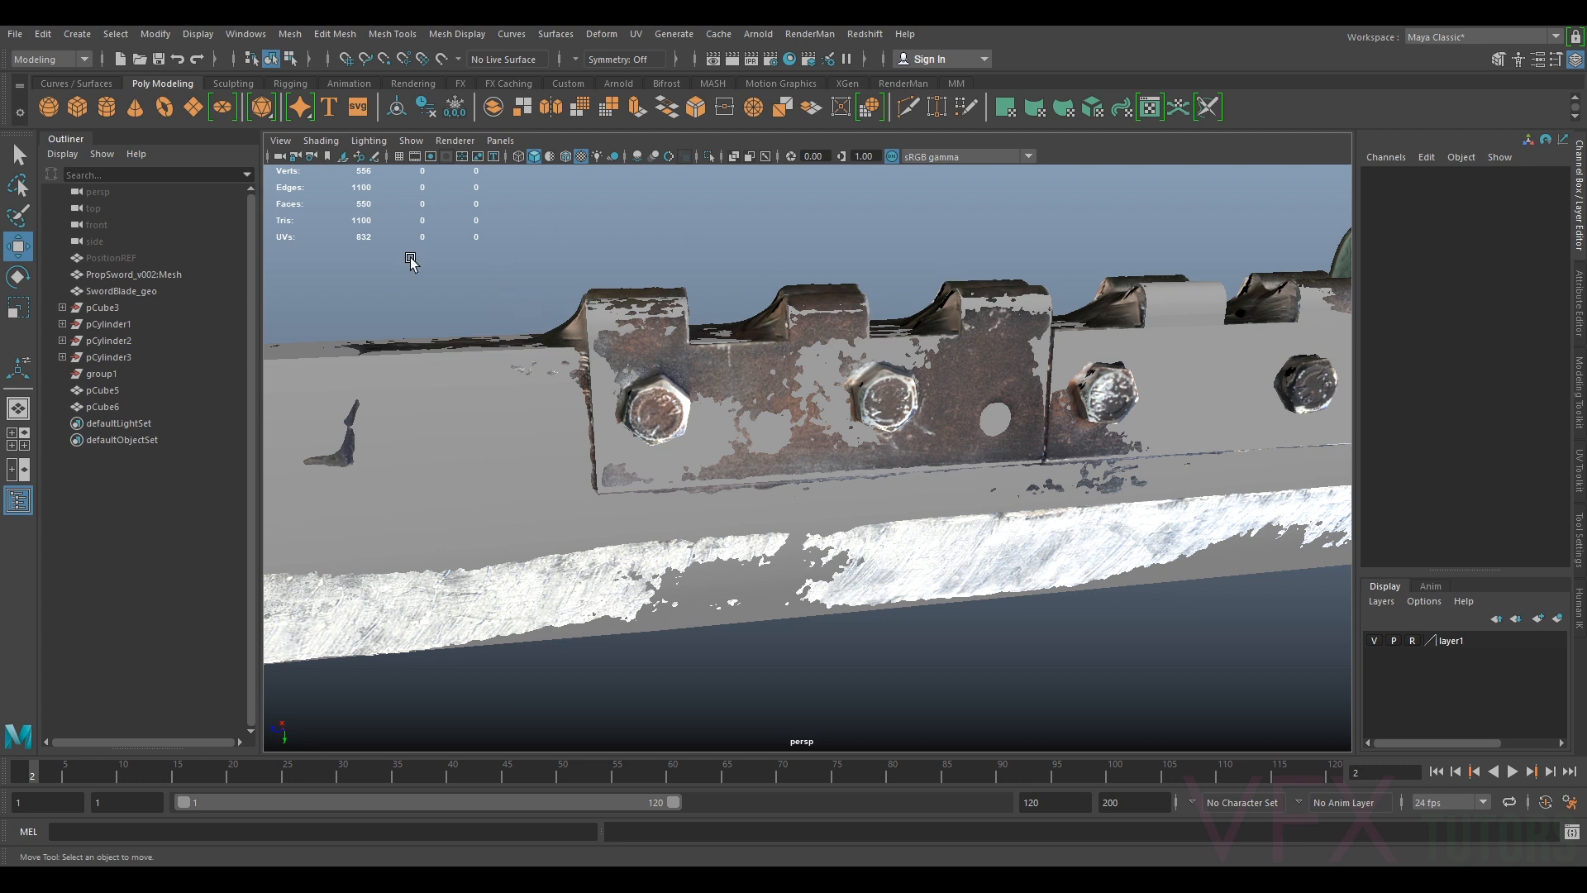
Hide layer1 and select the blade together with both hinges, keeping the end of the first hinge's knuckle in view
{"action": "left_click", "coordinate": [1375, 642]}
{"action": "scroll", "coordinate": [1064, 478], "scroll_direction": "down", "scroll_amount": 5}
{"action": "left_click_drag", "start_coordinate": [1023, 326], "coordinate": [694, 543]}
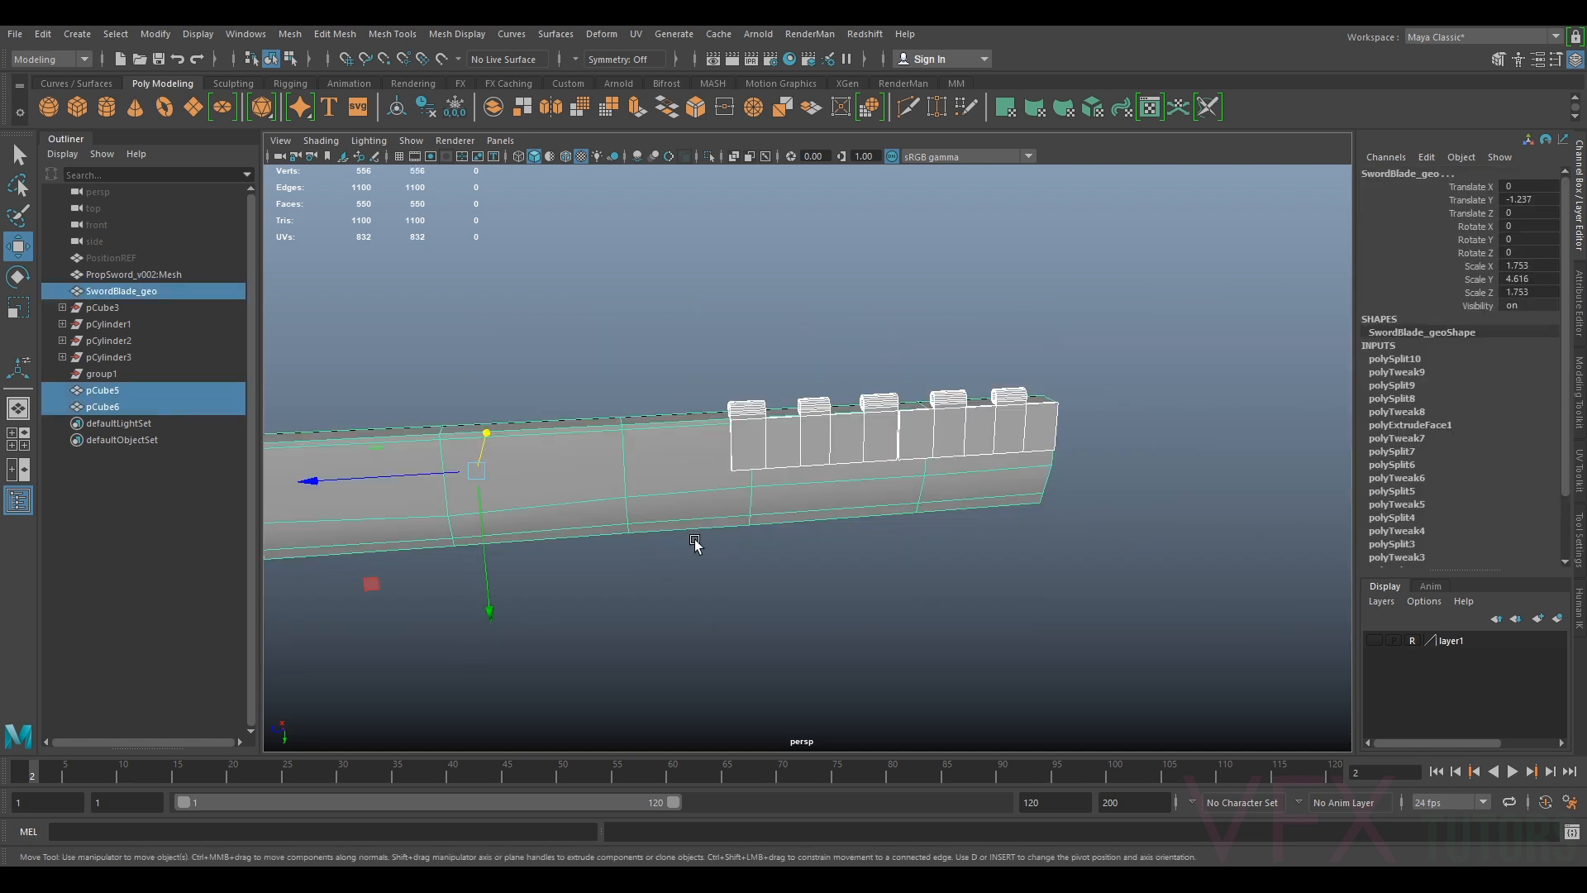
{"action": "scroll", "coordinate": [653, 405], "scroll_direction": "down", "scroll_amount": 4}
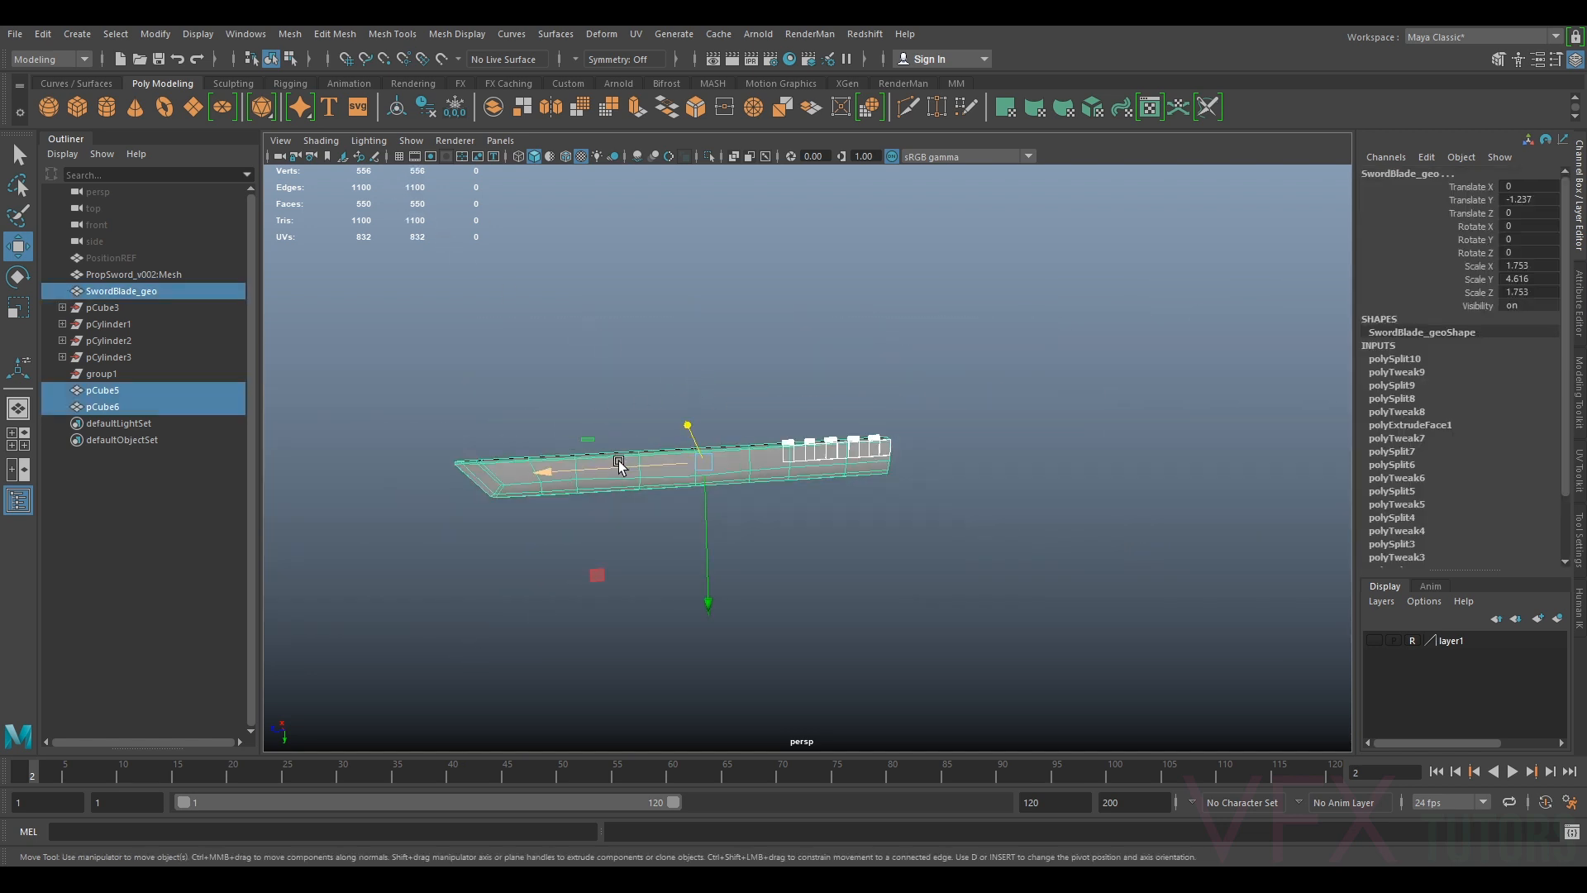
{"action": "scroll", "coordinate": [866, 502], "scroll_direction": "up", "scroll_amount": 6}
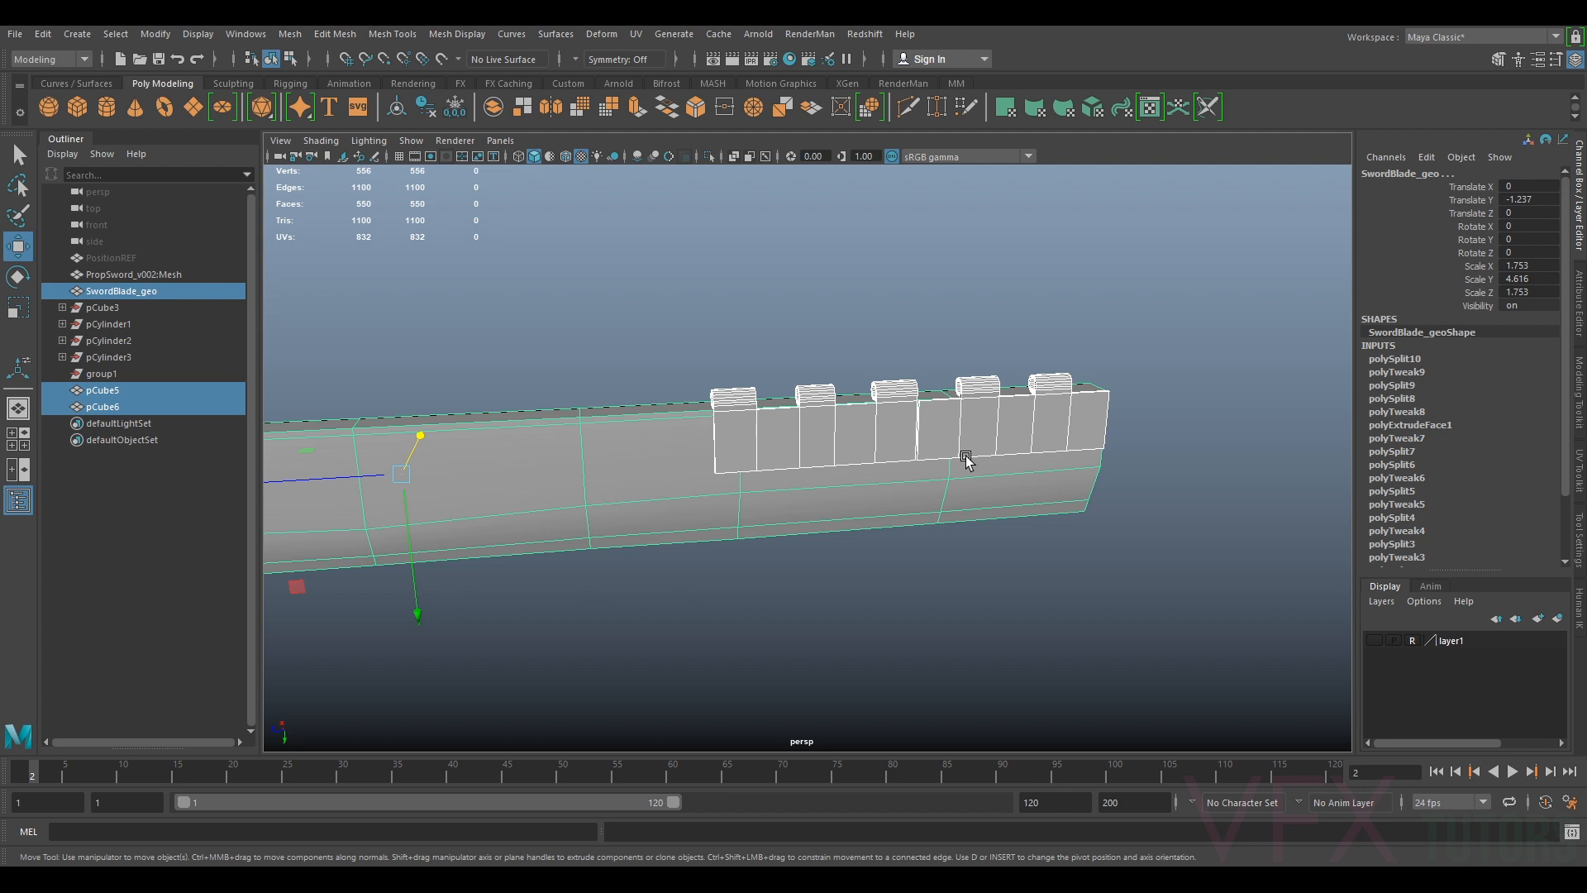
{"action": "left_click_drag", "start_coordinate": [860, 361], "coordinate": [915, 498], "text": "alt"}
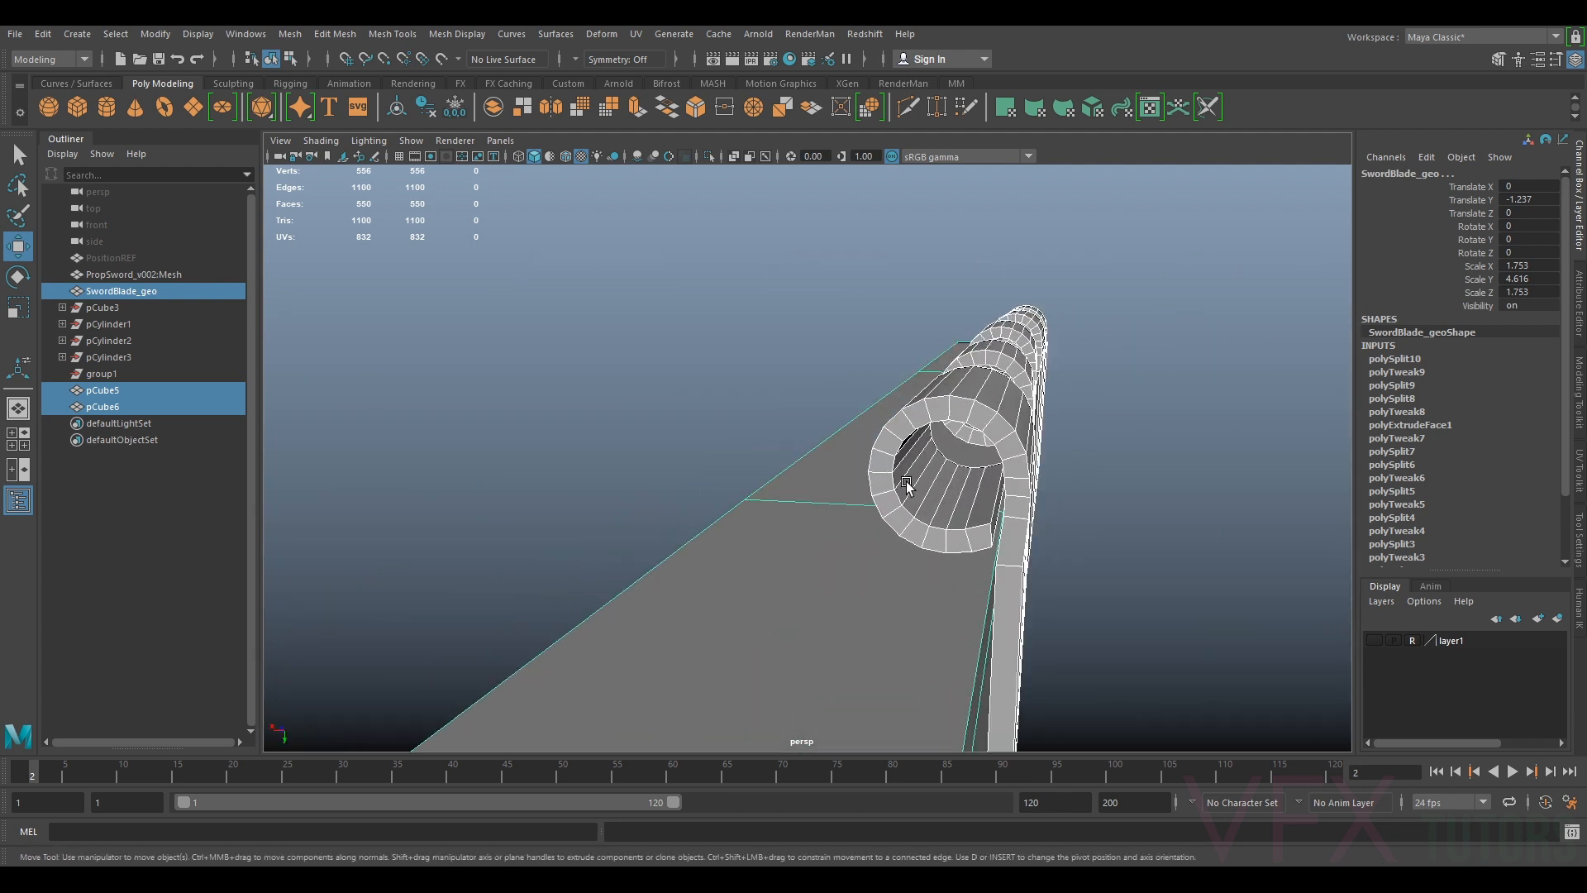
Select alternate edge loops around the first hinge's knuckle and delete them together with their vertices to simplify the curve
{"action": "right_click_drag", "start_coordinate": [964, 434], "coordinate": [970, 403]}
{"action": "double_click", "coordinate": [972, 549]}
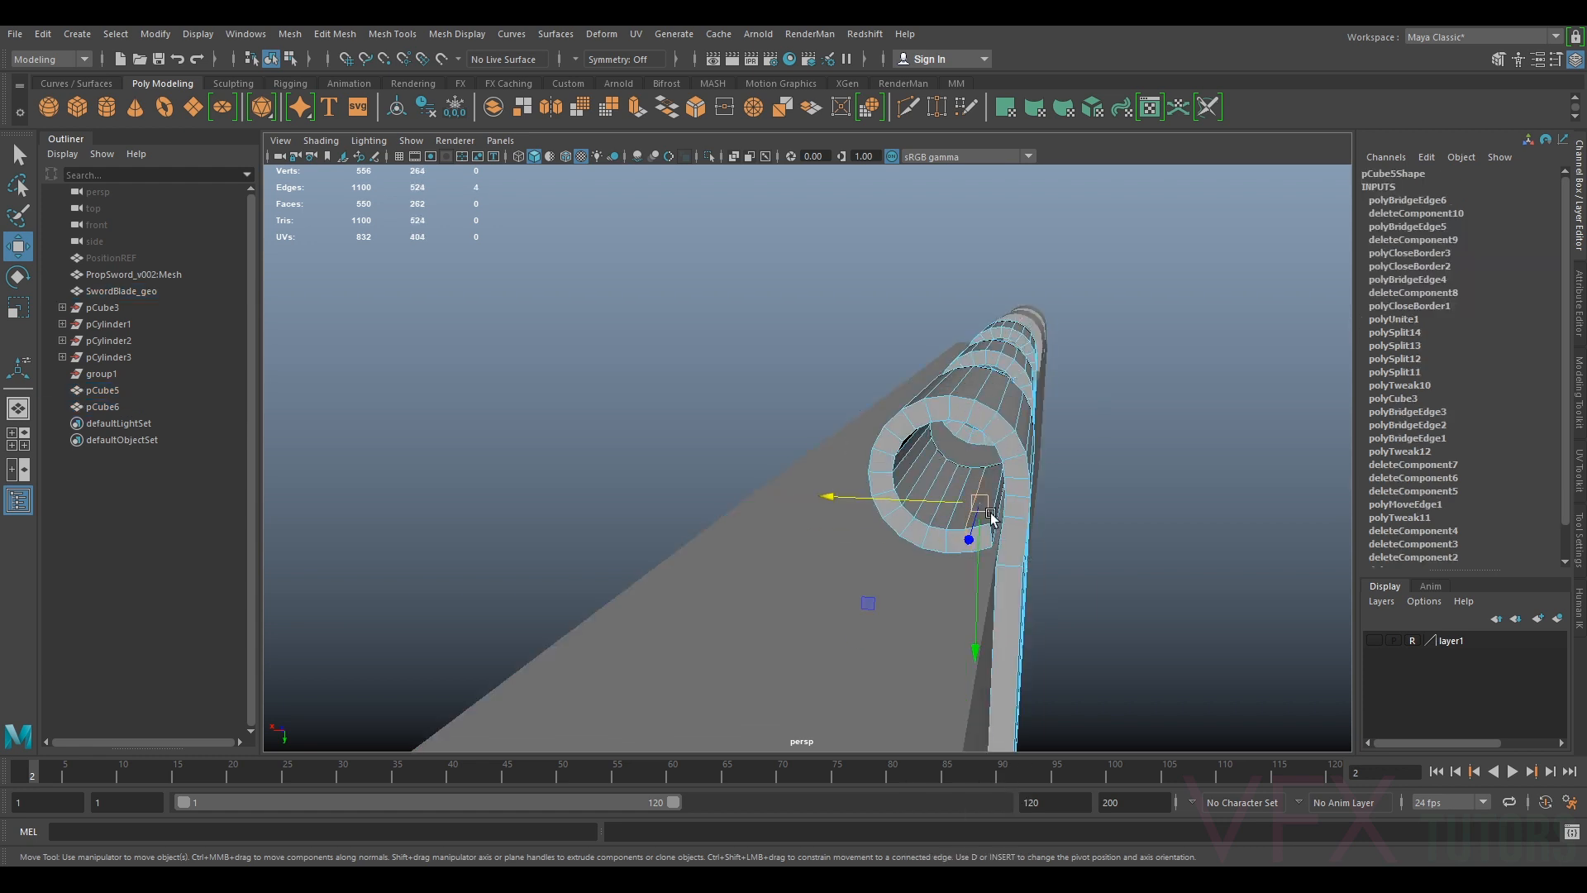
{"action": "left_click_drag", "start_coordinate": [1041, 523], "coordinate": [904, 505], "text": "alt"}
{"action": "double_click", "coordinate": [1024, 425]}
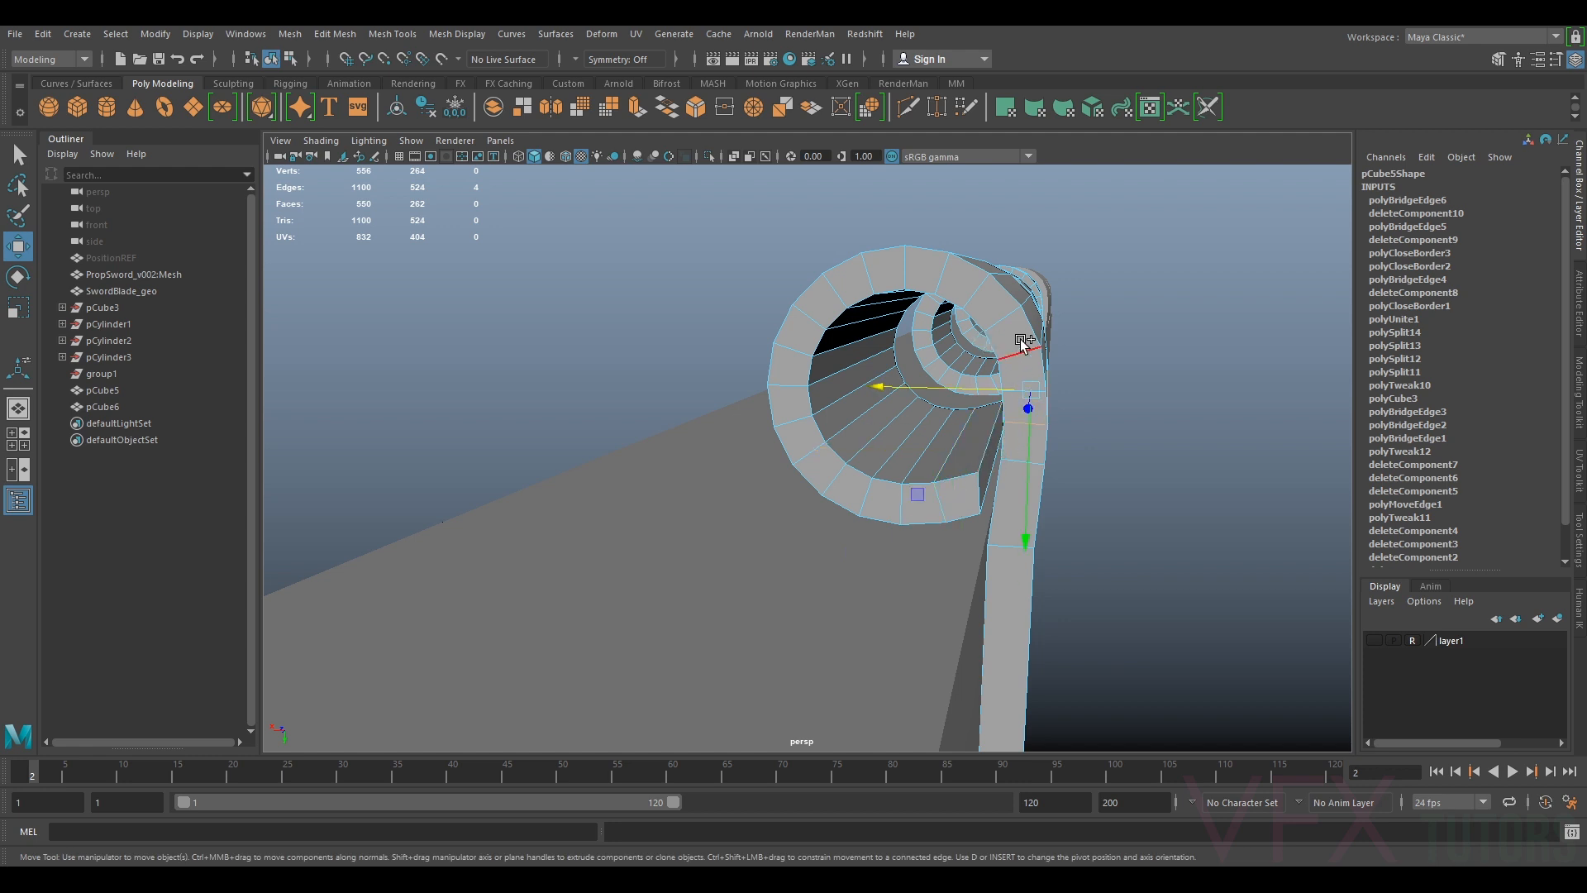
{"action": "double_click", "coordinate": [968, 291], "text": "shift"}
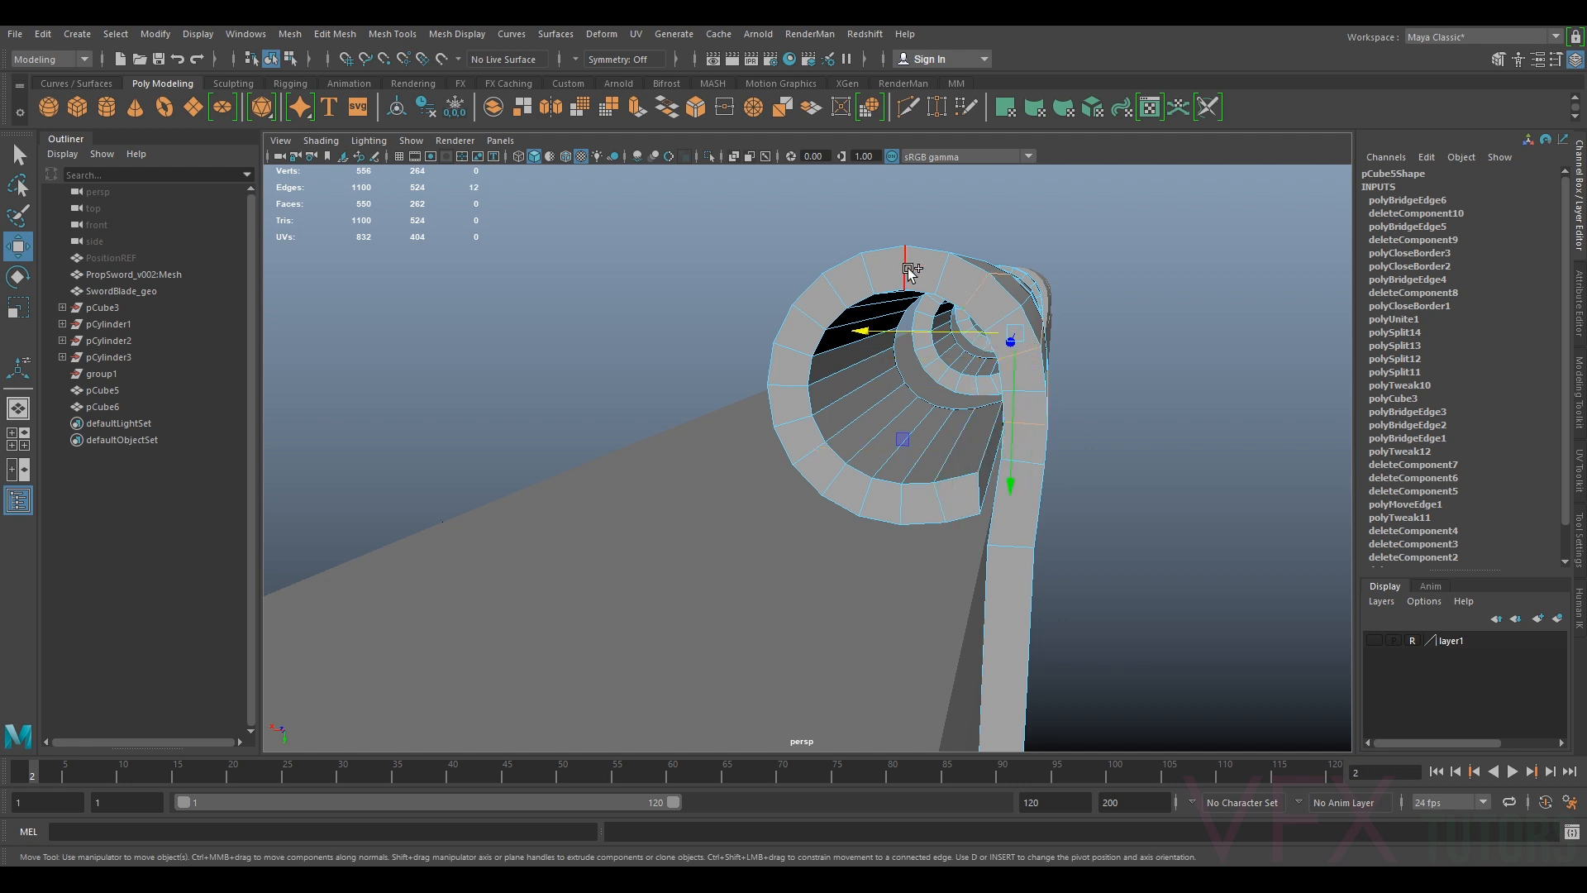
{"action": "double_click", "coordinate": [841, 289], "text": "shift"}
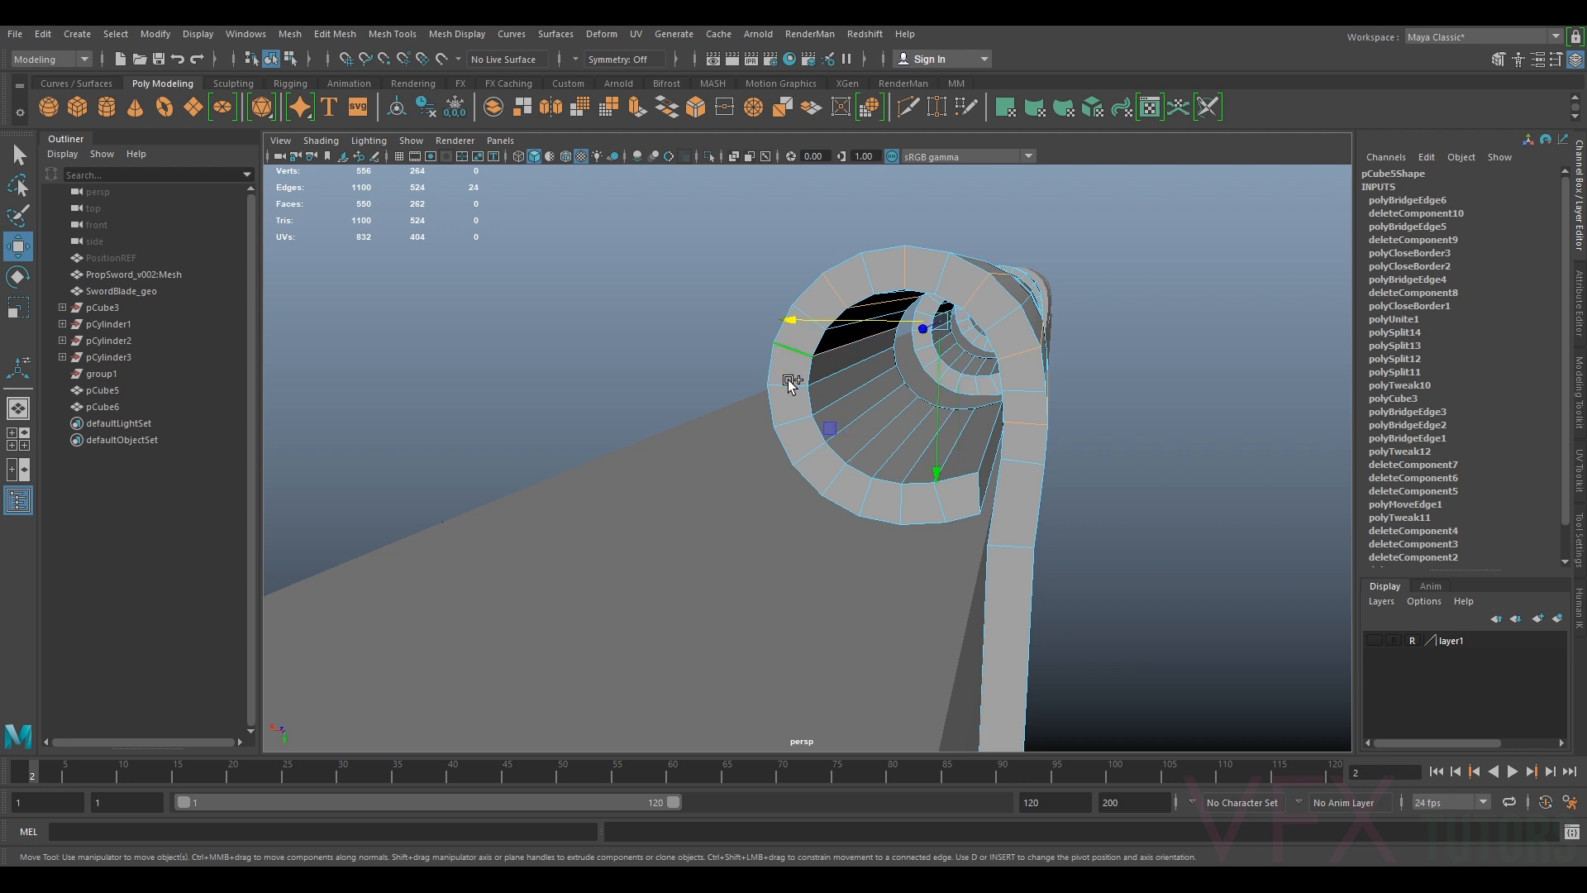
{"action": "double_click", "coordinate": [837, 486], "text": "shift"}
{"action": "double_click", "coordinate": [910, 504], "text": "shift"}
{"action": "key", "text": "ctrl+BackSpace"}
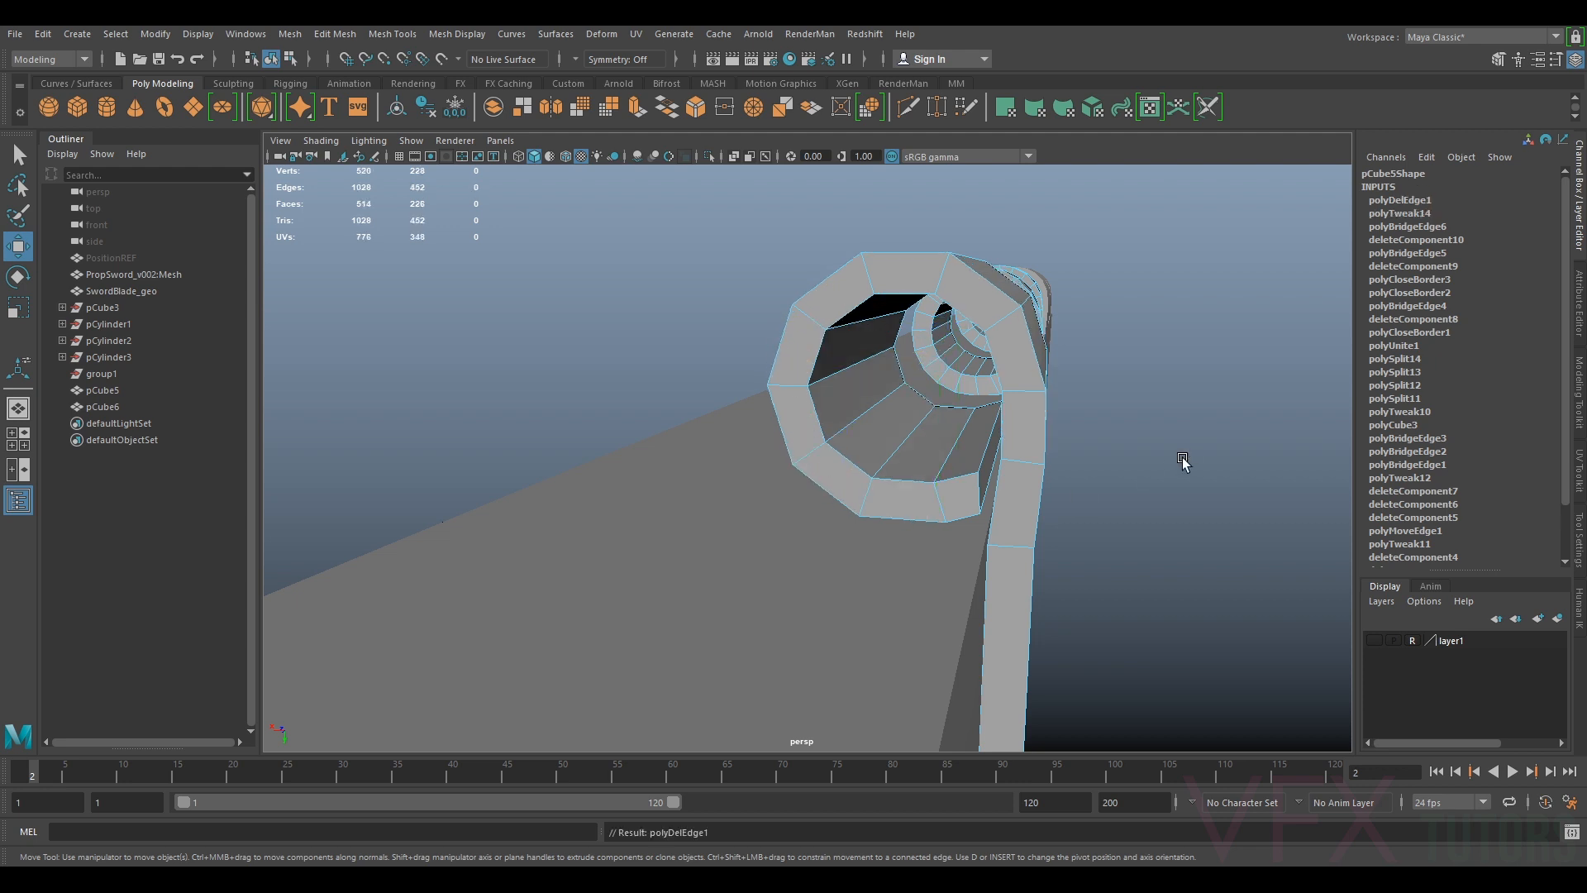
Show layer1 and check the simplified knuckles of the first hinge against the scan
{"action": "left_click", "coordinate": [1372, 641]}
{"action": "left_click_drag", "start_coordinate": [1165, 438], "coordinate": [996, 452], "text": "alt"}
{"action": "middle_click_drag", "start_coordinate": [860, 450], "coordinate": [1082, 433], "text": "alt"}
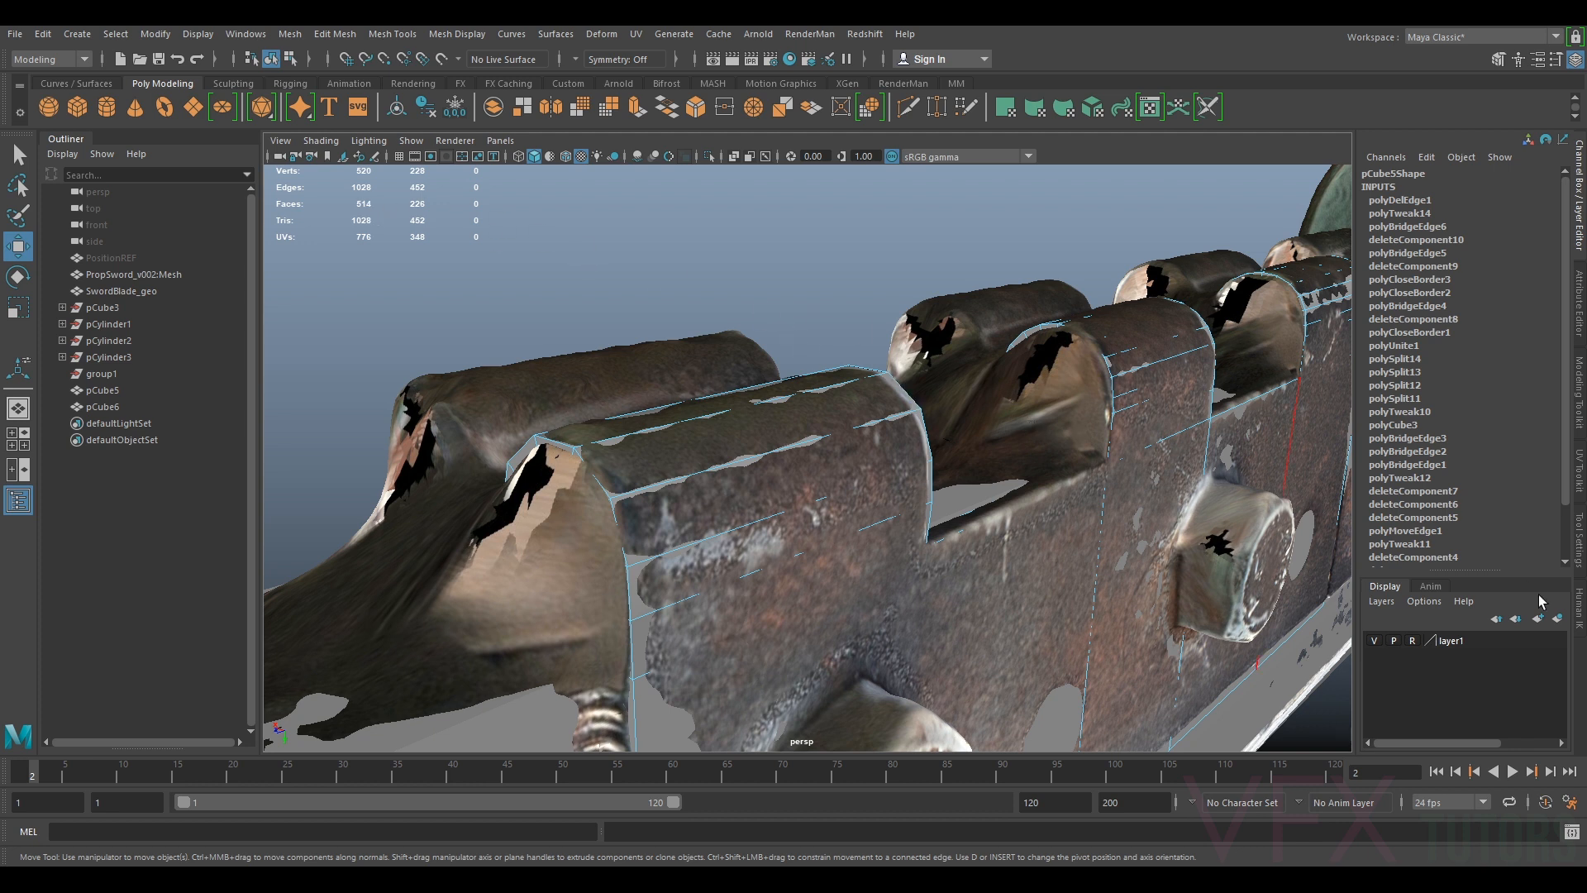
Hide layer1, return to object mode and select the blade and both hinges
{"action": "left_click", "coordinate": [1374, 642]}
{"action": "scroll", "coordinate": [1284, 595], "scroll_direction": "down", "scroll_amount": 3}
{"action": "right_click_drag", "start_coordinate": [1115, 428], "coordinate": [1208, 409]}
{"action": "scroll", "coordinate": [1210, 410], "scroll_direction": "down", "scroll_amount": 5}
{"action": "left_click_drag", "start_coordinate": [1187, 333], "coordinate": [749, 580]}
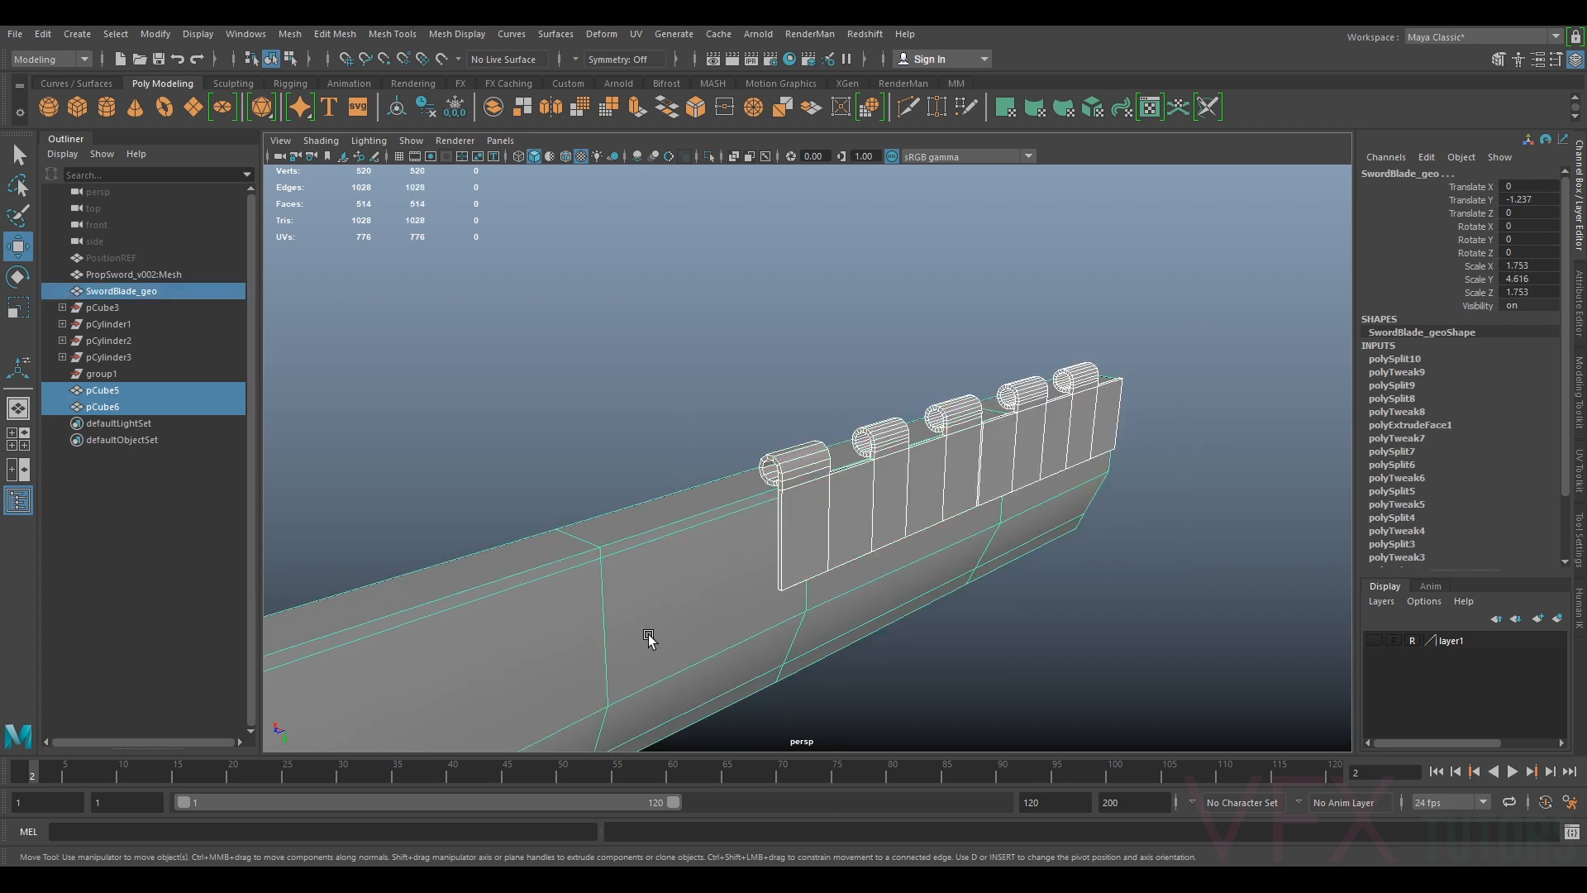
Select alternate edge loops around the first hinge's middle knuckle and delete them together with their vertices
{"action": "scroll", "coordinate": [892, 439], "scroll_direction": "up", "scroll_amount": 3}
{"action": "scroll", "coordinate": [992, 440], "scroll_direction": "up", "scroll_amount": 3}
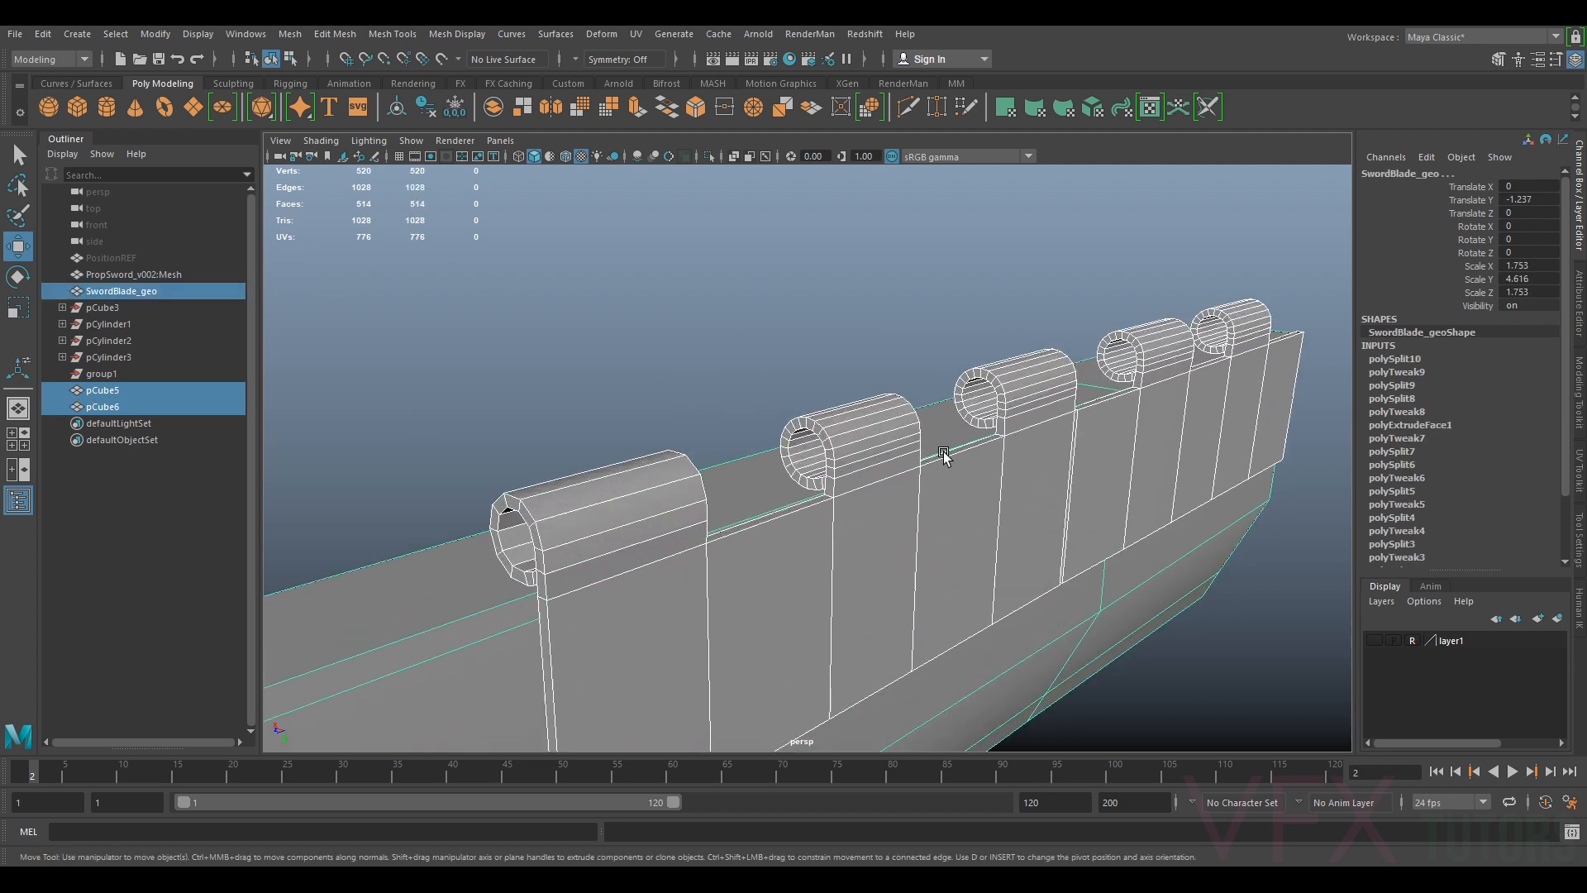
{"action": "left_click", "coordinate": [859, 420]}
{"action": "right_click_drag", "start_coordinate": [898, 426], "coordinate": [895, 385]}
{"action": "left_click_drag", "start_coordinate": [878, 417], "coordinate": [856, 502], "text": "alt"}
{"action": "double_click", "coordinate": [1042, 377]}
{"action": "middle_click_drag", "start_coordinate": [1079, 364], "coordinate": [1035, 405], "text": "alt"}
{"action": "scroll", "coordinate": [1034, 403], "scroll_direction": "up", "scroll_amount": 2}
{"action": "double_click", "coordinate": [1031, 419], "text": "shift"}
{"action": "double_click", "coordinate": [1007, 379], "text": "shift"}
{"action": "double_click", "coordinate": [957, 366], "text": "shift"}
{"action": "double_click", "coordinate": [909, 403], "text": "shift"}
{"action": "double_click", "coordinate": [903, 410], "text": "shift"}
{"action": "double_click", "coordinate": [903, 466], "text": "shift"}
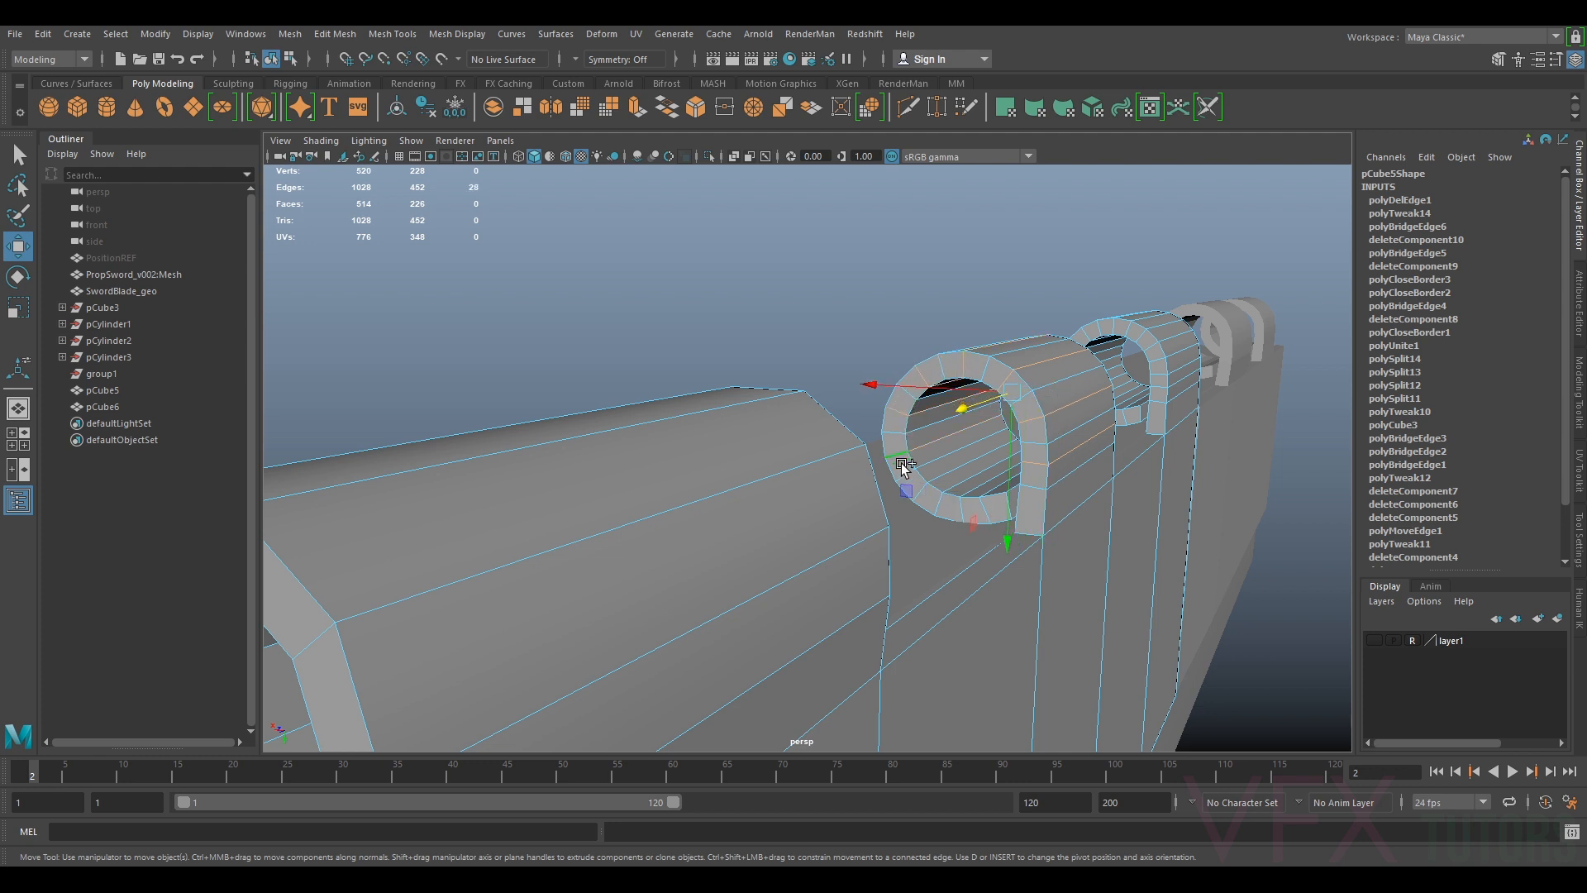
{"action": "double_click", "coordinate": [924, 491], "text": "shift"}
{"action": "double_click", "coordinate": [962, 513], "text": "shift"}
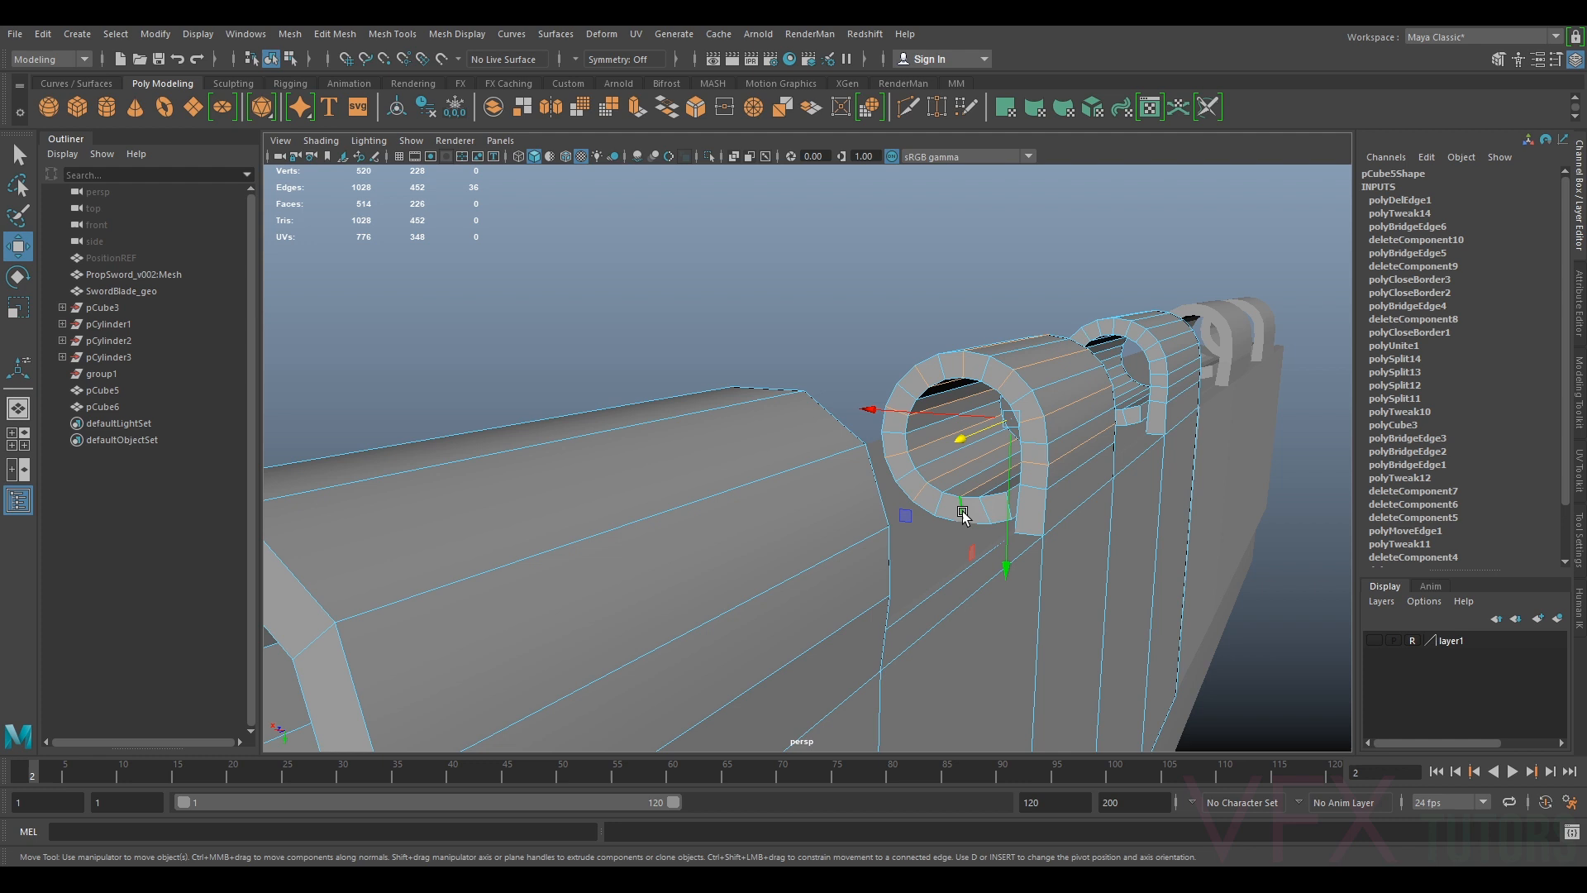
{"action": "key", "text": "ctrl+BackSpace"}
Thin out the first hinge's remaining dense knuckle by deleting every other edge loop with its vertices
{"action": "middle_click_drag", "start_coordinate": [1122, 302], "coordinate": [972, 372], "text": "alt"}
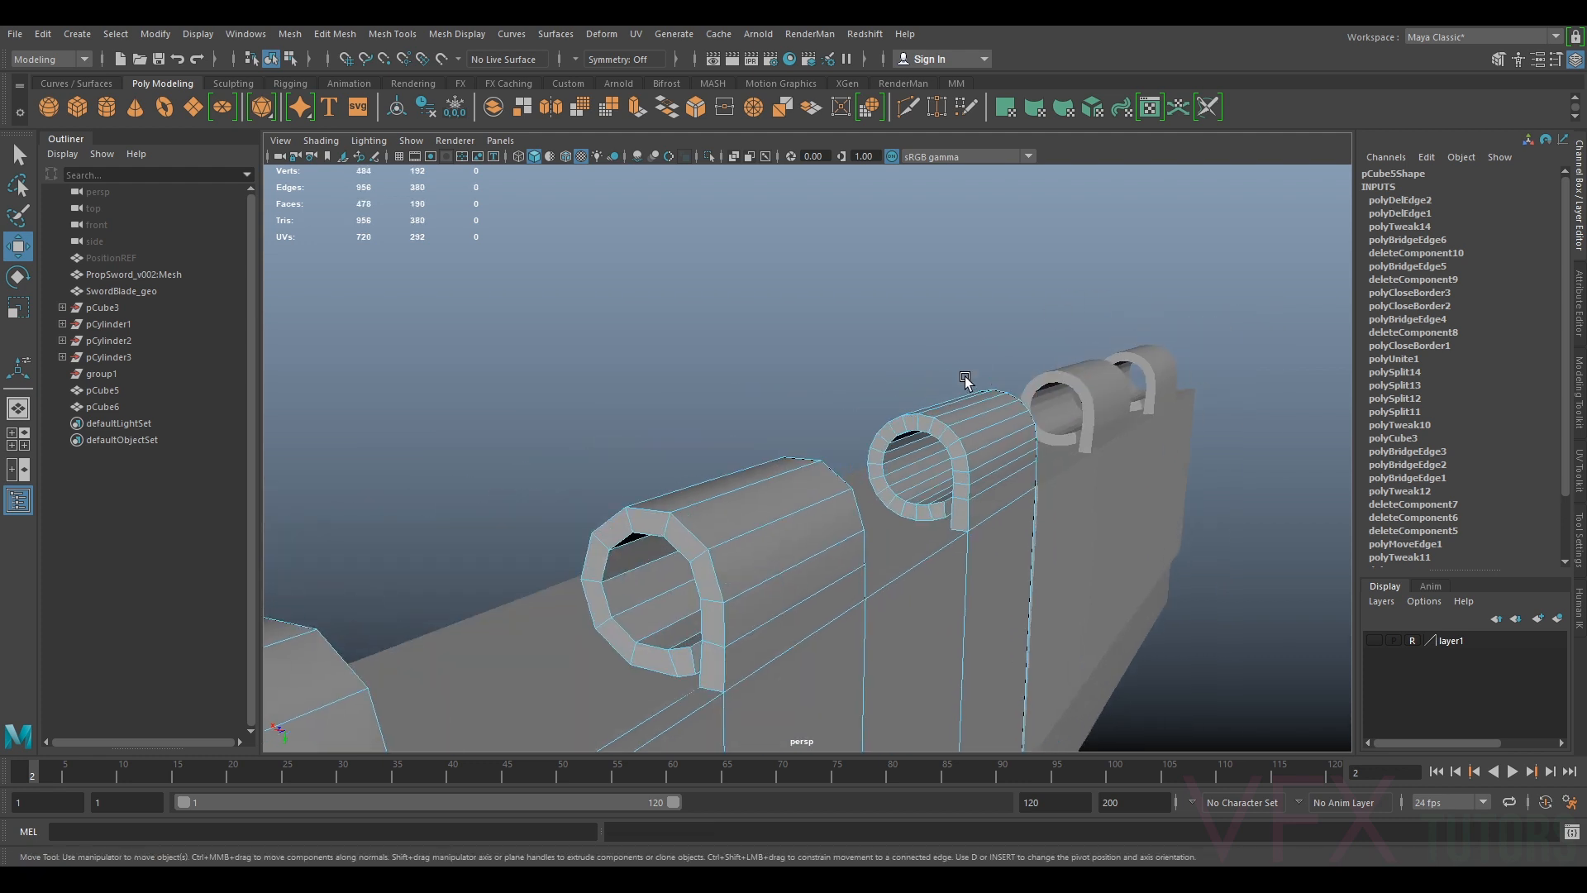
{"action": "scroll", "coordinate": [979, 370], "scroll_direction": "up", "scroll_amount": 5}
{"action": "double_click", "coordinate": [1124, 515]}
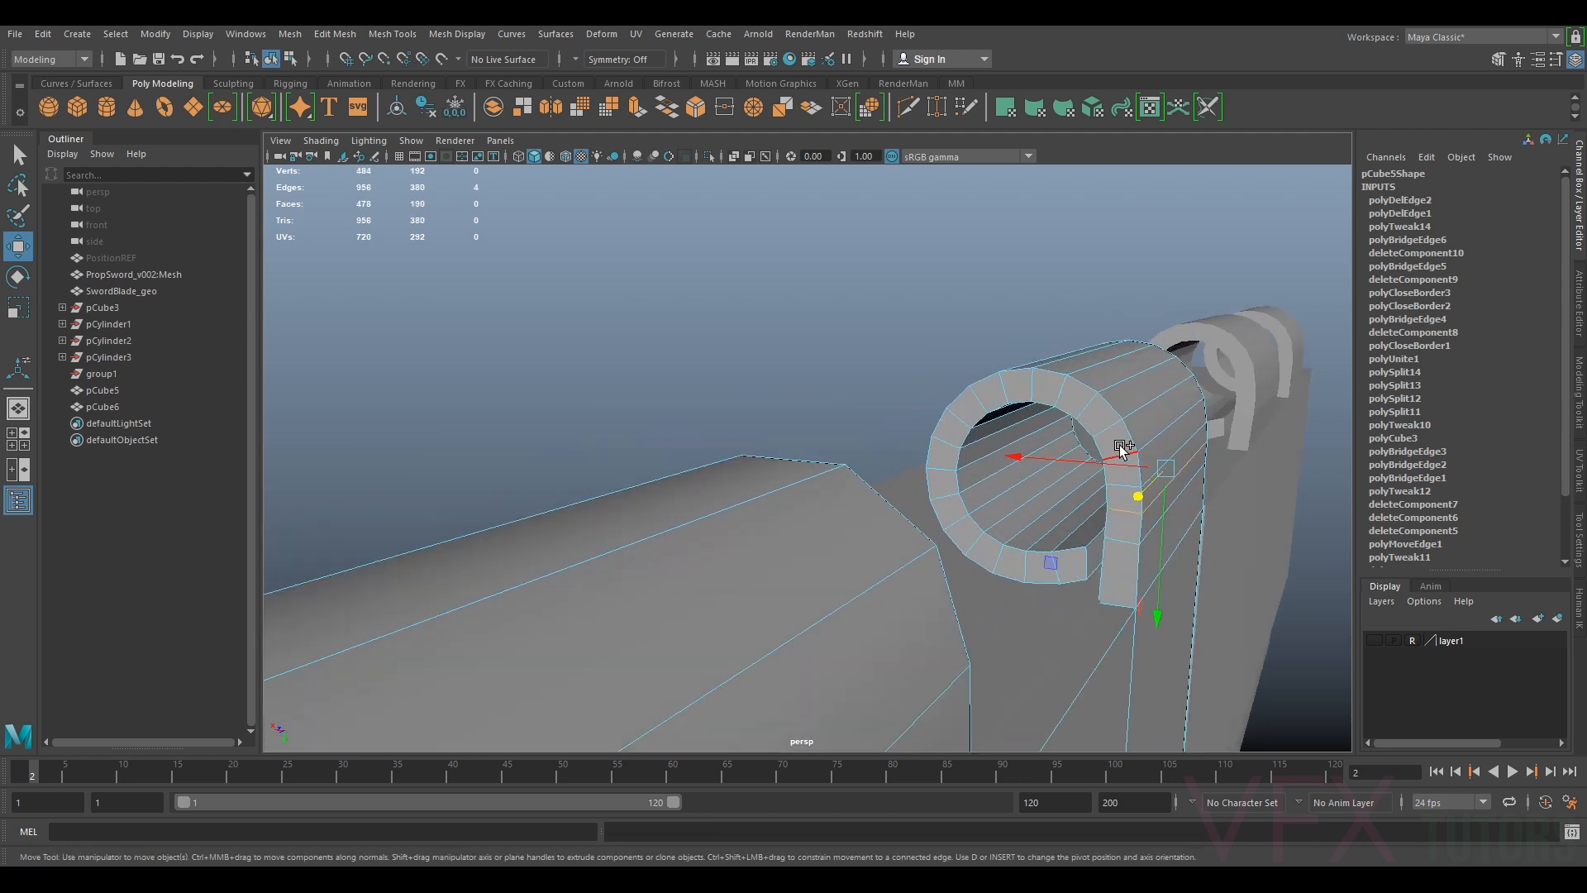
{"action": "double_click", "coordinate": [1084, 407], "text": "shift"}
{"action": "double_click", "coordinate": [1039, 388], "text": "shift"}
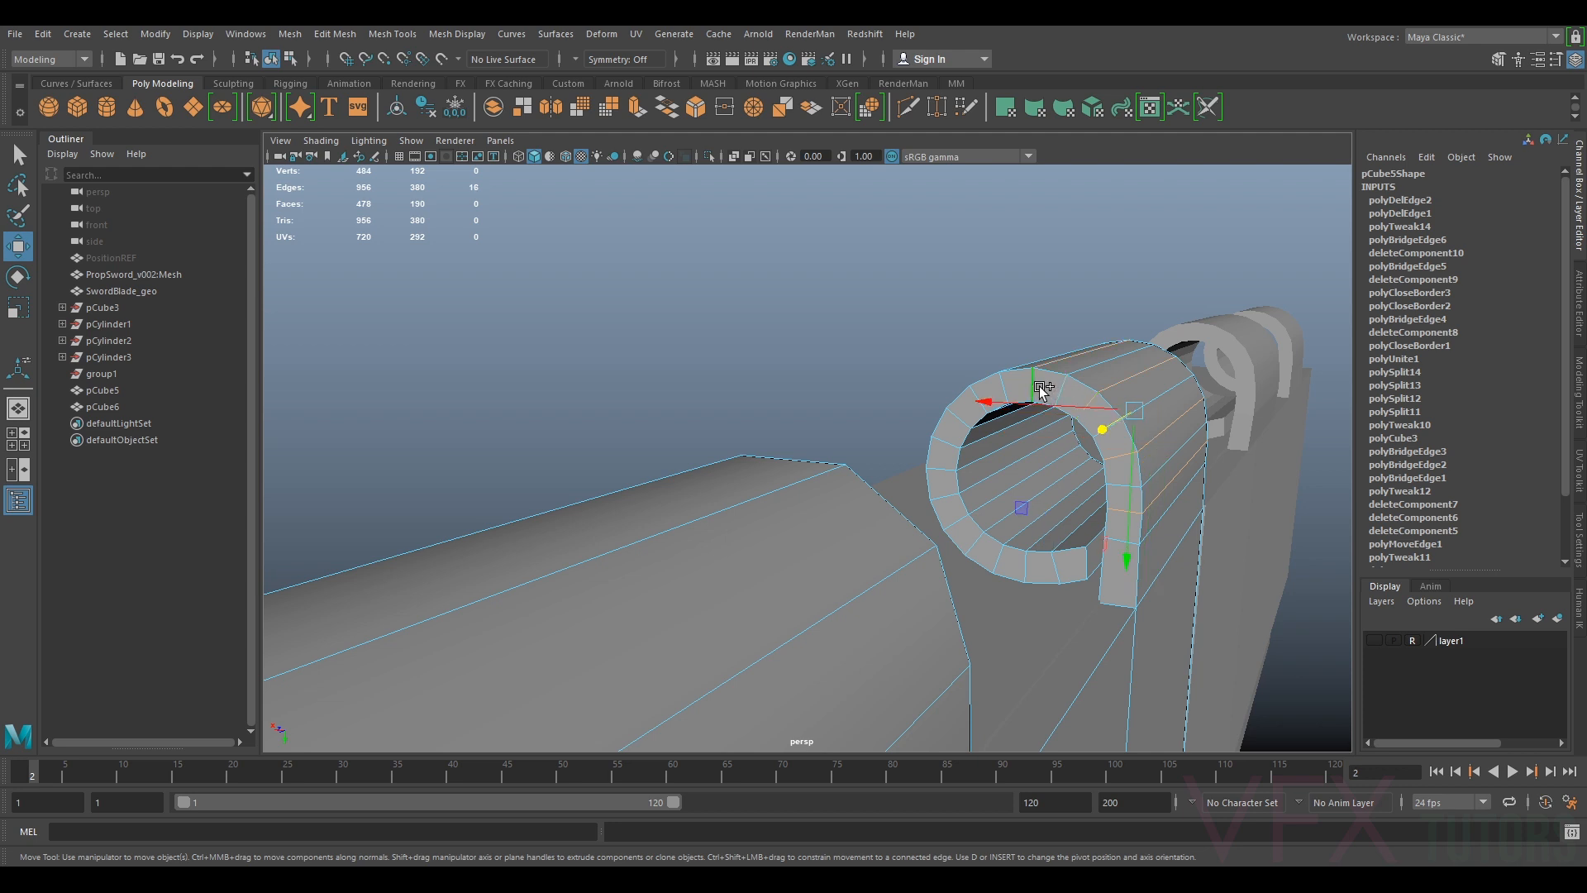
{"action": "double_click", "coordinate": [950, 451], "text": "shift"}
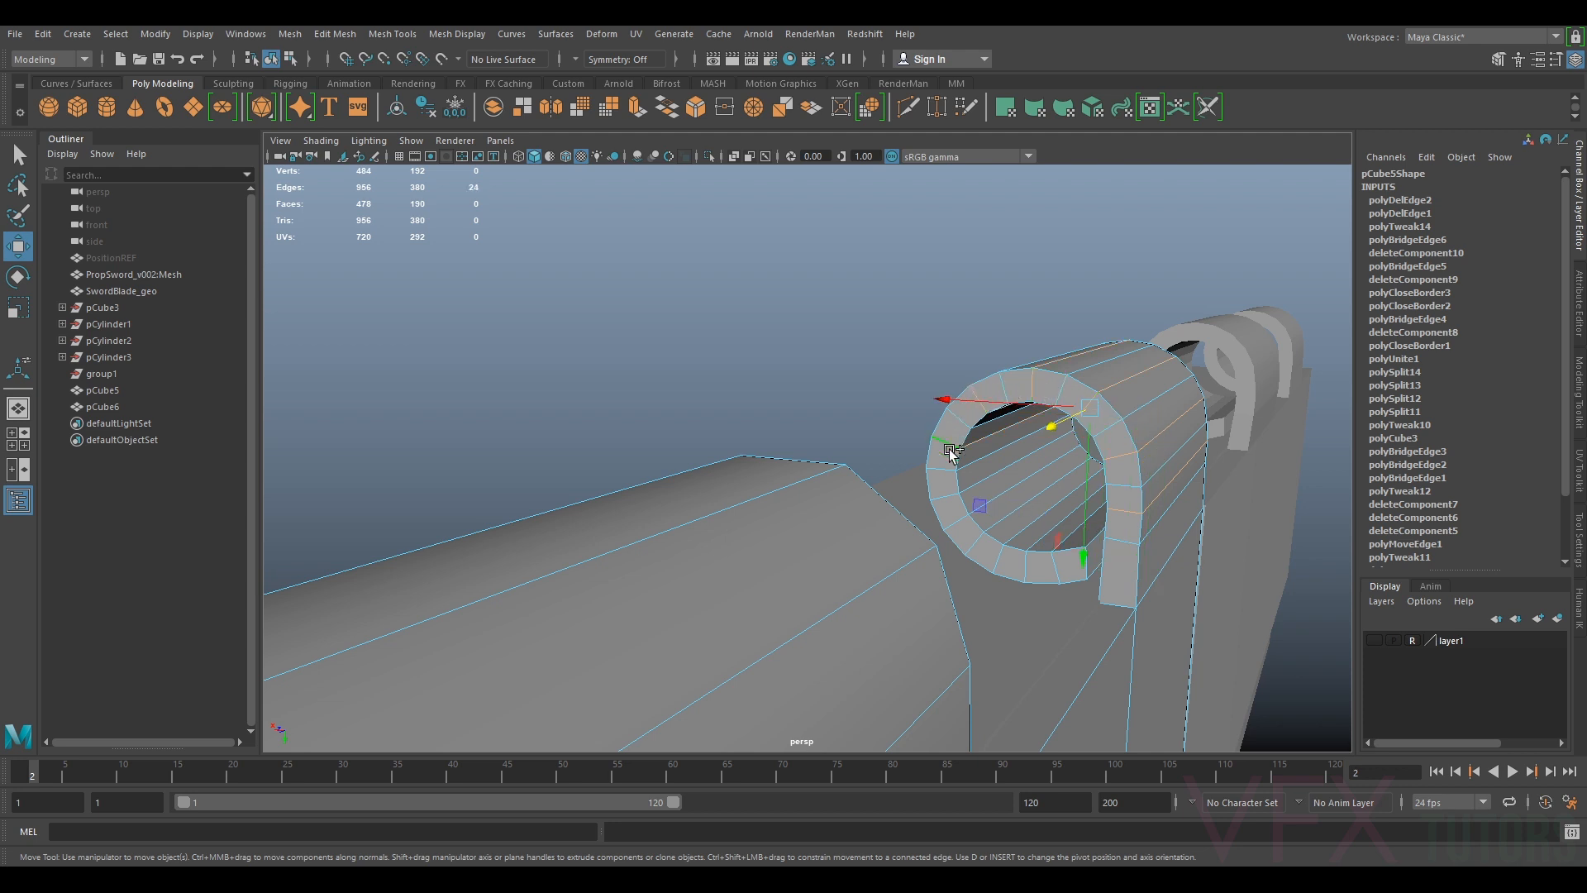
{"action": "double_click", "coordinate": [974, 527], "text": "shift"}
{"action": "double_click", "coordinate": [1024, 569], "text": "shift"}
{"action": "key", "text": "ctrl+Delete"}
On the second hinge, pCube6, select alternate edge loops around the knuckle nearest the first hinge and delete them with their vertices
{"action": "left_click_drag", "start_coordinate": [1029, 561], "coordinate": [927, 528], "text": "alt"}
{"action": "scroll", "coordinate": [1014, 531], "scroll_direction": "down", "scroll_amount": 2}
{"action": "middle_click_drag", "start_coordinate": [1013, 532], "coordinate": [942, 556], "text": "alt"}
{"action": "scroll", "coordinate": [942, 556], "scroll_direction": "up", "scroll_amount": 6}
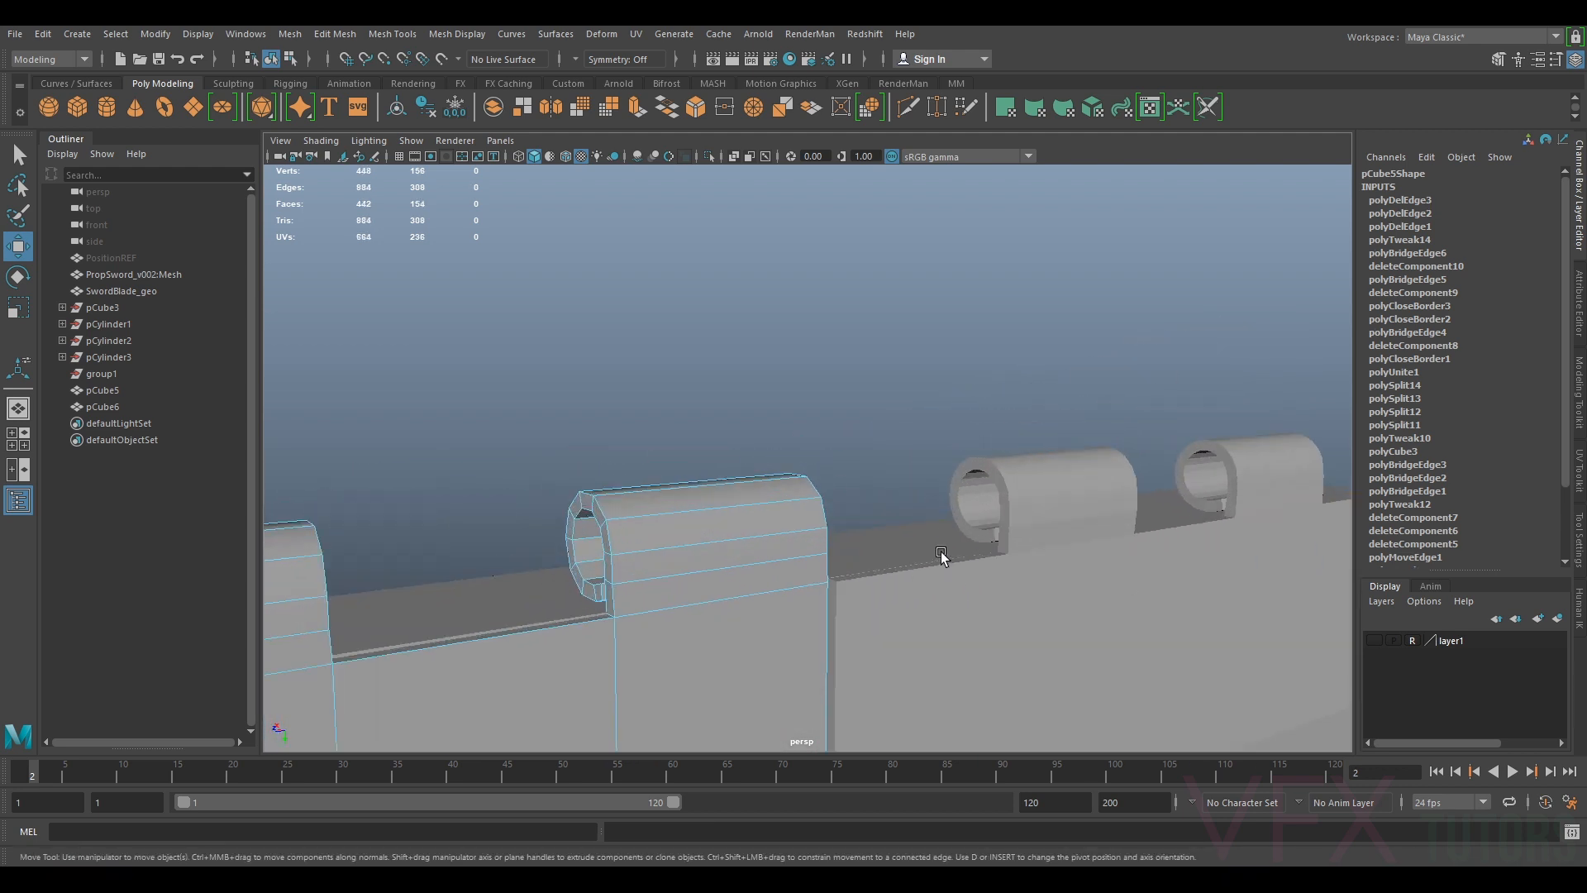
{"action": "left_click", "coordinate": [1151, 542]}
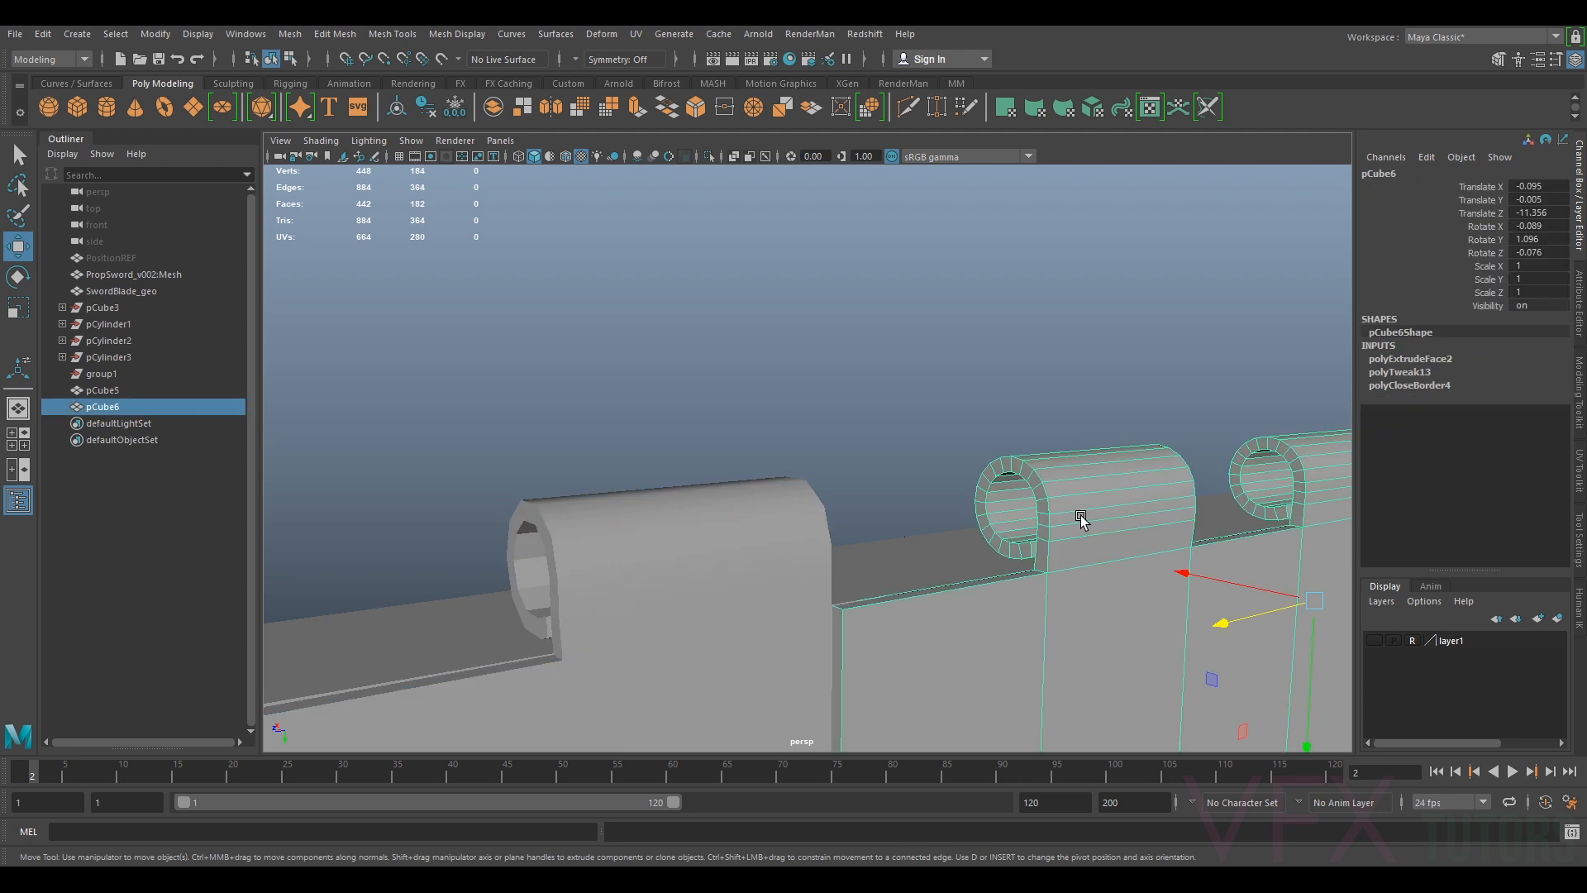
{"action": "left_click_drag", "start_coordinate": [1080, 514], "coordinate": [1009, 524], "text": "alt"}
{"action": "scroll", "coordinate": [1009, 524], "scroll_direction": "up", "scroll_amount": 5}
{"action": "right_click_drag", "start_coordinate": [1126, 437], "coordinate": [1046, 423]}
{"action": "double_click", "coordinate": [1136, 595]}
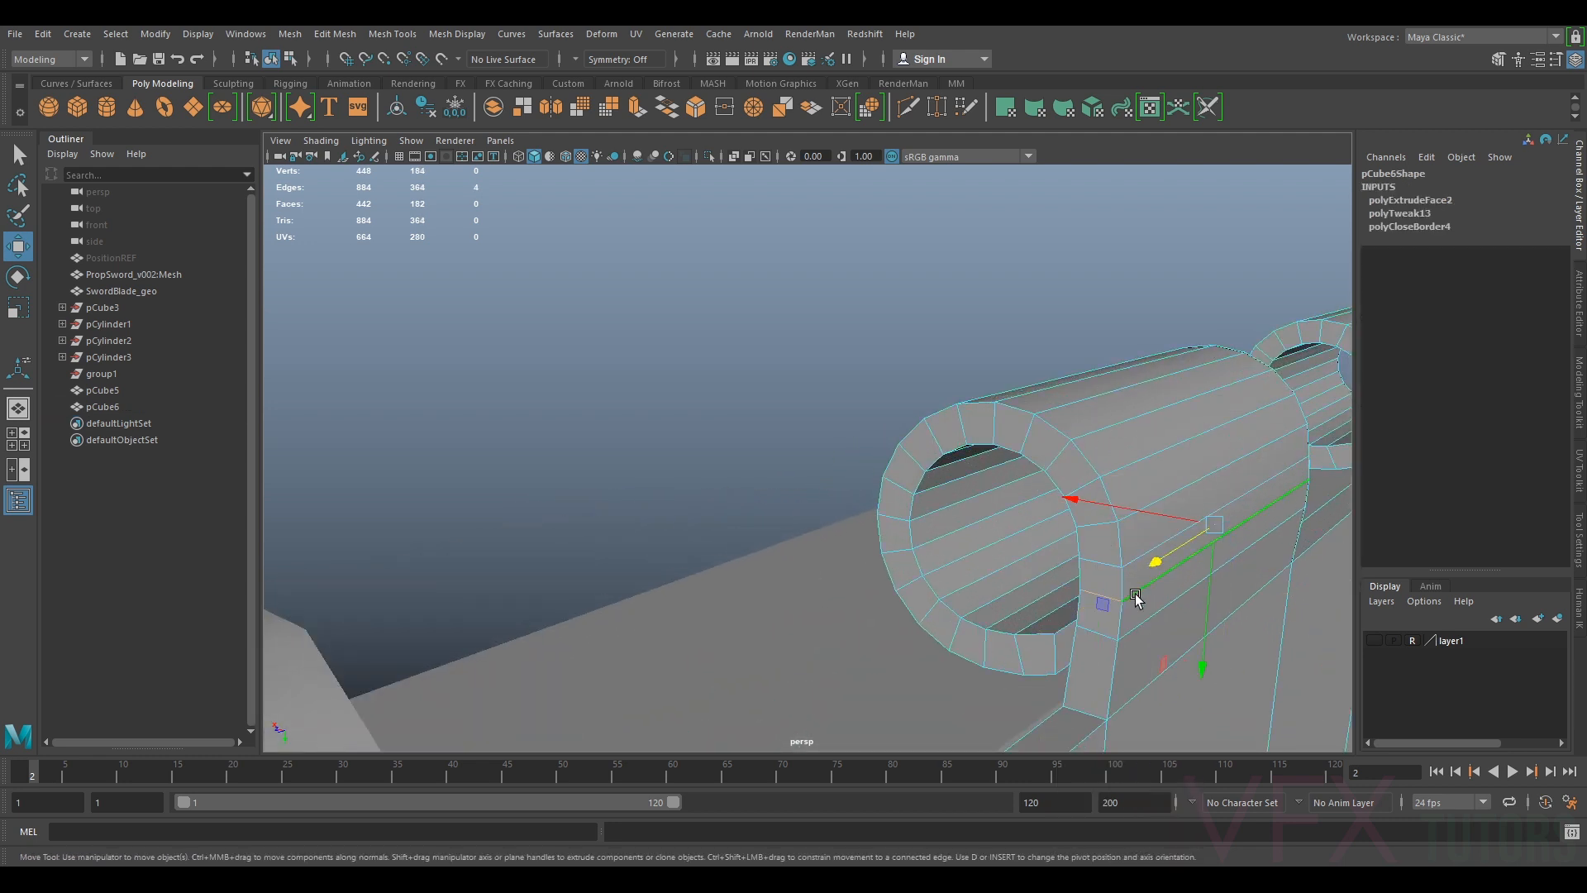
{"action": "double_click", "coordinate": [1064, 463], "text": "shift"}
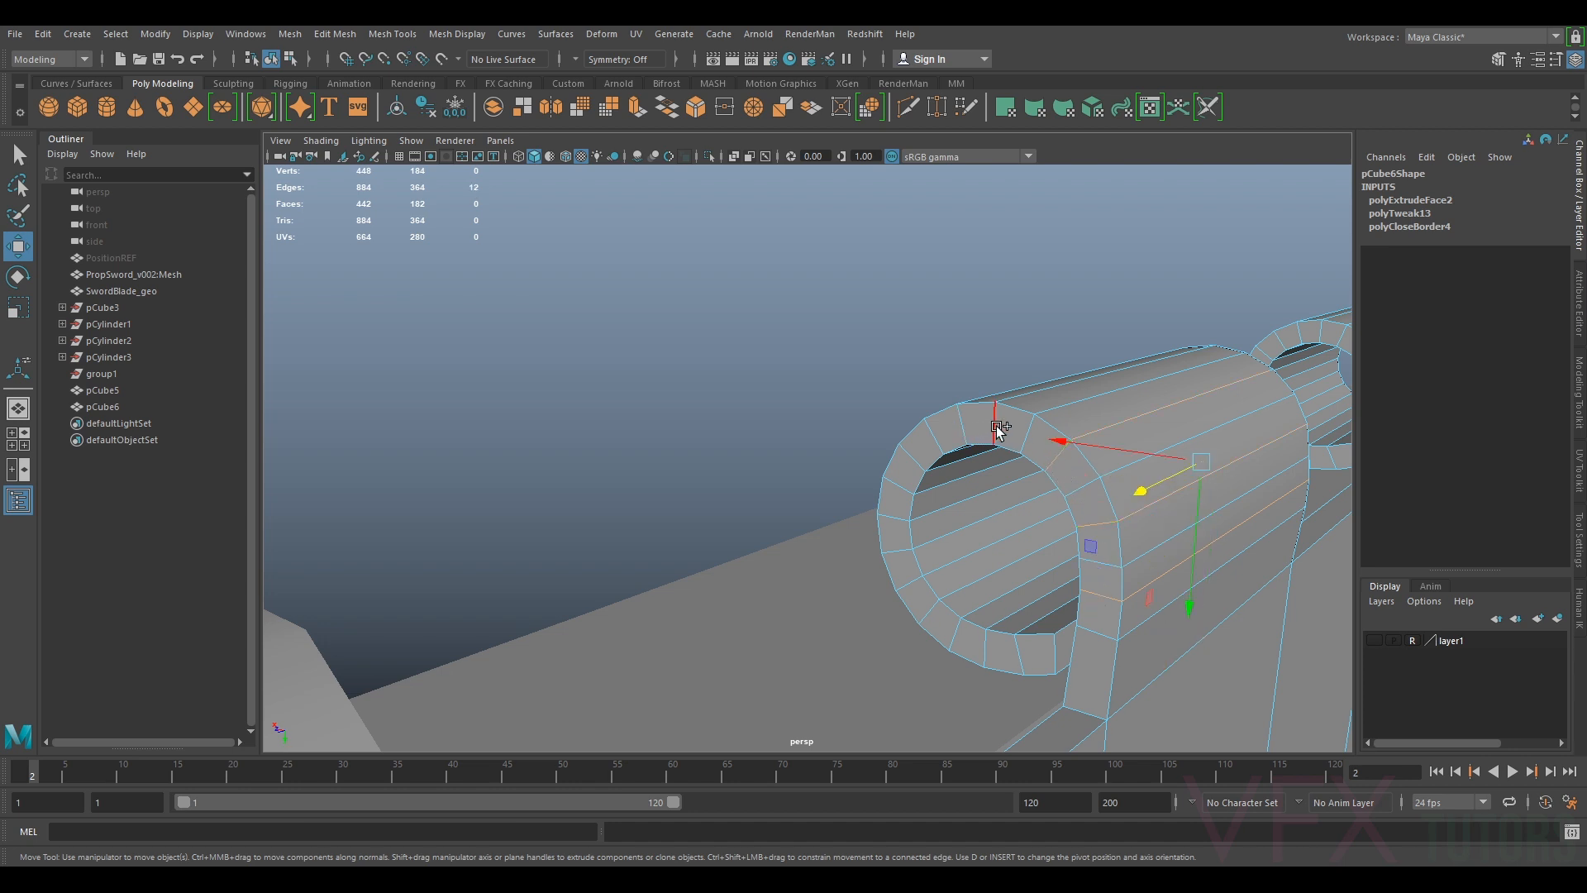
{"action": "double_click", "coordinate": [943, 436], "text": "shift"}
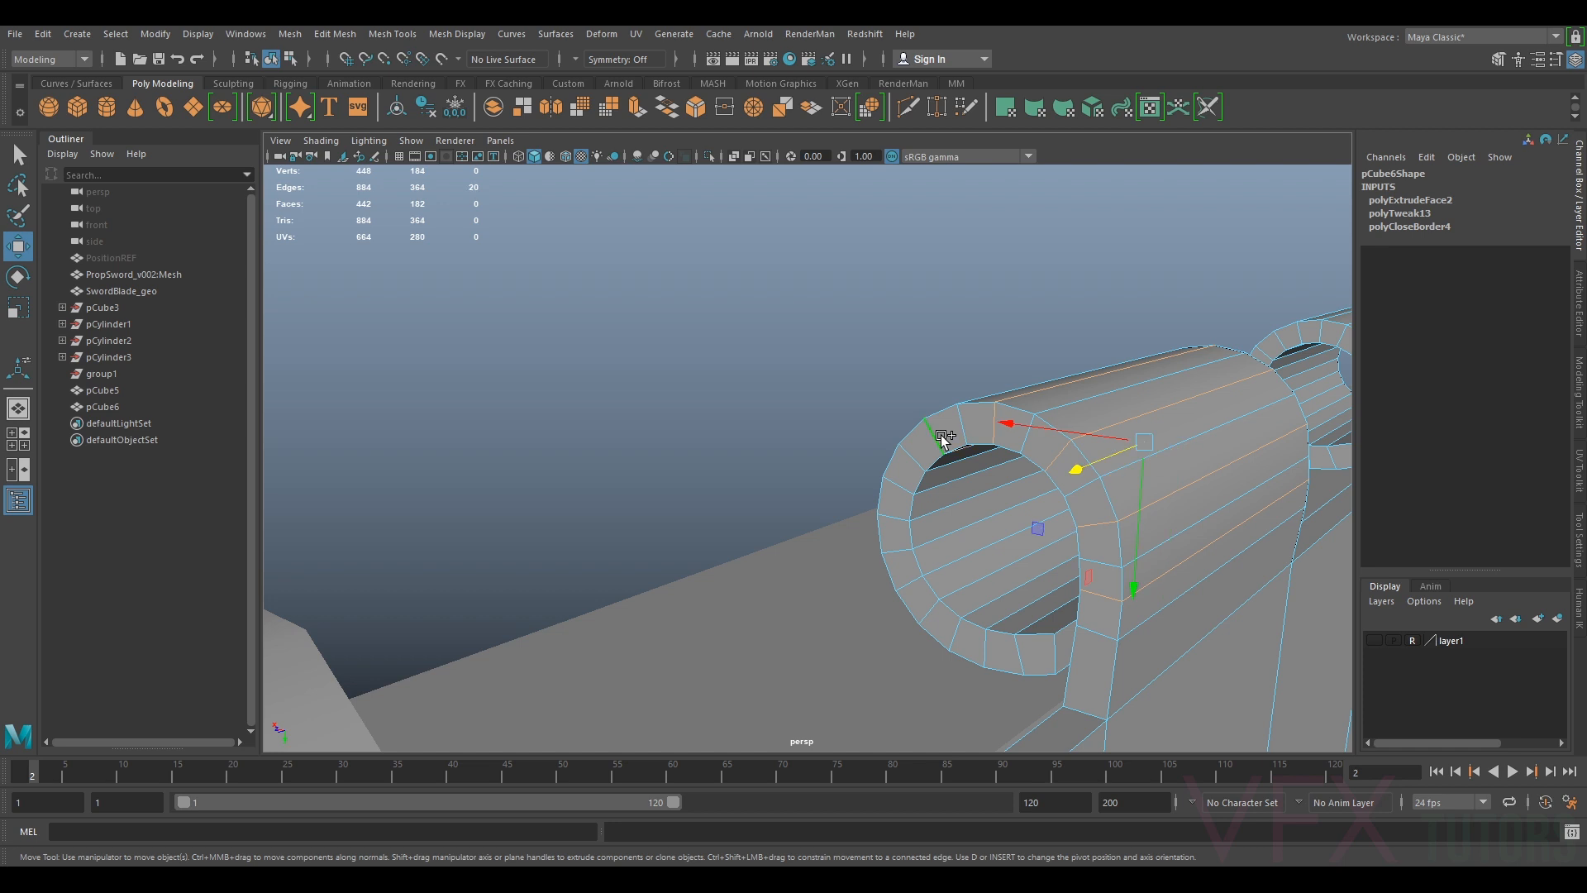
{"action": "double_click", "coordinate": [906, 487], "text": "shift"}
{"action": "double_click", "coordinate": [900, 547], "text": "shift"}
{"action": "double_click", "coordinate": [928, 609], "text": "shift"}
{"action": "double_click", "coordinate": [989, 653], "text": "shift"}
{"action": "key", "text": "ctrl+Delete"}
Select alternate edge loops around the second hinge's other knuckle, nearest the handle, and delete them
{"action": "scroll", "coordinate": [1242, 505], "scroll_direction": "down", "scroll_amount": 5}
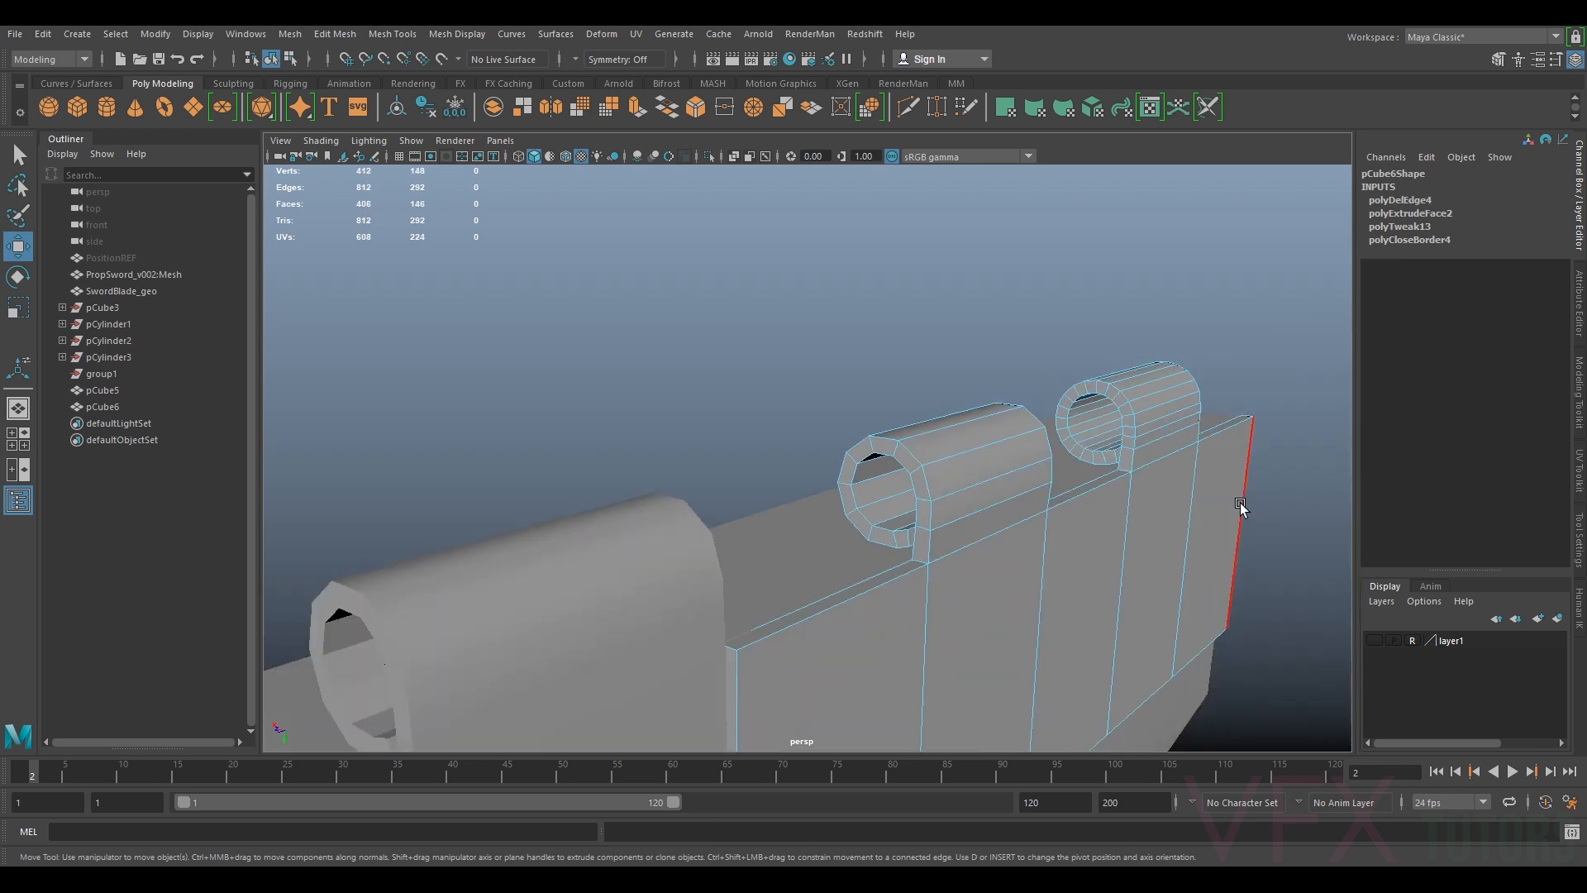
{"action": "middle_click_drag", "start_coordinate": [1110, 527], "coordinate": [861, 554], "text": "alt"}
{"action": "scroll", "coordinate": [924, 502], "scroll_direction": "up", "scroll_amount": 3}
{"action": "middle_click_drag", "start_coordinate": [1010, 465], "coordinate": [837, 521], "text": "alt"}
{"action": "scroll", "coordinate": [836, 521], "scroll_direction": "up", "scroll_amount": 2}
{"action": "double_click", "coordinate": [930, 540]}
{"action": "double_click", "coordinate": [925, 497], "text": "shift"}
{"action": "double_click", "coordinate": [899, 448], "text": "shift"}
{"action": "double_click", "coordinate": [866, 430], "text": "shift"}
{"action": "double_click", "coordinate": [823, 431], "text": "shift"}
{"action": "double_click", "coordinate": [798, 474], "text": "shift"}
{"action": "double_click", "coordinate": [806, 524], "text": "shift"}
{"action": "double_click", "coordinate": [825, 564], "text": "shift"}
{"action": "double_click", "coordinate": [859, 581], "text": "shift"}
{"action": "key", "text": "Delete"}
Select the blade and both hinges in object mode and show layer1 to compare them with the scan
{"action": "scroll", "coordinate": [860, 585], "scroll_direction": "down", "scroll_amount": 6}
{"action": "left_click_drag", "start_coordinate": [763, 610], "coordinate": [758, 560], "text": "alt"}
{"action": "right_click_drag", "start_coordinate": [850, 426], "coordinate": [920, 402]}
{"action": "left_click_drag", "start_coordinate": [920, 403], "coordinate": [1022, 361], "text": "alt"}
{"action": "right_click_drag", "start_coordinate": [1022, 361], "coordinate": [890, 443], "text": "alt"}
{"action": "middle_click_drag", "start_coordinate": [890, 443], "coordinate": [987, 432], "text": "alt"}
{"action": "left_click_drag", "start_coordinate": [1074, 313], "coordinate": [505, 659]}
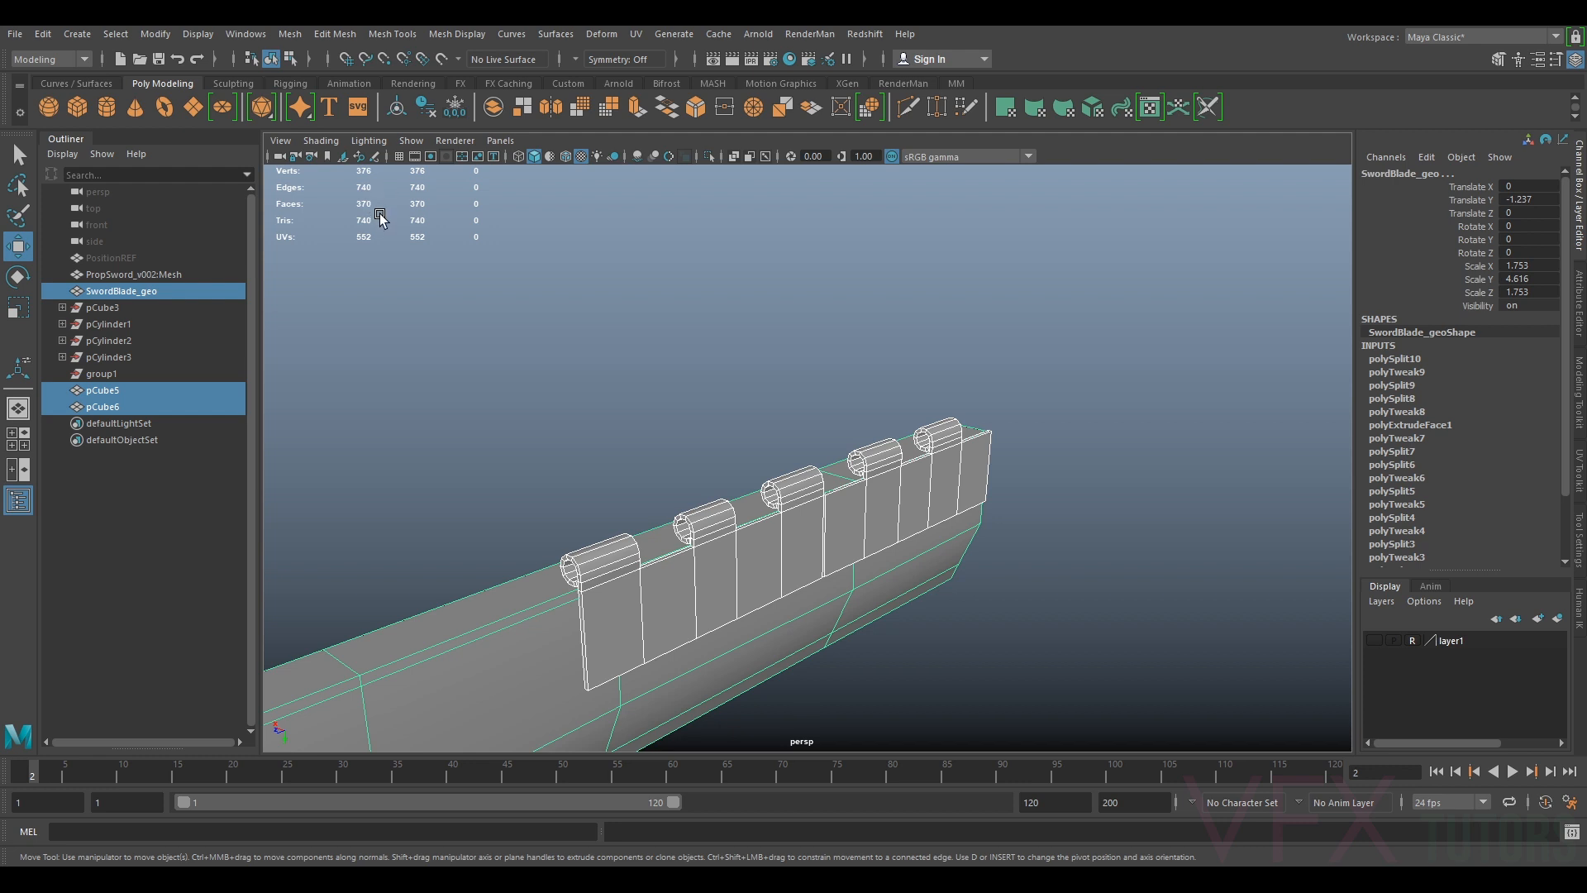
{"action": "left_click_drag", "start_coordinate": [980, 389], "coordinate": [946, 398], "text": "alt"}
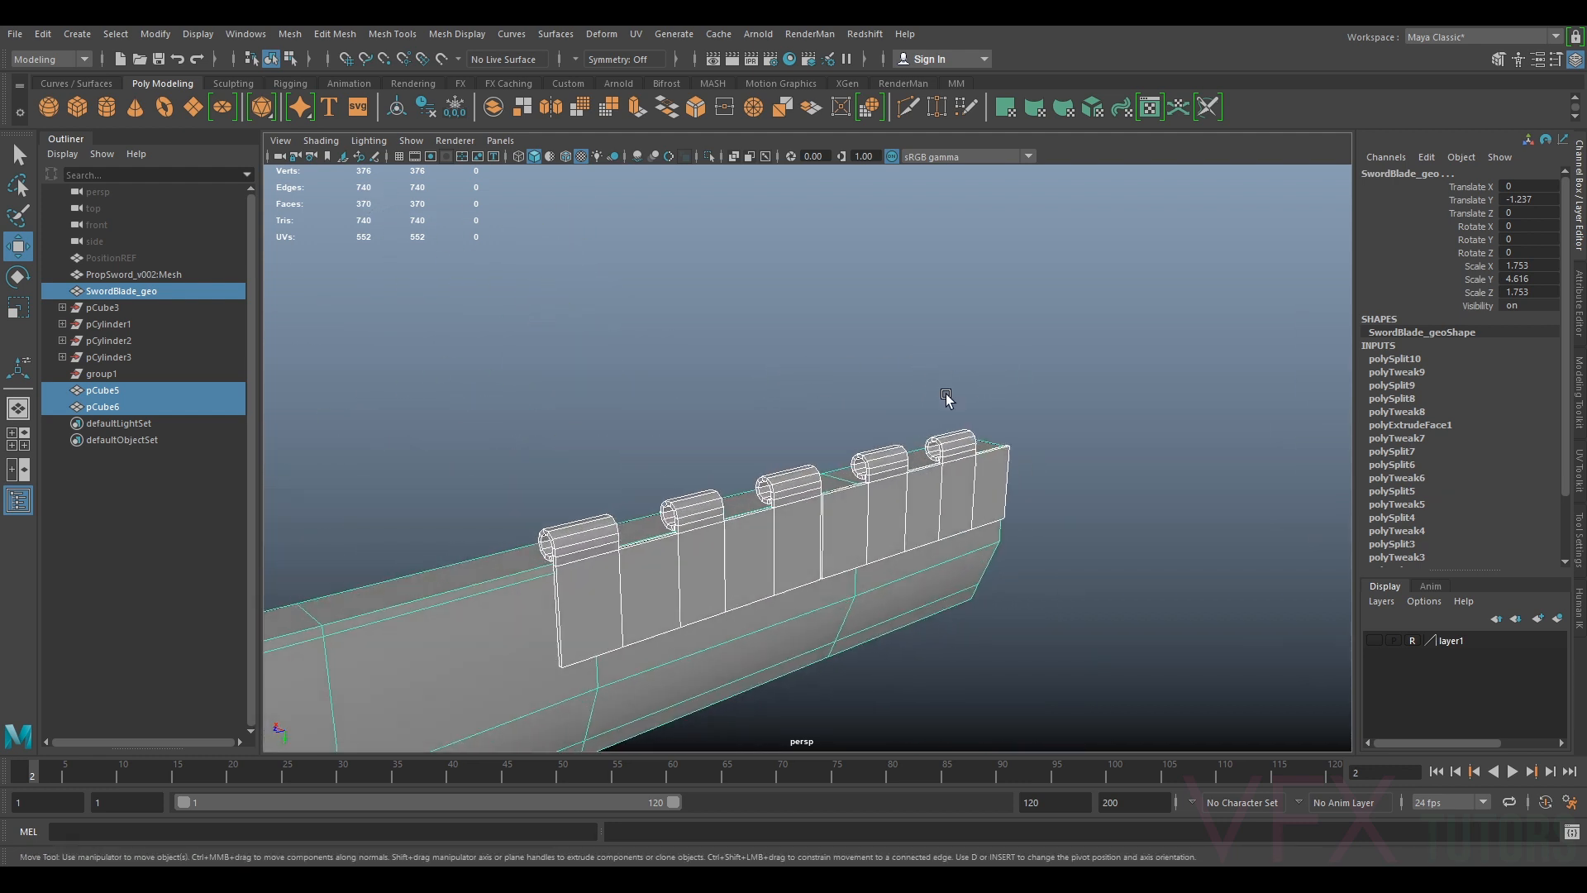
{"action": "scroll", "coordinate": [958, 388], "scroll_direction": "up", "scroll_amount": 4}
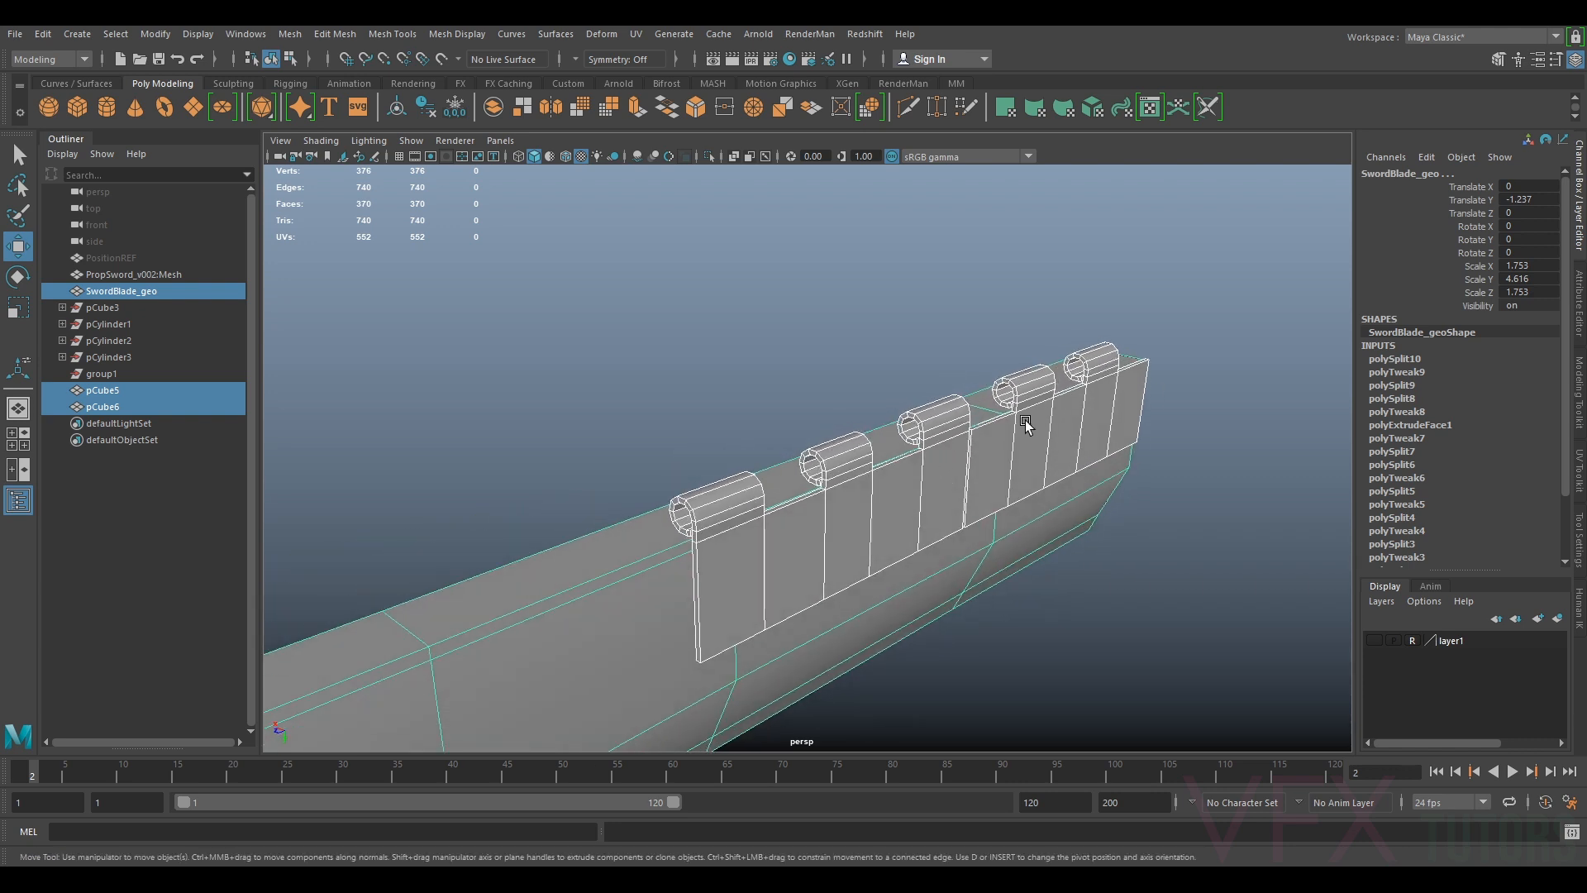
{"action": "left_click", "coordinate": [1374, 641]}
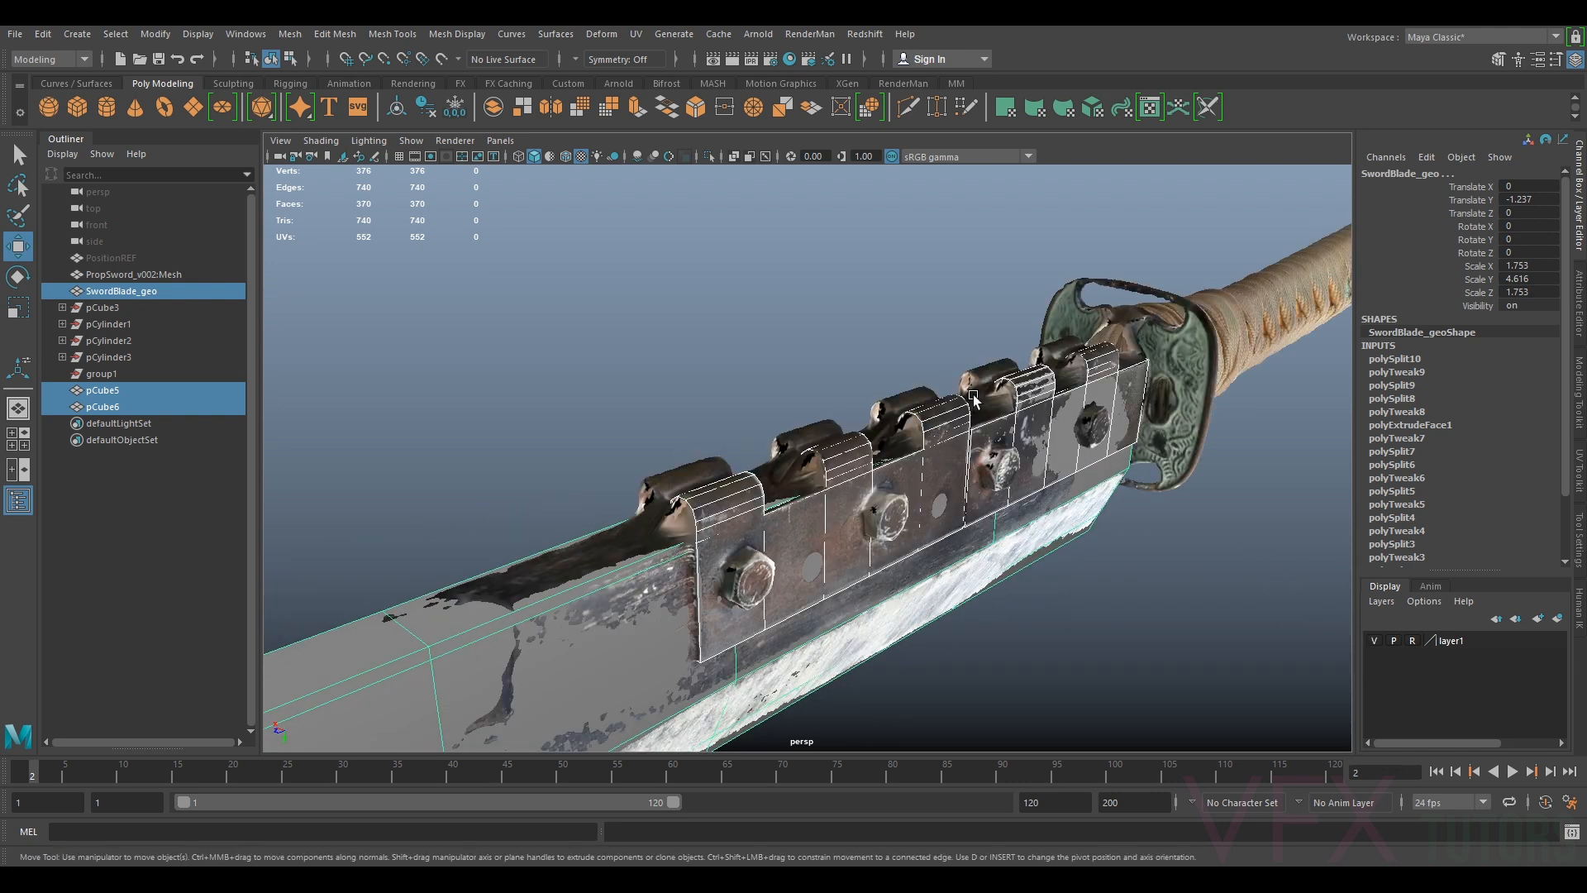
Rename pCube5 as Bracket1_geo and pCube6 as Bracket2_geo
{"action": "left_click", "coordinate": [102, 390]}
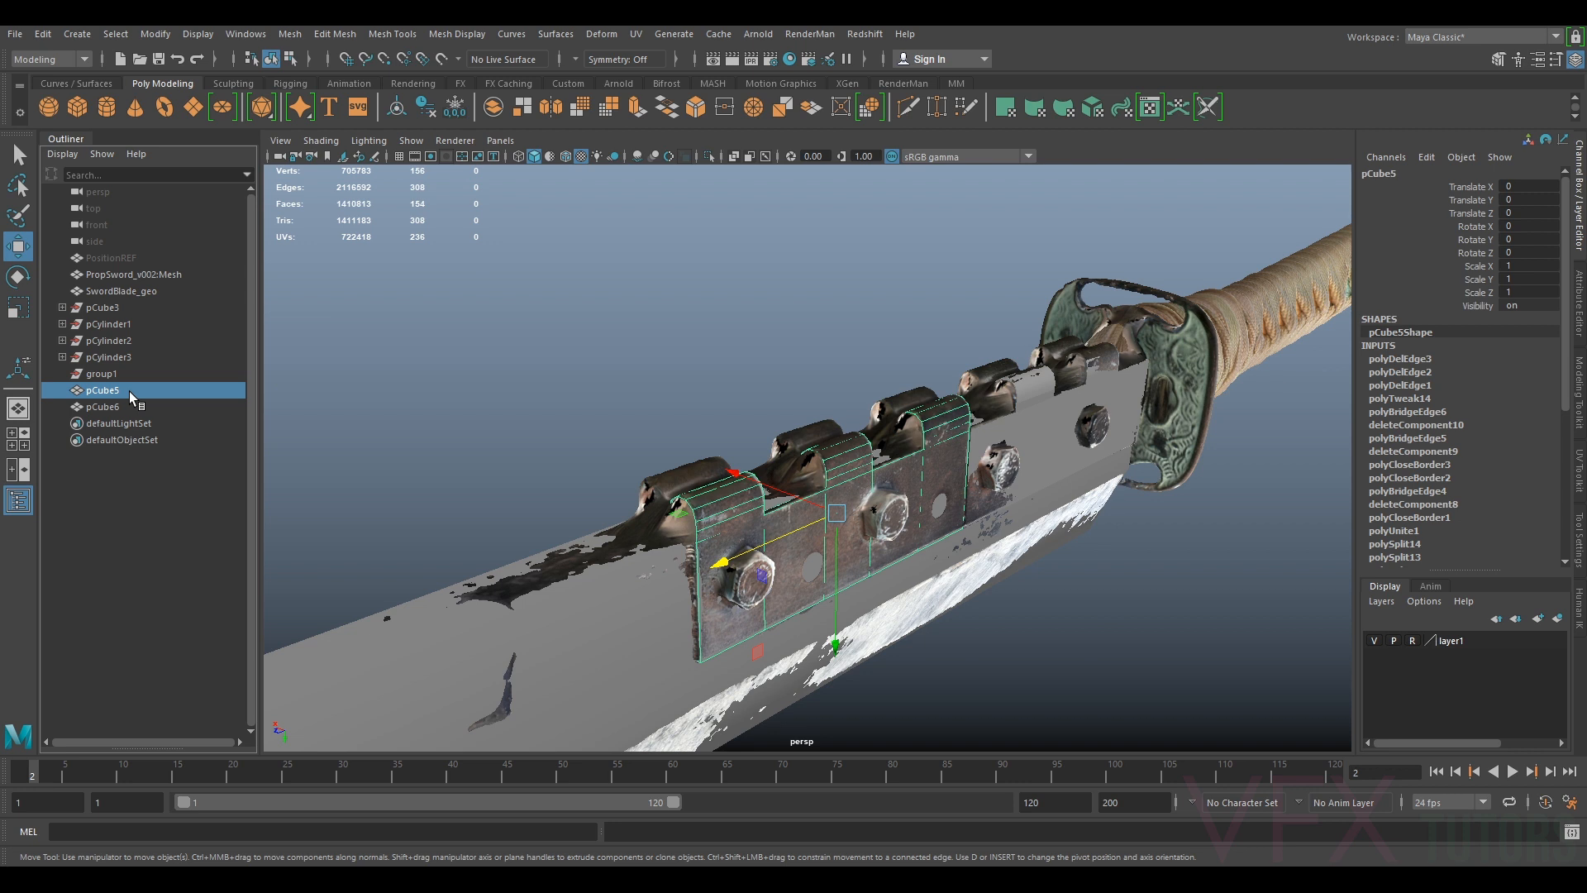
{"action": "double_click", "coordinate": [127, 390]}
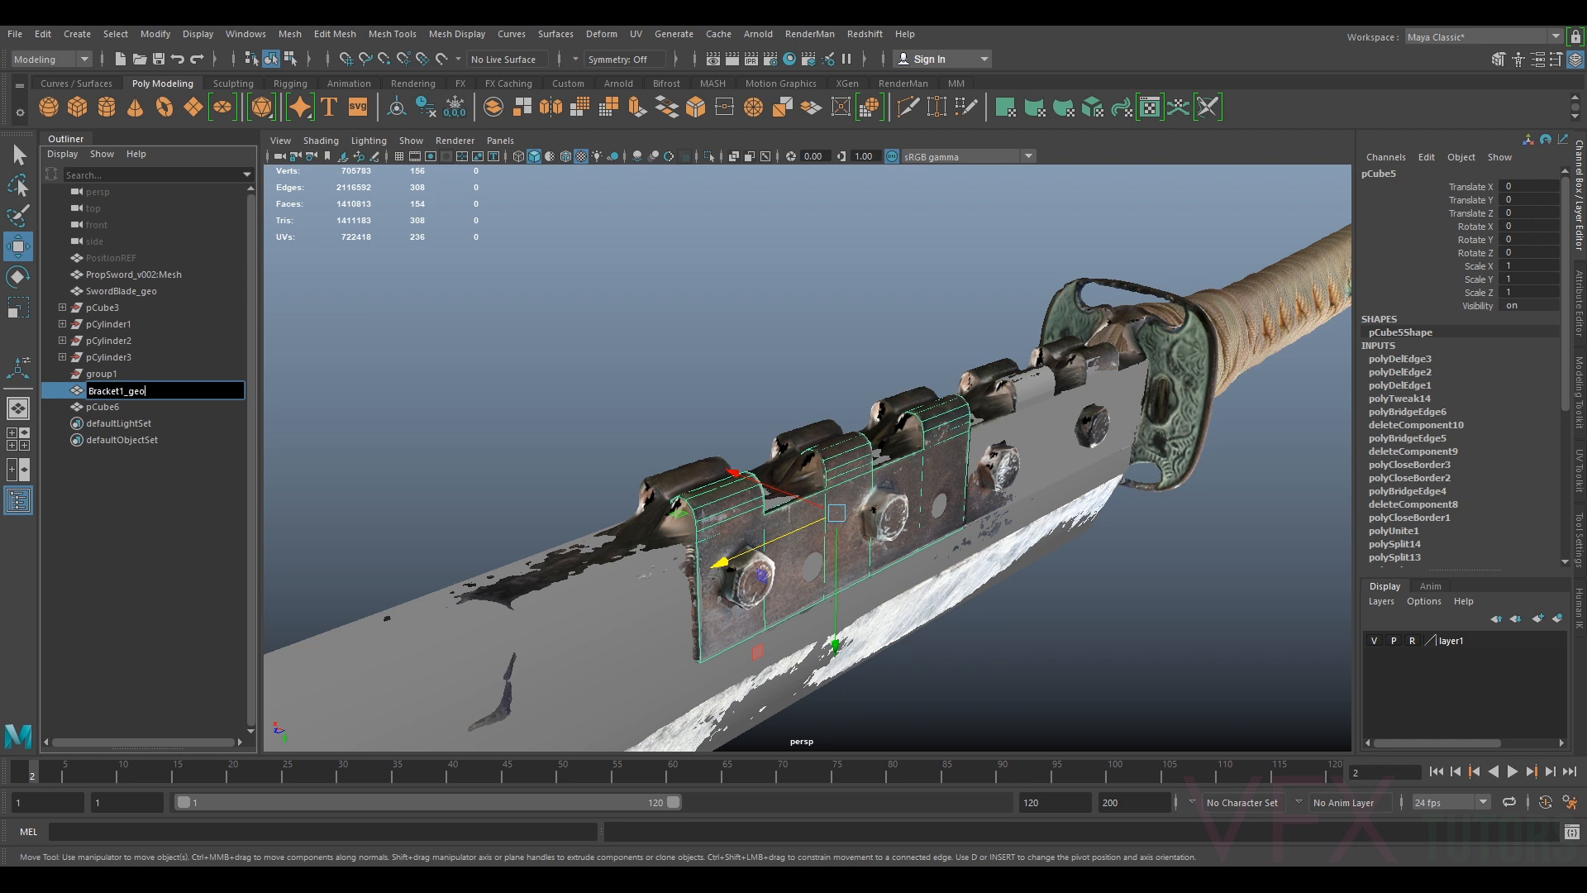
{"action": "left_click_drag", "start_coordinate": [147, 391], "coordinate": [2, 377]}
{"action": "key", "text": "ctrl+c"}
{"action": "double_click", "coordinate": [141, 407]}
{"action": "key", "text": "ctrl+v"}
{"action": "key", "text": "BackSpace"}
{"action": "type", "text": "2"}
{"action": "key", "text": "Return"}
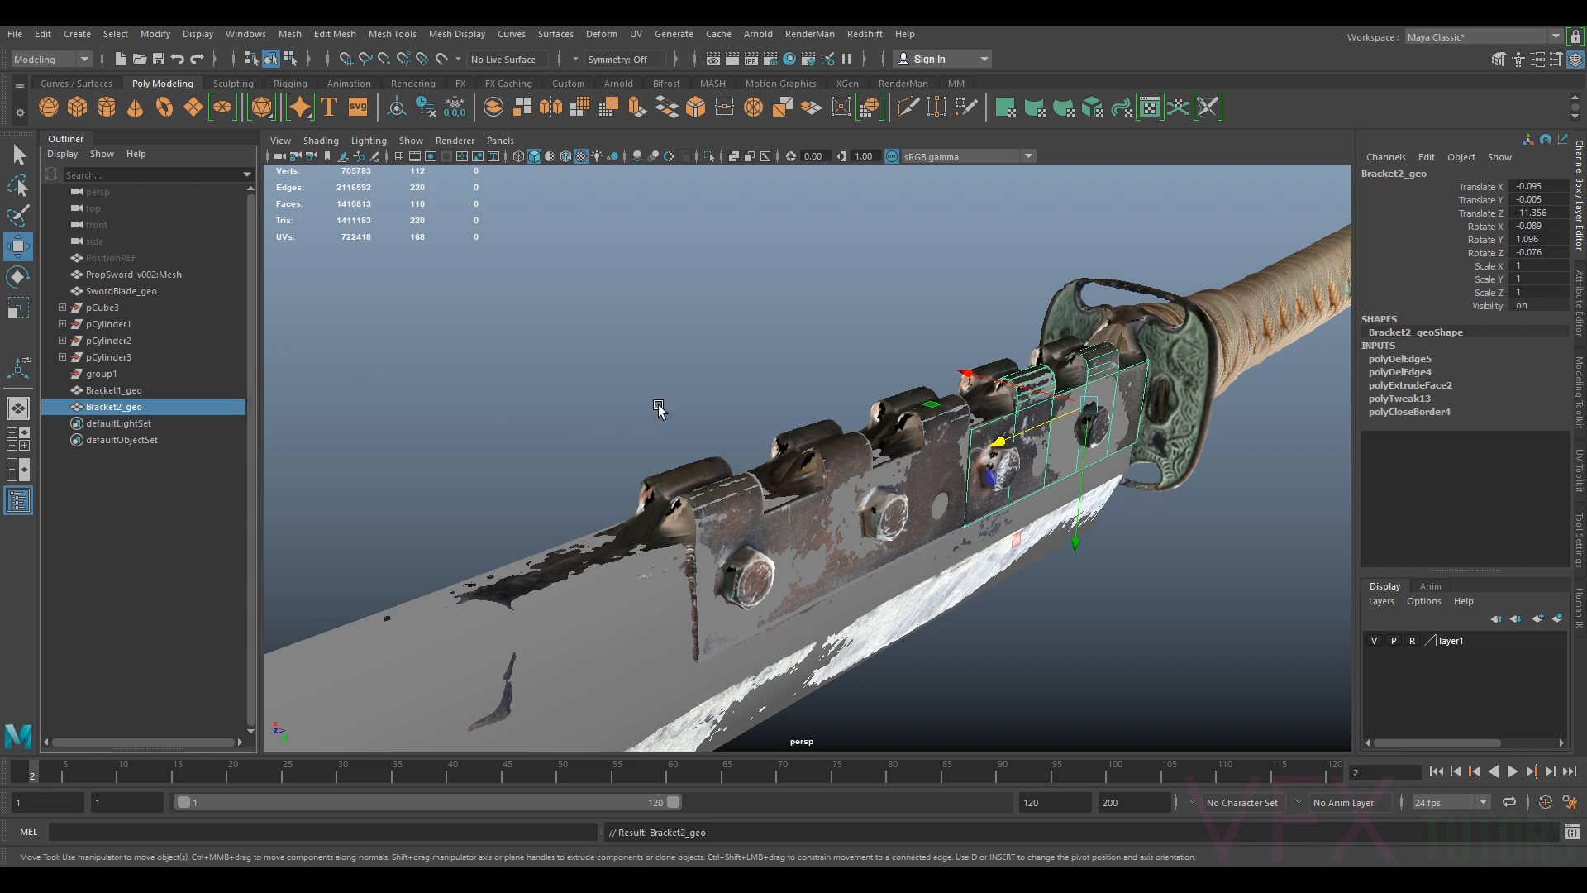
{"action": "left_click_drag", "start_coordinate": [996, 420], "coordinate": [996, 560], "text": "alt"}
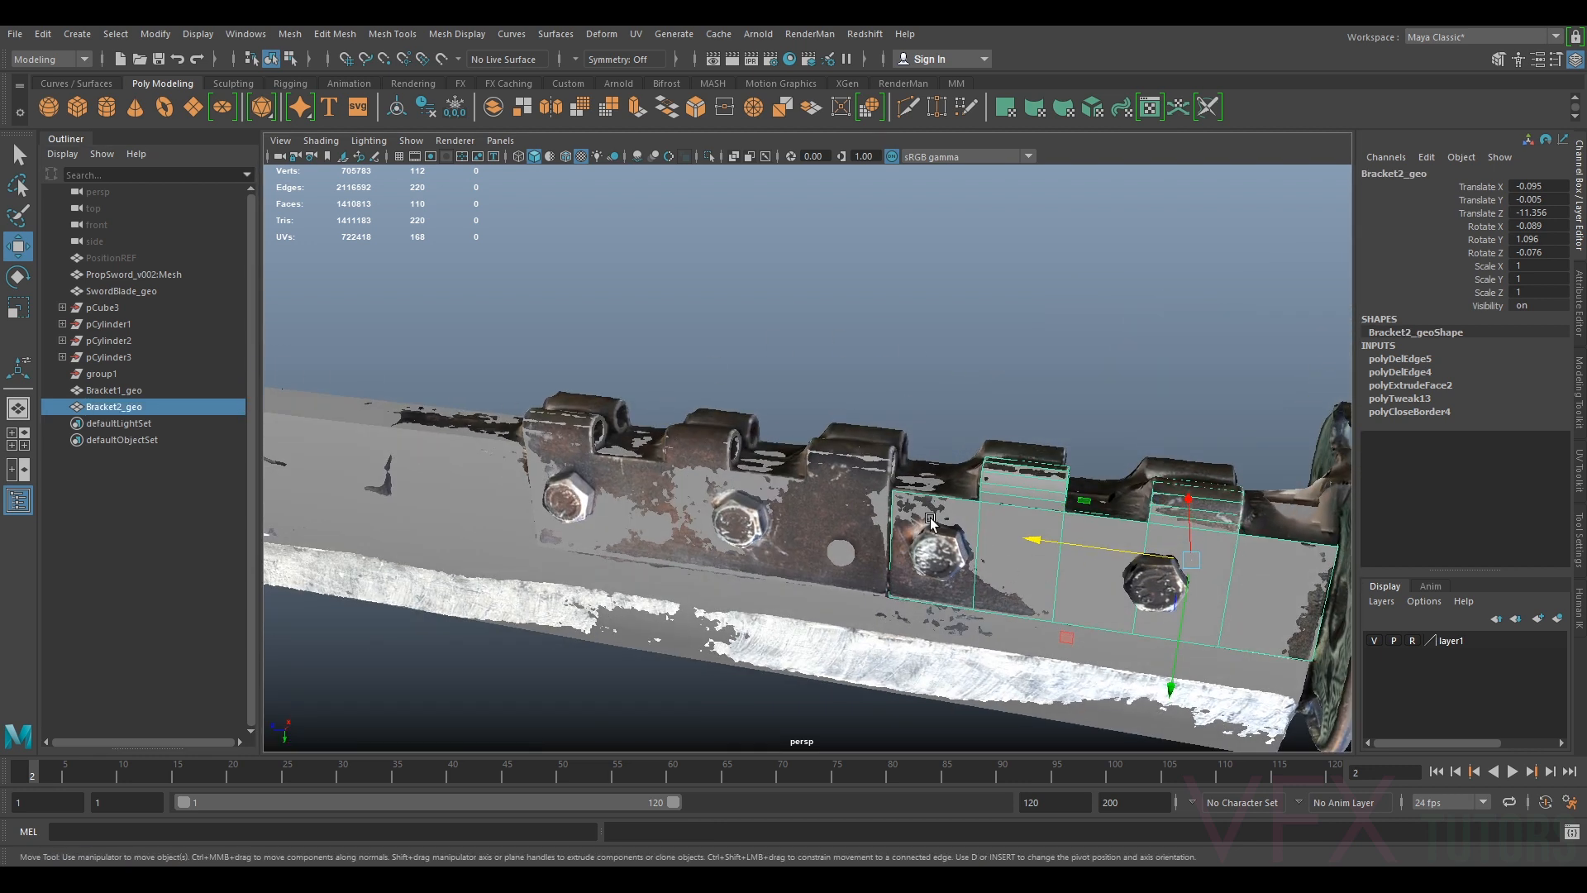
{"action": "left_click", "coordinate": [865, 513], "text": "shift"}
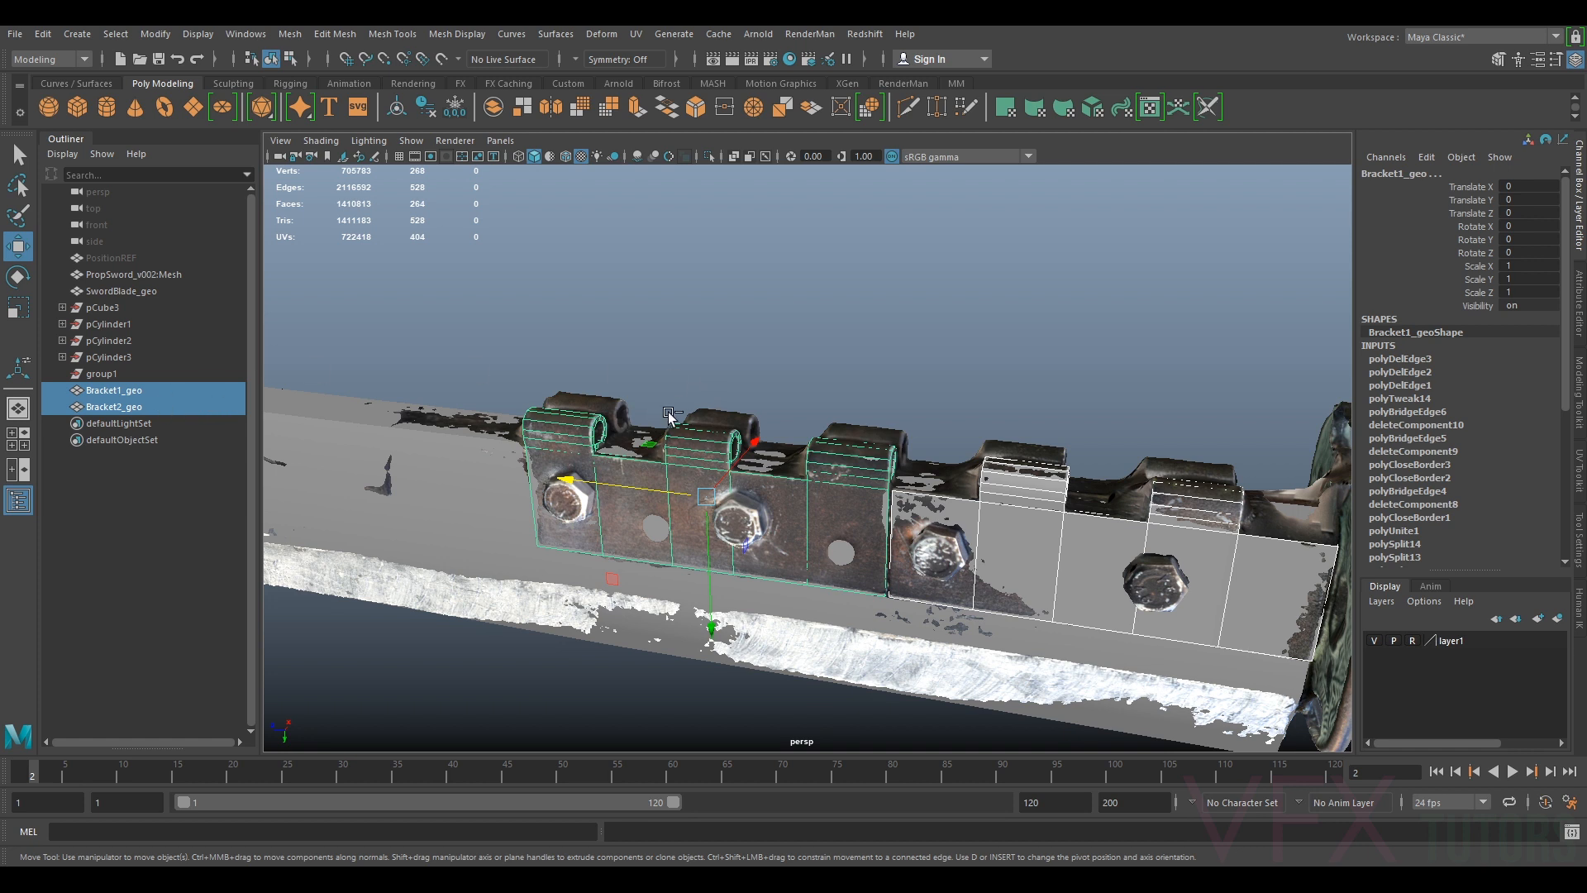
{"action": "key", "text": "ctrl+d"}
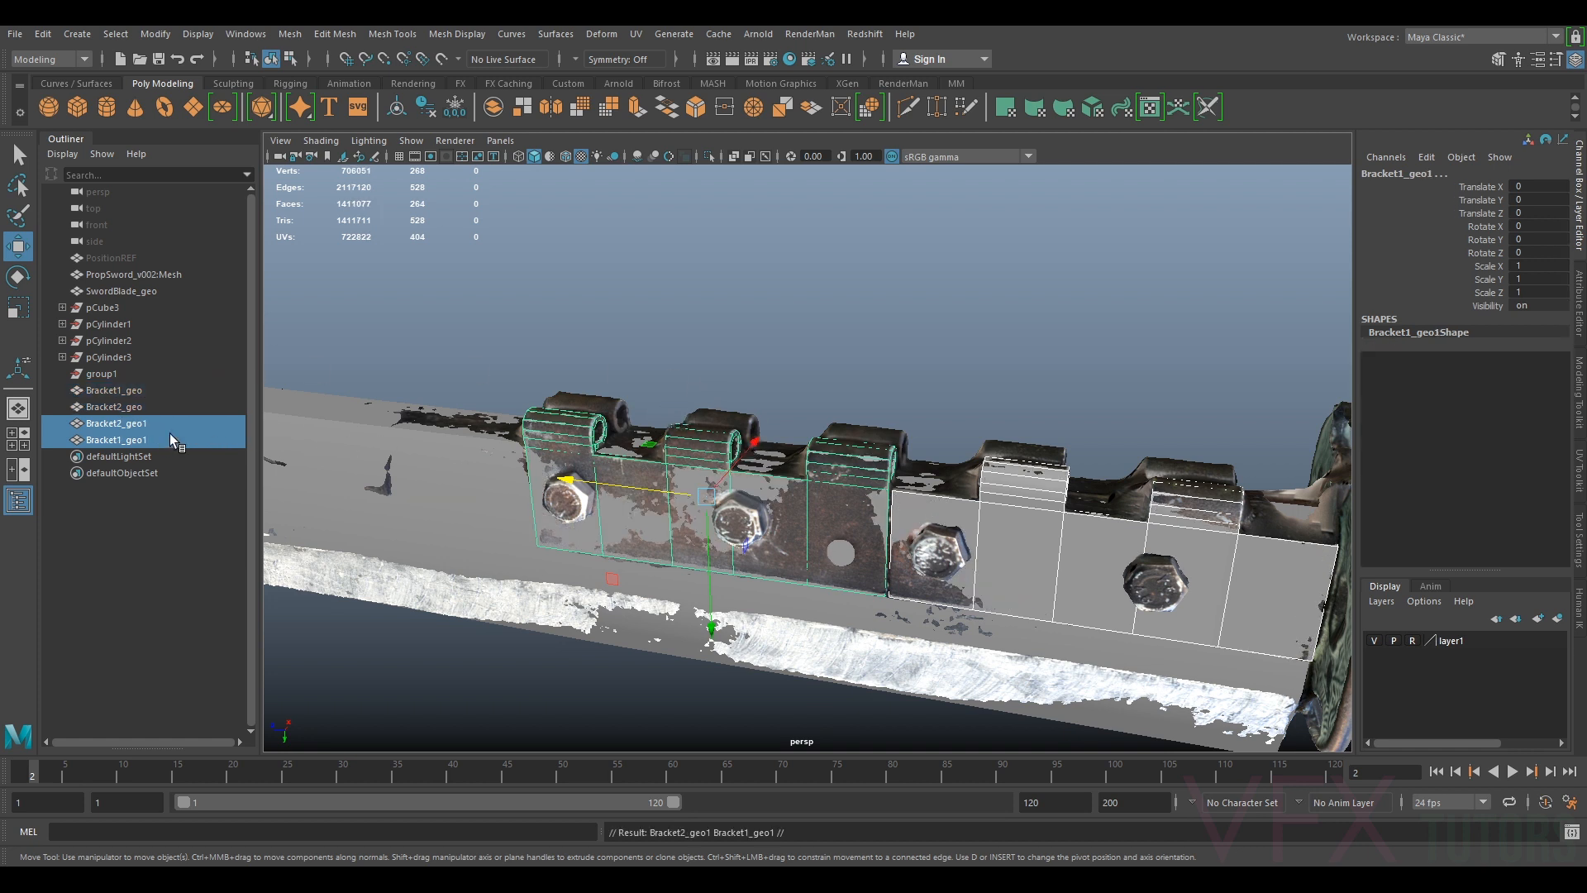
{"action": "middle_click_drag", "start_coordinate": [509, 454], "coordinate": [787, 452]}
{"action": "left_click_drag", "start_coordinate": [787, 452], "coordinate": [732, 433], "text": "alt"}
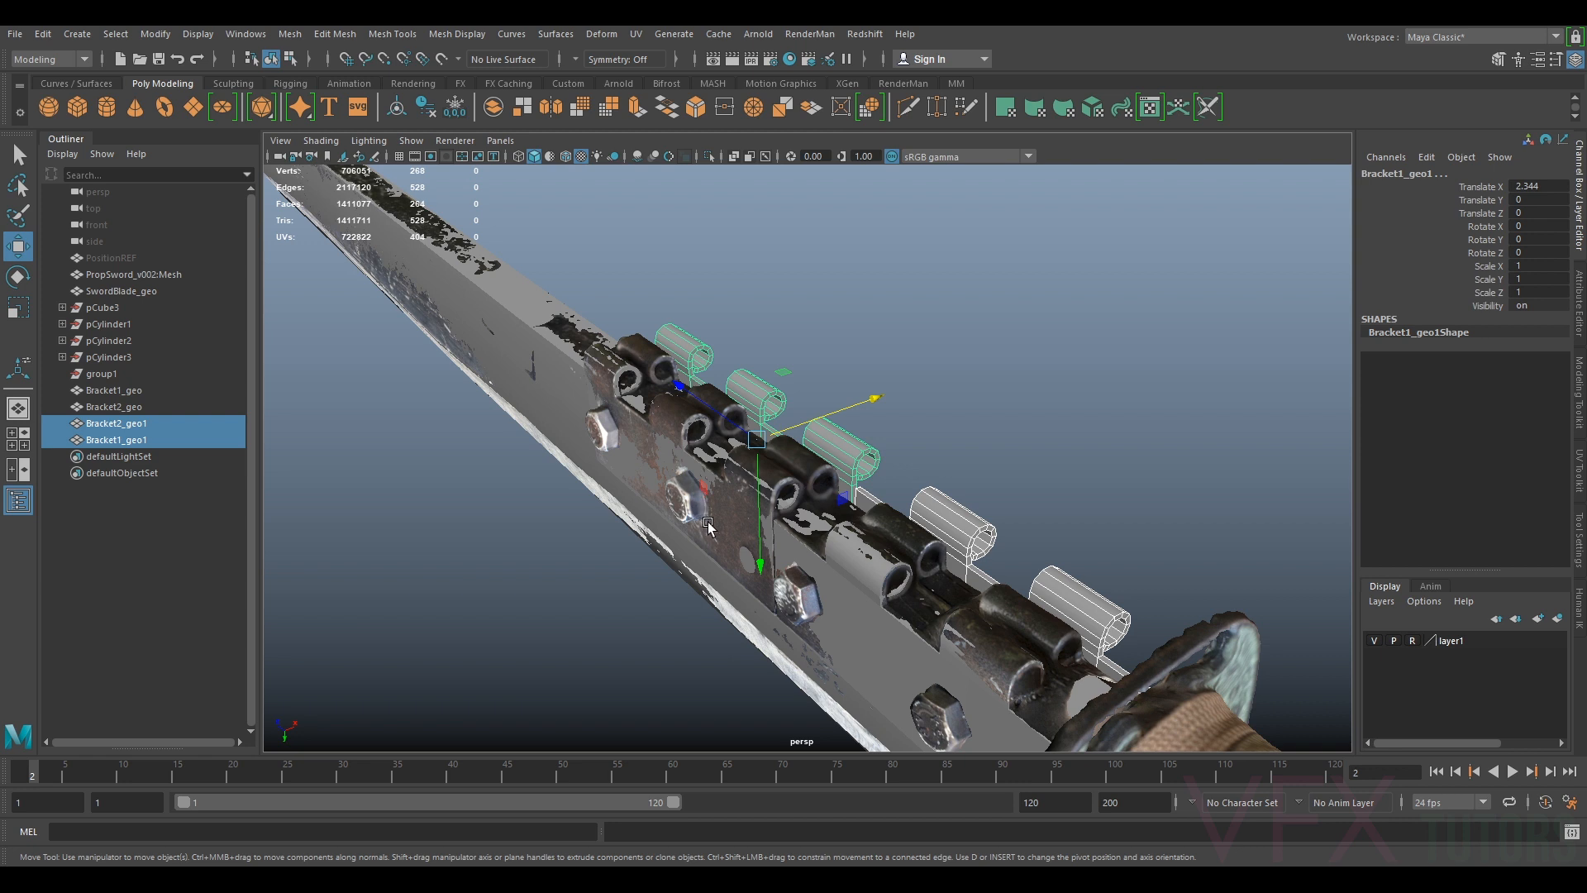
{"action": "key", "text": "Delete"}
Examine how both brackets fit the scan and inspect the hexagonal bolts along them, especially the one nearest the blade tip
{"action": "left_click", "coordinate": [670, 429]}
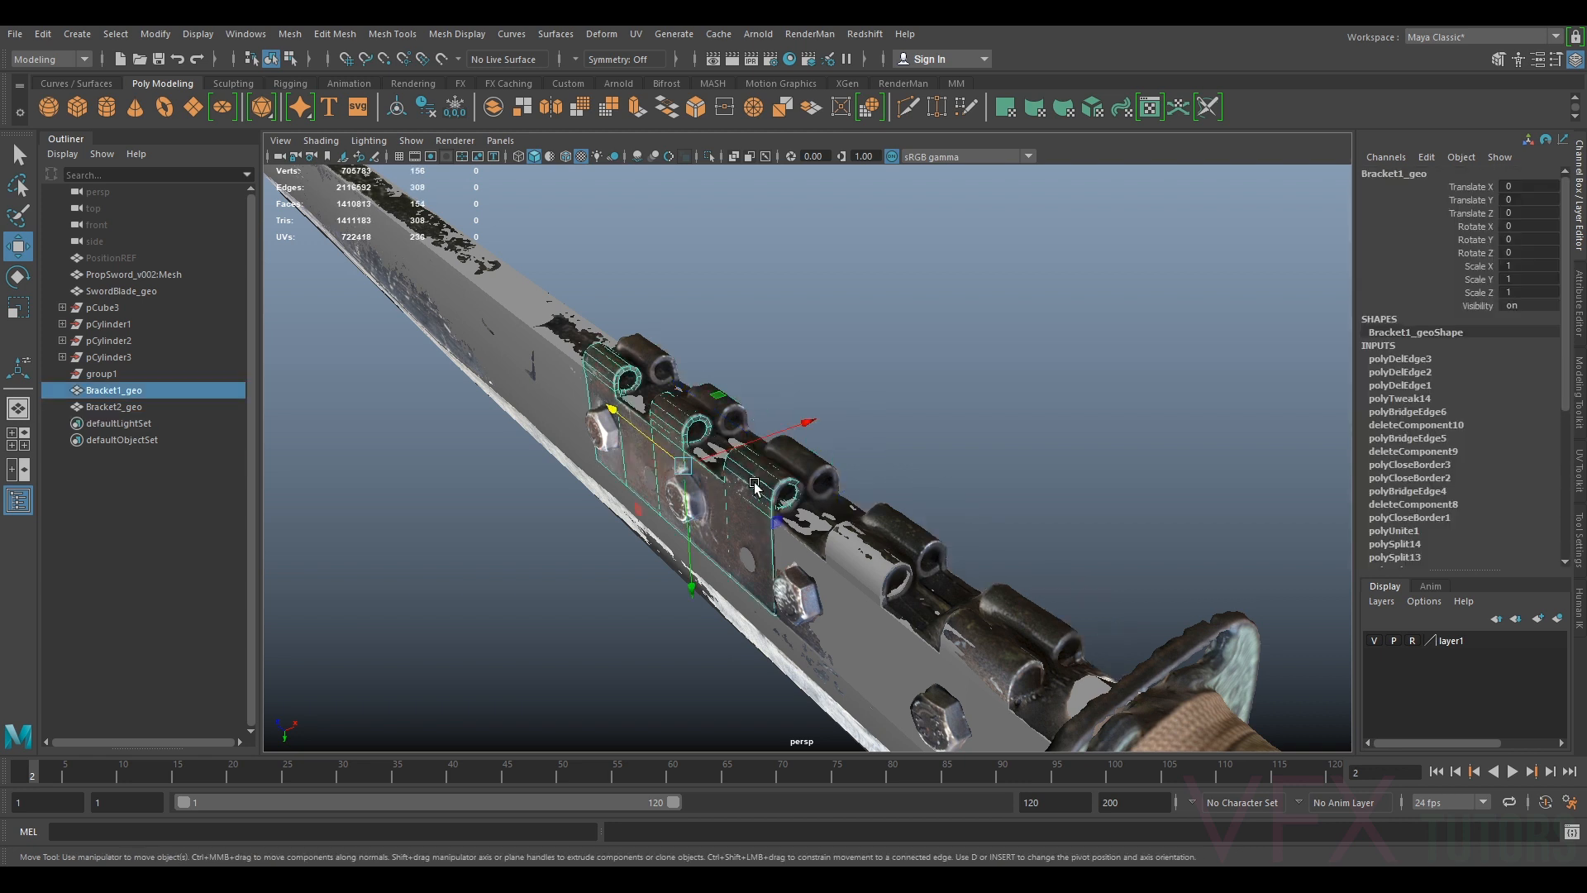
{"action": "left_click", "coordinate": [884, 587]}
{"action": "left_click_drag", "start_coordinate": [915, 548], "coordinate": [1099, 525], "text": "alt"}
{"action": "middle_click_drag", "start_coordinate": [1099, 525], "coordinate": [1129, 500], "text": "alt"}
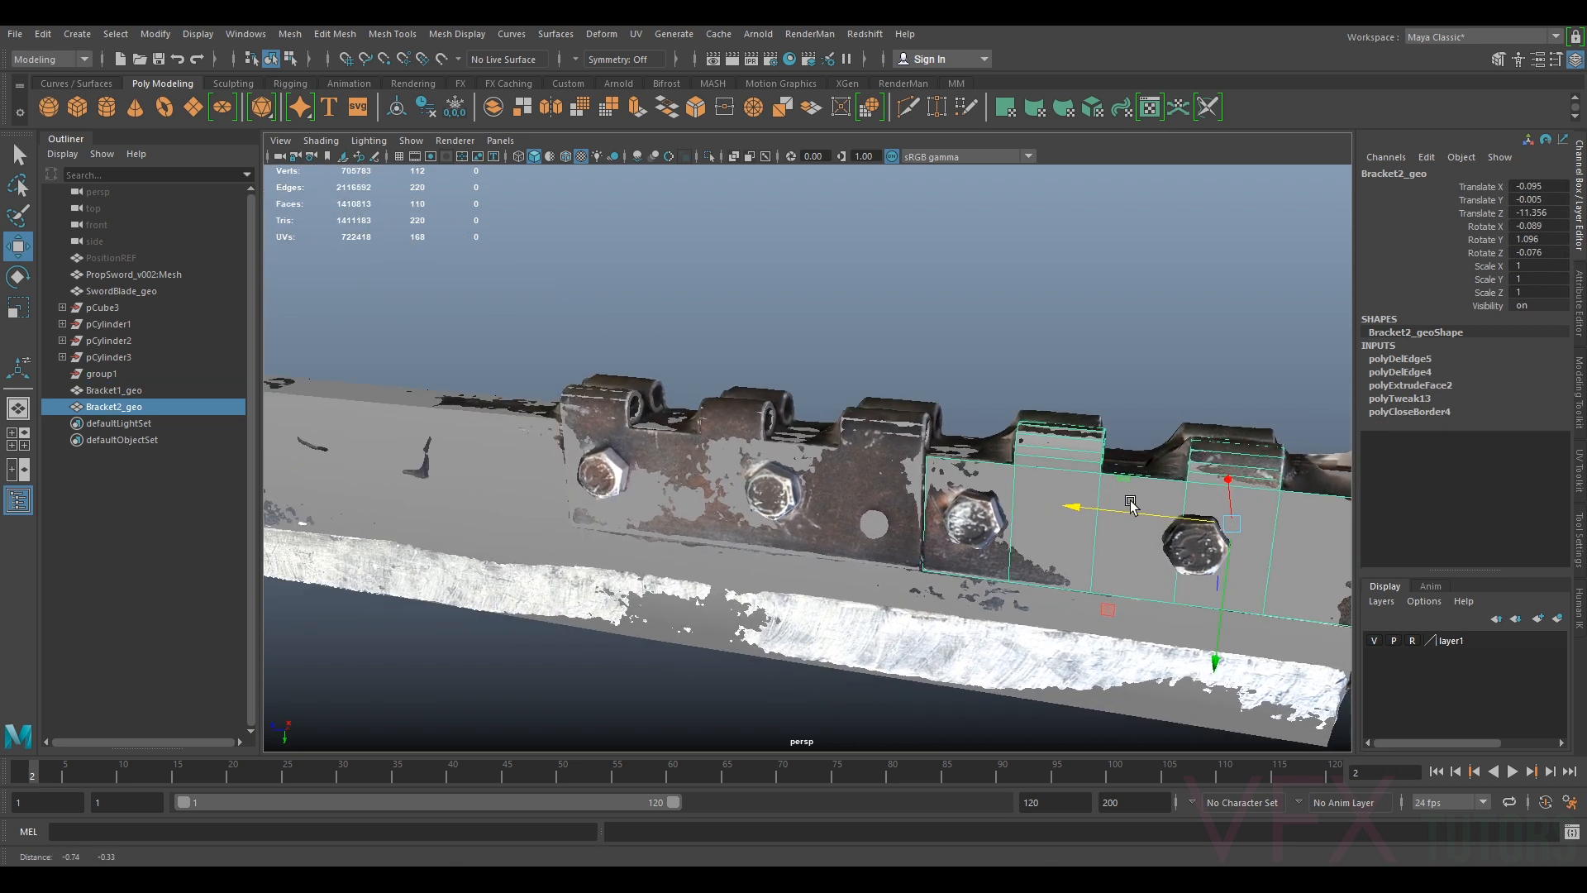
{"action": "right_click_drag", "start_coordinate": [1129, 499], "coordinate": [913, 533], "text": "alt"}
{"action": "left_click_drag", "start_coordinate": [913, 533], "coordinate": [584, 506], "text": "alt"}
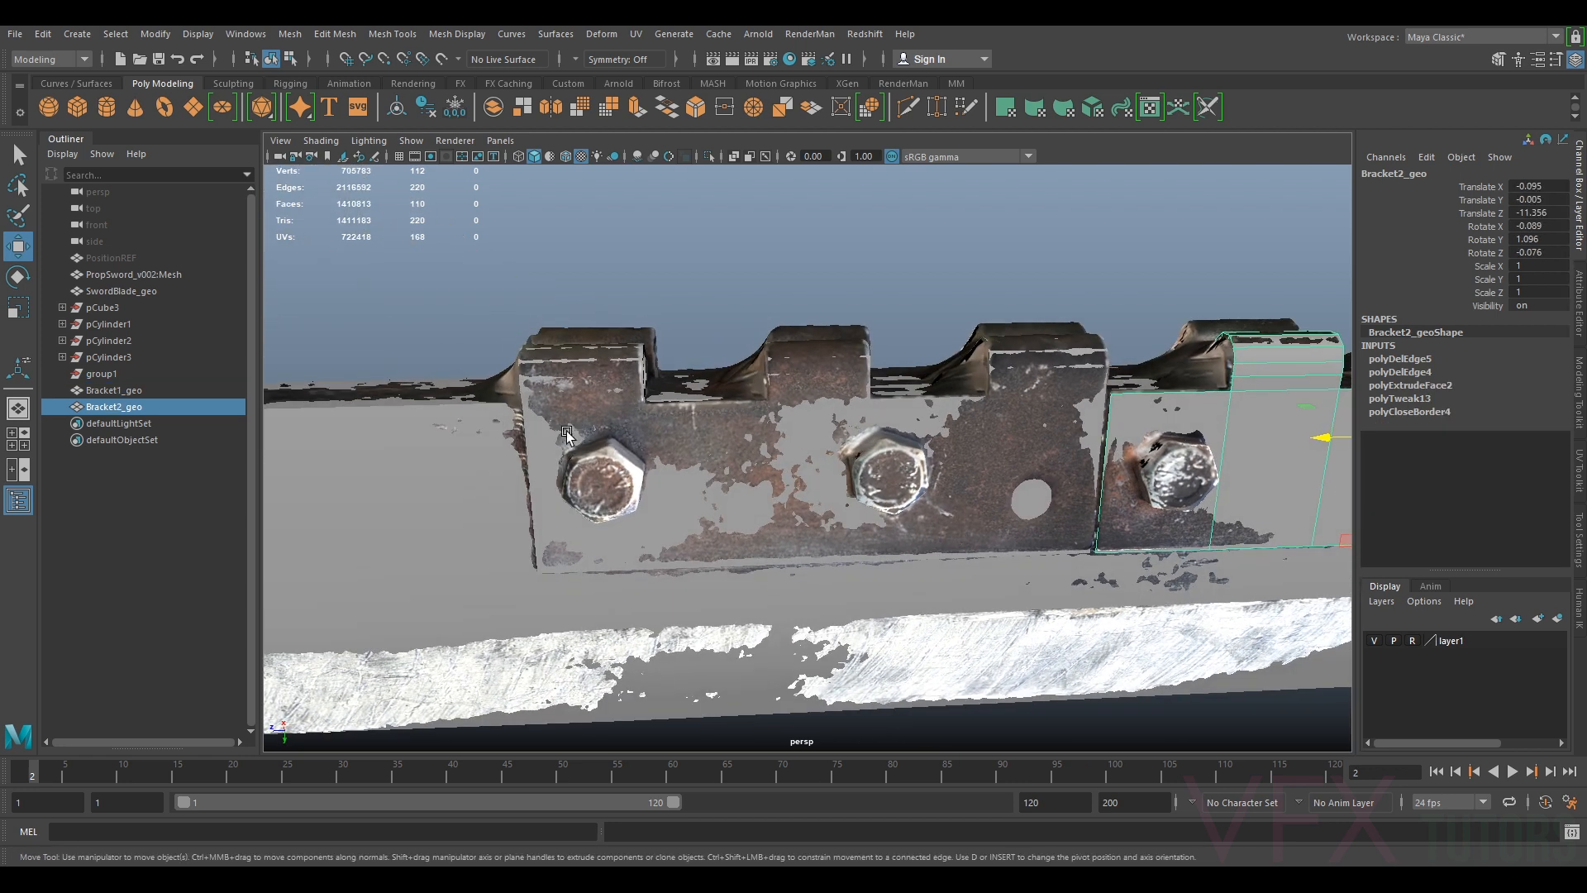
{"action": "scroll", "coordinate": [938, 454], "scroll_direction": "down", "scroll_amount": 5}
{"action": "mouse_move", "coordinate": [612, 500]}
{"action": "left_mouse_down", "text": "alt"}
{"action": "mouse_move", "coordinate": [640, 528]}
{"action": "mouse_move", "coordinate": [830, 559]}
{"action": "mouse_move", "coordinate": [633, 510]}
{"action": "left_mouse_up", "text": "alt"}
{"action": "scroll", "coordinate": [708, 494], "scroll_direction": "up", "scroll_amount": 5}
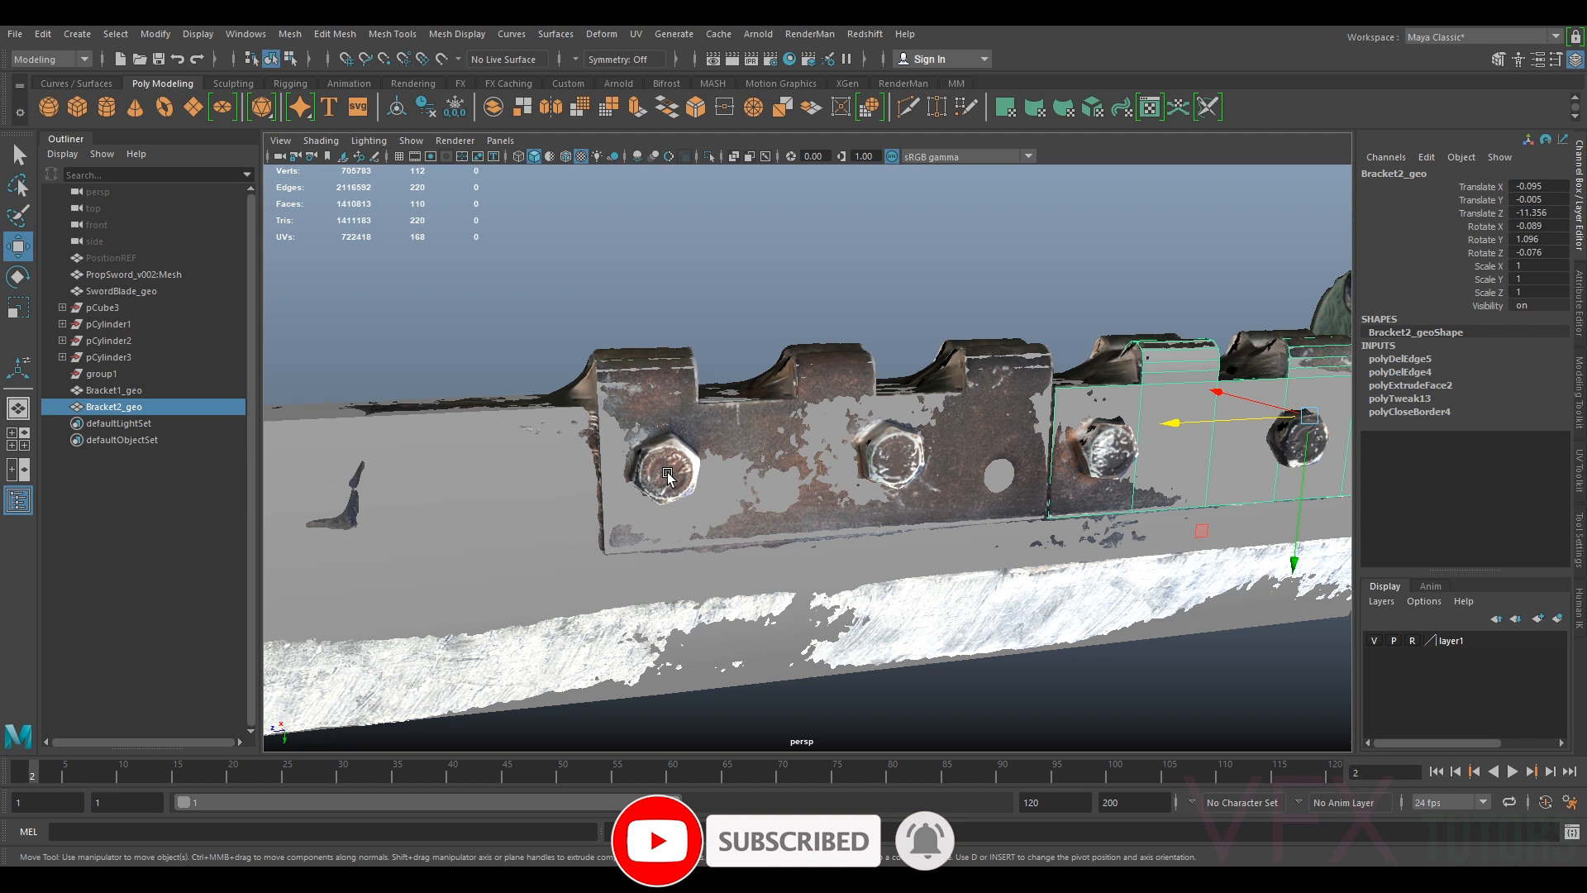
{"action": "scroll", "coordinate": [1134, 488], "scroll_direction": "down", "scroll_amount": 3}
{"action": "left_click_drag", "start_coordinate": [1134, 487], "coordinate": [1000, 482], "text": "alt"}
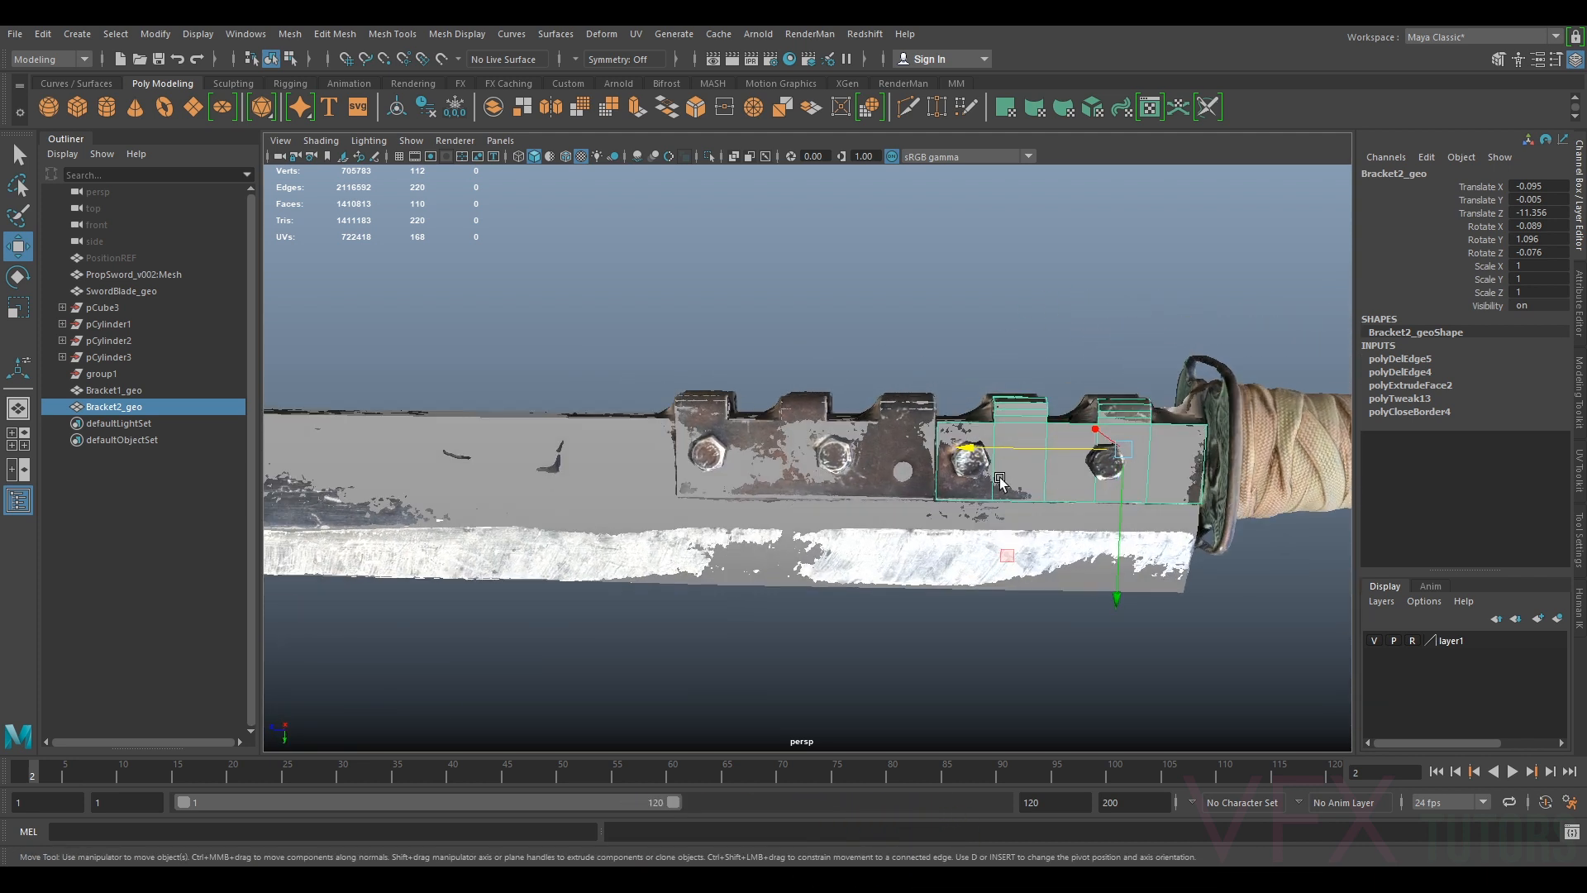
{"action": "scroll", "coordinate": [318, 459], "scroll_direction": "up", "scroll_amount": 5}
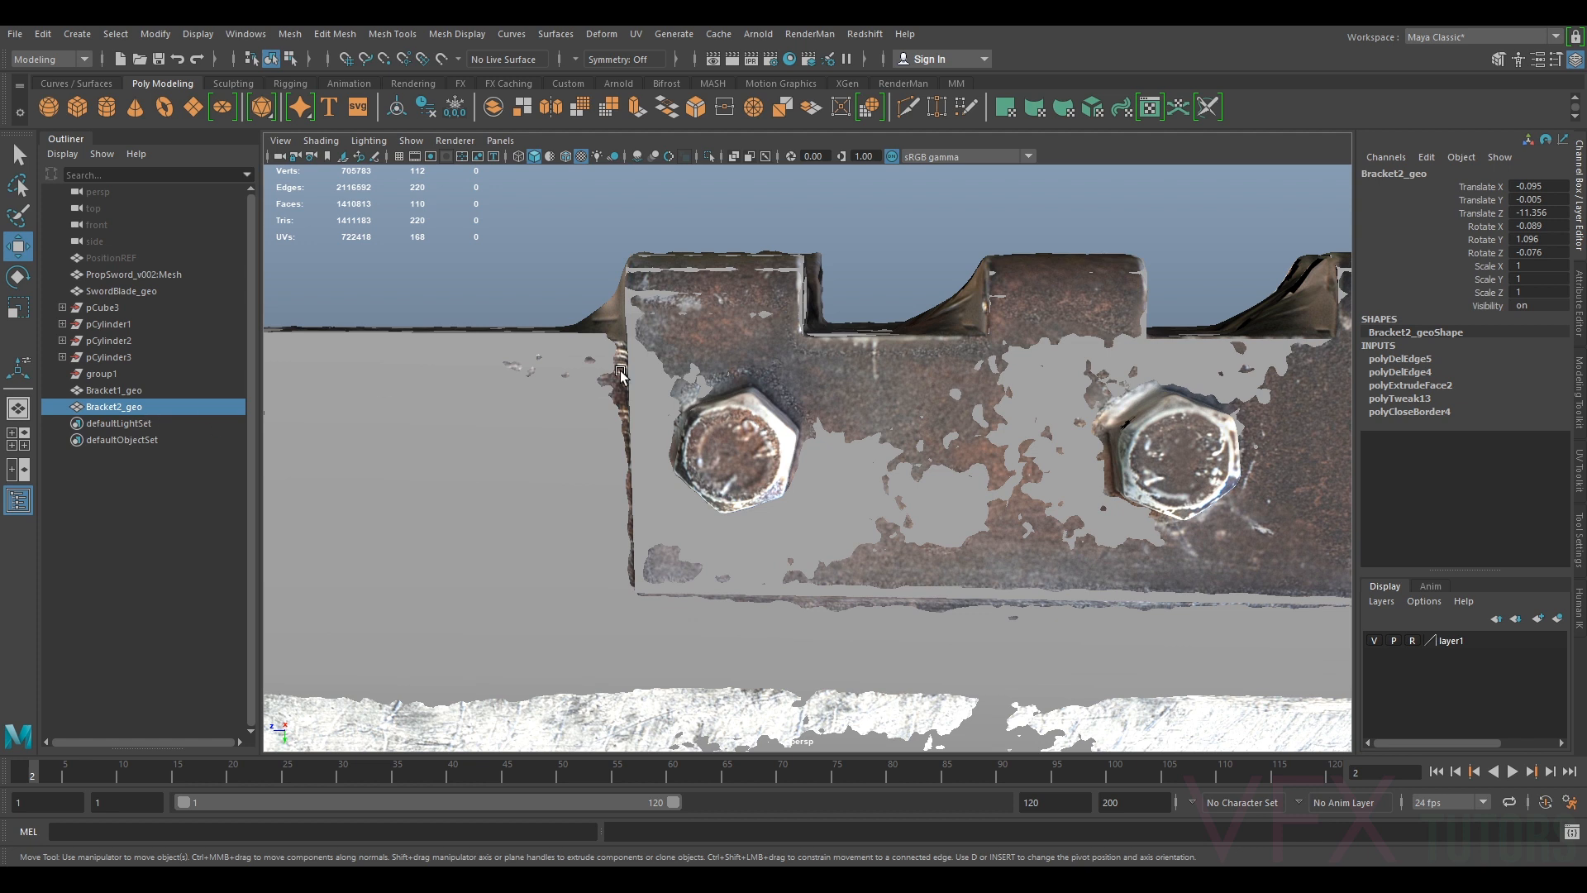
{"action": "scroll", "coordinate": [708, 401], "scroll_direction": "down", "scroll_amount": 3}
{"action": "scroll", "coordinate": [980, 407], "scroll_direction": "up", "scroll_amount": 3}
{"action": "left_click_drag", "start_coordinate": [896, 433], "coordinate": [936, 469], "text": "alt"}
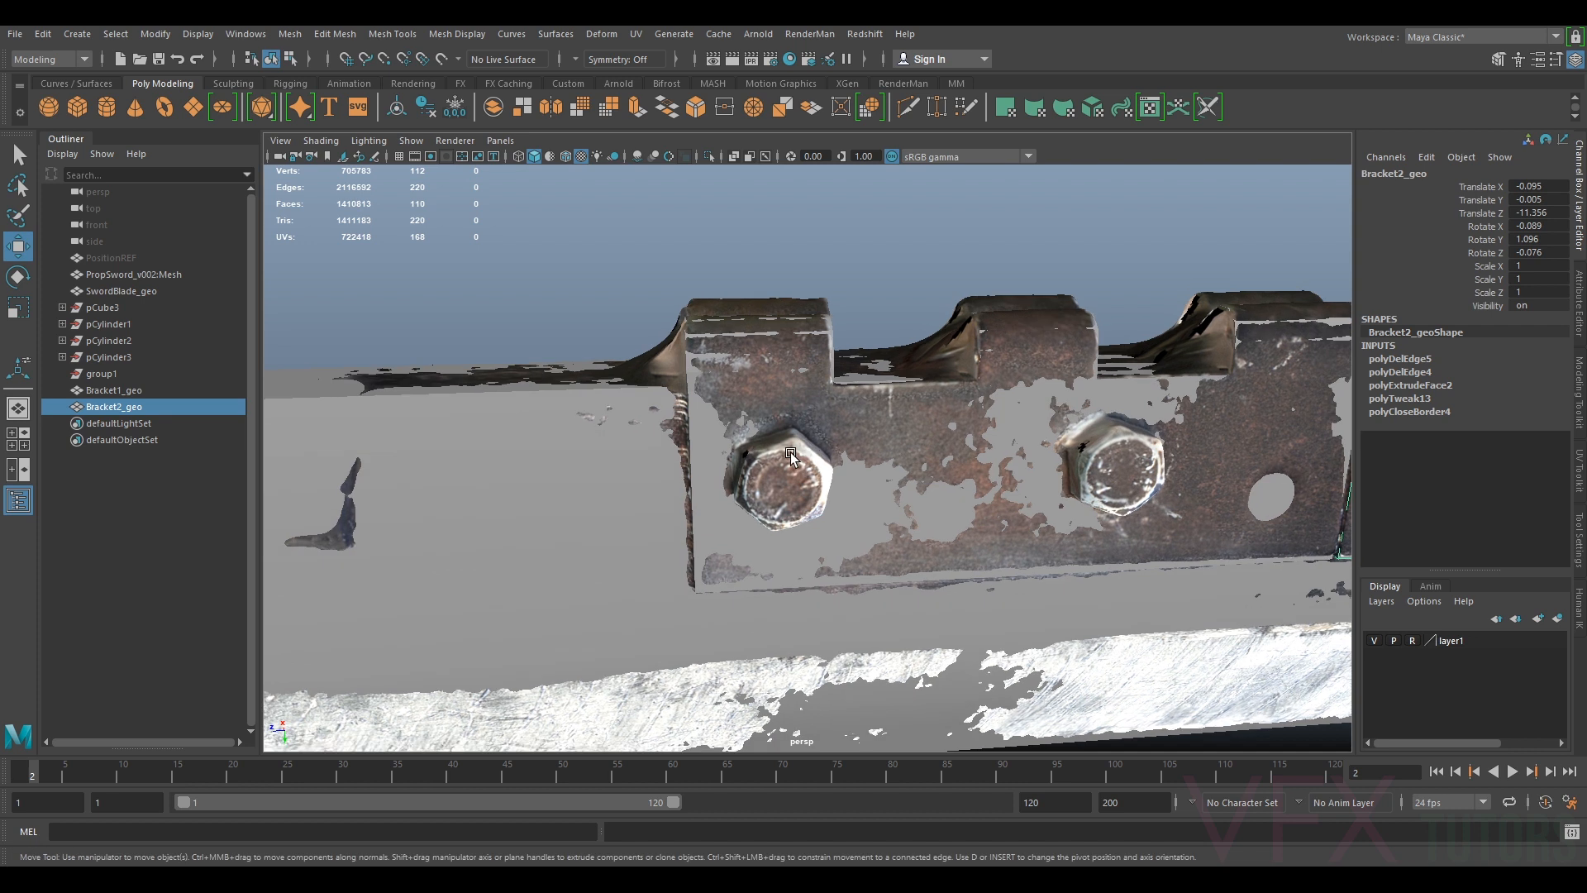
Create a polygon cylinder, place it near the bolt closest to the blade tip and set its Rotate Z to 90
{"action": "left_click", "coordinate": [107, 105]}
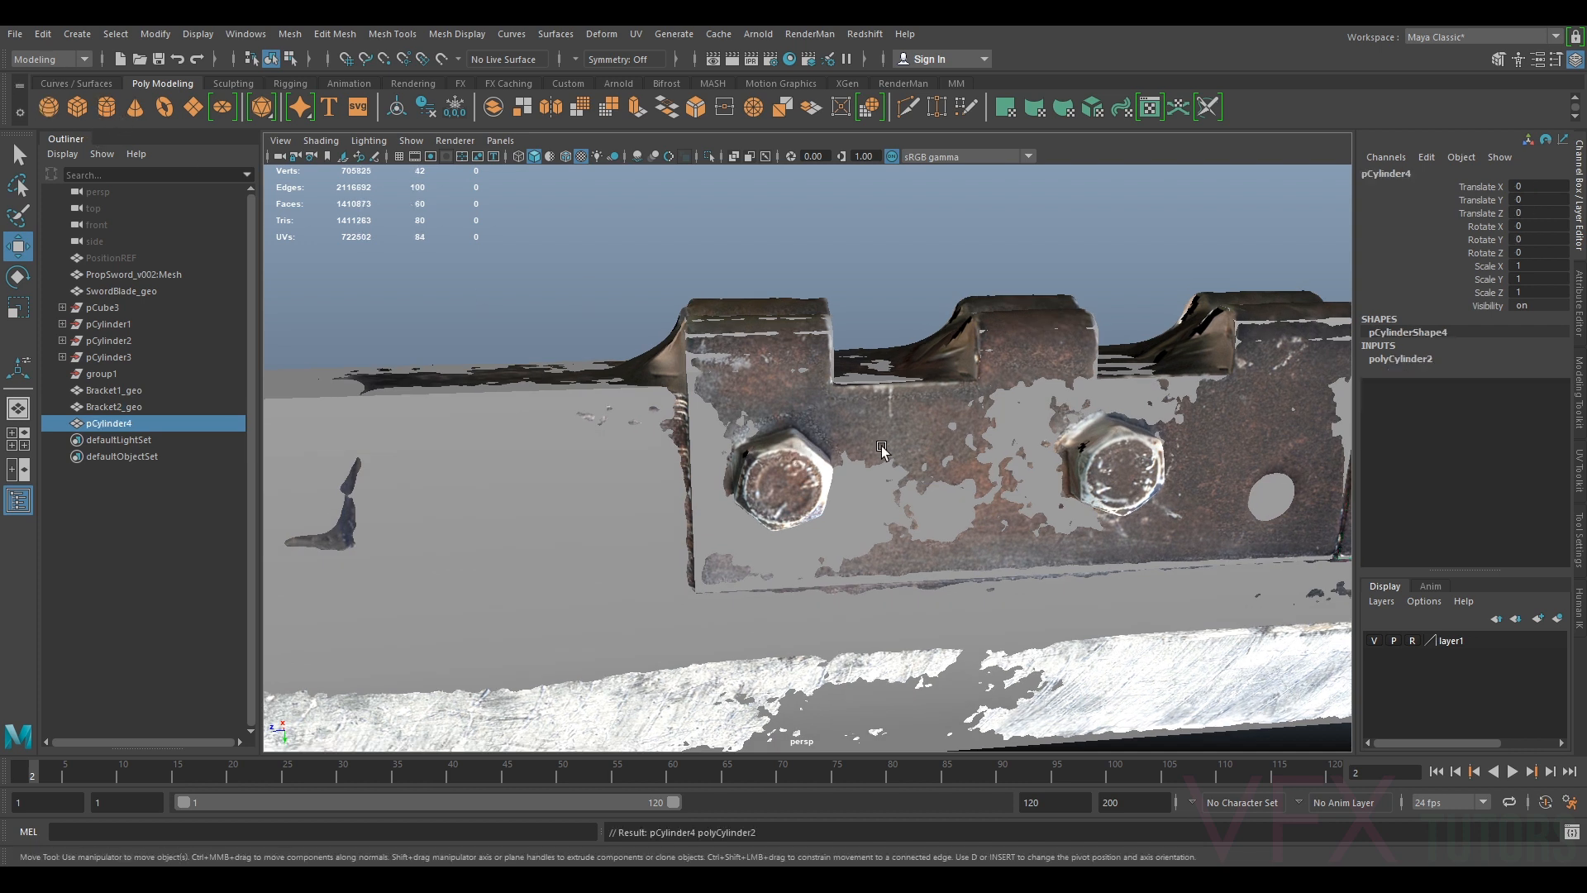
{"action": "scroll", "coordinate": [429, 537], "scroll_direction": "down", "scroll_amount": 5}
{"action": "left_click_drag", "start_coordinate": [399, 532], "coordinate": [806, 535]}
{"action": "key", "text": "e"}
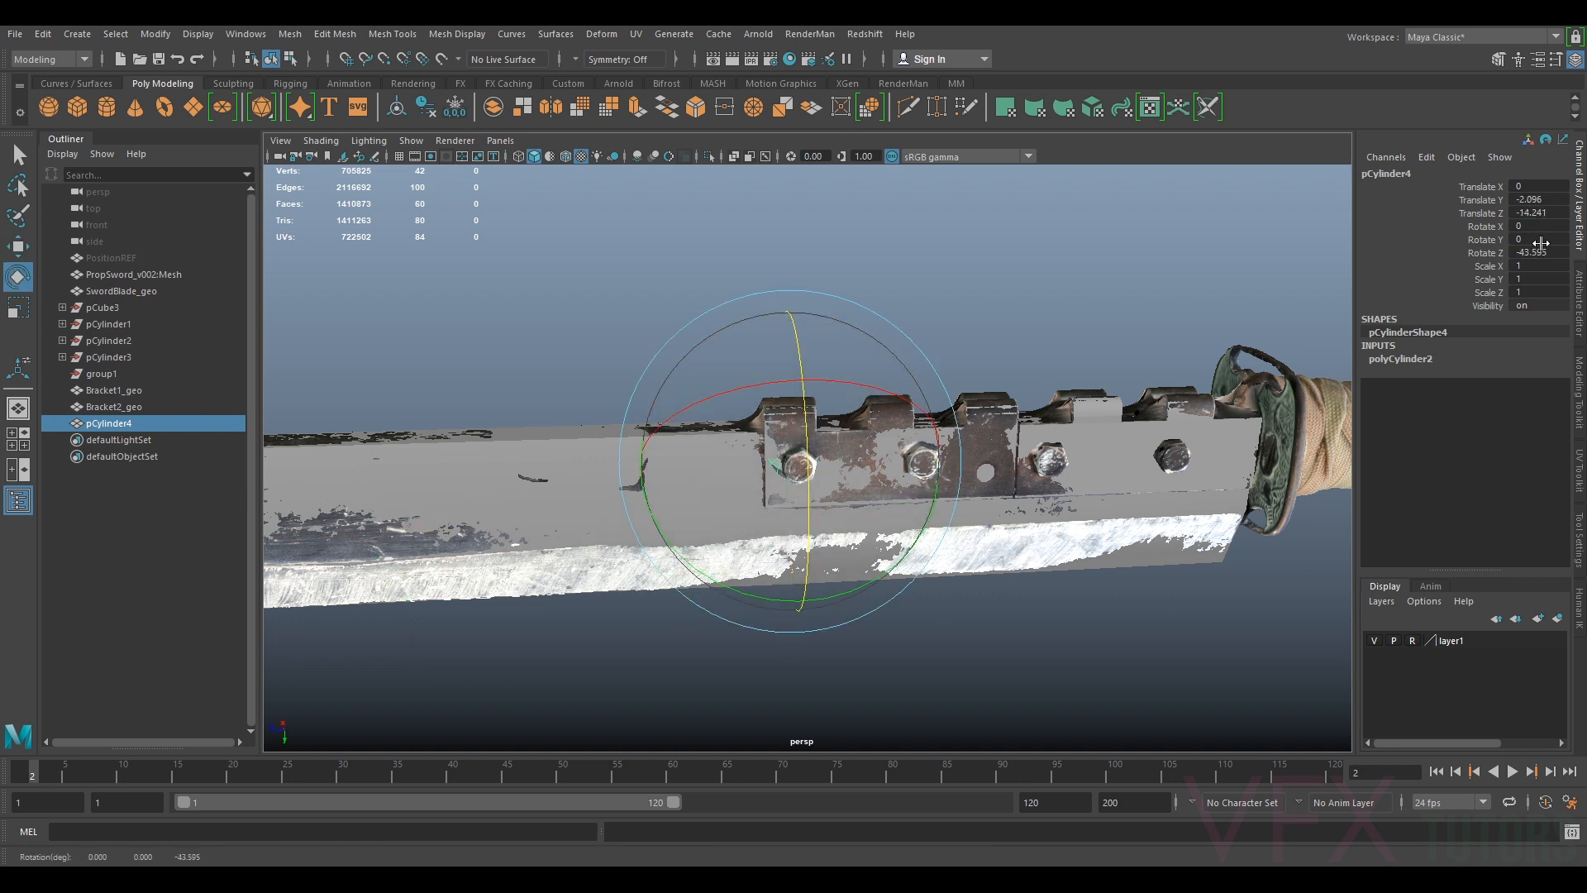
{"action": "double_click", "coordinate": [1542, 250]}
{"action": "key", "text": "Return"}
{"action": "key", "text": "w"}
Move the cylinder over the scanned bolt closest to the blade tip
{"action": "scroll", "coordinate": [768, 525], "scroll_direction": "up", "scroll_amount": 5}
{"action": "mouse_move", "coordinate": [769, 525]}
{"action": "left_mouse_down", "text": "alt"}
{"action": "mouse_move", "coordinate": [788, 543]}
{"action": "mouse_move", "coordinate": [762, 509]}
{"action": "mouse_move", "coordinate": [814, 540]}
{"action": "mouse_move", "coordinate": [783, 540]}
{"action": "mouse_move", "coordinate": [767, 518]}
{"action": "left_mouse_up", "text": "alt"}
{"action": "left_click_drag", "start_coordinate": [733, 456], "coordinate": [720, 456]}
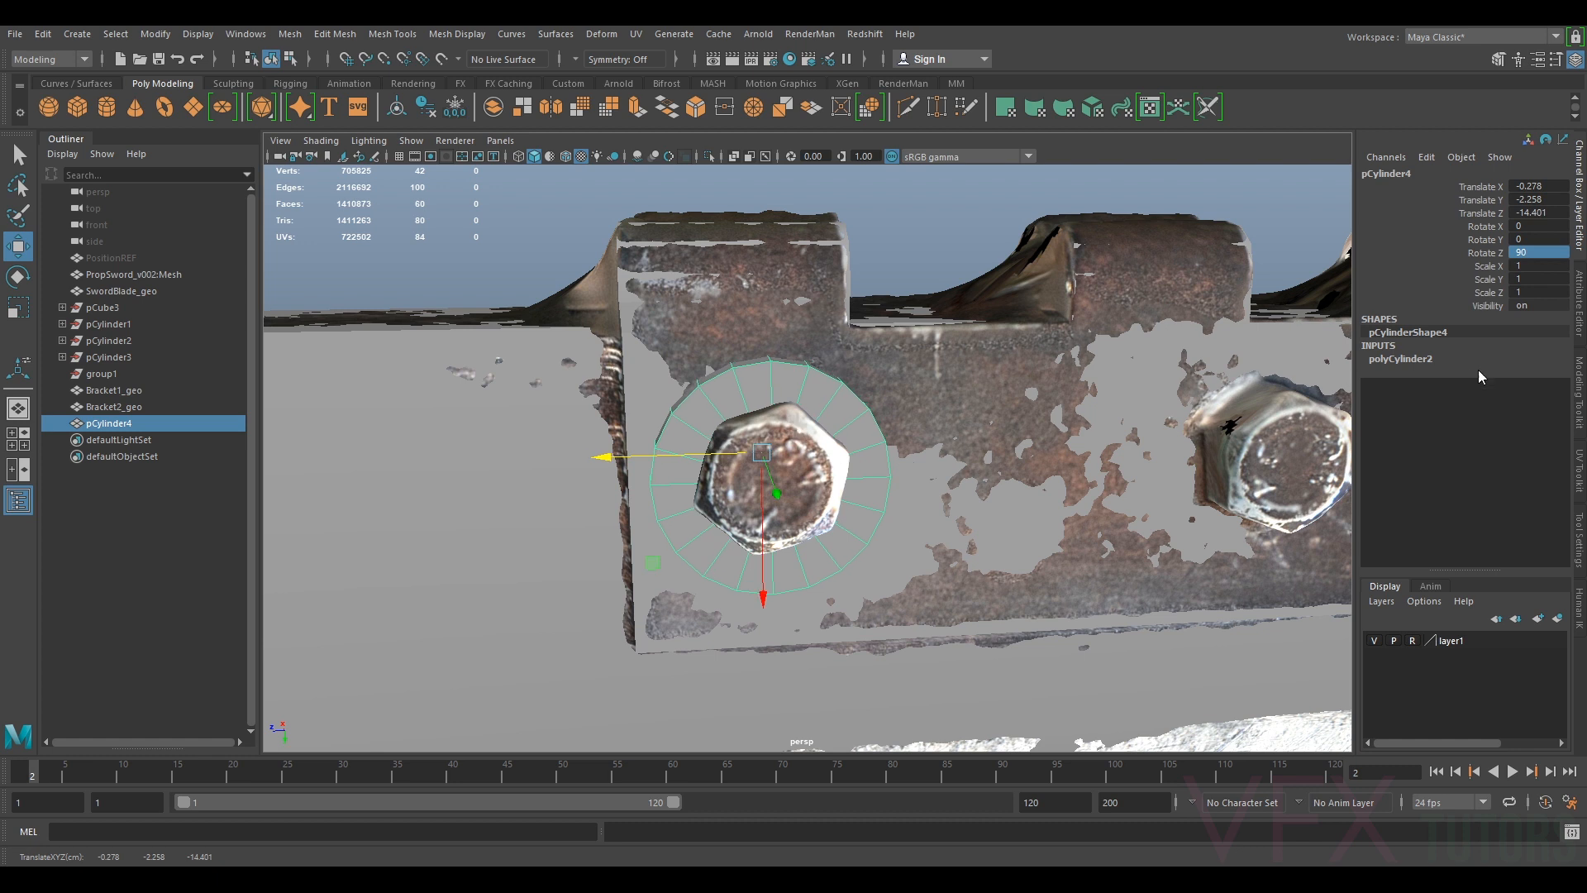
Set the cylinder's Subdivisions Axis to 6 and scale it down to the size of the scanned bolt head
{"action": "left_click", "coordinate": [1580, 304]}
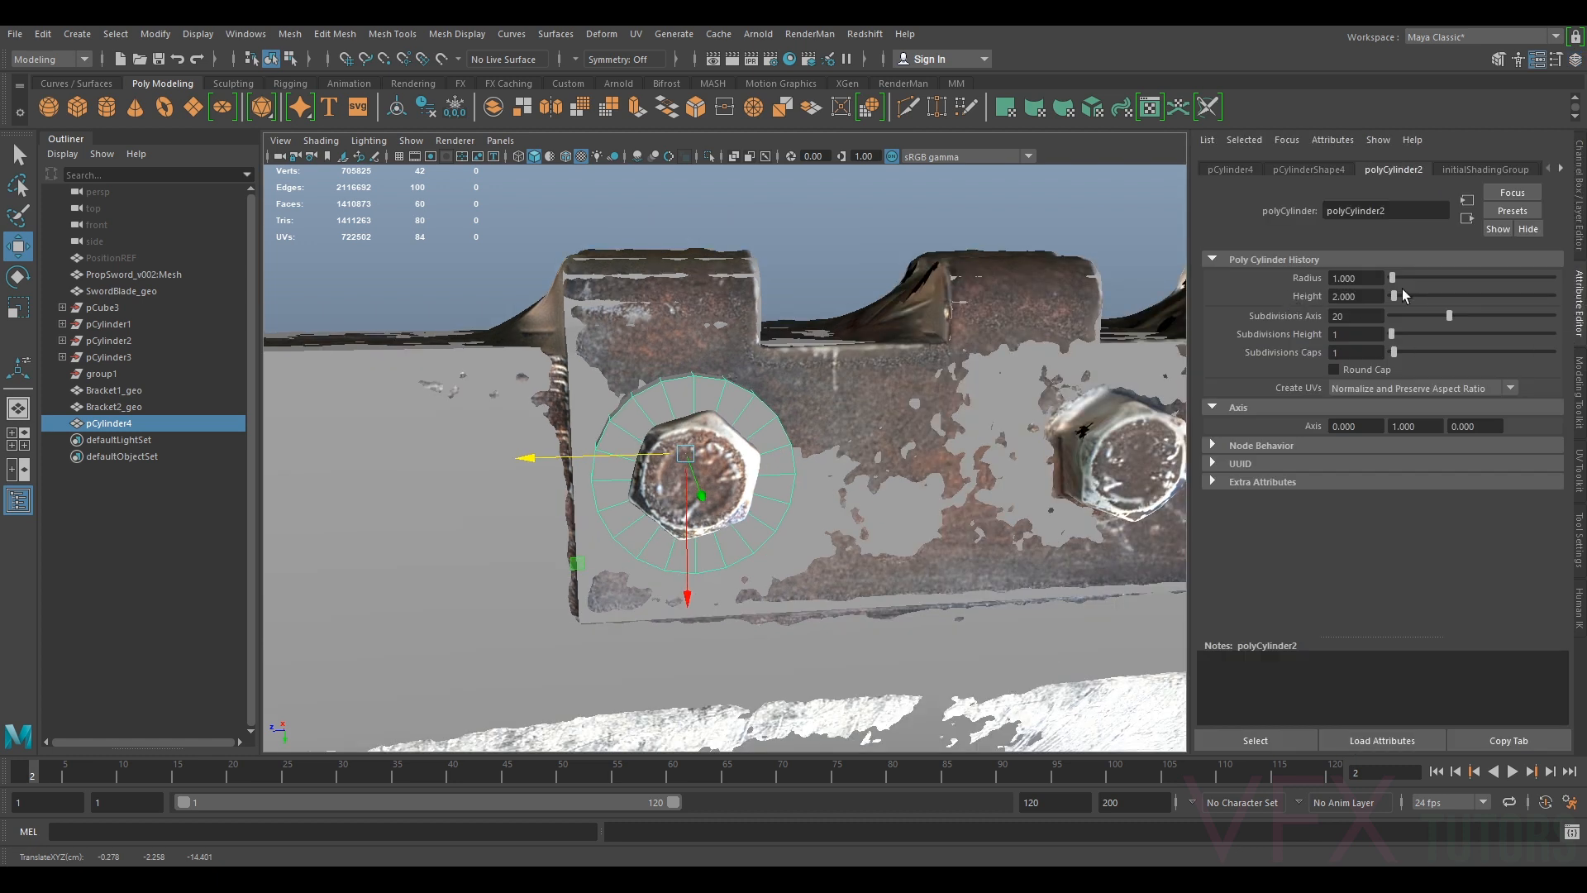
{"action": "left_click_drag", "start_coordinate": [1452, 311], "coordinate": [1406, 321]}
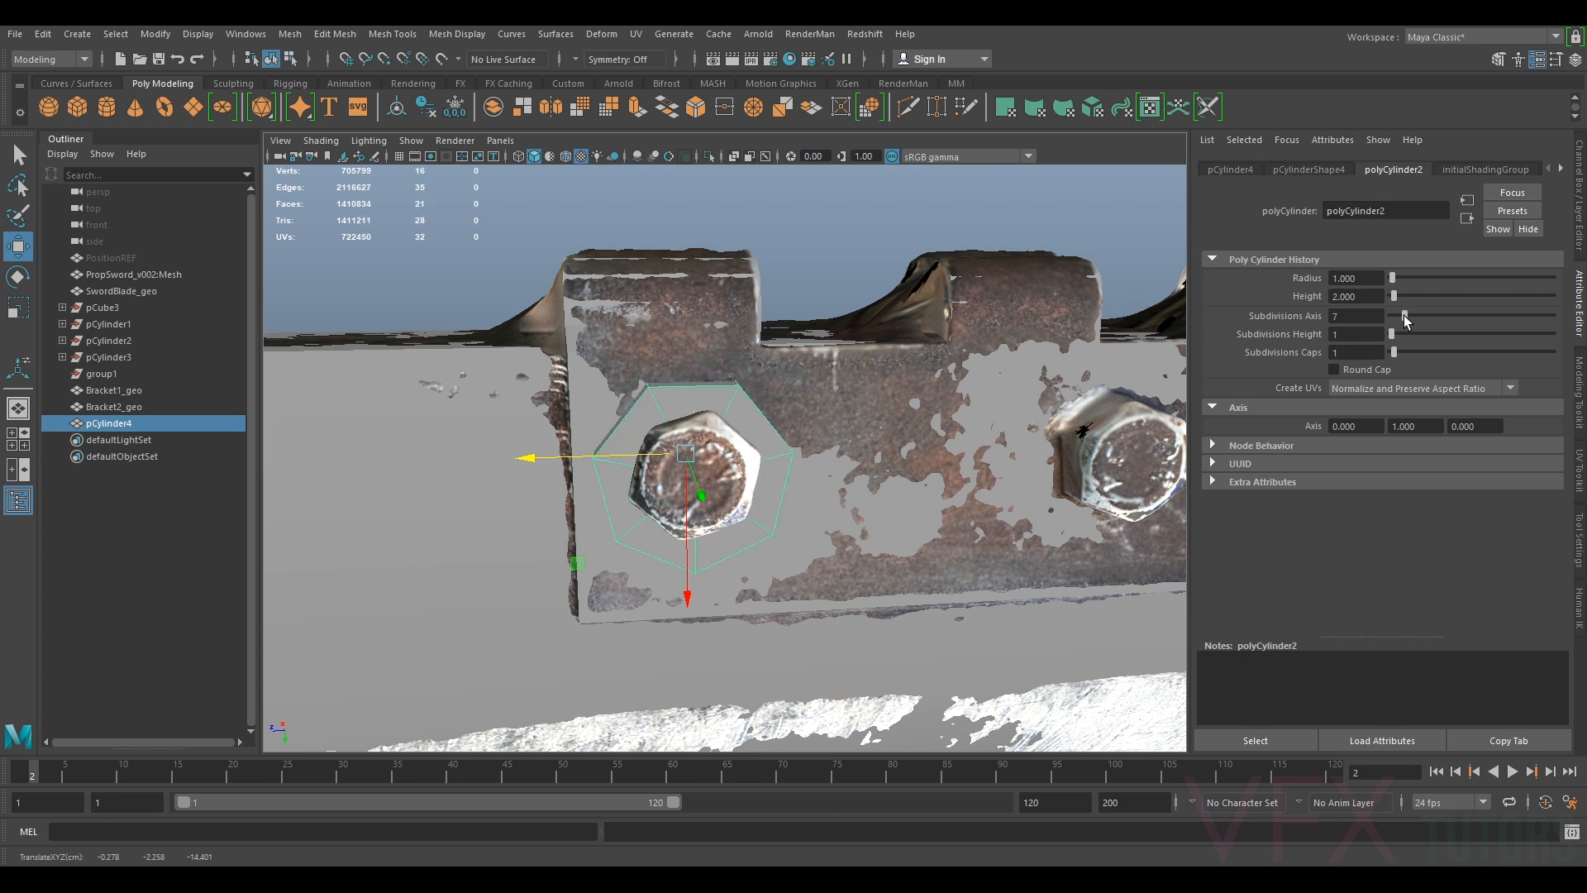
{"action": "key", "text": "r"}
{"action": "left_click_drag", "start_coordinate": [686, 453], "coordinate": [653, 461]}
{"action": "left_click_drag", "start_coordinate": [1406, 319], "coordinate": [1403, 319]}
Rotate the hexagonal cylinder about its own axis to line its corners up with the scanned bolt head
{"action": "key", "text": "e"}
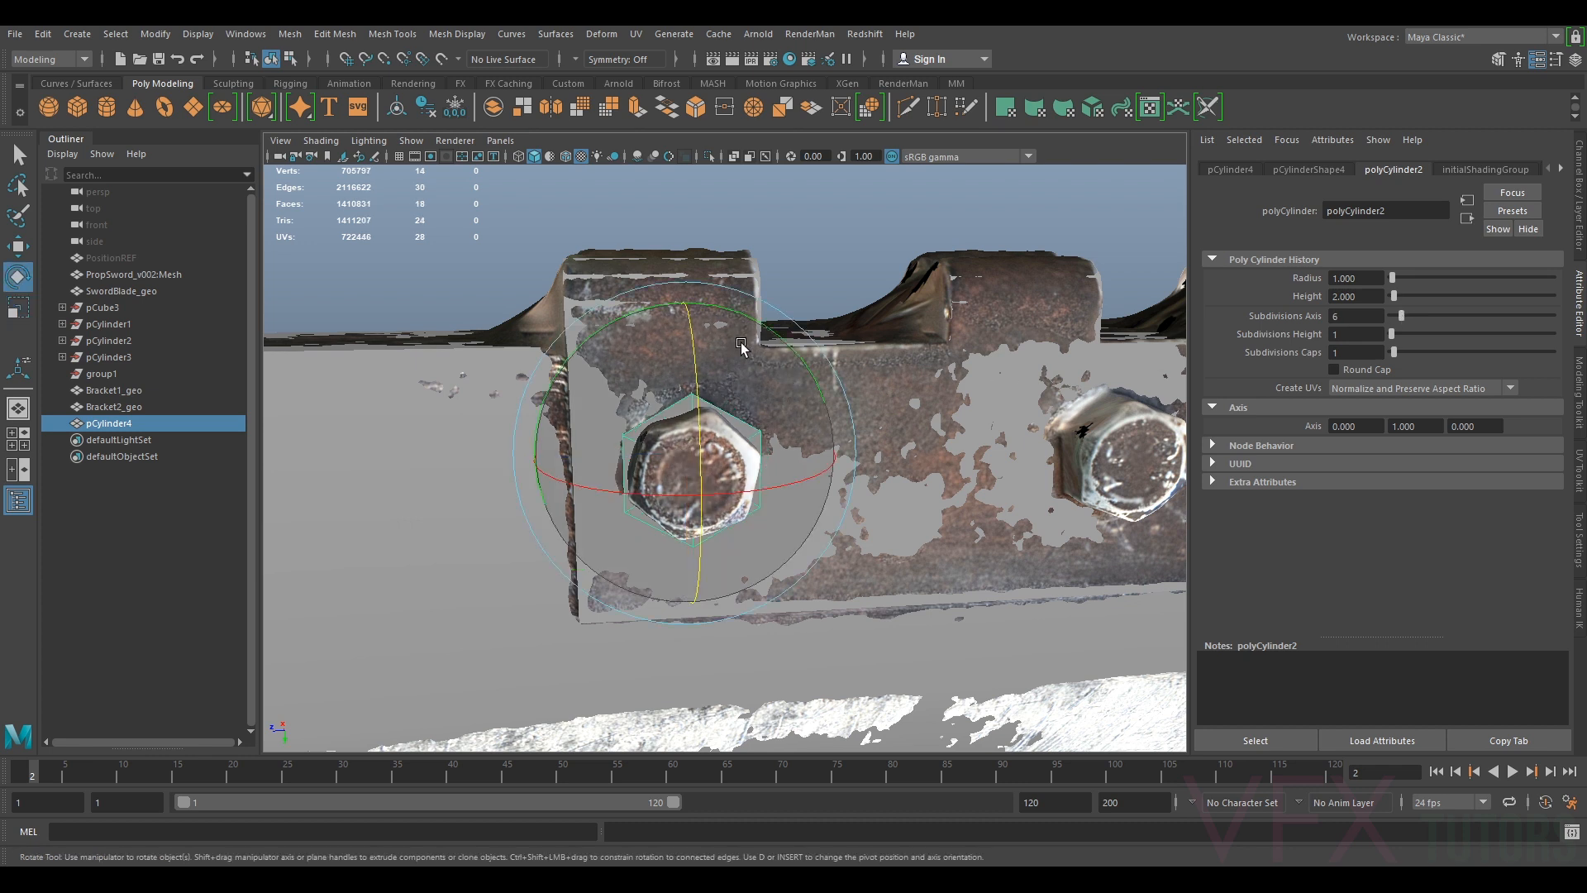
{"action": "left_click_drag", "start_coordinate": [762, 321], "coordinate": [787, 343]}
{"action": "left_click_drag", "start_coordinate": [764, 416], "coordinate": [850, 439], "text": "alt"}
{"action": "scroll", "coordinate": [851, 439], "scroll_direction": "up", "scroll_amount": 4}
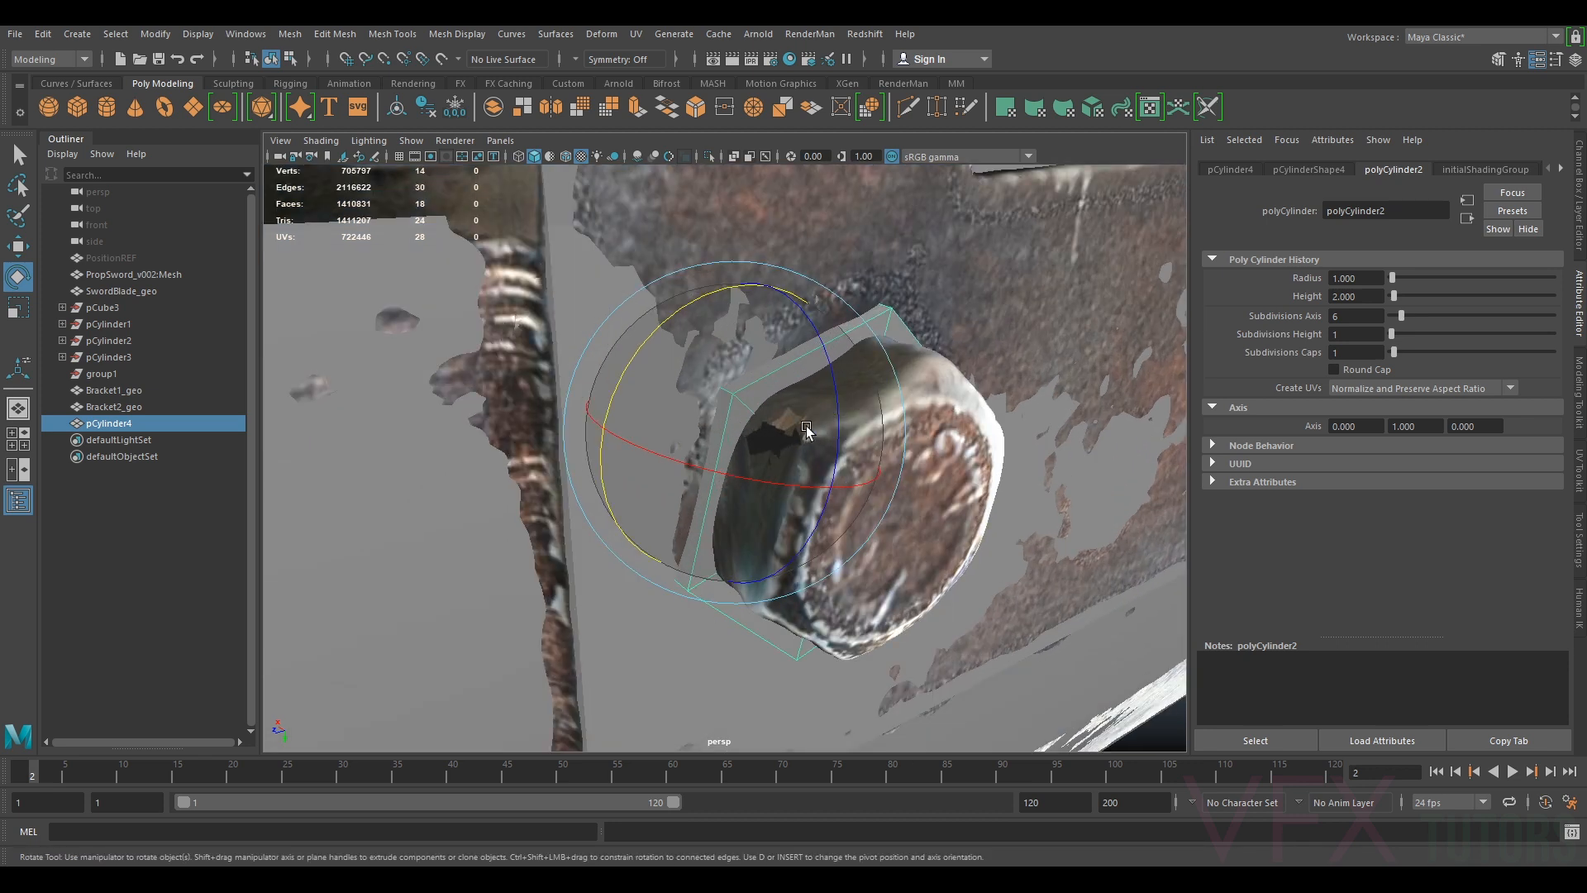
{"action": "key", "text": "w"}
{"action": "scroll", "coordinate": [781, 425], "scroll_direction": "down", "scroll_amount": 1}
{"action": "left_click_drag", "start_coordinate": [750, 452], "coordinate": [843, 496], "text": "alt"}
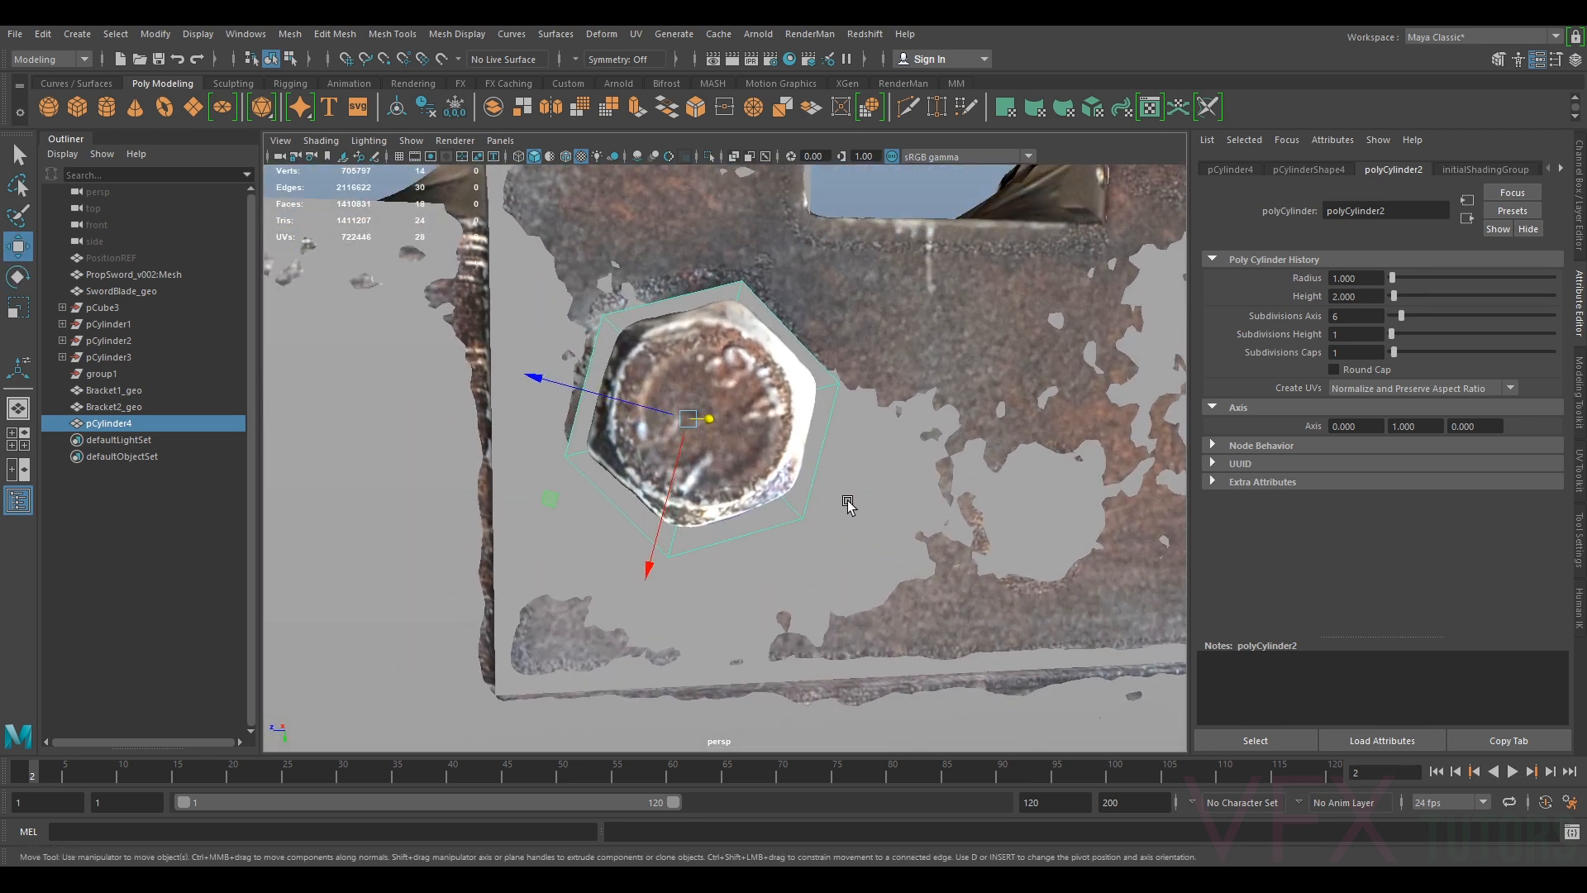
Scale the cylinder uniformly to about 0.69 and move it outward along its axis to match the scanned bolt head
{"action": "key", "text": "r"}
{"action": "left_click_drag", "start_coordinate": [727, 423], "coordinate": [719, 460]}
{"action": "key", "text": "w"}
{"action": "middle_click_drag", "start_coordinate": [724, 403], "coordinate": [763, 505], "text": "alt"}
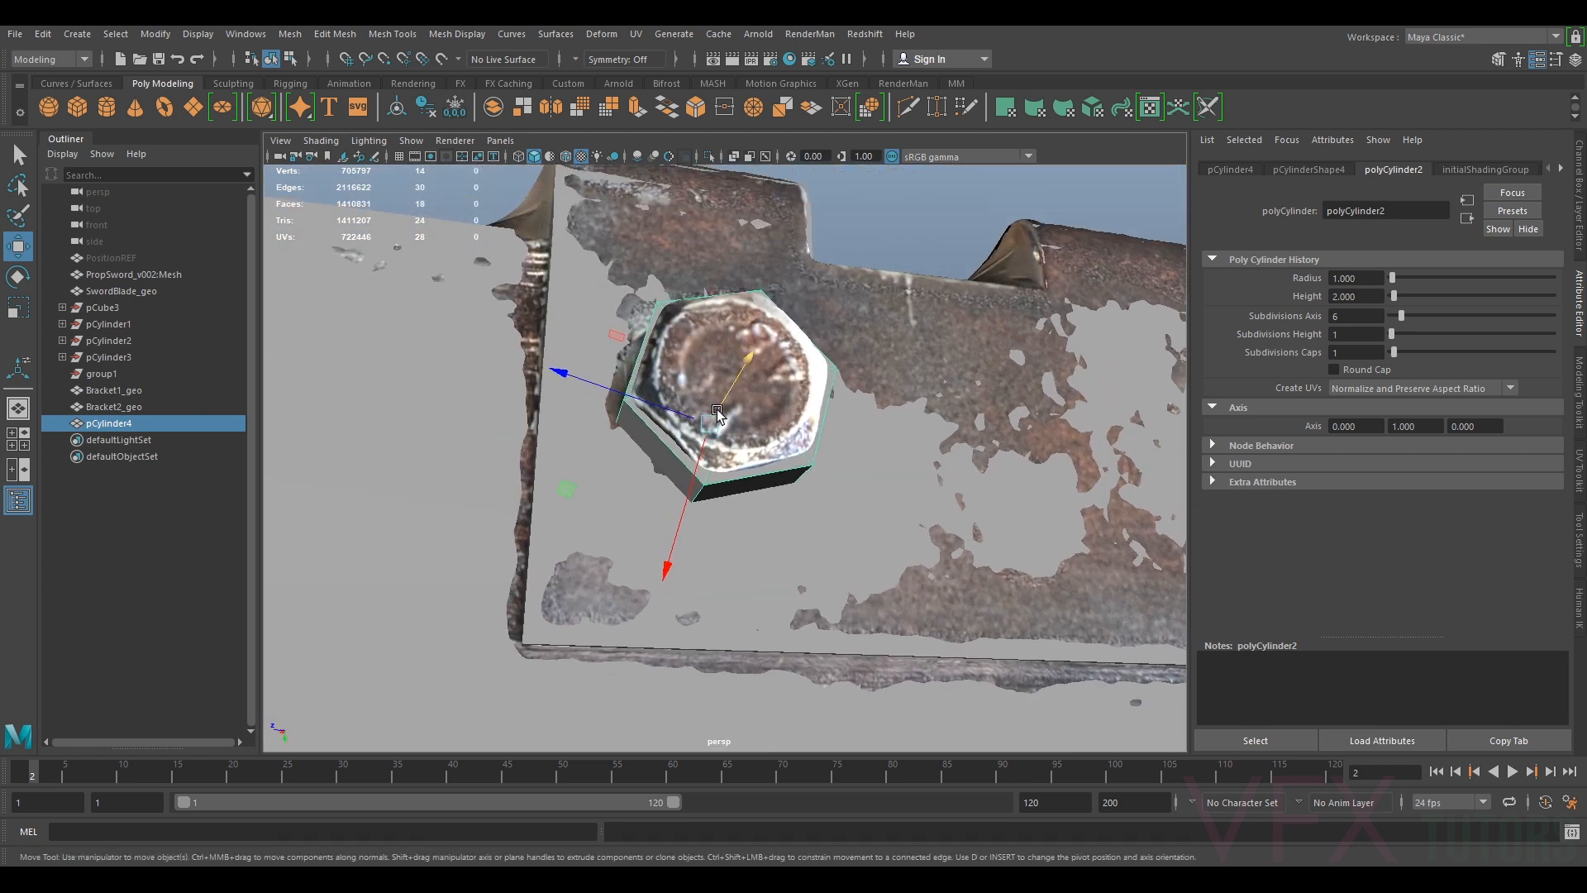
{"action": "left_click_drag", "start_coordinate": [705, 468], "coordinate": [698, 464]}
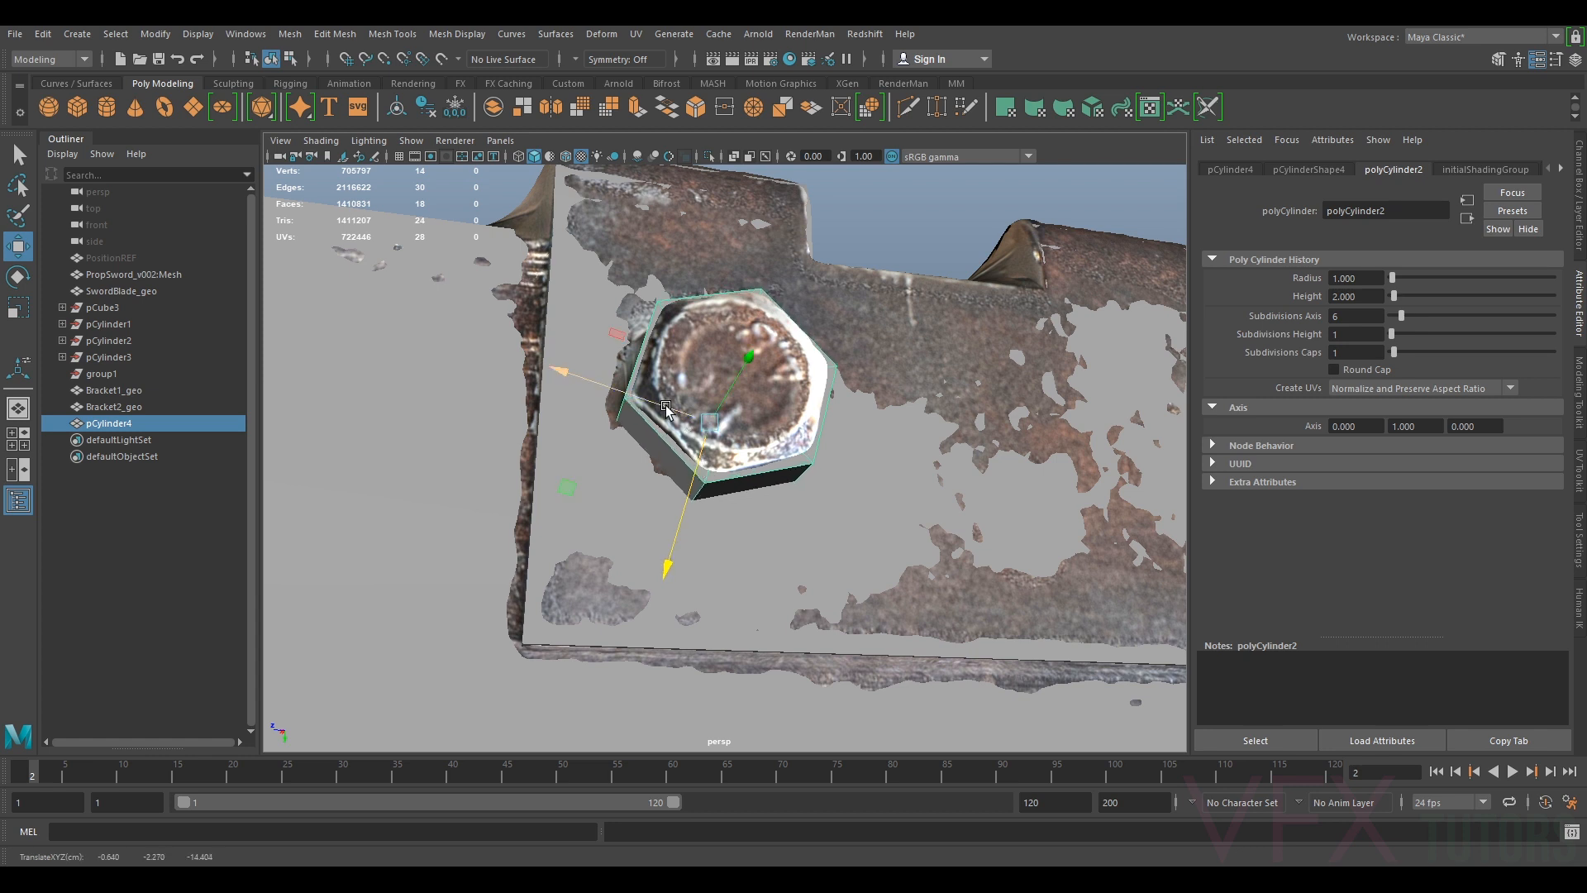
{"action": "key", "text": "r"}
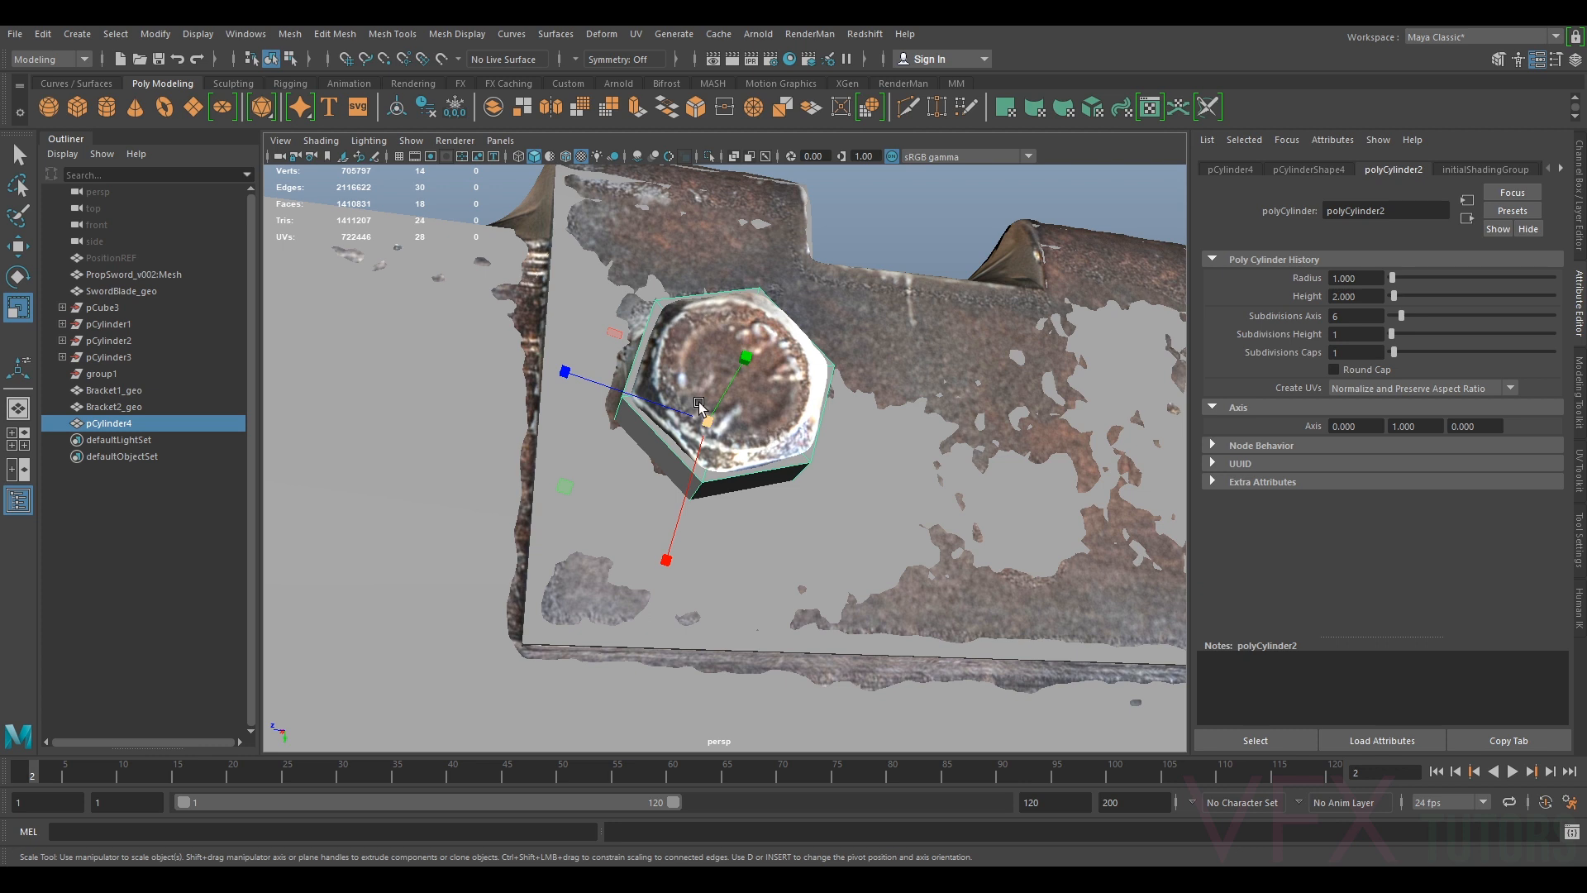
Fine-tune the cylinder's rotation to about -15.8 in Y, centre it on the bolt and set Subdivisions Caps to 2
{"action": "left_click_drag", "start_coordinate": [699, 404], "coordinate": [756, 480], "text": "alt"}
{"action": "key", "text": "w"}
{"action": "key", "text": "e"}
{"action": "left_click_drag", "start_coordinate": [673, 408], "coordinate": [614, 382]}
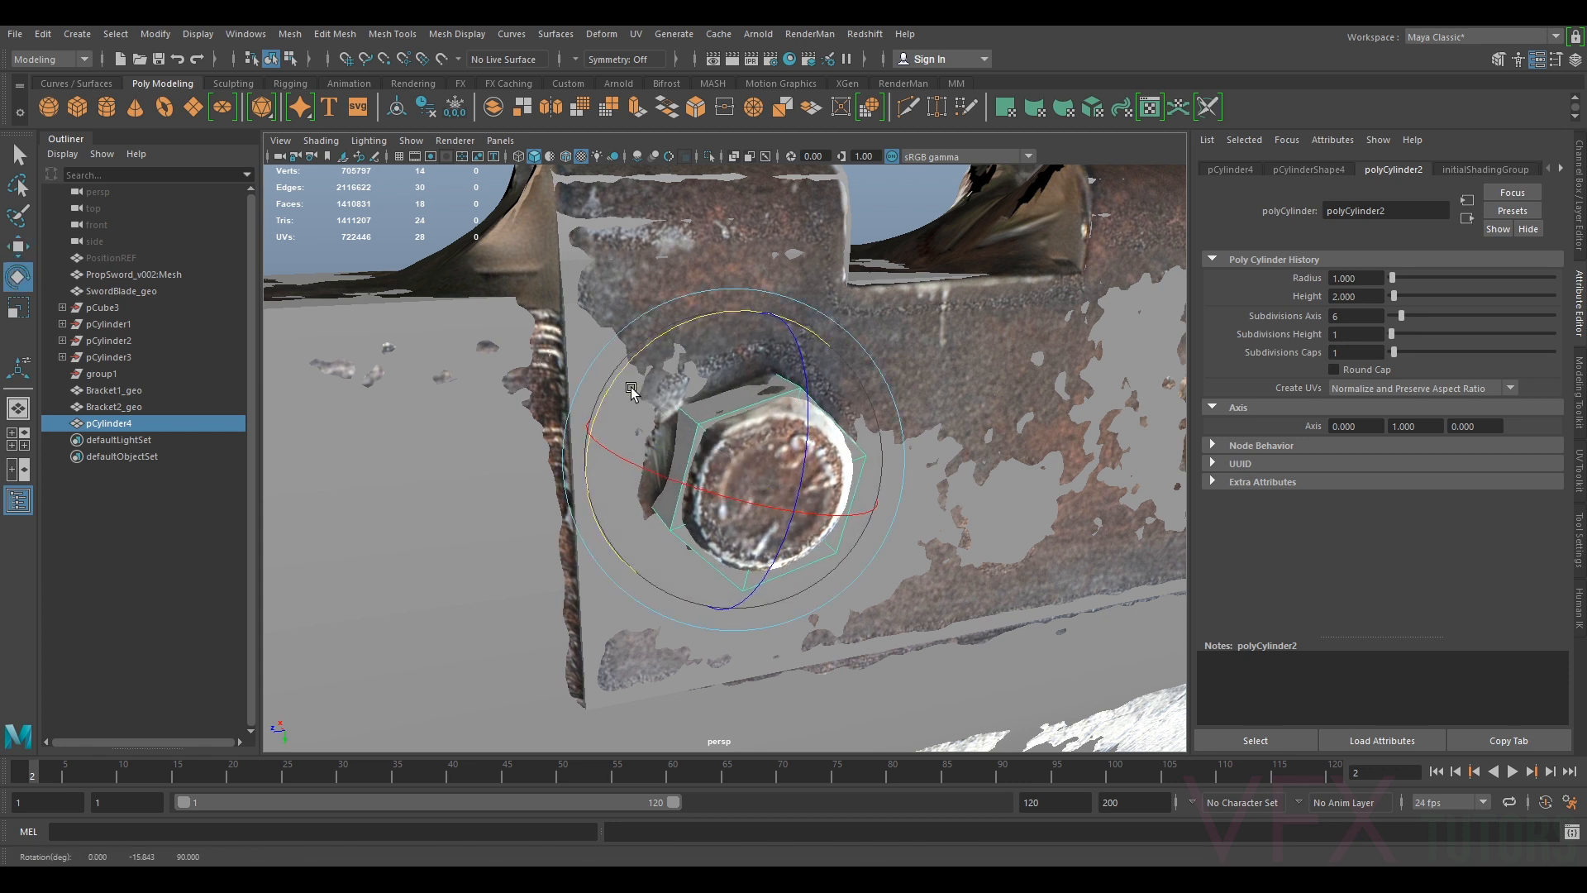
{"action": "key", "text": "w"}
{"action": "left_click_drag", "start_coordinate": [719, 505], "coordinate": [910, 478]}
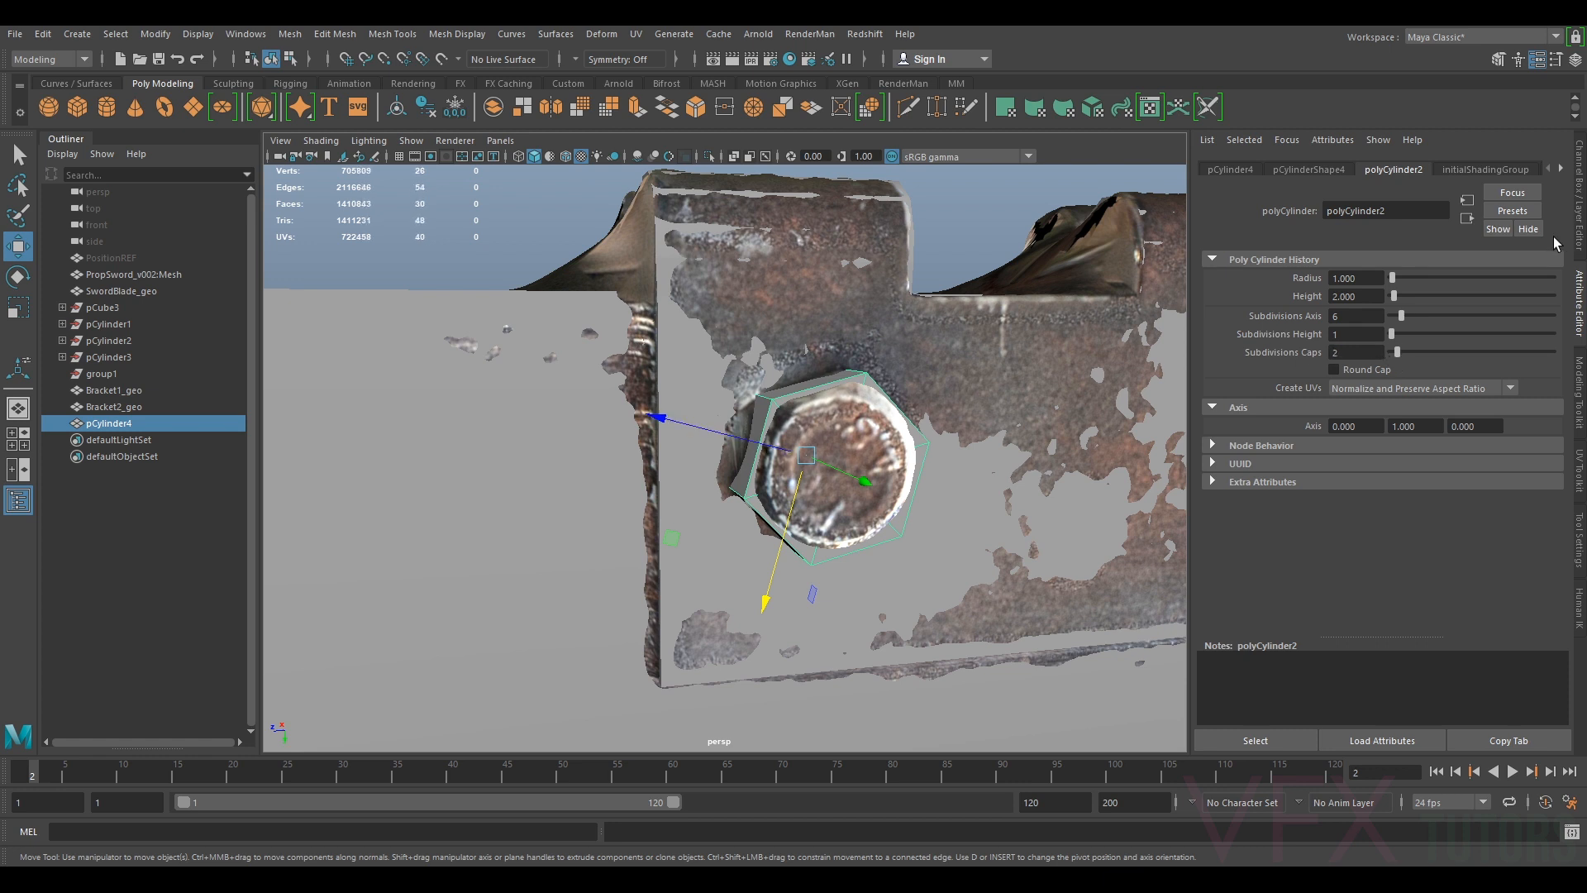
Isolate the cylinder and delete the faces of its hidden back cap
{"action": "key", "text": "ctrl+1"}
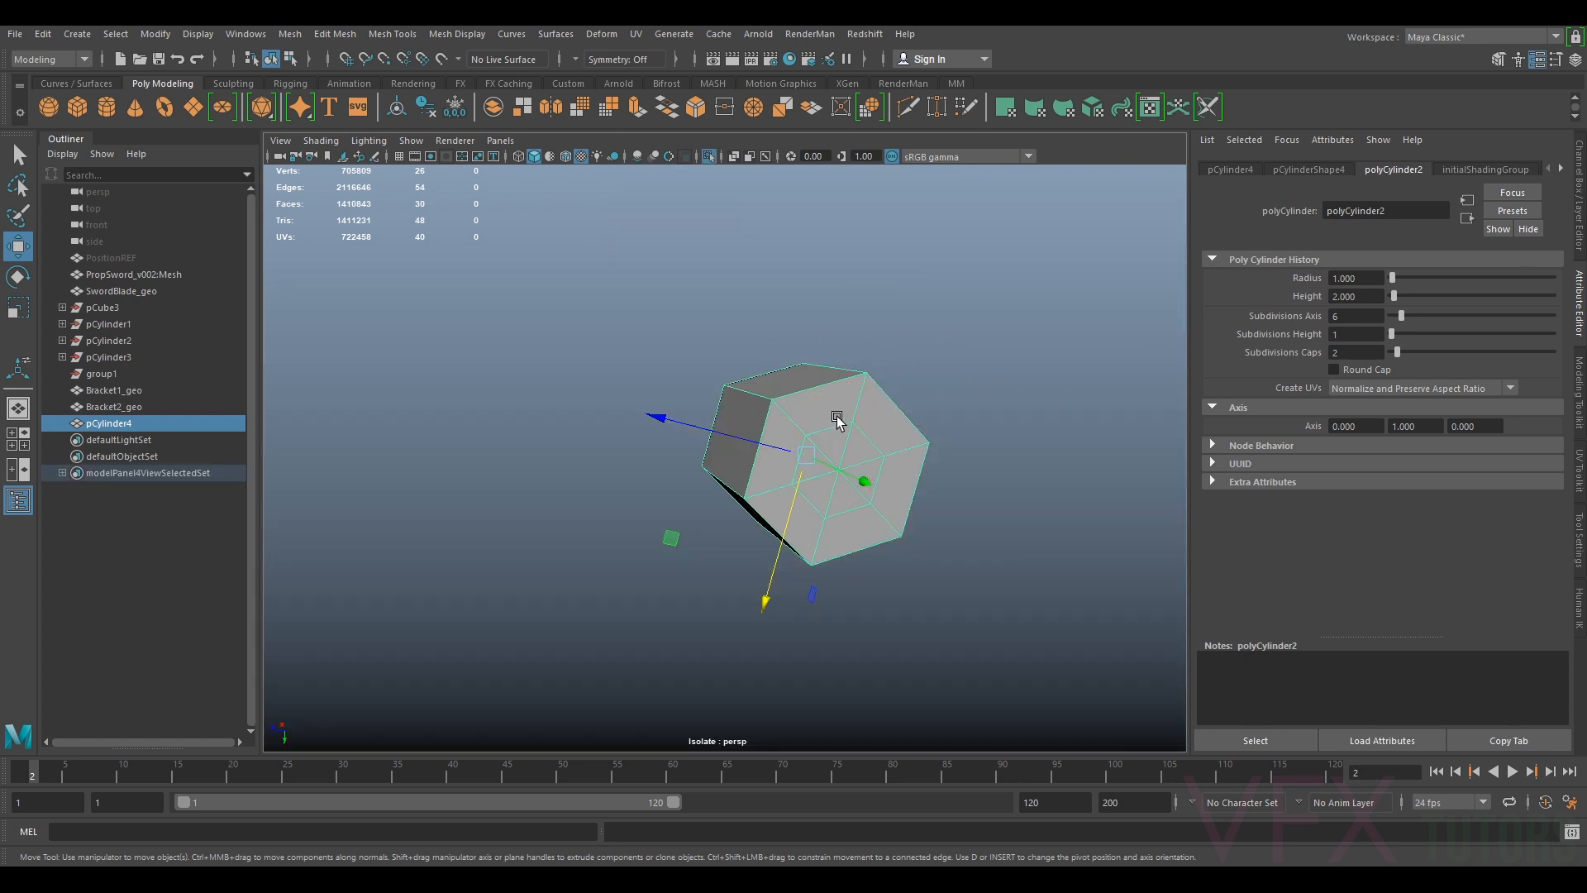
{"action": "left_click_drag", "start_coordinate": [943, 442], "coordinate": [830, 423], "text": "alt"}
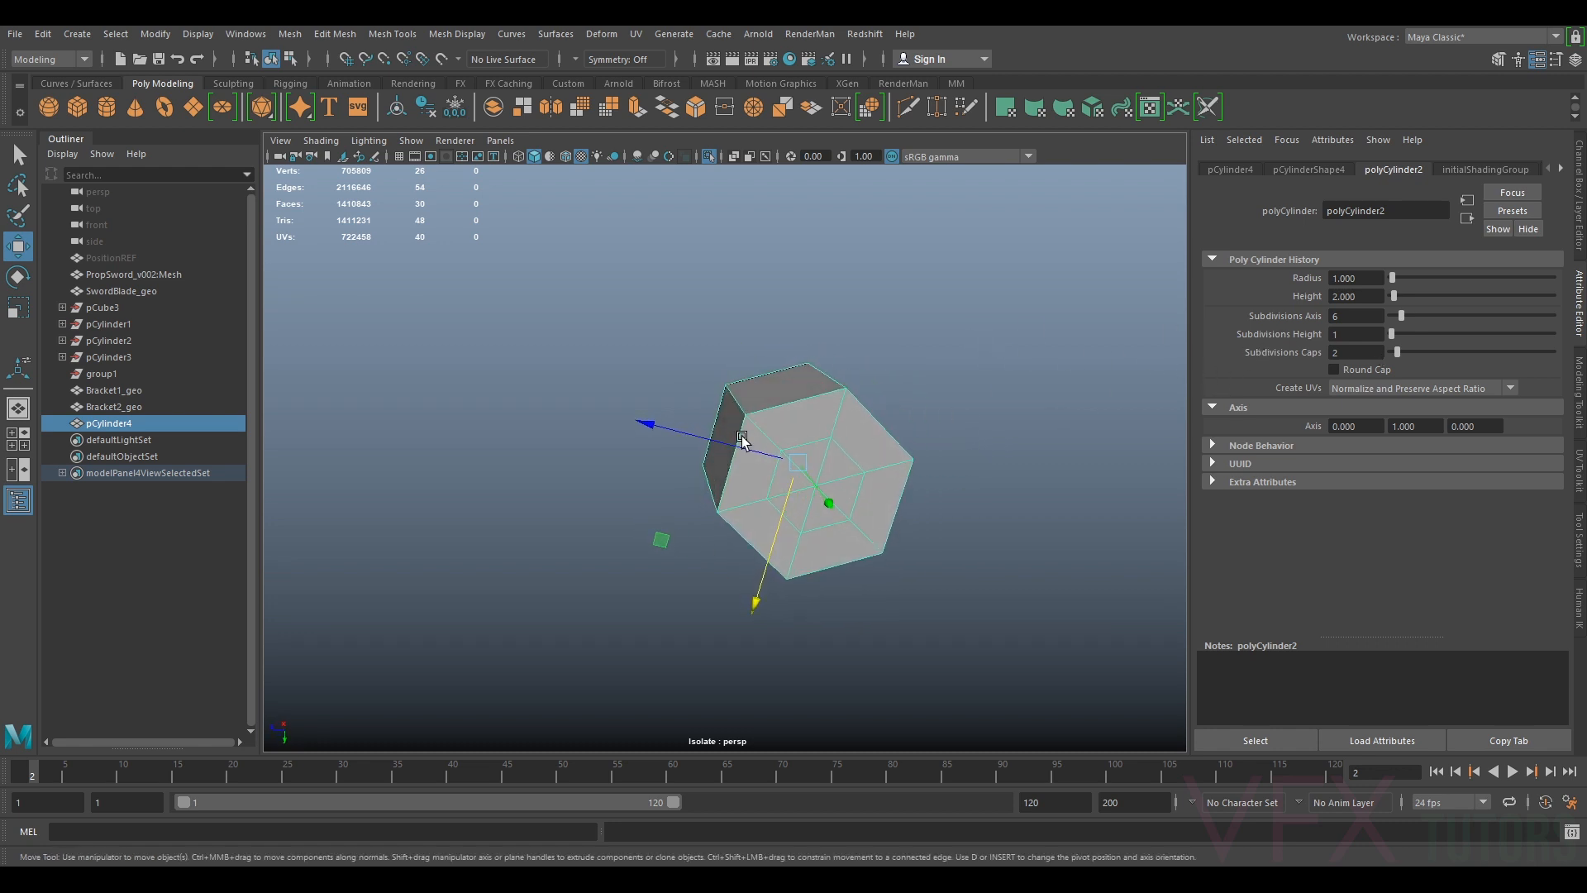
{"action": "left_click_drag", "start_coordinate": [948, 443], "coordinate": [908, 435], "text": "alt"}
{"action": "right_click_drag", "start_coordinate": [859, 397], "coordinate": [862, 438]}
{"action": "left_click_drag", "start_coordinate": [669, 319], "coordinate": [754, 582]}
{"action": "left_click_drag", "start_coordinate": [1006, 296], "coordinate": [814, 588]}
{"action": "mouse_move", "coordinate": [765, 439]}
{"action": "left_mouse_down", "text": "alt"}
{"action": "mouse_move", "coordinate": [824, 439]}
{"action": "mouse_move", "coordinate": [757, 435]}
{"action": "left_mouse_up", "text": "alt"}
{"action": "key", "text": "Delete"}
Adjust the cylinder's vertices along its axis to match the depth of the scanned bolt head
{"action": "right_click_drag", "start_coordinate": [786, 418], "coordinate": [695, 418]}
{"action": "left_click_drag", "start_coordinate": [751, 548], "coordinate": [785, 497]}
{"action": "key", "text": "ctrl+1"}
{"action": "right_click_drag", "start_coordinate": [789, 495], "coordinate": [889, 473], "text": "alt"}
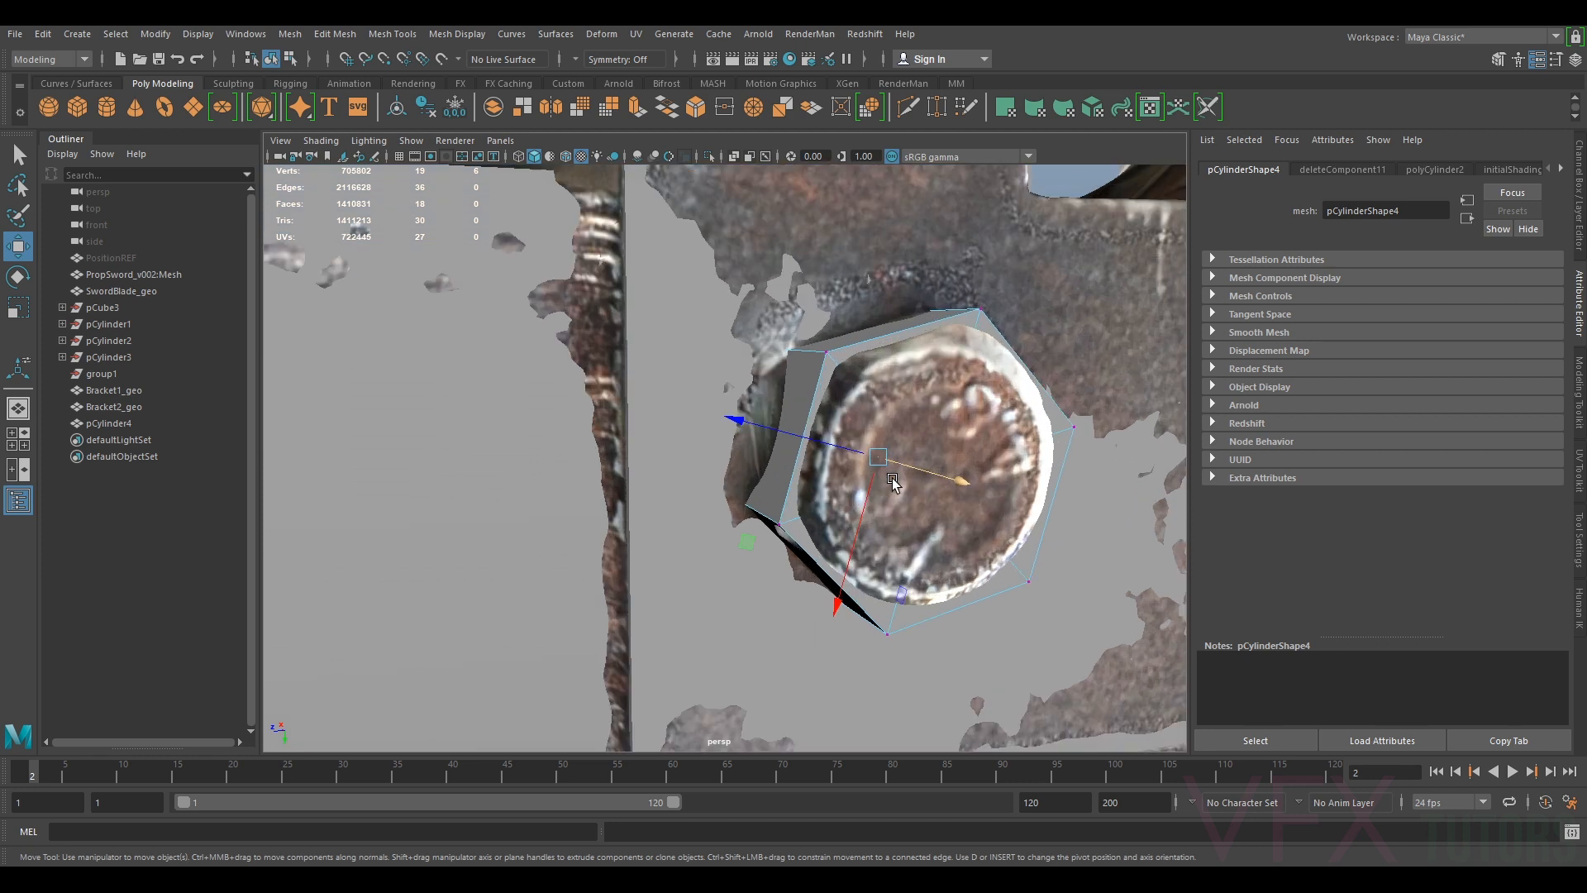
{"action": "middle_click_drag", "start_coordinate": [919, 465], "coordinate": [828, 522], "text": "alt"}
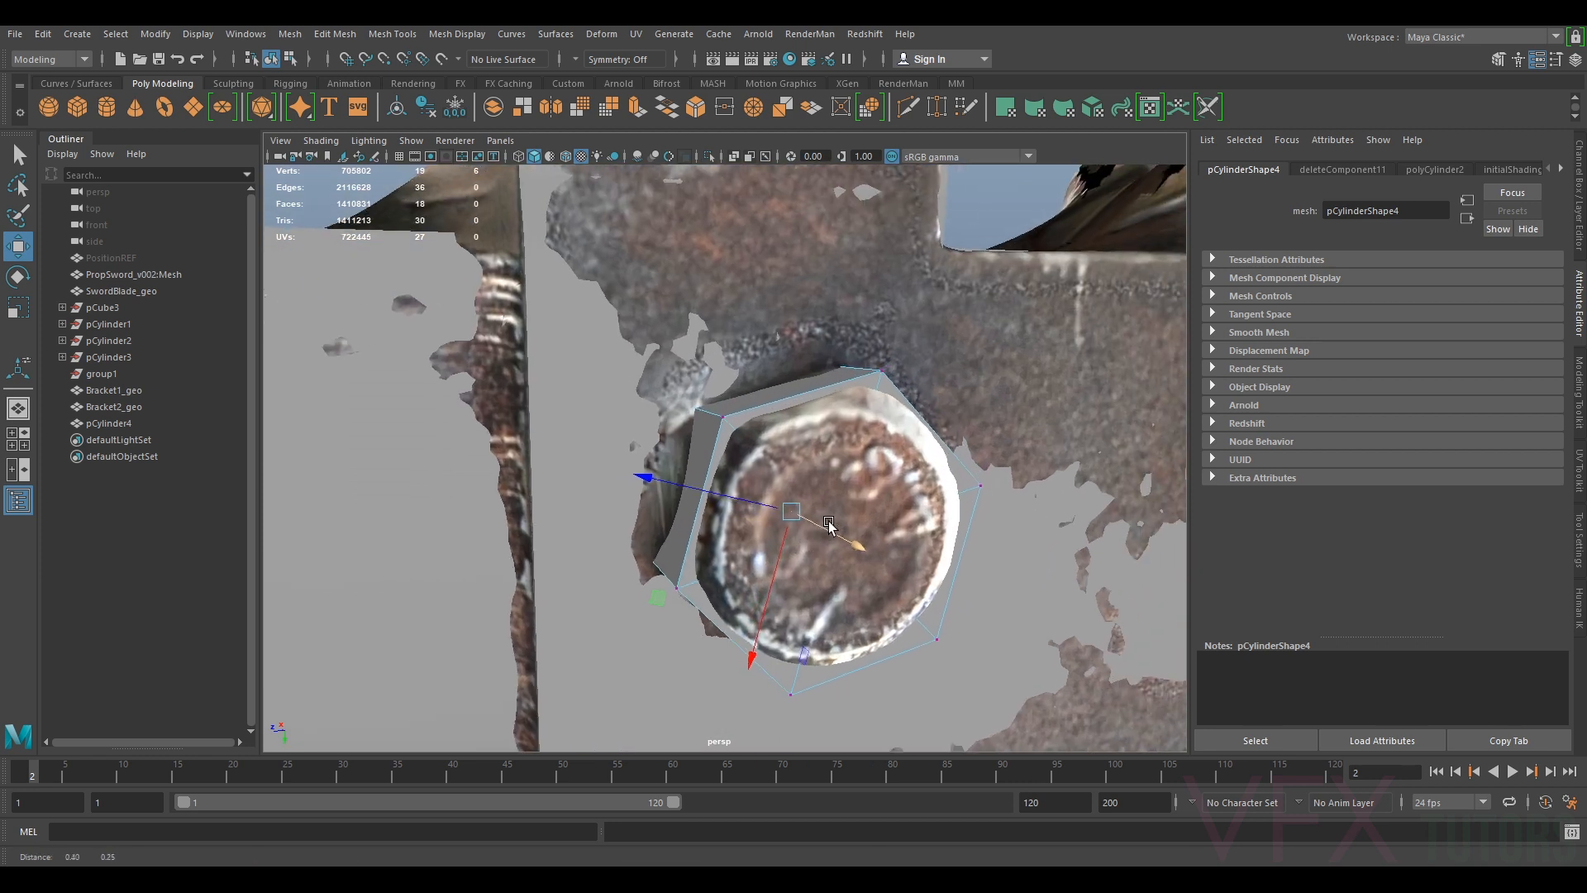
Select the inner edge loop on the front cap and scale it outward close to the hexagon's rim
{"action": "right_click_drag", "start_coordinate": [904, 429], "coordinate": [904, 396]}
{"action": "double_click", "coordinate": [885, 463]}
{"action": "key", "text": "ctrl+1"}
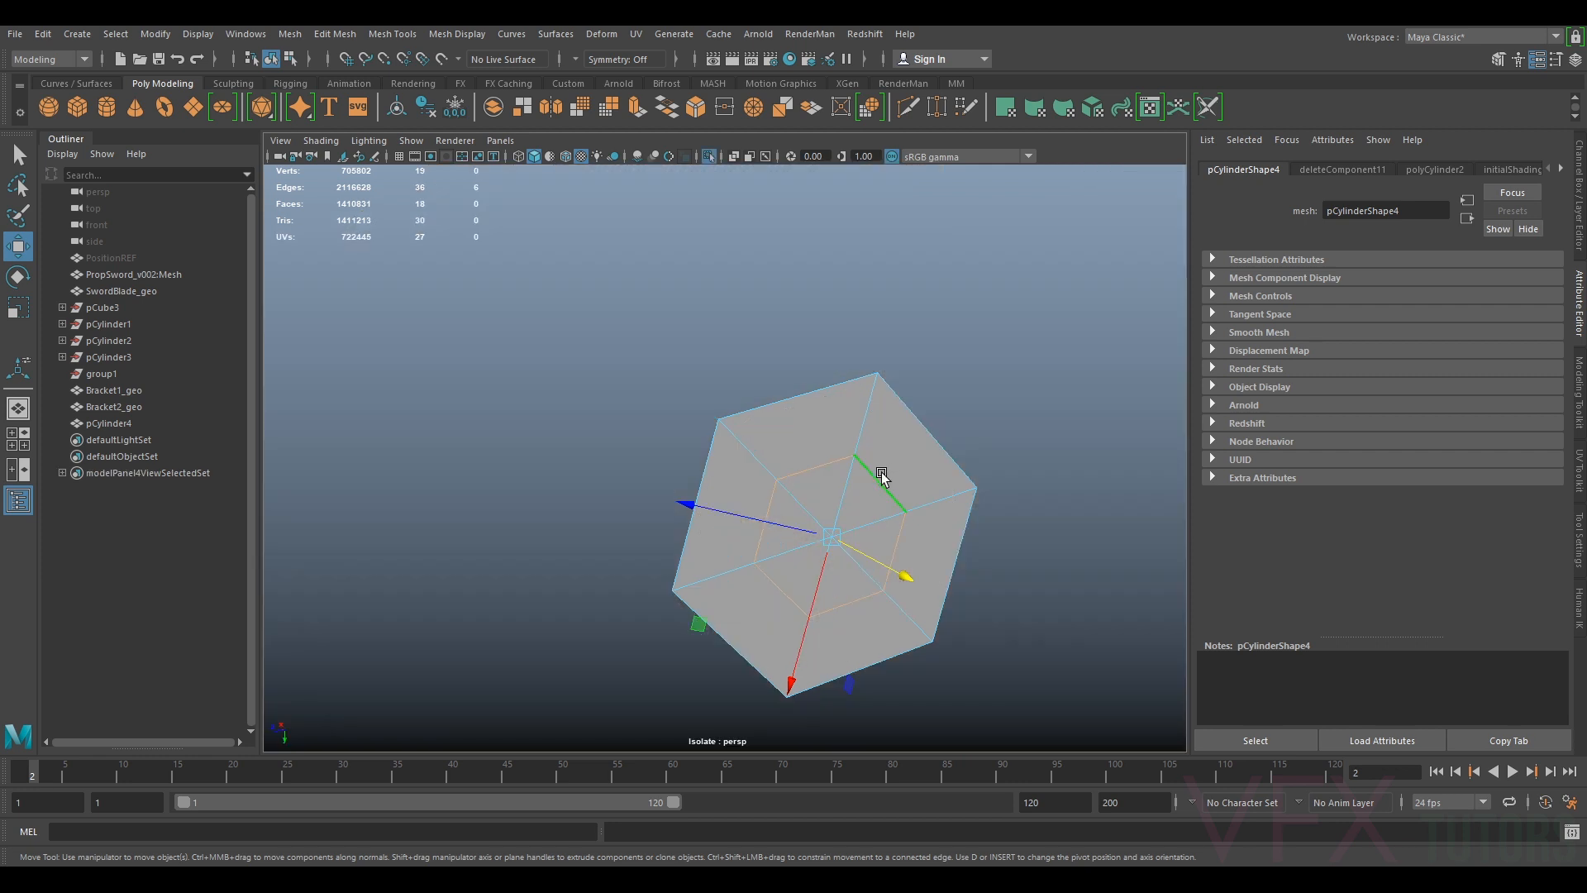
{"action": "key", "text": "r"}
{"action": "left_click_drag", "start_coordinate": [836, 537], "coordinate": [814, 479]}
{"action": "key", "text": "ctrl+1"}
{"action": "key", "text": "w"}
{"action": "key", "text": "r"}
{"action": "left_click_drag", "start_coordinate": [747, 421], "coordinate": [852, 539], "text": "alt"}
{"action": "right_click_drag", "start_coordinate": [768, 541], "coordinate": [834, 402]}
Examine the modelled bolt from several angles, with layer1 temporarily hidden, to compare it with the scan
{"action": "scroll", "coordinate": [828, 435], "scroll_direction": "down", "scroll_amount": 5}
{"action": "left_click_drag", "start_coordinate": [823, 473], "coordinate": [893, 486], "text": "alt"}
{"action": "scroll", "coordinate": [901, 418], "scroll_direction": "up", "scroll_amount": 5}
{"action": "scroll", "coordinate": [718, 463], "scroll_direction": "down", "scroll_amount": 5}
{"action": "left_click", "coordinate": [1580, 248]}
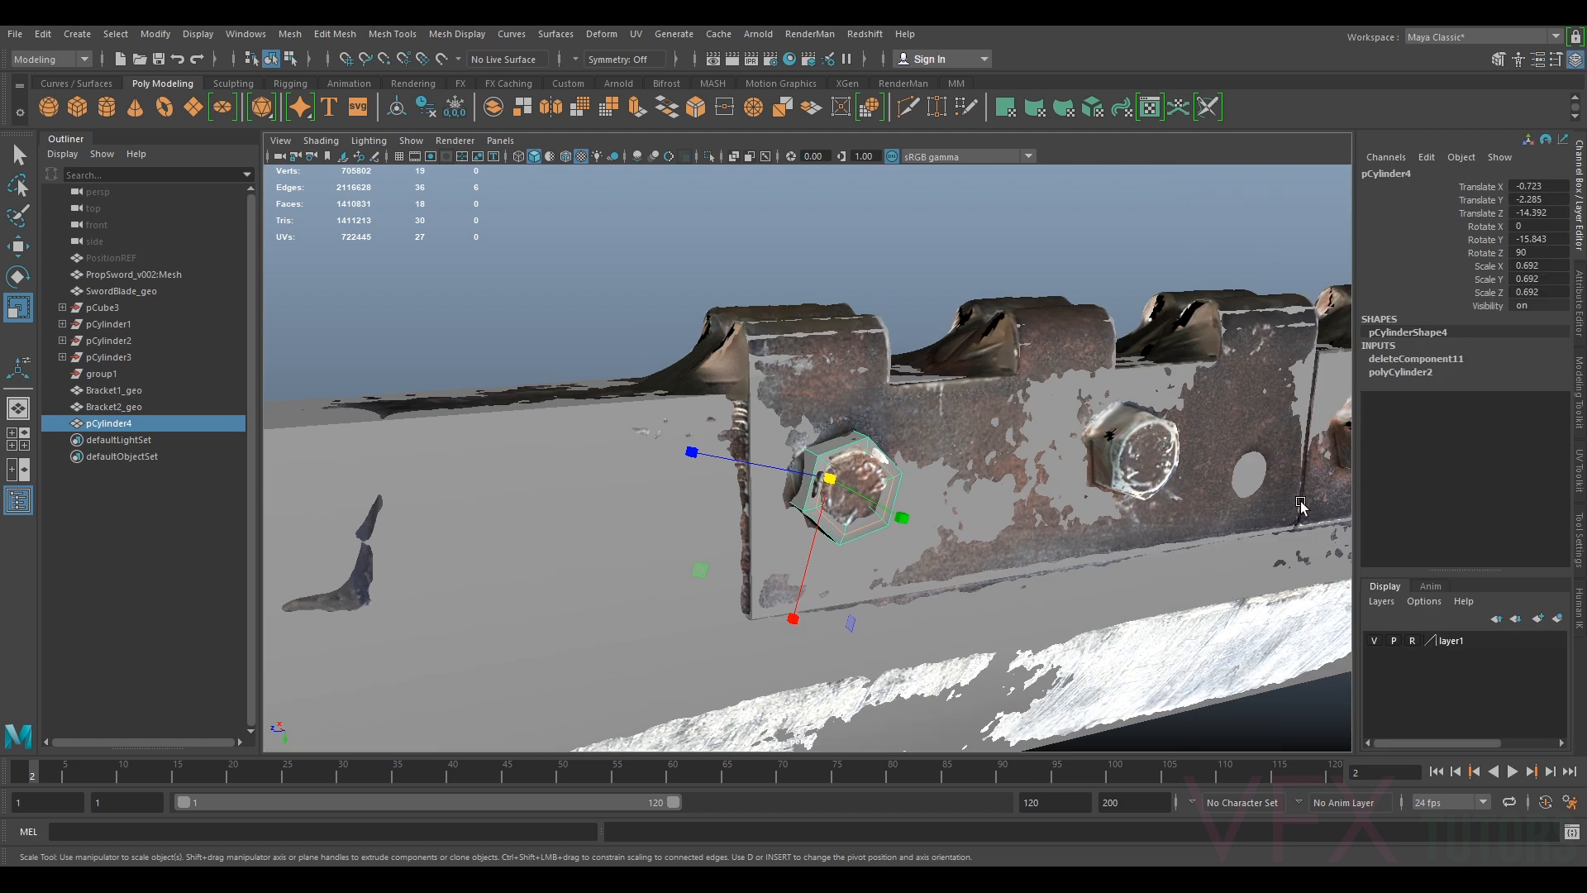
{"action": "left_click", "coordinate": [1374, 640]}
{"action": "left_click", "coordinate": [938, 227]}
{"action": "right_click_drag", "start_coordinate": [847, 426], "coordinate": [906, 424]}
{"action": "left_click_drag", "start_coordinate": [907, 424], "coordinate": [847, 502], "text": "alt"}
{"action": "scroll", "coordinate": [843, 496], "scroll_direction": "down", "scroll_amount": 3}
{"action": "left_click", "coordinate": [813, 466]}
{"action": "scroll", "coordinate": [849, 486], "scroll_direction": "up", "scroll_amount": 6}
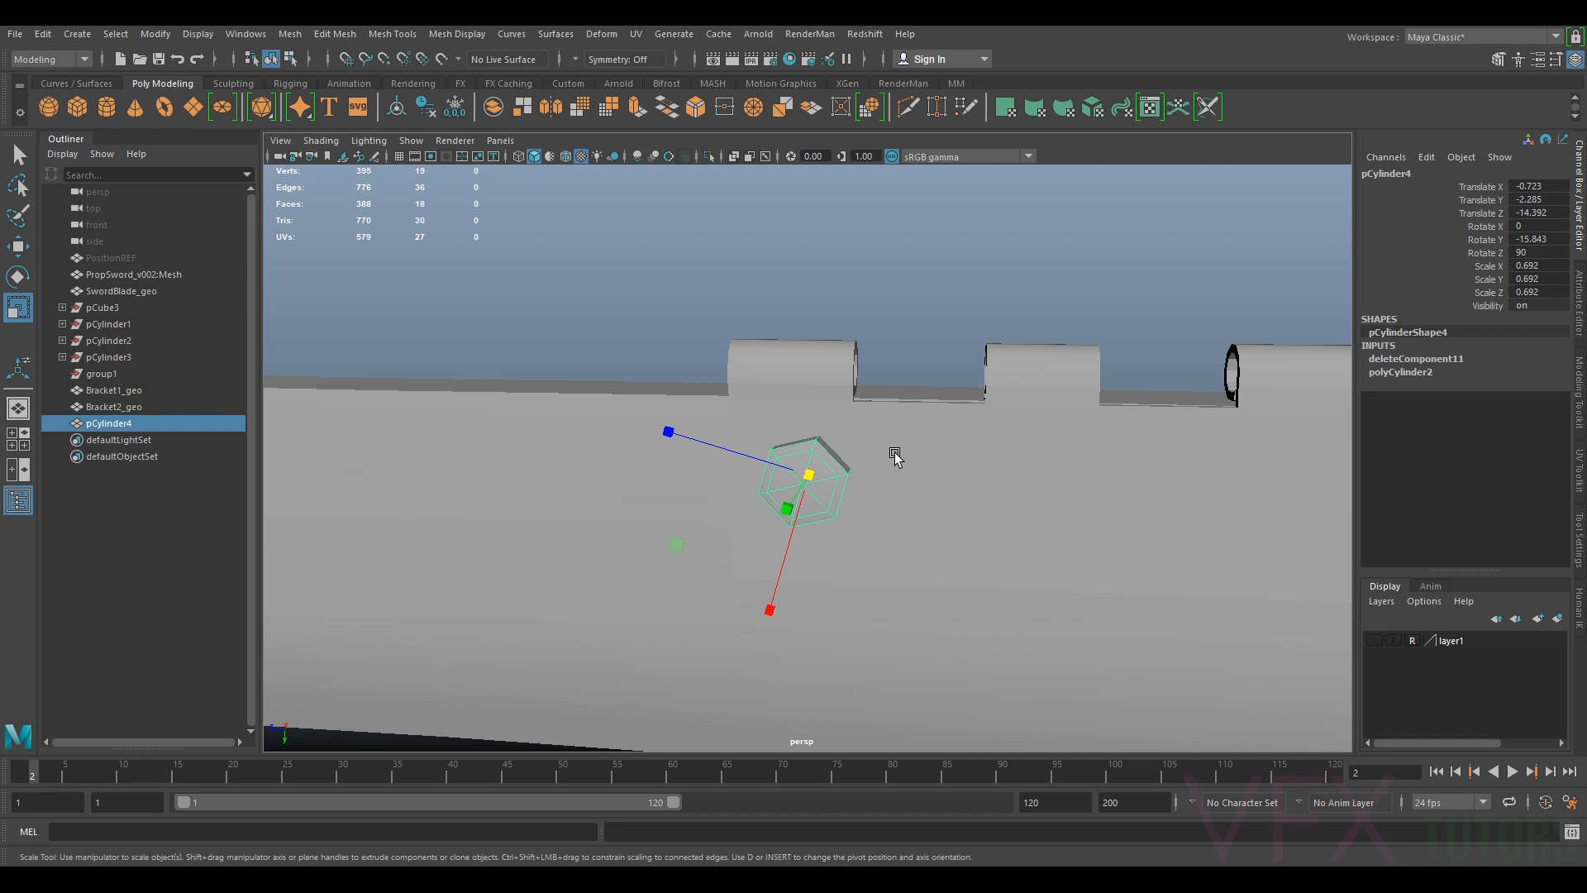
{"action": "scroll", "coordinate": [815, 496], "scroll_direction": "up", "scroll_amount": 4}
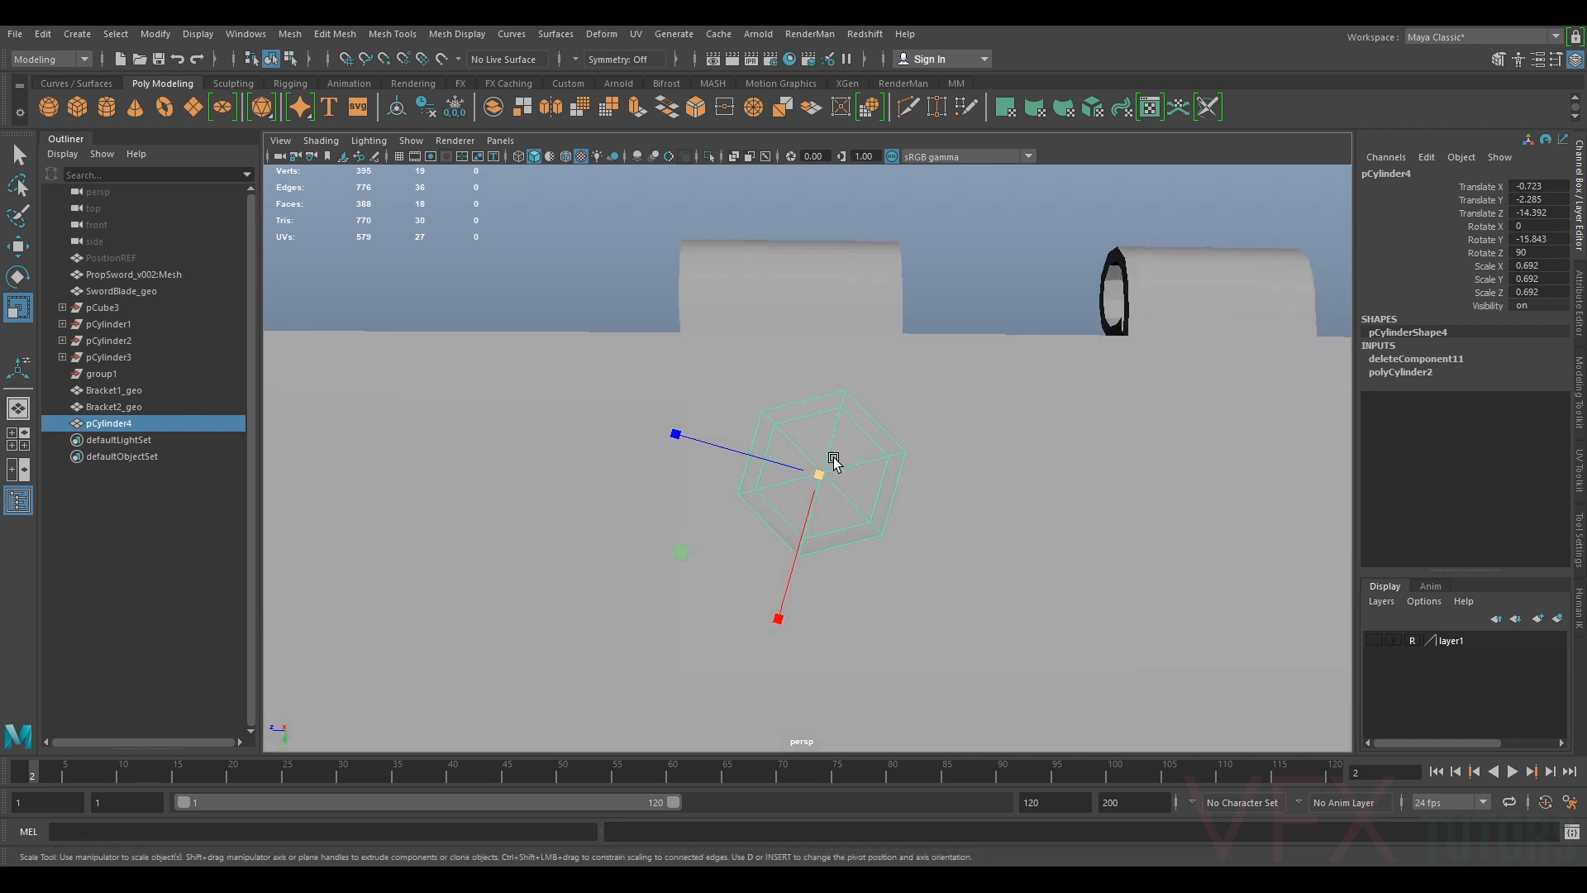
{"action": "left_click", "coordinate": [931, 450]}
{"action": "left_click", "coordinate": [832, 464]}
{"action": "scroll", "coordinate": [839, 465], "scroll_direction": "up", "scroll_amount": 3}
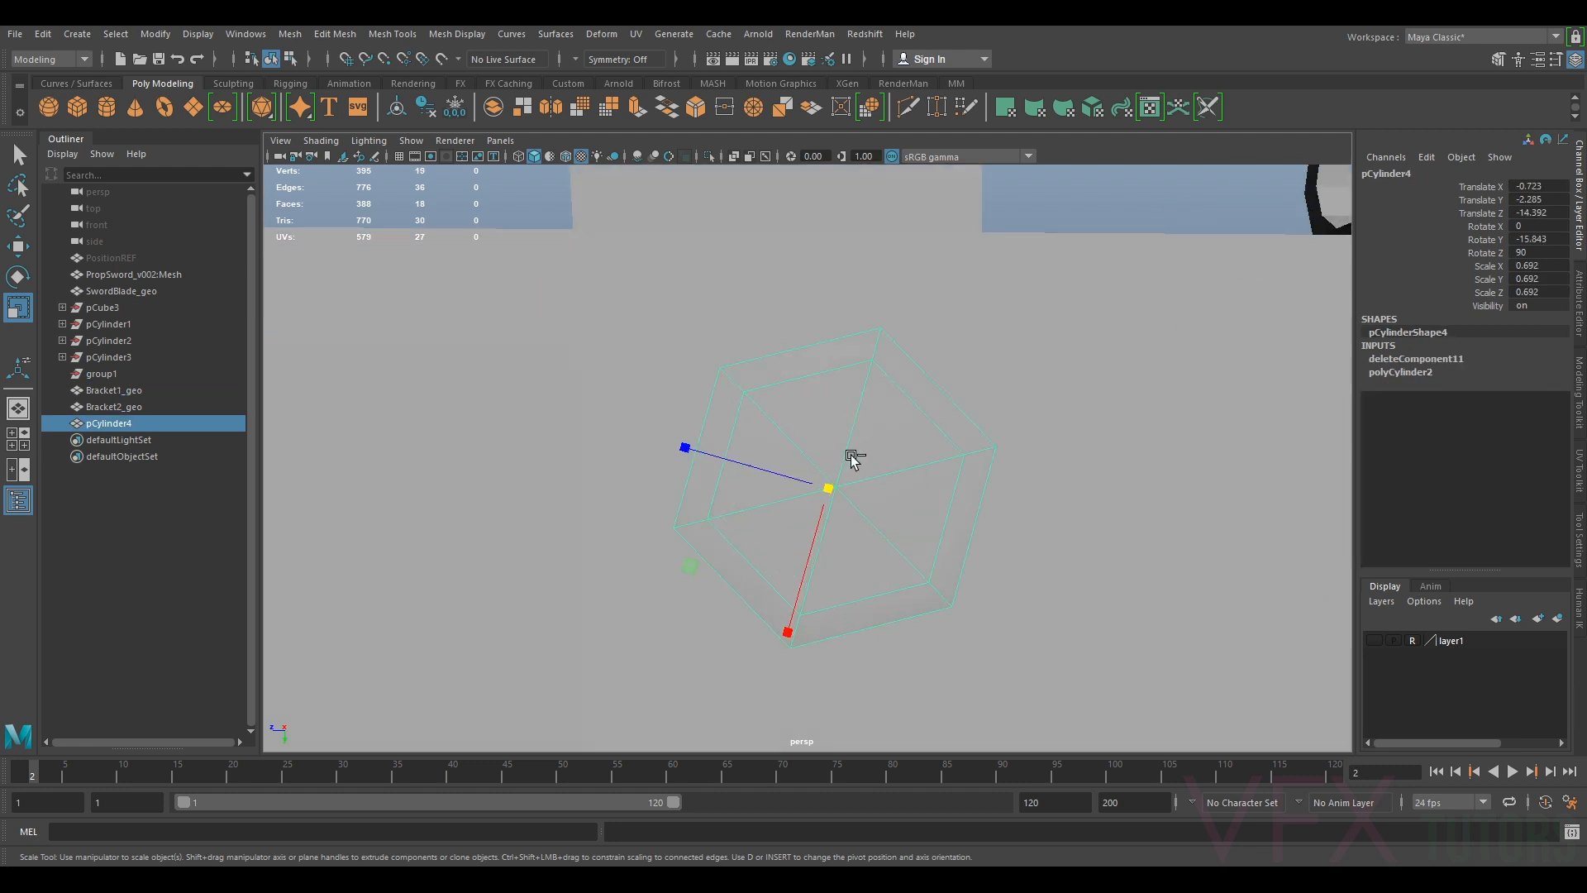
{"action": "left_click", "coordinate": [1372, 641]}
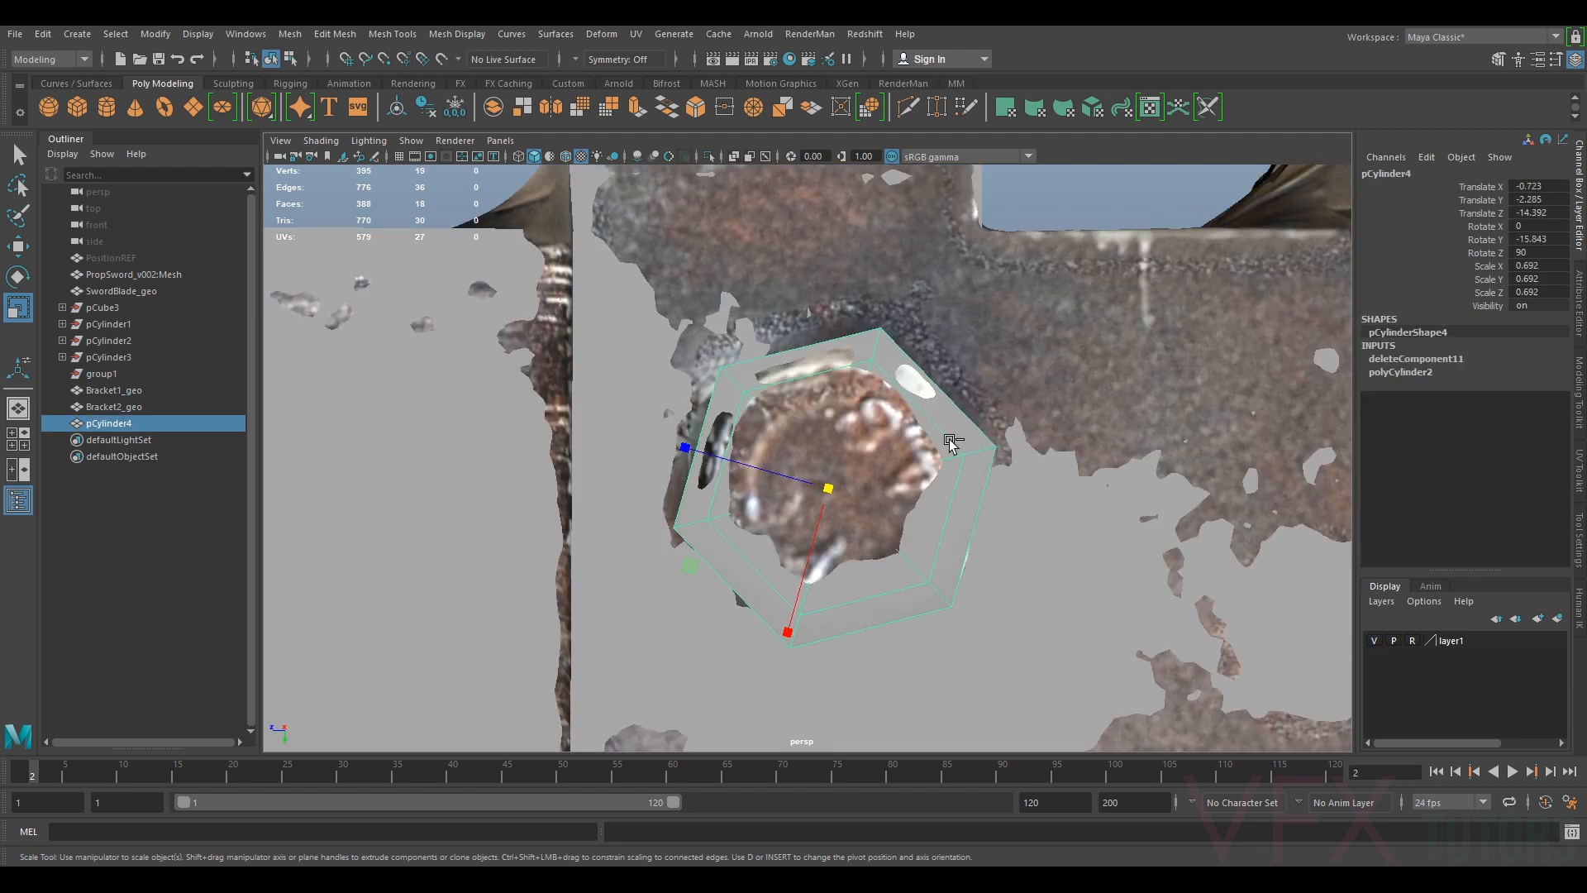
Isolate the bolt and delete the six triangular faces in the middle of its front cap
{"action": "key", "text": "ctrl+1"}
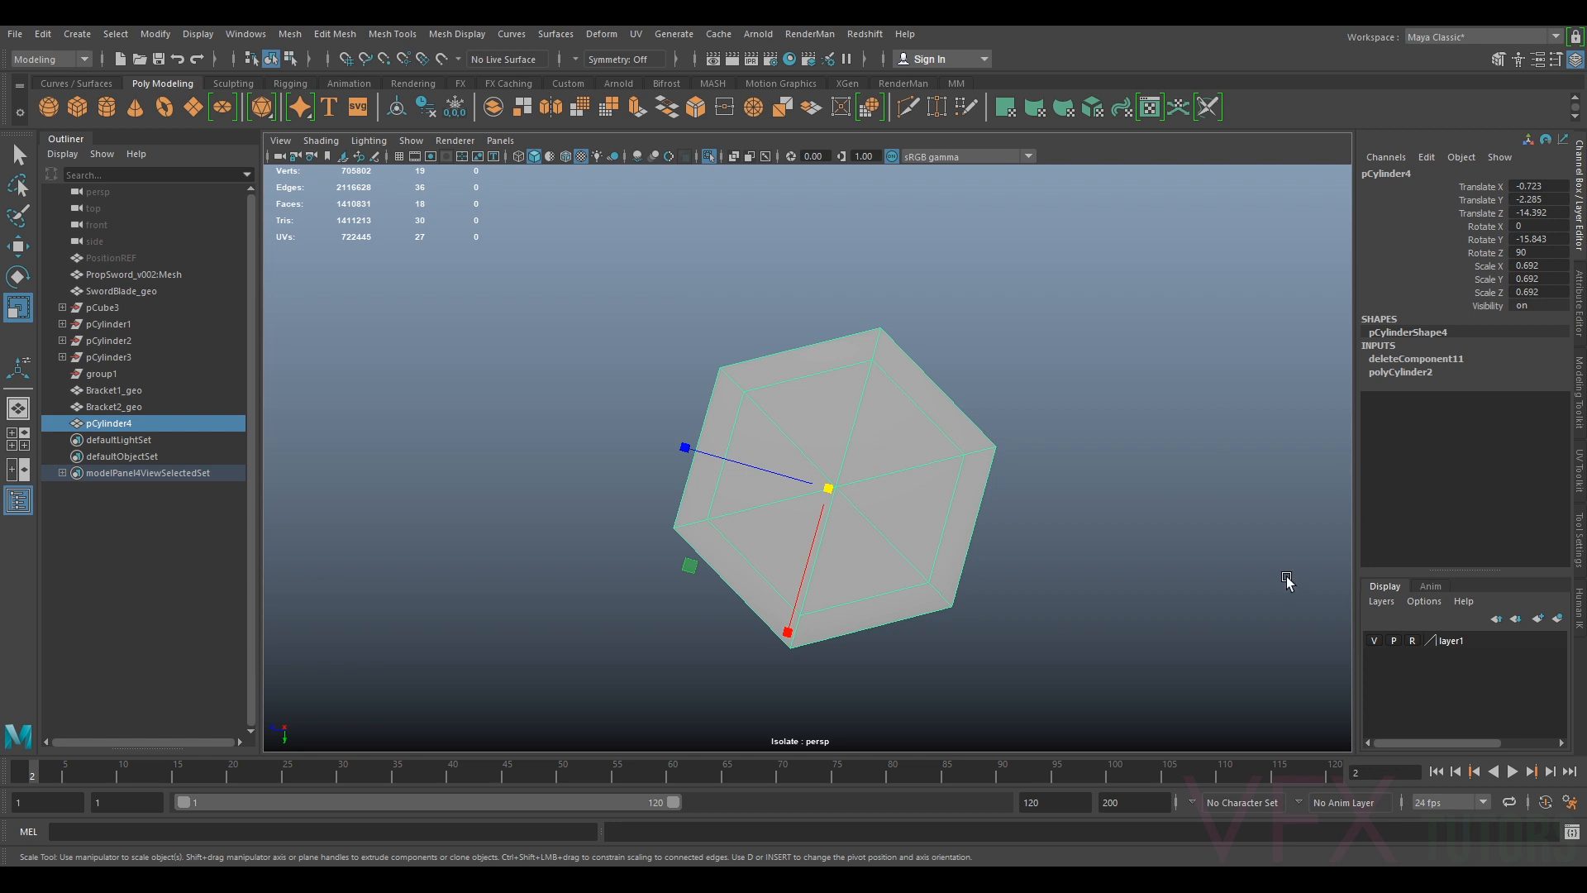
{"action": "right_click_drag", "start_coordinate": [937, 426], "coordinate": [936, 473]}
{"action": "left_click_drag", "start_coordinate": [892, 463], "coordinate": [795, 501]}
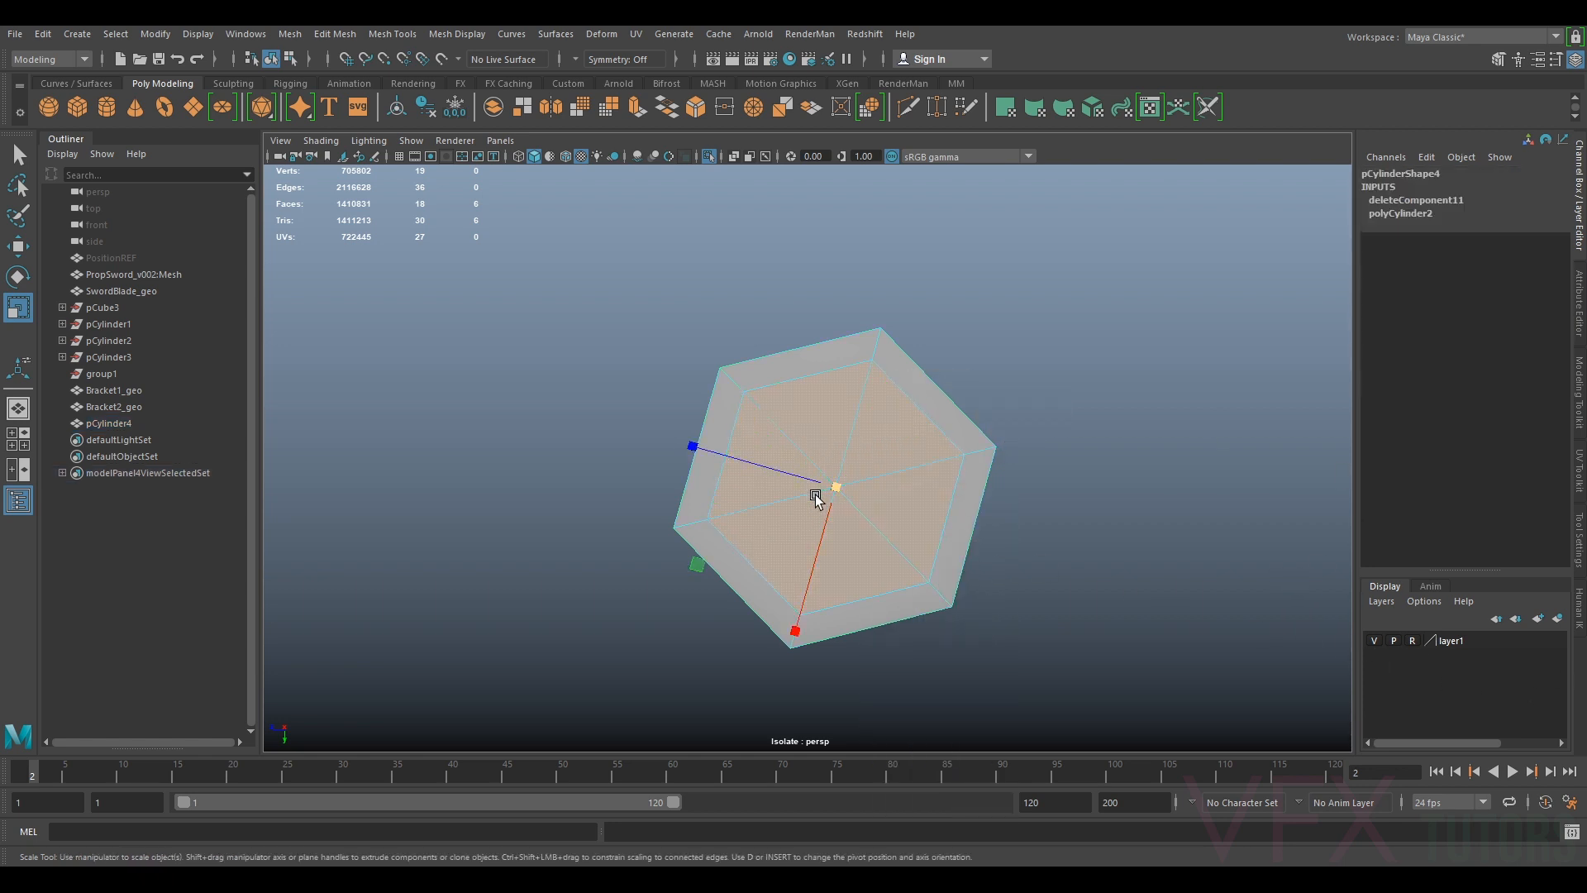
{"action": "key", "text": "Delete"}
Fill the hexagonal opening by bridging two inner edges, and return to object mode with the whole scene shown
{"action": "right_click_drag", "start_coordinate": [785, 381], "coordinate": [794, 358]}
{"action": "left_click", "coordinate": [798, 366]}
{"action": "left_click", "coordinate": [951, 500], "text": "shift"}
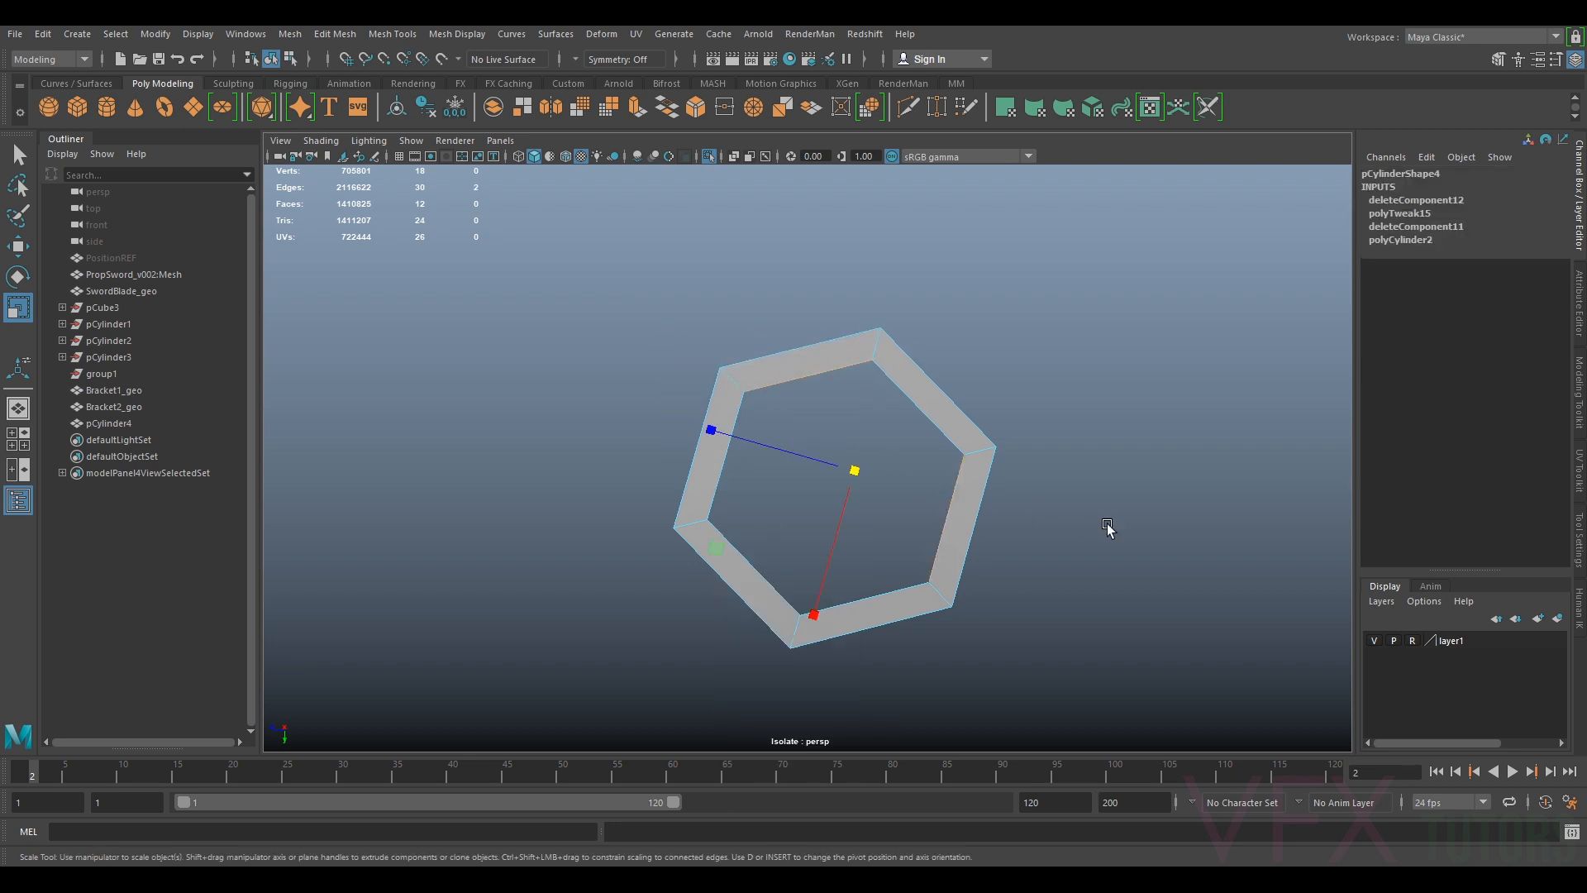
{"action": "left_click", "coordinate": [1580, 364]}
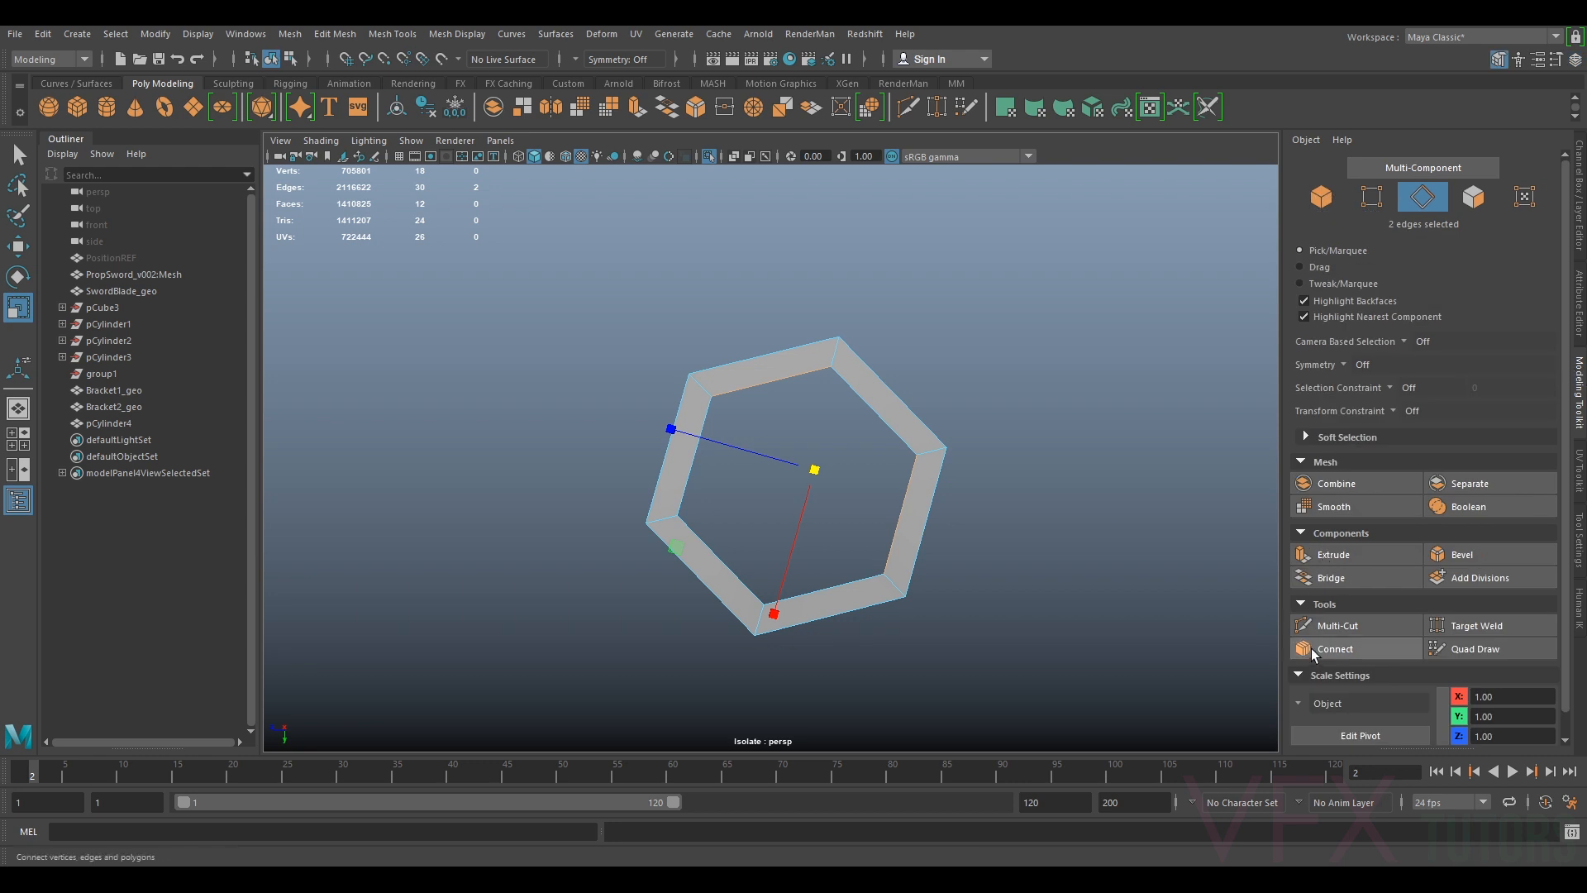
{"action": "left_click", "coordinate": [1330, 577]}
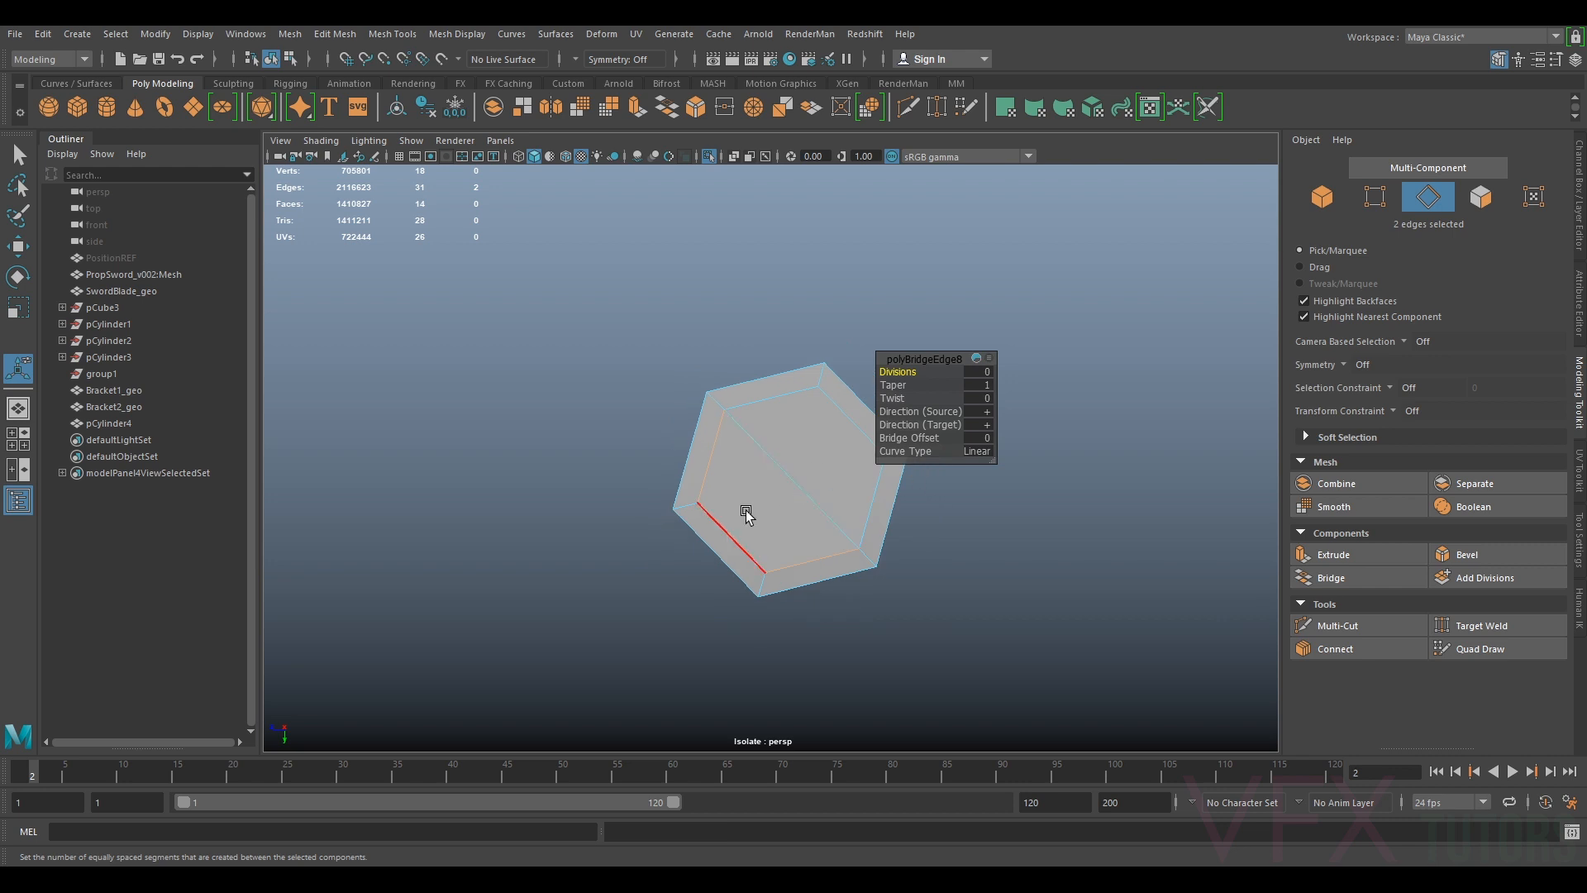
{"action": "left_click_drag", "start_coordinate": [746, 514], "coordinate": [764, 514], "text": "alt"}
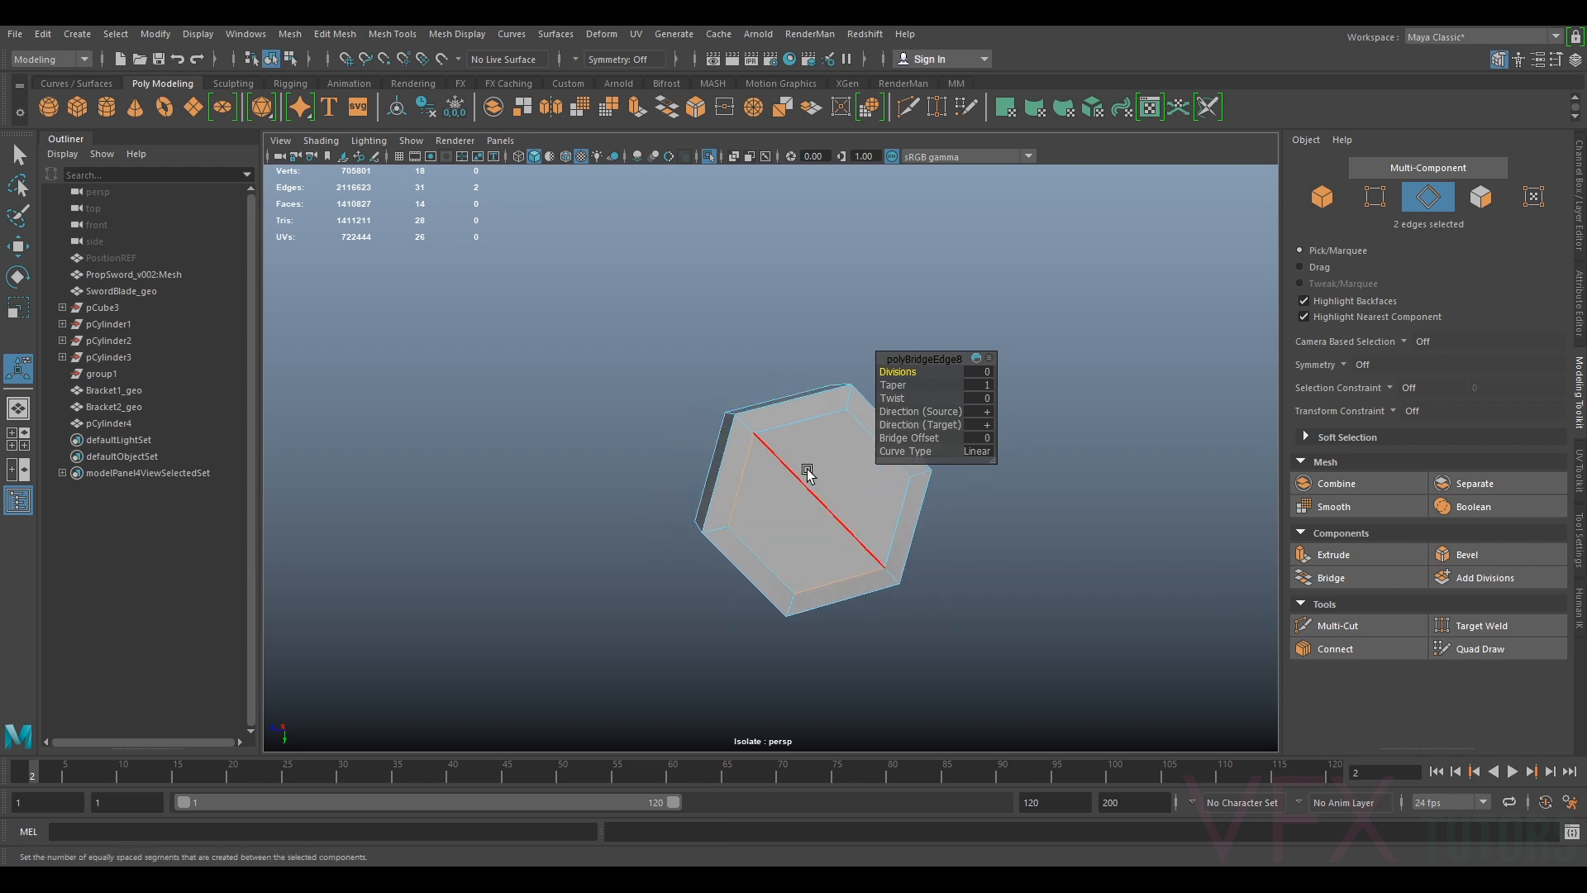
{"action": "scroll", "coordinate": [807, 473], "scroll_direction": "up", "scroll_amount": 2}
{"action": "right_click_drag", "start_coordinate": [846, 496], "coordinate": [922, 448]}
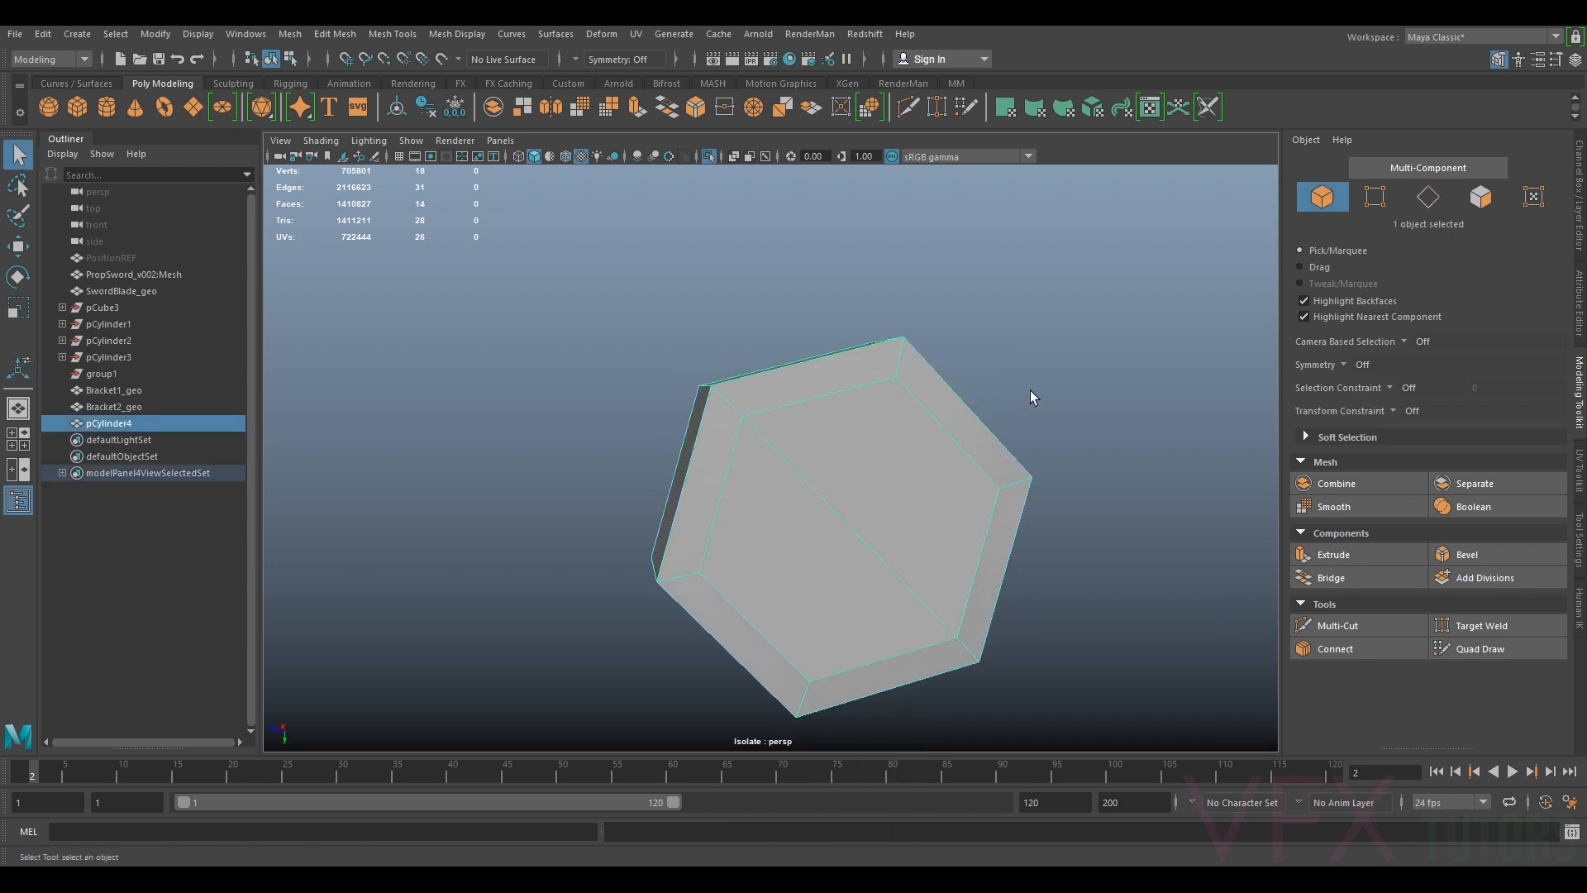
{"action": "key", "text": "ctrl+1"}
Examine how the bolt fits the scan and compare it with the other bolts along the brackets
{"action": "scroll", "coordinate": [1030, 391], "scroll_direction": "down", "scroll_amount": 5}
{"action": "left_click_drag", "start_coordinate": [818, 578], "coordinate": [818, 493], "text": "alt"}
{"action": "left_click_drag", "start_coordinate": [884, 545], "coordinate": [769, 530], "text": "alt"}
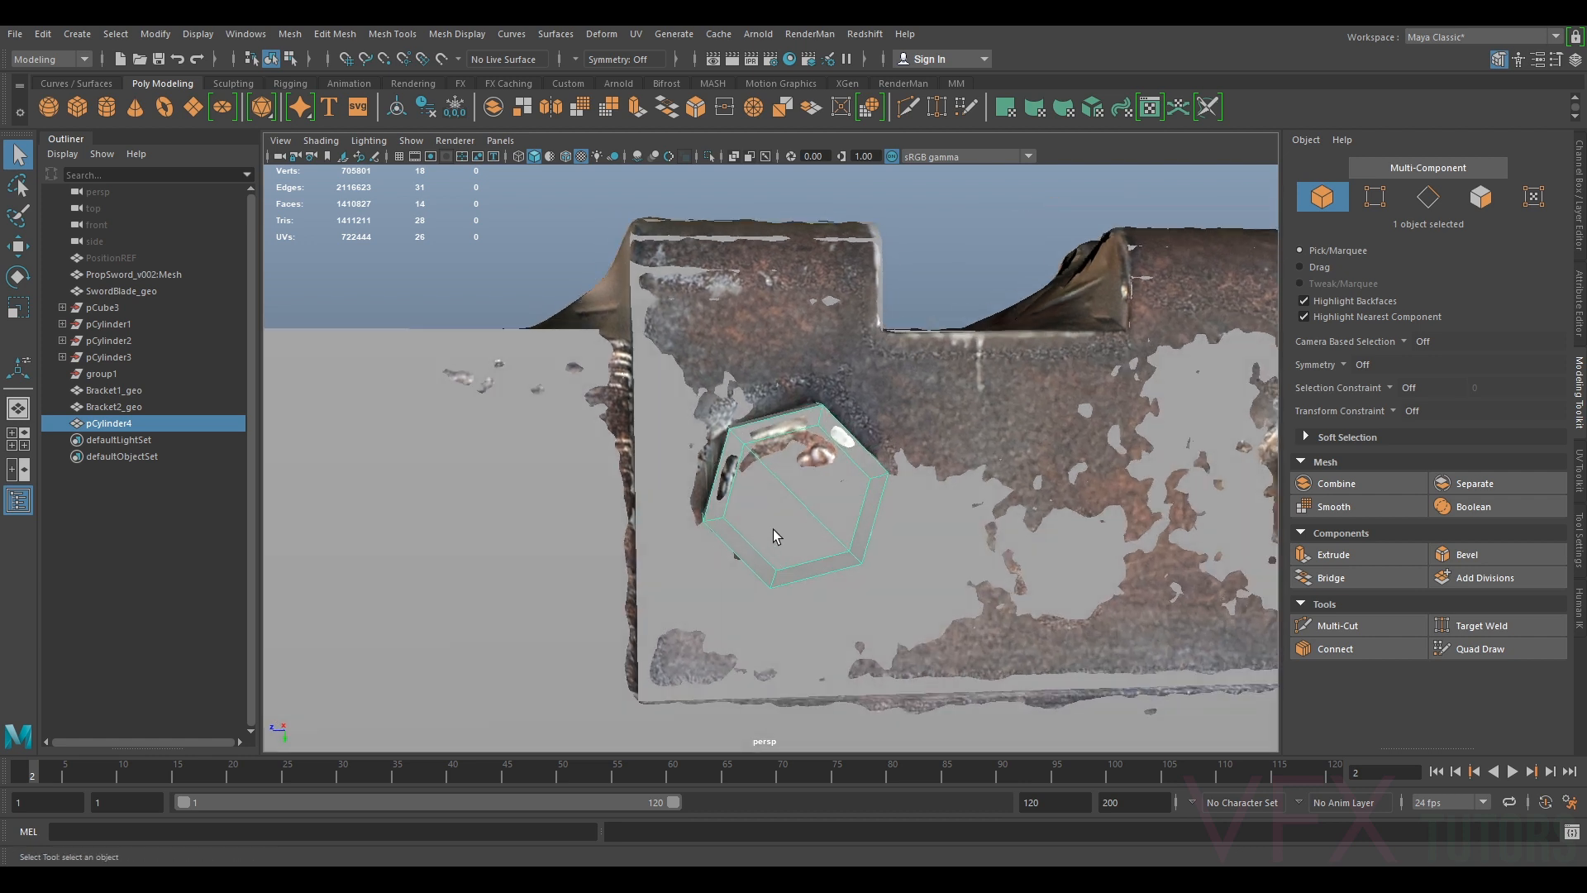
{"action": "scroll", "coordinate": [909, 484], "scroll_direction": "down", "scroll_amount": 3}
{"action": "scroll", "coordinate": [846, 509], "scroll_direction": "up", "scroll_amount": 3}
{"action": "left_click_drag", "start_coordinate": [1041, 557], "coordinate": [987, 568], "text": "alt"}
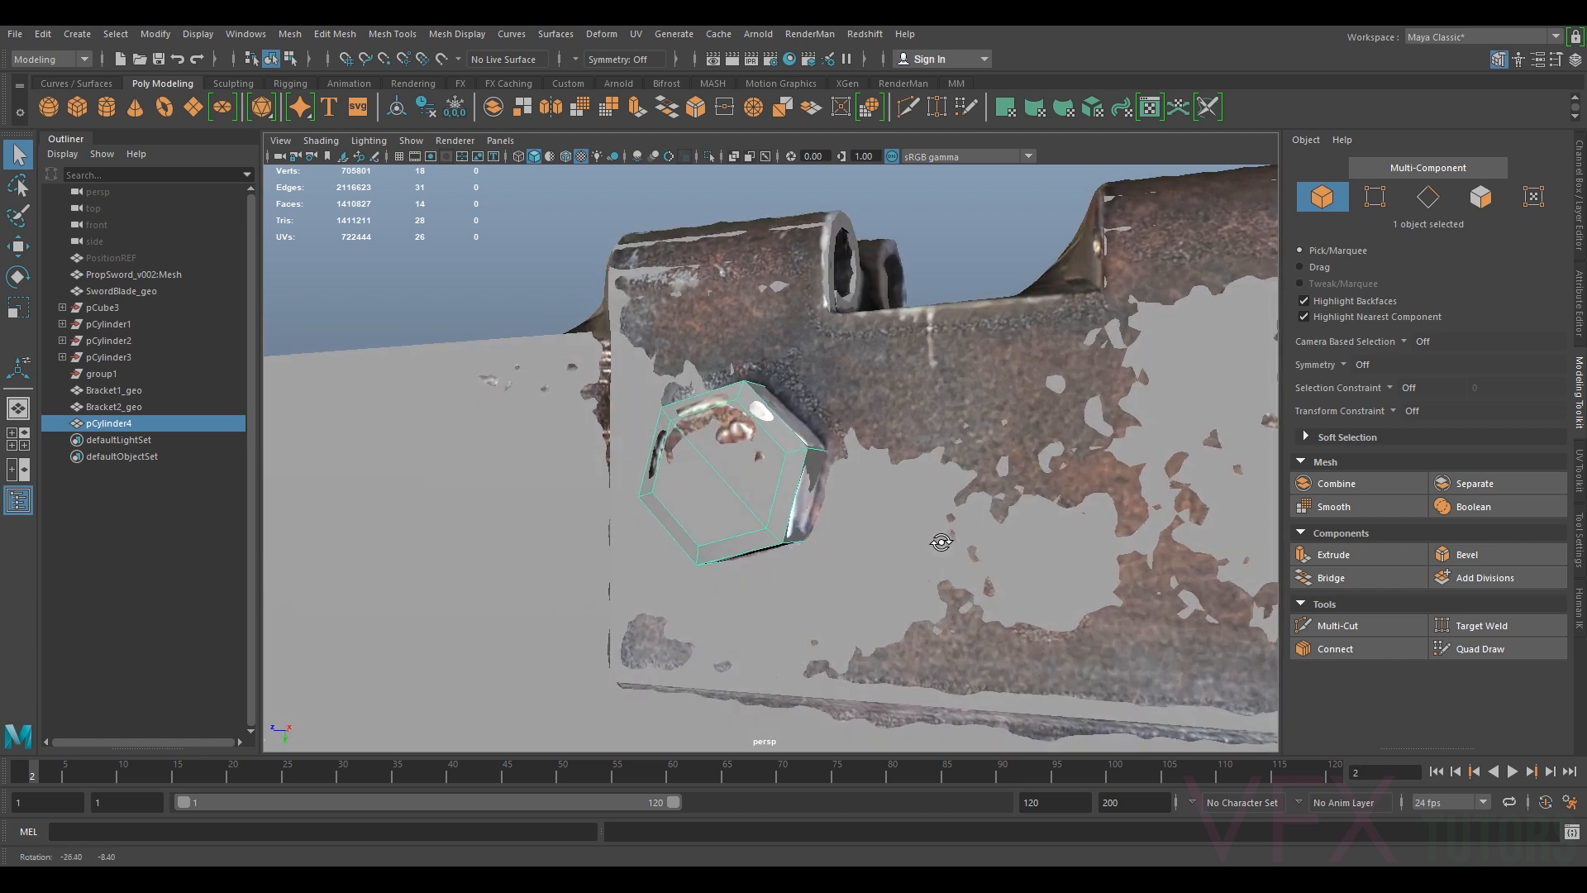
{"action": "right_click_drag", "start_coordinate": [988, 569], "coordinate": [825, 564], "text": "alt"}
{"action": "left_click_drag", "start_coordinate": [824, 563], "coordinate": [850, 568], "text": "alt"}
{"action": "left_click_drag", "start_coordinate": [752, 485], "coordinate": [845, 486], "text": "alt"}
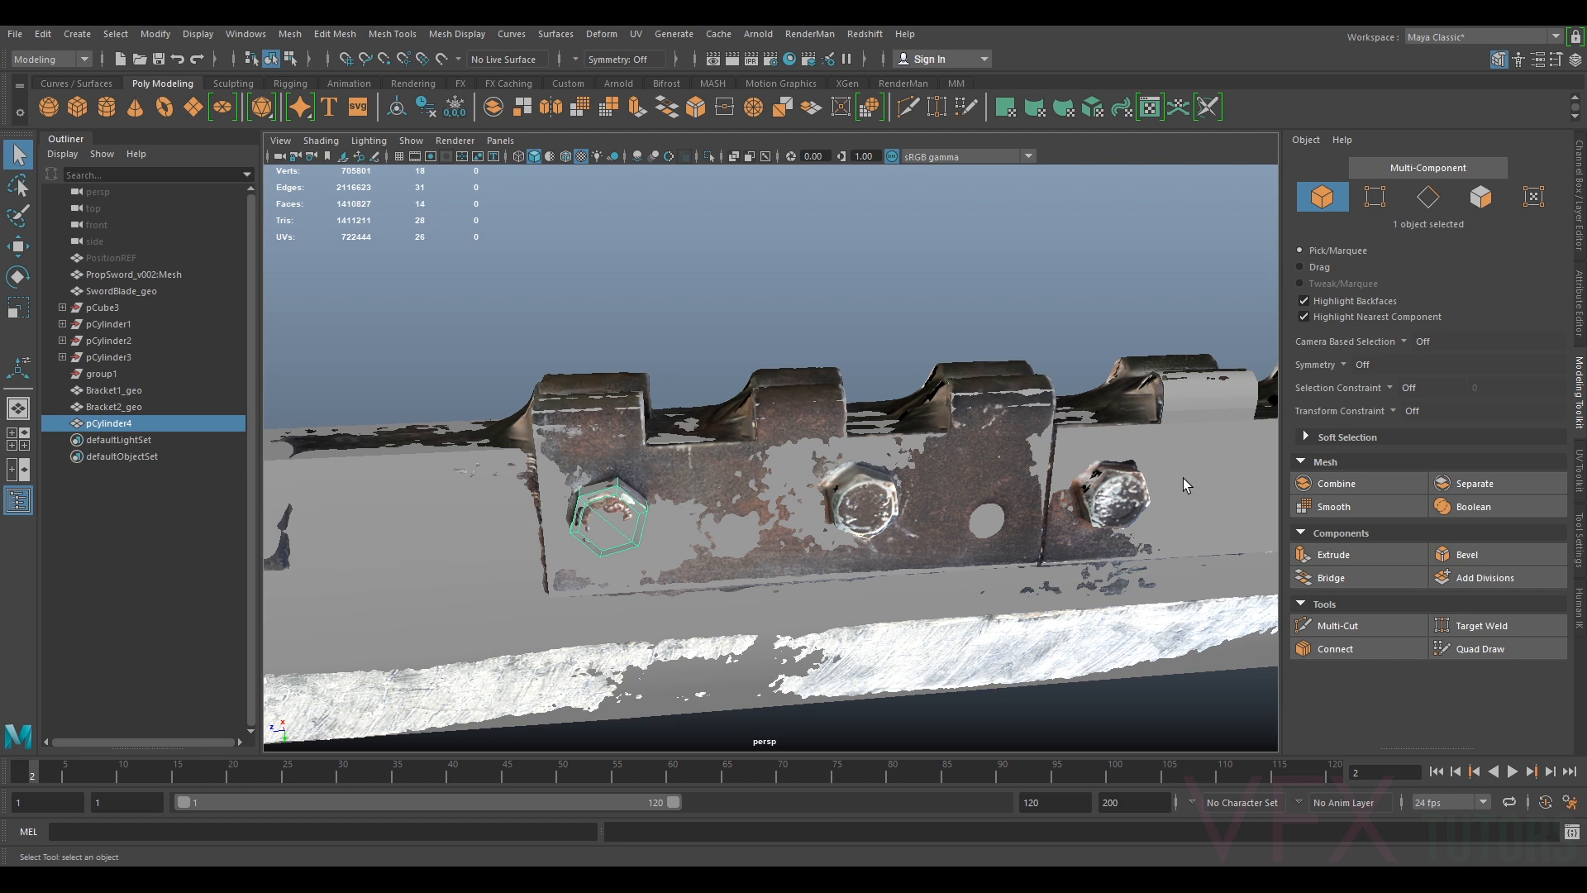
{"action": "right_click_drag", "start_coordinate": [1182, 478], "coordinate": [1051, 528], "text": "alt"}
{"action": "middle_click_drag", "start_coordinate": [1051, 527], "coordinate": [825, 552], "text": "alt"}
{"action": "left_click_drag", "start_coordinate": [825, 552], "coordinate": [727, 555], "text": "alt"}
Rename pCylinder4 as Bolt1
{"action": "double_click", "coordinate": [147, 419]}
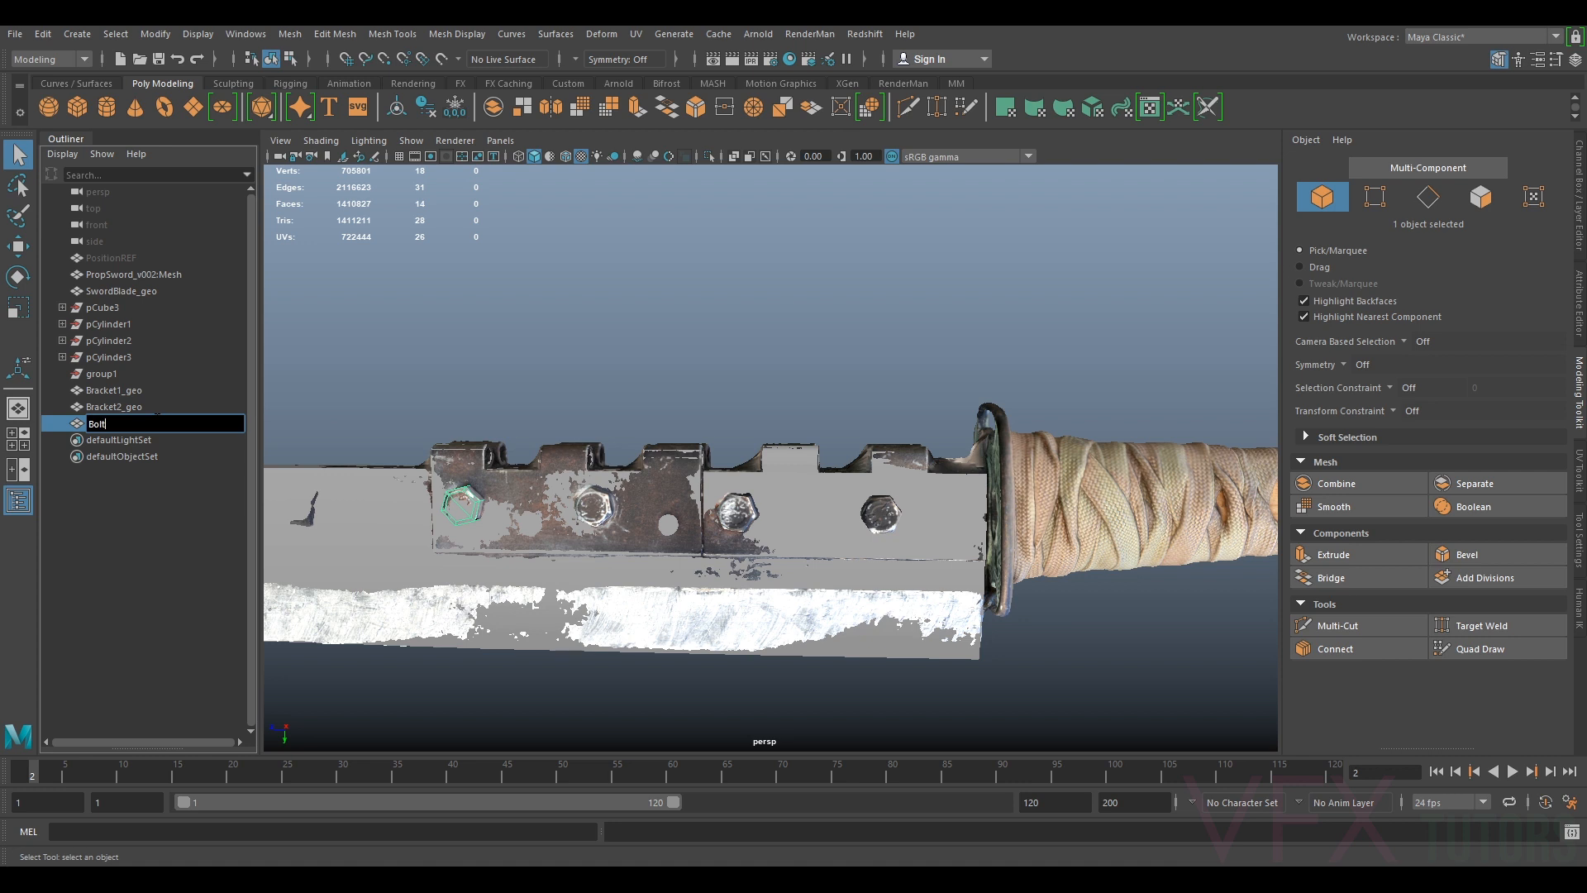
{"action": "type", "text": "Bolt"}
{"action": "key", "text": "Return"}
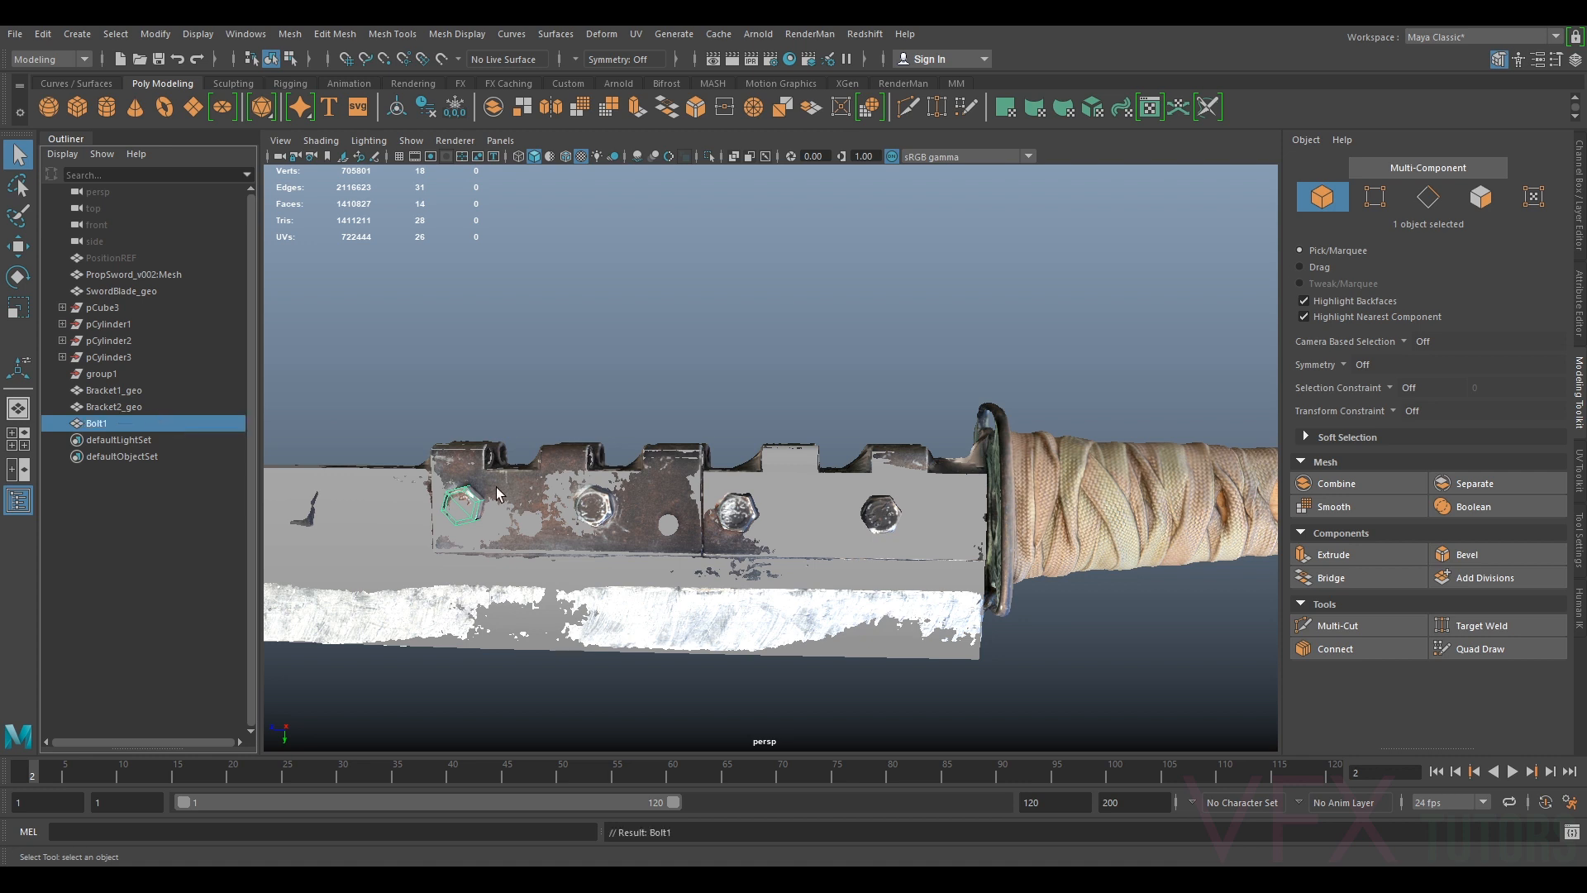
Examine the scanned sword's guard and wrapped handle
{"action": "middle_click_drag", "start_coordinate": [590, 374], "coordinate": [755, 330], "text": "alt"}
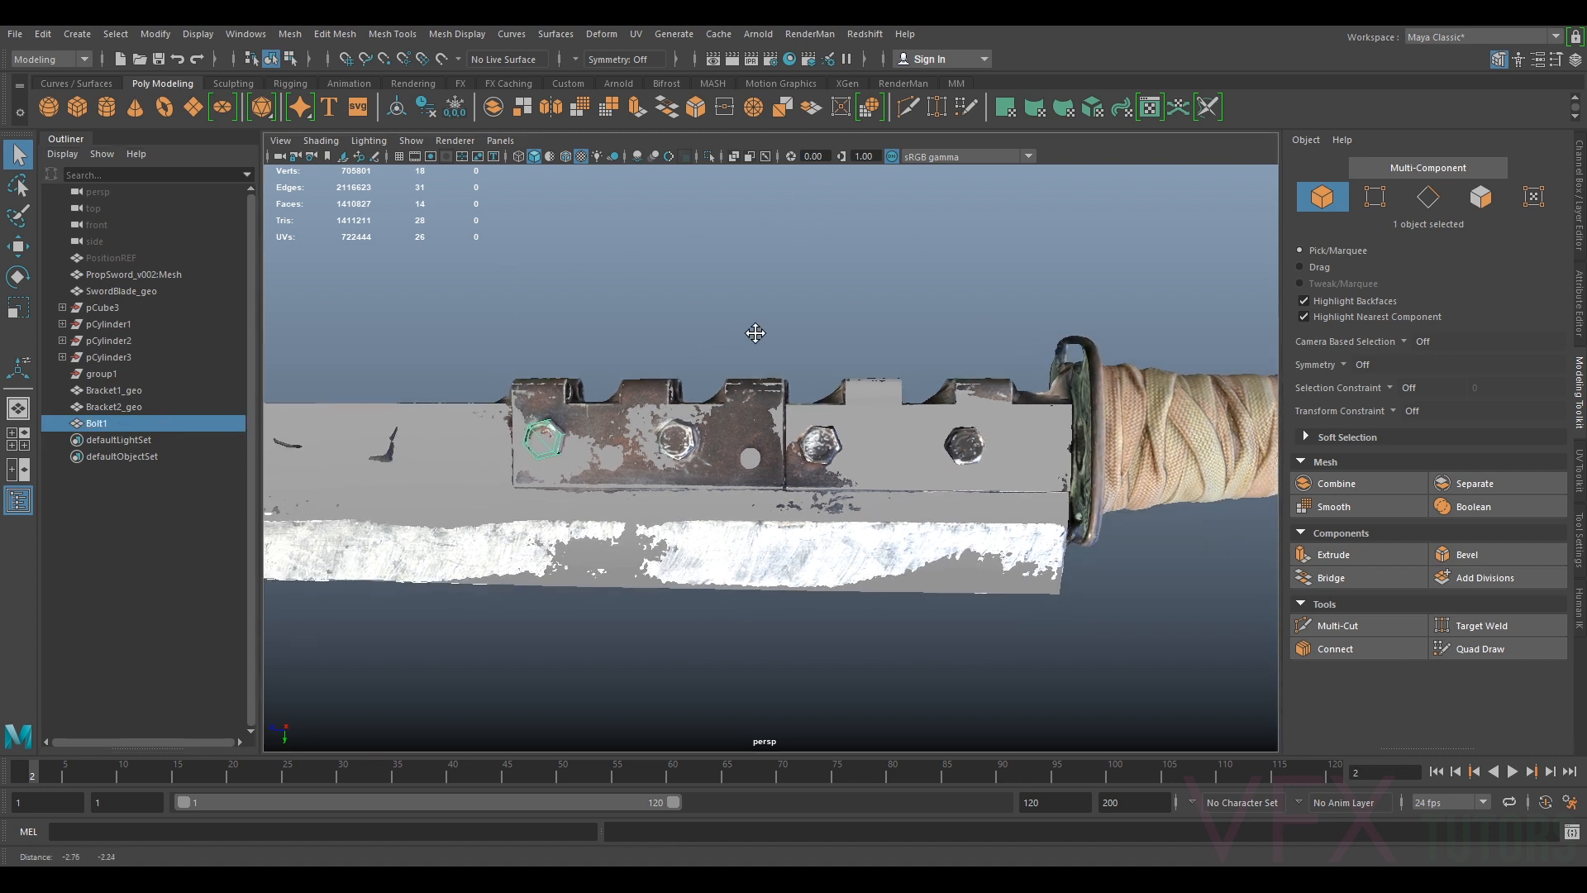
{"action": "left_click_drag", "start_coordinate": [915, 449], "coordinate": [716, 478], "text": "alt"}
{"action": "scroll", "coordinate": [616, 467], "scroll_direction": "up", "scroll_amount": 3}
{"action": "middle_click_drag", "start_coordinate": [616, 467], "coordinate": [765, 454], "text": "alt"}
{"action": "scroll", "coordinate": [765, 455], "scroll_direction": "up", "scroll_amount": 3}
{"action": "left_click_drag", "start_coordinate": [751, 446], "coordinate": [686, 395], "text": "alt"}
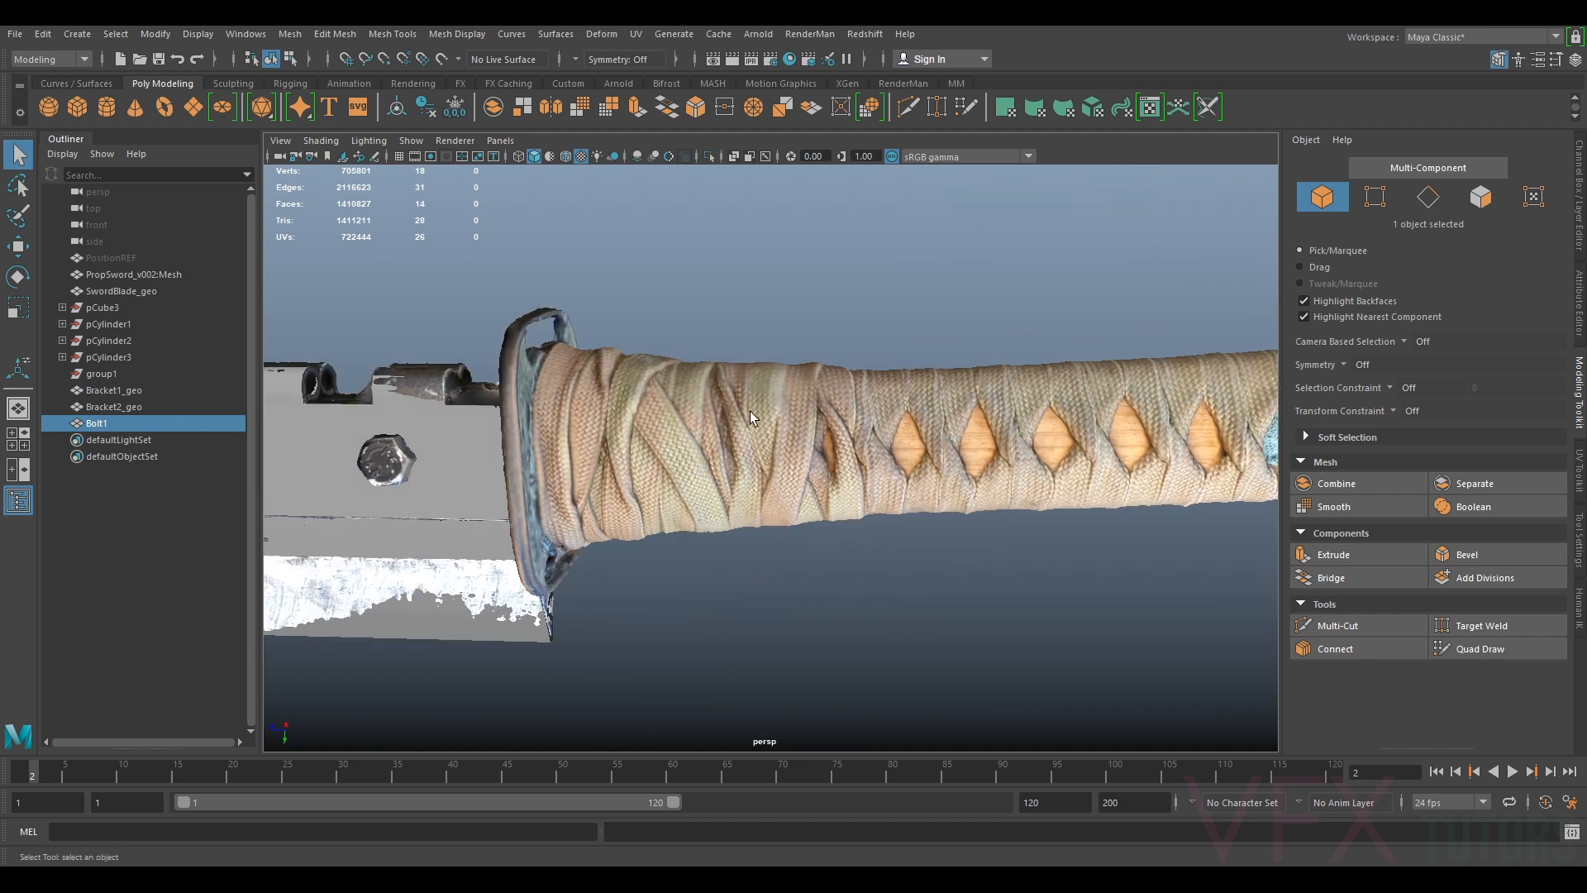
Inspect the guard's cut-outs, rim and thickness at the handle end from several angles
{"action": "scroll", "coordinate": [750, 411], "scroll_direction": "down", "scroll_amount": 5}
{"action": "middle_click_drag", "start_coordinate": [1057, 435], "coordinate": [909, 397], "text": "alt"}
{"action": "scroll", "coordinate": [909, 395], "scroll_direction": "up", "scroll_amount": 1}
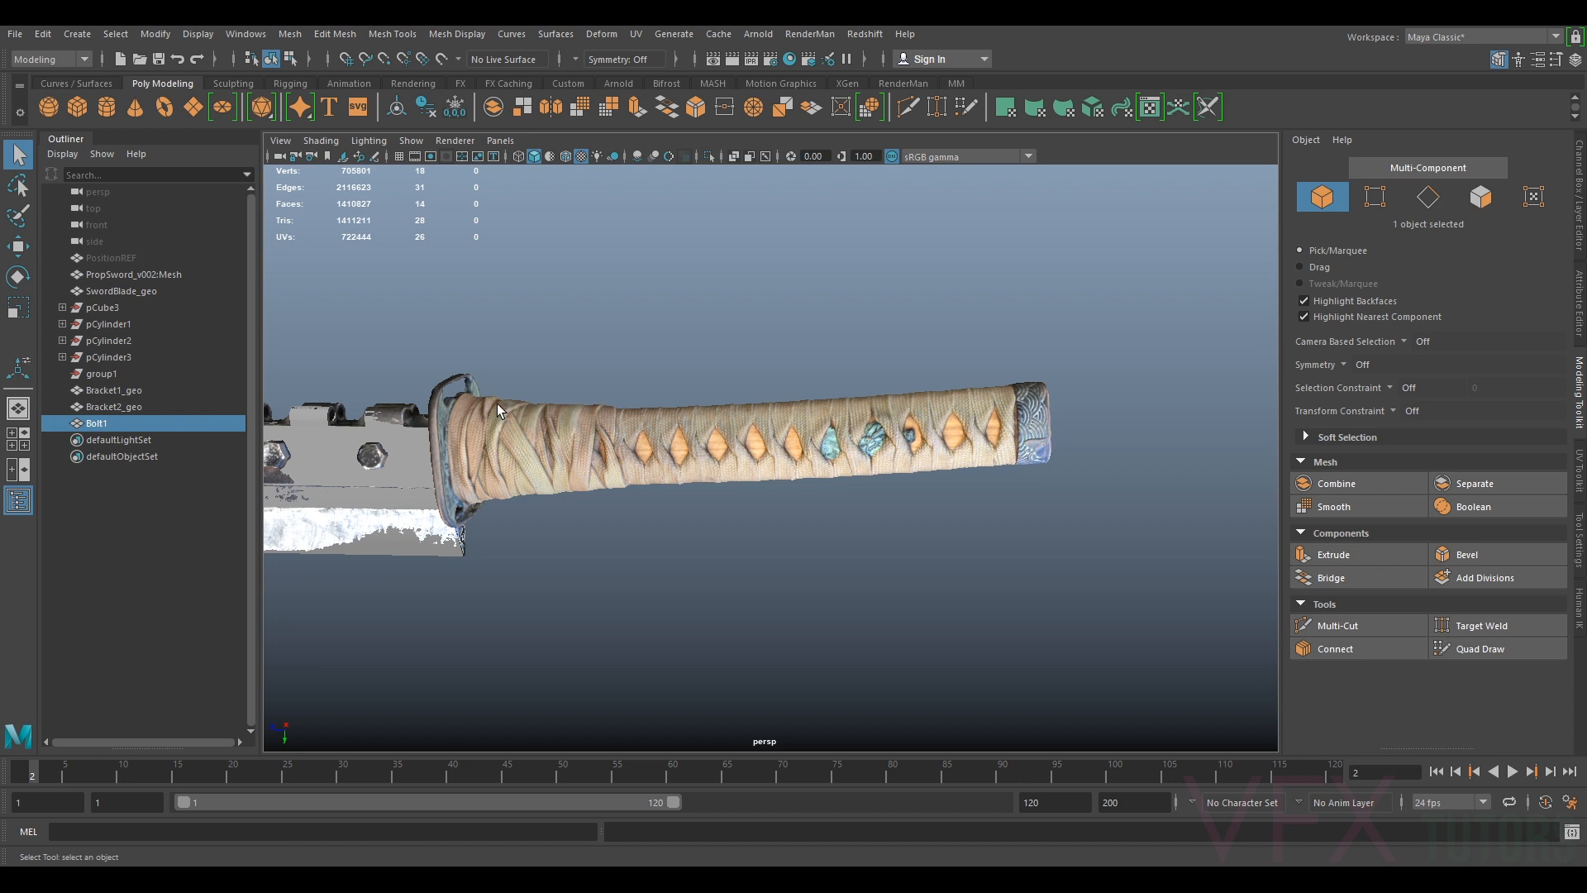
{"action": "middle_click_drag", "start_coordinate": [557, 424], "coordinate": [716, 434], "text": "alt"}
{"action": "scroll", "coordinate": [715, 435], "scroll_direction": "up", "scroll_amount": 6}
{"action": "left_click_drag", "start_coordinate": [715, 435], "coordinate": [480, 465], "text": "alt"}
{"action": "middle_click_drag", "start_coordinate": [479, 464], "coordinate": [717, 534], "text": "alt"}
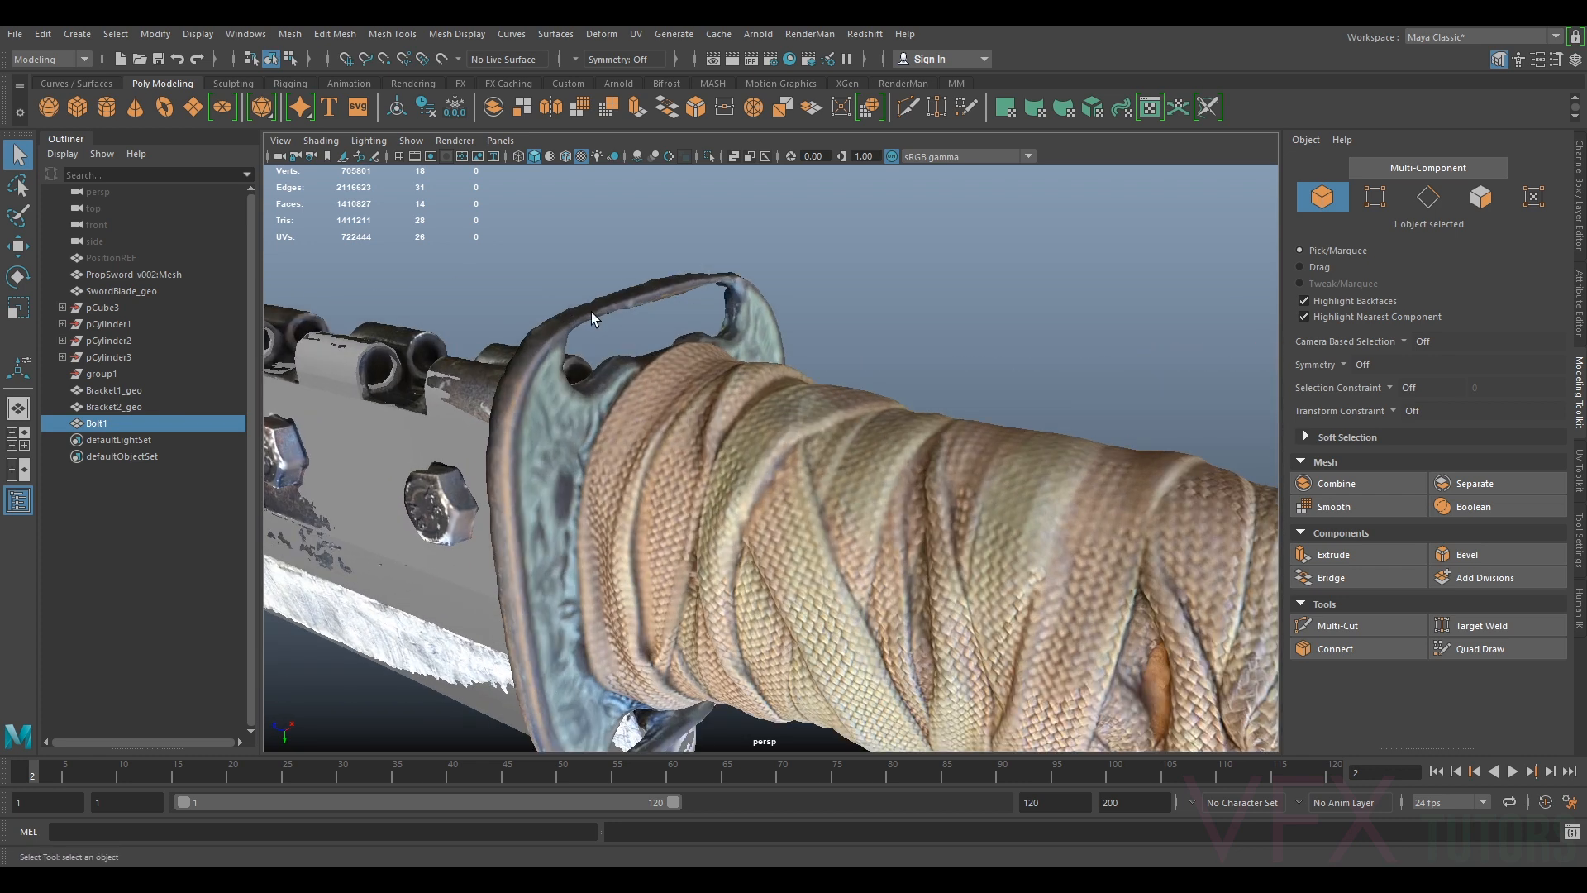
{"action": "left_click_drag", "start_coordinate": [658, 349], "coordinate": [621, 451], "text": "alt"}
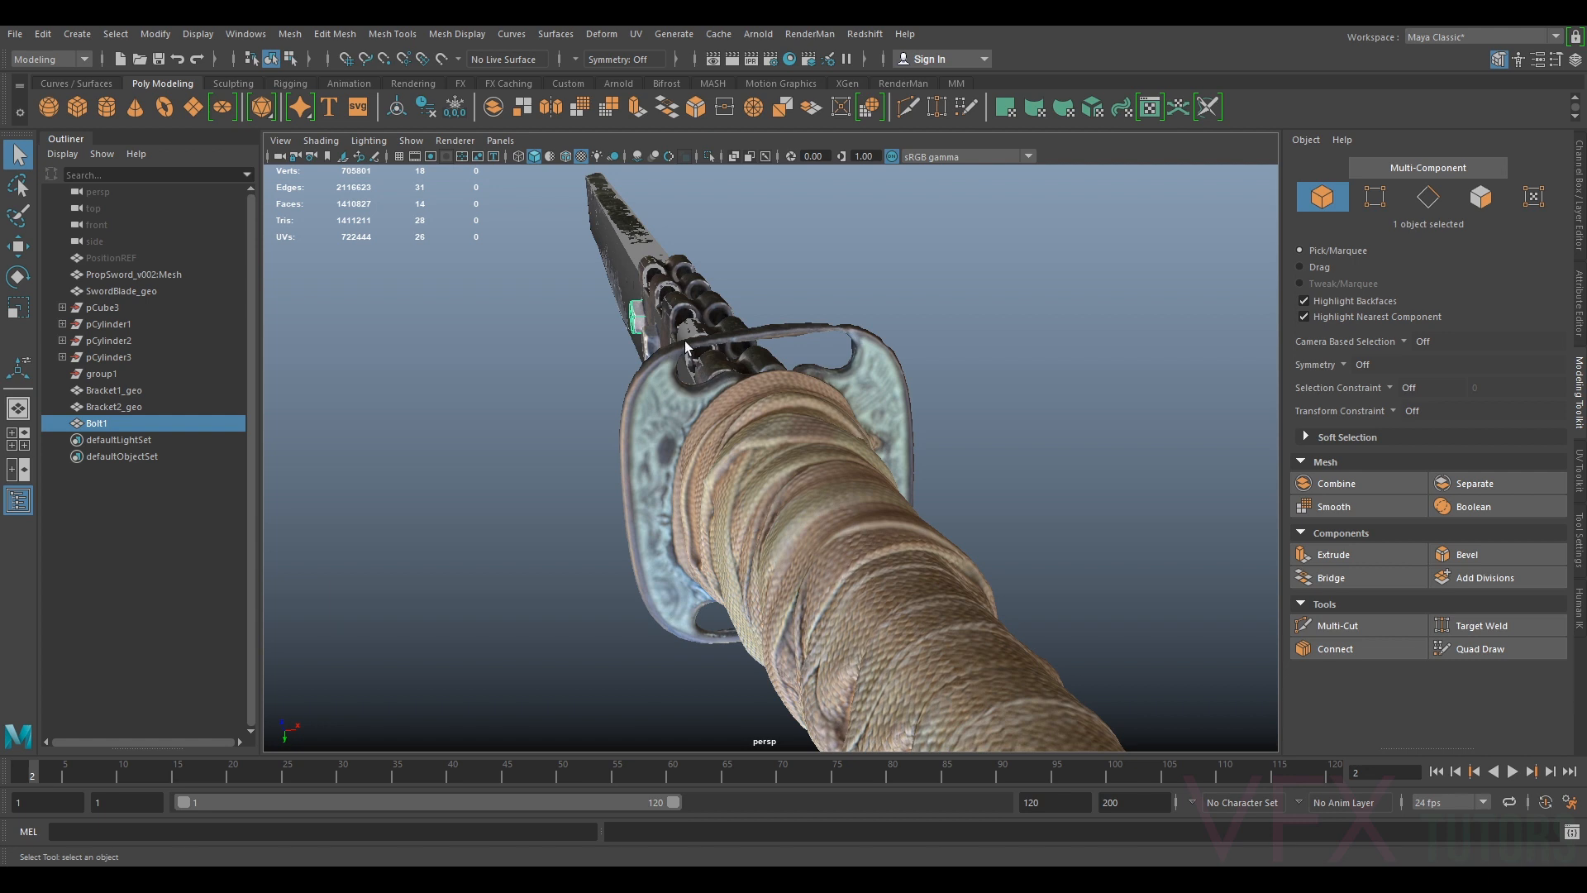
{"action": "left_click_drag", "start_coordinate": [738, 402], "coordinate": [737, 524], "text": "alt"}
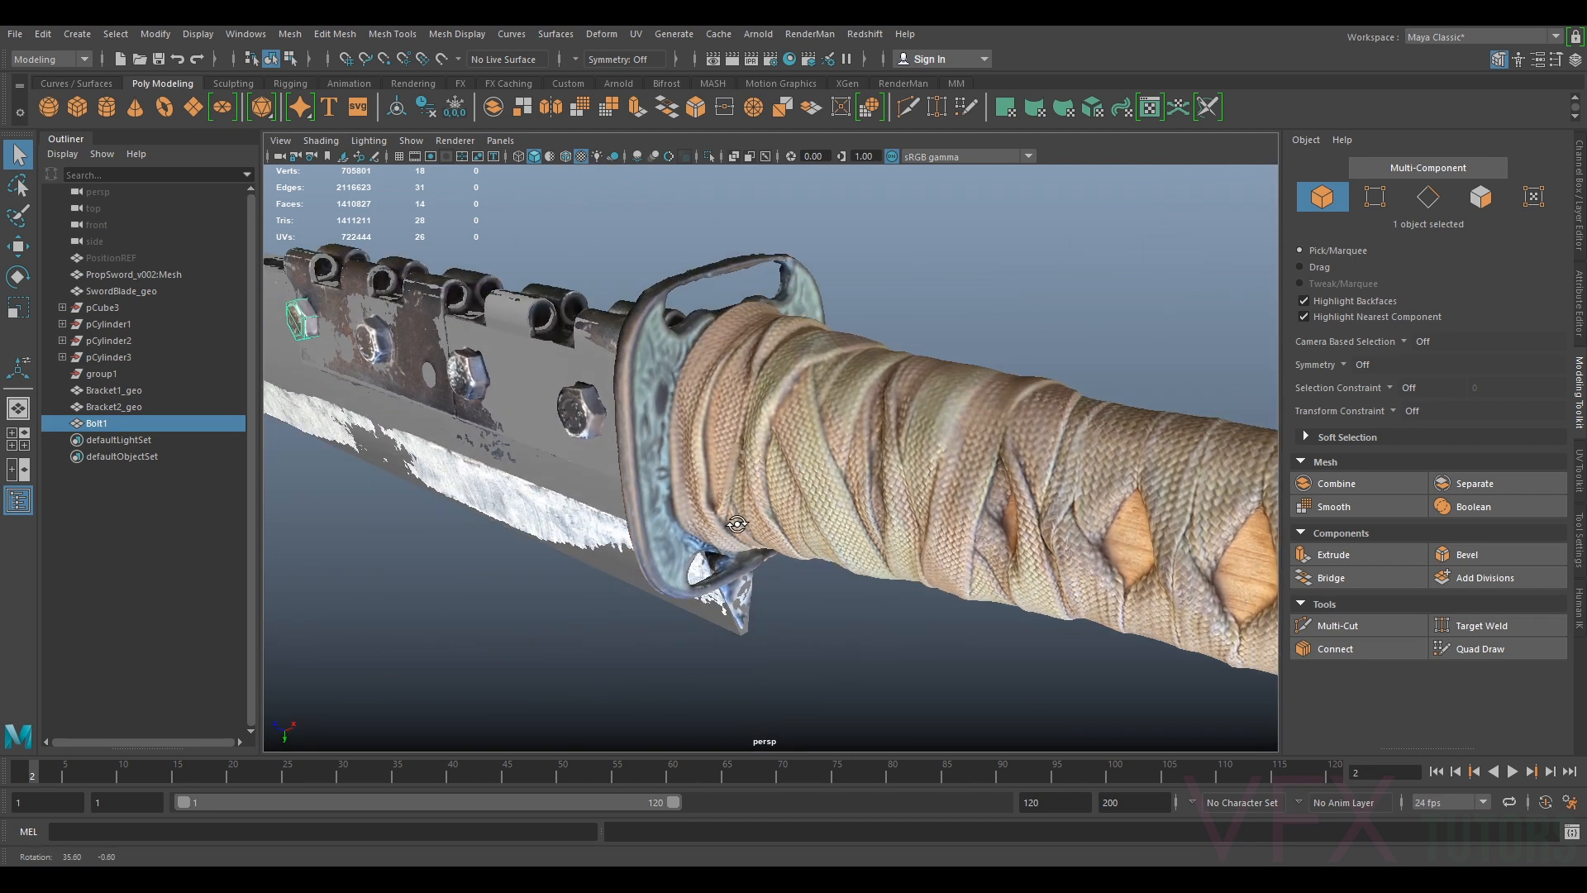
{"action": "scroll", "coordinate": [679, 324], "scroll_direction": "up", "scroll_amount": 3}
{"action": "scroll", "coordinate": [681, 325], "scroll_direction": "down", "scroll_amount": 3}
{"action": "middle_click_drag", "start_coordinate": [681, 325], "coordinate": [691, 349], "text": "alt"}
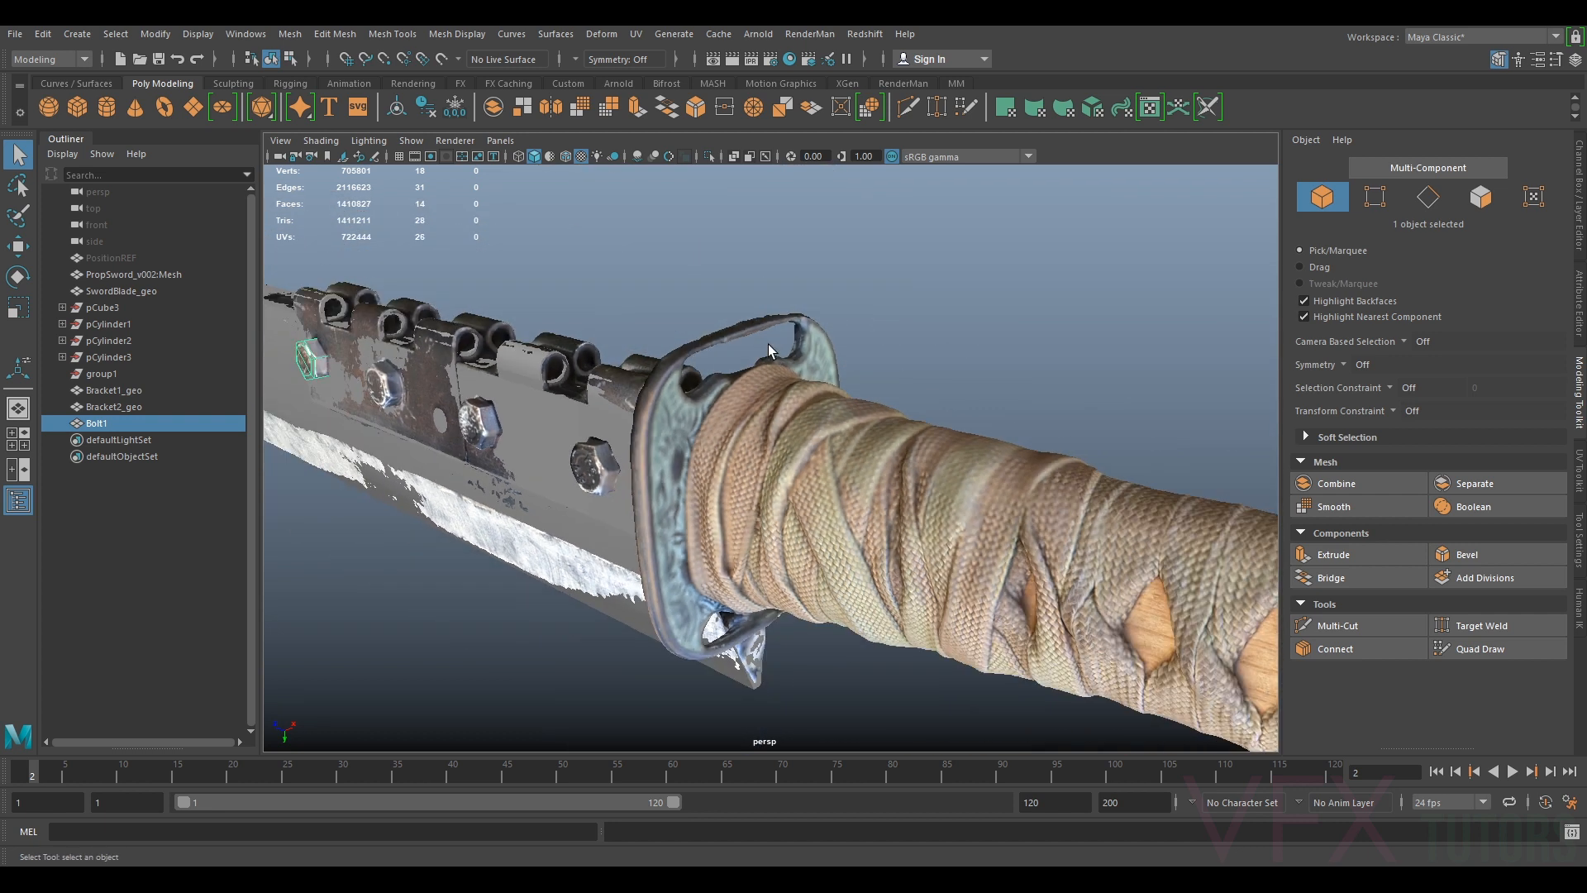
{"action": "left_click_drag", "start_coordinate": [897, 404], "coordinate": [660, 338], "text": "alt"}
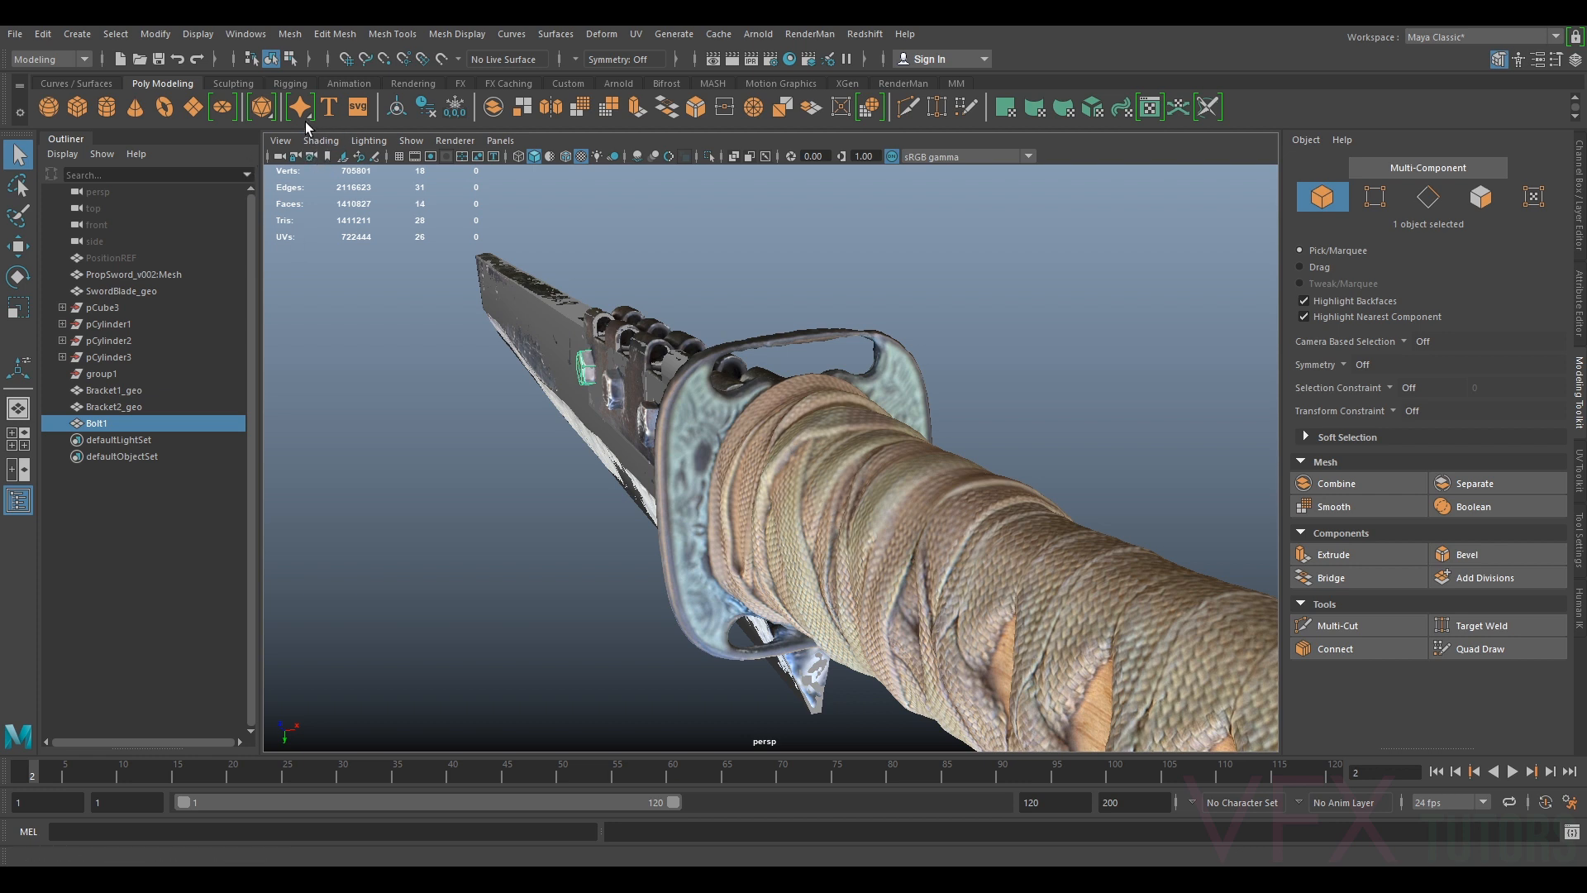
Create a polygon cube, move it along the sword to the guard and enlarge it uniformly to roughly the guard's height
{"action": "left_click", "coordinate": [76, 107]}
{"action": "scroll", "coordinate": [815, 362], "scroll_direction": "down", "scroll_amount": 3}
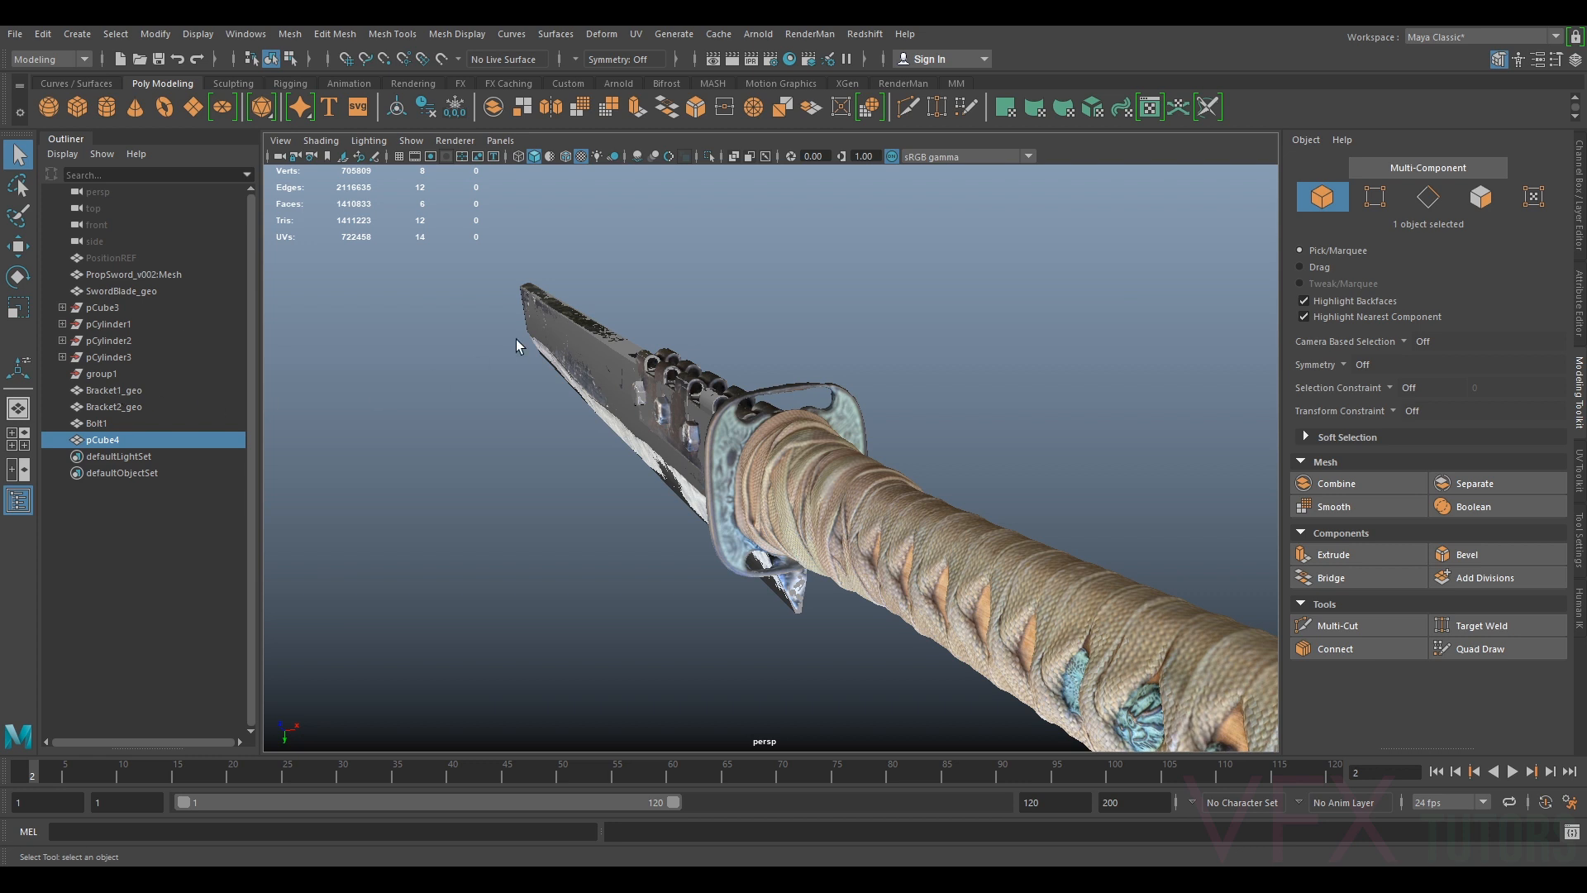
{"action": "key", "text": "w"}
{"action": "left_click_drag", "start_coordinate": [584, 369], "coordinate": [705, 456]}
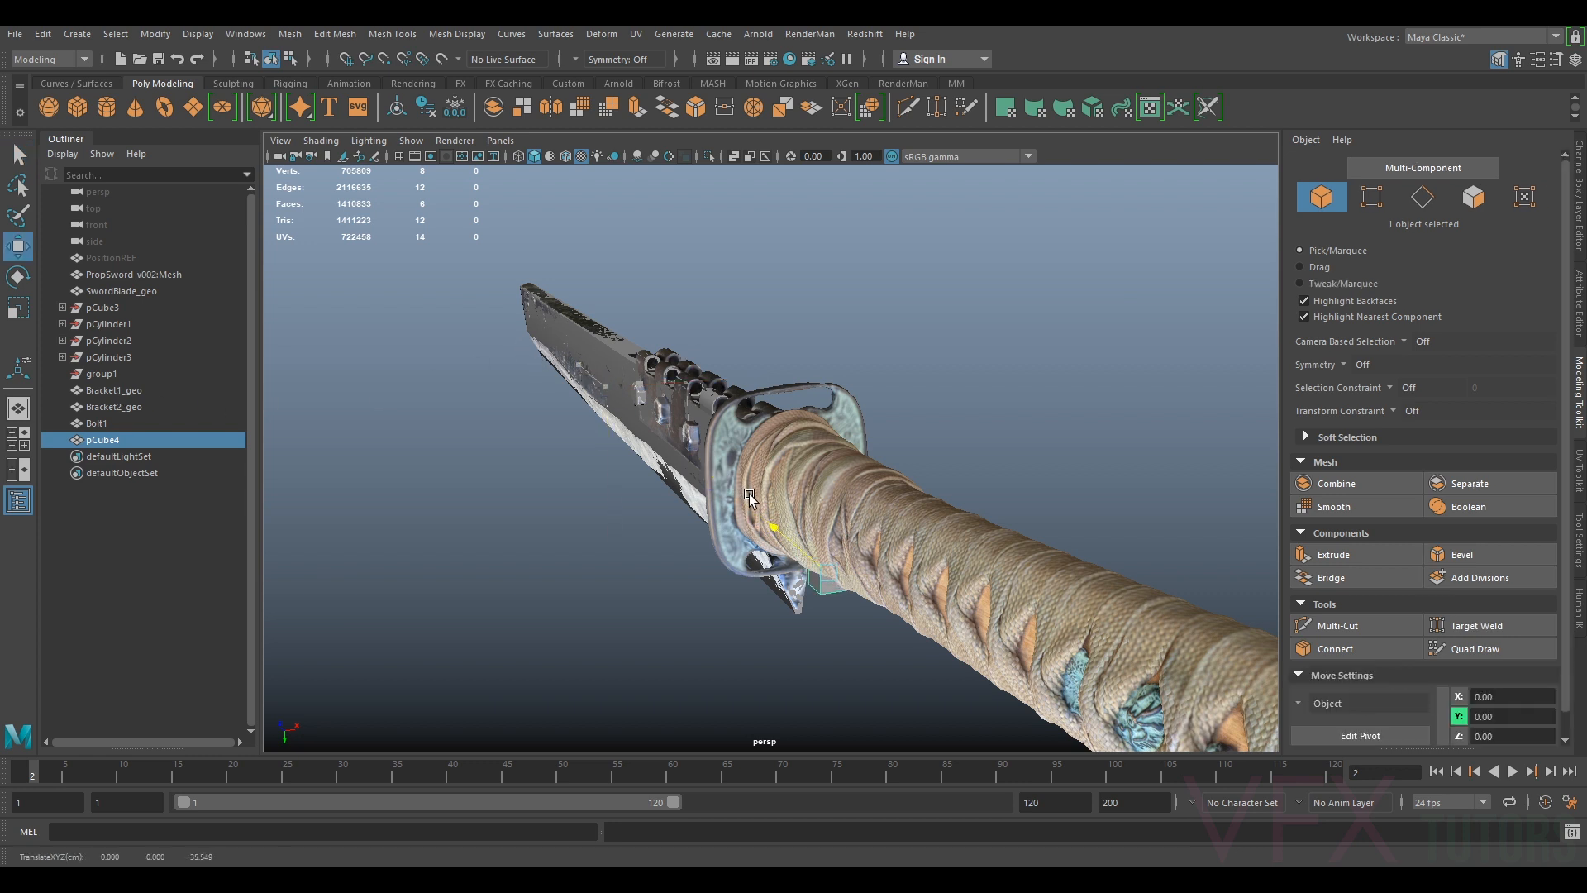
{"action": "key", "text": "r"}
{"action": "left_click_drag", "start_coordinate": [829, 573], "coordinate": [924, 562]}
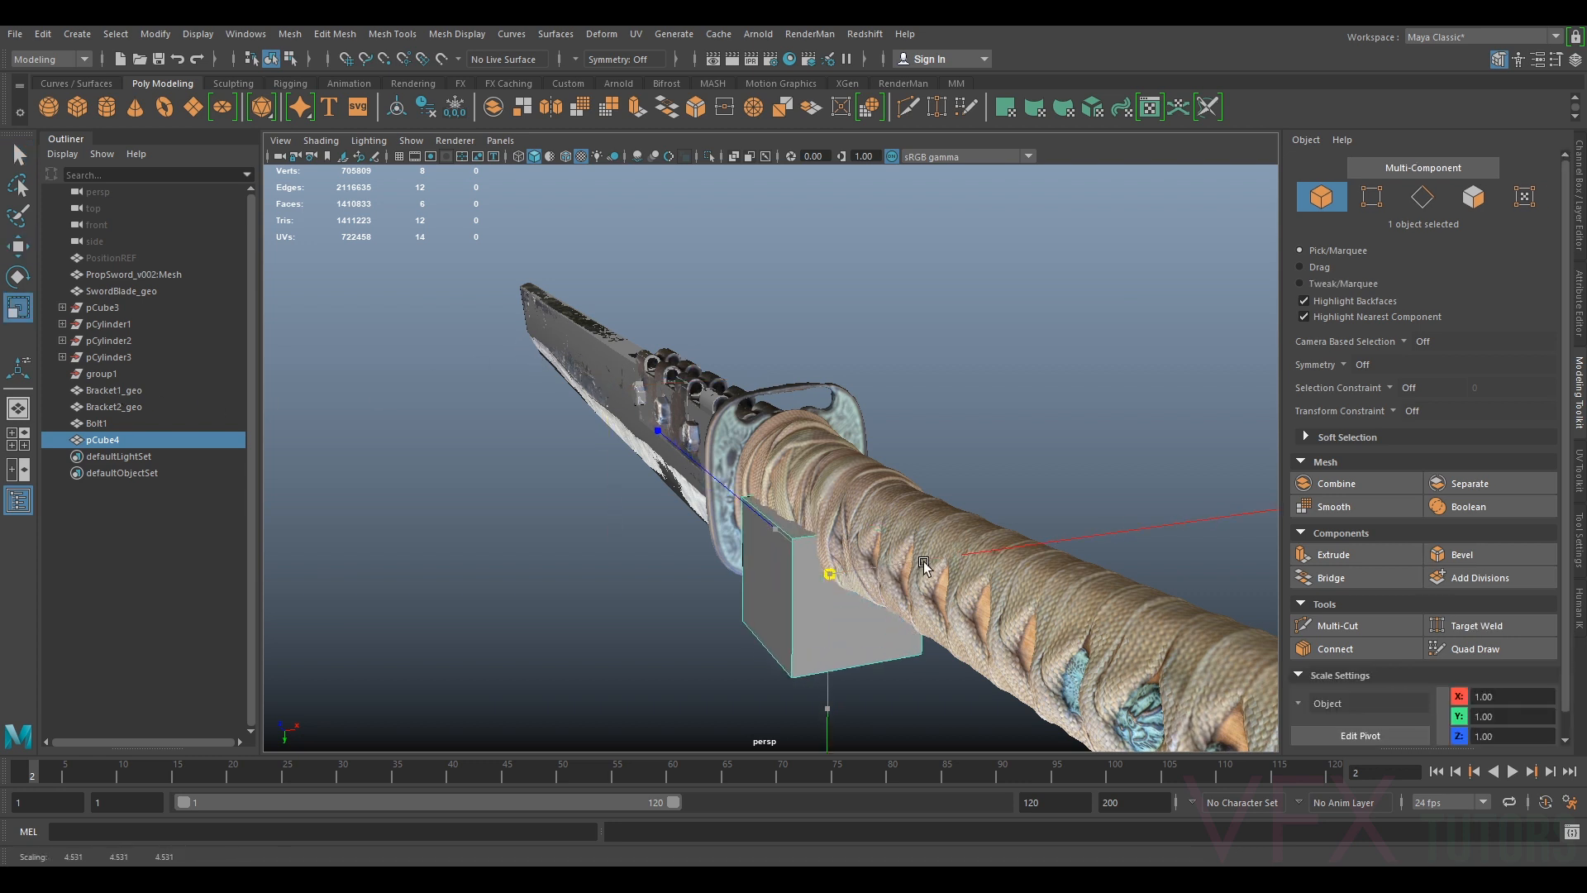
{"action": "key", "text": "w"}
{"action": "left_click_drag", "start_coordinate": [820, 576], "coordinate": [782, 509]}
{"action": "left_click_drag", "start_coordinate": [683, 546], "coordinate": [822, 530], "text": "alt"}
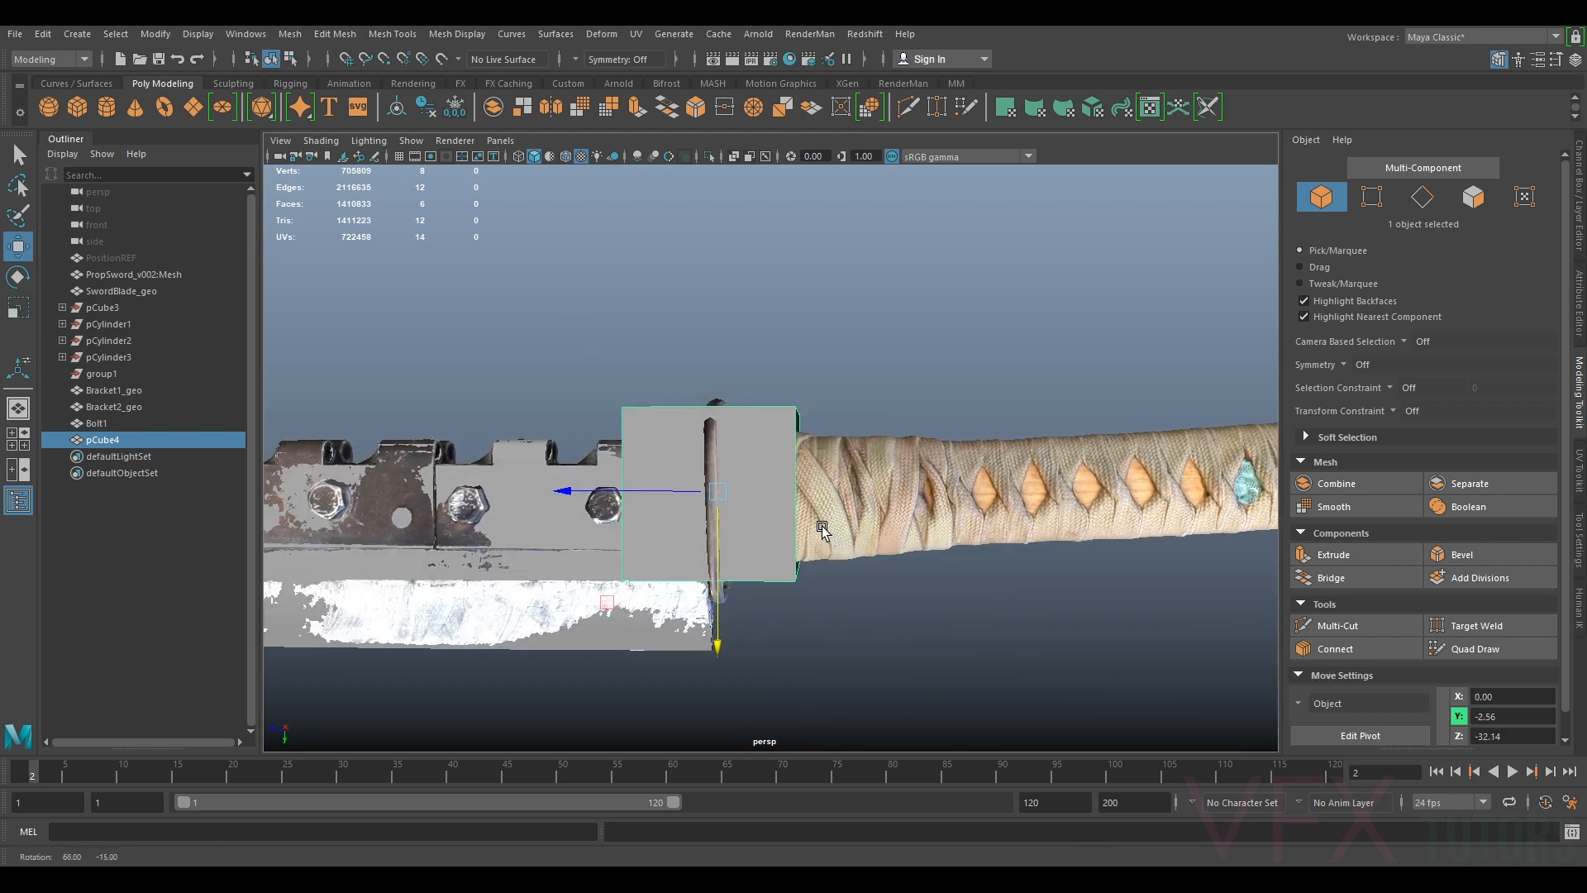
Scale the cube to about 6.50 in X and Y and flatten it to 0.43 in Z to form a thin plate
{"action": "key", "text": "r"}
{"action": "left_click_drag", "start_coordinate": [717, 491], "coordinate": [737, 494]}
{"action": "left_click_drag", "start_coordinate": [569, 491], "coordinate": [719, 582]}
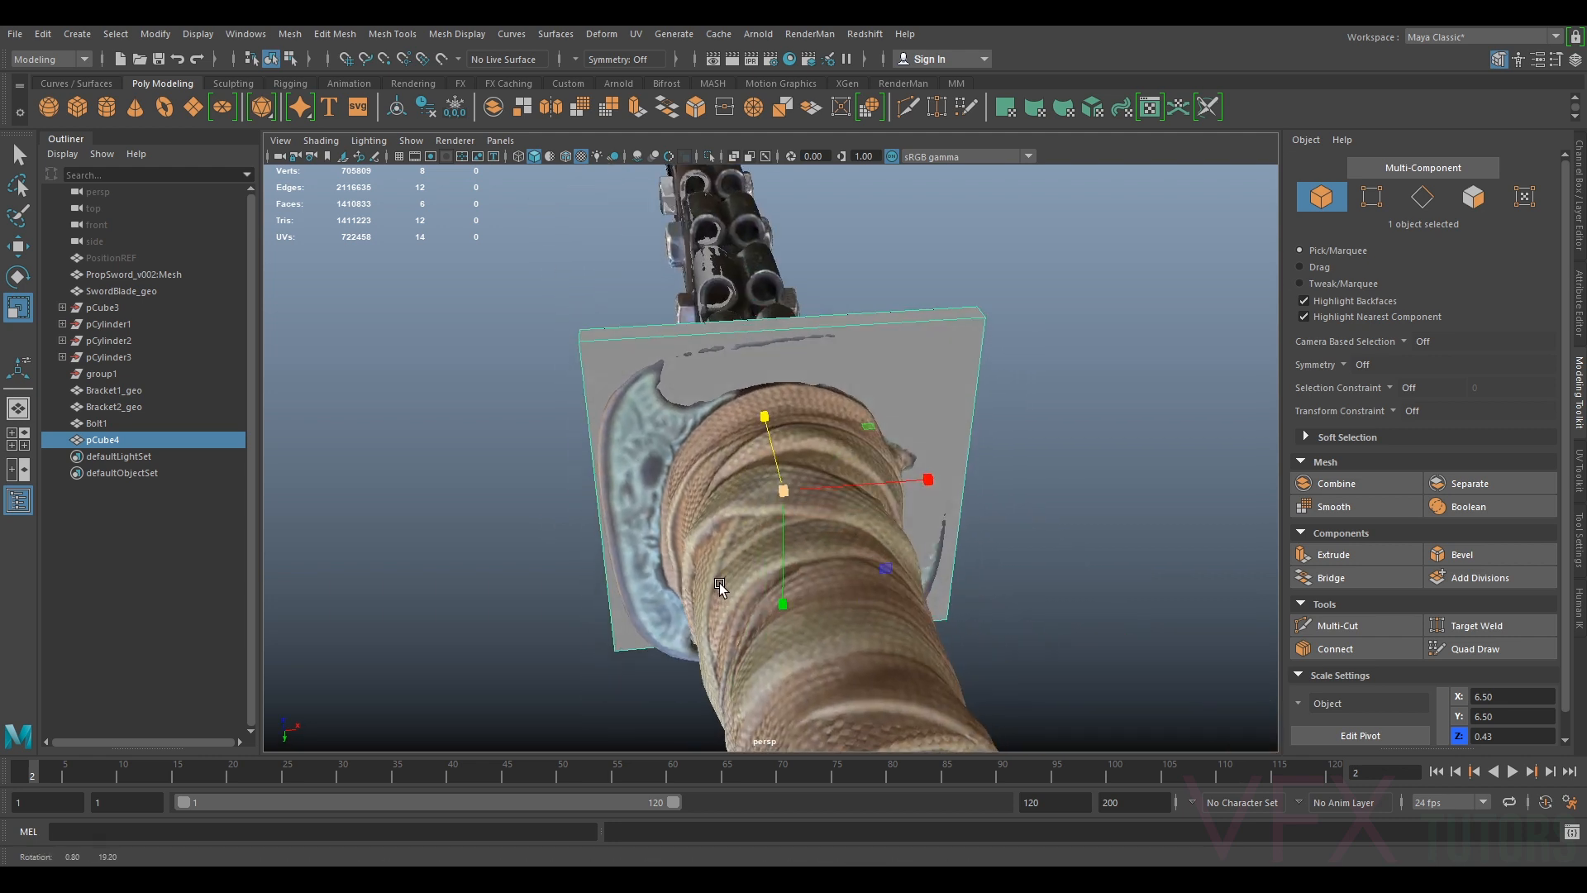
Shift and slightly rotate the plate so it lines up with the scanned guard's position and tilt
{"action": "key", "text": "w"}
{"action": "left_click_drag", "start_coordinate": [770, 463], "coordinate": [765, 448]}
{"action": "left_click_drag", "start_coordinate": [854, 480], "coordinate": [850, 479]}
{"action": "key", "text": "e"}
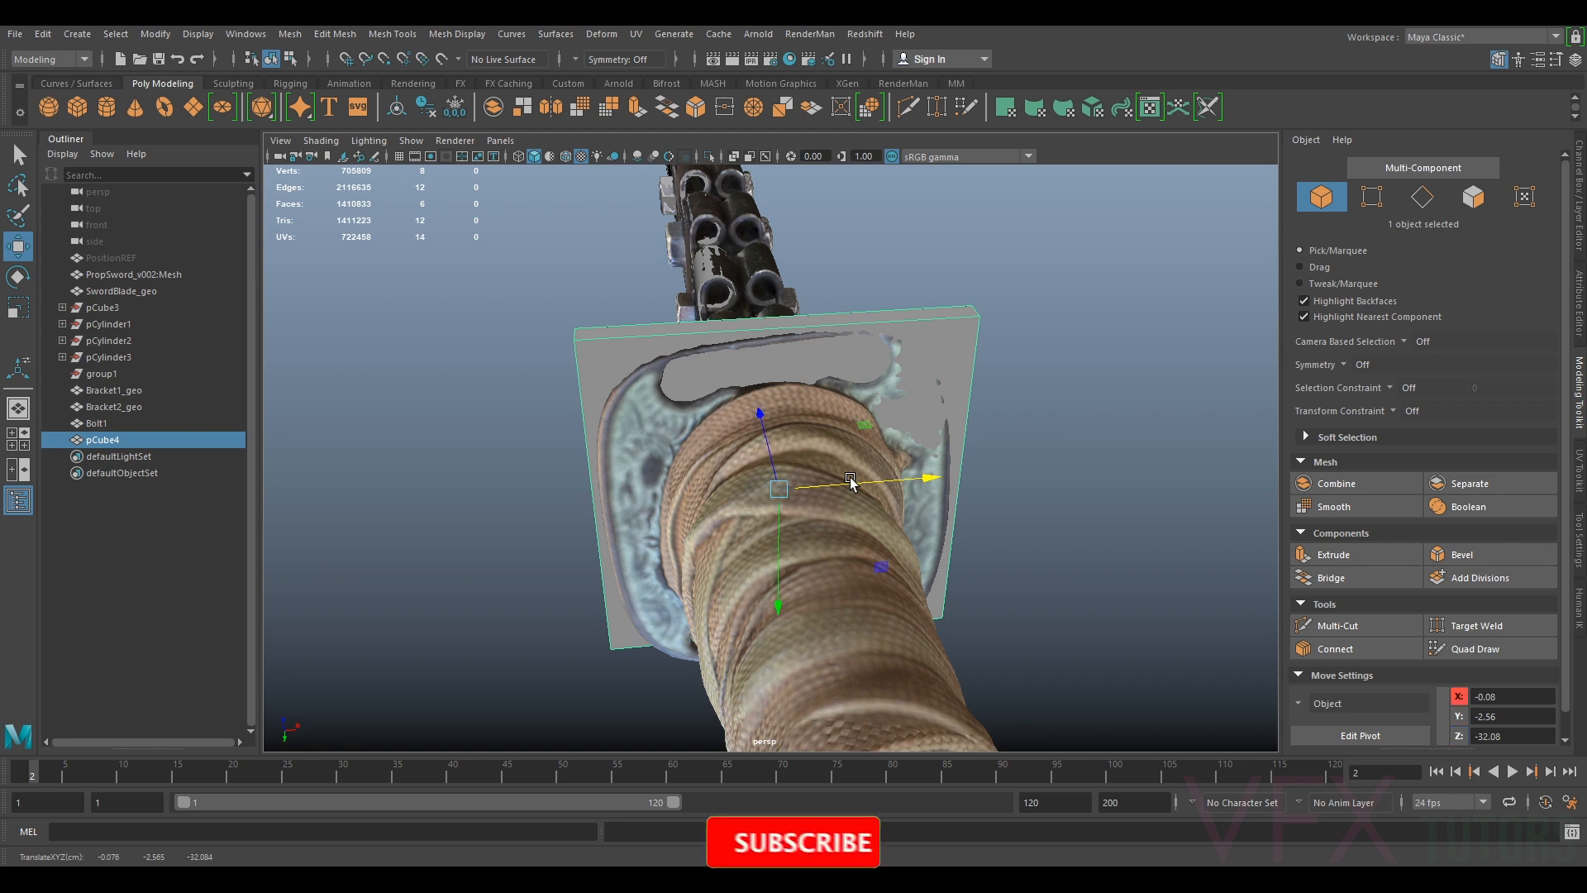
{"action": "left_click_drag", "start_coordinate": [826, 578], "coordinate": [848, 460]}
{"action": "left_click_drag", "start_coordinate": [835, 513], "coordinate": [836, 513]}
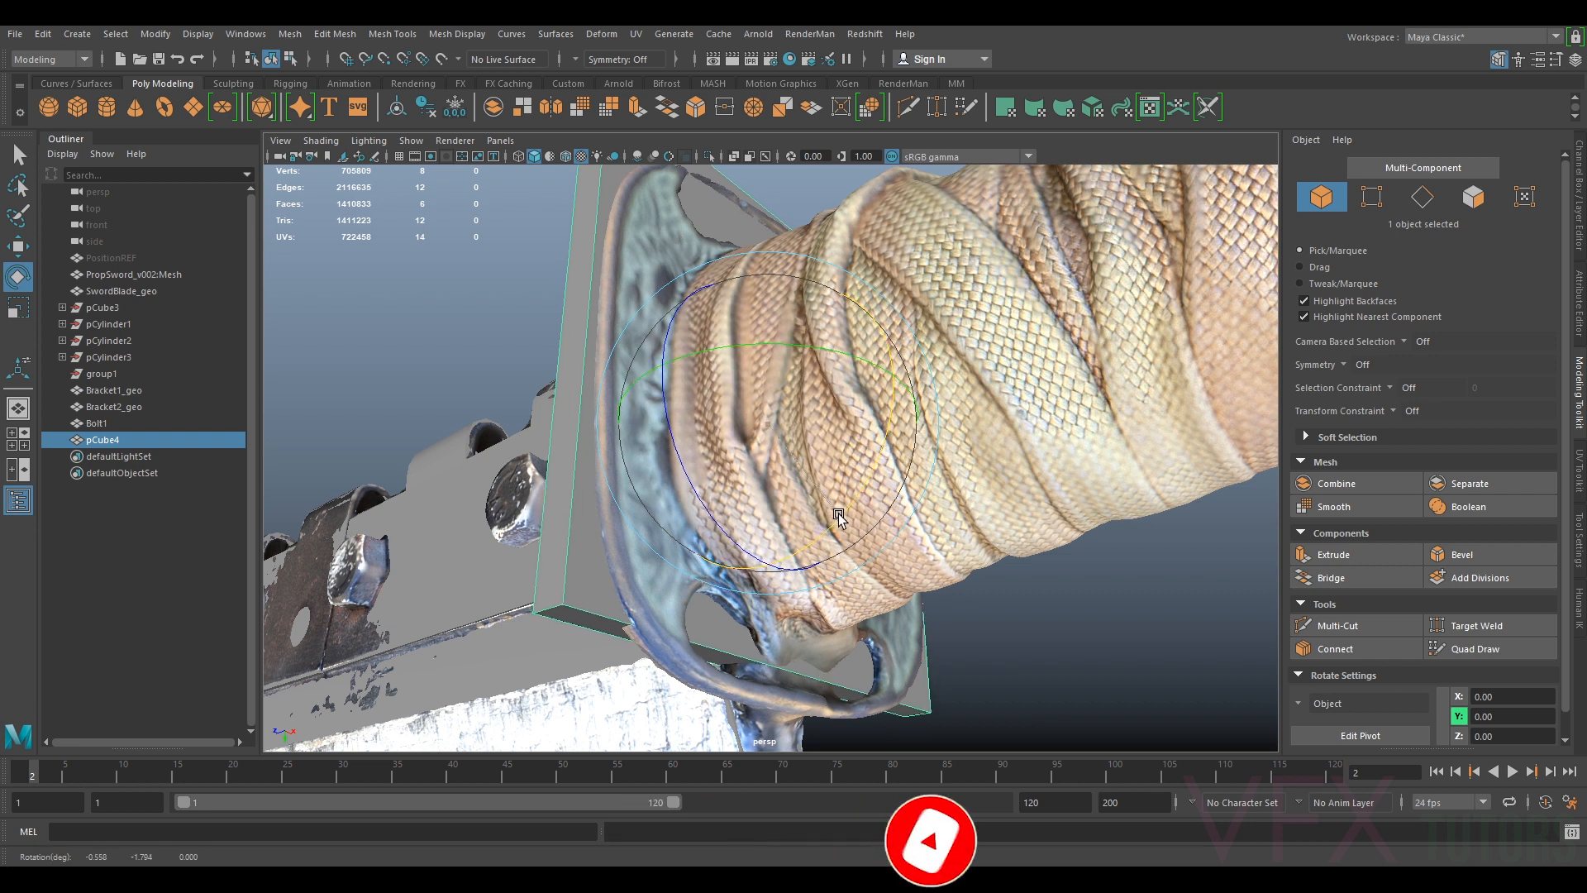
{"action": "key", "text": "w"}
{"action": "left_click_drag", "start_coordinate": [737, 454], "coordinate": [691, 400], "text": "alt"}
{"action": "left_click_drag", "start_coordinate": [691, 405], "coordinate": [701, 405]}
{"action": "left_click_drag", "start_coordinate": [881, 453], "coordinate": [818, 458], "text": "alt"}
{"action": "key", "text": "e"}
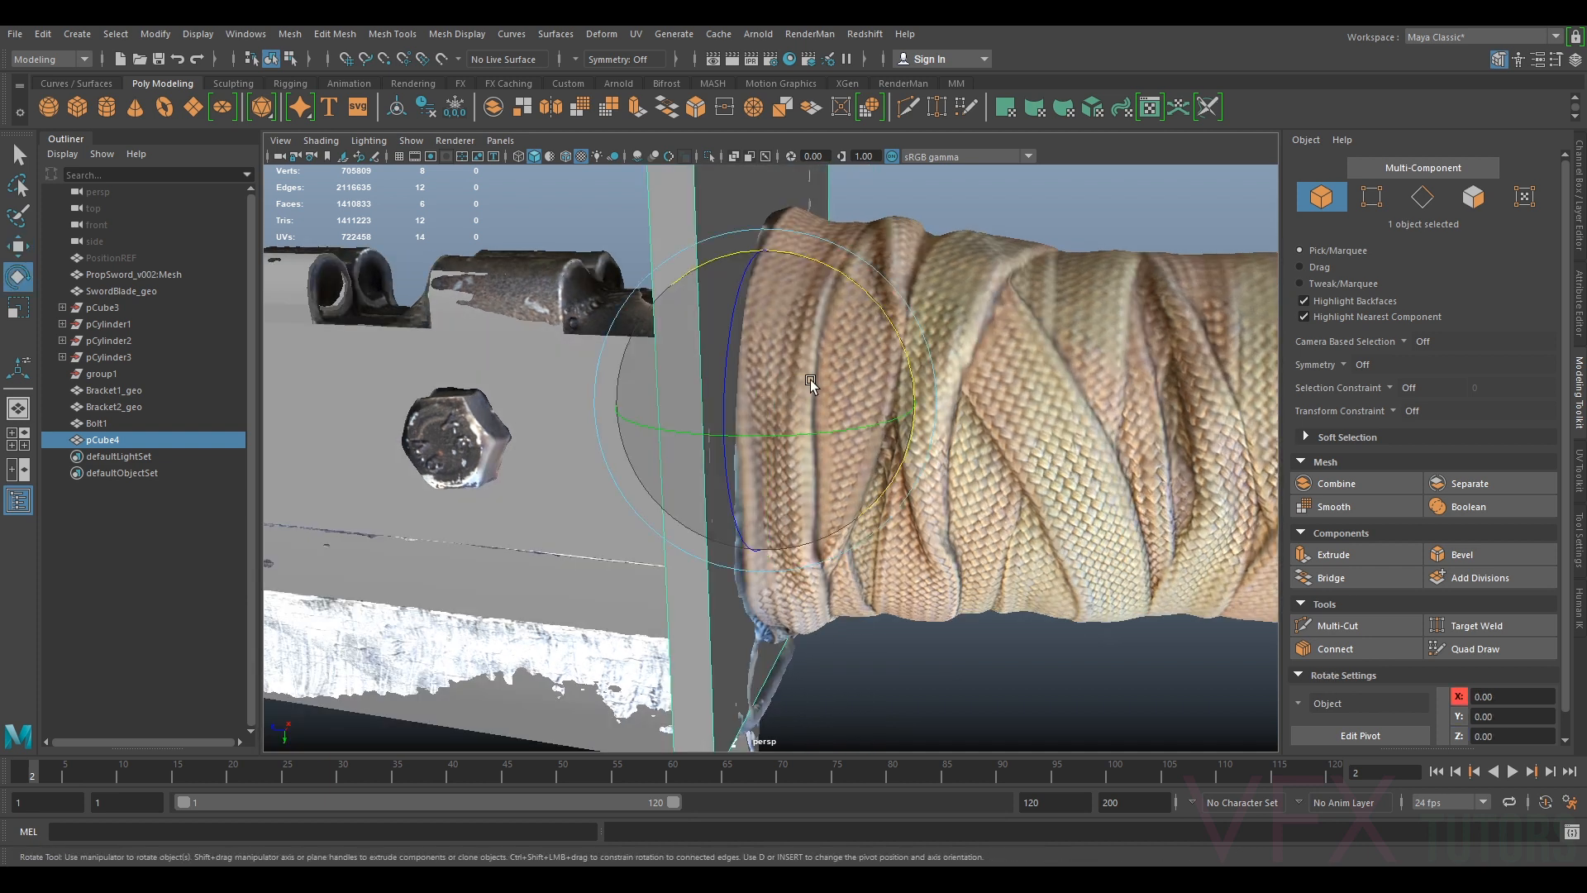
{"action": "left_click_drag", "start_coordinate": [881, 320], "coordinate": [695, 459]}
Move the plate's upper vertices and one side's vertices to the guard's outer edges
{"action": "left_click", "coordinate": [1376, 201]}
{"action": "left_click_drag", "start_coordinate": [830, 529], "coordinate": [533, 648], "text": "alt"}
{"action": "key", "text": "w"}
{"action": "mouse_move", "coordinate": [751, 601]}
{"action": "left_mouse_down", "text": "alt"}
{"action": "mouse_move", "coordinate": [835, 606]}
{"action": "mouse_move", "coordinate": [771, 624]}
{"action": "mouse_move", "coordinate": [778, 642]}
{"action": "mouse_move", "coordinate": [730, 612]}
{"action": "left_mouse_up", "text": "alt"}
{"action": "right_click_drag", "start_coordinate": [730, 613], "coordinate": [776, 585], "text": "alt"}
{"action": "left_click_drag", "start_coordinate": [777, 585], "coordinate": [786, 623], "text": "alt"}
{"action": "left_click_drag", "start_coordinate": [963, 280], "coordinate": [413, 480]}
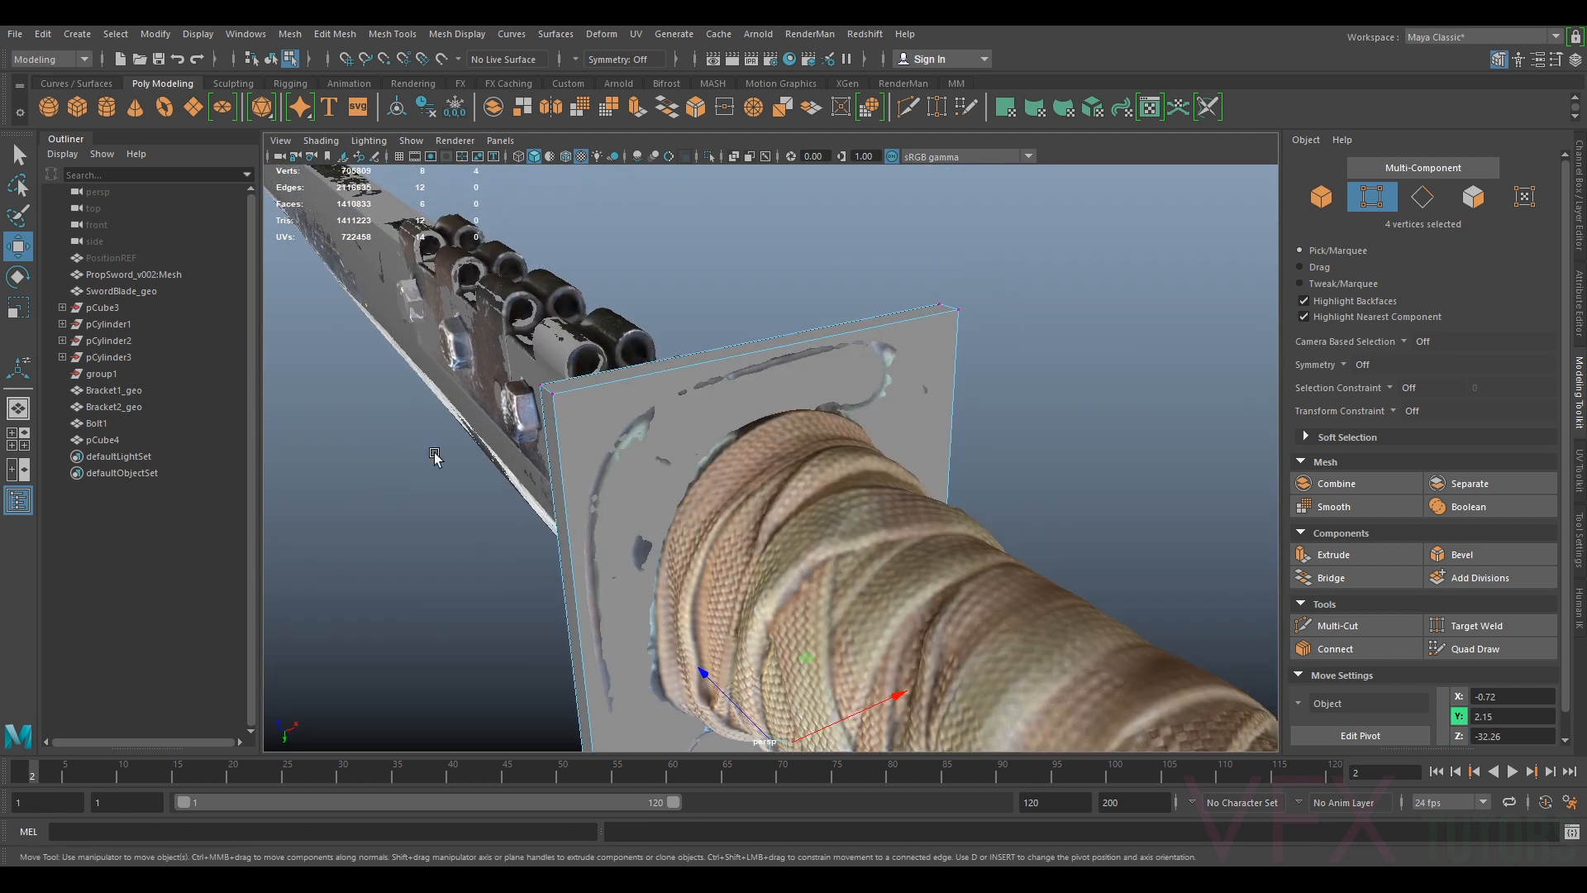
{"action": "left_click_drag", "start_coordinate": [771, 411], "coordinate": [671, 717]}
{"action": "left_click_drag", "start_coordinate": [659, 532], "coordinate": [668, 531]}
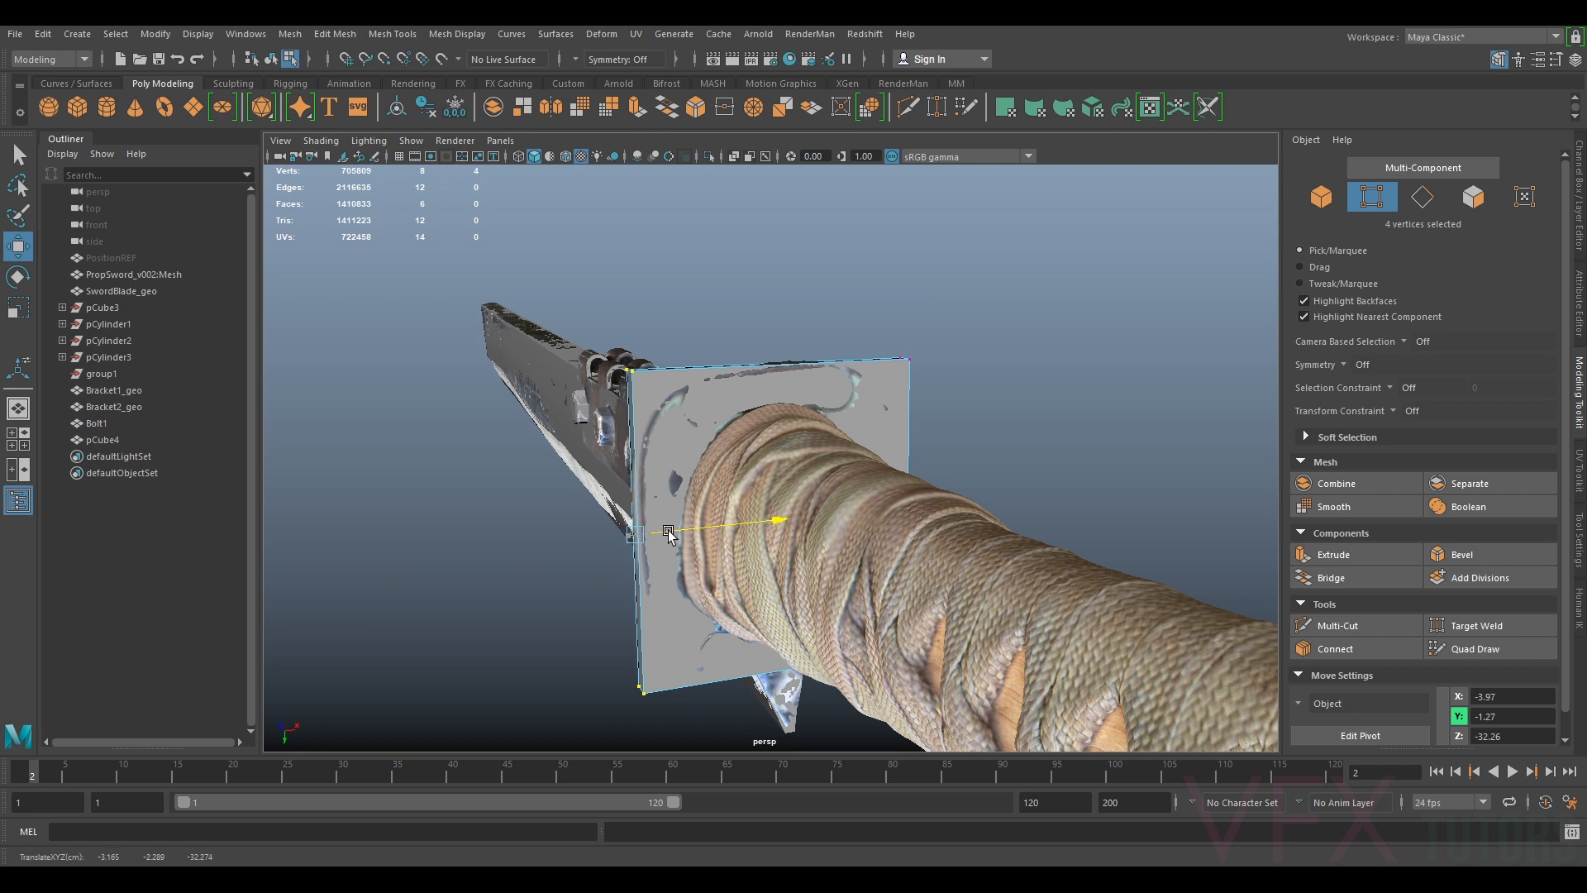
Move the four vertices on the plate's opposite side to about X 2.38 at the guard's edge
{"action": "left_click_drag", "start_coordinate": [770, 486], "coordinate": [873, 438], "text": "alt"}
{"action": "left_click_drag", "start_coordinate": [1016, 326], "coordinate": [995, 364], "text": "alt"}
{"action": "left_click_drag", "start_coordinate": [924, 519], "coordinate": [918, 522]}
{"action": "left_click_drag", "start_coordinate": [563, 460], "coordinate": [626, 486], "text": "alt"}
{"action": "right_click_drag", "start_coordinate": [578, 473], "coordinate": [649, 378], "text": "alt"}
{"action": "middle_click_drag", "start_coordinate": [649, 379], "coordinate": [790, 405], "text": "alt"}
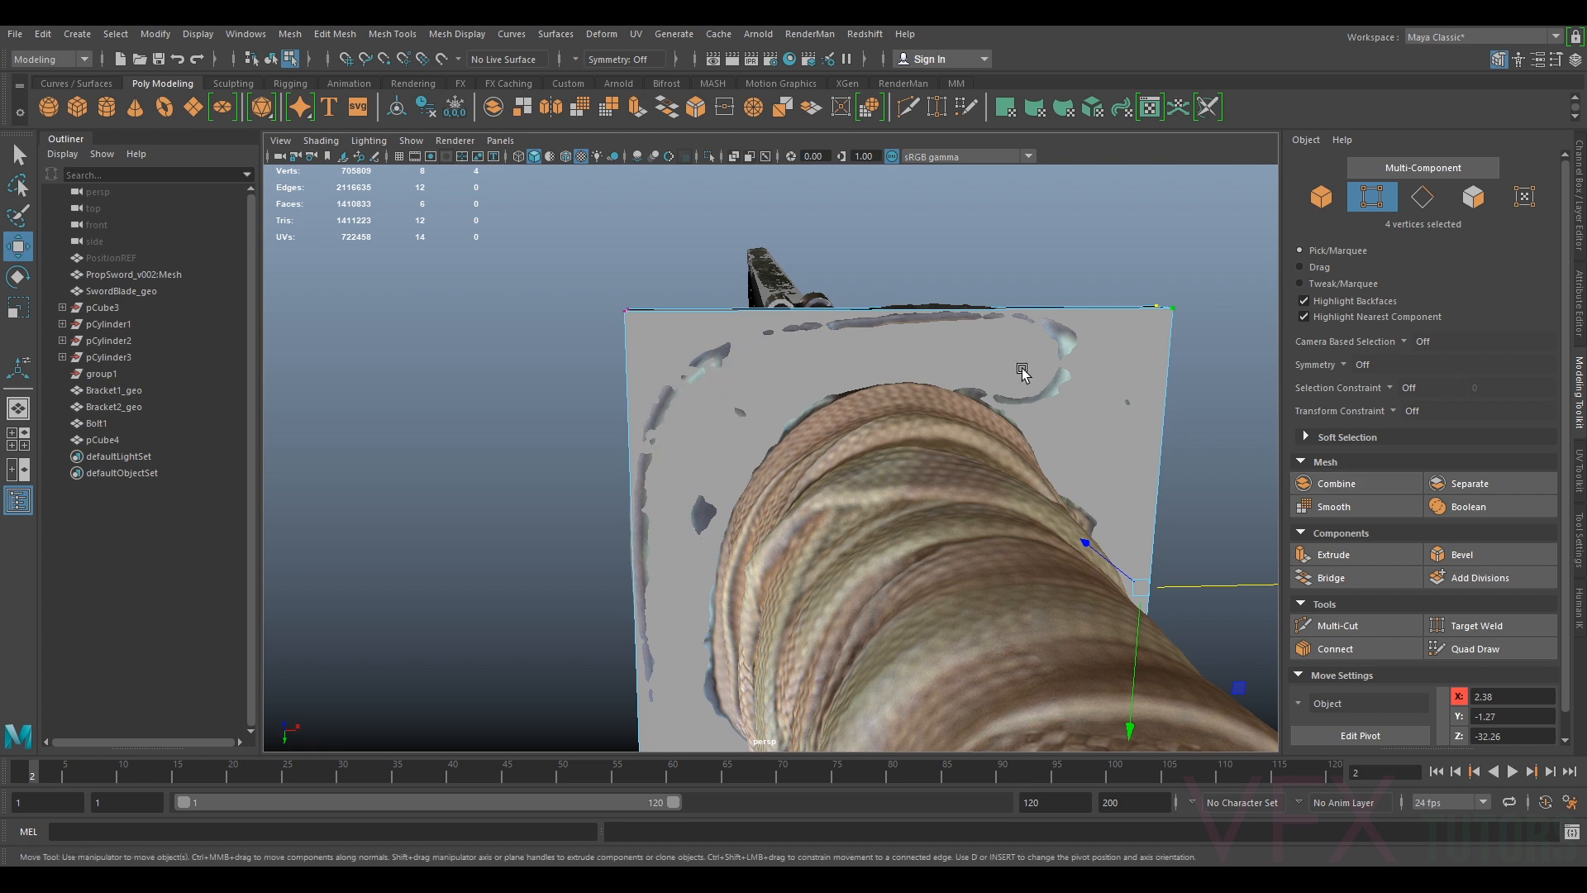
Temporarily hide the plate and examine the scanned guard's openings and rounded corners from both faces
{"action": "right_click_drag", "start_coordinate": [1079, 347], "coordinate": [1120, 338]}
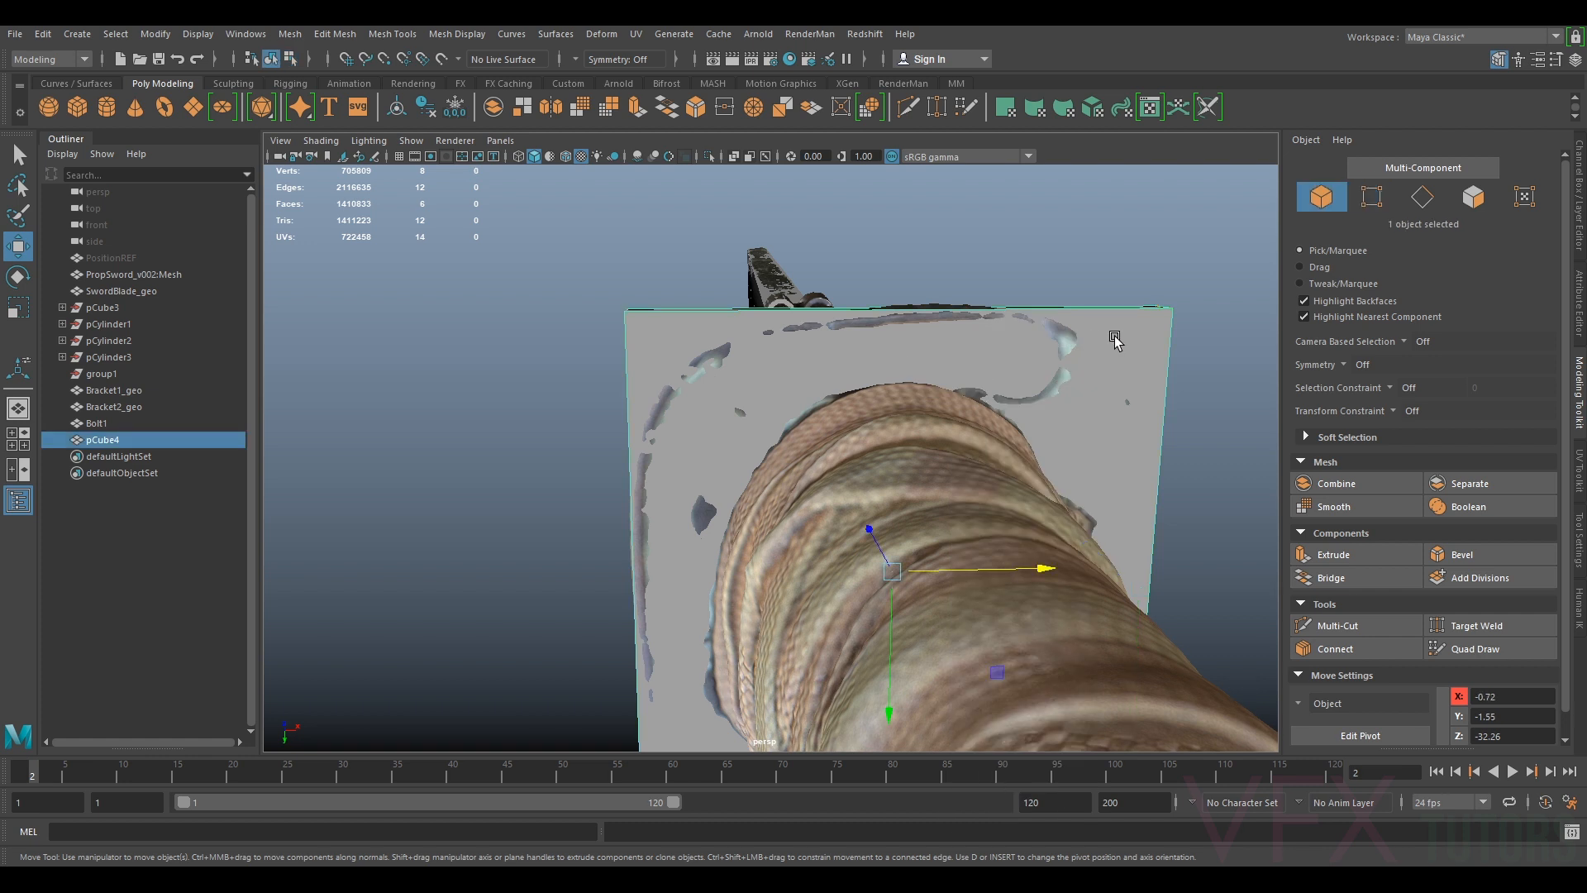
{"action": "key", "text": "ctrl+h"}
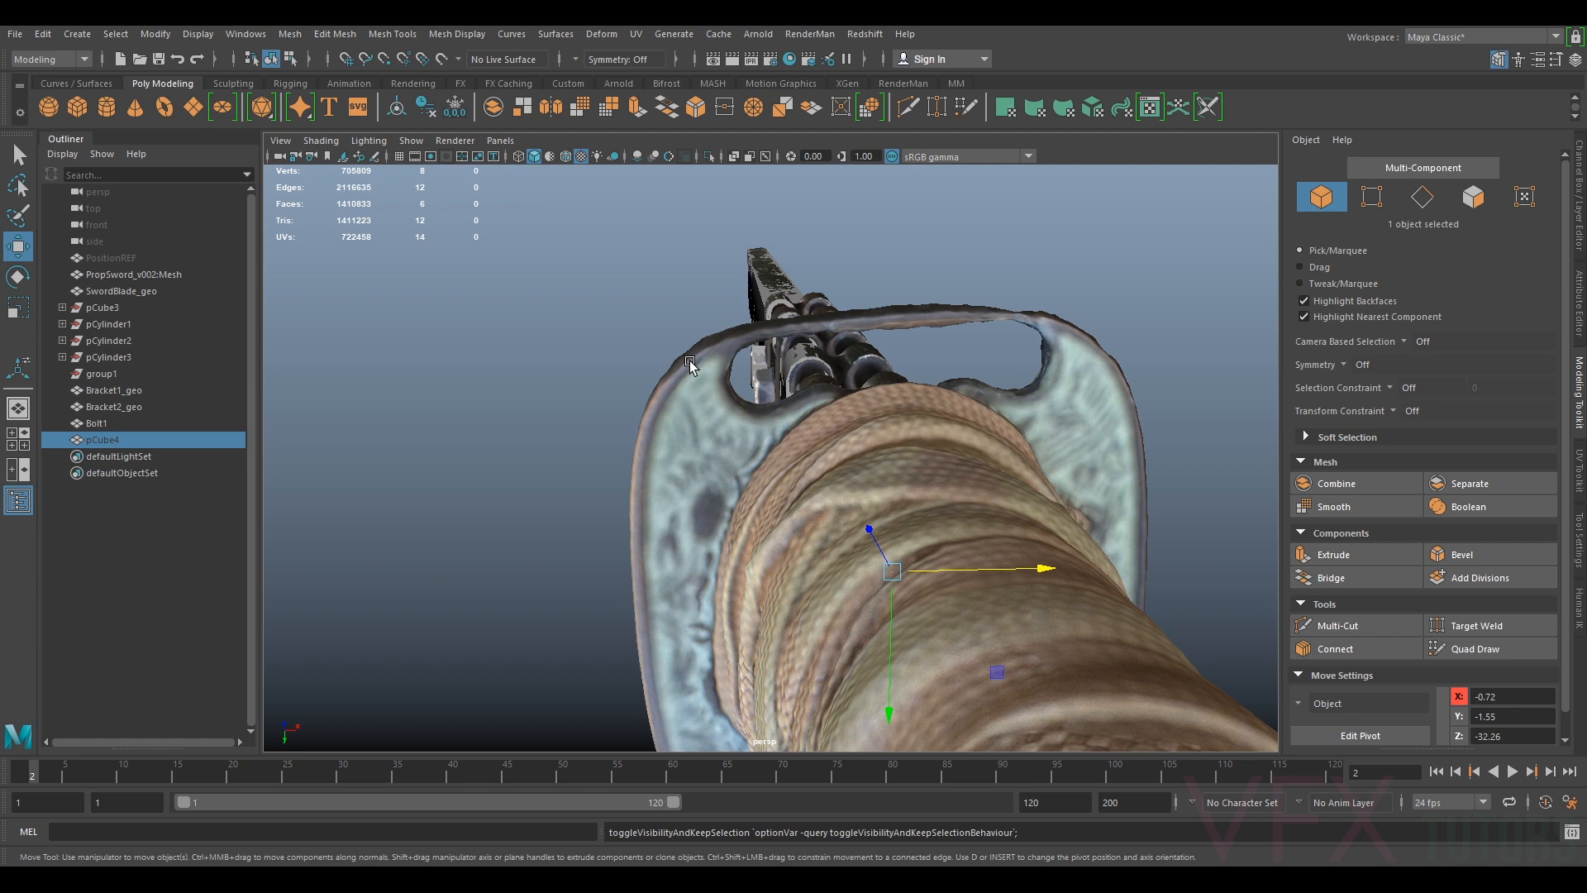
{"action": "left_click_drag", "start_coordinate": [645, 419], "coordinate": [691, 400], "text": "alt"}
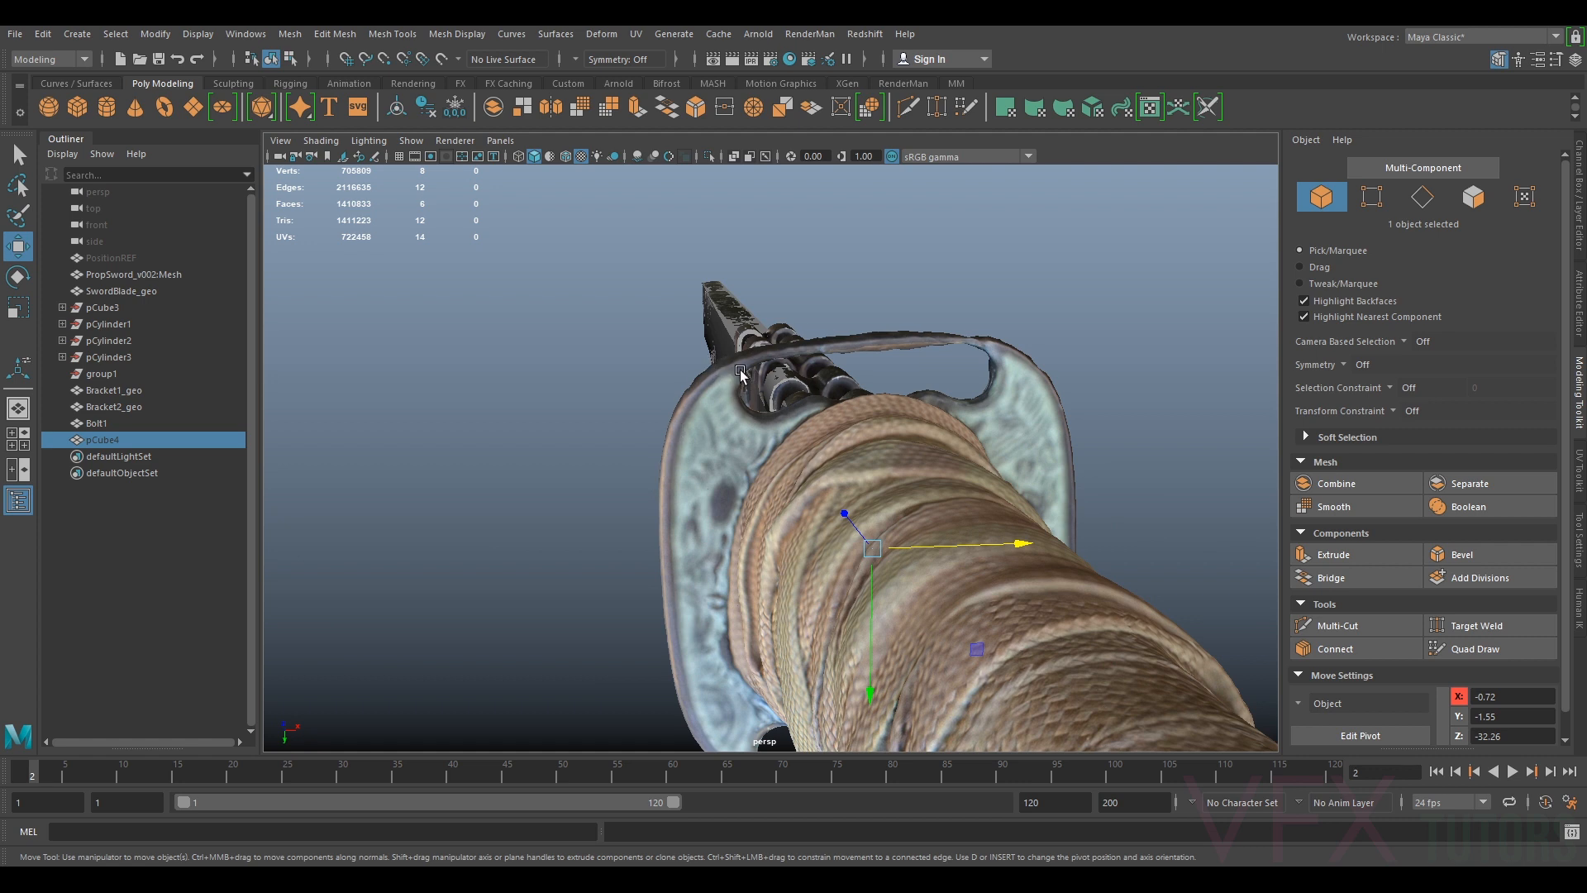
{"action": "left_click_drag", "start_coordinate": [834, 404], "coordinate": [1179, 411], "text": "alt"}
{"action": "scroll", "coordinate": [1091, 420], "scroll_direction": "up", "scroll_amount": 3}
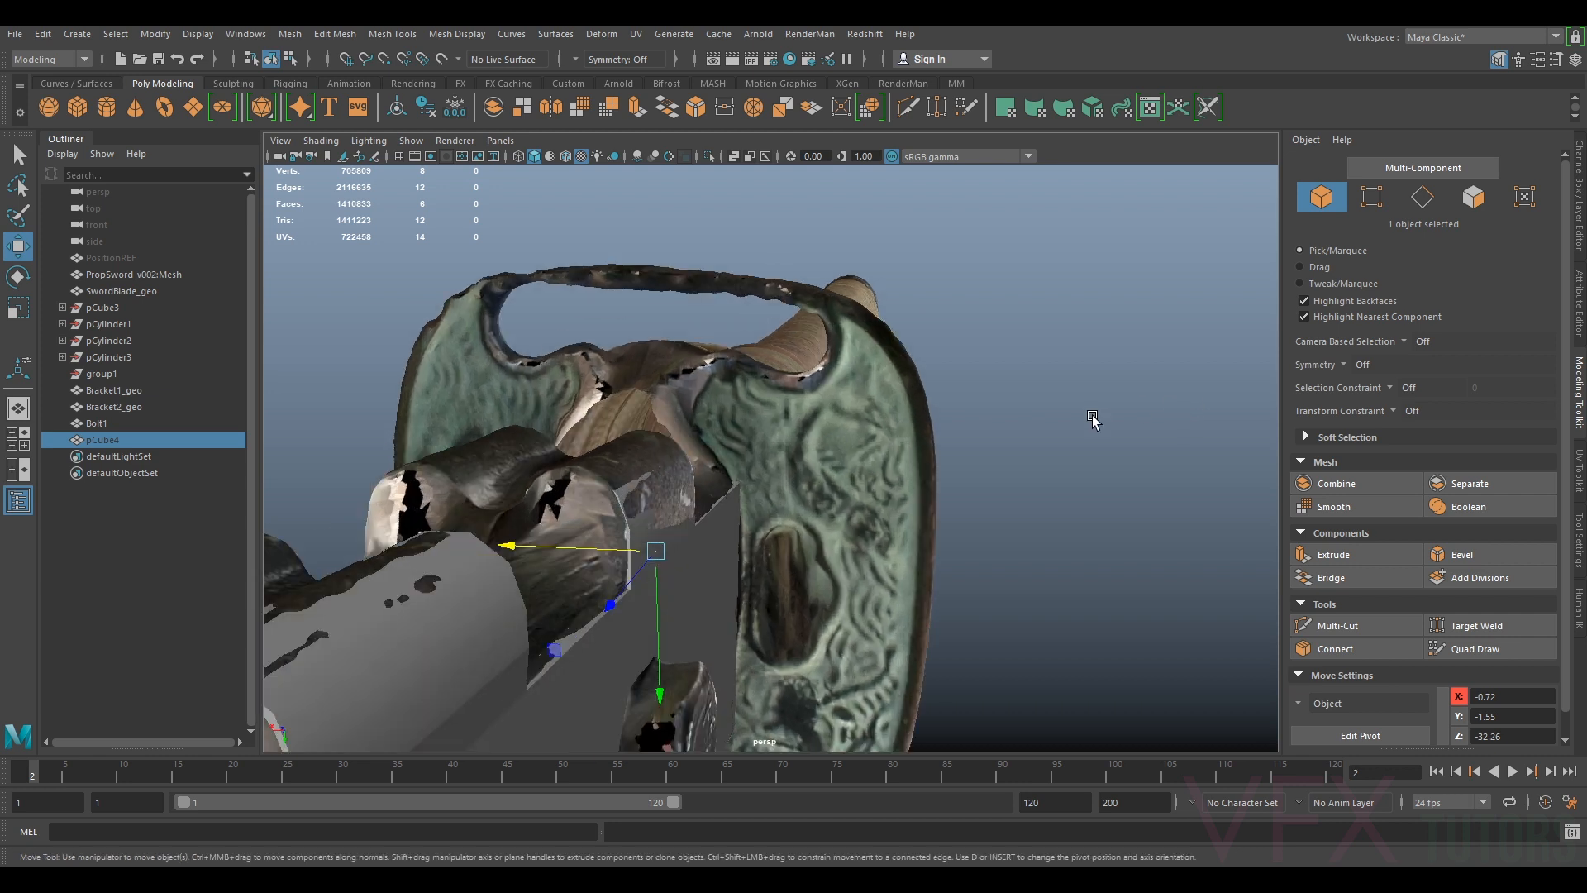
{"action": "left_click_drag", "start_coordinate": [840, 384], "coordinate": [800, 379], "text": "alt"}
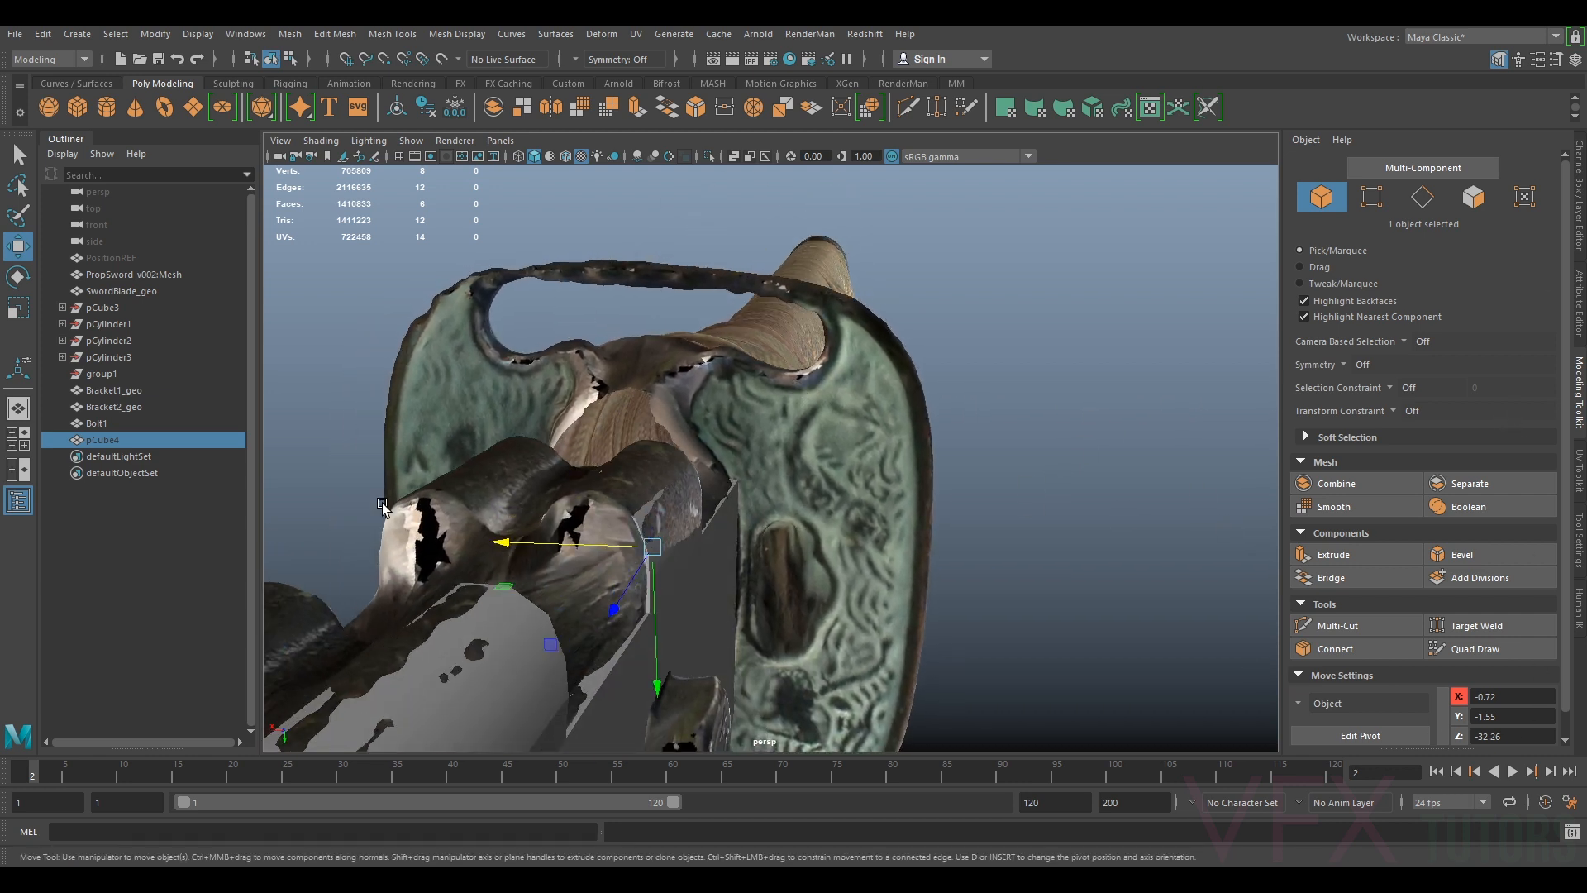
{"action": "key", "text": "h"}
{"action": "left_click_drag", "start_coordinate": [922, 378], "coordinate": [620, 421], "text": "alt"}
{"action": "key", "text": "ctrl+h"}
{"action": "left_click_drag", "start_coordinate": [756, 420], "coordinate": [747, 224], "text": "alt"}
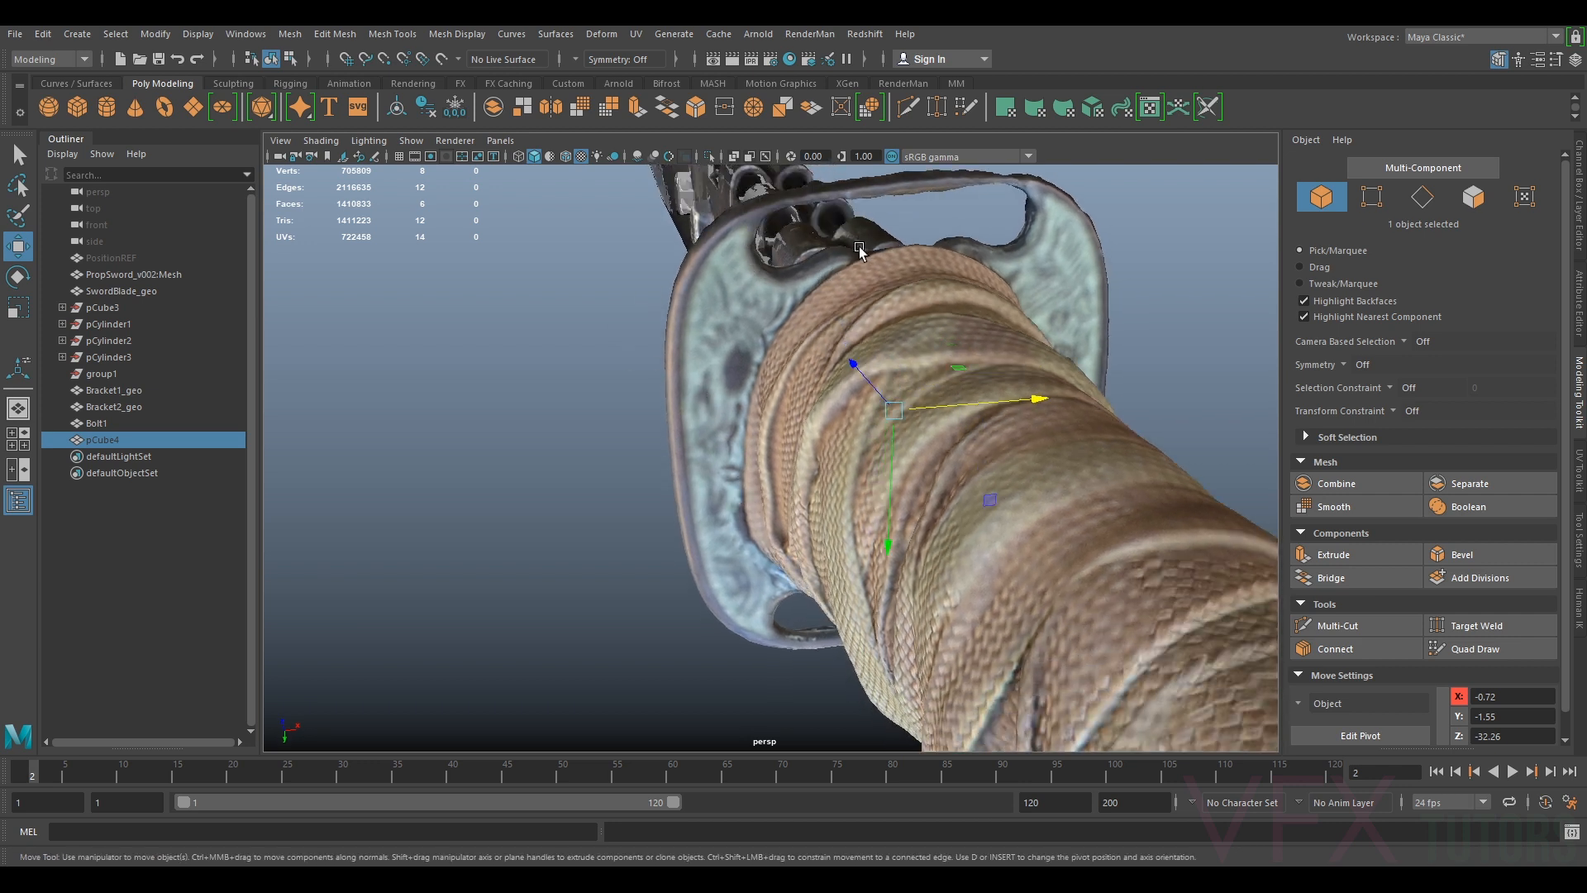
{"action": "left_click_drag", "start_coordinate": [777, 330], "coordinate": [790, 428], "text": "alt"}
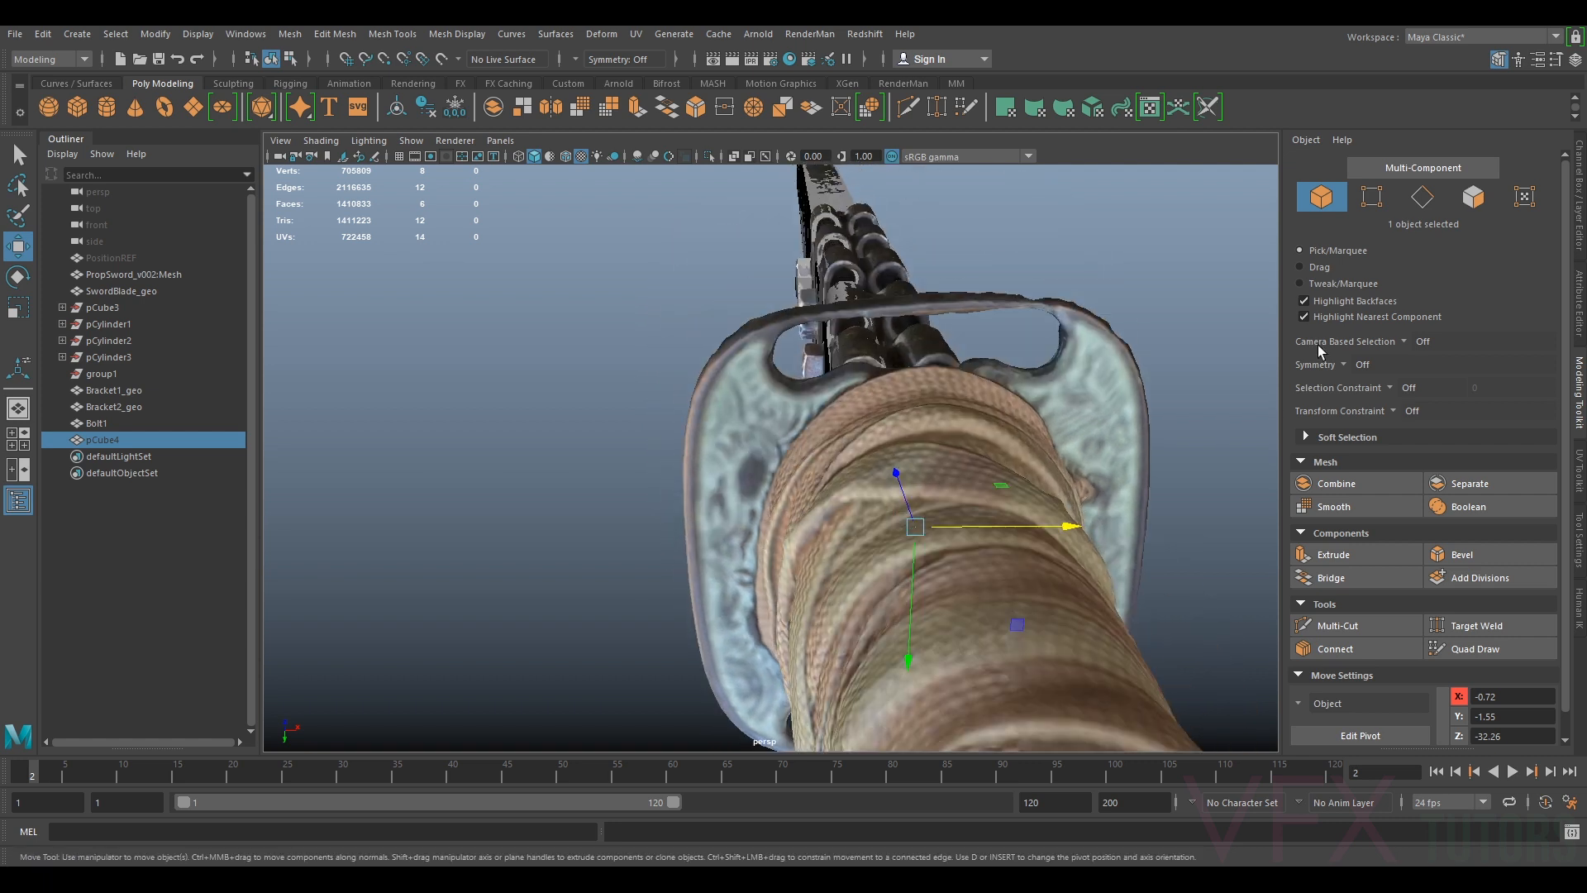
{"action": "key", "text": "h"}
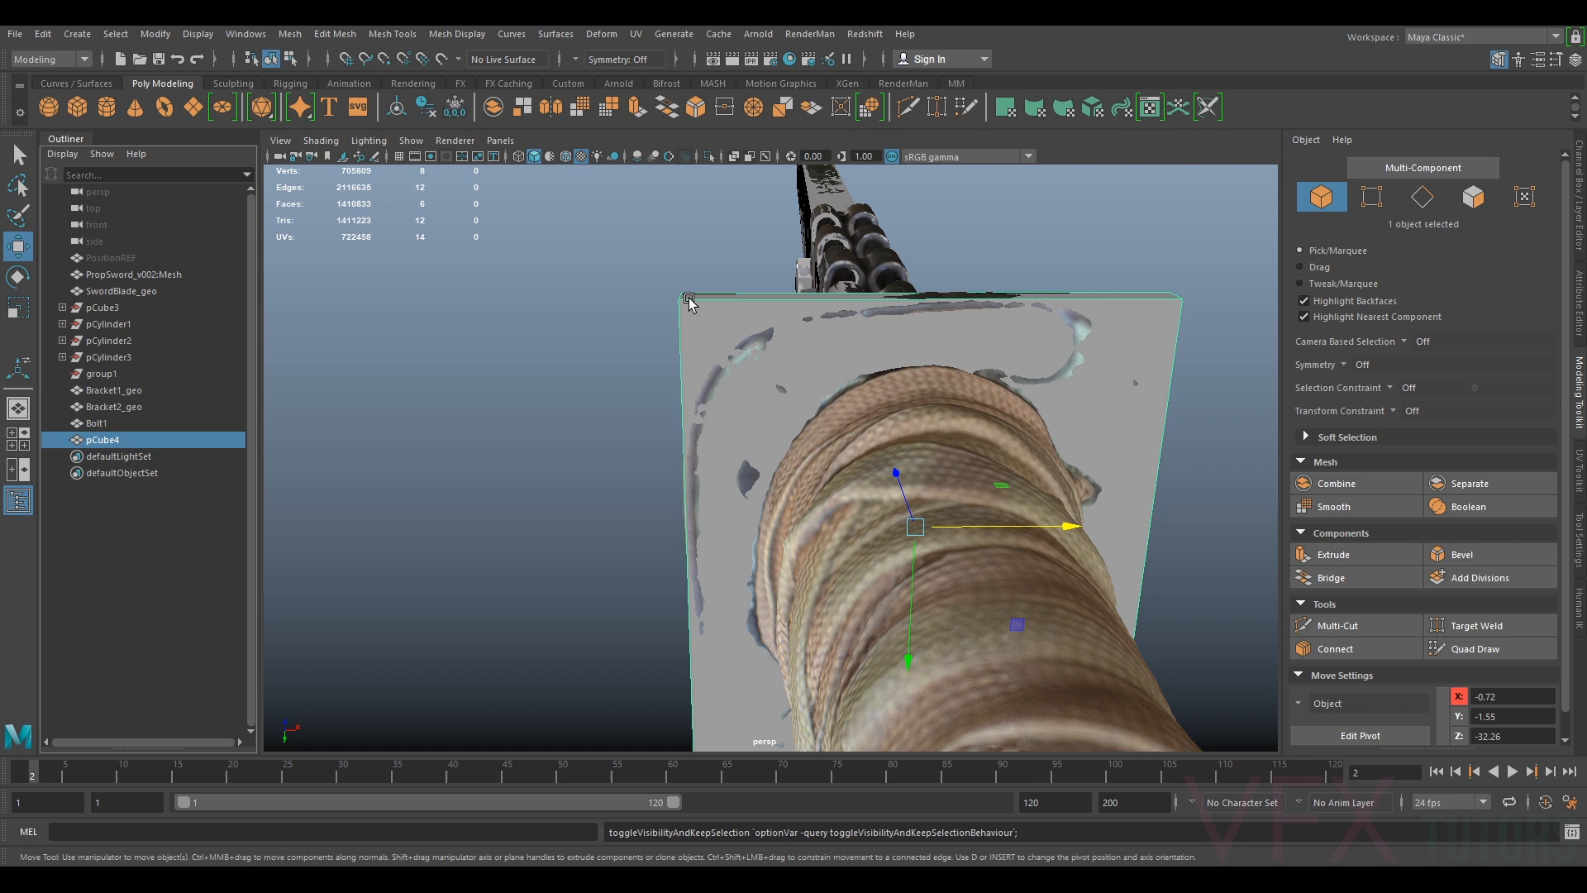
Insert one vertical and one horizontal edge loop through the middle of the plate with Multi-Cut
{"action": "left_click_drag", "start_coordinate": [721, 324], "coordinate": [731, 341], "text": "alt"}
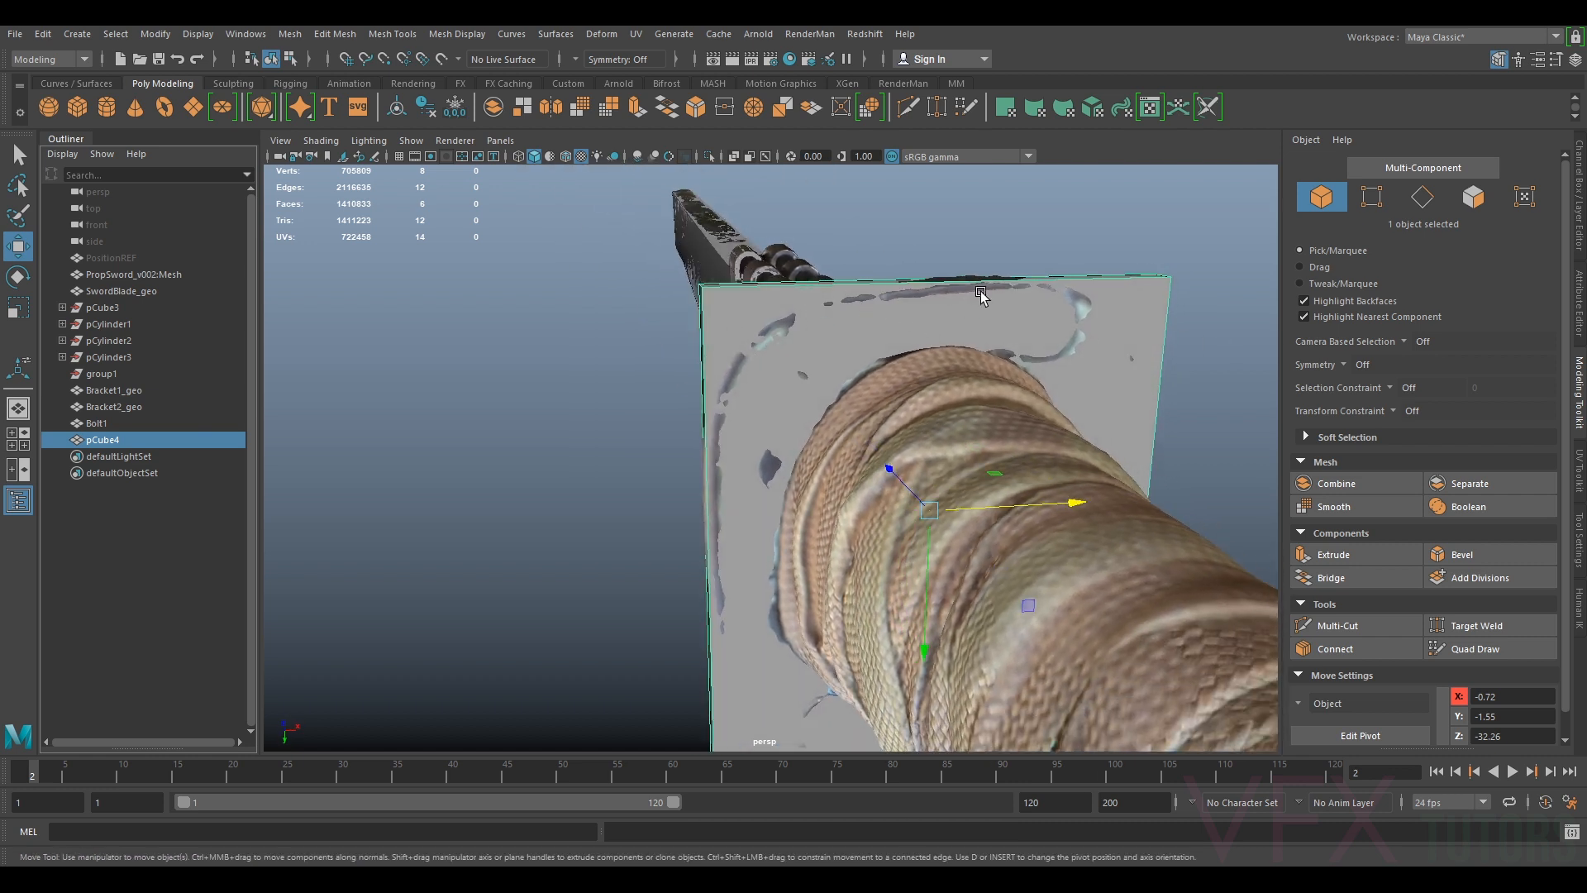
{"action": "left_click", "coordinate": [1336, 626]}
{"action": "left_click", "coordinate": [947, 281], "text": "ctrl"}
{"action": "left_click_drag", "start_coordinate": [946, 281], "coordinate": [860, 504], "text": "alt"}
{"action": "left_click", "coordinate": [761, 461], "text": "ctrl"}
{"action": "left_click", "coordinate": [1321, 626]}
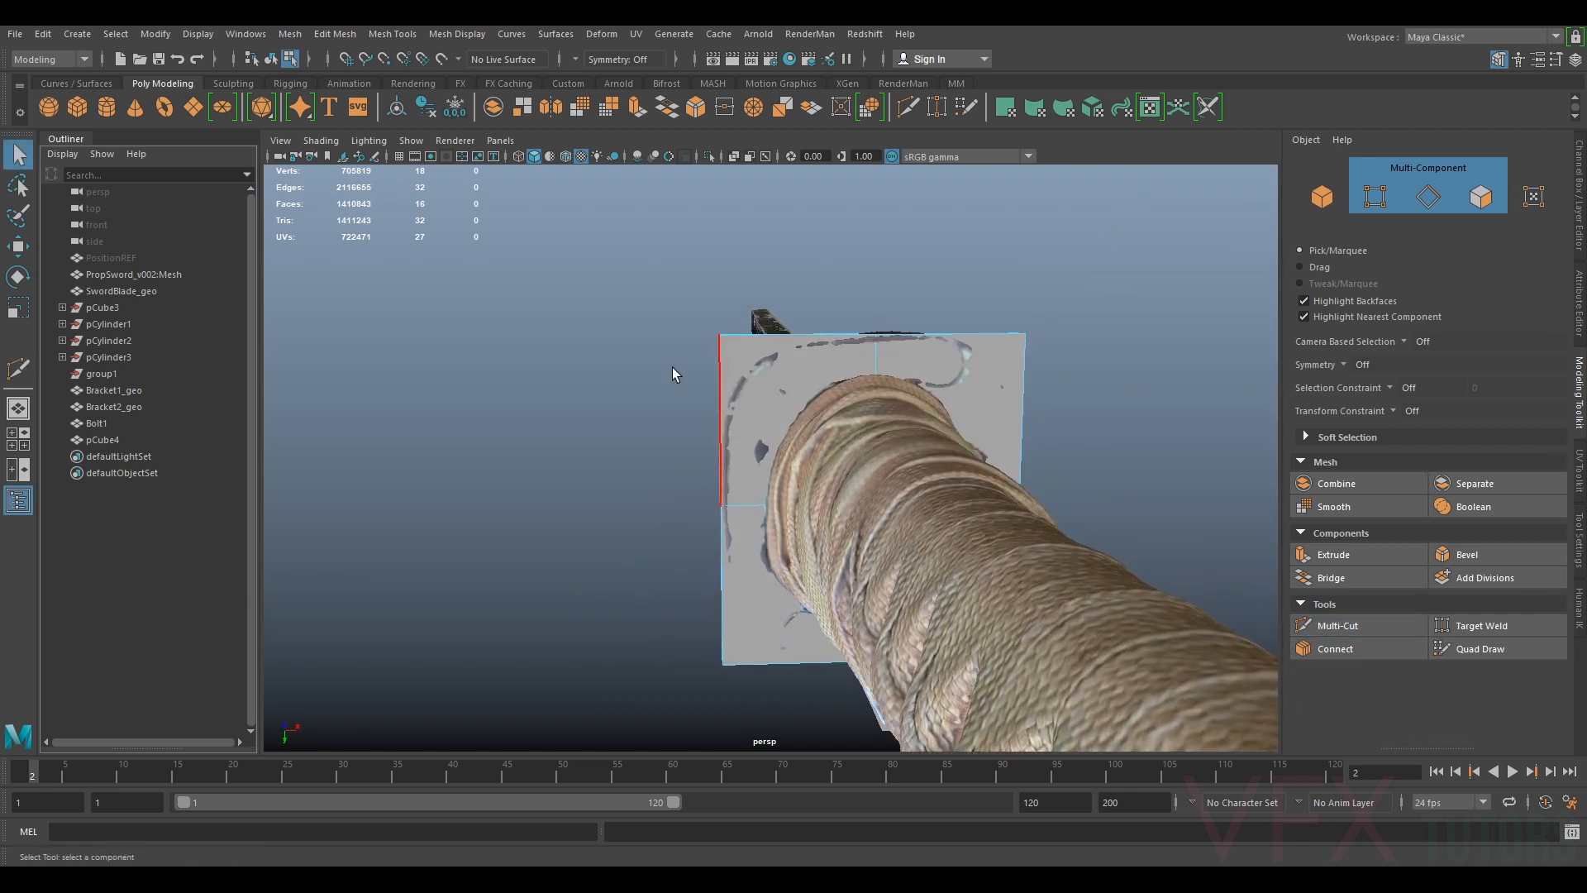
Pull the plate's two upper corner vertex pairs inward and down to follow the guard's rounded outline
{"action": "left_click", "coordinate": [1369, 197]}
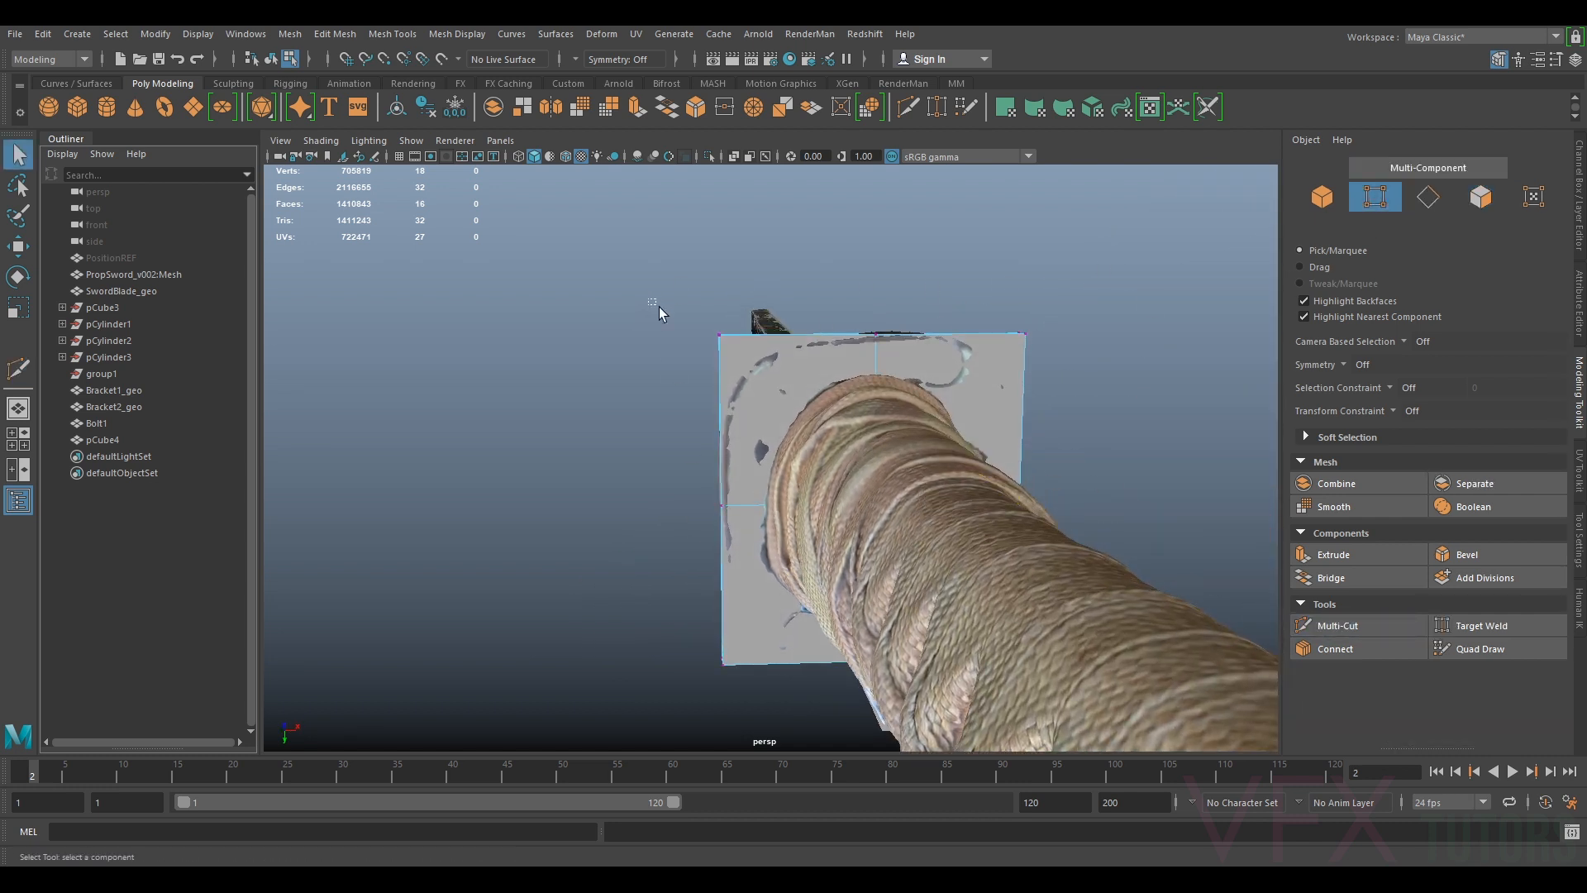
{"action": "key", "text": "w"}
{"action": "left_click_drag", "start_coordinate": [722, 351], "coordinate": [782, 362]}
{"action": "left_click_drag", "start_coordinate": [958, 343], "coordinate": [808, 317], "text": "alt"}
{"action": "left_click_drag", "start_coordinate": [876, 283], "coordinate": [755, 356]}
{"action": "middle_click_drag", "start_coordinate": [825, 344], "coordinate": [921, 389], "text": "alt"}
{"action": "right_click_drag", "start_coordinate": [921, 388], "coordinate": [965, 350], "text": "alt"}
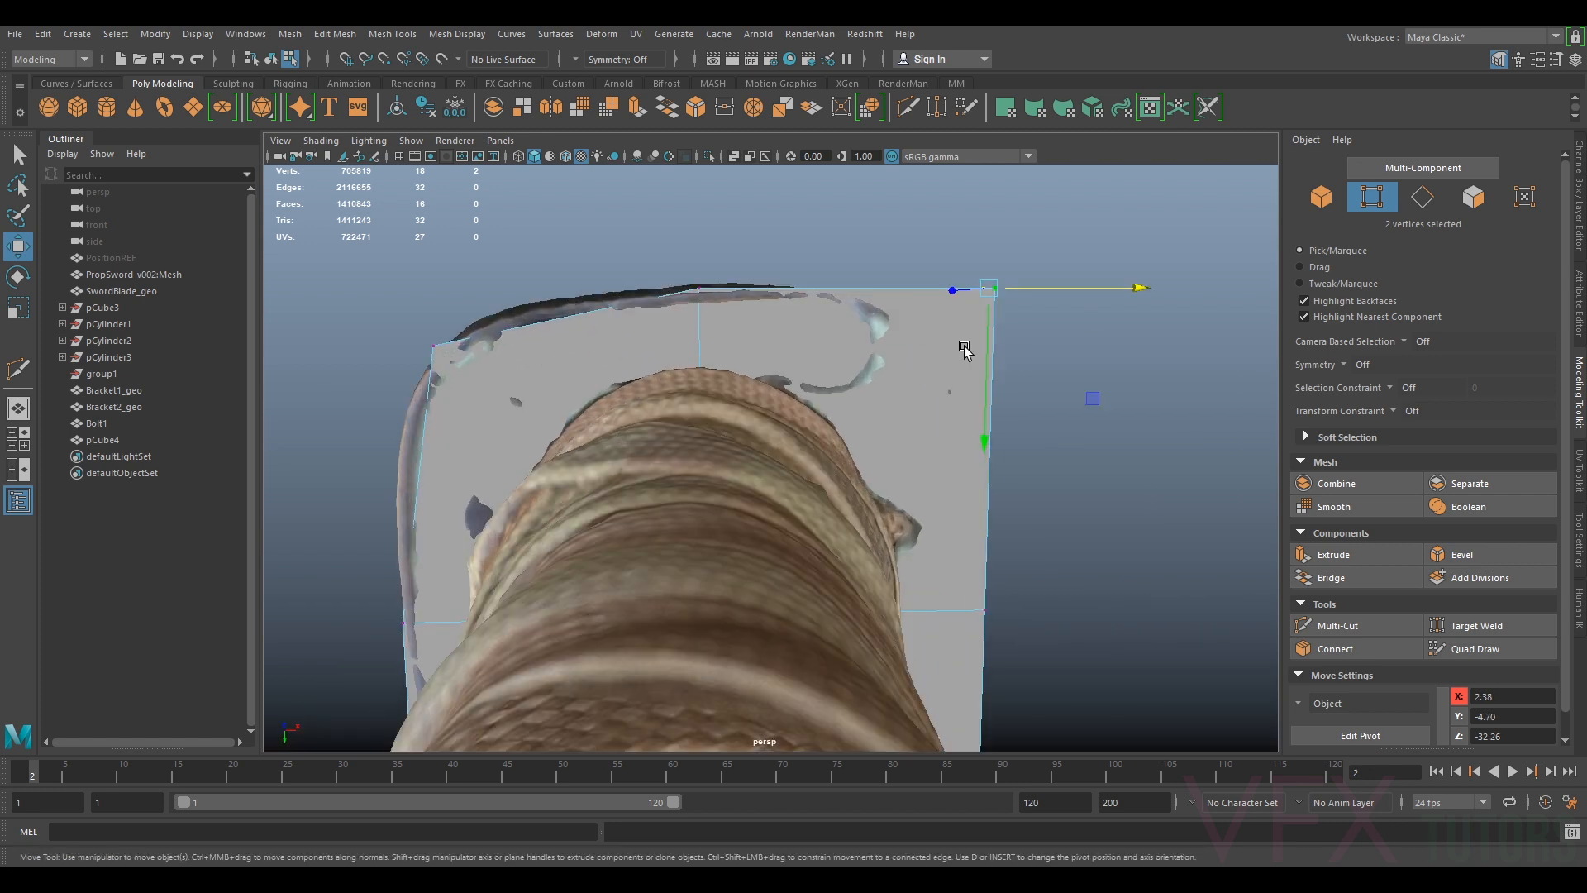
{"action": "mouse_move", "coordinate": [982, 337]}
{"action": "left_mouse_down"}
{"action": "mouse_move", "coordinate": [989, 377]}
{"action": "mouse_move", "coordinate": [974, 341]}
{"action": "mouse_move", "coordinate": [926, 378]}
{"action": "mouse_move", "coordinate": [966, 341]}
{"action": "left_mouse_up"}
{"action": "right_click_drag", "start_coordinate": [980, 341], "coordinate": [835, 372], "text": "alt"}
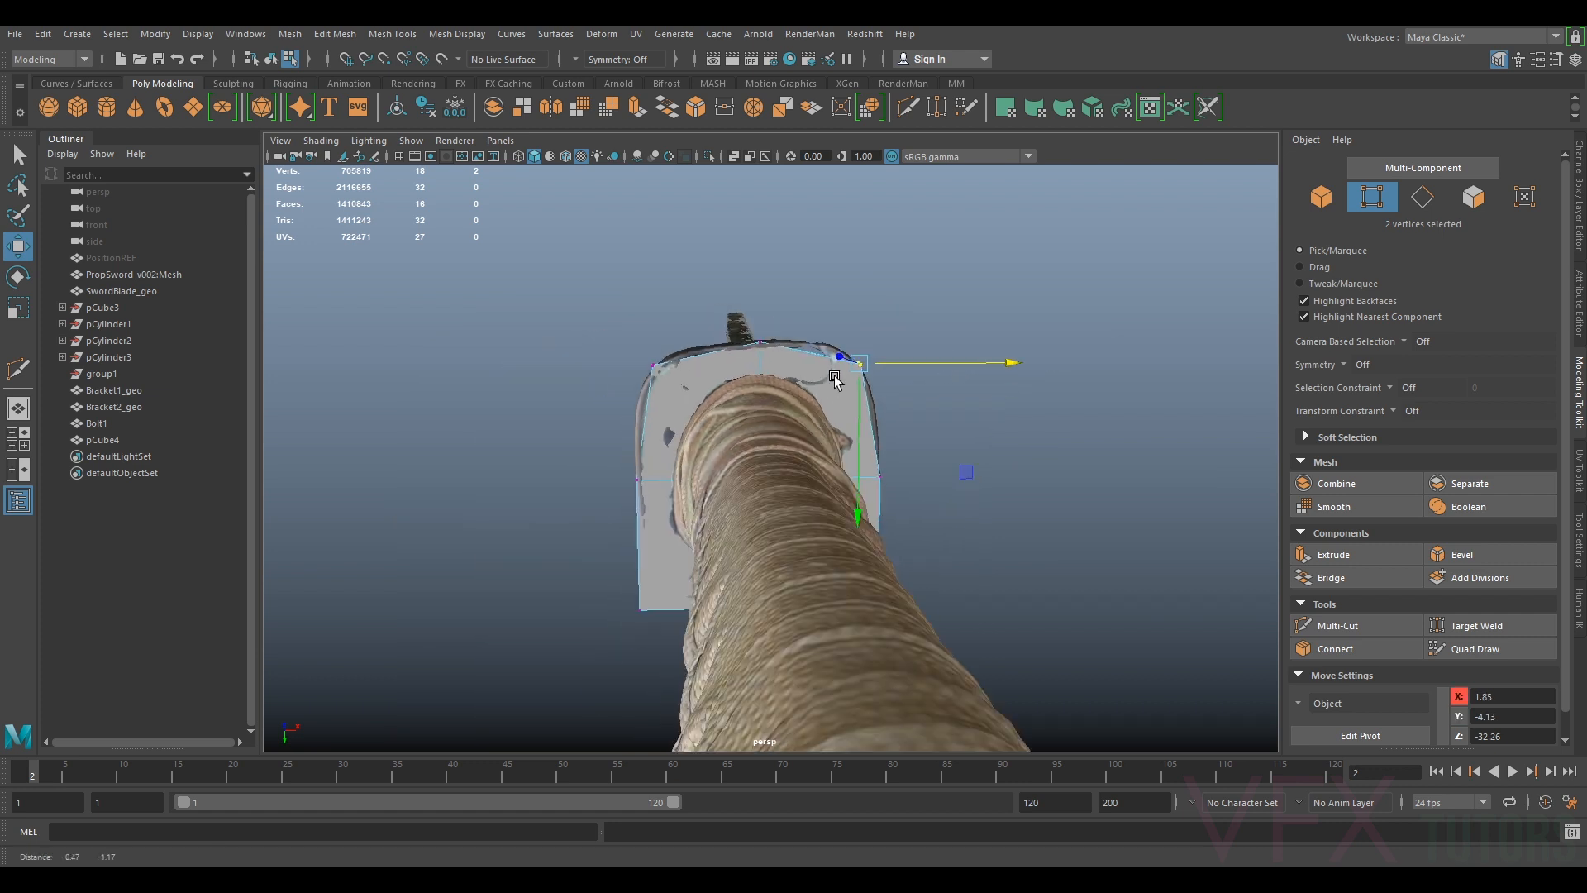
Pull the plate's two lower corner vertex pairs inward to match the guard's rounded lower outline
{"action": "middle_click_drag", "start_coordinate": [643, 549], "coordinate": [786, 349], "text": "alt"}
{"action": "left_click_drag", "start_coordinate": [794, 372], "coordinate": [791, 379]}
{"action": "right_click_drag", "start_coordinate": [834, 368], "coordinate": [762, 523], "text": "alt"}
{"action": "left_click_drag", "start_coordinate": [794, 448], "coordinate": [832, 419]}
{"action": "left_click_drag", "start_coordinate": [826, 333], "coordinate": [847, 373]}
Insert two more vertical edge loops in the plate, one on each side of the centre loop, with Multi-Cut
{"action": "left_click_drag", "start_coordinate": [1117, 337], "coordinate": [889, 433], "text": "alt"}
{"action": "scroll", "coordinate": [972, 332], "scroll_direction": "down", "scroll_amount": 4}
{"action": "middle_click_drag", "start_coordinate": [889, 433], "coordinate": [901, 535], "text": "alt"}
{"action": "left_click_drag", "start_coordinate": [901, 534], "coordinate": [869, 291], "text": "alt"}
{"action": "left_click_drag", "start_coordinate": [799, 339], "coordinate": [927, 322], "text": "alt"}
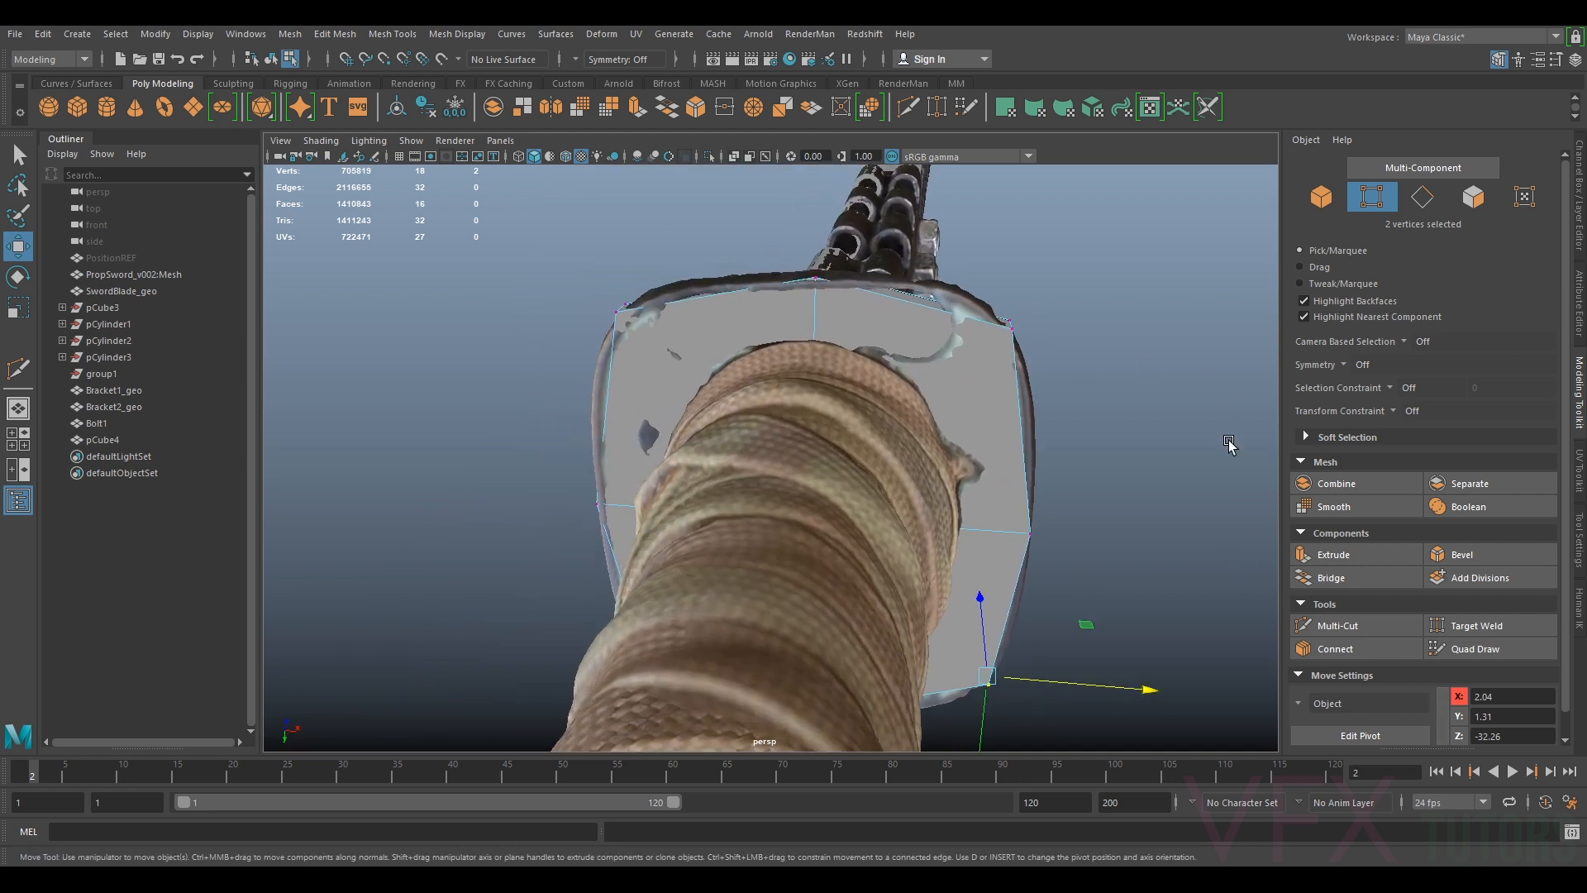
{"action": "left_click", "coordinate": [1337, 626]}
{"action": "key", "text": "Return"}
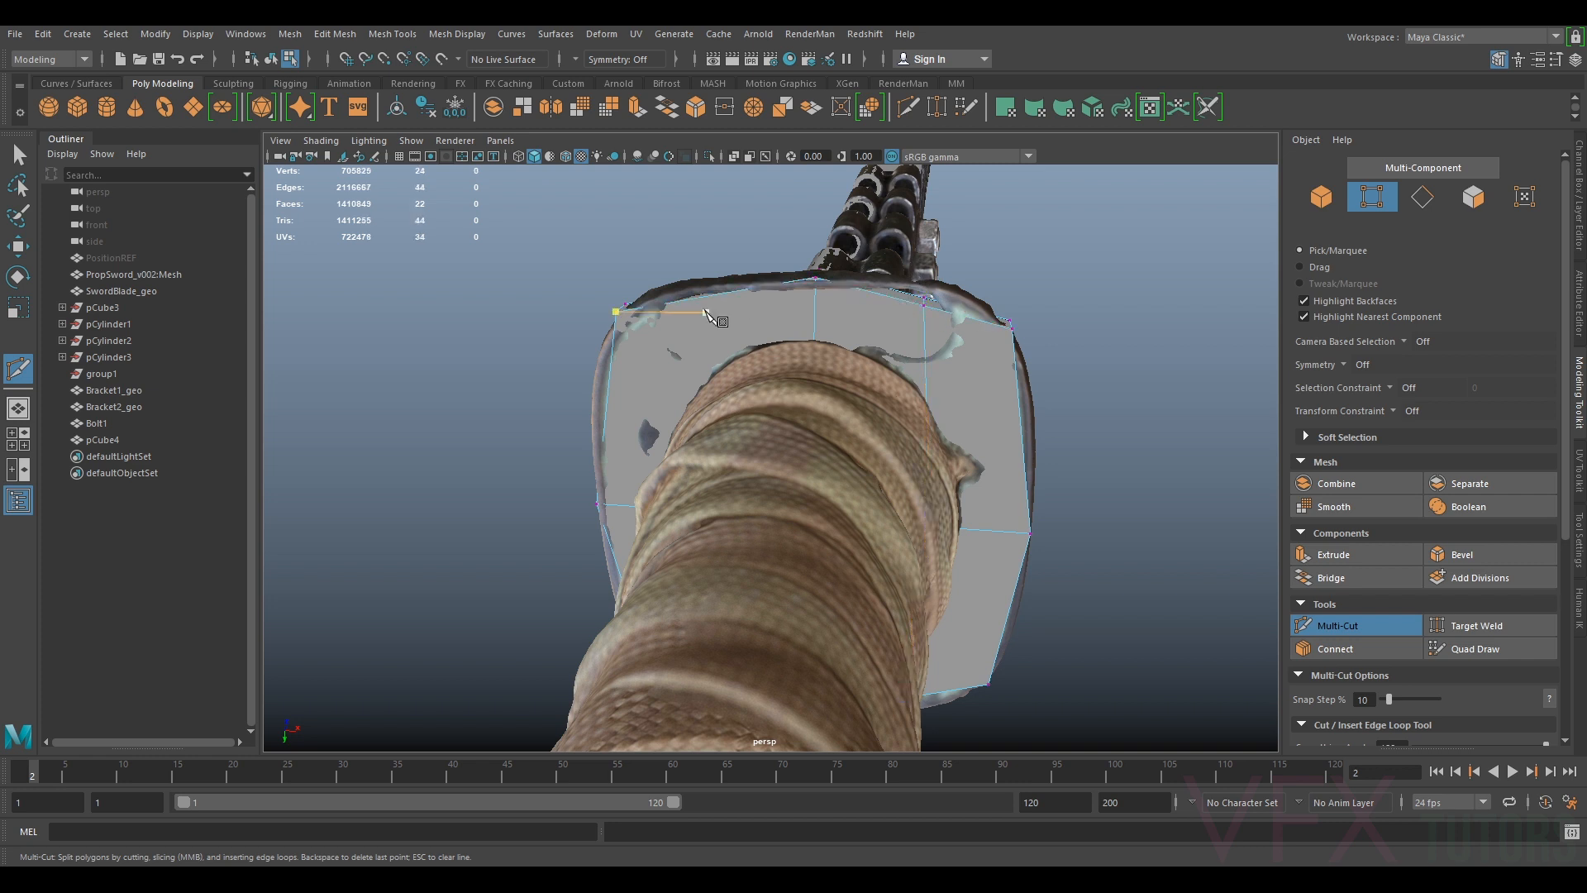
{"action": "left_click", "coordinate": [698, 298], "text": "ctrl"}
{"action": "left_click", "coordinate": [1396, 626]}
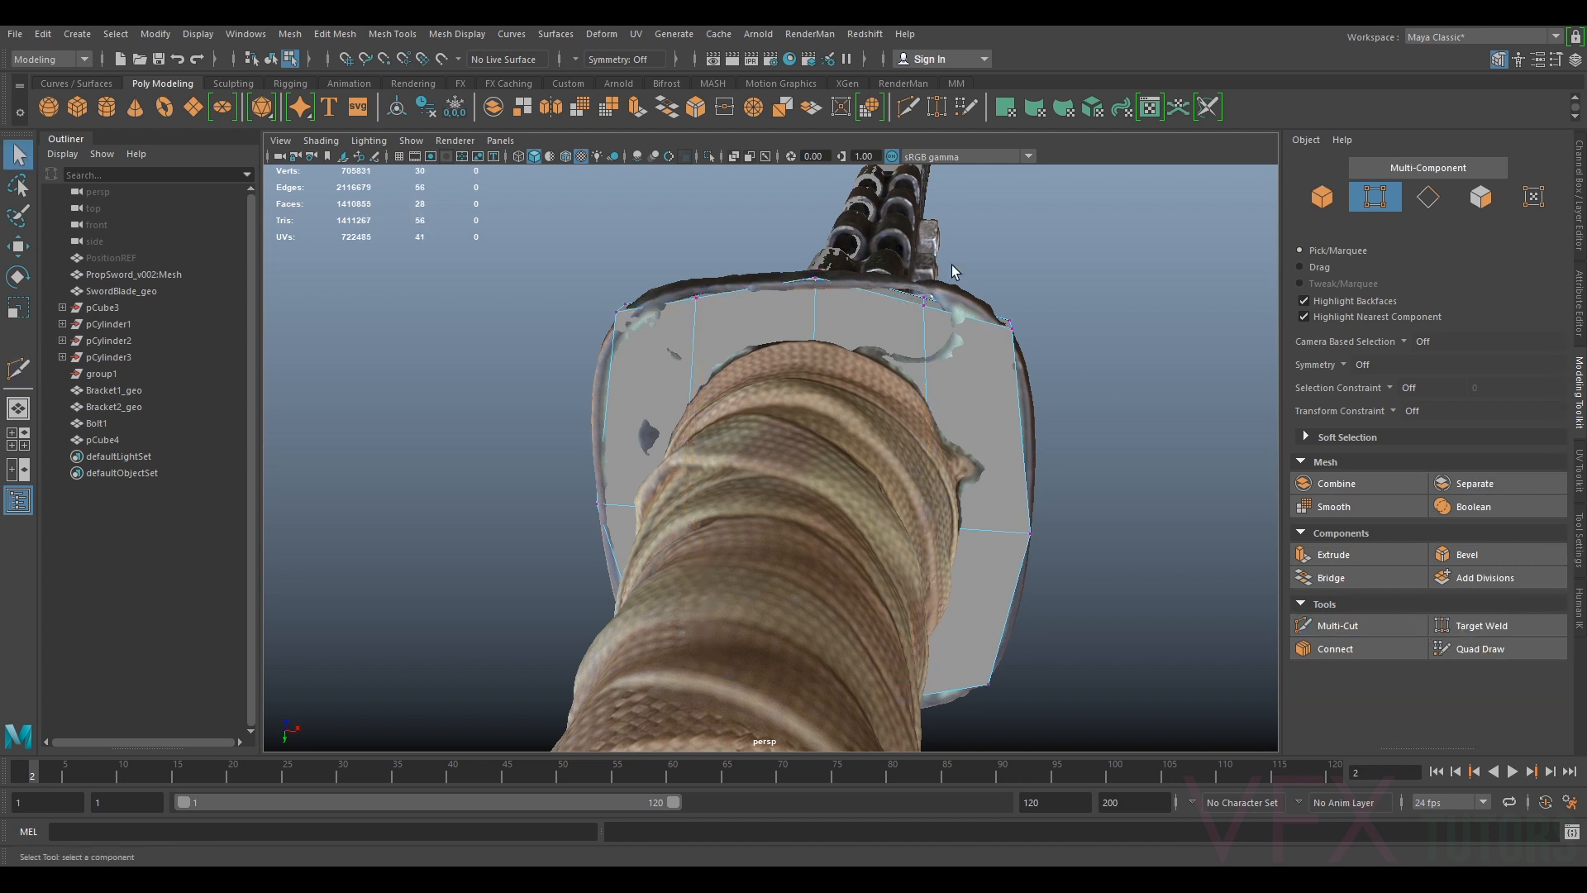
Reposition the new upper-edge vertices and the upper corner vertices to follow the guard's curved top more closely
{"action": "key", "text": "w"}
{"action": "left_click_drag", "start_coordinate": [960, 265], "coordinate": [920, 342]}
{"action": "middle_click_drag", "start_coordinate": [760, 325], "coordinate": [952, 354], "text": "alt"}
{"action": "left_click_drag", "start_coordinate": [941, 278], "coordinate": [924, 357]}
{"action": "left_click_drag", "start_coordinate": [848, 314], "coordinate": [835, 357]}
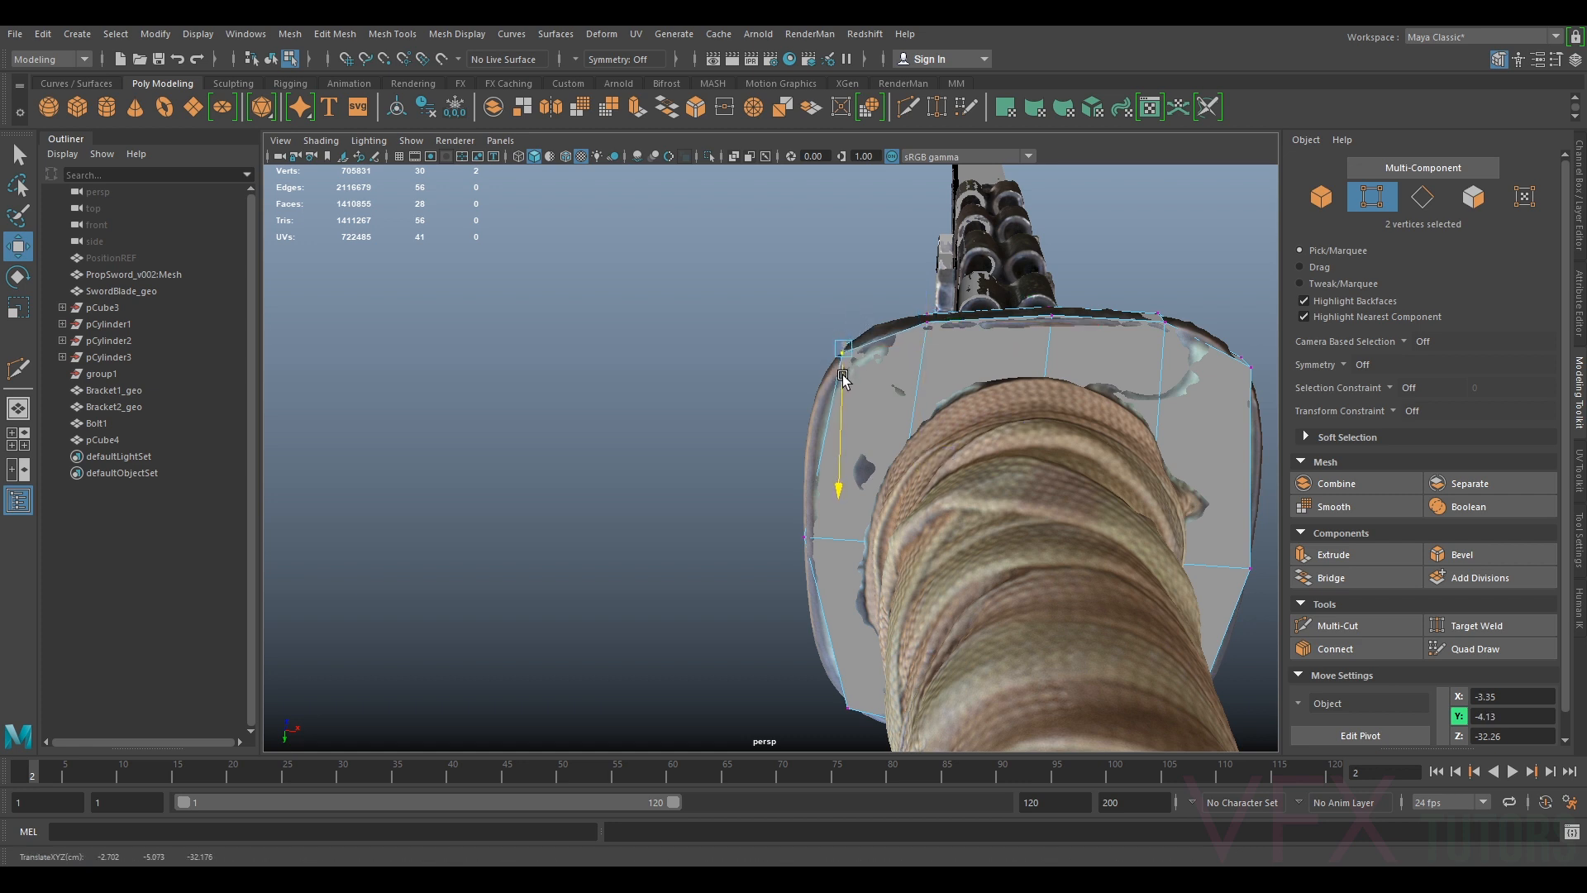
{"action": "left_click_drag", "start_coordinate": [947, 291], "coordinate": [899, 357]}
{"action": "middle_click_drag", "start_coordinate": [1087, 301], "coordinate": [952, 297], "text": "alt"}
{"action": "left_click_drag", "start_coordinate": [949, 282], "coordinate": [925, 315]}
{"action": "left_click_drag", "start_coordinate": [1024, 311], "coordinate": [1094, 398]}
{"action": "left_click_drag", "start_coordinate": [912, 423], "coordinate": [935, 428], "text": "alt"}
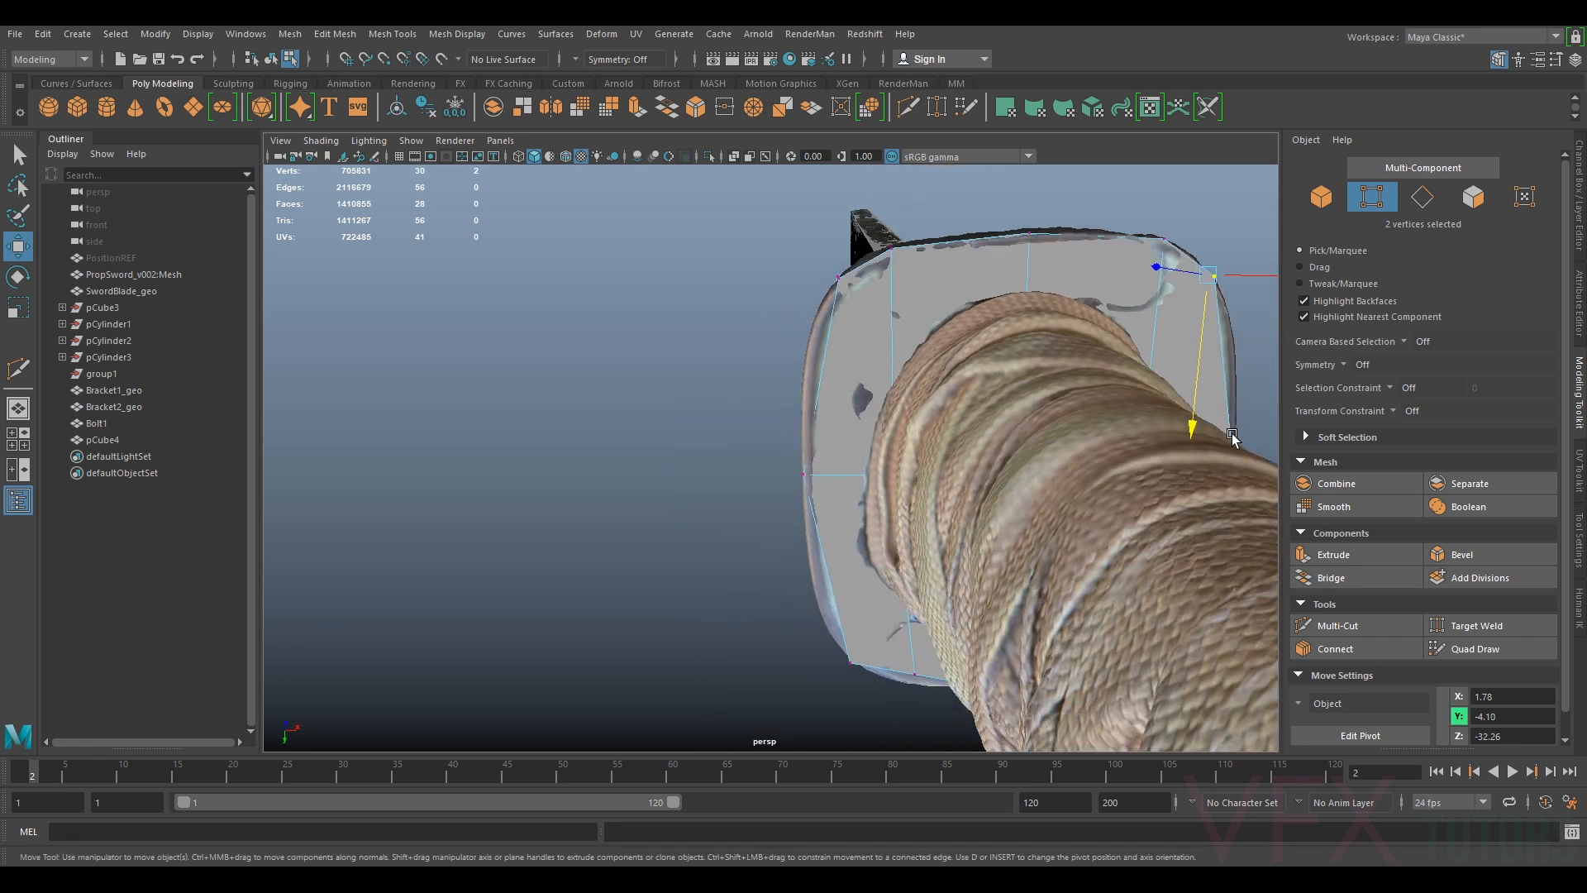
Insert a horizontal edge loop across the plate's upper section and pull its end vertex pairs outward to the guard's side outline
{"action": "left_click", "coordinate": [1335, 625]}
{"action": "left_click", "coordinate": [892, 247]}
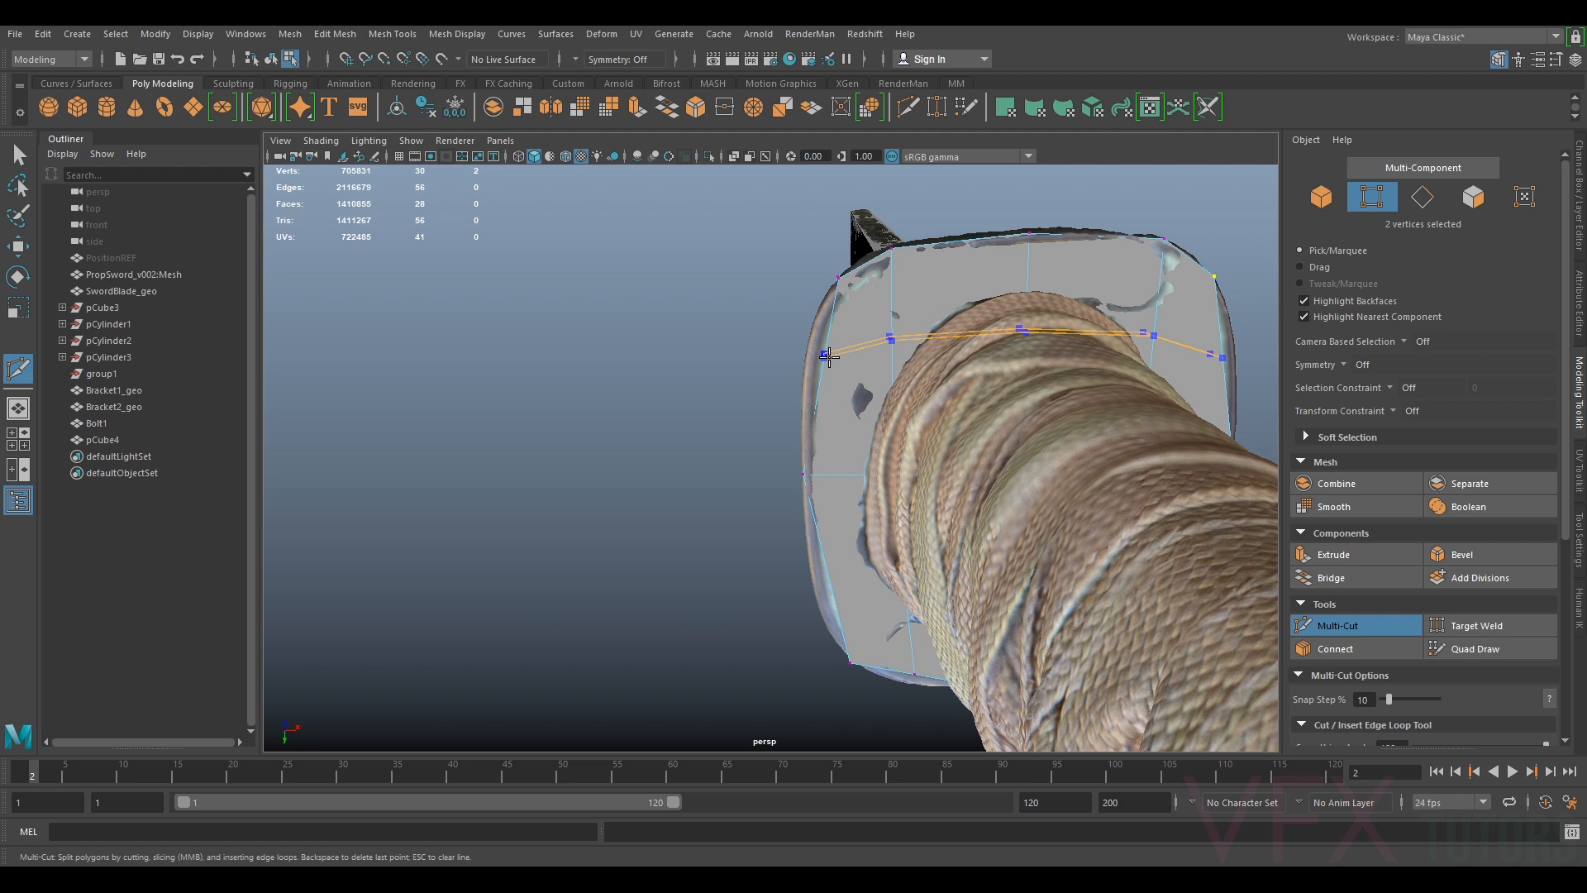
{"action": "left_click", "coordinate": [828, 357], "text": "ctrl"}
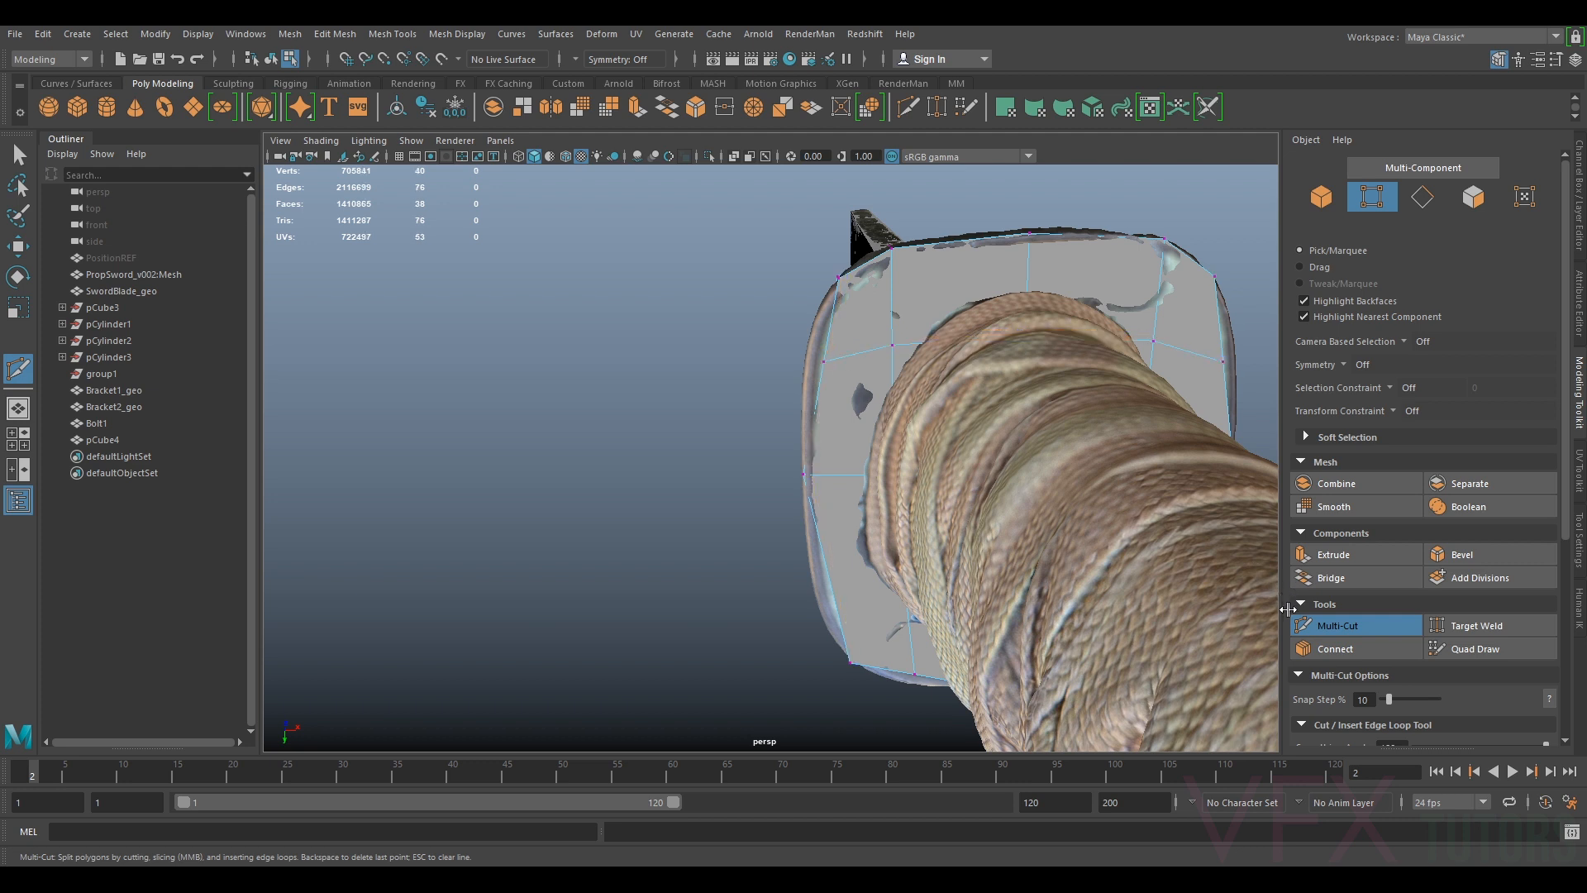
{"action": "key", "text": "q"}
{"action": "key", "text": "w"}
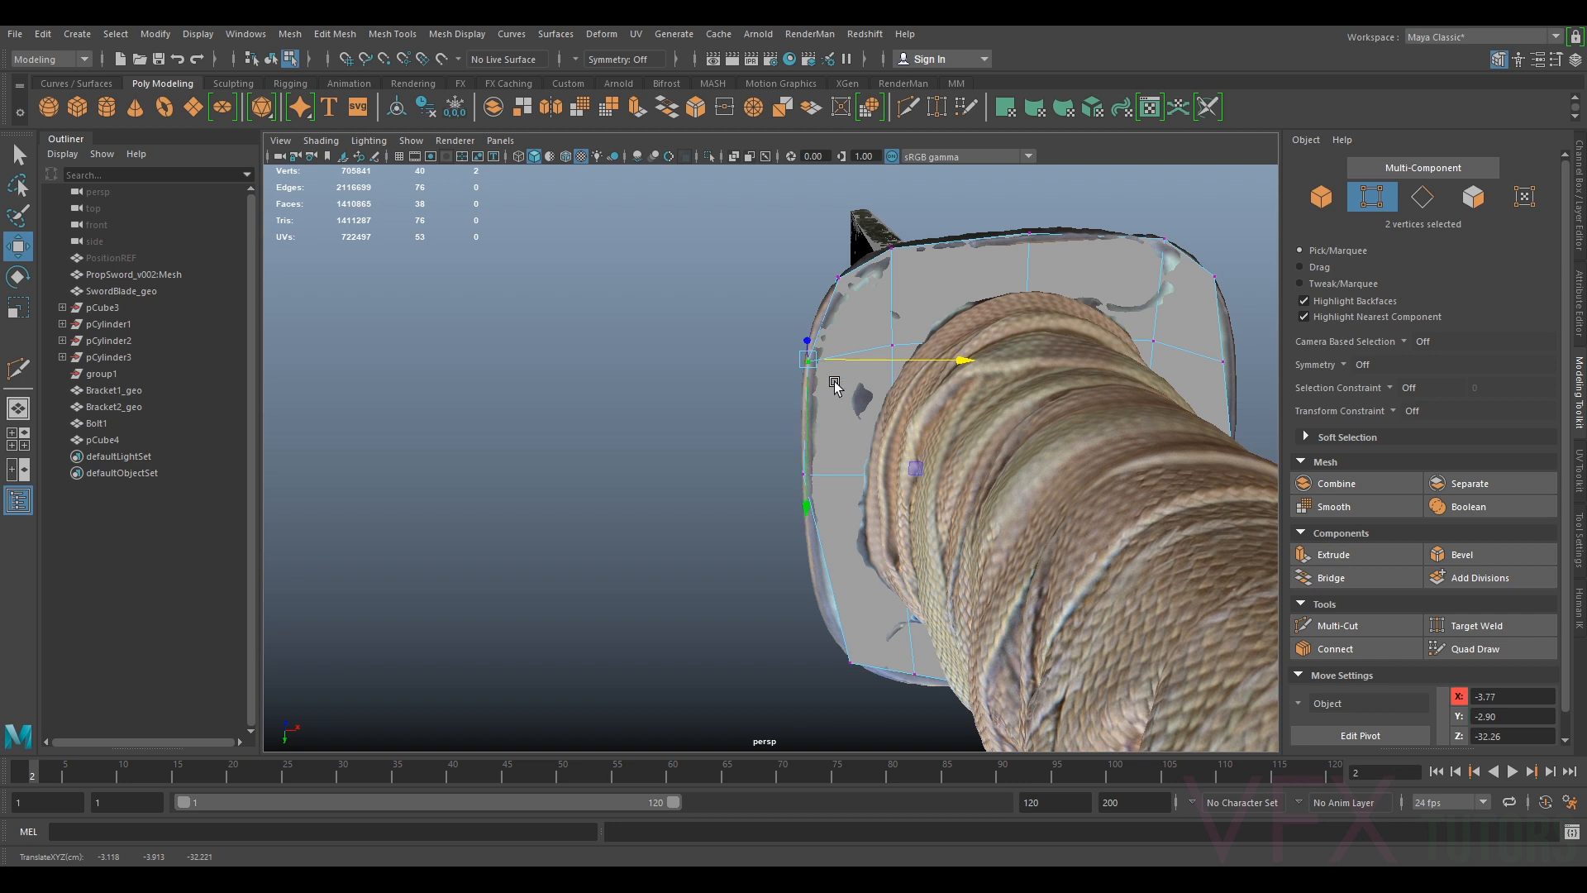
{"action": "left_click_drag", "start_coordinate": [812, 383], "coordinate": [980, 349]}
{"action": "left_click_drag", "start_coordinate": [985, 362], "coordinate": [1010, 341]}
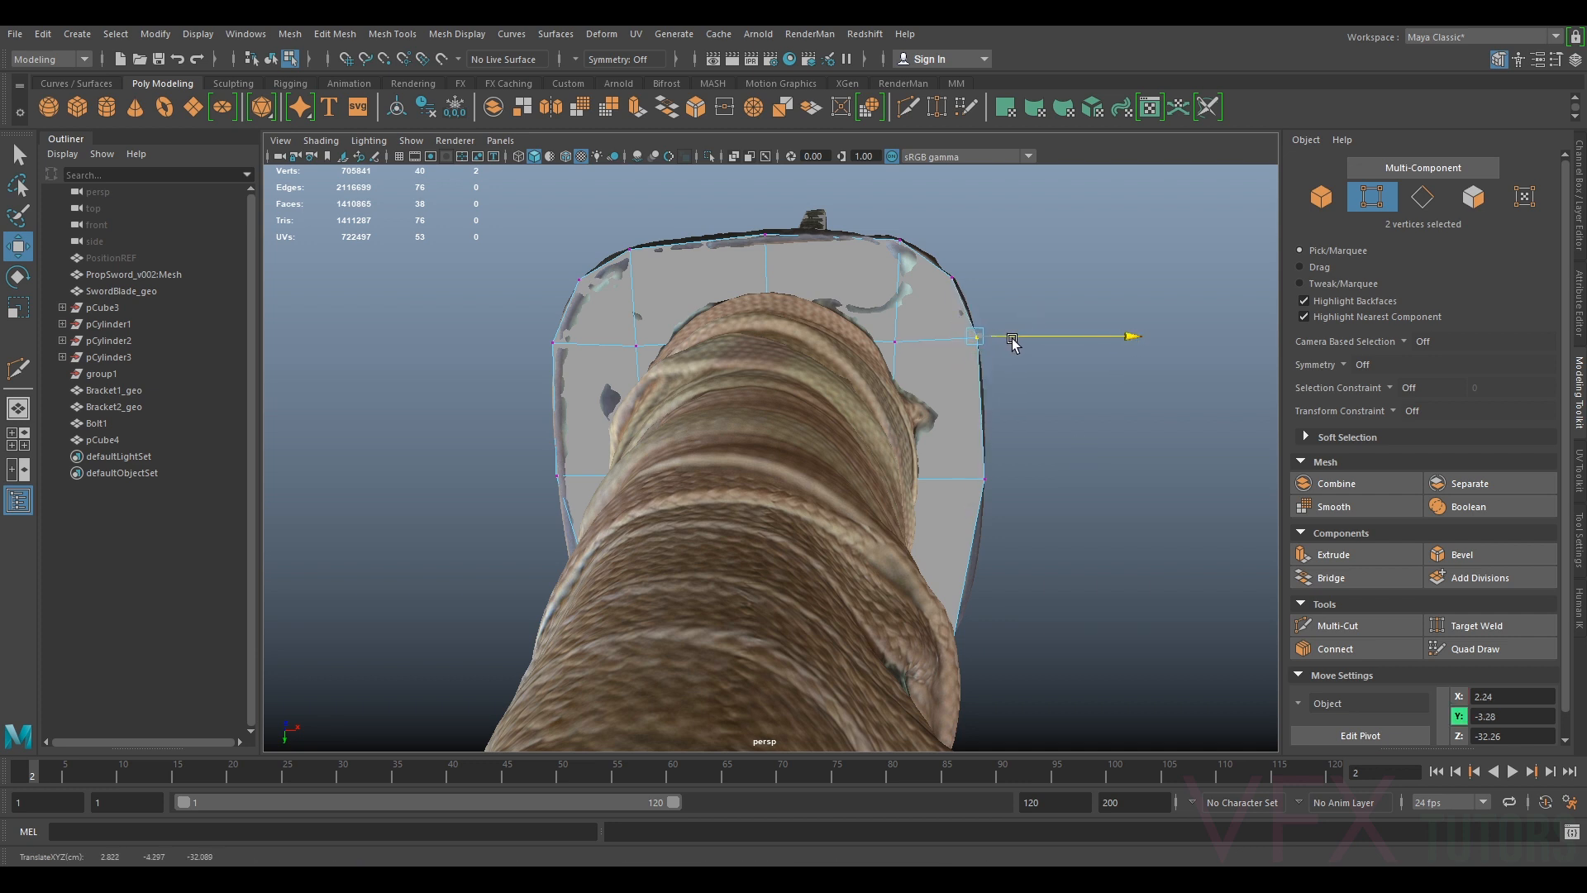
Reposition the plate's lower-edge vertex pairs on both sides of the centre loop to follow the guard's curved bottom
{"action": "left_click_drag", "start_coordinate": [868, 471], "coordinate": [1134, 487], "text": "alt"}
{"action": "left_click_drag", "start_coordinate": [760, 435], "coordinate": [760, 435]}
{"action": "left_click_drag", "start_coordinate": [851, 439], "coordinate": [751, 465], "text": "alt"}
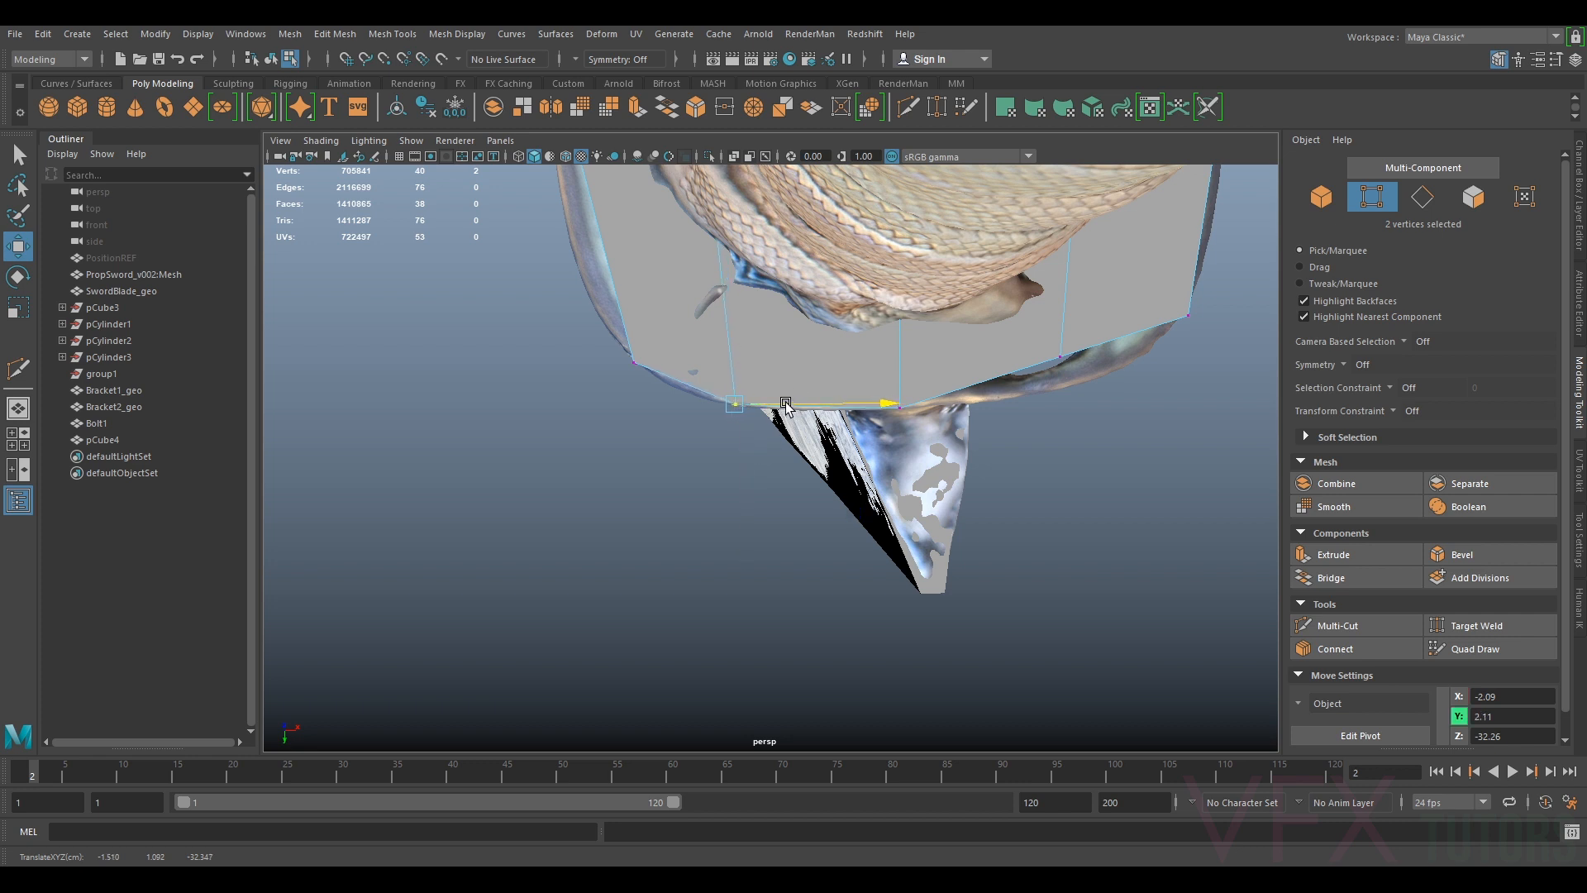
{"action": "left_click_drag", "start_coordinate": [1013, 393], "coordinate": [1002, 397], "text": "alt"}
{"action": "left_click_drag", "start_coordinate": [997, 338], "coordinate": [1034, 427]}
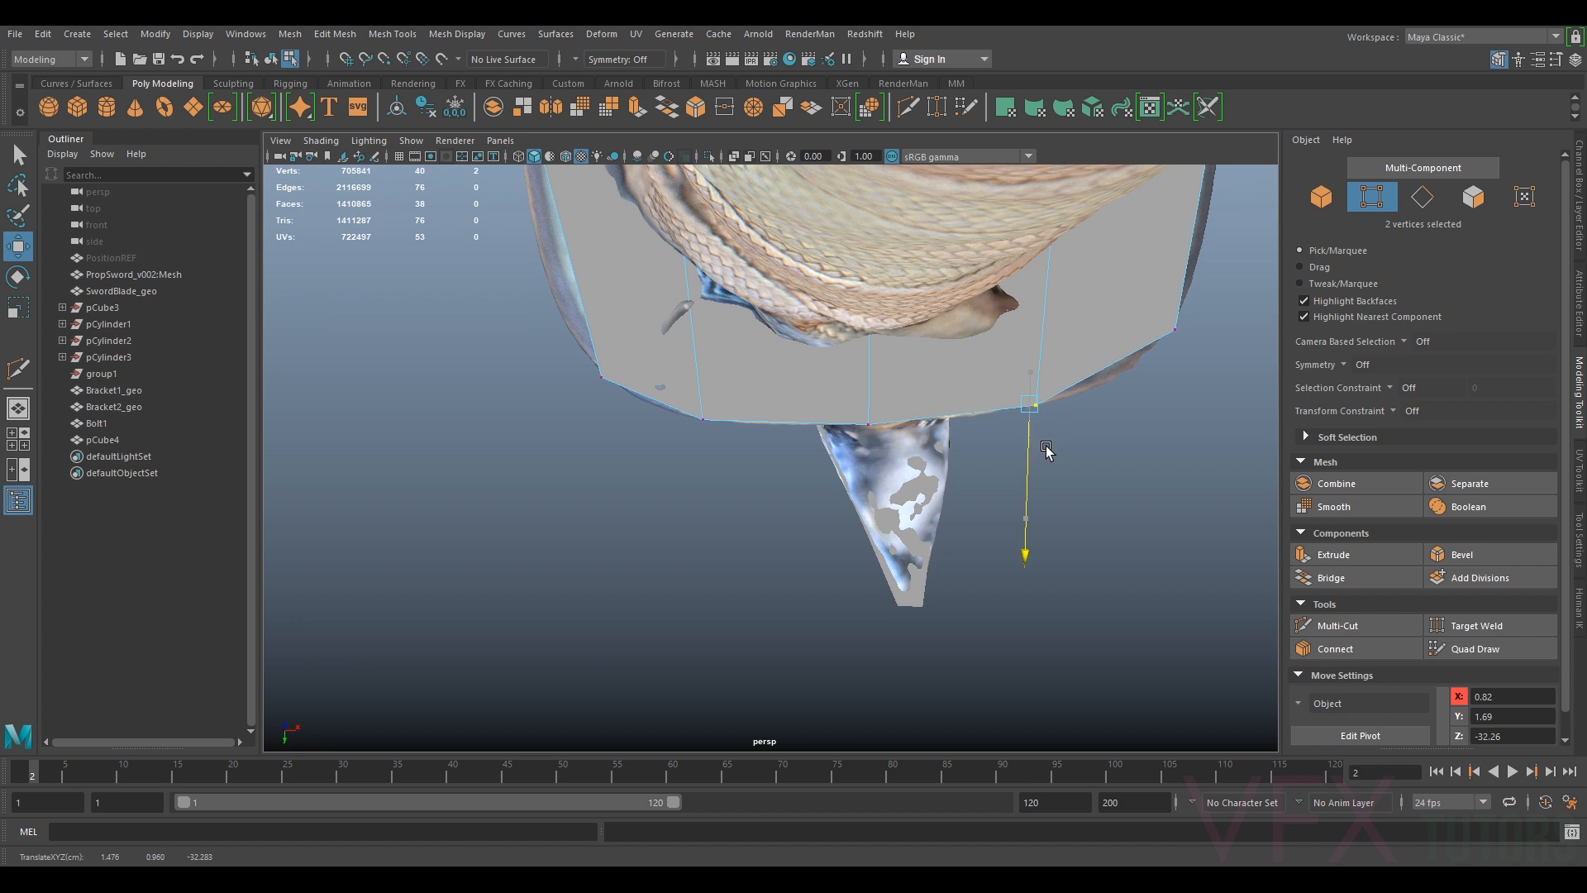
{"action": "mouse_move", "coordinate": [1083, 412]}
{"action": "left_mouse_down", "text": "alt"}
{"action": "mouse_move", "coordinate": [1035, 402]}
{"action": "mouse_move", "coordinate": [1072, 402]}
{"action": "left_mouse_up", "text": "alt"}
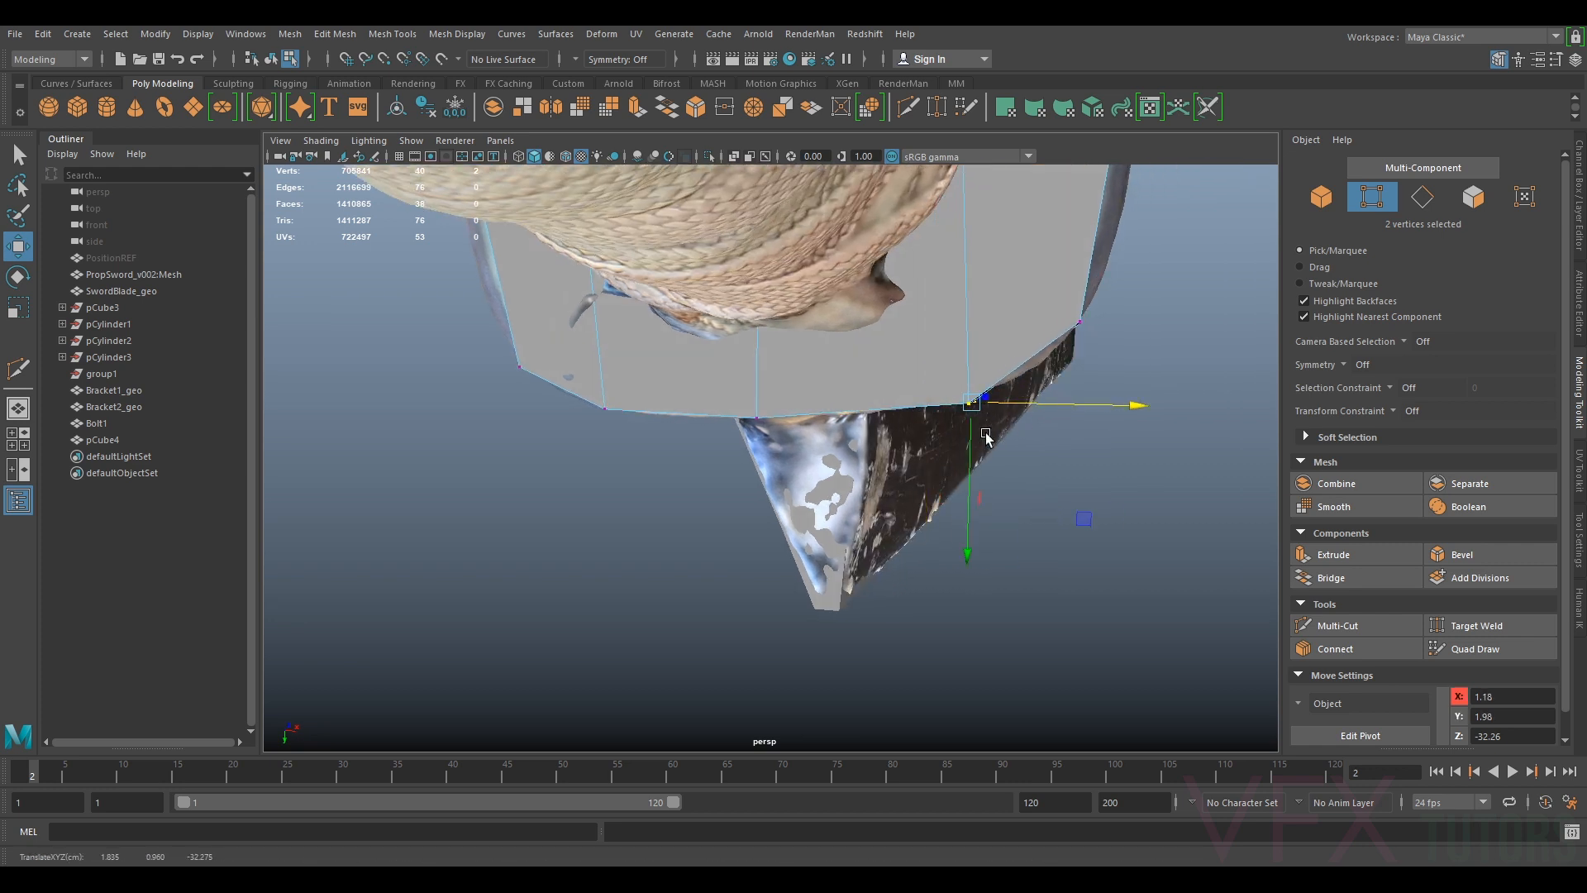
{"action": "left_click_drag", "start_coordinate": [979, 444], "coordinate": [1024, 386]}
{"action": "scroll", "coordinate": [982, 408], "scroll_direction": "down", "scroll_amount": 4}
{"action": "left_click_drag", "start_coordinate": [824, 440], "coordinate": [1036, 412], "text": "alt"}
{"action": "left_click_drag", "start_coordinate": [936, 430], "coordinate": [979, 439]}
{"action": "left_click_drag", "start_coordinate": [873, 392], "coordinate": [865, 461]}
Insert a horizontal edge loop across the plate's lower section with Multi-Cut
{"action": "left_click", "coordinate": [1330, 625]}
{"action": "left_click_drag", "start_coordinate": [1181, 467], "coordinate": [1084, 414], "text": "alt"}
{"action": "left_click", "coordinate": [1000, 414]}
{"action": "left_click", "coordinate": [1016, 327], "text": "ctrl"}
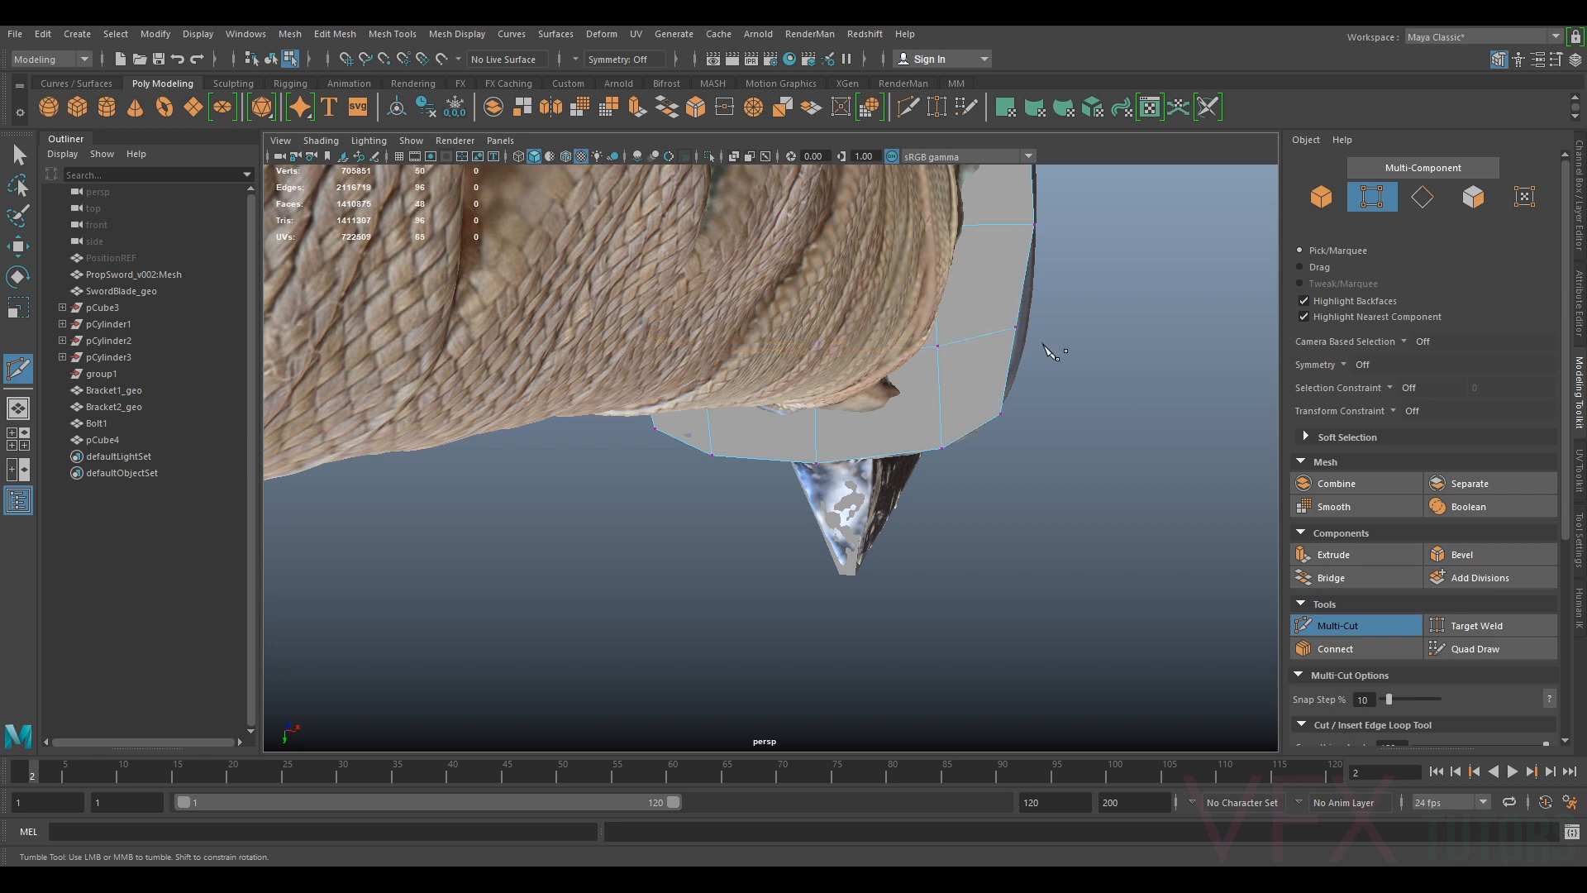
{"action": "left_click", "coordinate": [1333, 625]}
Move the lower loop's end vertex pairs outward to match the guard's sides
{"action": "key", "text": "w"}
{"action": "left_click_drag", "start_coordinate": [1031, 308], "coordinate": [1054, 332]}
{"action": "left_click_drag", "start_coordinate": [761, 359], "coordinate": [792, 353], "text": "alt"}
{"action": "mouse_move", "coordinate": [717, 295]}
{"action": "left_mouse_down"}
{"action": "mouse_move", "coordinate": [676, 322]}
{"action": "mouse_move", "coordinate": [737, 316]}
{"action": "mouse_move", "coordinate": [721, 322]}
{"action": "left_mouse_up"}
{"action": "mouse_move", "coordinate": [728, 394]}
{"action": "left_mouse_down"}
{"action": "mouse_move", "coordinate": [692, 427]}
{"action": "mouse_move", "coordinate": [742, 403]}
{"action": "left_mouse_up"}
{"action": "left_click_drag", "start_coordinate": [701, 438], "coordinate": [726, 400]}
{"action": "left_click_drag", "start_coordinate": [1119, 376], "coordinate": [940, 344], "text": "alt"}
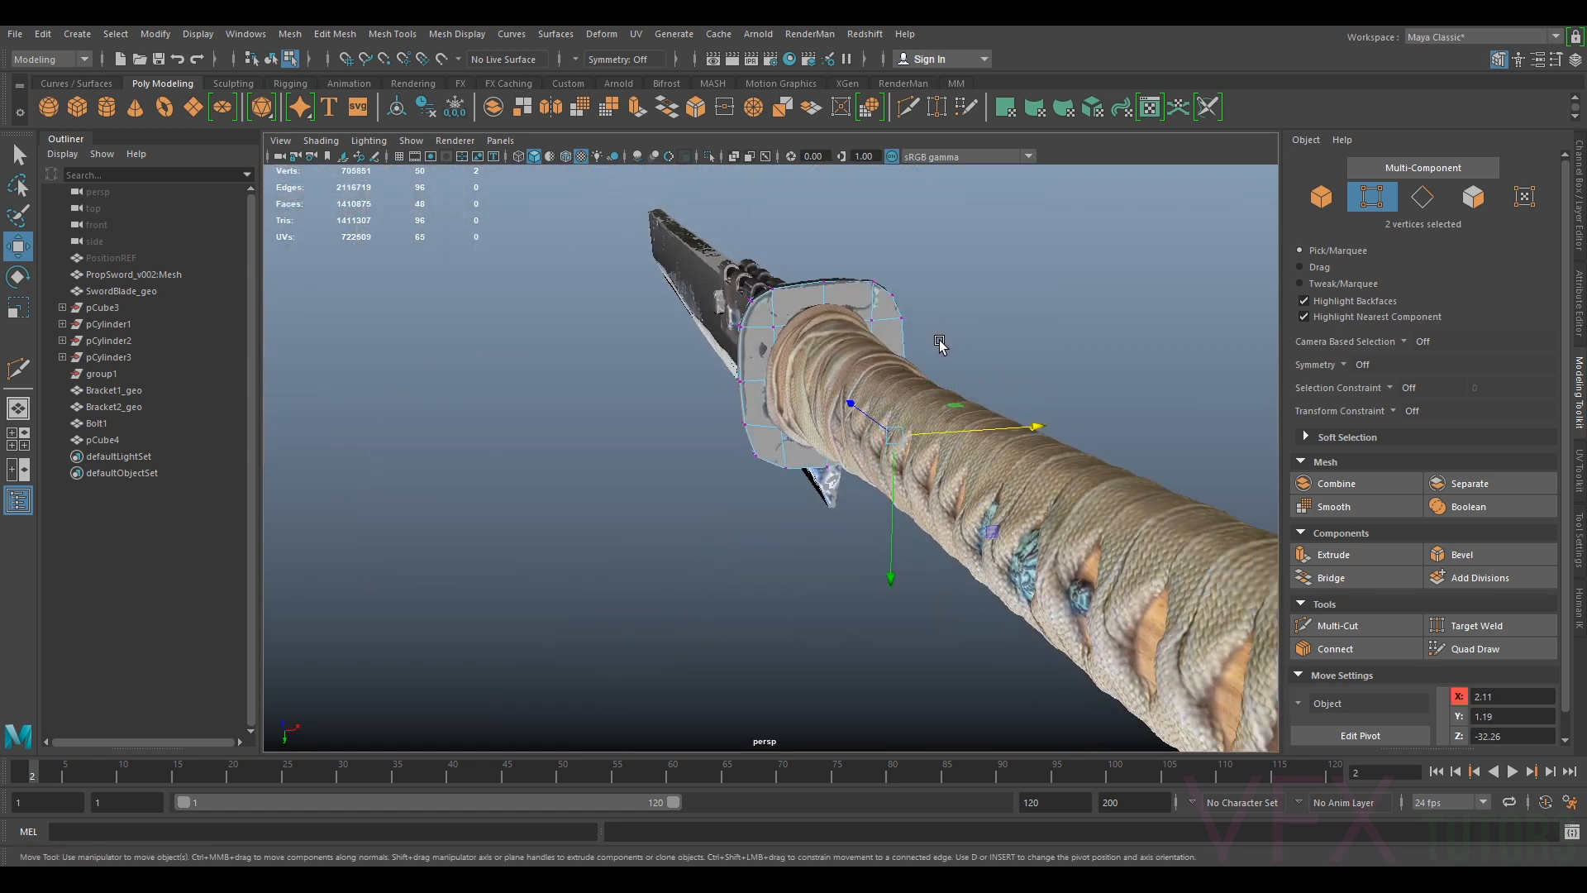
Nudge the plate's upper corner vertex pairs to refine their fit against the guard's rounded top
{"action": "right_click_drag", "start_coordinate": [940, 345], "coordinate": [910, 402], "text": "alt"}
{"action": "right_click_drag", "start_coordinate": [864, 322], "coordinate": [838, 339], "text": "alt"}
{"action": "left_click_drag", "start_coordinate": [866, 219], "coordinate": [832, 291]}
{"action": "left_click_drag", "start_coordinate": [716, 285], "coordinate": [742, 346]}
{"action": "scroll", "coordinate": [925, 340], "scroll_direction": "down", "scroll_amount": 3}
{"action": "left_click_drag", "start_coordinate": [950, 333], "coordinate": [907, 342], "text": "alt"}
{"action": "mouse_move", "coordinate": [1046, 380]}
{"action": "left_mouse_down"}
{"action": "mouse_move", "coordinate": [1059, 400]}
{"action": "mouse_move", "coordinate": [830, 438]}
{"action": "mouse_move", "coordinate": [795, 382]}
{"action": "left_mouse_up"}
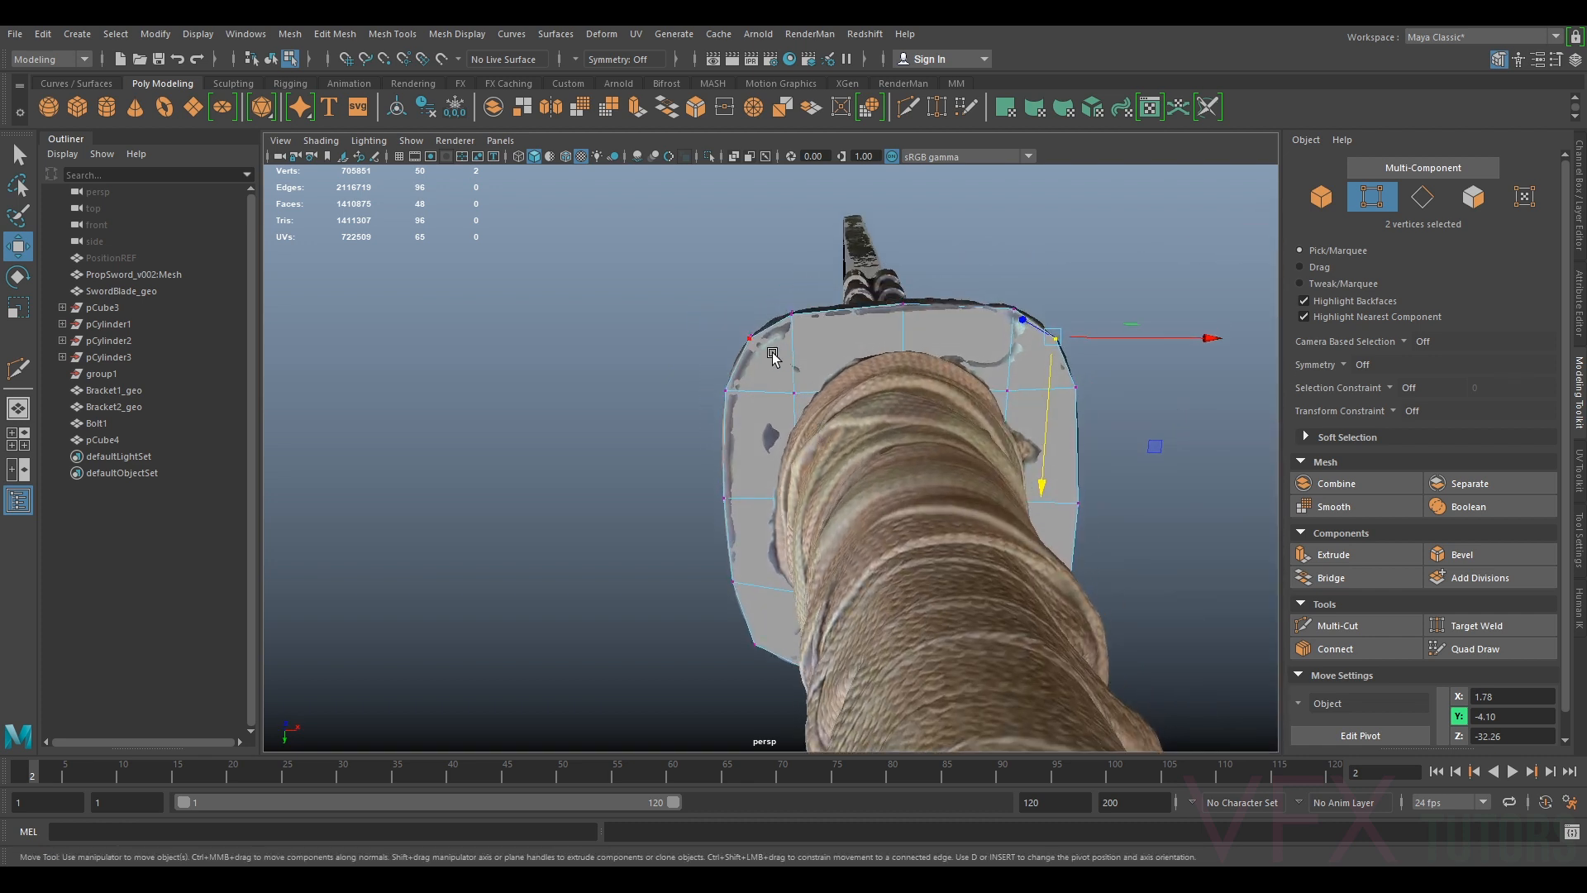
{"action": "left_click_drag", "start_coordinate": [785, 482], "coordinate": [827, 438], "text": "alt"}
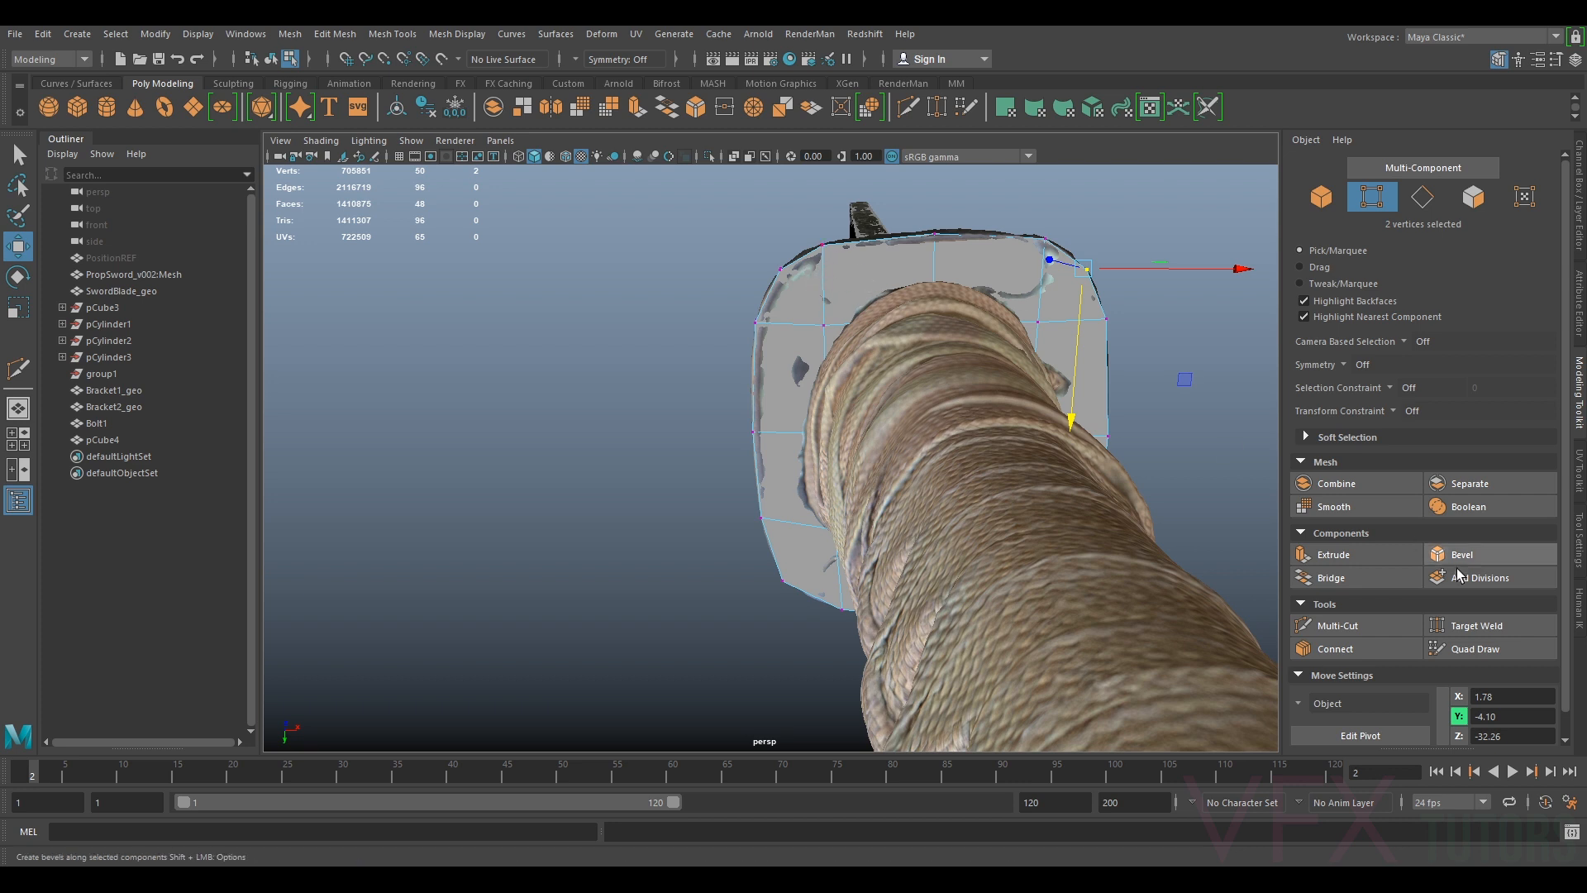
Turn on X-Ray shading and try a horizontal edge loop just below the plate's upper edge
{"action": "left_click", "coordinate": [1337, 625]}
{"action": "left_click", "coordinate": [822, 326]}
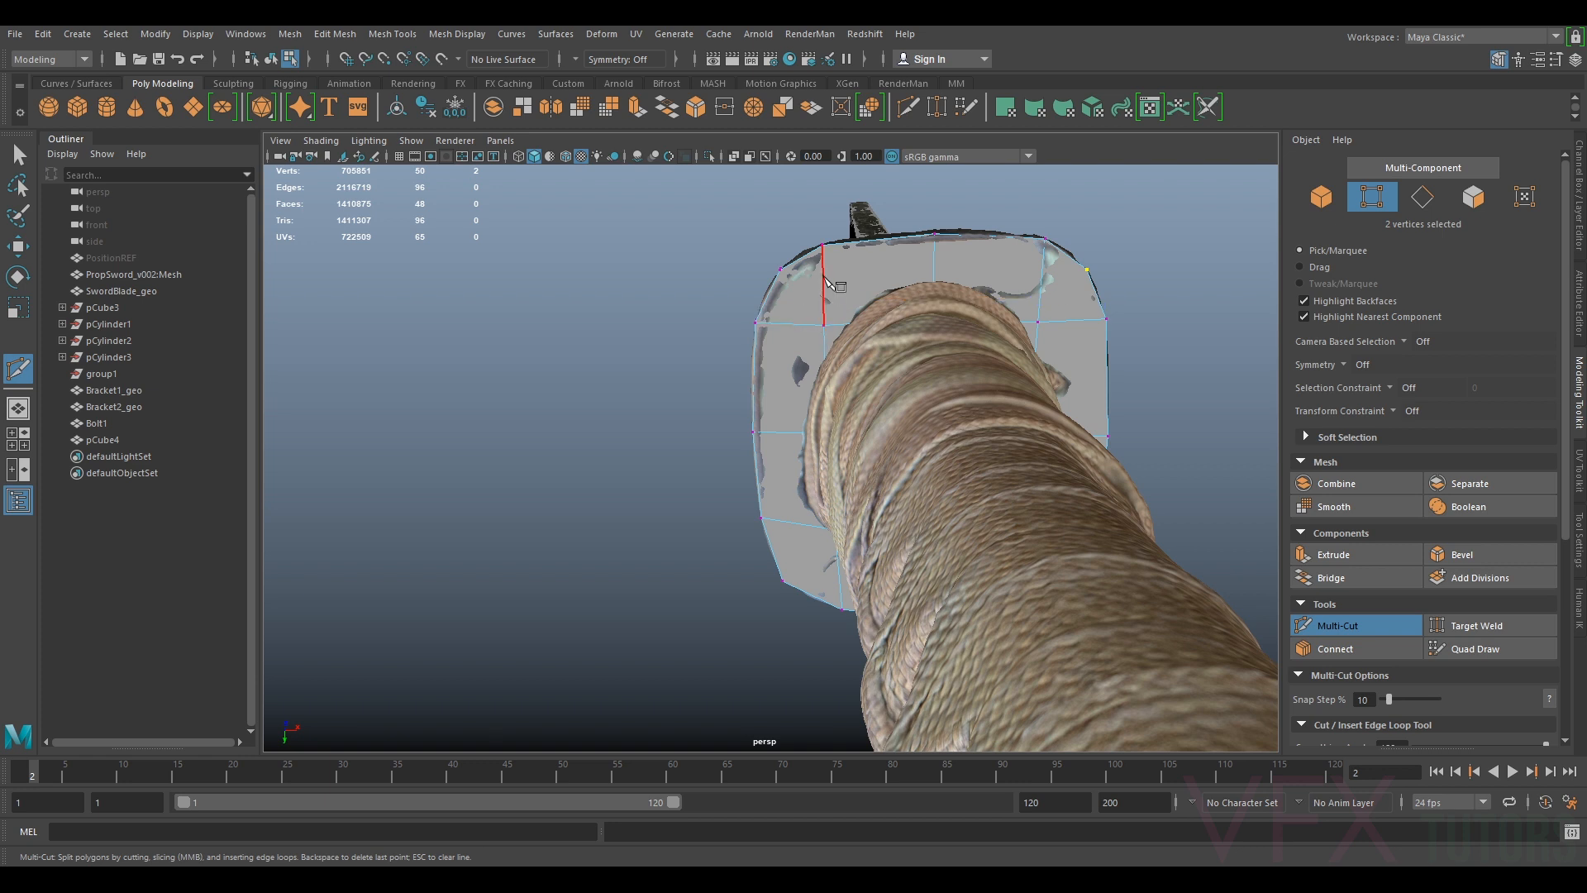
{"action": "scroll", "coordinate": [838, 296], "scroll_direction": "up", "scroll_amount": 2}
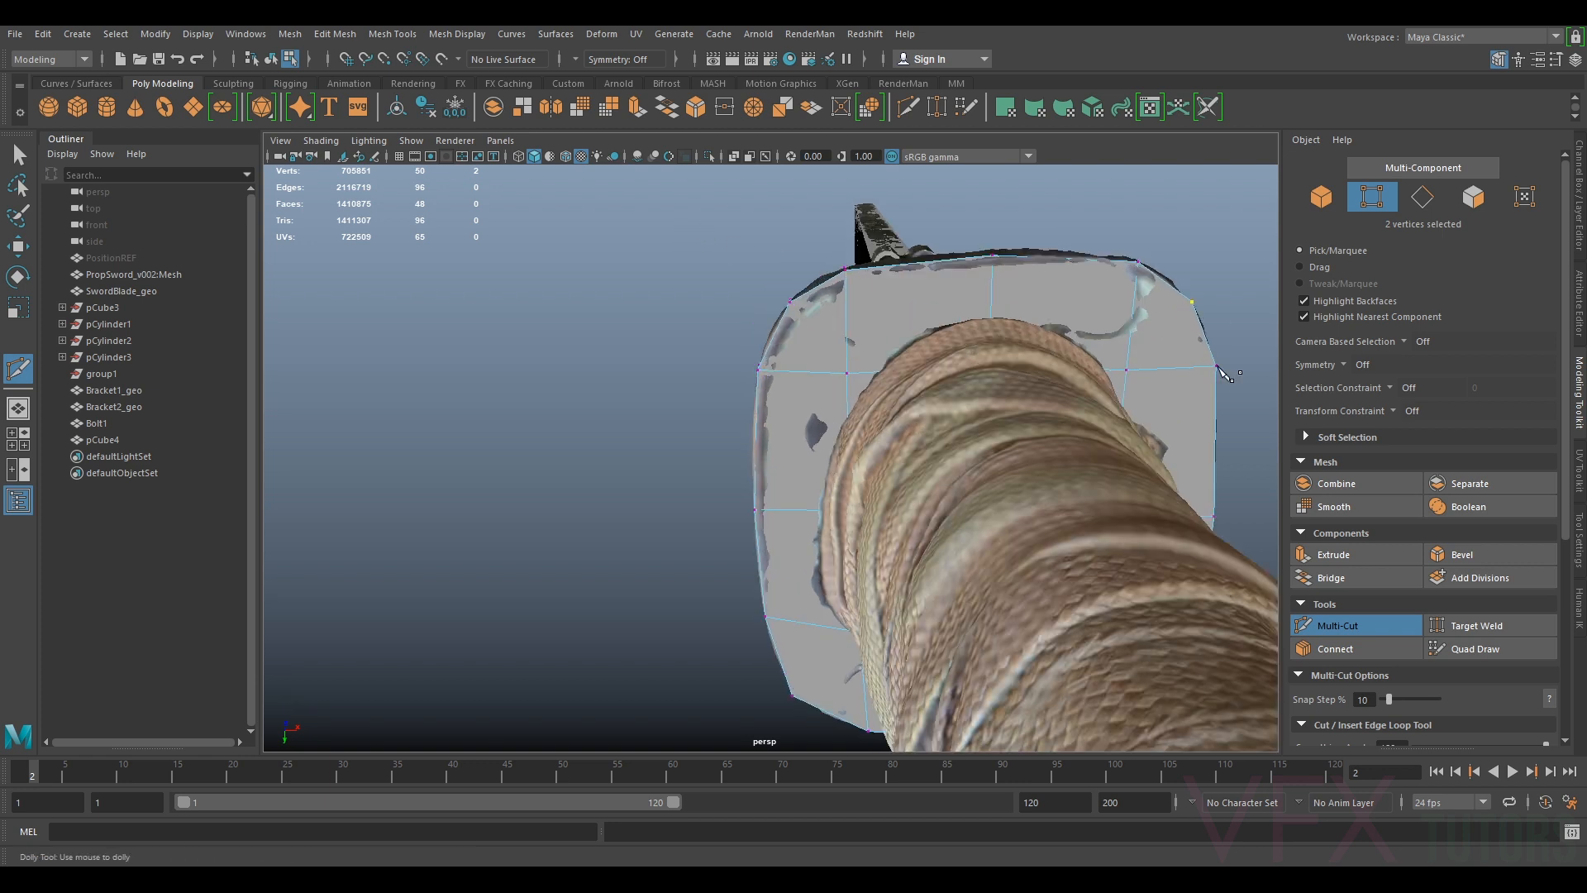
{"action": "left_click", "coordinate": [321, 140]}
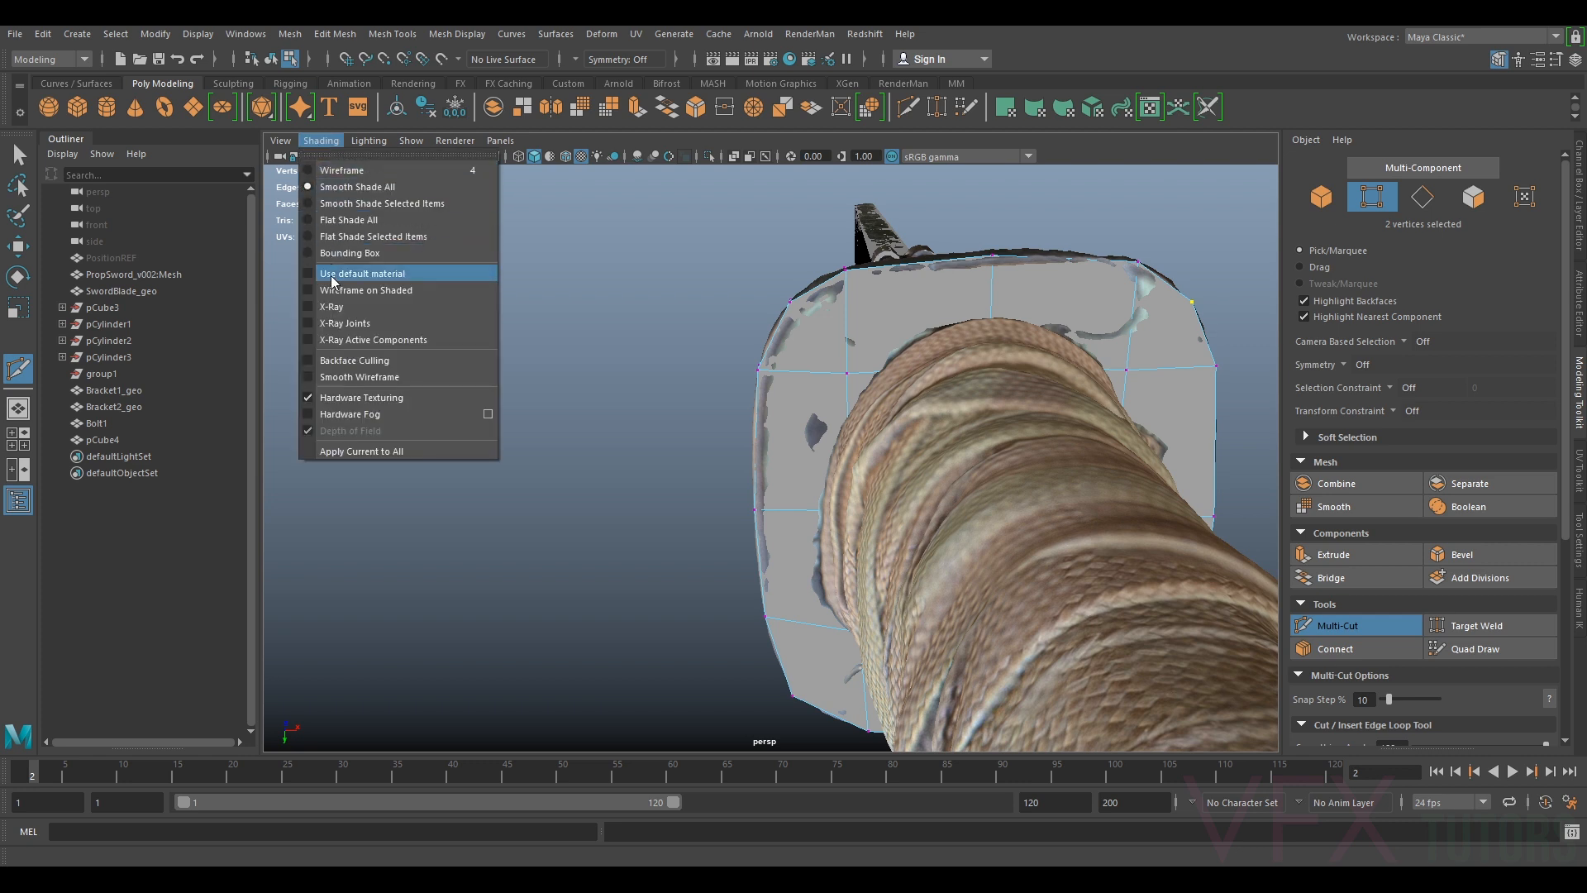
{"action": "left_click", "coordinate": [331, 307]}
{"action": "middle_click_drag", "start_coordinate": [851, 312], "coordinate": [771, 307], "text": "alt"}
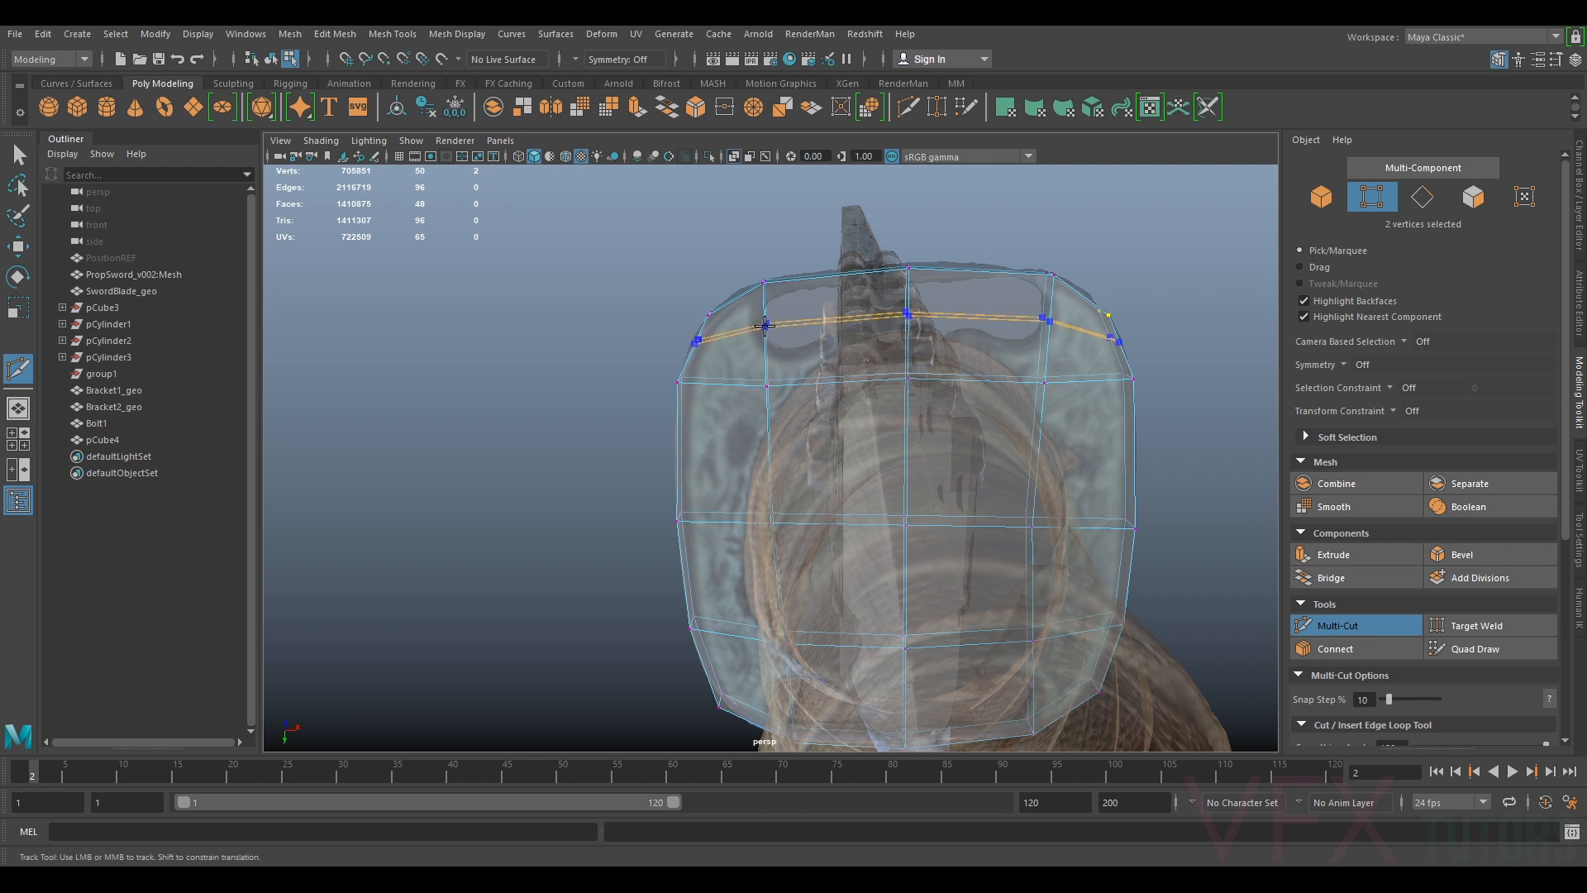
{"action": "left_click", "coordinate": [763, 326], "text": "ctrl"}
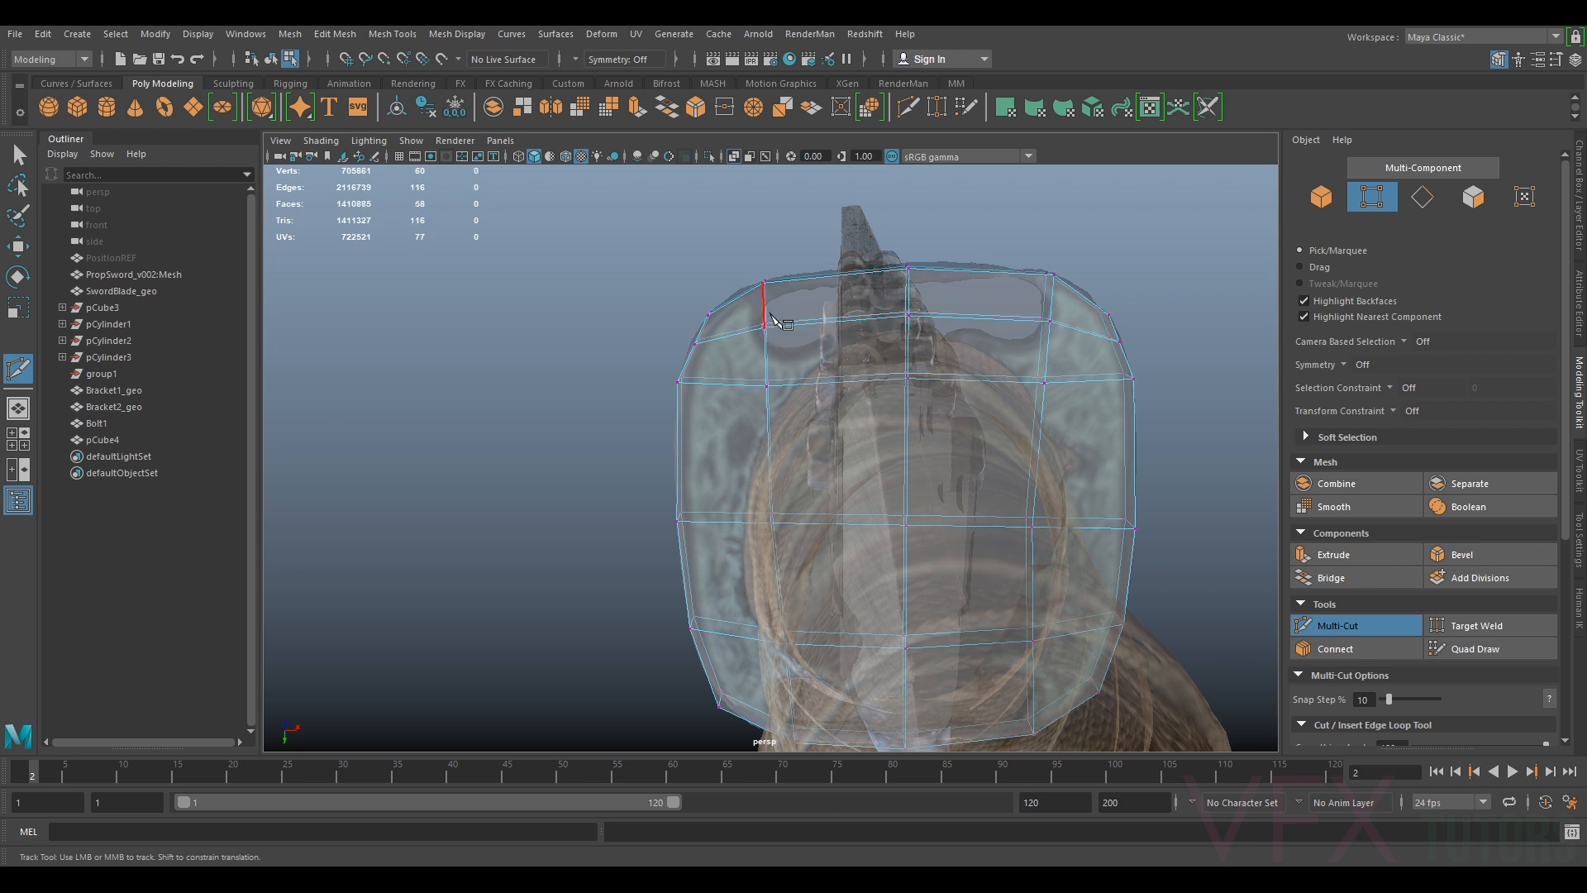
{"action": "key", "text": "Escape"}
{"action": "key", "text": "ctrl+z"}
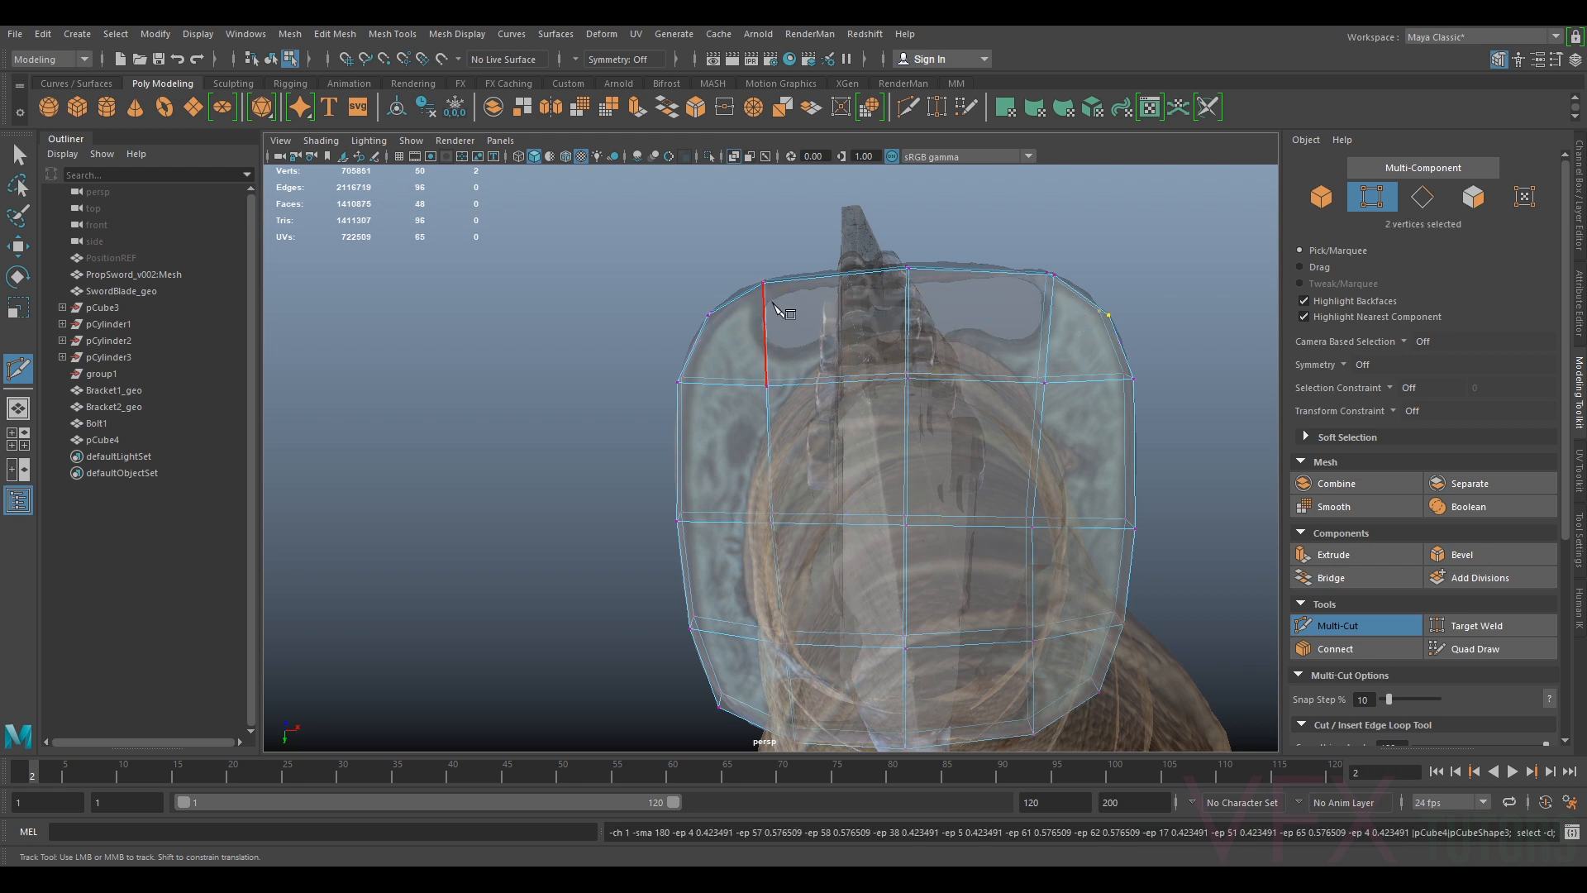
Try cutting an edge path across the plate's two upper middle faces along the top of the guard's opening
{"action": "scroll", "coordinate": [826, 306], "scroll_direction": "up", "scroll_amount": 4}
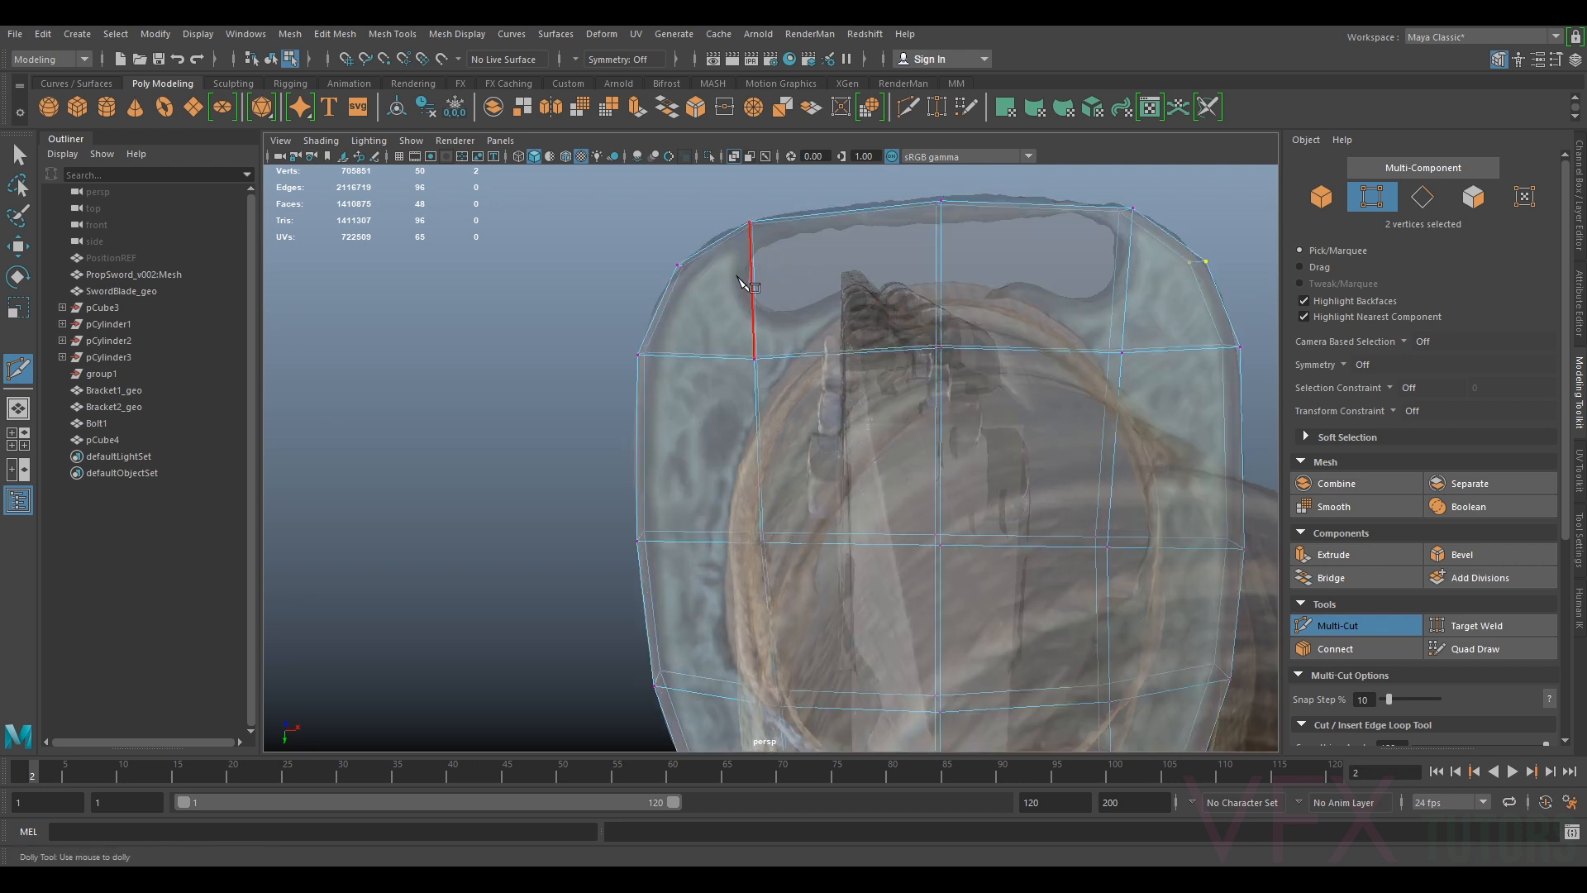
{"action": "left_click", "coordinate": [751, 256]}
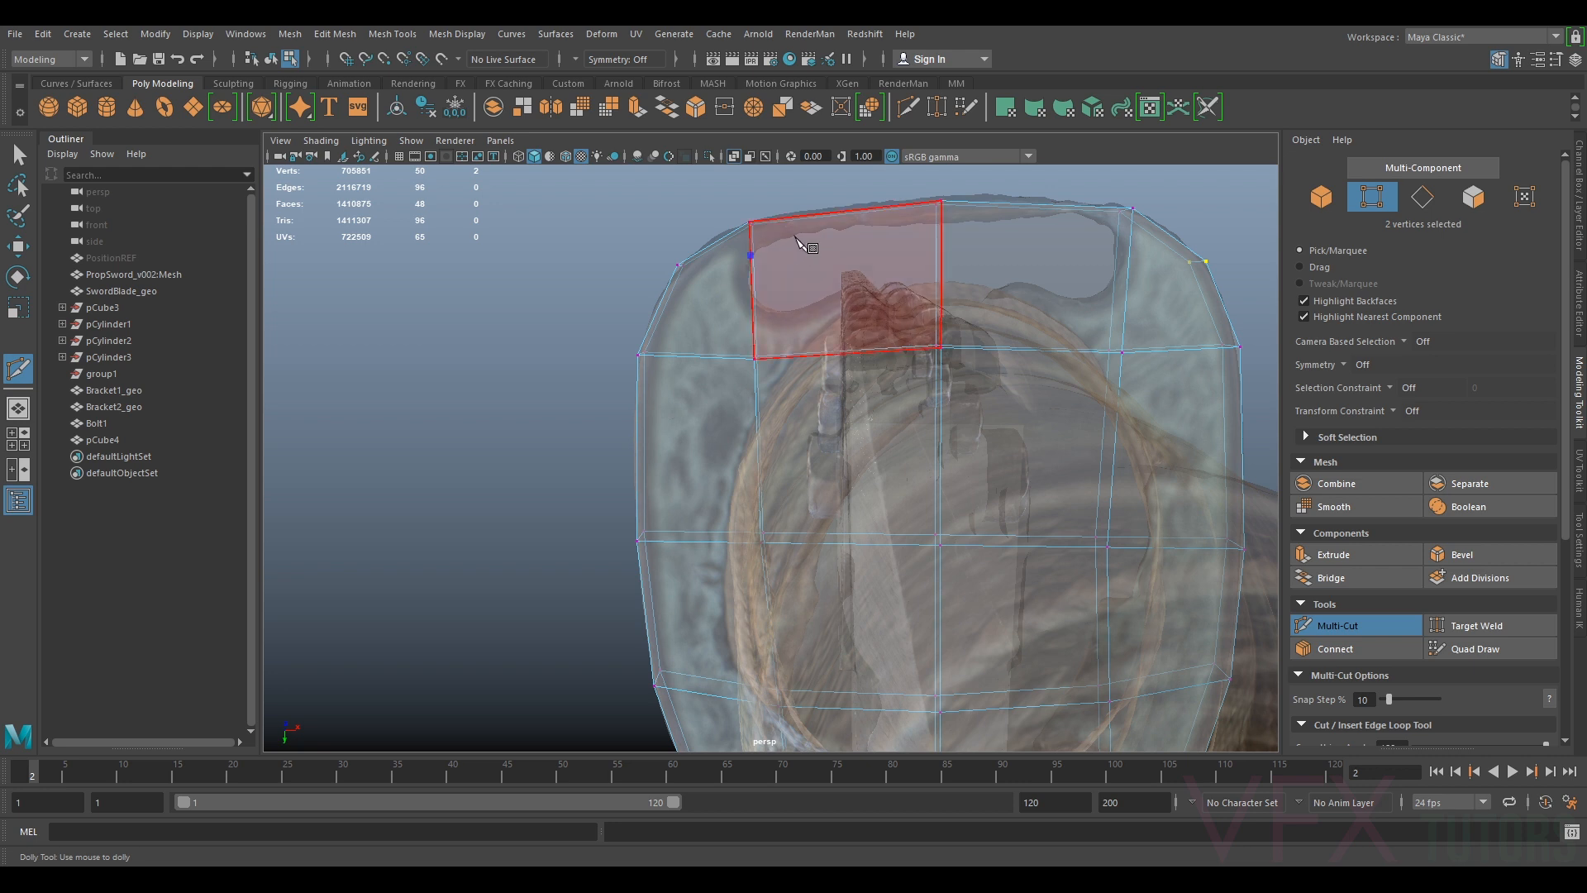
{"action": "left_click", "coordinate": [810, 236]}
{"action": "key", "text": "ctrl+z"}
{"action": "left_click", "coordinate": [942, 225]}
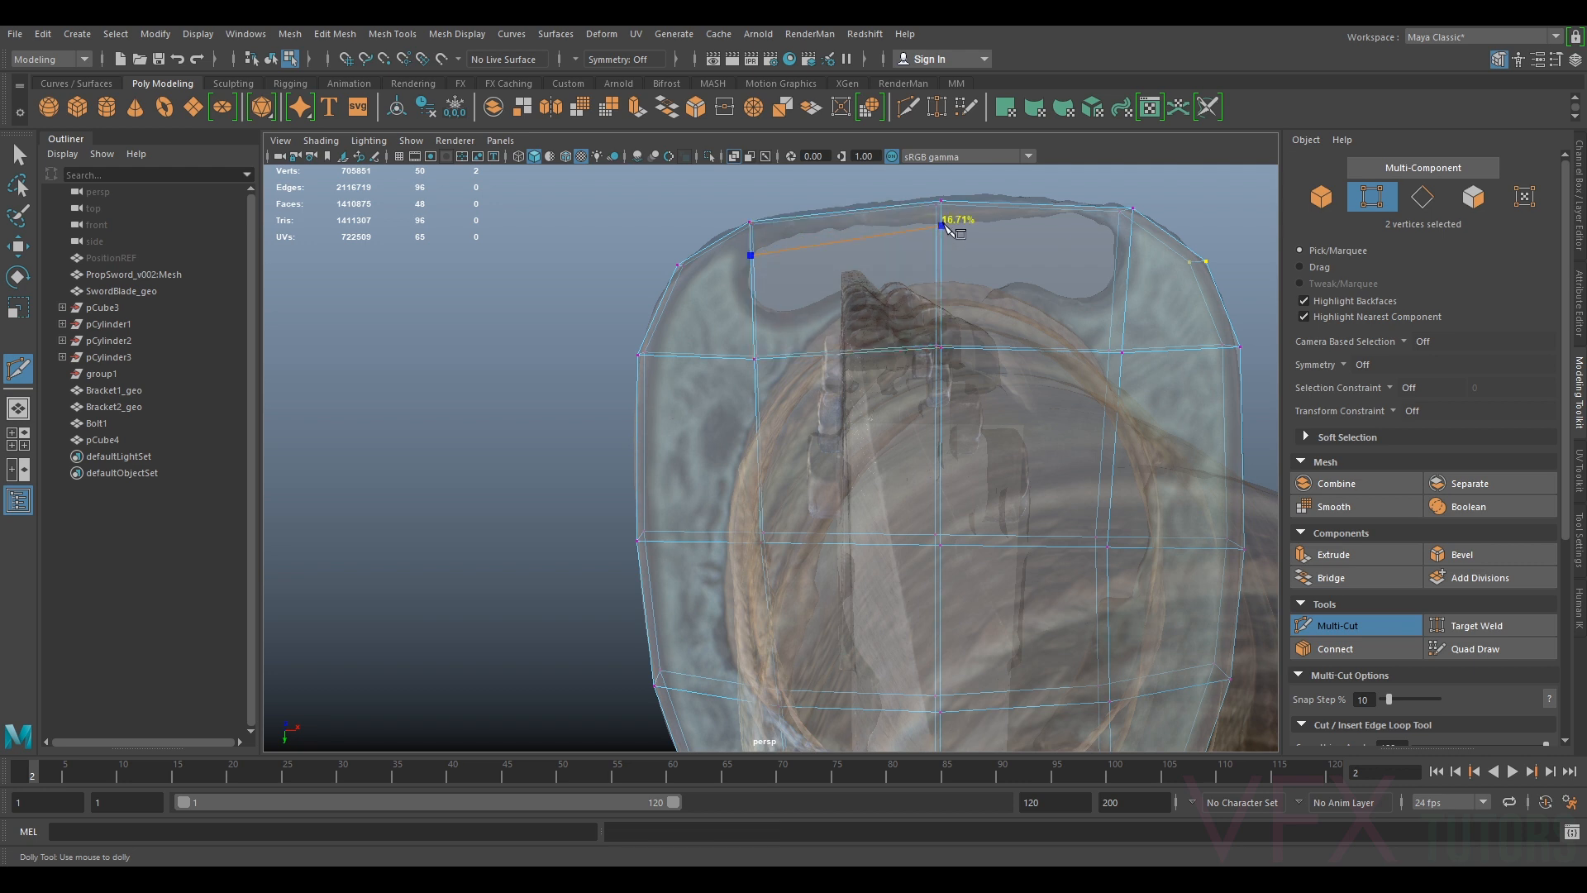
{"action": "middle_click_drag", "start_coordinate": [1133, 228], "coordinate": [1008, 248], "text": "alt"}
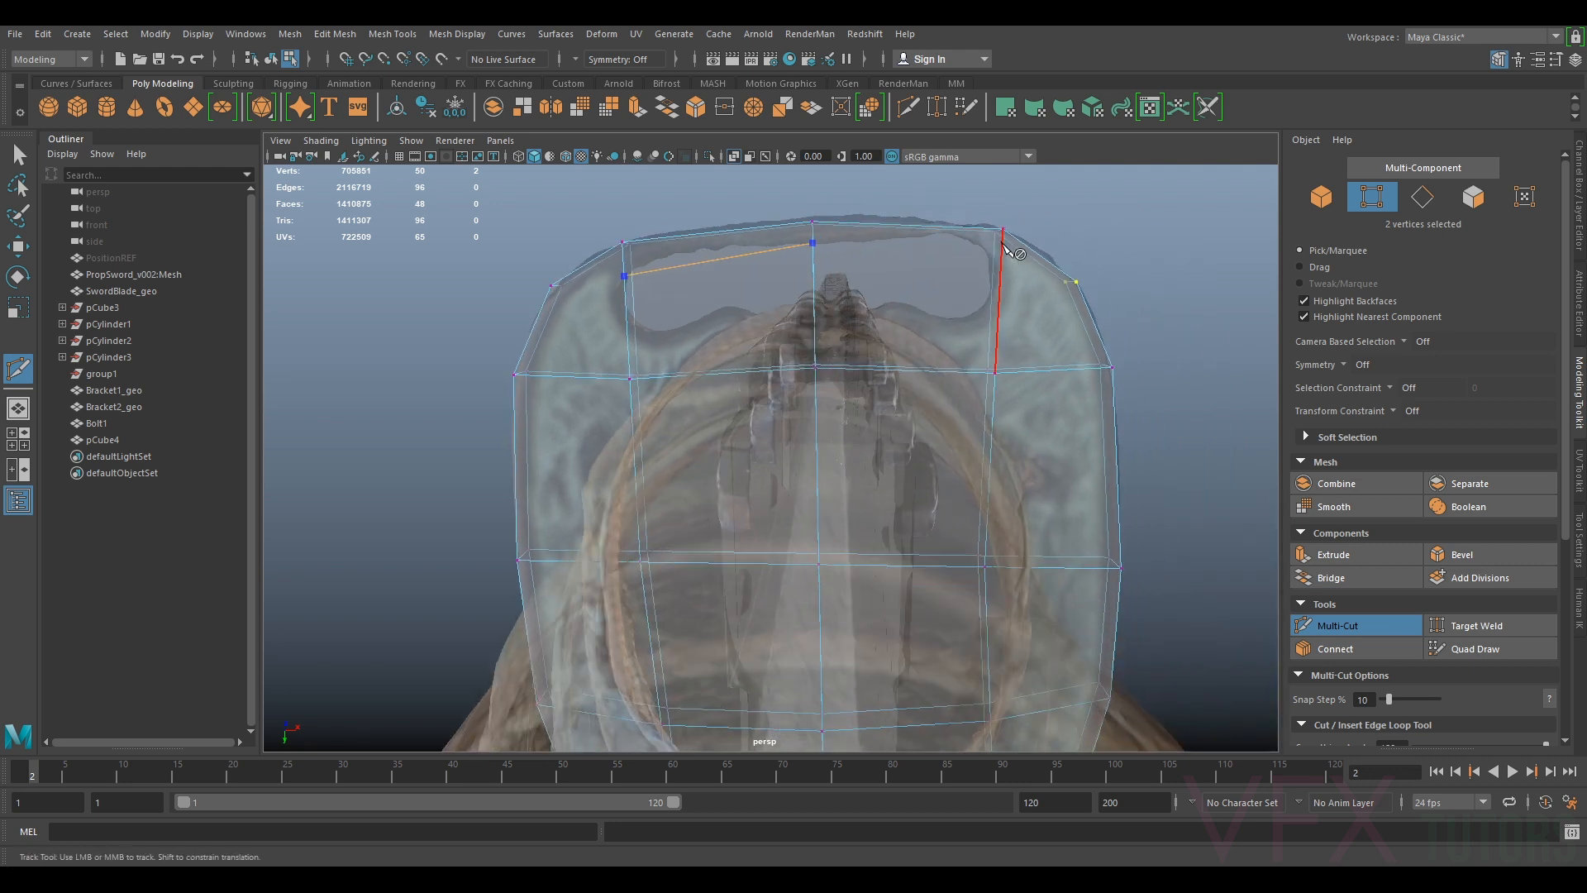
{"action": "left_click", "coordinate": [1000, 257]}
{"action": "right_click", "coordinate": [1000, 324]}
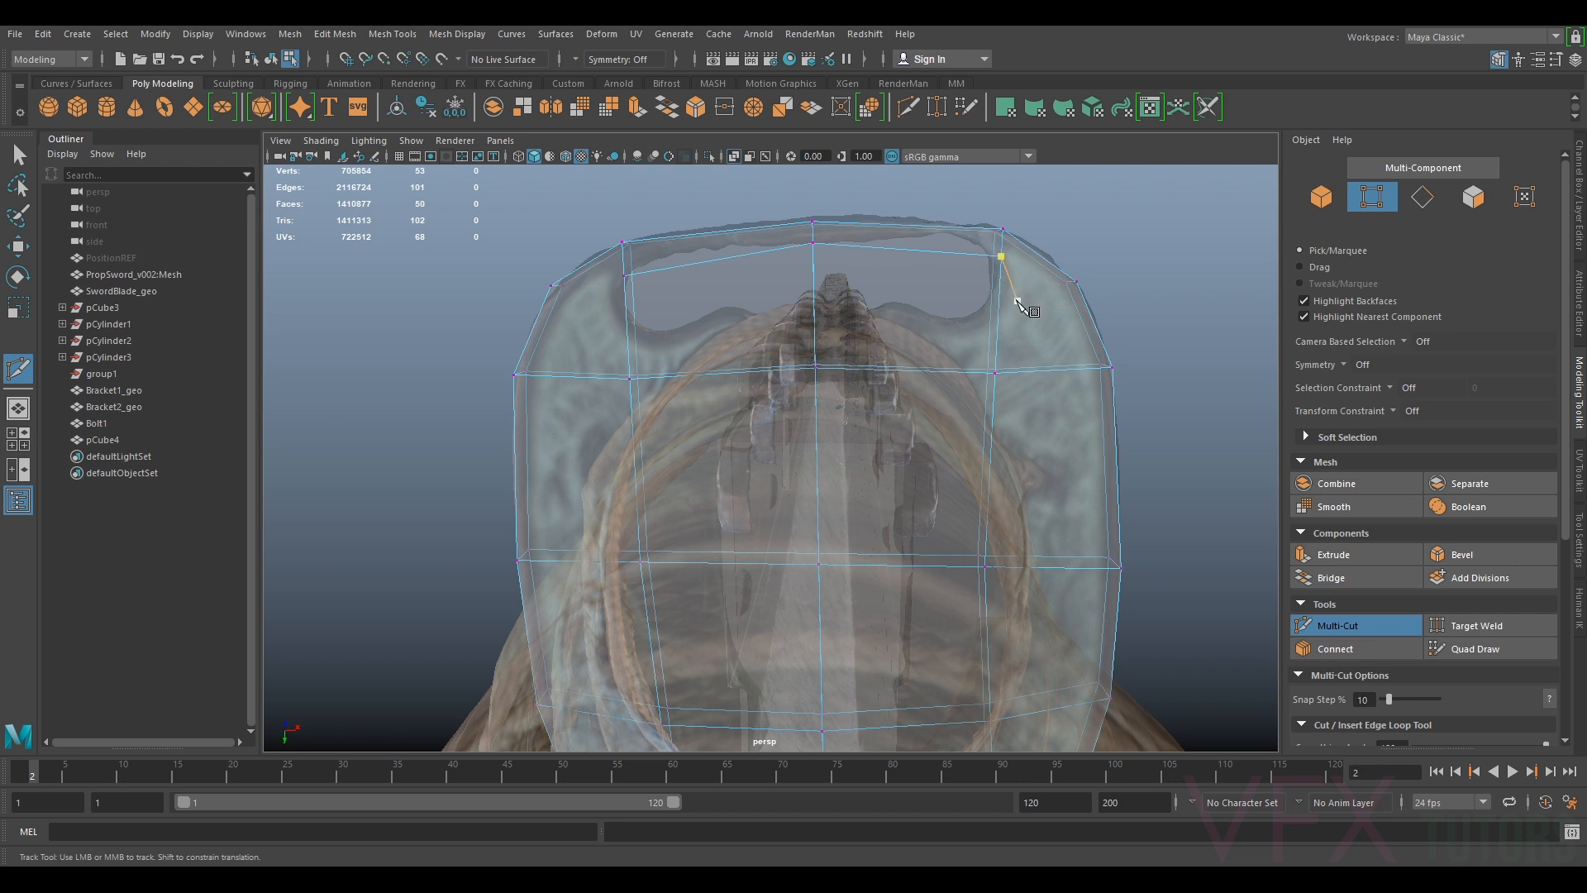
{"action": "left_click", "coordinate": [1347, 628]}
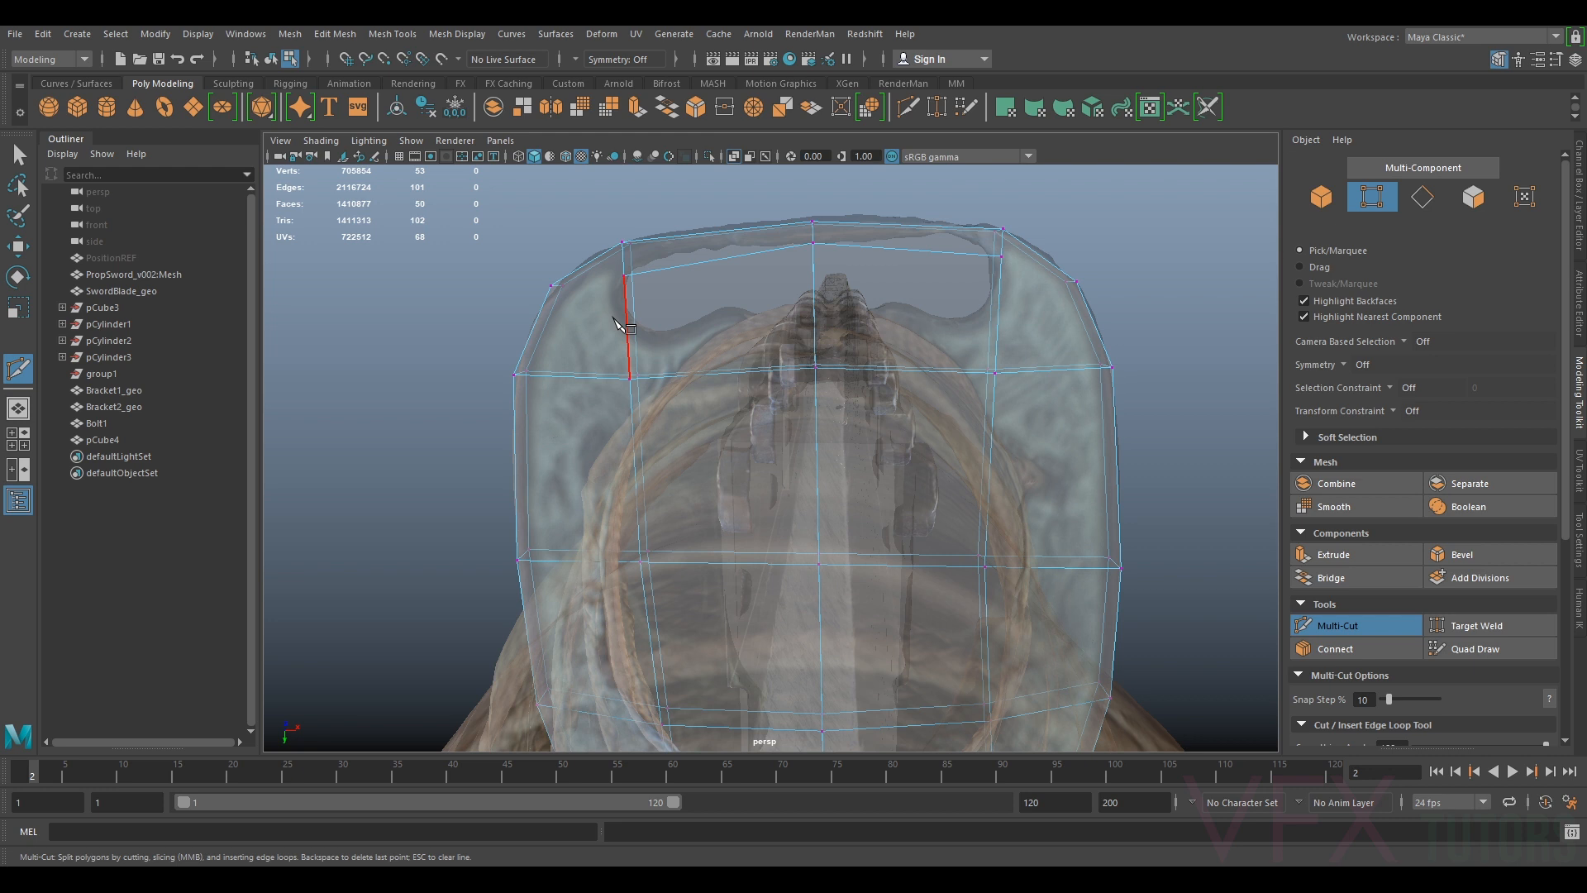
{"action": "key", "text": "ctrl+z"}
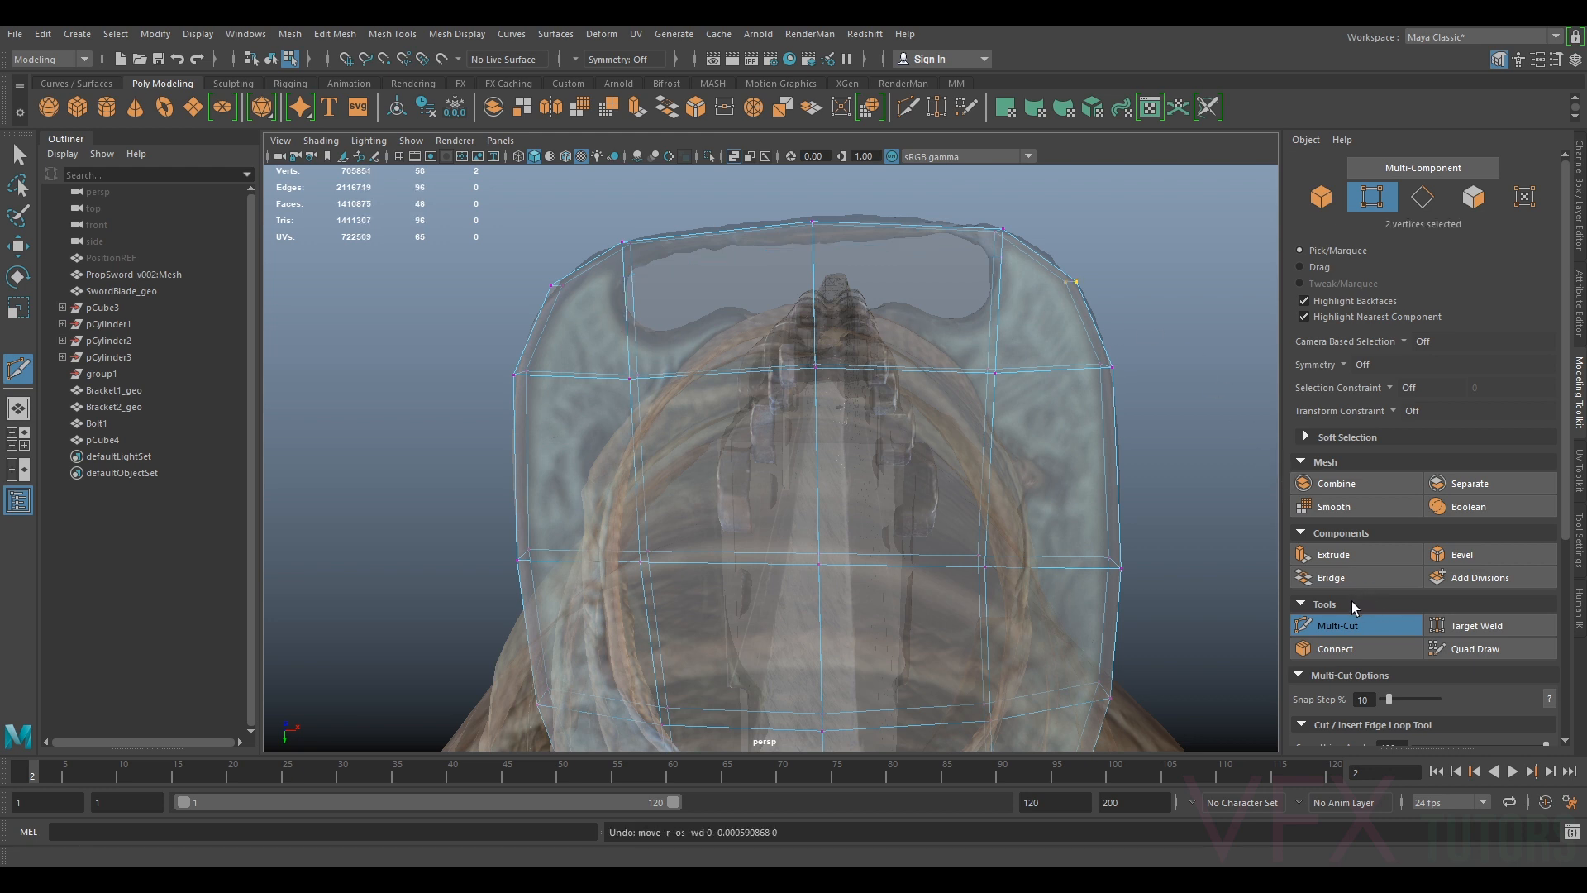
{"action": "key", "text": "ctrl+z"}
{"action": "key", "text": "q"}
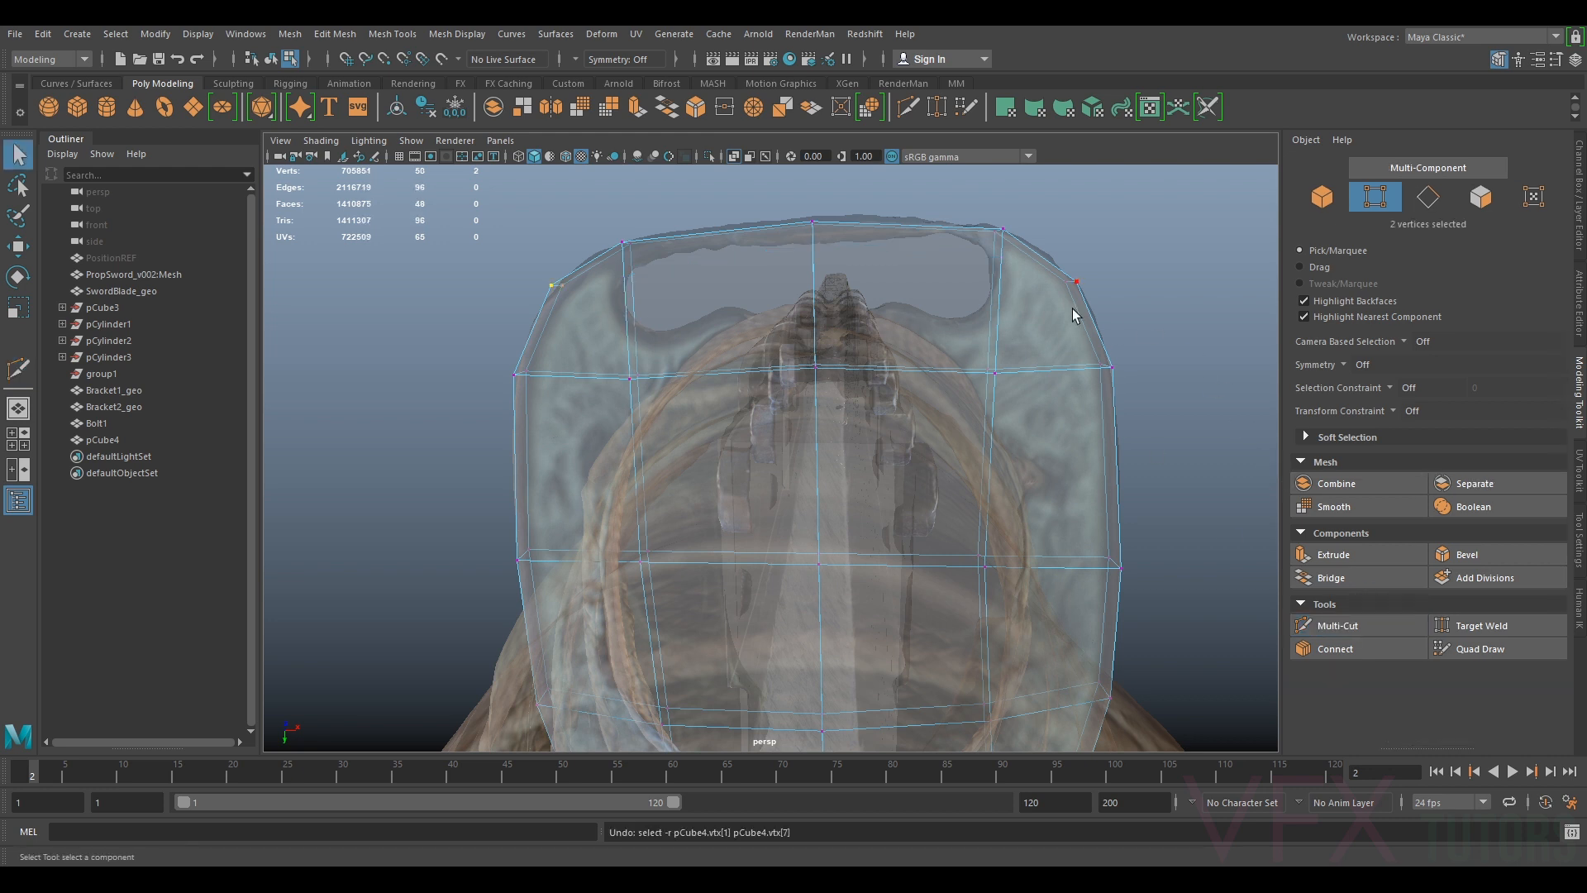
Turn off X-Ray shading in the viewport
{"action": "scroll", "coordinate": [1019, 284], "scroll_direction": "down", "scroll_amount": 3}
{"action": "scroll", "coordinate": [948, 419], "scroll_direction": "up", "scroll_amount": 2}
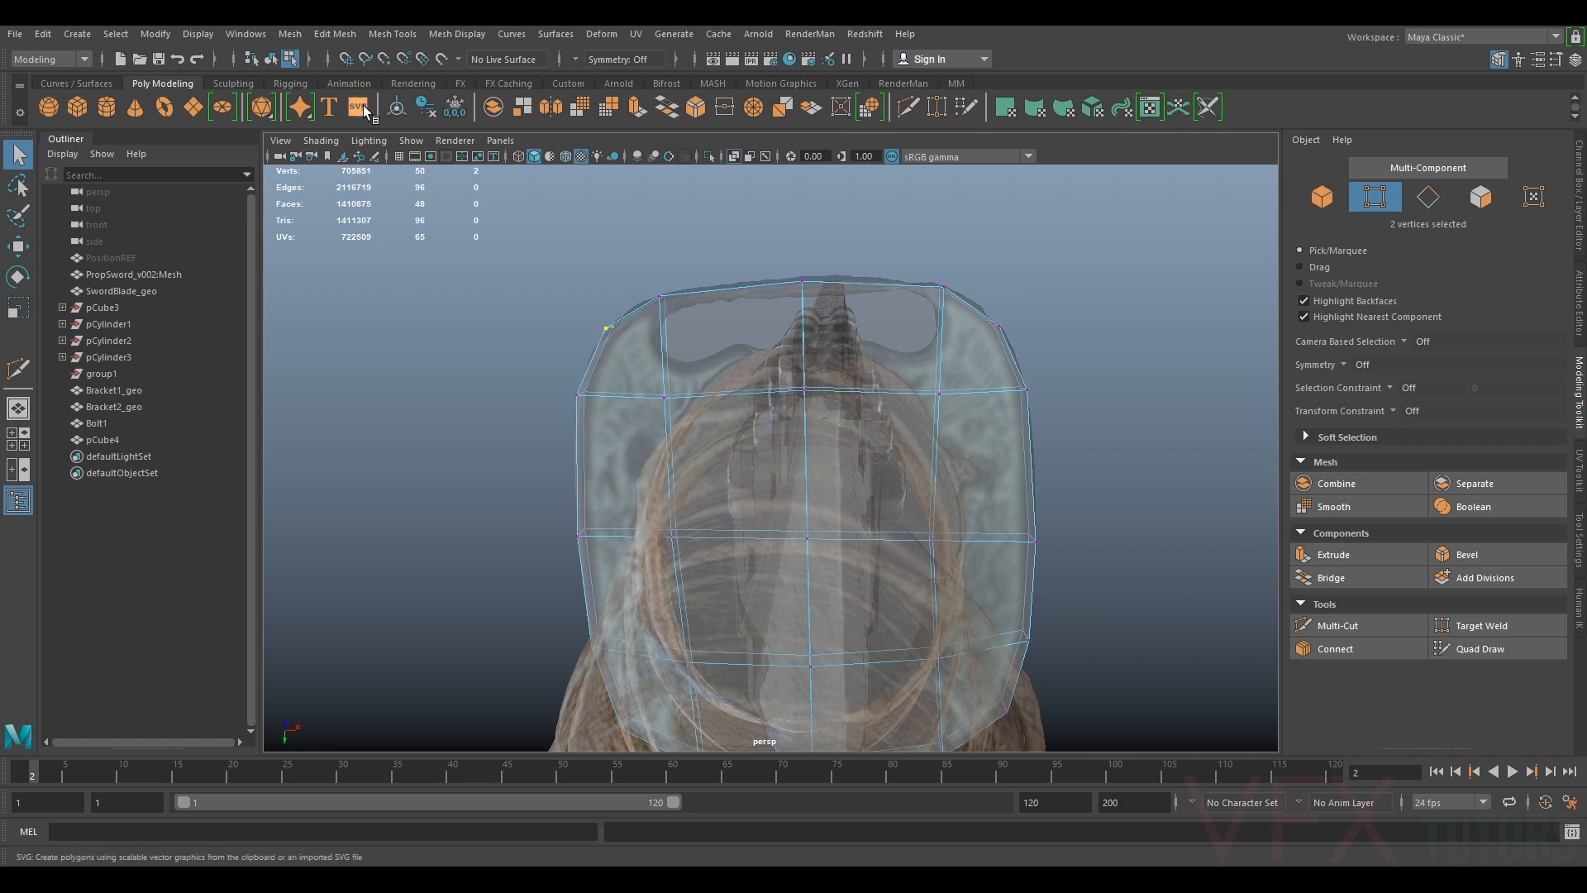
{"action": "left_click", "coordinate": [320, 141]}
{"action": "left_click", "coordinate": [339, 306]}
{"action": "mouse_move", "coordinate": [794, 355]}
{"action": "left_mouse_down", "text": "alt"}
{"action": "mouse_move", "coordinate": [821, 410]}
{"action": "mouse_move", "coordinate": [978, 401]}
{"action": "left_mouse_up", "text": "alt"}
{"action": "left_click_drag", "start_coordinate": [1030, 446], "coordinate": [1162, 396], "text": "alt"}
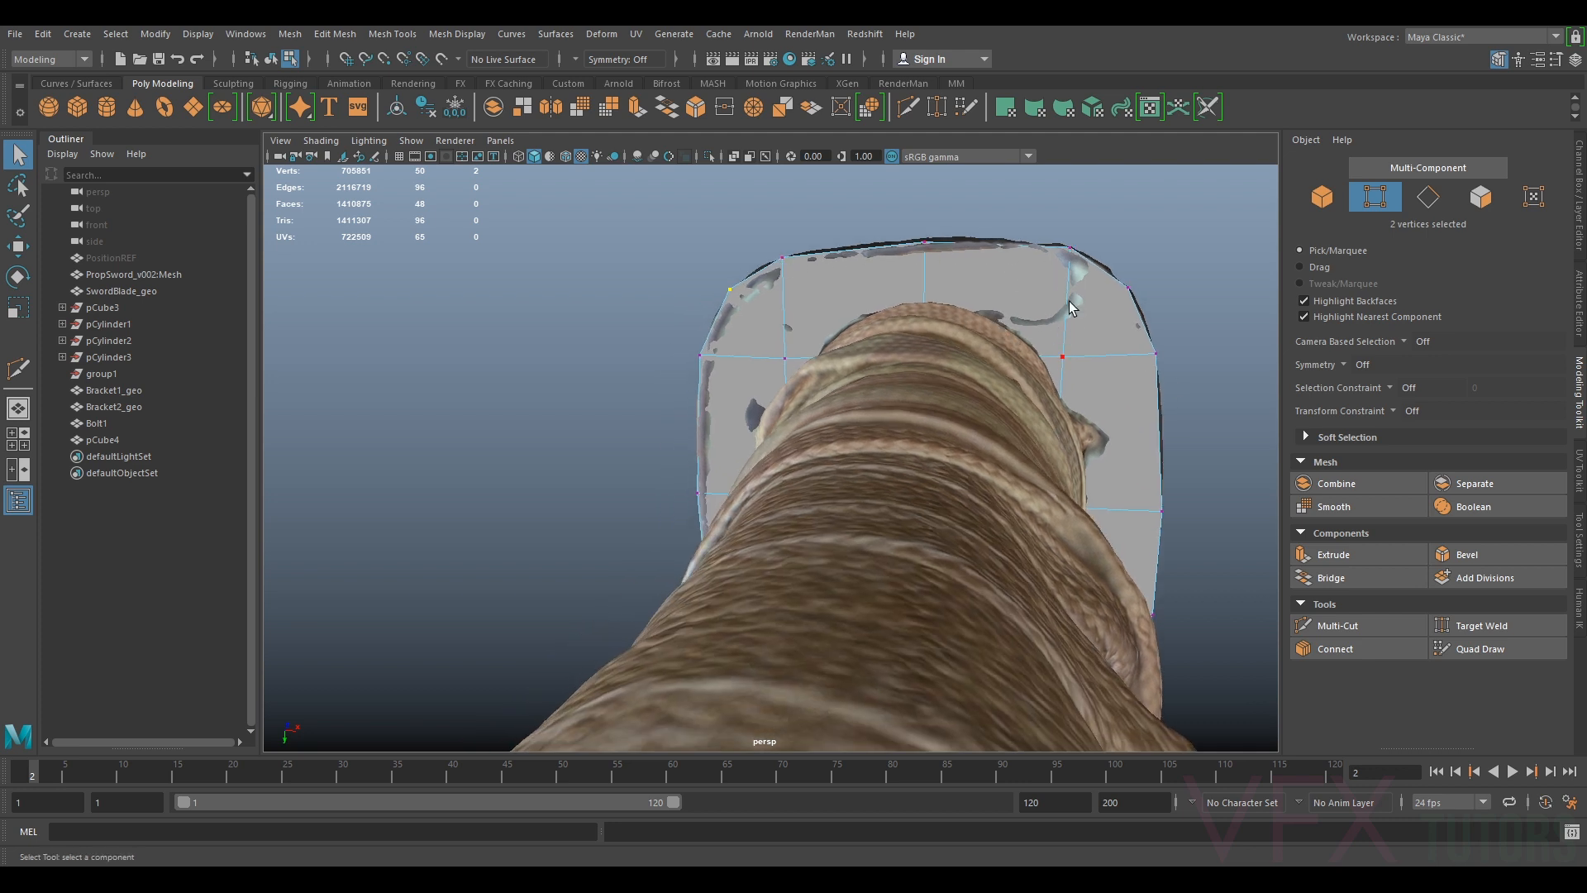
Insert a horizontal edge loop near the plate's top and three more vertical loops between the existing ones with Multi-Cut
{"action": "left_click", "coordinate": [1336, 626]}
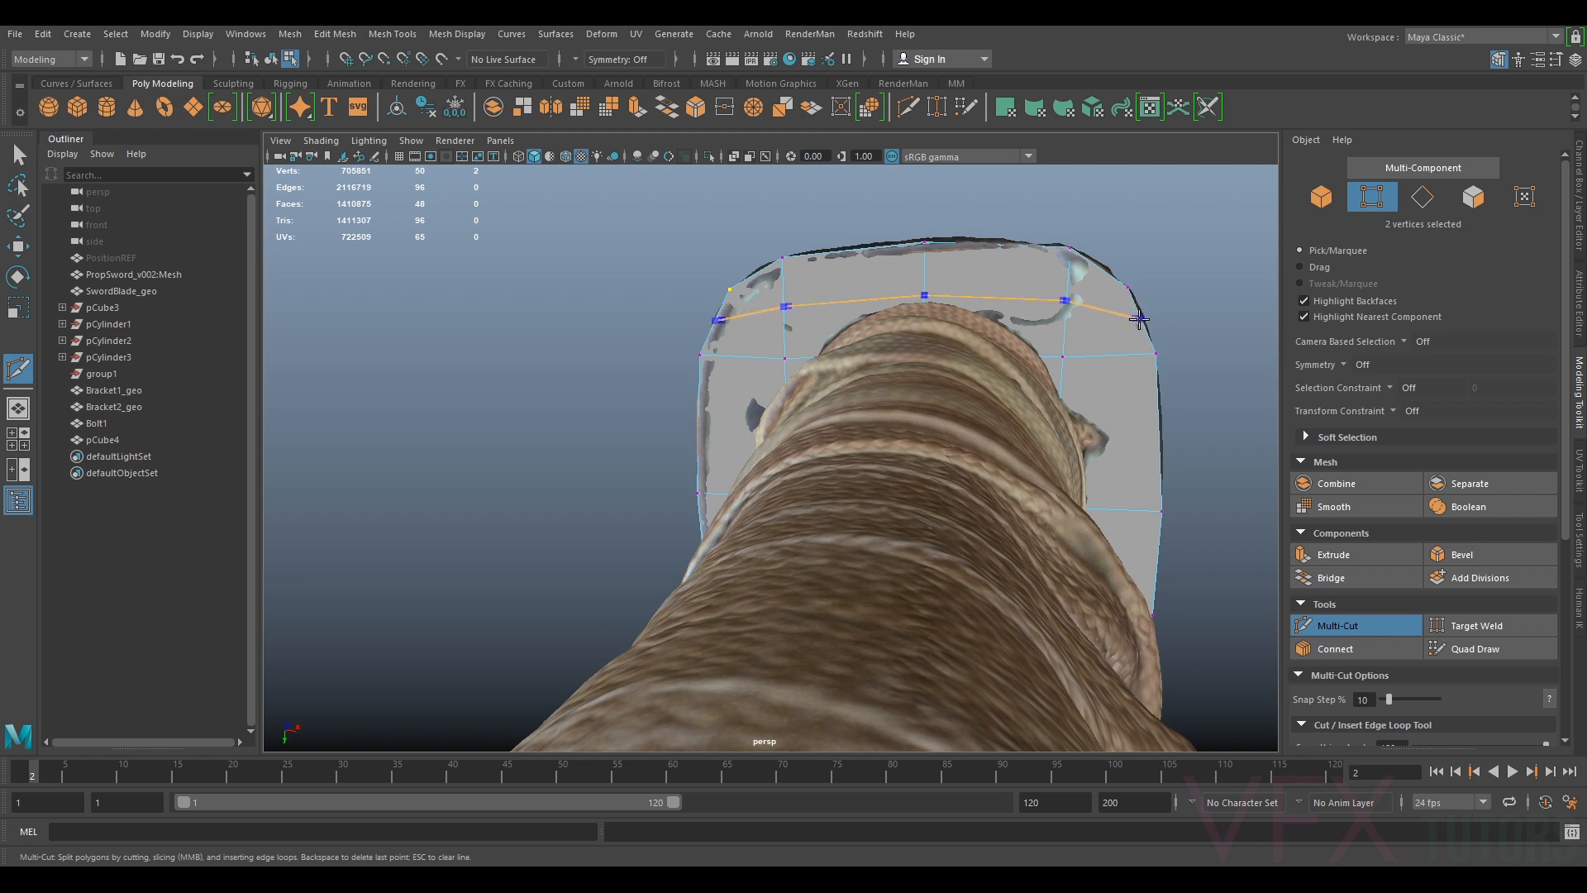
{"action": "left_click", "coordinate": [1140, 316], "text": "ctrl"}
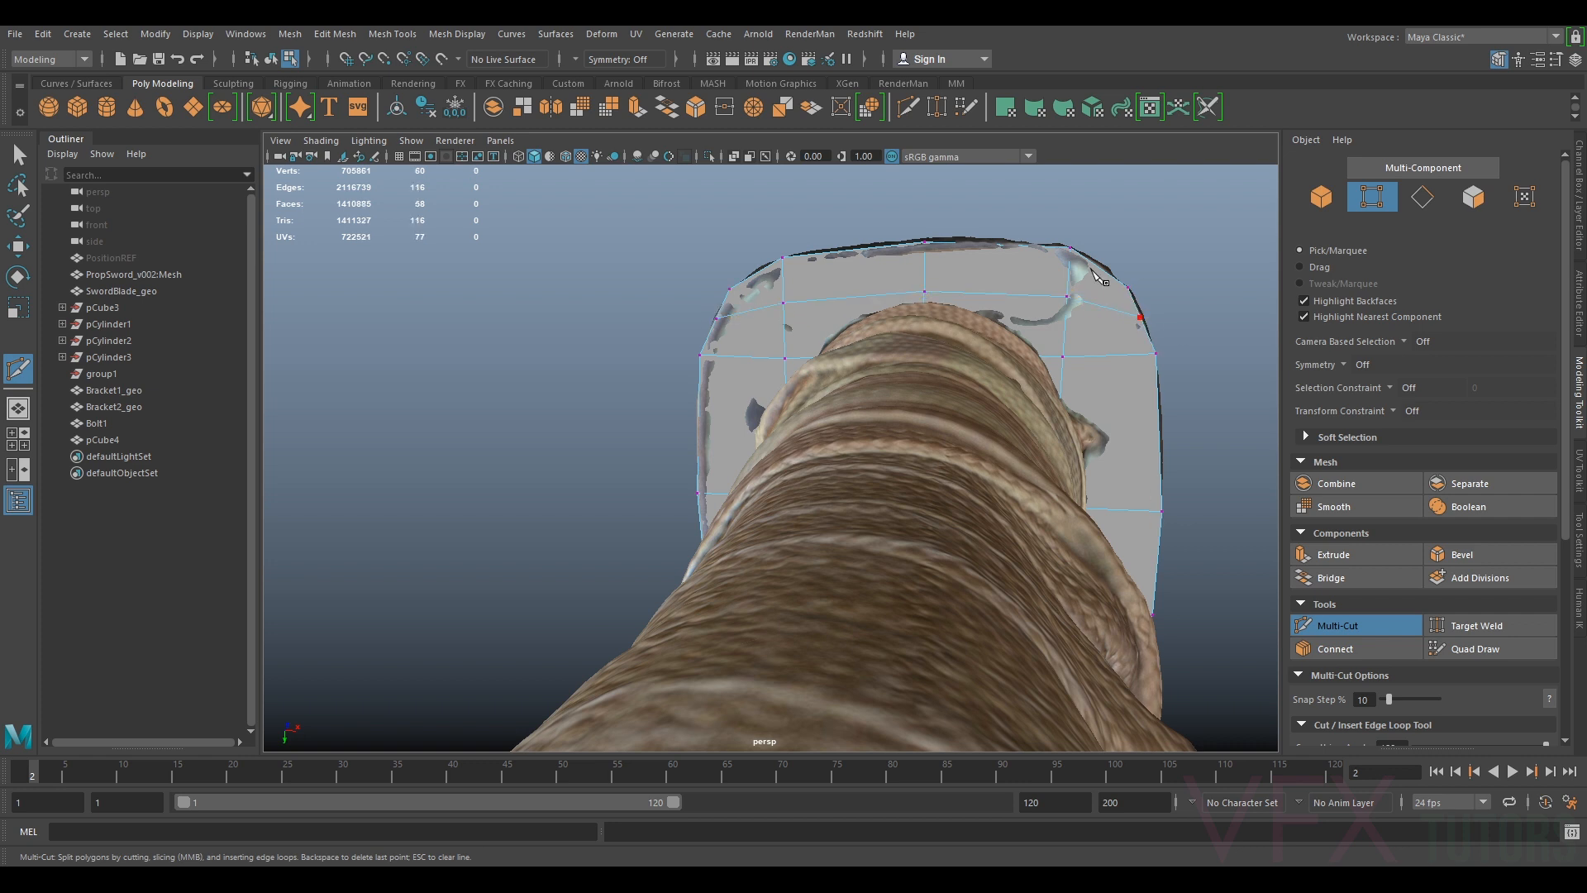
{"action": "left_click", "coordinate": [1103, 271], "text": "ctrl"}
{"action": "left_click", "coordinate": [994, 255], "text": "ctrl"}
{"action": "left_click", "coordinate": [863, 250], "text": "ctrl"}
{"action": "middle_click_drag", "start_coordinate": [863, 250], "coordinate": [747, 345], "text": "alt"}
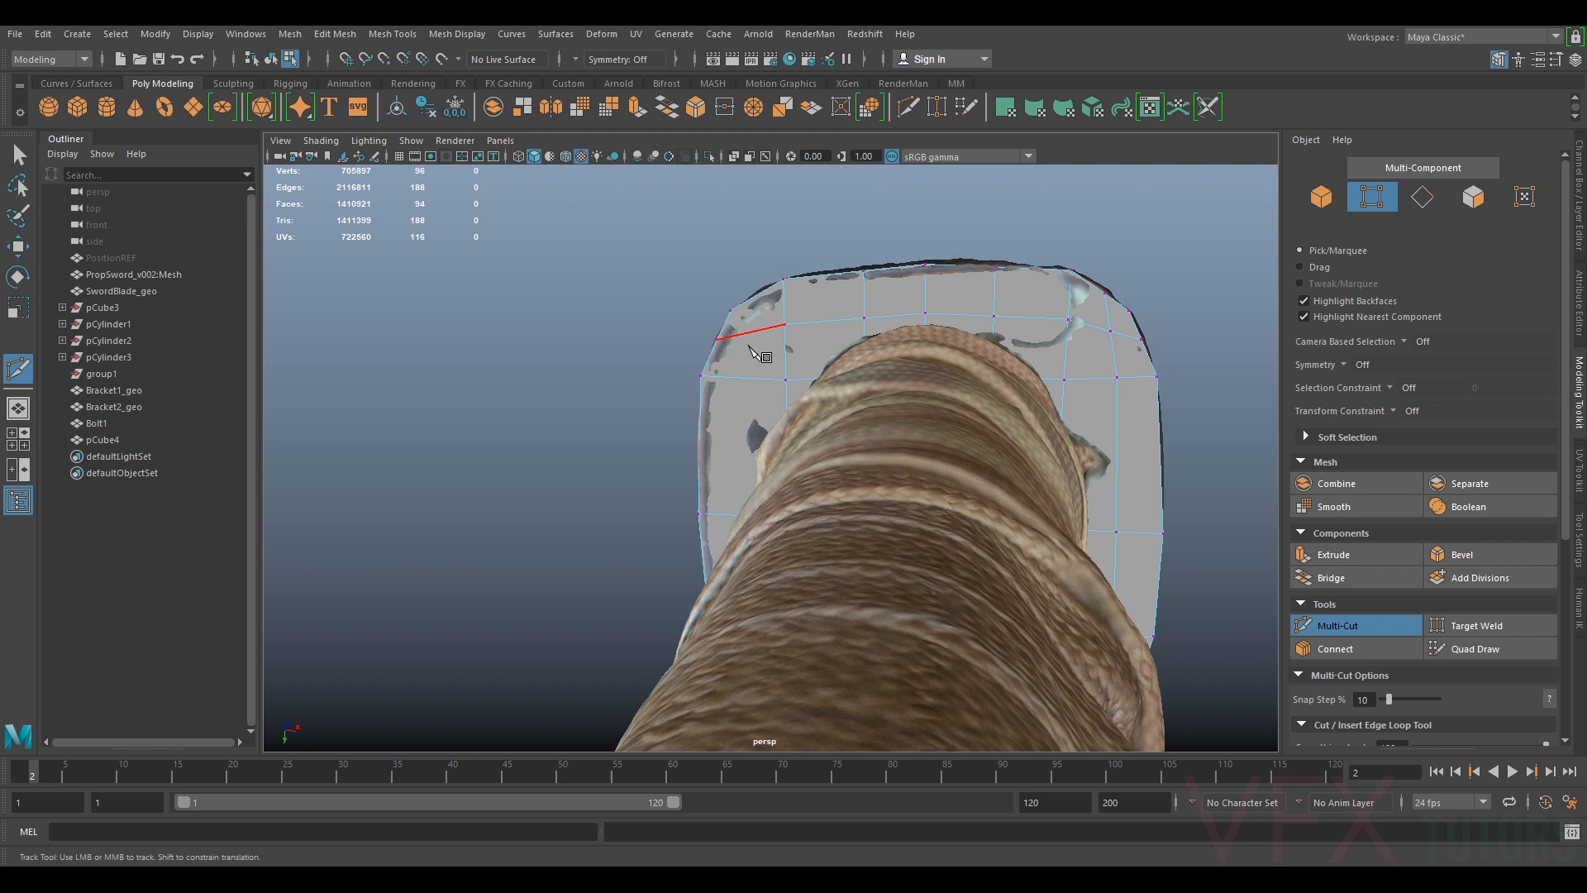
Insert three more horizontal edge loops down the plate's middle and lower sections, plus a vertical loop near its remaining side
{"action": "left_click", "coordinate": [708, 450], "text": "ctrl"}
{"action": "scroll", "coordinate": [807, 464], "scroll_direction": "down", "scroll_amount": 4}
{"action": "left_click_drag", "start_coordinate": [940, 514], "coordinate": [908, 378], "text": "alt"}
{"action": "scroll", "coordinate": [907, 378], "scroll_direction": "up", "scroll_amount": 2}
{"action": "left_click", "coordinate": [1028, 373], "text": "ctrl"}
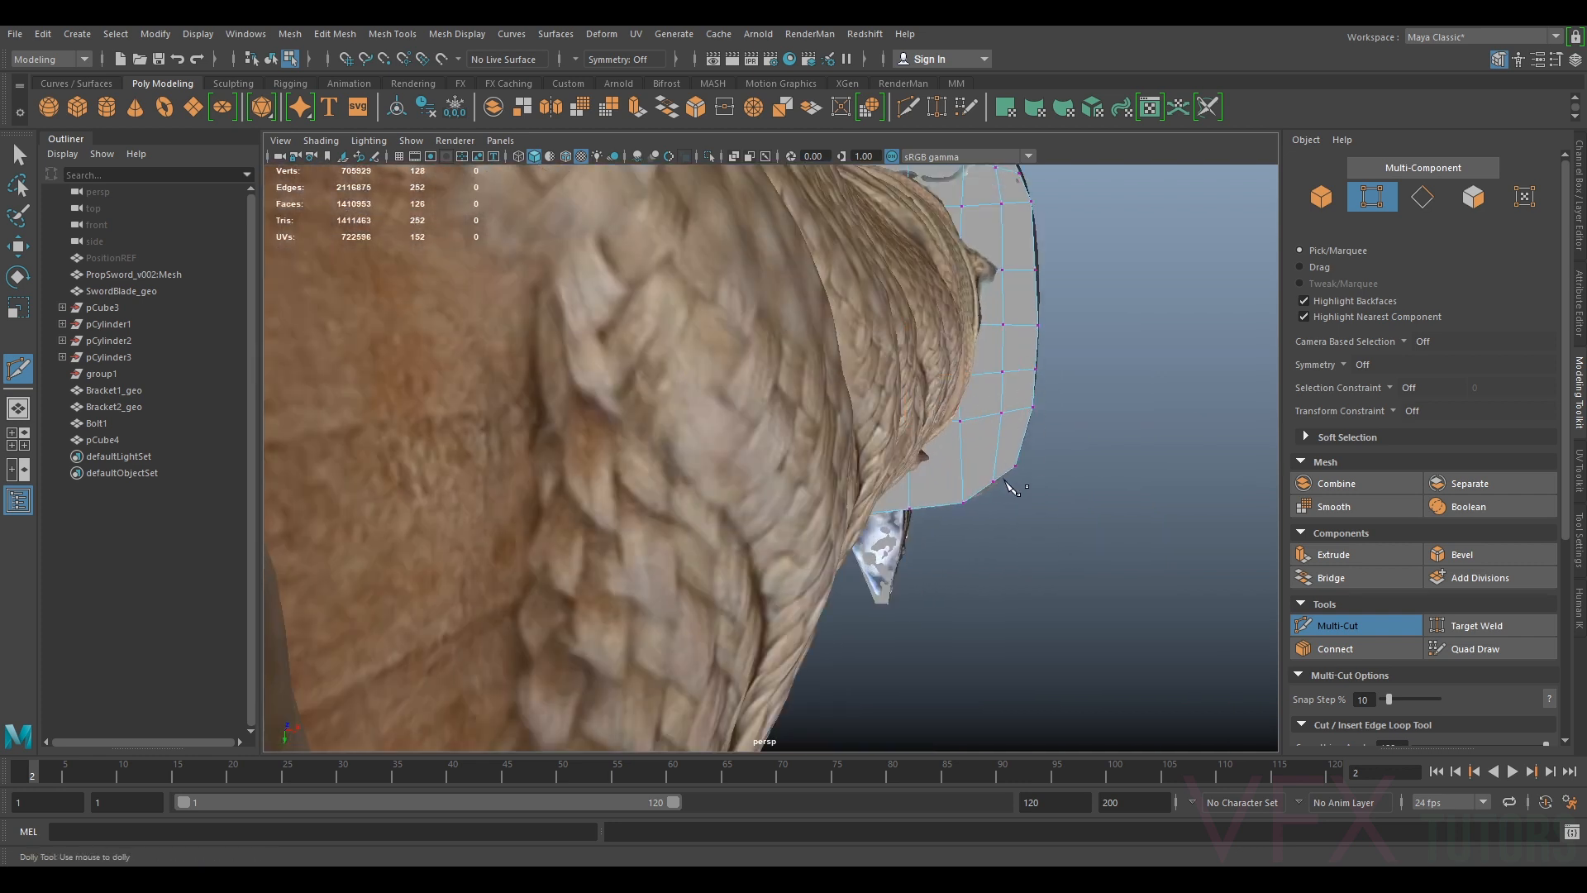
{"action": "middle_click_drag", "start_coordinate": [949, 468], "coordinate": [975, 426], "text": "alt"}
{"action": "left_click_drag", "start_coordinate": [975, 427], "coordinate": [970, 428], "text": "alt"}
{"action": "left_click", "coordinate": [1076, 445], "text": "ctrl"}
{"action": "scroll", "coordinate": [1066, 434], "scroll_direction": "down", "scroll_amount": 5}
{"action": "middle_click_drag", "start_coordinate": [1053, 420], "coordinate": [1051, 441], "text": "alt"}
{"action": "left_click", "coordinate": [1326, 627]}
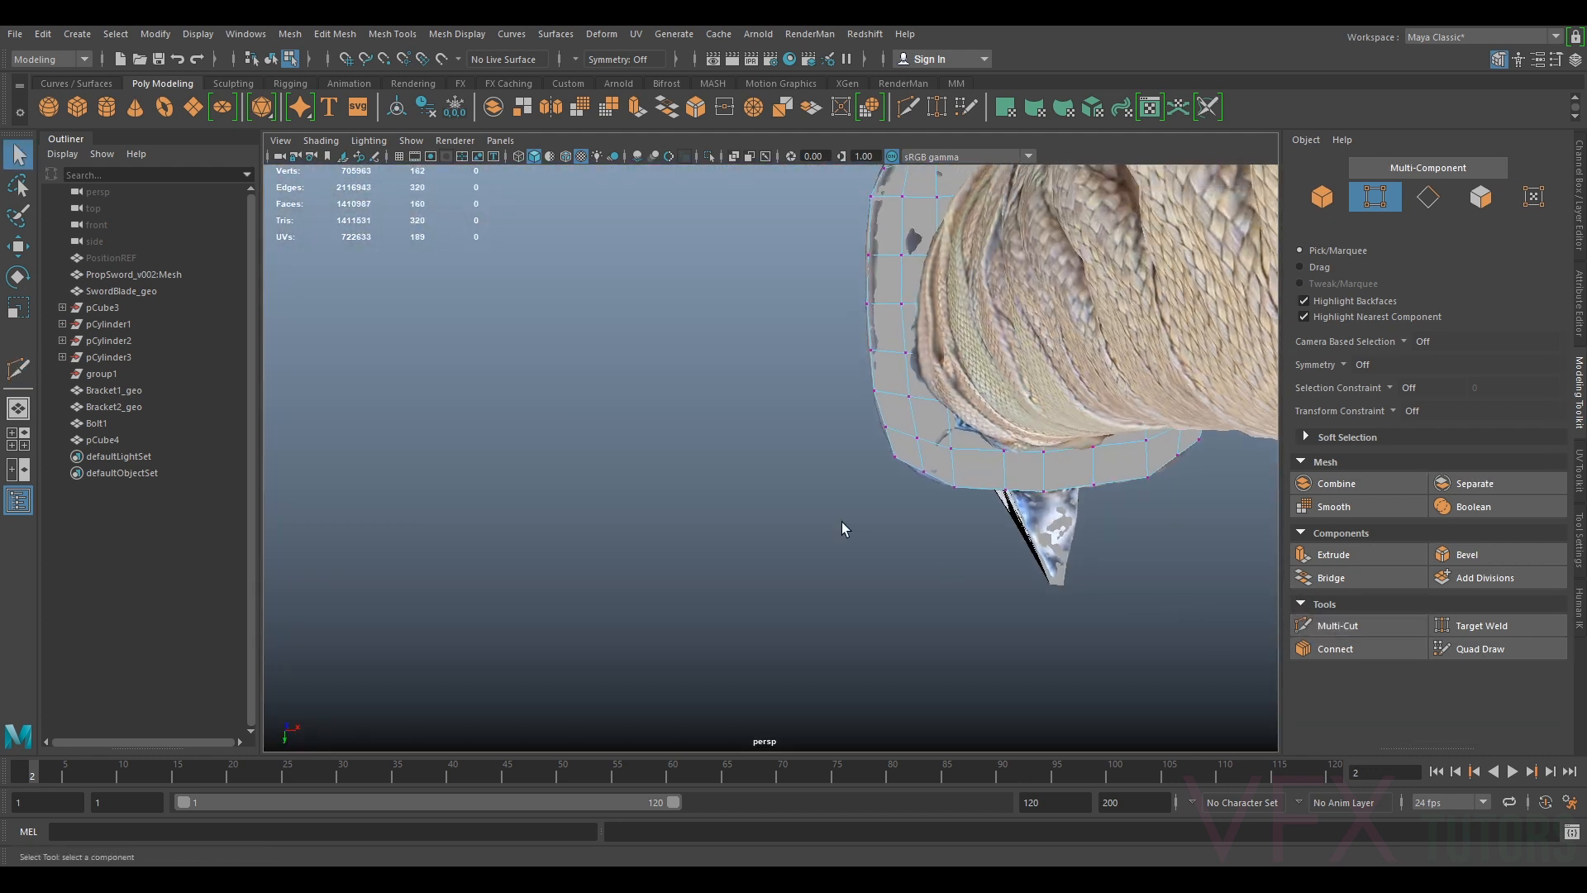
Move the new outline vertex pairs at the plate's lower-left corner to round it along the guard's edge
{"action": "scroll", "coordinate": [867, 496], "scroll_direction": "up", "scroll_amount": 3}
{"action": "middle_click_drag", "start_coordinate": [920, 432], "coordinate": [838, 415], "text": "alt"}
{"action": "scroll", "coordinate": [867, 455], "scroll_direction": "up", "scroll_amount": 3}
{"action": "left_click_drag", "start_coordinate": [930, 443], "coordinate": [868, 499]}
{"action": "scroll", "coordinate": [929, 481], "scroll_direction": "up", "scroll_amount": 4}
{"action": "key", "text": "w"}
{"action": "middle_click_drag", "start_coordinate": [1074, 468], "coordinate": [974, 465], "text": "alt"}
{"action": "left_click_drag", "start_coordinate": [907, 501], "coordinate": [909, 514]}
{"action": "left_click_drag", "start_coordinate": [763, 453], "coordinate": [838, 393]}
{"action": "mouse_move", "coordinate": [824, 467]}
{"action": "left_mouse_down"}
{"action": "mouse_move", "coordinate": [870, 420]}
{"action": "mouse_move", "coordinate": [839, 462]}
{"action": "left_mouse_up"}
Adjust the outline vertex pairs on the plate's left side above the lower corner to match the guard
{"action": "left_click_drag", "start_coordinate": [939, 450], "coordinate": [905, 512]}
{"action": "left_click_drag", "start_coordinate": [810, 304], "coordinate": [863, 422]}
{"action": "middle_click_drag", "start_coordinate": [820, 312], "coordinate": [832, 421], "text": "alt"}
{"action": "left_click_drag", "start_coordinate": [811, 317], "coordinate": [784, 402]}
{"action": "left_click_drag", "start_coordinate": [818, 350], "coordinate": [822, 350]}
Adjust the new vertex pairs along the plate's bottom edge toward the lower-right corner to follow the guard's curve
{"action": "scroll", "coordinate": [1024, 447], "scroll_direction": "down", "scroll_amount": 4}
{"action": "middle_click_drag", "start_coordinate": [1028, 449], "coordinate": [939, 368], "text": "alt"}
{"action": "scroll", "coordinate": [939, 389], "scroll_direction": "up", "scroll_amount": 3}
{"action": "left_click_drag", "start_coordinate": [1044, 463], "coordinate": [1017, 525]}
{"action": "middle_click_drag", "start_coordinate": [1189, 452], "coordinate": [1070, 437], "text": "alt"}
{"action": "left_click_drag", "start_coordinate": [1008, 493], "coordinate": [1003, 497]}
{"action": "left_click_drag", "start_coordinate": [1007, 488], "coordinate": [1008, 493]}
{"action": "middle_click_drag", "start_coordinate": [1201, 375], "coordinate": [998, 397], "text": "alt"}
{"action": "mouse_move", "coordinate": [978, 400]}
{"action": "left_mouse_down"}
{"action": "mouse_move", "coordinate": [1010, 443]}
{"action": "mouse_move", "coordinate": [980, 439]}
{"action": "mouse_move", "coordinate": [999, 424]}
{"action": "left_mouse_up"}
{"action": "left_click_drag", "start_coordinate": [1050, 351], "coordinate": [1018, 394]}
Reposition the outline vertex pairs around the plate's lower-right corner to smooth its rounding
{"action": "middle_click_drag", "start_coordinate": [1048, 368], "coordinate": [950, 433], "text": "alt"}
{"action": "scroll", "coordinate": [1021, 396], "scroll_direction": "up", "scroll_amount": 5}
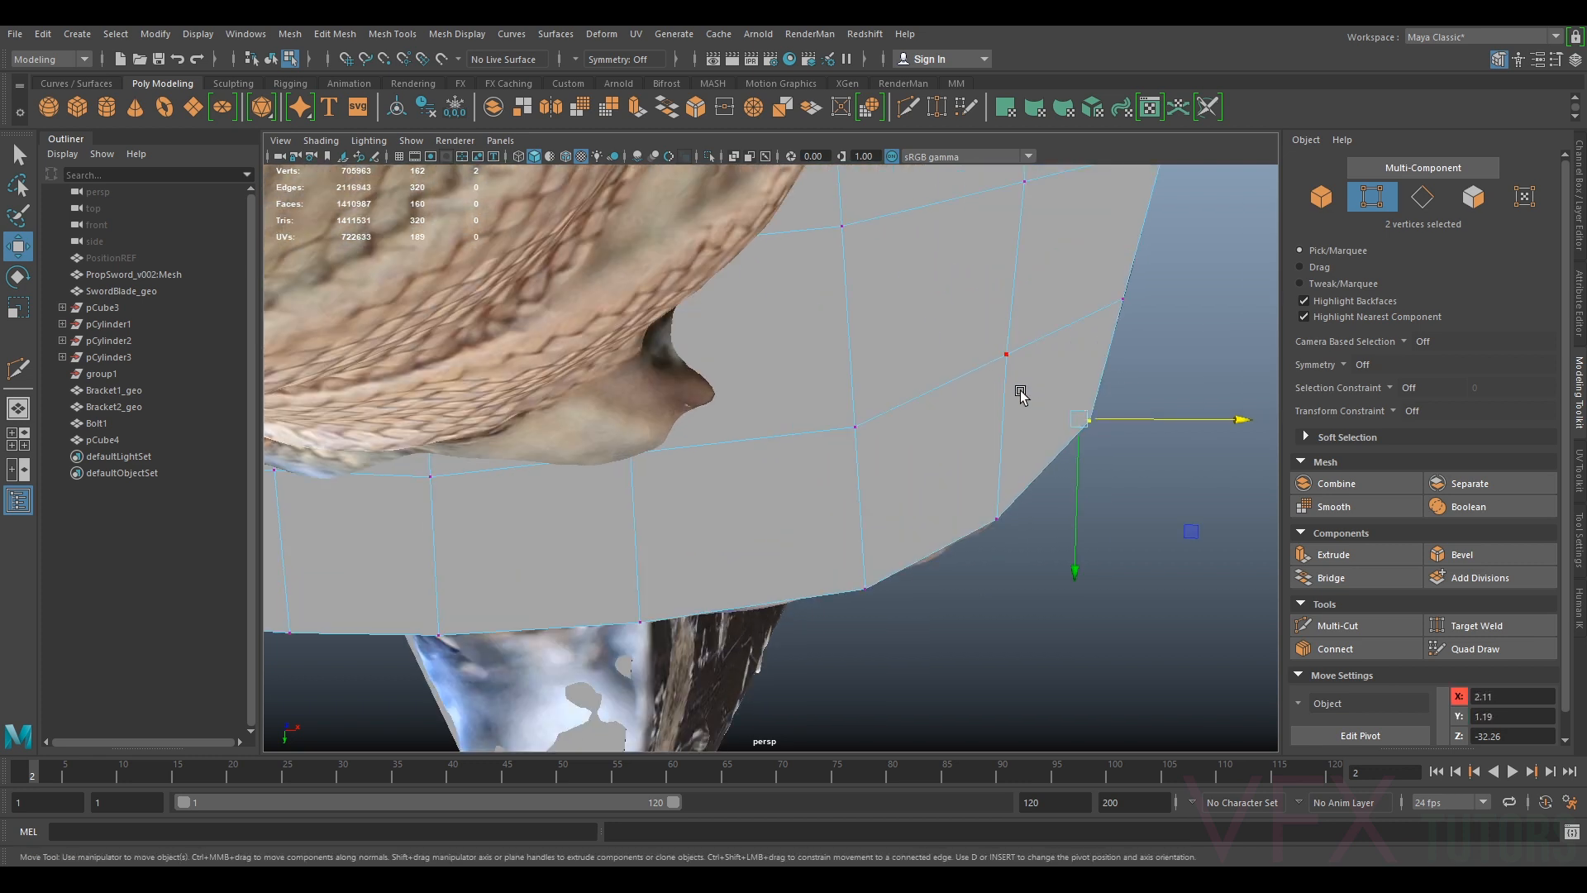
{"action": "left_click_drag", "start_coordinate": [1077, 453], "coordinate": [1077, 446]}
{"action": "middle_click_drag", "start_coordinate": [1133, 351], "coordinate": [997, 442], "text": "alt"}
{"action": "left_click_drag", "start_coordinate": [865, 485], "coordinate": [769, 556]}
{"action": "left_click_drag", "start_coordinate": [851, 521], "coordinate": [862, 521]}
Shift the outline vertex pair midway up the plate's right side outward to match the guard's edge
{"action": "scroll", "coordinate": [843, 454], "scroll_direction": "down", "scroll_amount": 5}
{"action": "left_click_drag", "start_coordinate": [842, 452], "coordinate": [879, 435], "text": "alt"}
{"action": "scroll", "coordinate": [879, 436], "scroll_direction": "down", "scroll_amount": 4}
{"action": "middle_click_drag", "start_coordinate": [892, 413], "coordinate": [852, 481], "text": "alt"}
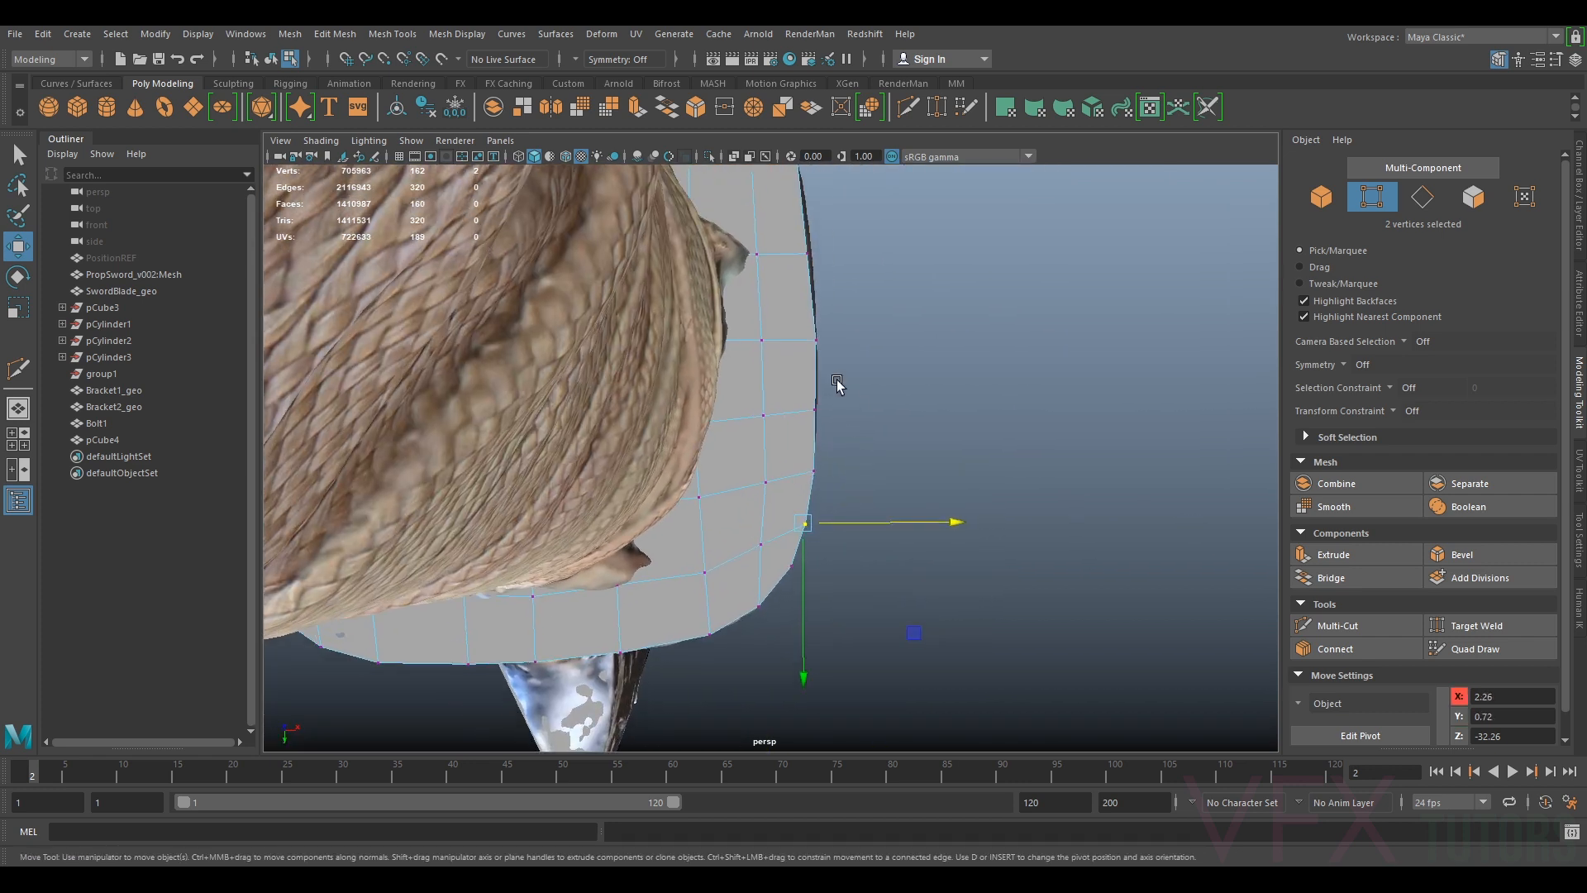
{"action": "left_click_drag", "start_coordinate": [836, 381], "coordinate": [781, 439]}
{"action": "scroll", "coordinate": [852, 404], "scroll_direction": "up", "scroll_amount": 3}
{"action": "left_click_drag", "start_coordinate": [860, 398], "coordinate": [863, 398]}
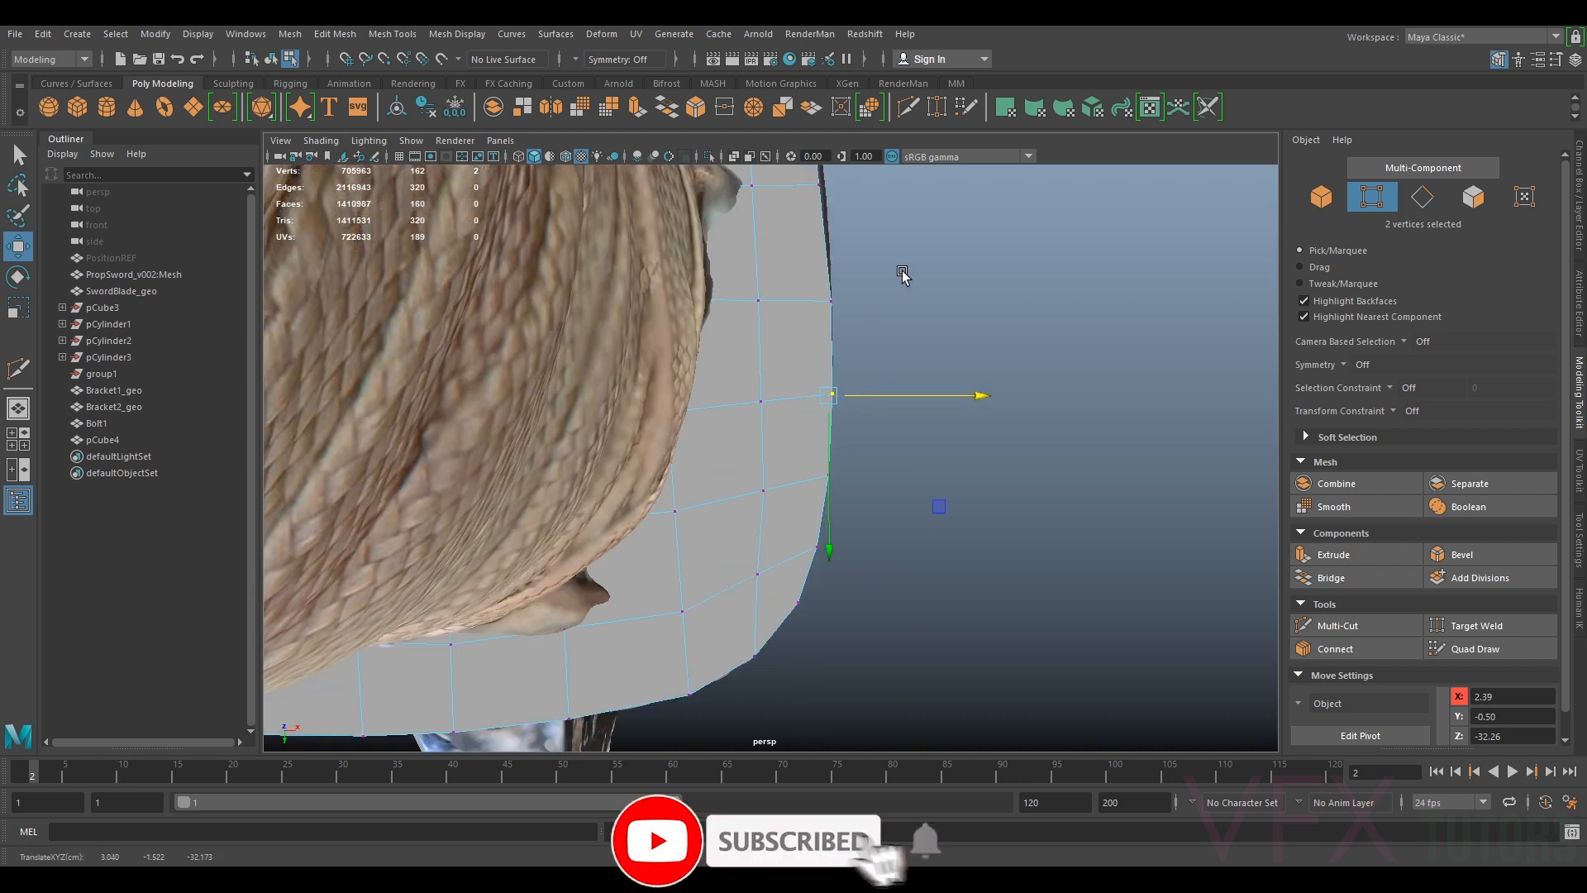
Reposition the outline vertex pairs up the plate's right side and around its upper-right corner to match the guard
{"action": "middle_click_drag", "start_coordinate": [859, 206], "coordinate": [853, 359], "text": "alt"}
{"action": "left_click_drag", "start_coordinate": [852, 359], "coordinate": [874, 413]}
{"action": "middle_click_drag", "start_coordinate": [859, 315], "coordinate": [859, 327], "text": "alt"}
{"action": "left_click_drag", "start_coordinate": [831, 417], "coordinate": [772, 468]}
{"action": "left_click_drag", "start_coordinate": [804, 379], "coordinate": [772, 446], "text": "alt"}
{"action": "middle_click_drag", "start_coordinate": [763, 359], "coordinate": [814, 374], "text": "alt"}
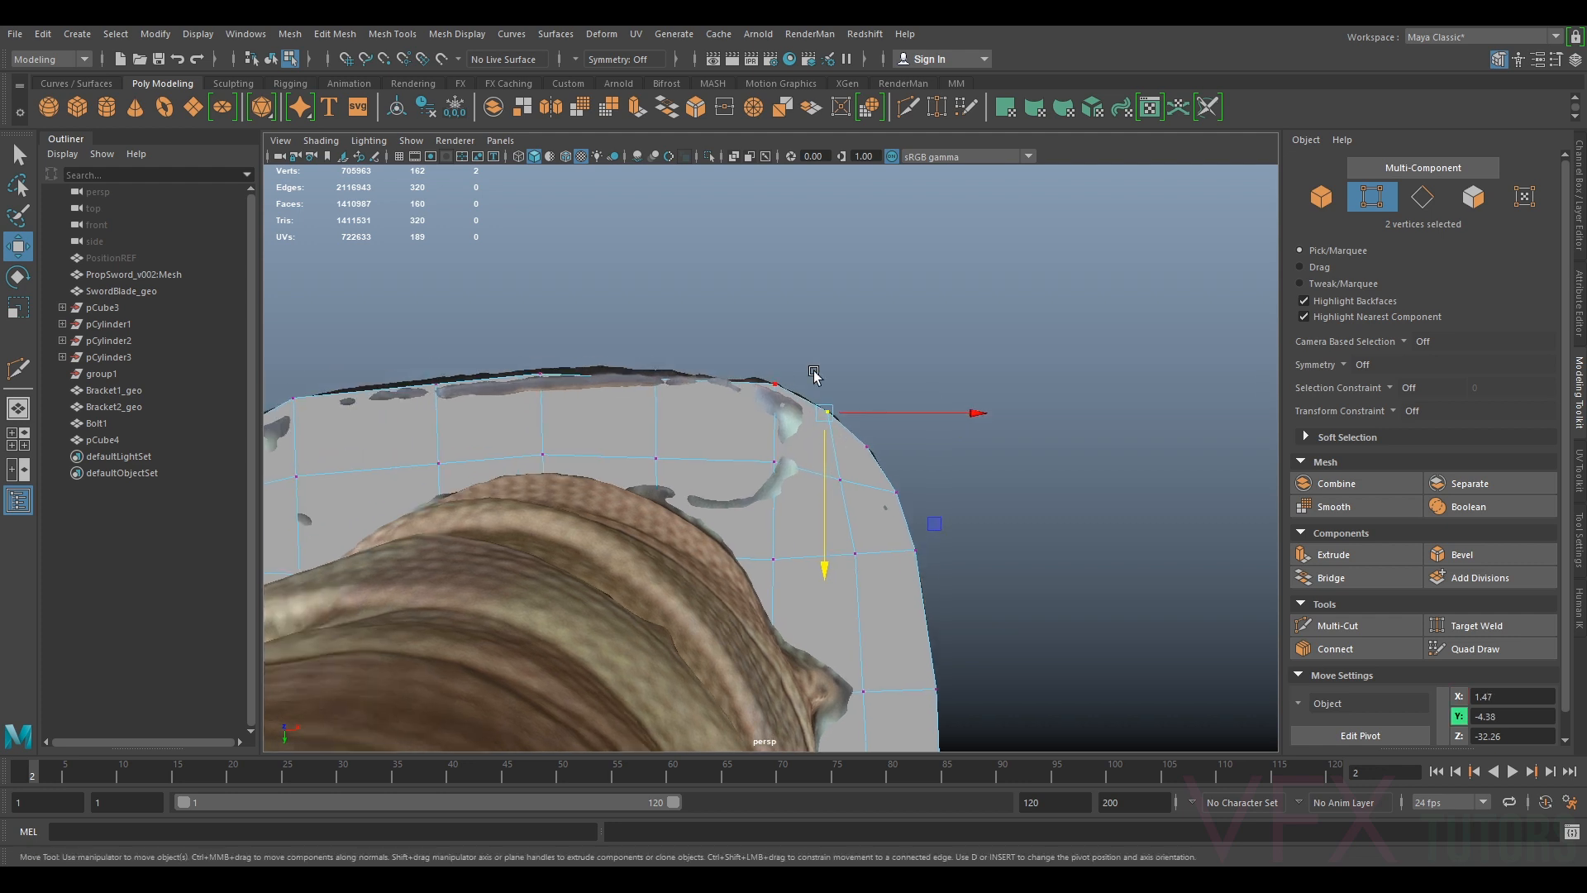
Adjust the outline vertex pairs along the plate's top edge and into the upper-left corner to follow the guard's curve
{"action": "left_click_drag", "start_coordinate": [717, 348], "coordinate": [628, 395]}
{"action": "middle_click_drag", "start_coordinate": [669, 399], "coordinate": [827, 422], "text": "alt"}
{"action": "left_click_drag", "start_coordinate": [812, 437], "coordinate": [813, 436]}
{"action": "left_click_drag", "start_coordinate": [742, 353], "coordinate": [701, 432]}
{"action": "left_click_drag", "start_coordinate": [628, 368], "coordinate": [603, 443]}
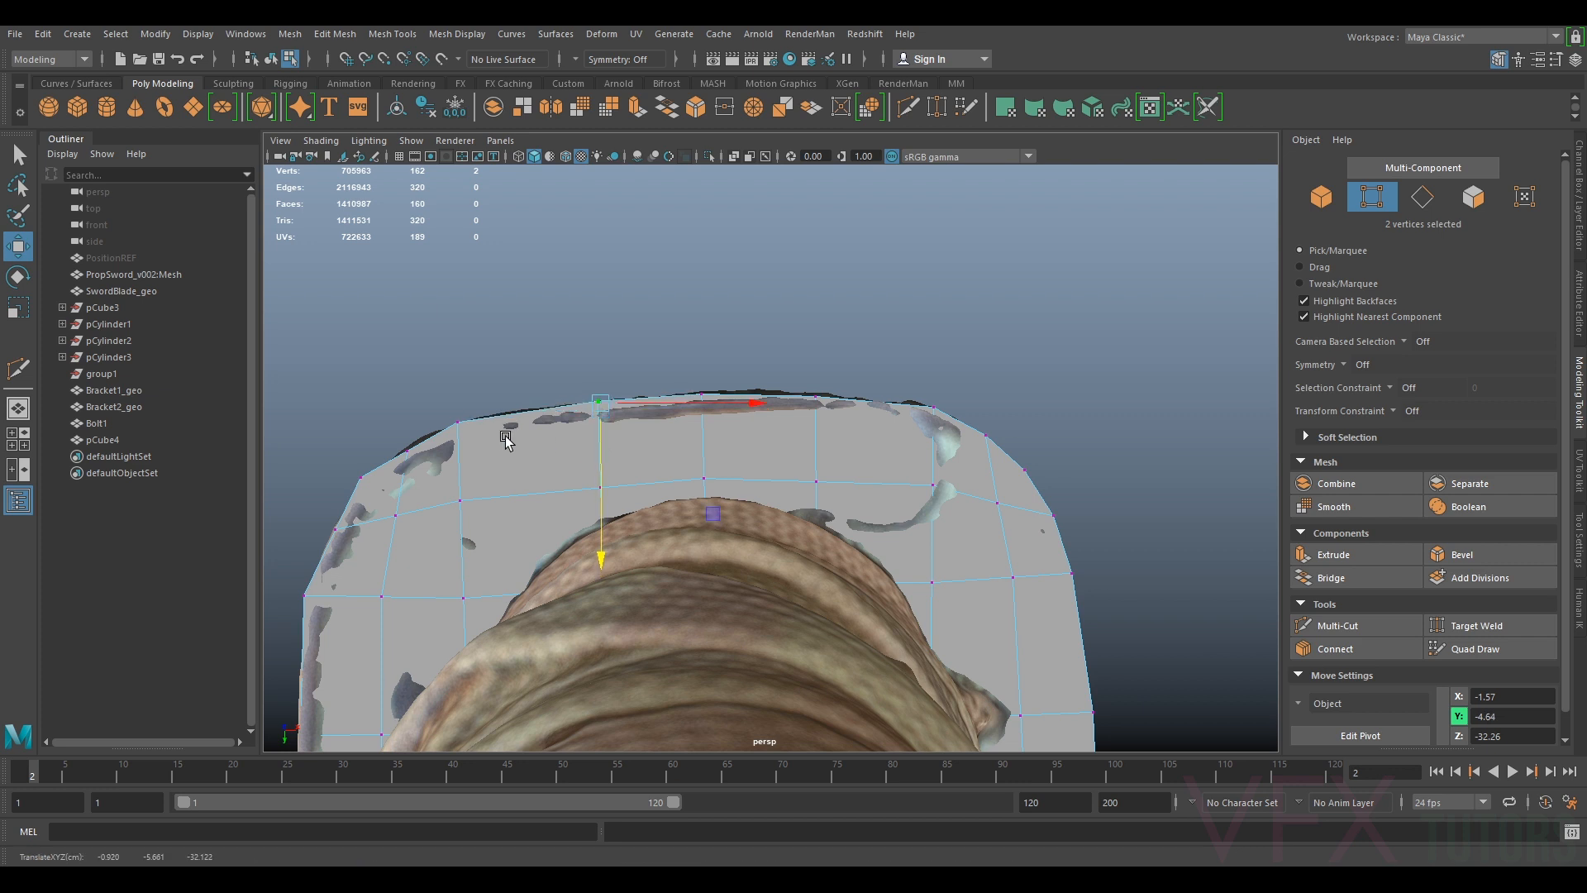
{"action": "middle_click_drag", "start_coordinate": [506, 438], "coordinate": [635, 421], "text": "alt"}
{"action": "left_click_drag", "start_coordinate": [647, 400], "coordinate": [629, 452]}
{"action": "middle_click_drag", "start_coordinate": [576, 487], "coordinate": [706, 429], "text": "alt"}
{"action": "left_click_drag", "start_coordinate": [651, 426], "coordinate": [722, 451]}
Shift the outline vertex pairs down the plate's left side horizontally to smooth the edge against the guard
{"action": "middle_click_drag", "start_coordinate": [784, 499], "coordinate": [780, 277], "text": "alt"}
{"action": "right_click_drag", "start_coordinate": [780, 277], "coordinate": [728, 298], "text": "alt"}
{"action": "left_click_drag", "start_coordinate": [666, 347], "coordinate": [723, 377]}
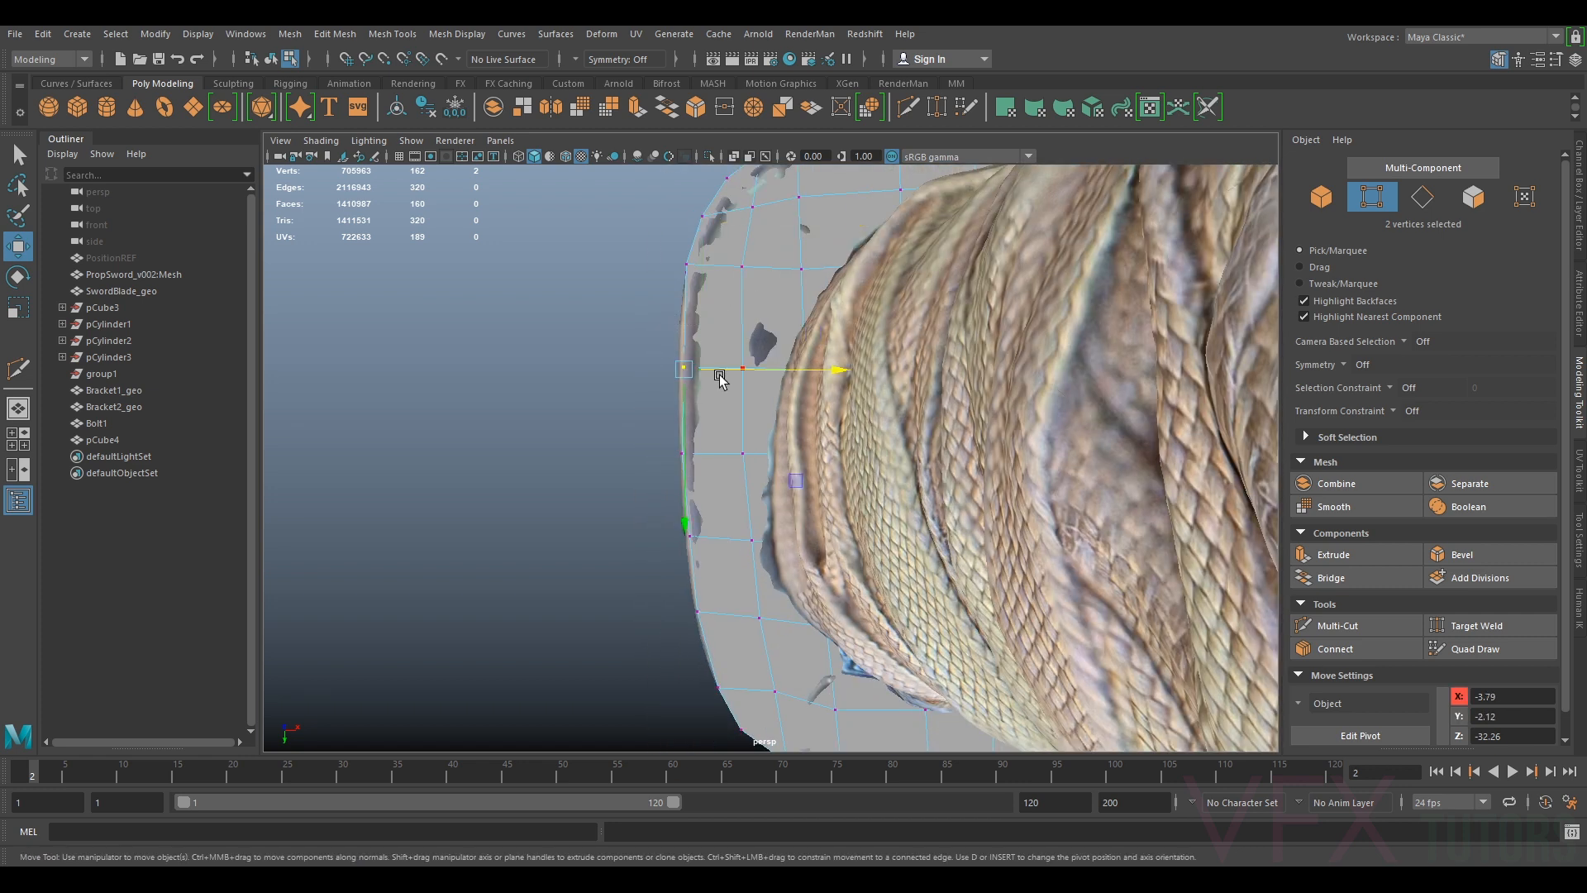
{"action": "left_click_drag", "start_coordinate": [638, 416], "coordinate": [707, 452]}
{"action": "middle_click_drag", "start_coordinate": [738, 545], "coordinate": [749, 454], "text": "alt"}
{"action": "left_click_drag", "start_coordinate": [650, 393], "coordinate": [741, 448]}
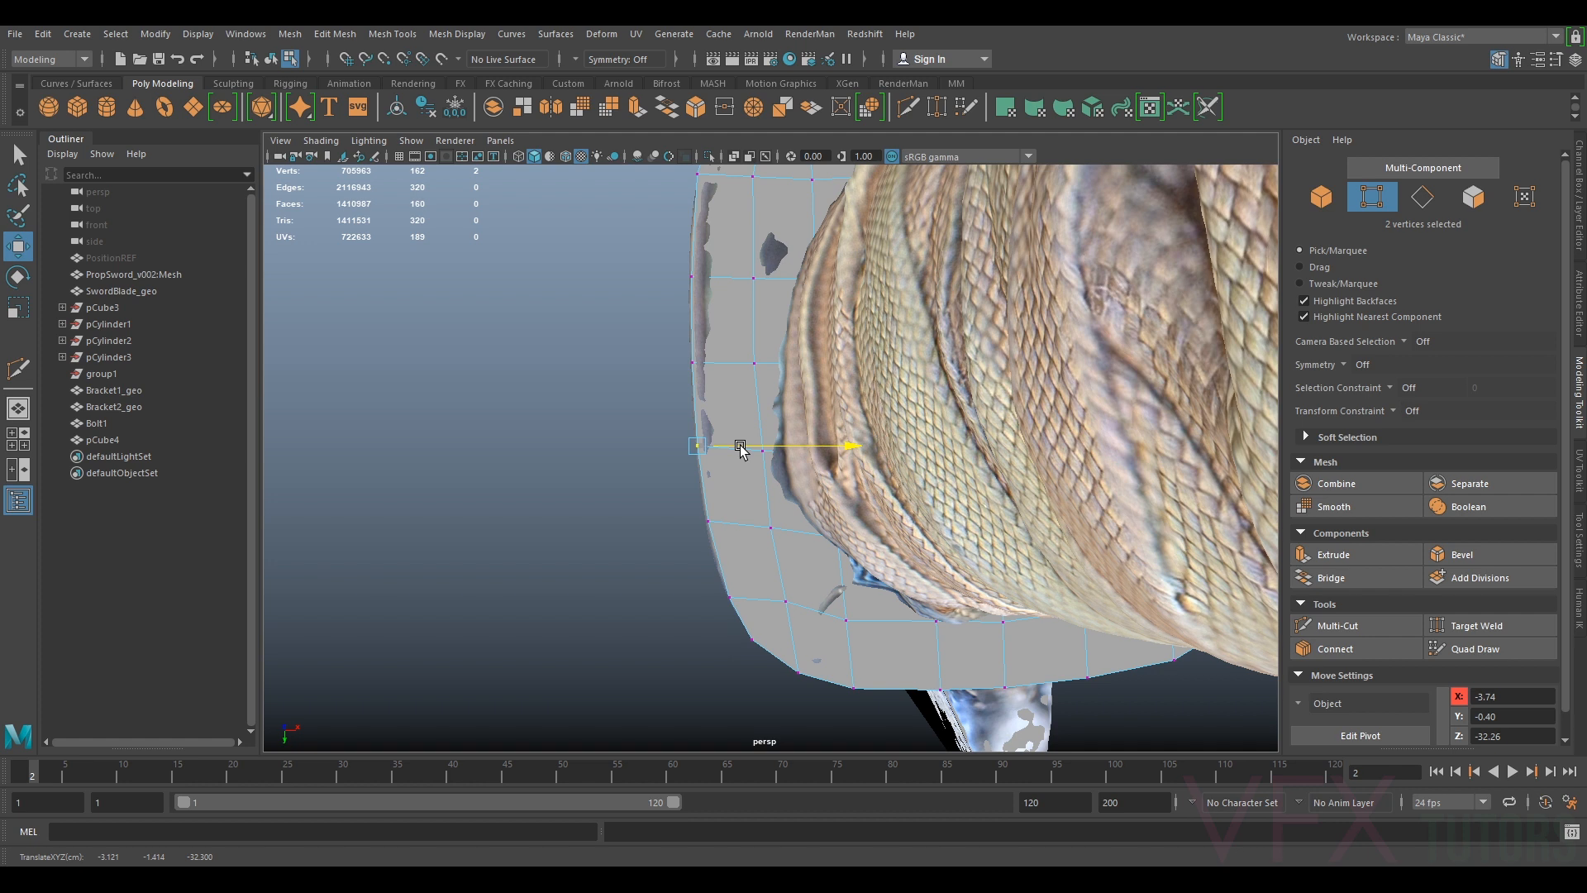
{"action": "left_click_drag", "start_coordinate": [666, 505], "coordinate": [748, 533]}
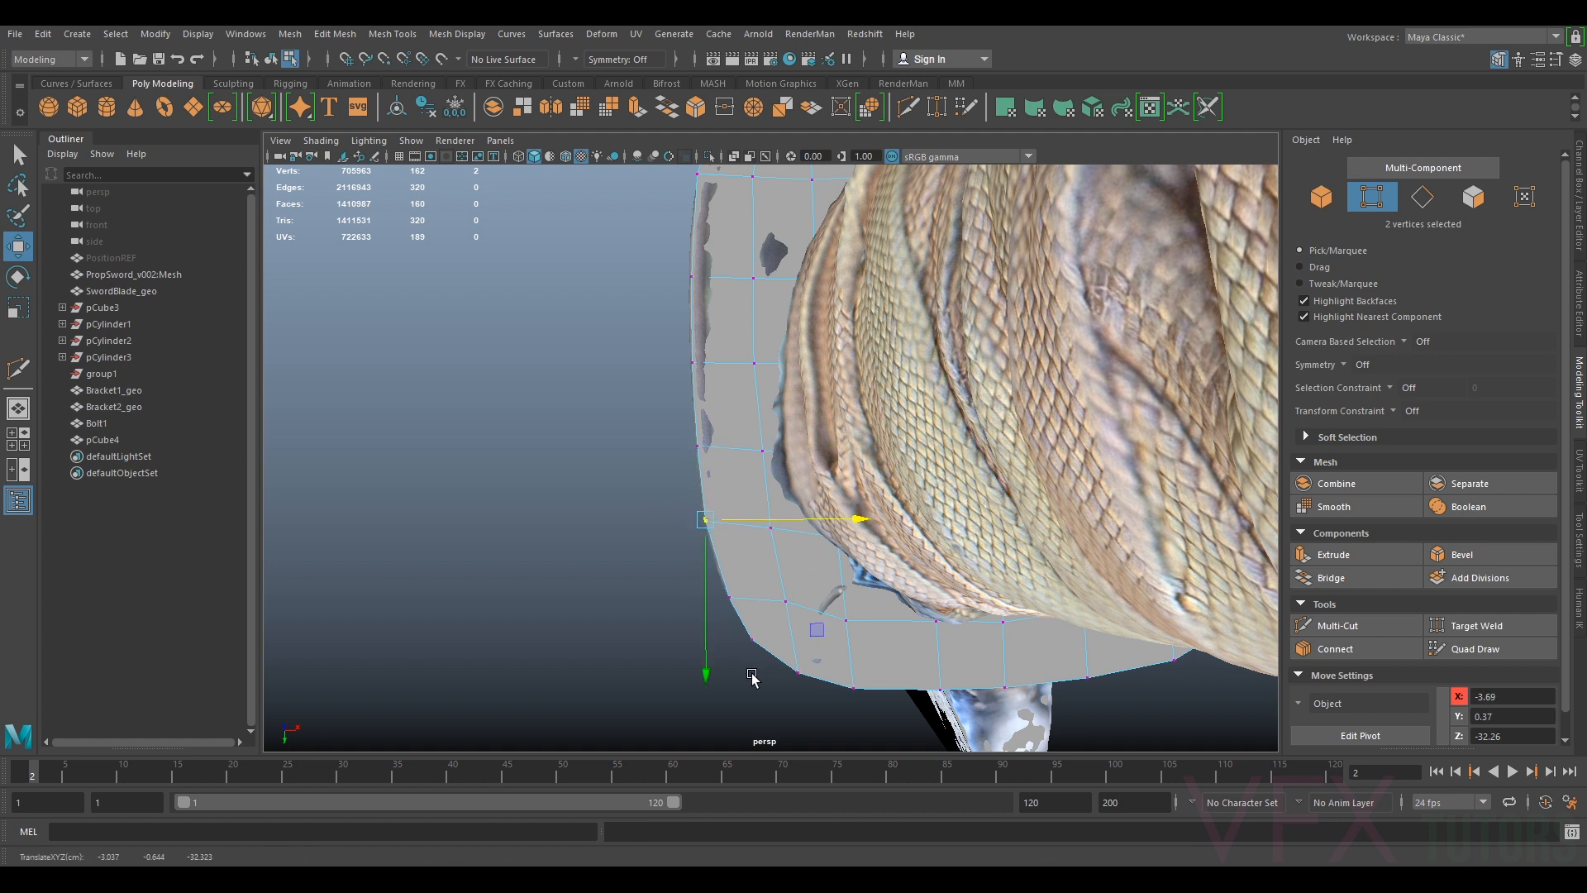
{"action": "left_click", "coordinate": [742, 589]}
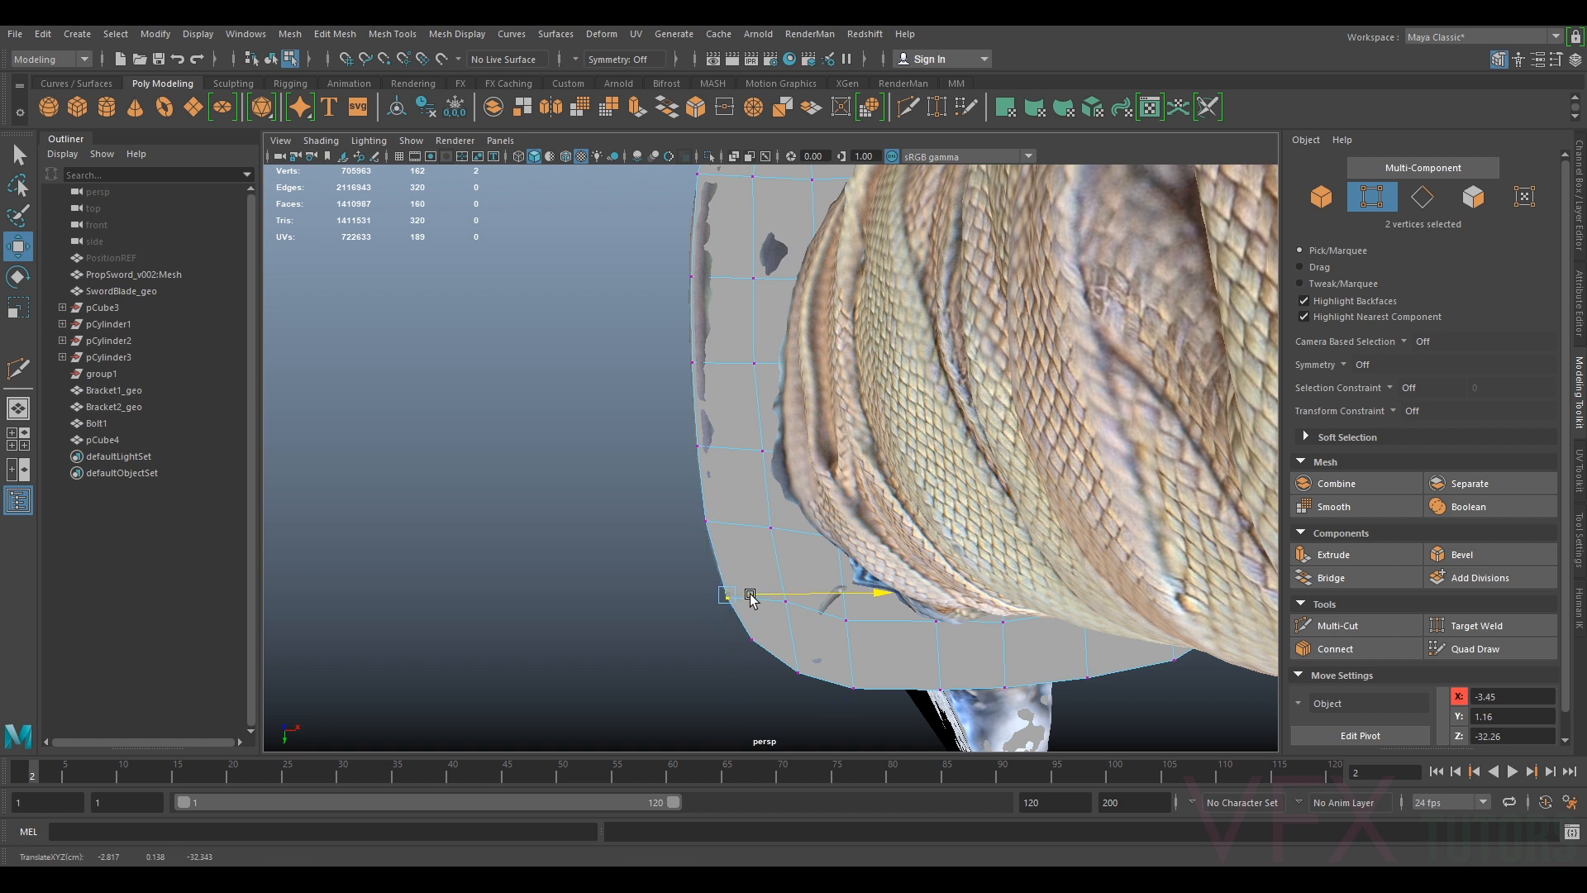
Extrude the face loop around the plate's outer rim outward with a local Z translation of about 0.539
{"action": "scroll", "coordinate": [834, 190], "scroll_direction": "down", "scroll_amount": 4}
{"action": "middle_click_drag", "start_coordinate": [834, 190], "coordinate": [829, 382], "text": "alt"}
{"action": "left_click_drag", "start_coordinate": [912, 342], "coordinate": [892, 389], "text": "alt"}
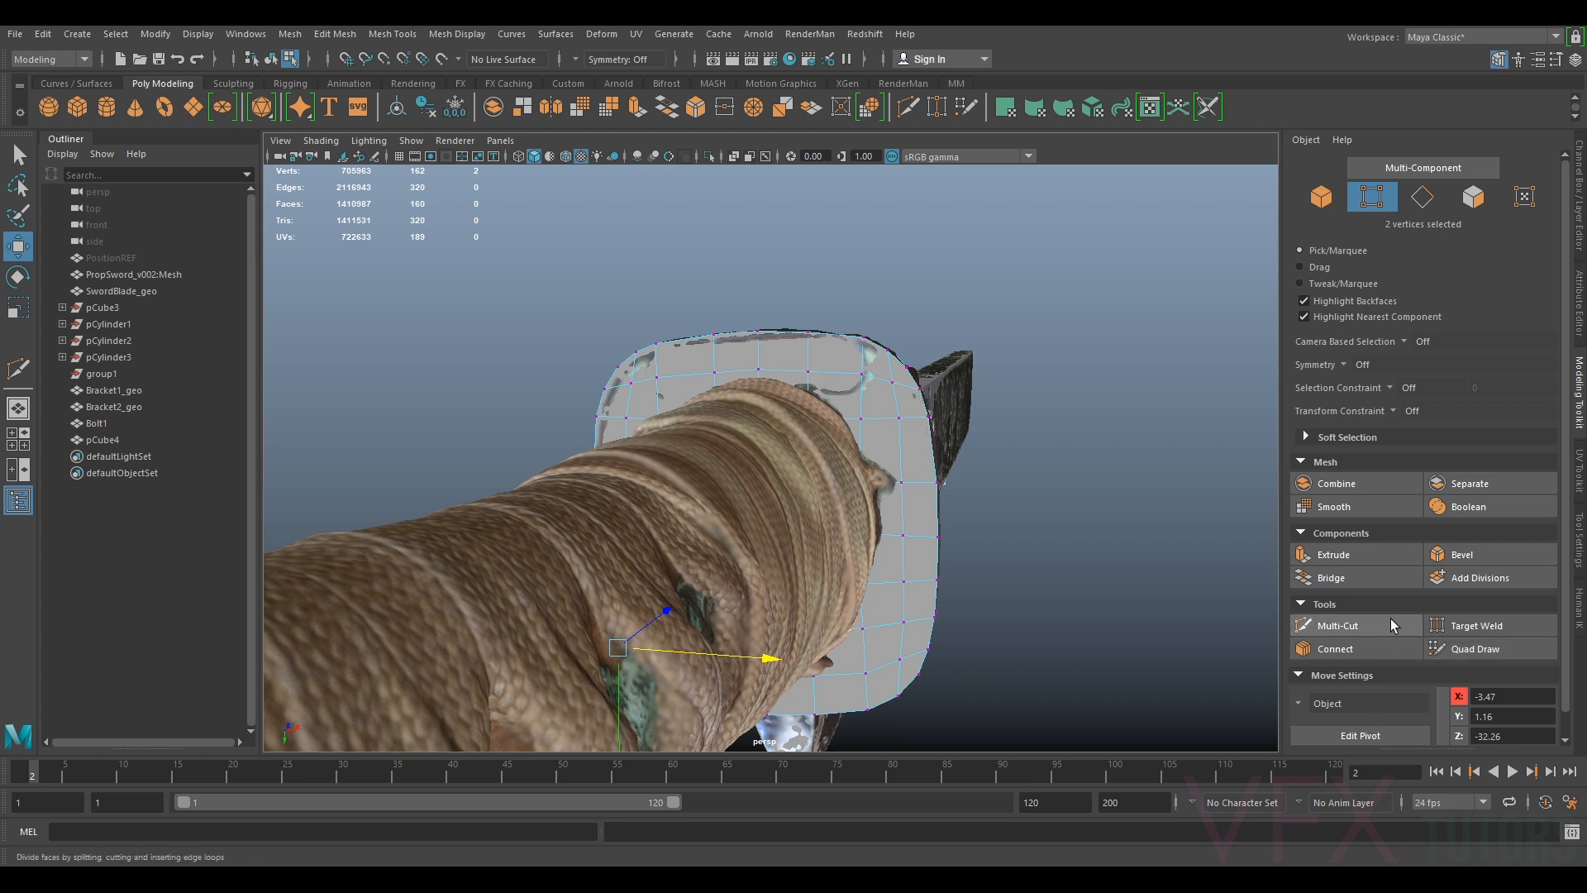
{"action": "left_click", "coordinate": [1472, 199]}
{"action": "left_click_drag", "start_coordinate": [1137, 327], "coordinate": [858, 406], "text": "alt"}
{"action": "right_click_drag", "start_coordinate": [858, 406], "coordinate": [926, 389], "text": "alt"}
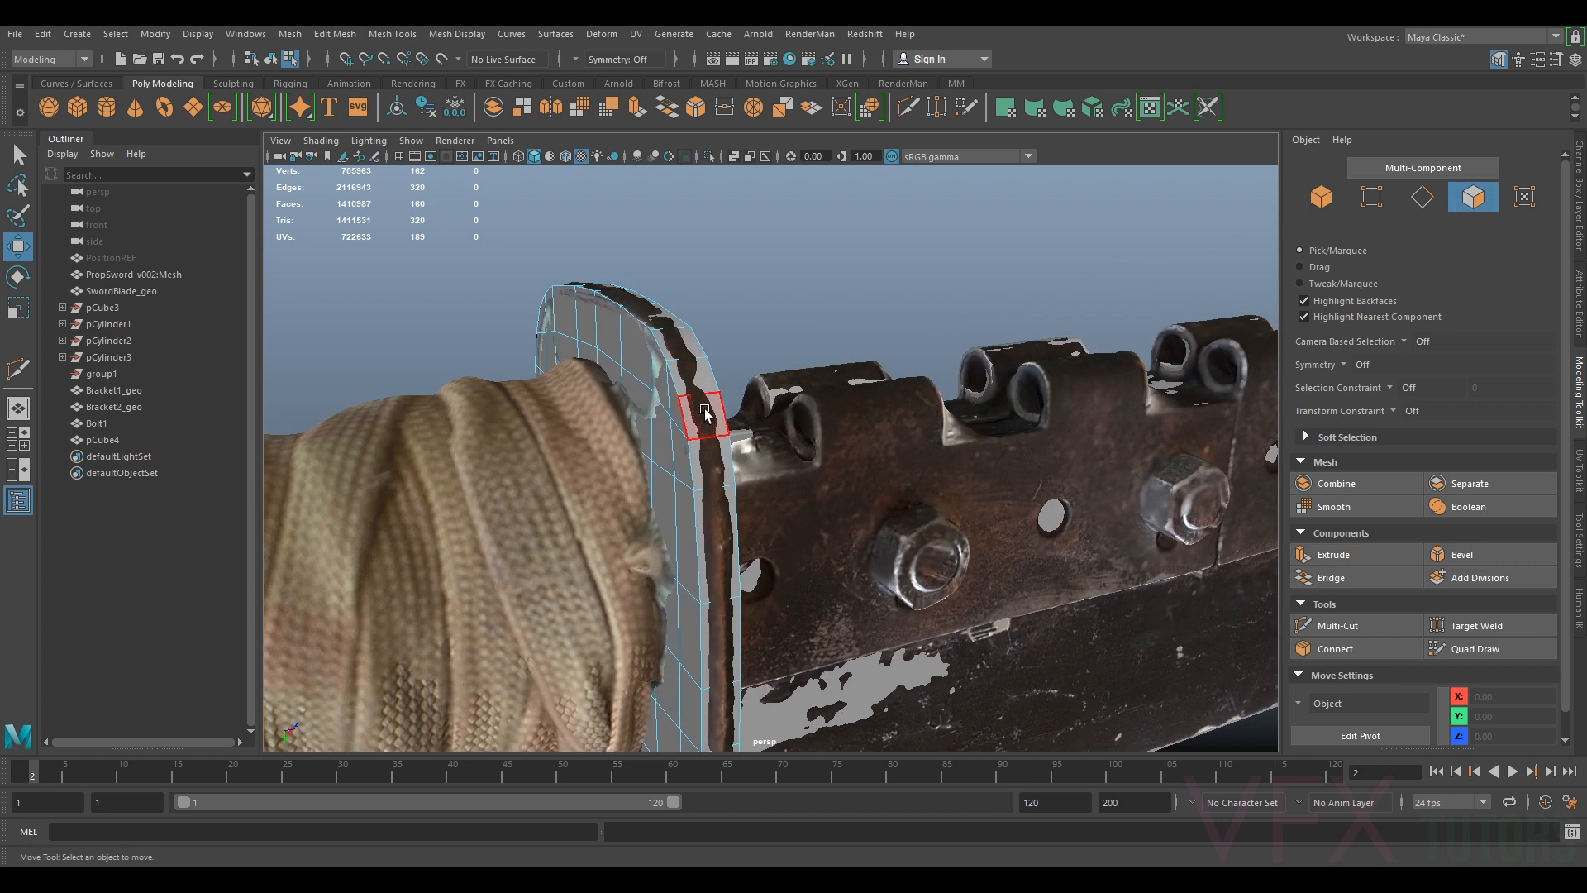
{"action": "double_click", "coordinate": [705, 413]}
{"action": "left_click_drag", "start_coordinate": [702, 385], "coordinate": [707, 386], "text": "alt"}
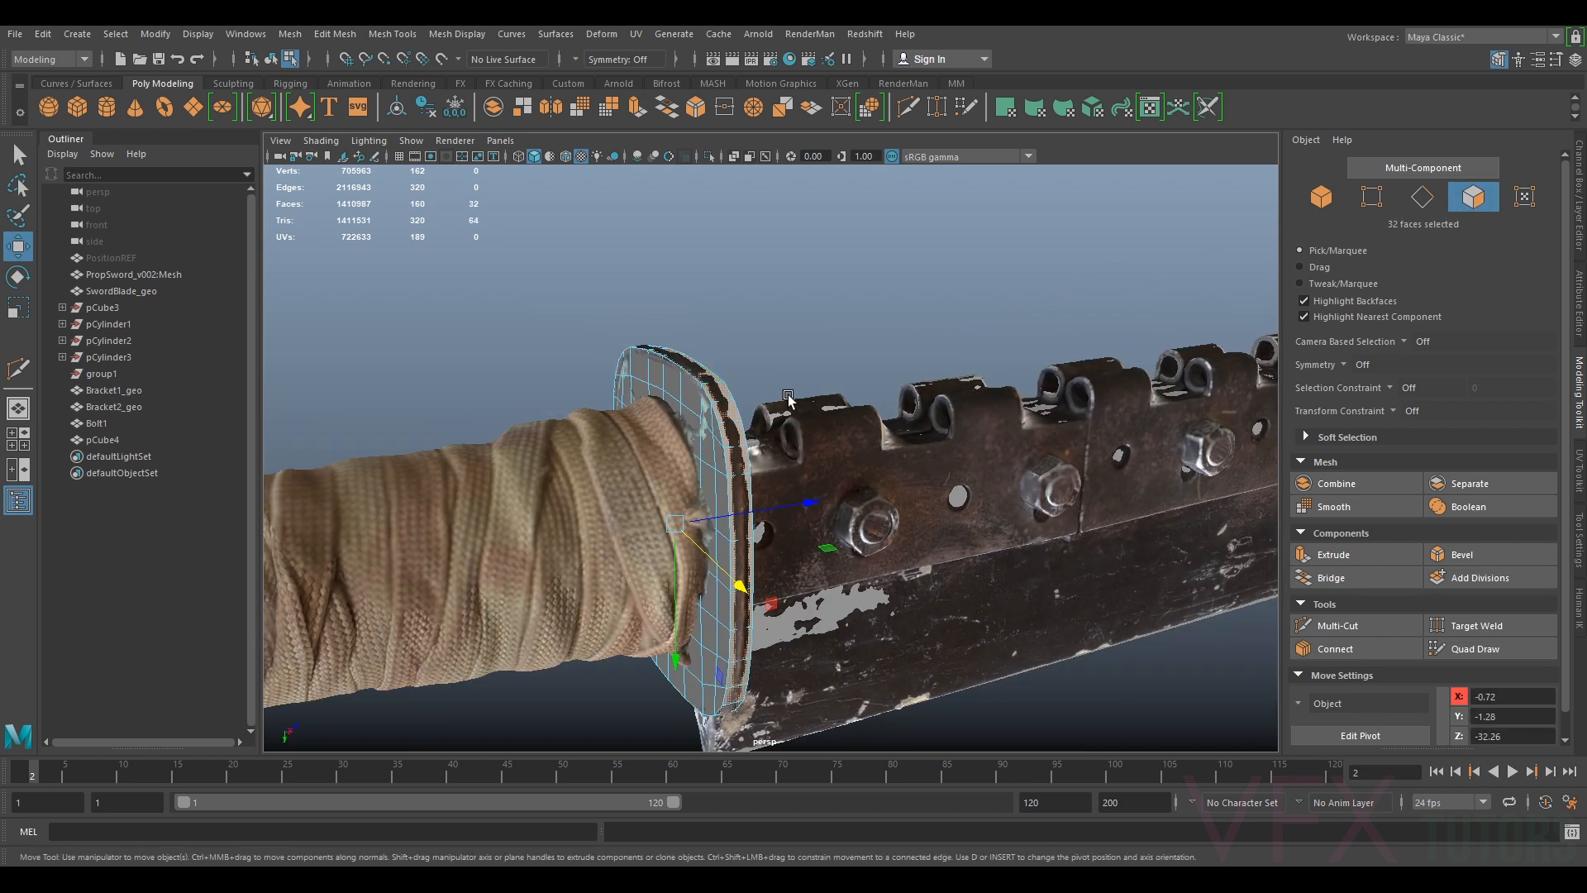
{"action": "key", "text": "ctrl+e"}
{"action": "left_click_drag", "start_coordinate": [799, 582], "coordinate": [827, 484], "text": "alt"}
{"action": "left_click_drag", "start_coordinate": [772, 546], "coordinate": [778, 549]}
{"action": "key", "text": "ctrl+z"}
{"action": "mouse_move", "coordinate": [743, 603]}
{"action": "left_mouse_down"}
{"action": "mouse_move", "coordinate": [754, 643]}
{"action": "mouse_move", "coordinate": [765, 616]}
{"action": "left_mouse_up"}
{"action": "left_click_drag", "start_coordinate": [762, 488], "coordinate": [875, 475], "text": "alt"}
{"action": "left_click_drag", "start_coordinate": [885, 610], "coordinate": [886, 633]}
Return to object selection and thin the guard plate by scaling it along Z to 0.39
{"action": "right_click_drag", "start_coordinate": [948, 313], "coordinate": [1021, 263]}
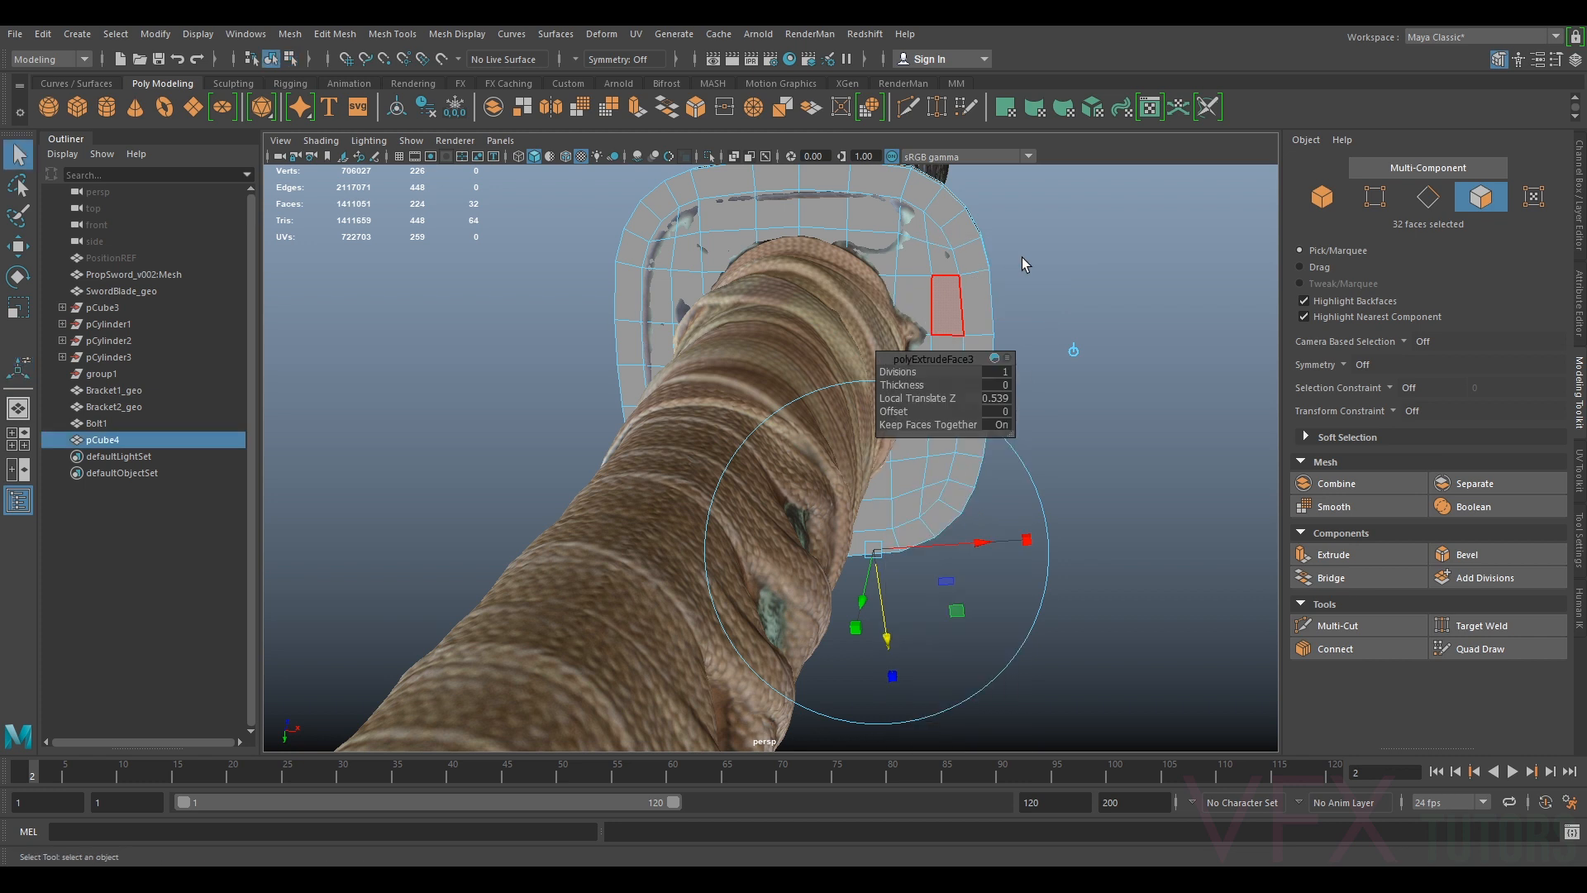
{"action": "left_click", "coordinate": [1126, 250]}
{"action": "left_click_drag", "start_coordinate": [1276, 262], "coordinate": [1079, 290], "text": "alt"}
{"action": "left_click_drag", "start_coordinate": [771, 367], "coordinate": [907, 429], "text": "alt"}
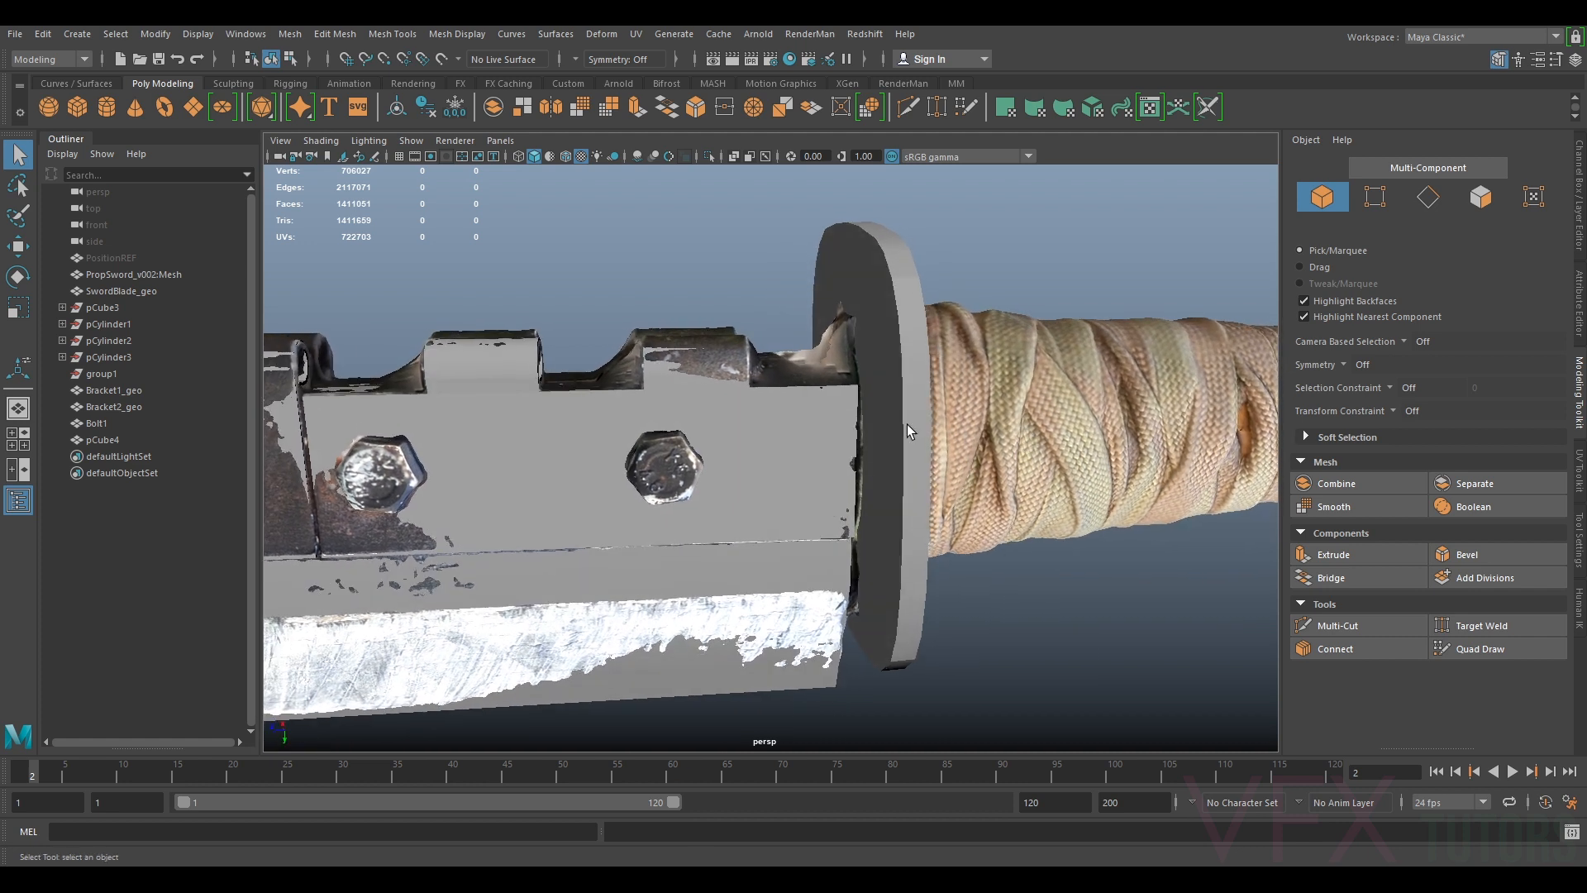
{"action": "left_click", "coordinate": [902, 406]}
{"action": "key", "text": "r"}
{"action": "left_click", "coordinate": [712, 436]}
{"action": "mouse_move", "coordinate": [835, 438]}
{"action": "left_mouse_down", "text": "alt"}
{"action": "mouse_move", "coordinate": [793, 434]}
{"action": "mouse_move", "coordinate": [816, 429]}
{"action": "left_mouse_up", "text": "alt"}
{"action": "key", "text": "w"}
{"action": "key", "text": "r"}
{"action": "left_click_drag", "start_coordinate": [822, 436], "coordinate": [831, 352]}
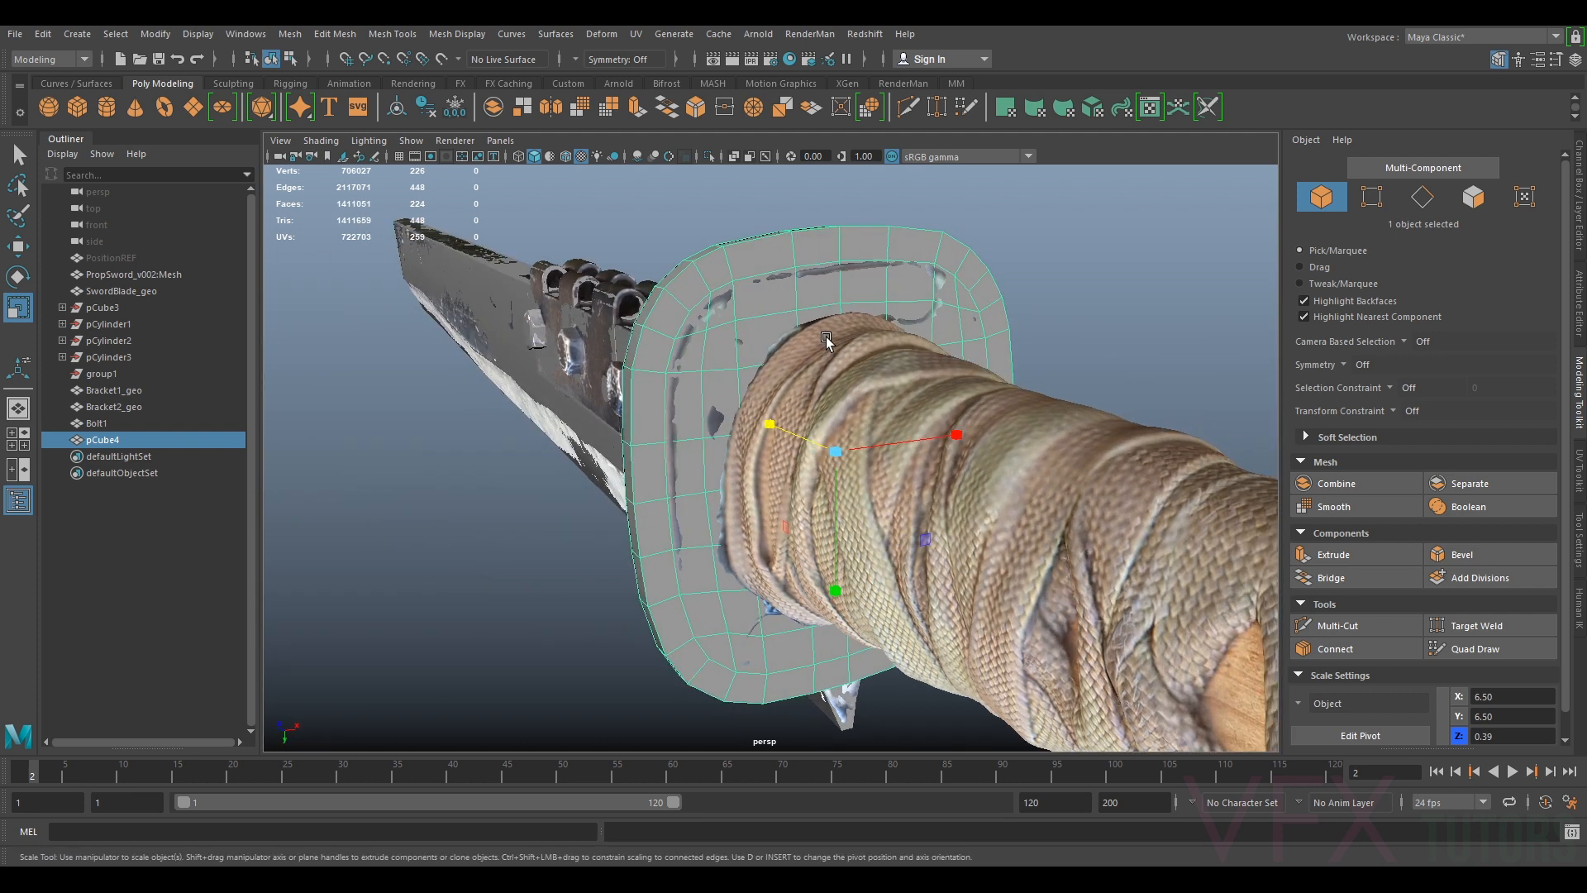
Make the guard plate a live surface, activate Quad Draw and turn on X-ray display
{"action": "left_click_drag", "start_coordinate": [844, 341], "coordinate": [721, 226], "text": "alt"}
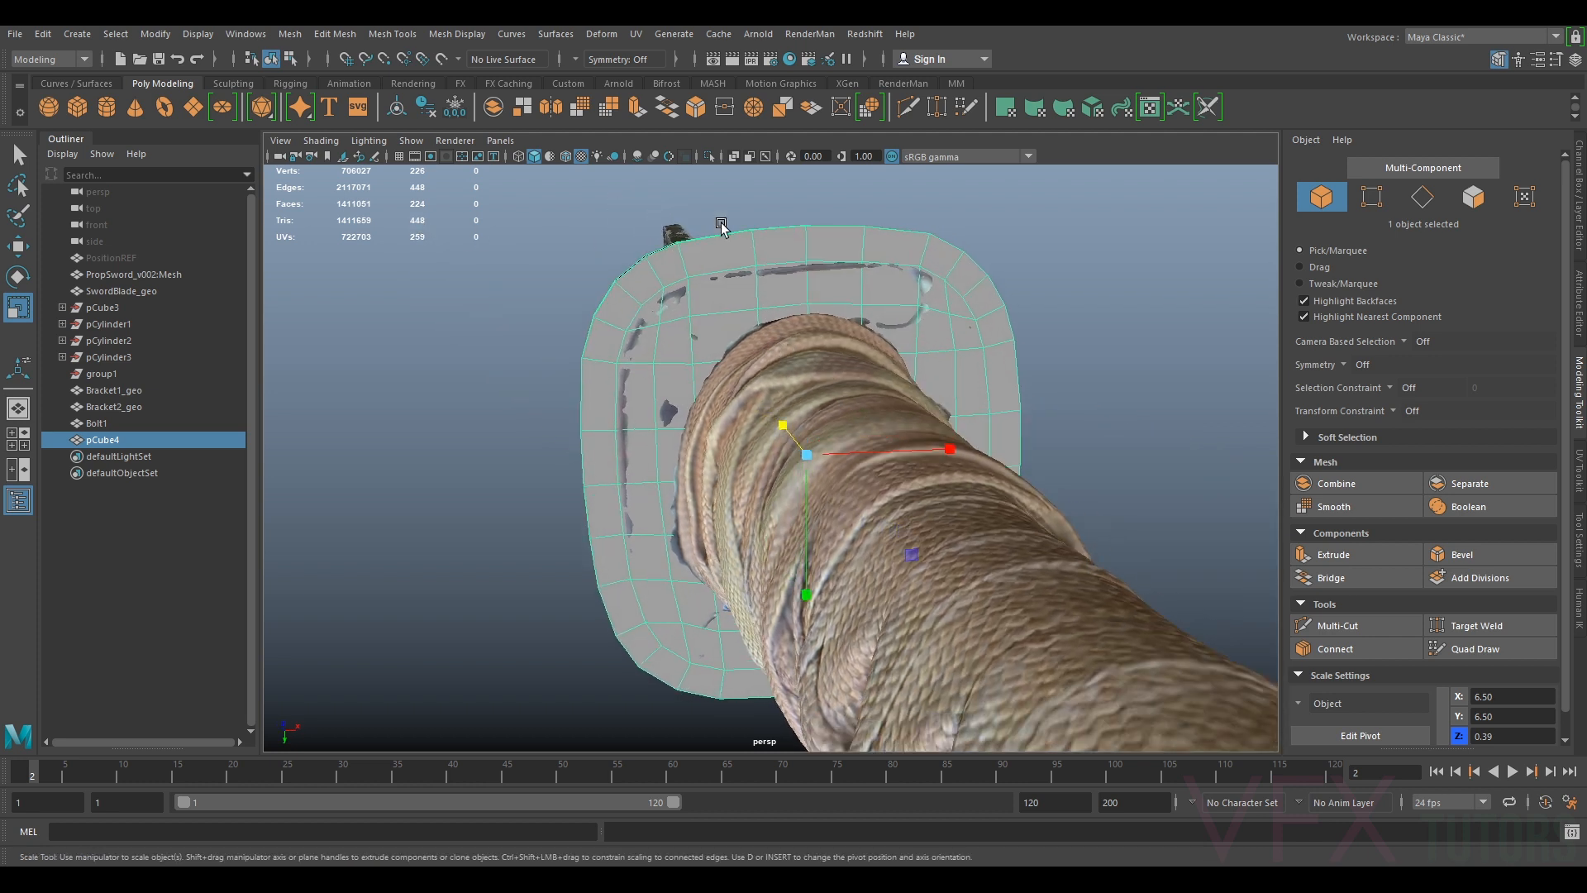
{"action": "left_click", "coordinate": [442, 62]}
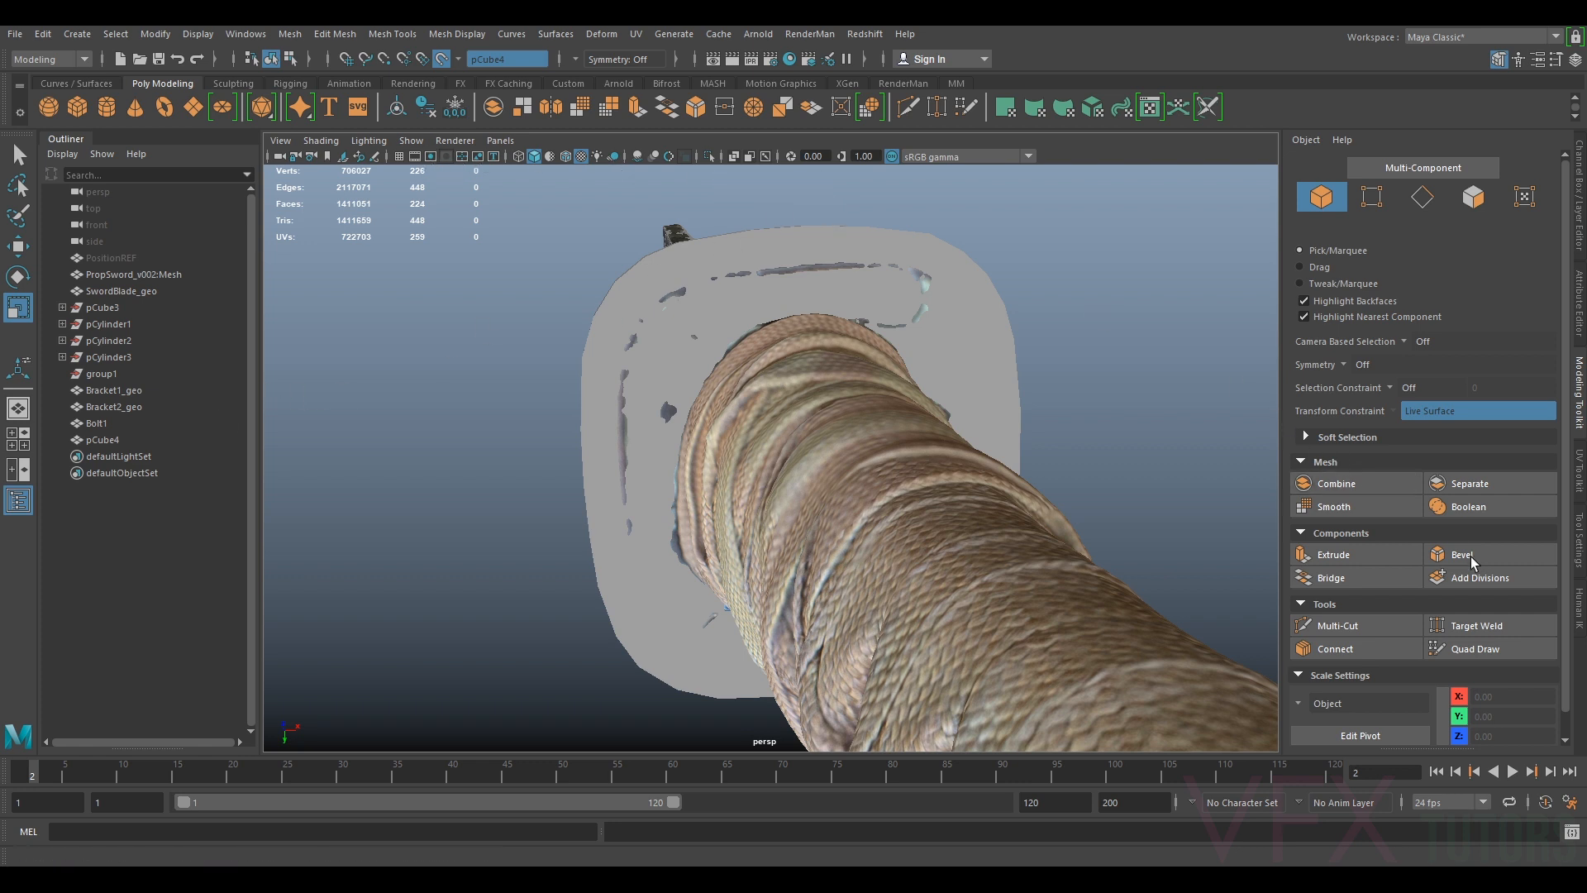
{"action": "left_click", "coordinate": [1474, 649]}
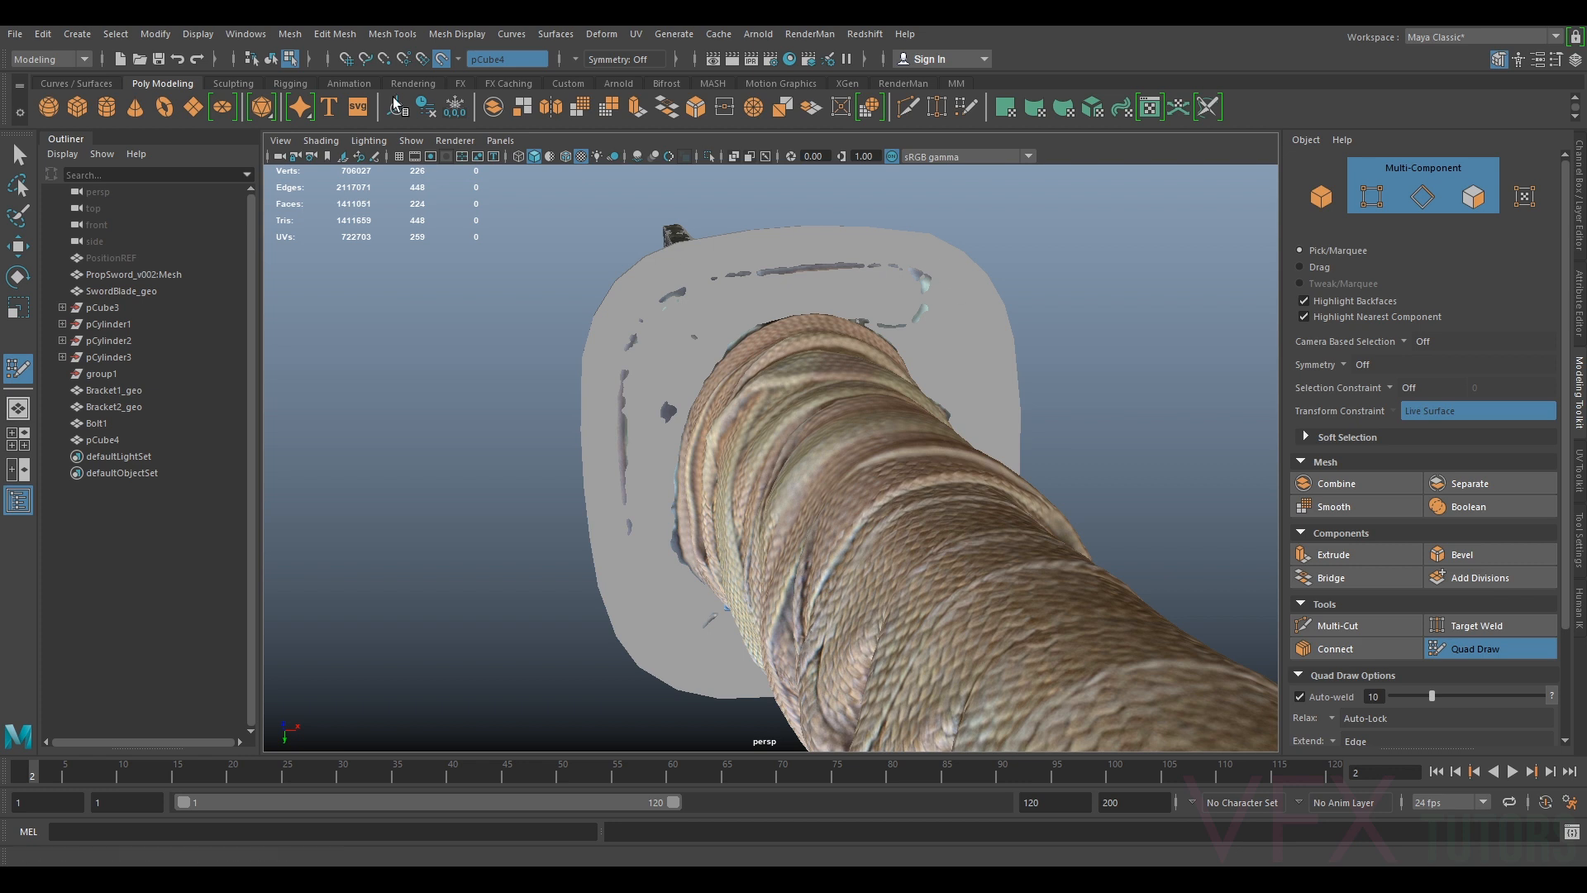
{"action": "left_click", "coordinate": [321, 141]}
{"action": "left_click", "coordinate": [356, 306]}
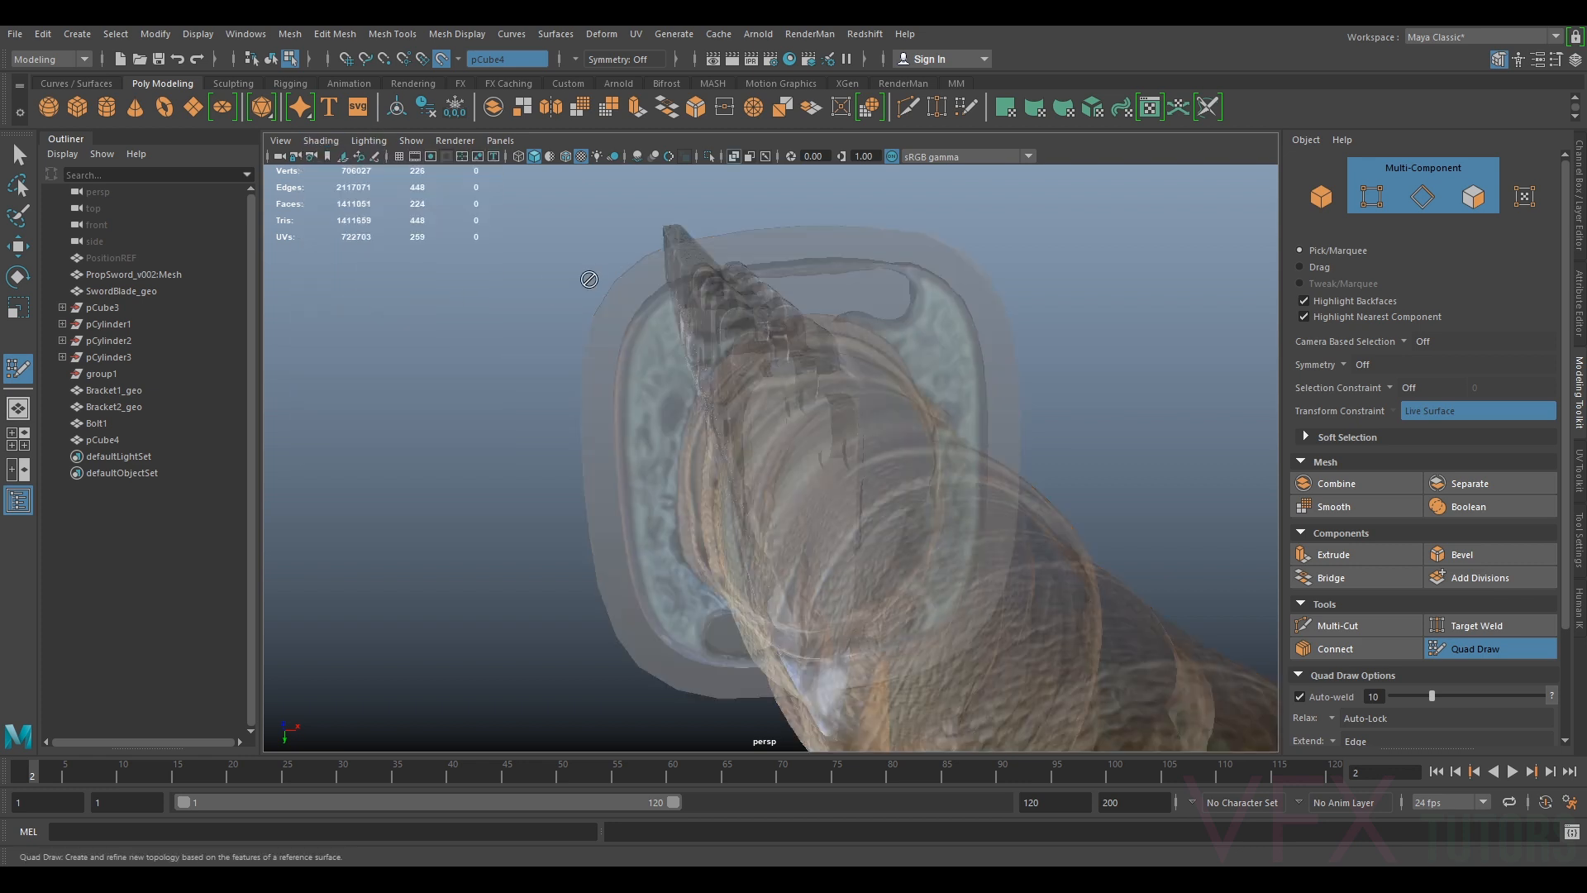
Examine the scanned guard's raised inner rim and upper slot through the transparent plate
{"action": "left_click_drag", "start_coordinate": [713, 282], "coordinate": [751, 326], "text": "alt"}
{"action": "scroll", "coordinate": [757, 333], "scroll_direction": "up", "scroll_amount": 4}
{"action": "middle_click_drag", "start_coordinate": [670, 263], "coordinate": [658, 298], "text": "alt"}
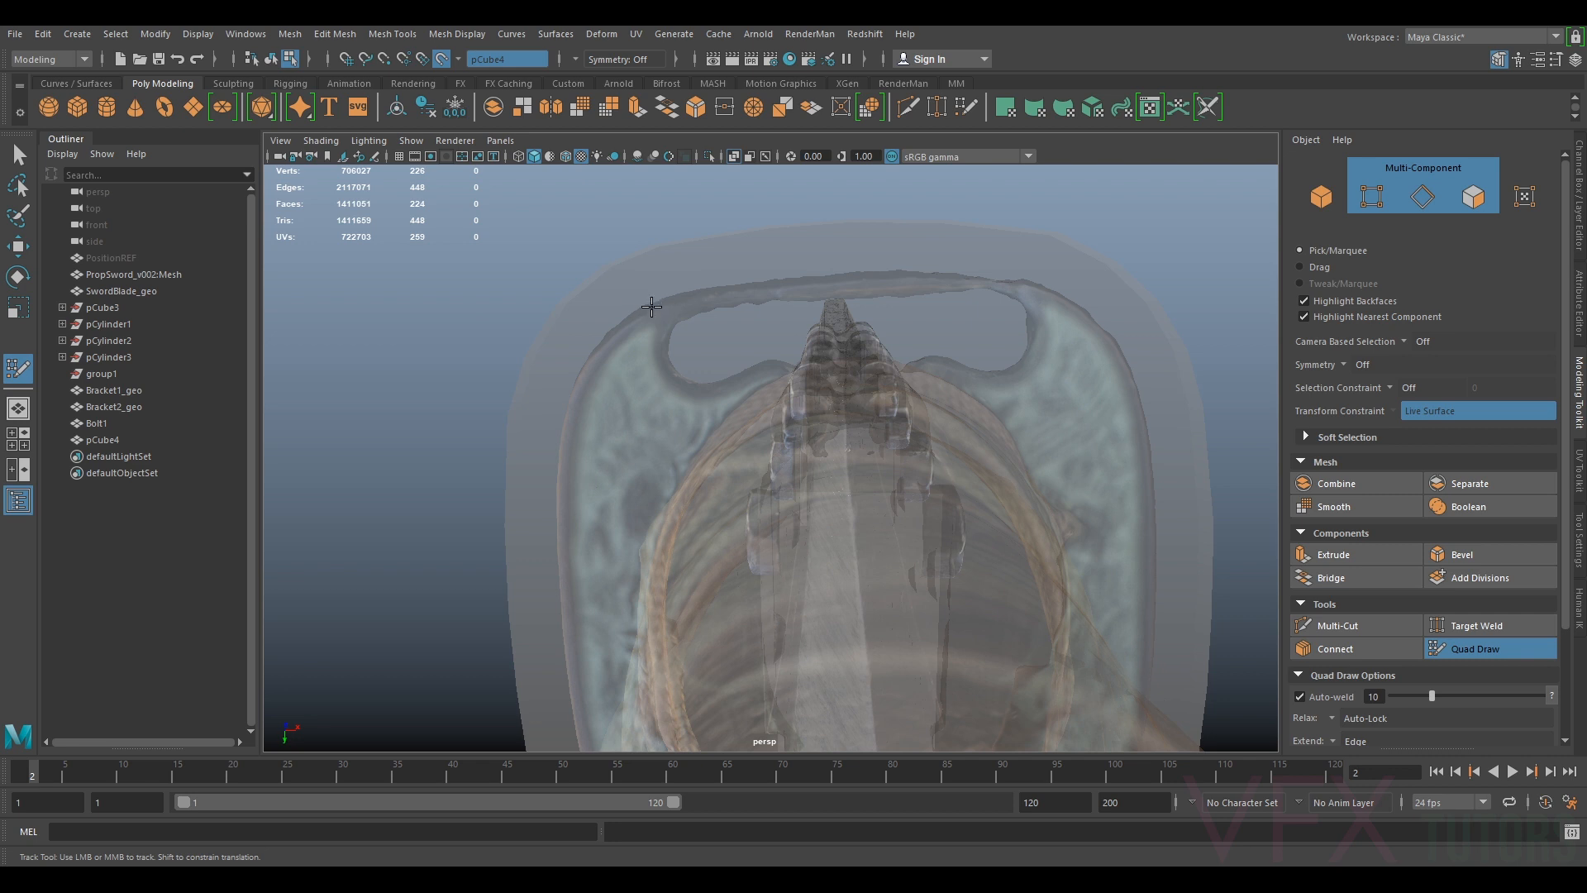
{"action": "left_click_drag", "start_coordinate": [668, 330], "coordinate": [755, 347], "text": "alt"}
{"action": "scroll", "coordinate": [756, 344], "scroll_direction": "up", "scroll_amount": 4}
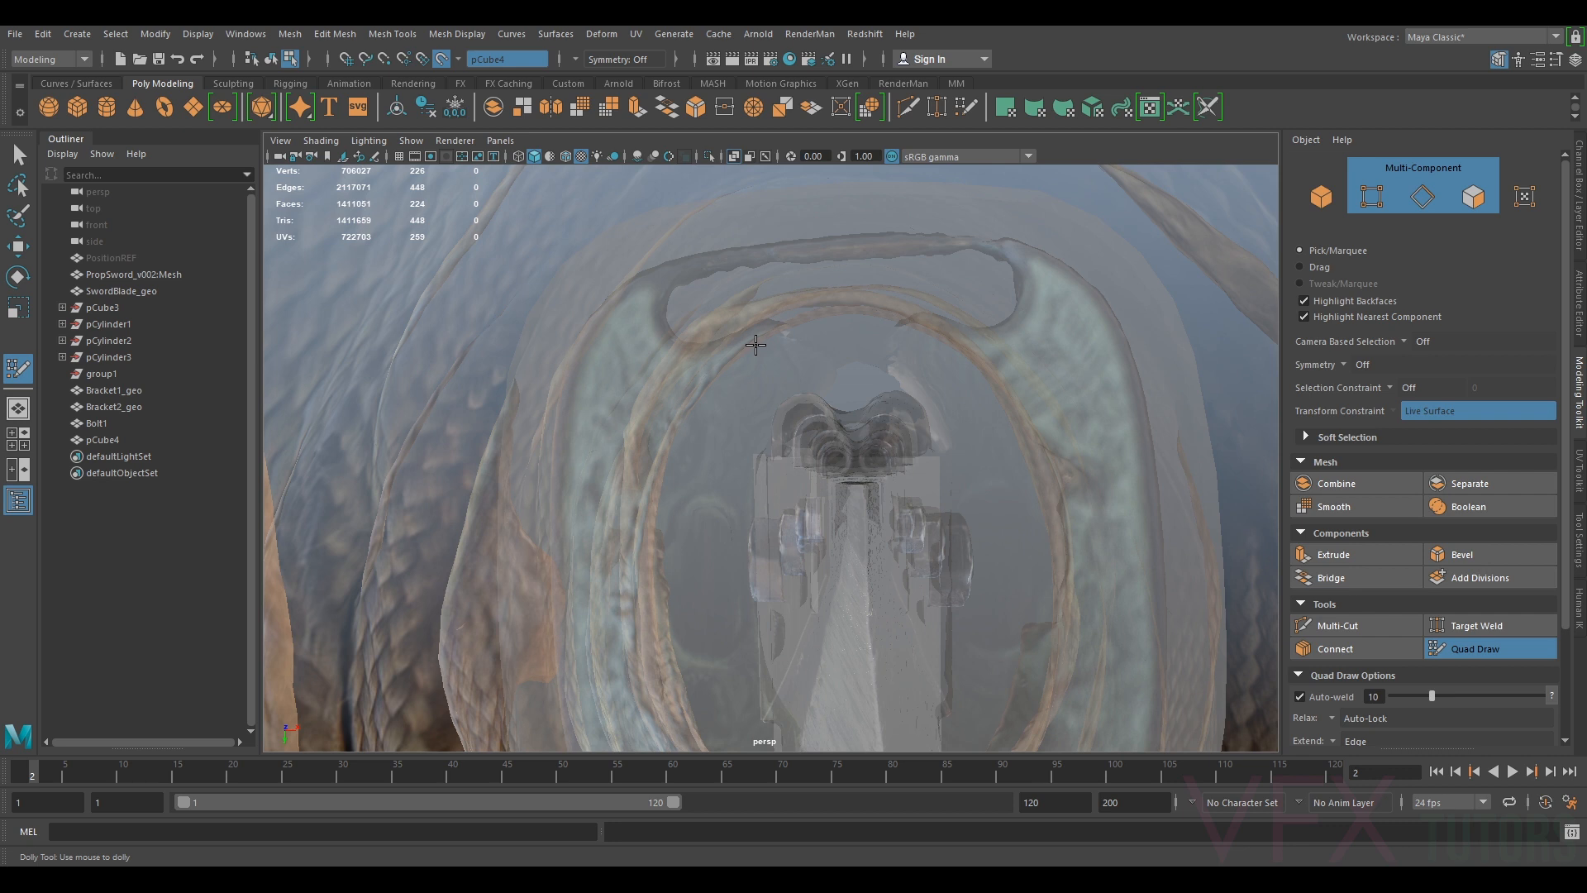
{"action": "middle_click_drag", "start_coordinate": [755, 344], "coordinate": [777, 404], "text": "alt"}
{"action": "scroll", "coordinate": [777, 403], "scroll_direction": "up", "scroll_amount": 3}
{"action": "scroll", "coordinate": [775, 385], "scroll_direction": "down", "scroll_amount": 6}
{"action": "left_click_drag", "start_coordinate": [769, 351], "coordinate": [768, 404], "text": "alt"}
{"action": "scroll", "coordinate": [743, 374], "scroll_direction": "up", "scroll_amount": 3}
{"action": "middle_click_drag", "start_coordinate": [769, 403], "coordinate": [838, 320], "text": "alt"}
{"action": "left_click_drag", "start_coordinate": [750, 469], "coordinate": [855, 347], "text": "alt"}
{"action": "right_click_drag", "start_coordinate": [854, 347], "coordinate": [801, 408], "text": "alt"}
{"action": "middle_click_drag", "start_coordinate": [919, 354], "coordinate": [781, 534], "text": "alt"}
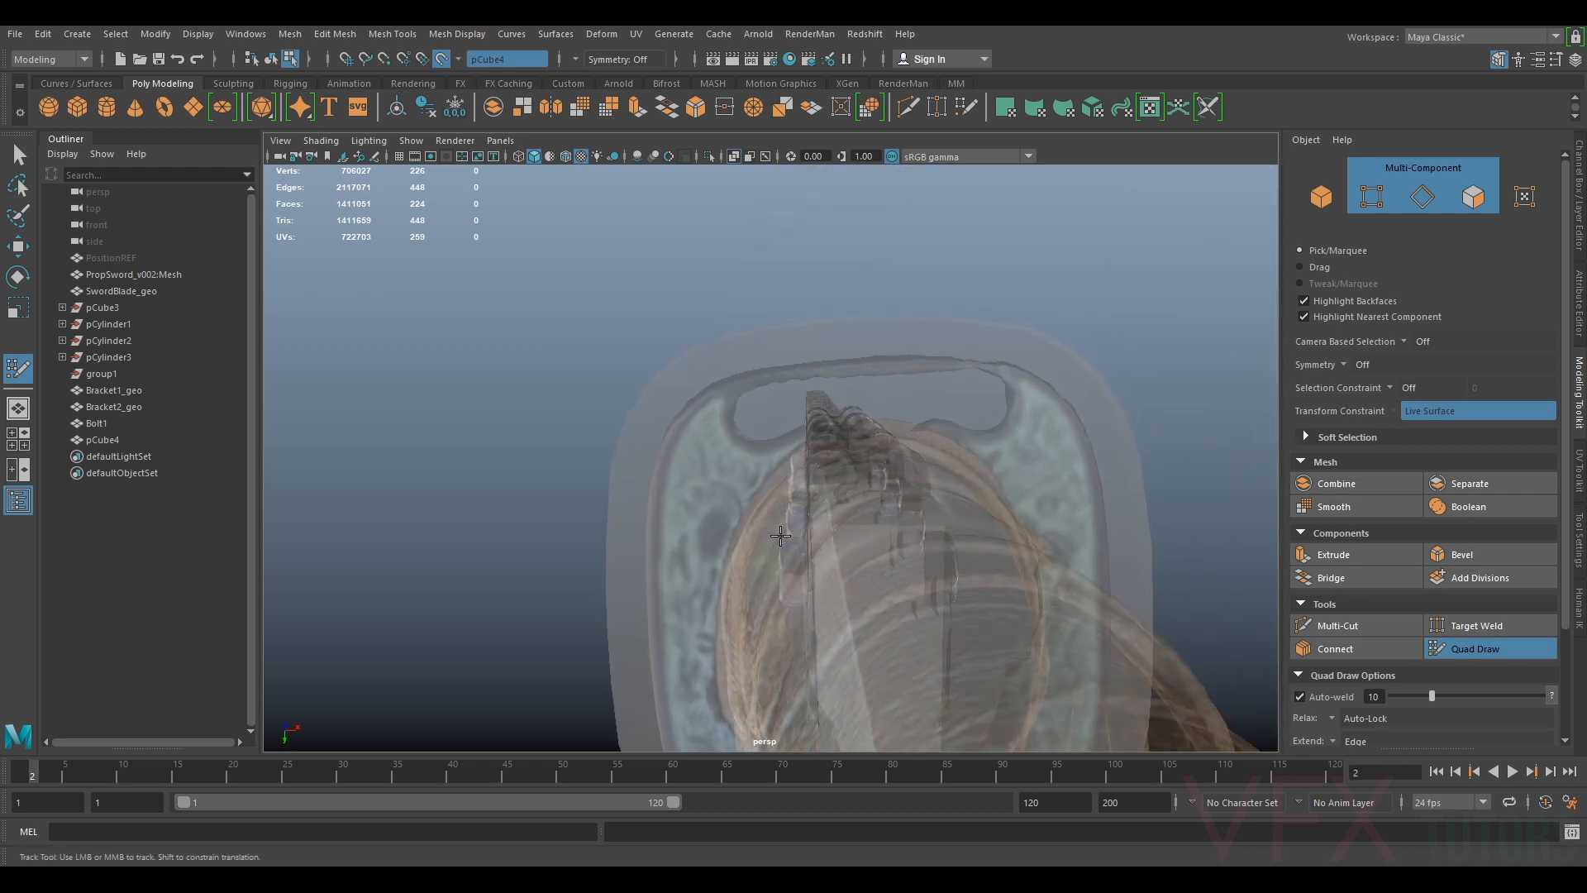
Quad-draw the first face on the inner rim at the upper-left end of the slot and fit its edge
{"action": "scroll", "coordinate": [747, 414], "scroll_direction": "up", "scroll_amount": 3}
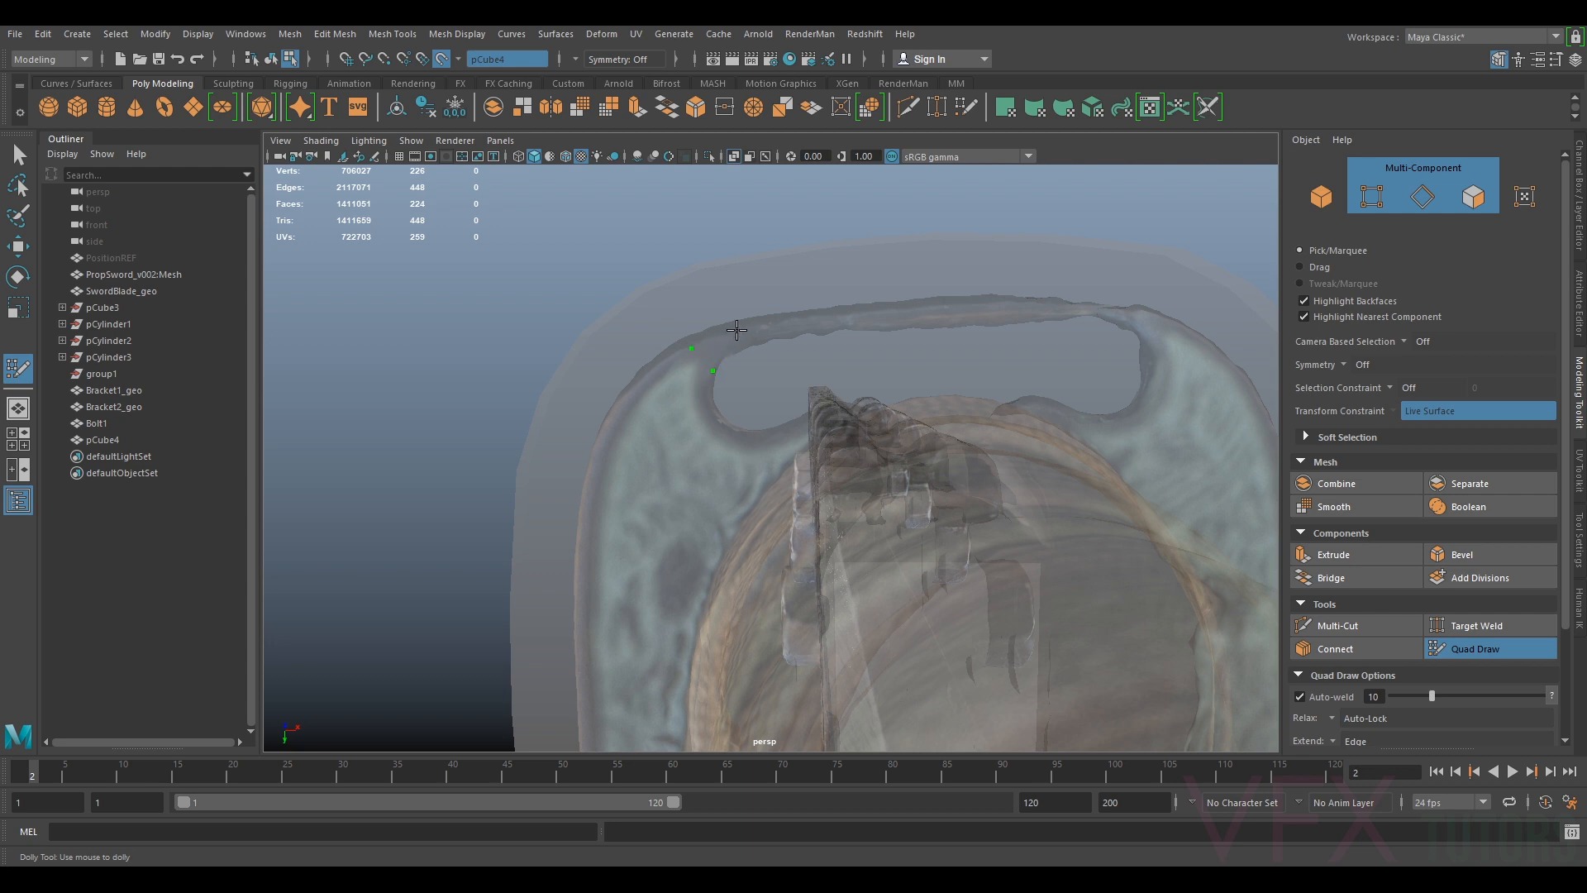
{"action": "left_click", "coordinate": [713, 342], "text": "shift"}
{"action": "scroll", "coordinate": [719, 347], "scroll_direction": "up", "scroll_amount": 3}
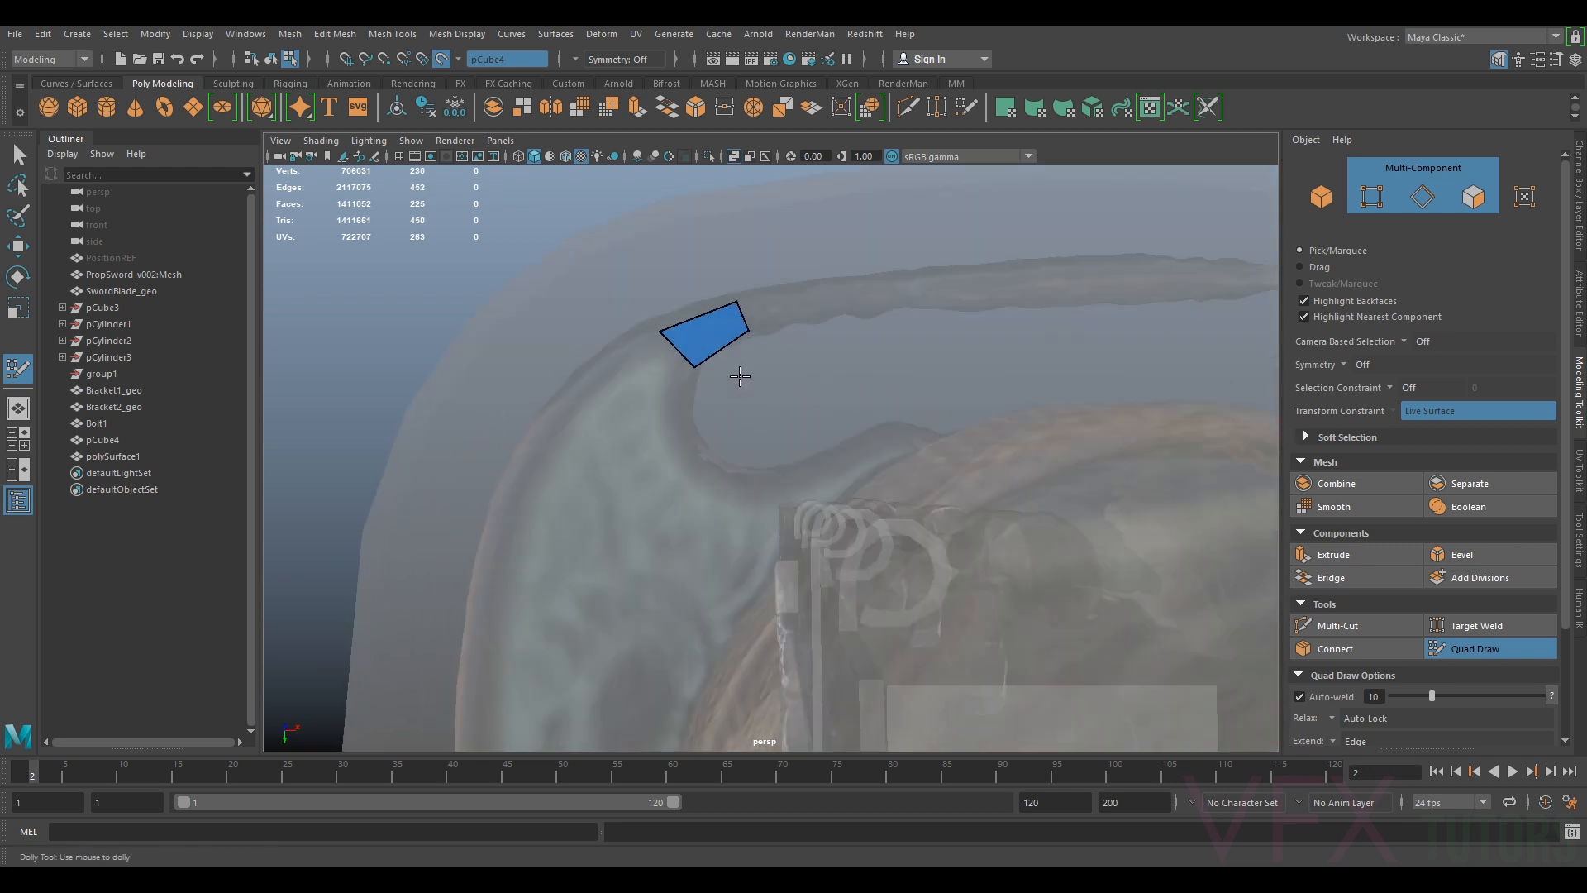
{"action": "left_click_drag", "start_coordinate": [678, 323], "coordinate": [677, 319]}
Extend the quad strip by two faces along the rim above the slot, aligning the shared edges with the scan
{"action": "scroll", "coordinate": [699, 406], "scroll_direction": "down", "scroll_amount": 3}
{"action": "left_click_drag", "start_coordinate": [686, 401], "coordinate": [792, 413], "text": "alt"}
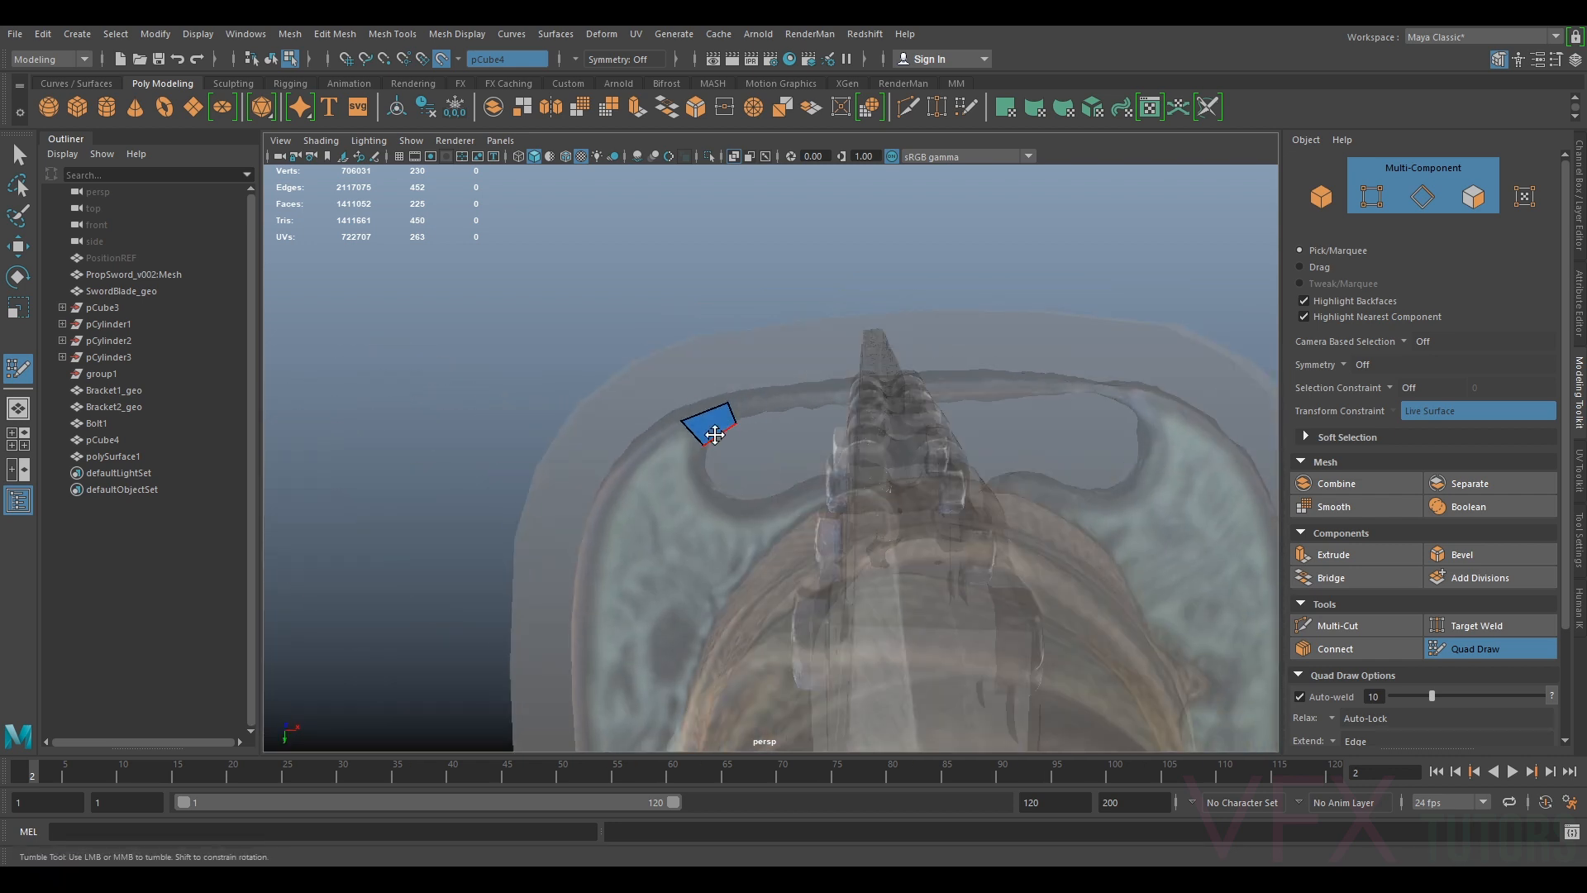
{"action": "left_click_drag", "start_coordinate": [709, 411], "coordinate": [742, 373], "text": "alt"}
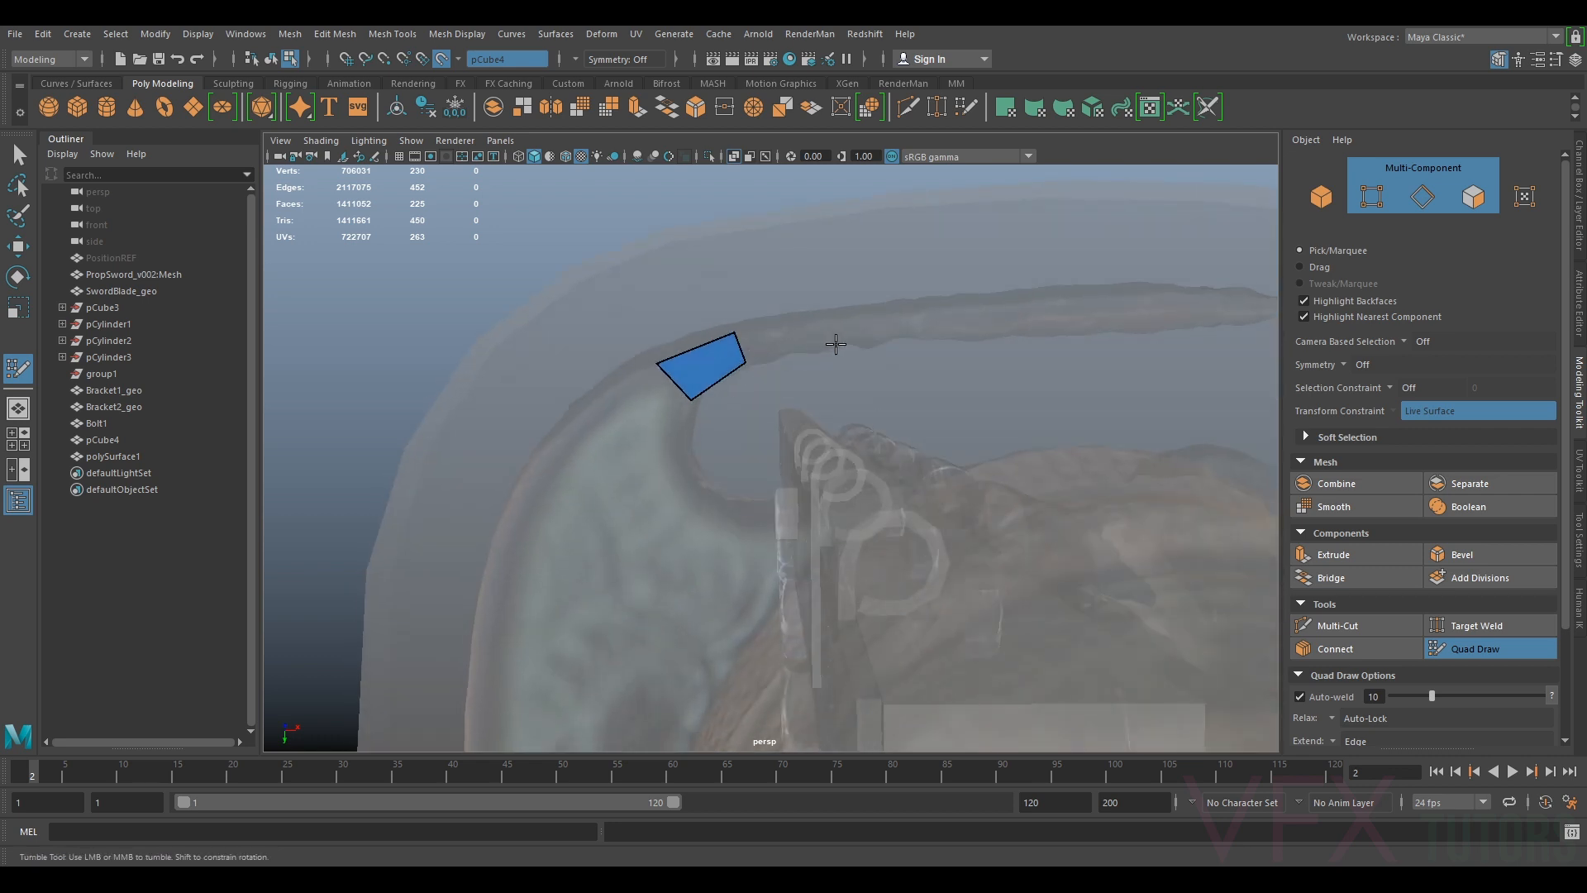
{"action": "left_click", "coordinate": [833, 317]}
{"action": "left_click", "coordinate": [786, 330], "text": "shift"}
{"action": "left_click_drag", "start_coordinate": [740, 344], "coordinate": [744, 342]}
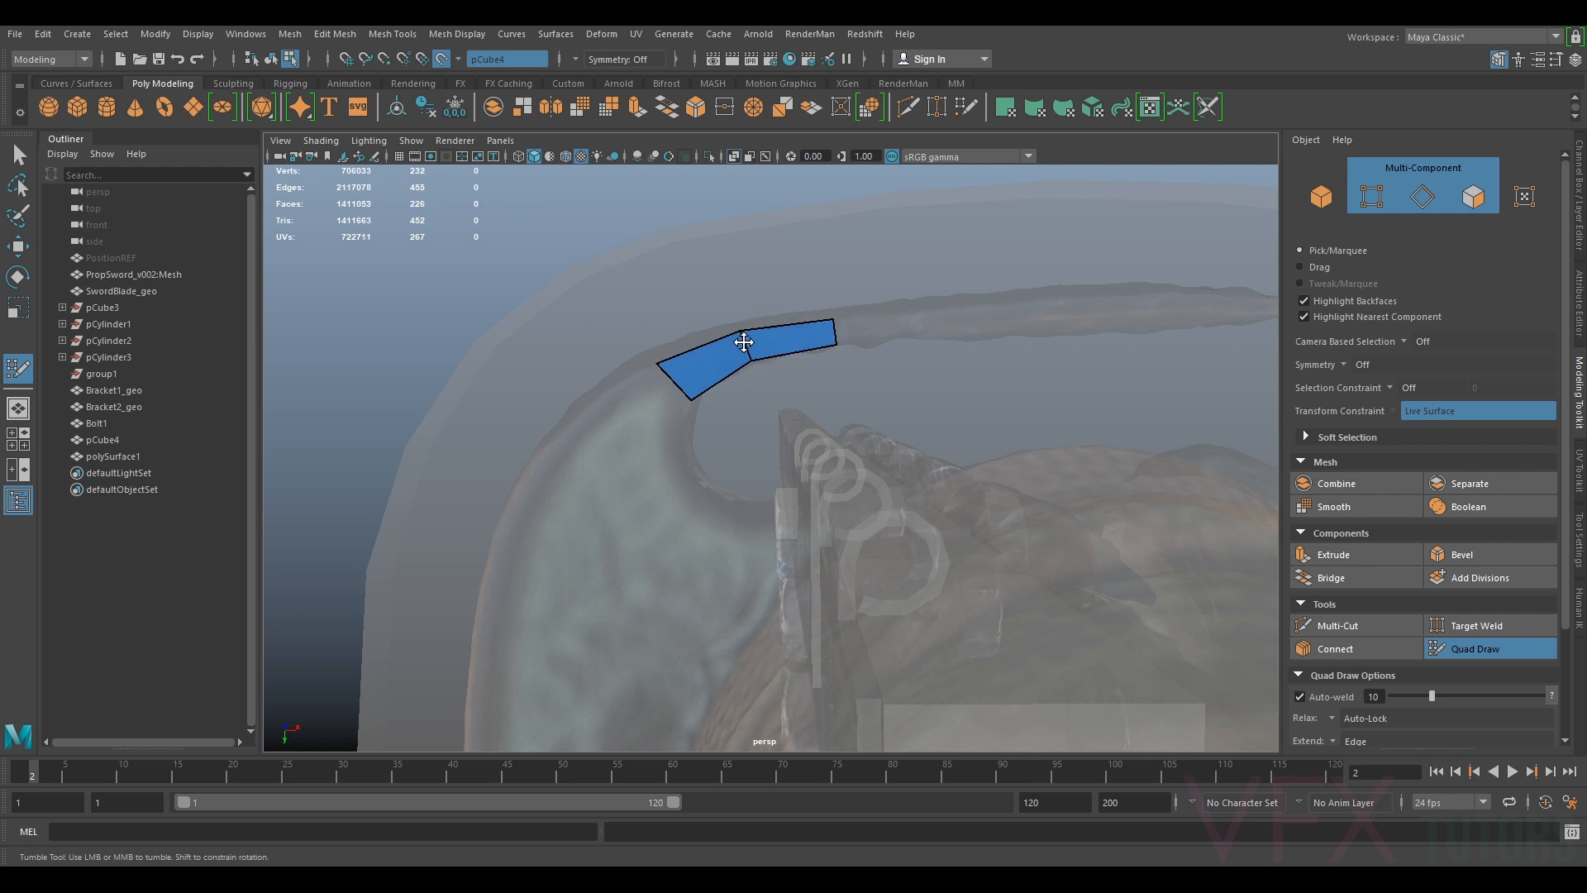
{"action": "middle_click_drag", "start_coordinate": [957, 332], "coordinate": [817, 337], "text": "alt"}
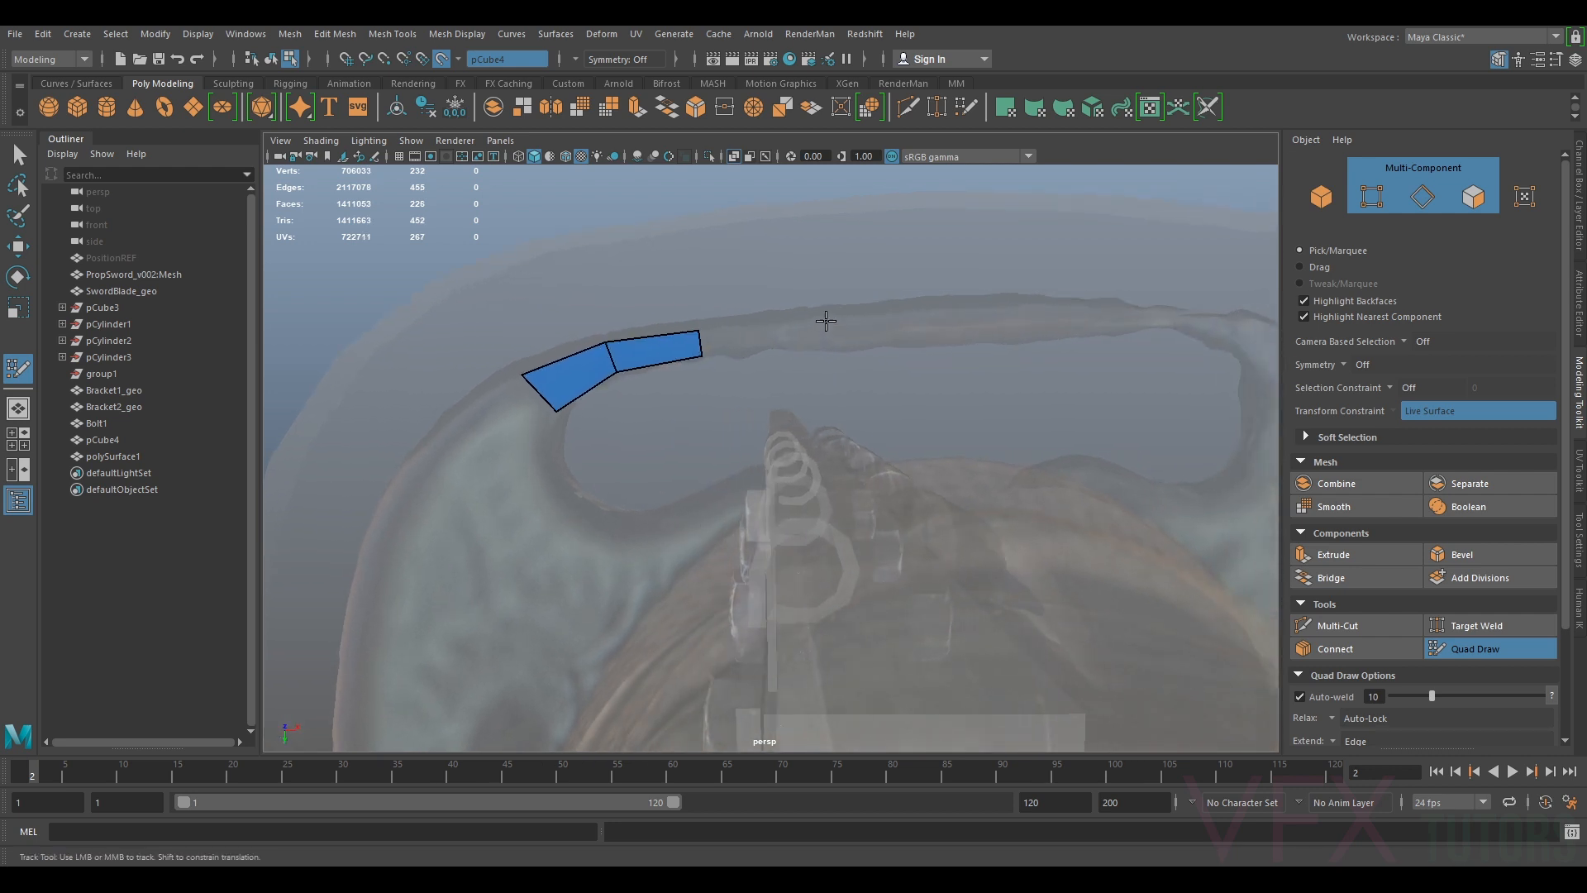
{"action": "left_click", "coordinate": [769, 339], "text": "shift"}
{"action": "left_click_drag", "start_coordinate": [705, 345], "coordinate": [713, 344]}
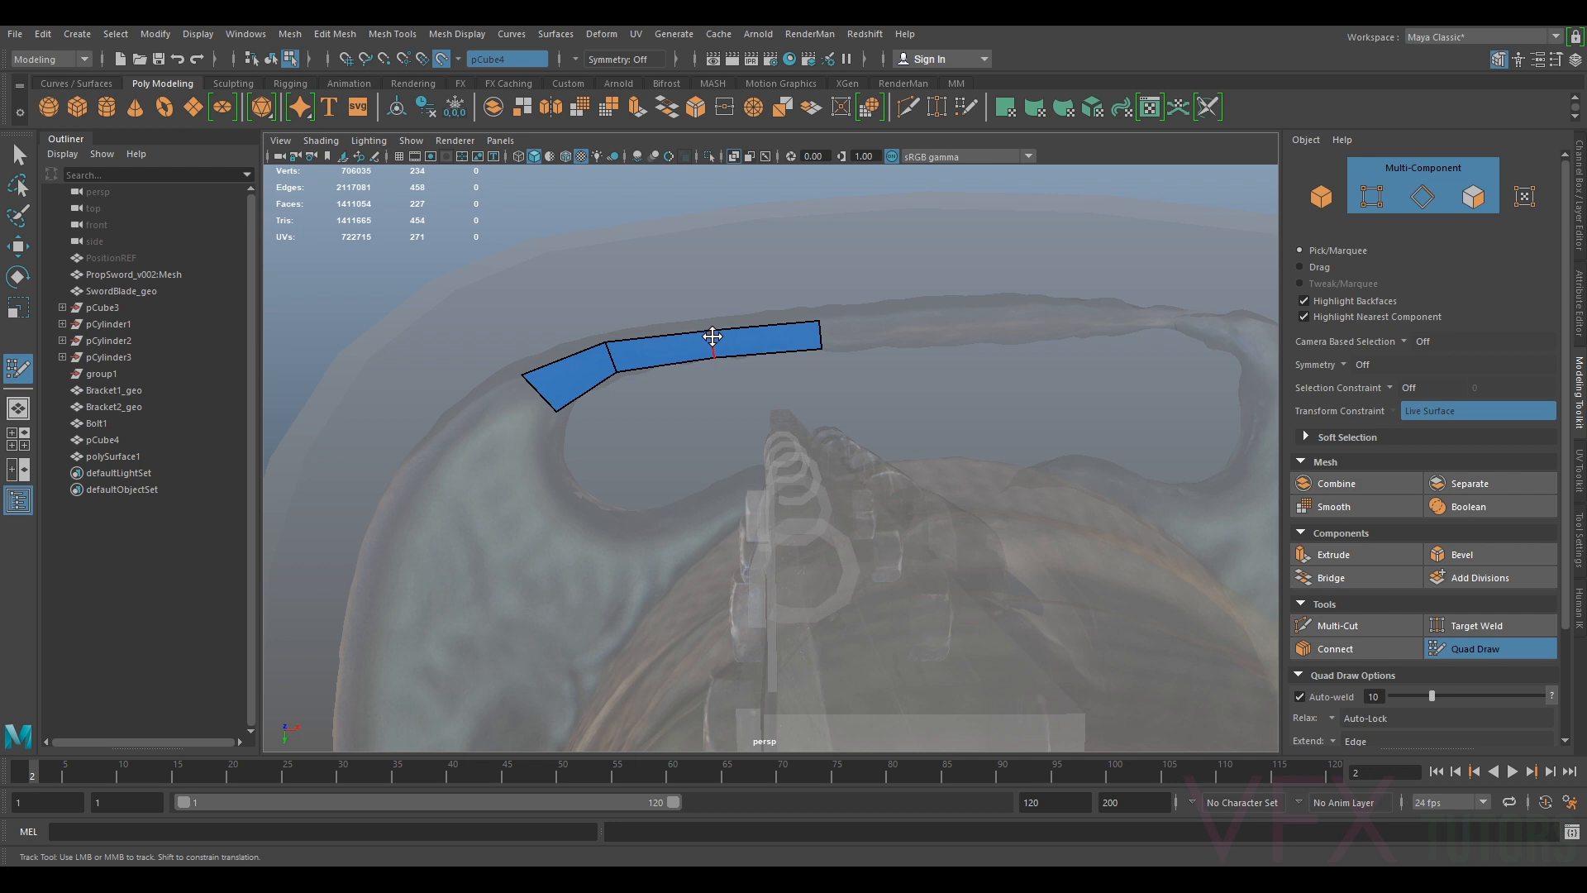
Add a fourth quad to the strip, reaching the middle of the rim above the slot
{"action": "left_click_drag", "start_coordinate": [843, 326], "coordinate": [879, 375], "text": "alt"}
{"action": "right_click_drag", "start_coordinate": [879, 376], "coordinate": [855, 389], "text": "alt"}
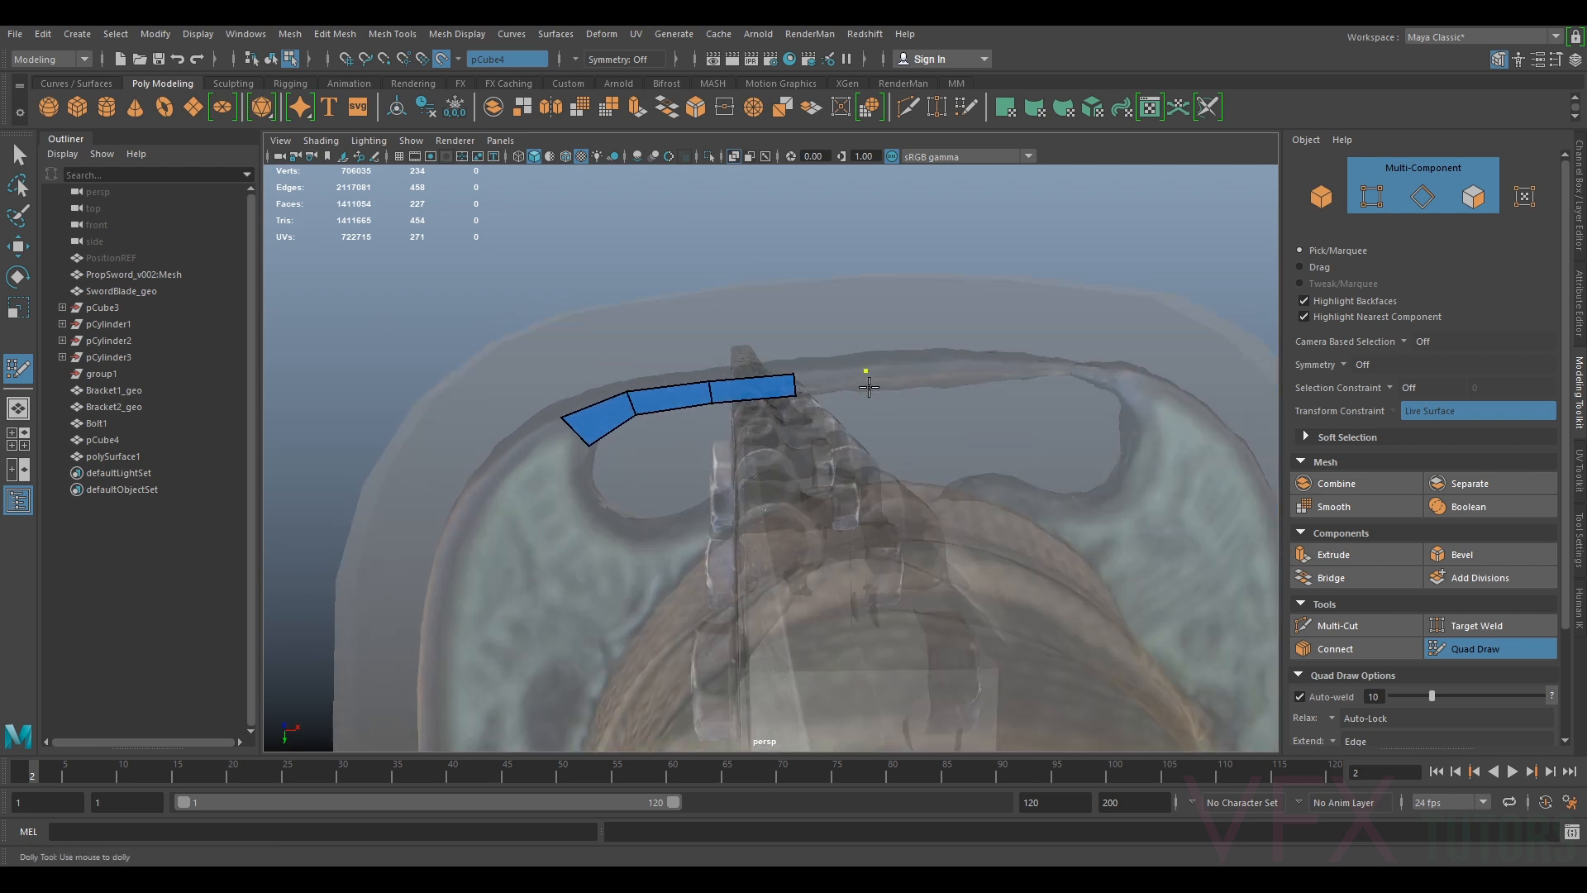
{"action": "left_click", "coordinate": [867, 389], "text": "shift"}
{"action": "left_click_drag", "start_coordinate": [867, 382], "coordinate": [871, 375], "text": "alt"}
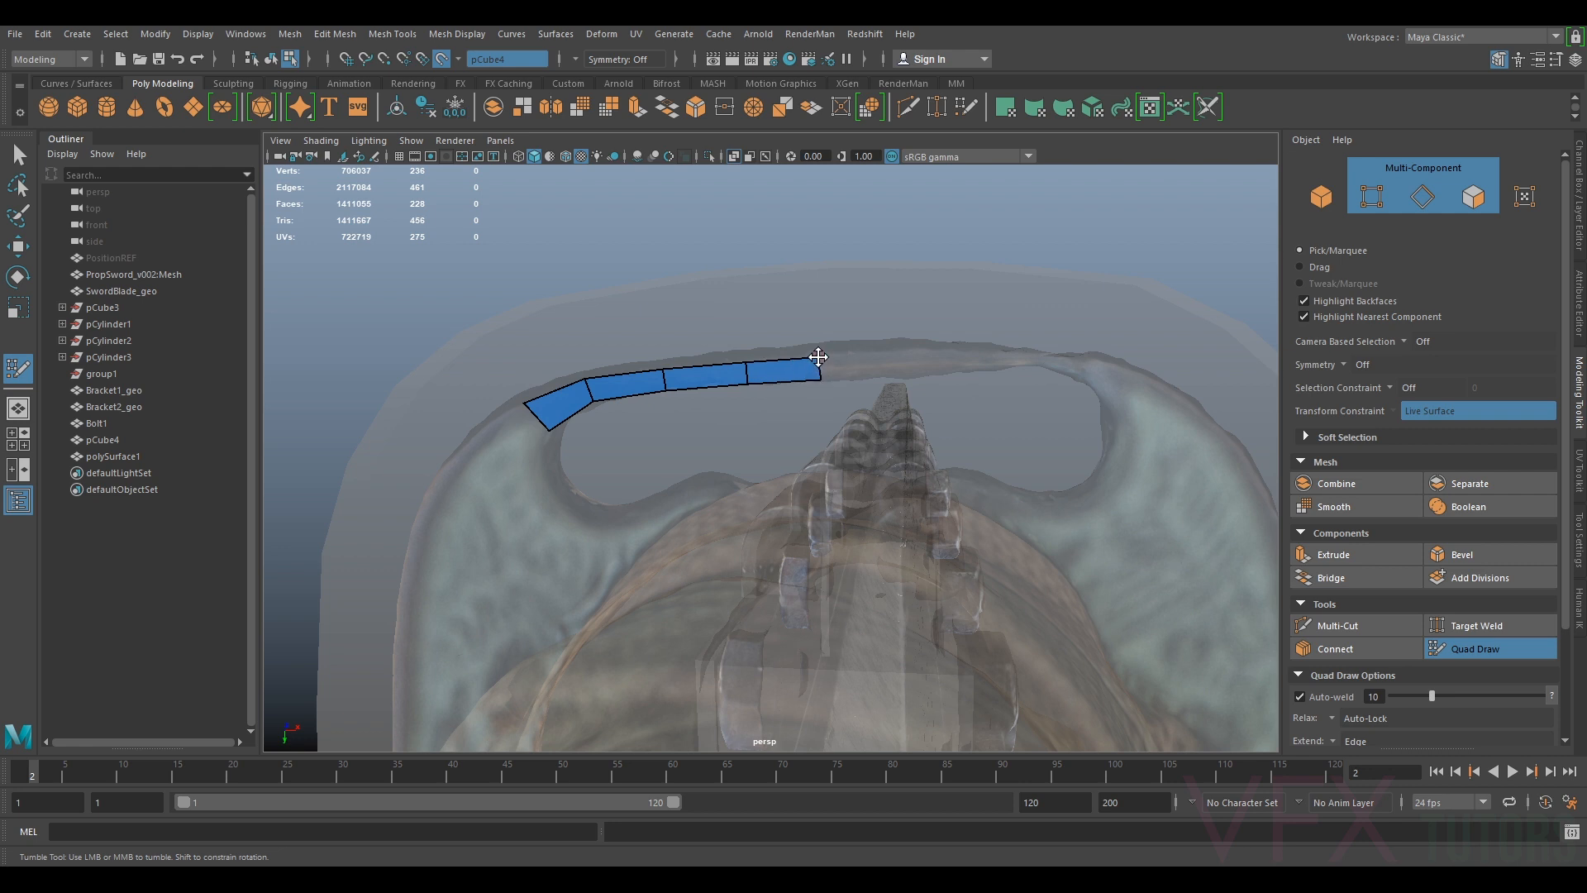
{"action": "left_click_drag", "start_coordinate": [804, 361], "coordinate": [777, 362], "text": "alt"}
{"action": "left_click", "coordinate": [776, 361], "text": "shift"}
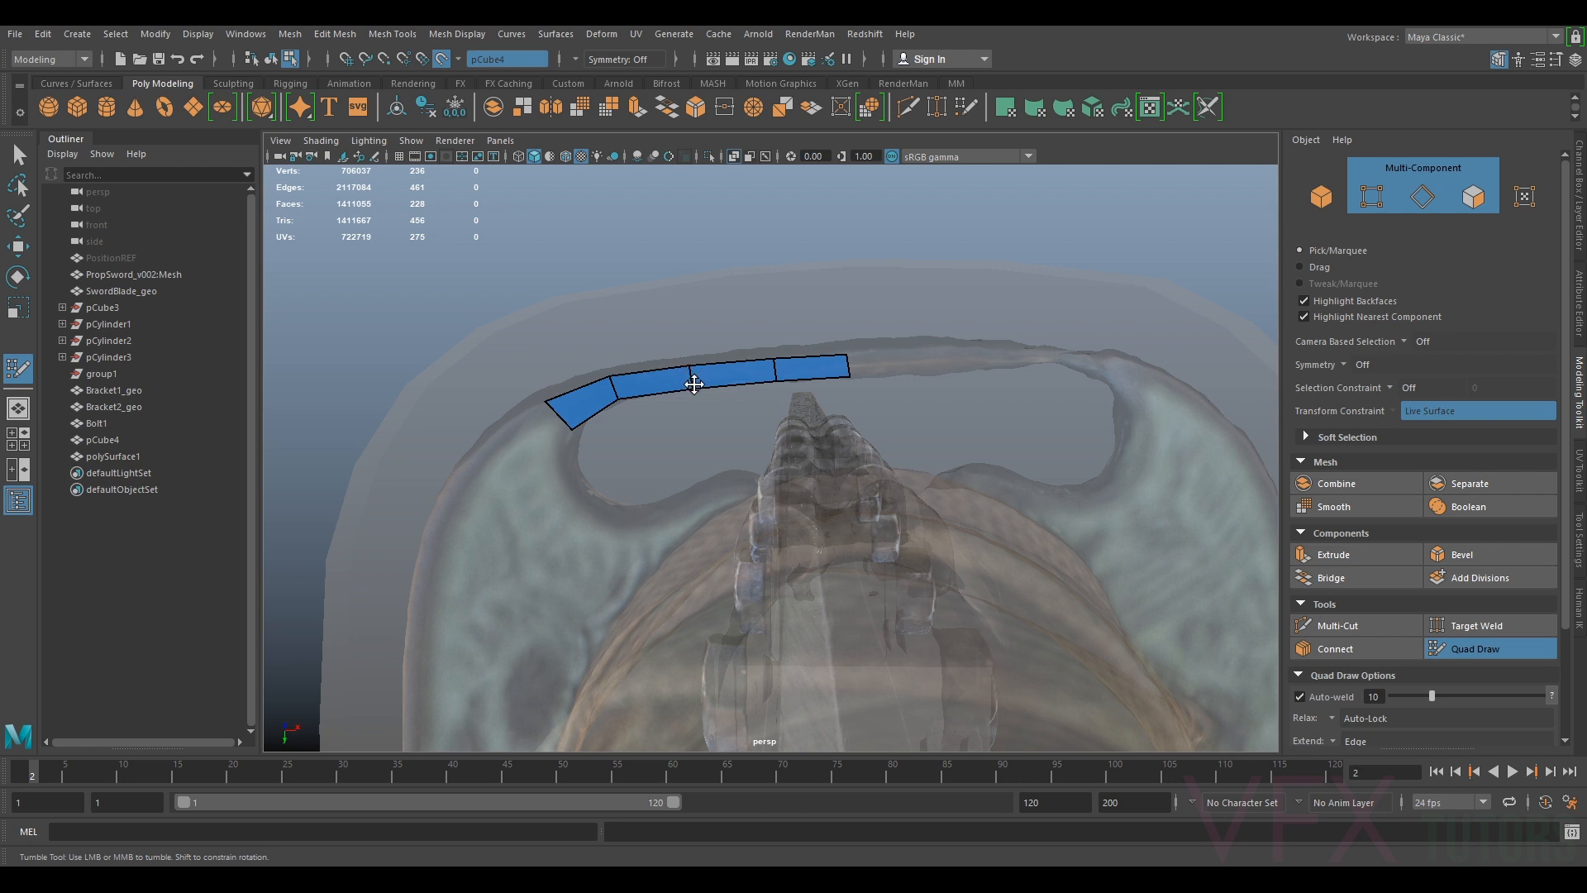
Inspect how the four-quad strip lines up with the scanned inner rim and the rest of the slot
{"action": "middle_click_drag", "start_coordinate": [694, 384], "coordinate": [819, 380], "text": "alt"}
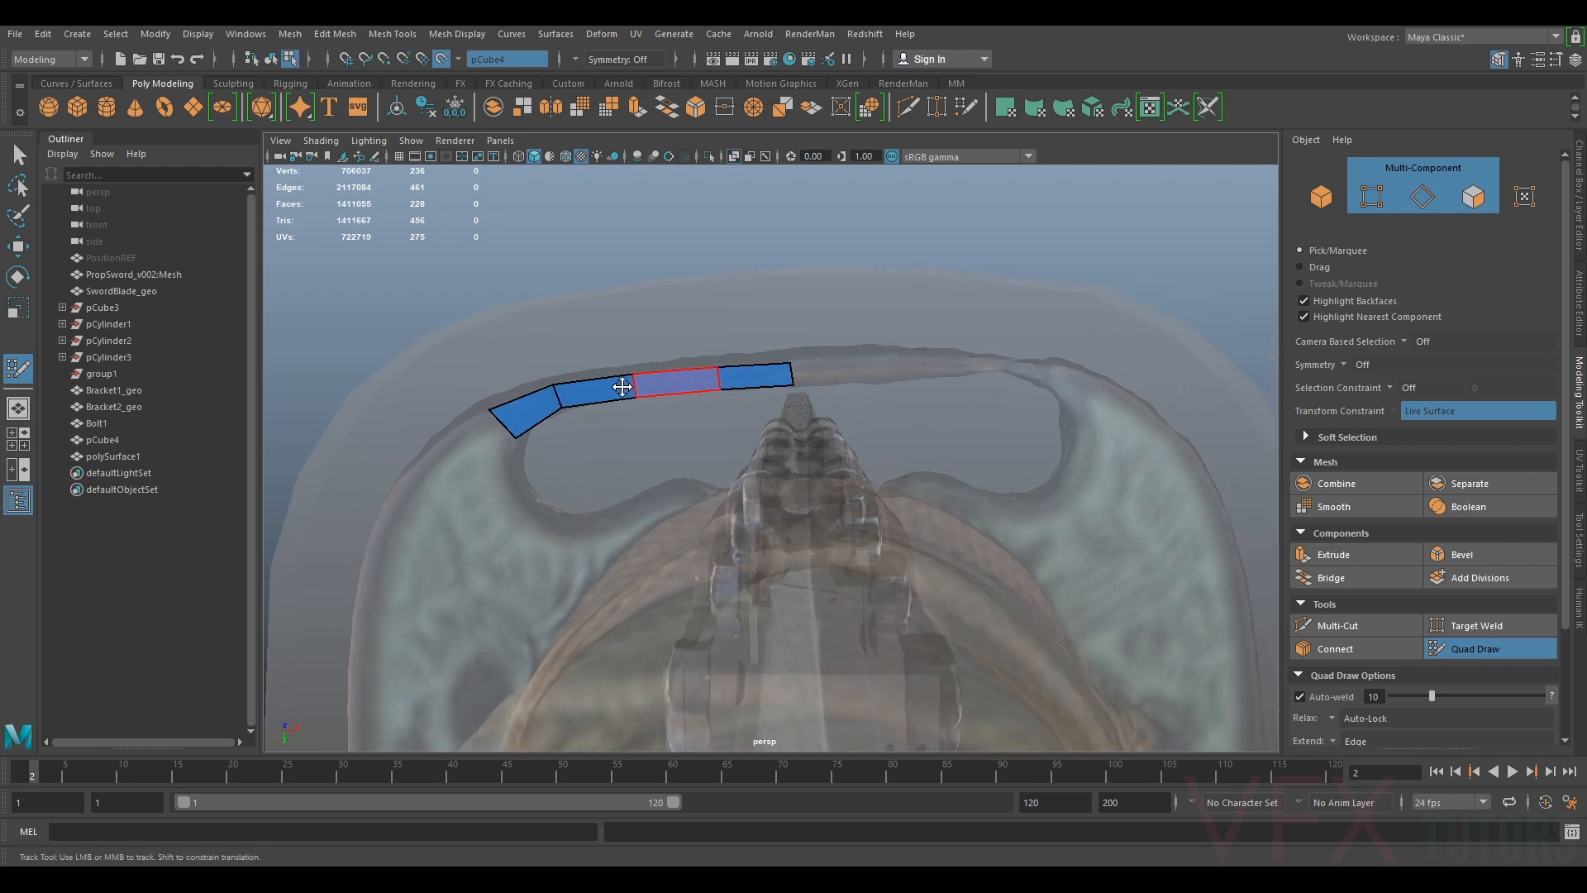
{"action": "scroll", "coordinate": [1058, 419], "scroll_direction": "down", "scroll_amount": 3}
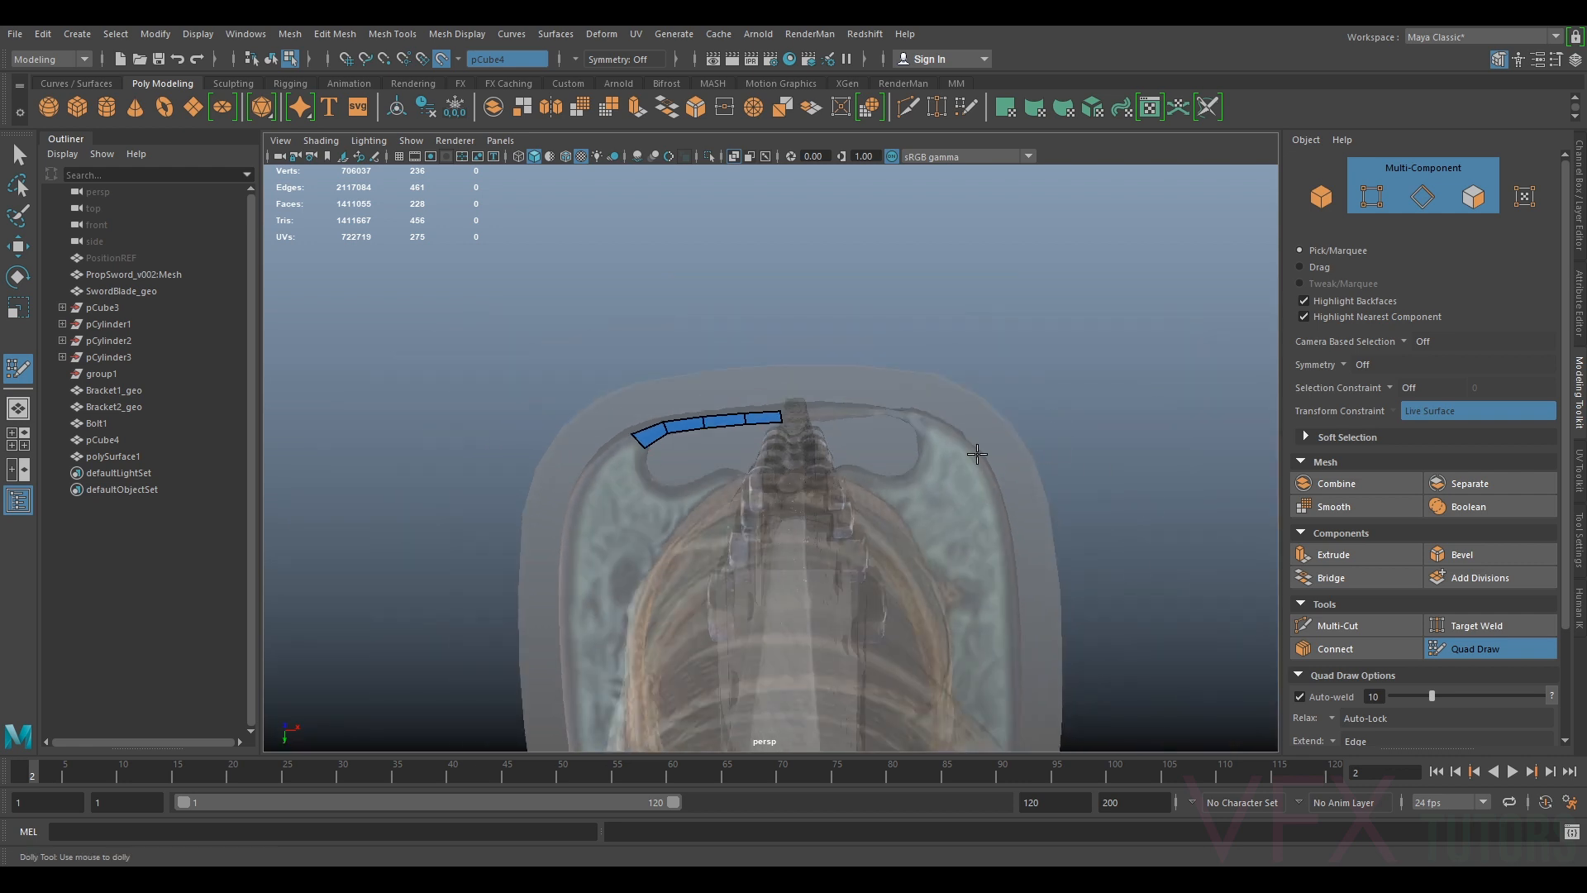
{"action": "scroll", "coordinate": [843, 375], "scroll_direction": "up", "scroll_amount": 5}
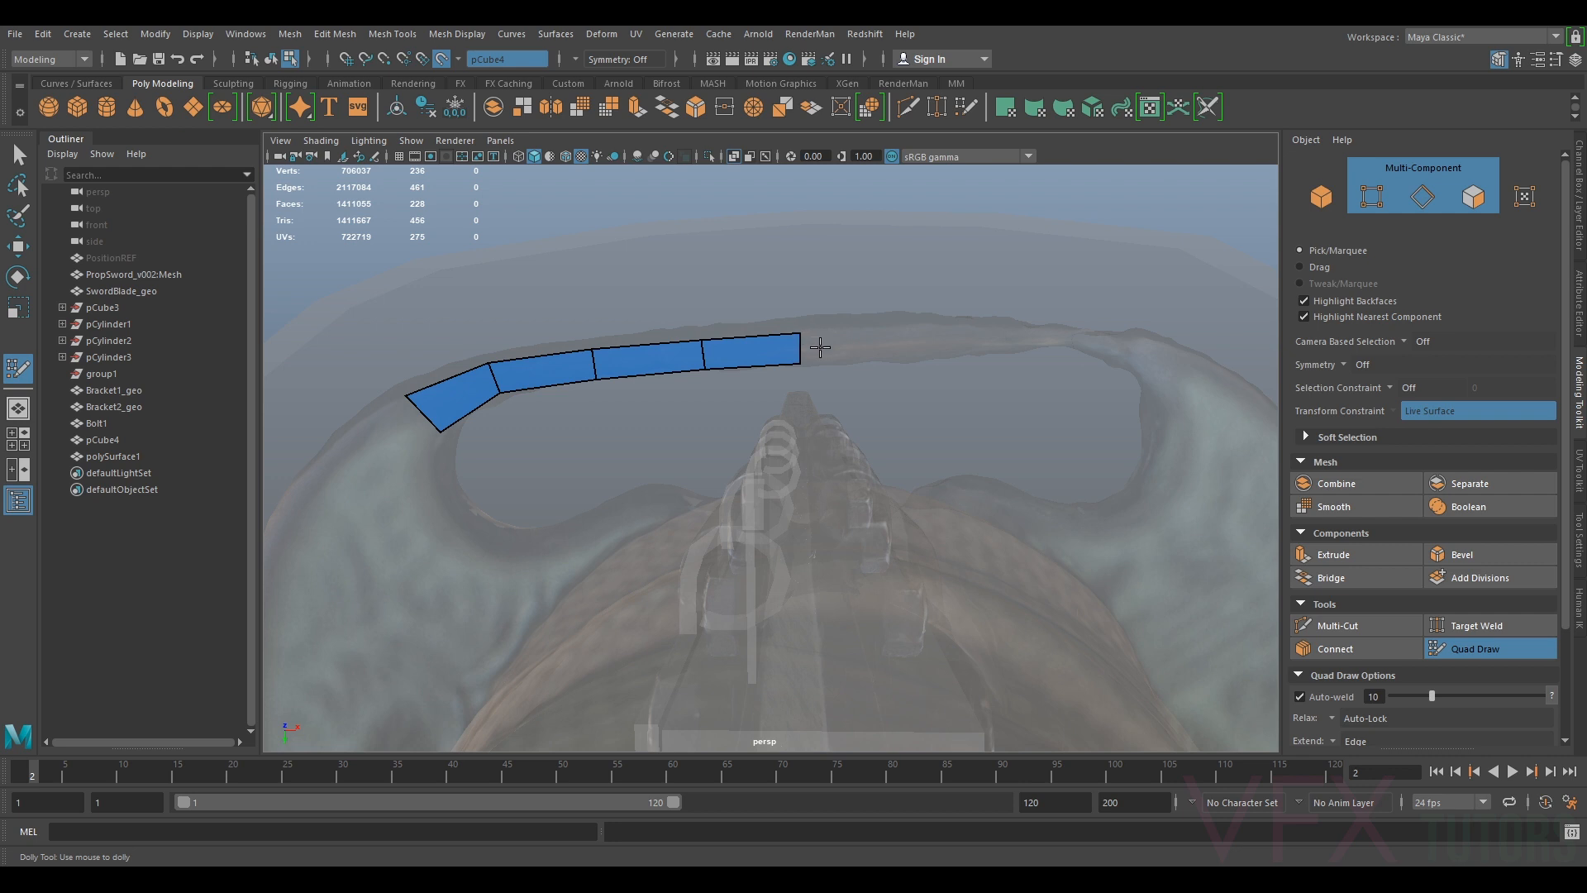
{"action": "scroll", "coordinate": [885, 344], "scroll_direction": "down", "scroll_amount": 4}
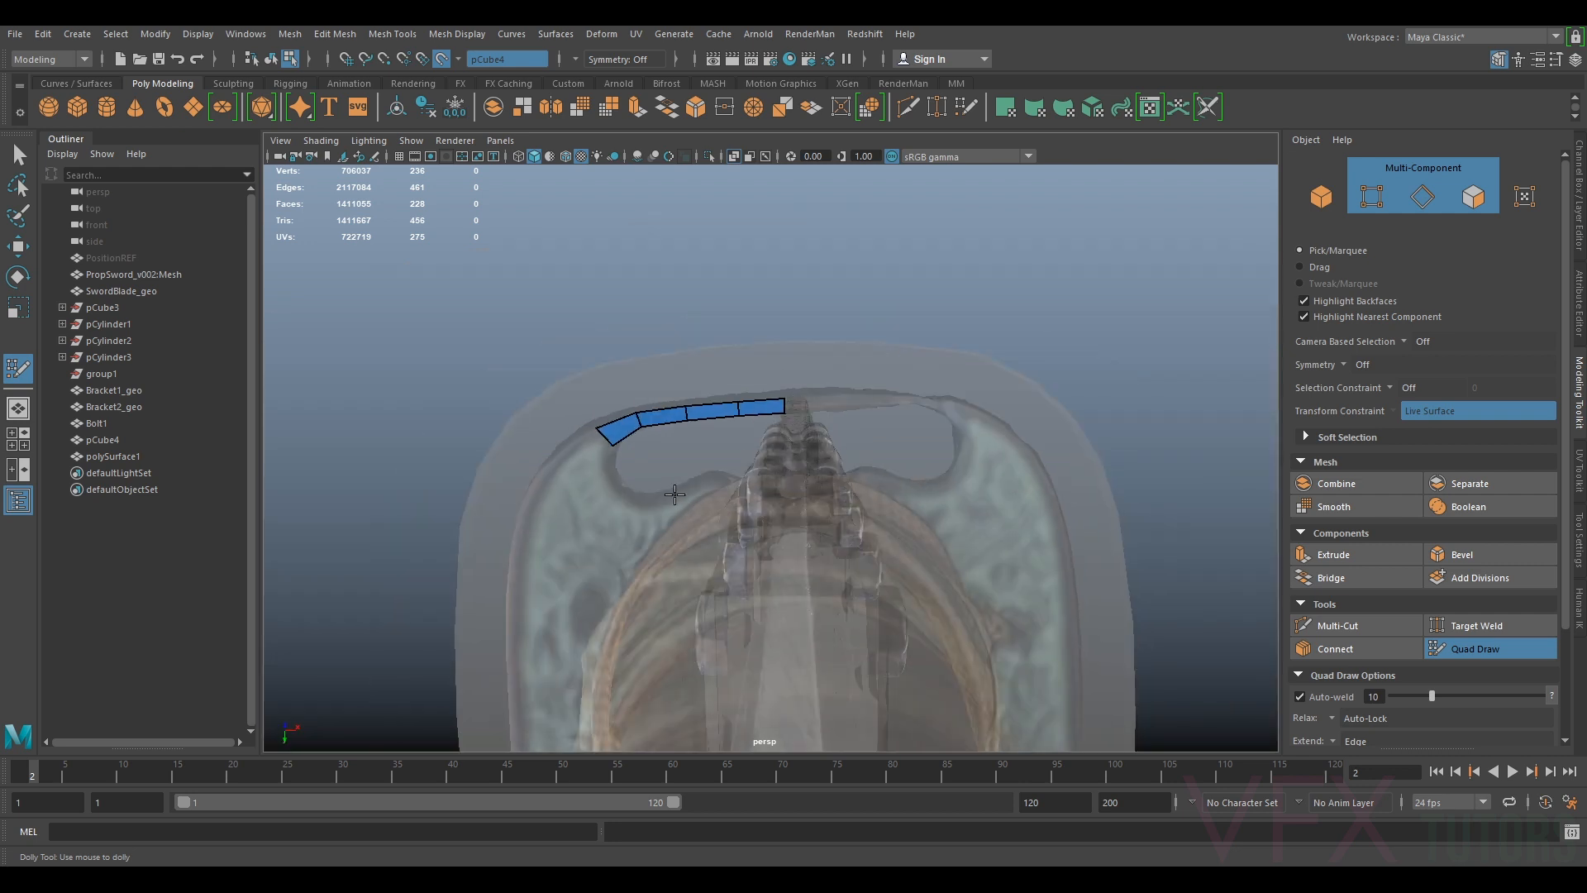
{"action": "scroll", "coordinate": [728, 401], "scroll_direction": "up", "scroll_amount": 1}
{"action": "scroll", "coordinate": [798, 410], "scroll_direction": "up", "scroll_amount": 3}
{"action": "middle_click_drag", "start_coordinate": [797, 410], "coordinate": [812, 374], "text": "alt"}
{"action": "mouse_move", "coordinate": [733, 411]}
{"action": "left_mouse_down", "text": "alt"}
{"action": "mouse_move", "coordinate": [752, 423]}
{"action": "mouse_move", "coordinate": [763, 405]}
{"action": "left_mouse_up", "text": "alt"}
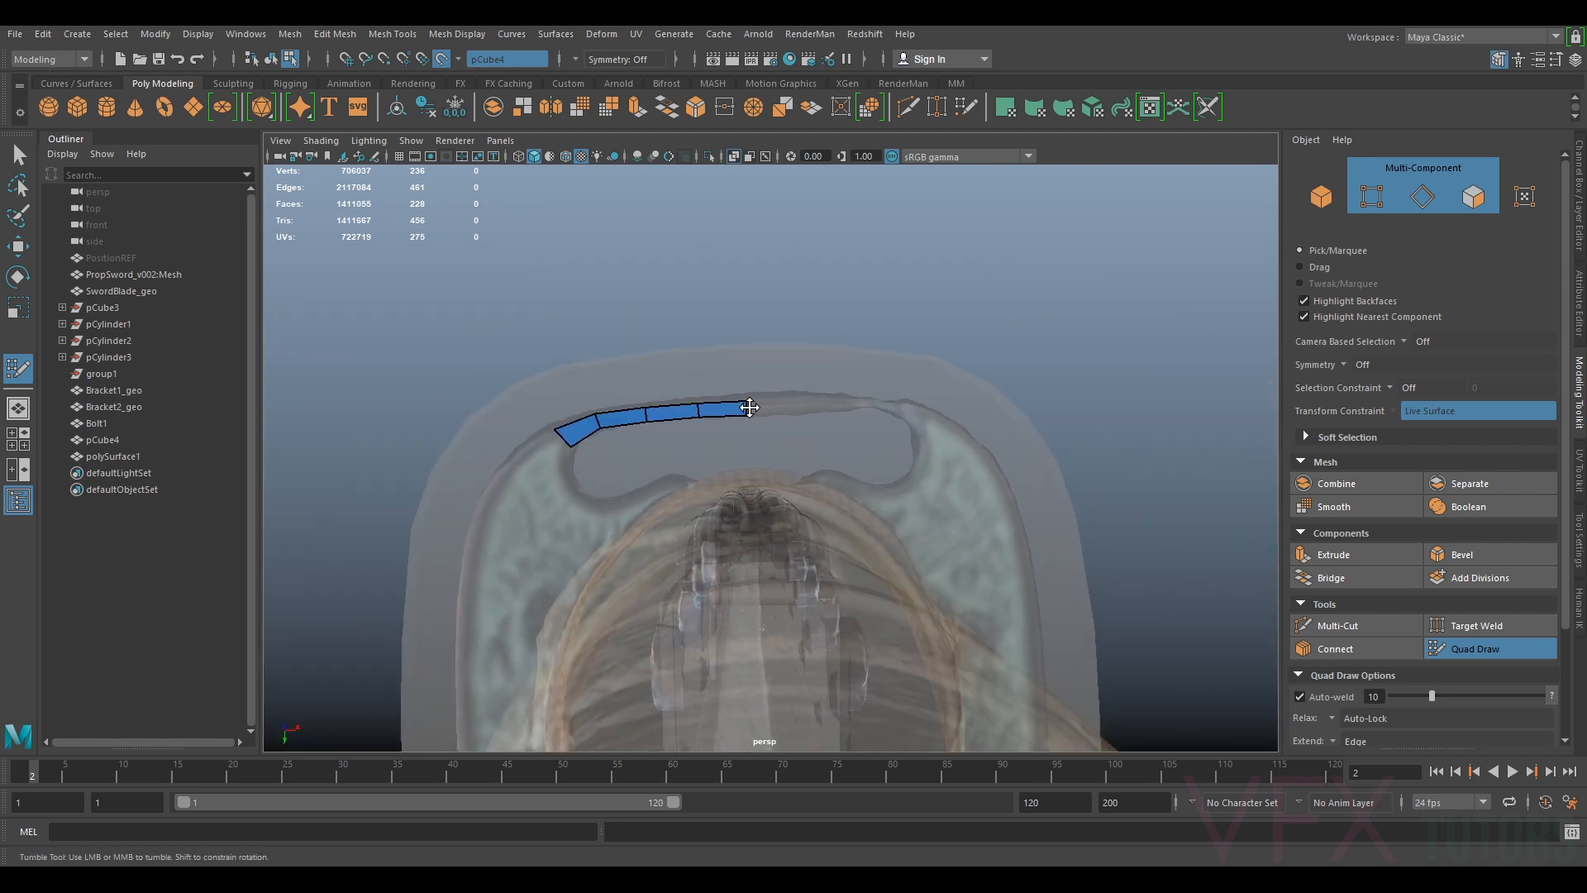
{"action": "scroll", "coordinate": [755, 405], "scroll_direction": "up", "scroll_amount": 3}
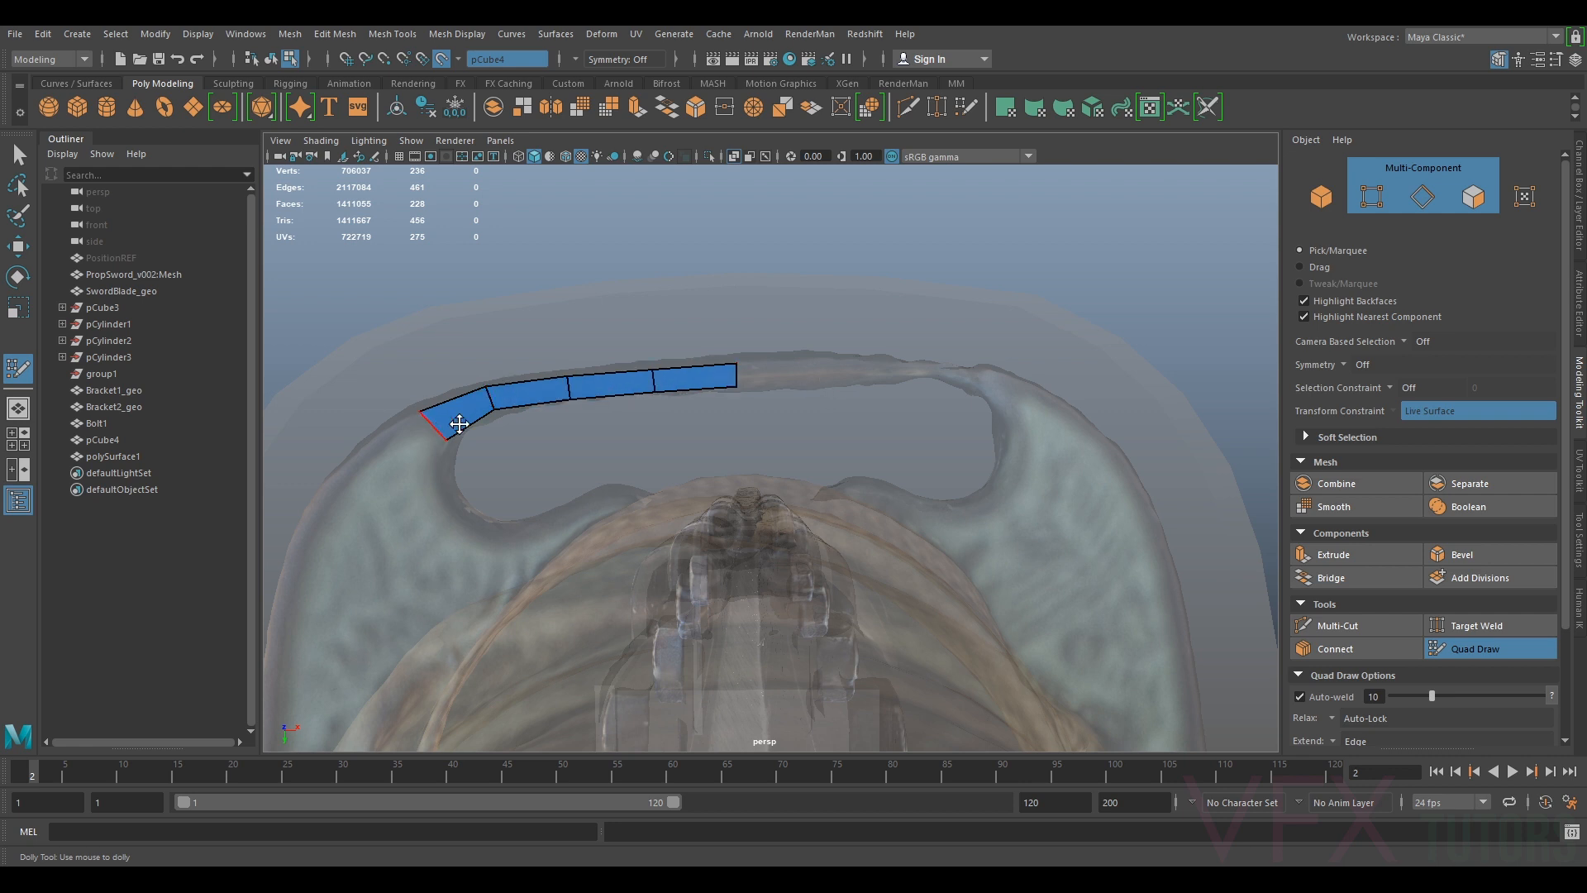
Quad-draw four more faces along the inner rim above the slot, continuing the strip to the slot's upper-right end
{"action": "left_click", "coordinate": [798, 371], "text": "shift"}
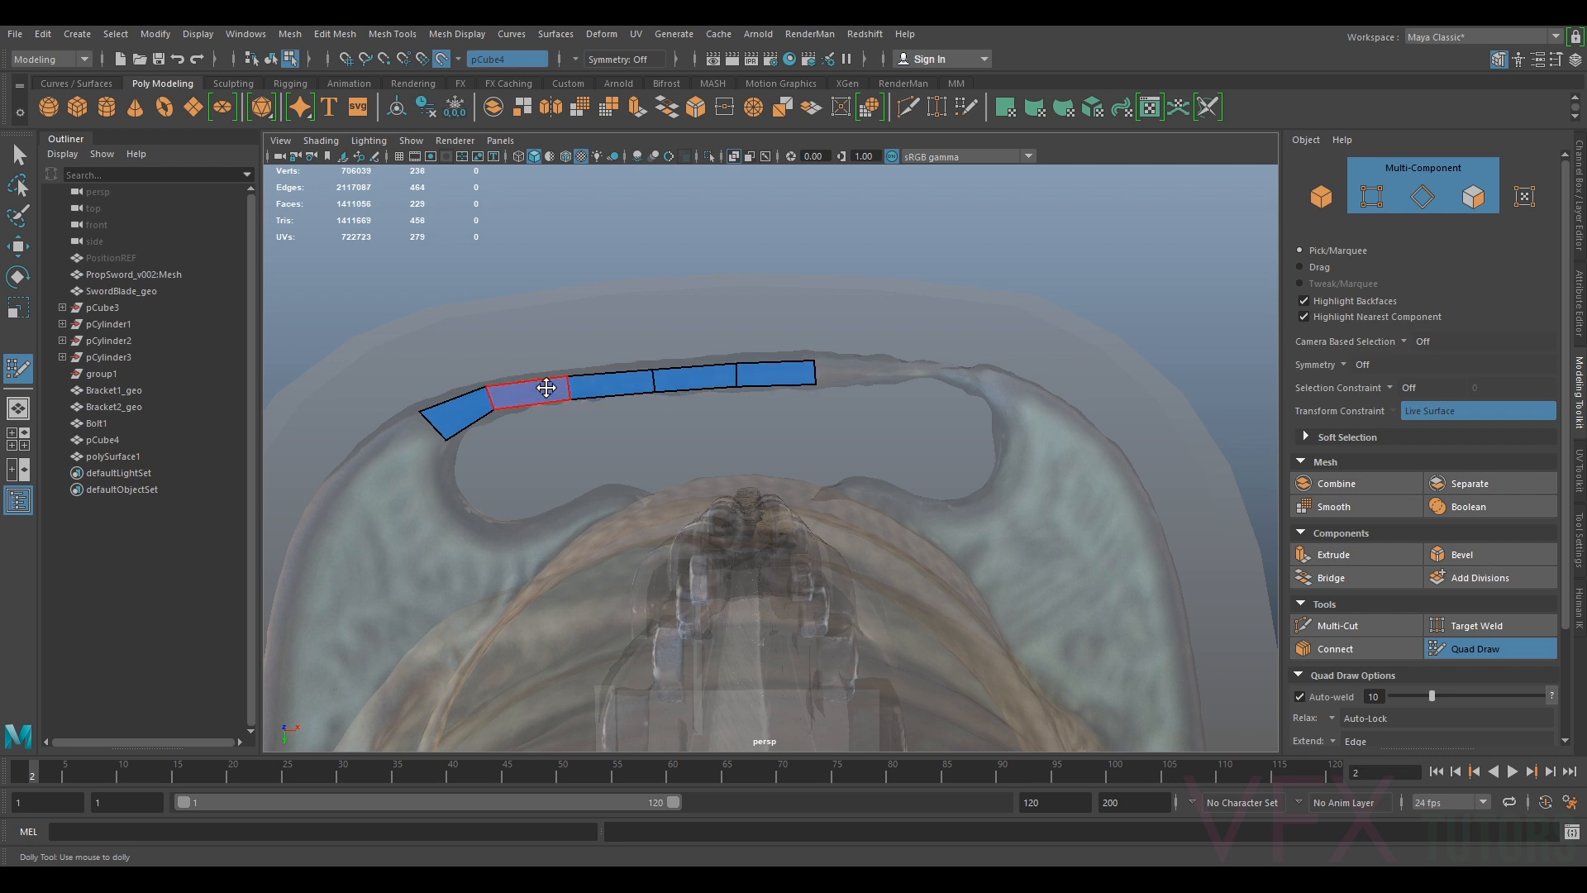
{"action": "left_click", "coordinate": [898, 363]}
{"action": "left_click", "coordinate": [900, 380]}
{"action": "left_click", "coordinate": [973, 371]}
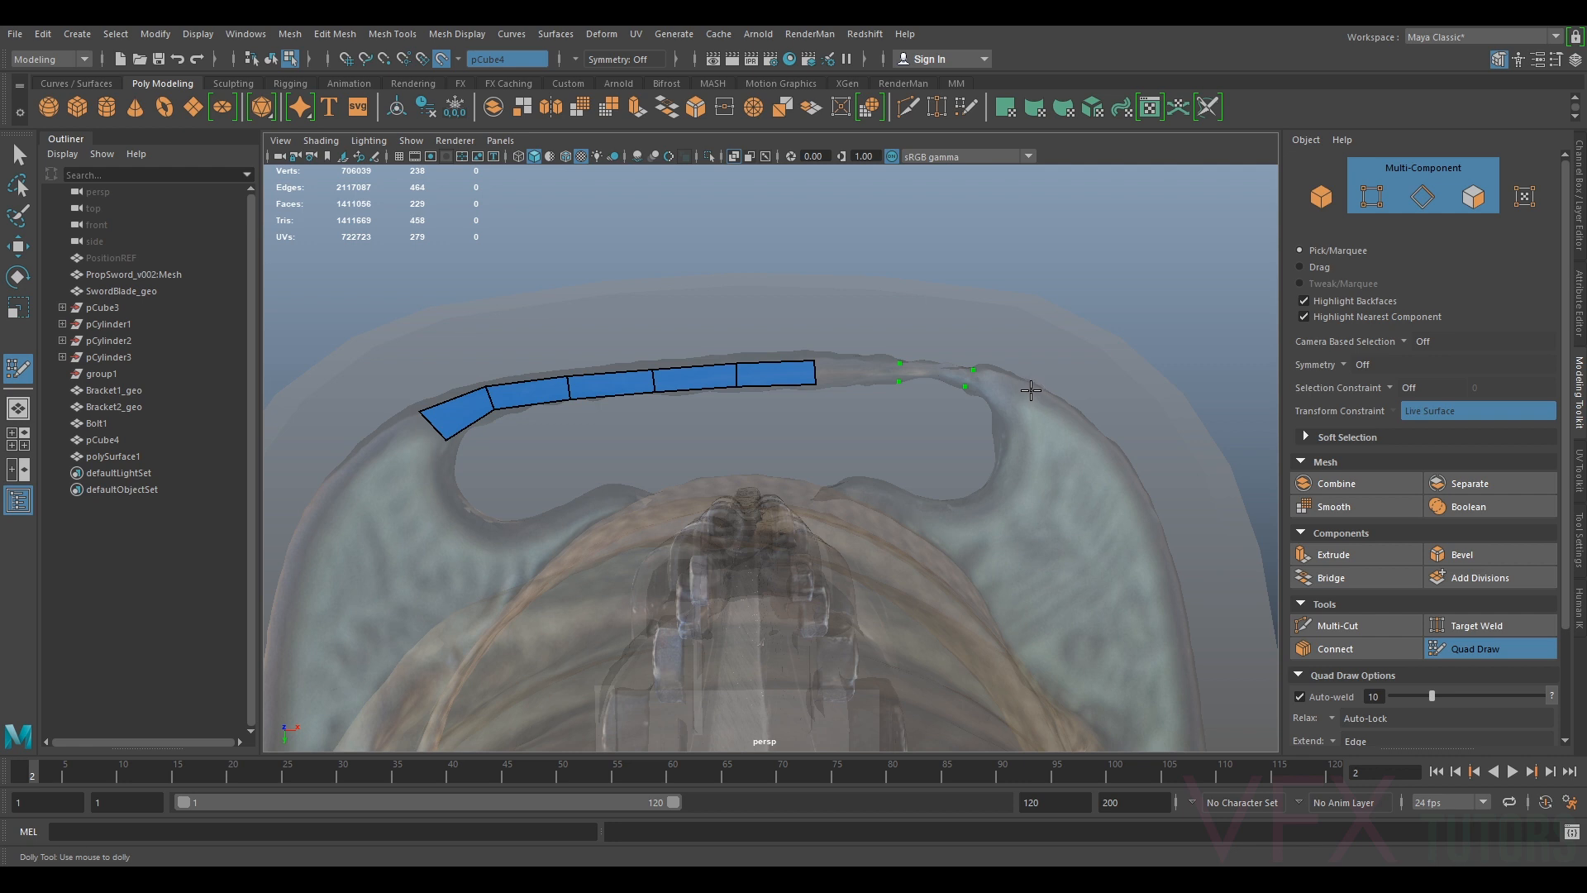
{"action": "left_click", "coordinate": [1002, 408]}
{"action": "left_click_drag", "start_coordinate": [900, 364], "coordinate": [890, 363]}
{"action": "left_click", "coordinate": [871, 369], "text": "shift"}
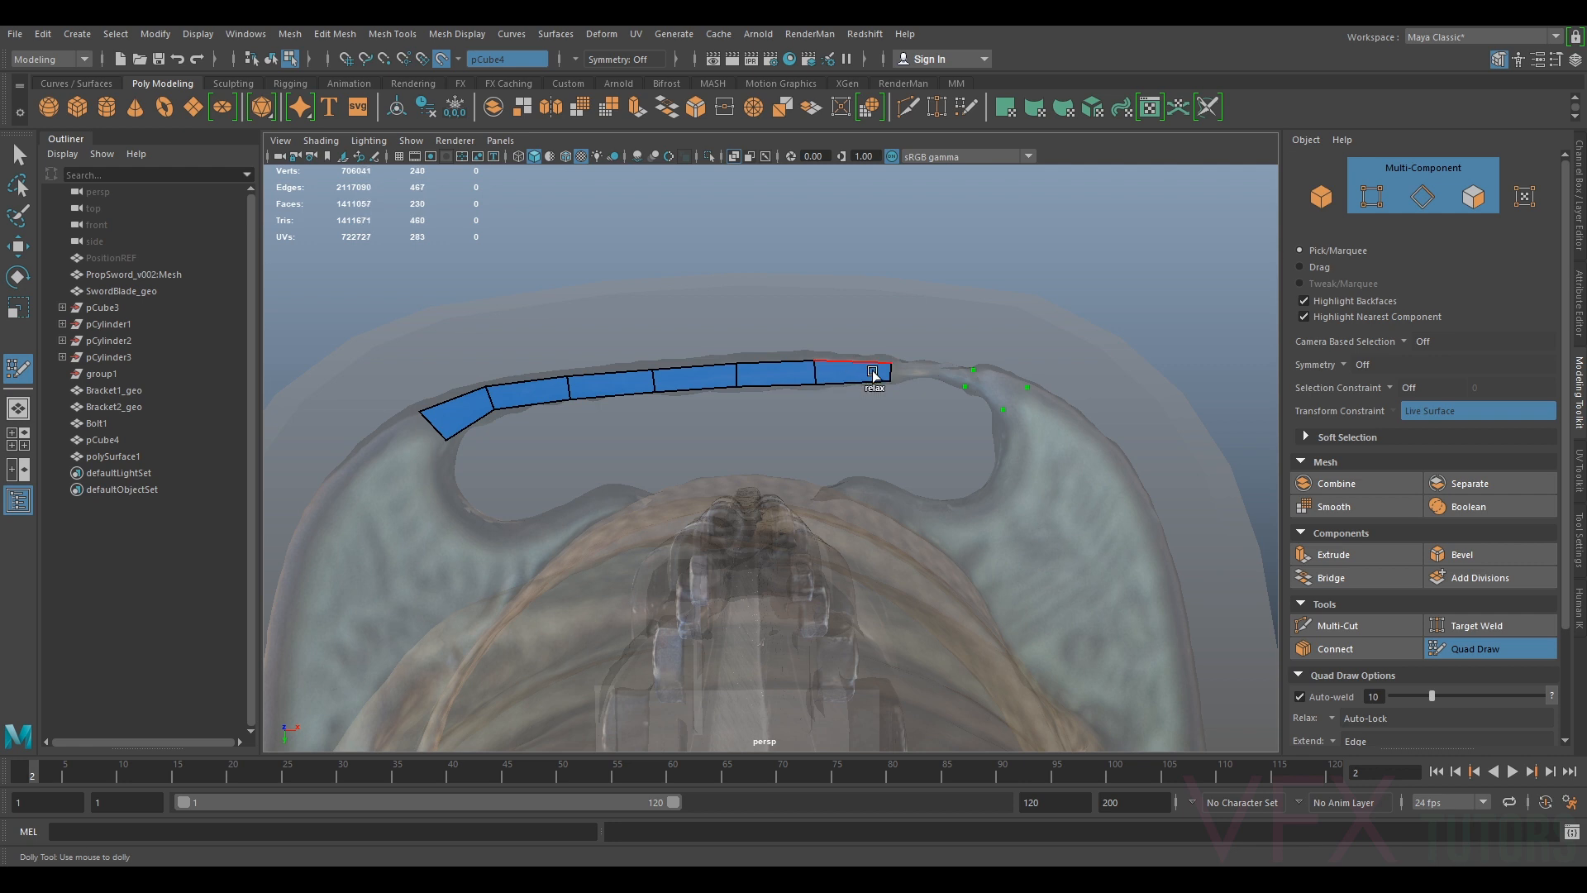
{"action": "left_click", "coordinate": [934, 372], "text": "shift"}
{"action": "left_click", "coordinate": [995, 383], "text": "shift"}
Align the strip's vertices and shared edges near the slot's upper-right bend with the scanned rim
{"action": "scroll", "coordinate": [978, 381], "scroll_direction": "up", "scroll_amount": 2}
{"action": "scroll", "coordinate": [1042, 352], "scroll_direction": "down", "scroll_amount": 1}
{"action": "middle_click_drag", "start_coordinate": [1046, 349], "coordinate": [983, 377], "text": "alt"}
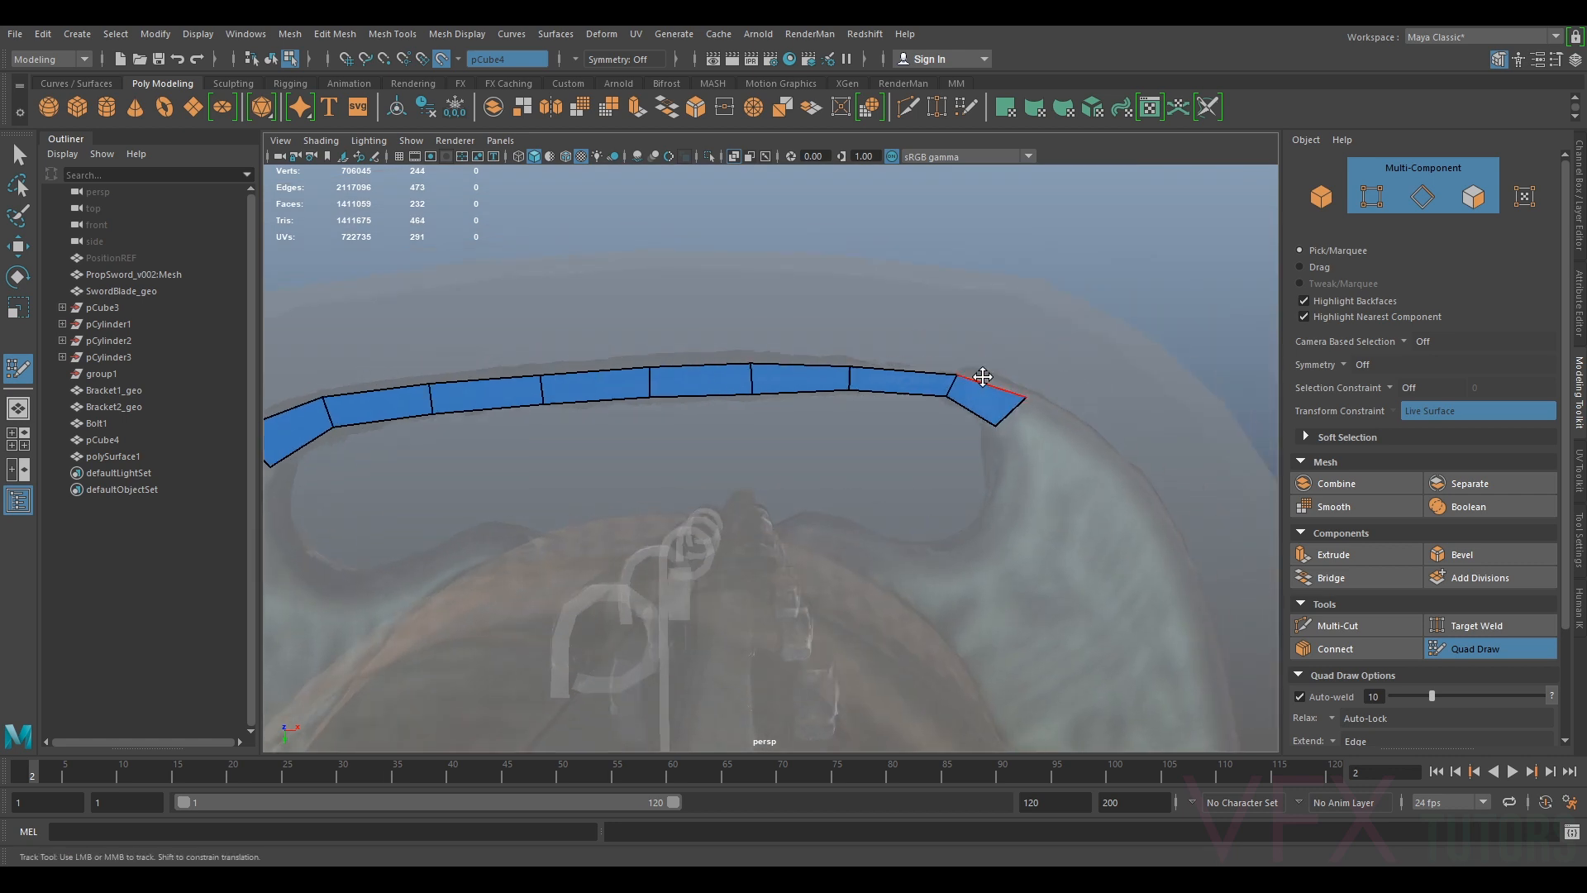
{"action": "left_click_drag", "start_coordinate": [947, 395], "coordinate": [950, 400]}
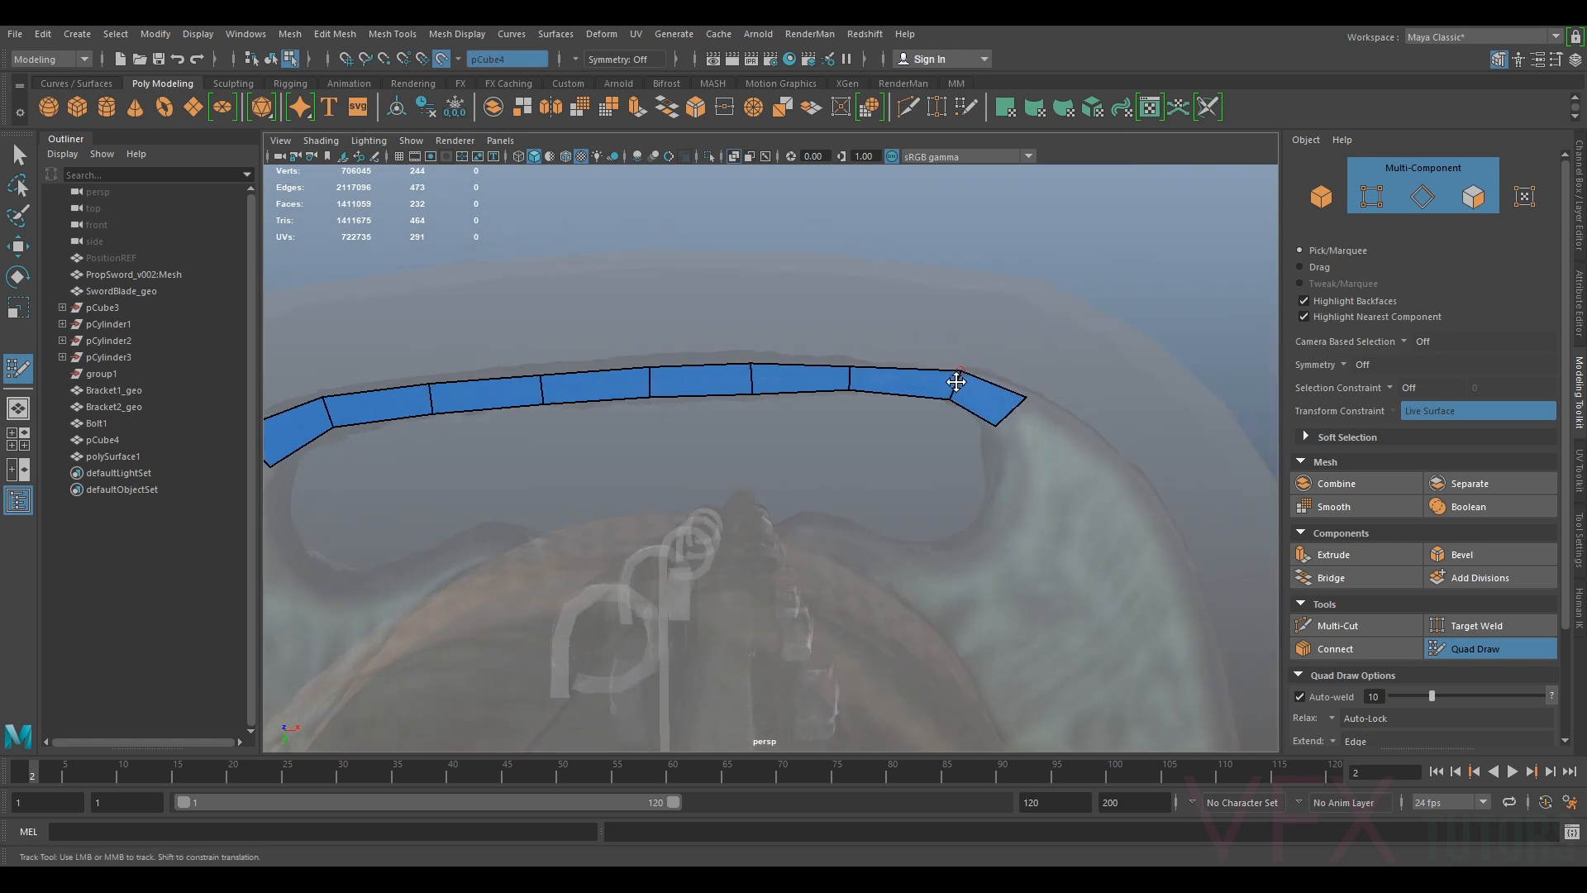
{"action": "left_click_drag", "start_coordinate": [854, 376], "coordinate": [872, 361]}
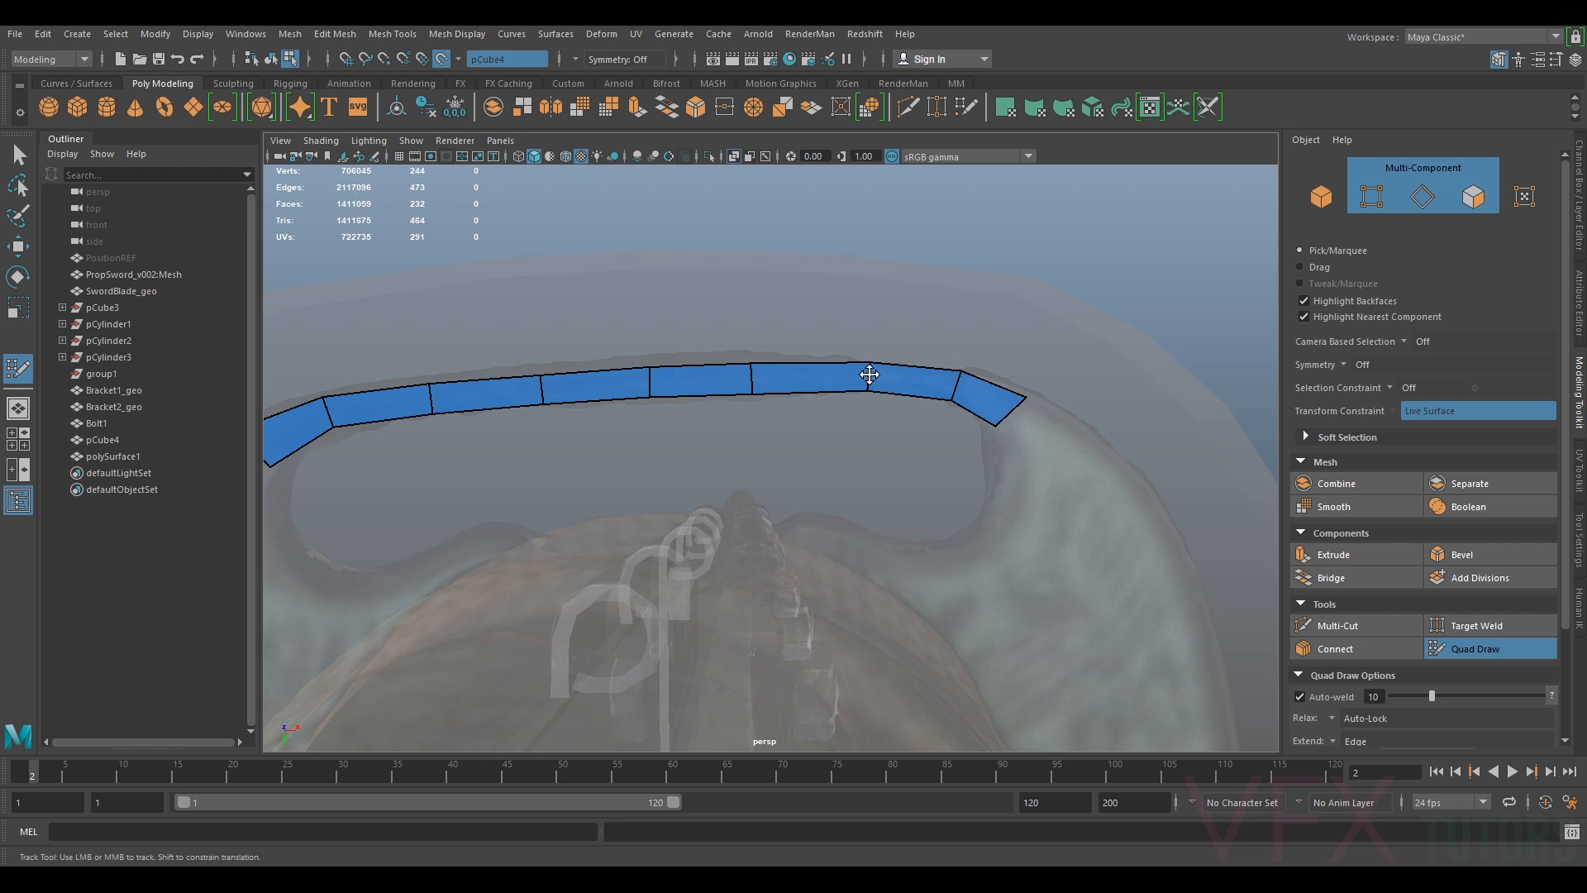
{"action": "mouse_move", "coordinate": [903, 396]}
{"action": "left_mouse_down", "text": "alt"}
{"action": "mouse_move", "coordinate": [991, 482]}
{"action": "mouse_move", "coordinate": [950, 471]}
{"action": "mouse_move", "coordinate": [903, 379]}
{"action": "left_mouse_up", "text": "alt"}
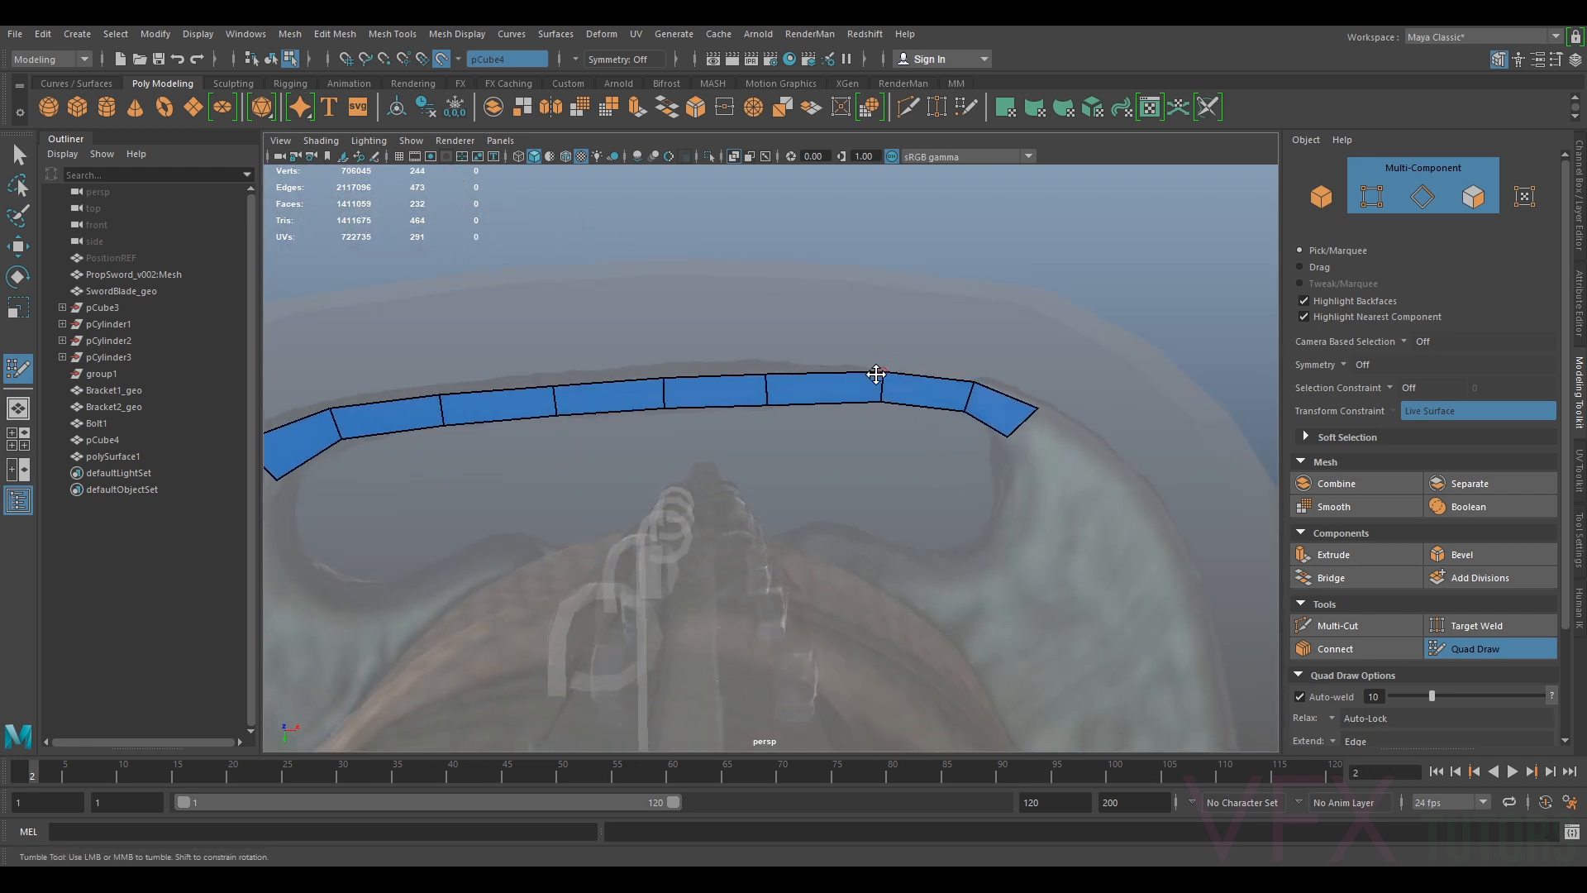
{"action": "middle_click_drag", "start_coordinate": [874, 375], "coordinate": [811, 375], "text": "alt"}
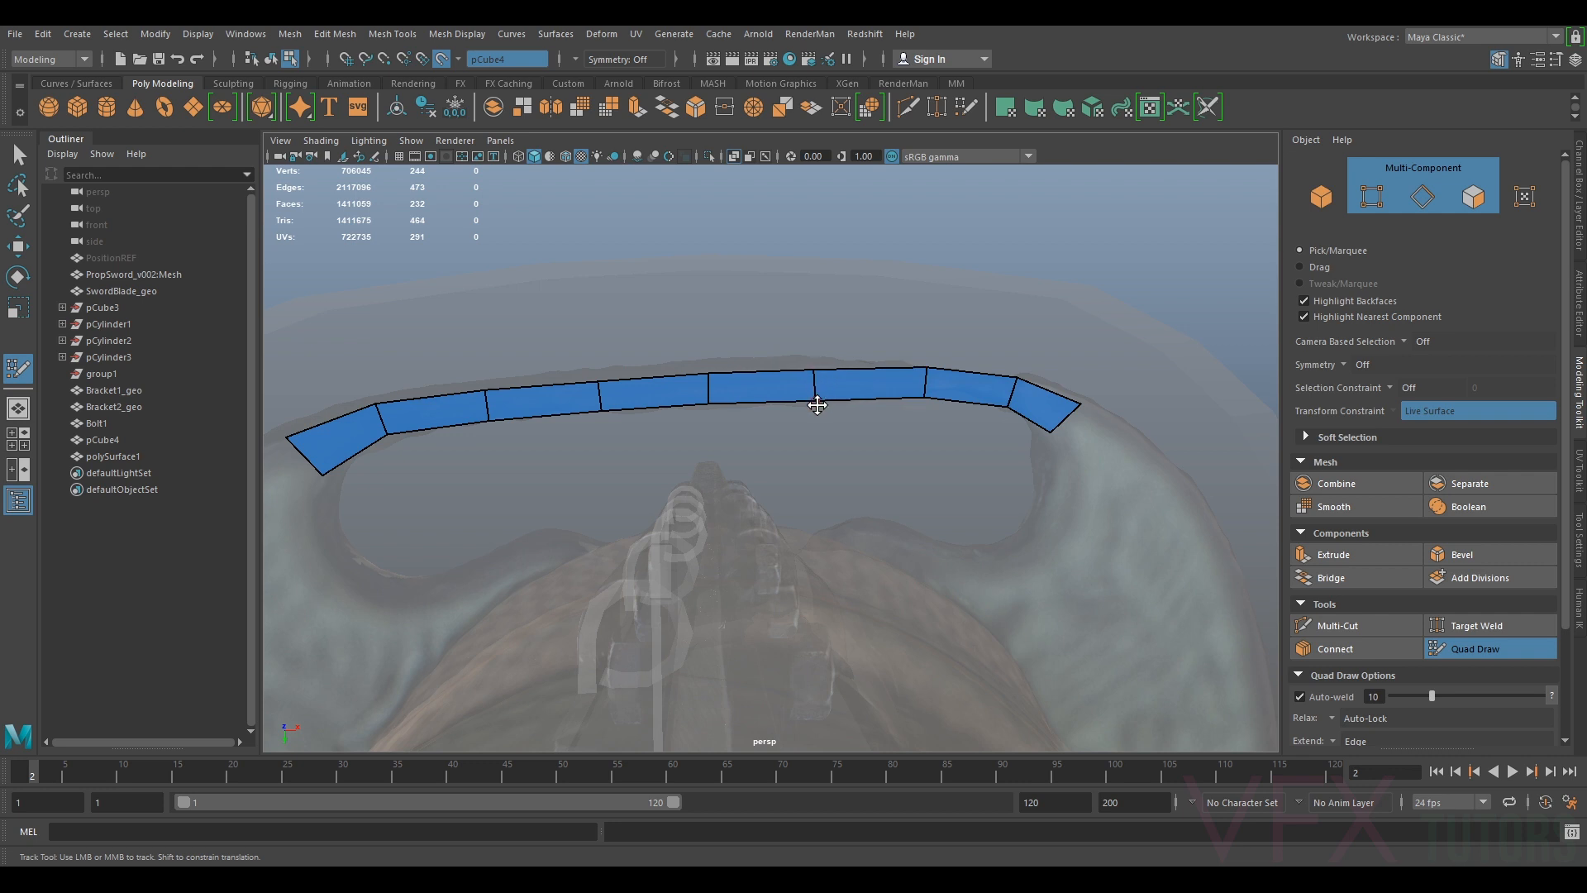
{"action": "left_click_drag", "start_coordinate": [818, 370], "coordinate": [871, 383], "text": "alt"}
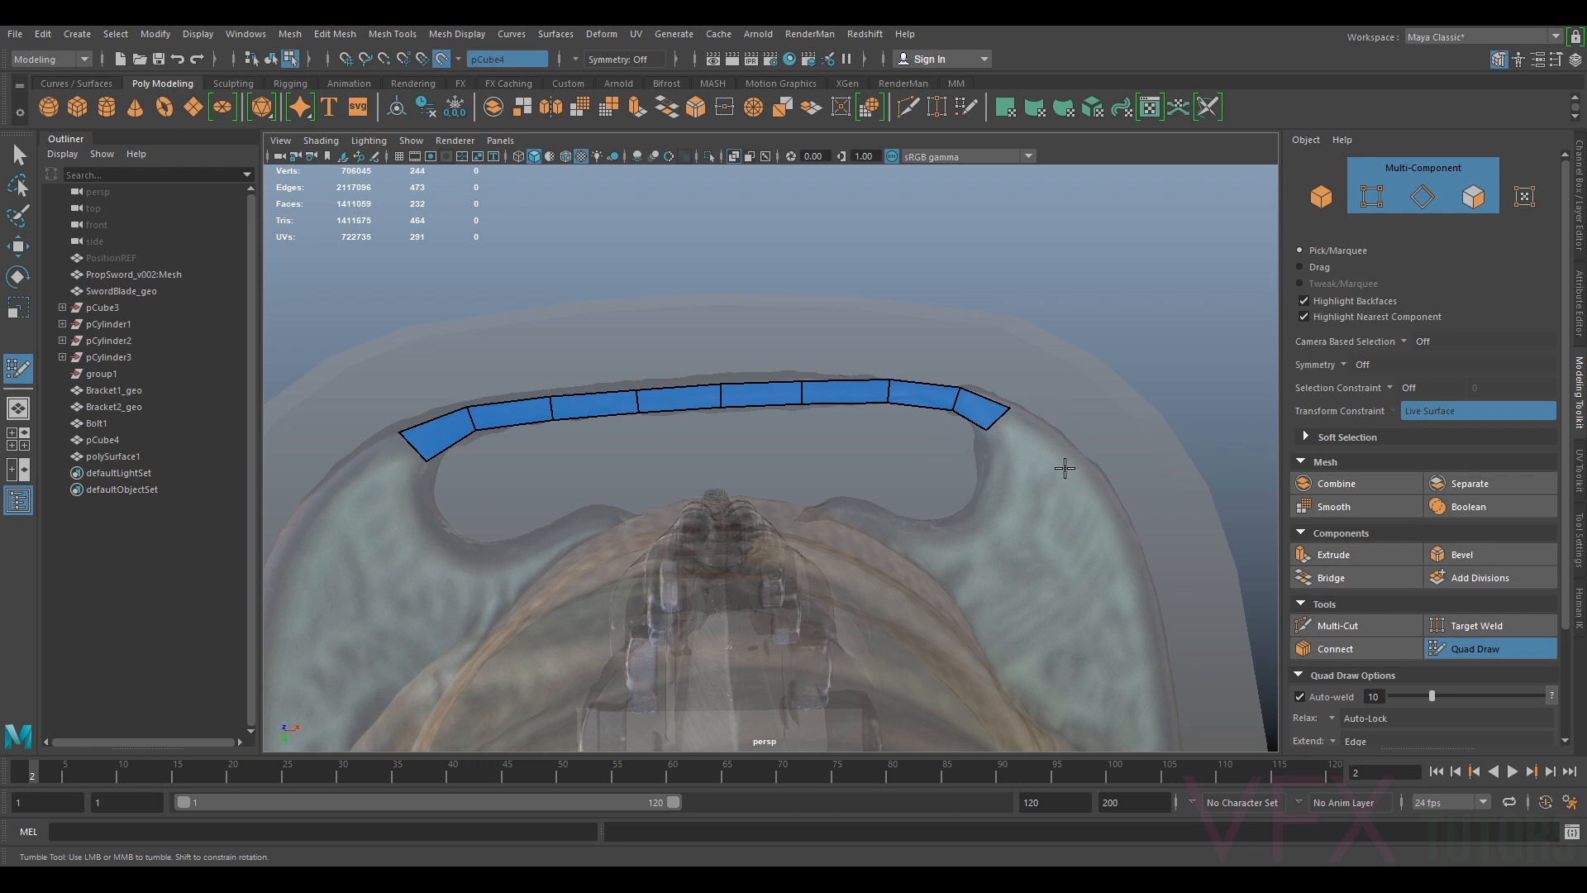
Add a flared corner quad at each end of the strip, beside the slot's upper corners
{"action": "middle_click_drag", "start_coordinate": [1014, 435], "coordinate": [990, 431], "text": "alt"}
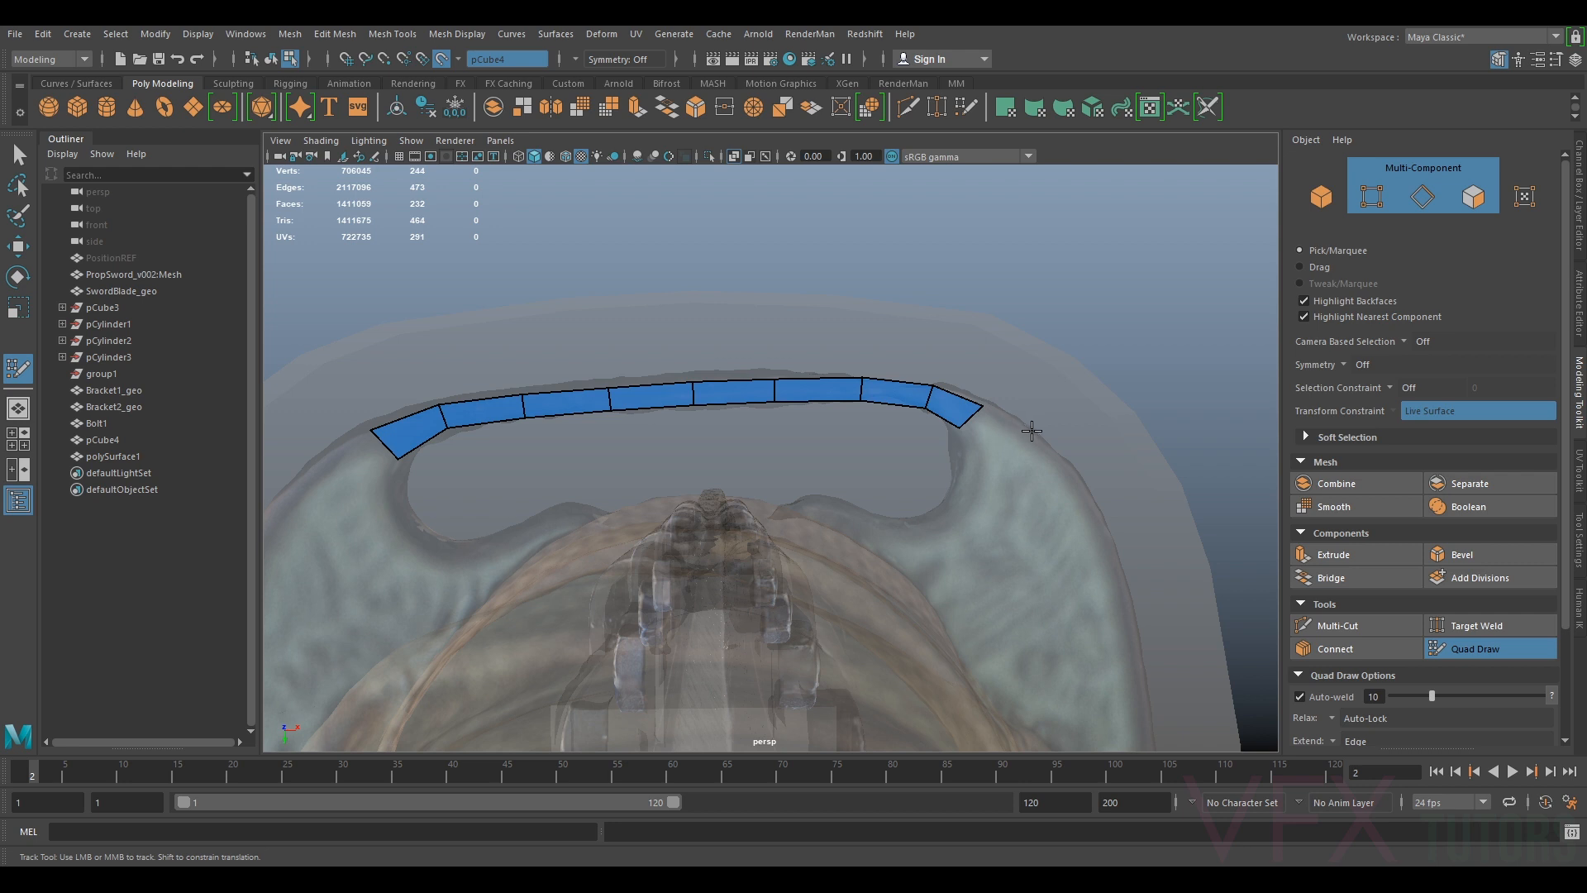
{"action": "left_click", "coordinate": [1029, 430]}
{"action": "left_click", "coordinate": [992, 438], "text": "shift"}
{"action": "middle_click_drag", "start_coordinate": [529, 500], "coordinate": [629, 478], "text": "alt"}
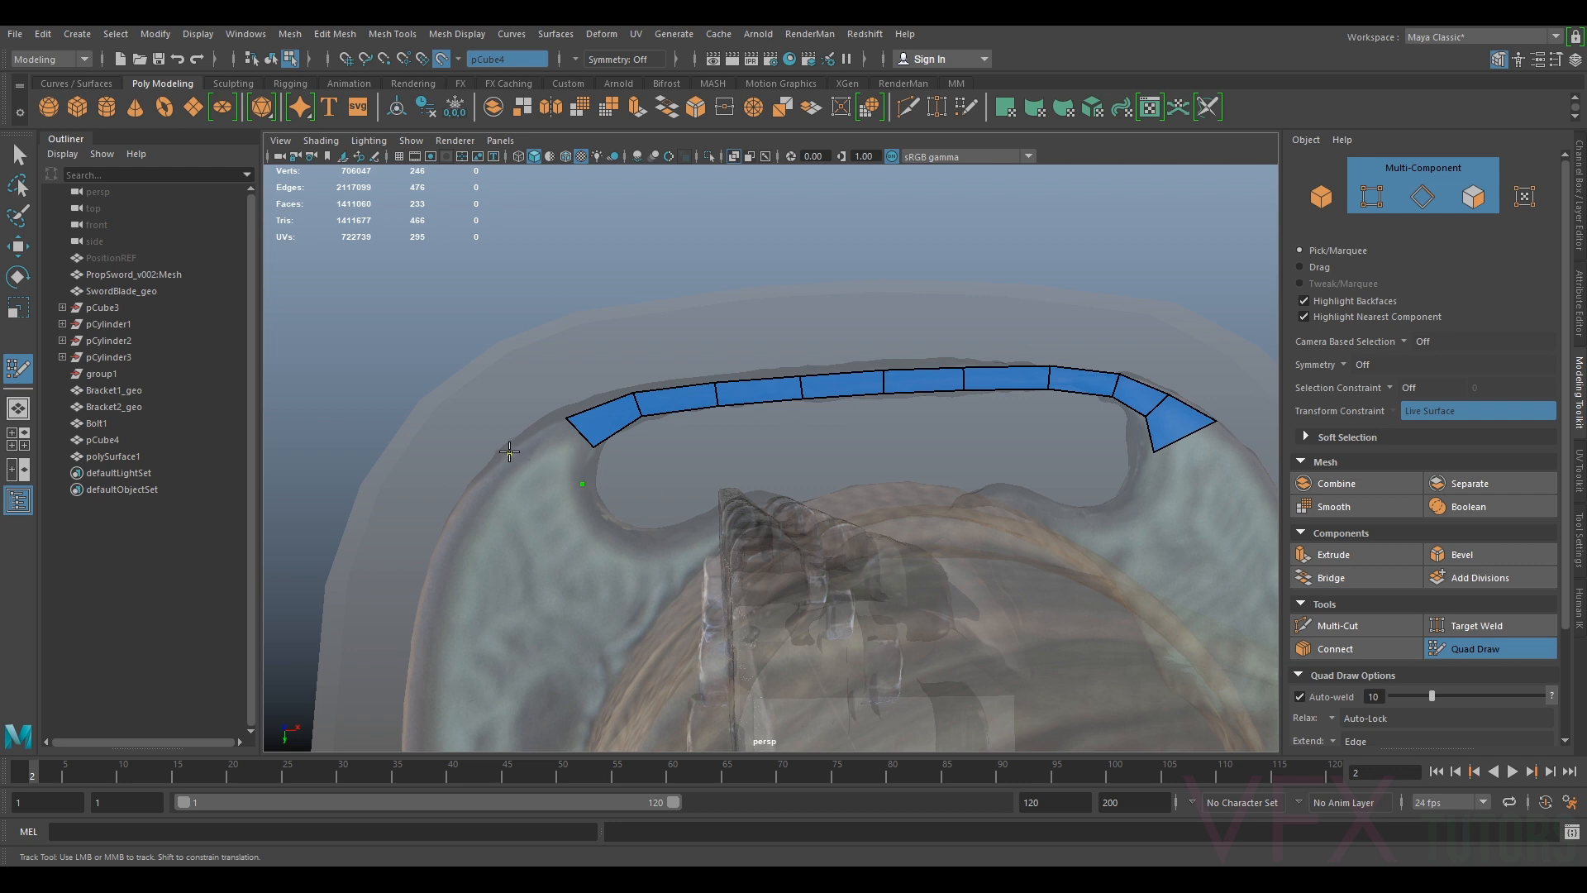
{"action": "left_click", "coordinate": [576, 463], "text": "shift"}
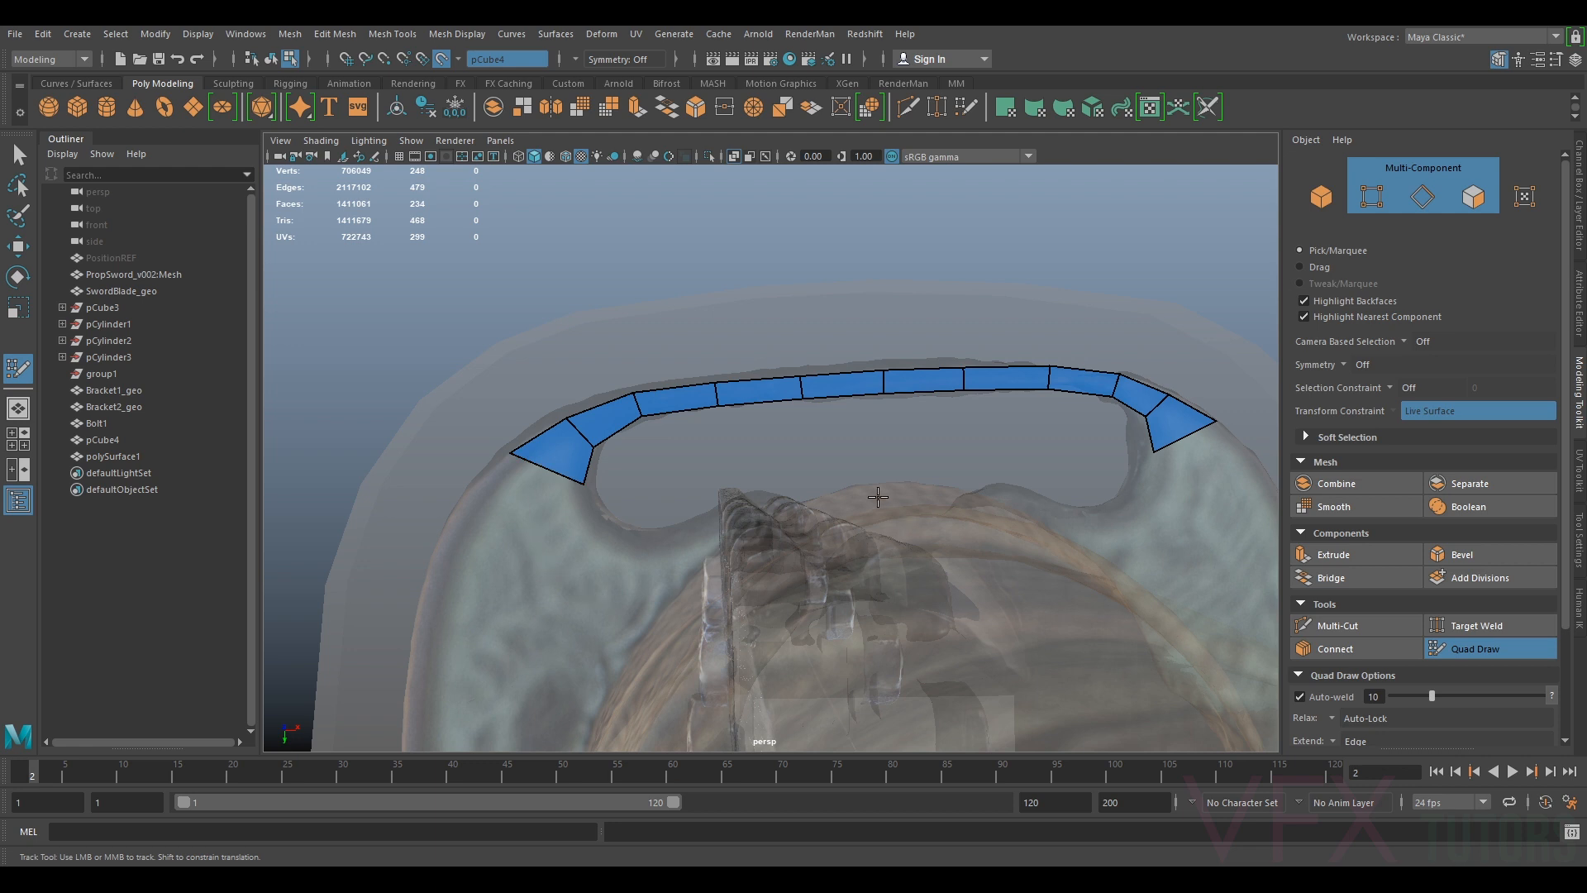
Insert a lengthwise edge loop through the whole strip and add a quad running down the slot's left end
{"action": "left_click", "coordinate": [546, 464], "text": "ctrl"}
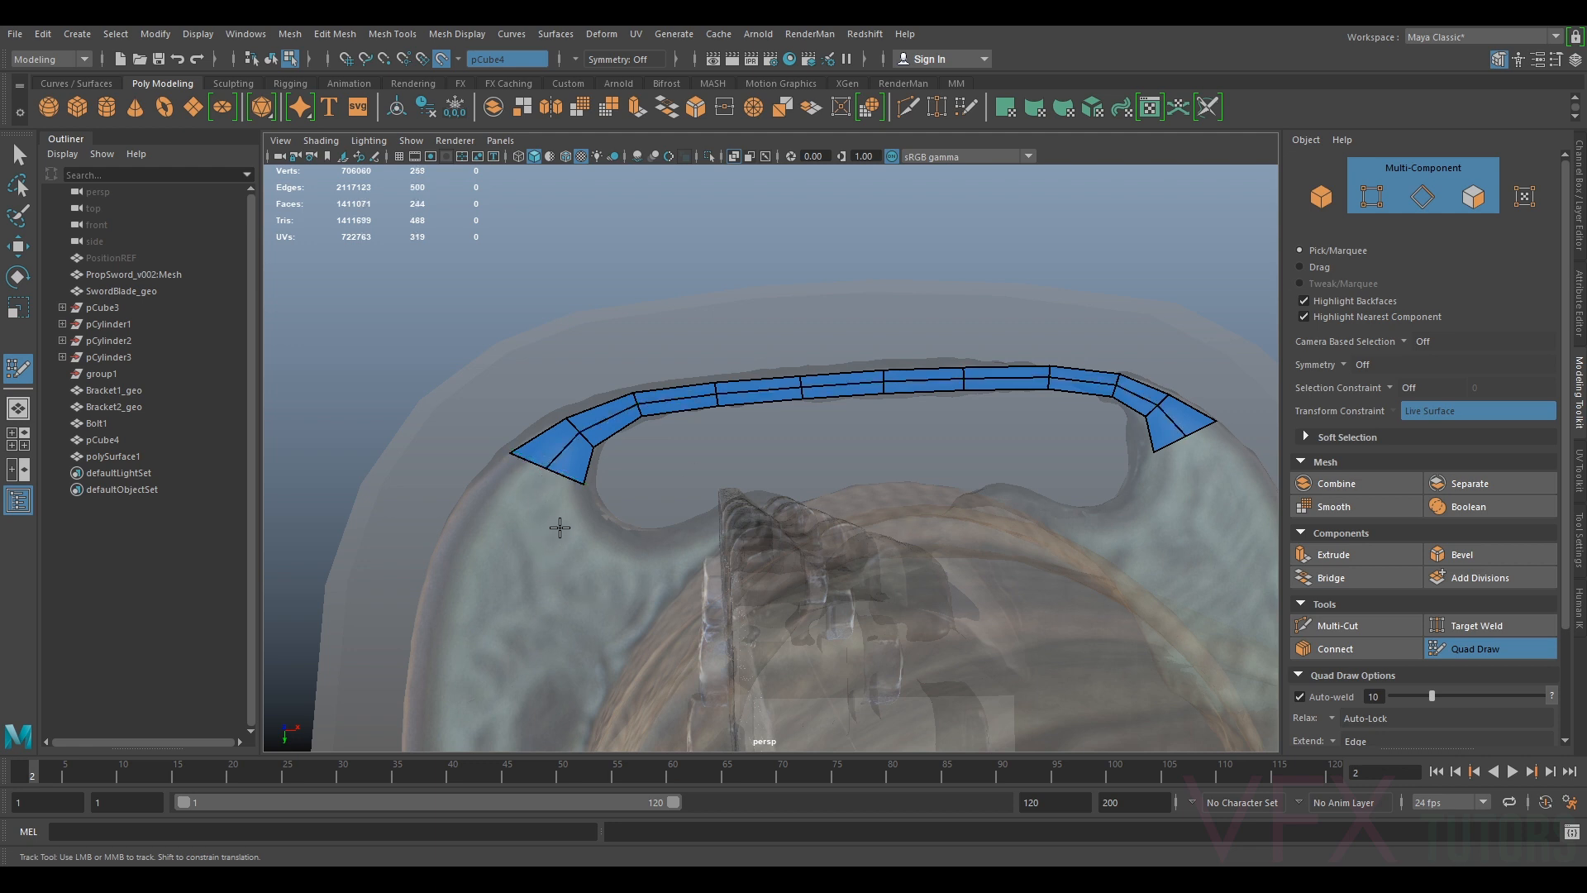
{"action": "left_click", "coordinate": [598, 512]}
{"action": "left_click", "coordinate": [576, 496], "text": "shift"}
{"action": "left_click_drag", "start_coordinate": [547, 469], "coordinate": [549, 474]}
Add two quads down the slot's right end and shape the lower one around the curve
{"action": "middle_click_drag", "start_coordinate": [876, 539], "coordinate": [756, 534], "text": "alt"}
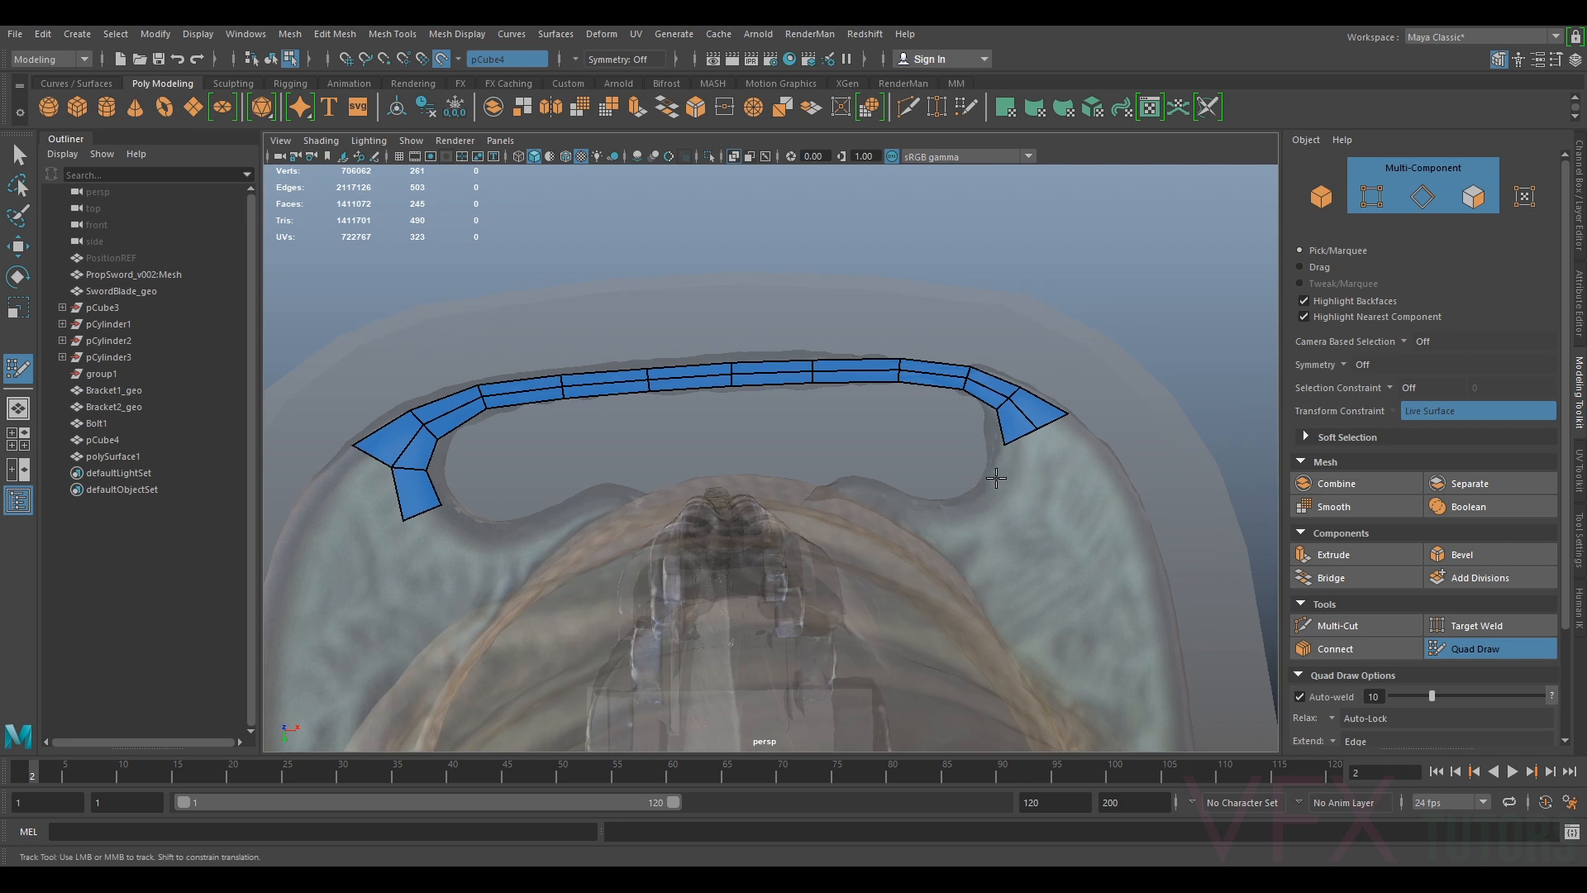
{"action": "left_click", "coordinate": [1029, 484], "text": "shift"}
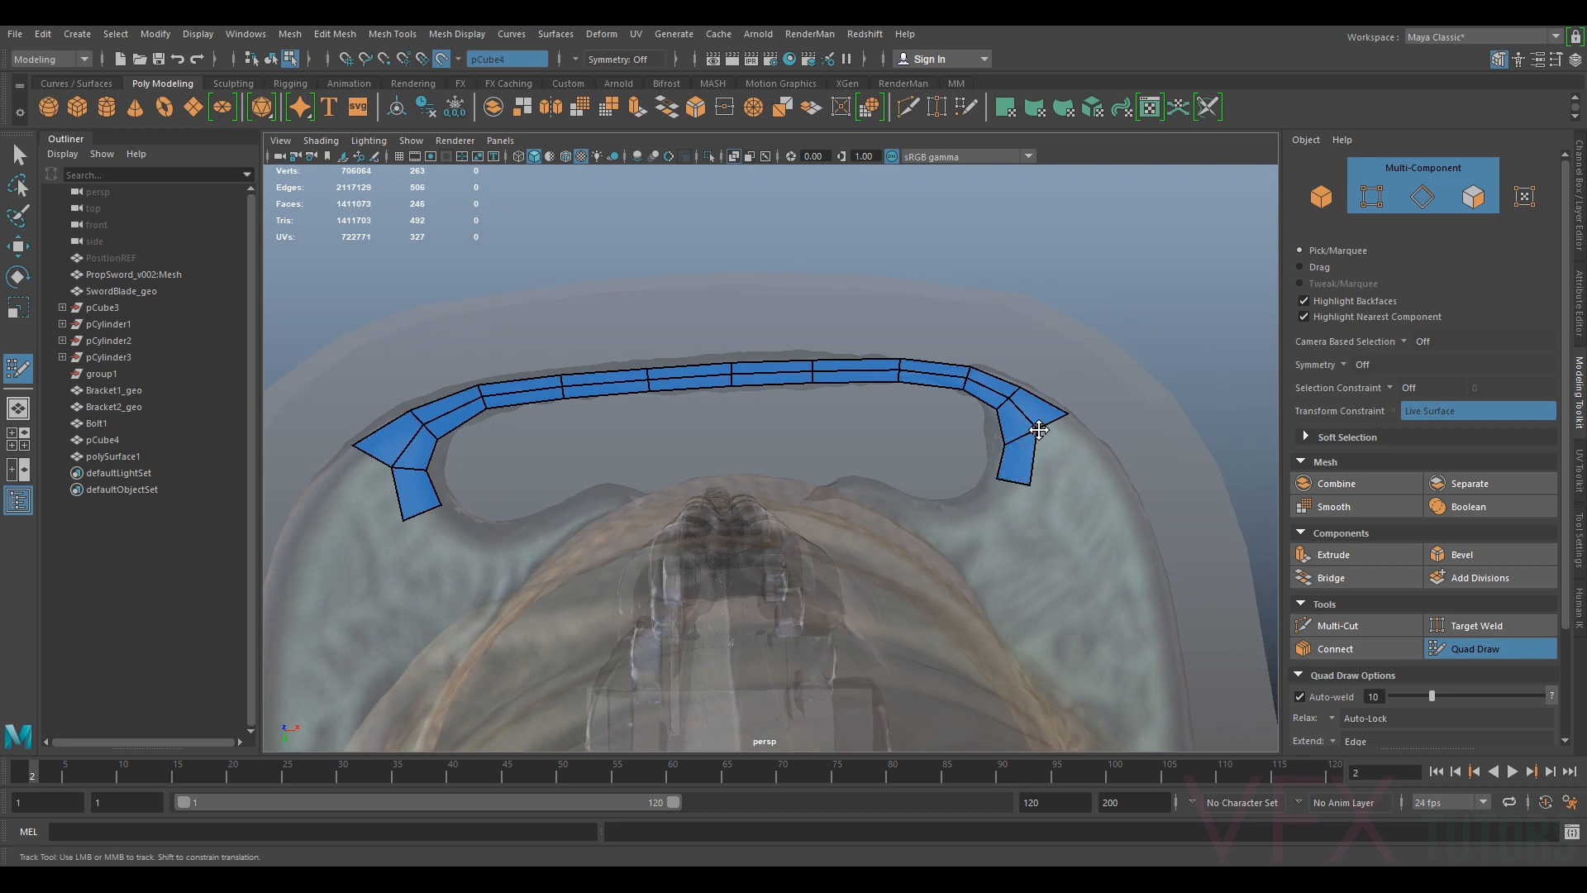
{"action": "mouse_move", "coordinate": [993, 524]}
{"action": "left_mouse_down", "text": "alt"}
{"action": "mouse_move", "coordinate": [946, 521]}
{"action": "mouse_move", "coordinate": [985, 526]}
{"action": "left_mouse_up", "text": "alt"}
{"action": "left_click", "coordinate": [982, 523], "text": "shift"}
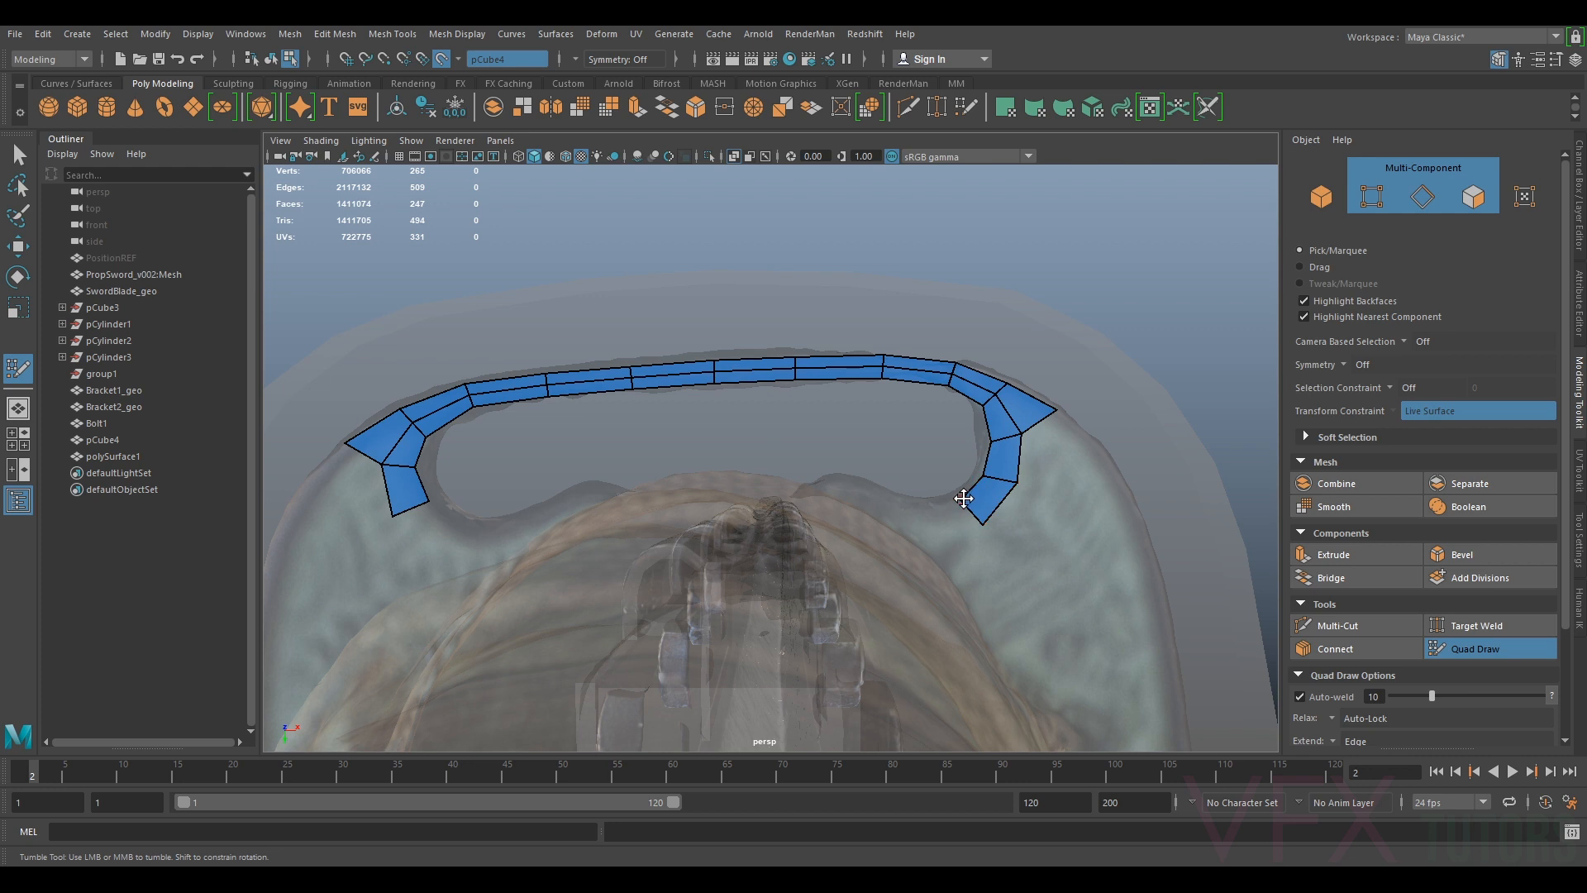
{"action": "left_click_drag", "start_coordinate": [983, 524], "coordinate": [1017, 490]}
Continue the right-hand strip with three quads along the slot's lower edge toward the middle
{"action": "left_click", "coordinate": [923, 504]}
{"action": "left_click", "coordinate": [945, 527], "text": "shift"}
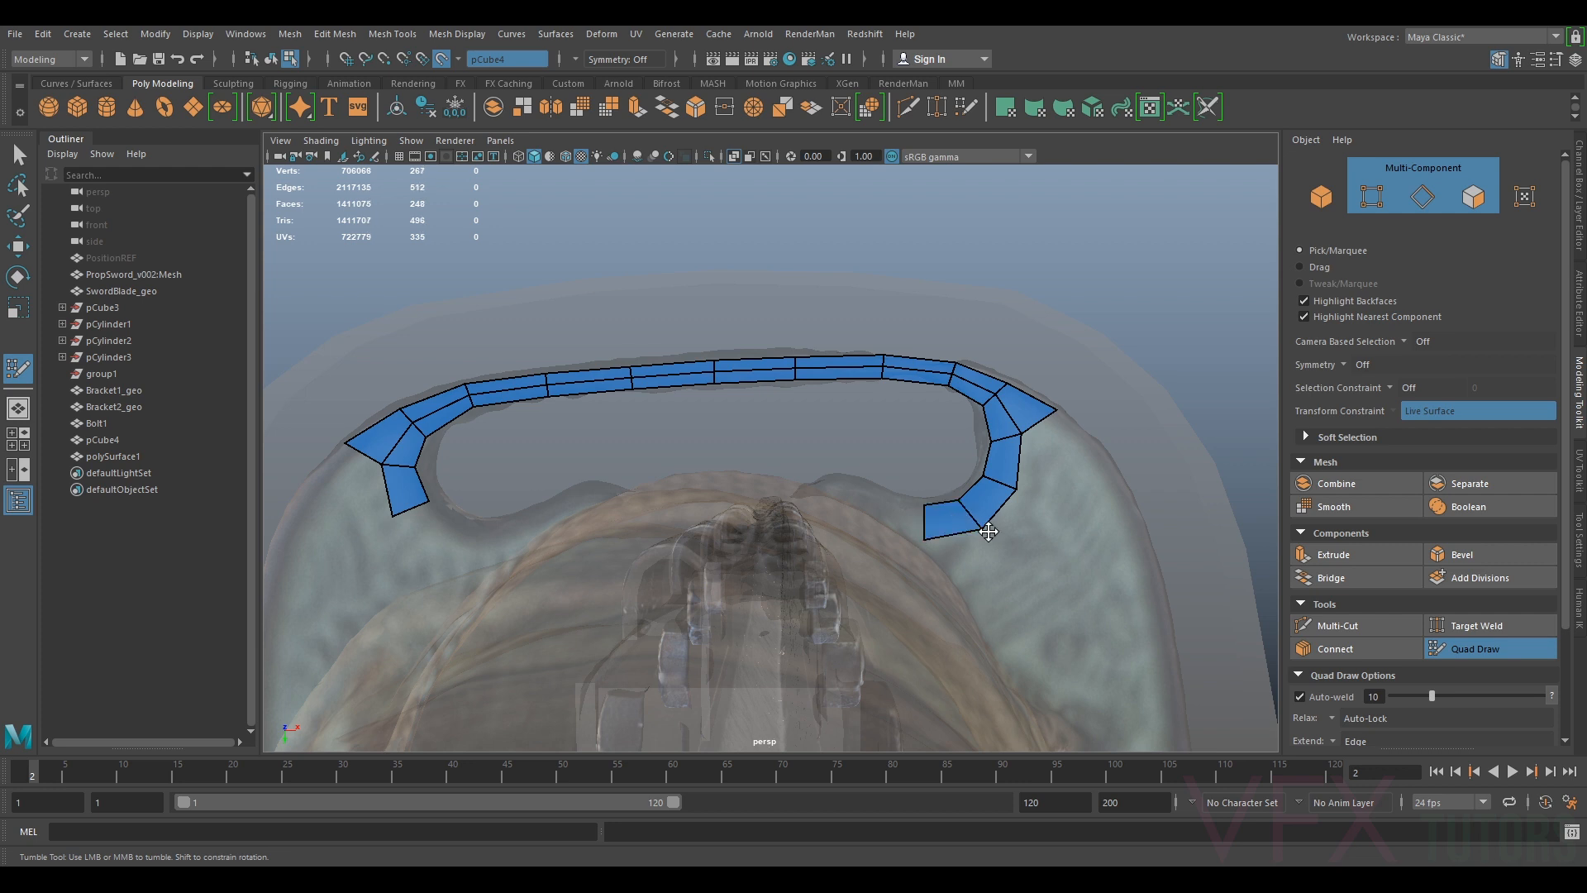
{"action": "mouse_move", "coordinate": [877, 519]}
{"action": "left_mouse_down", "text": "alt"}
{"action": "mouse_move", "coordinate": [875, 542]}
{"action": "mouse_move", "coordinate": [892, 522]}
{"action": "left_mouse_up", "text": "alt"}
{"action": "left_click", "coordinate": [892, 534], "text": "shift"}
{"action": "left_click", "coordinate": [880, 494]}
{"action": "left_click", "coordinate": [900, 512], "text": "shift"}
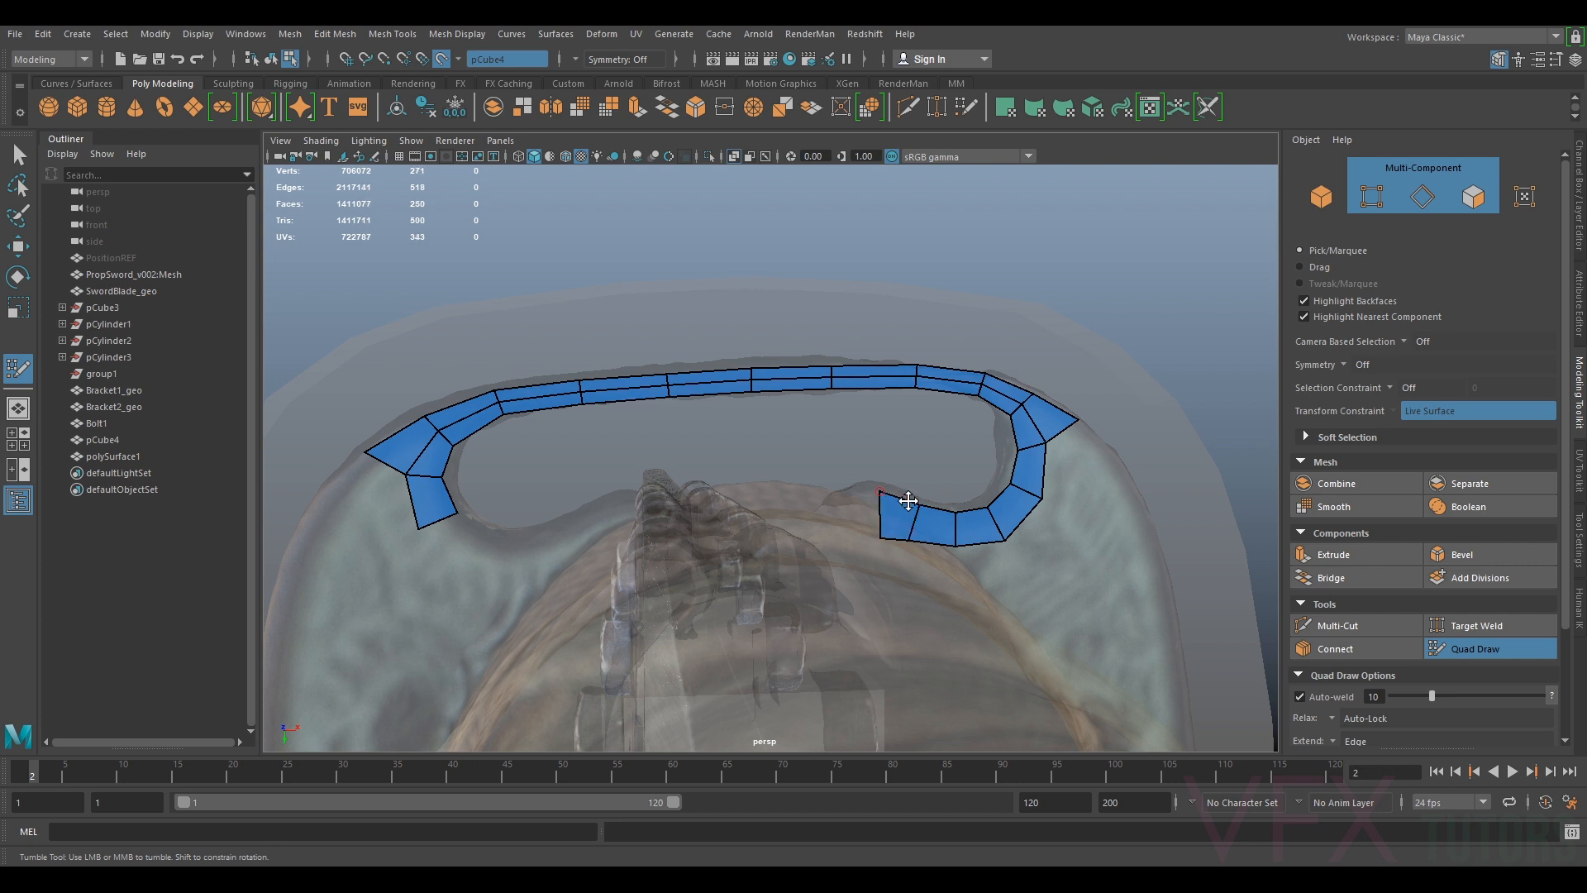
Inspect the partial quad loop and the guard around the slot from several angles
{"action": "left_click_drag", "start_coordinate": [968, 564], "coordinate": [834, 580], "text": "alt"}
{"action": "middle_click_drag", "start_coordinate": [835, 580], "coordinate": [917, 535], "text": "alt"}
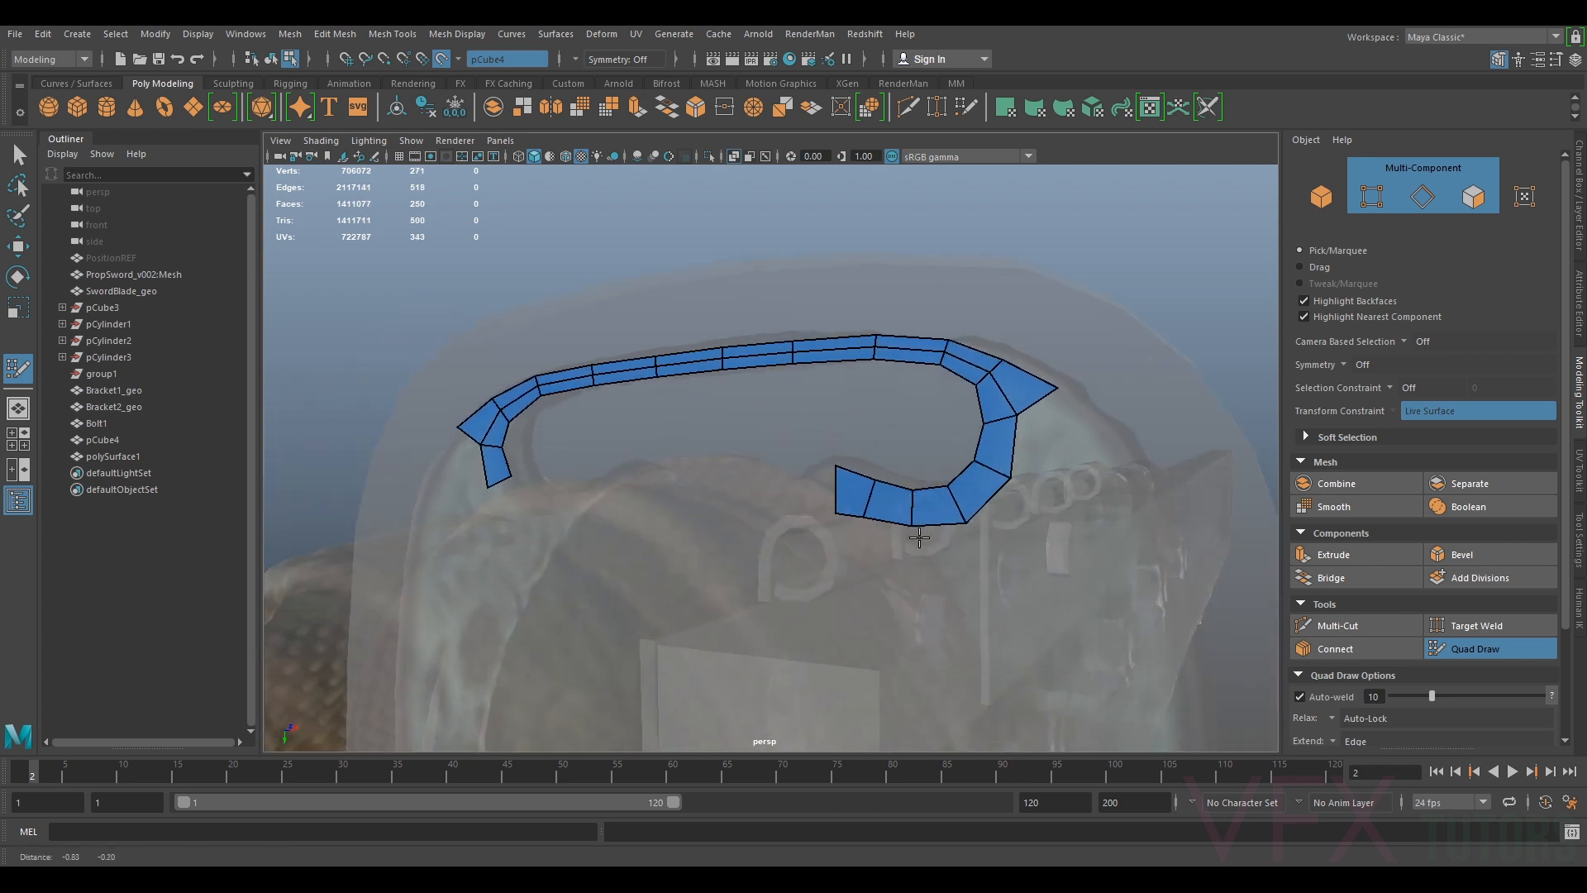
{"action": "scroll", "coordinate": [969, 500], "scroll_direction": "down", "scroll_amount": 5}
{"action": "left_click_drag", "start_coordinate": [783, 491], "coordinate": [740, 517], "text": "alt"}
{"action": "mouse_move", "coordinate": [740, 517]}
{"action": "right_mouse_down", "text": "alt"}
{"action": "mouse_move", "coordinate": [942, 542]}
{"action": "mouse_move", "coordinate": [765, 497]}
{"action": "right_mouse_up", "text": "alt"}
{"action": "left_click_drag", "start_coordinate": [764, 498], "coordinate": [727, 506], "text": "alt"}
{"action": "left_click_drag", "start_coordinate": [878, 529], "coordinate": [887, 600], "text": "alt"}
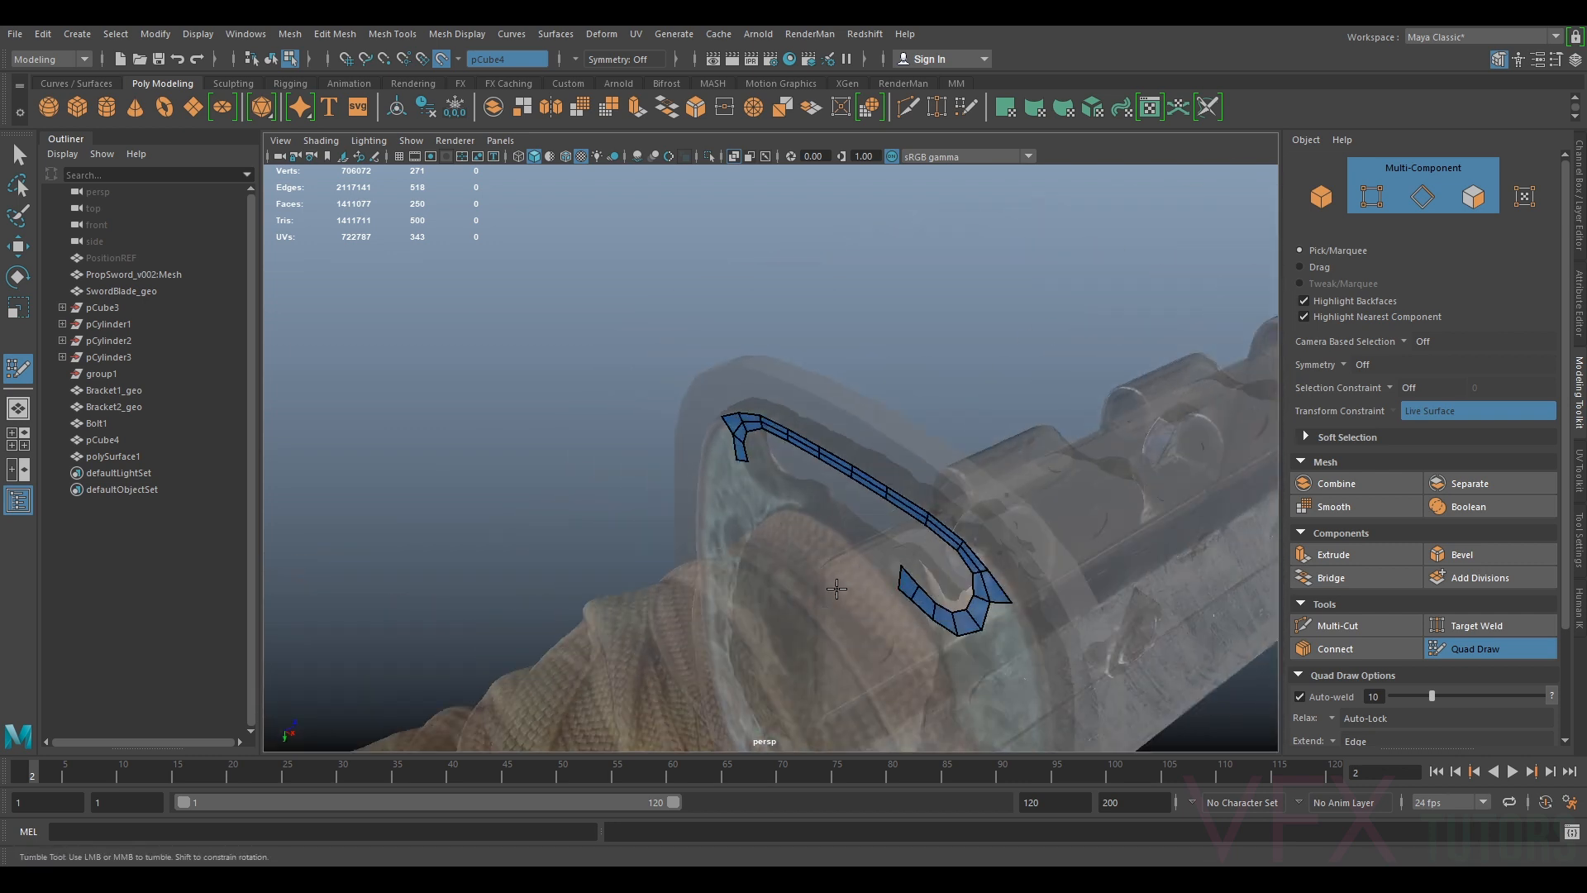
{"action": "left_click_drag", "start_coordinate": [733, 612], "coordinate": [950, 516], "text": "alt"}
{"action": "right_click_drag", "start_coordinate": [951, 516], "coordinate": [917, 444], "text": "alt"}
{"action": "scroll", "coordinate": [962, 446], "scroll_direction": "down", "scroll_amount": 3}
{"action": "left_click_drag", "start_coordinate": [953, 440], "coordinate": [921, 465], "text": "alt"}
Wrap two quads over the right-hand bump below the slot, fill the notch beneath with a quad and adjust a vertex
{"action": "left_click", "coordinate": [900, 427]}
{"action": "left_click", "coordinate": [906, 451], "text": "shift"}
{"action": "scroll", "coordinate": [964, 471], "scroll_direction": "up", "scroll_amount": 3}
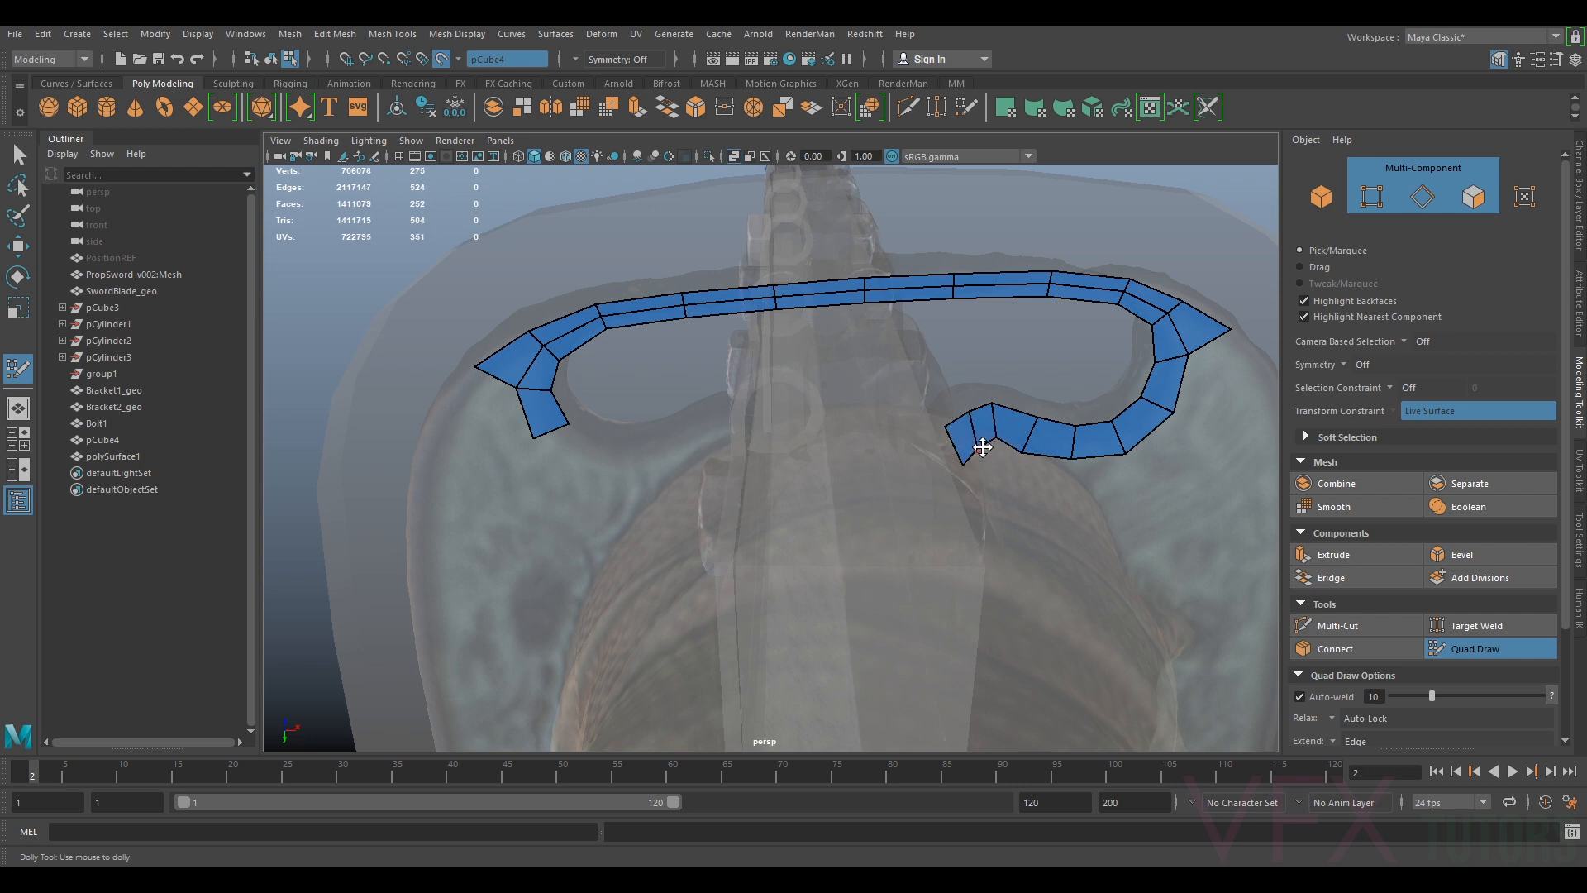
{"action": "left_click", "coordinate": [986, 447], "text": "shift"}
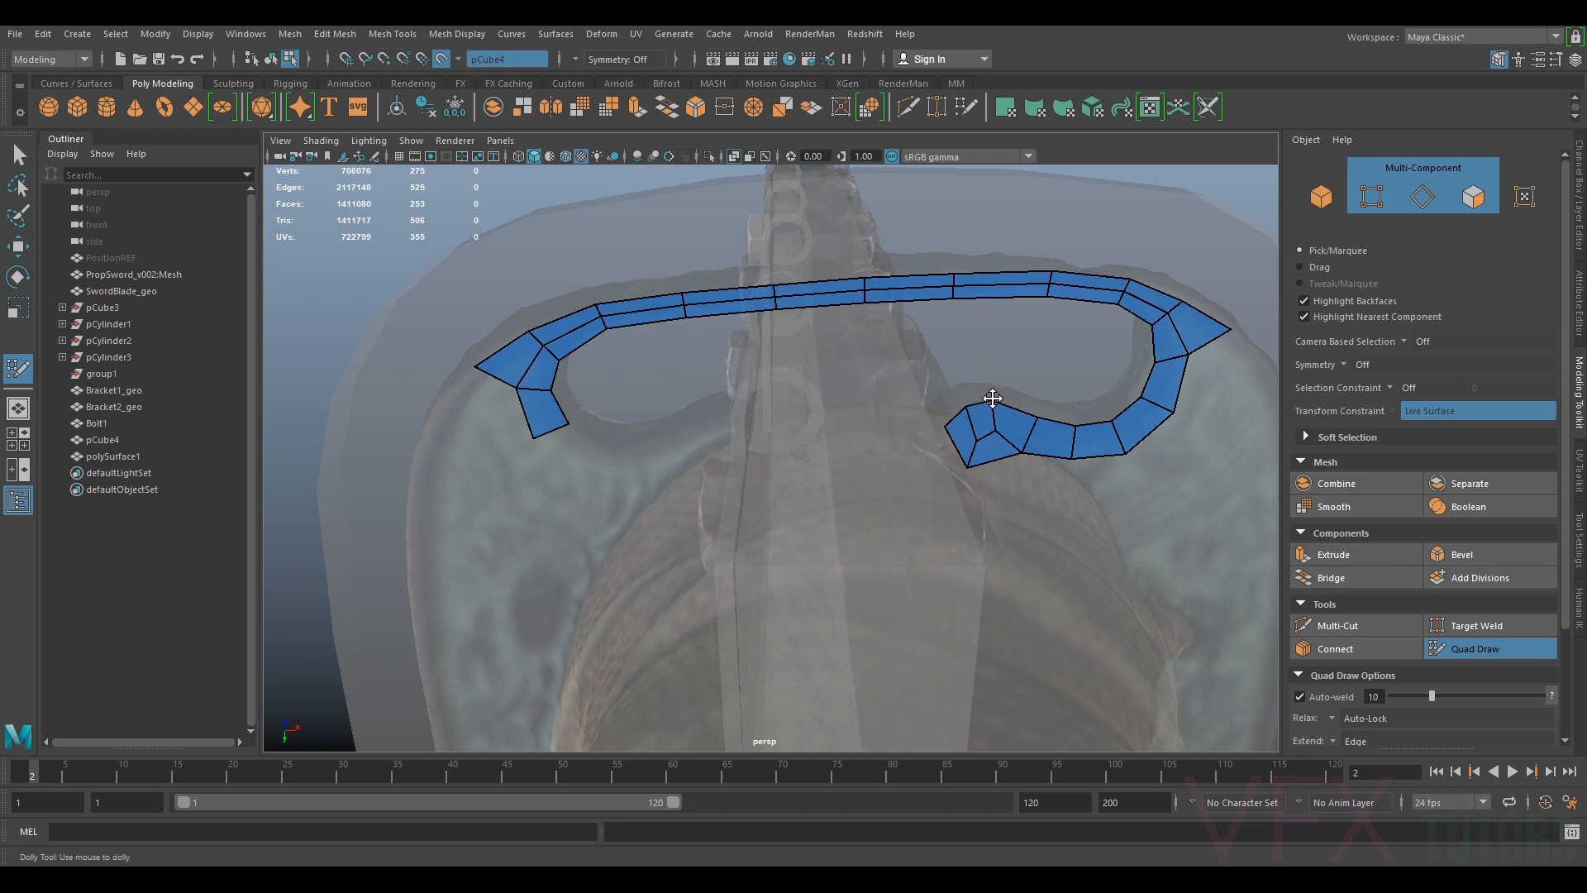
{"action": "left_click_drag", "start_coordinate": [1037, 417], "coordinate": [1028, 413]}
Extend the left-hand strip by two quads around the slot's lower-left corner
{"action": "middle_click_drag", "start_coordinate": [942, 445], "coordinate": [1009, 469], "text": "alt"}
{"action": "right_click_drag", "start_coordinate": [1010, 469], "coordinate": [921, 460], "text": "alt"}
{"action": "mouse_move", "coordinate": [921, 459]}
{"action": "left_mouse_down", "text": "alt"}
{"action": "mouse_move", "coordinate": [1052, 496]}
{"action": "mouse_move", "coordinate": [962, 479]}
{"action": "mouse_move", "coordinate": [1258, 502]}
{"action": "mouse_move", "coordinate": [933, 483]}
{"action": "mouse_move", "coordinate": [901, 446]}
{"action": "left_mouse_up", "text": "alt"}
{"action": "middle_click_drag", "start_coordinate": [620, 459], "coordinate": [651, 461], "text": "alt"}
{"action": "right_click_drag", "start_coordinate": [651, 461], "coordinate": [744, 470], "text": "alt"}
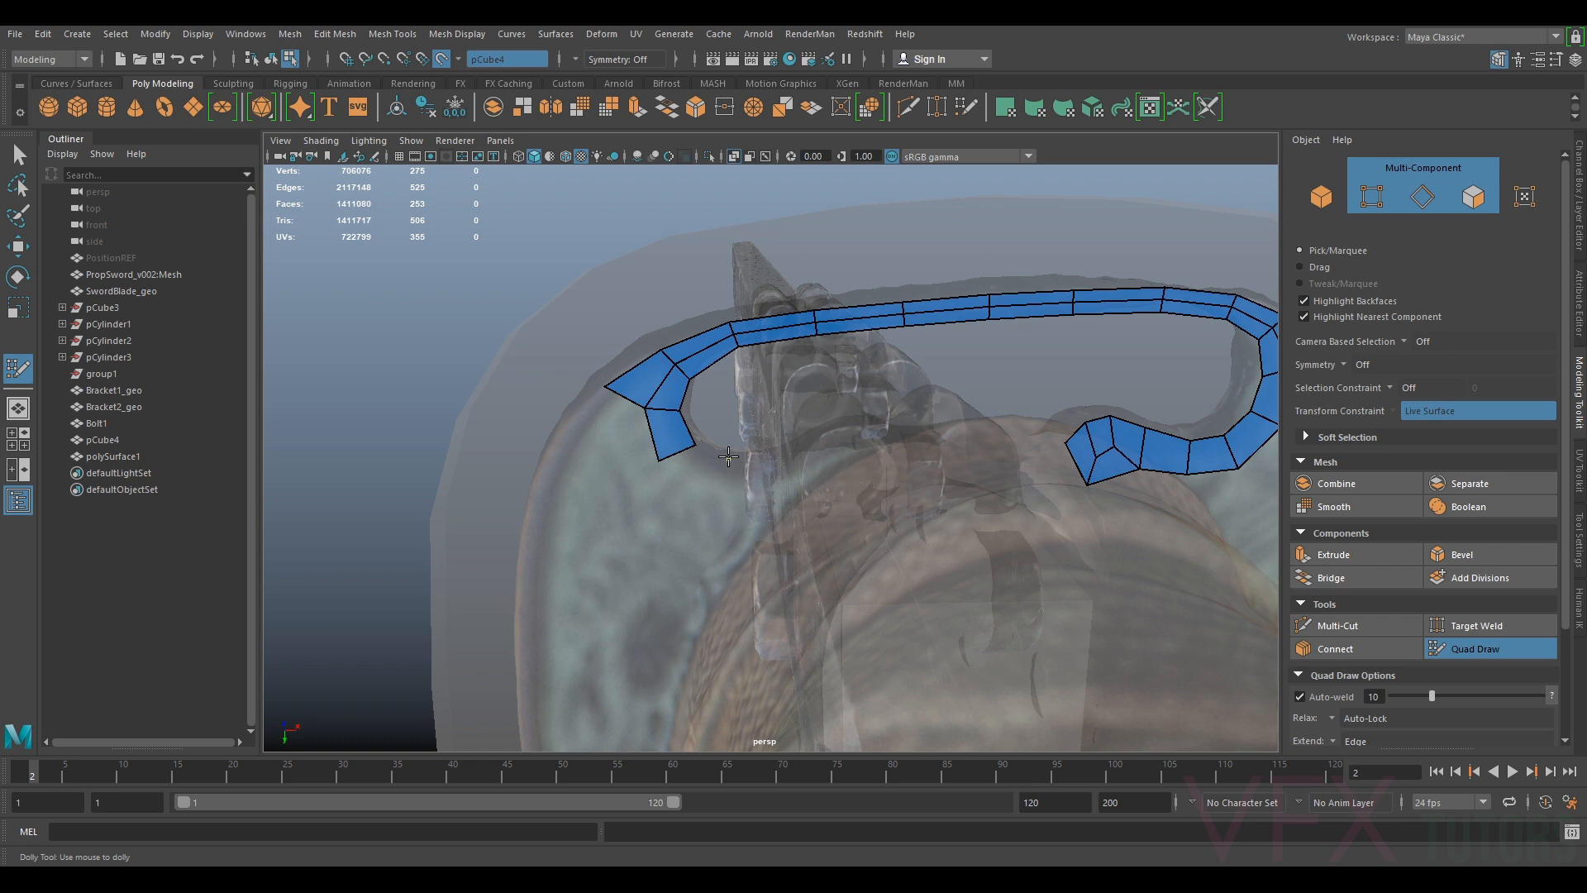
{"action": "left_click", "coordinate": [716, 493]}
{"action": "left_click", "coordinate": [696, 467], "text": "shift"}
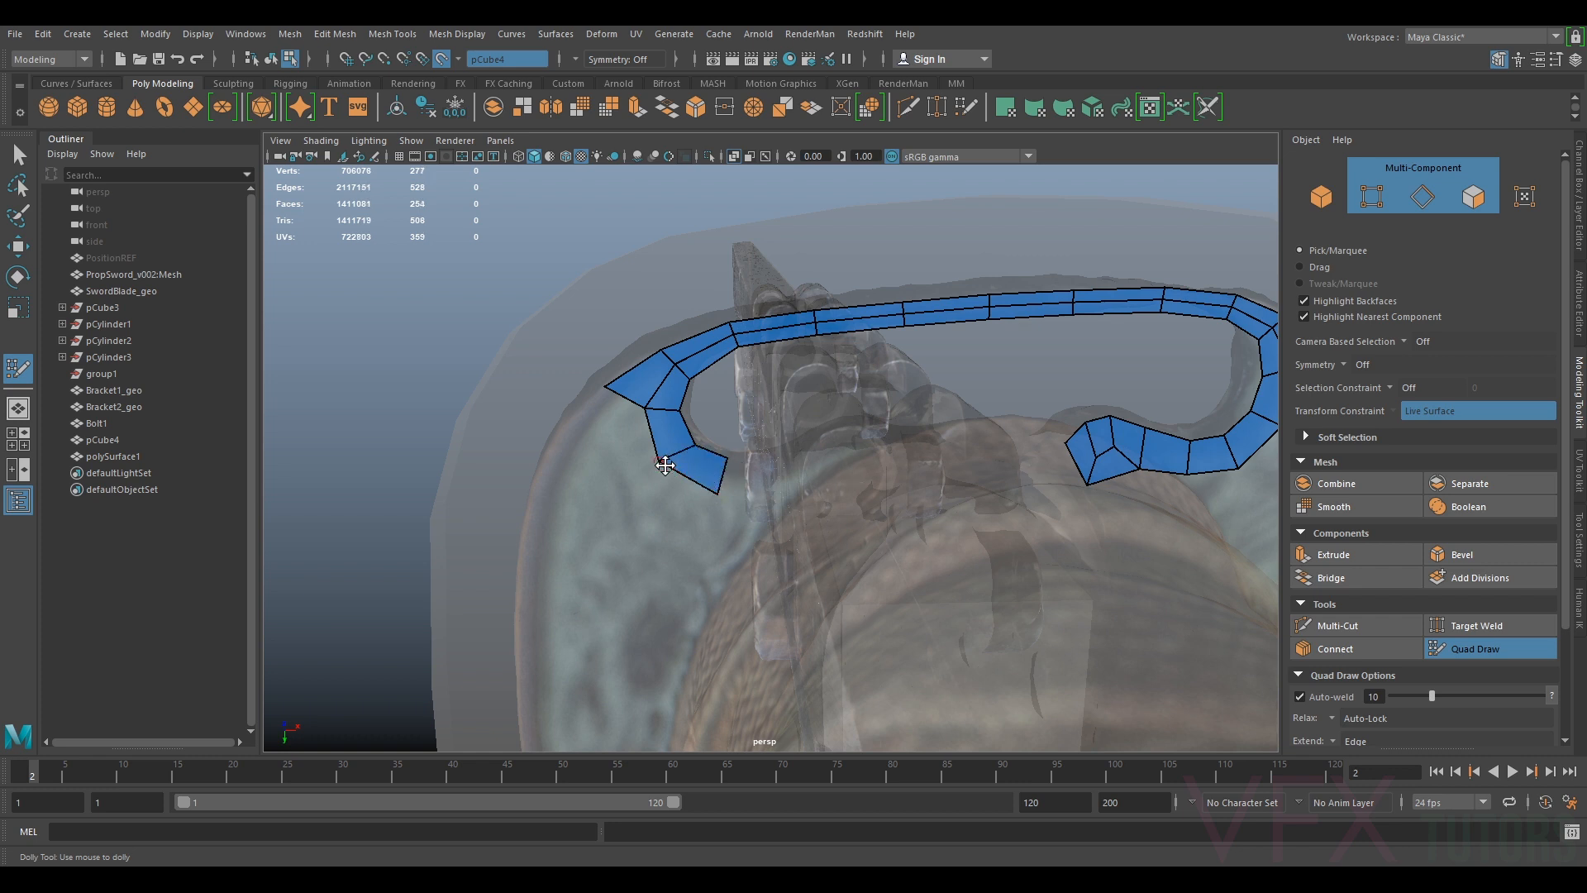
{"action": "left_click", "coordinate": [780, 460]}
{"action": "left_click", "coordinate": [786, 492], "text": "shift"}
{"action": "mouse_move", "coordinate": [801, 495]}
{"action": "left_mouse_down", "text": "alt"}
{"action": "mouse_move", "coordinate": [807, 471]}
{"action": "mouse_move", "coordinate": [750, 455]}
{"action": "mouse_move", "coordinate": [724, 482]}
{"action": "left_mouse_up", "text": "alt"}
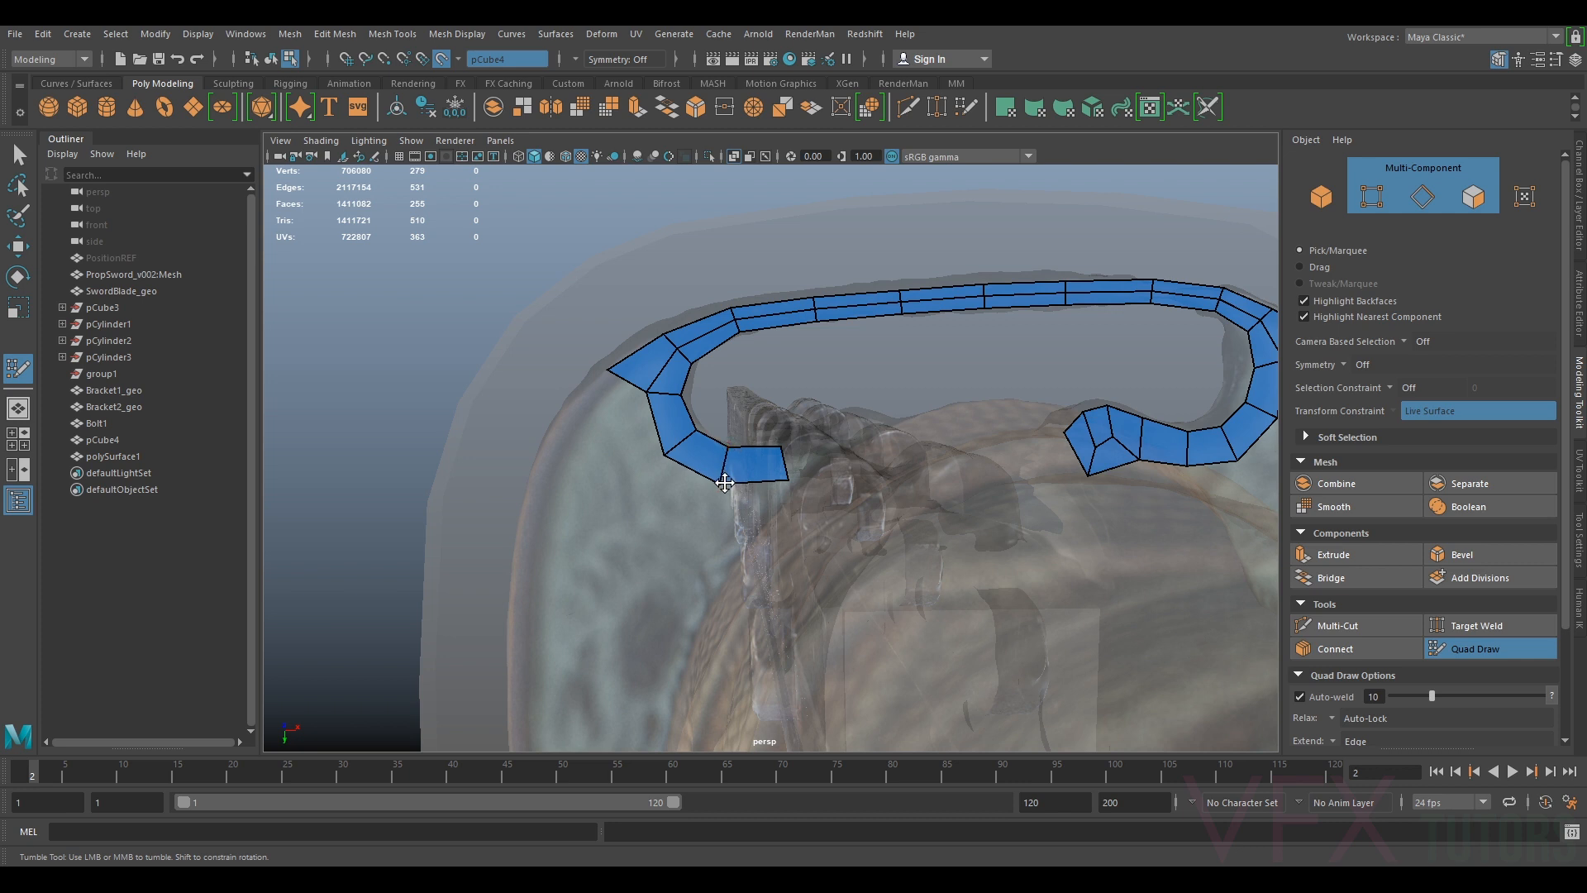
Add four quads along the slot's lower-left edge, carrying the strip up and over the left-hand bump
{"action": "mouse_move", "coordinate": [831, 460]}
{"action": "left_mouse_down", "text": "alt"}
{"action": "mouse_move", "coordinate": [815, 478]}
{"action": "mouse_move", "coordinate": [850, 423]}
{"action": "mouse_move", "coordinate": [838, 464]}
{"action": "mouse_move", "coordinate": [830, 437]}
{"action": "mouse_move", "coordinate": [851, 460]}
{"action": "mouse_move", "coordinate": [848, 447]}
{"action": "mouse_move", "coordinate": [874, 453]}
{"action": "mouse_move", "coordinate": [846, 462]}
{"action": "mouse_move", "coordinate": [834, 428]}
{"action": "left_mouse_up", "text": "alt"}
{"action": "left_click", "coordinate": [818, 451], "text": "shift"}
{"action": "left_click", "coordinate": [836, 434]}
{"action": "left_click", "coordinate": [839, 450], "text": "shift"}
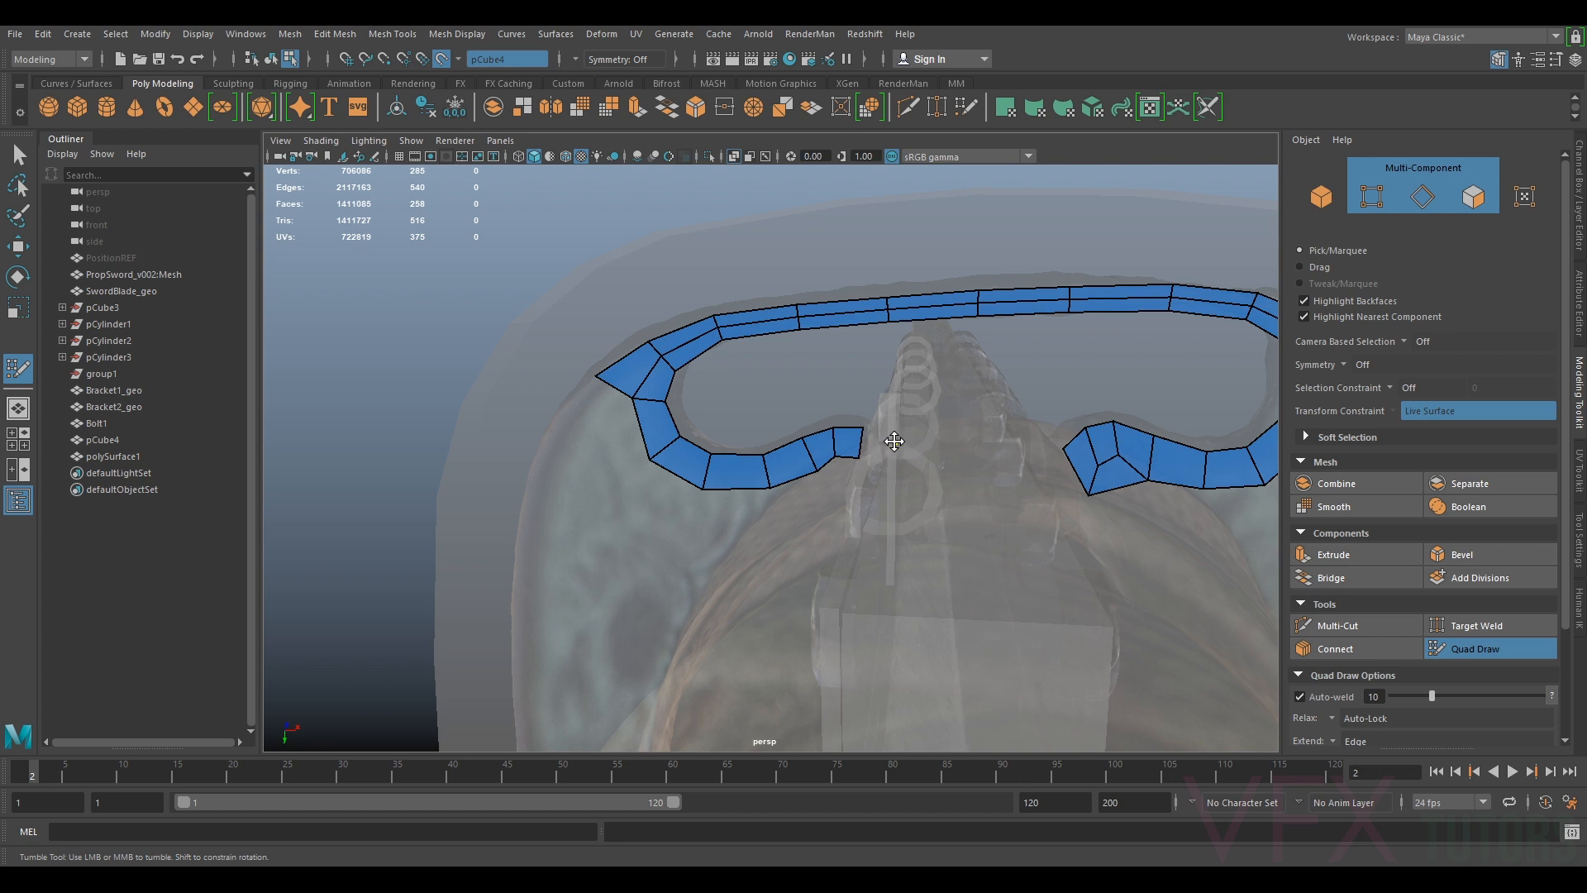
{"action": "left_click", "coordinate": [880, 474]}
{"action": "left_click", "coordinate": [875, 450], "text": "shift"}
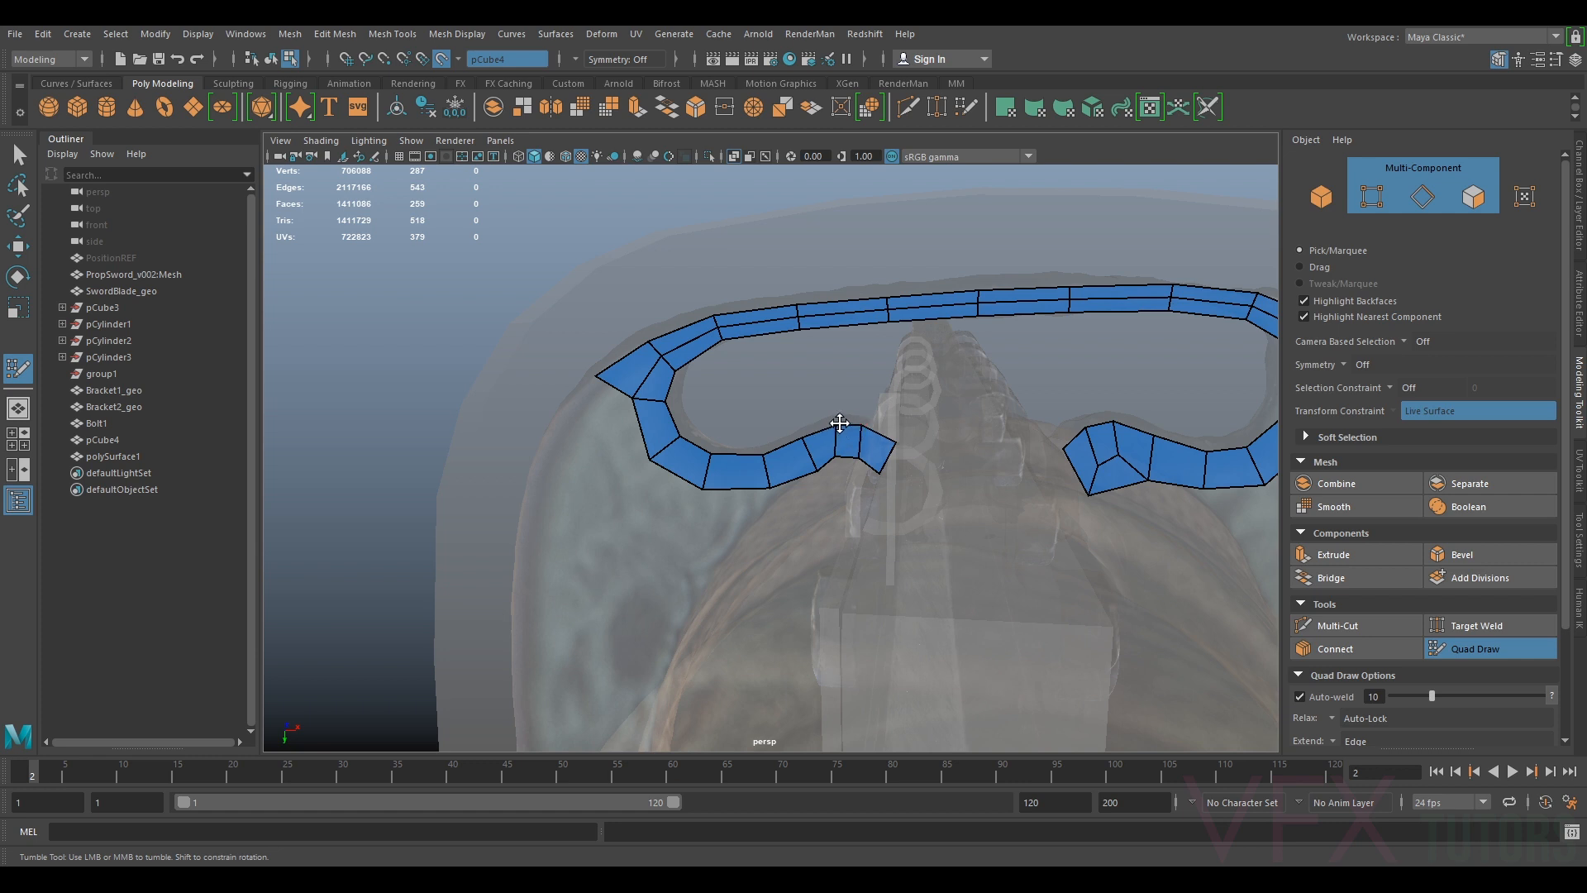
Fill the notch beneath the left-hand bump with a quad and reposition its lower corner vertex
{"action": "left_click", "coordinate": [846, 468], "text": "shift"}
{"action": "left_click_drag", "start_coordinate": [845, 468], "coordinate": [865, 475], "text": "alt"}
{"action": "right_click_drag", "start_coordinate": [864, 475], "coordinate": [892, 482], "text": "alt"}
{"action": "mouse_move", "coordinate": [895, 460]}
{"action": "left_mouse_down", "text": "alt"}
{"action": "mouse_move", "coordinate": [949, 425]}
{"action": "mouse_move", "coordinate": [1013, 439]}
{"action": "mouse_move", "coordinate": [895, 435]}
{"action": "mouse_move", "coordinate": [893, 413]}
{"action": "mouse_move", "coordinate": [920, 408]}
{"action": "left_mouse_up", "text": "alt"}
{"action": "left_click_drag", "start_coordinate": [951, 481], "coordinate": [939, 483]}
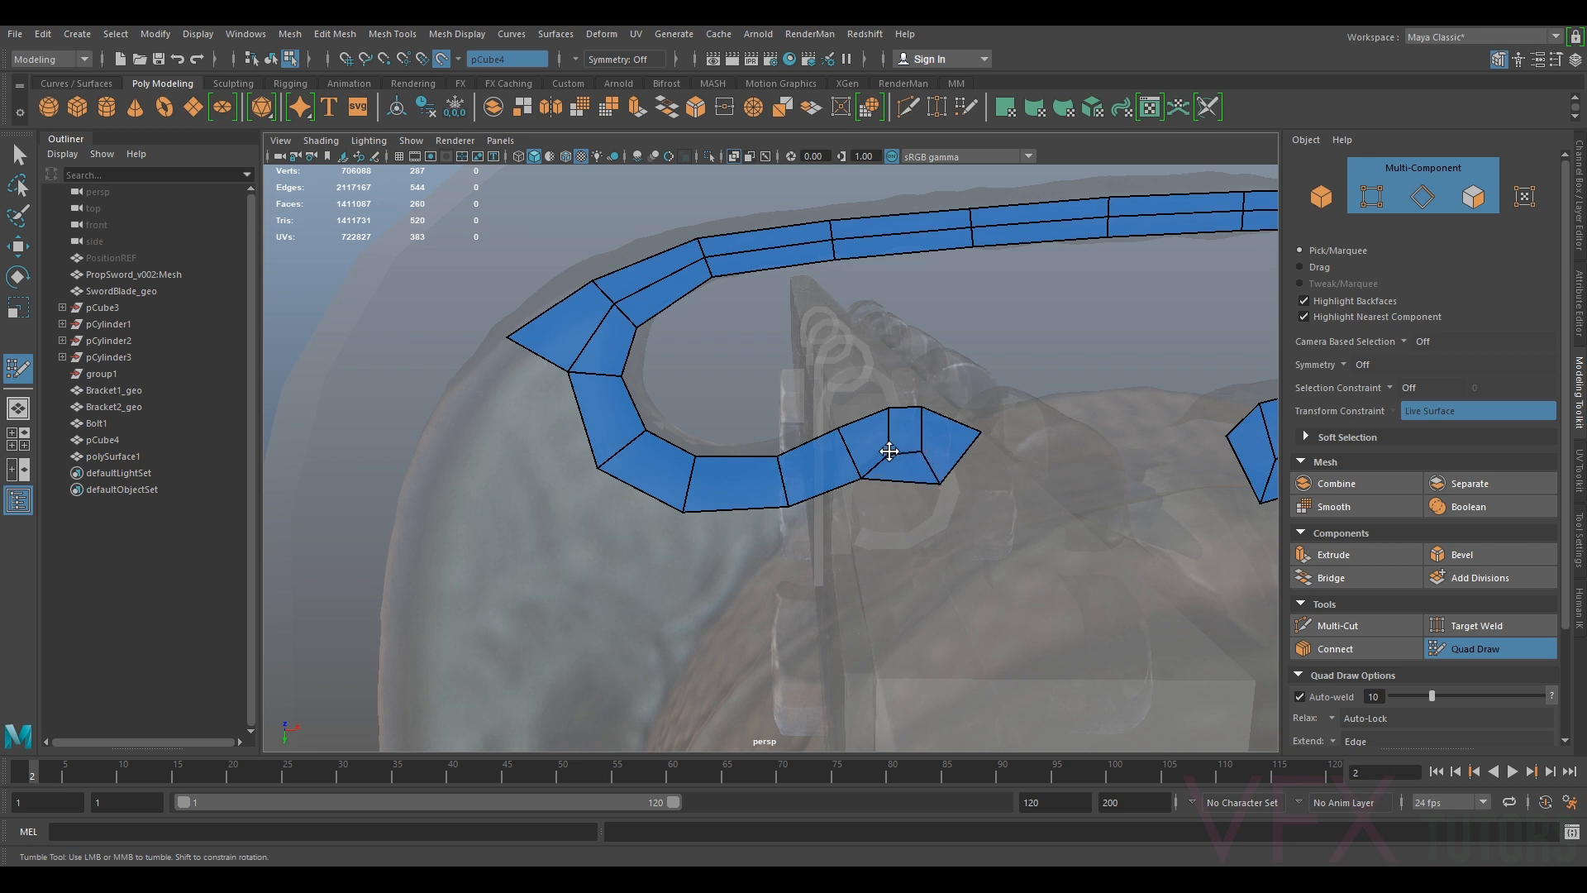
{"action": "mouse_move", "coordinate": [970, 433]}
{"action": "left_mouse_down", "text": "alt"}
{"action": "mouse_move", "coordinate": [1070, 489]}
{"action": "mouse_move", "coordinate": [934, 456]}
{"action": "left_mouse_up", "text": "alt"}
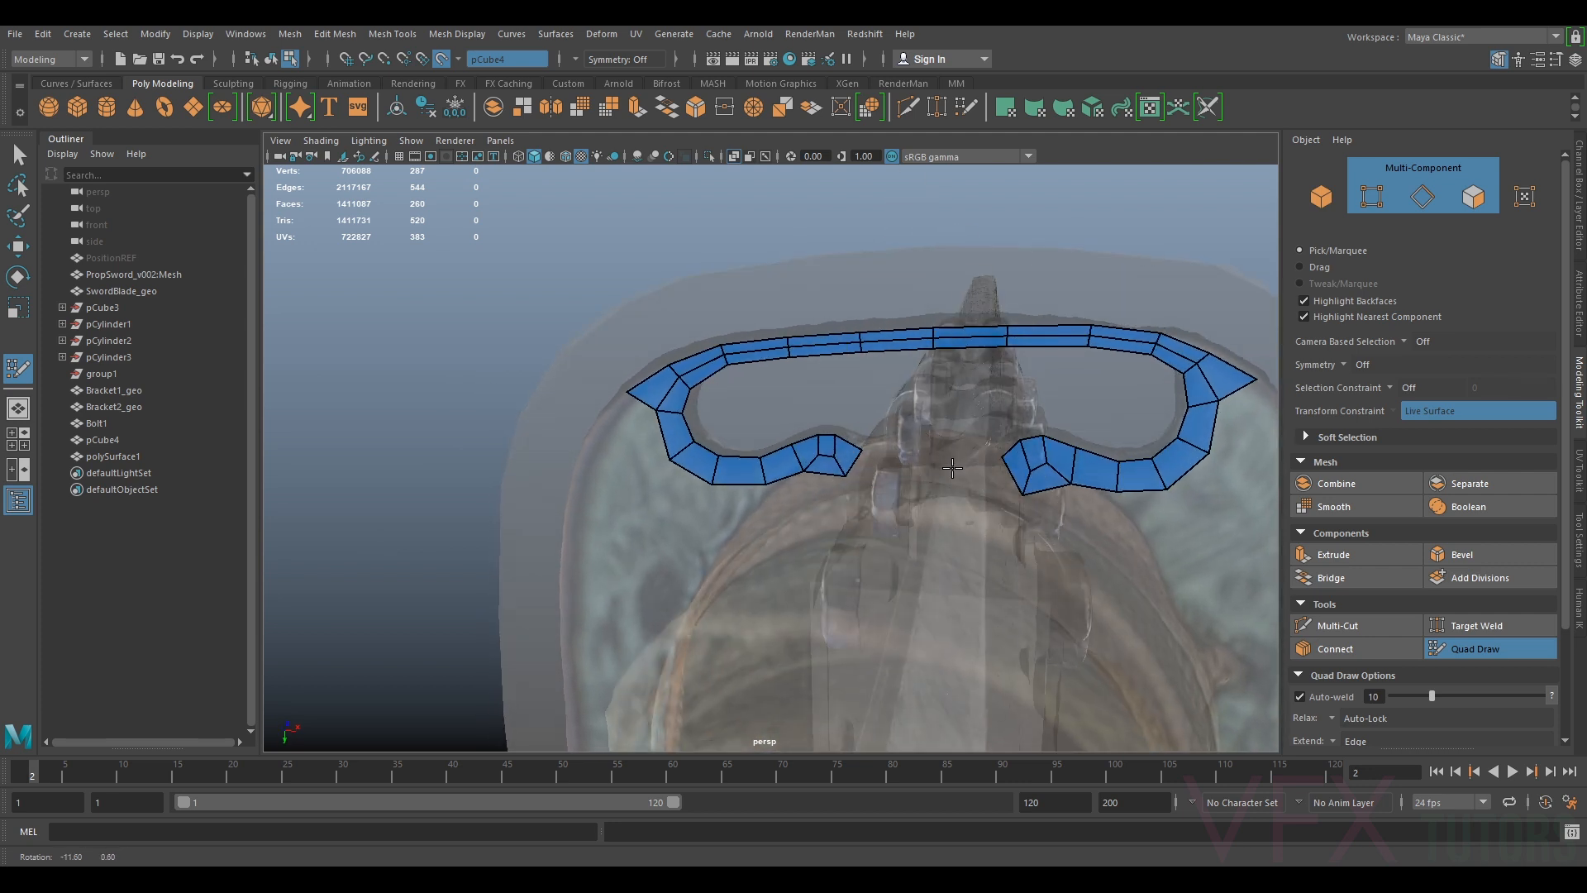
Bridge the remaining gap below the slot with two quads, closing the loop around the slot
{"action": "scroll", "coordinate": [894, 465], "scroll_direction": "up", "scroll_amount": 2}
{"action": "mouse_move", "coordinate": [843, 480]}
{"action": "left_mouse_down"}
{"action": "mouse_move", "coordinate": [1006, 496]}
{"action": "mouse_move", "coordinate": [1091, 467]}
{"action": "mouse_move", "coordinate": [1381, 444]}
{"action": "mouse_move", "coordinate": [920, 435]}
{"action": "mouse_move", "coordinate": [983, 481]}
{"action": "mouse_move", "coordinate": [960, 459]}
{"action": "left_mouse_up"}
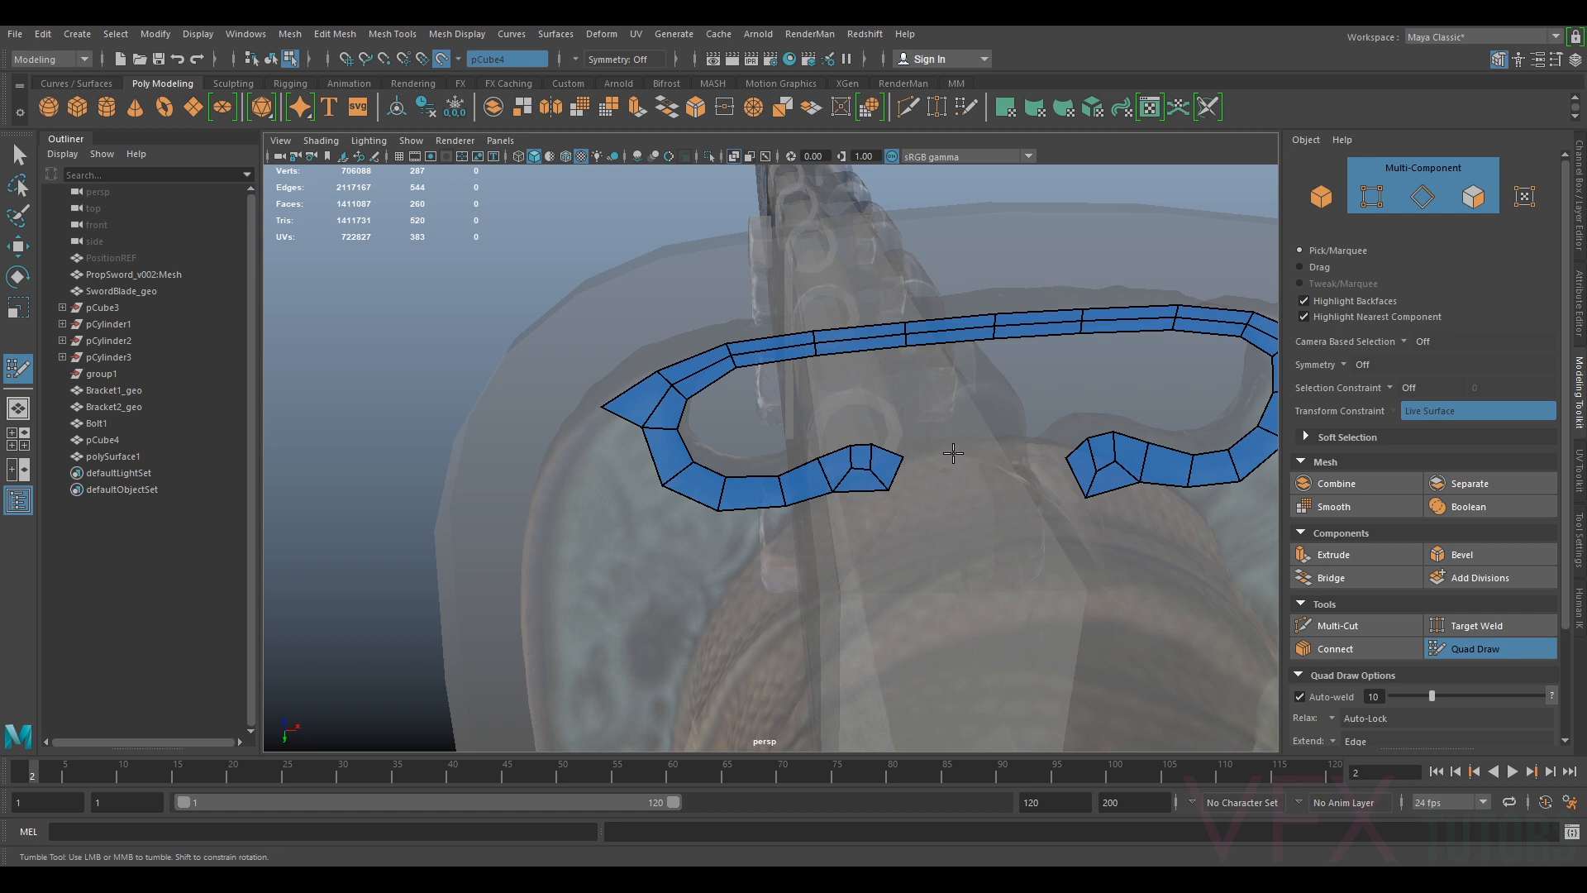
{"action": "mouse_move", "coordinate": [1070, 467]}
{"action": "left_mouse_down", "text": "alt"}
{"action": "mouse_move", "coordinate": [1038, 450]}
{"action": "mouse_move", "coordinate": [1054, 451]}
{"action": "left_mouse_up", "text": "alt"}
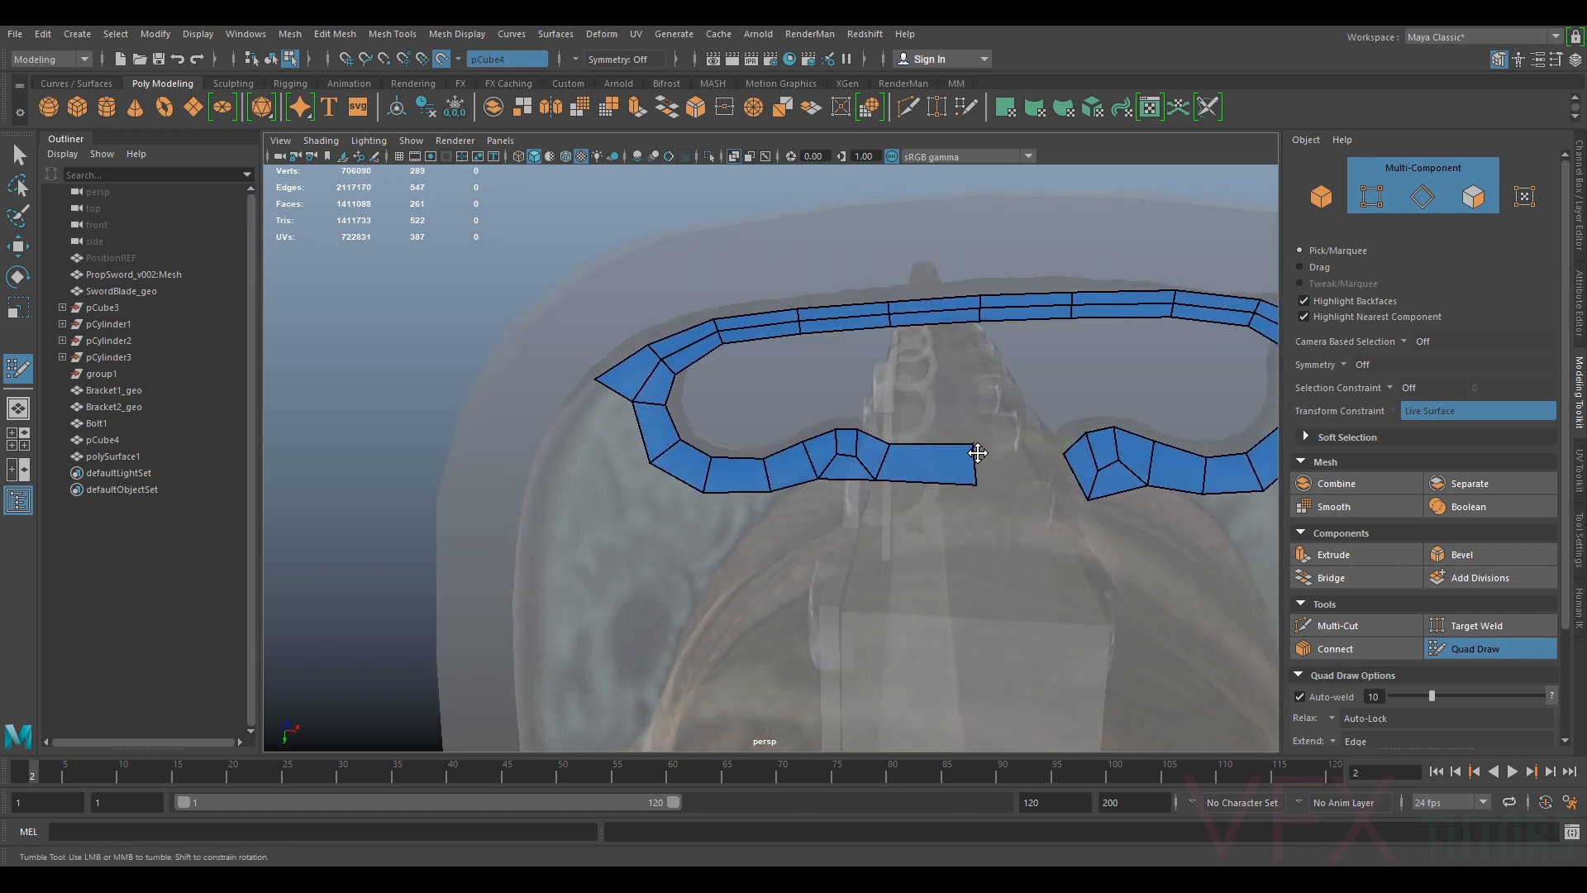
{"action": "left_click", "coordinate": [1004, 461], "text": "shift"}
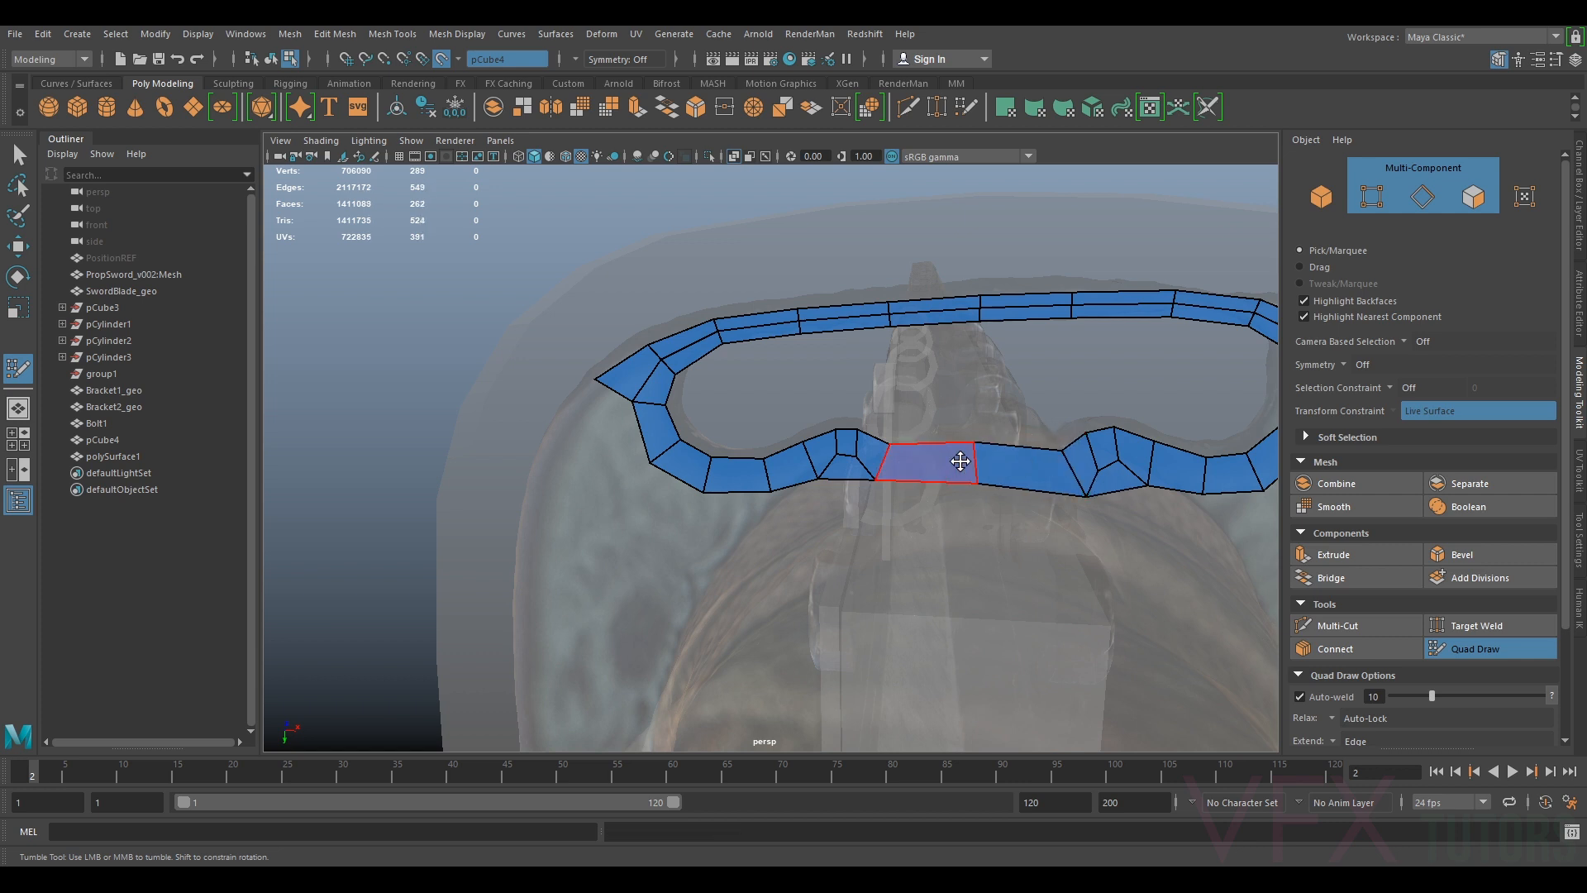
{"action": "mouse_move", "coordinate": [1001, 460]}
{"action": "left_mouse_down", "text": "alt"}
{"action": "mouse_move", "coordinate": [963, 499]}
{"action": "mouse_move", "coordinate": [1066, 463]}
{"action": "mouse_move", "coordinate": [1033, 487]}
{"action": "mouse_move", "coordinate": [1052, 499]}
{"action": "left_mouse_up", "text": "alt"}
{"action": "middle_click_drag", "start_coordinate": [1052, 499], "coordinate": [1038, 482], "text": "alt"}
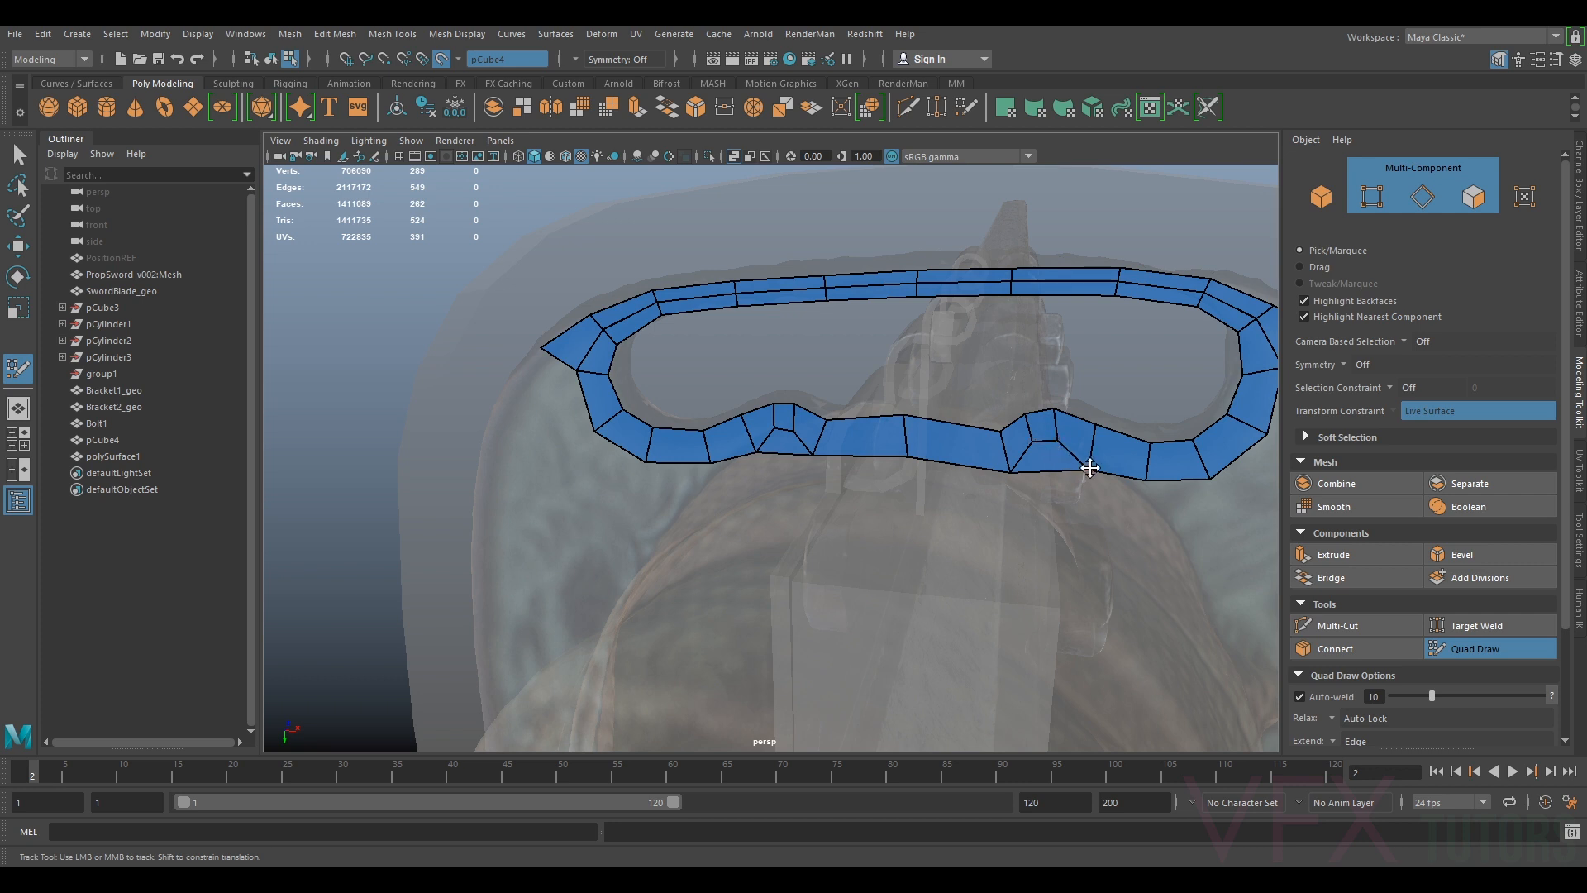
{"action": "mouse_move", "coordinate": [999, 429]}
{"action": "left_mouse_down", "text": "alt"}
{"action": "mouse_move", "coordinate": [1069, 453]}
{"action": "mouse_move", "coordinate": [1151, 432]}
{"action": "mouse_move", "coordinate": [915, 413]}
{"action": "left_mouse_up", "text": "alt"}
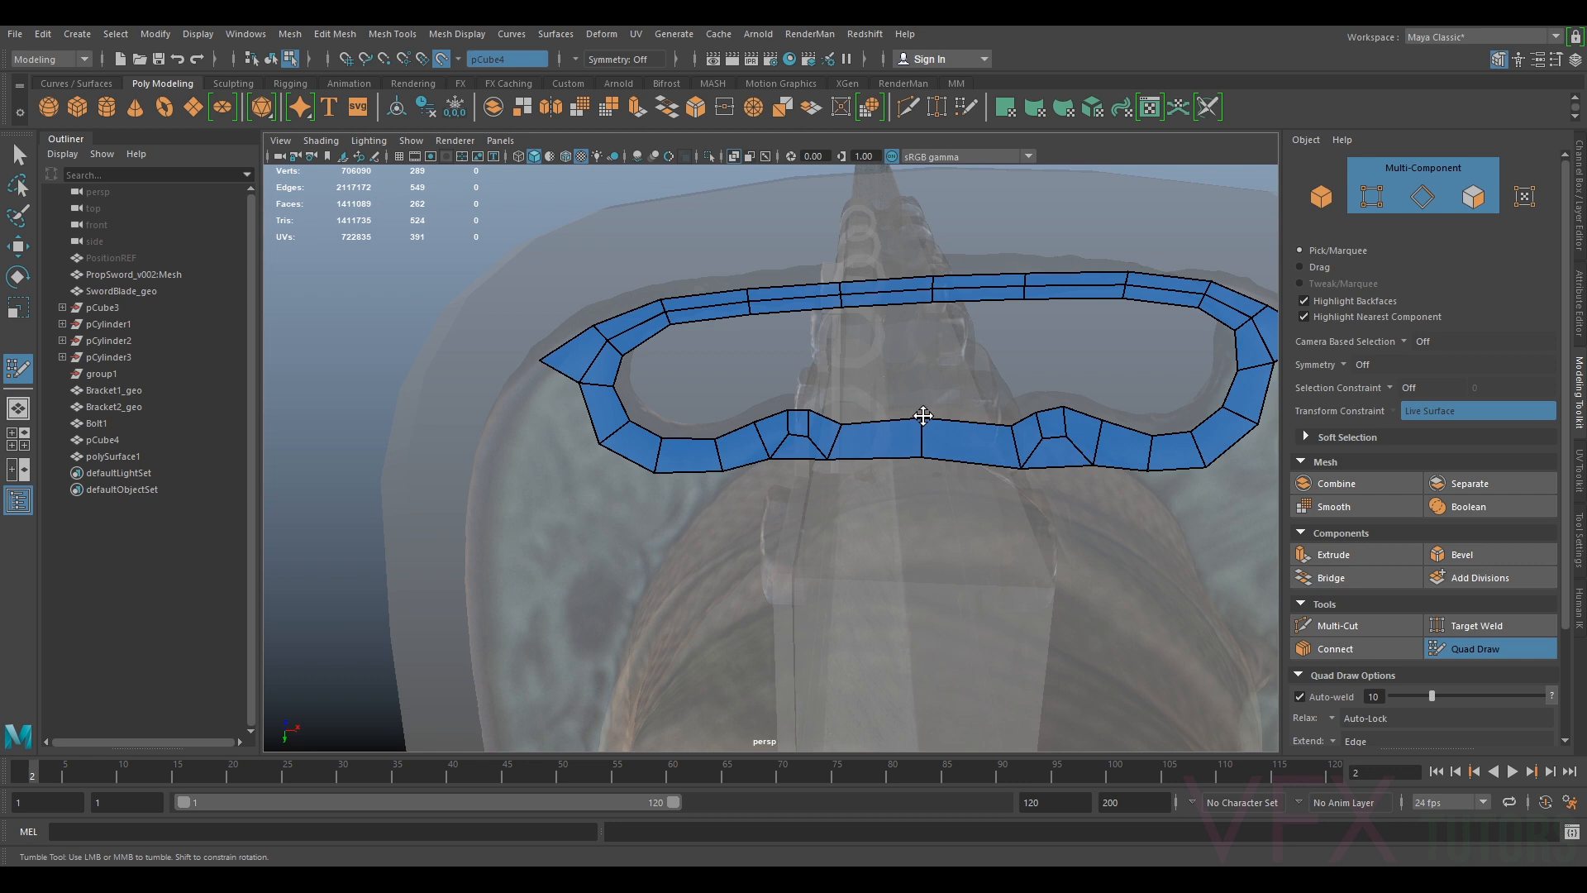
Turn off X-Ray shading and inspect the retopology strip against the solid guard and handle
{"action": "mouse_move", "coordinate": [976, 426]}
{"action": "left_mouse_down", "text": "alt"}
{"action": "mouse_move", "coordinate": [974, 408]}
{"action": "mouse_move", "coordinate": [907, 408]}
{"action": "mouse_move", "coordinate": [1381, 422]}
{"action": "mouse_move", "coordinate": [1229, 394]}
{"action": "mouse_move", "coordinate": [1178, 412]}
{"action": "mouse_move", "coordinate": [1204, 407]}
{"action": "mouse_move", "coordinate": [1247, 447]}
{"action": "mouse_move", "coordinate": [1243, 485]}
{"action": "mouse_move", "coordinate": [1131, 416]}
{"action": "mouse_move", "coordinate": [1116, 379]}
{"action": "mouse_move", "coordinate": [1355, 459]}
{"action": "left_mouse_up", "text": "alt"}
{"action": "left_click", "coordinate": [320, 140]}
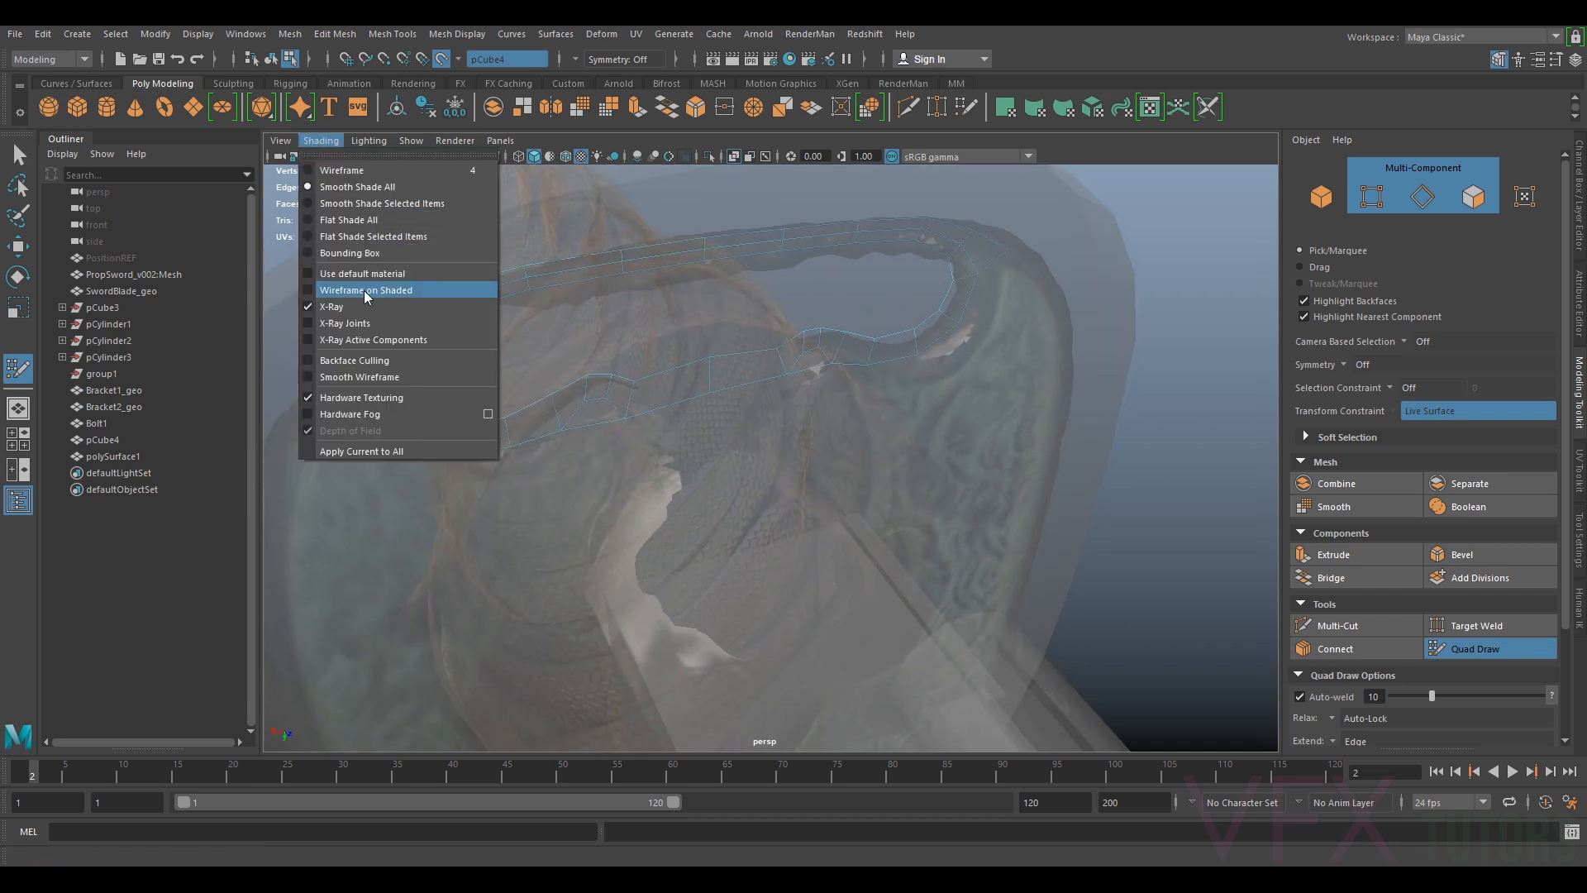
{"action": "left_click", "coordinate": [418, 307]}
{"action": "mouse_move", "coordinate": [418, 308]}
{"action": "left_mouse_down", "text": "alt"}
{"action": "mouse_move", "coordinate": [698, 312]}
{"action": "mouse_move", "coordinate": [651, 292]}
{"action": "mouse_move", "coordinate": [454, 290]}
{"action": "mouse_move", "coordinate": [680, 300]}
{"action": "mouse_move", "coordinate": [672, 319]}
{"action": "mouse_move", "coordinate": [567, 315]}
{"action": "mouse_move", "coordinate": [589, 279]}
{"action": "left_mouse_up", "text": "alt"}
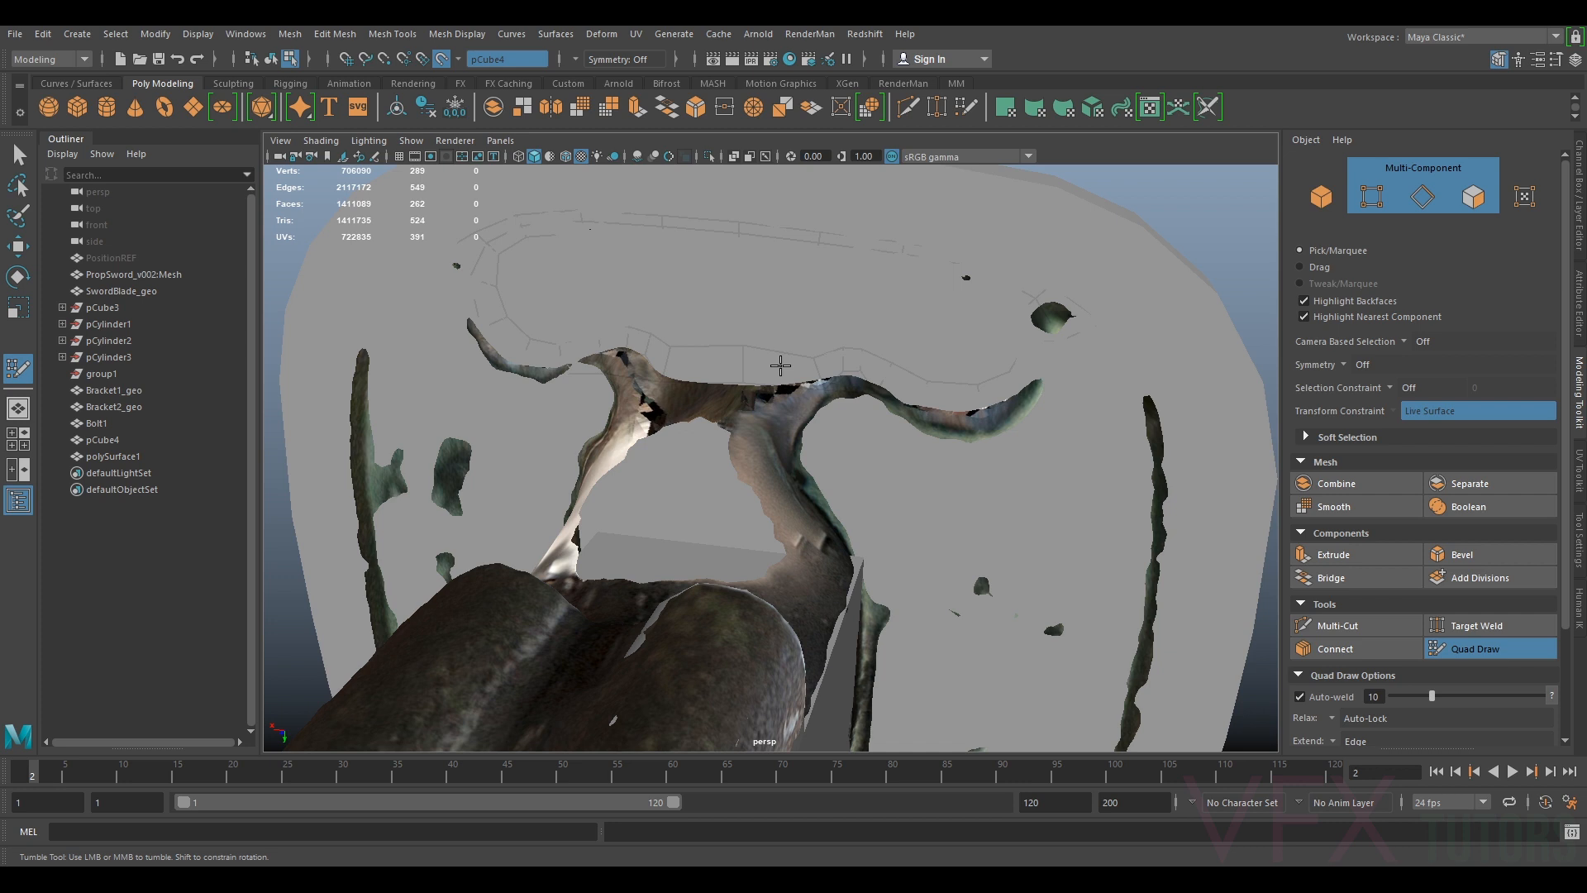
{"action": "mouse_move", "coordinate": [769, 396]}
{"action": "left_mouse_down", "text": "alt"}
{"action": "mouse_move", "coordinate": [1154, 383]}
{"action": "mouse_move", "coordinate": [1222, 407]}
{"action": "mouse_move", "coordinate": [743, 368]}
{"action": "mouse_move", "coordinate": [777, 376]}
{"action": "mouse_move", "coordinate": [768, 398]}
{"action": "mouse_move", "coordinate": [818, 421]}
{"action": "mouse_move", "coordinate": [831, 455]}
{"action": "left_mouse_up", "text": "alt"}
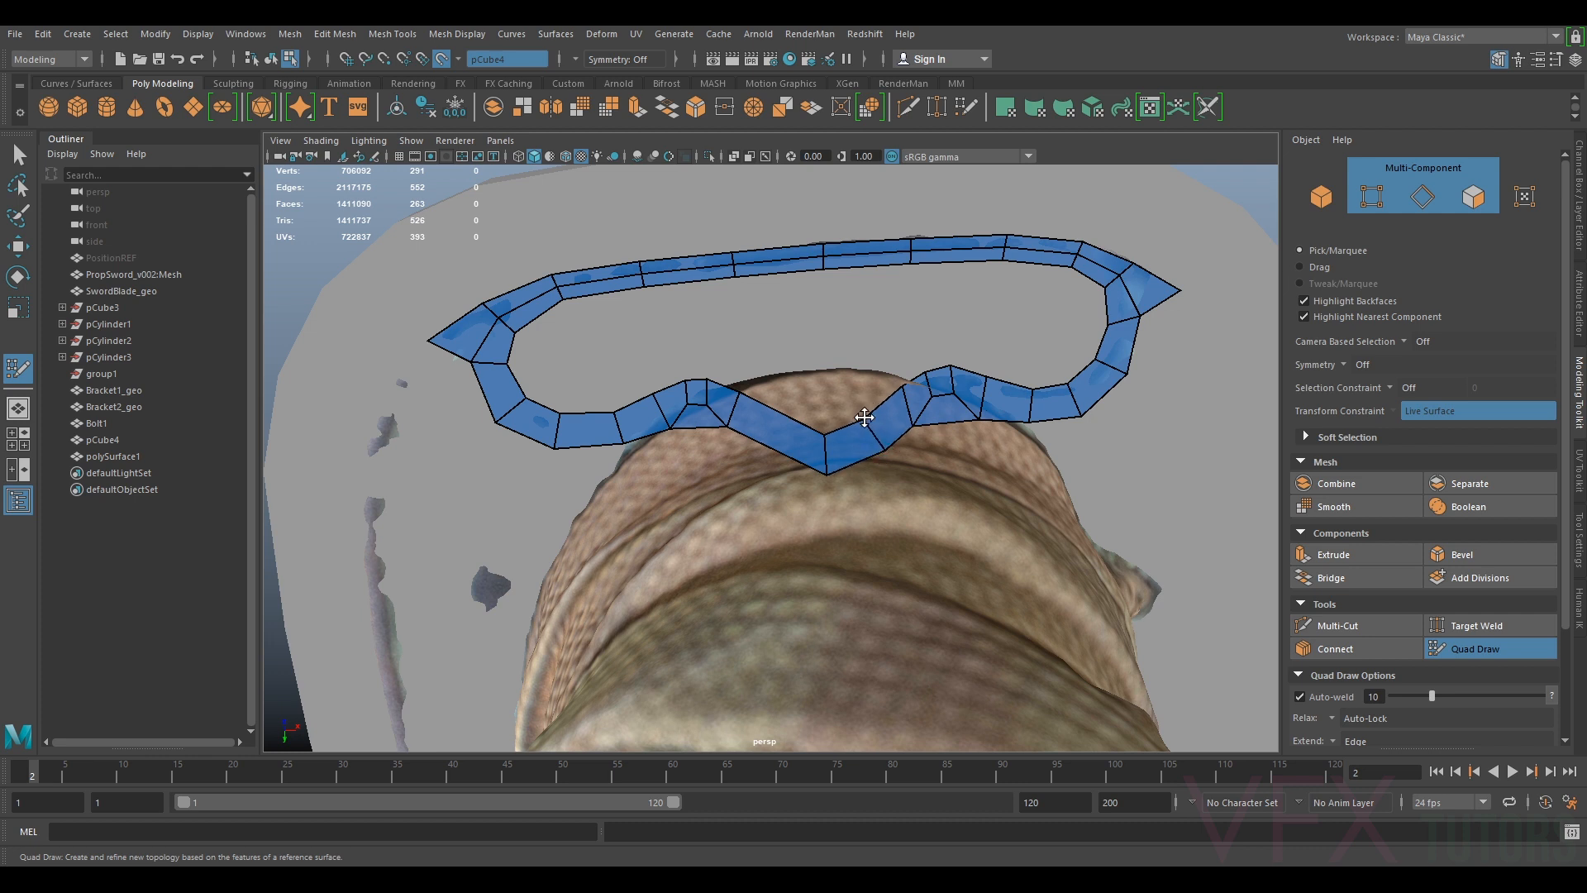
Reshape the lower middle of the Quad Draw strip into a rounded dip between the two scallops
{"action": "left_click_drag", "start_coordinate": [782, 454], "coordinate": [763, 461]}
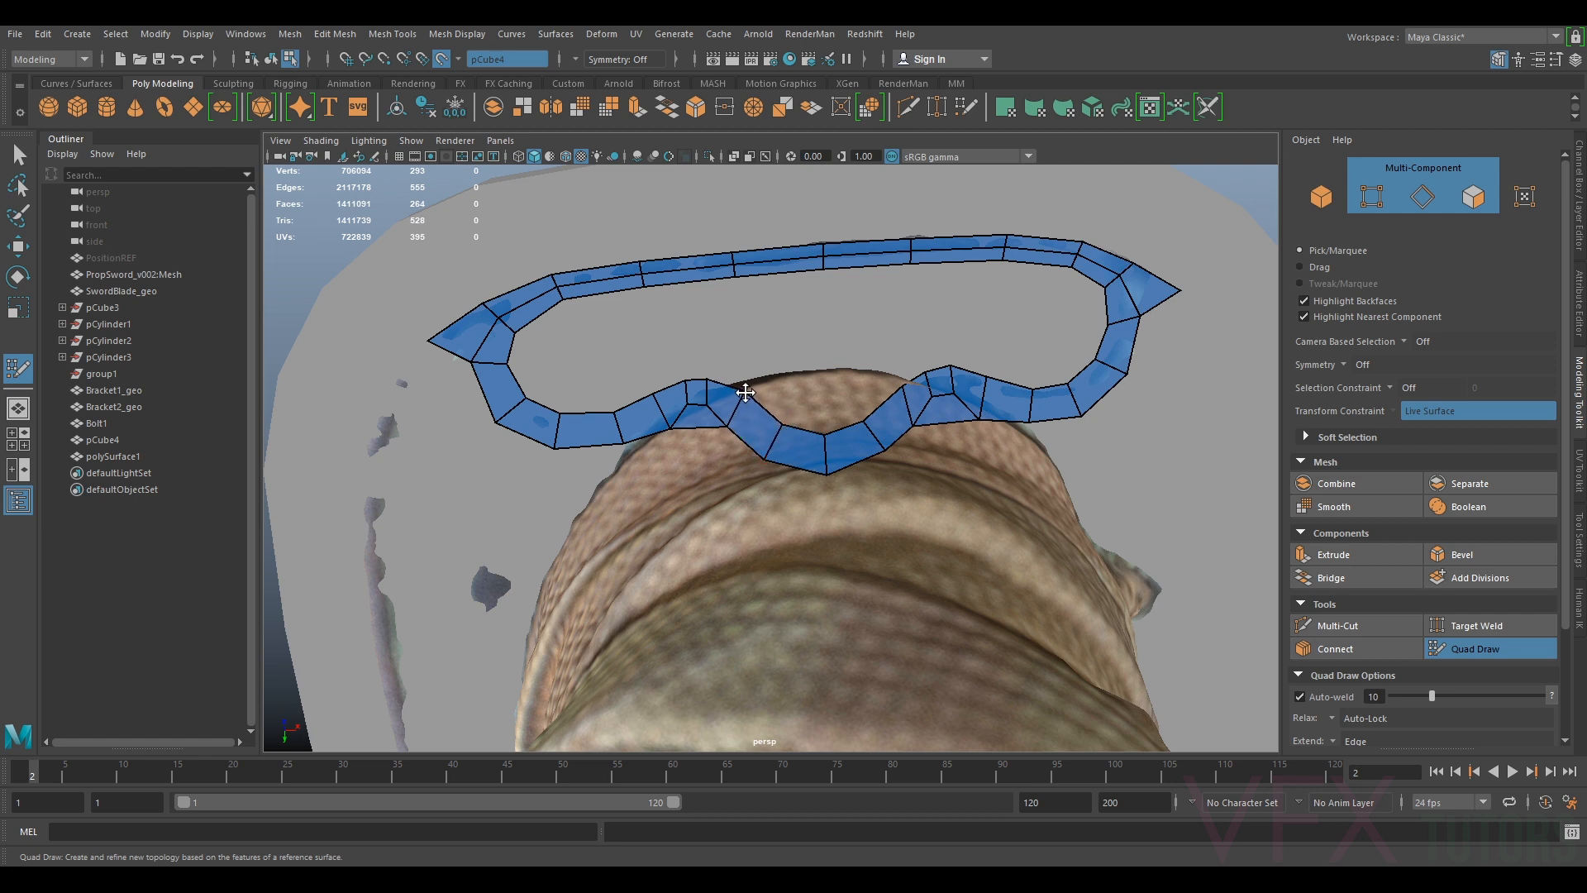
{"action": "left_click_drag", "start_coordinate": [903, 385], "coordinate": [894, 379]}
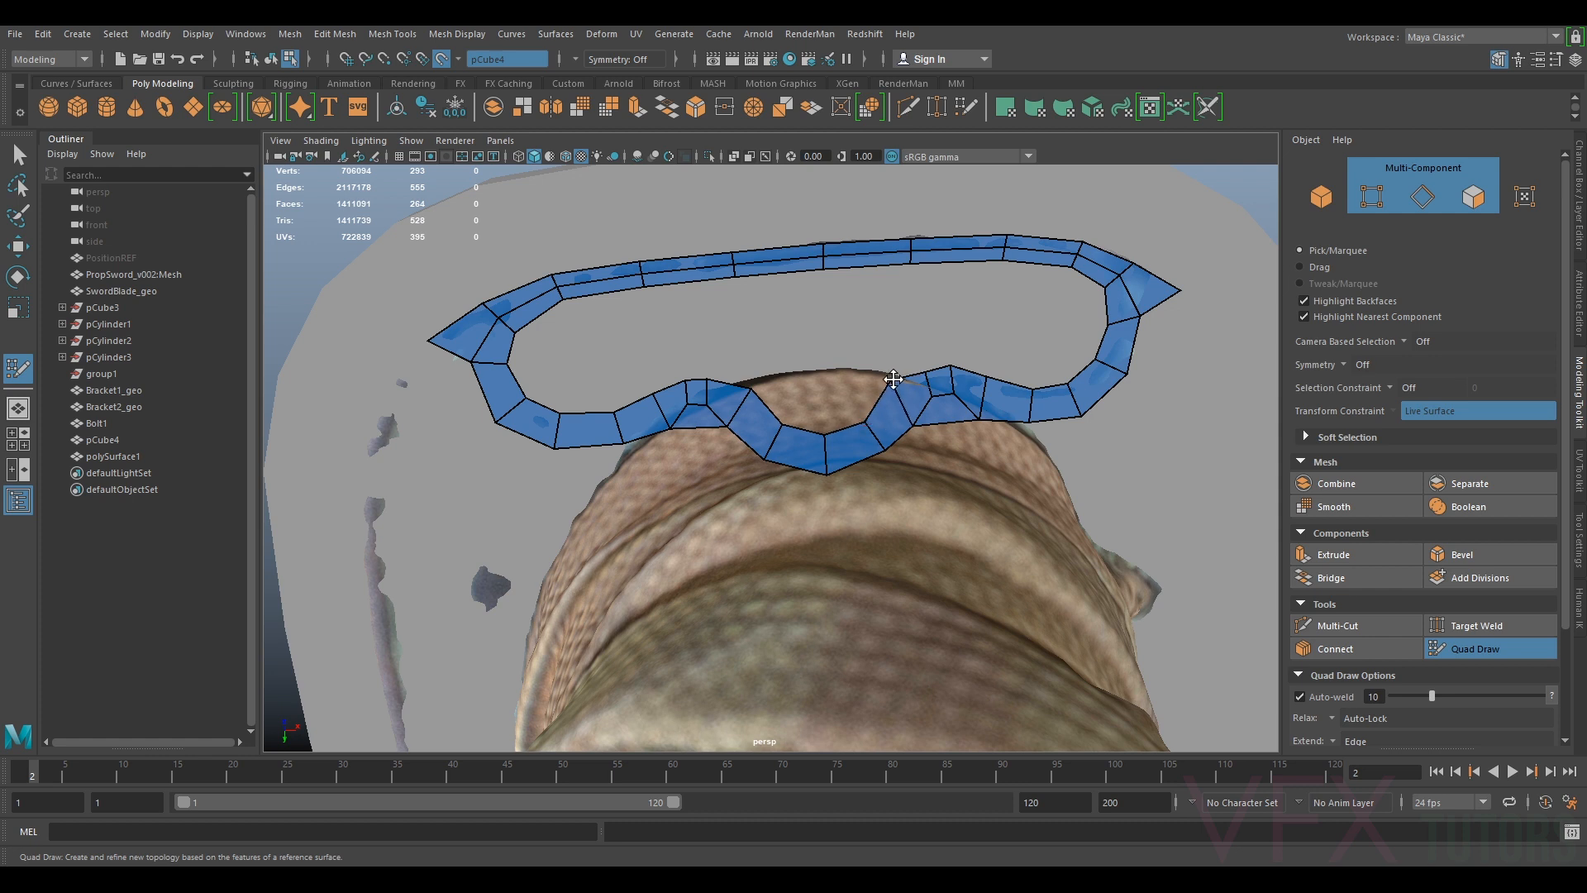
{"action": "mouse_move", "coordinate": [822, 446]}
{"action": "left_mouse_down"}
{"action": "mouse_move", "coordinate": [1005, 404]}
{"action": "mouse_move", "coordinate": [1117, 407]}
{"action": "mouse_move", "coordinate": [914, 364]}
{"action": "mouse_move", "coordinate": [648, 429]}
{"action": "mouse_move", "coordinate": [615, 401]}
{"action": "left_mouse_up"}
Turn X-Ray shading back on in the perspective view
{"action": "middle_click_drag", "start_coordinate": [961, 422], "coordinate": [817, 438], "text": "alt"}
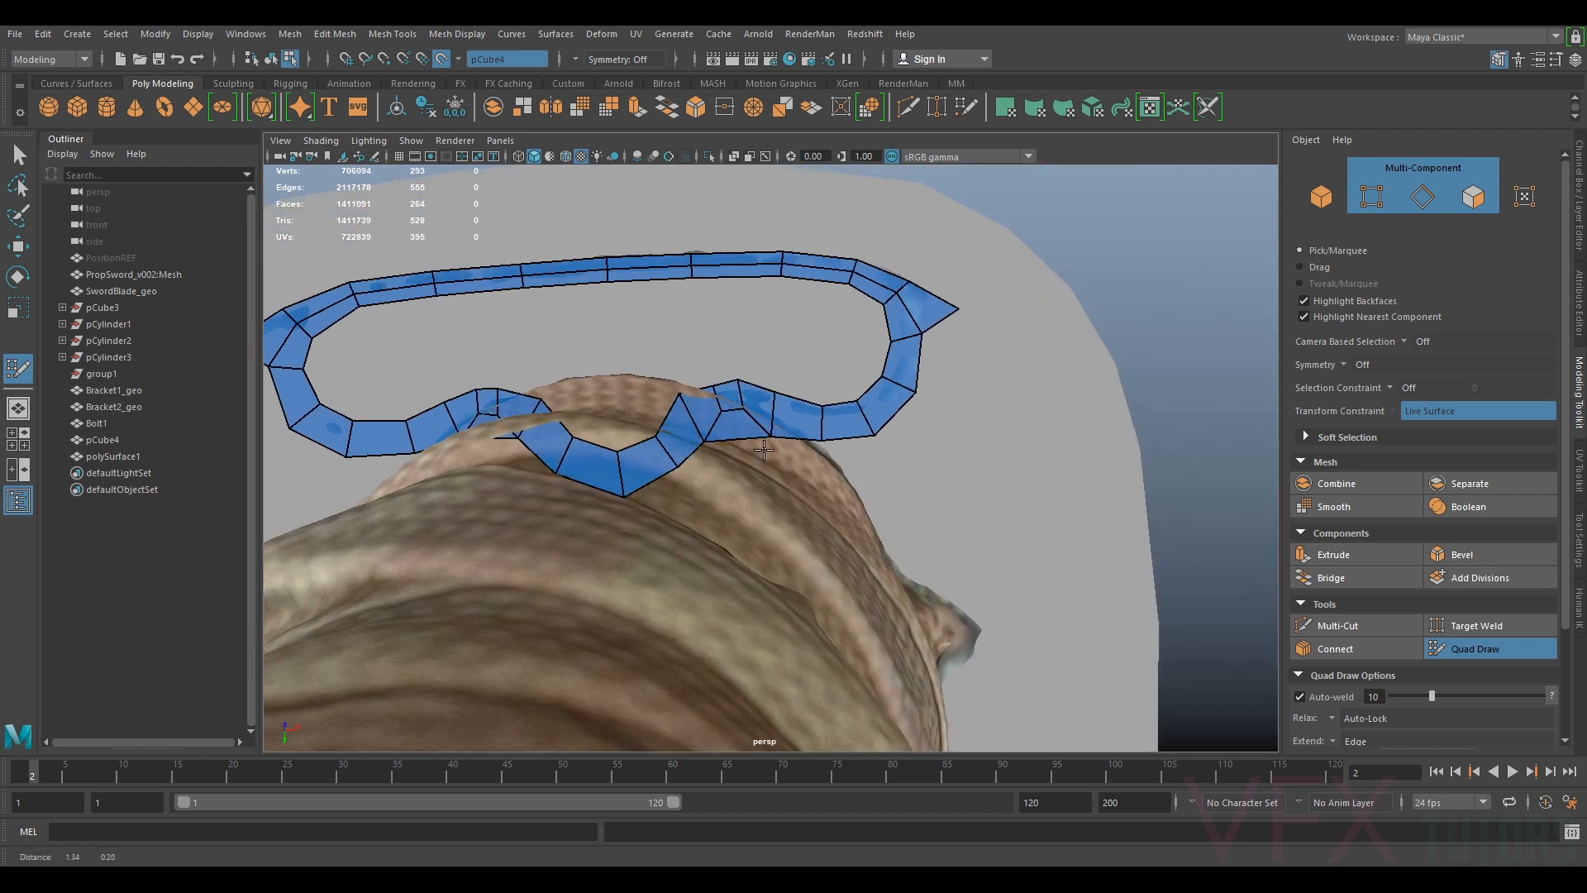
{"action": "scroll", "coordinate": [817, 438], "scroll_direction": "down", "scroll_amount": 3}
{"action": "left_click", "coordinate": [321, 141]}
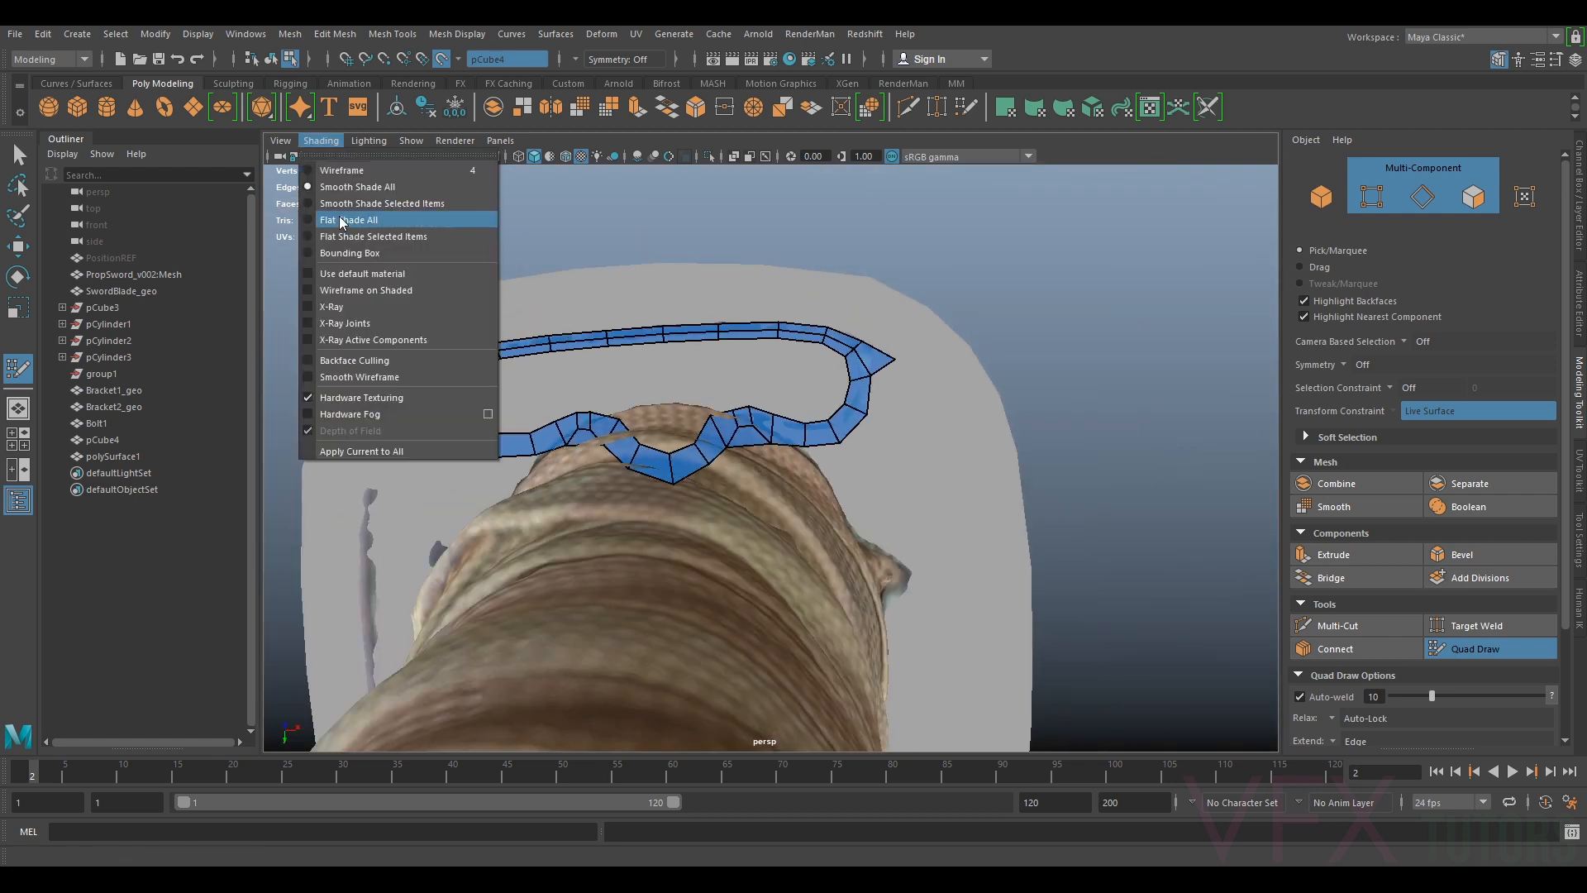
{"action": "left_click", "coordinate": [351, 335]}
{"action": "scroll", "coordinate": [910, 366], "scroll_direction": "up", "scroll_amount": 5}
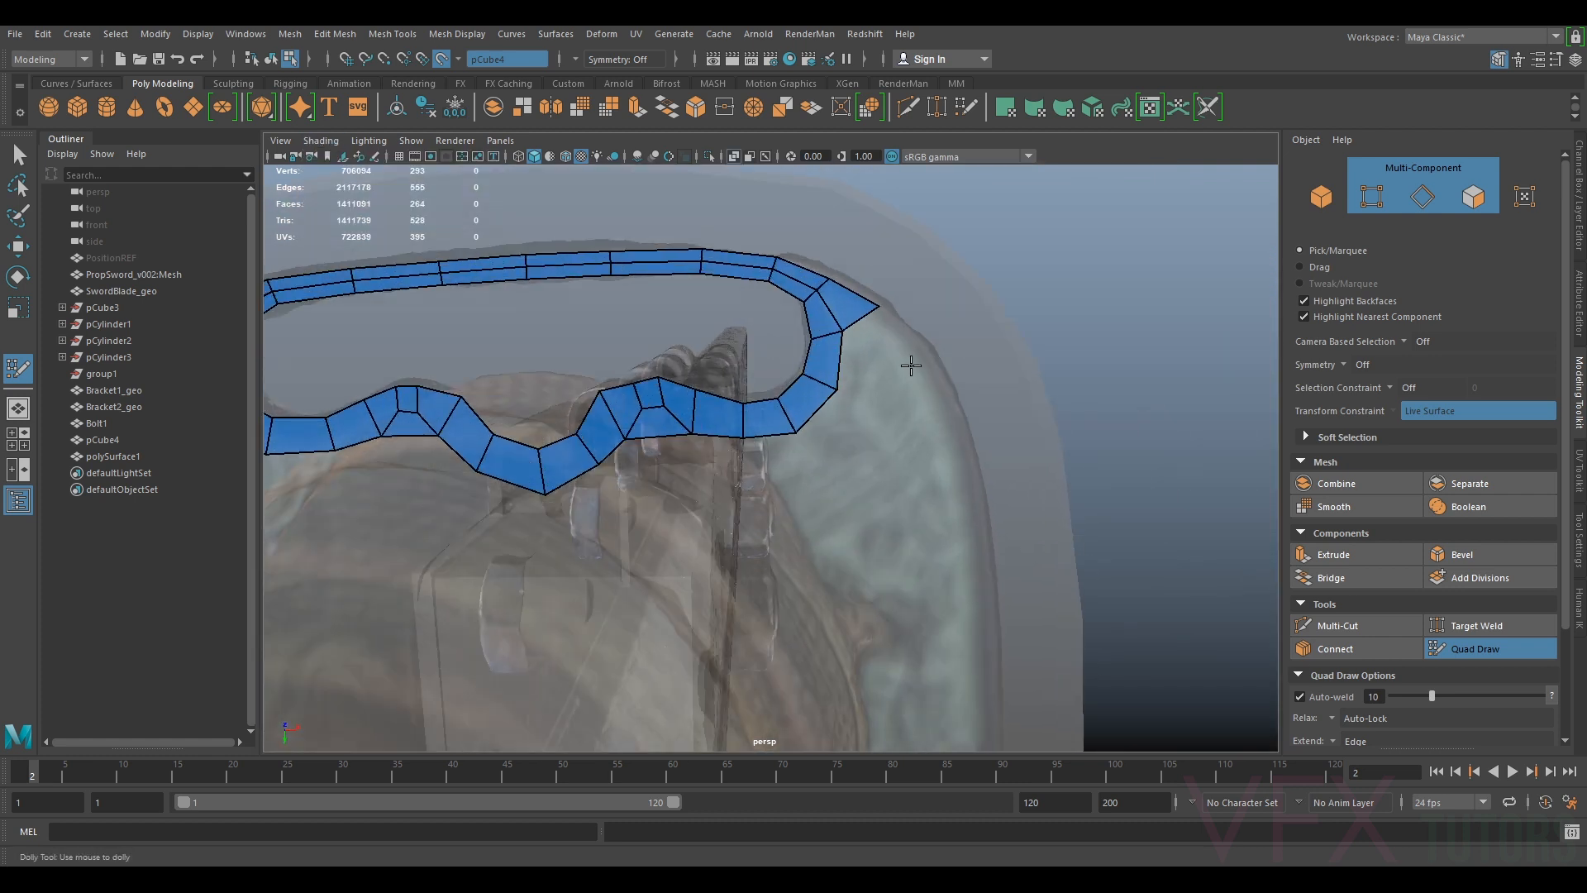
Fill new quads around the strip's outer right corner and beneath its lower right edge, following the guard's outline
{"action": "left_click", "coordinate": [868, 363], "text": "shift"}
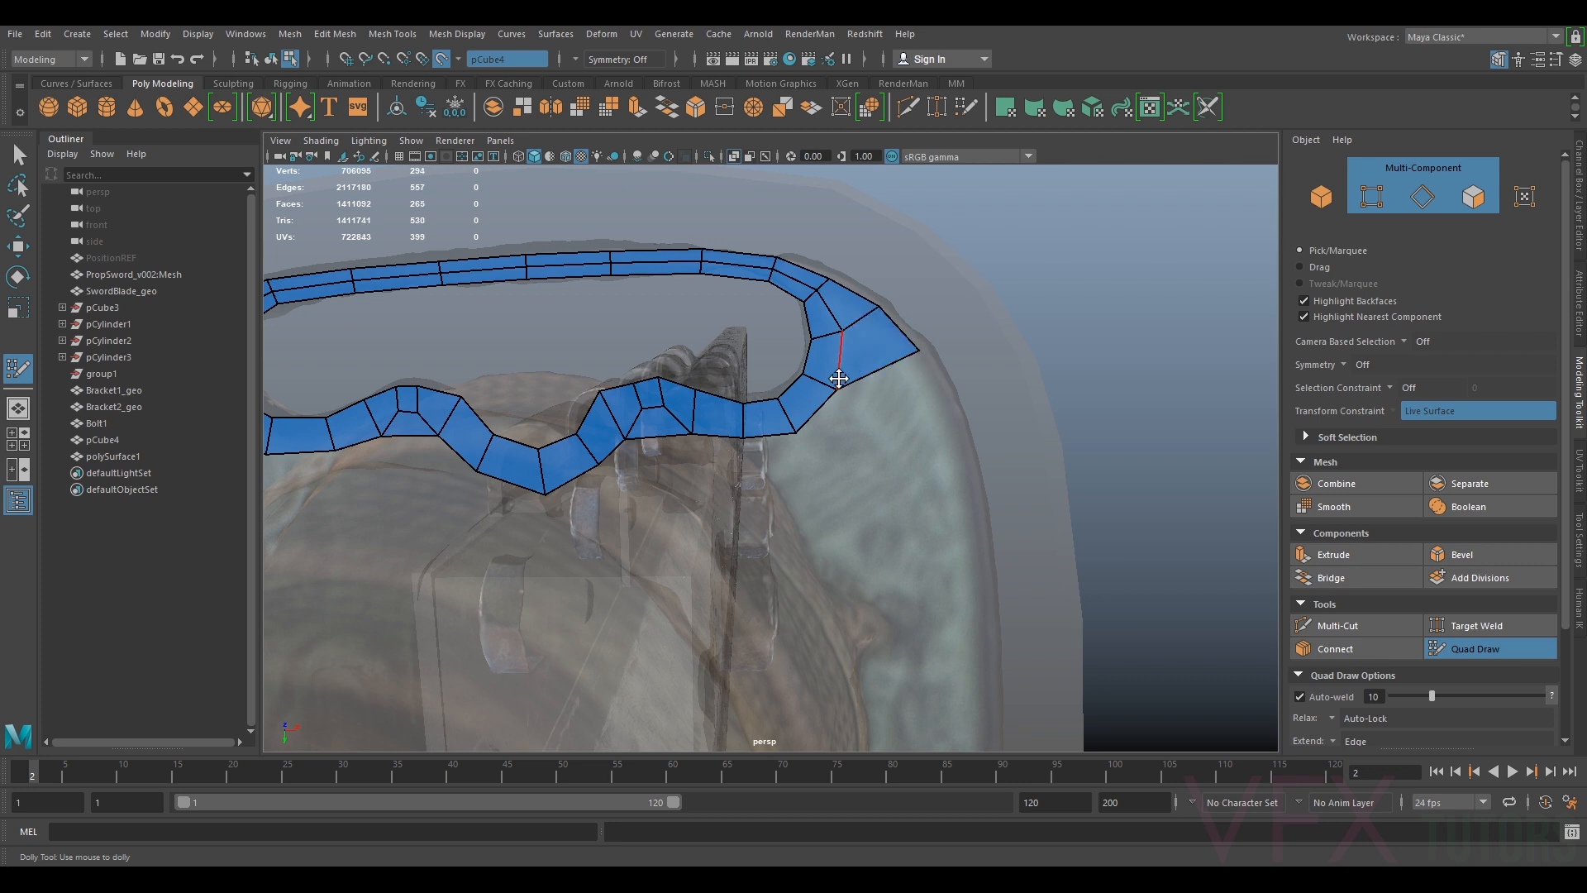
{"action": "left_click_drag", "start_coordinate": [913, 348], "coordinate": [923, 351]}
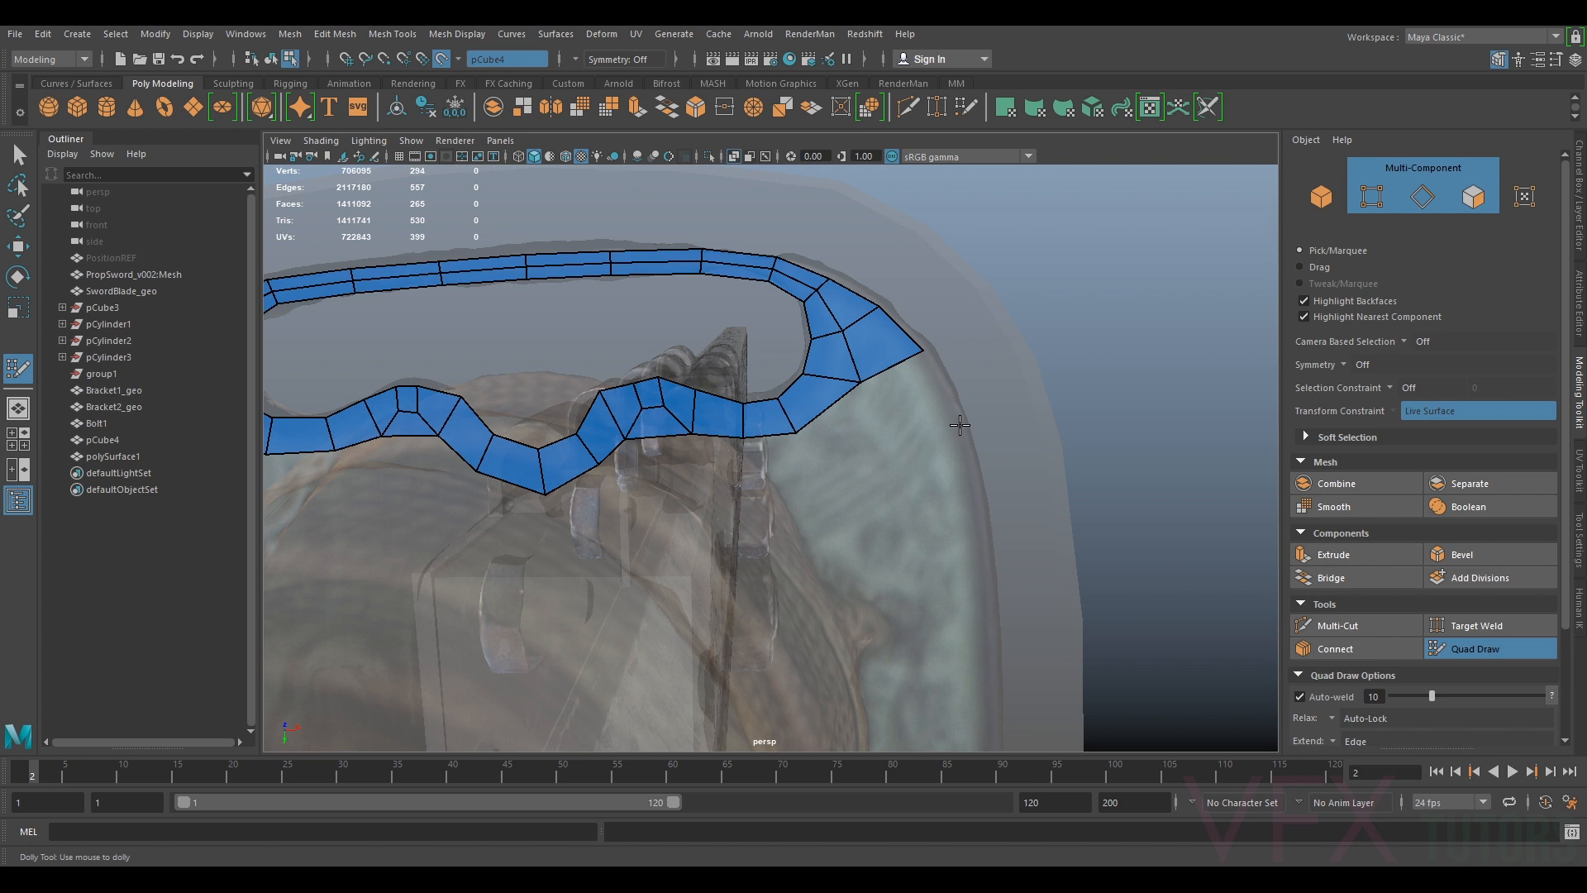
{"action": "left_click", "coordinate": [885, 442], "text": "shift"}
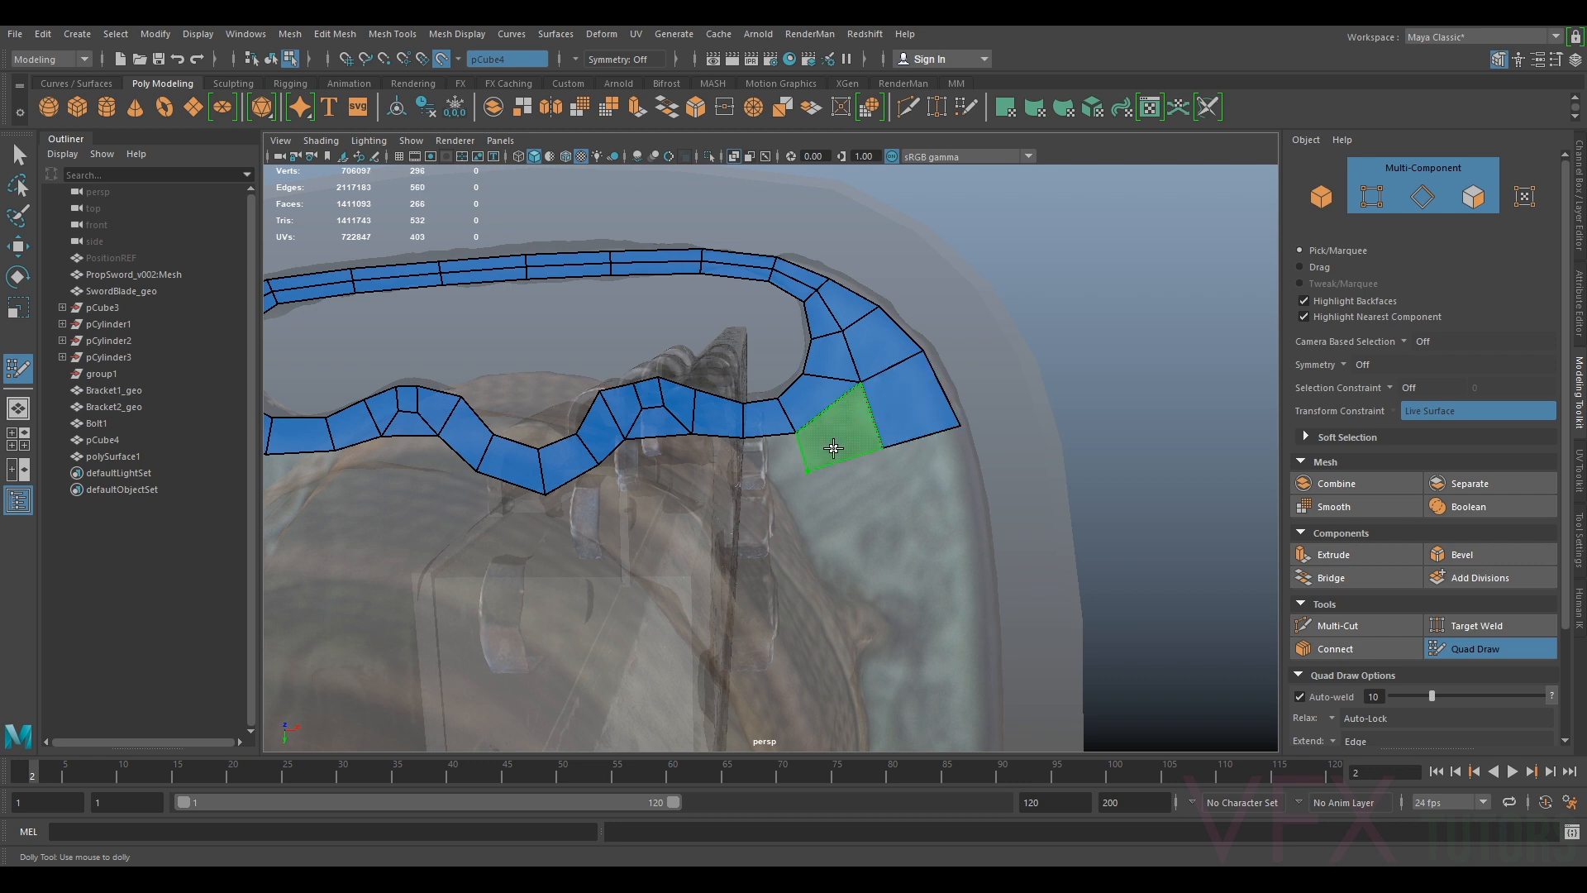
{"action": "left_click", "coordinate": [806, 470], "text": "shift"}
{"action": "left_click", "coordinate": [768, 460], "text": "shift"}
{"action": "middle_click_drag", "start_coordinate": [768, 461], "coordinate": [857, 460], "text": "alt"}
{"action": "left_click", "coordinate": [780, 472], "text": "shift"}
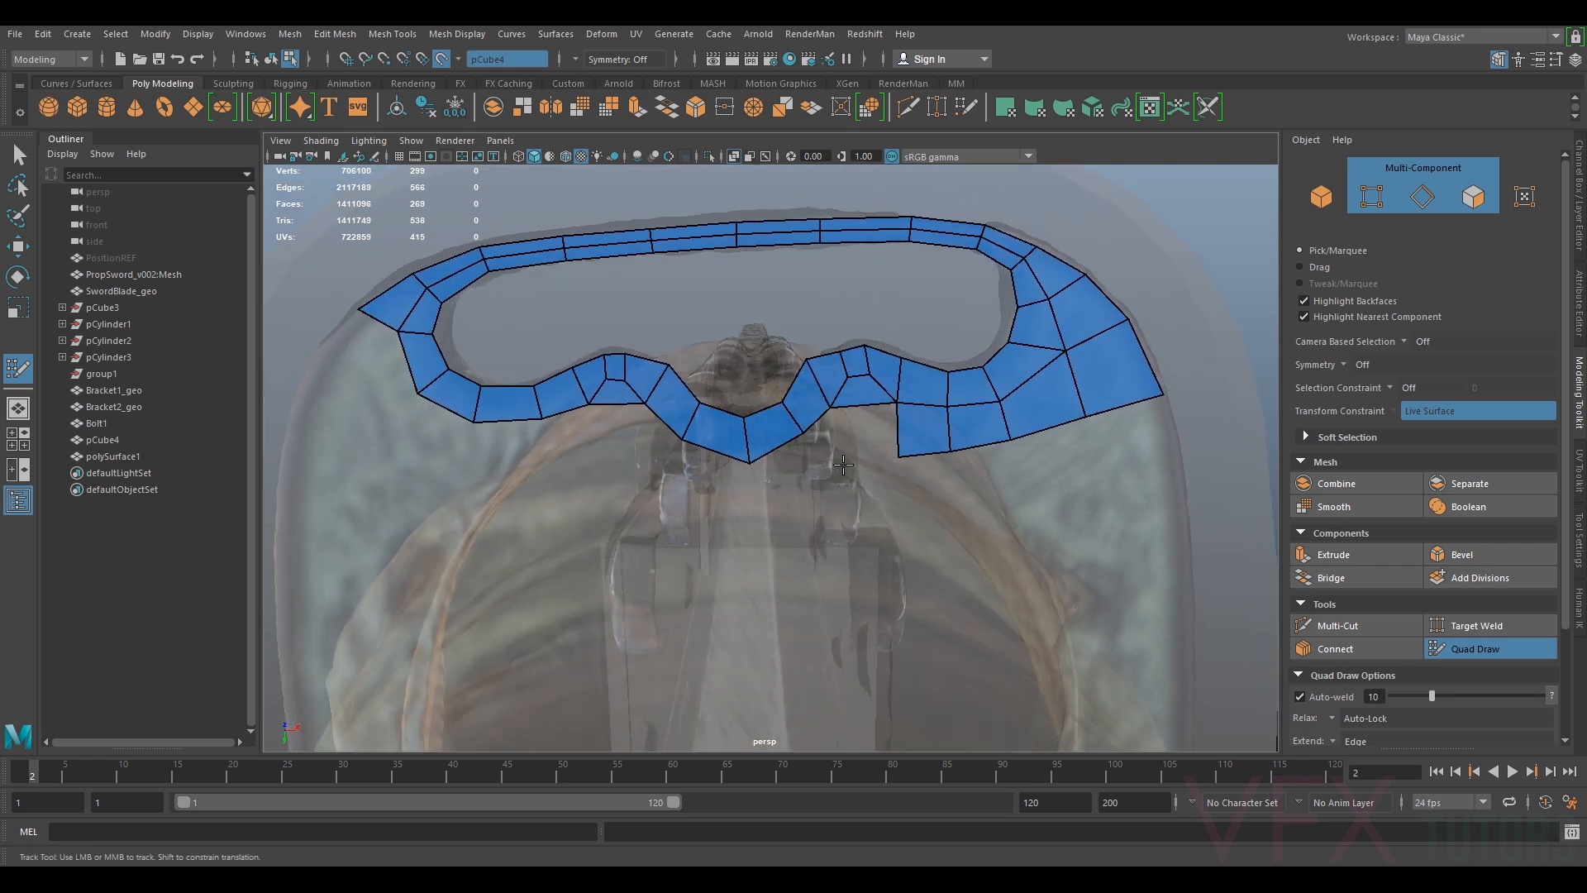
Continue the lower row of quads from beneath the right scallop to the middle of the central dip
{"action": "left_click", "coordinate": [851, 434], "text": "shift"}
{"action": "key", "text": "ctrl+z"}
{"action": "left_click", "coordinate": [868, 428], "text": "shift"}
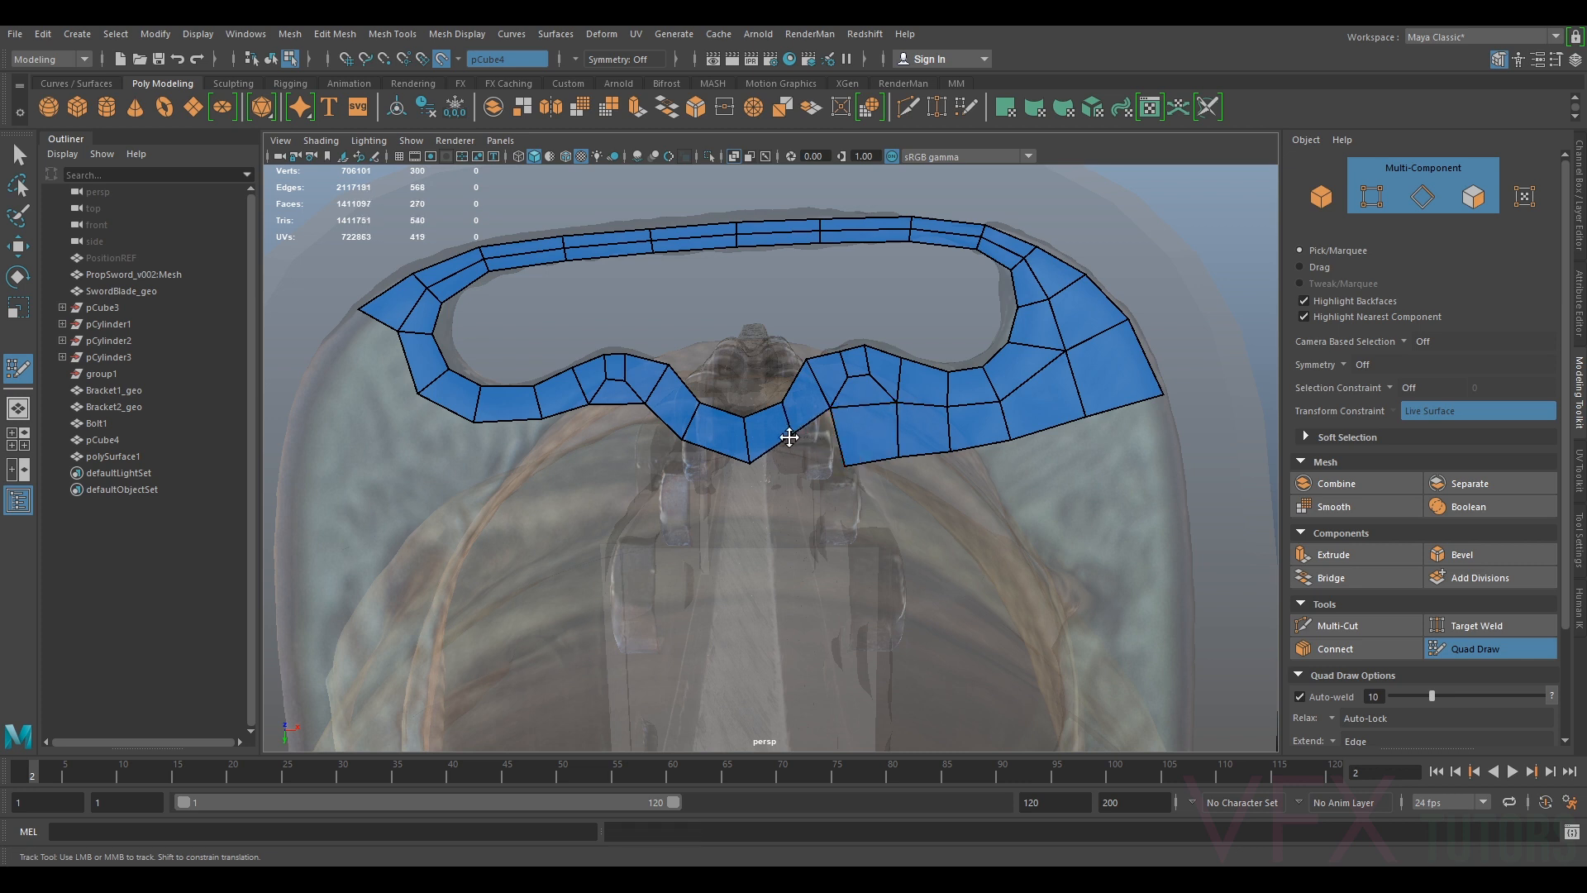
{"action": "left_click", "coordinate": [797, 476]}
{"action": "left_click", "coordinate": [813, 449], "text": "shift"}
{"action": "left_click_drag", "start_coordinate": [750, 463], "coordinate": [810, 478]}
{"action": "left_click", "coordinate": [747, 491]}
{"action": "left_click", "coordinate": [757, 467], "text": "shift"}
{"action": "scroll", "coordinate": [755, 467], "scroll_direction": "down", "scroll_amount": 3}
{"action": "scroll", "coordinate": [810, 477], "scroll_direction": "up", "scroll_amount": 1}
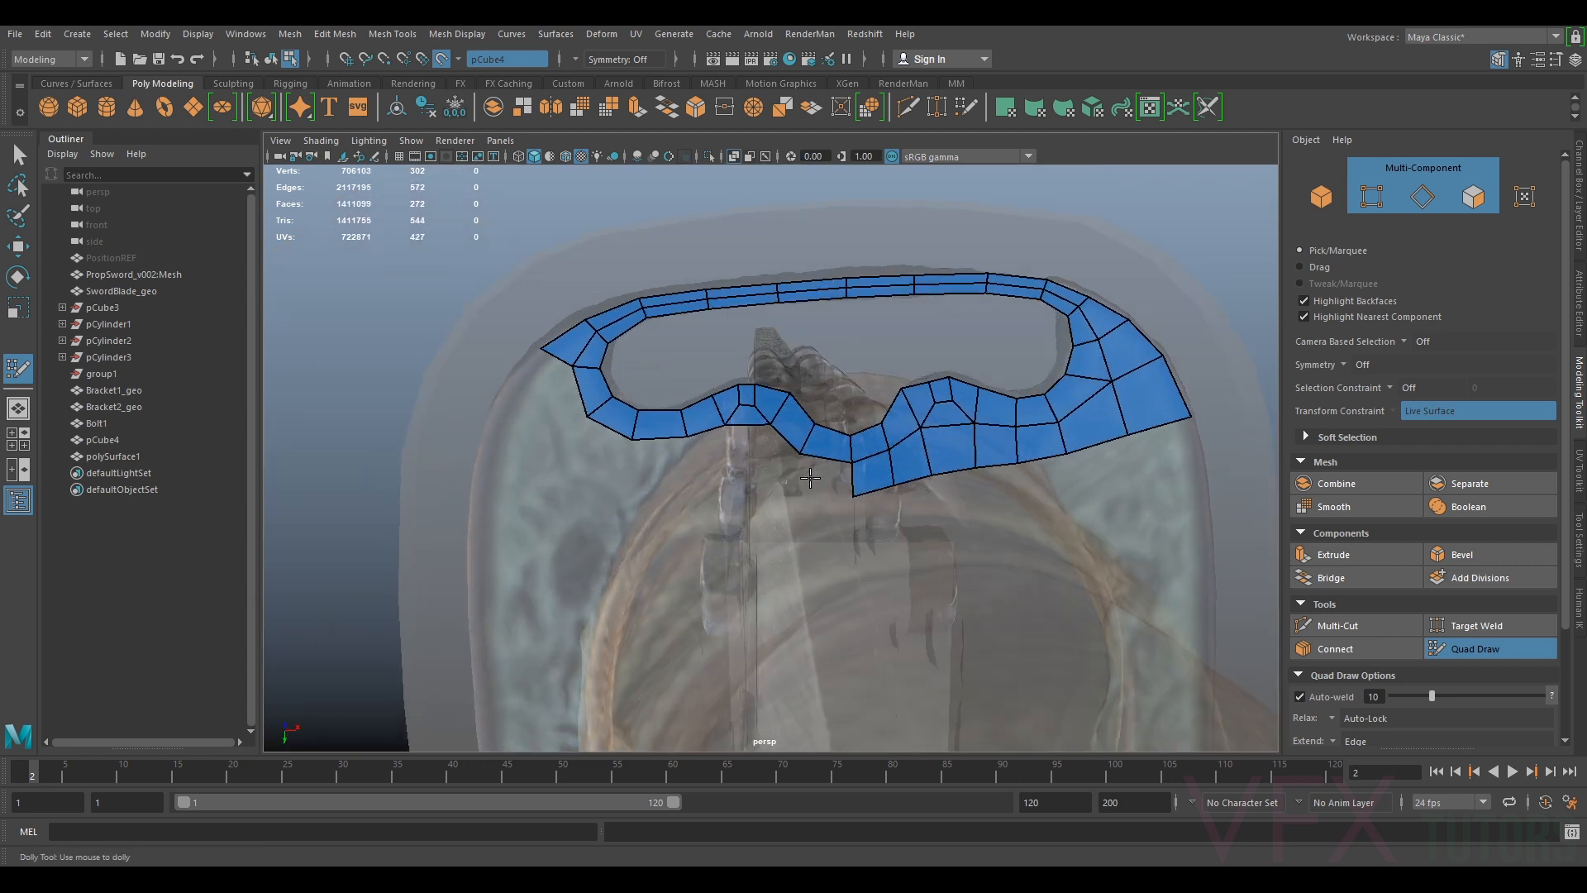
Extend the lower row of quads from the central dip beneath the left scallop to the left corner
{"action": "left_click", "coordinate": [793, 497]}
{"action": "left_click", "coordinate": [785, 486], "text": "shift"}
{"action": "left_click", "coordinate": [753, 489]}
{"action": "left_click", "coordinate": [762, 470], "text": "shift"}
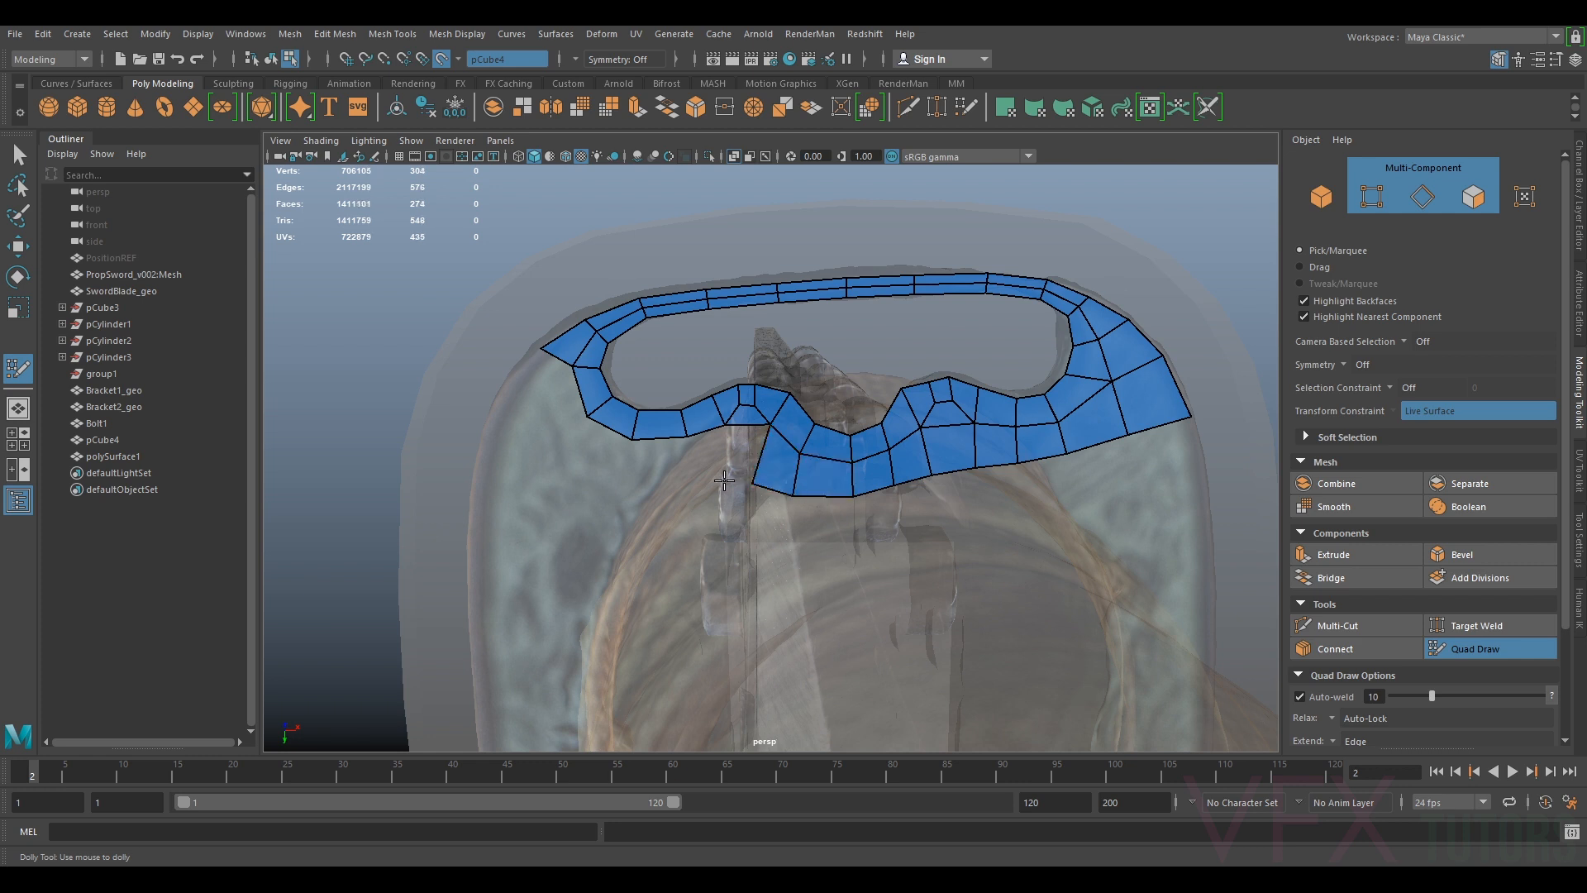
{"action": "left_click", "coordinate": [741, 460], "text": "shift"}
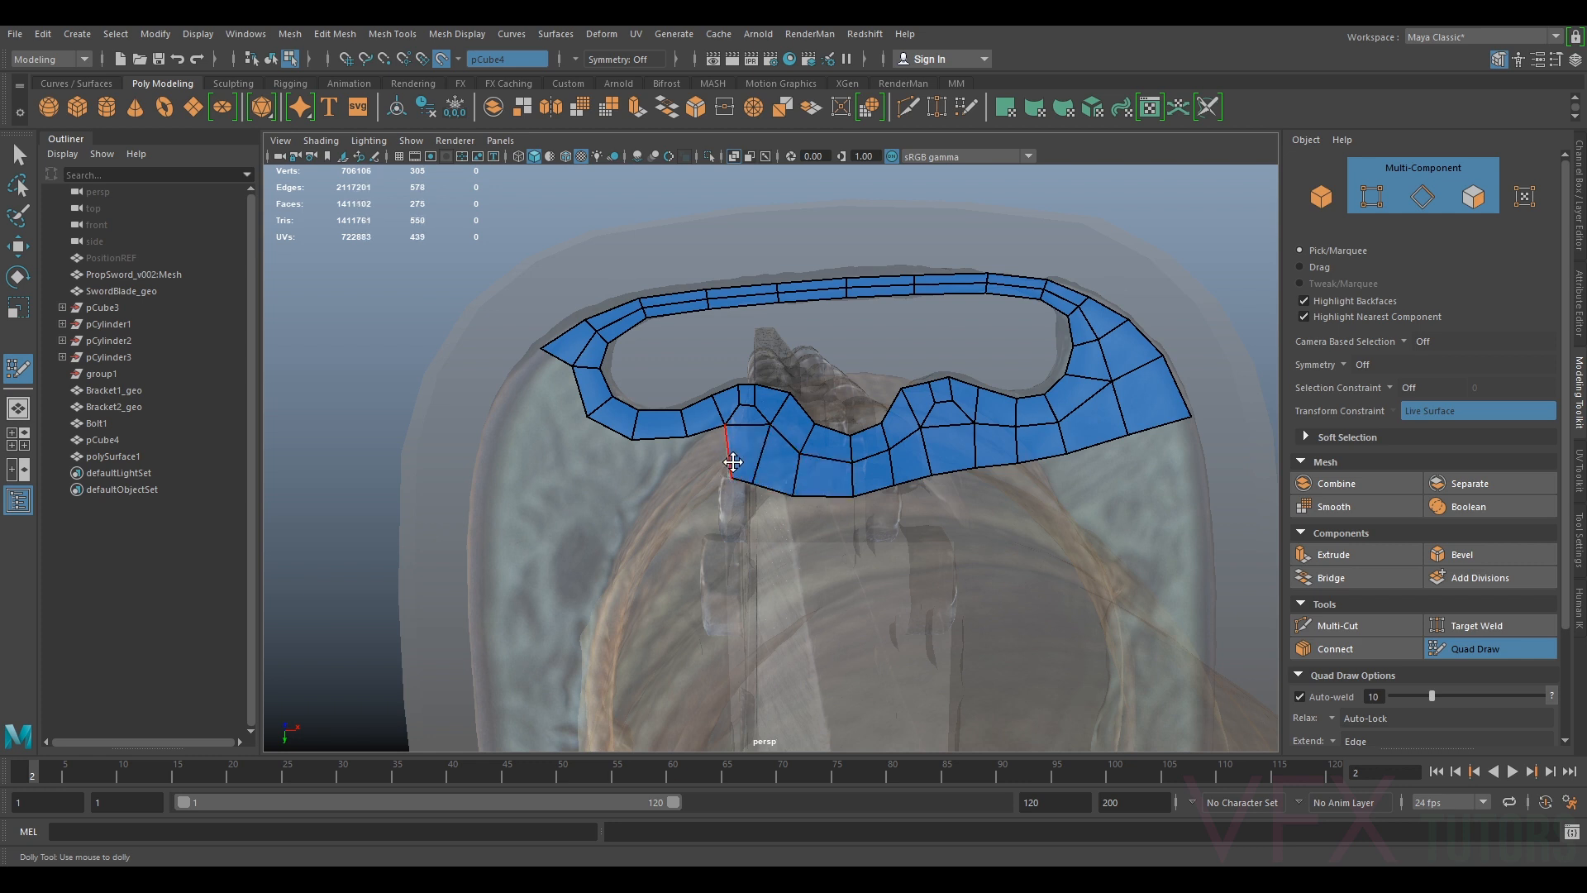
{"action": "left_click", "coordinate": [698, 487], "text": "shift"}
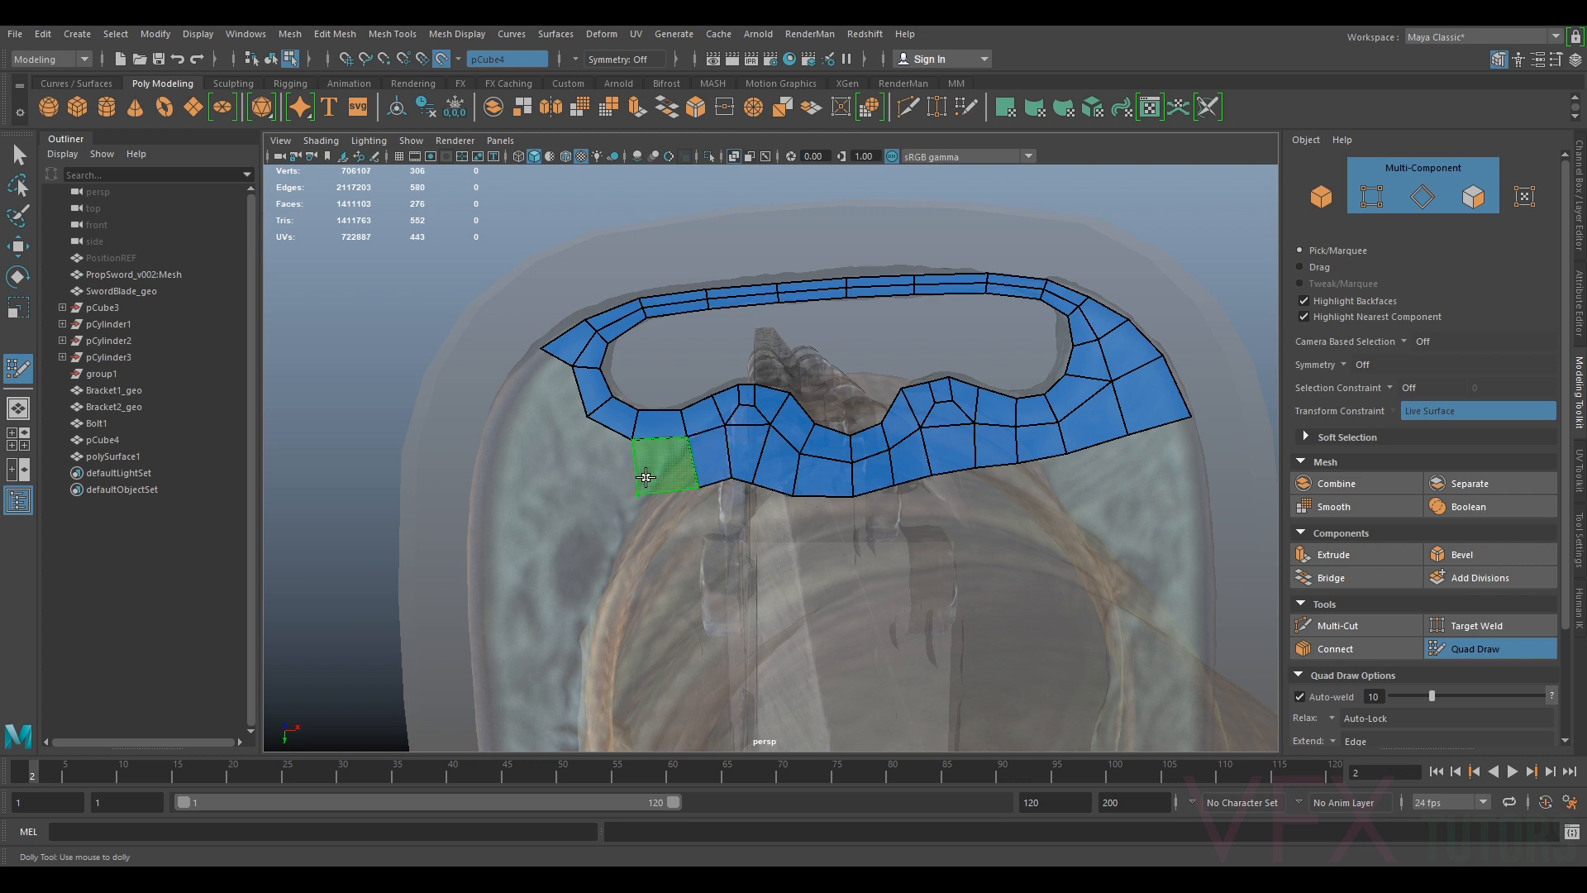
{"action": "left_click", "coordinate": [637, 492], "text": "shift"}
{"action": "left_click", "coordinate": [558, 475], "text": "shift"}
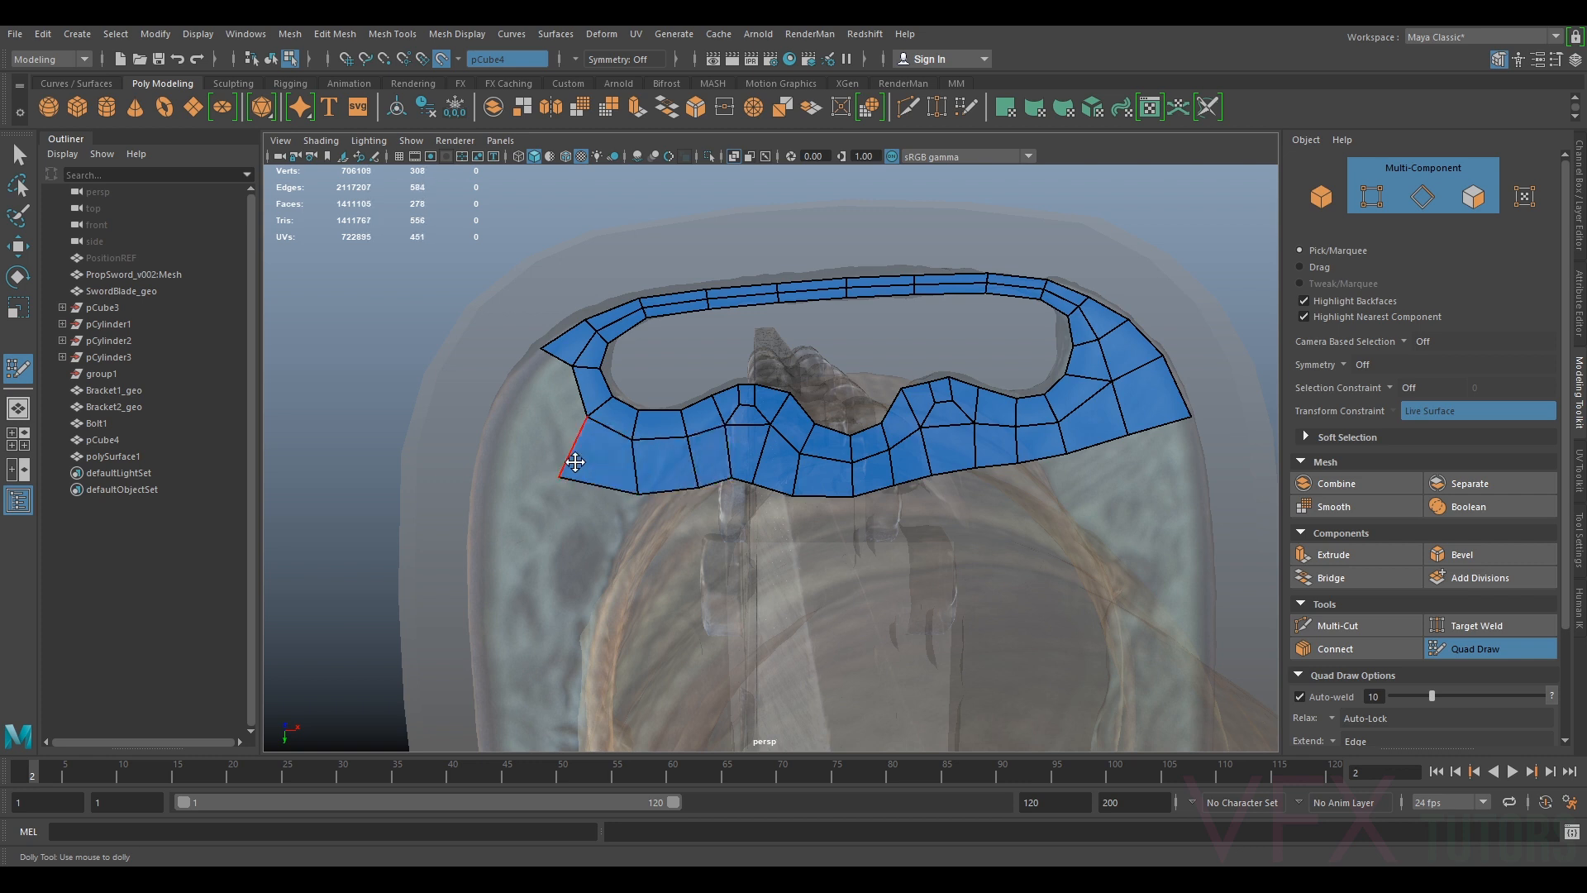
Fill the strip's outer left corner with quads and insert an edge across the new corner area
{"action": "left_click", "coordinate": [486, 428], "text": "shift"}
{"action": "left_click", "coordinate": [578, 425], "text": "shift"}
{"action": "left_click_drag", "start_coordinate": [589, 433], "coordinate": [554, 419], "text": "shift"}
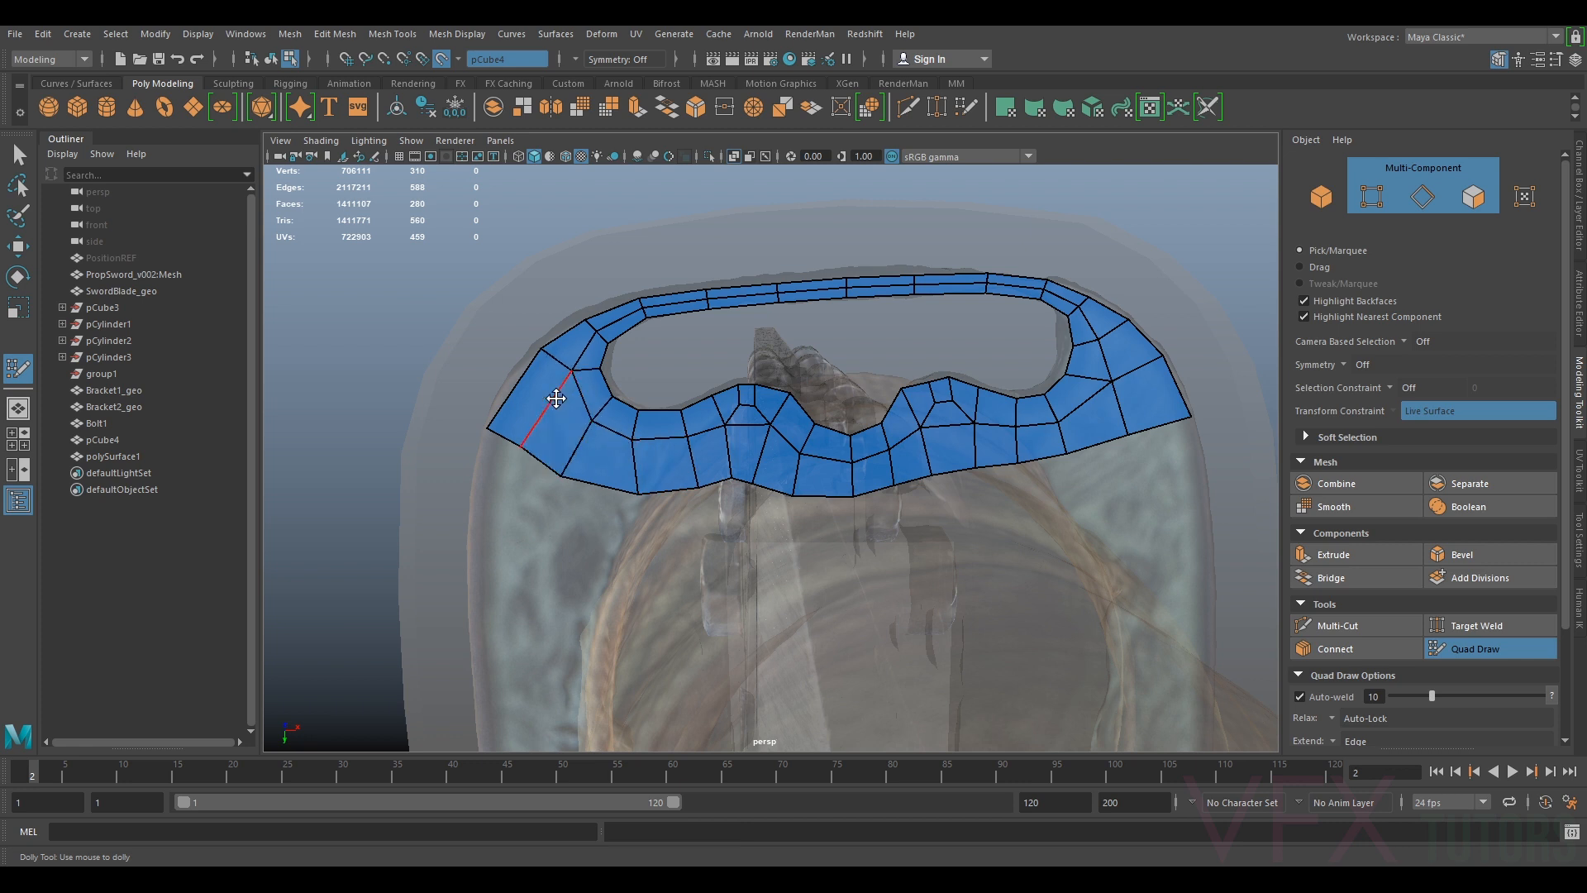
Adjust the vertices on the strip's outer left corner and lower left border to smooth its outline
{"action": "middle_click_drag", "start_coordinate": [538, 355], "coordinate": [608, 450], "text": "alt"}
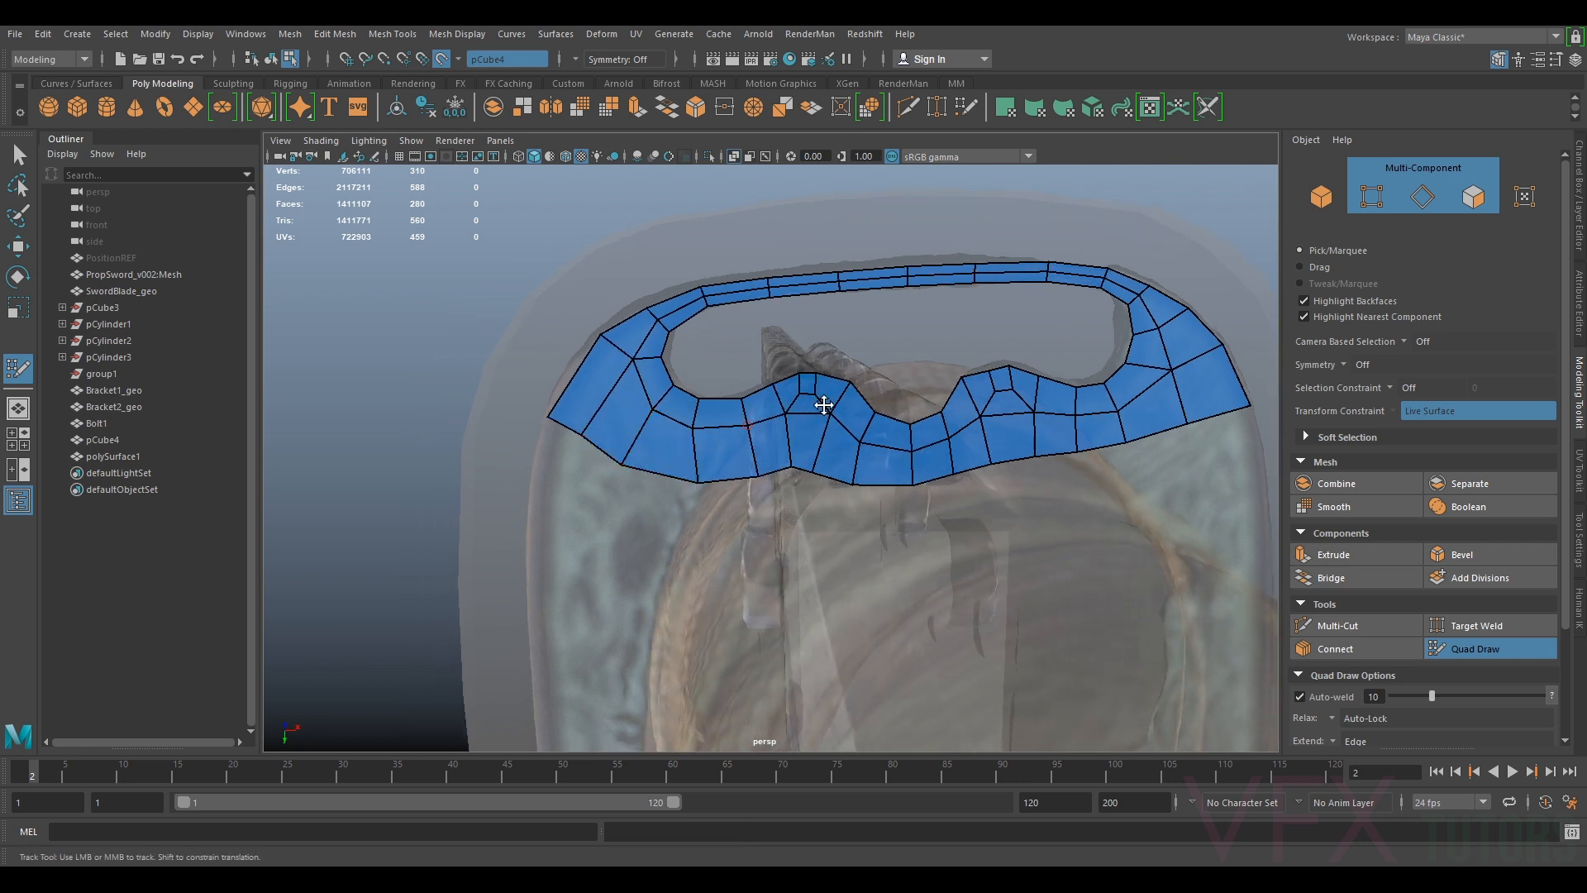
{"action": "left_click_drag", "start_coordinate": [567, 420], "coordinate": [575, 399]}
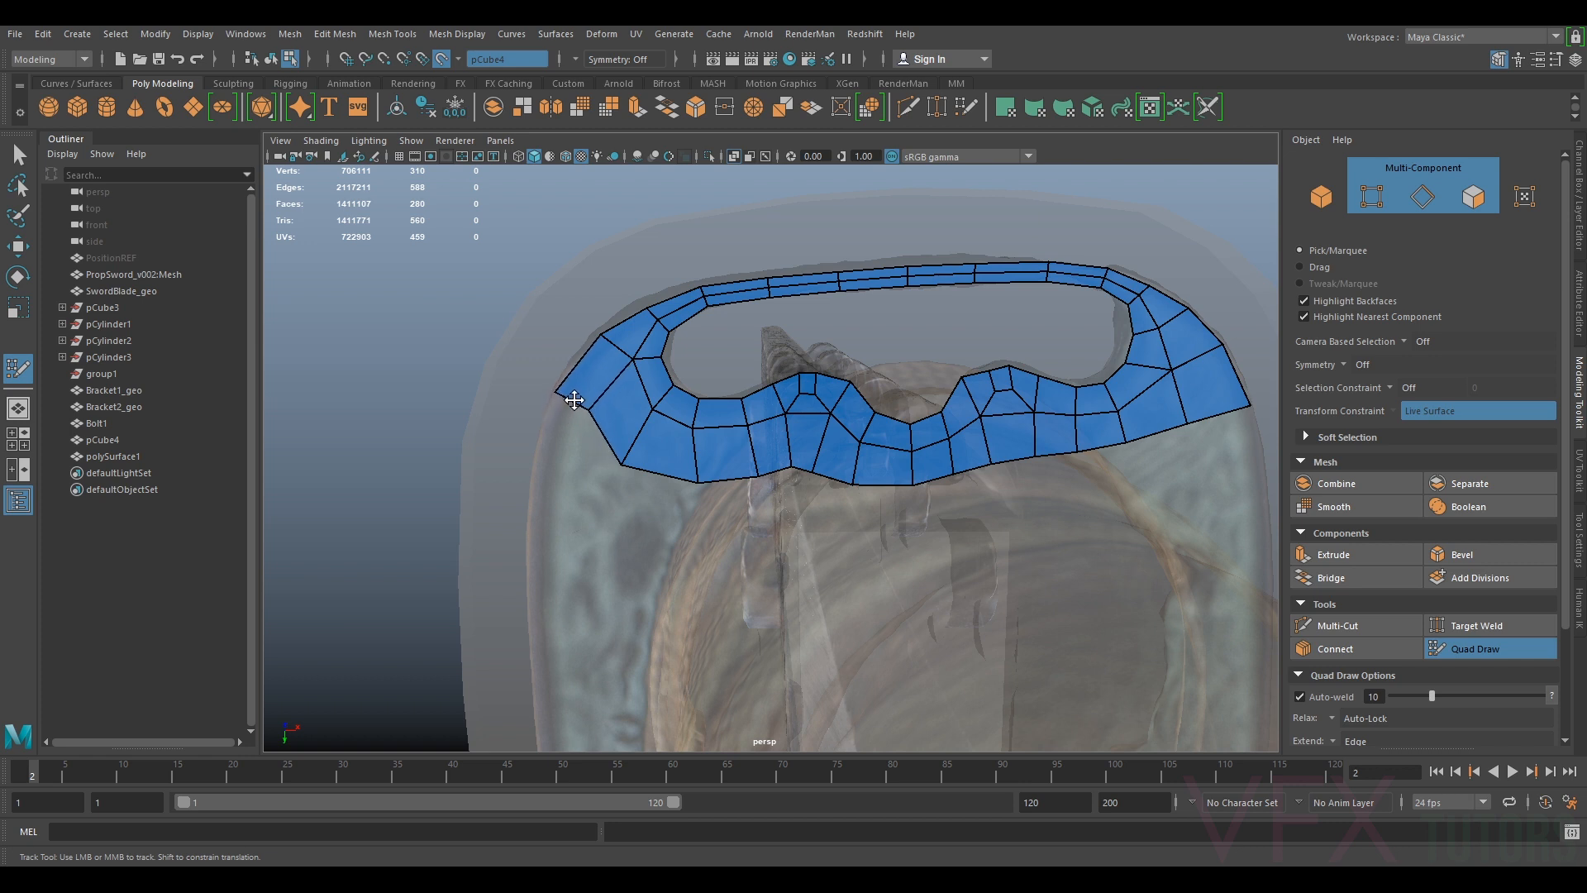
{"action": "left_click_drag", "start_coordinate": [617, 347], "coordinate": [613, 348]}
{"action": "mouse_move", "coordinate": [624, 463]}
{"action": "left_mouse_down"}
{"action": "mouse_move", "coordinate": [627, 449]}
{"action": "mouse_move", "coordinate": [747, 470]}
{"action": "left_mouse_up"}
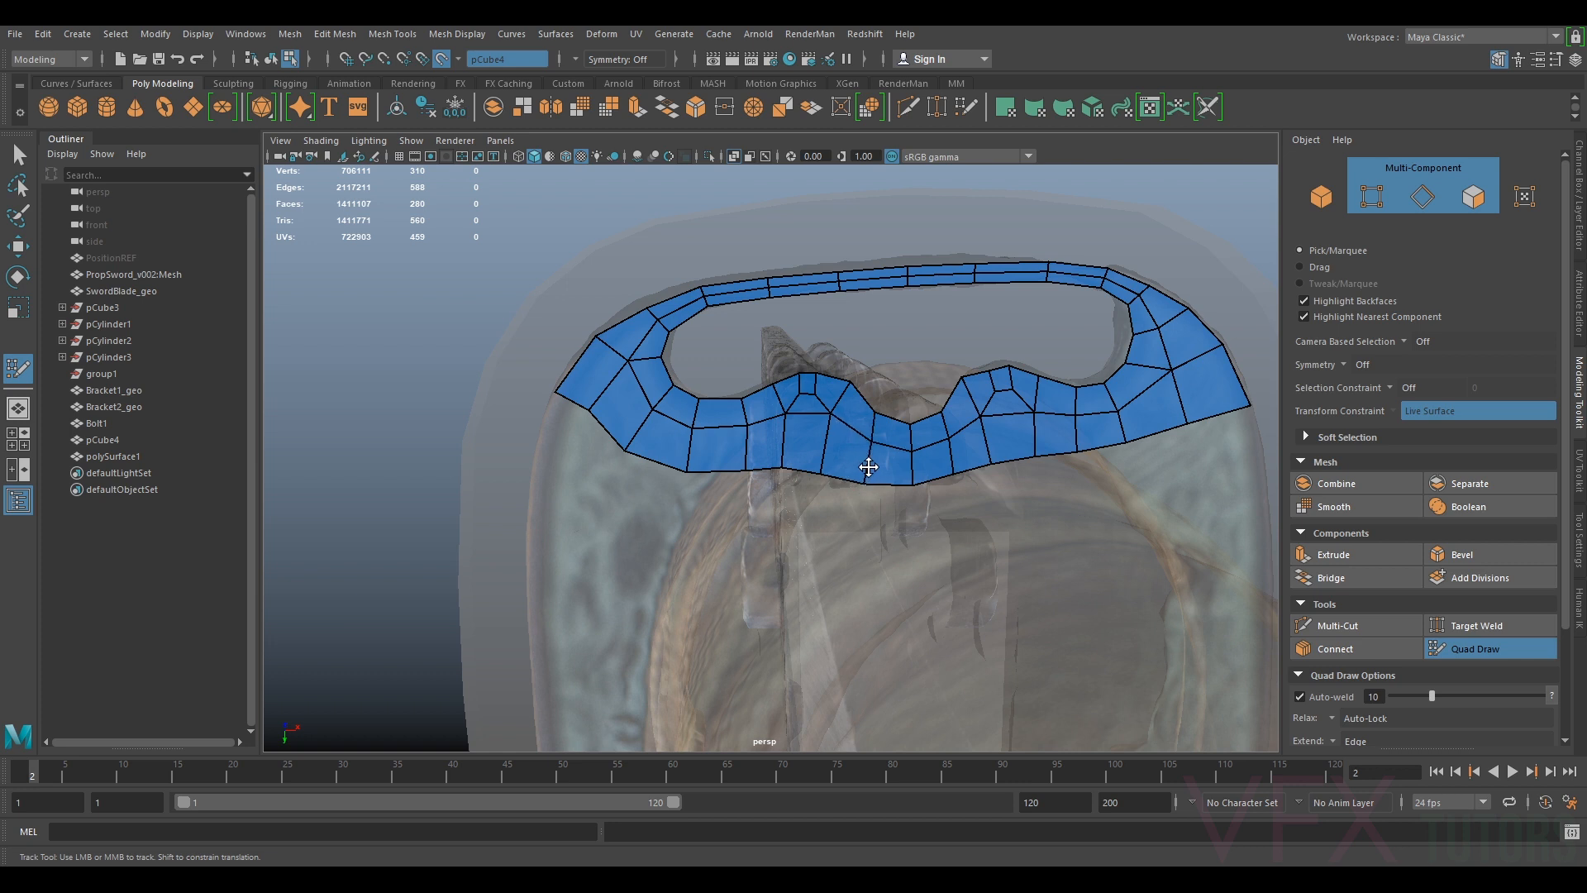
Even out the spacing of the vertices along the strip's lower right border
{"action": "left_click_drag", "start_coordinate": [932, 460], "coordinate": [925, 485], "text": "alt"}
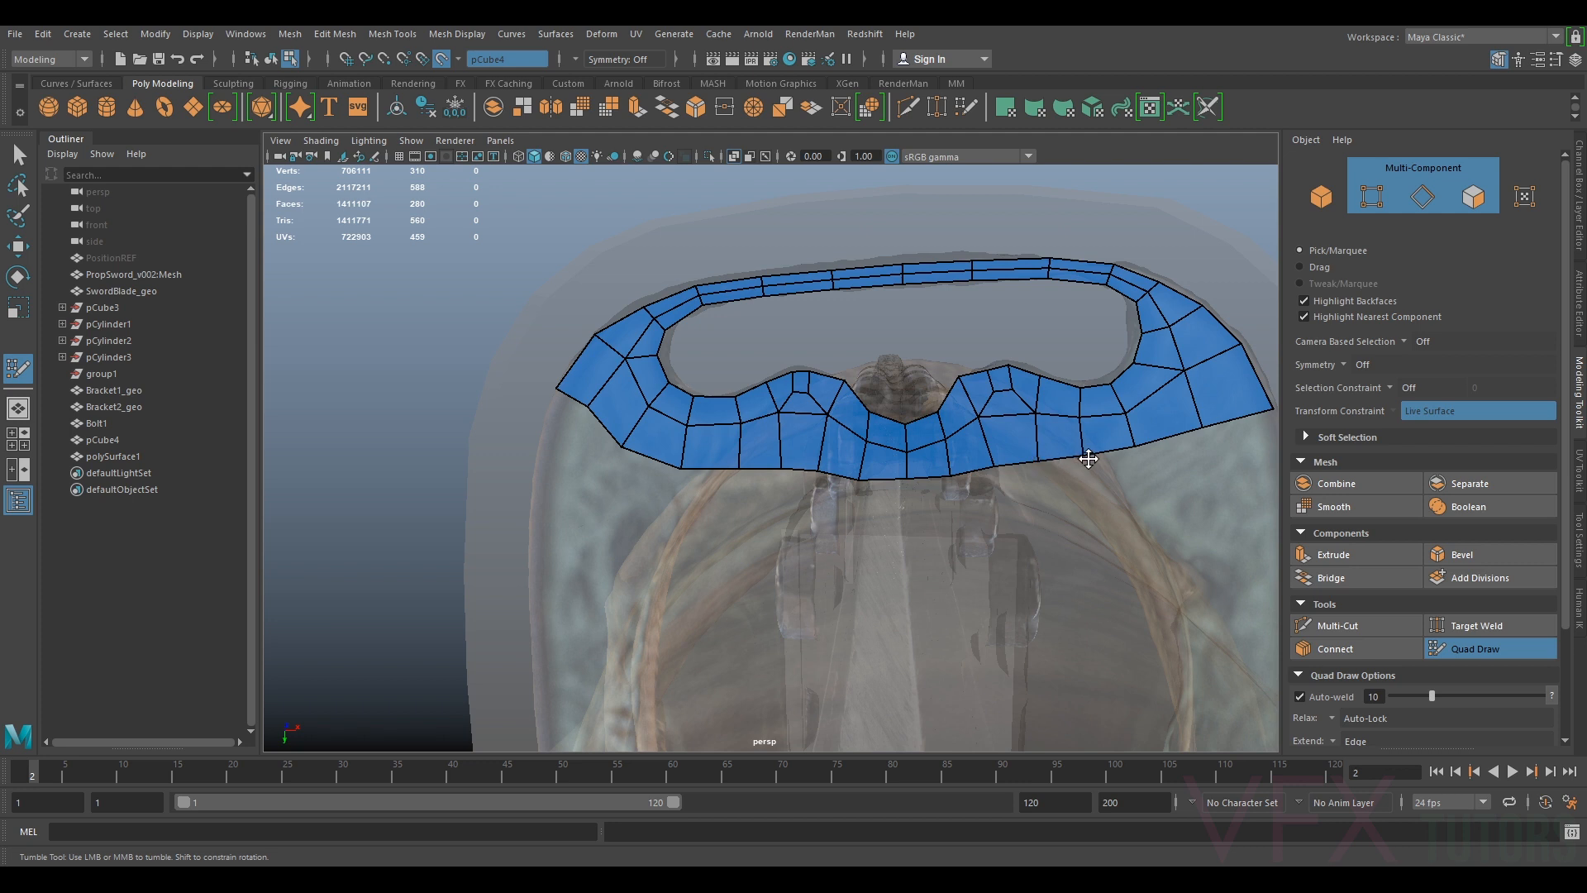
{"action": "right_click_drag", "start_coordinate": [1151, 443], "coordinate": [943, 415], "text": "alt"}
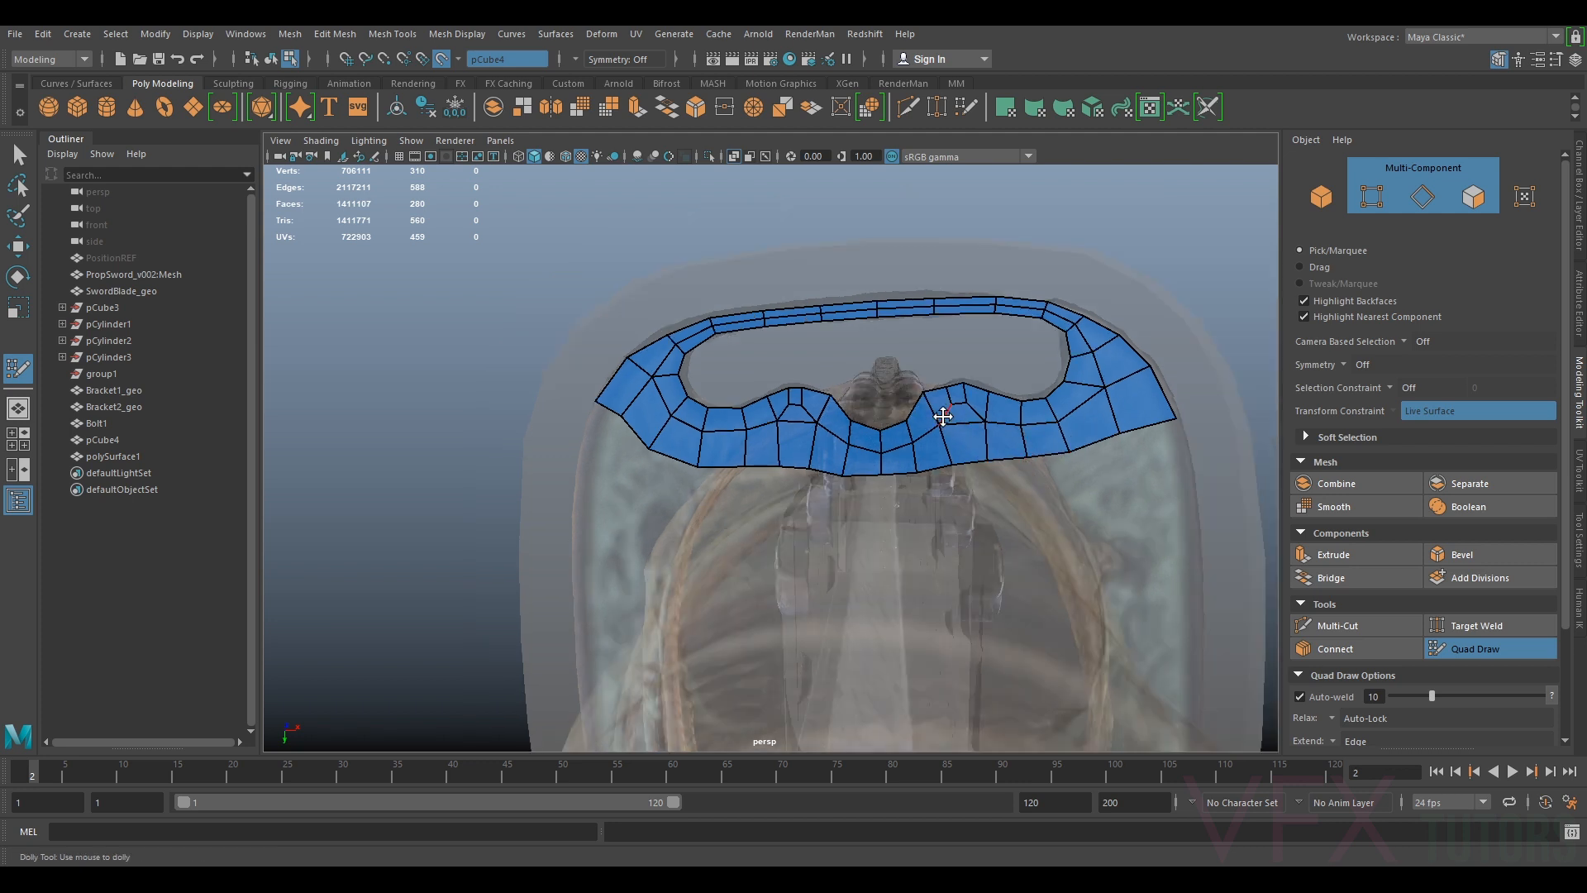
{"action": "middle_click_drag", "start_coordinate": [943, 416], "coordinate": [920, 414], "text": "alt"}
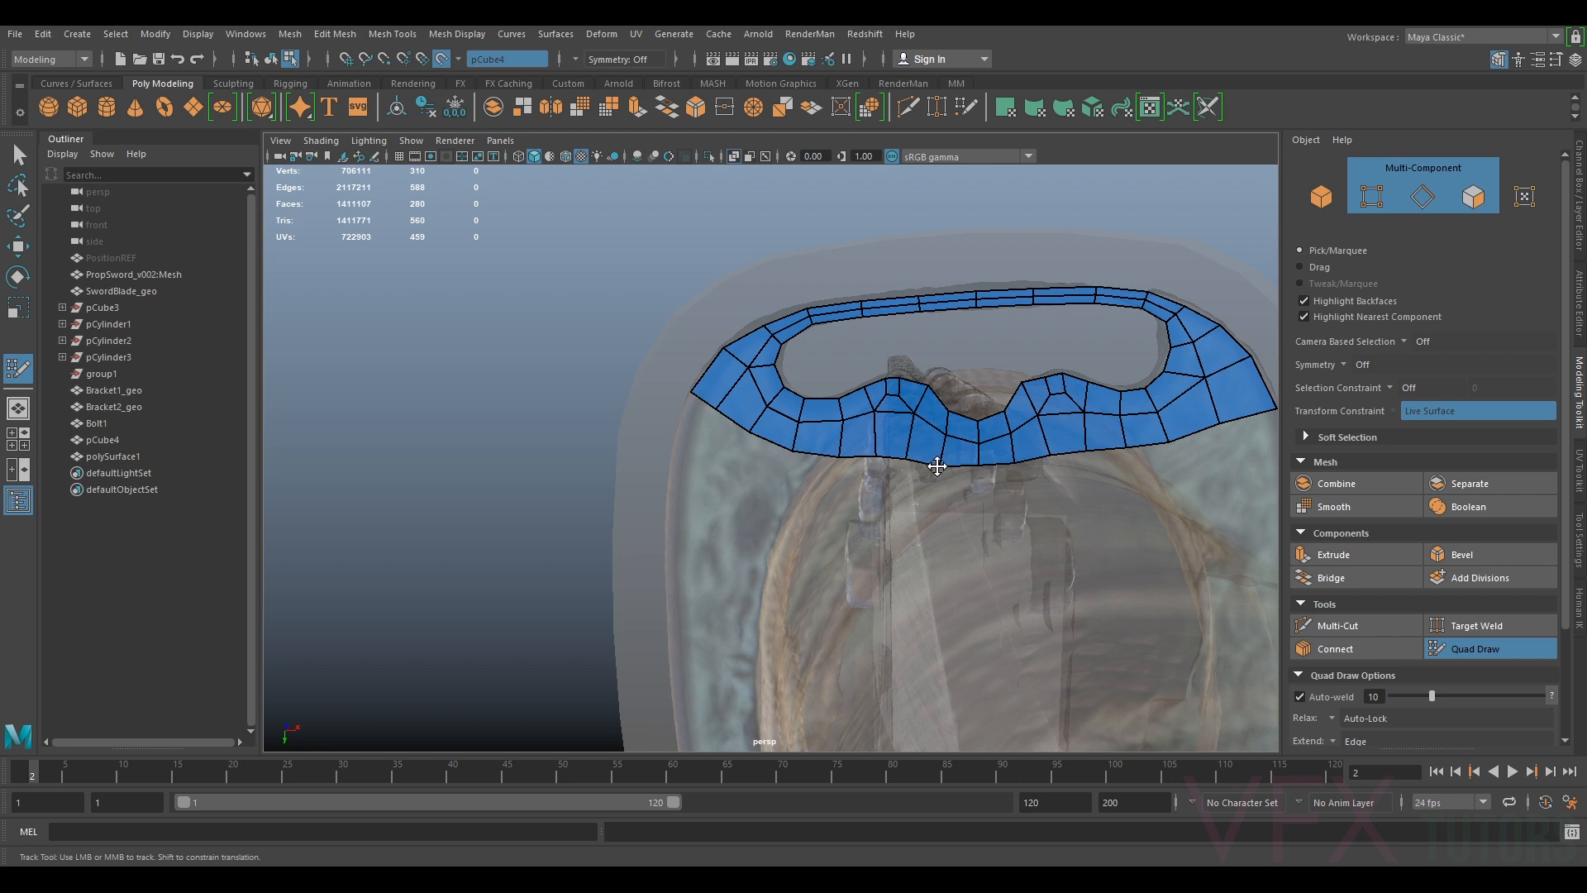
{"action": "middle_click_drag", "start_coordinate": [1204, 411], "coordinate": [1052, 410], "text": "alt"}
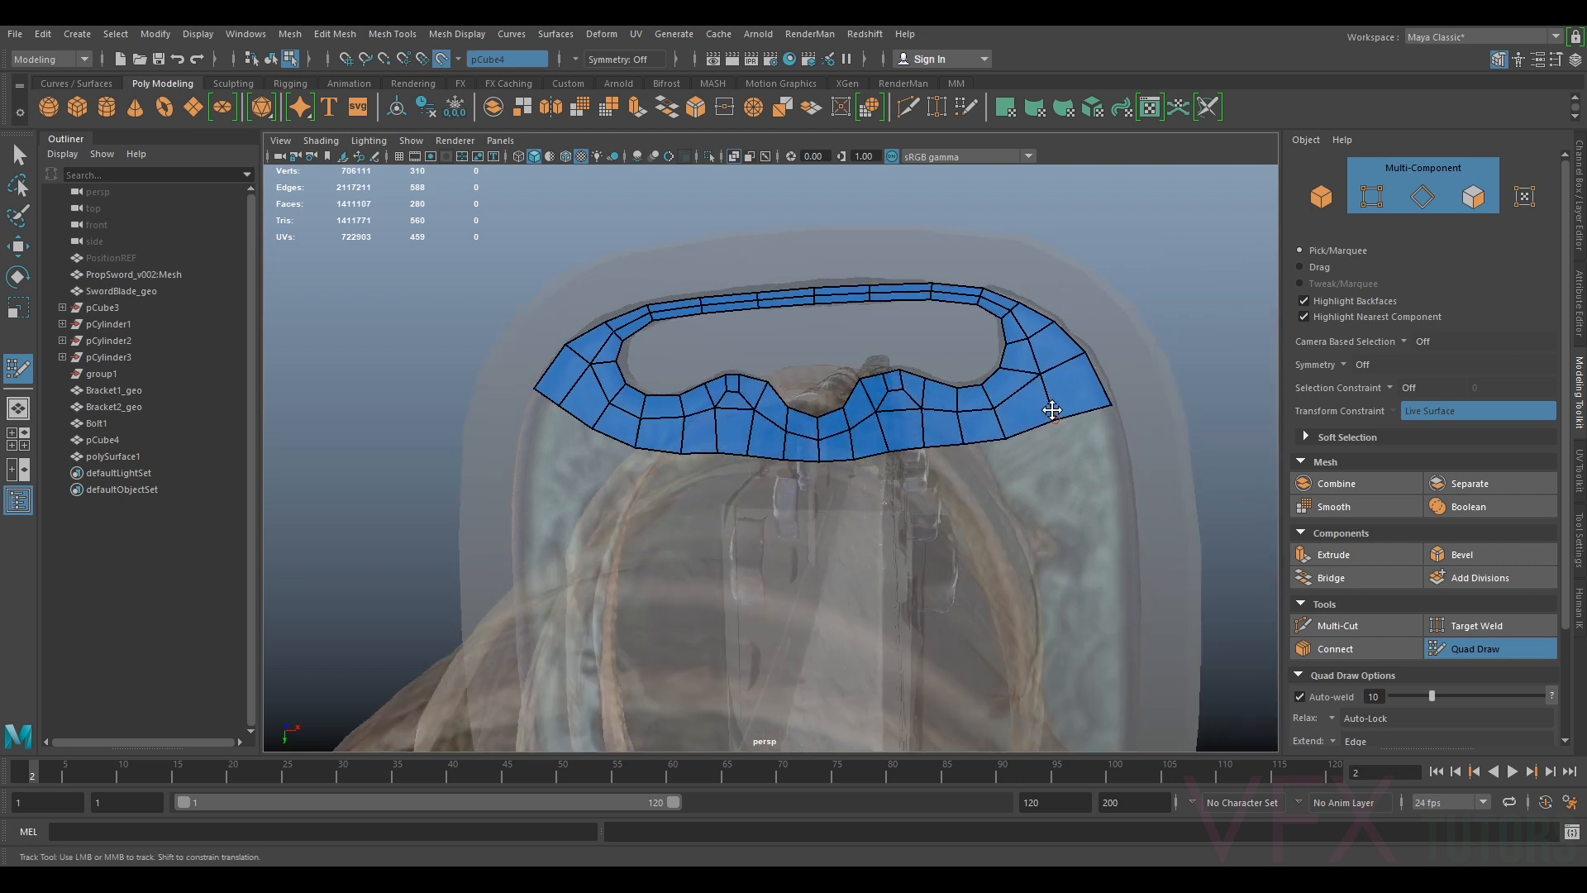
{"action": "left_click_drag", "start_coordinate": [1055, 421], "coordinate": [970, 428]}
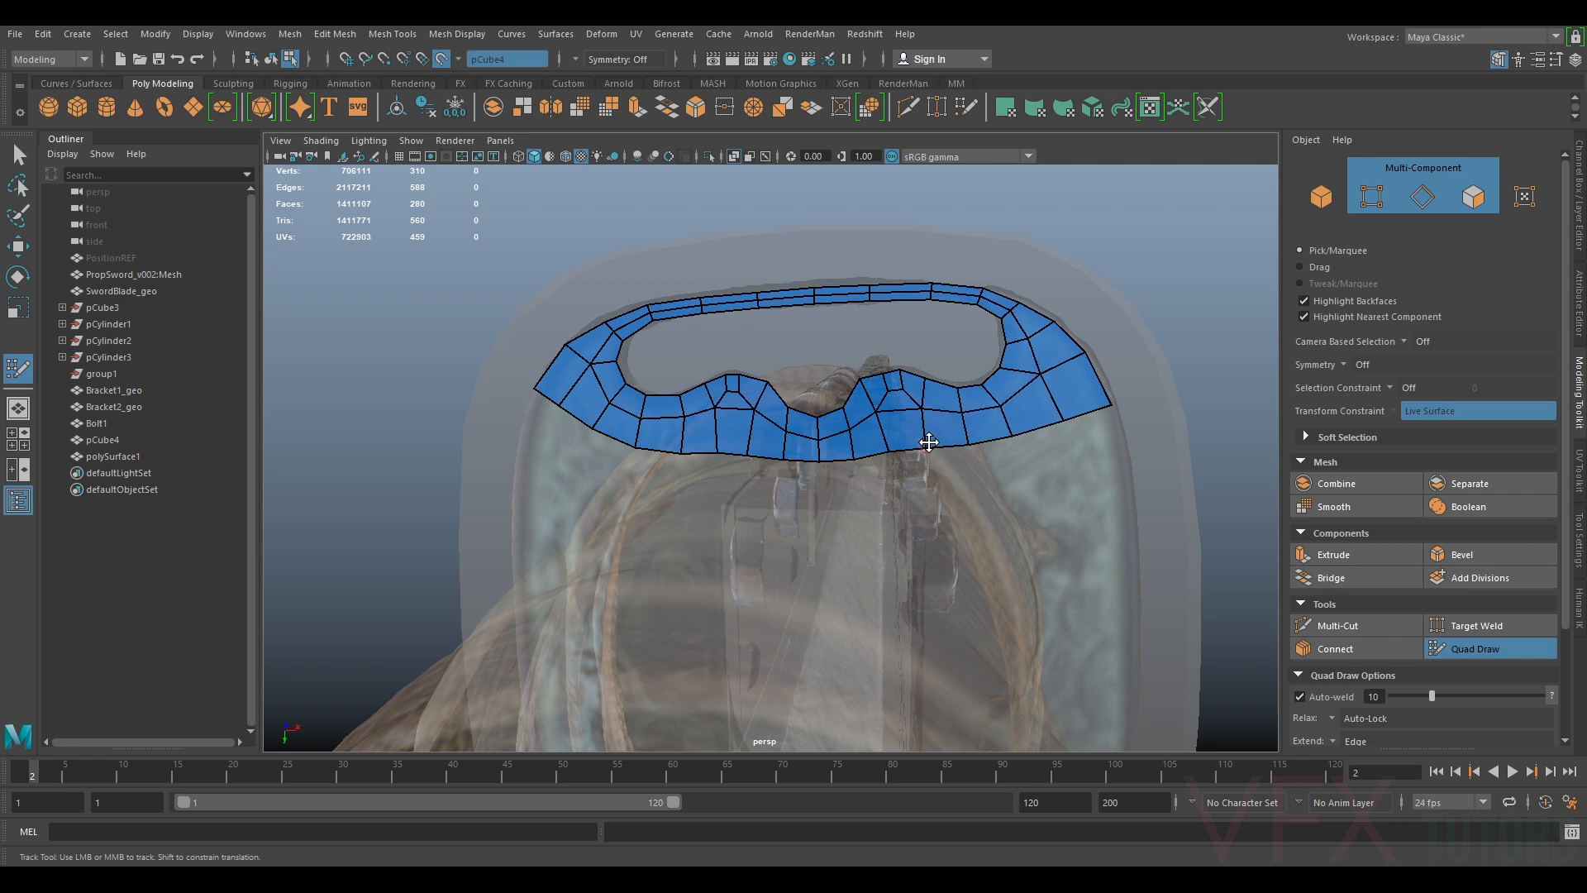
Exit Quad Draw and disable the live surface
{"action": "middle_click_drag", "start_coordinate": [831, 463], "coordinate": [978, 404], "text": "alt"}
{"action": "scroll", "coordinate": [978, 404], "scroll_direction": "down", "scroll_amount": 5}
{"action": "mouse_move", "coordinate": [972, 403]}
{"action": "left_mouse_down", "text": "alt"}
{"action": "mouse_move", "coordinate": [852, 459]}
{"action": "mouse_move", "coordinate": [975, 450]}
{"action": "mouse_move", "coordinate": [868, 468]}
{"action": "left_mouse_up", "text": "alt"}
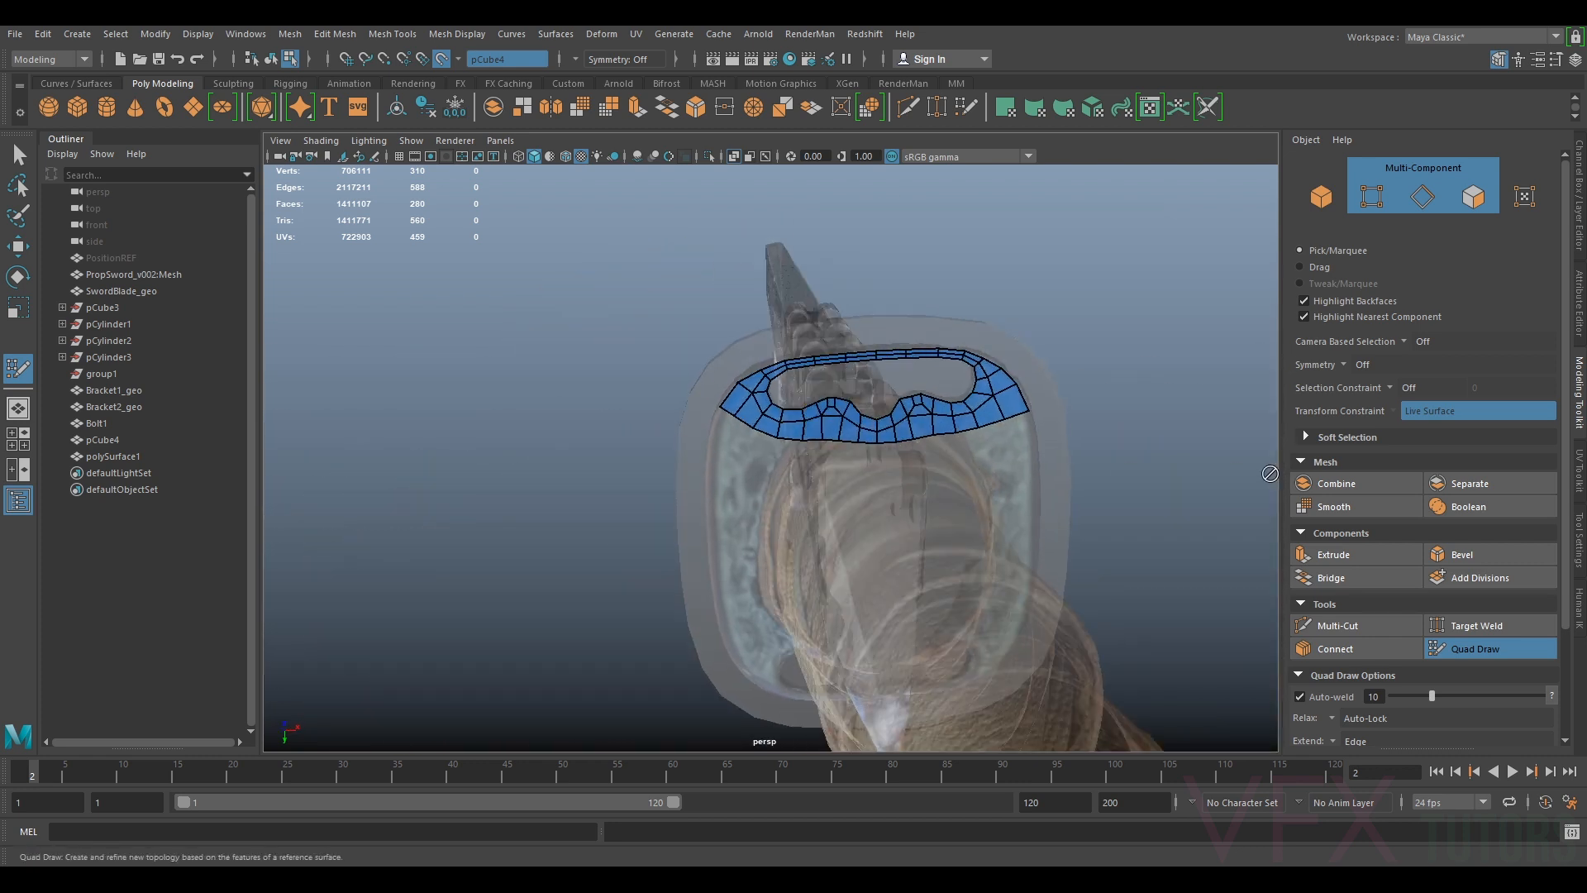
{"action": "left_click", "coordinate": [1456, 652]}
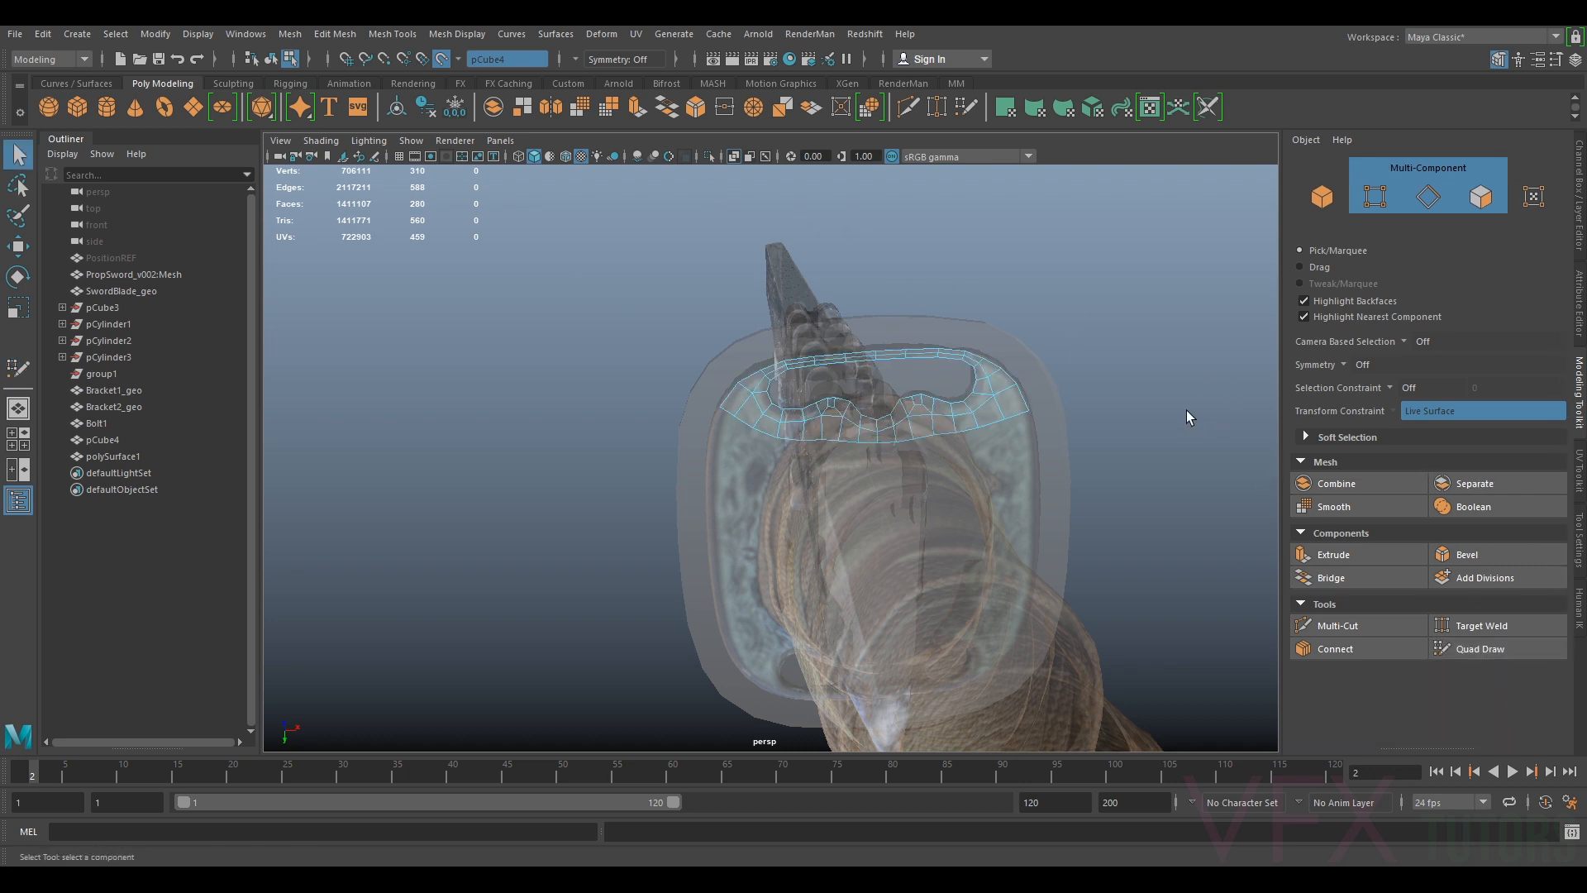
{"action": "left_click", "coordinate": [442, 59]}
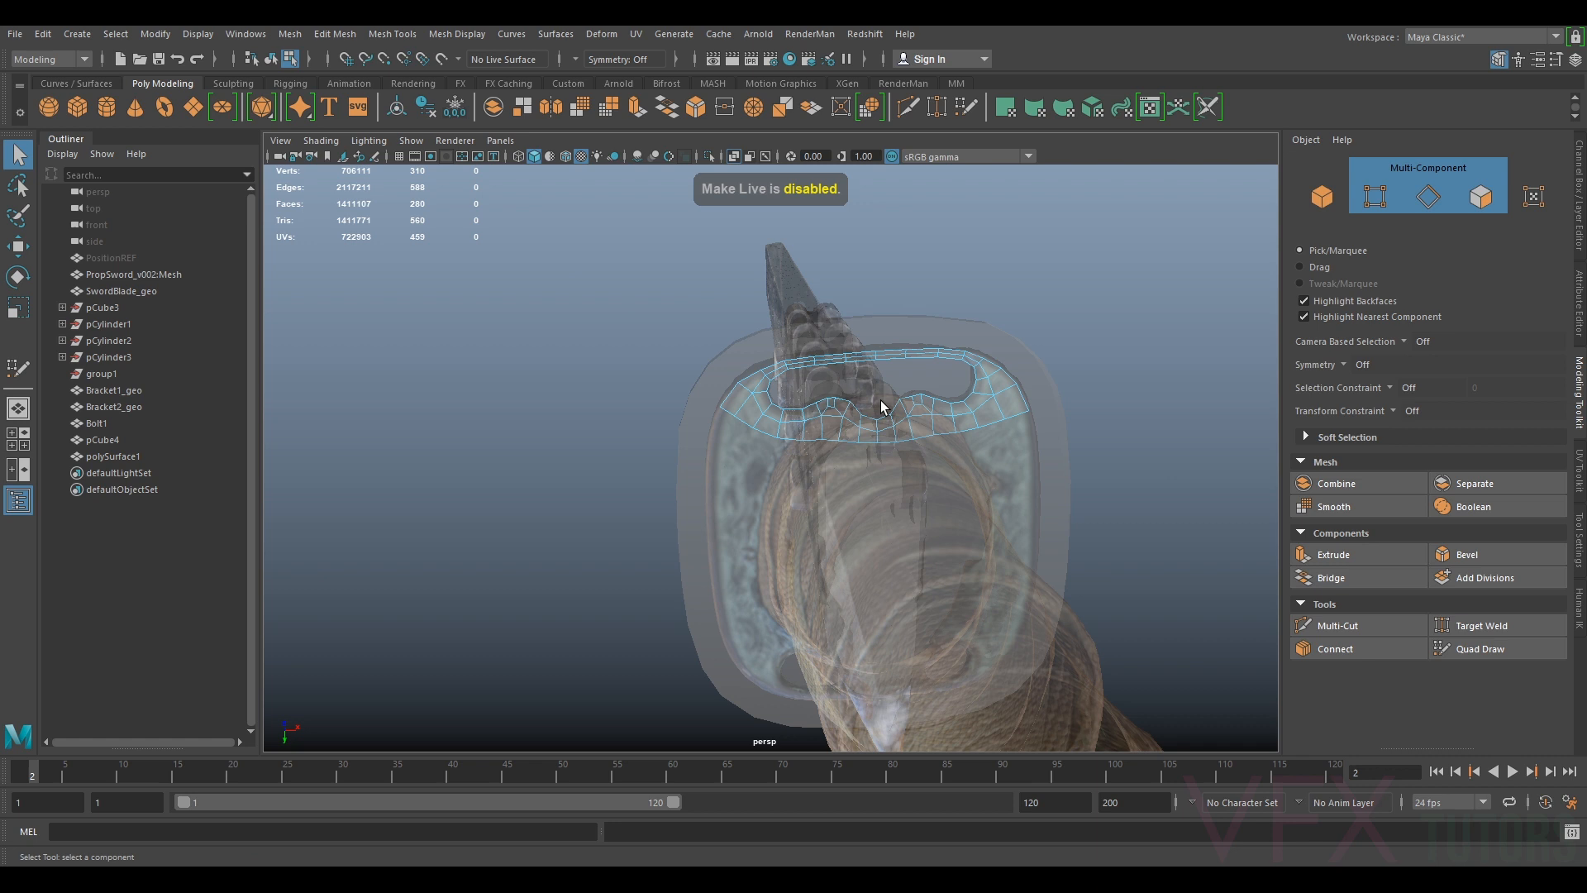
Return to object mode, duplicate the retopologized strip and display the copy's transform channels
{"action": "right_click_drag", "start_coordinate": [898, 414], "coordinate": [959, 369]}
{"action": "left_click_drag", "start_coordinate": [835, 428], "coordinate": [901, 393], "text": "alt"}
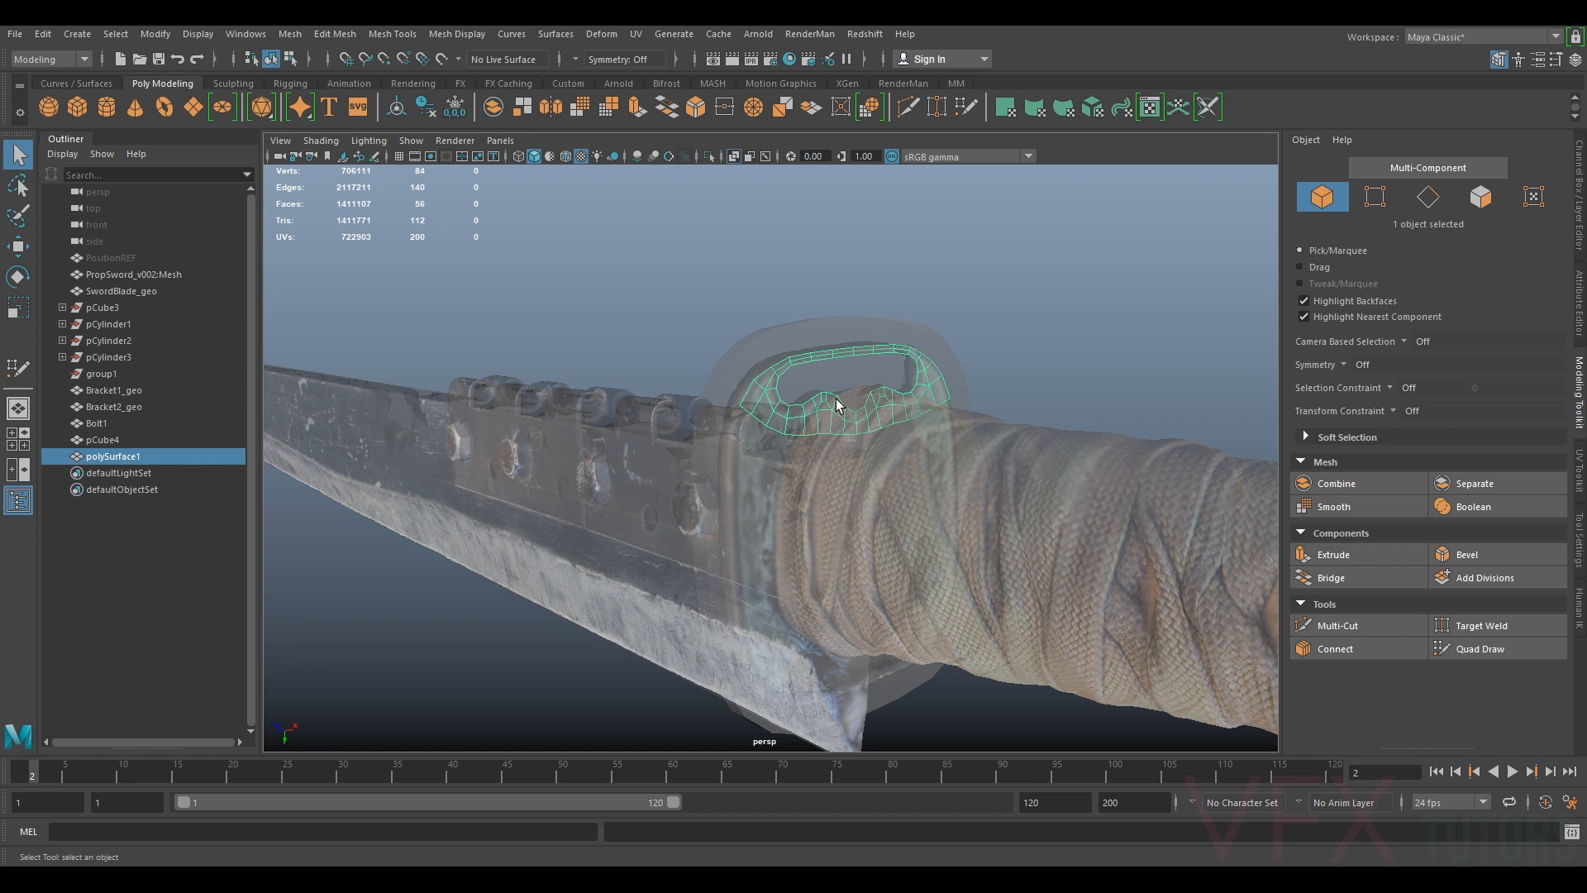
{"action": "key", "text": "w"}
{"action": "key", "text": "ctrl+d"}
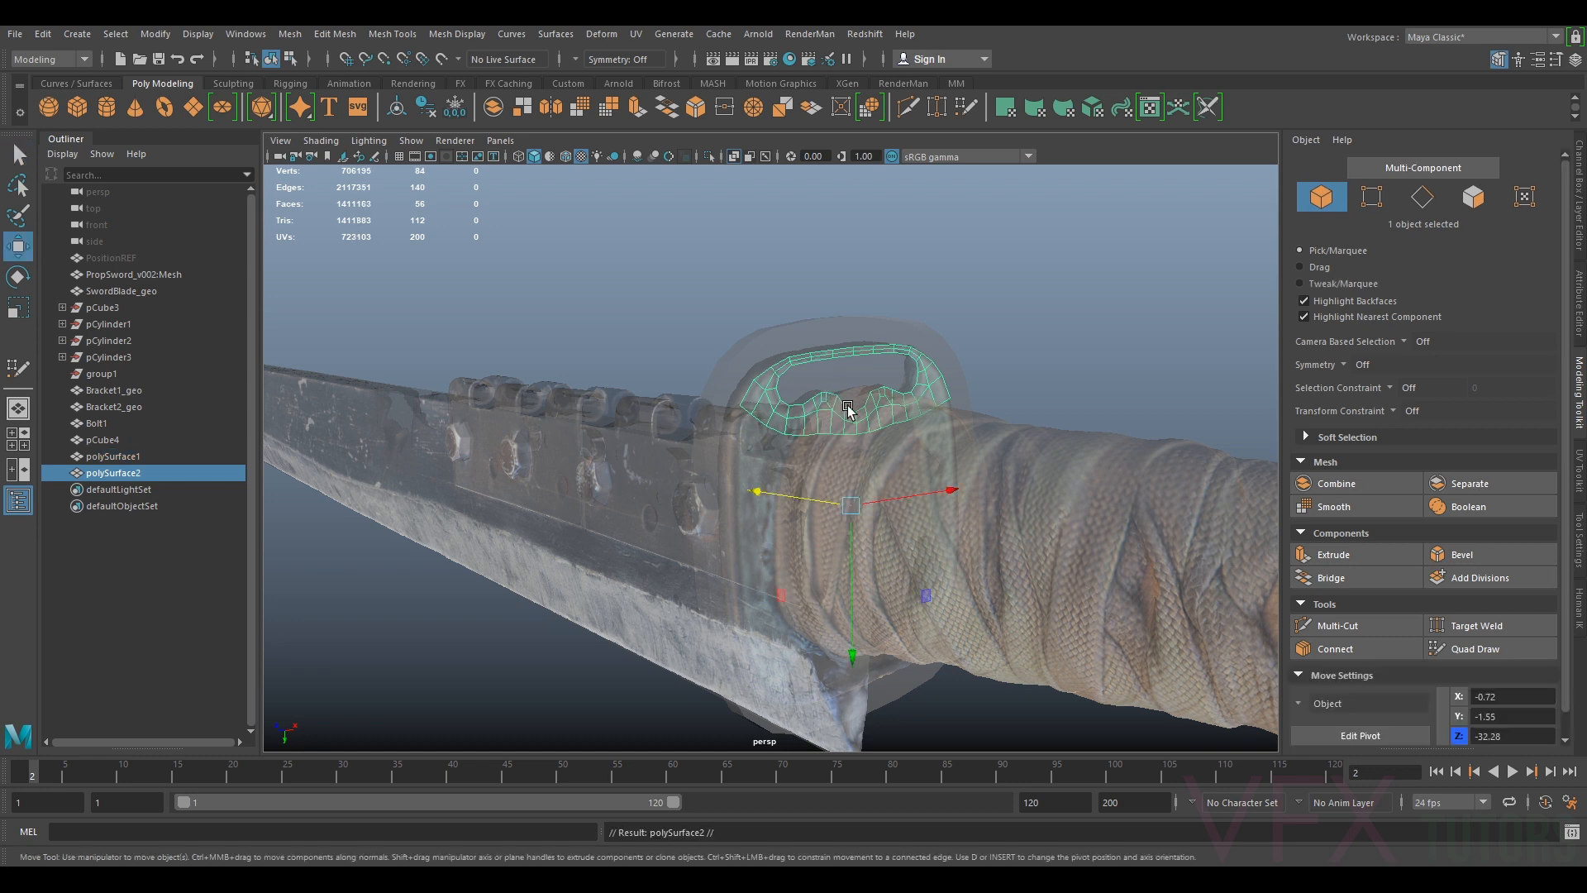
{"action": "left_click", "coordinate": [1579, 188]}
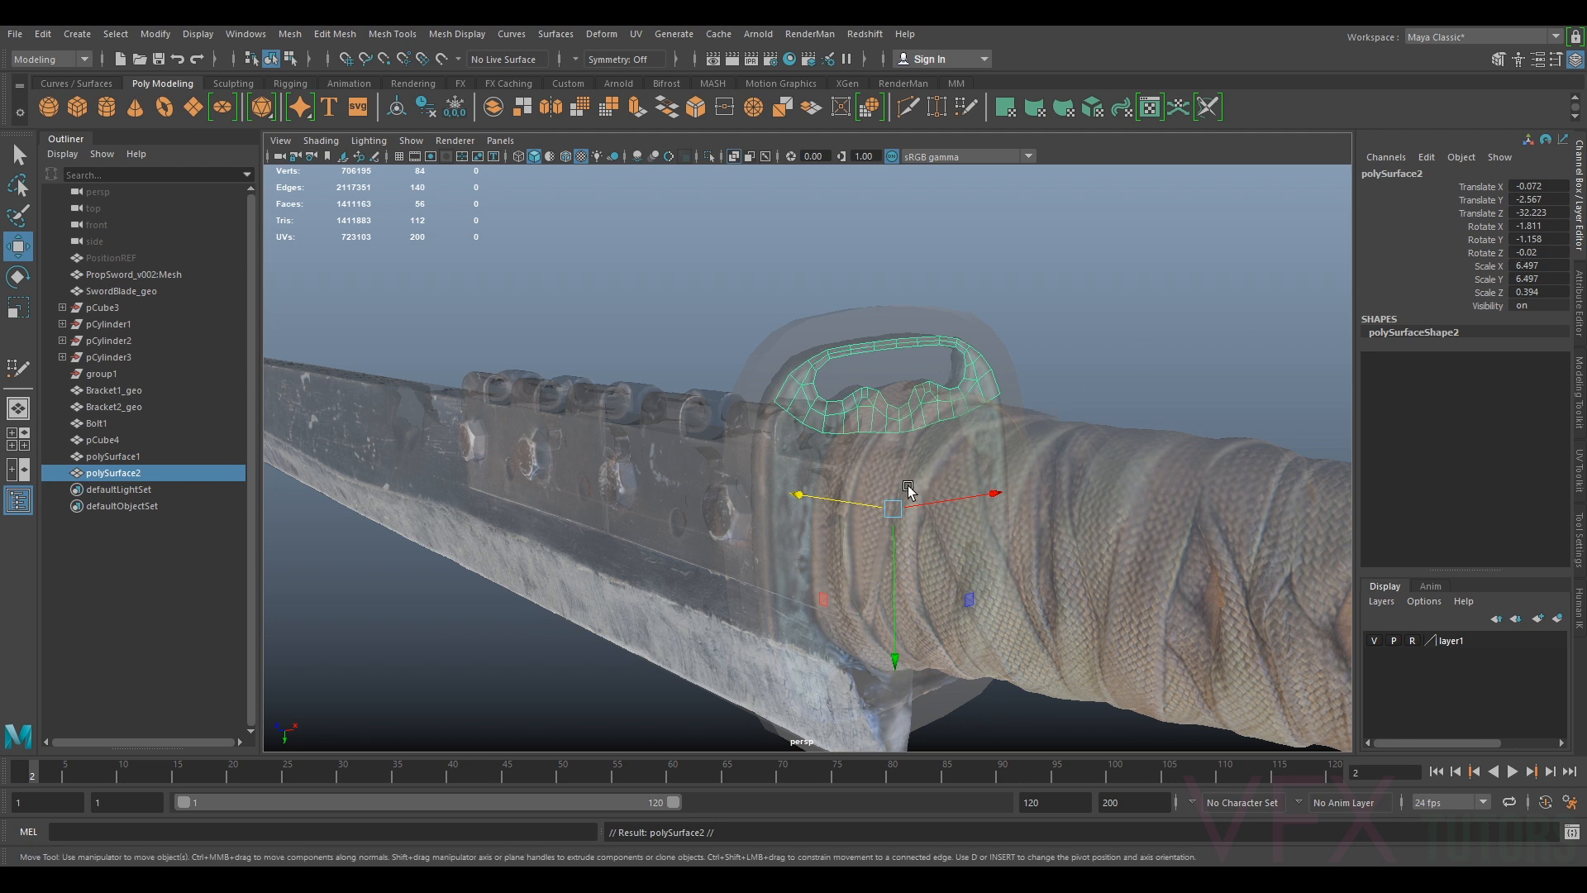
{"action": "key", "text": "e"}
{"action": "left_click_drag", "start_coordinate": [771, 493], "coordinate": [1126, 603]}
{"action": "key", "text": "ctrl+z"}
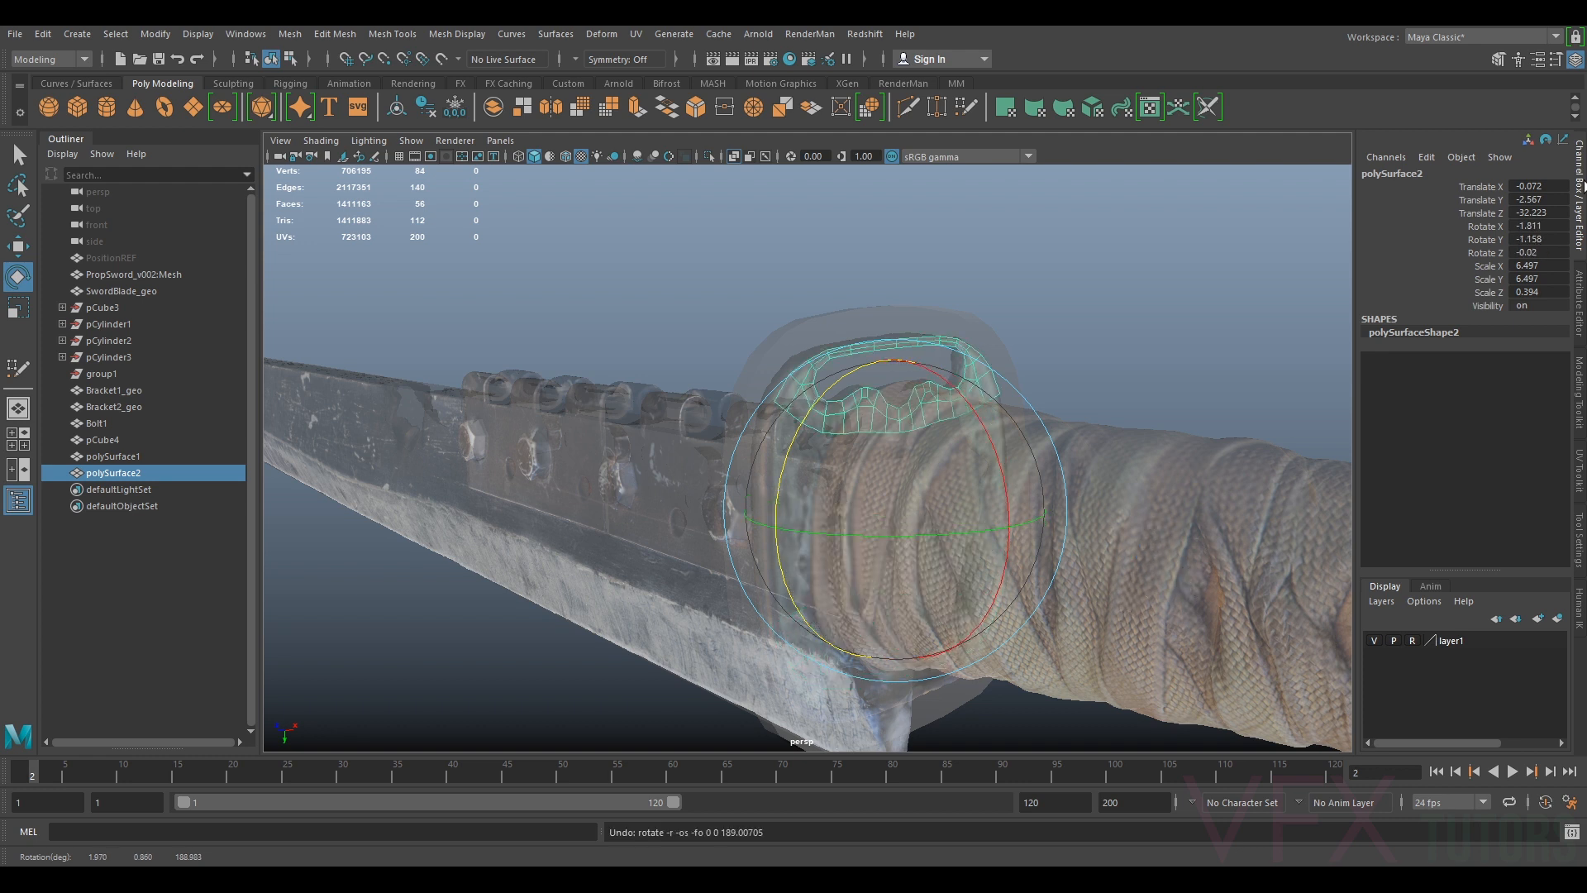
Move the duplicated strip along its Y axis to a Translate Y of about -2.288
{"action": "key", "text": "w"}
{"action": "left_click_drag", "start_coordinate": [892, 572], "coordinate": [1168, 485]}
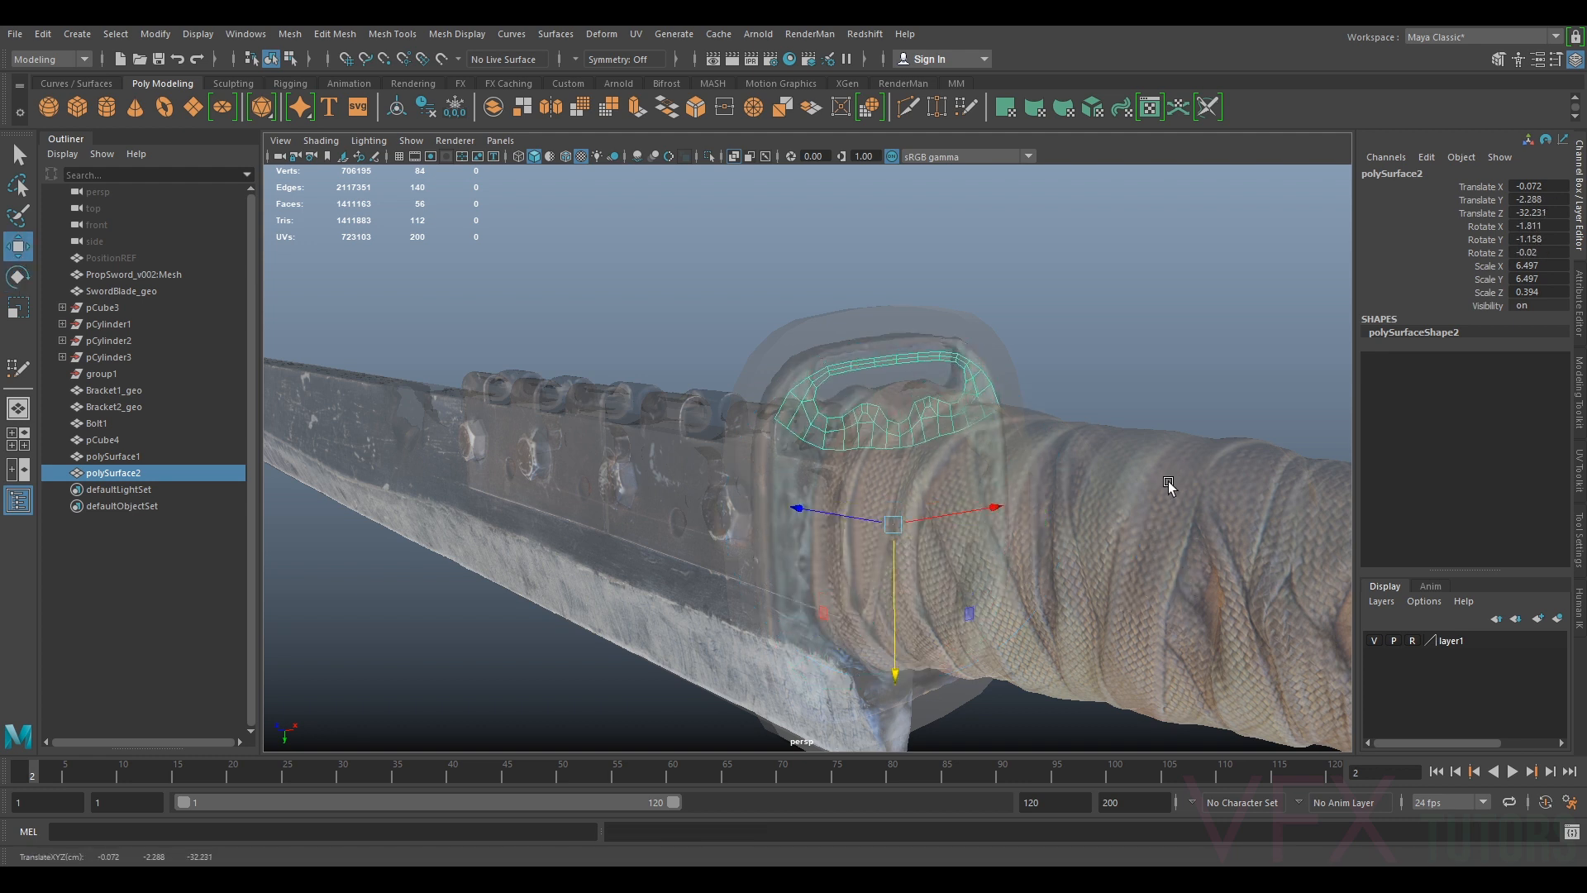
Mirror the duplicated strip vertically by setting its Scale Y to -6.497
{"action": "left_click_drag", "start_coordinate": [894, 583], "coordinate": [894, 608]}
{"action": "key", "text": "ctrl+z"}
{"action": "double_click", "coordinate": [1515, 278]}
{"action": "key", "text": "Return"}
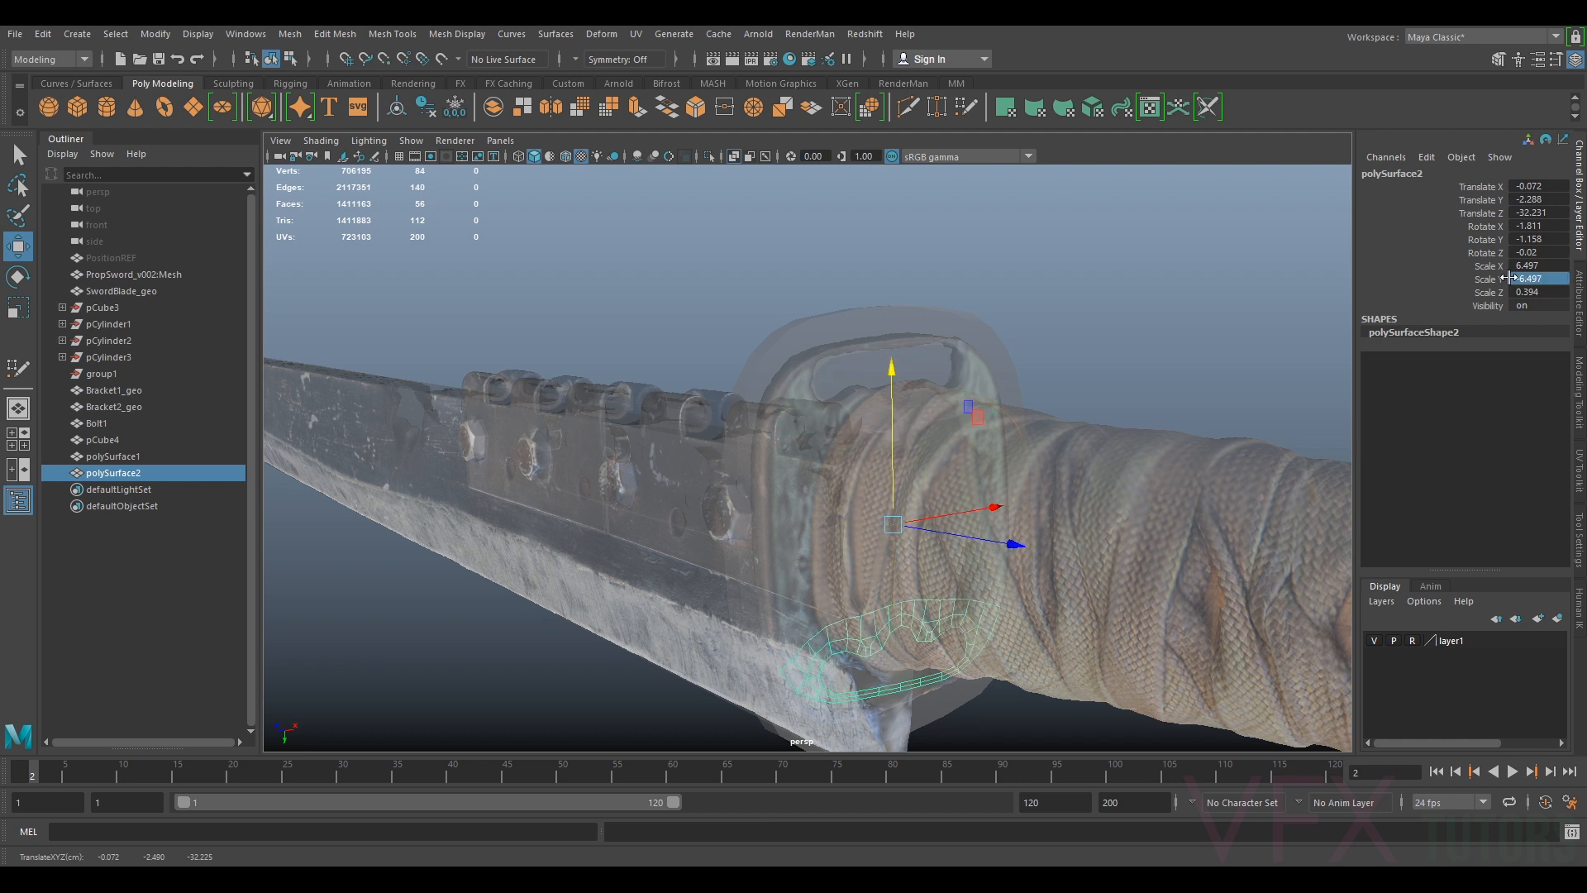
Align the mirrored strip with the guard's lower opening, rotating it to about -4.87 in Z and moving it to about X -0.127, Y -2.023
{"action": "left_click_drag", "start_coordinate": [1111, 496], "coordinate": [931, 386], "text": "alt"}
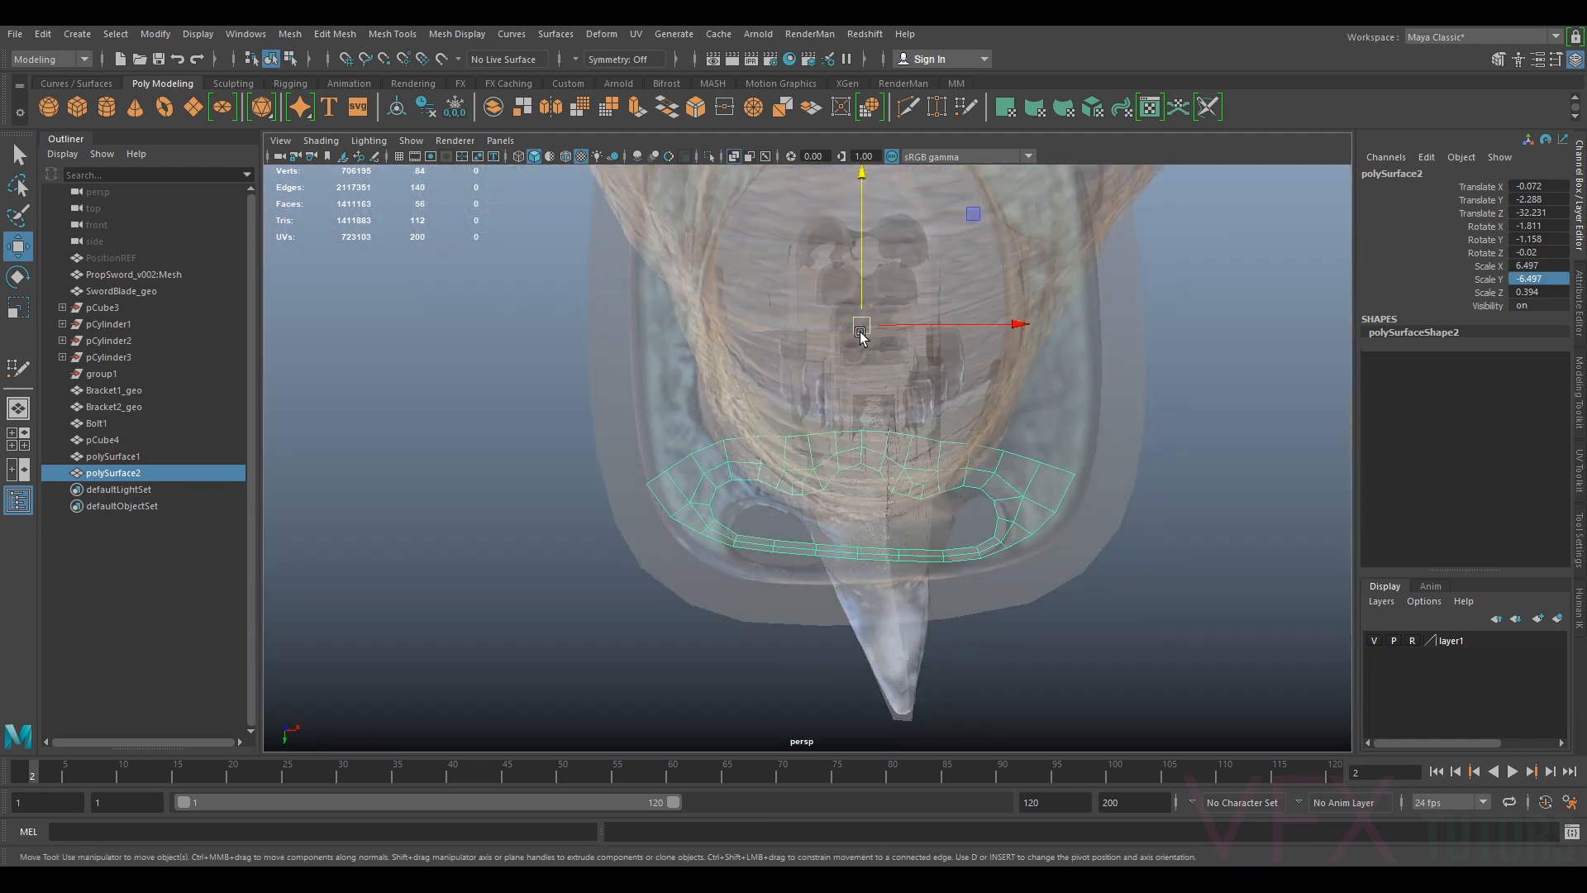
{"action": "left_click_drag", "start_coordinate": [858, 252], "coordinate": [849, 476]}
{"action": "key", "text": "e"}
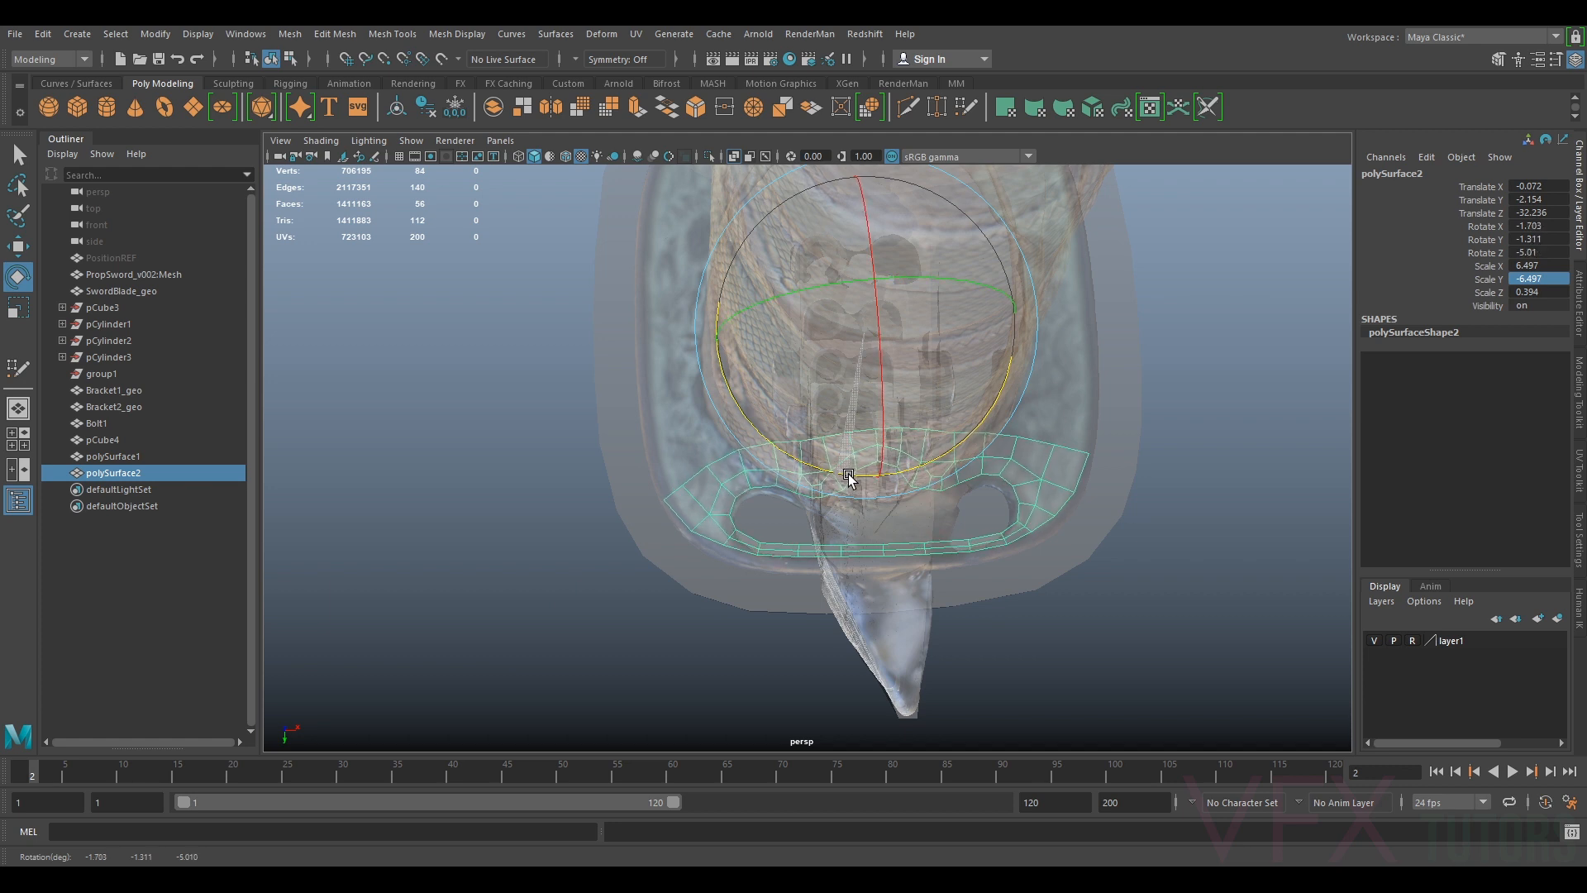
{"action": "key", "text": "w"}
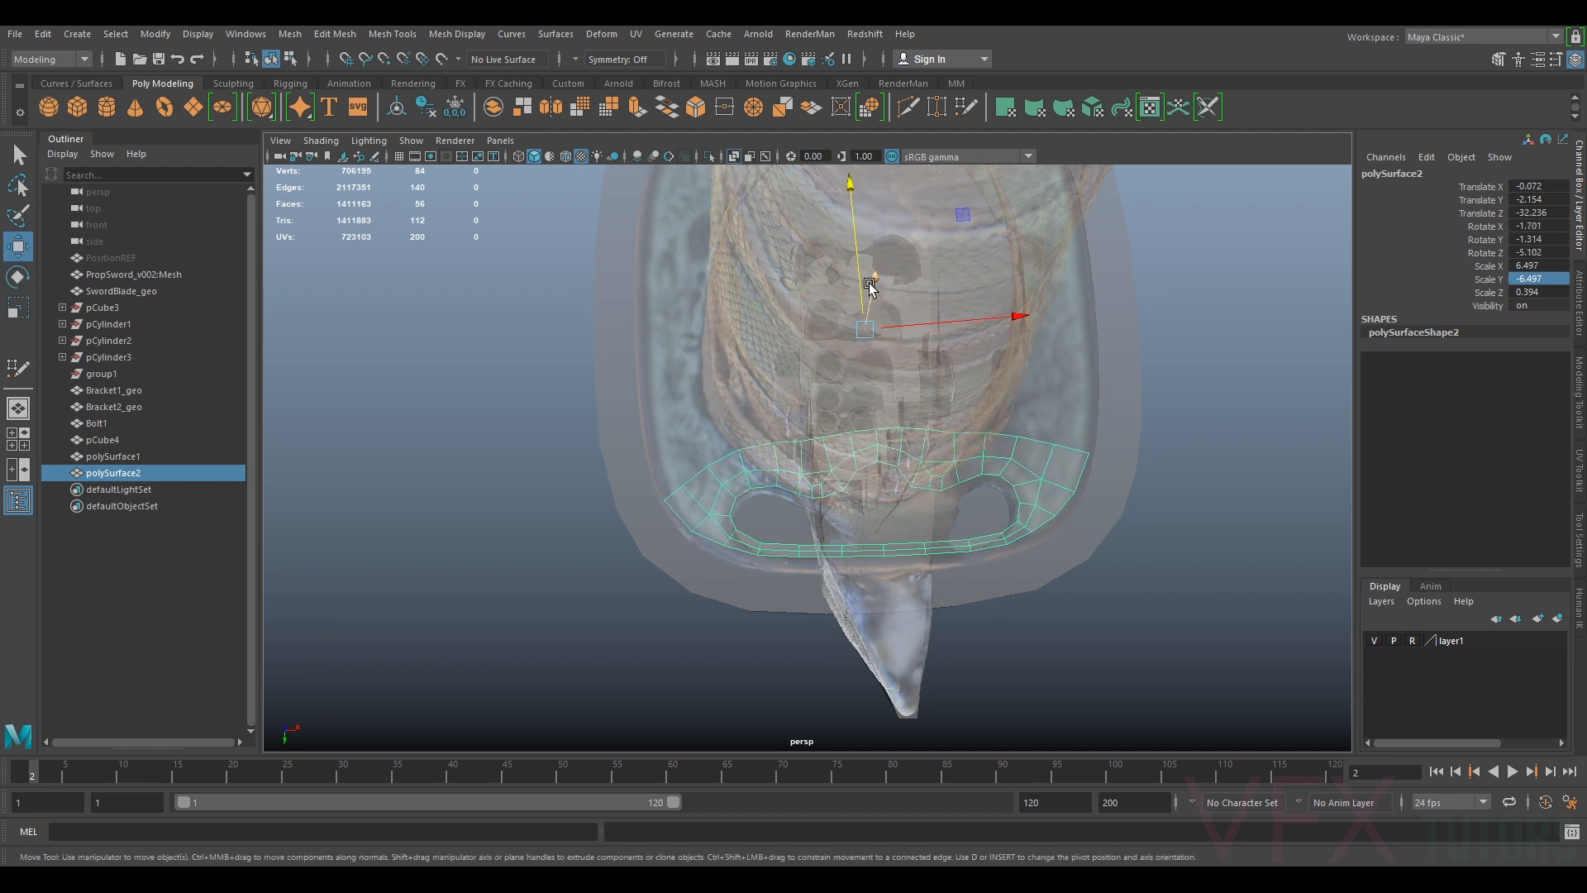
{"action": "left_click_drag", "start_coordinate": [860, 265], "coordinate": [857, 276]}
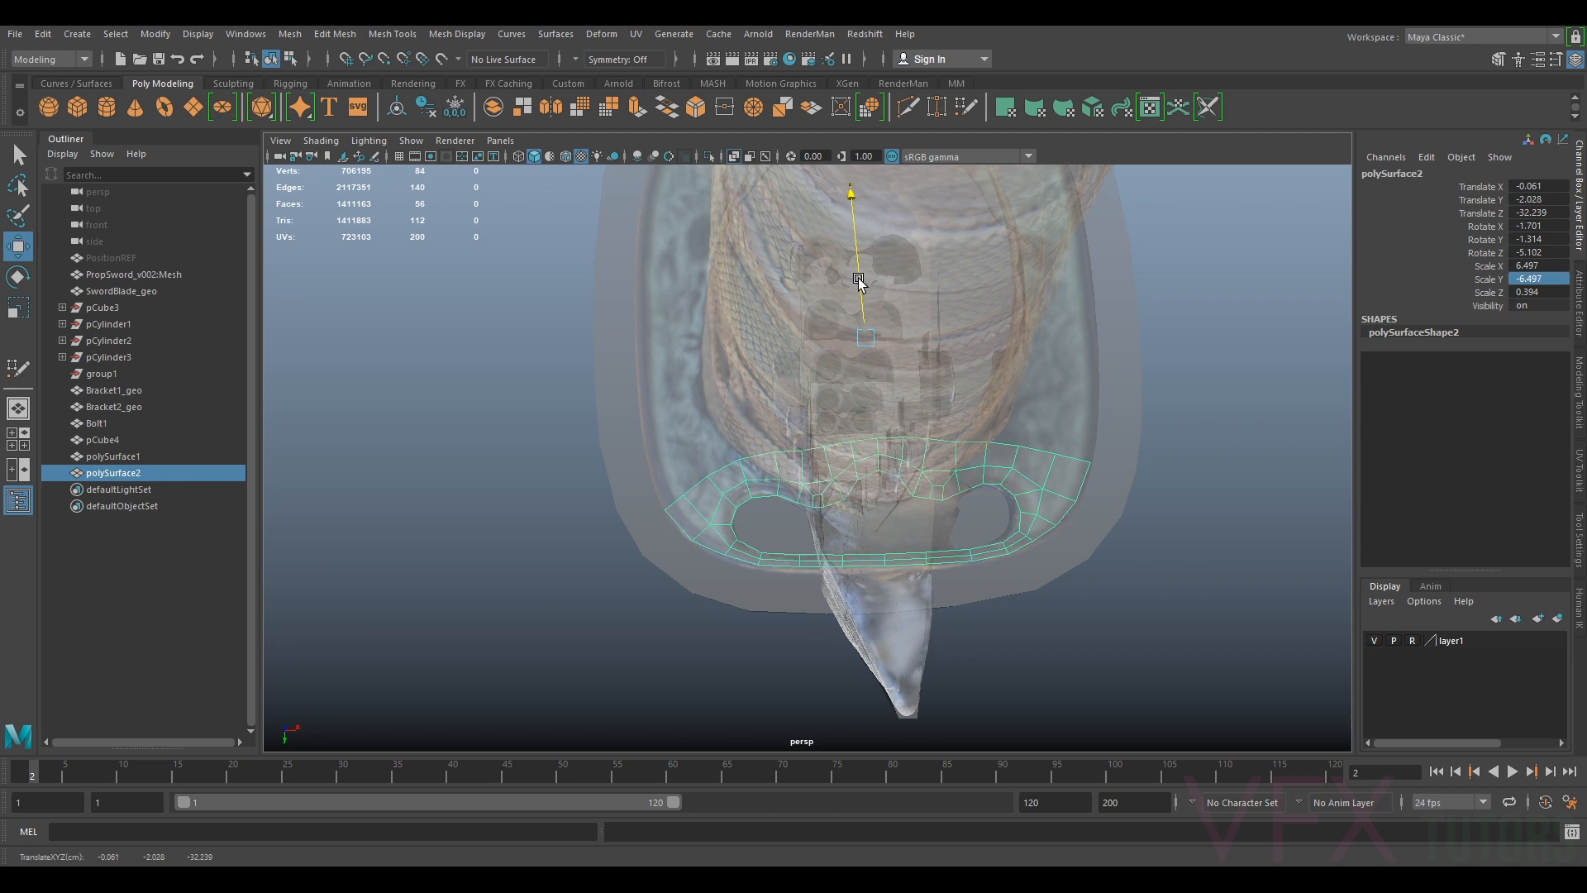
{"action": "key", "text": "e"}
{"action": "left_click_drag", "start_coordinate": [845, 476], "coordinate": [843, 483]}
{"action": "key", "text": "w"}
{"action": "left_click_drag", "start_coordinate": [862, 293], "coordinate": [903, 335]}
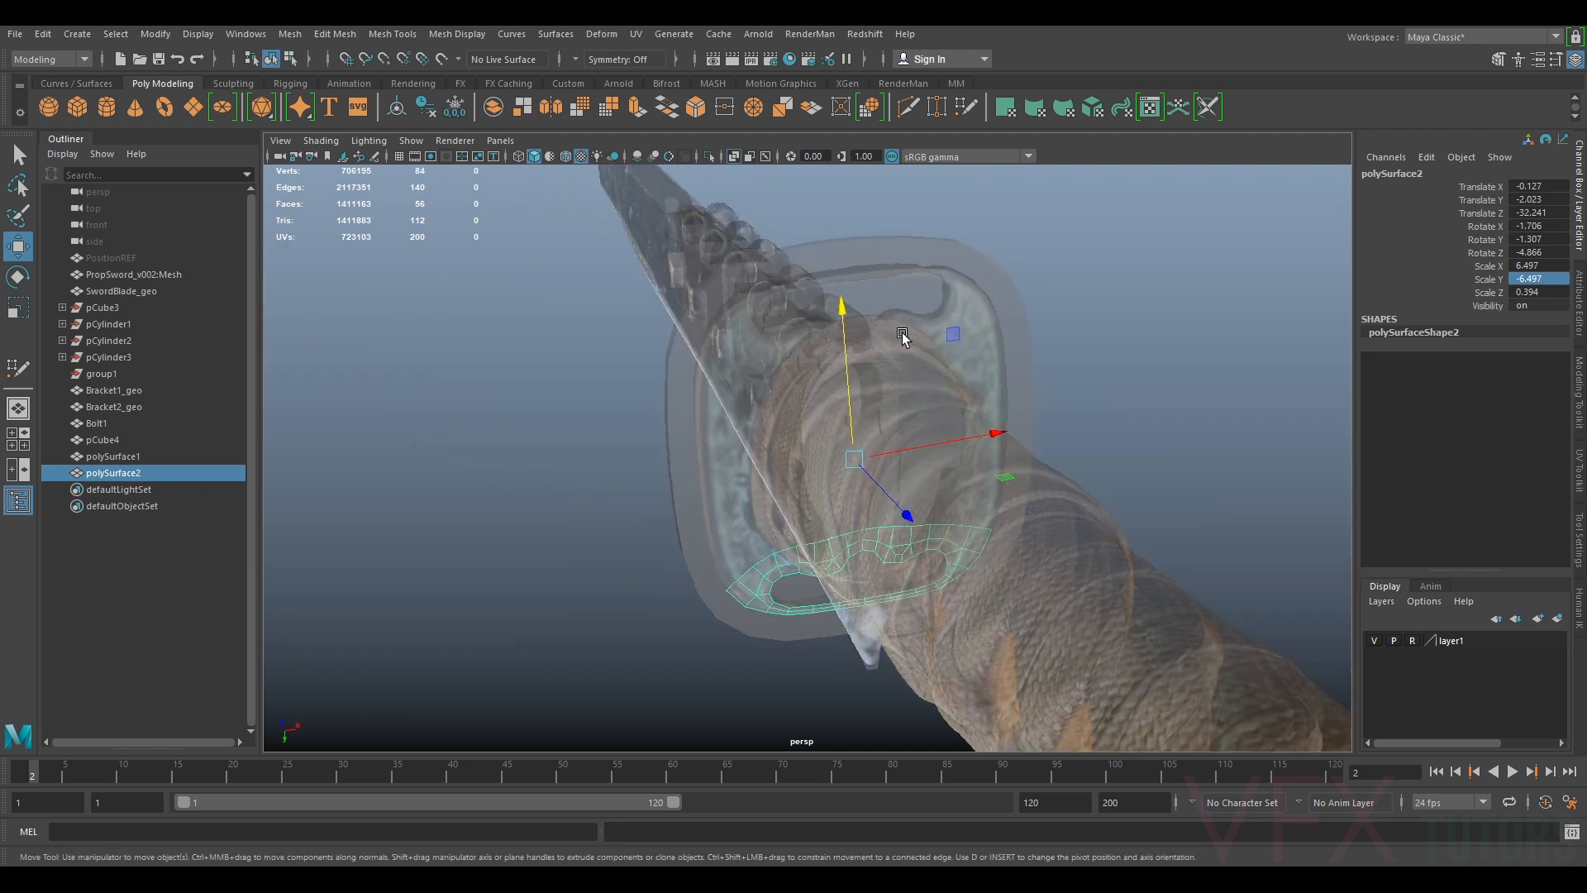
Select polySurface1 and polySurface2 and combine them into one mesh
{"action": "left_click", "coordinate": [789, 340], "text": "shift"}
{"action": "left_click", "coordinate": [786, 342]}
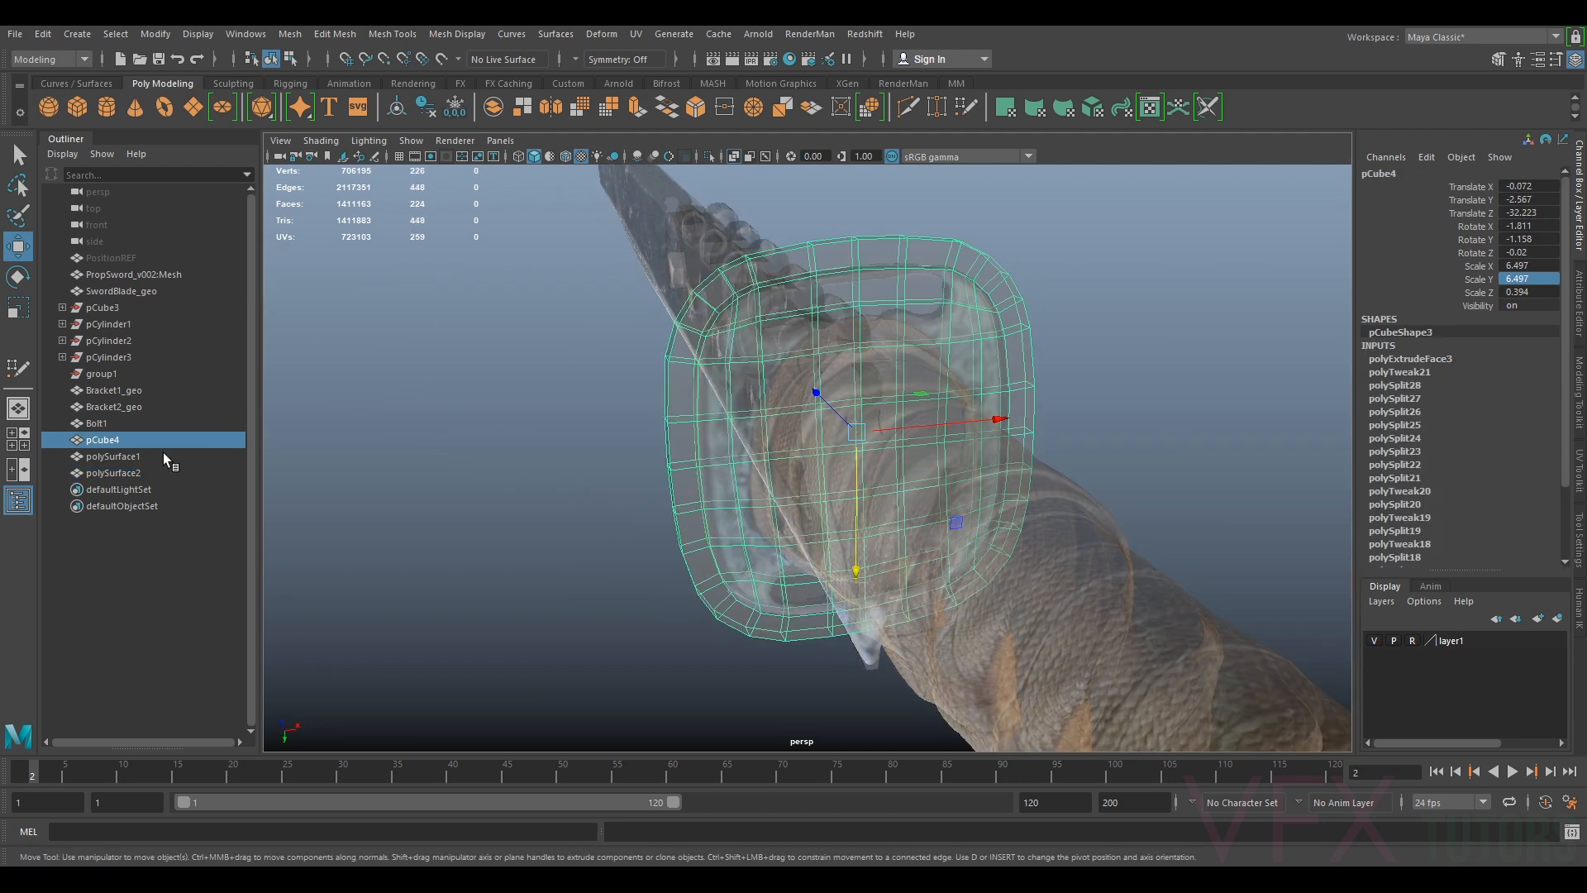
{"action": "left_click", "coordinate": [142, 457]}
{"action": "left_click", "coordinate": [137, 471], "text": "shift"}
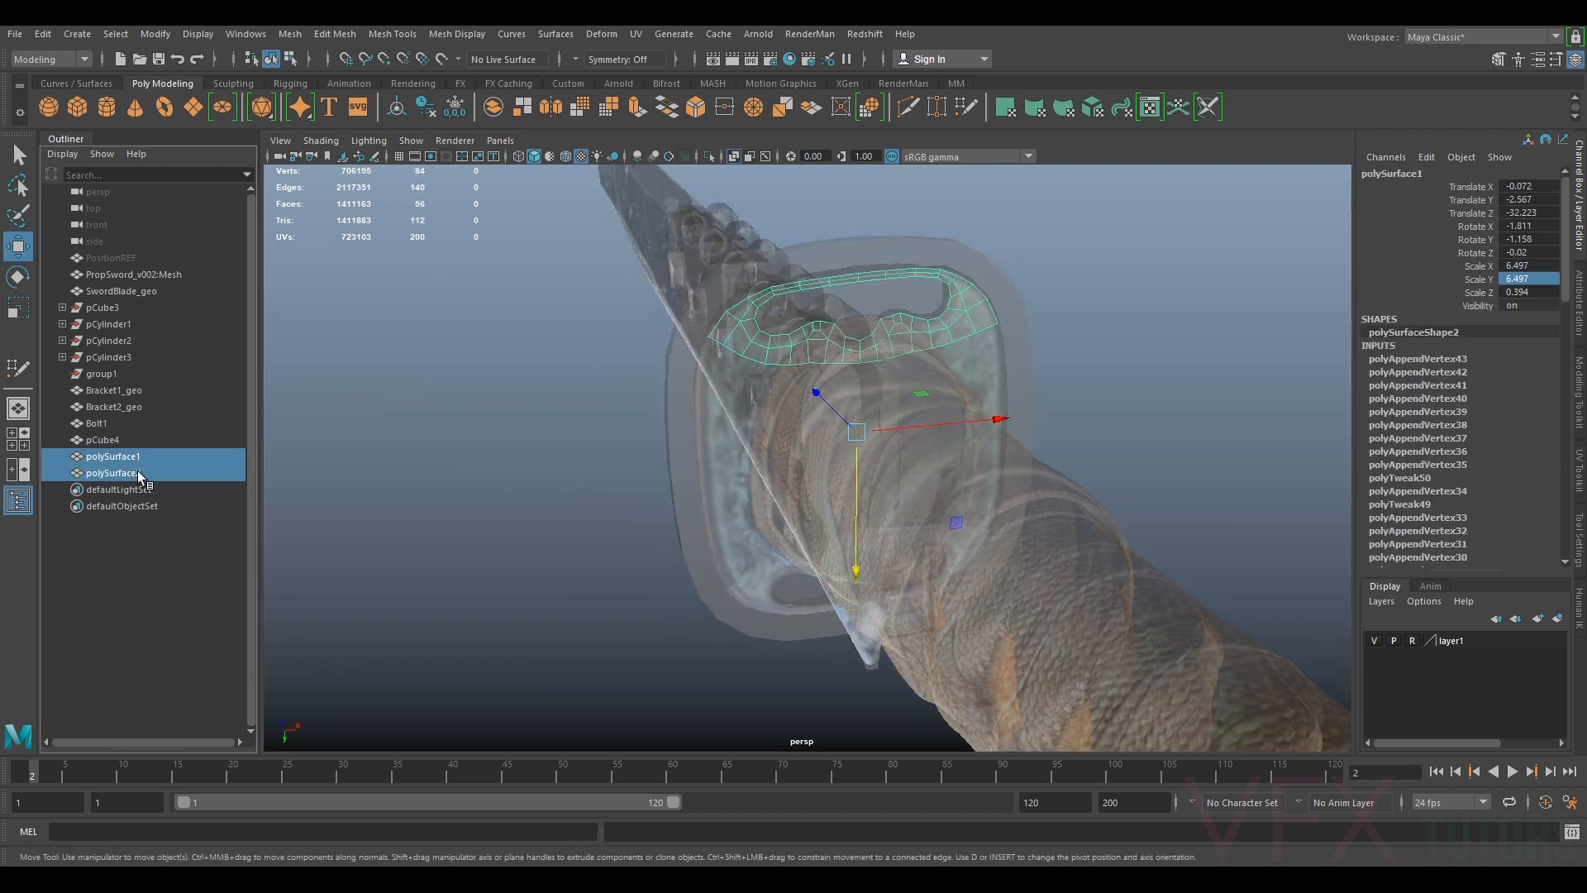
{"action": "left_click", "coordinate": [289, 34]}
{"action": "left_click", "coordinate": [331, 95]}
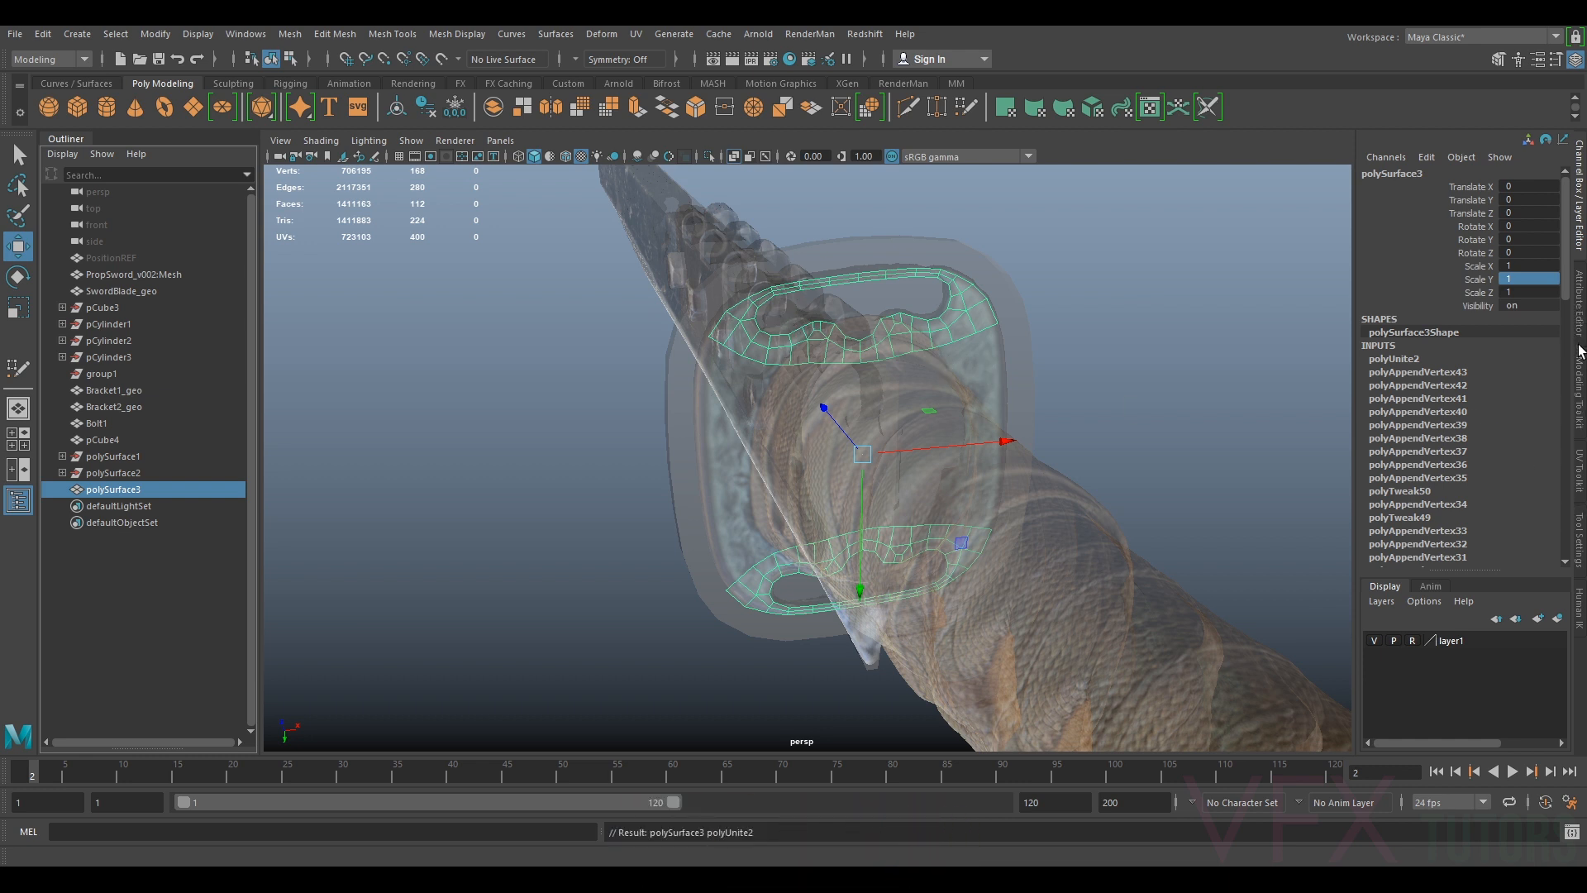
Activate Quad Draw on the combined mesh and fill a quad at the outer left corner of the upper strip
{"action": "left_click", "coordinate": [1579, 394]}
{"action": "left_click", "coordinate": [1476, 648]}
{"action": "left_click_drag", "start_coordinate": [876, 520], "coordinate": [906, 539], "text": "alt"}
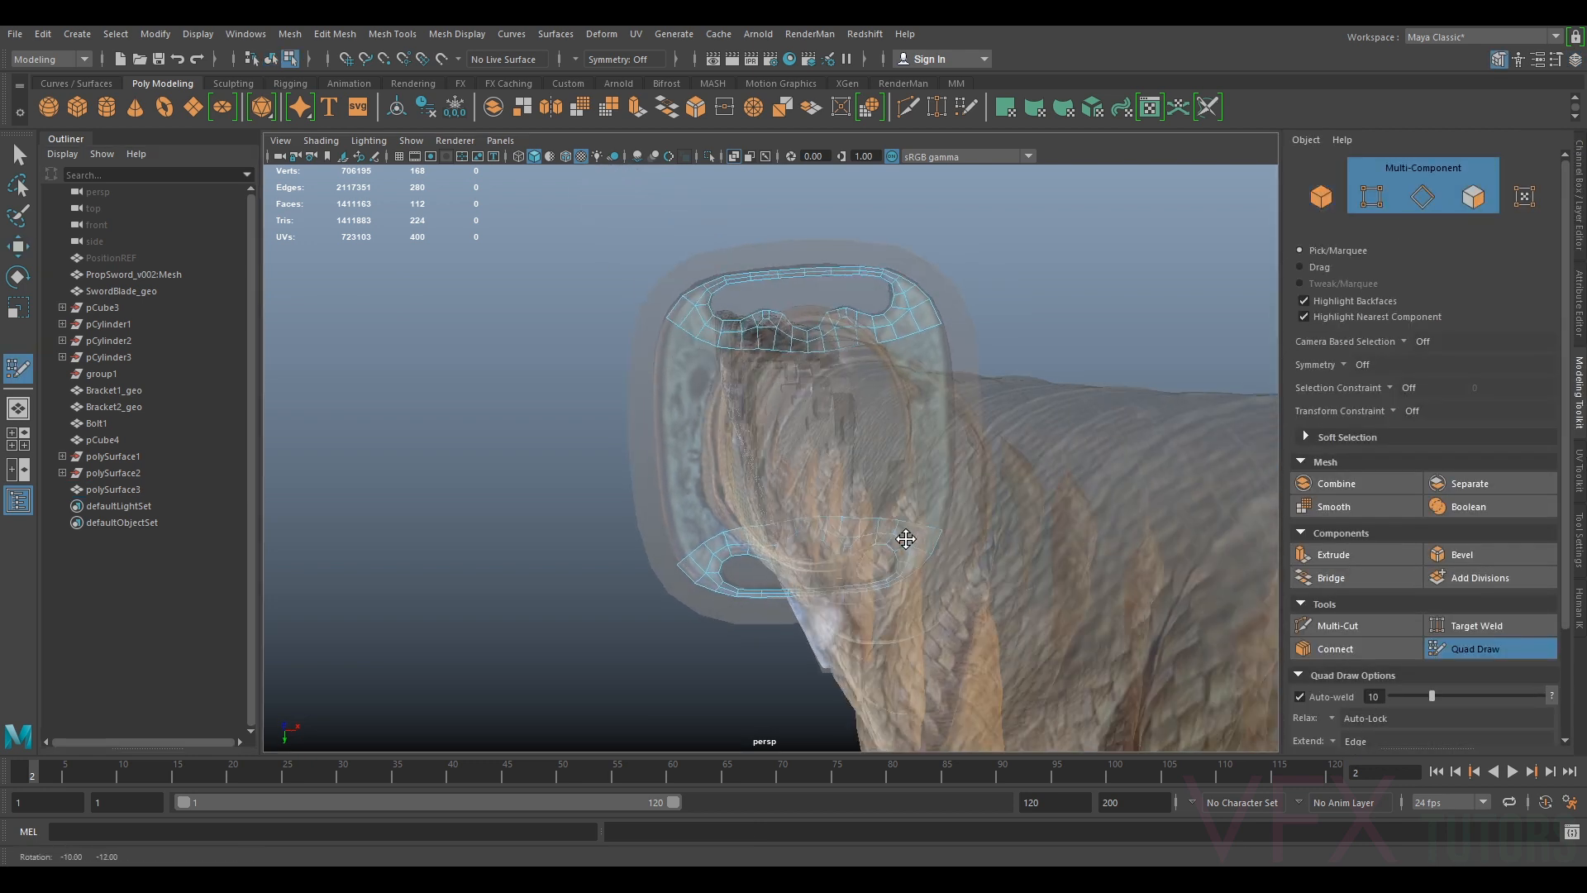
{"action": "scroll", "coordinate": [906, 538], "scroll_direction": "up", "scroll_amount": 5}
{"action": "middle_click_drag", "start_coordinate": [579, 314], "coordinate": [603, 392], "text": "alt"}
{"action": "scroll", "coordinate": [604, 392], "scroll_direction": "up", "scroll_amount": 2}
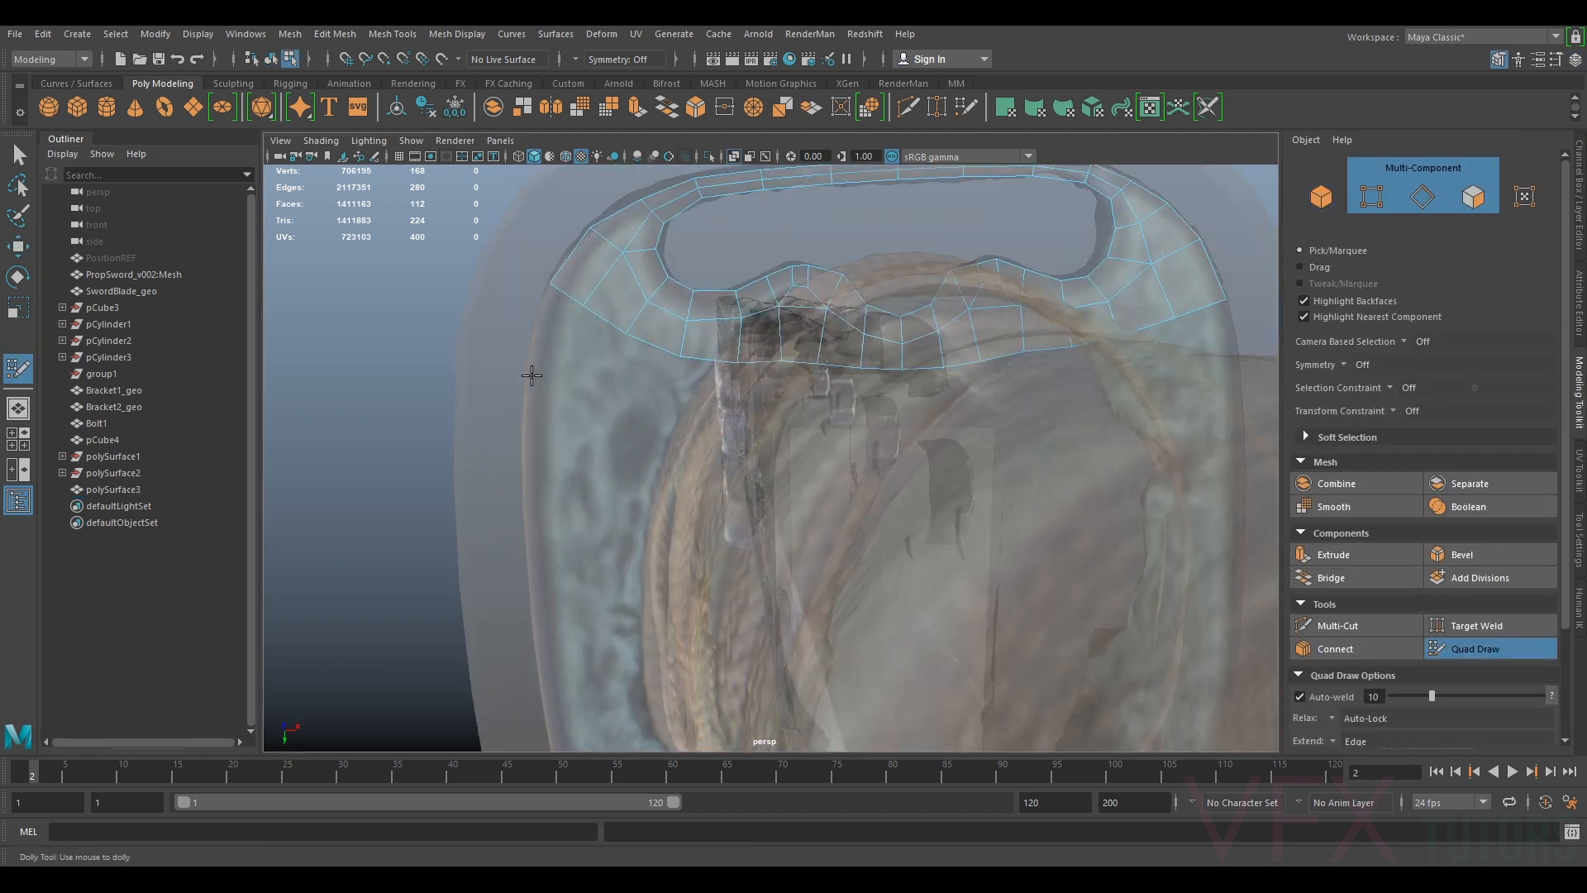
{"action": "left_click", "coordinate": [563, 338], "text": "shift"}
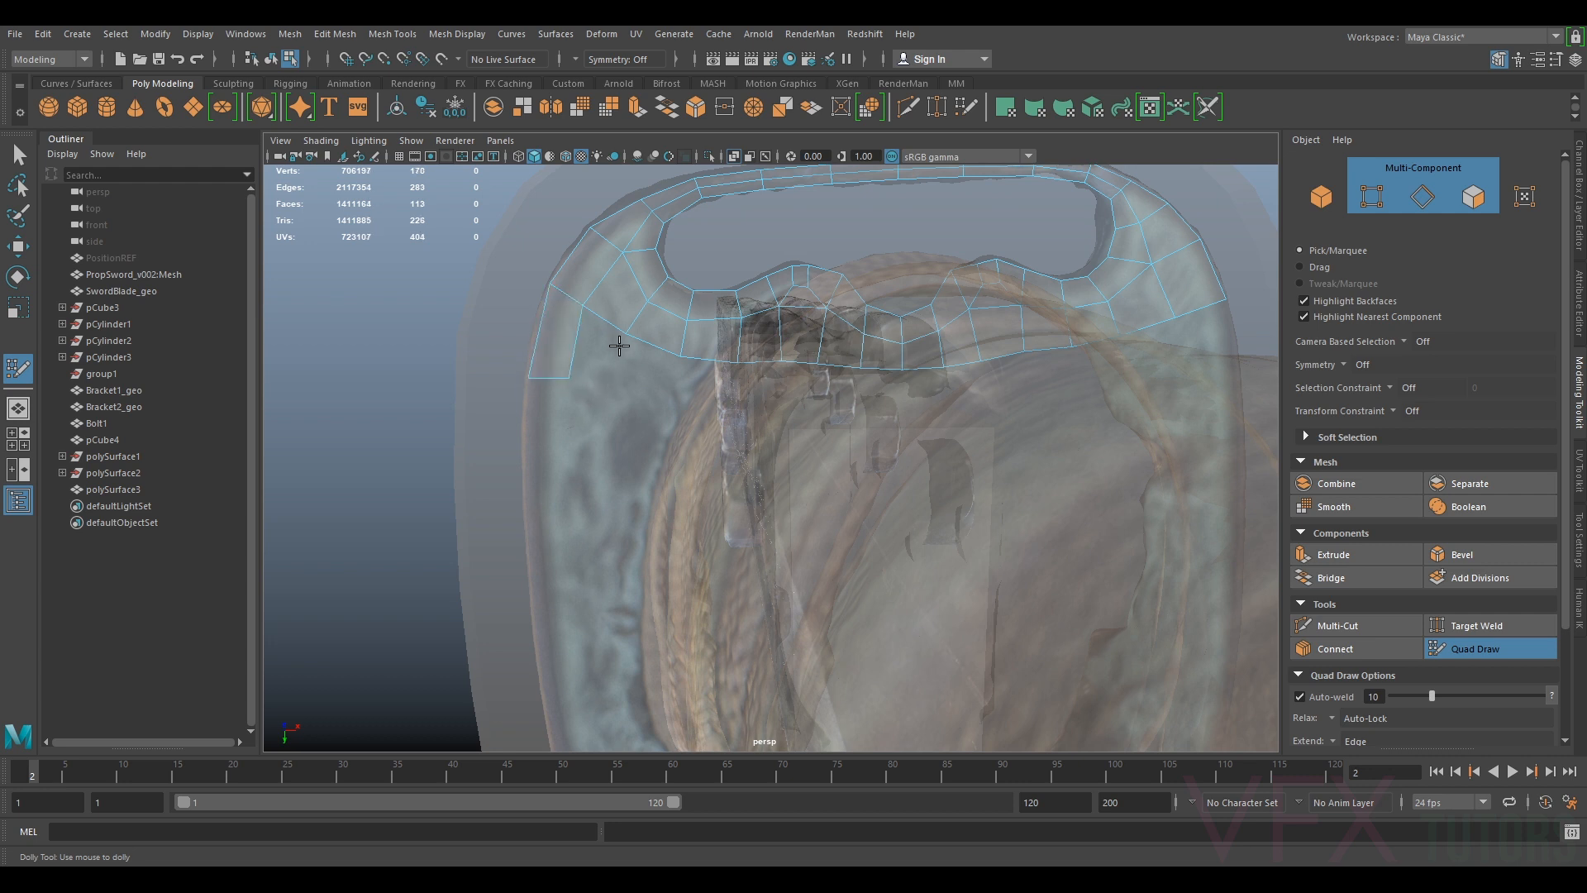
Fill the gap beside the new left corner quad and adjust the neighbouring vertices of the strip's lower border
{"action": "left_click_drag", "start_coordinate": [685, 359], "coordinate": [666, 368]}
{"action": "left_click", "coordinate": [609, 344], "text": "shift"}
{"action": "mouse_move", "coordinate": [623, 317]}
{"action": "left_mouse_down", "text": "shift"}
{"action": "mouse_move", "coordinate": [584, 308]}
{"action": "mouse_move", "coordinate": [613, 330]}
{"action": "mouse_move", "coordinate": [630, 276]}
{"action": "mouse_move", "coordinate": [632, 310]}
{"action": "mouse_move", "coordinate": [585, 313]}
{"action": "left_mouse_up", "text": "shift"}
{"action": "left_click_drag", "start_coordinate": [657, 368], "coordinate": [743, 369]}
Fill a quad at the outer right corner of the upper strip and shift its outer vertex toward the guard's edge
{"action": "middle_click_drag", "start_coordinate": [1002, 364], "coordinate": [940, 388], "text": "alt"}
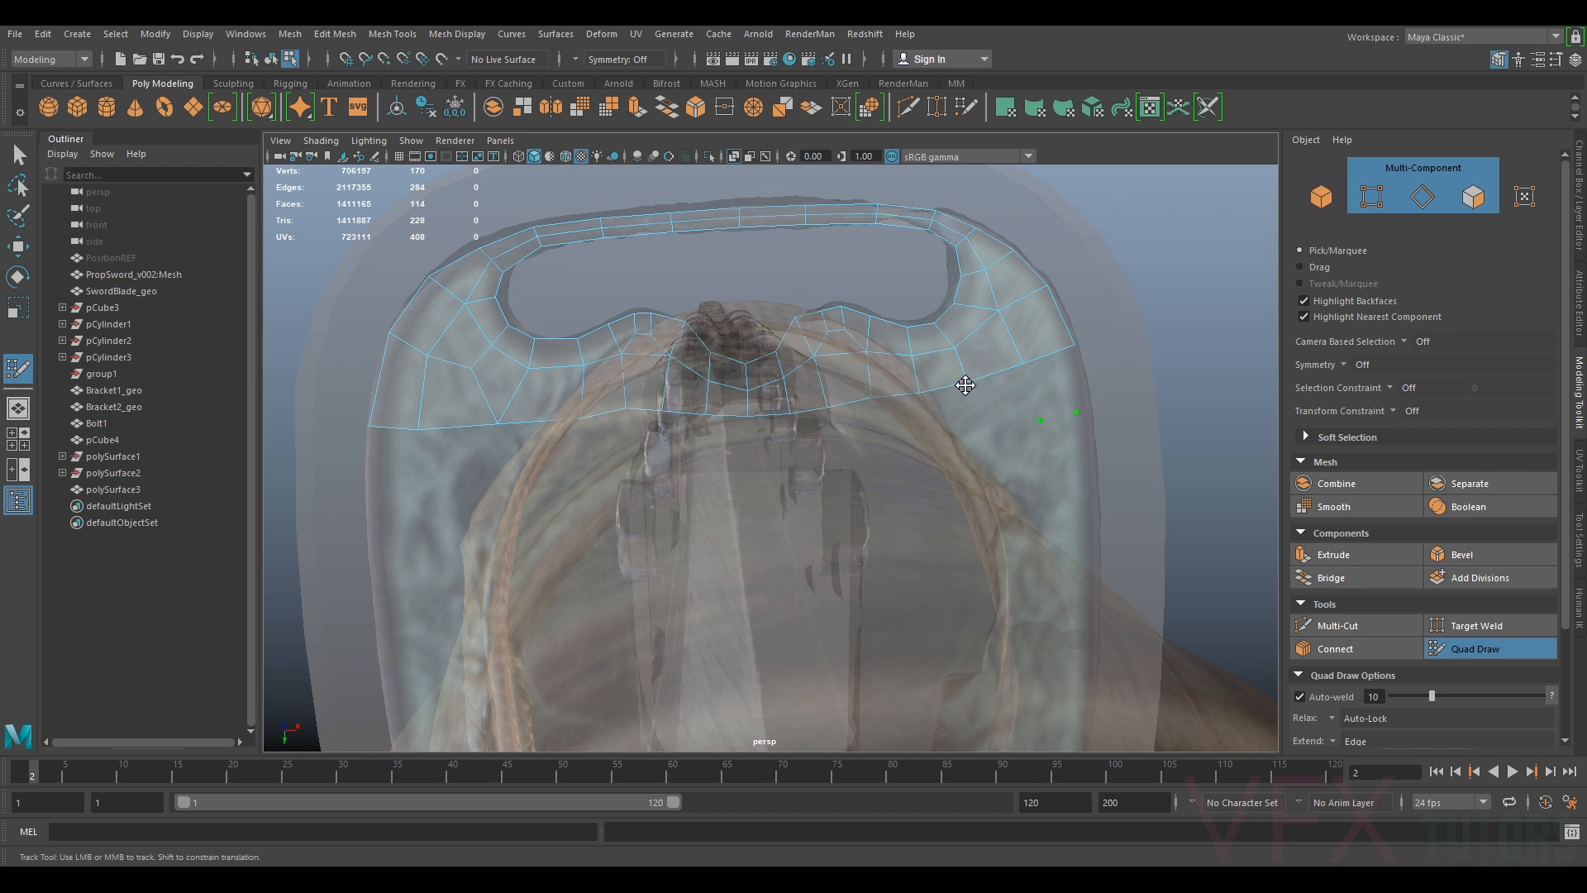
{"action": "left_click", "coordinate": [1056, 388], "text": "shift"}
{"action": "left_click_drag", "start_coordinate": [1077, 411], "coordinate": [1091, 410]}
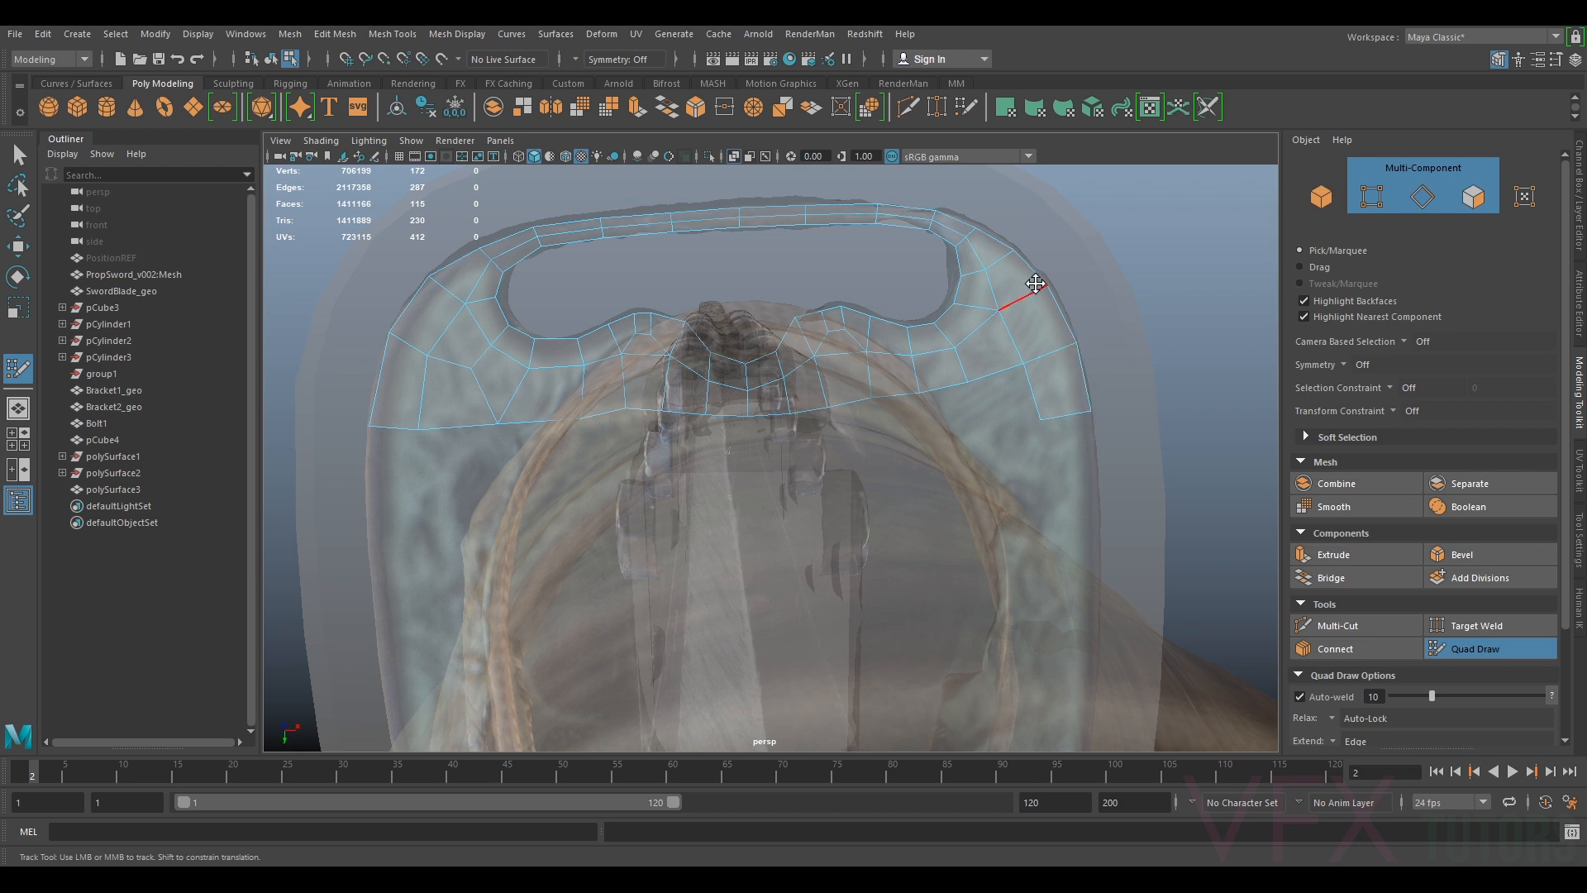
Examine the narrow band of faces above the upper opening and its fit to the guard from several angles
{"action": "scroll", "coordinate": [971, 272], "scroll_direction": "up", "scroll_amount": 3}
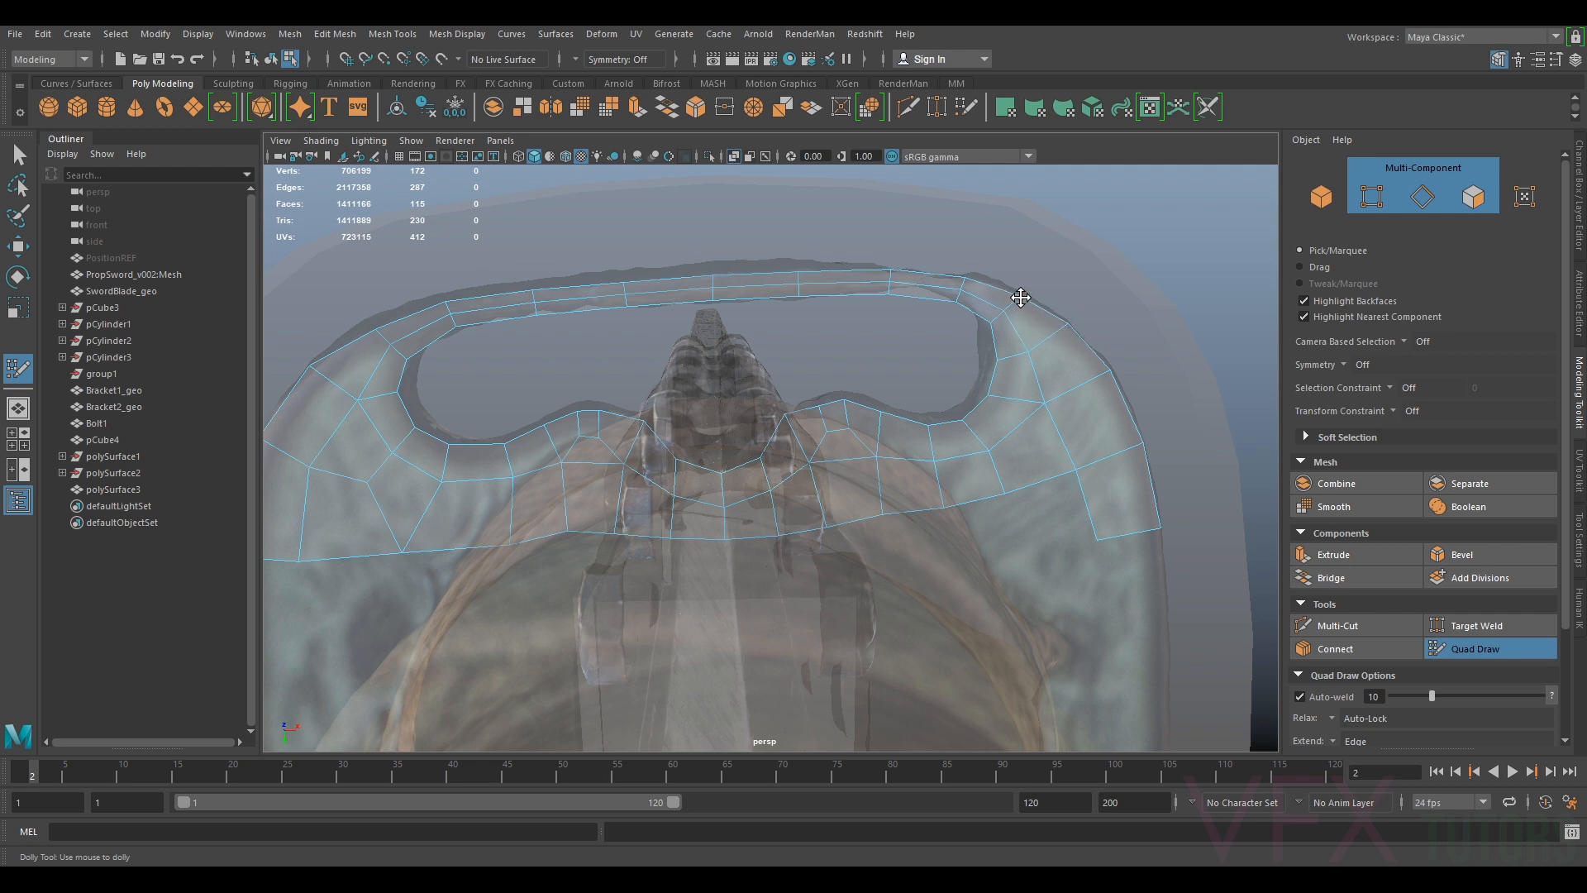
{"action": "middle_click_drag", "start_coordinate": [983, 299], "coordinate": [951, 295], "text": "alt"}
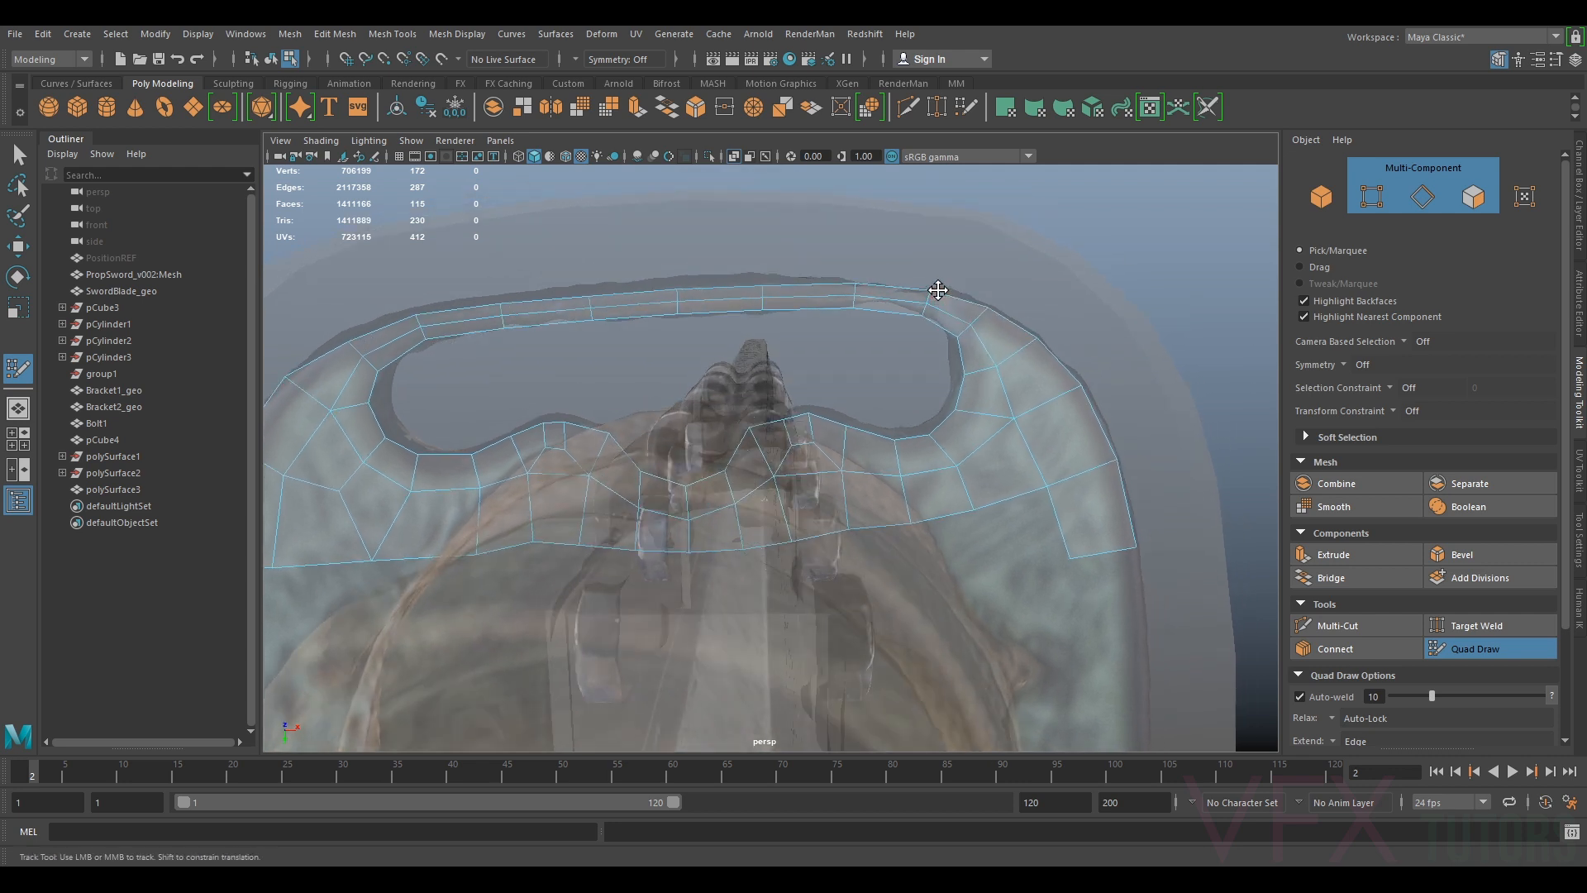
{"action": "left_click_drag", "start_coordinate": [737, 294], "coordinate": [737, 279], "text": "alt"}
{"action": "middle_click_drag", "start_coordinate": [737, 280], "coordinate": [786, 289], "text": "alt"}
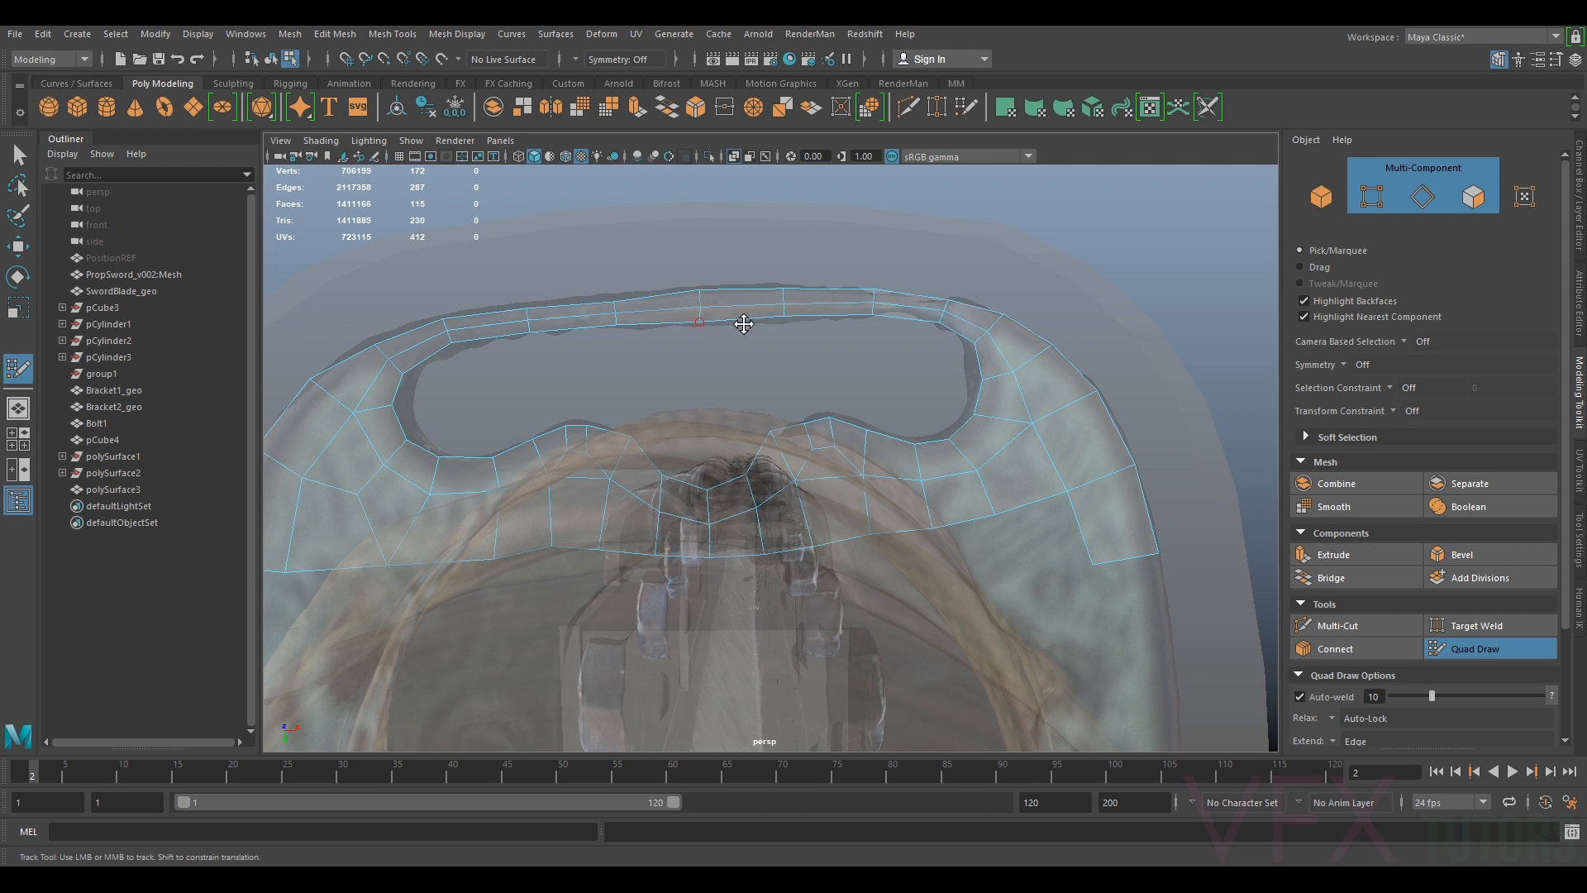
{"action": "left_click", "coordinate": [616, 304], "text": "ctrl"}
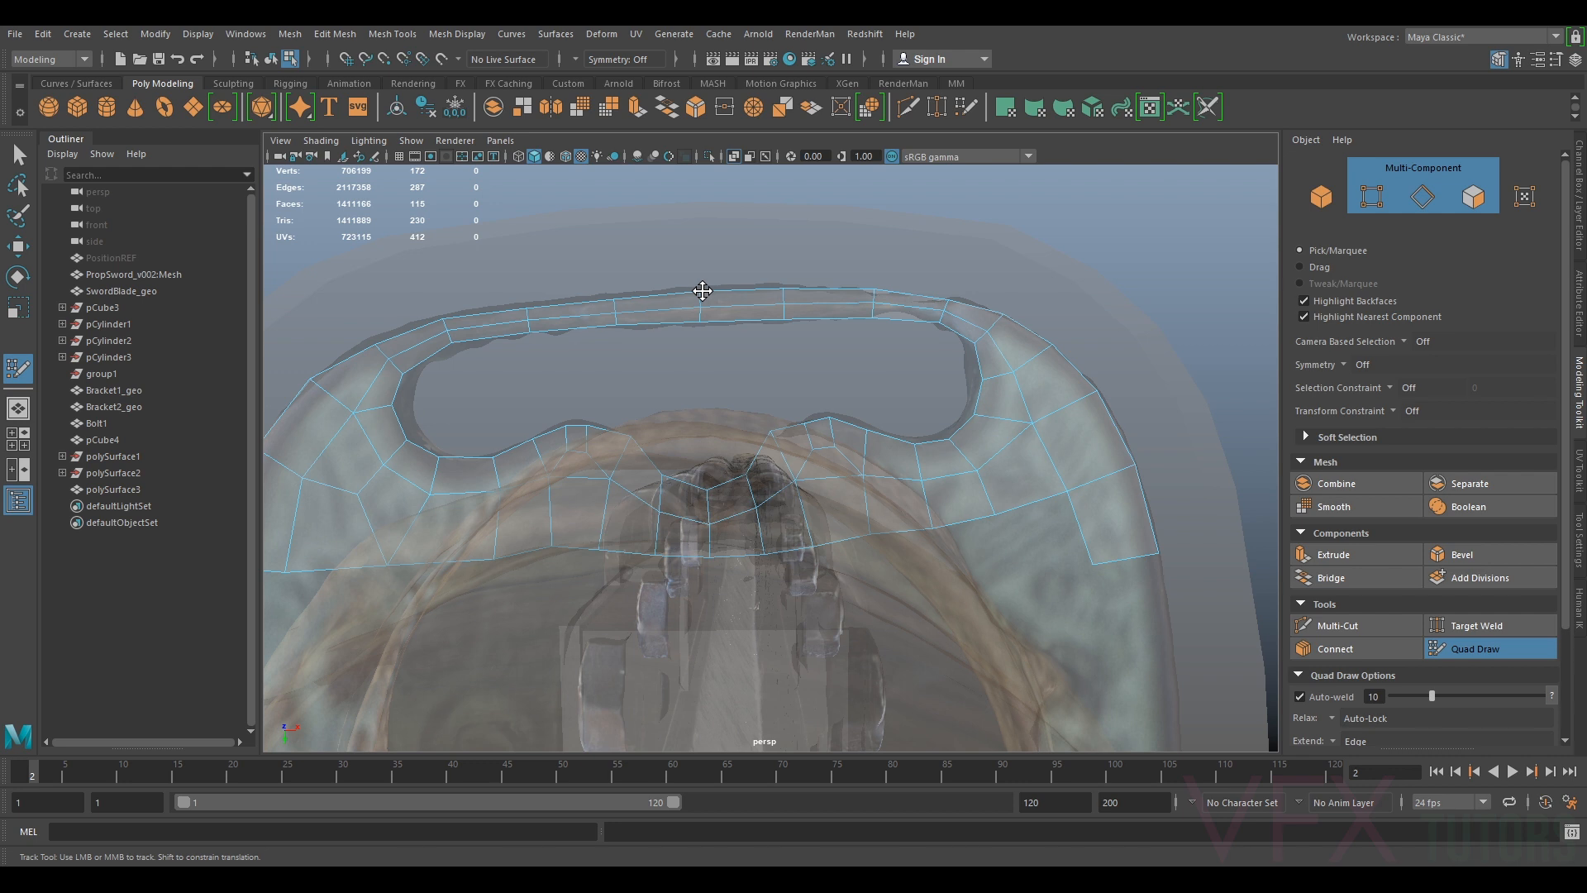
{"action": "middle_click_drag", "start_coordinate": [661, 303], "coordinate": [810, 304], "text": "alt"}
{"action": "key", "text": "ctrl+z"}
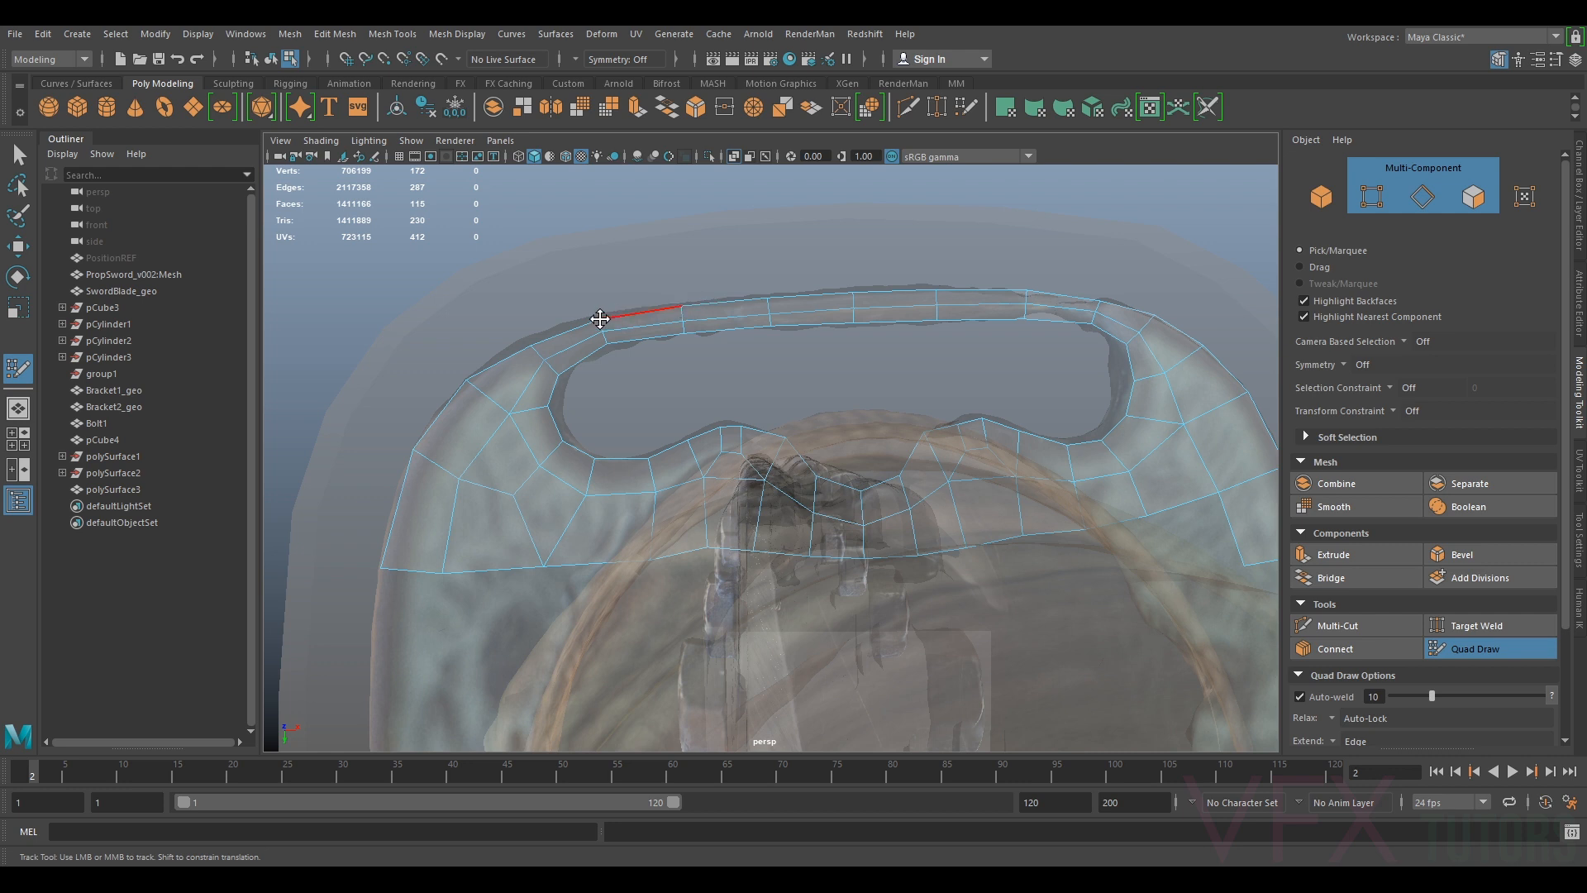
{"action": "left_click_drag", "start_coordinate": [524, 339], "coordinate": [600, 362], "text": "alt"}
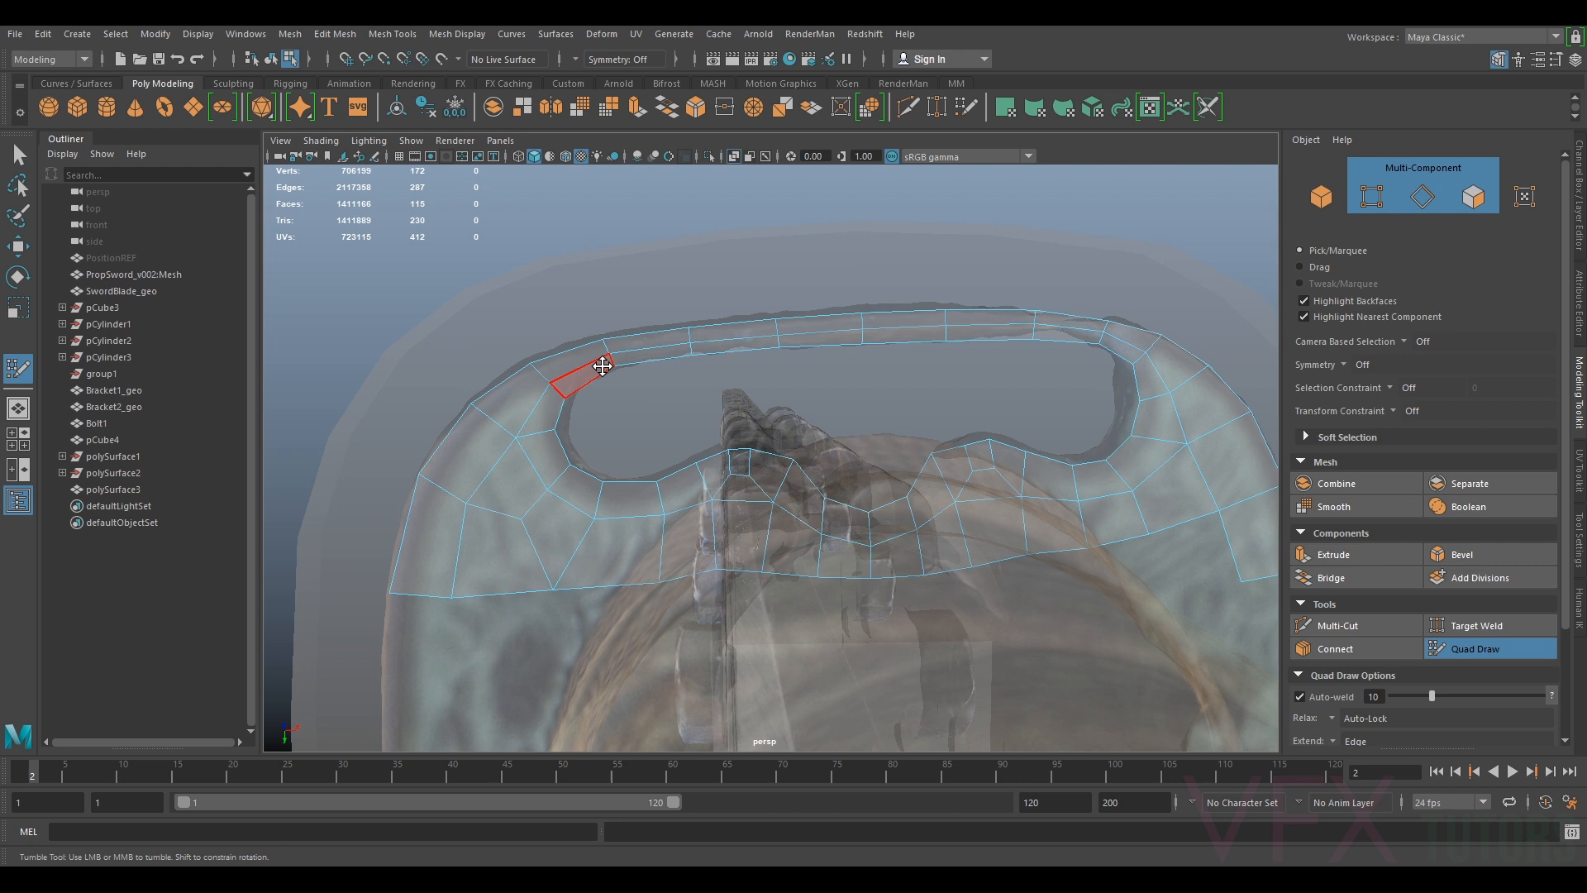
{"action": "mouse_move", "coordinate": [902, 369]}
{"action": "middle_mouse_down", "text": "alt"}
{"action": "mouse_move", "coordinate": [865, 354]}
{"action": "mouse_move", "coordinate": [923, 351]}
{"action": "middle_mouse_up", "text": "alt"}
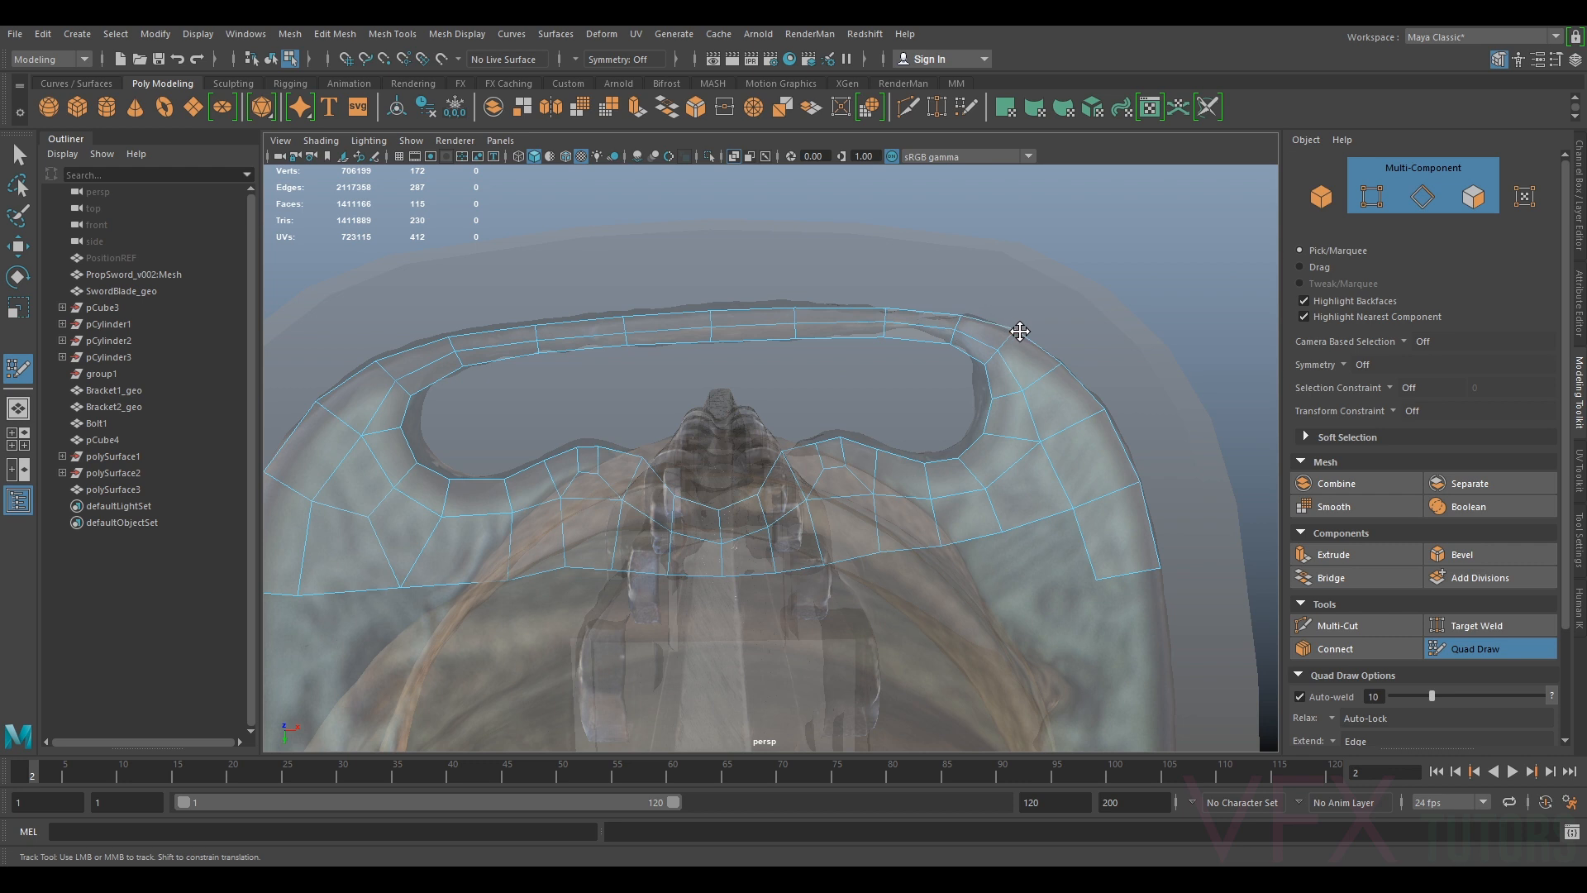
{"action": "left_click_drag", "start_coordinate": [737, 378], "coordinate": [903, 365], "text": "alt"}
{"action": "right_click_drag", "start_coordinate": [904, 365], "coordinate": [829, 389], "text": "alt"}
{"action": "middle_click_drag", "start_coordinate": [829, 389], "coordinate": [934, 338], "text": "alt"}
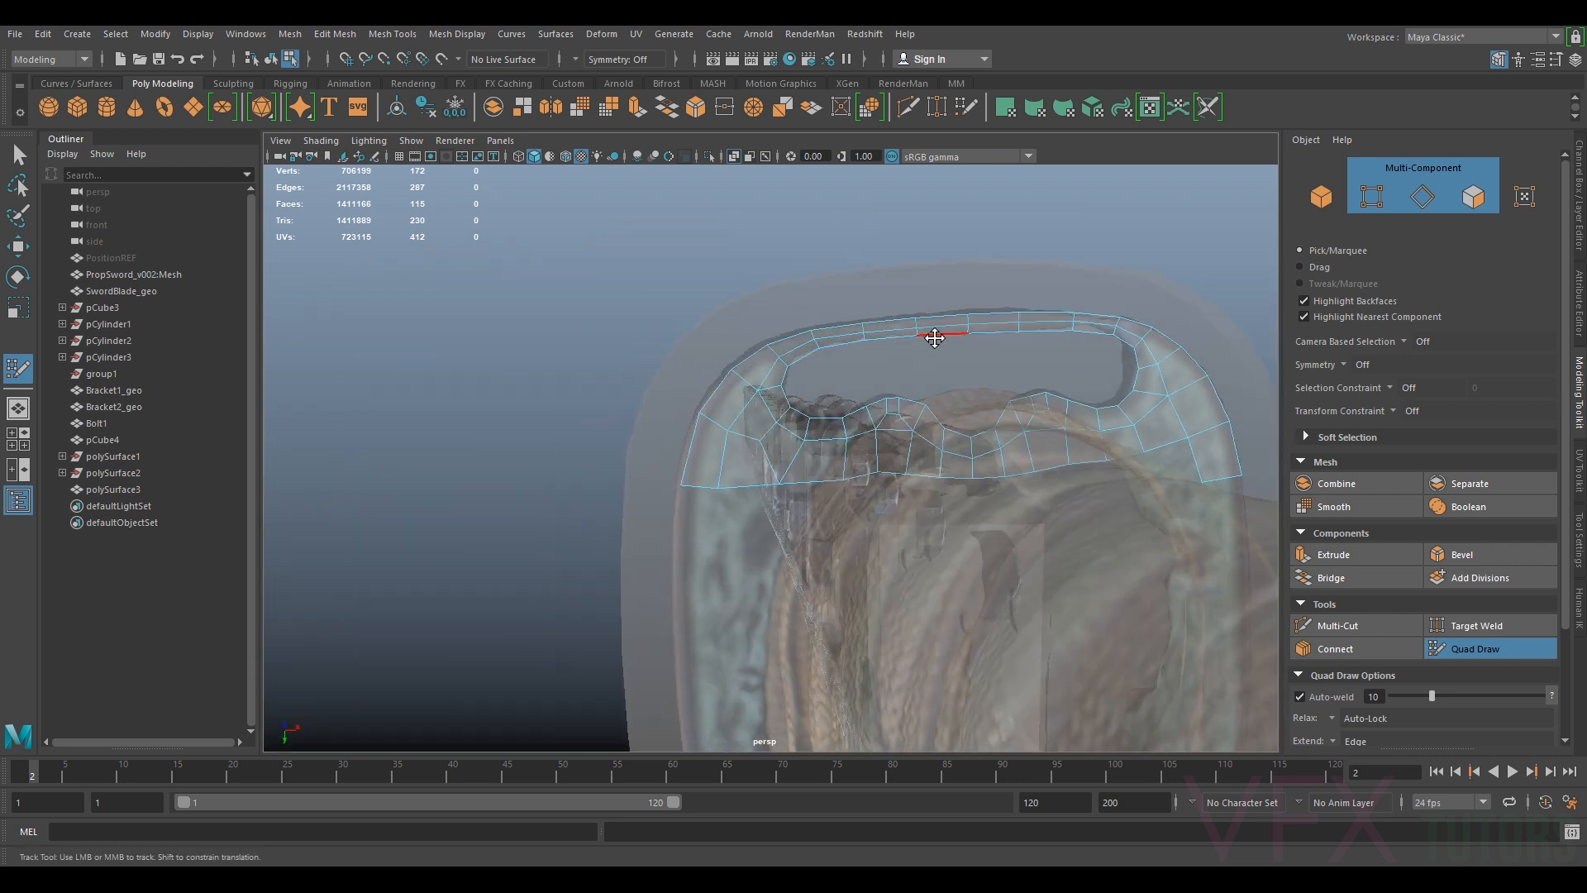
Fill the gap beside the right corner quad and adjust the vertex on the strip's lower border there
{"action": "right_click_drag", "start_coordinate": [935, 338], "coordinate": [928, 312], "text": "alt"}
{"action": "mouse_move", "coordinate": [955, 276]}
{"action": "left_mouse_down", "text": "alt"}
{"action": "mouse_move", "coordinate": [942, 418]}
{"action": "mouse_move", "coordinate": [1038, 443]}
{"action": "mouse_move", "coordinate": [967, 464]}
{"action": "mouse_move", "coordinate": [1023, 483]}
{"action": "mouse_move", "coordinate": [1045, 455]}
{"action": "left_mouse_up", "text": "alt"}
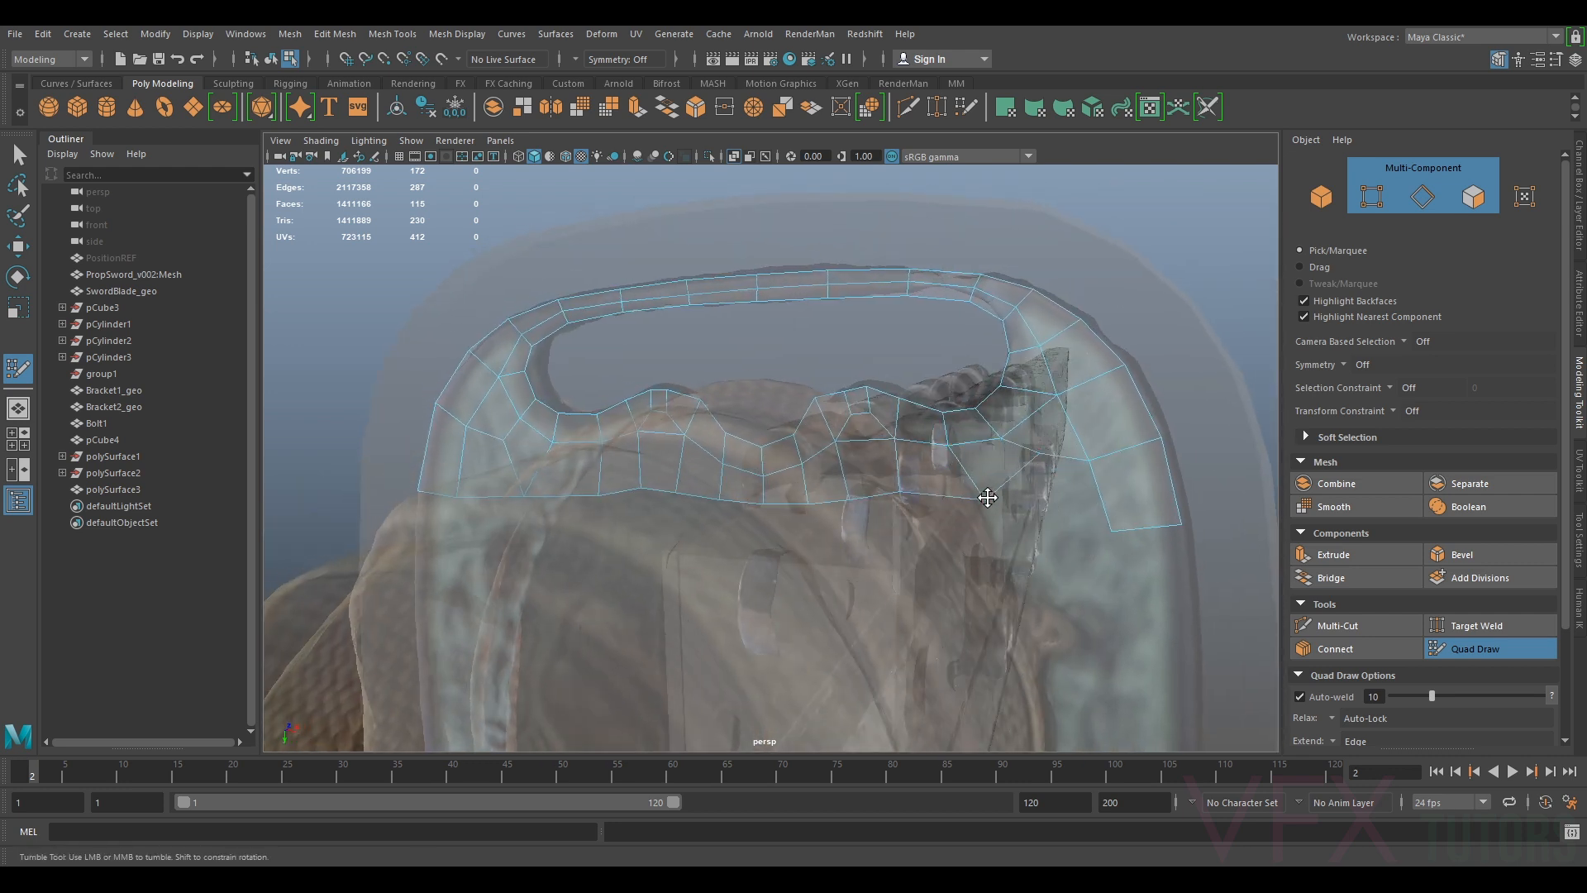
{"action": "left_click", "coordinate": [1043, 460], "text": "shift"}
{"action": "mouse_move", "coordinate": [1029, 421]}
{"action": "left_mouse_down", "text": "shift"}
{"action": "mouse_move", "coordinate": [1049, 411]}
{"action": "mouse_move", "coordinate": [1038, 471]}
{"action": "left_mouse_up", "text": "shift"}
{"action": "middle_click_drag", "start_coordinate": [1038, 471], "coordinate": [1046, 486], "text": "alt"}
{"action": "left_click_drag", "start_coordinate": [1046, 486], "coordinate": [1068, 501]}
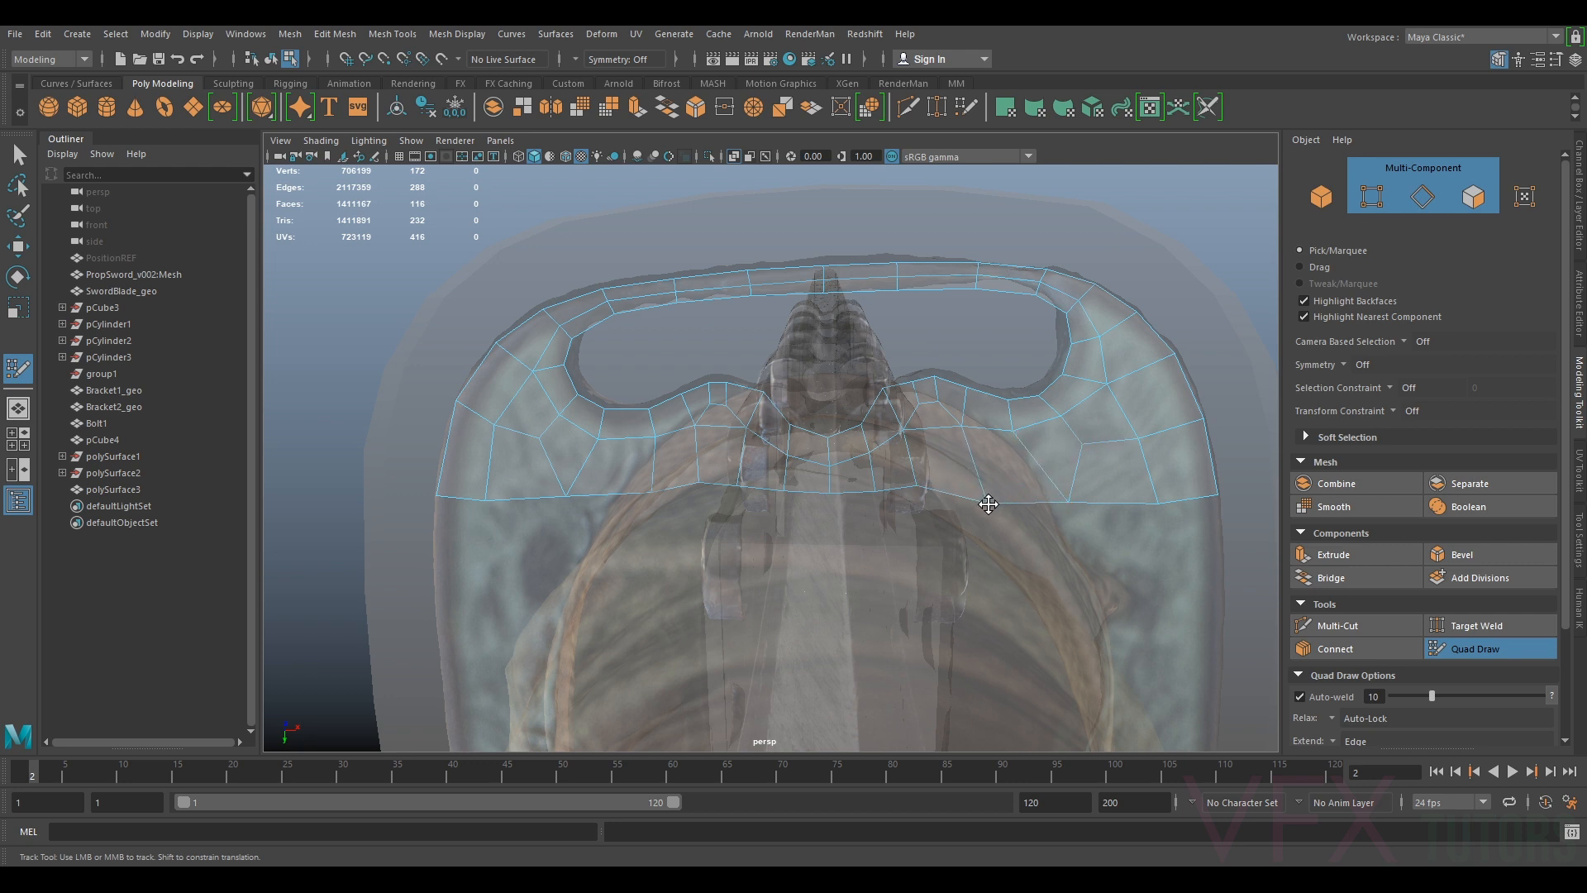
Straighten the upper strip's lower border by shifting its middle vertices downward
{"action": "left_click_drag", "start_coordinate": [917, 486], "coordinate": [926, 494]}
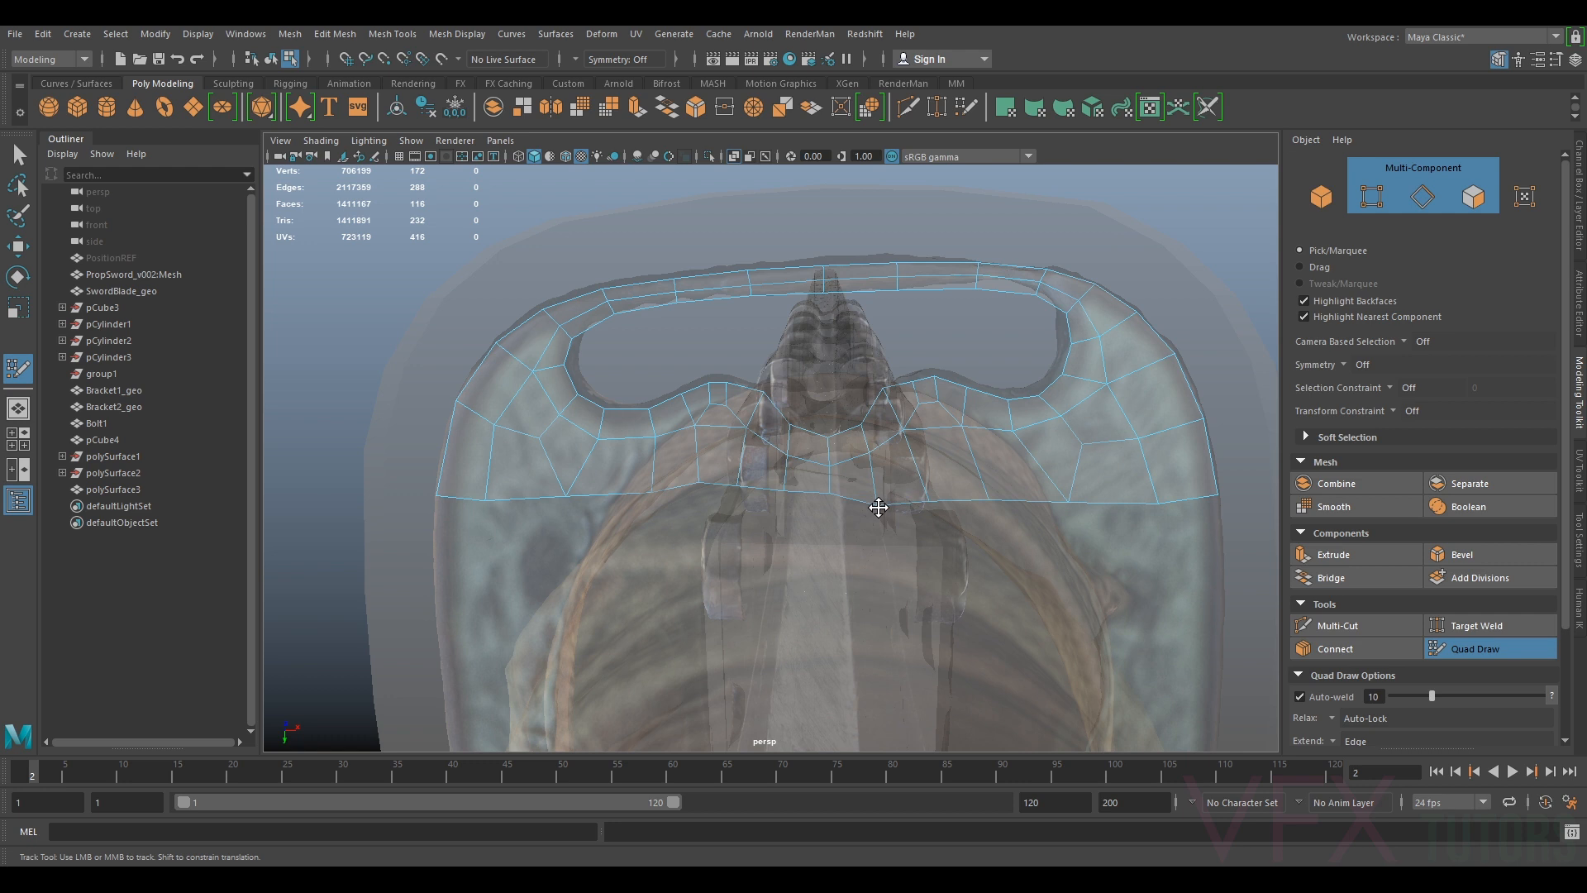
{"action": "mouse_move", "coordinate": [830, 491]}
{"action": "left_mouse_down"}
{"action": "mouse_move", "coordinate": [778, 513]}
{"action": "mouse_move", "coordinate": [696, 514]}
{"action": "left_mouse_up"}
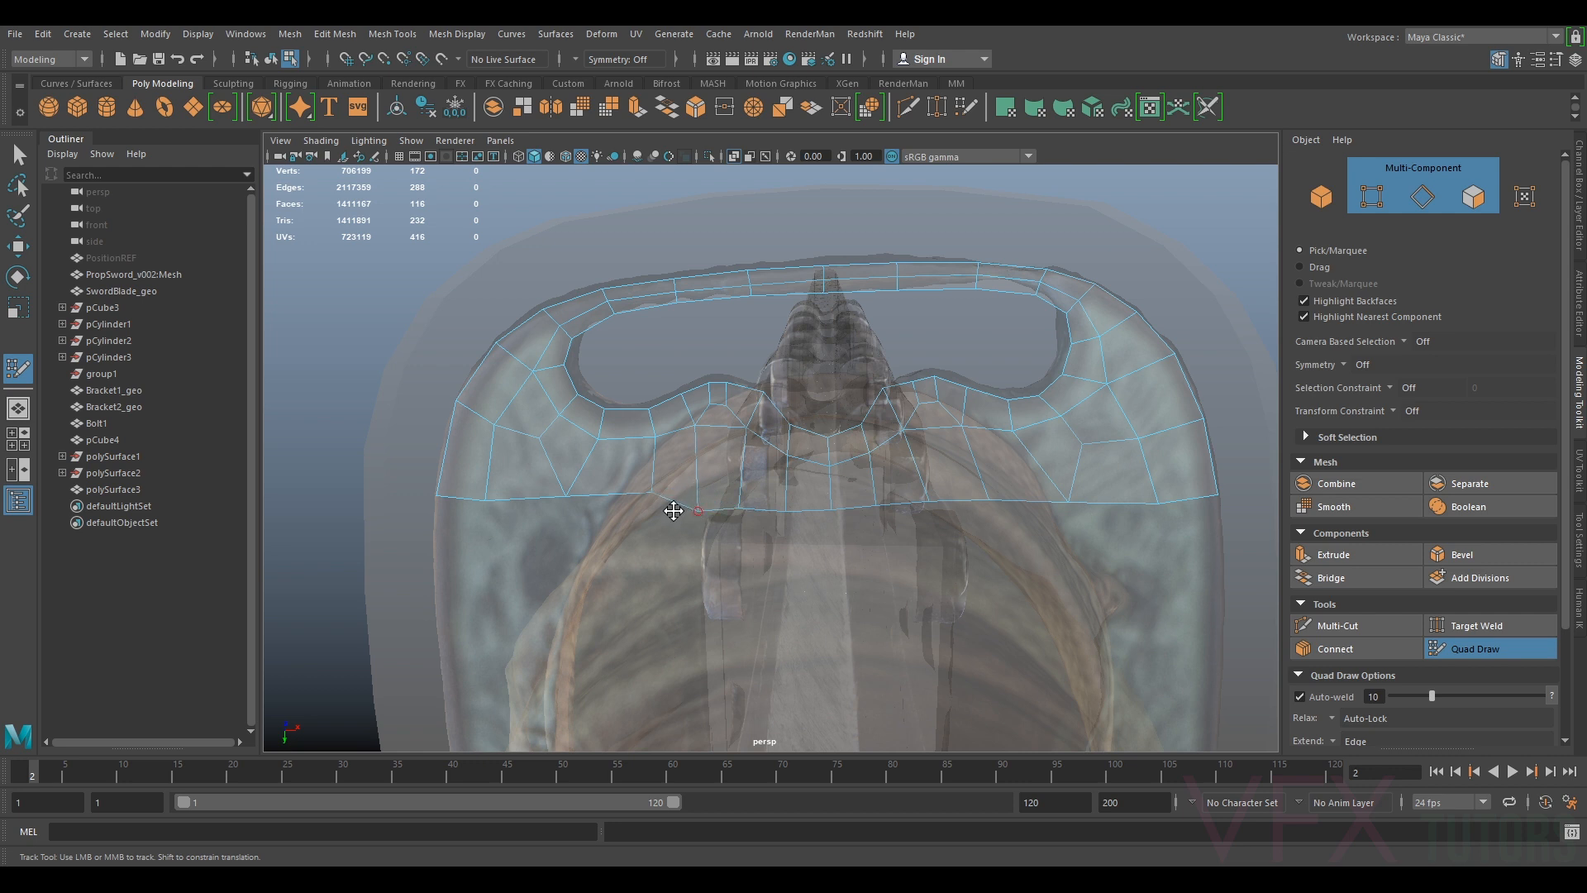
{"action": "middle_click_drag", "start_coordinate": [674, 511], "coordinate": [739, 479], "text": "alt"}
{"action": "left_click_drag", "start_coordinate": [719, 460], "coordinate": [720, 478]}
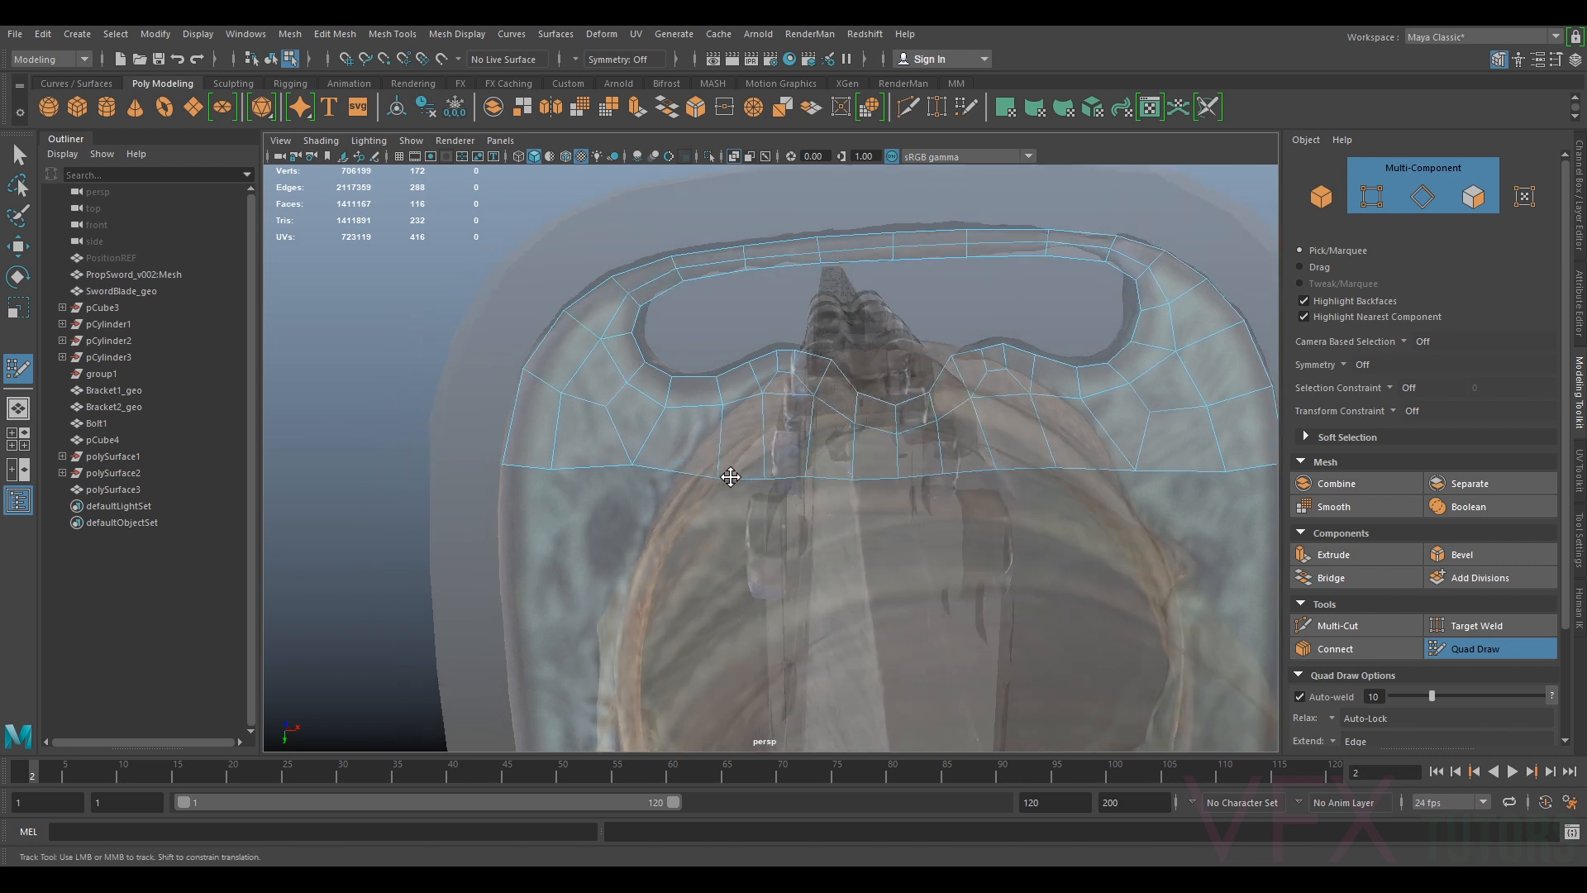
Start a new row of five quads beneath the upper strip, working inward from the guard's left edge
{"action": "middle_click_drag", "start_coordinate": [581, 551], "coordinate": [700, 447], "text": "alt"}
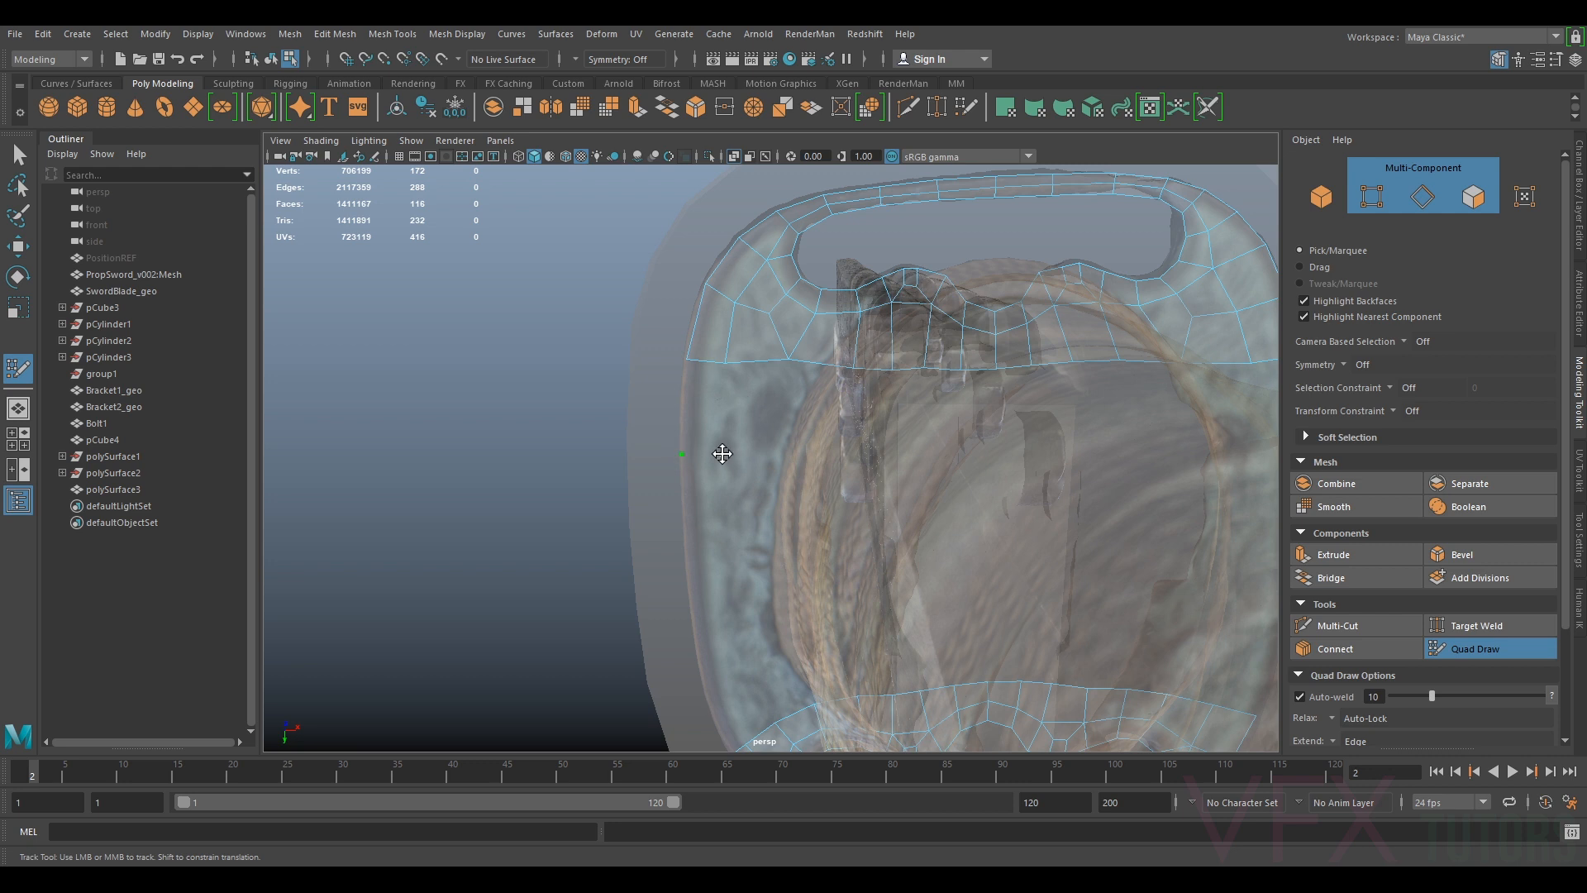
{"action": "left_click", "coordinate": [748, 427], "text": "shift"}
{"action": "left_click", "coordinate": [703, 409], "text": "shift"}
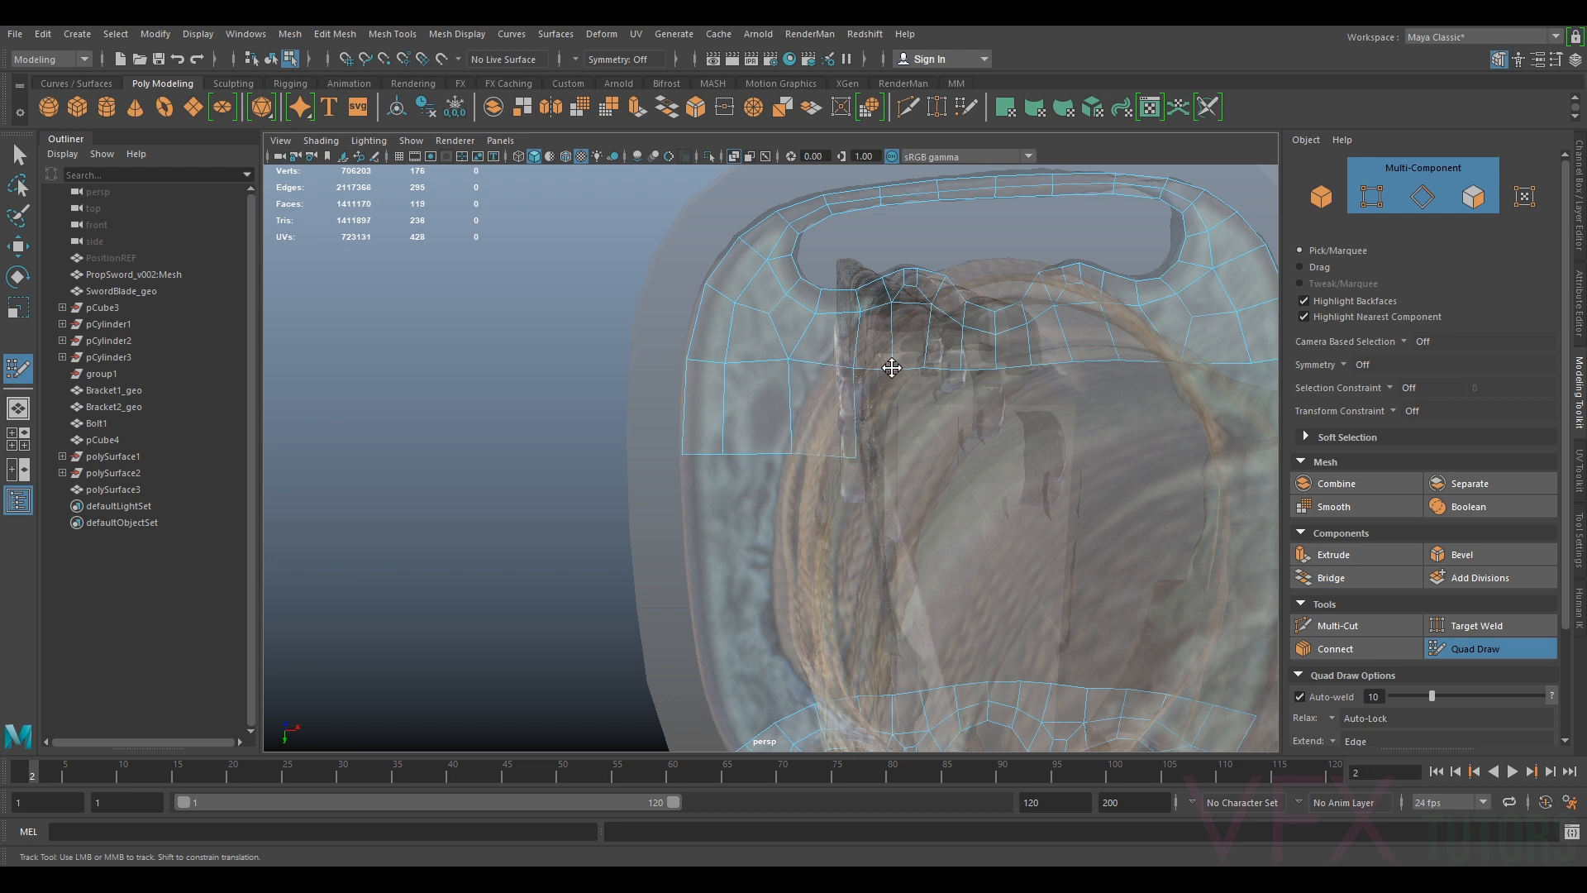
{"action": "left_click", "coordinate": [882, 397], "text": "shift"}
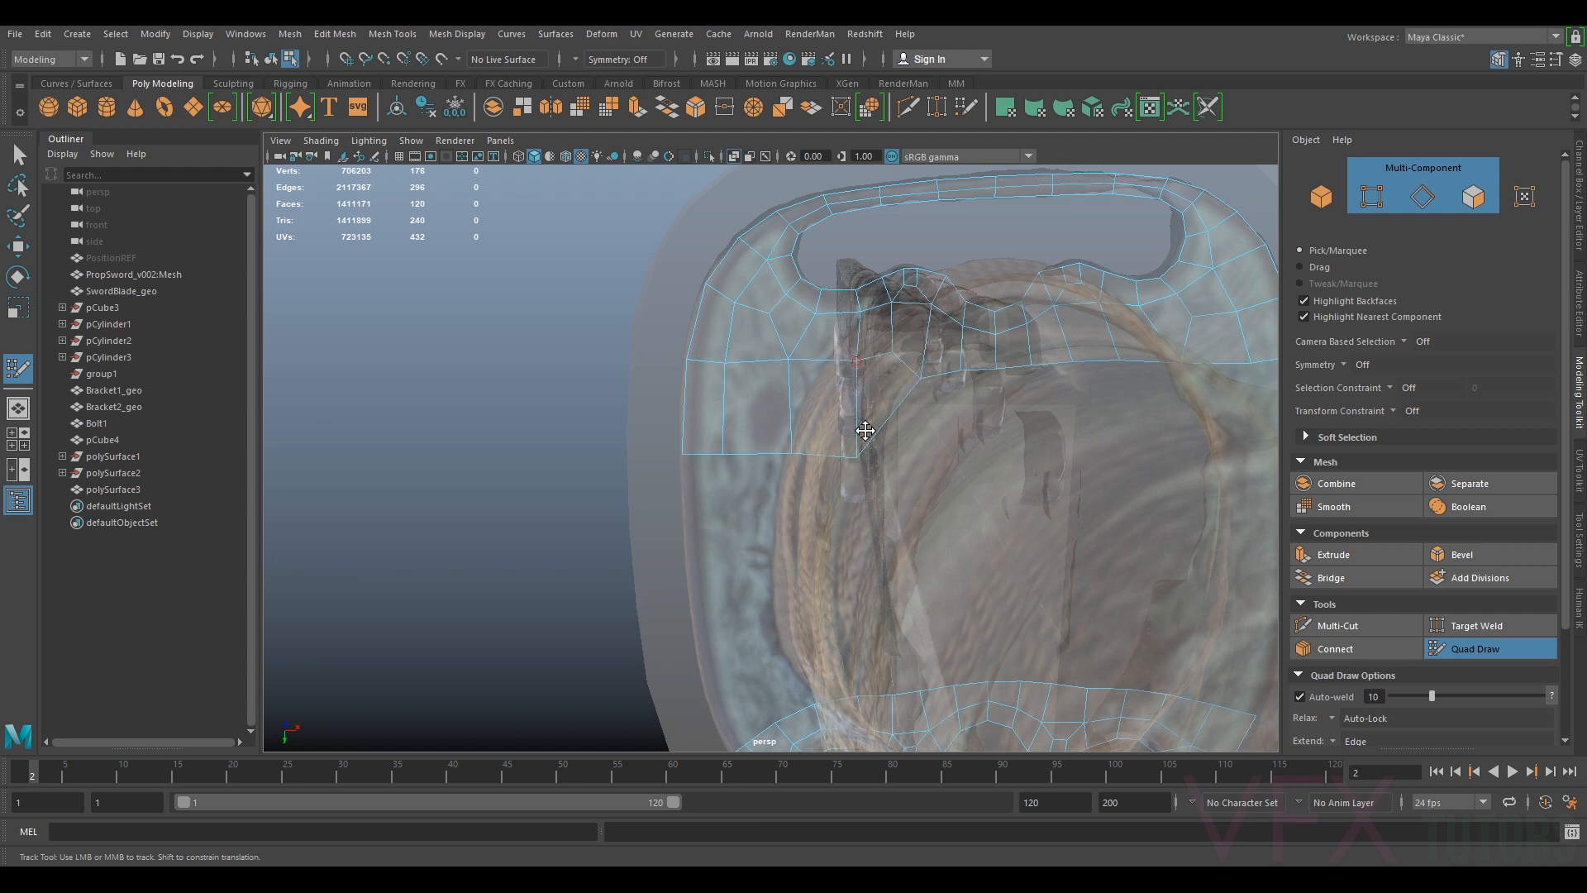
{"action": "left_click", "coordinate": [957, 457], "text": "shift"}
{"action": "mouse_move", "coordinate": [891, 354]}
{"action": "left_mouse_down", "text": "shift"}
{"action": "mouse_move", "coordinate": [876, 363]}
{"action": "mouse_move", "coordinate": [898, 371]}
{"action": "mouse_move", "coordinate": [780, 371]}
{"action": "mouse_move", "coordinate": [835, 372]}
{"action": "left_mouse_up", "text": "shift"}
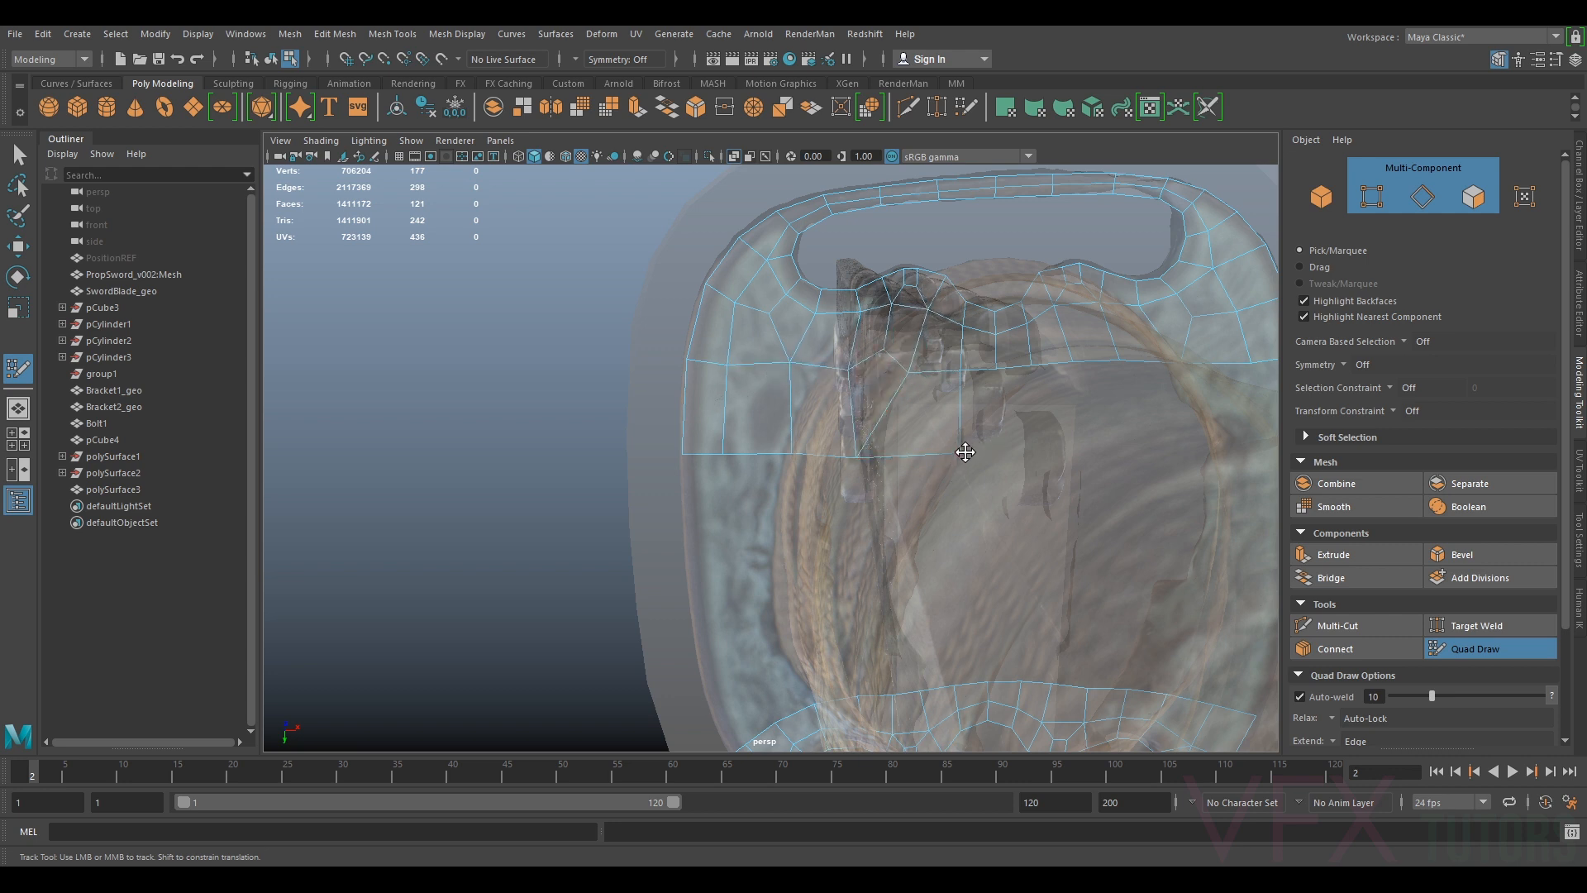
Continue the new row beneath the upper strip with three more quads across the middle of the guard
{"action": "left_click_drag", "start_coordinate": [966, 452], "coordinate": [801, 474], "text": "alt"}
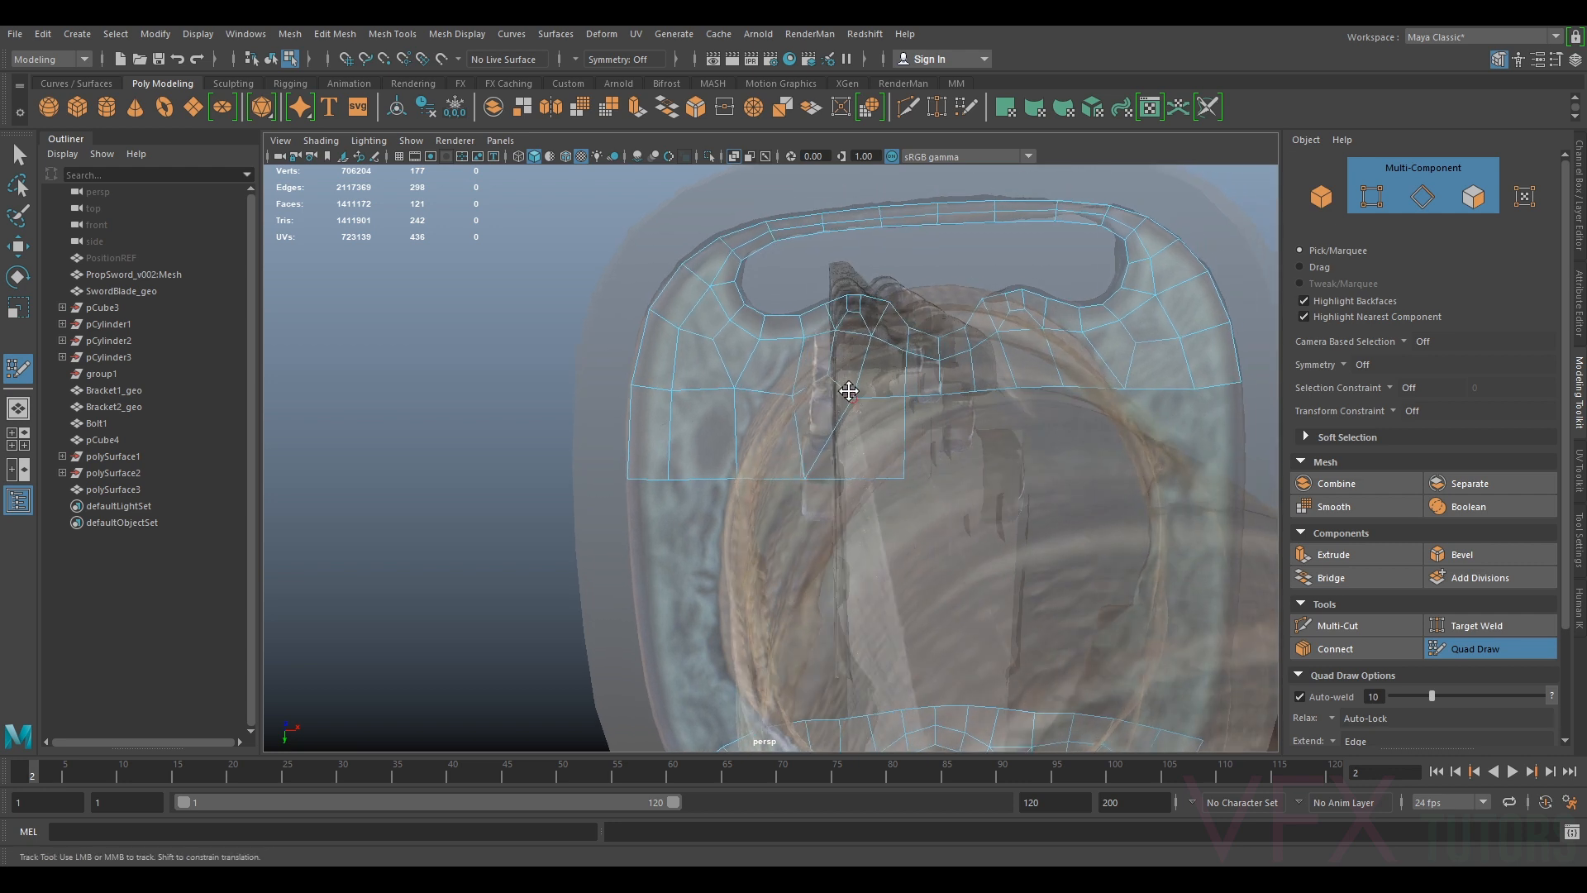
{"action": "left_click", "coordinate": [942, 475], "text": "shift"}
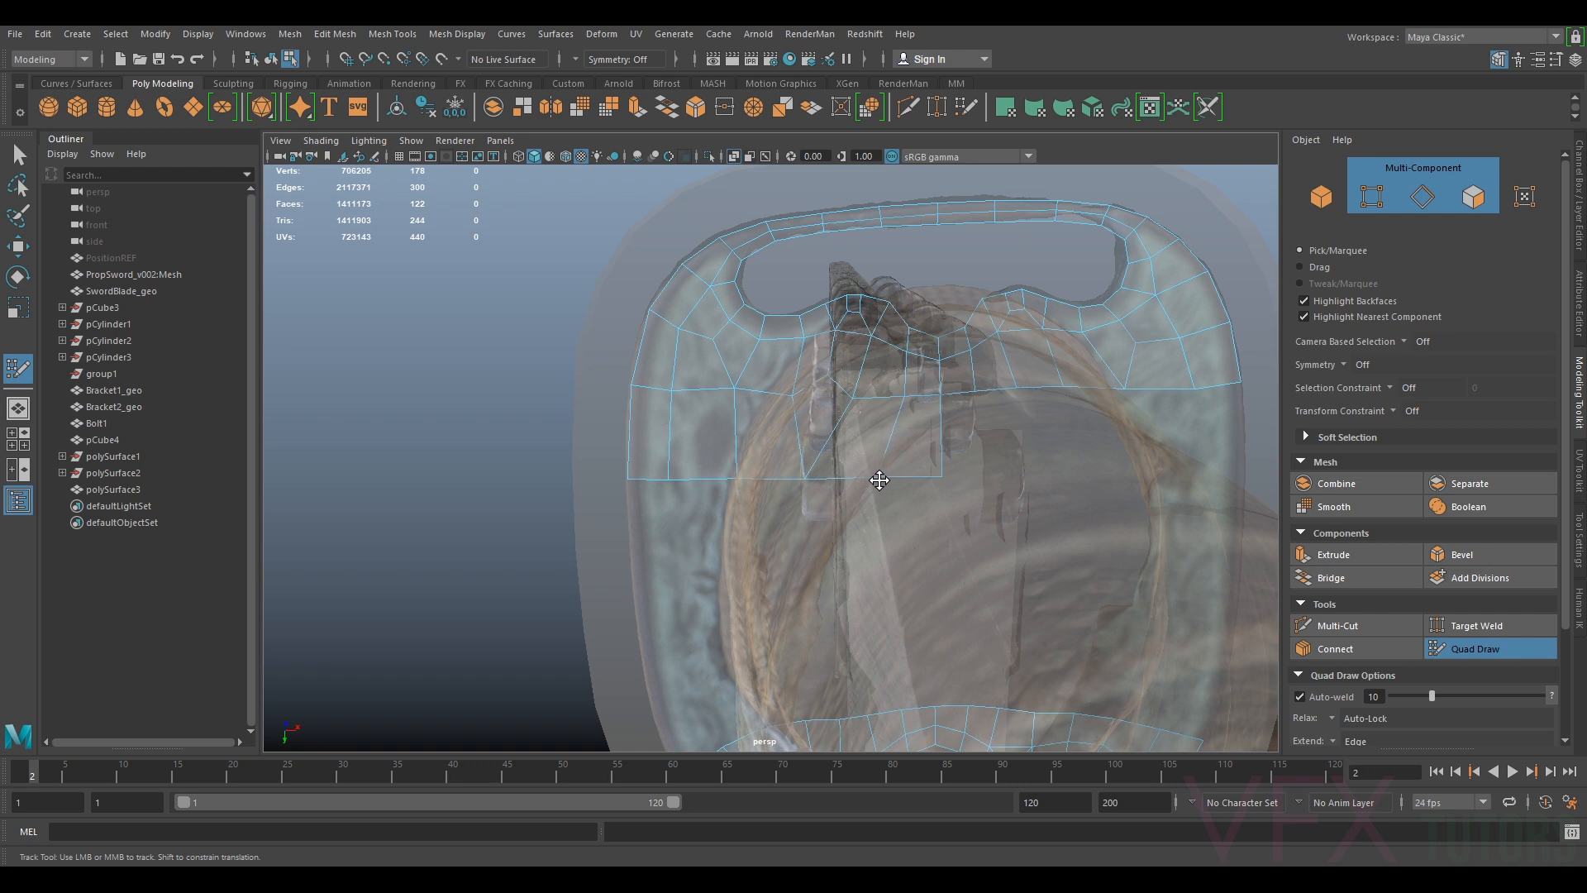
{"action": "left_click", "coordinate": [986, 471], "text": "shift"}
{"action": "left_click_drag", "start_coordinate": [988, 475], "coordinate": [994, 472]}
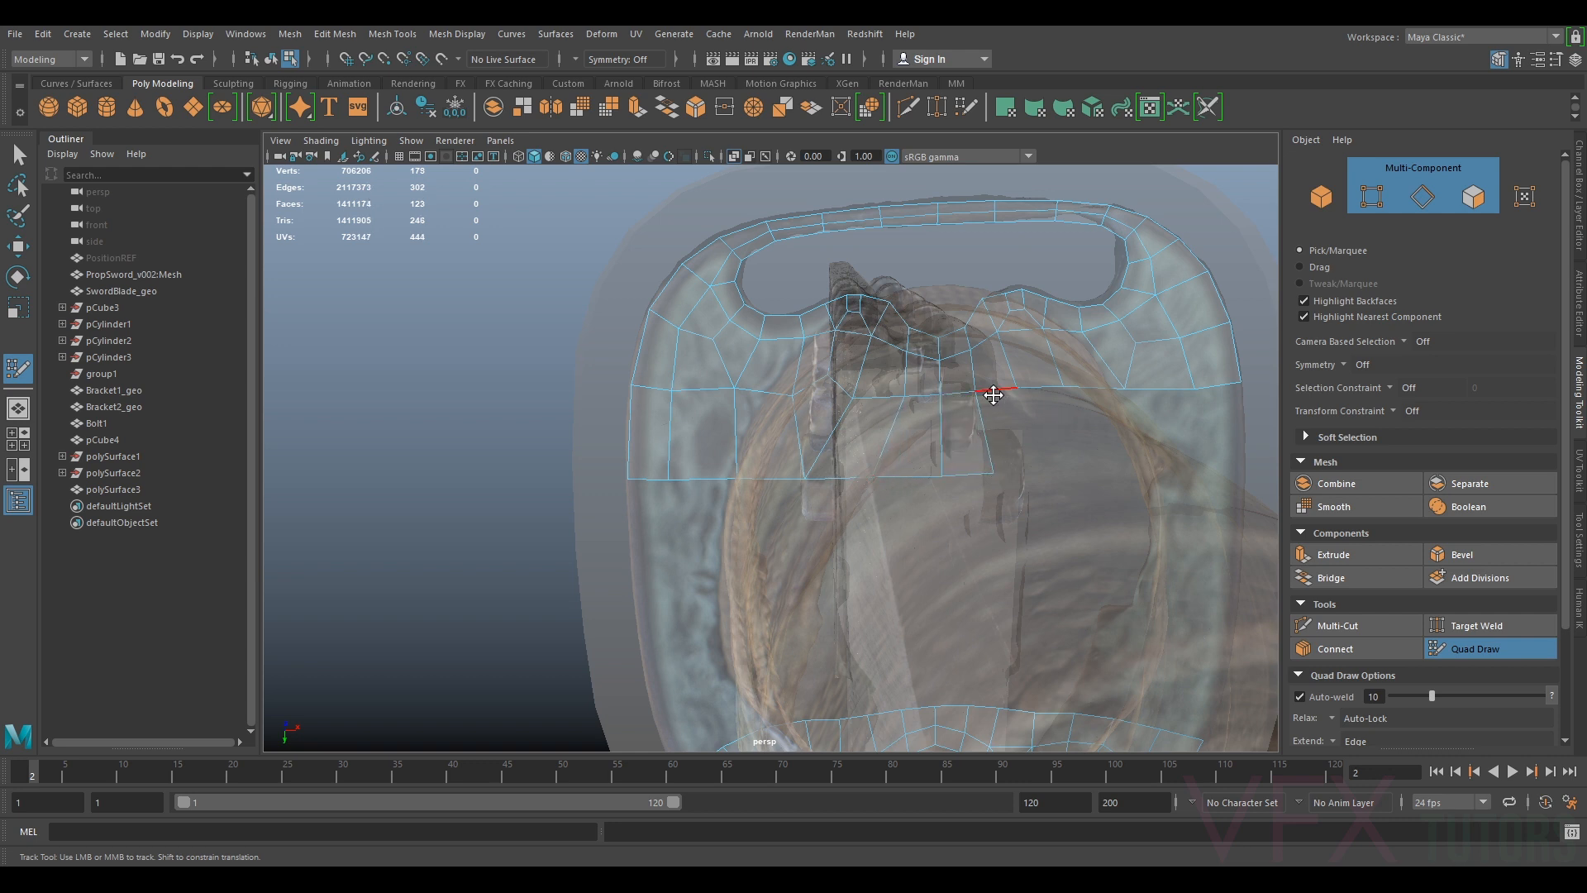
{"action": "left_click", "coordinate": [1038, 468], "text": "shift"}
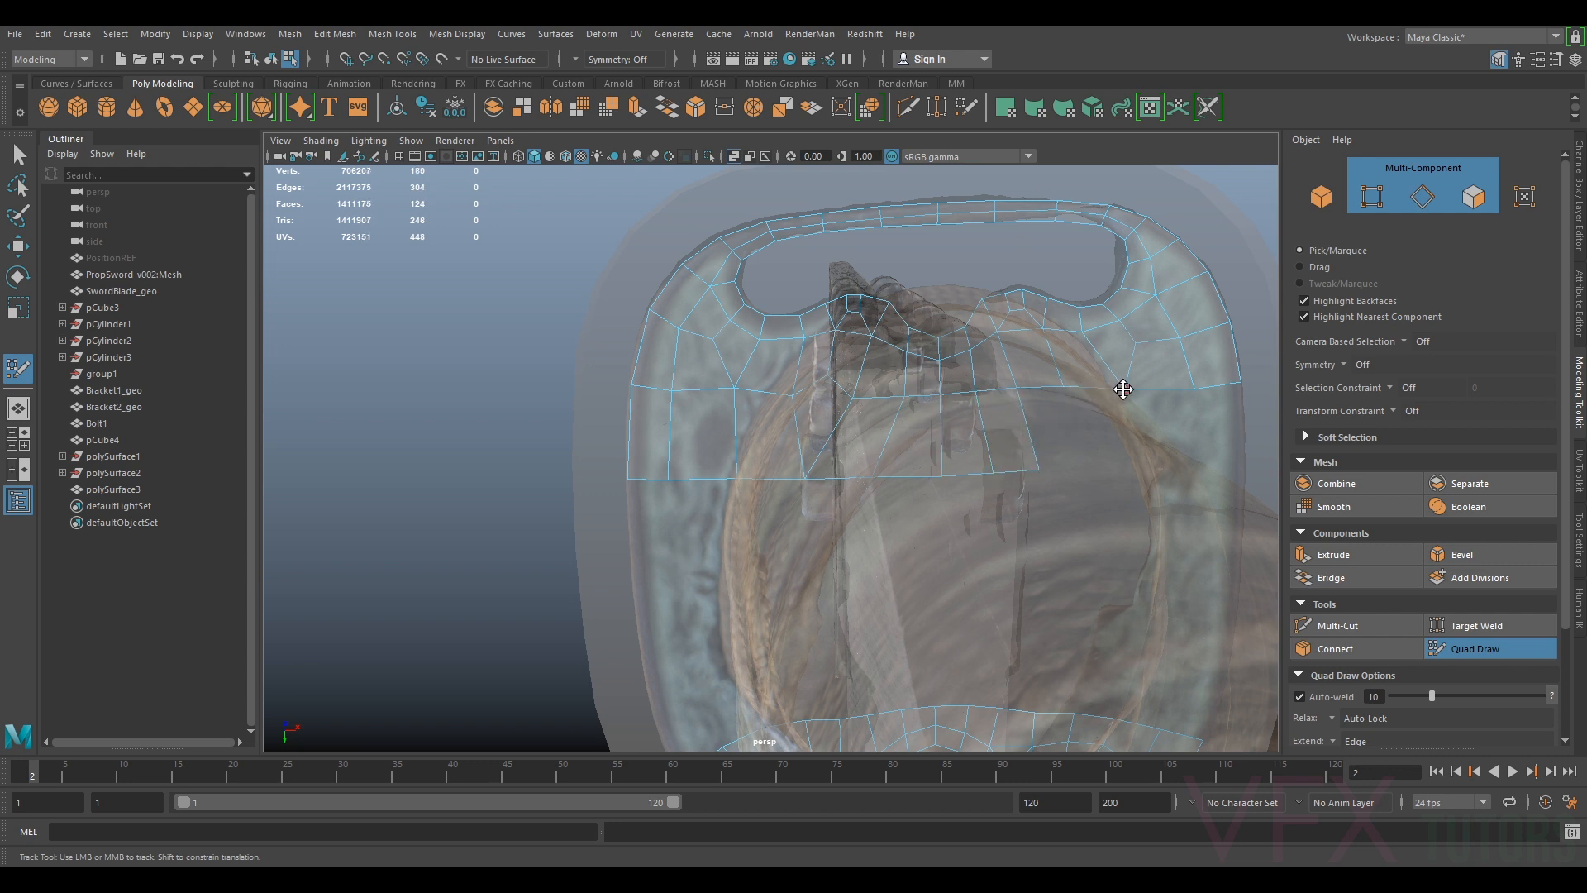
Complete the row with three quads out to the guard's right edge, and even out its vertices by shifting the lower border and relaxing the interior
{"action": "middle_click_drag", "start_coordinate": [1125, 433], "coordinate": [1084, 441], "text": "alt"}
{"action": "left_click", "coordinate": [1023, 425], "text": "shift"}
{"action": "left_click_drag", "start_coordinate": [1076, 421], "coordinate": [1070, 437]}
{"action": "key", "text": "ctrl+z"}
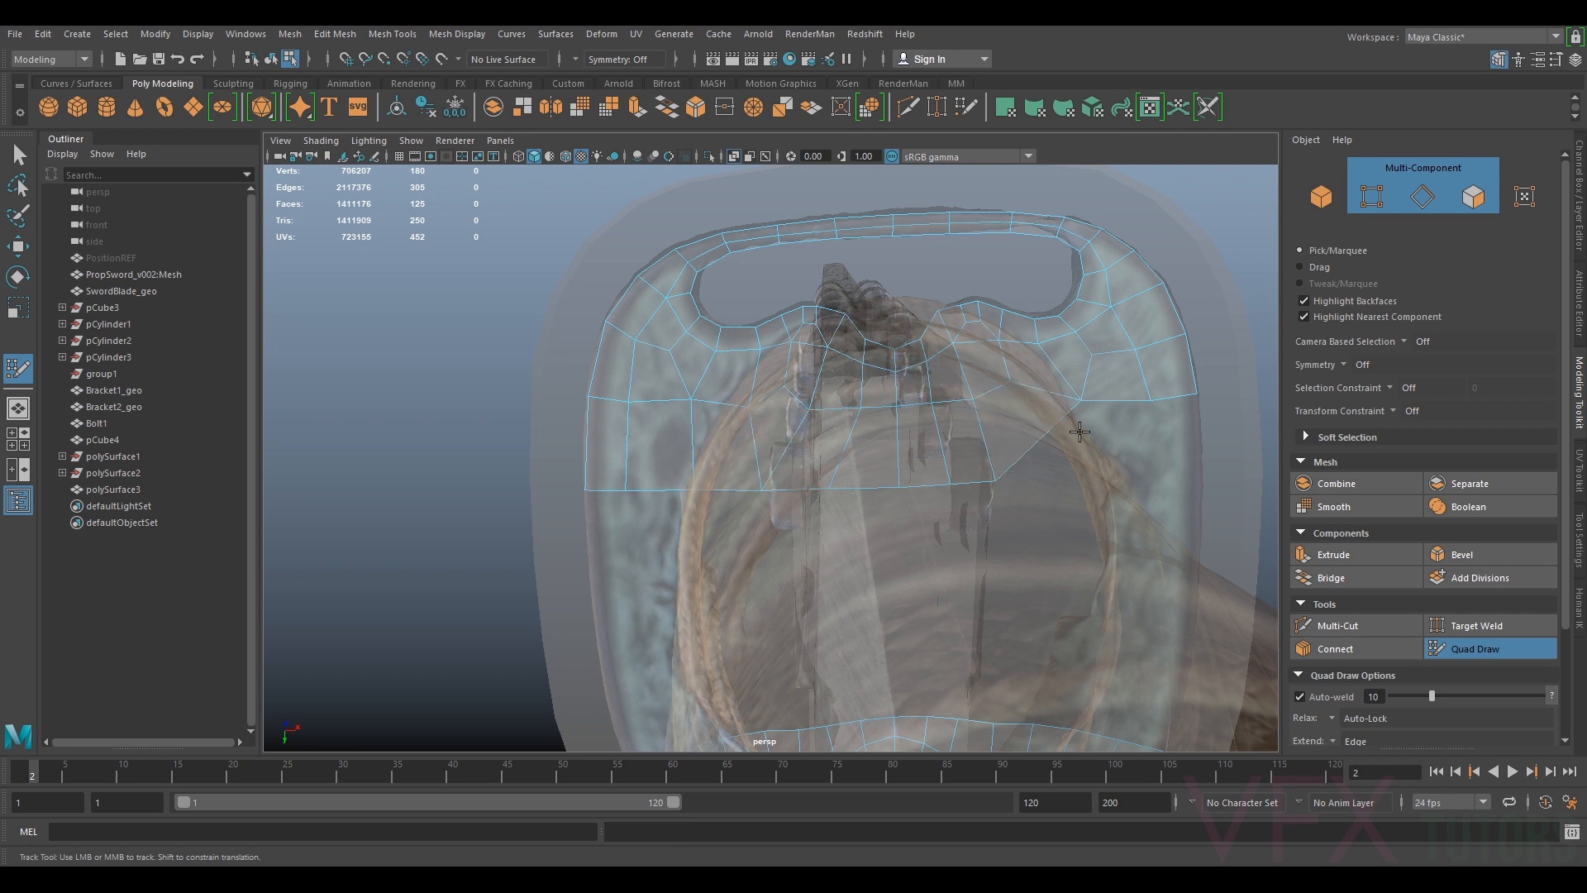
{"action": "left_click", "coordinate": [1152, 477], "text": "shift"}
{"action": "left_click", "coordinate": [1090, 450], "text": "shift"}
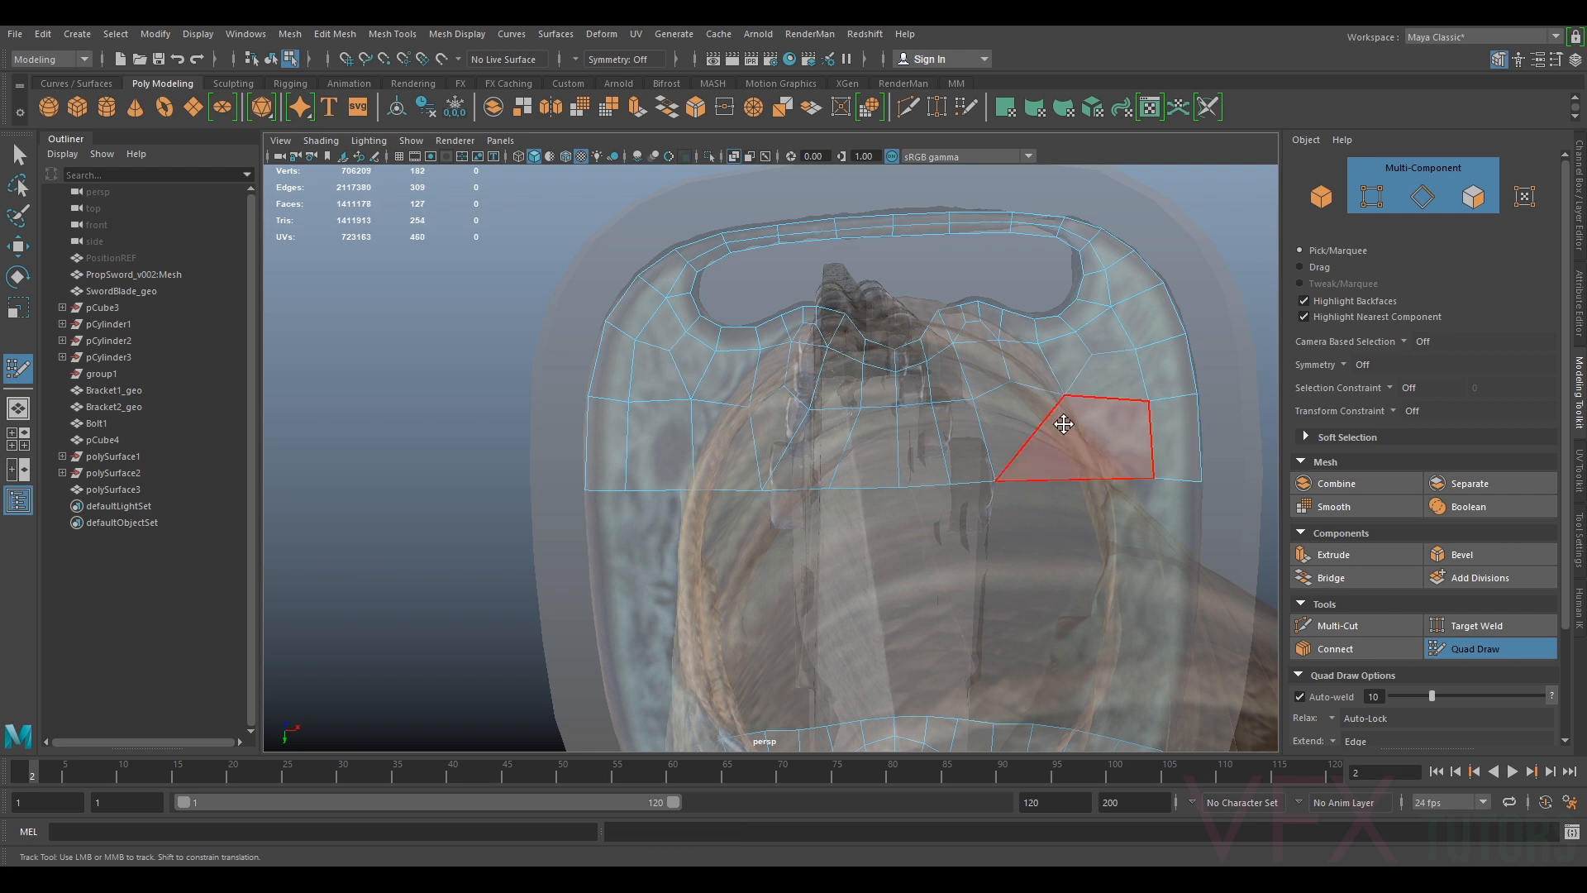
{"action": "left_click_drag", "start_coordinate": [995, 478], "coordinate": [1071, 473]}
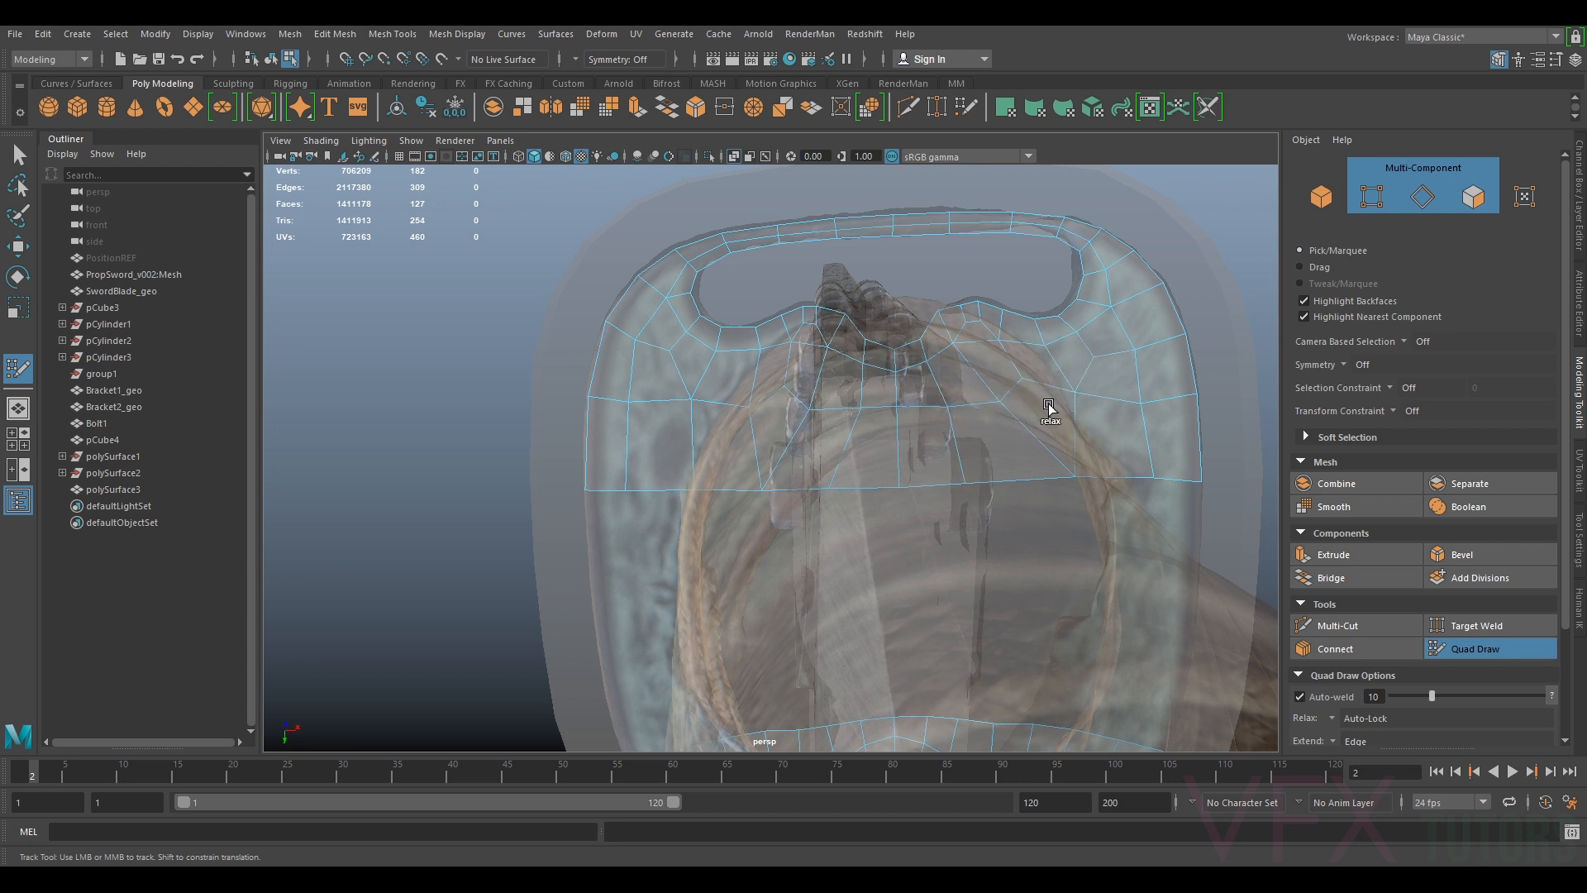
{"action": "left_click_drag", "start_coordinate": [954, 448], "coordinate": [782, 414], "text": "shift"}
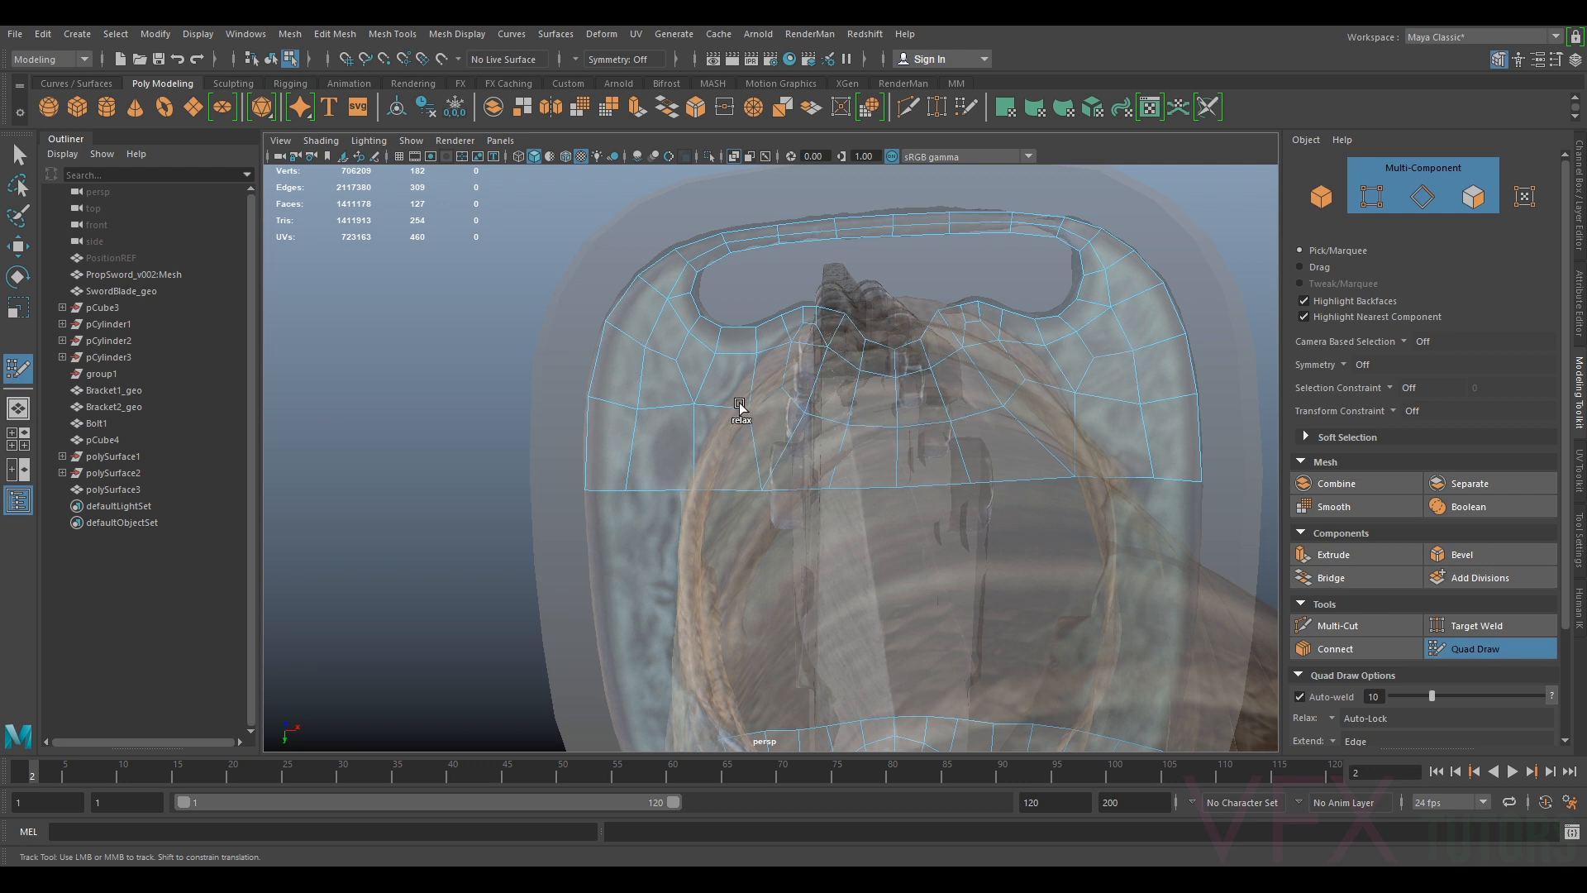
Start another row beneath it with two quads at the guard's left edge
{"action": "scroll", "coordinate": [924, 418], "scroll_direction": "down", "scroll_amount": 2}
{"action": "middle_click_drag", "start_coordinate": [959, 461], "coordinate": [987, 381], "text": "alt"}
{"action": "scroll", "coordinate": [987, 380], "scroll_direction": "up", "scroll_amount": 1}
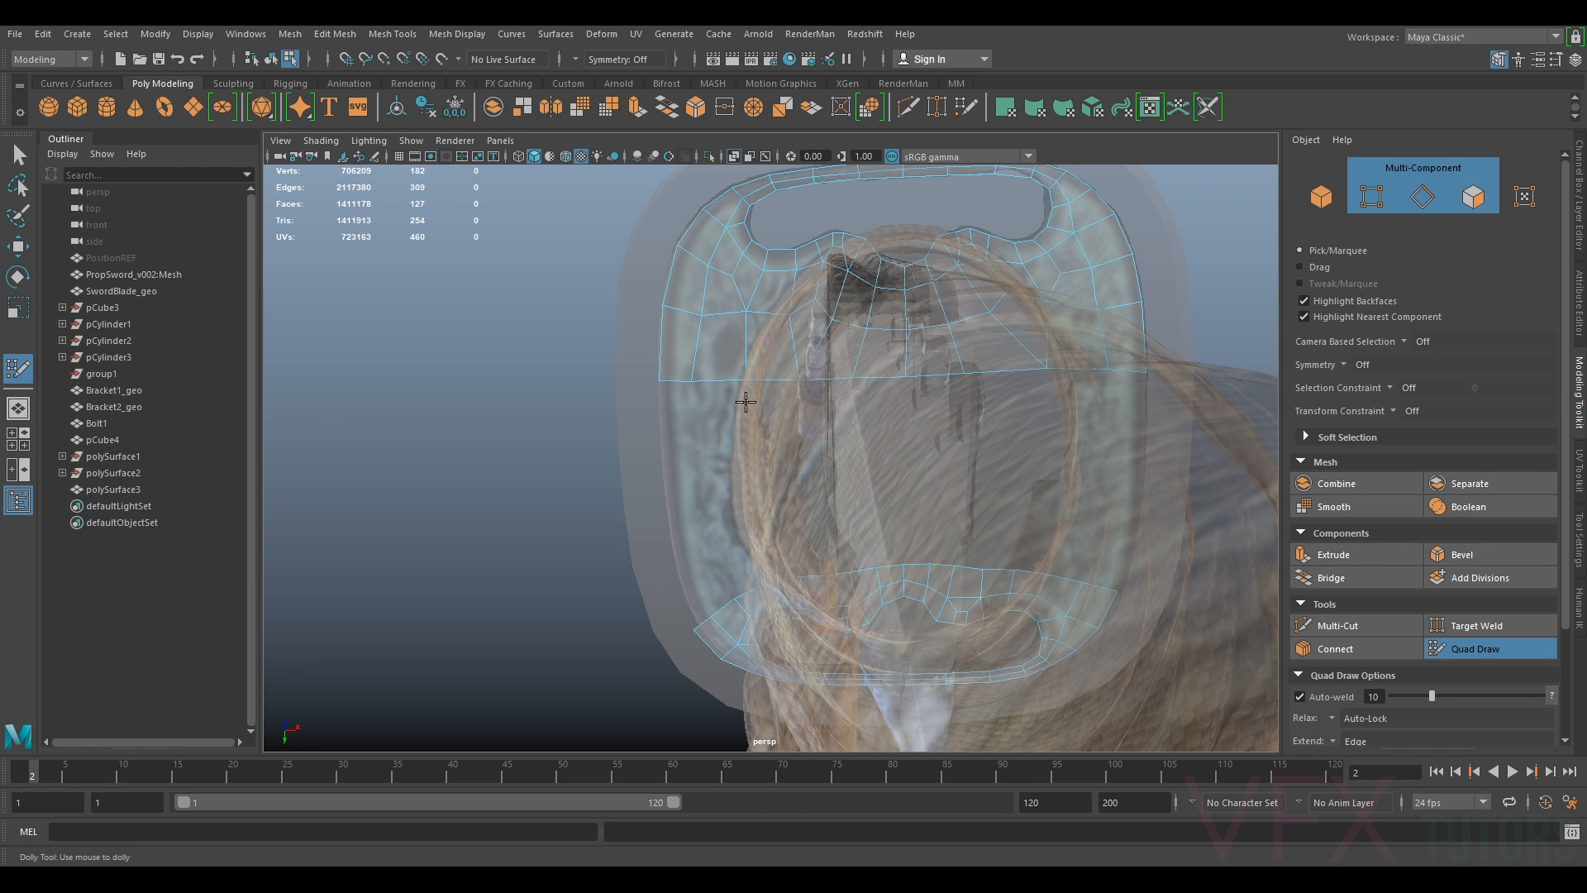
{"action": "scroll", "coordinate": [678, 404], "scroll_direction": "up", "scroll_amount": 1}
{"action": "left_click_drag", "start_coordinate": [675, 364], "coordinate": [686, 364]}
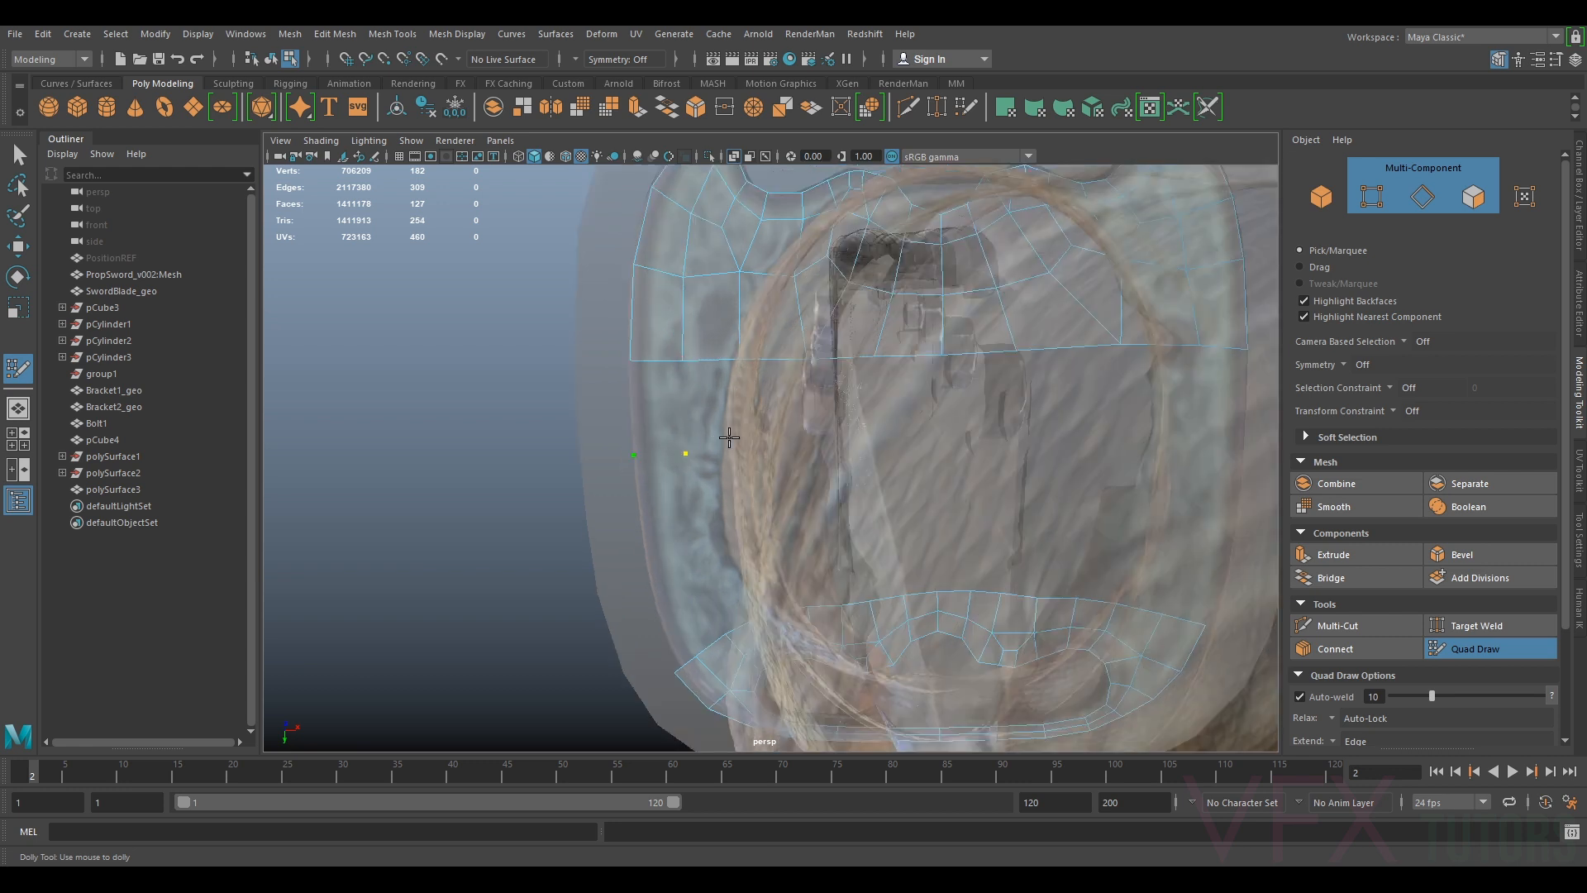
{"action": "left_click", "coordinate": [652, 415], "text": "shift"}
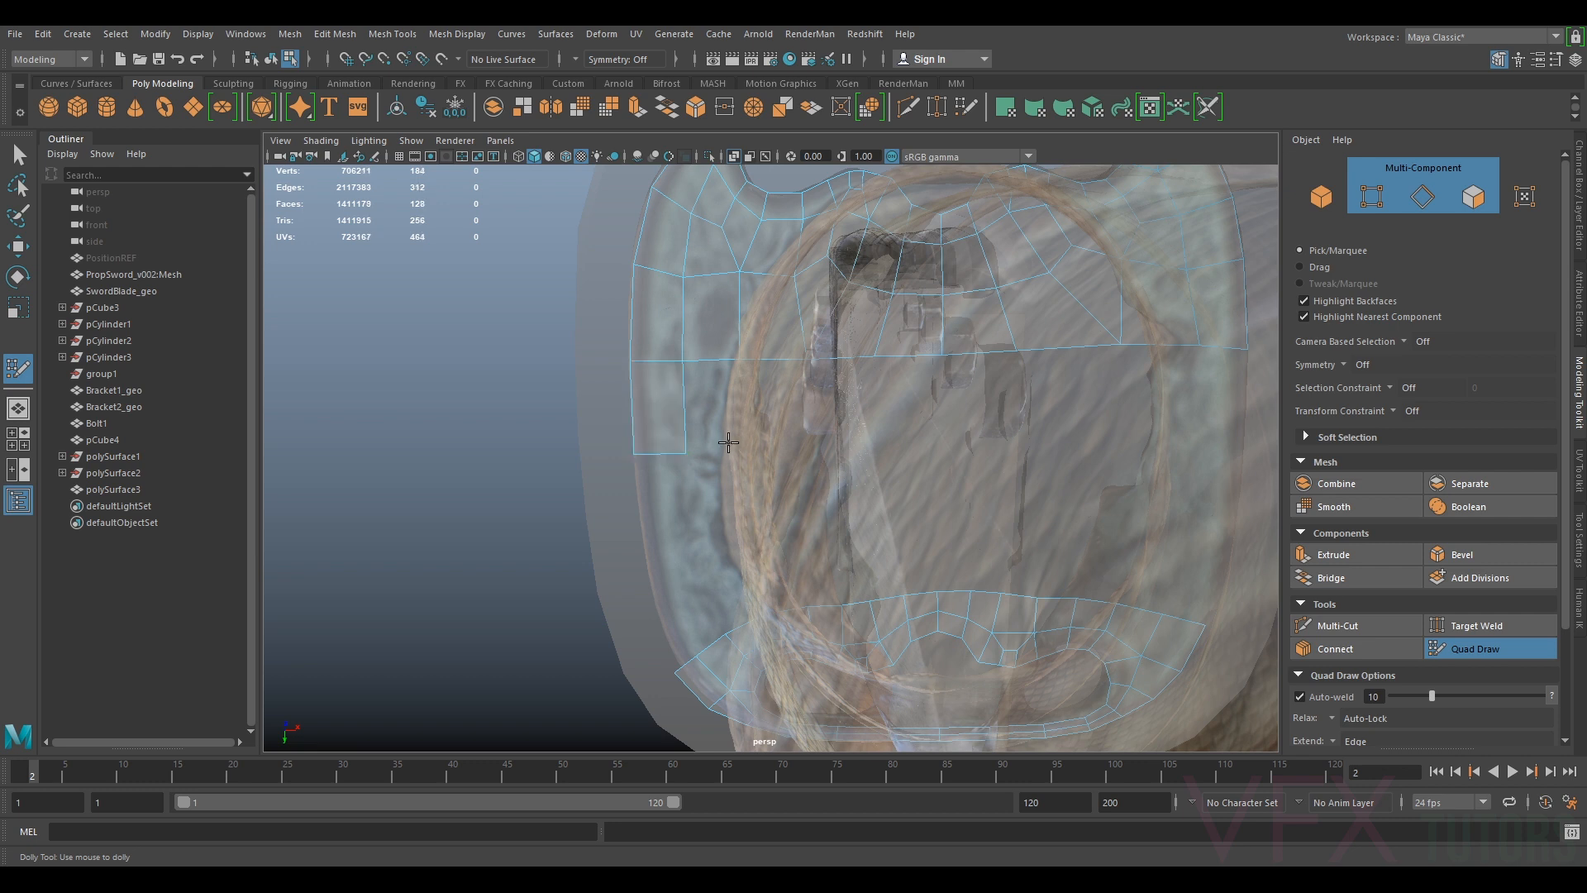
{"action": "scroll", "coordinate": [720, 441], "scroll_direction": "down", "scroll_amount": 2}
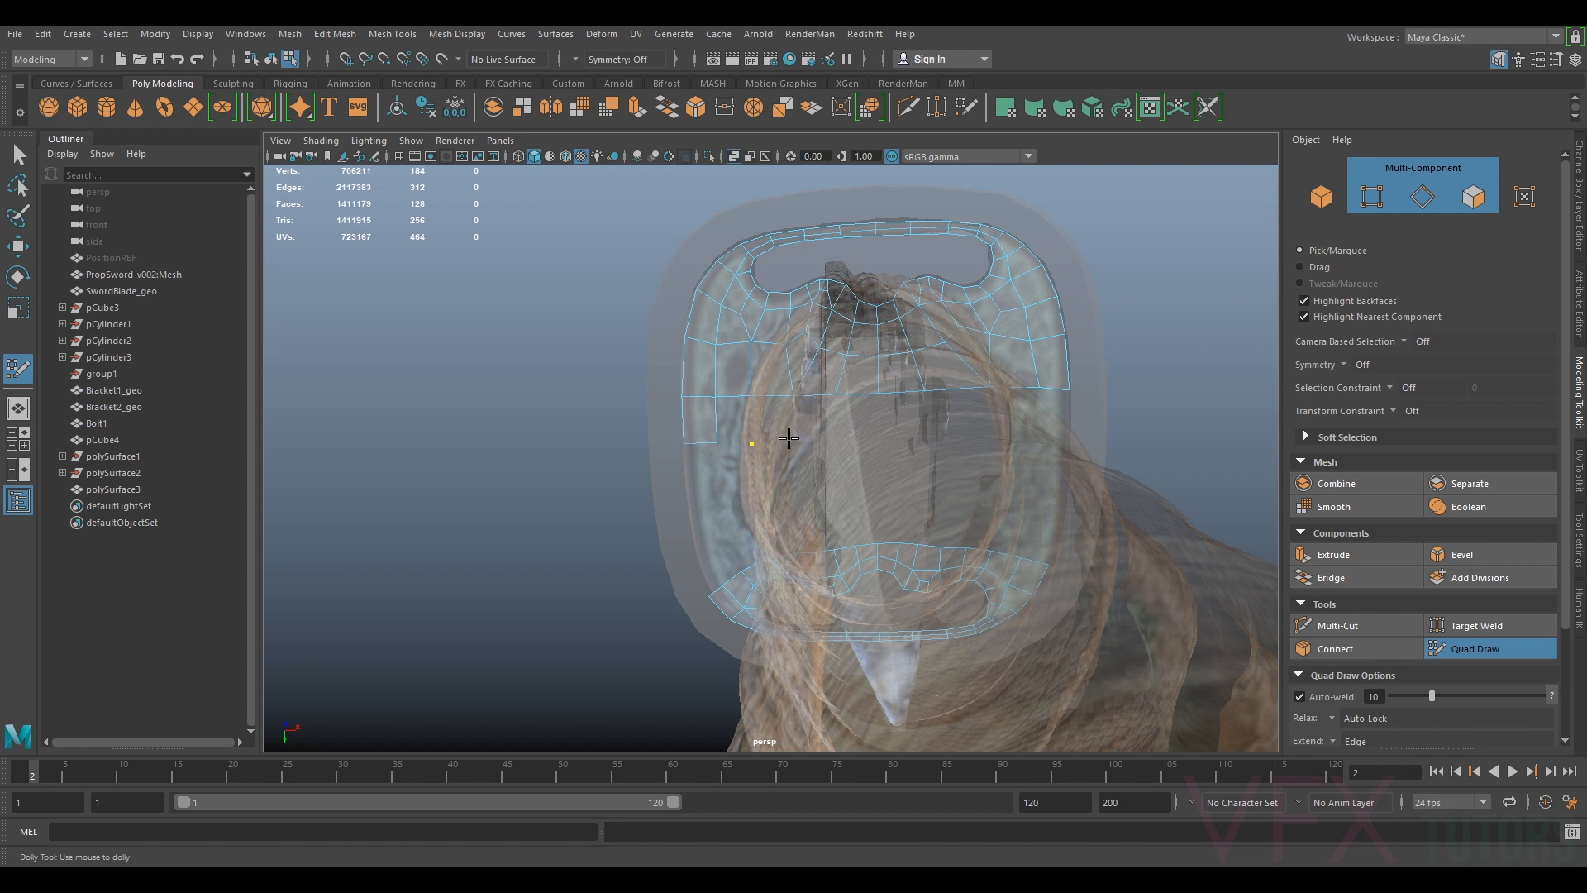
{"action": "left_click", "coordinate": [731, 423], "text": "shift"}
Extend the lowest row with seven more quads across the guard to its right edge
{"action": "scroll", "coordinate": [820, 496], "scroll_direction": "up", "scroll_amount": 3}
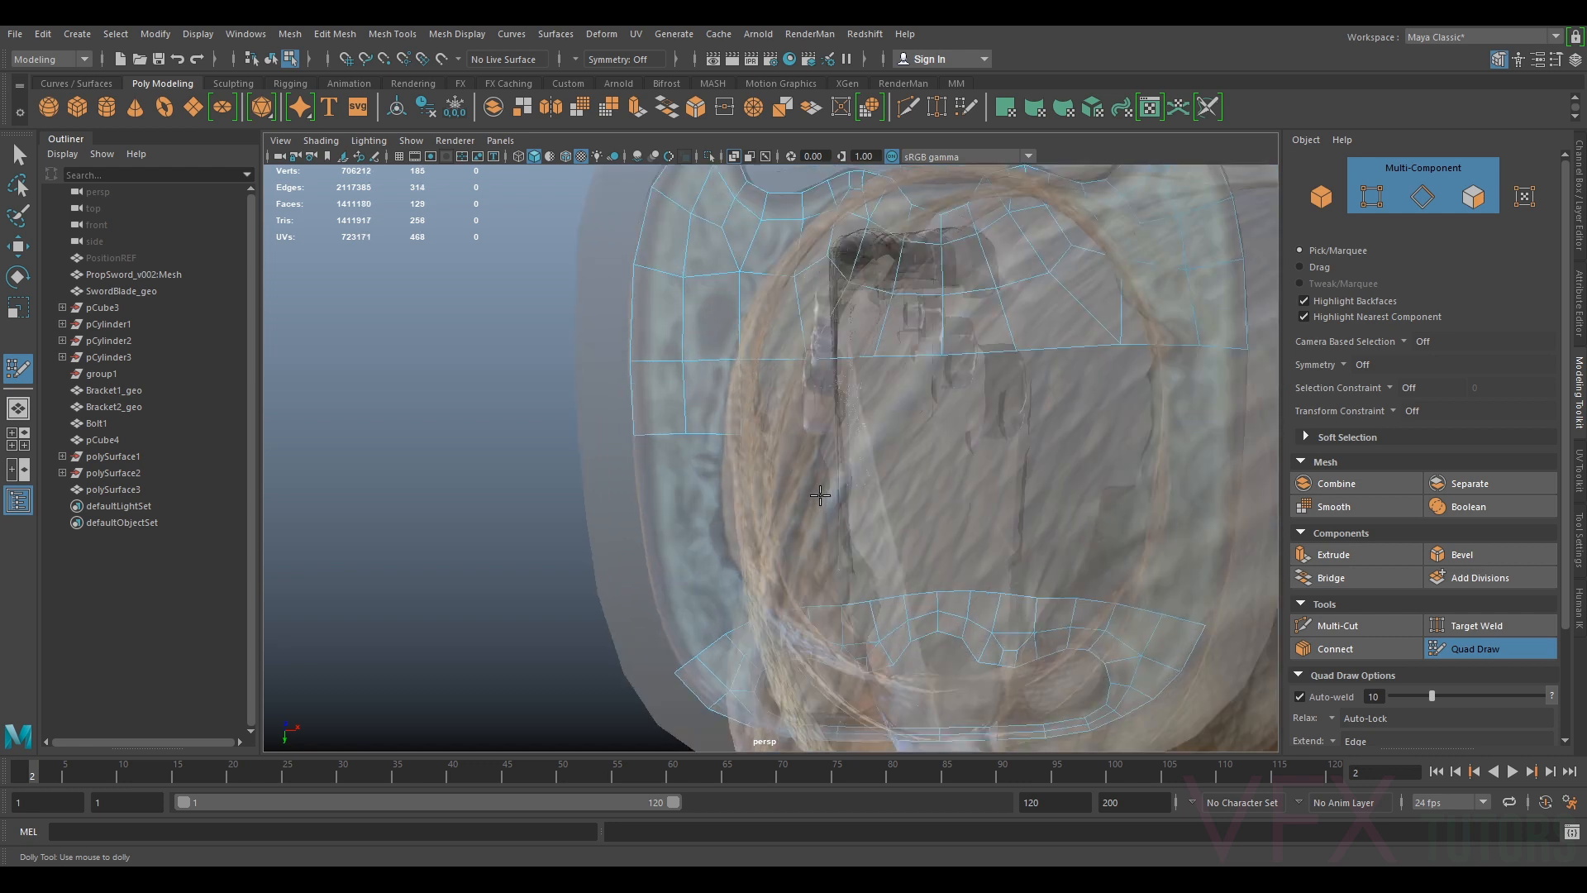
{"action": "left_click", "coordinate": [807, 437]}
{"action": "left_click", "coordinate": [940, 422], "text": "shift"}
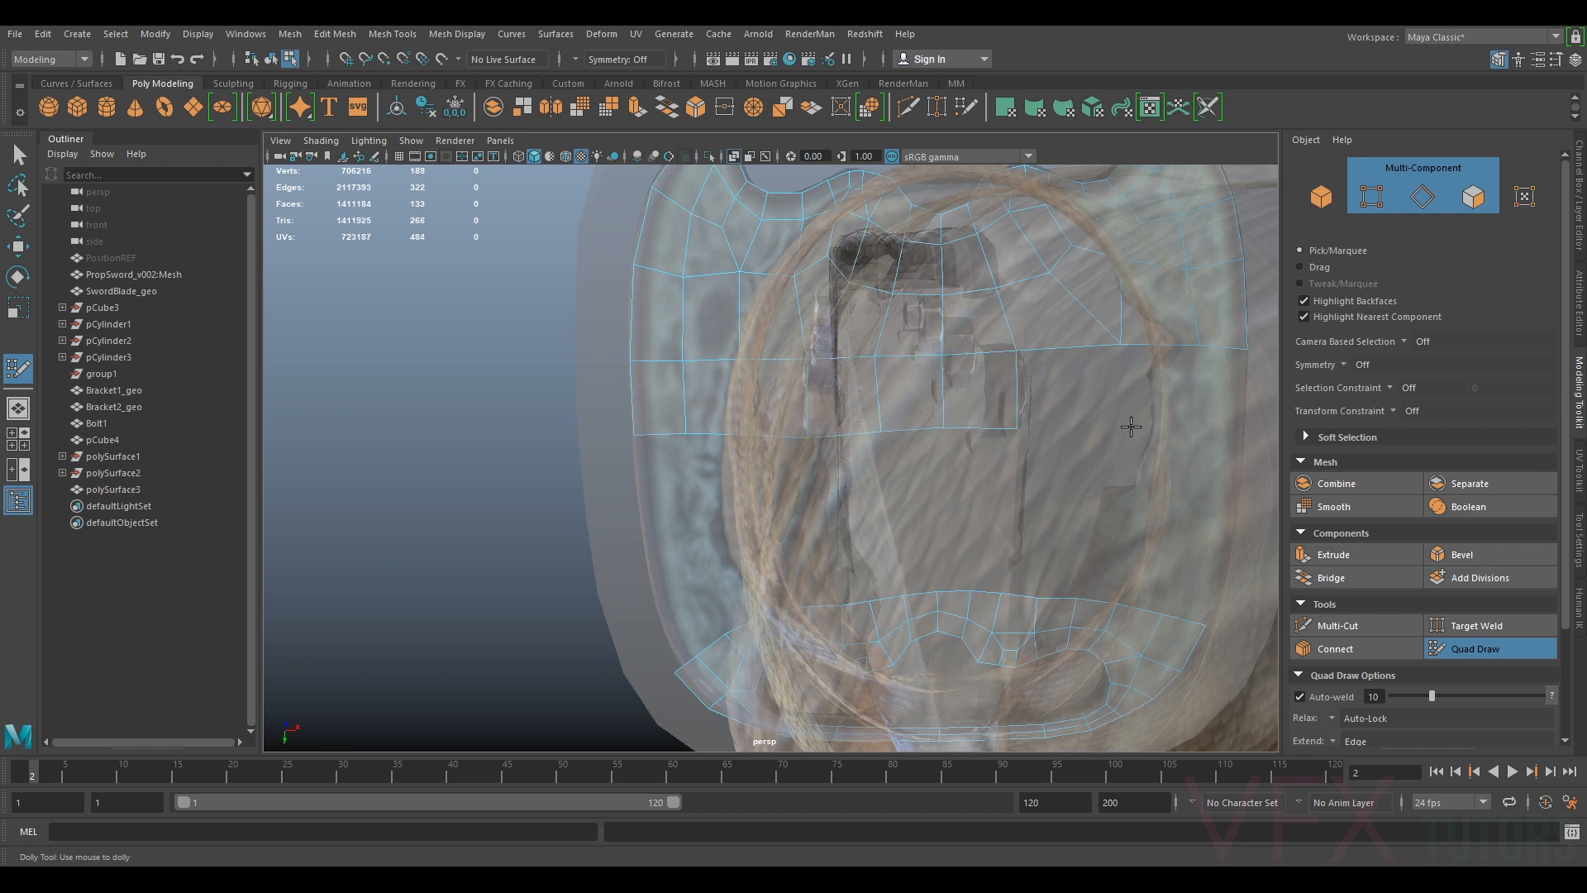
{"action": "left_click", "coordinate": [1101, 392], "text": "shift"}
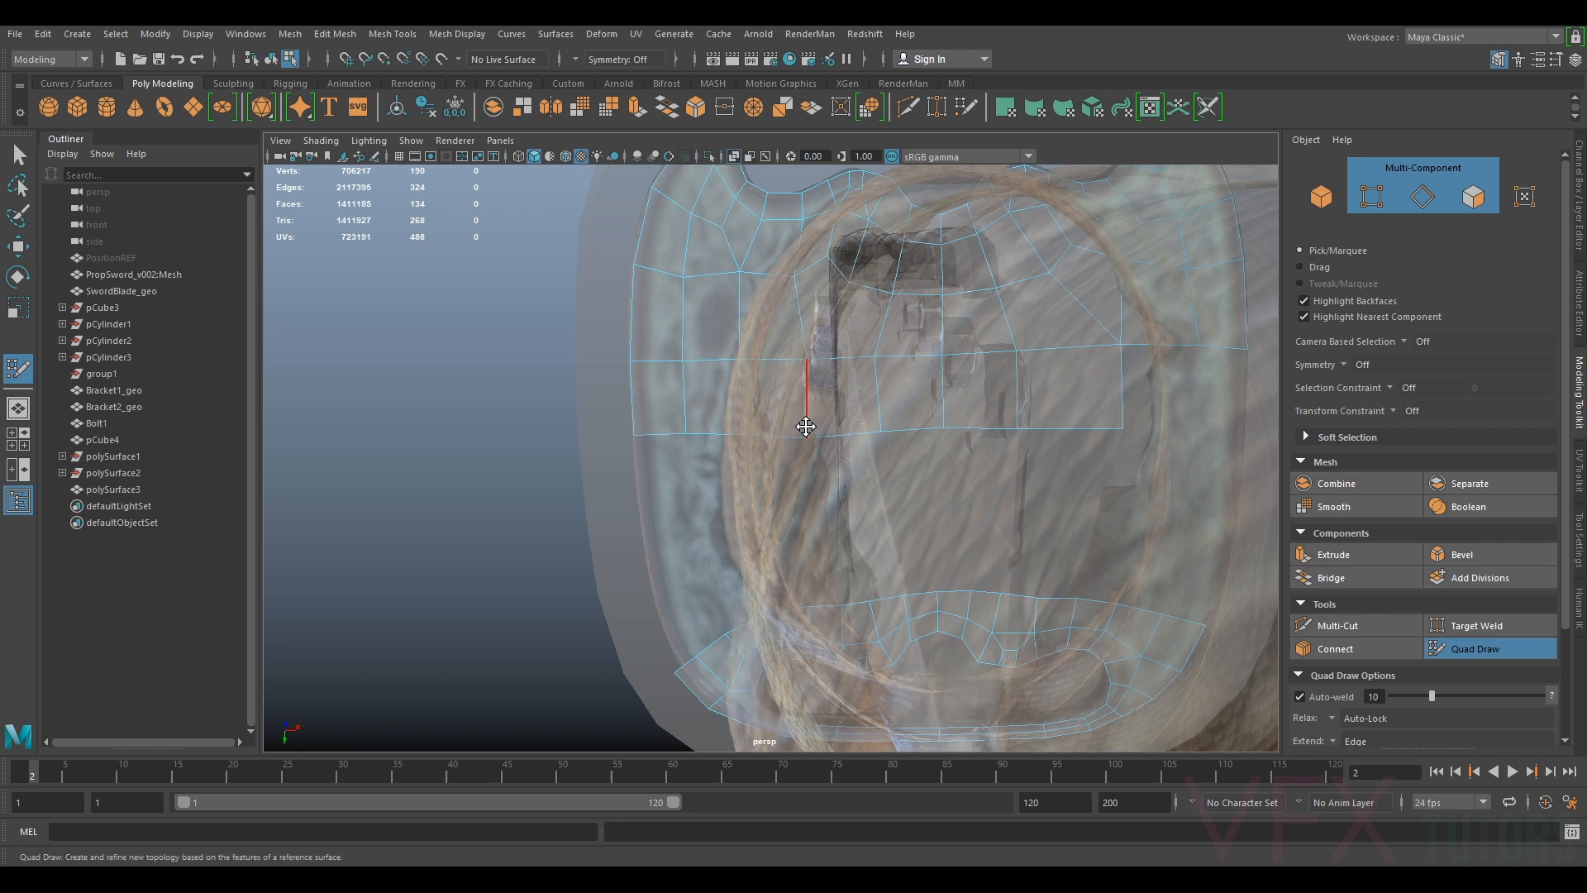
{"action": "left_click", "coordinate": [1179, 410], "text": "shift"}
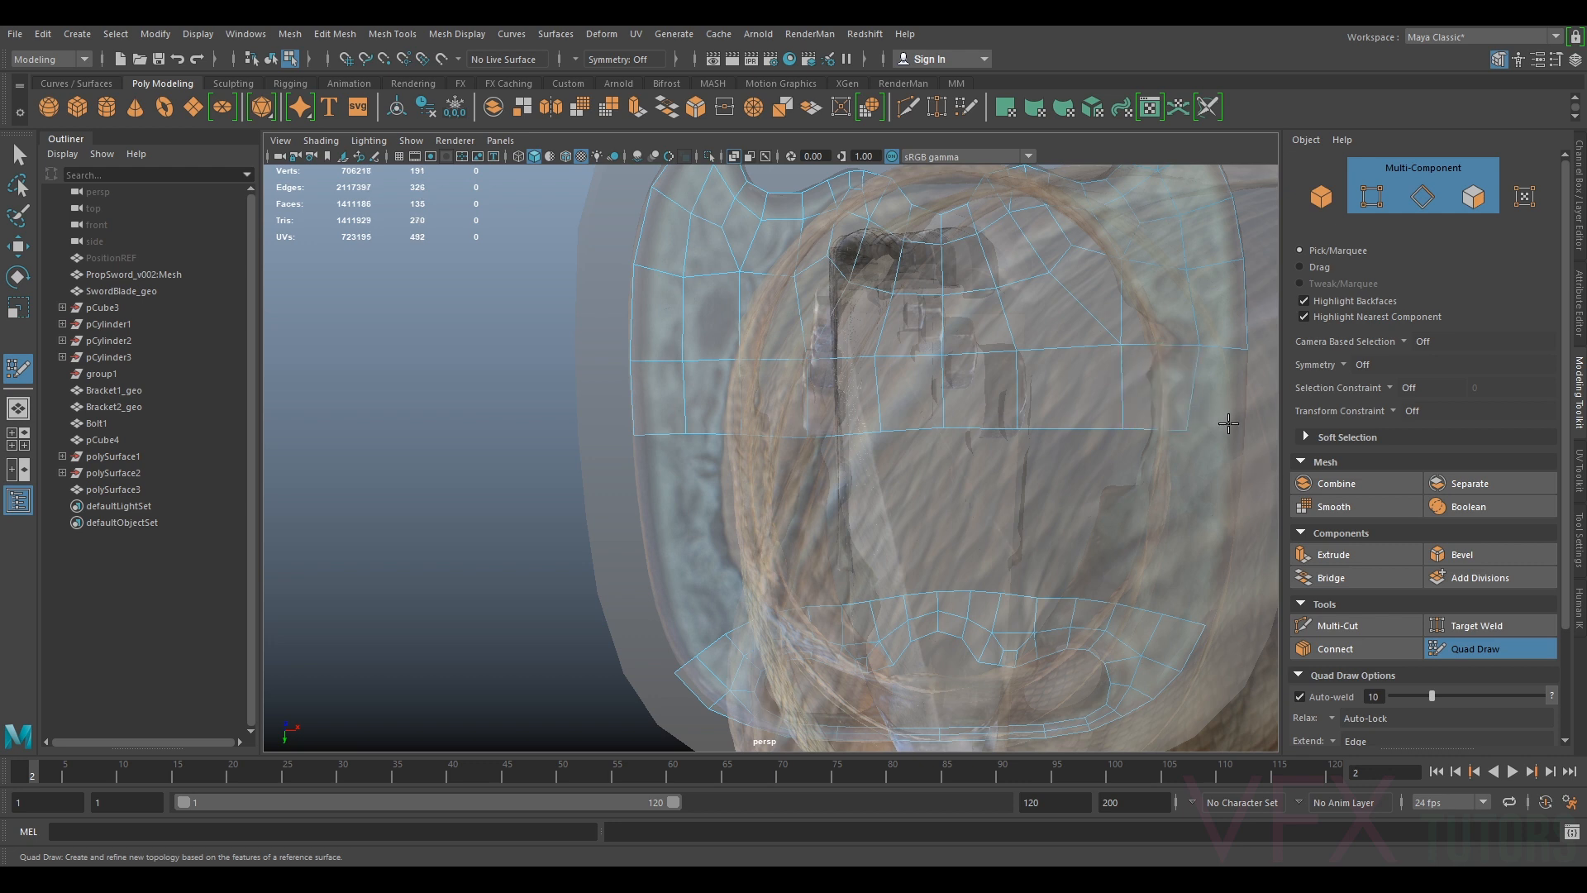
{"action": "left_click", "coordinate": [1219, 390], "text": "shift"}
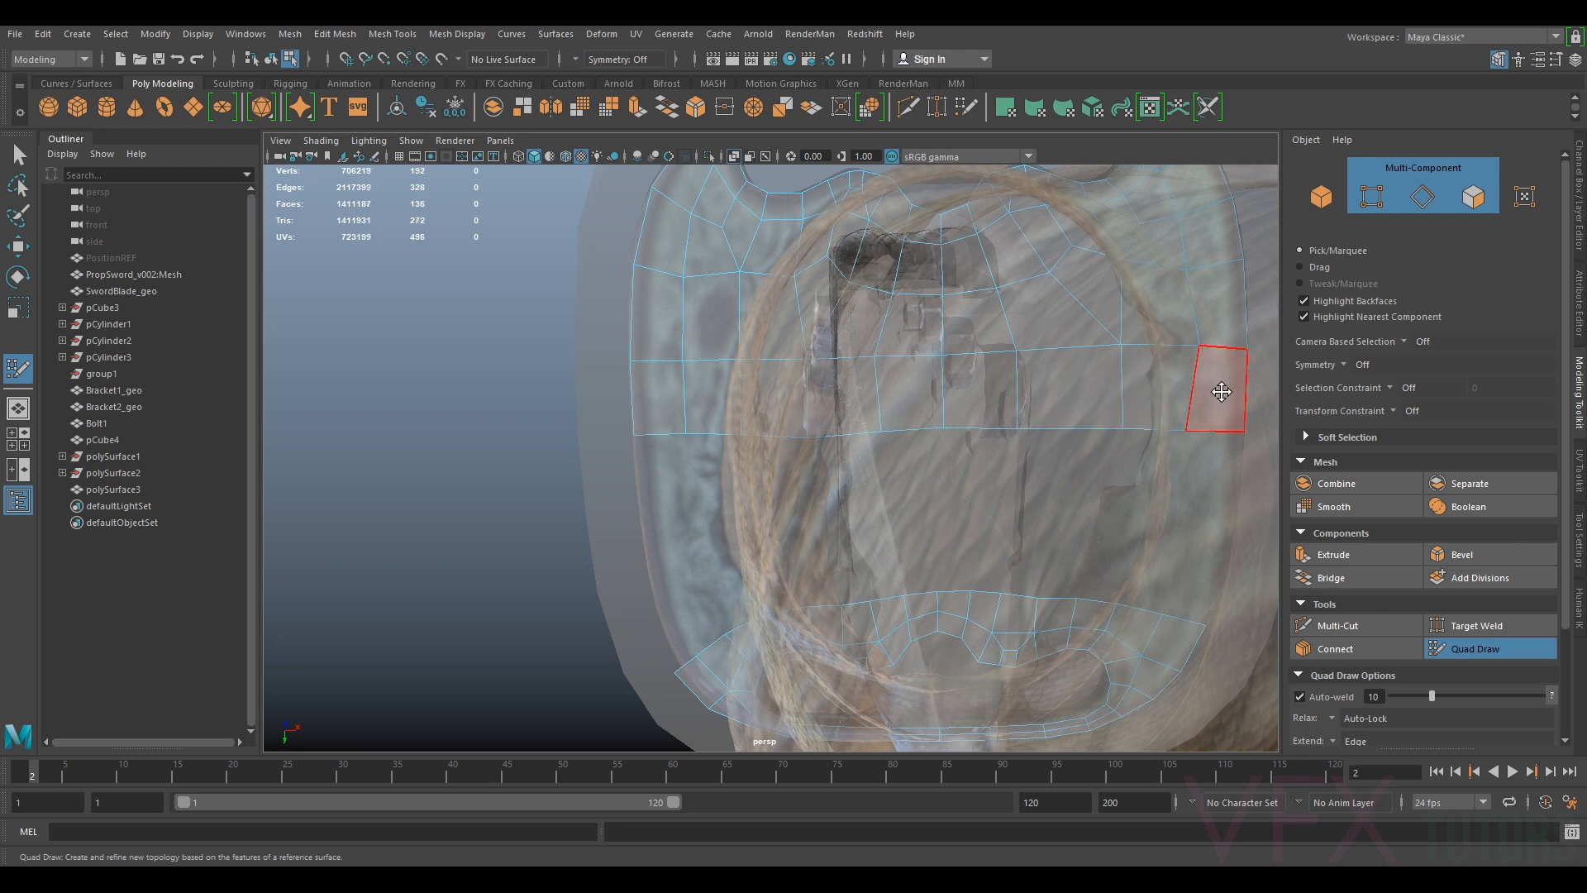
Leave Quad Draw and delete all faces of the strip around the lower opening
{"action": "left_click", "coordinate": [1452, 648]}
{"action": "scroll", "coordinate": [1081, 465], "scroll_direction": "down", "scroll_amount": 5}
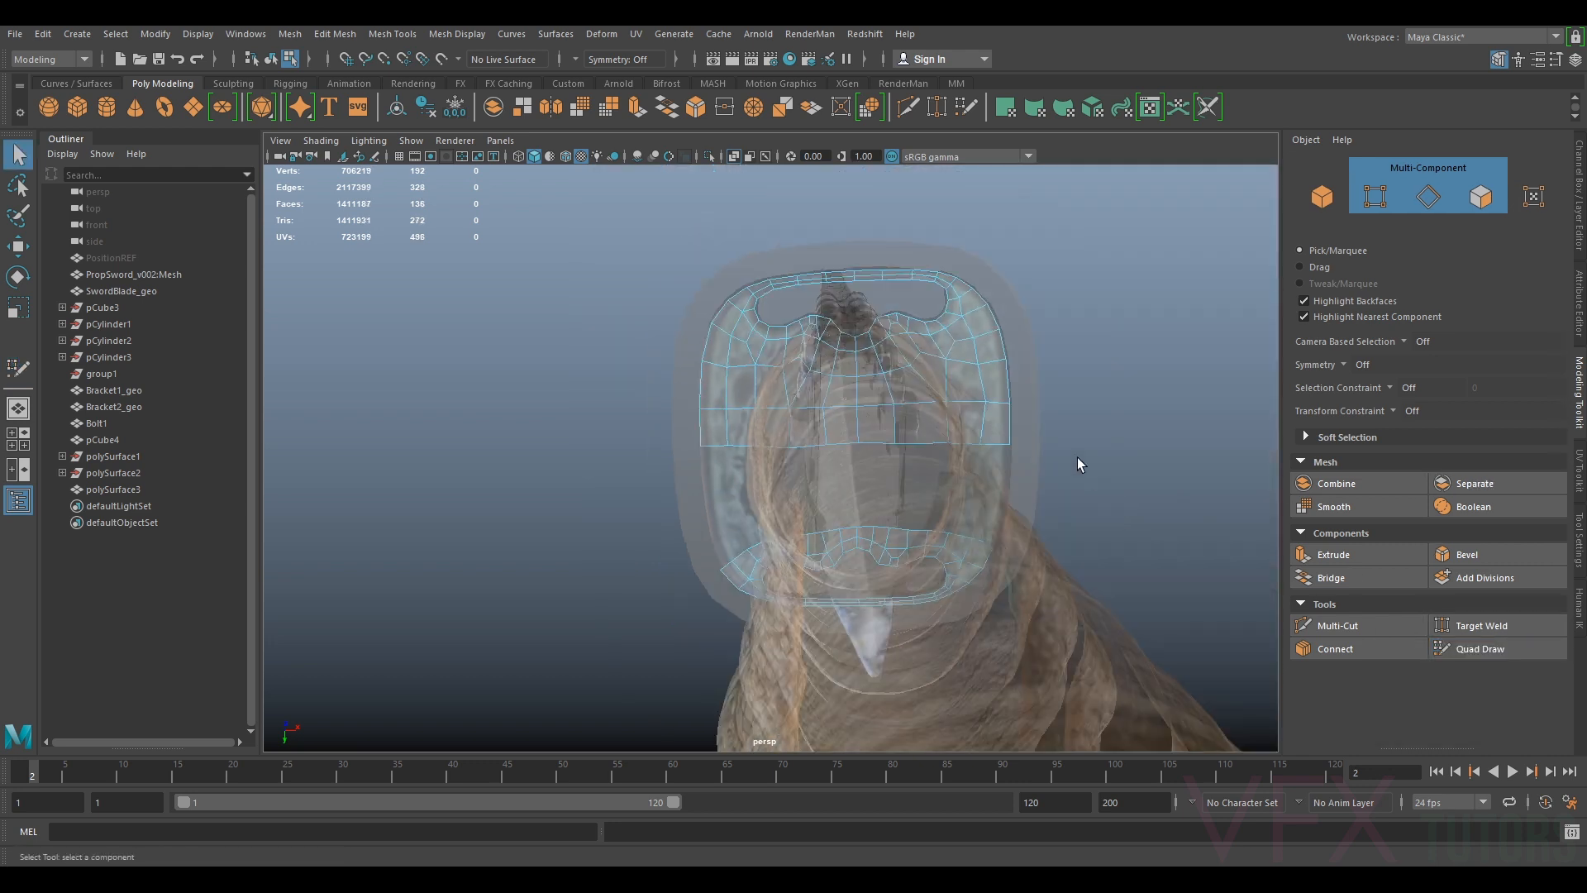
{"action": "left_click", "coordinate": [1480, 197]}
{"action": "left_click_drag", "start_coordinate": [637, 689], "coordinate": [1075, 493]}
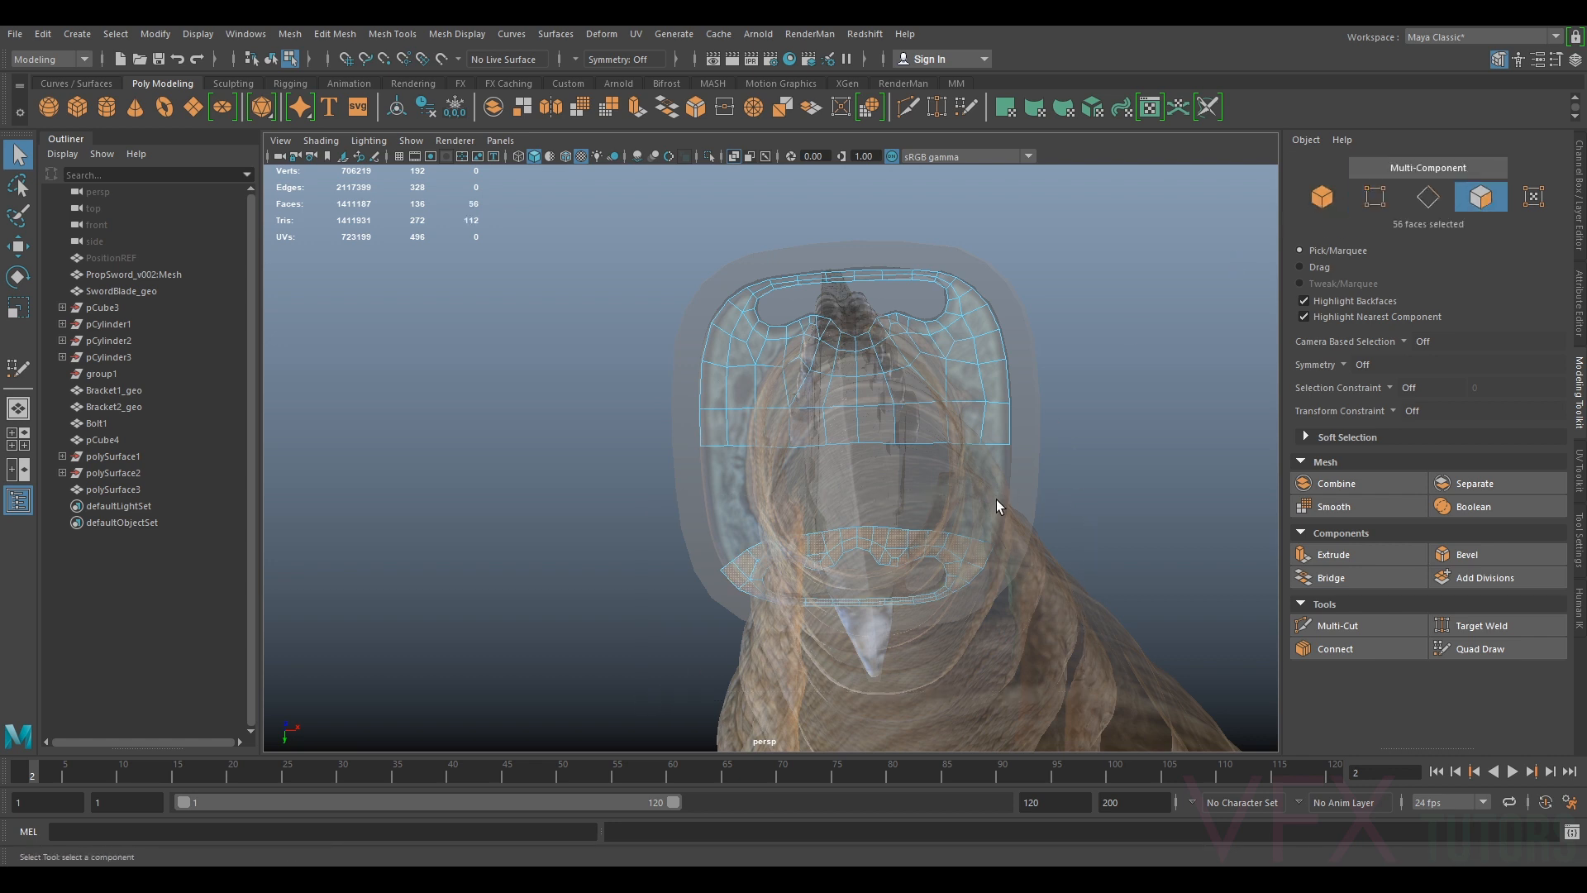
{"action": "key", "text": "Delete"}
Duplicate the remaining upper mesh and mirror the copy downward by setting its Scale Y to -1
{"action": "left_click", "coordinate": [1322, 197]}
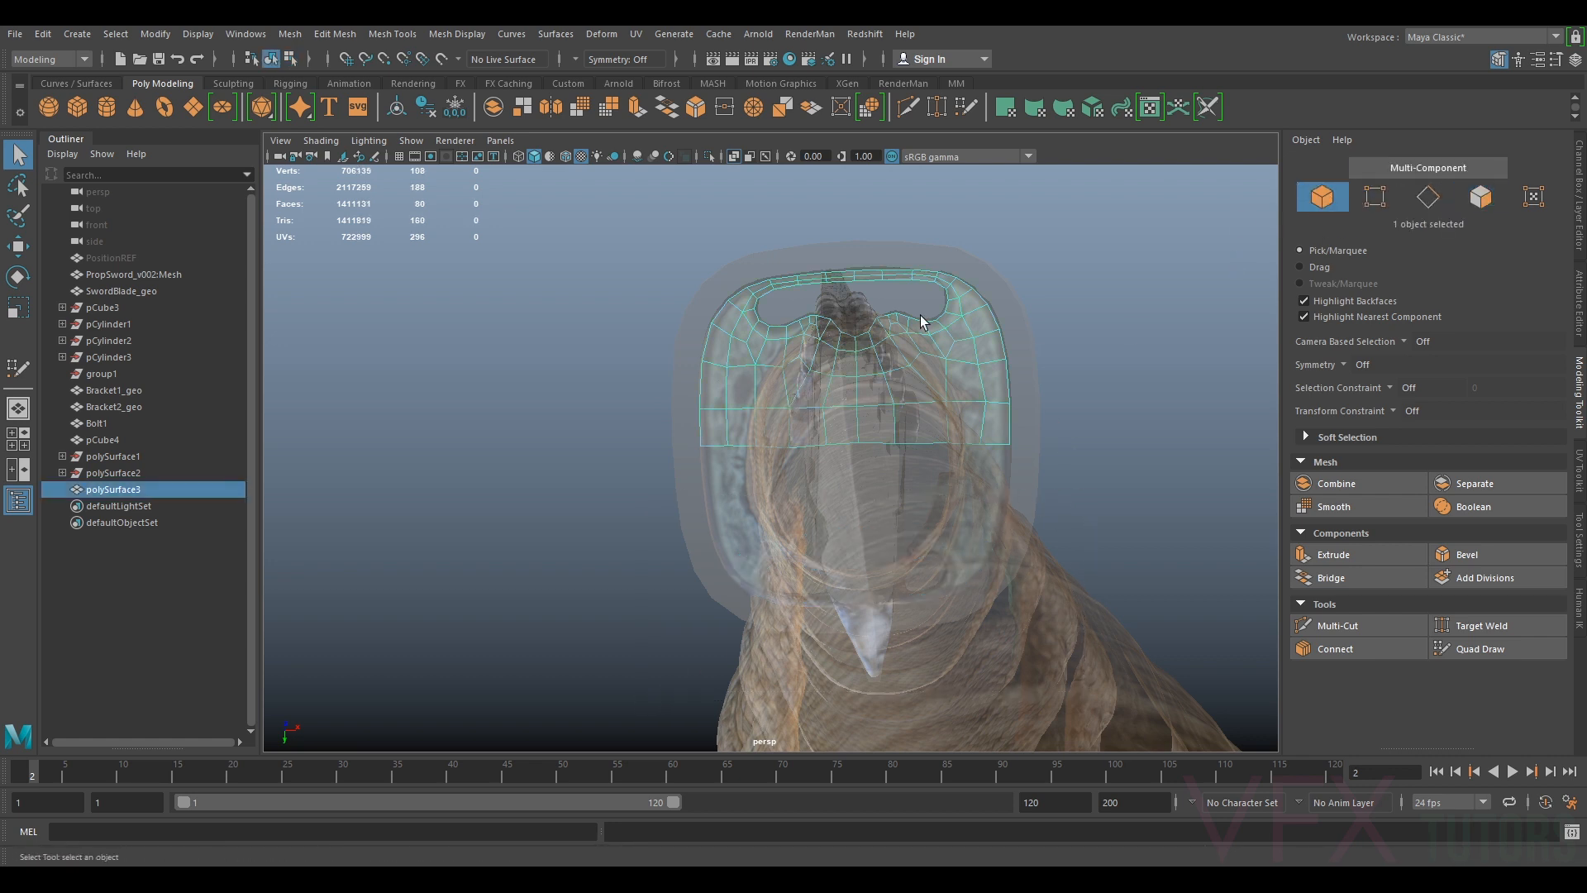
{"action": "key", "text": "w"}
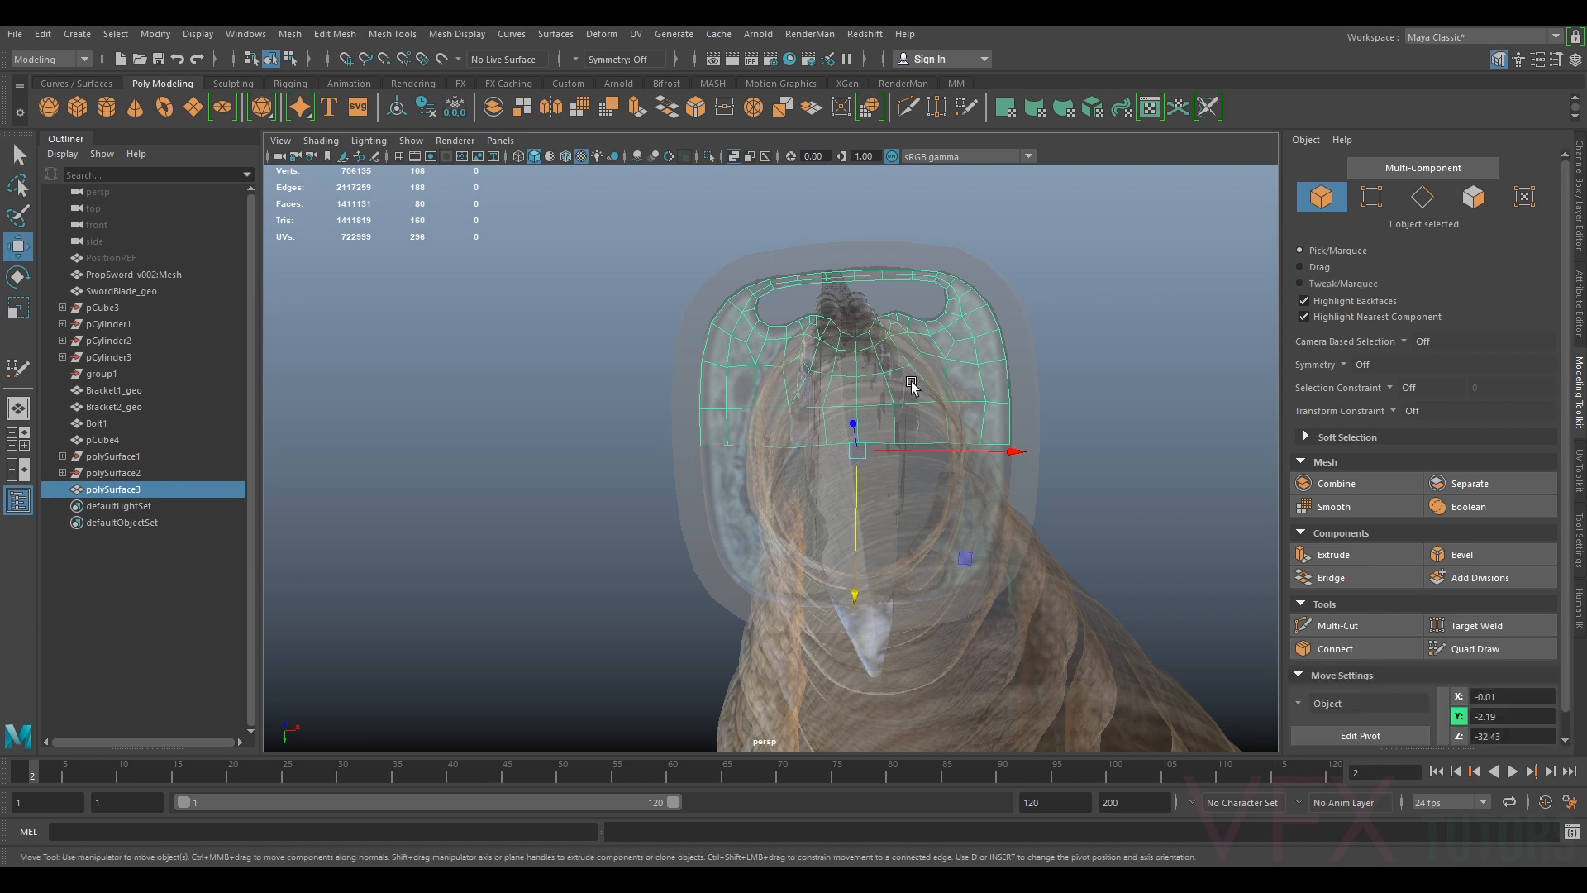
{"action": "key", "text": "ctrl+d"}
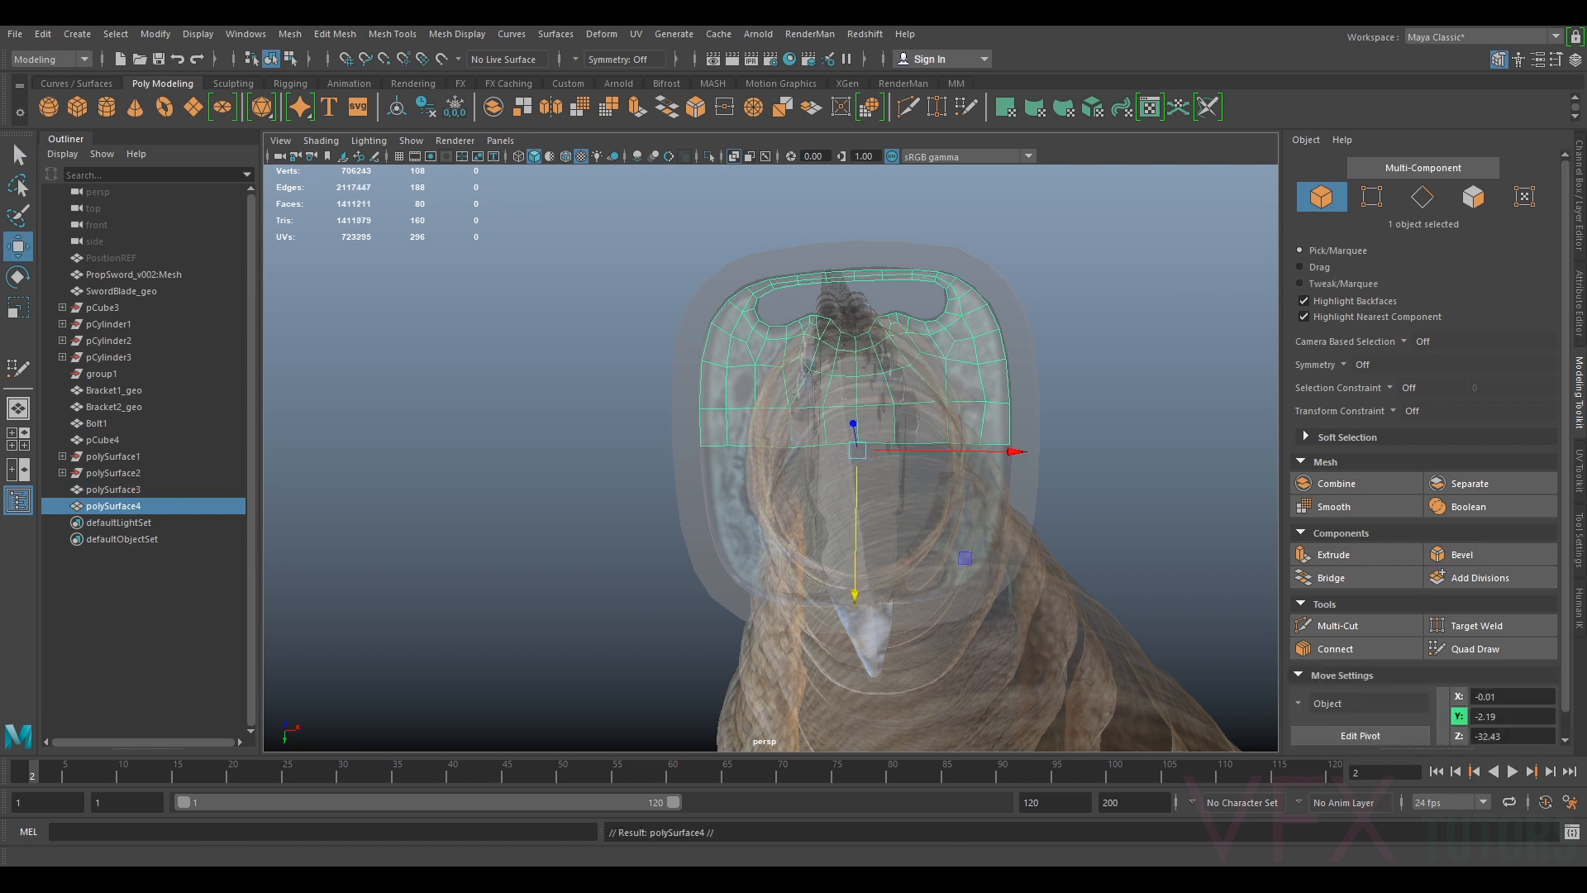
{"action": "left_click", "coordinate": [1580, 239]}
{"action": "left_click", "coordinate": [1521, 280]}
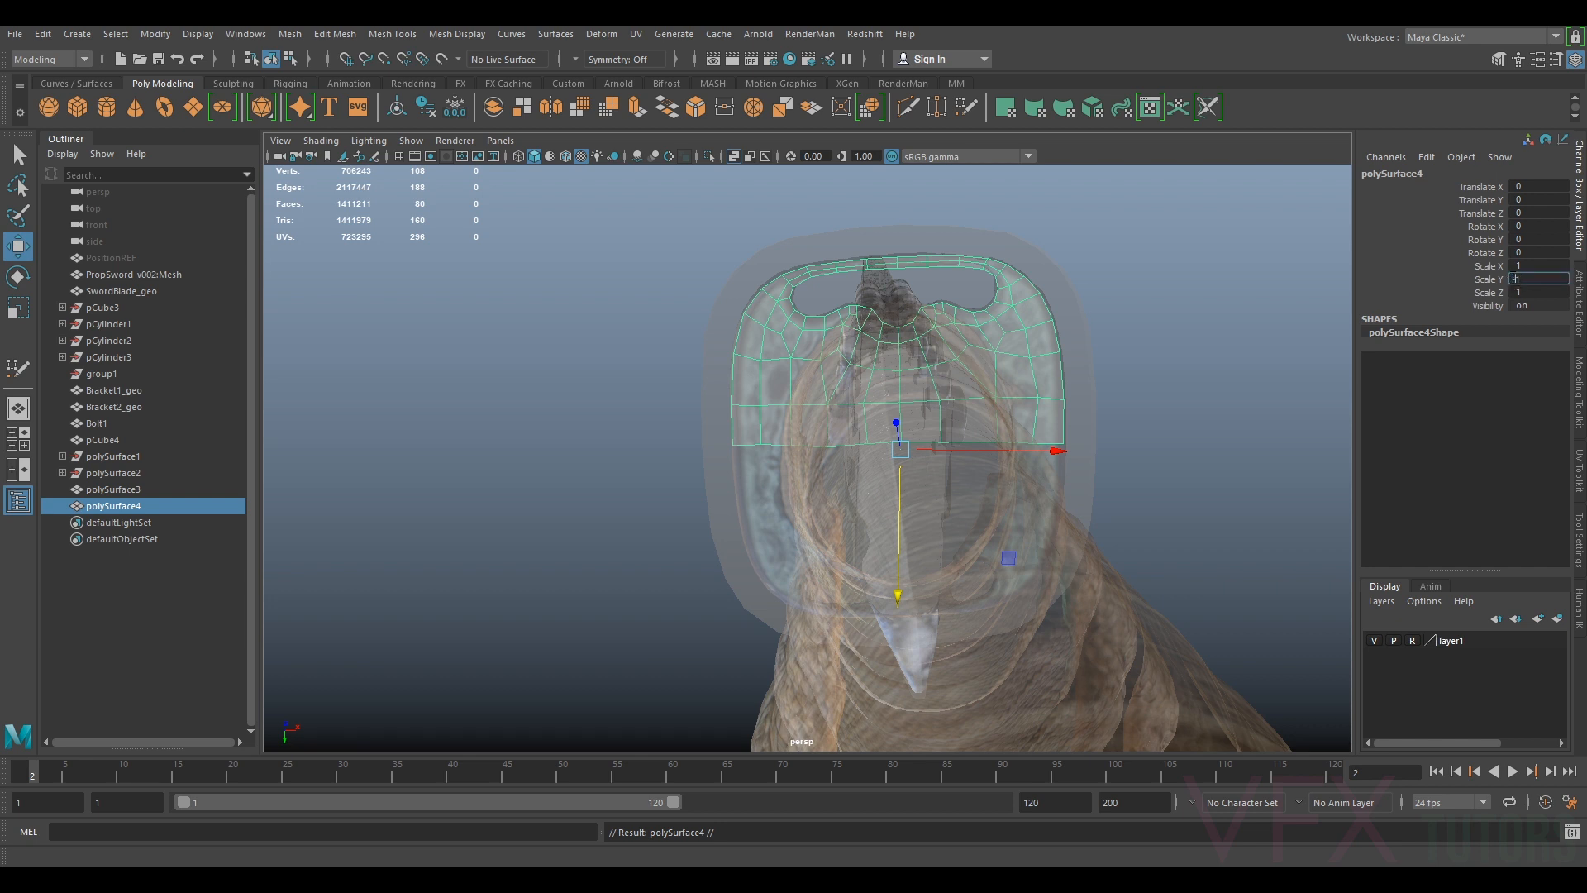
{"action": "key", "text": "Return"}
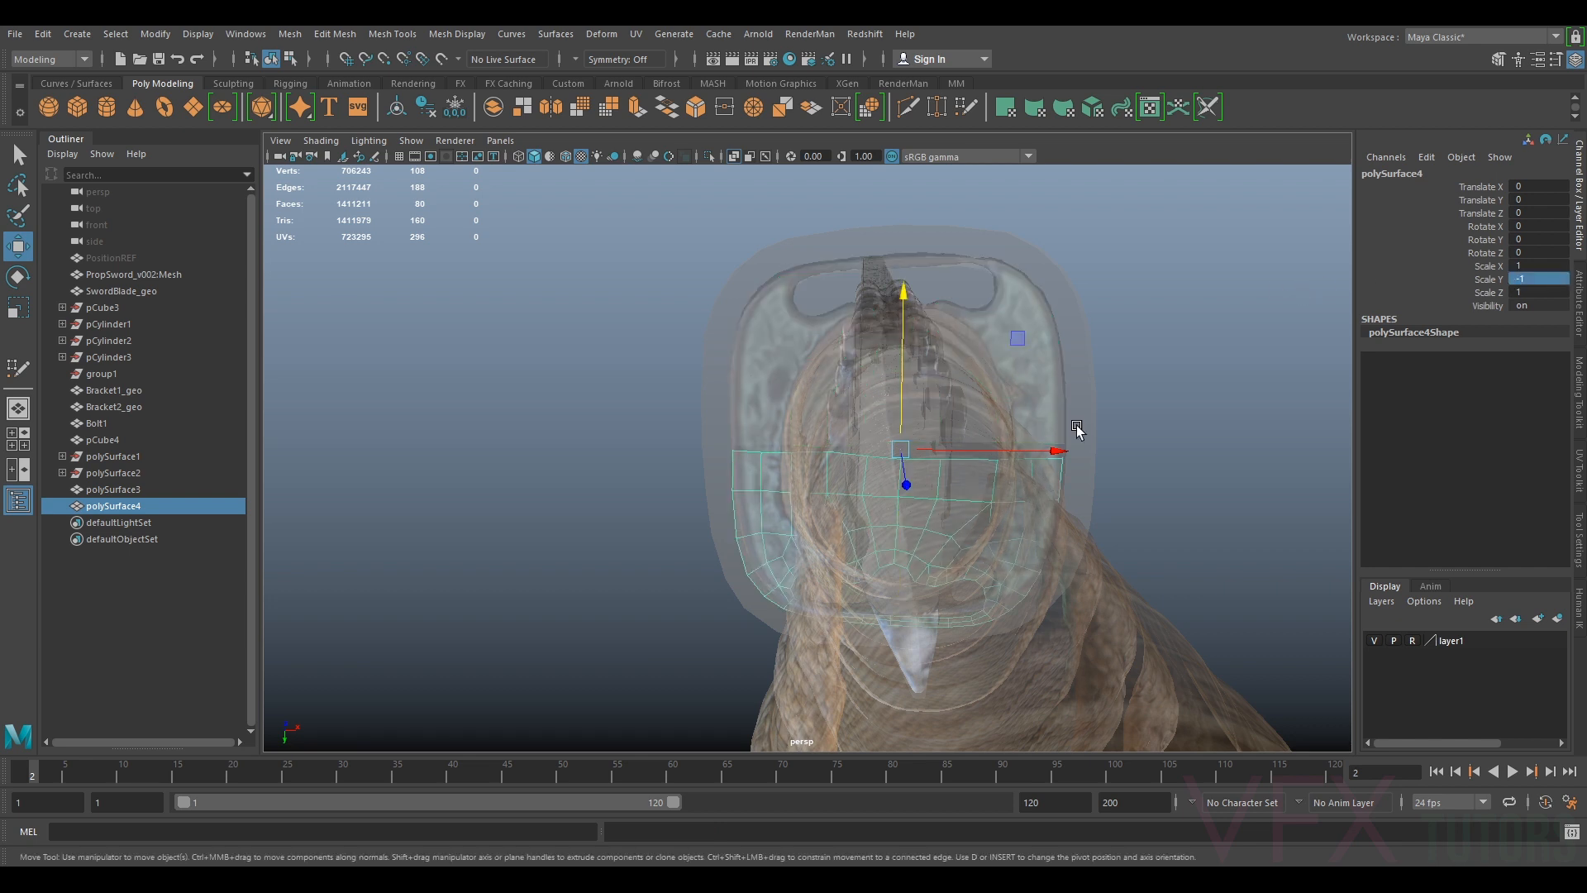
Align the mirrored copy with the guard's lower half by rotating it about -4.6 degrees in Z and moving it about -0.23 in Y
{"action": "scroll", "coordinate": [1038, 508], "scroll_direction": "up", "scroll_amount": 4}
{"action": "left_click_drag", "start_coordinate": [1040, 507], "coordinate": [1047, 450], "text": "alt"}
{"action": "key", "text": "e"}
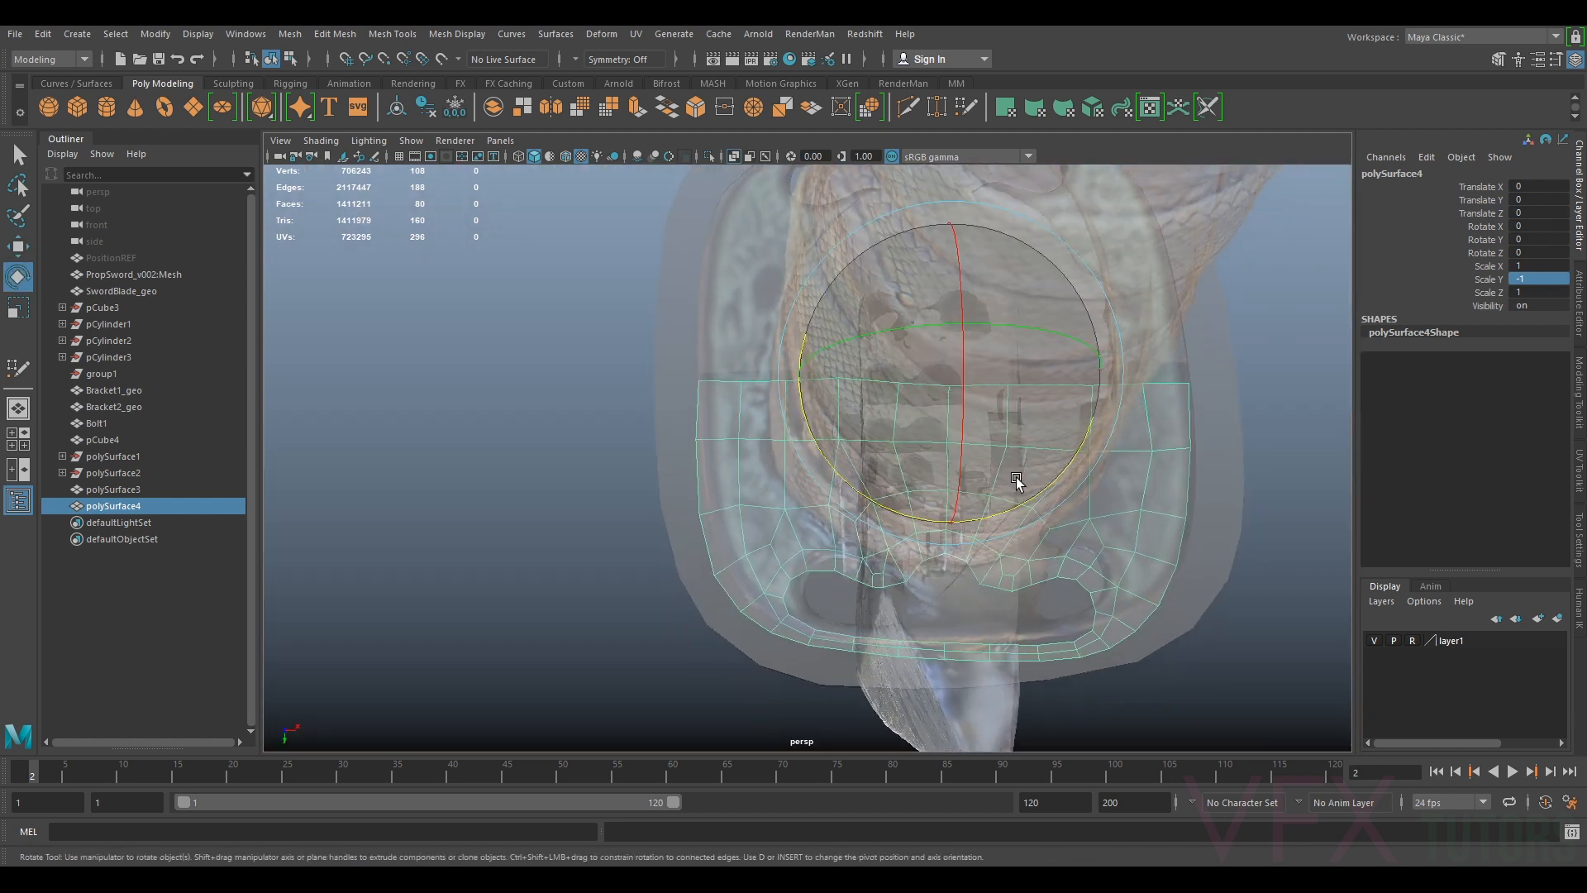
{"action": "left_click_drag", "start_coordinate": [1014, 503], "coordinate": [1018, 506]}
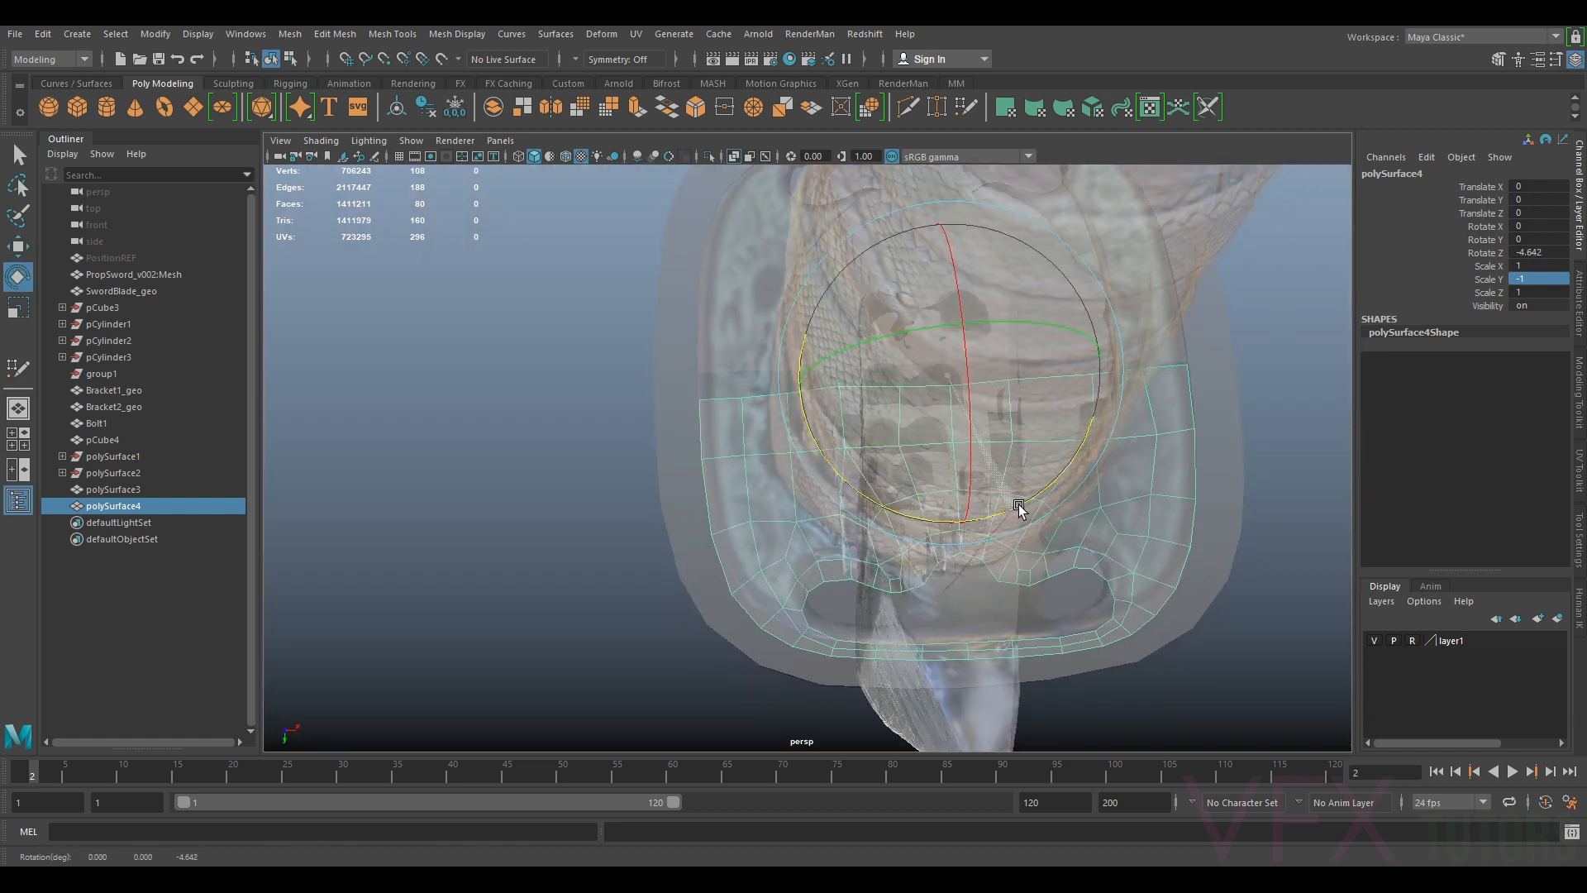
{"action": "key", "text": "w"}
{"action": "left_click_drag", "start_coordinate": [946, 356], "coordinate": [933, 294]}
{"action": "left_click_drag", "start_coordinate": [935, 297], "coordinate": [744, 400], "text": "alt"}
{"action": "left_click", "coordinate": [738, 343], "text": "shift"}
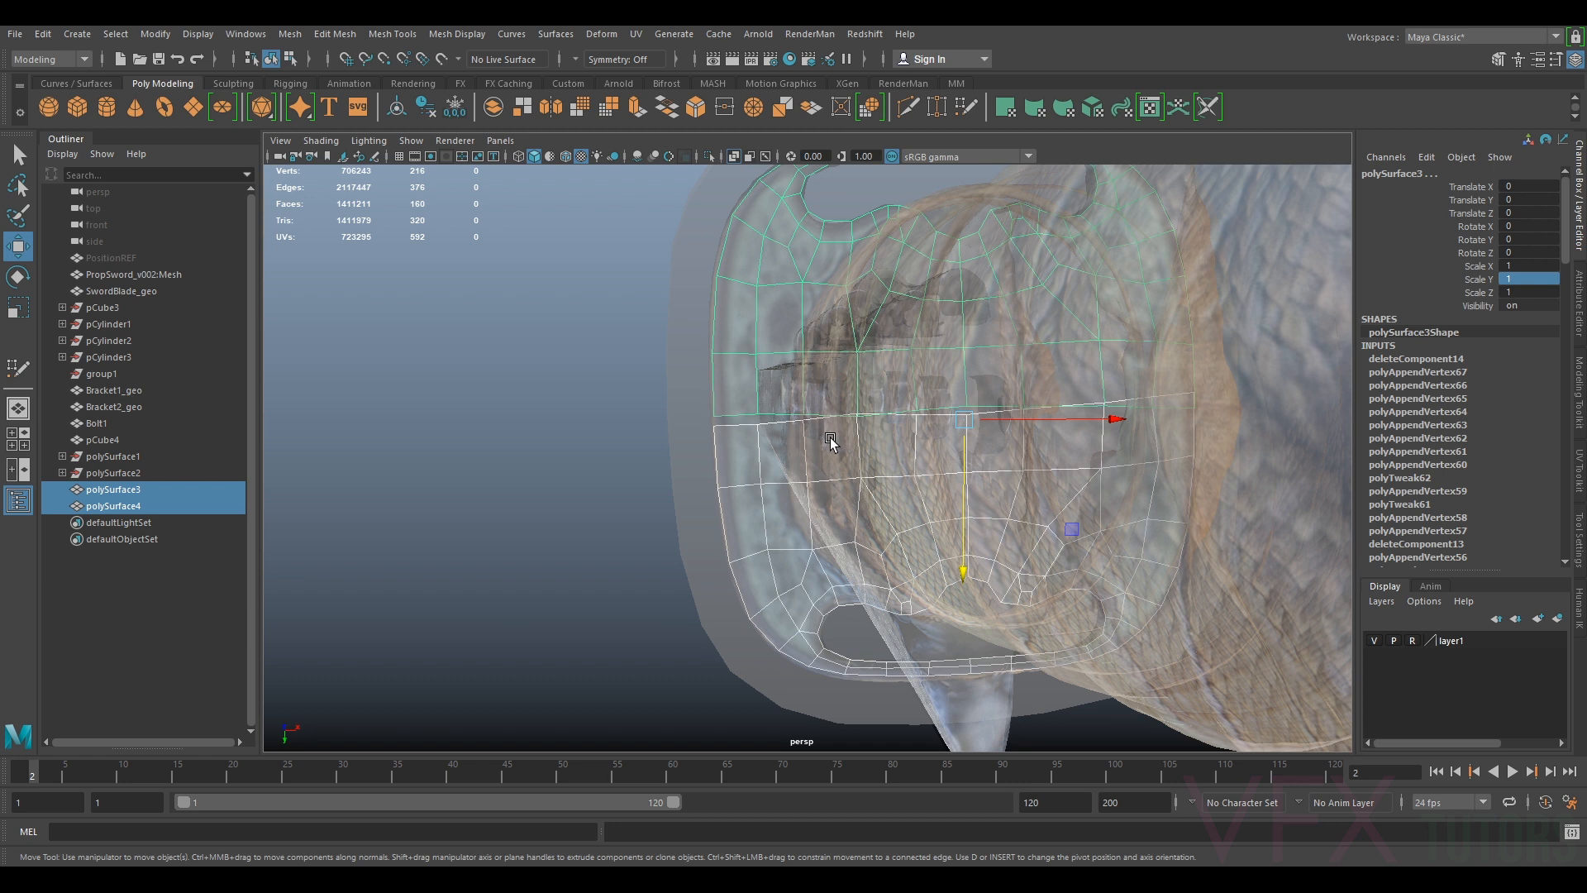
{"action": "right_click_drag", "start_coordinate": [847, 438], "coordinate": [816, 419]}
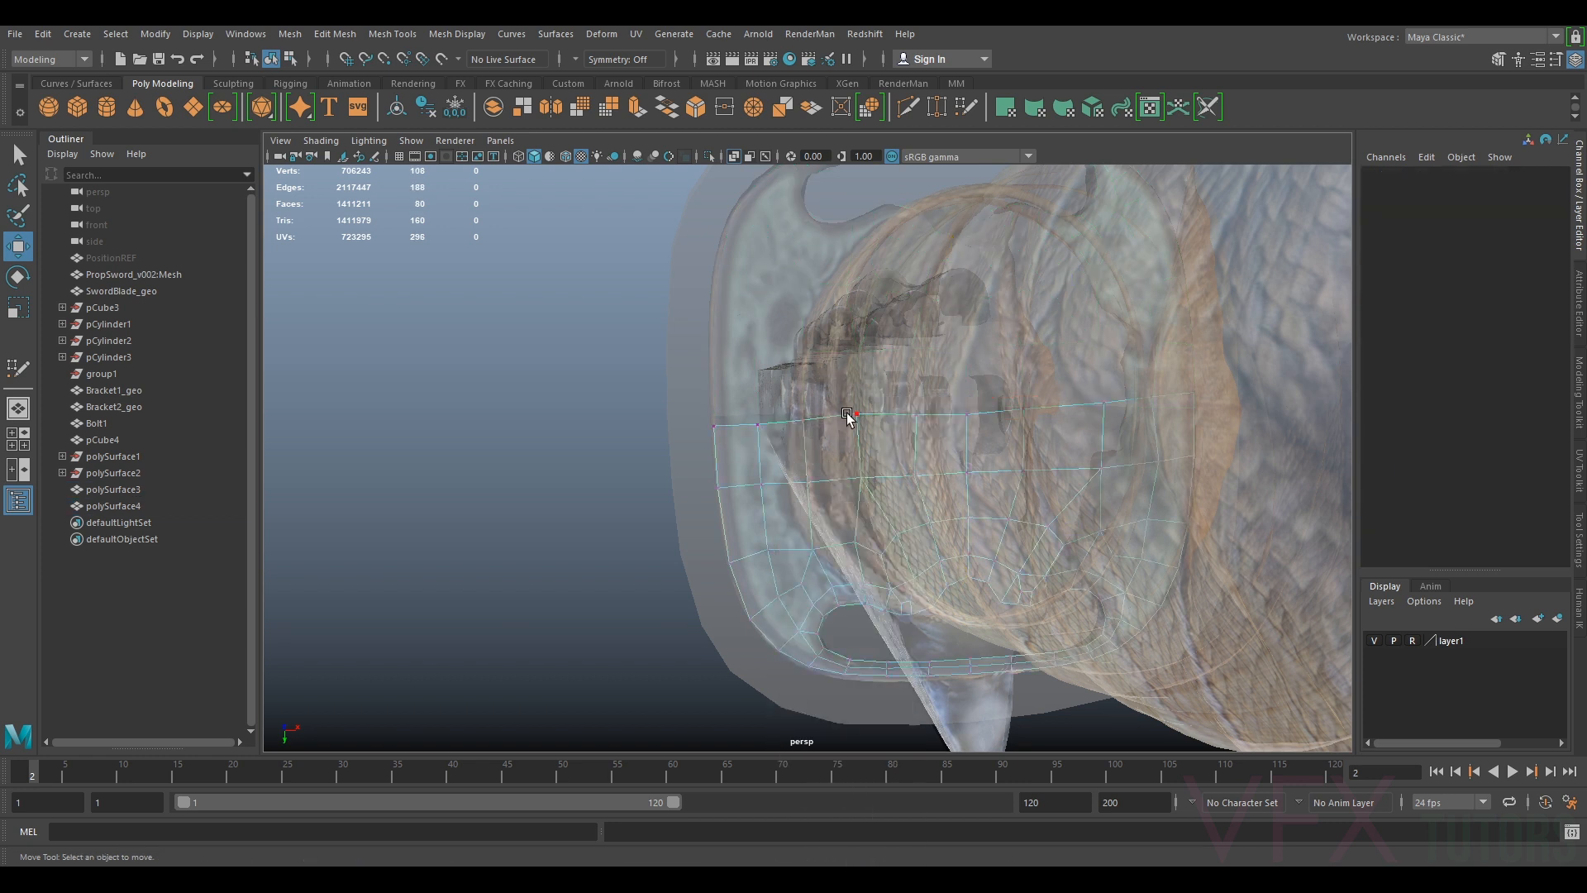
{"action": "key", "text": "F8"}
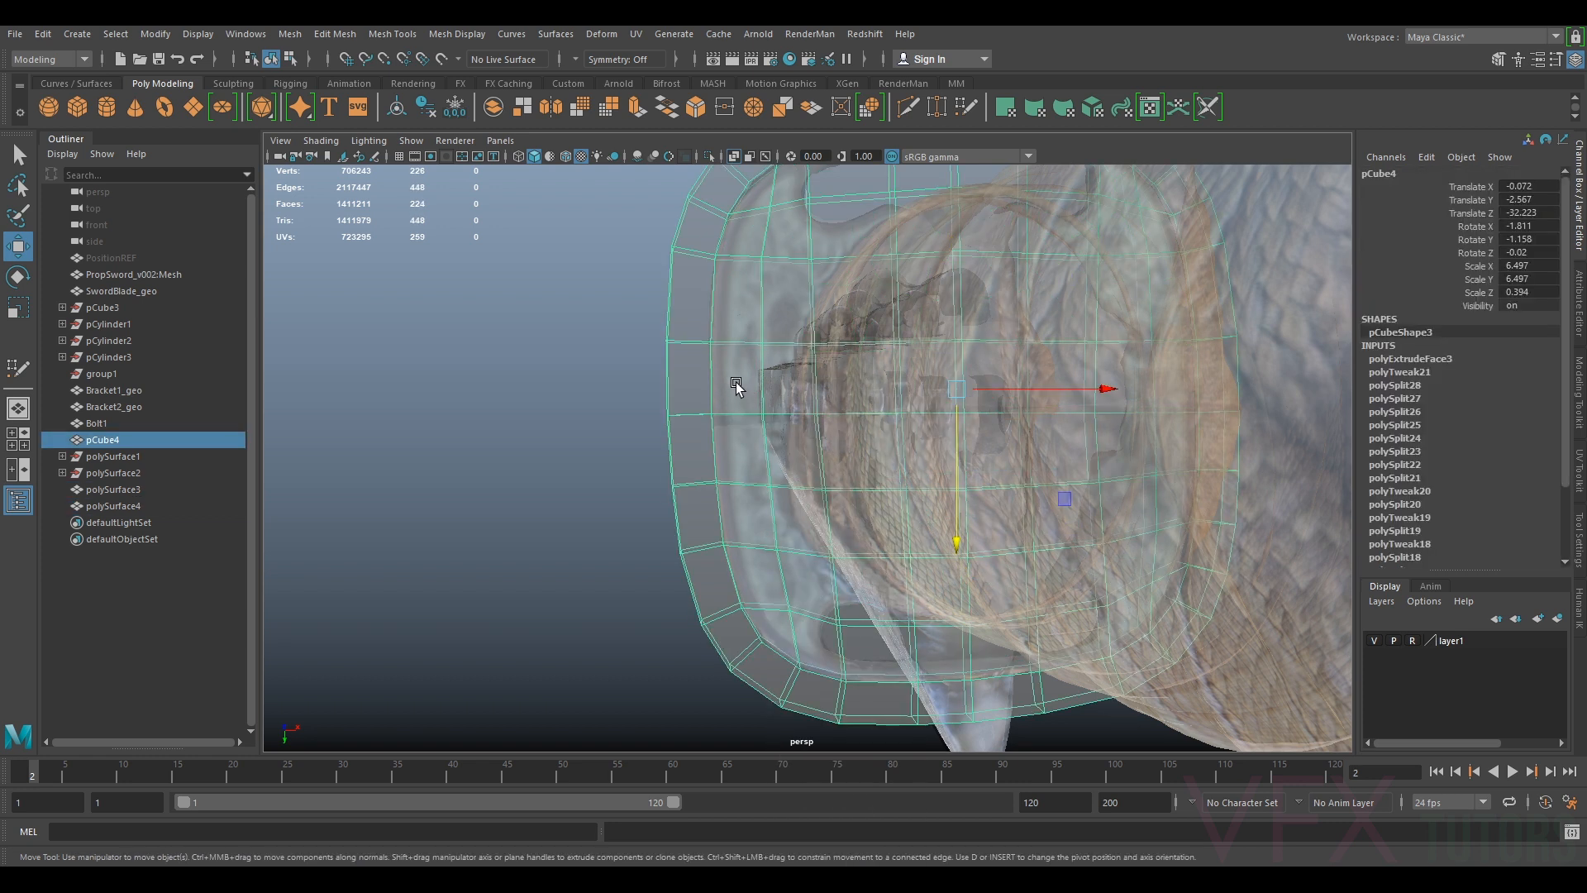
{"action": "left_click", "coordinate": [134, 457]}
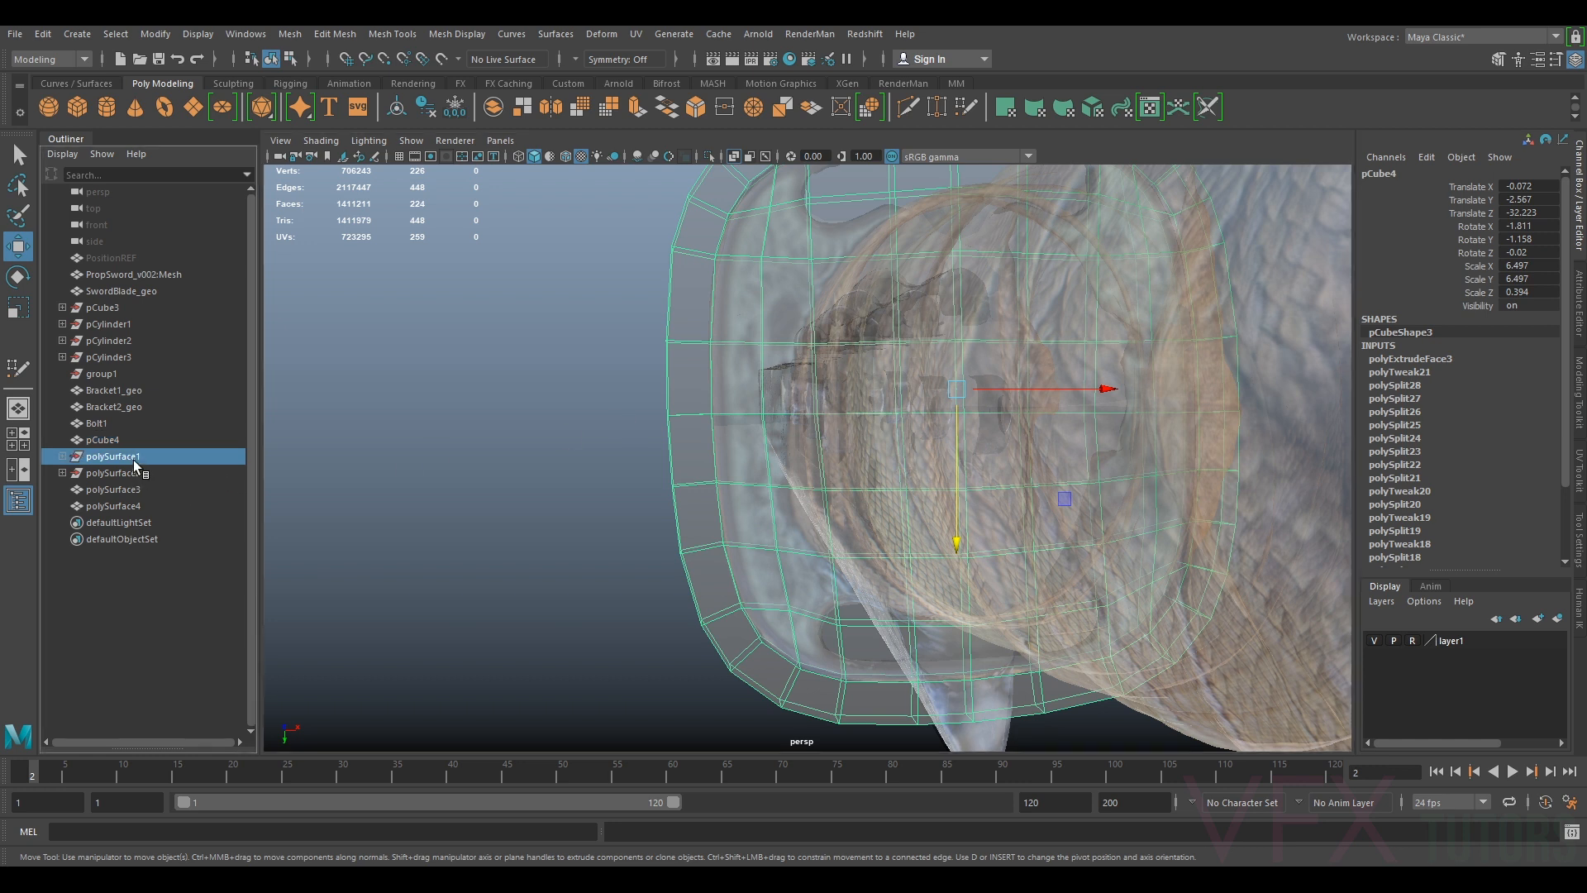
{"action": "left_click", "coordinate": [196, 471], "text": "shift"}
{"action": "left_click_drag", "start_coordinate": [827, 449], "coordinate": [887, 408]}
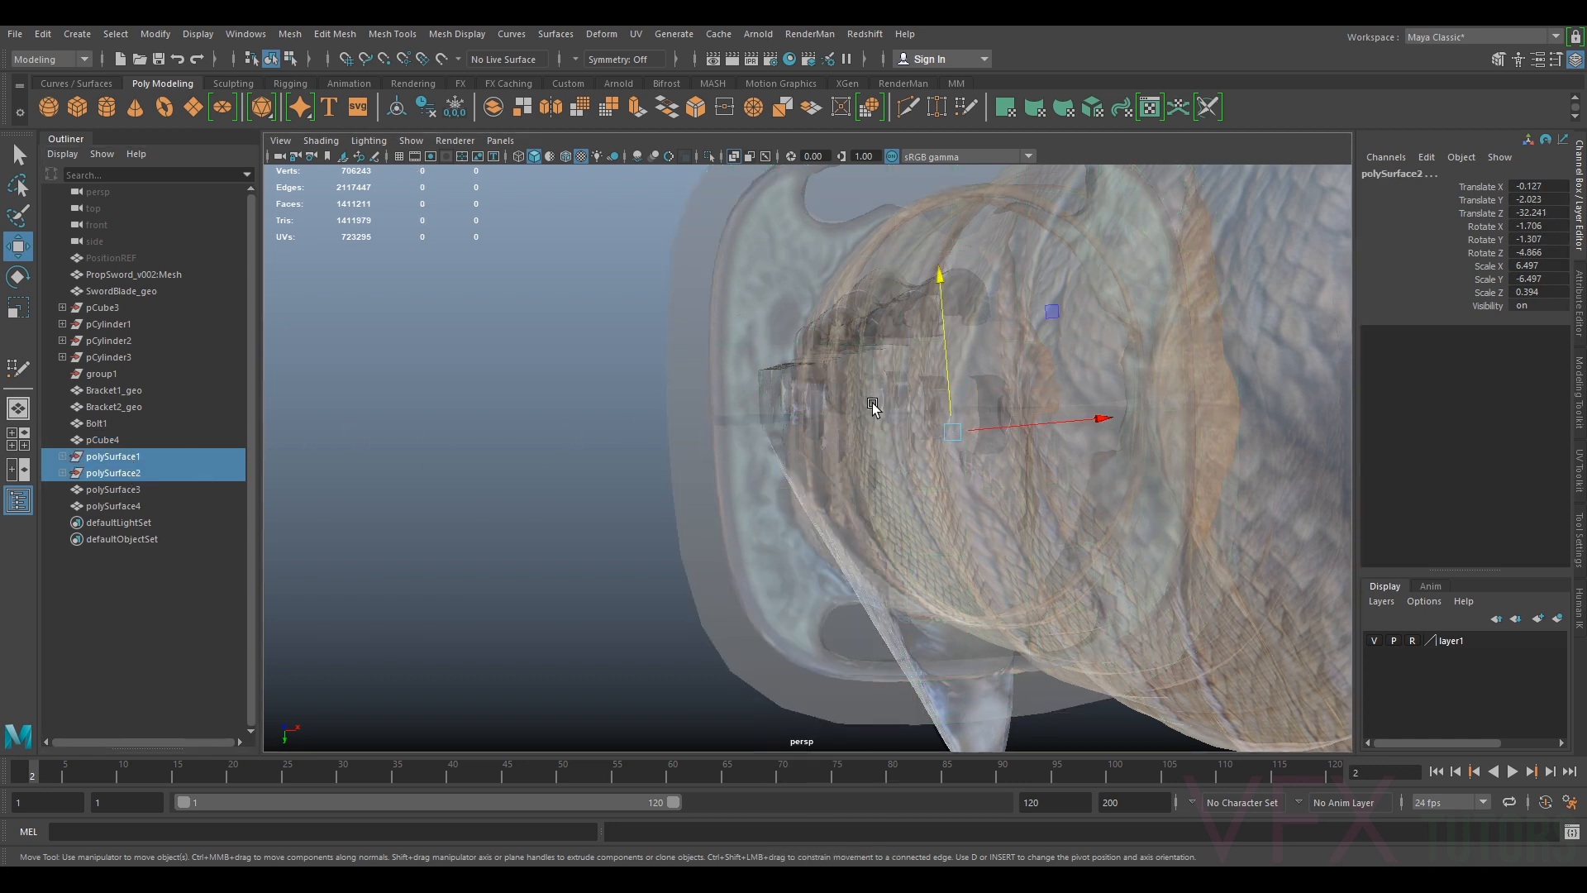
{"action": "left_click", "coordinate": [729, 437]}
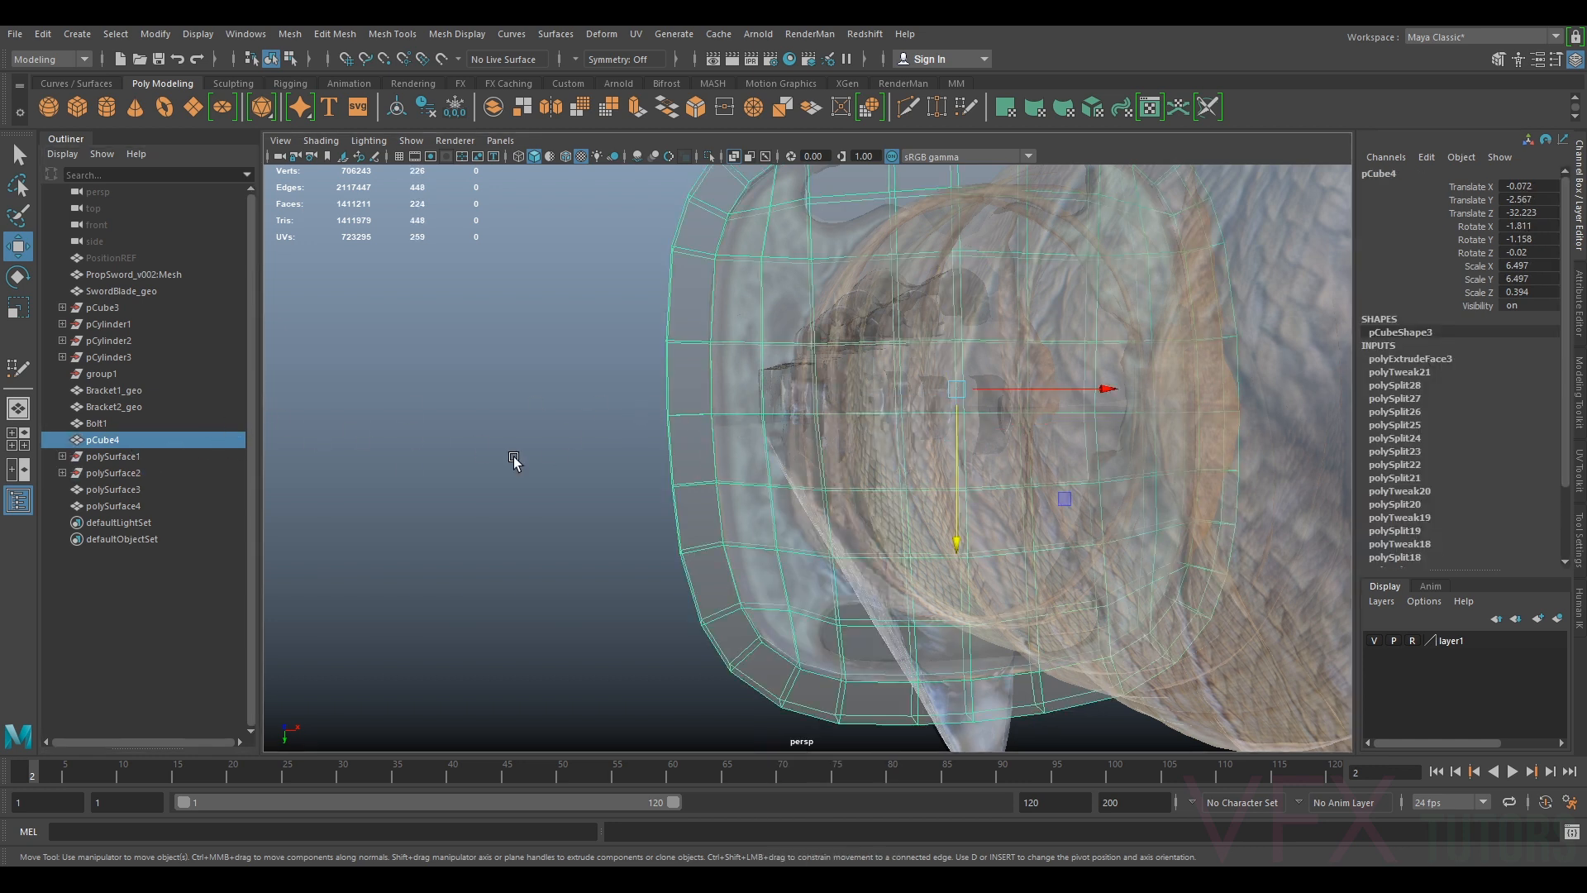
Combine the upper mesh polySurface3 and its mirrored copy polySurface4 into one object
{"action": "left_click", "coordinate": [119, 488]}
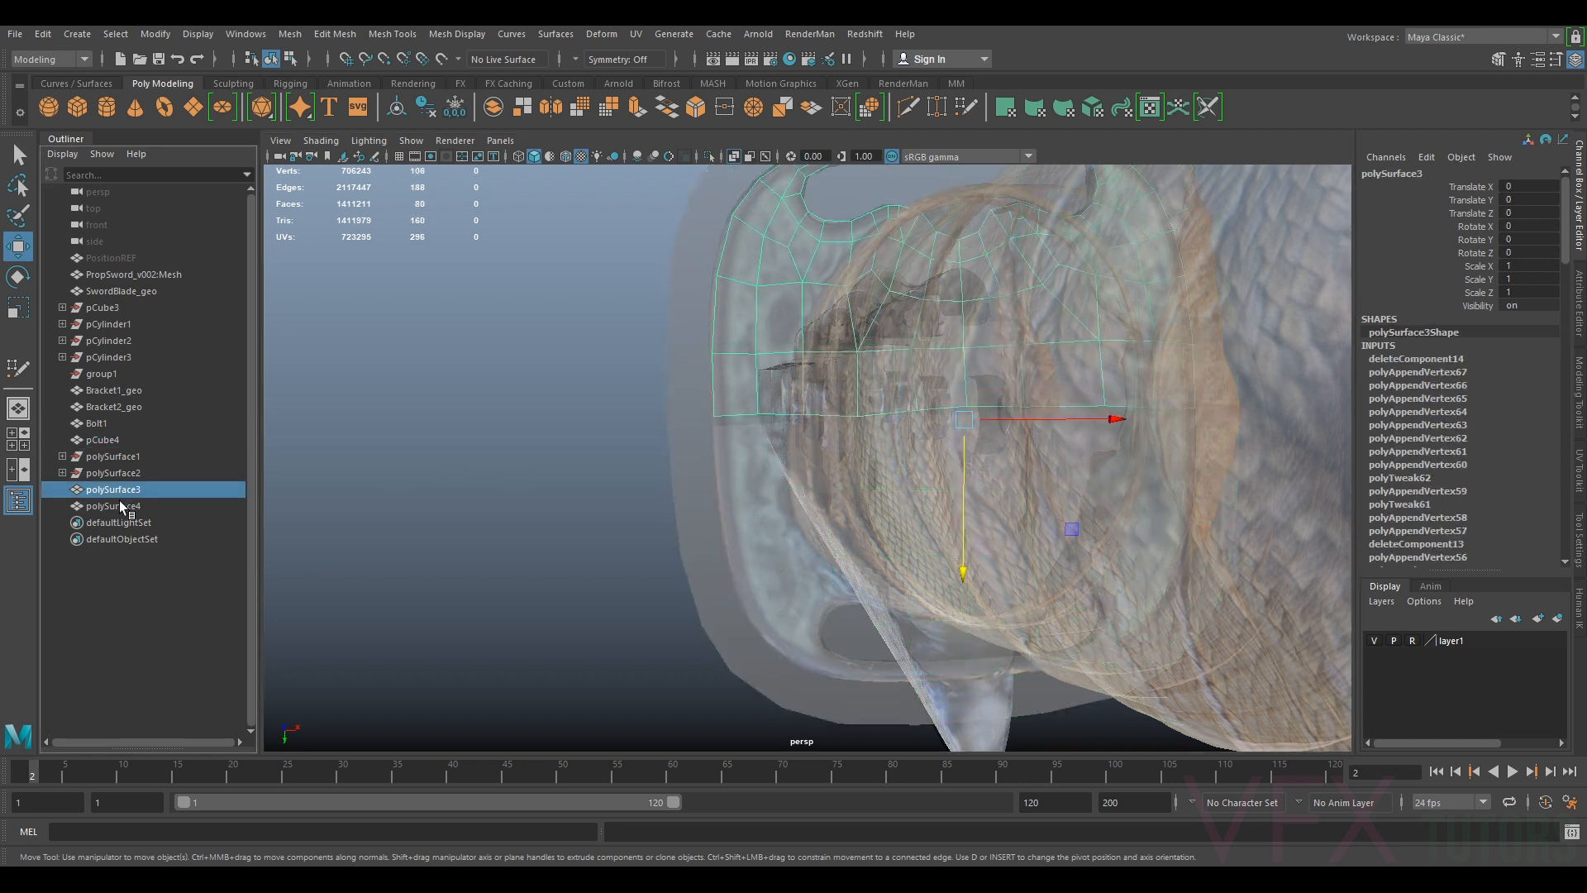
{"action": "left_click", "coordinate": [121, 505], "text": "shift"}
{"action": "left_click", "coordinate": [288, 34]}
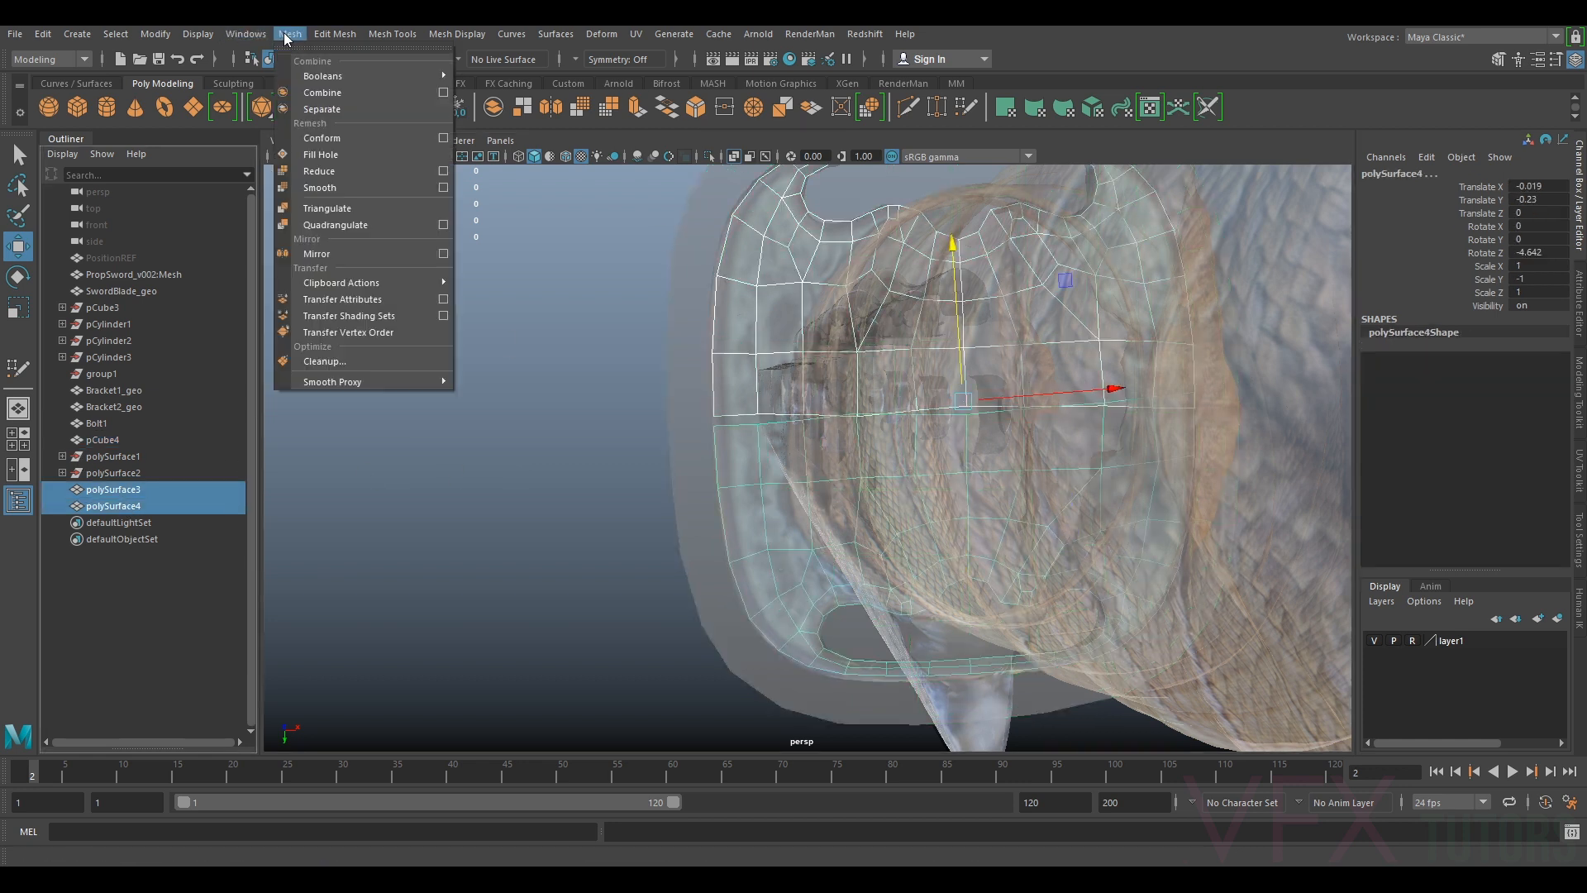
{"action": "left_click", "coordinate": [344, 95]}
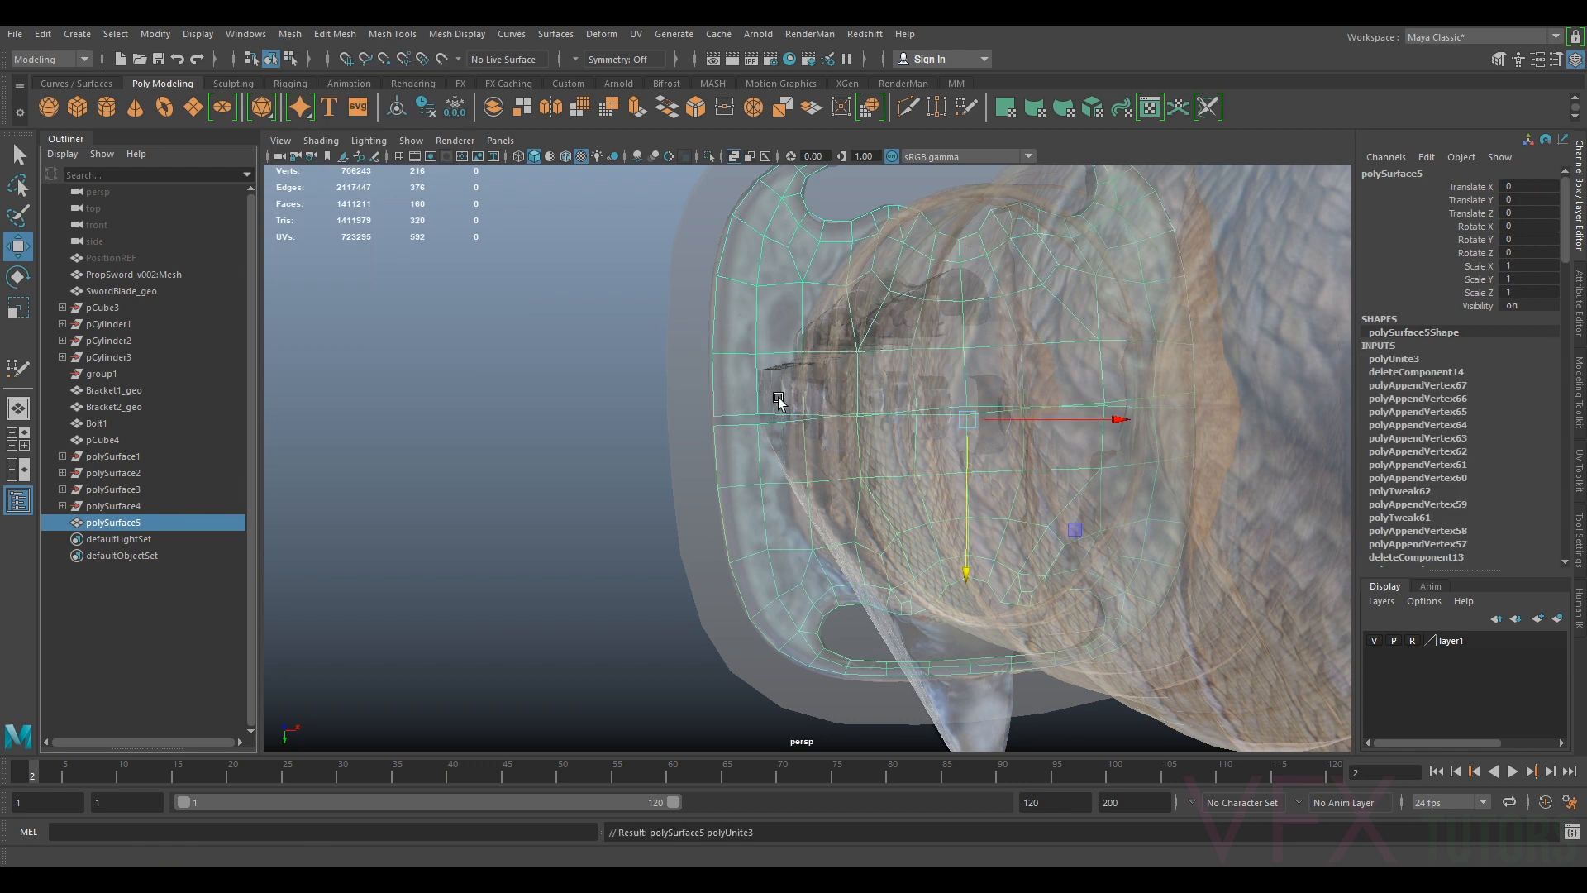
Merge the pair of overlapping vertices at the outer left end of the seam between the guard's two halves
{"action": "right_click_drag", "start_coordinate": [757, 407], "coordinate": [676, 397]}
{"action": "left_click_drag", "start_coordinate": [739, 397], "coordinate": [694, 446]}
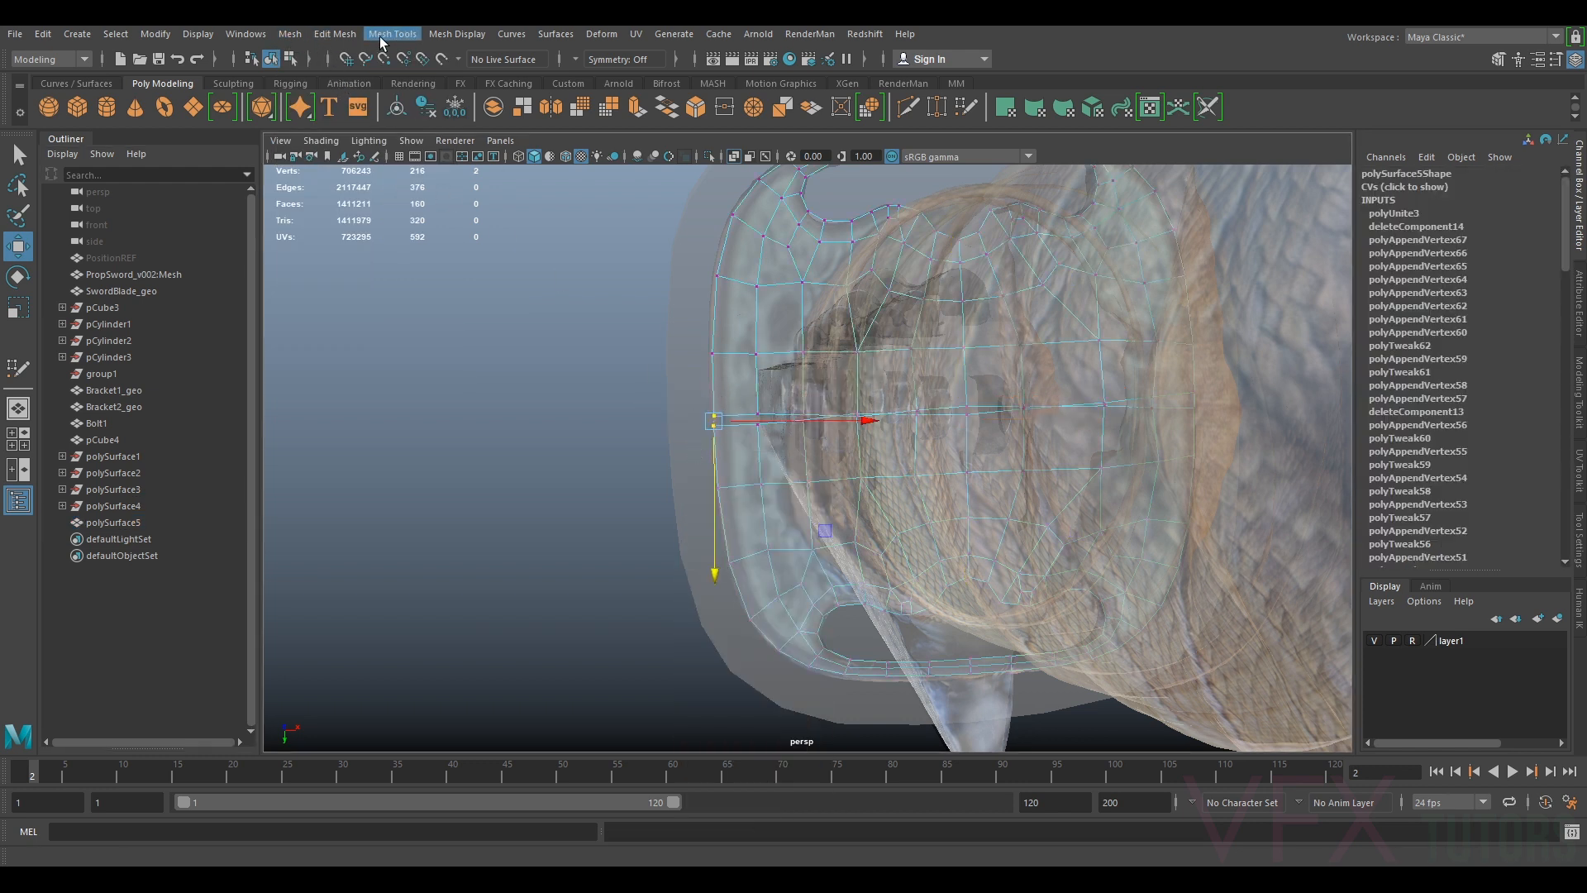
{"action": "left_click", "coordinate": [331, 35]}
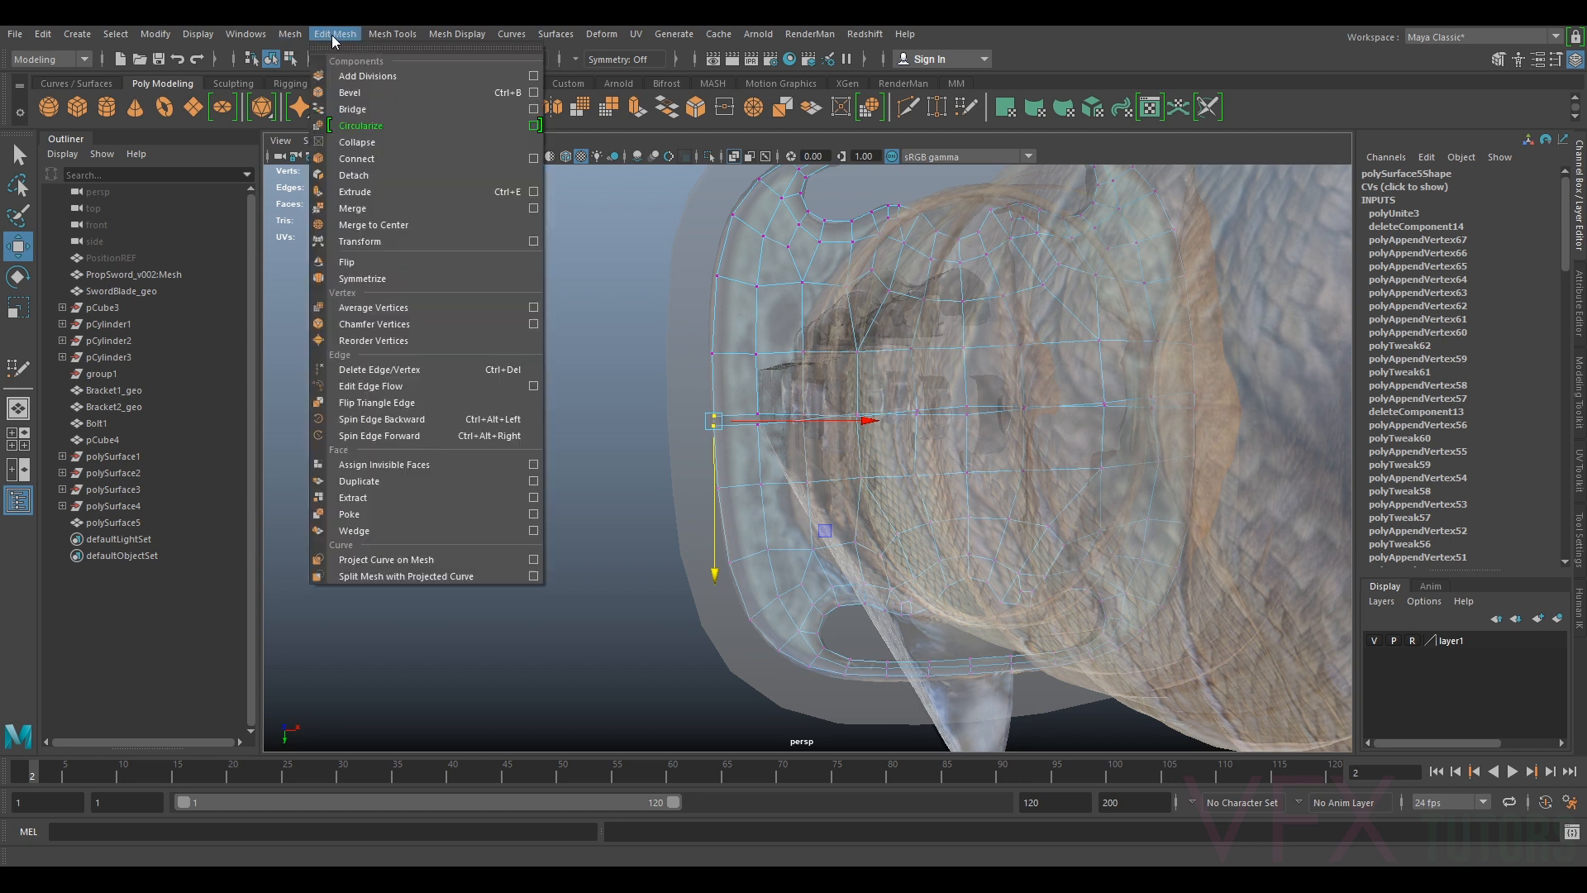
{"action": "left_click", "coordinate": [405, 210]}
Merge the remaining overlapping vertex pairs one by one along the guard's horizontal seam and return to object mode
{"action": "left_click_drag", "start_coordinate": [764, 397], "coordinate": [742, 451]}
{"action": "key", "text": "g"}
{"action": "left_click_drag", "start_coordinate": [818, 387], "coordinate": [784, 441]}
{"action": "key", "text": "g"}
{"action": "left_click_drag", "start_coordinate": [874, 390], "coordinate": [842, 442]}
{"action": "key", "text": "g"}
{"action": "left_click_drag", "start_coordinate": [938, 386], "coordinate": [882, 442]}
{"action": "key", "text": "g"}
{"action": "left_click_drag", "start_coordinate": [983, 385], "coordinate": [954, 442]}
{"action": "key", "text": "g"}
{"action": "left_click_drag", "start_coordinate": [1055, 389], "coordinate": [1013, 434]}
{"action": "key", "text": "g"}
{"action": "left_click_drag", "start_coordinate": [1122, 383], "coordinate": [1097, 413]}
{"action": "key", "text": "g"}
{"action": "left_click_drag", "start_coordinate": [1132, 371], "coordinate": [1166, 423]}
{"action": "key", "text": "g"}
{"action": "left_click_drag", "start_coordinate": [1209, 370], "coordinate": [1034, 454]}
{"action": "key", "text": "g"}
{"action": "right_click_drag", "start_coordinate": [1029, 417], "coordinate": [1156, 403]}
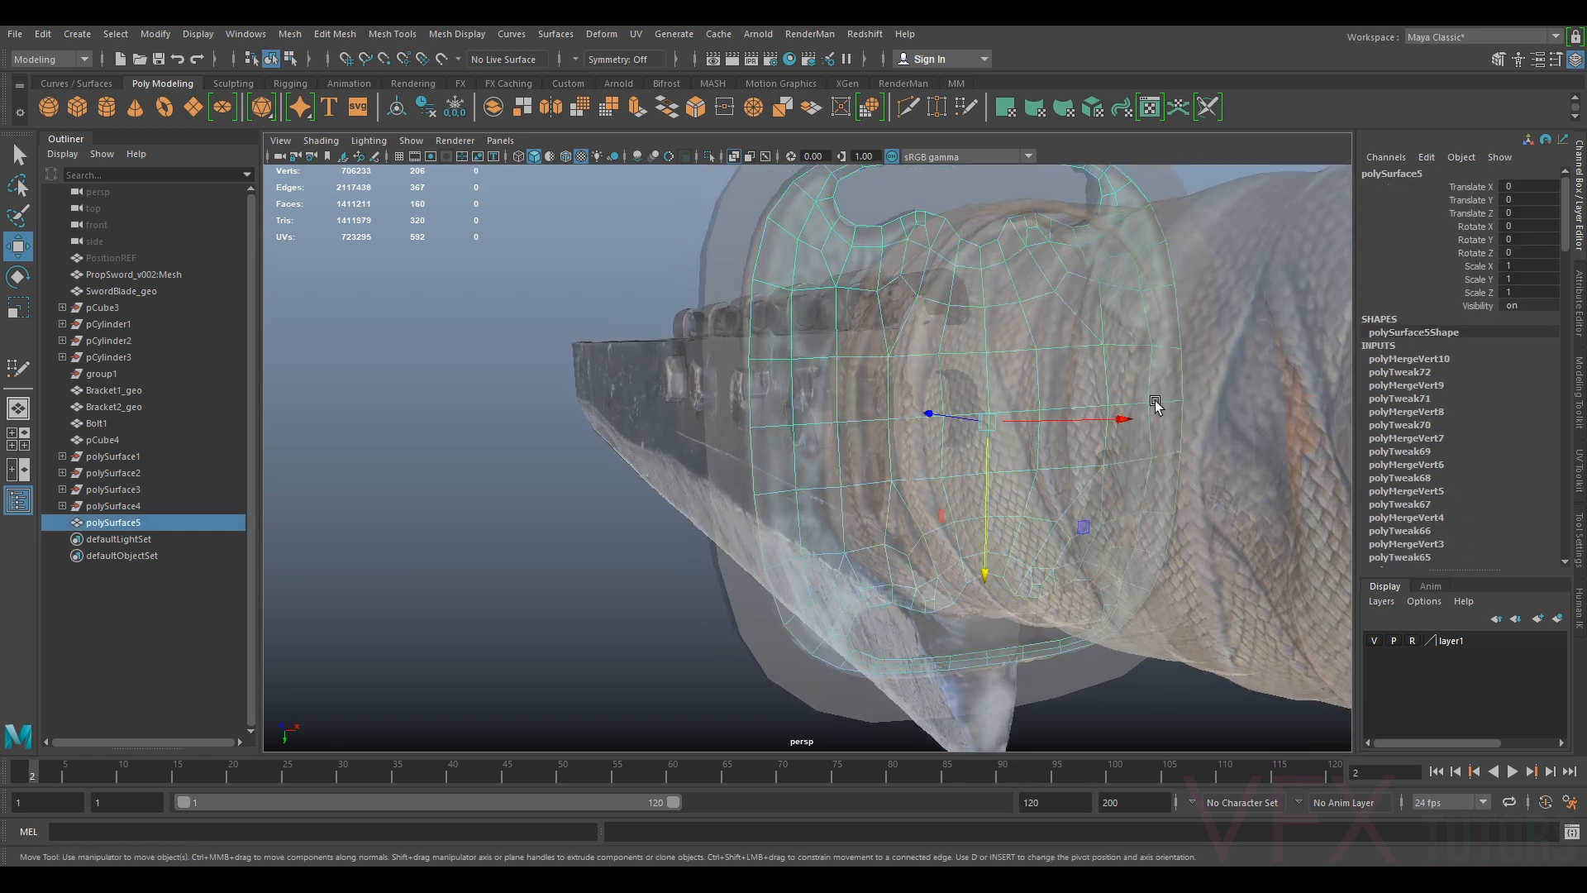
Activate Quad Draw on the merged guard mesh and fit the outer border vertices of its upper left corner to the sculpt
{"action": "left_click", "coordinate": [1579, 384]}
{"action": "left_click", "coordinate": [1470, 653]}
{"action": "mouse_move", "coordinate": [967, 529]}
{"action": "left_mouse_down", "text": "alt"}
{"action": "mouse_move", "coordinate": [939, 485]}
{"action": "mouse_move", "coordinate": [808, 450]}
{"action": "mouse_move", "coordinate": [773, 460]}
{"action": "mouse_move", "coordinate": [789, 527]}
{"action": "mouse_move", "coordinate": [924, 409]}
{"action": "mouse_move", "coordinate": [928, 381]}
{"action": "mouse_move", "coordinate": [851, 366]}
{"action": "mouse_move", "coordinate": [868, 513]}
{"action": "mouse_move", "coordinate": [1024, 379]}
{"action": "mouse_move", "coordinate": [1059, 460]}
{"action": "mouse_move", "coordinate": [1081, 333]}
{"action": "mouse_move", "coordinate": [877, 395]}
{"action": "mouse_move", "coordinate": [825, 344]}
{"action": "mouse_move", "coordinate": [946, 414]}
{"action": "mouse_move", "coordinate": [914, 524]}
{"action": "mouse_move", "coordinate": [929, 438]}
{"action": "mouse_move", "coordinate": [843, 395]}
{"action": "mouse_move", "coordinate": [815, 344]}
{"action": "mouse_move", "coordinate": [790, 543]}
{"action": "mouse_move", "coordinate": [776, 349]}
{"action": "left_mouse_up", "text": "alt"}
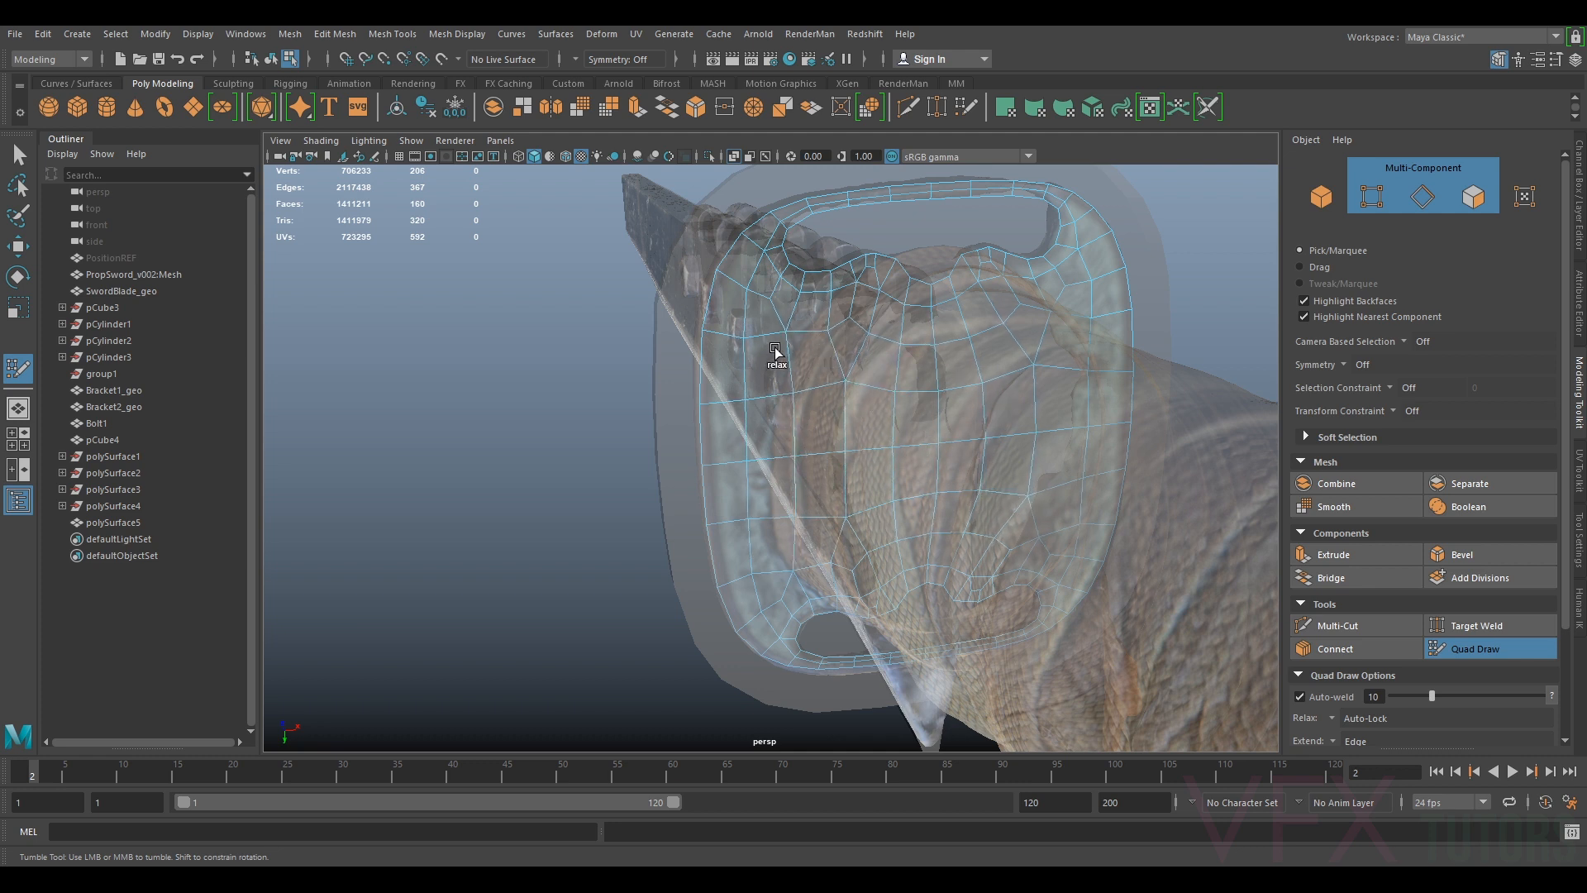
{"action": "left_click_drag", "start_coordinate": [1044, 358], "coordinate": [765, 354], "text": "alt"}
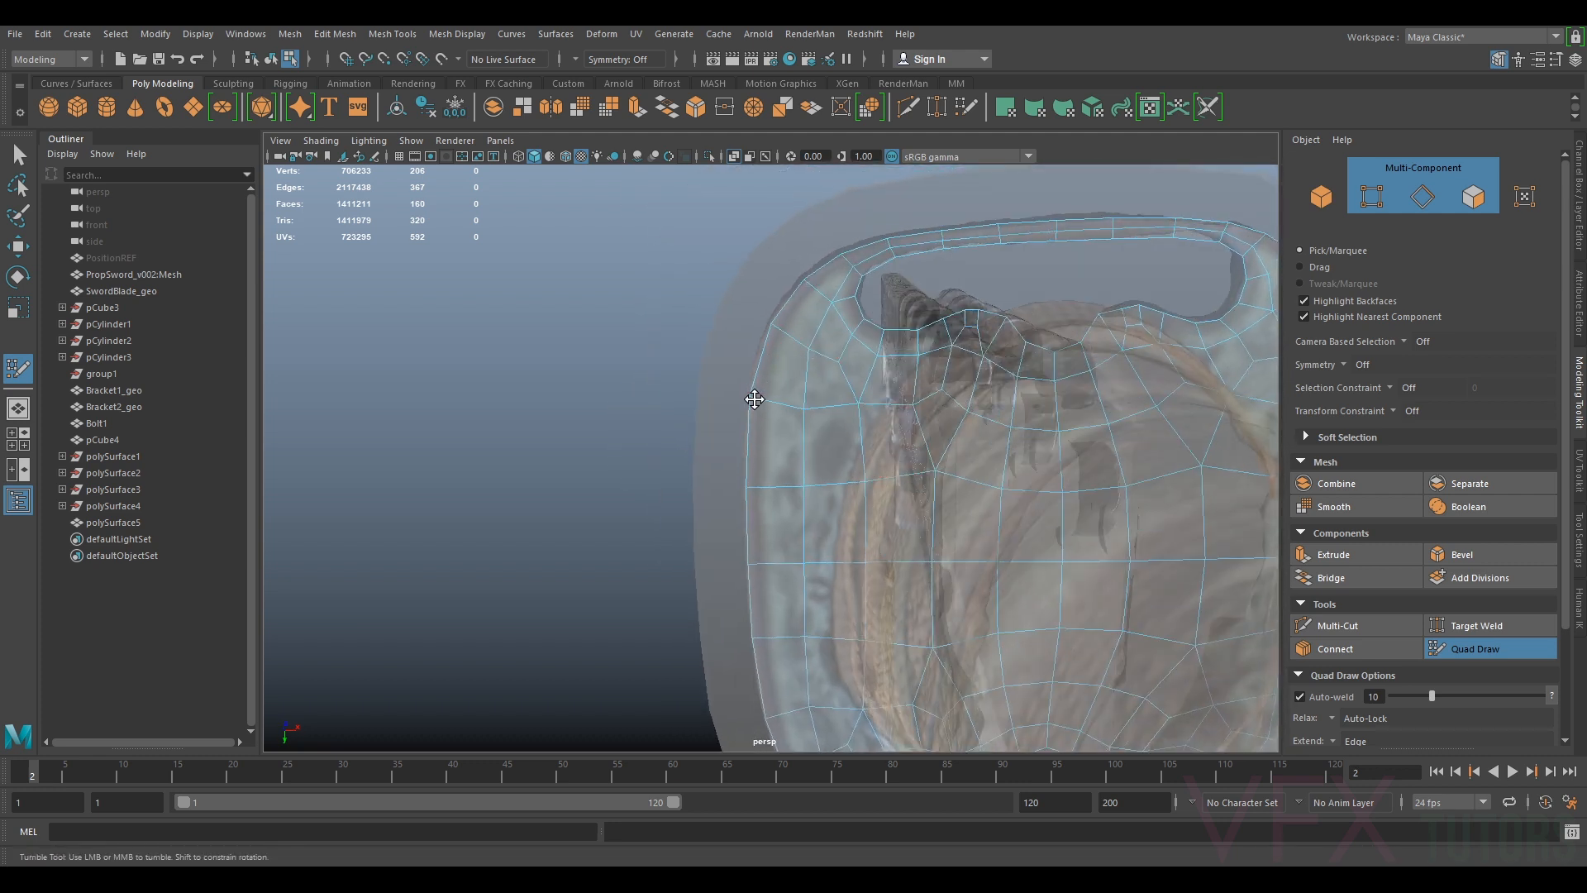
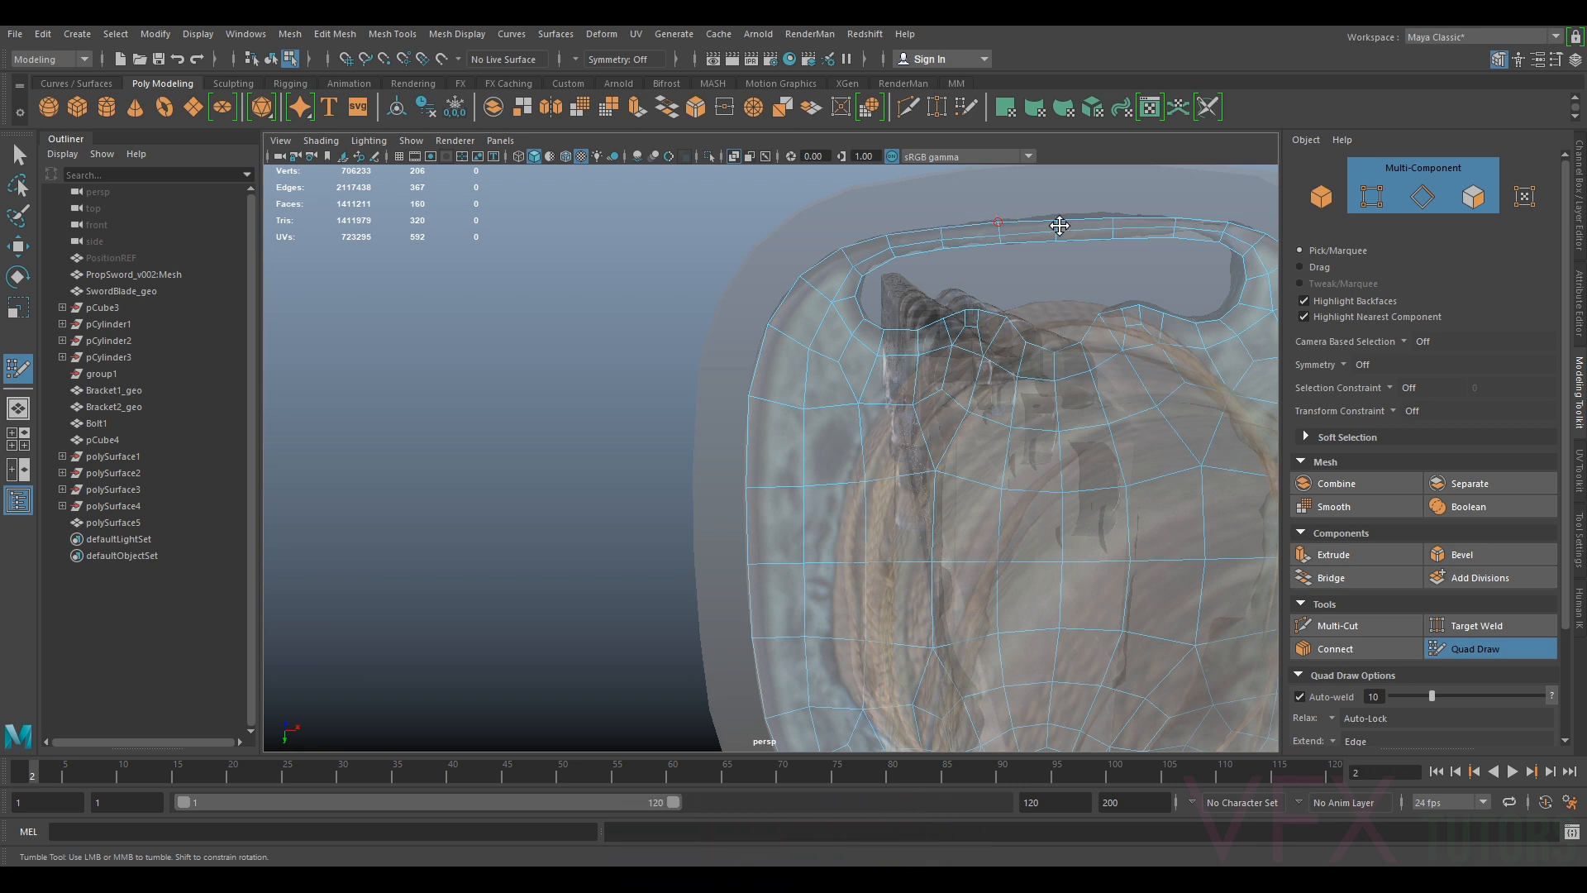
{"action": "middle_click_drag", "start_coordinate": [1256, 250], "coordinate": [1151, 280], "text": "alt"}
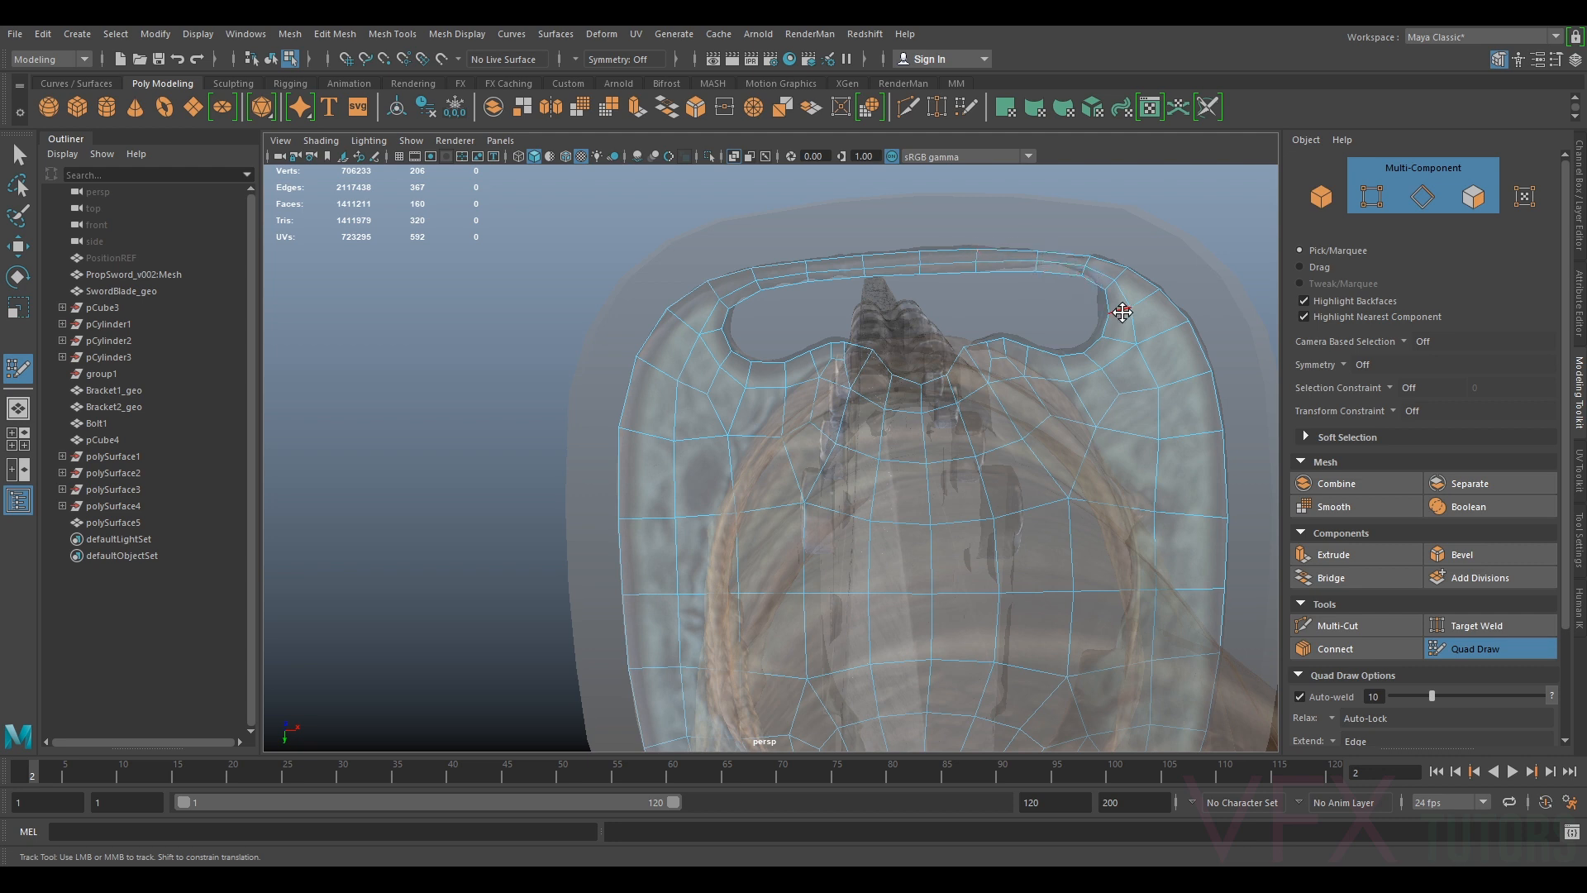
Adjust the vertices along the rim of the guard's upper opening to follow the sculpted edge
{"action": "scroll", "coordinate": [1122, 312], "scroll_direction": "up", "scroll_amount": 5}
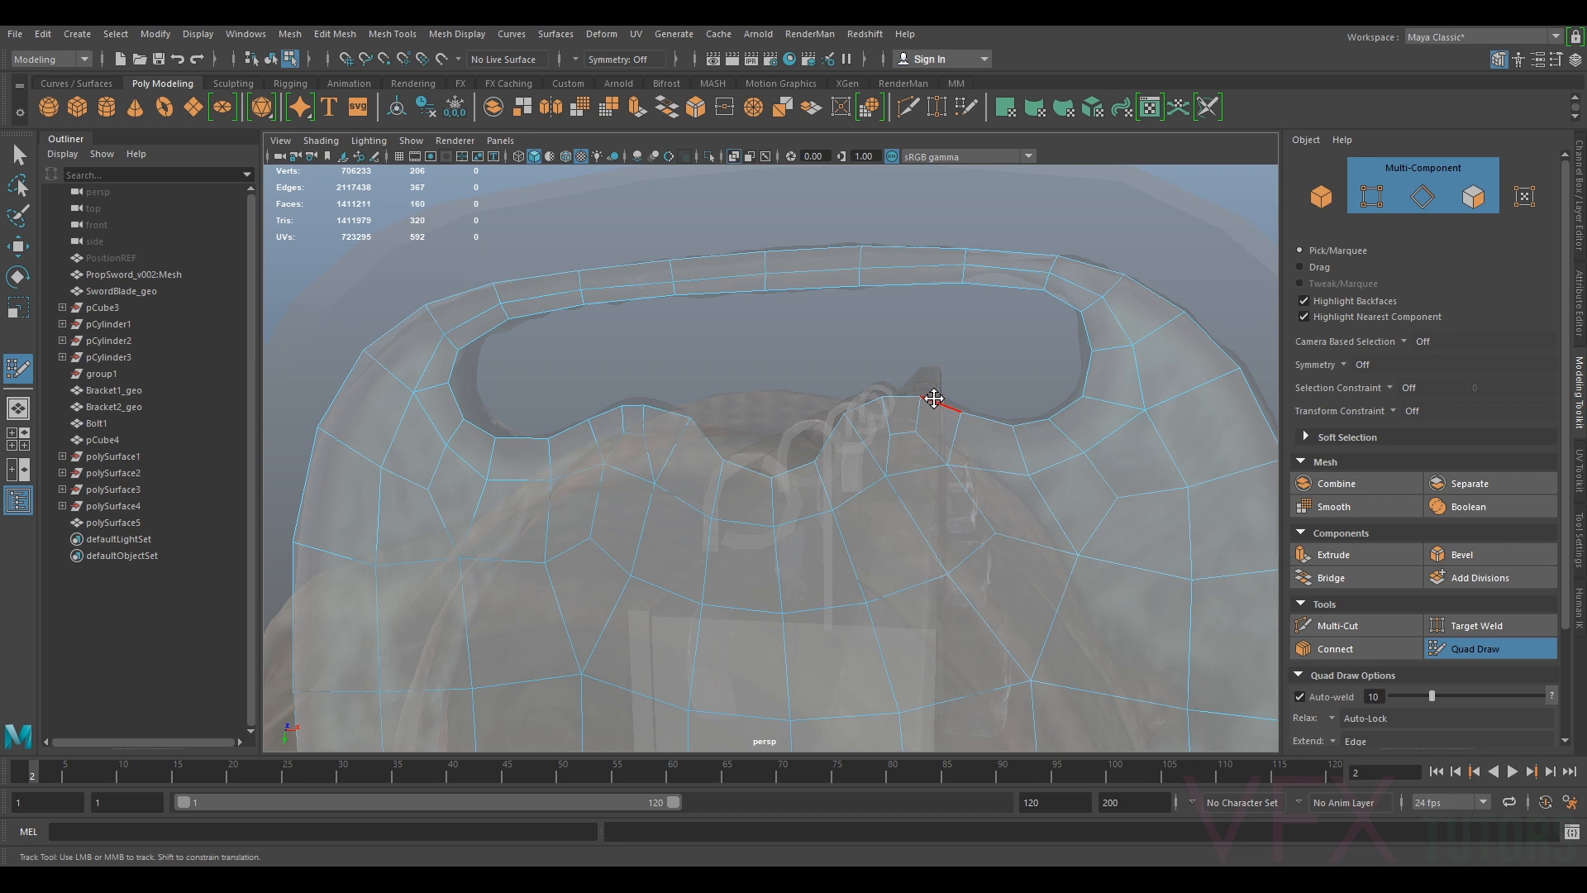
{"action": "middle_click_drag", "start_coordinate": [694, 405], "coordinate": [1020, 388], "text": "alt"}
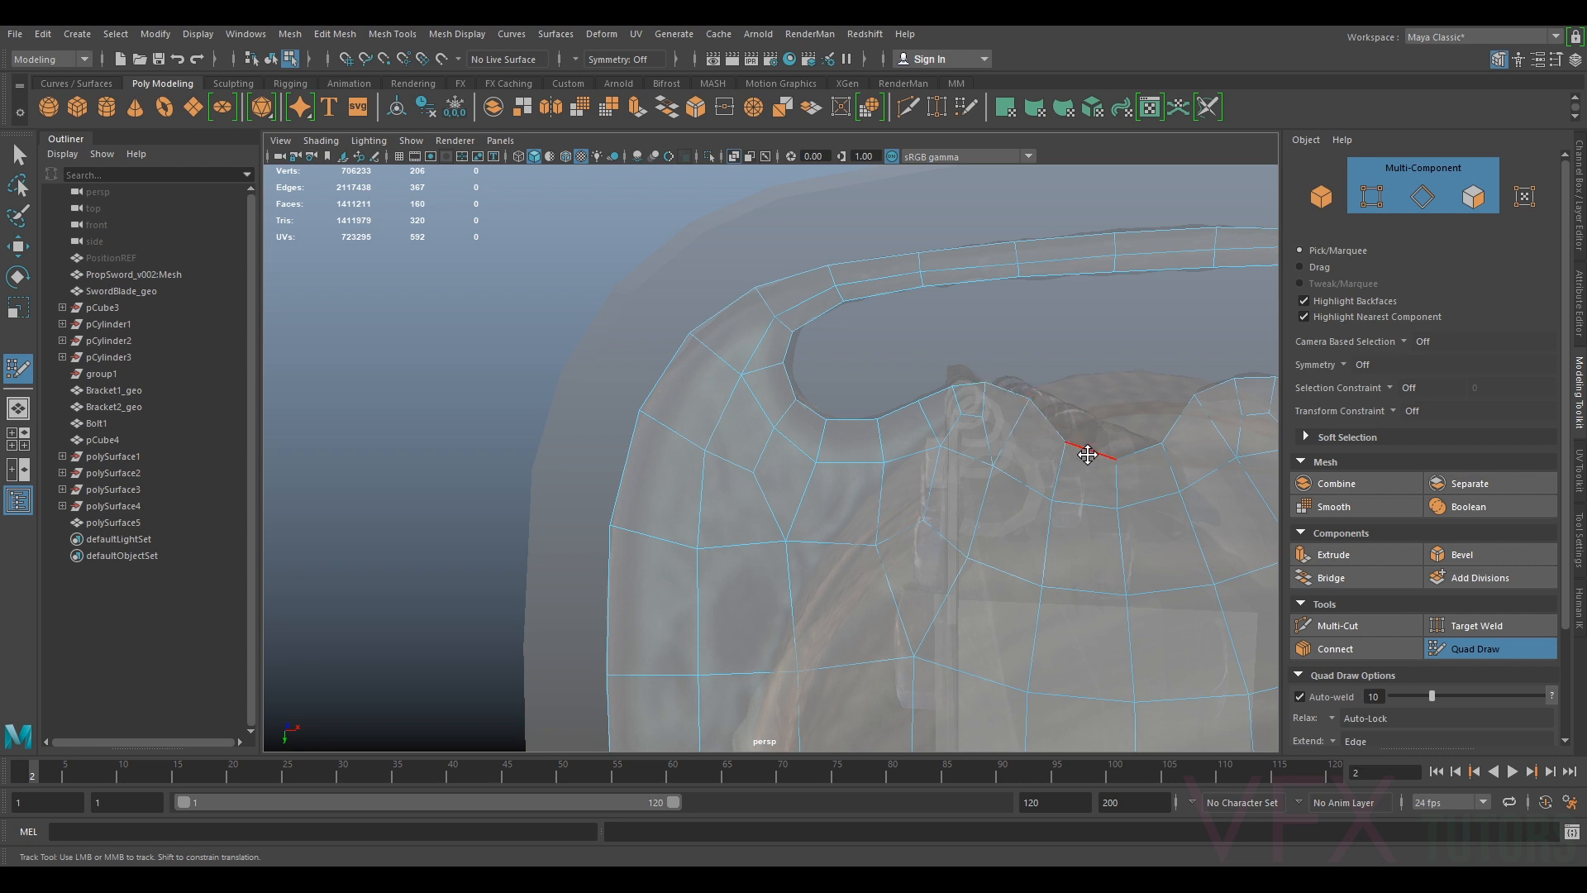
{"action": "scroll", "coordinate": [1115, 460], "scroll_direction": "down", "scroll_amount": 5}
{"action": "left_click_drag", "start_coordinate": [1087, 531], "coordinate": [970, 400], "text": "alt"}
{"action": "middle_click_drag", "start_coordinate": [970, 400], "coordinate": [1012, 480], "text": "alt"}
{"action": "left_click_drag", "start_coordinate": [1013, 479], "coordinate": [980, 420], "text": "alt"}
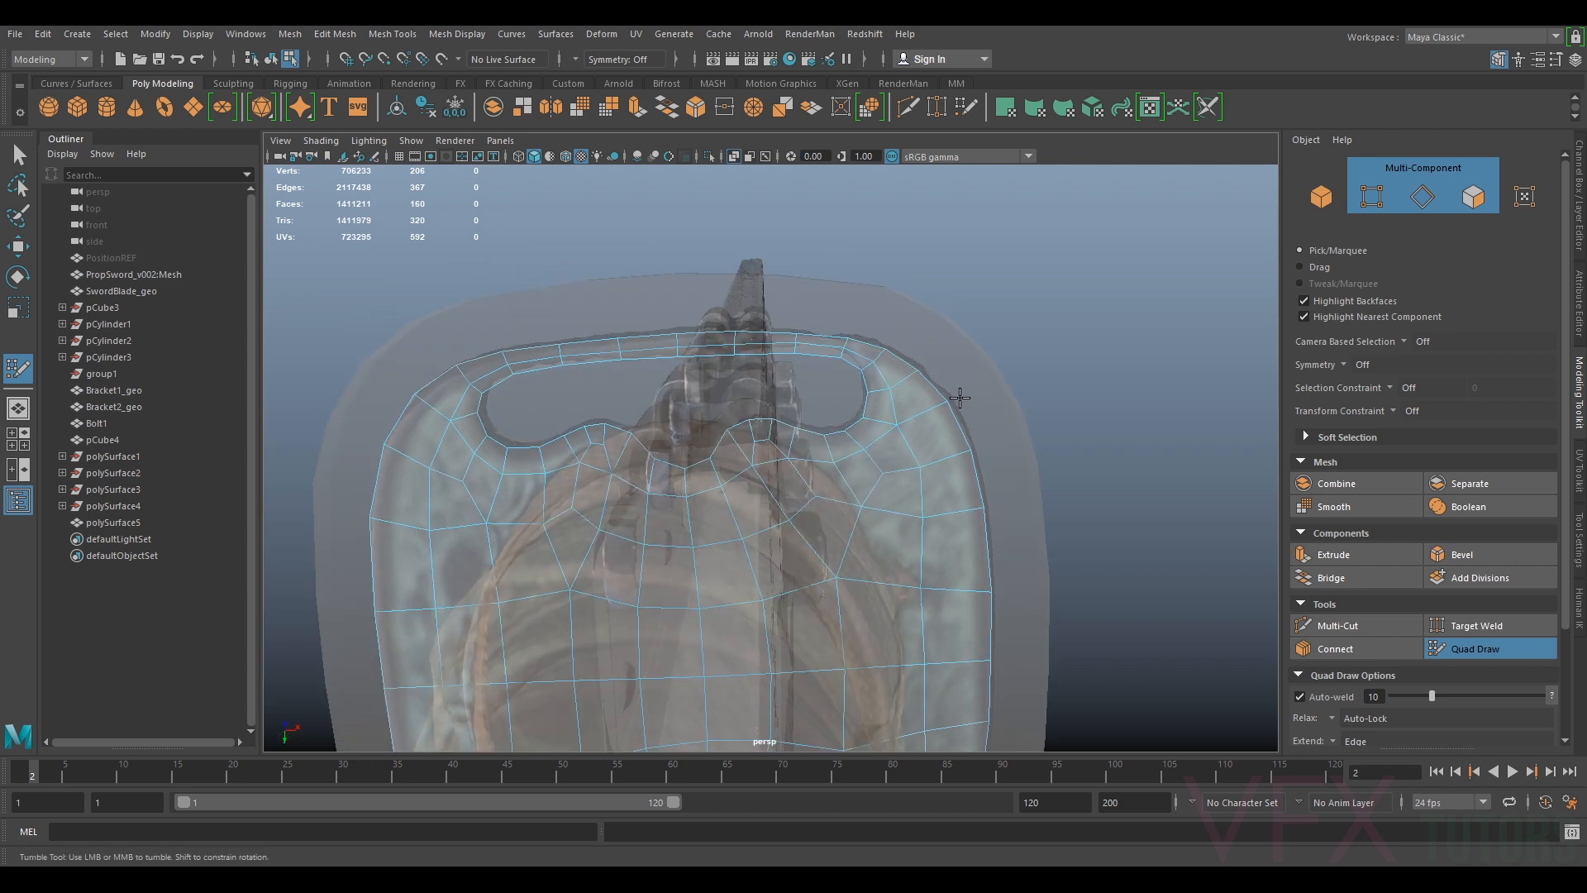
Fit the outer border vertices around the guard's upper right corner to the sculpted outline
{"action": "scroll", "coordinate": [972, 366], "scroll_direction": "up", "scroll_amount": 4}
{"action": "left_click_drag", "start_coordinate": [974, 365], "coordinate": [934, 322], "text": "alt"}
{"action": "middle_click_drag", "start_coordinate": [933, 322], "coordinate": [899, 358], "text": "alt"}
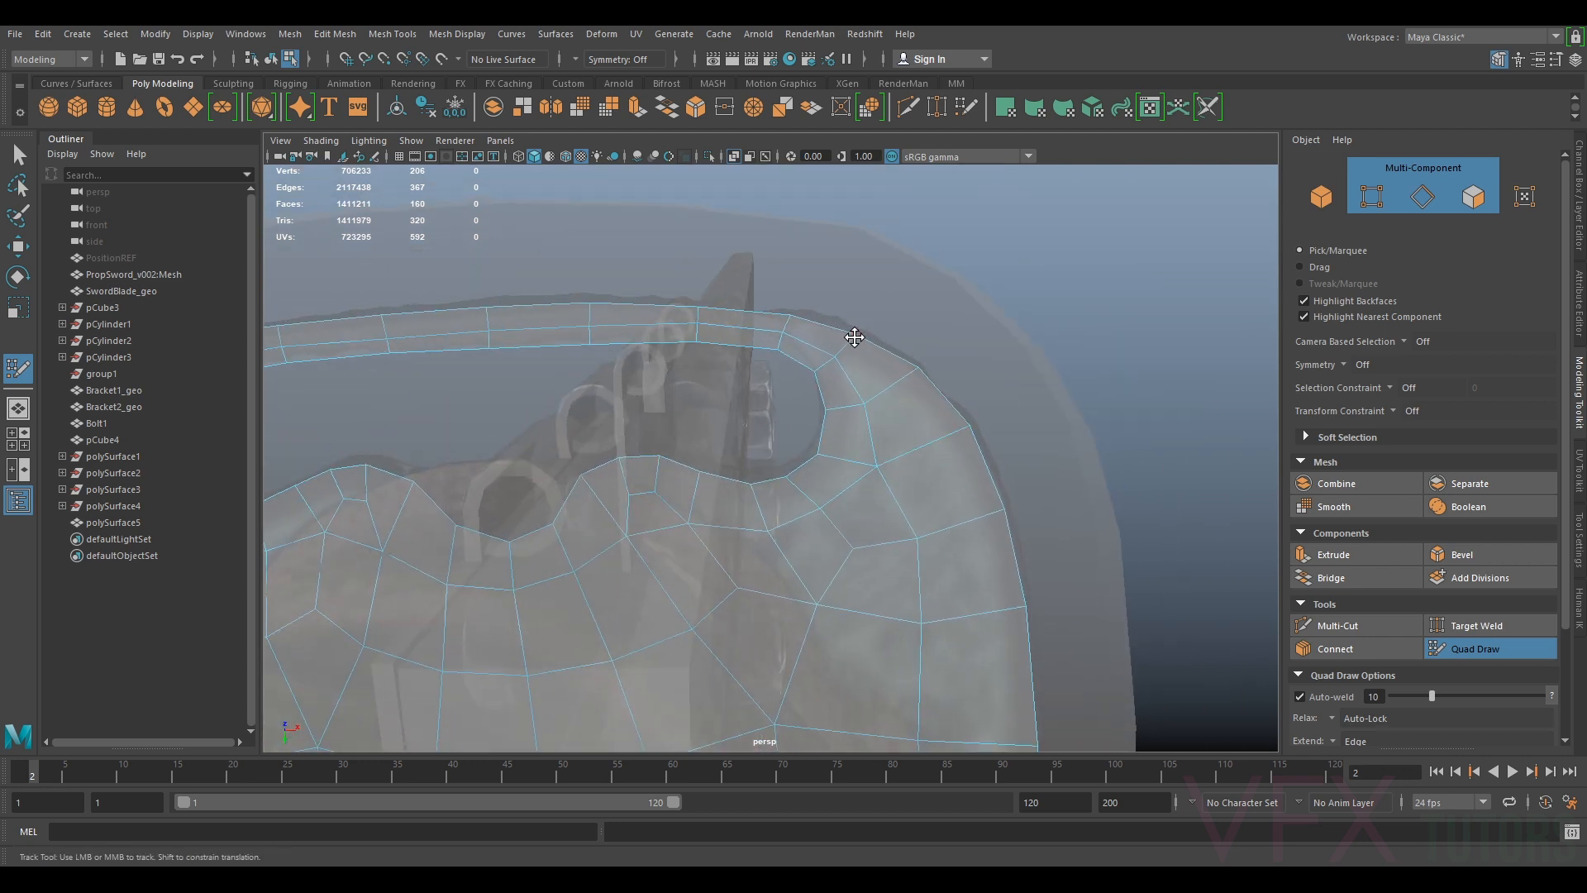
{"action": "middle_click_drag", "start_coordinate": [815, 326], "coordinate": [923, 366], "text": "alt"}
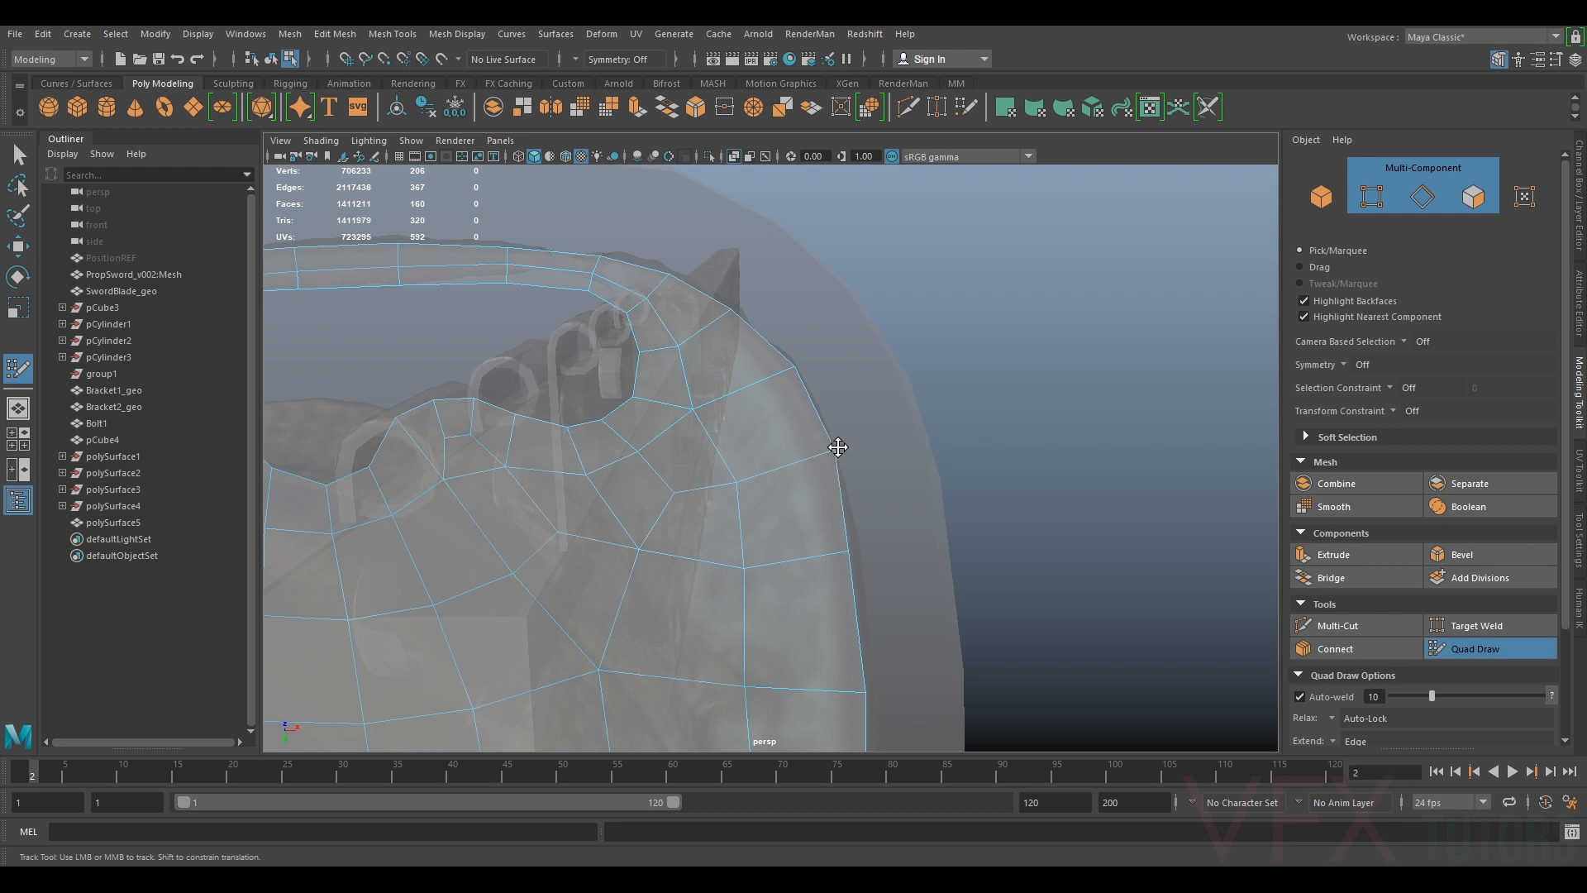
{"action": "middle_click_drag", "start_coordinate": [836, 443], "coordinate": [900, 450], "text": "alt"}
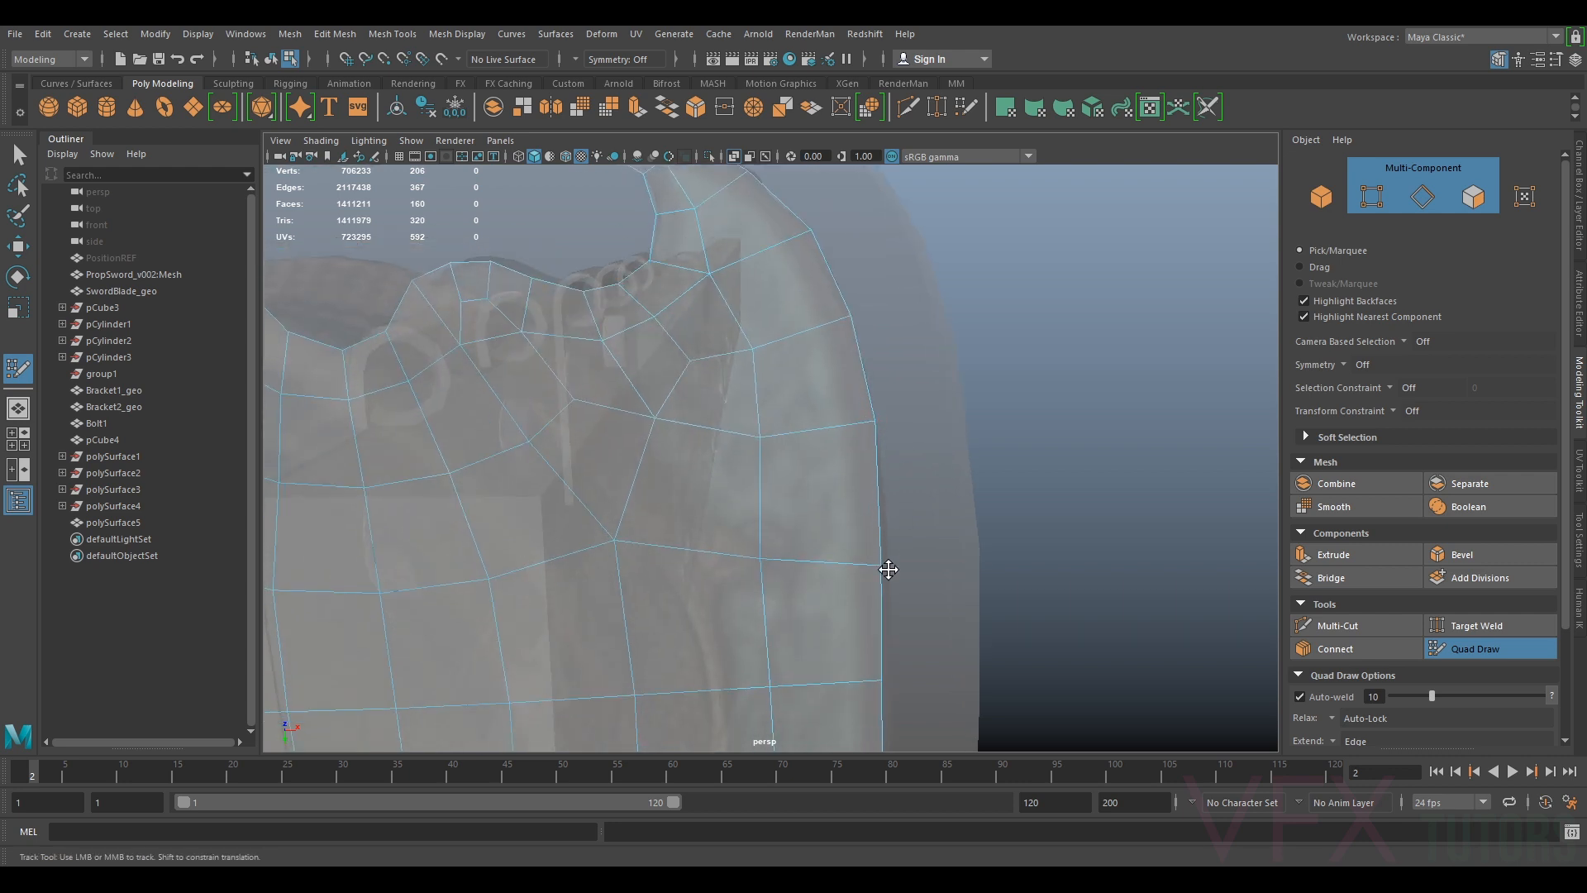
Nudge the border vertices down the guard's right side and around its lower right corner onto the sculpted outline
{"action": "middle_click_drag", "start_coordinate": [885, 567], "coordinate": [919, 438], "text": "alt"}
{"action": "left_click_drag", "start_coordinate": [842, 450], "coordinate": [850, 453]}
{"action": "mouse_move", "coordinate": [853, 453]}
{"action": "middle_mouse_down", "text": "alt"}
{"action": "mouse_move", "coordinate": [907, 493]}
{"action": "mouse_move", "coordinate": [843, 435]}
{"action": "middle_mouse_up", "text": "alt"}
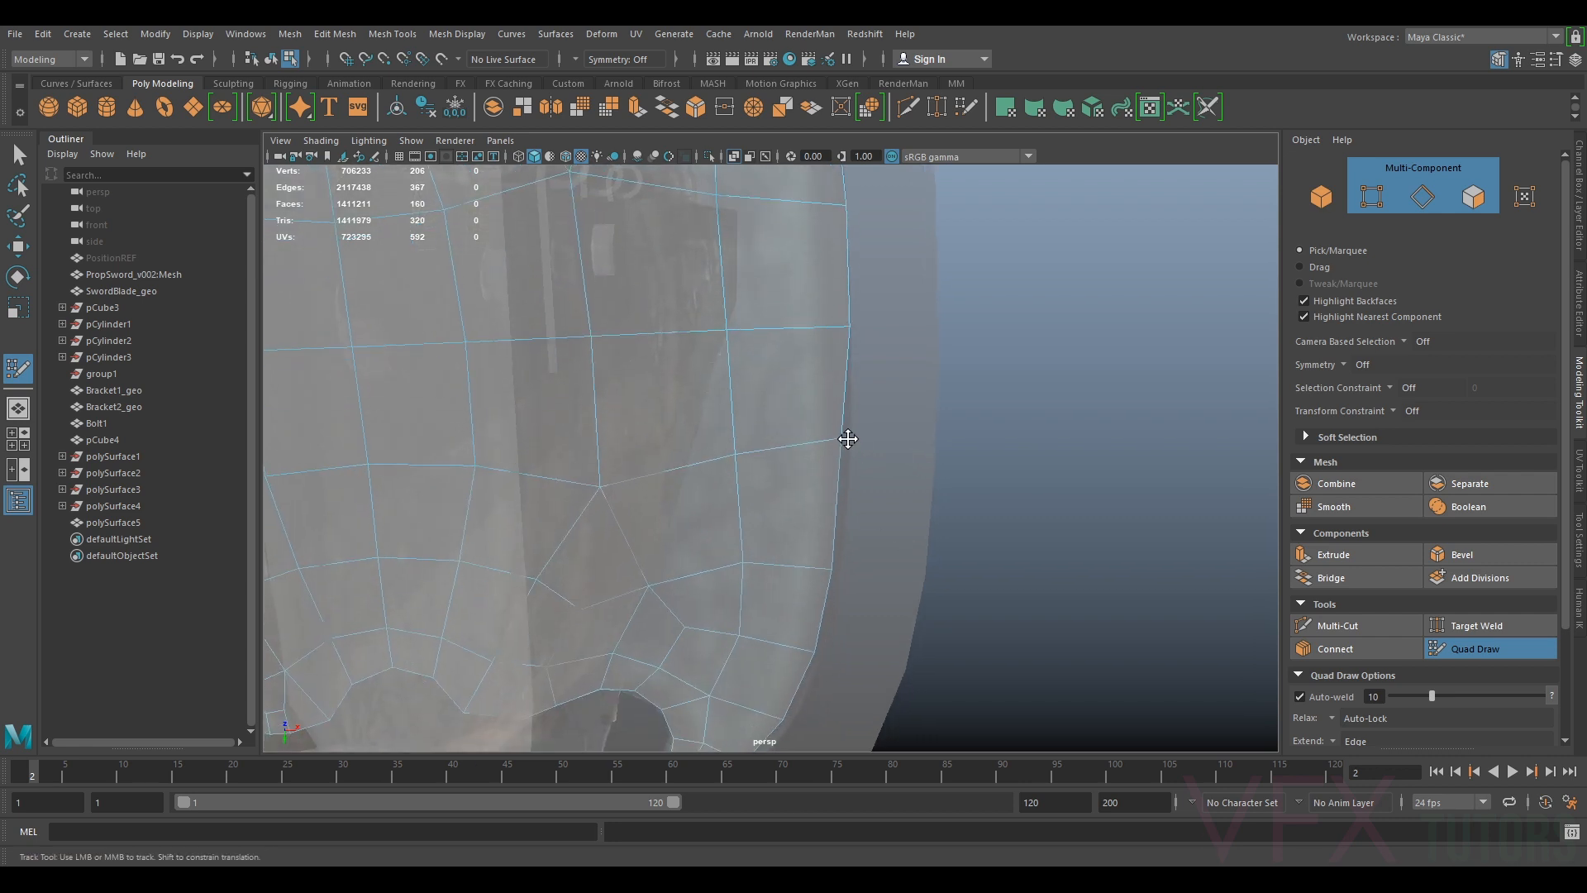
{"action": "middle_click_drag", "start_coordinate": [856, 497], "coordinate": [868, 461], "text": "alt"}
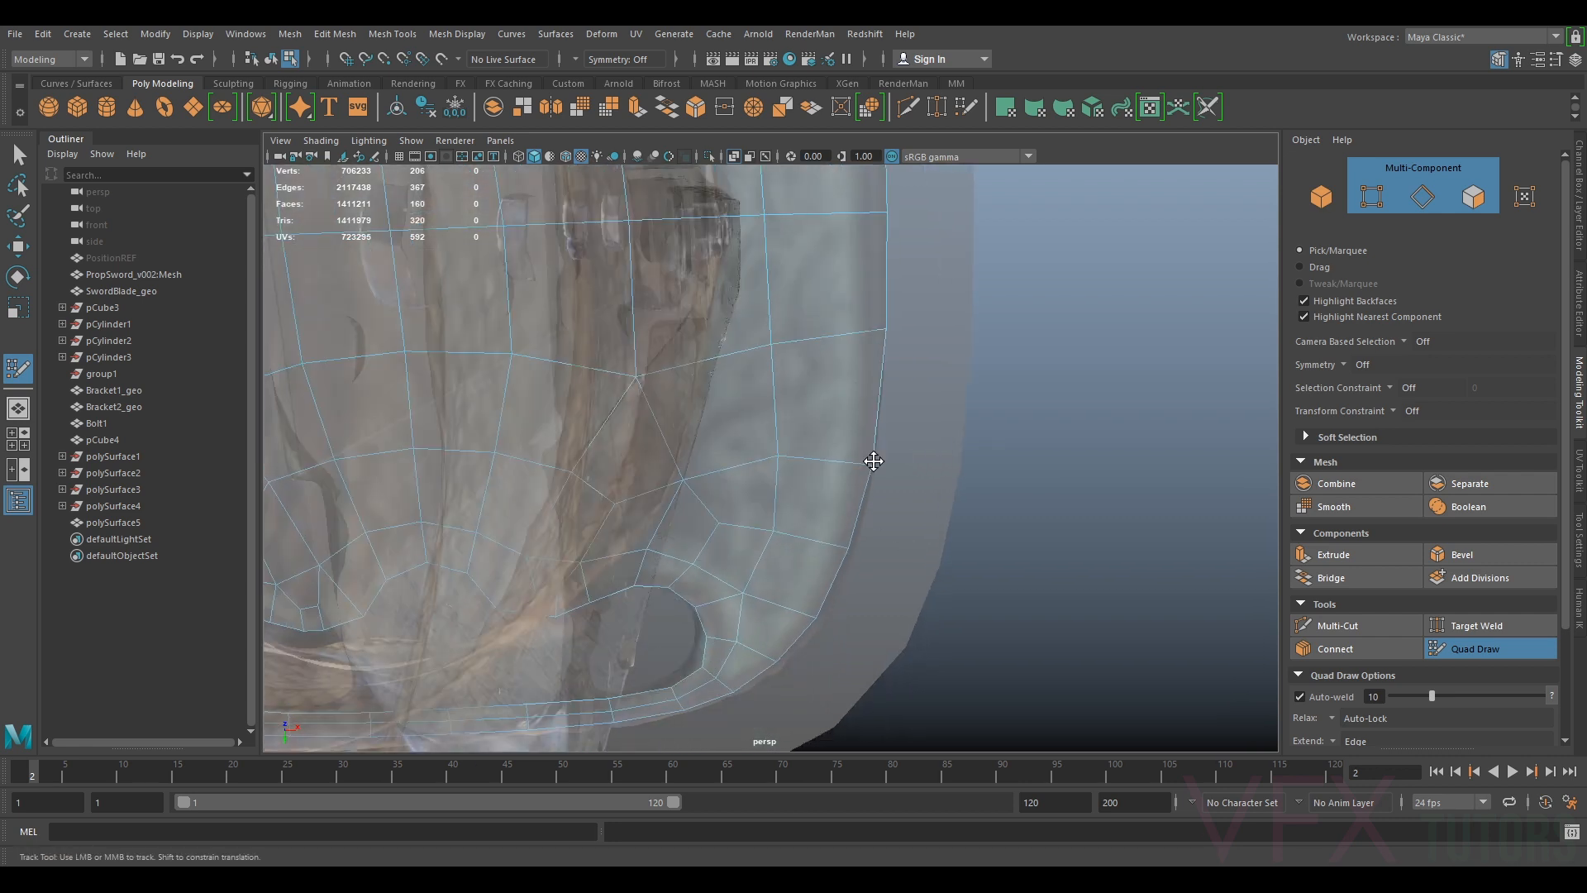
{"action": "middle_click_drag", "start_coordinate": [864, 542], "coordinate": [862, 402], "text": "alt"}
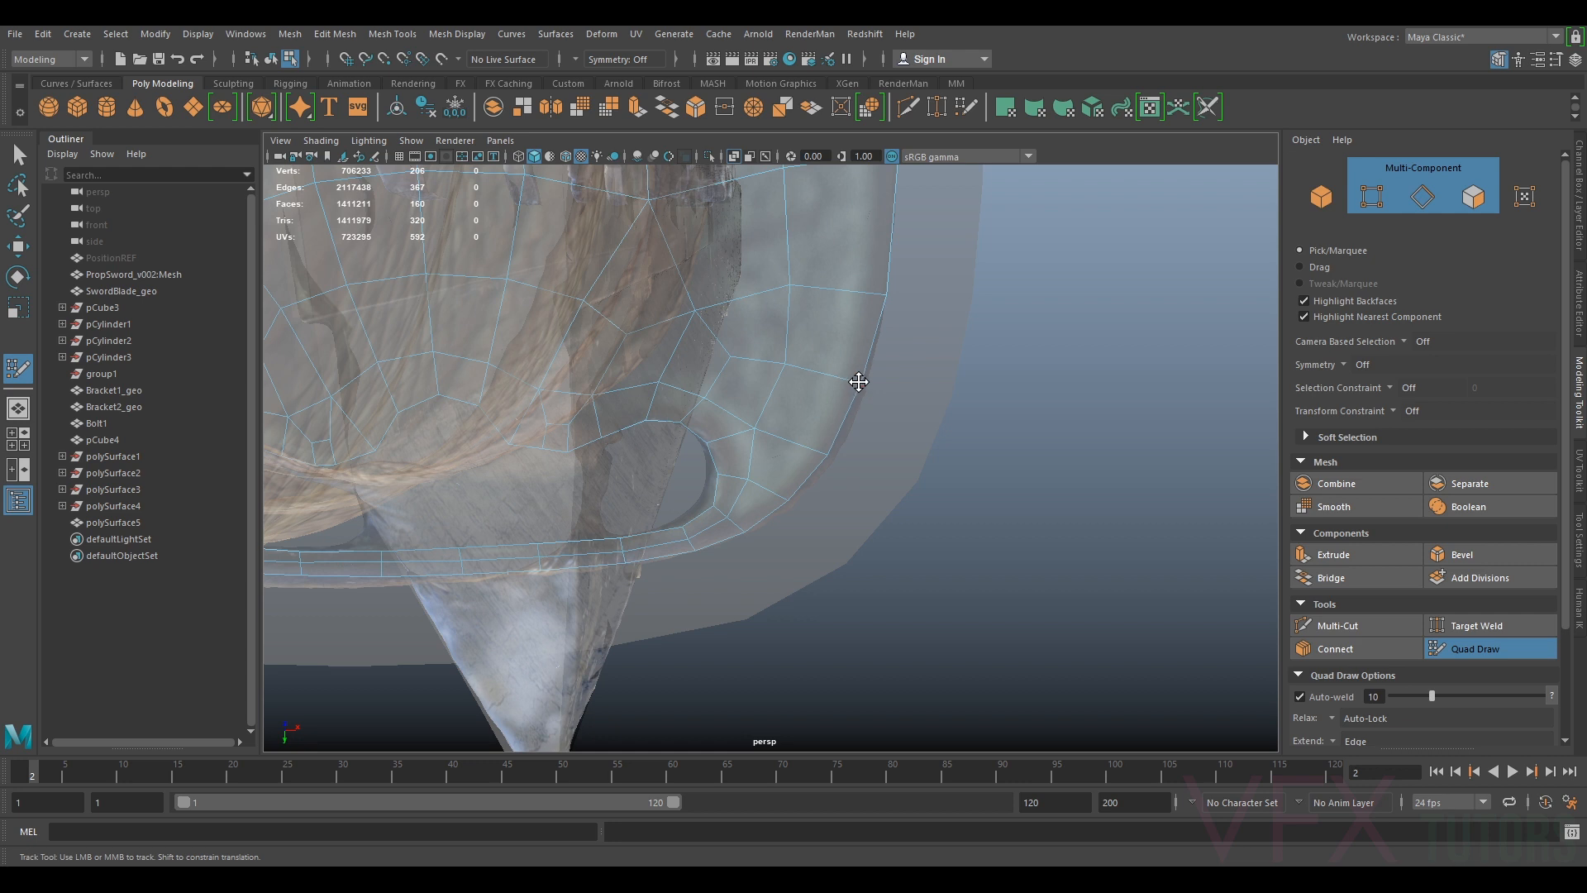
{"action": "middle_click_drag", "start_coordinate": [842, 552], "coordinate": [893, 463], "text": "alt"}
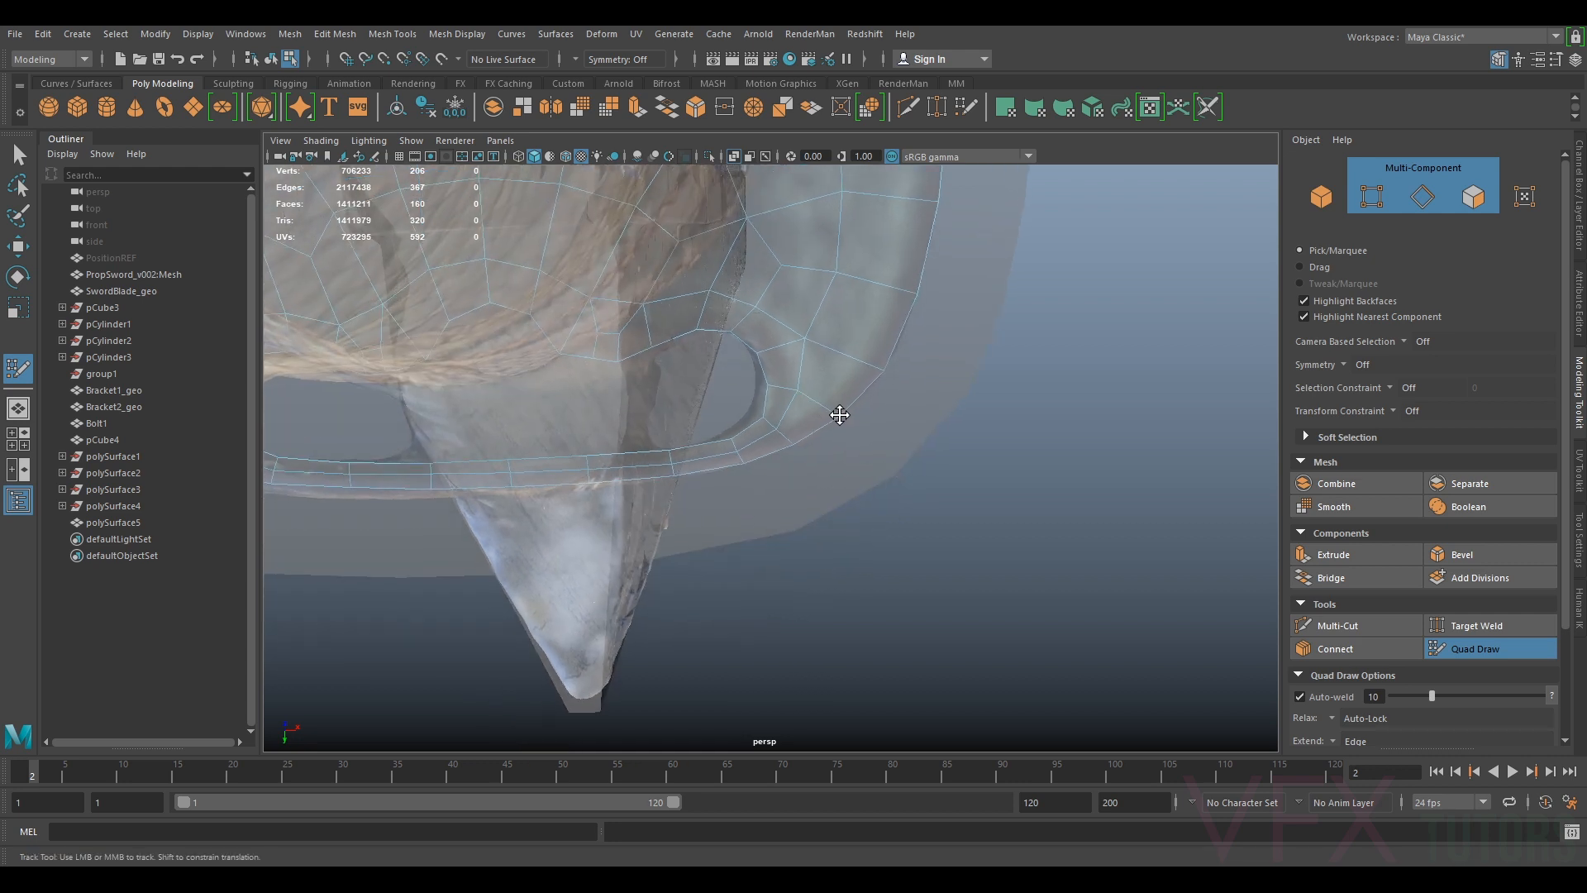
Reposition the rim vertices at the right end of the guard's lower opening to match the sculpted hole
{"action": "middle_click_drag", "start_coordinate": [757, 354], "coordinate": [796, 433], "text": "alt"}
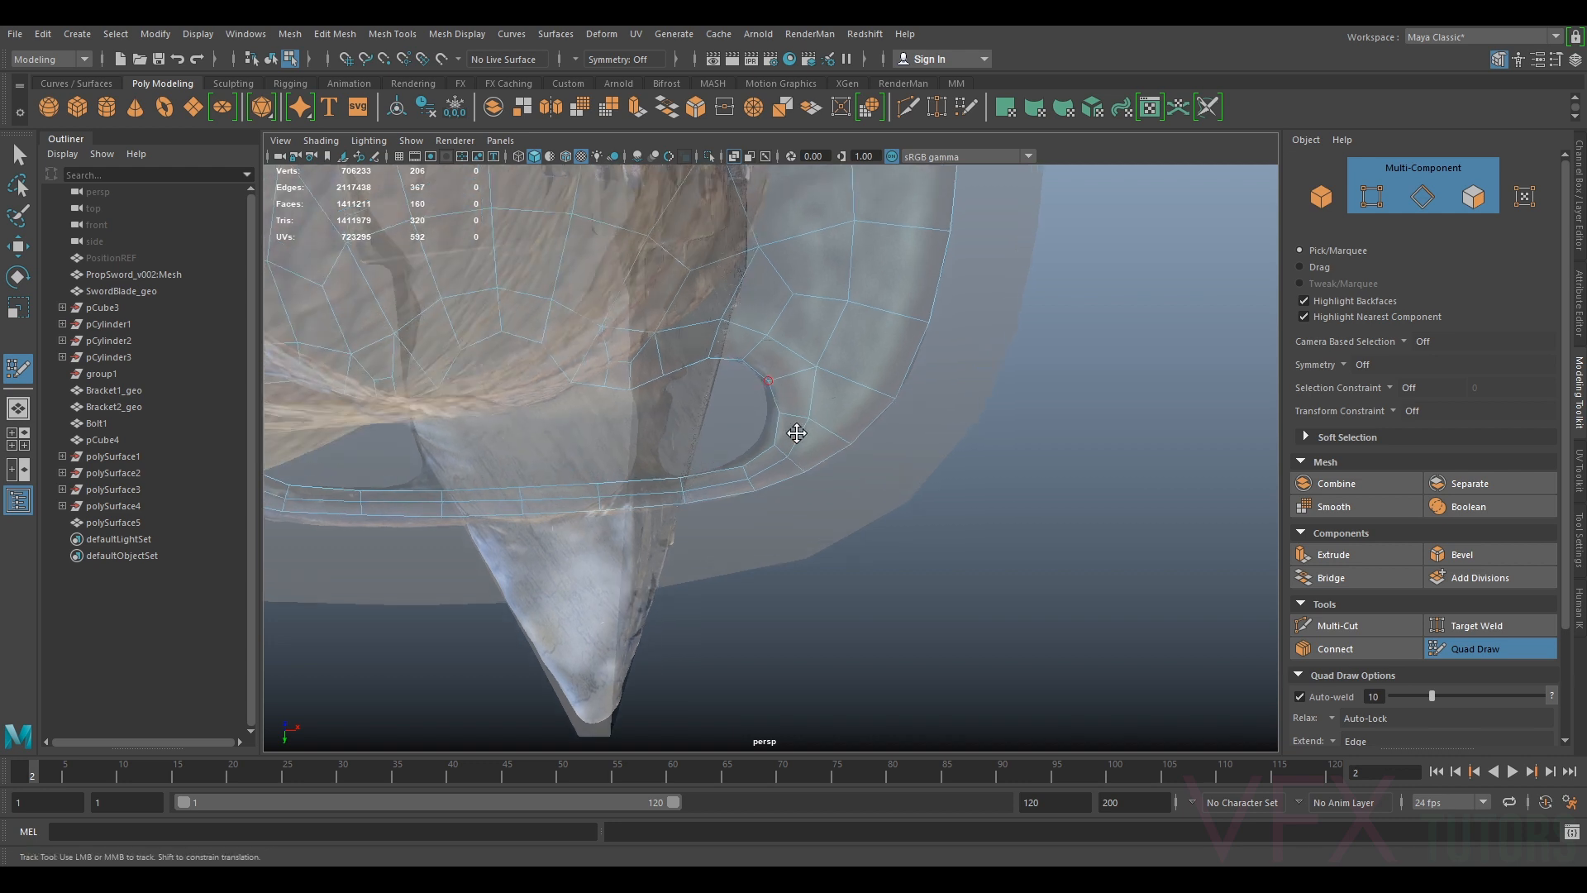
{"action": "scroll", "coordinate": [756, 361], "scroll_direction": "up", "scroll_amount": 2}
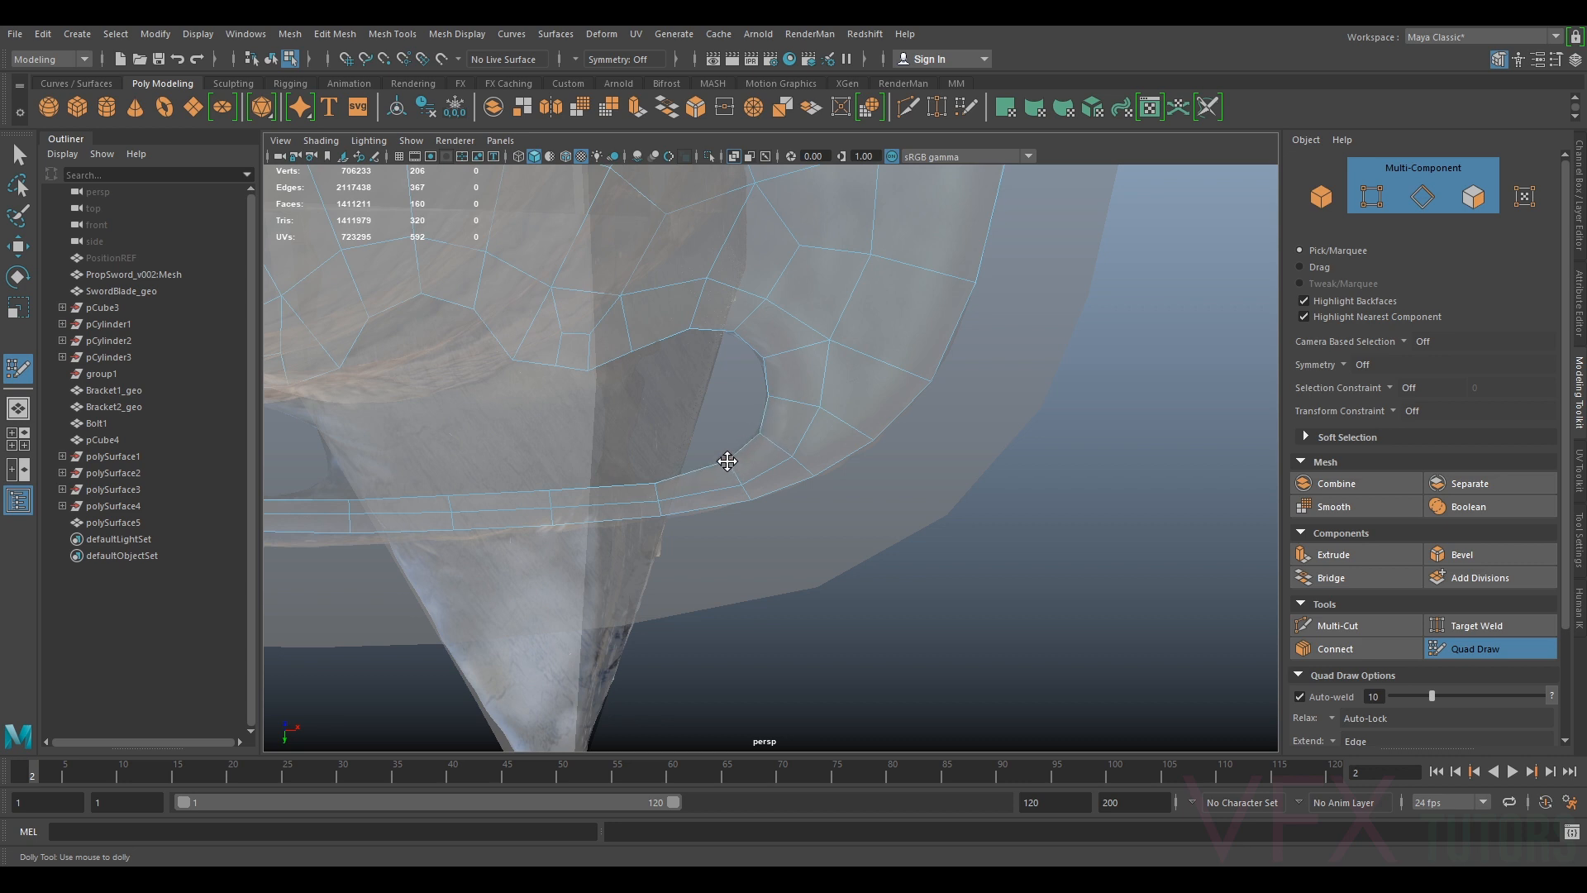
{"action": "left_click_drag", "start_coordinate": [742, 409], "coordinate": [785, 351], "text": "alt"}
{"action": "middle_click_drag", "start_coordinate": [785, 351], "coordinate": [841, 357], "text": "alt"}
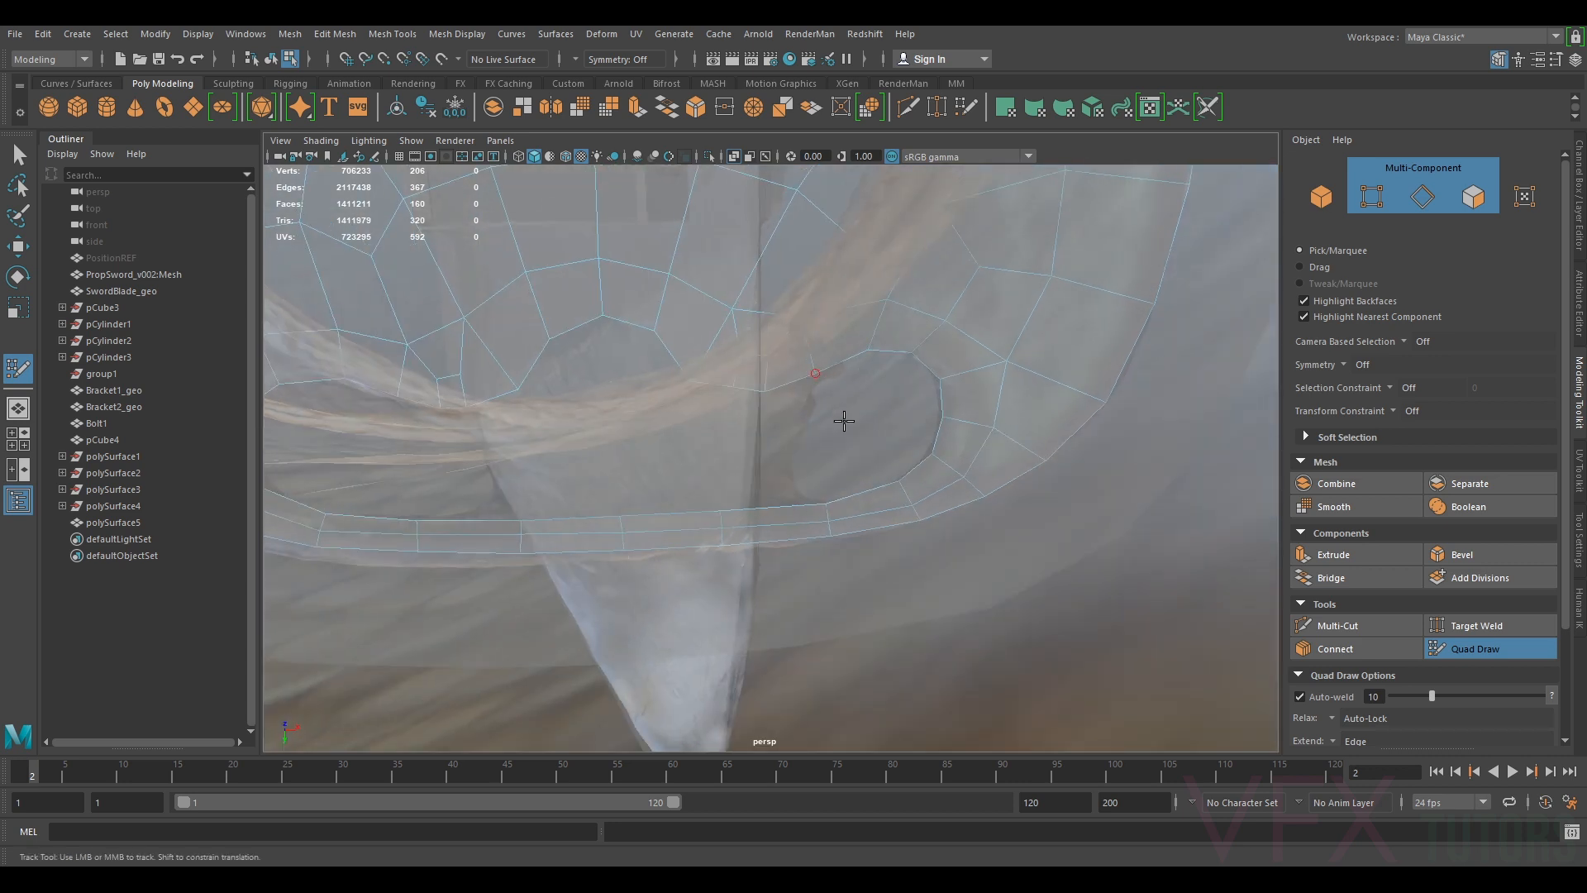
{"action": "left_click_drag", "start_coordinate": [843, 422], "coordinate": [846, 353], "text": "alt"}
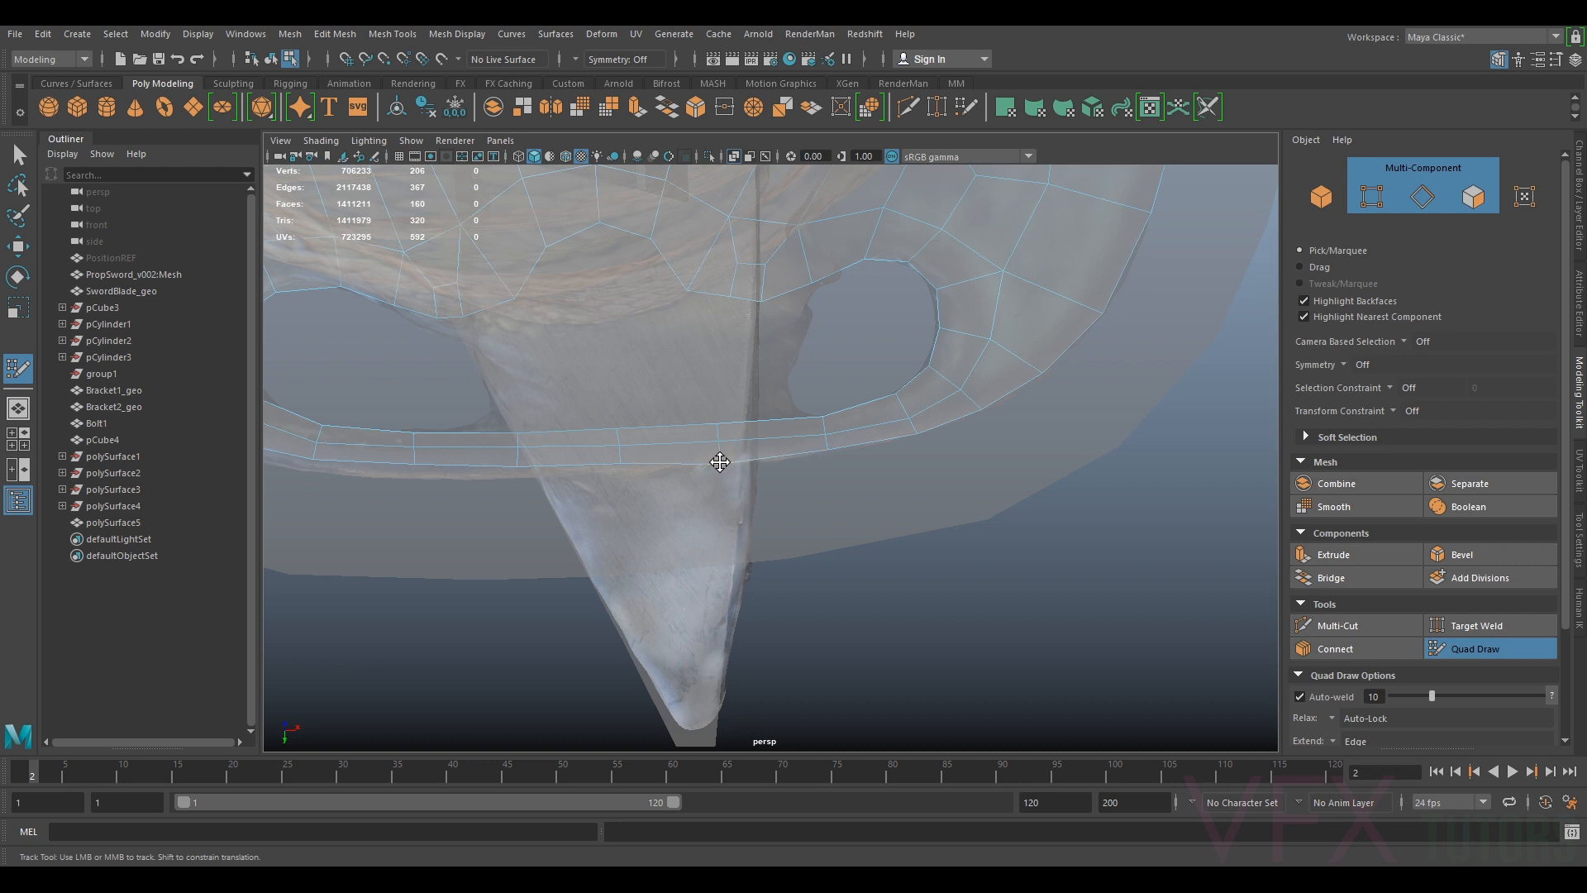
{"action": "left_click_drag", "start_coordinate": [720, 422], "coordinate": [939, 379], "text": "alt"}
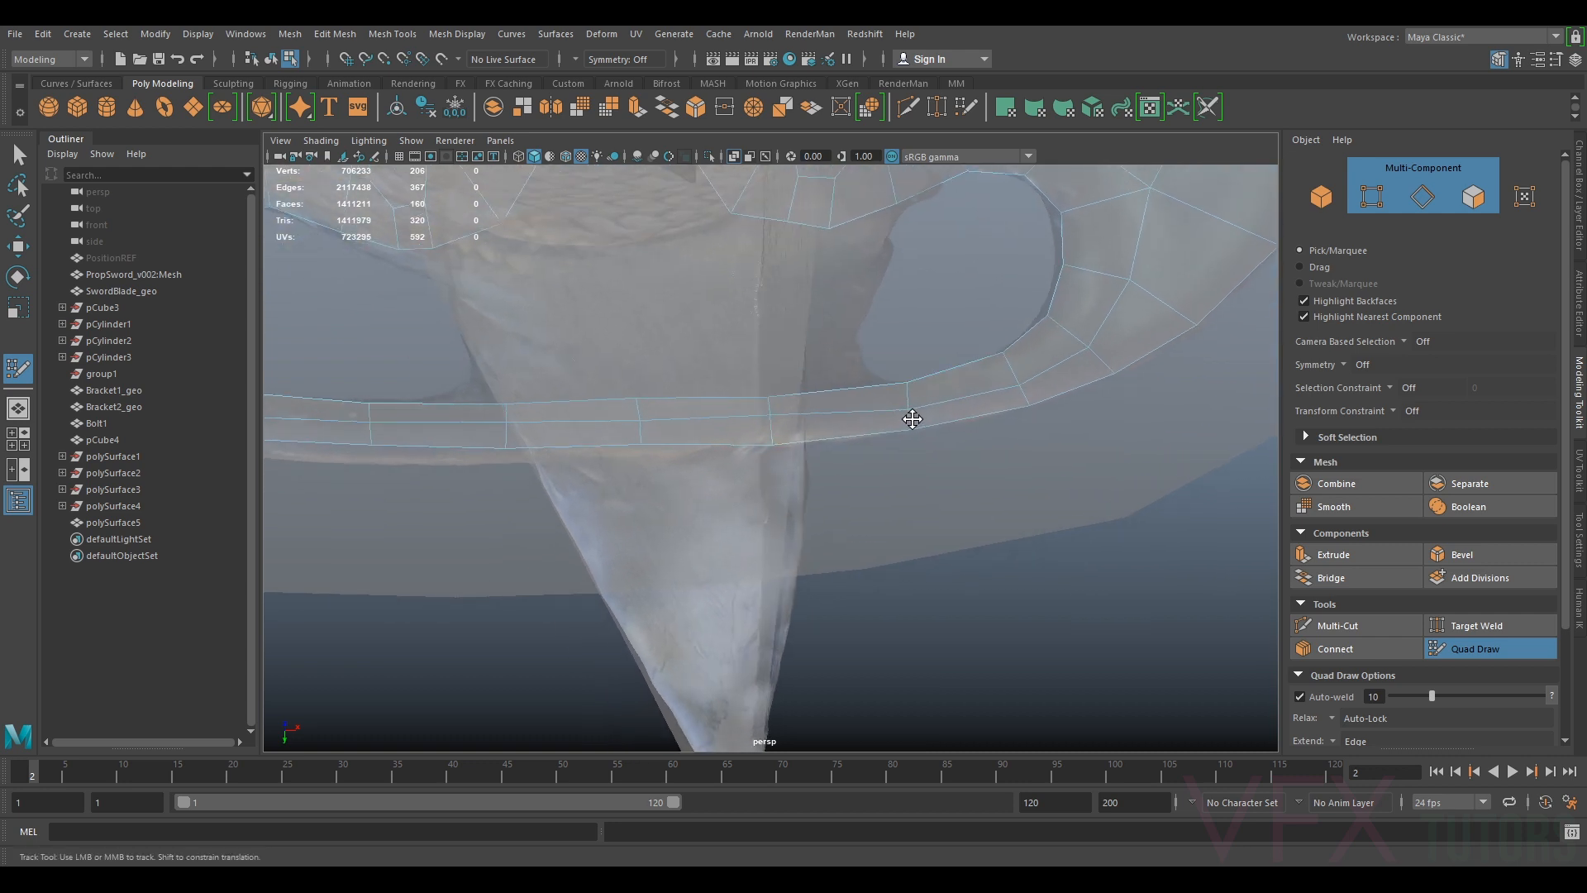
Fit the outer and inner edge vertices of the thin strip below the lower opening to the sculpt
{"action": "scroll", "coordinate": [917, 405], "scroll_direction": "down", "scroll_amount": 3}
{"action": "scroll", "coordinate": [1020, 405], "scroll_direction": "up", "scroll_amount": 1}
{"action": "mouse_move", "coordinate": [992, 400]}
{"action": "middle_mouse_down", "text": "alt"}
{"action": "mouse_move", "coordinate": [1019, 405]}
{"action": "mouse_move", "coordinate": [950, 422]}
{"action": "middle_mouse_up", "text": "alt"}
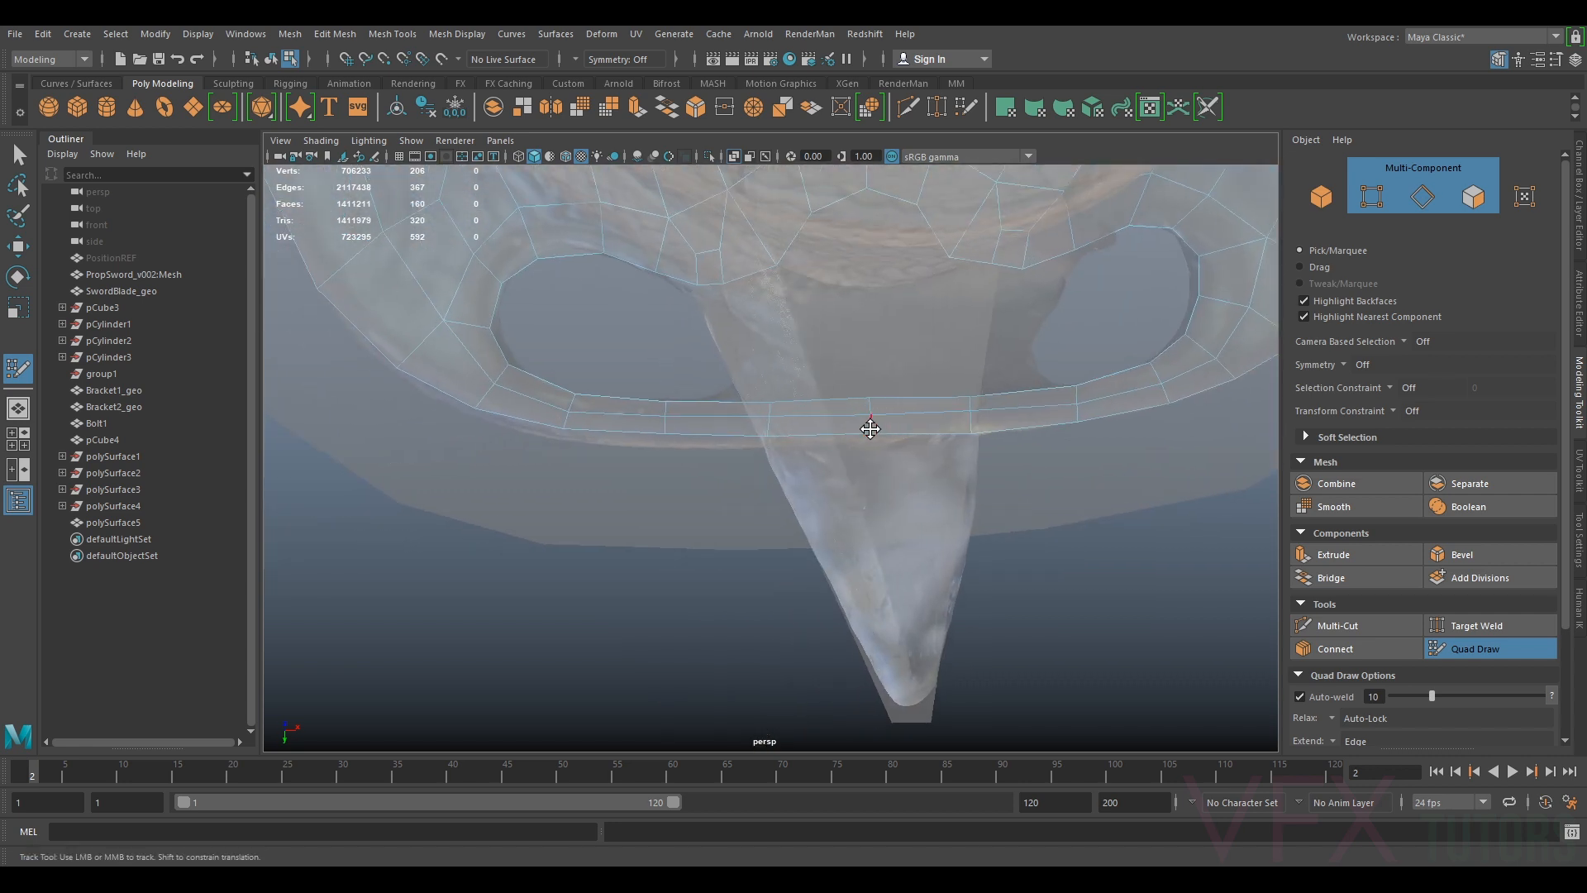
{"action": "left_click_drag", "start_coordinate": [866, 433], "coordinate": [870, 440]}
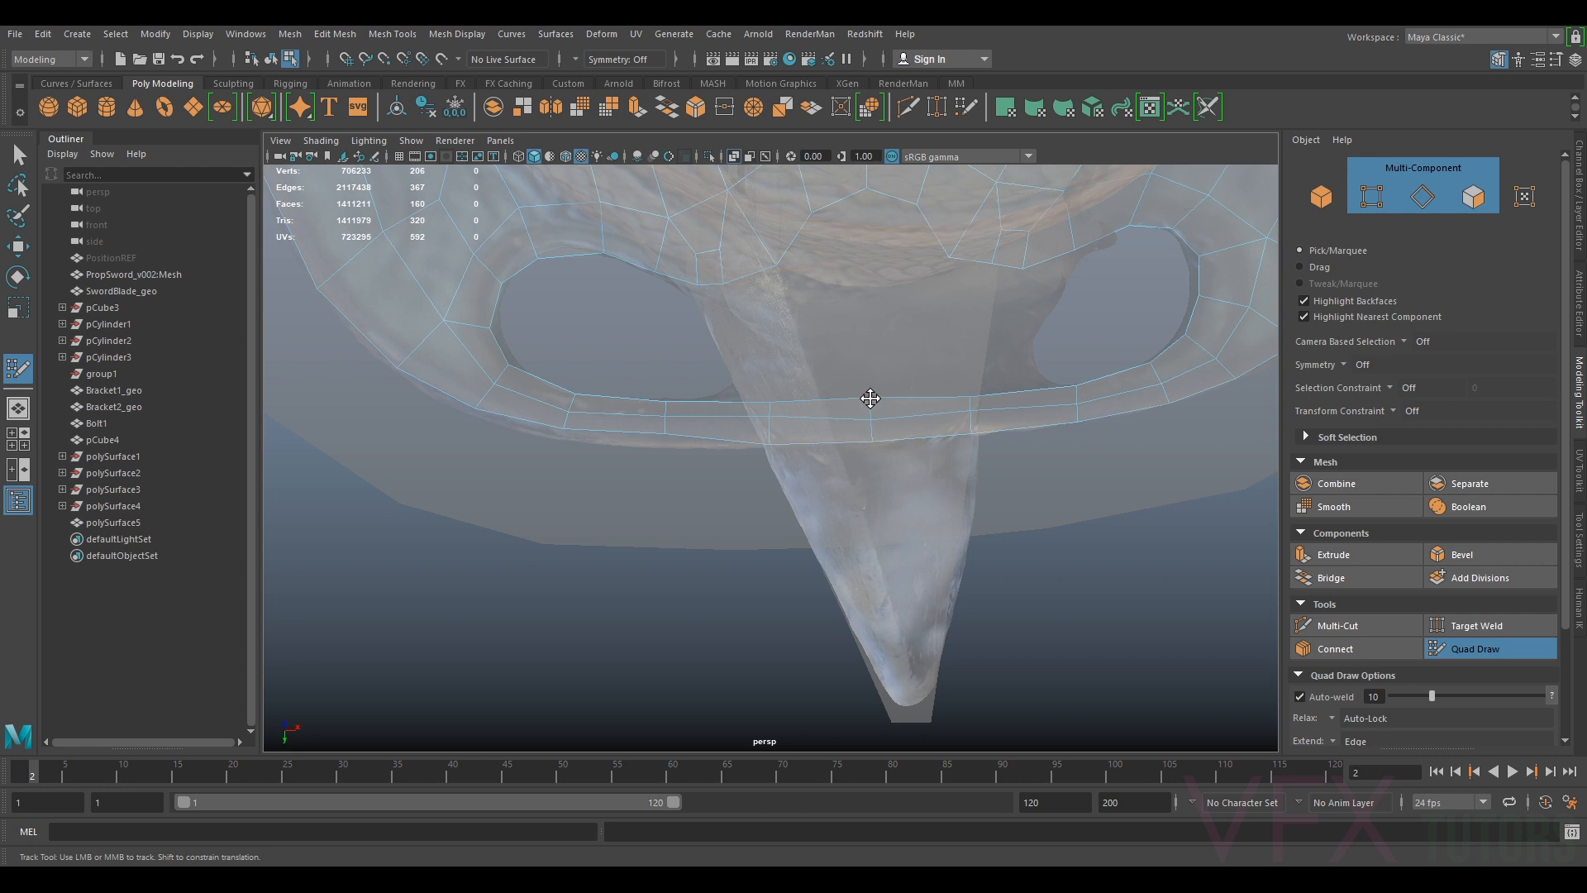
{"action": "left_click_drag", "start_coordinate": [863, 405], "coordinate": [864, 418], "text": "alt"}
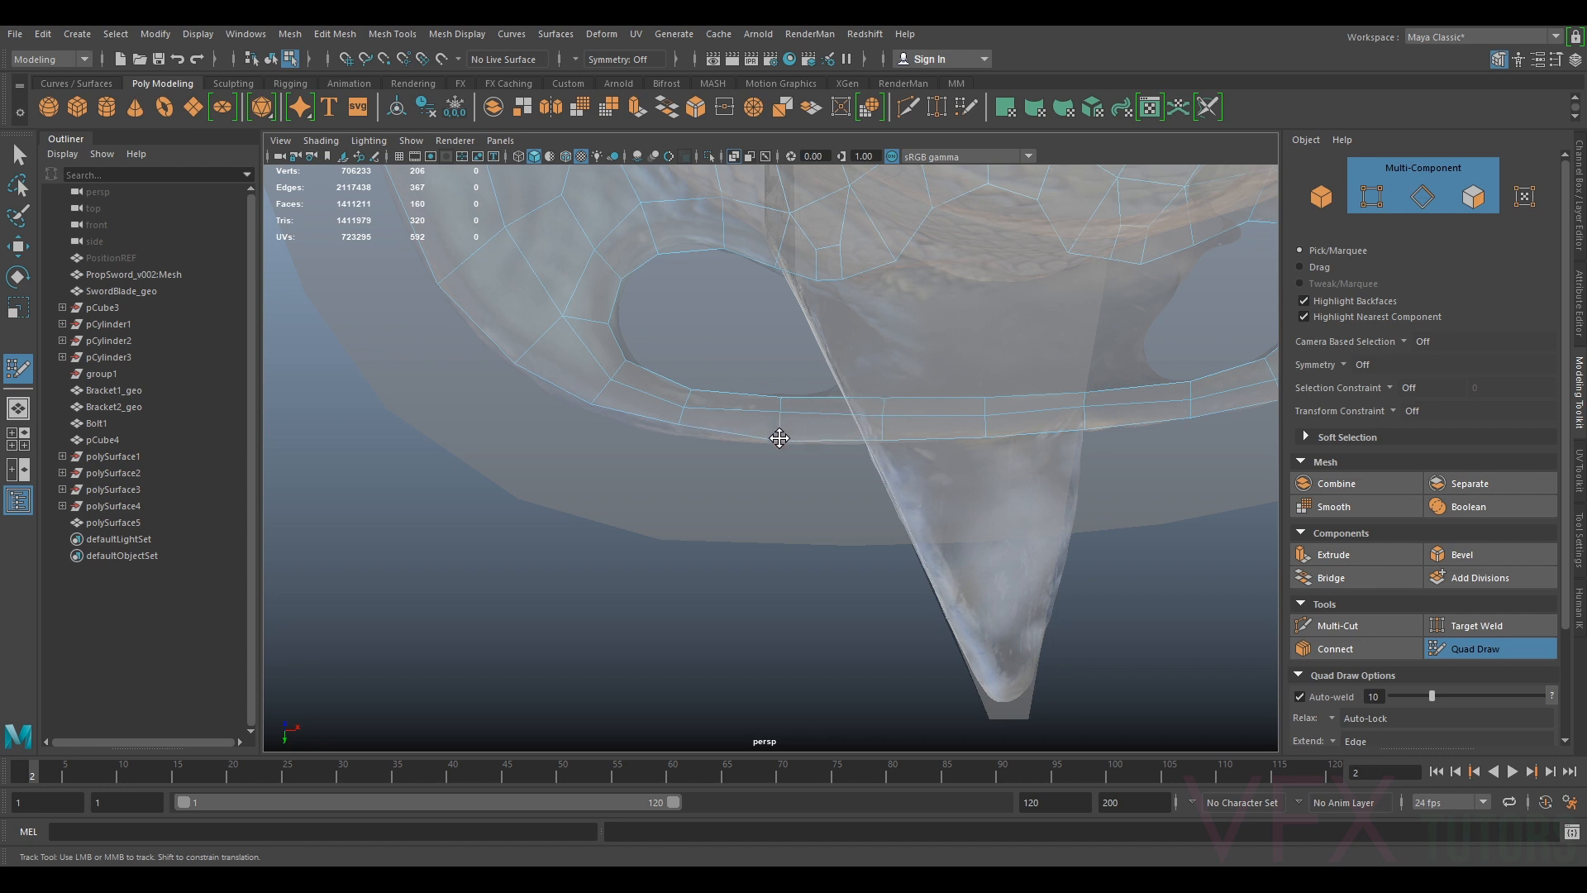
{"action": "left_click", "coordinate": [779, 404], "text": "ctrl"}
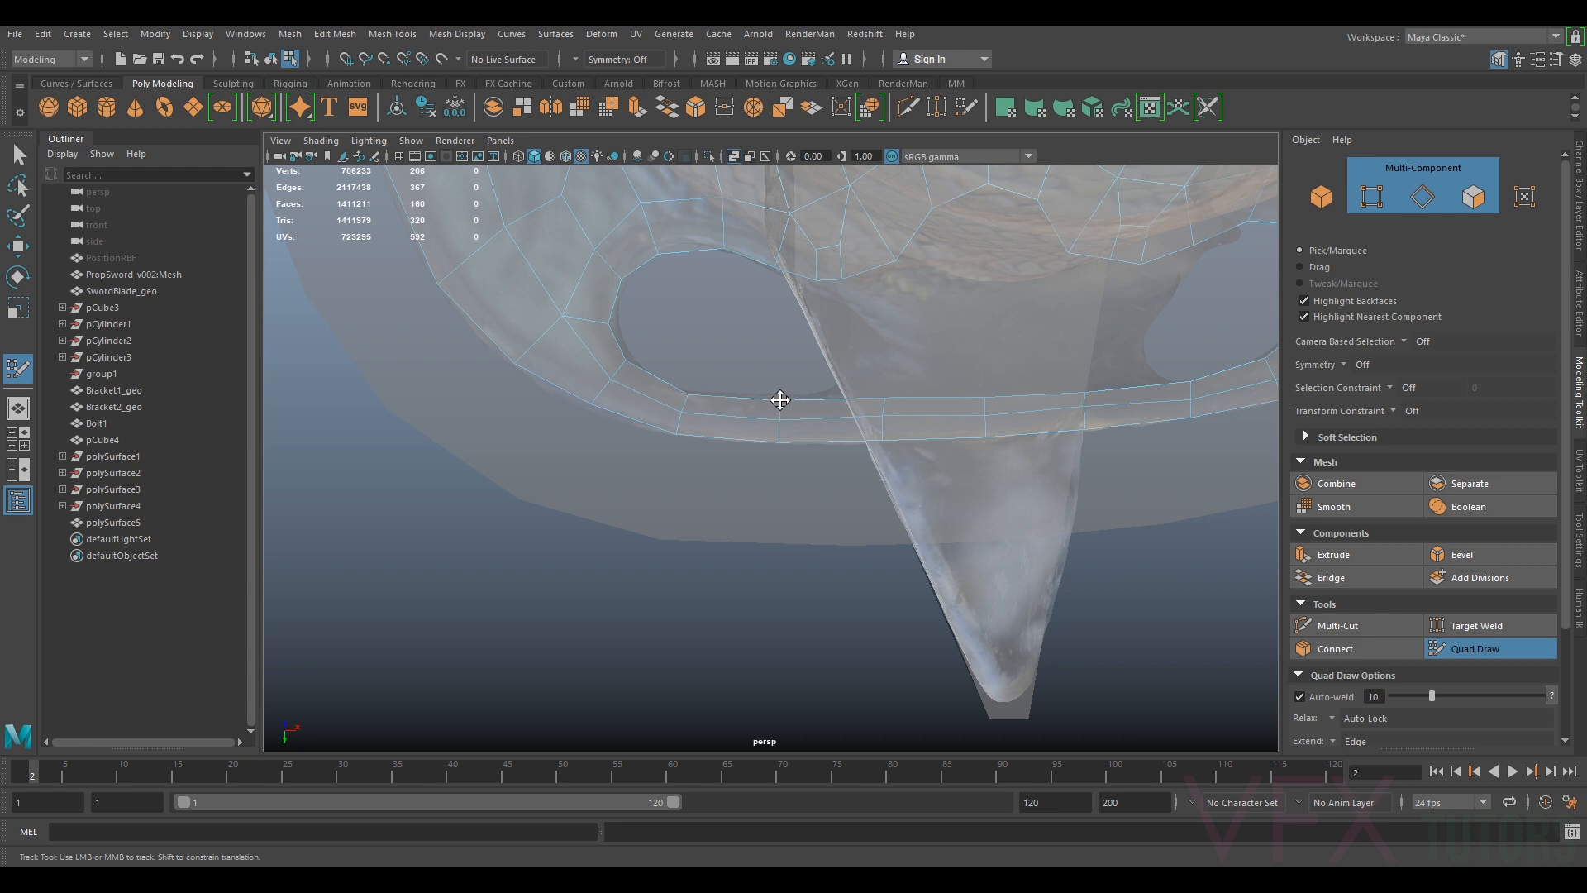
{"action": "mouse_move", "coordinate": [889, 389]}
{"action": "left_mouse_down", "text": "alt"}
{"action": "mouse_move", "coordinate": [801, 400]}
{"action": "mouse_move", "coordinate": [895, 429]}
{"action": "left_mouse_up", "text": "alt"}
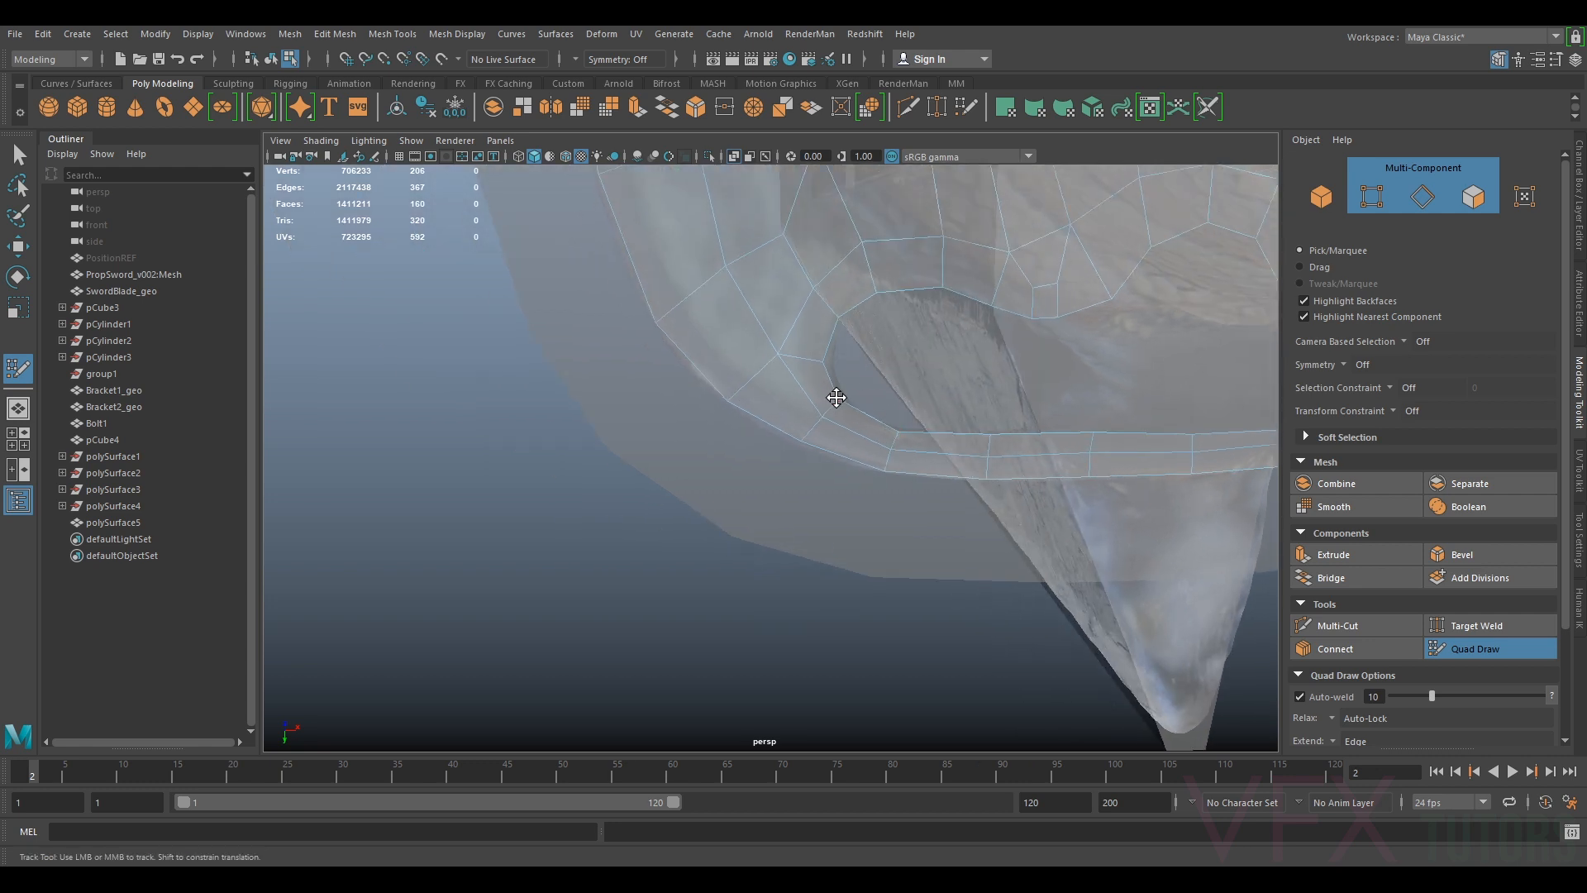
Adjust the vertices around the guard's lower left corner and up its left side to follow the sculpted outline
{"action": "middle_click_drag", "start_coordinate": [836, 355], "coordinate": [906, 411], "text": "alt"}
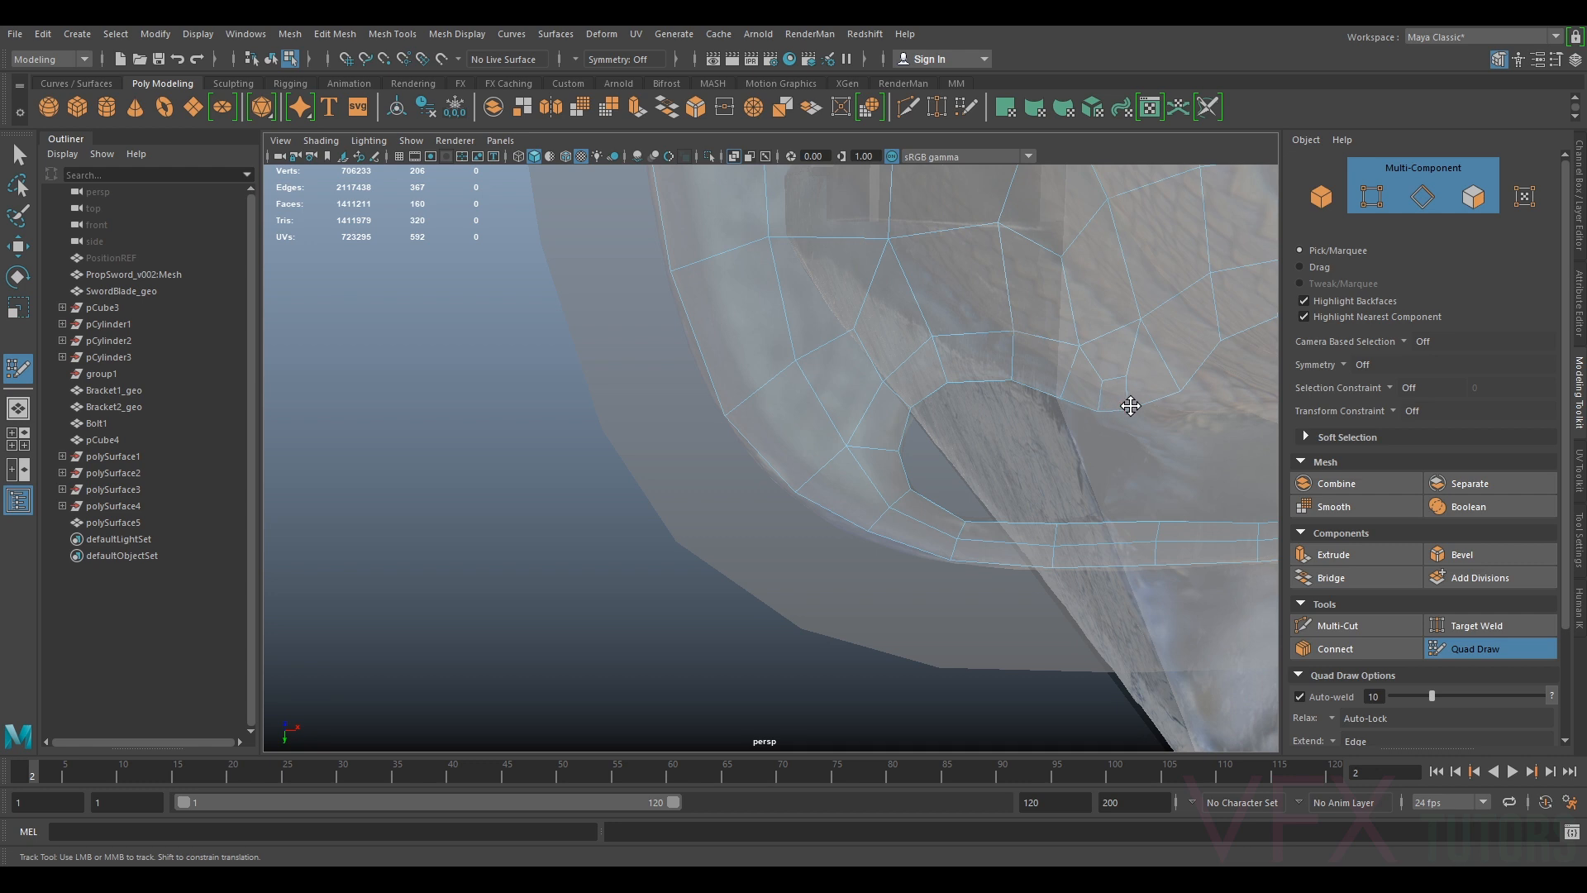
{"action": "right_click_drag", "start_coordinate": [1171, 383], "coordinate": [1144, 527], "text": "alt"}
{"action": "middle_click_drag", "start_coordinate": [1129, 488], "coordinate": [903, 490], "text": "alt"}
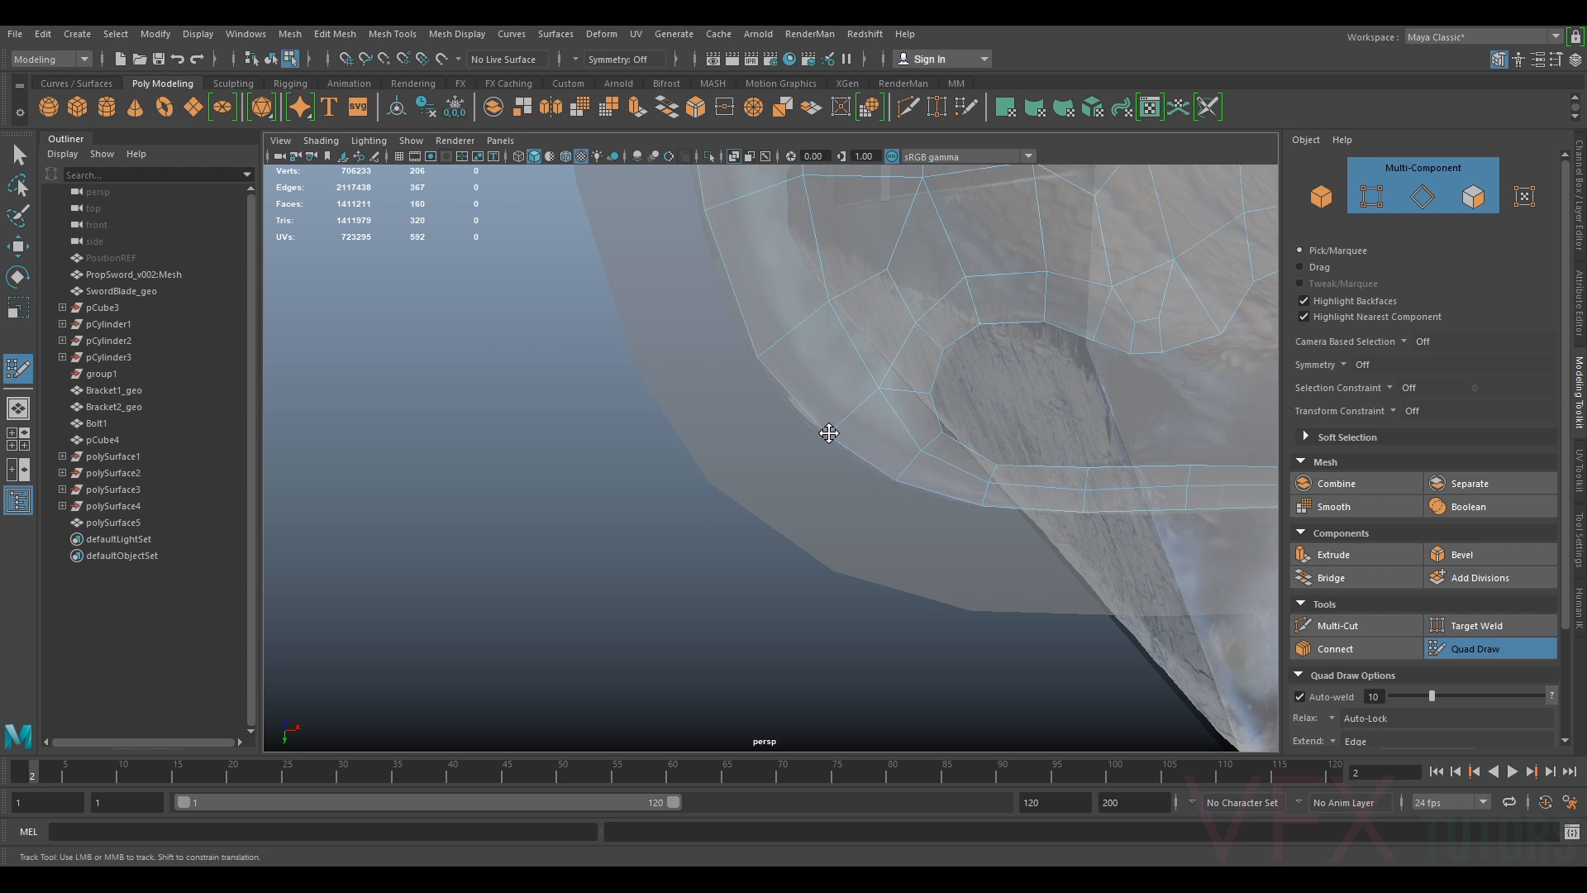
{"action": "mouse_move", "coordinate": [752, 353]}
{"action": "middle_mouse_down", "text": "alt"}
{"action": "mouse_move", "coordinate": [793, 326]}
{"action": "mouse_move", "coordinate": [808, 443]}
{"action": "middle_mouse_up", "text": "alt"}
{"action": "mouse_move", "coordinate": [828, 335]}
{"action": "middle_mouse_down", "text": "alt"}
{"action": "mouse_move", "coordinate": [860, 524]}
{"action": "mouse_move", "coordinate": [918, 513]}
{"action": "mouse_move", "coordinate": [840, 542]}
{"action": "middle_mouse_up", "text": "alt"}
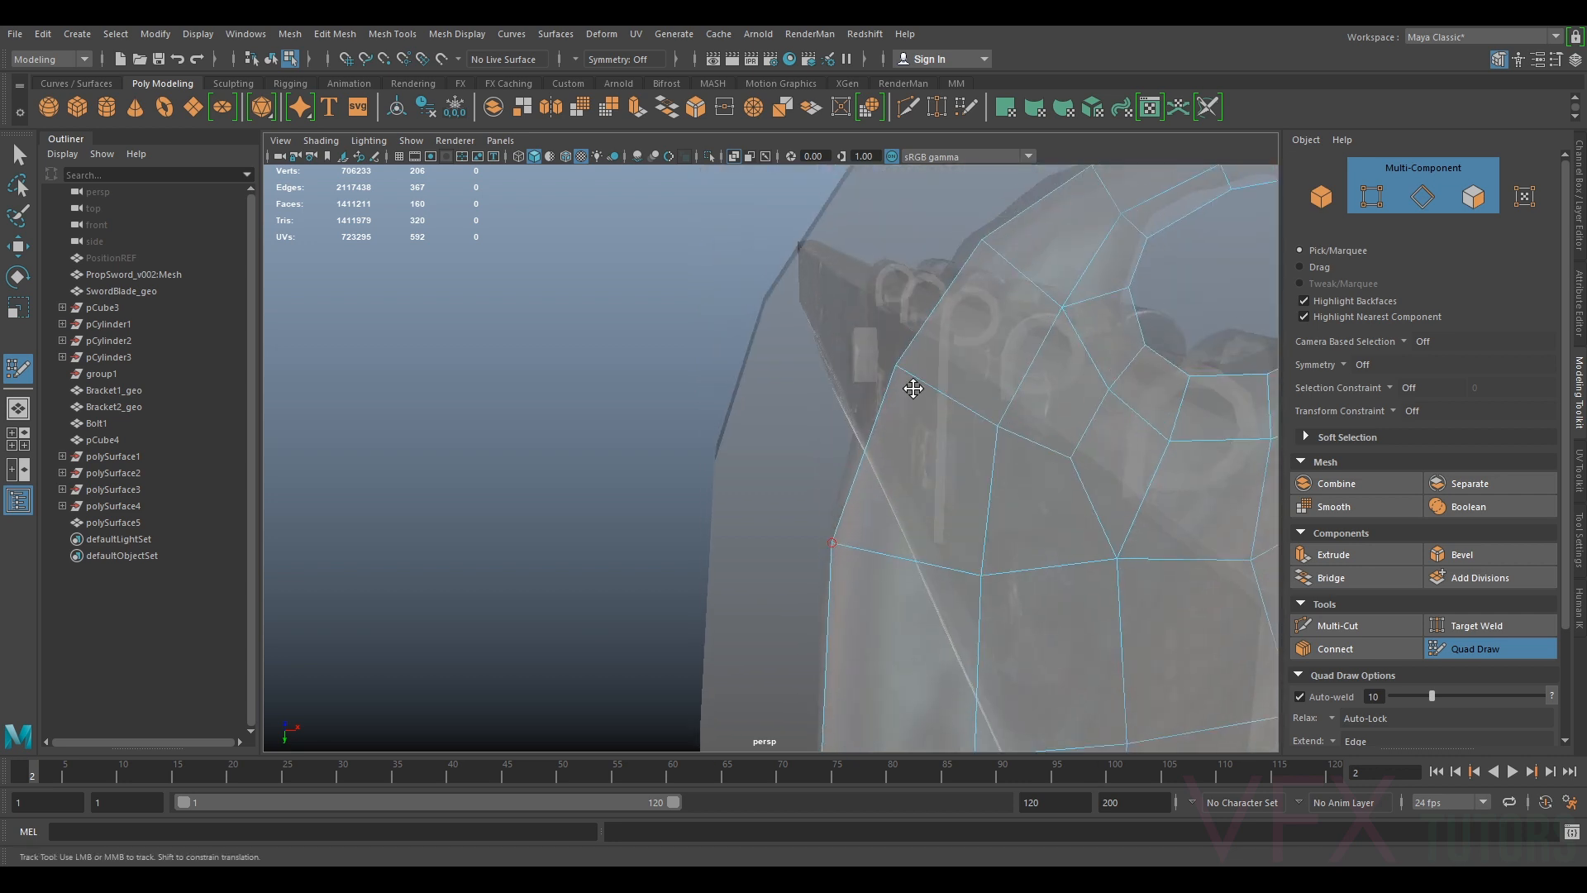
Move the outer border vertices of the guard's upper left corner outward onto the sculpted edge
{"action": "left_click_drag", "start_coordinate": [895, 369], "coordinate": [883, 358]}
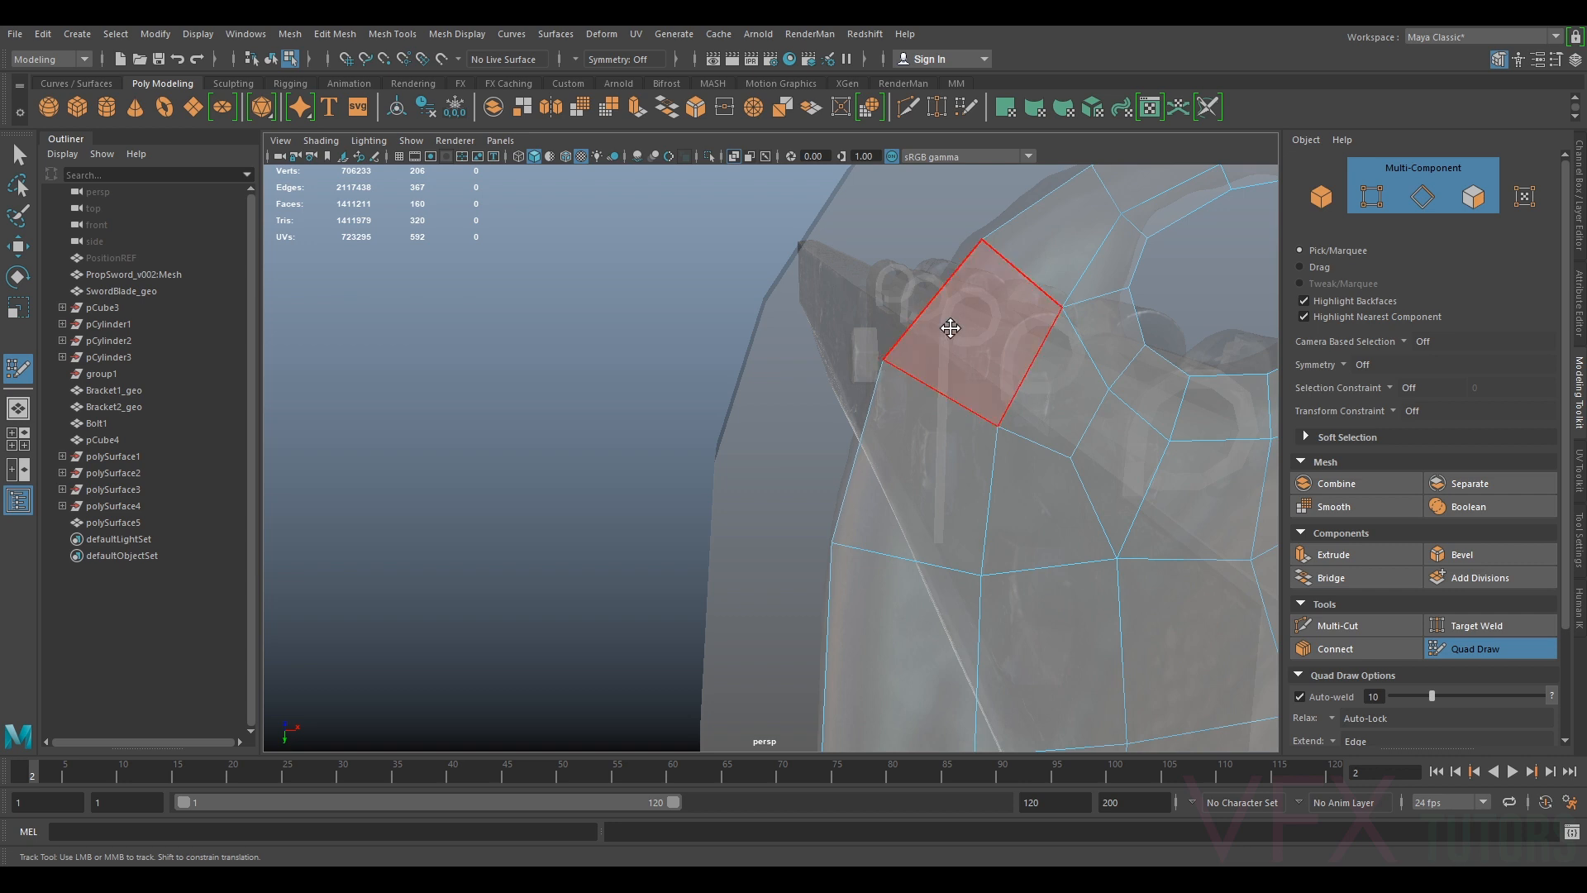
{"action": "middle_click_drag", "start_coordinate": [950, 328], "coordinate": [811, 410], "text": "alt"}
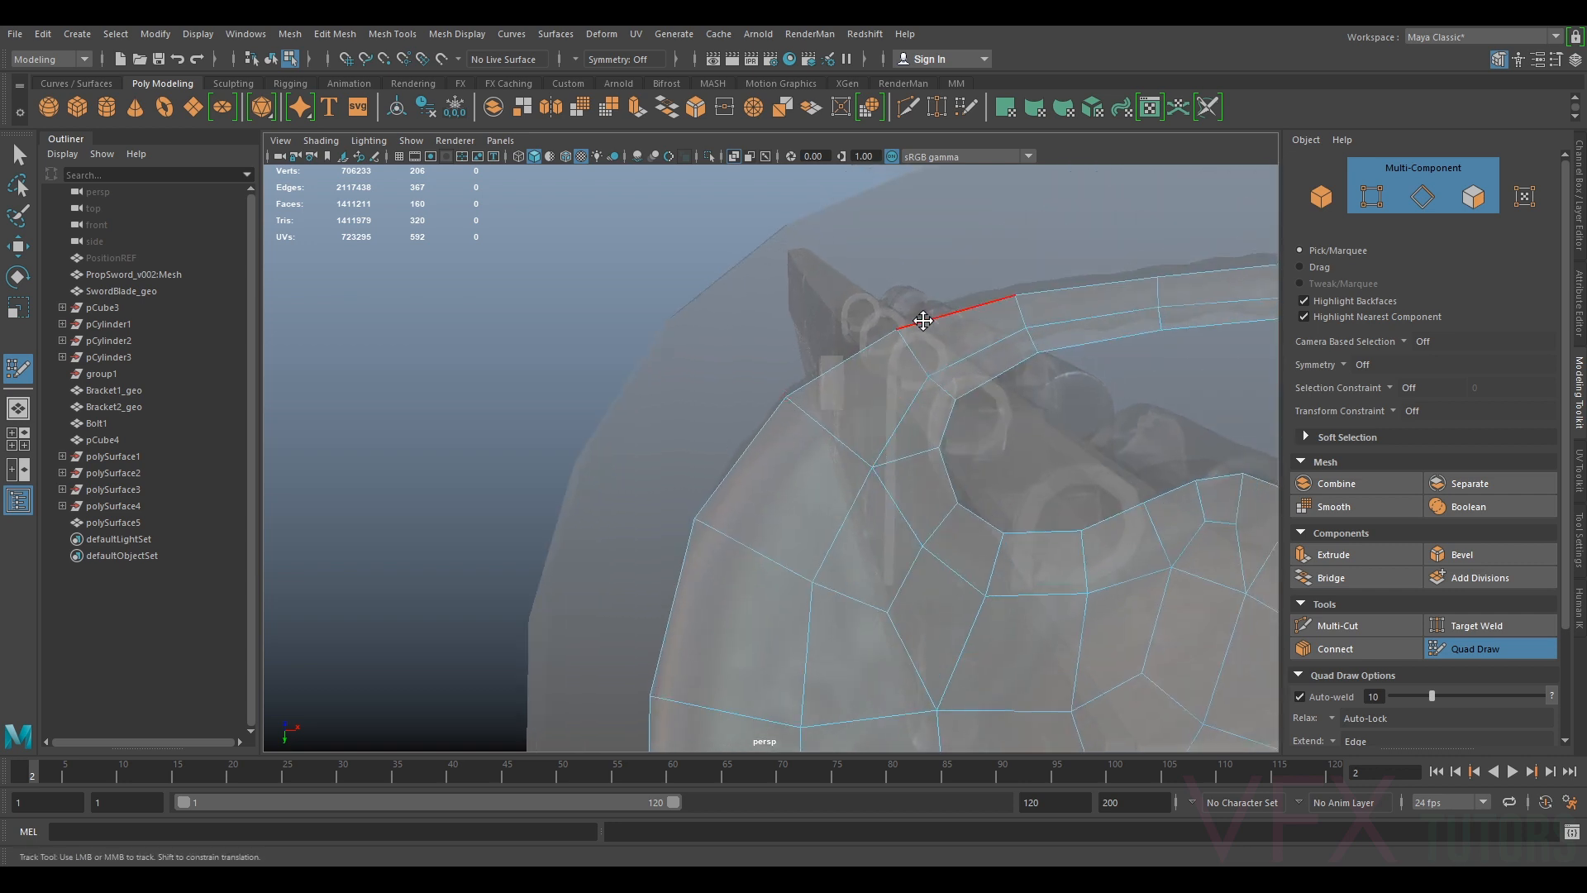
{"action": "left_click_drag", "start_coordinate": [893, 322], "coordinate": [942, 345], "text": "alt"}
{"action": "mouse_move", "coordinate": [942, 345]}
{"action": "right_mouse_down", "text": "alt"}
{"action": "mouse_move", "coordinate": [948, 407]}
{"action": "mouse_move", "coordinate": [821, 389]}
{"action": "right_mouse_up", "text": "alt"}
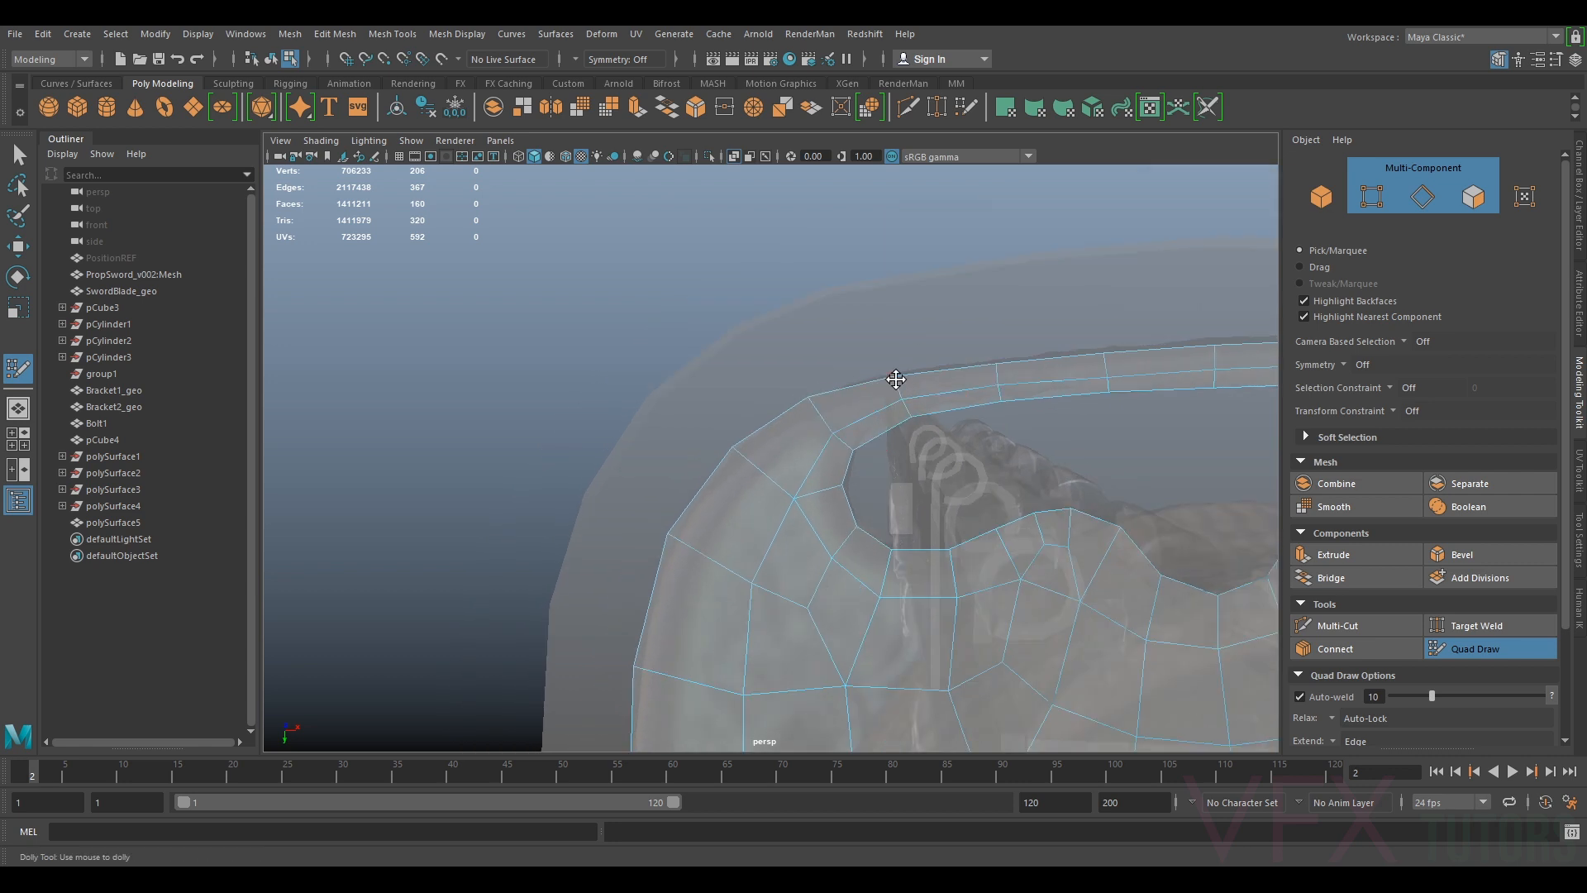
Nudge the outer edge vertices of the thin strip above the guard's upper opening onto the sculpted edge
{"action": "left_click_drag", "start_coordinate": [997, 364], "coordinate": [998, 361]}
{"action": "left_click_drag", "start_coordinate": [1103, 354], "coordinate": [1105, 349]}
{"action": "middle_click_drag", "start_coordinate": [1238, 371], "coordinate": [854, 366], "text": "alt"}
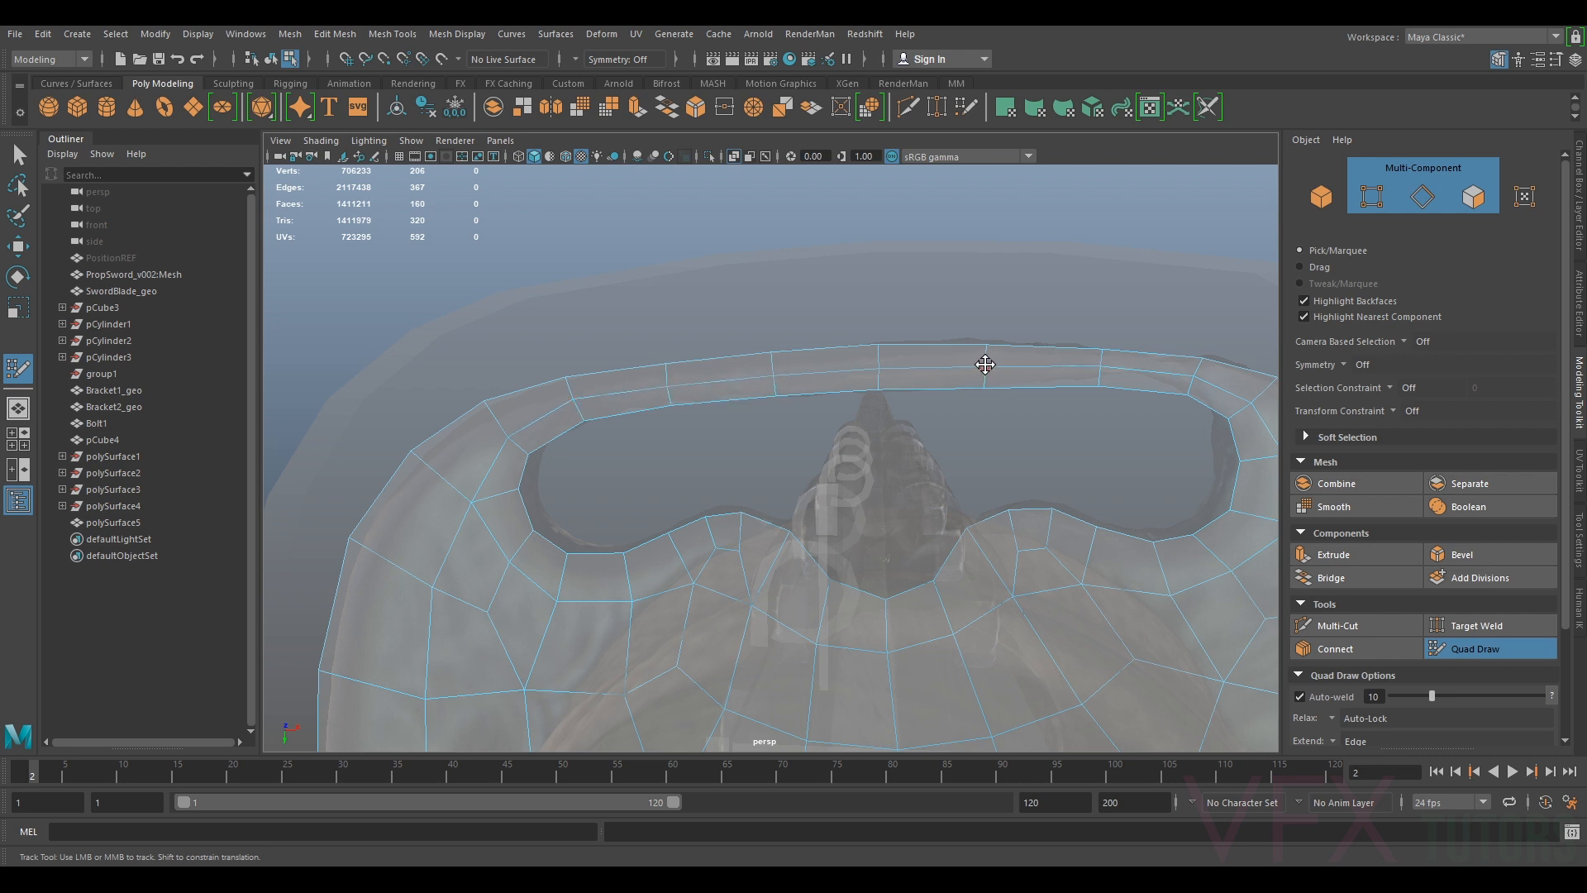
{"action": "left_click_drag", "start_coordinate": [985, 365], "coordinate": [843, 369], "text": "alt"}
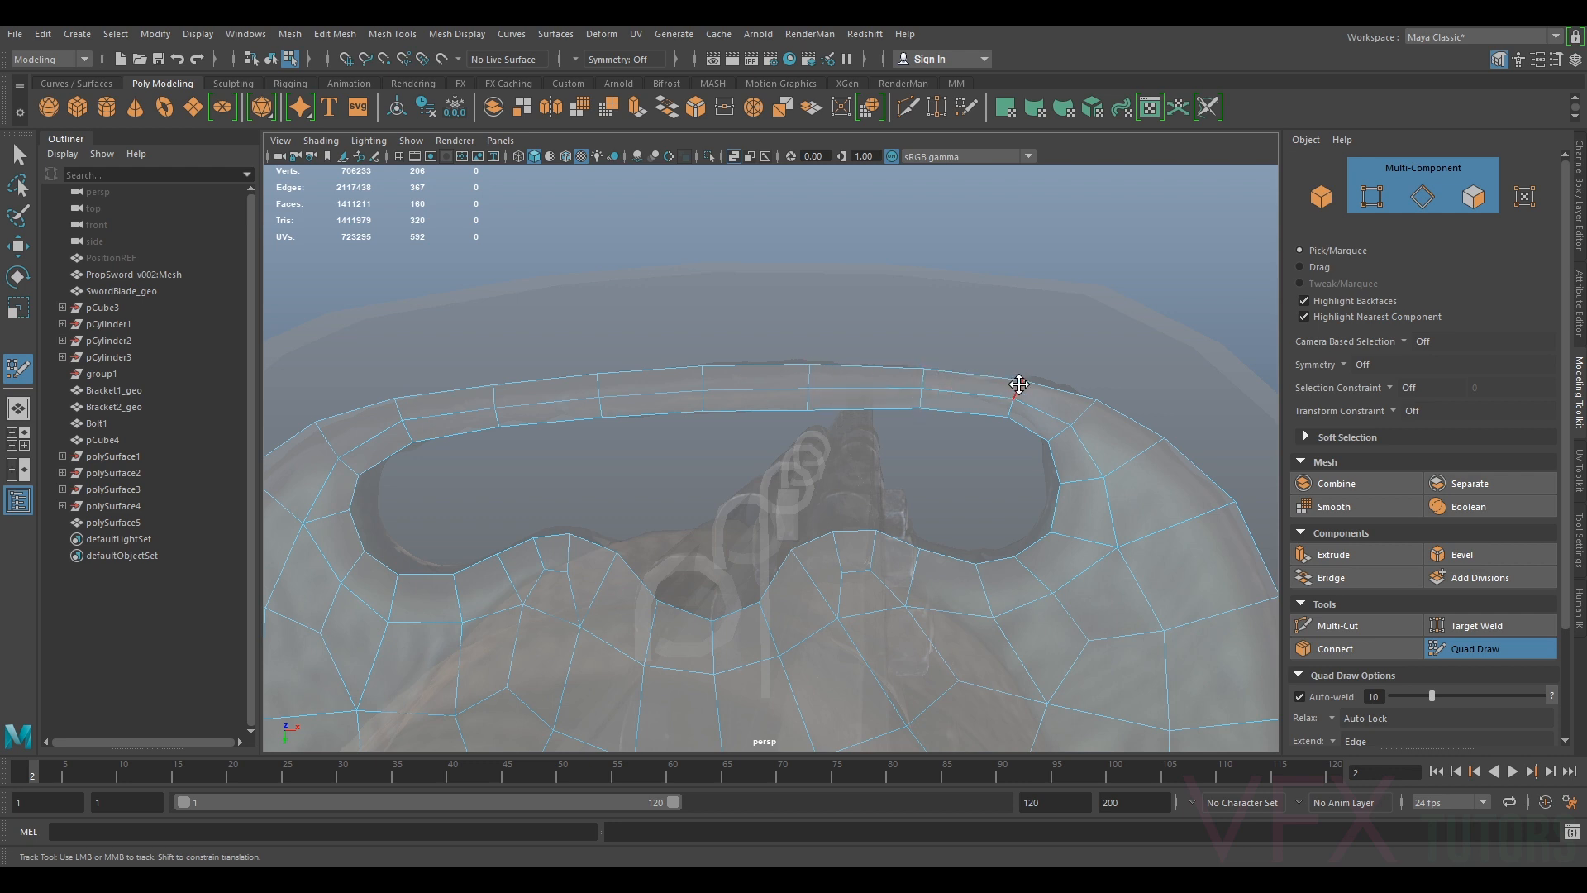
{"action": "right_click_drag", "start_coordinate": [1011, 421], "coordinate": [900, 495], "text": "alt"}
{"action": "mouse_move", "coordinate": [900, 496]}
{"action": "left_mouse_down", "text": "alt"}
{"action": "mouse_move", "coordinate": [1017, 365]}
{"action": "mouse_move", "coordinate": [979, 348]}
{"action": "mouse_move", "coordinate": [1002, 465]}
{"action": "mouse_move", "coordinate": [785, 397]}
{"action": "mouse_move", "coordinate": [711, 341]}
{"action": "left_mouse_up", "text": "alt"}
{"action": "key", "text": "q"}
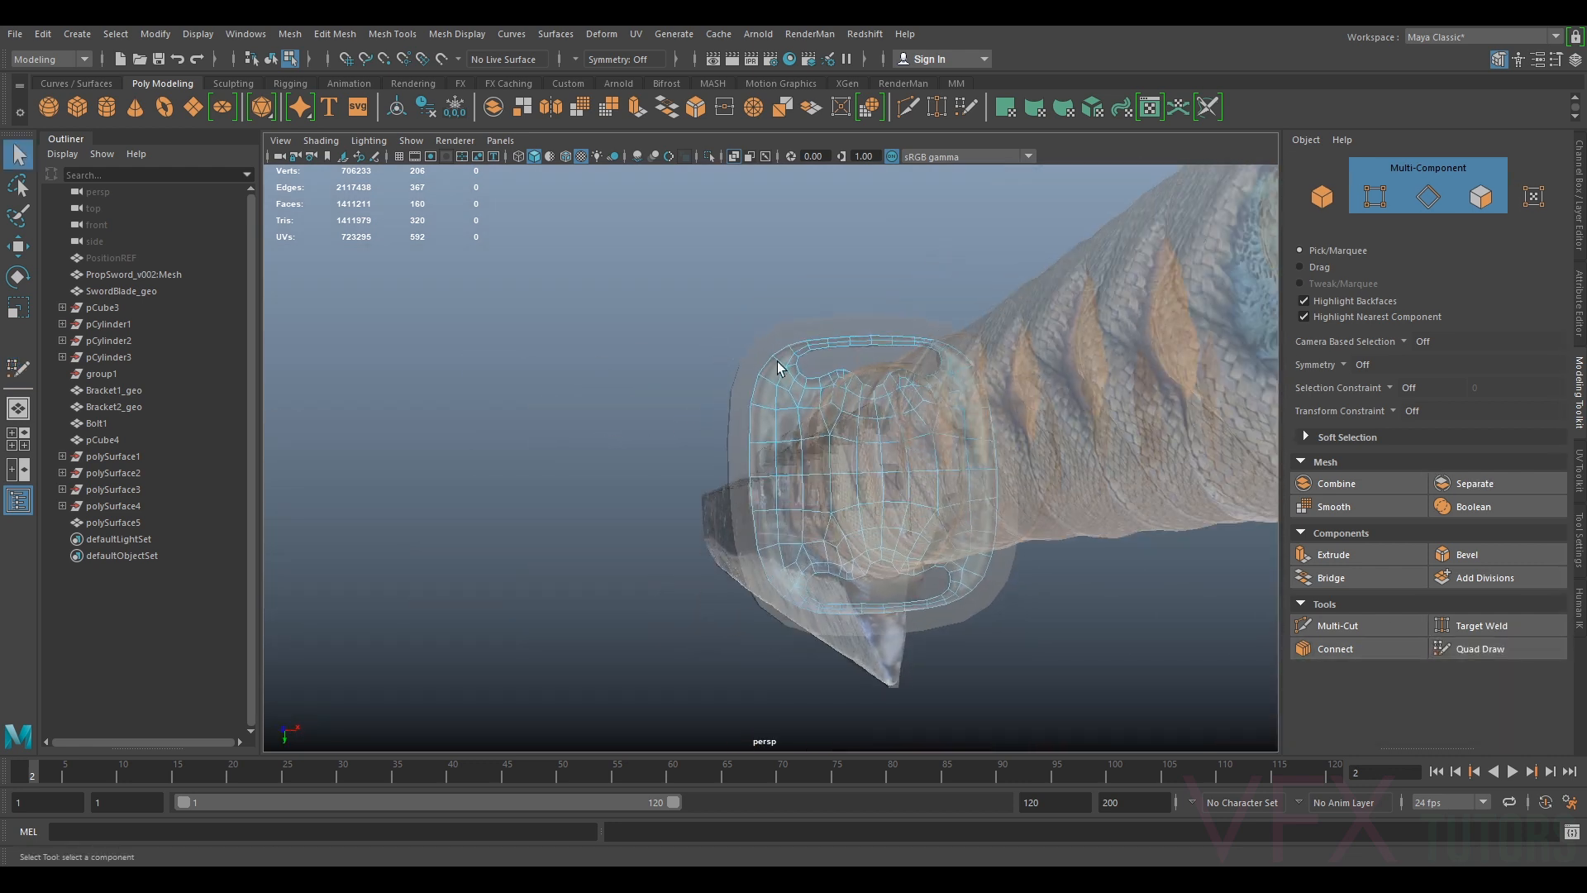
Select all vertices of the retopologized guard mesh and flatten them by scaling along Z
{"action": "right_click_drag", "start_coordinate": [779, 362], "coordinate": [856, 376], "text": "alt"}
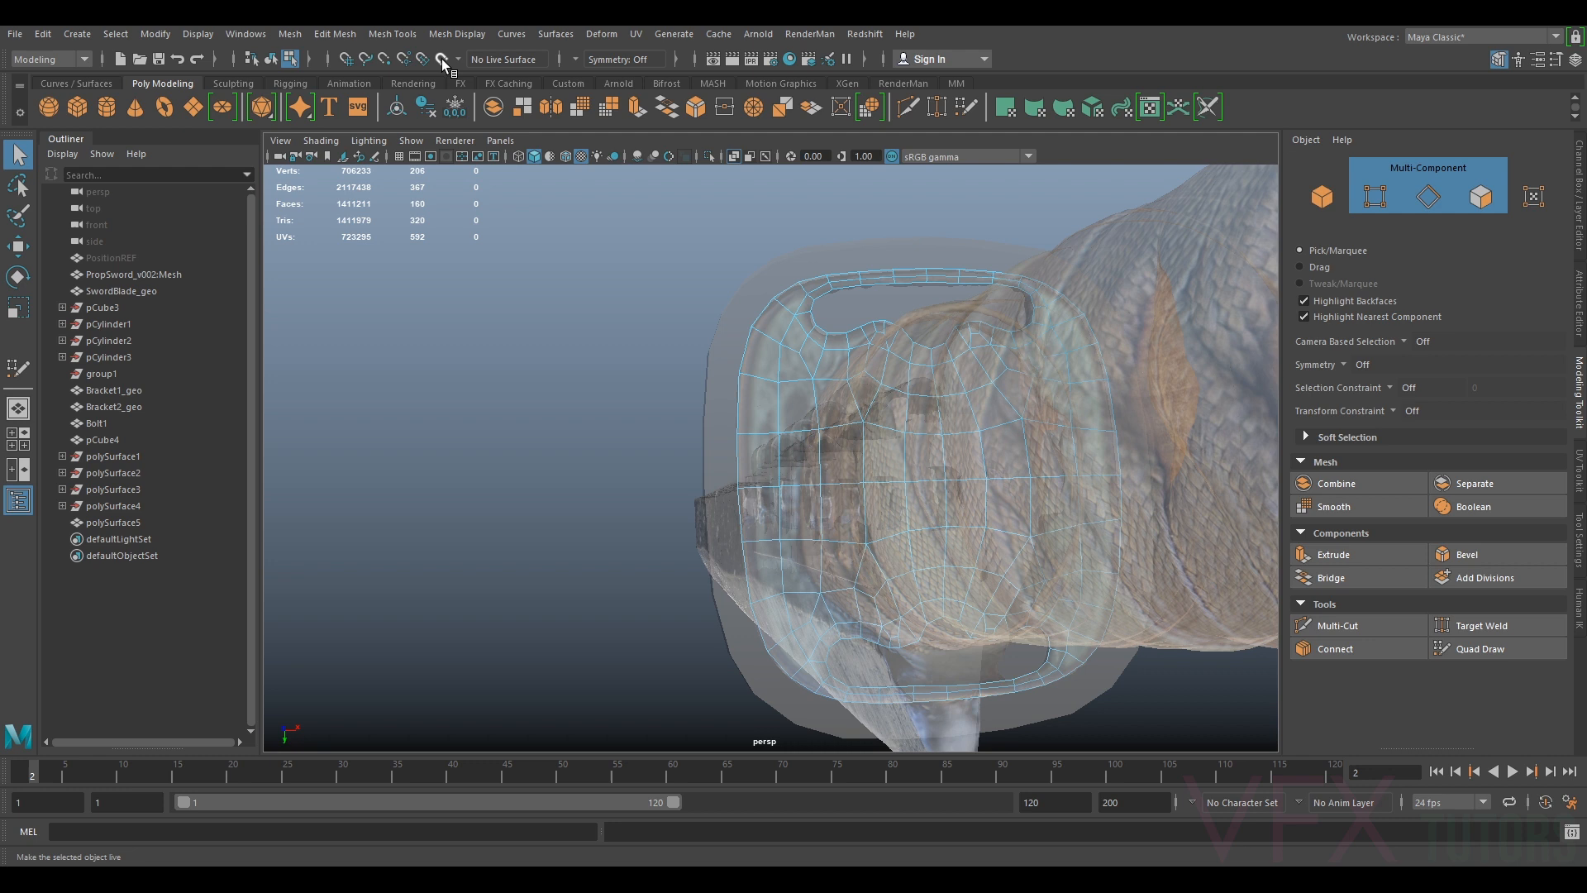
{"action": "left_click_drag", "start_coordinate": [761, 344], "coordinate": [835, 349], "text": "alt"}
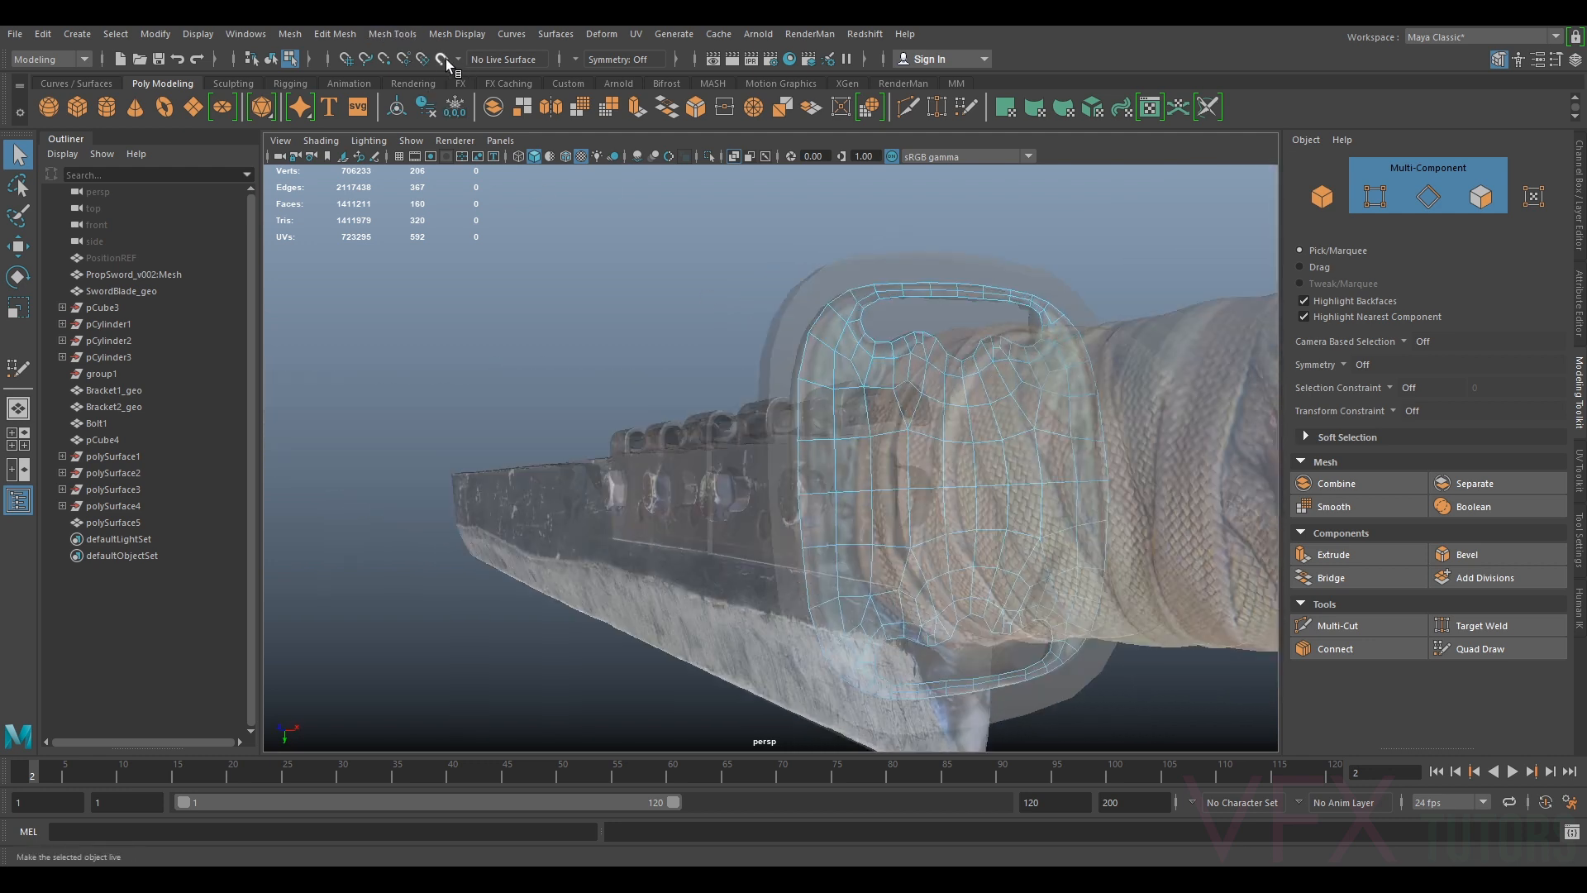
{"action": "left_click_drag", "start_coordinate": [938, 336], "coordinate": [1033, 354], "text": "alt"}
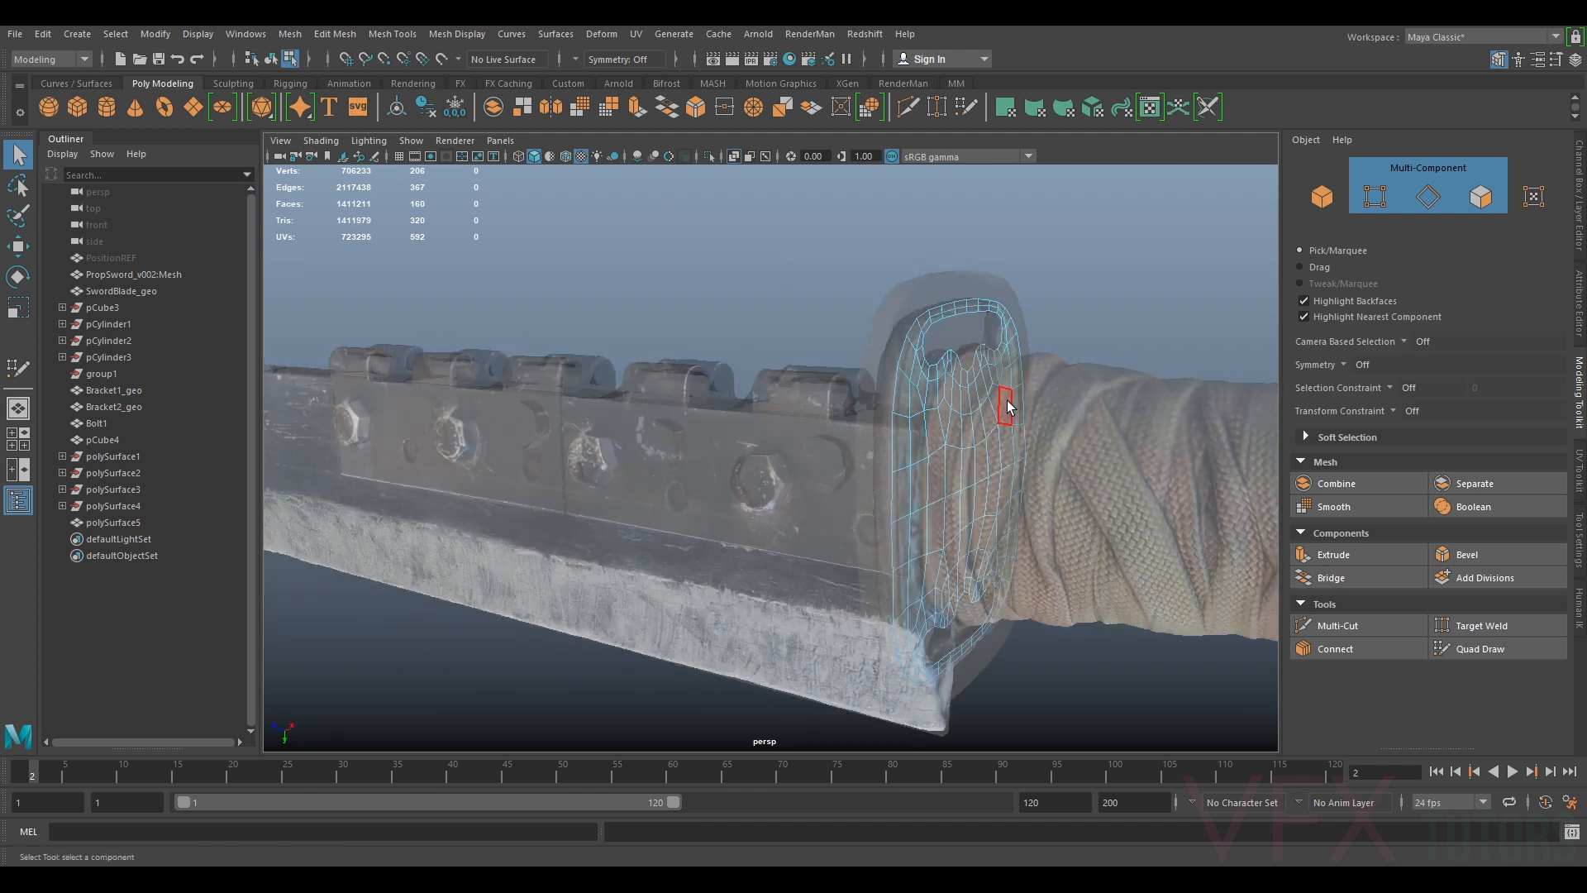
{"action": "left_click_drag", "start_coordinate": [1229, 207], "coordinate": [766, 653]}
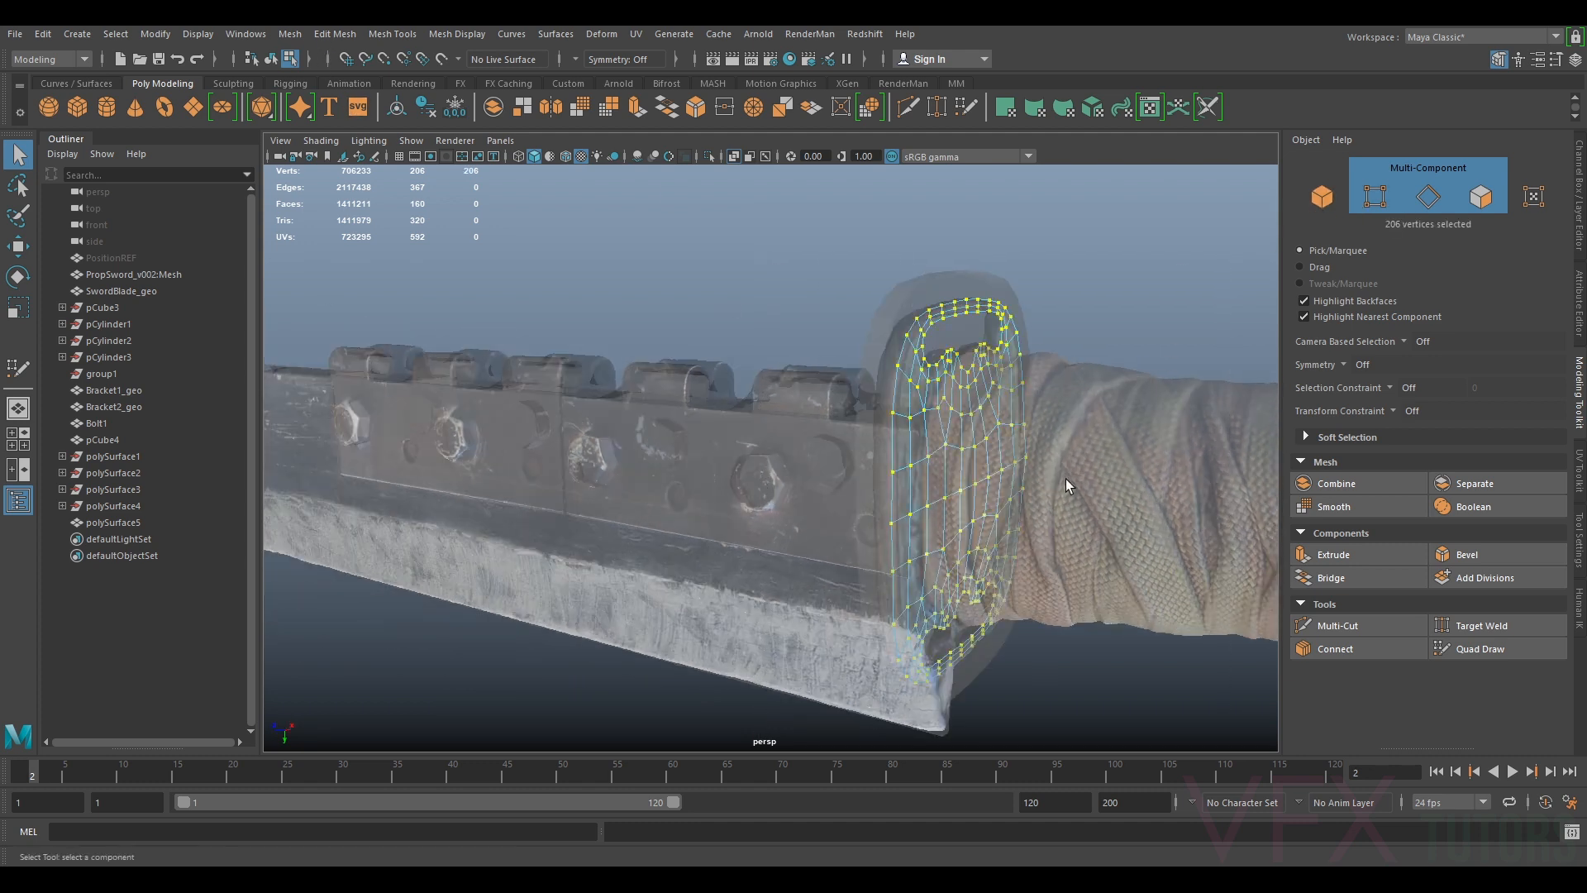
{"action": "key", "text": "r"}
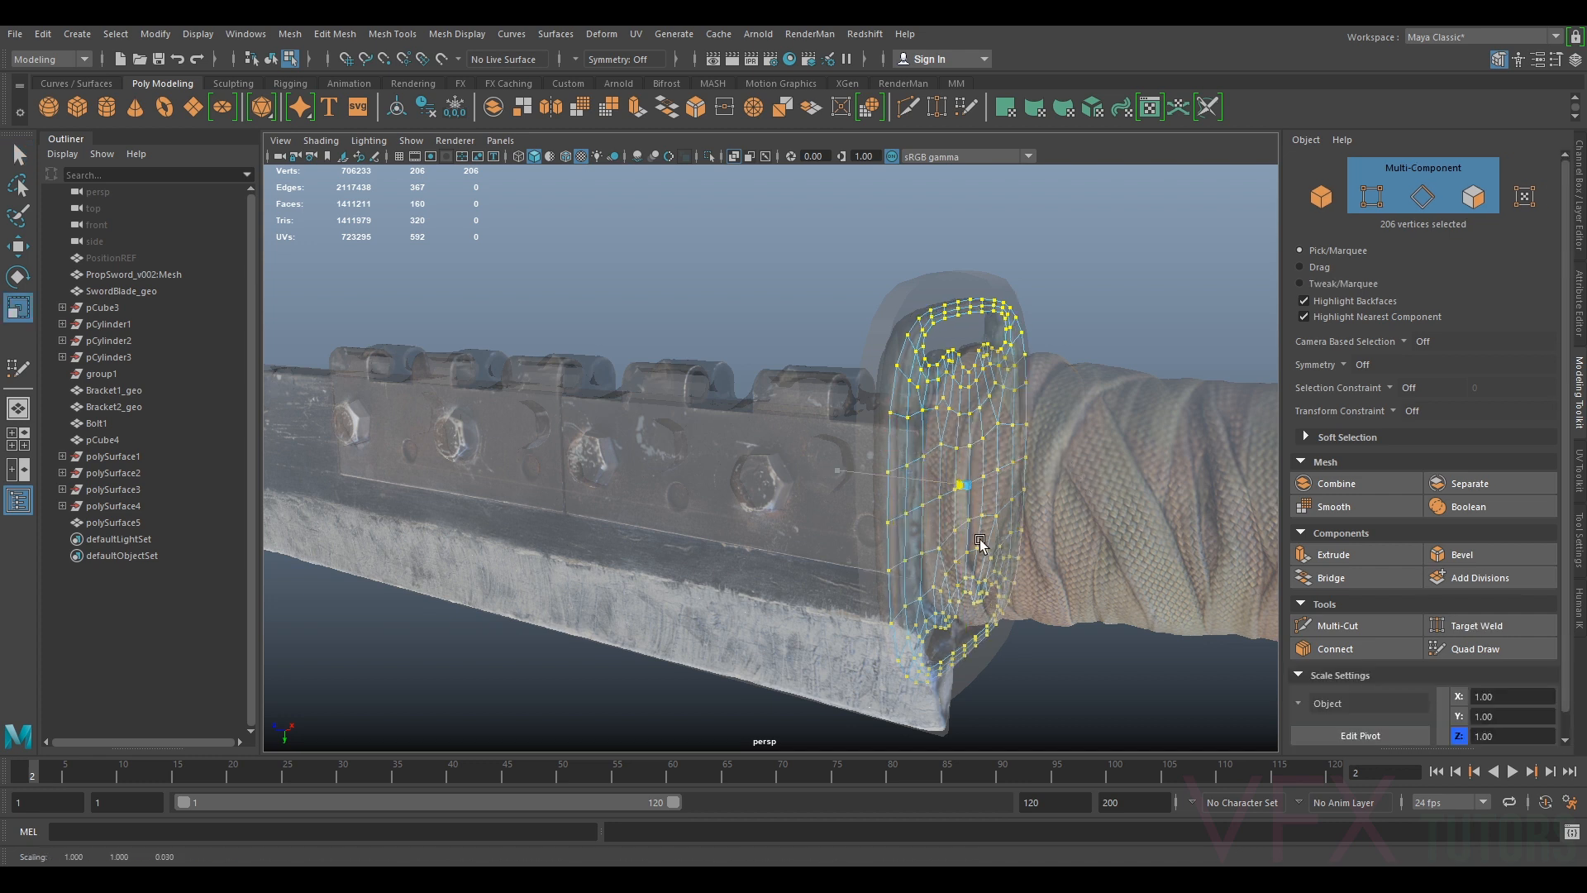
{"action": "left_click_drag", "start_coordinate": [866, 453], "coordinate": [1062, 365], "text": "alt"}
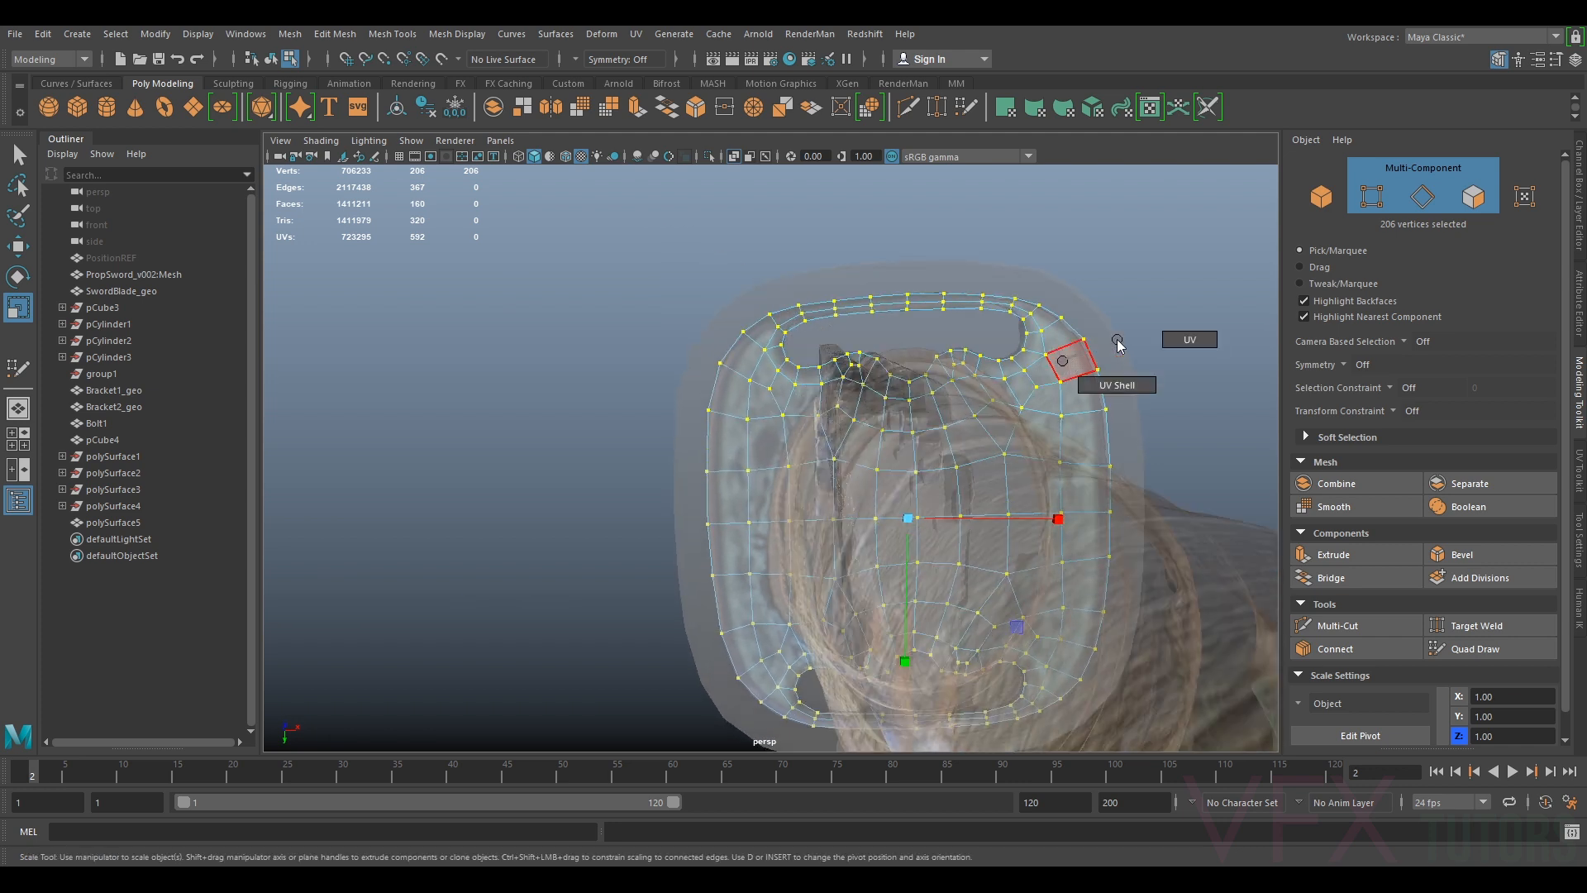
{"action": "left_click", "coordinate": [1171, 261]}
{"action": "left_click", "coordinate": [1100, 337]}
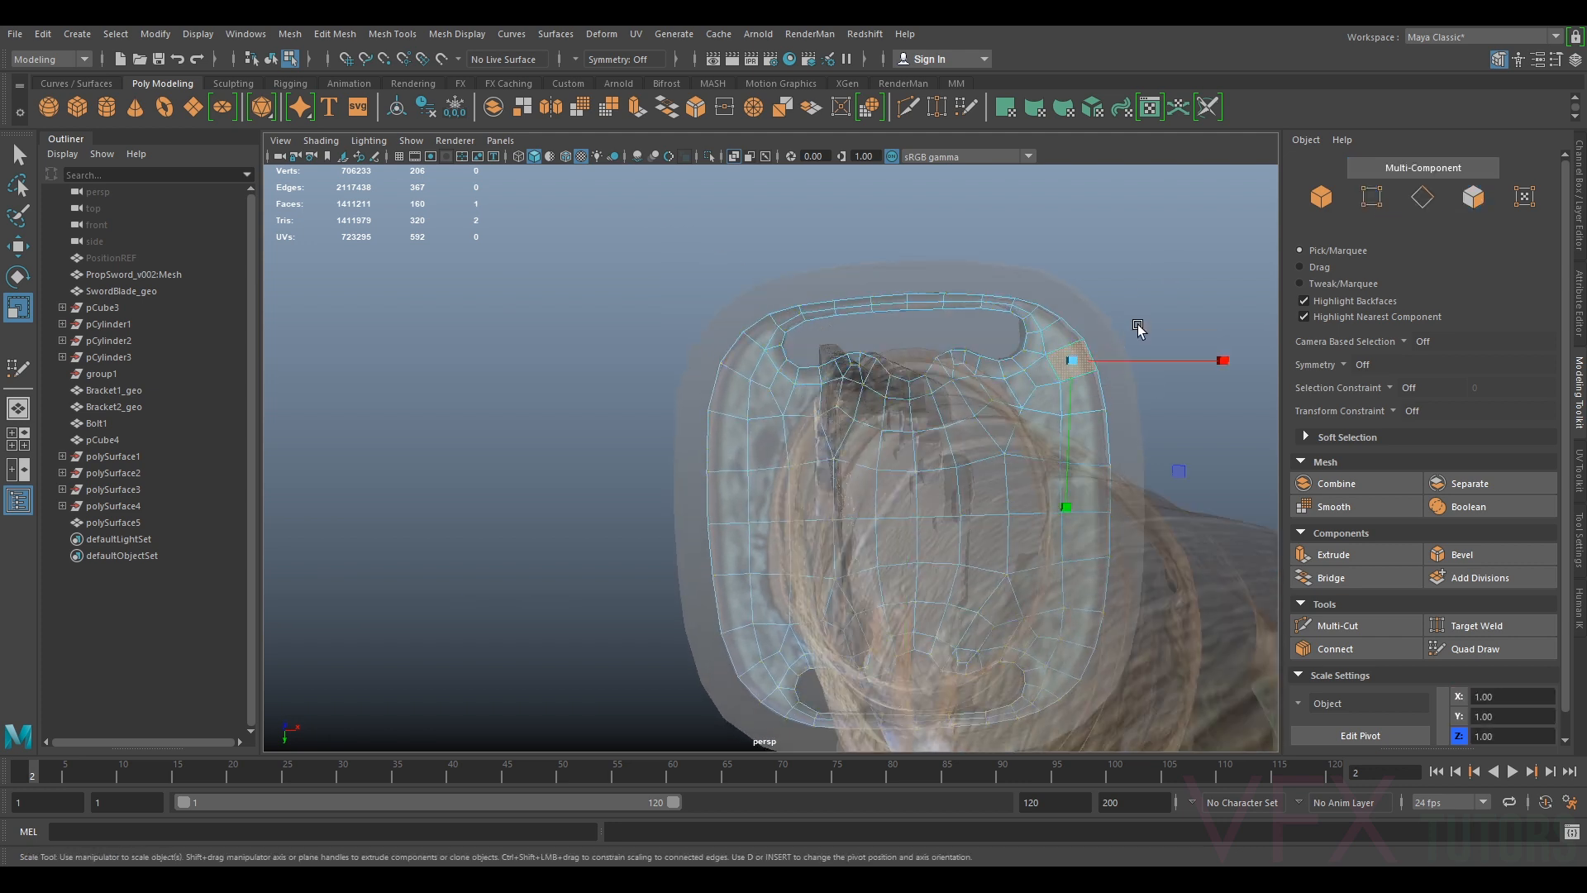
{"action": "right_click_drag", "start_coordinate": [1054, 362], "coordinate": [1121, 299]}
{"action": "left_click", "coordinate": [1166, 266]}
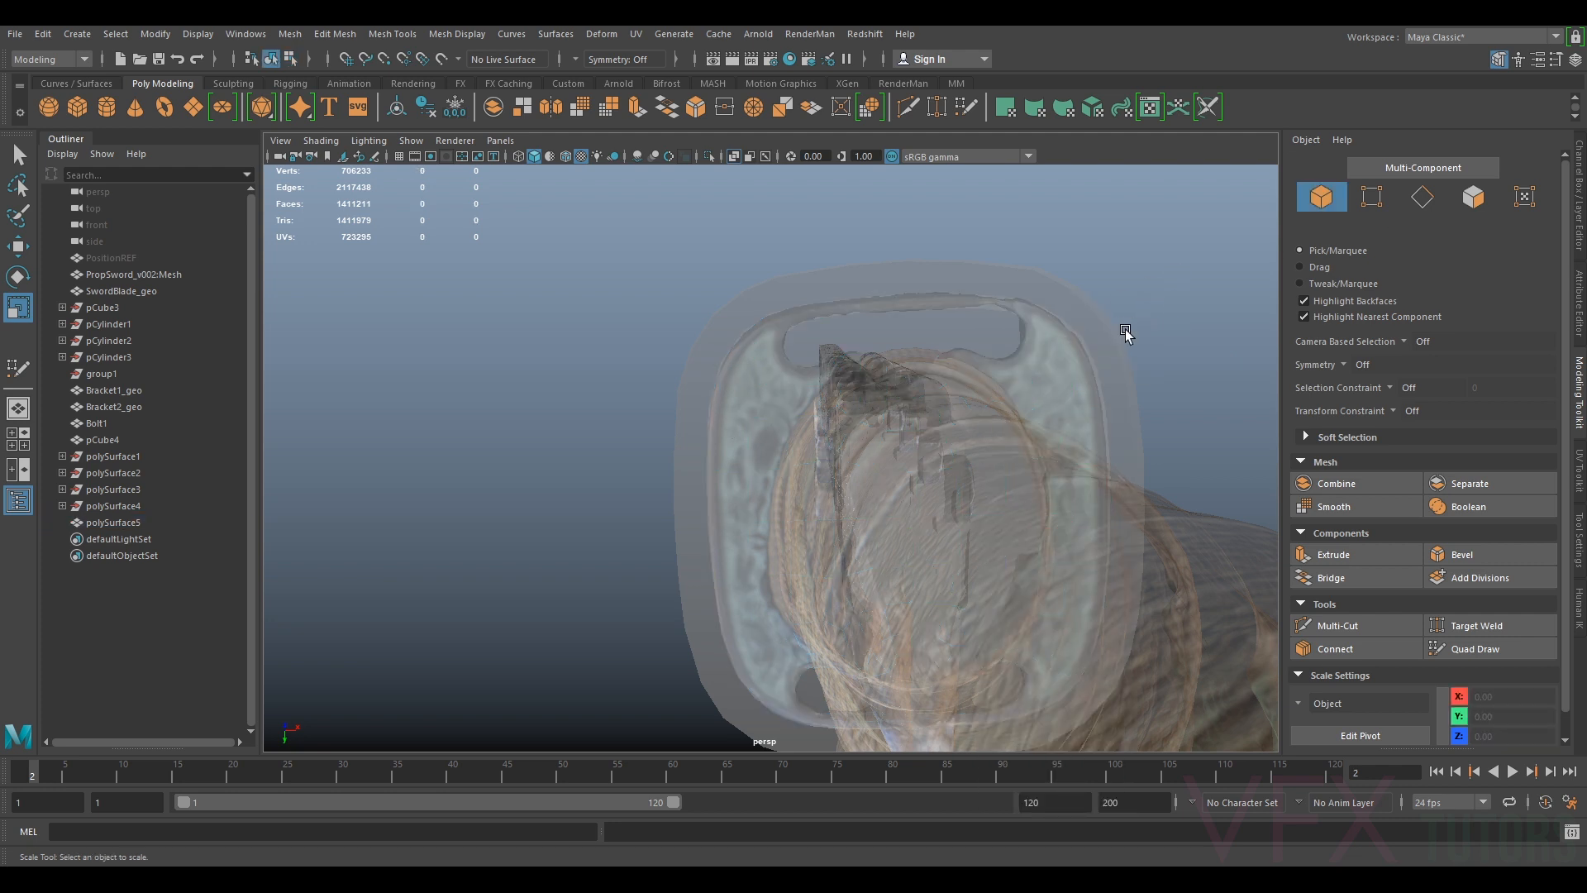
{"action": "left_click", "coordinate": [1109, 338]}
{"action": "left_click", "coordinate": [439, 58]}
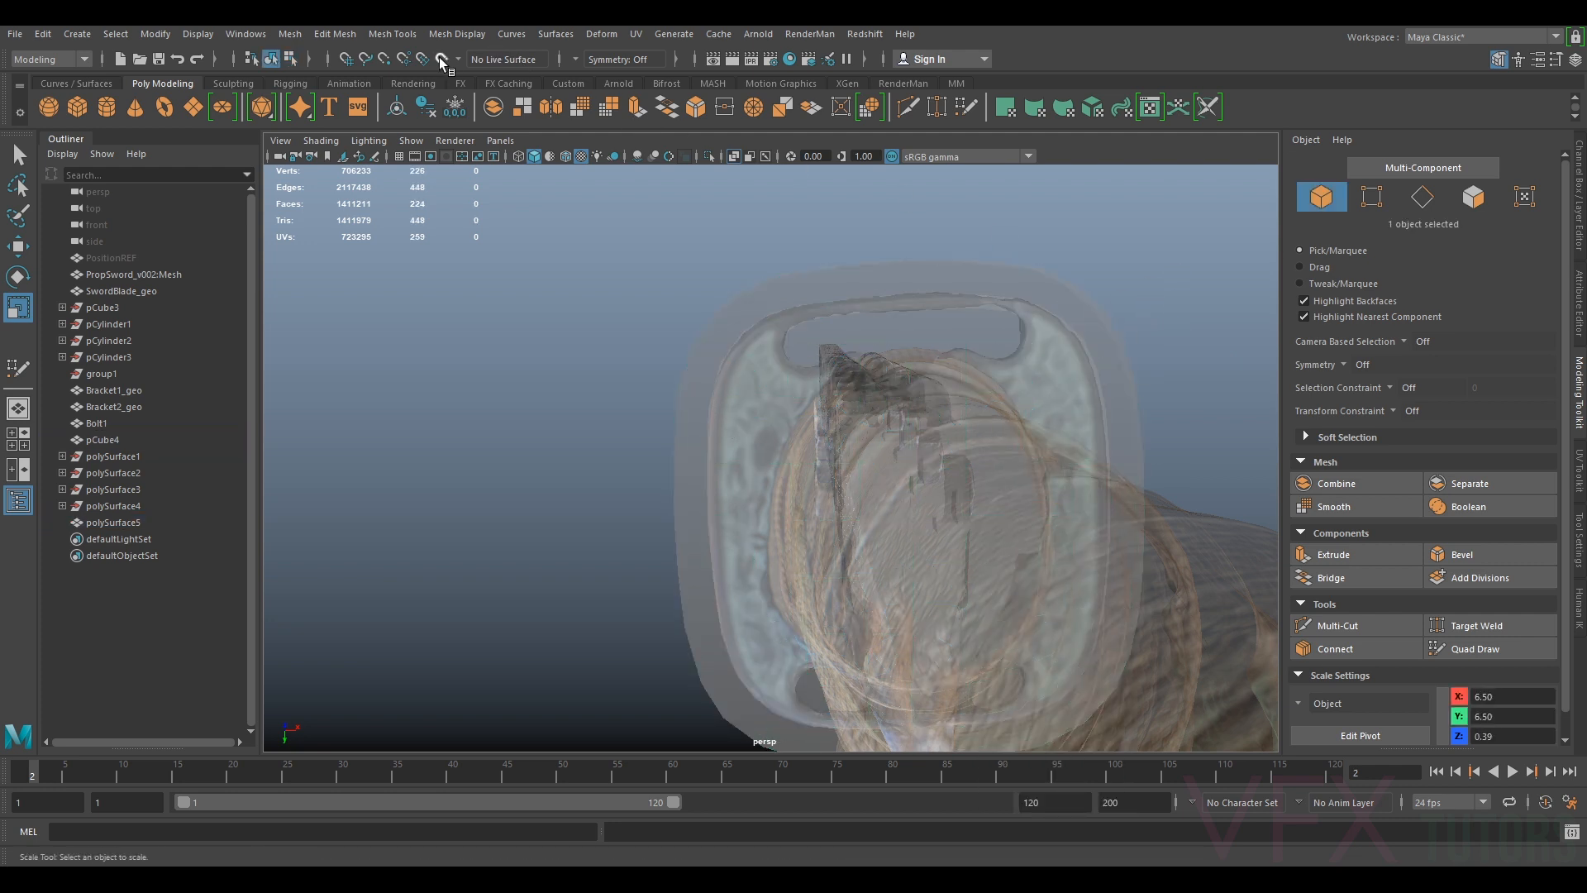
{"action": "left_click", "coordinate": [1049, 365]}
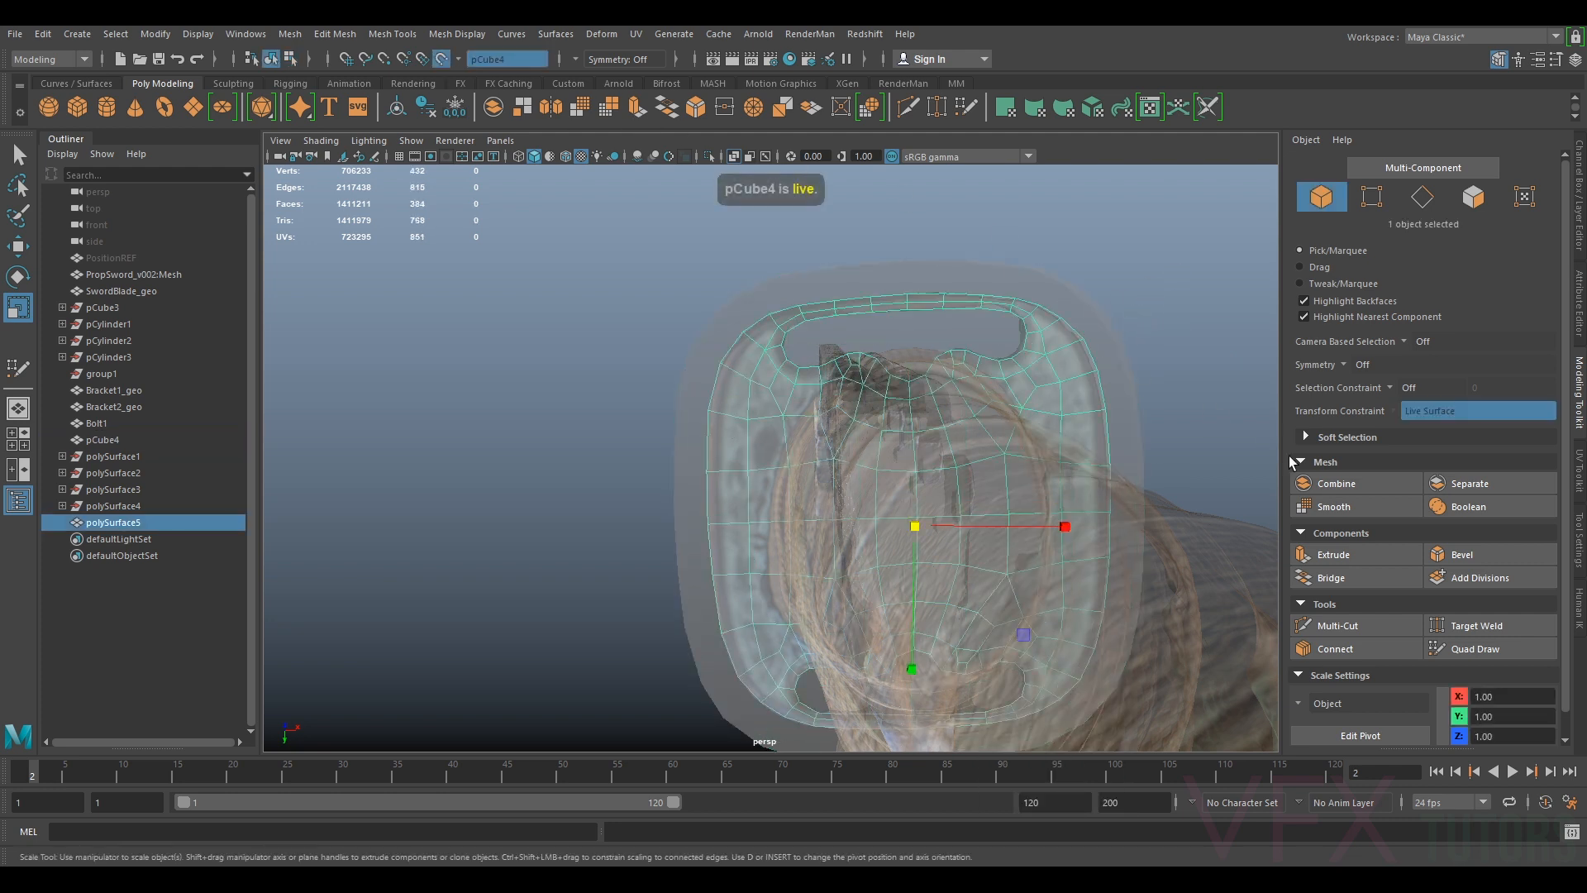
{"action": "left_click", "coordinate": [1484, 650]}
{"action": "middle_click_drag", "start_coordinate": [1195, 451], "coordinate": [1101, 452], "text": "alt"}
{"action": "right_click_drag", "start_coordinate": [924, 404], "coordinate": [1133, 372], "text": "alt"}
{"action": "mouse_move", "coordinate": [1157, 359]}
{"action": "middle_mouse_down", "text": "alt"}
{"action": "mouse_move", "coordinate": [1066, 411]}
{"action": "mouse_move", "coordinate": [970, 408]}
{"action": "middle_mouse_up", "text": "alt"}
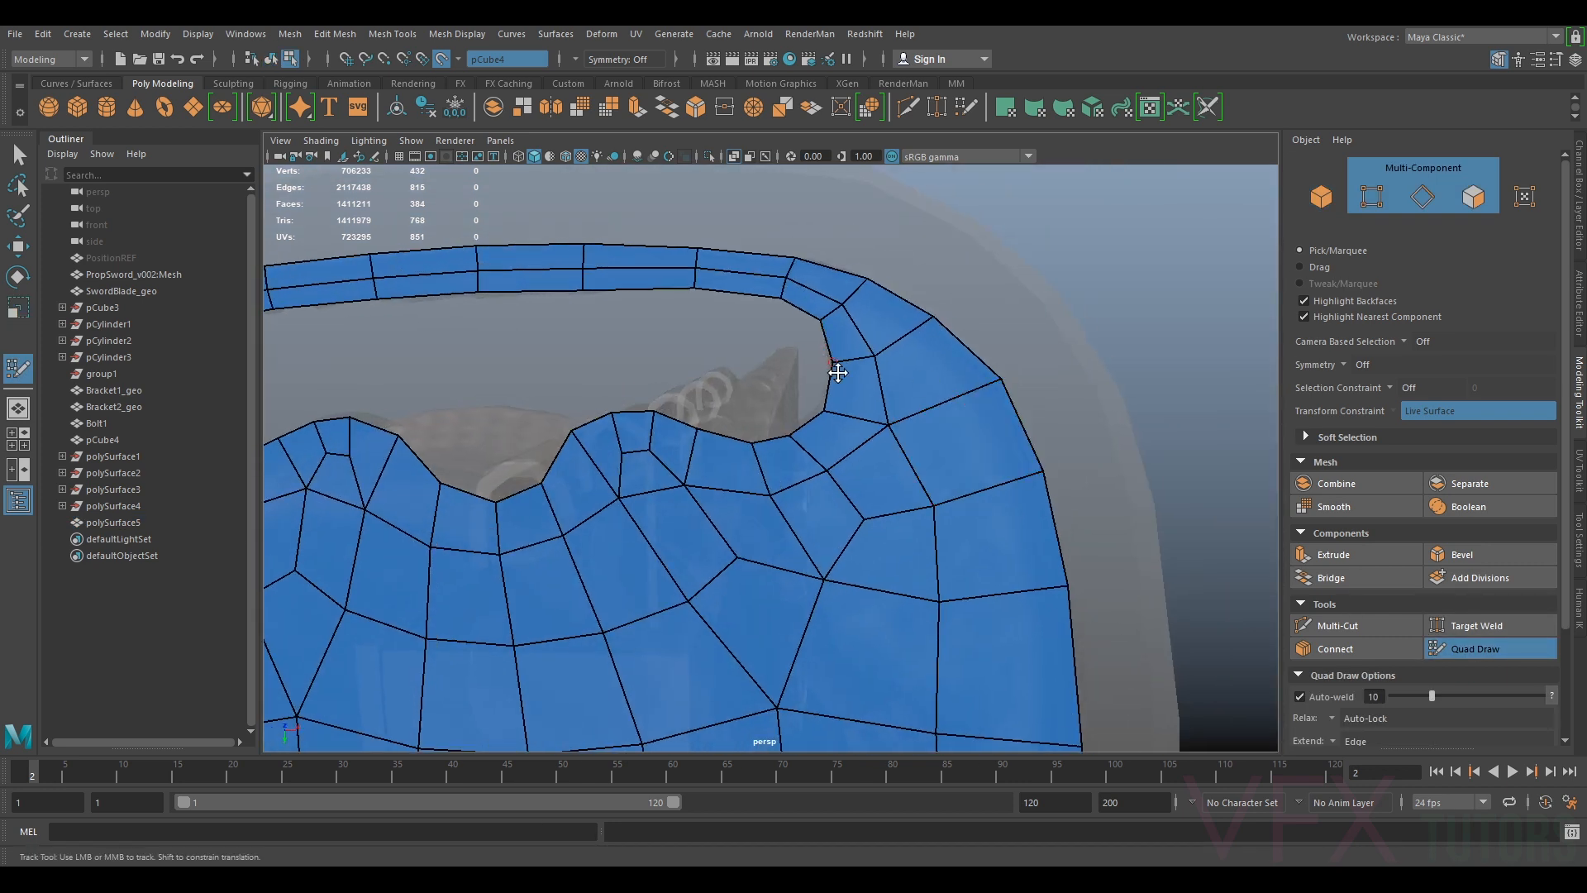
{"action": "left_click_drag", "start_coordinate": [885, 353], "coordinate": [892, 330], "text": "alt"}
{"action": "scroll", "coordinate": [904, 357], "scroll_direction": "down", "scroll_amount": 5}
{"action": "mouse_move", "coordinate": [947, 462]}
{"action": "left_mouse_down", "text": "alt"}
{"action": "mouse_move", "coordinate": [893, 495]}
{"action": "mouse_move", "coordinate": [932, 485]}
{"action": "mouse_move", "coordinate": [1009, 298]}
{"action": "mouse_move", "coordinate": [914, 369]}
{"action": "mouse_move", "coordinate": [857, 357]}
{"action": "mouse_move", "coordinate": [892, 372]}
{"action": "mouse_move", "coordinate": [880, 377]}
{"action": "left_mouse_up", "text": "alt"}
{"action": "middle_click_drag", "start_coordinate": [1046, 496], "coordinate": [933, 442], "text": "alt"}
{"action": "scroll", "coordinate": [934, 441], "scroll_direction": "up", "scroll_amount": 4}
{"action": "scroll", "coordinate": [971, 444], "scroll_direction": "down", "scroll_amount": 8}
{"action": "left_click", "coordinate": [1473, 648]}
{"action": "mouse_move", "coordinate": [1074, 481]}
{"action": "left_mouse_down", "text": "alt"}
{"action": "mouse_move", "coordinate": [808, 365]}
{"action": "mouse_move", "coordinate": [848, 513]}
{"action": "left_mouse_up", "text": "alt"}
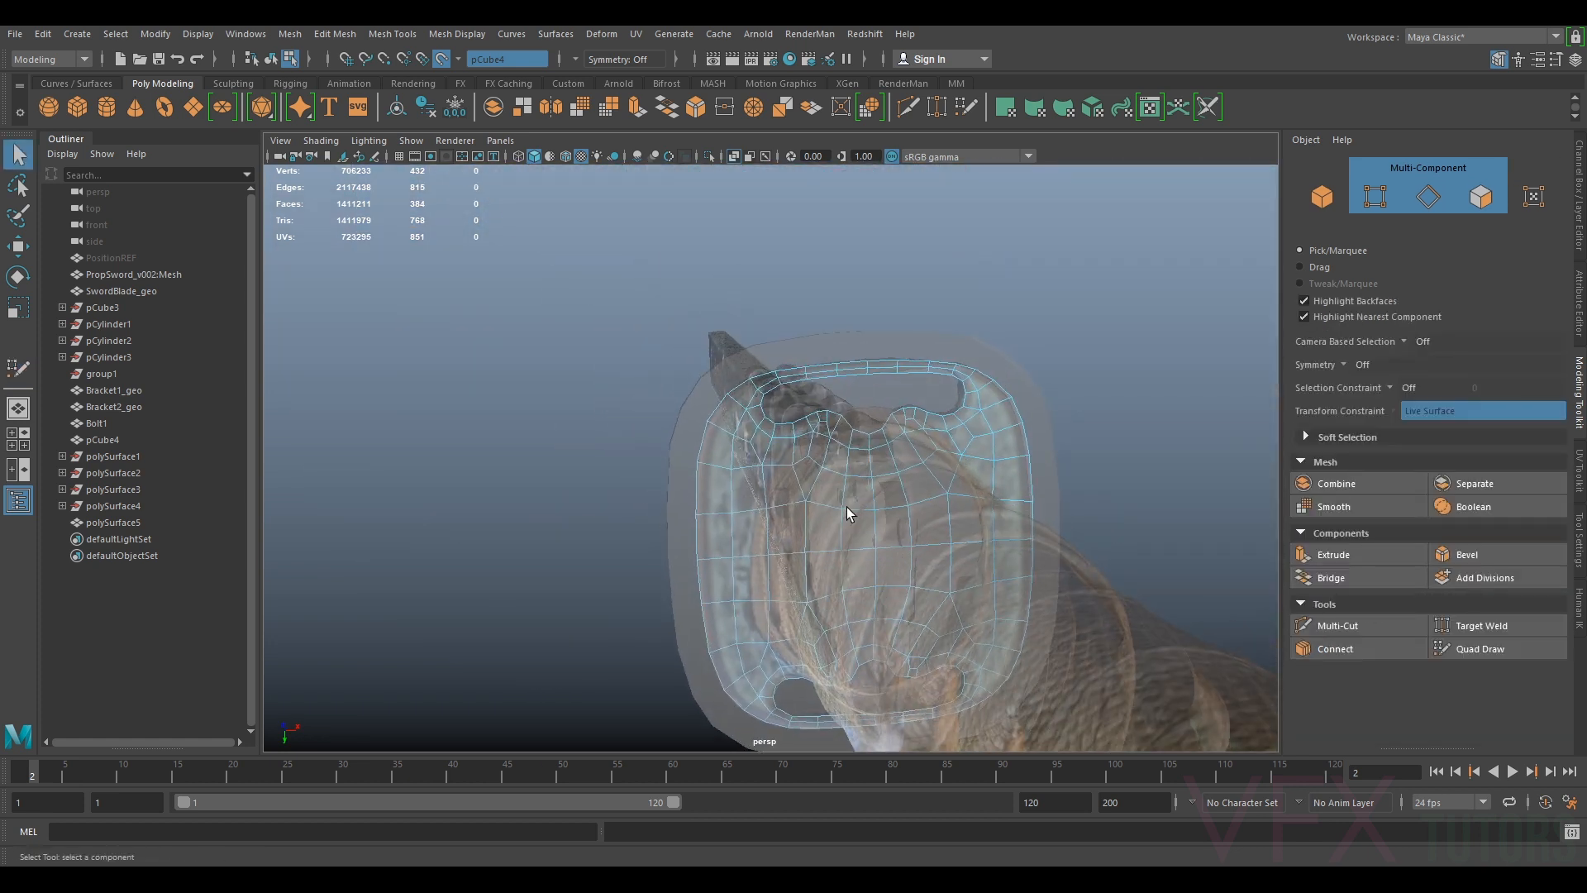
{"action": "left_click", "coordinate": [442, 59]}
Switch off X-Ray shading and hide the pCube4 reference mesh
{"action": "right_click_drag", "start_coordinate": [804, 347], "coordinate": [880, 318]}
{"action": "left_click", "coordinate": [321, 140]}
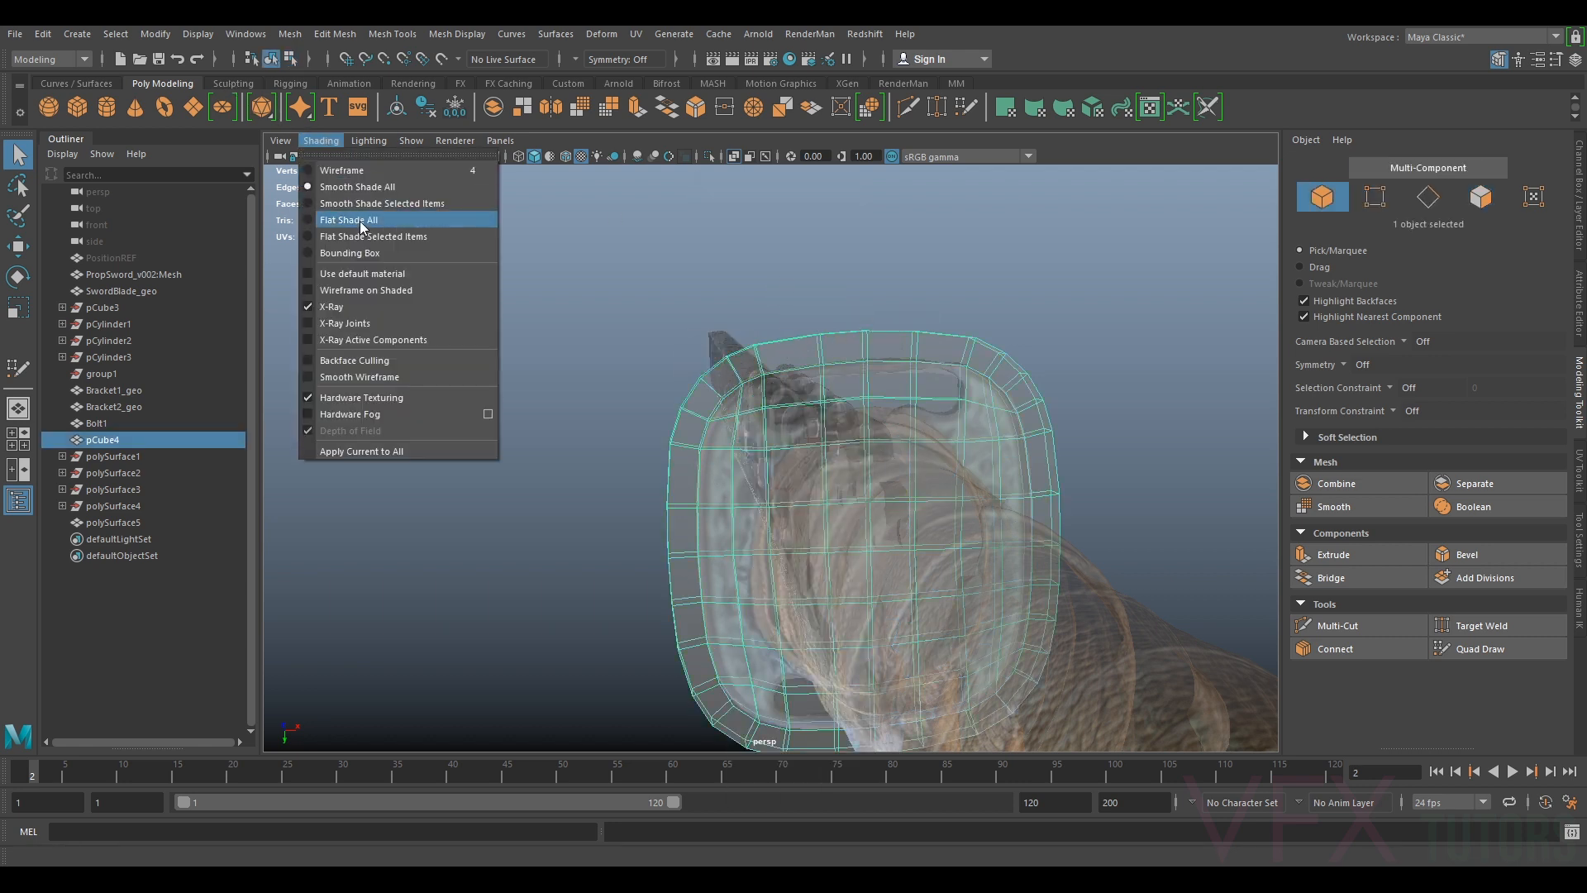
{"action": "left_click", "coordinate": [347, 307]}
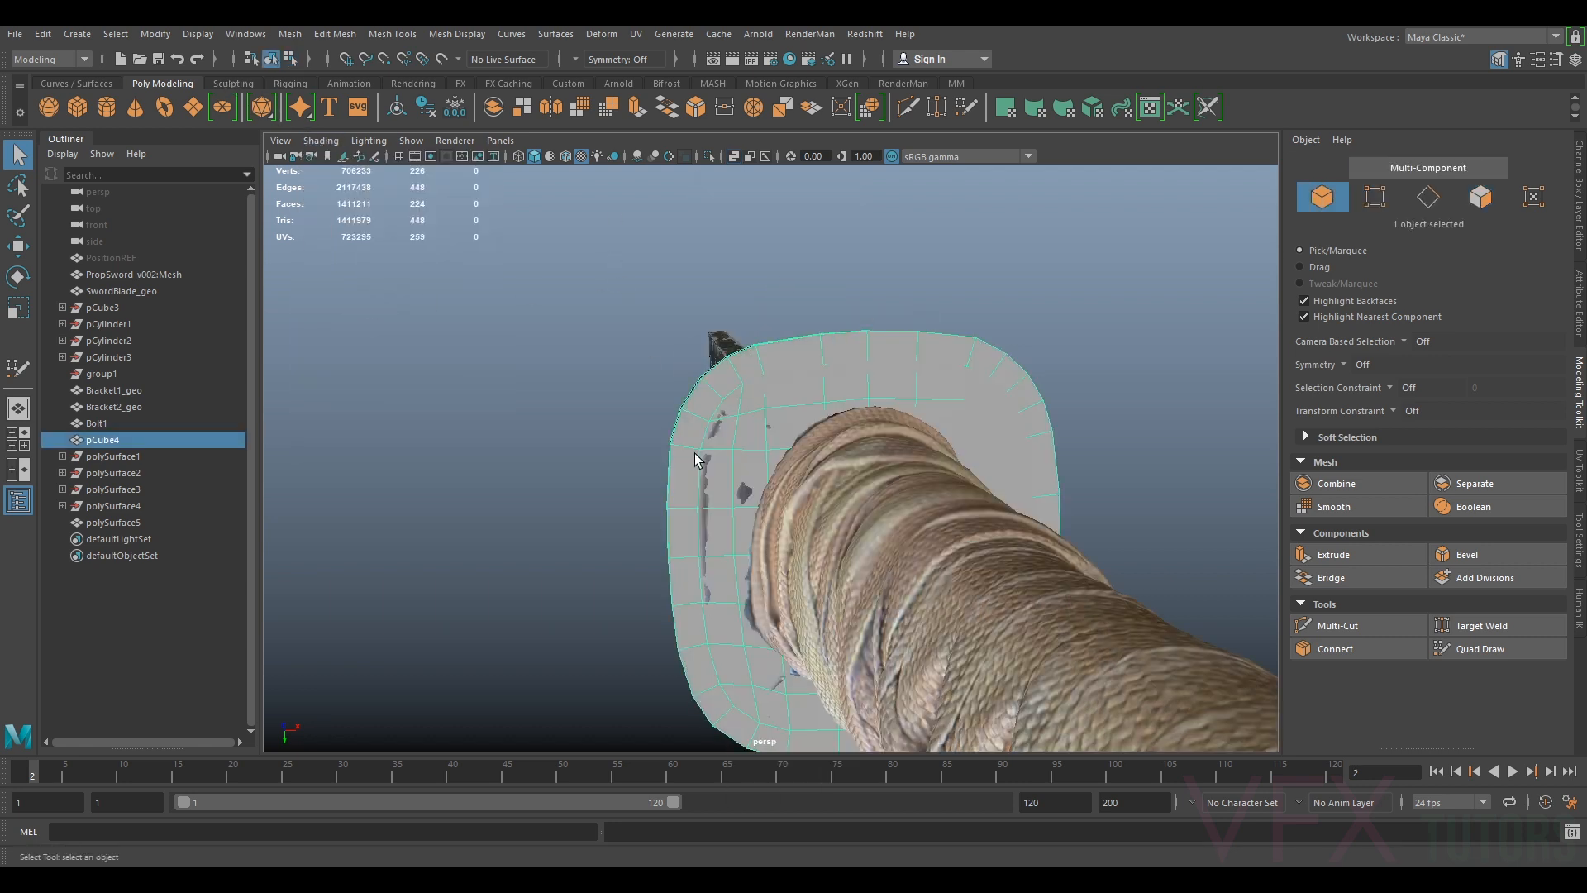
{"action": "key", "text": "h"}
{"action": "left_click_drag", "start_coordinate": [884, 430], "coordinate": [800, 438], "text": "alt"}
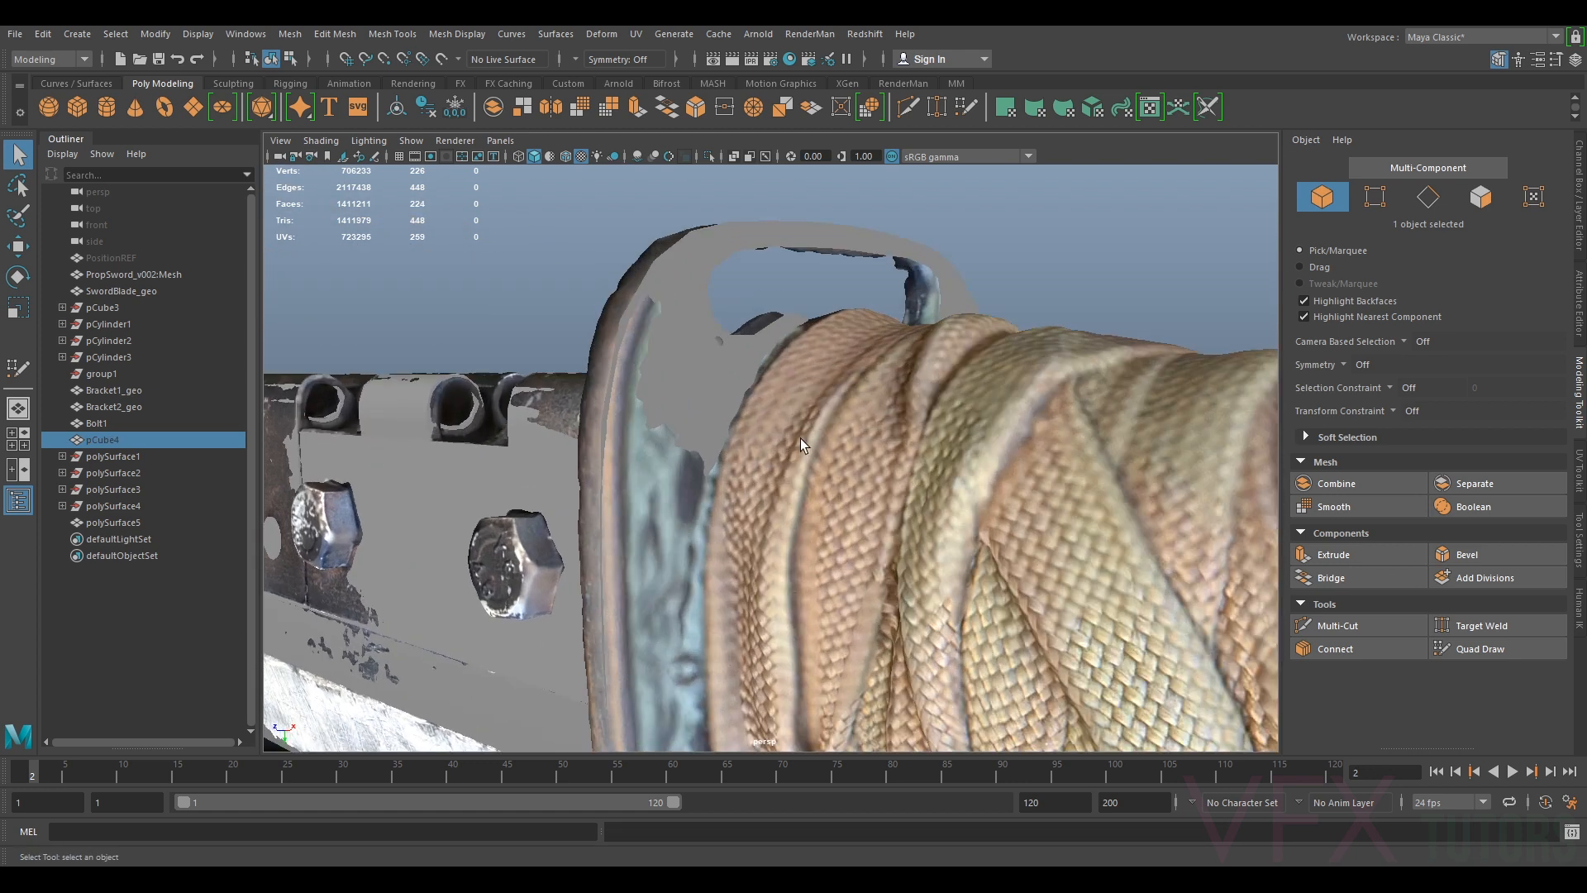
Isolate the retopologized guard mesh polySurface5 and inspect its flattened surface from several angles
{"action": "left_click", "coordinate": [717, 393]}
{"action": "left_click_drag", "start_coordinate": [717, 393], "coordinate": [740, 449], "text": "alt"}
{"action": "key", "text": "ctrl+1"}
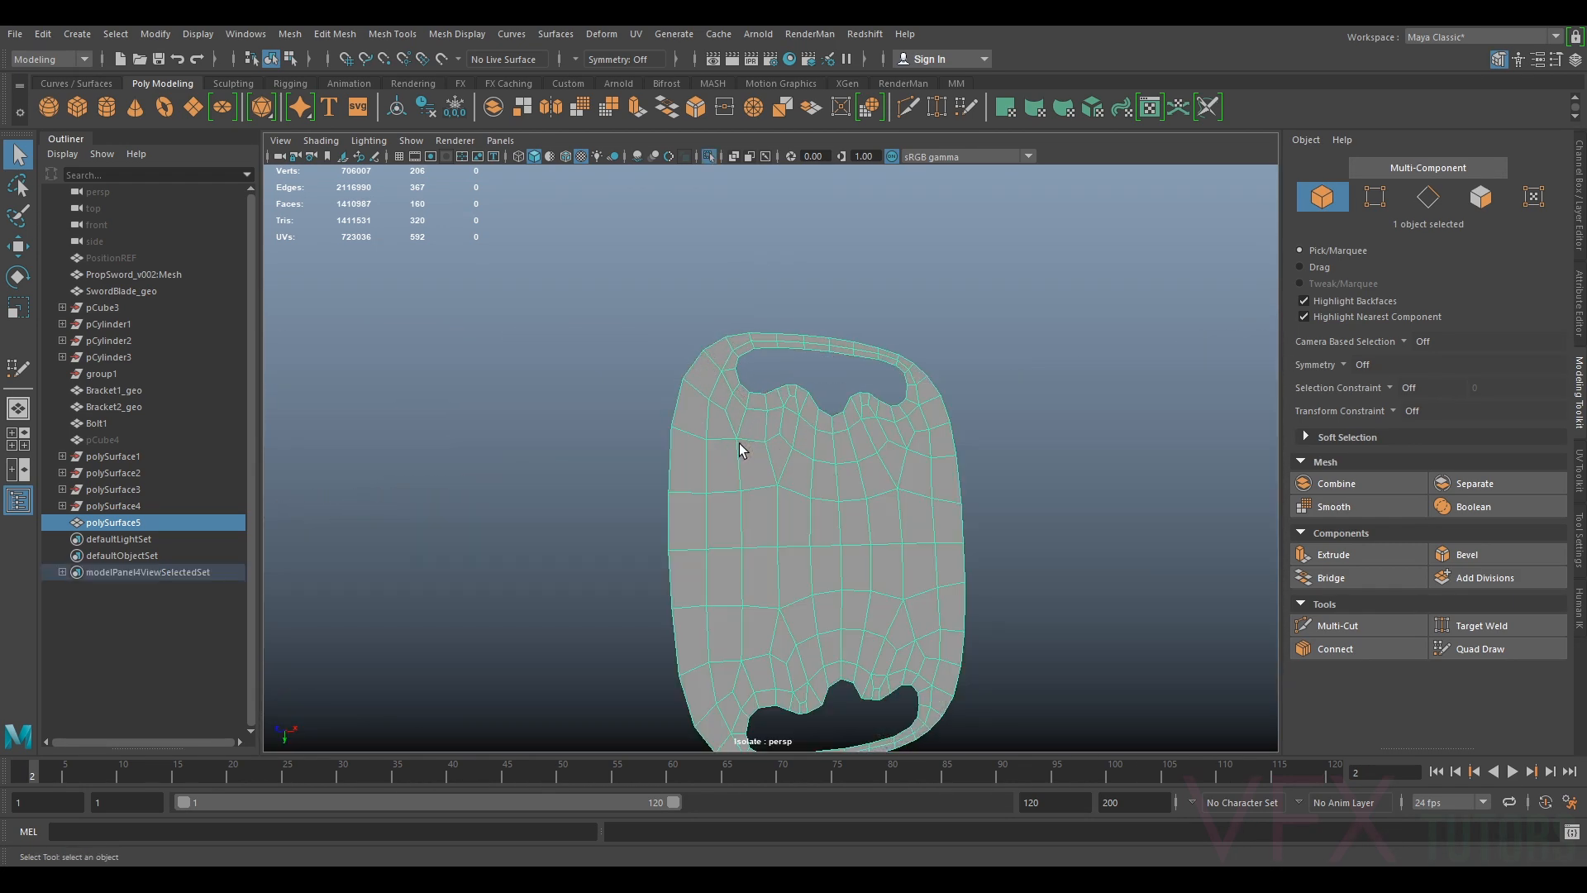
{"action": "left_click_drag", "start_coordinate": [820, 490], "coordinate": [732, 467], "text": "alt"}
{"action": "middle_click_drag", "start_coordinate": [859, 545], "coordinate": [867, 519], "text": "alt"}
{"action": "left_click_drag", "start_coordinate": [914, 499], "coordinate": [975, 473], "text": "alt"}
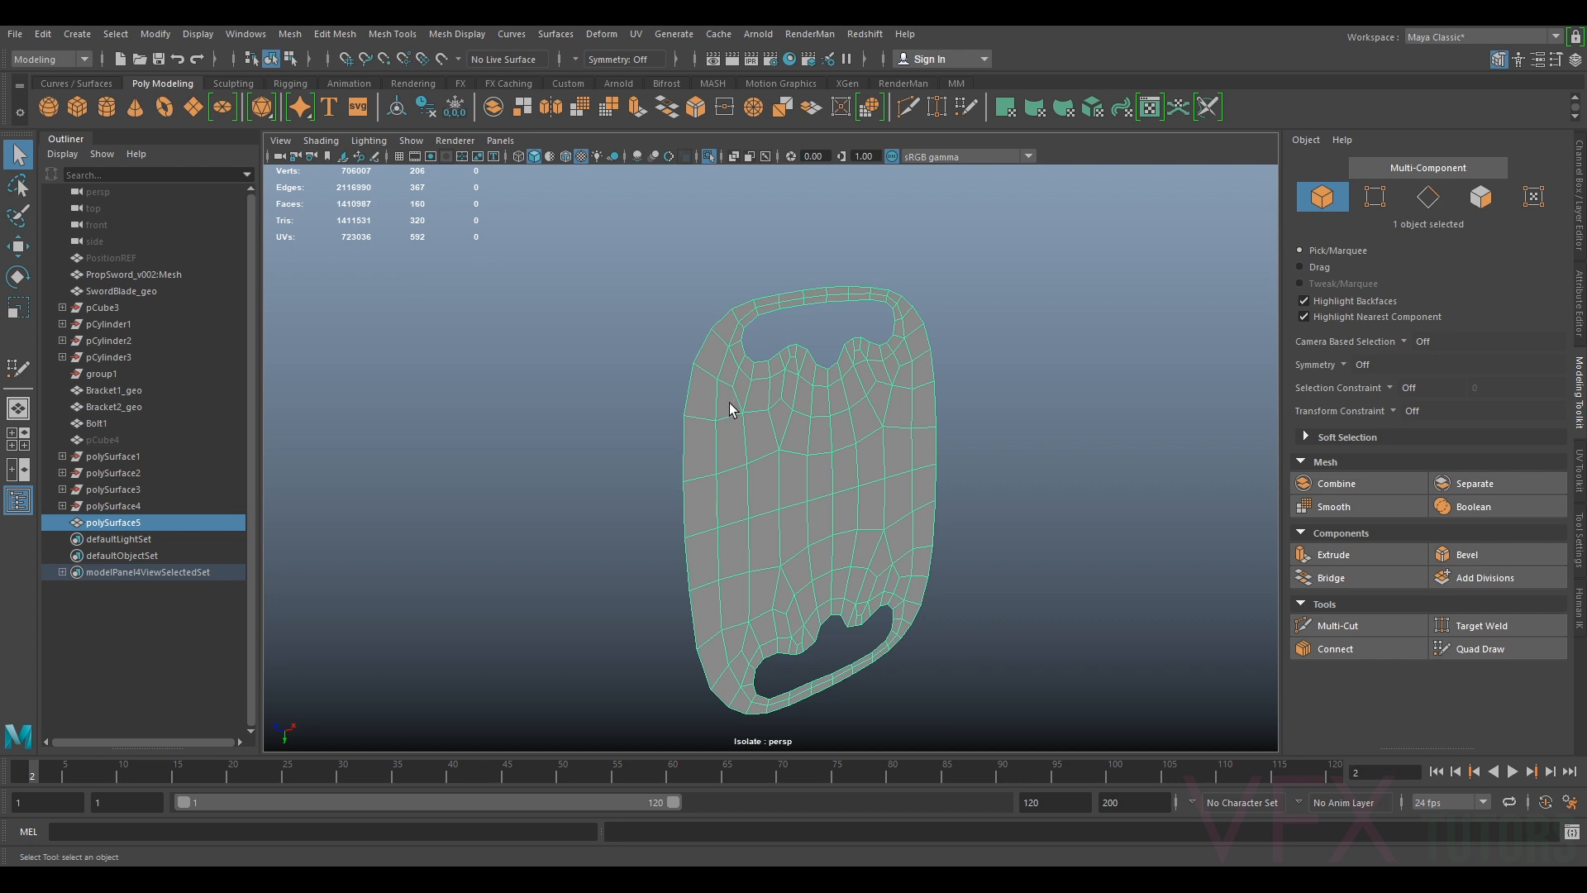
{"action": "left_click_drag", "start_coordinate": [703, 508], "coordinate": [726, 551], "text": "alt"}
{"action": "left_click_drag", "start_coordinate": [808, 630], "coordinate": [878, 444], "text": "alt"}
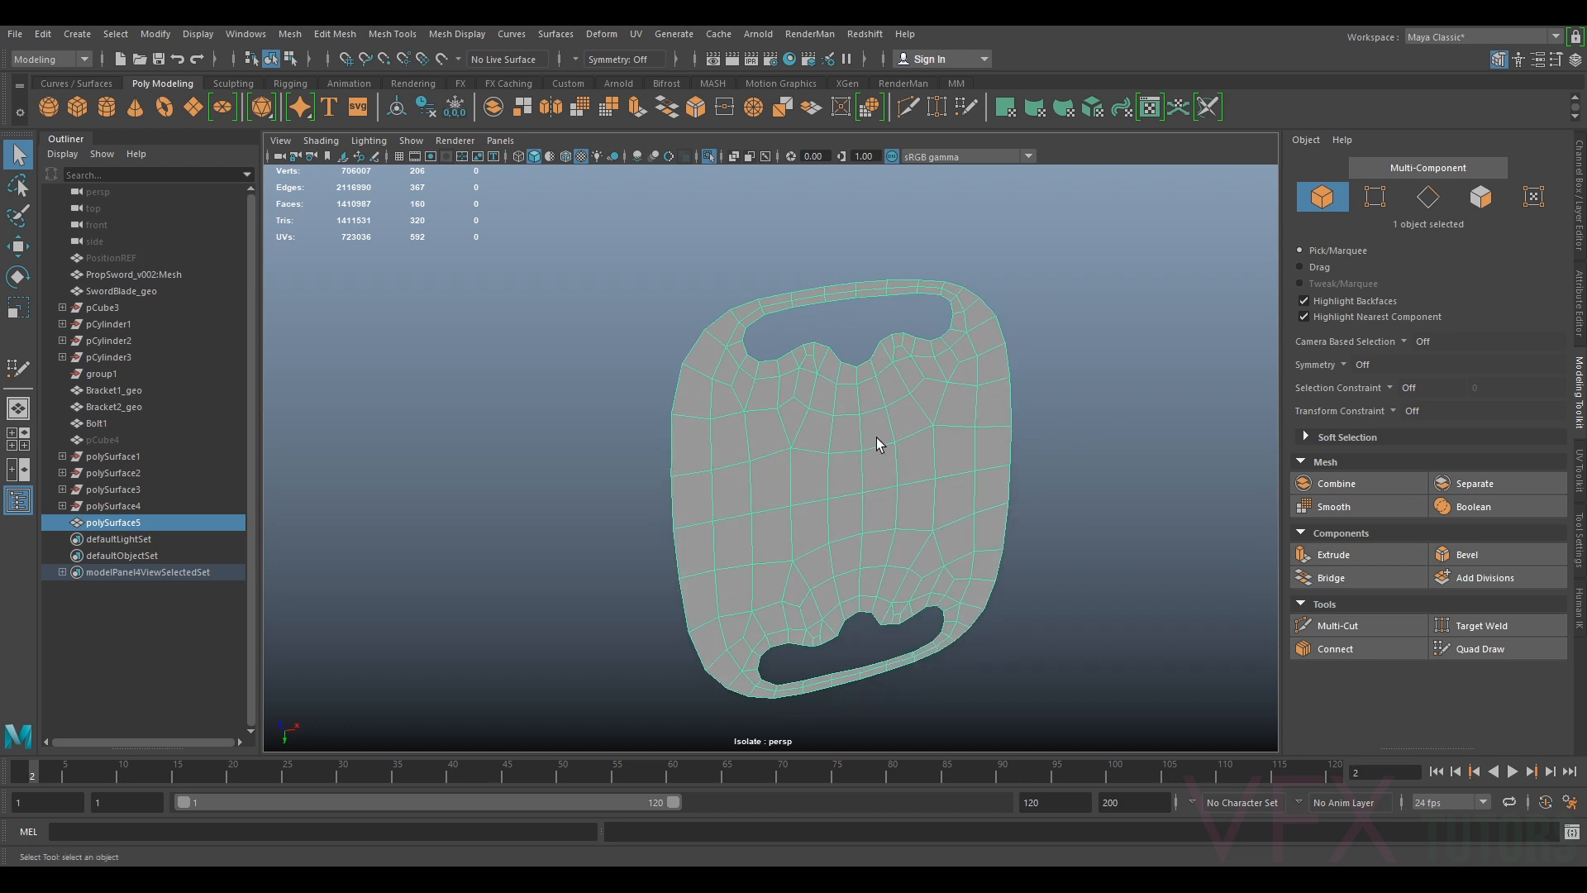
Extrude all faces of the guard mesh with a local translate Z of about -0.344 to match the sculpted guard's thickness
{"action": "left_click", "coordinate": [1480, 196]}
{"action": "left_click_drag", "start_coordinate": [1024, 236], "coordinate": [542, 769]}
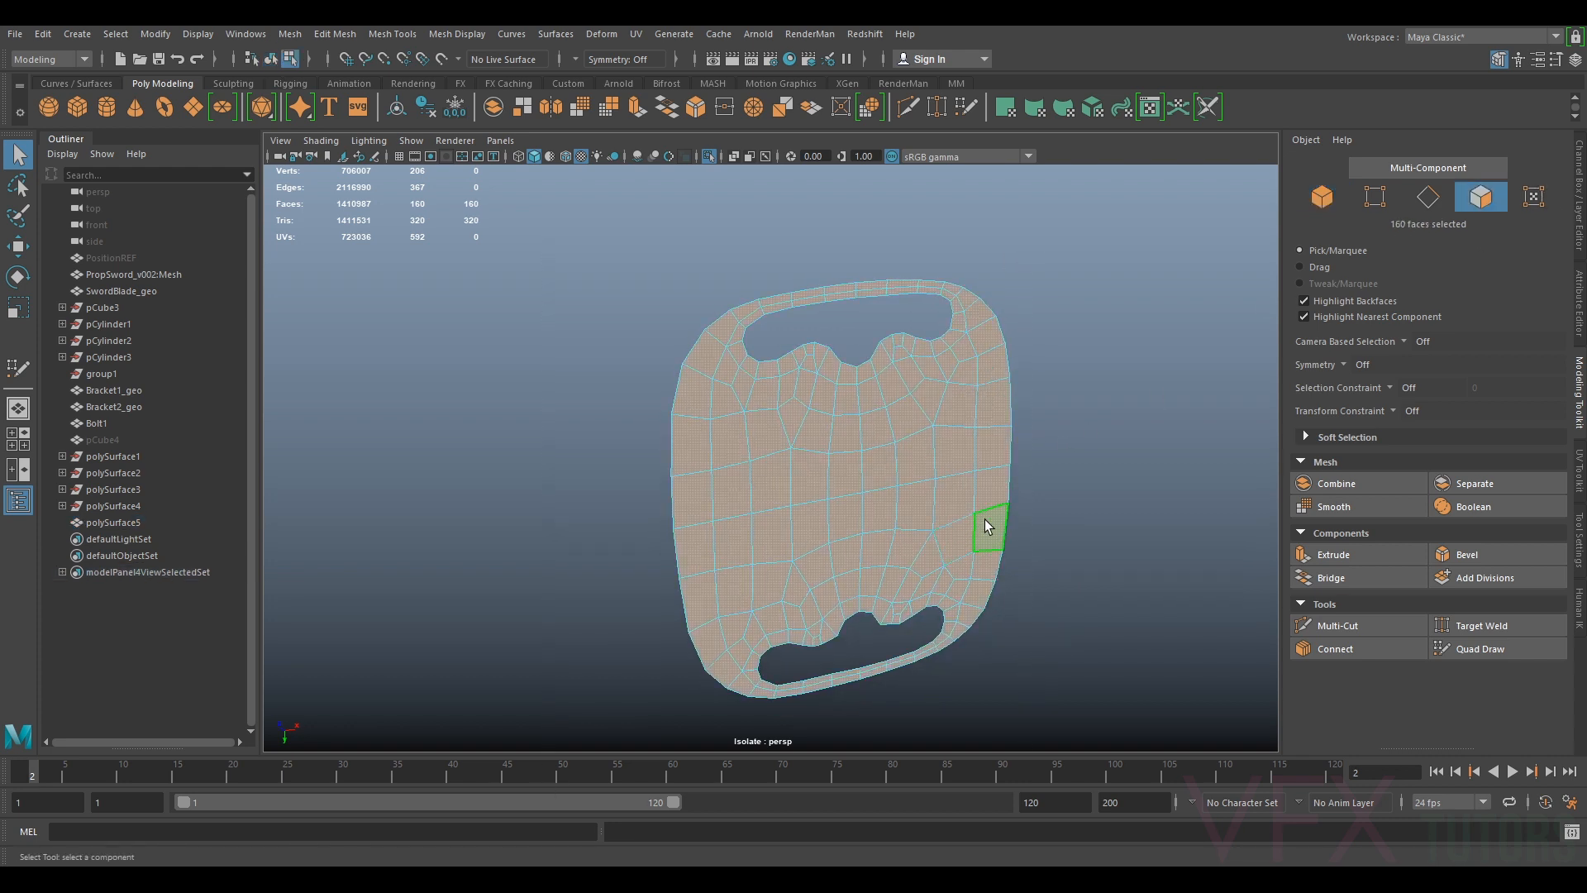
{"action": "key", "text": "ctrl+e"}
{"action": "left_click_drag", "start_coordinate": [950, 546], "coordinate": [724, 357], "text": "alt"}
{"action": "key", "text": "ctrl+1"}
{"action": "left_click_drag", "start_coordinate": [776, 207], "coordinate": [715, 411], "text": "alt"}
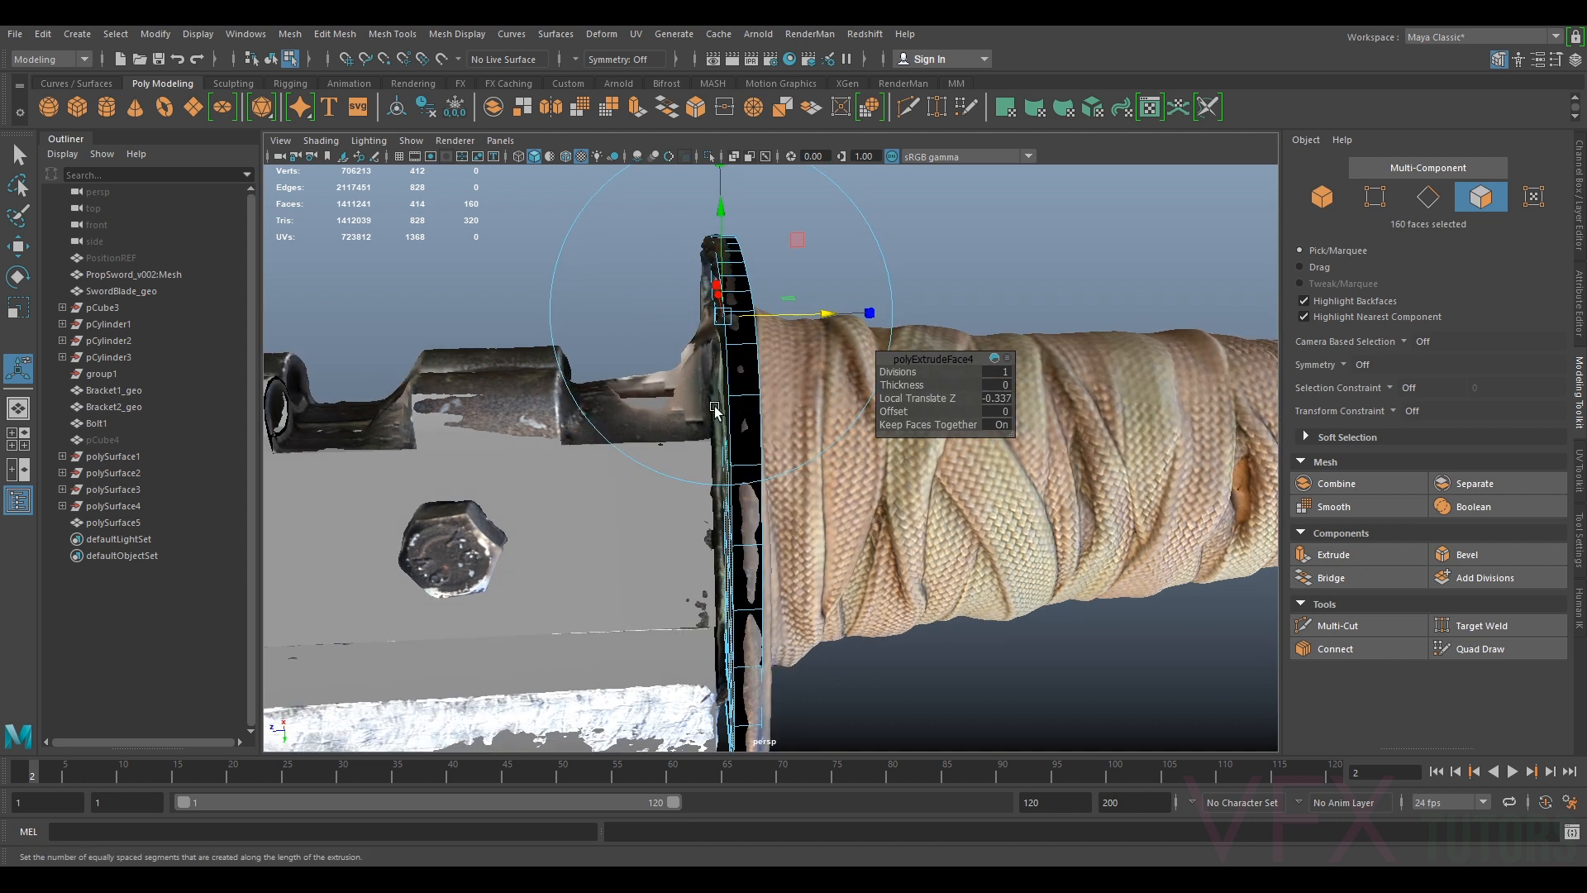
{"action": "mouse_move", "coordinate": [821, 320]}
{"action": "left_mouse_down"}
{"action": "mouse_move", "coordinate": [744, 322]}
{"action": "mouse_move", "coordinate": [822, 315]}
{"action": "left_mouse_up"}
{"action": "left_click_drag", "start_coordinate": [787, 353], "coordinate": [774, 268], "text": "alt"}
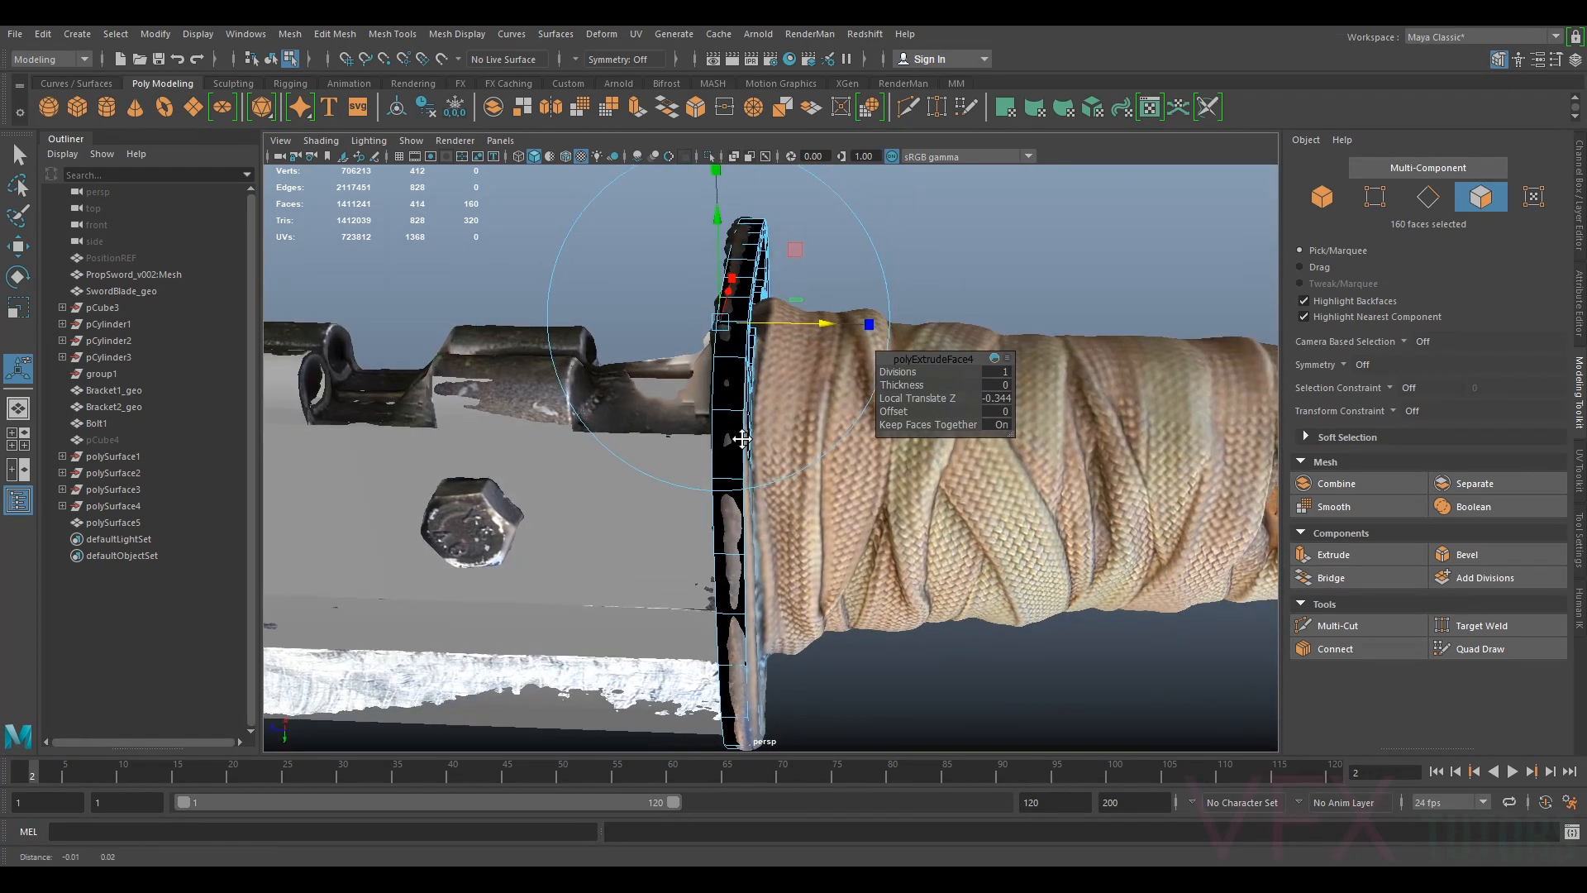
Reverse the normals of the extruded guard mesh
{"action": "middle_click_drag", "start_coordinate": [777, 364], "coordinate": [772, 291], "text": "alt"}
{"action": "left_click_drag", "start_coordinate": [781, 324], "coordinate": [747, 354], "text": "alt"}
{"action": "key", "text": "F8"}
{"action": "left_click_drag", "start_coordinate": [929, 248], "coordinate": [725, 275], "text": "alt"}
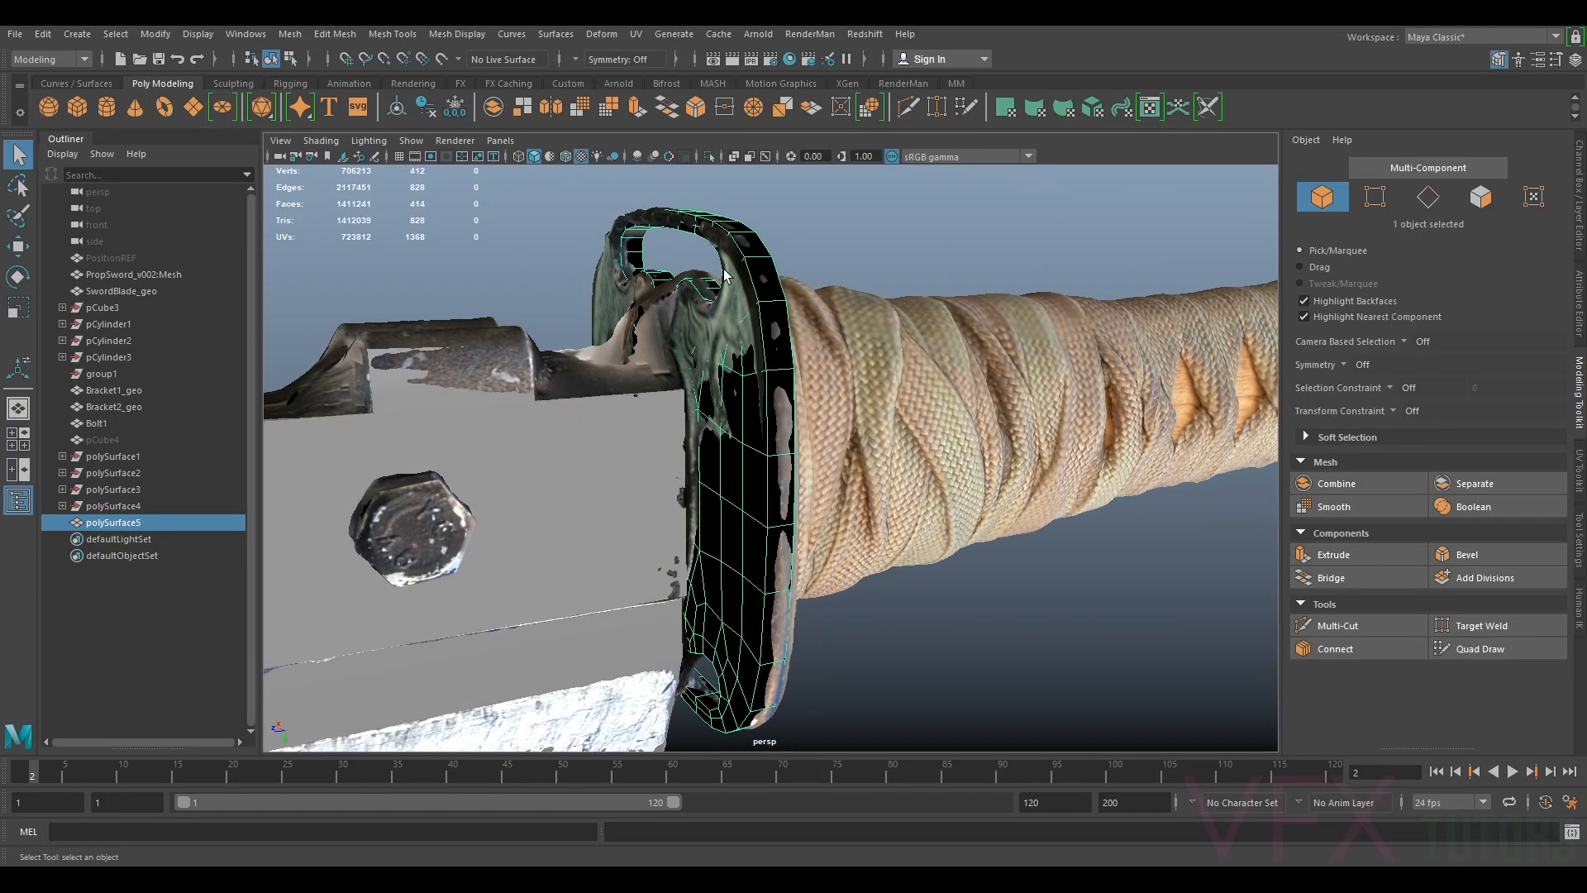
{"action": "left_click", "coordinate": [403, 34]}
{"action": "mouse_move", "coordinate": [451, 37]}
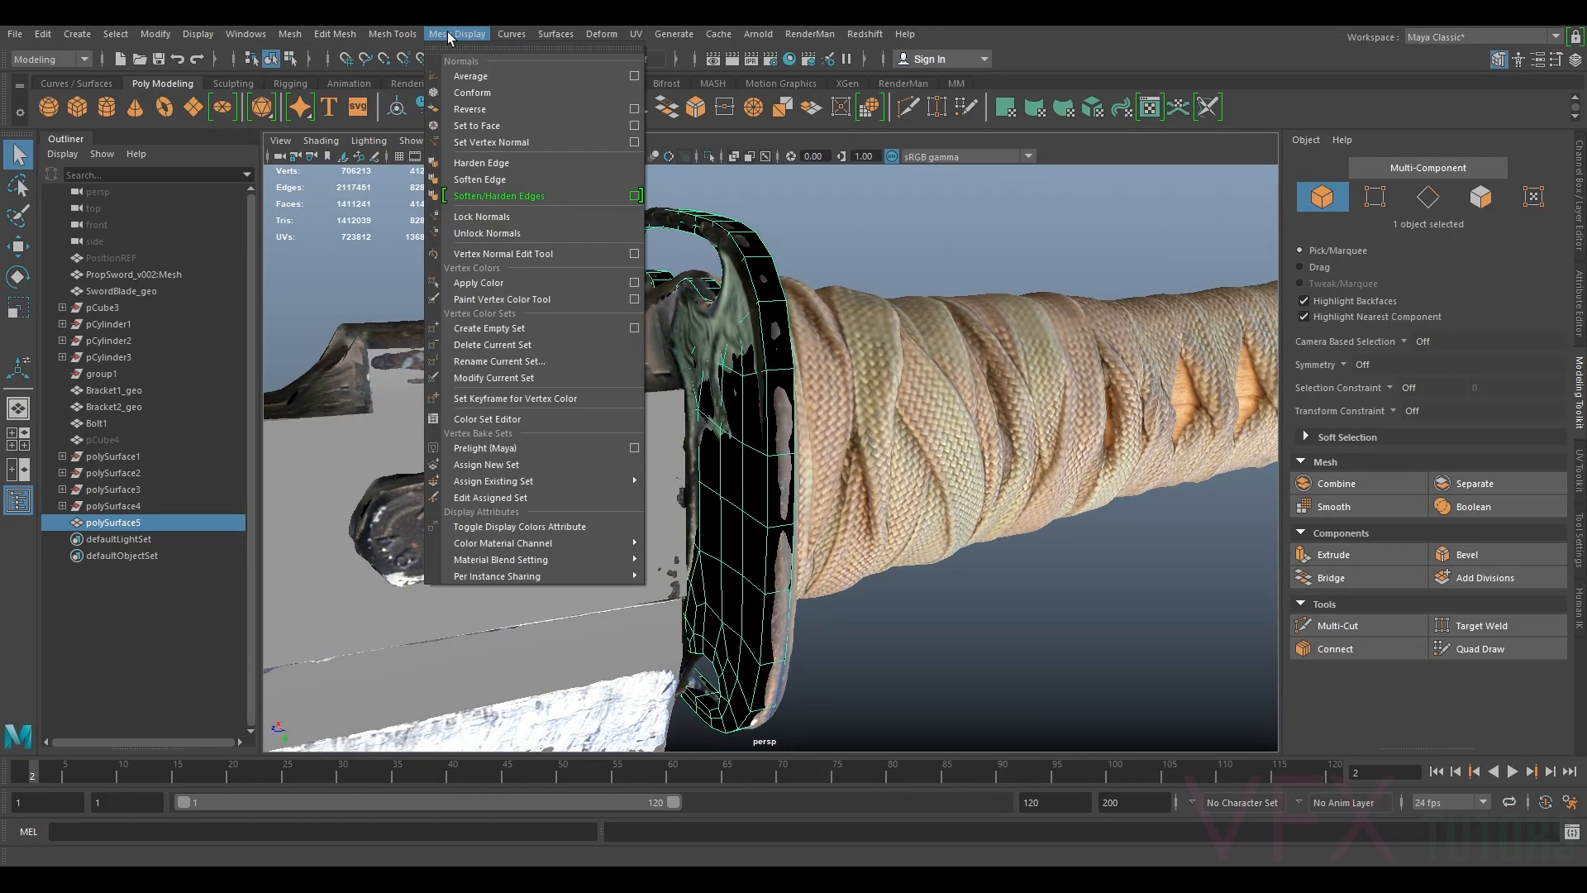
{"action": "left_click", "coordinate": [492, 109]}
{"action": "mouse_move", "coordinate": [823, 297]}
{"action": "left_mouse_down", "text": "alt"}
{"action": "mouse_move", "coordinate": [826, 265]}
{"action": "mouse_move", "coordinate": [793, 285]}
{"action": "mouse_move", "coordinate": [988, 301]}
{"action": "mouse_move", "coordinate": [855, 268]}
{"action": "mouse_move", "coordinate": [808, 269]}
{"action": "mouse_move", "coordinate": [802, 301]}
{"action": "left_mouse_up", "text": "alt"}
Rotate the guard mesh slightly to line it up with the tilt of the sculpted guard
{"action": "key", "text": "e"}
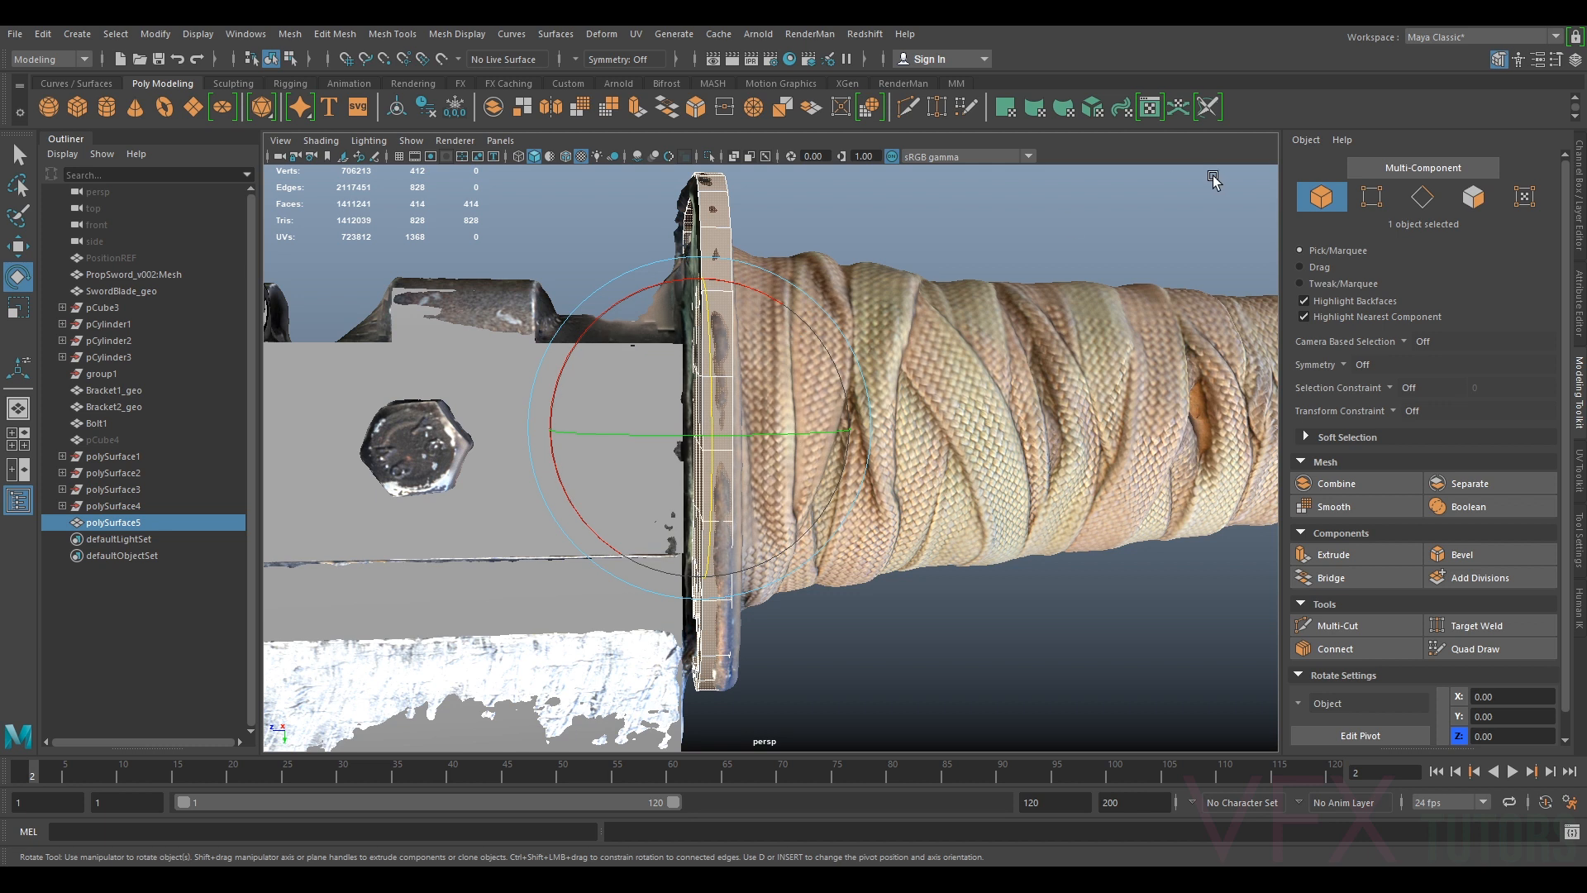
{"action": "left_click", "coordinate": [1143, 190]}
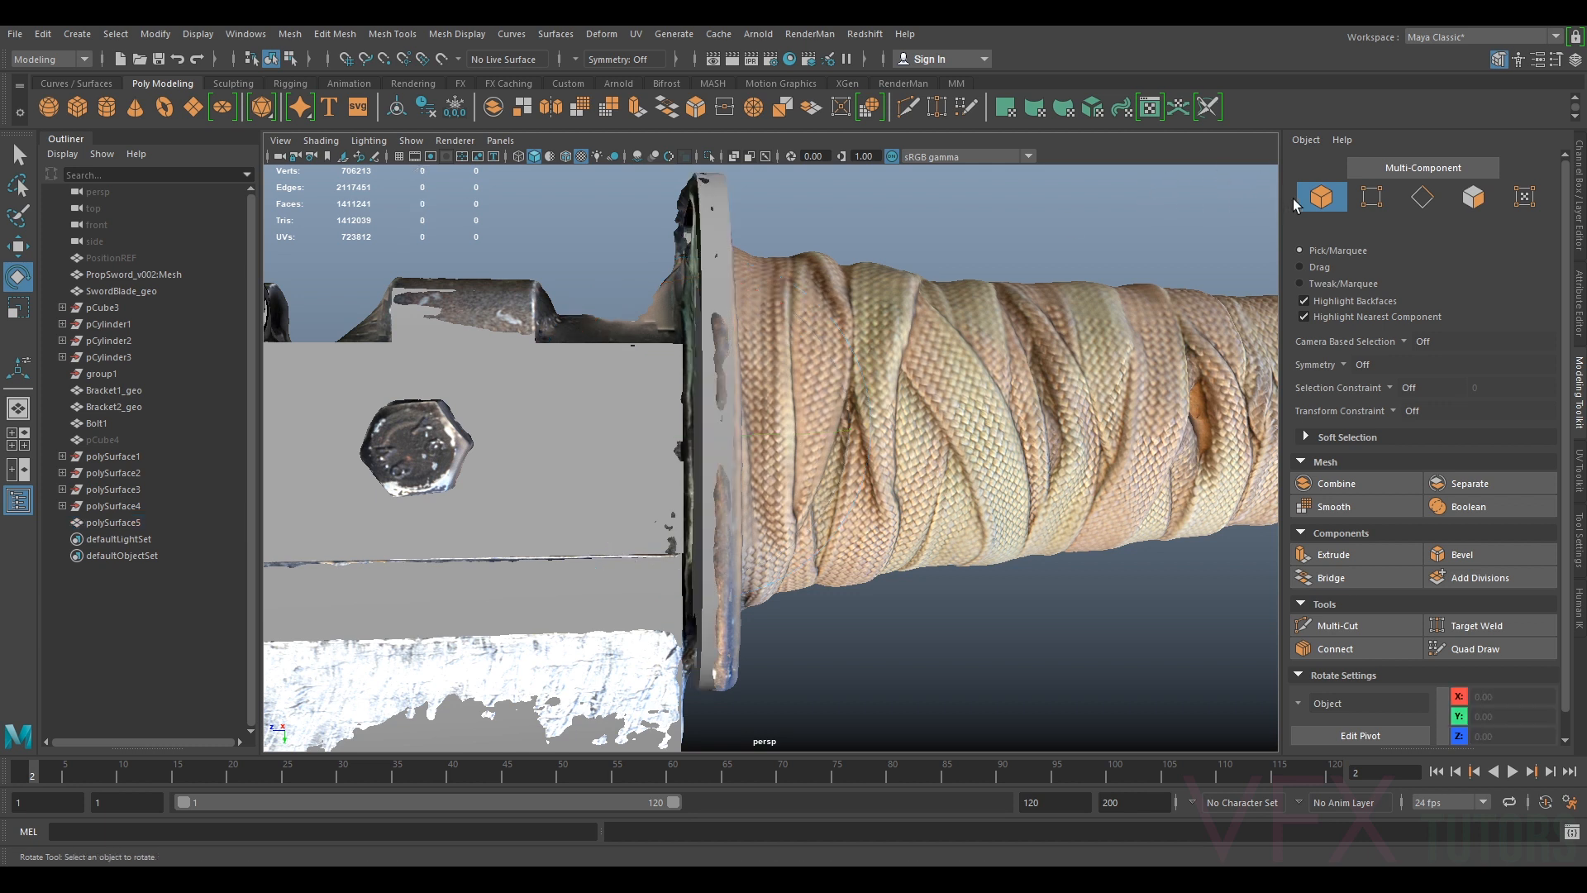
{"action": "left_click", "coordinate": [709, 359]}
{"action": "left_click_drag", "start_coordinate": [646, 314], "coordinate": [627, 311]}
{"action": "left_click_drag", "start_coordinate": [779, 334], "coordinate": [1152, 428], "text": "alt"}
{"action": "left_click_drag", "start_coordinate": [800, 620], "coordinate": [967, 541], "text": "alt"}
{"action": "right_click_drag", "start_coordinate": [967, 541], "coordinate": [793, 529], "text": "alt"}
{"action": "left_click_drag", "start_coordinate": [631, 563], "coordinate": [753, 252]}
{"action": "key", "text": "w"}
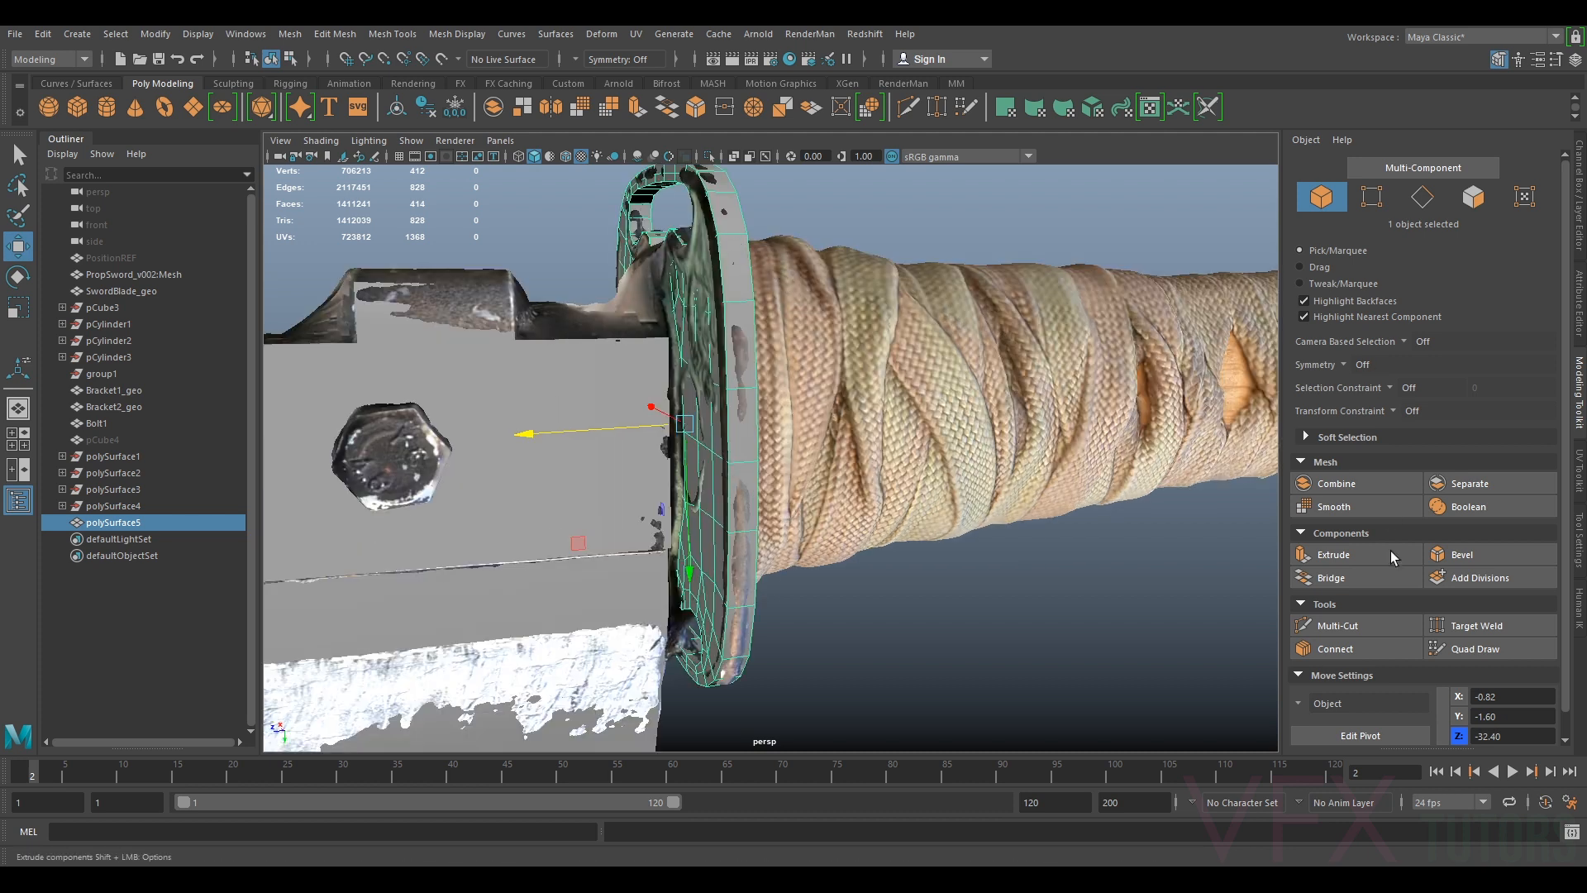
Insert an edge loop around the guard's outer side wall and scale it outward to round the rim
{"action": "left_click", "coordinate": [1337, 625]}
{"action": "left_click_drag", "start_coordinate": [698, 396], "coordinate": [734, 405], "text": "alt"}
{"action": "left_click", "coordinate": [729, 387], "text": "ctrl"}
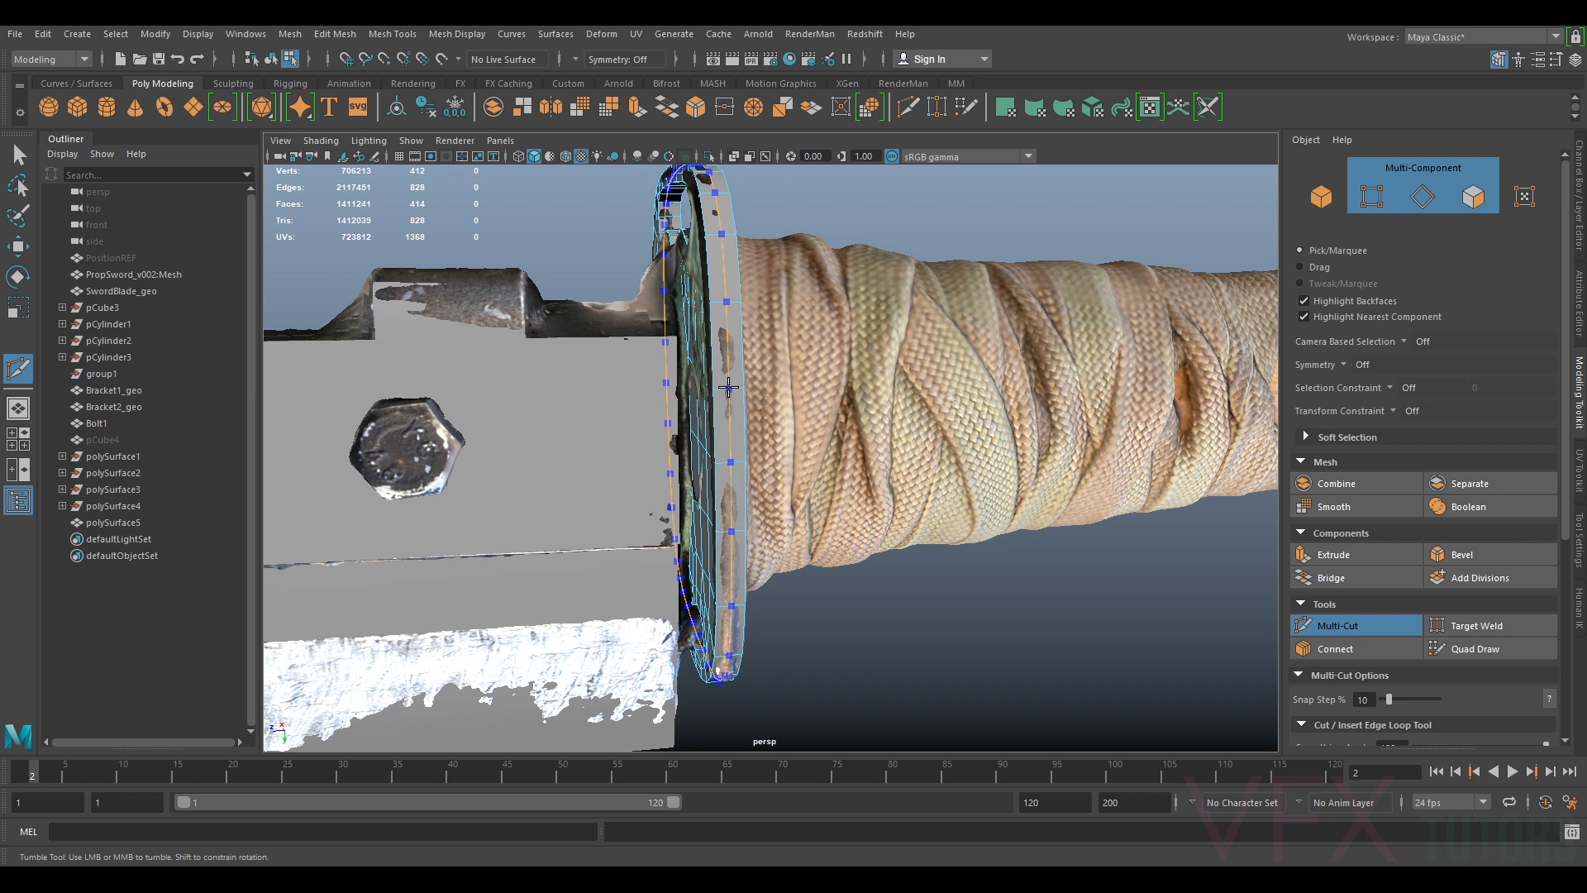
{"action": "key", "text": "q"}
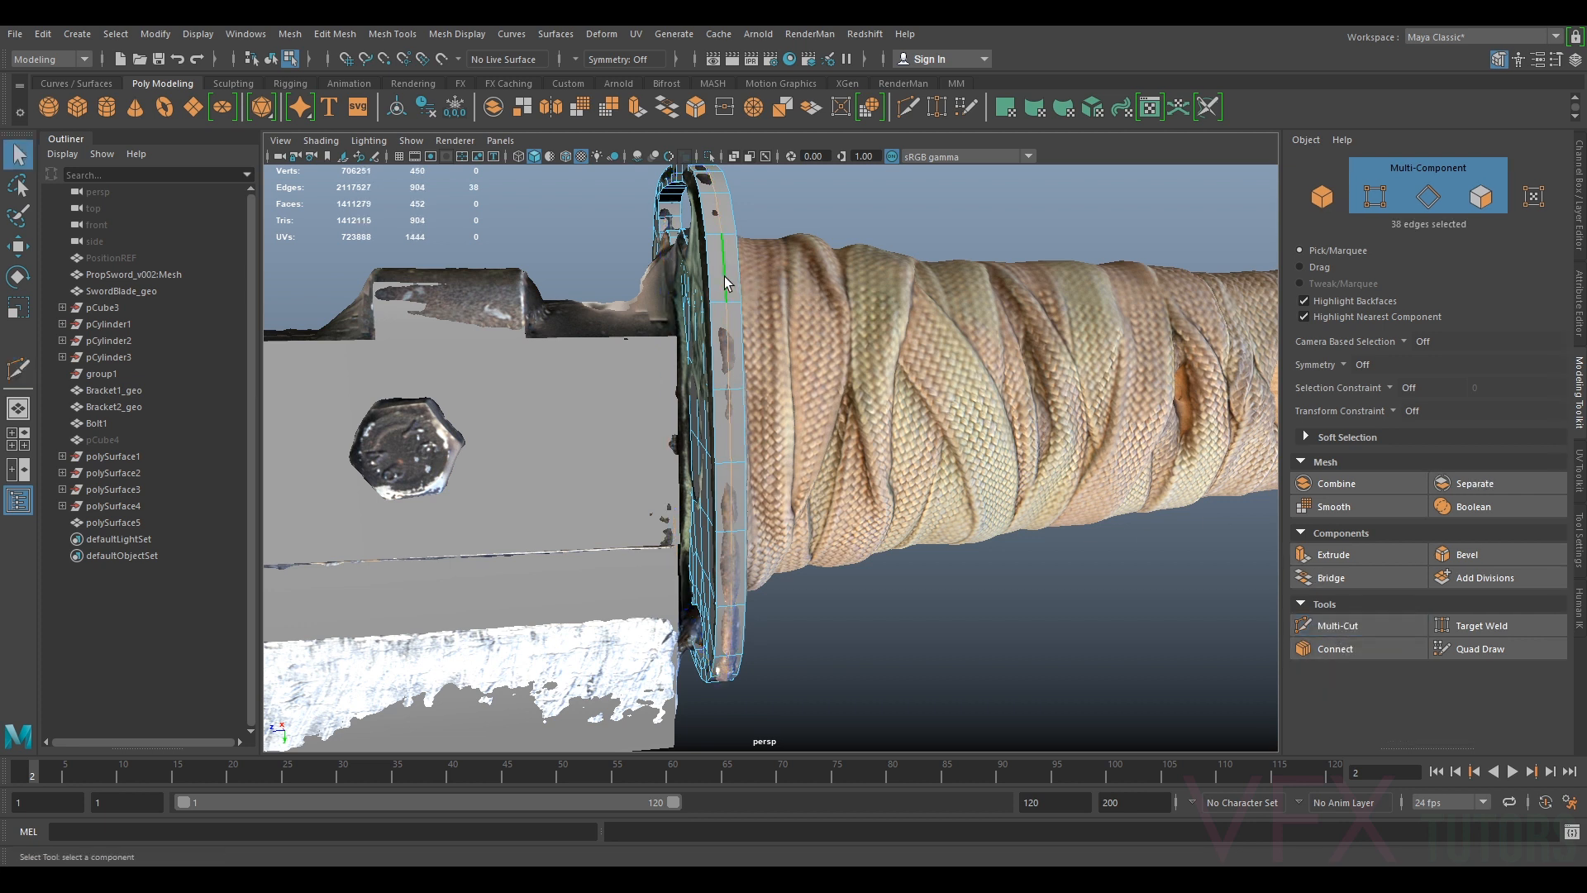
{"action": "key", "text": "r"}
{"action": "left_click_drag", "start_coordinate": [689, 416], "coordinate": [932, 427]}
{"action": "double_click", "coordinate": [712, 320]}
{"action": "double_click", "coordinate": [742, 356]}
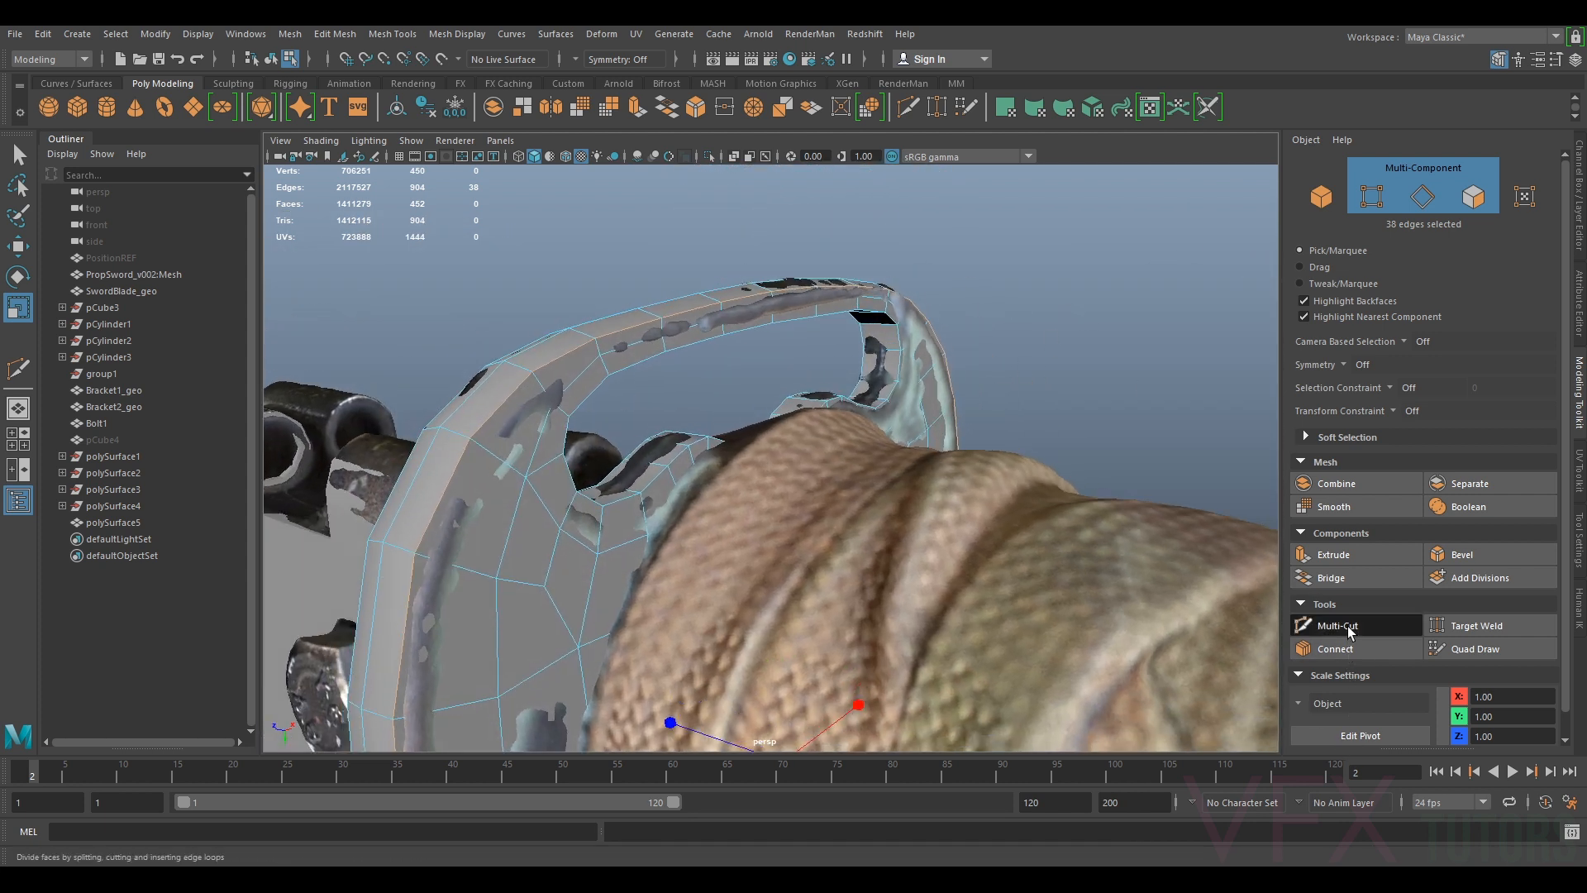
Insert an edge loop around the inner wall of the guard's upper opening and scale it uniformly to about 1.023
{"action": "left_click", "coordinate": [1336, 626]}
{"action": "key", "text": "Return"}
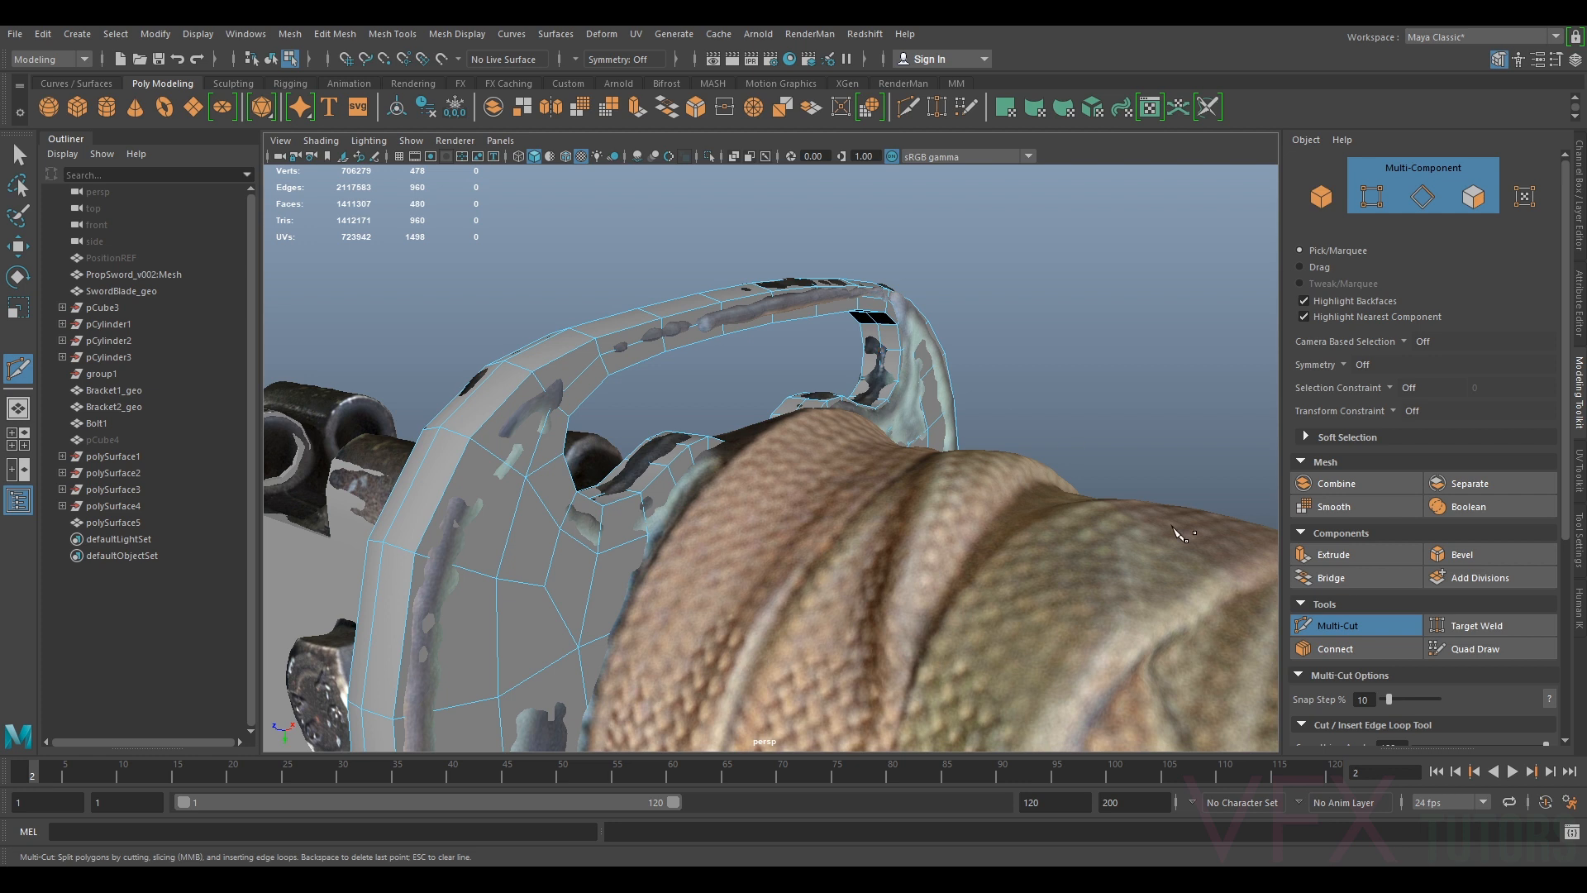
{"action": "key", "text": "q"}
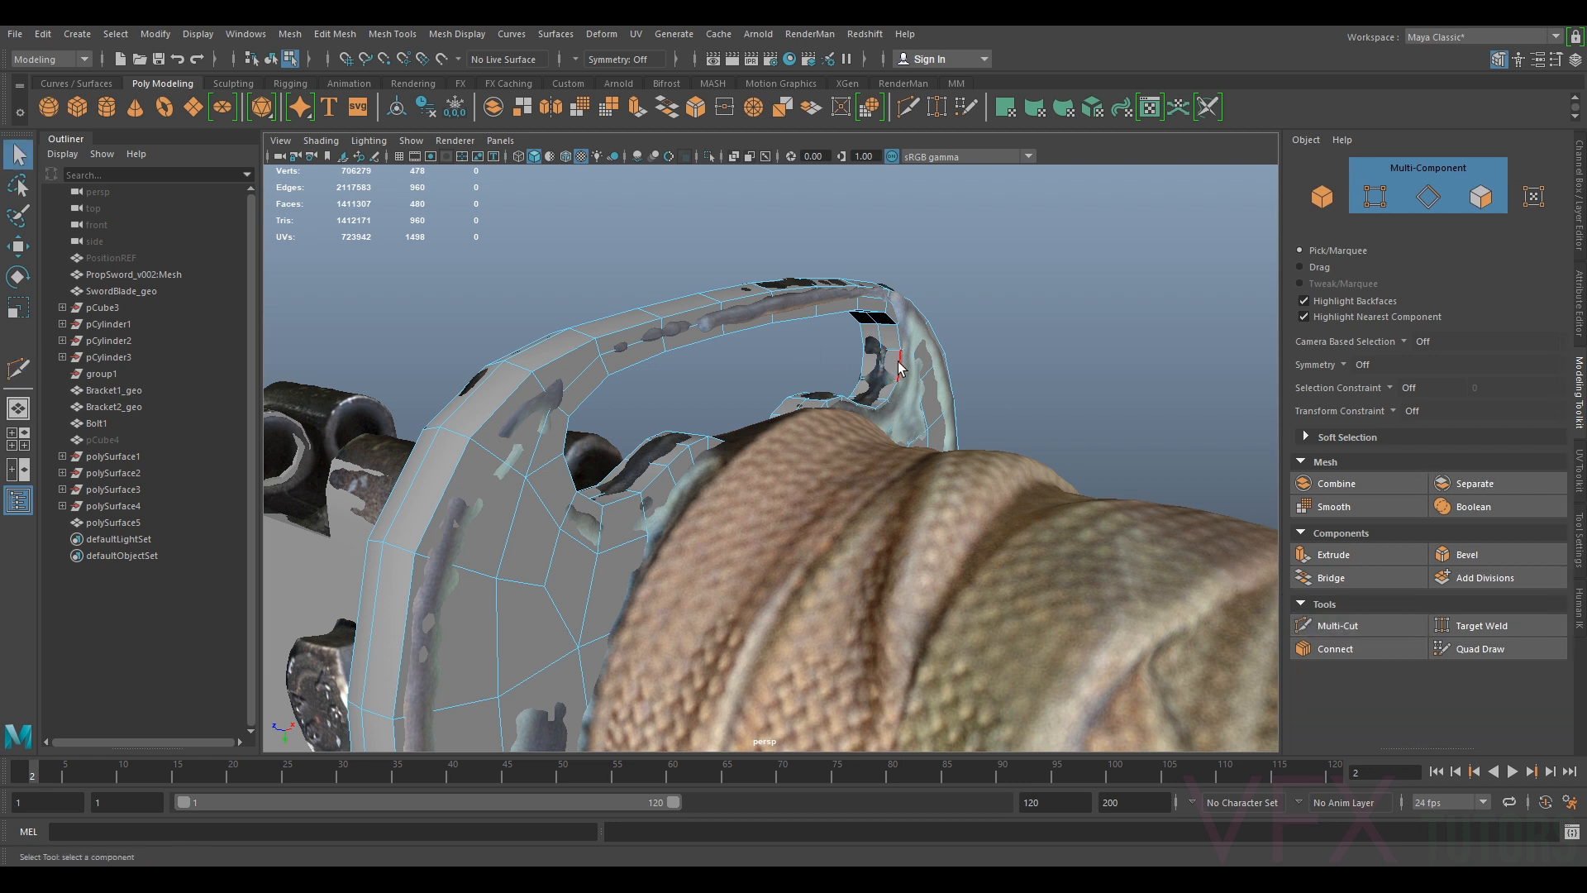
{"action": "key", "text": "r"}
{"action": "left_click_drag", "start_coordinate": [758, 408], "coordinate": [771, 405]}
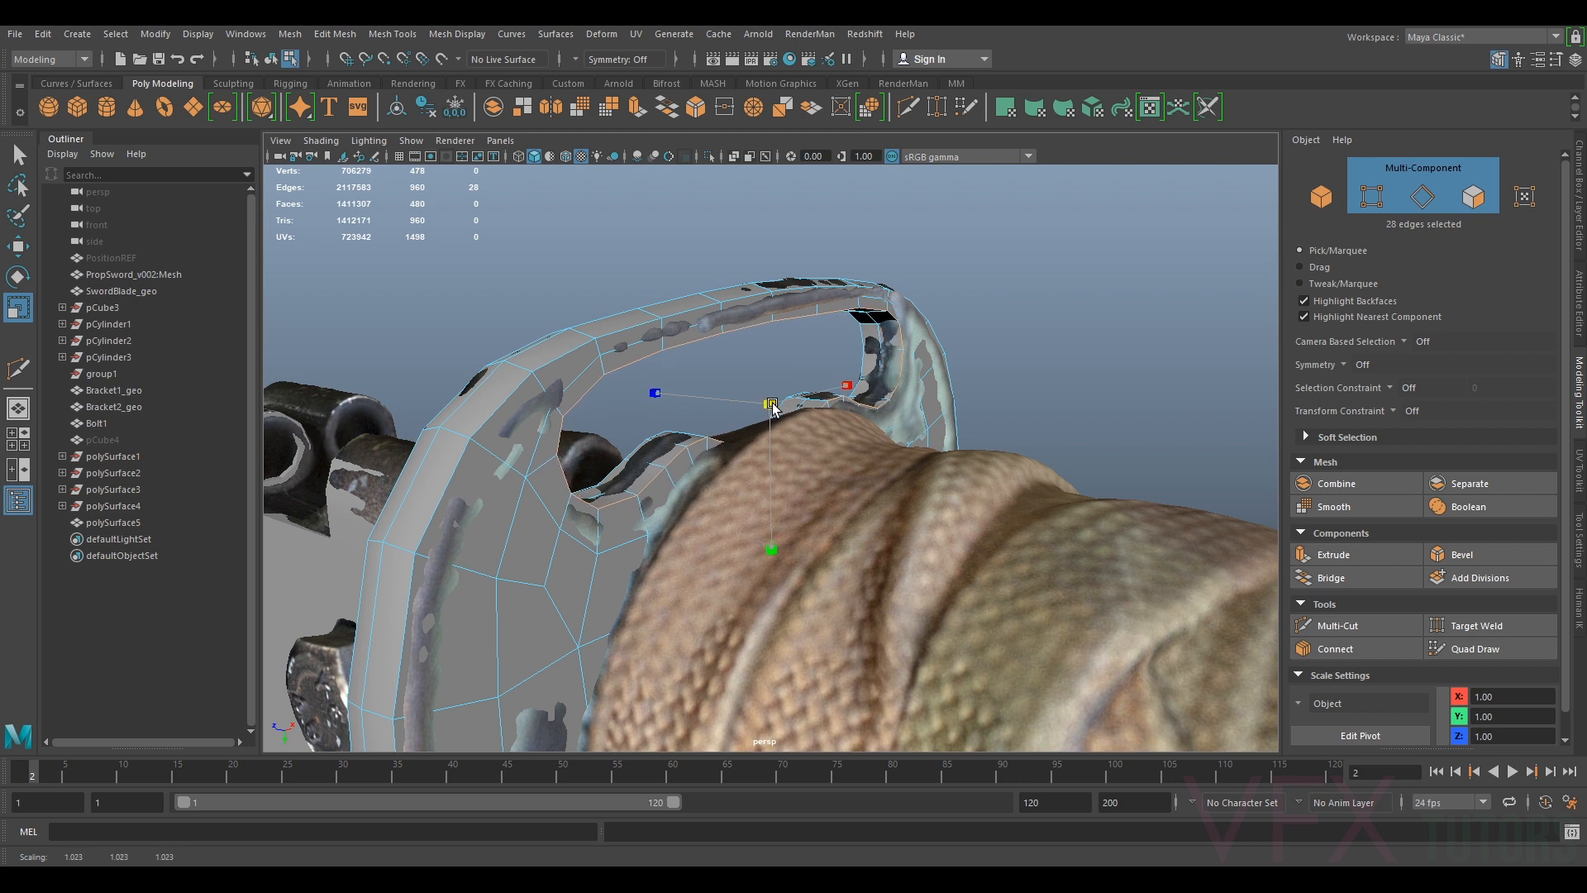
Offset the edge loop inside the guard's upper opening with Transform Component to round the inner wall, and return to object mode
{"action": "left_click_drag", "start_coordinate": [771, 405], "coordinate": [840, 408], "text": "alt"}
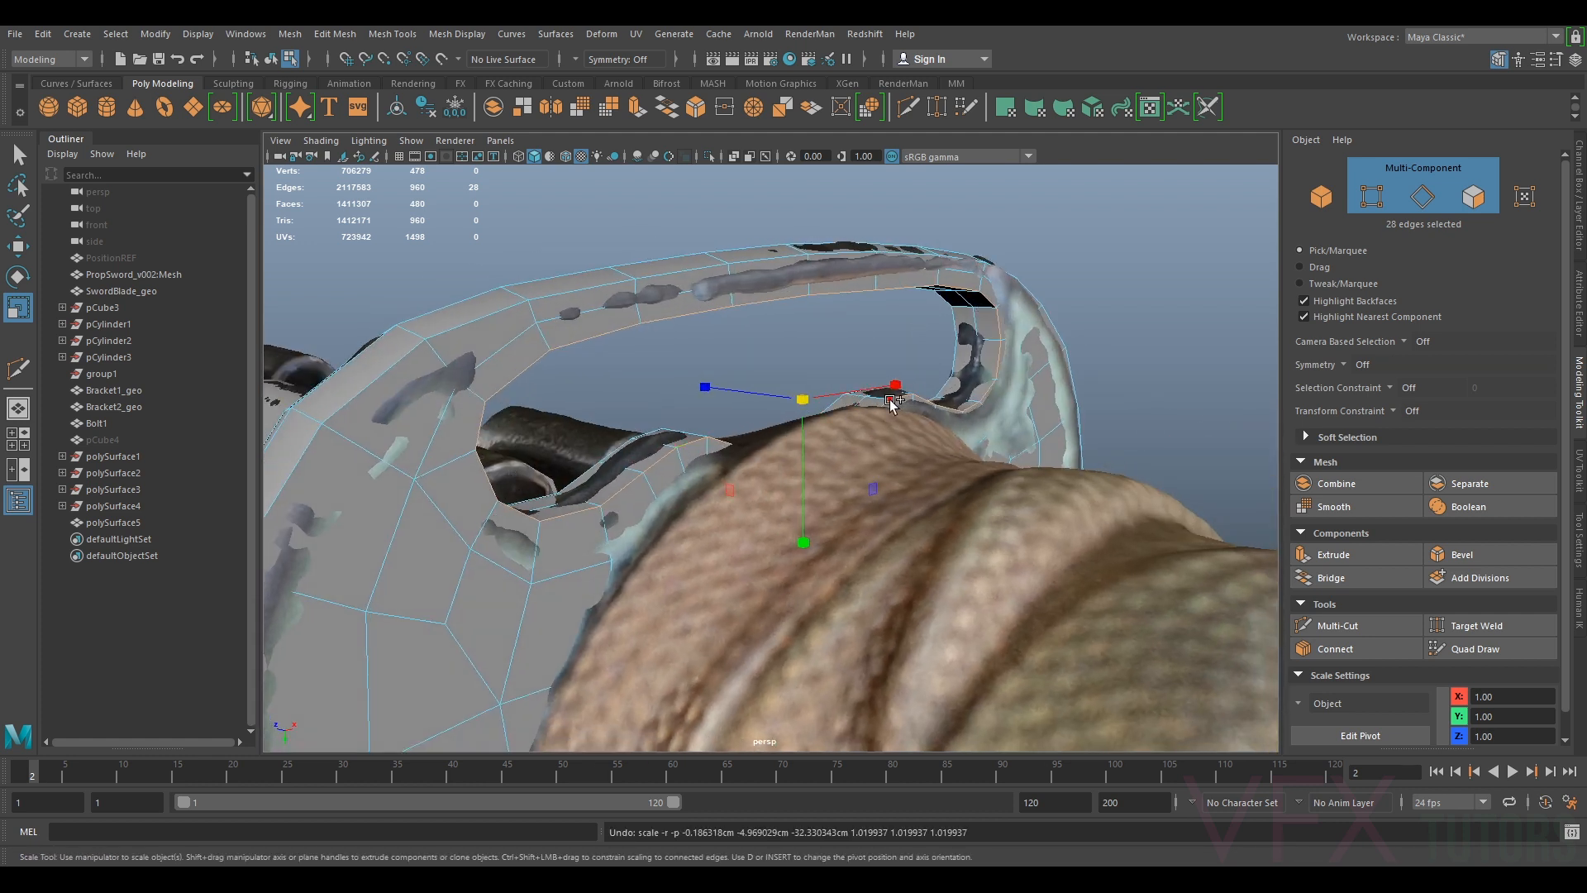
{"action": "right_click_drag", "start_coordinate": [893, 405], "coordinate": [901, 668], "text": "shift"}
{"action": "left_click_drag", "start_coordinate": [576, 429], "coordinate": [686, 477]}
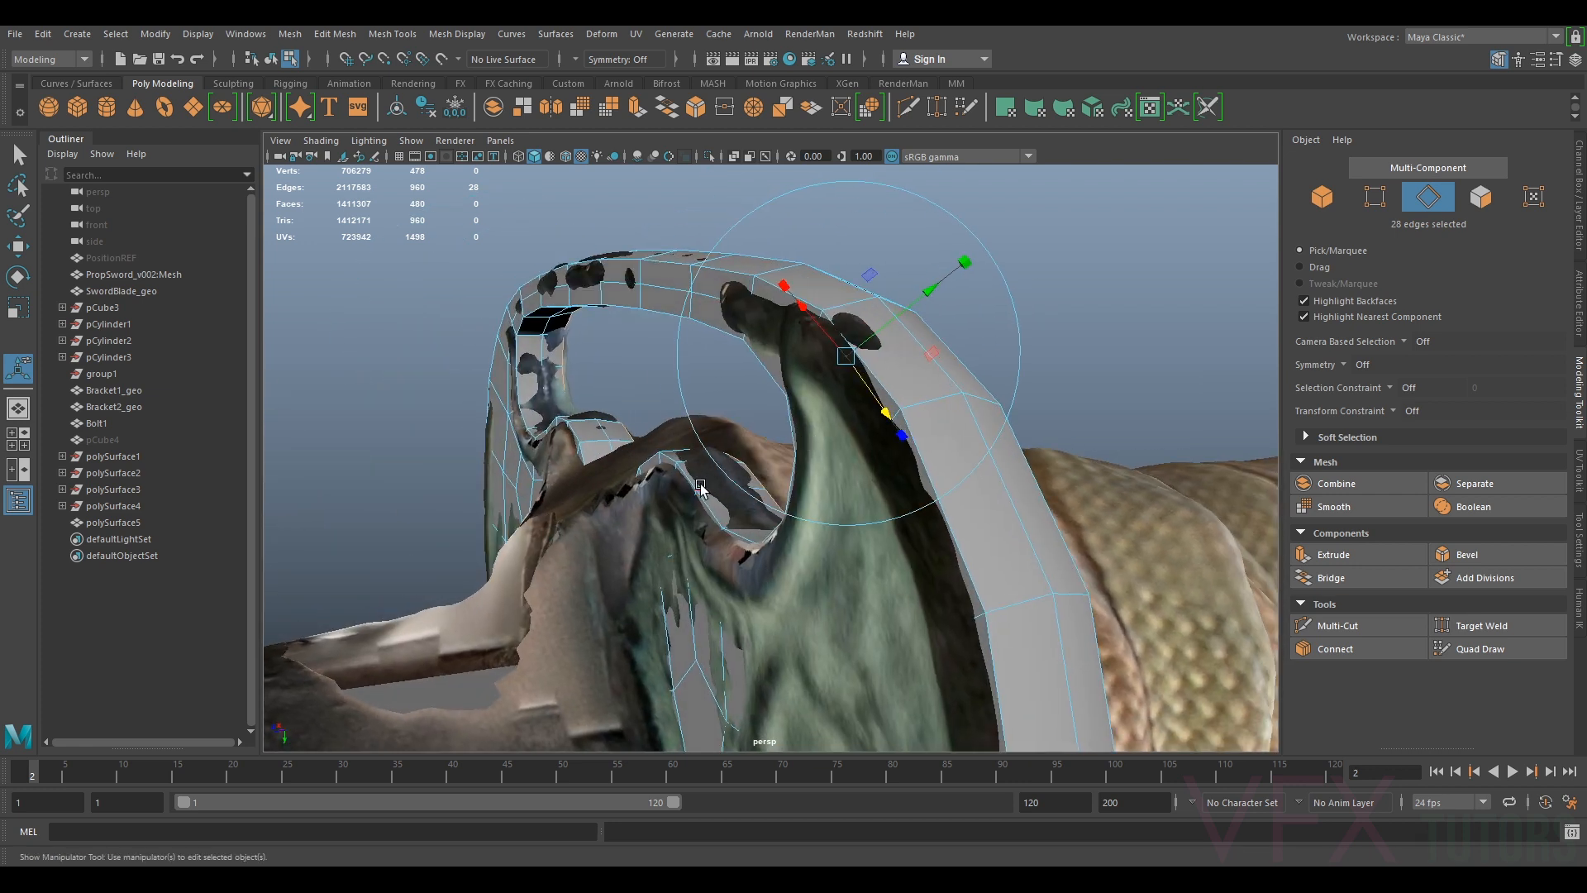
{"action": "key", "text": "g"}
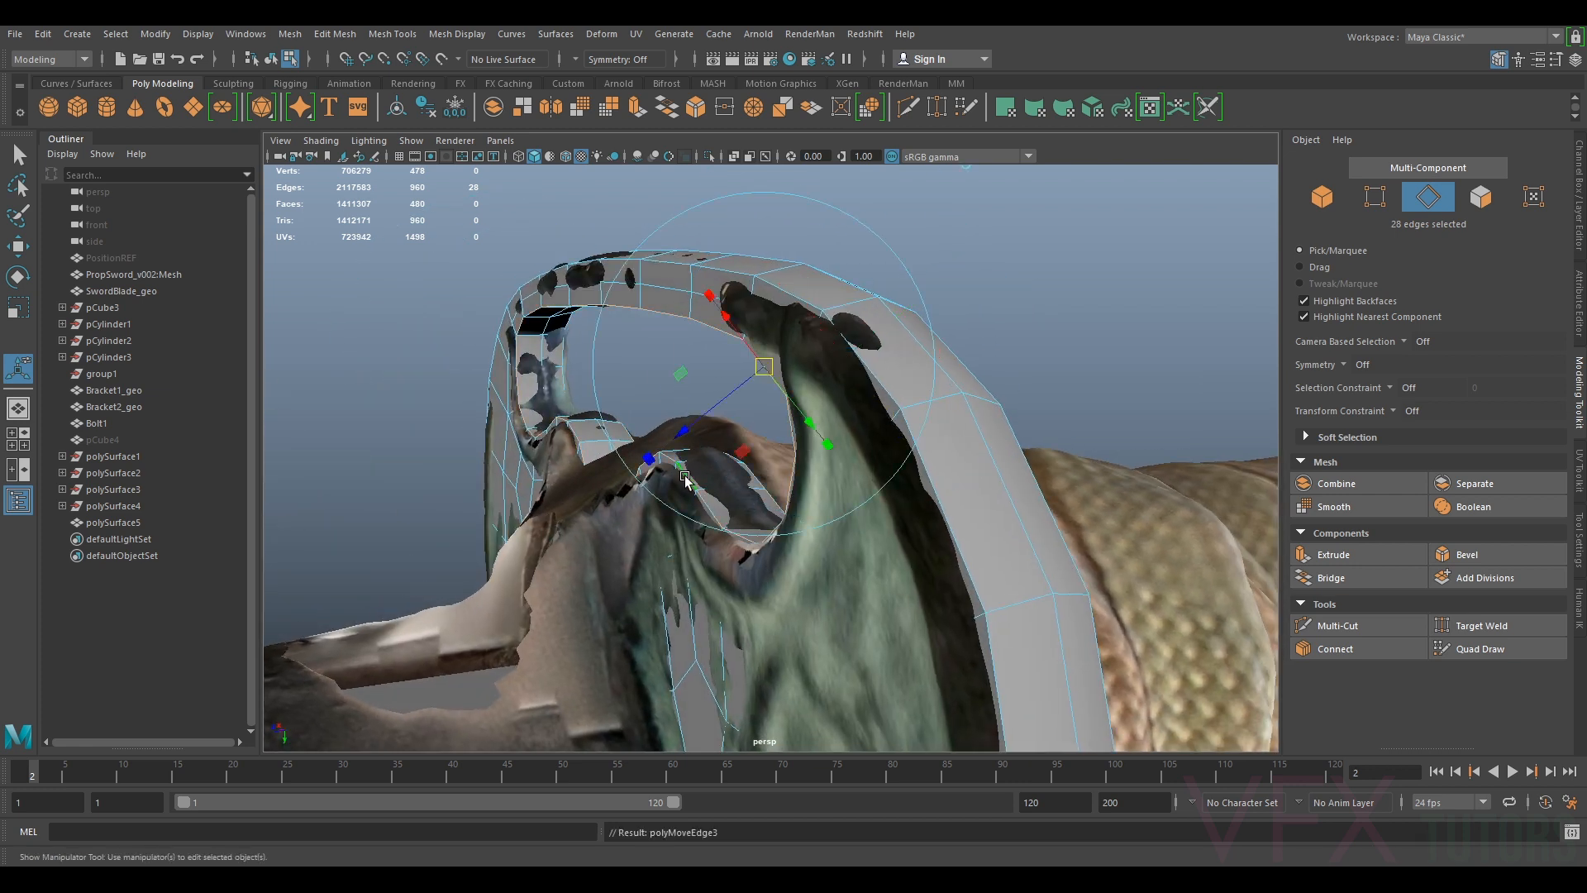
{"action": "left_click_drag", "start_coordinate": [697, 421], "coordinate": [1021, 432]}
{"action": "right_click_drag", "start_coordinate": [993, 349], "coordinate": [1073, 314]}
{"action": "key", "text": "q"}
{"action": "left_click", "coordinate": [963, 363]}
{"action": "scroll", "coordinate": [960, 365], "scroll_direction": "down", "scroll_amount": 4}
{"action": "left_click_drag", "start_coordinate": [961, 367], "coordinate": [1132, 355], "text": "alt"}
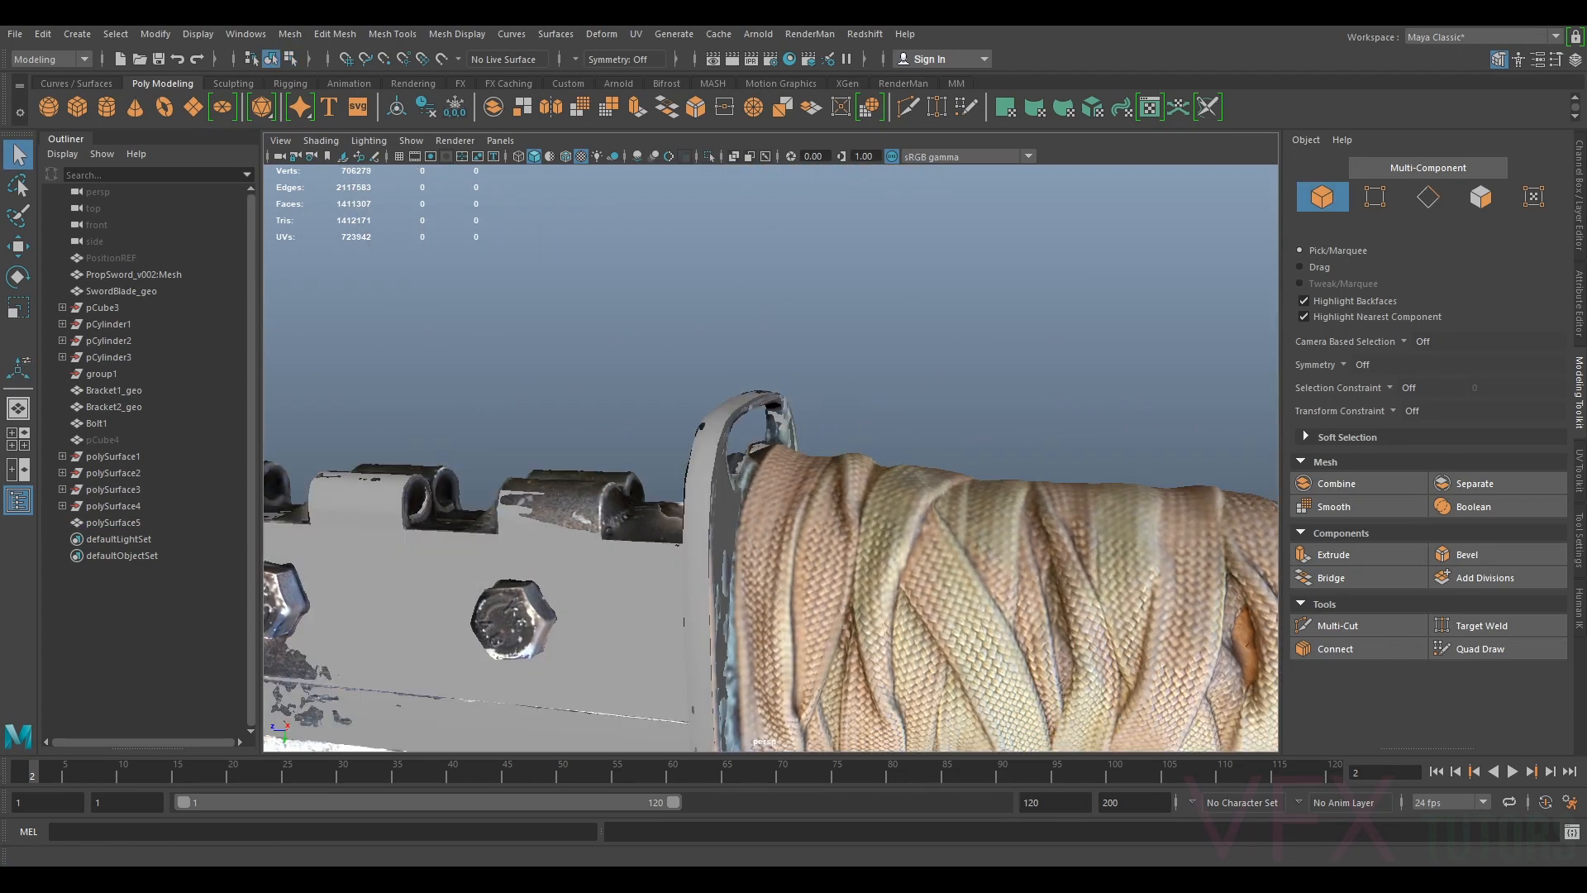
Hide the sculpt layer and insert an edge loop around the inner wall of the guard's lower opening with Multi-Cut
{"action": "left_click", "coordinate": [1579, 201]}
{"action": "left_click", "coordinate": [1373, 641]}
{"action": "left_click_drag", "start_coordinate": [1025, 400], "coordinate": [977, 404], "text": "alt"}
{"action": "left_click_drag", "start_coordinate": [926, 476], "coordinate": [839, 504], "text": "alt"}
{"action": "middle_click_drag", "start_coordinate": [838, 504], "coordinate": [836, 336], "text": "alt"}
{"action": "scroll", "coordinate": [841, 408], "scroll_direction": "up", "scroll_amount": 5}
{"action": "left_click", "coordinate": [802, 433]}
{"action": "left_click_drag", "start_coordinate": [851, 476], "coordinate": [1115, 573], "text": "alt"}
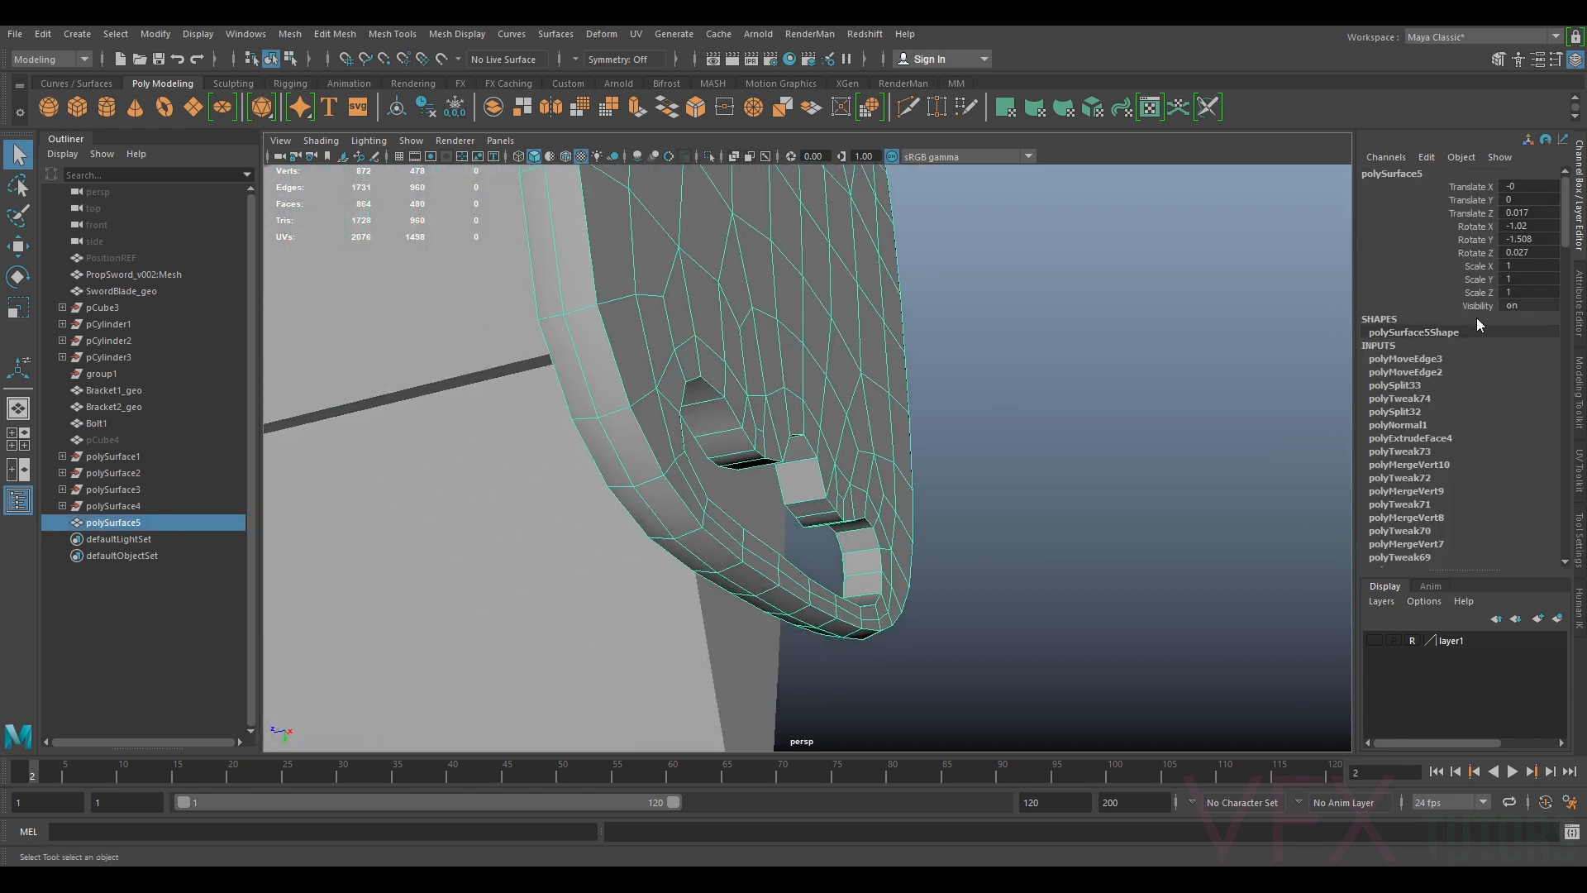
{"action": "left_click", "coordinate": [1579, 387]}
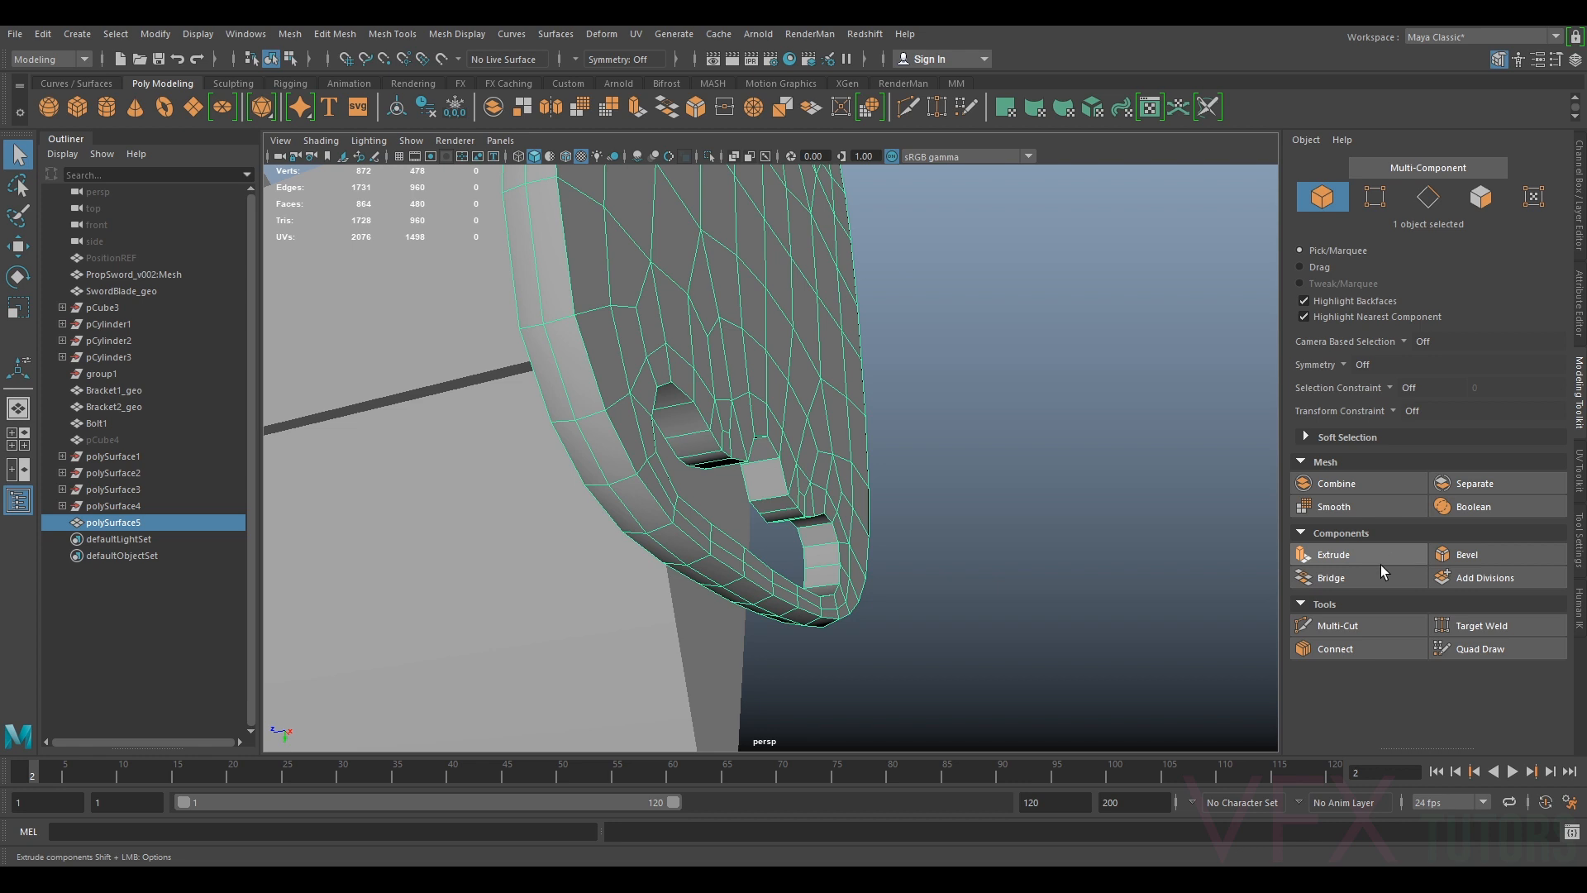
{"action": "left_click", "coordinate": [1322, 625]}
{"action": "key", "text": "ctrl"}
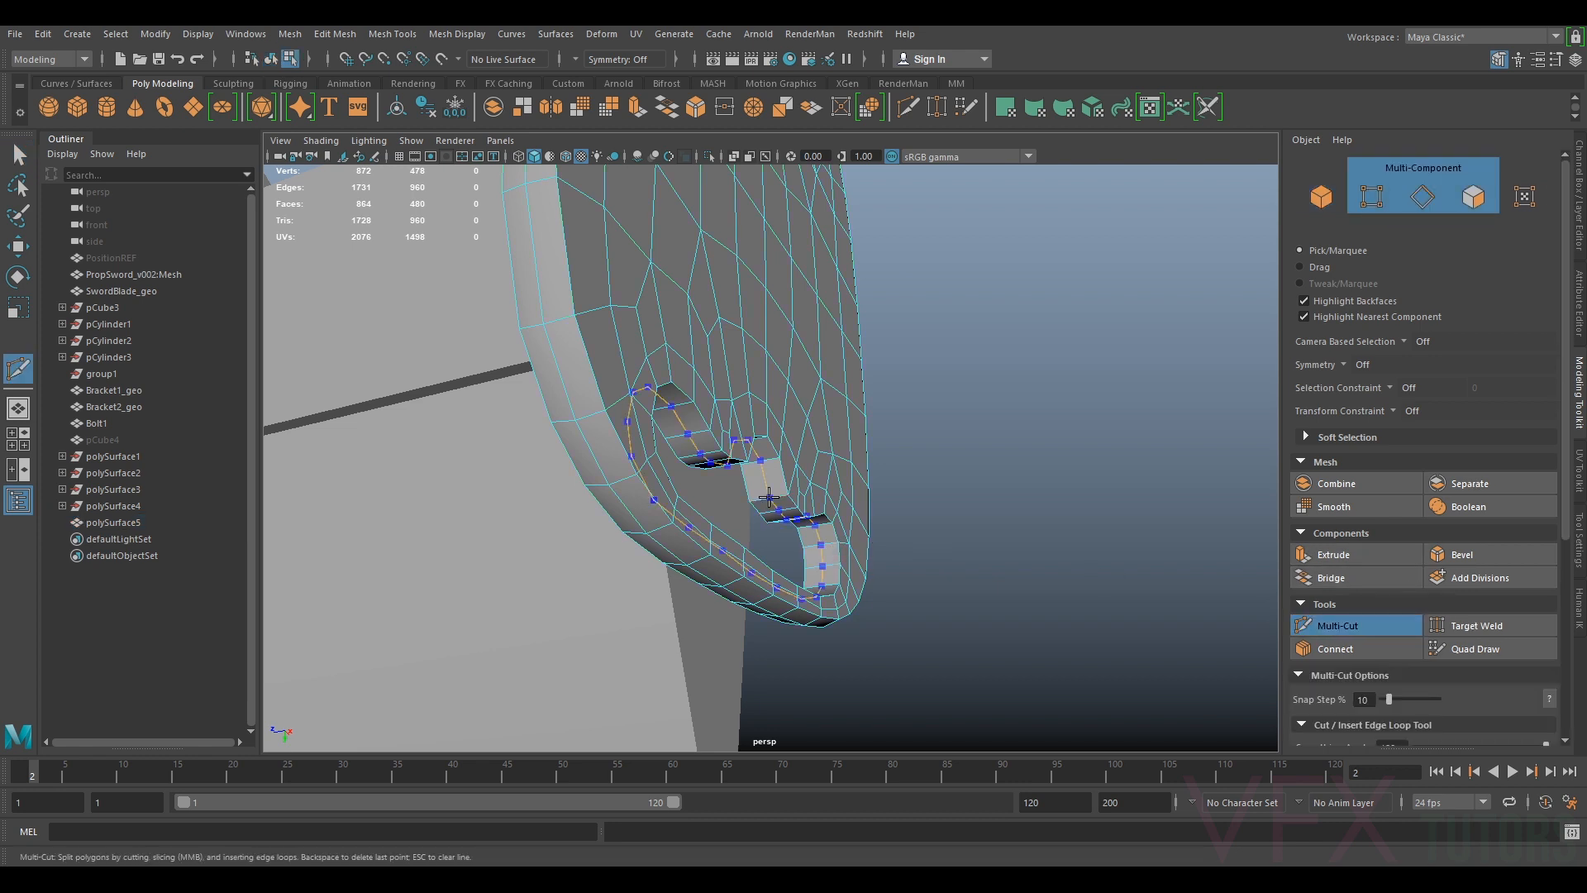
{"action": "left_click", "coordinate": [1323, 626]}
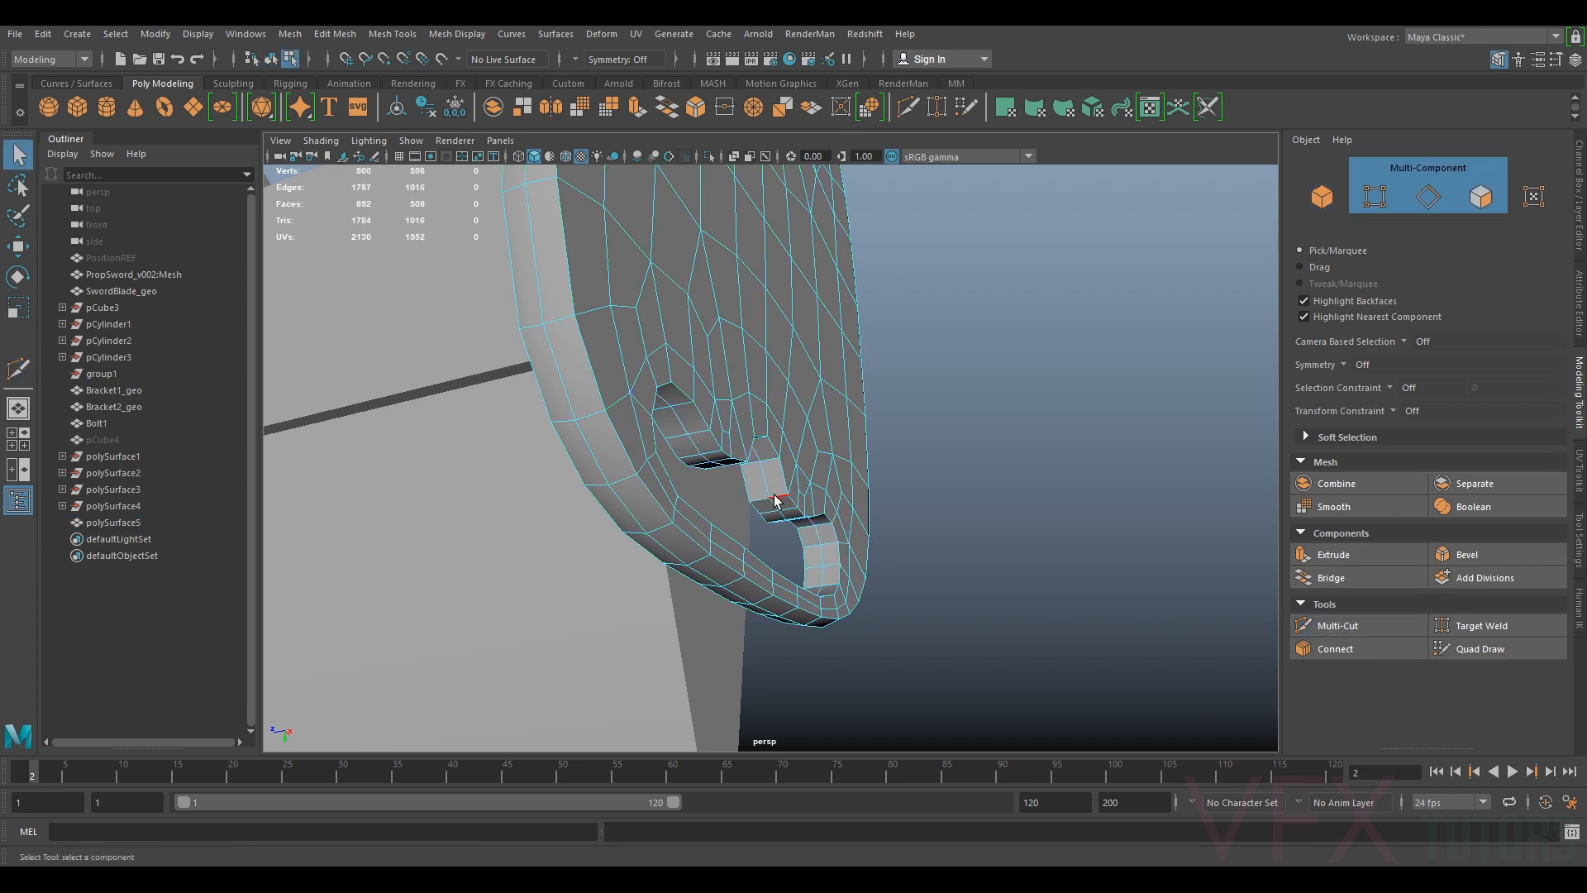
Offset the new edge loop of the guard's lower opening with Transform Component to round its inner wall
{"action": "right_click_drag", "start_coordinate": [783, 478], "coordinate": [781, 743], "text": "shift"}
{"action": "left_click_drag", "start_coordinate": [724, 431], "coordinate": [719, 438]}
{"action": "left_click_drag", "start_coordinate": [782, 507], "coordinate": [905, 509], "text": "alt"}
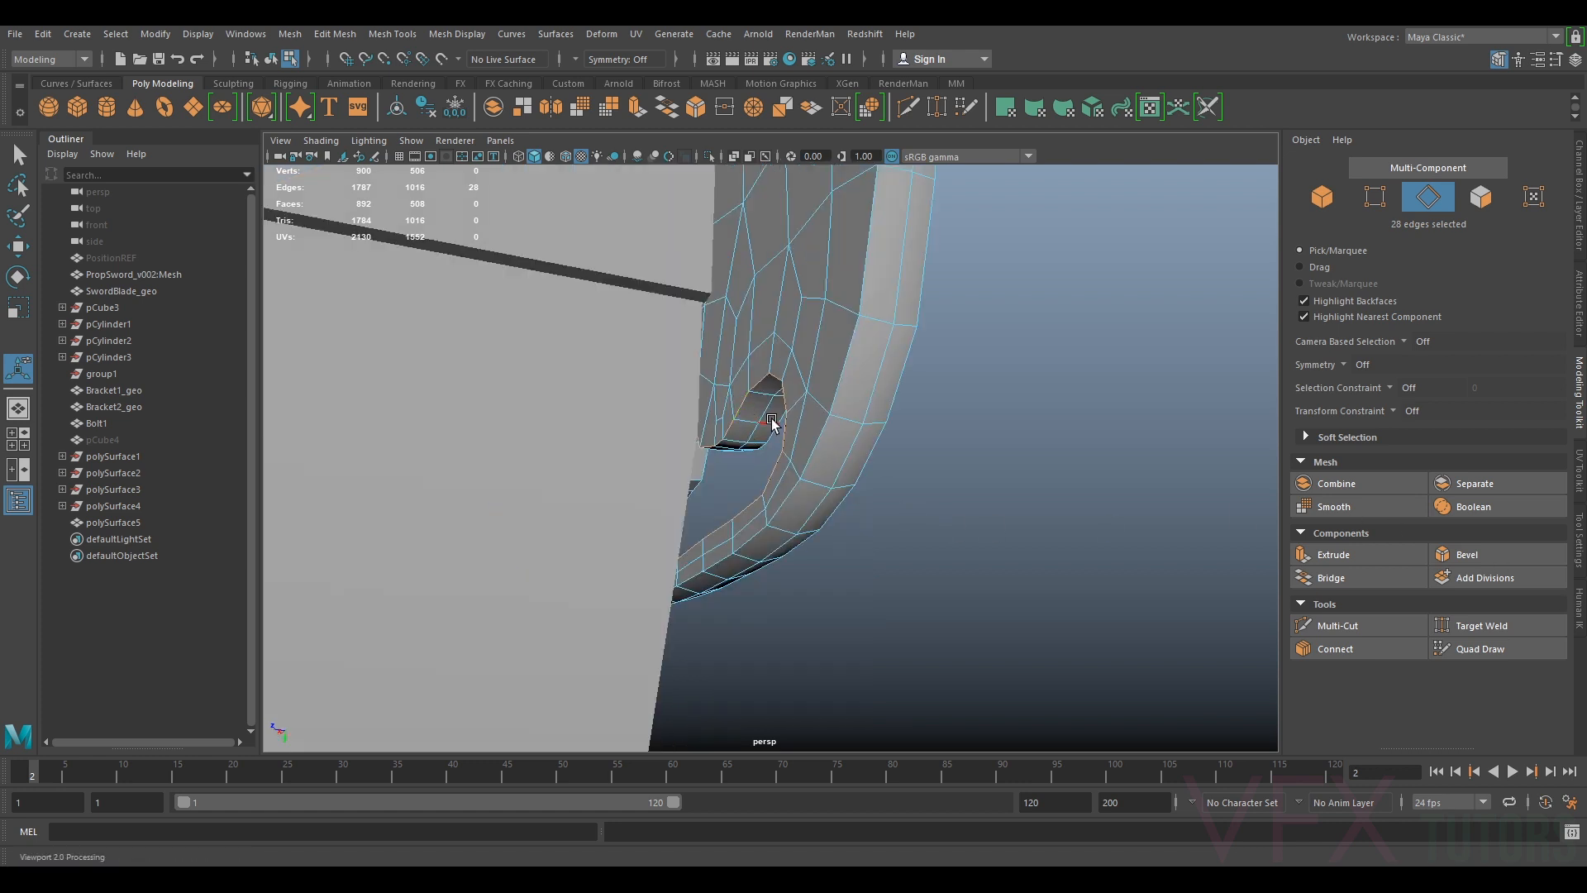
{"action": "right_click_drag", "start_coordinate": [745, 409], "coordinate": [735, 682], "text": "shift"}
{"action": "mouse_move", "coordinate": [686, 426]}
{"action": "left_mouse_down"}
{"action": "mouse_move", "coordinate": [702, 428]}
{"action": "mouse_move", "coordinate": [687, 442]}
{"action": "left_mouse_up"}
{"action": "key", "text": "ctrl+z"}
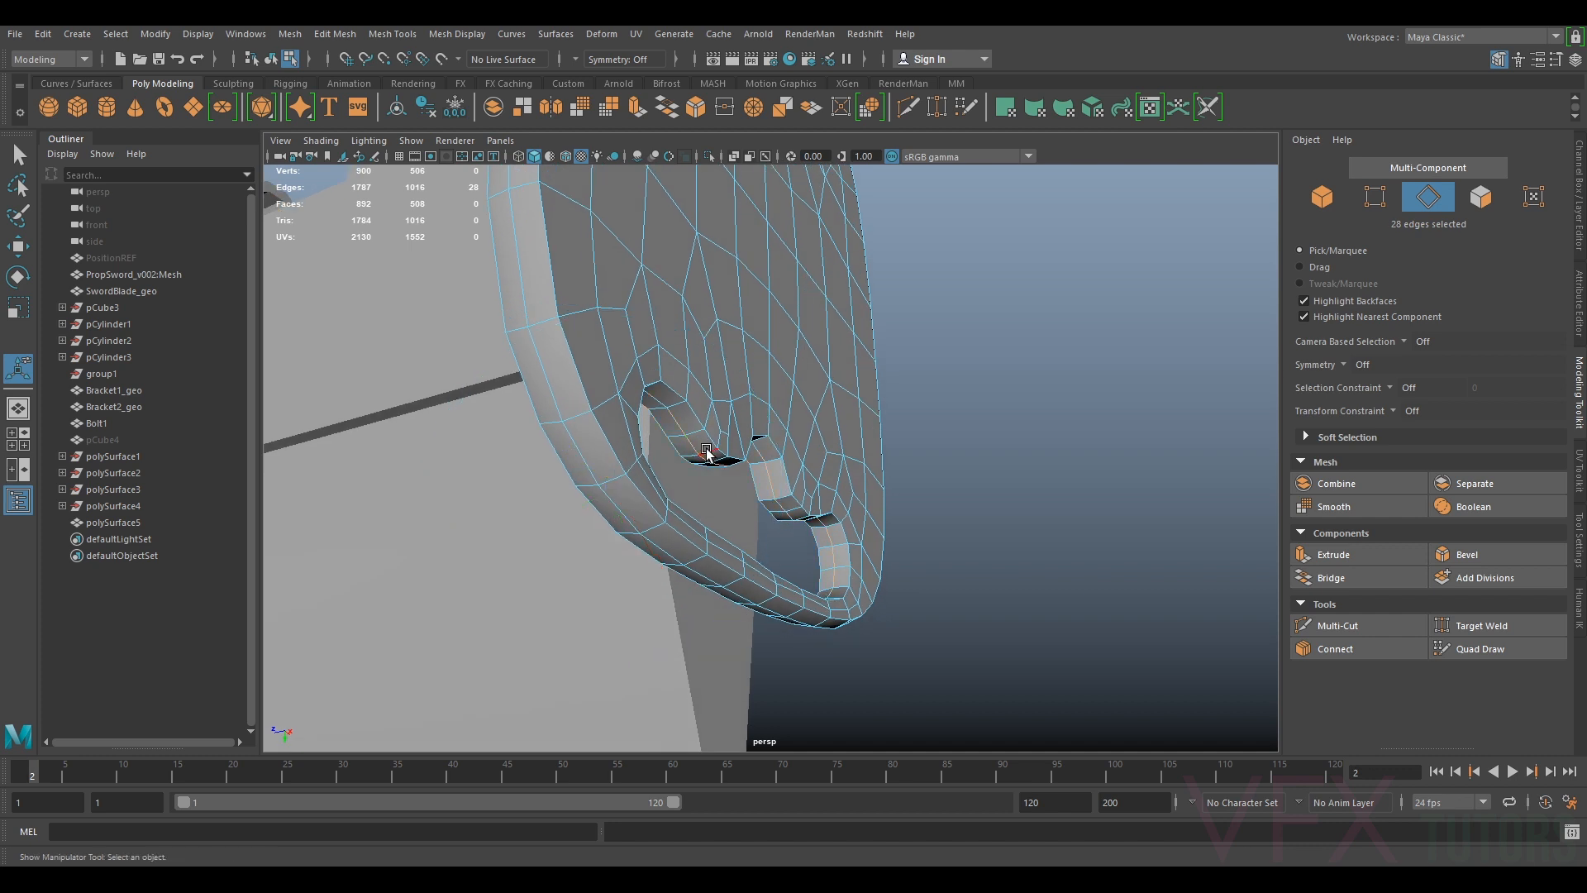
{"action": "key", "text": "g"}
{"action": "left_click_drag", "start_coordinate": [692, 431], "coordinate": [672, 421]}
Nudge the edge loop inside the guard's upper opening slightly with Transform Component and return to object mode
{"action": "left_click_drag", "start_coordinate": [649, 434], "coordinate": [937, 601], "text": "alt"}
{"action": "middle_click_drag", "start_coordinate": [934, 302], "coordinate": [923, 512], "text": "alt"}
{"action": "left_click_drag", "start_coordinate": [924, 512], "coordinate": [894, 417], "text": "alt"}
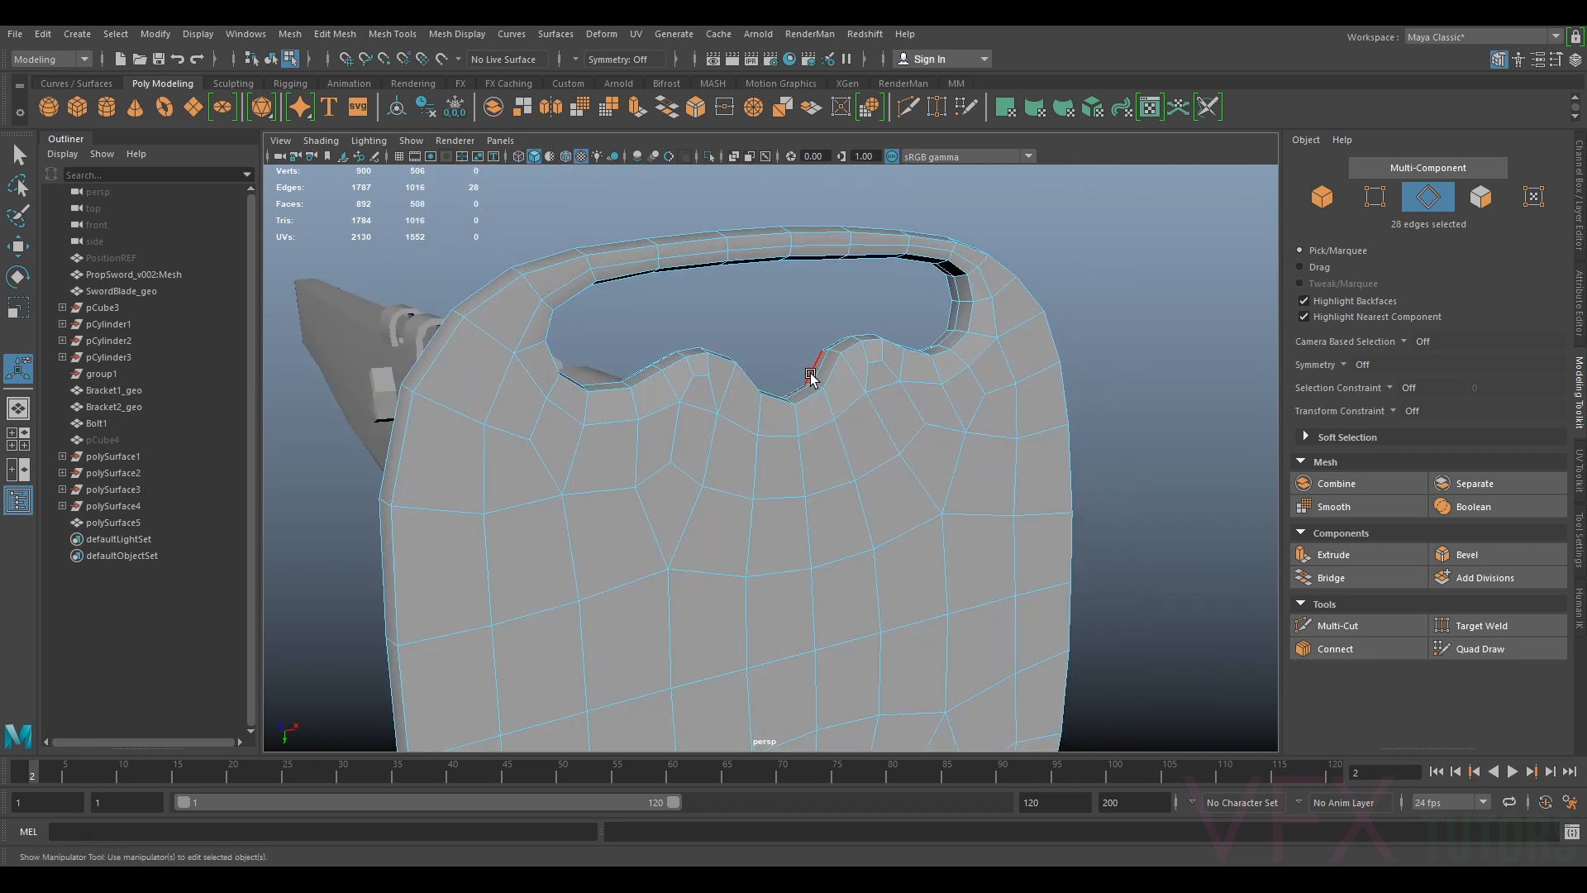
{"action": "key", "text": "g"}
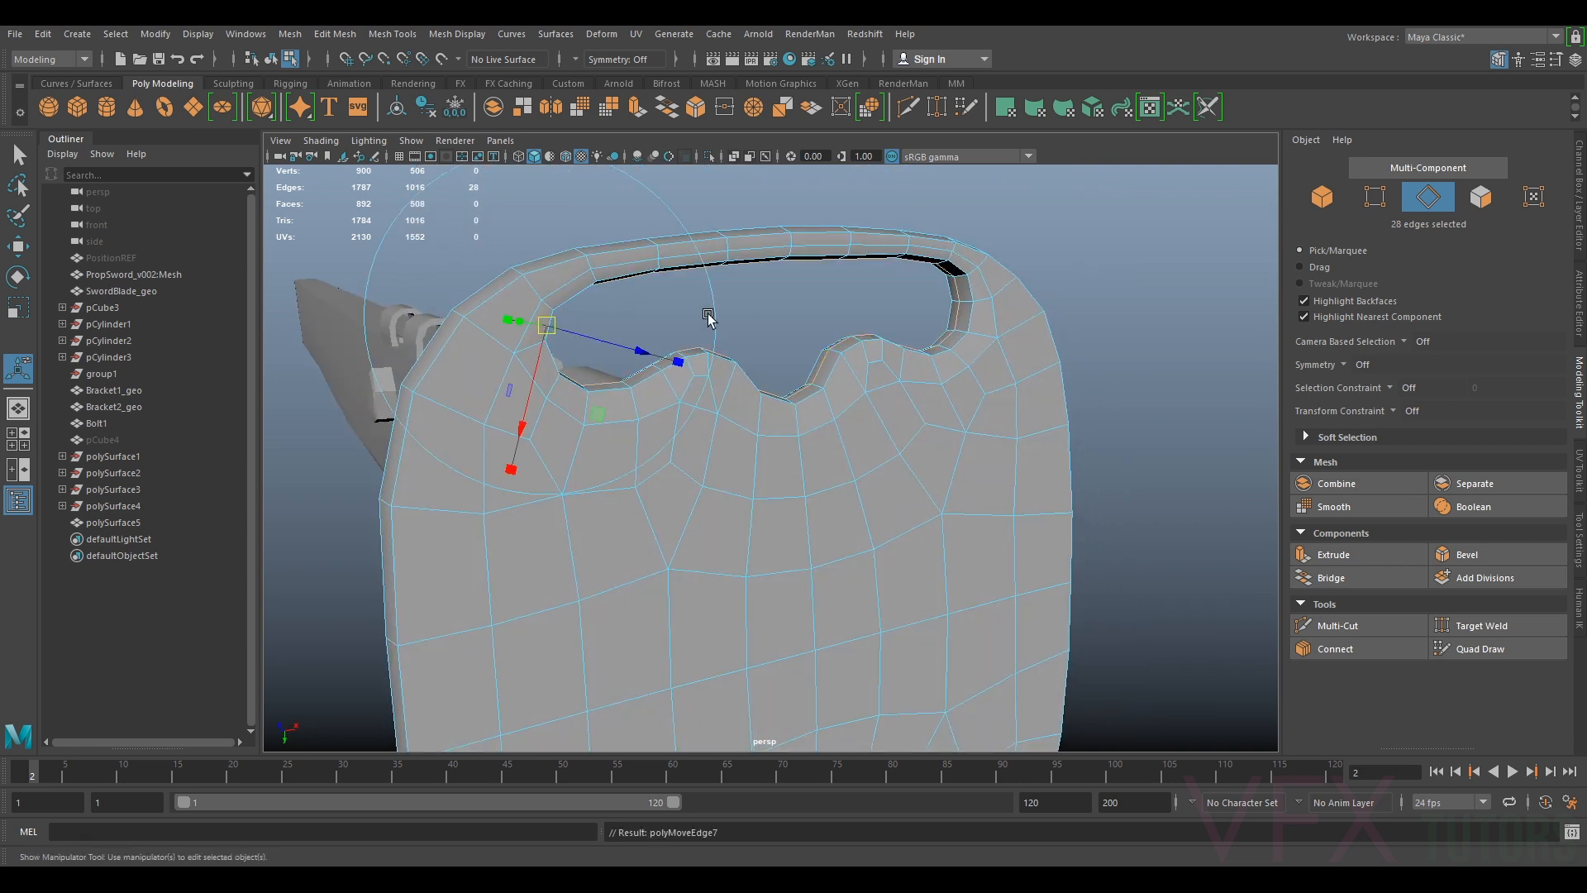
{"action": "left_click_drag", "start_coordinate": [621, 346], "coordinate": [623, 345]}
{"action": "right_click_drag", "start_coordinate": [958, 427], "coordinate": [1045, 405]}
{"action": "left_click_drag", "start_coordinate": [688, 404], "coordinate": [837, 486], "text": "alt"}
{"action": "left_click", "coordinate": [835, 480]}
{"action": "scroll", "coordinate": [826, 483], "scroll_direction": "up", "scroll_amount": 5}
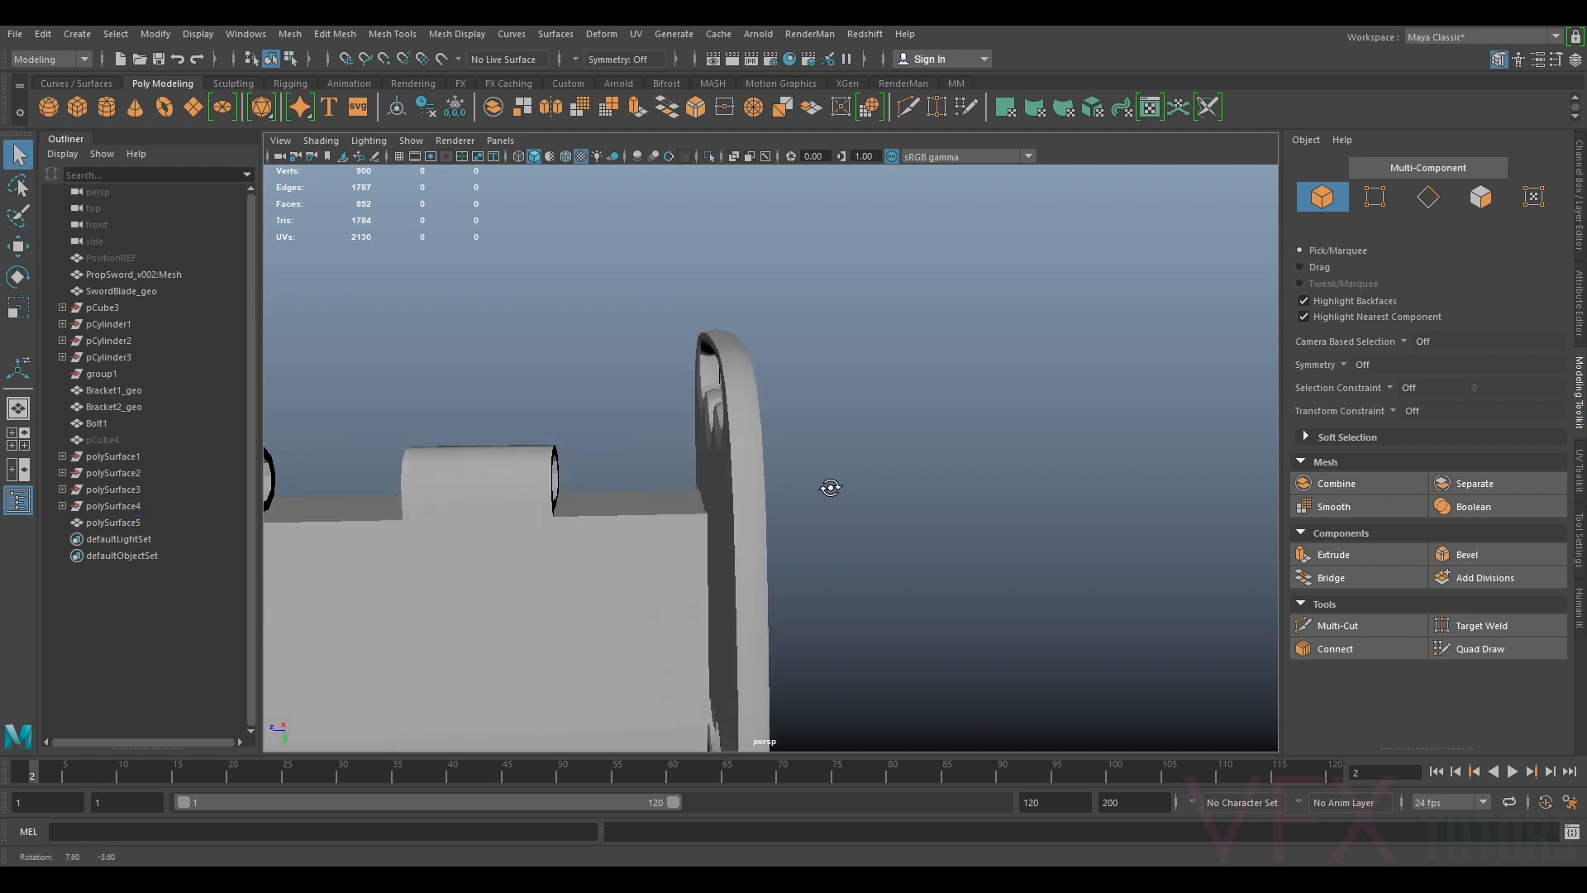
Show the sculpt layer to compare the bracket's end at the guard with the sculpt, and hide the layer again
{"action": "left_click", "coordinate": [678, 558]}
{"action": "left_click_drag", "start_coordinate": [677, 547], "coordinate": [711, 533], "text": "alt"}
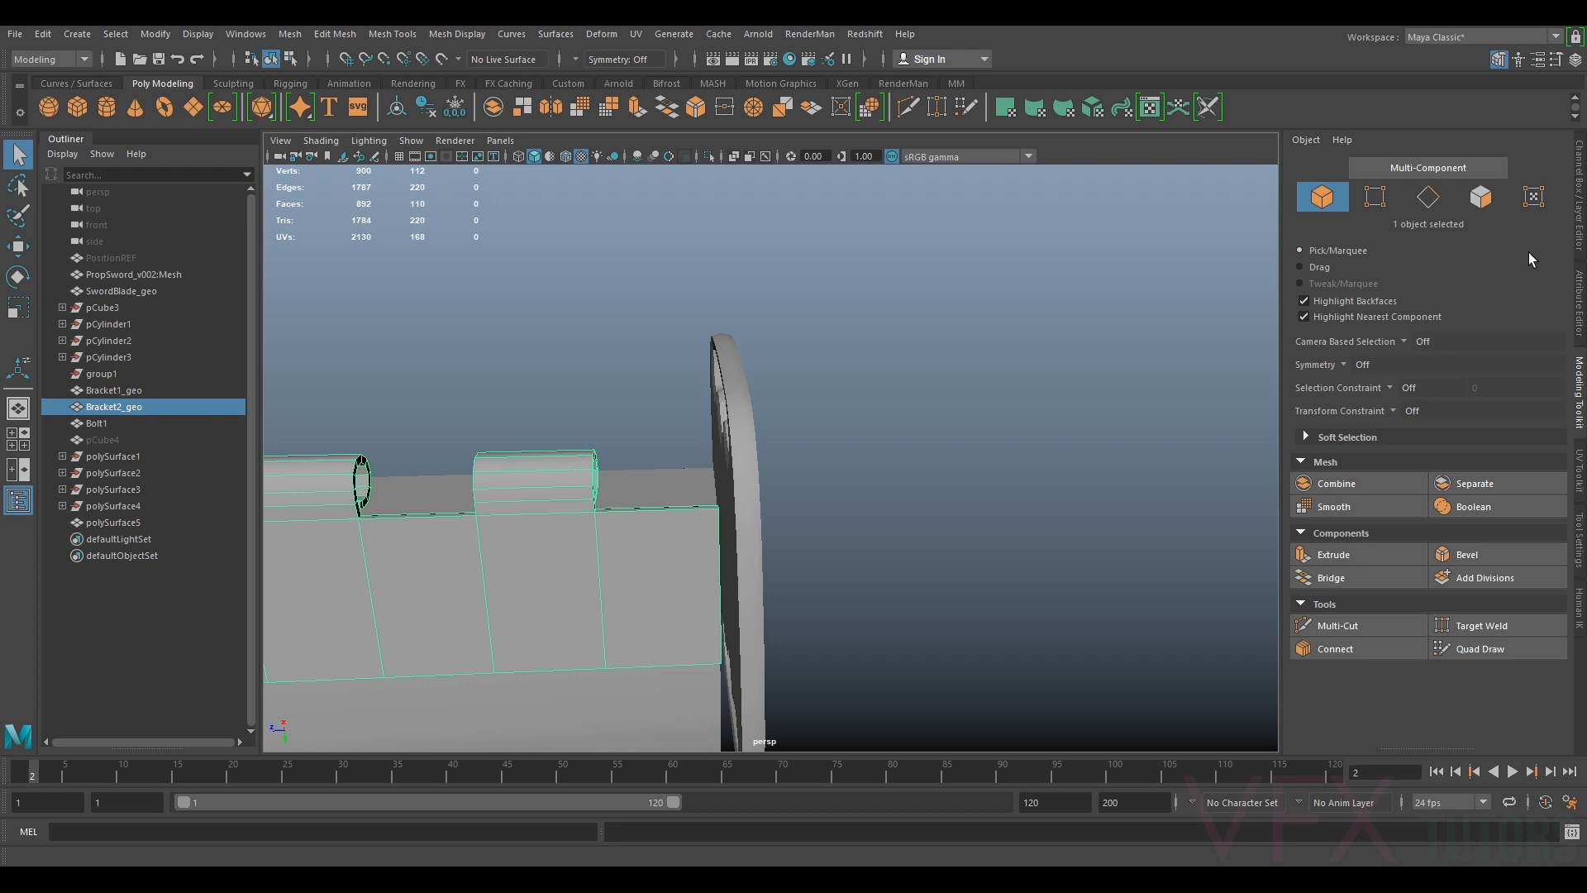
{"action": "left_click", "coordinate": [1579, 228]}
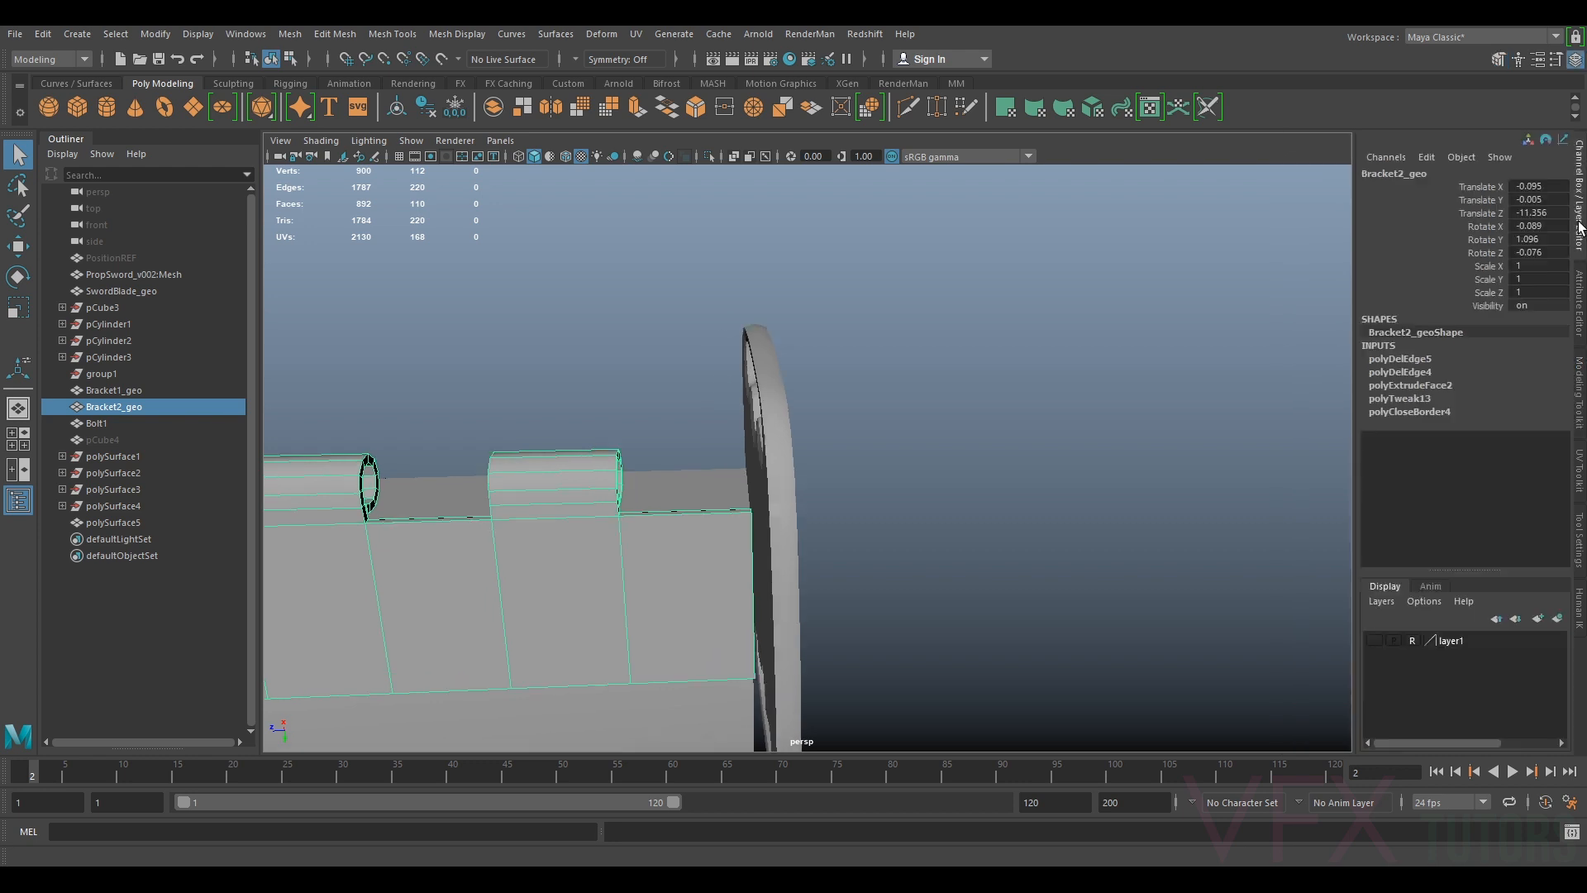
{"action": "left_click", "coordinate": [1374, 641]}
{"action": "left_click_drag", "start_coordinate": [900, 492], "coordinate": [828, 549], "text": "alt"}
{"action": "middle_click_drag", "start_coordinate": [828, 549], "coordinate": [843, 464], "text": "alt"}
{"action": "scroll", "coordinate": [843, 464], "scroll_direction": "up", "scroll_amount": 2}
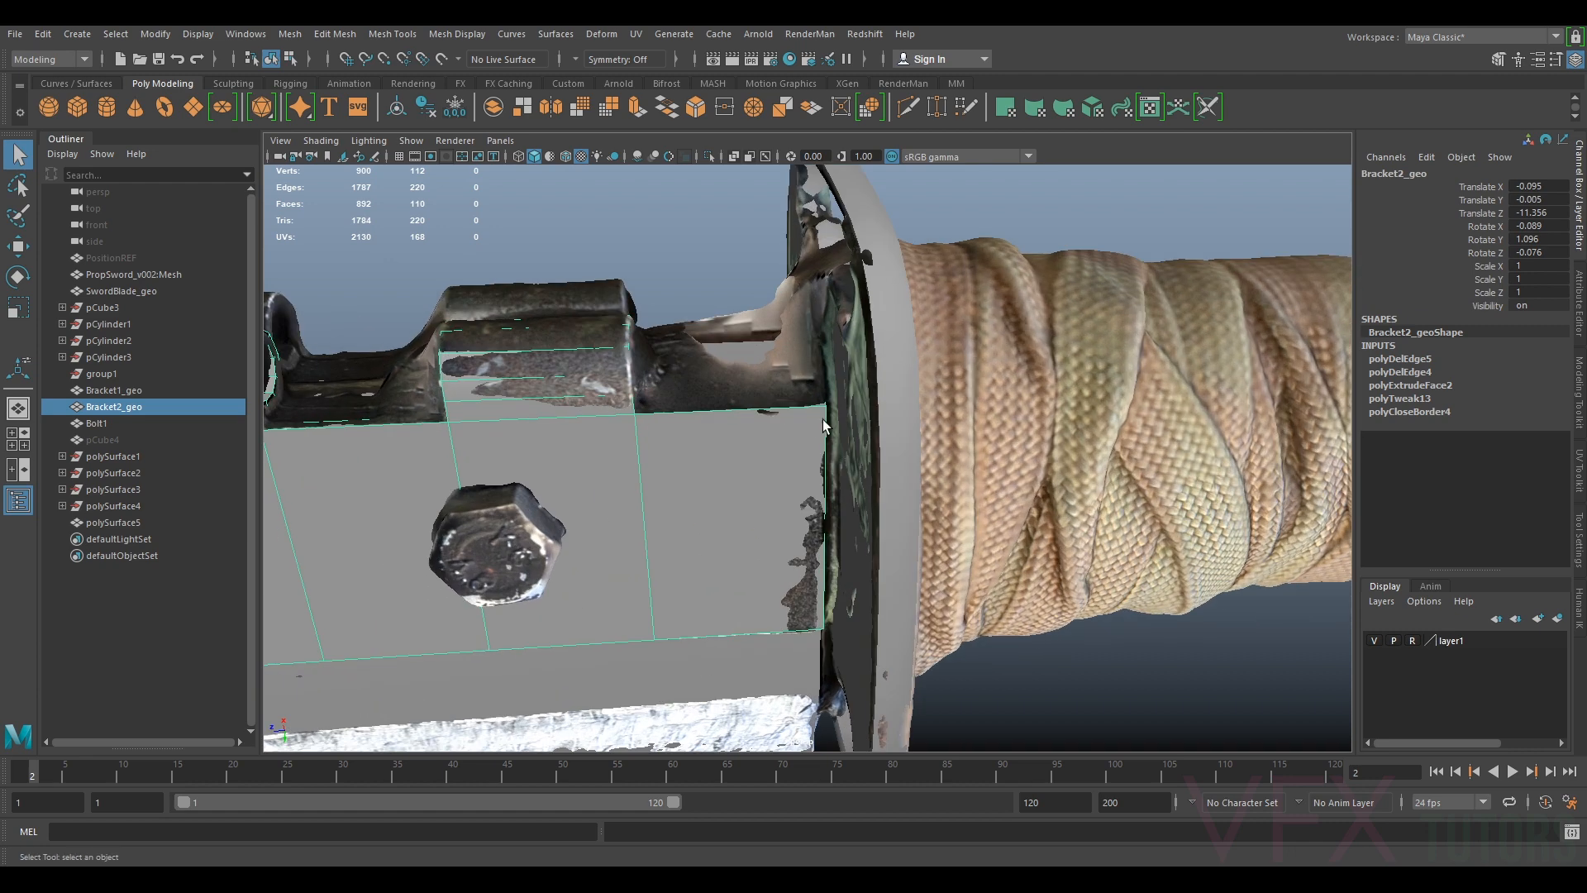
{"action": "left_click_drag", "start_coordinate": [806, 432], "coordinate": [1042, 405], "text": "alt"}
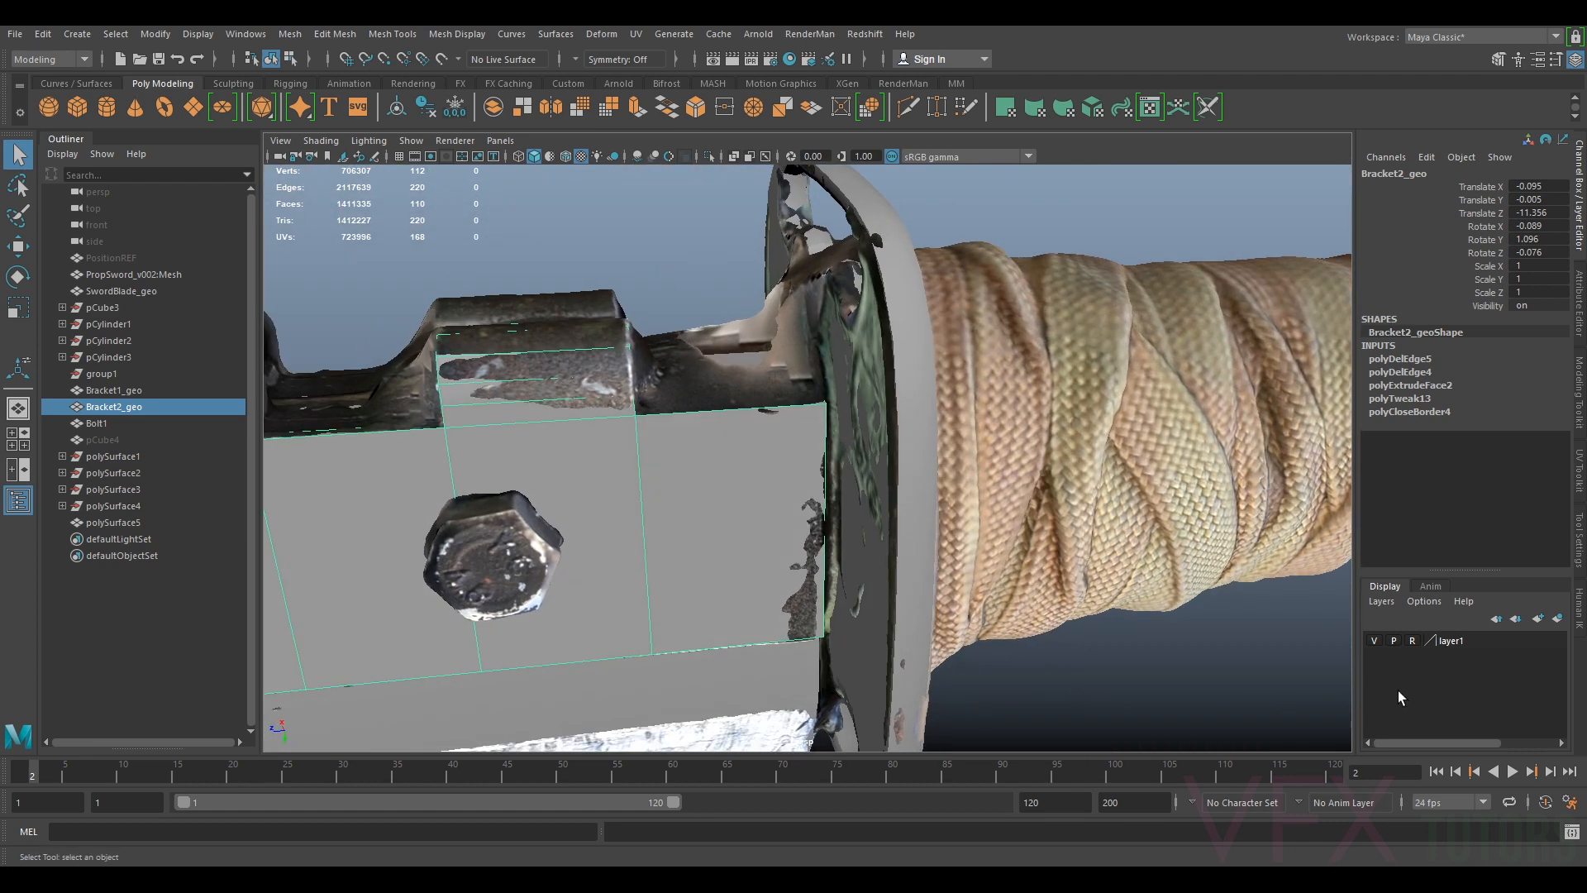
{"action": "left_click", "coordinate": [1373, 639]}
Put the sword blade in vertex mode and select the vertices at its end next to the guard
{"action": "key", "text": "f"}
{"action": "left_click", "coordinate": [744, 402]}
{"action": "left_click", "coordinate": [786, 444]}
{"action": "left_click", "coordinate": [758, 372]}
{"action": "left_click_drag", "start_coordinate": [758, 370], "coordinate": [860, 483], "text": "alt"}
{"action": "right_click_drag", "start_coordinate": [858, 413], "coordinate": [798, 413]}
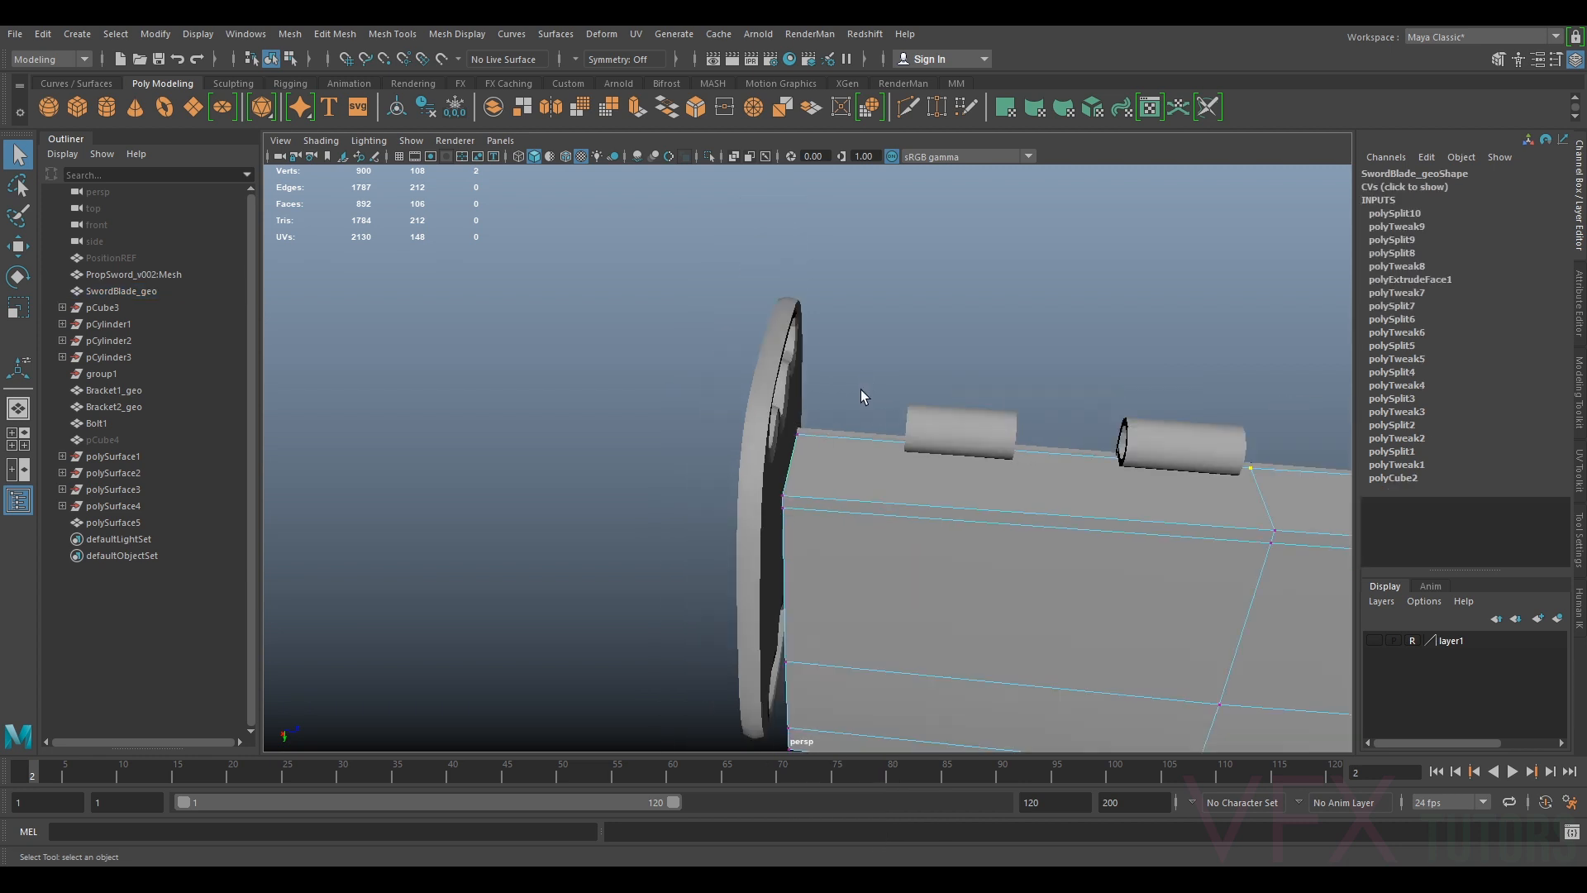
{"action": "left_click_drag", "start_coordinate": [725, 681], "coordinate": [711, 771]}
{"action": "left_click_drag", "start_coordinate": [818, 574], "coordinate": [636, 422], "text": "alt"}
Select the guard mesh, show the sculpt layer to compare its position, and hide the layer again
{"action": "left_click", "coordinate": [770, 478]}
{"action": "left_click", "coordinate": [1373, 640]}
{"action": "left_click_drag", "start_coordinate": [942, 432], "coordinate": [975, 453], "text": "alt"}
{"action": "left_click", "coordinate": [1369, 641]}
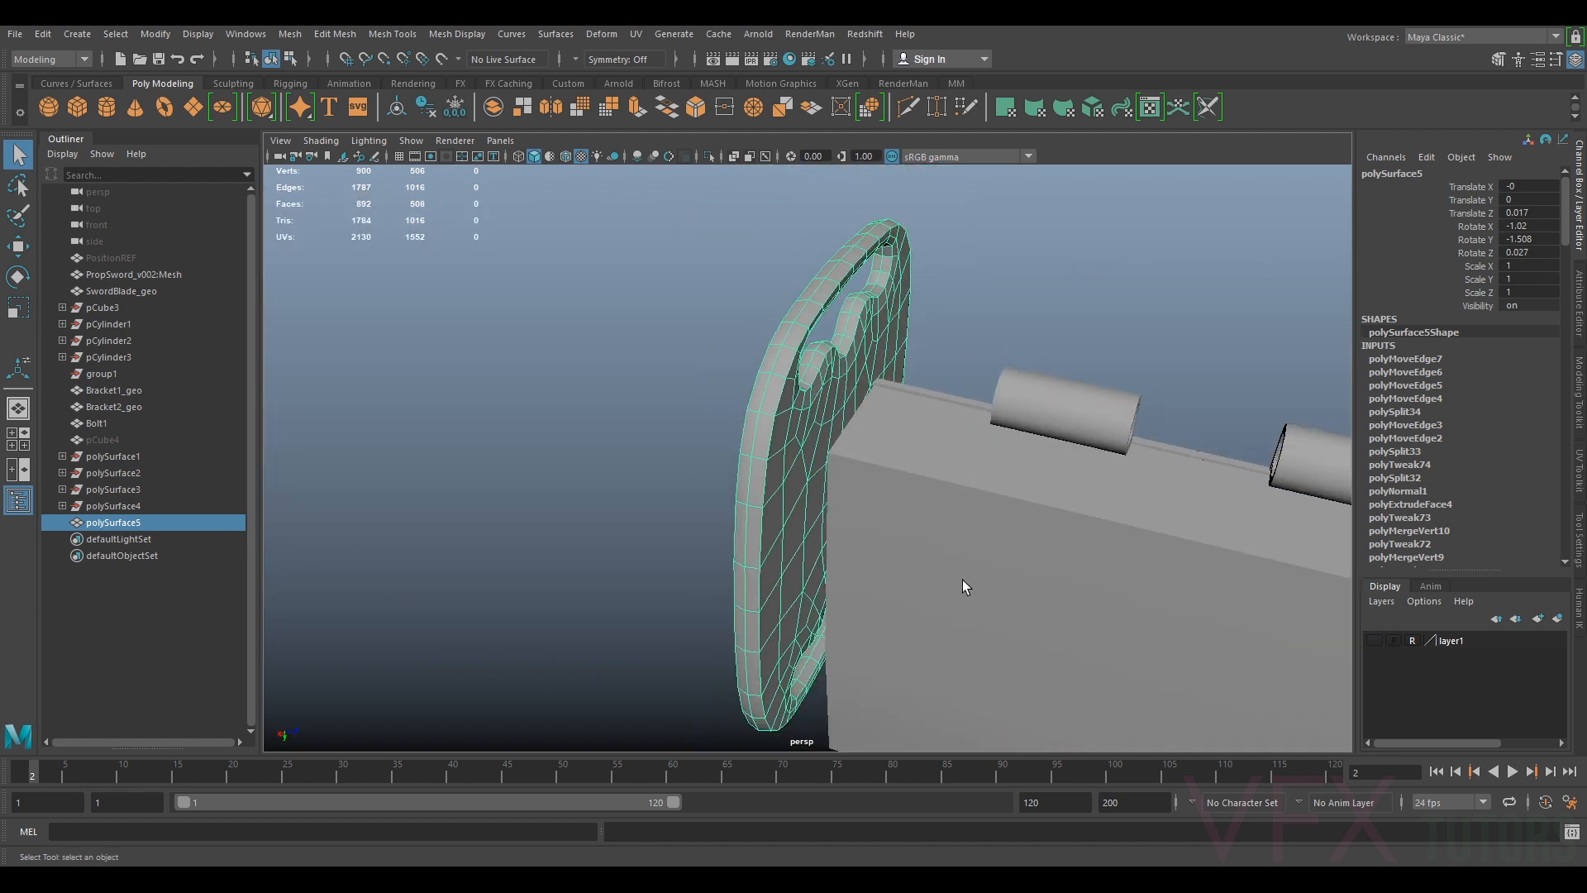
Move the blade's end vertices, including the lower ones, along its length until they meet the guard
{"action": "left_click", "coordinate": [883, 488]}
{"action": "left_click_drag", "start_coordinate": [883, 488], "coordinate": [912, 460], "text": "alt"}
{"action": "right_click_drag", "start_coordinate": [913, 427], "coordinate": [836, 428]}
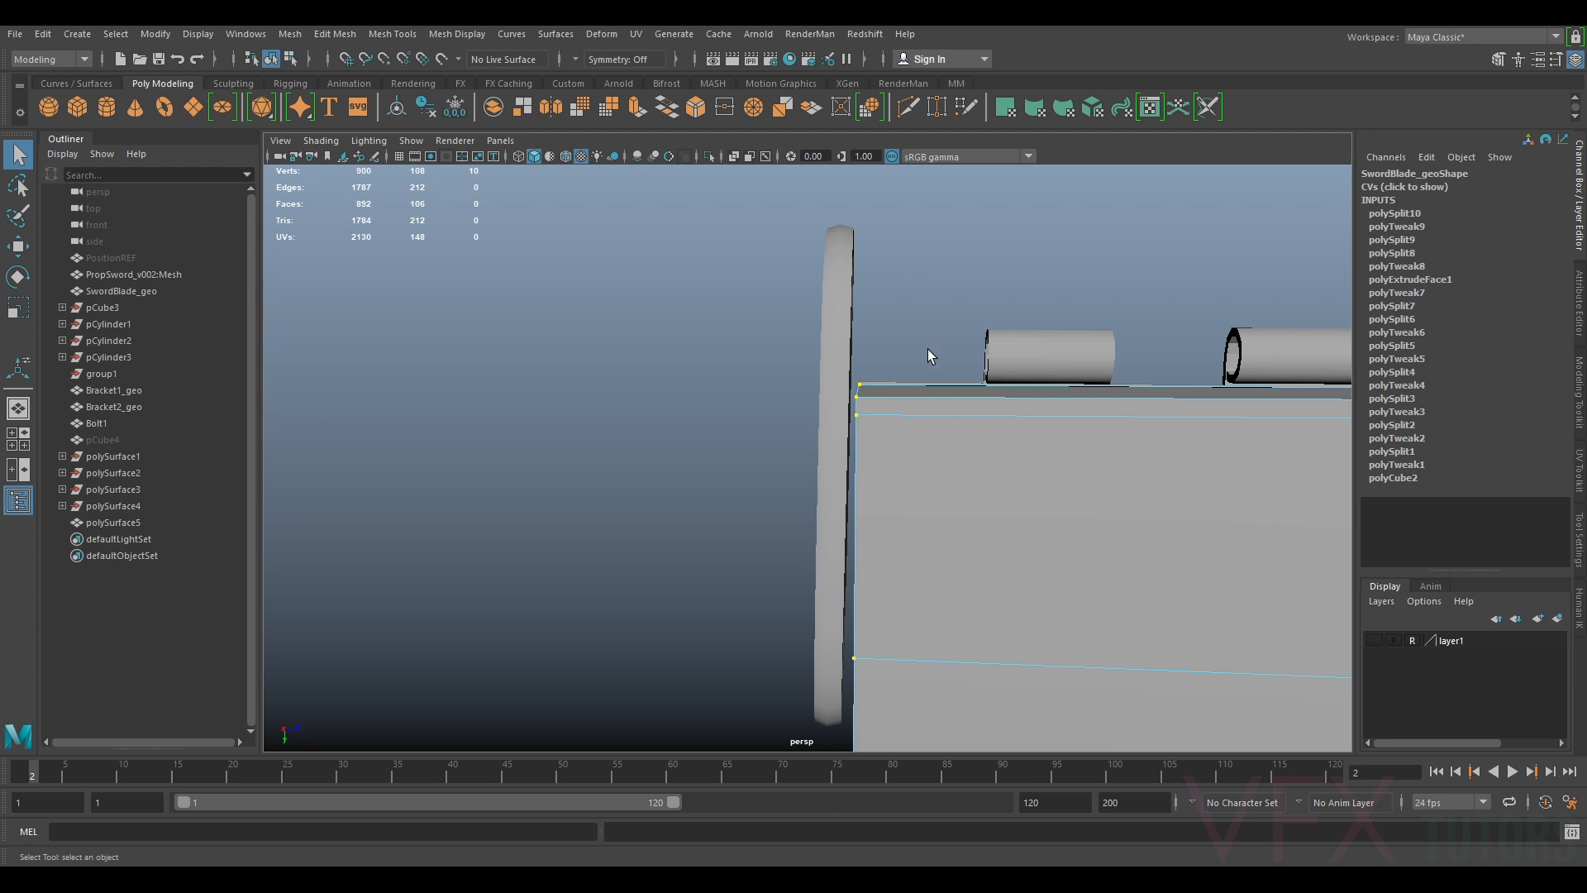
{"action": "key", "text": "w"}
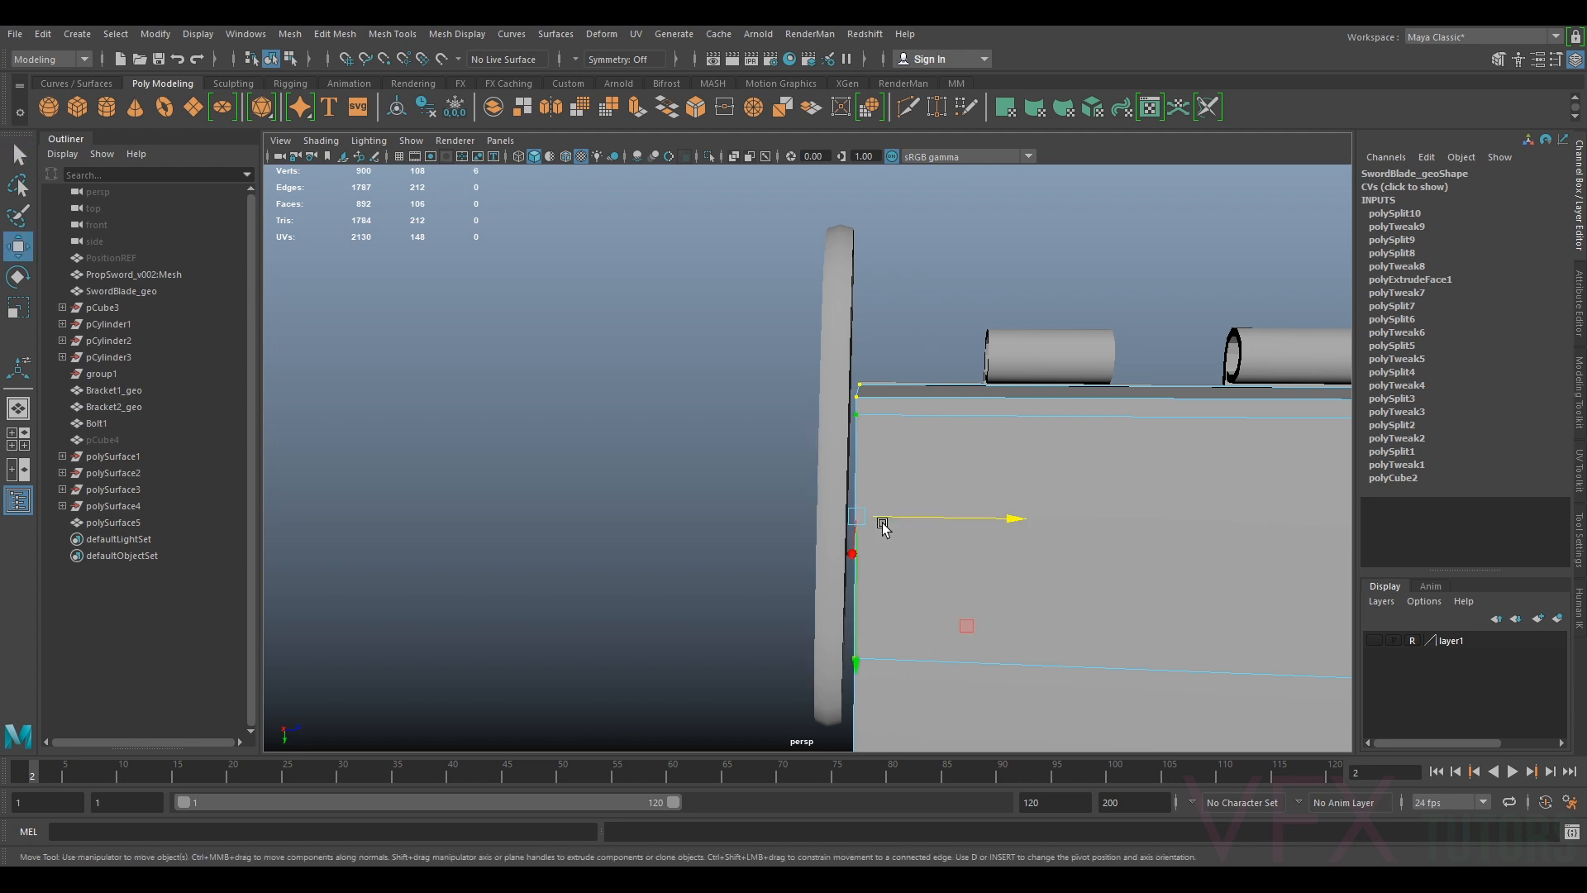
{"action": "left_click", "coordinate": [872, 522]}
{"action": "key", "text": "ctrl+z"}
{"action": "left_click_drag", "start_coordinate": [965, 521], "coordinate": [958, 521]}
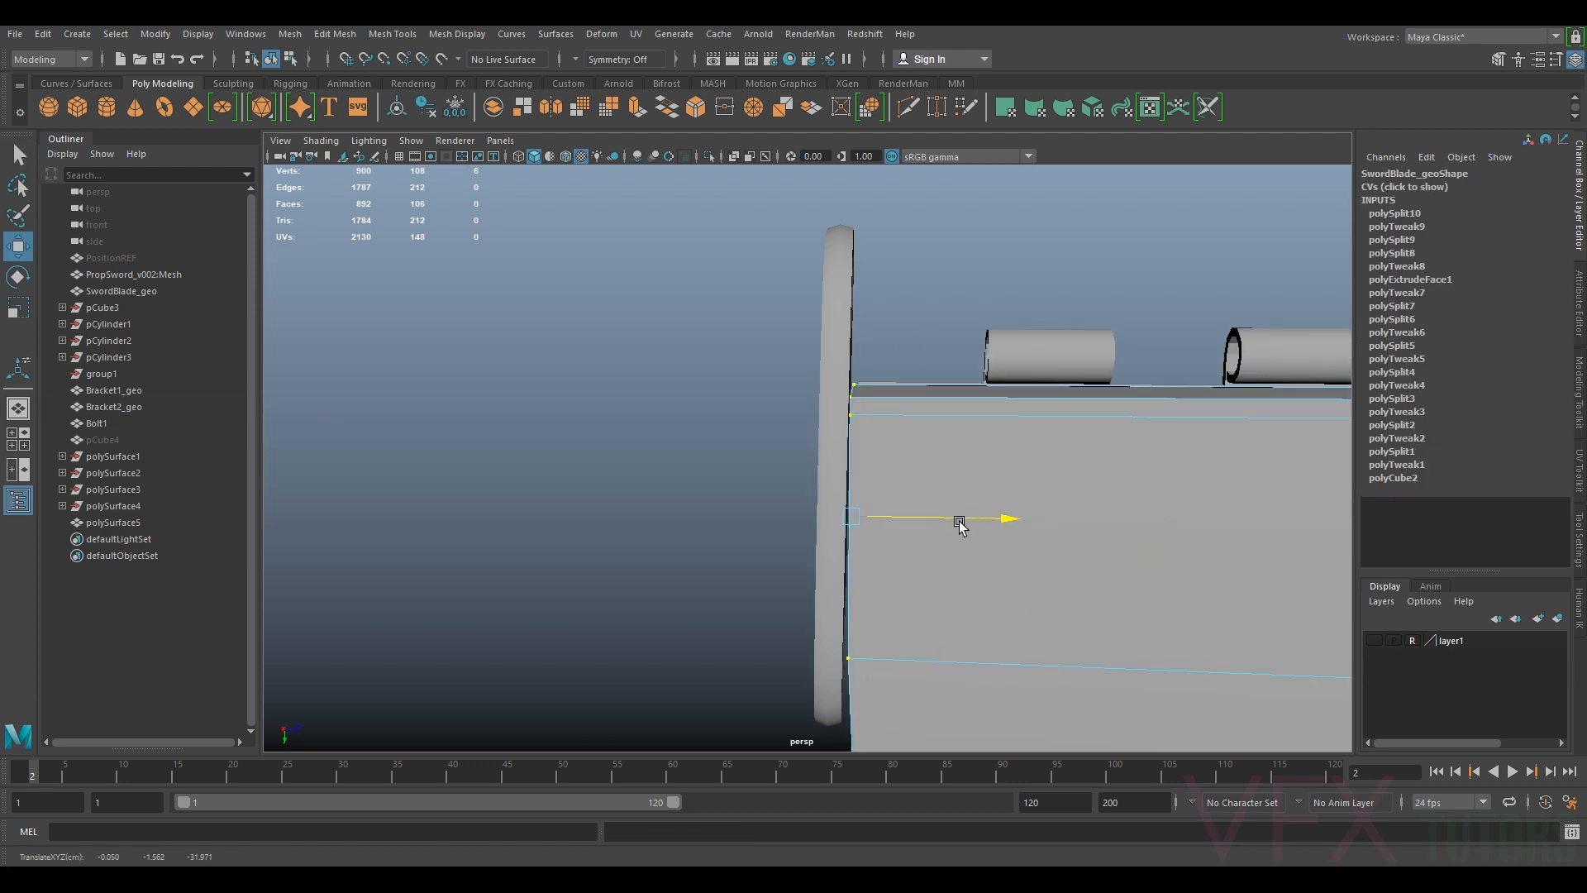
{"action": "middle_click_drag", "start_coordinate": [970, 565], "coordinate": [1000, 389], "text": "alt"}
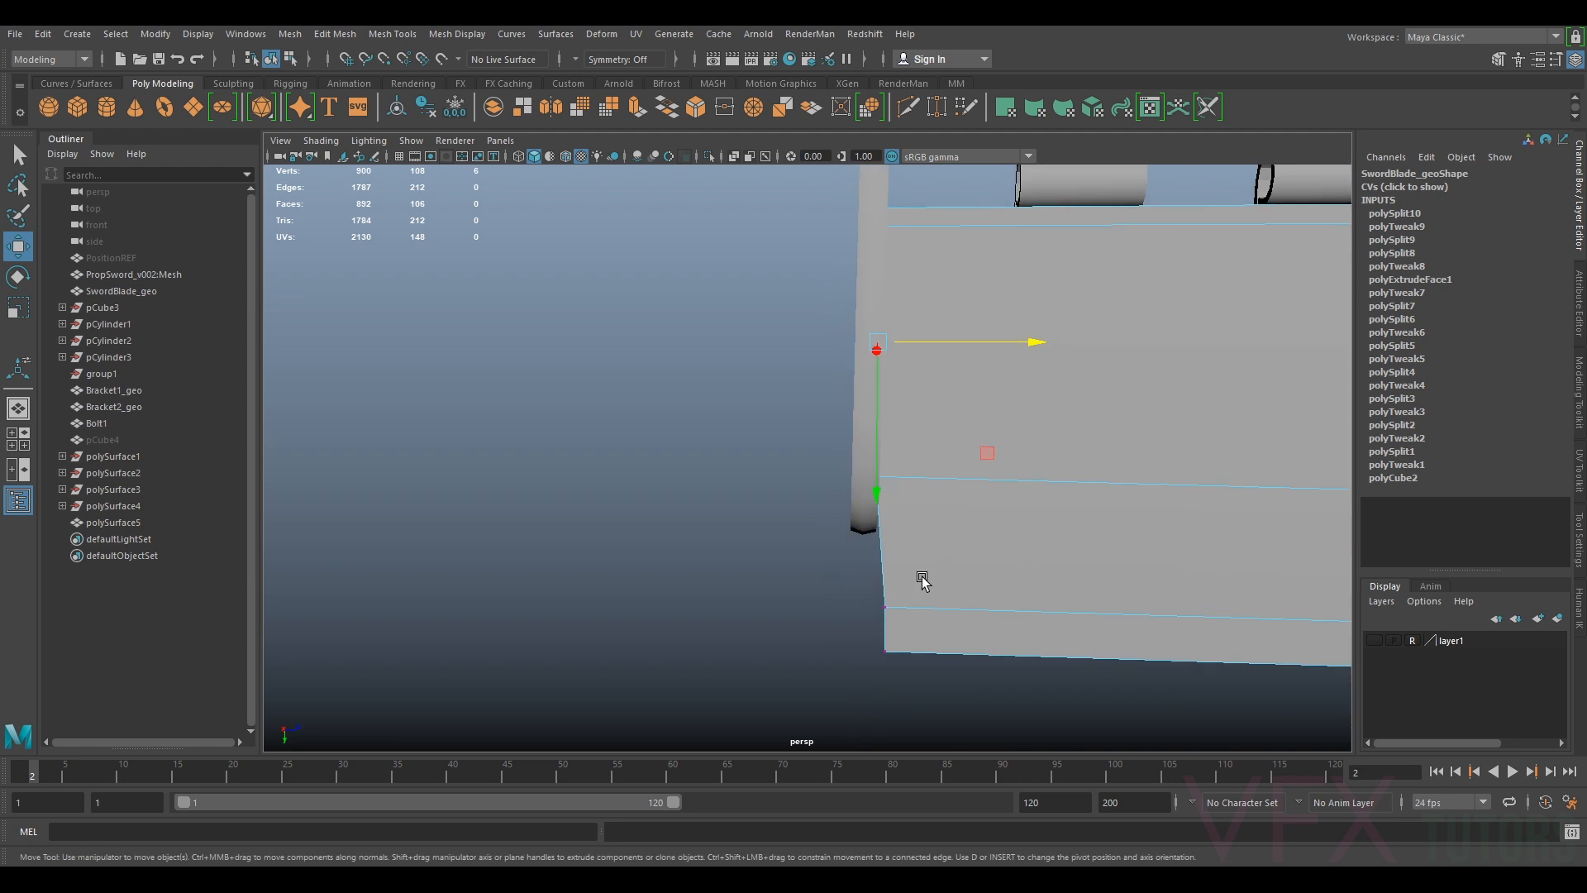
{"action": "key", "text": "ctrl+z"}
{"action": "left_click_drag", "start_coordinate": [891, 552], "coordinate": [926, 225]}
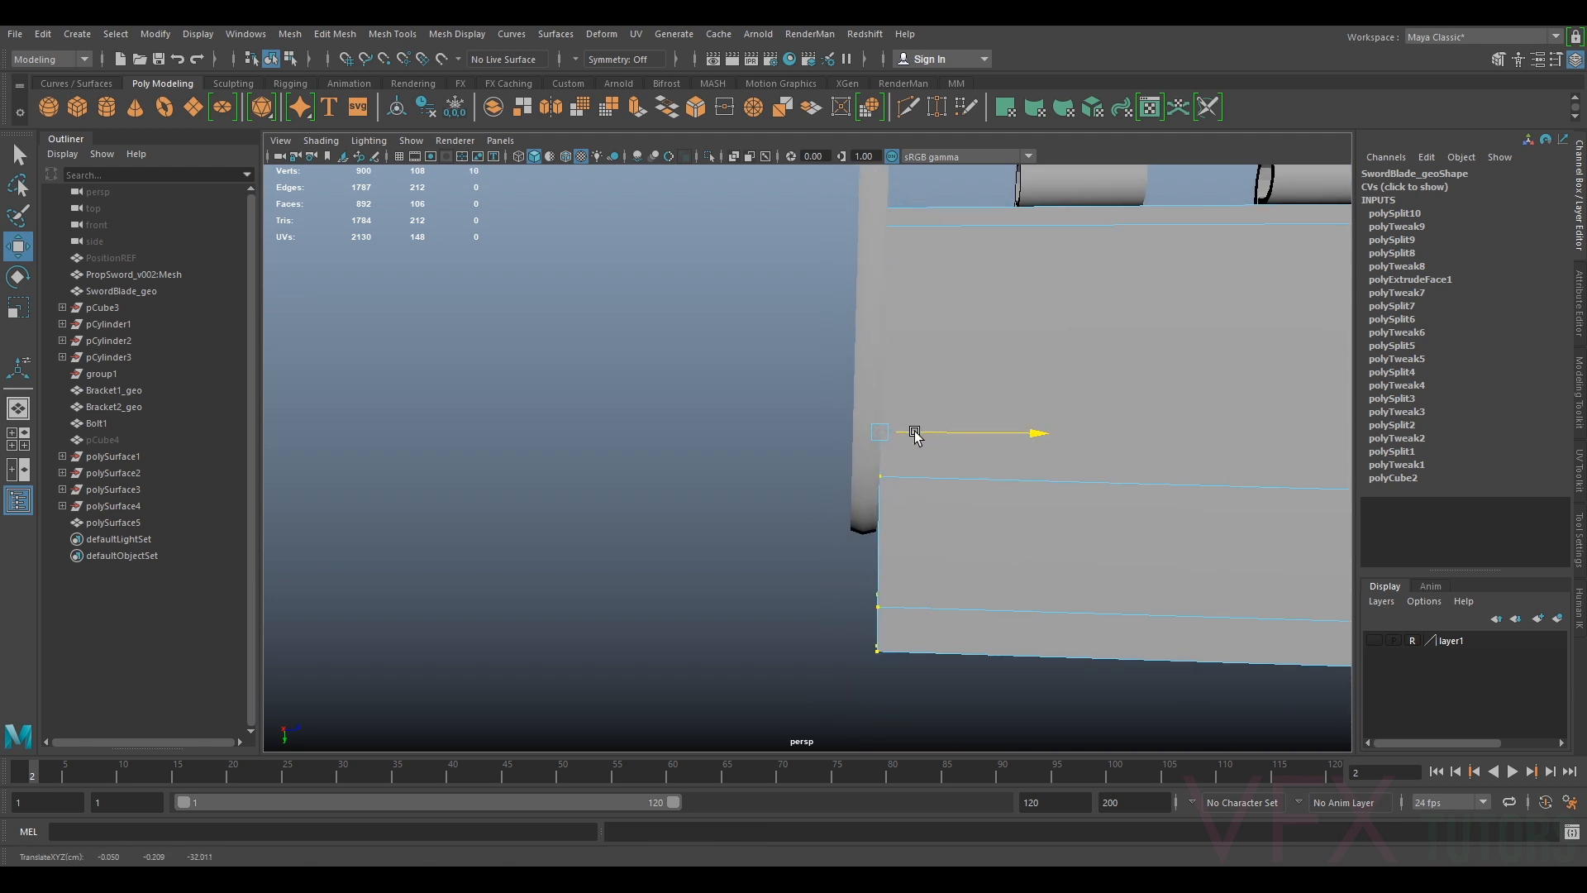
{"action": "left_click_drag", "start_coordinate": [922, 444], "coordinate": [612, 463], "text": "alt"}
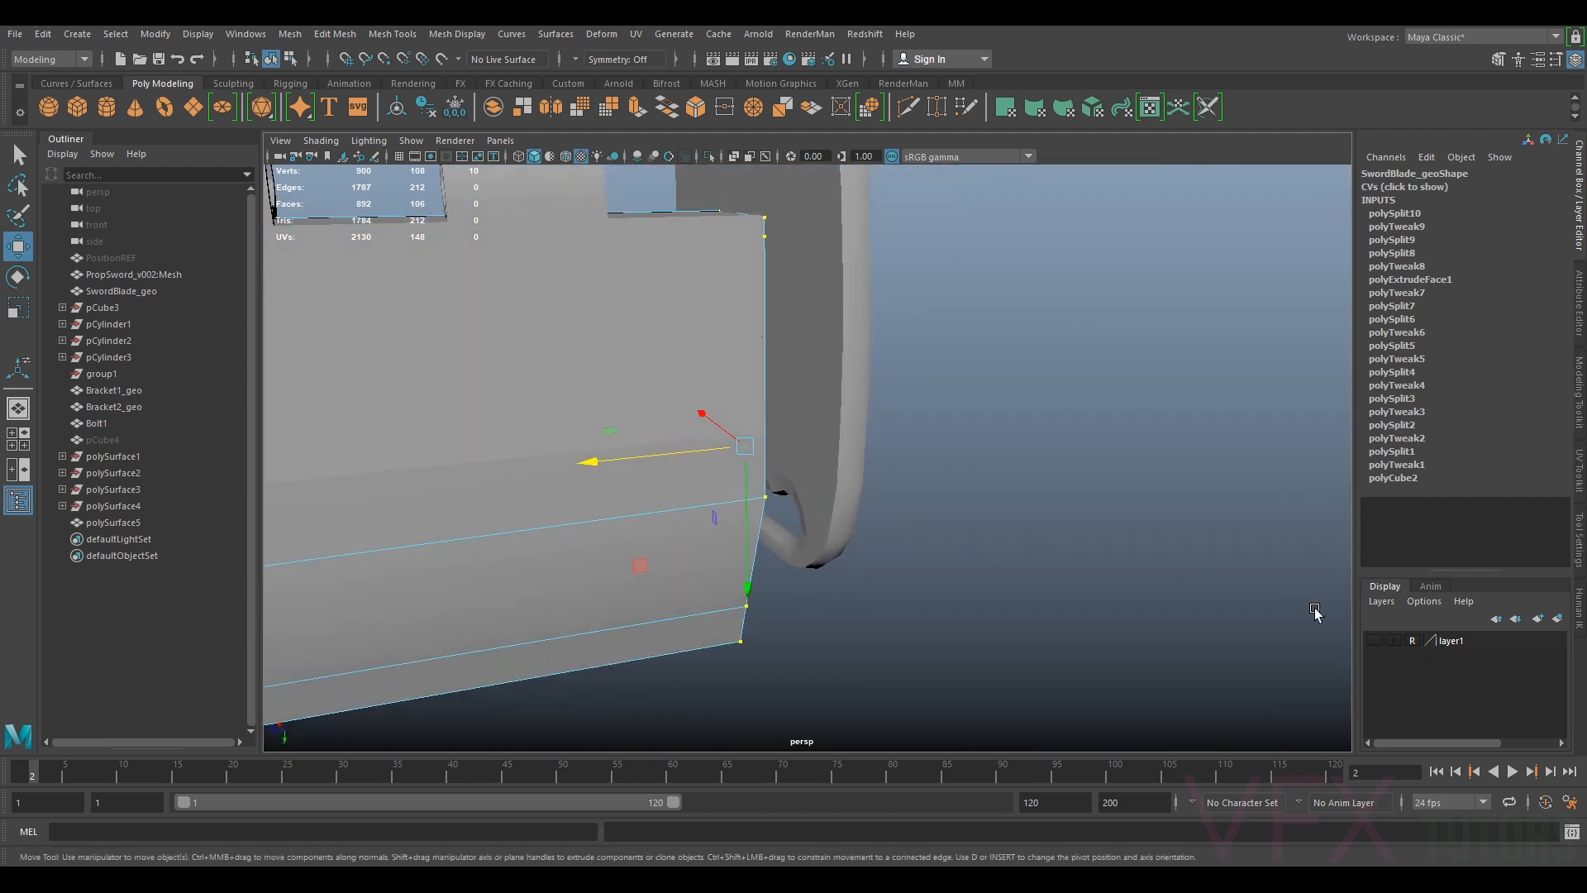
Check the blade's moved end against the sculpt, hide the sculpt layer and return the blade to object mode
{"action": "left_click", "coordinate": [1371, 640]}
{"action": "left_click_drag", "start_coordinate": [1073, 597], "coordinate": [851, 488], "text": "alt"}
{"action": "left_click_drag", "start_coordinate": [706, 423], "coordinate": [800, 501]}
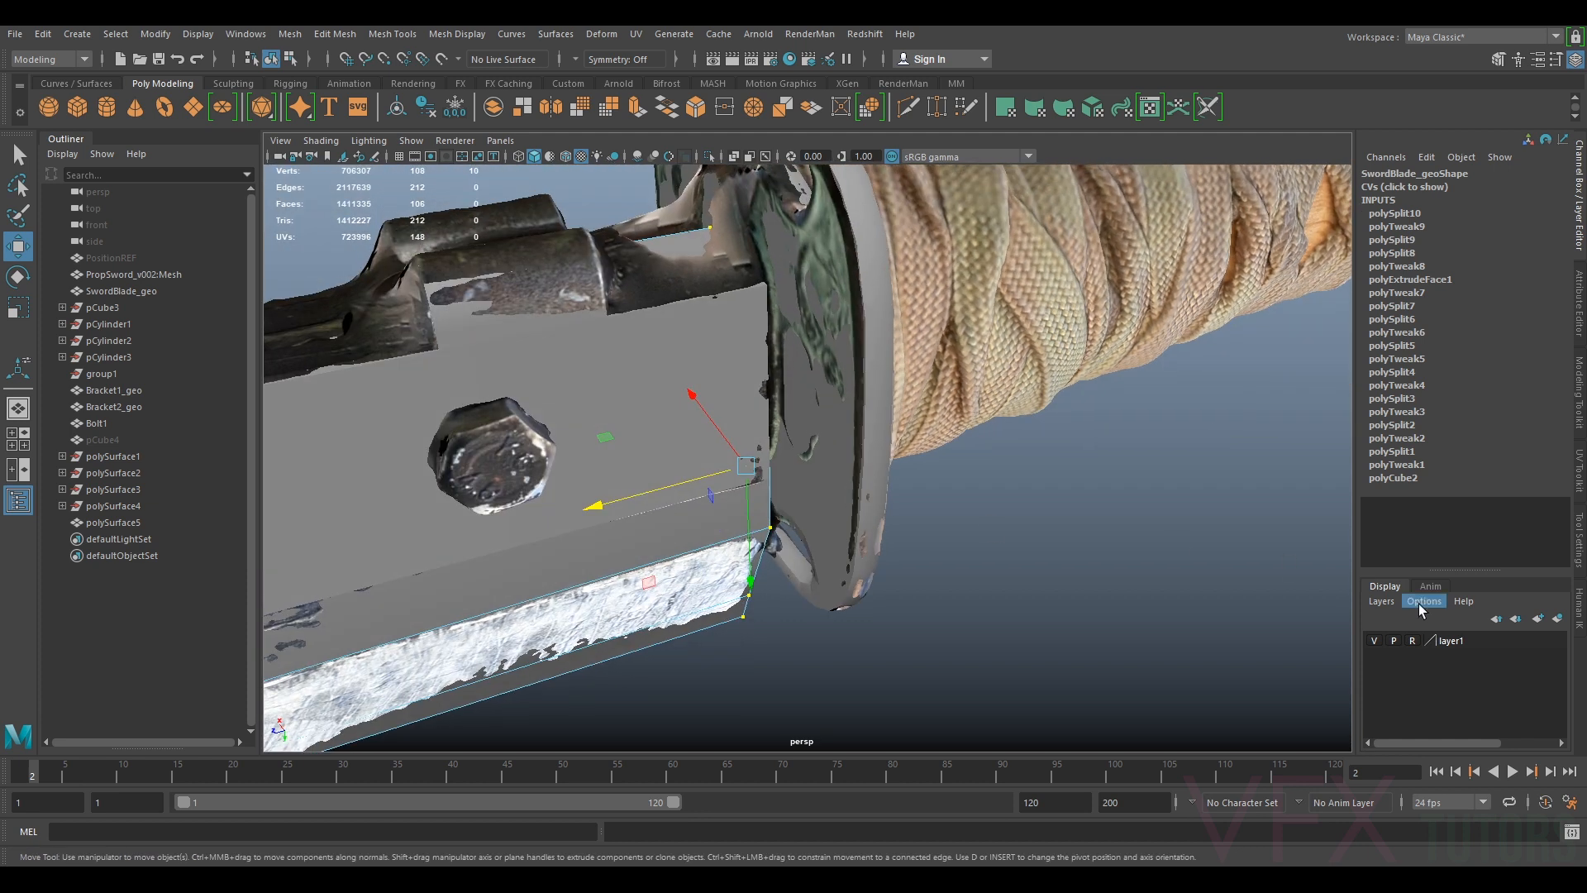
{"action": "left_click", "coordinate": [1371, 640]}
{"action": "left_click_drag", "start_coordinate": [896, 439], "coordinate": [755, 384], "text": "alt"}
{"action": "left_click", "coordinate": [761, 381]}
{"action": "right_click_drag", "start_coordinate": [759, 387], "coordinate": [843, 352]}
{"action": "left_click", "coordinate": [995, 350]}
Examine the retopologized blade, brackets, bolt and guard from several angles
{"action": "scroll", "coordinate": [989, 413], "scroll_direction": "down", "scroll_amount": 5}
{"action": "left_click_drag", "start_coordinate": [965, 529], "coordinate": [1059, 461], "text": "alt"}
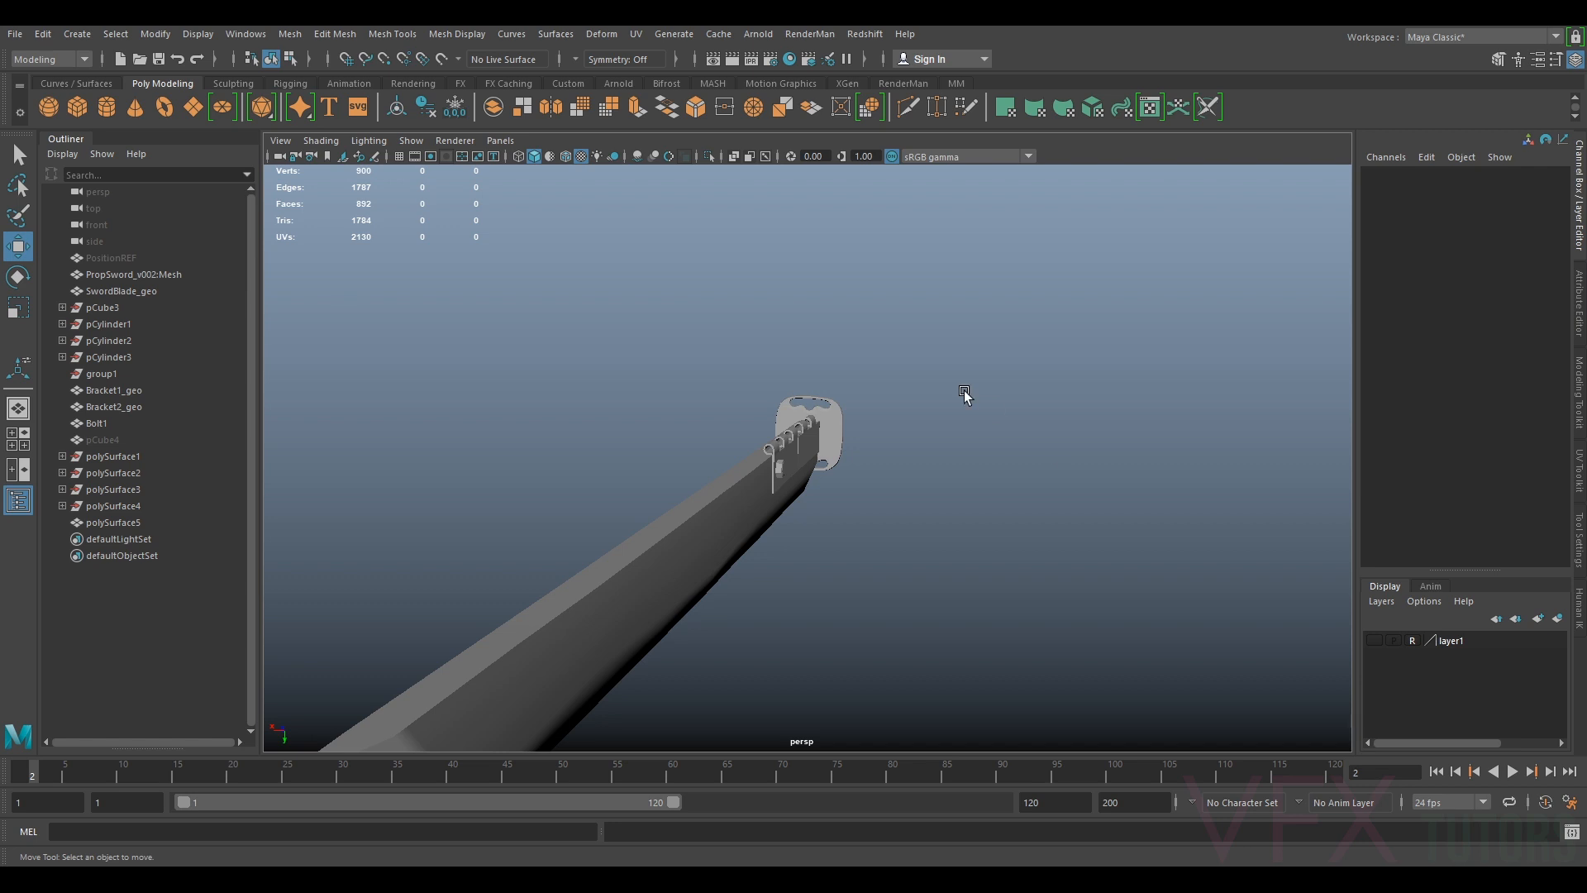
{"action": "scroll", "coordinate": [937, 483], "scroll_direction": "up", "scroll_amount": 5}
{"action": "left_click_drag", "start_coordinate": [937, 483], "coordinate": [847, 478], "text": "alt"}
{"action": "middle_click_drag", "start_coordinate": [445, 433], "coordinate": [643, 469], "text": "alt"}
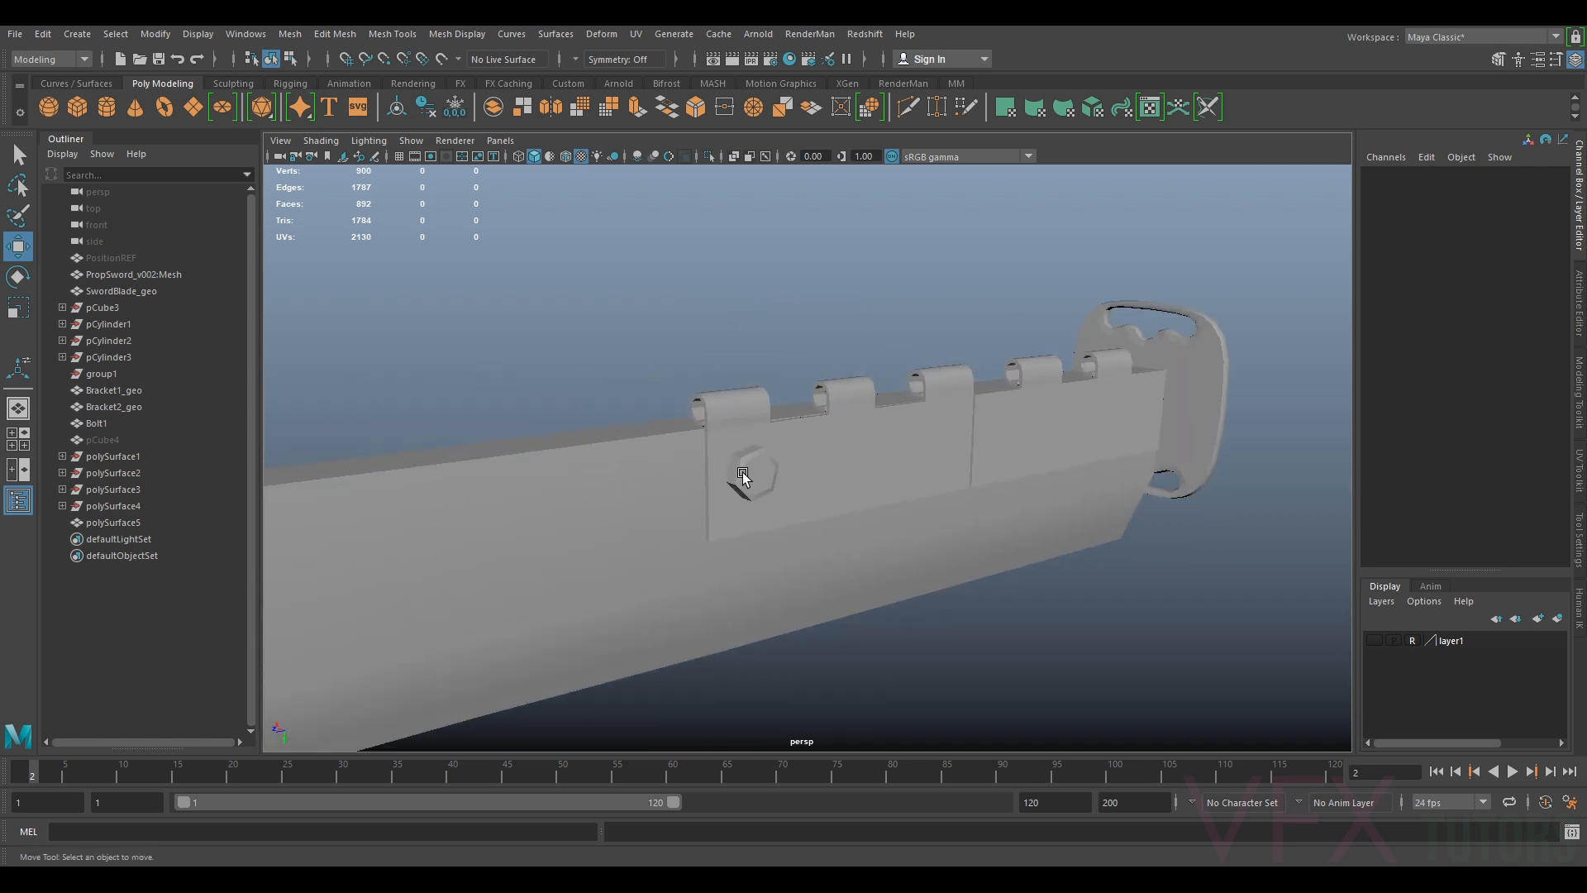
{"action": "left_click_drag", "start_coordinate": [1229, 344], "coordinate": [1200, 462], "text": "alt"}
{"action": "middle_click_drag", "start_coordinate": [1200, 461], "coordinate": [917, 493], "text": "alt"}
{"action": "scroll", "coordinate": [917, 493], "scroll_direction": "up", "scroll_amount": 4}
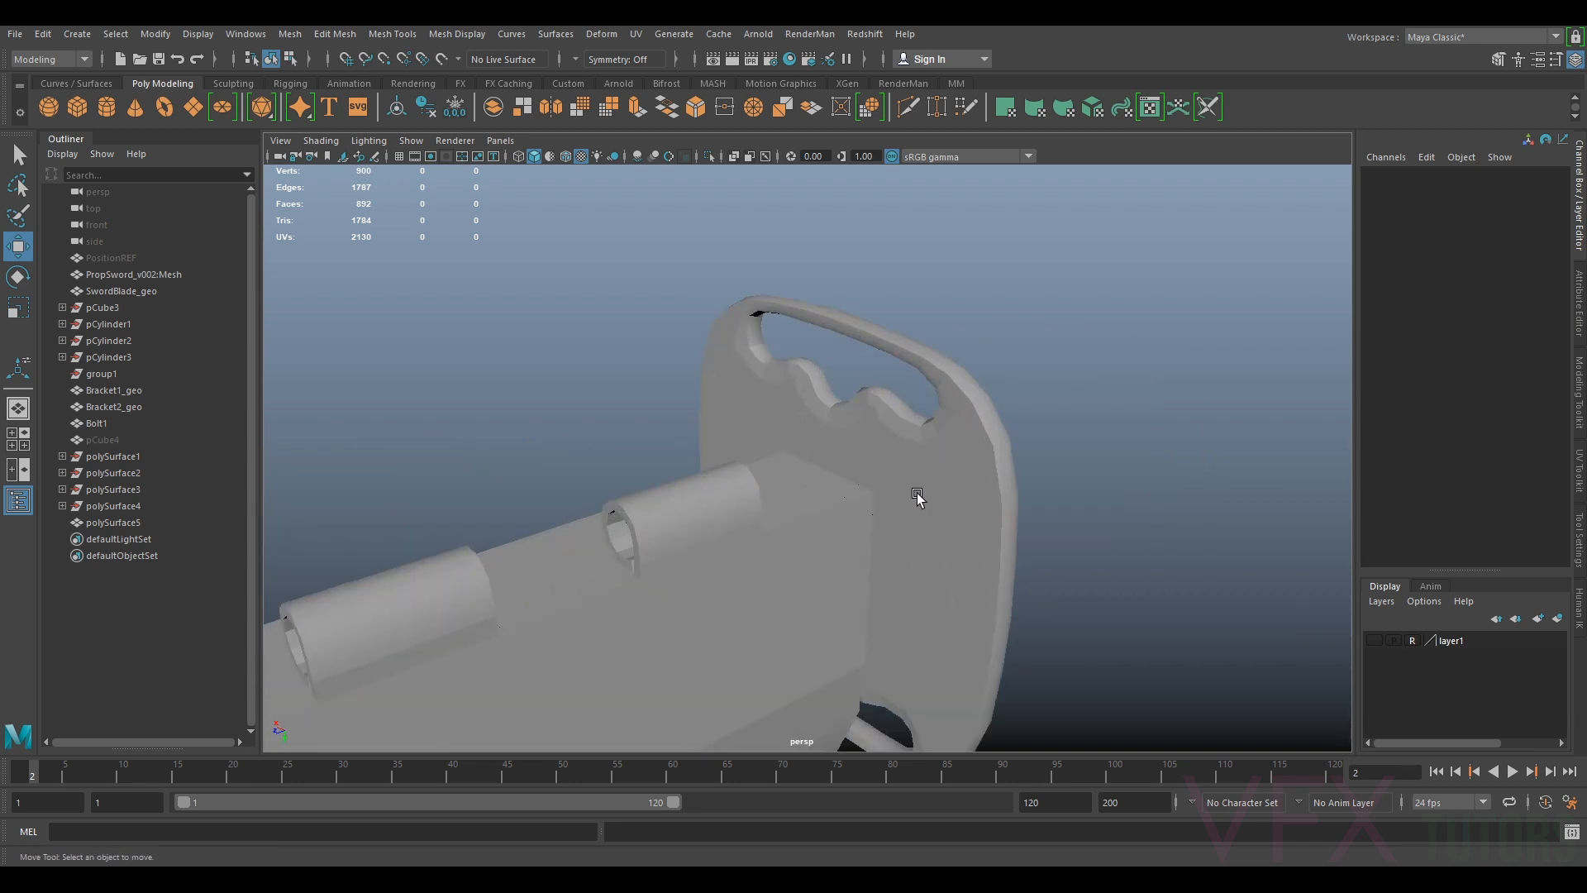
{"action": "left_click_drag", "start_coordinate": [878, 510], "coordinate": [538, 488], "text": "alt"}
{"action": "left_click_drag", "start_coordinate": [693, 473], "coordinate": [858, 472], "text": "alt"}
Show the sculpt layer and examine the sword's wrapped handle from the guard to the pommel
{"action": "left_click", "coordinate": [1374, 641]}
{"action": "middle_click_drag", "start_coordinate": [858, 472], "coordinate": [864, 512], "text": "alt"}
{"action": "left_click_drag", "start_coordinate": [1037, 433], "coordinate": [854, 441], "text": "alt"}
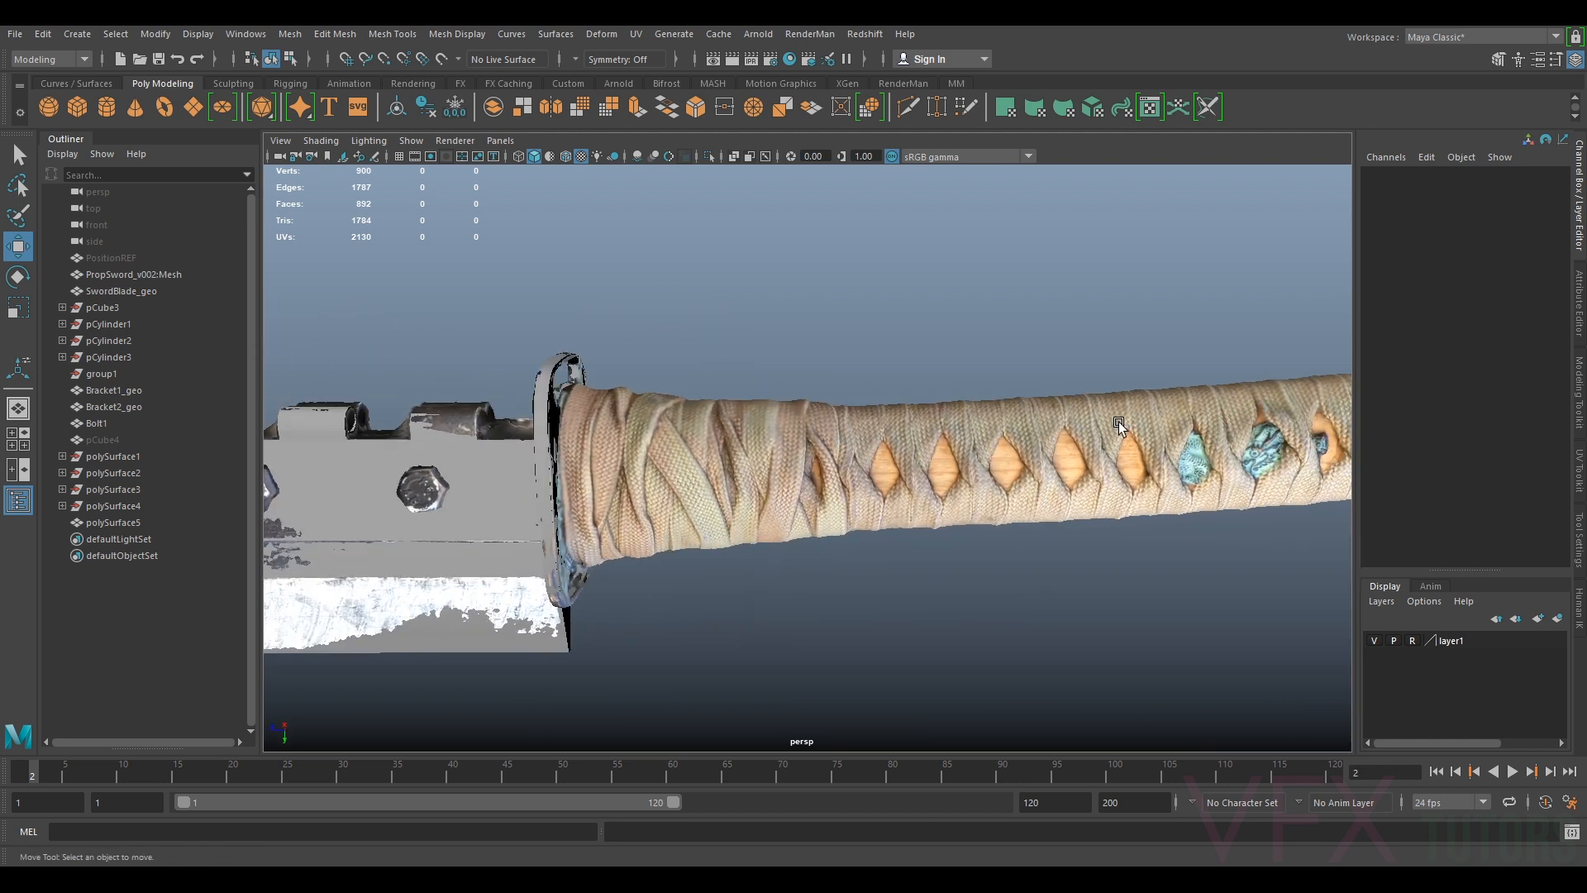
{"action": "left_click_drag", "start_coordinate": [1182, 429], "coordinate": [780, 463], "text": "alt"}
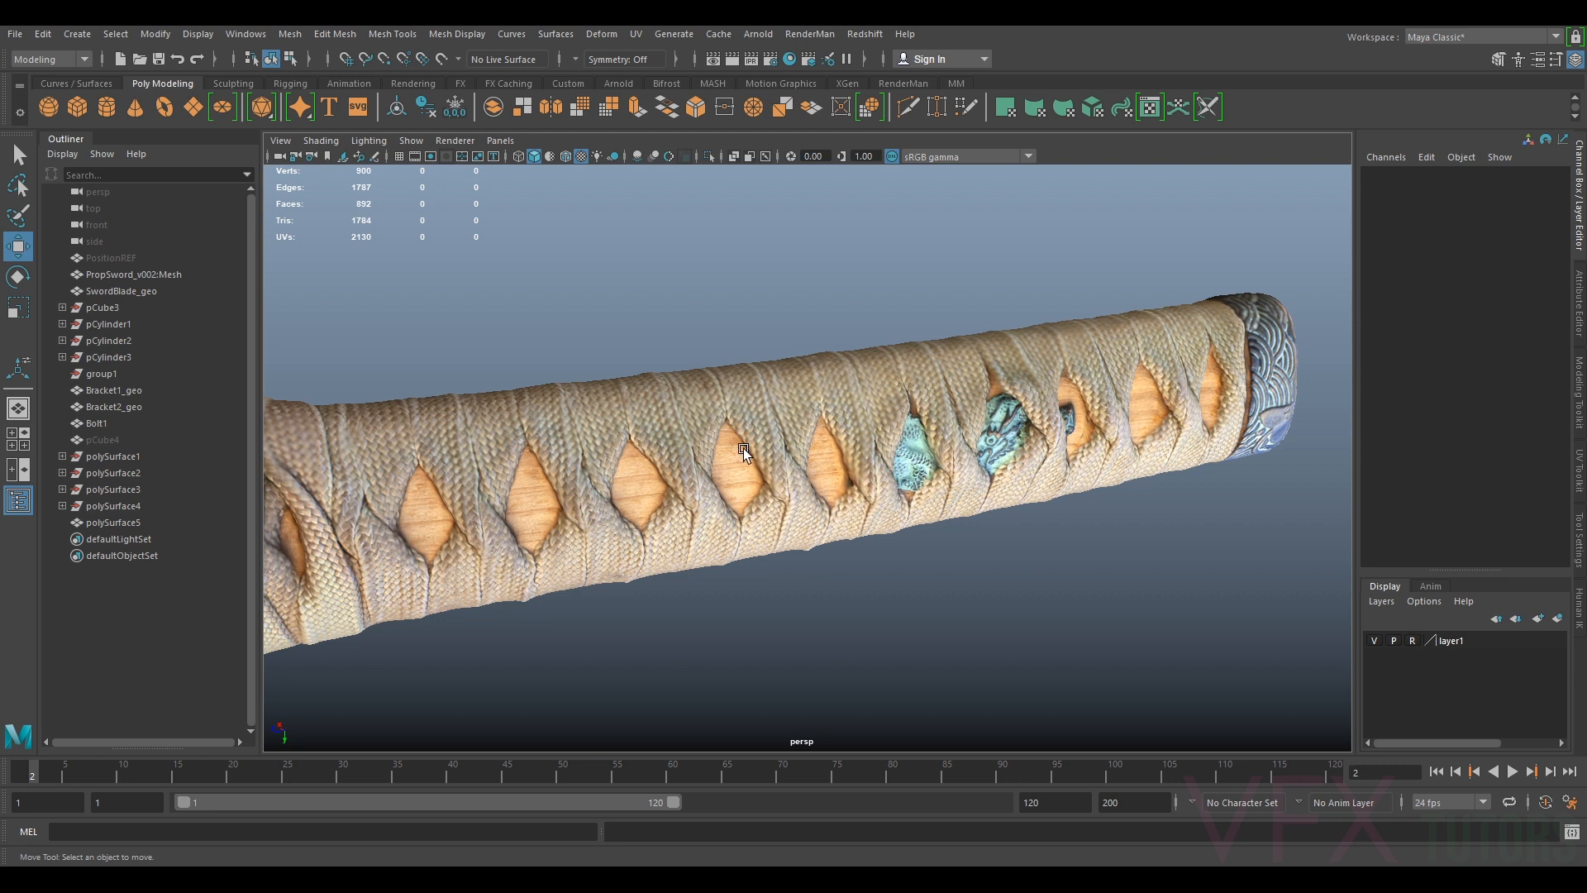
{"action": "left_click_drag", "start_coordinate": [681, 388], "coordinate": [706, 514], "text": "alt"}
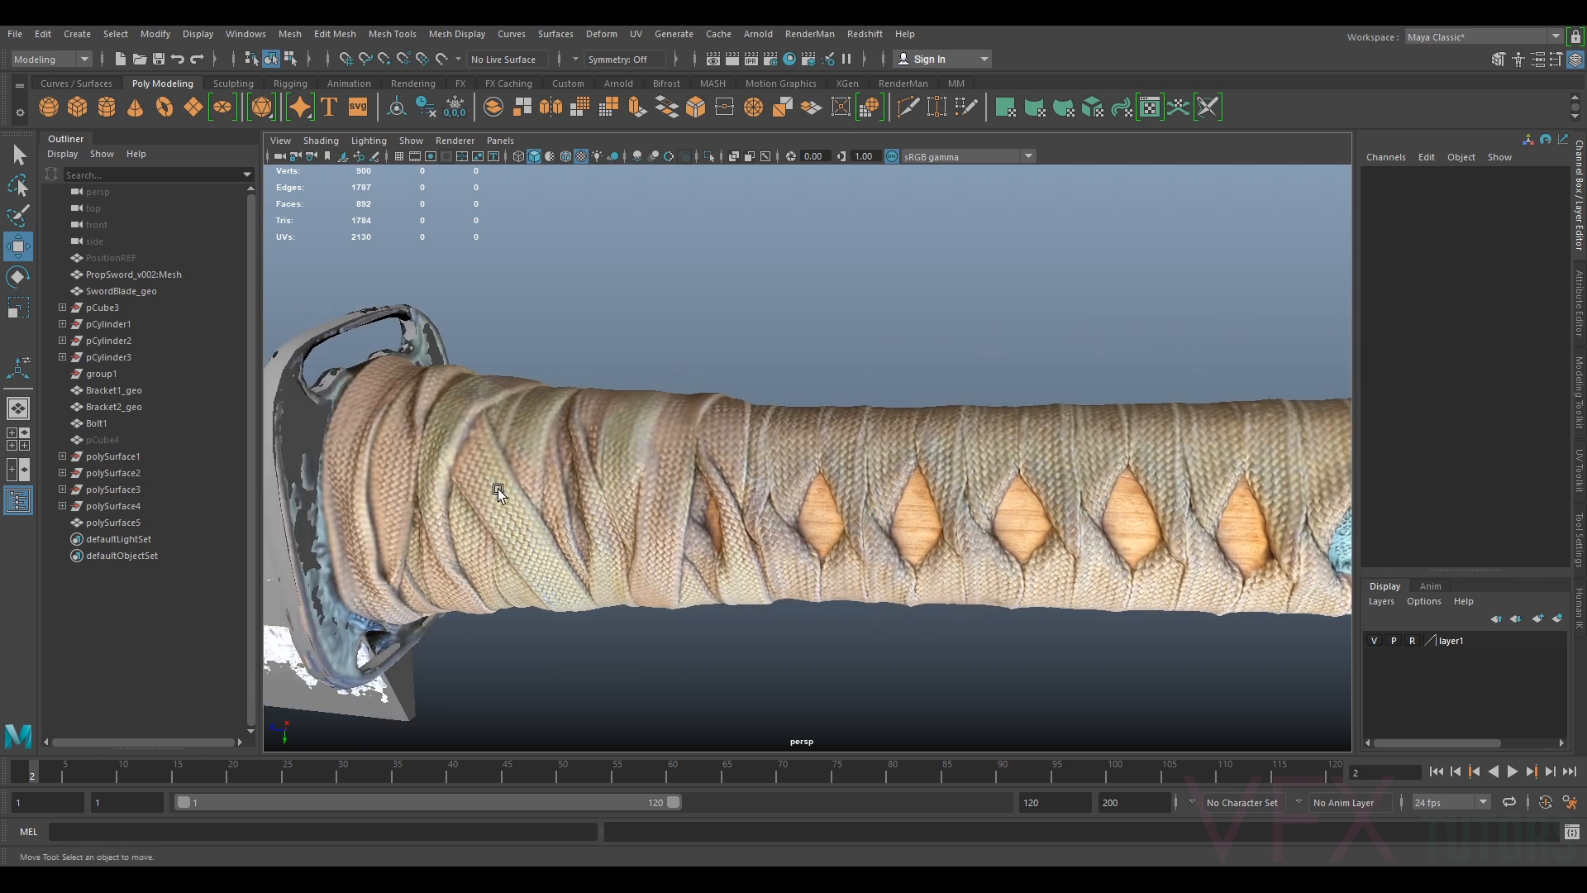
{"action": "left_click_drag", "start_coordinate": [497, 488], "coordinate": [636, 469], "text": "alt"}
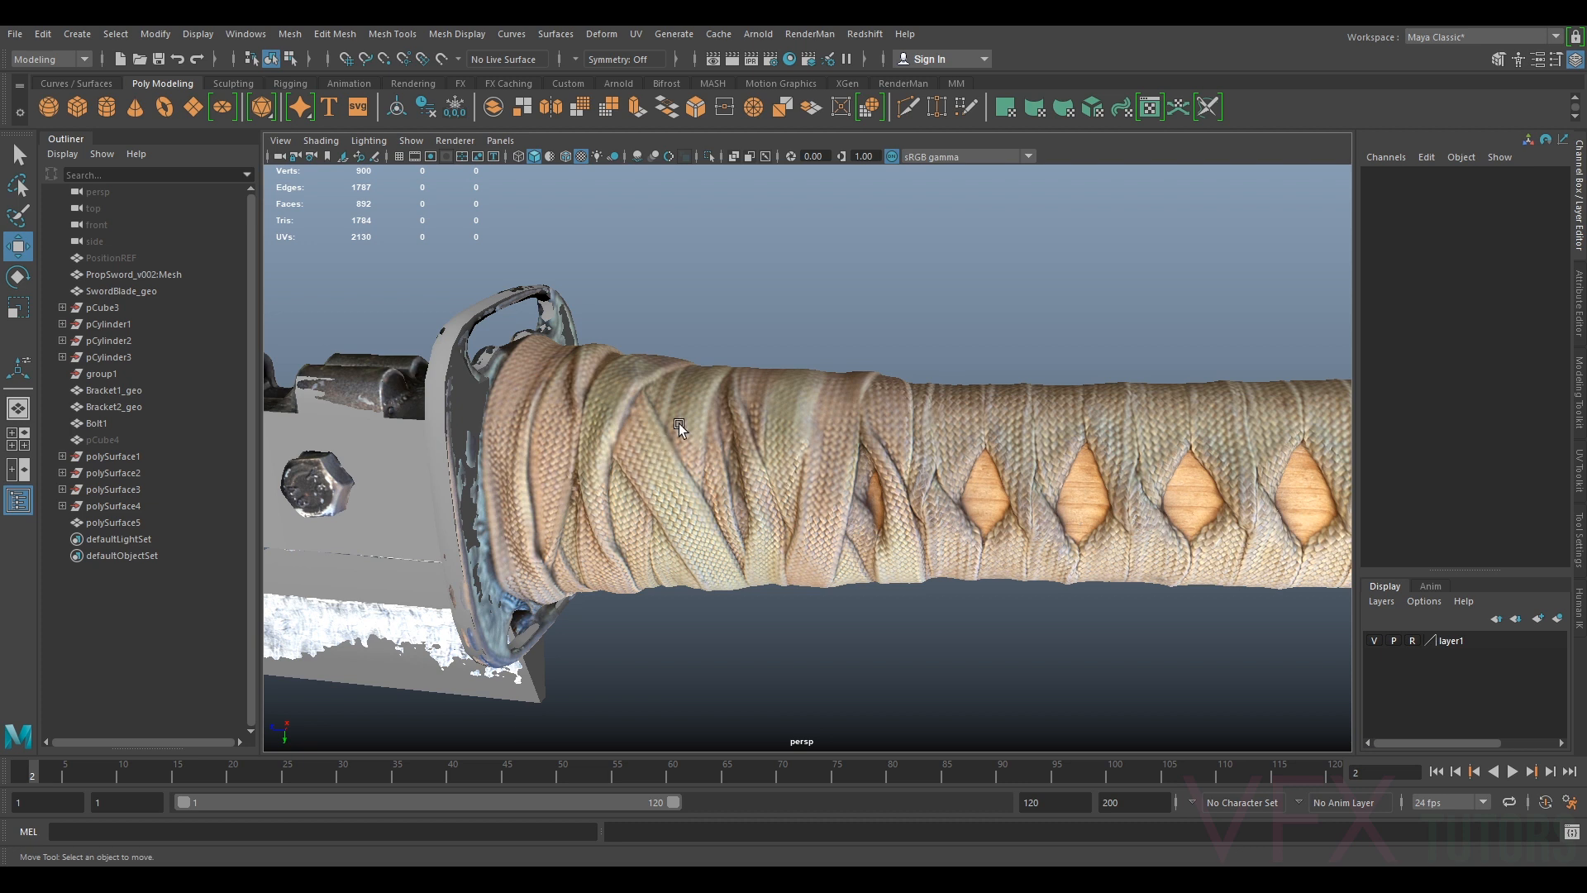
{"action": "middle_click_drag", "start_coordinate": [1003, 405], "coordinate": [753, 378], "text": "alt"}
{"action": "scroll", "coordinate": [761, 382], "scroll_direction": "down", "scroll_amount": 5}
{"action": "left_click_drag", "start_coordinate": [881, 403], "coordinate": [984, 390], "text": "alt"}
{"action": "left_click_drag", "start_coordinate": [861, 418], "coordinate": [977, 446], "text": "alt"}
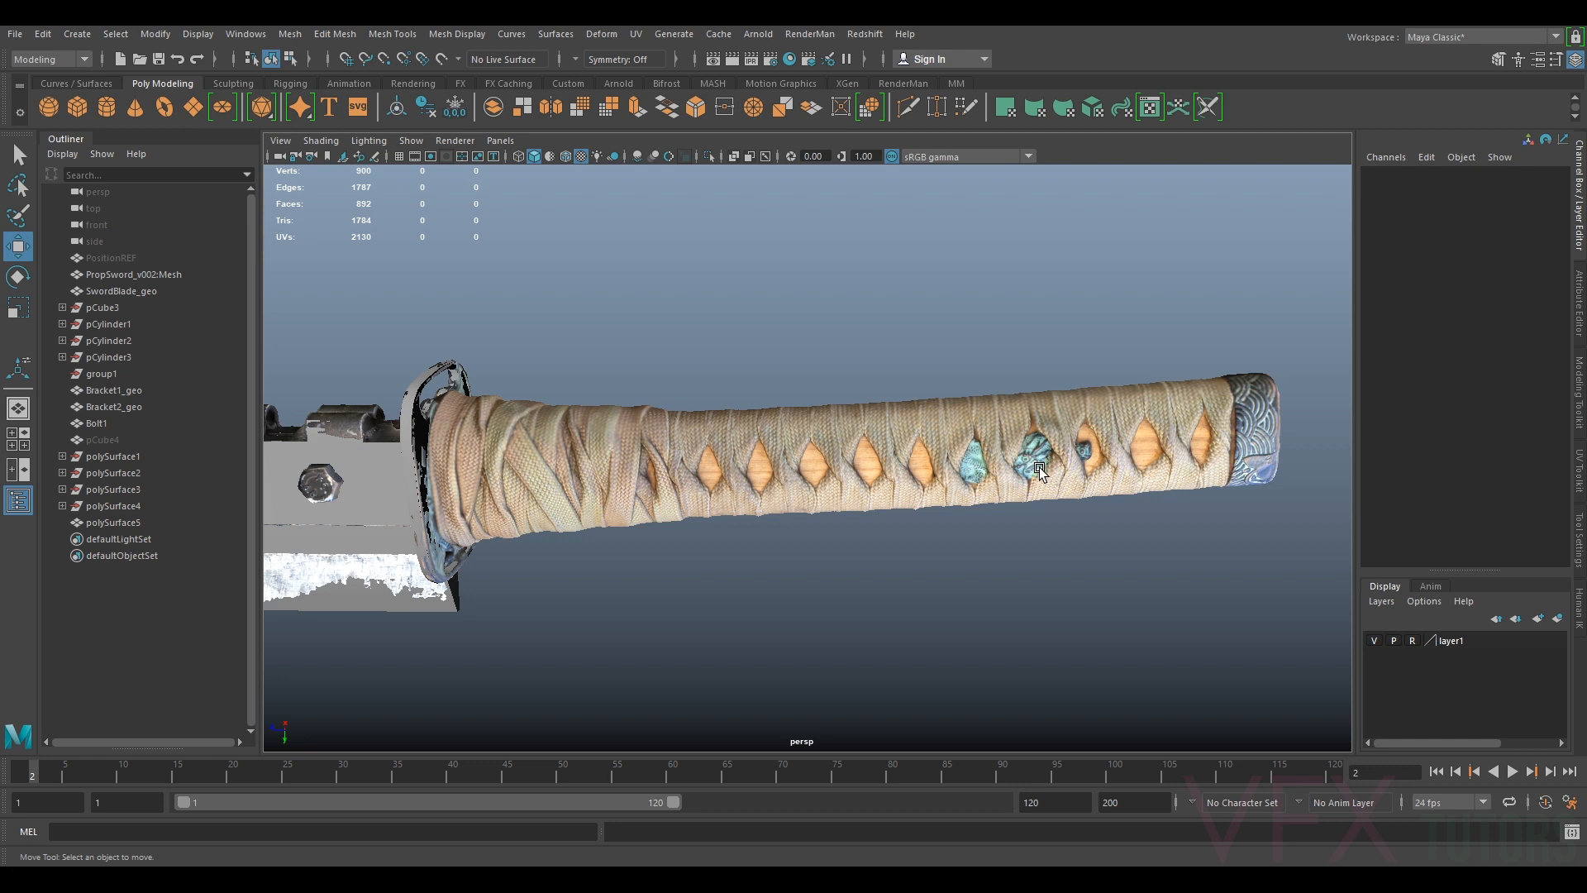
{"action": "left_click_drag", "start_coordinate": [1137, 444], "coordinate": [1102, 478], "text": "alt"}
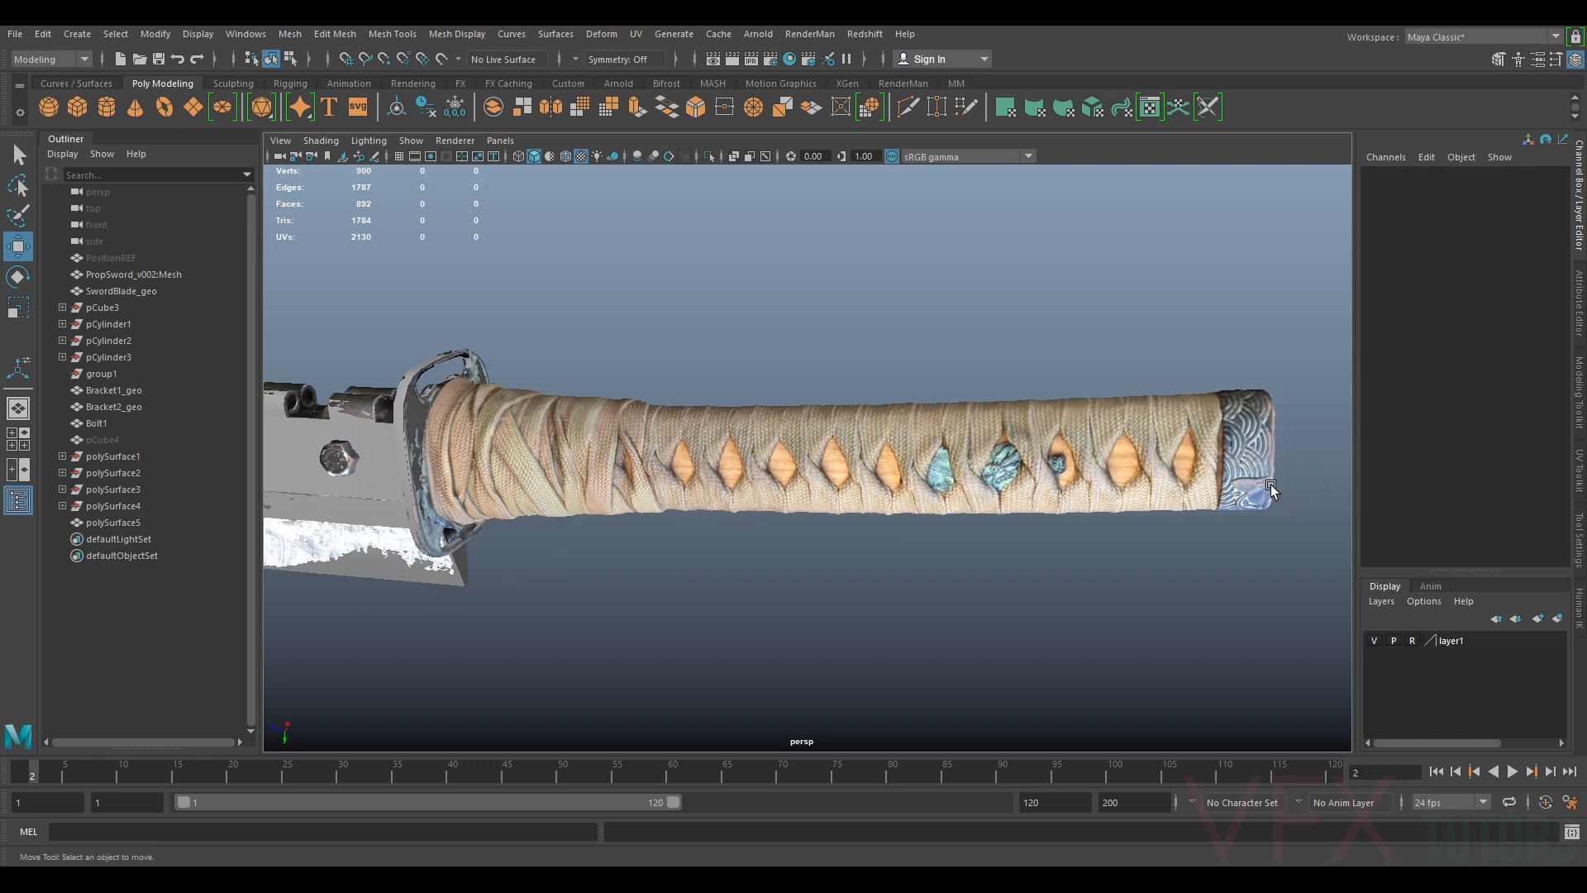
Examine the sculpted handle's wrapping, inlays and pommel from the guard to the end, up close and from farther away
{"action": "left_click_drag", "start_coordinate": [389, 411], "coordinate": [480, 438], "text": "alt"}
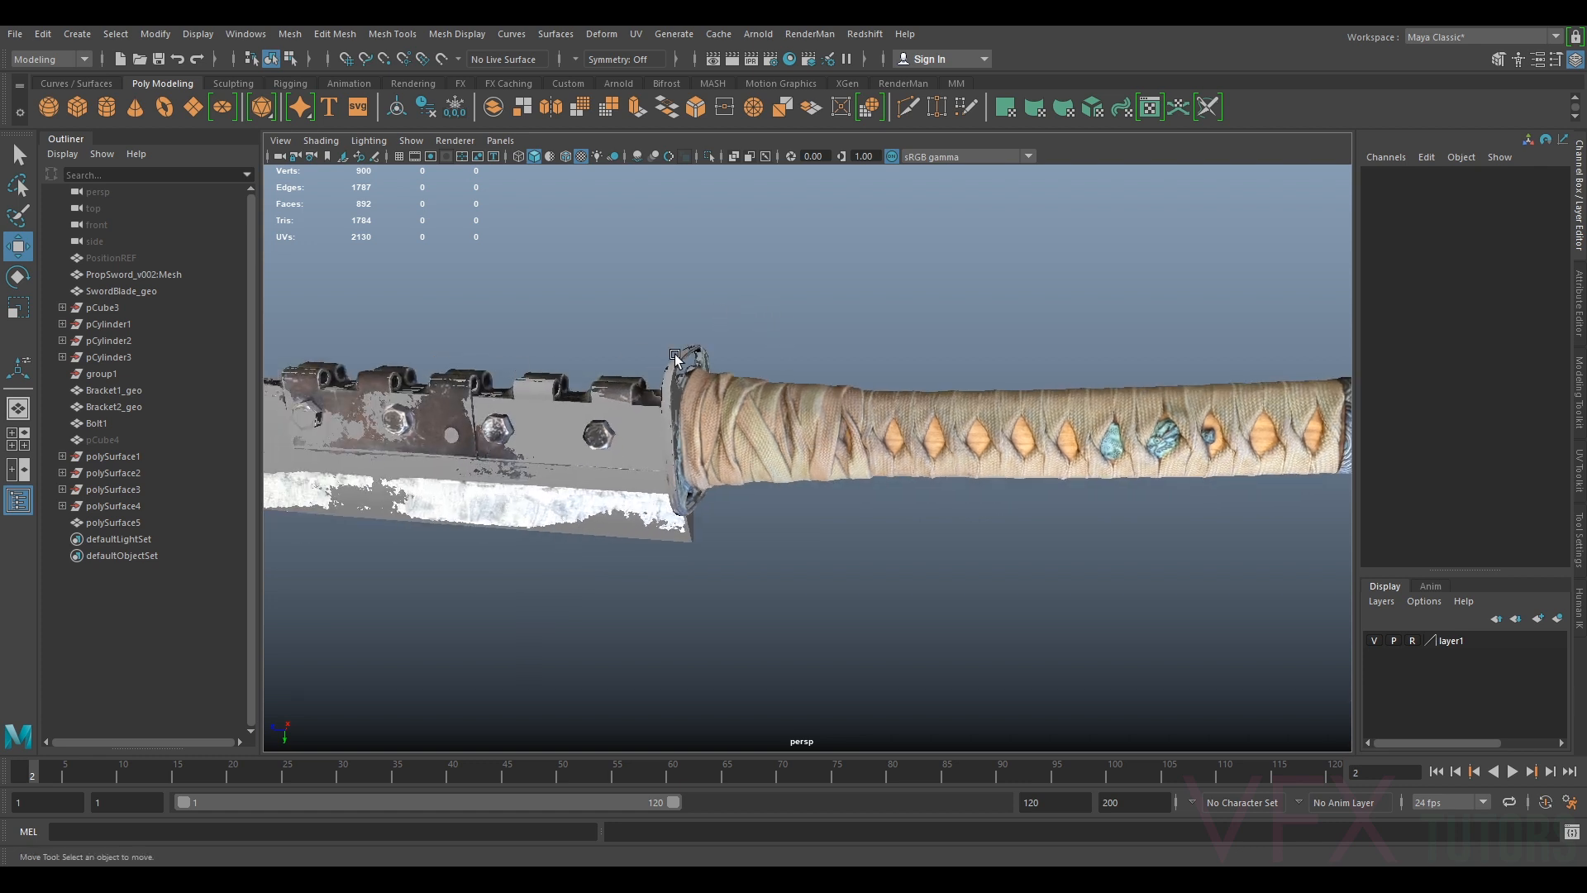
{"action": "left_click_drag", "start_coordinate": [896, 459], "coordinate": [855, 444], "text": "alt"}
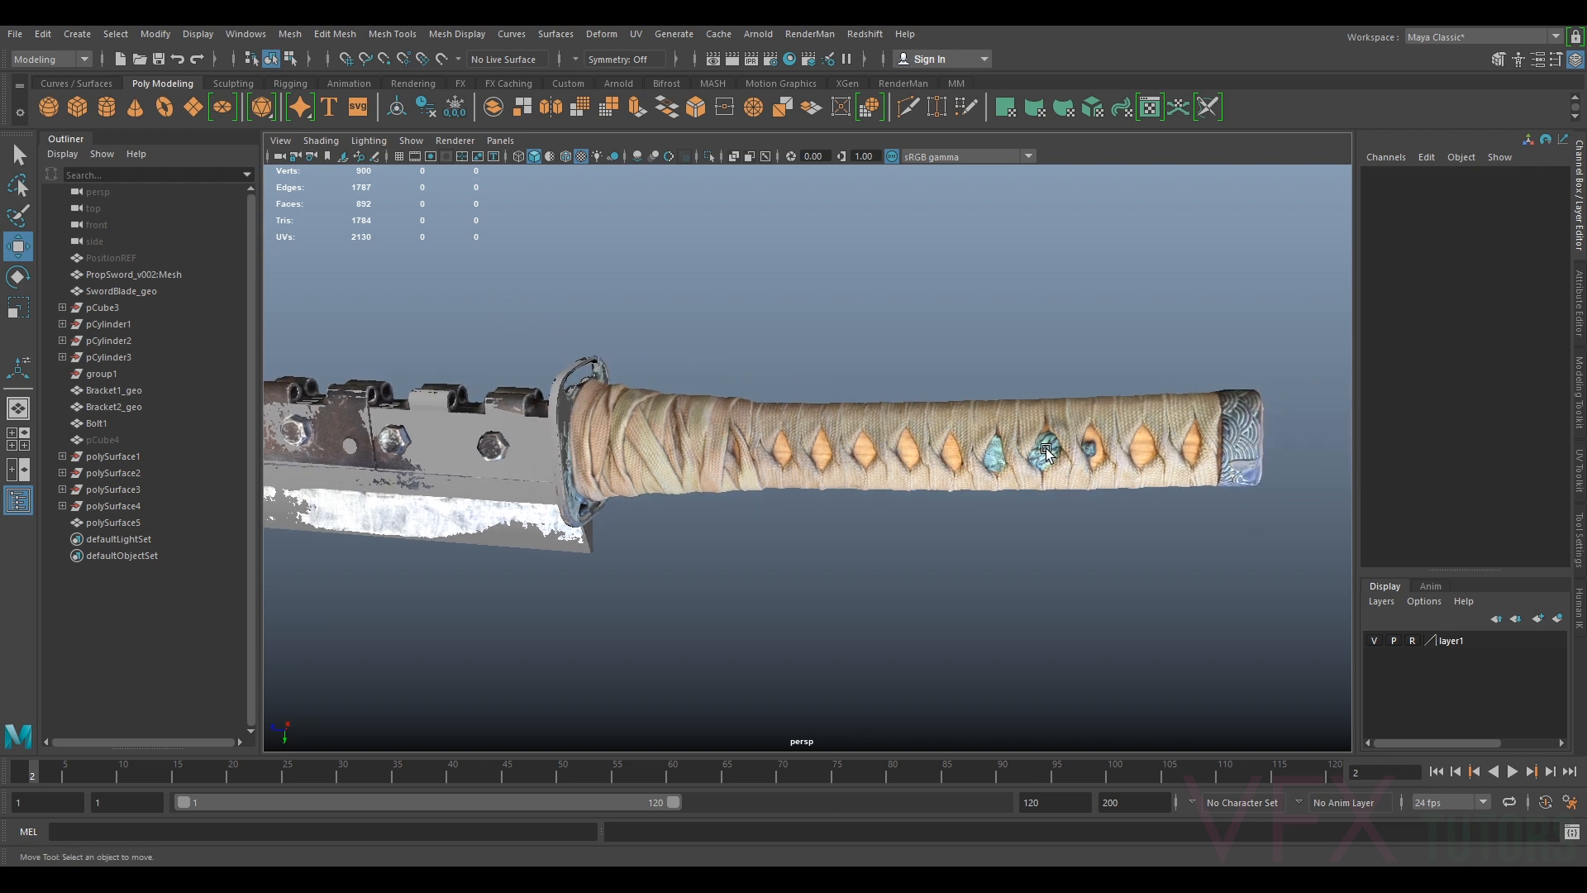
{"action": "scroll", "coordinate": [1227, 420], "scroll_direction": "up", "scroll_amount": 3}
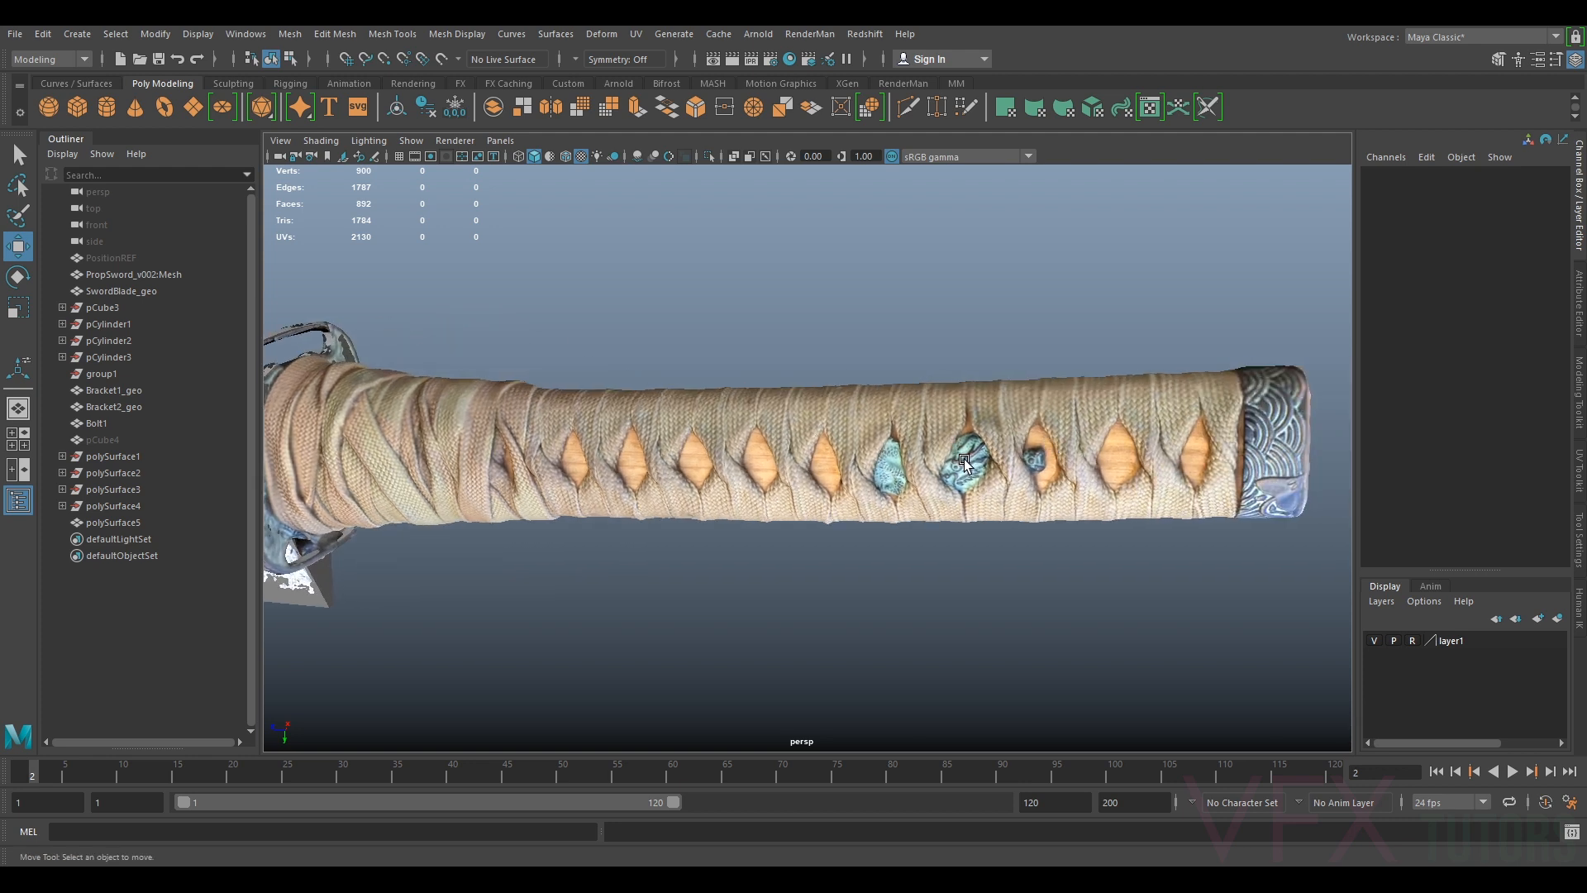
{"action": "left_click_drag", "start_coordinate": [965, 458], "coordinate": [1138, 439], "text": "alt"}
{"action": "scroll", "coordinate": [917, 430], "scroll_direction": "up", "scroll_amount": 3}
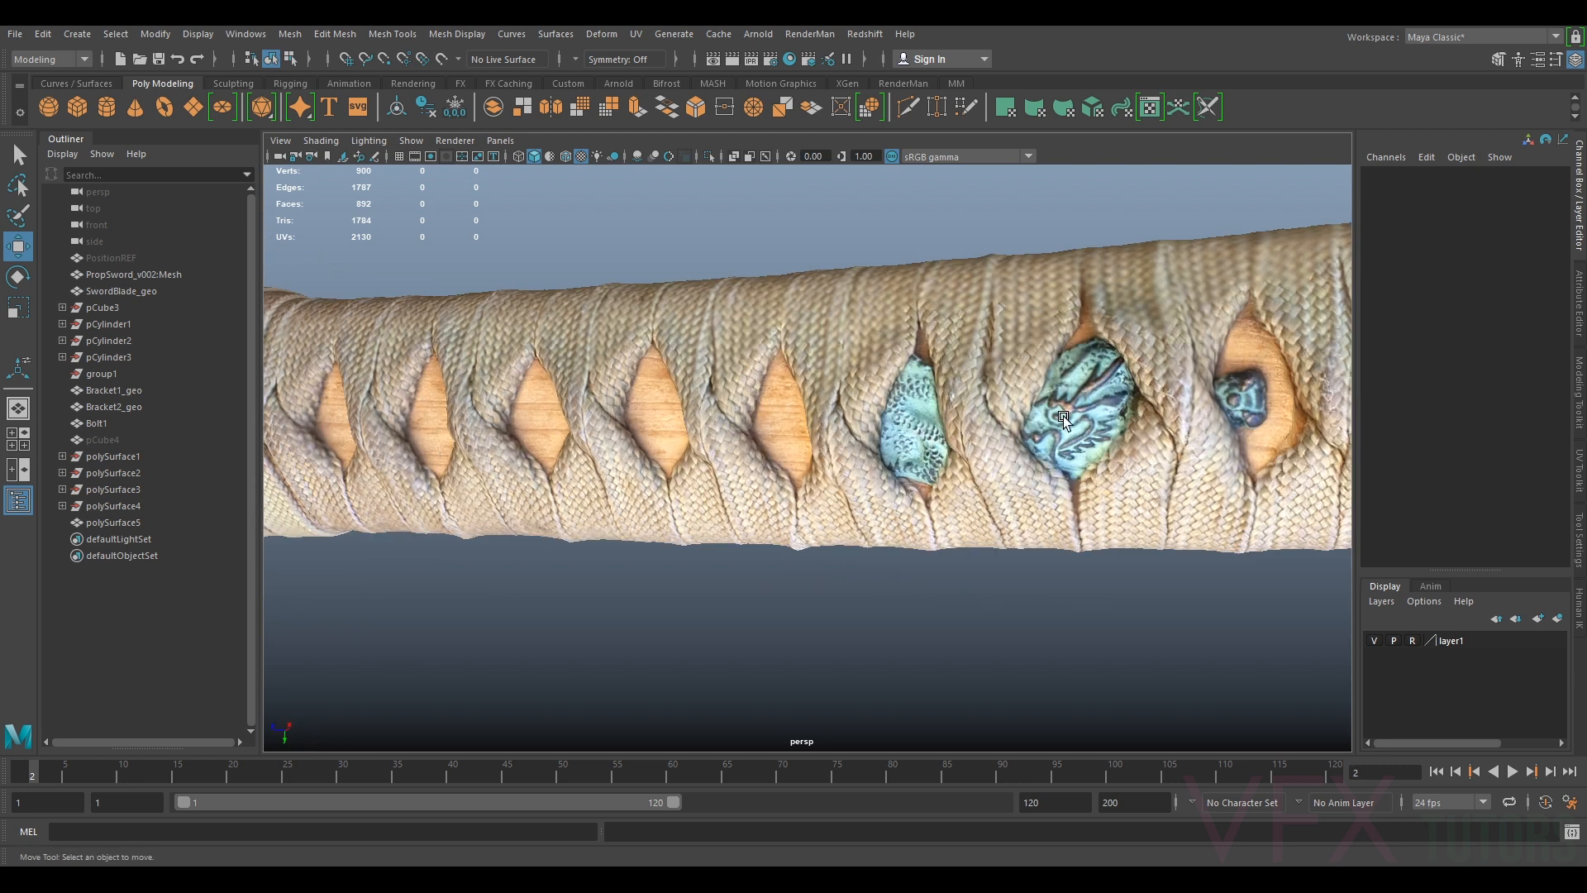
{"action": "scroll", "coordinate": [1063, 415], "scroll_direction": "down", "scroll_amount": 3}
{"action": "scroll", "coordinate": [1068, 415], "scroll_direction": "up", "scroll_amount": 2}
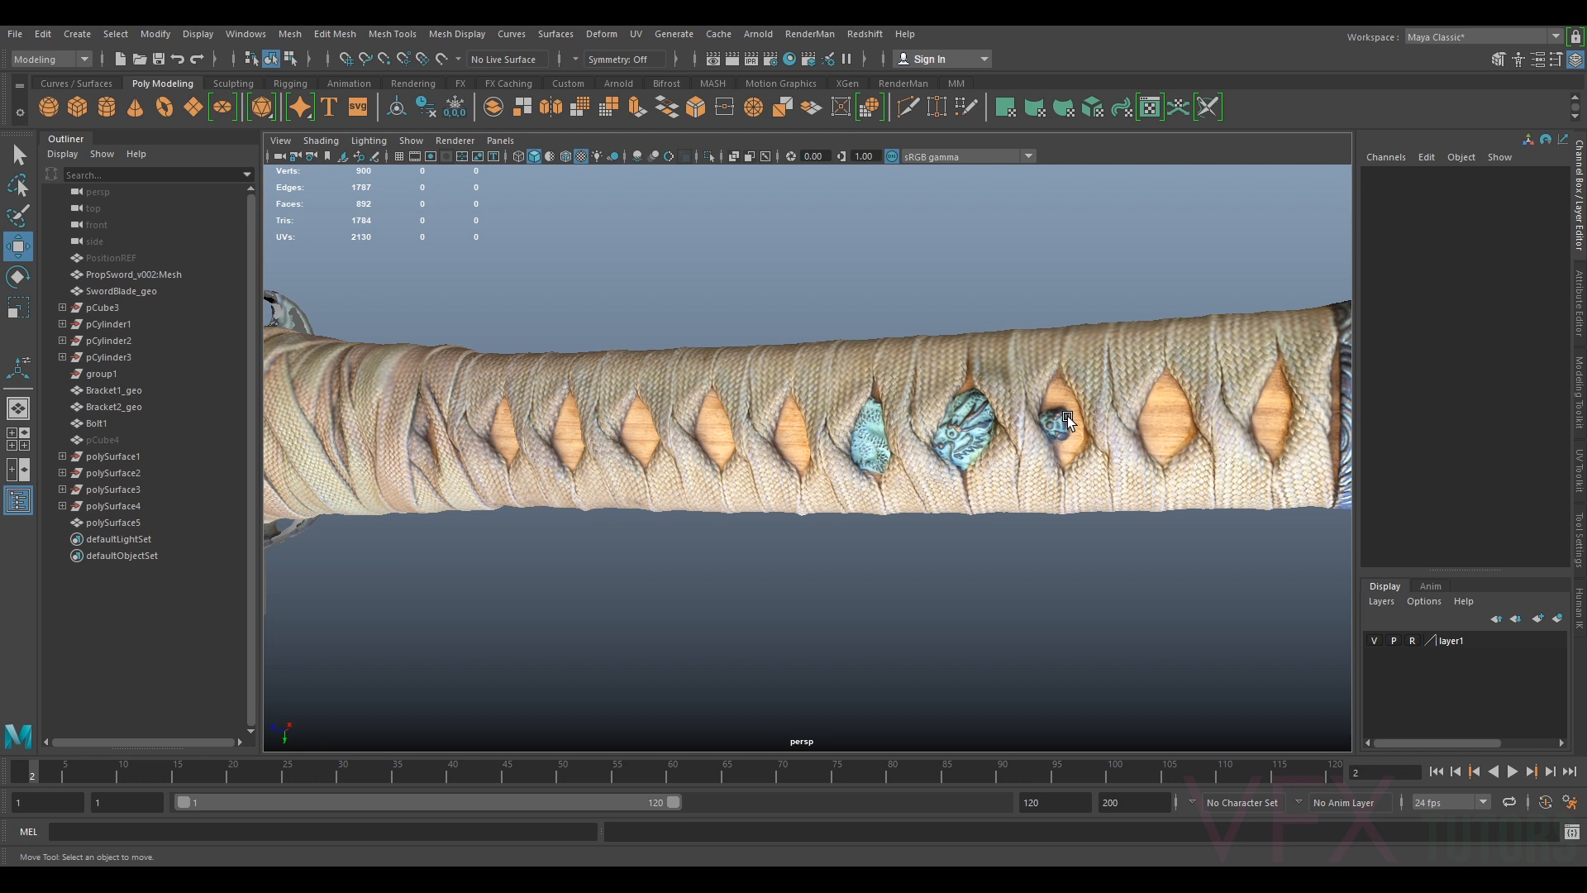
{"action": "scroll", "coordinate": [1068, 415], "scroll_direction": "down", "scroll_amount": 2}
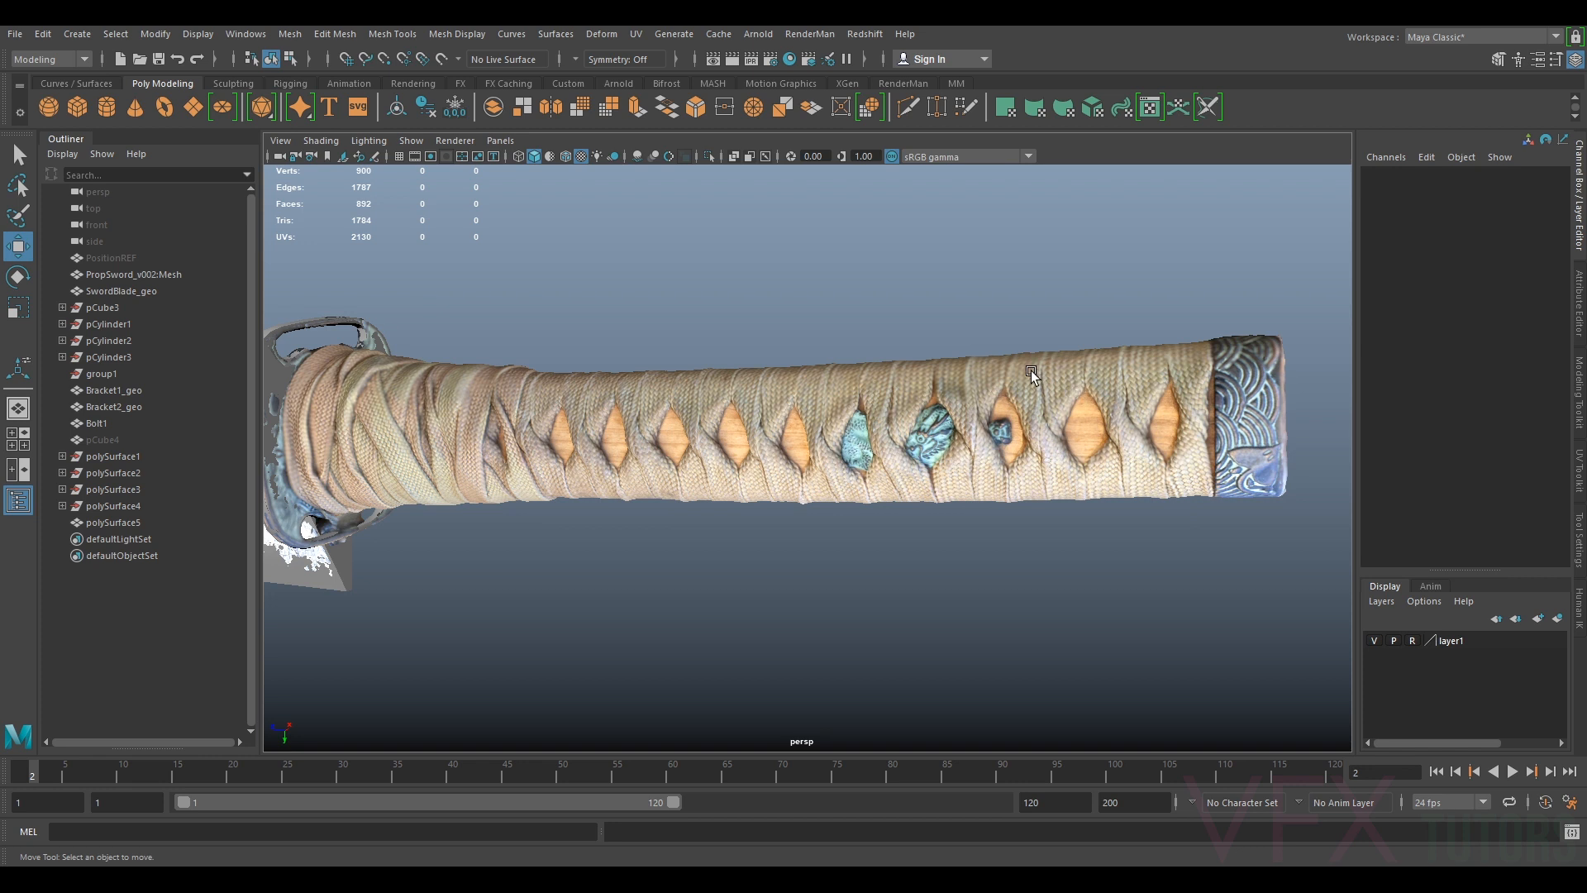
{"action": "left_click_drag", "start_coordinate": [602, 496], "coordinate": [942, 439], "text": "alt"}
{"action": "left_click_drag", "start_coordinate": [1045, 429], "coordinate": [851, 484], "text": "alt"}
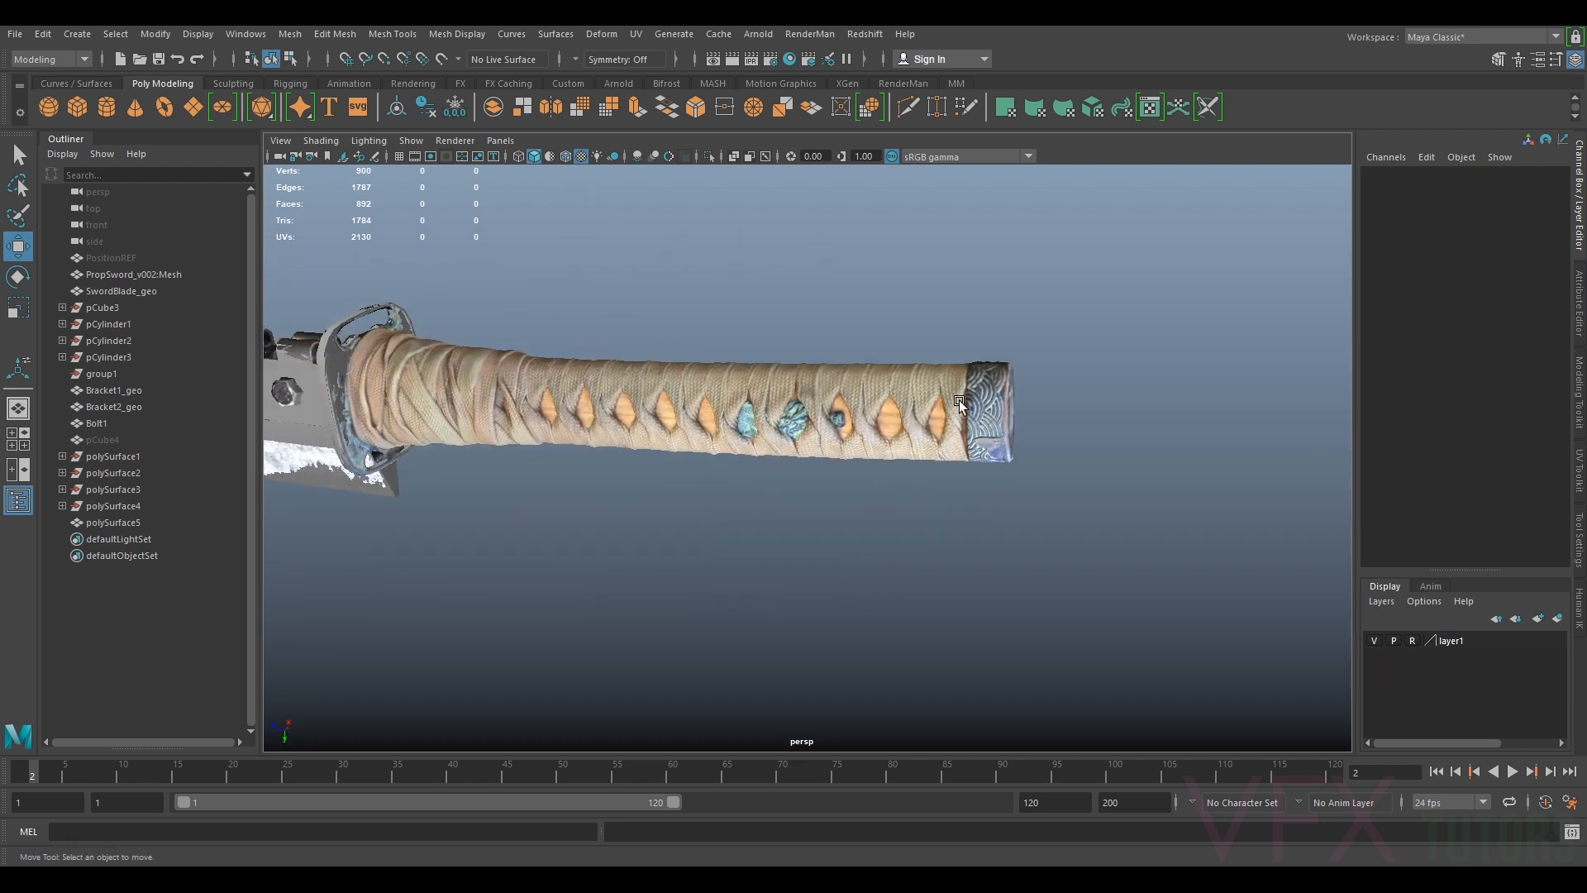
Create a polygon cylinder, move it onto the handle near the guard and scale it uniformly to about 2.083
{"action": "middle_click_drag", "start_coordinate": [644, 347], "coordinate": [860, 353], "text": "alt"}
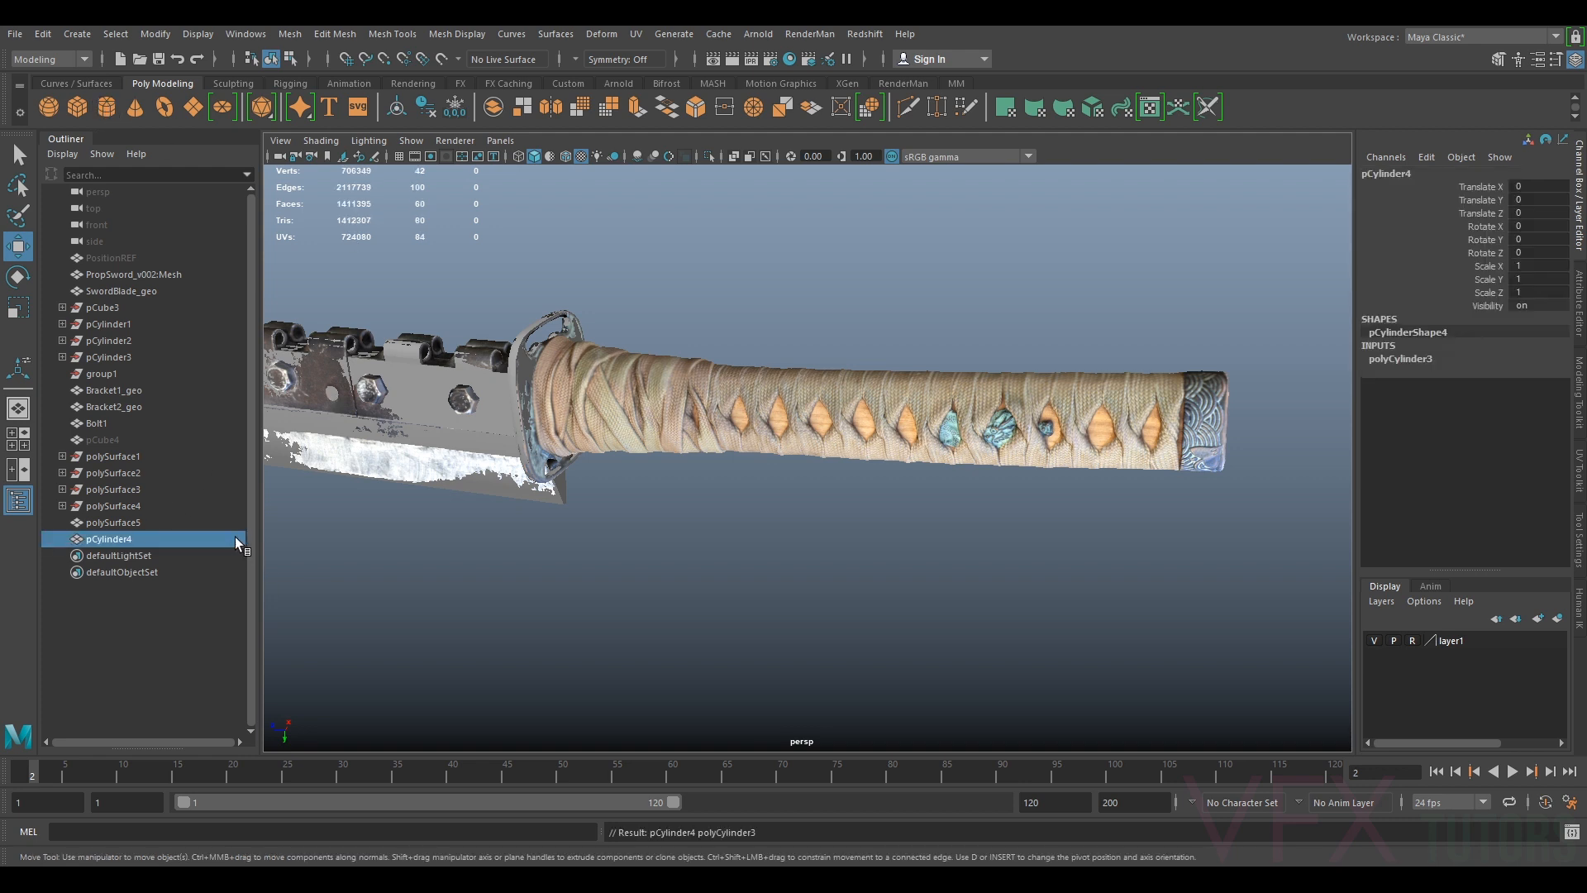
{"action": "scroll", "coordinate": [481, 549], "scroll_direction": "down", "scroll_amount": 5}
{"action": "left_click_drag", "start_coordinate": [340, 418], "coordinate": [745, 408]}
{"action": "key", "text": "e"}
{"action": "key", "text": "w"}
{"action": "scroll", "coordinate": [751, 442], "scroll_direction": "up", "scroll_amount": 5}
{"action": "key", "text": "r"}
{"action": "key", "text": "e"}
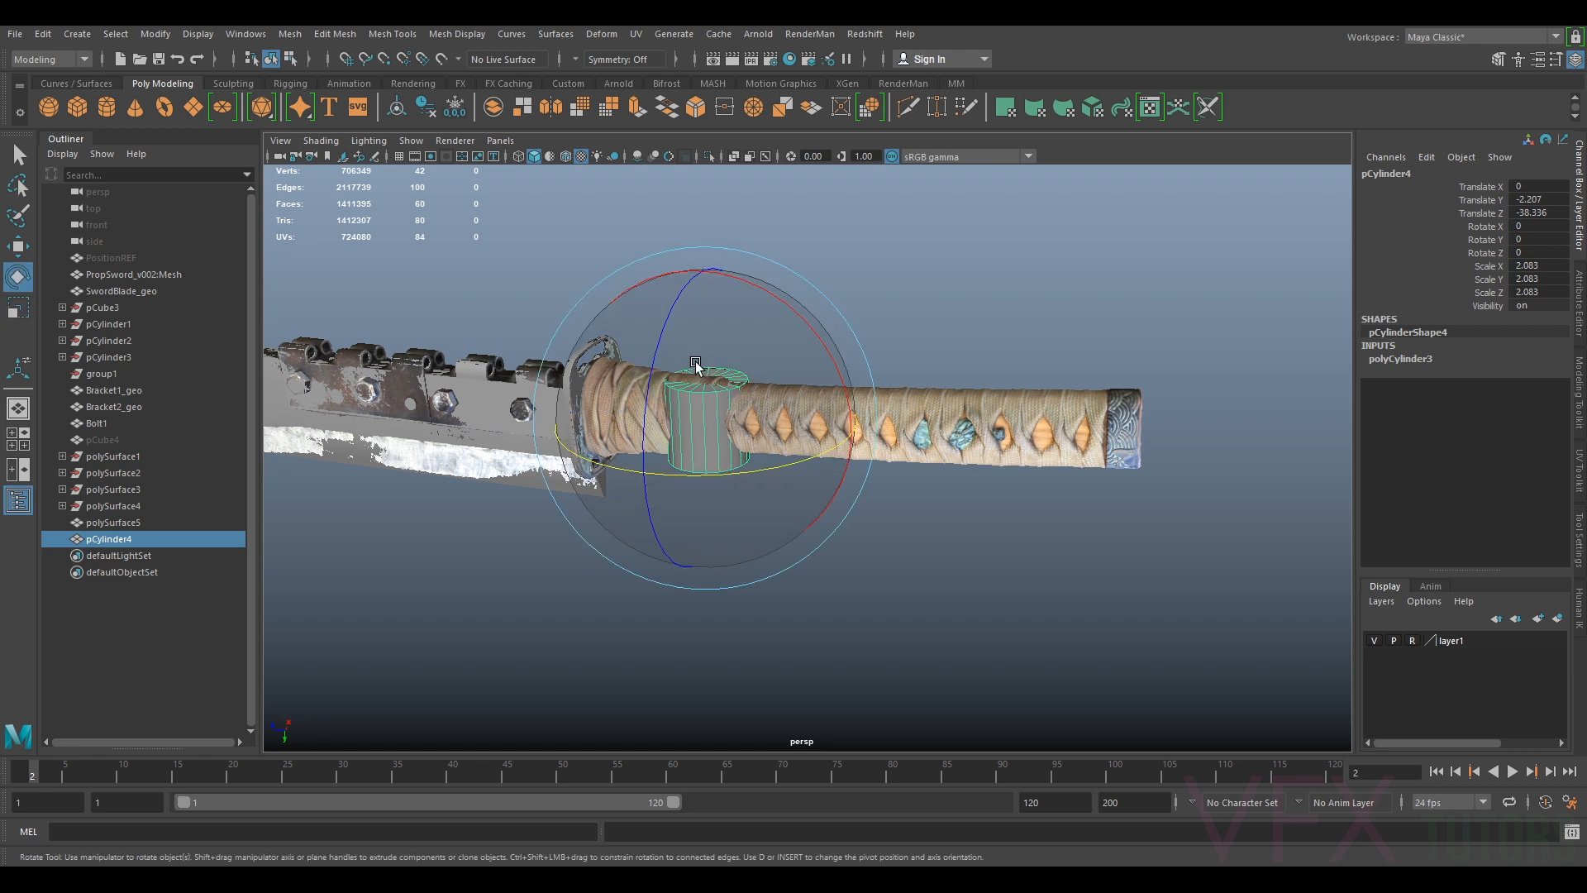
Rotate the cylinder 90 degrees in X to align with the handle and lower it to about -2.495 in Translate Y
{"action": "left_click_drag", "start_coordinate": [767, 299], "coordinate": [869, 481]}
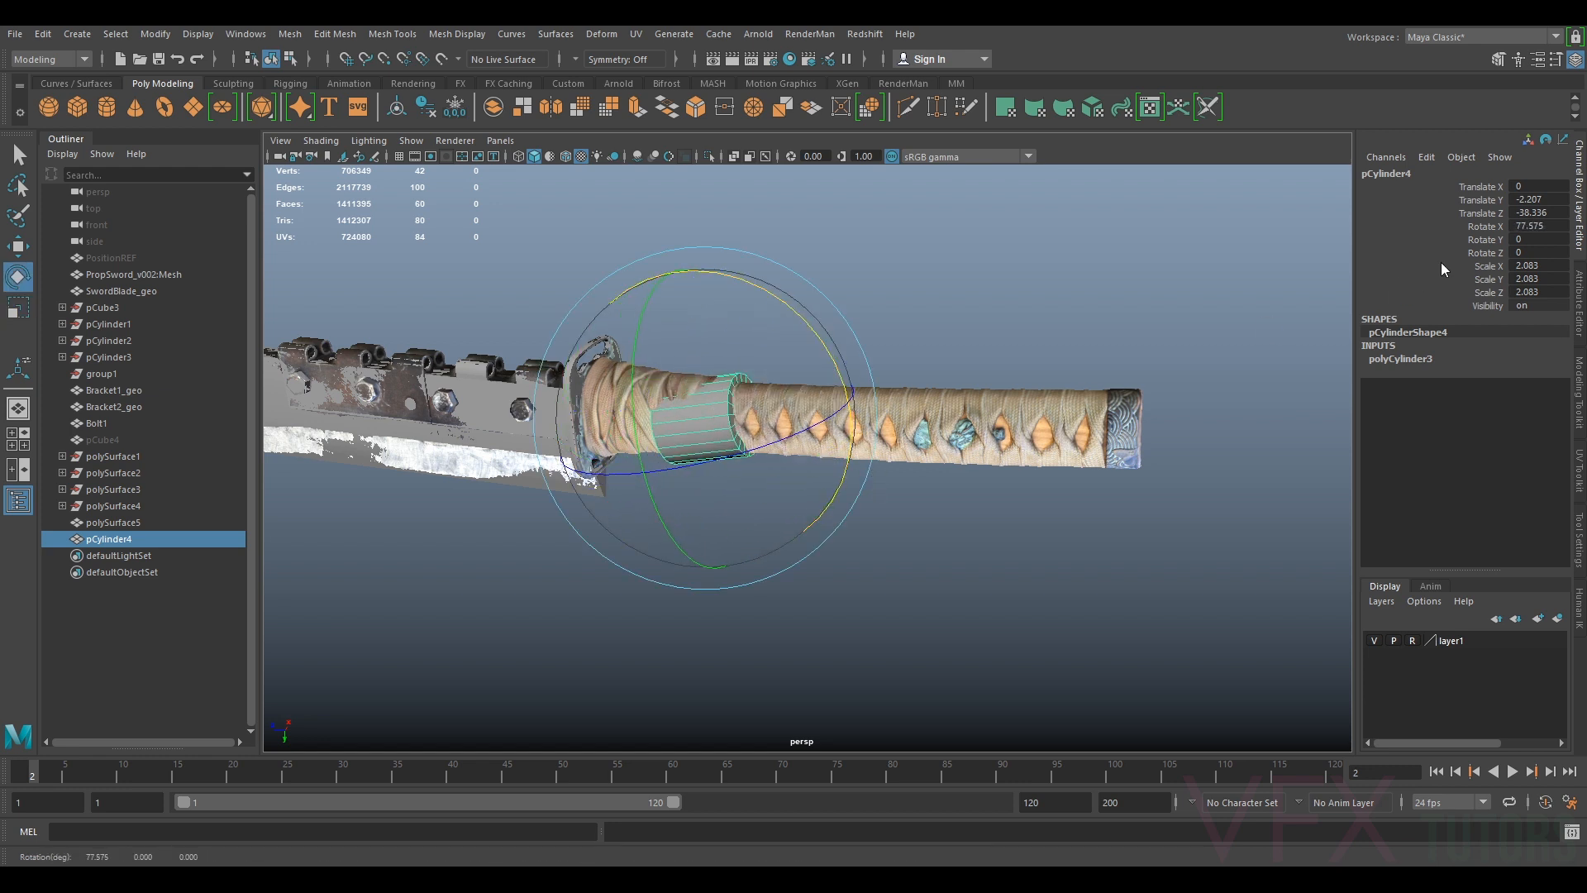
{"action": "double_click", "coordinate": [1533, 227]}
{"action": "type", "text": "90"}
{"action": "key", "text": "Return"}
{"action": "scroll", "coordinate": [723, 372], "scroll_direction": "up", "scroll_amount": 3}
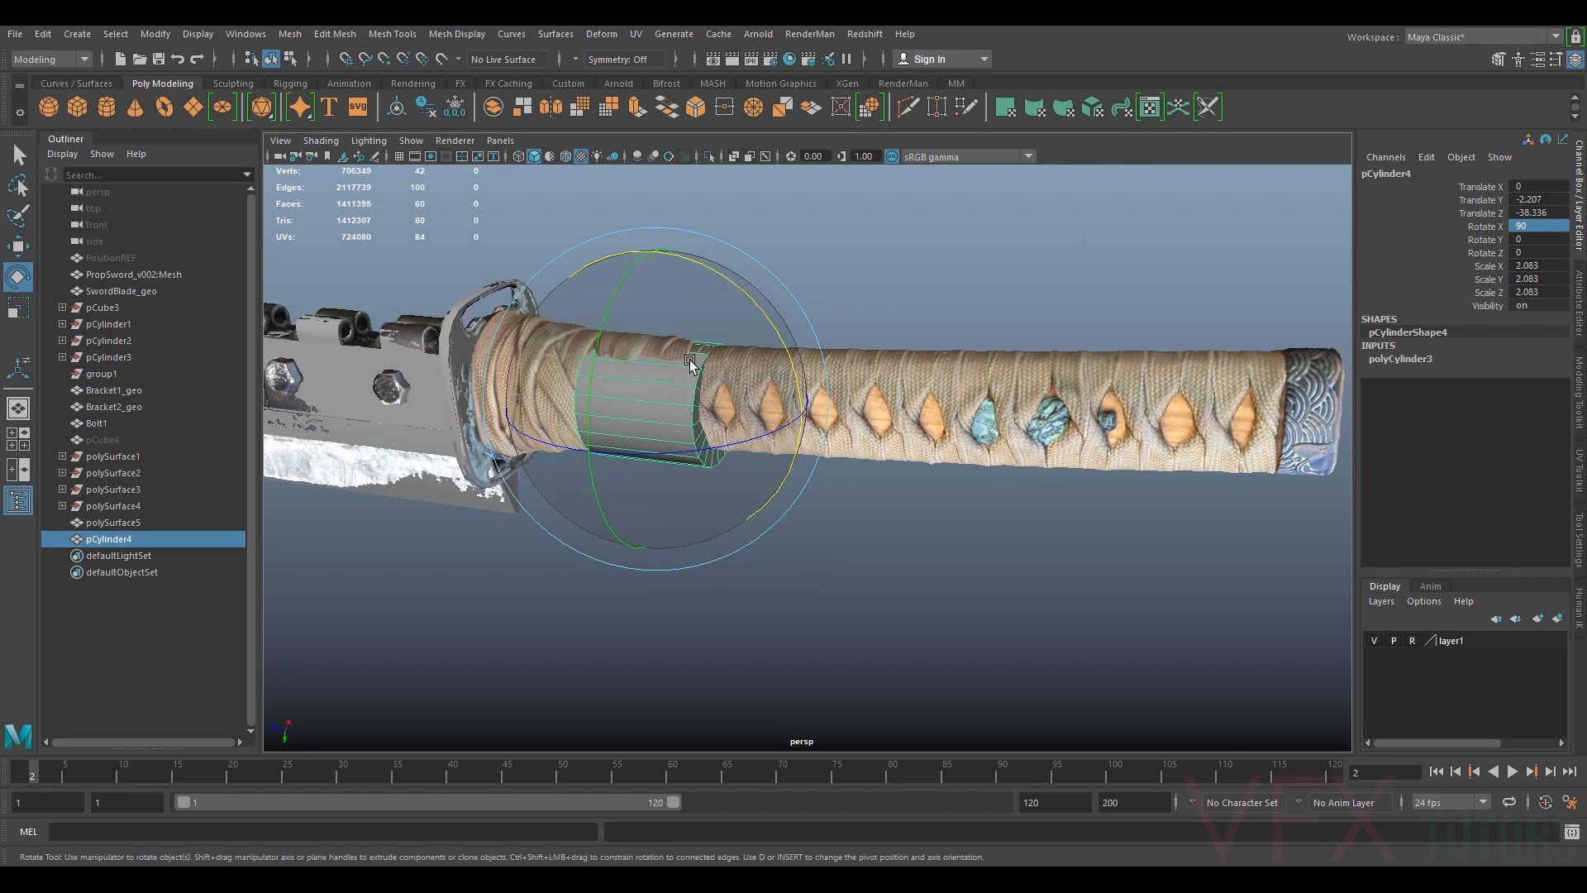
{"action": "middle_click_drag", "start_coordinate": [666, 351], "coordinate": [781, 409], "text": "alt"}
{"action": "scroll", "coordinate": [782, 411], "scroll_direction": "up", "scroll_amount": 2}
{"action": "key", "text": "w"}
{"action": "left_click_drag", "start_coordinate": [783, 412], "coordinate": [784, 419]}
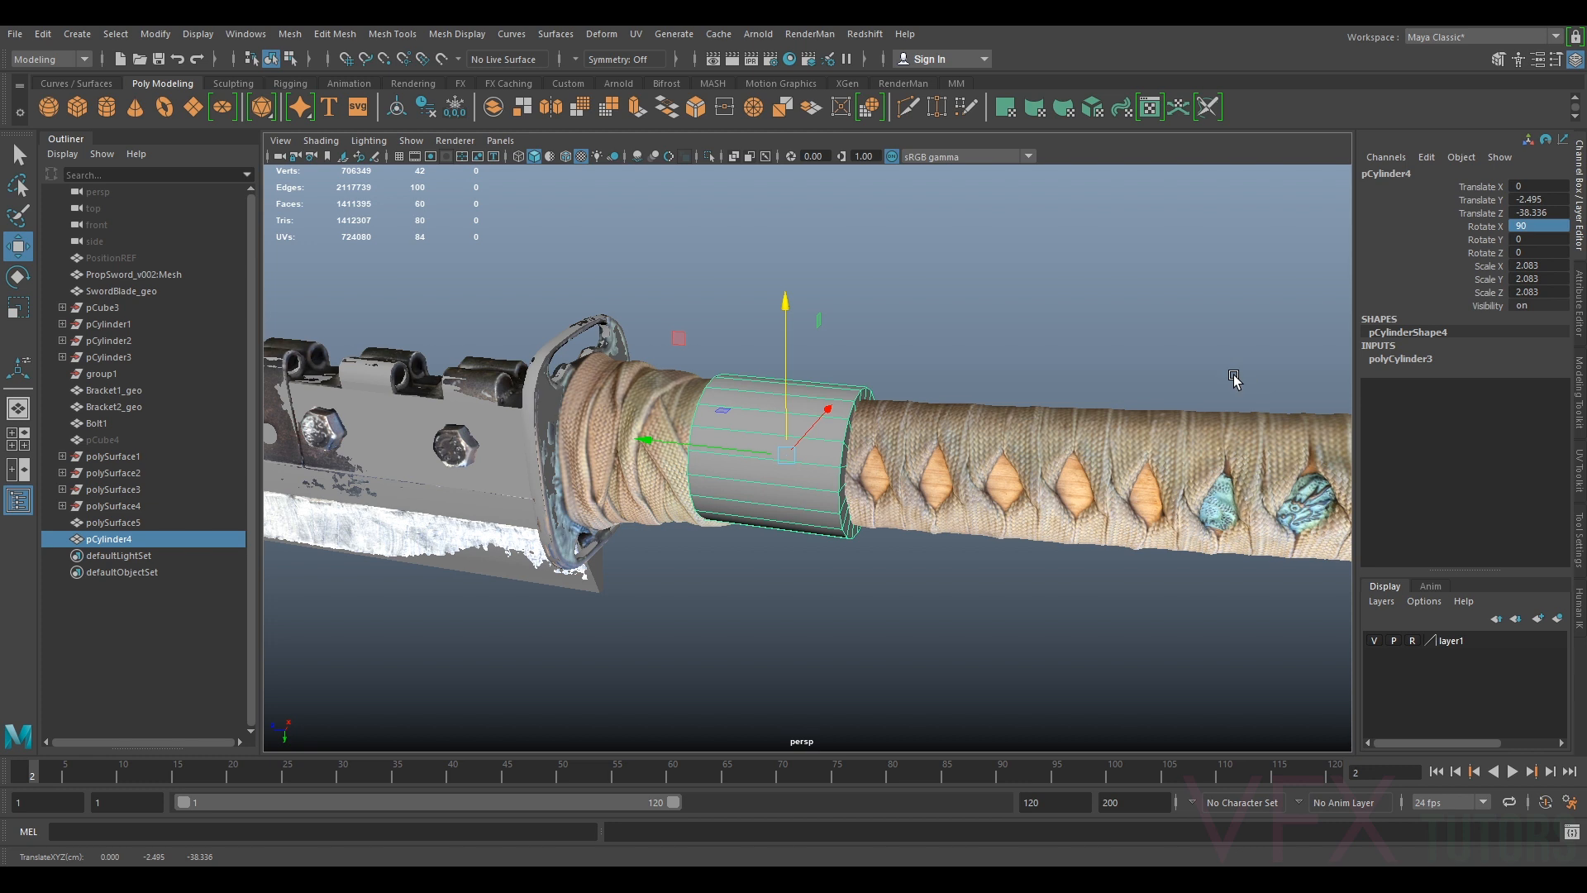
Reduce the cylinder's axis subdivisions to 10
{"action": "left_click", "coordinate": [1579, 388]}
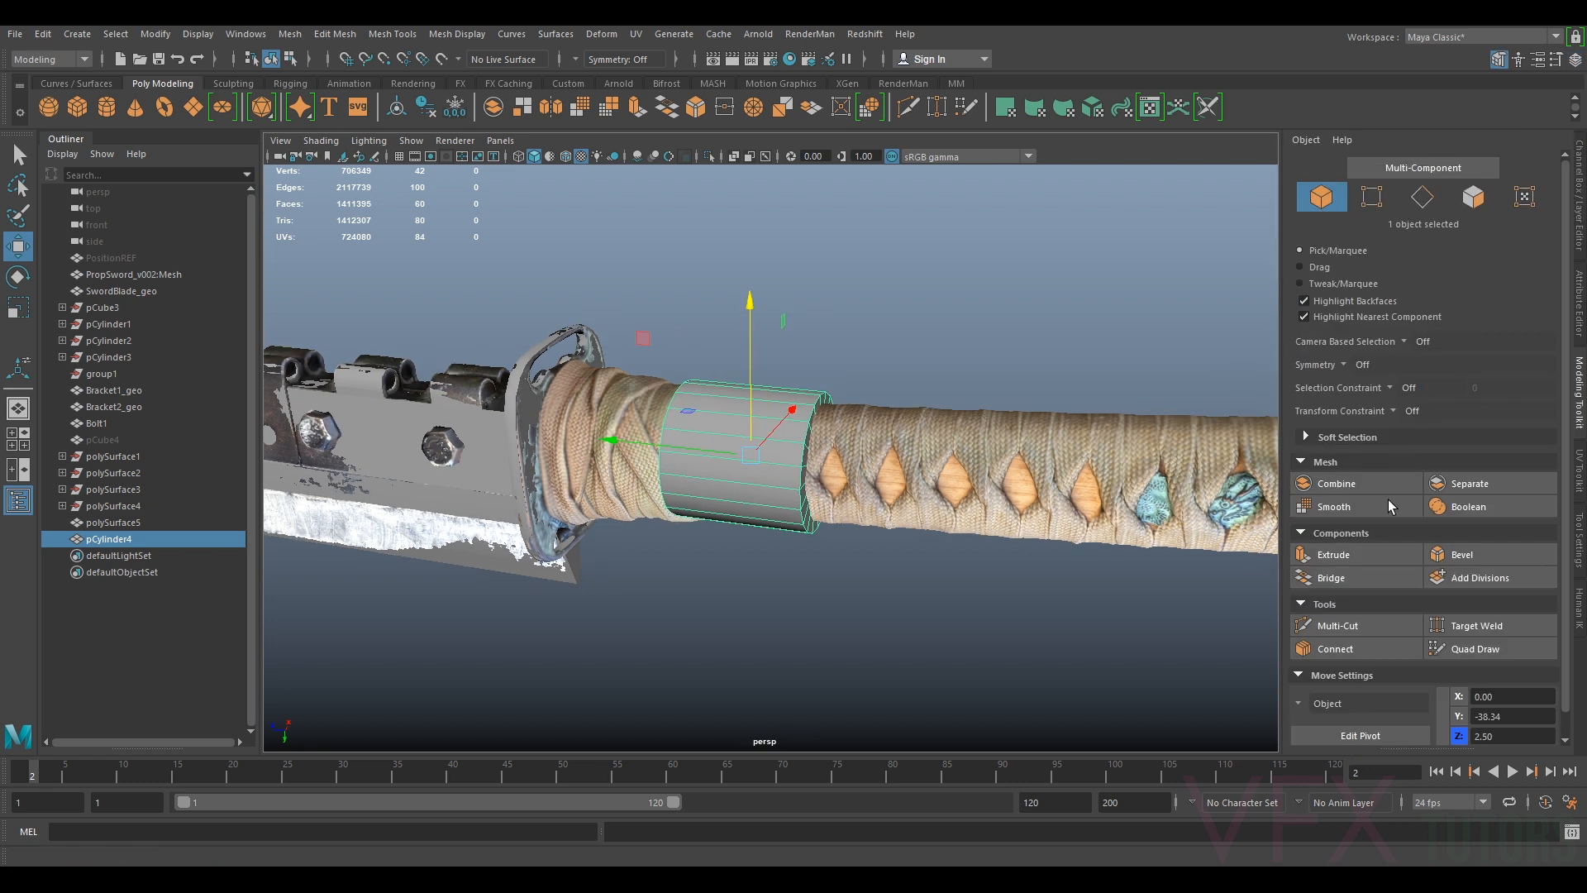
{"action": "left_click", "coordinate": [1578, 311]}
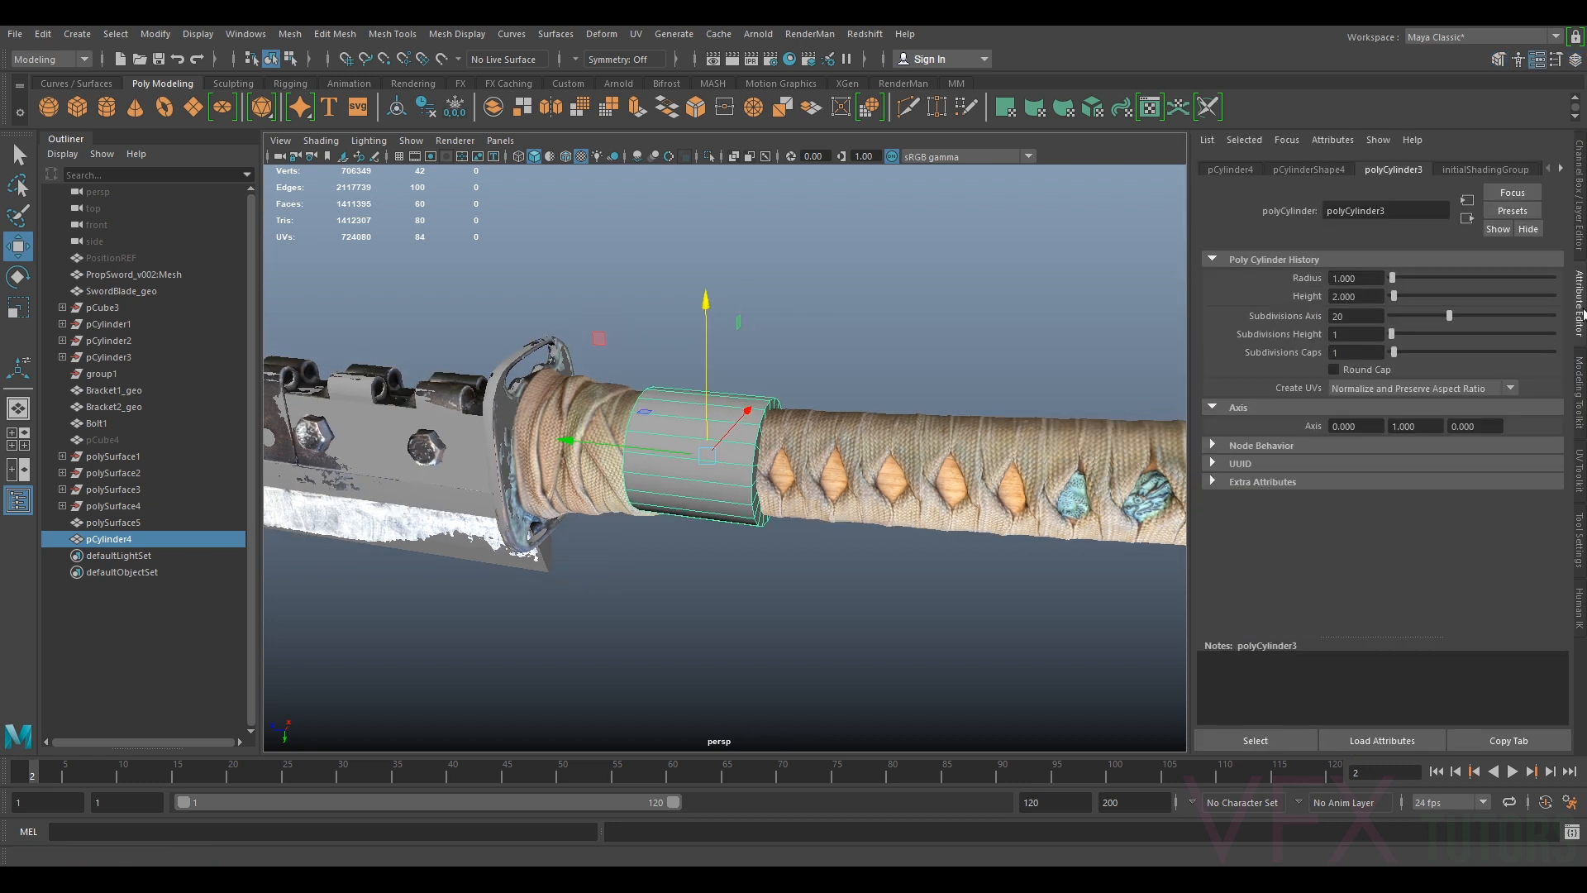
{"action": "left_click_drag", "start_coordinate": [1448, 315], "coordinate": [1415, 315]}
Stretch the cylinder along its length and position it to run from the guard towards the pommel
{"action": "left_click_drag", "start_coordinate": [832, 492], "coordinate": [826, 513], "text": "alt"}
{"action": "key", "text": "r"}
{"action": "scroll", "coordinate": [825, 507], "scroll_direction": "down", "scroll_amount": 3}
{"action": "left_click_drag", "start_coordinate": [585, 468], "coordinate": [36, 566]}
{"action": "key", "text": "ctrl+z"}
{"action": "left_click_drag", "start_coordinate": [665, 462], "coordinate": [843, 477]}
{"action": "key", "text": "w"}
{"action": "scroll", "coordinate": [904, 450], "scroll_direction": "up", "scroll_amount": 4}
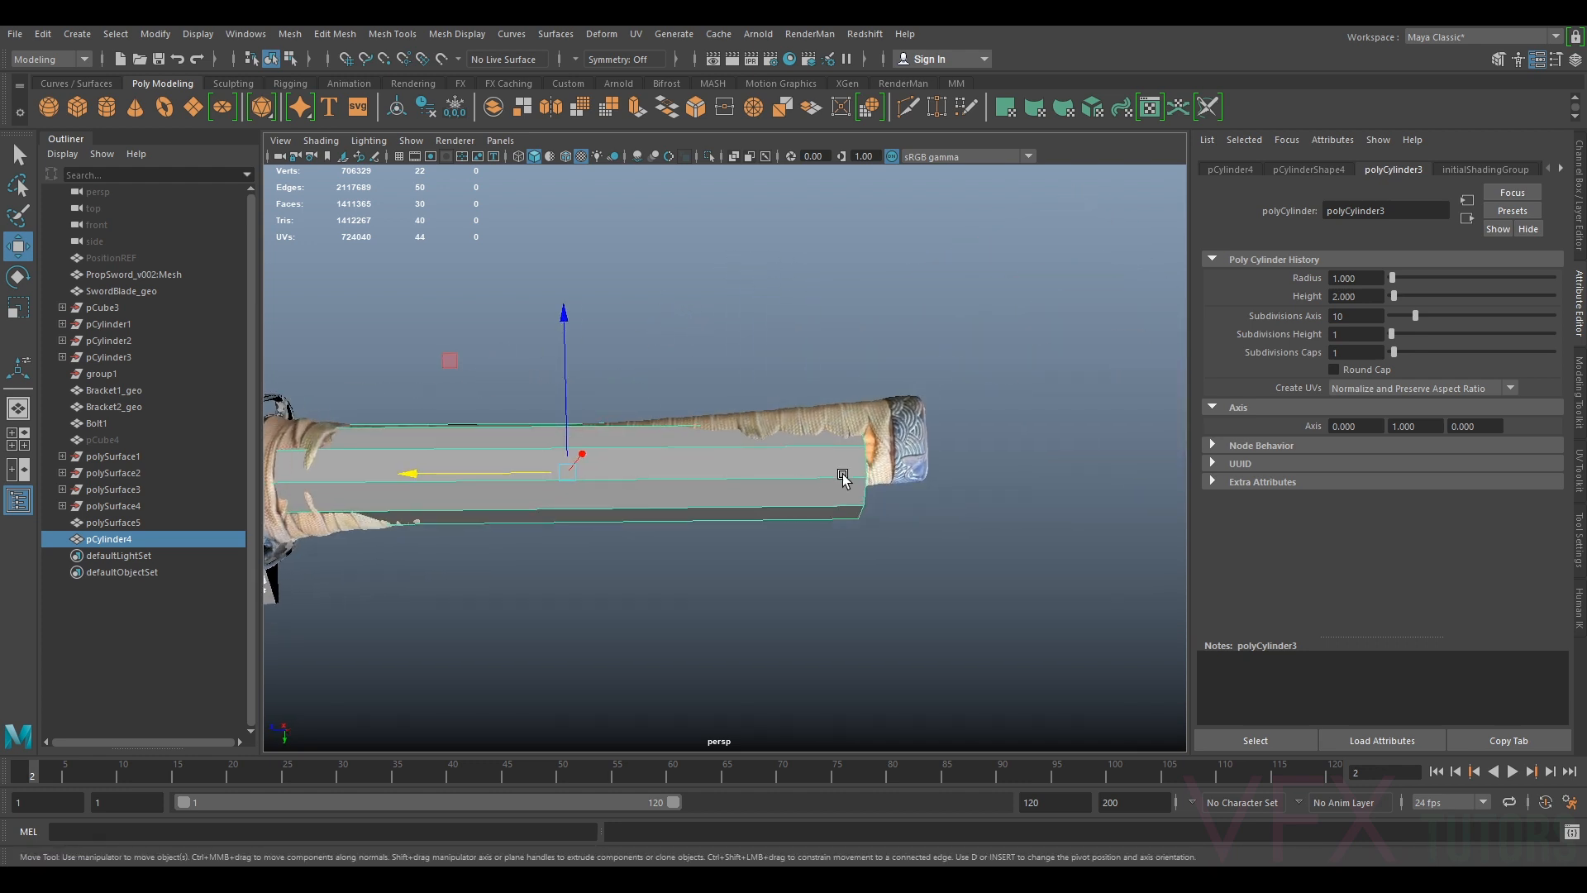
Adjust the stretched cylinder's width and alignment against the sculpted handle
{"action": "left_click_drag", "start_coordinate": [959, 357], "coordinate": [847, 381], "text": "alt"}
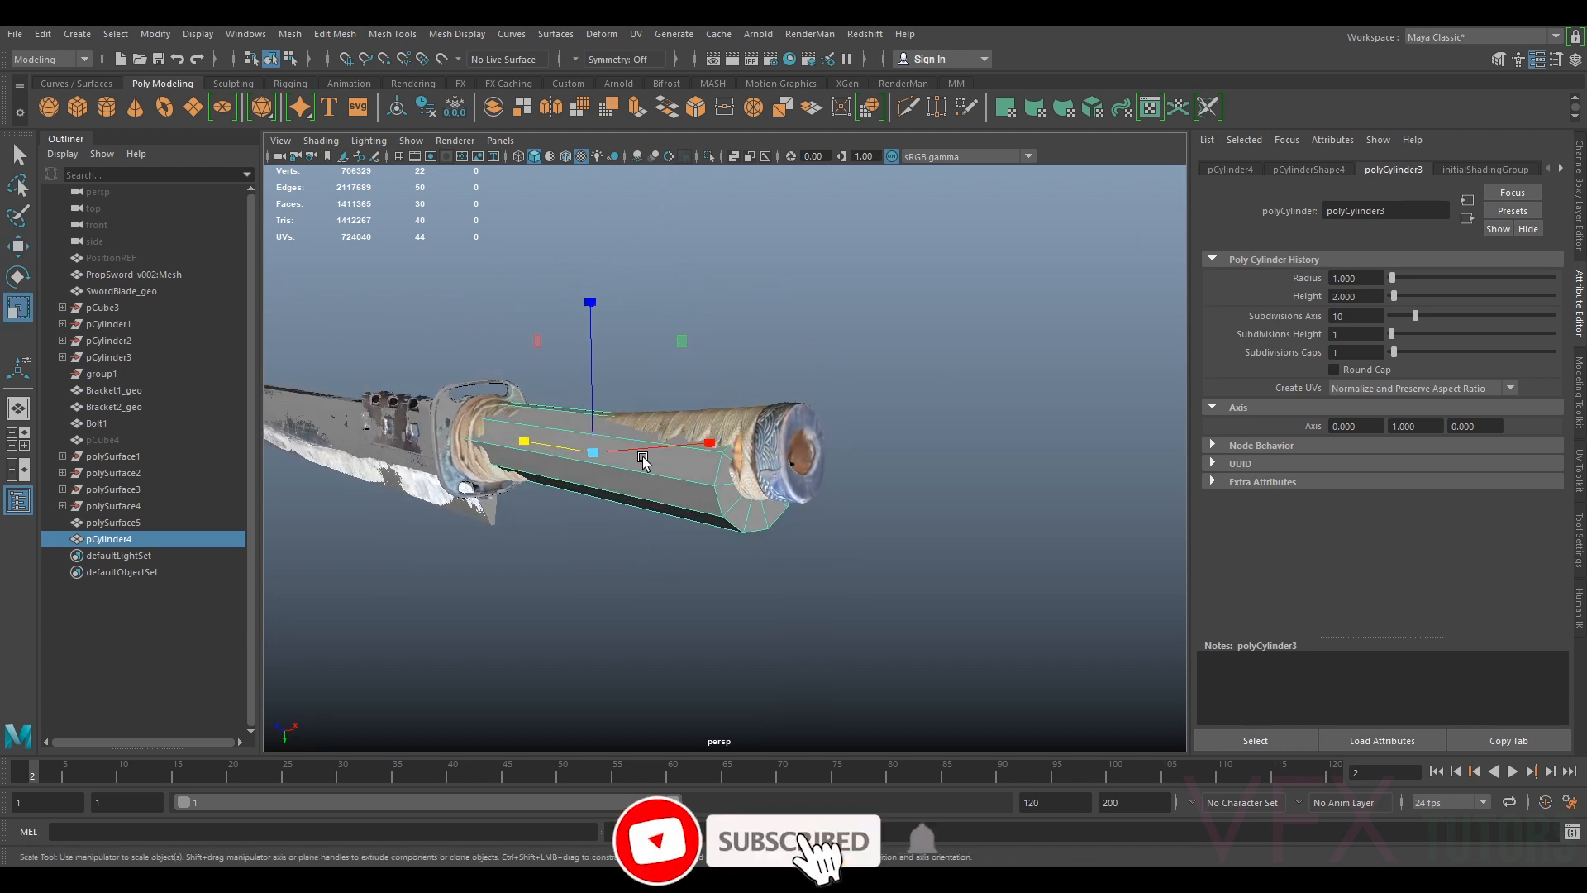
{"action": "key", "text": "r"}
{"action": "left_click_drag", "start_coordinate": [637, 447], "coordinate": [837, 436]}
{"action": "key", "text": "w"}
{"action": "key", "text": "e"}
{"action": "left_click_drag", "start_coordinate": [981, 389], "coordinate": [959, 389]}
{"action": "key", "text": "r"}
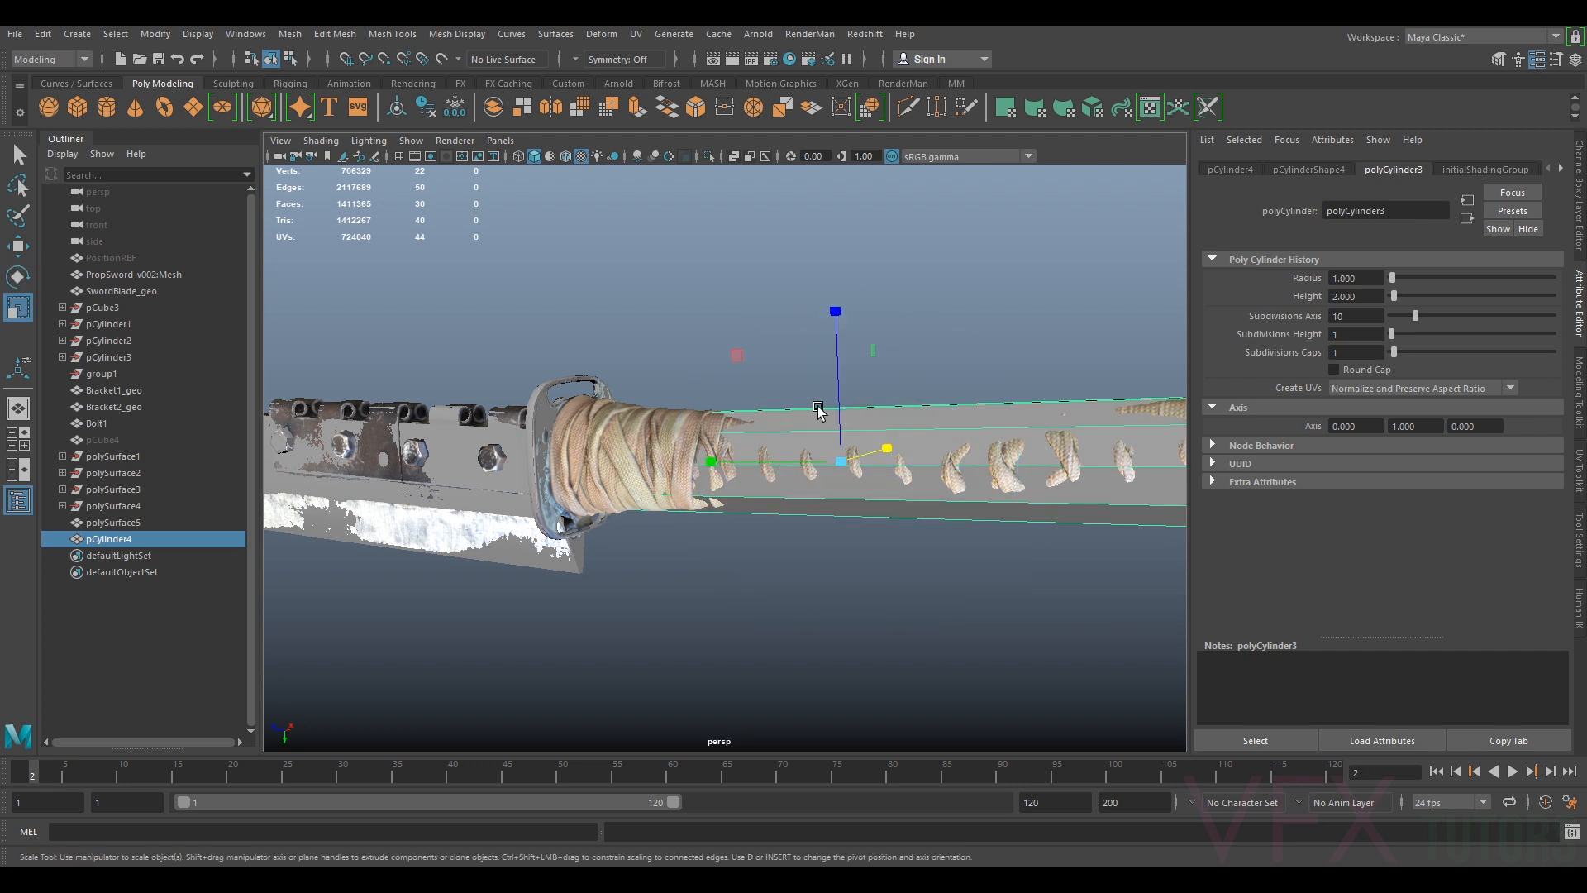
Fit the cylinder's cross-section to the handle, scaling it to about 1.51 in X and 1.87 in Z
{"action": "left_click_drag", "start_coordinate": [842, 395], "coordinate": [834, 446]}
{"action": "key", "text": "w"}
{"action": "key", "text": "r"}
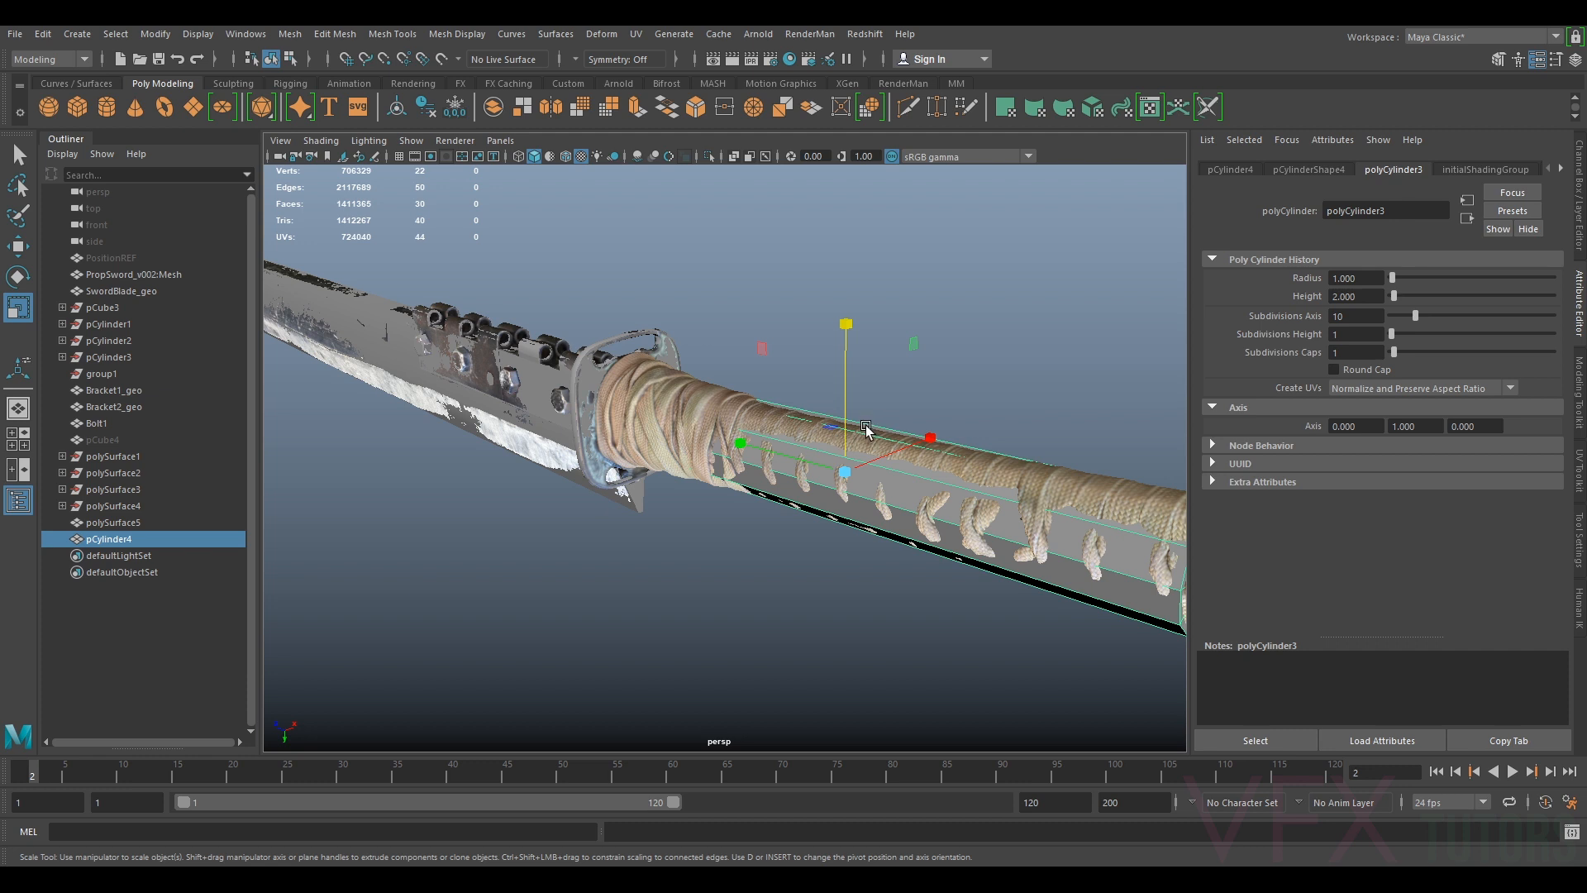
{"action": "left_click_drag", "start_coordinate": [801, 482], "coordinate": [903, 518], "text": "alt"}
{"action": "key", "text": "w"}
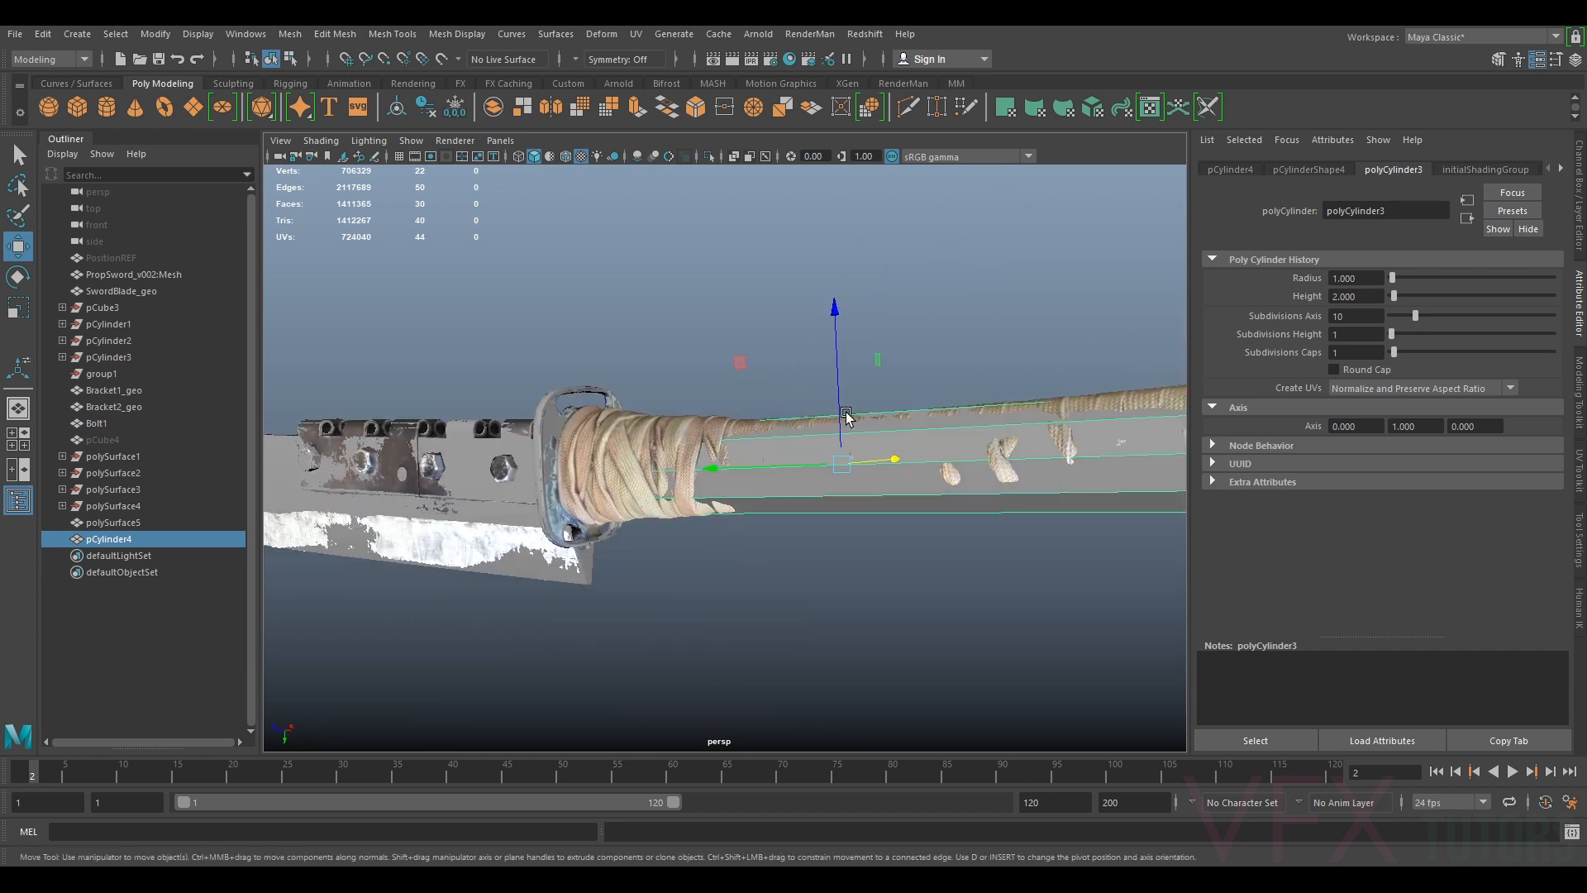
{"action": "left_click_drag", "start_coordinate": [846, 416], "coordinate": [791, 506], "text": "alt"}
{"action": "key", "text": "r"}
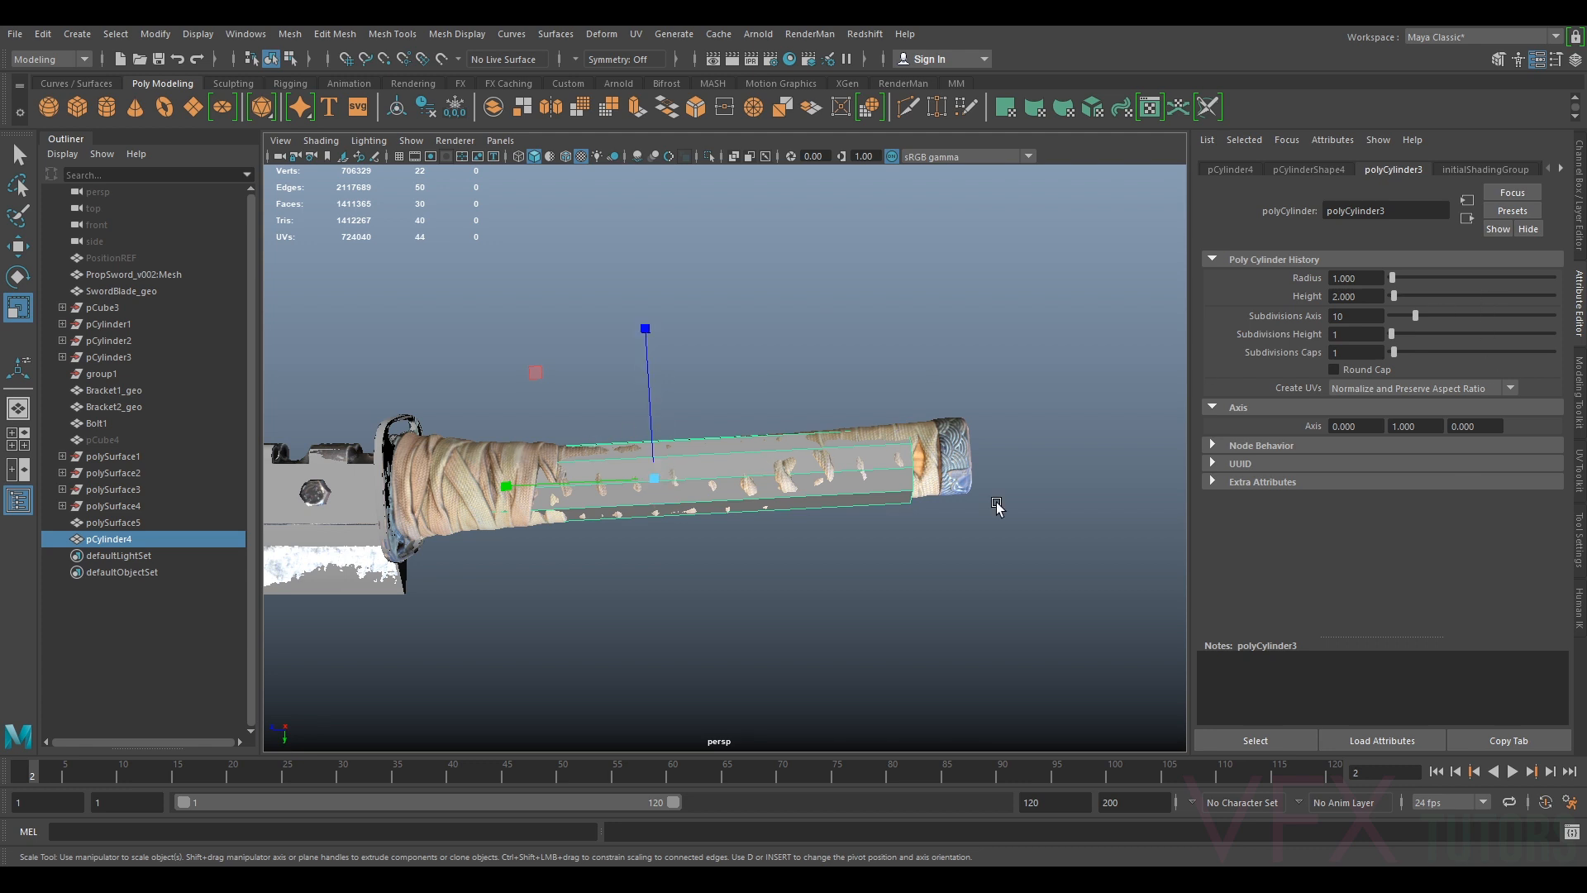
Insert an edge loop around the middle of the handle cylinder with Multi-Cut
{"action": "left_click", "coordinate": [1576, 385]}
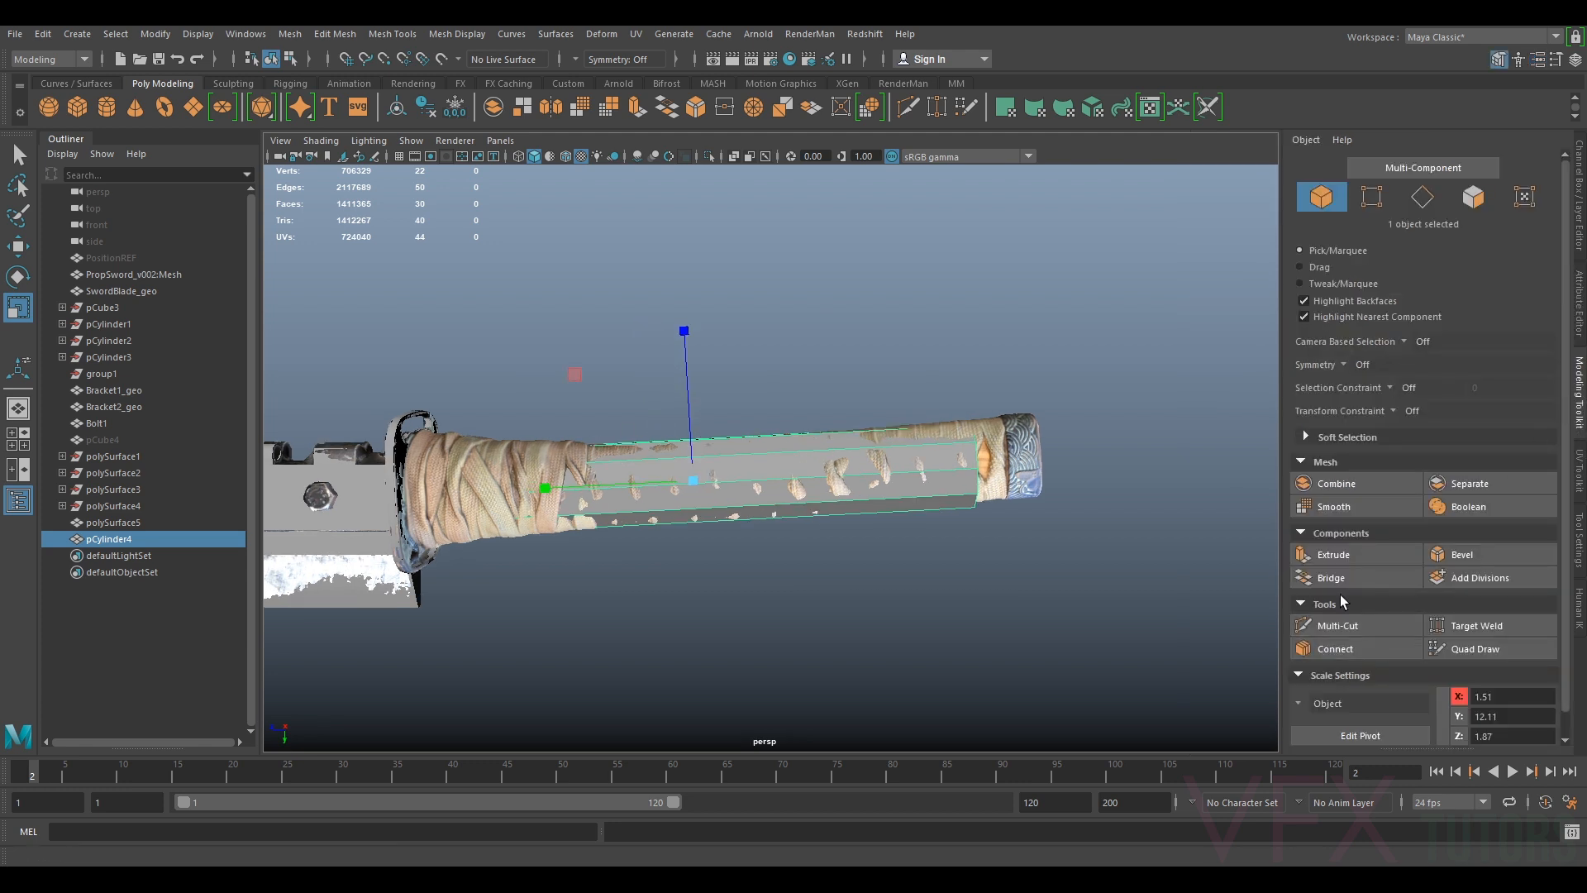
{"action": "left_click", "coordinate": [1343, 625]}
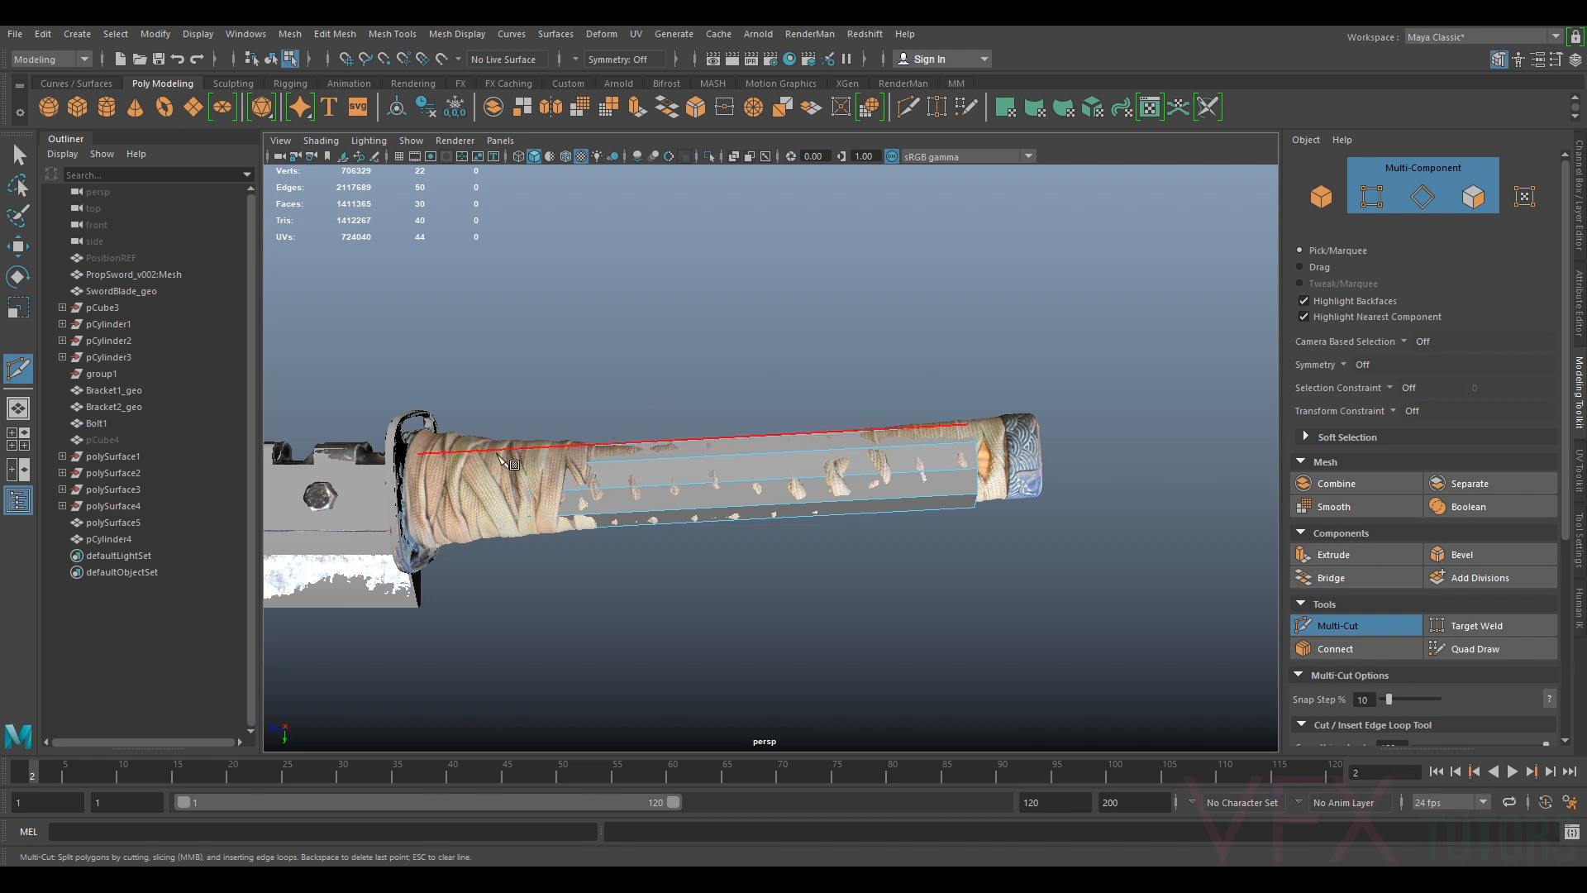
{"action": "left_click", "coordinate": [684, 484], "text": "ctrl"}
{"action": "left_click", "coordinate": [1316, 625]}
Select the cylinder's pommel-end vertices and move them to where the wrapping meets the pommel
{"action": "left_click", "coordinate": [1380, 200]}
{"action": "middle_click_drag", "start_coordinate": [1060, 275], "coordinate": [939, 293], "text": "alt"}
{"action": "left_click_drag", "start_coordinate": [940, 373], "coordinate": [797, 603]}
{"action": "key", "text": "w"}
{"action": "left_click_drag", "start_coordinate": [814, 488], "coordinate": [876, 548]}
{"action": "key", "text": "f"}
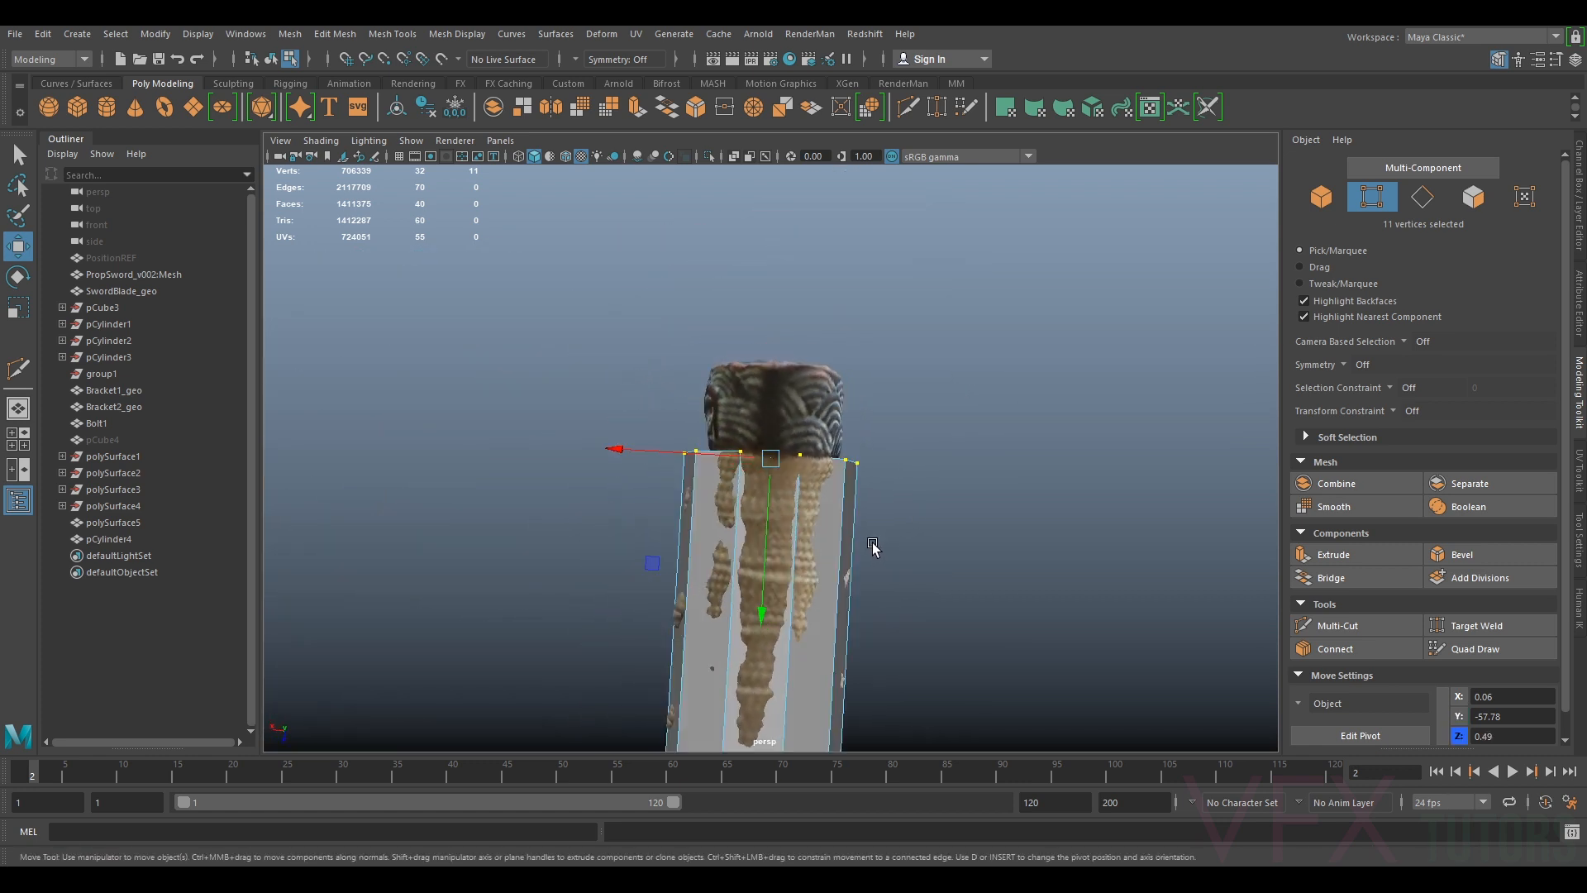
{"action": "key", "text": "r"}
{"action": "left_click_drag", "start_coordinate": [621, 447], "coordinate": [637, 450]}
{"action": "key", "text": "ctrl+z"}
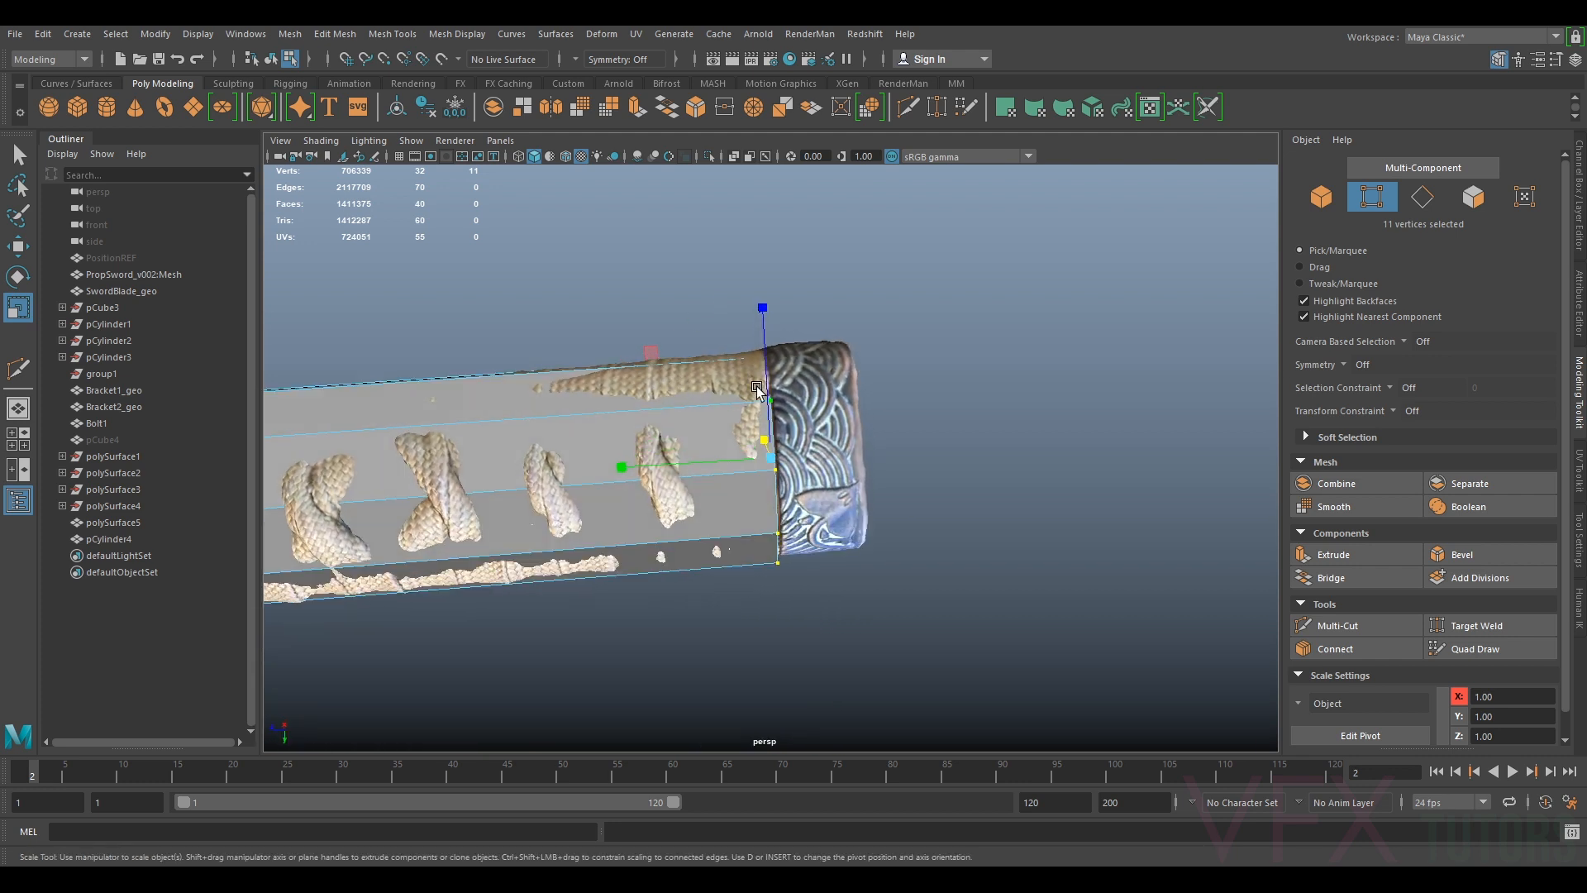
Fine-tune the pommel-end vertices to about -57.84 in Y and 0.56 in Z so they meet the pommel's edge
{"action": "key", "text": "w"}
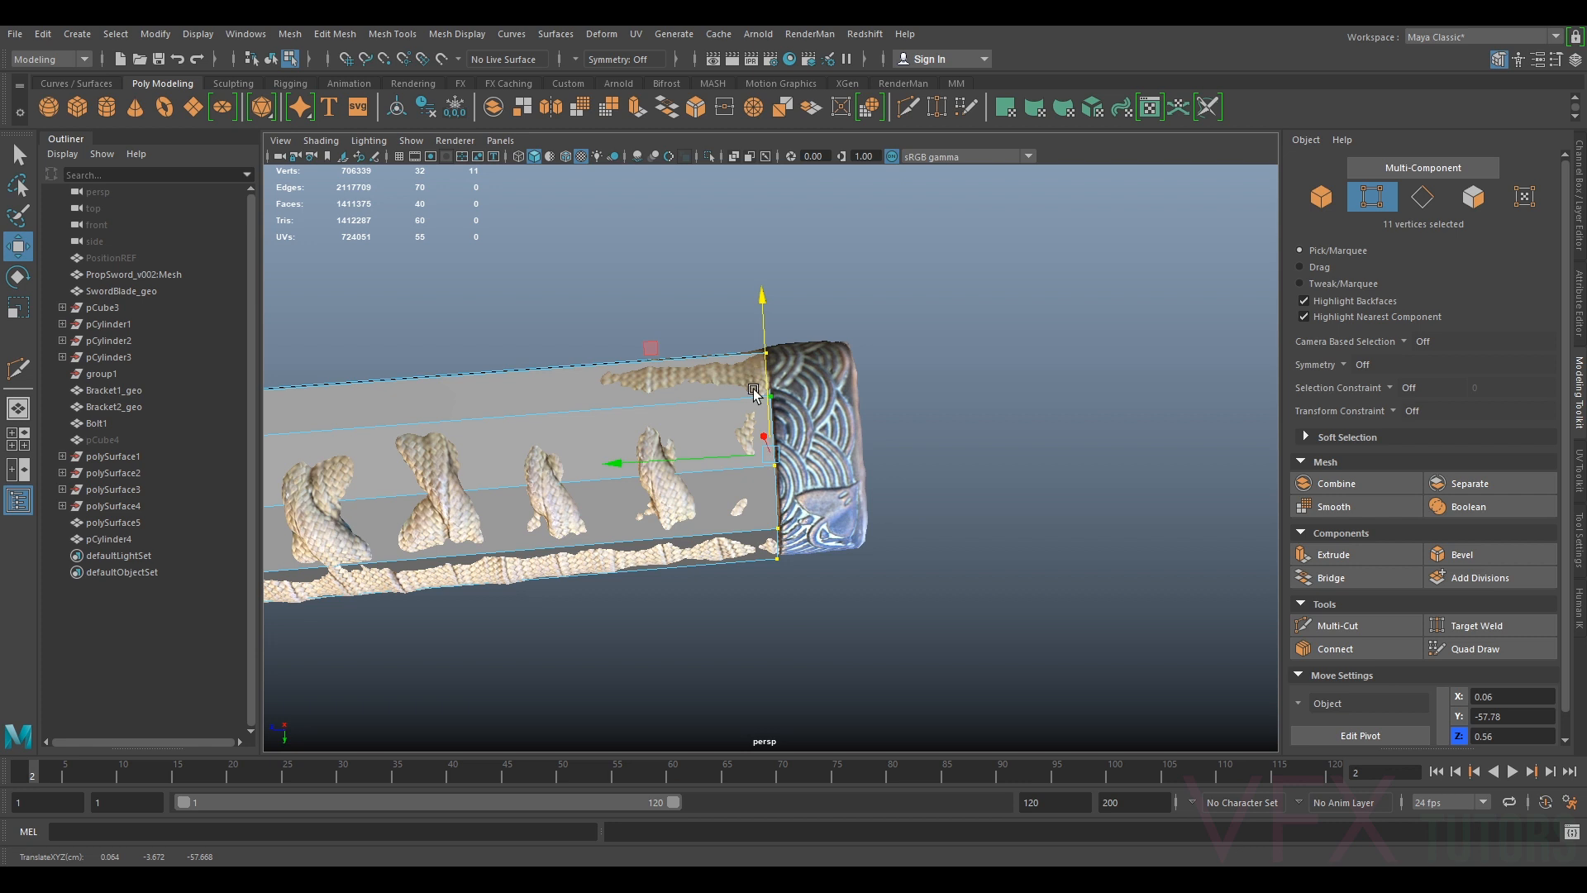
{"action": "left_click_drag", "start_coordinate": [729, 460], "coordinate": [748, 433]}
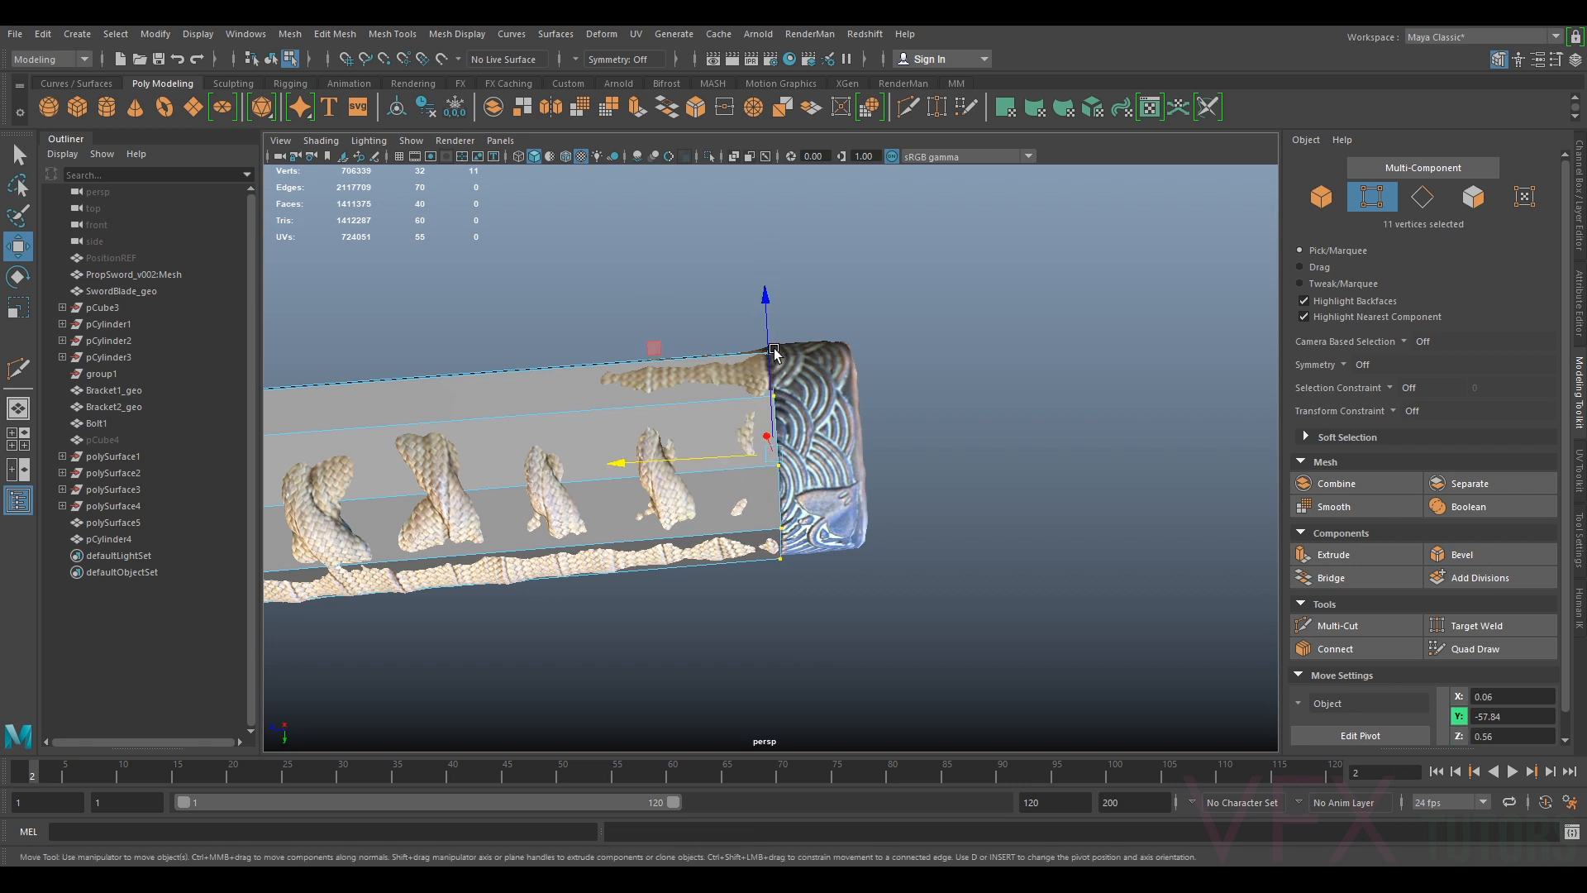
{"action": "left_click_drag", "start_coordinate": [773, 353], "coordinate": [770, 356]}
Select the cylinder's guard-end vertices, enlarge the end and move it towards the guard
{"action": "right_click_drag", "start_coordinate": [761, 360], "coordinate": [634, 423], "text": "alt"}
{"action": "middle_click_drag", "start_coordinate": [634, 423], "coordinate": [1027, 398], "text": "alt"}
{"action": "right_click_drag", "start_coordinate": [1027, 398], "coordinate": [545, 500], "text": "alt"}
{"action": "middle_click_drag", "start_coordinate": [545, 500], "coordinate": [802, 476], "text": "alt"}
{"action": "left_click_drag", "start_coordinate": [765, 358], "coordinate": [659, 588]}
{"action": "key", "text": "r"}
{"action": "left_click_drag", "start_coordinate": [724, 461], "coordinate": [632, 442]}
{"action": "key", "text": "w"}
{"action": "right_click_drag", "start_coordinate": [632, 442], "coordinate": [653, 438], "text": "alt"}
{"action": "left_click_drag", "start_coordinate": [562, 453], "coordinate": [601, 386]}
Scale the guard-end vertices vertically and shift them against the guard, to about -32.54 in Y
{"action": "key", "text": "r"}
{"action": "left_click_drag", "start_coordinate": [599, 319], "coordinate": [601, 352]}
{"action": "key", "text": "w"}
{"action": "key", "text": "r"}
{"action": "key", "text": "w"}
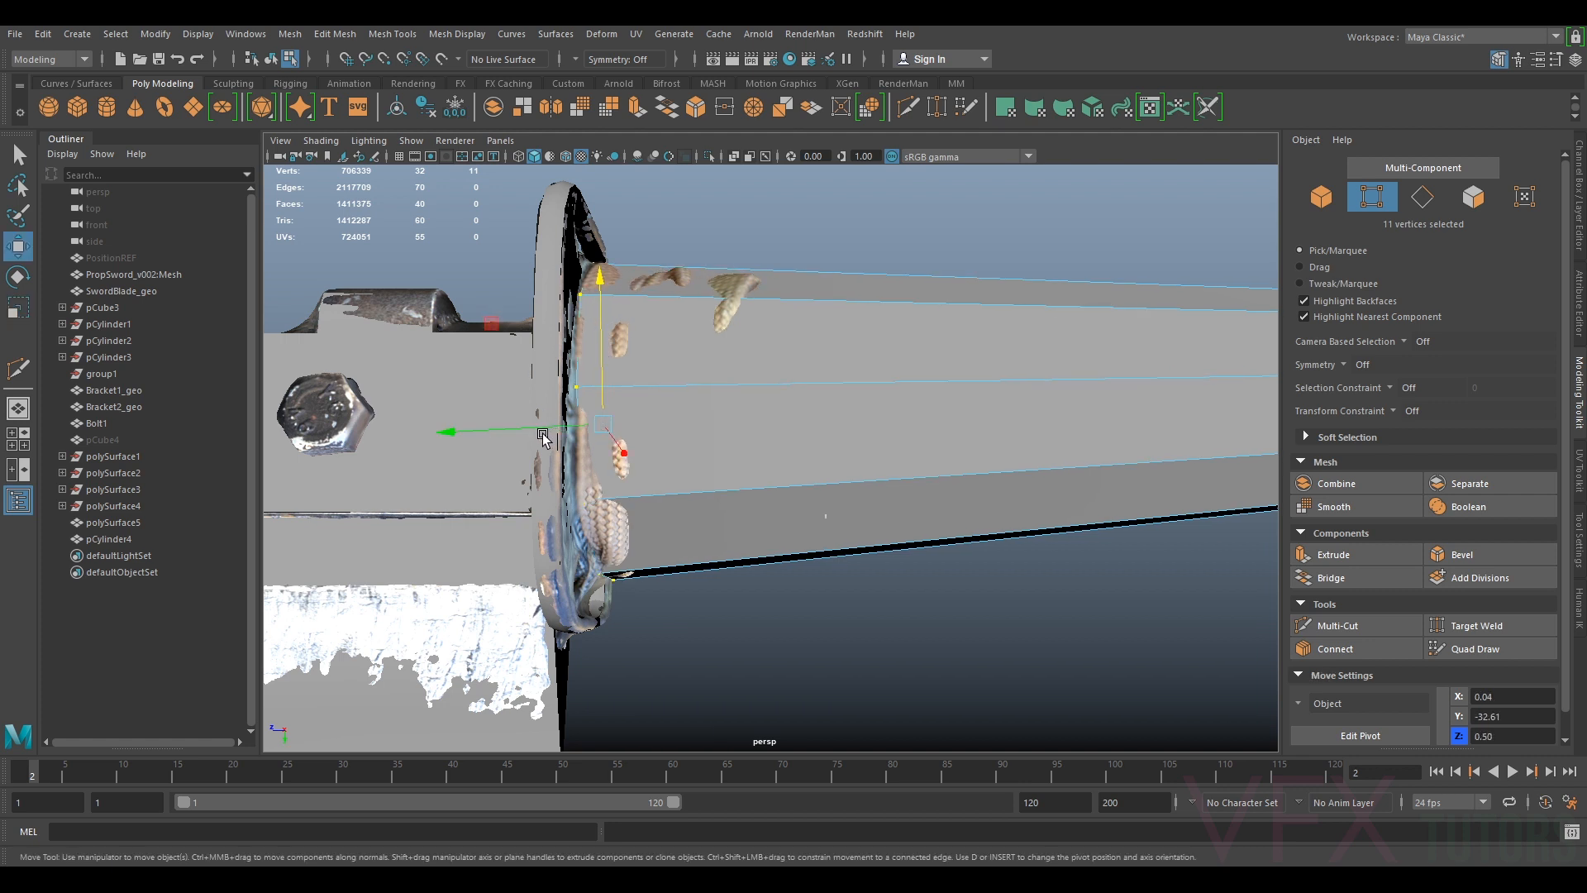
{"action": "left_click_drag", "start_coordinate": [543, 434], "coordinate": [689, 346]}
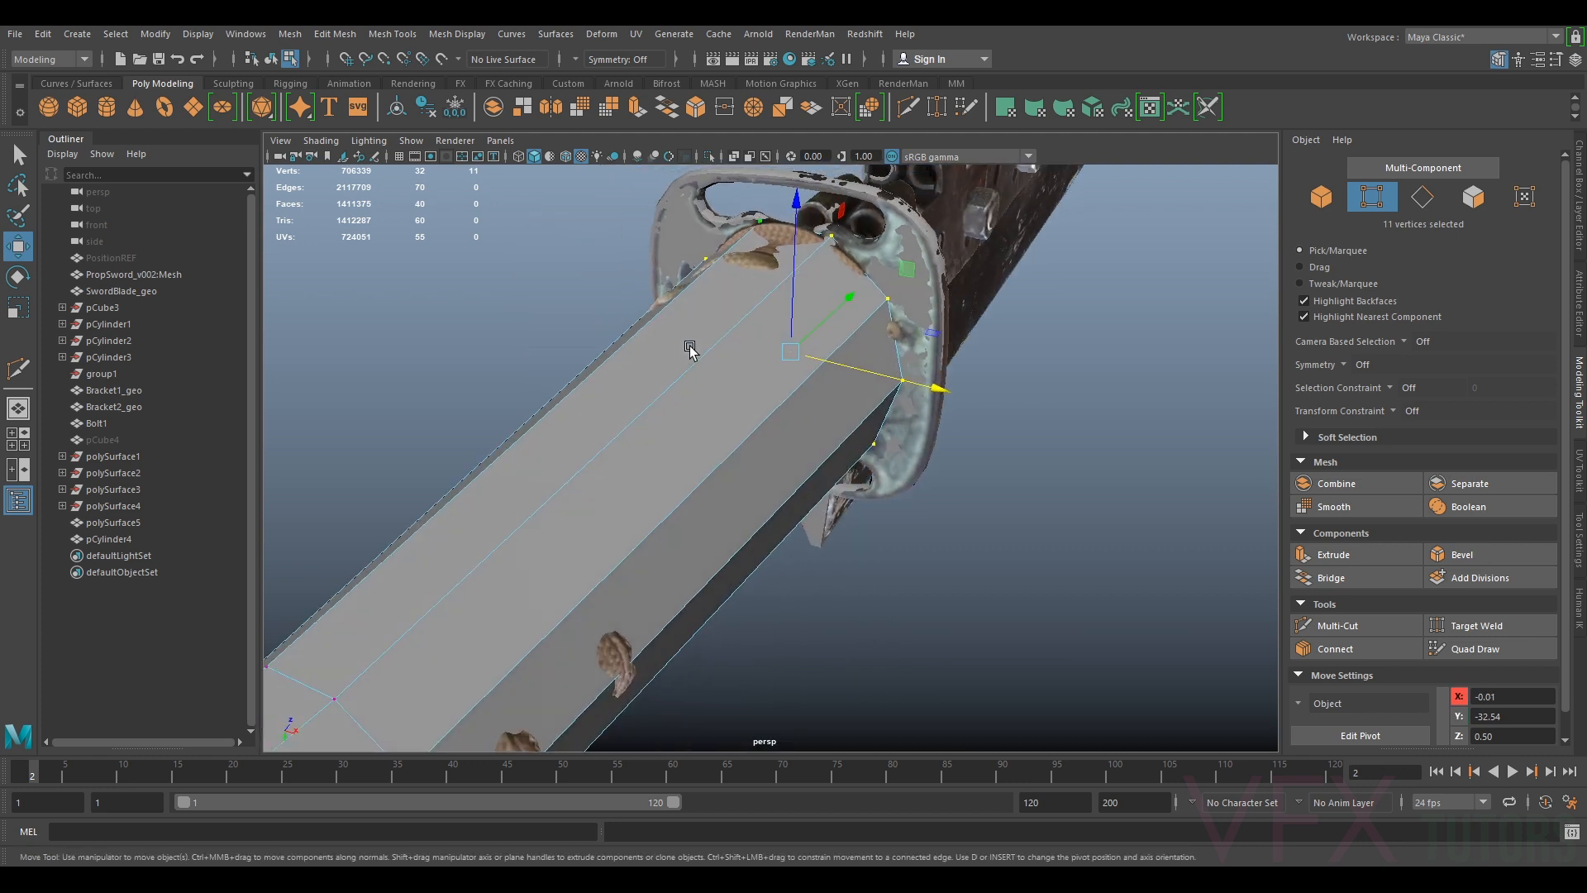
Adjust the guard end's width to the sculpted wrap and set its vertices' height to about 0.52 in Z
{"action": "key", "text": "r"}
{"action": "left_click_drag", "start_coordinate": [932, 386], "coordinate": [853, 388]}
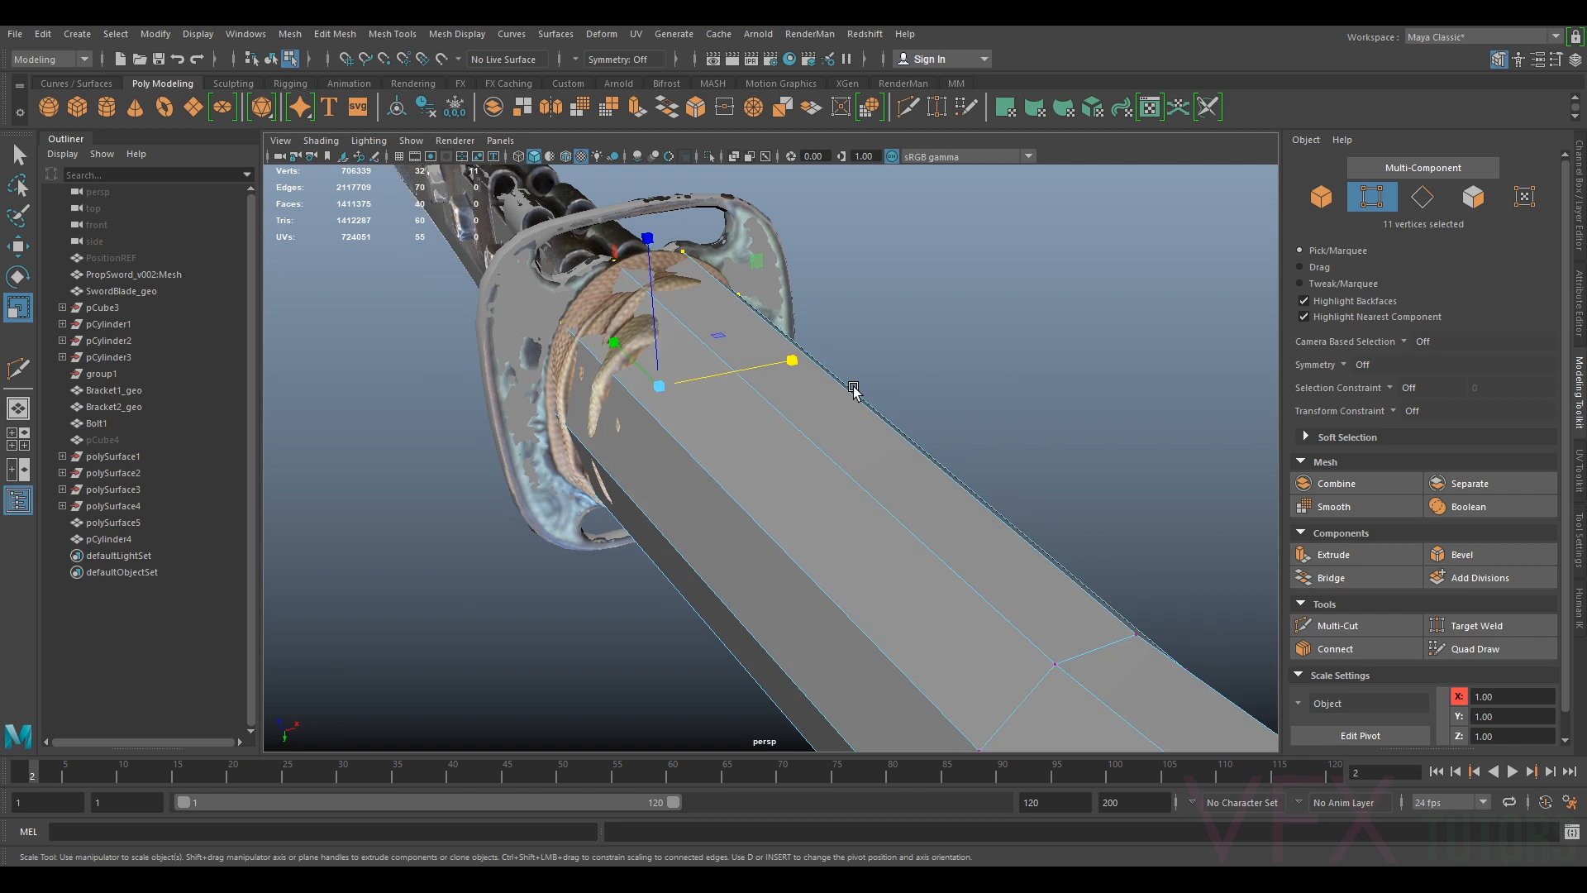
{"action": "left_click_drag", "start_coordinate": [737, 373], "coordinate": [703, 338], "text": "alt"}
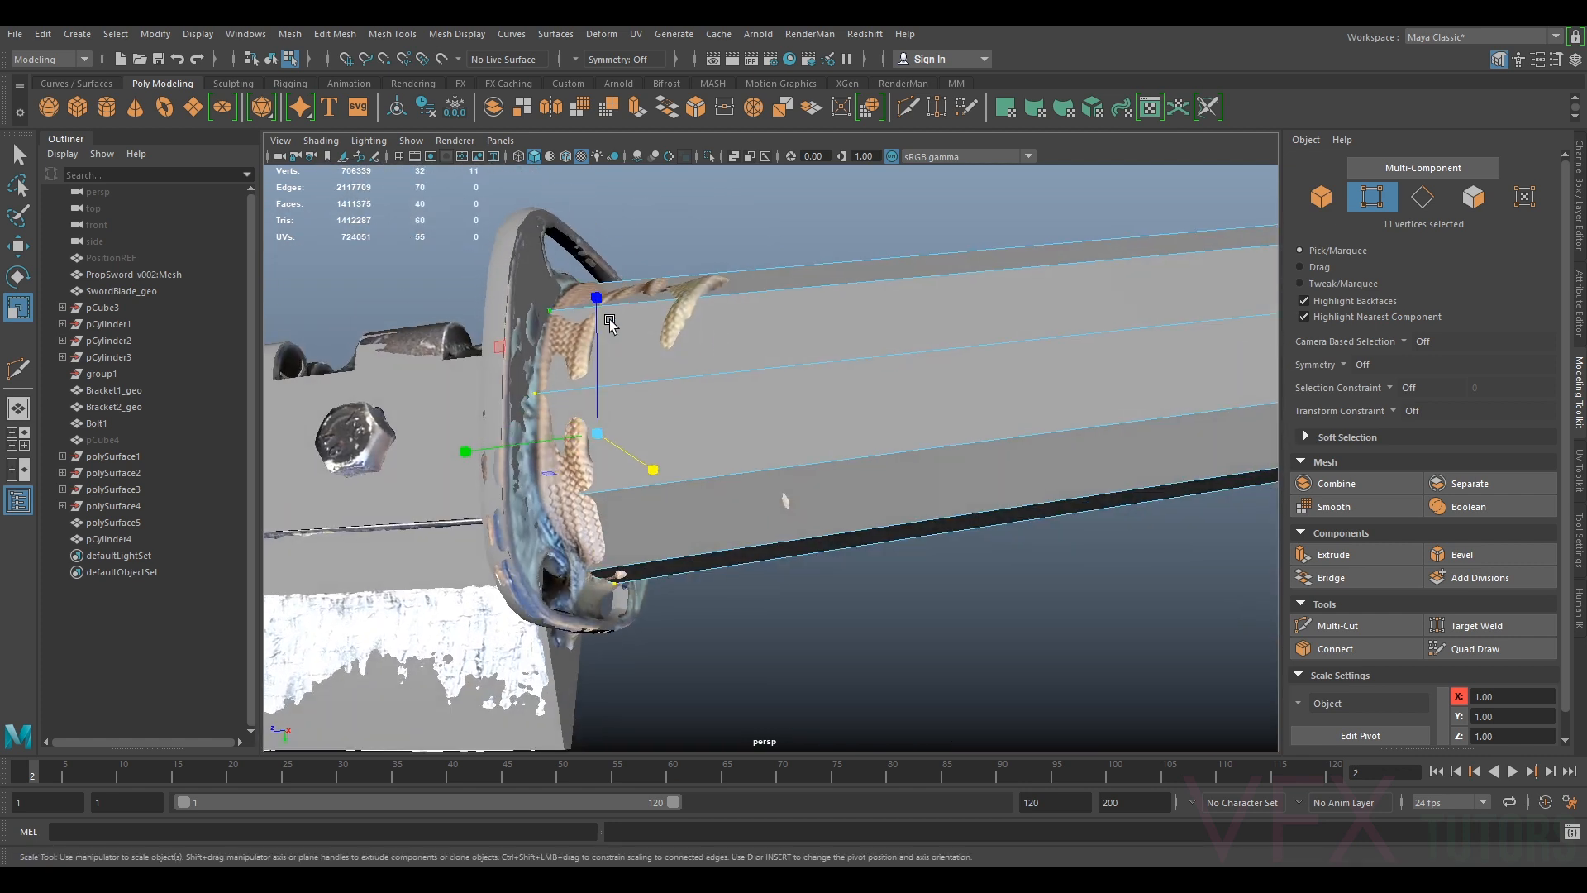
{"action": "key", "text": "w"}
{"action": "left_click_drag", "start_coordinate": [597, 332], "coordinate": [598, 338]}
{"action": "scroll", "coordinate": [600, 339], "scroll_direction": "down", "scroll_amount": 3}
{"action": "left_click_drag", "start_coordinate": [603, 340], "coordinate": [777, 430], "text": "alt"}
Insert two more edge loops, one between guard and middle and one between middle and pommel
{"action": "middle_click_drag", "start_coordinate": [909, 438], "coordinate": [788, 428], "text": "alt"}
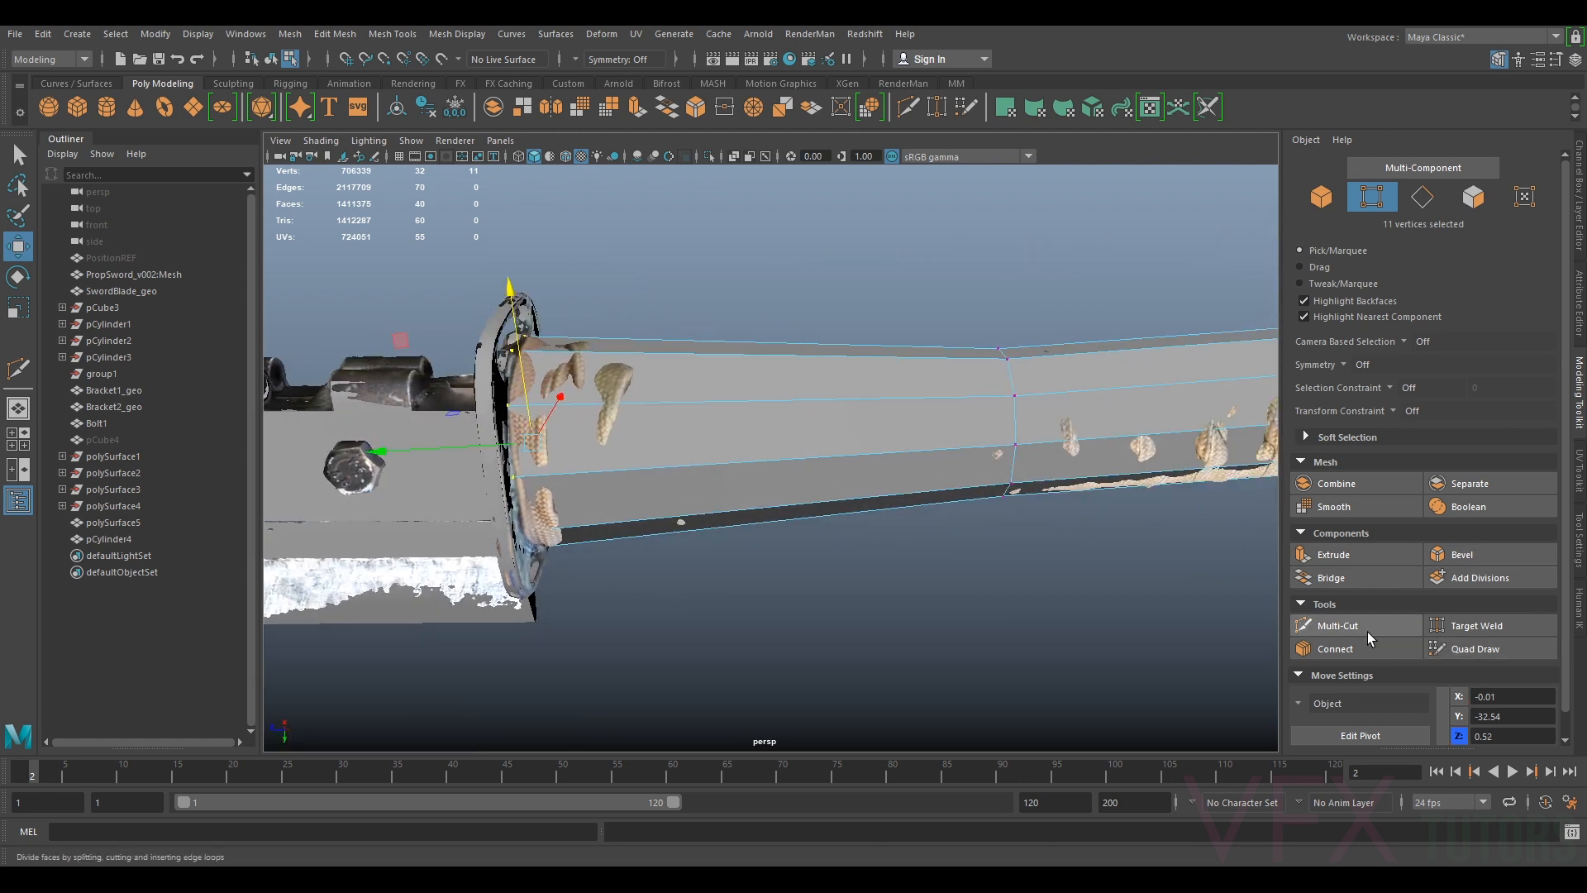
{"action": "left_click", "coordinate": [1339, 625]}
{"action": "left_click", "coordinate": [765, 460], "text": "ctrl"}
{"action": "middle_click_drag", "start_coordinate": [1198, 426], "coordinate": [888, 437], "text": "alt"}
{"action": "scroll", "coordinate": [889, 437], "scroll_direction": "down", "scroll_amount": 3}
{"action": "left_click", "coordinate": [981, 438], "text": "ctrl"}
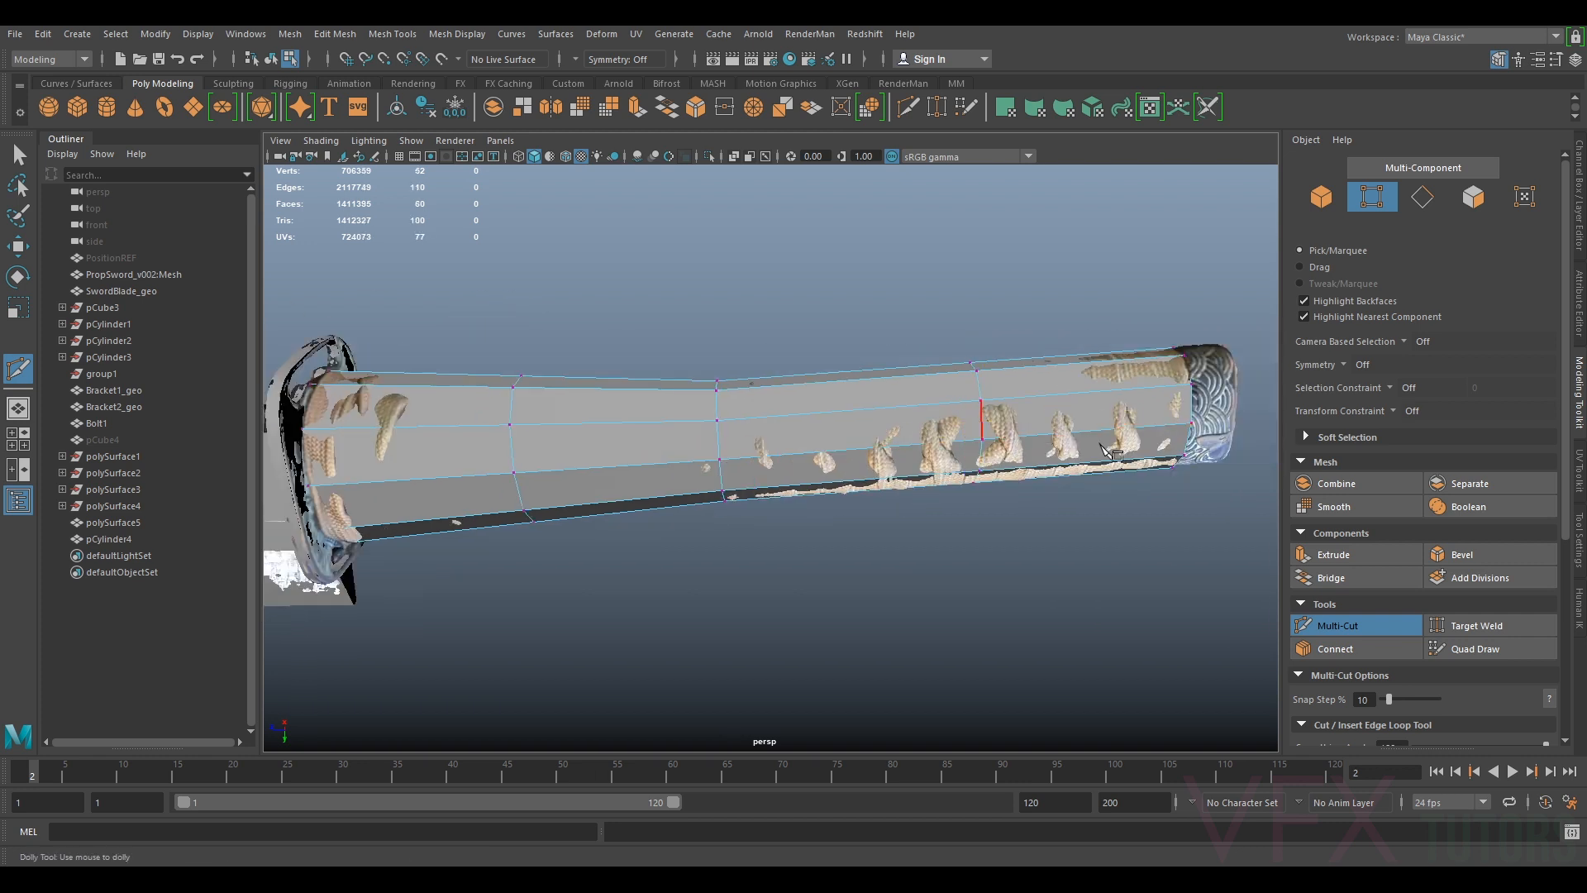
{"action": "left_click", "coordinate": [1356, 624]}
Select the edge loop vertices between the guard and the middle and move them vertically to about 0.21 in Z
{"action": "middle_click_drag", "start_coordinate": [642, 317], "coordinate": [770, 315], "text": "alt"}
{"action": "left_click_drag", "start_coordinate": [713, 340], "coordinate": [616, 579]}
{"action": "key", "text": "w"}
{"action": "left_click_drag", "start_coordinate": [650, 384], "coordinate": [655, 401]}
{"action": "left_click_drag", "start_coordinate": [656, 401], "coordinate": [681, 425], "text": "alt"}
{"action": "middle_click_drag", "start_coordinate": [681, 424], "coordinate": [710, 424], "text": "alt"}
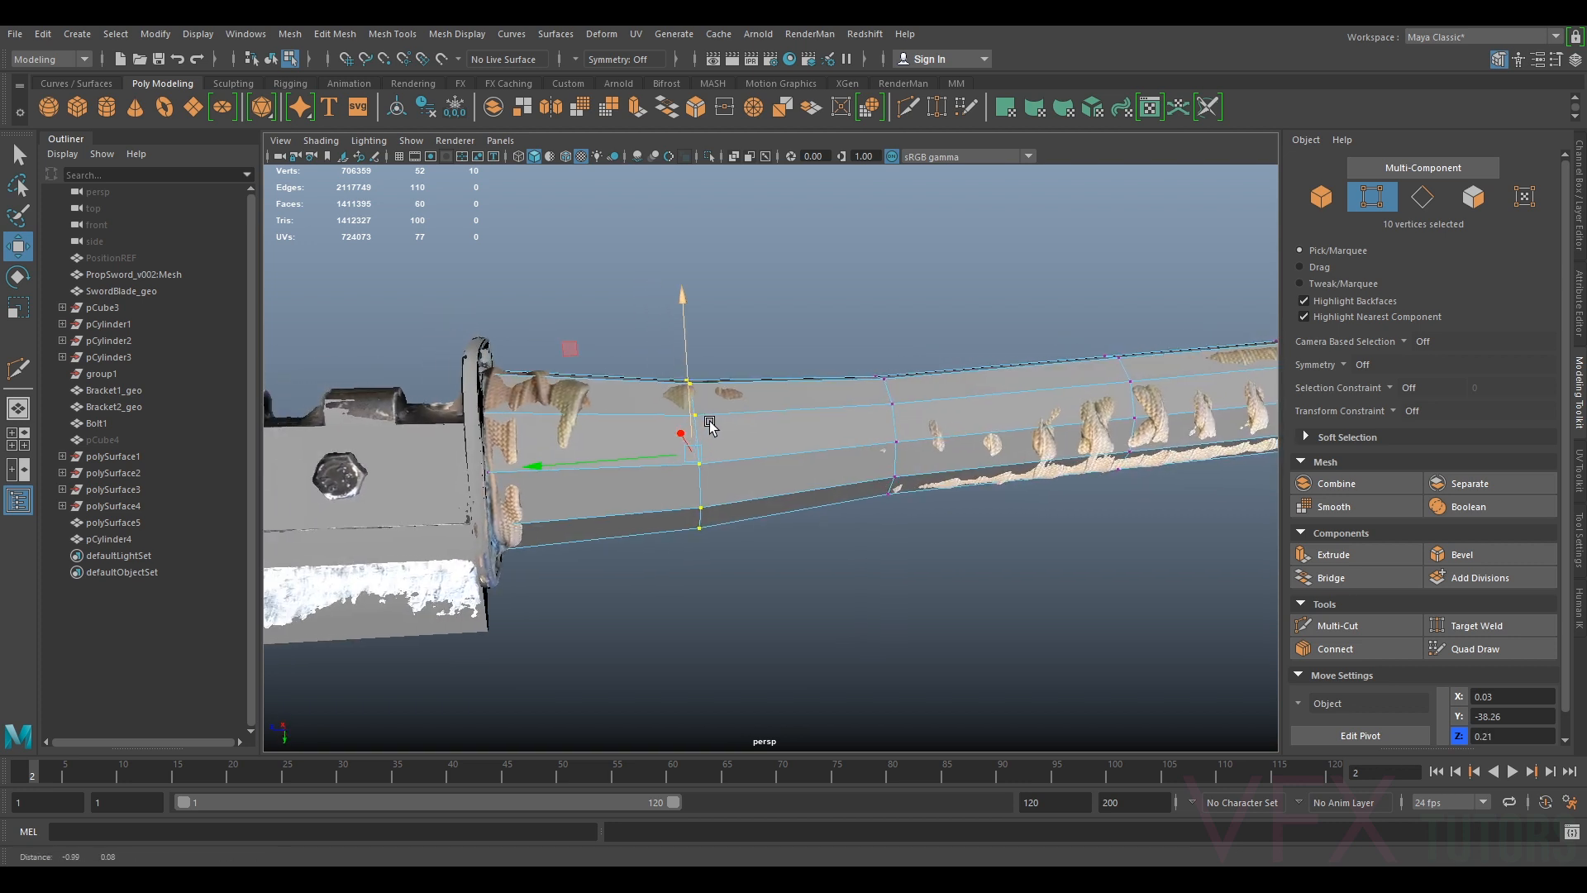
Scale the selected loop near the guard in height and width to follow the sculpted wrapping
{"action": "scroll", "coordinate": [710, 422], "scroll_direction": "up", "scroll_amount": 3}
{"action": "key", "text": "r"}
{"action": "left_click_drag", "start_coordinate": [653, 369], "coordinate": [653, 343]}
{"action": "key", "text": "w"}
{"action": "key", "text": "r"}
{"action": "left_click_drag", "start_coordinate": [683, 396], "coordinate": [515, 390], "text": "alt"}
{"action": "left_click_drag", "start_coordinate": [829, 488], "coordinate": [808, 333]}
{"action": "key", "text": "w"}
{"action": "left_click_drag", "start_coordinate": [791, 472], "coordinate": [956, 389], "text": "alt"}
{"action": "key", "text": "r"}
{"action": "key", "text": "w"}
Select the edge loop vertices between the handle's middle and the pommel and move them vertically to about 0.45 in Z
{"action": "middle_click_drag", "start_coordinate": [956, 389], "coordinate": [677, 439], "text": "alt"}
{"action": "left_click_drag", "start_coordinate": [685, 356], "coordinate": [815, 627]}
{"action": "left_click_drag", "start_coordinate": [768, 392], "coordinate": [769, 402]}
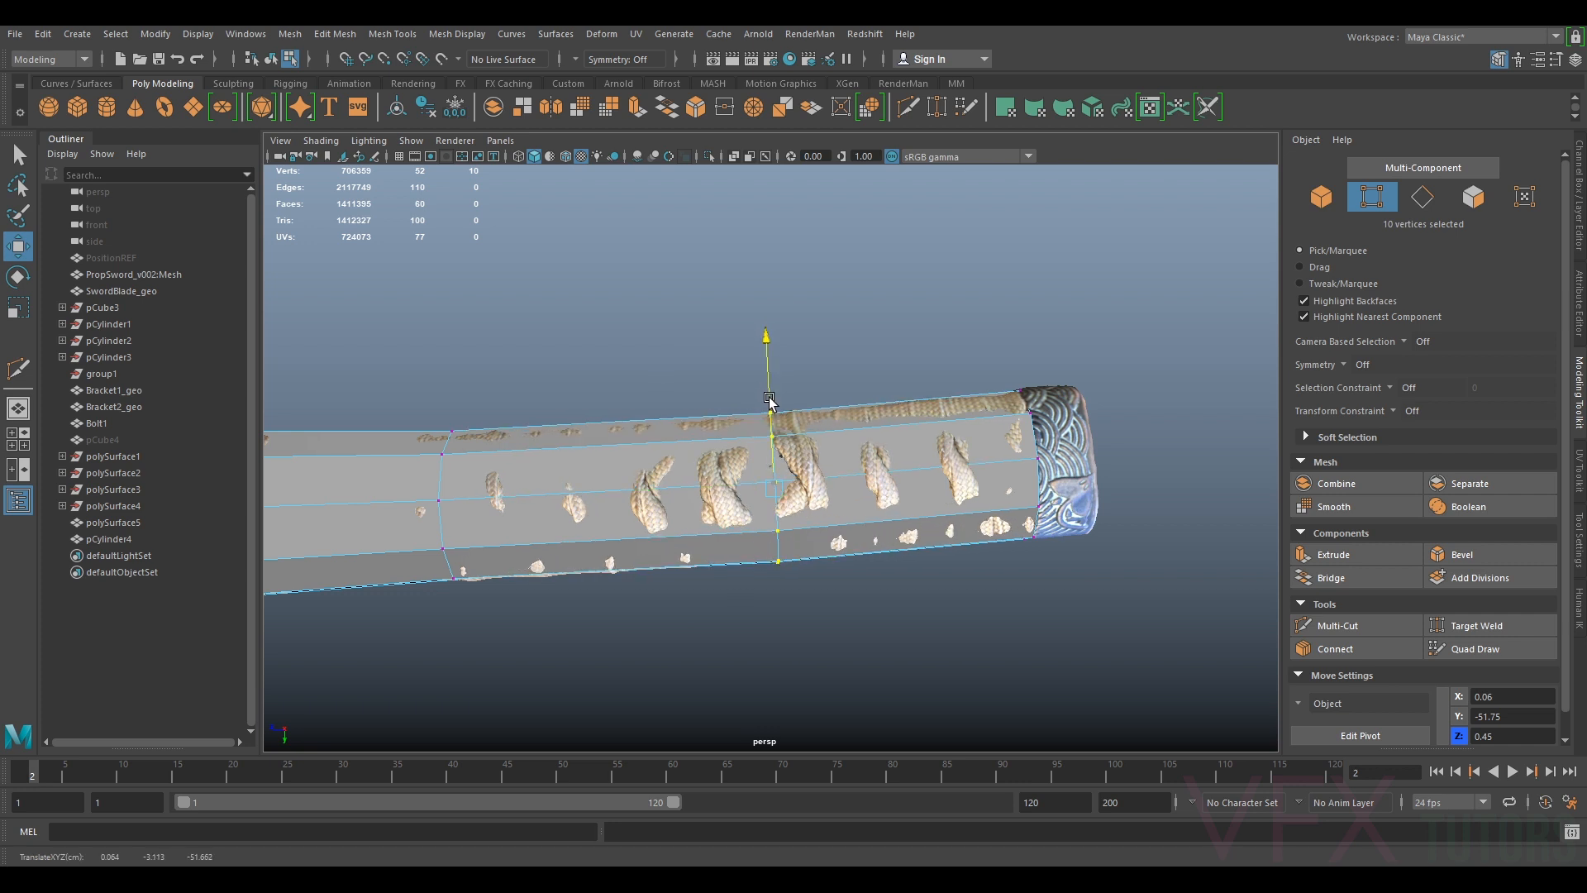
{"action": "key", "text": "r"}
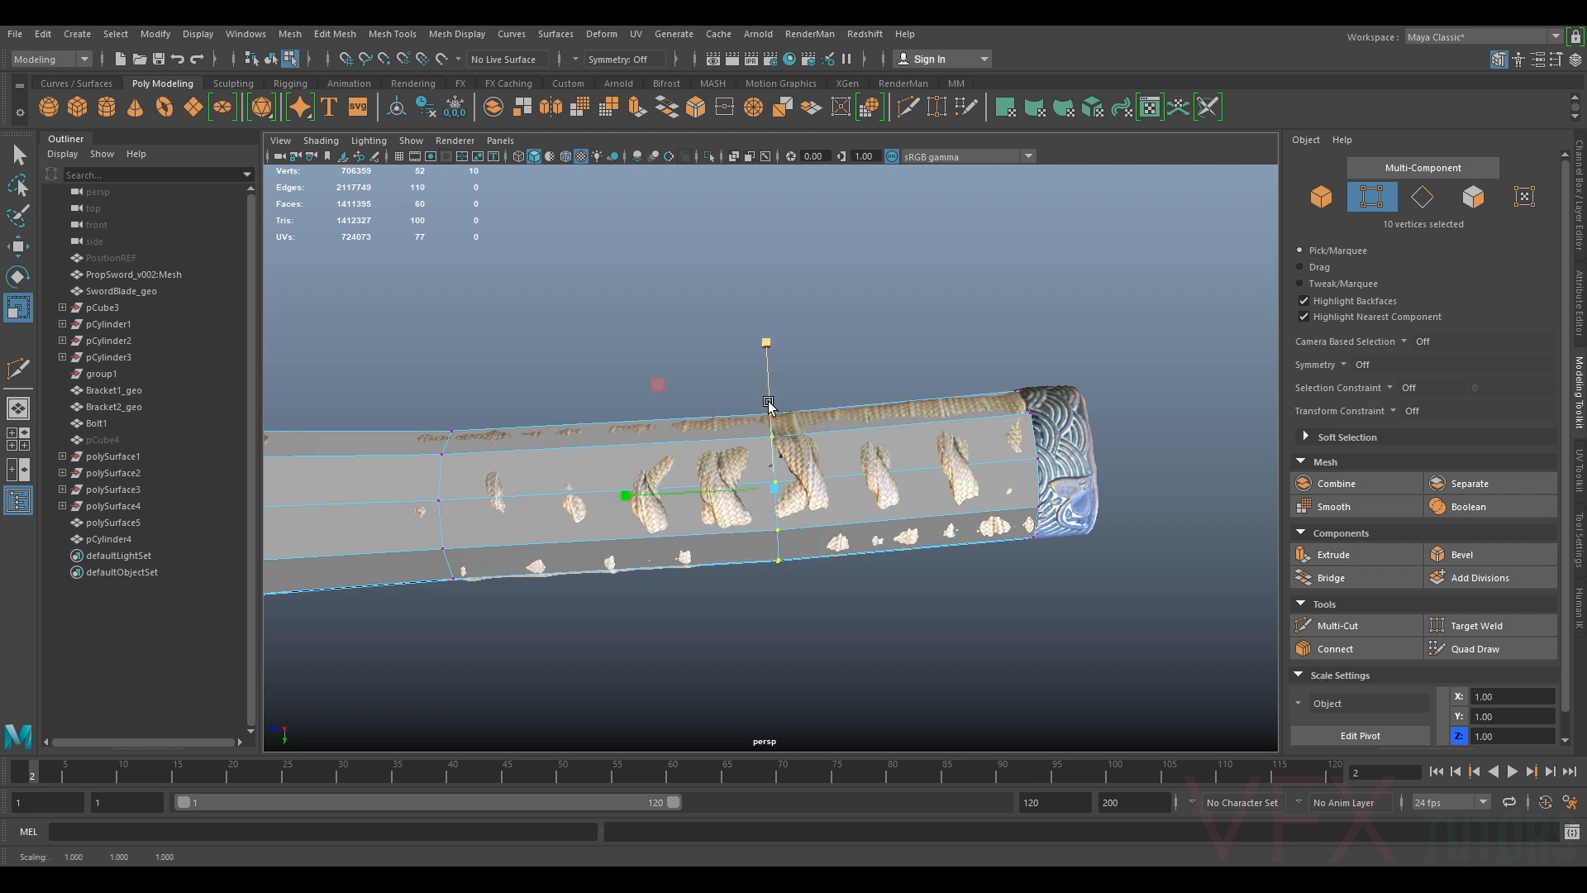
{"action": "key", "text": "w"}
Adjust the width of the loop near the pommel to follow the sculpted wrapping, and return to object selection
{"action": "left_click_drag", "start_coordinate": [767, 397], "coordinate": [1104, 595], "text": "alt"}
{"action": "scroll", "coordinate": [916, 496], "scroll_direction": "up", "scroll_amount": 3}
{"action": "left_click_drag", "start_coordinate": [927, 246], "coordinate": [1339, 323]}
{"action": "key", "text": "r"}
{"action": "left_click_drag", "start_coordinate": [651, 518], "coordinate": [843, 486], "text": "alt"}
{"action": "left_click_drag", "start_coordinate": [828, 526], "coordinate": [1025, 465], "text": "alt"}
{"action": "left_click_drag", "start_coordinate": [742, 446], "coordinate": [891, 386], "text": "alt"}
{"action": "right_click_drag", "start_coordinate": [833, 387], "coordinate": [878, 368]}
{"action": "scroll", "coordinate": [932, 498], "scroll_direction": "down", "scroll_amount": 5}
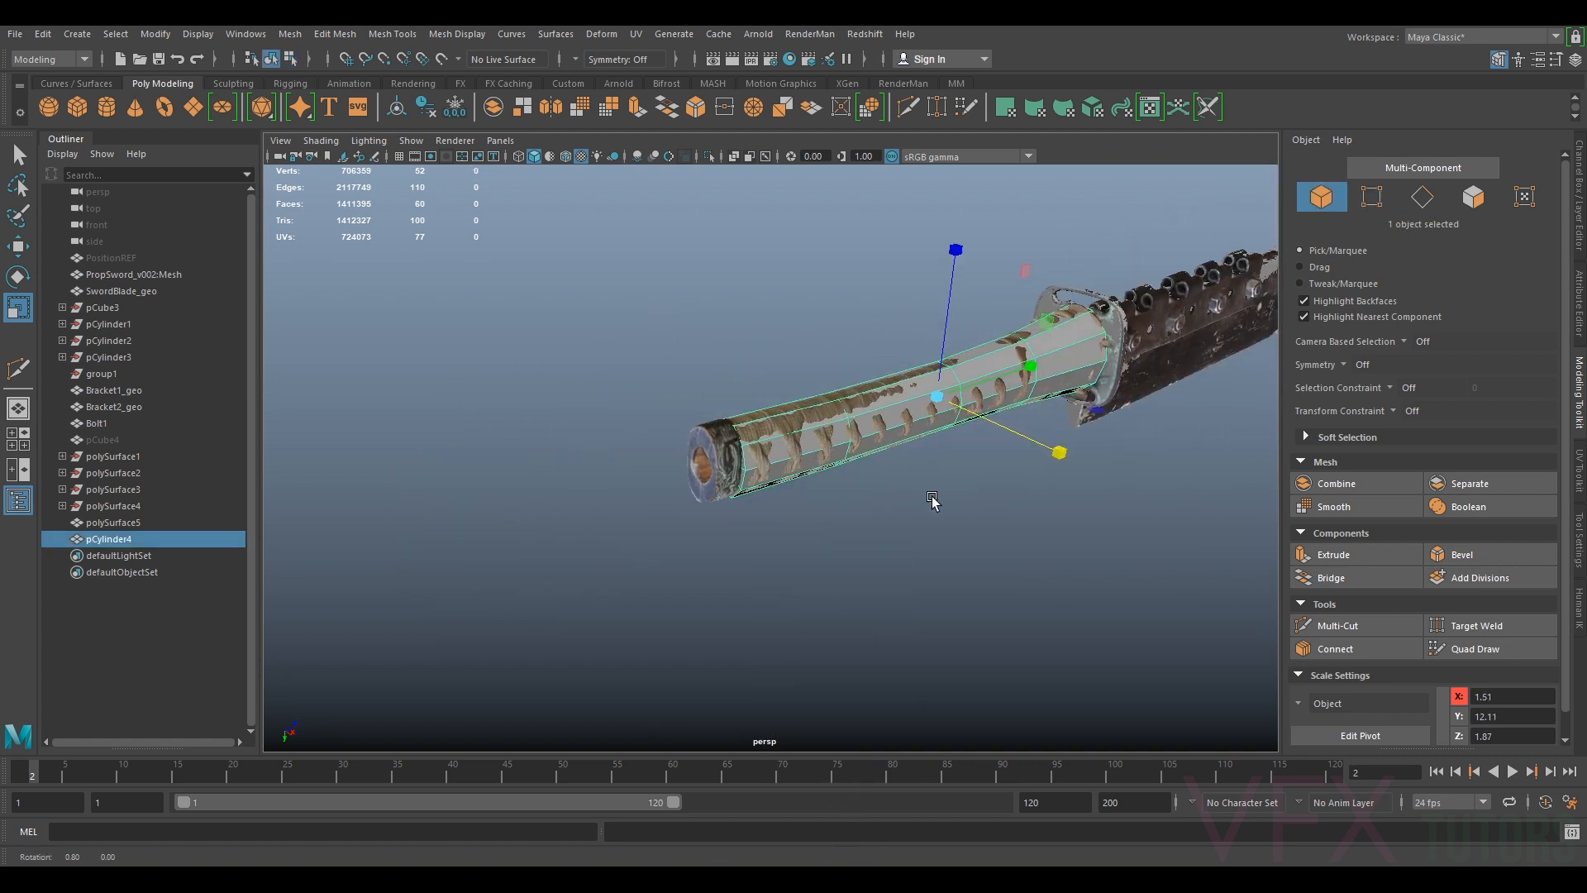
Find the hidden leftover guard mesh pCube4, toggle its visibility to verify it, and delete it
{"action": "left_click_drag", "start_coordinate": [932, 497], "coordinate": [1173, 464], "text": "alt"}
{"action": "left_click", "coordinate": [103, 524]}
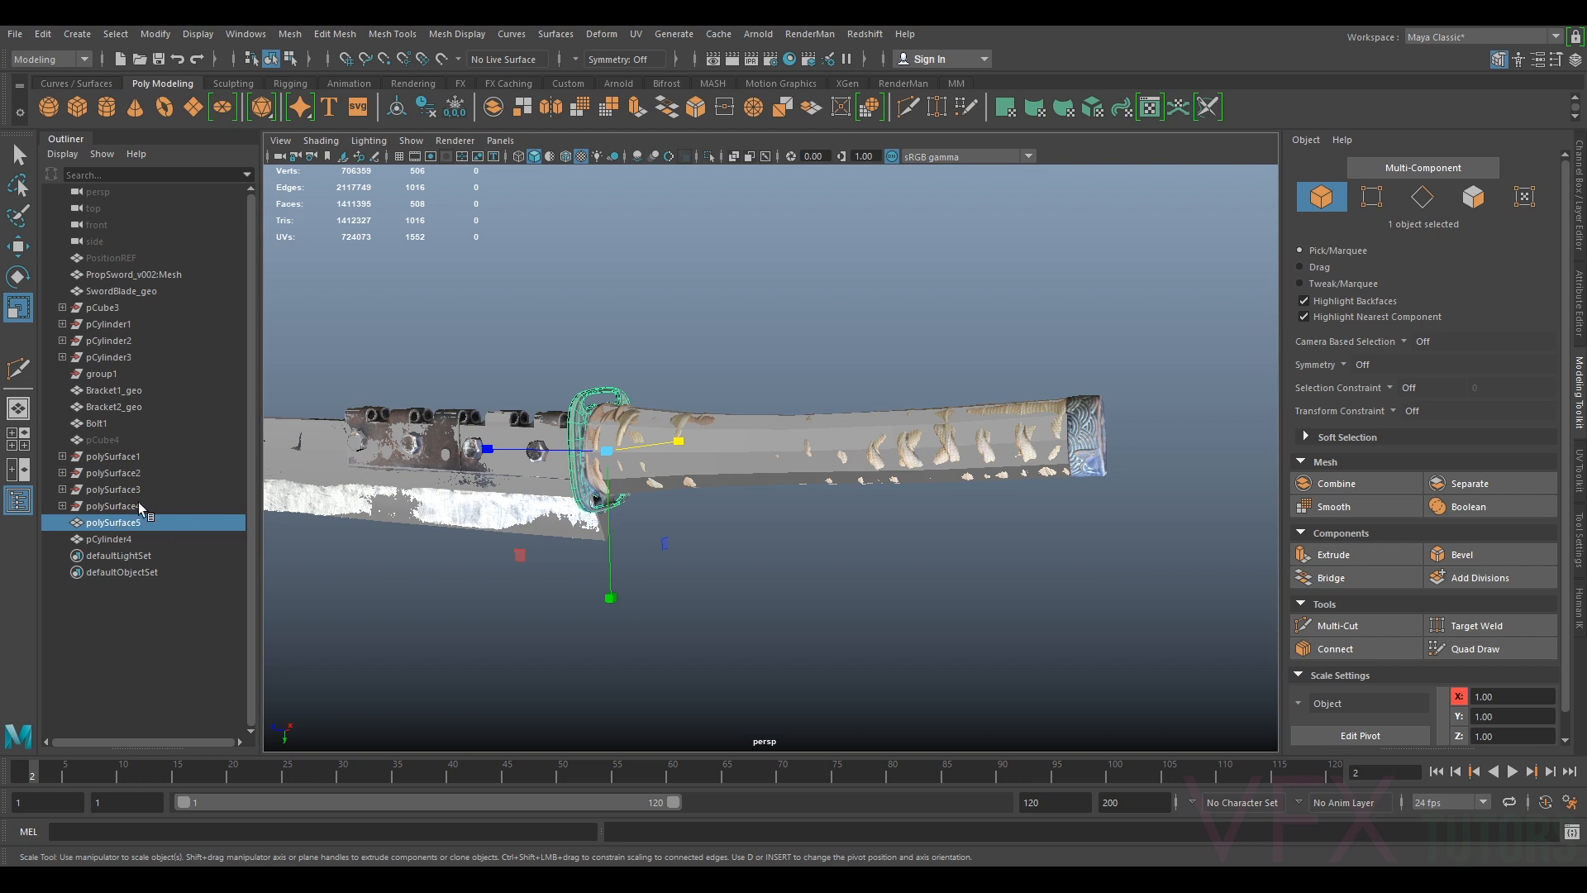
{"action": "left_click", "coordinate": [112, 438]}
{"action": "left_click", "coordinate": [103, 424]}
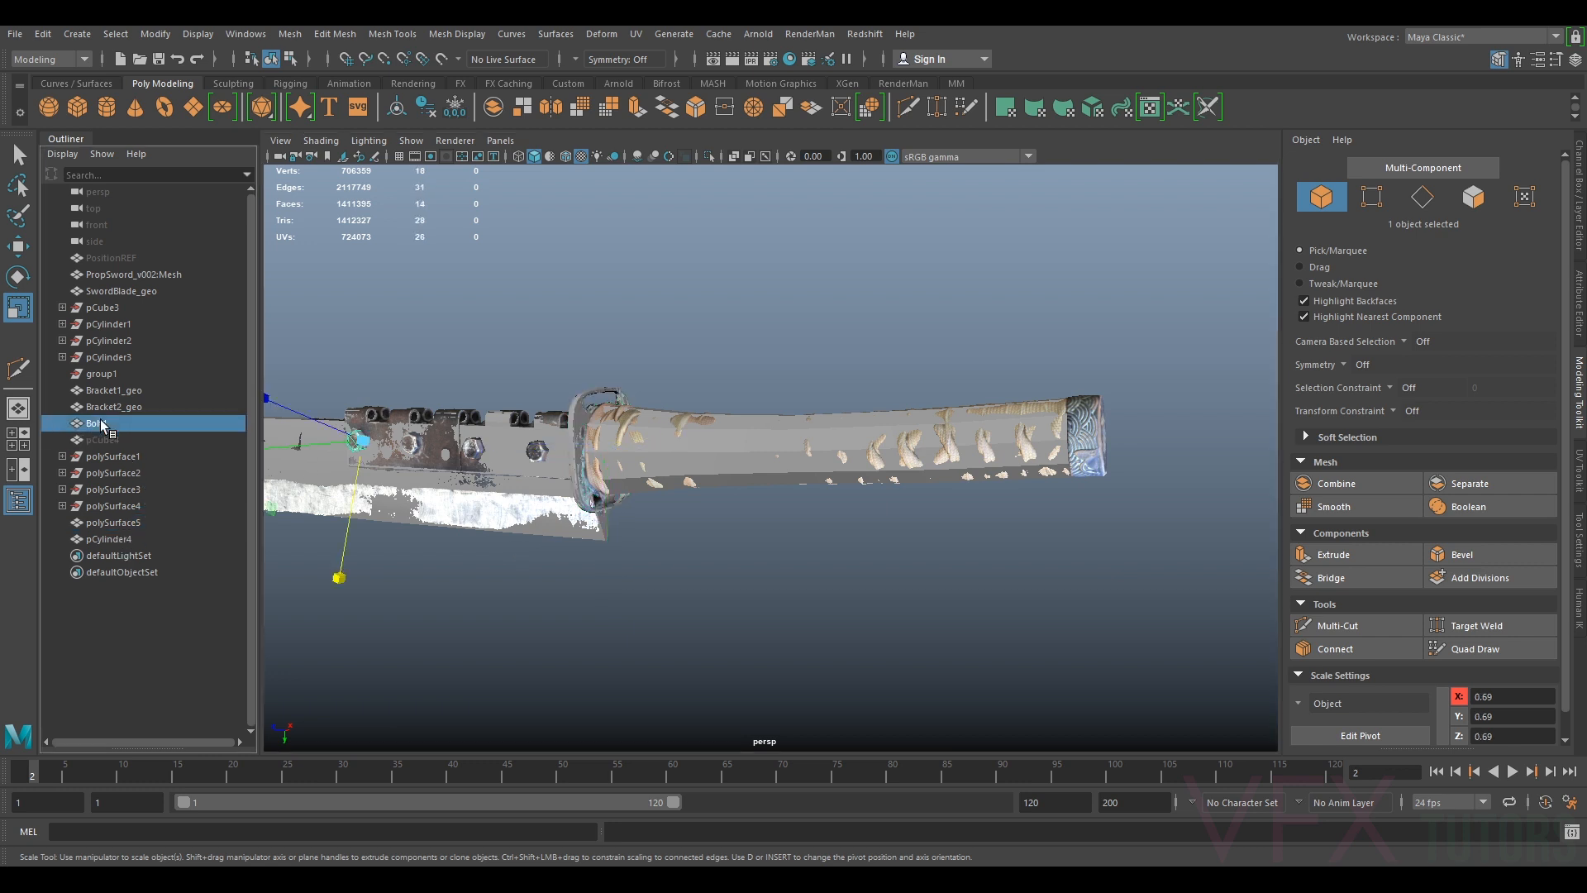
{"action": "left_click", "coordinate": [112, 440]}
{"action": "key", "text": "h"}
{"action": "key", "text": "h"}
{"action": "key", "text": "h"}
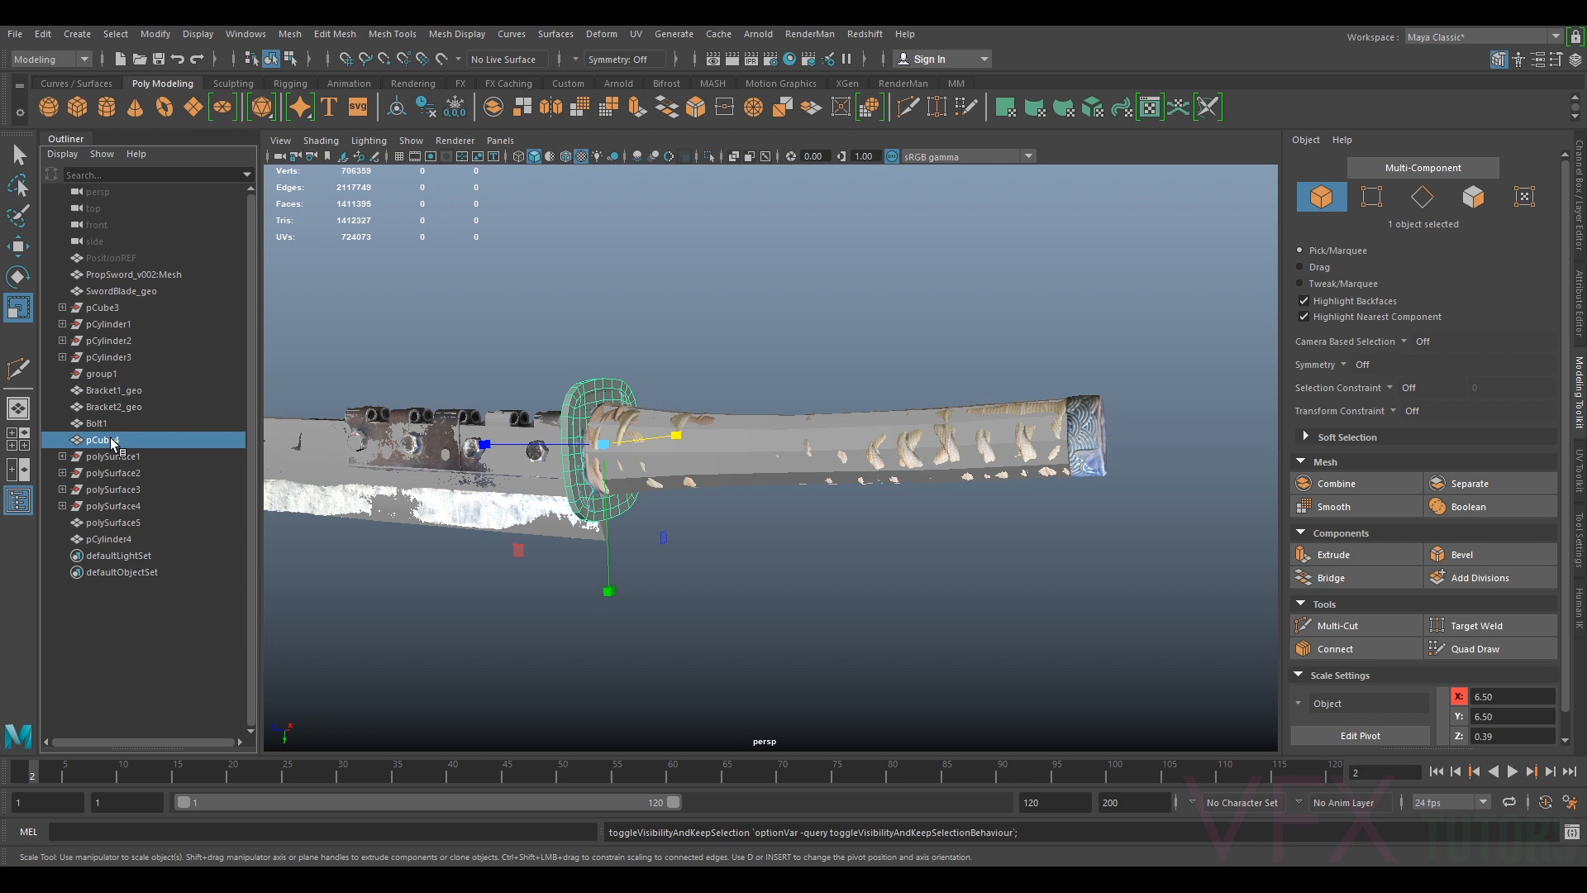
{"action": "key", "text": "h"}
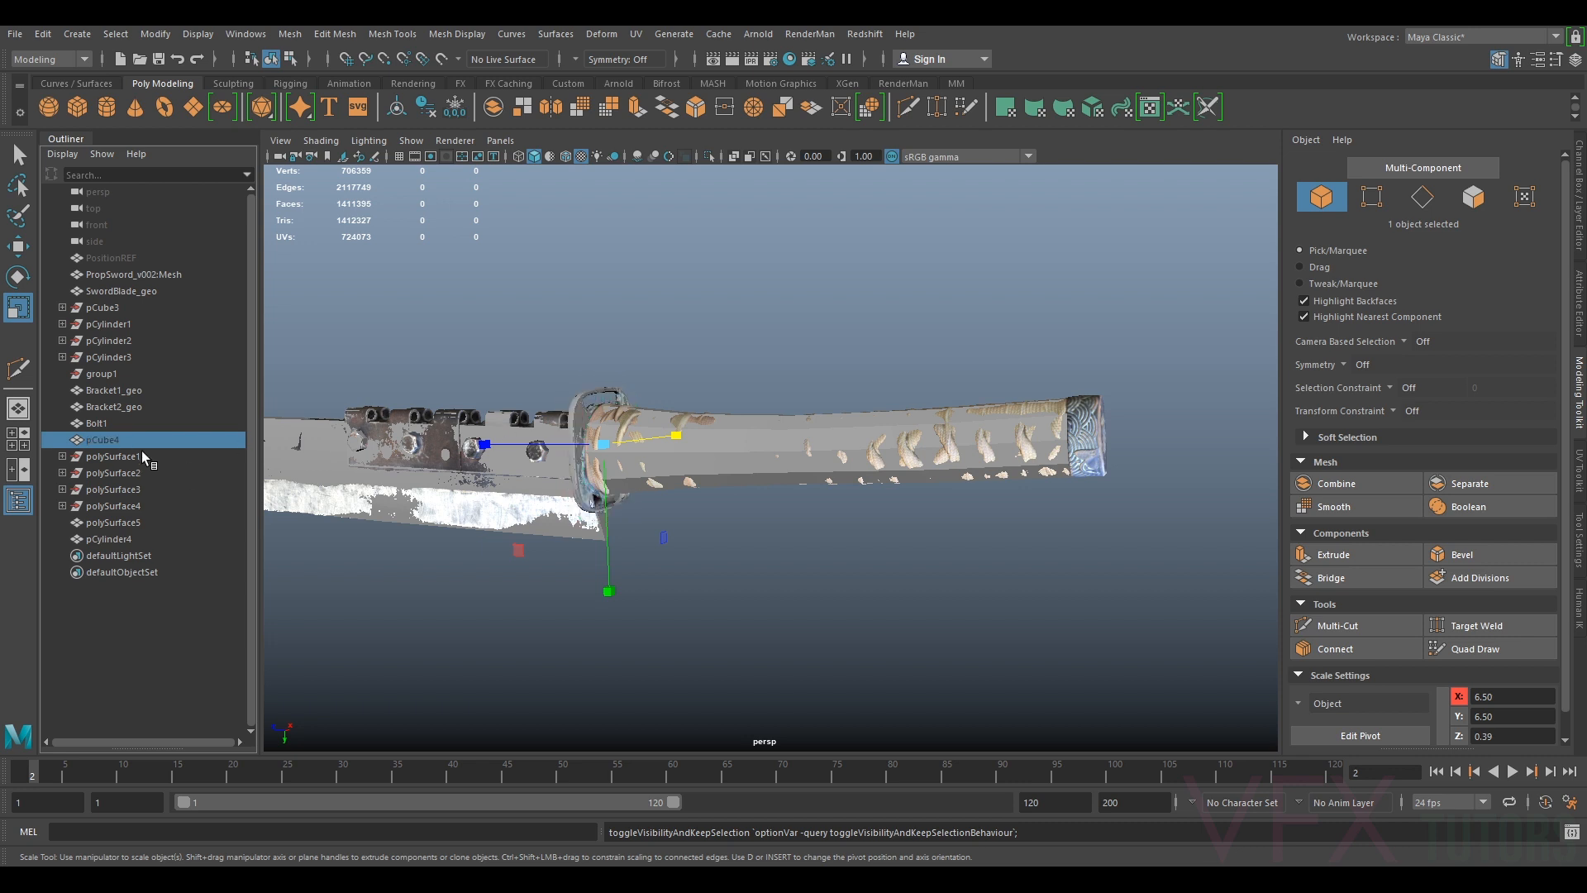
{"action": "key", "text": "Delete"}
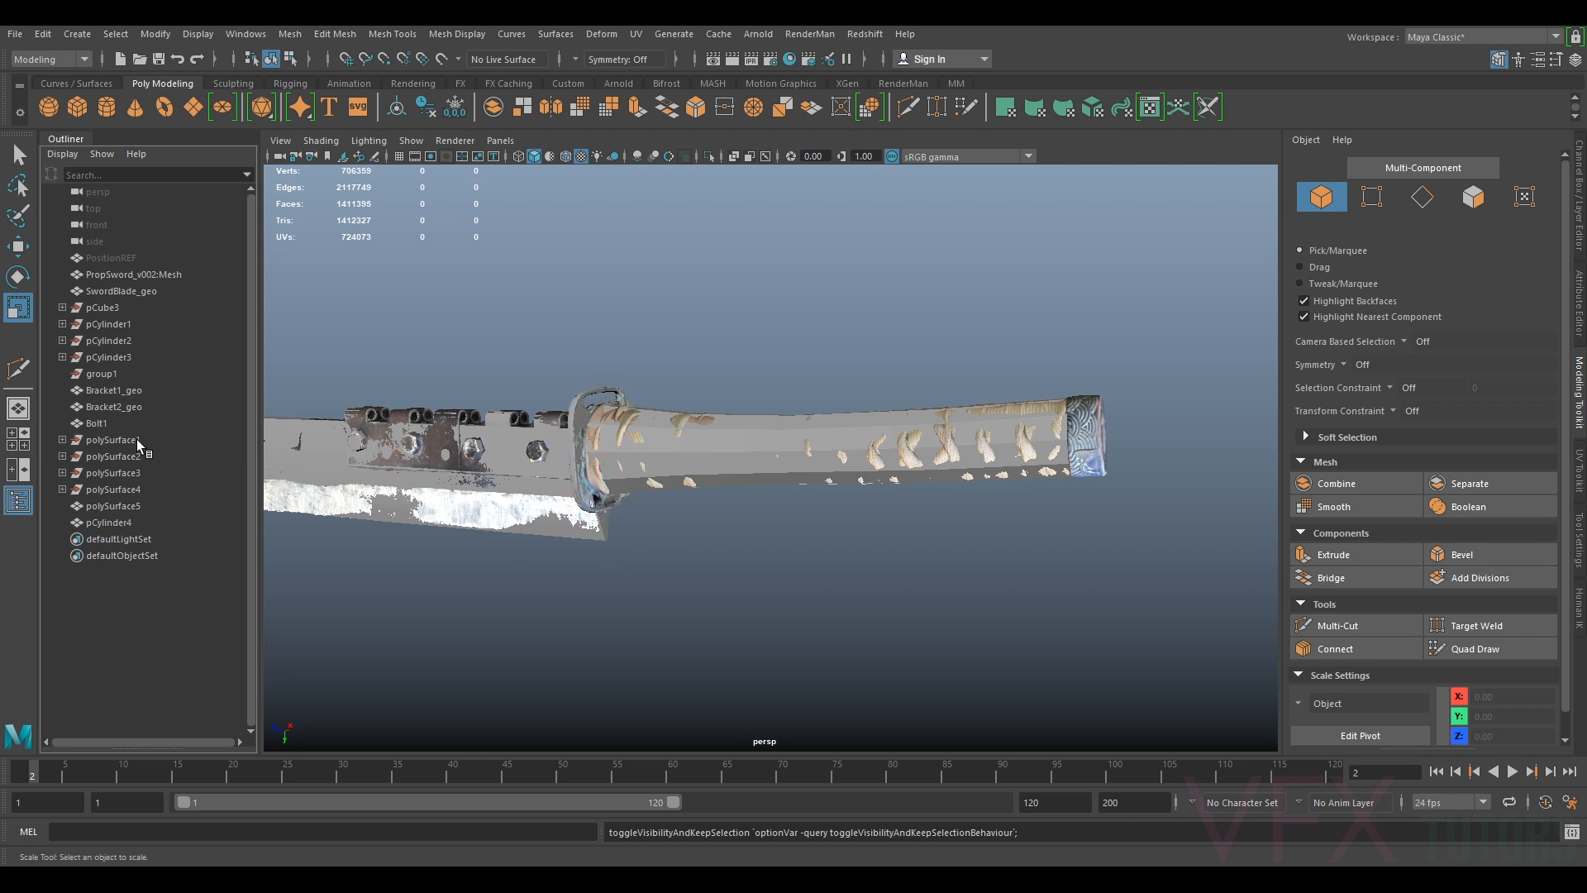
Delete the construction history of the guard mesh polySurface5
{"action": "left_click", "coordinate": [121, 504]}
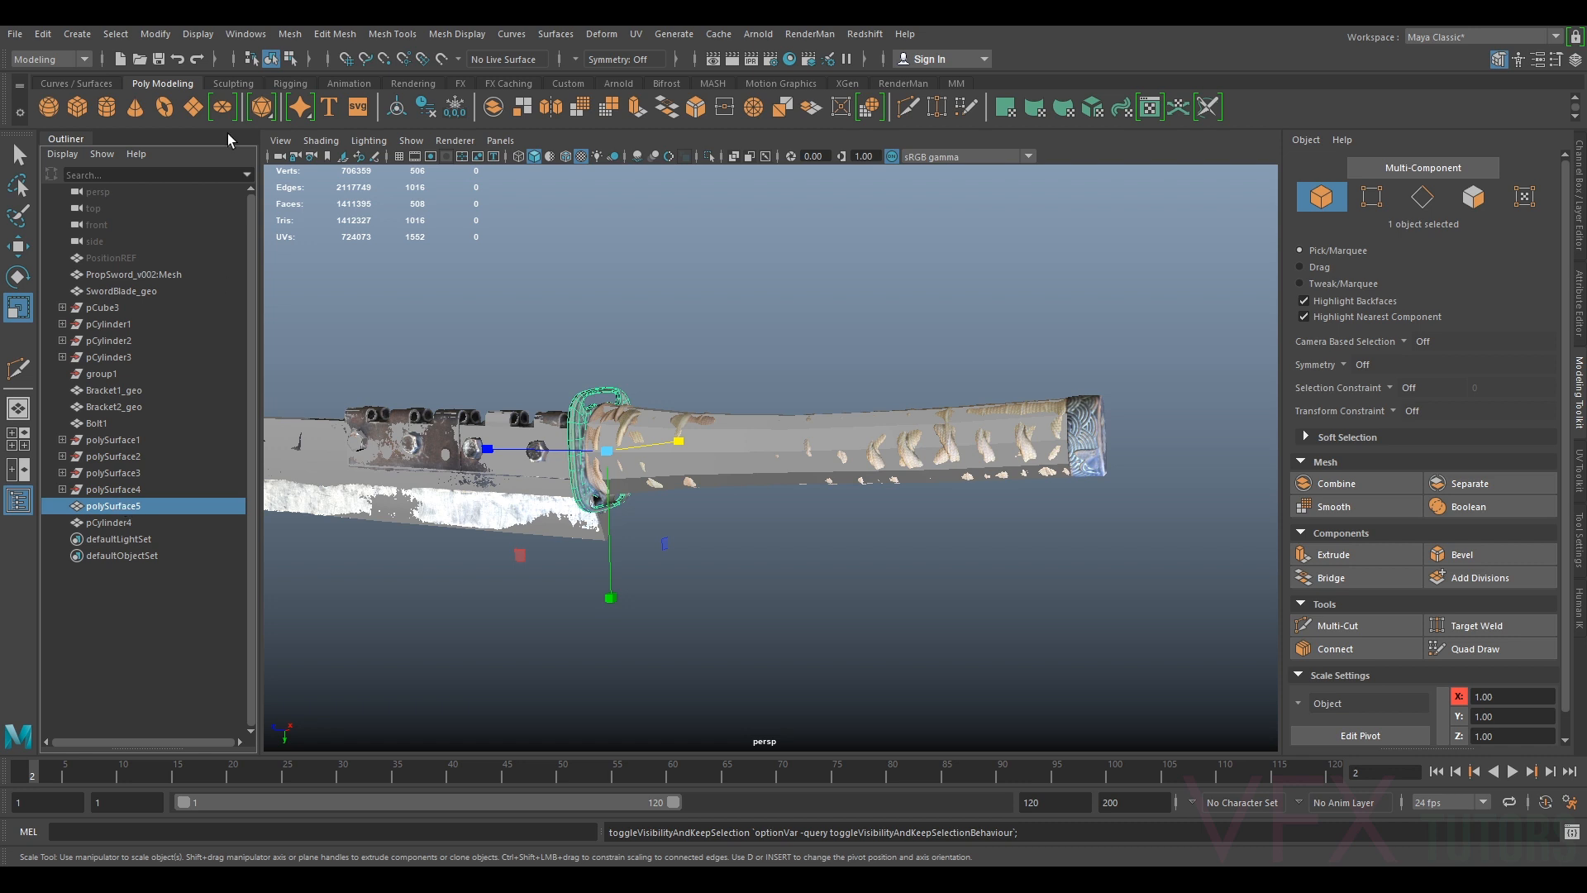
{"action": "left_click", "coordinate": [42, 34]}
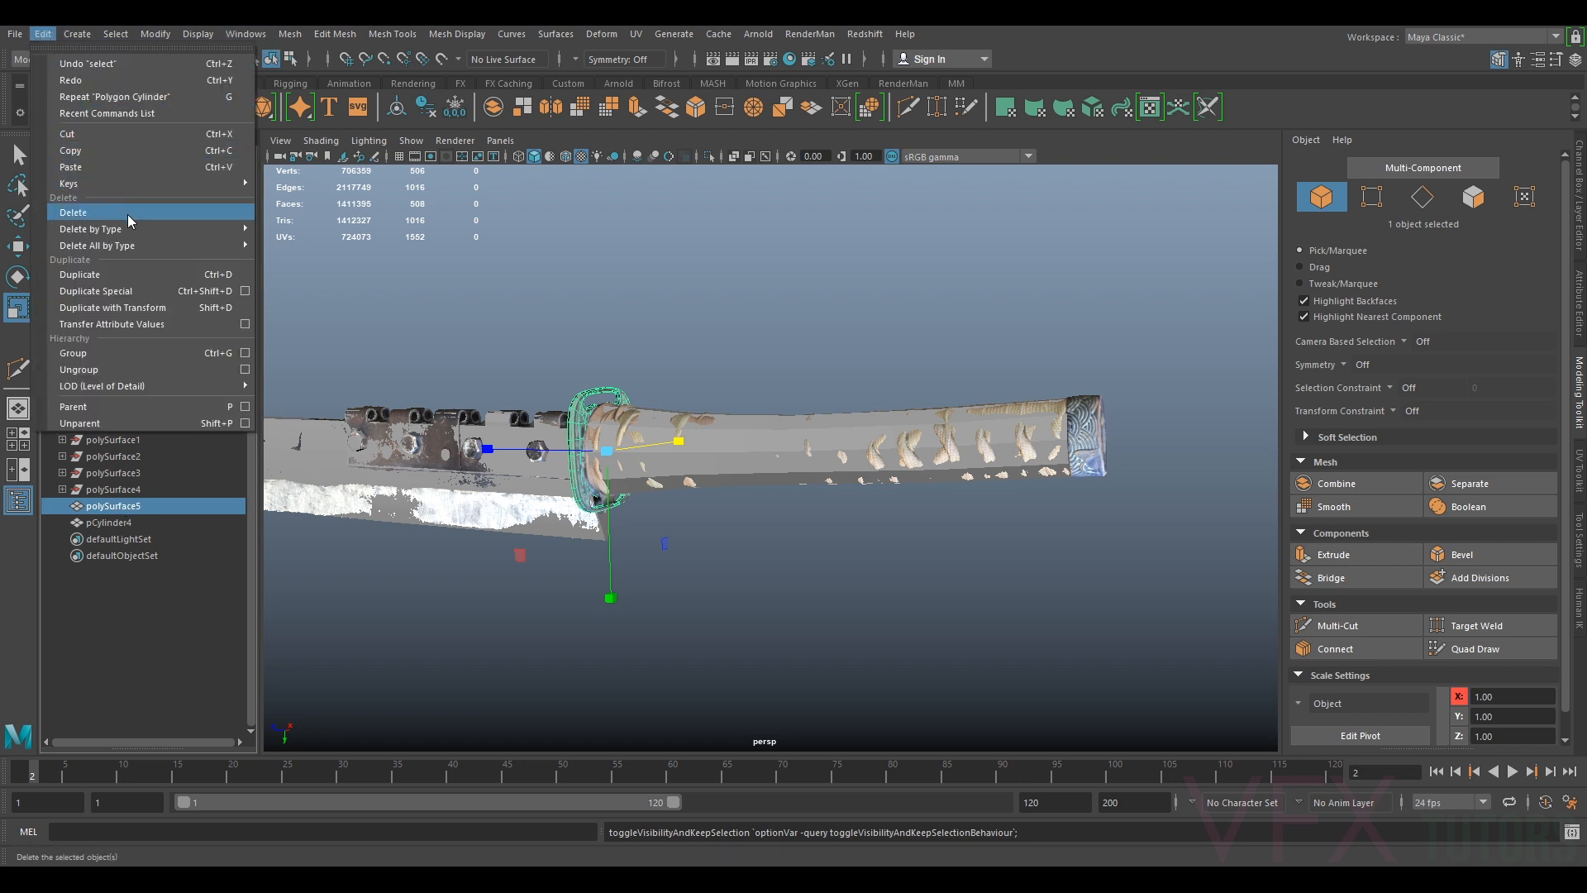
{"action": "mouse_move", "coordinate": [174, 227]}
{"action": "left_click", "coordinate": [286, 243]}
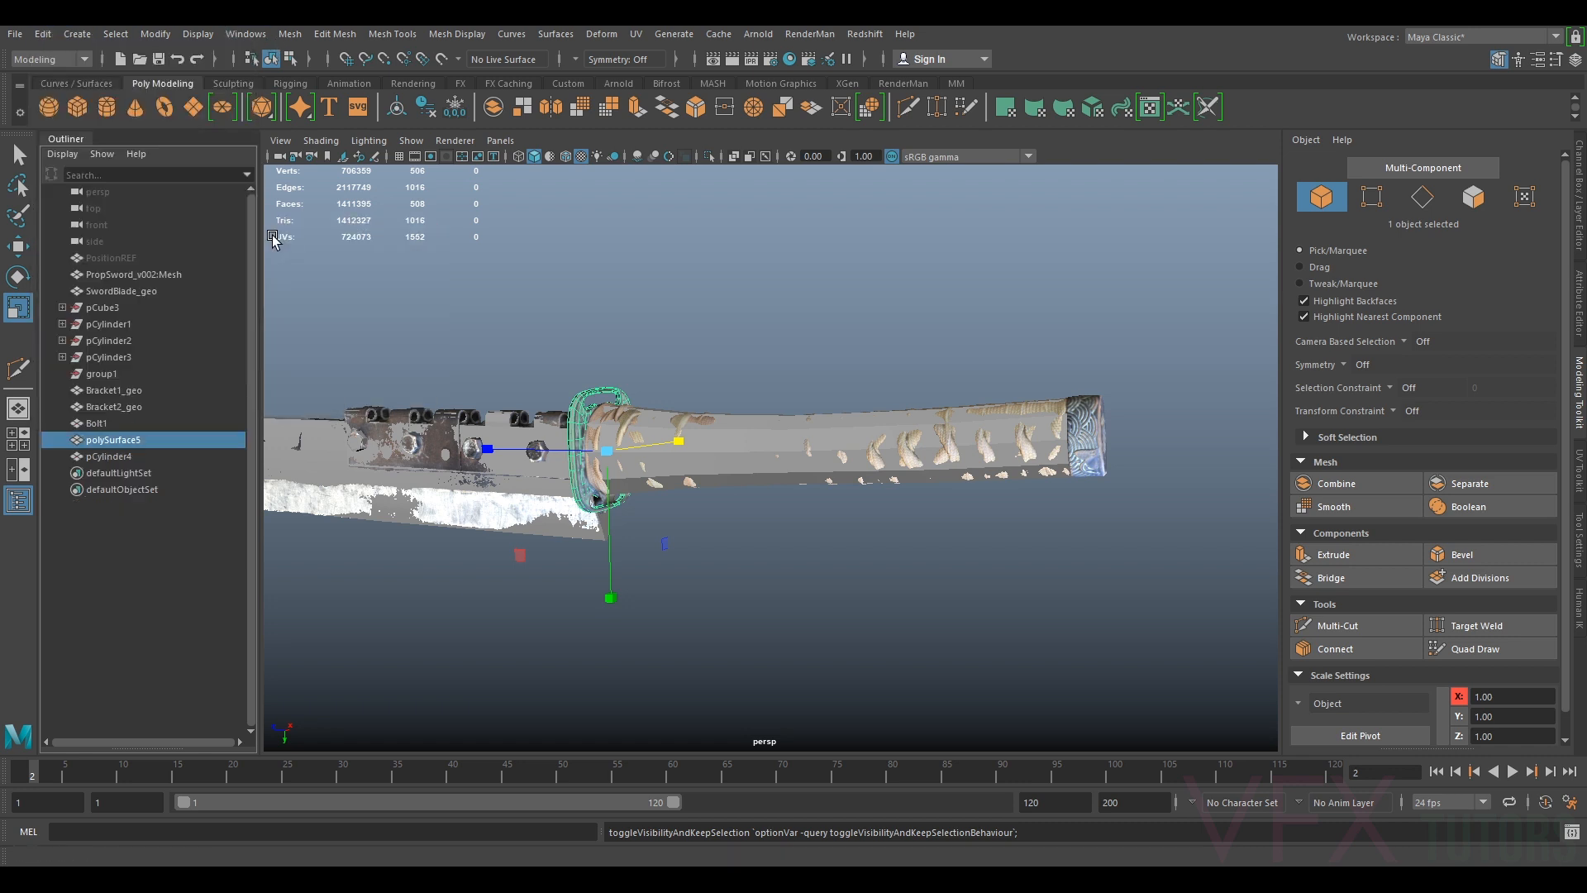
Rename the guard mesh polySurface5 as SwordHilt_geo
{"action": "double_click", "coordinate": [167, 440]}
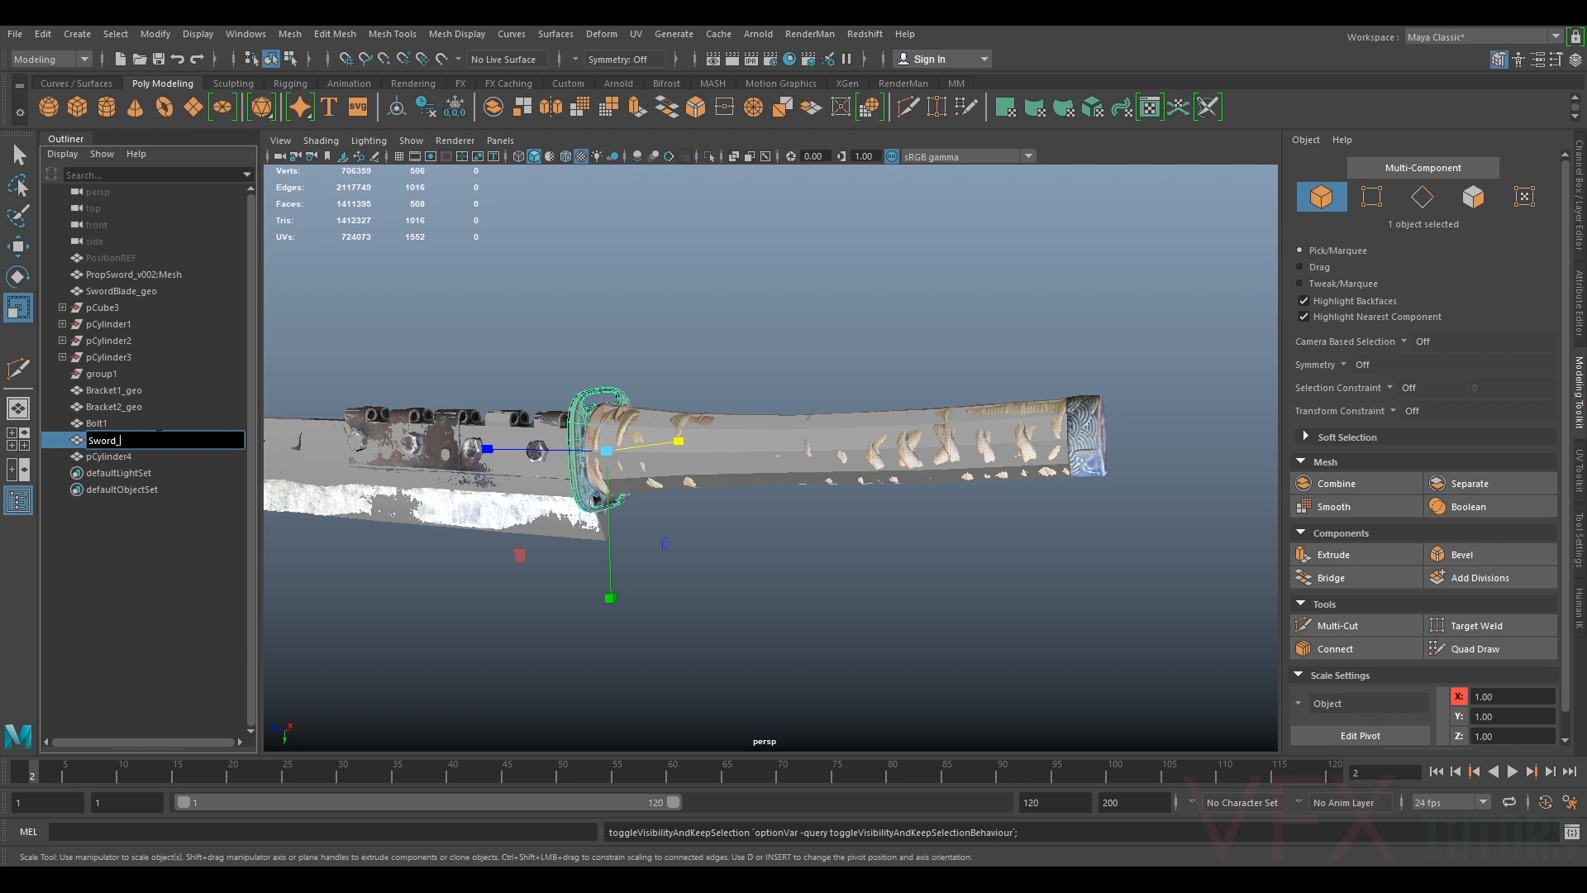
{"action": "type", "text": "t"}
{"action": "key", "text": "Return"}
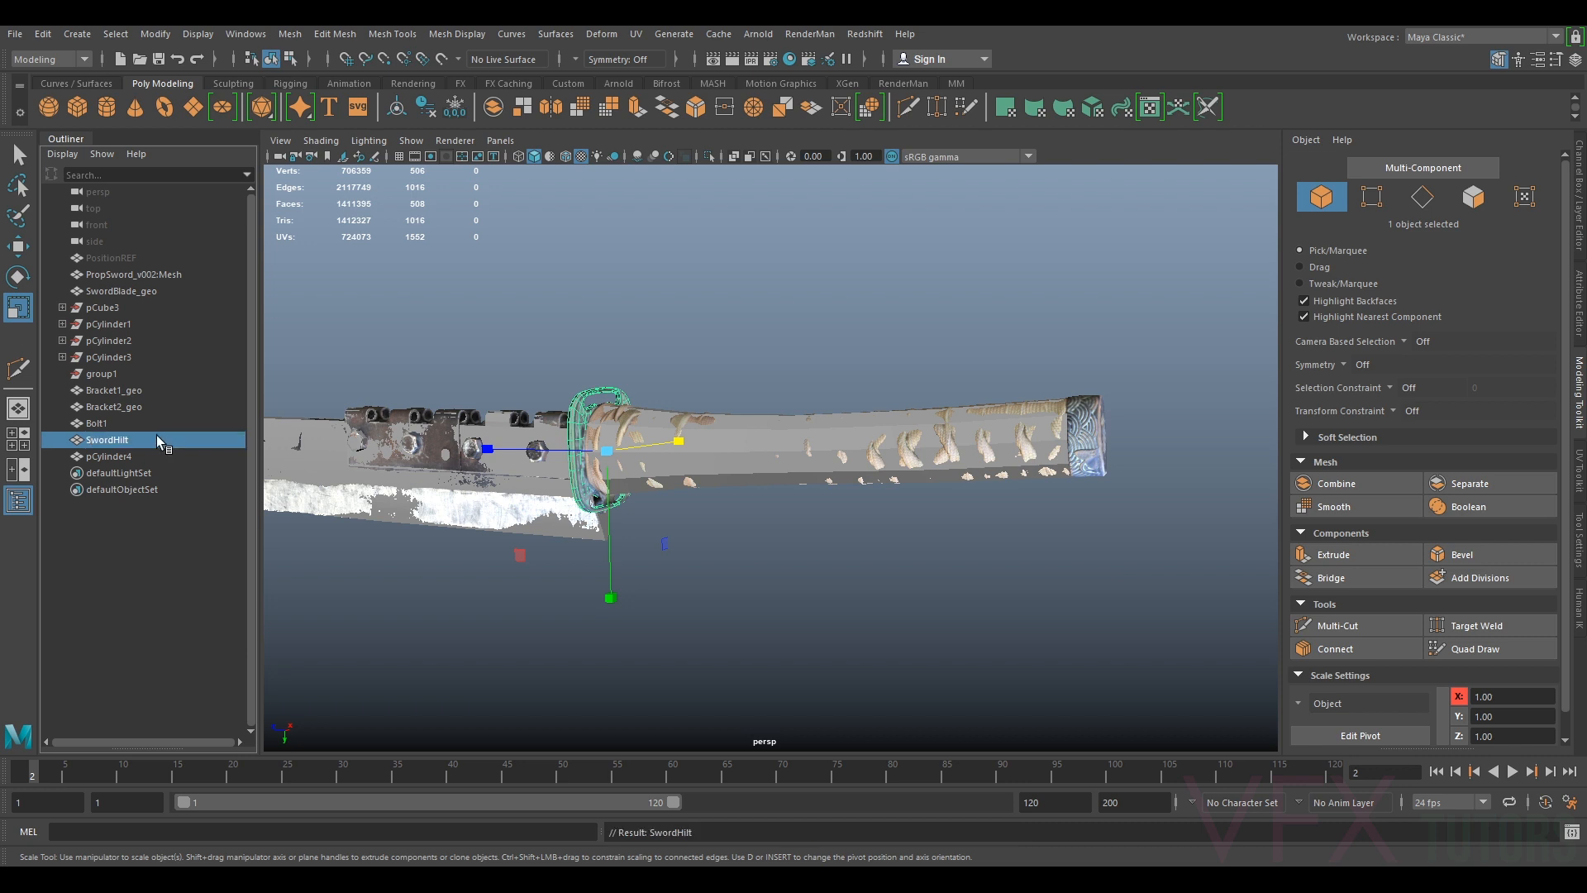
{"action": "left_click", "coordinate": [115, 455]}
{"action": "double_click", "coordinate": [107, 440]}
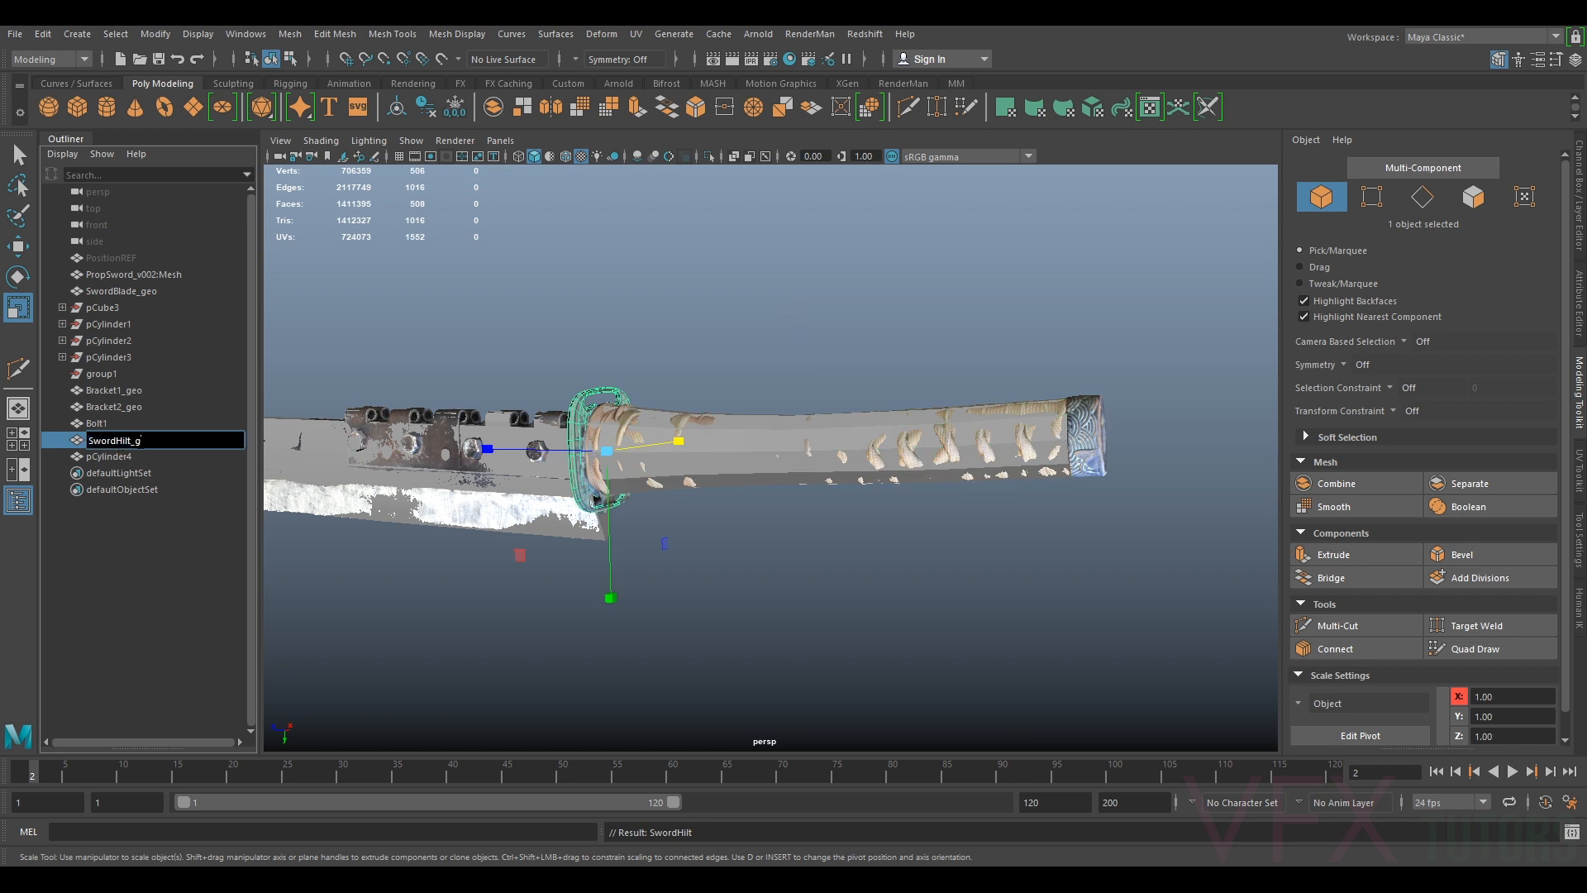
{"action": "type", "text": "_geo"}
{"action": "key", "text": "Return"}
Rename the handle mesh pCylinder4 as SwordHandle_geo
{"action": "double_click", "coordinate": [107, 457]}
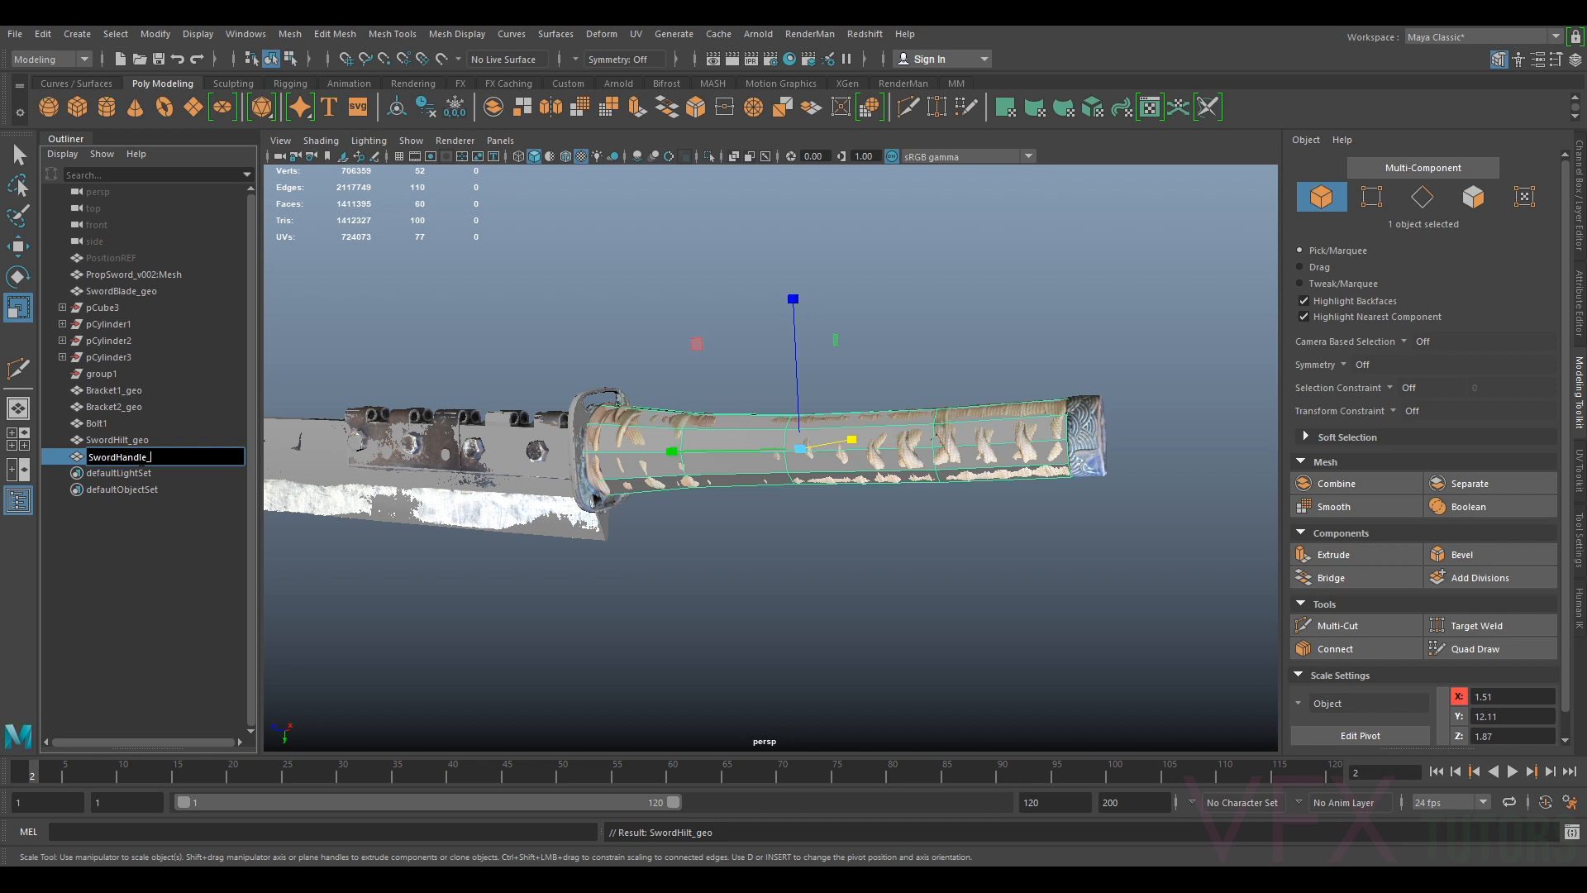
{"action": "type", "text": "o"}
{"action": "key", "text": "Return"}
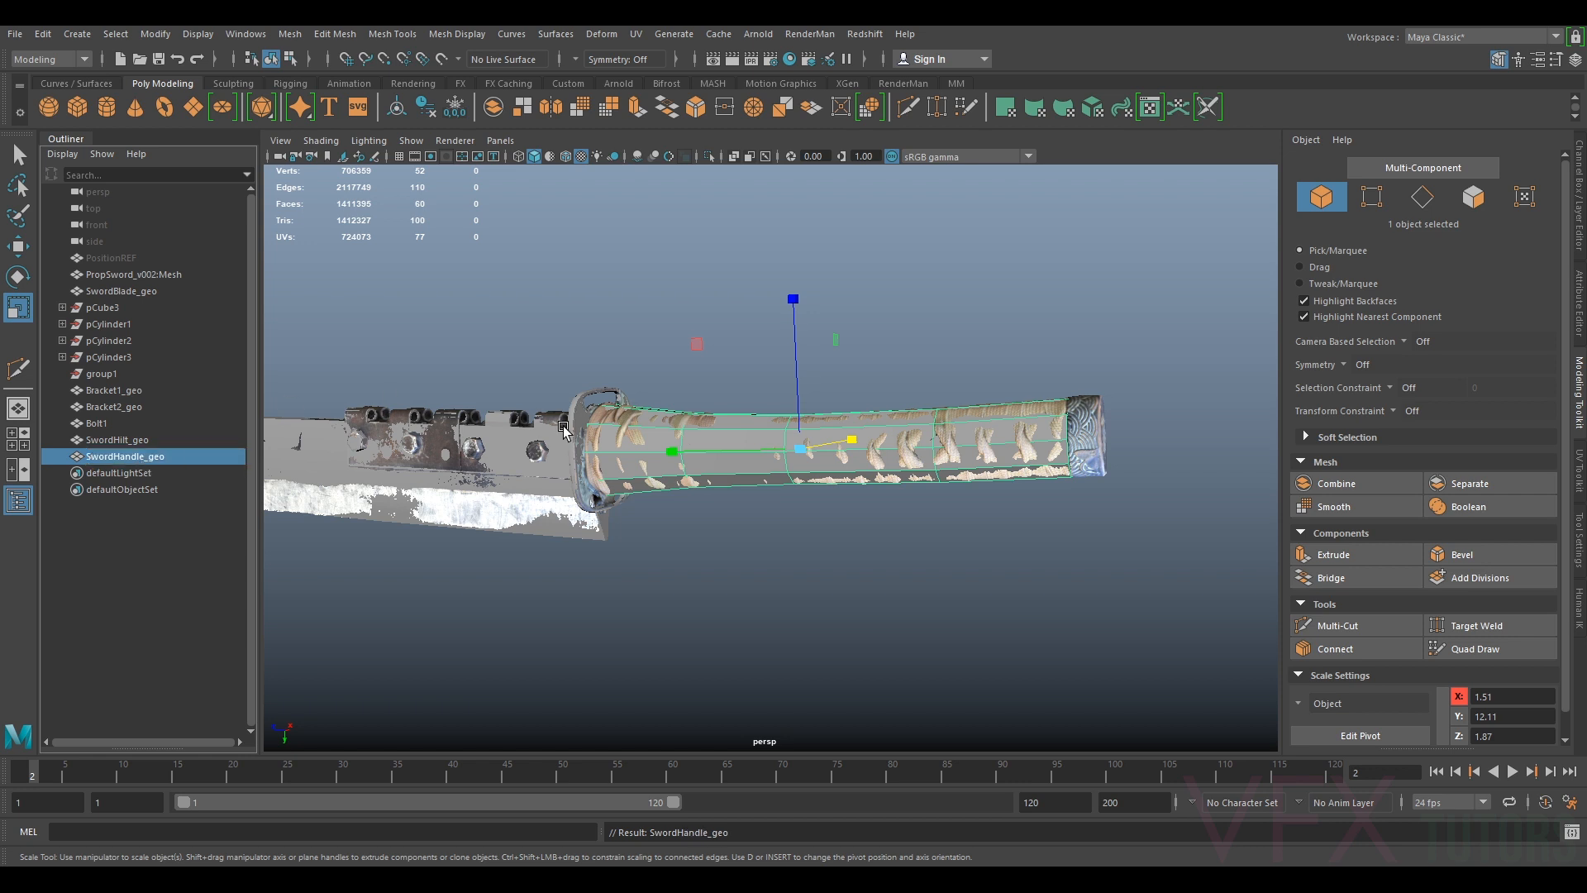
Check the bolt and bracket meshes in the object list and examine the sculpted pommel at the handle's end
{"action": "left_click_drag", "start_coordinate": [565, 431], "coordinate": [643, 407], "text": "alt"}
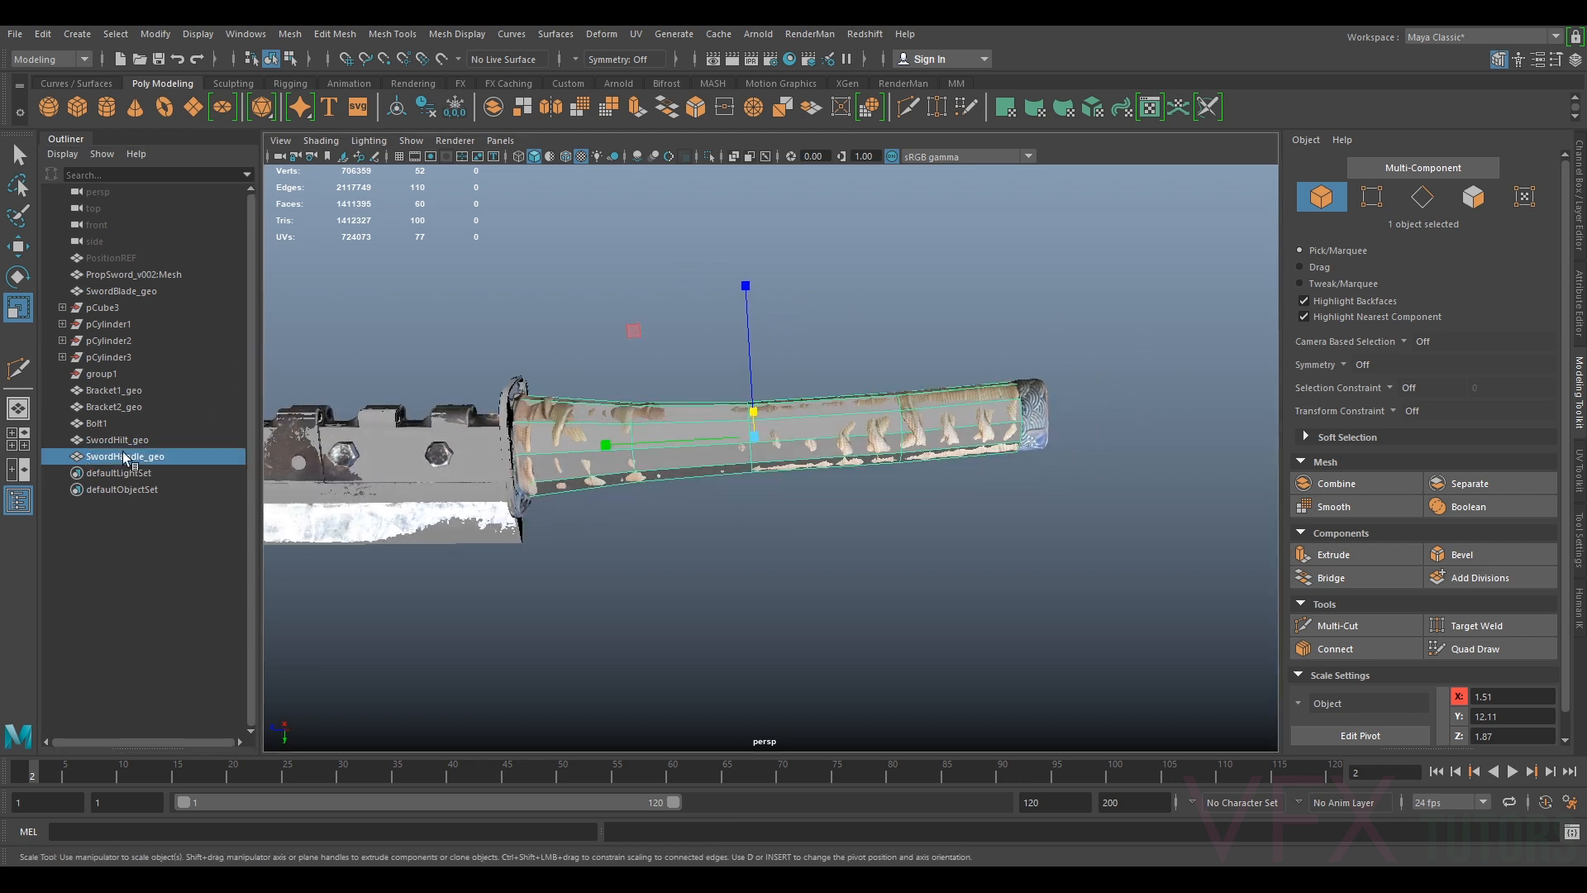
{"action": "left_click", "coordinate": [102, 423]}
{"action": "left_click", "coordinate": [117, 405]}
{"action": "left_click", "coordinate": [124, 390]}
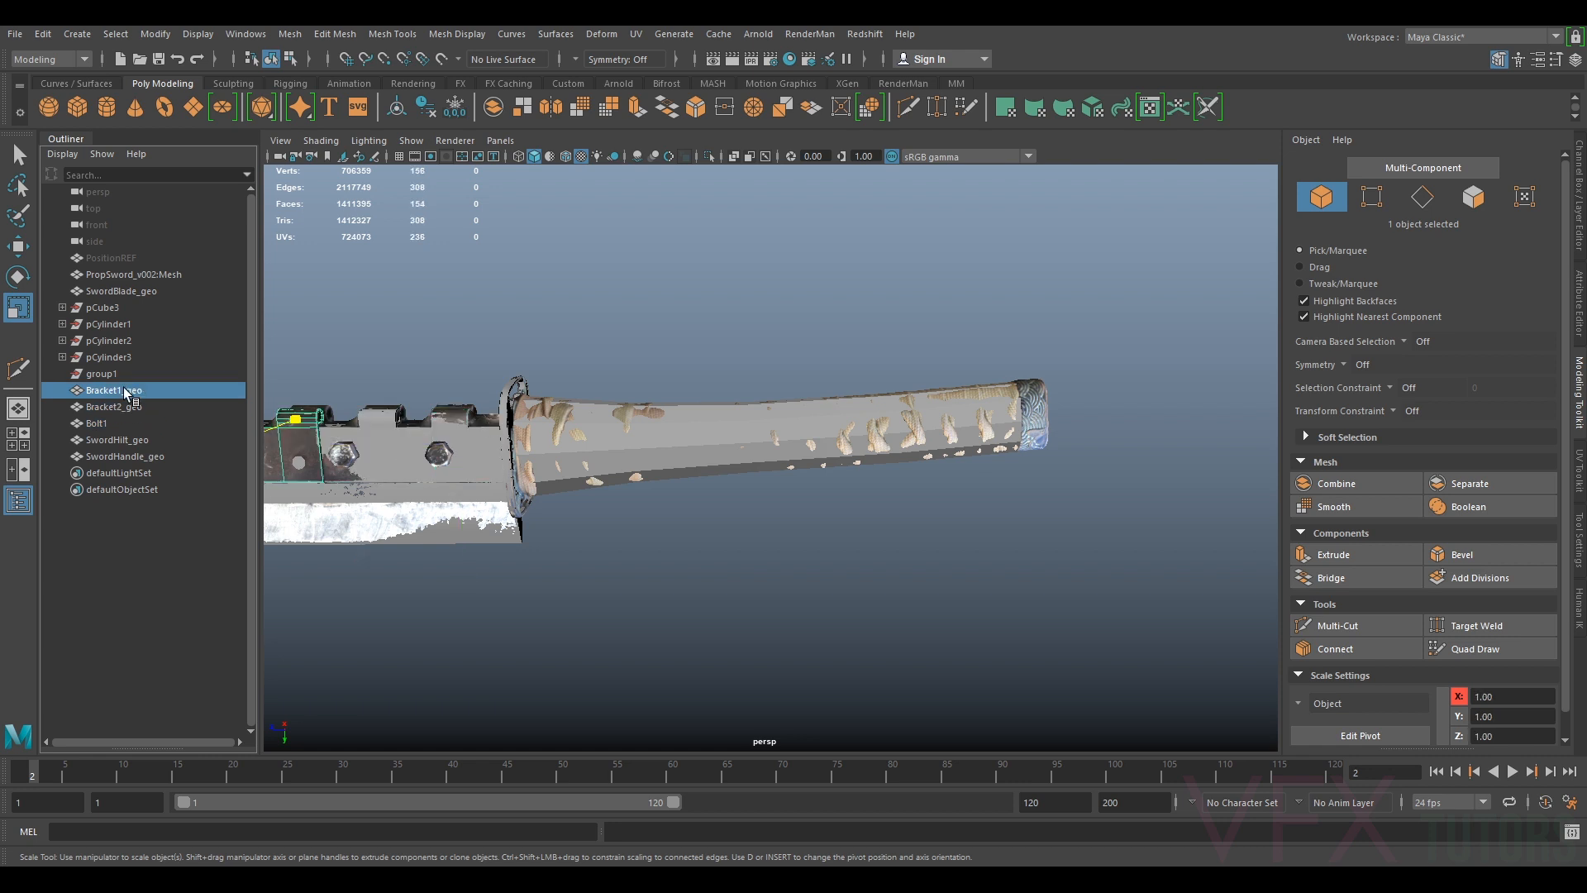
{"action": "middle_click_drag", "start_coordinate": [1036, 390], "coordinate": [894, 408], "text": "alt"}
{"action": "scroll", "coordinate": [894, 408], "scroll_direction": "up", "scroll_amount": 4}
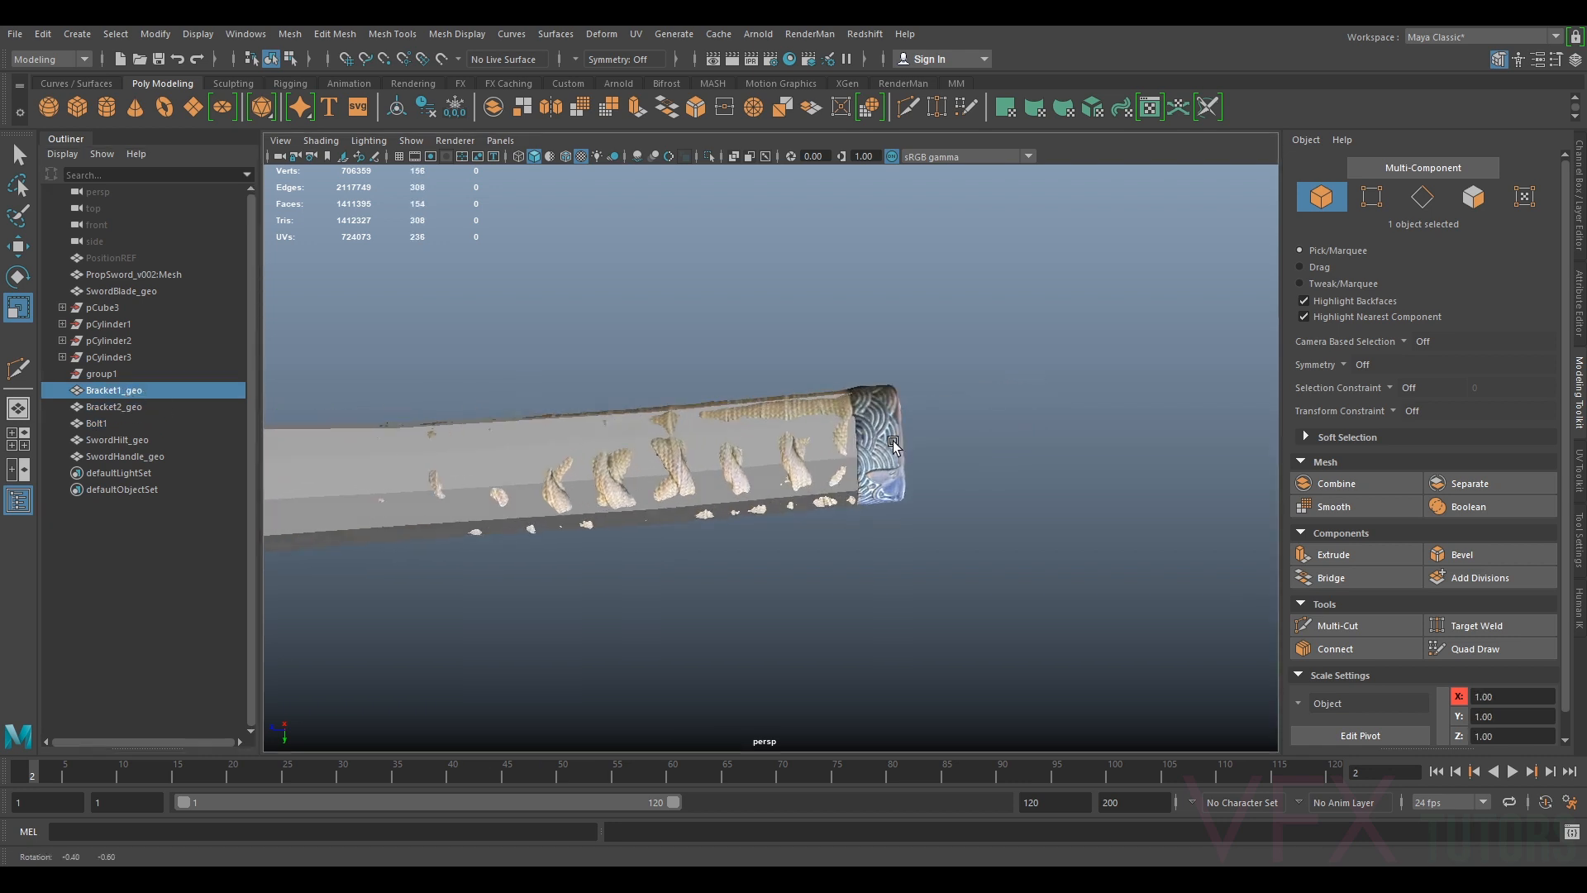
{"action": "left_click_drag", "start_coordinate": [896, 436], "coordinate": [897, 472], "text": "alt"}
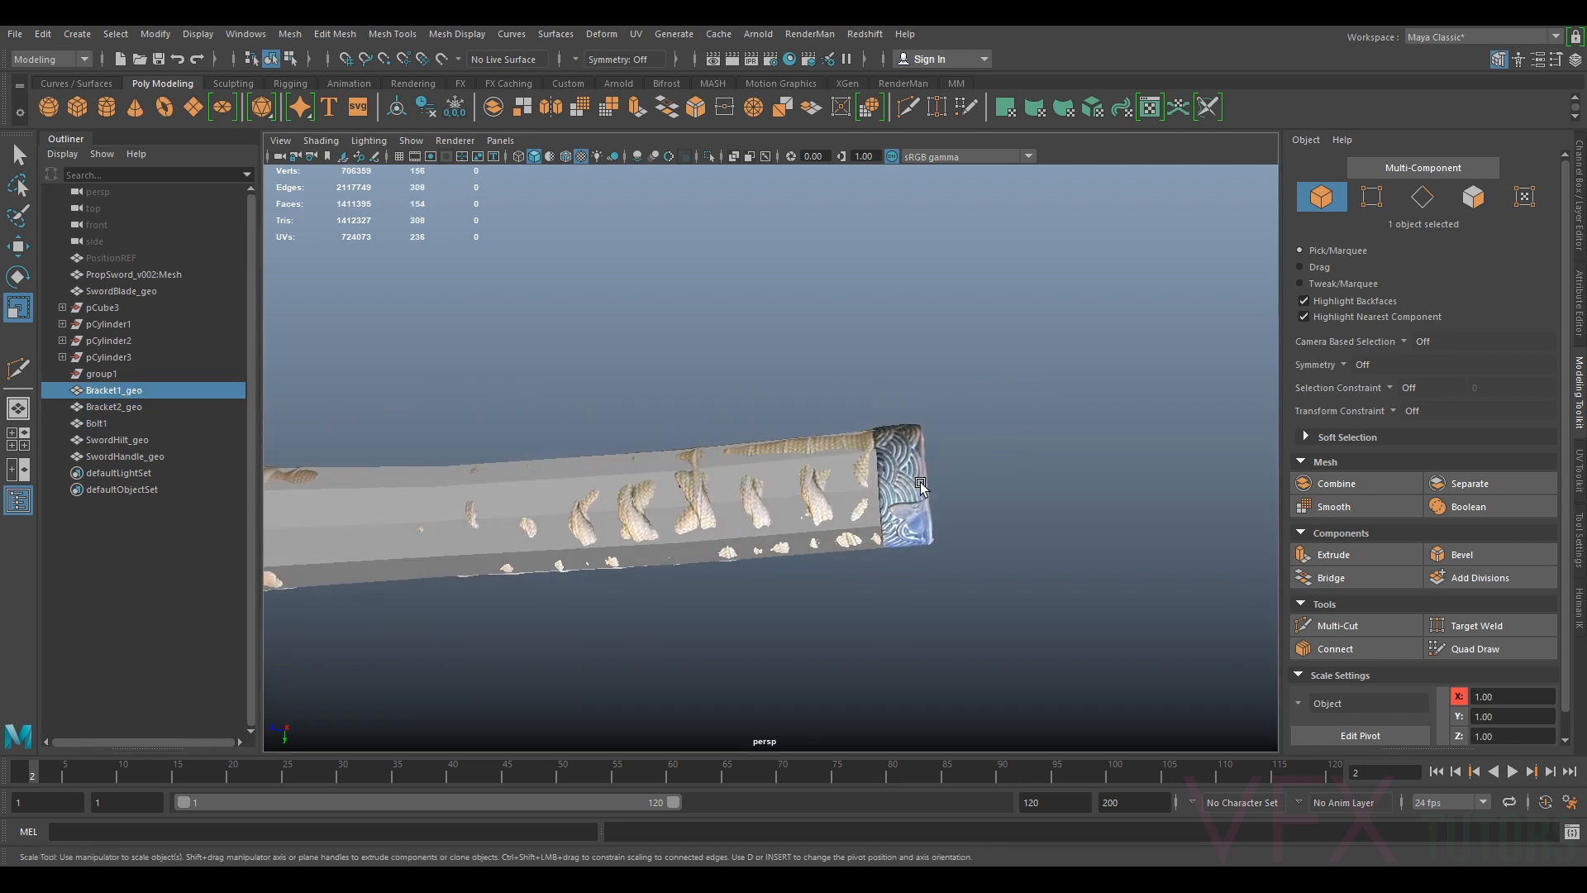
{"action": "left_click_drag", "start_coordinate": [814, 498], "coordinate": [961, 474], "text": "alt"}
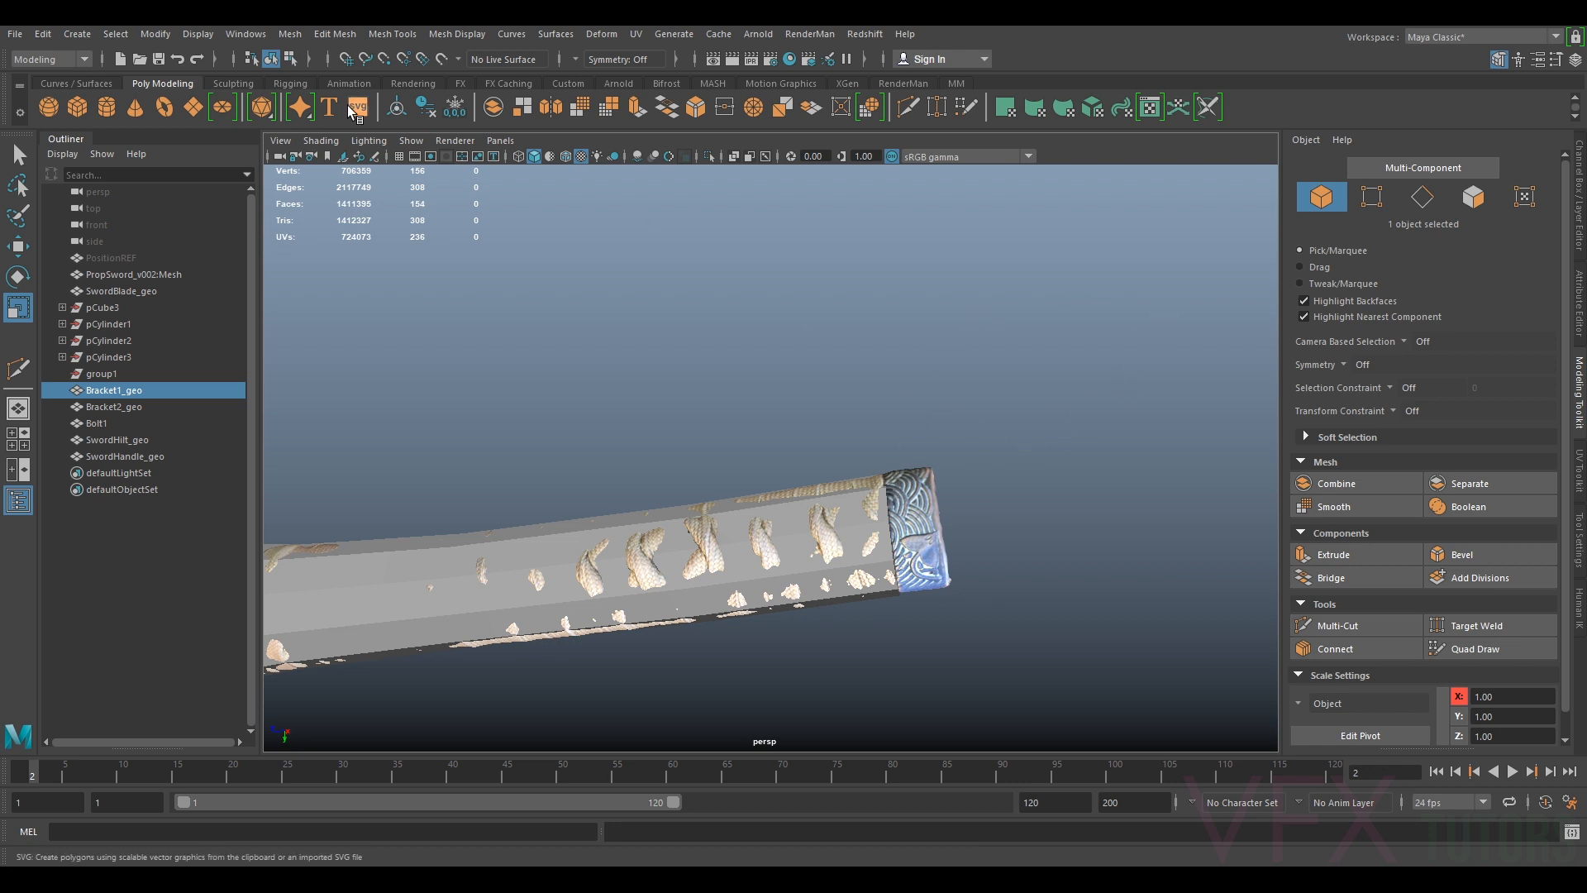
Duplicate SwordHandle_geo and move the copy over the pommel, to about -45.70 in Y and 0.39 in Z
{"action": "left_click", "coordinate": [796, 498]}
{"action": "middle_click_drag", "start_coordinate": [882, 539], "coordinate": [836, 494], "text": "alt"}
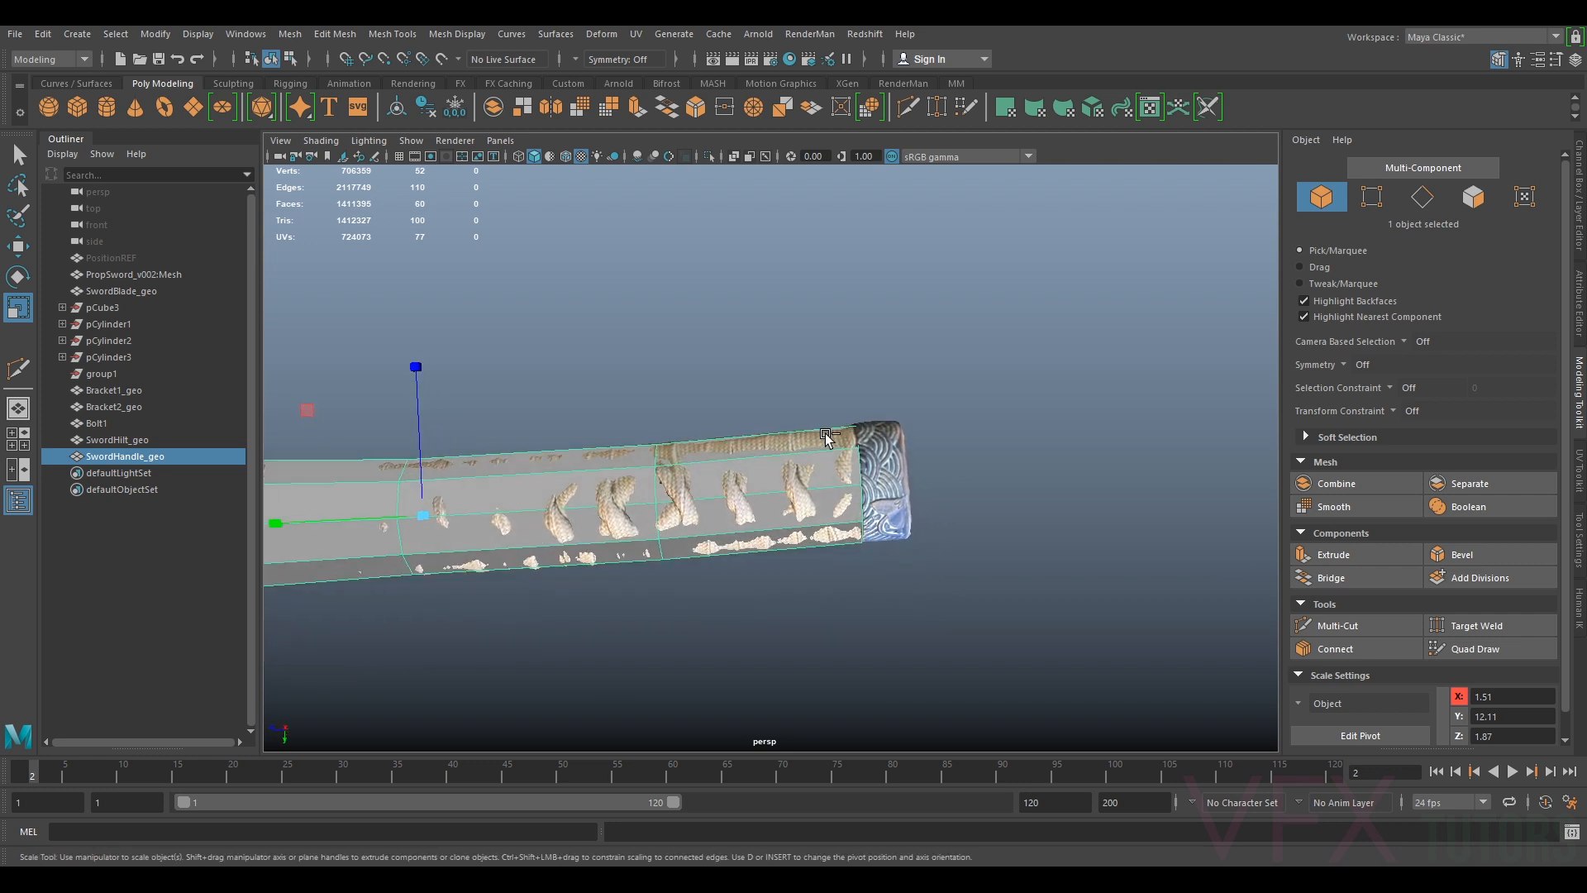
{"action": "key", "text": "ctrl+d"}
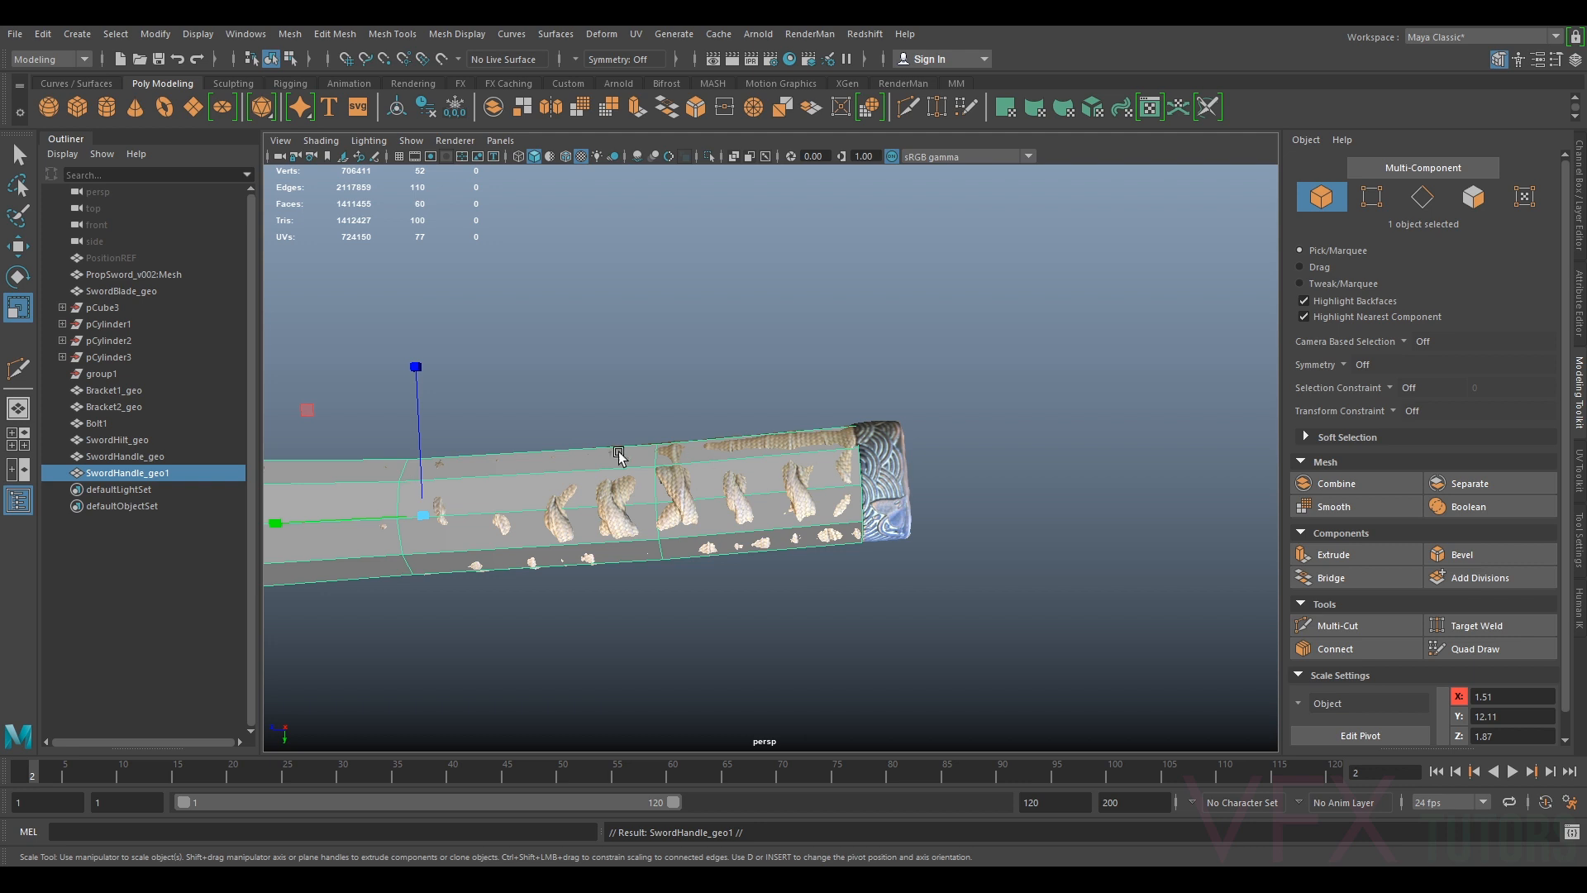
{"action": "key", "text": "w"}
{"action": "left_click_drag", "start_coordinate": [357, 520], "coordinate": [495, 512]}
{"action": "left_click_drag", "start_coordinate": [465, 460], "coordinate": [465, 459]}
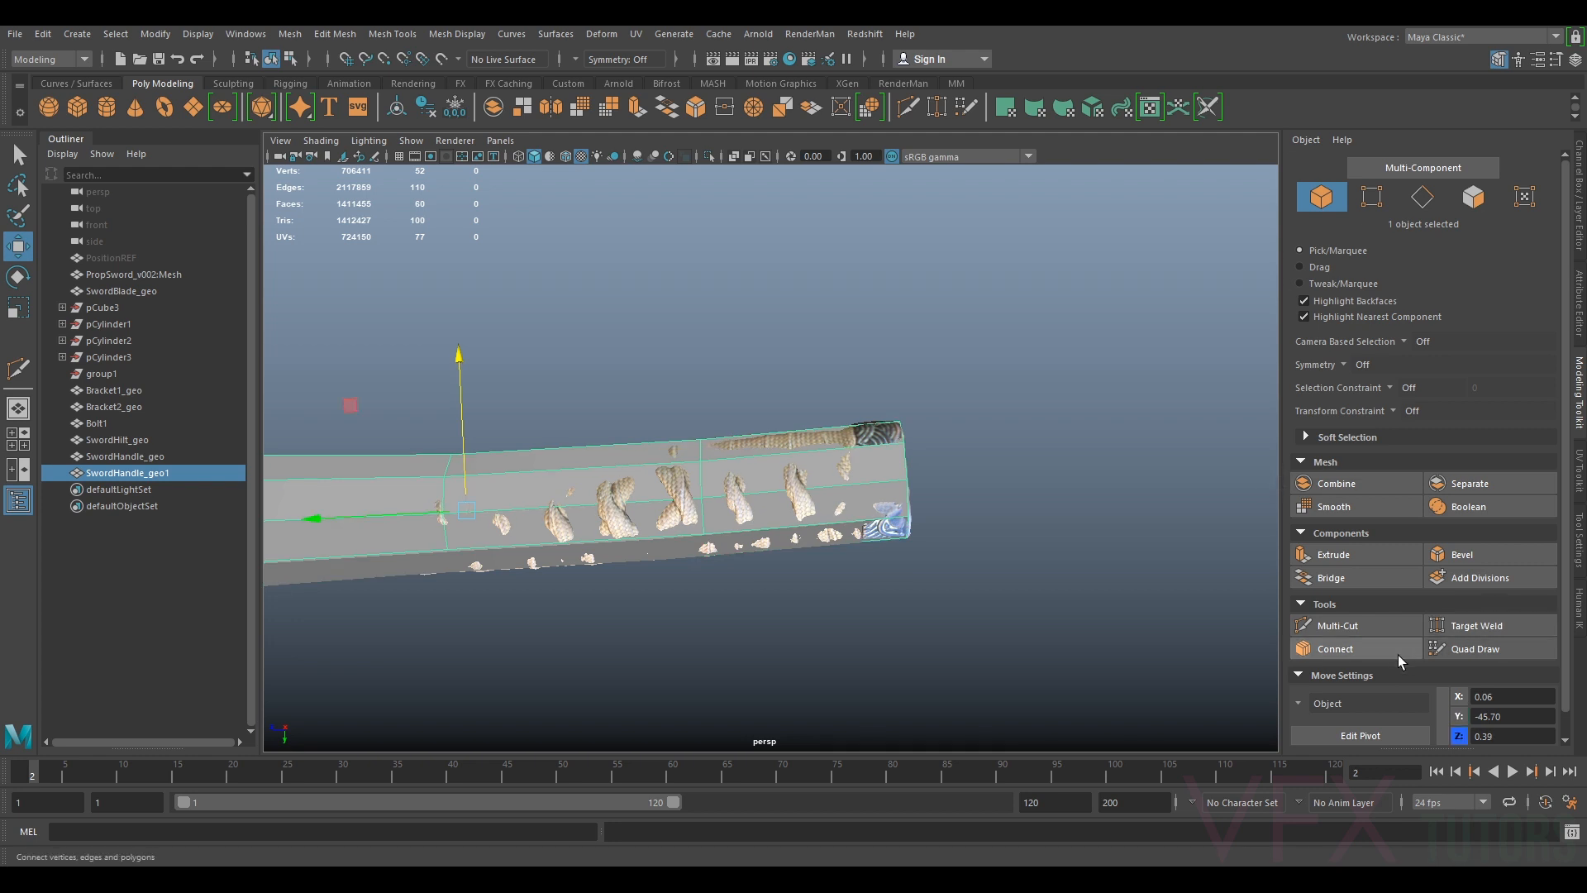
Insert an edge loop in the duplicate where the pommel begins and delete all its faces on the guard side
{"action": "left_click", "coordinate": [1333, 625]}
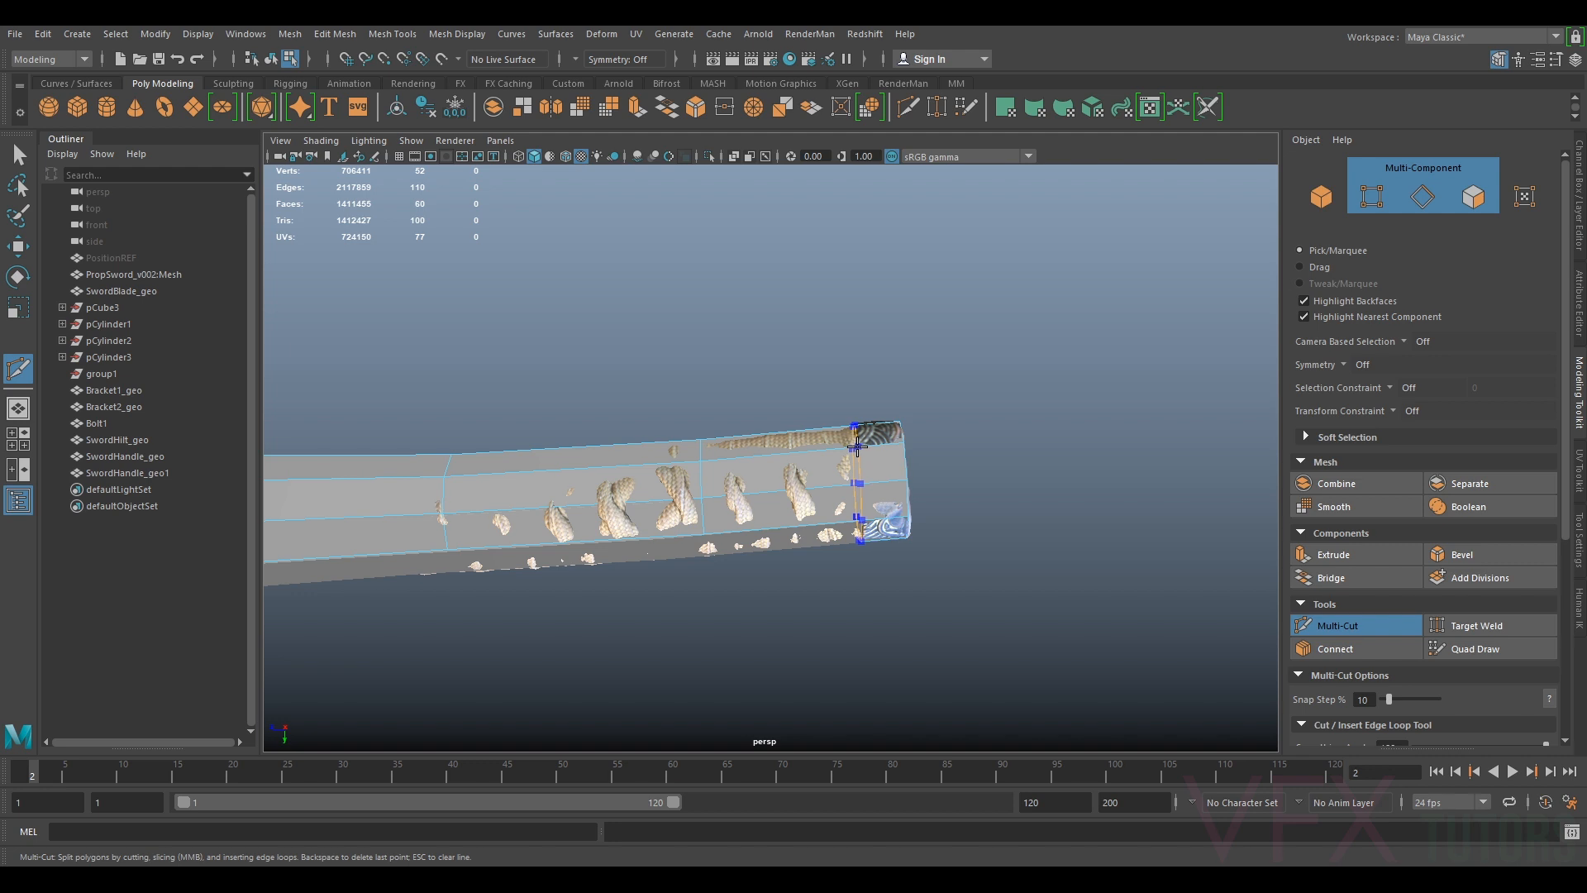
{"action": "left_click", "coordinate": [1333, 625]}
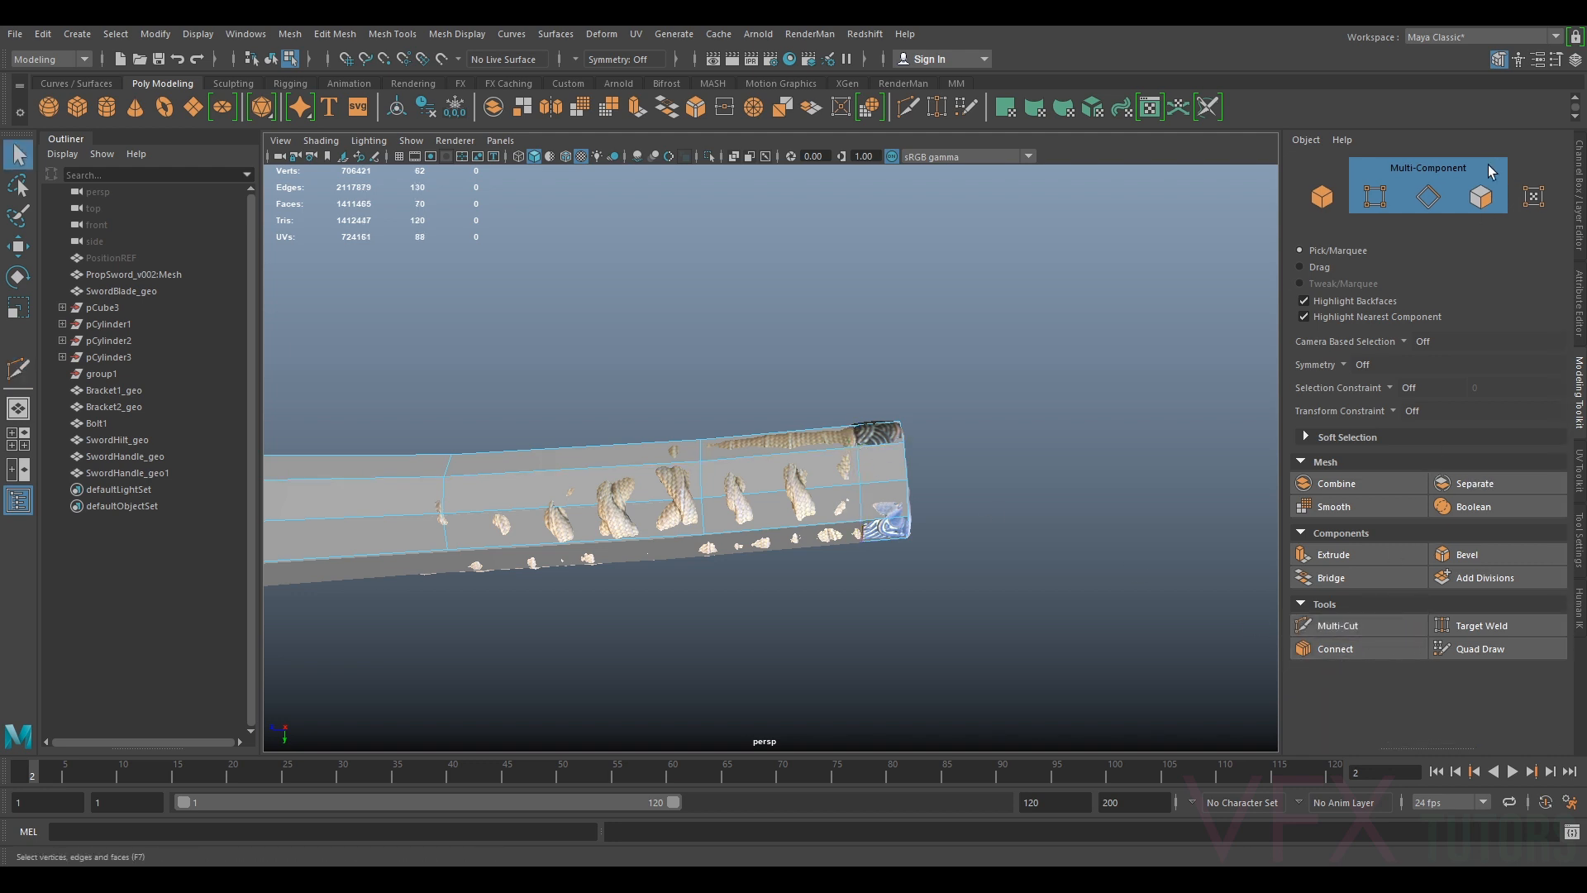
{"action": "scroll", "coordinate": [713, 375], "scroll_direction": "down", "scroll_amount": 1}
{"action": "middle_click_drag", "start_coordinate": [712, 376], "coordinate": [913, 371], "text": "alt"}
{"action": "scroll", "coordinate": [913, 372], "scroll_direction": "down", "scroll_amount": 2}
{"action": "left_click_drag", "start_coordinate": [450, 389], "coordinate": [959, 605]}
{"action": "key", "text": "Delete"}
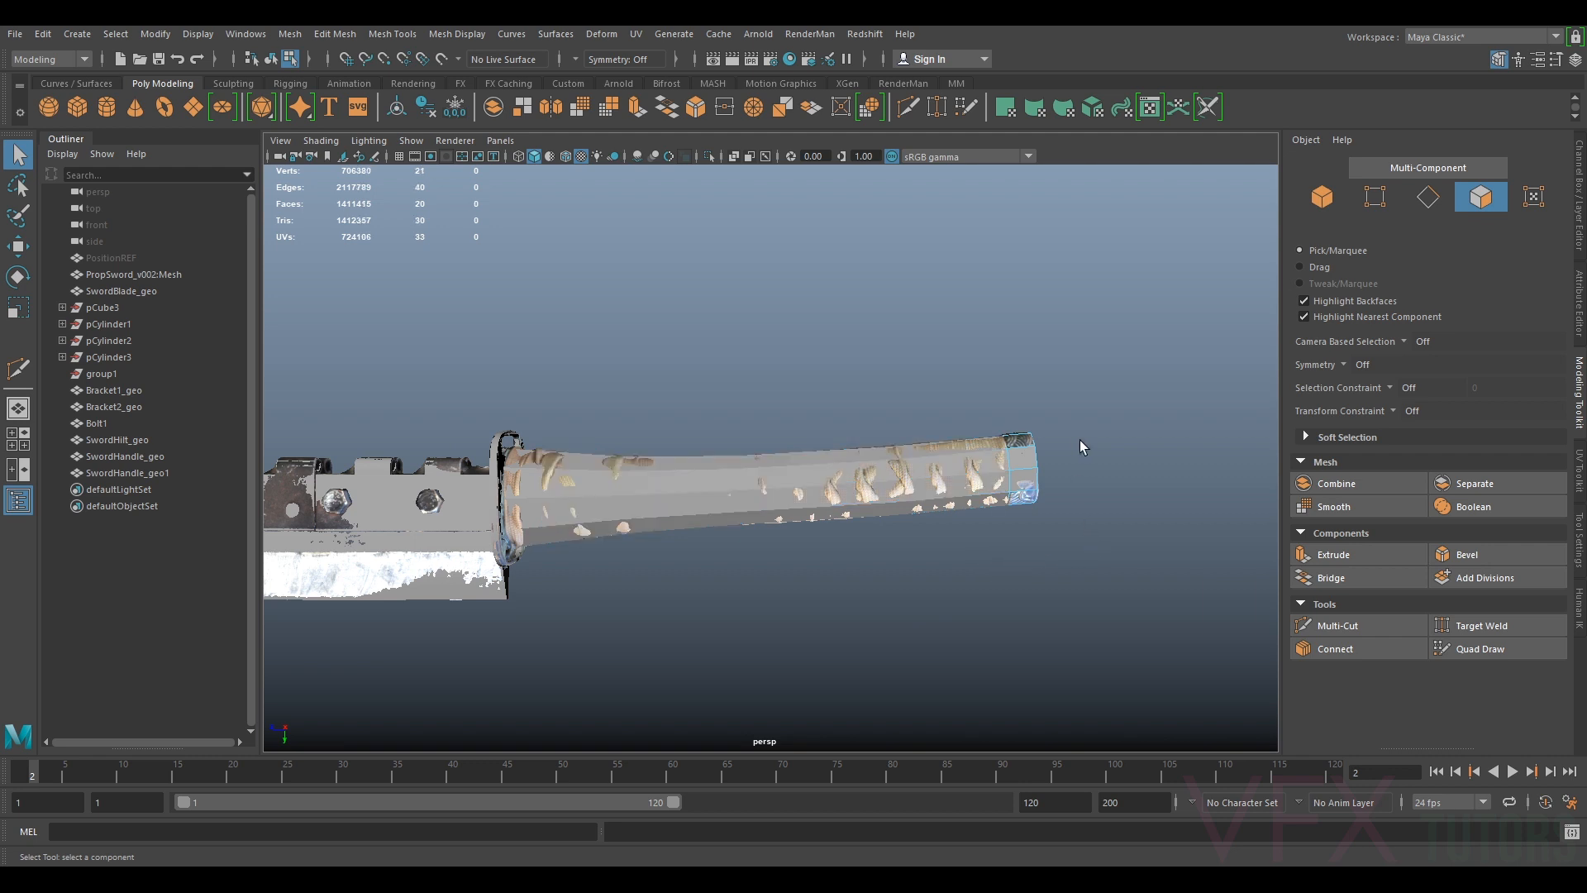
{"action": "scroll", "coordinate": [1079, 439], "scroll_direction": "up", "scroll_amount": 5}
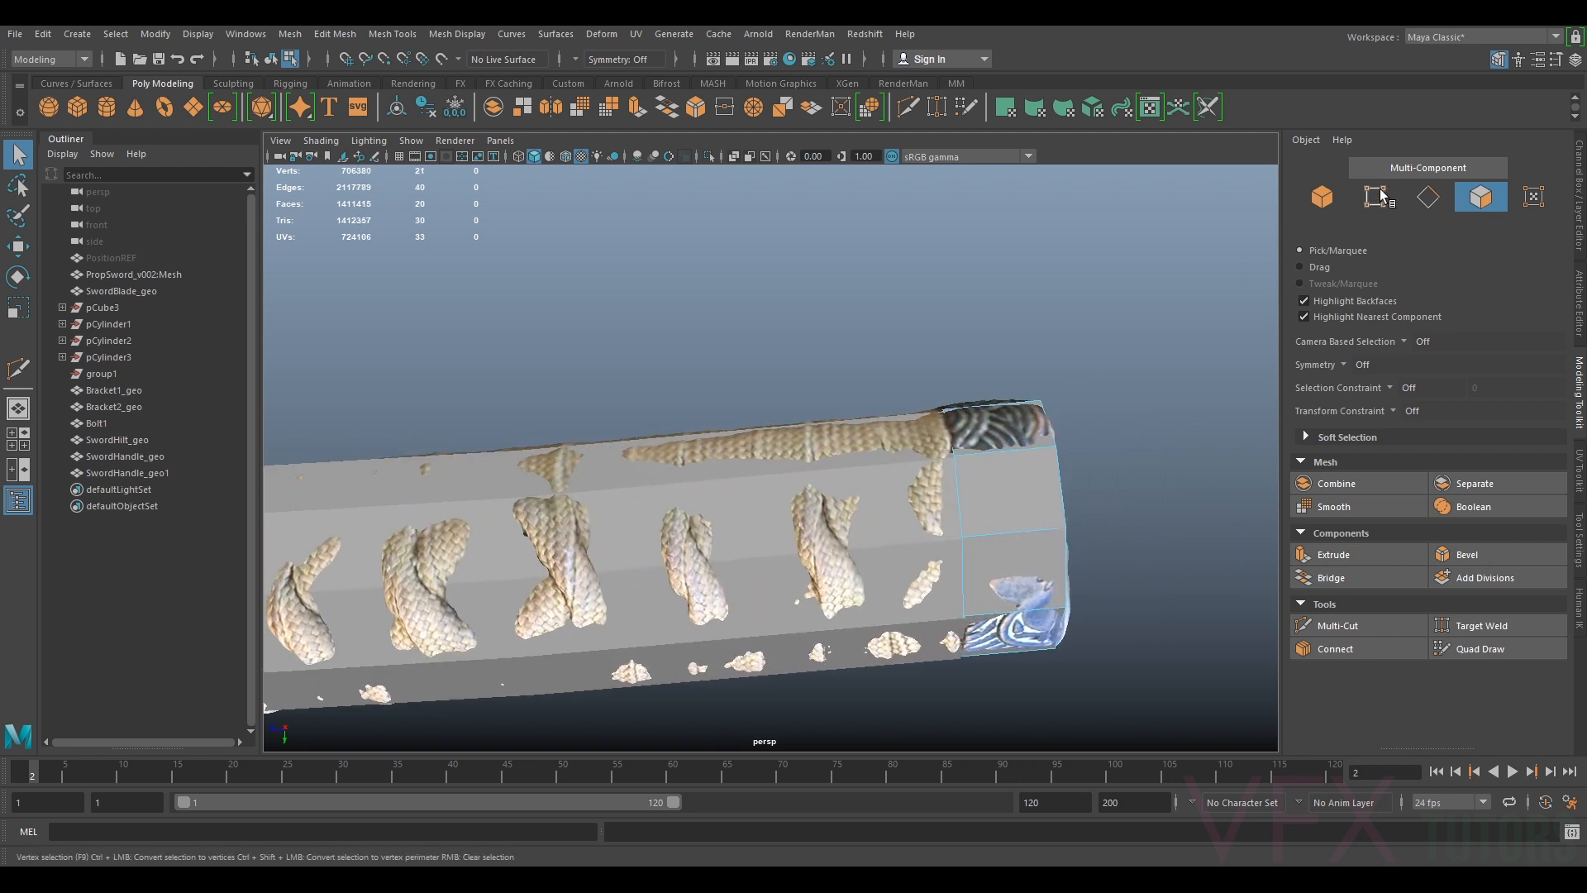
Isolate SwordHandle_geo in the viewport and bring its guard-end cap into a straight-on view
{"action": "left_click", "coordinate": [1322, 197]}
{"action": "left_click", "coordinate": [875, 509]}
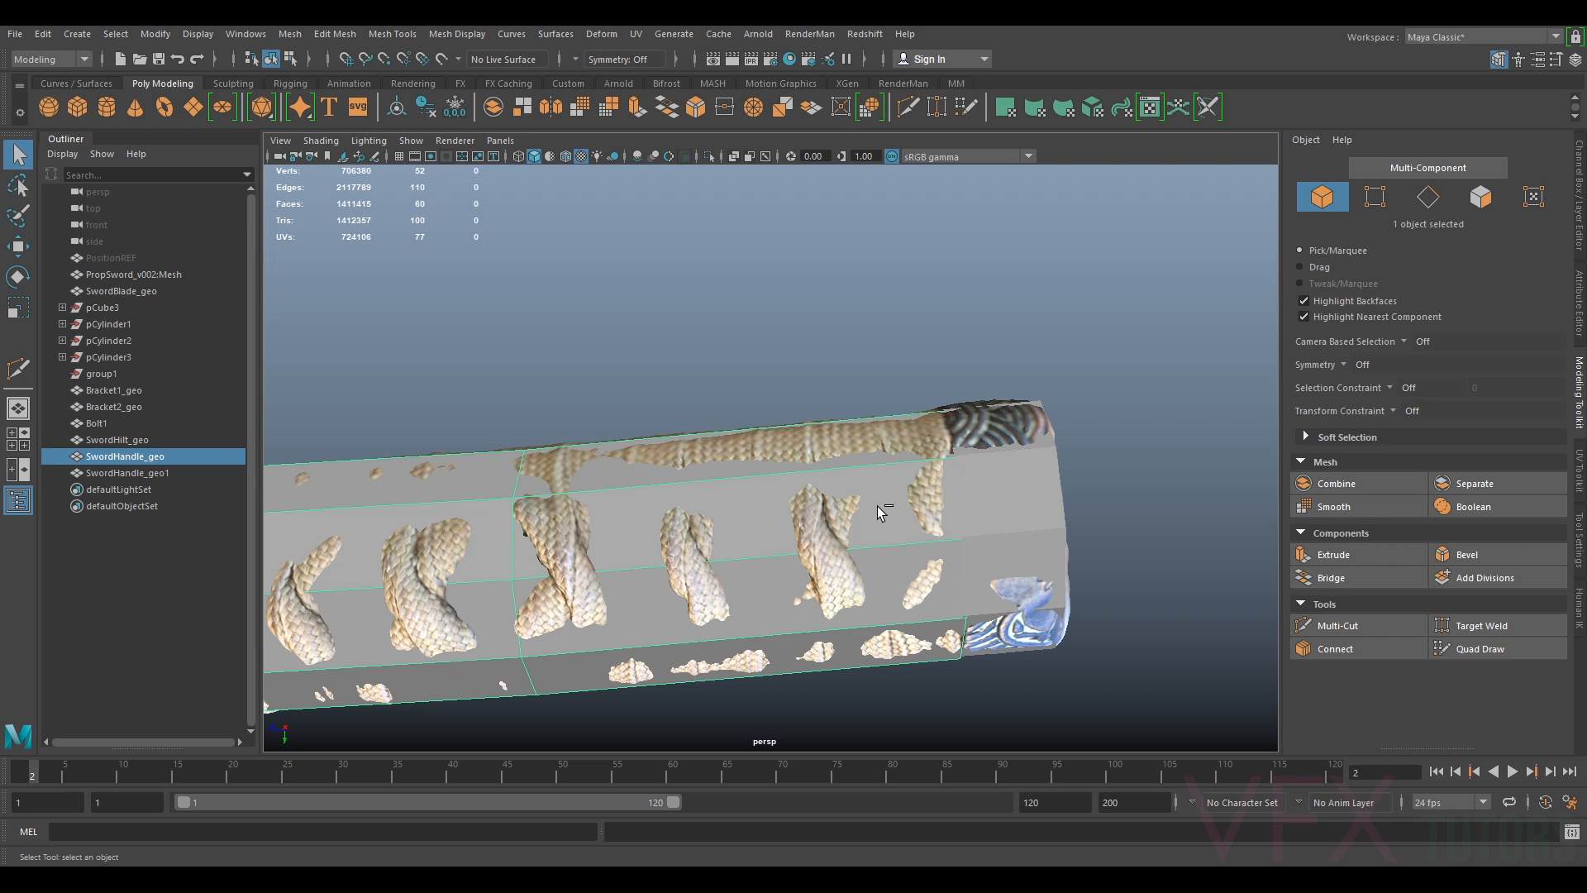
{"action": "key", "text": "ctrl+1"}
{"action": "scroll", "coordinate": [723, 522], "scroll_direction": "down", "scroll_amount": 3}
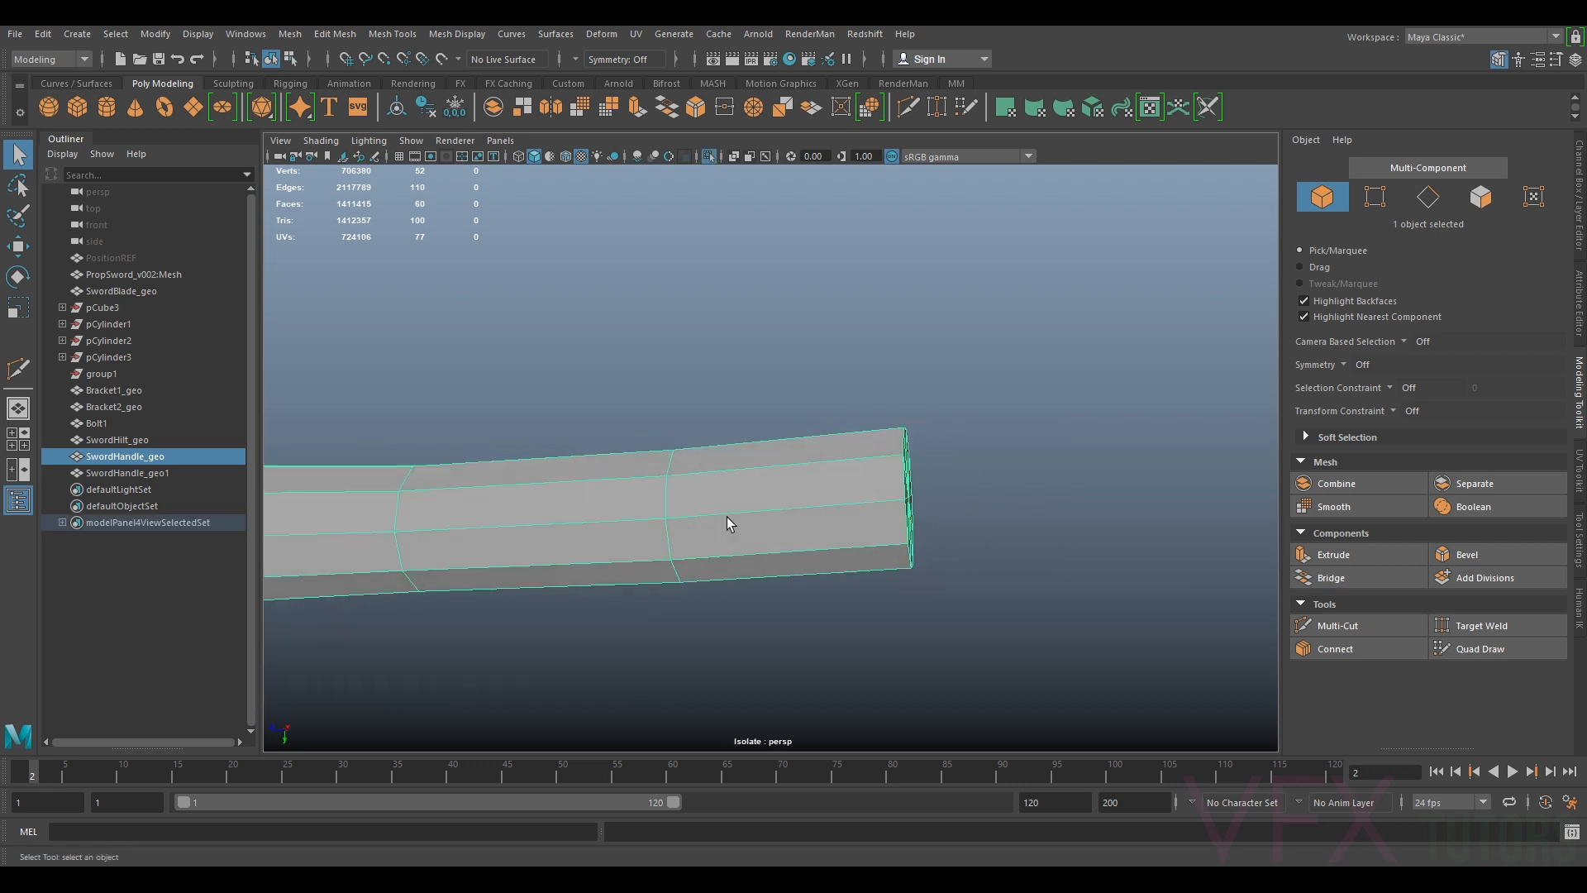
{"action": "left_click_drag", "start_coordinate": [474, 540], "coordinate": [664, 448], "text": "alt"}
{"action": "scroll", "coordinate": [468, 439], "scroll_direction": "down", "scroll_amount": 3}
{"action": "left_click_drag", "start_coordinate": [469, 439], "coordinate": [892, 475], "text": "alt"}
{"action": "middle_click_drag", "start_coordinate": [547, 497], "coordinate": [727, 497], "text": "alt"}
{"action": "scroll", "coordinate": [728, 498], "scroll_direction": "up", "scroll_amount": 3}
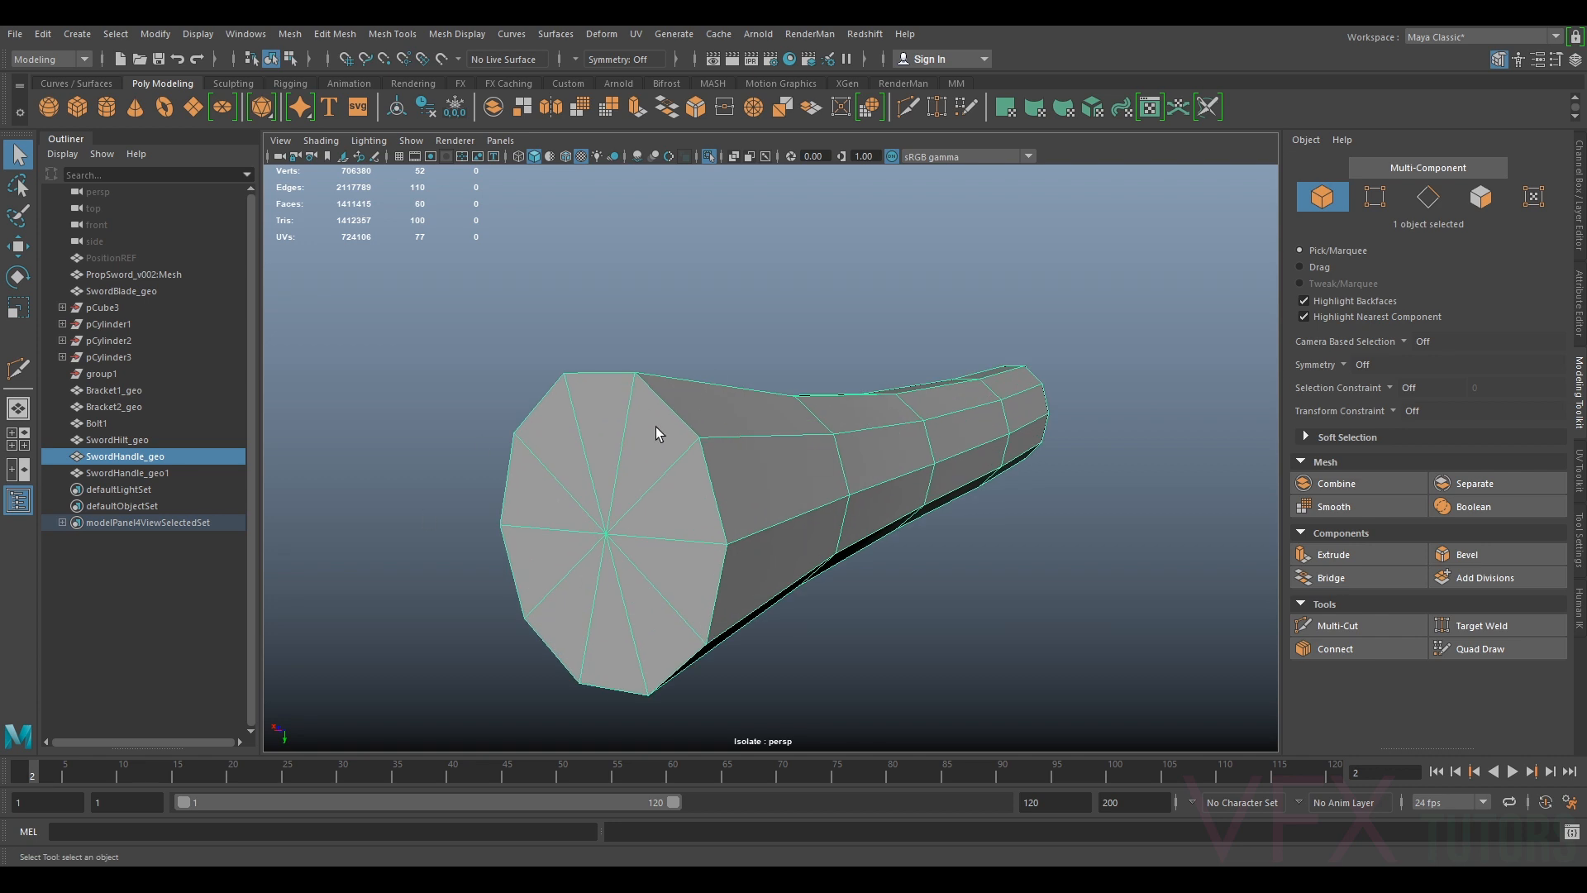
{"action": "left_click_drag", "start_coordinate": [710, 517], "coordinate": [799, 499], "text": "alt"}
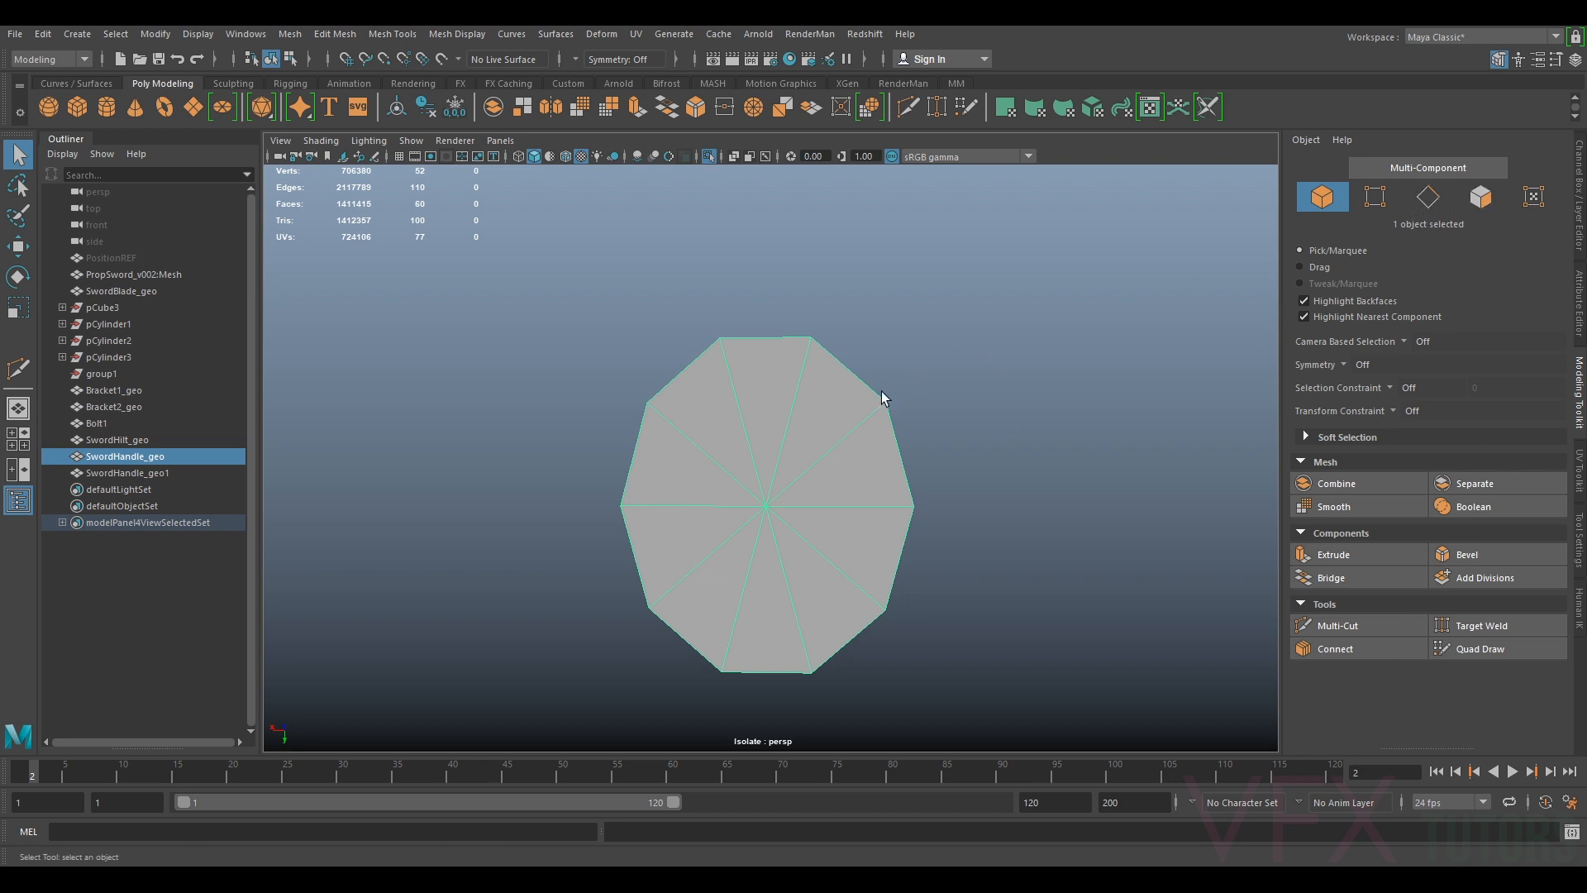
Select only the ten cap faces at the handle's guard end, excluding the side faces, and delete them
{"action": "left_click", "coordinate": [1480, 197]}
{"action": "left_click", "coordinate": [880, 514]}
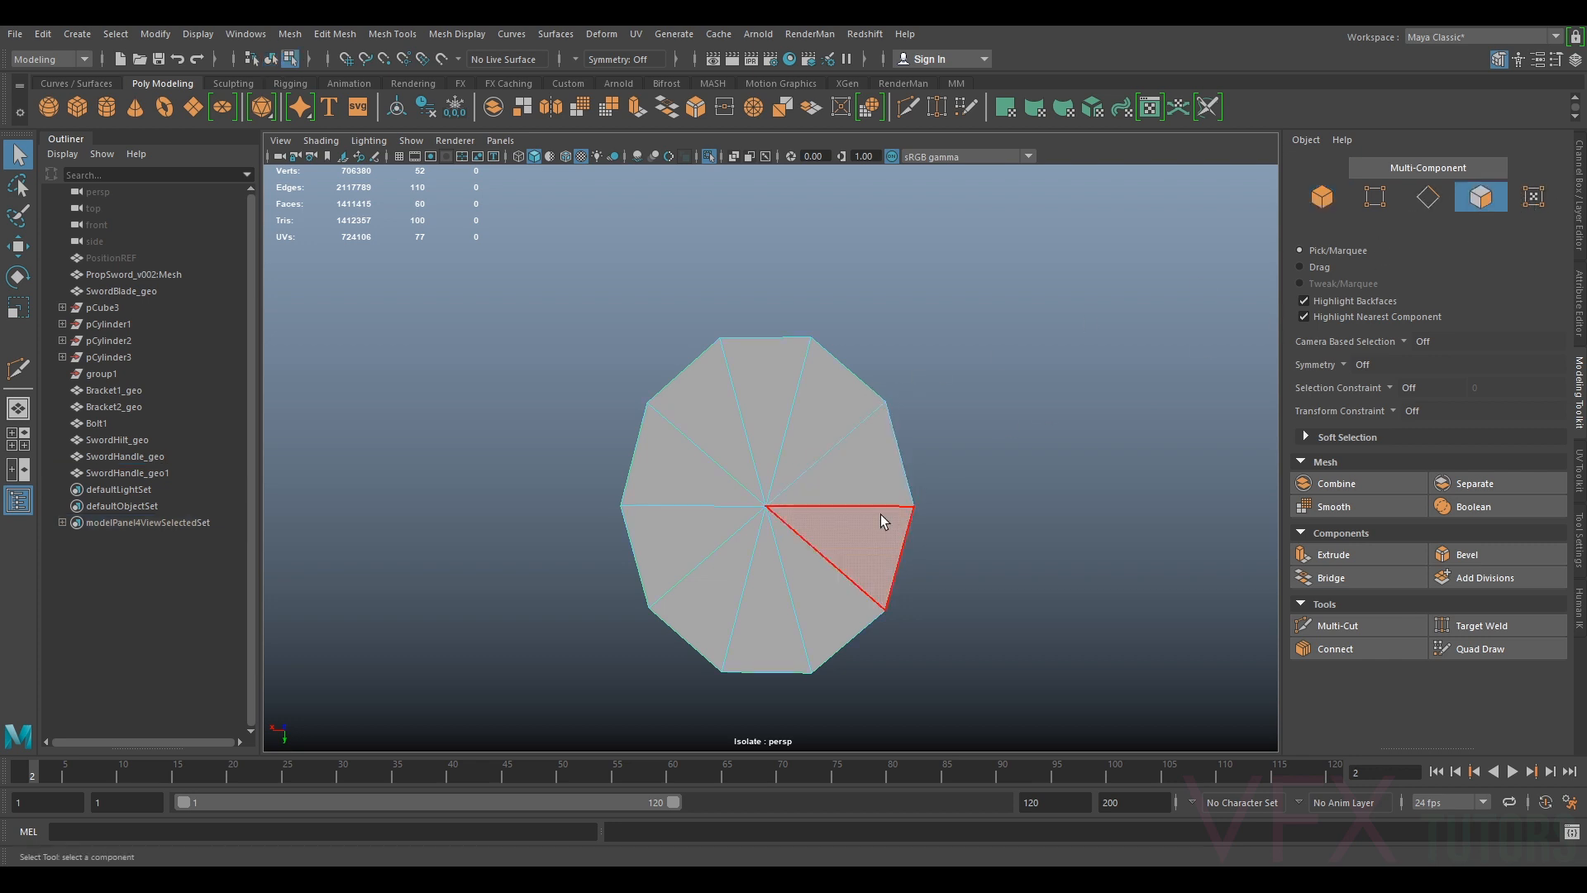
{"action": "left_click_drag", "start_coordinate": [788, 493], "coordinate": [973, 471]}
{"action": "scroll", "coordinate": [764, 518], "scroll_direction": "down", "scroll_amount": 5}
{"action": "middle_click_drag", "start_coordinate": [652, 521], "coordinate": [799, 562], "text": "alt"}
{"action": "left_click_drag", "start_coordinate": [766, 351], "coordinate": [542, 561], "text": "ctrl"}
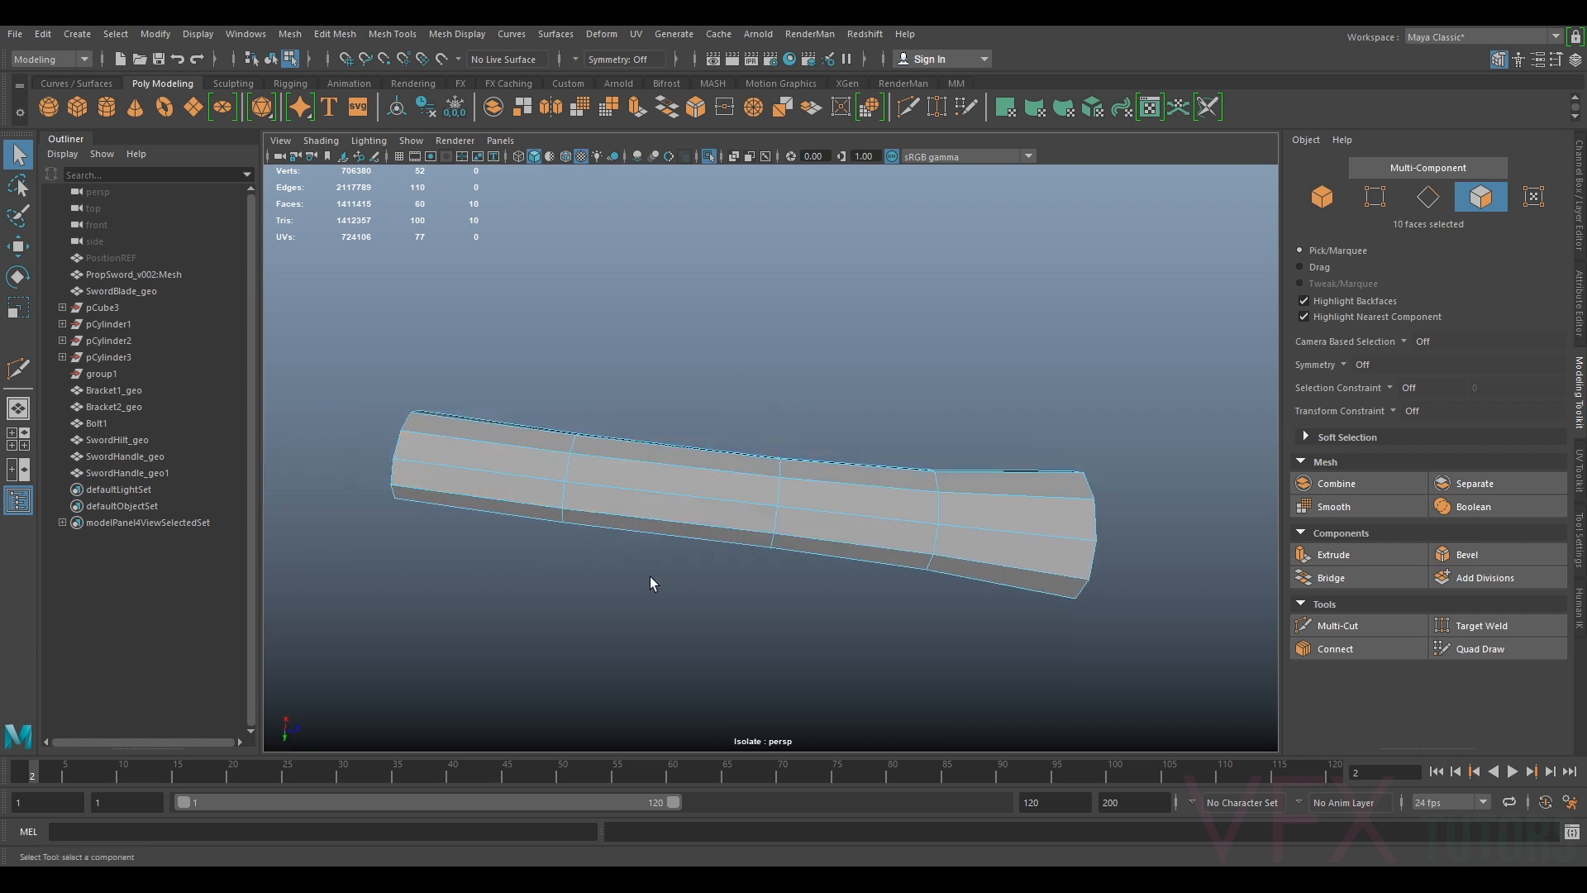
Delete only the ten faces of SwordHandle_geo's remaining end cap, keeping the side faces out of the selection
{"action": "left_click_drag", "start_coordinate": [923, 514], "coordinate": [724, 560], "text": "alt"}
{"action": "left_click_drag", "start_coordinate": [840, 474], "coordinate": [688, 506]}
{"action": "middle_click_drag", "start_coordinate": [431, 487], "coordinate": [892, 388], "text": "alt"}
{"action": "left_click_drag", "start_coordinate": [944, 328], "coordinate": [1155, 585], "text": "ctrl"}
{"action": "left_click_drag", "start_coordinate": [649, 552], "coordinate": [770, 557], "text": "alt"}
{"action": "key", "text": "ctrl+z"}
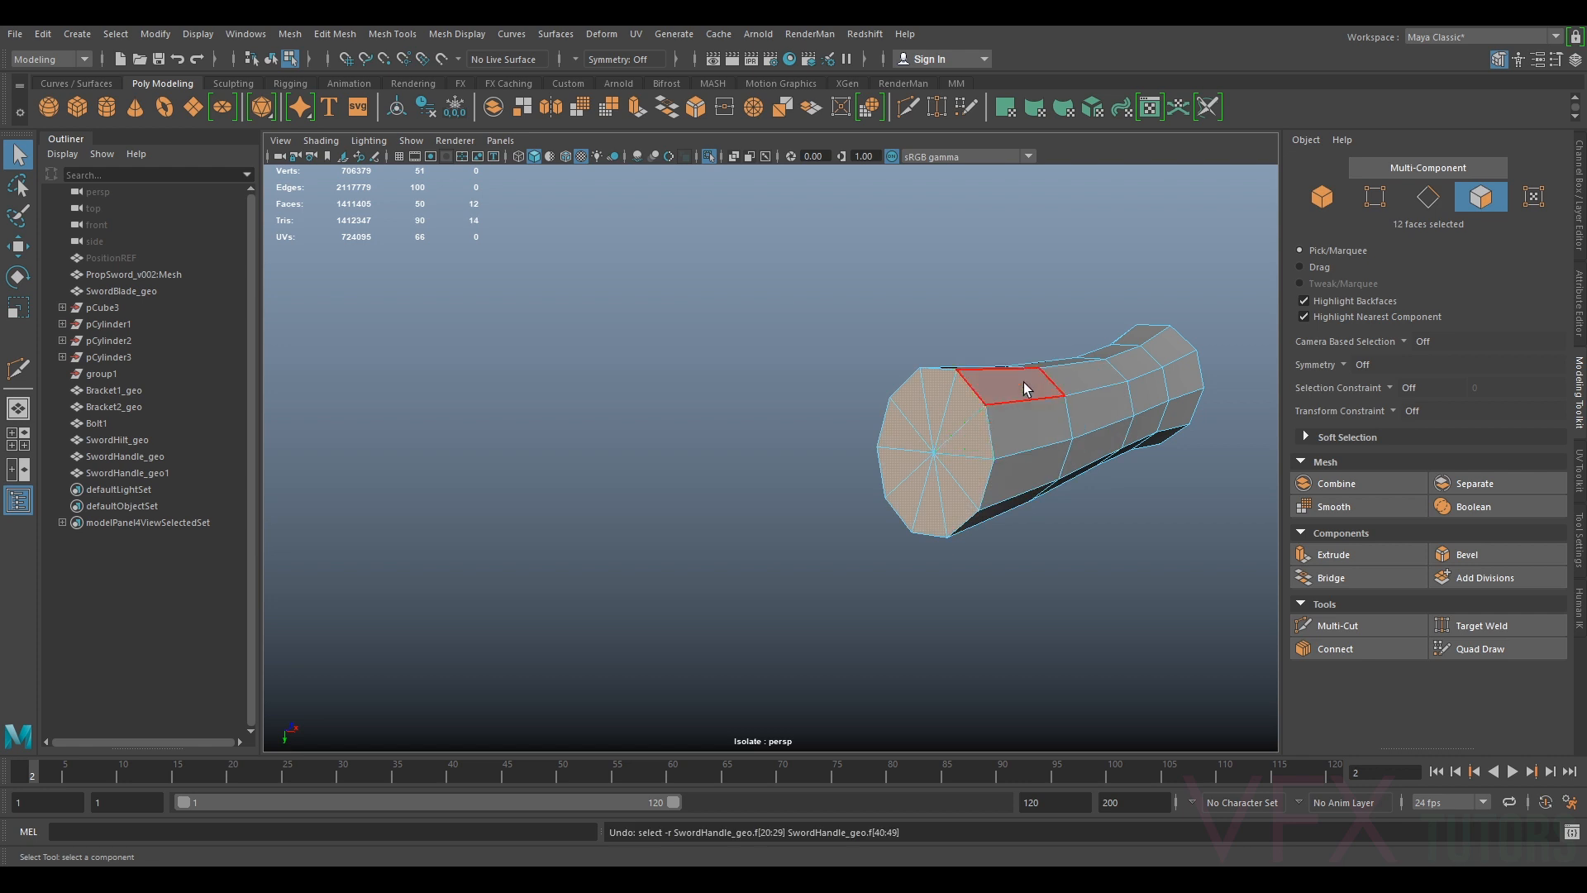
{"action": "left_click_drag", "start_coordinate": [1023, 381], "coordinate": [934, 366], "text": "alt"}
{"action": "left_click_drag", "start_coordinate": [949, 470], "coordinate": [1048, 414], "text": "ctrl"}
{"action": "key", "text": "Delete"}
{"action": "middle_click_drag", "start_coordinate": [648, 503], "coordinate": [791, 432], "text": "alt"}
{"action": "left_click_drag", "start_coordinate": [791, 438], "coordinate": [865, 448], "text": "alt"}
{"action": "right_click_drag", "start_coordinate": [865, 448], "coordinate": [855, 368]}
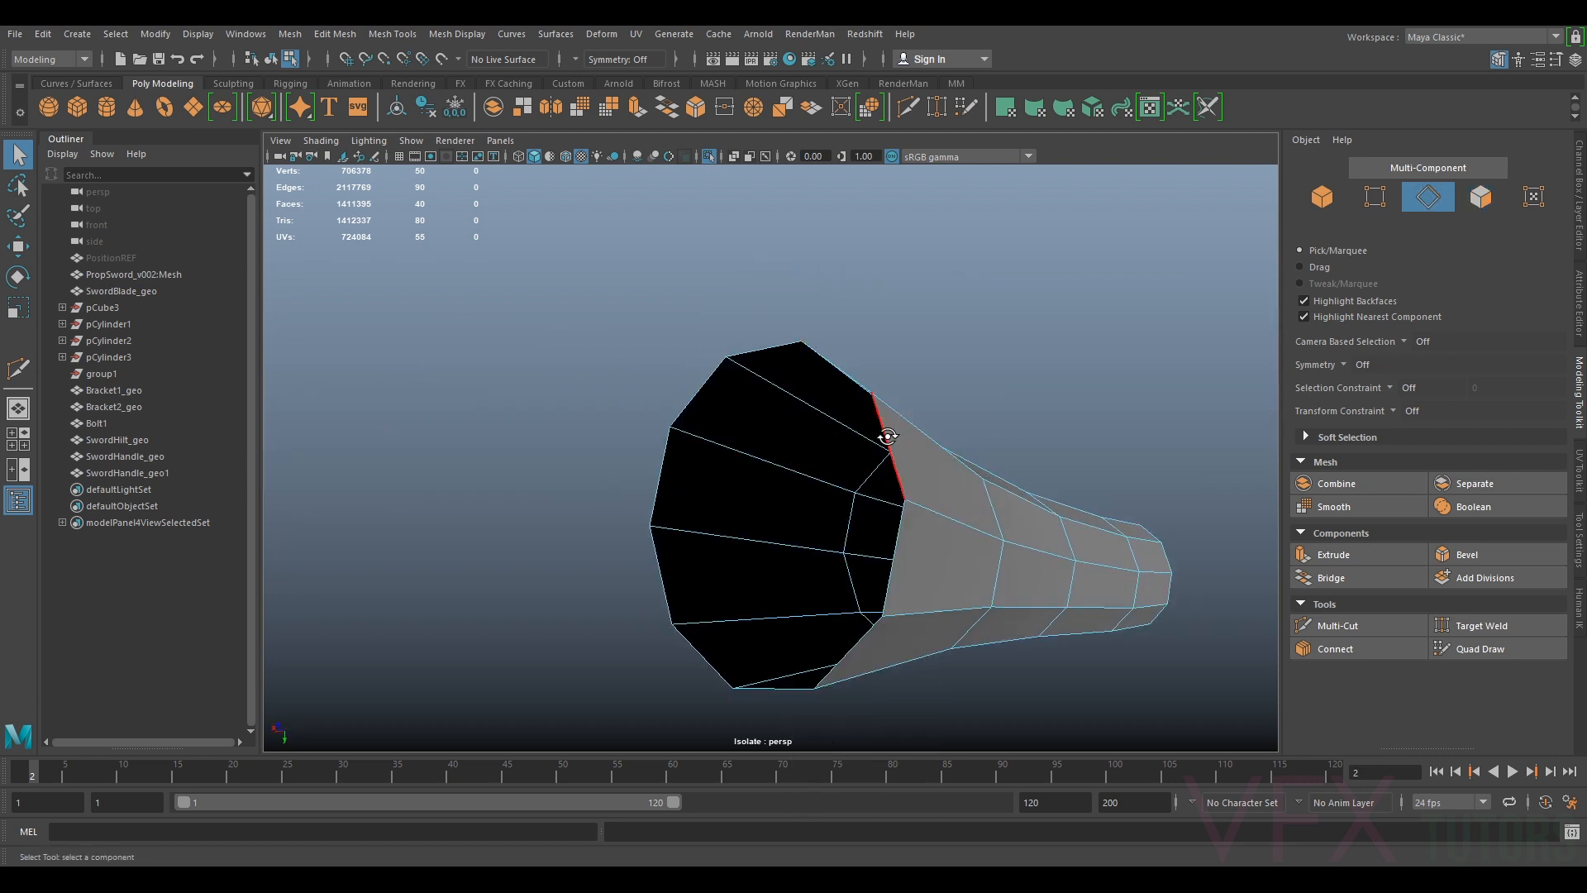
{"action": "left_click_drag", "start_coordinate": [887, 437], "coordinate": [835, 468], "text": "alt"}
{"action": "right_click_drag", "start_coordinate": [964, 425], "coordinate": [1051, 389]}
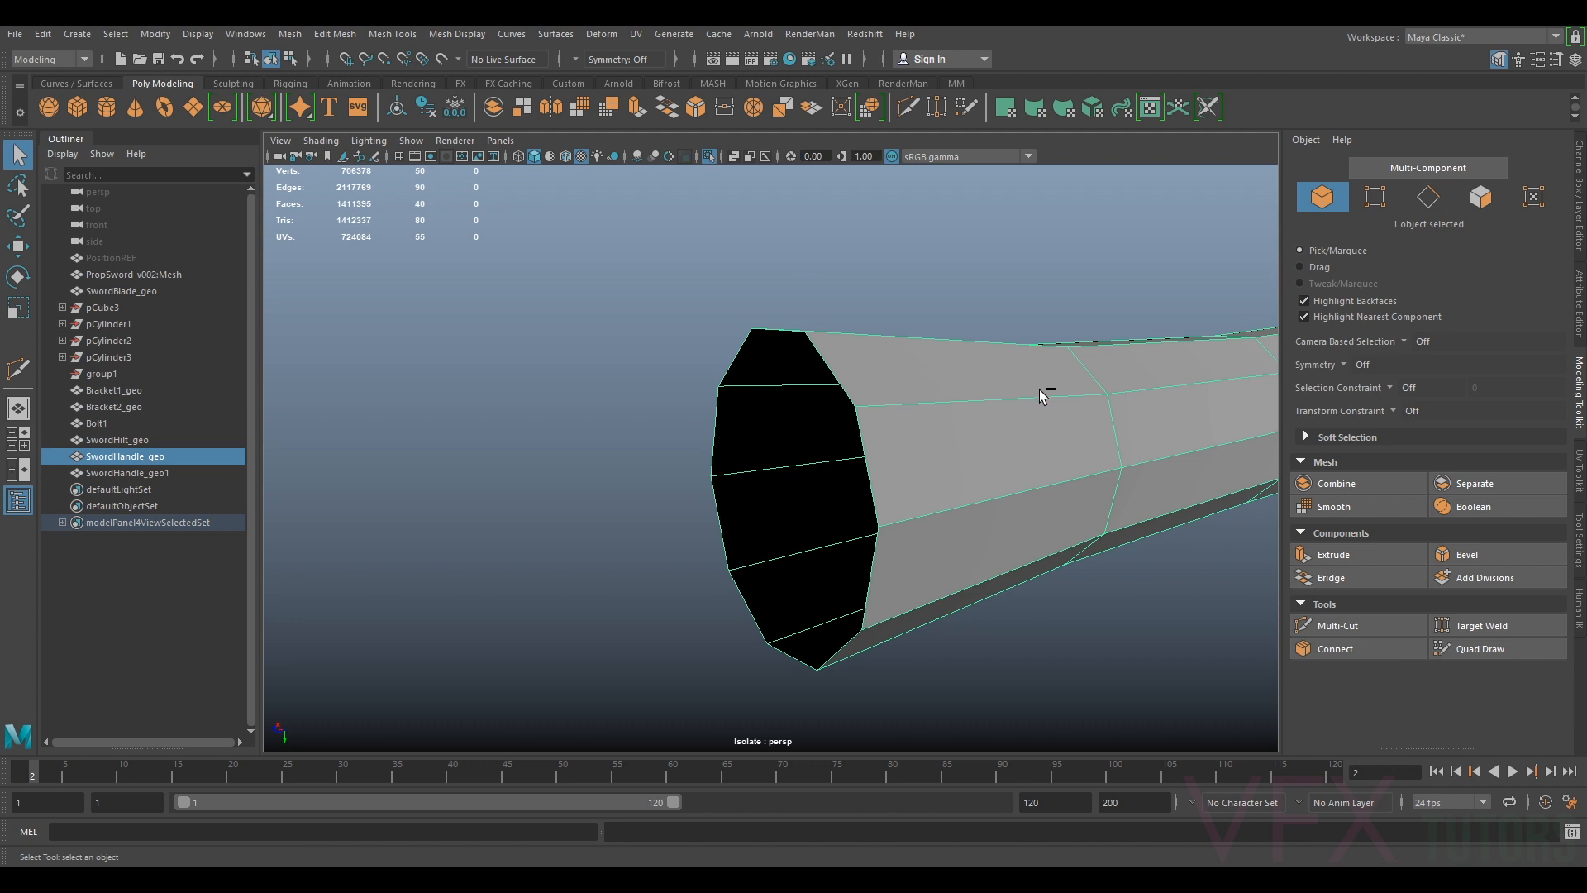
{"action": "key", "text": "ctrl+q"}
{"action": "left_click", "coordinate": [853, 451]}
{"action": "key", "text": "ctrl+1"}
{"action": "left_click_drag", "start_coordinate": [977, 448], "coordinate": [913, 406], "text": "alt"}
{"action": "key", "text": "ctrl+1"}
Extrude the open border edge loop at the handle's guard end and scale it inward to form a rim
{"action": "right_click_drag", "start_coordinate": [913, 406], "coordinate": [913, 360]}
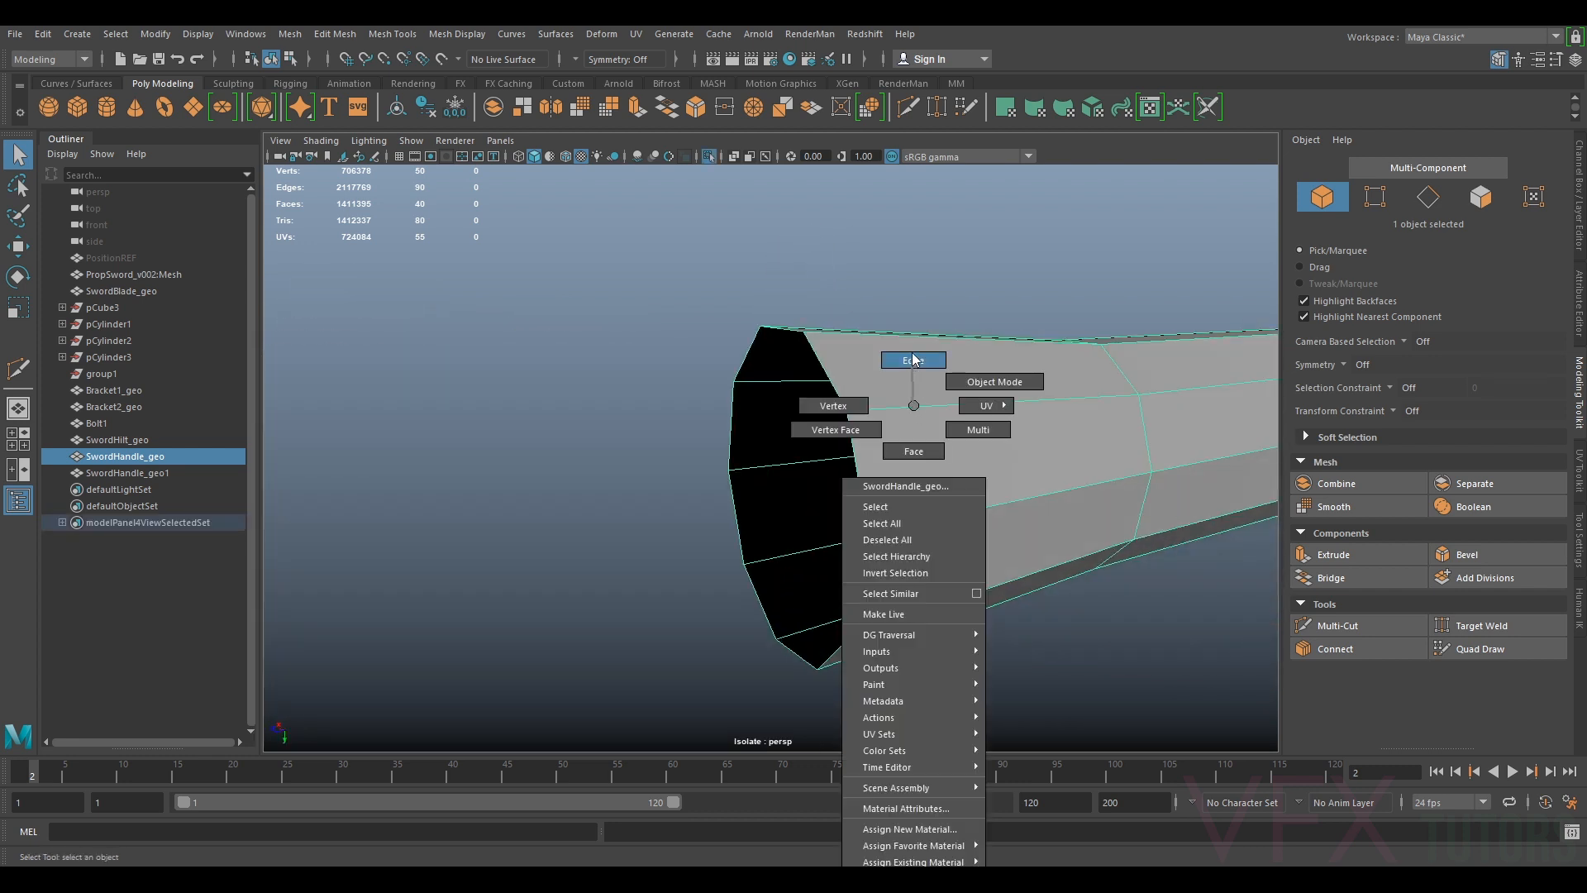
{"action": "double_click", "coordinate": [825, 382]}
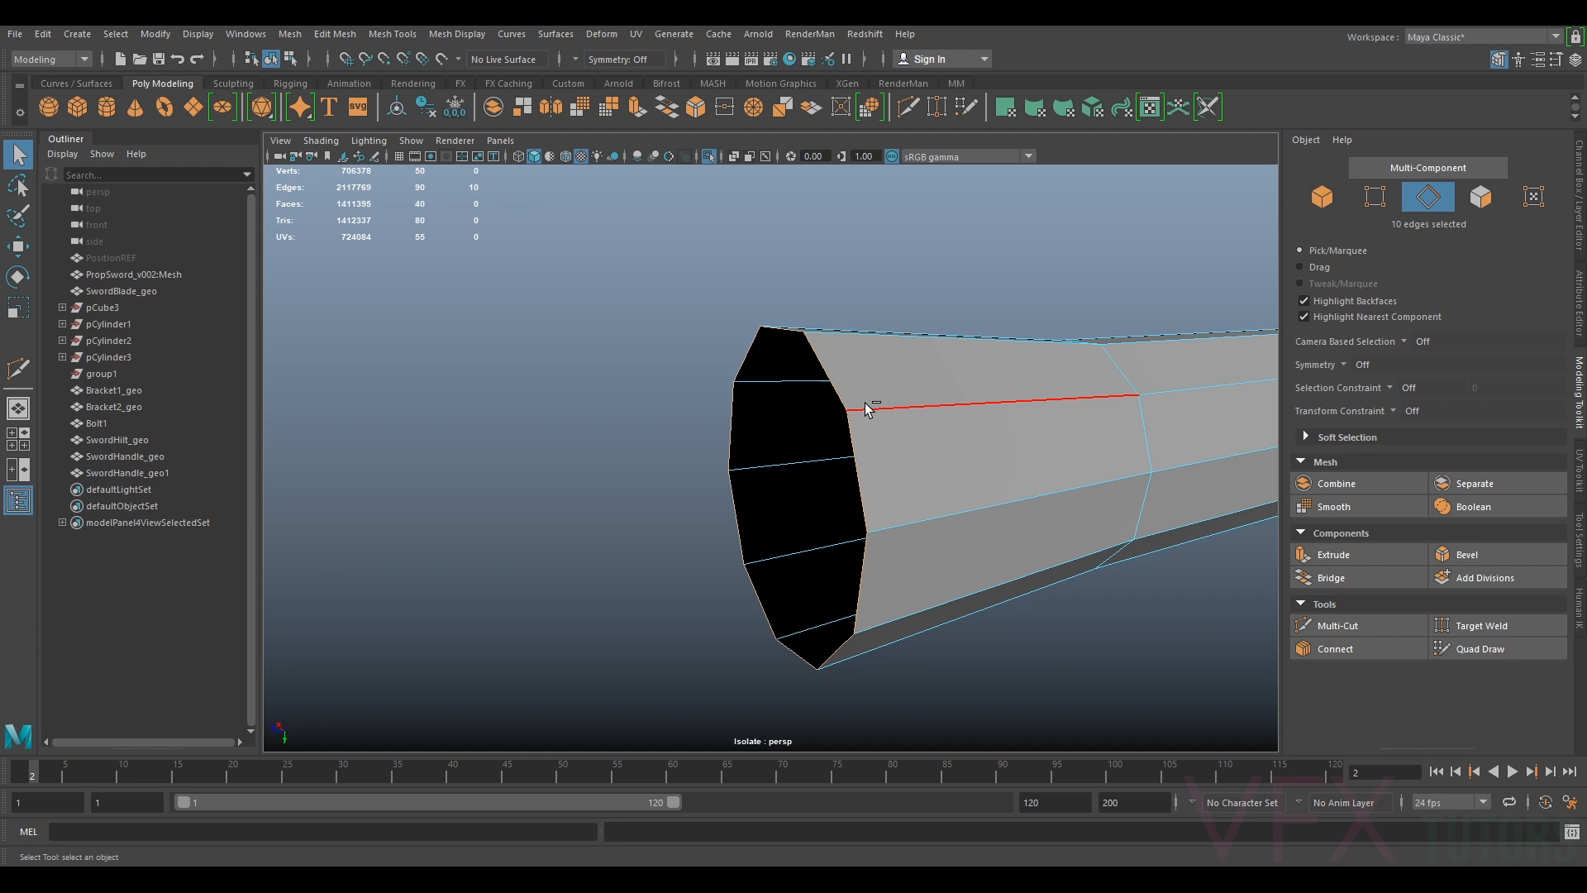
{"action": "key", "text": "ctrl+e"}
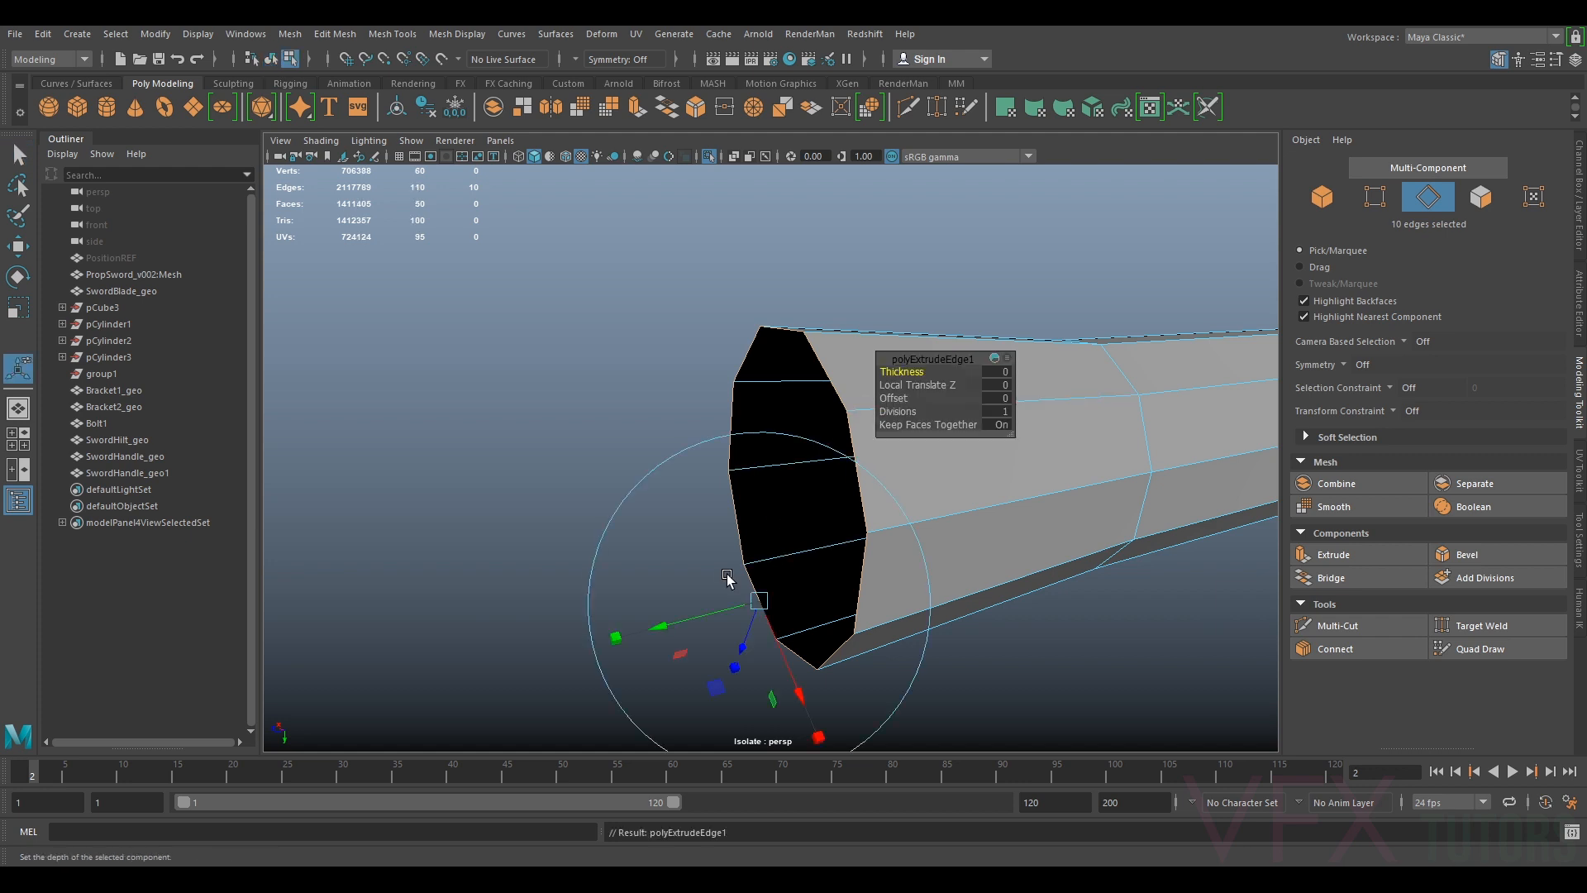
{"action": "key", "text": "r"}
{"action": "left_click_drag", "start_coordinate": [785, 496], "coordinate": [733, 513]}
{"action": "key", "text": "w"}
Extrude the handle's pommel-end border loop, scale it inward into a matching rim, and return to object mode with the whole sword shown
{"action": "left_click_drag", "start_coordinate": [907, 502], "coordinate": [862, 446], "text": "alt"}
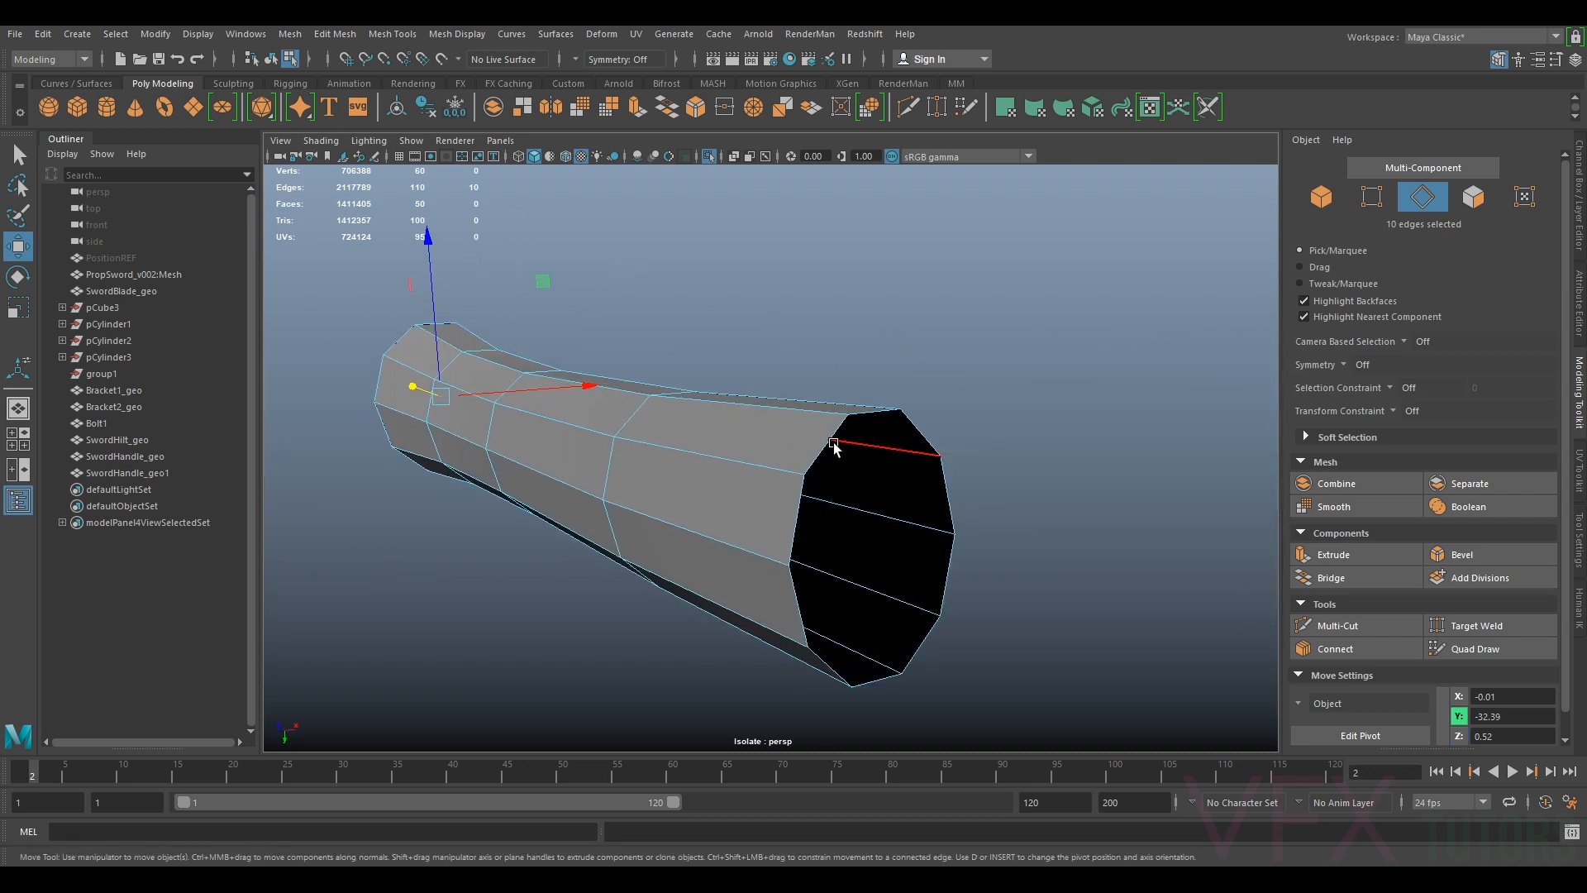
{"action": "double_click", "coordinate": [833, 448]}
{"action": "key", "text": "ctrl+e"}
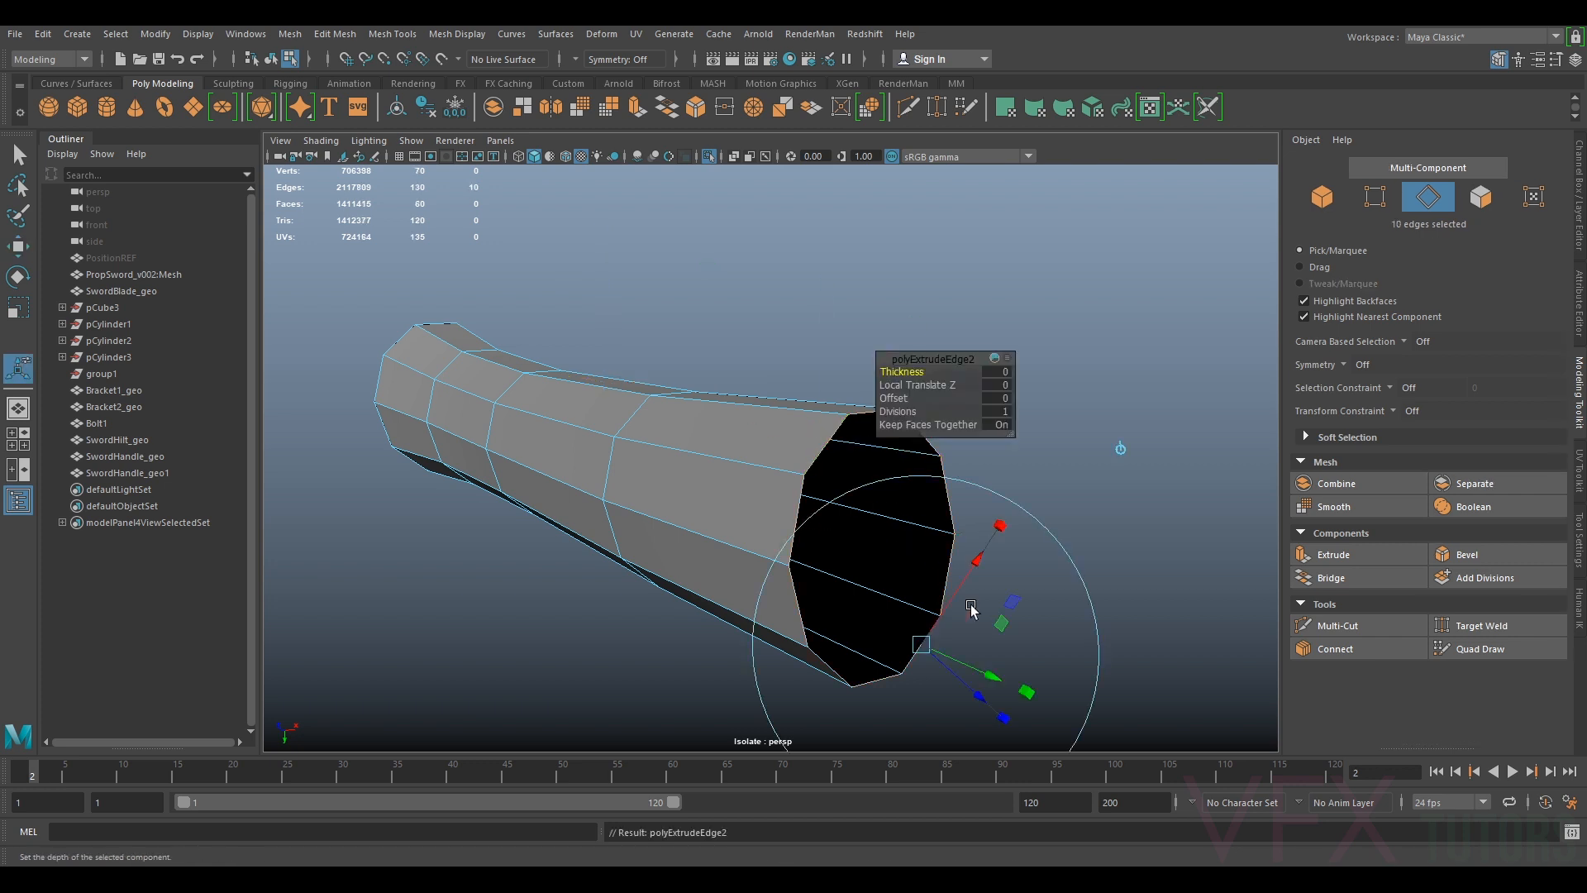
{"action": "key", "text": "r"}
{"action": "left_click_drag", "start_coordinate": [876, 544], "coordinate": [862, 547]}
{"action": "key", "text": "w"}
{"action": "left_click_drag", "start_coordinate": [862, 547], "coordinate": [945, 543], "text": "alt"}
{"action": "middle_click_drag", "start_coordinate": [984, 523], "coordinate": [852, 554], "text": "alt"}
{"action": "left_click_drag", "start_coordinate": [893, 524], "coordinate": [882, 506]}
{"action": "scroll", "coordinate": [985, 496], "scroll_direction": "down", "scroll_amount": 2}
{"action": "right_click_drag", "start_coordinate": [881, 505], "coordinate": [972, 402]}
{"action": "key", "text": "ctrl+1"}
Hide SwordHandle_geo so only the pommel duplicate covers the sculpted handle
{"action": "left_click_drag", "start_coordinate": [904, 451], "coordinate": [906, 535], "text": "alt"}
{"action": "left_click", "coordinate": [900, 511]}
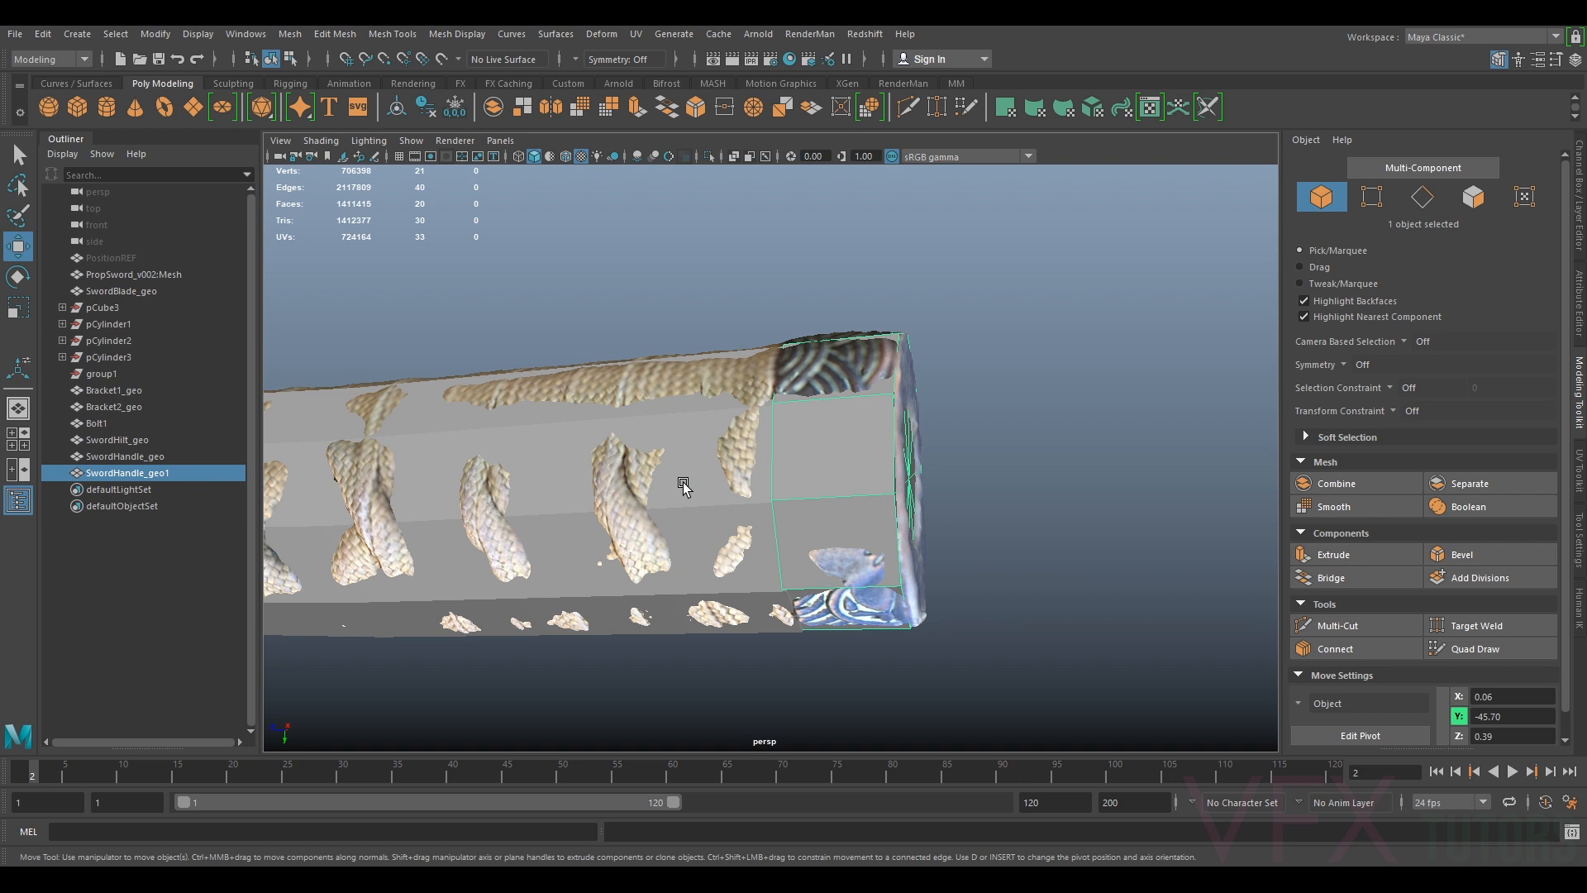
{"action": "left_click", "coordinate": [154, 456]}
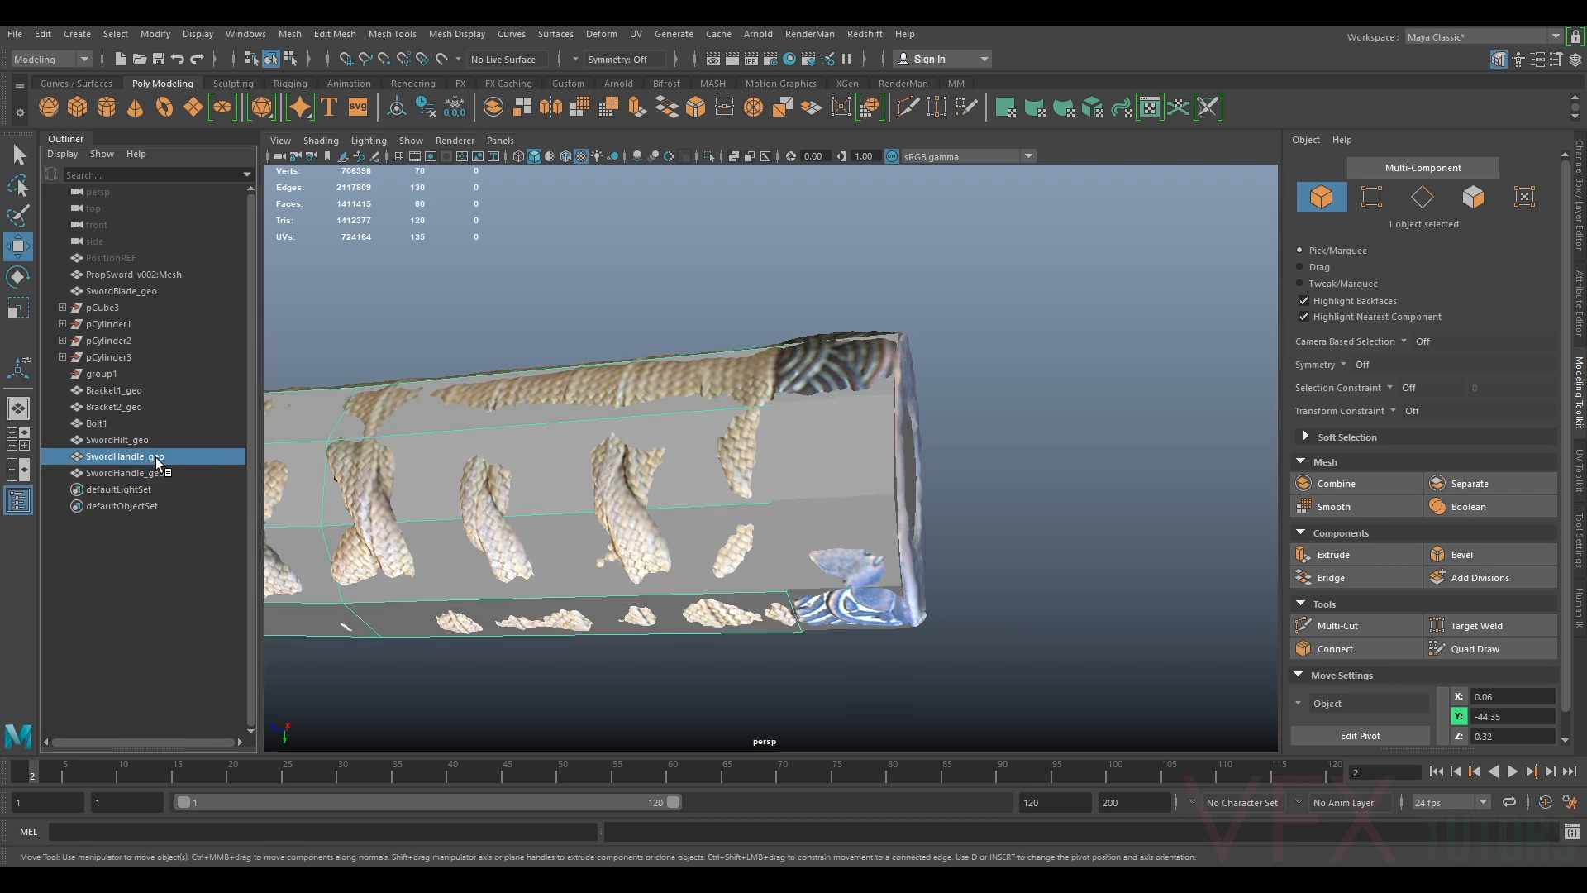
{"action": "key", "text": "h"}
Rename the pommel mesh SwordHandle_geo1 as SwordHandleTip_geo
{"action": "left_click", "coordinate": [147, 472]}
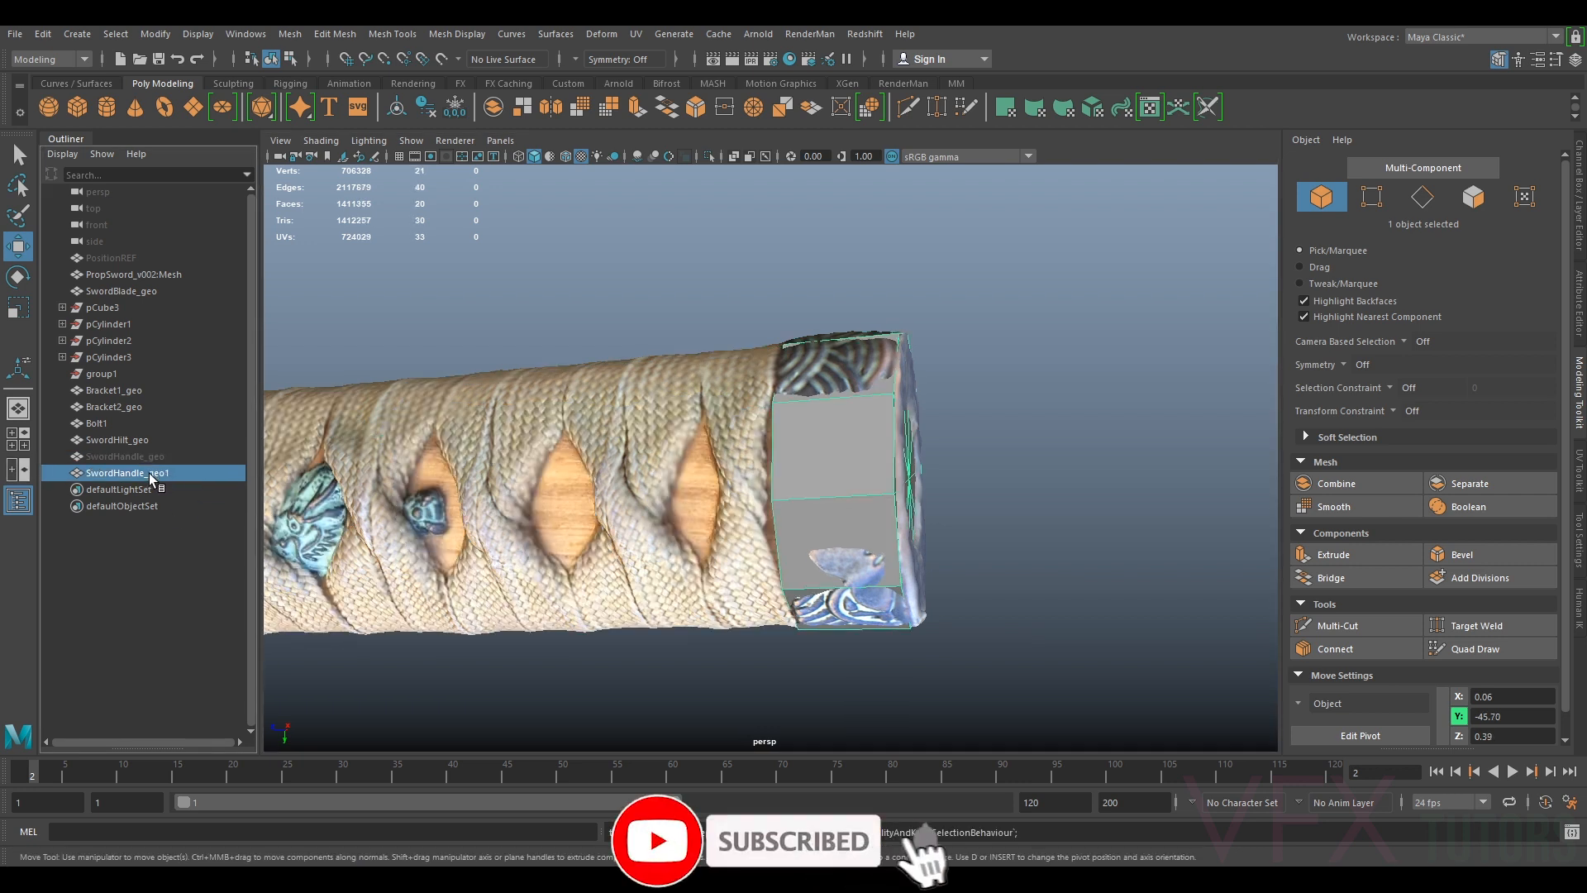
{"action": "double_click", "coordinate": [133, 473]}
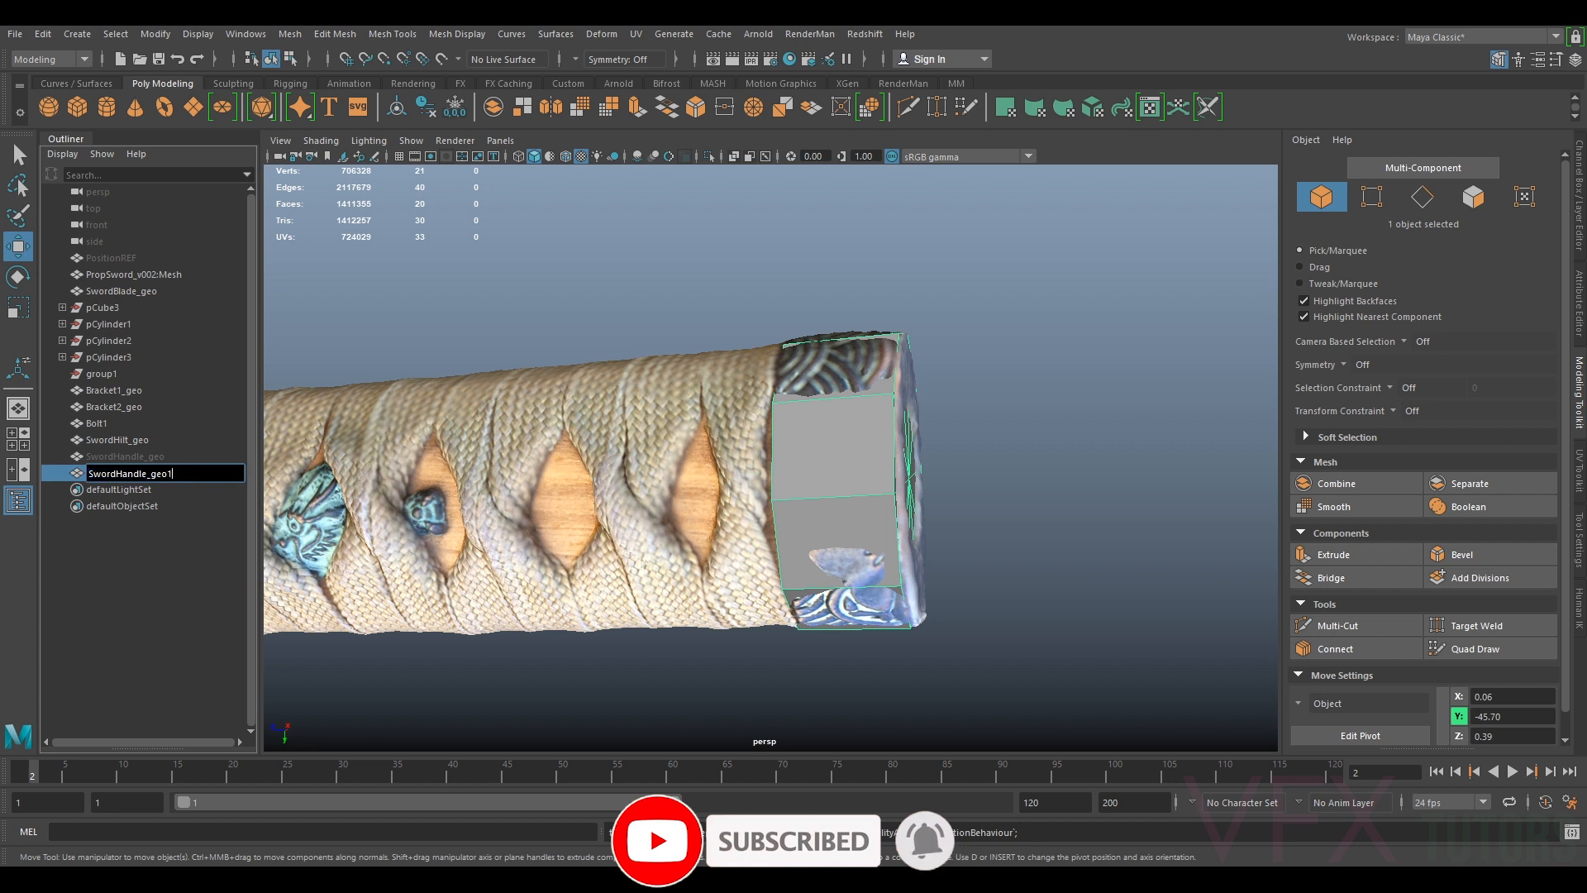
{"action": "type", "text": "Tip"}
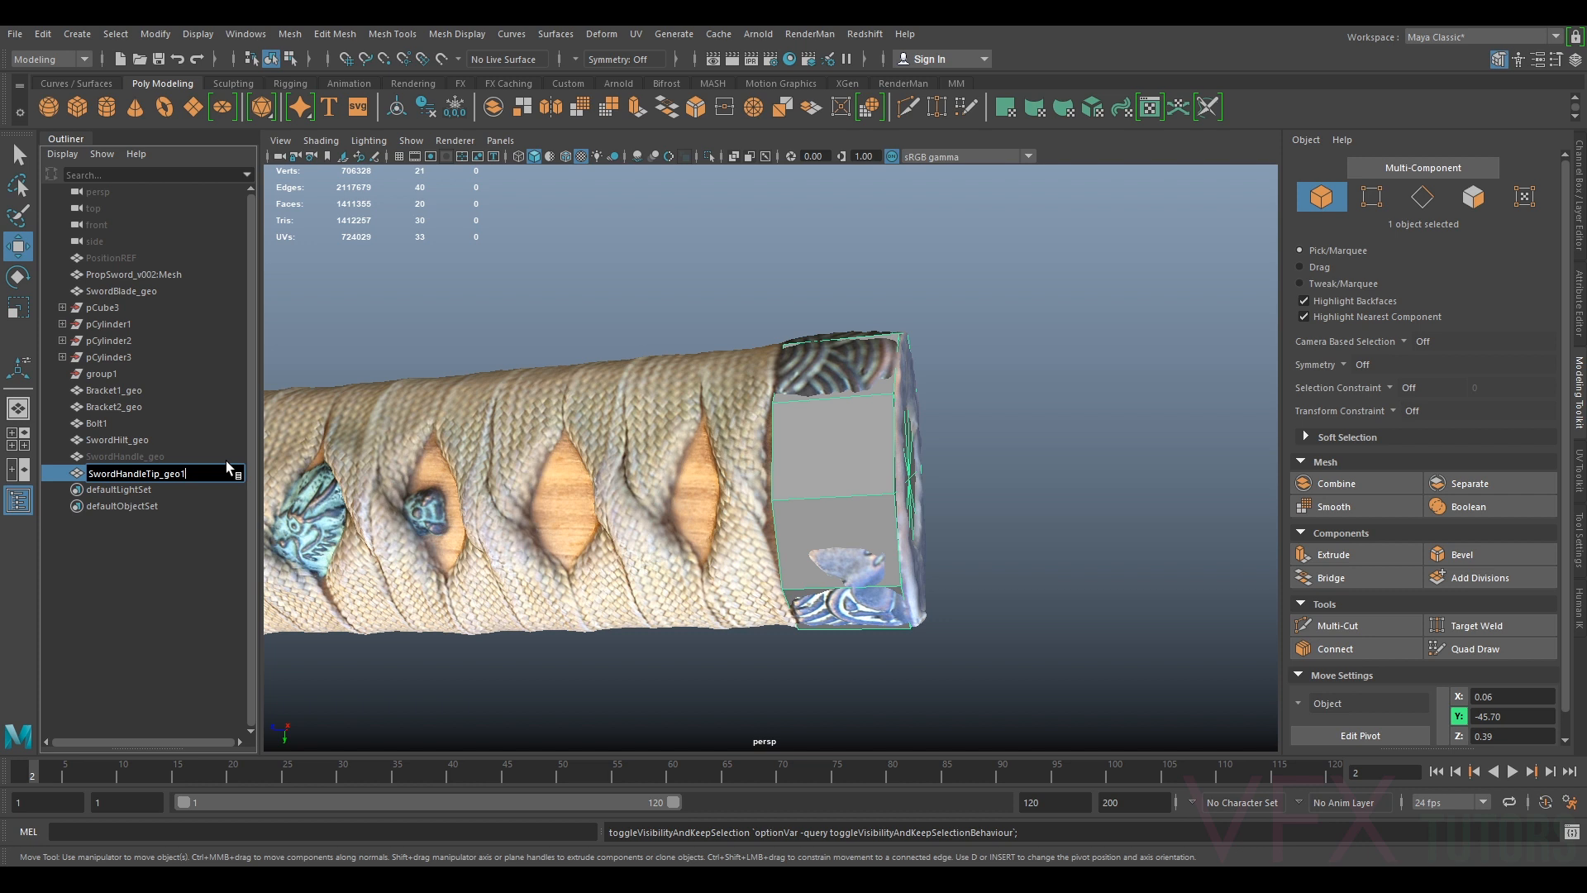
{"action": "key", "text": "BackSpace"}
{"action": "key", "text": "Return"}
Center SwordHandleTip_geo's pivot and fit it over the sculpted pommel, scaling it to about 1.43, 12.88 and 1.91
{"action": "left_click_drag", "start_coordinate": [725, 486], "coordinate": [882, 461], "text": "alt"}
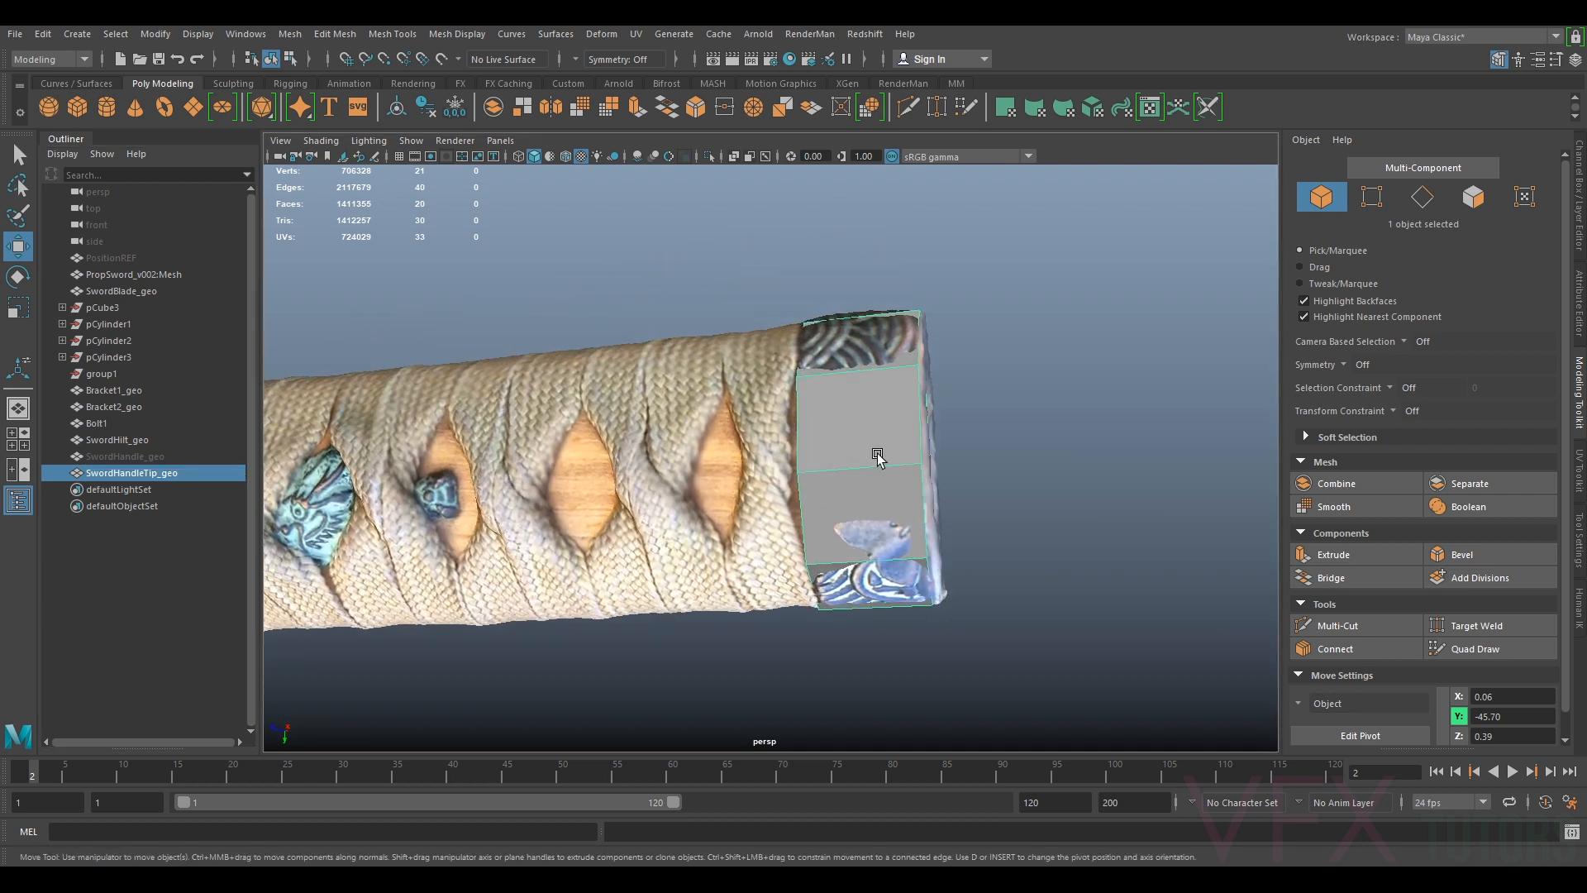
{"action": "left_click", "coordinate": [154, 34]}
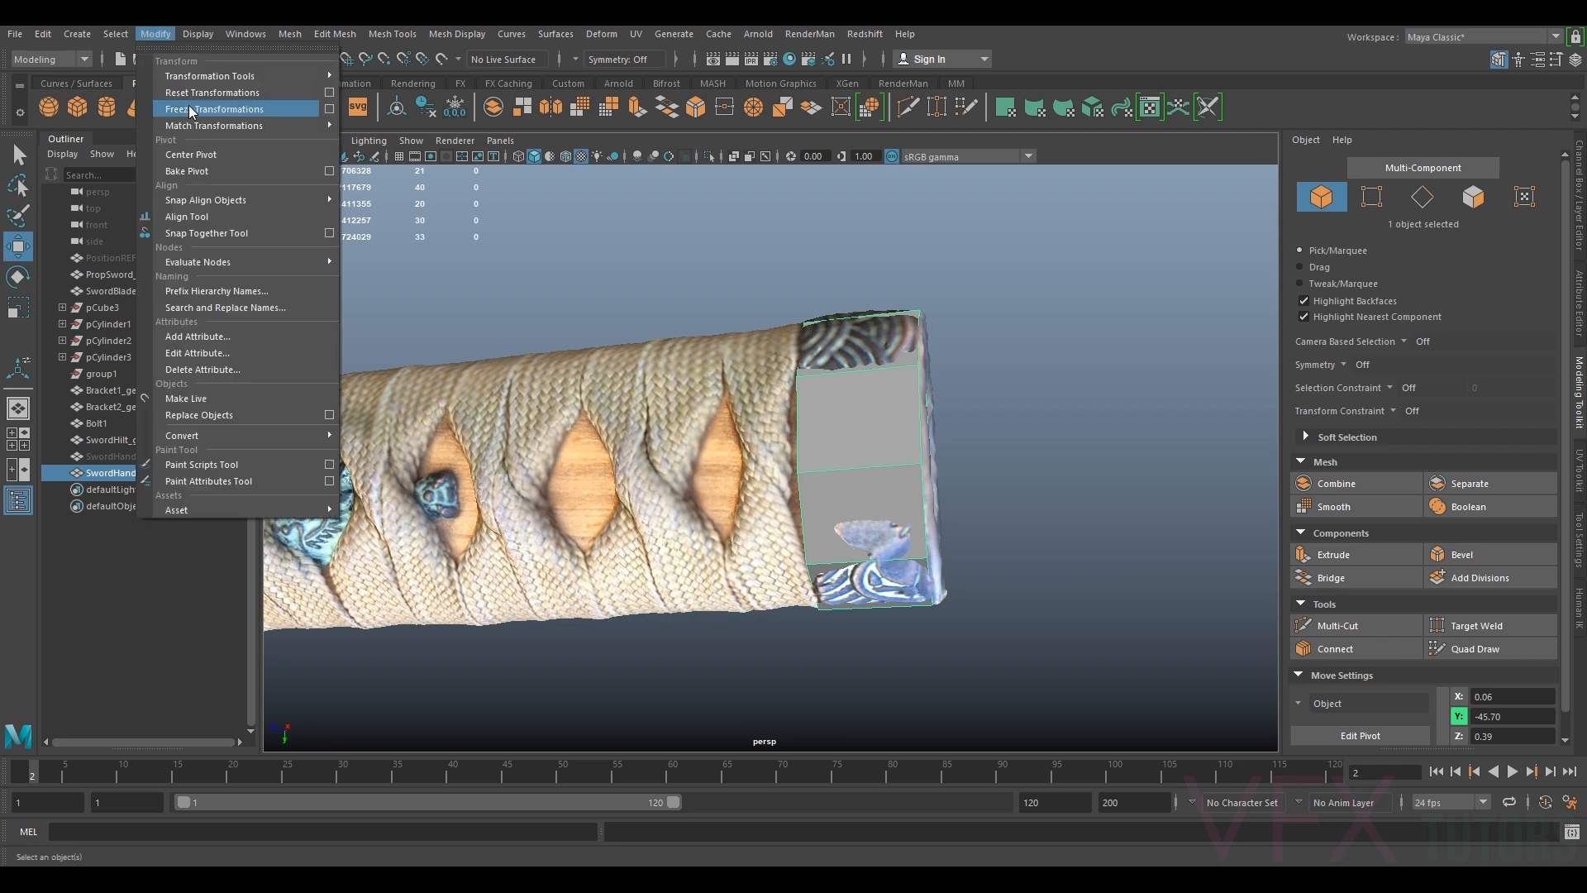
{"action": "left_click", "coordinate": [206, 152]}
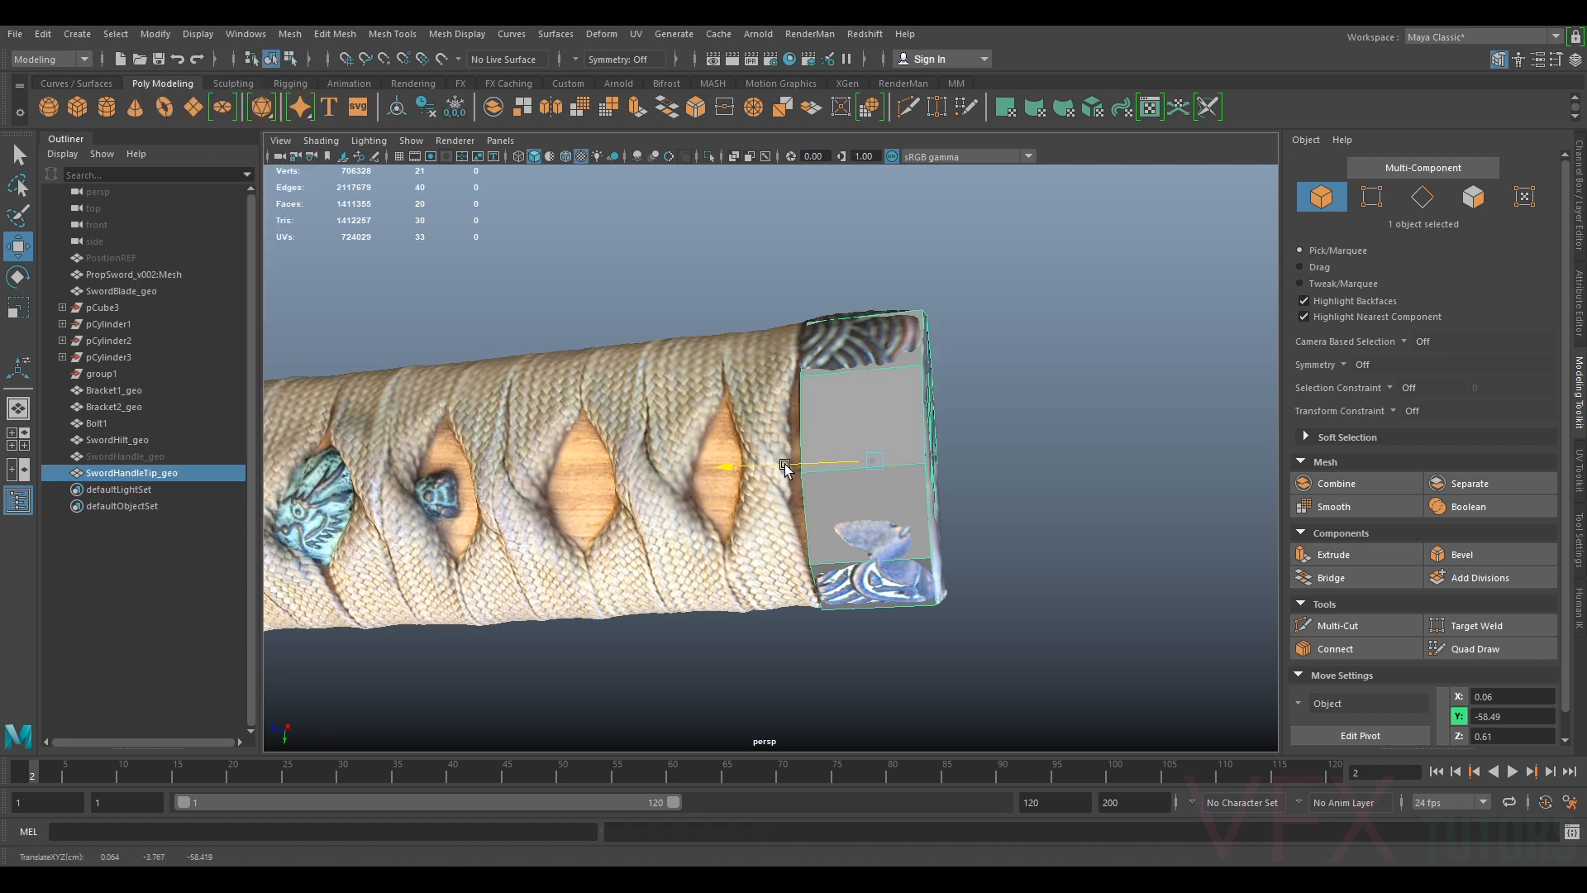
{"action": "key", "text": "e"}
{"action": "left_click_drag", "start_coordinate": [1025, 355], "coordinate": [679, 471], "text": "alt"}
{"action": "key", "text": "r"}
{"action": "middle_click_drag", "start_coordinate": [630, 440], "coordinate": [633, 436]}
{"action": "left_click_drag", "start_coordinate": [634, 436], "coordinate": [766, 479], "text": "alt"}
{"action": "left_click_drag", "start_coordinate": [685, 404], "coordinate": [596, 433]}
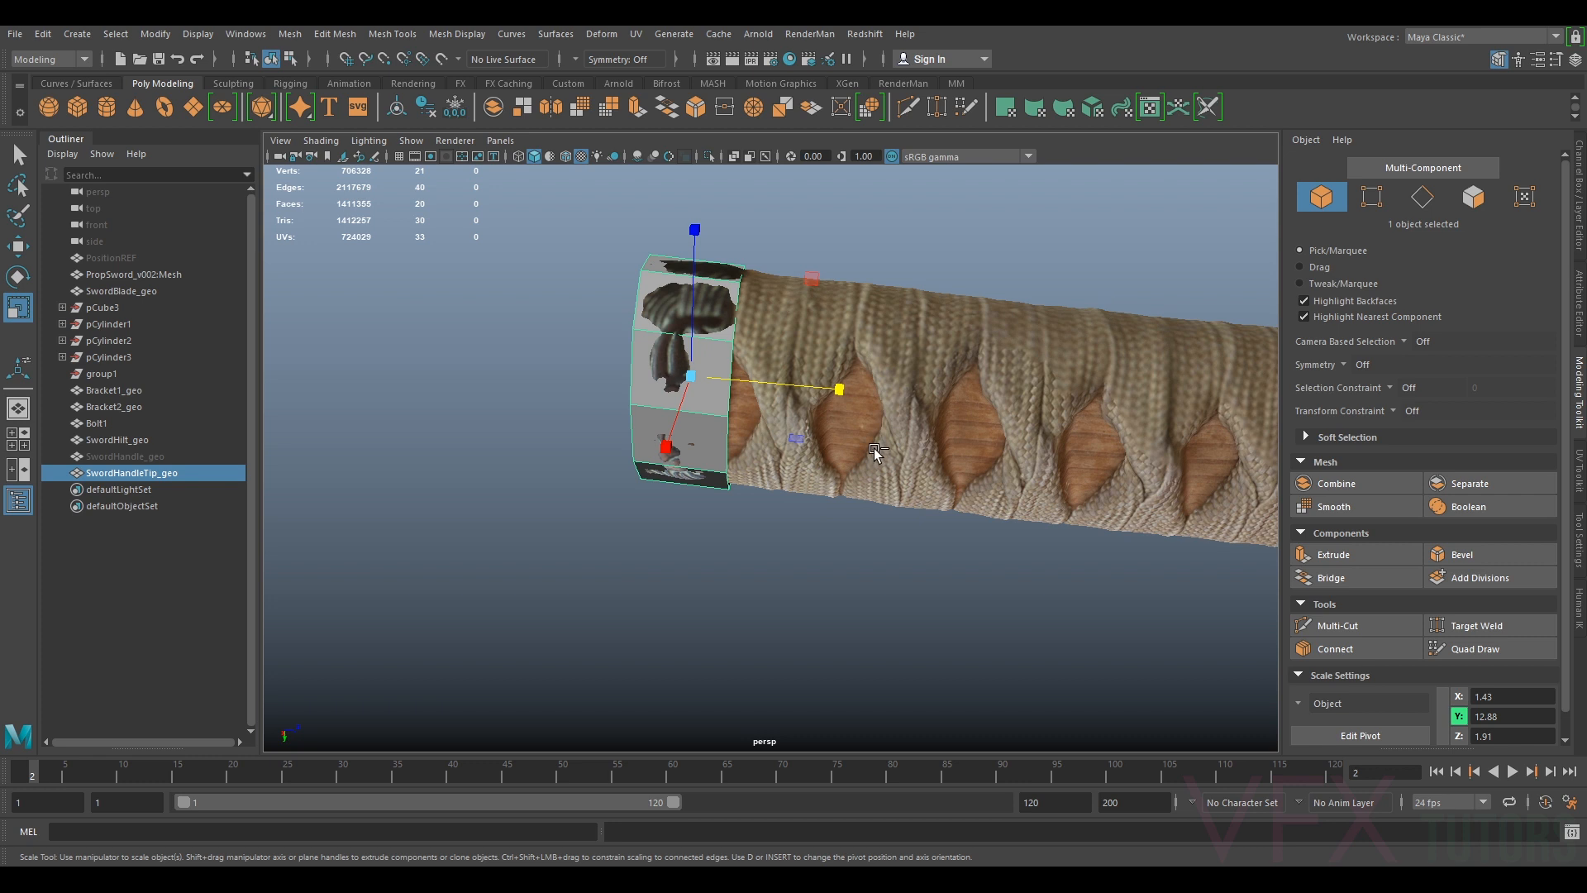
Isolate SwordHandleTip_geo and delete the triangular fan faces of its end cap
{"action": "key", "text": "ctrl+1"}
{"action": "left_click_drag", "start_coordinate": [772, 424], "coordinate": [781, 378], "text": "alt"}
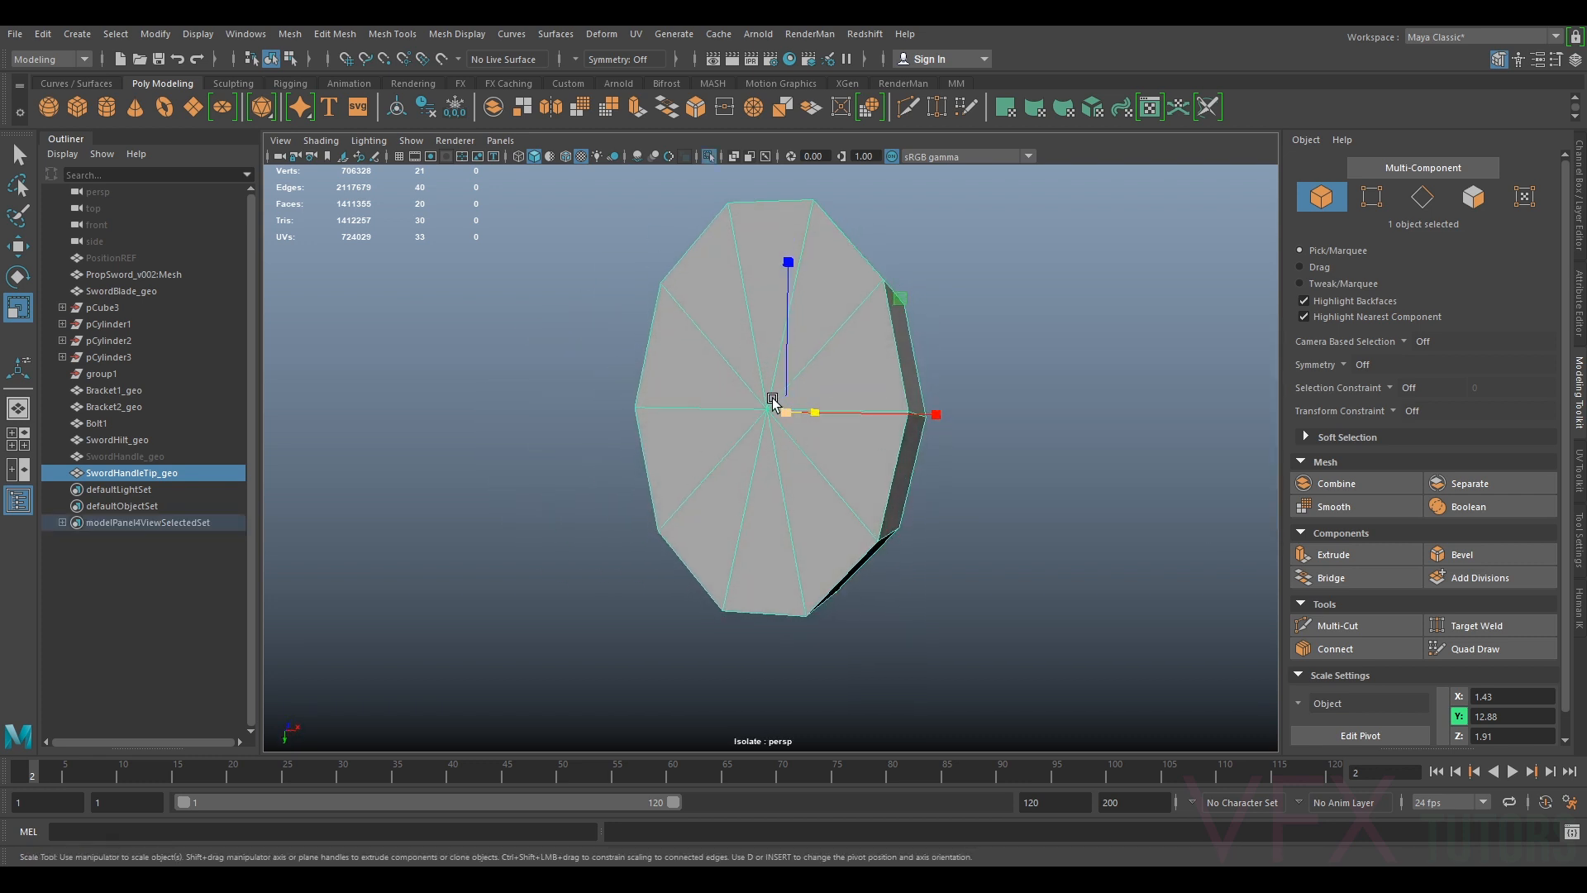
{"action": "key", "text": "ctrl+1"}
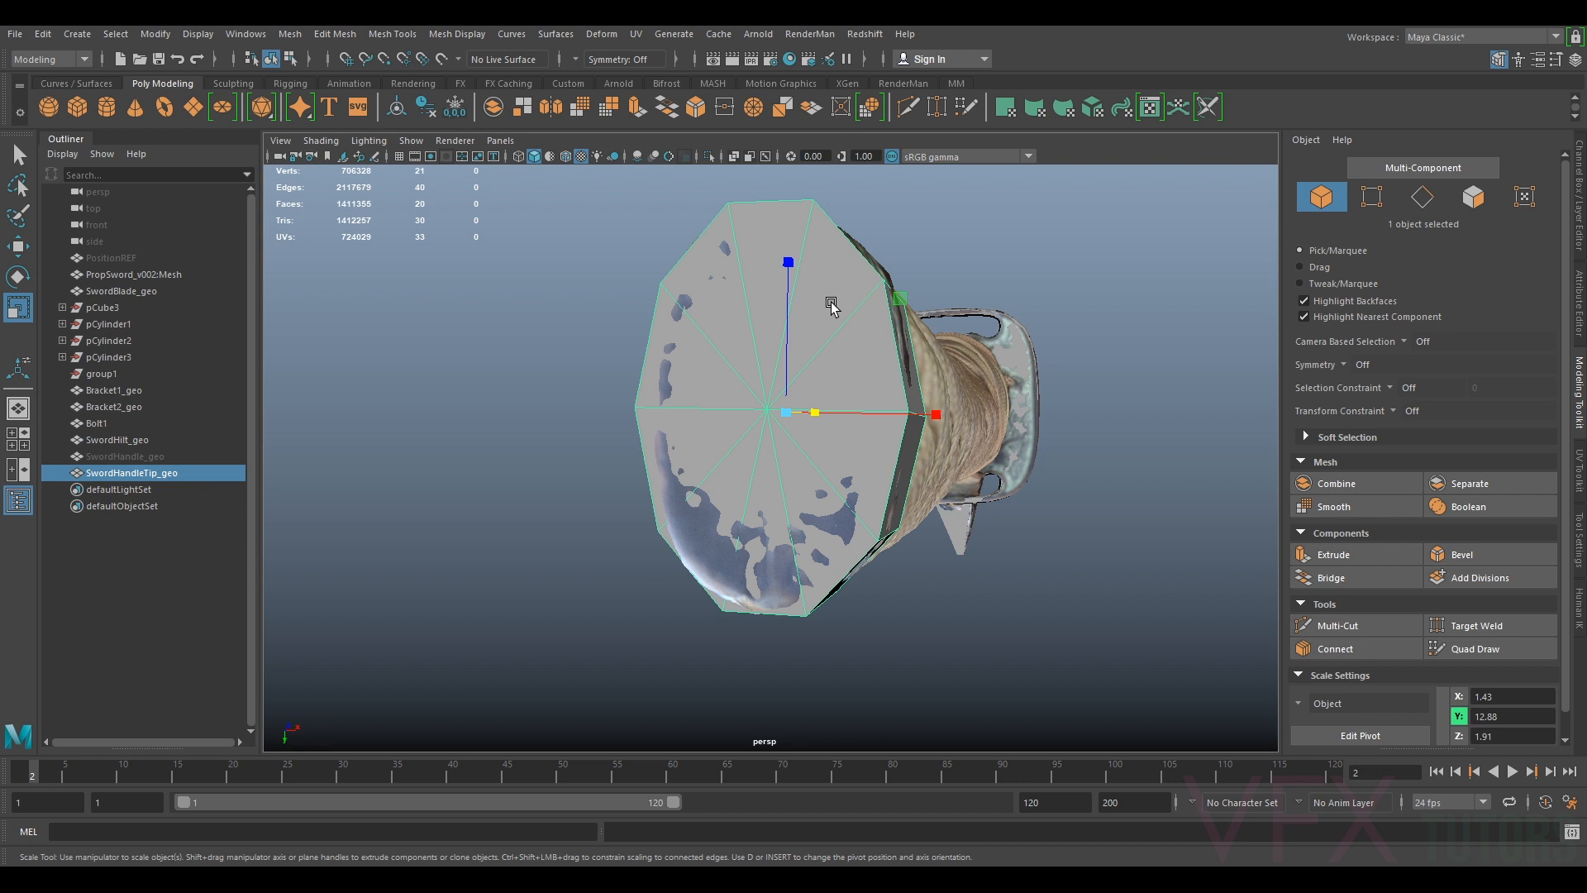
{"action": "left_click_drag", "start_coordinate": [729, 364], "coordinate": [744, 375], "text": "alt"}
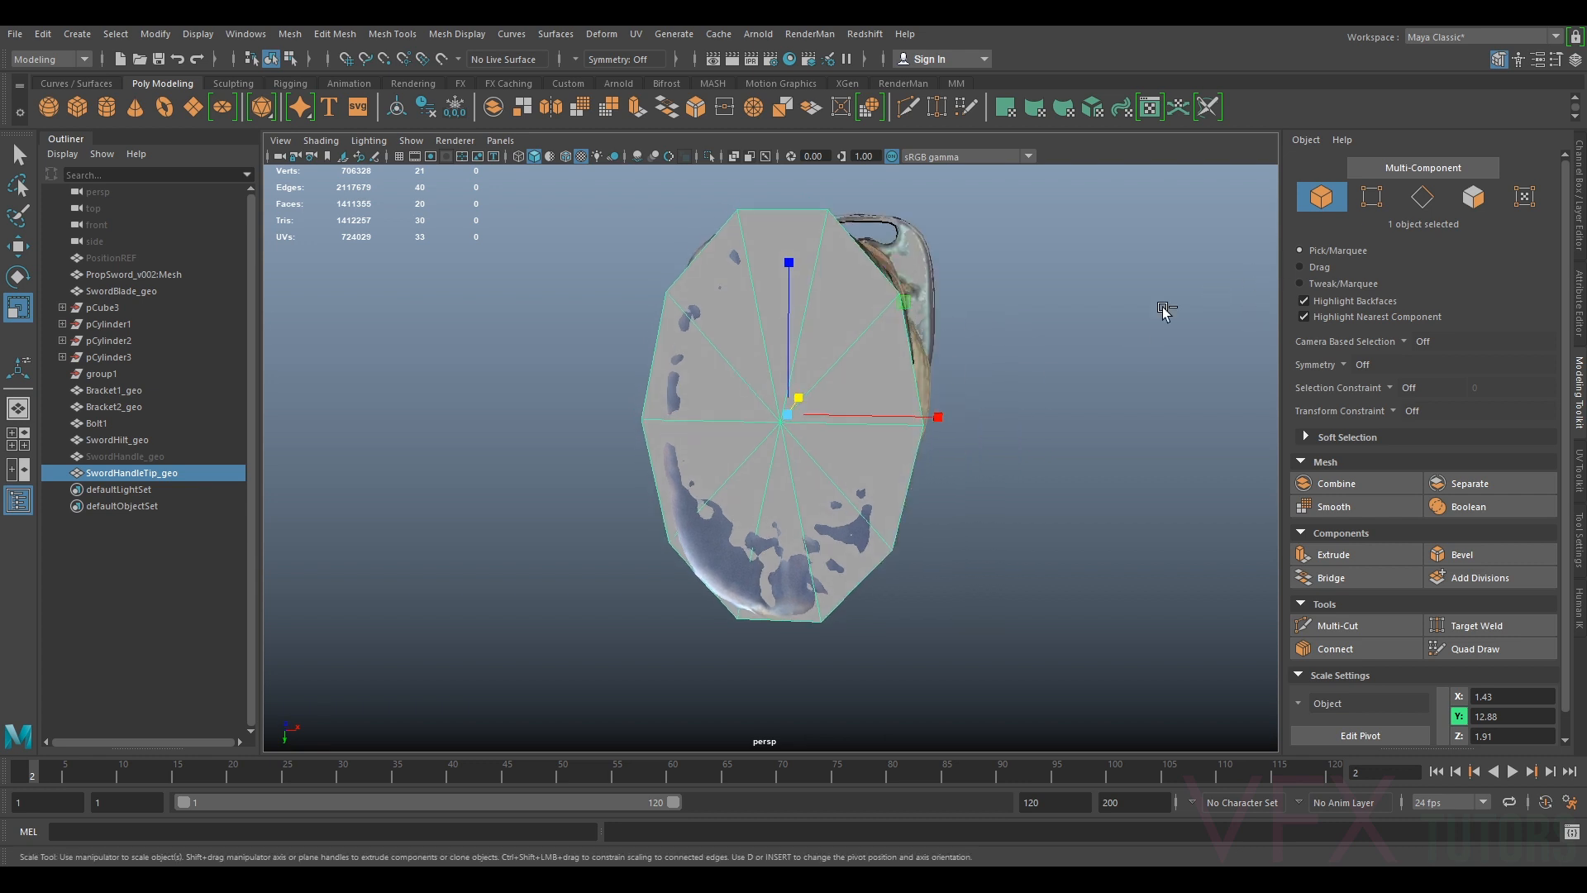
{"action": "key", "text": "ctrl+1"}
{"action": "right_click_drag", "start_coordinate": [800, 403], "coordinate": [795, 436]}
{"action": "double_click", "coordinate": [776, 433]}
{"action": "key", "text": "Delete"}
Extrude the border edge loop at the tip's outer end and scale it inward into a flat ring
{"action": "key", "text": "F10"}
{"action": "double_click", "coordinate": [800, 212]}
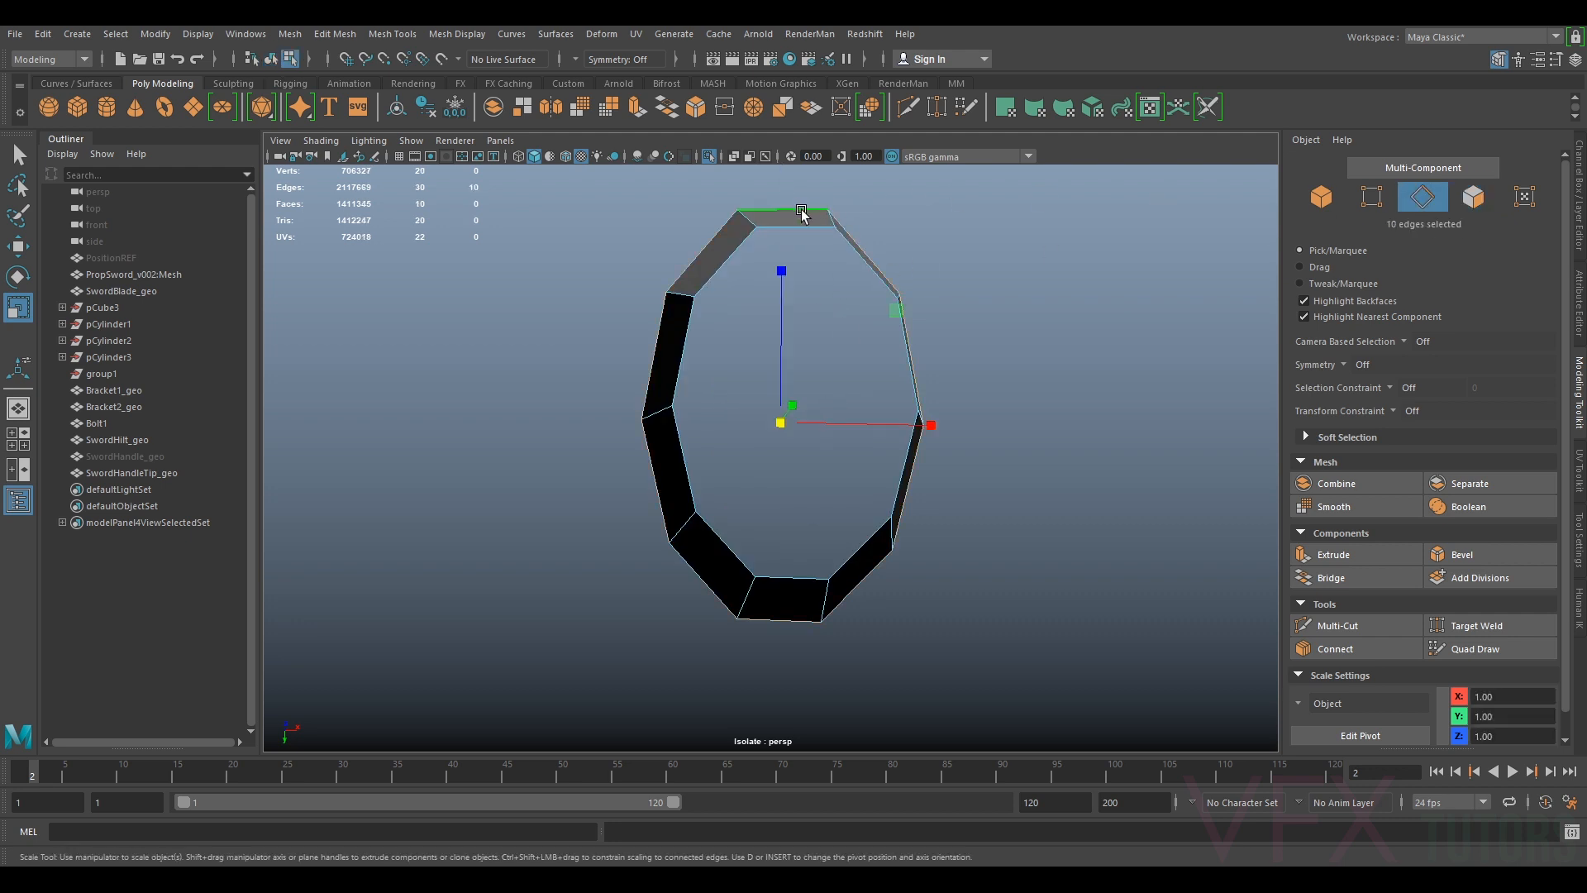
{"action": "right_click_drag", "start_coordinate": [865, 353], "coordinate": [865, 387], "text": "shift"}
{"action": "left_click_drag", "start_coordinate": [792, 409], "coordinate": [713, 449]}
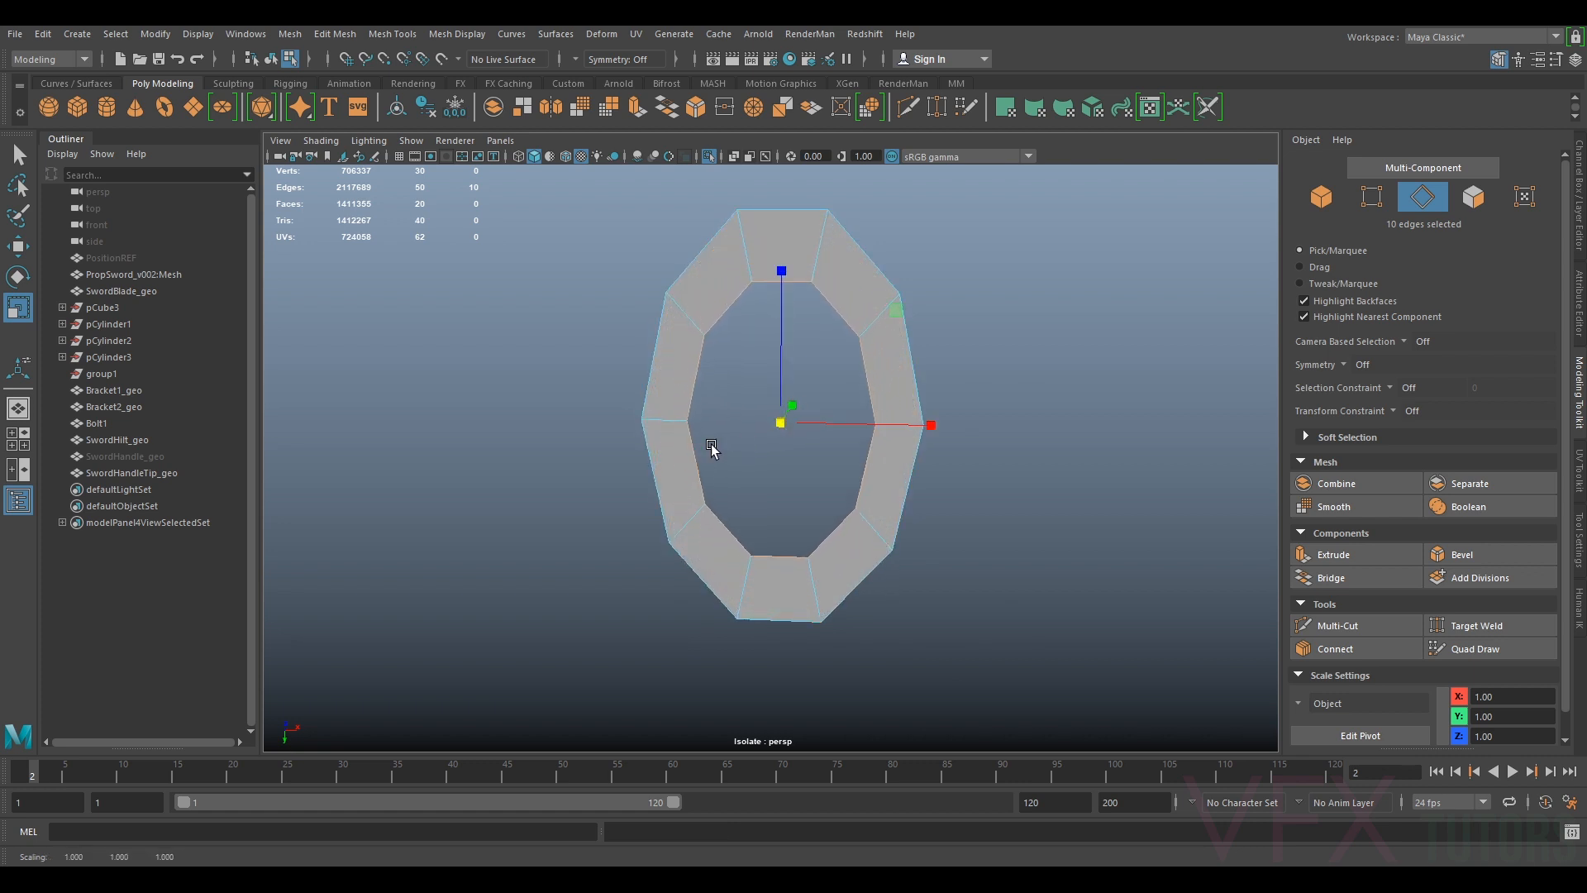
Bridge the opposite inner edges of the ring to close the tip's outer end with quads
{"action": "left_click", "coordinate": [743, 303]}
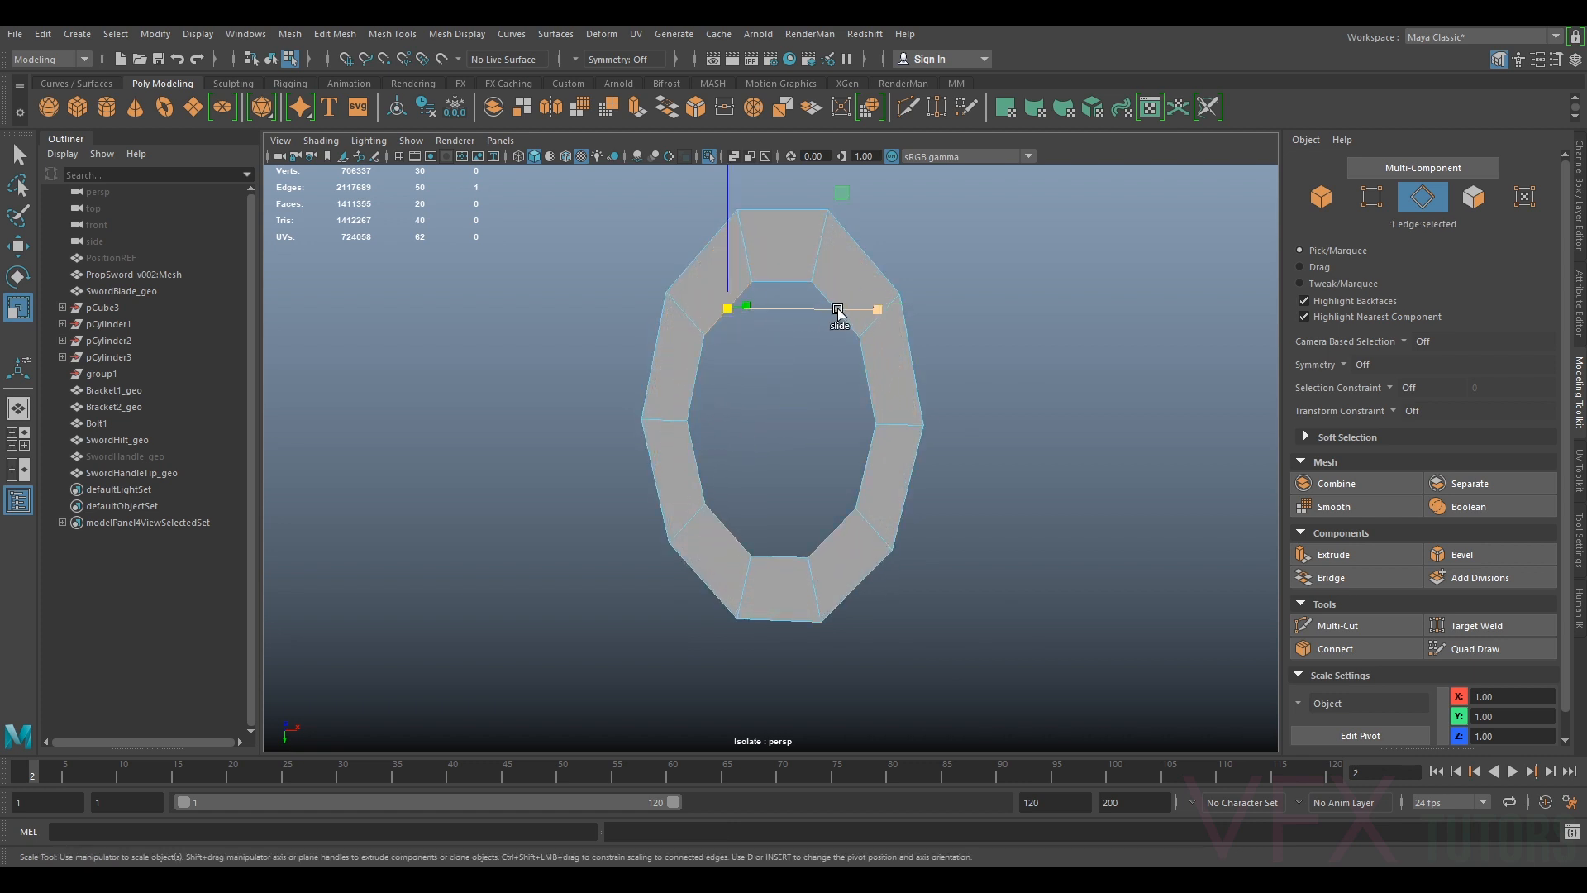
{"action": "left_click", "coordinate": [831, 299], "text": "shift"}
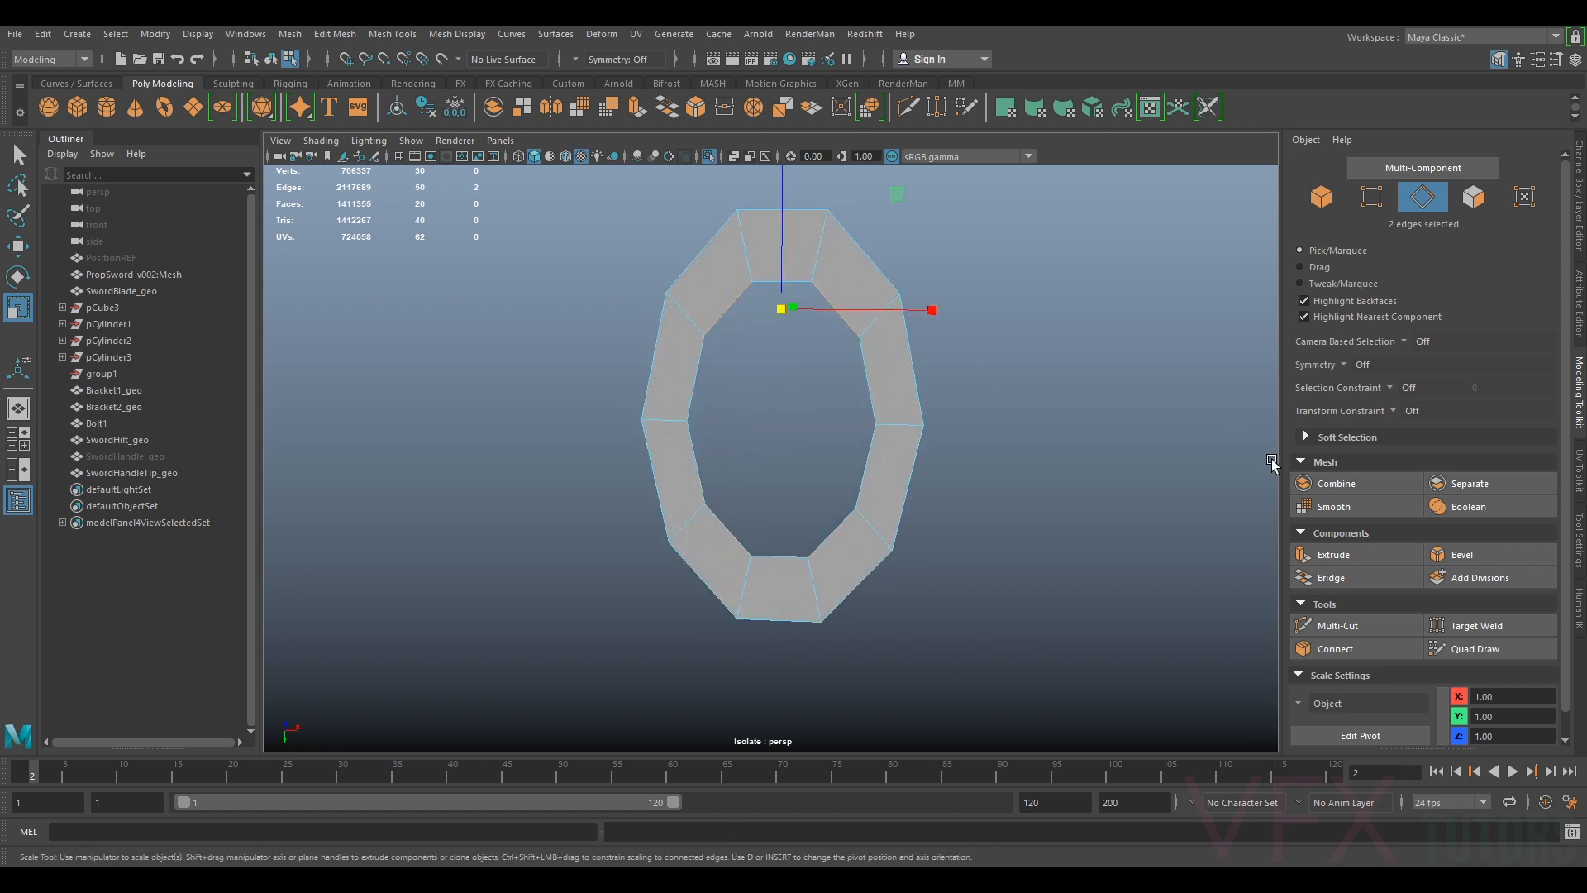
{"action": "left_click", "coordinate": [1343, 577]}
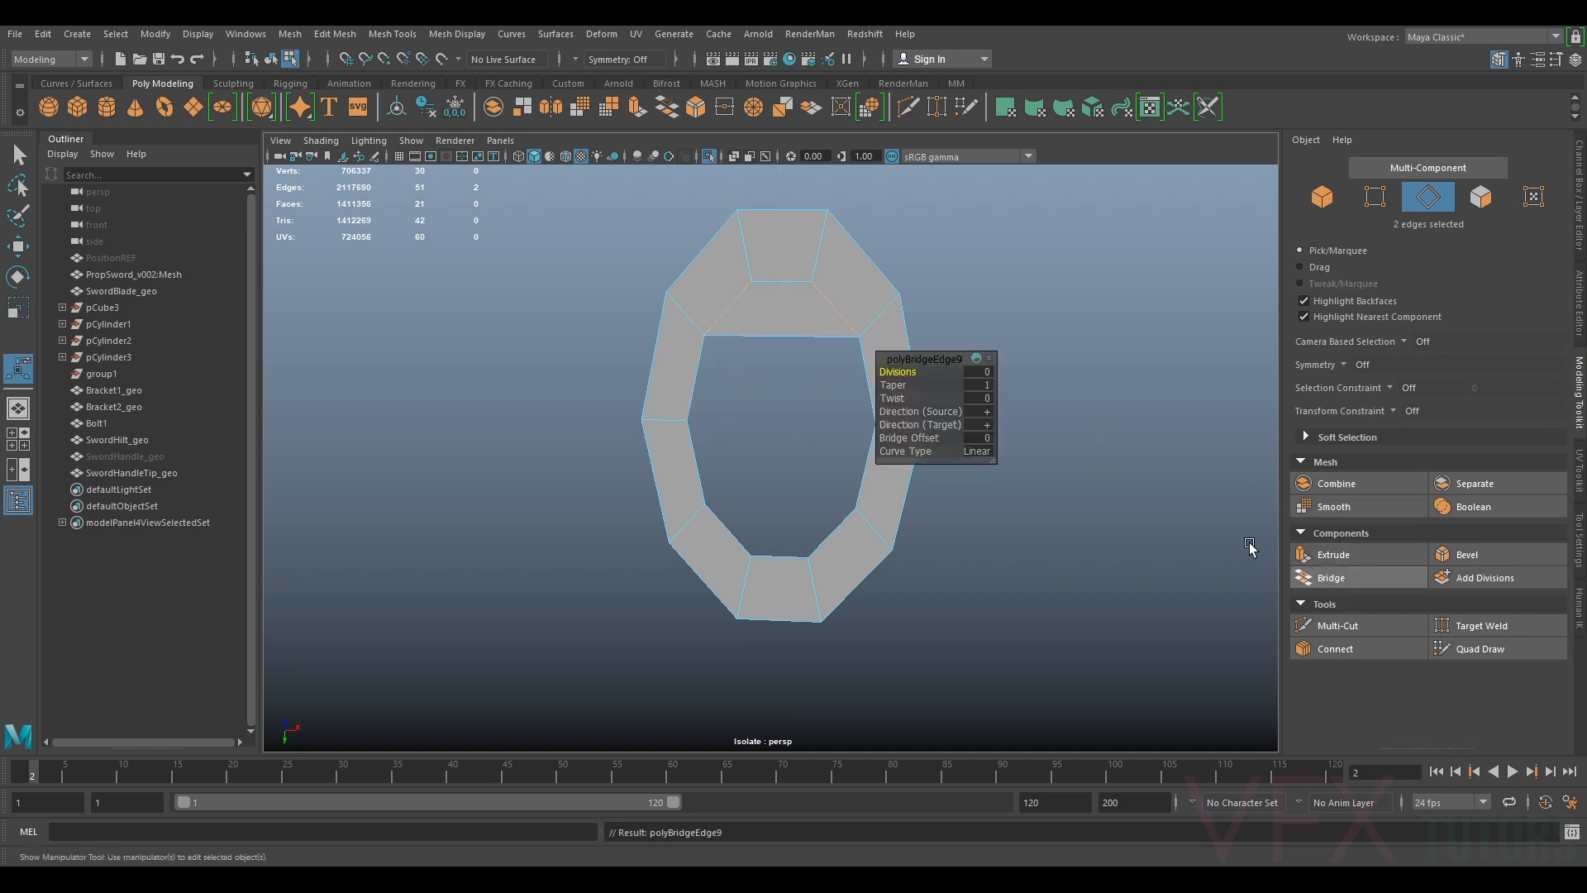
{"action": "left_click", "coordinate": [710, 393]}
{"action": "key", "text": "ctrl+z"}
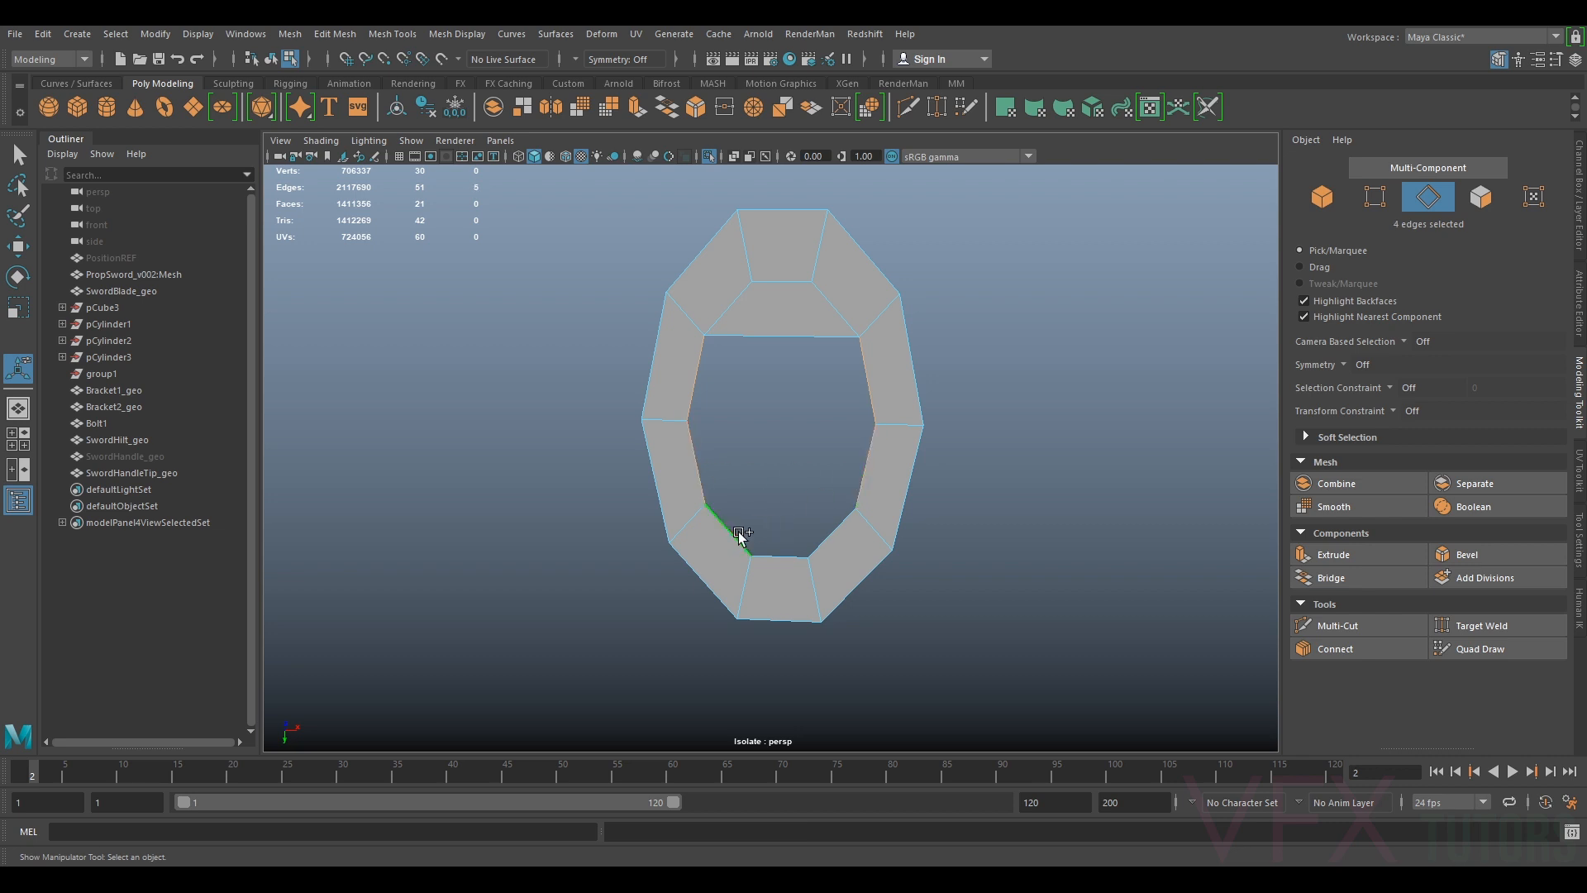
{"action": "key", "text": "g"}
{"action": "left_click_drag", "start_coordinate": [799, 473], "coordinate": [538, 442], "text": "alt"}
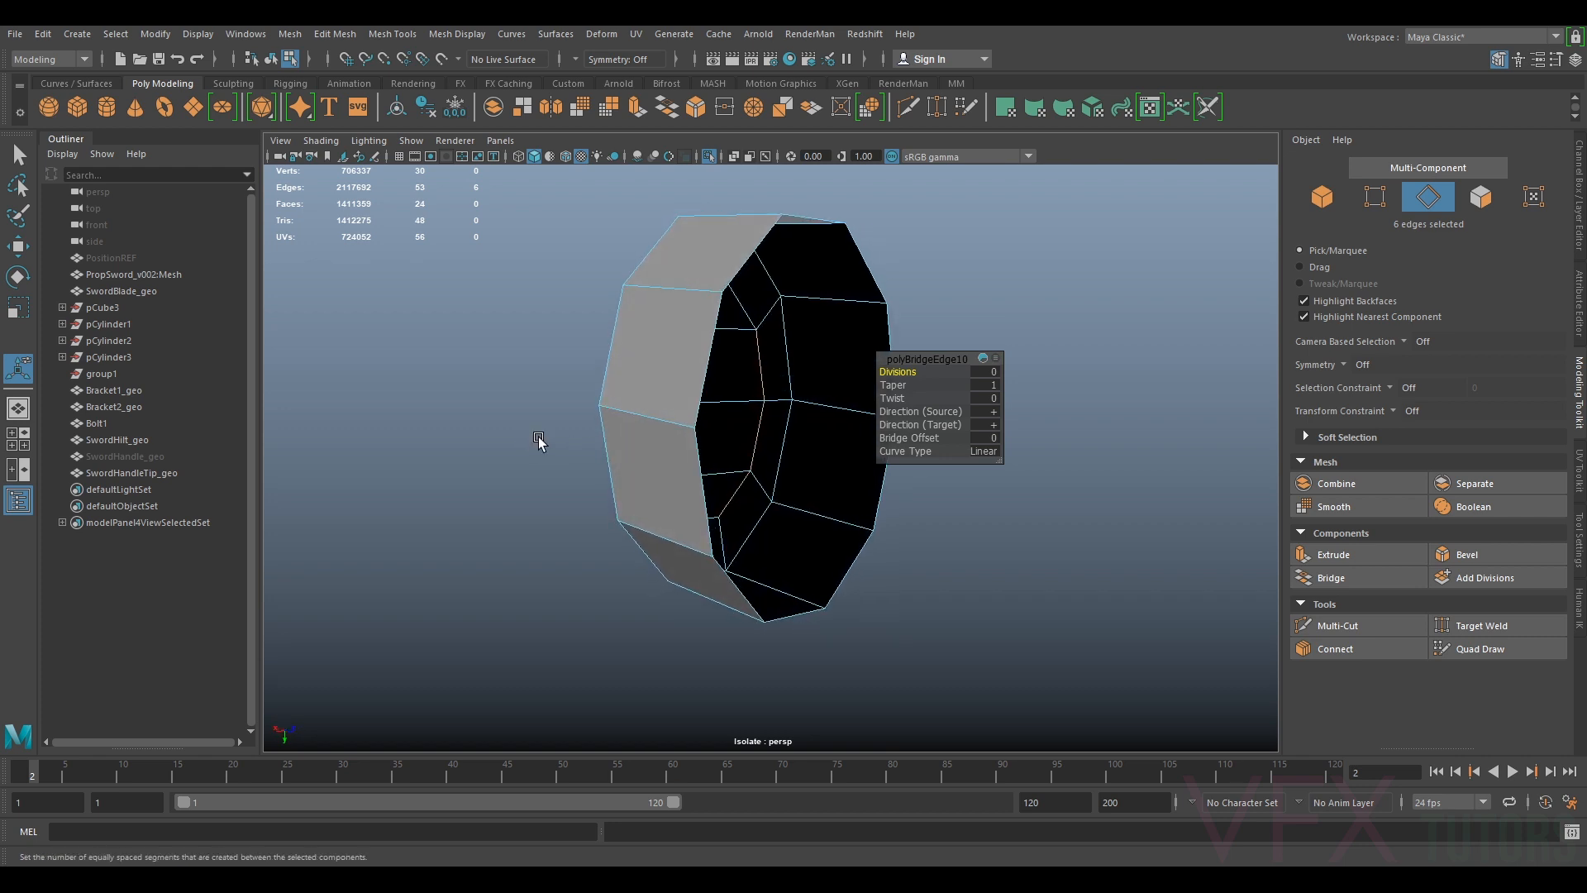
Extrude the tip's open handle-side border inward into a rim, then return to object mode with the whole sword shown
{"action": "double_click", "coordinate": [707, 339]}
{"action": "right_click_drag", "start_coordinate": [707, 340], "coordinate": [695, 401], "text": "shift"}
{"action": "left_click_drag", "start_coordinate": [808, 415], "coordinate": [769, 423]}
{"action": "key", "text": "w"}
{"action": "key", "text": "r"}
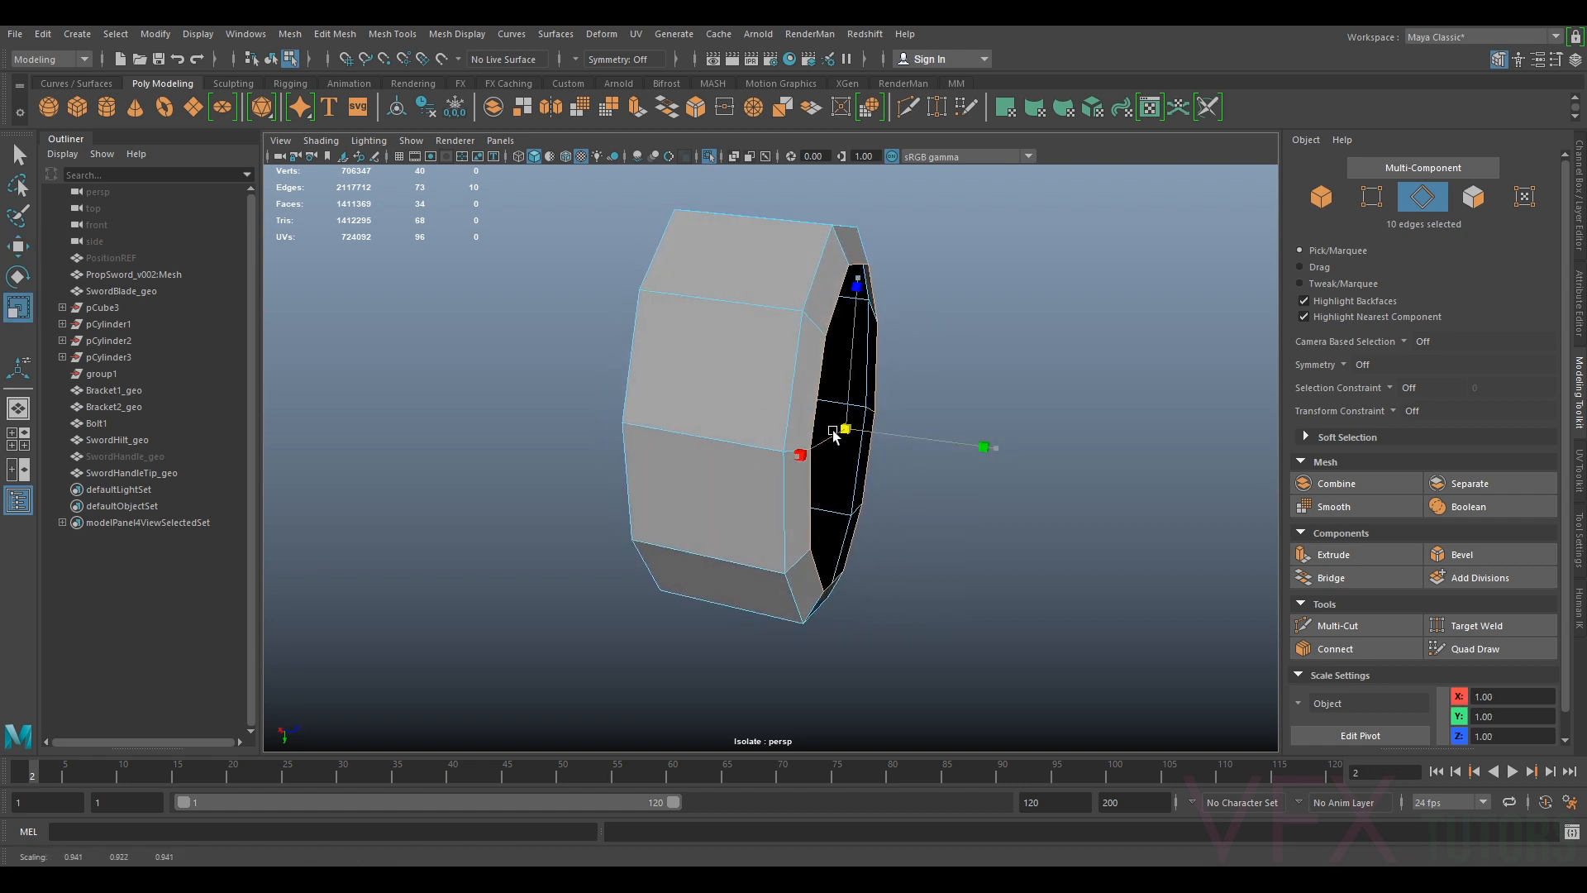
{"action": "key", "text": "w"}
{"action": "right_click_drag", "start_coordinate": [768, 272], "coordinate": [830, 248]}
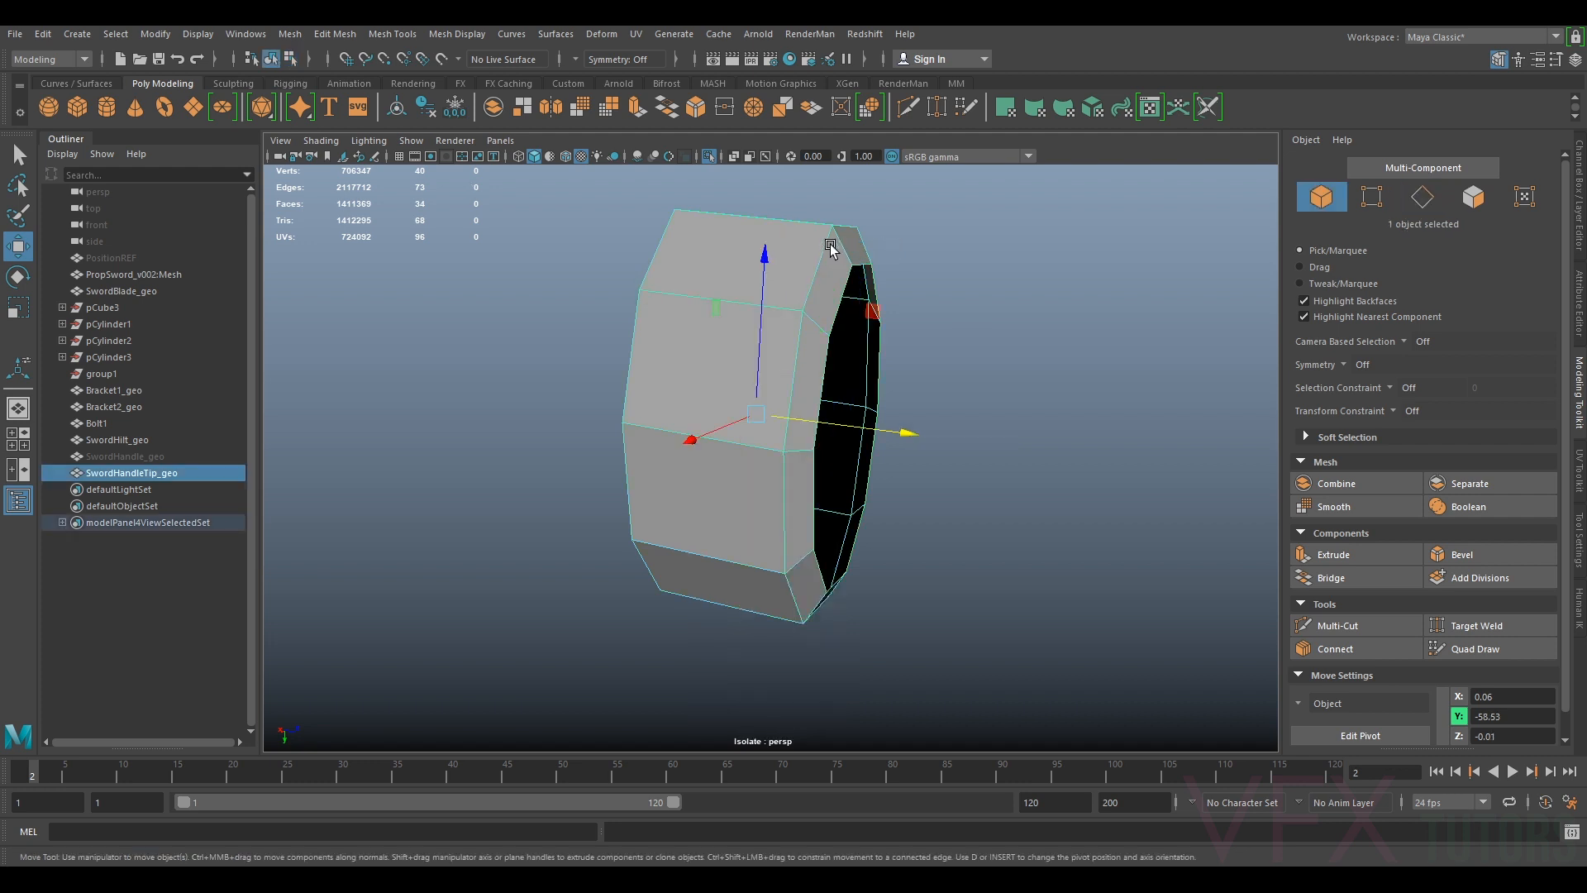
{"action": "key", "text": "ctrl+1"}
{"action": "left_click_drag", "start_coordinate": [905, 302], "coordinate": [901, 285], "text": "alt"}
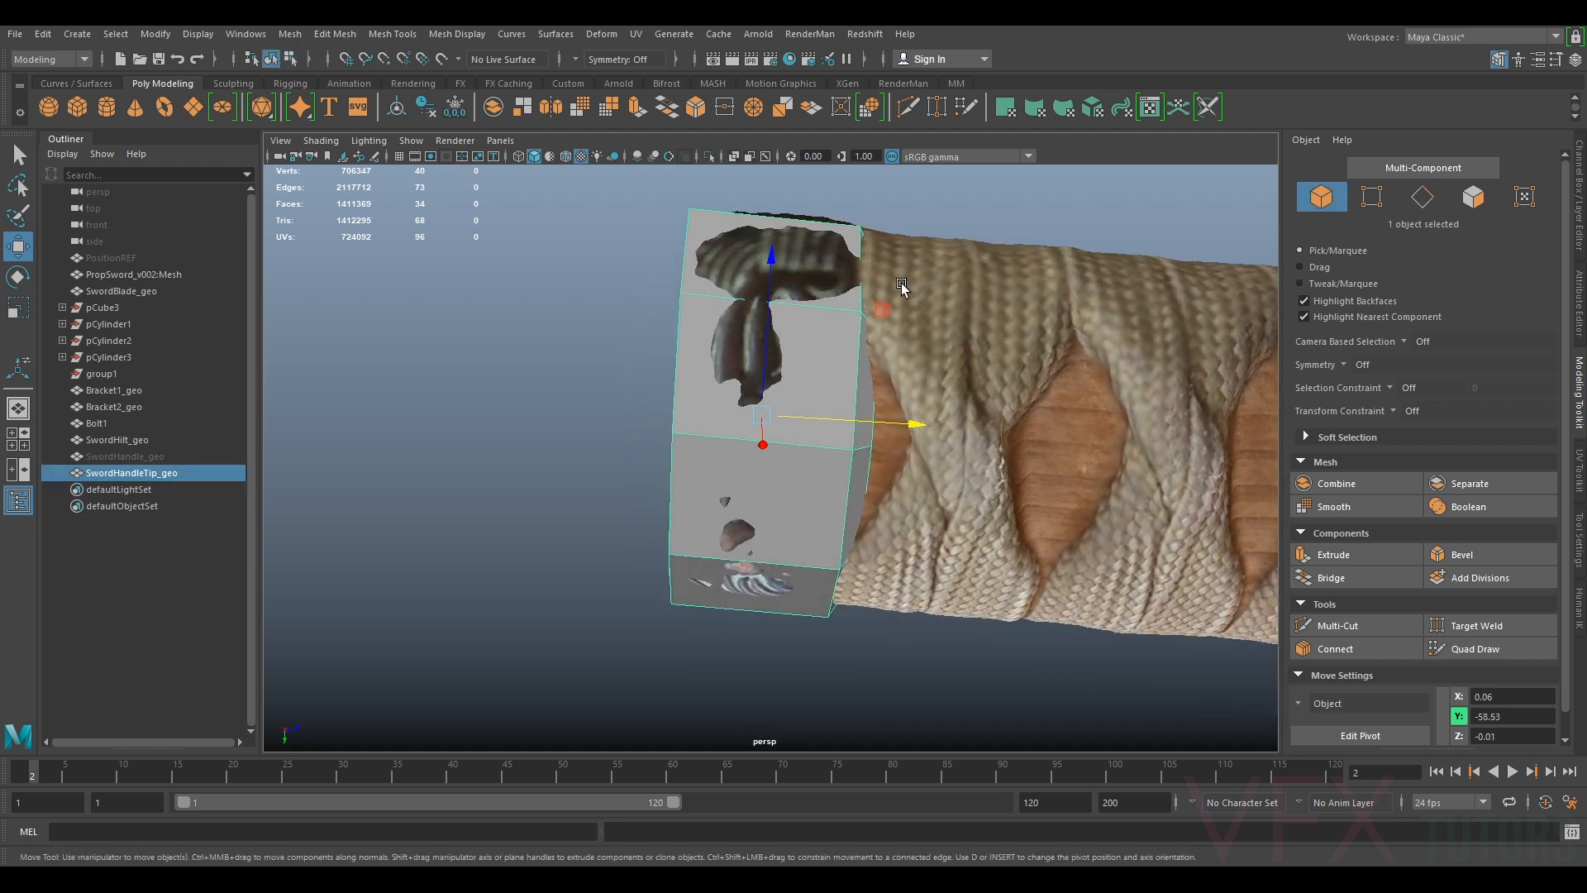
Unhide SwordHandle_geo and move the tip's 20 handle-side vertices to about -57.84 in Y
{"action": "left_click", "coordinate": [176, 453]}
{"action": "key", "text": "h"}
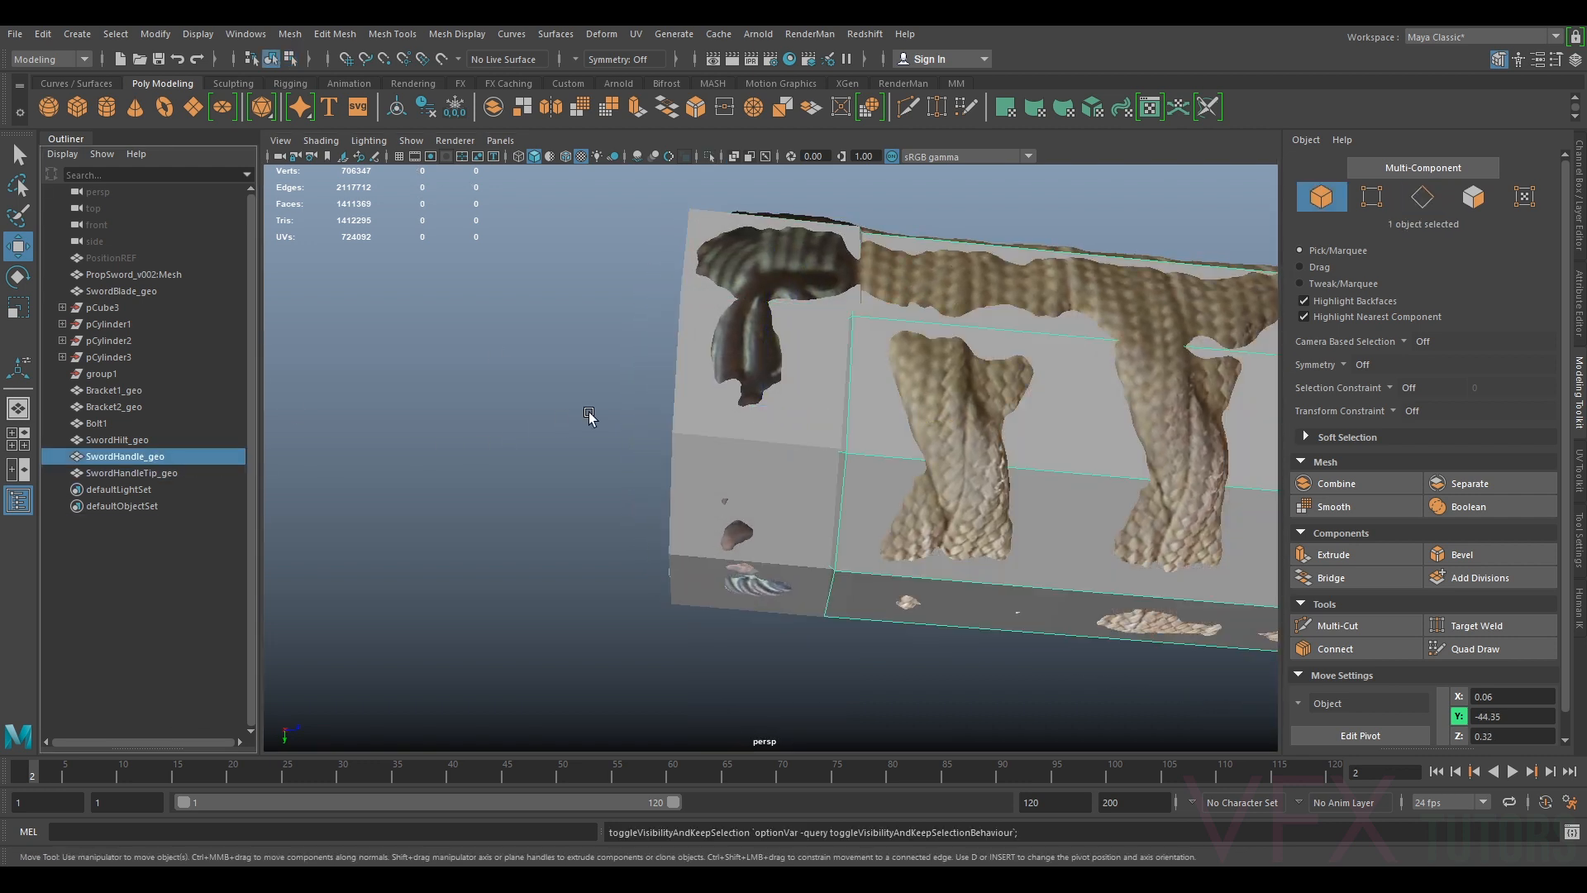
{"action": "left_click", "coordinate": [774, 379]}
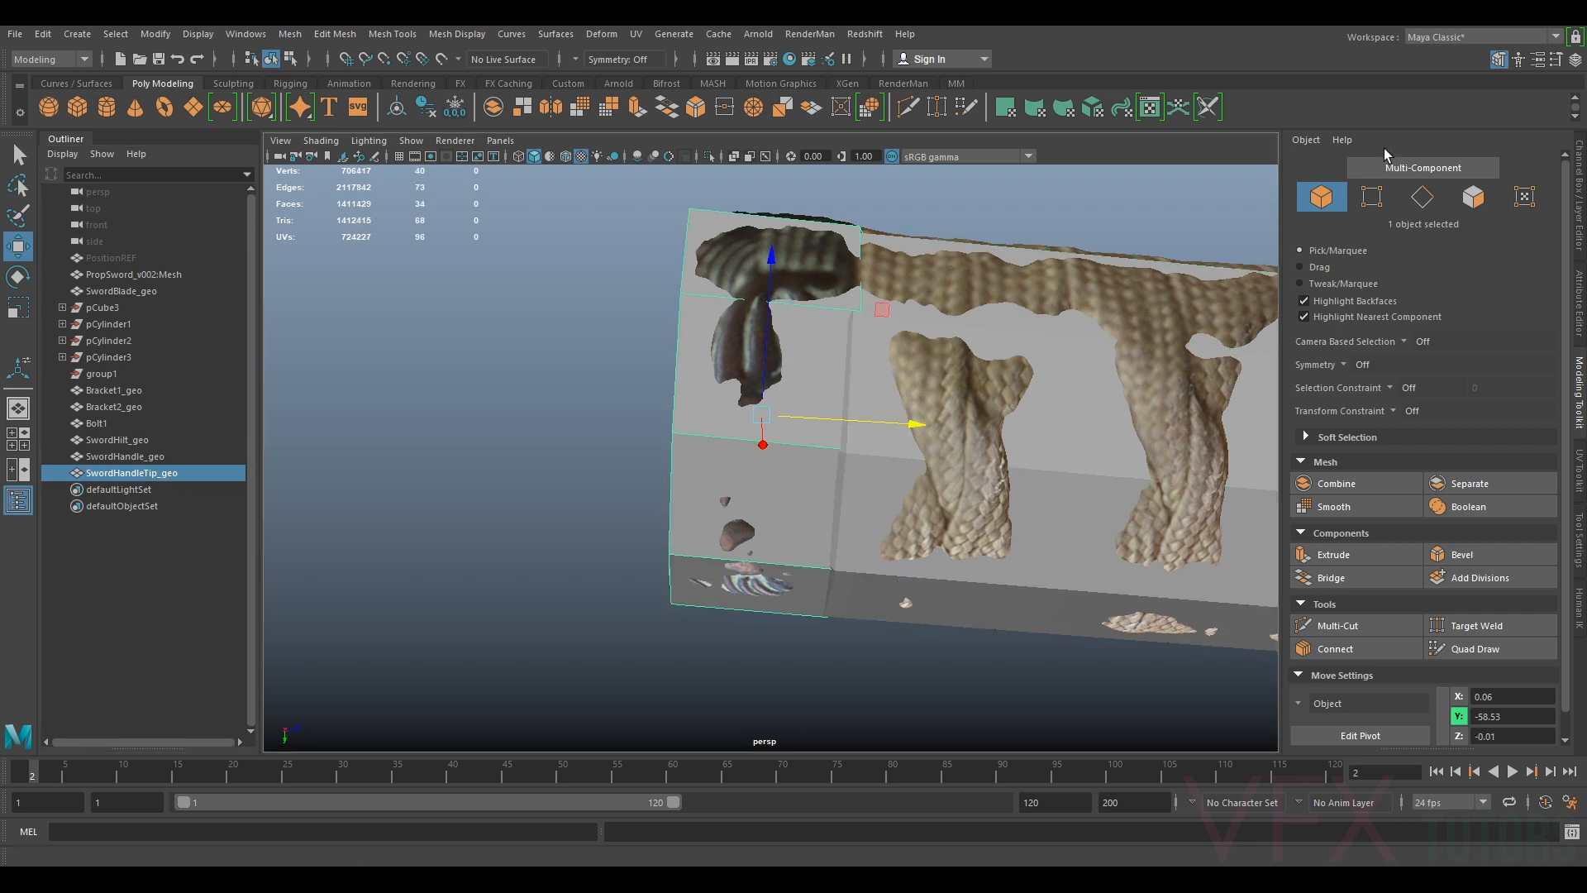
{"action": "left_click", "coordinate": [1375, 201]}
{"action": "left_click_drag", "start_coordinate": [1043, 204], "coordinate": [786, 666]}
{"action": "left_click_drag", "start_coordinate": [909, 428], "coordinate": [596, 382]}
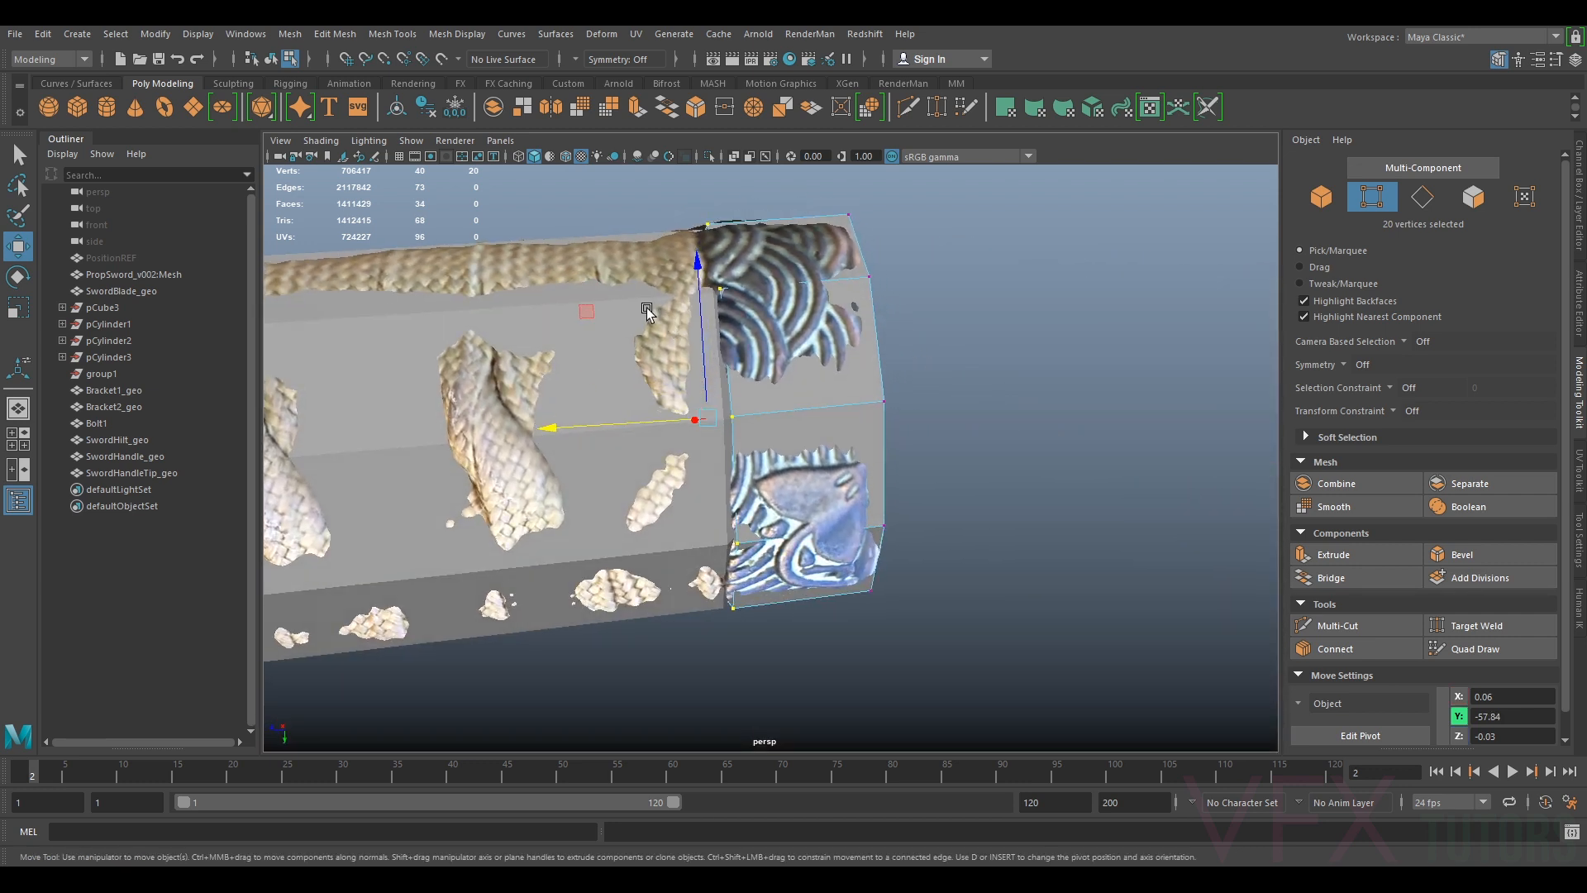
Move the 20 pommel-end vertices of SwordHandle_geo to about -57.89 in Y to meet the tip, and return to object mode
{"action": "right_click_drag", "start_coordinate": [668, 322], "coordinate": [632, 317]}
{"action": "left_click_drag", "start_coordinate": [695, 281], "coordinate": [681, 268], "text": "alt"}
{"action": "left_click_drag", "start_coordinate": [777, 213], "coordinate": [653, 659]}
{"action": "mouse_move", "coordinate": [671, 419]}
{"action": "left_mouse_down"}
{"action": "mouse_move", "coordinate": [651, 420]}
{"action": "mouse_move", "coordinate": [665, 430]}
{"action": "left_mouse_up"}
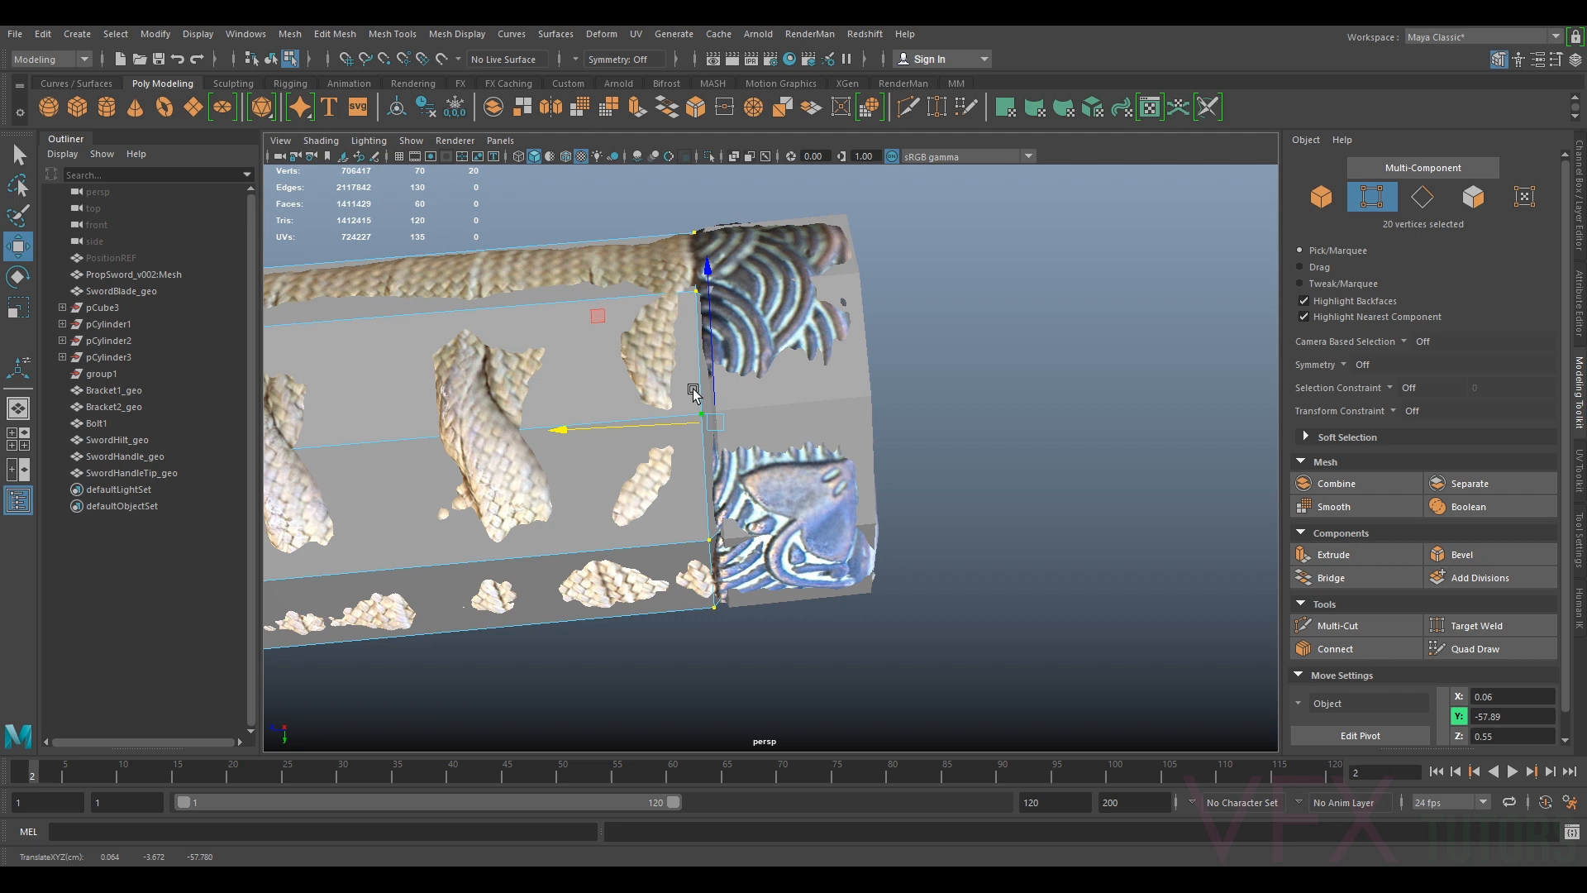
{"action": "left_click_drag", "start_coordinate": [752, 320], "coordinate": [1081, 250], "text": "alt"}
{"action": "left_click", "coordinate": [1320, 196]}
{"action": "left_click_drag", "start_coordinate": [904, 372], "coordinate": [705, 466], "text": "alt"}
{"action": "left_click_drag", "start_coordinate": [712, 435], "coordinate": [852, 444], "text": "alt"}
{"action": "middle_click_drag", "start_coordinate": [852, 445], "coordinate": [1132, 392], "text": "alt"}
{"action": "right_click_drag", "start_coordinate": [1132, 392], "coordinate": [610, 513], "text": "alt"}
{"action": "left_click_drag", "start_coordinate": [610, 512], "coordinate": [465, 485], "text": "alt"}
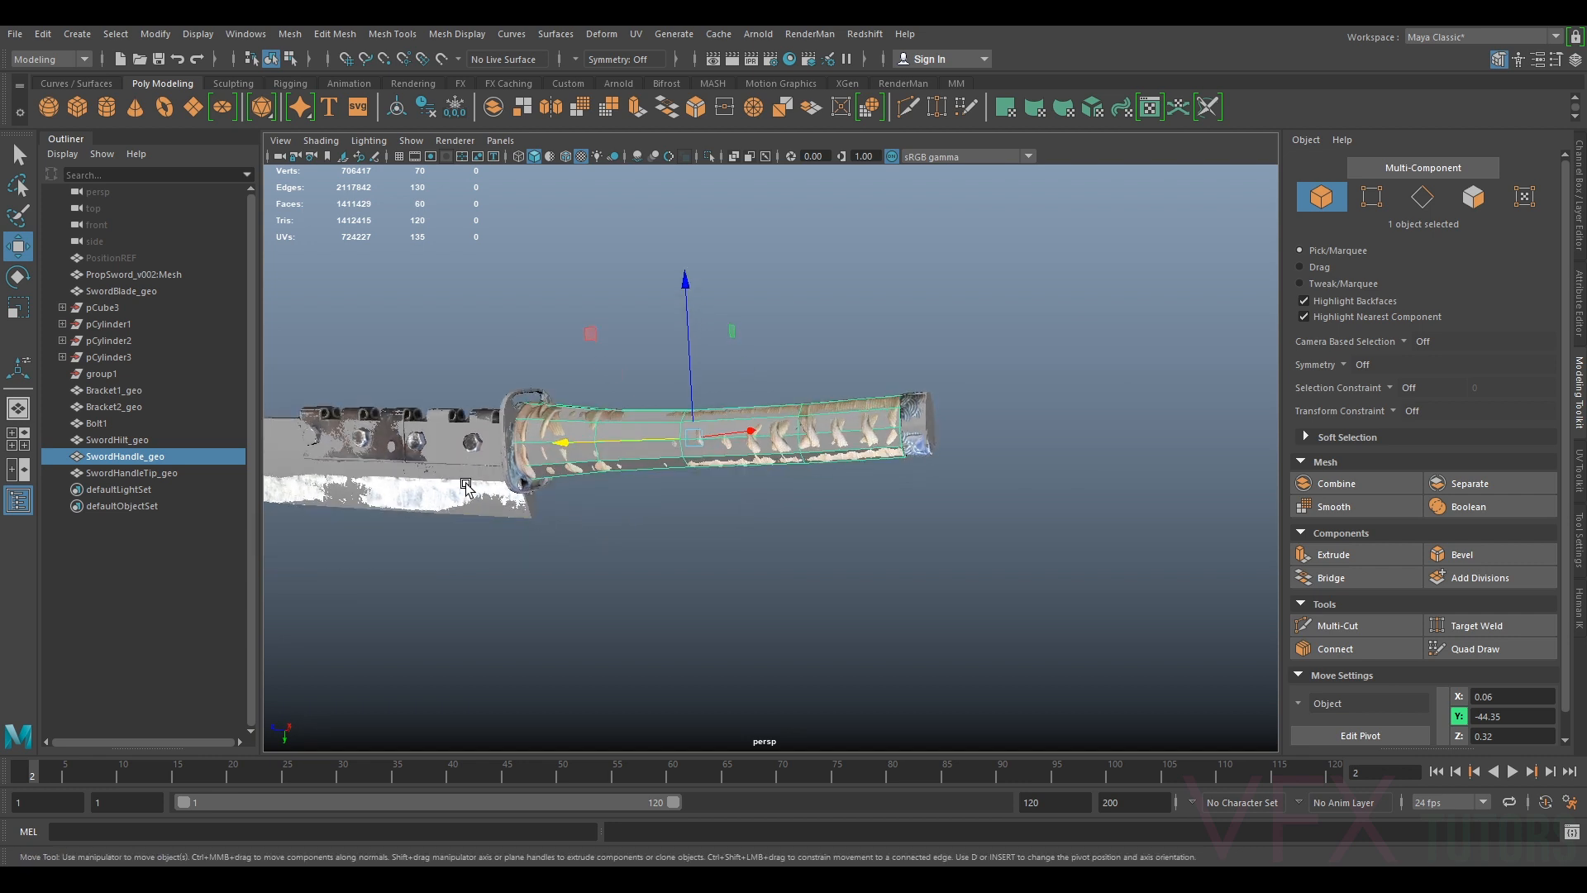
Hide layer1 with the high-poly sculpt, leaving the low-poly sword parts on show
{"action": "left_click", "coordinate": [1576, 235]}
{"action": "left_click", "coordinate": [1376, 641]}
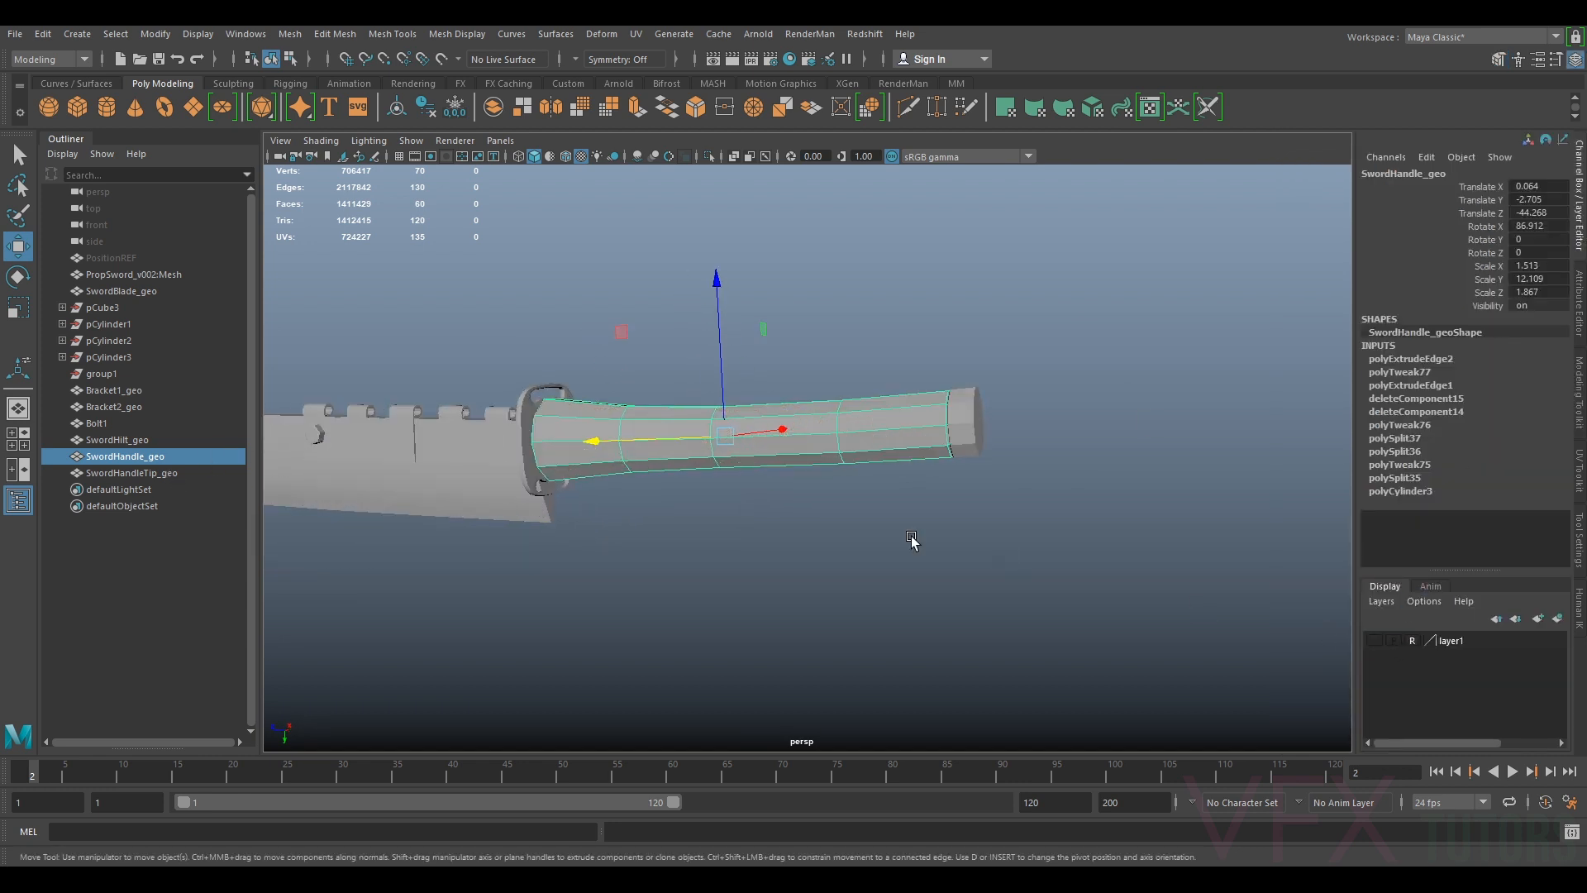
{"action": "left_click", "coordinate": [711, 524]}
{"action": "left_click_drag", "start_coordinate": [711, 523], "coordinate": [628, 455], "text": "alt"}
{"action": "middle_click_drag", "start_coordinate": [628, 454], "coordinate": [949, 422], "text": "alt"}
{"action": "scroll", "coordinate": [949, 422], "scroll_direction": "up", "scroll_amount": 8}
{"action": "left_click_drag", "start_coordinate": [945, 486], "coordinate": [895, 427], "text": "alt"}
Move the guard-side end vertices on one side of SwordHandle_geo along Y into the hilt plate
{"action": "left_click", "coordinate": [881, 417]}
{"action": "right_click_drag", "start_coordinate": [895, 426], "coordinate": [882, 391]}
{"action": "left_click_drag", "start_coordinate": [866, 447], "coordinate": [919, 421]}
{"action": "middle_click_drag", "start_coordinate": [919, 421], "coordinate": [882, 555], "text": "alt"}
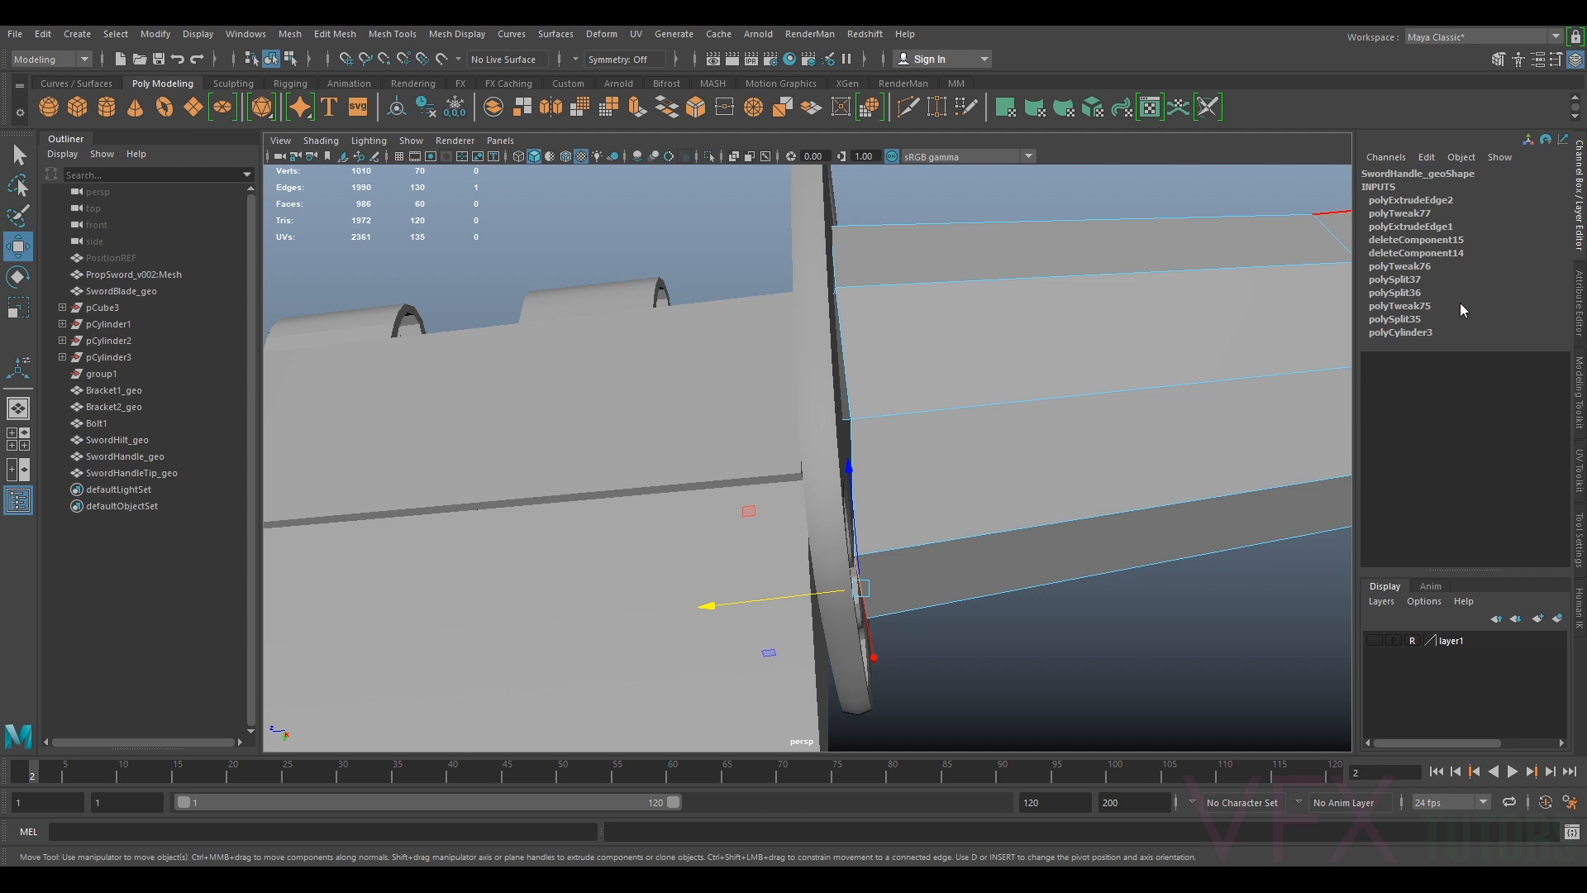
{"action": "left_click", "coordinate": [1576, 396]}
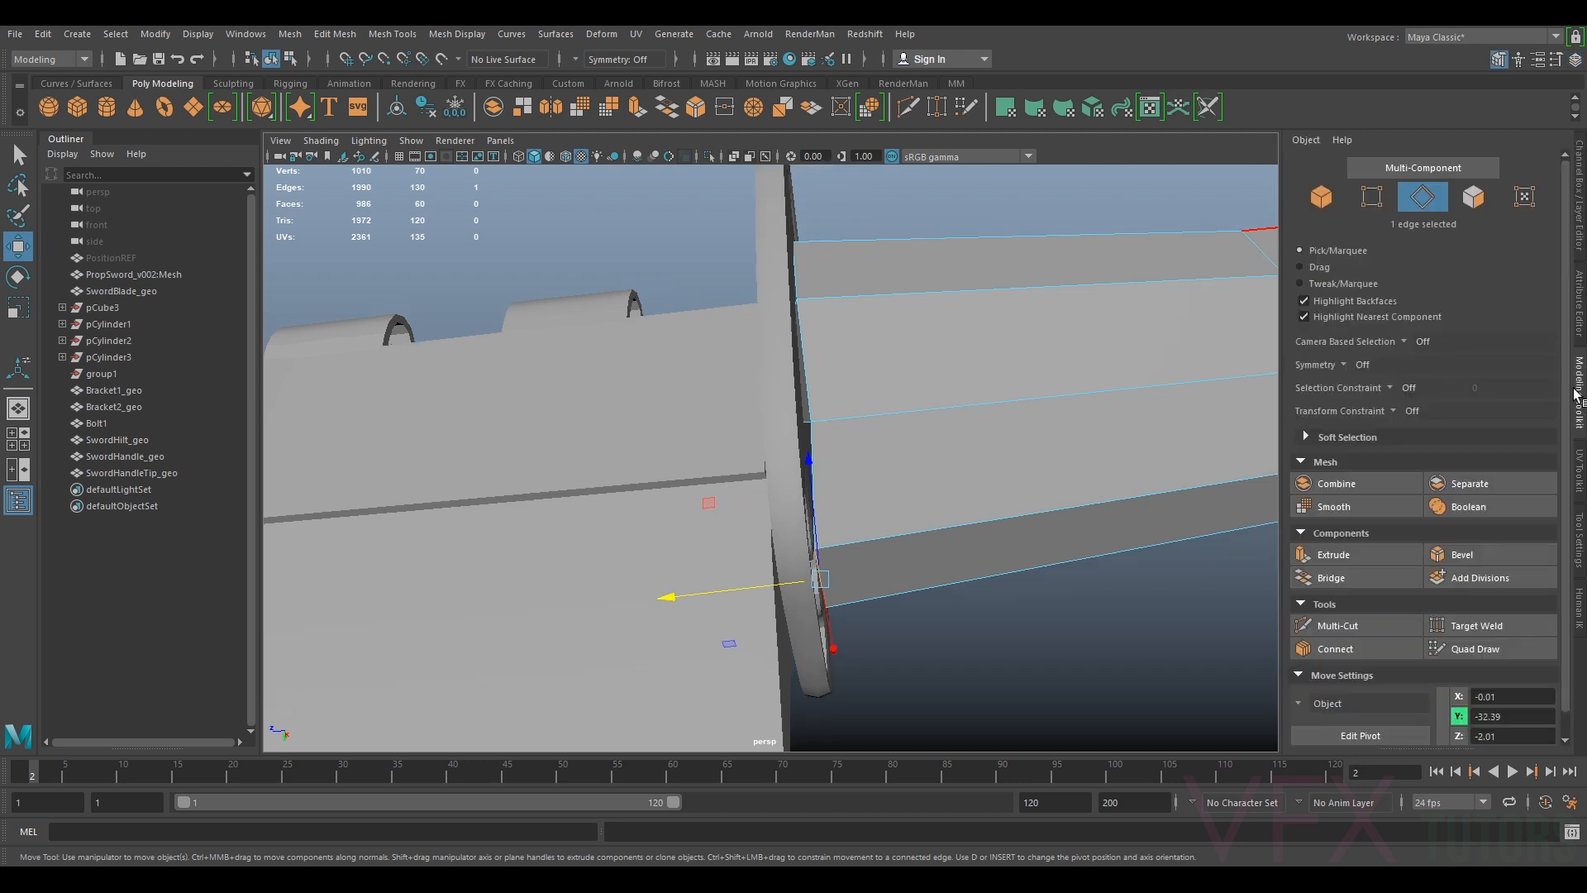
{"action": "left_click", "coordinate": [1371, 196]}
{"action": "left_click", "coordinate": [831, 426]}
{"action": "left_click_drag", "start_coordinate": [744, 436], "coordinate": [742, 438]}
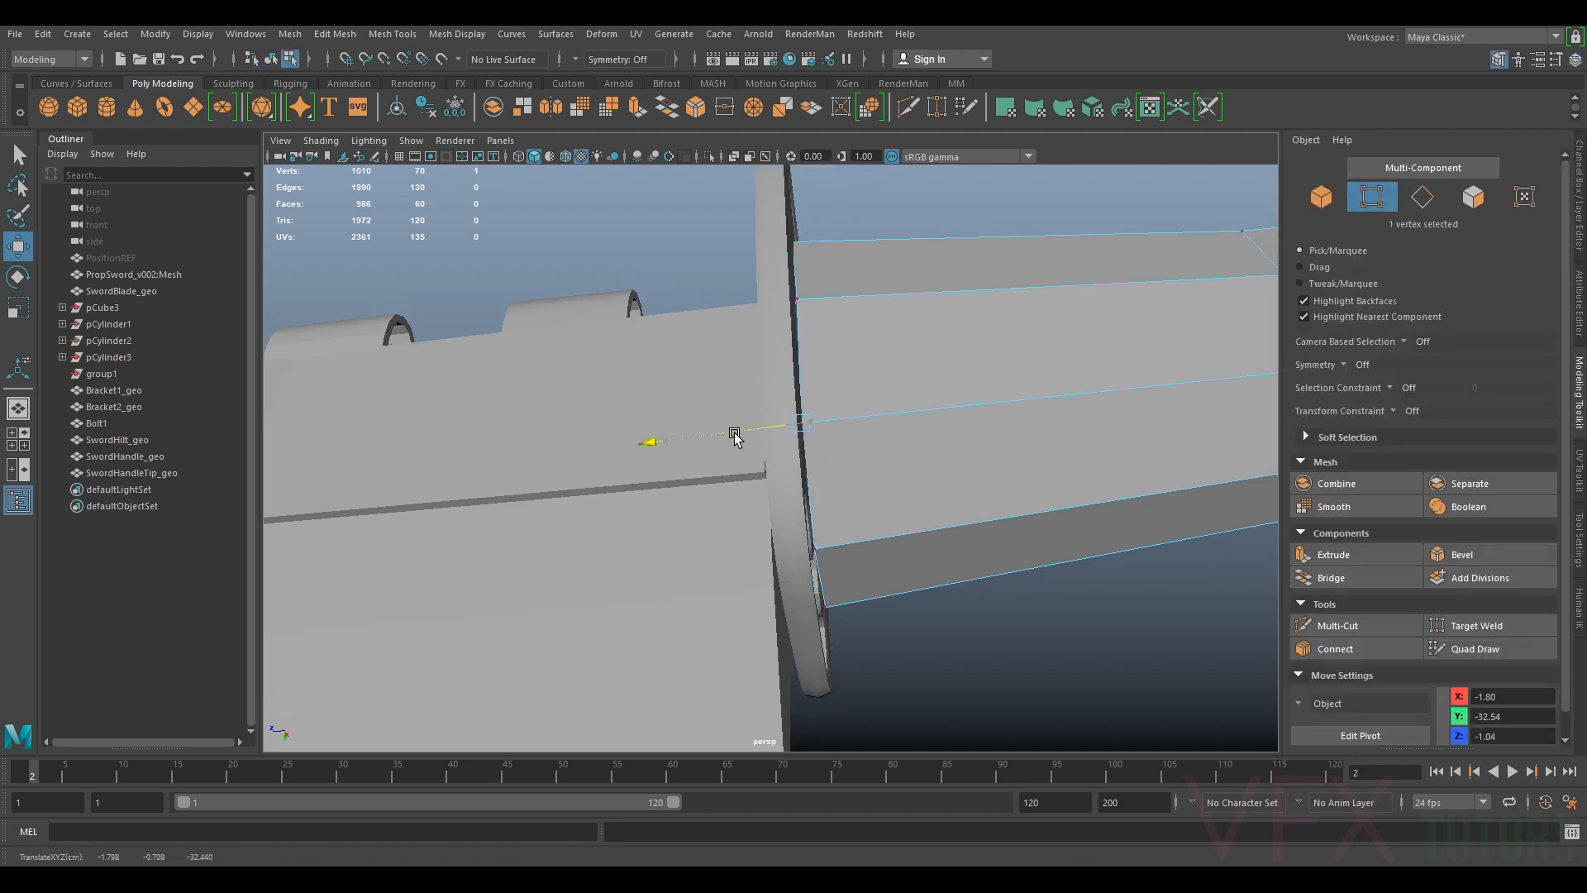
{"action": "left_click", "coordinate": [784, 314]}
{"action": "left_click_drag", "start_coordinate": [746, 309], "coordinate": [746, 309]}
Move the guard-side end vertices on the opposite side of SwordHandle_geo along Y to close the gap at the hilt
{"action": "left_click_drag", "start_coordinate": [849, 256], "coordinate": [791, 344], "text": "alt"}
{"action": "left_click_drag", "start_coordinate": [805, 245], "coordinate": [1006, 299], "text": "alt"}
{"action": "middle_click_drag", "start_coordinate": [901, 273], "coordinate": [843, 319], "text": "alt"}
{"action": "scroll", "coordinate": [939, 414], "scroll_direction": "up", "scroll_amount": 4}
{"action": "left_click", "coordinate": [767, 216]}
{"action": "left_click_drag", "start_coordinate": [767, 217], "coordinate": [795, 216]}
{"action": "left_click_drag", "start_coordinate": [802, 408], "coordinate": [813, 414]}
{"action": "middle_click_drag", "start_coordinate": [792, 442], "coordinate": [796, 347], "text": "alt"}
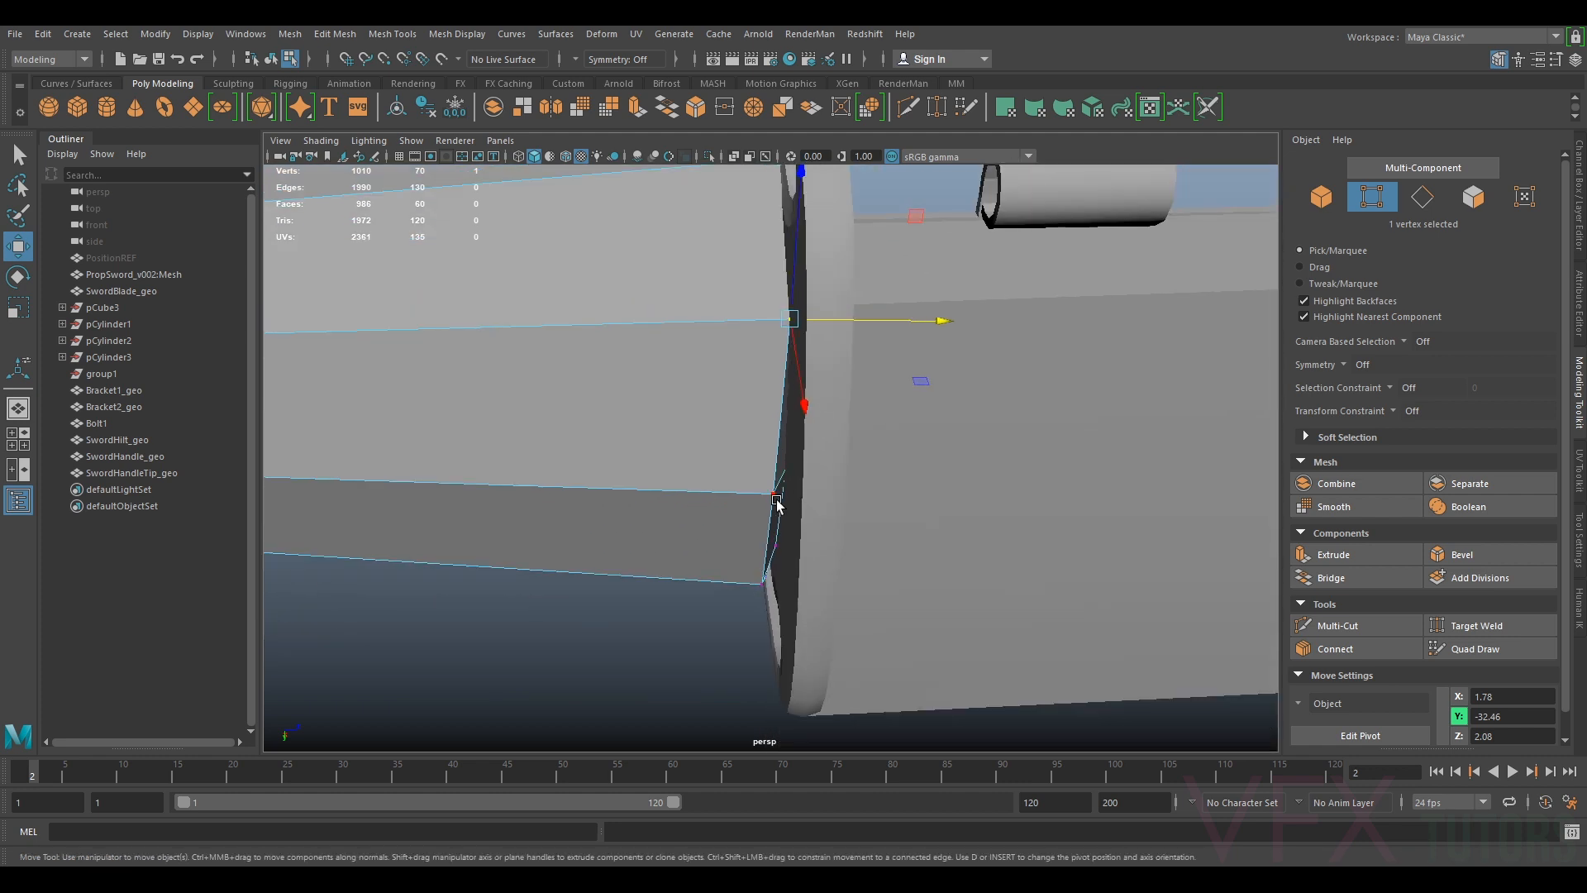
{"action": "left_click_drag", "start_coordinate": [802, 494], "coordinate": [799, 408]}
{"action": "left_click_drag", "start_coordinate": [795, 465], "coordinate": [893, 443]}
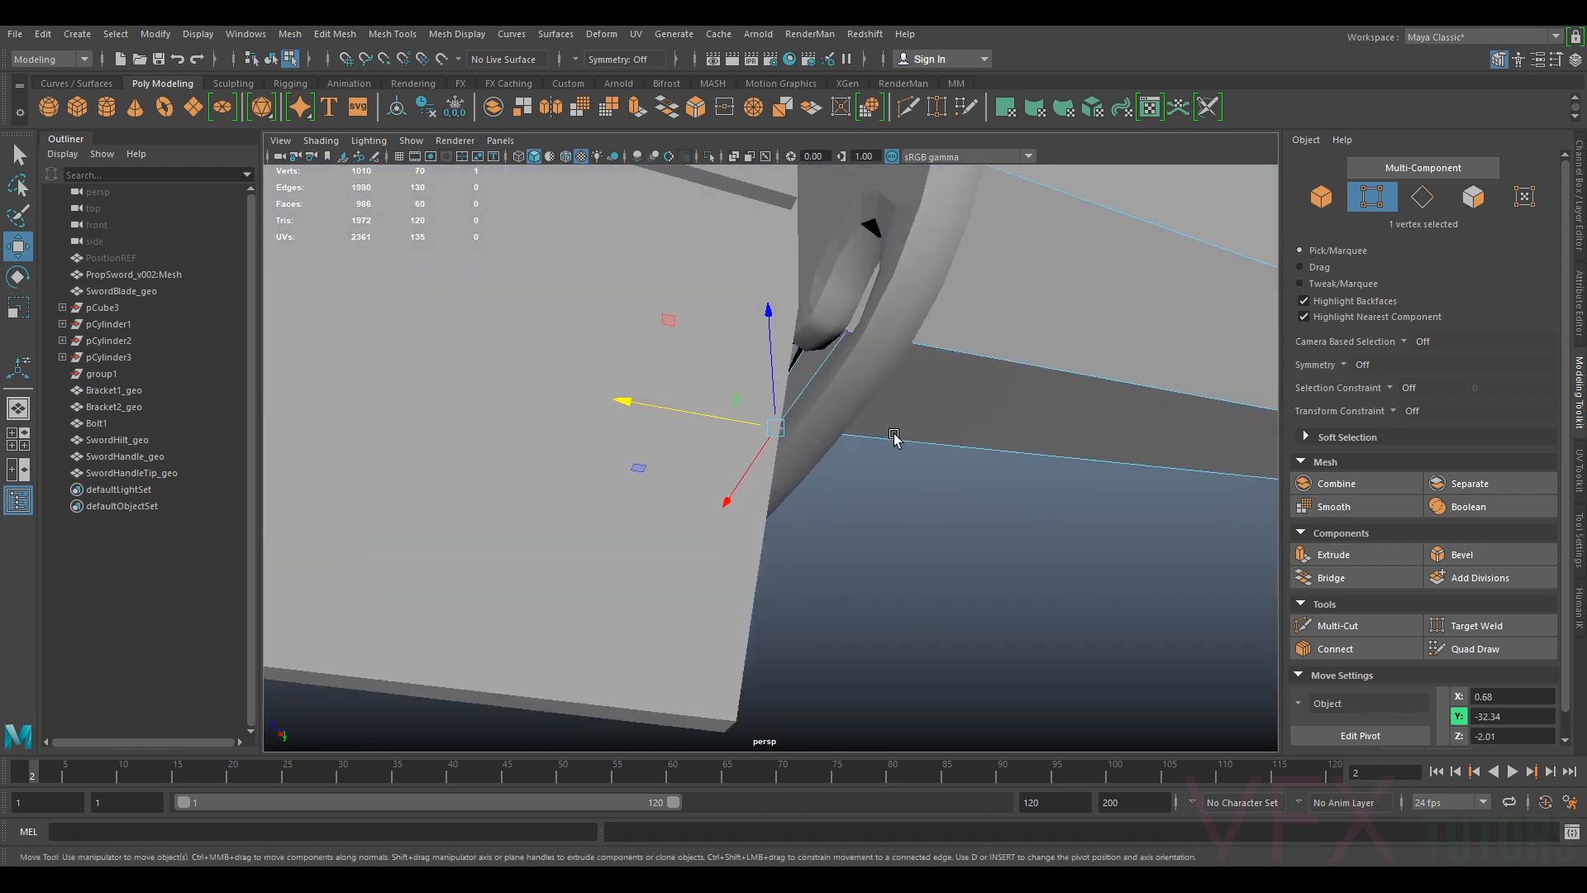
Push the remaining guard-side end edge of SwordHandle_geo into the hilt along Y and return to object mode
{"action": "left_click", "coordinate": [1433, 203]}
{"action": "left_click_drag", "start_coordinate": [798, 361], "coordinate": [804, 305]}
{"action": "left_click_drag", "start_coordinate": [852, 374], "coordinate": [832, 375], "text": "alt"}
{"action": "left_click_drag", "start_coordinate": [729, 319], "coordinate": [723, 321]}
{"action": "scroll", "coordinate": [794, 372], "scroll_direction": "down", "scroll_amount": 5}
{"action": "left_click_drag", "start_coordinate": [794, 369], "coordinate": [803, 445], "text": "alt"}
{"action": "right_click_drag", "start_coordinate": [930, 342], "coordinate": [1010, 319]}
{"action": "left_click", "coordinate": [1040, 247]}
{"action": "scroll", "coordinate": [1041, 256], "scroll_direction": "down", "scroll_amount": 5}
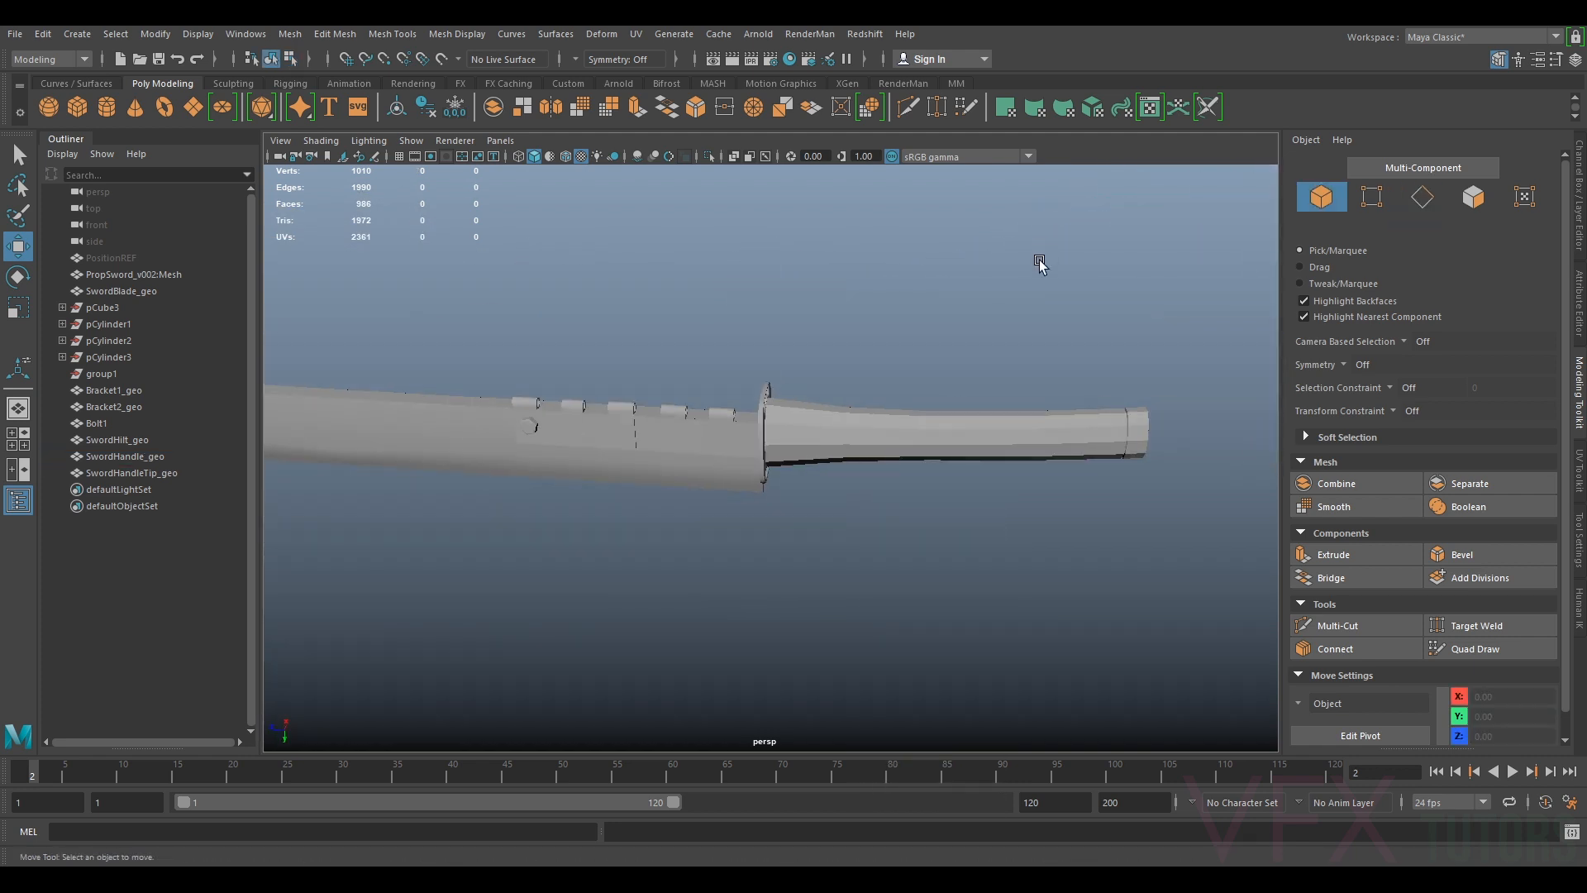
Examine the low-poly sword from several angles, checking the handle, pommel, hilt and blade brackets
{"action": "left_click_drag", "start_coordinate": [938, 402], "coordinate": [780, 459], "text": "alt"}
{"action": "scroll", "coordinate": [799, 463], "scroll_direction": "up", "scroll_amount": 8}
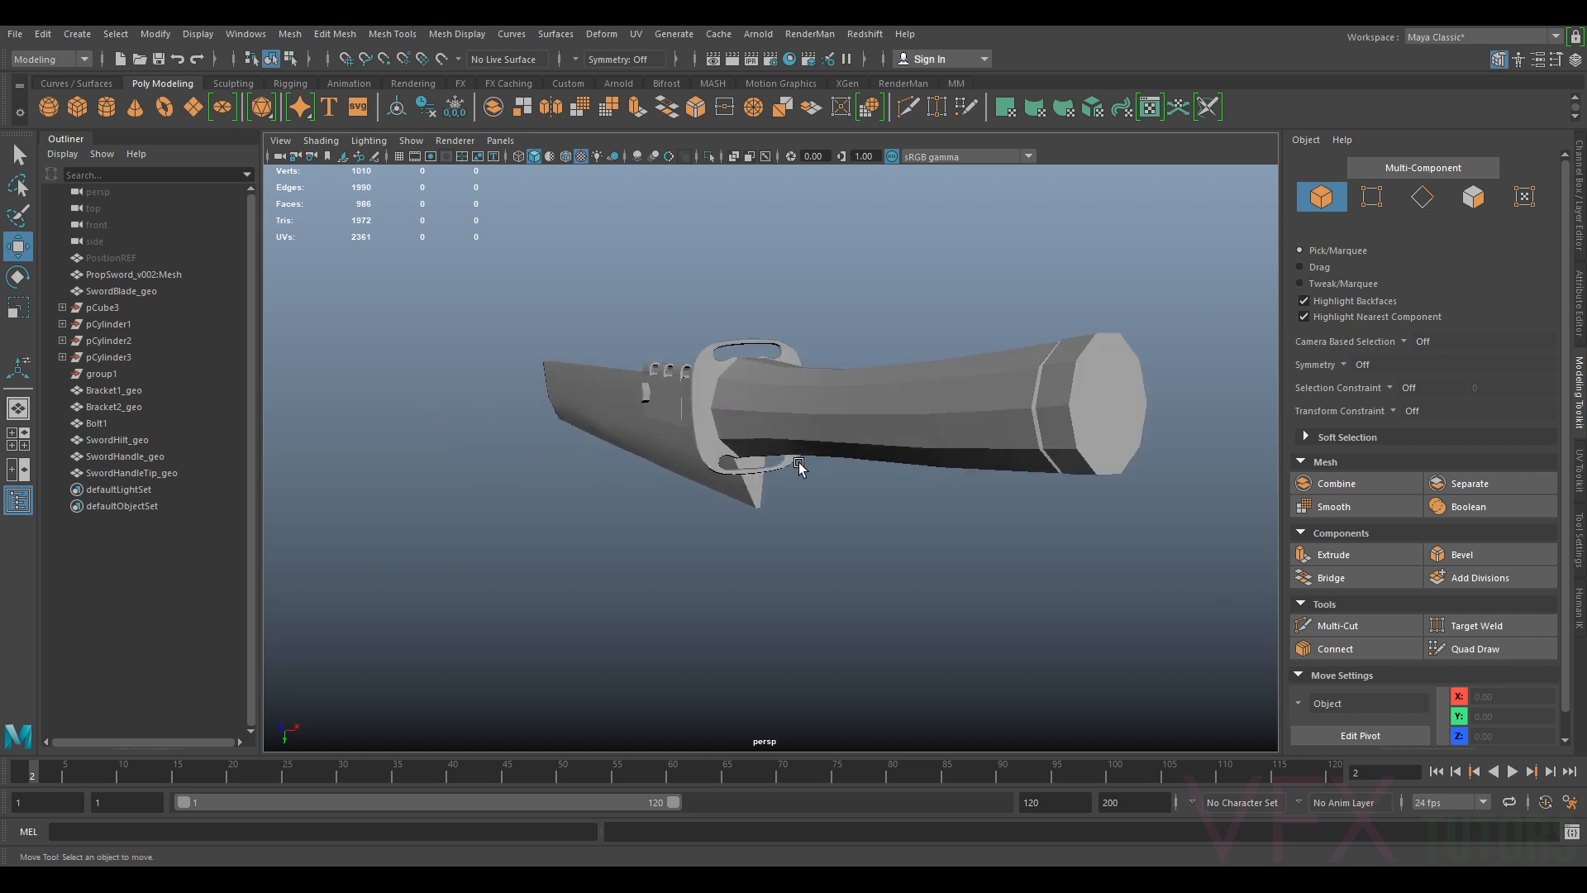
{"action": "scroll", "coordinate": [948, 452], "scroll_direction": "down", "scroll_amount": 5}
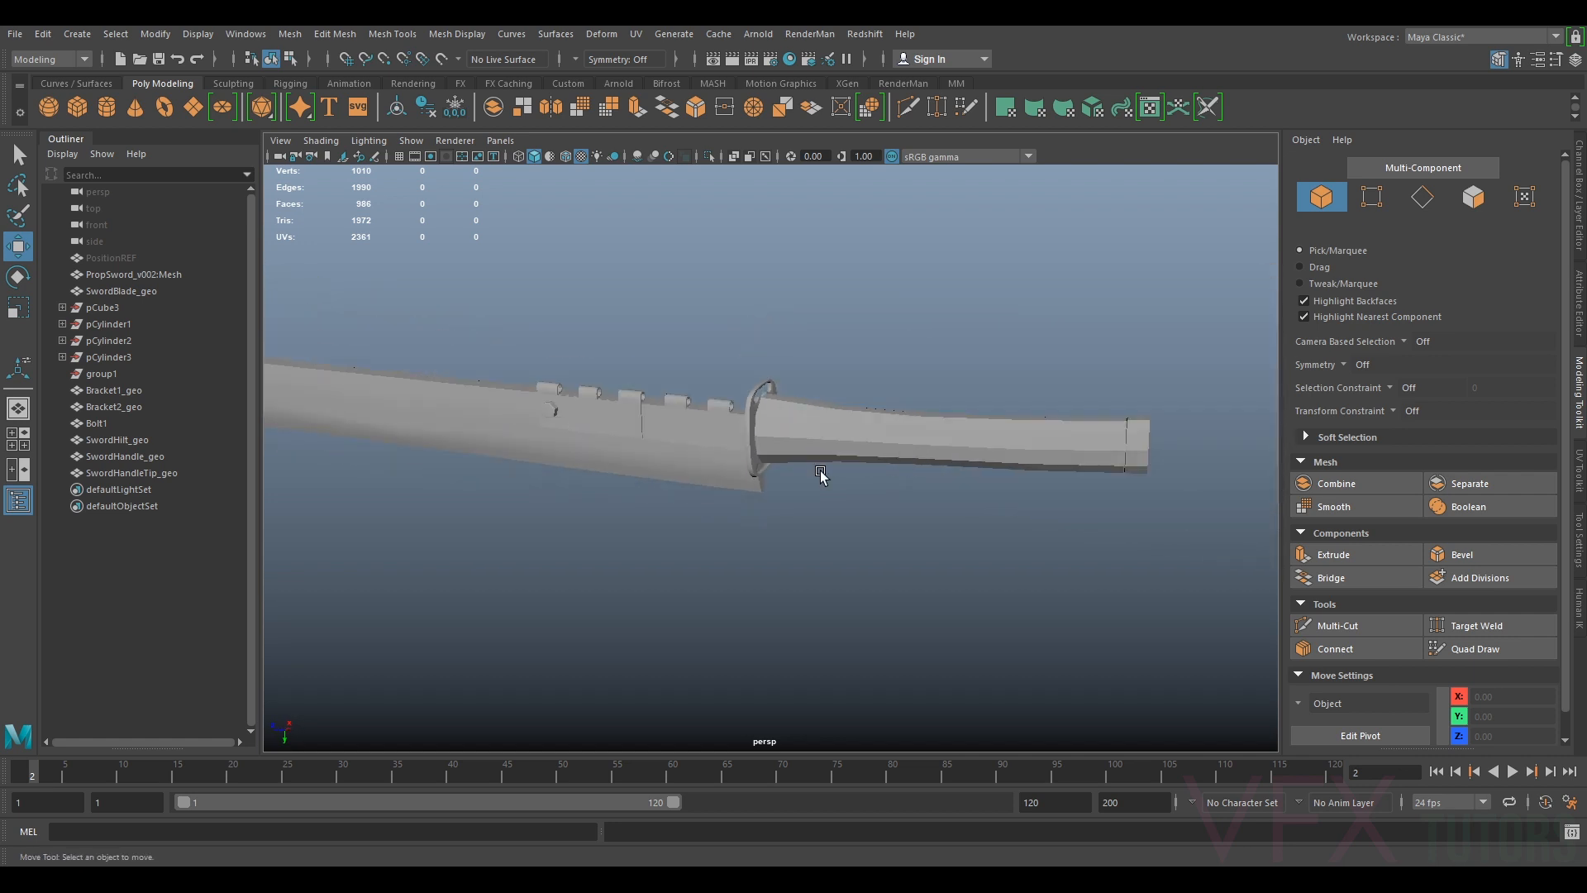
{"action": "scroll", "coordinate": [1022, 461], "scroll_direction": "up", "scroll_amount": 5}
{"action": "middle_click_drag", "start_coordinate": [1023, 460], "coordinate": [844, 484], "text": "alt"}
{"action": "left_click_drag", "start_coordinate": [945, 429], "coordinate": [734, 535], "text": "alt"}
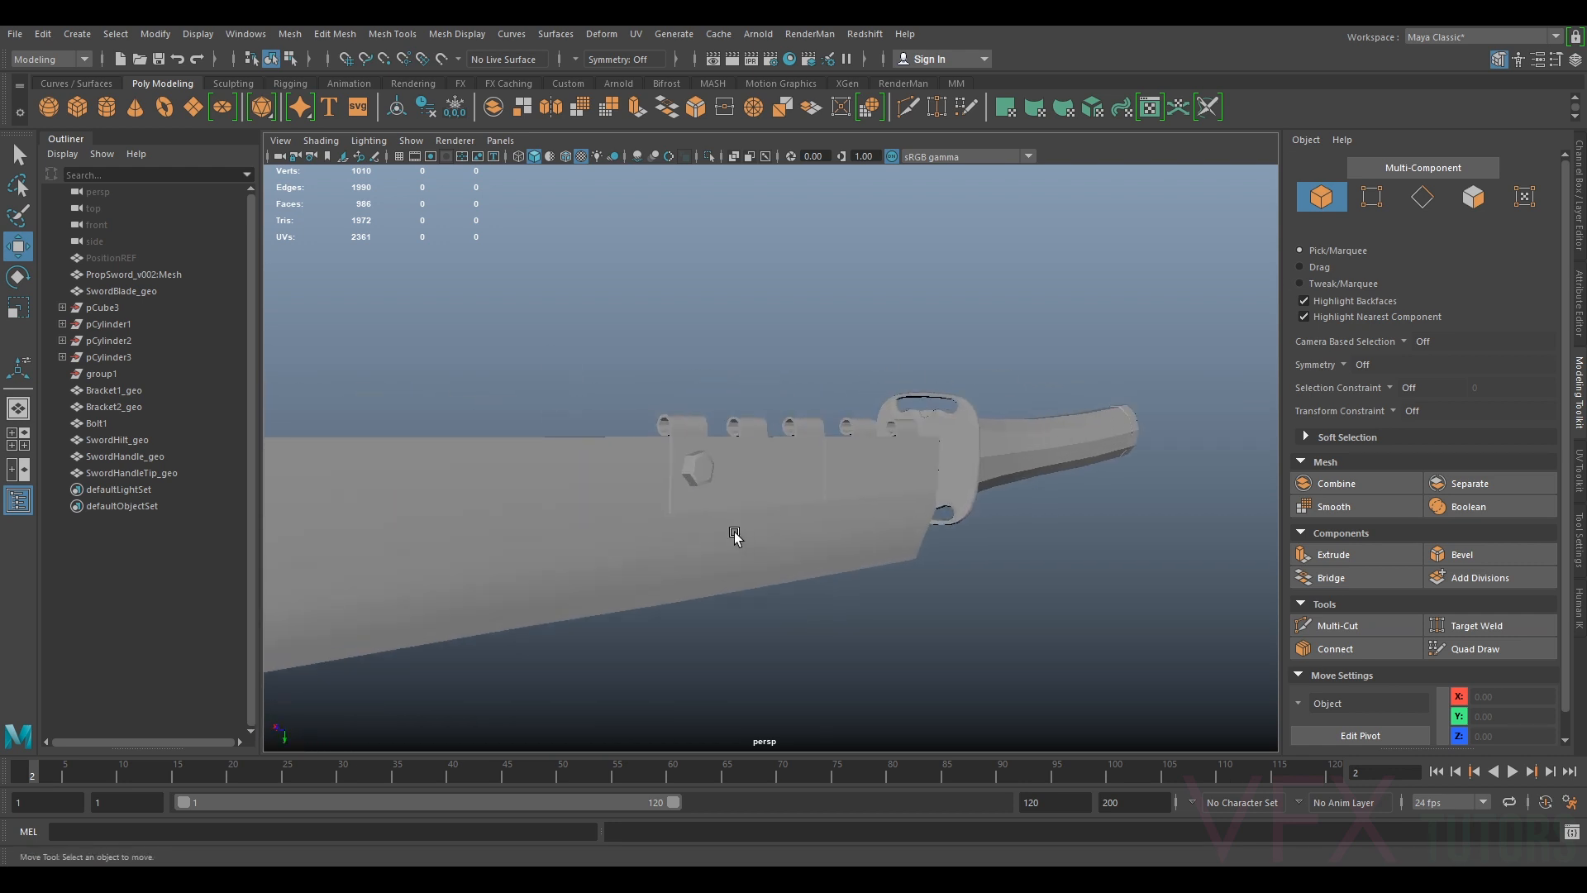
{"action": "left_click", "coordinate": [824, 517]}
{"action": "left_click", "coordinate": [923, 625]}
{"action": "left_click_drag", "start_coordinate": [924, 626], "coordinate": [754, 597], "text": "alt"}
{"action": "middle_click_drag", "start_coordinate": [754, 597], "coordinate": [932, 542], "text": "alt"}
{"action": "right_click_drag", "start_coordinate": [932, 541], "coordinate": [835, 407], "text": "alt"}
{"action": "left_click_drag", "start_coordinate": [835, 410], "coordinate": [769, 418], "text": "alt"}
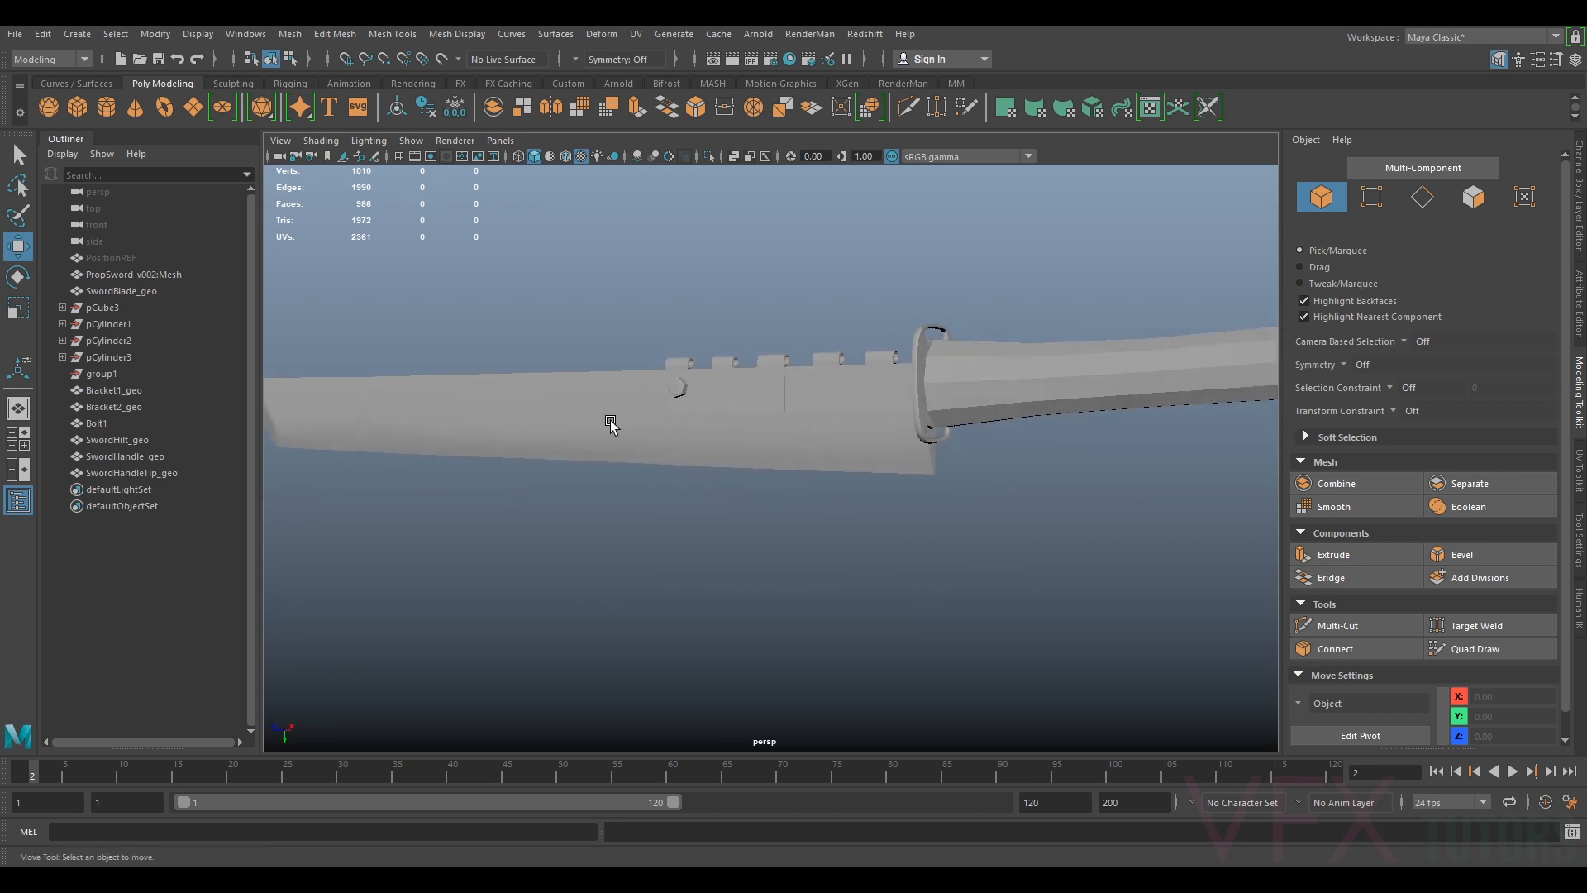
{"action": "left_click_drag", "start_coordinate": [610, 424], "coordinate": [995, 453], "text": "alt"}
{"action": "left_click", "coordinate": [1005, 454]}
{"action": "left_click", "coordinate": [898, 361]}
{"action": "left_click_drag", "start_coordinate": [898, 361], "coordinate": [1009, 454], "text": "alt"}
{"action": "left_click_drag", "start_coordinate": [1138, 419], "coordinate": [1004, 438], "text": "alt"}
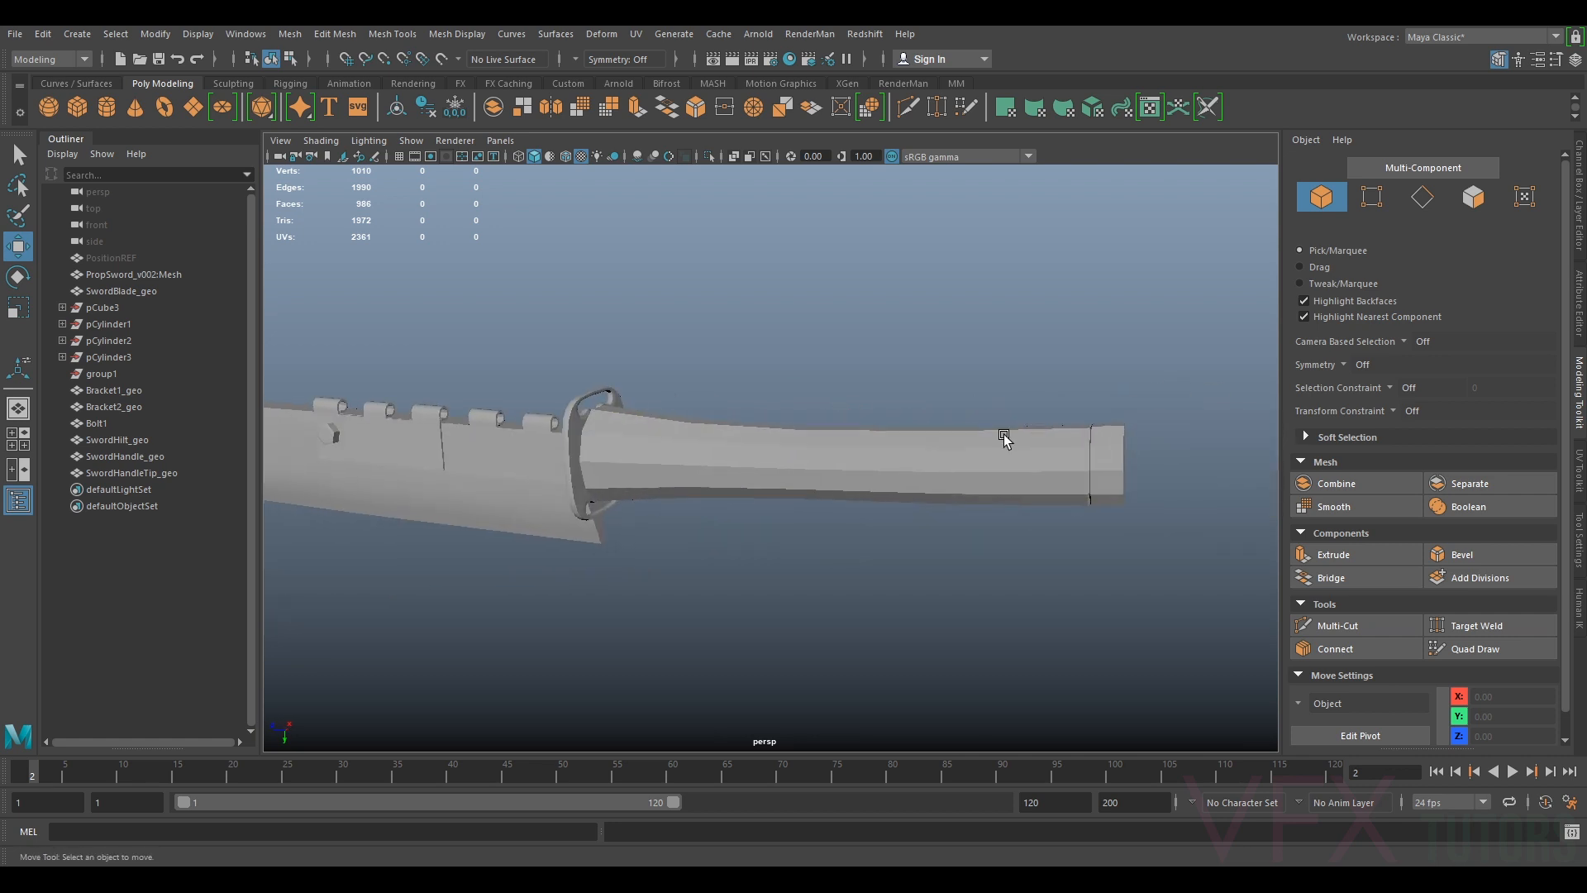
Soften the edges of all 40 faces of SwordHandle_geo and return to object mode
{"action": "left_click", "coordinate": [814, 465]}
{"action": "right_click_drag", "start_coordinate": [952, 427], "coordinate": [955, 471]}
{"action": "left_click_drag", "start_coordinate": [950, 463], "coordinate": [757, 386], "text": "alt"}
{"action": "left_click_drag", "start_coordinate": [923, 434], "coordinate": [1064, 487]}
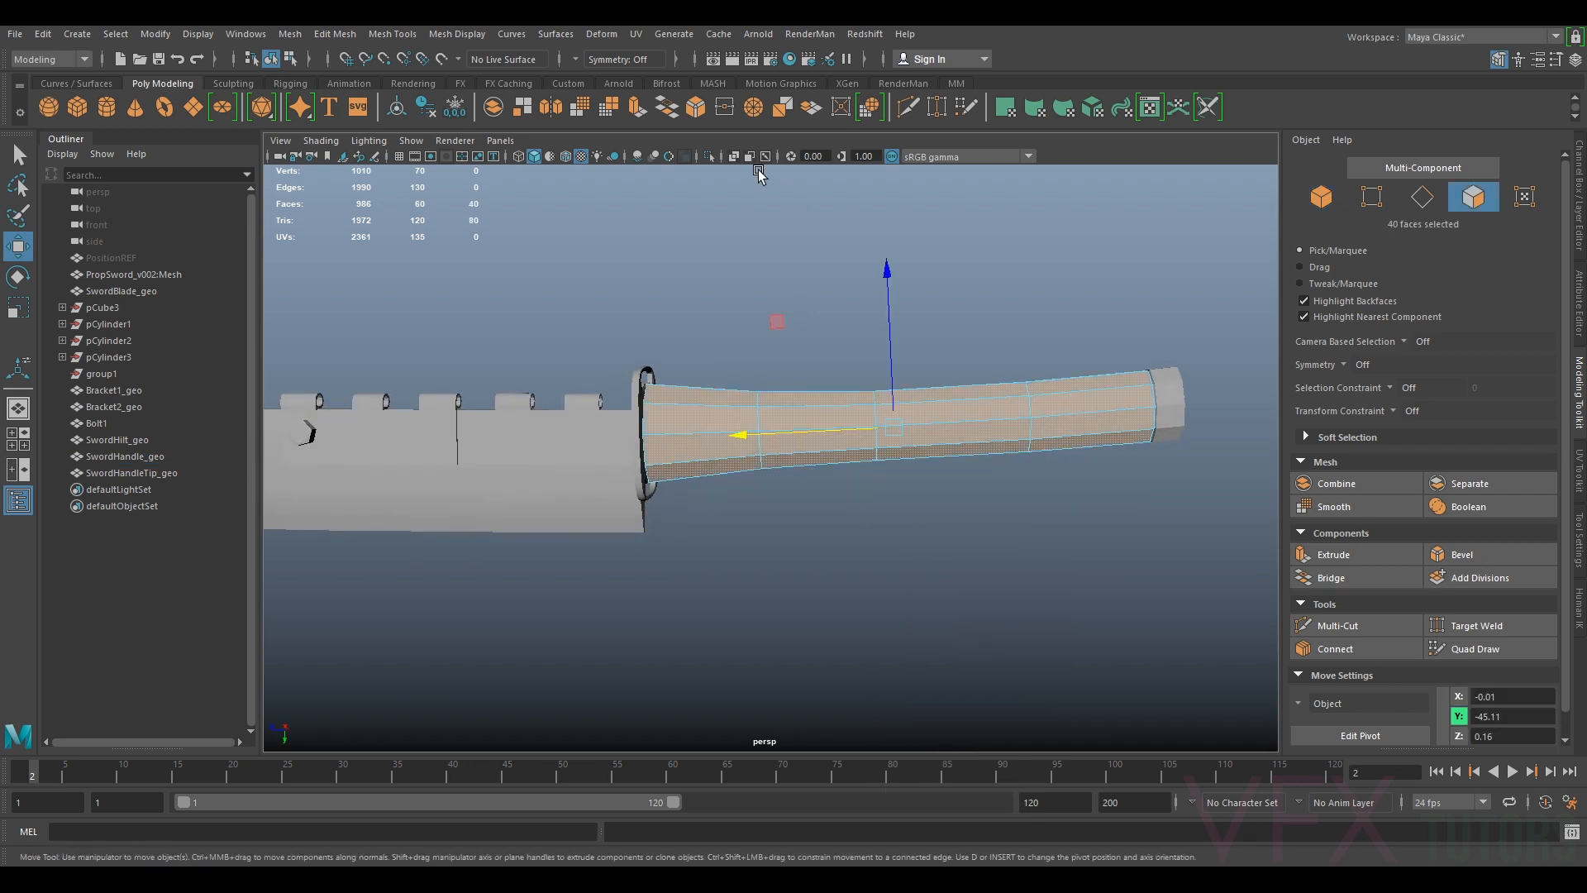
{"action": "left_click", "coordinate": [457, 34]}
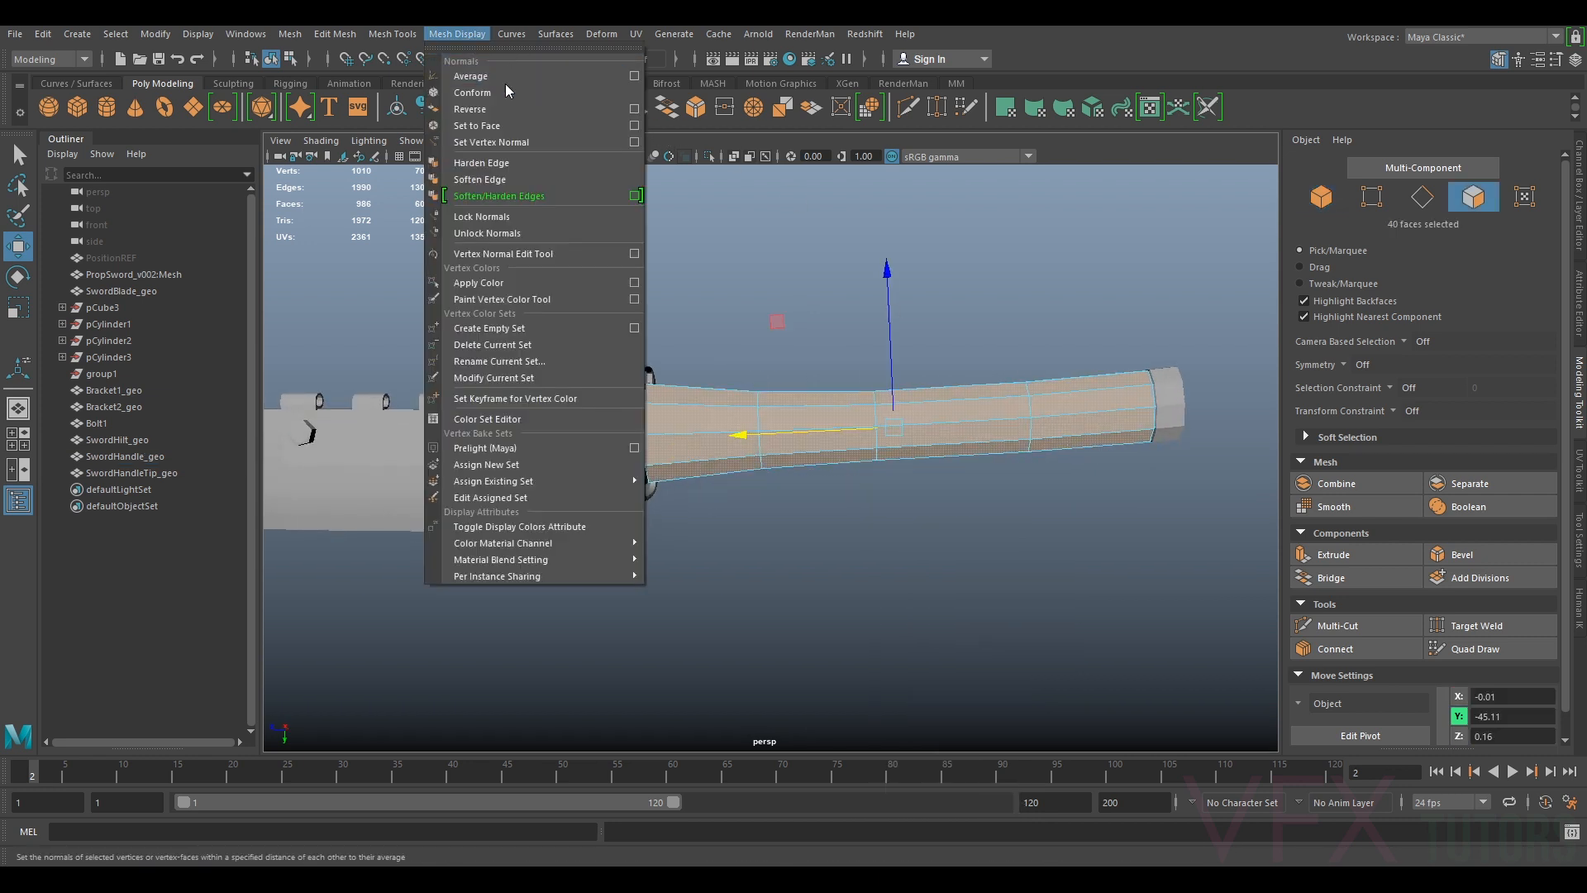
{"action": "left_click", "coordinate": [520, 179]}
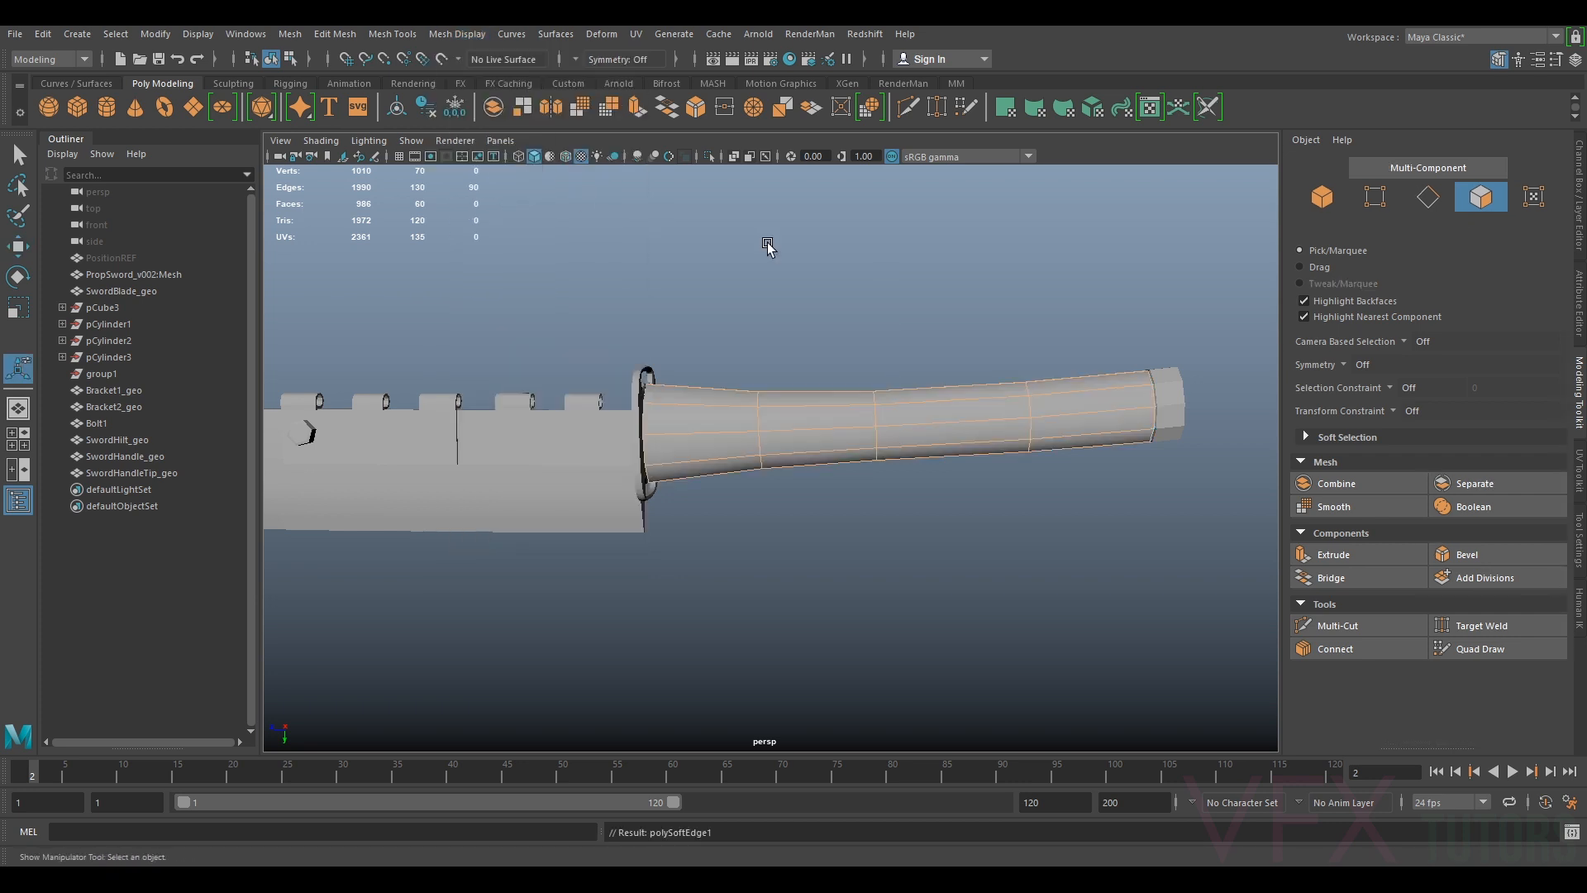
{"action": "right_click_drag", "start_coordinate": [1005, 385], "coordinate": [1074, 269]}
{"action": "left_click", "coordinate": [1074, 269]}
Soften all edges of SwordHandleTip_geo and return to object mode
{"action": "left_click_drag", "start_coordinate": [1075, 269], "coordinate": [963, 357], "text": "alt"}
{"action": "scroll", "coordinate": [964, 357], "scroll_direction": "down", "scroll_amount": 5}
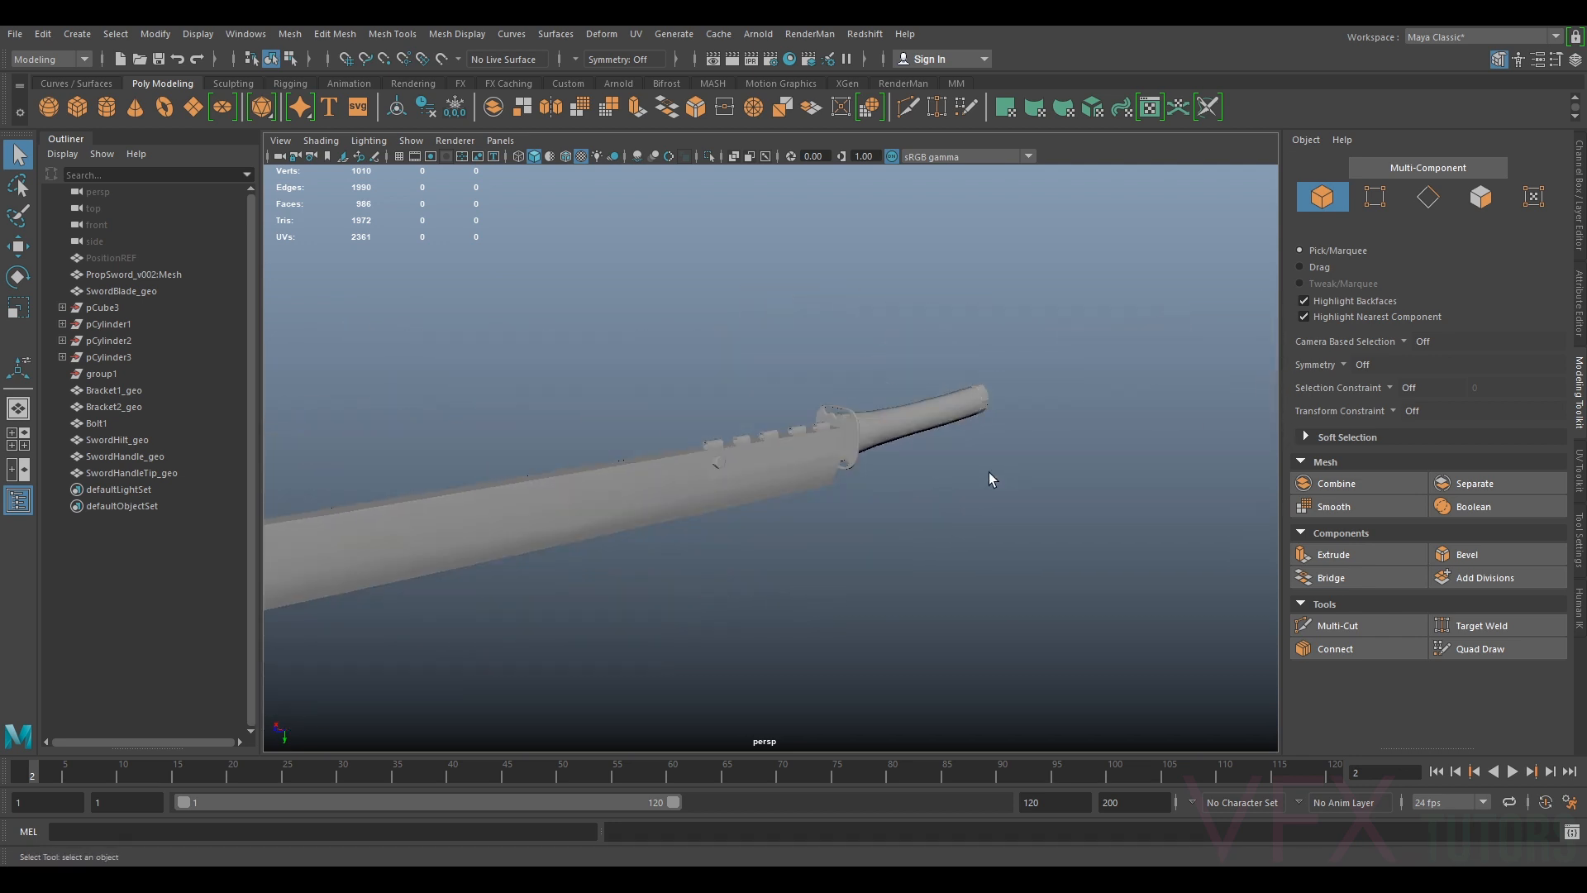
{"action": "left_click_drag", "start_coordinate": [988, 473], "coordinate": [914, 477], "text": "alt"}
{"action": "middle_click_drag", "start_coordinate": [914, 478], "coordinate": [595, 433], "text": "alt"}
{"action": "scroll", "coordinate": [595, 433], "scroll_direction": "up", "scroll_amount": 5}
{"action": "middle_click_drag", "start_coordinate": [527, 281], "coordinate": [704, 476], "text": "alt"}
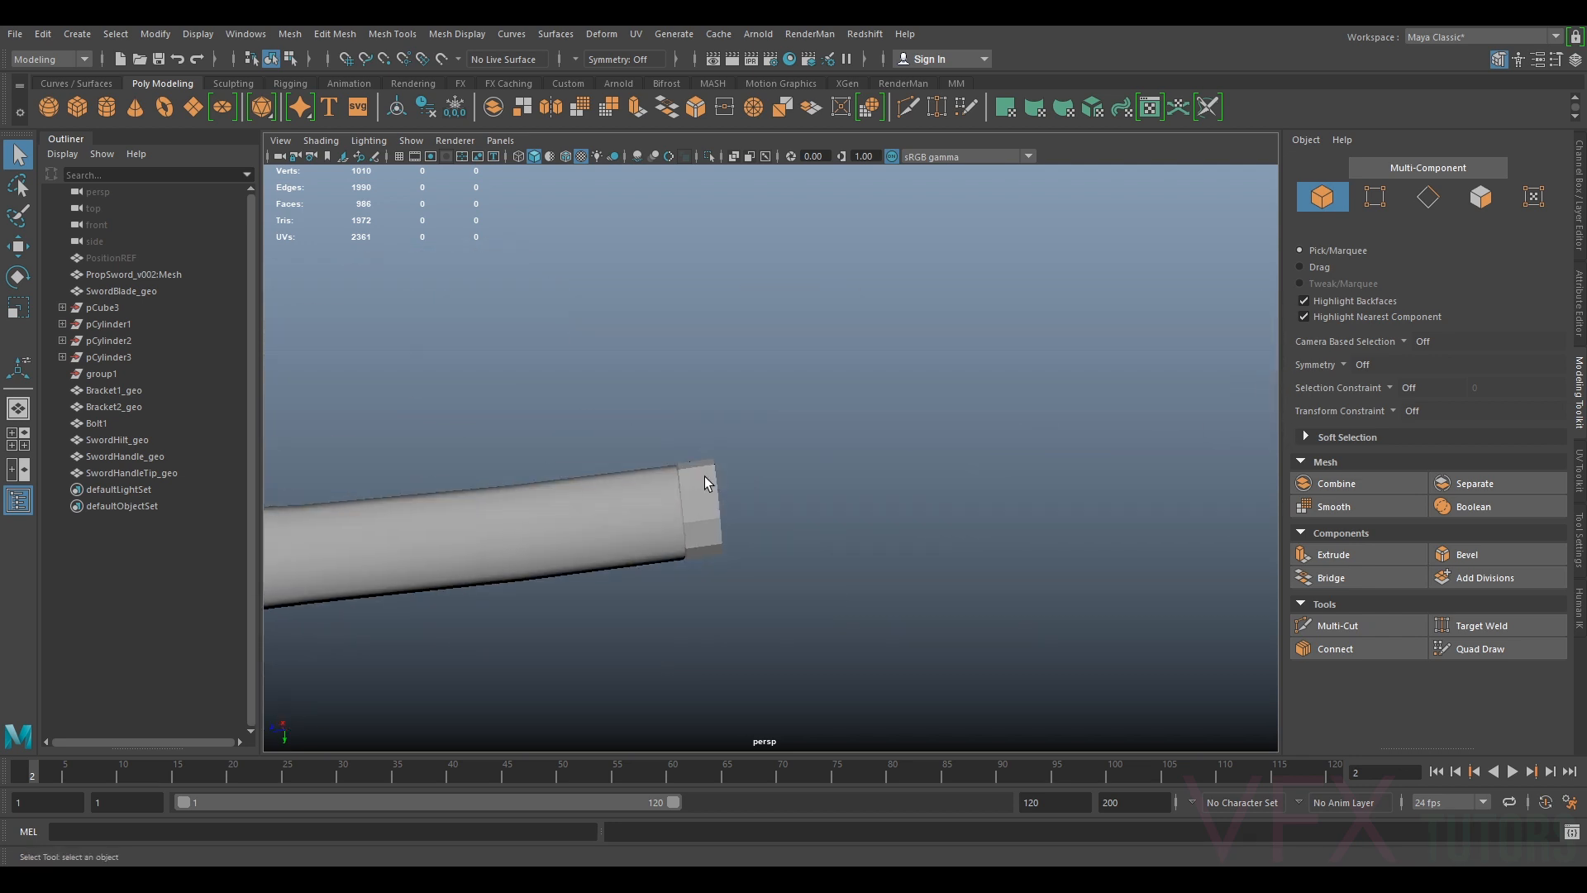
{"action": "left_click", "coordinate": [701, 482]}
{"action": "right_click_drag", "start_coordinate": [699, 425], "coordinate": [699, 489]}
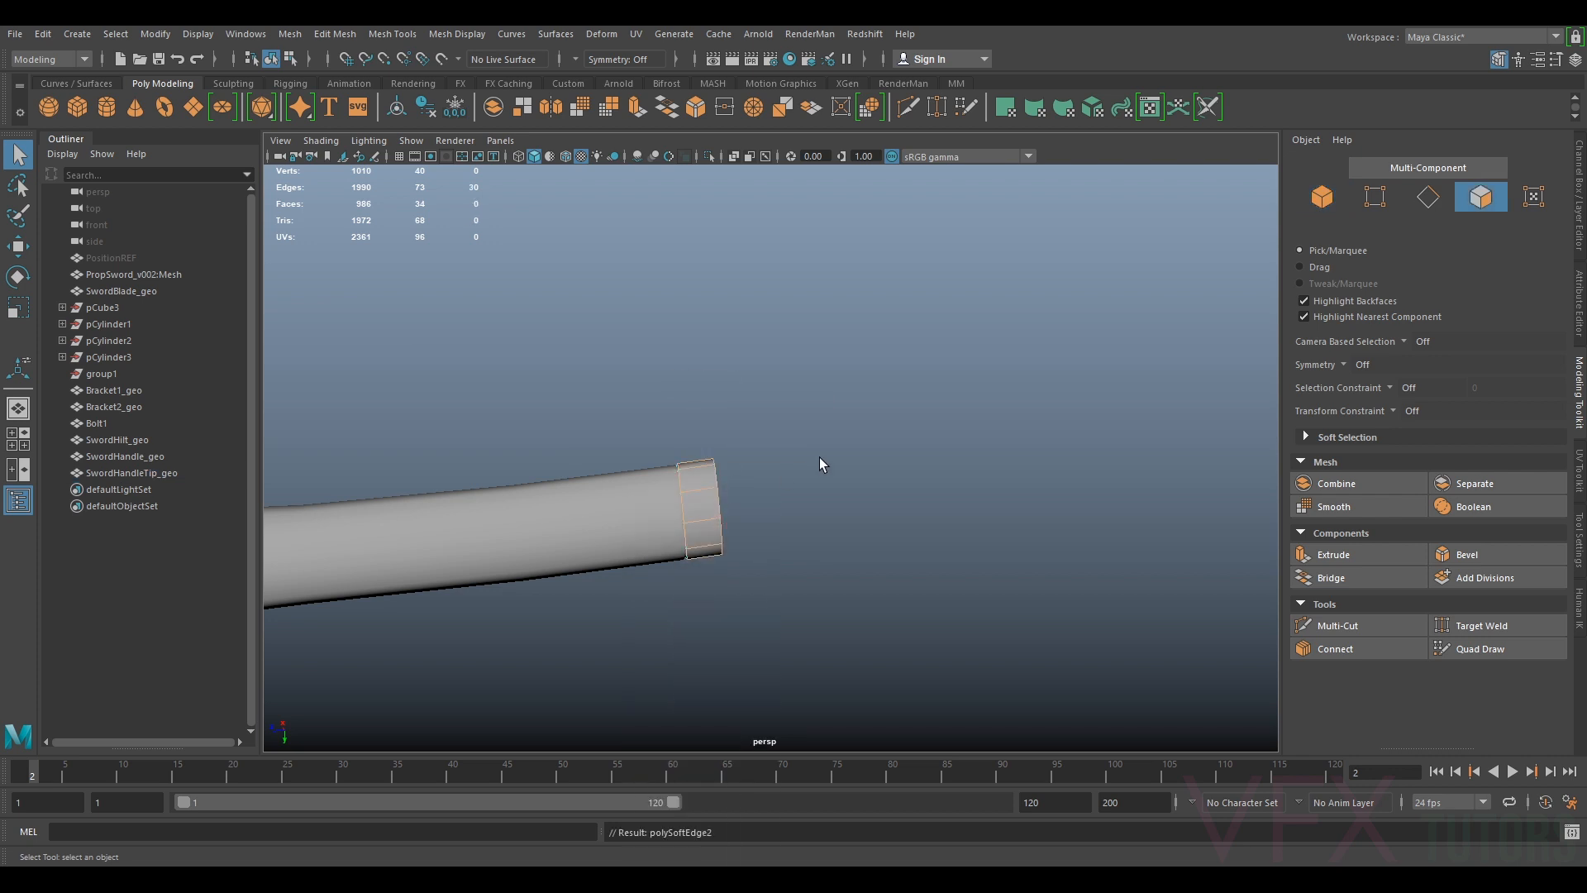
{"action": "right_click_drag", "start_coordinate": [701, 506], "coordinate": [799, 395]}
Harden the edges of the 12 faces that form the outer end cap of SwordHandleTip_geo and return to object mode
{"action": "left_click_drag", "start_coordinate": [821, 429], "coordinate": [696, 484], "text": "alt"}
{"action": "left_click", "coordinate": [696, 484]}
{"action": "right_click_drag", "start_coordinate": [695, 426], "coordinate": [696, 472]}
{"action": "double_click", "coordinate": [662, 484]}
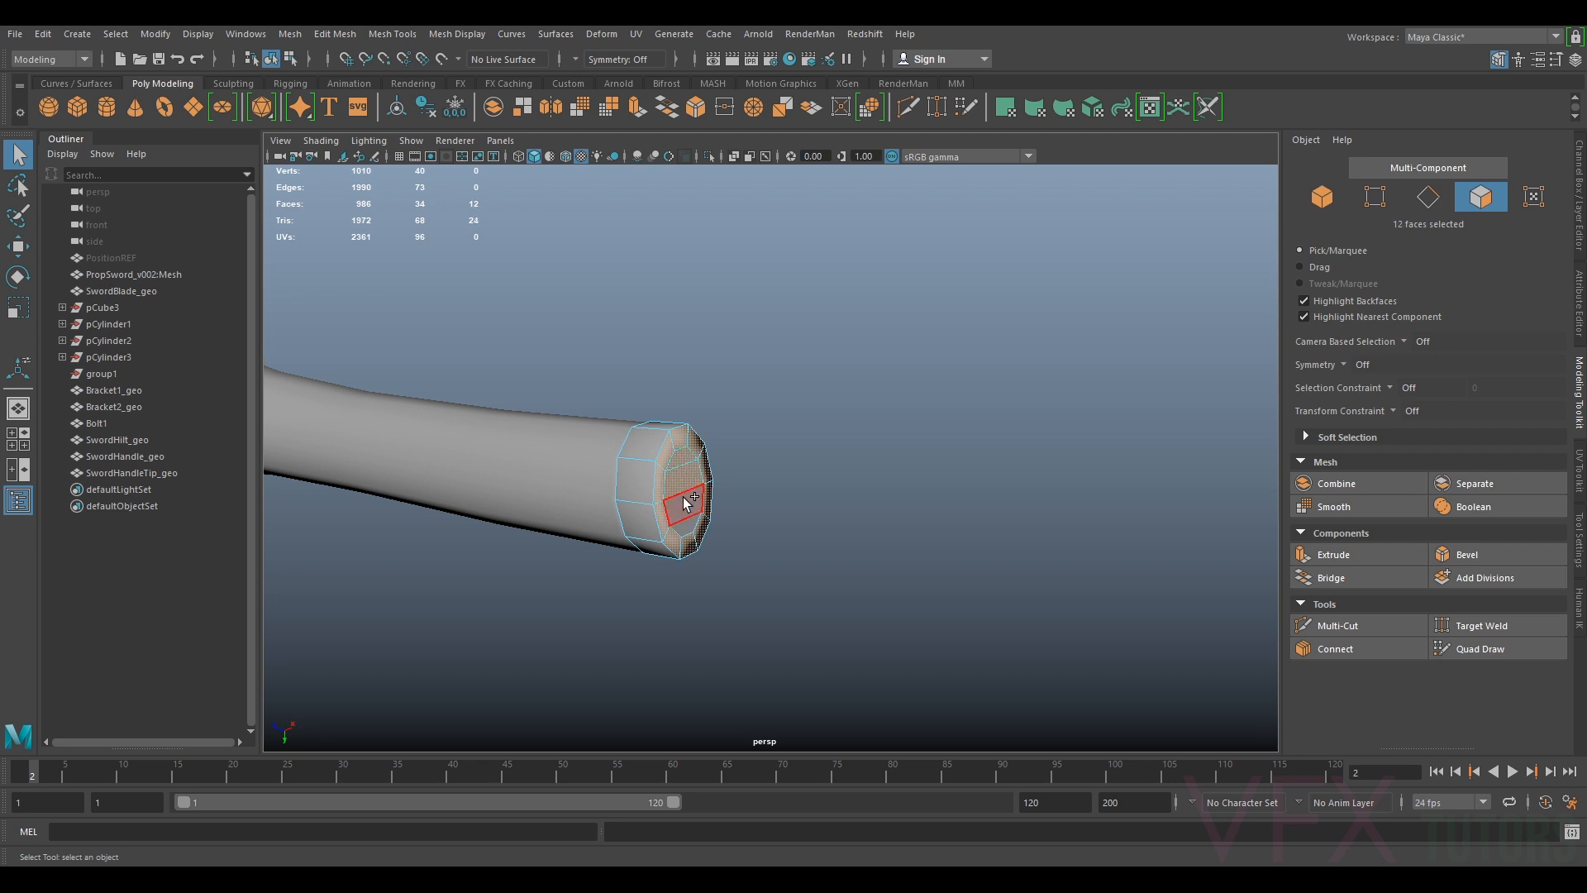
{"action": "left_click", "coordinate": [453, 33]}
{"action": "left_click", "coordinate": [475, 161]}
{"action": "right_click_drag", "start_coordinate": [675, 427], "coordinate": [676, 468]}
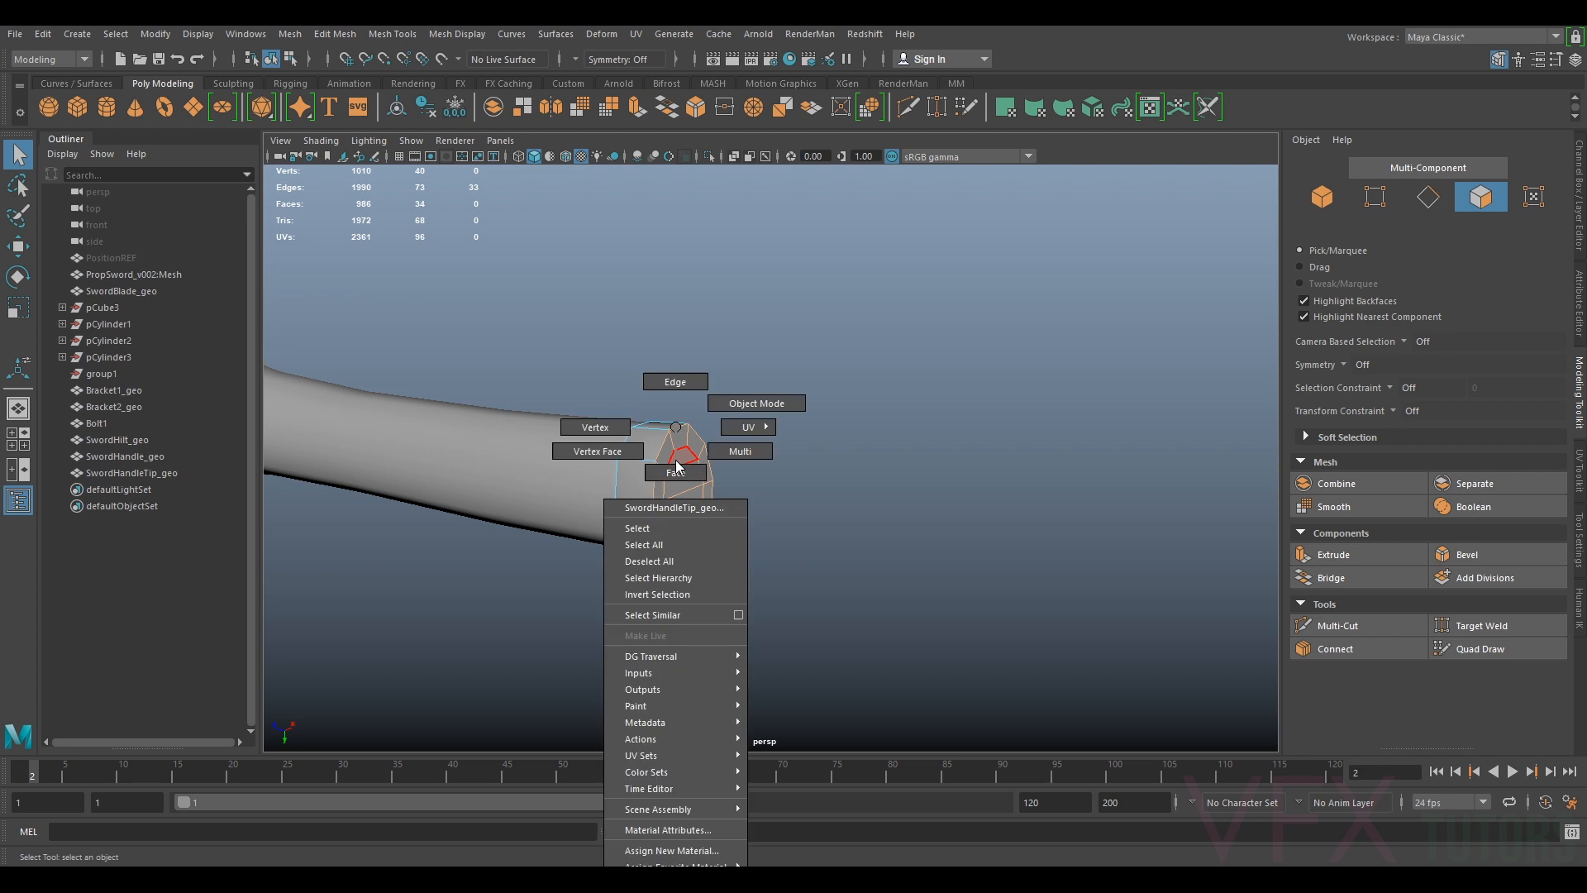
{"action": "right_click_drag", "start_coordinate": [757, 382], "coordinate": [757, 381]}
Examine the shading of the handle and pommel, and look over the bolt and brackets on the blade
{"action": "mouse_move", "coordinate": [757, 381]}
{"action": "left_mouse_down", "text": "alt"}
{"action": "mouse_move", "coordinate": [725, 393]}
{"action": "mouse_move", "coordinate": [810, 361]}
{"action": "mouse_move", "coordinate": [652, 362]}
{"action": "mouse_move", "coordinate": [635, 383]}
{"action": "mouse_move", "coordinate": [672, 366]}
{"action": "mouse_move", "coordinate": [727, 389]}
{"action": "left_mouse_up", "text": "alt"}
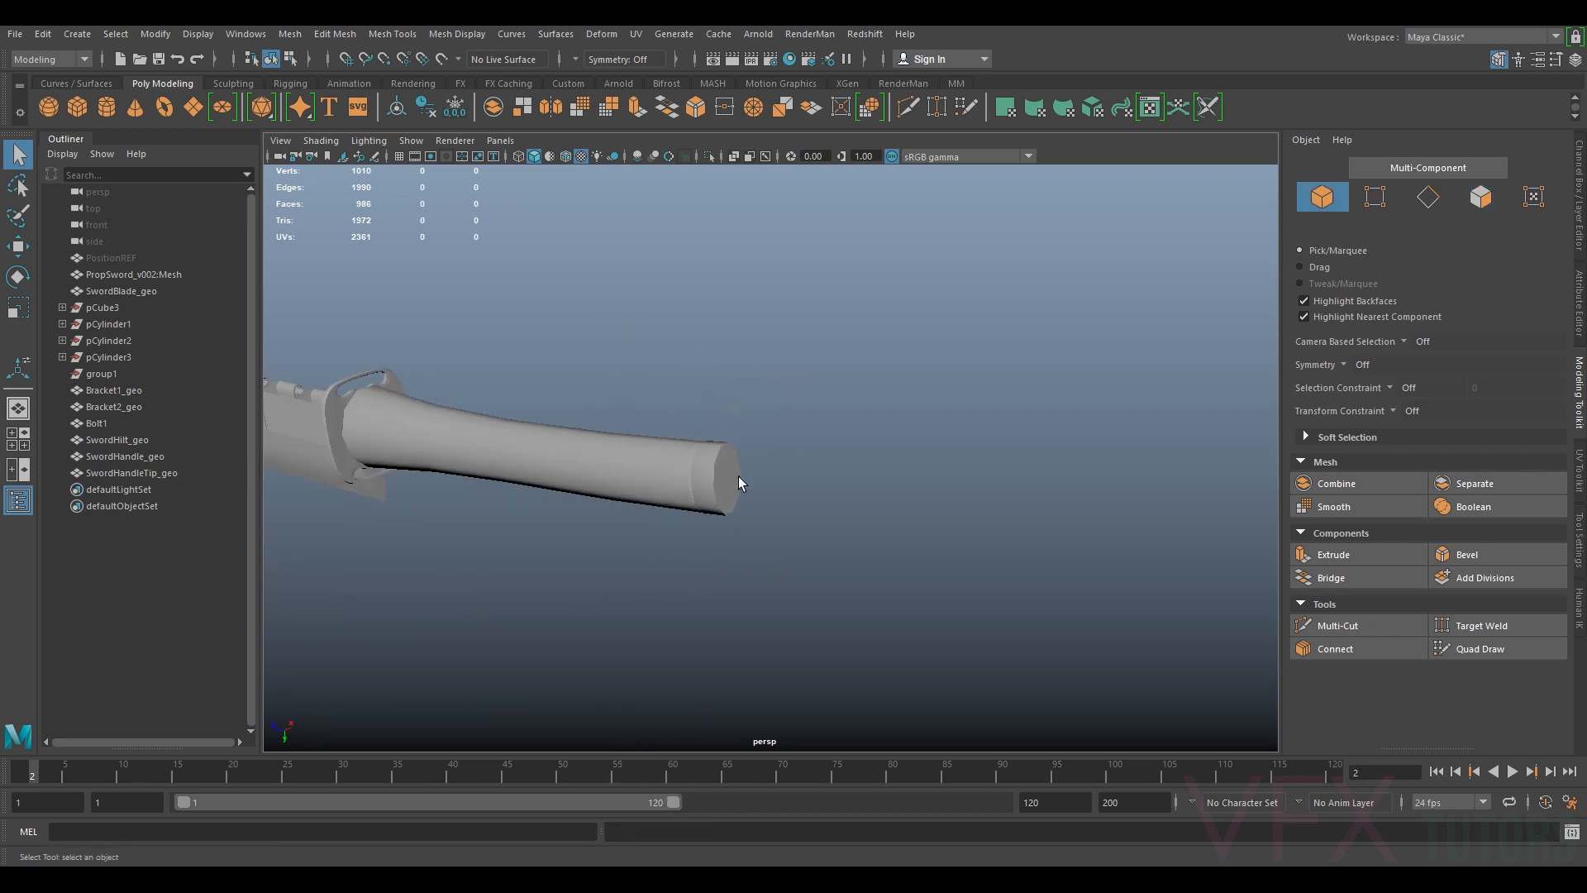
{"action": "scroll", "coordinate": [703, 466], "scroll_direction": "up", "scroll_amount": 3}
{"action": "left_click_drag", "start_coordinate": [681, 467], "coordinate": [950, 521], "text": "alt"}
{"action": "scroll", "coordinate": [903, 438], "scroll_direction": "down", "scroll_amount": 4}
{"action": "left_click_drag", "start_coordinate": [901, 446], "coordinate": [836, 499], "text": "alt"}
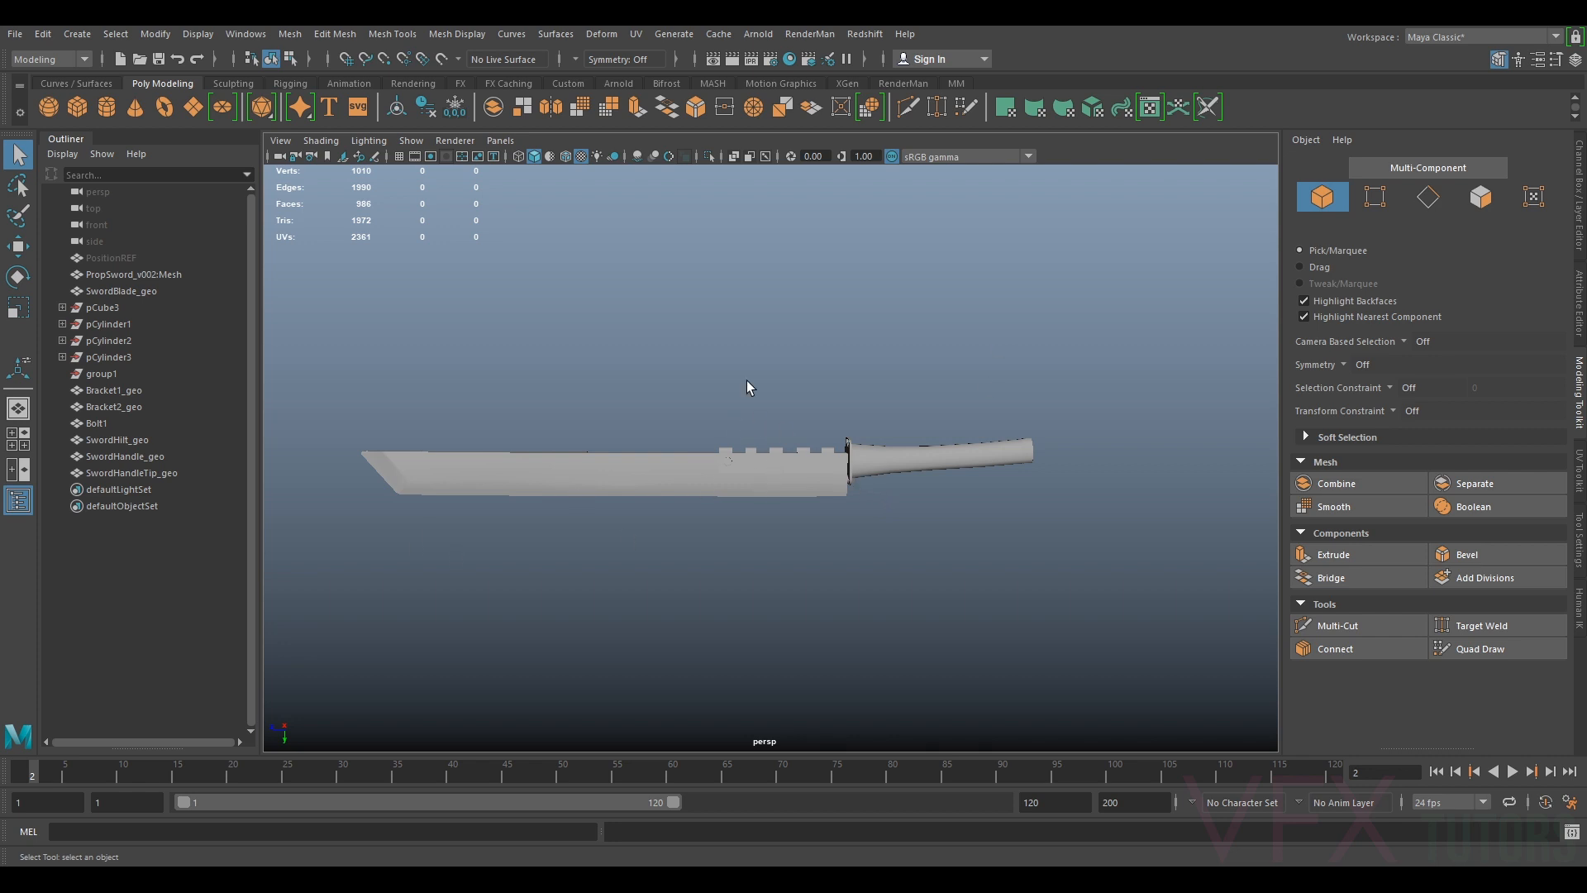
{"action": "scroll", "coordinate": [926, 462], "scroll_direction": "up", "scroll_amount": 3}
{"action": "left_click_drag", "start_coordinate": [800, 474], "coordinate": [776, 521], "text": "alt"}
{"action": "scroll", "coordinate": [740, 443], "scroll_direction": "up", "scroll_amount": 3}
{"action": "left_click", "coordinate": [686, 442]}
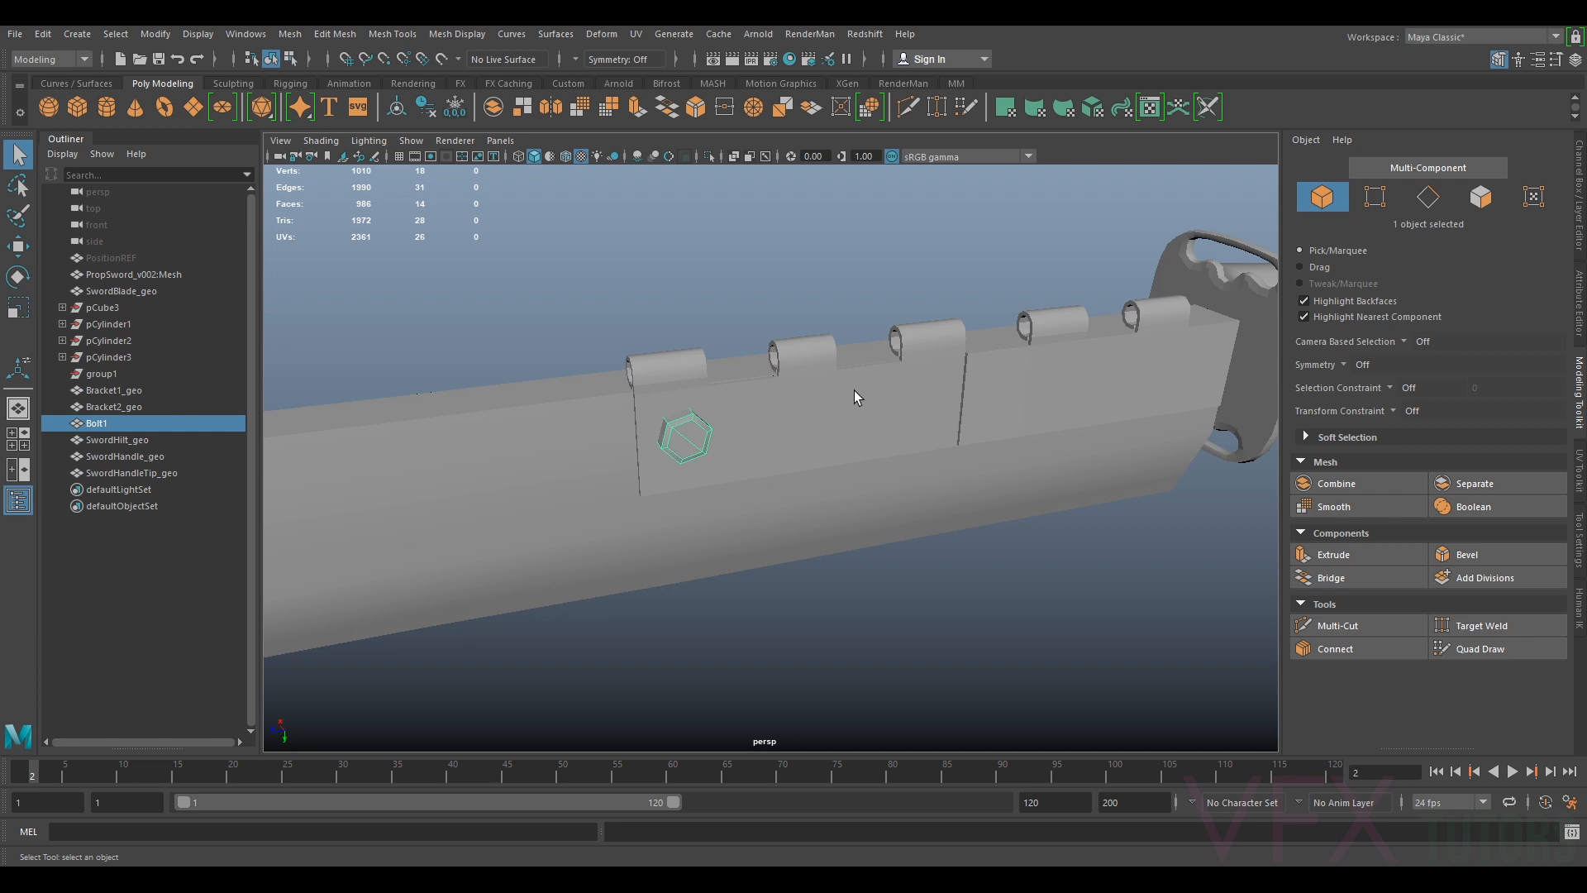
{"action": "scroll", "coordinate": [721, 472], "scroll_direction": "down", "scroll_amount": 5}
{"action": "mouse_move", "coordinate": [823, 476]}
{"action": "left_mouse_down", "text": "alt"}
{"action": "mouse_move", "coordinate": [872, 459]}
{"action": "mouse_move", "coordinate": [771, 489]}
{"action": "mouse_move", "coordinate": [576, 453]}
{"action": "mouse_move", "coordinate": [953, 491]}
{"action": "mouse_move", "coordinate": [818, 491]}
{"action": "left_mouse_up", "text": "alt"}
{"action": "scroll", "coordinate": [861, 482], "scroll_direction": "up", "scroll_amount": 5}
{"action": "scroll", "coordinate": [879, 492], "scroll_direction": "down", "scroll_amount": 5}
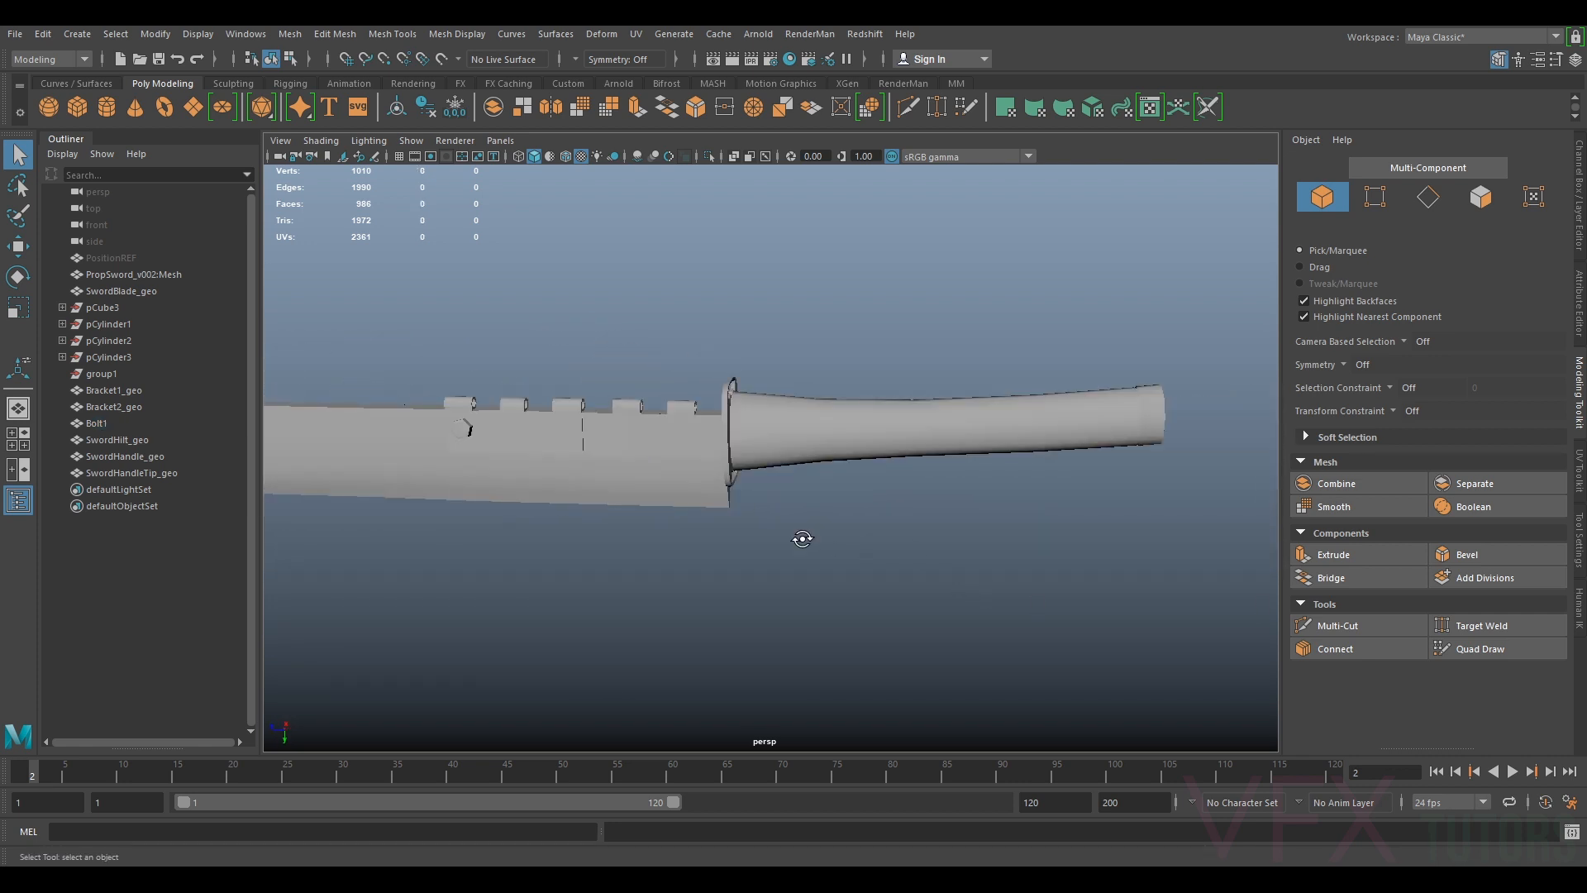
{"action": "left_click_drag", "start_coordinate": [802, 538], "coordinate": [964, 537], "text": "alt"}
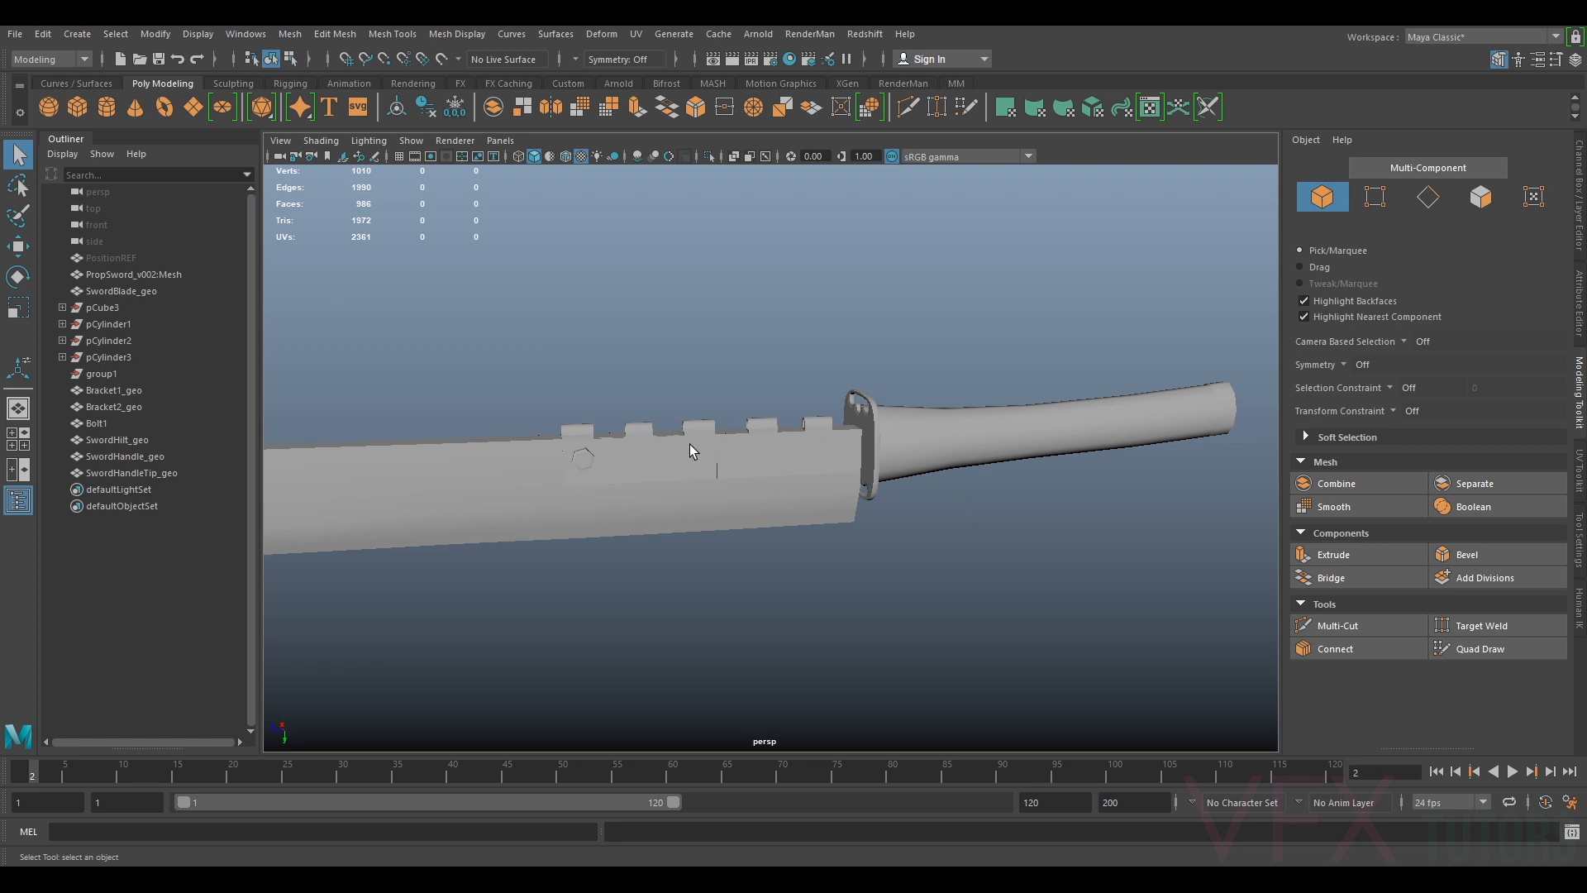
Delete the construction history of all seven sword parts and delete the leftover empty group1
{"action": "left_click", "coordinate": [101, 422]}
{"action": "left_click", "coordinate": [109, 359]}
{"action": "left_click", "coordinate": [114, 390]}
{"action": "scroll", "coordinate": [428, 420], "scroll_direction": "down", "scroll_amount": 5}
{"action": "left_click_drag", "start_coordinate": [974, 370], "coordinate": [455, 599]}
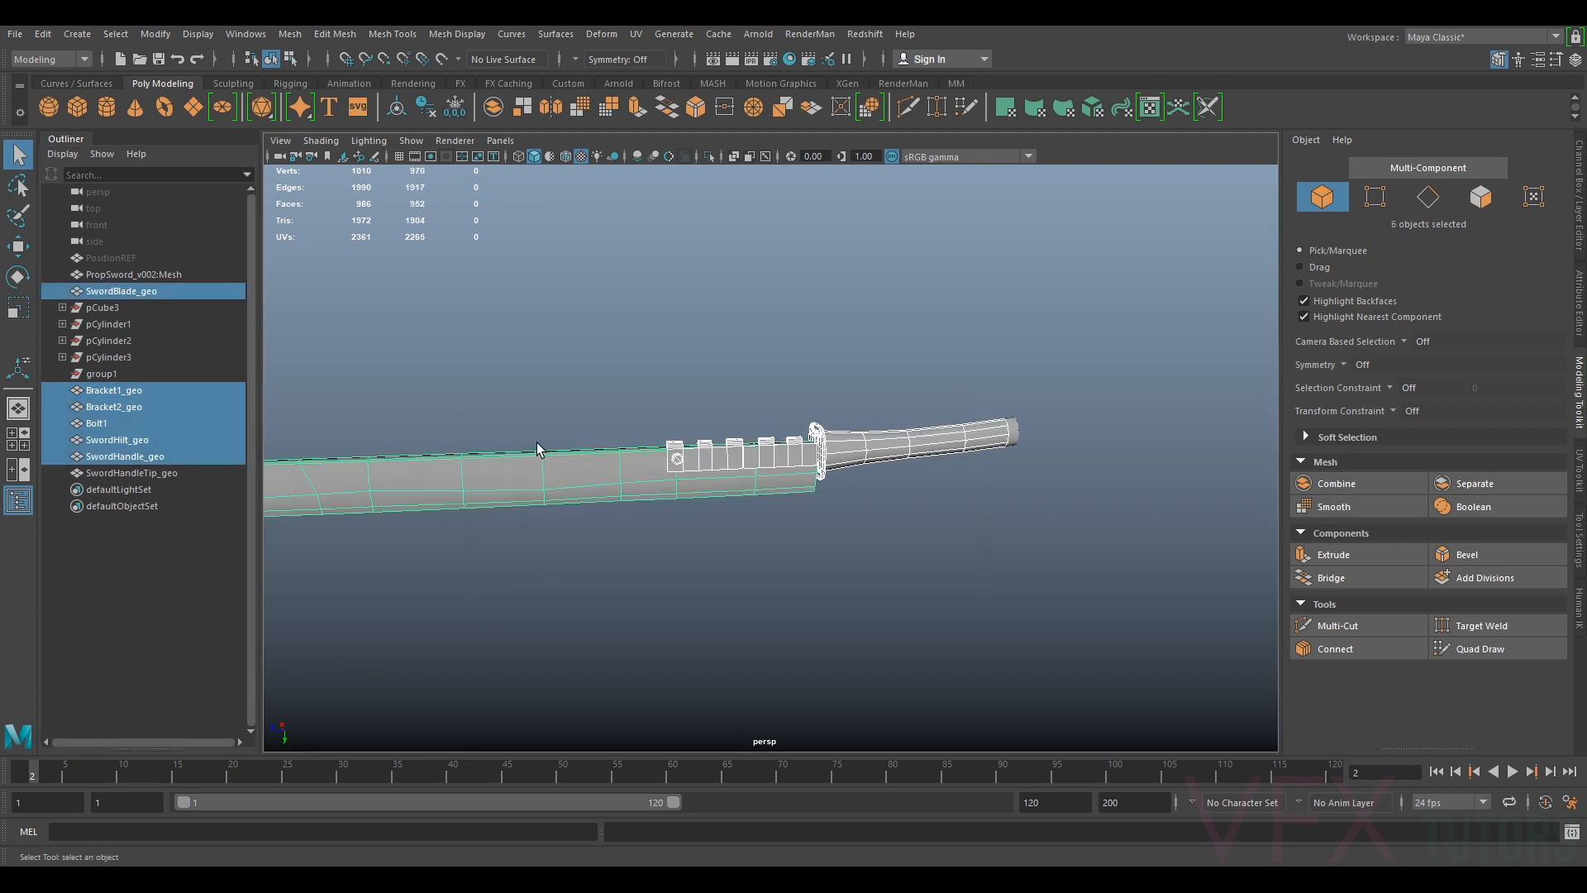
{"action": "scroll", "coordinate": [660, 430], "scroll_direction": "down", "scroll_amount": 4}
{"action": "left_click_drag", "start_coordinate": [971, 358], "coordinate": [529, 516]}
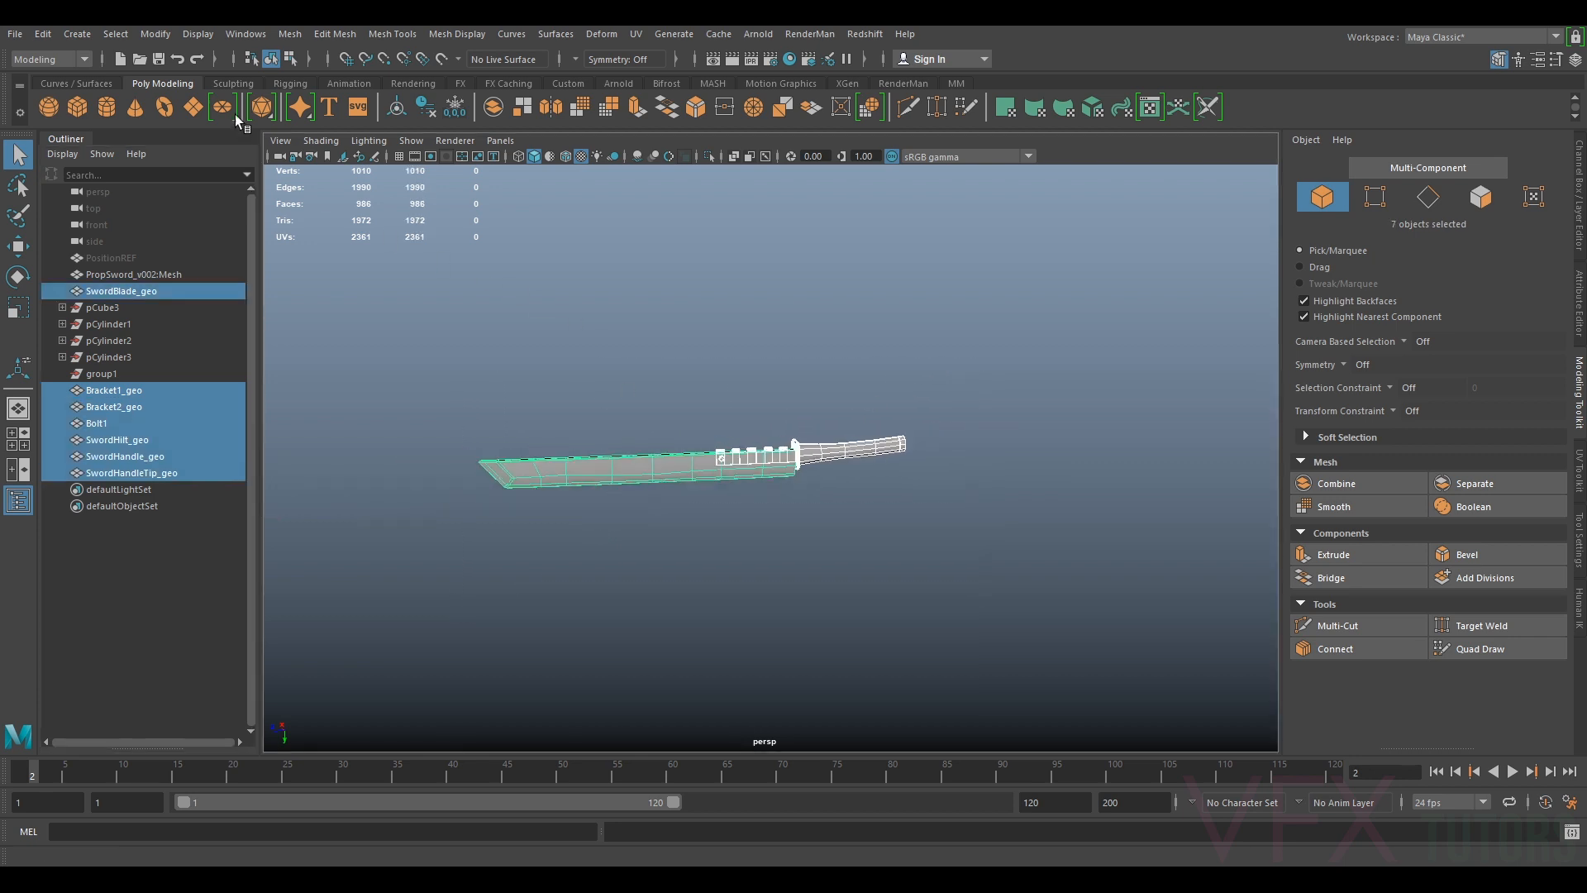
{"action": "left_click", "coordinate": [50, 34]}
{"action": "mouse_move", "coordinate": [207, 228]}
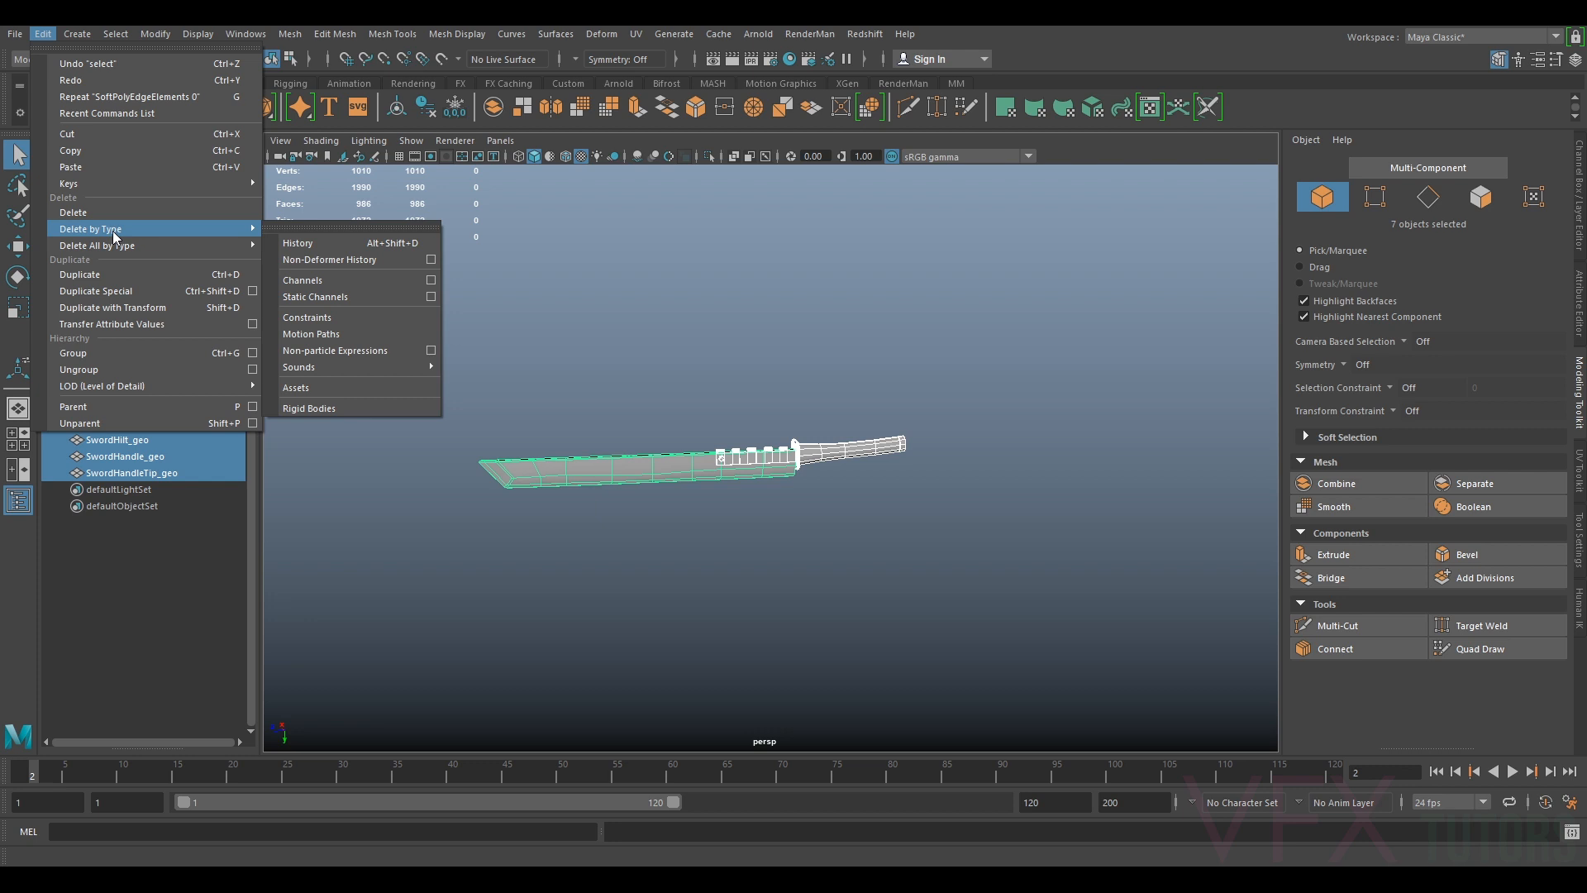
{"action": "left_click", "coordinate": [336, 240]}
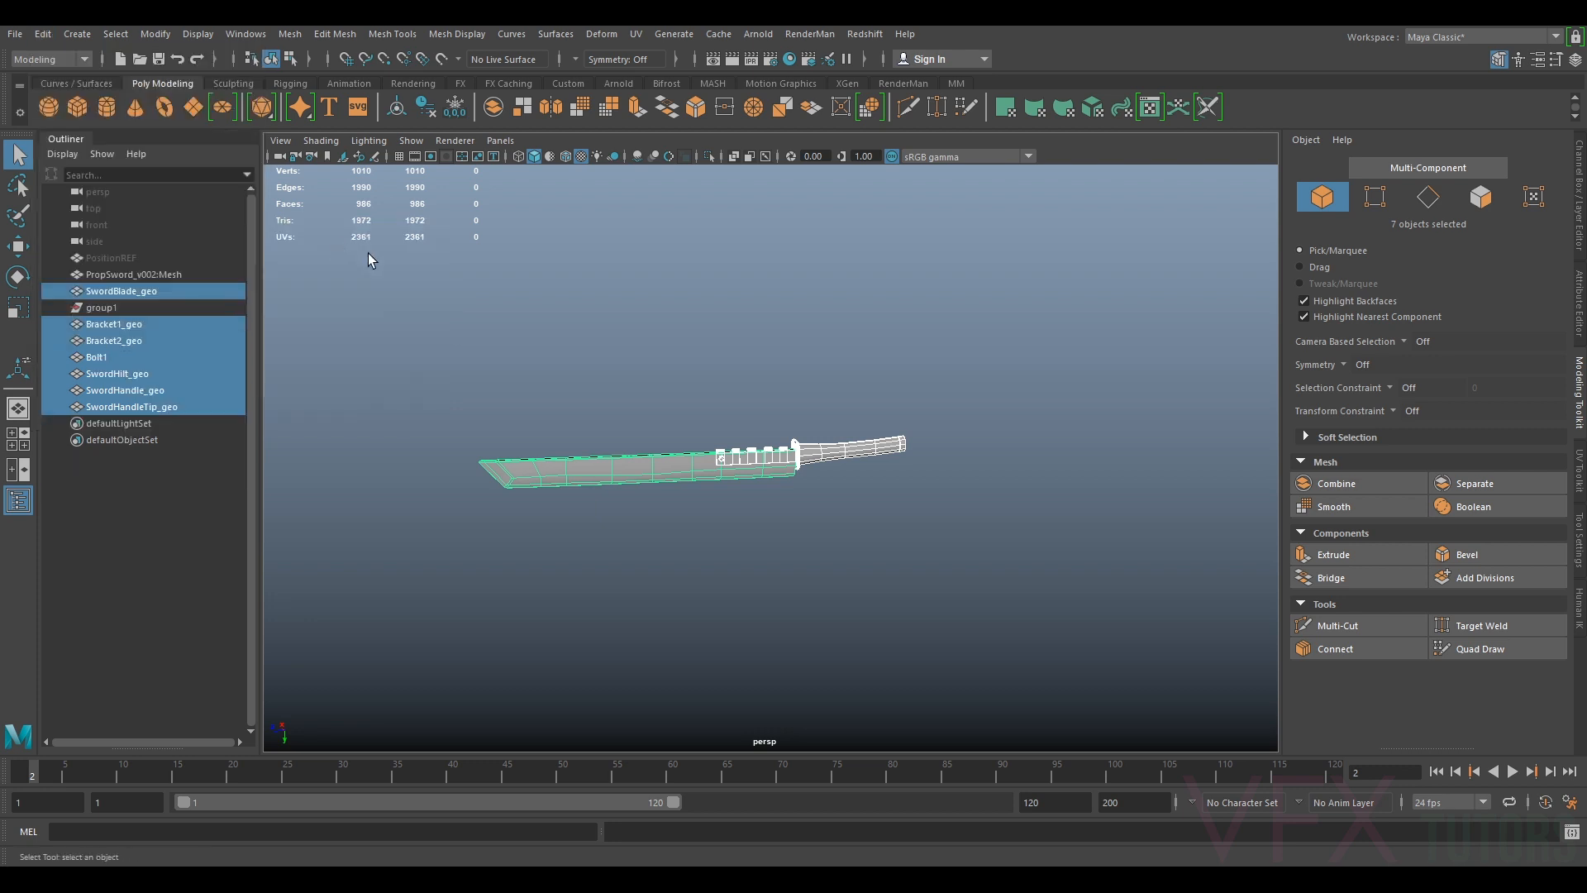
{"action": "left_click", "coordinate": [93, 311]}
{"action": "key", "text": "Delete"}
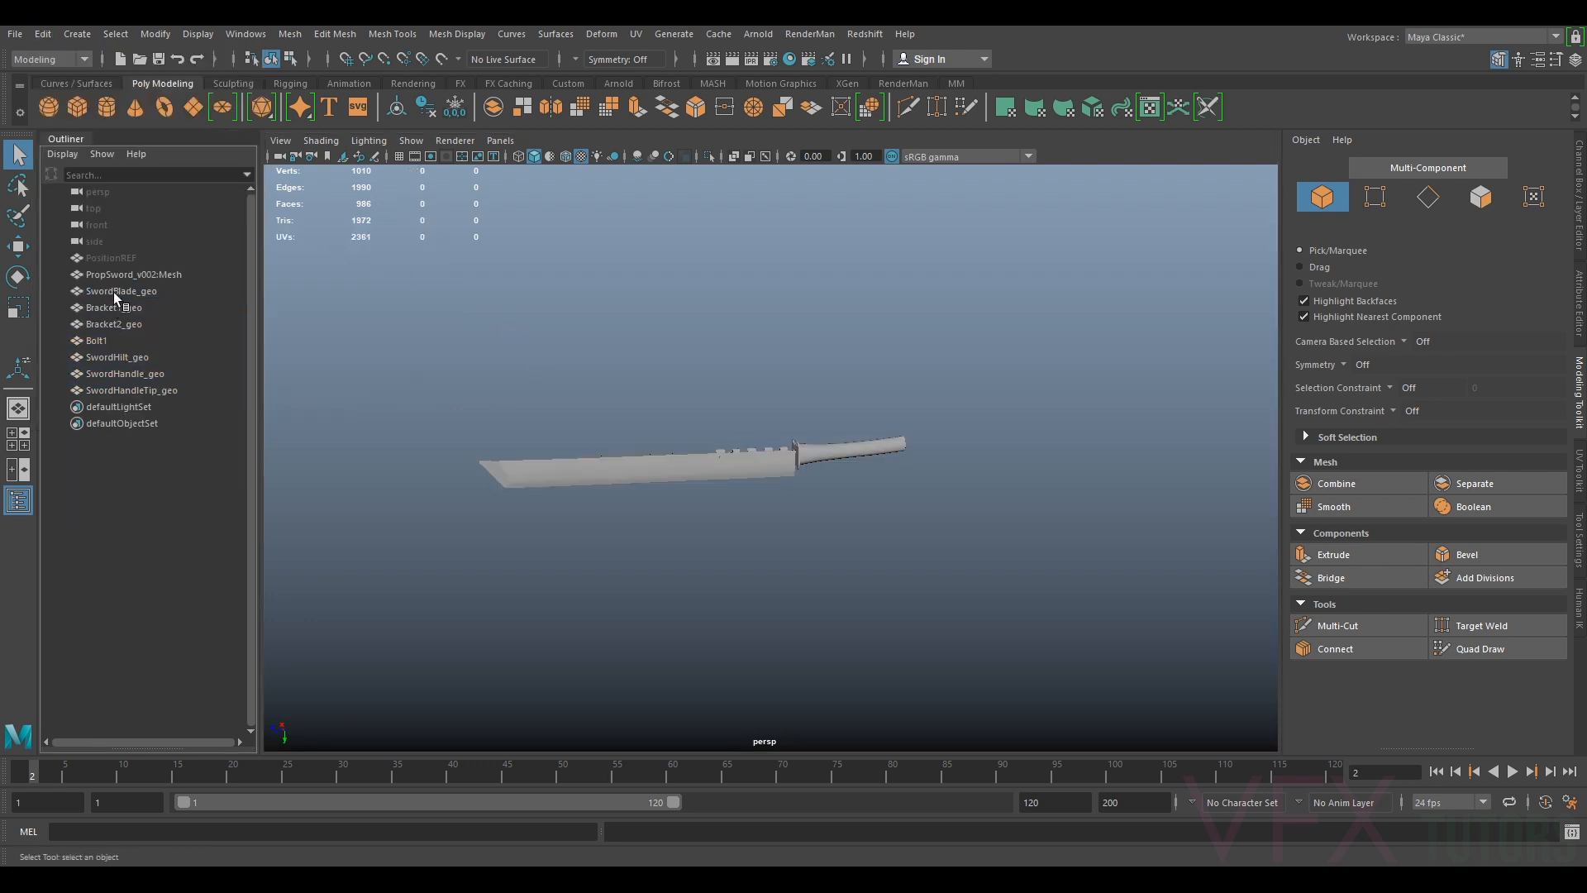
Group the seven parts from SwordBlade_geo to SwordHandleTip_geo and name the group PropSword_grp
{"action": "left_click", "coordinate": [115, 294]}
{"action": "left_click", "coordinate": [118, 384], "text": "shift"}
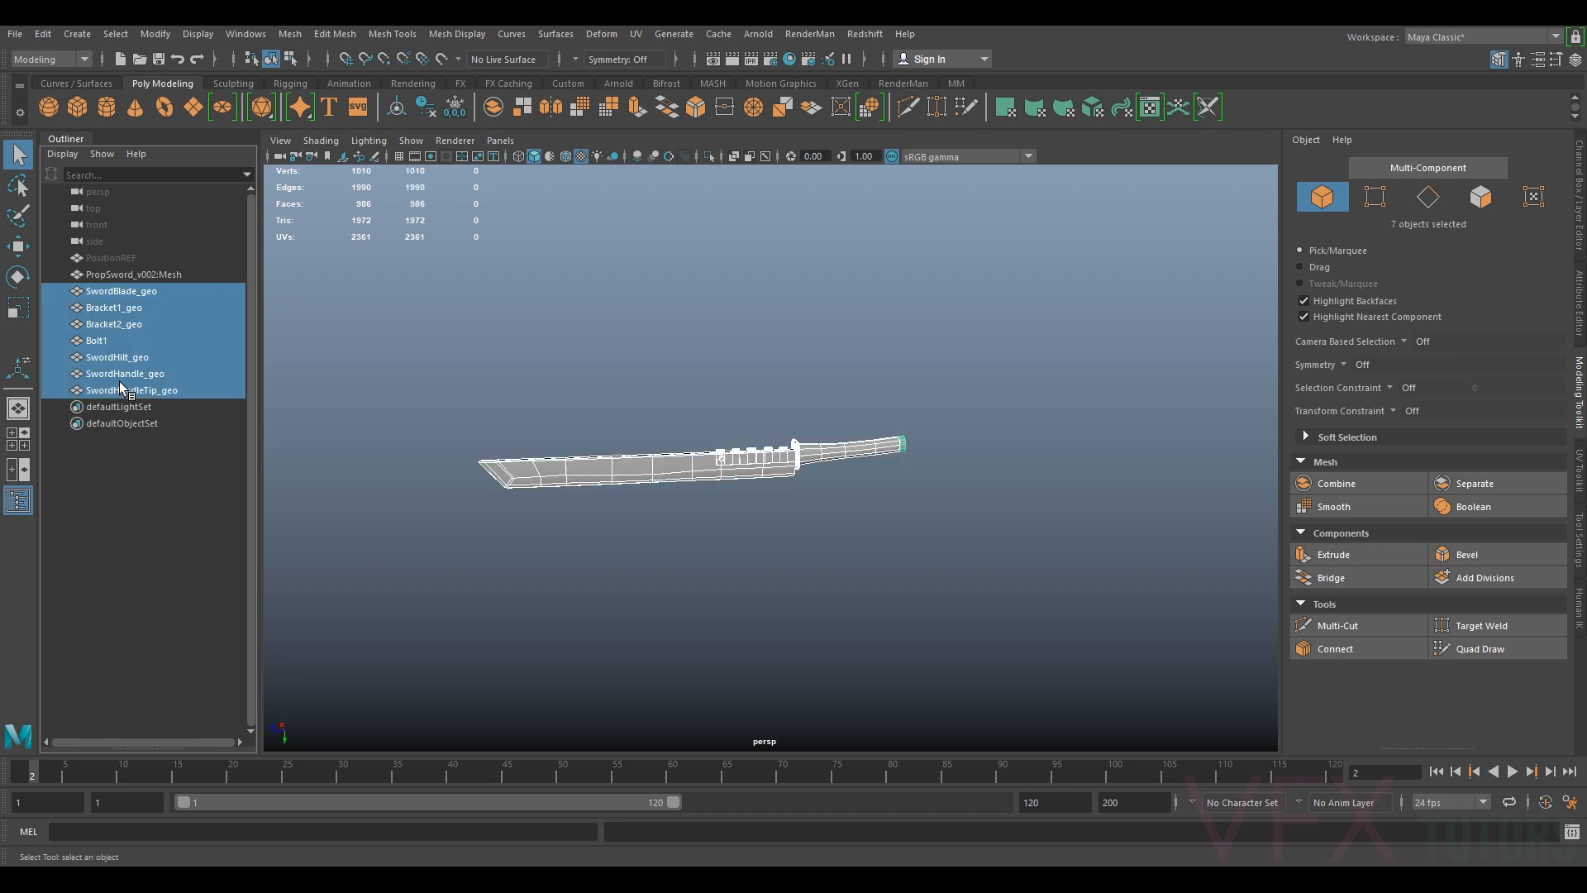
{"action": "key", "text": "ctrl+g"}
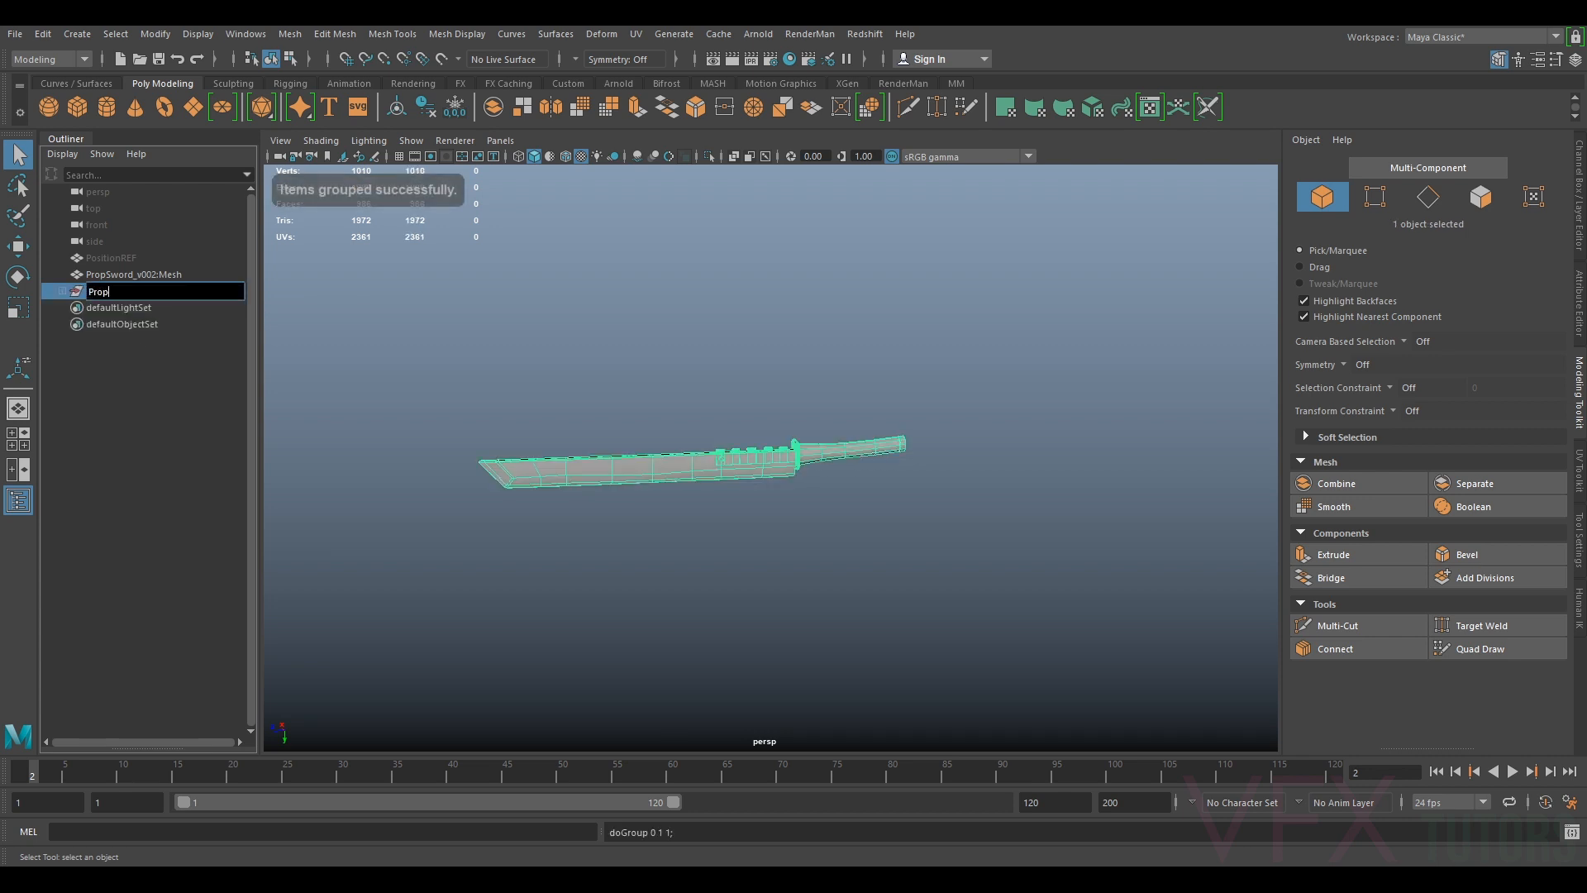
{"action": "type", "text": "Sword"}
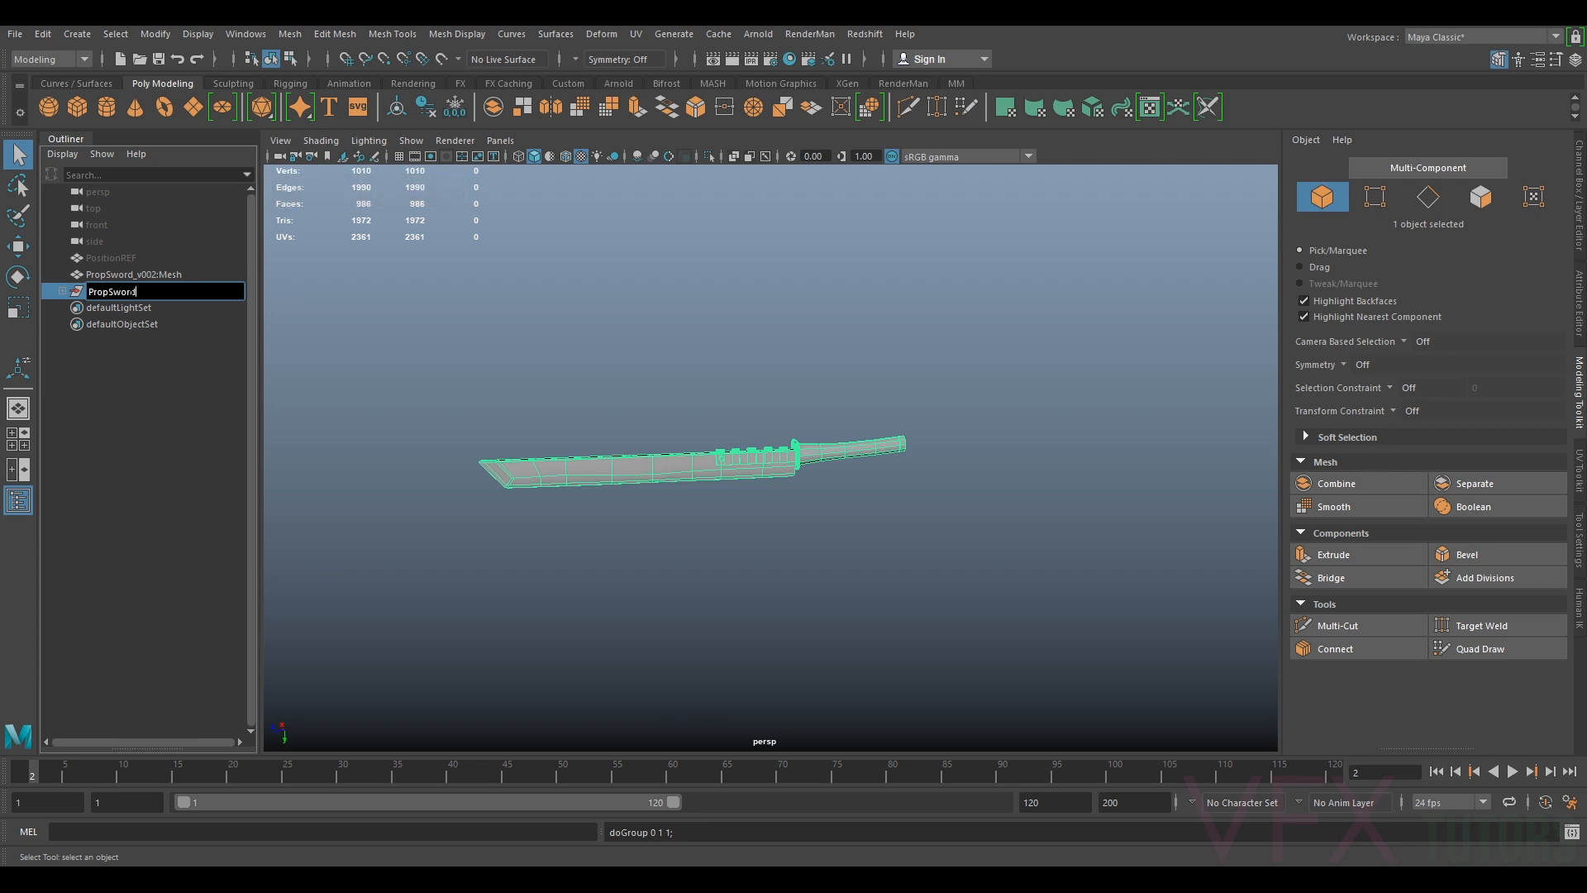
{"action": "type", "text": "_grp"}
{"action": "key", "text": "Return"}
Go through the parts inside PropSword_grp from SwordBlade_geo to SwordHilt_geo and view the whole sword
{"action": "left_click", "coordinate": [62, 291]}
{"action": "left_click", "coordinate": [100, 309]}
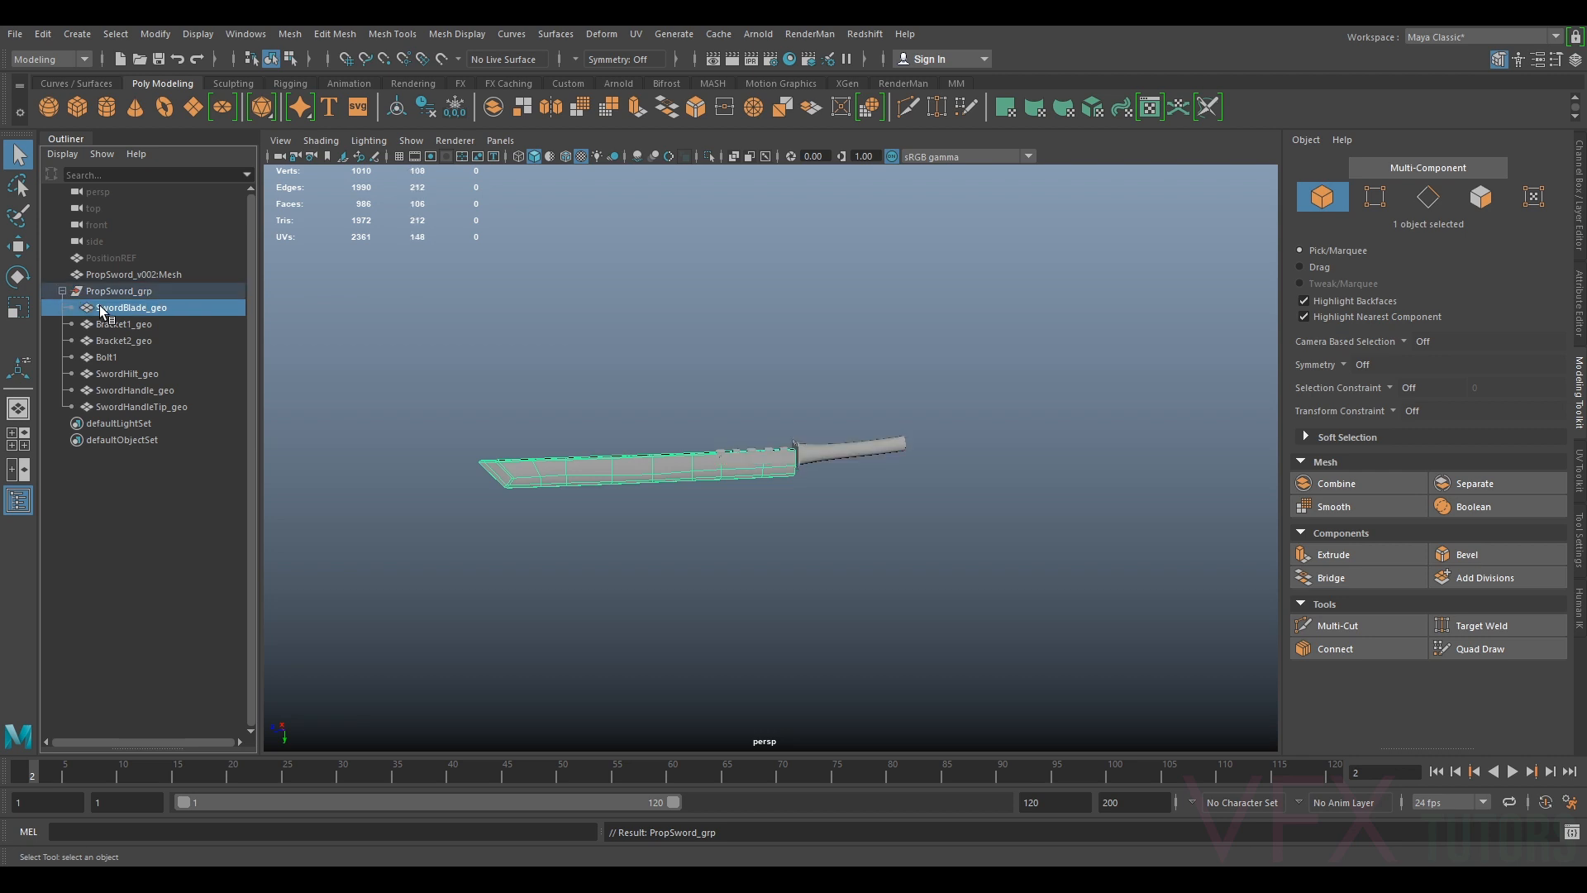
{"action": "left_click", "coordinate": [122, 324]}
{"action": "left_click", "coordinate": [128, 342]}
{"action": "left_click", "coordinate": [131, 357]}
{"action": "left_click", "coordinate": [133, 374]}
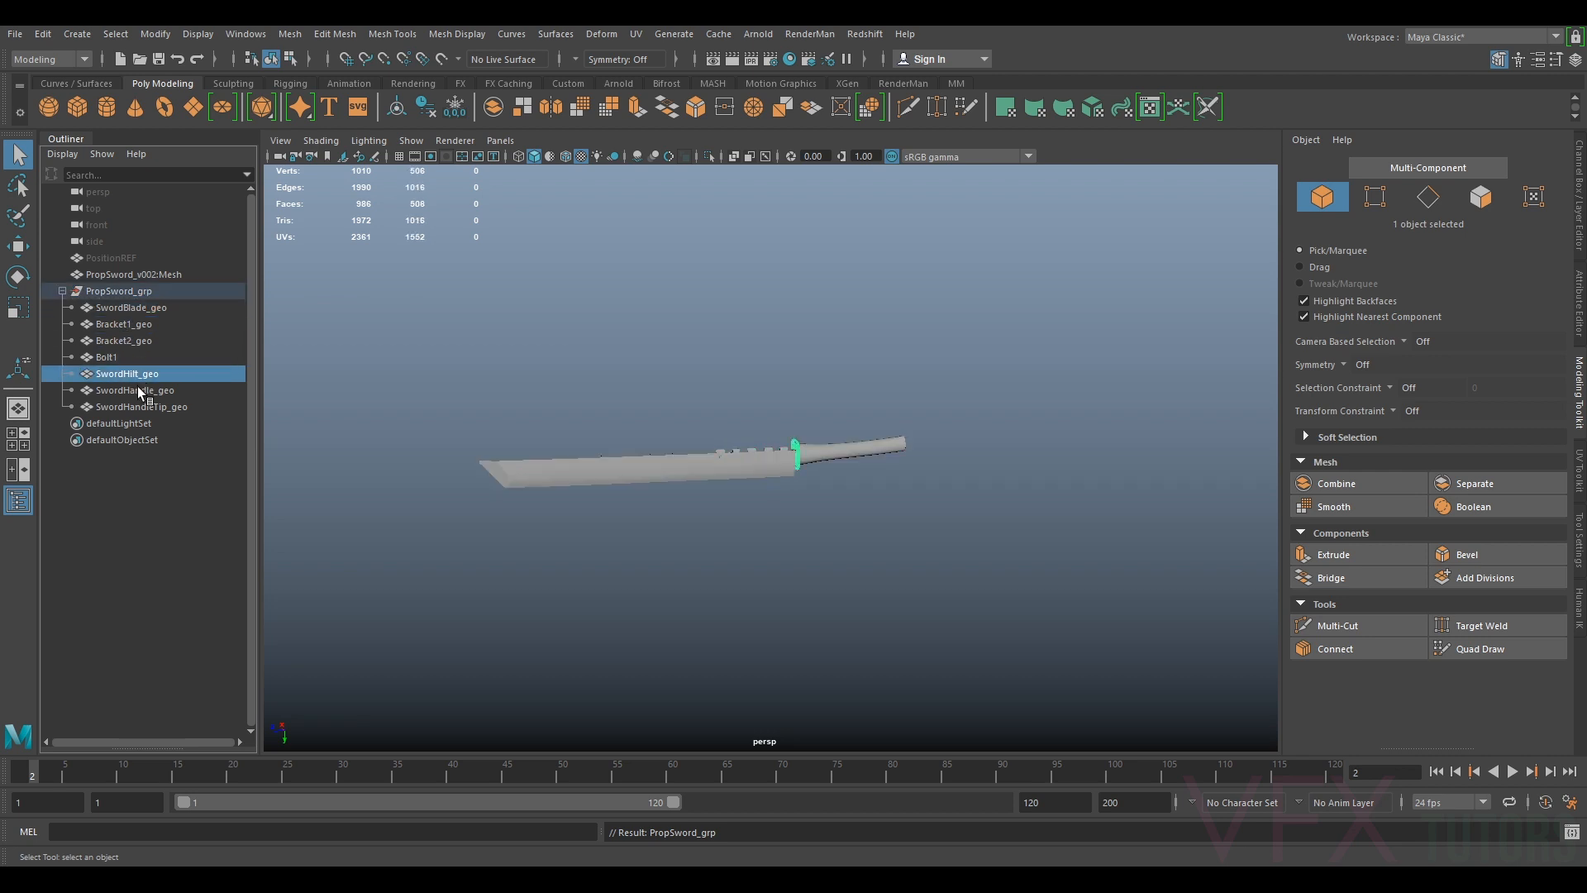
{"action": "scroll", "coordinate": [831, 433], "scroll_direction": "up", "scroll_amount": 3}
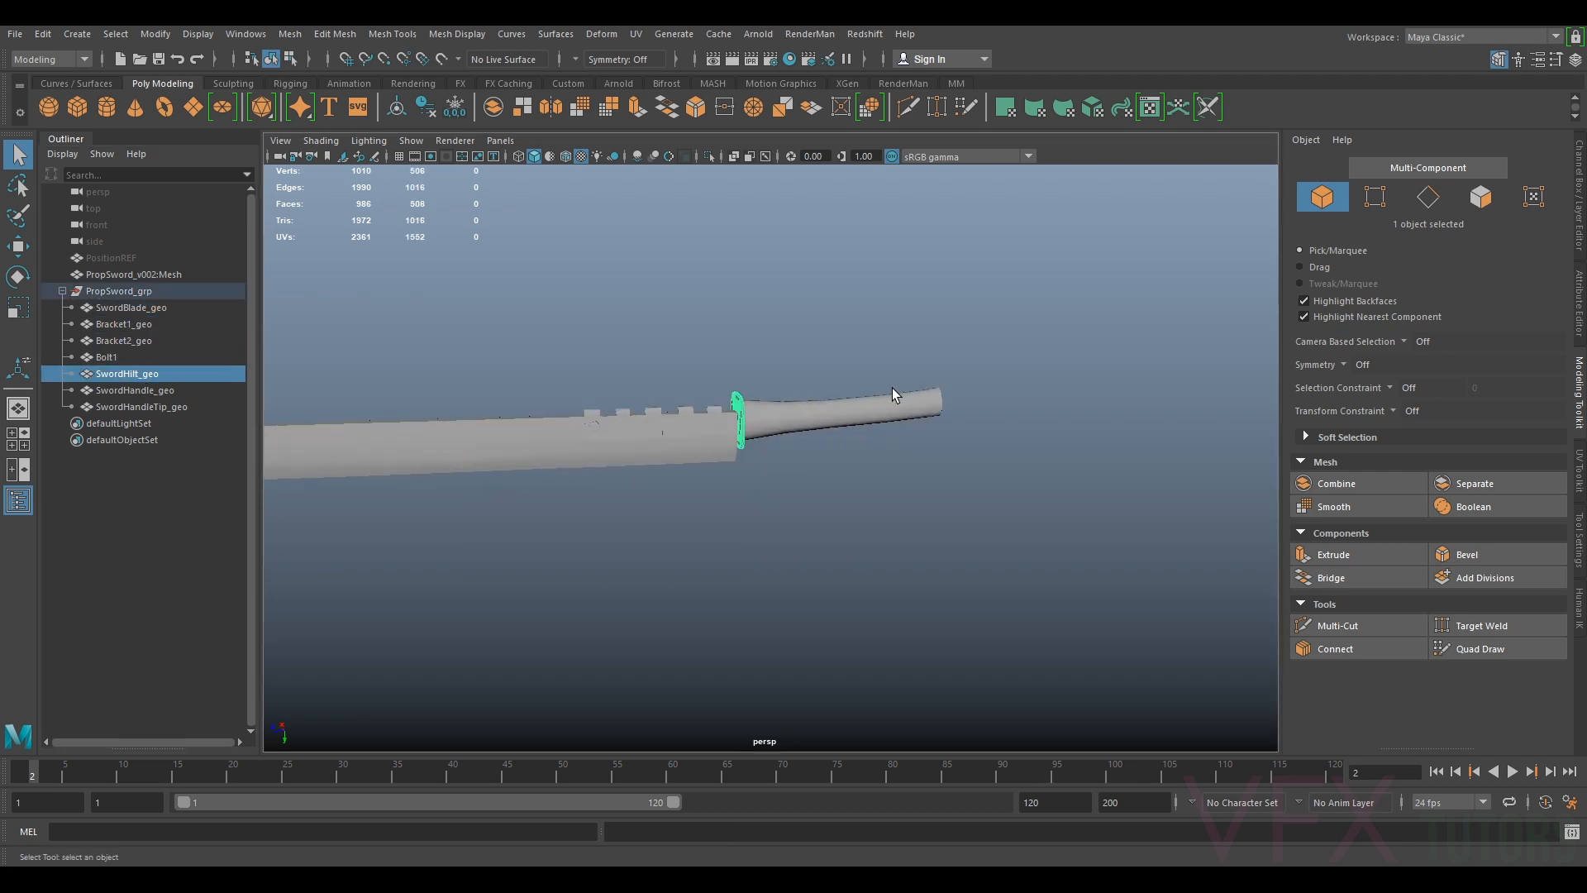
{"action": "key", "text": "a"}
{"action": "left_click", "coordinate": [1309, 533]}
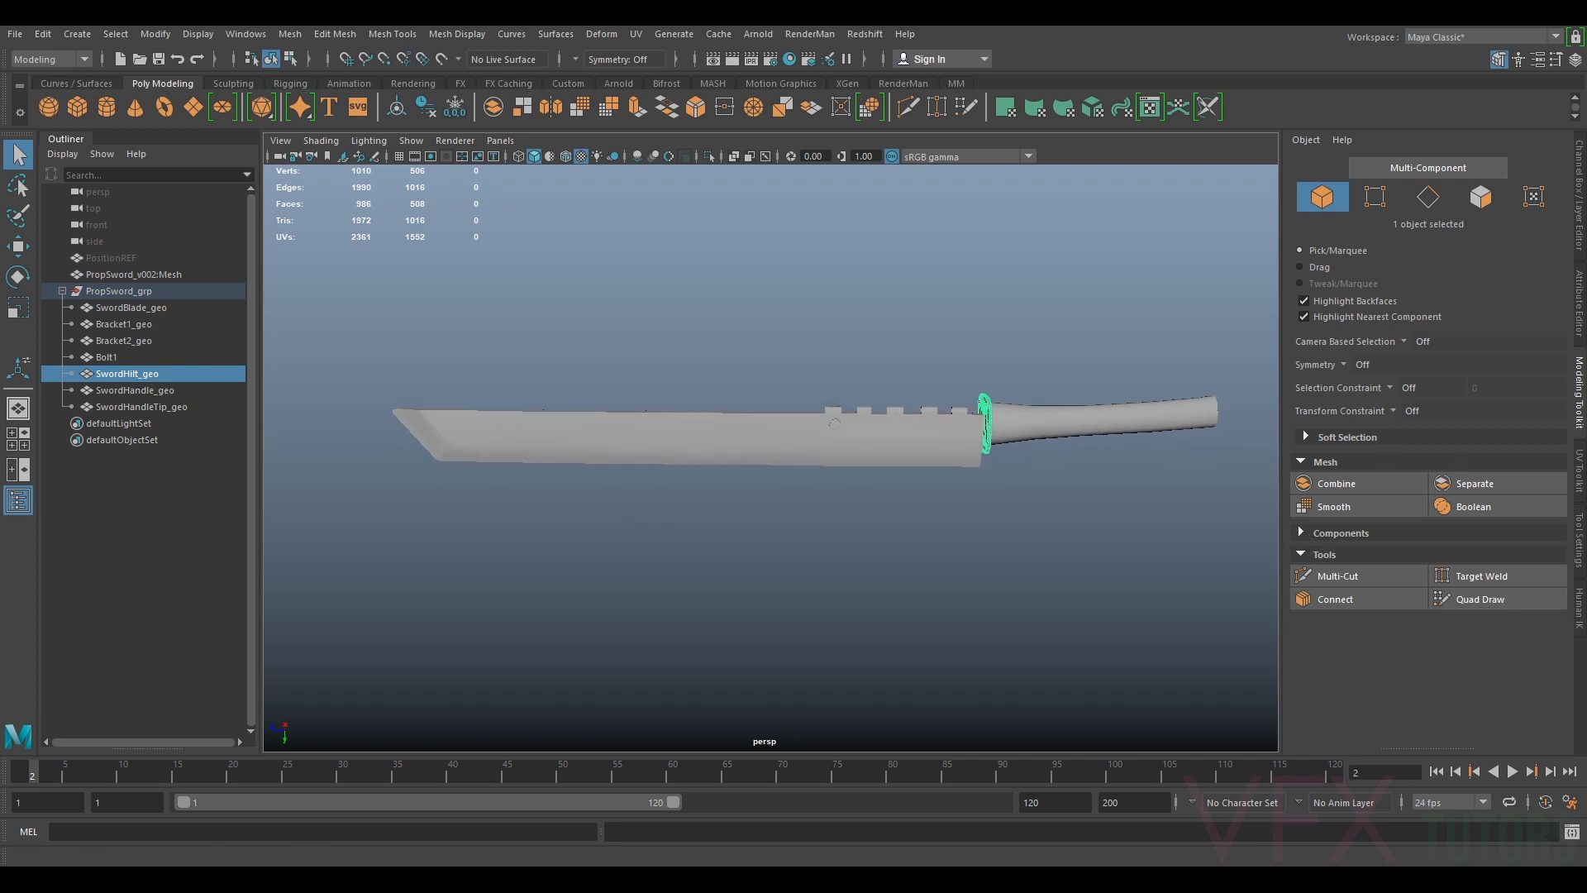